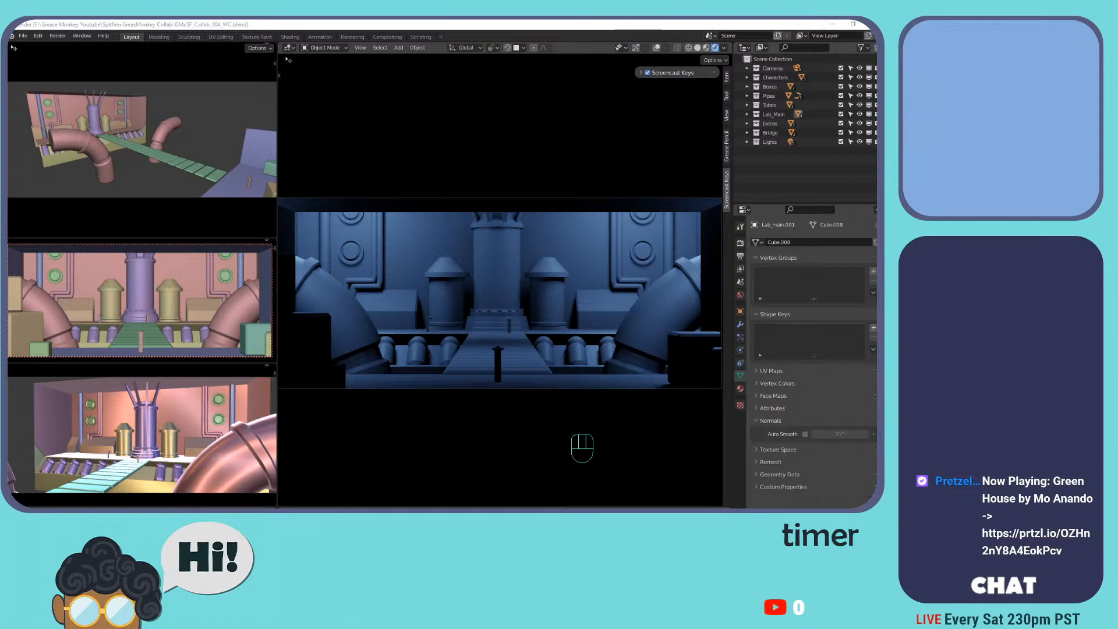
Select the other Logitech Webcam C930e entry as the video capture device and accept its camera control properties.
{"action": "left_click_drag", "start_coordinate": [762, 83], "coordinate": [628, 88]}
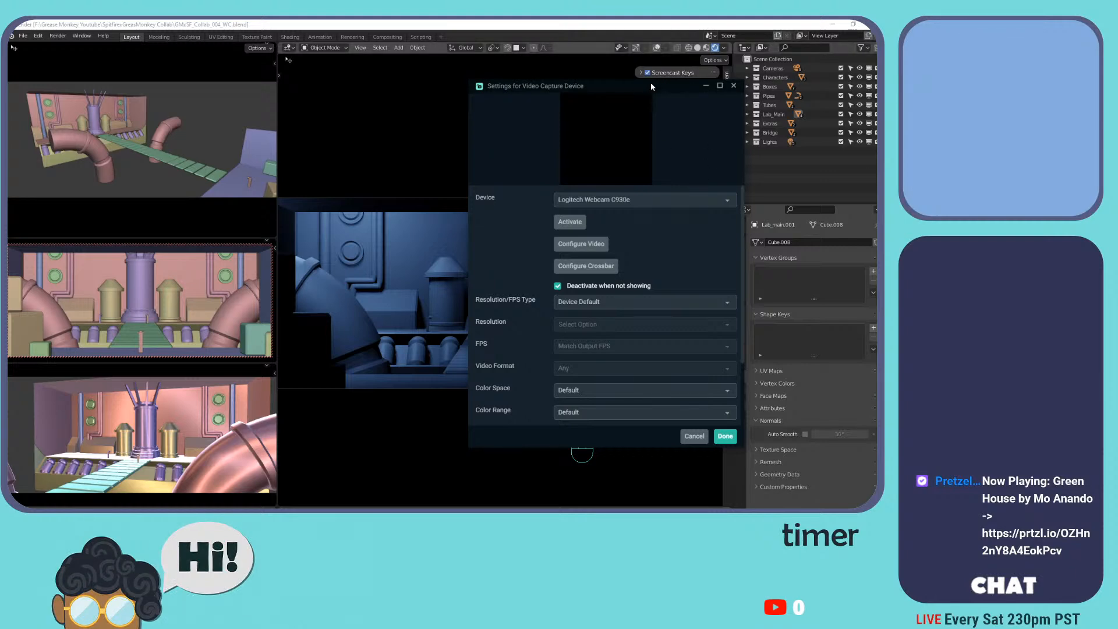
{"action": "left_click_drag", "start_coordinate": [639, 86], "coordinate": [755, 101]}
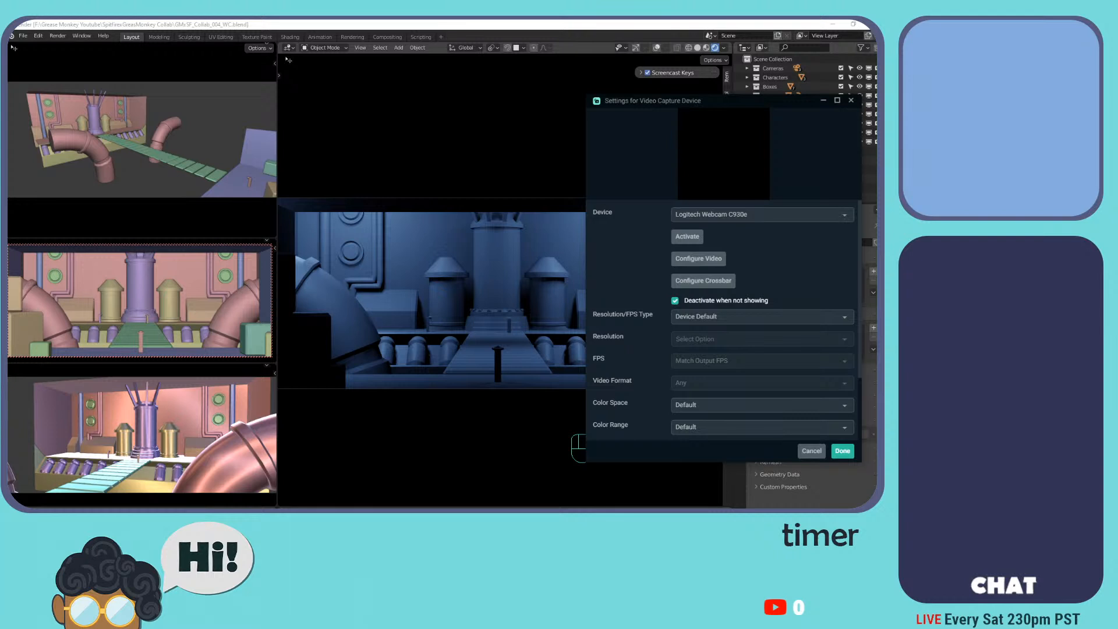
{"action": "left_click", "coordinate": [723, 214]}
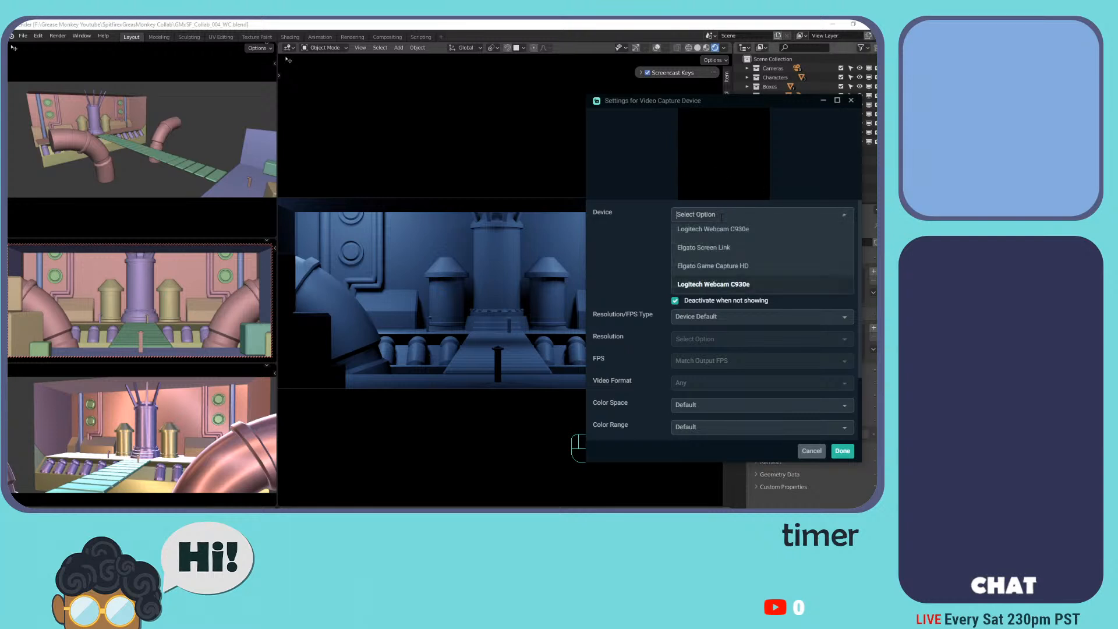
{"action": "left_click", "coordinate": [734, 230]}
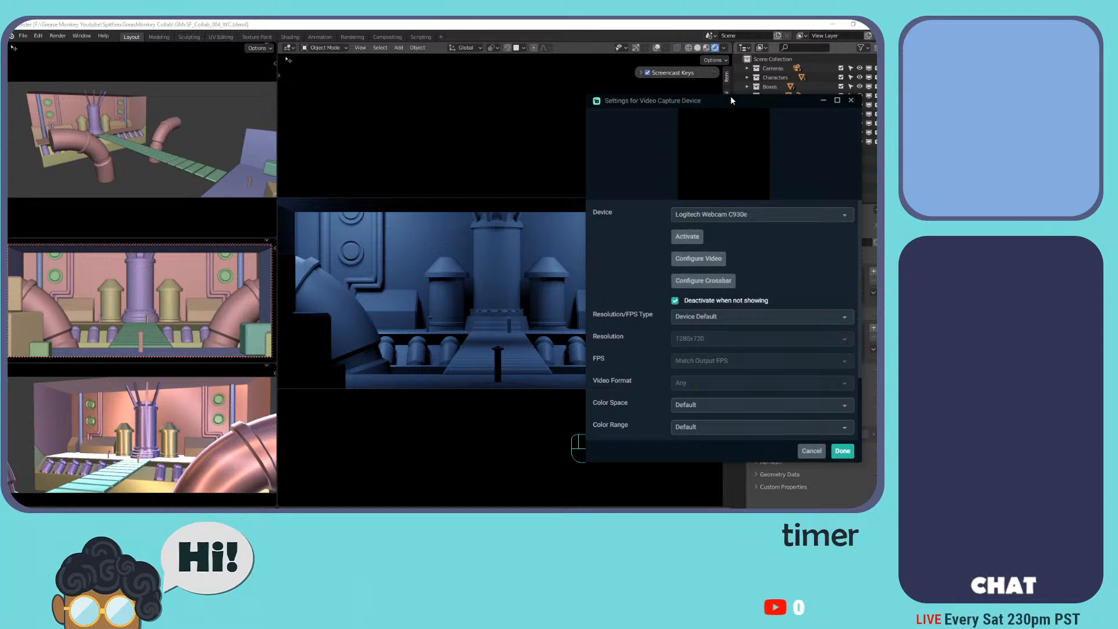
{"action": "left_click_drag", "start_coordinate": [731, 96], "coordinate": [877, 125]}
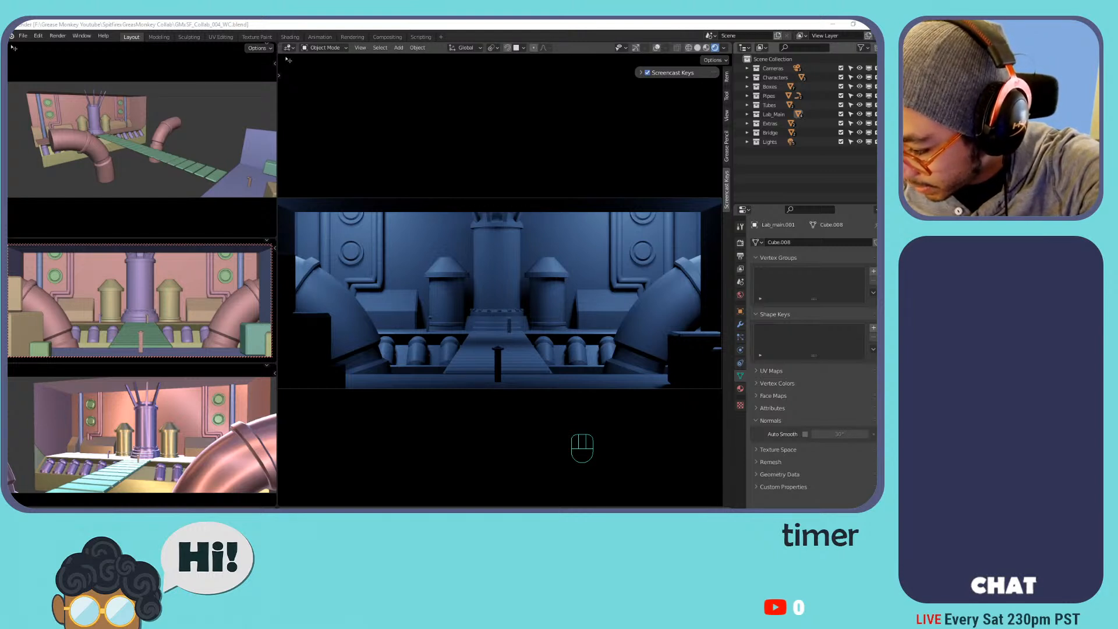
{"action": "left_click", "coordinate": [140, 114]}
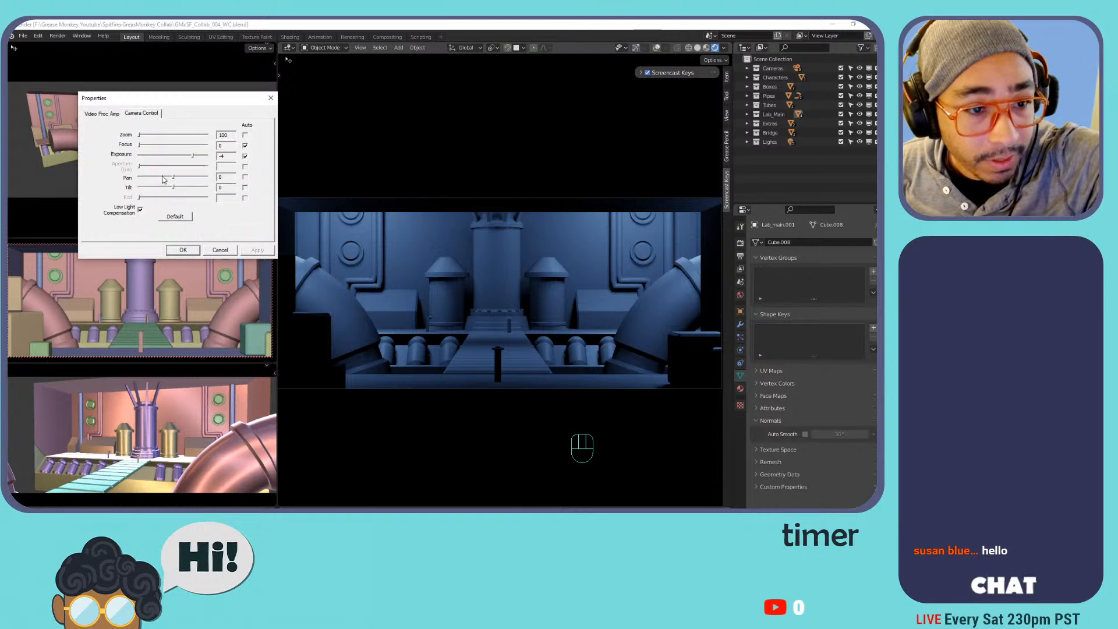
{"action": "left_click", "coordinate": [190, 249]}
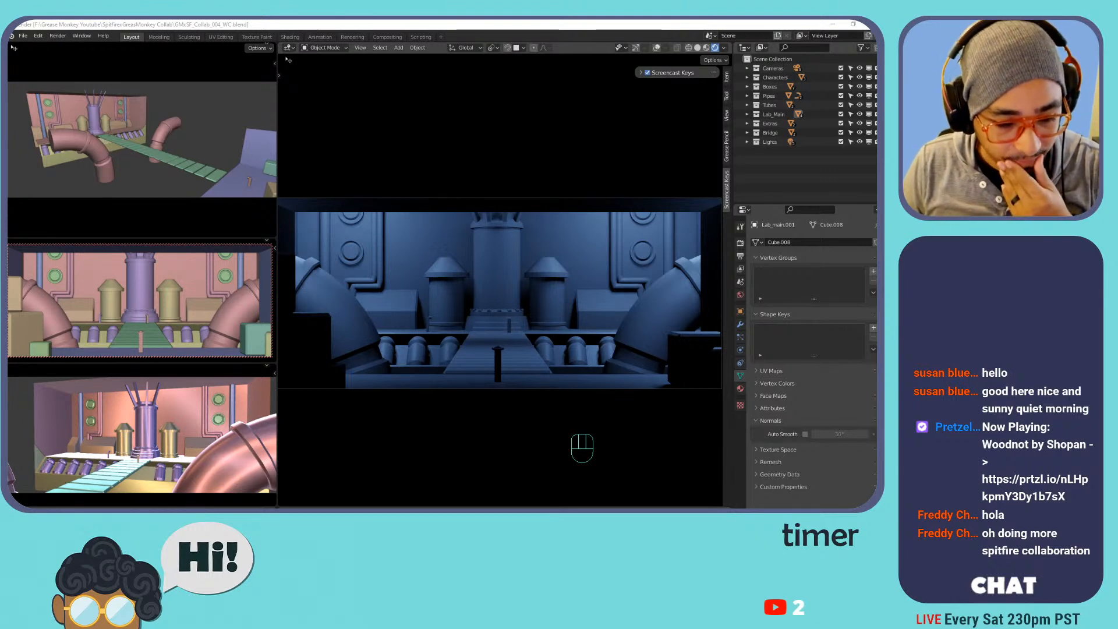
Switch to File Explorer showing the collaboration project folder, shrink its window and move it out of the way.
{"action": "key", "text": "alt+Tab"}
{"action": "left_click_drag", "start_coordinate": [453, 78], "coordinate": [200, 158]}
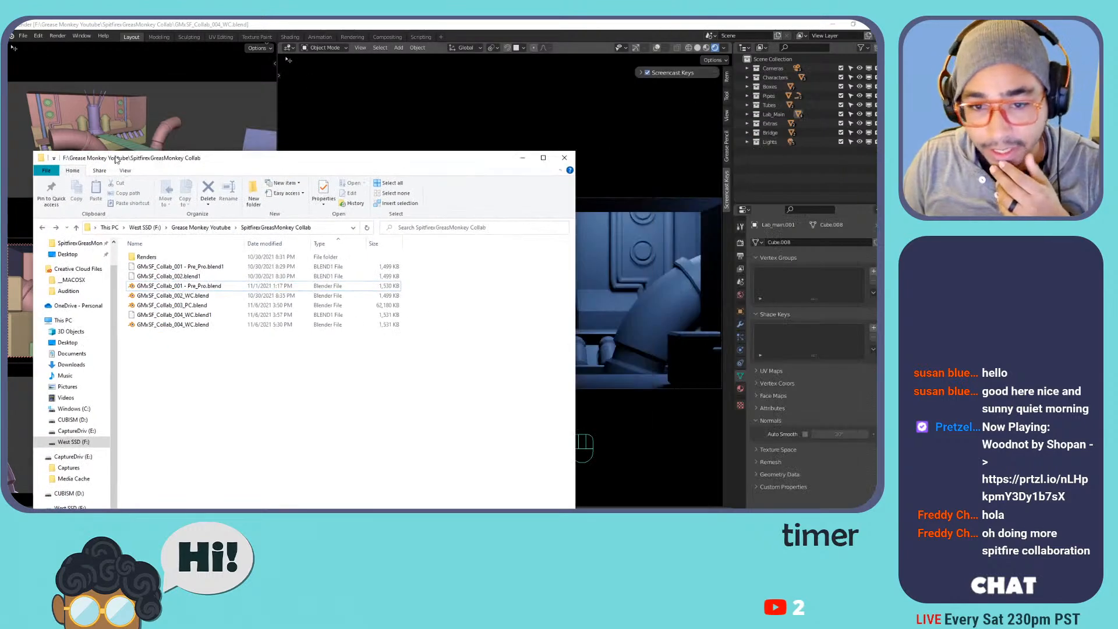
{"action": "left_click_drag", "start_coordinate": [34, 152], "coordinate": [202, 239]}
{"action": "left_click_drag", "start_coordinate": [356, 248], "coordinate": [1048, 250]}
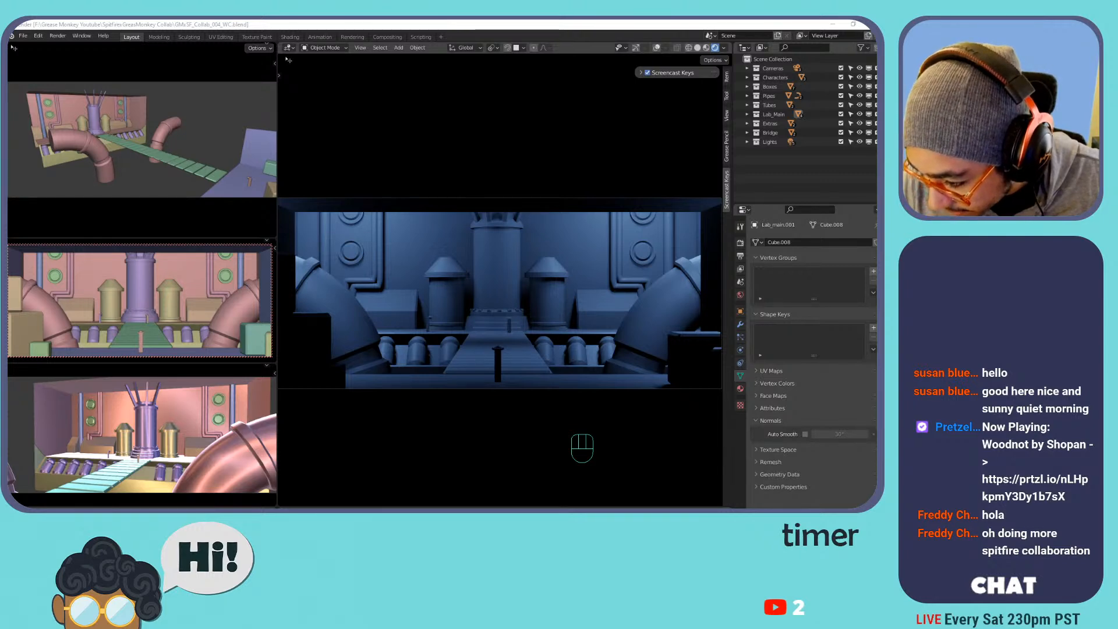
Mute the GM_Environ_talkthrough.mkv video in VLC to 0% volume and shrink its window over the Blender scene.
{"action": "scroll", "coordinate": [400, 91], "scroll_direction": "down", "scroll_amount": 3}
{"action": "scroll", "coordinate": [692, 394], "scroll_direction": "down", "scroll_amount": 3}
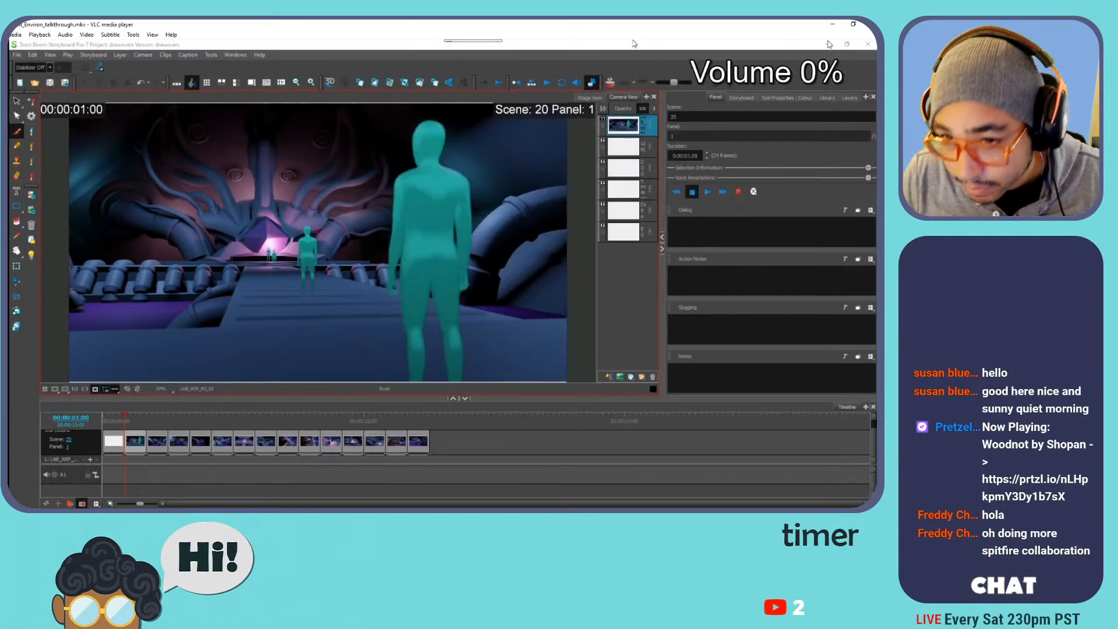
{"action": "left_click_drag", "start_coordinate": [510, 28], "coordinate": [523, 170]}
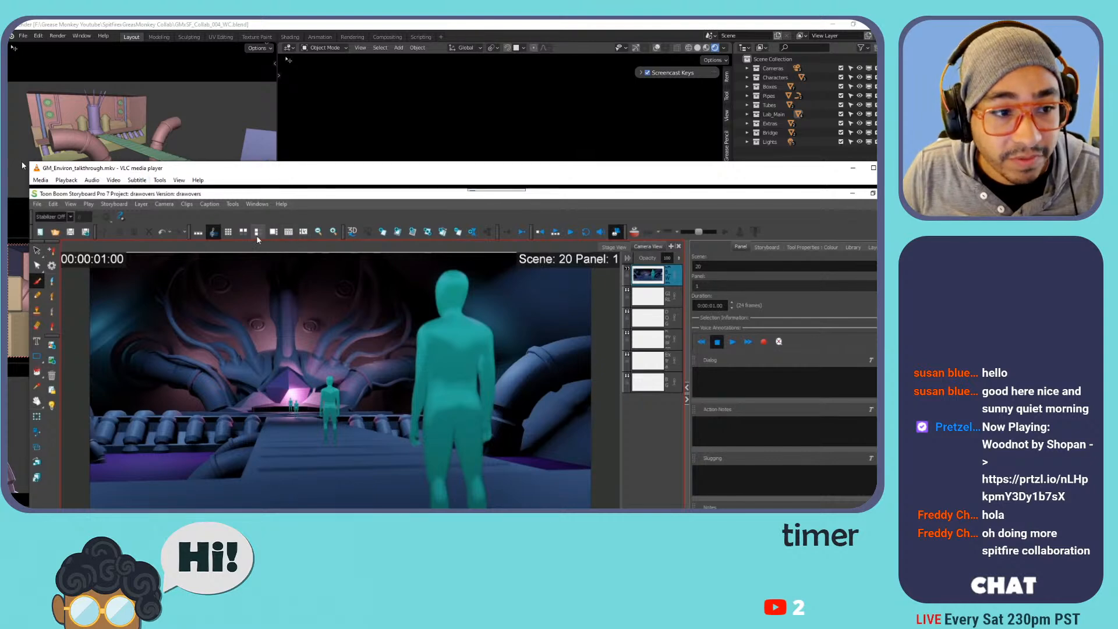
{"action": "left_click_drag", "start_coordinate": [29, 162], "coordinate": [243, 133]}
{"action": "left_click_drag", "start_coordinate": [388, 429], "coordinate": [660, 429]}
Skim the environment talkthrough video at several points along its timeline and close the player.
{"action": "left_click", "coordinate": [279, 409]}
{"action": "left_click_drag", "start_coordinate": [313, 412], "coordinate": [518, 411]}
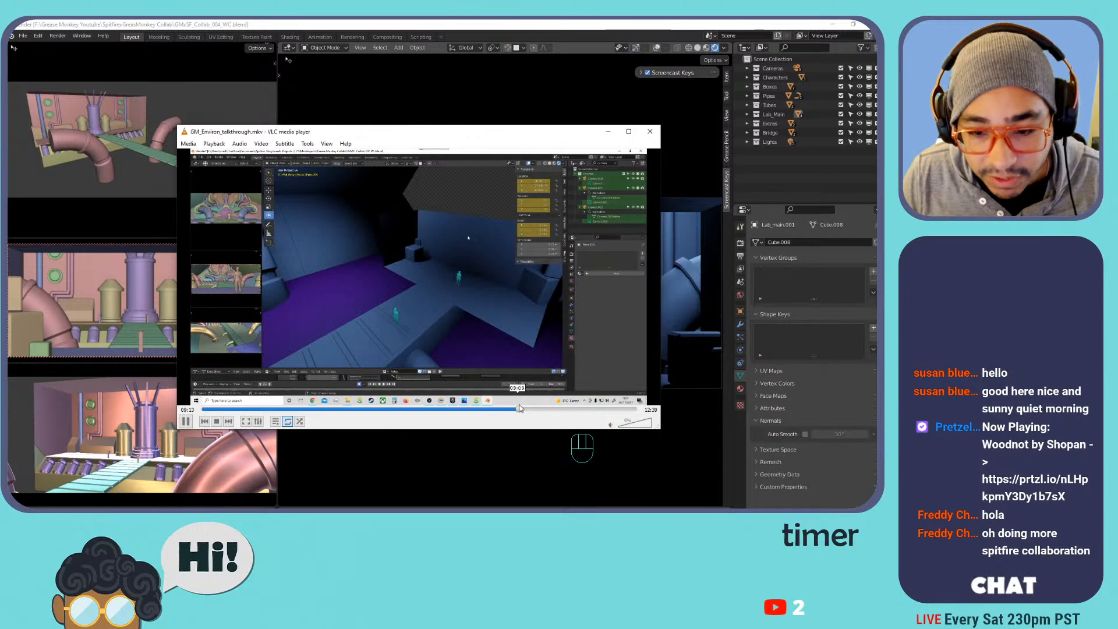
{"action": "left_click", "coordinate": [545, 411]}
{"action": "left_click", "coordinate": [606, 410]}
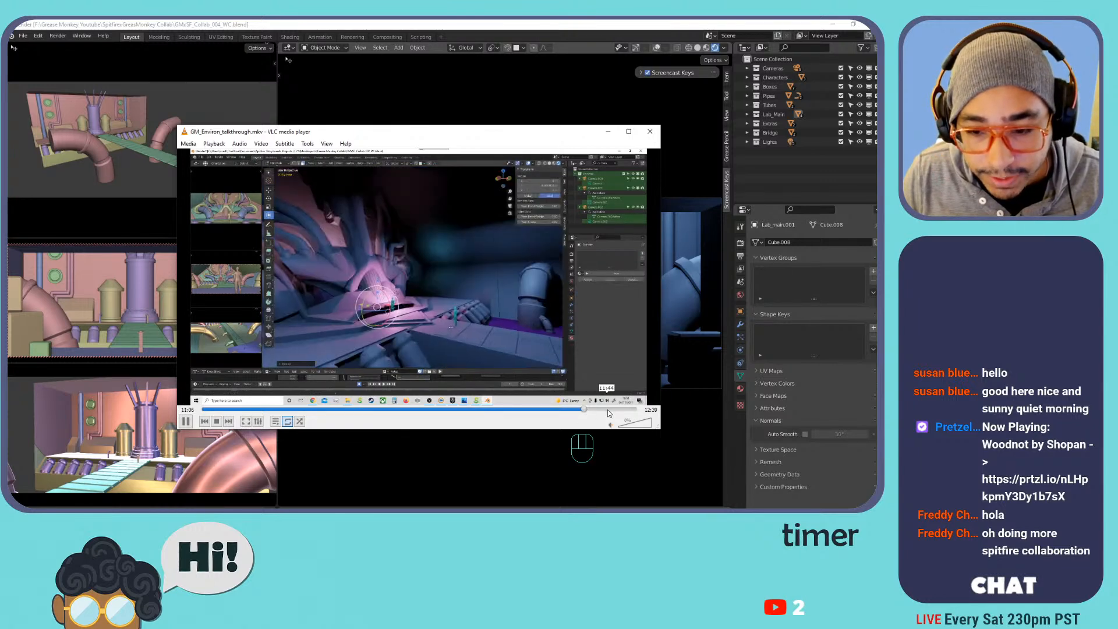
{"action": "left_click", "coordinate": [432, 410]}
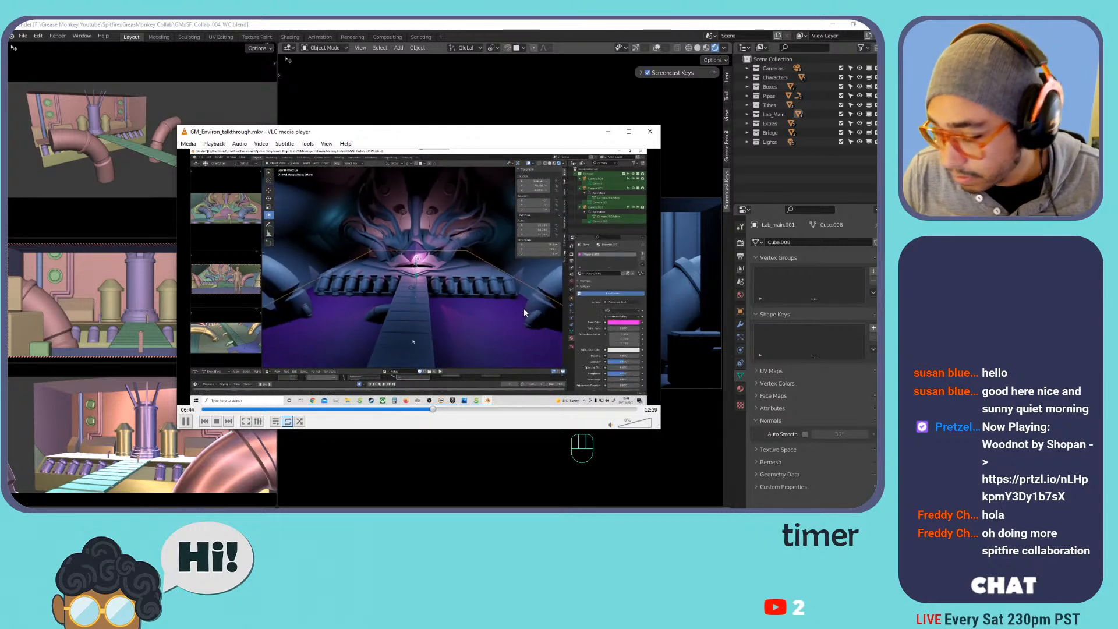
{"action": "left_click", "coordinate": [650, 131]}
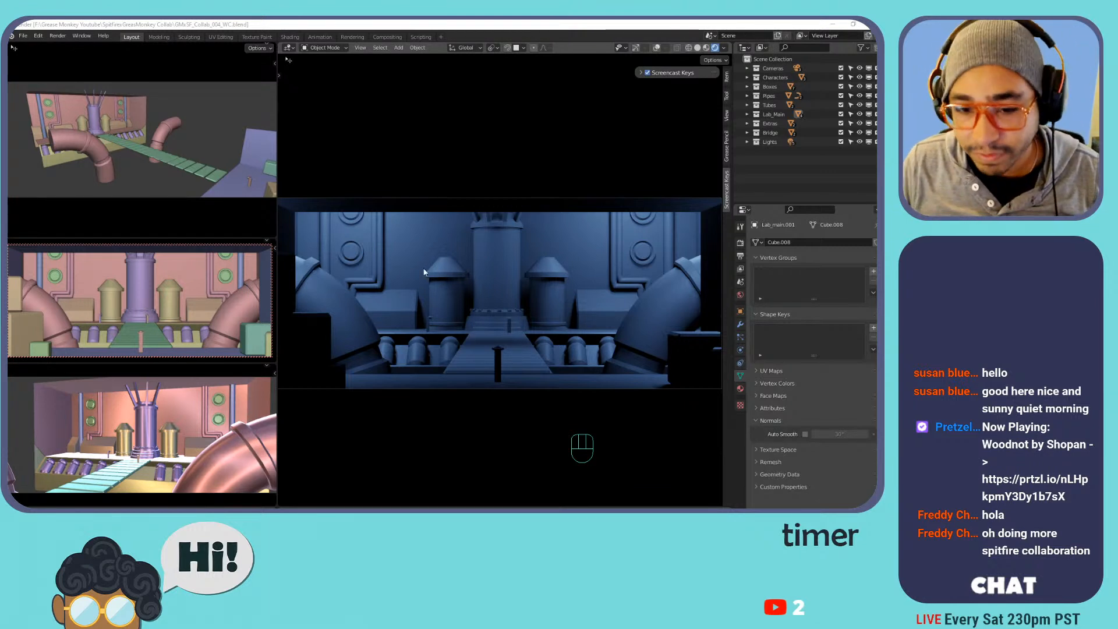
Examine the lab set in perspective, from the main stage and large pipes to the bridge and far platform.
{"action": "scroll", "coordinate": [419, 244], "scroll_direction": "down", "scroll_amount": 2}
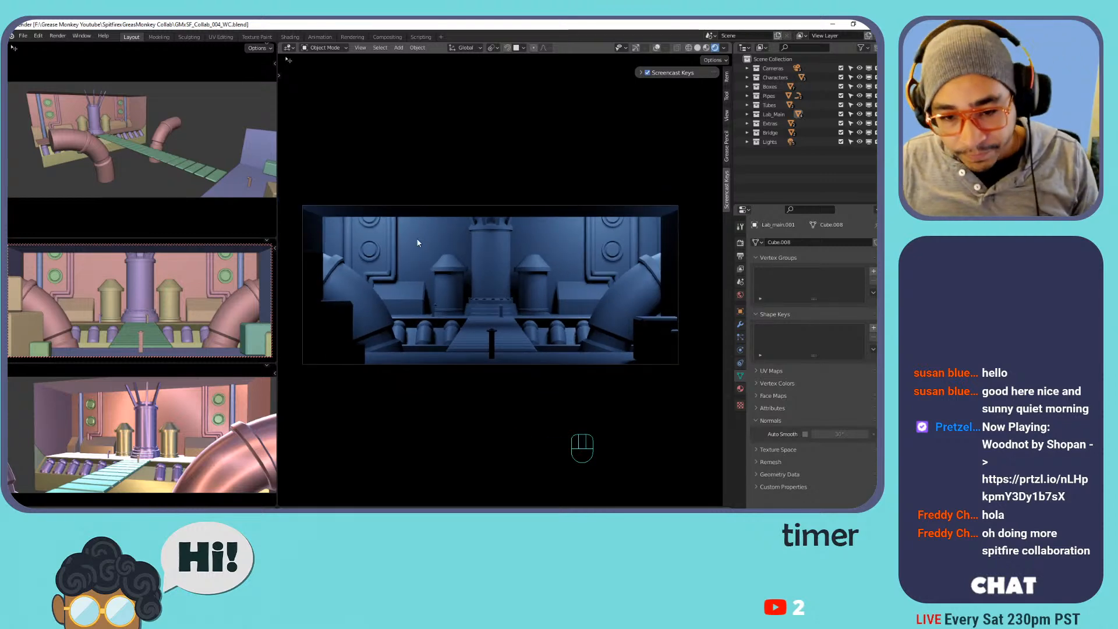
{"action": "middle_click_drag", "start_coordinate": [417, 243], "coordinate": [483, 265]}
{"action": "middle_click_drag", "start_coordinate": [483, 265], "coordinate": [452, 260], "text": "shift"}
{"action": "scroll", "coordinate": [583, 319], "scroll_direction": "up", "scroll_amount": 4}
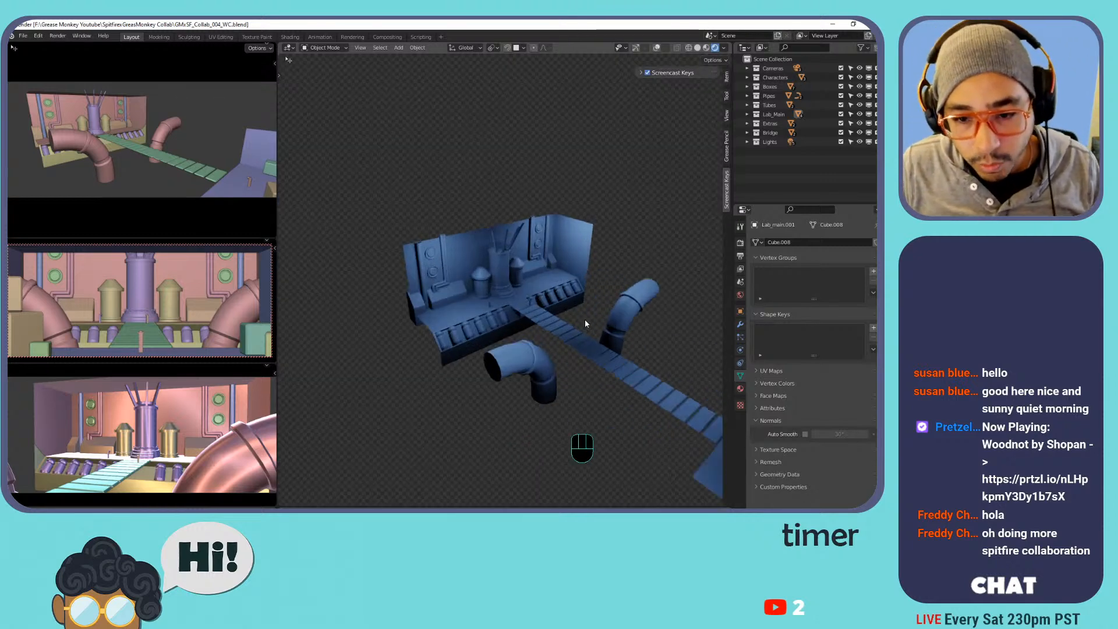
{"action": "middle_click_drag", "start_coordinate": [580, 330], "coordinate": [462, 264], "text": "shift"}
{"action": "scroll", "coordinate": [462, 260], "scroll_direction": "down", "scroll_amount": 2}
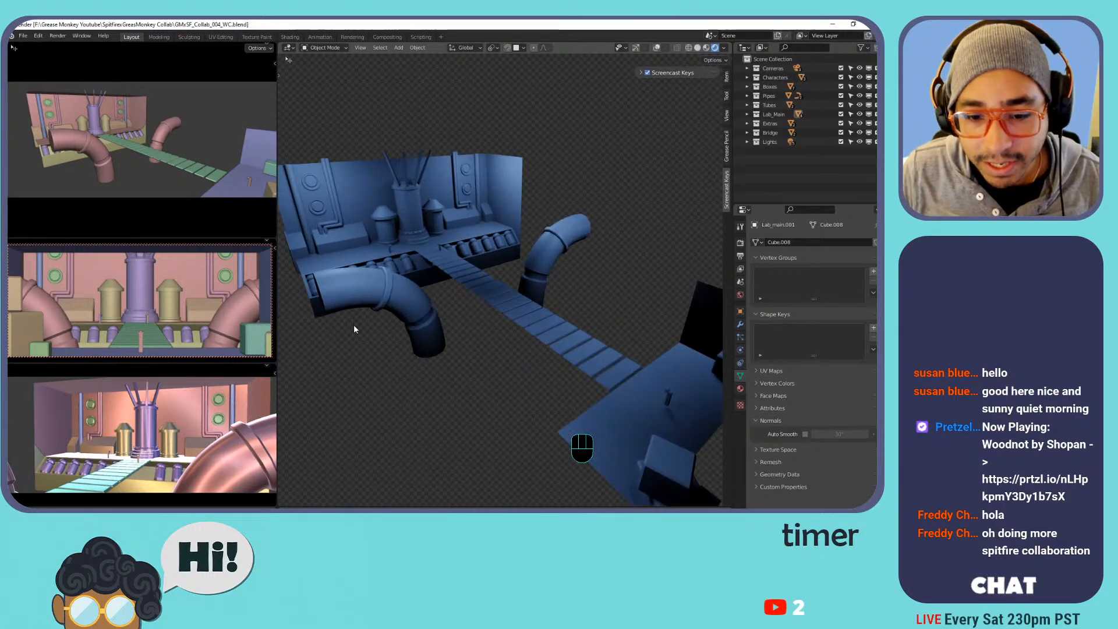
{"action": "middle_click_drag", "start_coordinate": [480, 307], "coordinate": [496, 260]}
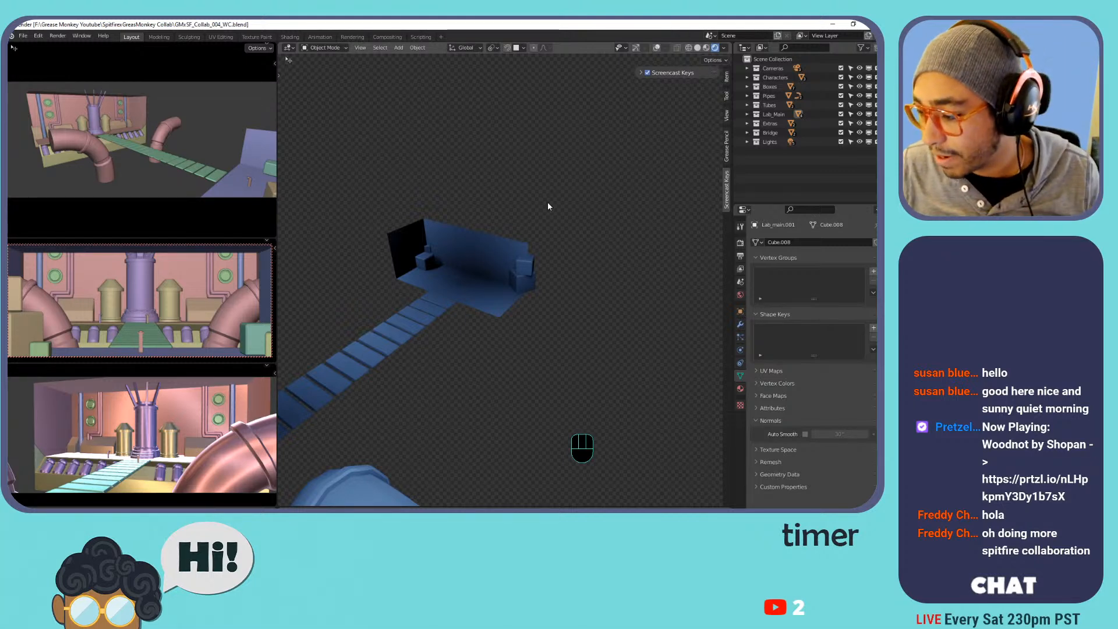
{"action": "middle_click_drag", "start_coordinate": [541, 252], "coordinate": [440, 161]}
{"action": "scroll", "coordinate": [509, 207], "scroll_direction": "up", "scroll_amount": 3}
{"action": "middle_click_drag", "start_coordinate": [440, 160], "coordinate": [562, 302], "text": "shift"}
{"action": "middle_click_drag", "start_coordinate": [562, 303], "coordinate": [575, 251]}
{"action": "scroll", "coordinate": [539, 301], "scroll_direction": "up", "scroll_amount": 3}
Select the central tube of the lab, frame it and examine its base, rods and the two side tanks.
{"action": "left_click", "coordinate": [574, 246]}
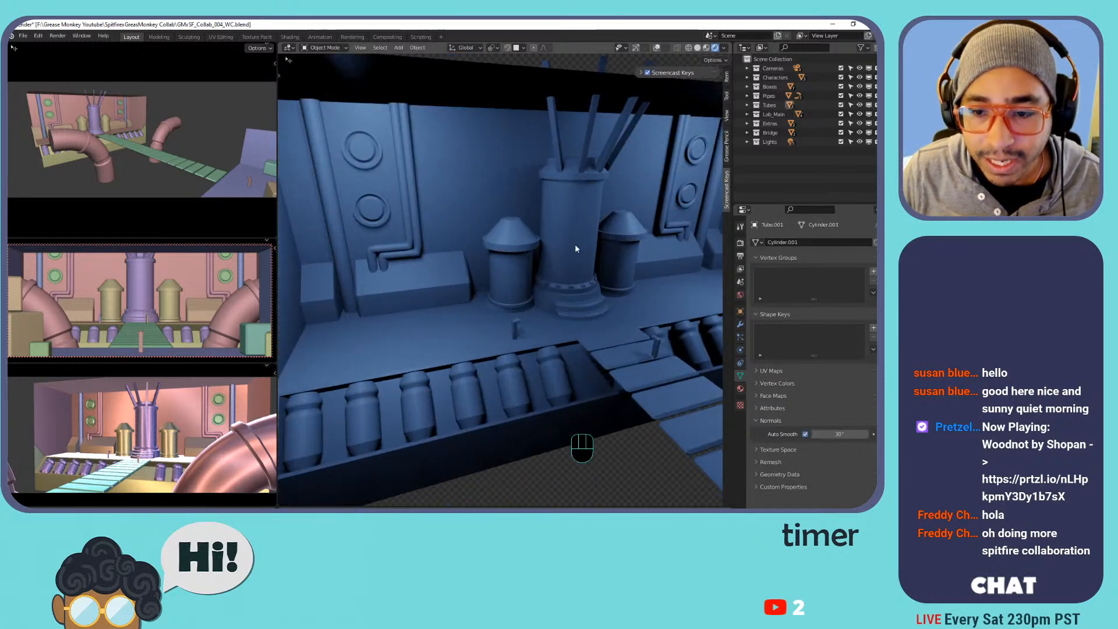
{"action": "key", "text": "KP_Decimal"}
{"action": "middle_click_drag", "start_coordinate": [550, 294], "coordinate": [530, 387], "text": "shift"}
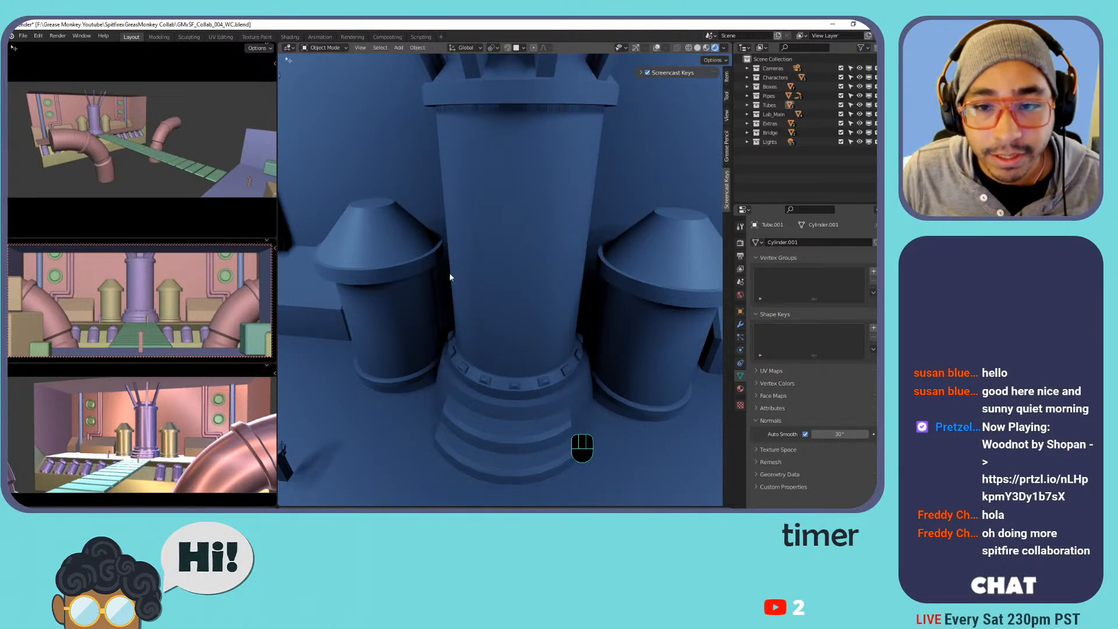
{"action": "scroll", "coordinate": [512, 282], "scroll_direction": "down", "scroll_amount": 3}
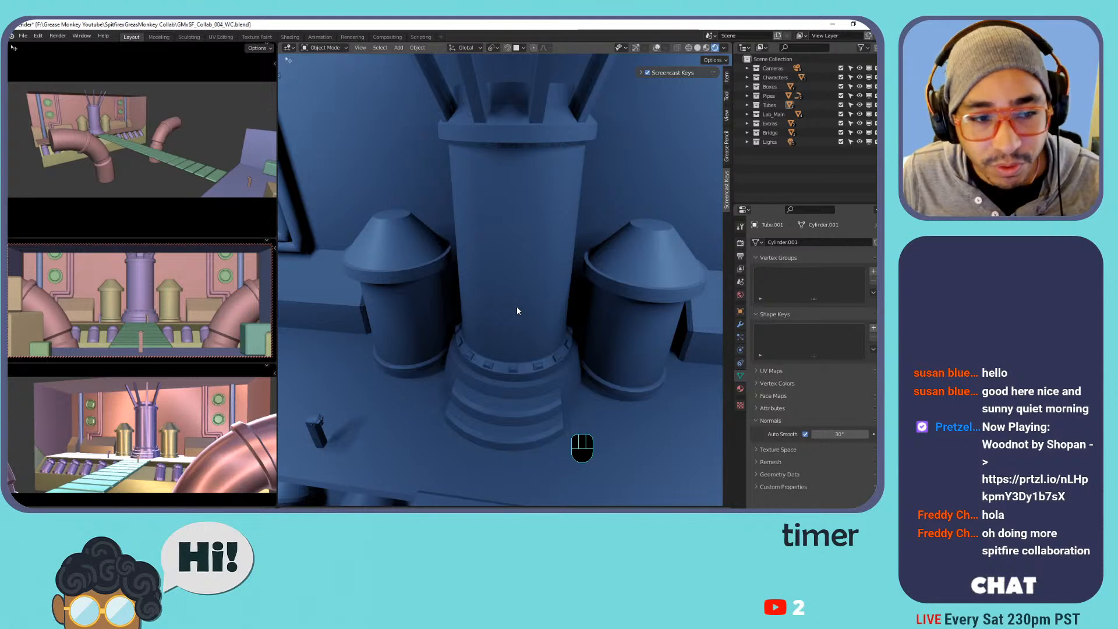
{"action": "middle_click_drag", "start_coordinate": [543, 344], "coordinate": [521, 309]}
{"action": "scroll", "coordinate": [480, 255], "scroll_direction": "down", "scroll_amount": 5}
{"action": "scroll", "coordinate": [465, 303], "scroll_direction": "up", "scroll_amount": 5}
{"action": "scroll", "coordinate": [470, 294], "scroll_direction": "up", "scroll_amount": 1}
{"action": "scroll", "coordinate": [527, 316], "scroll_direction": "down", "scroll_amount": 3}
{"action": "scroll", "coordinate": [553, 316], "scroll_direction": "down", "scroll_amount": 2}
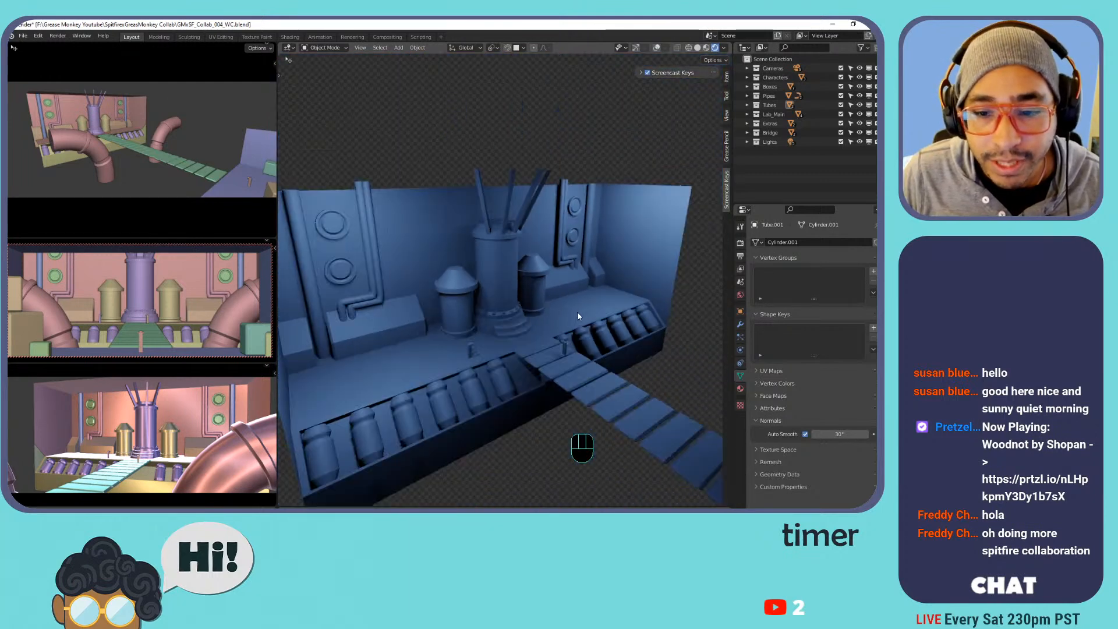
Examine how the bridge links the lab stage to the far platform between the two large bent pipes.
{"action": "scroll", "coordinate": [580, 315], "scroll_direction": "up", "scroll_amount": 4}
{"action": "scroll", "coordinate": [559, 332], "scroll_direction": "down", "scroll_amount": 6}
{"action": "middle_click_drag", "start_coordinate": [602, 354], "coordinate": [476, 289], "text": "shift"}
{"action": "middle_click_drag", "start_coordinate": [578, 330], "coordinate": [645, 316], "text": "shift"}
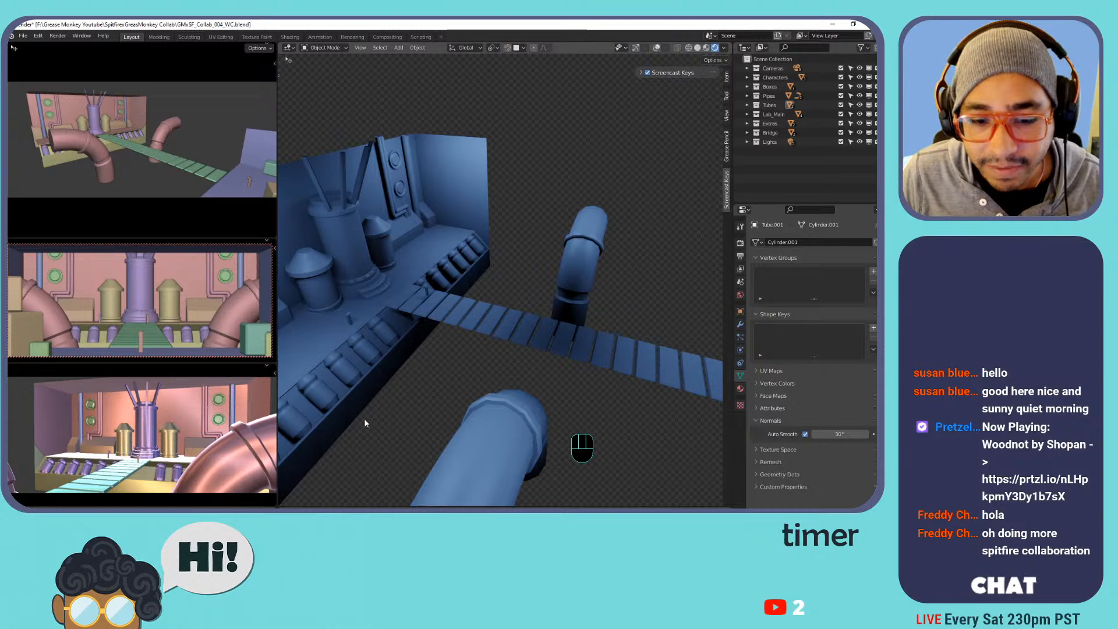
{"action": "scroll", "coordinate": [473, 402], "scroll_direction": "down", "scroll_amount": 6}
{"action": "scroll", "coordinate": [498, 308], "scroll_direction": "up", "scroll_amount": 3}
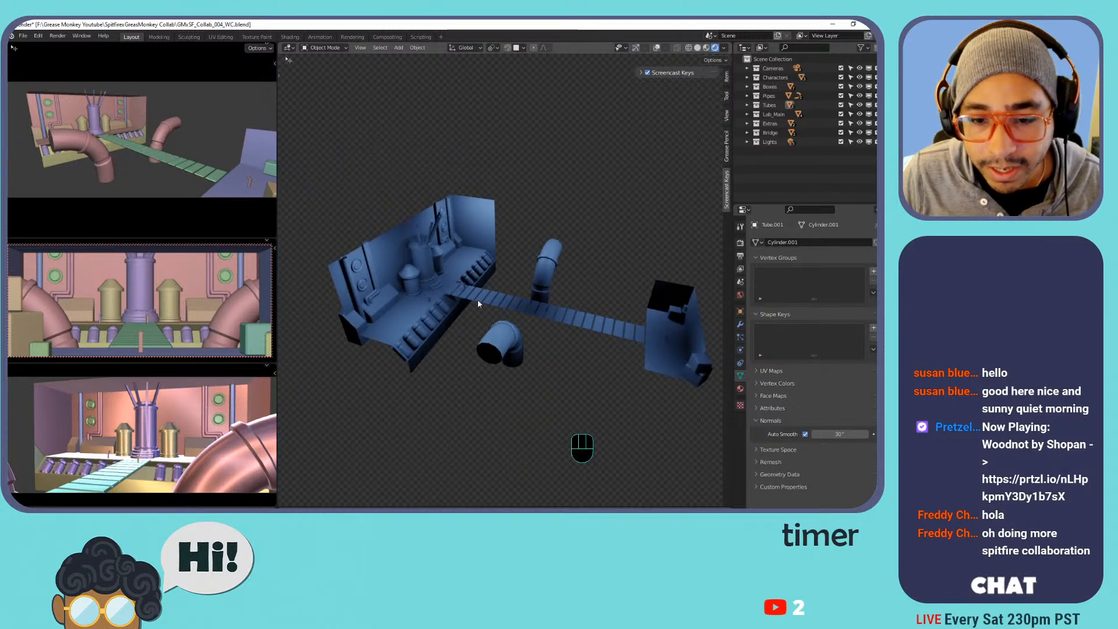
{"action": "scroll", "coordinate": [490, 302], "scroll_direction": "up", "scroll_amount": 5}
{"action": "scroll", "coordinate": [470, 305], "scroll_direction": "down", "scroll_amount": 1}
{"action": "middle_click_drag", "start_coordinate": [508, 301], "coordinate": [391, 234]}
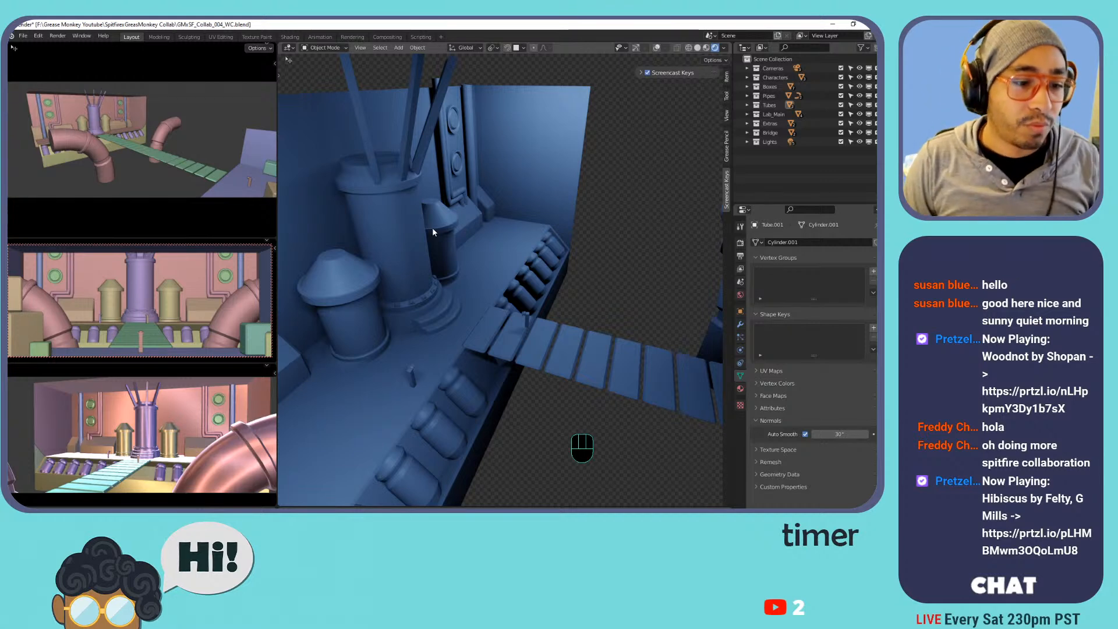
Hide the 3D viewport's sidebar and review the whole lab set from an elevated three-quarter angle.
{"action": "middle_click_drag", "start_coordinate": [432, 231], "coordinate": [501, 239]}
{"action": "key", "text": "n"}
{"action": "middle_click_drag", "start_coordinate": [501, 239], "coordinate": [515, 259], "text": "shift"}
{"action": "scroll", "coordinate": [549, 120], "scroll_direction": "down", "scroll_amount": 5}
{"action": "middle_click_drag", "start_coordinate": [549, 120], "coordinate": [498, 193]}
{"action": "scroll", "coordinate": [489, 210], "scroll_direction": "up", "scroll_amount": 4}
{"action": "scroll", "coordinate": [489, 210], "scroll_direction": "down", "scroll_amount": 3}
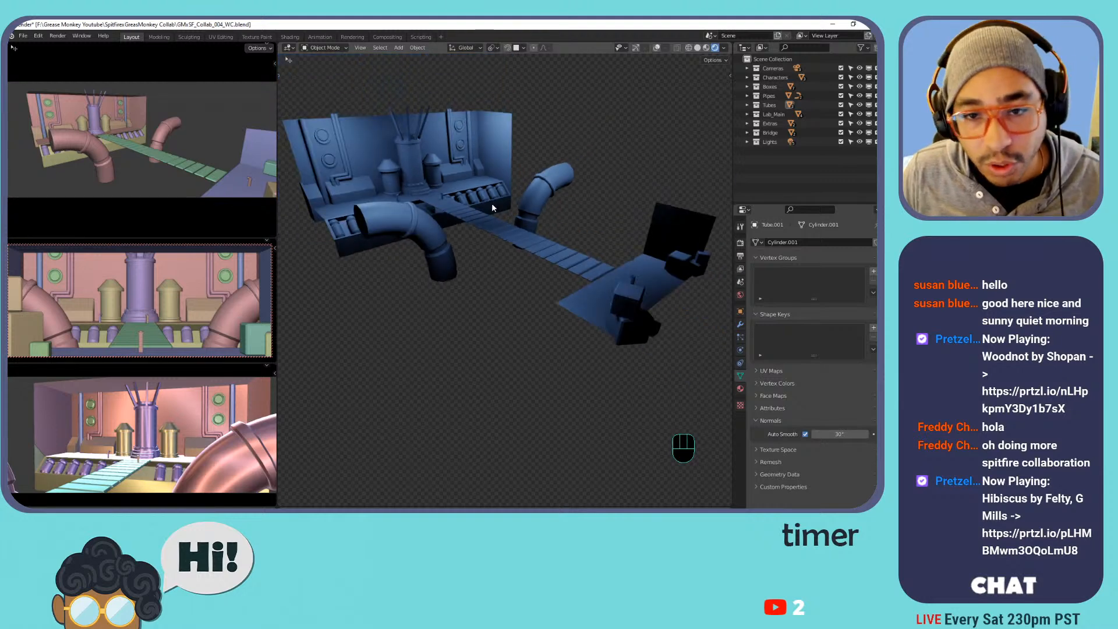
{"action": "mouse_move", "coordinate": [563, 281]}
{"action": "middle_mouse_down"}
{"action": "mouse_move", "coordinate": [574, 281]}
{"action": "mouse_move", "coordinate": [473, 190]}
{"action": "mouse_move", "coordinate": [551, 287]}
{"action": "mouse_move", "coordinate": [562, 270]}
{"action": "middle_mouse_up"}
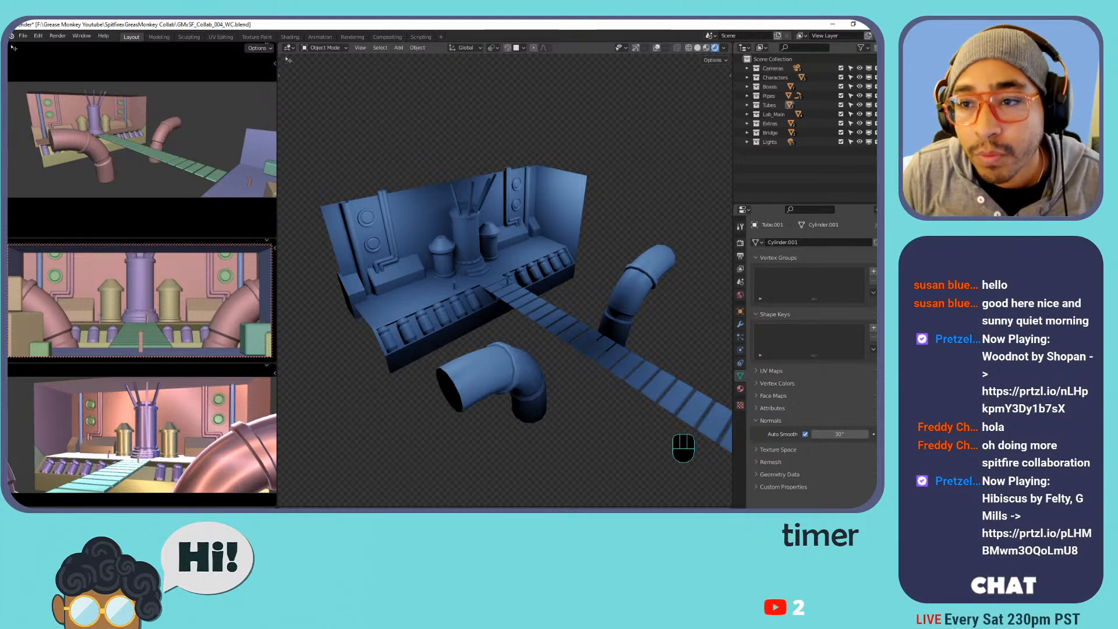
Rename the scene as Scene_WR and save the file.
{"action": "left_click", "coordinate": [759, 37]}
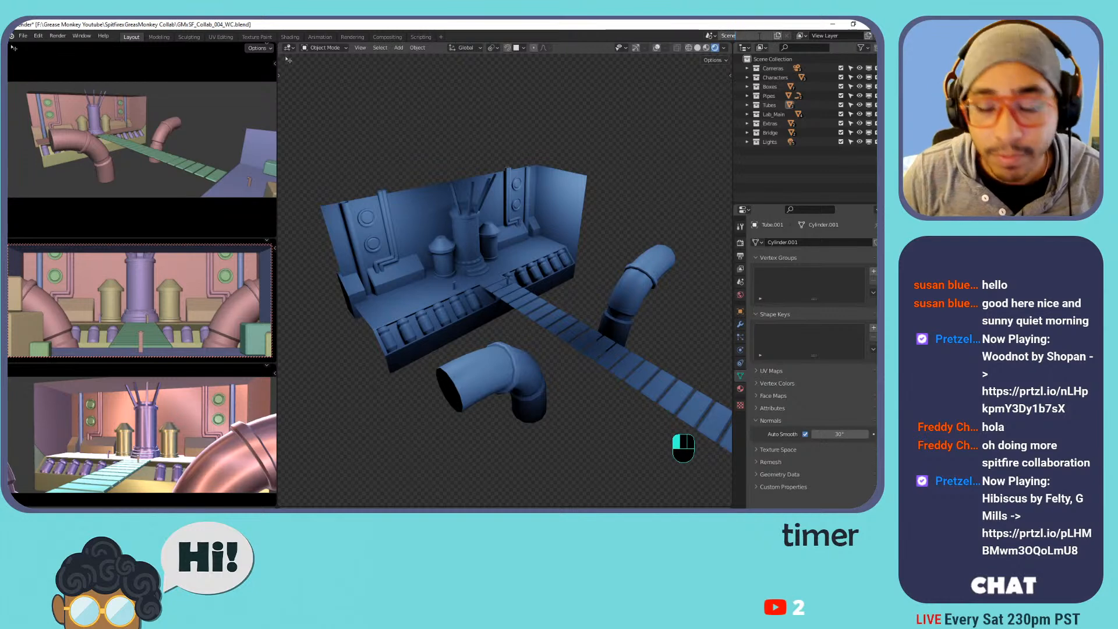
{"action": "type", "text": "_WC"}
{"action": "key", "text": "Return"}
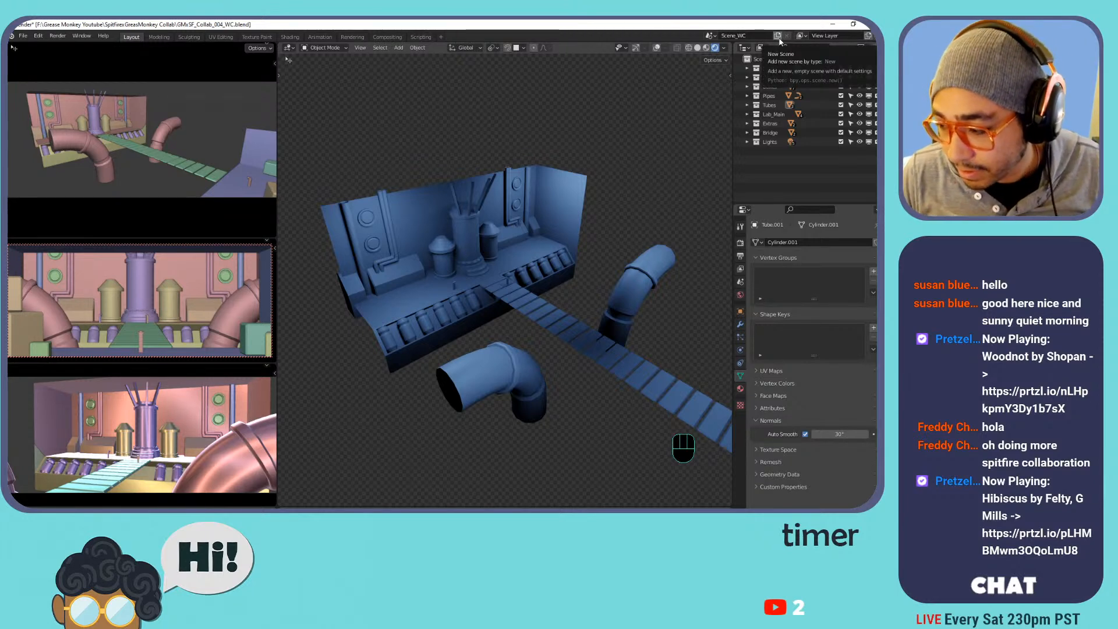
{"action": "left_click", "coordinate": [747, 36]}
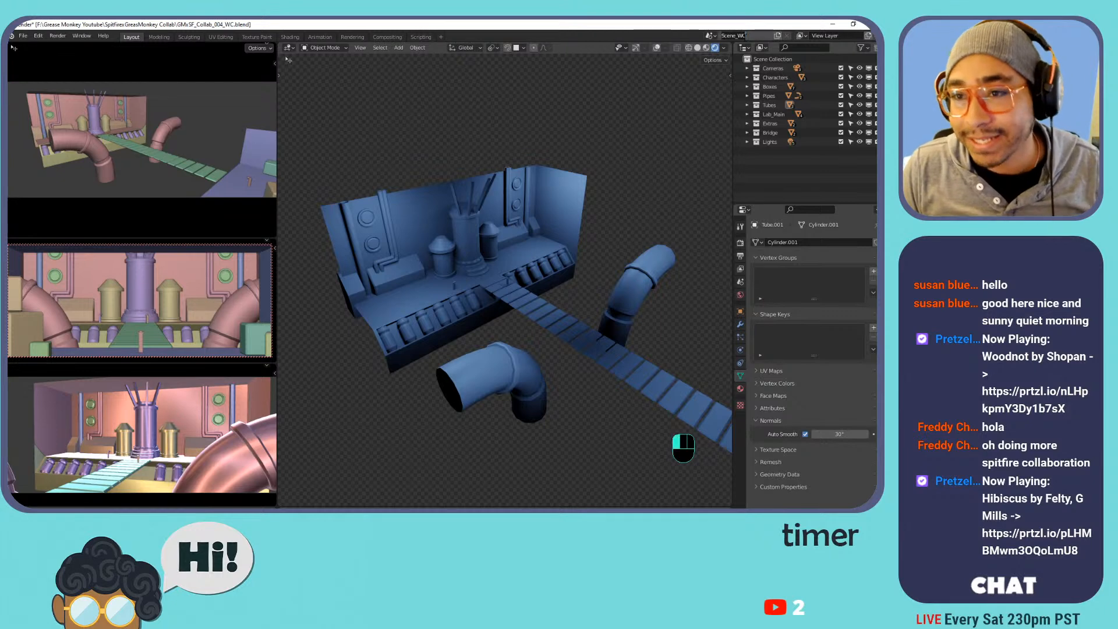
{"action": "key", "text": "BackSpace"}
{"action": "type", "text": "R"}
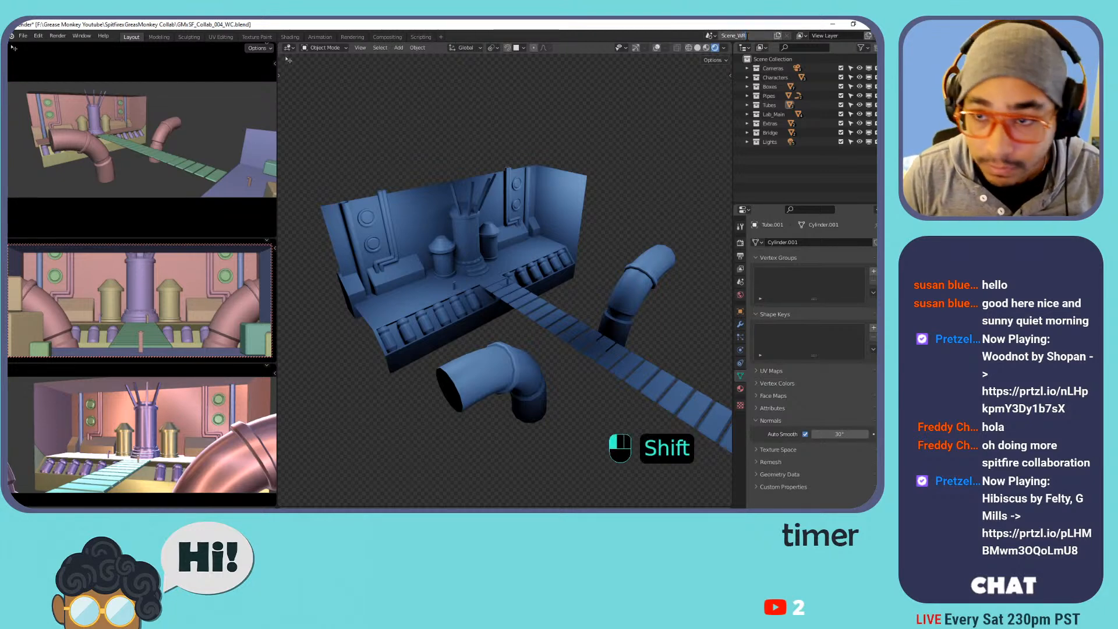
{"action": "key", "text": "Return"}
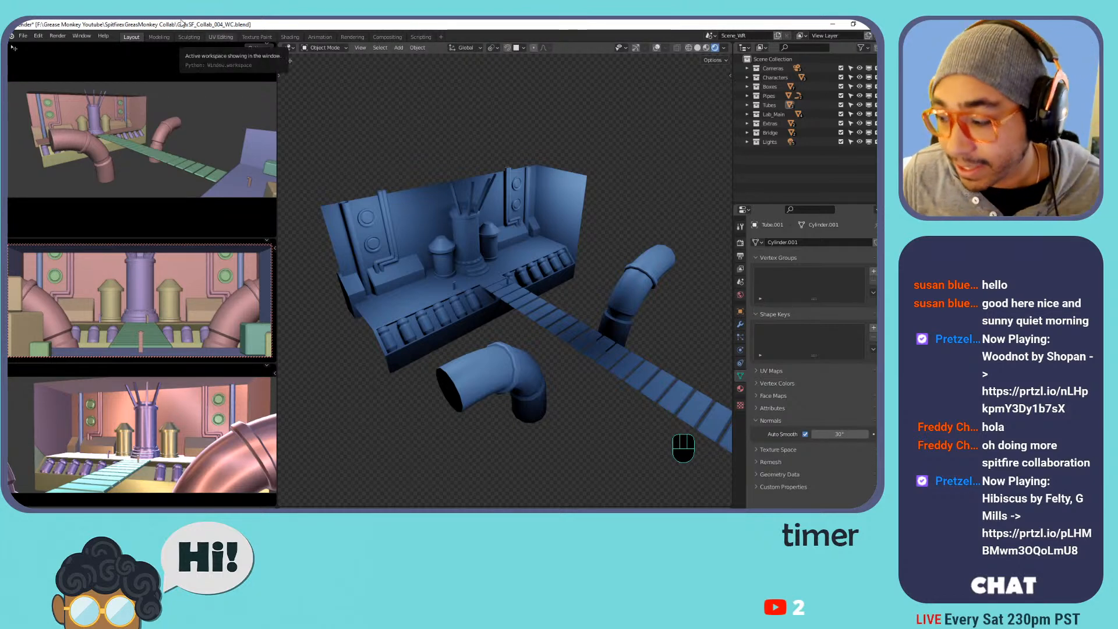
{"action": "key", "text": "ctrl+s"}
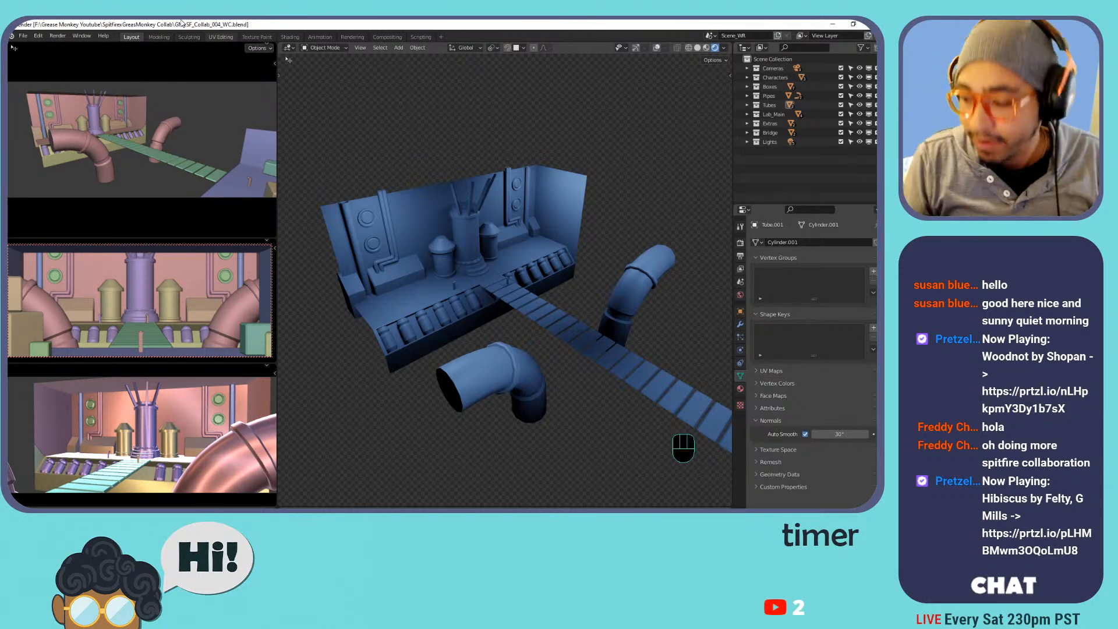
Make the Lights collection the active collection.
{"action": "left_click", "coordinate": [774, 78]}
{"action": "left_click", "coordinate": [775, 142]}
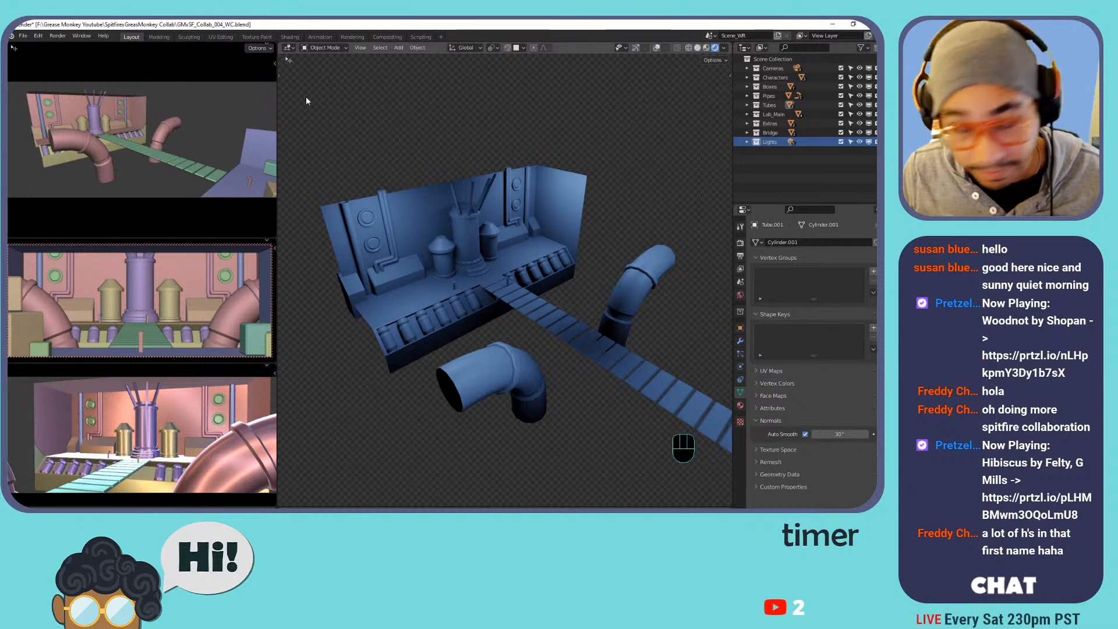
Append the scene named Scene from GMxSF_Collab_003_PC.blend into the current file.
{"action": "left_click", "coordinate": [23, 36]}
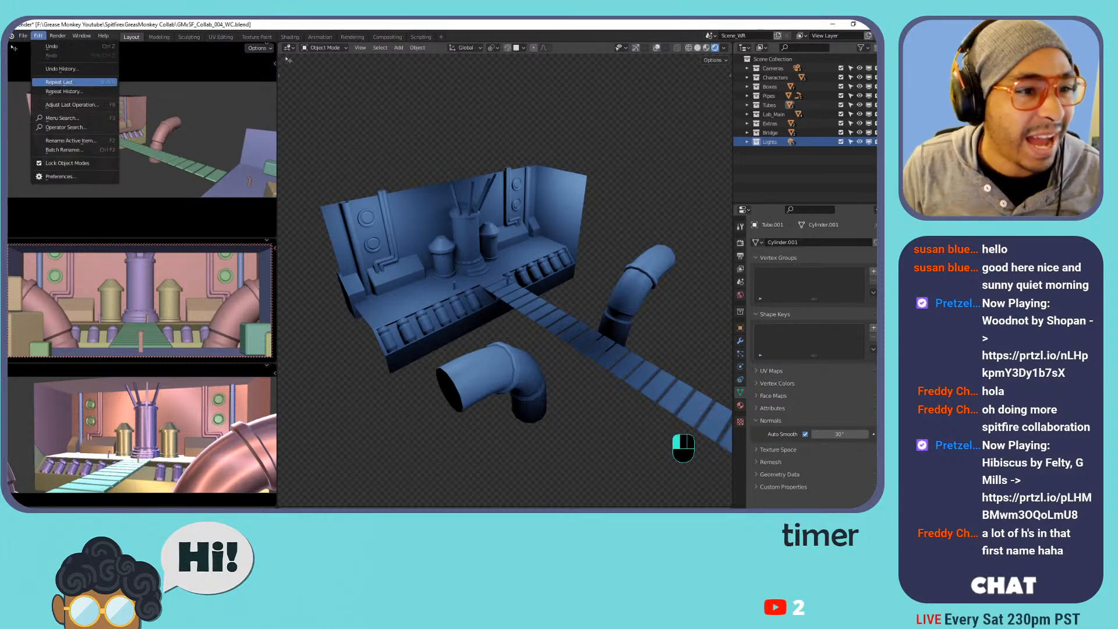
{"action": "left_click", "coordinate": [29, 38]}
{"action": "left_click", "coordinate": [28, 38]}
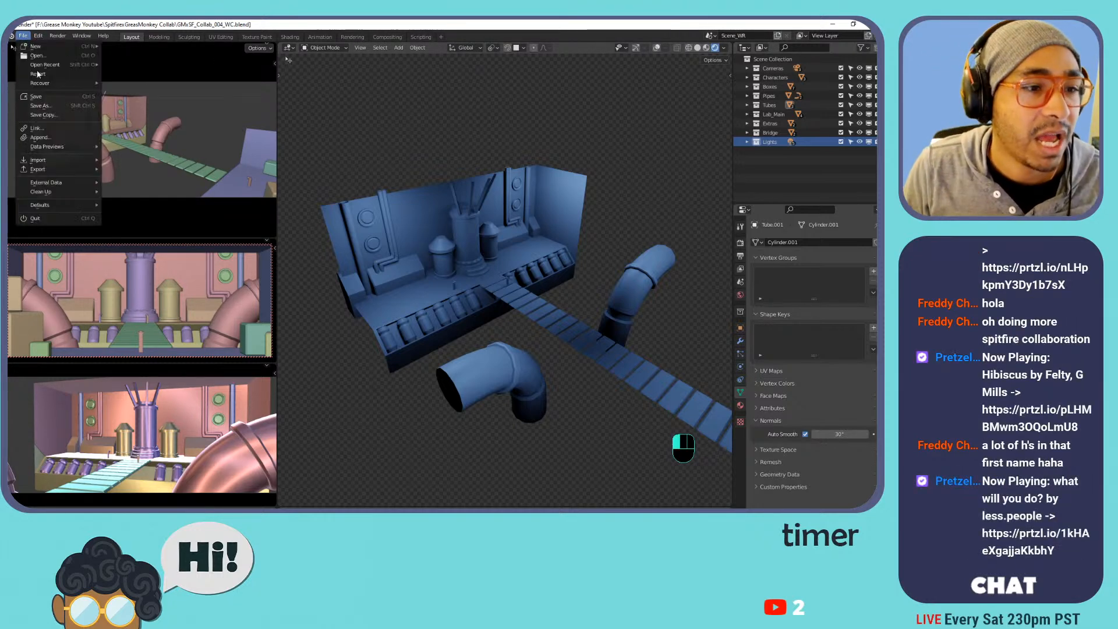
{"action": "left_click", "coordinate": [70, 139]}
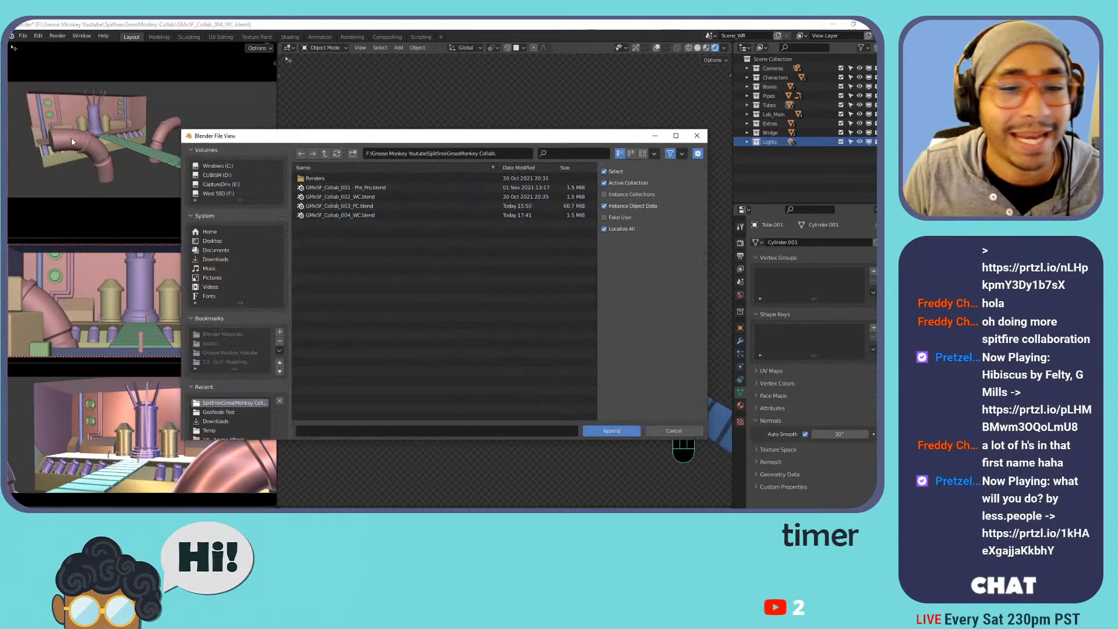
{"action": "double_click", "coordinate": [373, 206]}
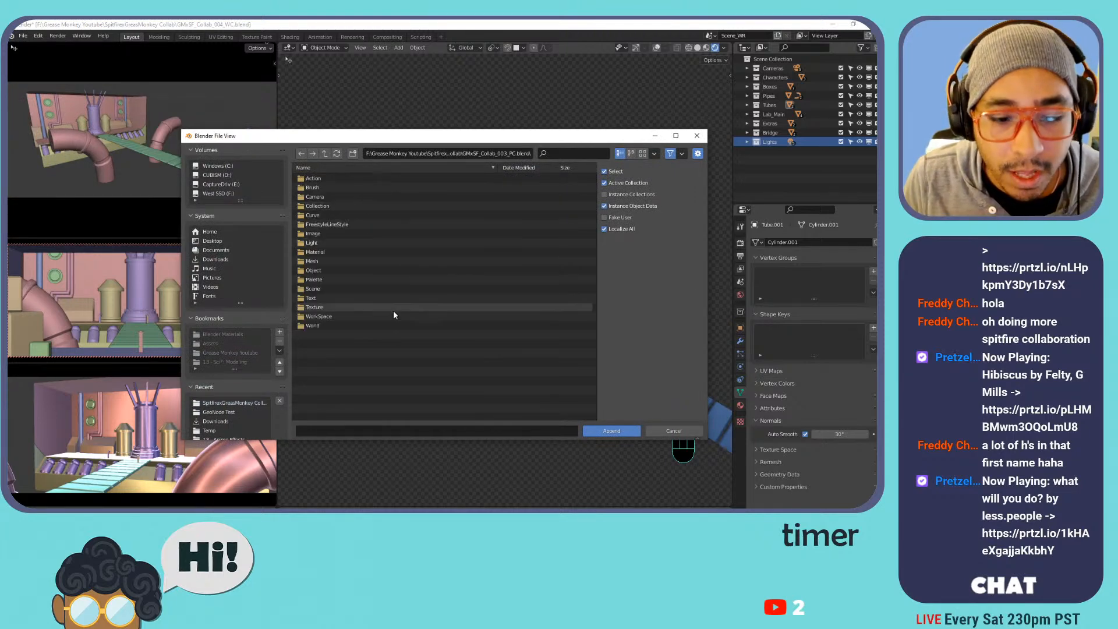
{"action": "double_click", "coordinate": [321, 288]}
{"action": "left_click", "coordinate": [323, 179]}
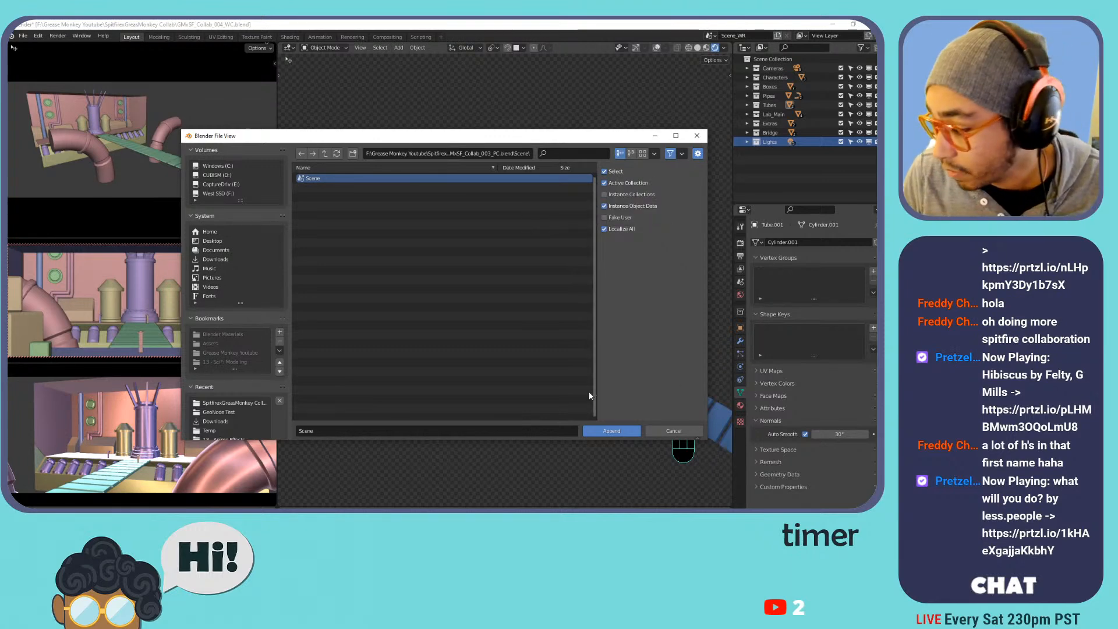
{"action": "left_click", "coordinate": [612, 430]}
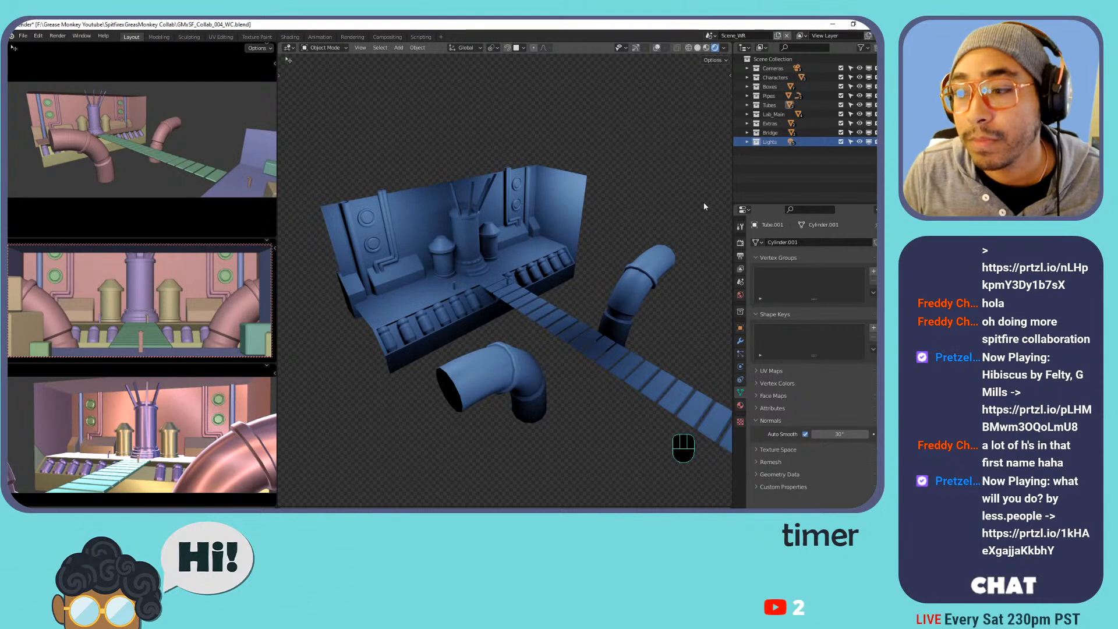
Switch to the appended scene and rename it Scene_SF.
{"action": "left_click", "coordinate": [713, 36]}
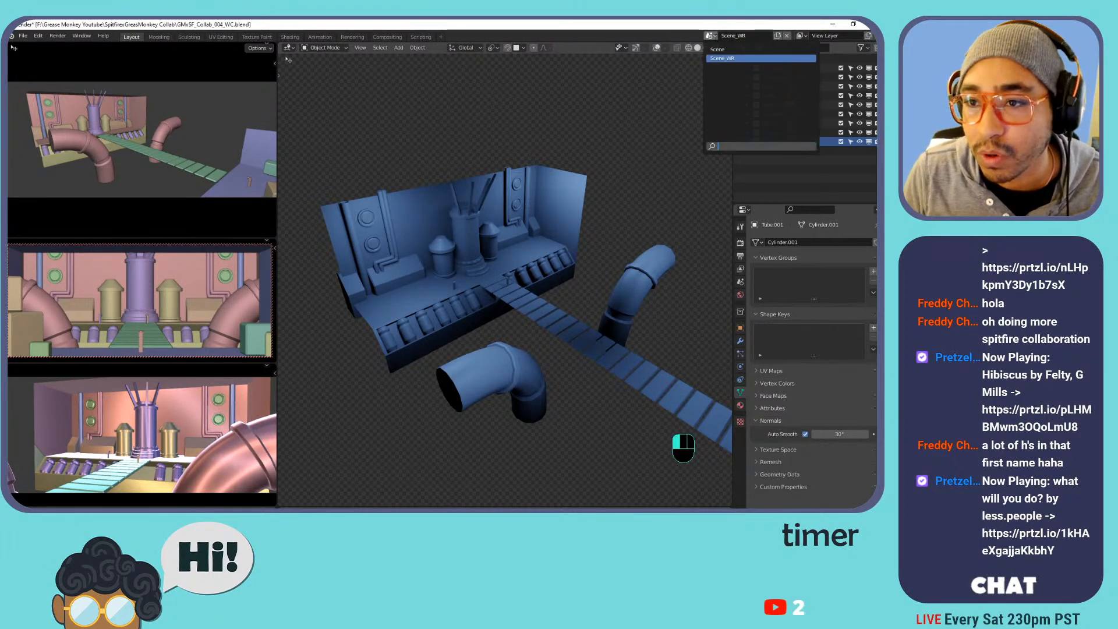
{"action": "left_click", "coordinate": [723, 53]}
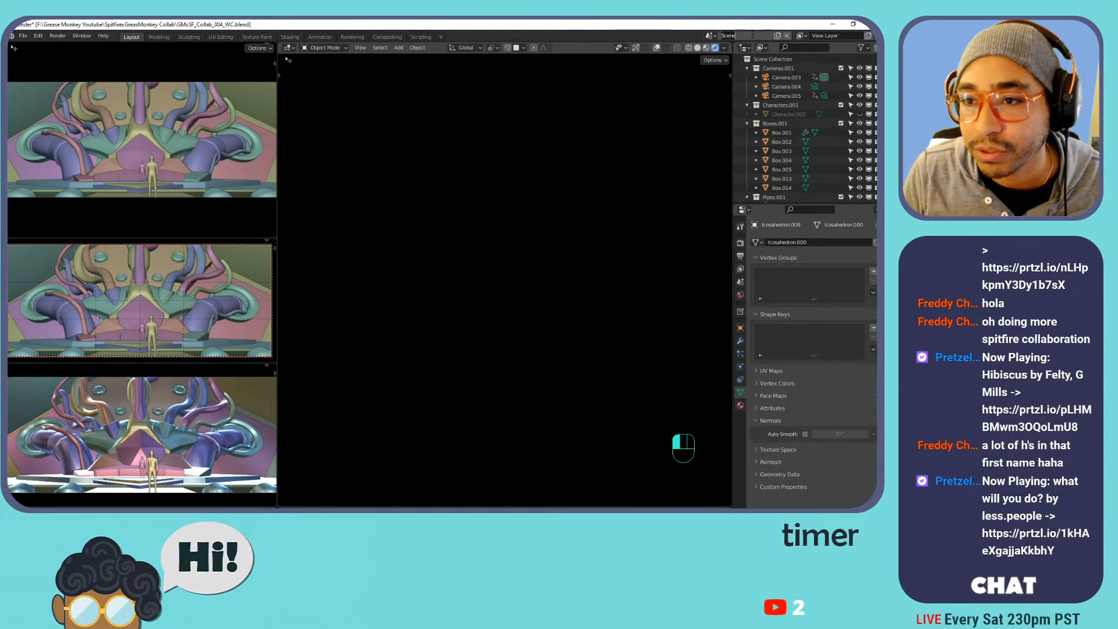
{"action": "key", "text": "BackSpace"}
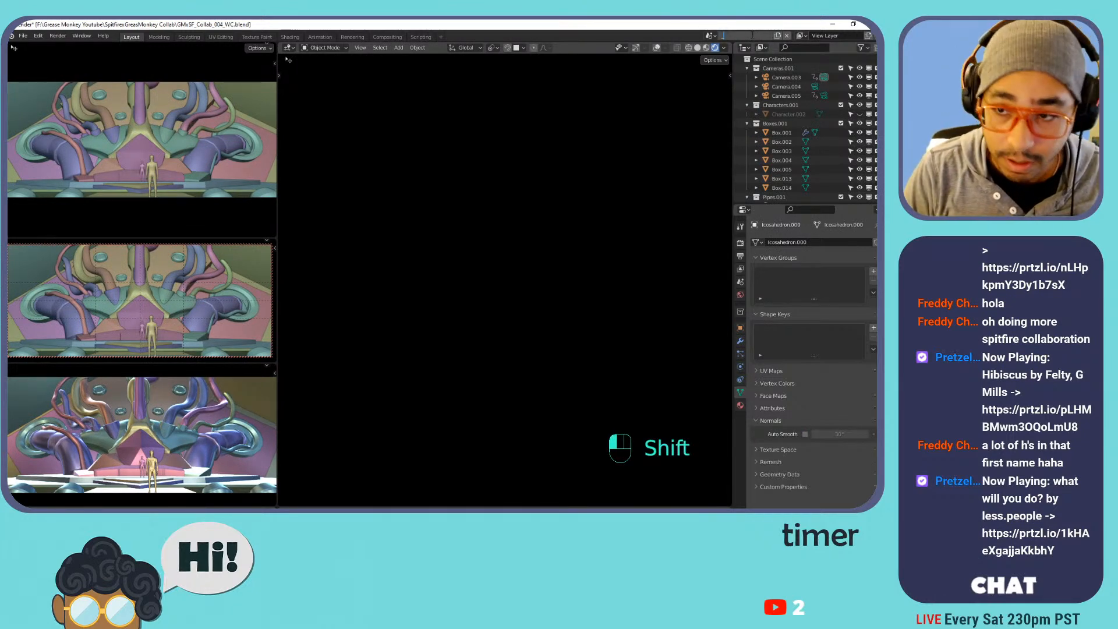
{"action": "key", "text": "ctrl+z"}
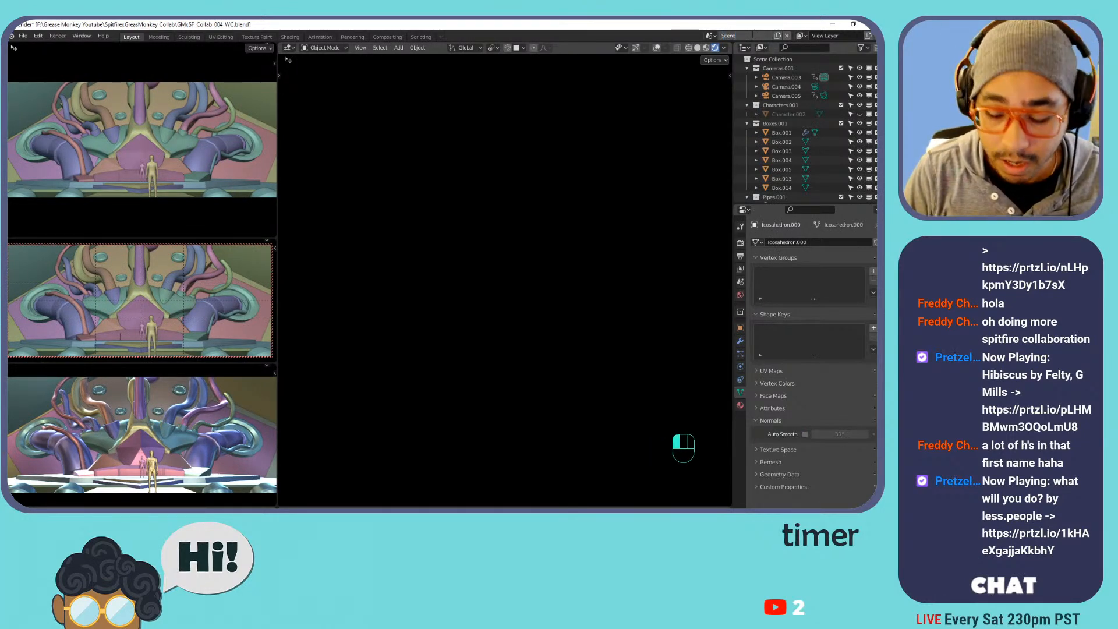
{"action": "type", "text": "SF"}
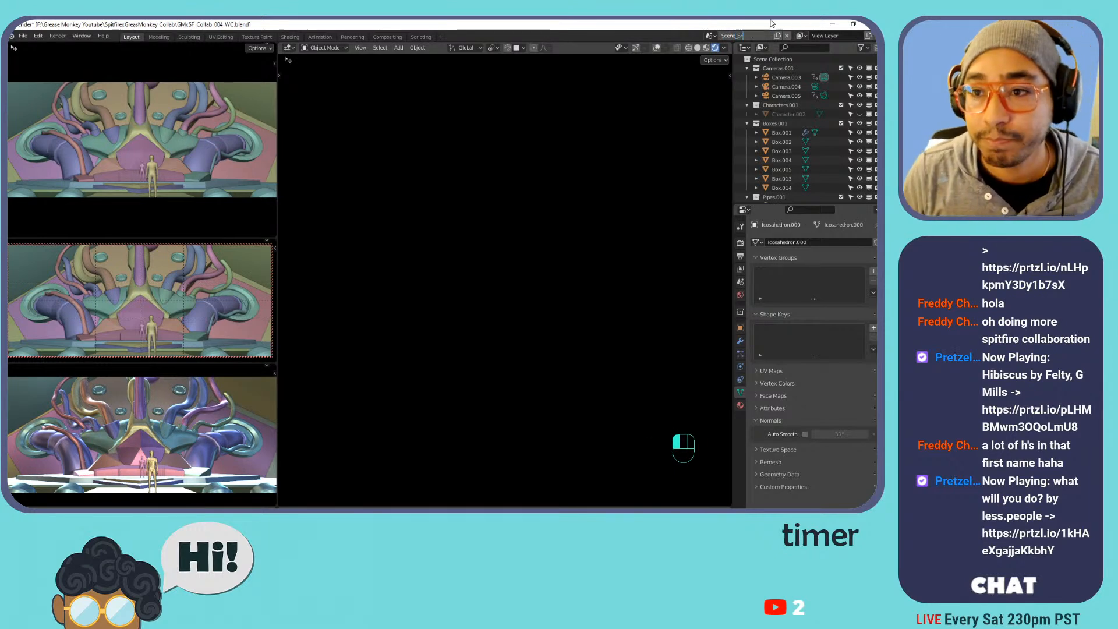
{"action": "key", "text": "Return"}
Switch back to Scene_WR and rename it Scene_GM.
{"action": "left_click", "coordinate": [709, 35]}
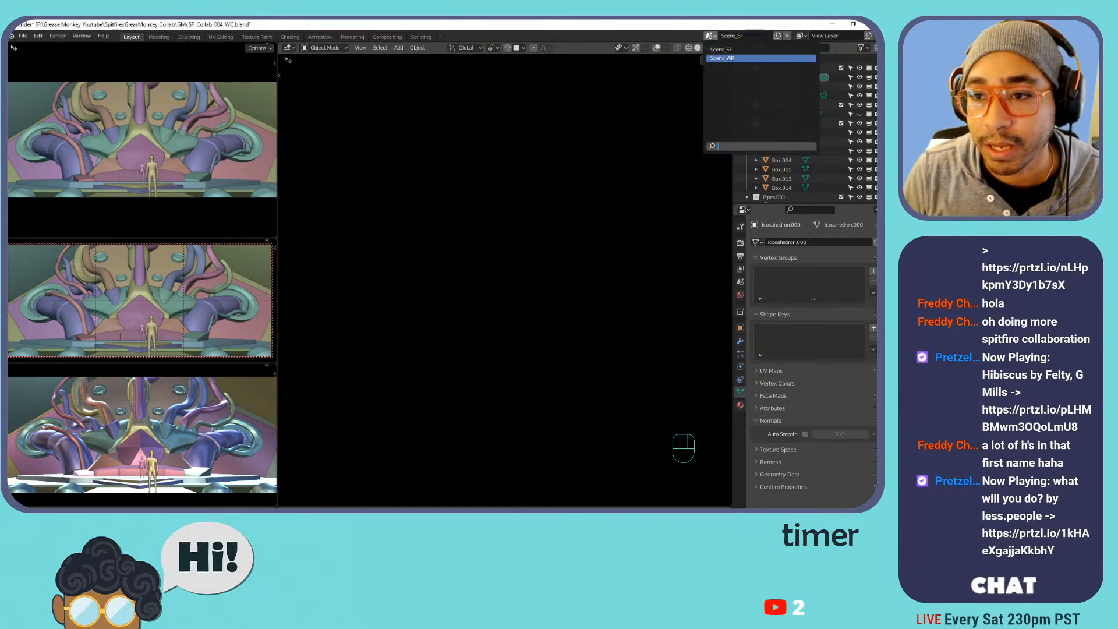
{"action": "left_click", "coordinate": [723, 58]}
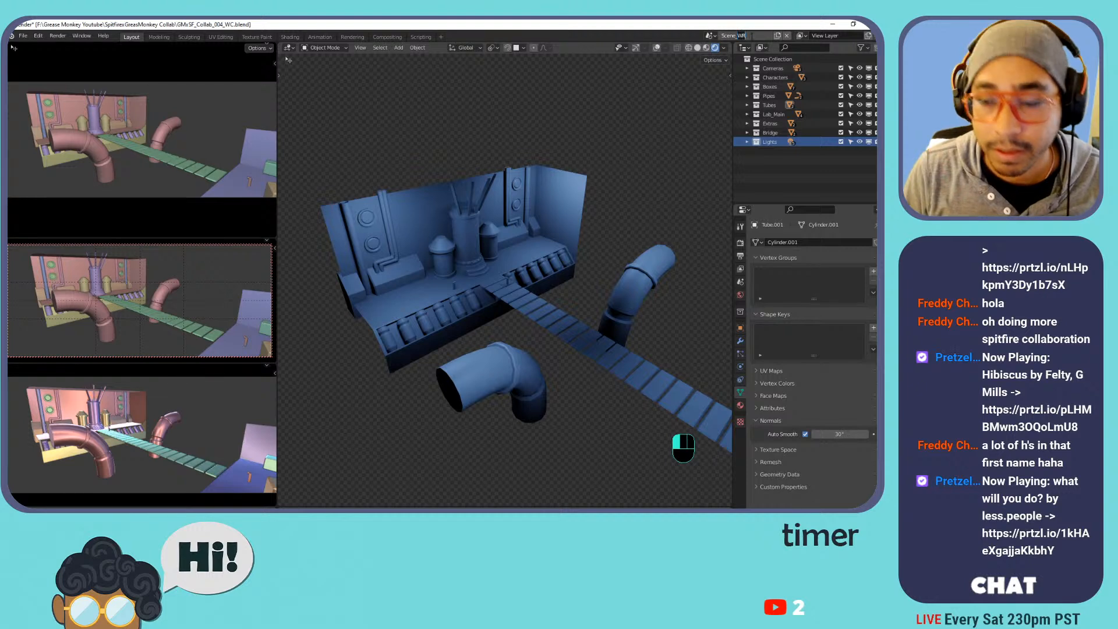
{"action": "type", "text": "GM"}
{"action": "key", "text": "Return"}
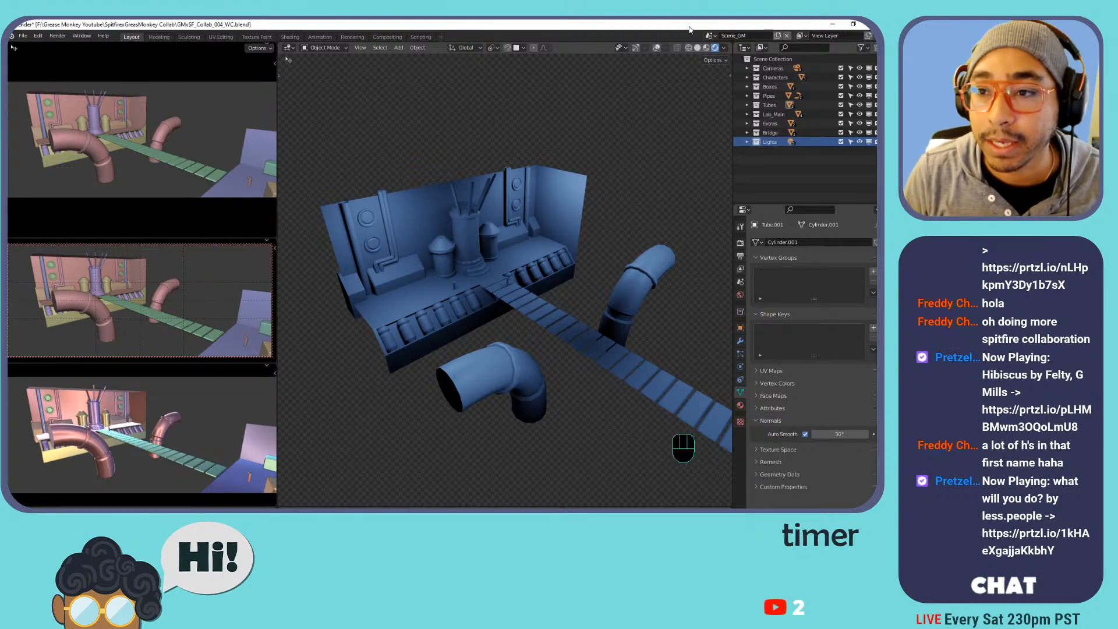
Make Scene_SF the current scene and show it through its active camera in the large viewport.
{"action": "left_click", "coordinate": [710, 35]}
{"action": "left_click", "coordinate": [722, 58]}
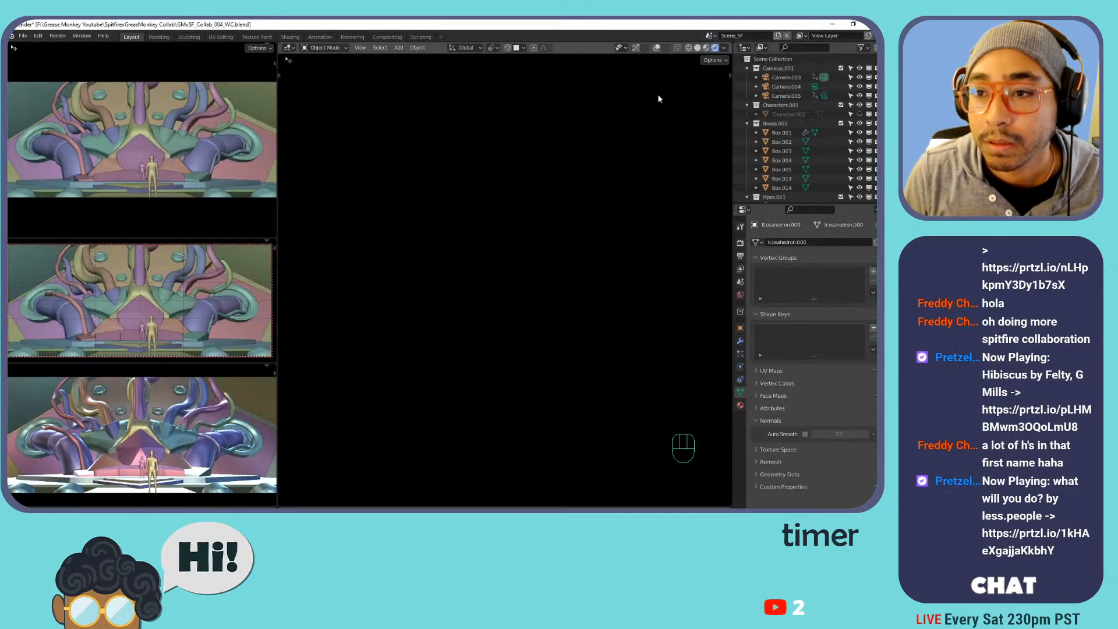
{"action": "middle_click_drag", "start_coordinate": [515, 207], "coordinate": [571, 149], "text": "shift"}
{"action": "key", "text": "KP_0"}
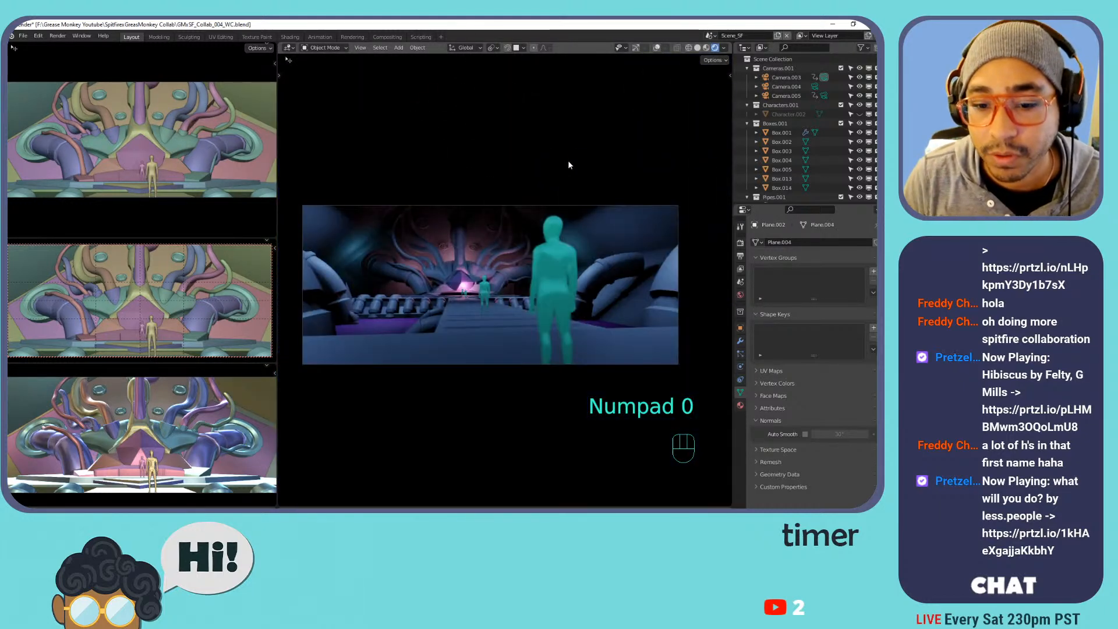
Look at the Scene_SF set from outside its walls and return to the camera view.
{"action": "scroll", "coordinate": [505, 304], "scroll_direction": "up", "scroll_amount": 3}
{"action": "middle_click_drag", "start_coordinate": [513, 269], "coordinate": [547, 237]}
{"action": "scroll", "coordinate": [546, 237], "scroll_direction": "down", "scroll_amount": 8}
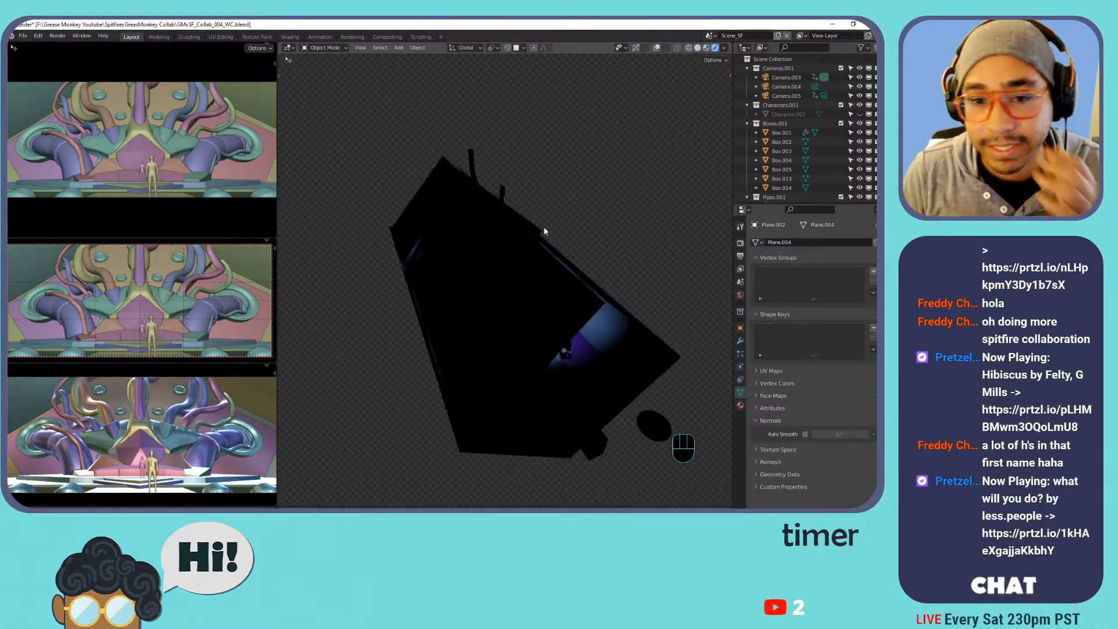
{"action": "scroll", "coordinate": [539, 226], "scroll_direction": "up", "scroll_amount": 2}
{"action": "left_click", "coordinate": [512, 235]}
{"action": "middle_click_drag", "start_coordinate": [544, 236], "coordinate": [495, 208], "text": "shift"}
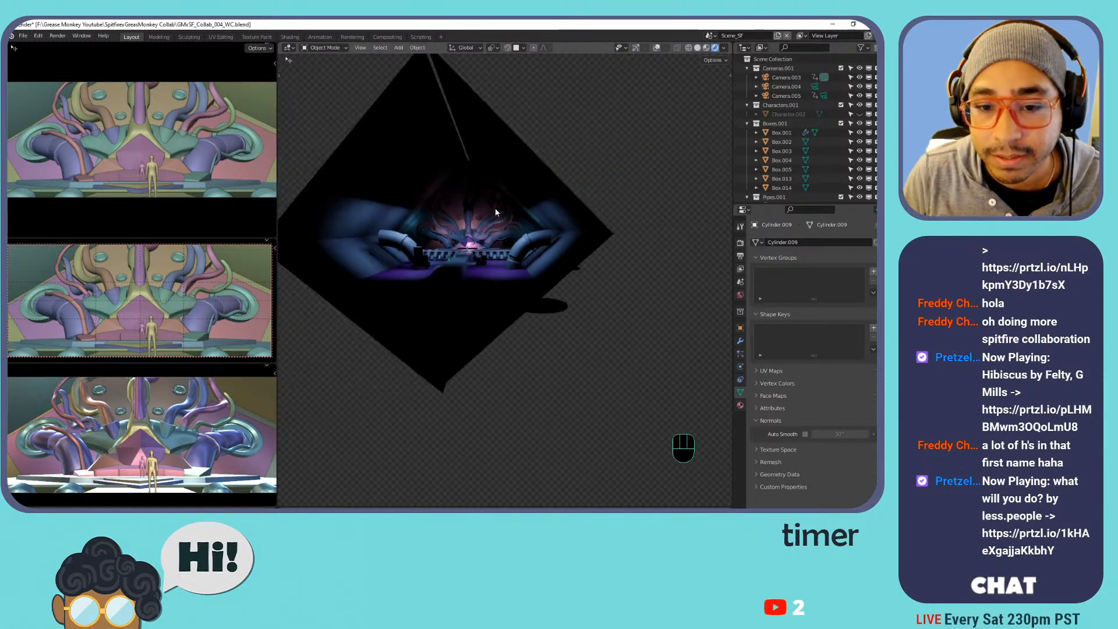
{"action": "key", "text": "KP_0"}
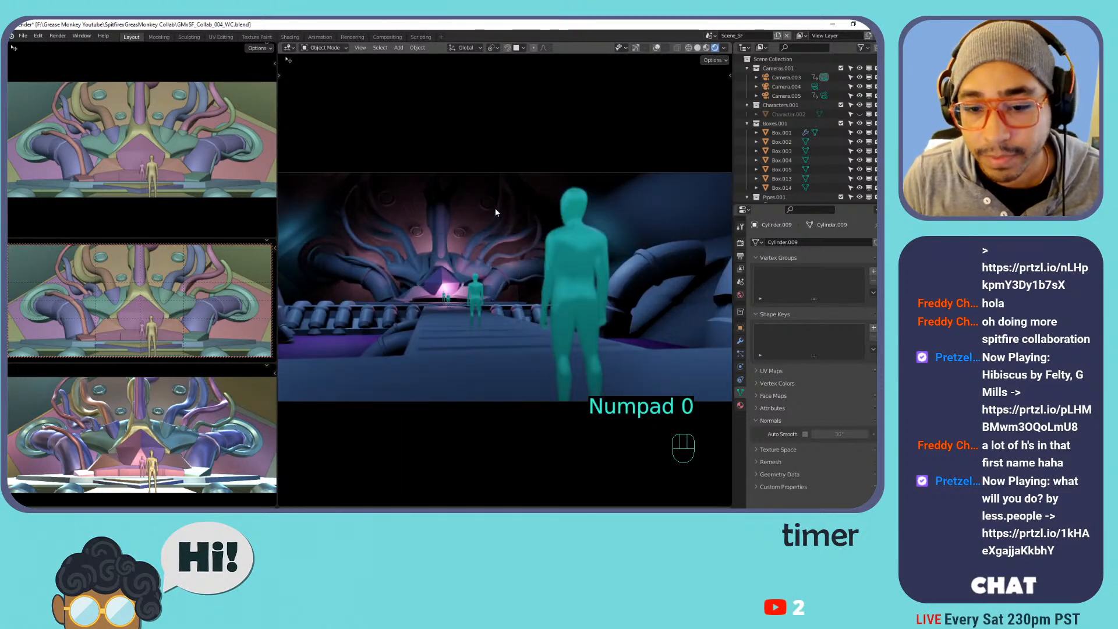
Start Walk navigation and survey the lab set from the near platform, the side wall and outside the room.
{"action": "key", "text": "shift+grave"}
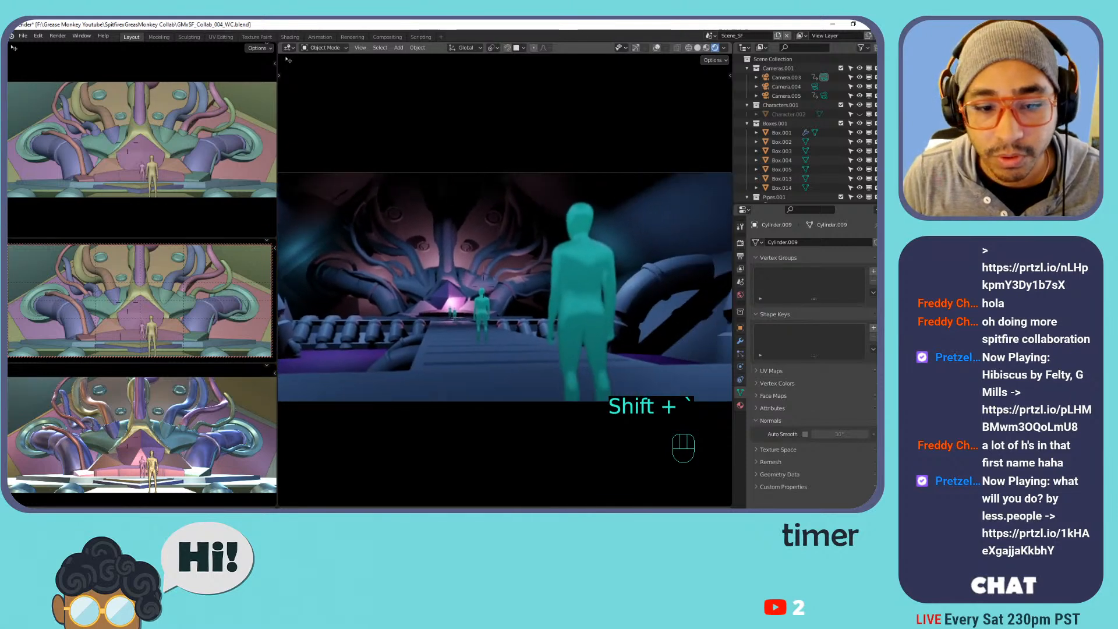
{"action": "key", "text": "s"}
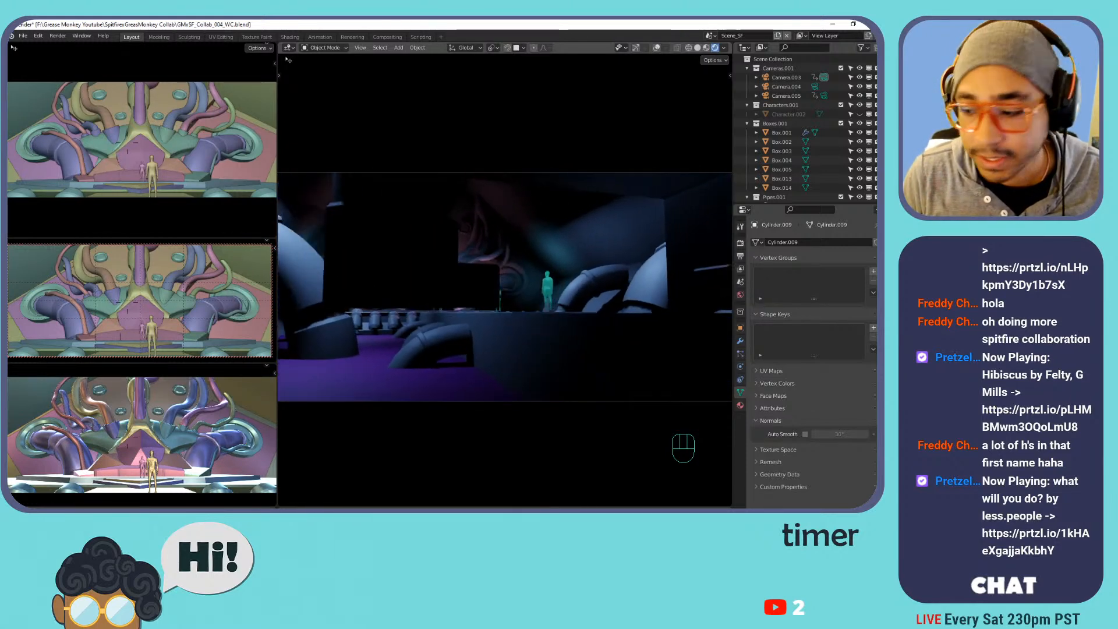
{"action": "key", "text": "w"}
{"action": "key", "text": "e"}
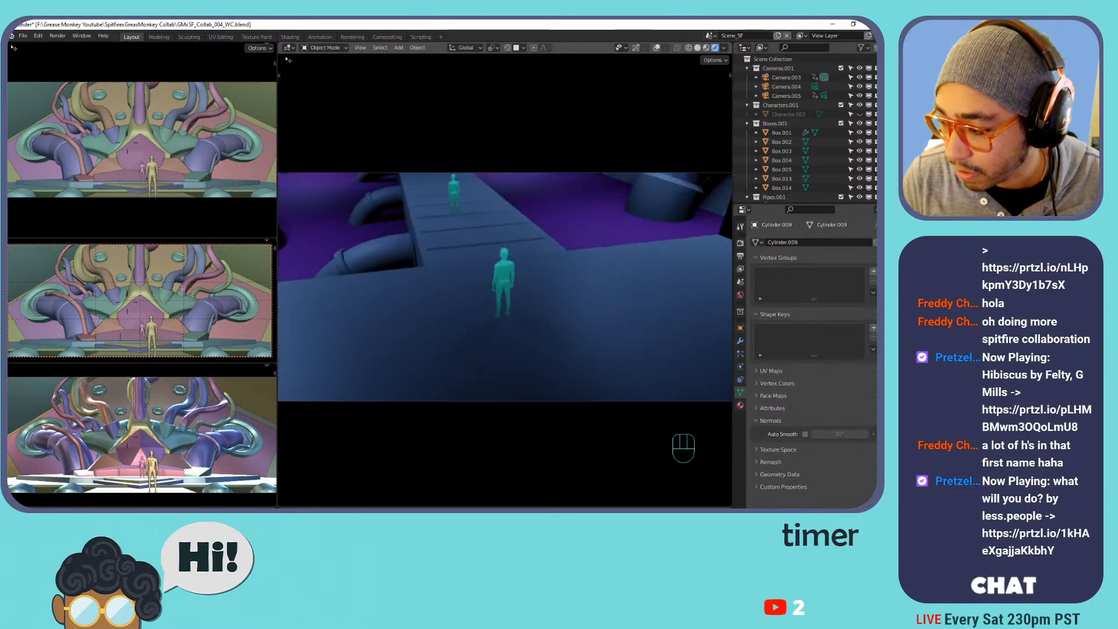
{"action": "key", "text": "w"}
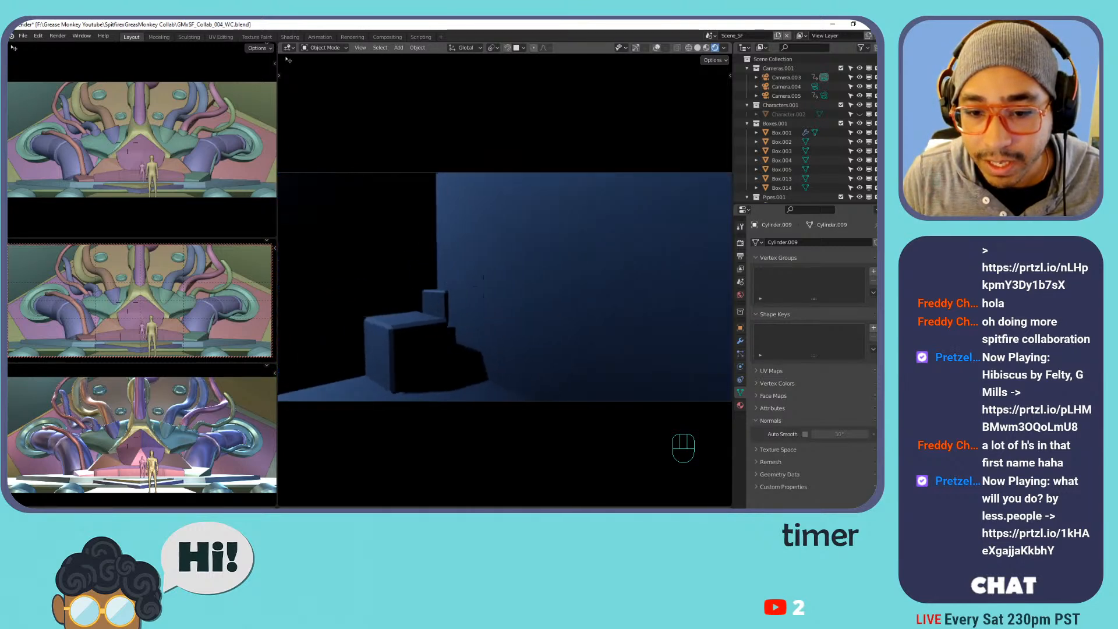
{"action": "key", "text": "w"}
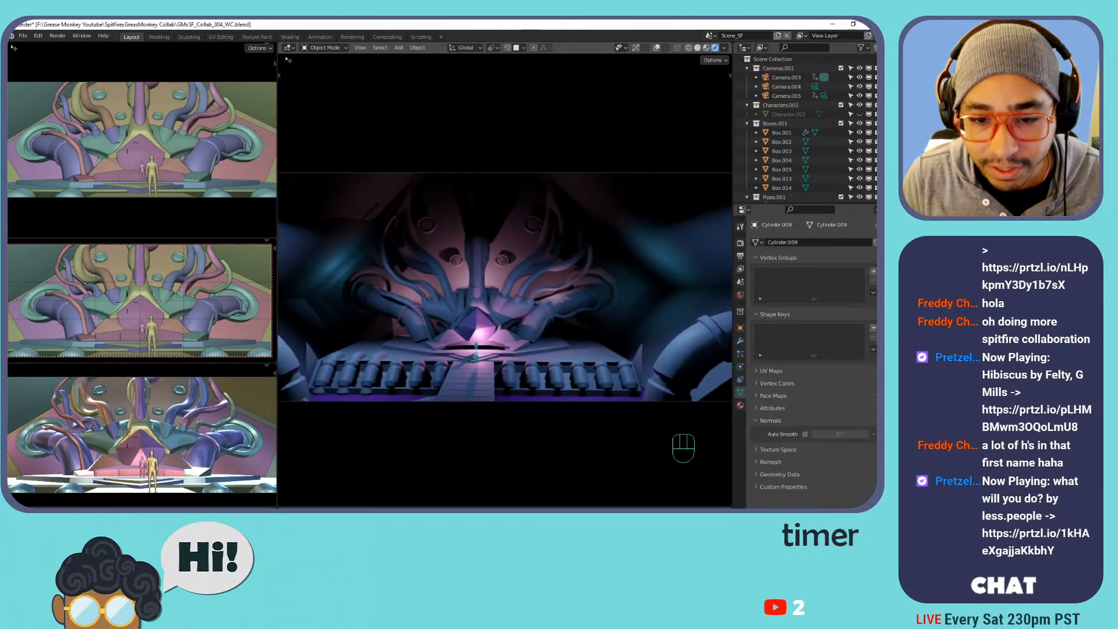
{"action": "key", "text": "s"}
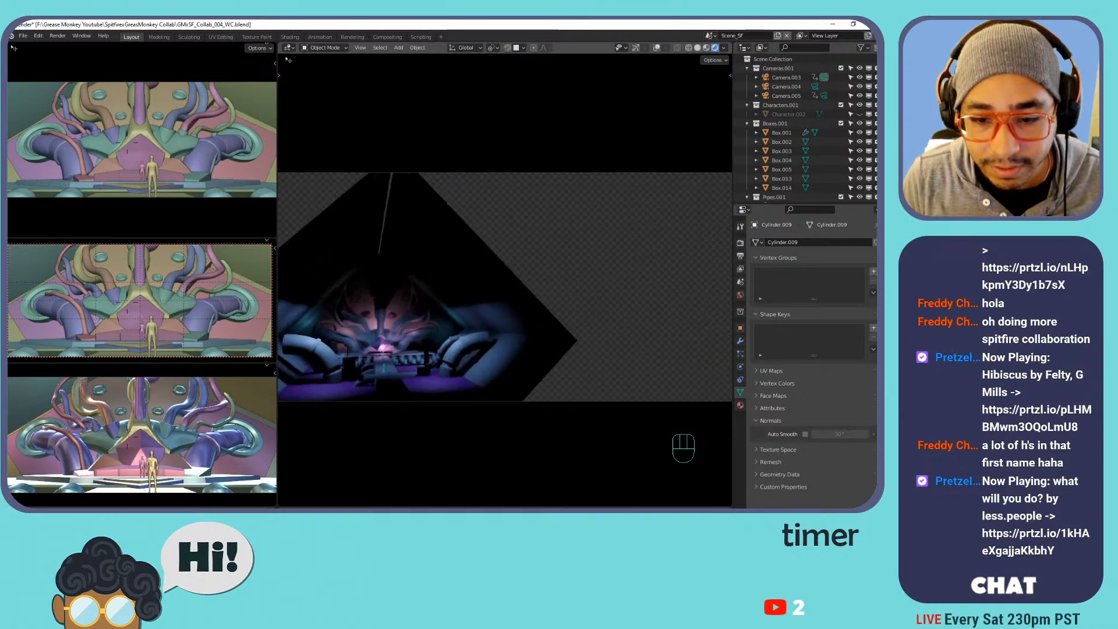
{"action": "key", "text": "w"}
{"action": "key", "text": "s"}
{"action": "key", "text": "w"}
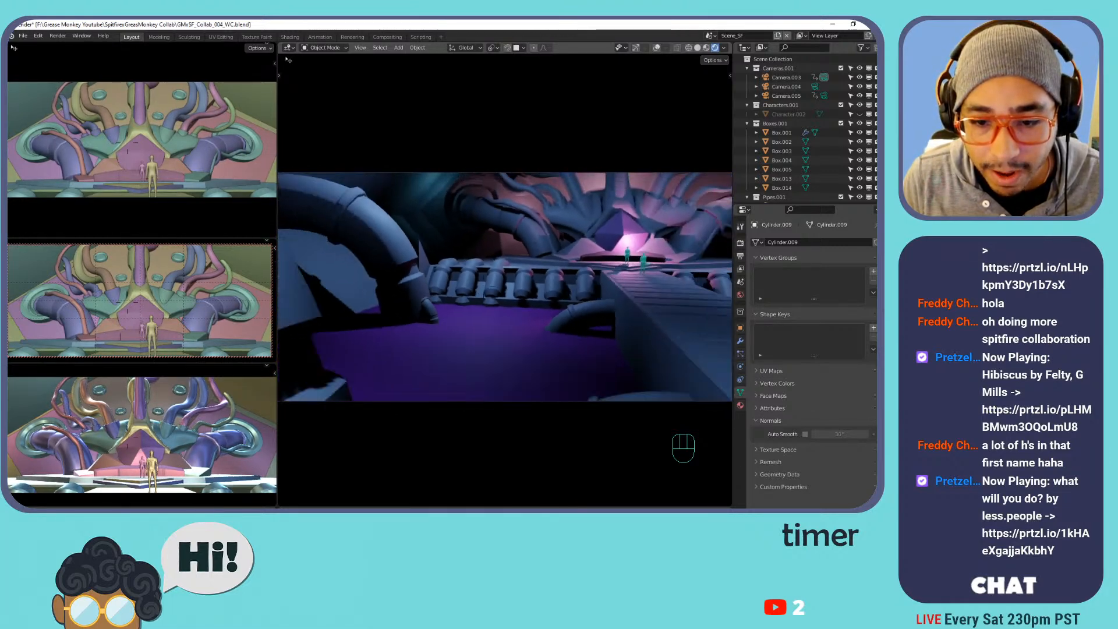
Inspect up close the row of slanted canisters along the front edge of the far stage.
{"action": "key", "text": "s"}
{"action": "key", "text": "d"}
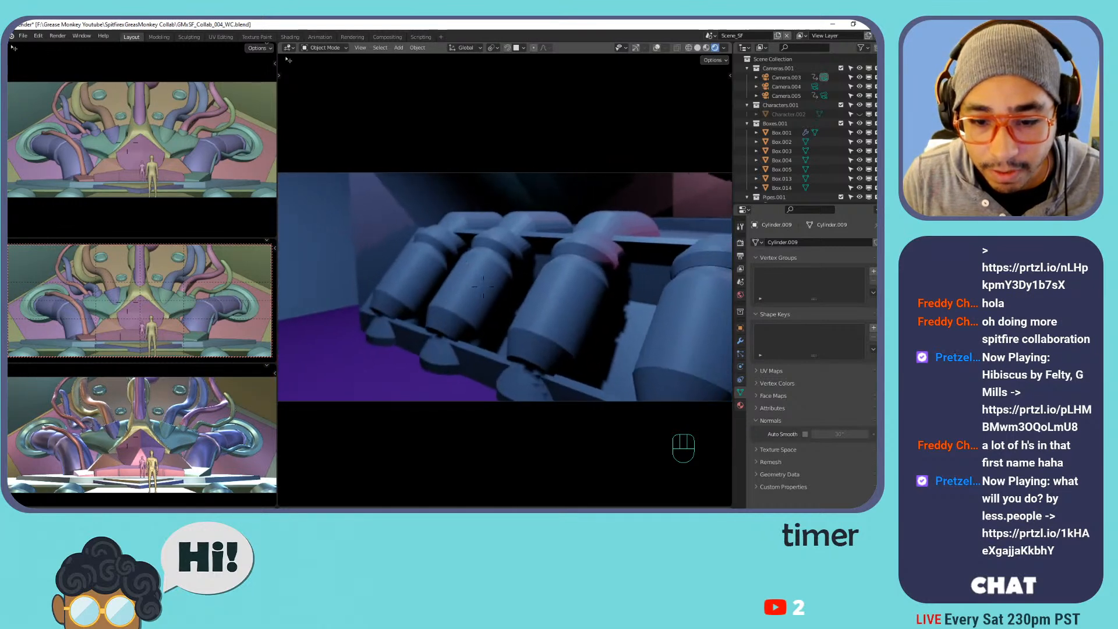
{"action": "key", "text": "w"}
{"action": "key", "text": "s"}
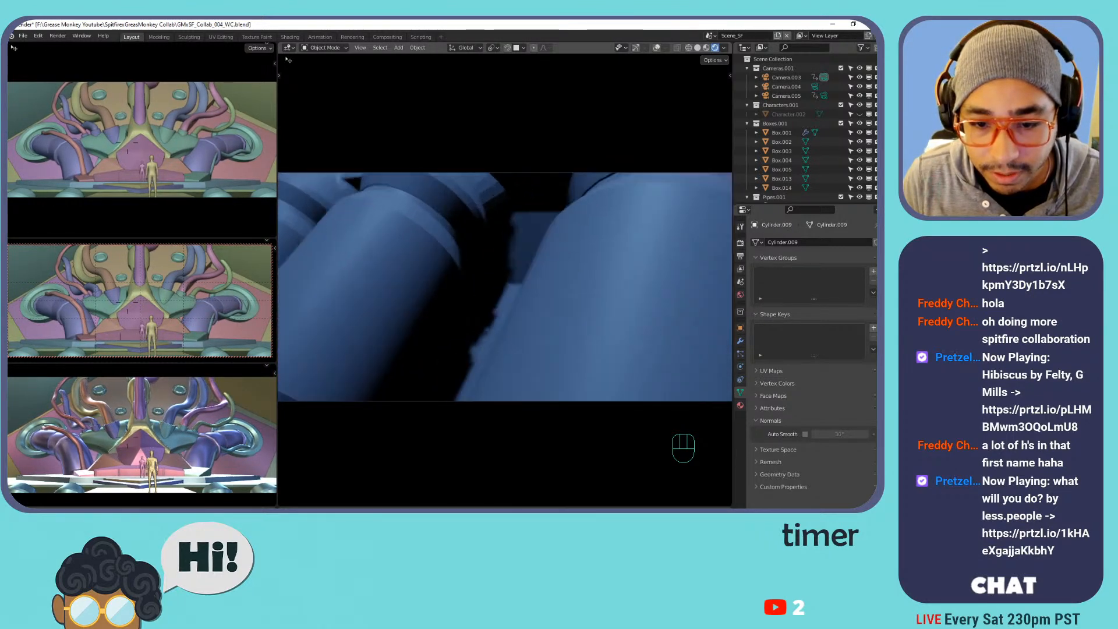
{"action": "key", "text": "s"}
{"action": "key", "text": "w"}
{"action": "key", "text": "s"}
{"action": "key", "text": "d"}
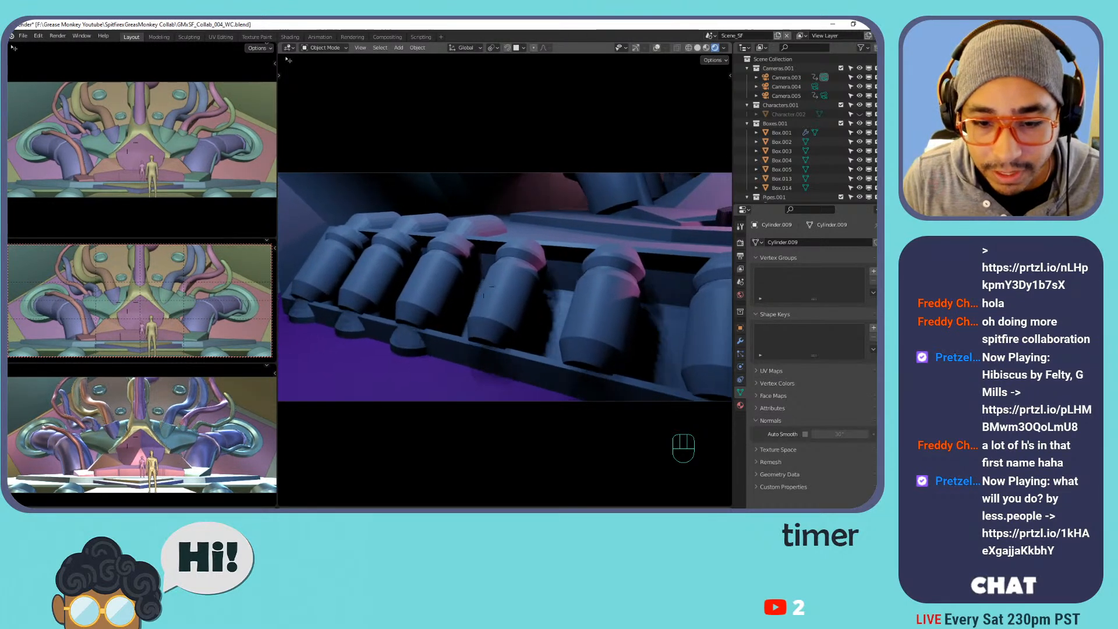
Survey the central walkway, the purple floor and the large side pipes from above in Walk navigation.
{"action": "key", "text": "a"}
{"action": "key", "text": "d"}
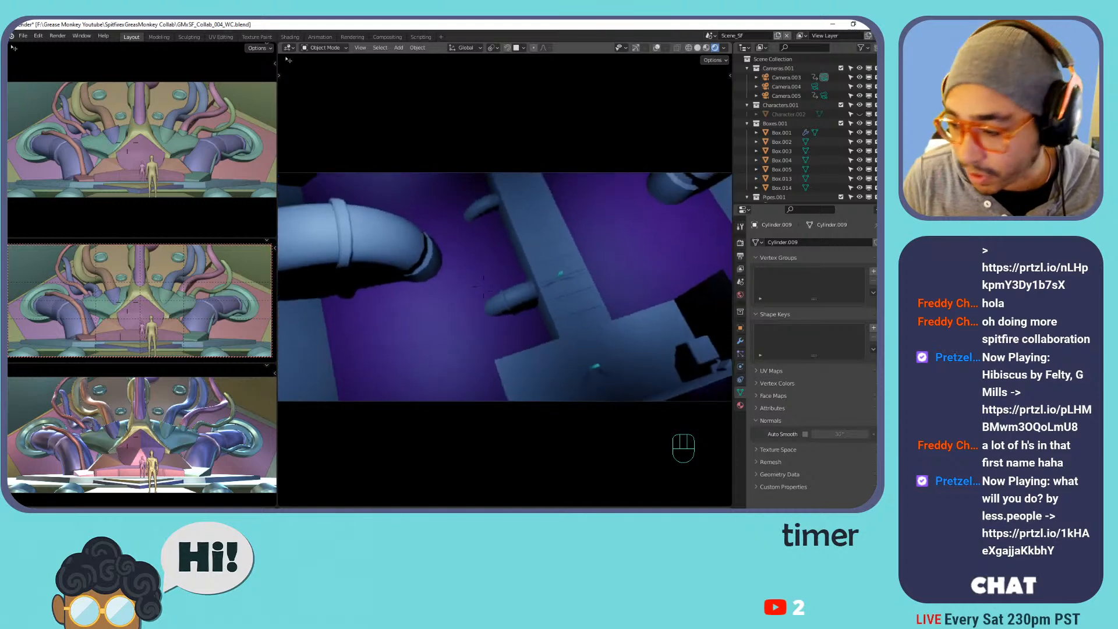
{"action": "key", "text": "d"}
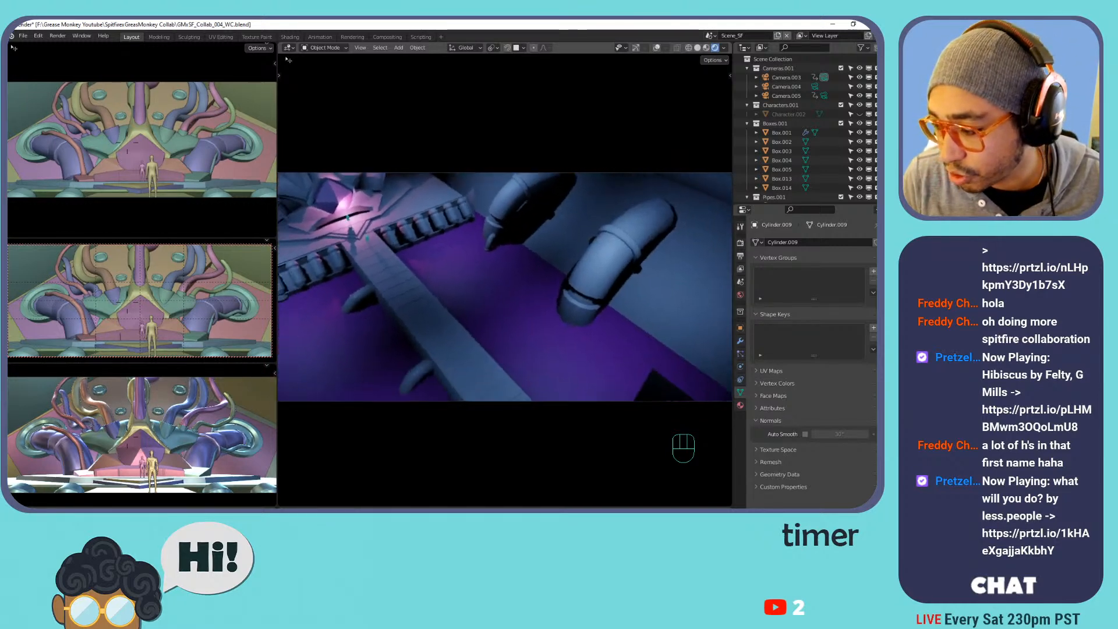
{"action": "key", "text": "s"}
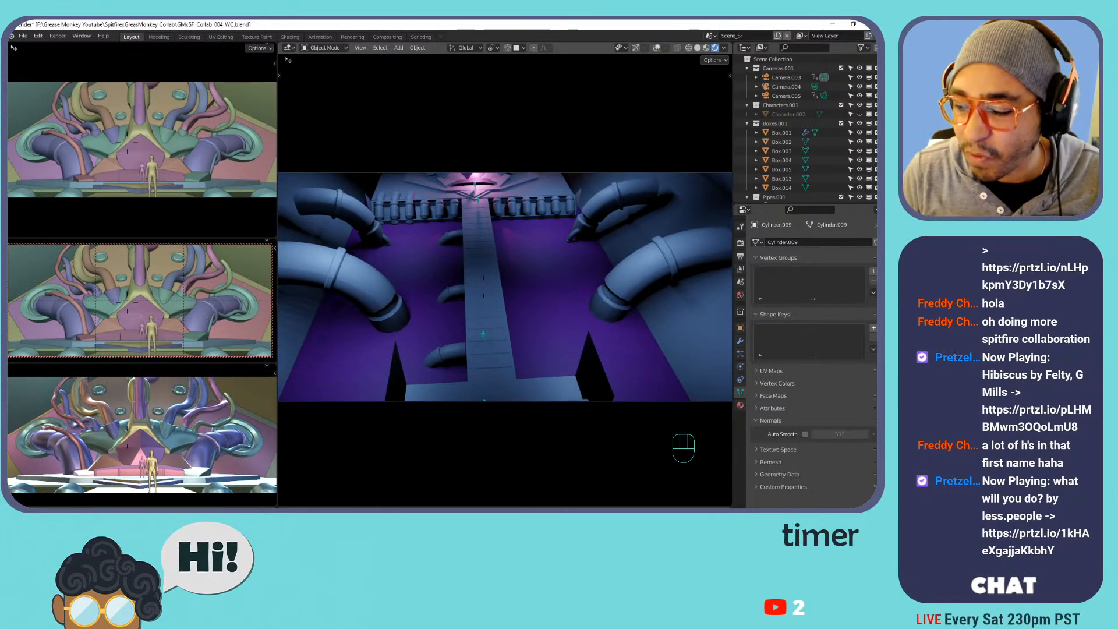
{"action": "key", "text": "w"}
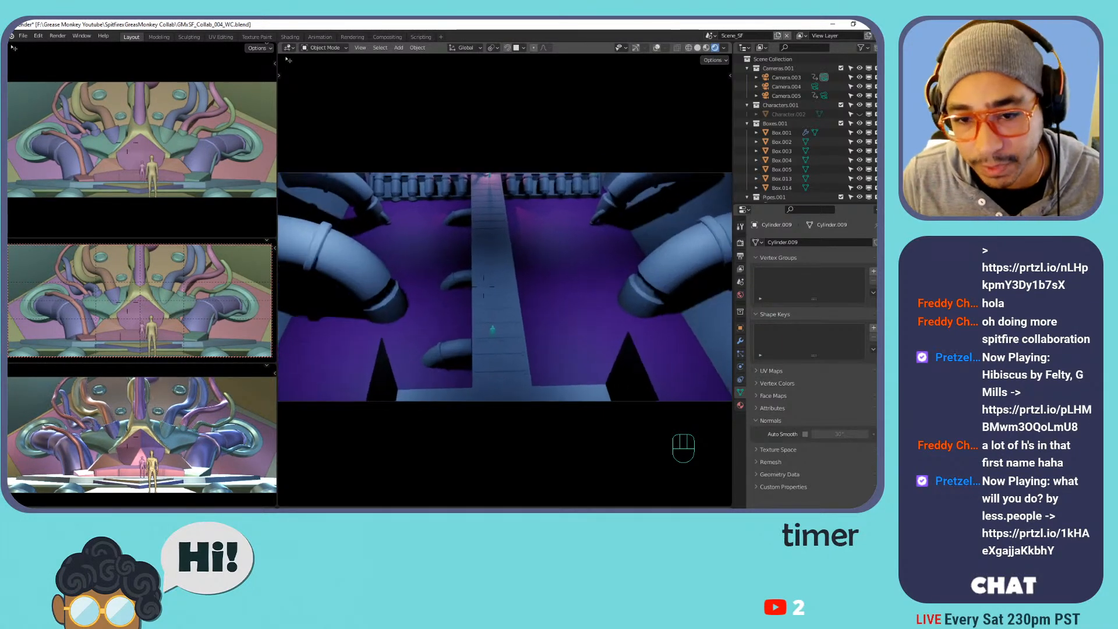
Walk up to the crystal on the far stage, inspect it and the surrounding tubes, and leave Walk navigation.
{"action": "key", "text": "w"}
{"action": "key", "text": "a"}
{"action": "key", "text": "w"}
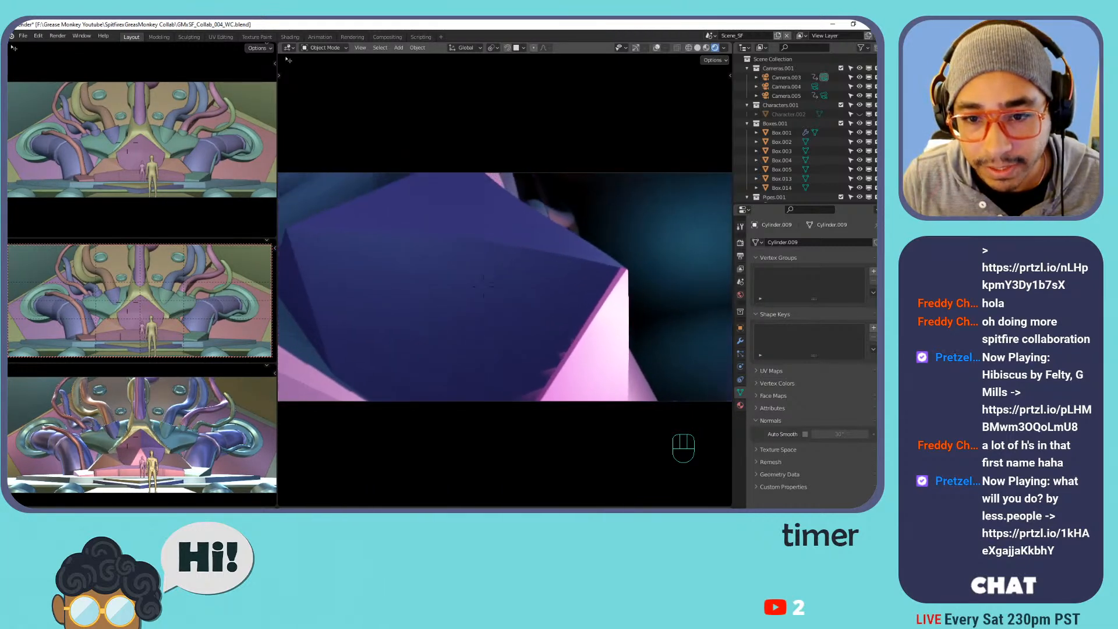
{"action": "key", "text": "s"}
{"action": "key", "text": "w"}
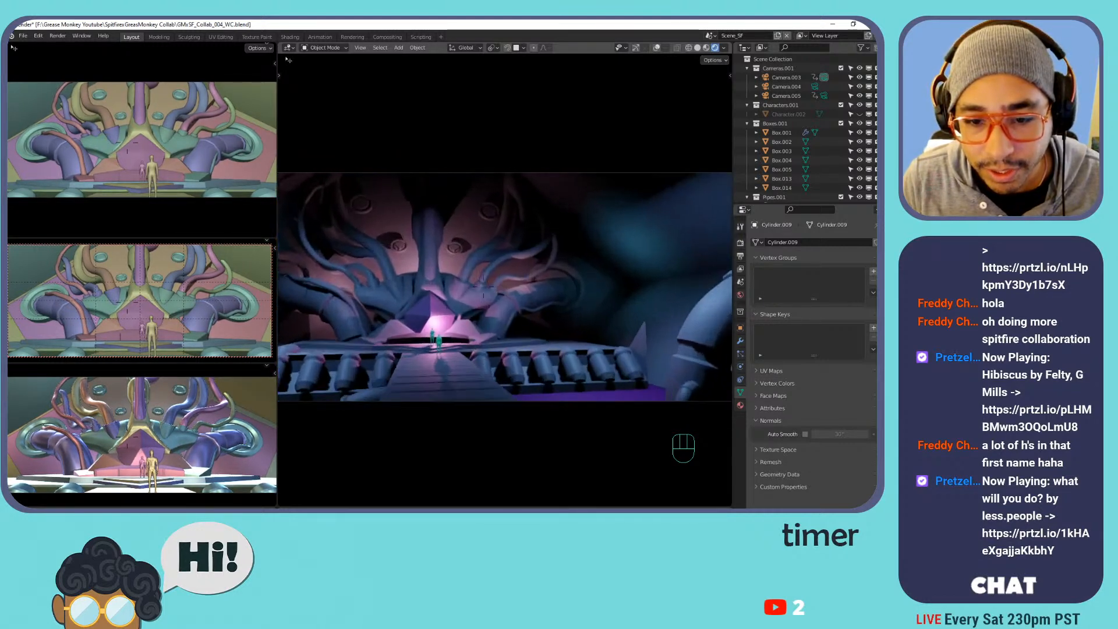
{"action": "key", "text": "w"}
{"action": "key", "text": "s"}
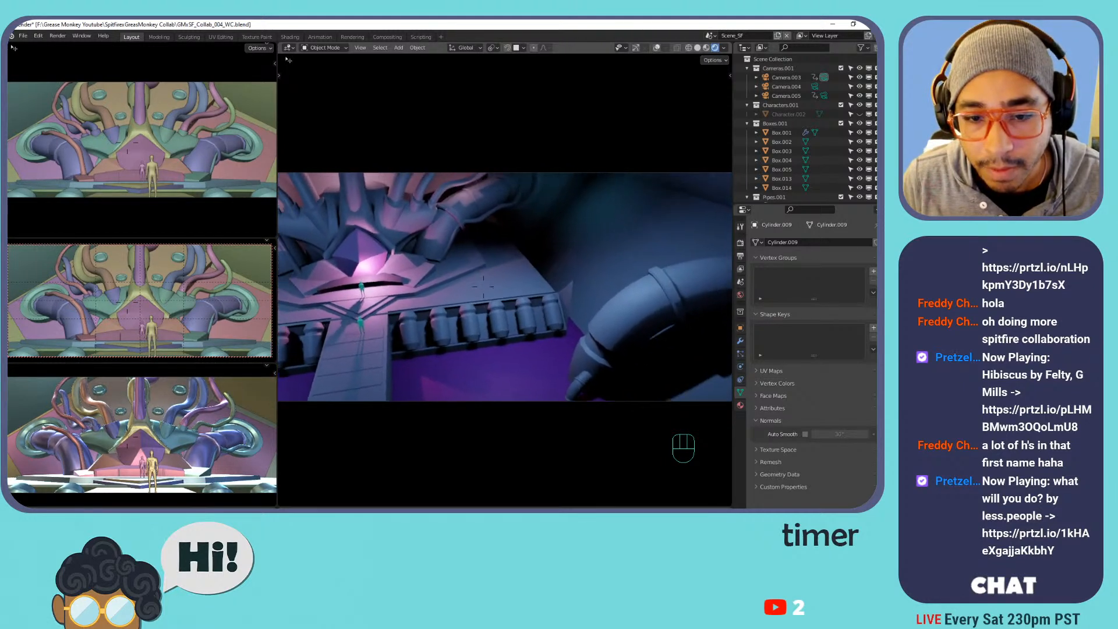
{"action": "key", "text": "w"}
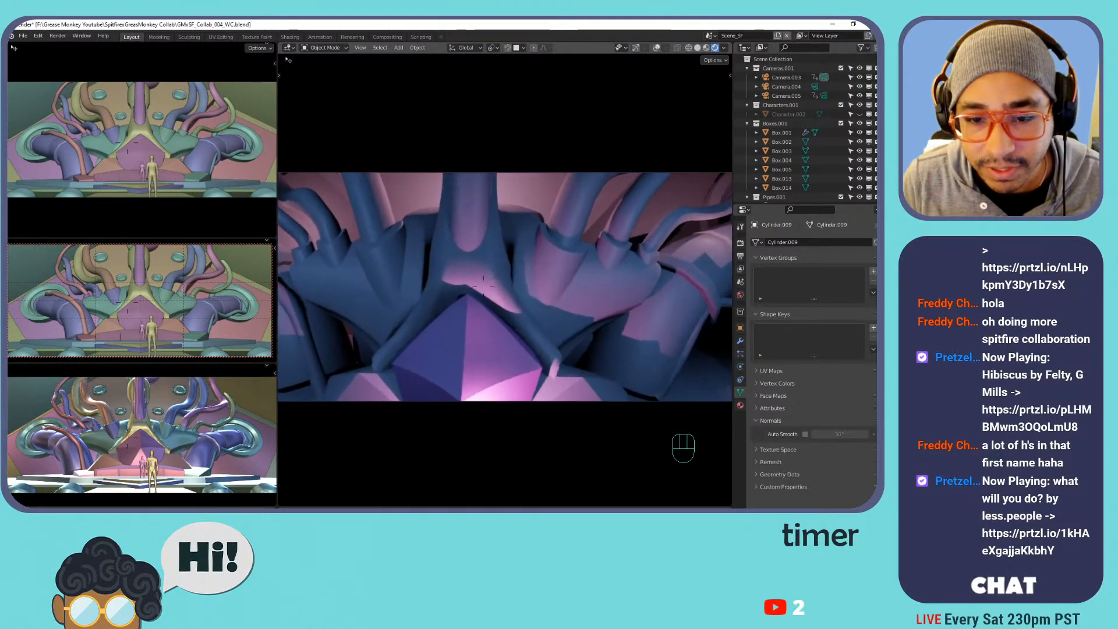
{"action": "key", "text": "s"}
{"action": "key", "text": "Escape"}
Walk through the set again from behind the figures to an elevated angled view of the crystal and its stage.
{"action": "middle_click_drag", "start_coordinate": [474, 260], "coordinate": [452, 238], "text": "shift"}
{"action": "scroll", "coordinate": [452, 239], "scroll_direction": "up", "scroll_amount": 3}
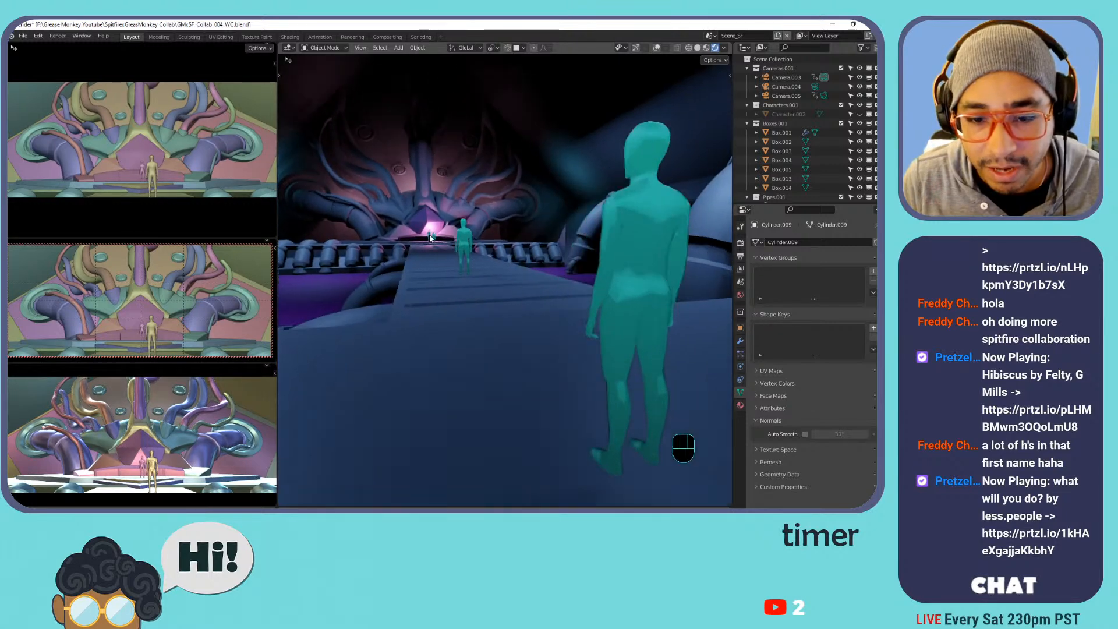
{"action": "key", "text": "shift+grave"}
{"action": "key", "text": "w"}
{"action": "key", "text": "w"}
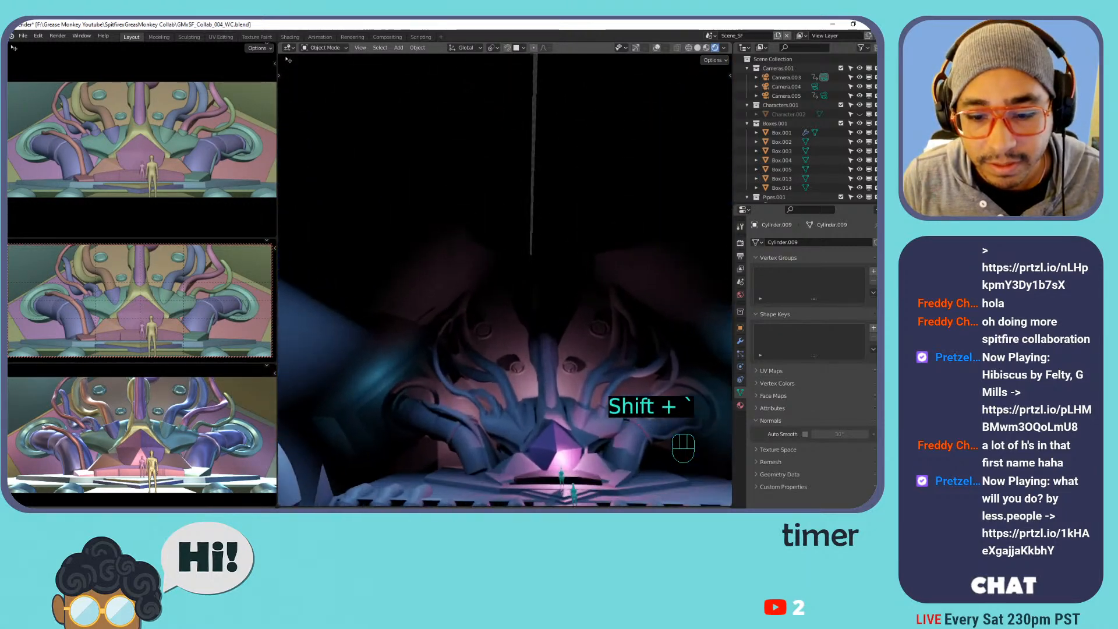
{"action": "key", "text": "s"}
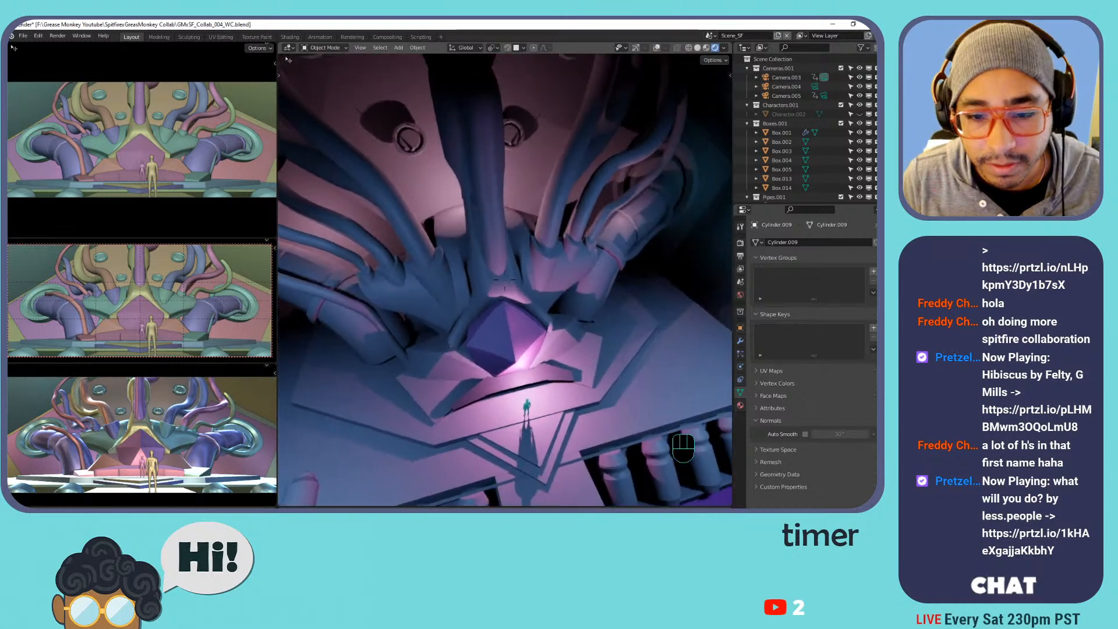
{"action": "key", "text": "w"}
{"action": "key", "text": "a"}
{"action": "left_click", "coordinate": [522, 286]}
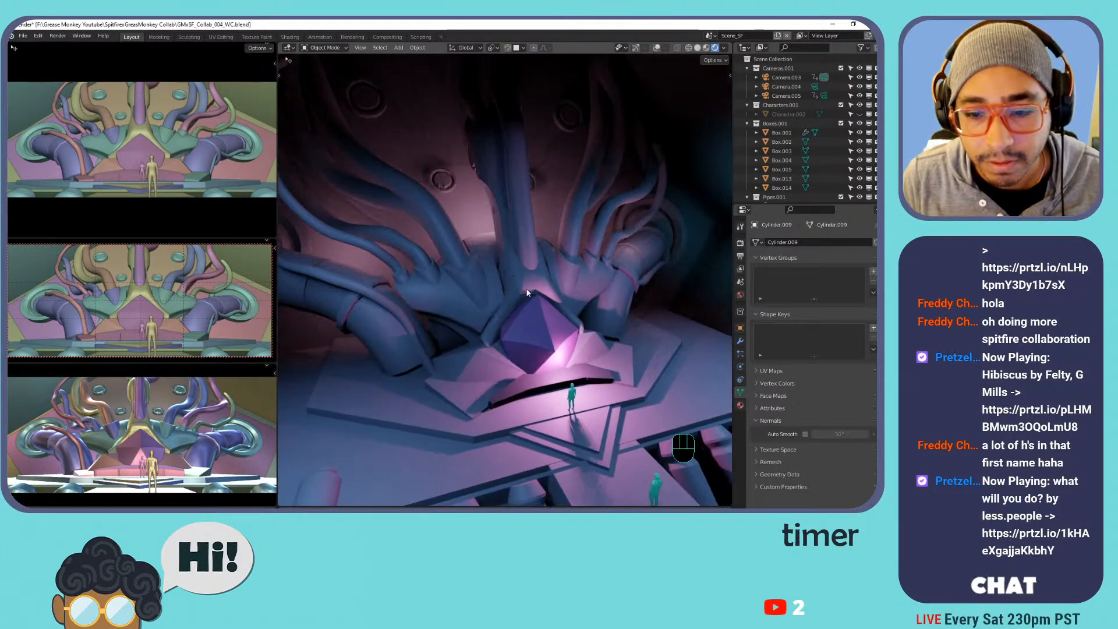
Select the crystal on the far stage, turn on the viewport overlays, and try moving the crystal.
{"action": "left_click", "coordinate": [520, 336]}
{"action": "left_click", "coordinate": [658, 47]}
{"action": "key", "text": "g"}
{"action": "key", "text": "Escape"}
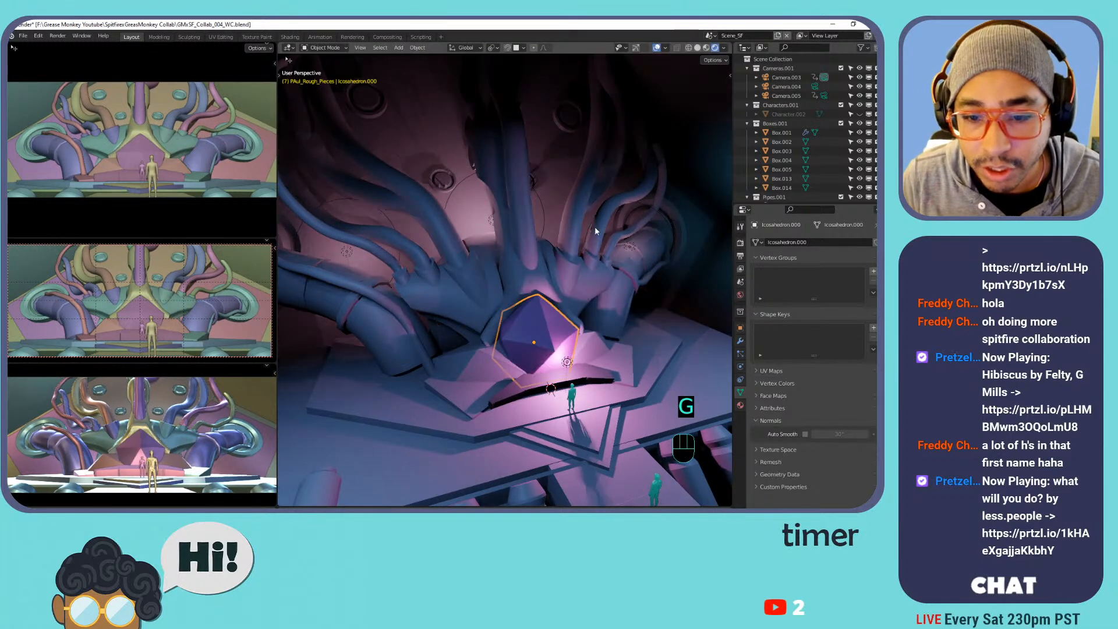
Select the sculpted collar piece behind the crystal, try moving it, and isolate it in local view.
{"action": "left_click", "coordinate": [487, 269]}
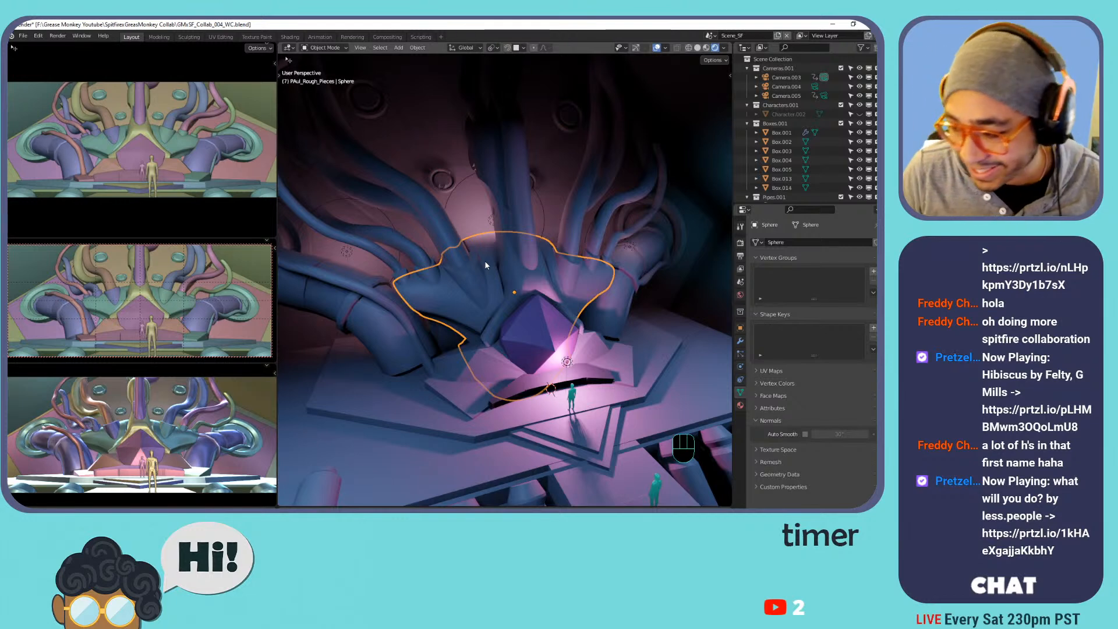
{"action": "key", "text": "g"}
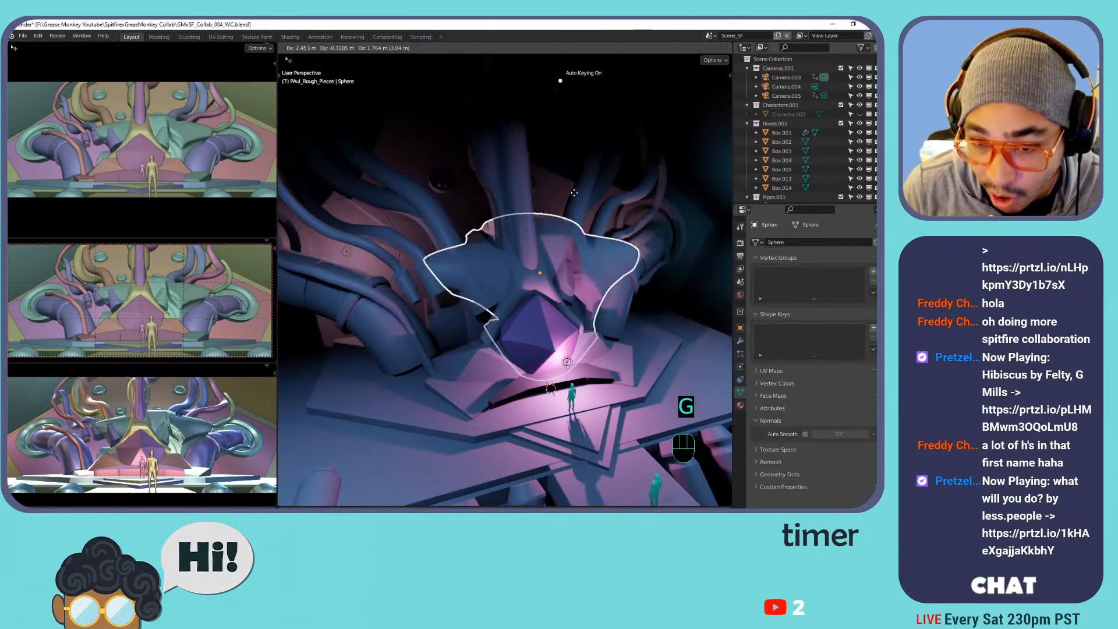
{"action": "left_click", "coordinate": [515, 184]}
{"action": "key", "text": "KP_Divide"}
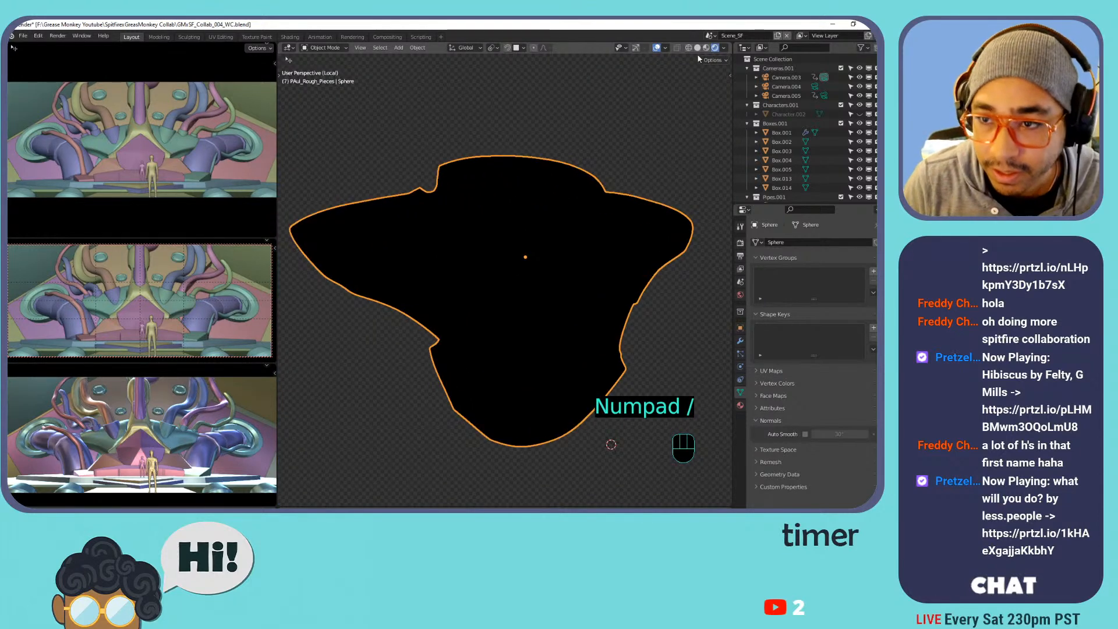
Switch the large viewport to solid shading with MatCap lighting and the glossy red matcap.
{"action": "left_click", "coordinate": [697, 48]}
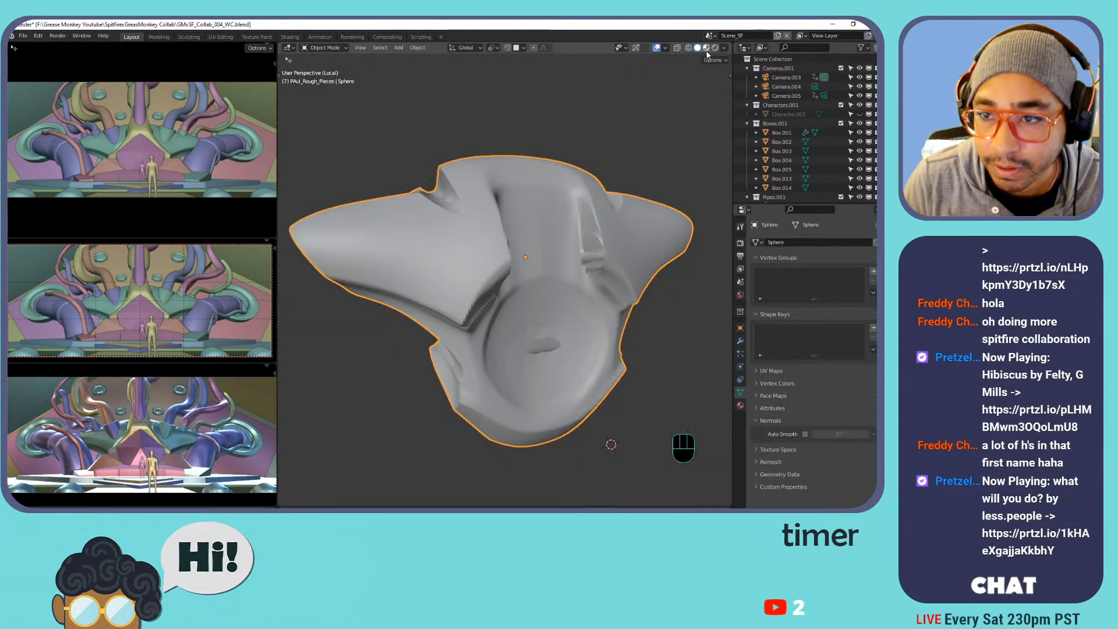
{"action": "left_click", "coordinate": [707, 48]}
{"action": "left_click", "coordinate": [689, 49]}
{"action": "left_click", "coordinate": [696, 49]}
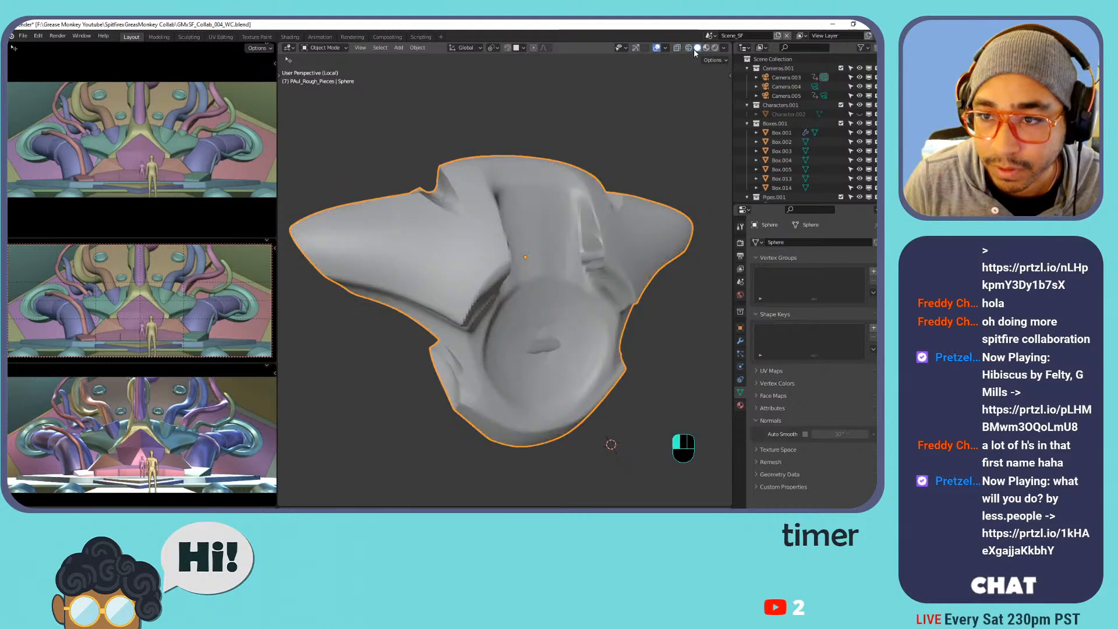
{"action": "left_click", "coordinate": [725, 49]}
{"action": "left_click", "coordinate": [714, 114]}
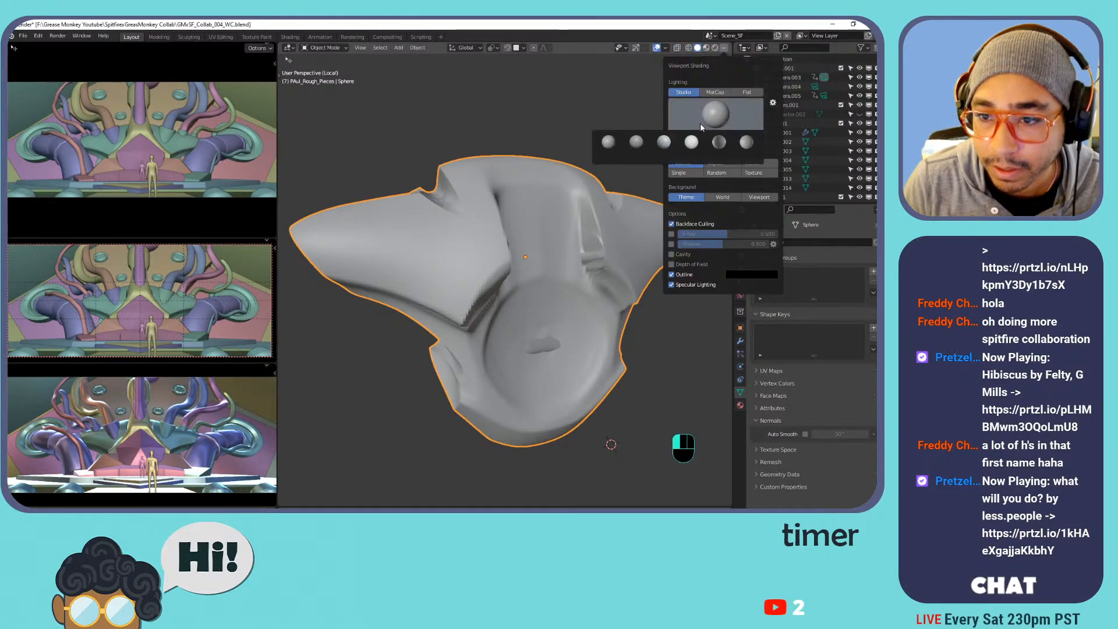
{"action": "left_click", "coordinate": [711, 102]}
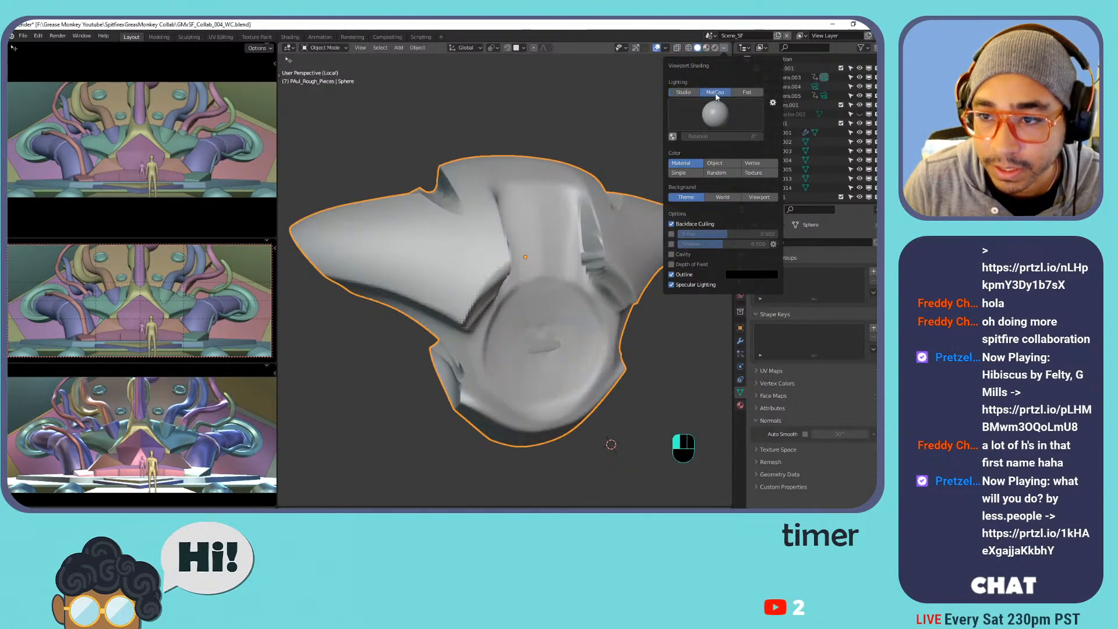
{"action": "left_click", "coordinate": [715, 114]}
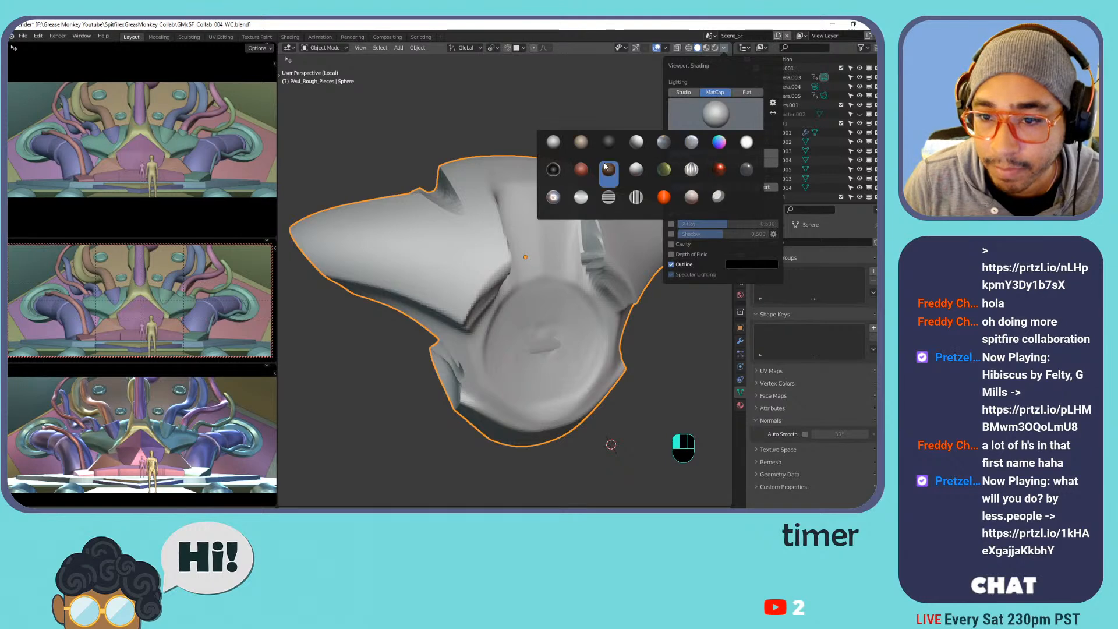
{"action": "left_click", "coordinate": [712, 169]}
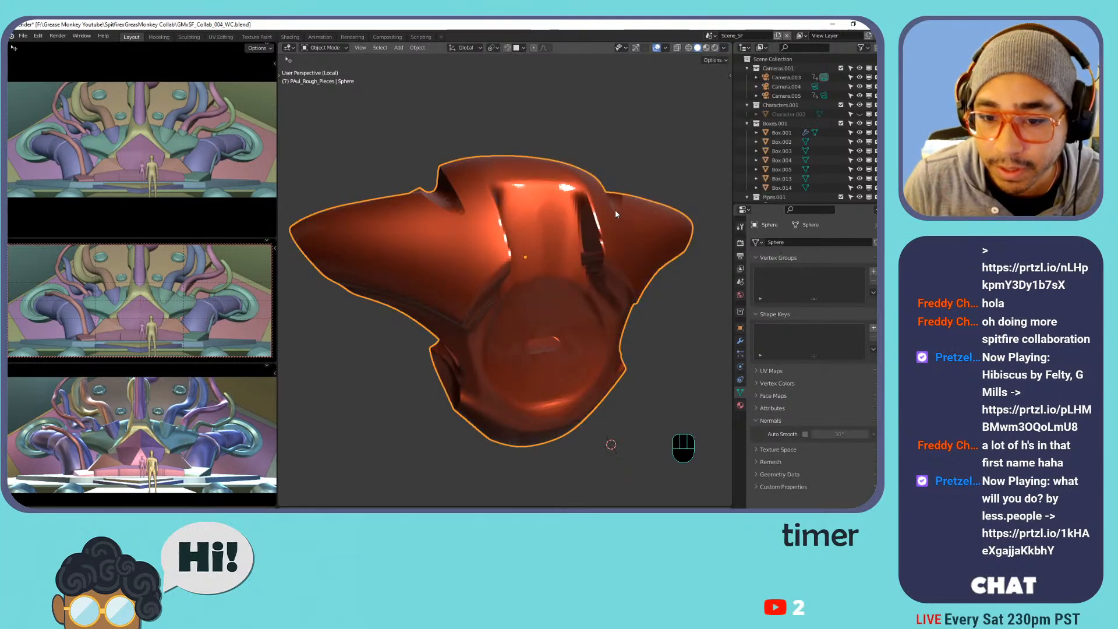
Look over the isolated collar piece and examine its mesh topology in Edit Mode, both close up and as a whole.
{"action": "right_click", "coordinate": [575, 188]}
{"action": "left_click", "coordinate": [576, 187]}
{"action": "middle_click_drag", "start_coordinate": [612, 193], "coordinate": [588, 138], "text": "shift"}
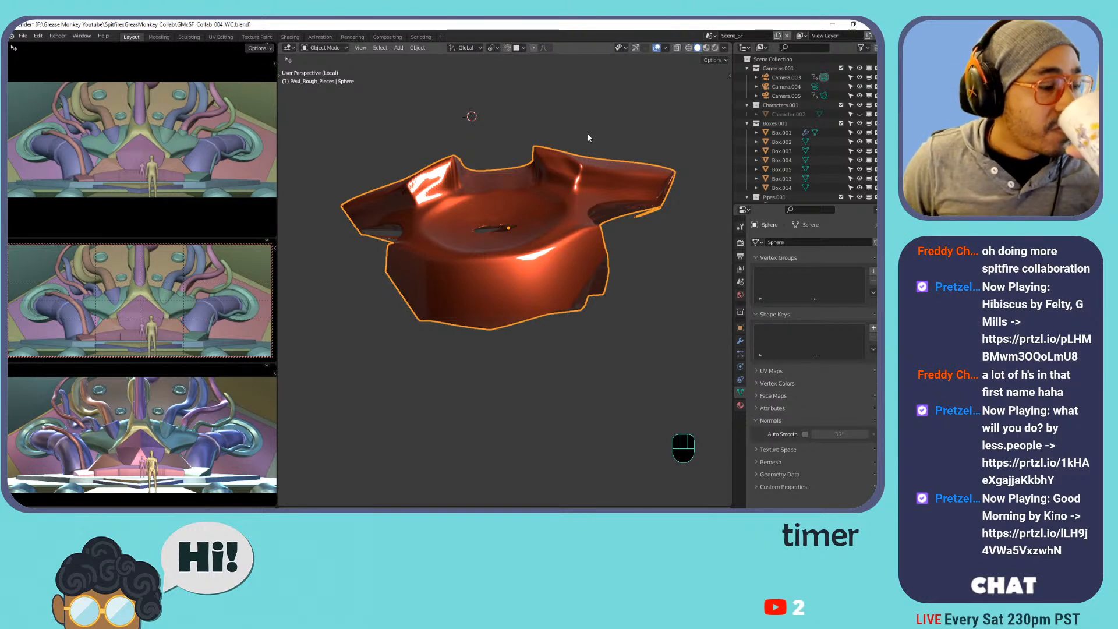
{"action": "middle_click_drag", "start_coordinate": [488, 203], "coordinate": [547, 292]}
{"action": "key", "text": "Tab"}
{"action": "middle_click_drag", "start_coordinate": [547, 291], "coordinate": [557, 313], "text": "shift"}
{"action": "scroll", "coordinate": [558, 313], "scroll_direction": "up", "scroll_amount": 6}
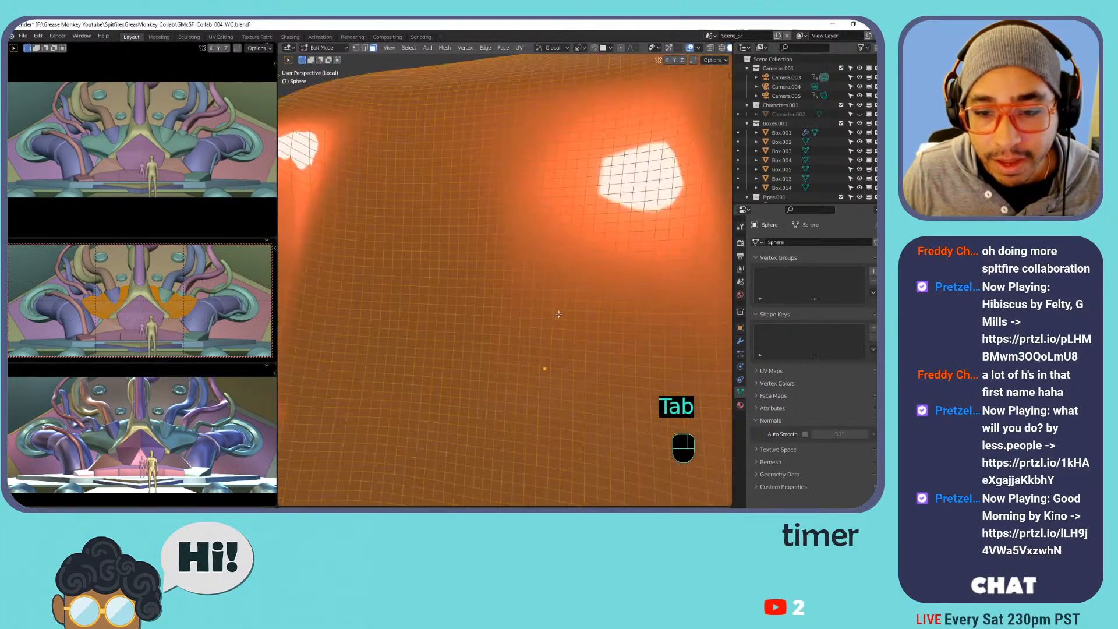
{"action": "scroll", "coordinate": [561, 299], "scroll_direction": "down", "scroll_amount": 5}
{"action": "scroll", "coordinate": [562, 298], "scroll_direction": "up", "scroll_amount": 3}
{"action": "middle_click_drag", "start_coordinate": [591, 303], "coordinate": [617, 224], "text": "shift"}
{"action": "middle_click_drag", "start_coordinate": [520, 229], "coordinate": [499, 276]}
{"action": "scroll", "coordinate": [486, 203], "scroll_direction": "down", "scroll_amount": 5}
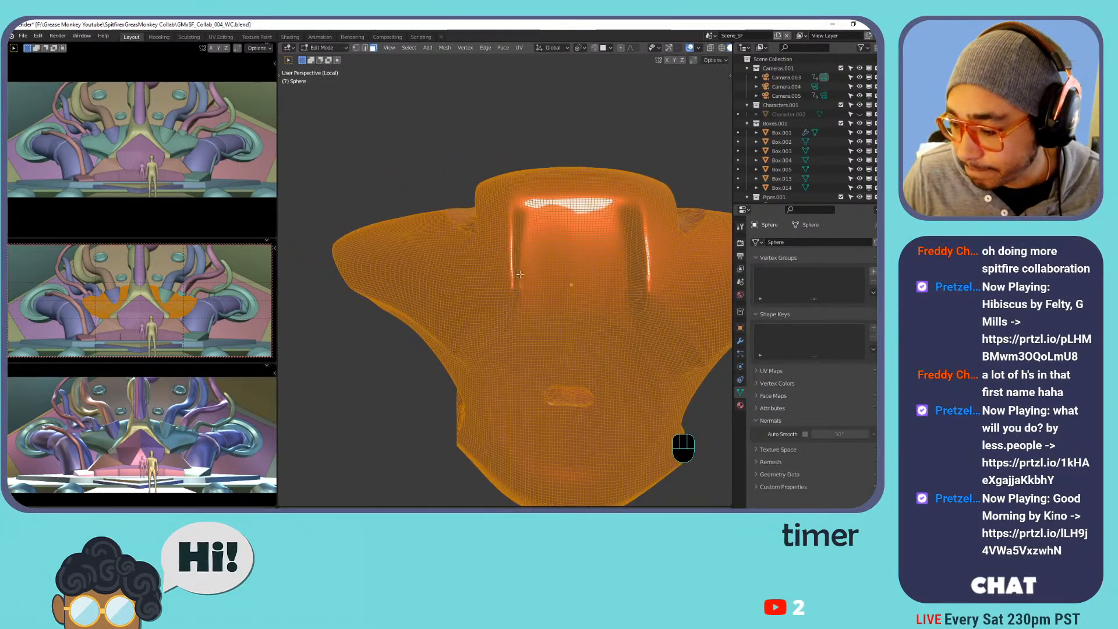
{"action": "middle_click_drag", "start_coordinate": [530, 272], "coordinate": [568, 225]}
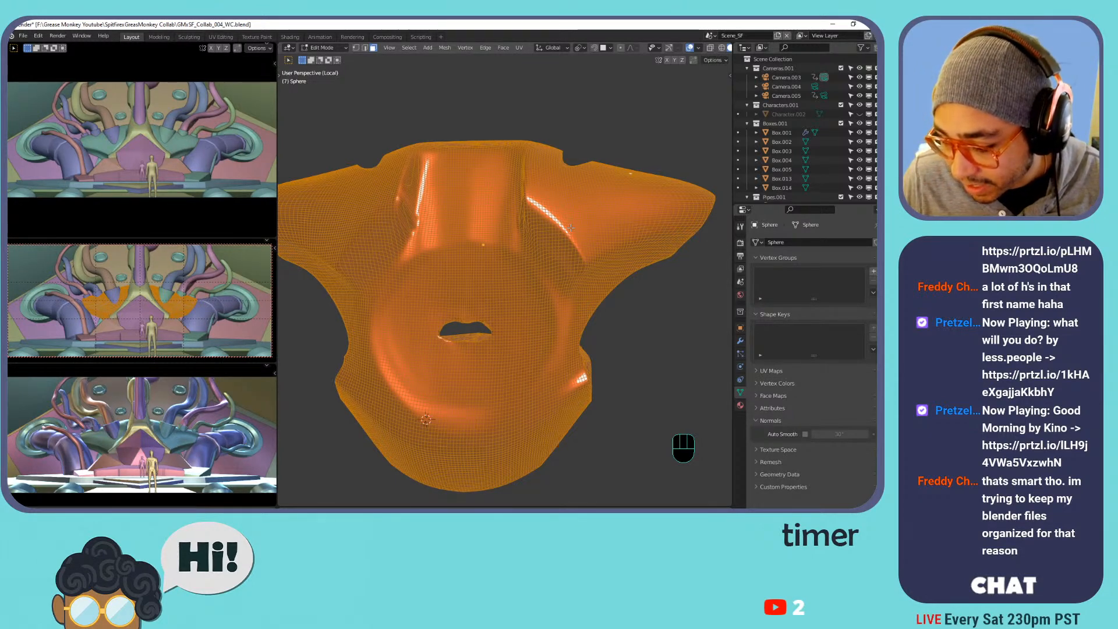
{"action": "middle_click_drag", "start_coordinate": [508, 189], "coordinate": [536, 216]}
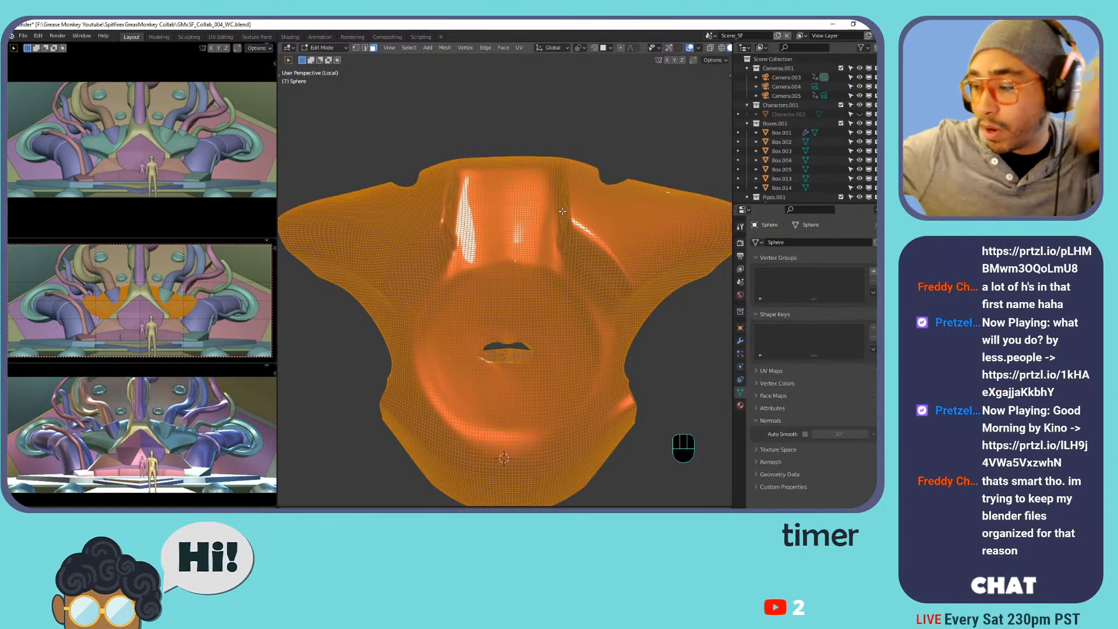
Examine close up the wireframe of the recessed groove beside the central raised part of the piece.
{"action": "scroll", "coordinate": [563, 211], "scroll_direction": "up", "scroll_amount": 3}
{"action": "scroll", "coordinate": [563, 211], "scroll_direction": "down", "scroll_amount": 1}
{"action": "scroll", "coordinate": [563, 211], "scroll_direction": "down", "scroll_amount": 3}
{"action": "middle_click_drag", "start_coordinate": [449, 224], "coordinate": [538, 273]}
{"action": "scroll", "coordinate": [556, 262], "scroll_direction": "up", "scroll_amount": 2}
{"action": "scroll", "coordinate": [556, 262], "scroll_direction": "up", "scroll_amount": 3}
{"action": "middle_click_drag", "start_coordinate": [538, 274], "coordinate": [461, 195], "text": "shift"}
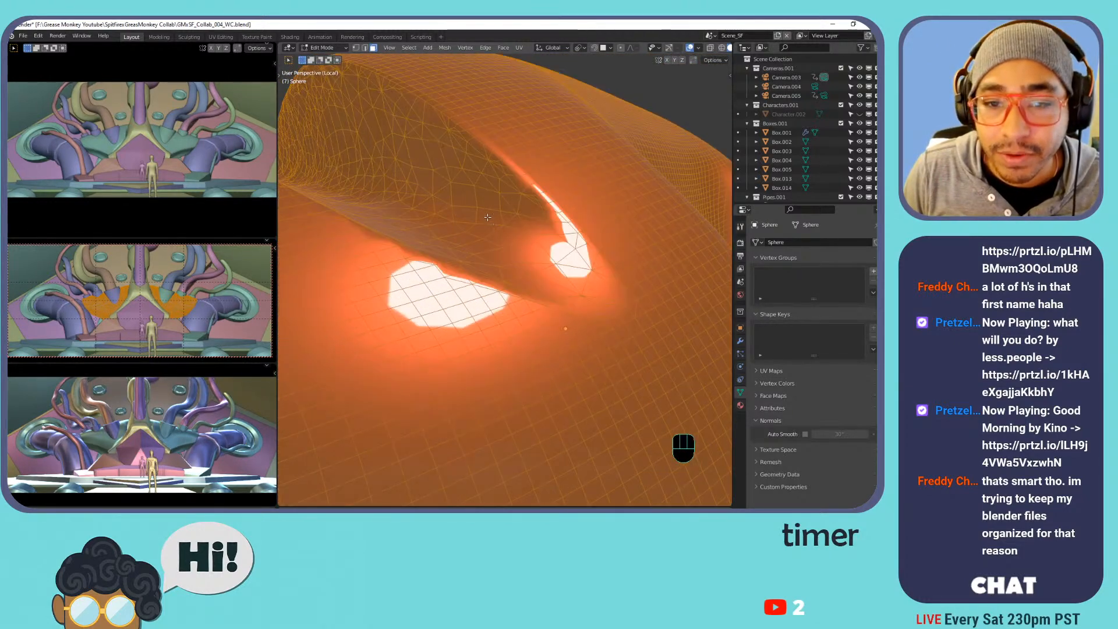
{"action": "middle_click_drag", "start_coordinate": [466, 129], "coordinate": [398, 161]}
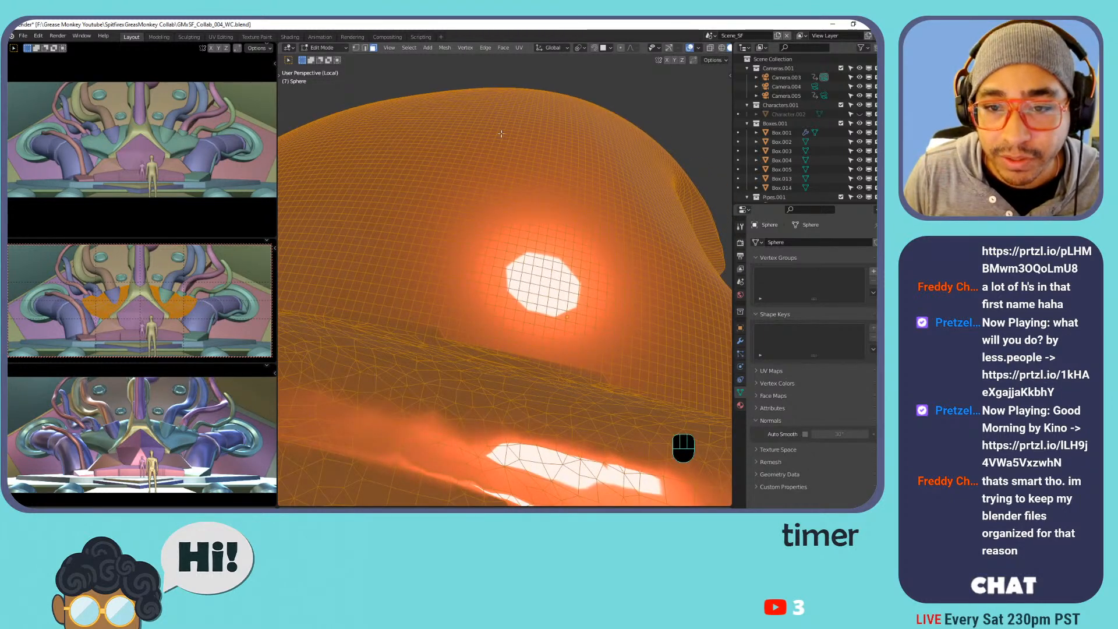
Compare the mesh density at the groove's end and along its edges with the surrounding surface and underside.
{"action": "middle_click_drag", "start_coordinate": [658, 238], "coordinate": [672, 279]}
{"action": "middle_click_drag", "start_coordinate": [447, 169], "coordinate": [539, 273]}
{"action": "scroll", "coordinate": [420, 163], "scroll_direction": "up", "scroll_amount": 1}
{"action": "scroll", "coordinate": [539, 273], "scroll_direction": "down", "scroll_amount": 4}
{"action": "scroll", "coordinate": [539, 273], "scroll_direction": "up", "scroll_amount": 4}
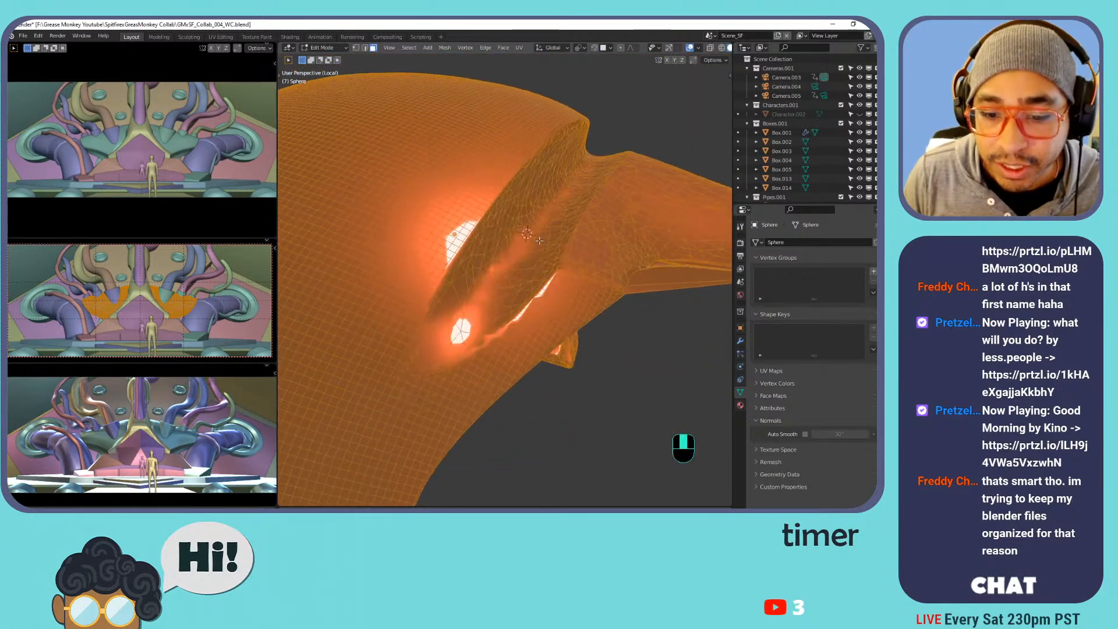
{"action": "scroll", "coordinate": [532, 228], "scroll_direction": "up", "scroll_amount": 2}
{"action": "scroll", "coordinate": [532, 228], "scroll_direction": "down", "scroll_amount": 3}
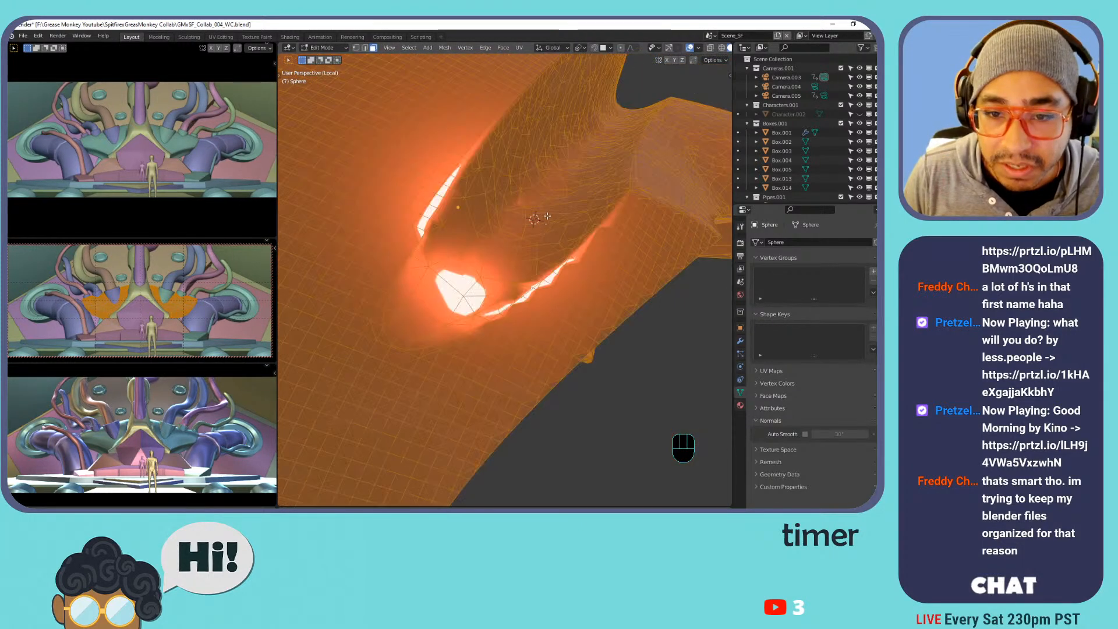
{"action": "scroll", "coordinate": [535, 227], "scroll_direction": "up", "scroll_amount": 3}
{"action": "middle_click_drag", "start_coordinate": [584, 177], "coordinate": [530, 148]}
{"action": "scroll", "coordinate": [530, 147], "scroll_direction": "down", "scroll_amount": 2}
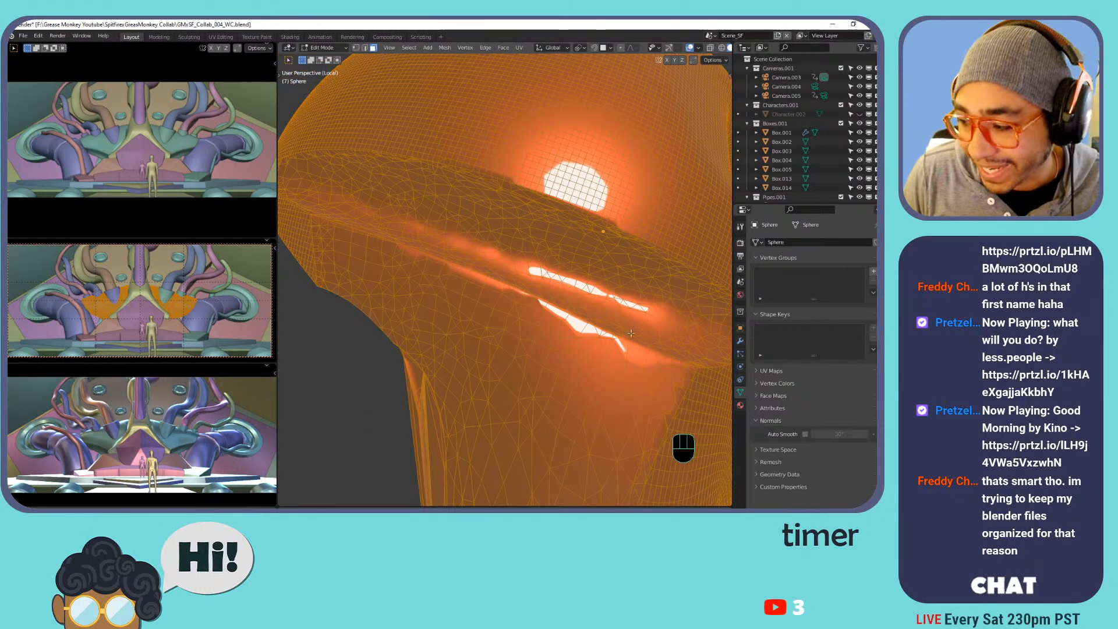
{"action": "scroll", "coordinate": [635, 291], "scroll_direction": "down", "scroll_amount": 2}
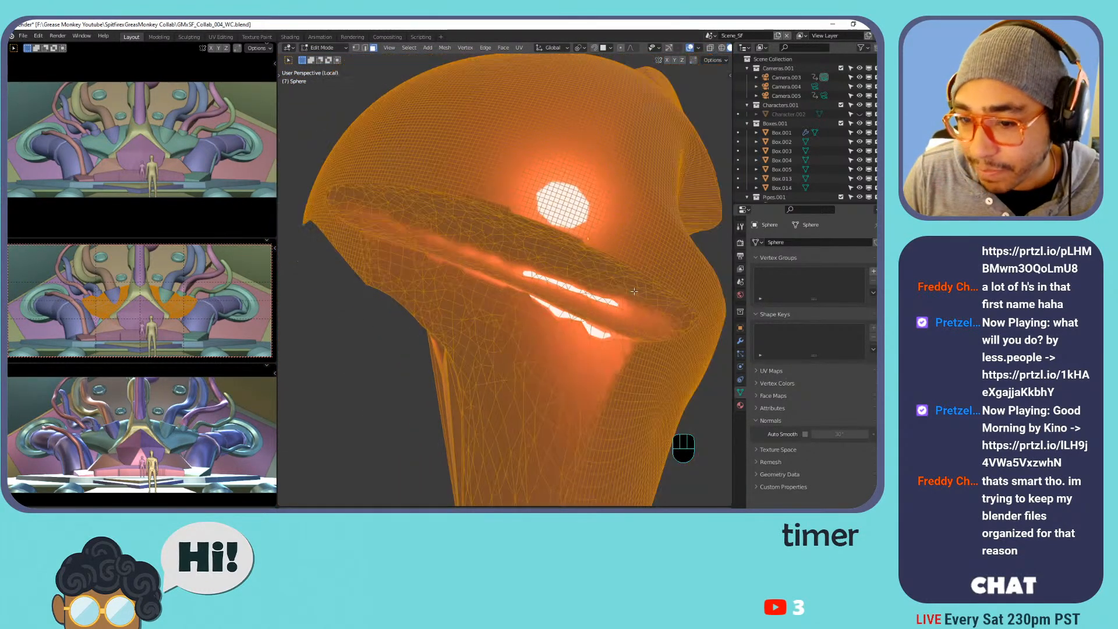
Return to Object Mode and inspect the shading along the groove and its lower edge.
{"action": "key", "text": "Tab"}
{"action": "mouse_move", "coordinate": [607, 274]}
{"action": "middle_mouse_down", "text": "shift"}
{"action": "mouse_move", "coordinate": [534, 262]}
{"action": "mouse_move", "coordinate": [519, 243]}
{"action": "mouse_move", "coordinate": [641, 269]}
{"action": "mouse_move", "coordinate": [672, 246]}
{"action": "mouse_move", "coordinate": [600, 253]}
{"action": "middle_mouse_up", "text": "shift"}
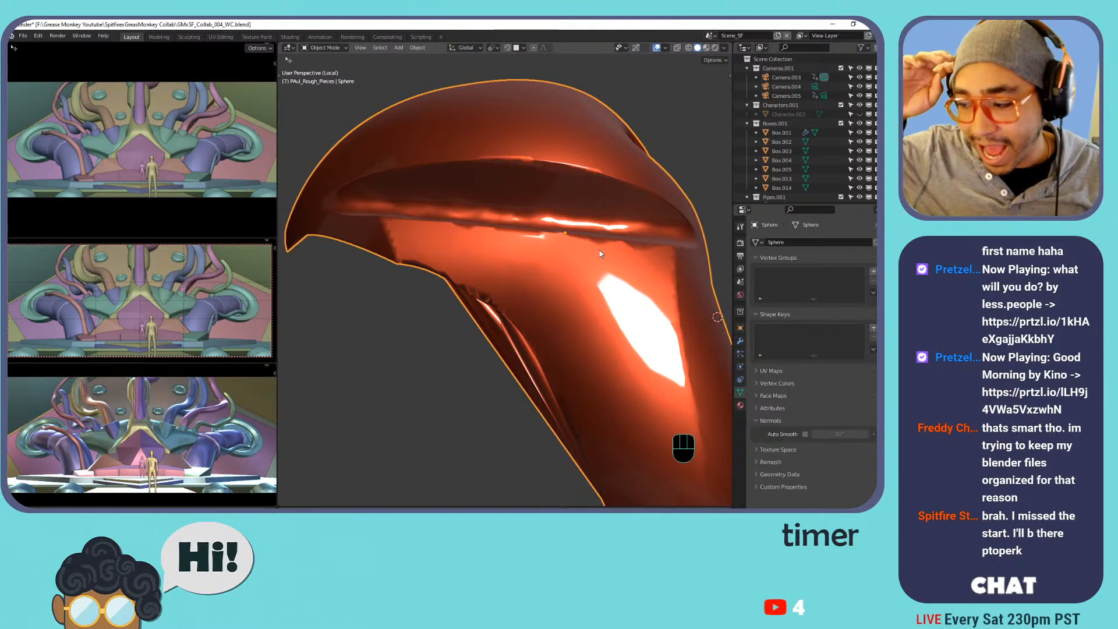
{"action": "middle_click_drag", "start_coordinate": [599, 253], "coordinate": [524, 250], "text": "shift"}
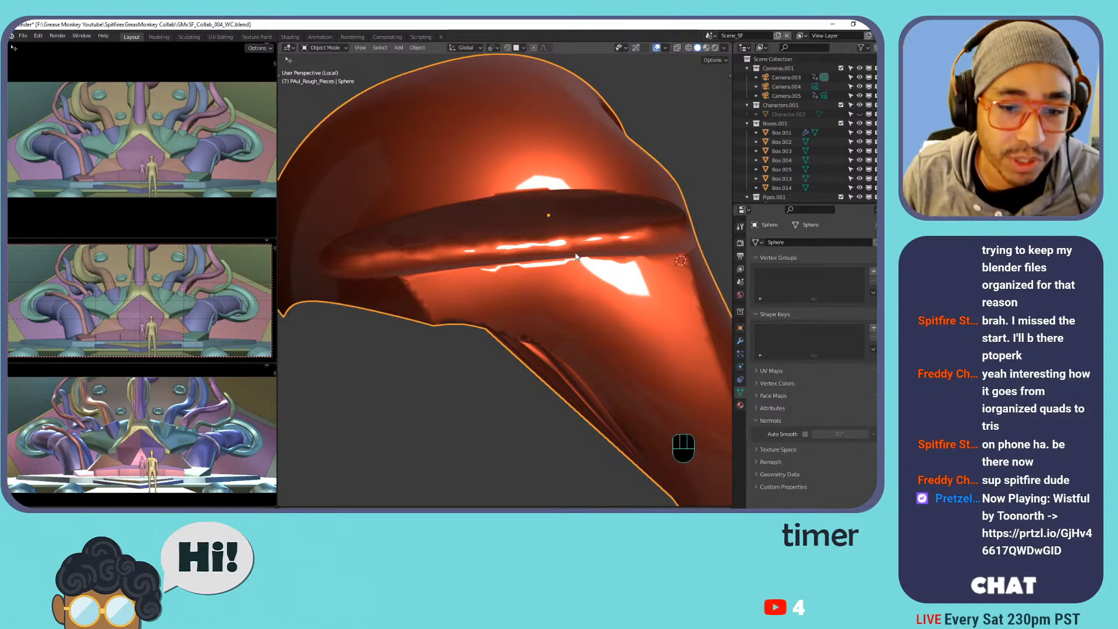
Enter Edit Mode on the collar piece and examine the wireframe around the groove and the adjoining rounded shoulder.
{"action": "mouse_move", "coordinate": [594, 229]}
{"action": "middle_mouse_down"}
{"action": "mouse_move", "coordinate": [624, 270]}
{"action": "mouse_move", "coordinate": [542, 253]}
{"action": "mouse_move", "coordinate": [603, 264]}
{"action": "mouse_move", "coordinate": [541, 221]}
{"action": "middle_mouse_up"}
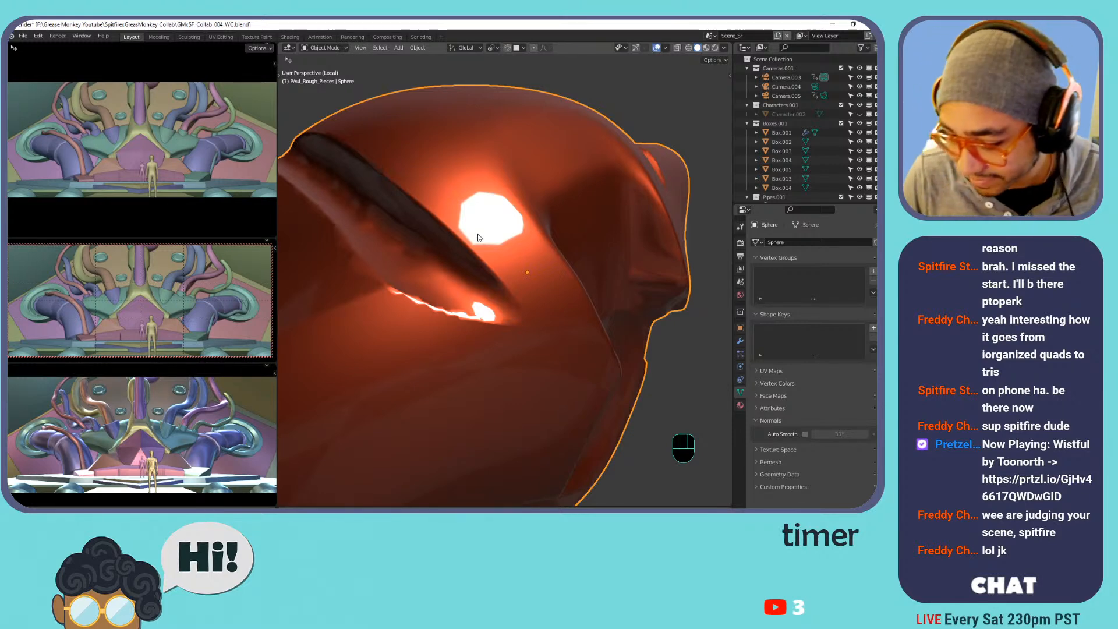
{"action": "scroll", "coordinate": [457, 276], "scroll_direction": "up", "scroll_amount": 1}
{"action": "scroll", "coordinate": [481, 265], "scroll_direction": "down", "scroll_amount": 3}
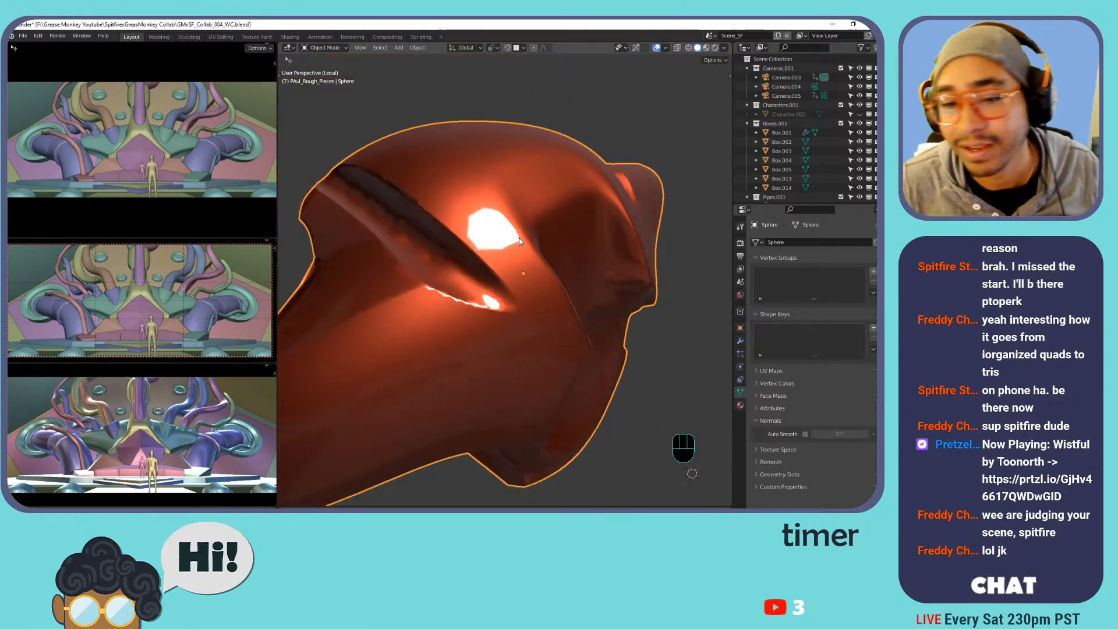
{"action": "key", "text": "Tab"}
{"action": "middle_click_drag", "start_coordinate": [476, 225], "coordinate": [448, 250]}
{"action": "scroll", "coordinate": [535, 297], "scroll_direction": "down", "scroll_amount": 1}
{"action": "scroll", "coordinate": [527, 256], "scroll_direction": "up", "scroll_amount": 3}
{"action": "scroll", "coordinate": [527, 256], "scroll_direction": "down", "scroll_amount": 1}
{"action": "middle_click_drag", "start_coordinate": [448, 251], "coordinate": [631, 270], "text": "shift"}
{"action": "scroll", "coordinate": [571, 245], "scroll_direction": "down", "scroll_amount": 7}
{"action": "scroll", "coordinate": [542, 242], "scroll_direction": "up", "scroll_amount": 2}
{"action": "middle_click_drag", "start_coordinate": [571, 245], "coordinate": [475, 234]}
{"action": "scroll", "coordinate": [475, 234], "scroll_direction": "up", "scroll_amount": 1}
Deselect the collar's faces, return to Object Mode and inspect the whole piece from the front.
{"action": "right_click", "coordinate": [442, 218]}
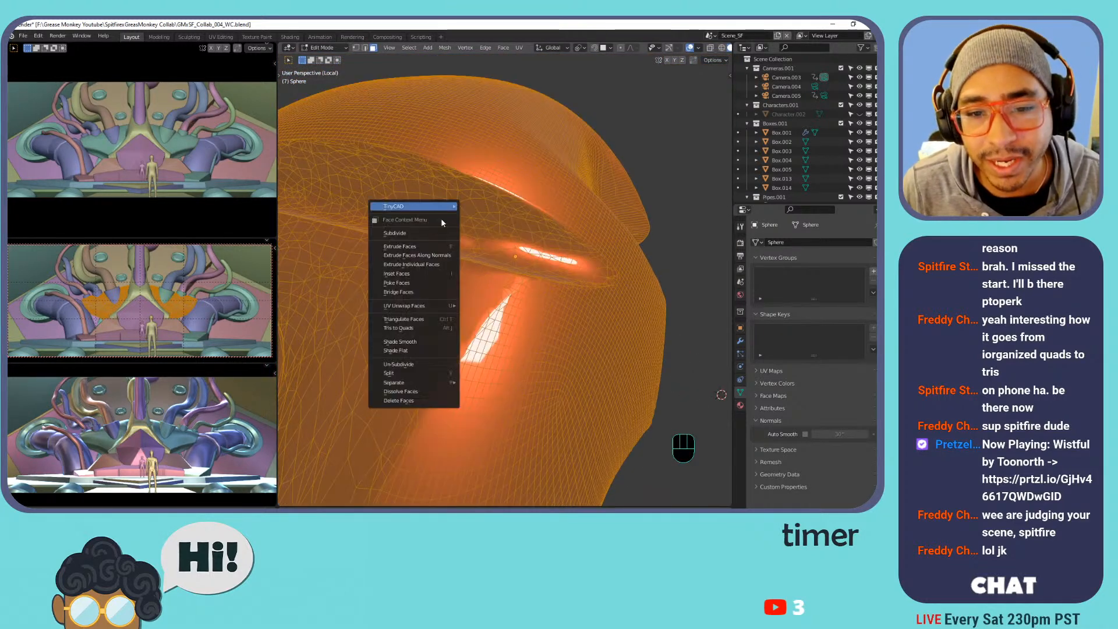
{"action": "left_click", "coordinate": [394, 166]}
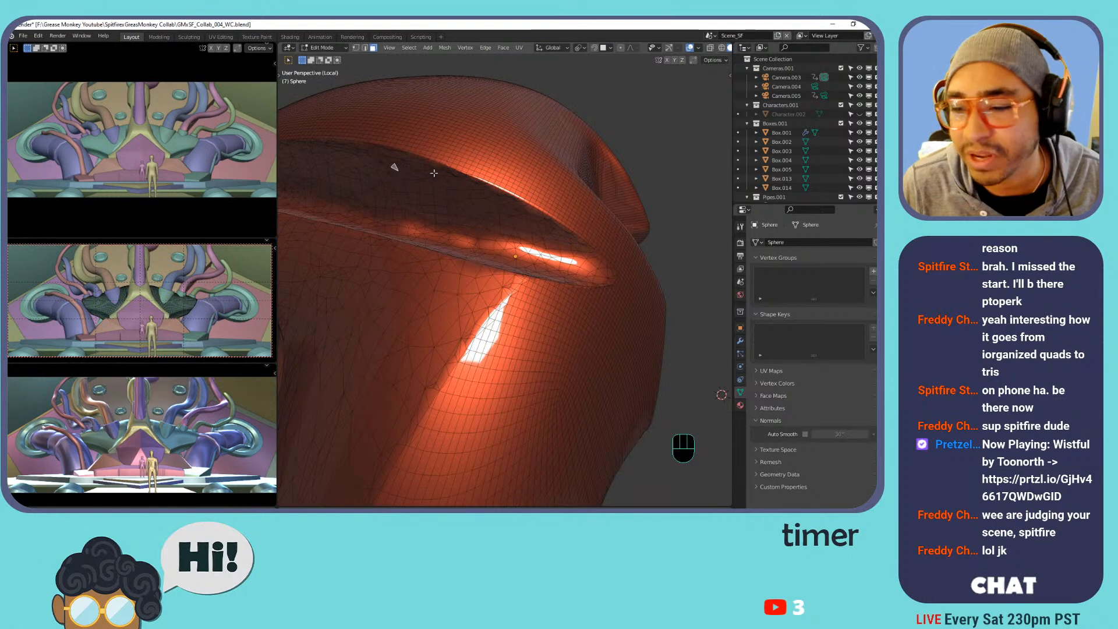
{"action": "key", "text": "Tab"}
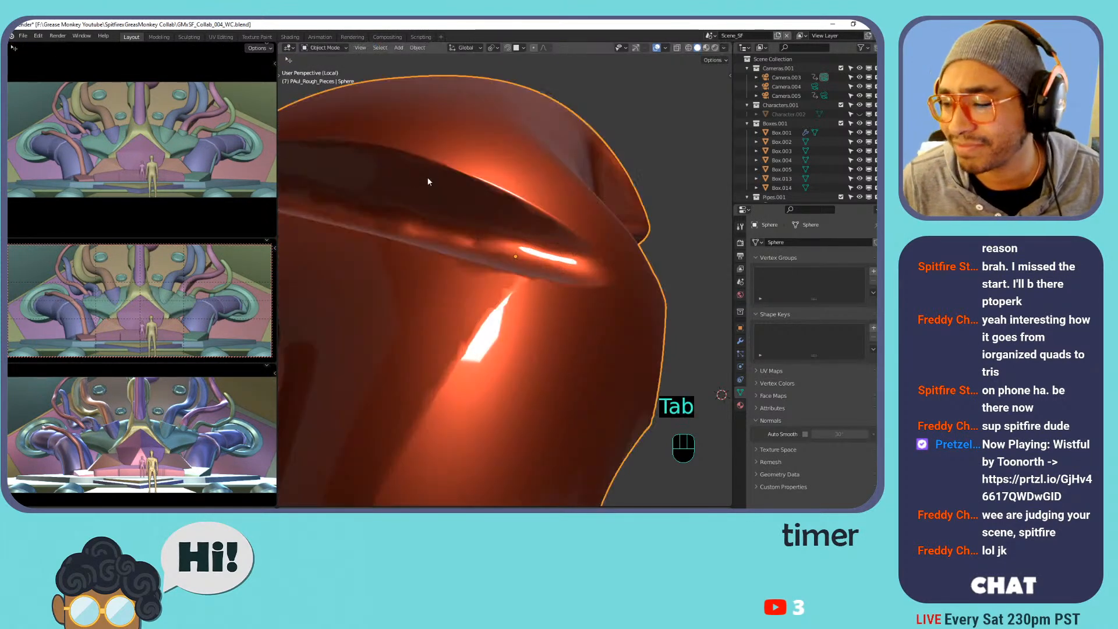
{"action": "scroll", "coordinate": [409, 182], "scroll_direction": "down", "scroll_amount": 3}
{"action": "middle_click_drag", "start_coordinate": [410, 181], "coordinate": [521, 215]}
{"action": "scroll", "coordinate": [511, 221], "scroll_direction": "down", "scroll_amount": 6}
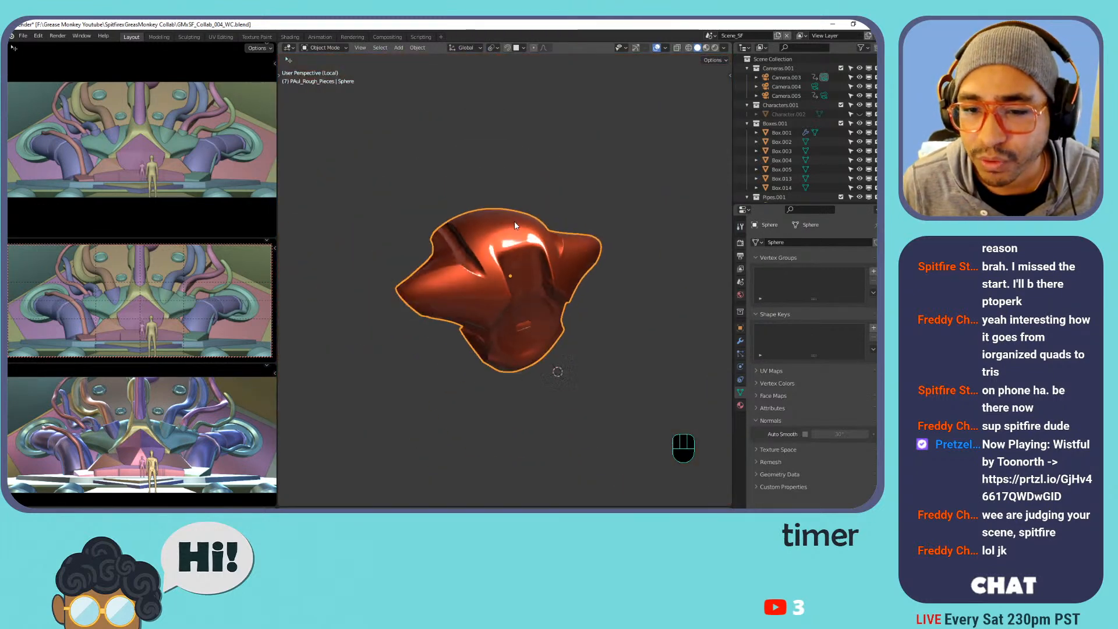
{"action": "scroll", "coordinate": [519, 220], "scroll_direction": "up", "scroll_amount": 6}
{"action": "scroll", "coordinate": [651, 159], "scroll_direction": "down", "scroll_amount": 2}
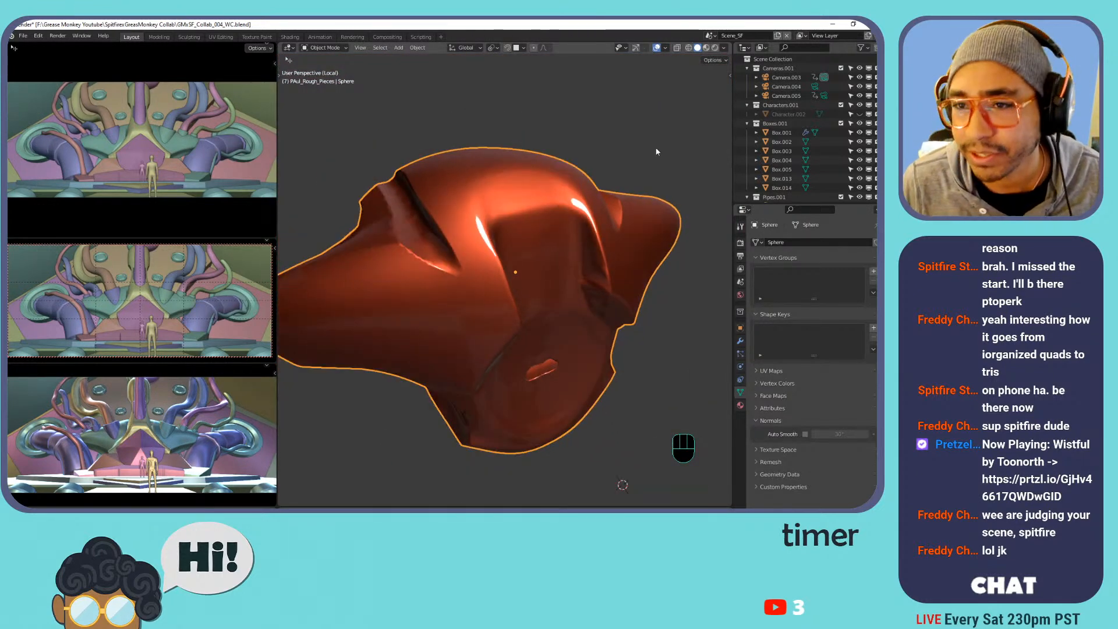
Exit local view and show the full scene in Rendered shading to view the collar in place.
{"action": "key", "text": "KP_Divide"}
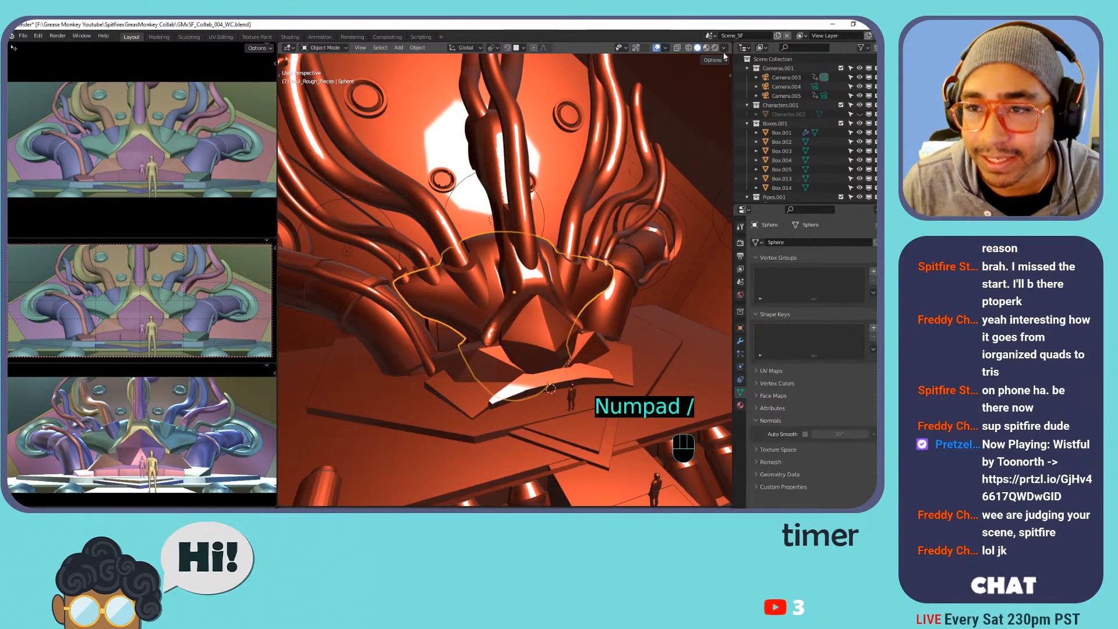
{"action": "left_click", "coordinate": [715, 48]}
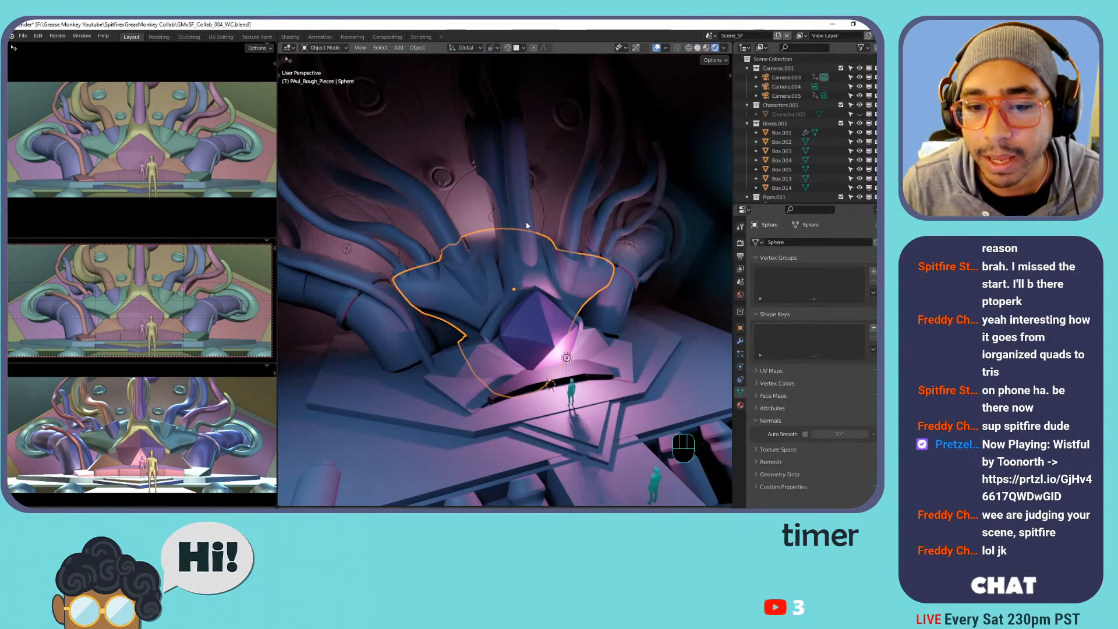
{"action": "mouse_move", "coordinate": [536, 237]}
{"action": "middle_mouse_down"}
{"action": "mouse_move", "coordinate": [568, 272]}
{"action": "mouse_move", "coordinate": [525, 243]}
{"action": "middle_mouse_up"}
{"action": "key", "text": "KP_Decimal"}
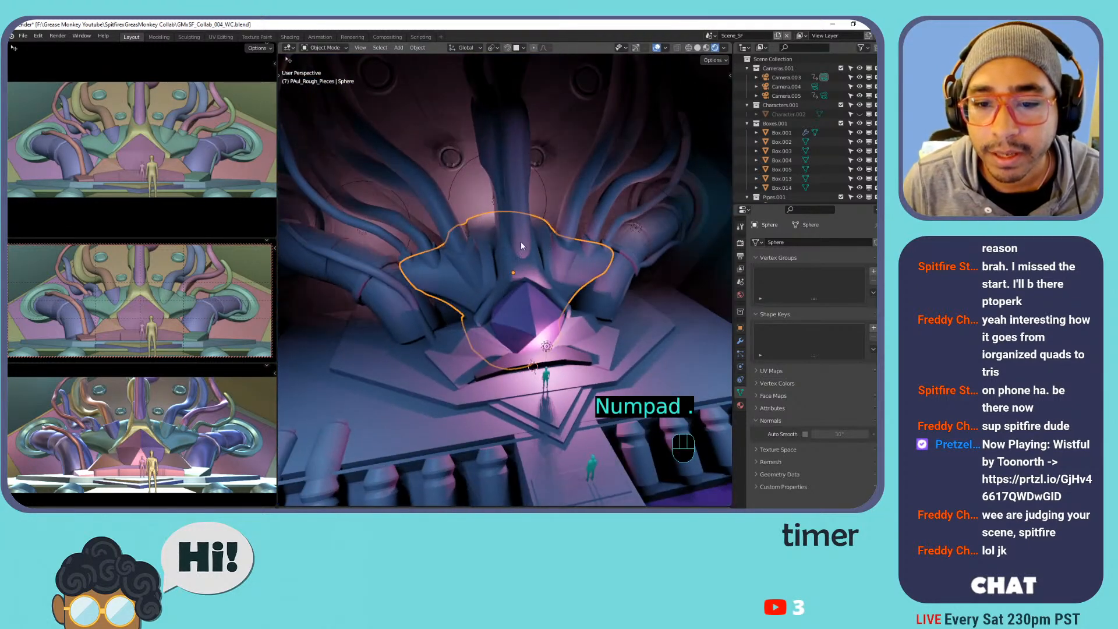
Isolate the central stalk together with the collar piece in local view and display them in Solid shading.
{"action": "left_click", "coordinate": [513, 229]}
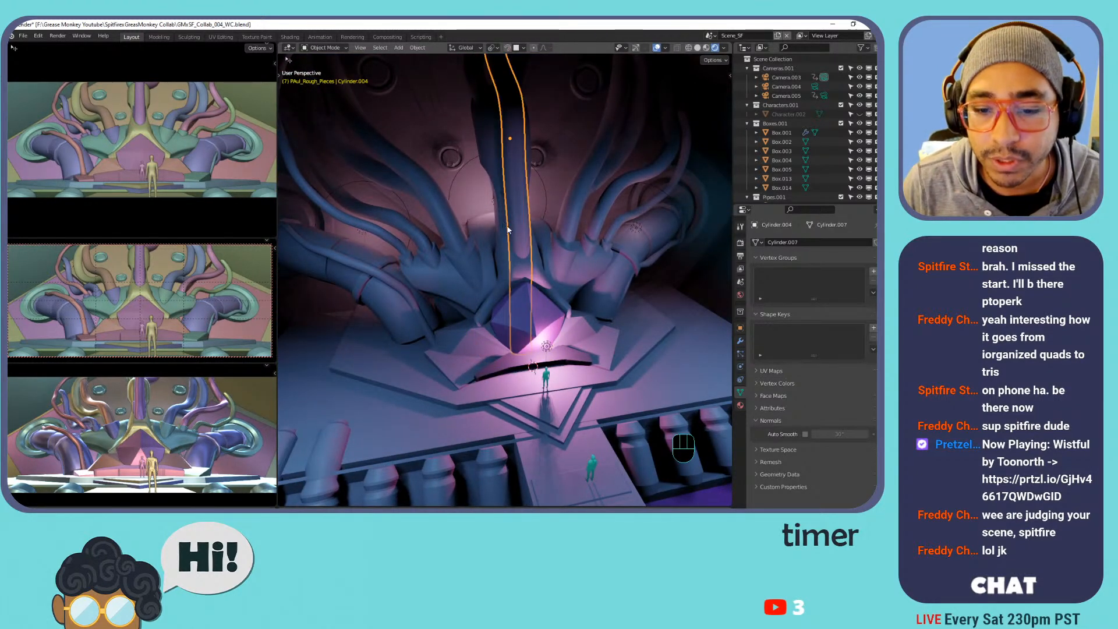
{"action": "left_click", "coordinate": [498, 195], "text": "shift"}
{"action": "left_click", "coordinate": [513, 163]}
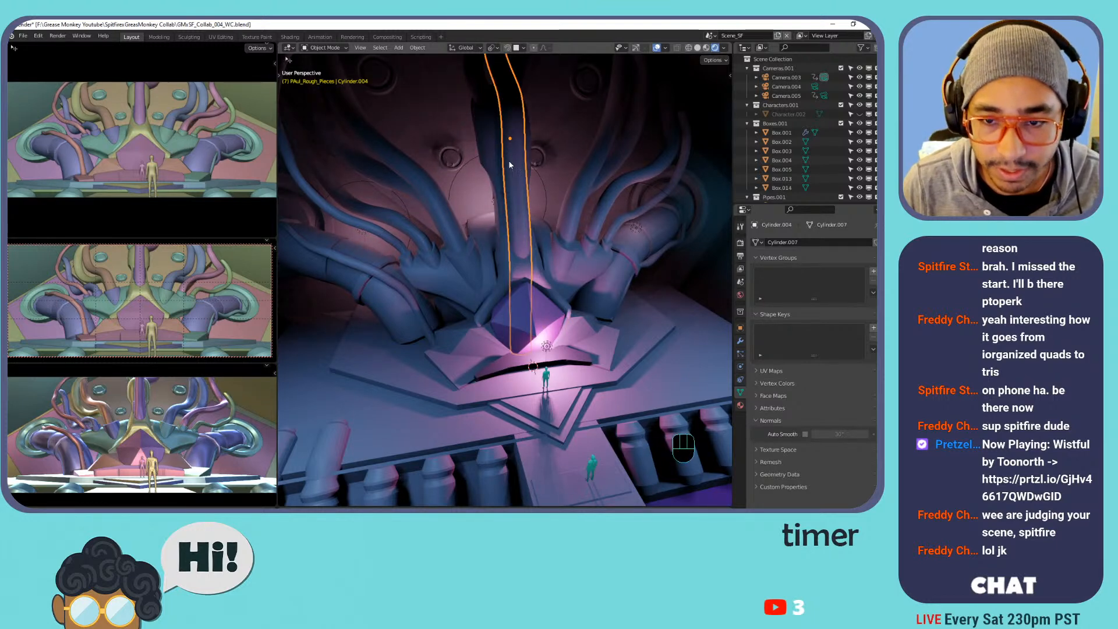
{"action": "left_click", "coordinate": [492, 150]}
{"action": "left_click", "coordinate": [484, 240], "text": "shift"}
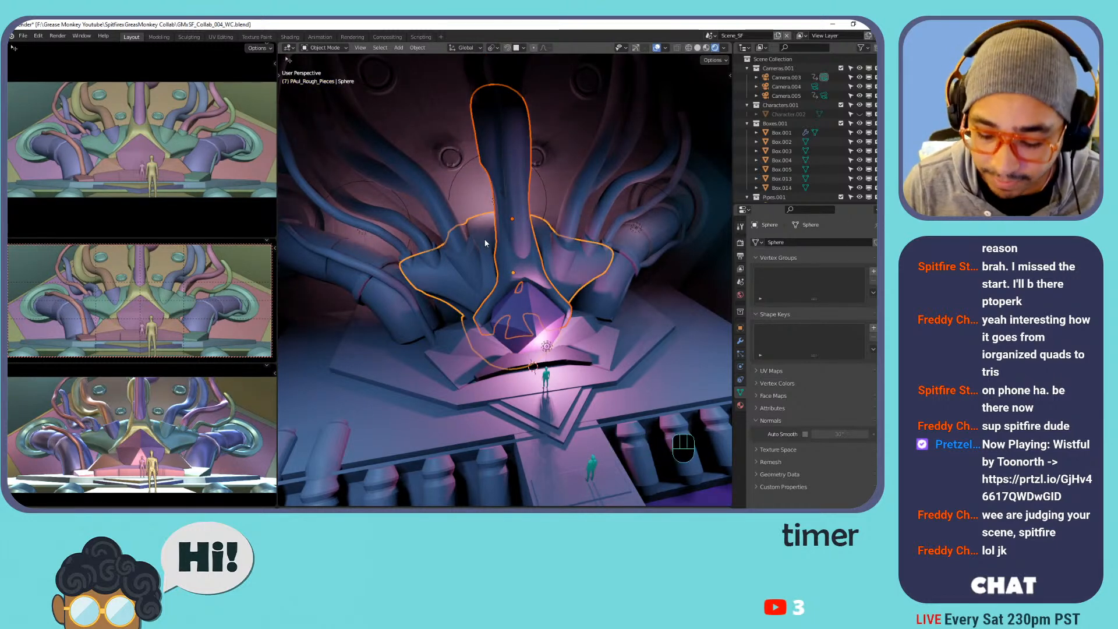
{"action": "key", "text": "KP_Divide"}
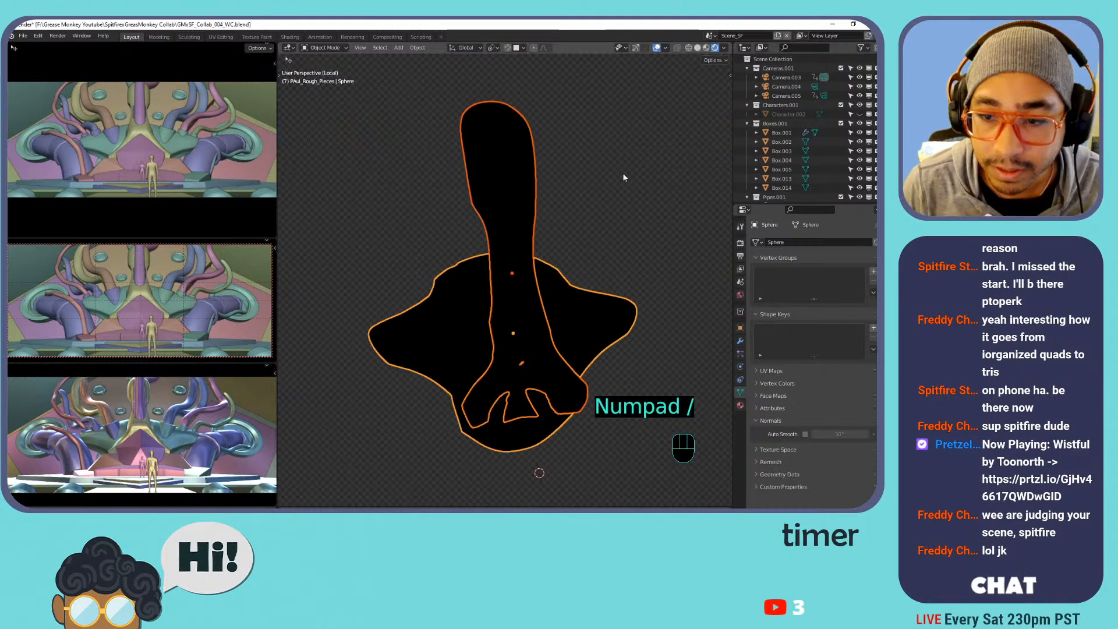
{"action": "left_click", "coordinate": [697, 49]}
Open the central stalk in Edit Mode and examine its mesh density close up and along its full height.
{"action": "middle_click_drag", "start_coordinate": [564, 173], "coordinate": [492, 220]}
{"action": "left_click", "coordinate": [498, 174]}
{"action": "key", "text": "Tab"}
{"action": "scroll", "coordinate": [493, 220], "scroll_direction": "up", "scroll_amount": 11}
{"action": "scroll", "coordinate": [493, 220], "scroll_direction": "down", "scroll_amount": 7}
{"action": "middle_click_drag", "start_coordinate": [554, 186], "coordinate": [503, 340], "text": "shift"}
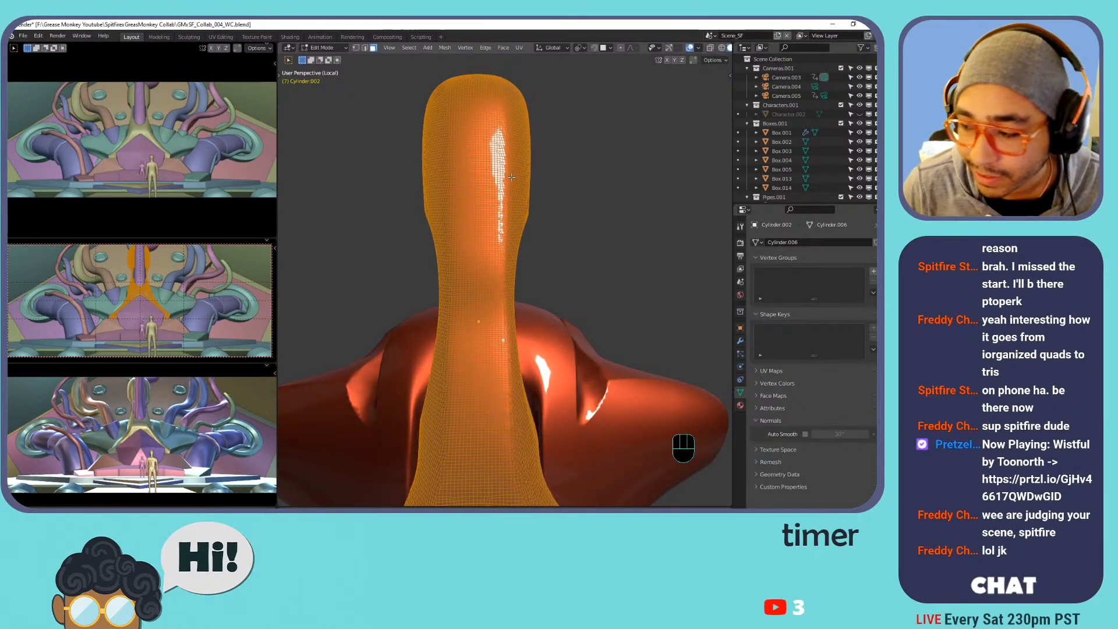
{"action": "scroll", "coordinate": [518, 177], "scroll_direction": "down", "scroll_amount": 4}
{"action": "scroll", "coordinate": [526, 175], "scroll_direction": "up", "scroll_amount": 4}
{"action": "scroll", "coordinate": [519, 198], "scroll_direction": "down", "scroll_amount": 2}
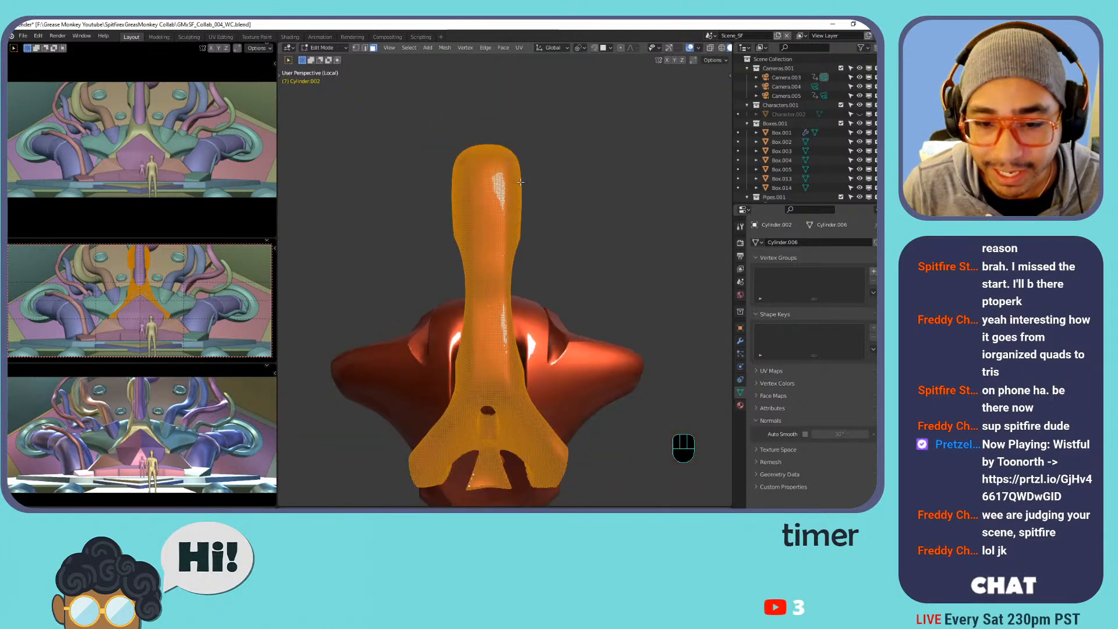
Return the stalk to Object Mode and inspect its overall shape and shading together with the collar.
{"action": "key", "text": "Tab"}
{"action": "middle_click_drag", "start_coordinate": [553, 216], "coordinate": [510, 159]}
{"action": "right_click", "coordinate": [507, 145]}
{"action": "left_click", "coordinate": [507, 145]}
{"action": "middle_click_drag", "start_coordinate": [561, 195], "coordinate": [547, 230]}
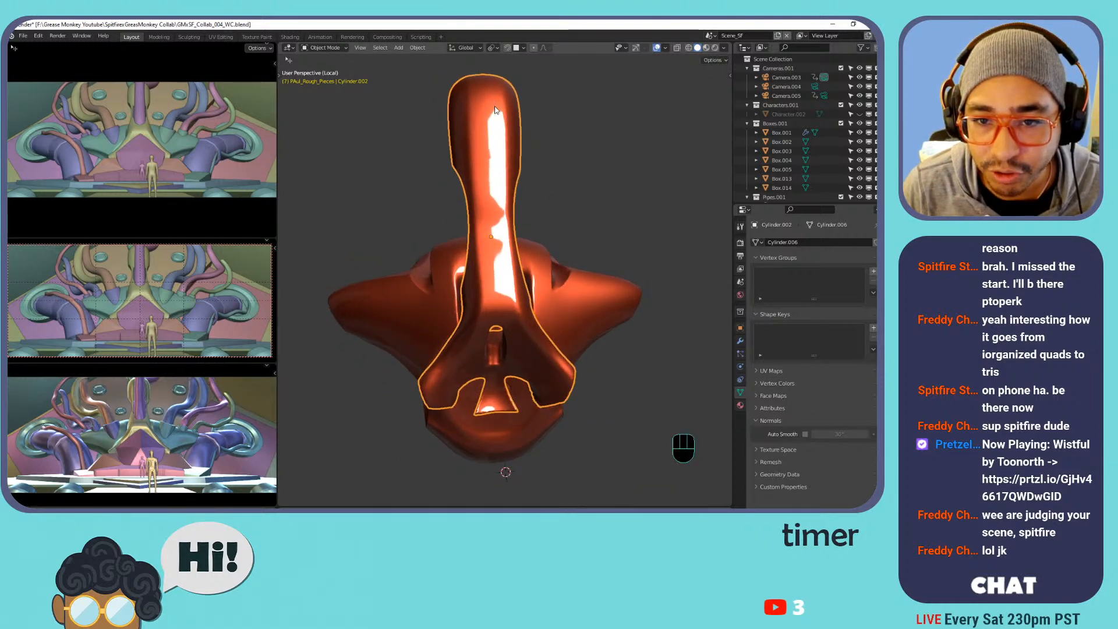
{"action": "middle_click_drag", "start_coordinate": [500, 146], "coordinate": [524, 163], "text": "shift"}
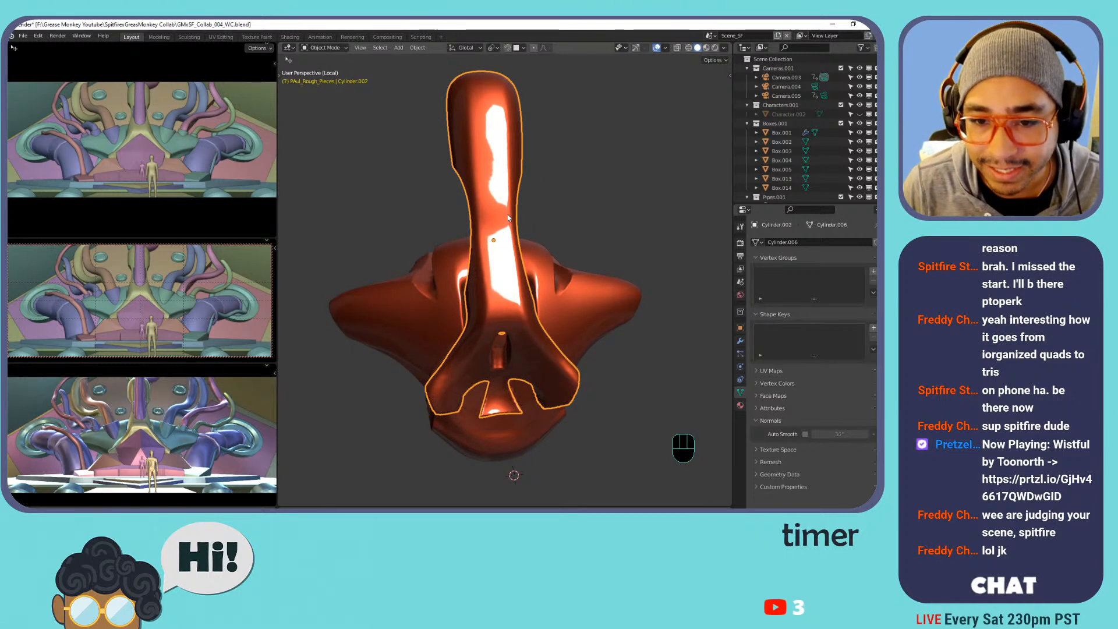
{"action": "middle_click_drag", "start_coordinate": [505, 220], "coordinate": [458, 227], "text": "shift"}
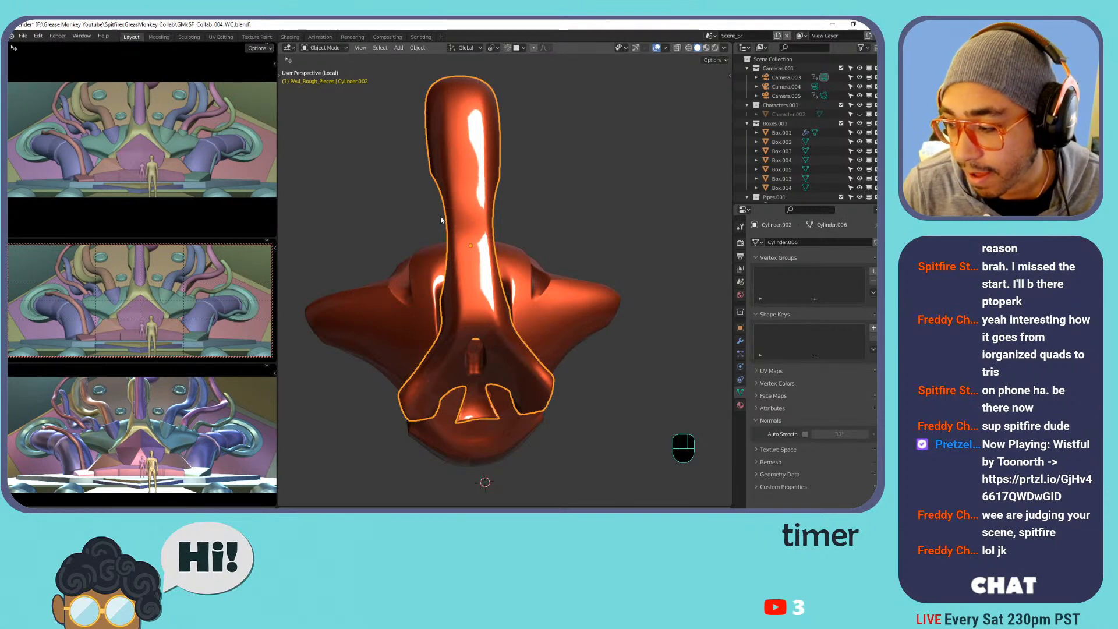
Examine close up the surface shading along the stalk's narrow middle and beside the collar's groove.
{"action": "scroll", "coordinate": [477, 224], "scroll_direction": "up", "scroll_amount": 4}
{"action": "scroll", "coordinate": [507, 224], "scroll_direction": "down", "scroll_amount": 2}
{"action": "scroll", "coordinate": [509, 225], "scroll_direction": "up", "scroll_amount": 3}
{"action": "scroll", "coordinate": [510, 224], "scroll_direction": "down", "scroll_amount": 3}
{"action": "scroll", "coordinate": [513, 218], "scroll_direction": "up", "scroll_amount": 3}
{"action": "middle_click_drag", "start_coordinate": [521, 205], "coordinate": [444, 261], "text": "shift"}
{"action": "scroll", "coordinate": [474, 187], "scroll_direction": "down", "scroll_amount": 3}
{"action": "scroll", "coordinate": [475, 187], "scroll_direction": "up", "scroll_amount": 4}
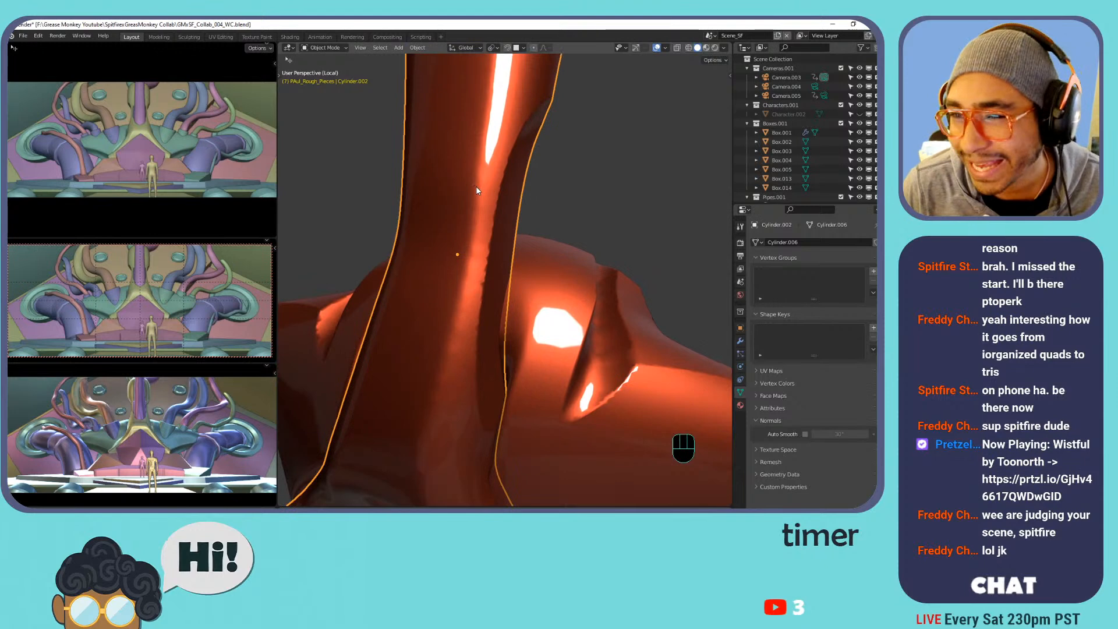
Leave local view and look over the full set in Rendered shading, including the bridge and surrounding walls.
{"action": "left_click", "coordinate": [715, 47]}
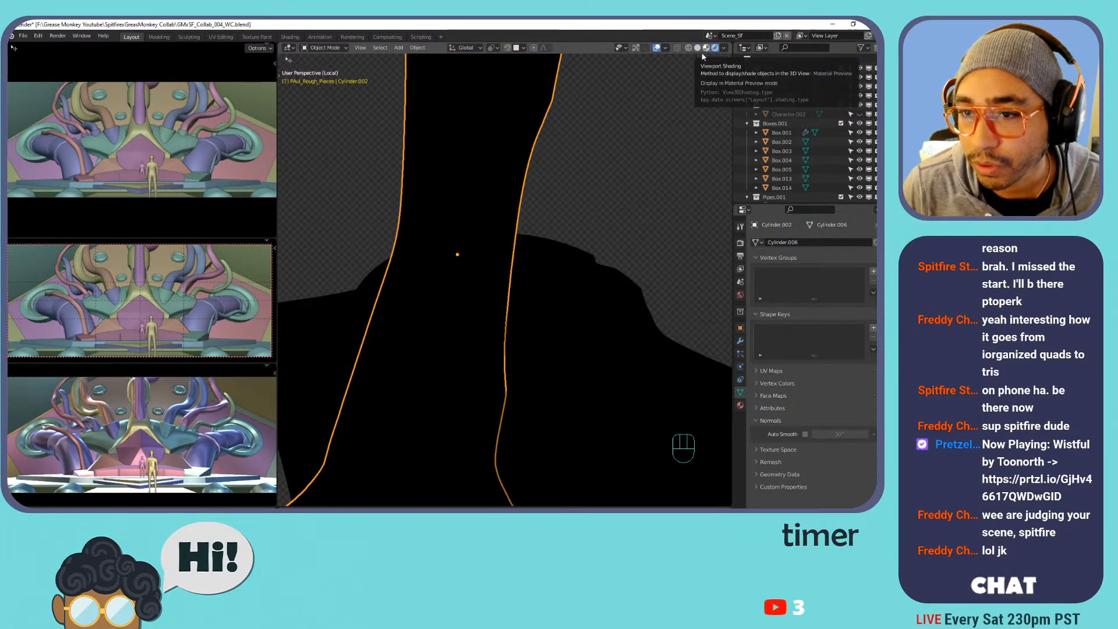
{"action": "key", "text": "KP_Divide"}
{"action": "middle_click_drag", "start_coordinate": [533, 173], "coordinate": [517, 214]}
{"action": "left_click", "coordinate": [364, 117]}
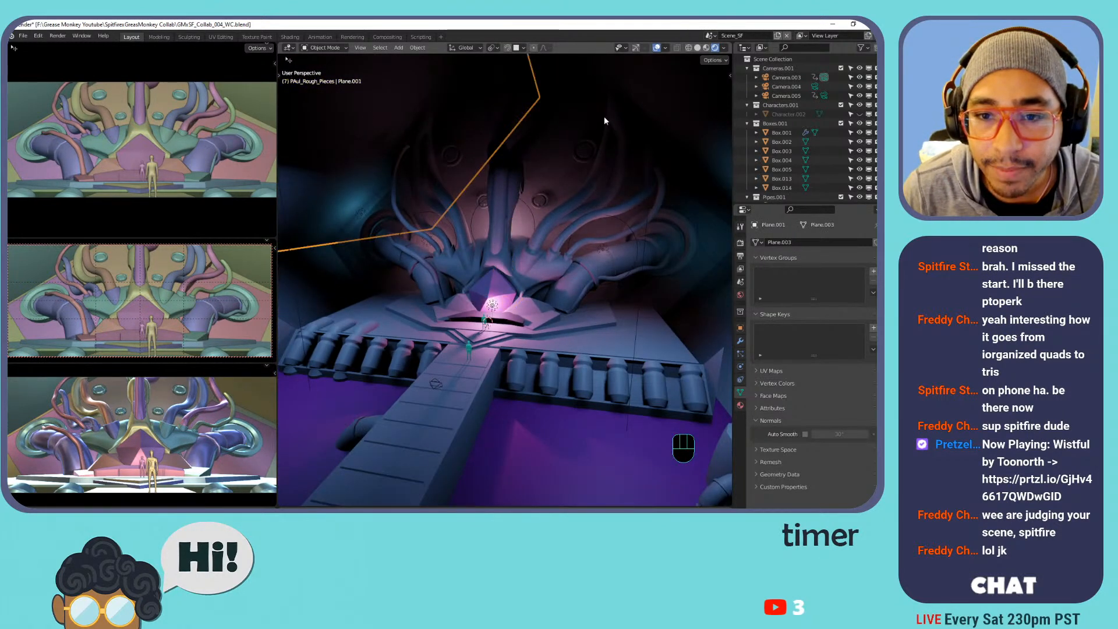
Display the viewport in Solid shading with a plain grey MatCap and the object color set to Random.
{"action": "left_click", "coordinate": [698, 49]}
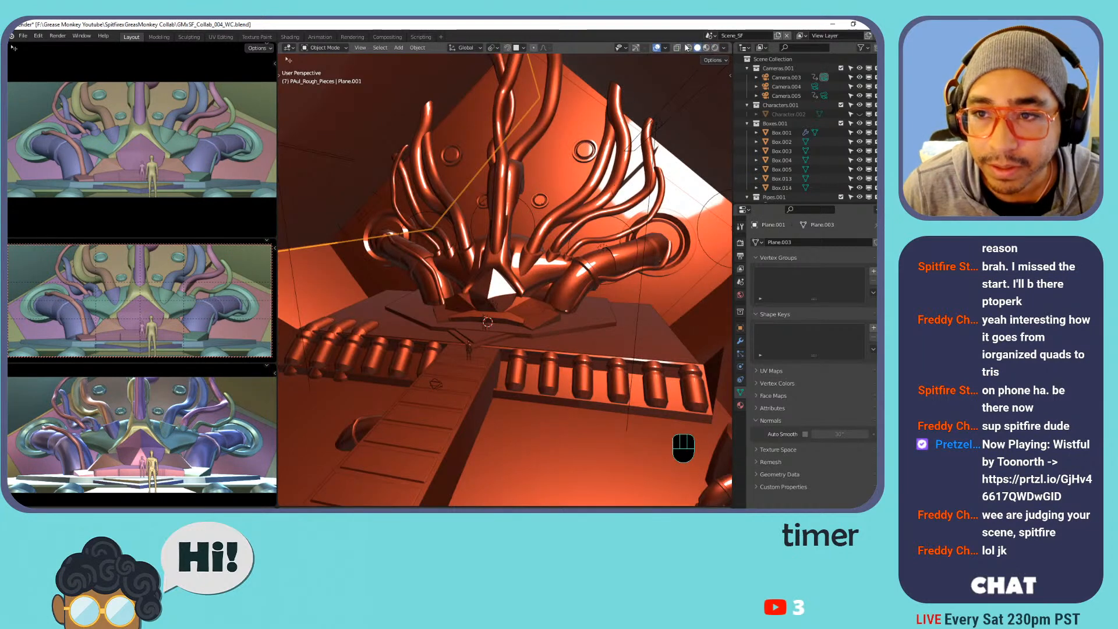
{"action": "left_click", "coordinate": [706, 48]}
{"action": "left_click", "coordinate": [698, 48]}
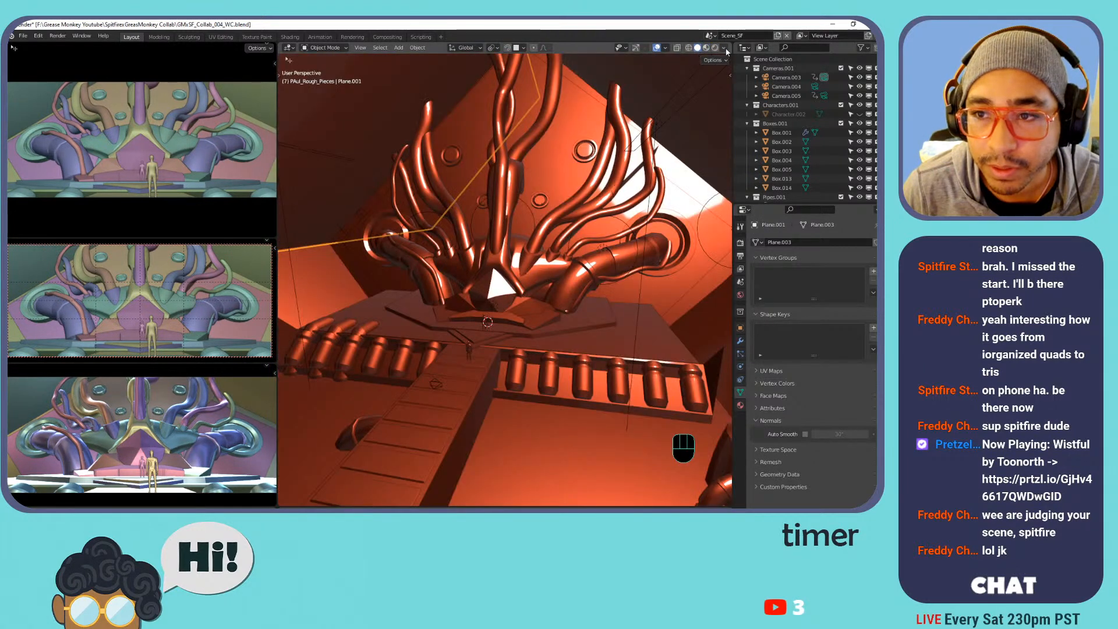
{"action": "left_click", "coordinate": [725, 47]}
{"action": "left_click", "coordinate": [715, 113]}
{"action": "left_click", "coordinate": [692, 127]}
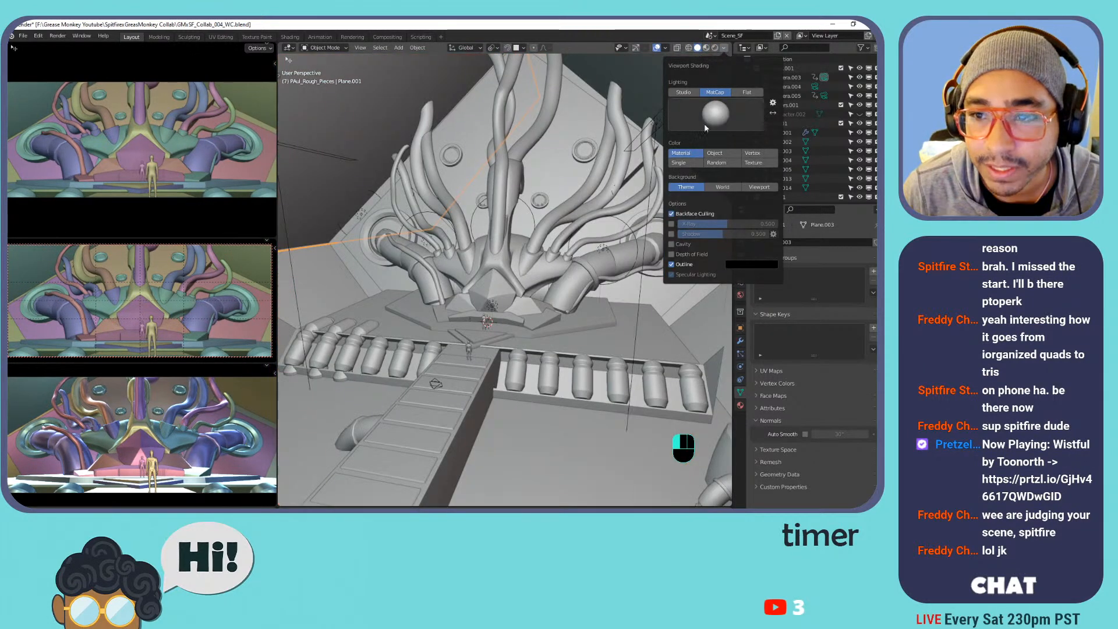
{"action": "left_click", "coordinate": [718, 164]}
Look over the color-coded set from the front, side and outside, picking out the back wall's boxes.
{"action": "middle_click_drag", "start_coordinate": [488, 185], "coordinate": [544, 205]}
{"action": "middle_click_drag", "start_coordinate": [545, 205], "coordinate": [589, 233], "text": "shift"}
{"action": "middle_click_drag", "start_coordinate": [590, 233], "coordinate": [544, 198]}
{"action": "middle_click_drag", "start_coordinate": [544, 198], "coordinate": [586, 169], "text": "shift"}
{"action": "middle_click_drag", "start_coordinate": [586, 169], "coordinate": [661, 181], "text": "shift"}
{"action": "scroll", "coordinate": [553, 192], "scroll_direction": "down", "scroll_amount": 5}
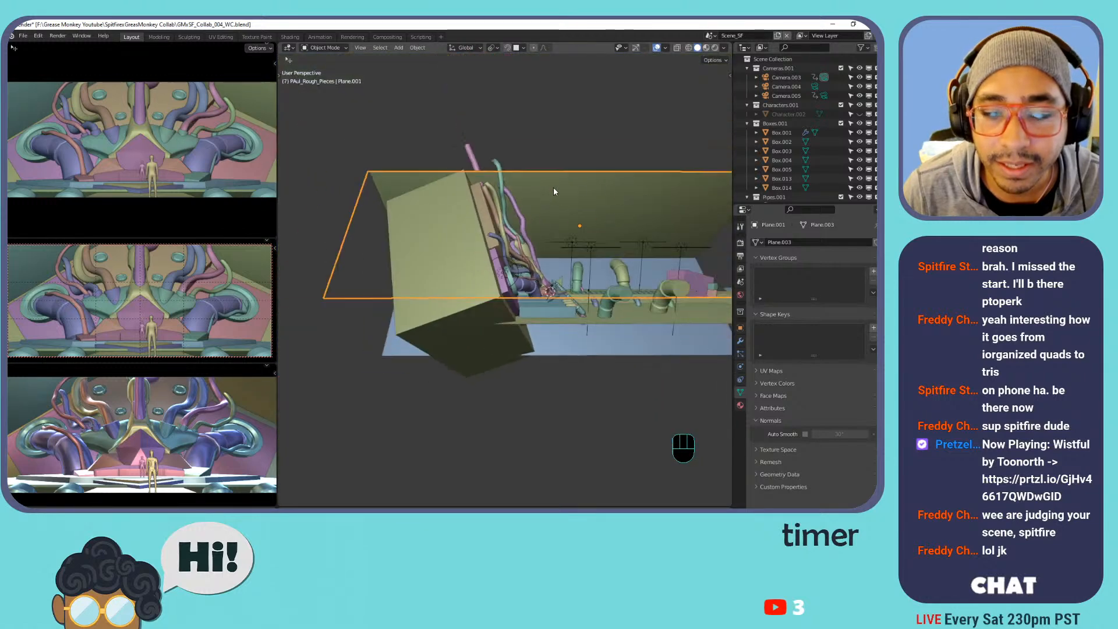
{"action": "left_click", "coordinate": [464, 228]}
{"action": "mouse_move", "coordinate": [465, 229]}
{"action": "middle_mouse_down"}
{"action": "mouse_move", "coordinate": [533, 233]}
{"action": "mouse_move", "coordinate": [443, 234]}
{"action": "mouse_move", "coordinate": [561, 226]}
{"action": "mouse_move", "coordinate": [484, 223]}
{"action": "middle_mouse_up"}
{"action": "left_click", "coordinate": [481, 284]}
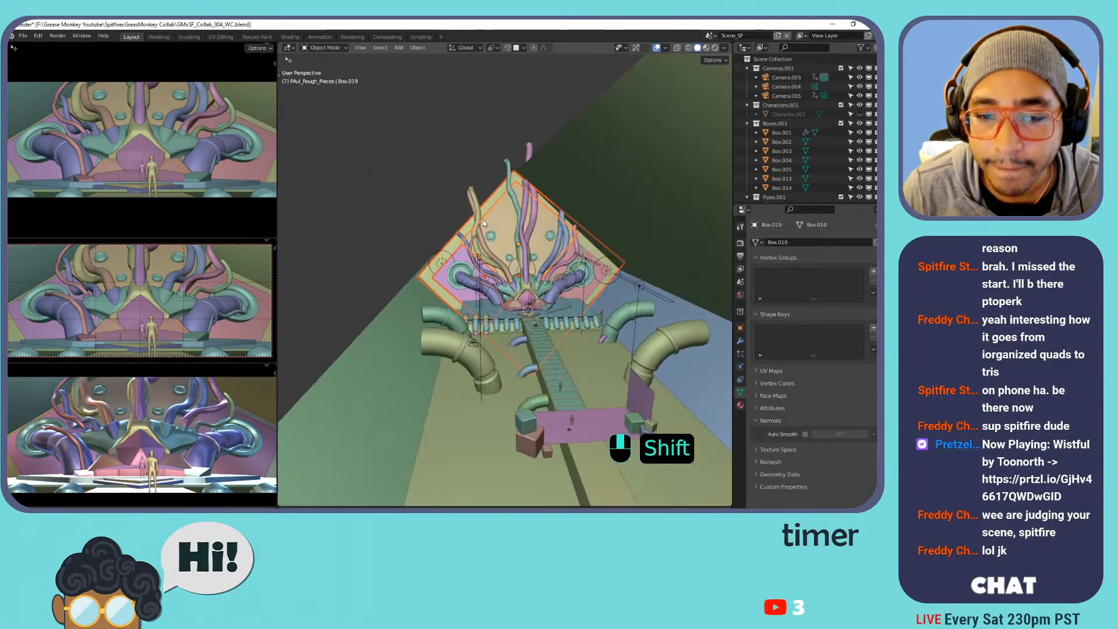
Select the round wall vents and examine them and the surrounding pipes up close and across the set.
{"action": "left_click", "coordinate": [595, 262]}
{"action": "mouse_move", "coordinate": [549, 254]}
{"action": "middle_mouse_down"}
{"action": "mouse_move", "coordinate": [479, 261]}
{"action": "mouse_move", "coordinate": [556, 272]}
{"action": "middle_mouse_up"}
{"action": "scroll", "coordinate": [545, 280], "scroll_direction": "up", "scroll_amount": 4}
{"action": "left_click", "coordinate": [422, 255]}
{"action": "scroll", "coordinate": [432, 254], "scroll_direction": "up", "scroll_amount": 5}
{"action": "mouse_move", "coordinate": [436, 250]}
{"action": "middle_mouse_down", "text": "shift"}
{"action": "mouse_move", "coordinate": [375, 233]}
{"action": "mouse_move", "coordinate": [431, 241]}
{"action": "middle_mouse_up", "text": "shift"}
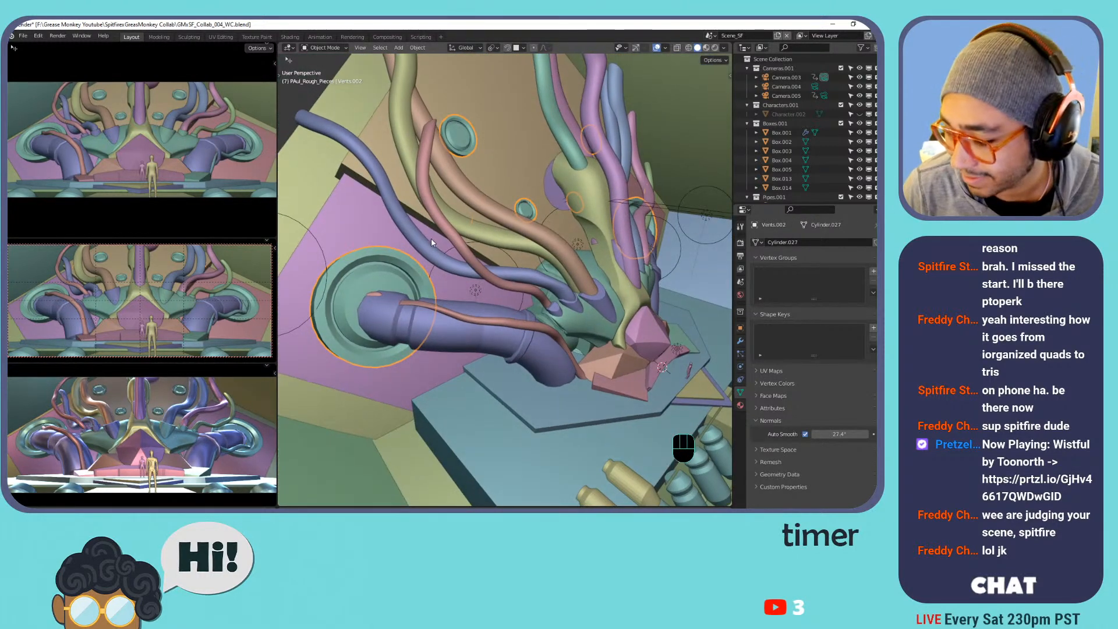
{"action": "middle_click_drag", "start_coordinate": [515, 151], "coordinate": [559, 189], "text": "shift"}
{"action": "middle_click_drag", "start_coordinate": [559, 189], "coordinate": [566, 208], "text": "shift"}
{"action": "scroll", "coordinate": [566, 209], "scroll_direction": "down", "scroll_amount": 4}
{"action": "middle_click_drag", "start_coordinate": [558, 295], "coordinate": [575, 269]}
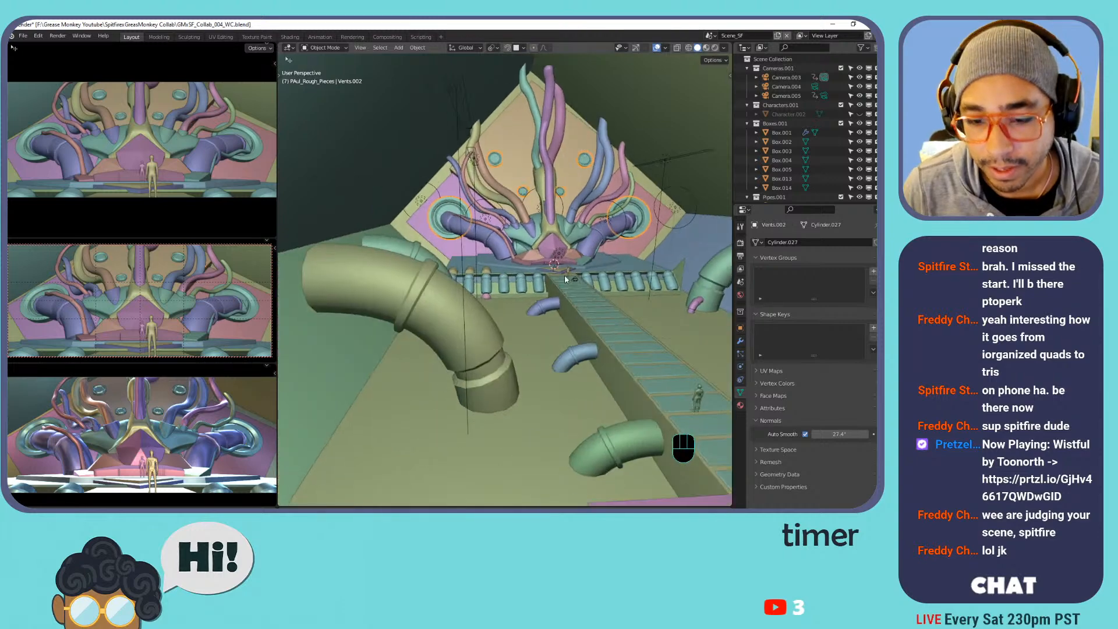
Select the row of power cells, frame it and inspect the cells on both sides of the walkway.
{"action": "scroll", "coordinate": [559, 279], "scroll_direction": "up", "scroll_amount": 5}
{"action": "left_click", "coordinate": [523, 290]}
{"action": "key", "text": "KP_Decimal"}
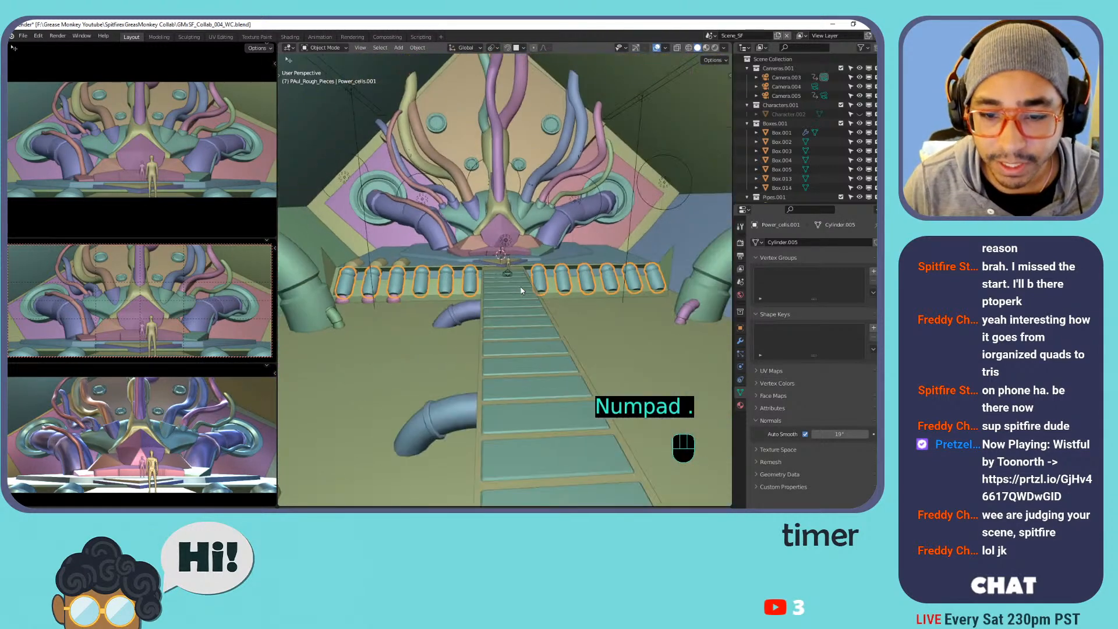
{"action": "middle_click_drag", "start_coordinate": [521, 290], "coordinate": [537, 266], "text": "shift"}
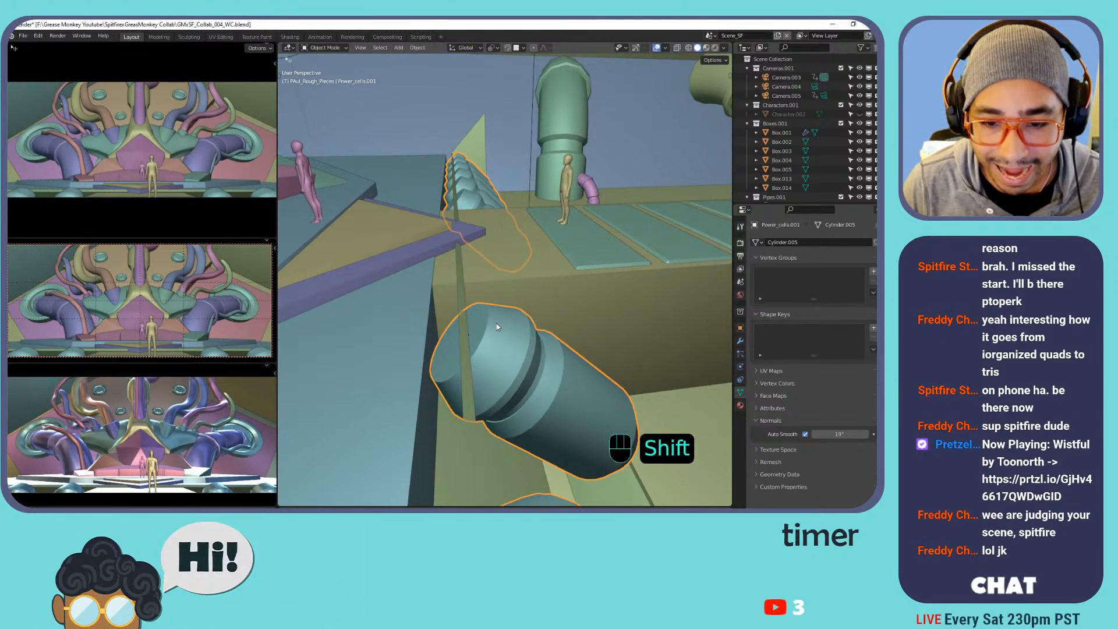
{"action": "middle_click_drag", "start_coordinate": [475, 339], "coordinate": [438, 278]}
{"action": "scroll", "coordinate": [450, 260], "scroll_direction": "down", "scroll_amount": 3}
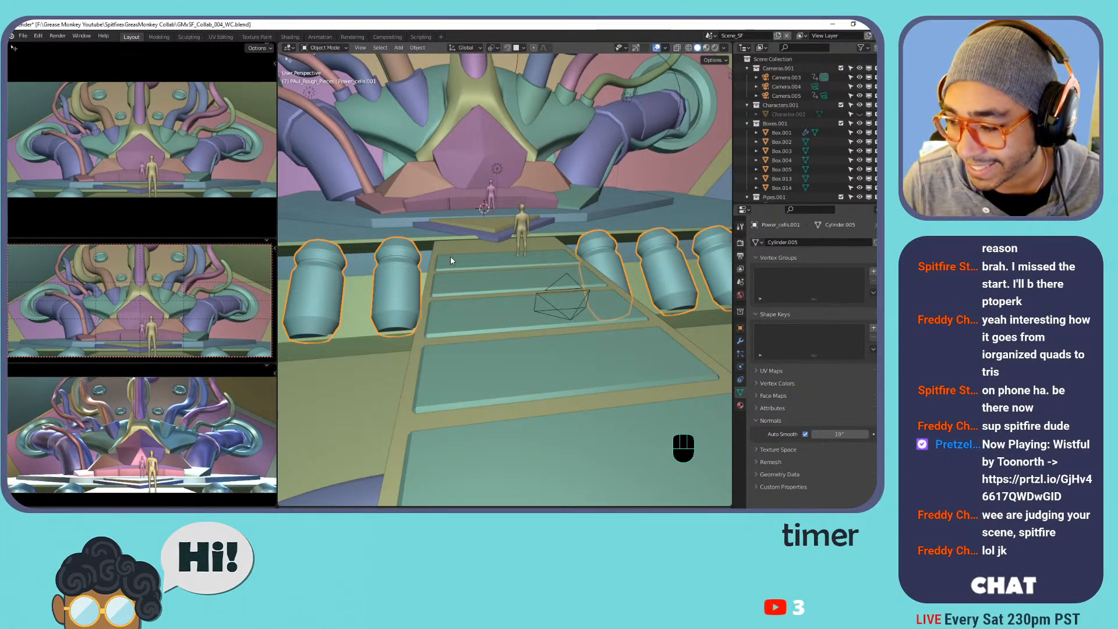
{"action": "middle_click_drag", "start_coordinate": [450, 260], "coordinate": [434, 309]}
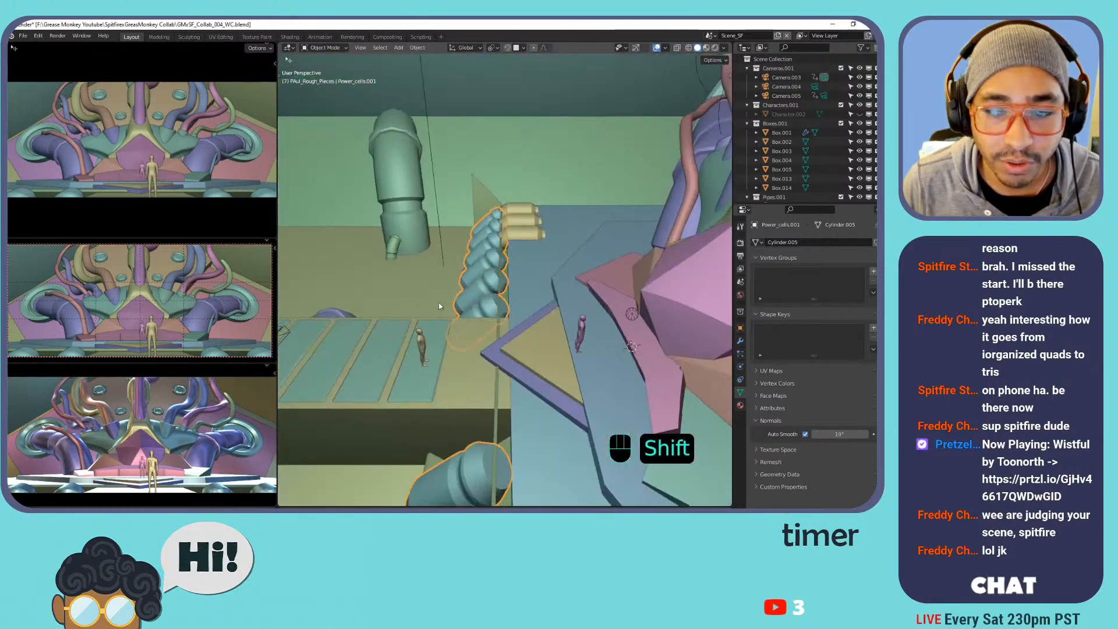
Select the beige cylinders behind the power cells and examine that end of the row from above.
{"action": "left_click", "coordinate": [522, 226]}
{"action": "middle_click_drag", "start_coordinate": [518, 182], "coordinate": [523, 198], "text": "shift"}
{"action": "middle_click_drag", "start_coordinate": [523, 198], "coordinate": [574, 225]}
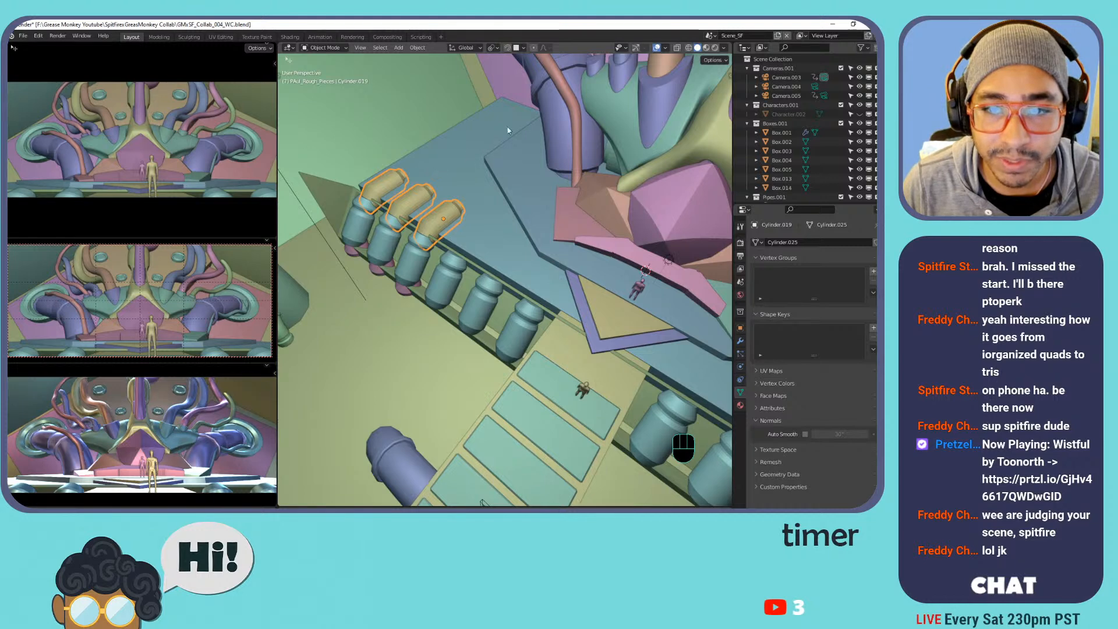
{"action": "middle_click_drag", "start_coordinate": [504, 146], "coordinate": [449, 246]}
{"action": "left_click", "coordinate": [449, 246]}
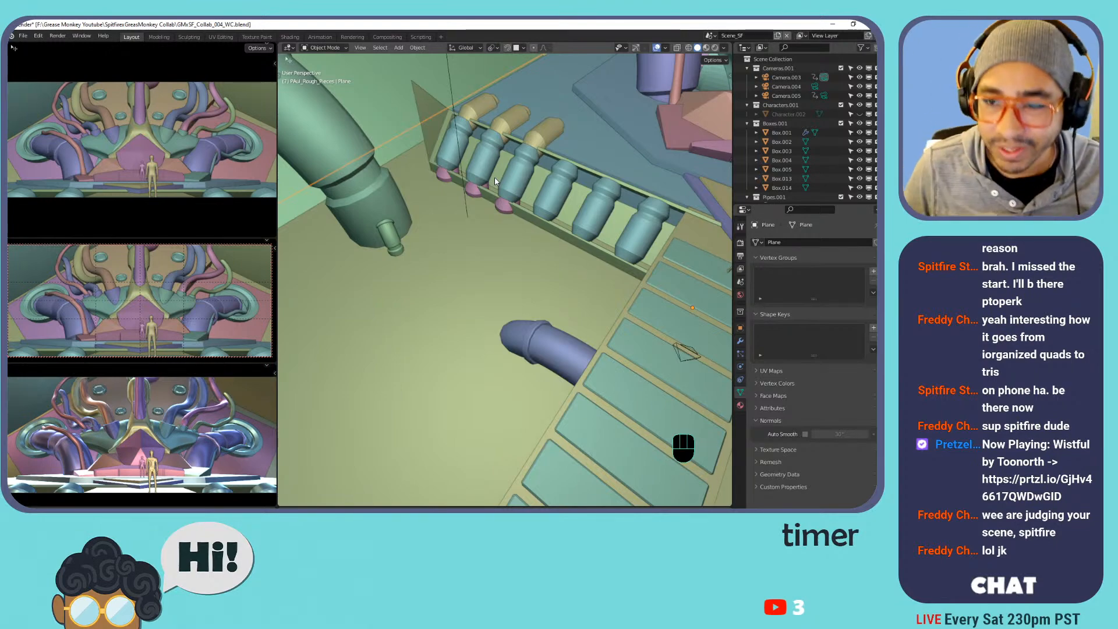
Examine the pipe stubs below the walkway and the nearby large pipes, selecting a pipe and the walkway box.
{"action": "scroll", "coordinate": [501, 177], "scroll_direction": "down", "scroll_amount": 5}
{"action": "middle_click_drag", "start_coordinate": [568, 297], "coordinate": [632, 251]}
{"action": "middle_click_drag", "start_coordinate": [631, 250], "coordinate": [556, 256], "text": "shift"}
{"action": "scroll", "coordinate": [632, 267], "scroll_direction": "up", "scroll_amount": 5}
{"action": "left_click", "coordinate": [486, 267]}
{"action": "left_click", "coordinate": [427, 242]}
{"action": "middle_click_drag", "start_coordinate": [486, 268], "coordinate": [523, 270], "text": "shift"}
{"action": "left_click", "coordinate": [436, 273]}
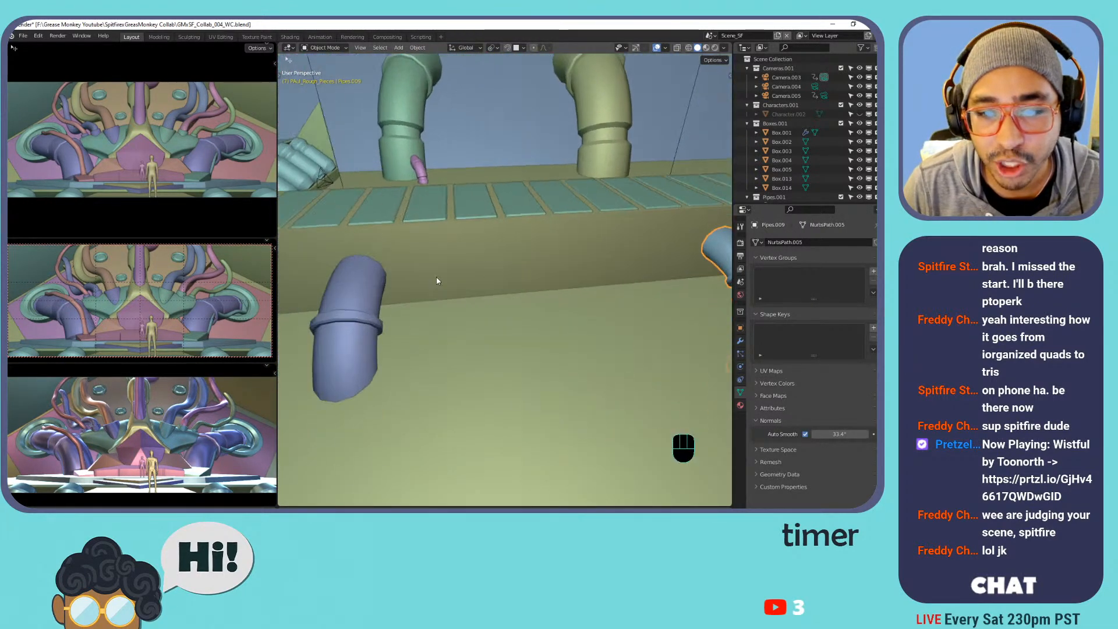
{"action": "middle_click_drag", "start_coordinate": [686, 268], "coordinate": [468, 271]}
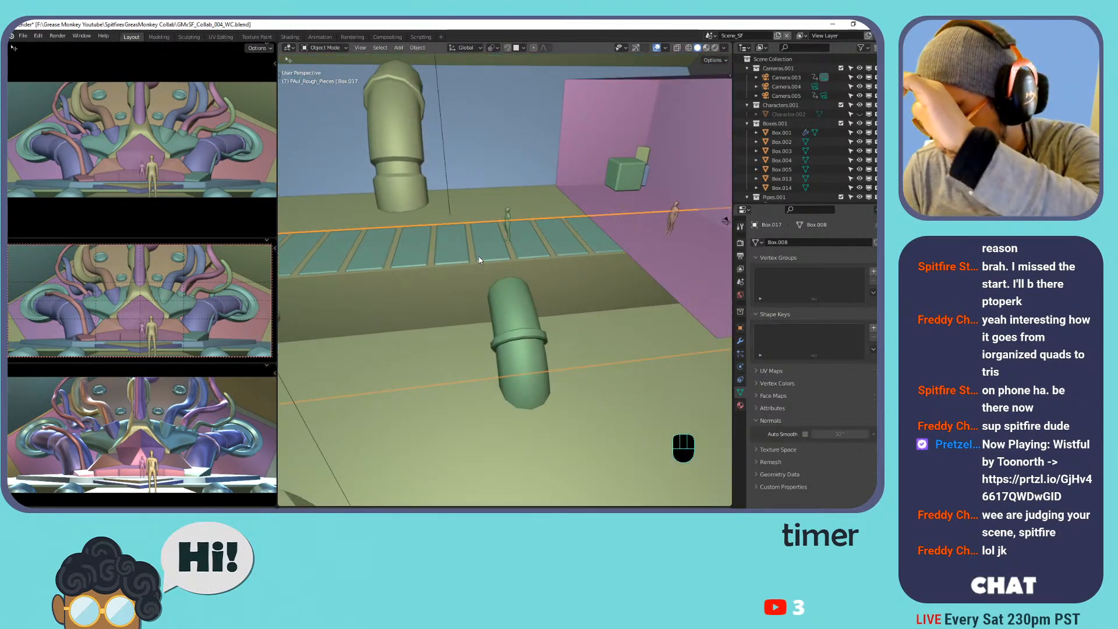
{"action": "mouse_move", "coordinate": [532, 260]}
{"action": "middle_mouse_down"}
{"action": "mouse_move", "coordinate": [575, 275]}
{"action": "mouse_move", "coordinate": [466, 264]}
{"action": "mouse_move", "coordinate": [517, 247]}
{"action": "mouse_move", "coordinate": [414, 260]}
{"action": "mouse_move", "coordinate": [633, 254]}
{"action": "mouse_move", "coordinate": [508, 263]}
{"action": "mouse_move", "coordinate": [487, 246]}
{"action": "mouse_move", "coordinate": [591, 274]}
{"action": "mouse_move", "coordinate": [314, 246]}
{"action": "mouse_move", "coordinate": [700, 261]}
{"action": "mouse_move", "coordinate": [727, 198]}
{"action": "middle_mouse_up"}
Switch the viewport to rendered shading and examine the lit set along the walkway toward the back wall.
{"action": "left_click", "coordinate": [714, 48]}
{"action": "middle_click_drag", "start_coordinate": [632, 140], "coordinate": [528, 254]}
{"action": "scroll", "coordinate": [529, 254], "scroll_direction": "up", "scroll_amount": 6}
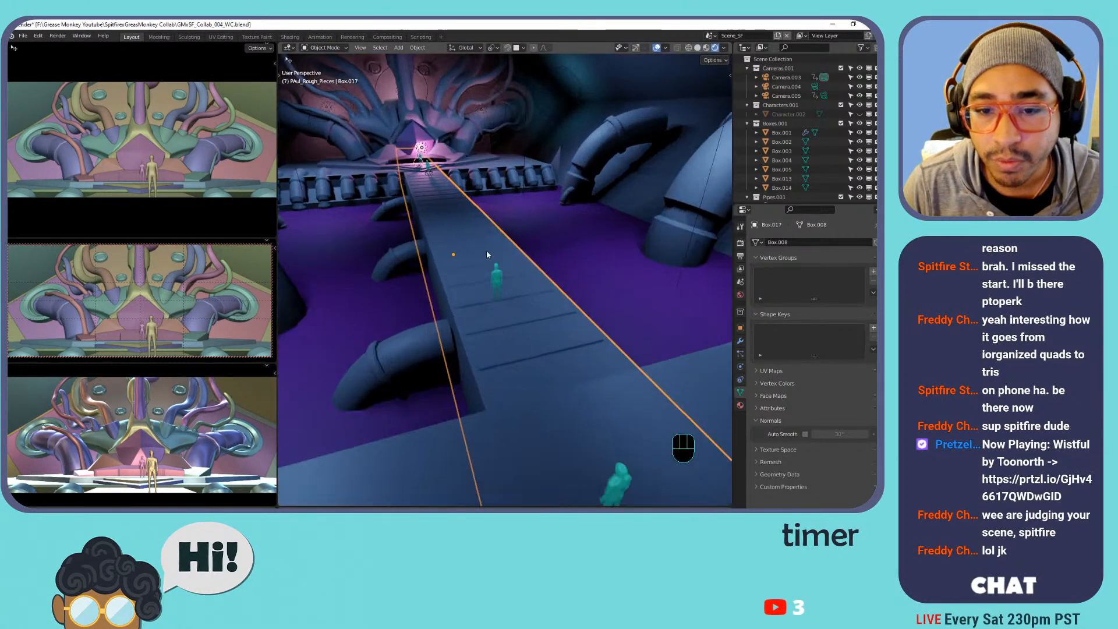
{"action": "key", "text": "KP_Decimal"}
{"action": "scroll", "coordinate": [456, 230], "scroll_direction": "up", "scroll_amount": 6}
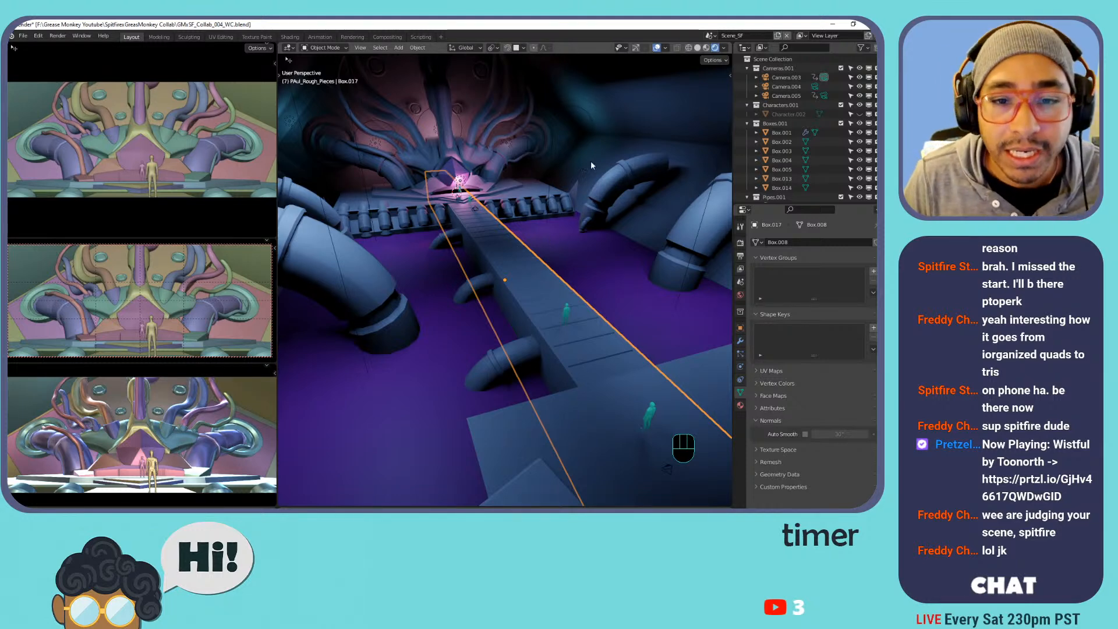
{"action": "mouse_move", "coordinate": [597, 173]}
{"action": "middle_mouse_down", "text": "shift"}
{"action": "mouse_move", "coordinate": [569, 149]}
{"action": "mouse_move", "coordinate": [546, 191]}
{"action": "mouse_move", "coordinate": [592, 167]}
{"action": "mouse_move", "coordinate": [587, 186]}
{"action": "middle_mouse_up", "text": "shift"}
{"action": "scroll", "coordinate": [571, 150], "scroll_direction": "up", "scroll_amount": 2}
{"action": "scroll", "coordinate": [574, 149], "scroll_direction": "down", "scroll_amount": 4}
{"action": "scroll", "coordinate": [546, 191], "scroll_direction": "up", "scroll_amount": 2}
{"action": "scroll", "coordinate": [584, 196], "scroll_direction": "down", "scroll_amount": 2}
{"action": "scroll", "coordinate": [581, 210], "scroll_direction": "down", "scroll_amount": 2}
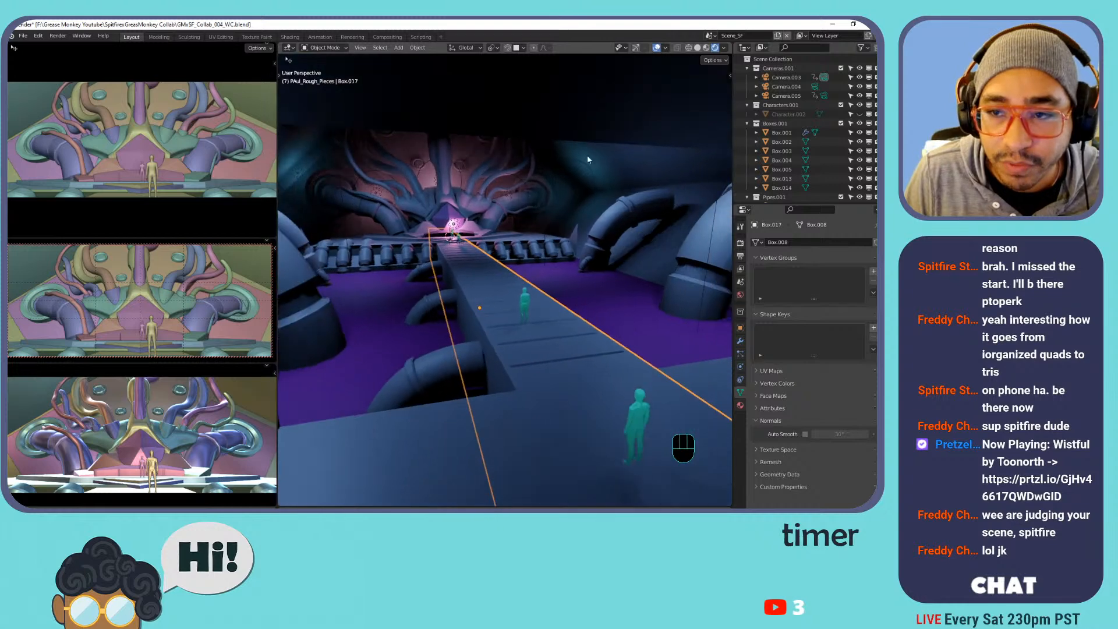
Look at Scene_GM's rendered set for comparison and return to Scene_SF.
{"action": "left_click", "coordinate": [707, 36]}
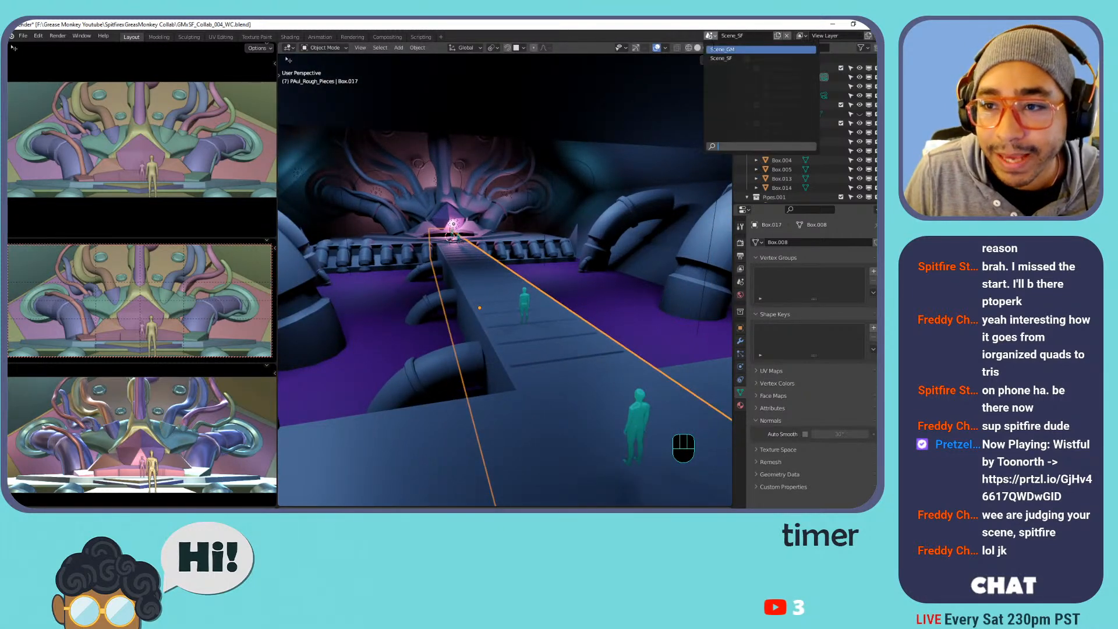
{"action": "left_click", "coordinate": [731, 54]}
{"action": "middle_click_drag", "start_coordinate": [435, 174], "coordinate": [601, 123], "text": "shift"}
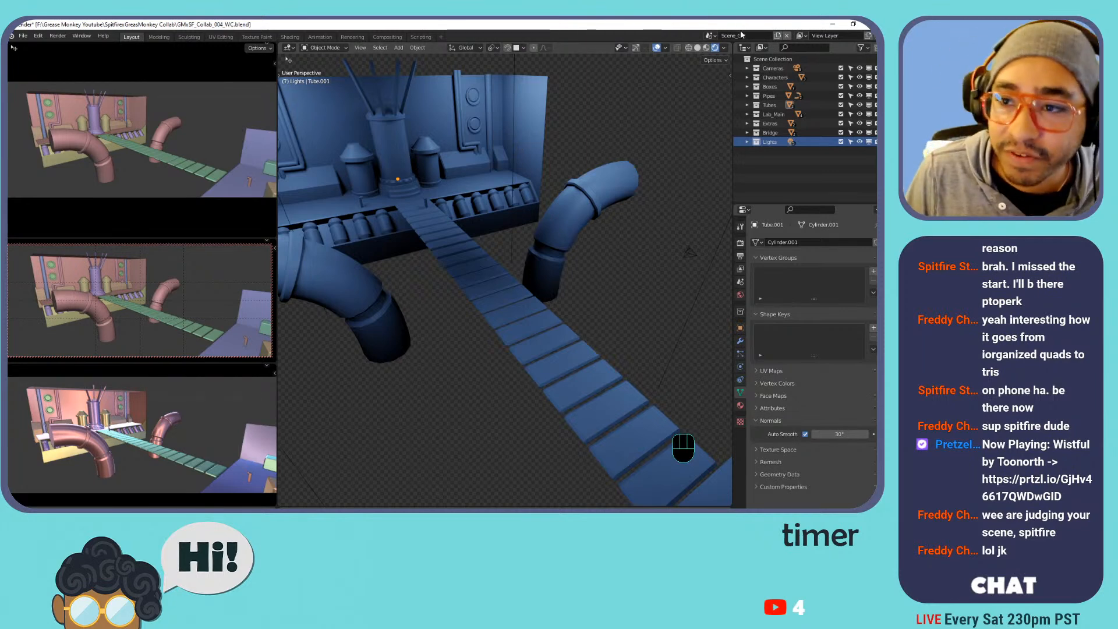
{"action": "left_click", "coordinate": [711, 36]}
{"action": "left_click", "coordinate": [757, 55]}
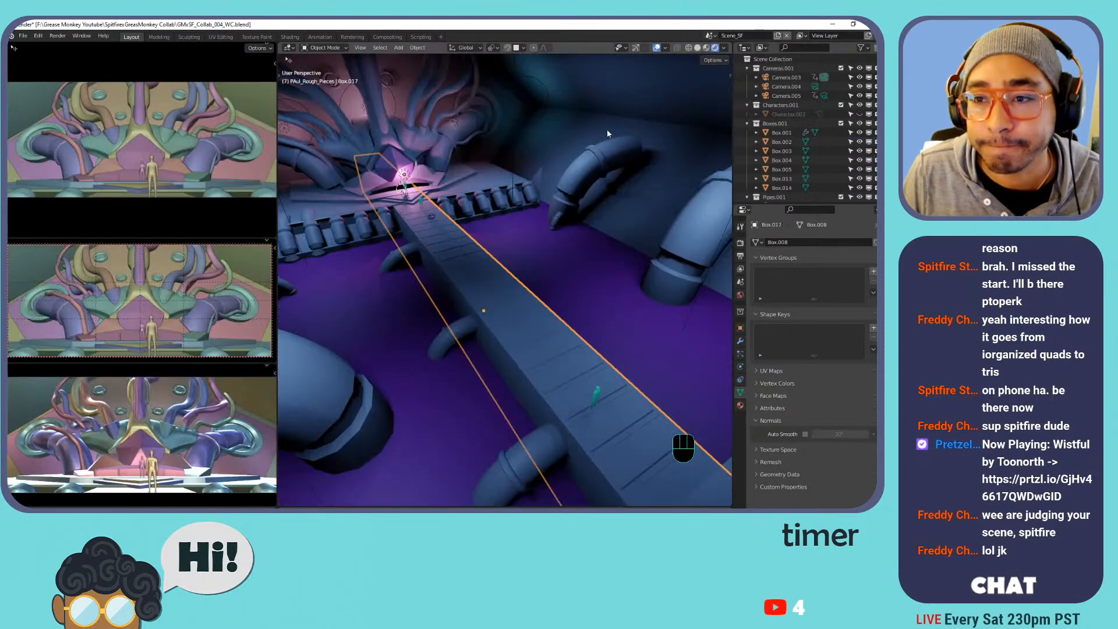
Select the four large planes enclosing the Scene_SF set and copy them.
{"action": "middle_click_drag", "start_coordinate": [626, 160], "coordinate": [542, 226]}
{"action": "left_click", "coordinate": [573, 161]}
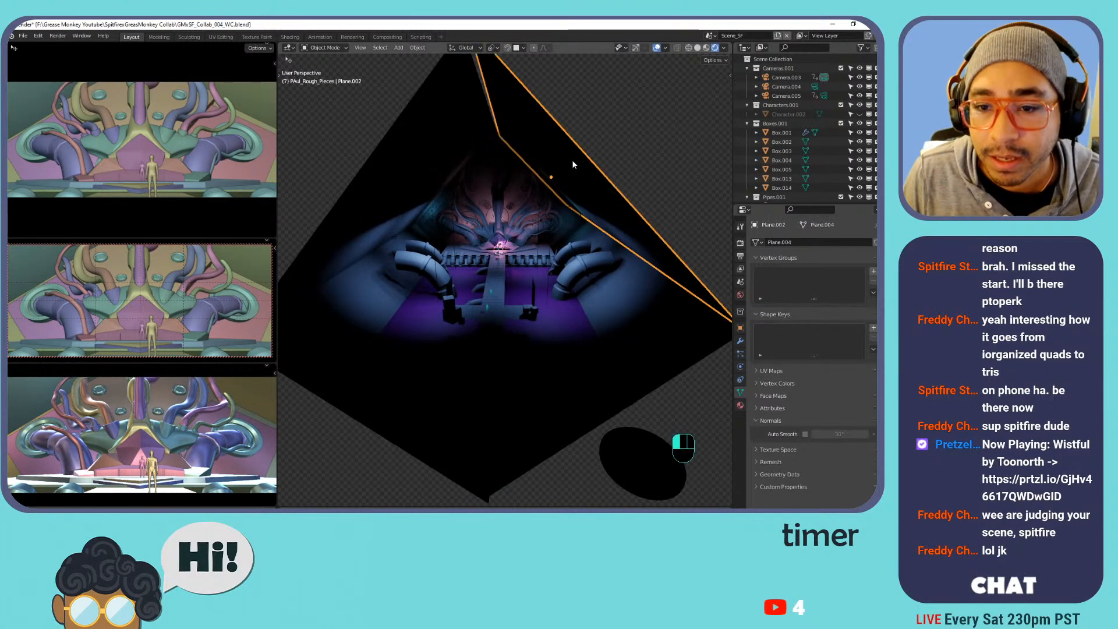
{"action": "left_click", "coordinate": [439, 142], "text": "shift"}
{"action": "left_click", "coordinate": [431, 318], "text": "shift"}
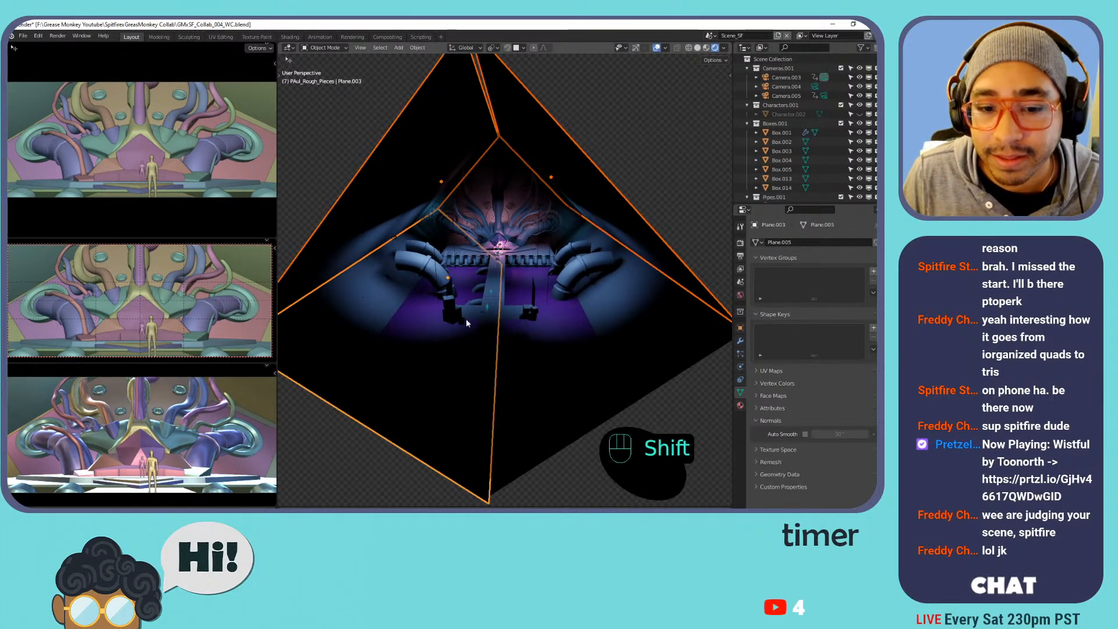
{"action": "left_click", "coordinate": [645, 341], "text": "shift"}
{"action": "middle_click_drag", "start_coordinate": [479, 282], "coordinate": [552, 275]}
{"action": "key", "text": "ctrl+c"}
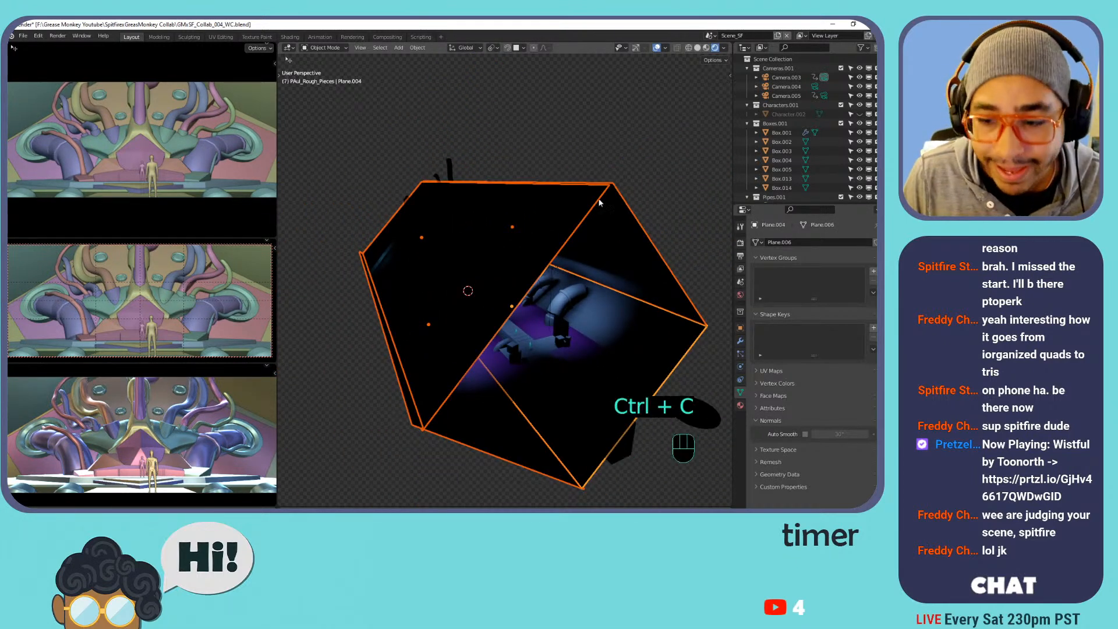
Switch to Scene_GM and paste the four copied enclosing planes around its set.
{"action": "left_click", "coordinate": [712, 36]}
{"action": "left_click", "coordinate": [715, 54]}
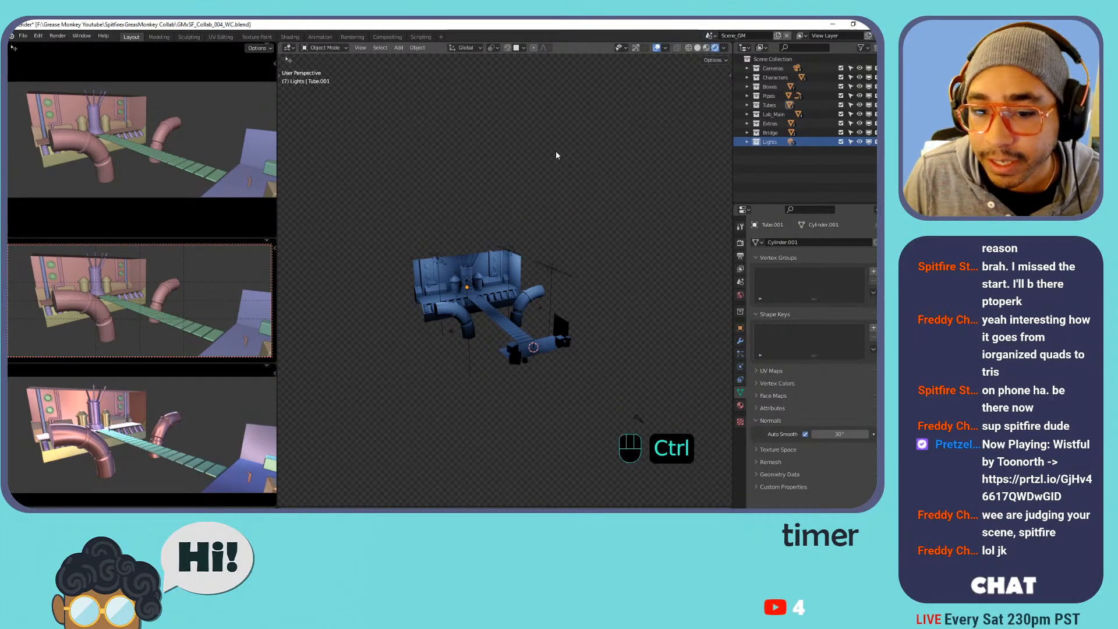
{"action": "key", "text": "ctrl+v"}
{"action": "middle_click_drag", "start_coordinate": [554, 152], "coordinate": [572, 233]}
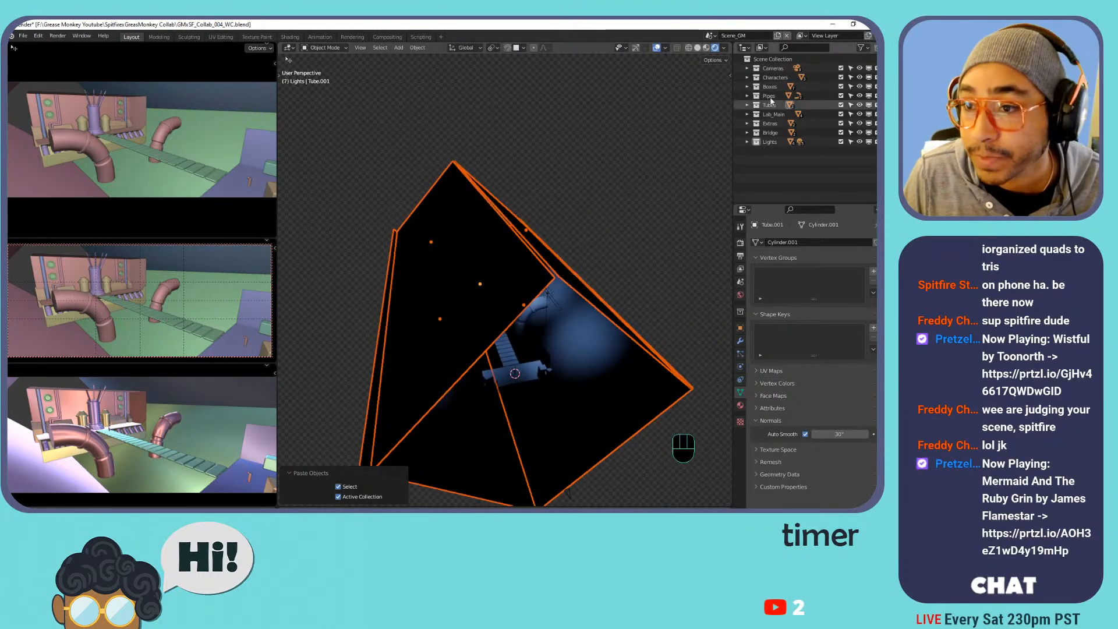
Expand the Lights and Lab_Main collections and select the pasted planes Plane.005 through Plane.008.
{"action": "left_click", "coordinate": [744, 140]}
{"action": "left_click", "coordinate": [747, 142]}
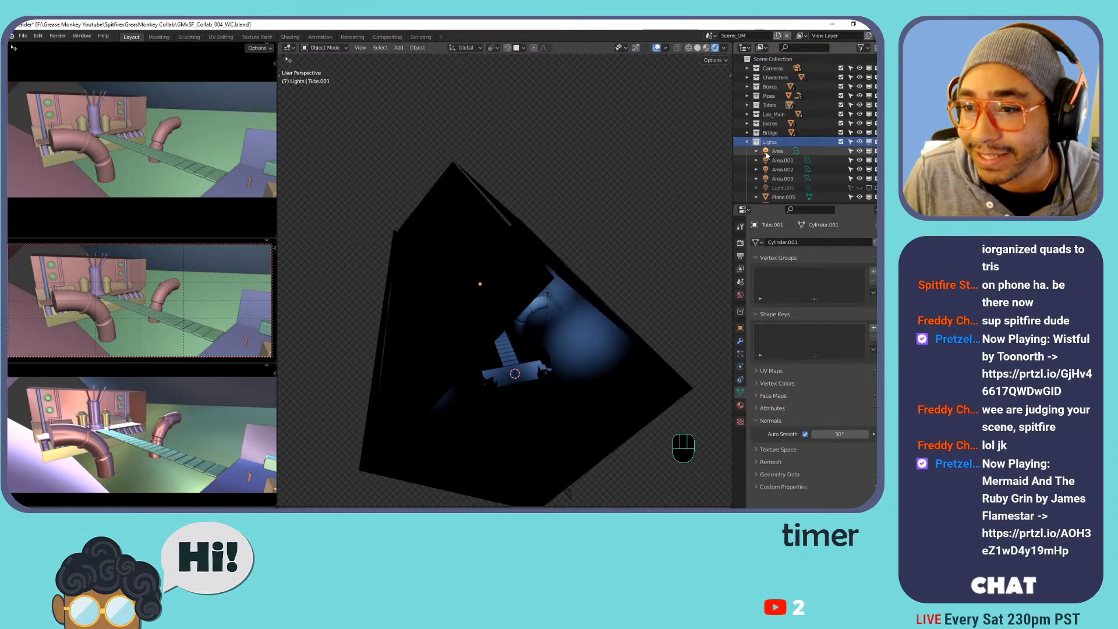
{"action": "scroll", "coordinate": [791, 154], "scroll_direction": "down", "scroll_amount": 2}
{"action": "left_click", "coordinate": [783, 167]}
{"action": "scroll", "coordinate": [778, 137], "scroll_direction": "up", "scroll_amount": 3}
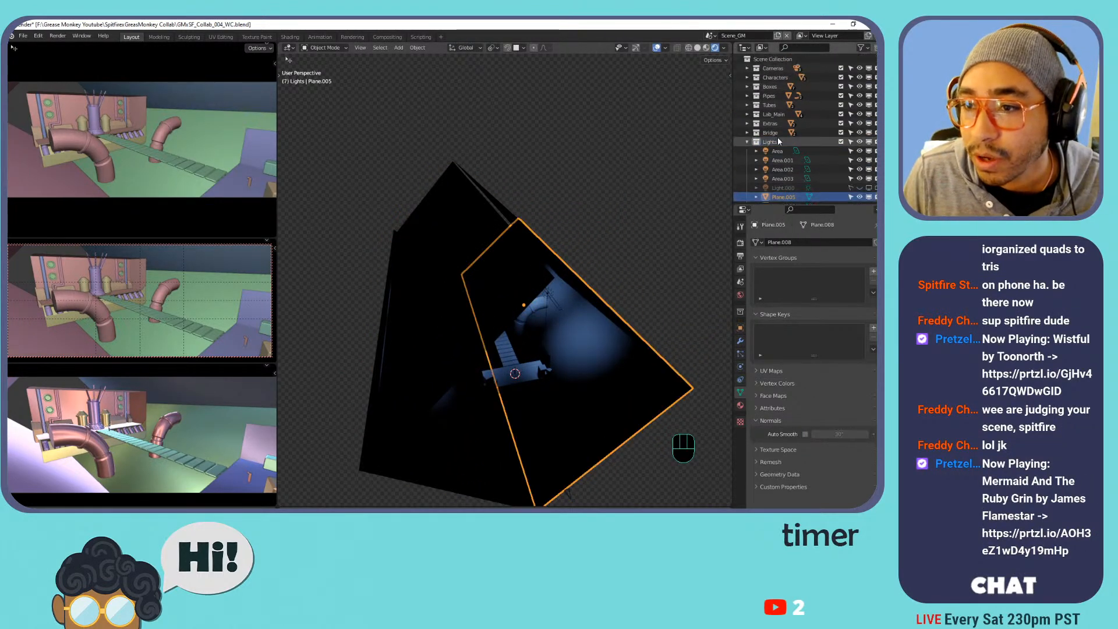
{"action": "left_click", "coordinate": [748, 115]}
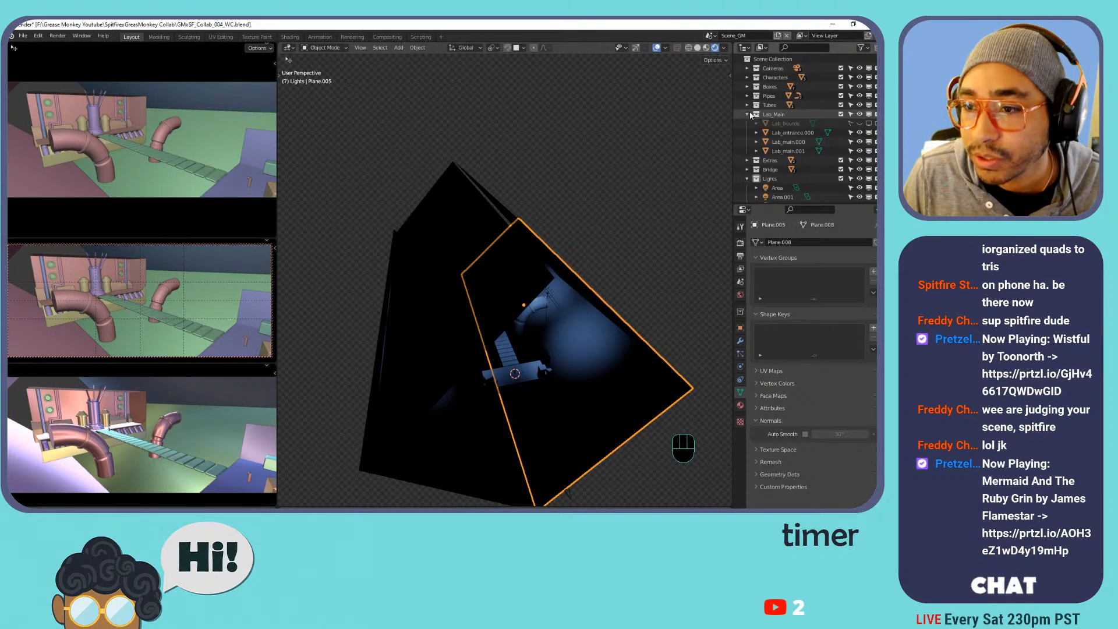
{"action": "left_click", "coordinate": [774, 115]}
{"action": "scroll", "coordinate": [782, 119], "scroll_direction": "down", "scroll_amount": 3}
{"action": "left_click", "coordinate": [782, 167]}
{"action": "left_click", "coordinate": [781, 176], "text": "shift"}
{"action": "left_click", "coordinate": [781, 185], "text": "shift"}
{"action": "left_click", "coordinate": [782, 194], "text": "shift"}
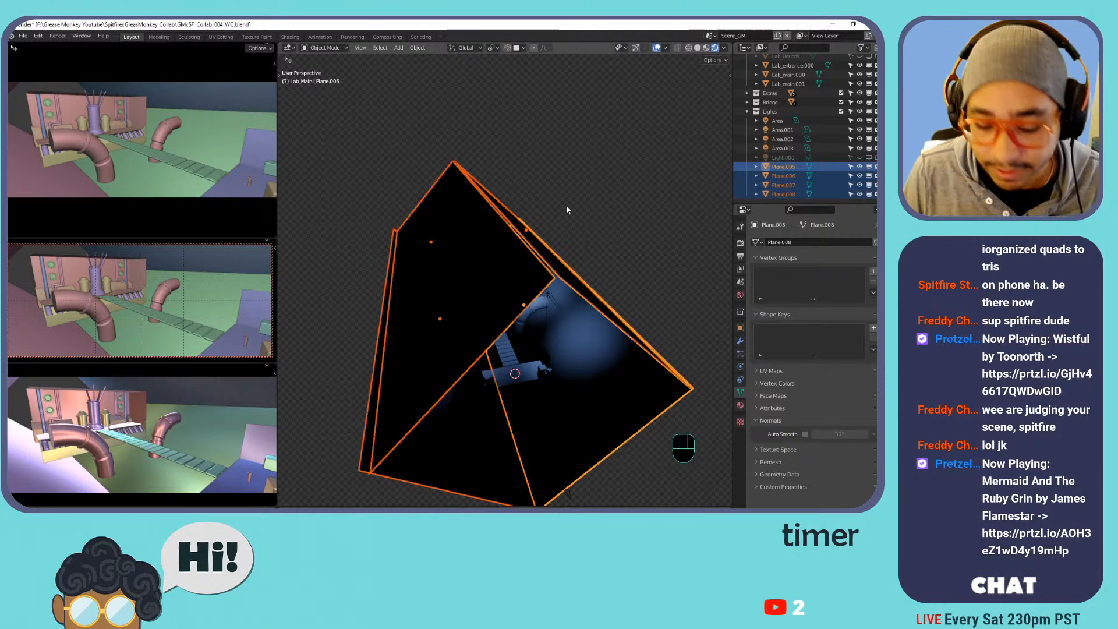
Try moving the four selected planes to another collection, undo that, and move them into Lab_Main.
{"action": "key", "text": "m"}
{"action": "left_click", "coordinate": [543, 268]}
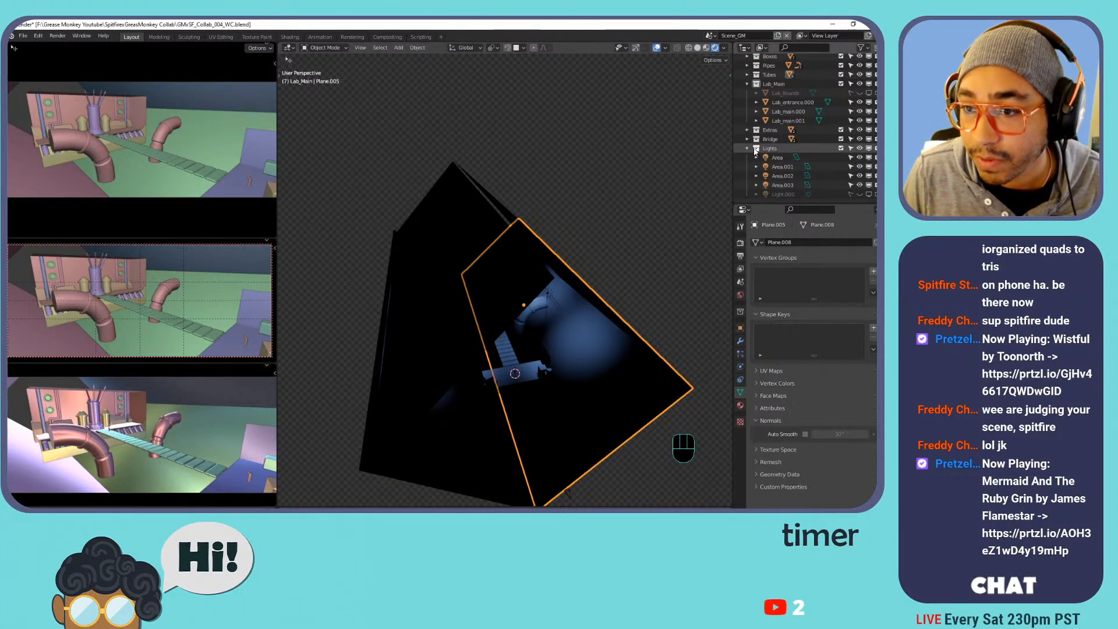
{"action": "key", "text": "ctrl+z"}
{"action": "key", "text": "ctrl+z"}
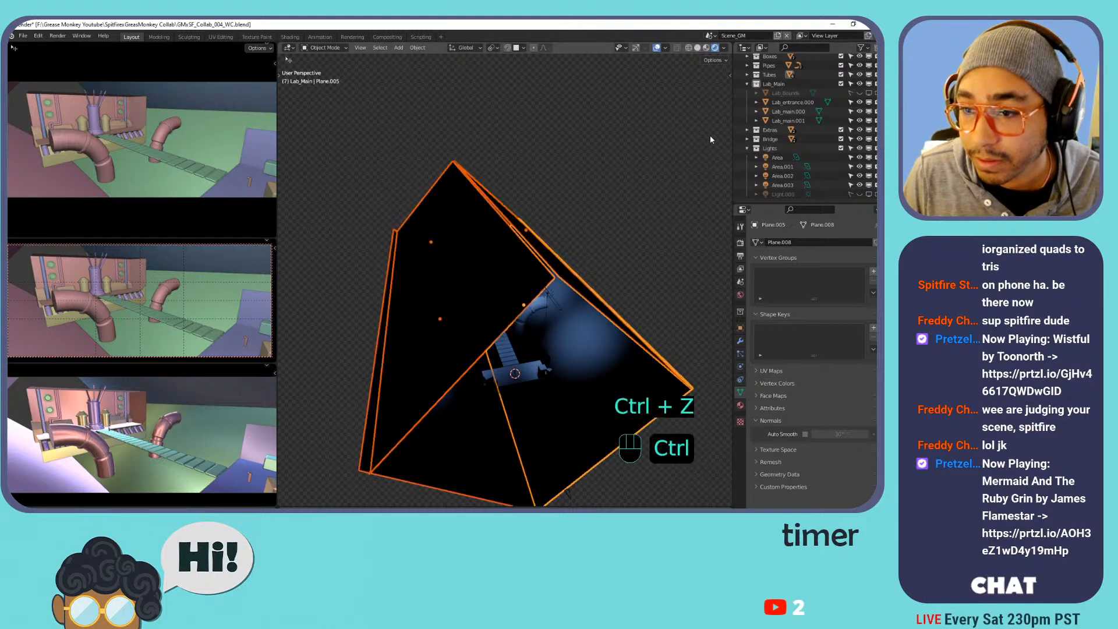
{"action": "key", "text": "m"}
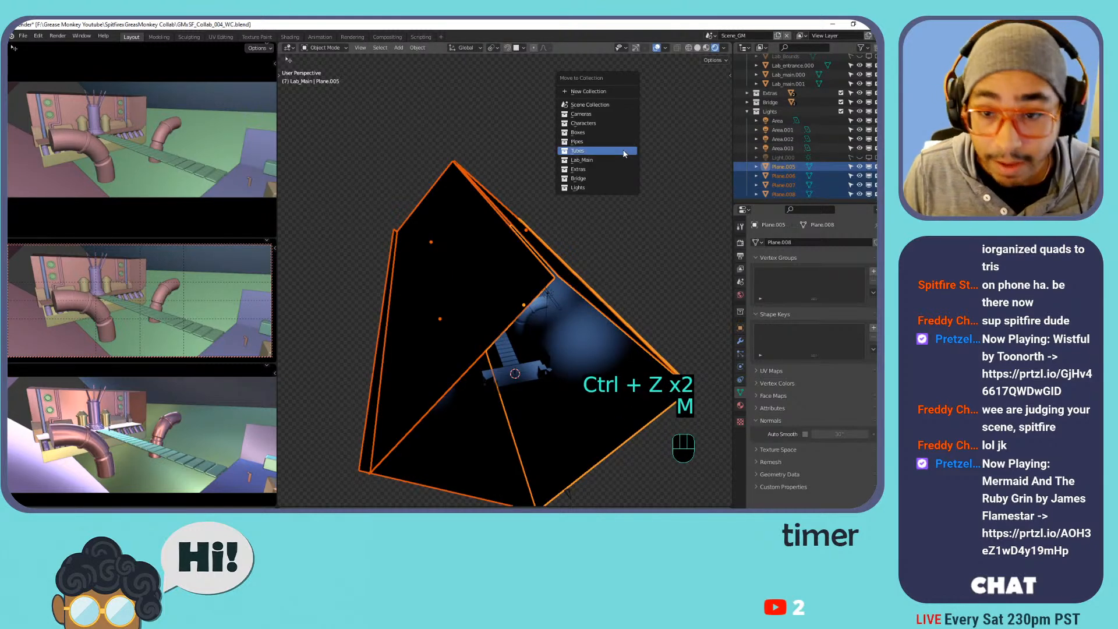
{"action": "left_click", "coordinate": [620, 150]}
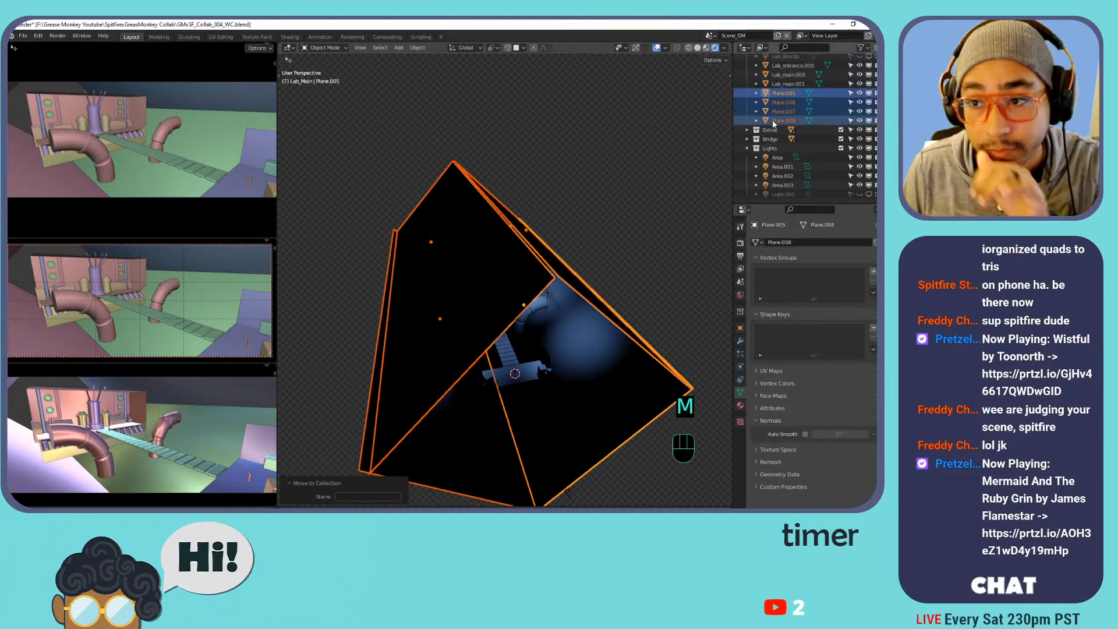
Move the four selected planes into a new collection named Walls.
{"action": "scroll", "coordinate": [777, 122], "scroll_direction": "up", "scroll_amount": 2}
{"action": "key", "text": "m"}
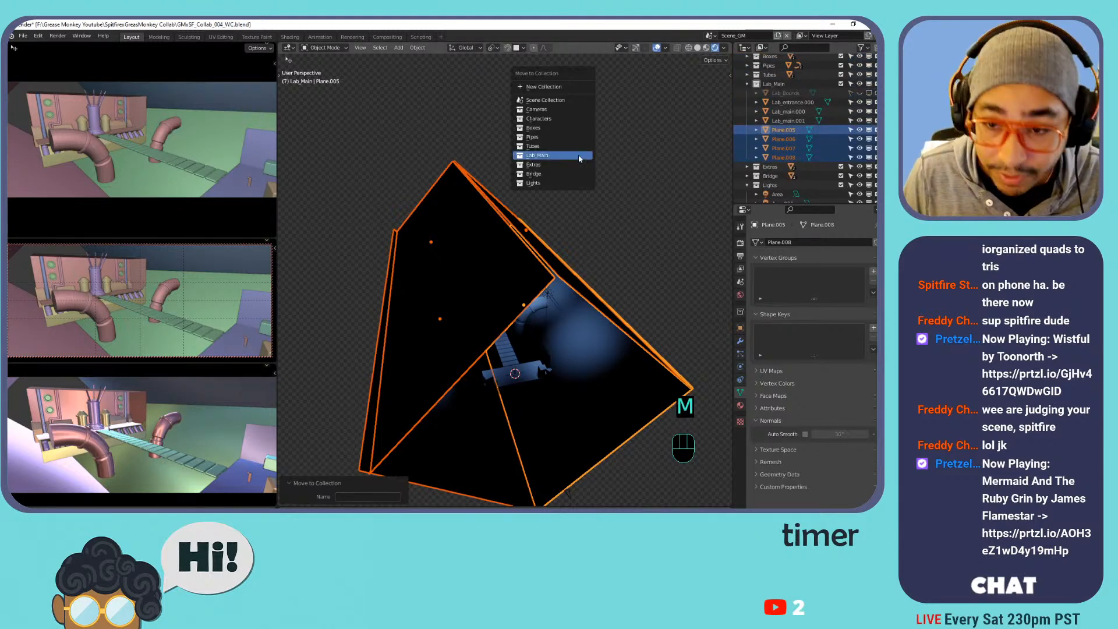
{"action": "left_click", "coordinate": [569, 87]}
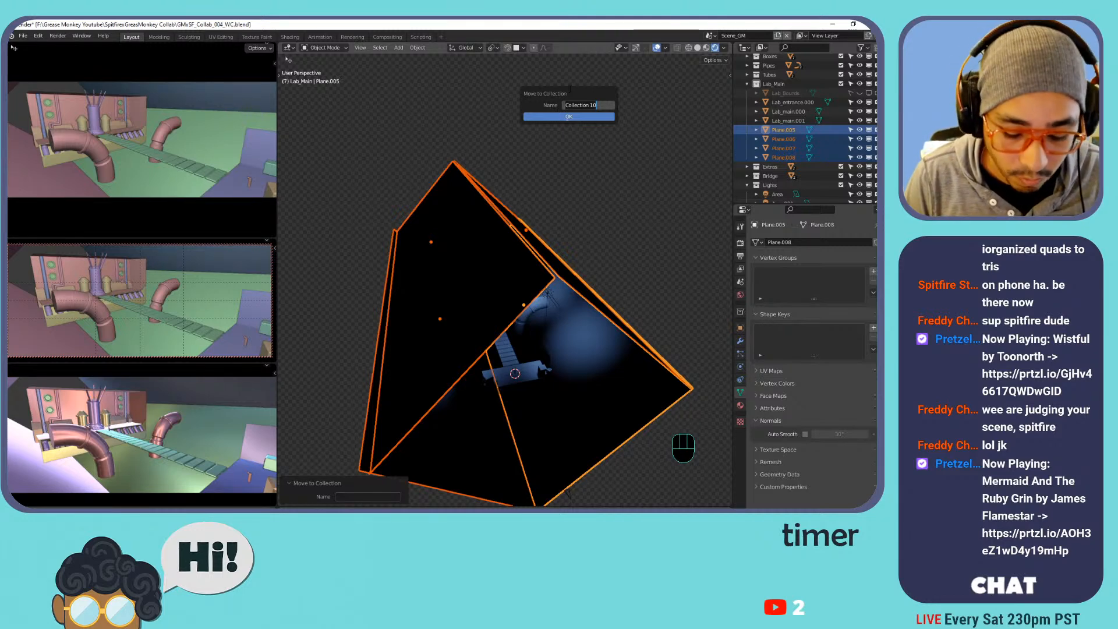
{"action": "type", "text": "Walls"}
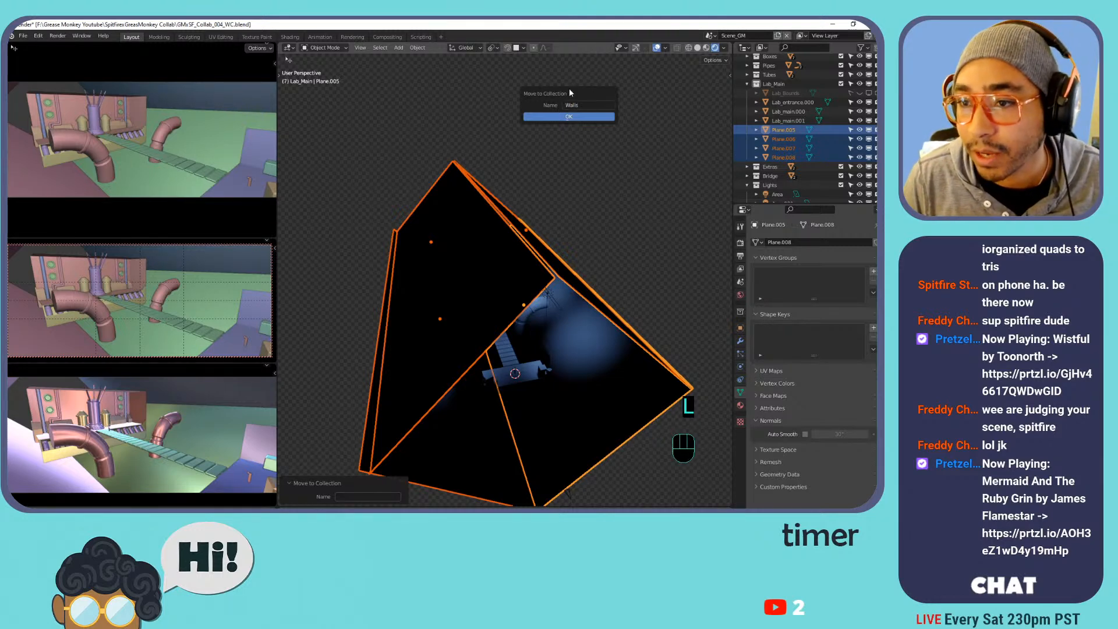
{"action": "left_click", "coordinate": [579, 117]}
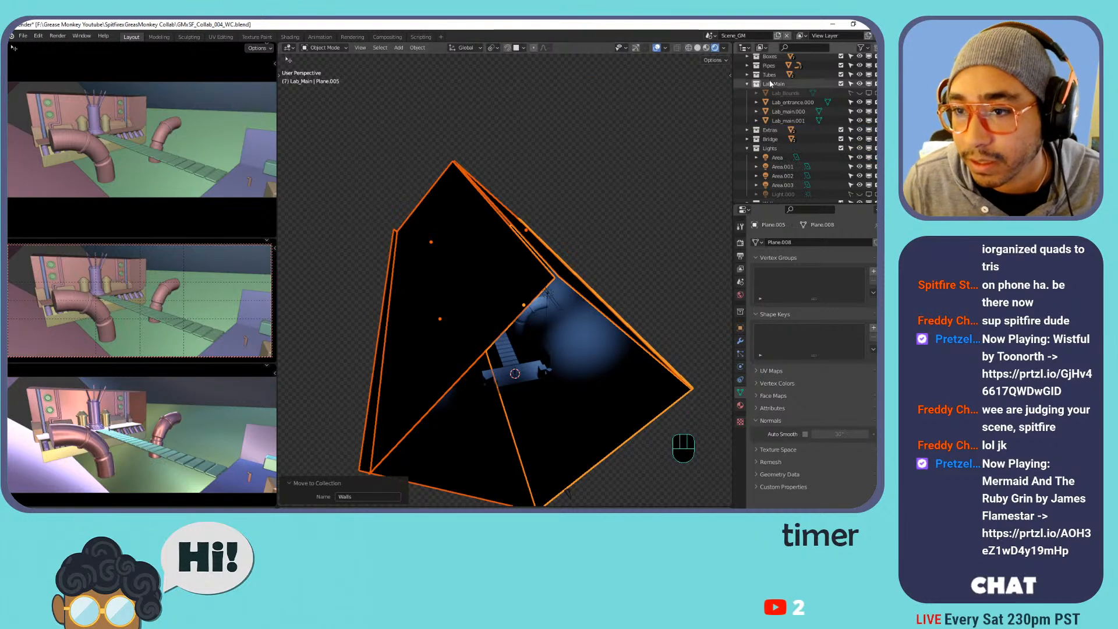
Collapse the Lab_Main and Lights collections and nest the Walls collection inside Lab_Main.
{"action": "left_click", "coordinate": [745, 83]}
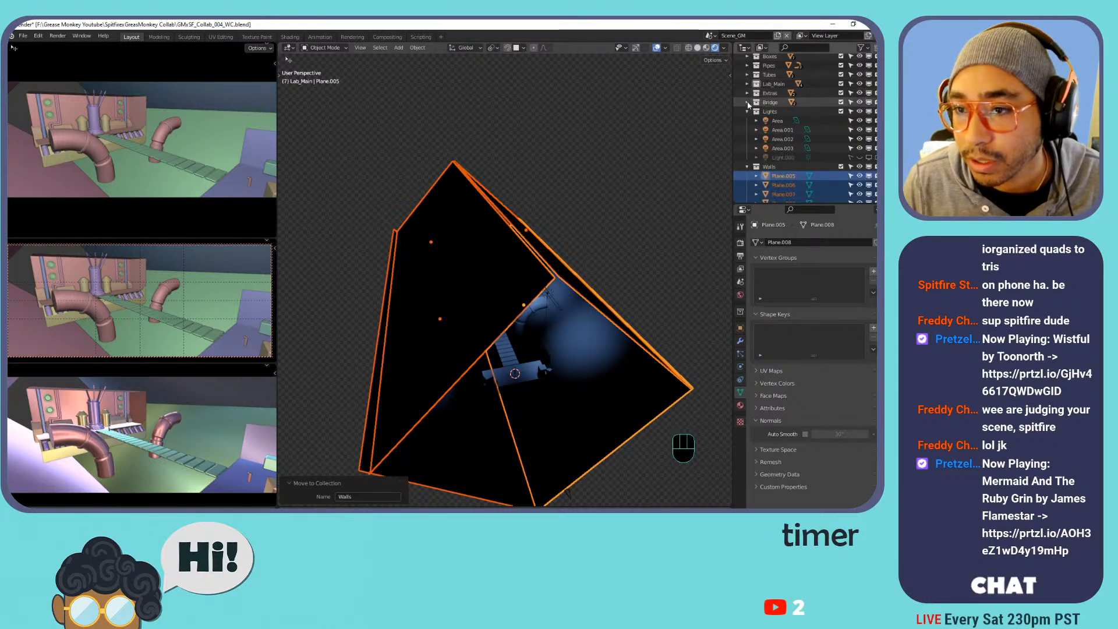
{"action": "left_click", "coordinate": [747, 111]}
{"action": "left_click_drag", "start_coordinate": [768, 151], "coordinate": [769, 116]}
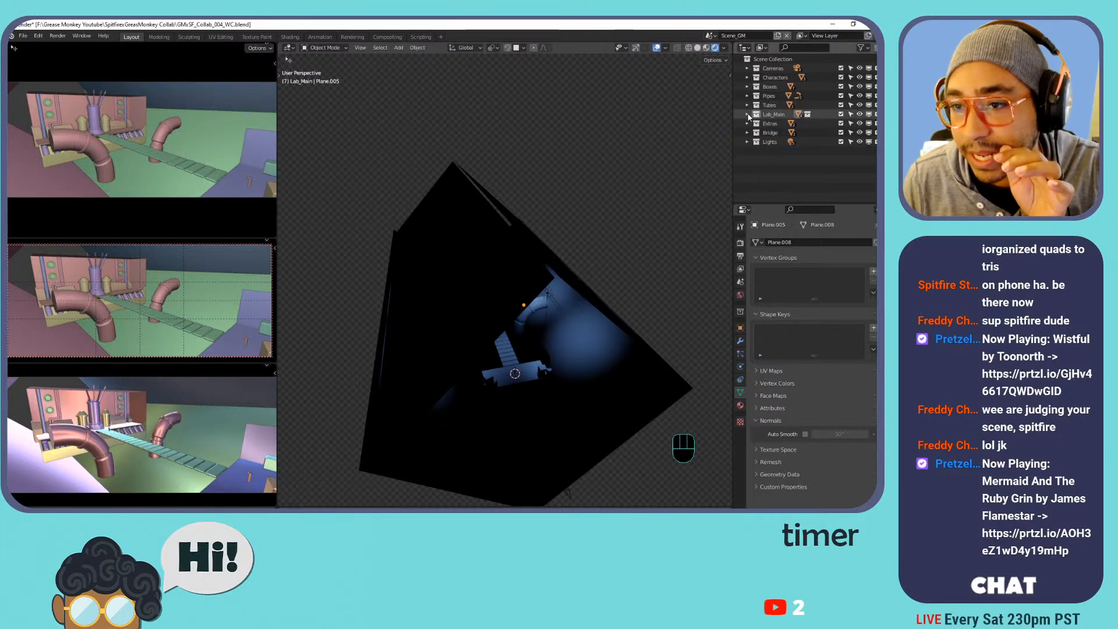
{"action": "left_click", "coordinate": [747, 114]}
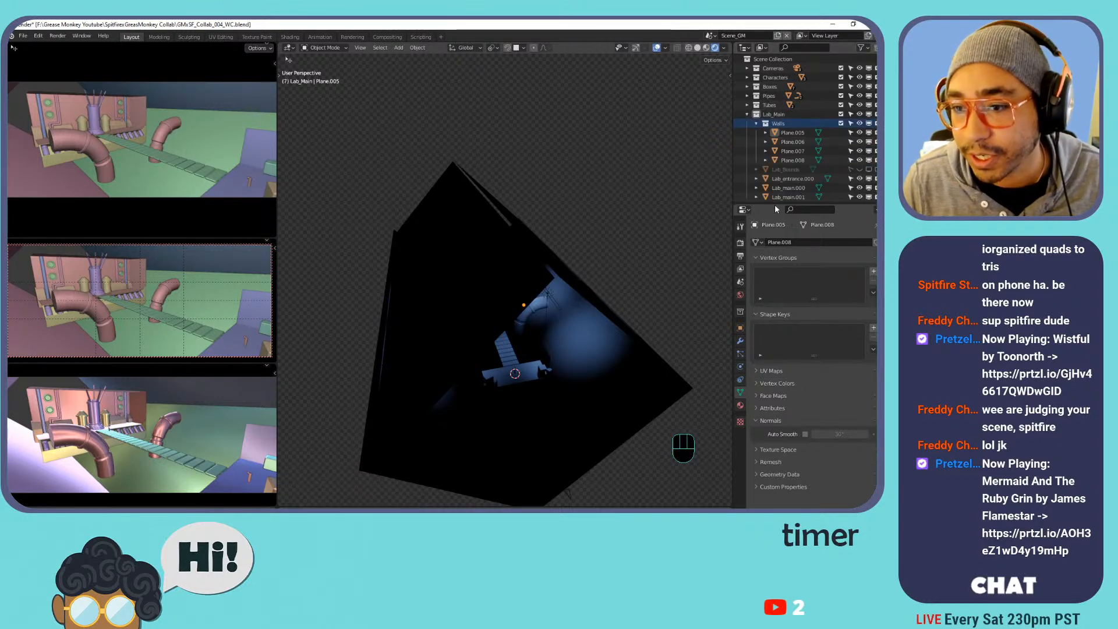
Enlarge the outliner area and give the Lab_Main collection a green color tag.
{"action": "left_click_drag", "start_coordinate": [775, 204], "coordinate": [773, 266]}
{"action": "right_click", "coordinate": [769, 115]}
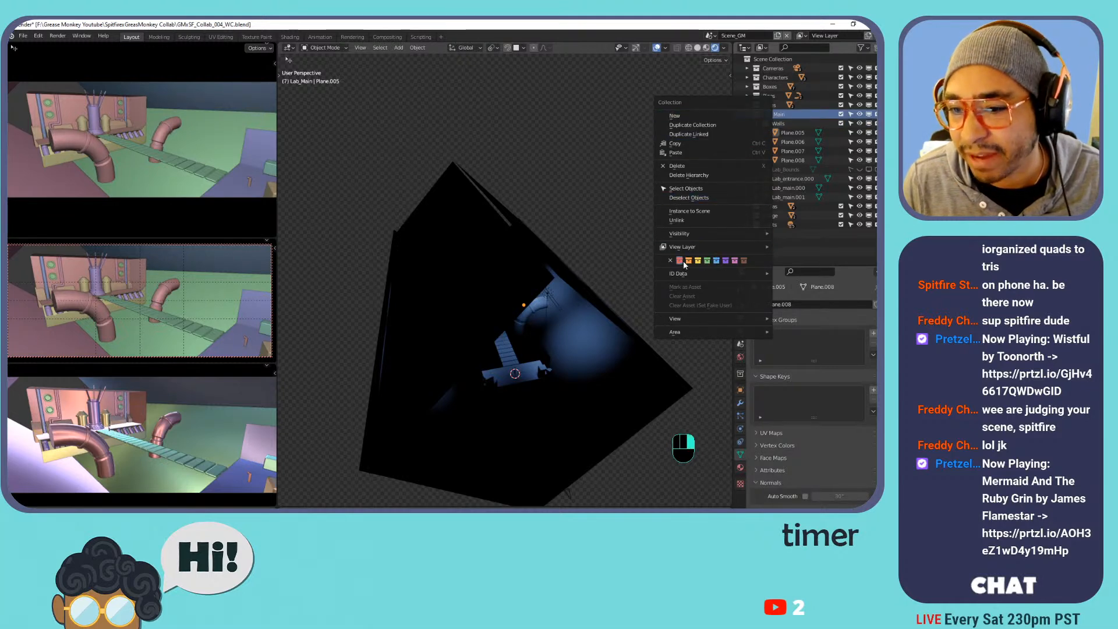
{"action": "left_click", "coordinate": [691, 261]}
{"action": "right_click", "coordinate": [766, 115]}
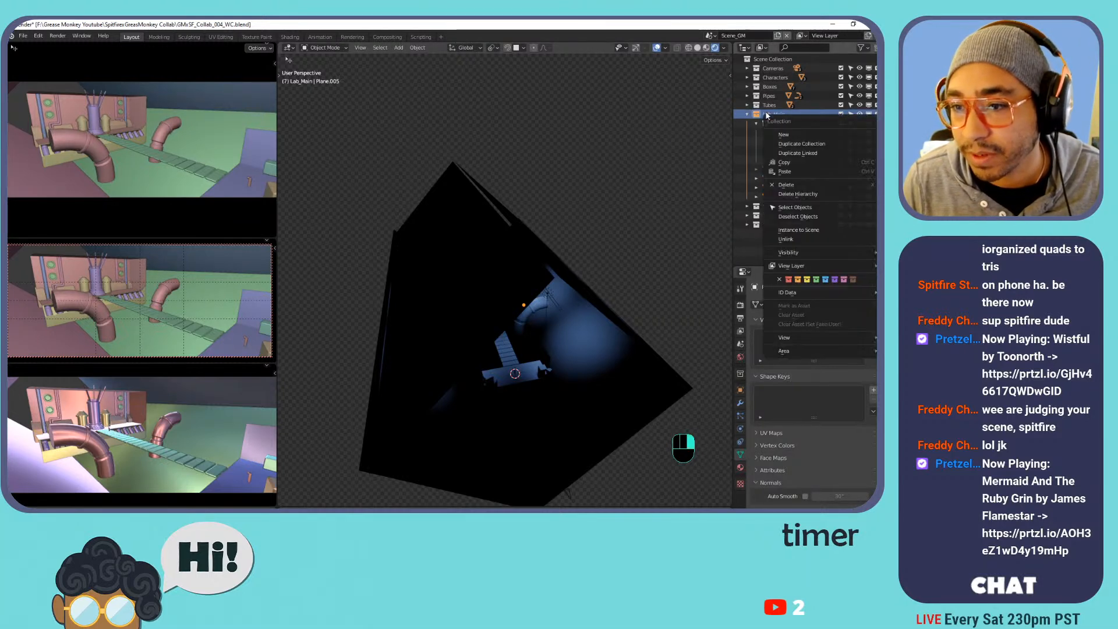
{"action": "left_click", "coordinate": [817, 280]}
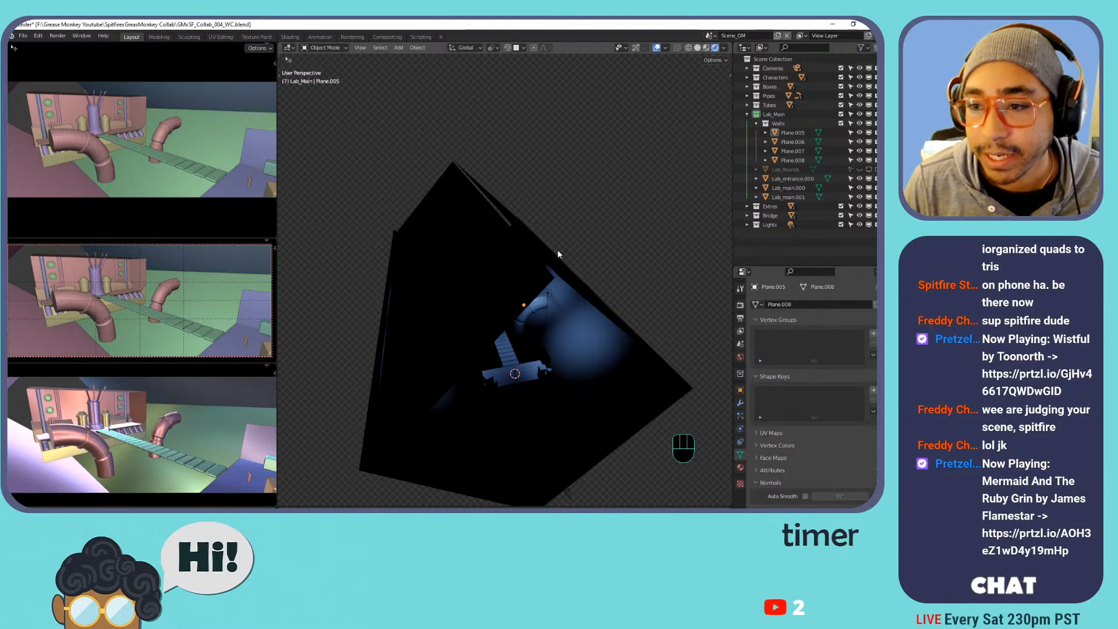
Check the planes in the Walls collection and join all four, Plane.005 through Plane.008, into one object.
{"action": "middle_click_drag", "start_coordinate": [558, 250], "coordinate": [557, 208]}
{"action": "left_click", "coordinate": [788, 133]}
{"action": "left_click", "coordinate": [789, 142]}
{"action": "left_click", "coordinate": [788, 160]}
{"action": "left_click", "coordinate": [790, 140]}
{"action": "left_click", "coordinate": [790, 133]}
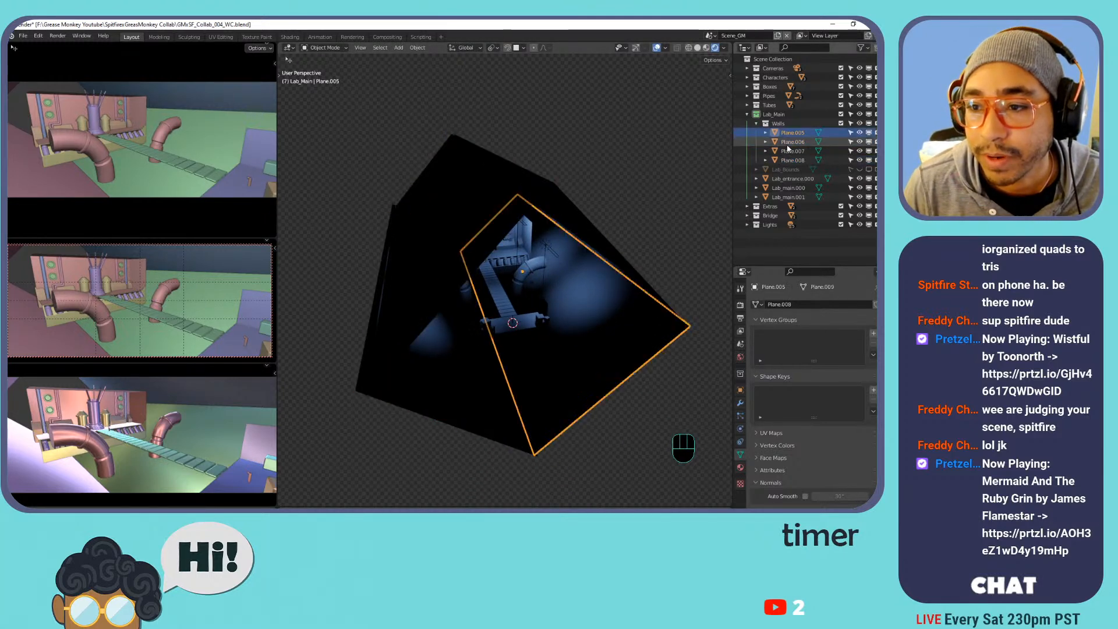
{"action": "left_click", "coordinate": [789, 160], "text": "shift"}
{"action": "mouse_move", "coordinate": [565, 224]}
{"action": "middle_mouse_down"}
{"action": "mouse_move", "coordinate": [539, 204]}
{"action": "mouse_move", "coordinate": [559, 204]}
{"action": "middle_mouse_up"}
{"action": "key", "text": "ctrl+j"}
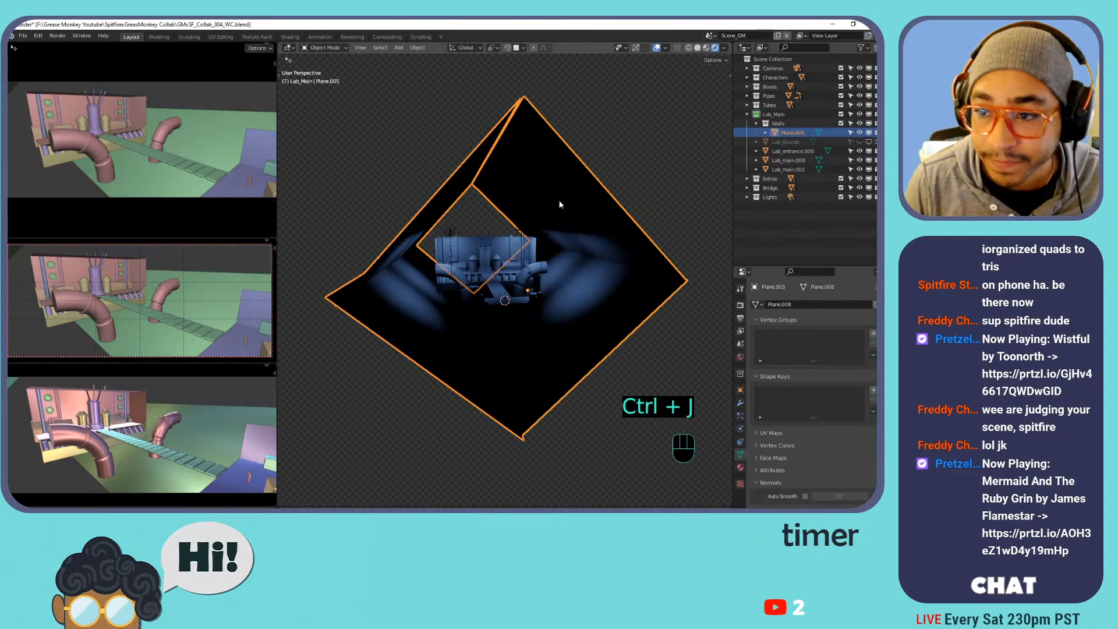
Rename the joined wall object in the Walls collection to walls_SF.000.
{"action": "double_click", "coordinate": [794, 132]}
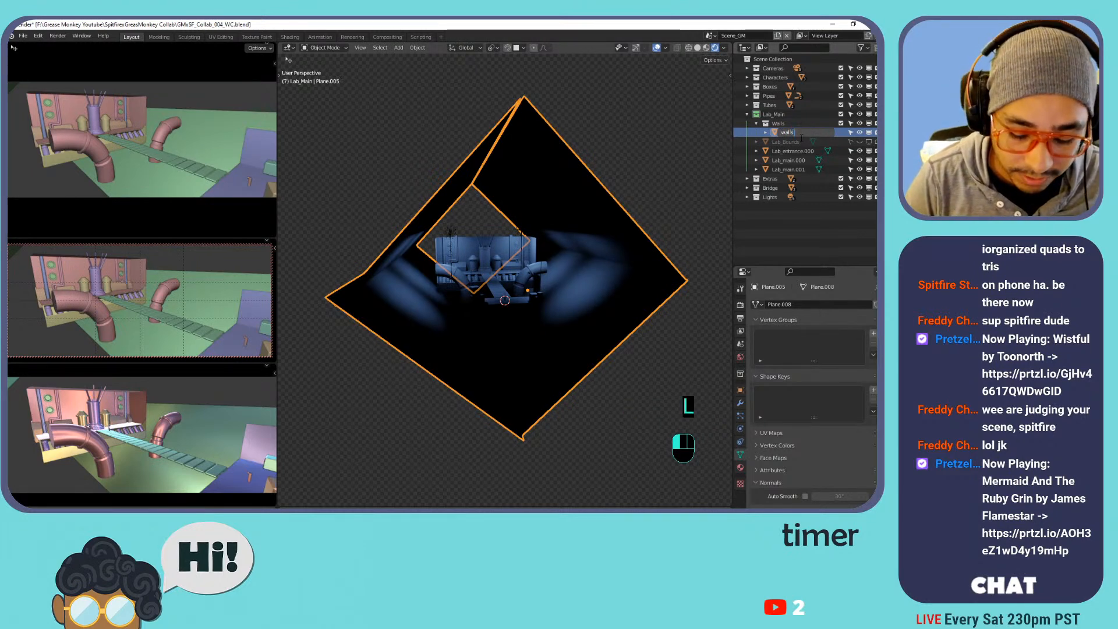
{"action": "type", "text": "walls"}
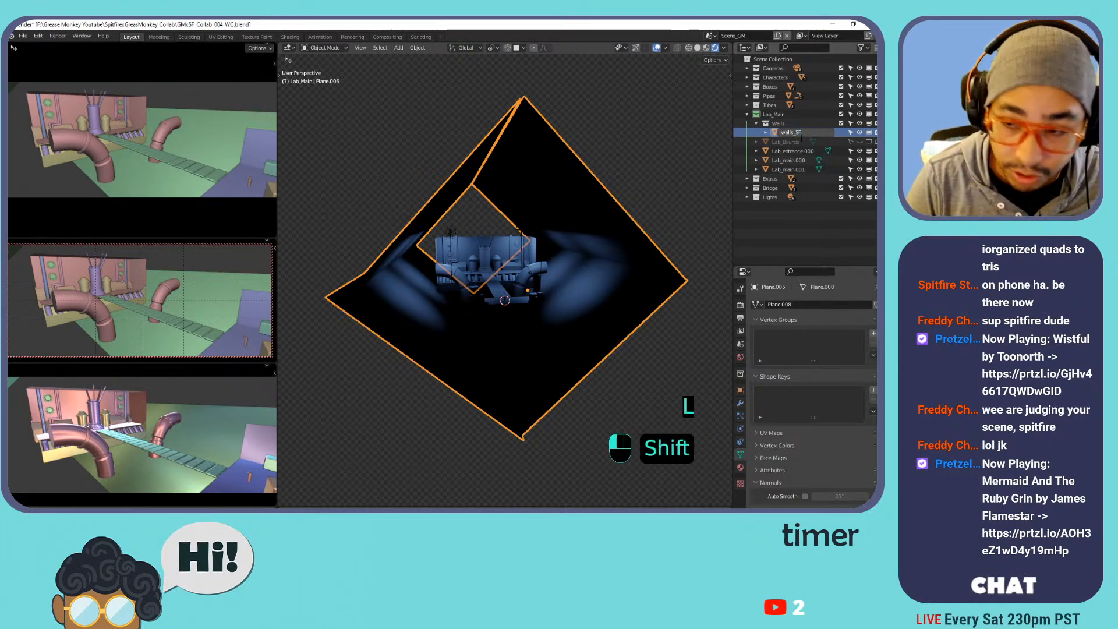
{"action": "type", "text": "_SF.000"}
{"action": "key", "text": "Return"}
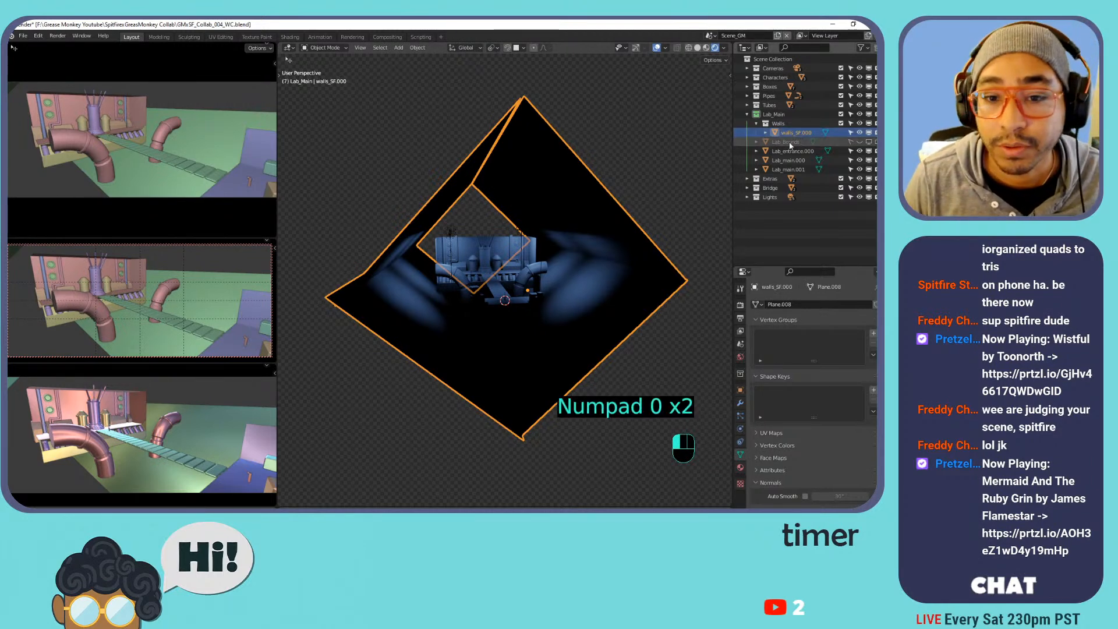
Add a Solidify modifier to walls_SF.000 and look at the walls from the front.
{"action": "mouse_move", "coordinate": [571, 185]}
{"action": "middle_mouse_down", "text": "shift"}
{"action": "mouse_move", "coordinate": [464, 227]}
{"action": "mouse_move", "coordinate": [544, 204]}
{"action": "mouse_move", "coordinate": [615, 223]}
{"action": "mouse_move", "coordinate": [526, 209]}
{"action": "mouse_move", "coordinate": [578, 196]}
{"action": "middle_mouse_up", "text": "shift"}
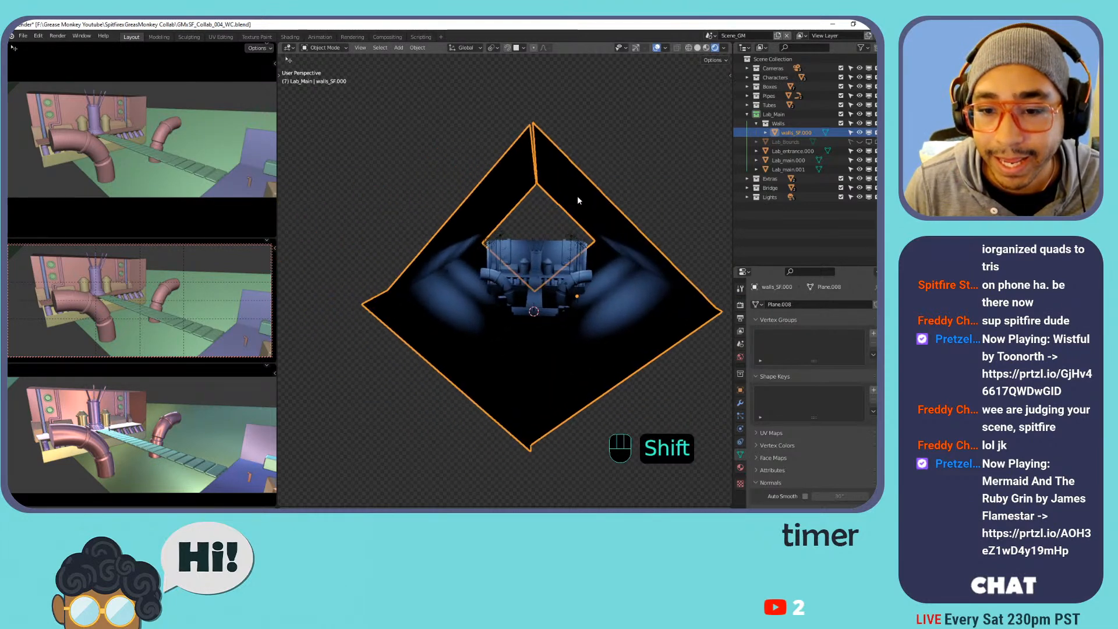
{"action": "key", "text": "KP_7"}
{"action": "key", "text": "KP_1"}
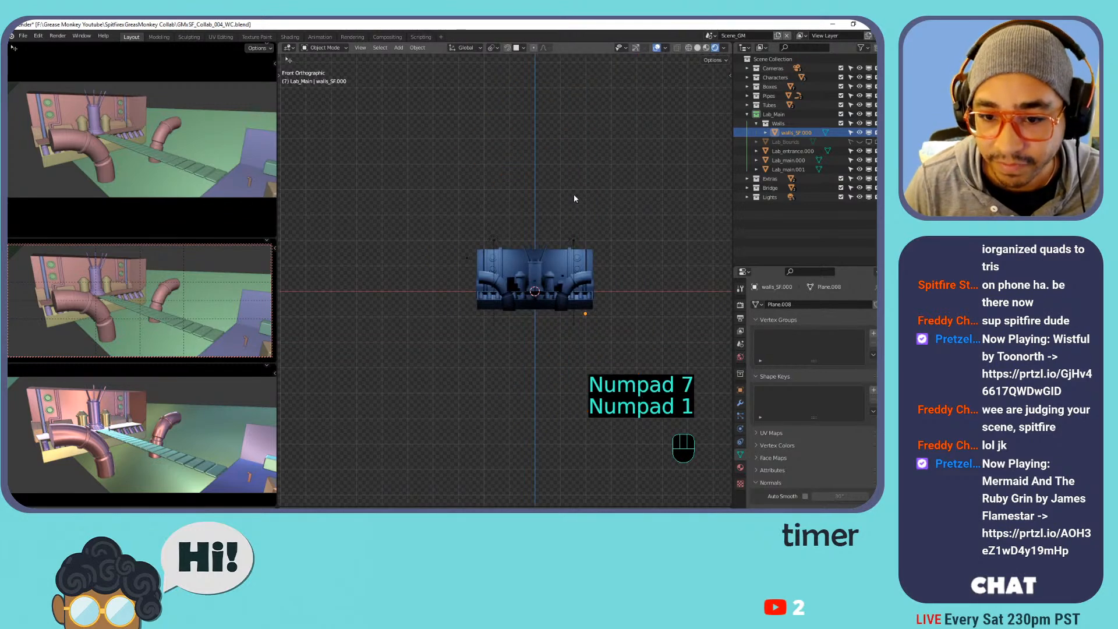
{"action": "middle_click_drag", "start_coordinate": [513, 194], "coordinate": [539, 193]}
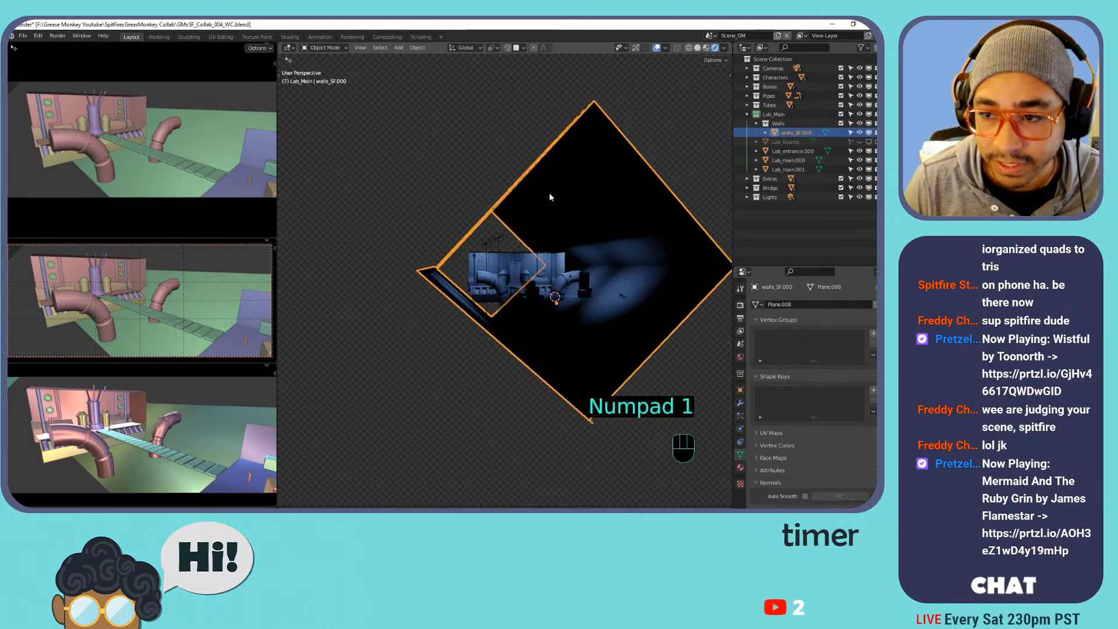
{"action": "key", "text": "KP_1"}
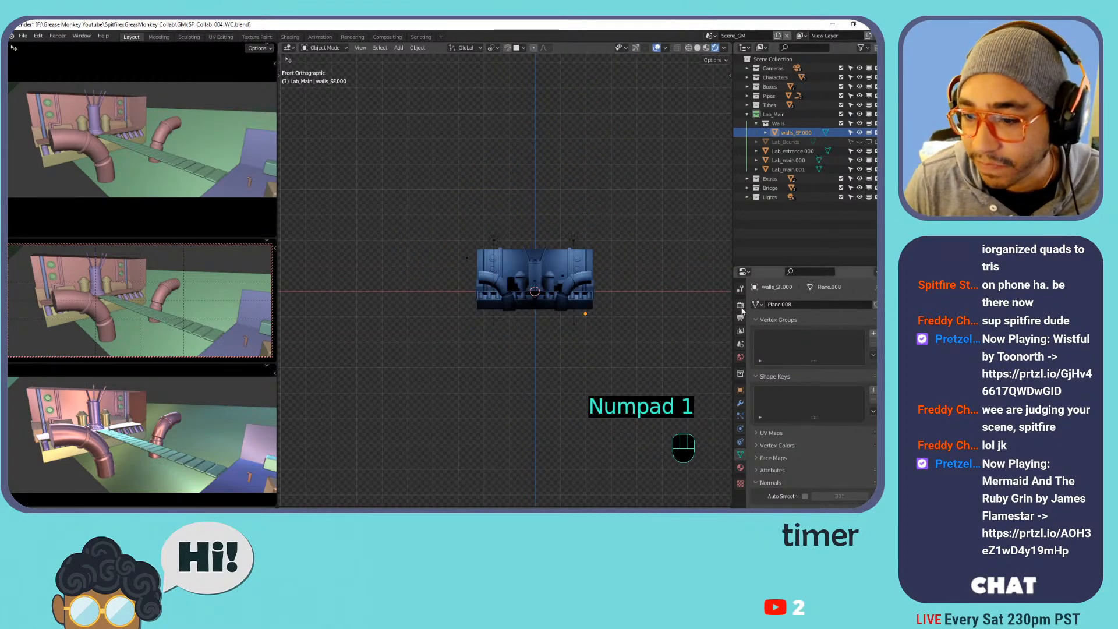
{"action": "left_click", "coordinate": [740, 402]}
{"action": "left_click", "coordinate": [769, 305]}
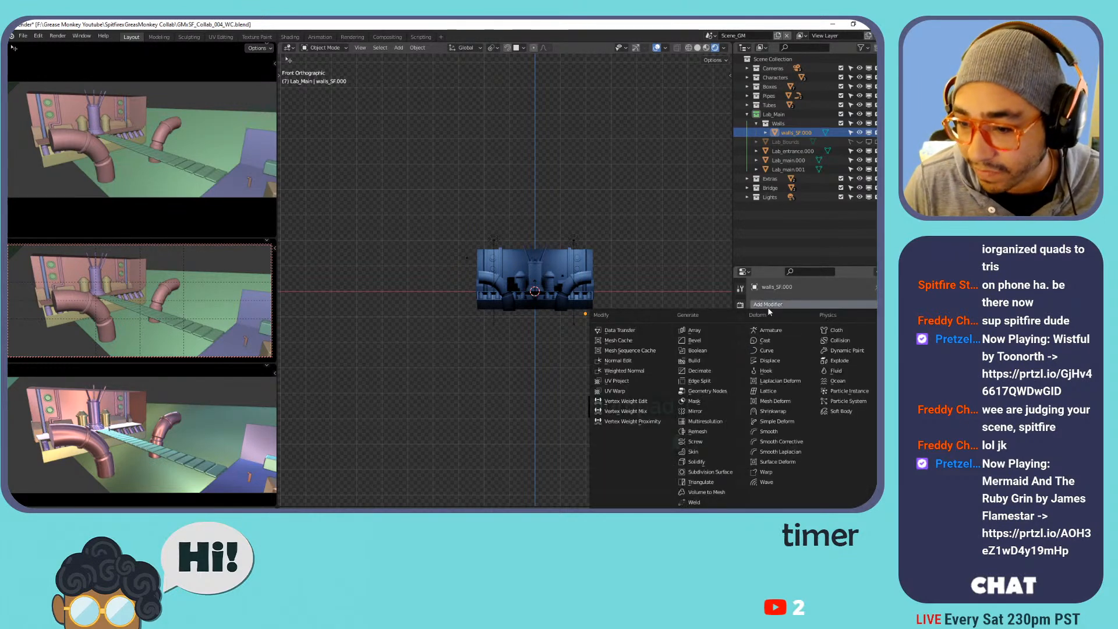
{"action": "left_click", "coordinate": [699, 461]}
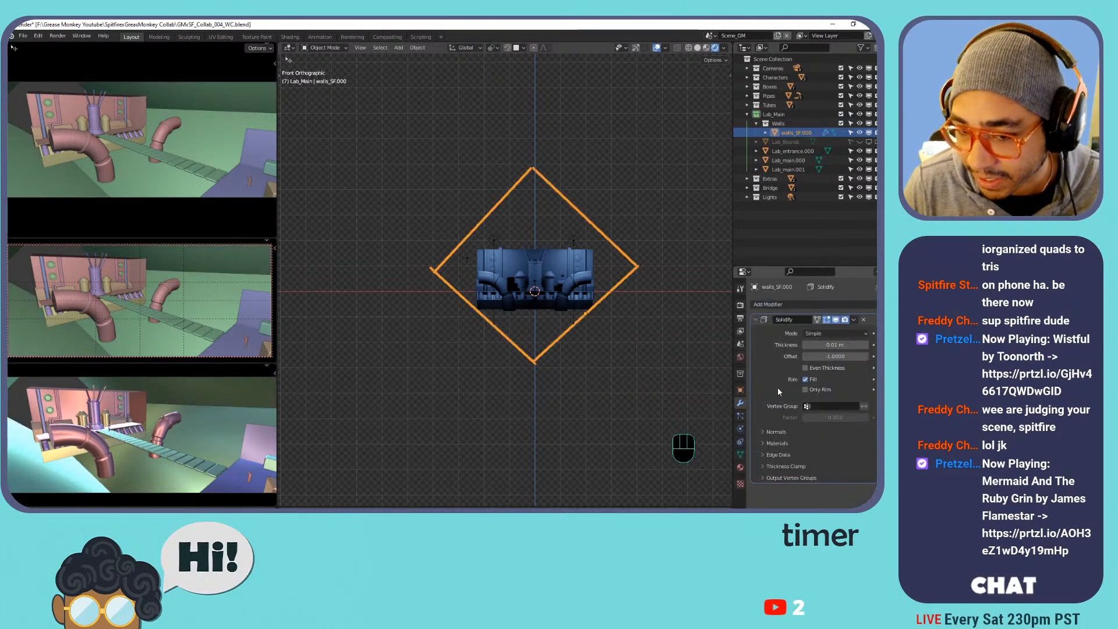
Set the Solidify thickness on walls_SF.000 to 0.48 m and its offset to 0.
{"action": "left_click_drag", "start_coordinate": [833, 344], "coordinate": [824, 368]}
{"action": "left_click", "coordinate": [832, 356]}
{"action": "key", "text": "Return"}
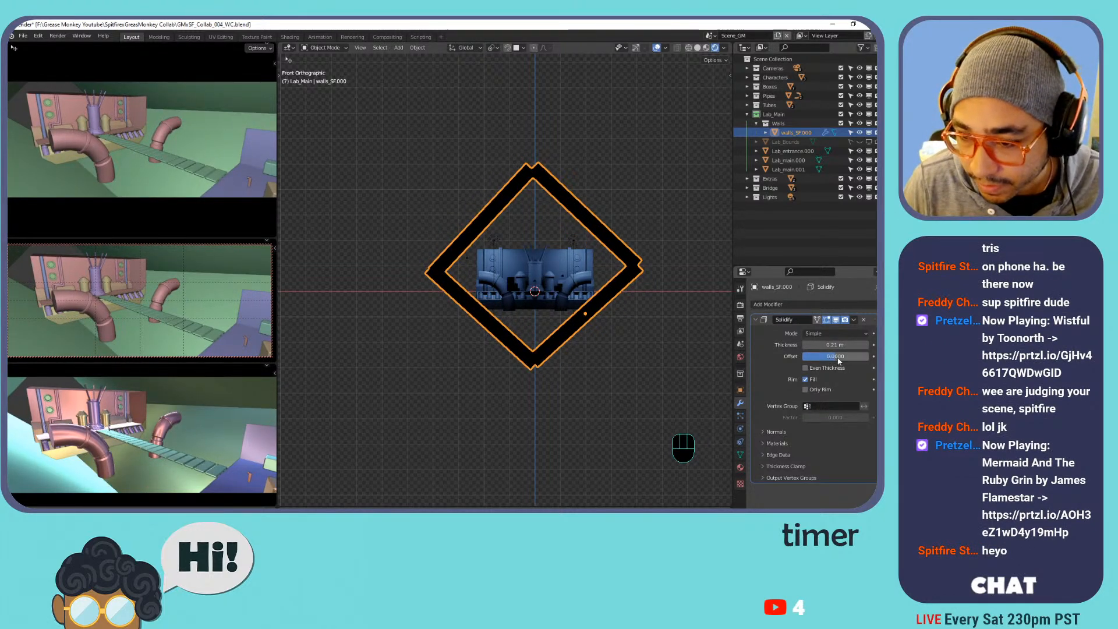
{"action": "mouse_move", "coordinate": [832, 345]}
{"action": "left_mouse_down"}
{"action": "mouse_move", "coordinate": [961, 344]}
{"action": "mouse_move", "coordinate": [826, 345]}
{"action": "mouse_move", "coordinate": [853, 345]}
{"action": "left_mouse_up"}
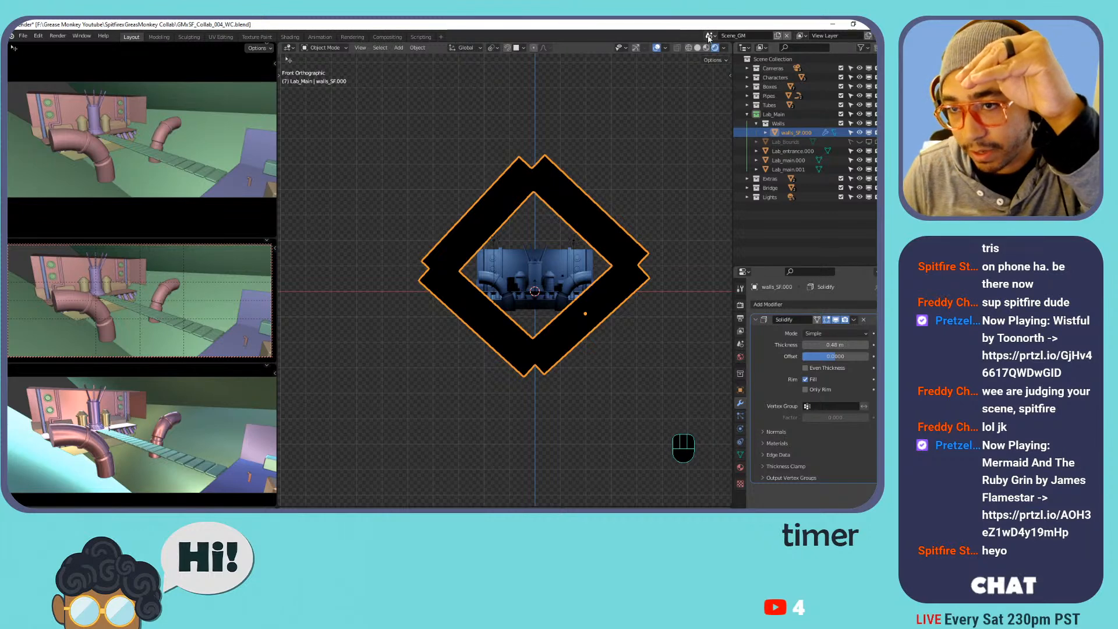
Switch to Scene_SF to inspect the original wall planes from outside, and return to Scene_GM.
{"action": "left_click", "coordinate": [710, 36]}
{"action": "left_click", "coordinate": [720, 58]}
{"action": "scroll", "coordinate": [590, 223], "scroll_direction": "up", "scroll_amount": 10}
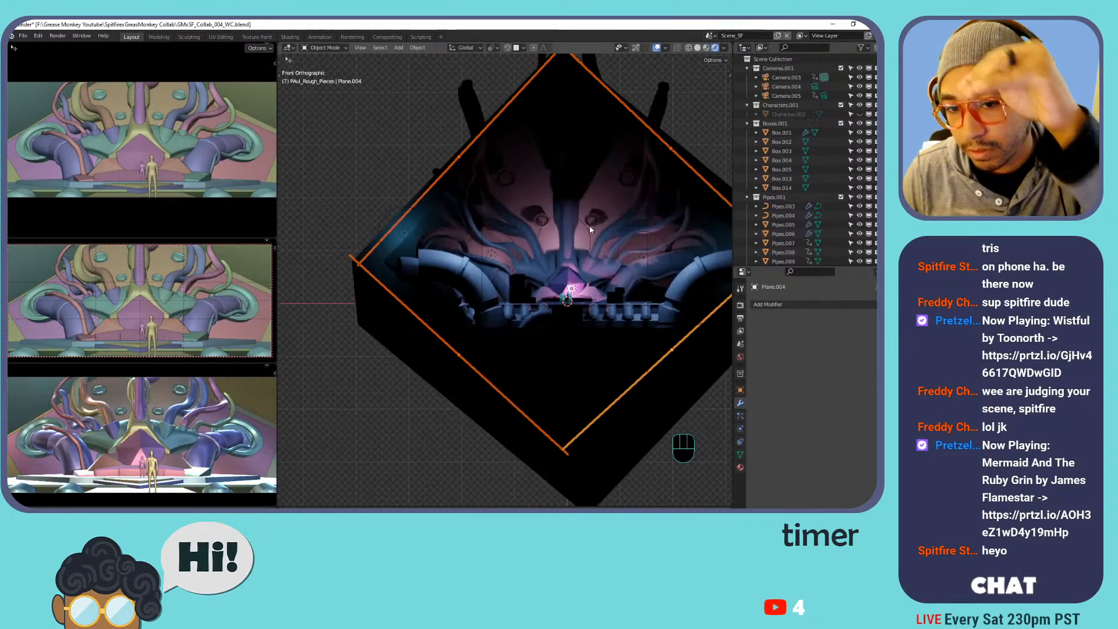
{"action": "middle_click_drag", "start_coordinate": [591, 223], "coordinate": [628, 244], "text": "shift"}
{"action": "scroll", "coordinate": [629, 250], "scroll_direction": "down", "scroll_amount": 8}
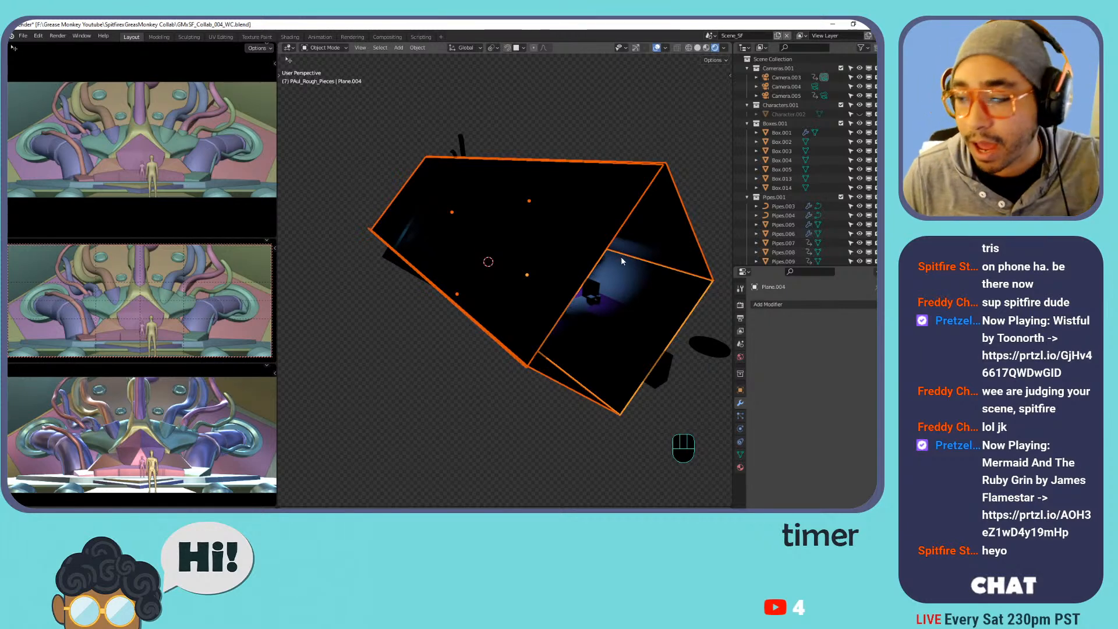
{"action": "left_click", "coordinate": [710, 36]}
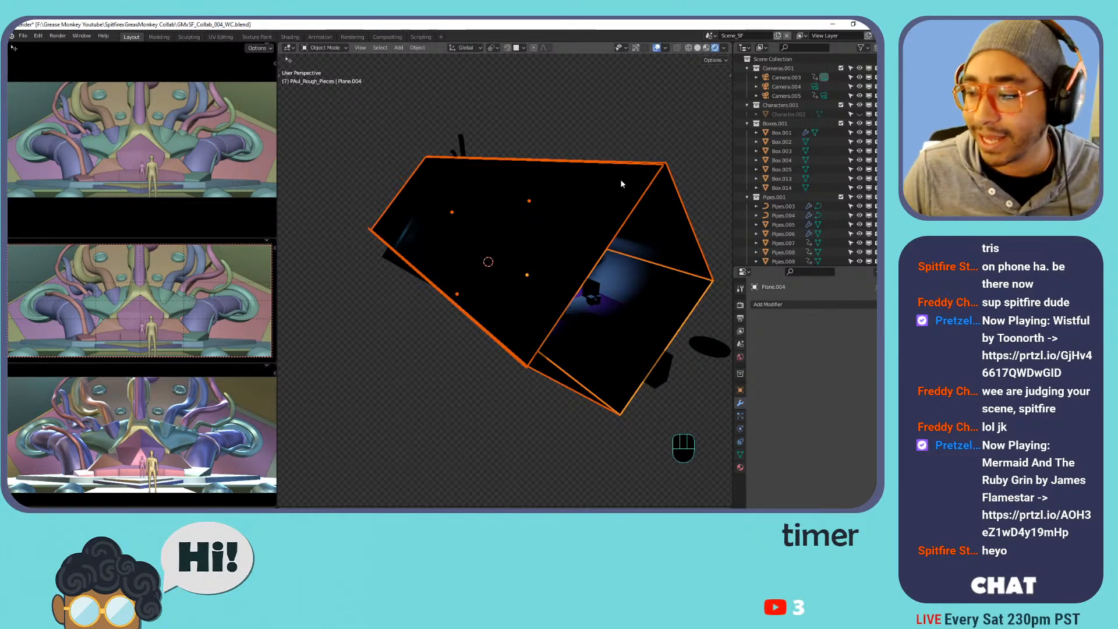
{"action": "left_click", "coordinate": [710, 36]}
{"action": "left_click", "coordinate": [700, 56]}
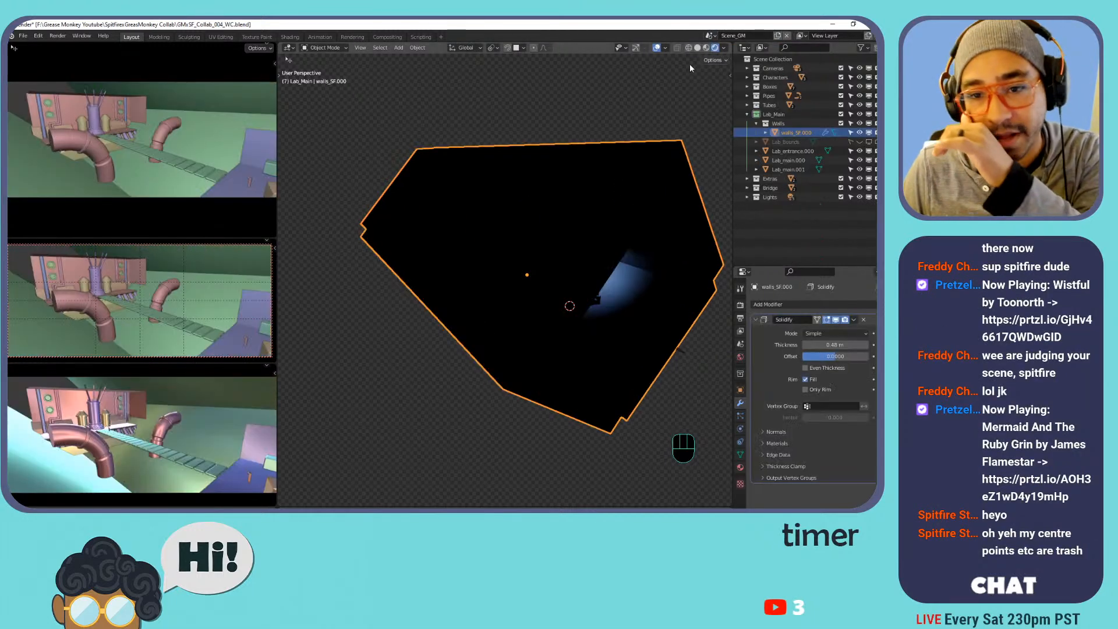
Try a Solidify thickness of 0.39 m on walls_SF.000 in front view and remove the modifier.
{"action": "middle_click_drag", "start_coordinate": [602, 128], "coordinate": [555, 207]}
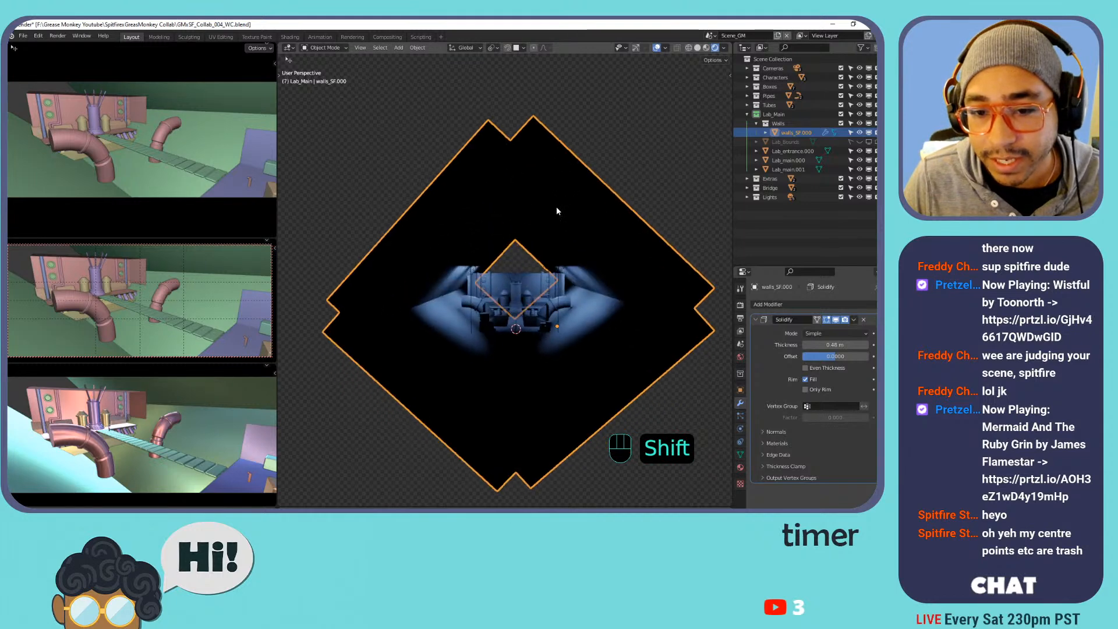
{"action": "left_click", "coordinate": [574, 192]}
{"action": "key", "text": "KP_7"}
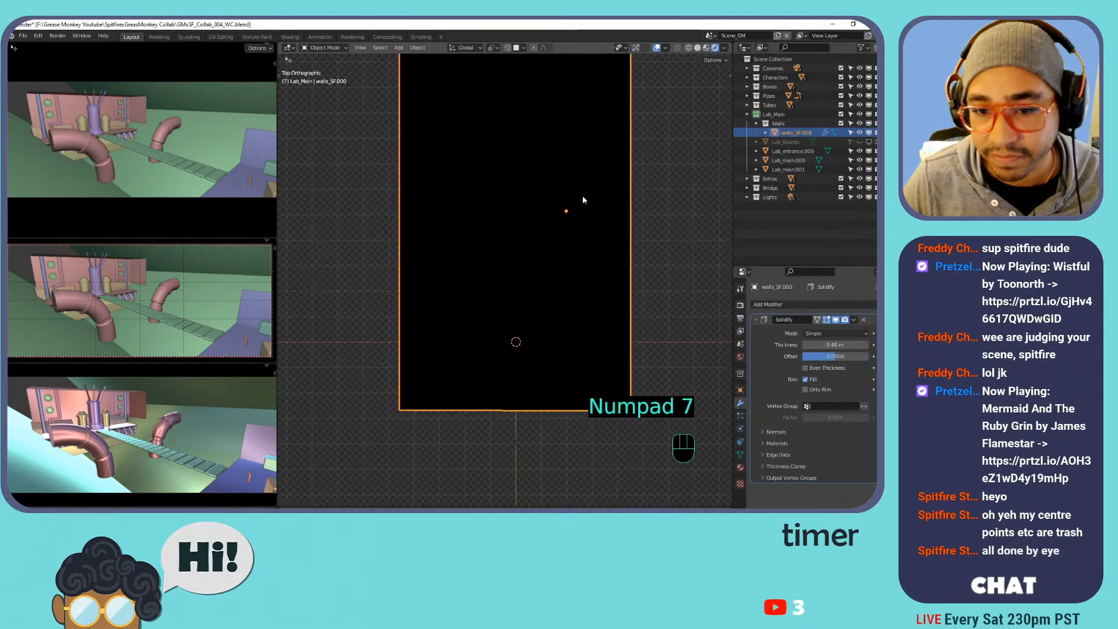
{"action": "key", "text": "KP_1"}
{"action": "mouse_move", "coordinate": [835, 345]}
{"action": "left_mouse_down"}
{"action": "mouse_move", "coordinate": [807, 344]}
{"action": "mouse_move", "coordinate": [831, 344]}
{"action": "left_mouse_up"}
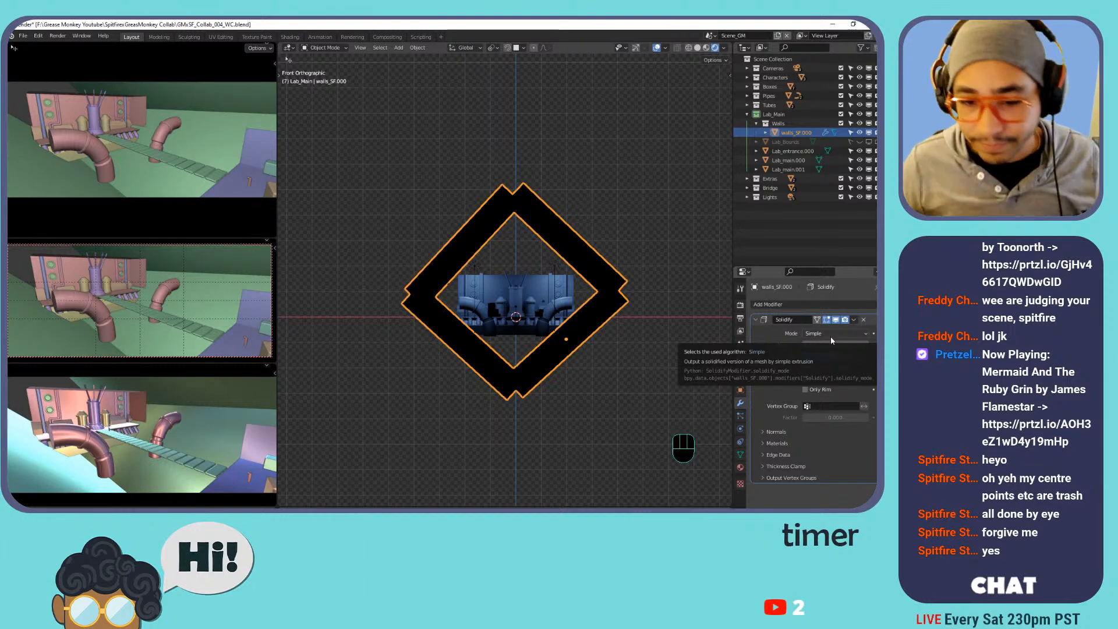
{"action": "scroll", "coordinate": [591, 242], "scroll_direction": "up", "scroll_amount": 2}
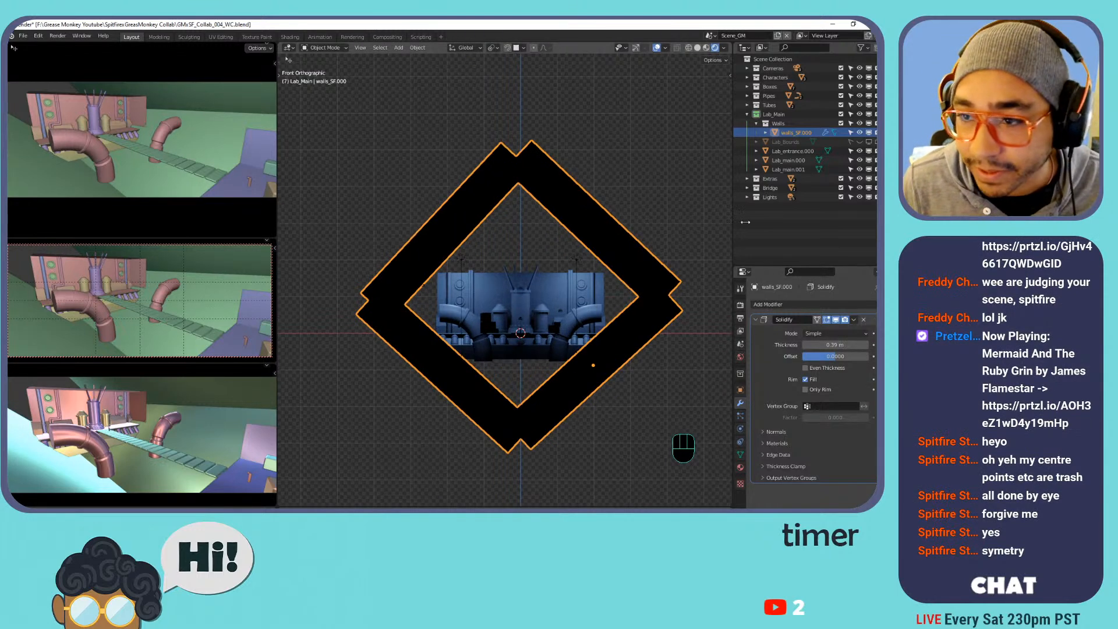
{"action": "left_click", "coordinate": [863, 321]}
{"action": "scroll", "coordinate": [572, 278], "scroll_direction": "up", "scroll_amount": 4}
{"action": "middle_click_drag", "start_coordinate": [536, 219], "coordinate": [615, 293]}
{"action": "scroll", "coordinate": [548, 259], "scroll_direction": "up", "scroll_amount": 5}
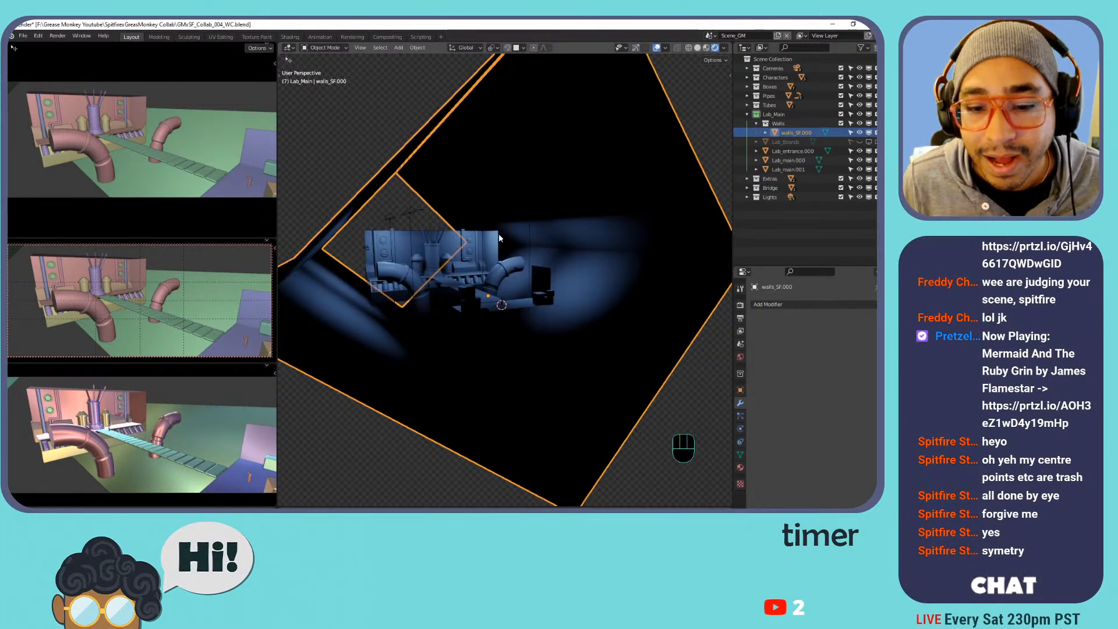
{"action": "key", "text": "shift+a"}
{"action": "mouse_move", "coordinate": [460, 216]}
{"action": "left_click", "coordinate": [515, 218]}
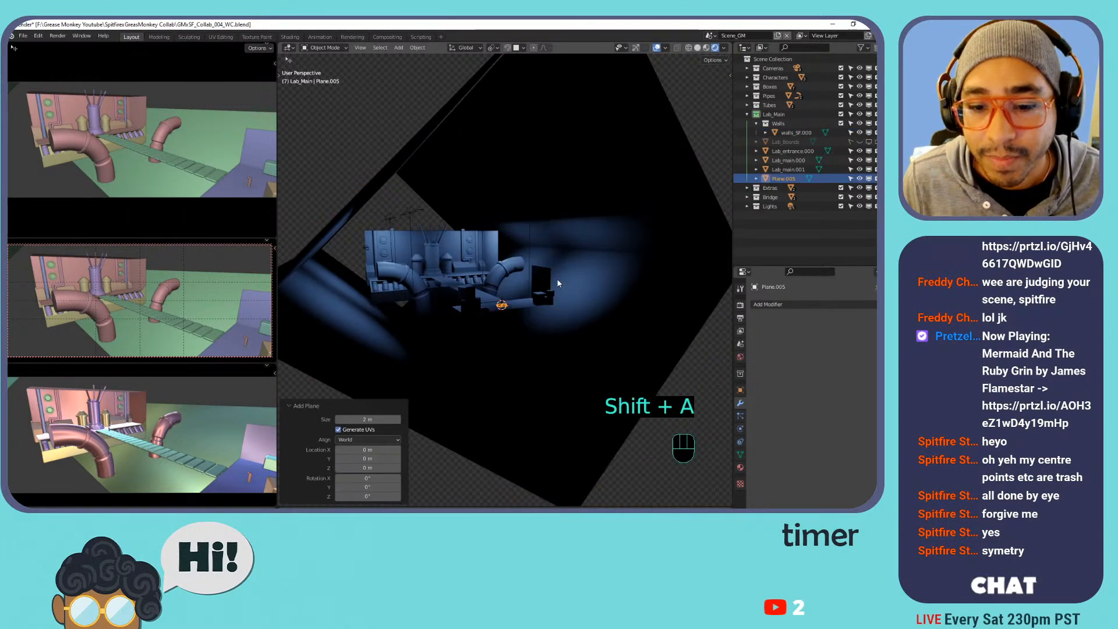
{"action": "key", "text": "x"}
{"action": "left_click", "coordinate": [558, 250]}
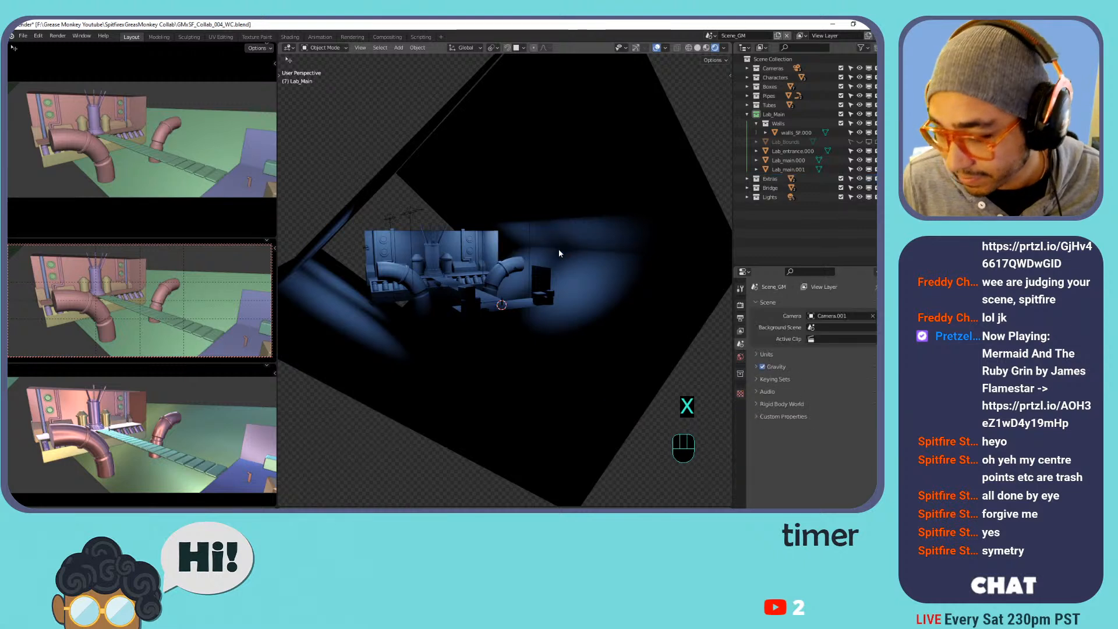
{"action": "key", "text": "shift+a"}
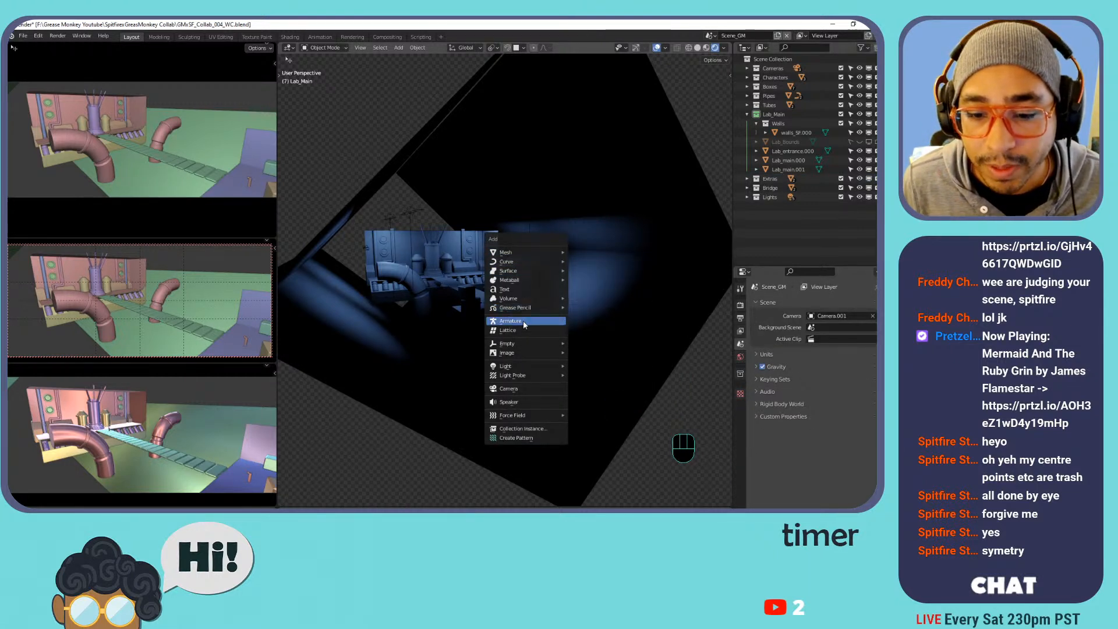
{"action": "mouse_move", "coordinate": [520, 252]}
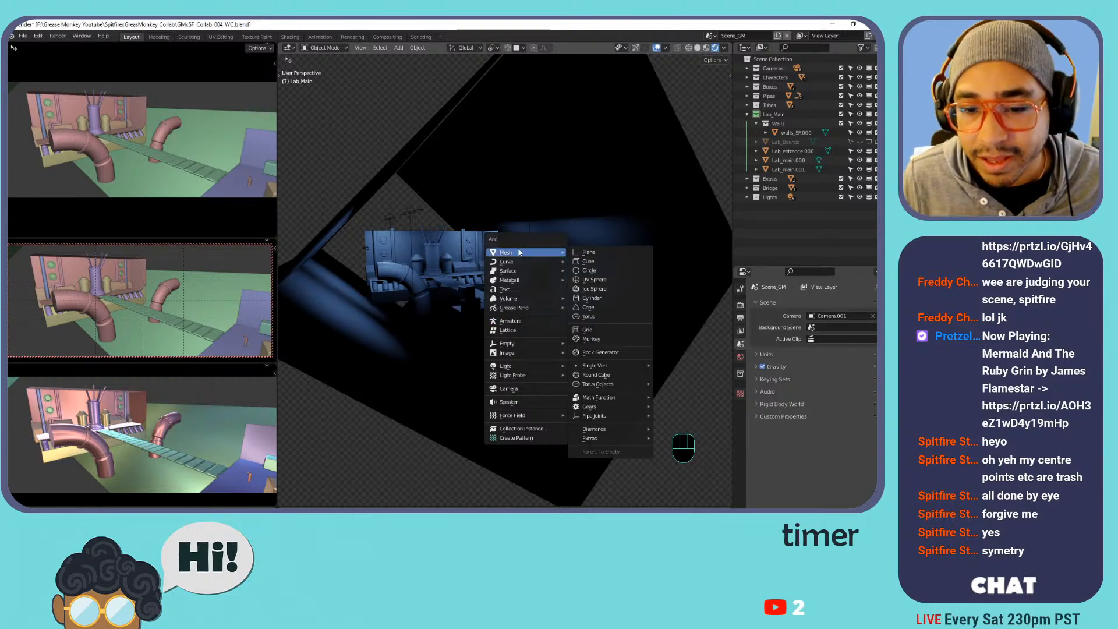
{"action": "middle_click_drag", "start_coordinate": [449, 212], "coordinate": [434, 234], "text": "shift"}
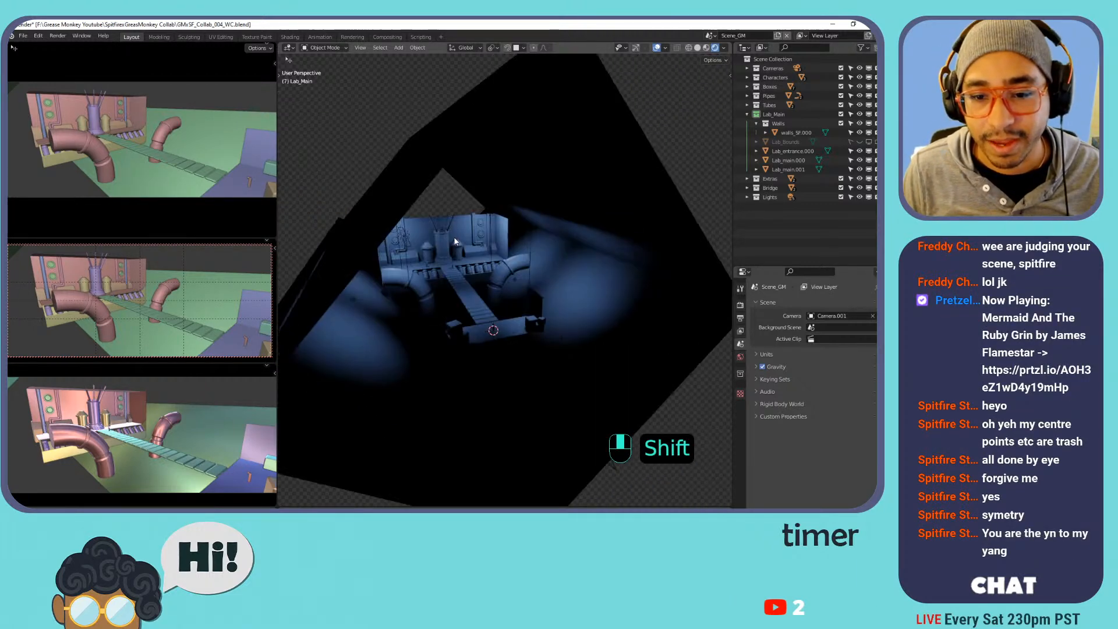
Switch the main viewport to solid shading and select the walls_SF.000 object.
{"action": "left_click", "coordinate": [697, 48]}
{"action": "middle_click_drag", "start_coordinate": [620, 181], "coordinate": [524, 198]}
{"action": "scroll", "coordinate": [582, 201], "scroll_direction": "down", "scroll_amount": 3}
{"action": "middle_click_drag", "start_coordinate": [524, 198], "coordinate": [558, 262], "text": "shift"}
{"action": "key", "text": "Tab"}
{"action": "key", "text": "Tab"}
{"action": "left_click", "coordinate": [608, 327]}
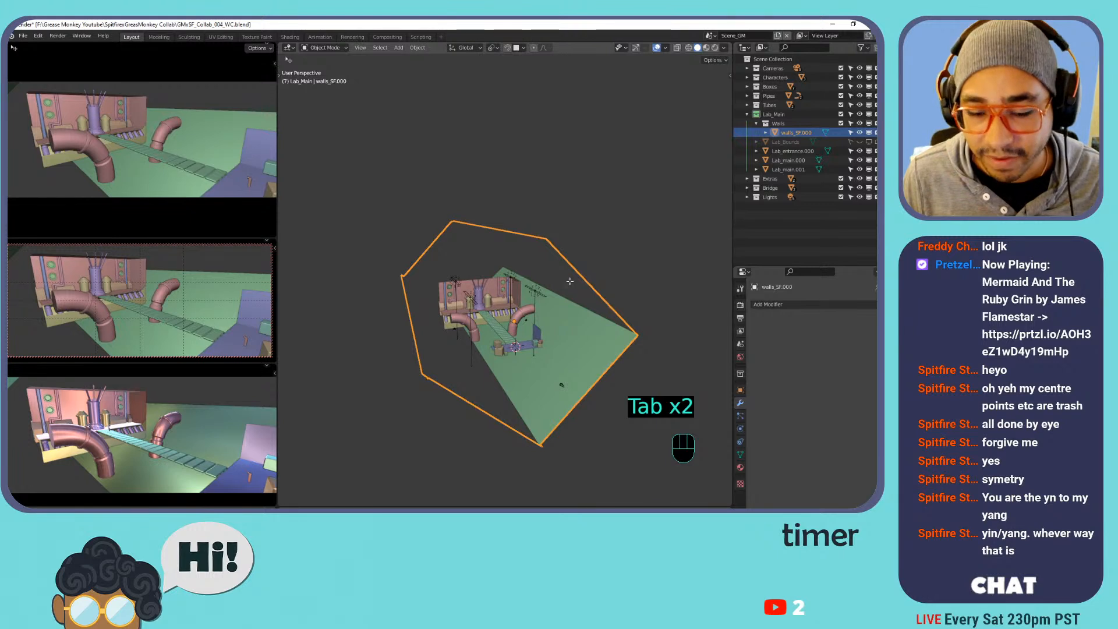
Flip the normals of all faces of walls_SF.000 in Edit Mode.
{"action": "key", "text": "Tab"}
{"action": "key", "text": "a"}
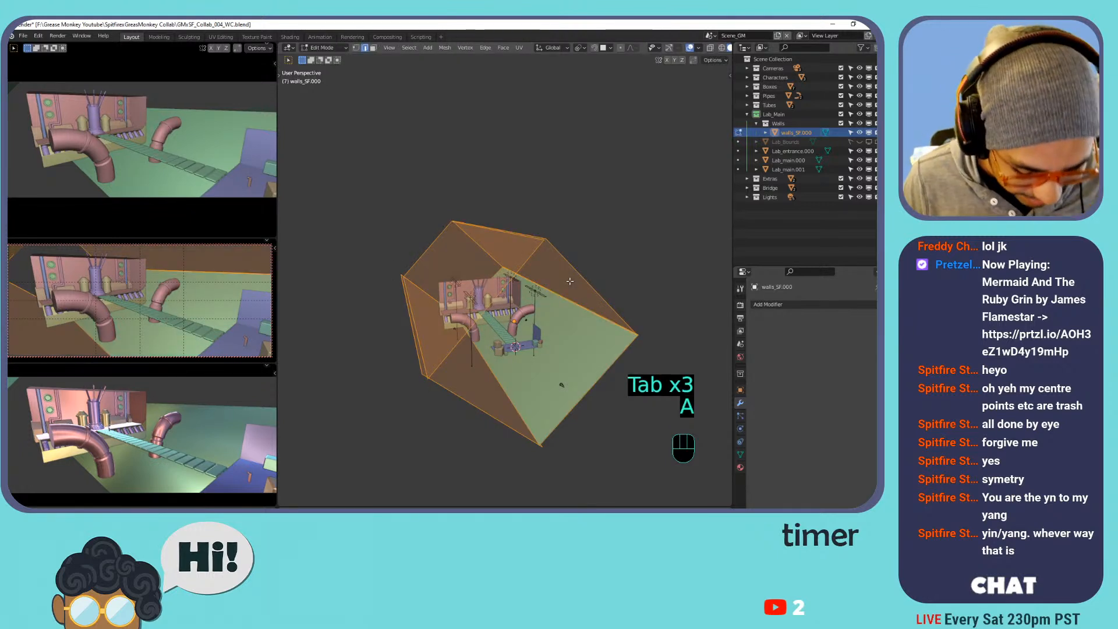
{"action": "key", "text": "ctrl+n"}
{"action": "left_click", "coordinate": [569, 280]}
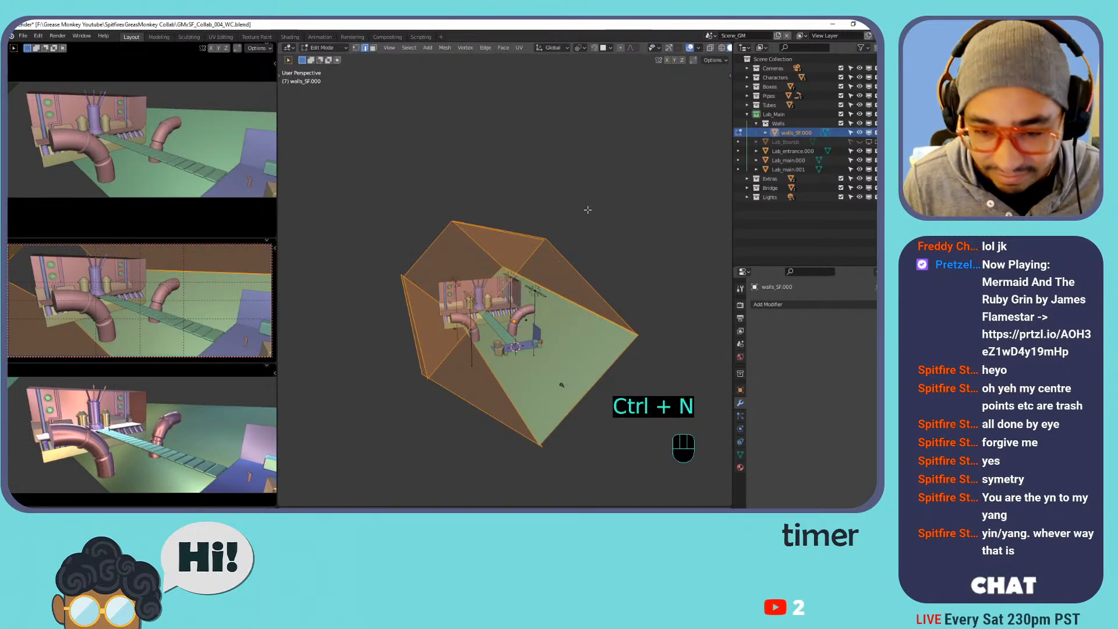
{"action": "key", "text": "alt+n"}
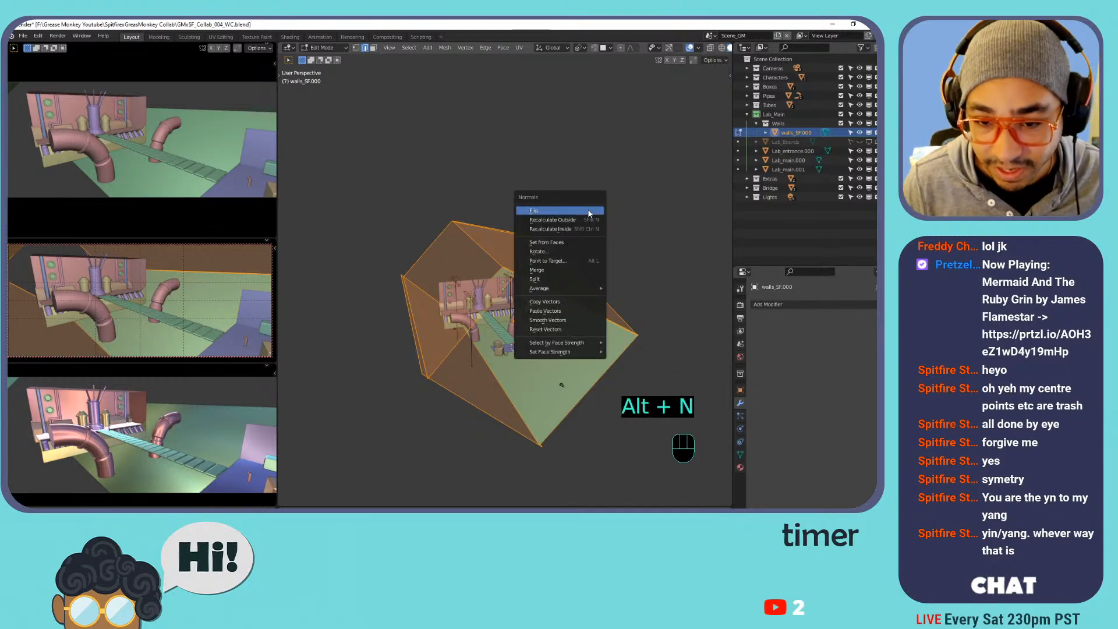
{"action": "left_click", "coordinate": [589, 212]}
{"action": "key", "text": "Tab"}
Try to flip the normals of walls_SF.000 a second time.
{"action": "middle_click_drag", "start_coordinate": [589, 219], "coordinate": [495, 224], "text": "shift"}
{"action": "left_click", "coordinate": [507, 299]}
{"action": "key", "text": "Tab"}
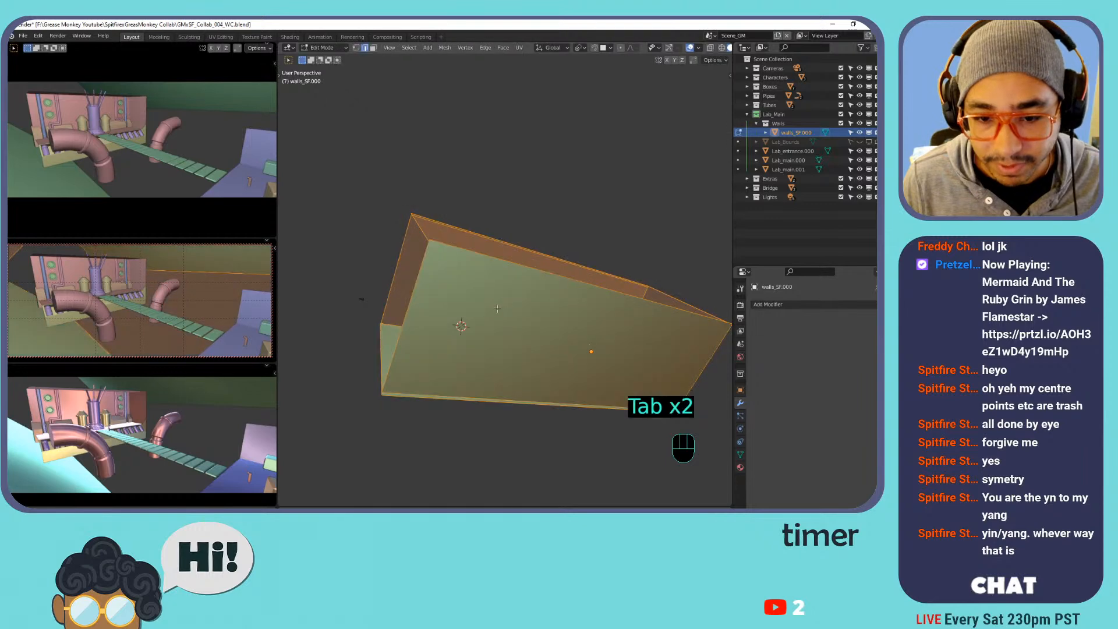
{"action": "key", "text": "alt+n"}
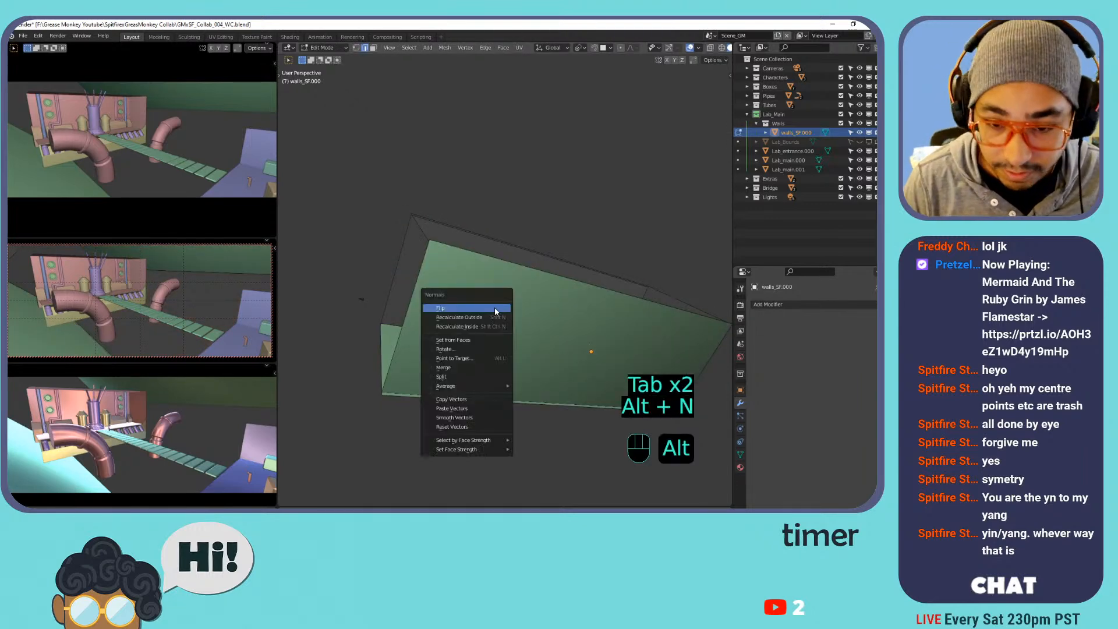
{"action": "left_click", "coordinate": [494, 307]}
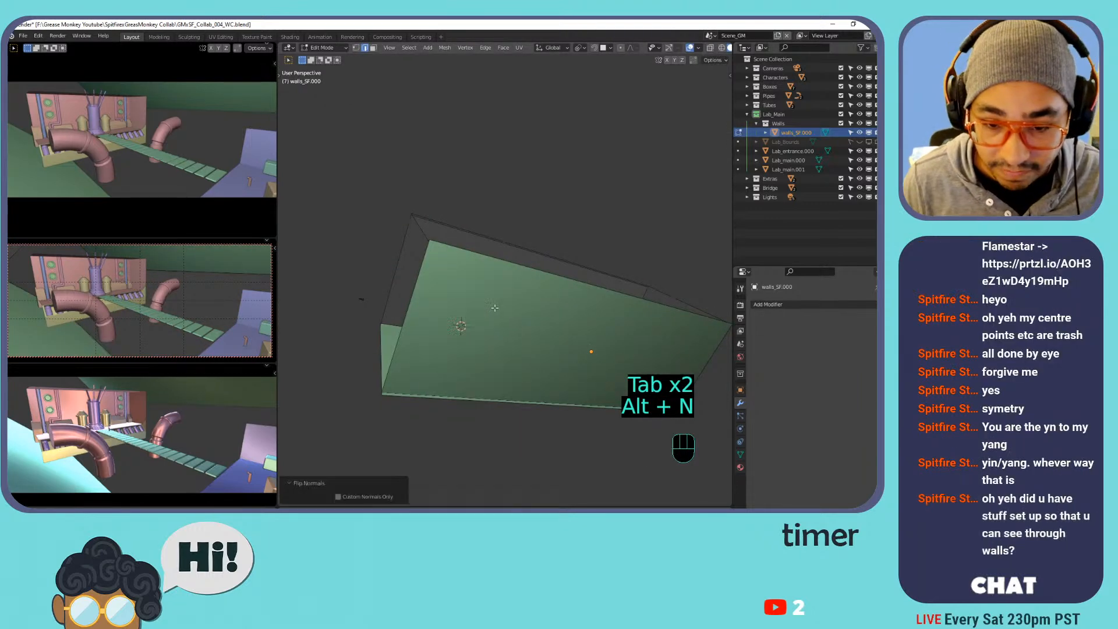
Switch to face selection and flip the normal of the lower wall panel beneath the lab.
{"action": "key", "text": "3"}
{"action": "left_click", "coordinate": [458, 293]}
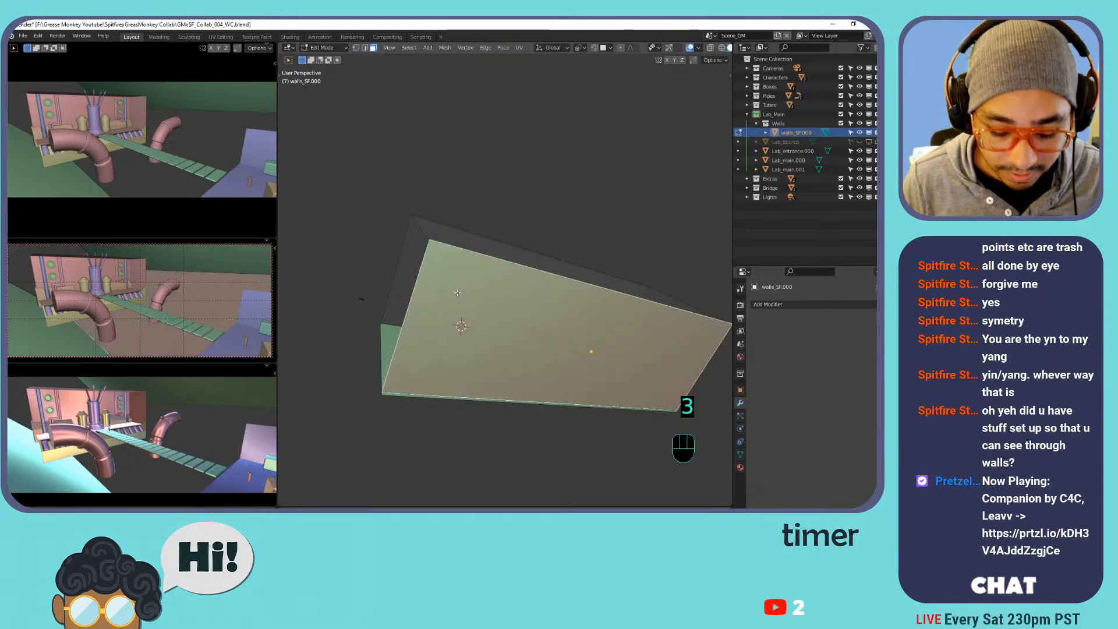
{"action": "key", "text": "alt+n"}
{"action": "left_click", "coordinate": [458, 295]}
{"action": "middle_click_drag", "start_coordinate": [428, 279], "coordinate": [504, 272], "text": "shift"}
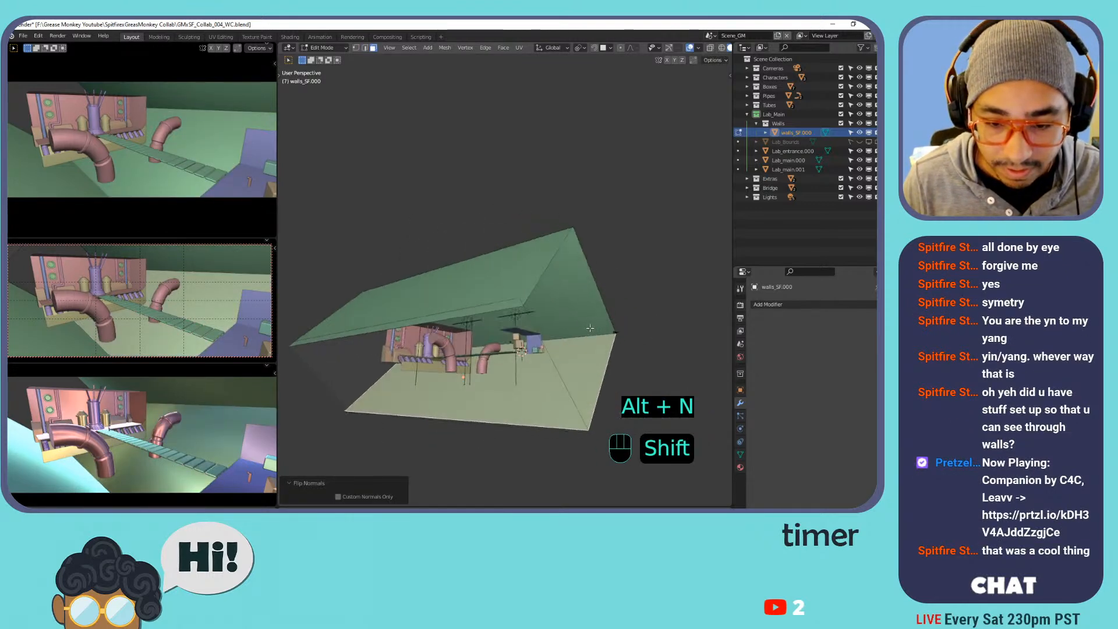
Flip the normal of the upper wall panel of walls_SF.000 above the lab.
{"action": "left_click", "coordinate": [505, 272]}
{"action": "key", "text": "alt+n"}
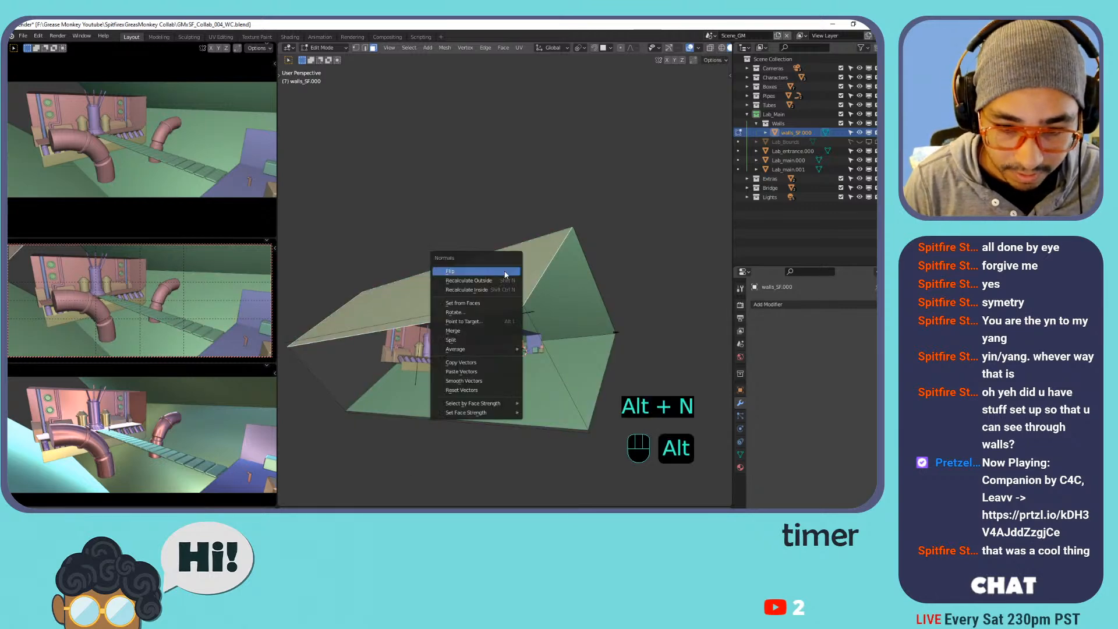
{"action": "left_click", "coordinate": [504, 268]}
{"action": "middle_click_drag", "start_coordinate": [654, 250], "coordinate": [533, 300]}
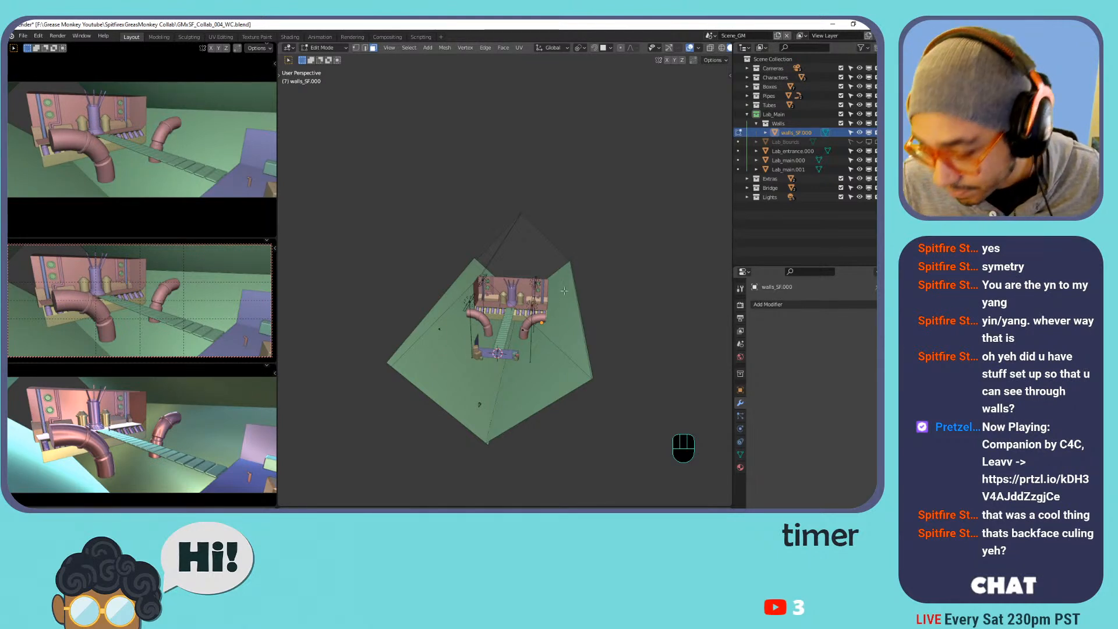
{"action": "scroll", "coordinate": [558, 282], "scroll_direction": "up", "scroll_amount": 2}
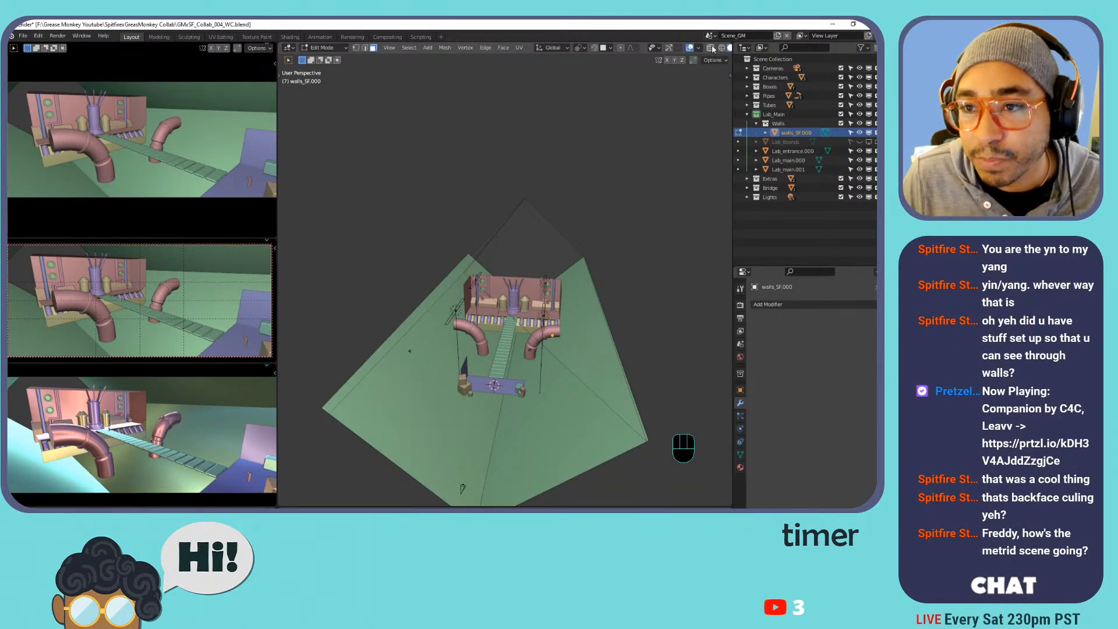
{"action": "scroll", "coordinate": [669, 50], "scroll_direction": "down", "scroll_amount": 2}
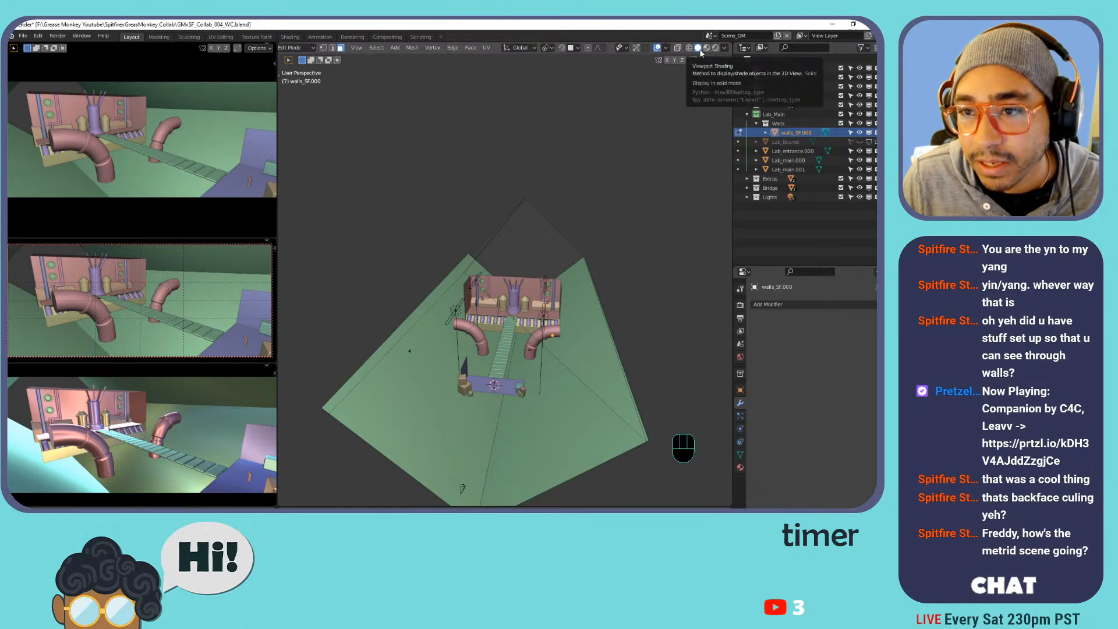
Examine the viewport overlay, gizmo and shading options for backface culling and inspect the walls around the lab from several angles.
{"action": "left_click", "coordinate": [666, 49]}
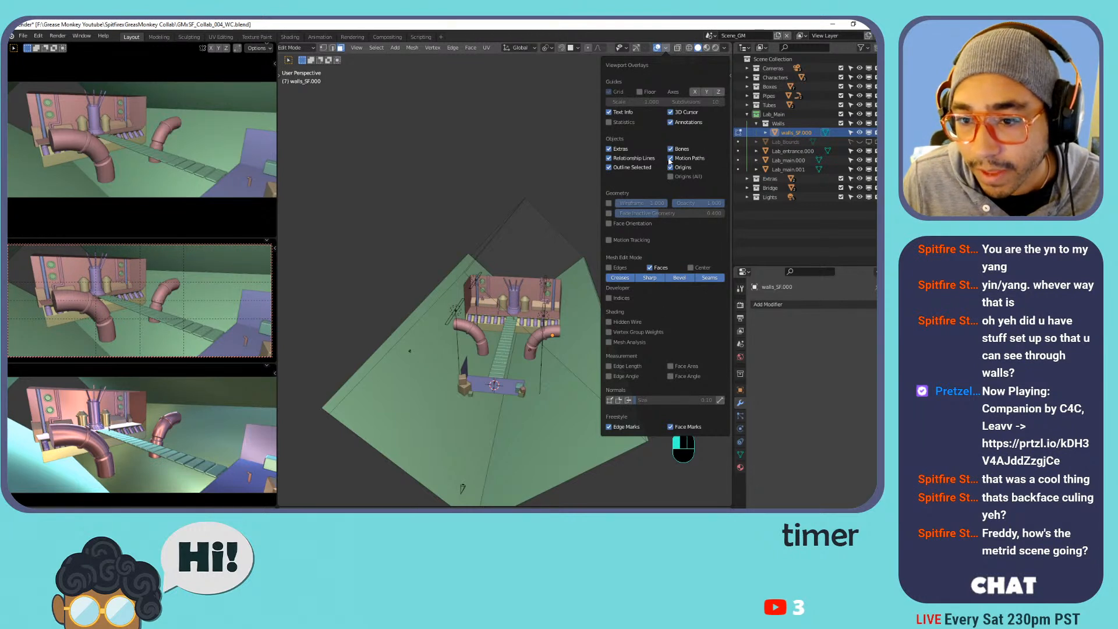
{"action": "left_click", "coordinate": [644, 49]}
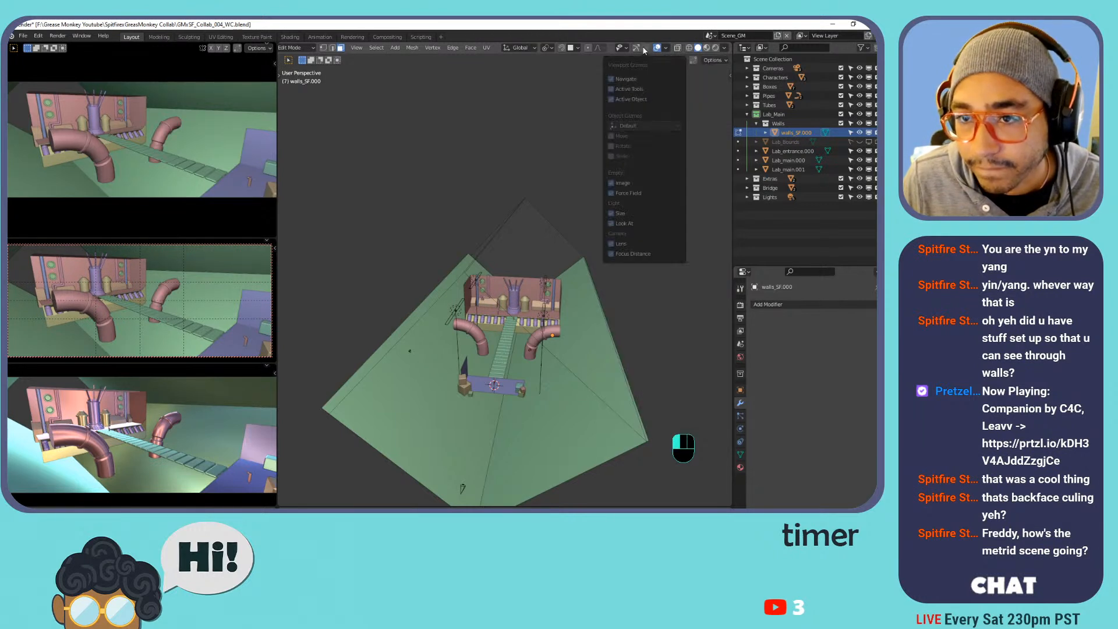
{"action": "left_click", "coordinate": [667, 48]}
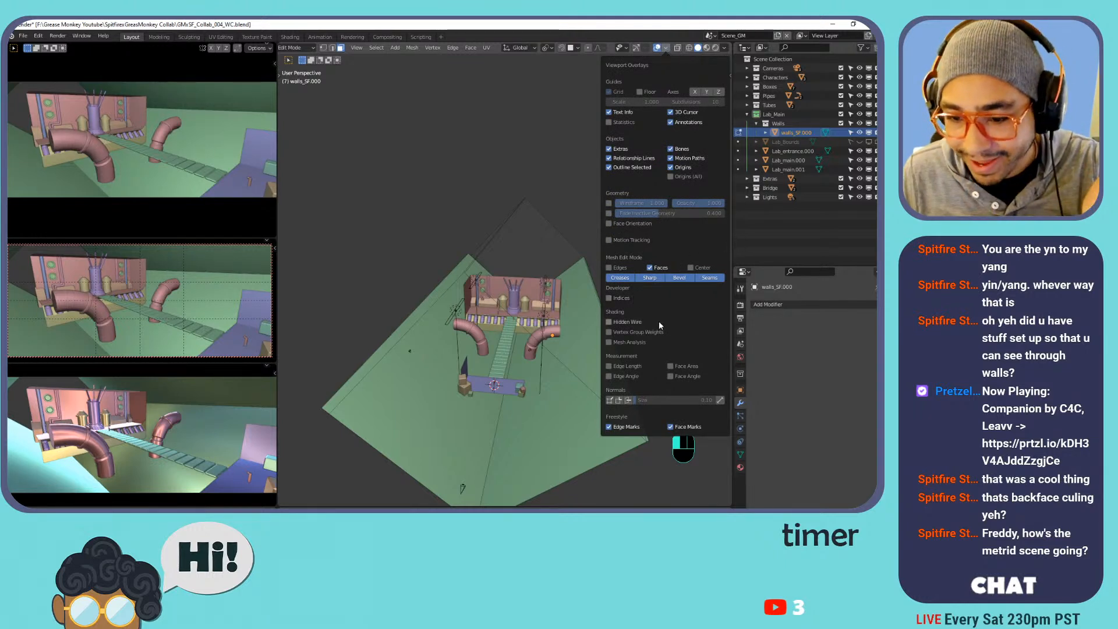
{"action": "left_click", "coordinate": [726, 47]}
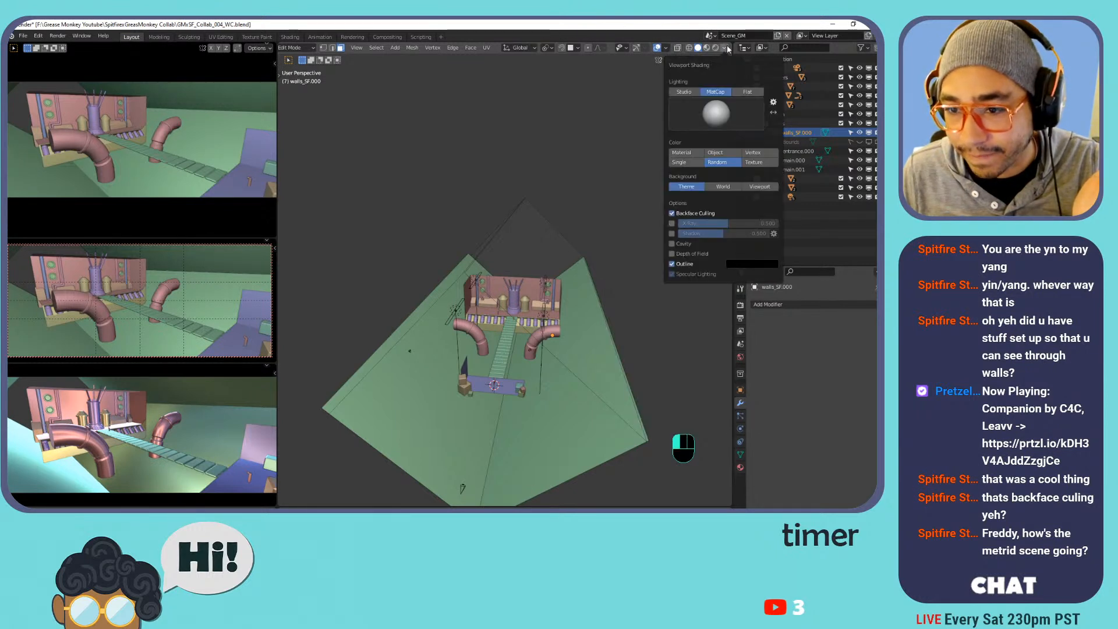
{"action": "left_click", "coordinate": [724, 49]}
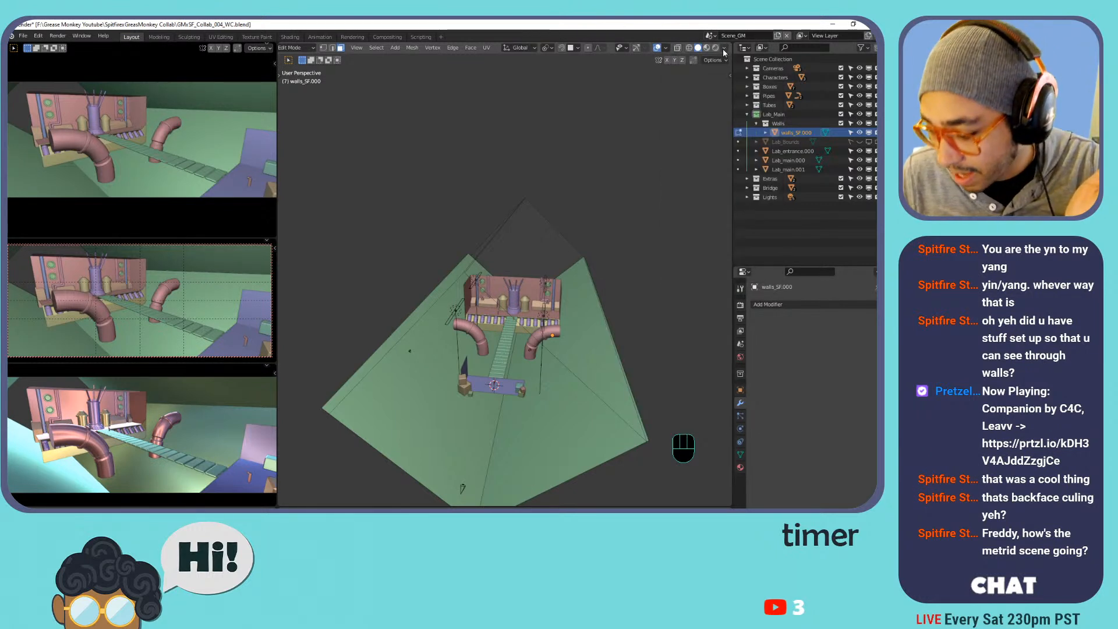
{"action": "left_click", "coordinate": [724, 51]}
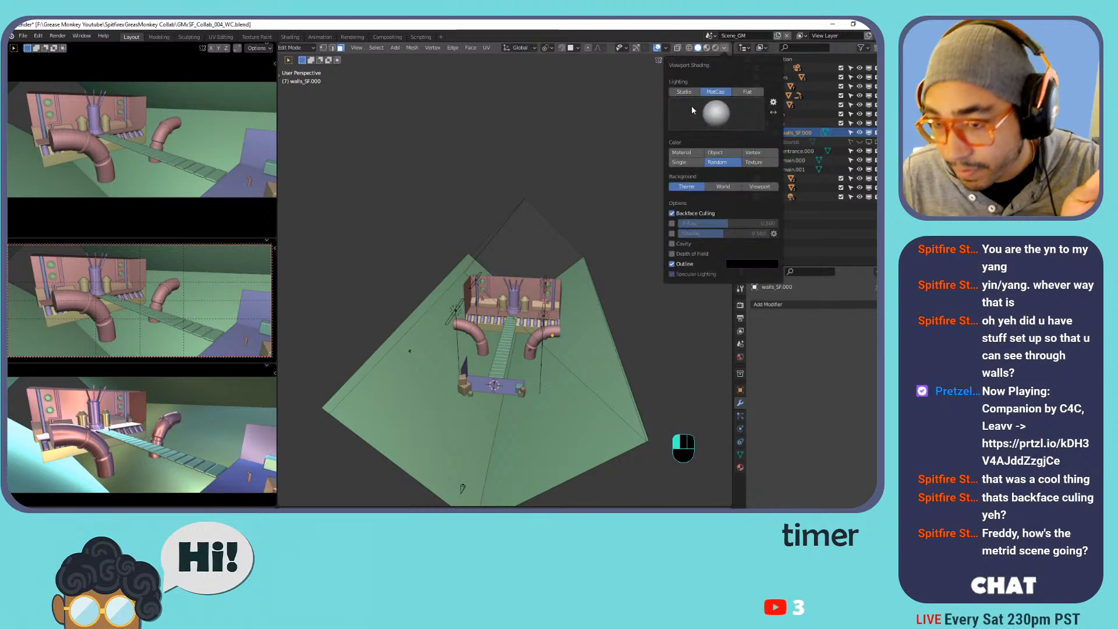
{"action": "mouse_move", "coordinate": [518, 345]}
{"action": "middle_mouse_down"}
{"action": "mouse_move", "coordinate": [527, 275]}
{"action": "mouse_move", "coordinate": [551, 327]}
{"action": "mouse_move", "coordinate": [540, 268]}
{"action": "middle_mouse_up"}
{"action": "scroll", "coordinate": [539, 268], "scroll_direction": "up", "scroll_amount": 3}
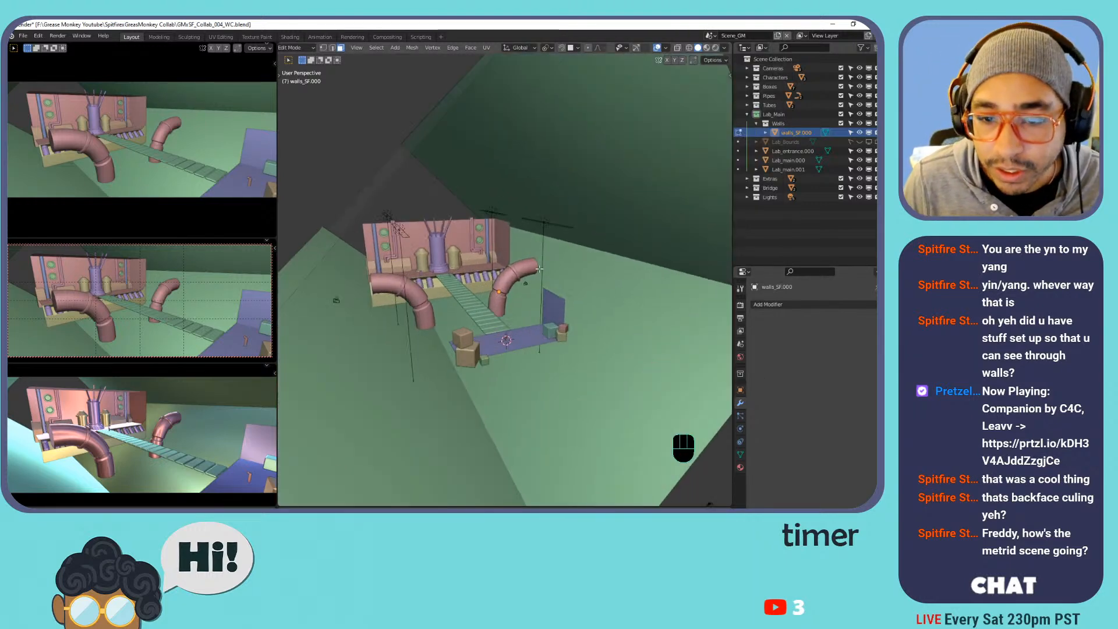
{"action": "scroll", "coordinate": [545, 271], "scroll_direction": "down", "scroll_amount": 5}
{"action": "middle_click_drag", "start_coordinate": [562, 341], "coordinate": [582, 265], "text": "shift"}
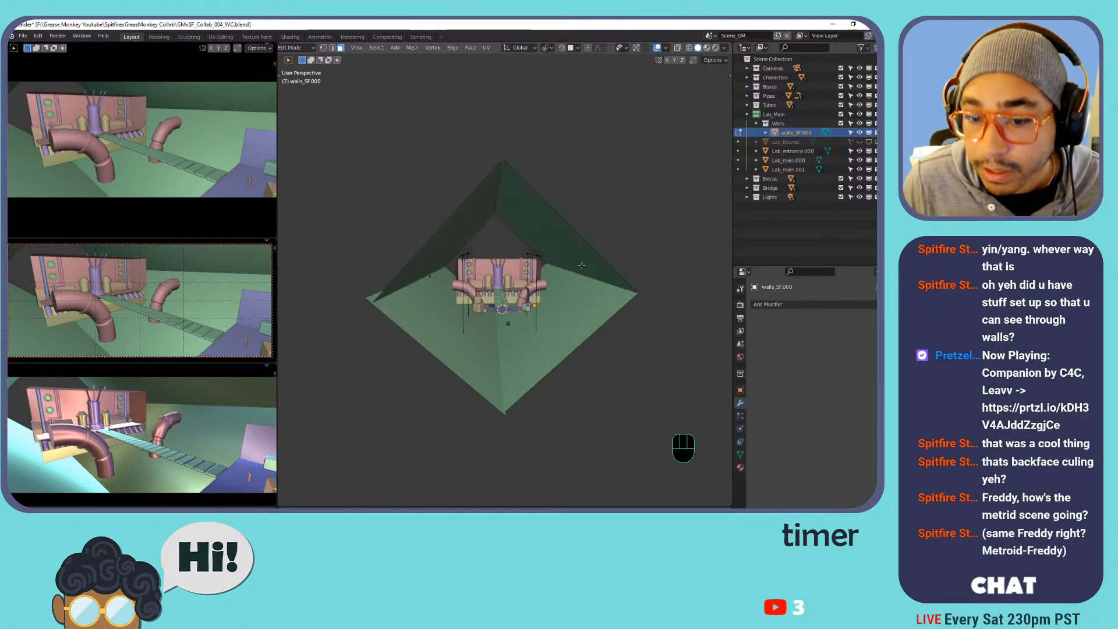
Try to add a cube inside the walls_SF.000 mesh in Edit Mode and scale it up.
{"action": "left_click", "coordinate": [756, 123]}
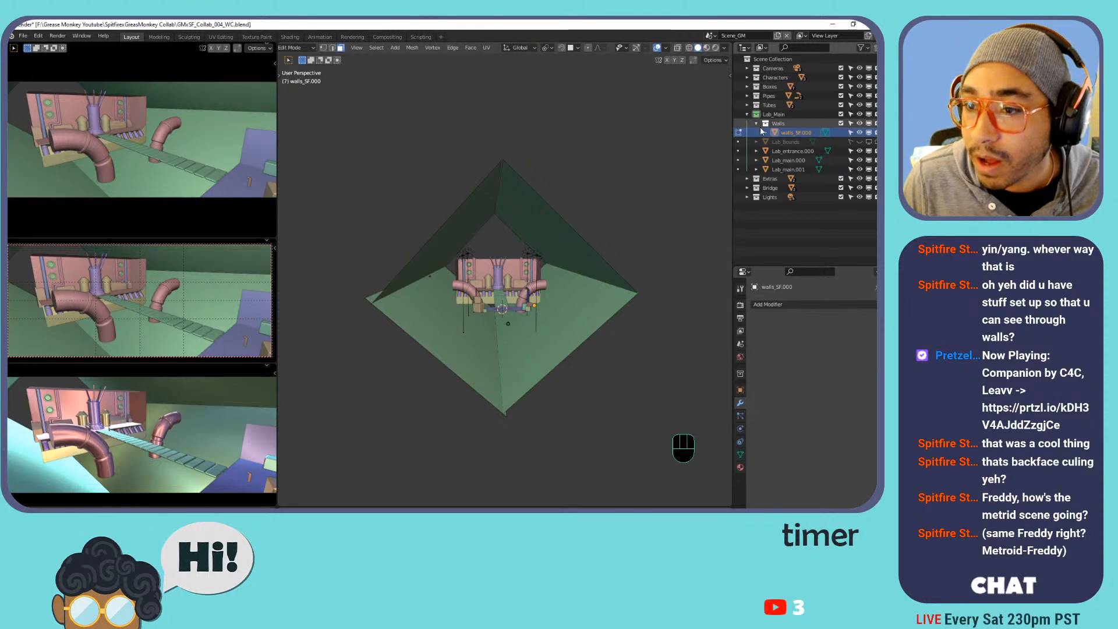
{"action": "left_click", "coordinate": [756, 124]}
{"action": "scroll", "coordinate": [526, 274], "scroll_direction": "up", "scroll_amount": 2}
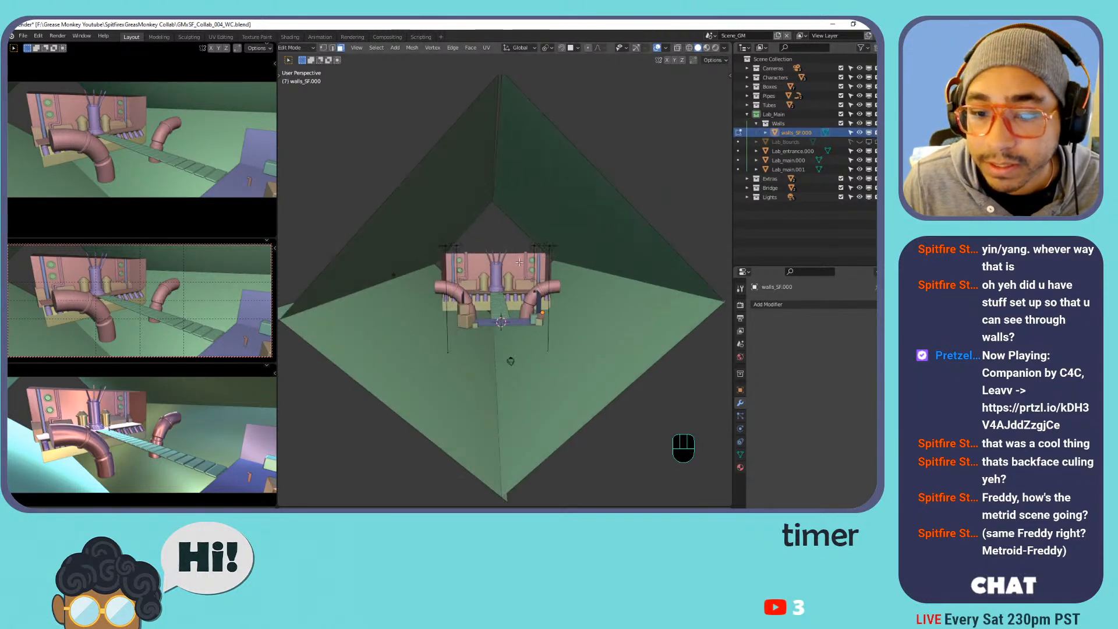
{"action": "key", "text": "shift+a"}
{"action": "key", "text": "shift+c"}
{"action": "key", "text": "shift+a"}
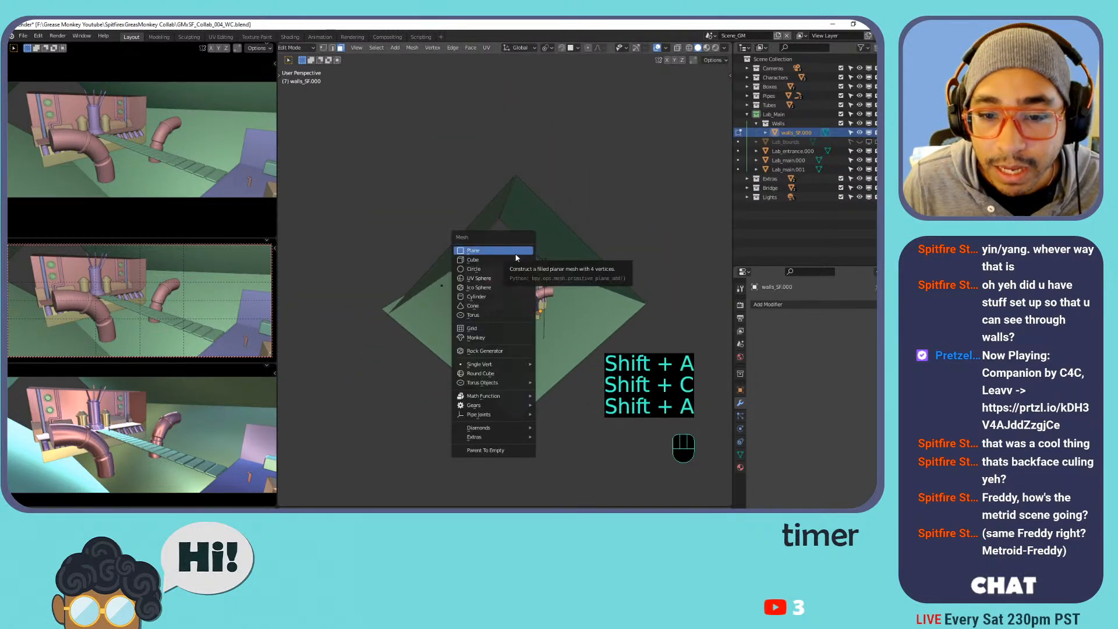
{"action": "left_click", "coordinate": [501, 263]}
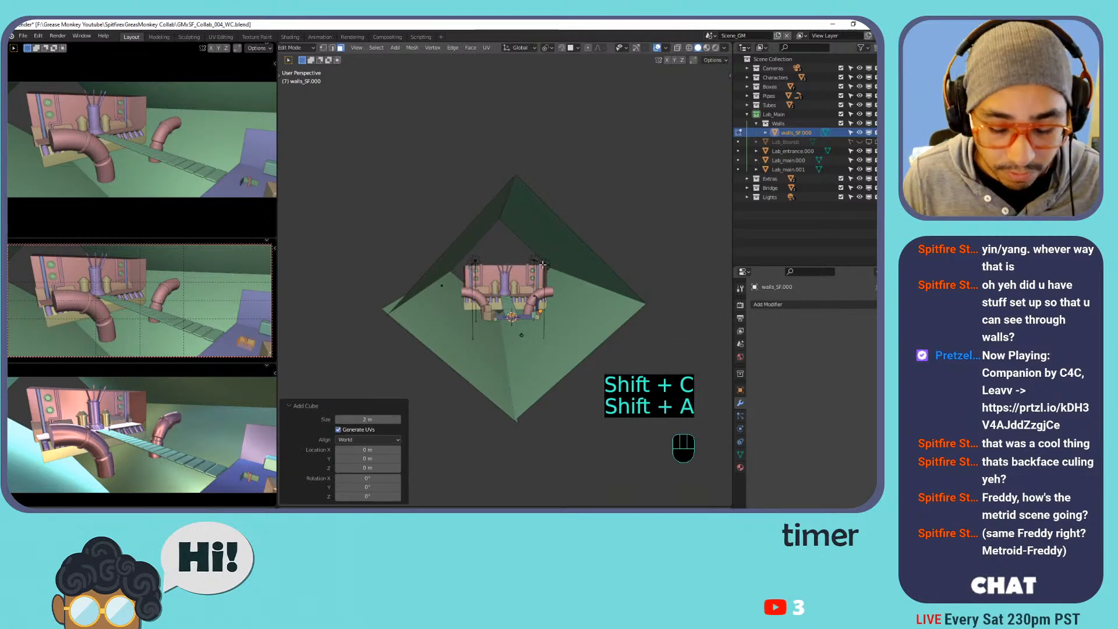
{"action": "key", "text": "s"}
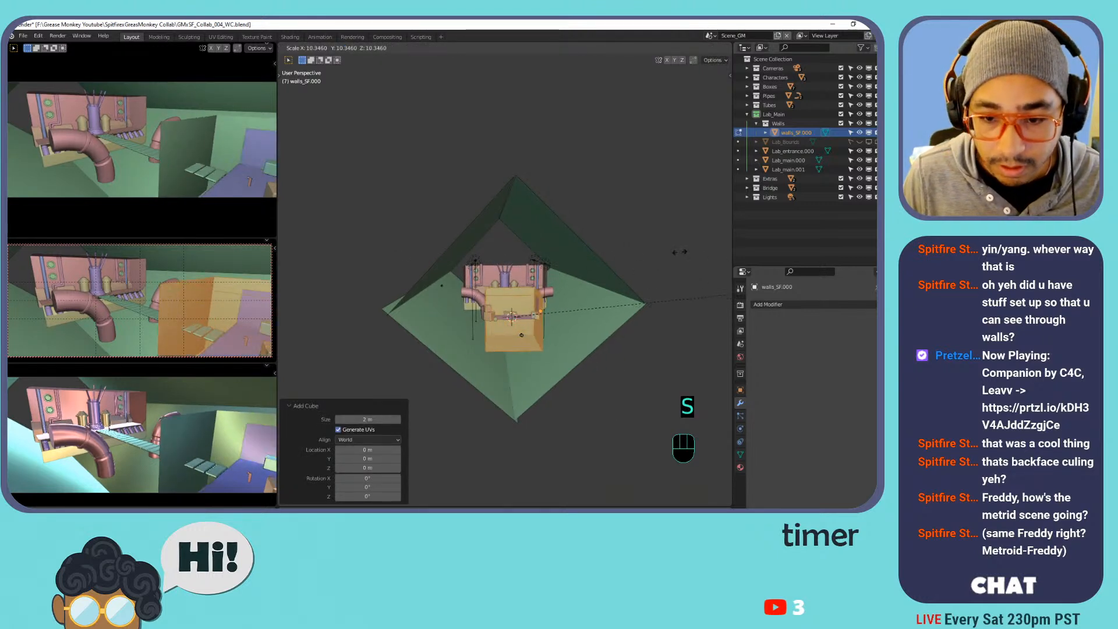
{"action": "right_click", "coordinate": [689, 254]}
{"action": "key", "text": "Tab"}
{"action": "key", "text": "Tab"}
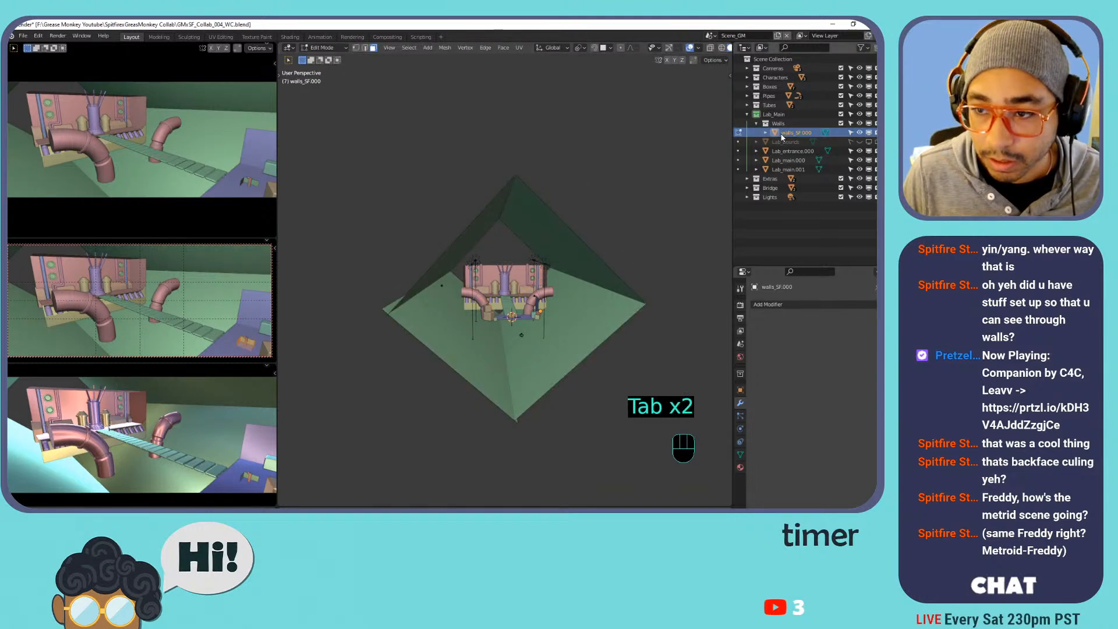
Undo the cube added to the walls_SF.000 mesh and make the Walls collection active.
{"action": "key", "text": "ctrl+z"}
{"action": "key", "text": "ctrl+z"}
{"action": "key", "text": "ctrl+z"}
{"action": "key", "text": "ctrl+z"}
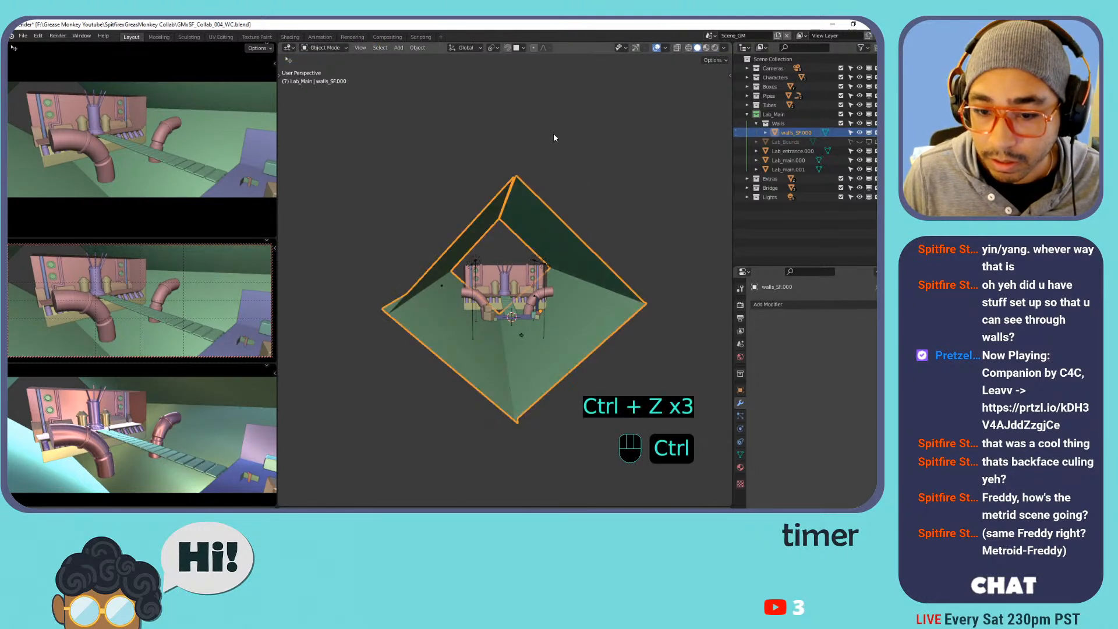
{"action": "key", "text": "ctrl+z"}
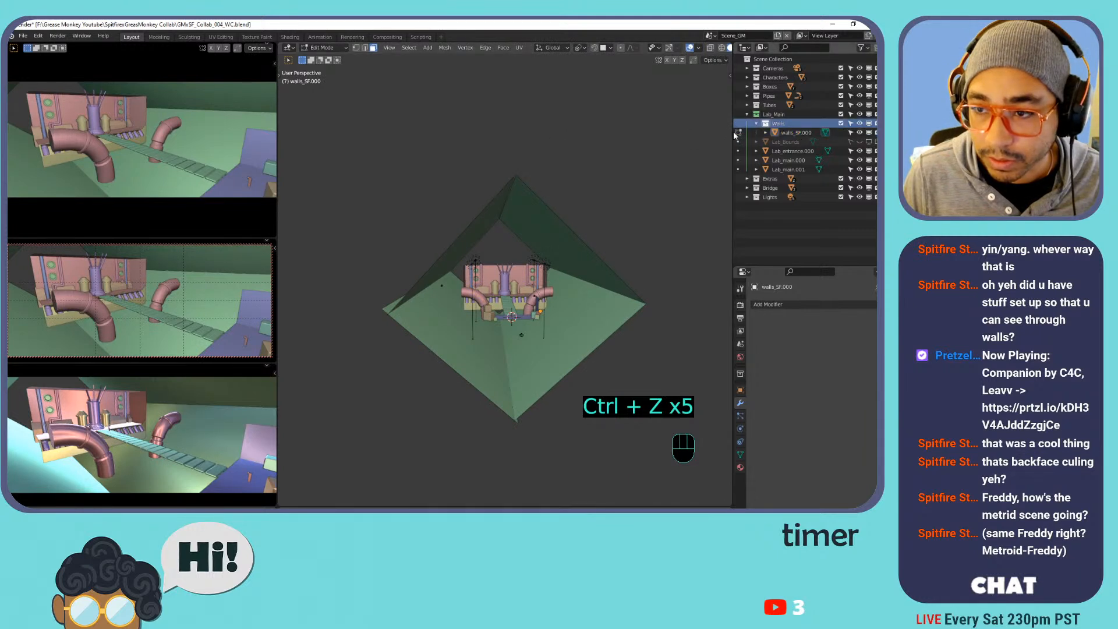
Add a cube as a separate object in the Walls collection and scale it by about 12.6 and again by about 2.02.
{"action": "key", "text": "shift+a"}
{"action": "key", "text": "Tab"}
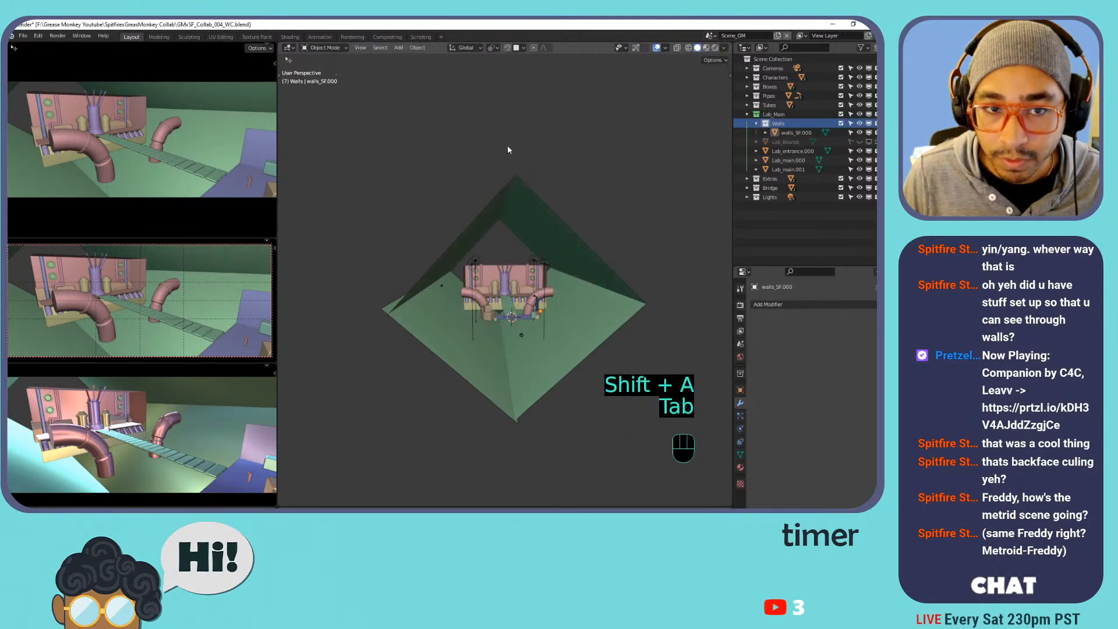
{"action": "key", "text": "shift+a"}
{"action": "mouse_move", "coordinate": [499, 160]}
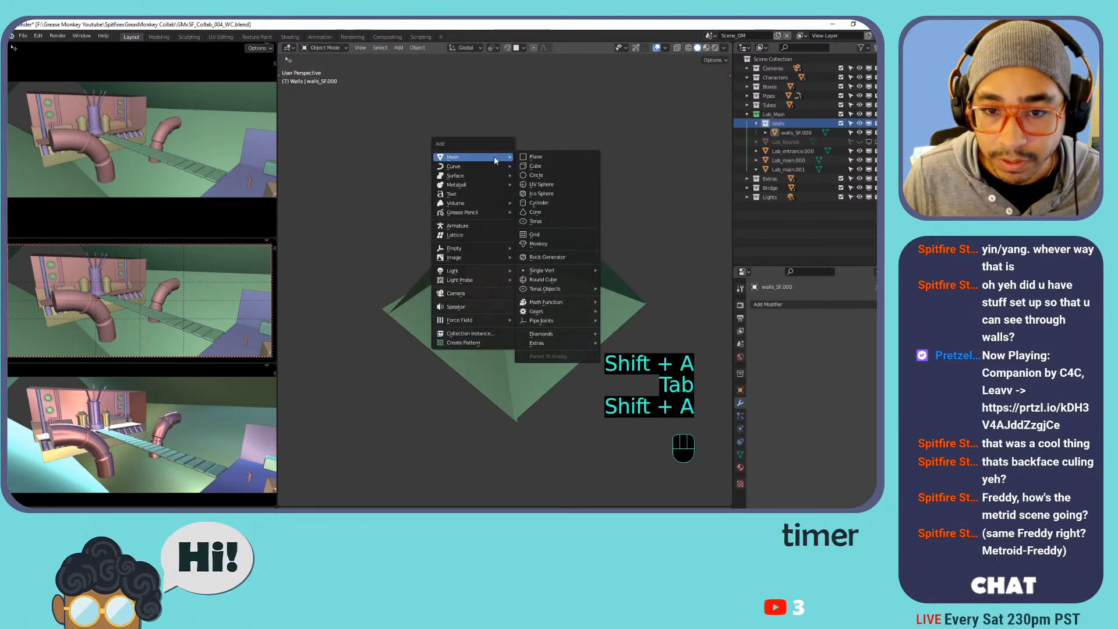
{"action": "left_click", "coordinate": [552, 165]}
{"action": "key", "text": "s"}
{"action": "left_click", "coordinate": [655, 233]}
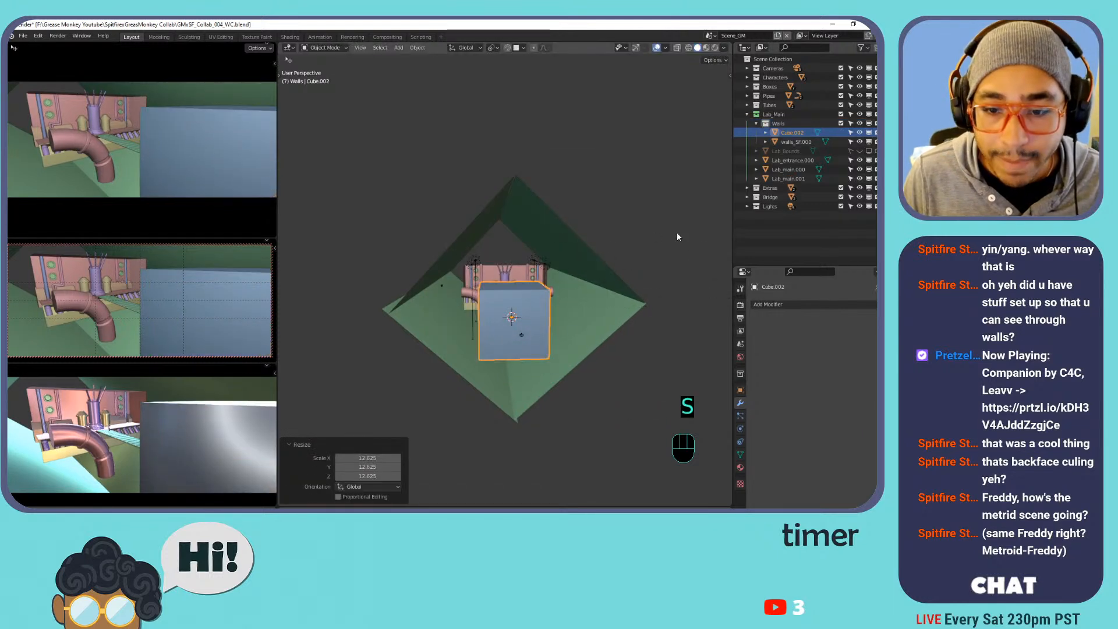
{"action": "key", "text": "s"}
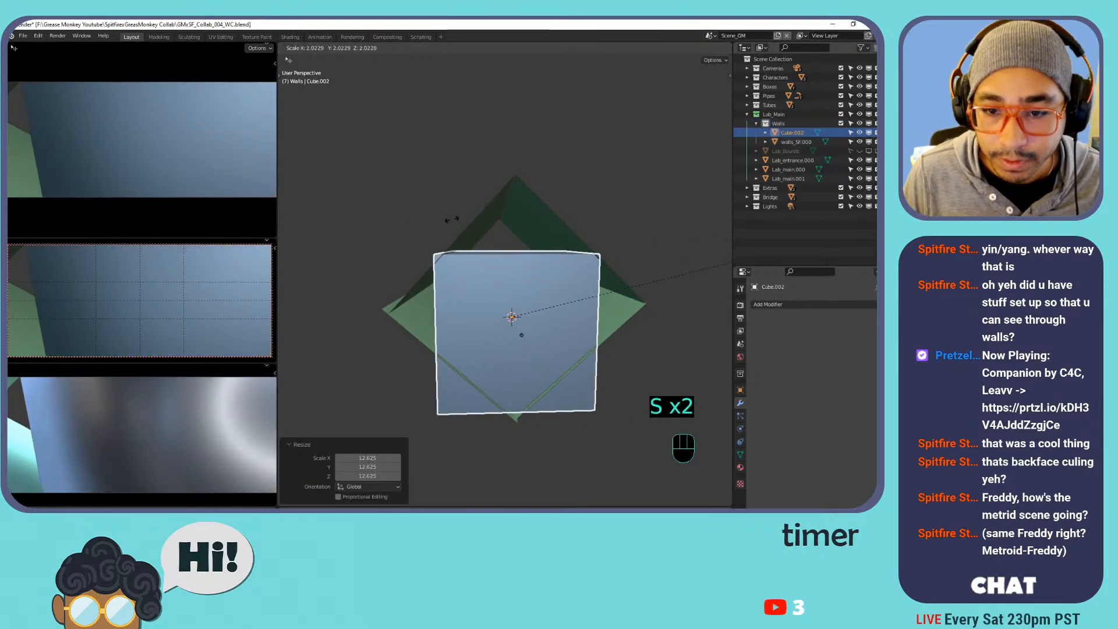
{"action": "left_click", "coordinate": [452, 223]}
Rotate the cube 45° about the global Y axis and, in front view, scale it by about 0.79.
{"action": "key", "text": "r"}
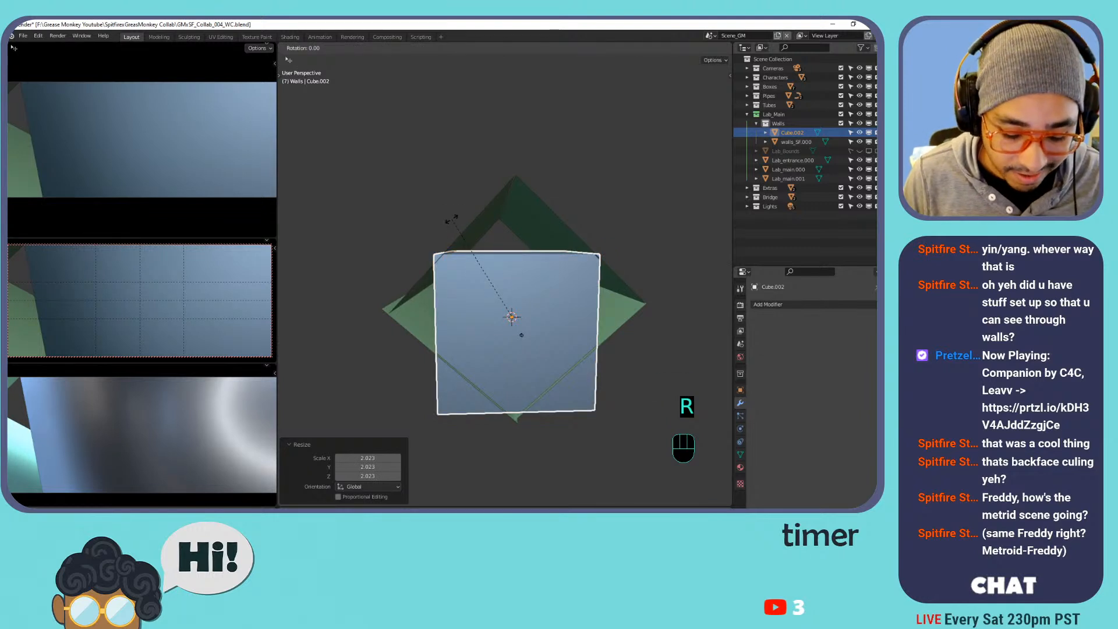
{"action": "key", "text": "y"}
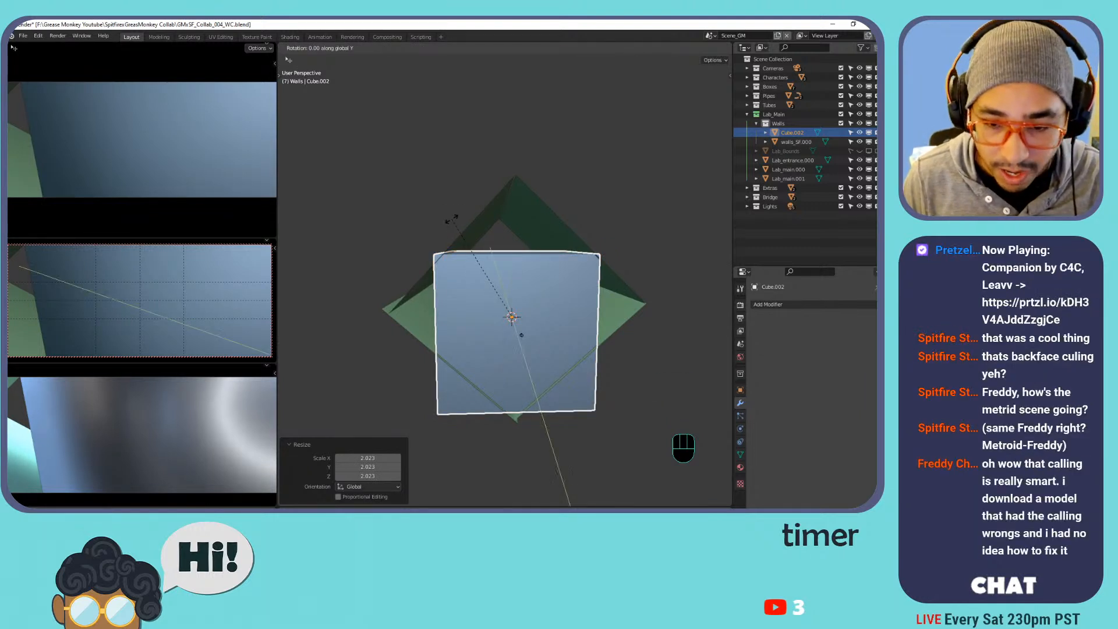
{"action": "key", "text": "4"}
{"action": "key", "text": "5"}
{"action": "key", "text": "Return"}
{"action": "key", "text": "KP_1"}
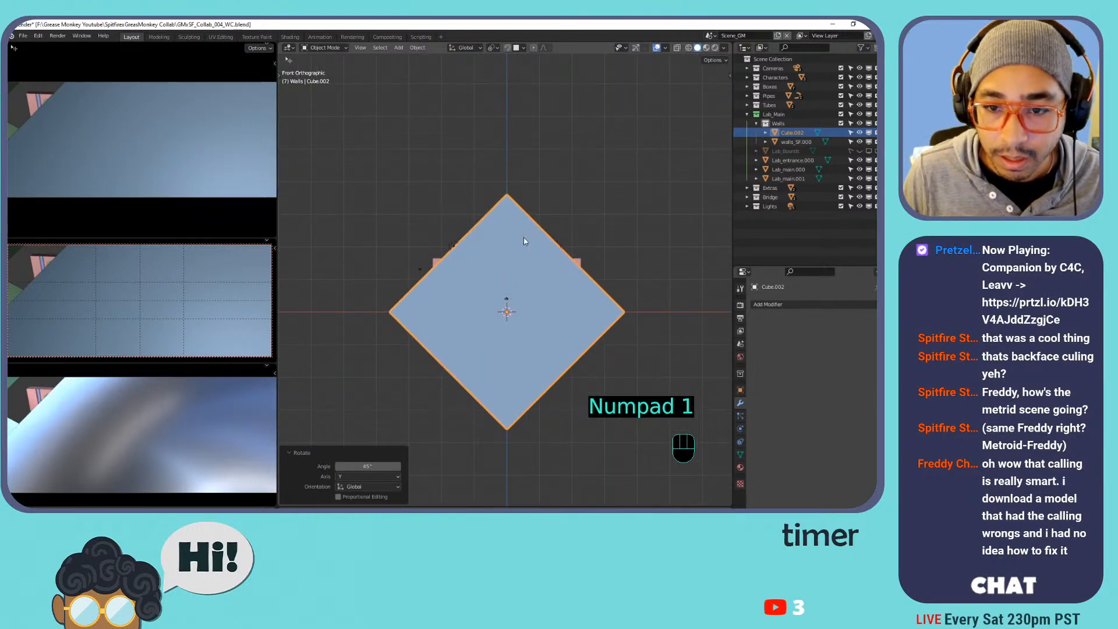
{"action": "key", "text": "s"}
{"action": "left_click", "coordinate": [617, 241]}
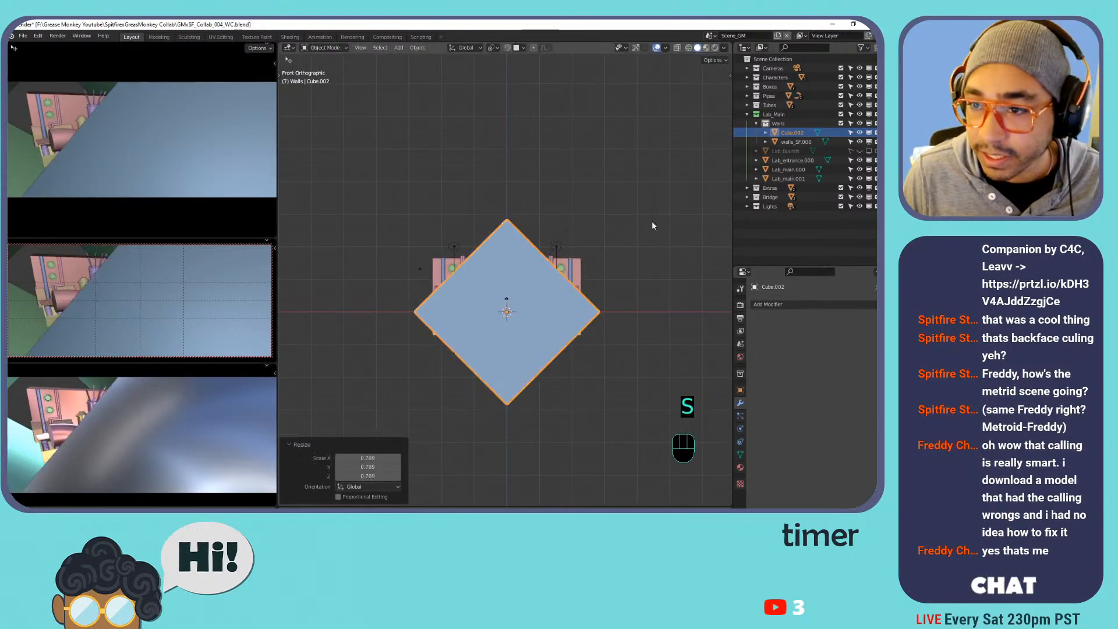
Add a Solidify modifier to walls_SF.000 and set its thickness to about 8.31 m.
{"action": "left_click", "coordinate": [796, 142]}
{"action": "left_click", "coordinate": [777, 306]}
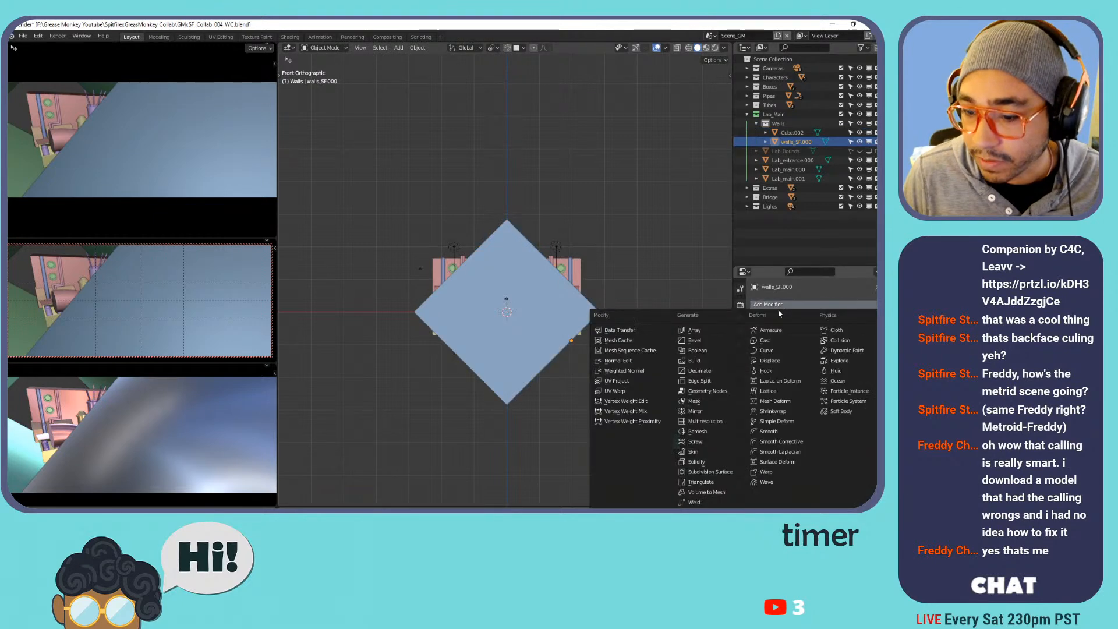
{"action": "left_click", "coordinate": [697, 462]}
{"action": "left_click_drag", "start_coordinate": [845, 357], "coordinate": [780, 356]}
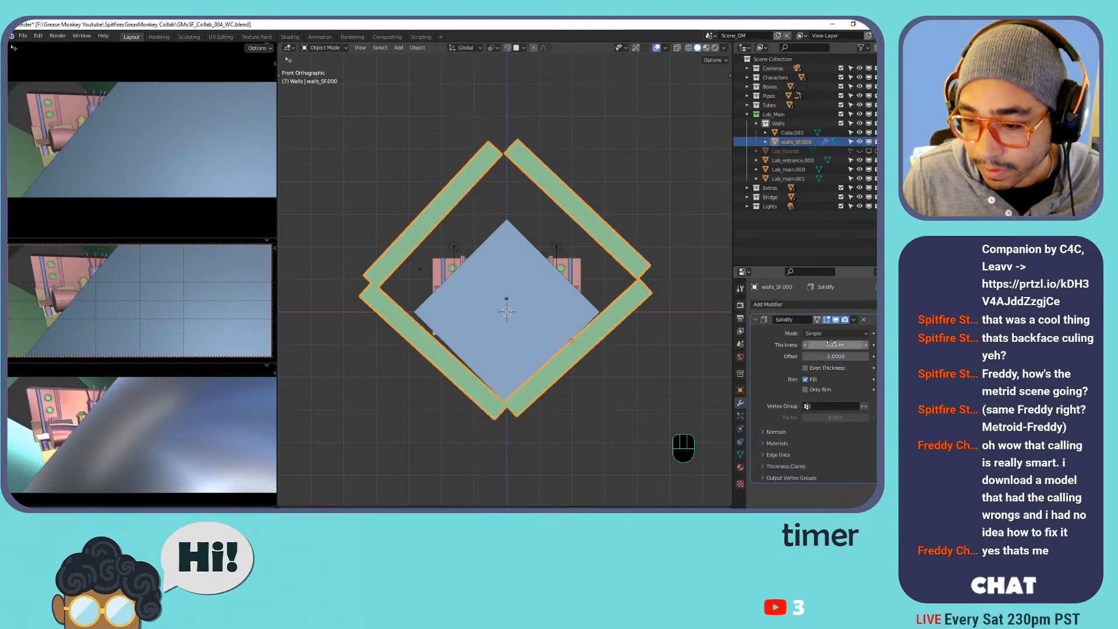
{"action": "left_click_drag", "start_coordinate": [835, 345], "coordinate": [835, 345]}
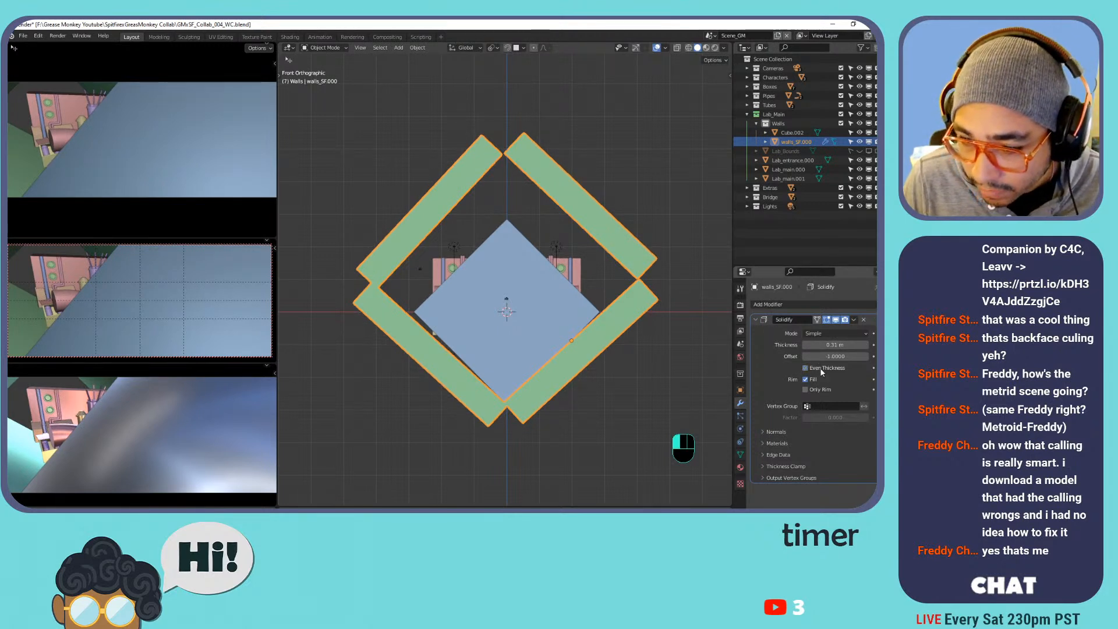
Scale the cube by about 1.41 and raise it about 8.32 m along Z to fit within the thickened walls.
{"action": "left_click", "coordinate": [533, 309]}
{"action": "key", "text": "s"}
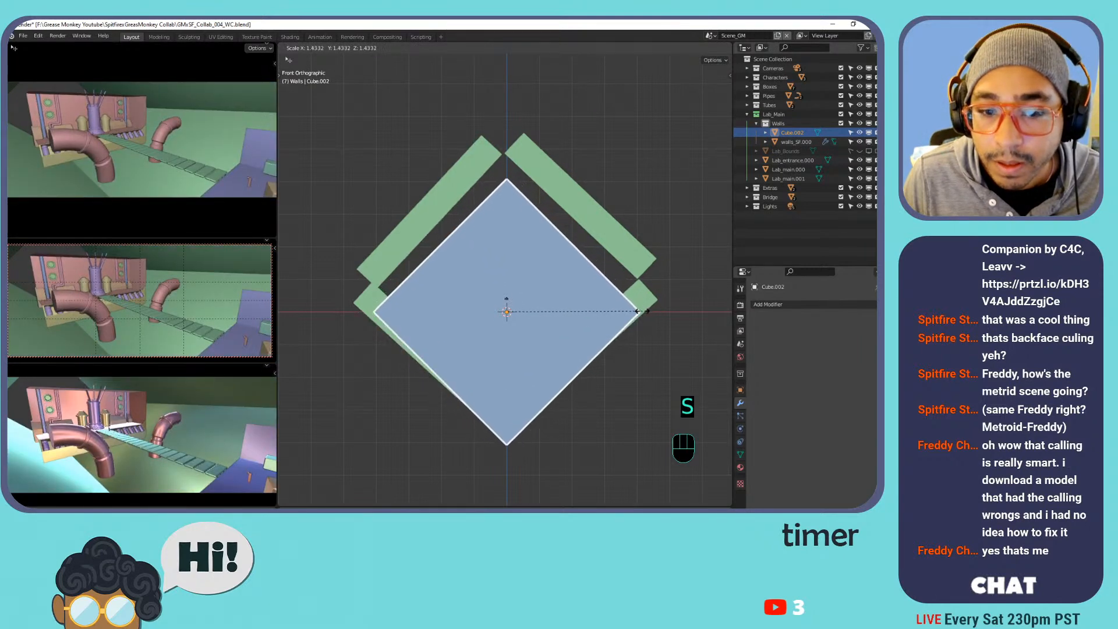
{"action": "left_click", "coordinate": [640, 315]}
{"action": "key", "text": "g"}
{"action": "key", "text": "z"}
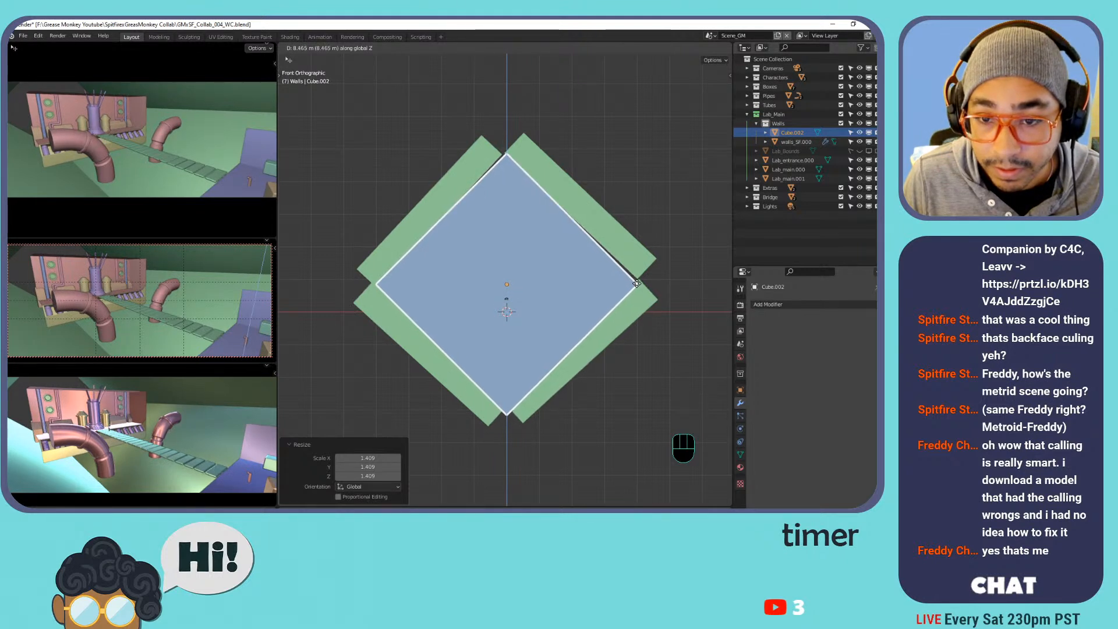
{"action": "left_click", "coordinate": [637, 284]}
Fine-tune the cube's fit by scaling it about 1.01 and adjusting its height along Z.
{"action": "key", "text": "s"}
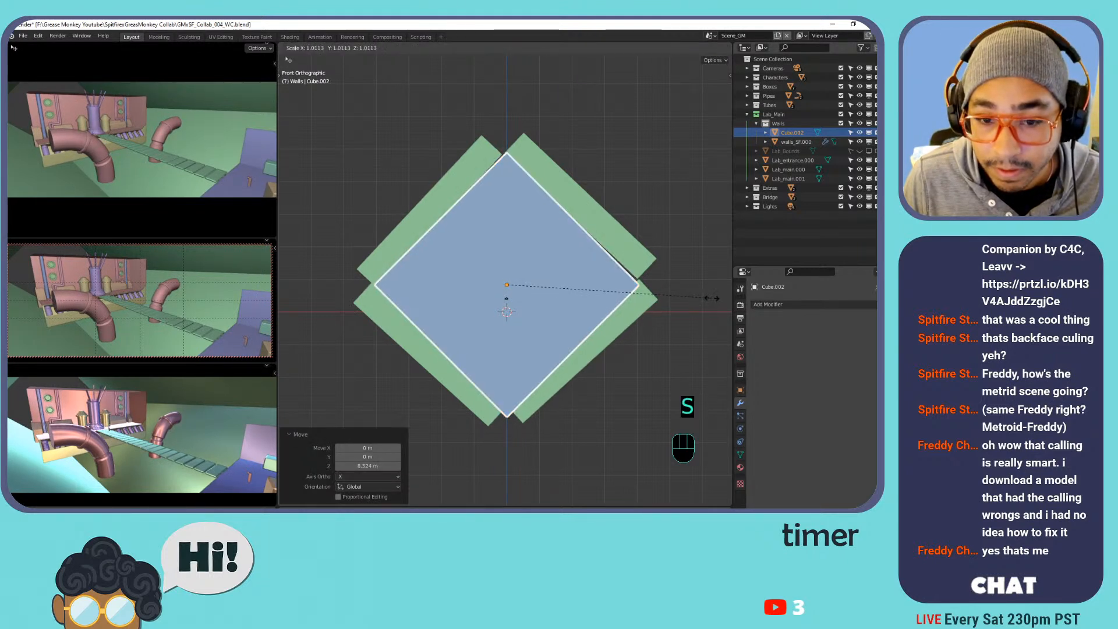
{"action": "left_click", "coordinate": [712, 299]}
{"action": "key", "text": "g"}
{"action": "key", "text": "z"}
{"action": "left_click", "coordinate": [712, 297]}
Flip the normals of all the cube's faces so that they point inward.
{"action": "key", "text": "Tab"}
{"action": "key", "text": "a"}
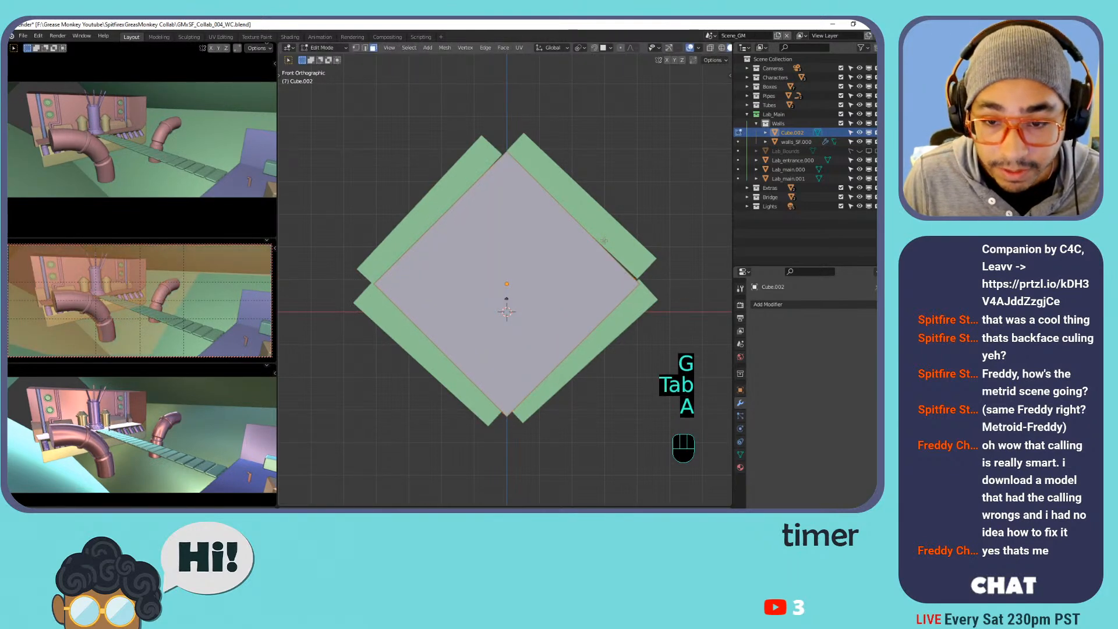
{"action": "key", "text": "alt+n"}
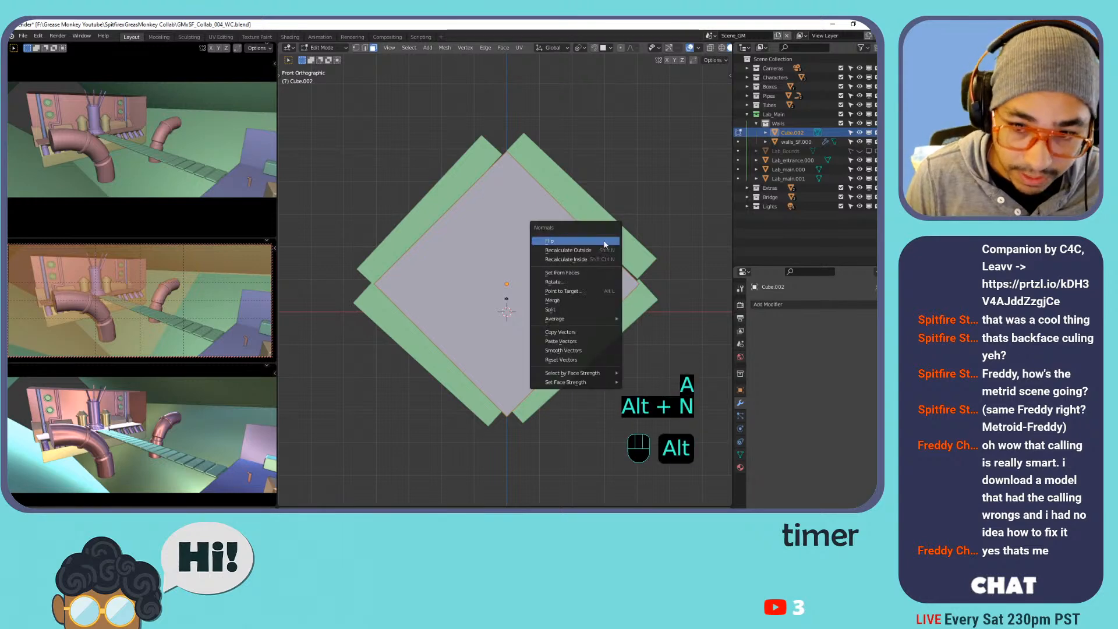
{"action": "left_click", "coordinate": [605, 240]}
{"action": "key", "text": "Tab"}
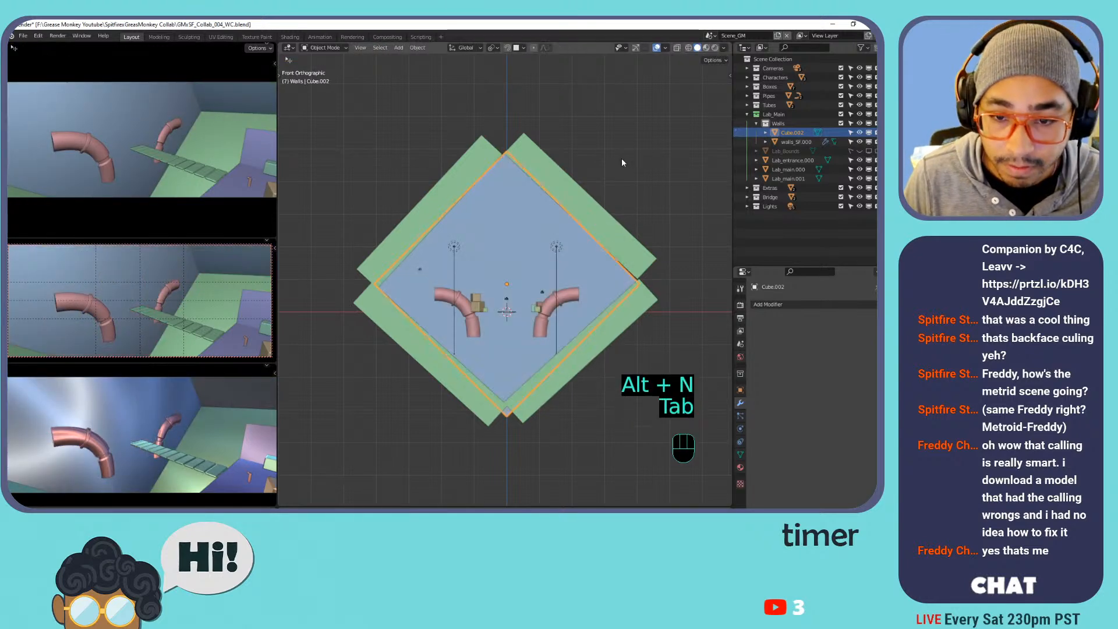
{"action": "middle_click_drag", "start_coordinate": [560, 171], "coordinate": [542, 176]}
{"action": "key", "text": "KP_1"}
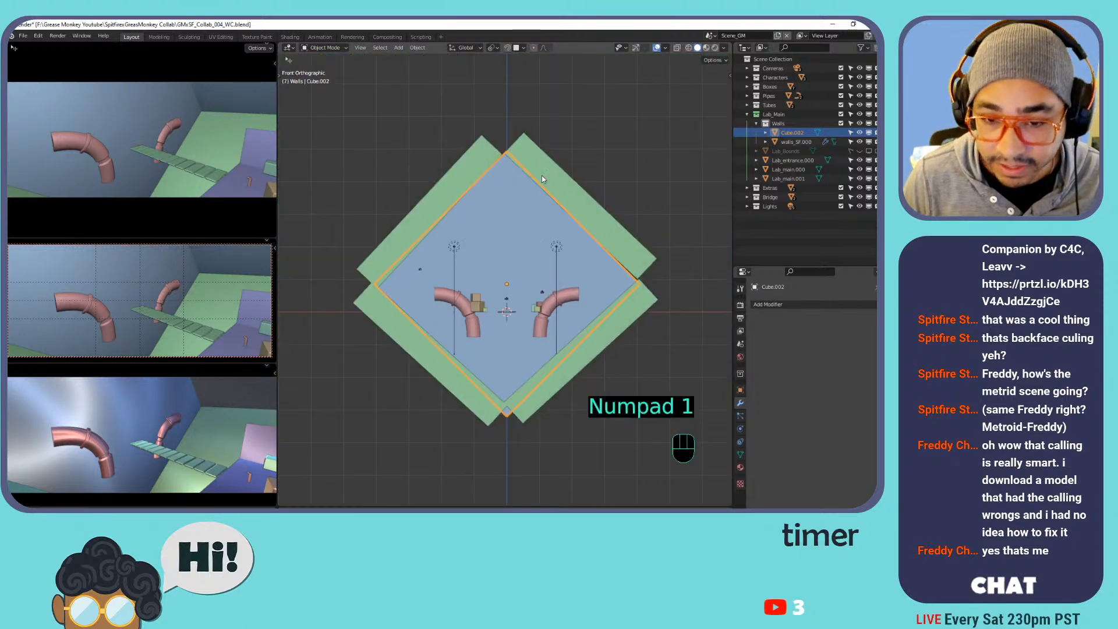
In side view, shift the cube's near end along Y to line up with the end of the green walls.
{"action": "key", "text": "KP_3"}
{"action": "scroll", "coordinate": [484, 198], "scroll_direction": "up", "scroll_amount": 1}
{"action": "key", "text": "Tab"}
{"action": "middle_click_drag", "start_coordinate": [436, 226], "coordinate": [421, 273]}
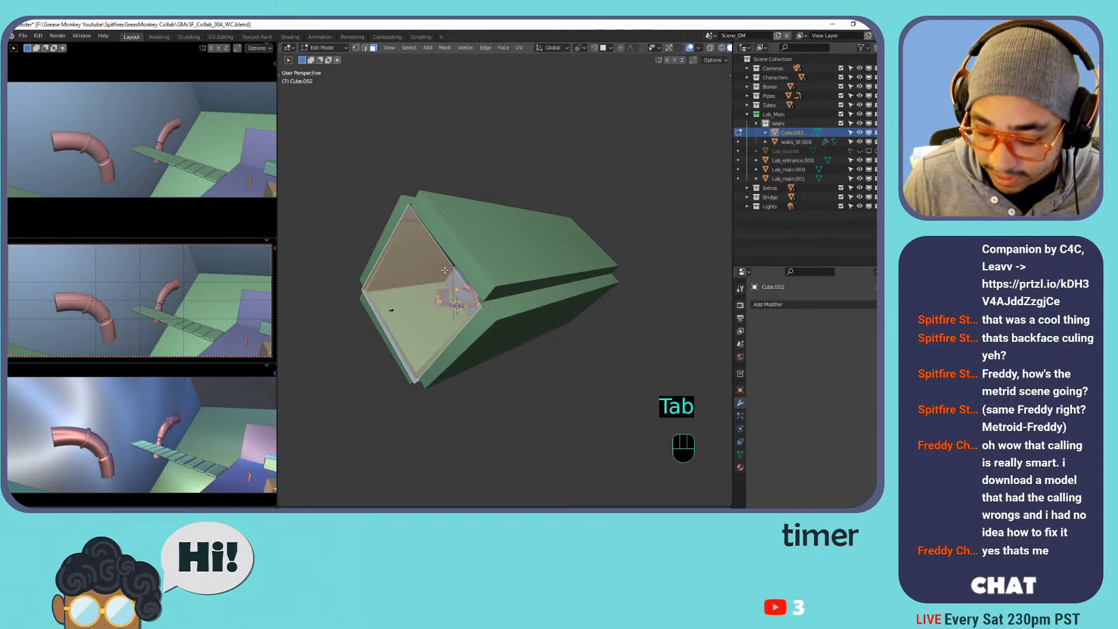
{"action": "key", "text": "KP_1"}
{"action": "key", "text": "KP_3"}
{"action": "scroll", "coordinate": [370, 256], "scroll_direction": "up", "scroll_amount": 1}
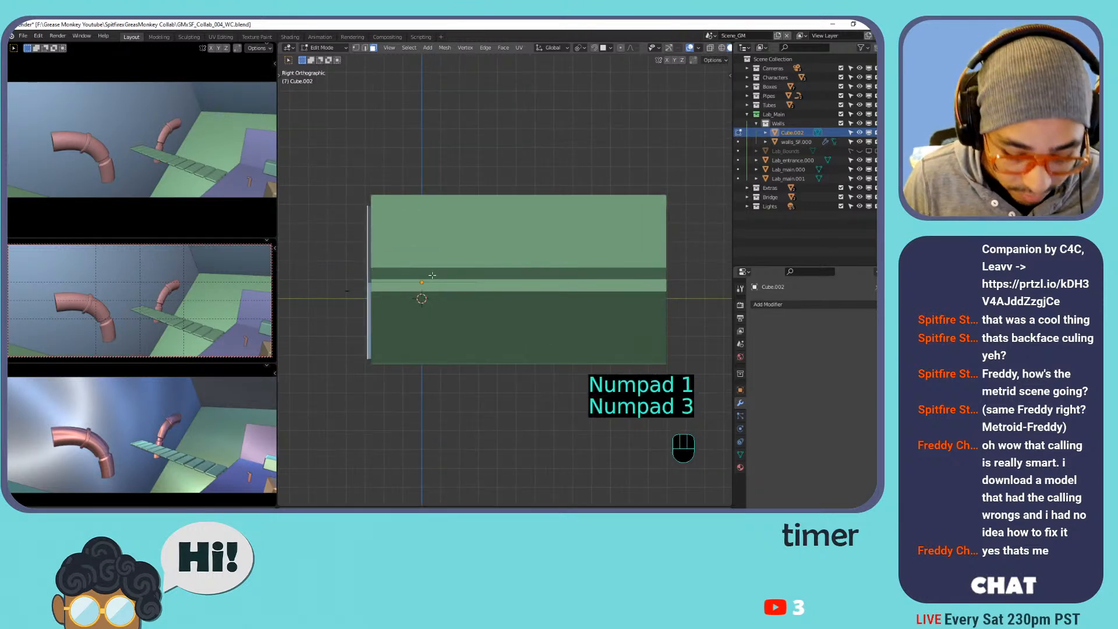
{"action": "key", "text": "g"}
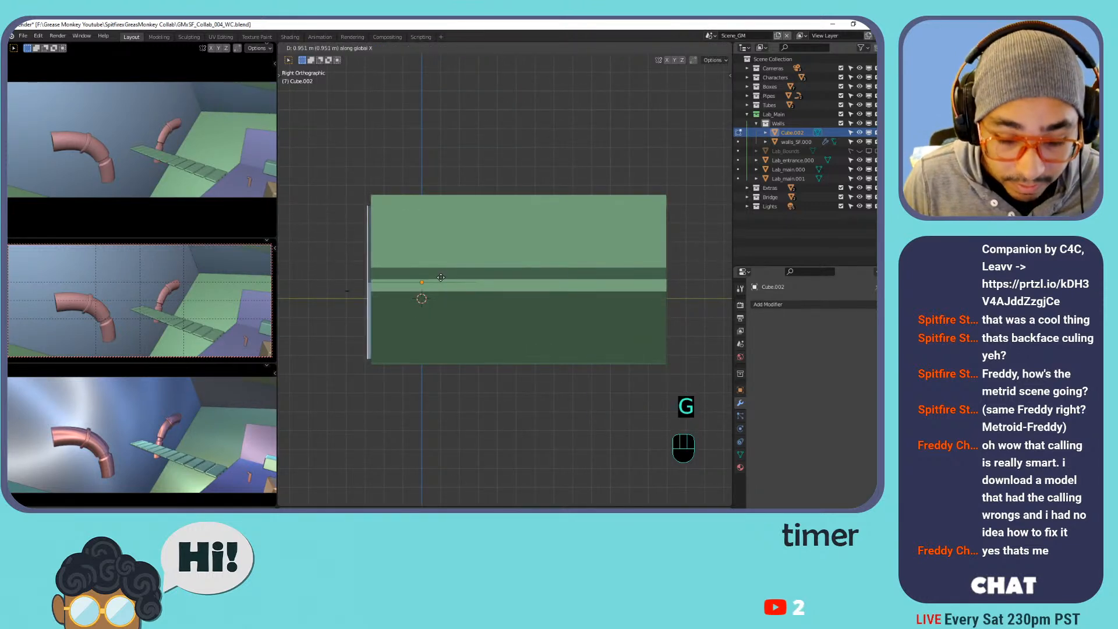
{"action": "left_click", "coordinate": [441, 278]}
Select the cube's far end face and move it about 99.96 m along Y to the other end of the walls.
{"action": "middle_click_drag", "start_coordinate": [441, 277], "coordinate": [401, 281]}
{"action": "left_click", "coordinate": [474, 256]}
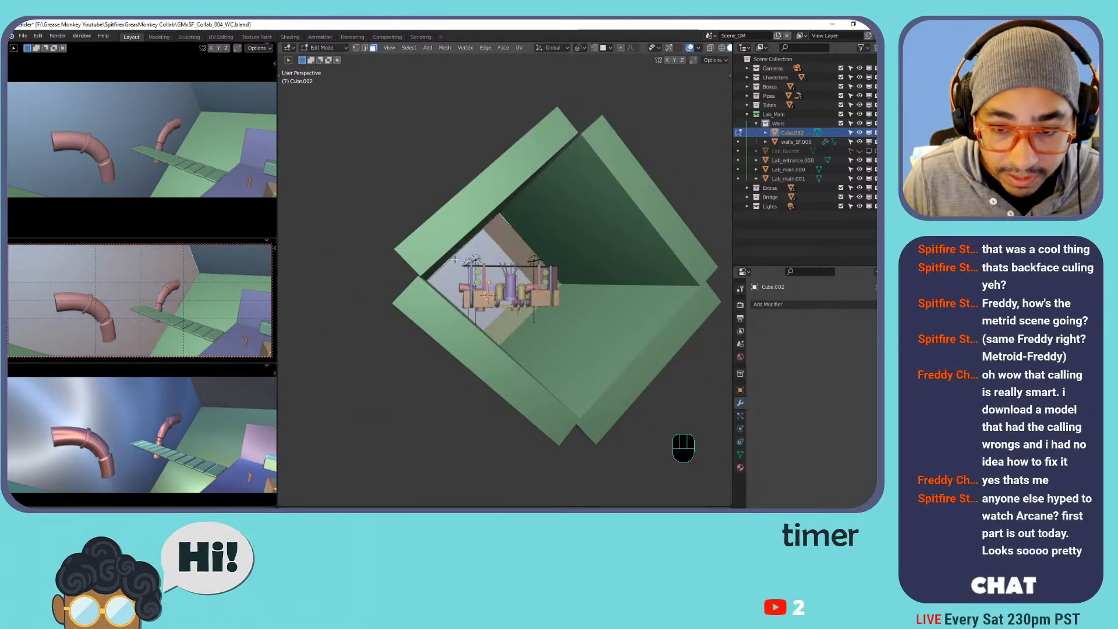
{"action": "key", "text": "KP_1"}
{"action": "key", "text": "KP_3"}
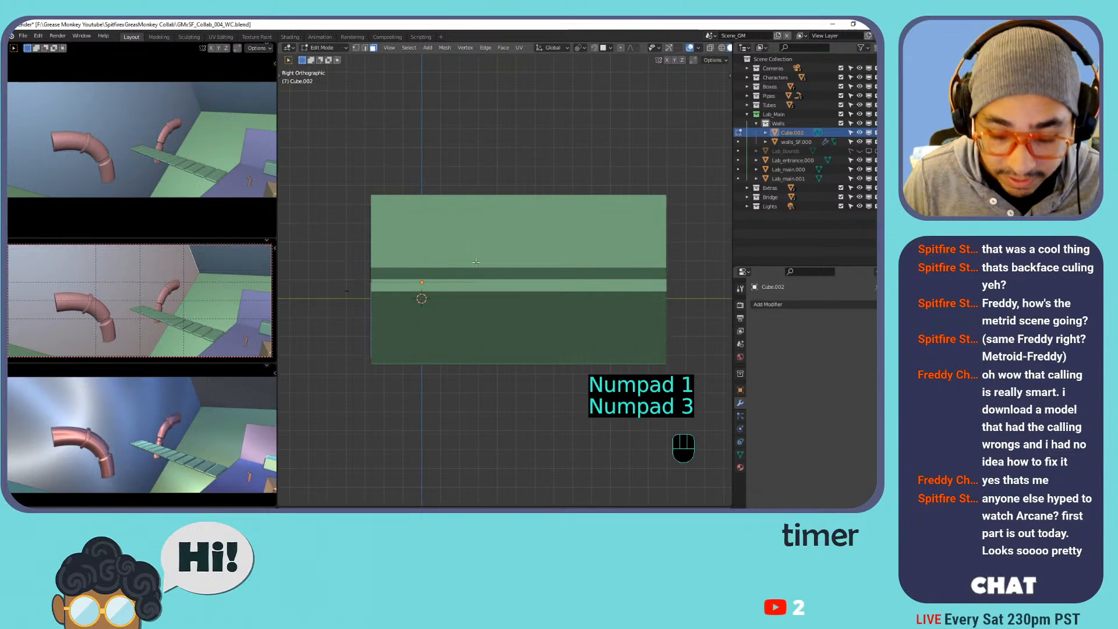
{"action": "key", "text": "g"}
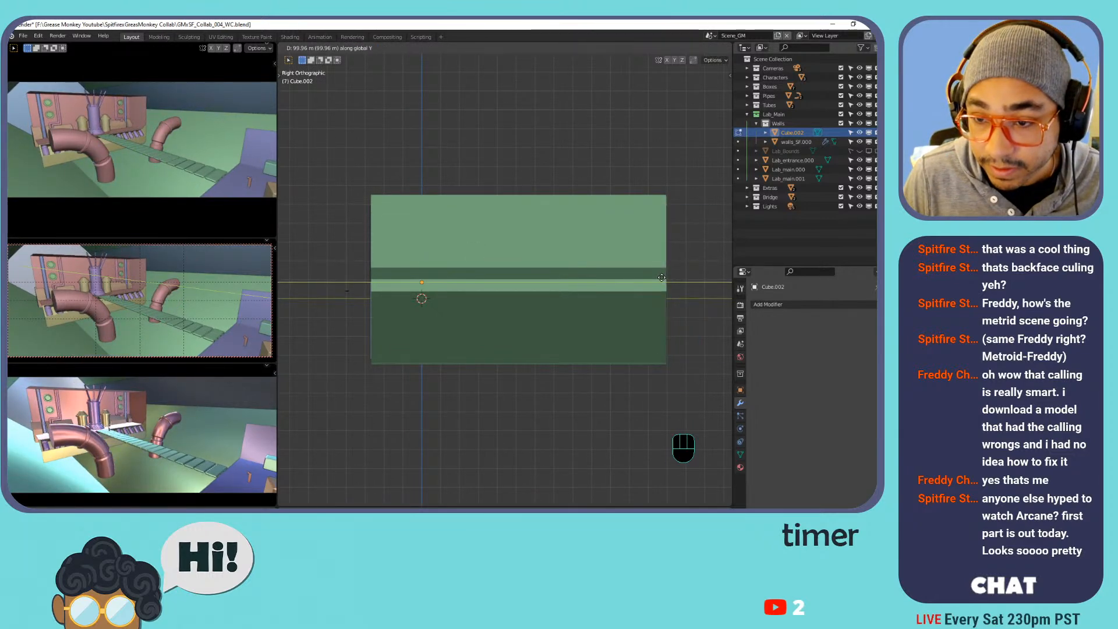
{"action": "left_click", "coordinate": [661, 277]}
{"action": "middle_click_drag", "start_coordinate": [434, 264], "coordinate": [525, 272]}
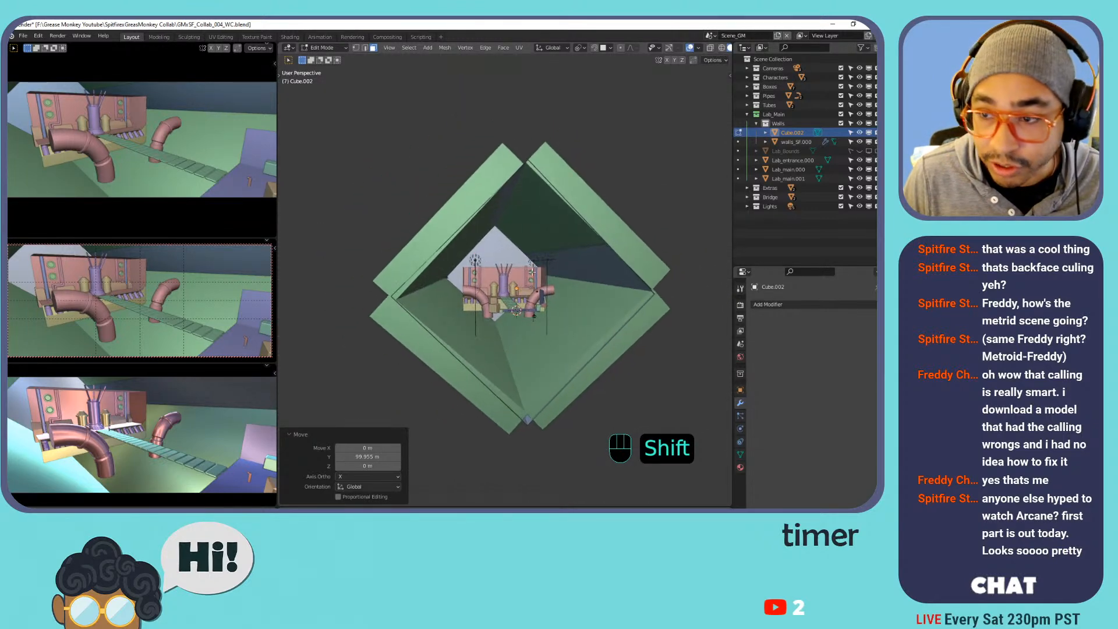
Create a new top-level collection named zzScraps and give it the red colour tag.
{"action": "left_click", "coordinate": [793, 143]}
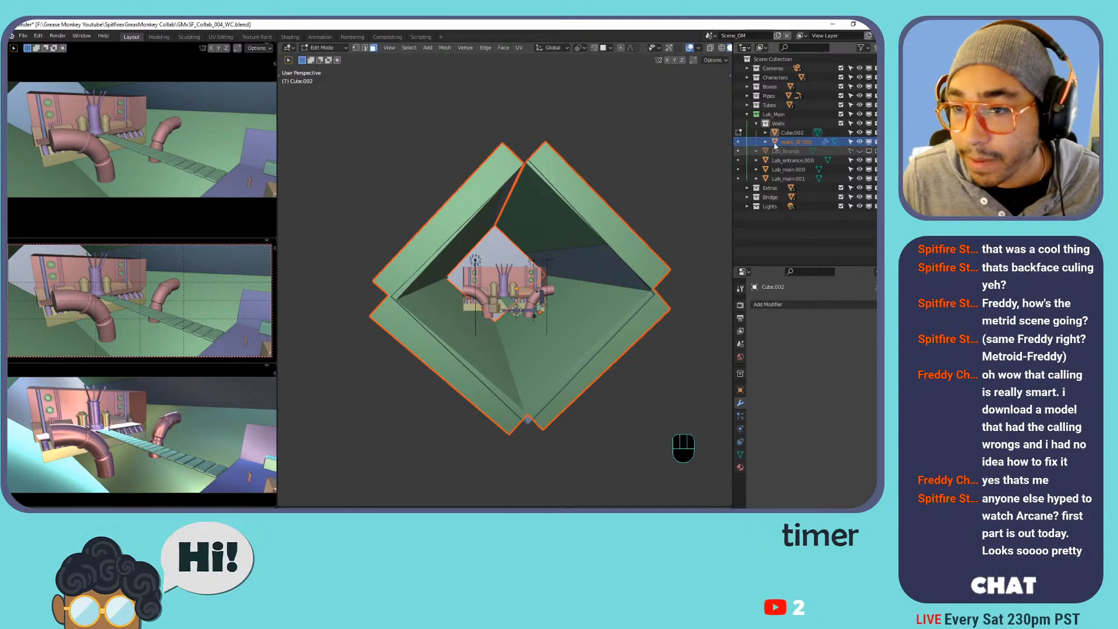
{"action": "left_click", "coordinate": [748, 115]}
{"action": "left_click", "coordinate": [762, 191]}
{"action": "double_click", "coordinate": [778, 151]}
{"action": "type", "text": "z"}
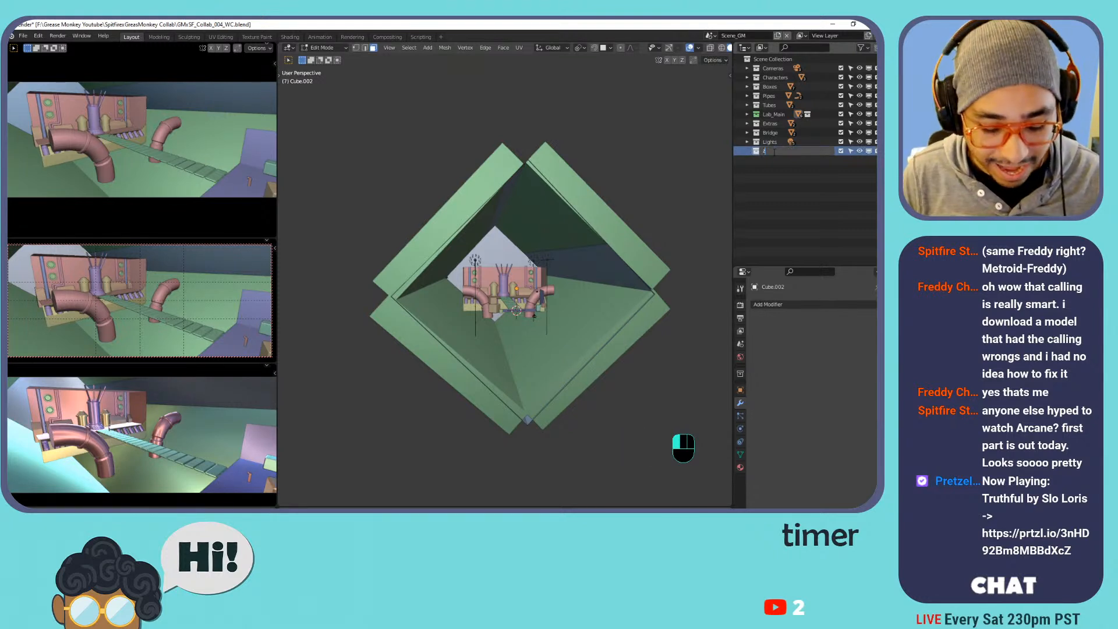
{"action": "type", "text": "zScraps"}
{"action": "key", "text": "Return"}
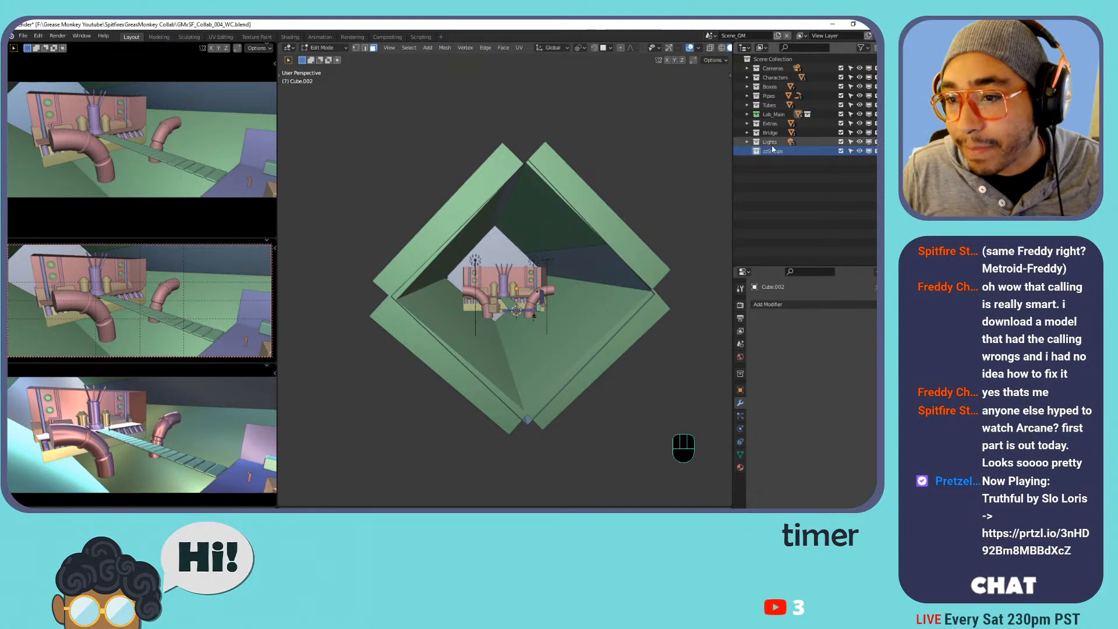
{"action": "right_click", "coordinate": [772, 149]}
{"action": "left_click", "coordinate": [787, 320]}
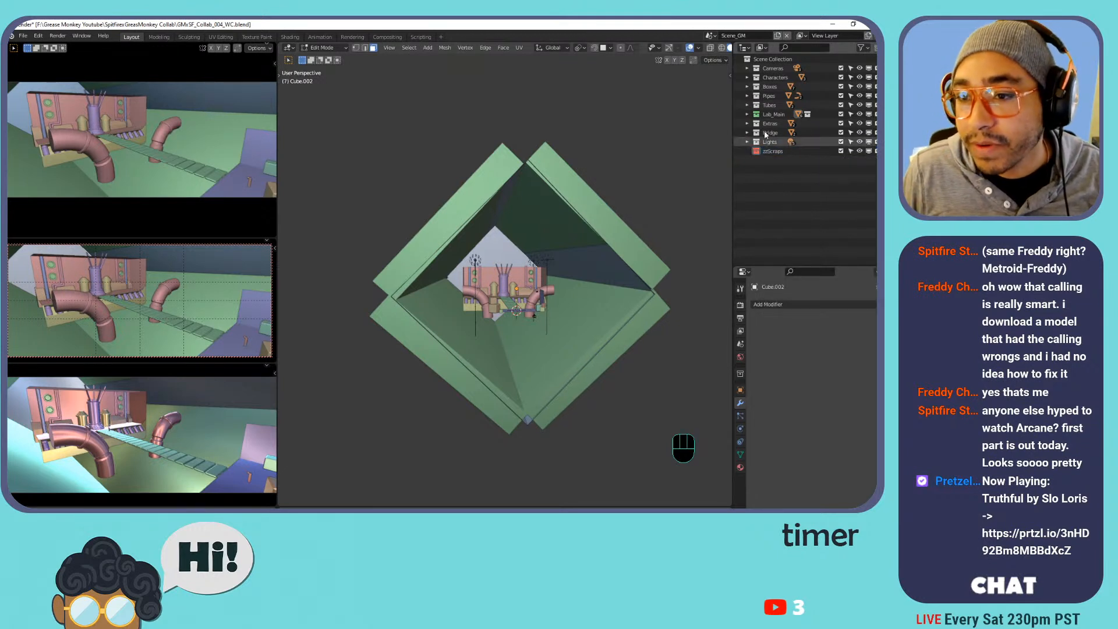
Move walls_SF.000 into the zzScraps collection and exclude that collection from the view layer.
{"action": "left_click", "coordinate": [747, 114]}
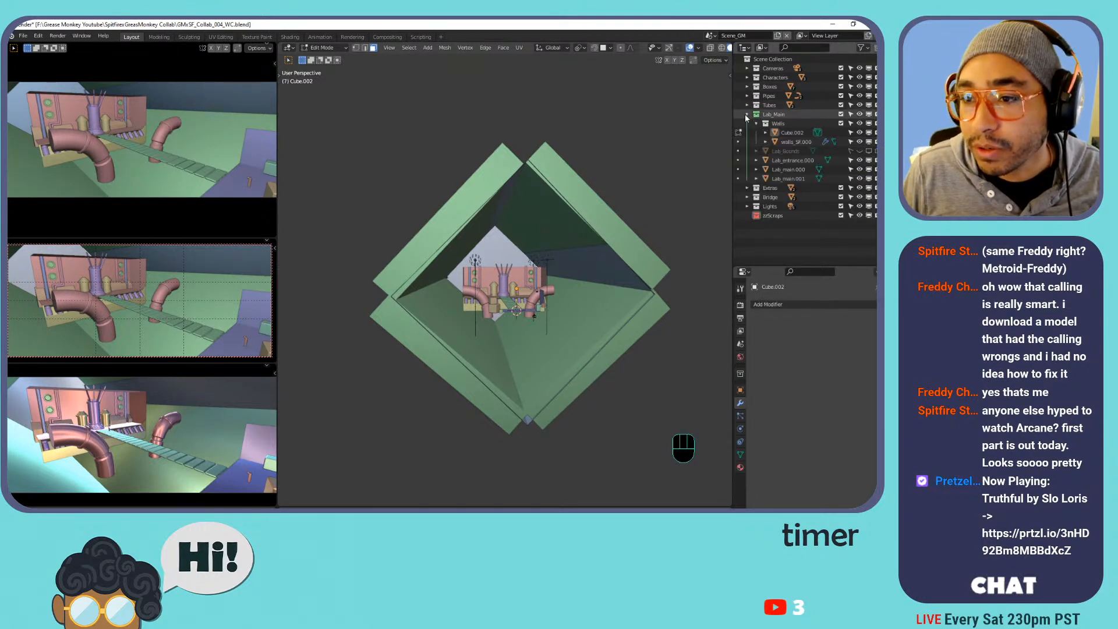
{"action": "left_click", "coordinate": [795, 141]}
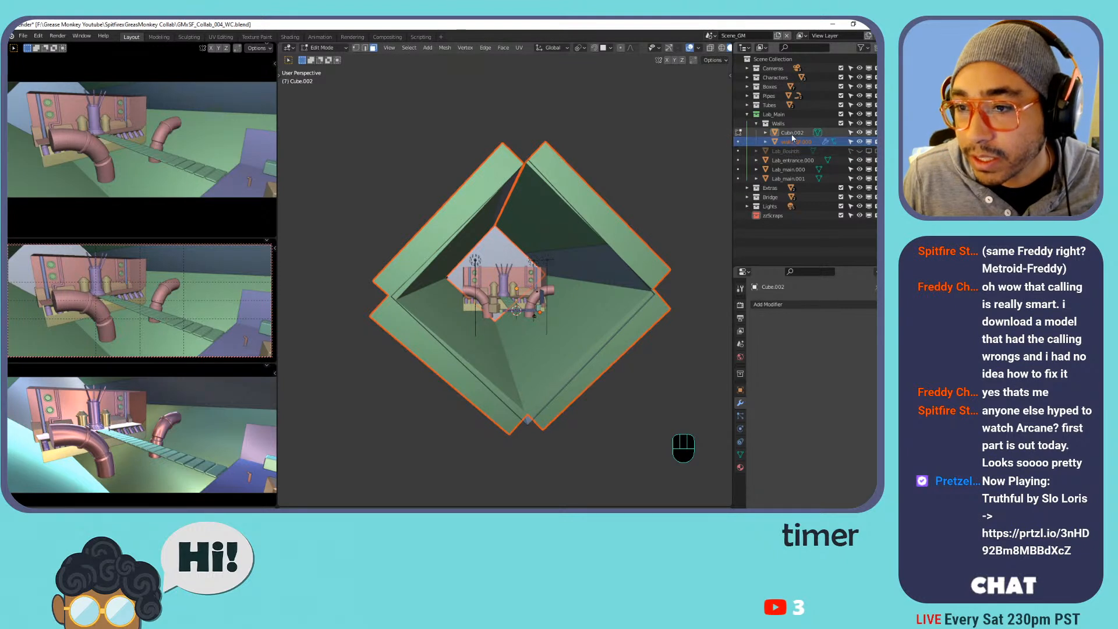
{"action": "key", "text": "m"}
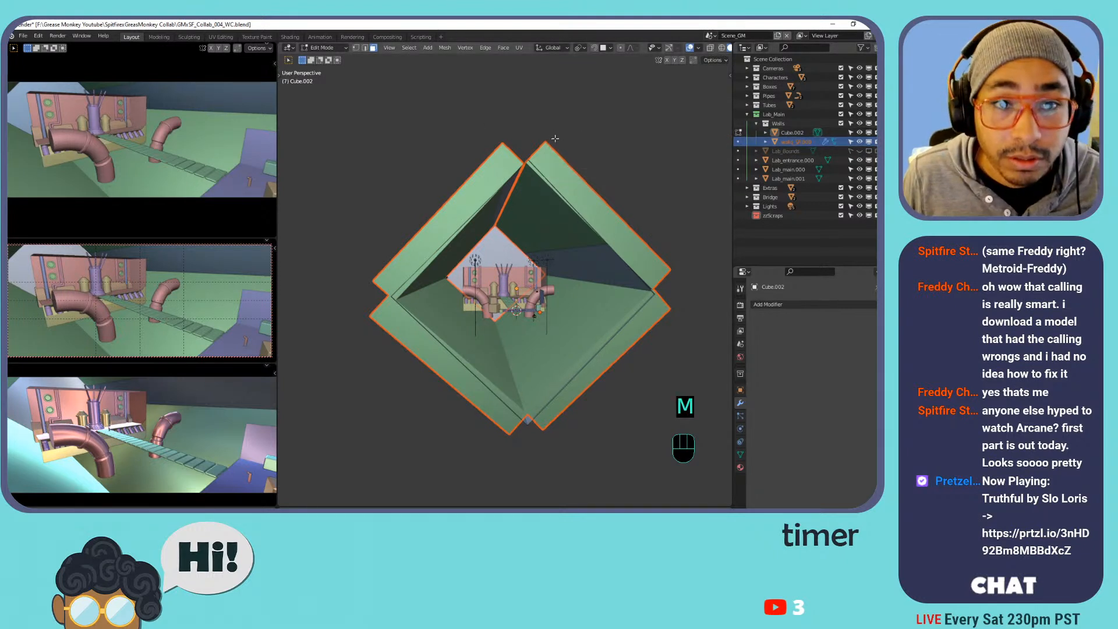
{"action": "key", "text": "Tab"}
{"action": "left_click", "coordinate": [803, 142]}
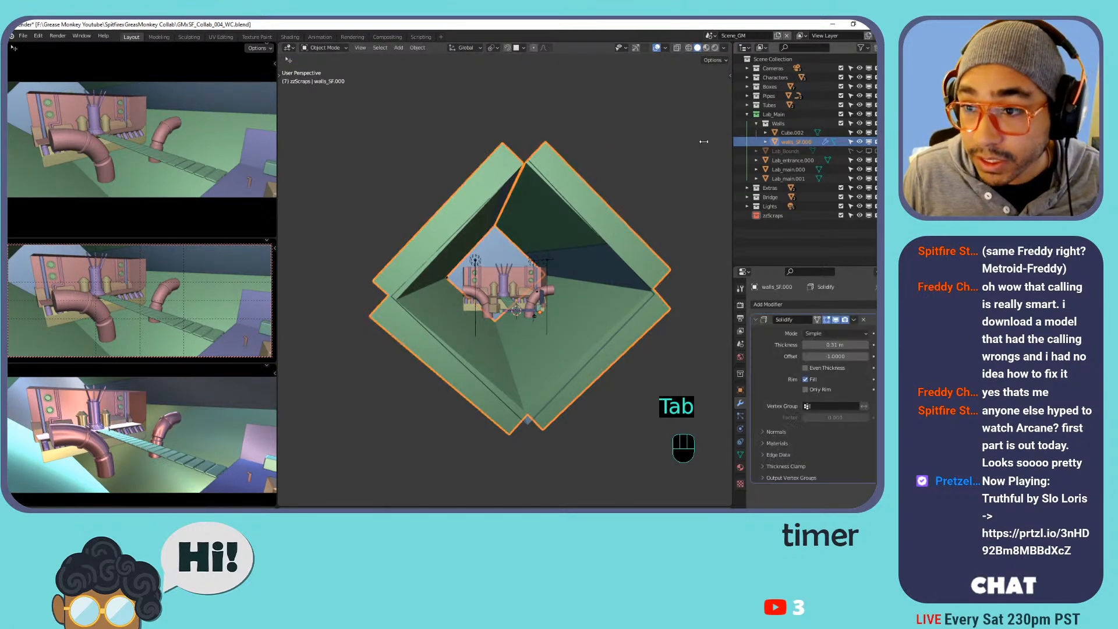
{"action": "key", "text": "m"}
{"action": "left_click", "coordinate": [513, 233]}
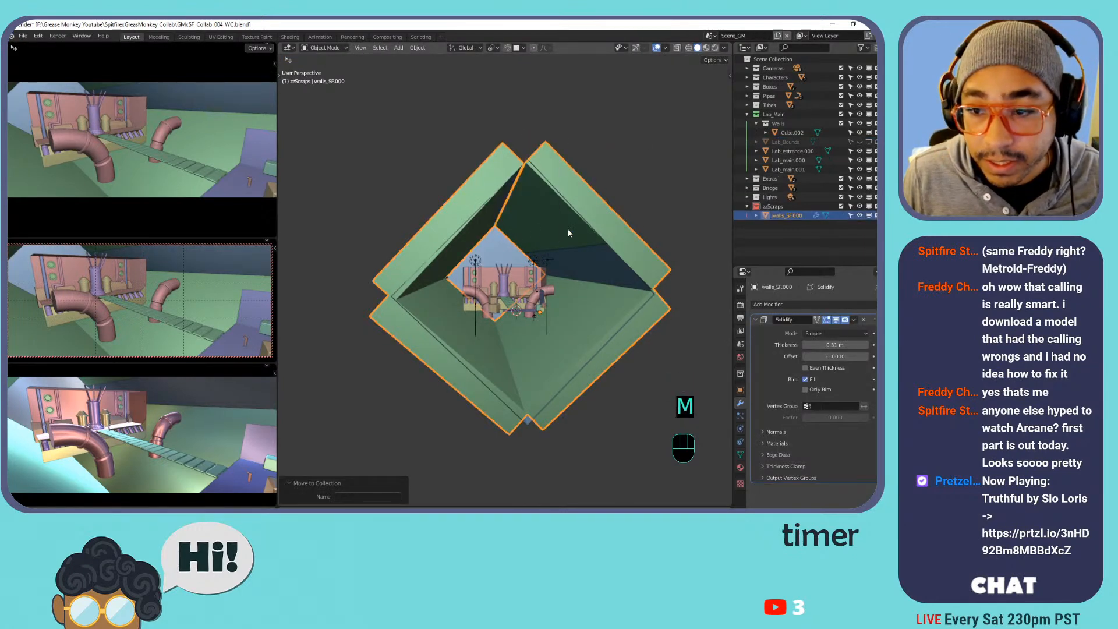
{"action": "left_click", "coordinate": [841, 206]}
{"action": "scroll", "coordinate": [606, 200], "scroll_direction": "up", "scroll_amount": 3}
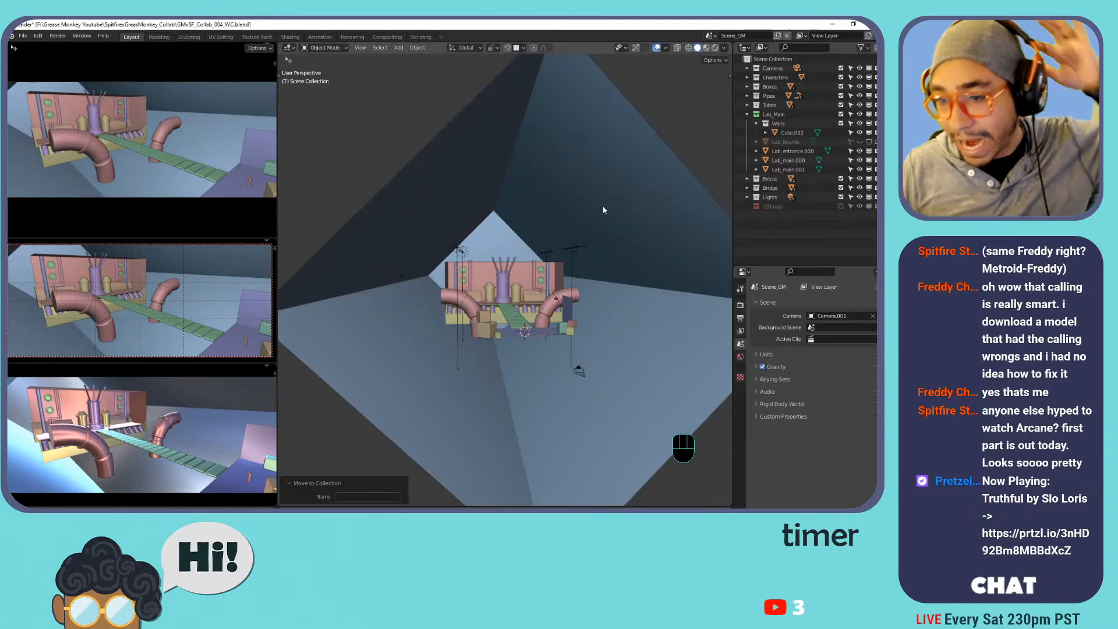
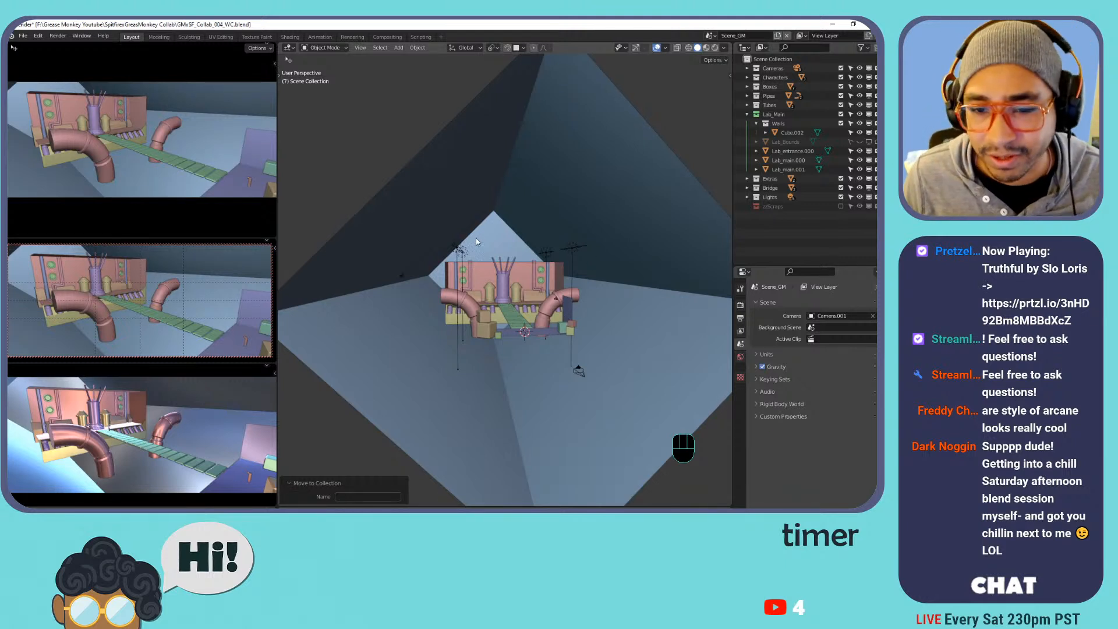
Switch the viewport to rendered shading and select the enclosing wall cube.
{"action": "scroll", "coordinate": [484, 224], "scroll_direction": "down", "scroll_amount": 3}
{"action": "middle_click_drag", "start_coordinate": [481, 227], "coordinate": [572, 200]}
{"action": "scroll", "coordinate": [534, 245], "scroll_direction": "up", "scroll_amount": 3}
{"action": "left_click", "coordinate": [714, 48]}
{"action": "key", "text": "Tab"}
{"action": "left_click", "coordinate": [635, 280]}
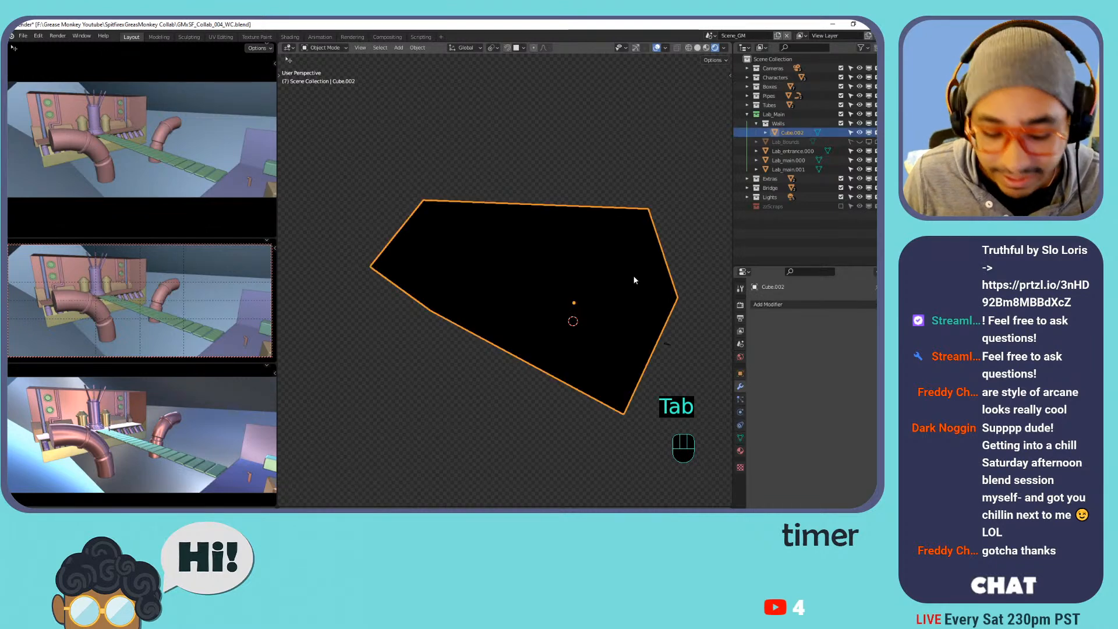
Delete the faces closing both ends of the wall cube, leaving only its long sides.
{"action": "key", "text": "Tab"}
{"action": "left_click", "coordinate": [632, 280]}
{"action": "key", "text": "x"}
{"action": "left_click", "coordinate": [632, 286]}
{"action": "middle_click_drag", "start_coordinate": [632, 285], "coordinate": [446, 232], "text": "shift"}
{"action": "left_click", "coordinate": [462, 392]}
{"action": "key", "text": "x"}
{"action": "left_click", "coordinate": [466, 399]}
{"action": "scroll", "coordinate": [449, 234], "scroll_direction": "up", "scroll_amount": 5}
{"action": "scroll", "coordinate": [524, 291], "scroll_direction": "down", "scroll_amount": 3}
{"action": "mouse_move", "coordinate": [535, 300]}
{"action": "middle_mouse_down"}
{"action": "mouse_move", "coordinate": [487, 286]}
{"action": "mouse_move", "coordinate": [542, 284]}
{"action": "middle_mouse_up"}
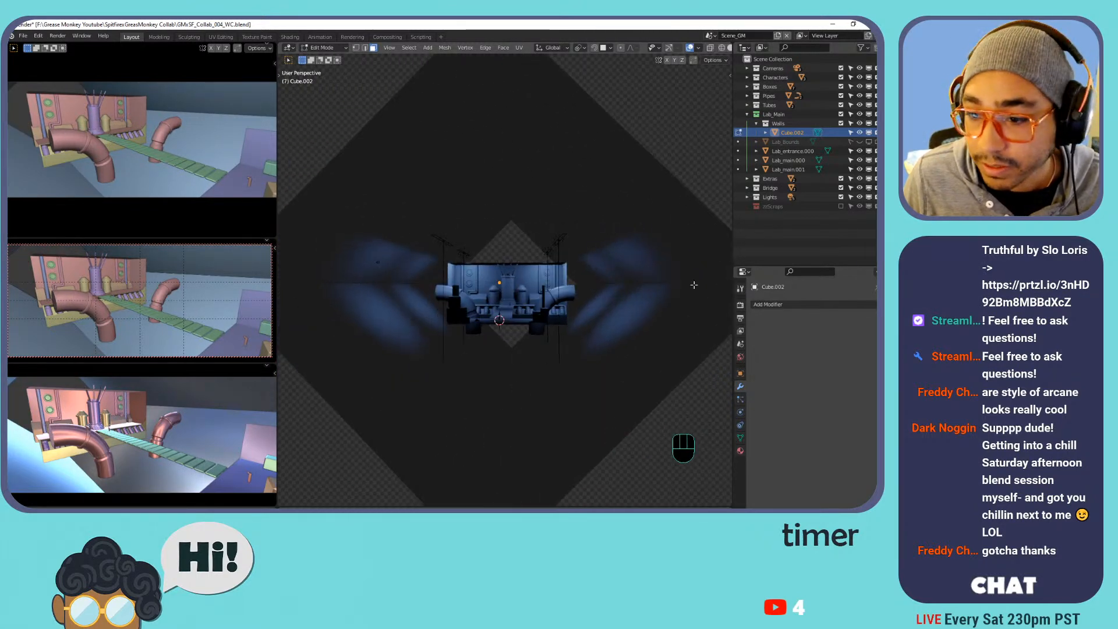
Rename the wall cube as wall_main.000 and return to Object Mode.
{"action": "double_click", "coordinate": [801, 133]}
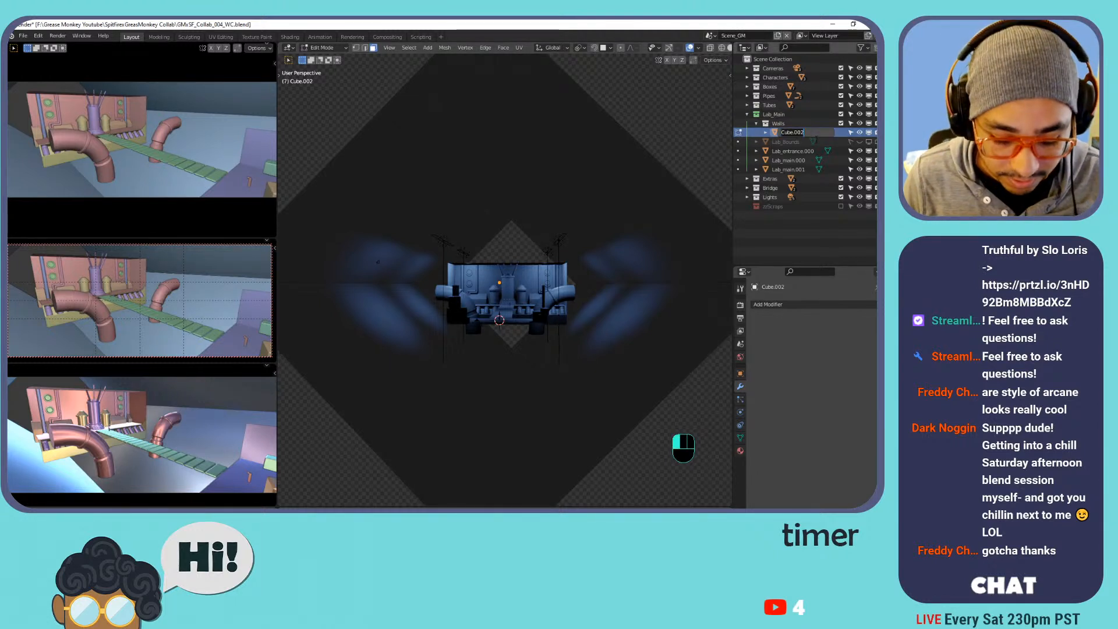
{"action": "type", "text": "wall_ma"}
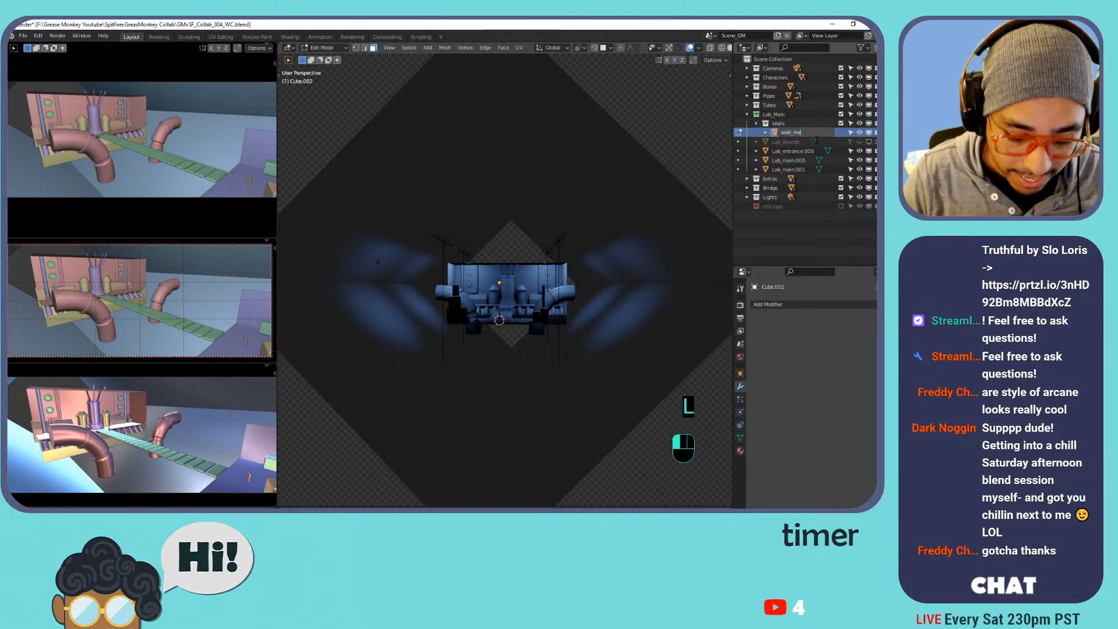
{"action": "type", "text": "in.000"}
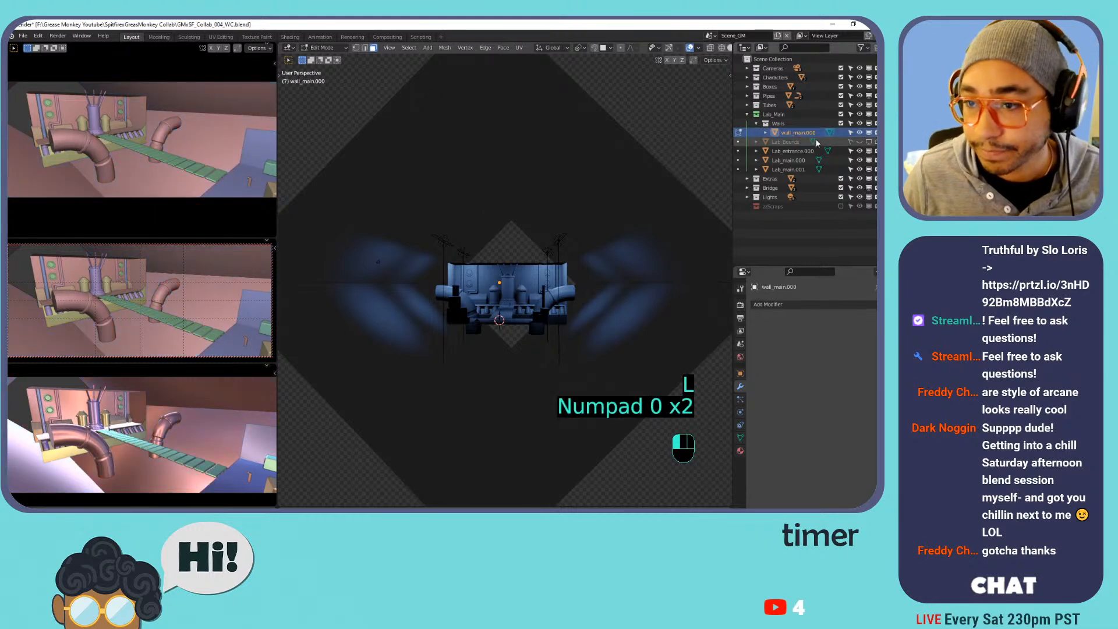
{"action": "key", "text": "Return"}
{"action": "key", "text": "Tab"}
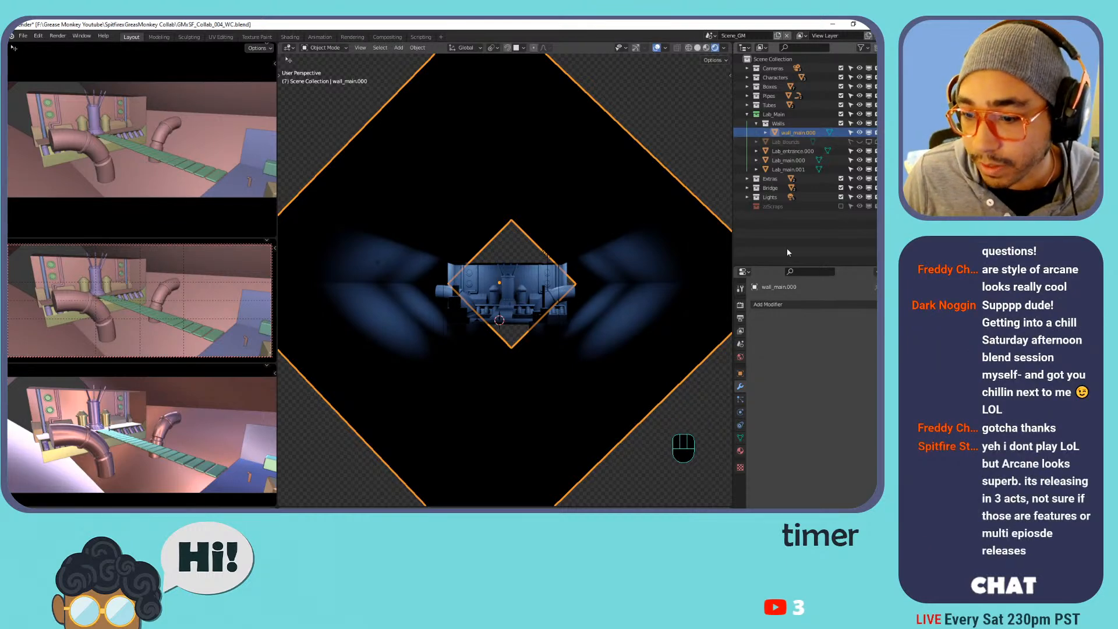
Add a new material to the walls and give it the object's name, wall_main.000.
{"action": "left_click", "coordinate": [740, 451]}
{"action": "left_click", "coordinate": [756, 343]}
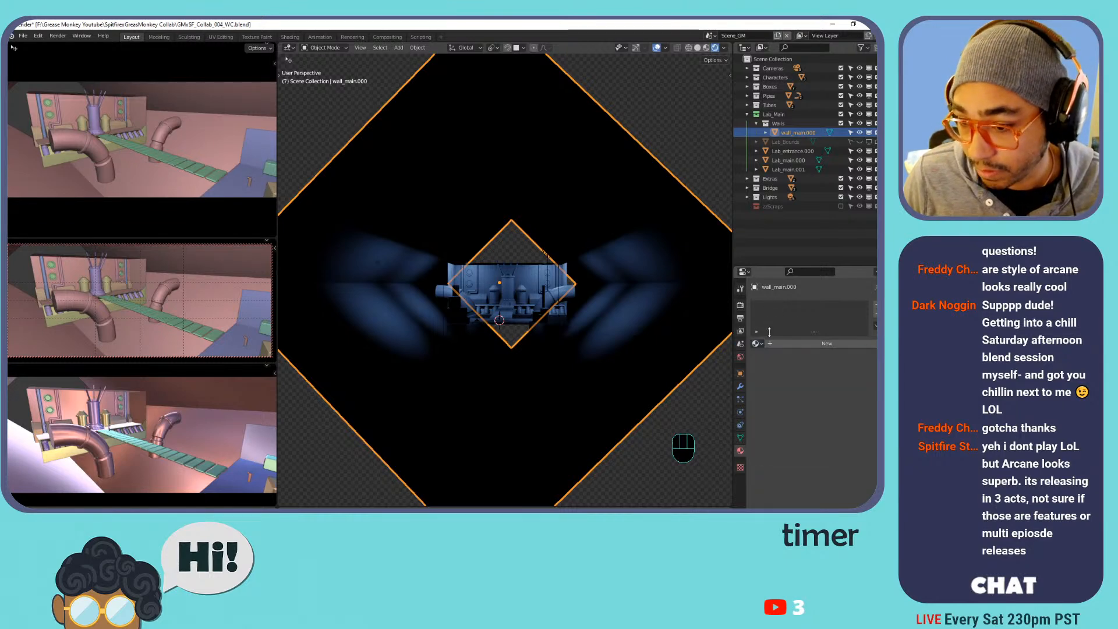
{"action": "left_click", "coordinate": [804, 344]}
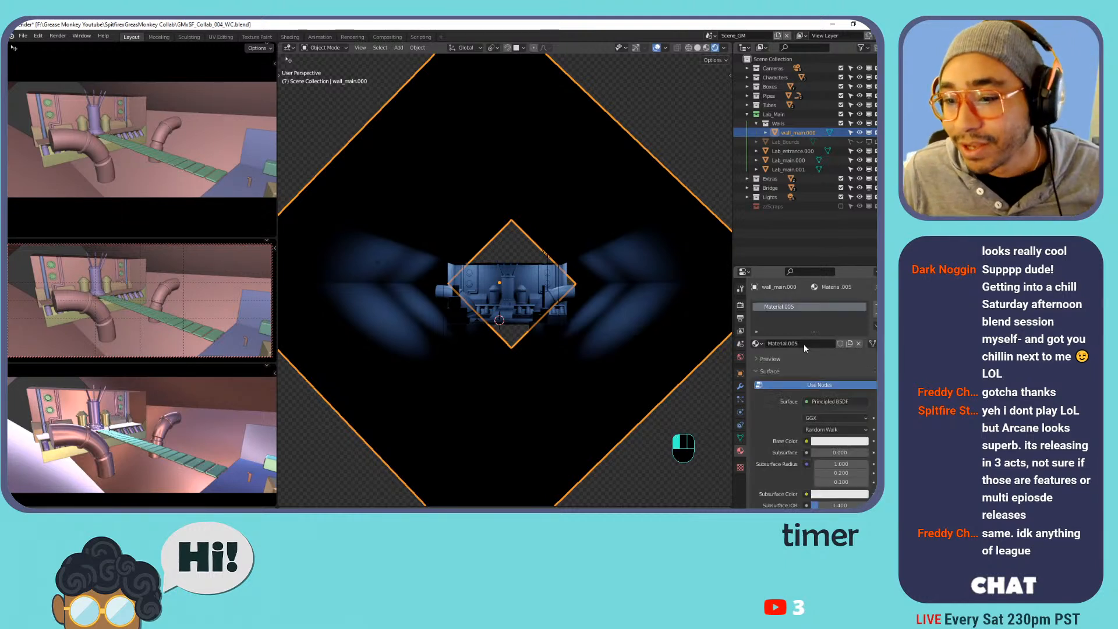
{"action": "double_click", "coordinate": [791, 307]}
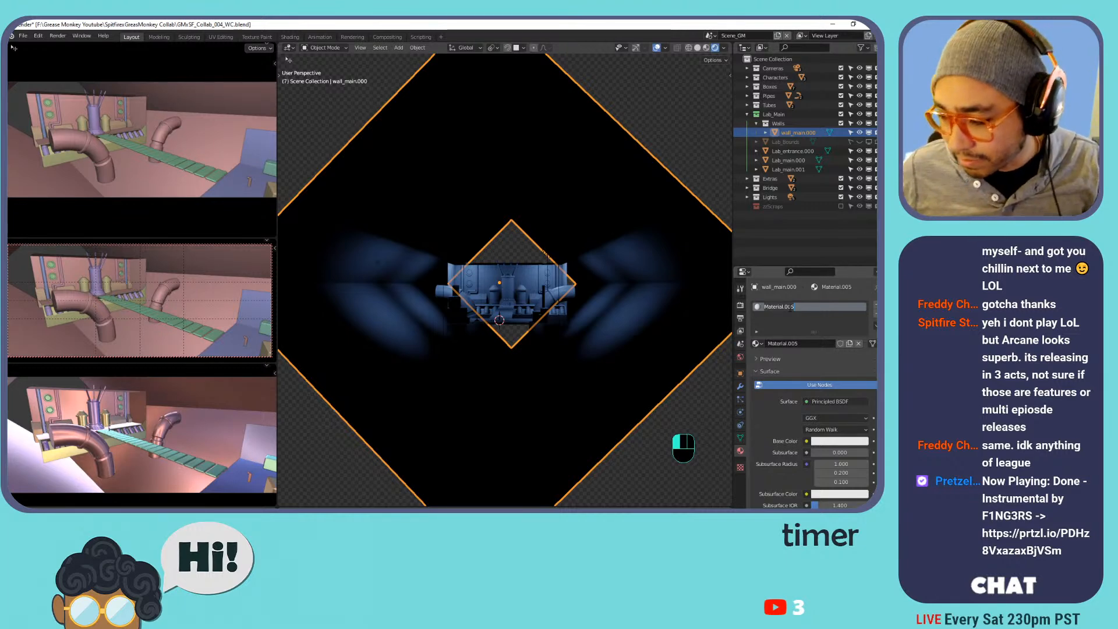
{"action": "type", "text": "wall"}
{"action": "key", "text": "Return"}
{"action": "double_click", "coordinate": [798, 133]}
{"action": "key", "text": "ctrl+c"}
{"action": "double_click", "coordinate": [793, 311]}
{"action": "key", "text": "ctrl+v"}
{"action": "key", "text": "Return"}
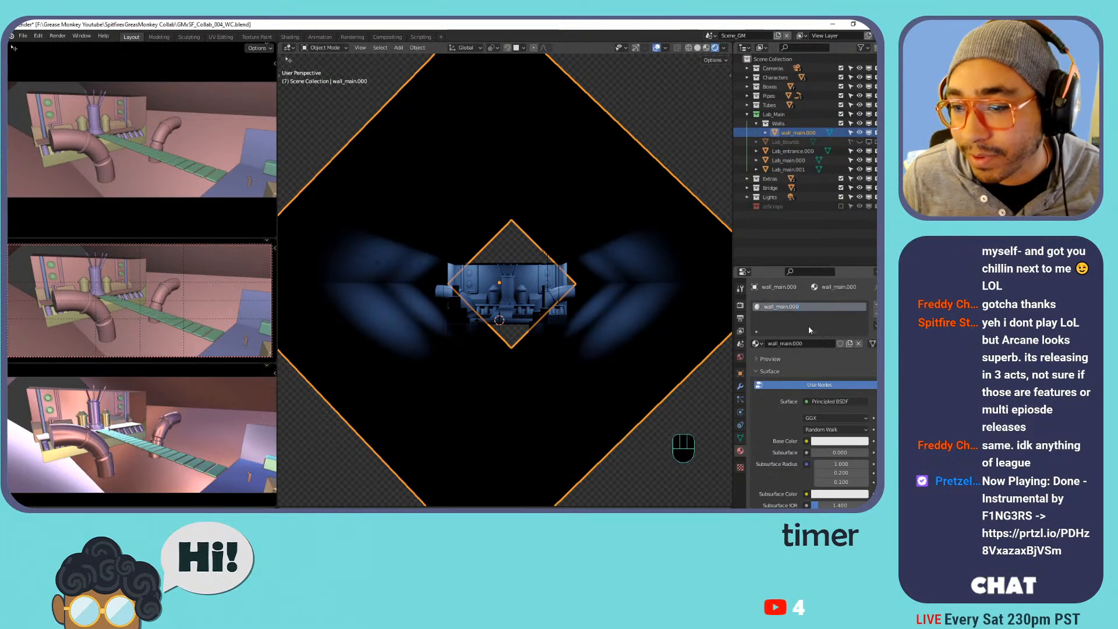
{"action": "left_click", "coordinate": [741, 437]}
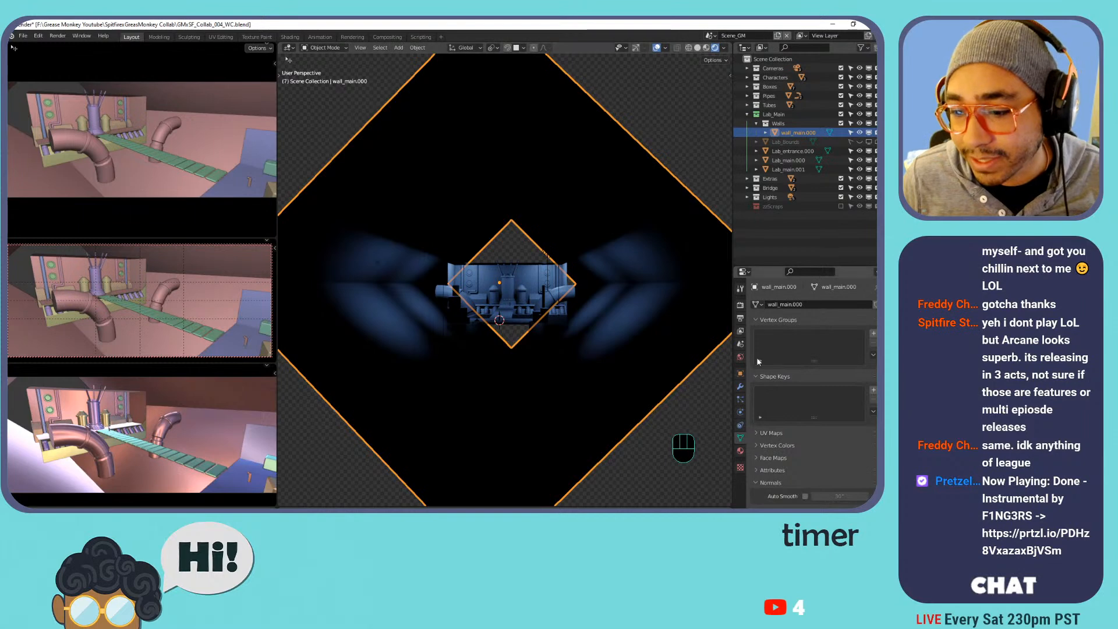
{"action": "left_click", "coordinate": [740, 374]}
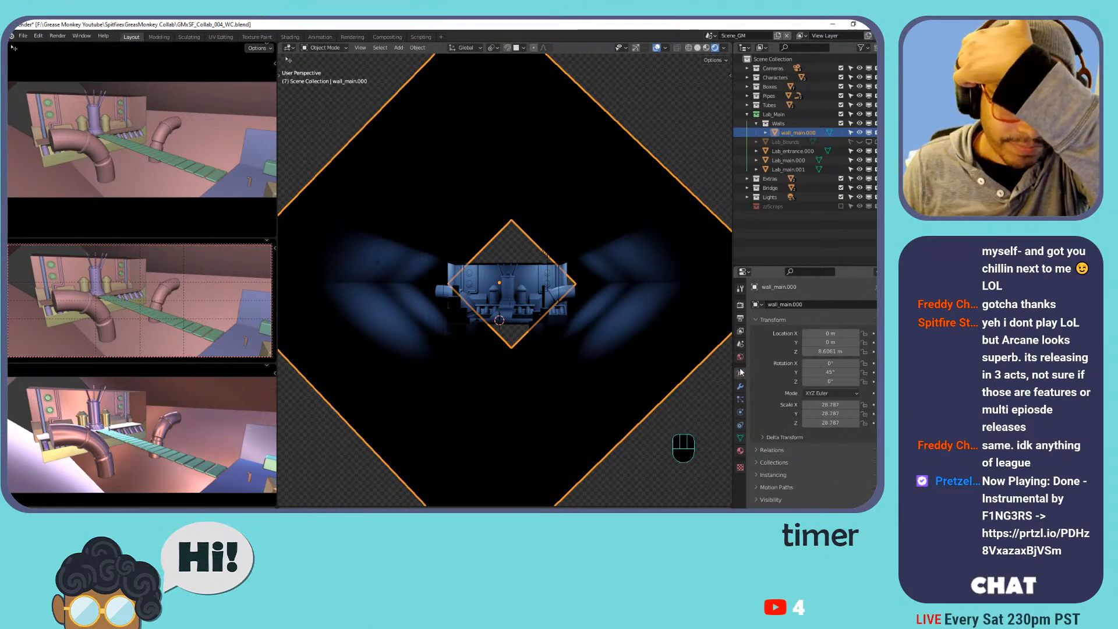
{"action": "left_click", "coordinate": [740, 451]}
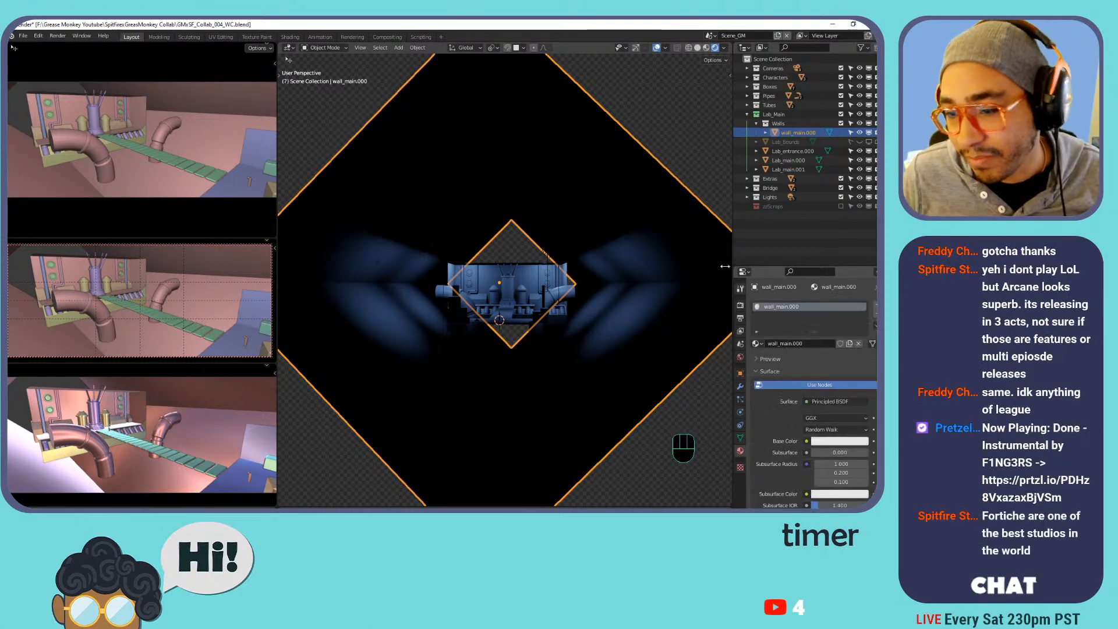
Save the file and switch to Scene_SF.
{"action": "key", "text": "ctrl+s"}
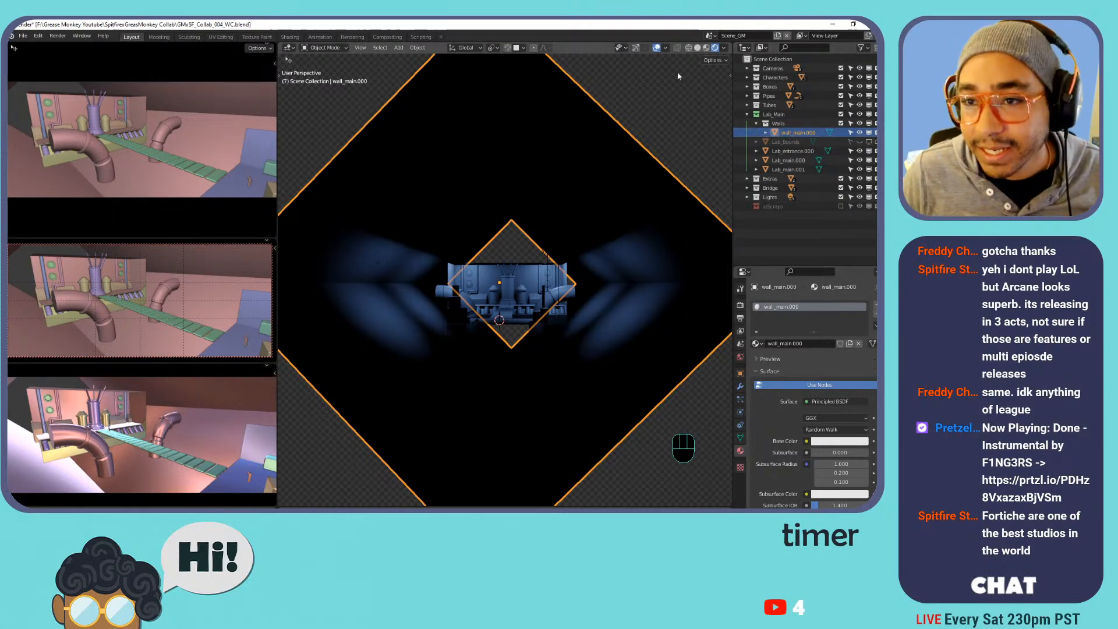
{"action": "left_click", "coordinate": [709, 35]}
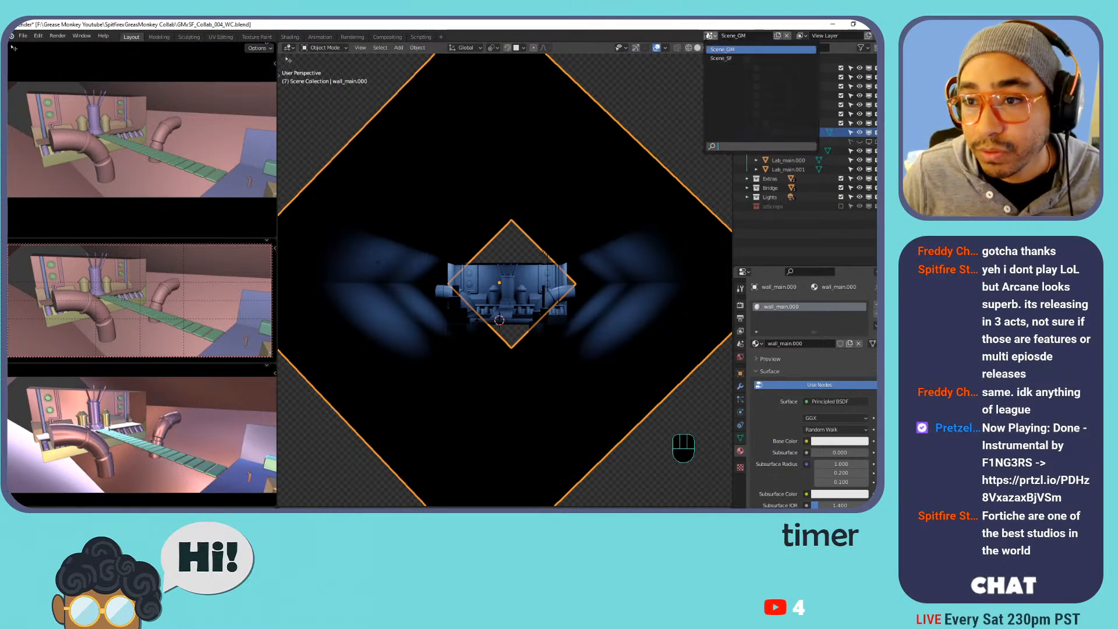
{"action": "left_click", "coordinate": [721, 58]}
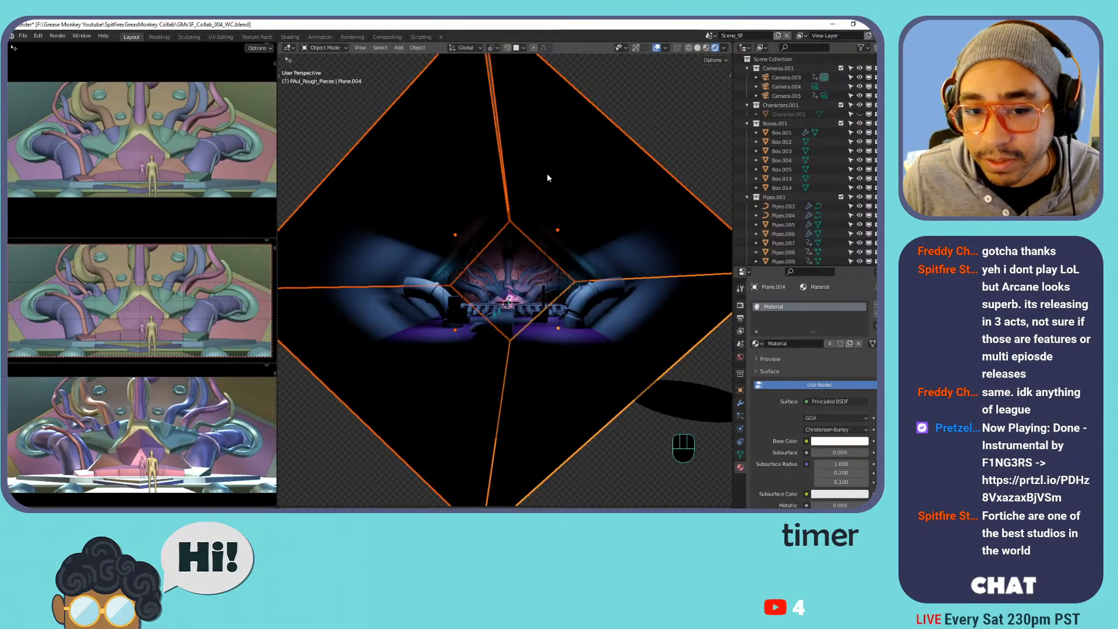
Hide the four large planes forming the walls of Scene_SF, briefly revealing them for comparison.
{"action": "mouse_move", "coordinate": [479, 209]}
{"action": "middle_mouse_down"}
{"action": "mouse_move", "coordinate": [520, 219]}
{"action": "mouse_move", "coordinate": [484, 209]}
{"action": "middle_mouse_up"}
{"action": "scroll", "coordinate": [739, 117], "scroll_direction": "down", "scroll_amount": 5}
{"action": "scroll", "coordinate": [788, 183], "scroll_direction": "down", "scroll_amount": 10}
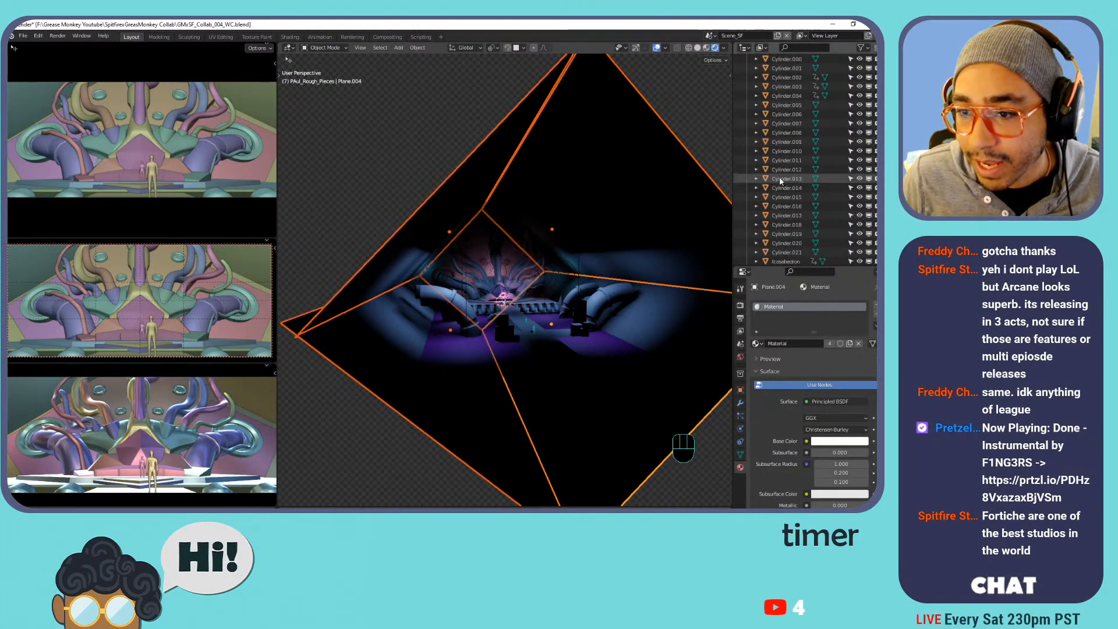
{"action": "scroll", "coordinate": [788, 183], "scroll_direction": "down", "scroll_amount": 1}
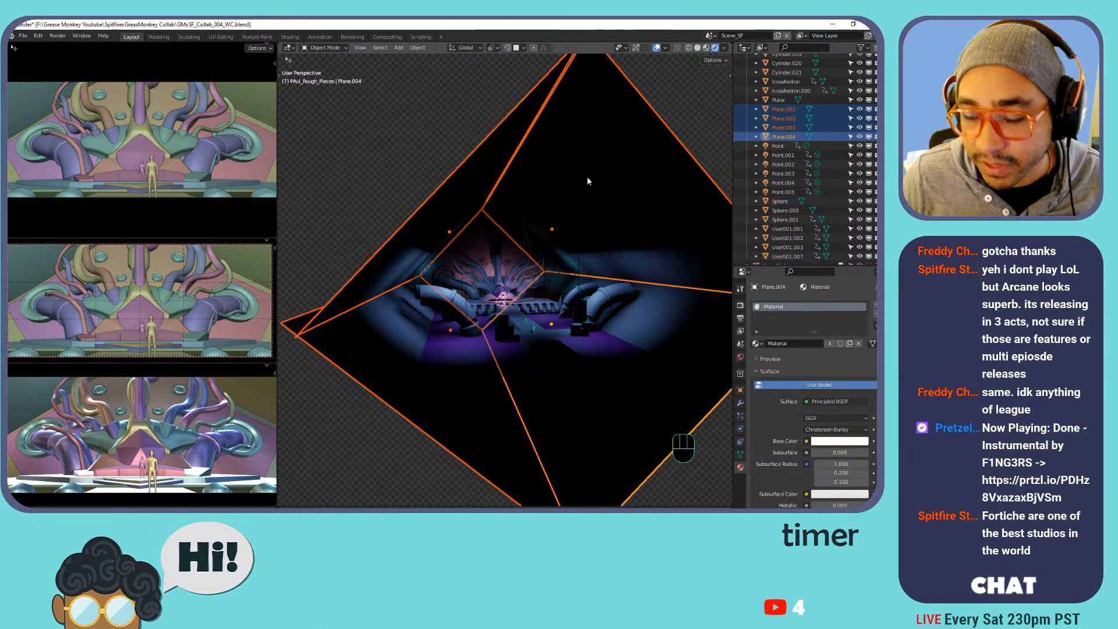
{"action": "key", "text": "h"}
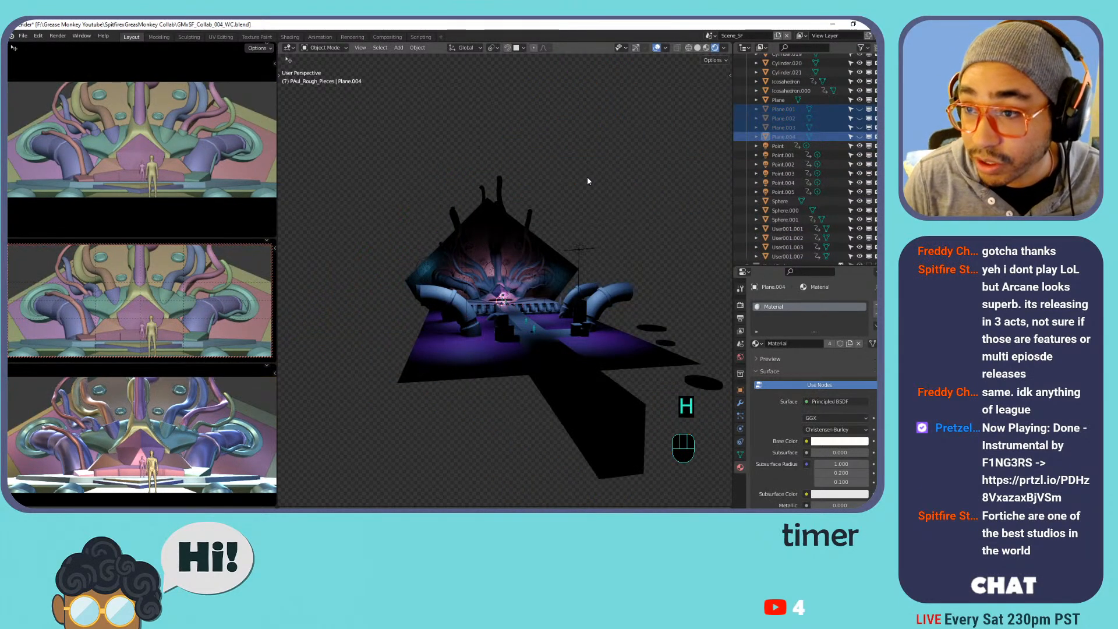
{"action": "key", "text": "h"}
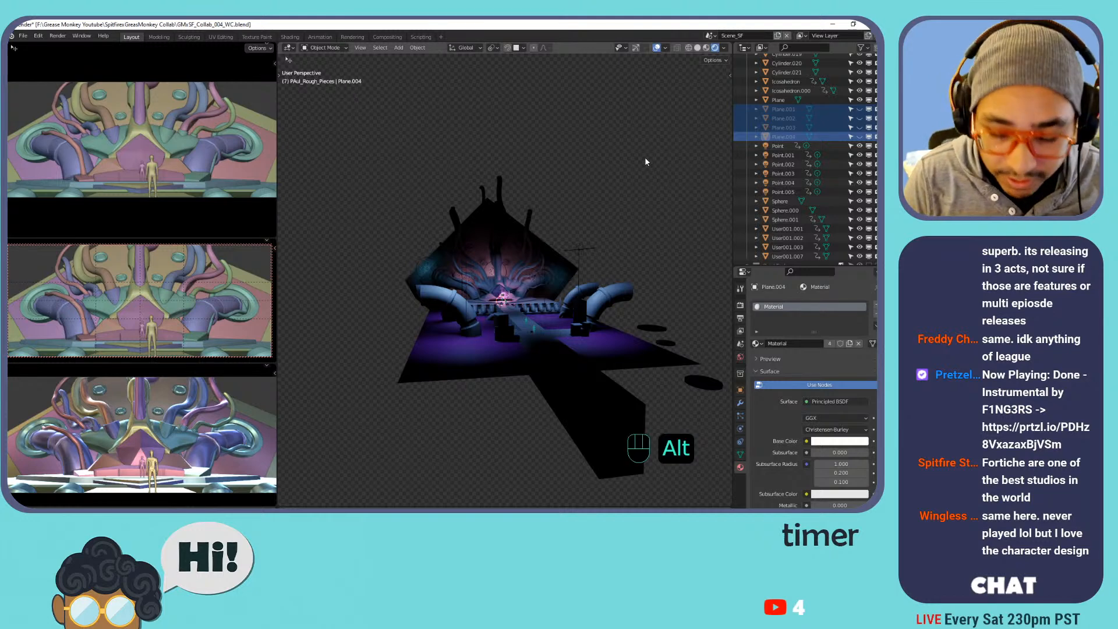
{"action": "key", "text": "alt+h"}
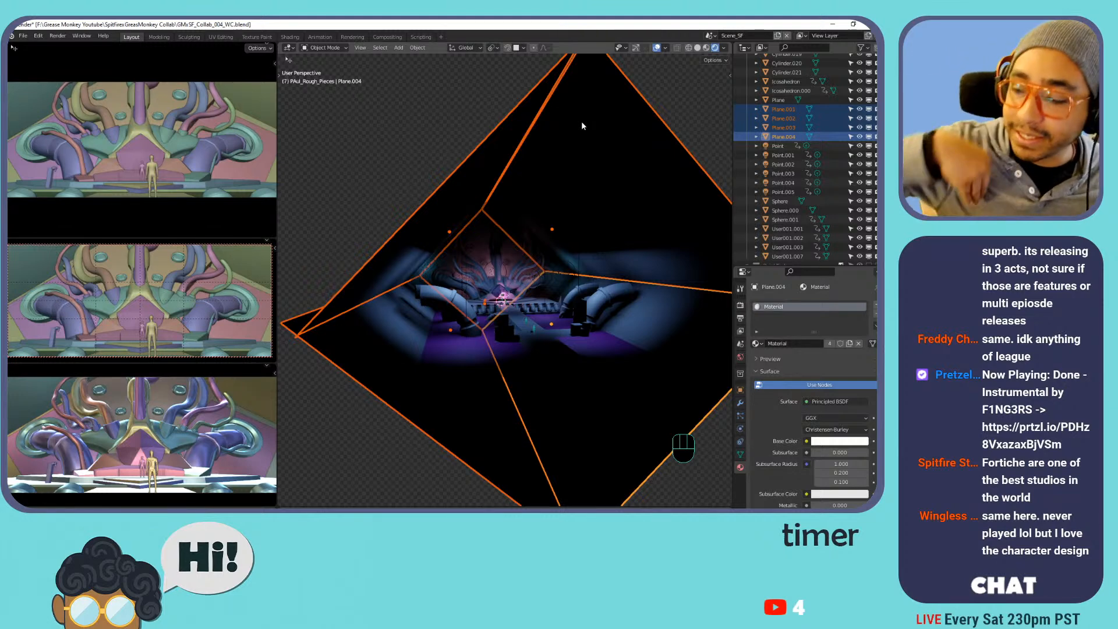
{"action": "key", "text": "h"}
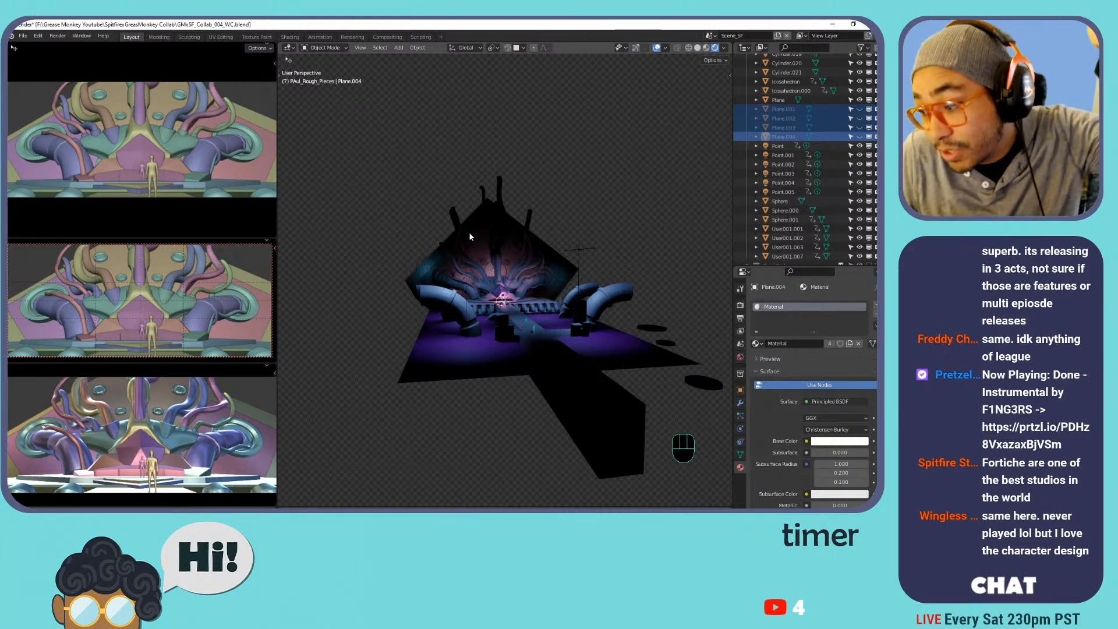
Copy the purple floor plane from Scene_SF and switch back to Scene_GM.
{"action": "scroll", "coordinate": [485, 276], "scroll_direction": "up", "scroll_amount": 5}
{"action": "scroll", "coordinate": [485, 275], "scroll_direction": "down", "scroll_amount": 5}
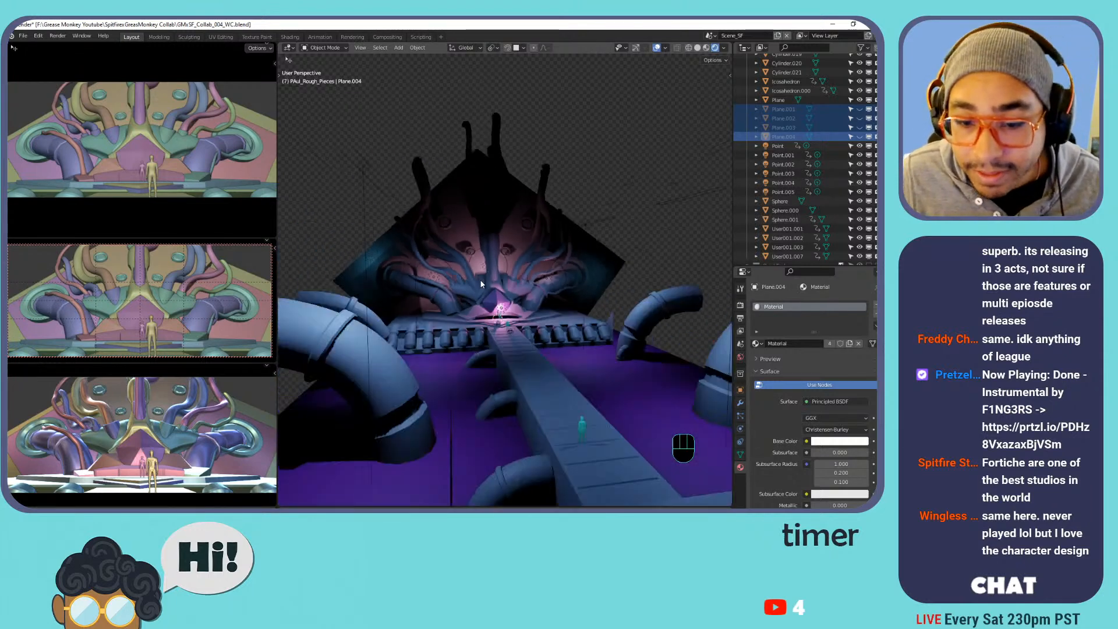
{"action": "middle_click_drag", "start_coordinate": [482, 245], "coordinate": [454, 243]}
{"action": "scroll", "coordinate": [583, 285], "scroll_direction": "up", "scroll_amount": 3}
{"action": "left_click", "coordinate": [394, 310]}
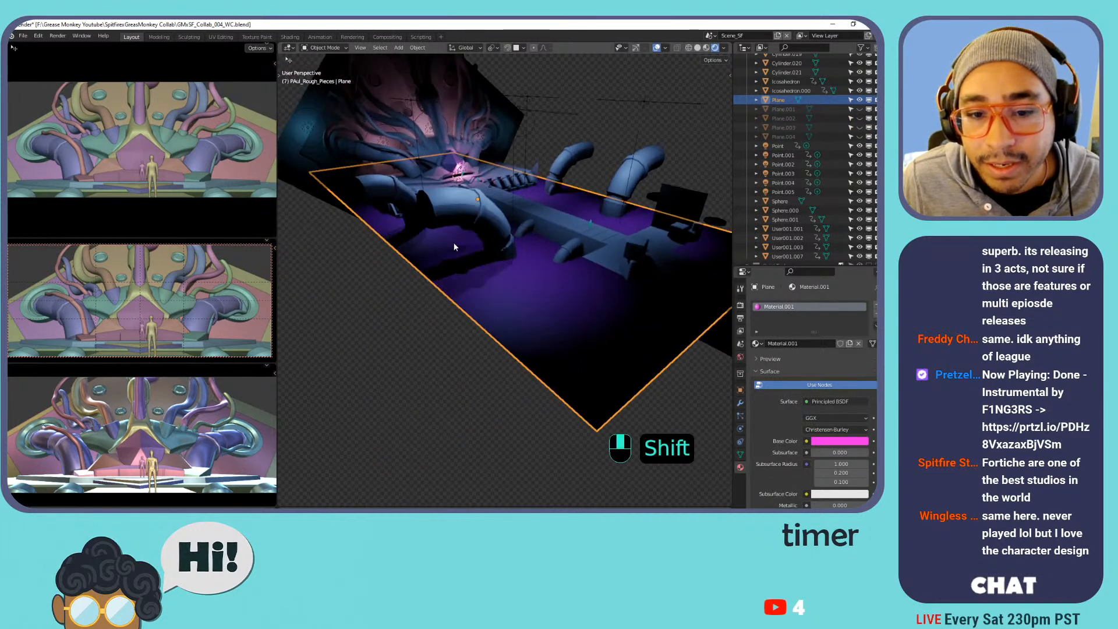
{"action": "key", "text": "ctrl+c"}
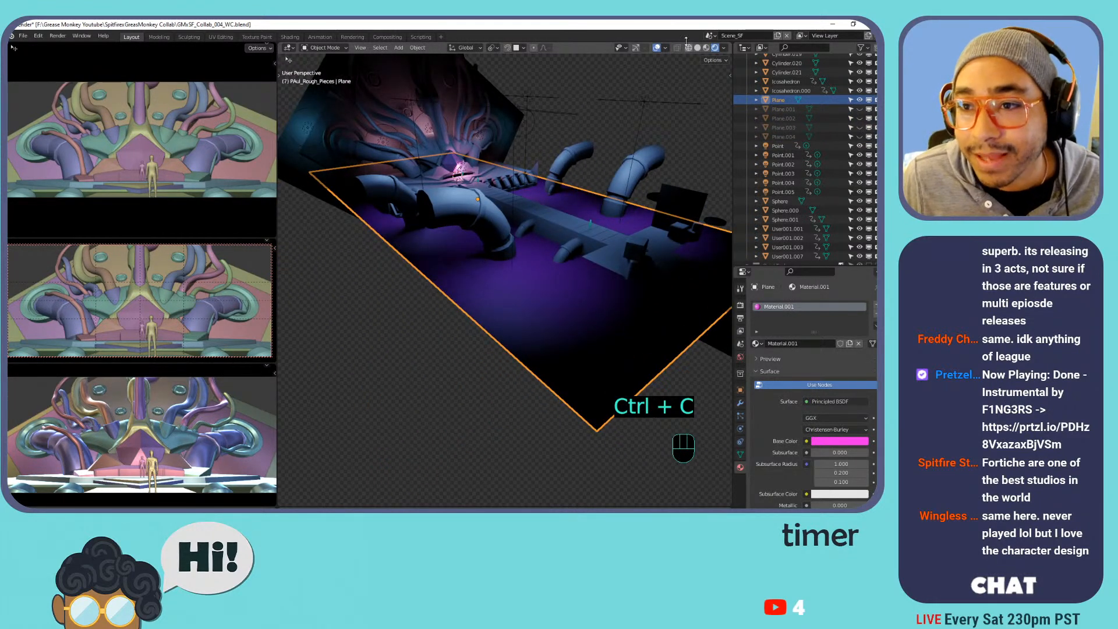
{"action": "left_click", "coordinate": [710, 35]}
{"action": "left_click", "coordinate": [722, 49]}
{"action": "key", "text": "ctrl+v"}
{"action": "middle_click_drag", "start_coordinate": [620, 131], "coordinate": [562, 159], "text": "shift"}
{"action": "scroll", "coordinate": [565, 160], "scroll_direction": "down", "scroll_amount": 5}
{"action": "middle_click_drag", "start_coordinate": [612, 220], "coordinate": [533, 190]}
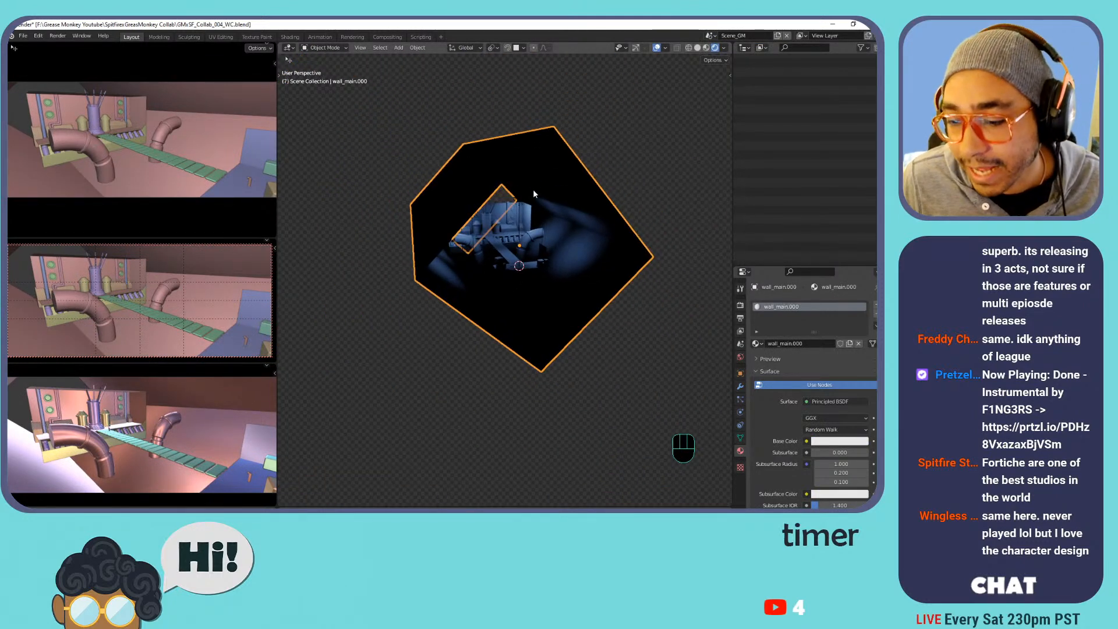
Enable Backface Culling in the settings of the wall_main.000 material.
{"action": "left_click", "coordinate": [764, 371]}
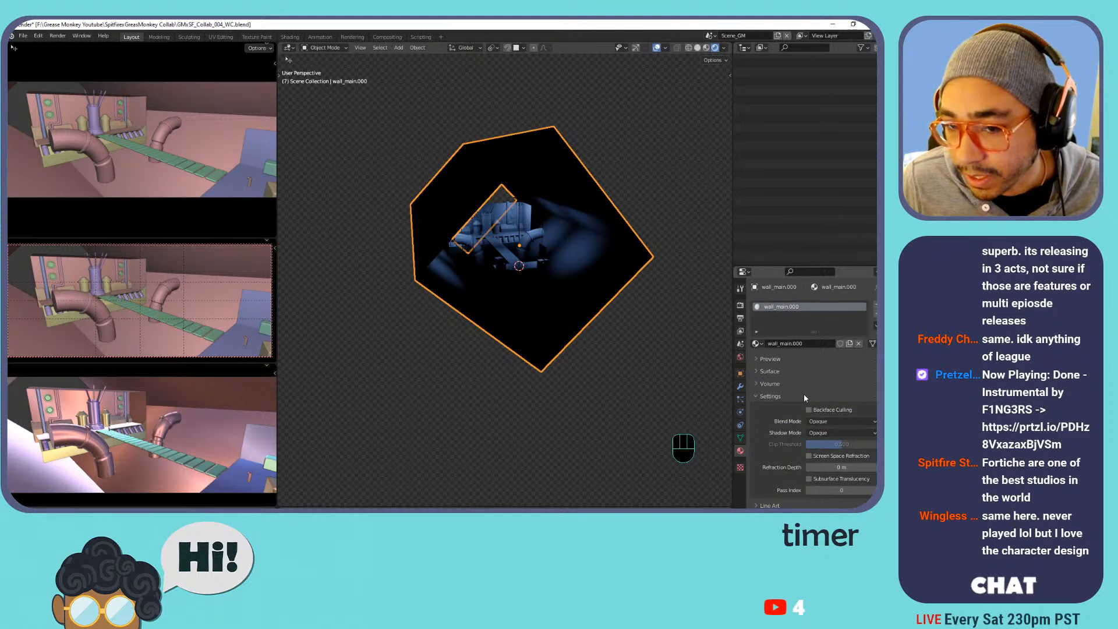
{"action": "left_click", "coordinate": [809, 409]}
{"action": "middle_click_drag", "start_coordinate": [562, 256], "coordinate": [623, 152], "text": "shift"}
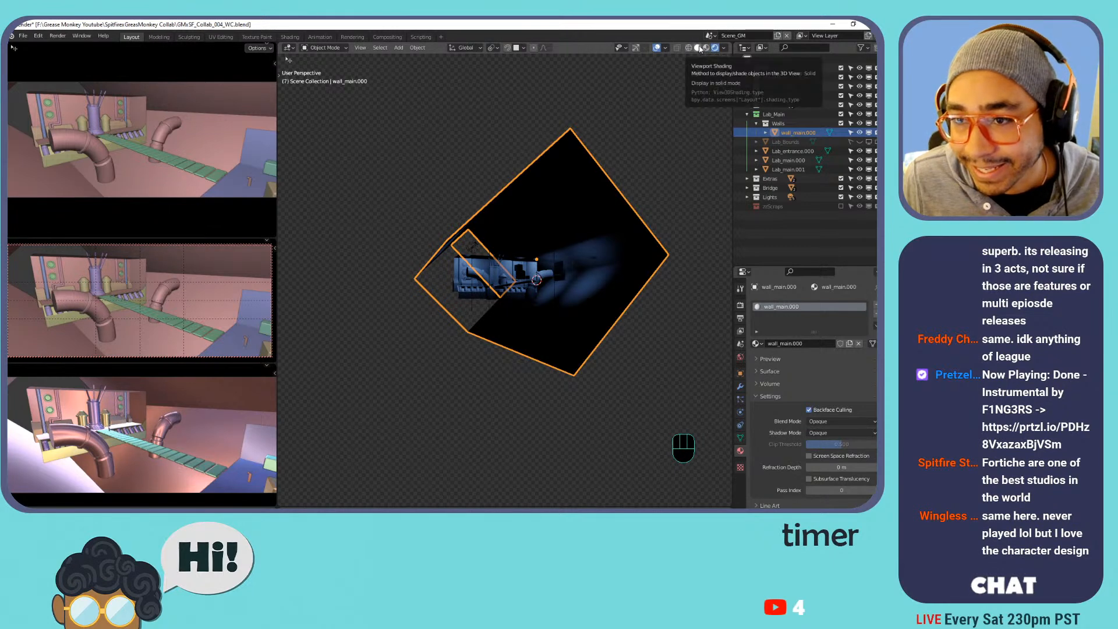
Compare the walls in material preview and solid shading, inspect the shading options, and return to rendered shading.
{"action": "left_click", "coordinate": [699, 49]}
{"action": "left_click", "coordinate": [715, 48]}
{"action": "left_click", "coordinate": [723, 49]}
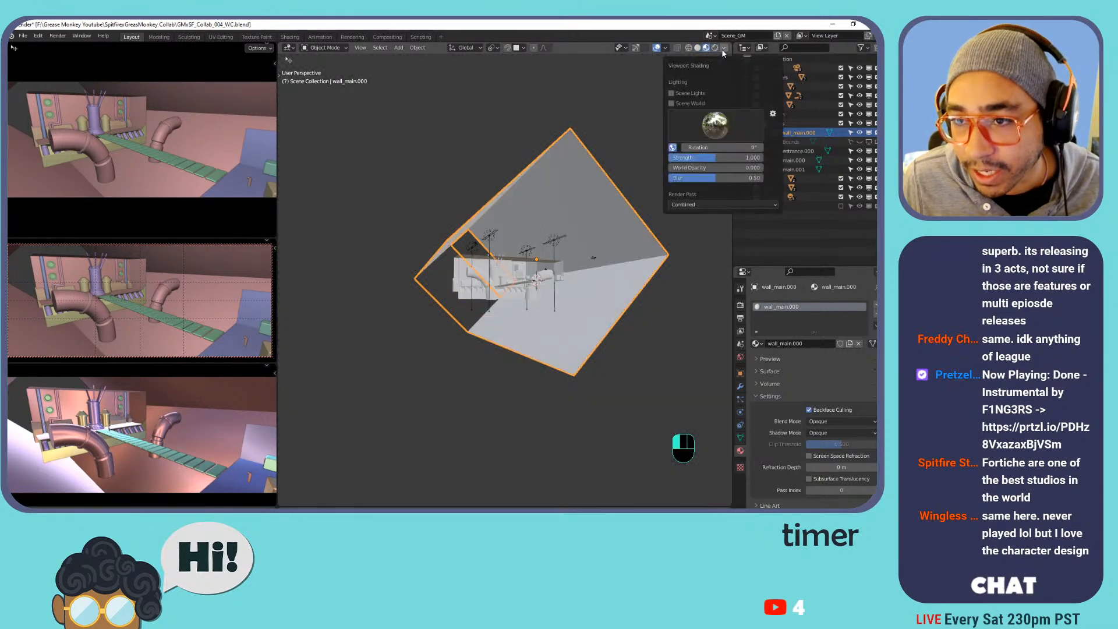
{"action": "left_click", "coordinate": [707, 51]}
{"action": "left_click", "coordinate": [698, 48]}
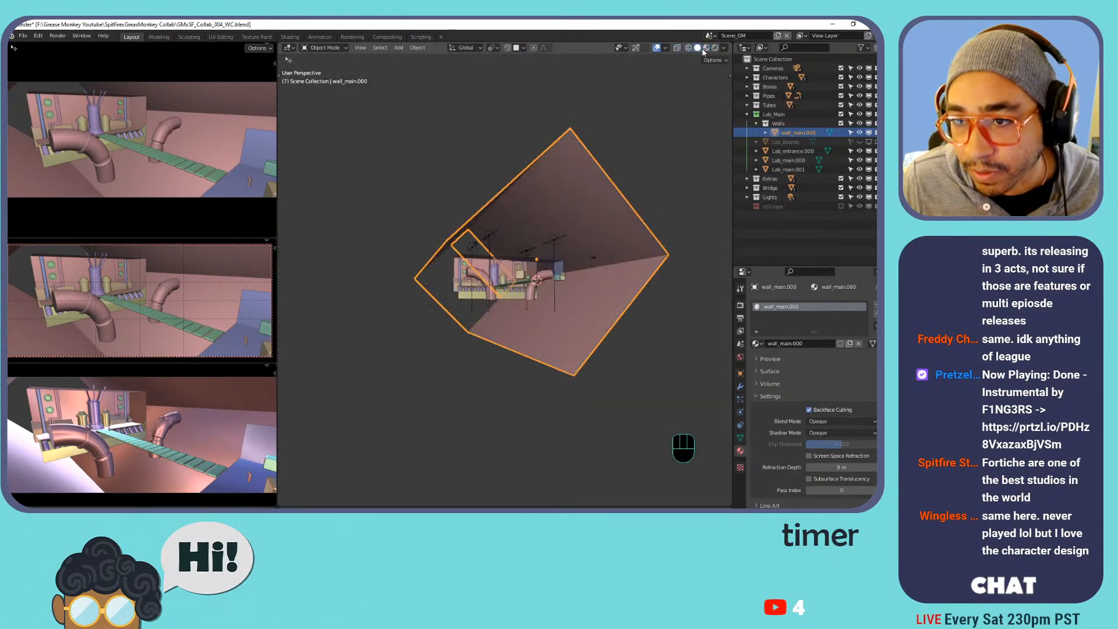
{"action": "left_click", "coordinate": [722, 49]}
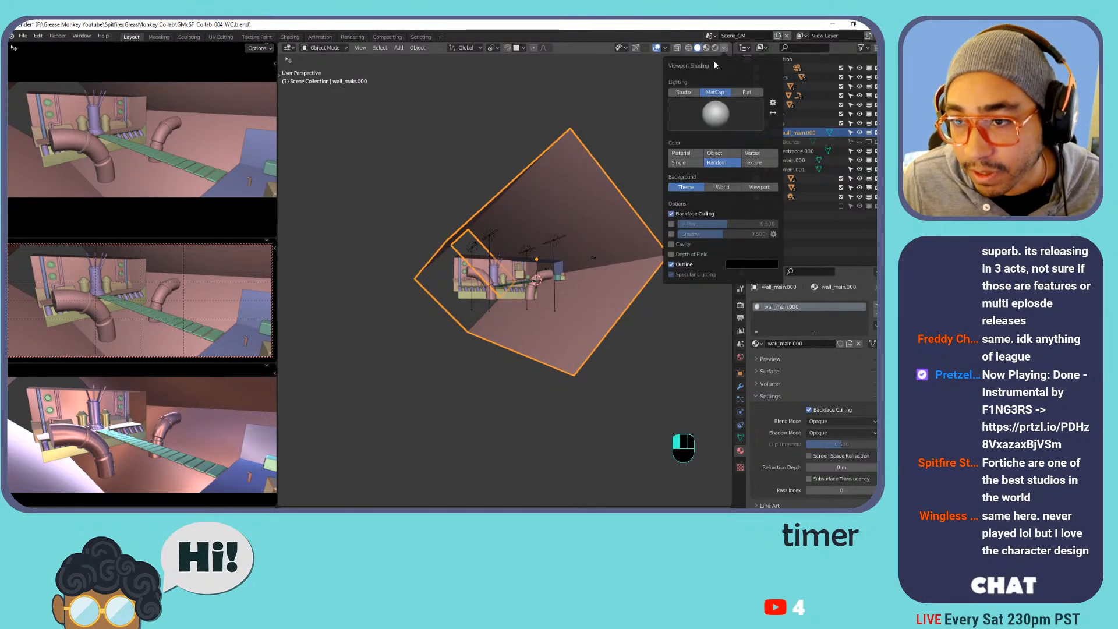
{"action": "left_click", "coordinate": [715, 49]}
Paste the copied floor plane into Scene_GM.
{"action": "middle_click_drag", "start_coordinate": [588, 181], "coordinate": [494, 260]}
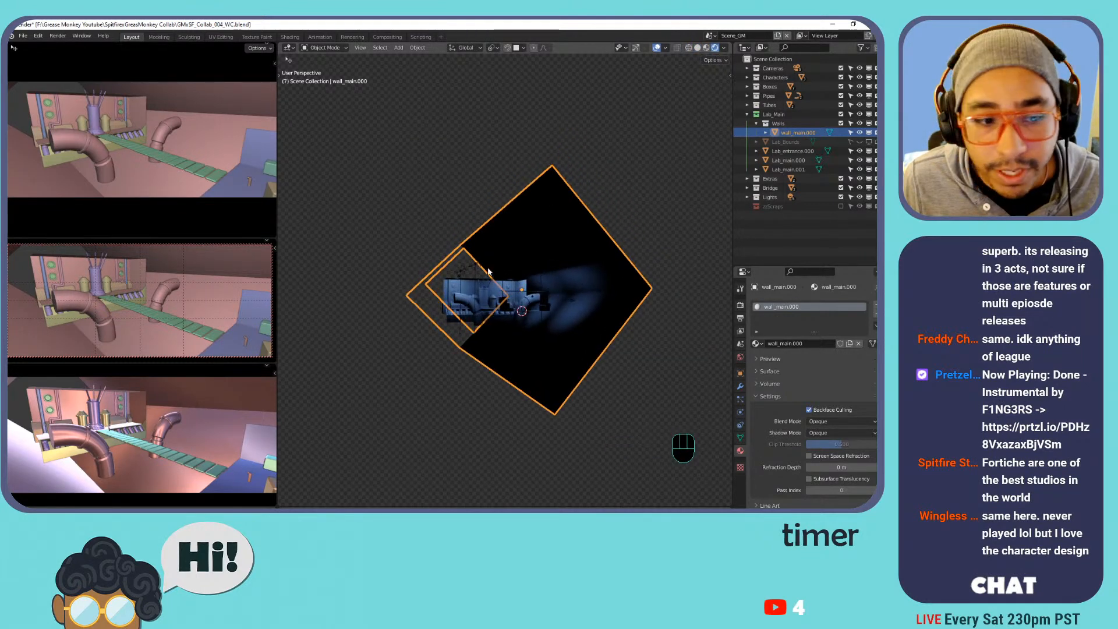
{"action": "scroll", "coordinate": [514, 323], "scroll_direction": "up", "scroll_amount": 2}
{"action": "middle_click_drag", "start_coordinate": [568, 294], "coordinate": [562, 251]}
{"action": "key", "text": "ctrl+v"}
{"action": "scroll", "coordinate": [543, 372], "scroll_direction": "up", "scroll_amount": 4}
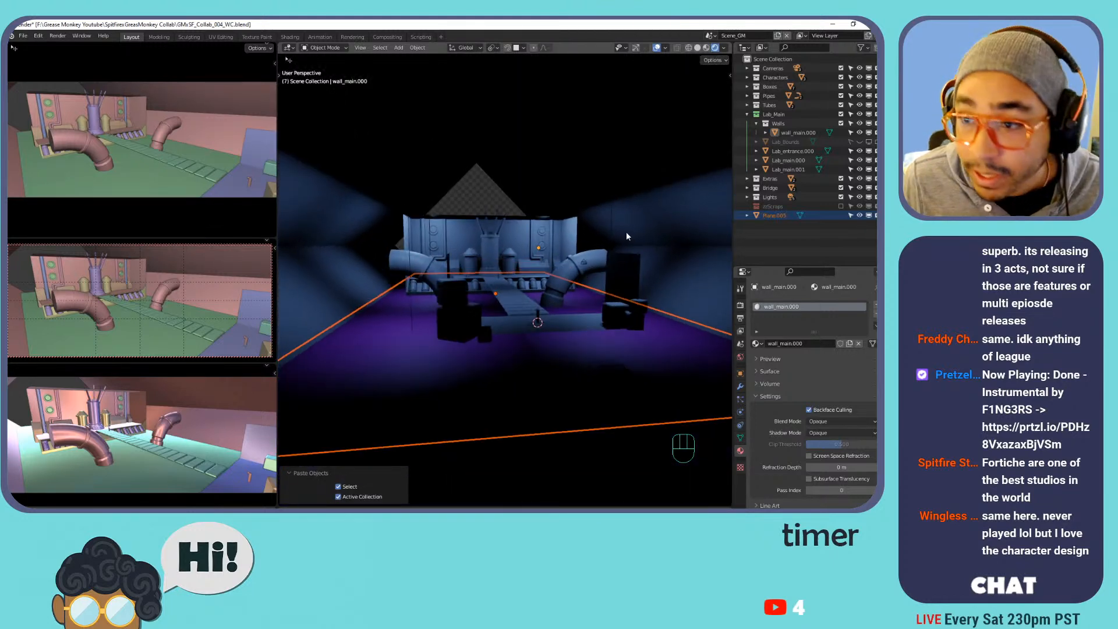
Rename the pasted floor plane as liquid.000.
{"action": "double_click", "coordinate": [773, 215]}
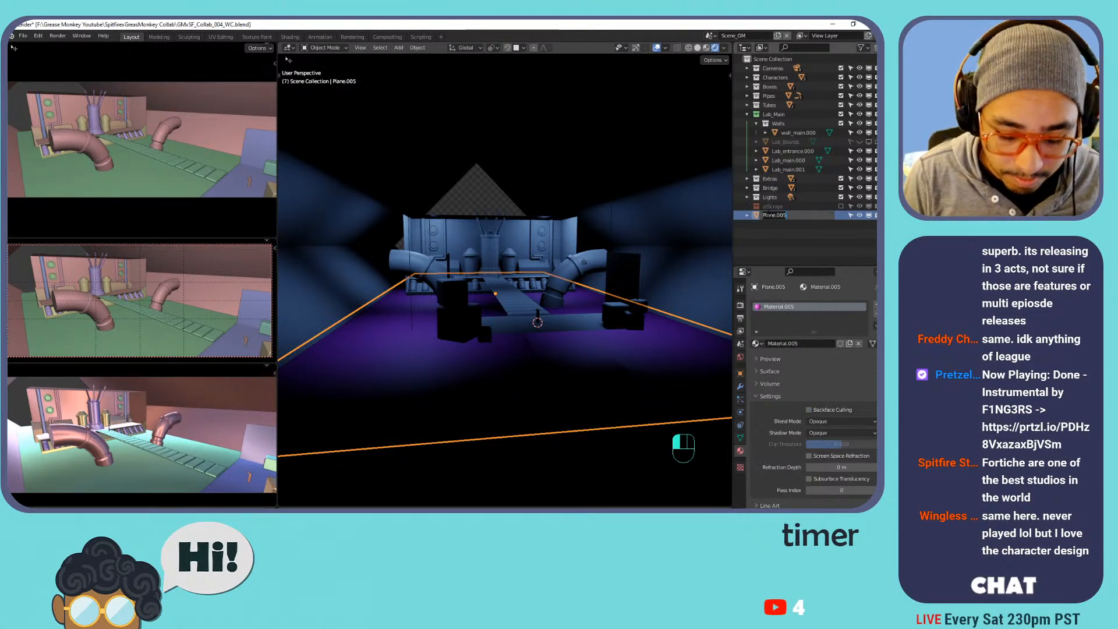
{"action": "key", "text": "BackSpace"}
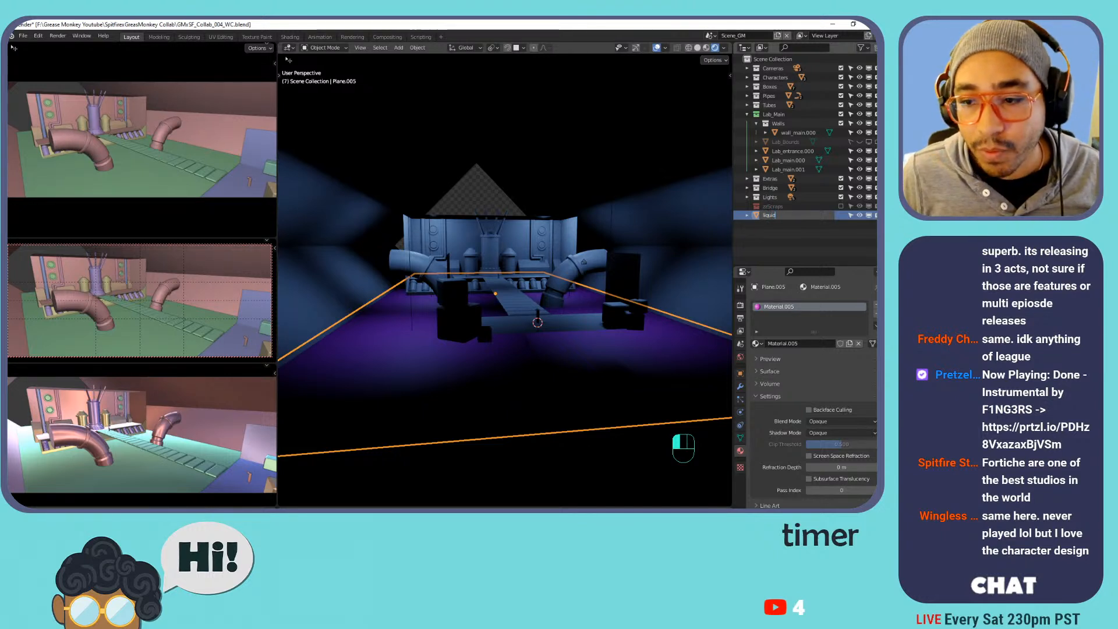
{"action": "key", "text": "Return"}
{"action": "key", "text": "KP_0"}
{"action": "key", "text": "KP_0"}
{"action": "key", "text": "KP_Decimal"}
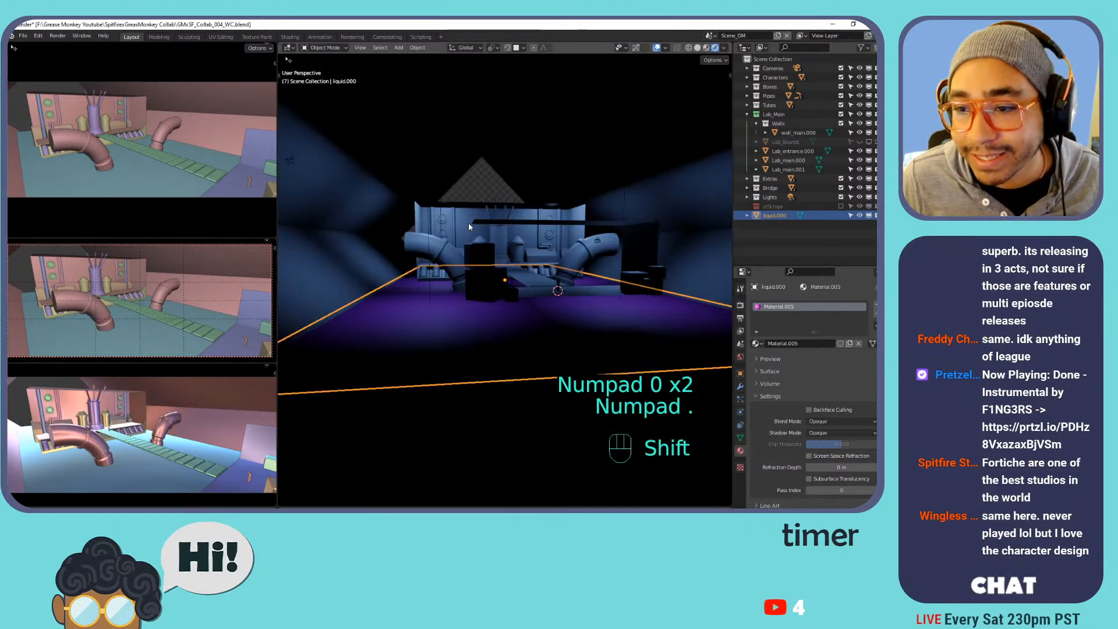
Move liquid.000 into a new collection named Liquid_pool.
{"action": "middle_click_drag", "start_coordinate": [468, 223], "coordinate": [480, 236], "text": "shift"}
{"action": "scroll", "coordinate": [488, 262], "scroll_direction": "down", "scroll_amount": 1}
{"action": "scroll", "coordinate": [522, 276], "scroll_direction": "down", "scroll_amount": 1}
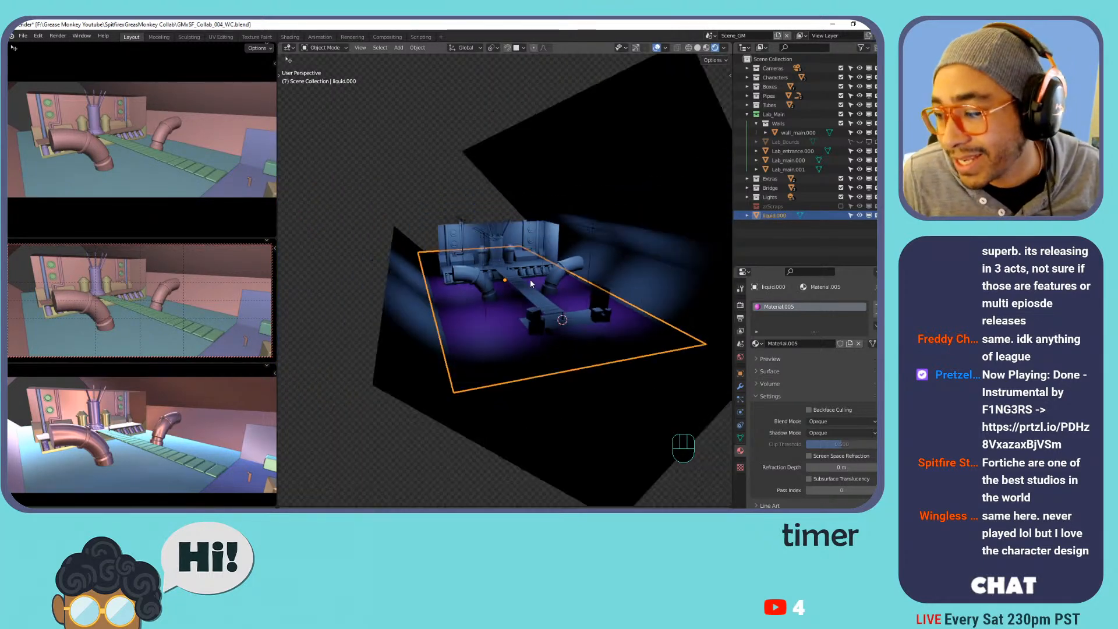
{"action": "middle_click_drag", "start_coordinate": [540, 291], "coordinate": [493, 270]}
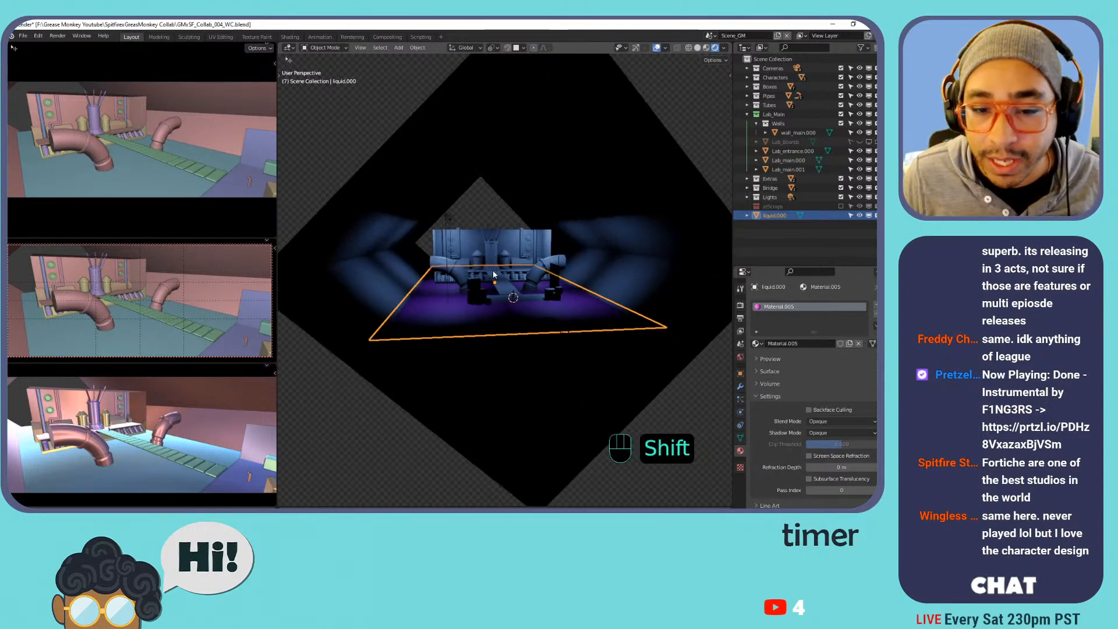
{"action": "key", "text": "m"}
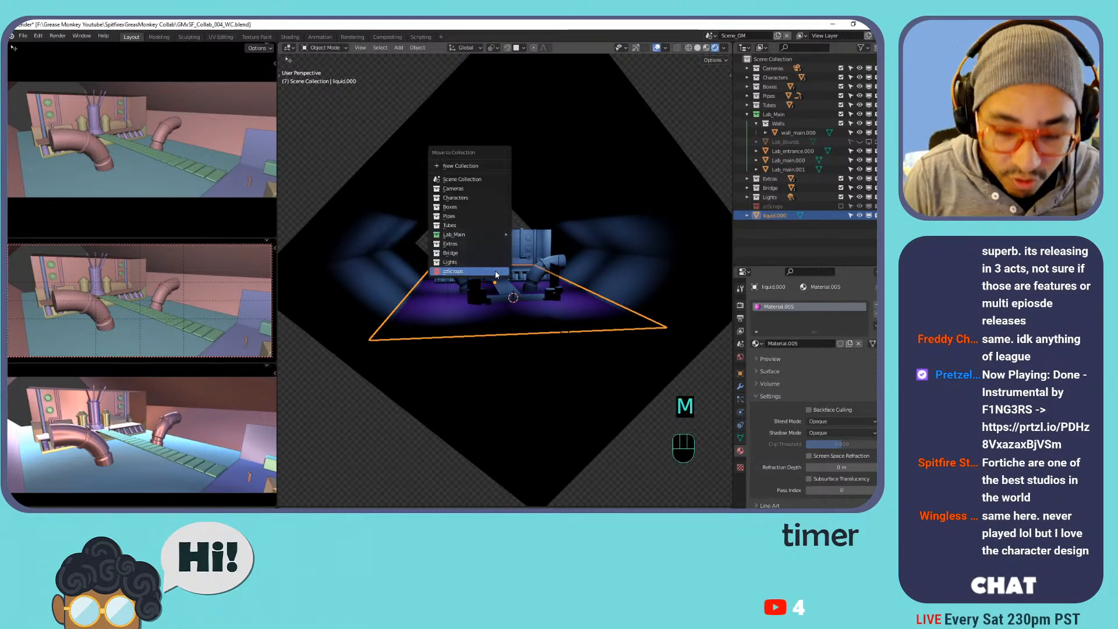
{"action": "left_click", "coordinate": [472, 166]}
{"action": "type", "text": "Liquid_poo"}
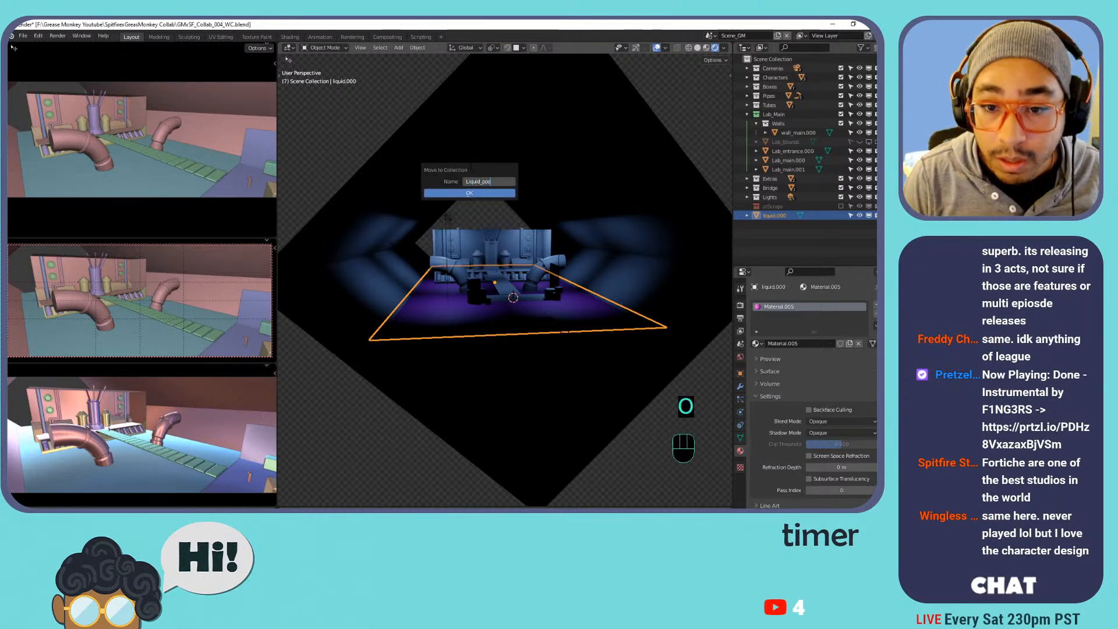
{"action": "key", "text": "BackSpace"}
{"action": "type", "text": "o"}
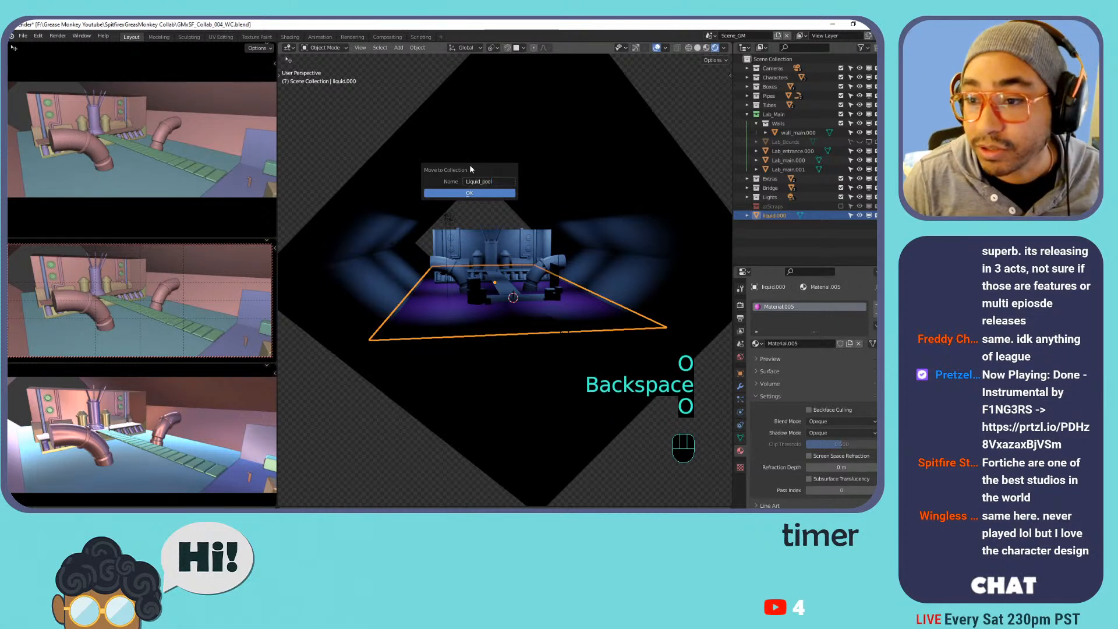
{"action": "left_click", "coordinate": [470, 193]}
Reorder the collections so Liquid_pool sits directly above the scraps collection, and collapse it.
{"action": "left_click", "coordinate": [770, 216]}
{"action": "right_click", "coordinate": [770, 216]}
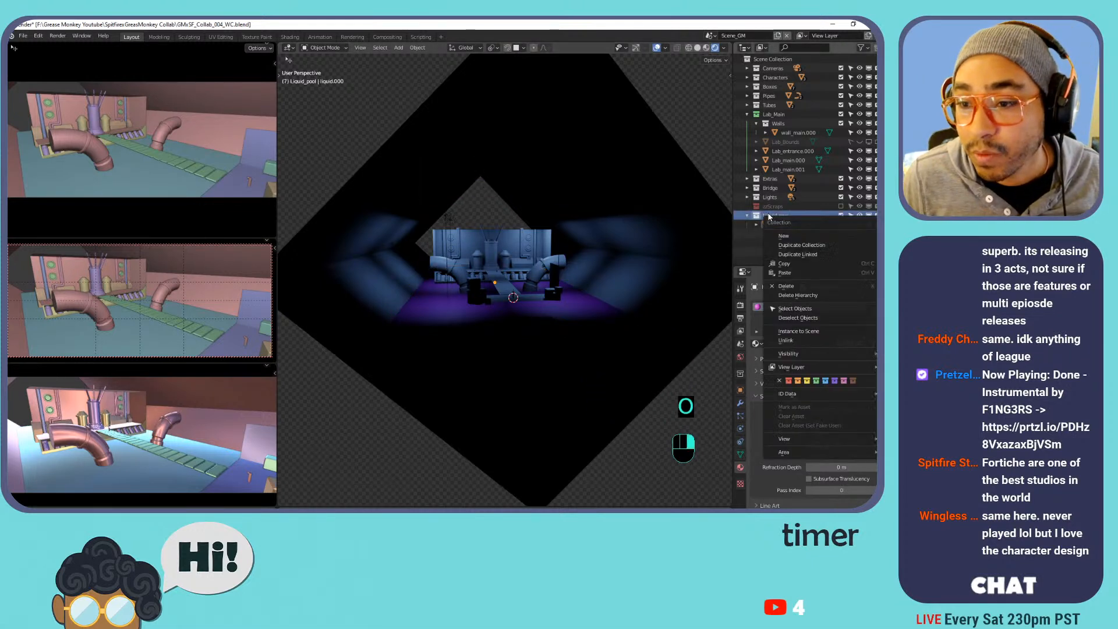
{"action": "left_click", "coordinate": [794, 251]}
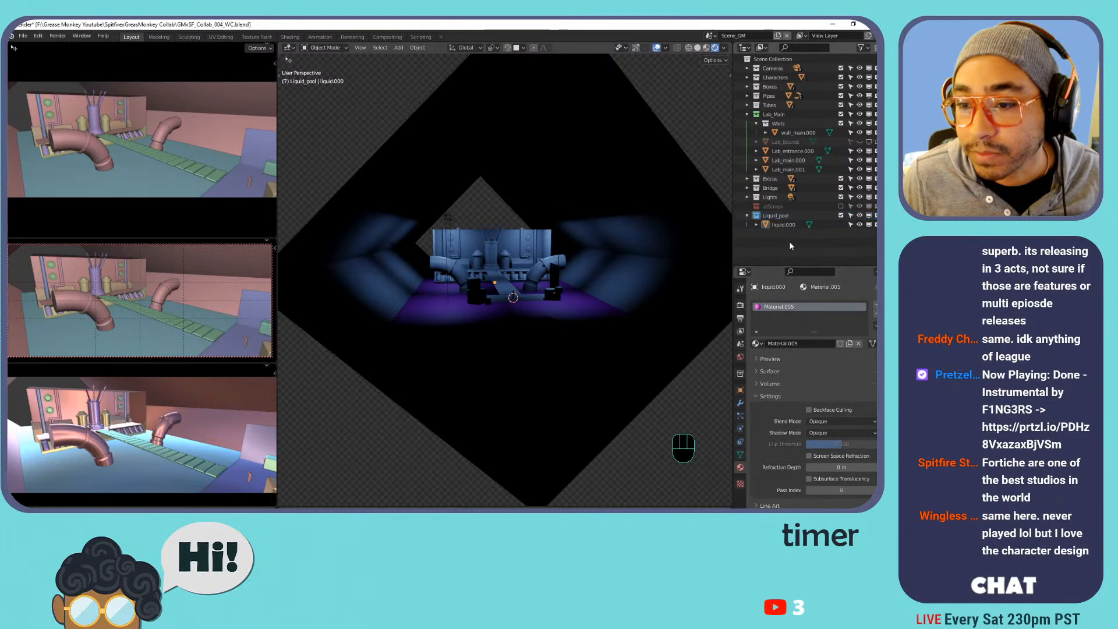
{"action": "left_click_drag", "start_coordinate": [770, 187], "coordinate": [788, 58]}
{"action": "left_click", "coordinate": [747, 206]}
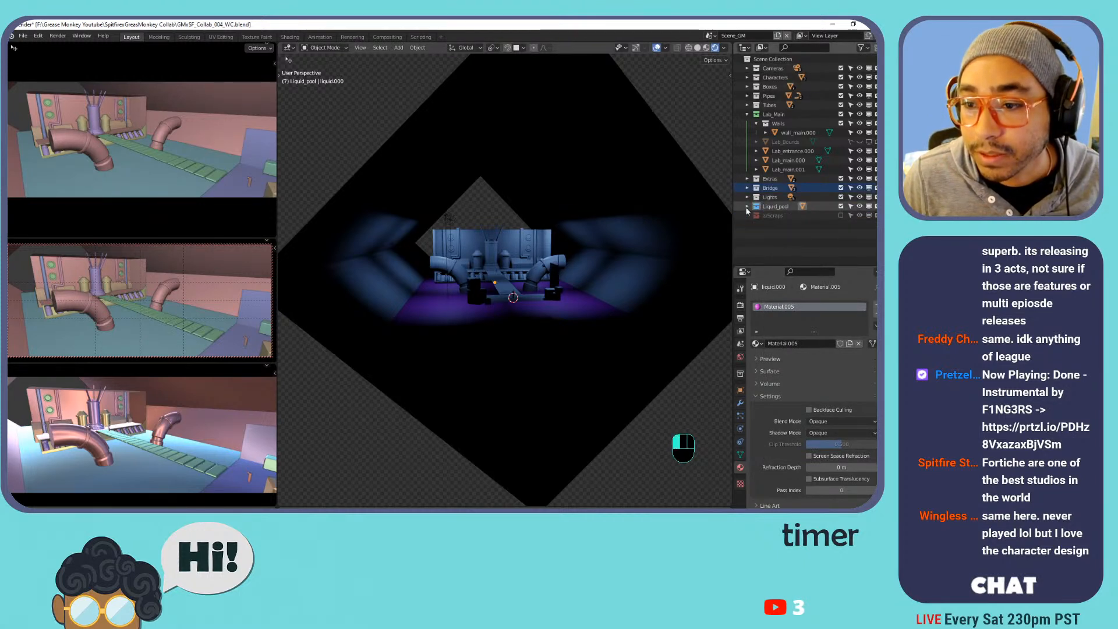
{"action": "left_click", "coordinate": [757, 230]}
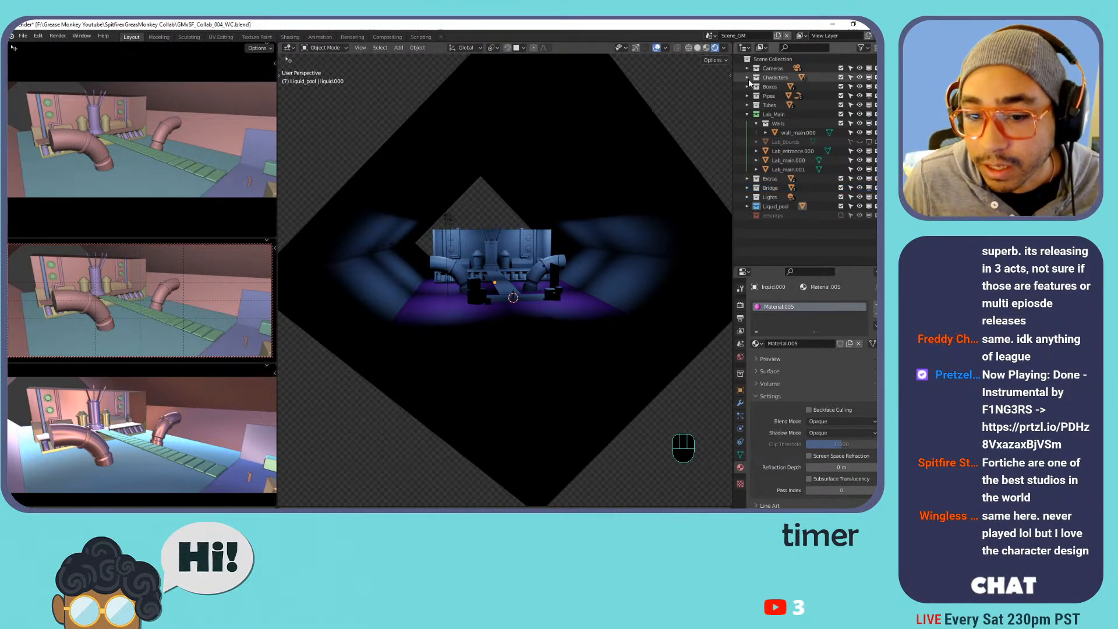
Switch to Scene_SF and hide its original purple floor plane.
{"action": "left_click", "coordinate": [711, 36]}
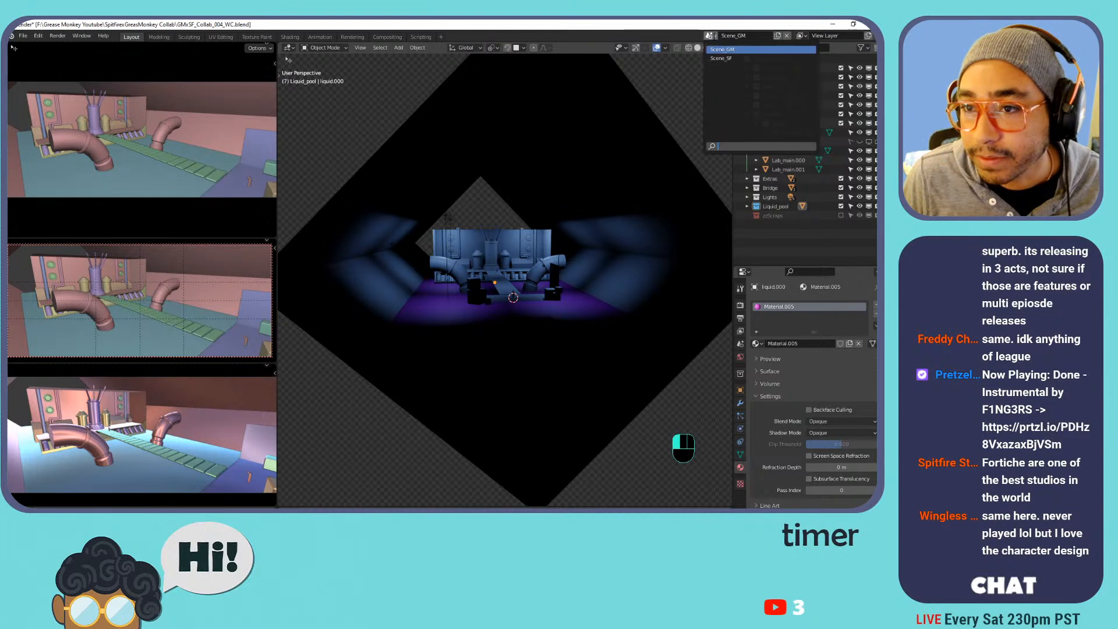
{"action": "left_click", "coordinate": [727, 61]}
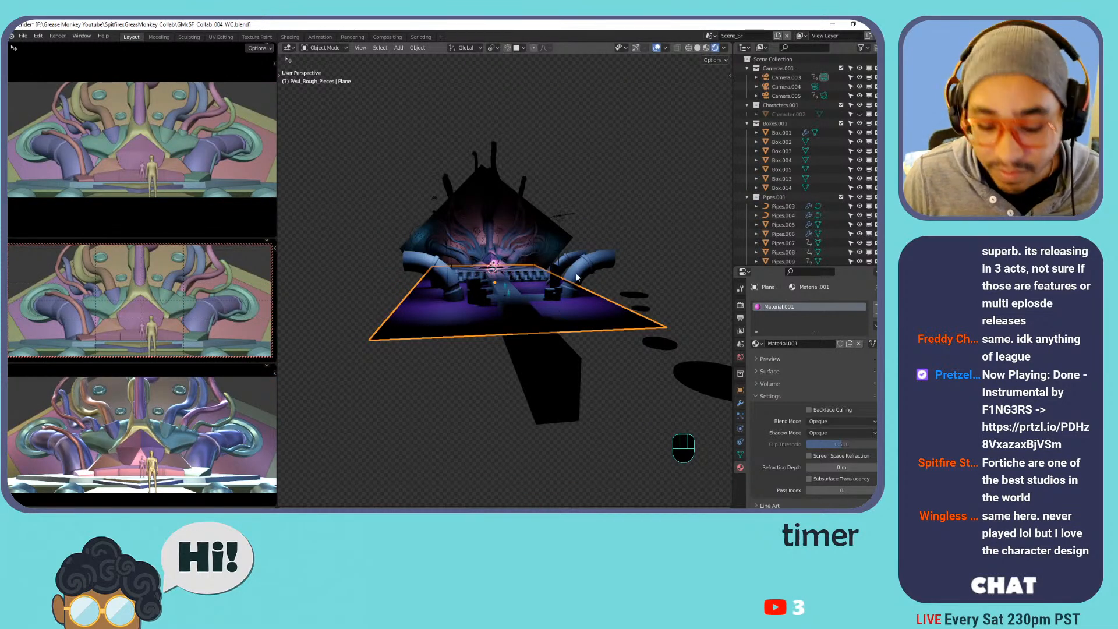
{"action": "key", "text": "h"}
{"action": "middle_click_drag", "start_coordinate": [539, 218], "coordinate": [557, 281]}
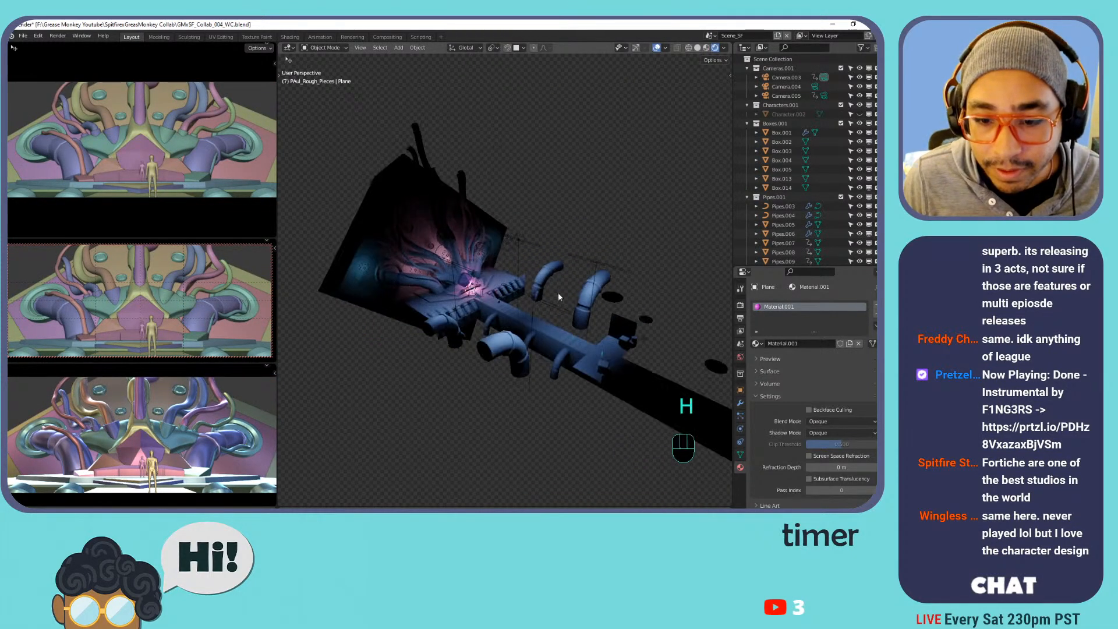
Examine the bridge, wall cylinder and pipe objects in Scene_SF for pieces to bring over.
{"action": "scroll", "coordinate": [559, 285], "scroll_direction": "up", "scroll_amount": 4}
{"action": "mouse_move", "coordinate": [568, 322]}
{"action": "middle_mouse_down"}
{"action": "mouse_move", "coordinate": [672, 216]}
{"action": "mouse_move", "coordinate": [561, 259]}
{"action": "mouse_move", "coordinate": [459, 255]}
{"action": "mouse_move", "coordinate": [445, 212]}
{"action": "mouse_move", "coordinate": [495, 239]}
{"action": "mouse_move", "coordinate": [553, 312]}
{"action": "middle_mouse_up"}
{"action": "left_click", "coordinate": [554, 314]}
{"action": "middle_click_drag", "start_coordinate": [501, 200], "coordinate": [489, 266]}
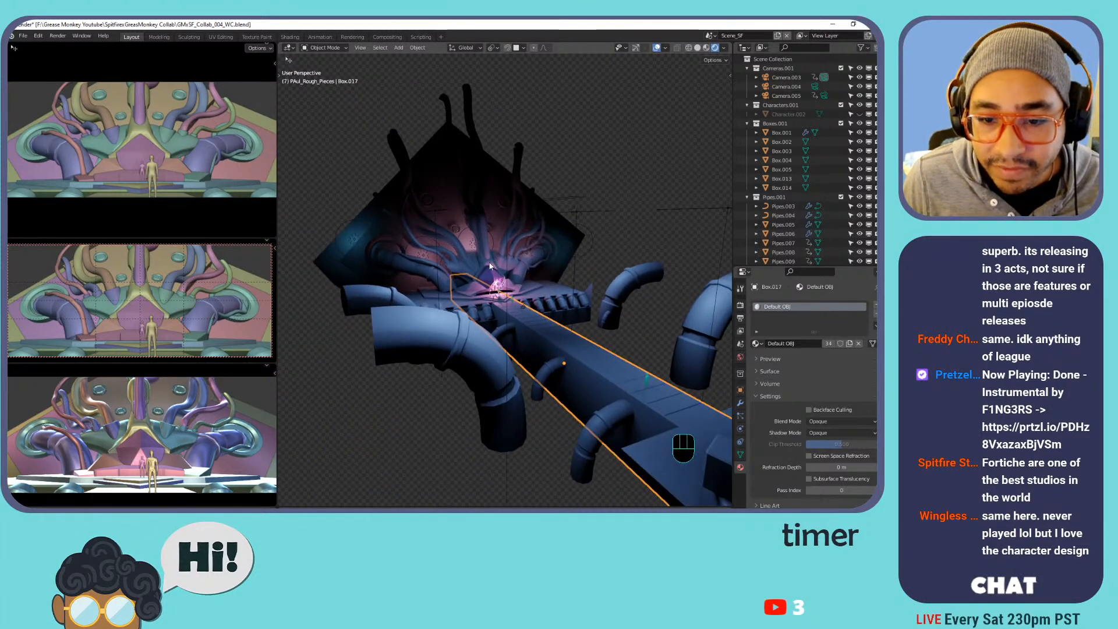
{"action": "left_click", "coordinate": [443, 272]}
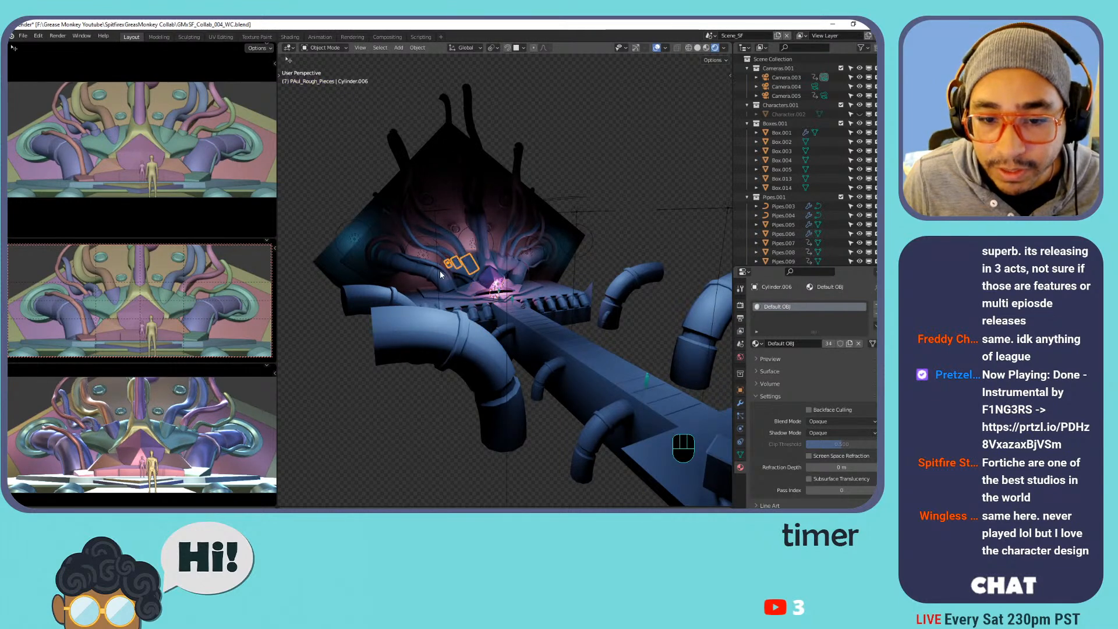
{"action": "left_click", "coordinate": [522, 272]}
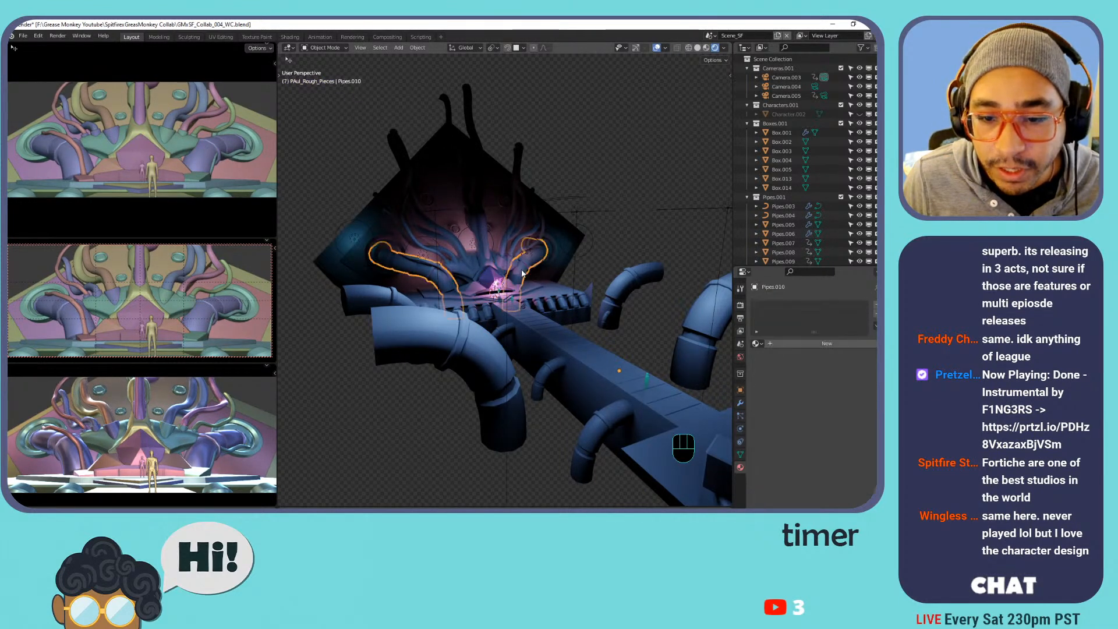
{"action": "left_click", "coordinate": [452, 279]}
Copy the three small curved pipes along one side of the Scene_SF bridge and switch to Scene_GM.
{"action": "middle_click_drag", "start_coordinate": [584, 294], "coordinate": [496, 292]}
{"action": "left_click", "coordinate": [465, 292]}
{"action": "left_click", "coordinate": [495, 363], "text": "shift"}
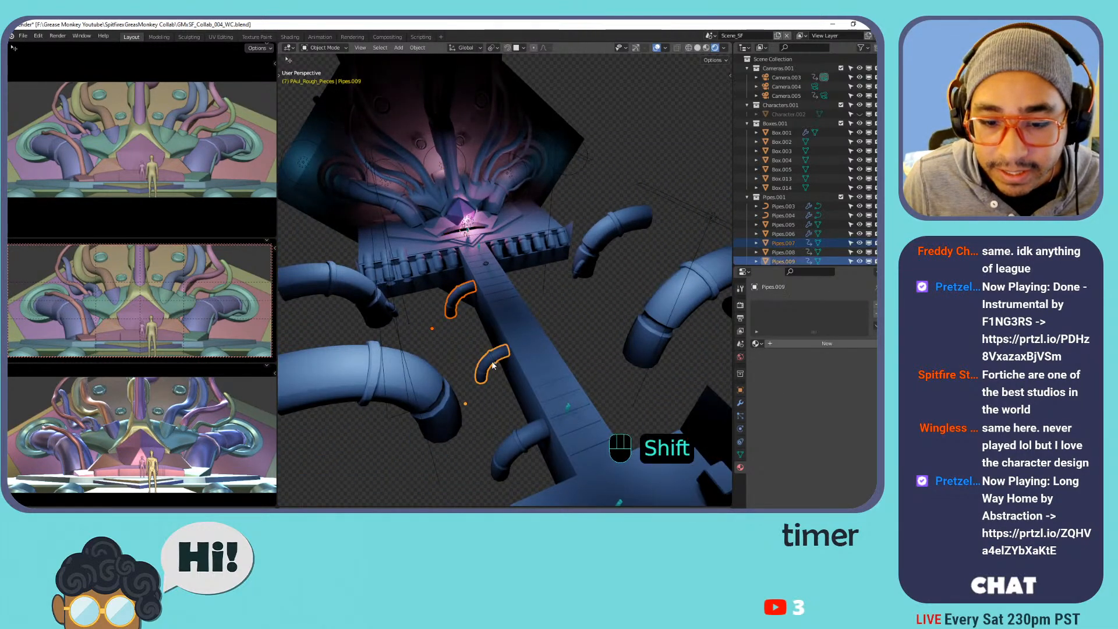
{"action": "left_click", "coordinate": [523, 444], "text": "shift"}
{"action": "middle_click_drag", "start_coordinate": [516, 326], "coordinate": [511, 279], "text": "shift"}
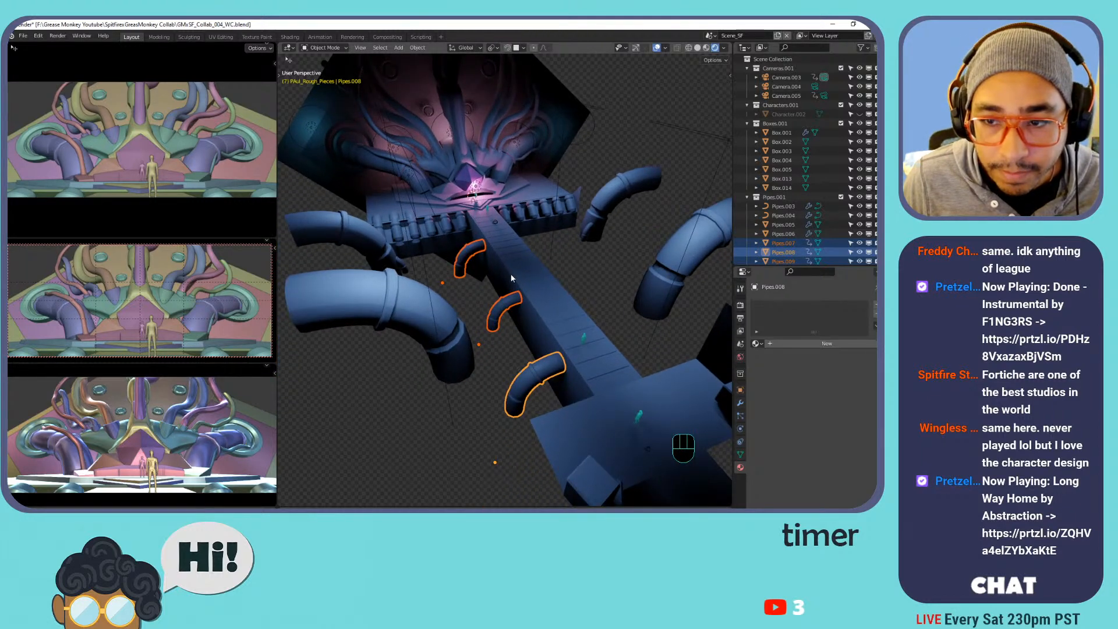
{"action": "key", "text": "ctrl+c"}
{"action": "left_click", "coordinate": [711, 36]}
{"action": "left_click", "coordinate": [722, 49]}
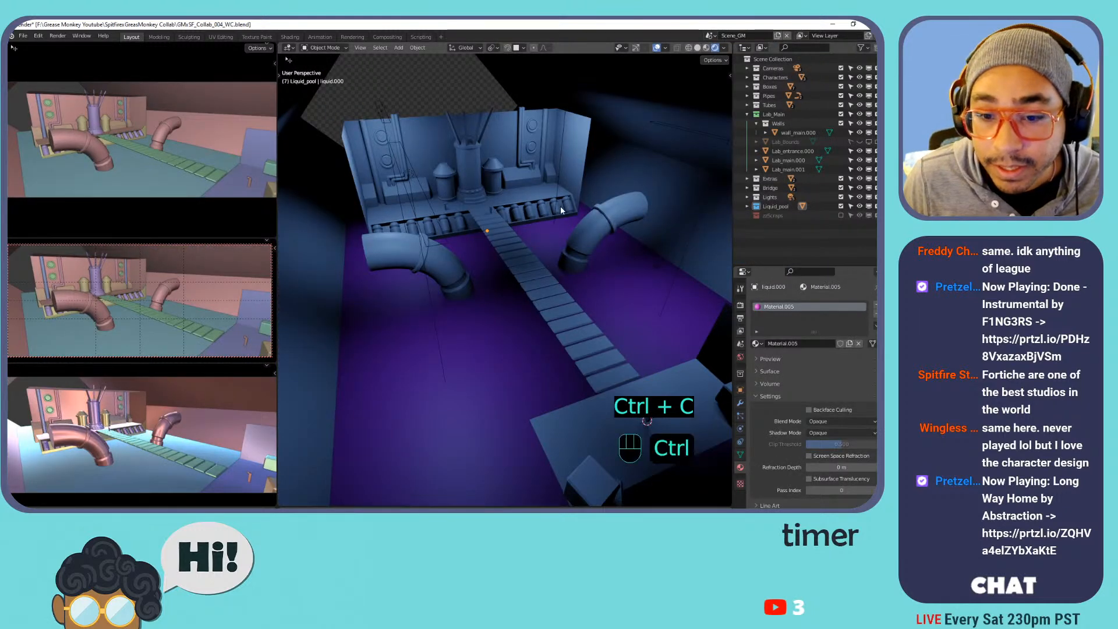
{"action": "key", "text": "ctrl+v"}
{"action": "middle_click_drag", "start_coordinate": [565, 214], "coordinate": [530, 214]}
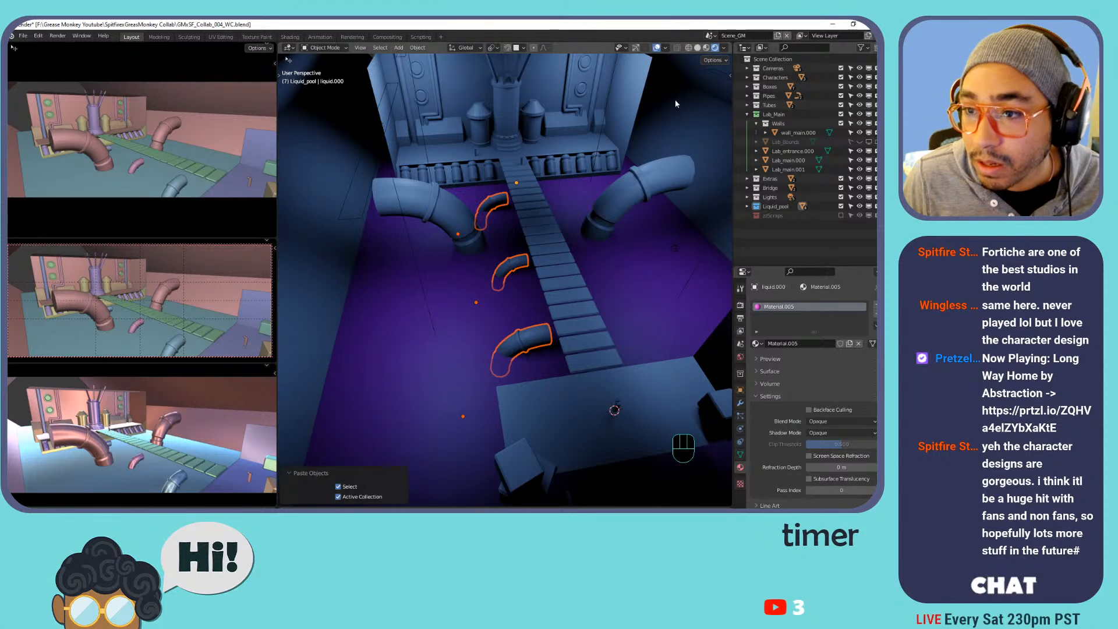
{"action": "key", "text": "ctrl+z"}
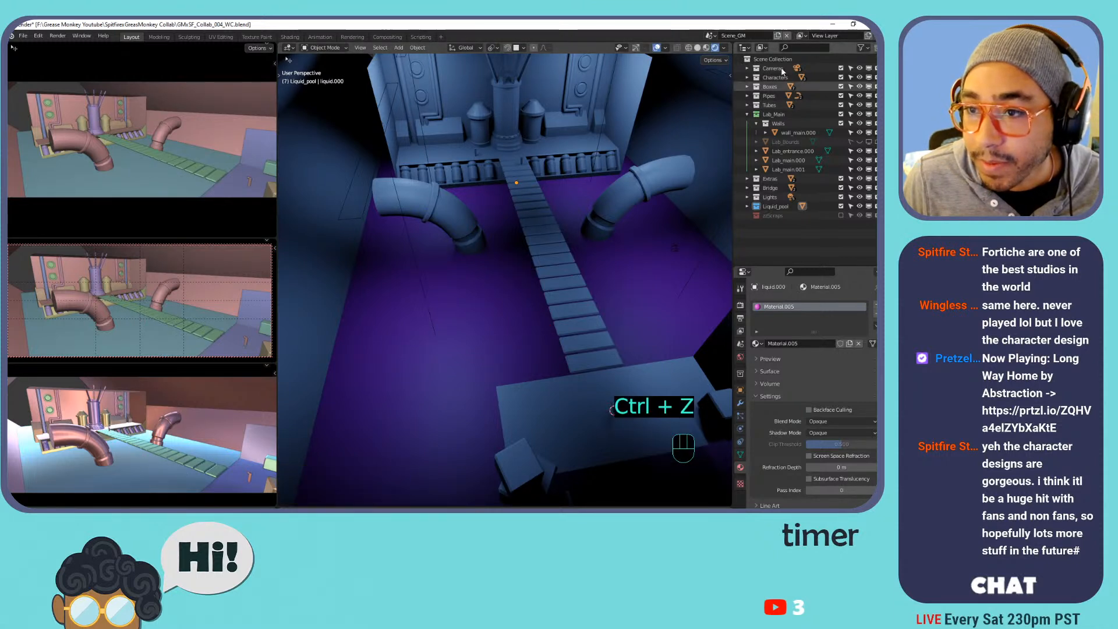
Collapse Lab_Main and check the Tubes and Pipes collections to find where the large floor pipes are stored.
{"action": "left_click", "coordinate": [747, 114]}
{"action": "left_click", "coordinate": [747, 104]}
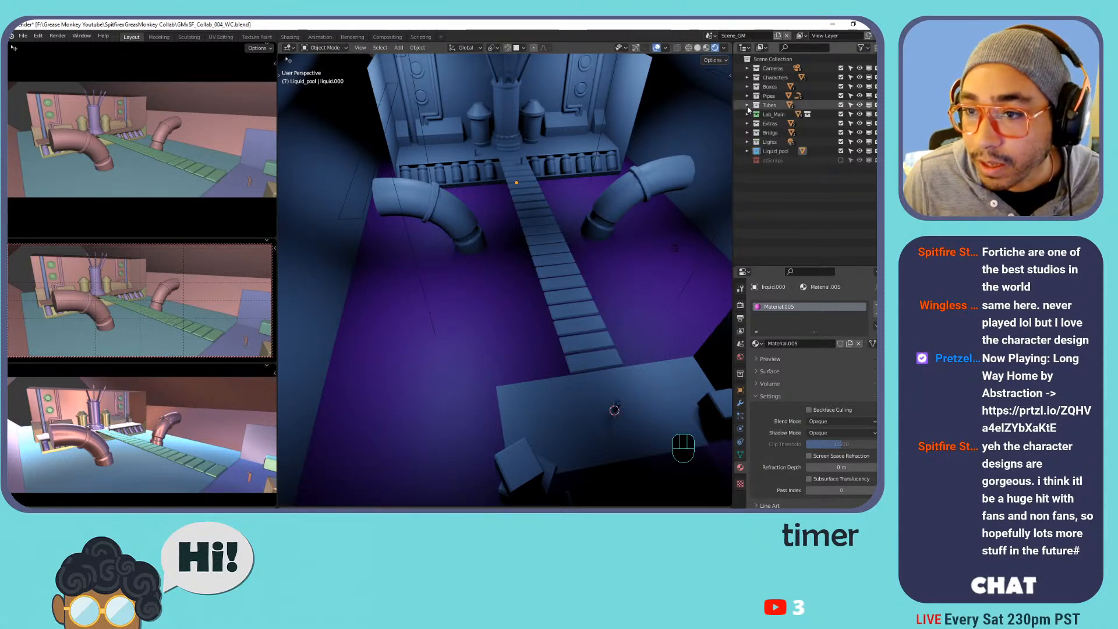
{"action": "left_click", "coordinate": [749, 106]}
{"action": "left_click", "coordinate": [684, 176]}
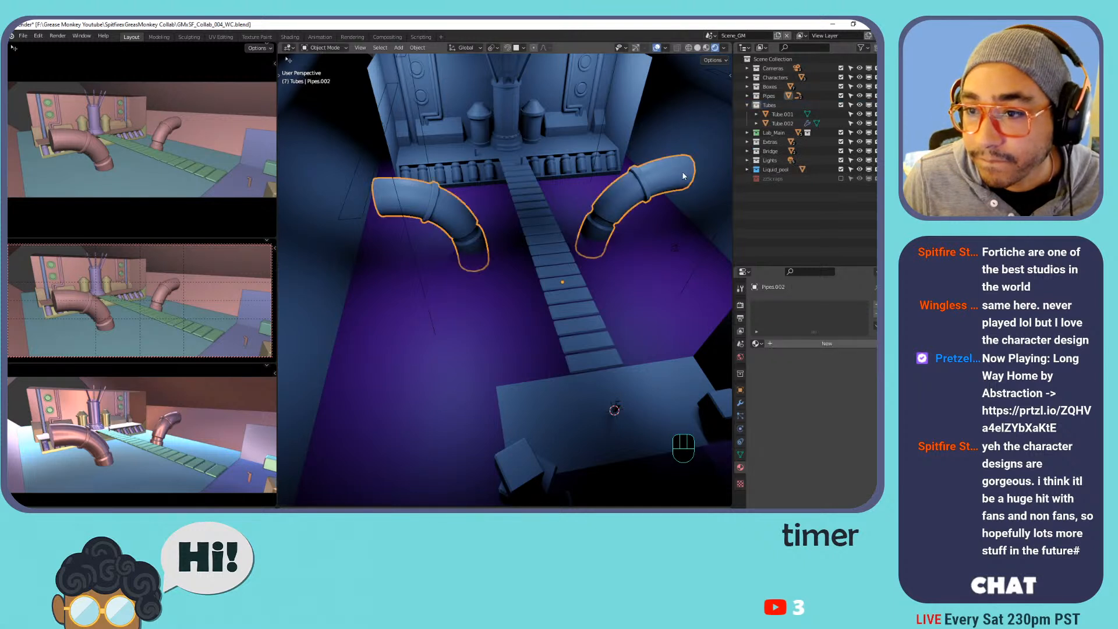
{"action": "left_click", "coordinate": [782, 115]}
{"action": "left_click", "coordinate": [781, 133]}
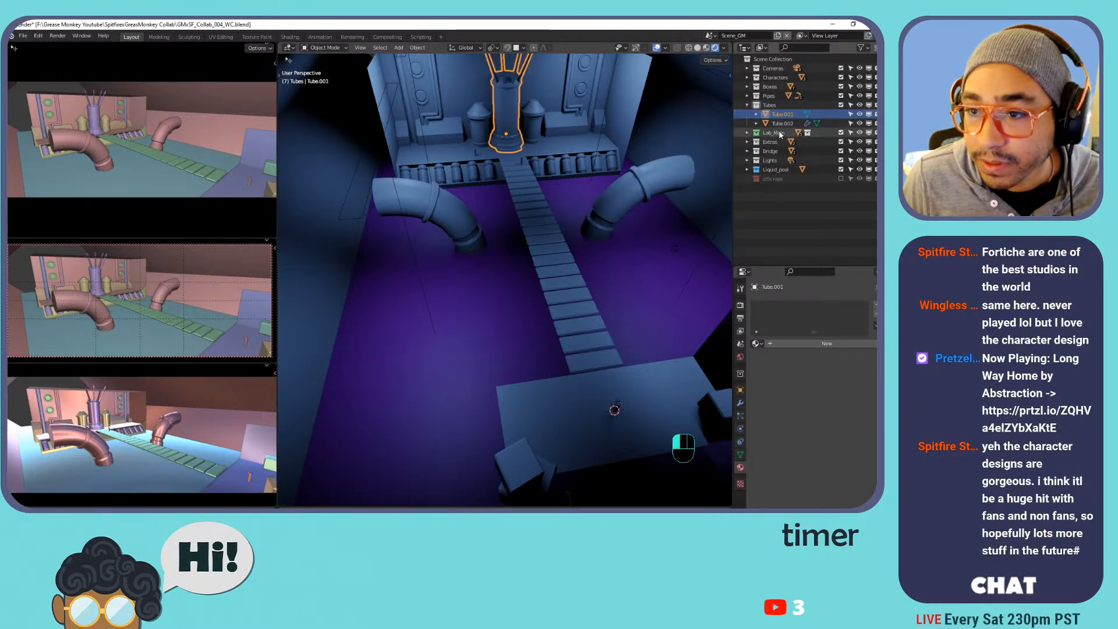
{"action": "left_click", "coordinate": [782, 115]}
{"action": "left_click", "coordinate": [654, 166]}
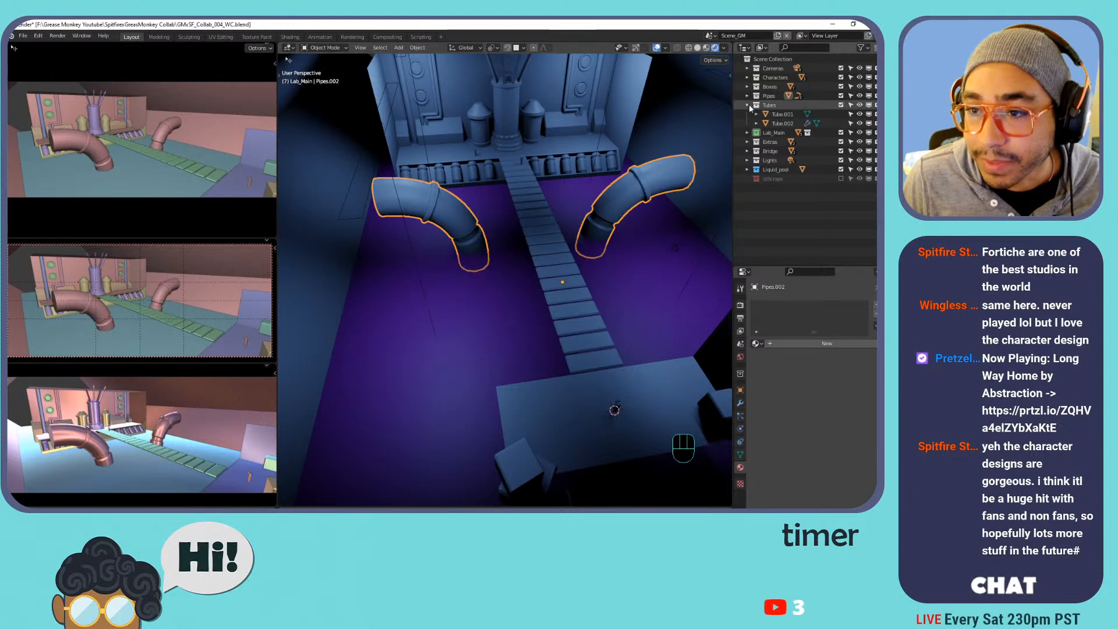
{"action": "left_click", "coordinate": [747, 95]}
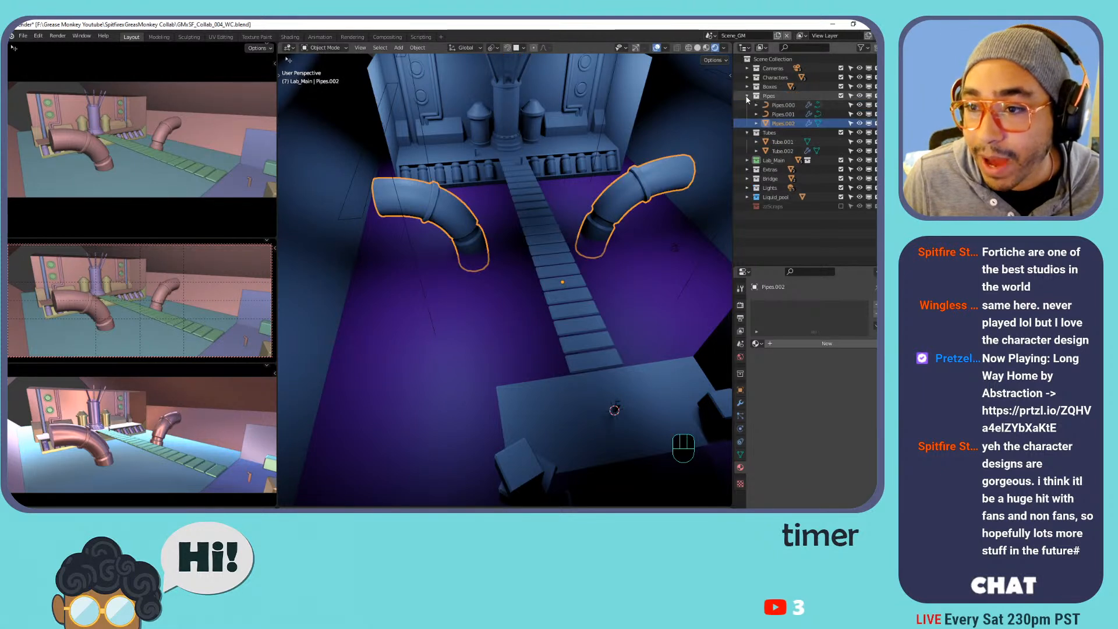
Create a collection named SF inside Pipes and paste the three copied pipes into it.
{"action": "left_click", "coordinate": [783, 96]}
{"action": "left_click", "coordinate": [875, 48]}
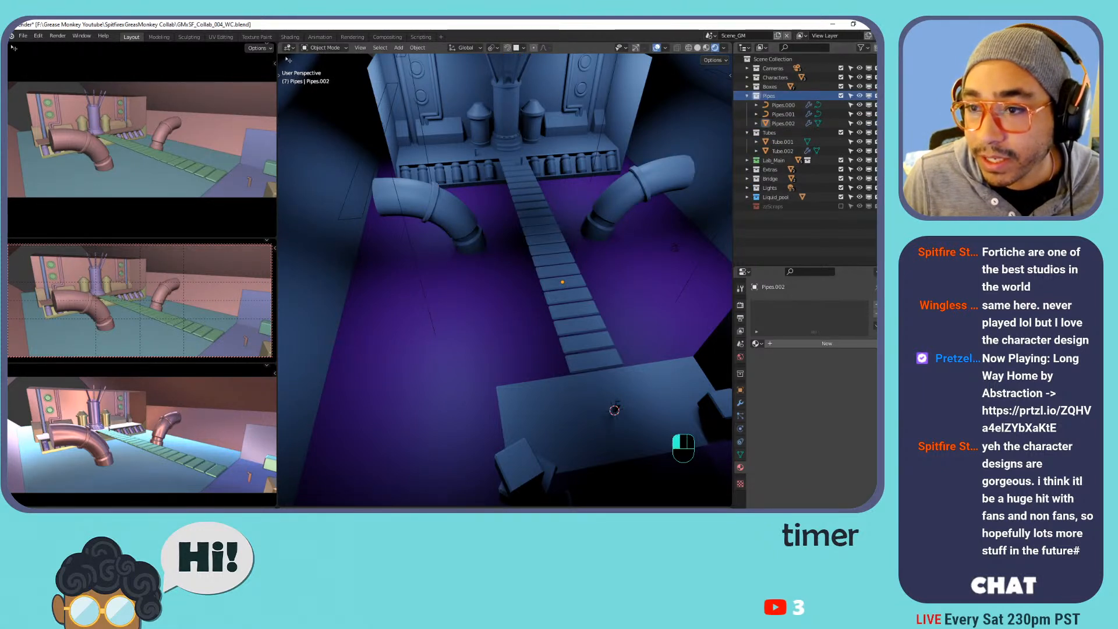
{"action": "double_click", "coordinate": [780, 106]}
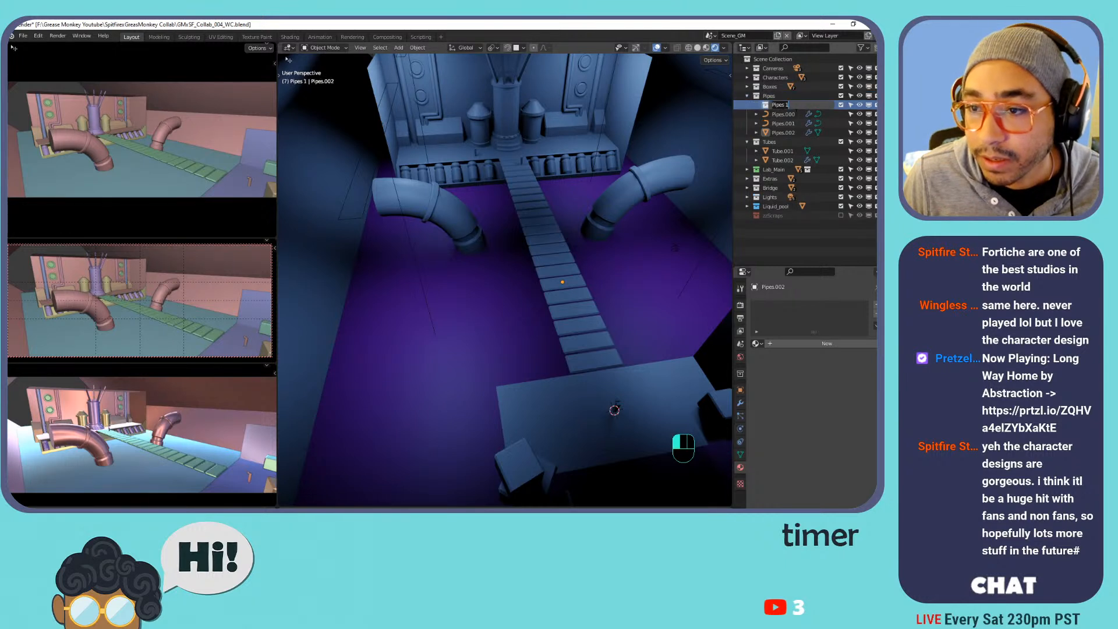
{"action": "type", "text": "SF"}
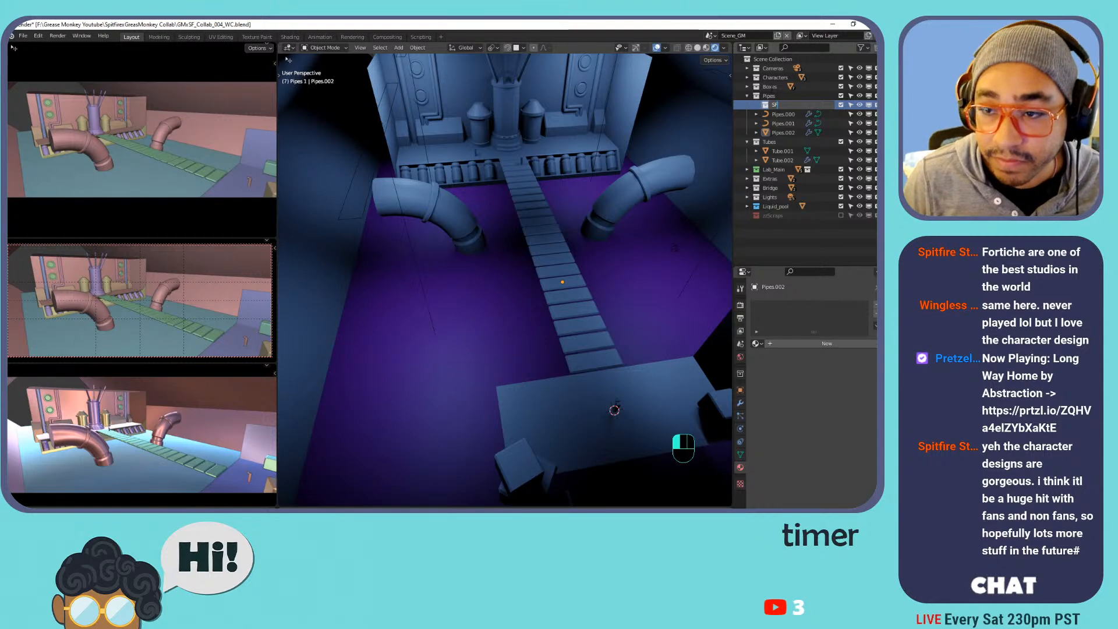
{"action": "key", "text": "Return"}
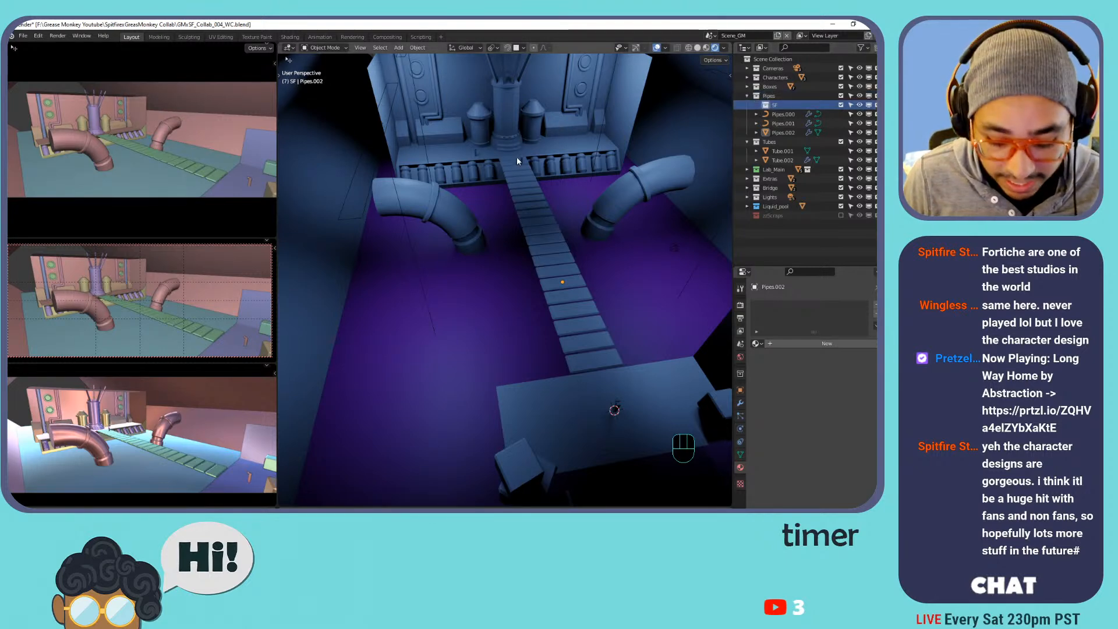
{"action": "key", "text": "ctrl+v"}
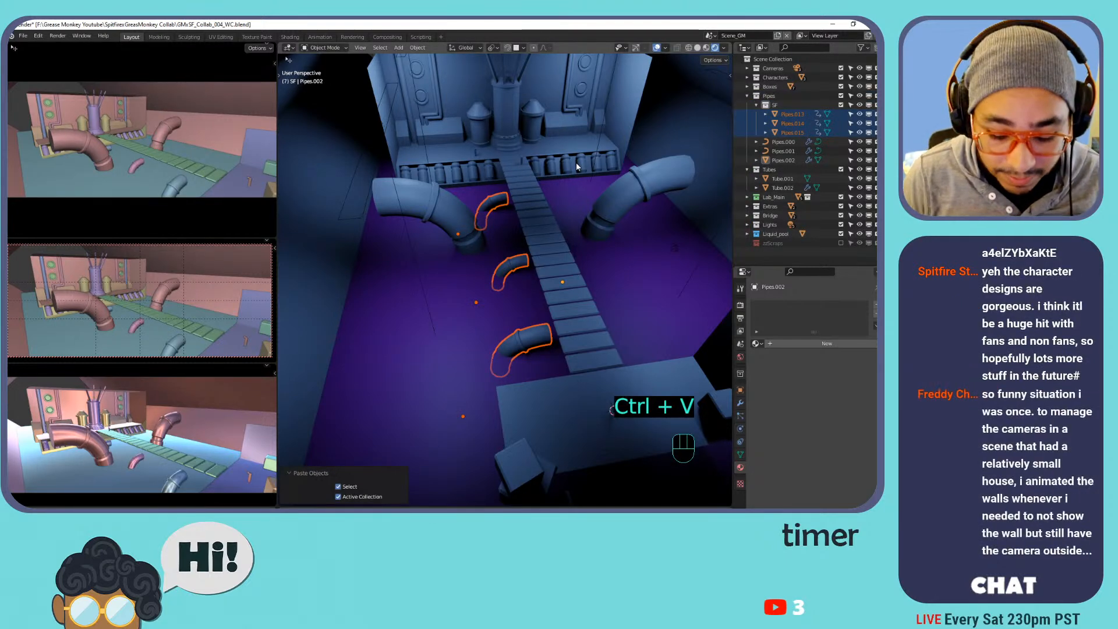
Join the three pasted small pipes in the SF collection into one object.
{"action": "key", "text": "ctrl+j"}
{"action": "left_click", "coordinate": [784, 124]}
{"action": "left_click", "coordinate": [787, 116]}
{"action": "left_click", "coordinate": [787, 132], "text": "shift"}
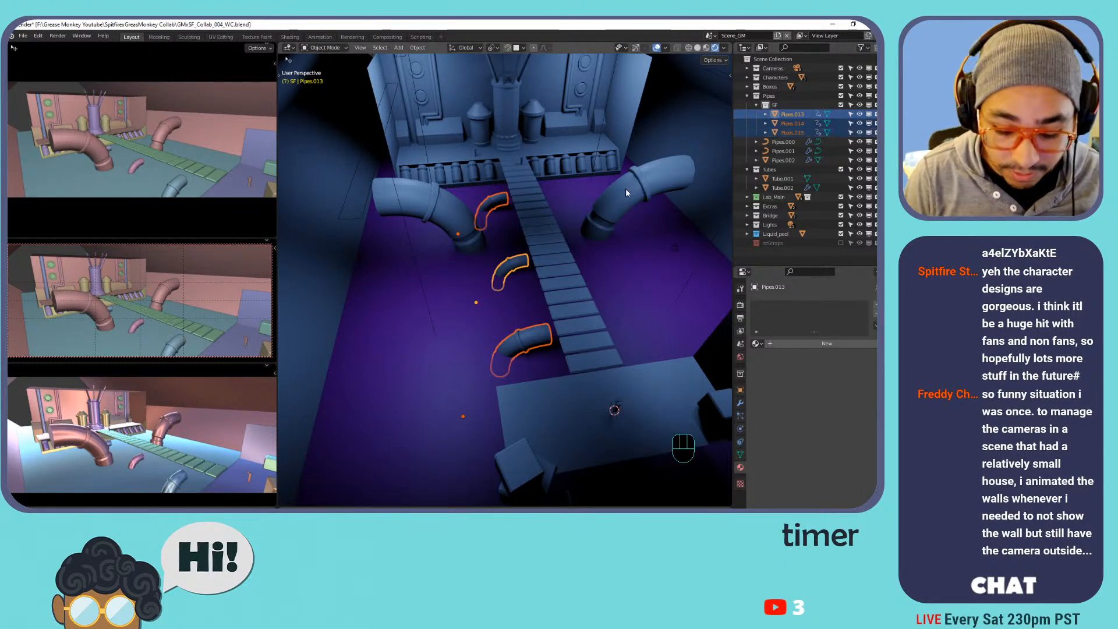
{"action": "key", "text": "ctrl+j"}
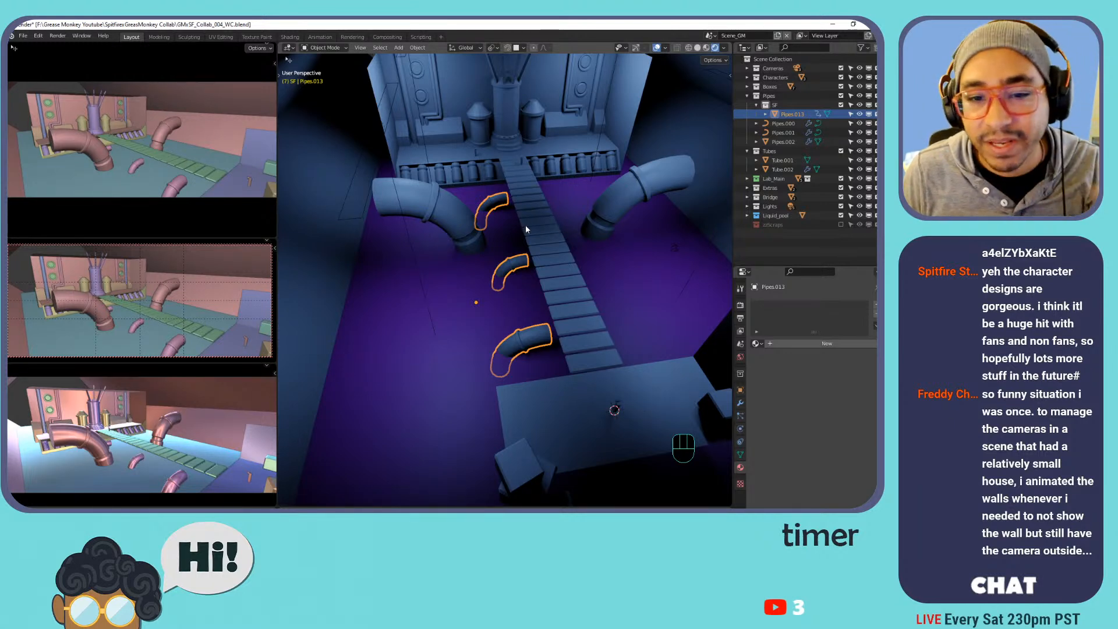
Set the joined small pipes' origin to the 3D cursor.
{"action": "left_click", "coordinate": [637, 187]}
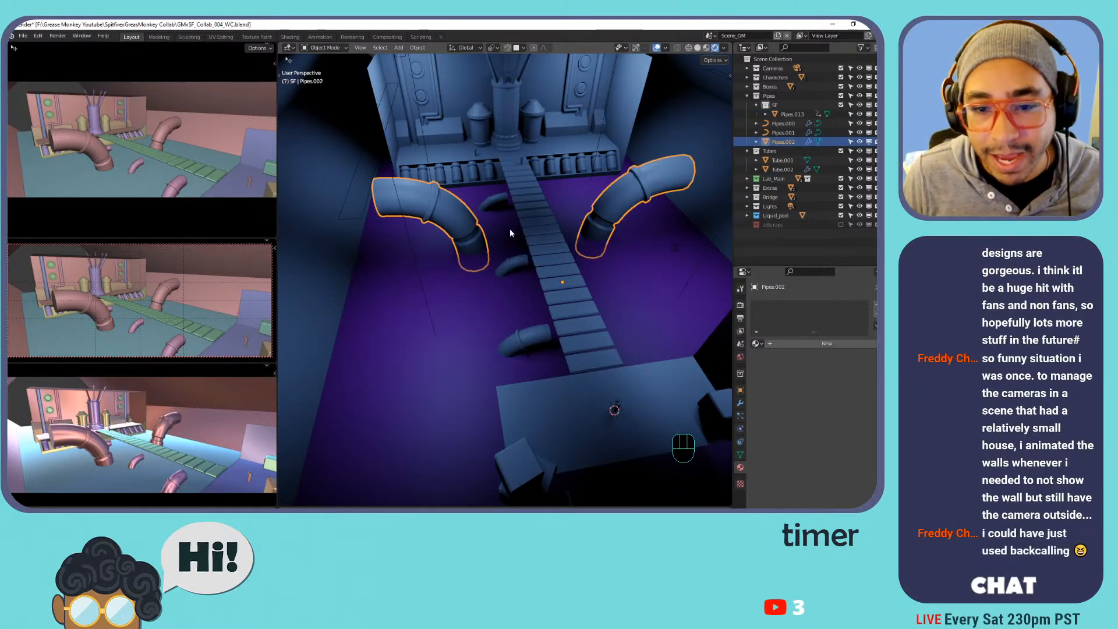
{"action": "left_click", "coordinate": [505, 268]}
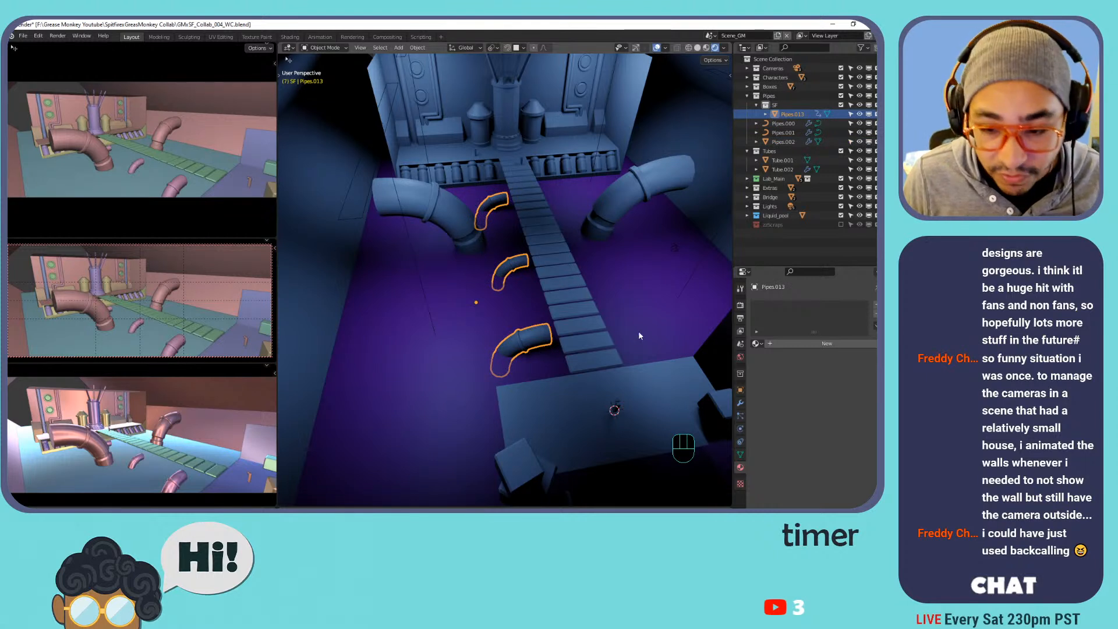
{"action": "key", "text": "shift+a"}
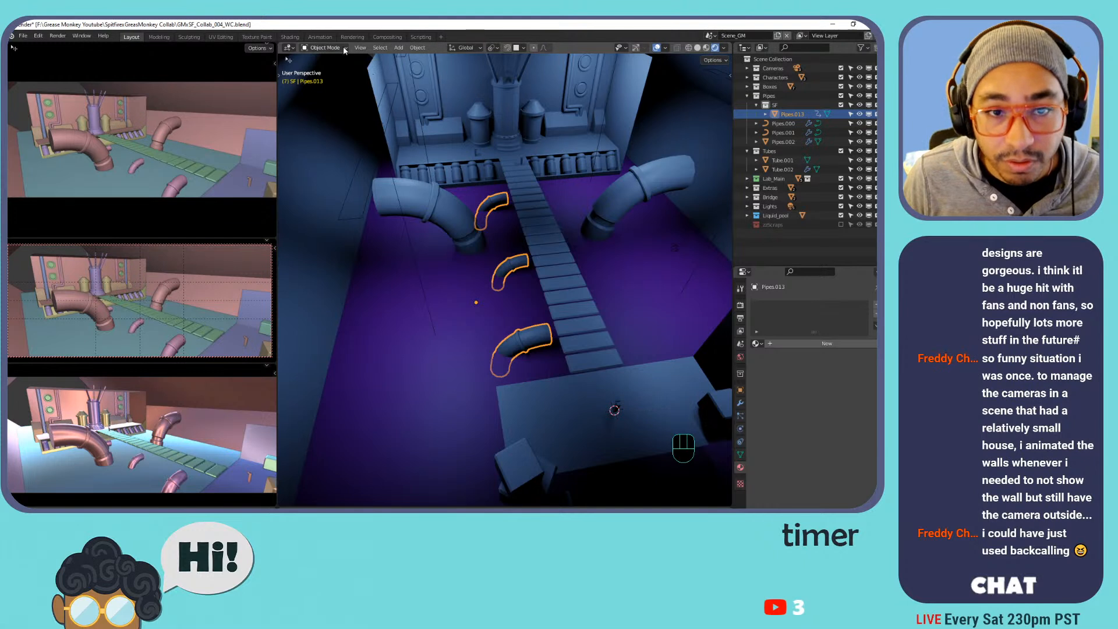
{"action": "left_click", "coordinate": [417, 48]}
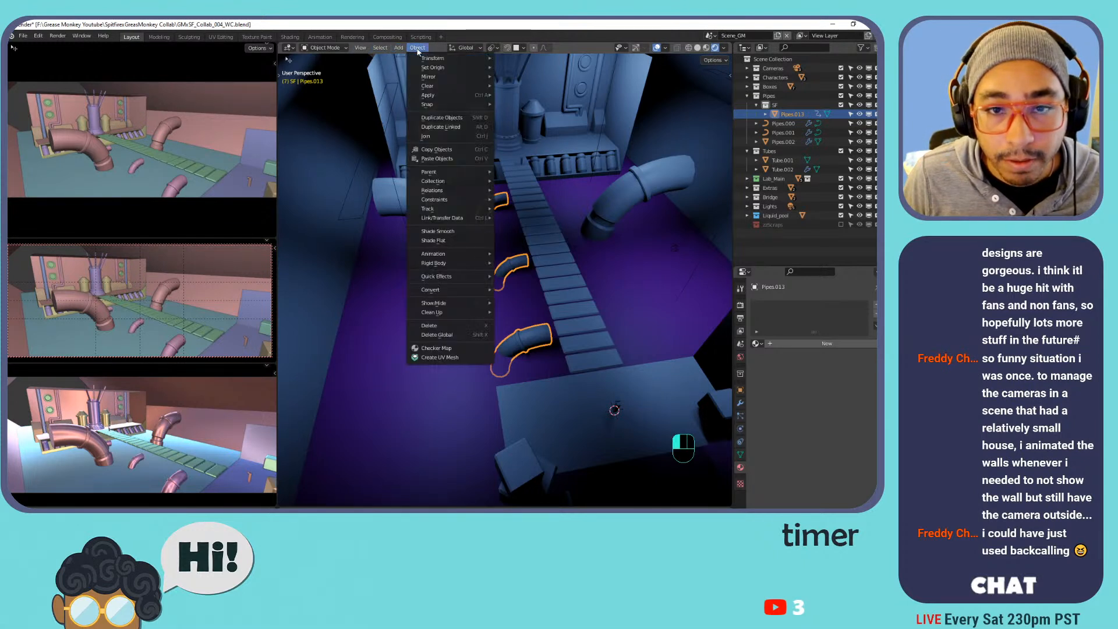
{"action": "mouse_move", "coordinate": [448, 67]}
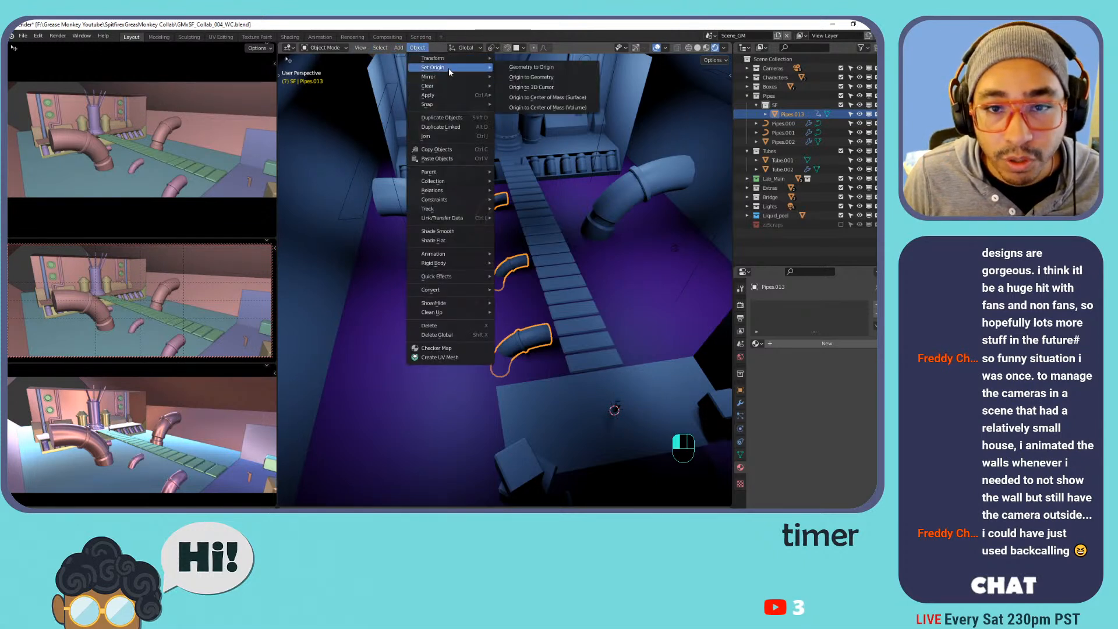
{"action": "left_click", "coordinate": [531, 87]}
Add a Mirror modifier on the X axis so the small pipes line both sides of the bridge.
{"action": "left_click", "coordinate": [740, 402]}
{"action": "left_click", "coordinate": [789, 306]}
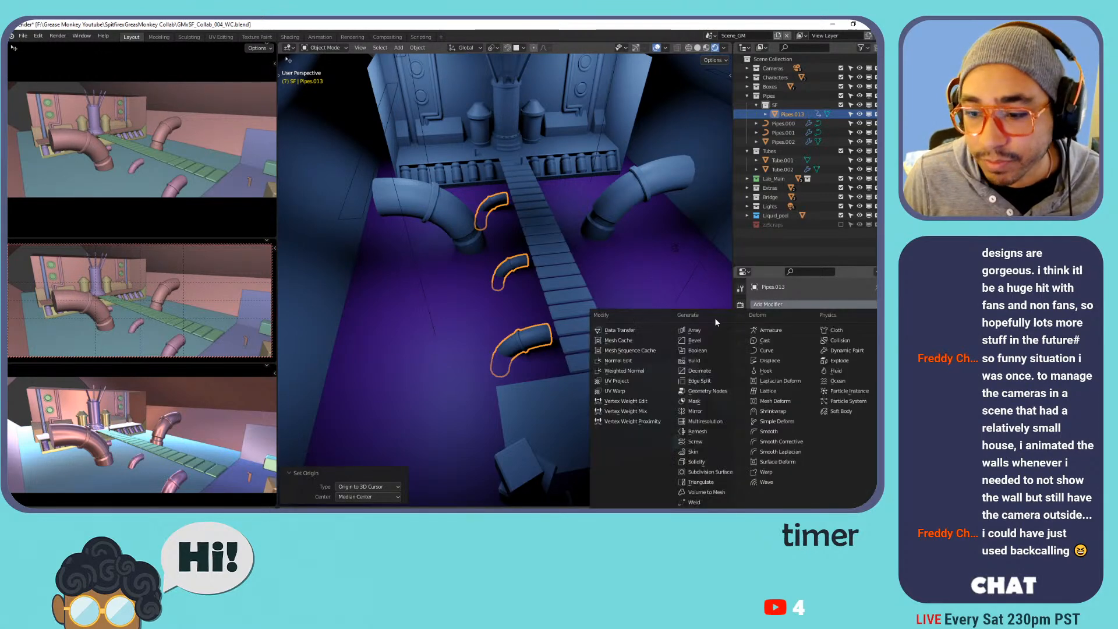
{"action": "left_click", "coordinate": [696, 411]}
{"action": "middle_click_drag", "start_coordinate": [691, 407], "coordinate": [607, 289], "text": "shift"}
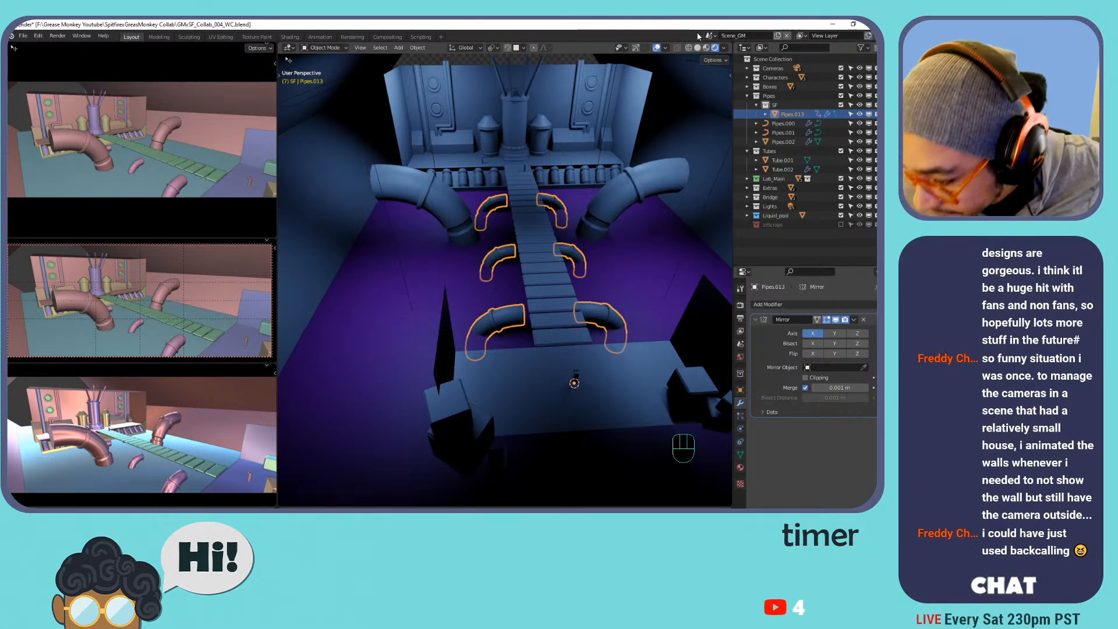
Switch to Scene_SF and hide its three original small pipes beside the bridge.
{"action": "left_click", "coordinate": [711, 36]}
{"action": "left_click", "coordinate": [728, 55]}
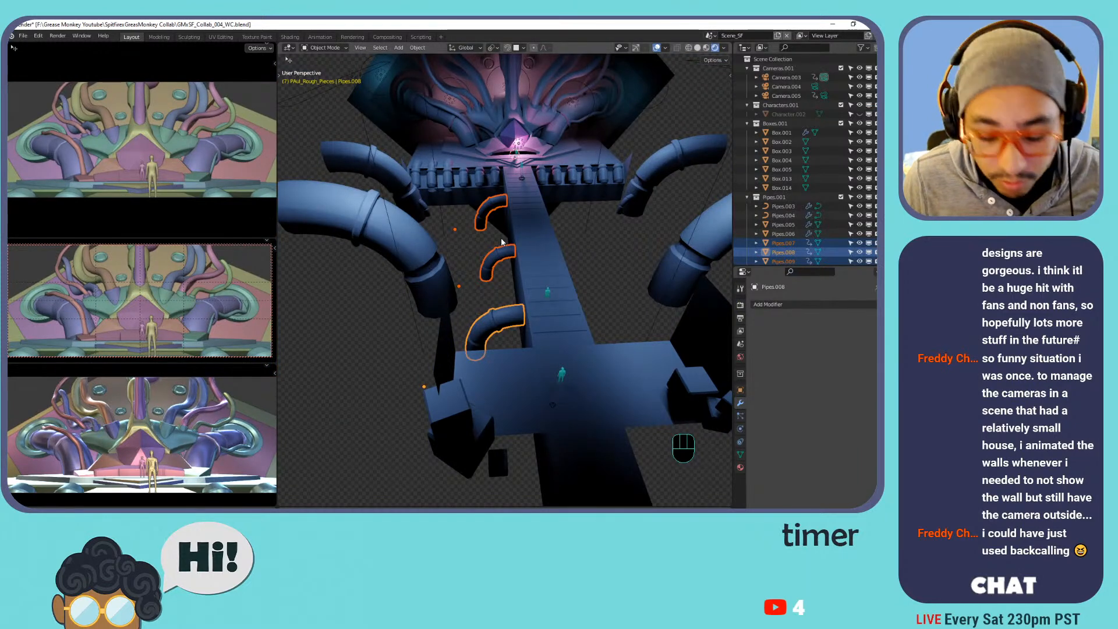
{"action": "key", "text": "h"}
Copy the long box beam under the Scene_SF bridge and return to Scene_GM.
{"action": "left_click", "coordinate": [528, 243]}
{"action": "middle_click_drag", "start_coordinate": [528, 243], "coordinate": [637, 240], "text": "shift"}
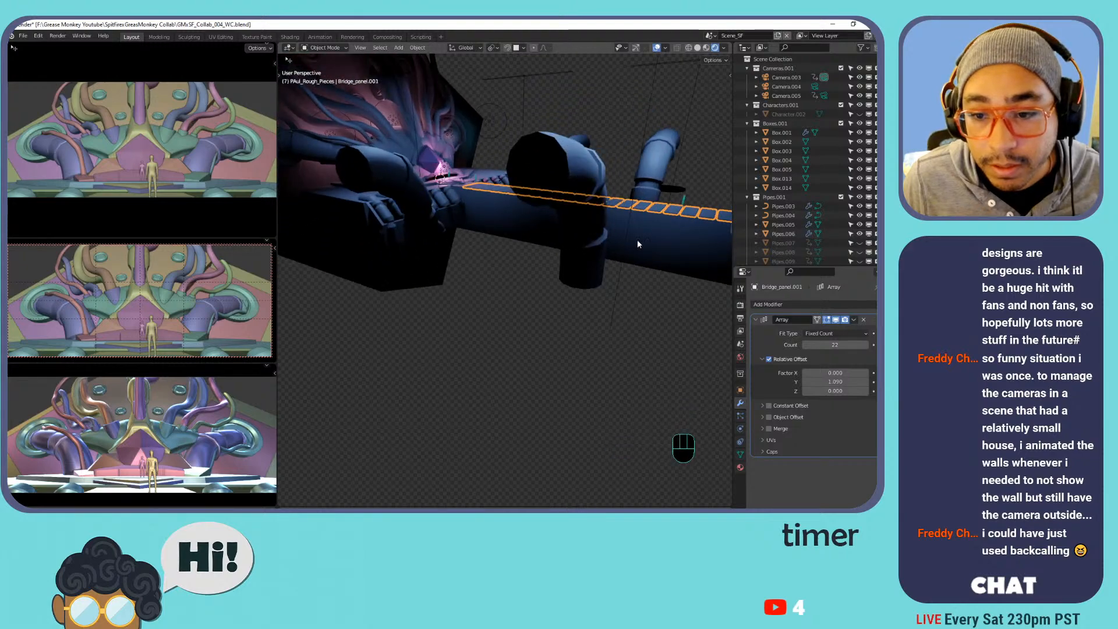
{"action": "left_click", "coordinate": [637, 244]}
{"action": "middle_click_drag", "start_coordinate": [640, 147], "coordinate": [581, 173], "text": "shift"}
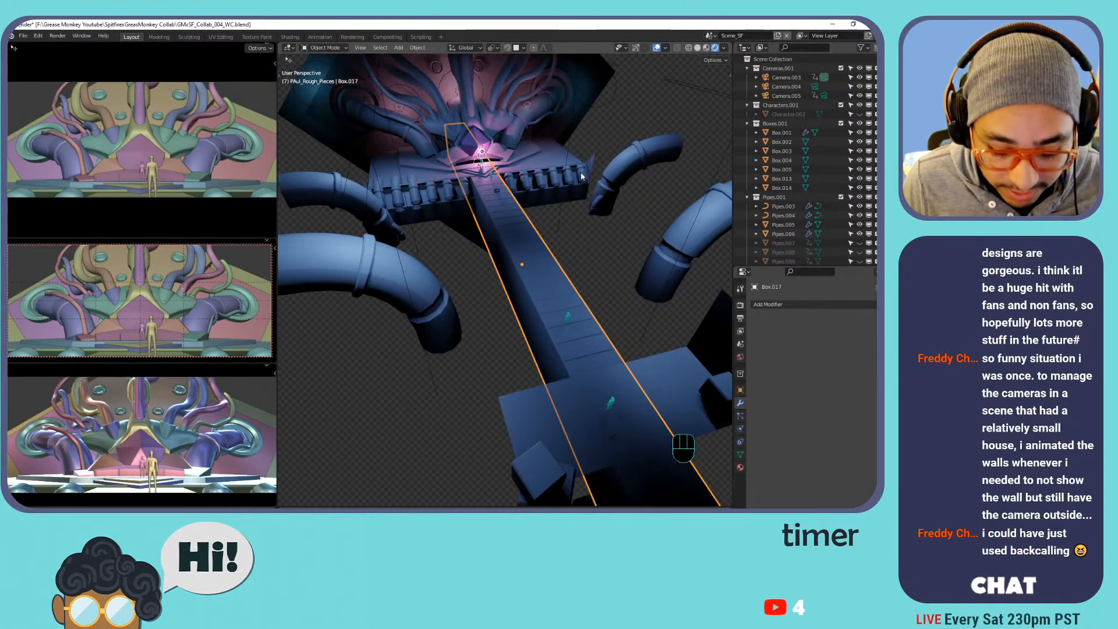
{"action": "key", "text": "m"}
{"action": "key", "text": "ctrl+c"}
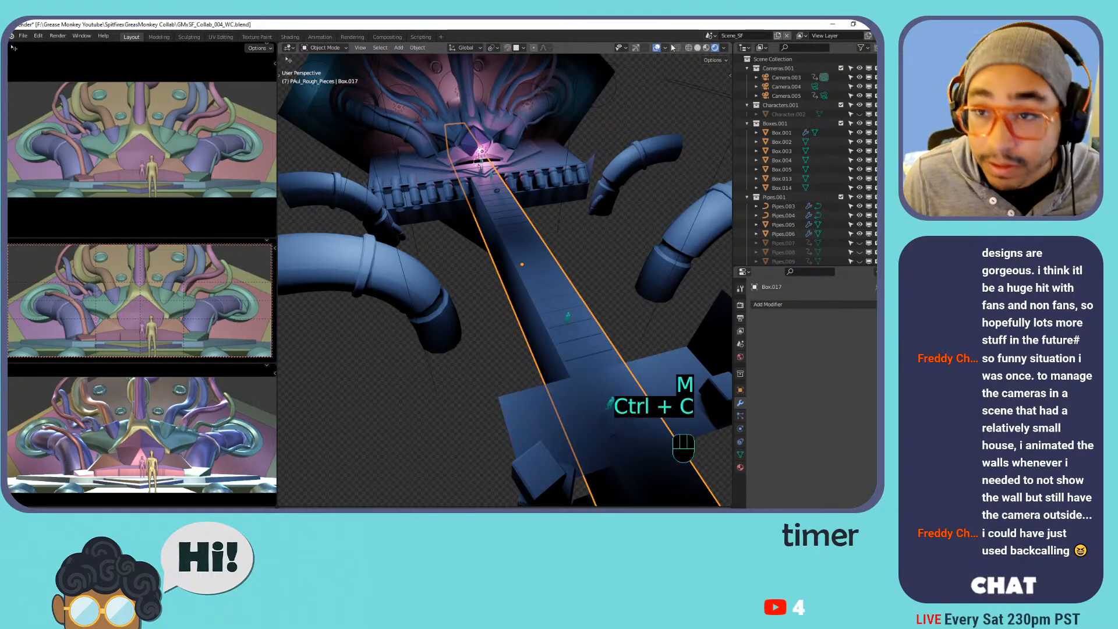
{"action": "left_click", "coordinate": [710, 35]}
{"action": "left_click", "coordinate": [718, 56]}
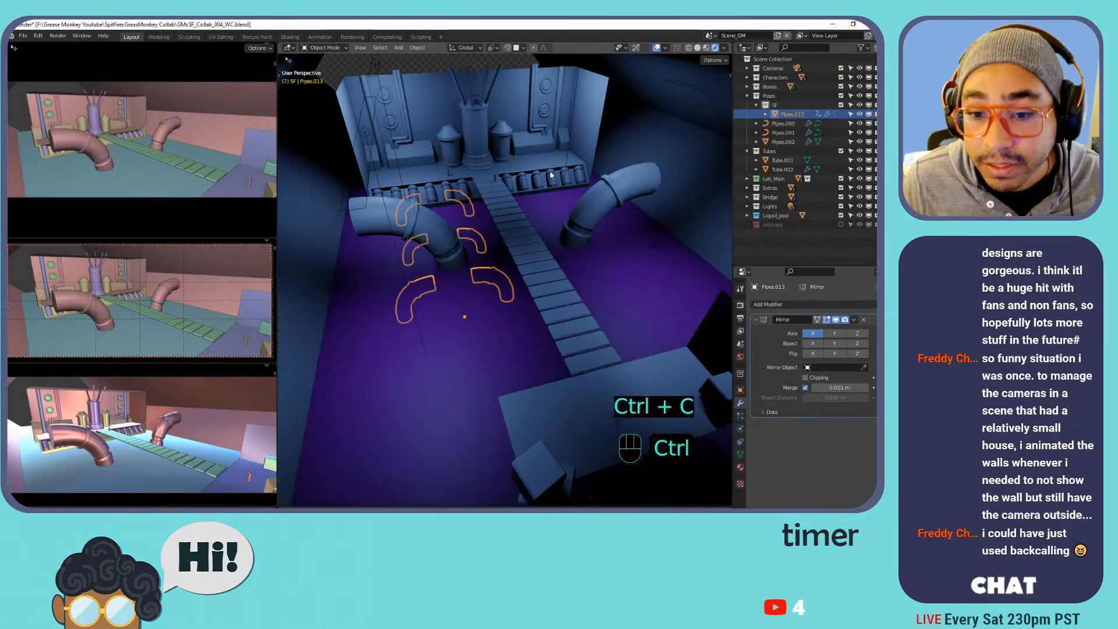
Undo the last five actions to restore the mirrored pipes' placement beside the bridge in Scene_GM.
{"action": "middle_click_drag", "start_coordinate": [556, 171], "coordinate": [507, 214]}
{"action": "key", "text": "ctrl+z"}
{"action": "key", "text": "ctrl+z"}
{"action": "key", "text": "ctrl+z"}
{"action": "key", "text": "ctrl+z"}
{"action": "key", "text": "ctrl+z"}
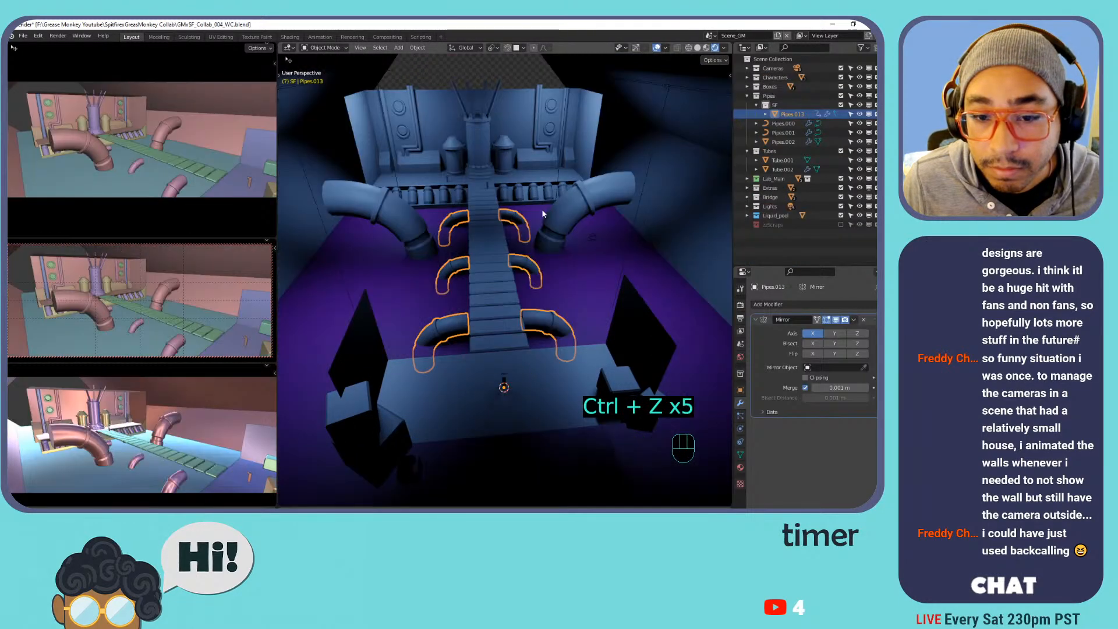
Keep the mirrored small pipes selected and save the Blender file.
{"action": "left_click", "coordinate": [560, 204]}
{"action": "left_click", "coordinate": [521, 221]}
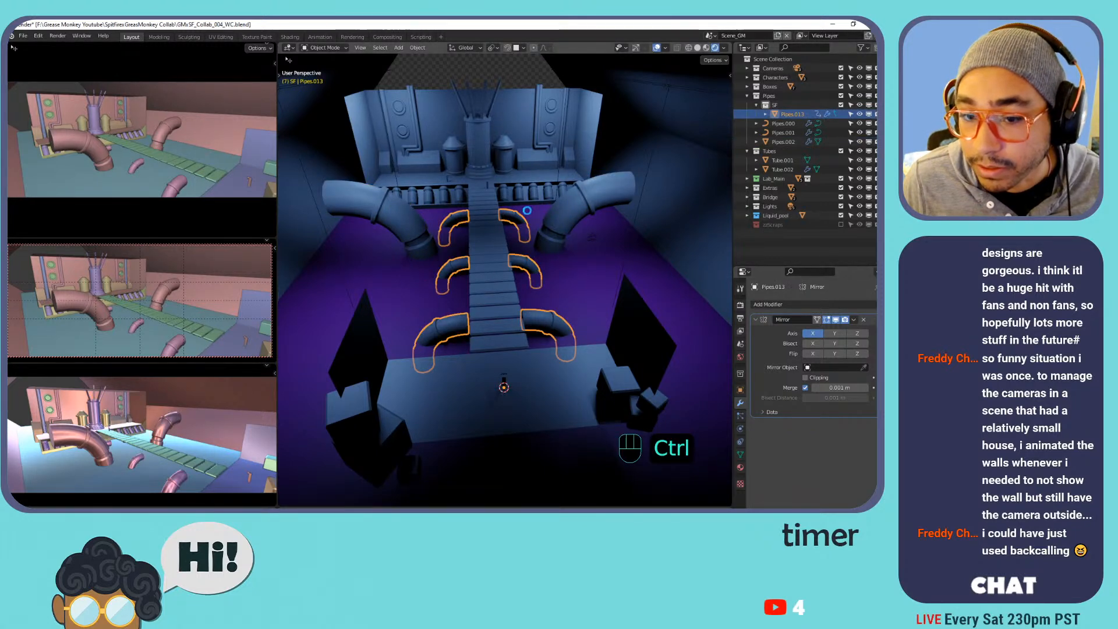
{"action": "key", "text": "ctrl+s"}
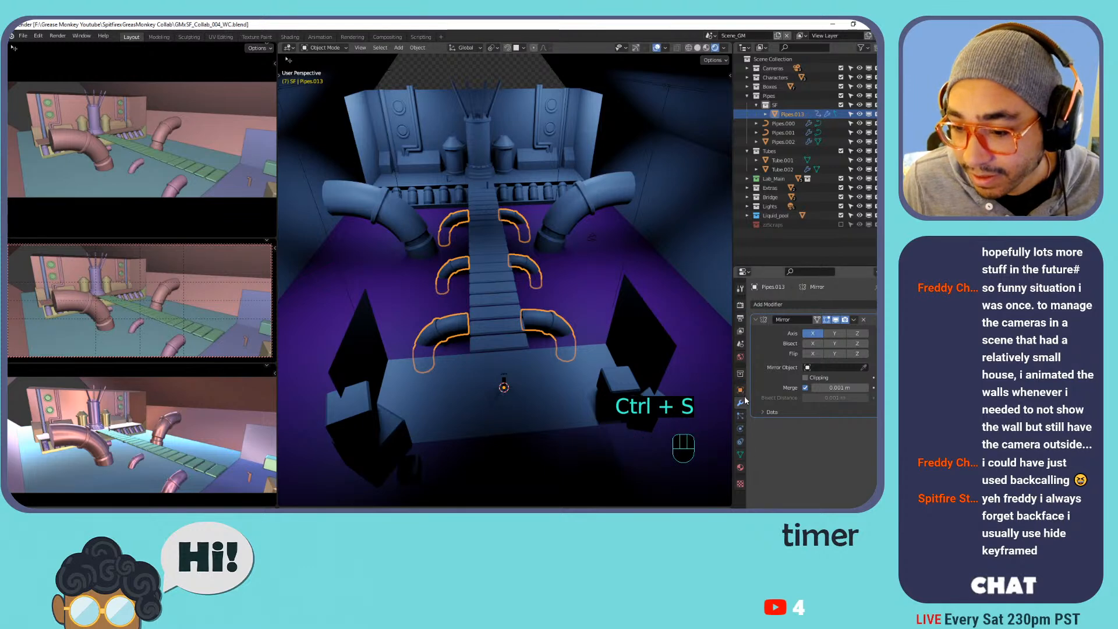
Show the mirrored small pipes' transform values and expand their Object Transforms keyframe channels in the Dope Sheet.
{"action": "key", "text": "n"}
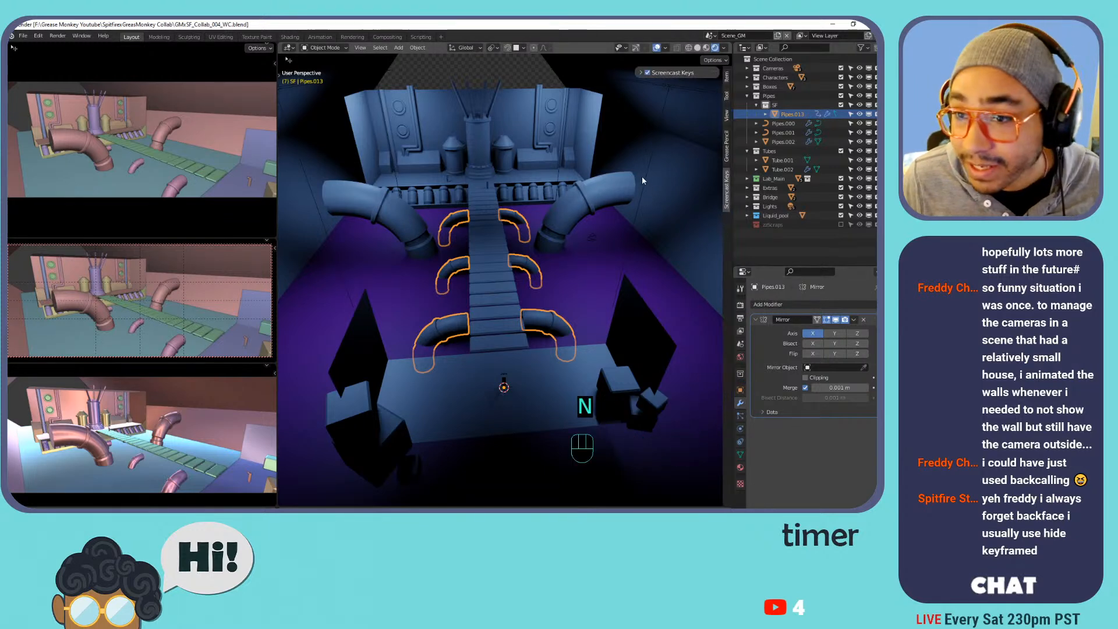
{"action": "left_click", "coordinate": [726, 76]}
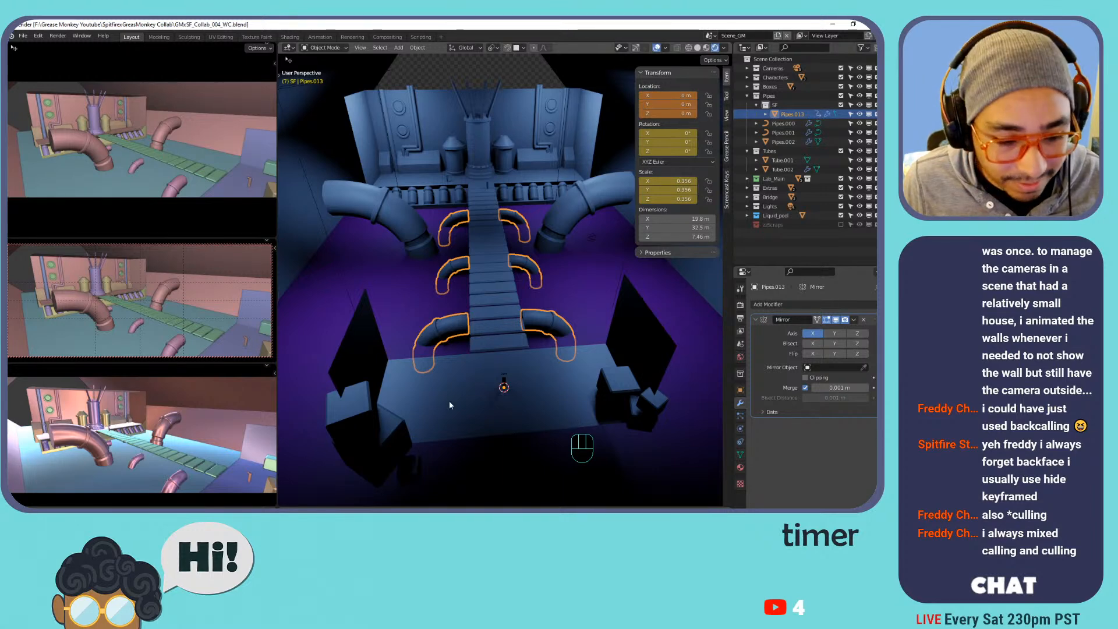
{"action": "left_click_drag", "start_coordinate": [392, 507], "coordinate": [389, 387]}
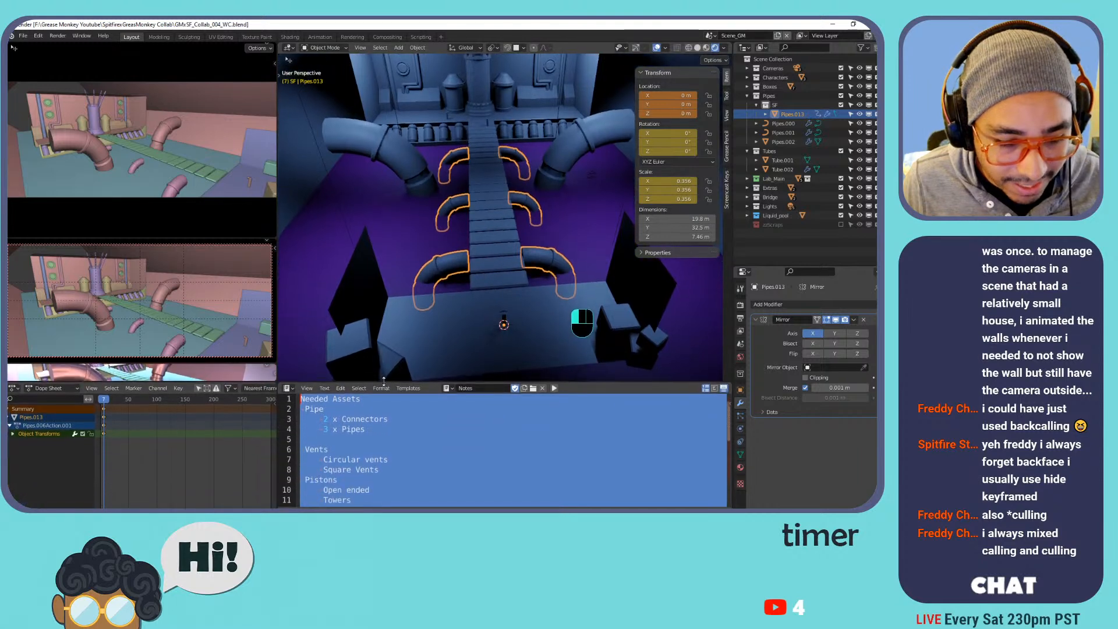
{"action": "left_click_drag", "start_coordinate": [385, 507], "coordinate": [353, 510]}
{"action": "scroll", "coordinate": [153, 441], "scroll_direction": "down", "scroll_amount": 5}
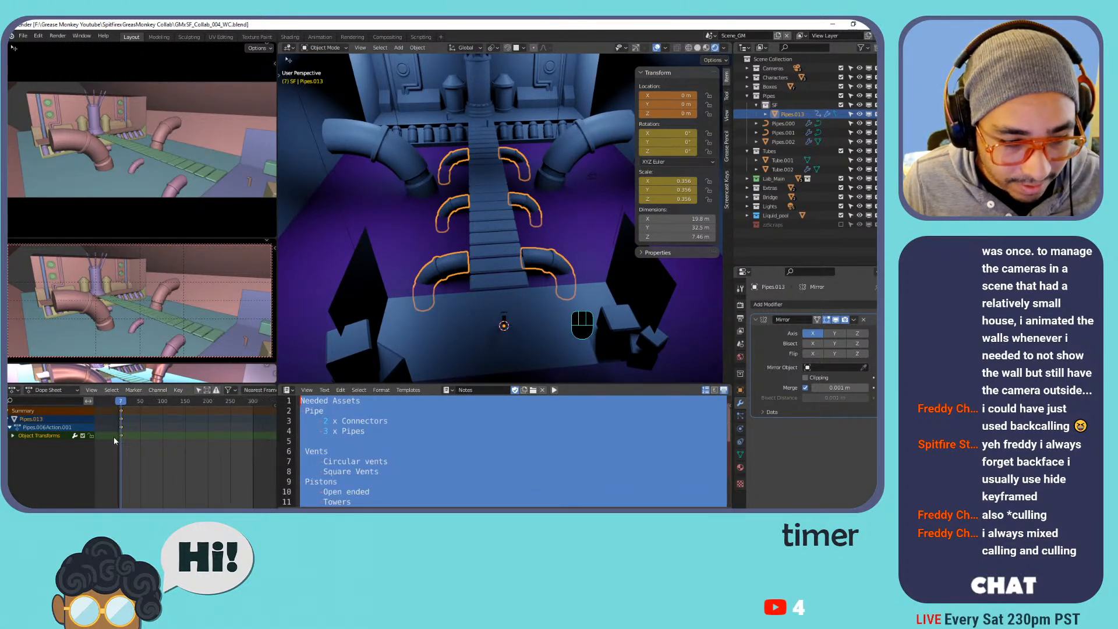
{"action": "left_click", "coordinate": [12, 436]}
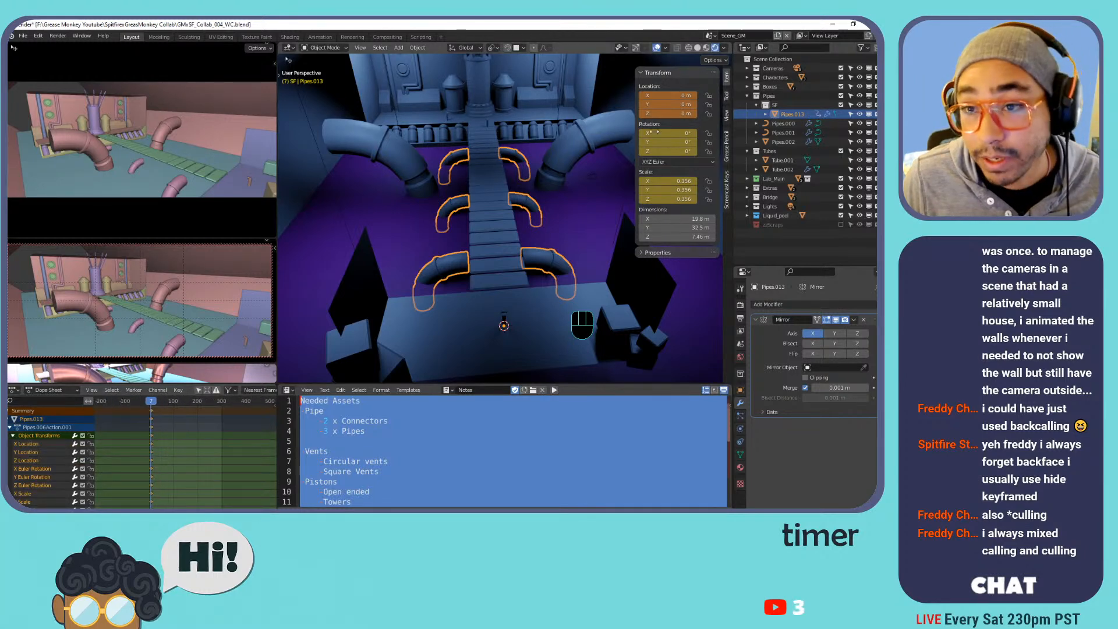
Clear the location, rotation and scale keyframes from the mirrored small pipes, collapse the Dope Sheet area and save the file.
{"action": "right_click", "coordinate": [643, 105]}
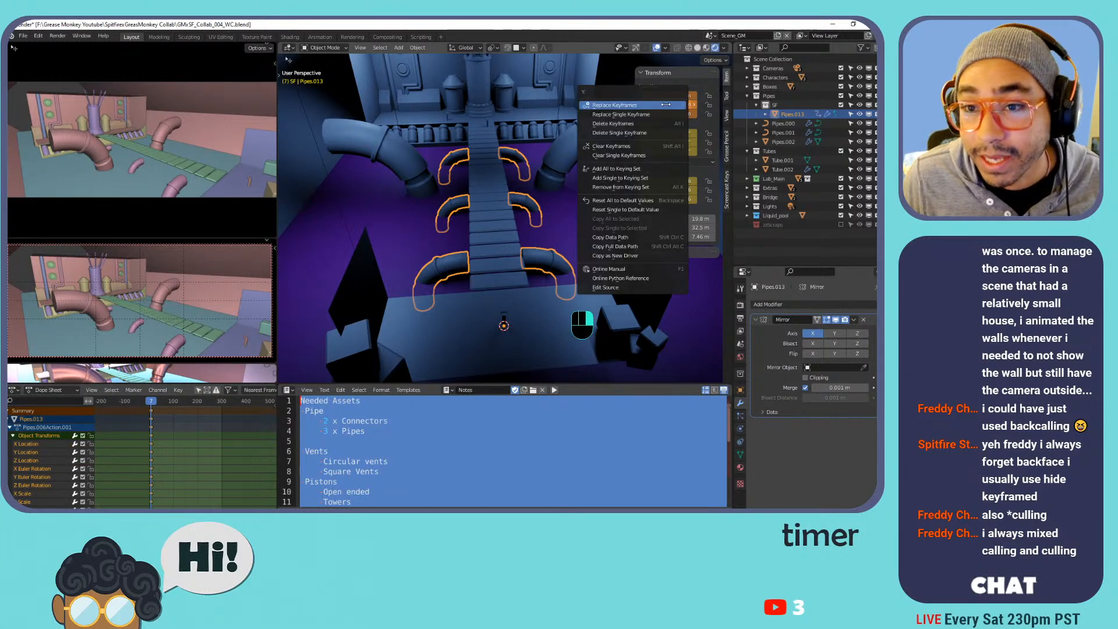
{"action": "left_click", "coordinate": [643, 124]}
{"action": "right_click", "coordinate": [655, 142]}
{"action": "left_click", "coordinate": [655, 141]}
{"action": "right_click", "coordinate": [658, 199]}
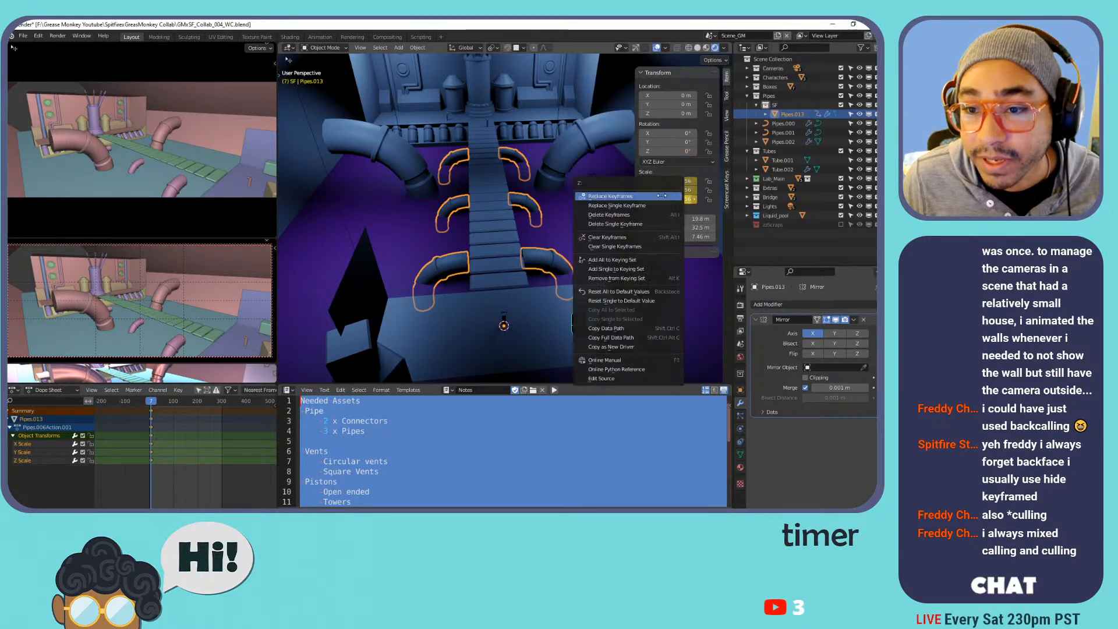
{"action": "left_click", "coordinate": [655, 209]}
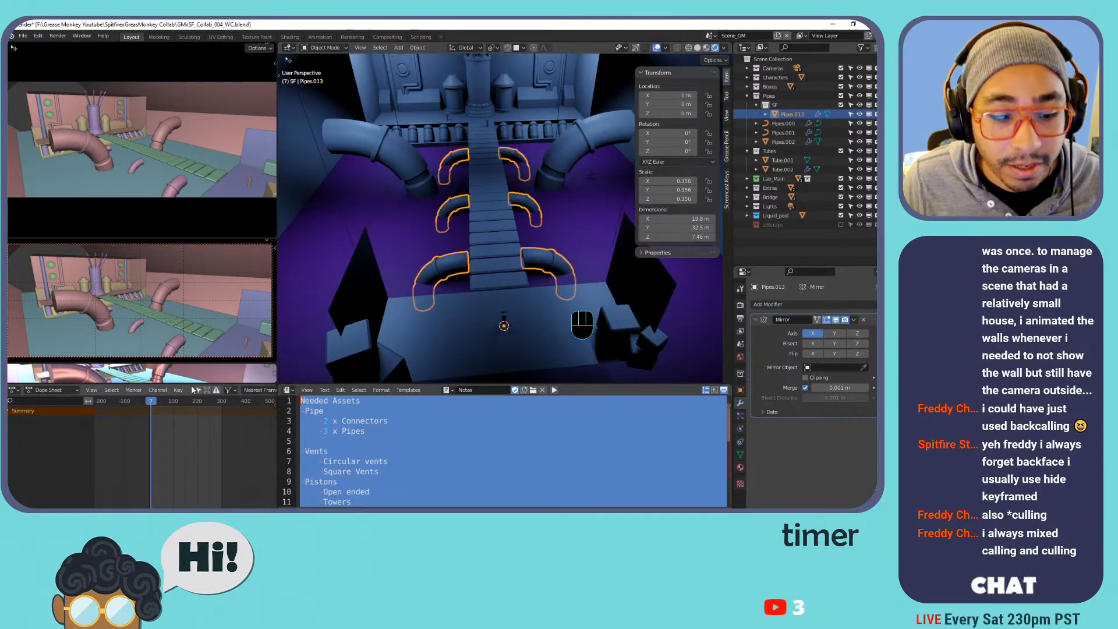
{"action": "left_click_drag", "start_coordinate": [190, 387], "coordinate": [192, 507]}
{"action": "key", "text": "ctrl+s"}
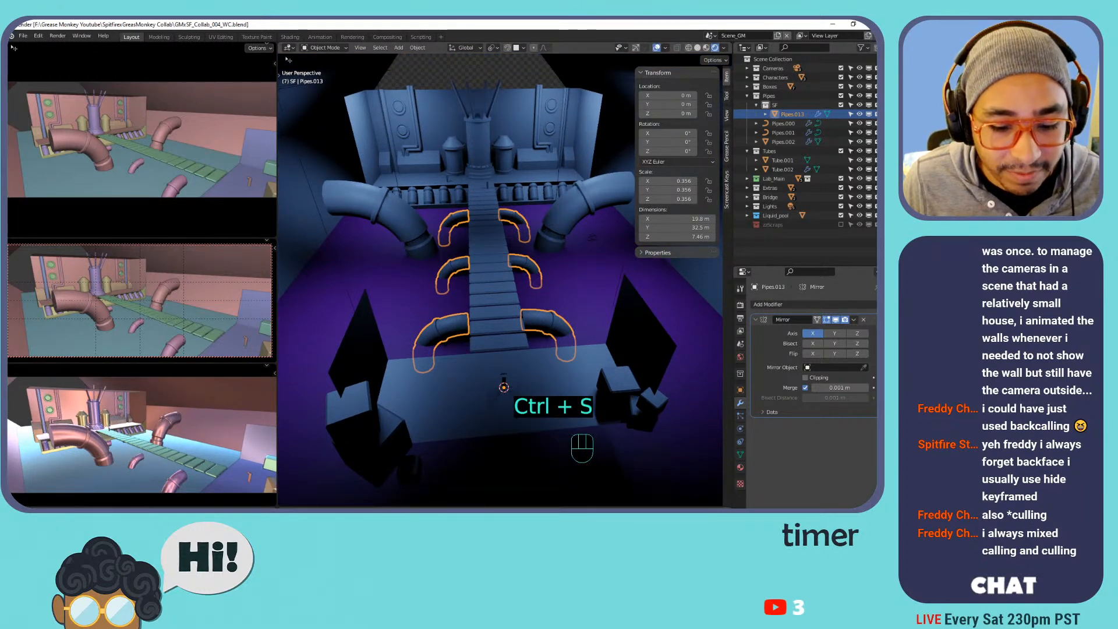
Play the Scene_GM animation briefly to check the pipes and return to the first frame.
{"action": "key", "text": "space"}
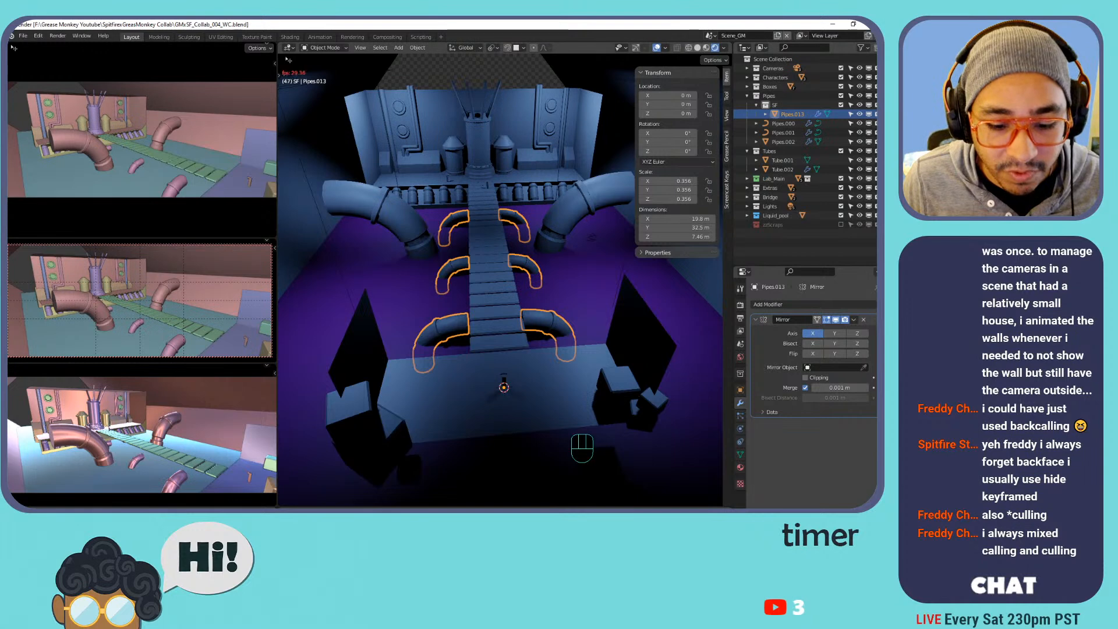
{"action": "key", "text": "space"}
{"action": "key", "text": "shift+Left"}
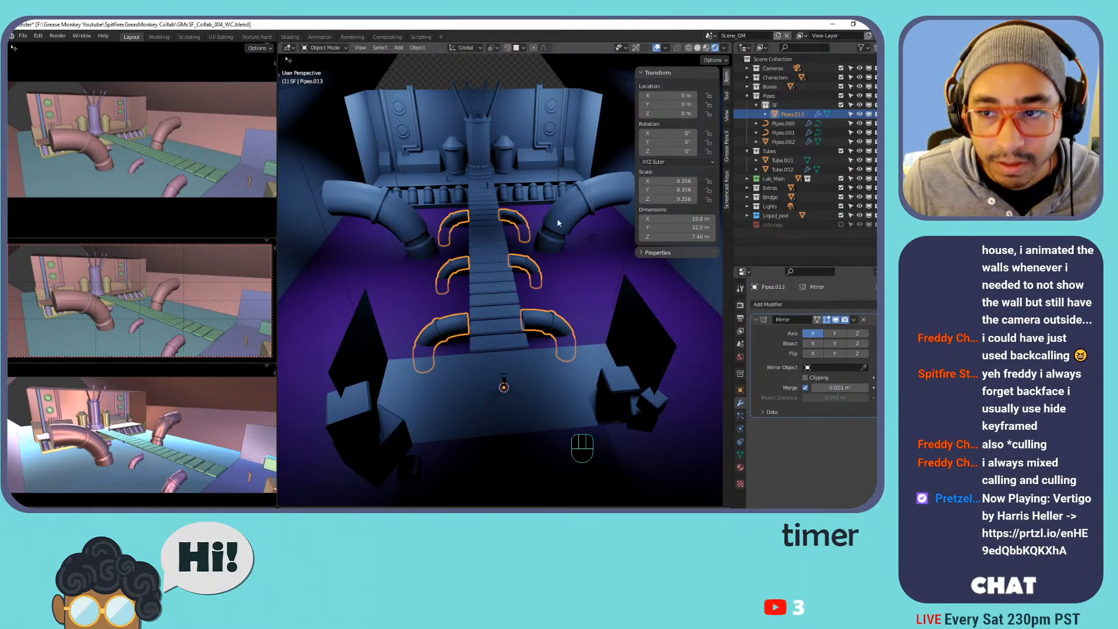
Switch to Scene_SF, select the three small pipes beside the bridge and hide them.
{"action": "left_click", "coordinate": [710, 35]}
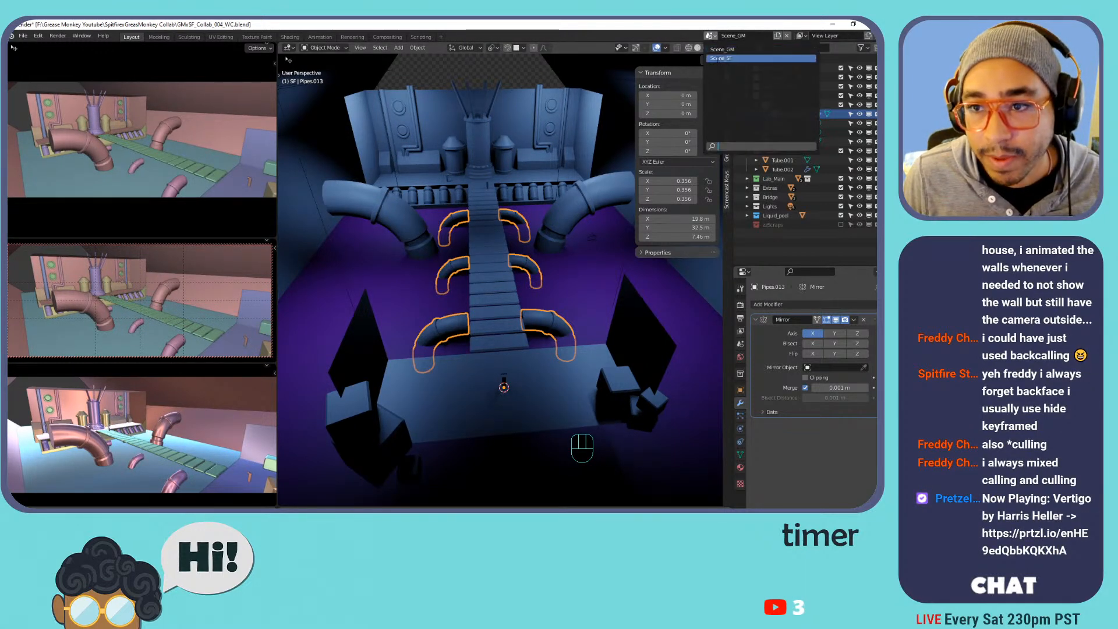
{"action": "left_click", "coordinate": [722, 59]}
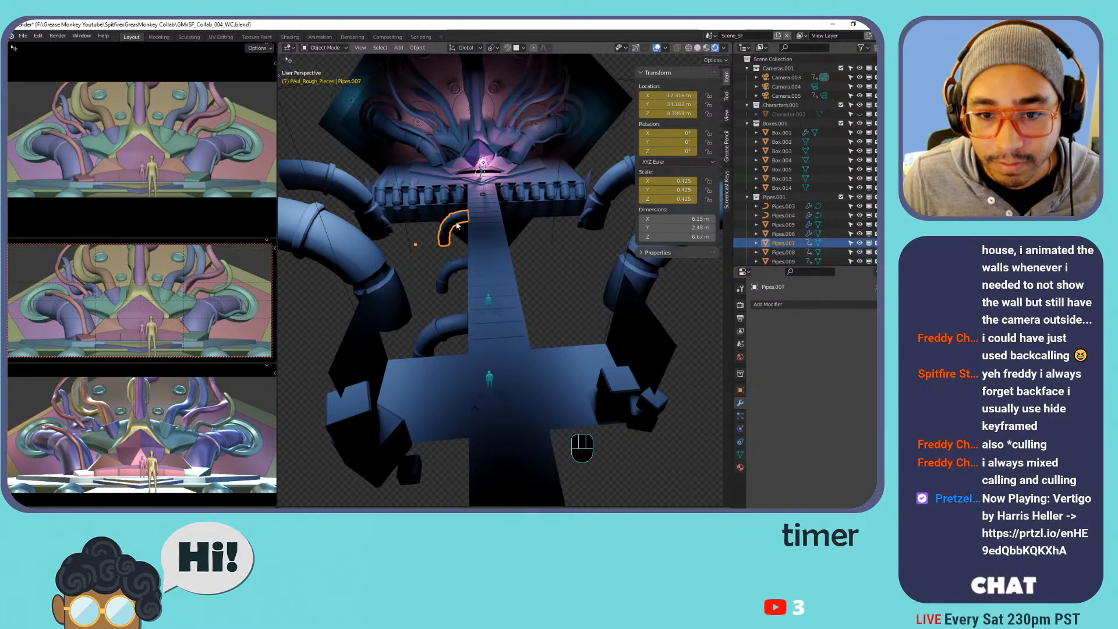
{"action": "left_click", "coordinate": [453, 325], "text": "shift"}
{"action": "left_click", "coordinate": [454, 326], "text": "shift"}
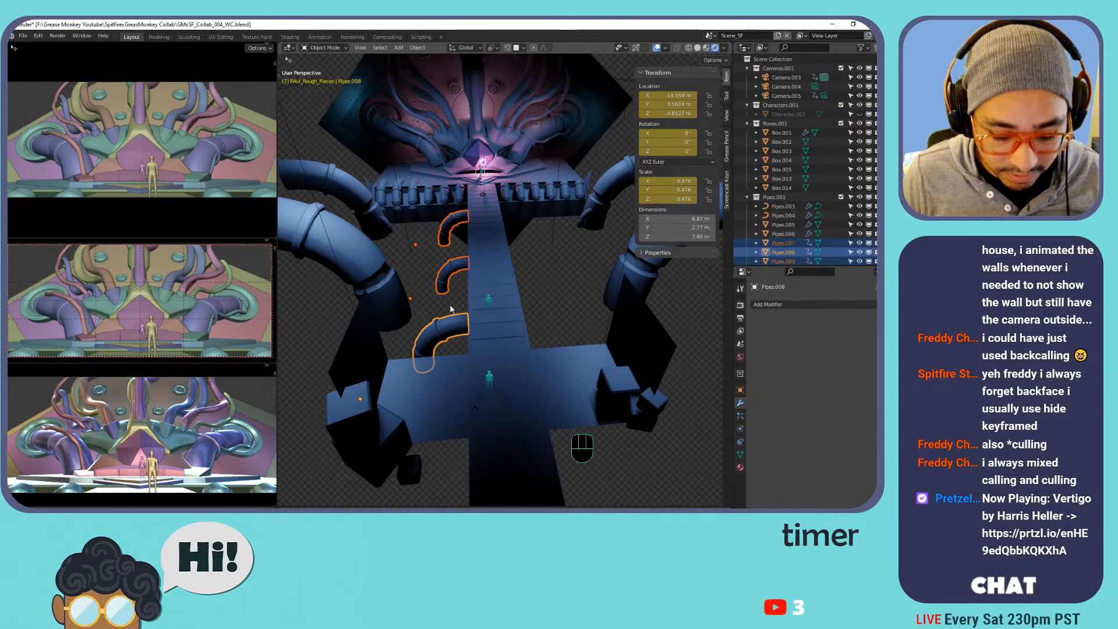
{"action": "key", "text": "h"}
Copy the long box beam under the Scene_SF bridge and paste it into Scene_GM.
{"action": "left_click", "coordinate": [475, 251]}
{"action": "middle_click_drag", "start_coordinate": [435, 232], "coordinate": [483, 227], "text": "shift"}
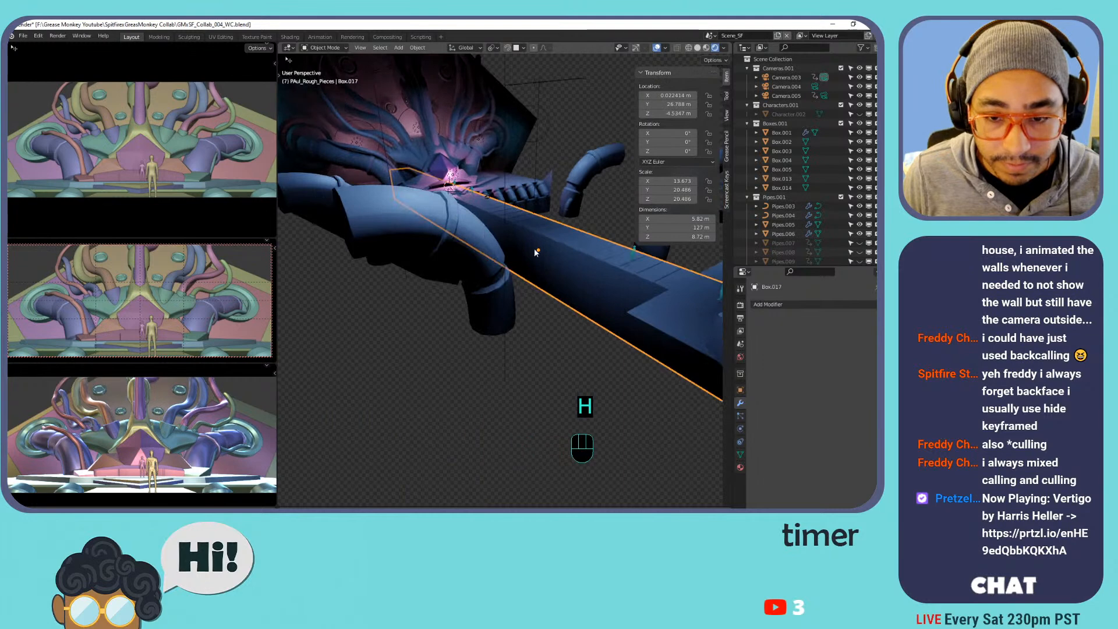
{"action": "key", "text": "ctrl+c"}
{"action": "left_click", "coordinate": [712, 36]}
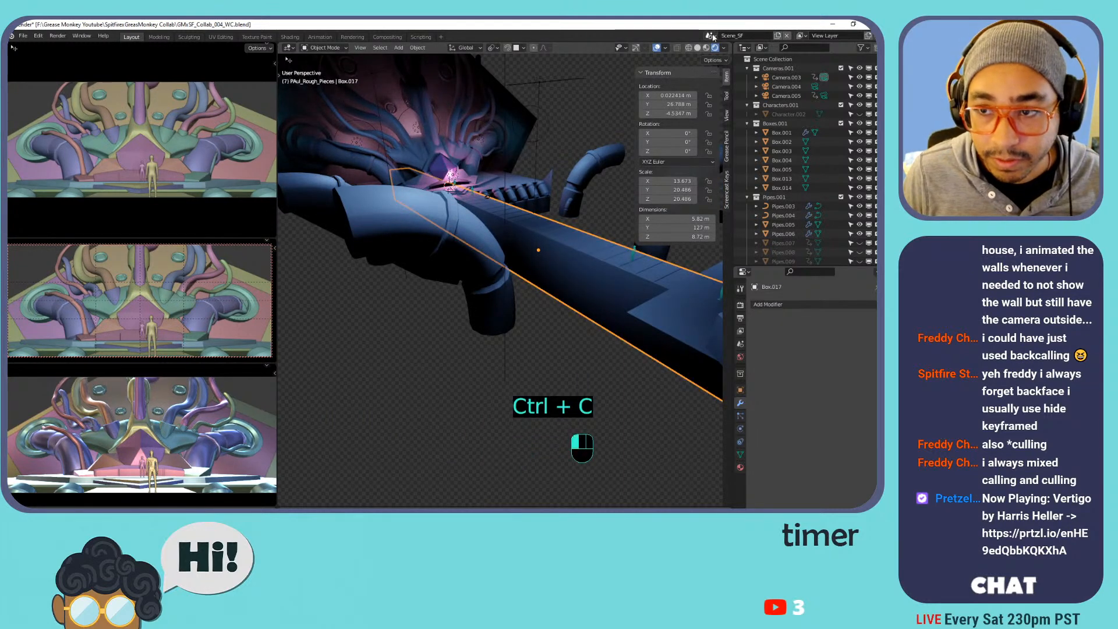
{"action": "left_click", "coordinate": [725, 49]}
{"action": "key", "text": "ctrl+v"}
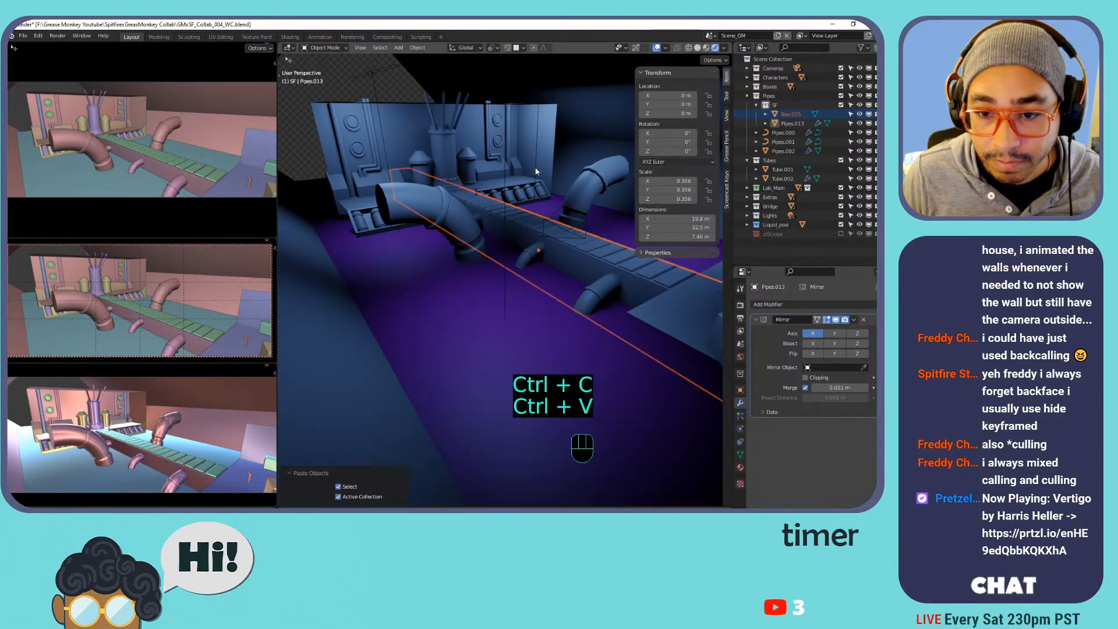
Isolate the pasted box beam in Local View and show it in solid shading.
{"action": "middle_click_drag", "start_coordinate": [579, 187], "coordinate": [556, 233], "text": "shift"}
{"action": "scroll", "coordinate": [559, 234], "scroll_direction": "down", "scroll_amount": 3}
{"action": "key", "text": "Tab"}
{"action": "scroll", "coordinate": [593, 245], "scroll_direction": "up", "scroll_amount": 8}
{"action": "middle_click_drag", "start_coordinate": [634, 274], "coordinate": [547, 247]}
{"action": "scroll", "coordinate": [546, 247], "scroll_direction": "down", "scroll_amount": 8}
{"action": "key", "text": "Tab"}
{"action": "scroll", "coordinate": [565, 238], "scroll_direction": "down", "scroll_amount": 2}
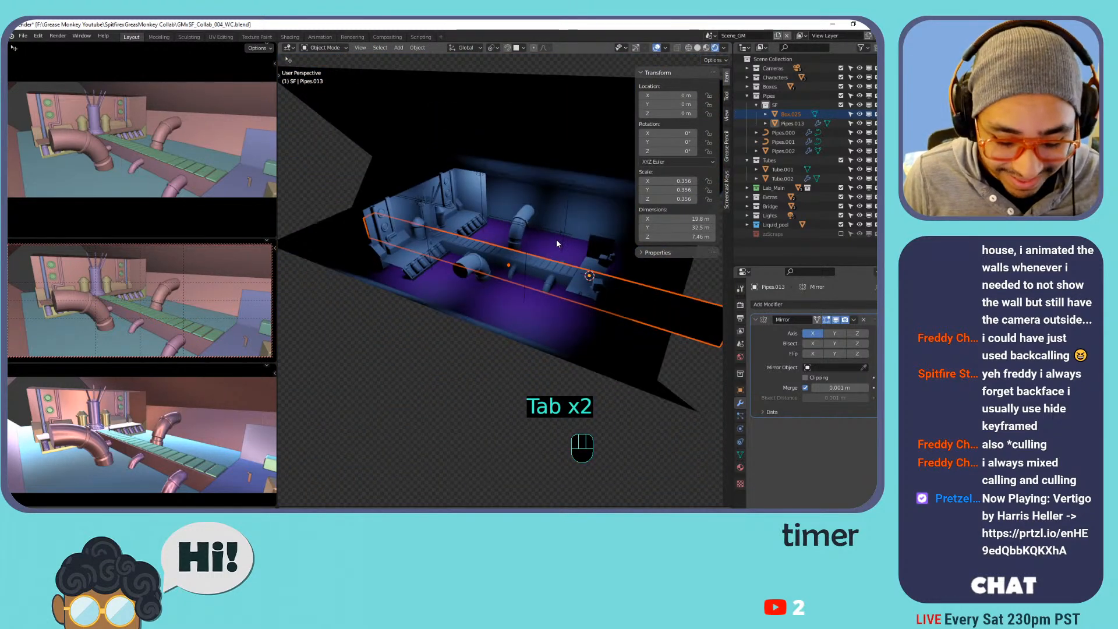
{"action": "middle_click_drag", "start_coordinate": [595, 251], "coordinate": [607, 269]}
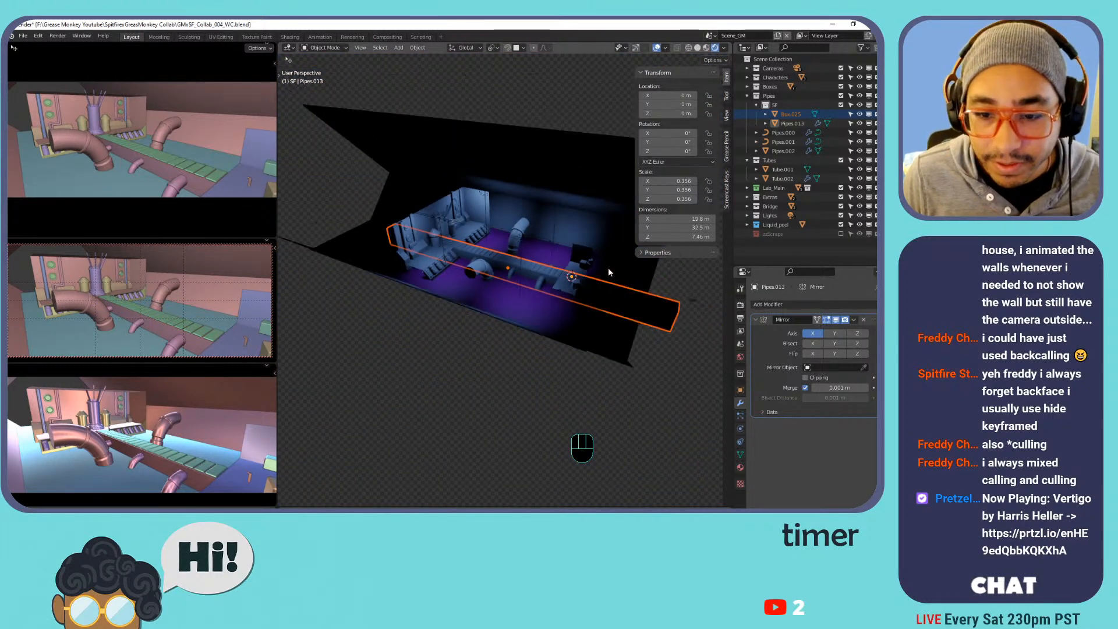
{"action": "key", "text": "KP_Divide"}
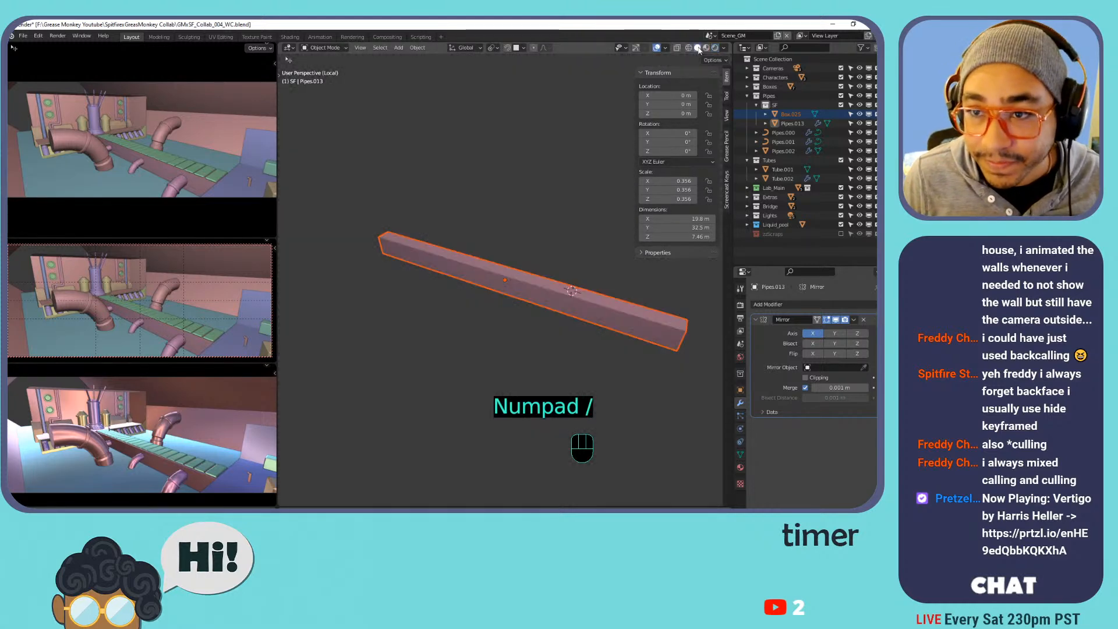
Enter Edit Mode on the isolated beam and select its entire mesh.
{"action": "key", "text": "Tab"}
{"action": "scroll", "coordinate": [520, 299], "scroll_direction": "up", "scroll_amount": 4}
{"action": "scroll", "coordinate": [521, 299], "scroll_direction": "up", "scroll_amount": 3}
{"action": "middle_click_drag", "start_coordinate": [521, 300], "coordinate": [505, 248]}
{"action": "scroll", "coordinate": [504, 249], "scroll_direction": "down", "scroll_amount": 3}
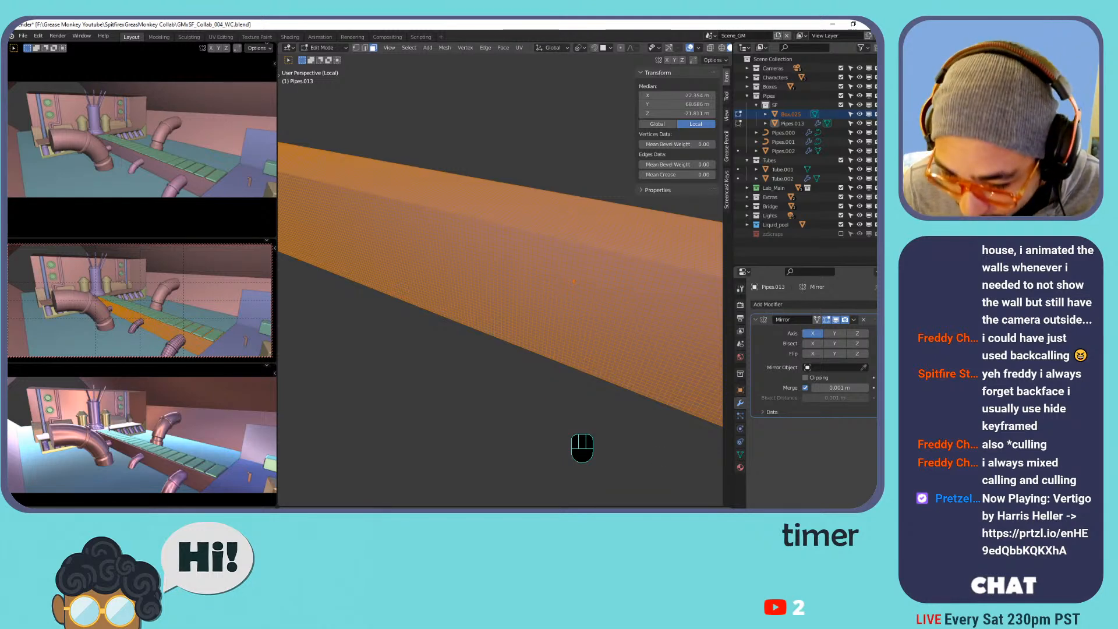
{"action": "key", "text": "a"}
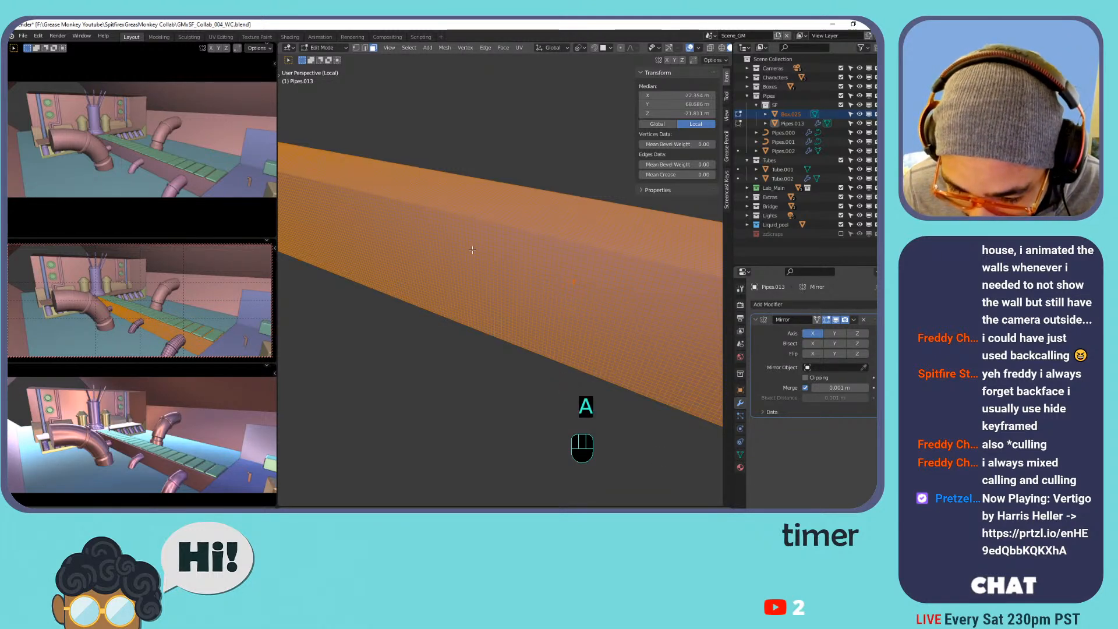
{"action": "left_click", "coordinate": [474, 262]}
{"action": "key", "text": "a"}
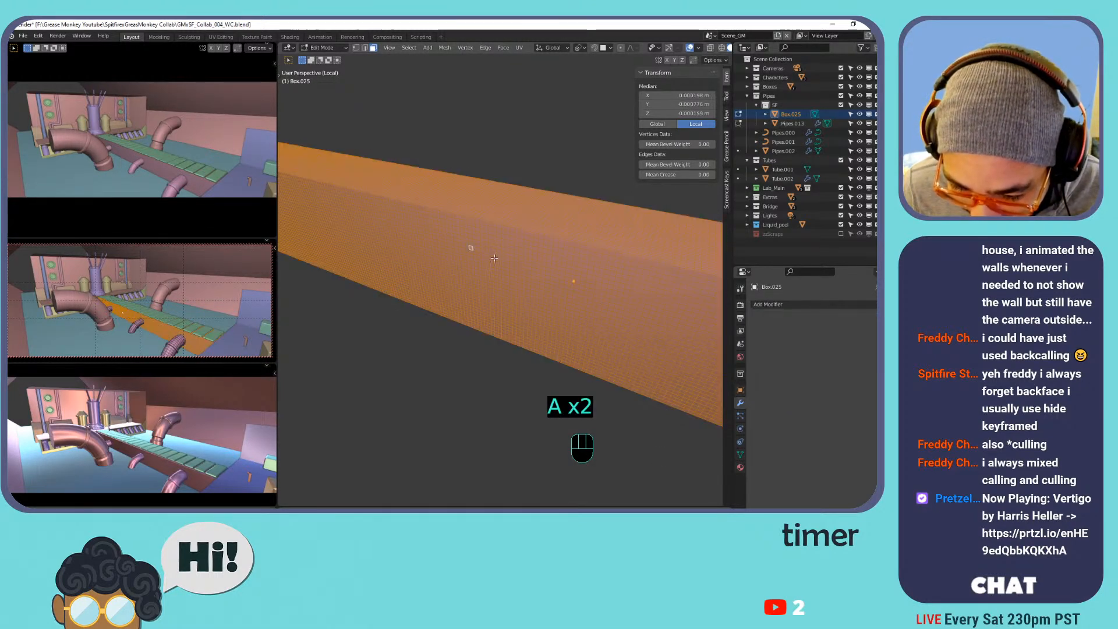
Try to simplify the beam by dissolving all its vertices, and undo the dissolve.
{"action": "middle_click_drag", "start_coordinate": [525, 245], "coordinate": [527, 246]}
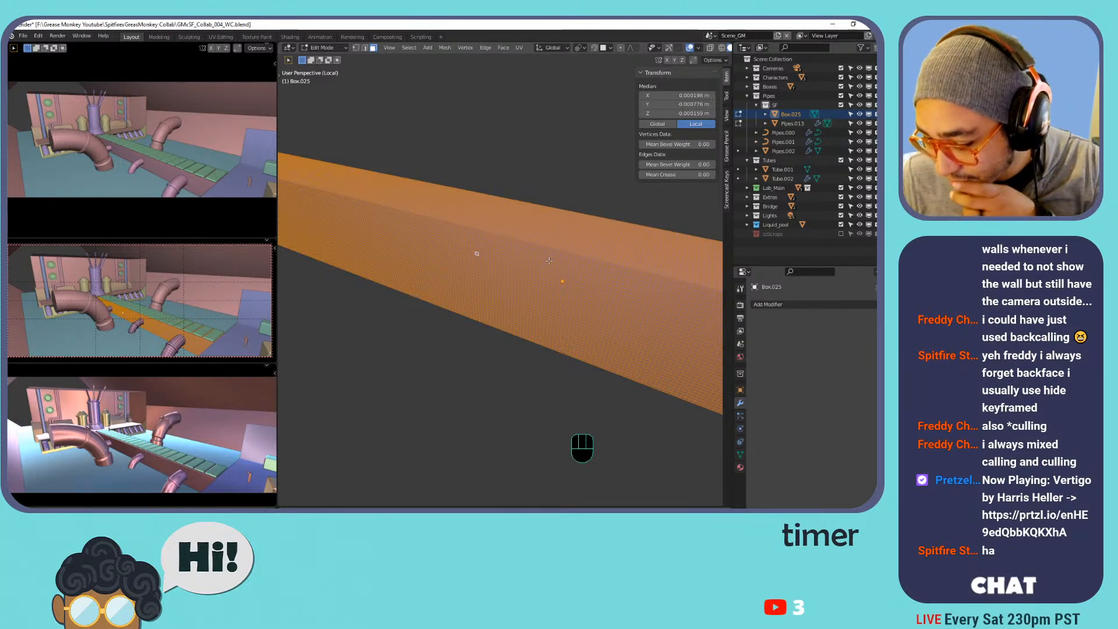
{"action": "scroll", "coordinate": [553, 260], "scroll_direction": "down", "scroll_amount": 7}
{"action": "middle_click_drag", "start_coordinate": [569, 264], "coordinate": [483, 302]}
{"action": "scroll", "coordinate": [483, 301], "scroll_direction": "down", "scroll_amount": 4}
{"action": "scroll", "coordinate": [478, 306], "scroll_direction": "up", "scroll_amount": 4}
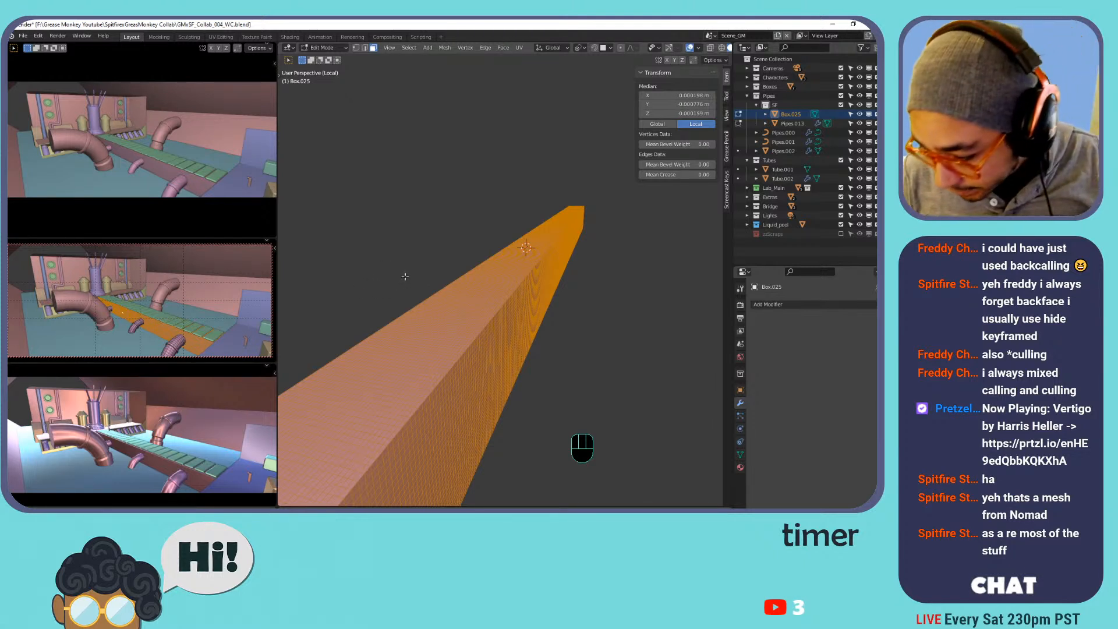
{"action": "middle_click_drag", "start_coordinate": [458, 313], "coordinate": [473, 269]}
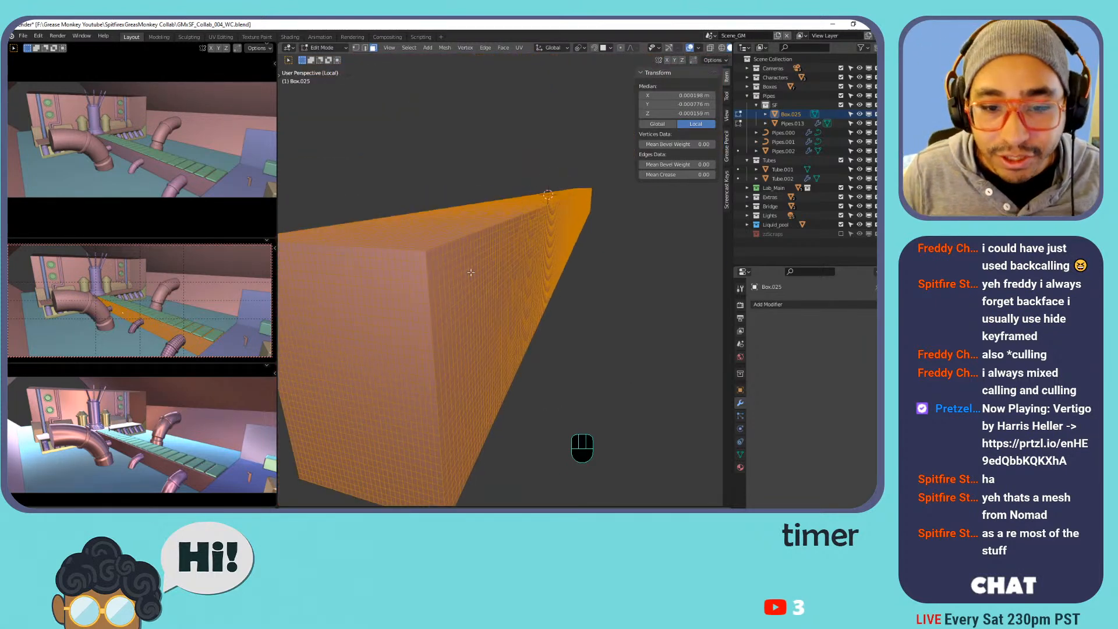
{"action": "key", "text": "x"}
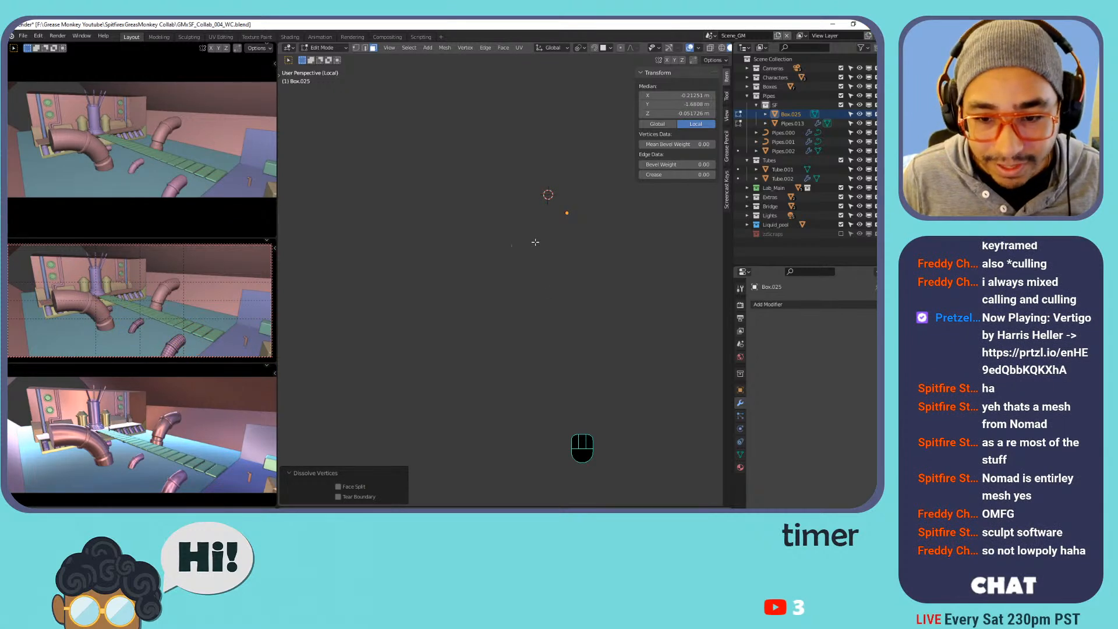
{"action": "key", "text": "ctrl+z"}
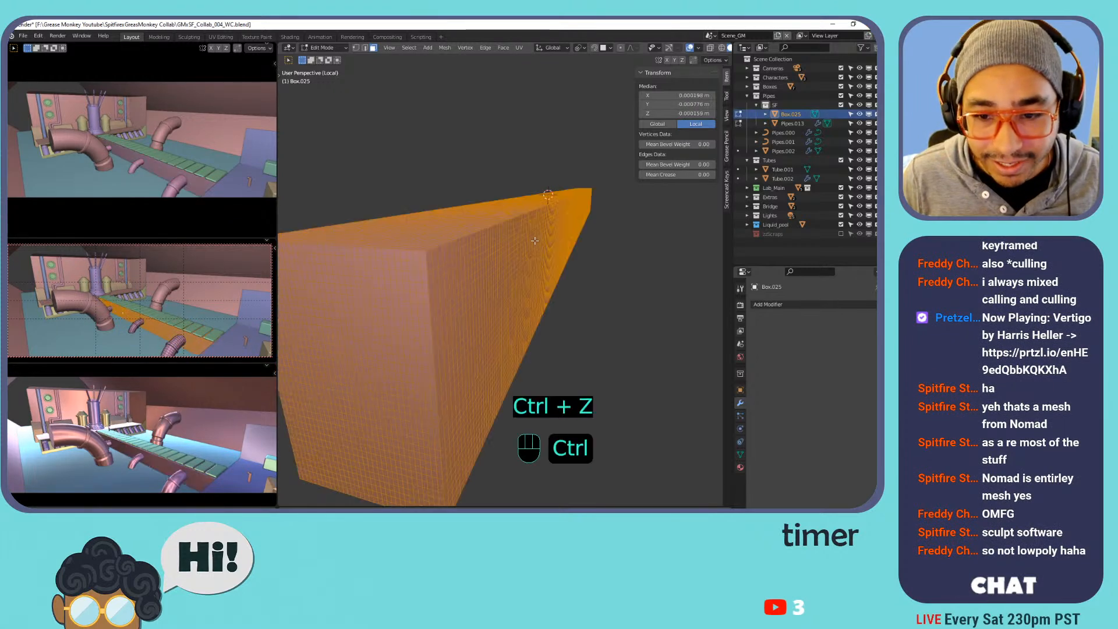
Simplify the beam's mesh with Limited Dissolve at a 5° maximum angle delimited by Normal, and repeat the dissolve.
{"action": "key", "text": "x"}
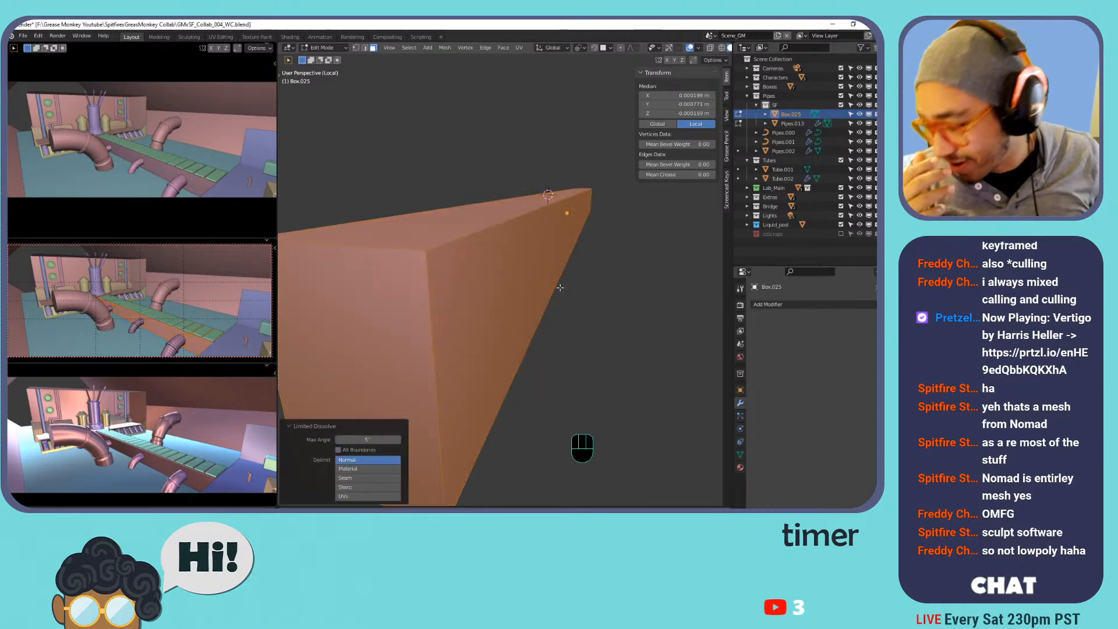
{"action": "scroll", "coordinate": [568, 284], "scroll_direction": "down", "scroll_amount": 3}
{"action": "scroll", "coordinate": [559, 274], "scroll_direction": "up", "scroll_amount": 3}
{"action": "scroll", "coordinate": [518, 254], "scroll_direction": "down", "scroll_amount": 2}
{"action": "scroll", "coordinate": [518, 254], "scroll_direction": "up", "scroll_amount": 2}
{"action": "middle_click_drag", "start_coordinate": [475, 237], "coordinate": [445, 215], "text": "shift"}
{"action": "key", "text": "x"}
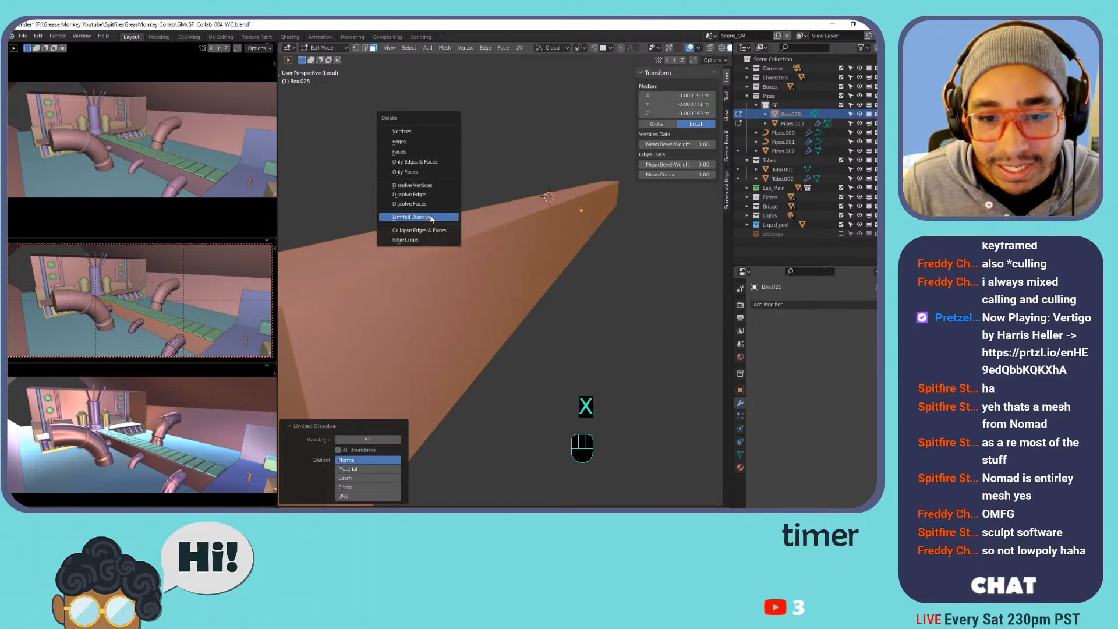
{"action": "left_click", "coordinate": [432, 217]}
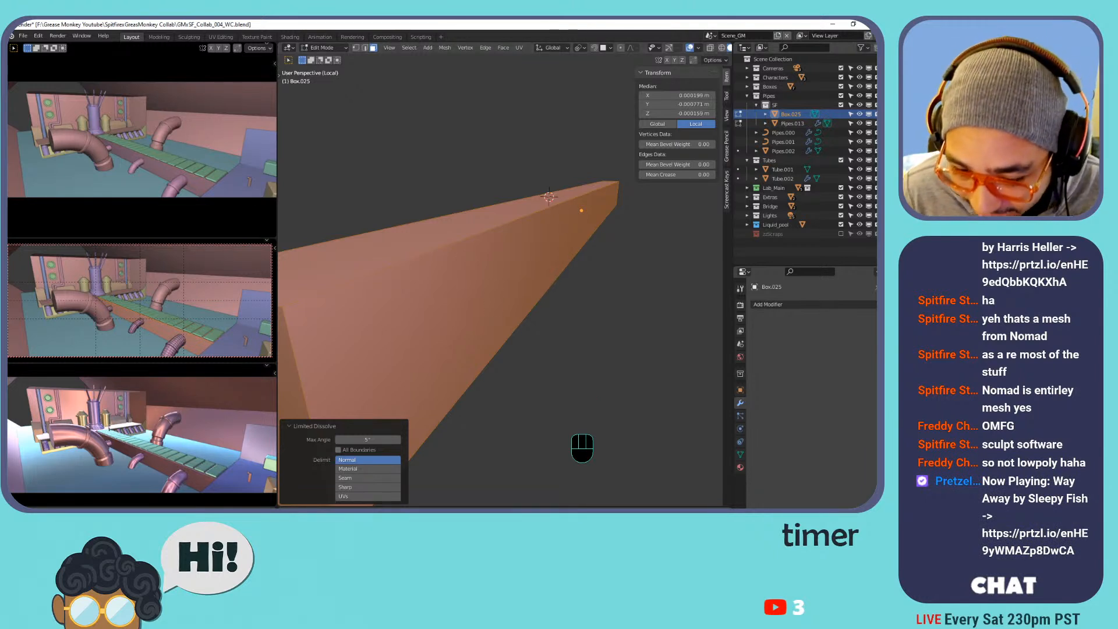
Deselect and reselect the whole beam mesh, and examine the faces at its end.
{"action": "left_click", "coordinate": [504, 365]}
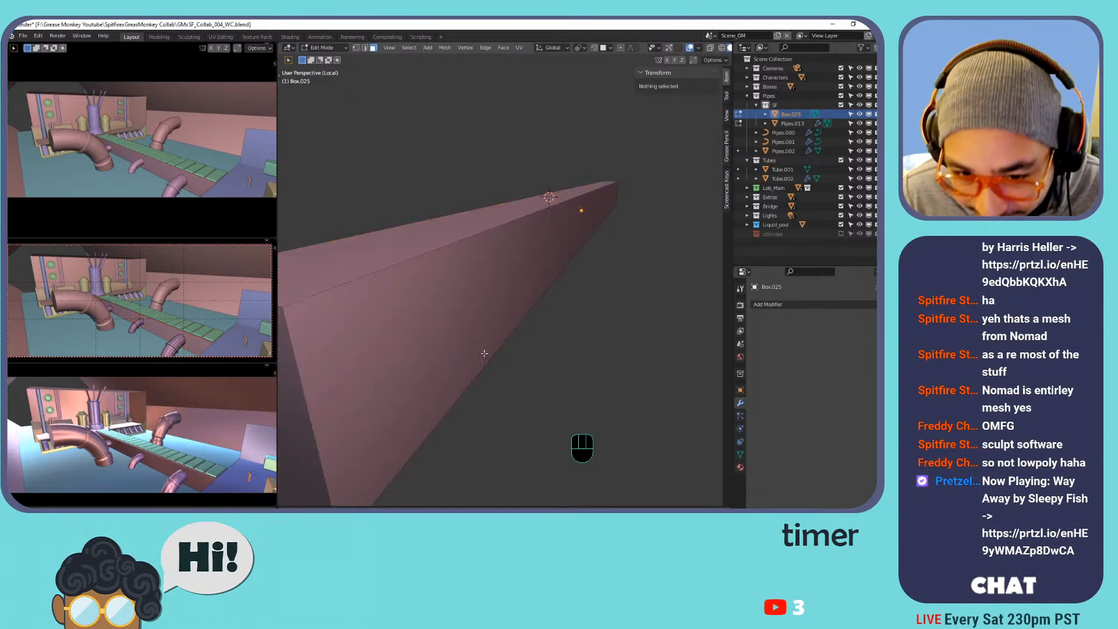
{"action": "key", "text": "a"}
{"action": "middle_click_drag", "start_coordinate": [435, 303], "coordinate": [464, 251]}
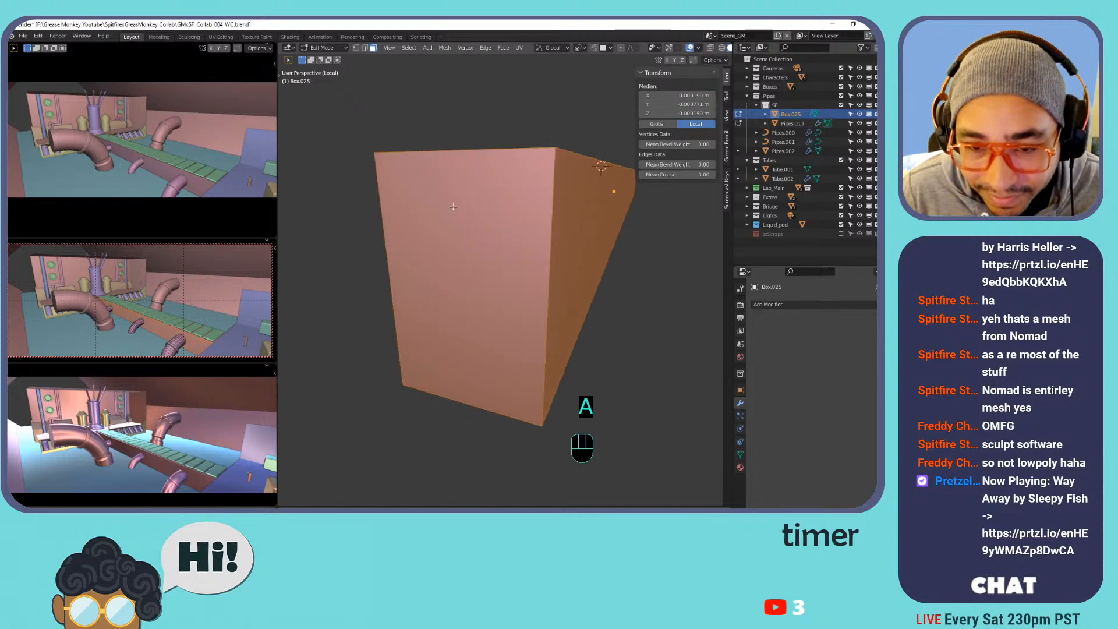
Switch to vertex selection and check the beam's near-end corners for duplicate vertices by test-moving them without keeping the moves.
{"action": "left_click", "coordinate": [355, 48]}
{"action": "middle_click_drag", "start_coordinate": [408, 133], "coordinate": [415, 247]}
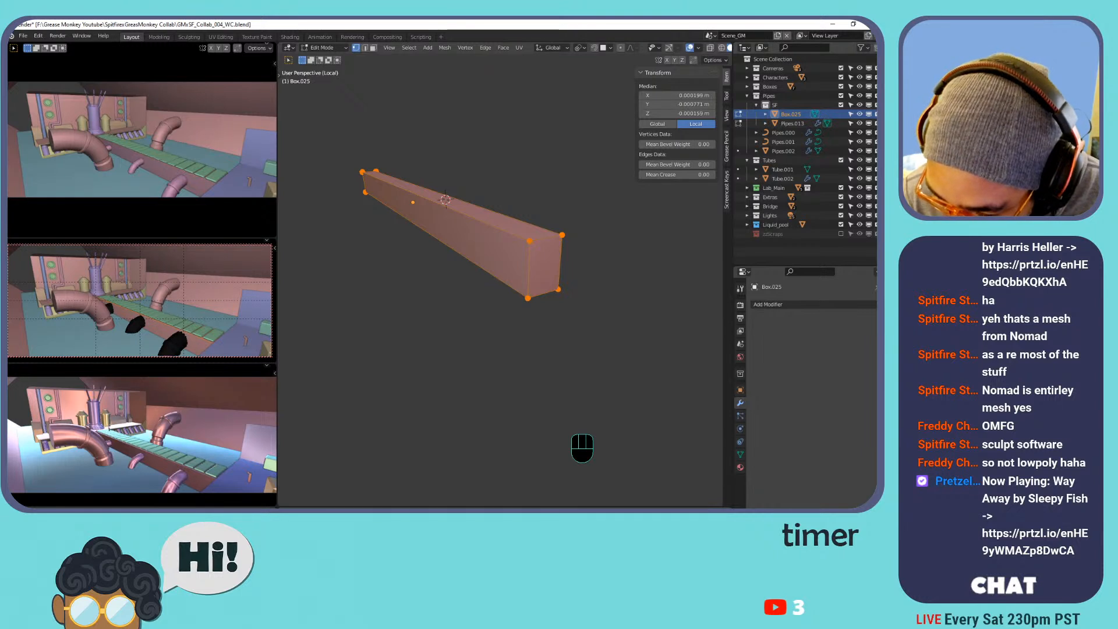
{"action": "scroll", "coordinate": [565, 426], "scroll_direction": "up", "scroll_amount": 1}
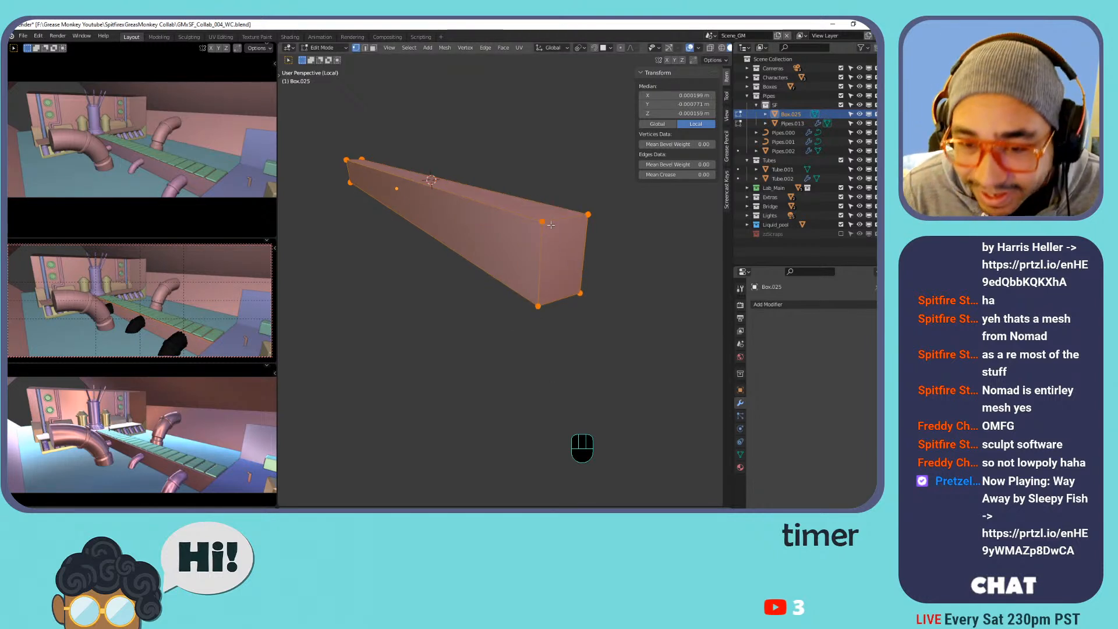
{"action": "left_click", "coordinate": [546, 230]}
{"action": "key", "text": "g"}
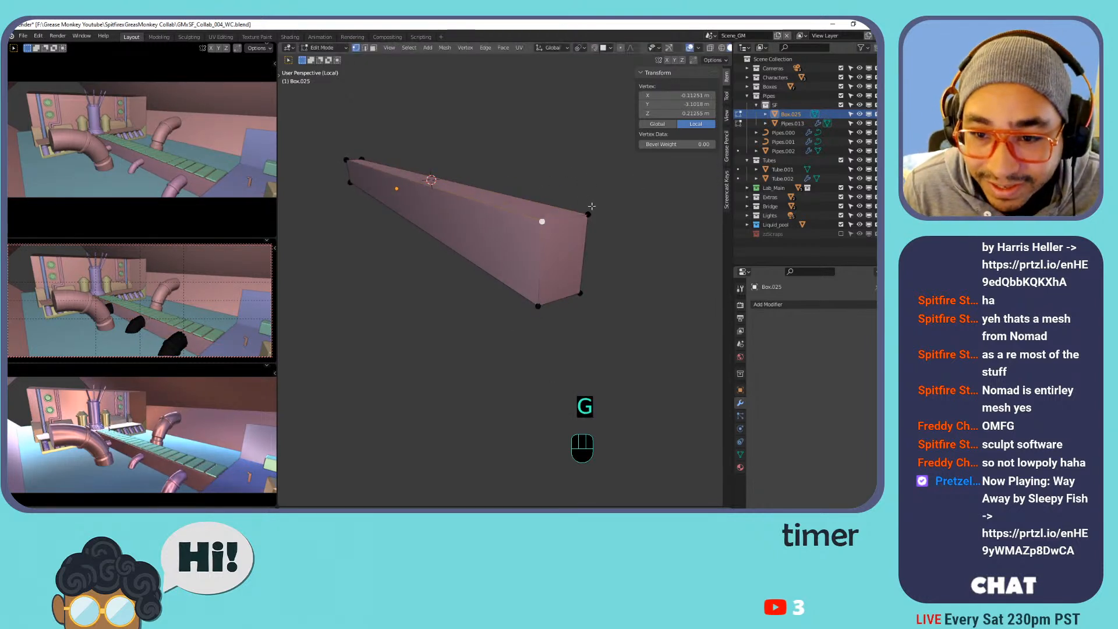
{"action": "key", "text": "g"}
{"action": "key", "text": "g"}
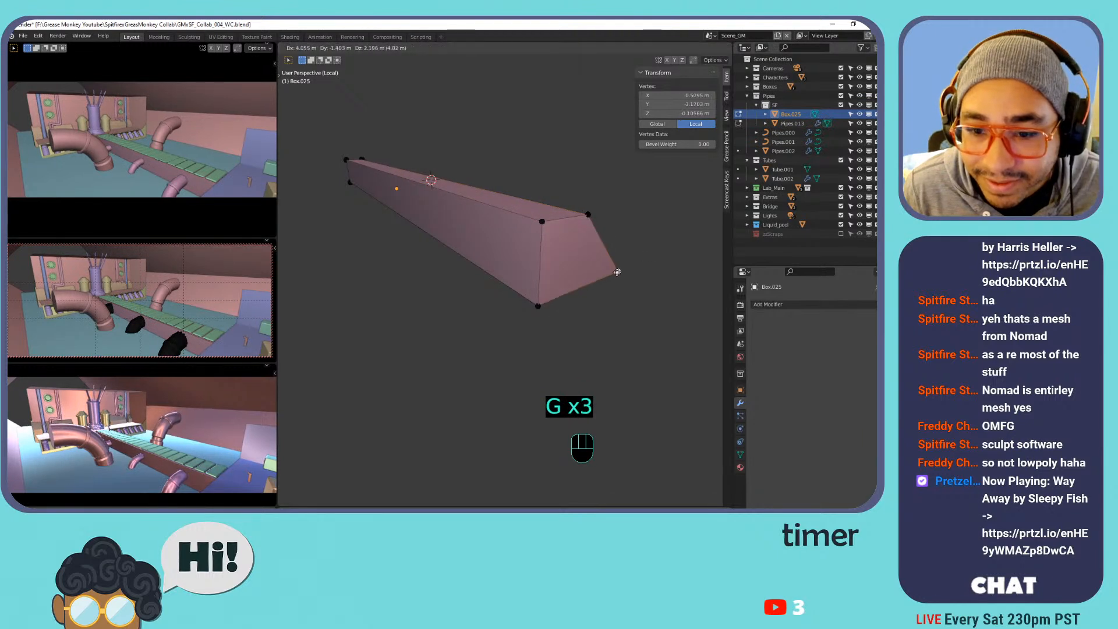
{"action": "key", "text": "g"}
{"action": "left_click", "coordinate": [501, 261]}
Check the beam's far-end corners for duplicate vertices by test-moving each one and cancelling the move.
{"action": "left_click", "coordinate": [346, 178]}
{"action": "key", "text": "g"}
{"action": "right_click", "coordinate": [325, 157]}
{"action": "left_click", "coordinate": [361, 158]}
{"action": "key", "text": "g"}
{"action": "key", "text": "g"}
{"action": "right_click", "coordinate": [381, 142]}
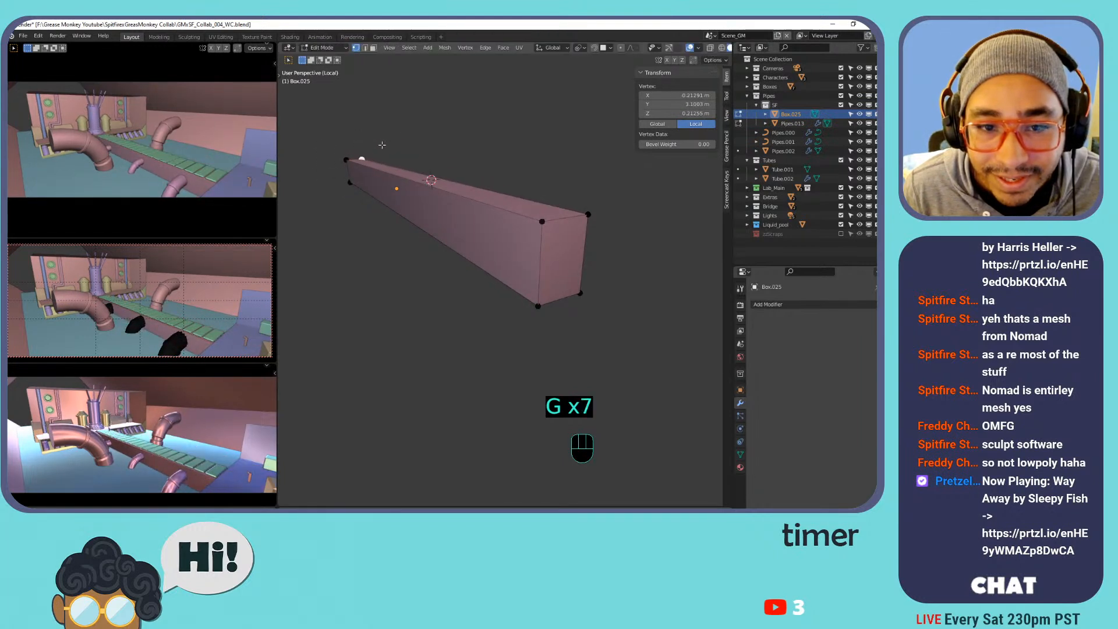
{"action": "middle_click_drag", "start_coordinate": [375, 148], "coordinate": [421, 155]}
{"action": "key", "text": "KP_Decimal"}
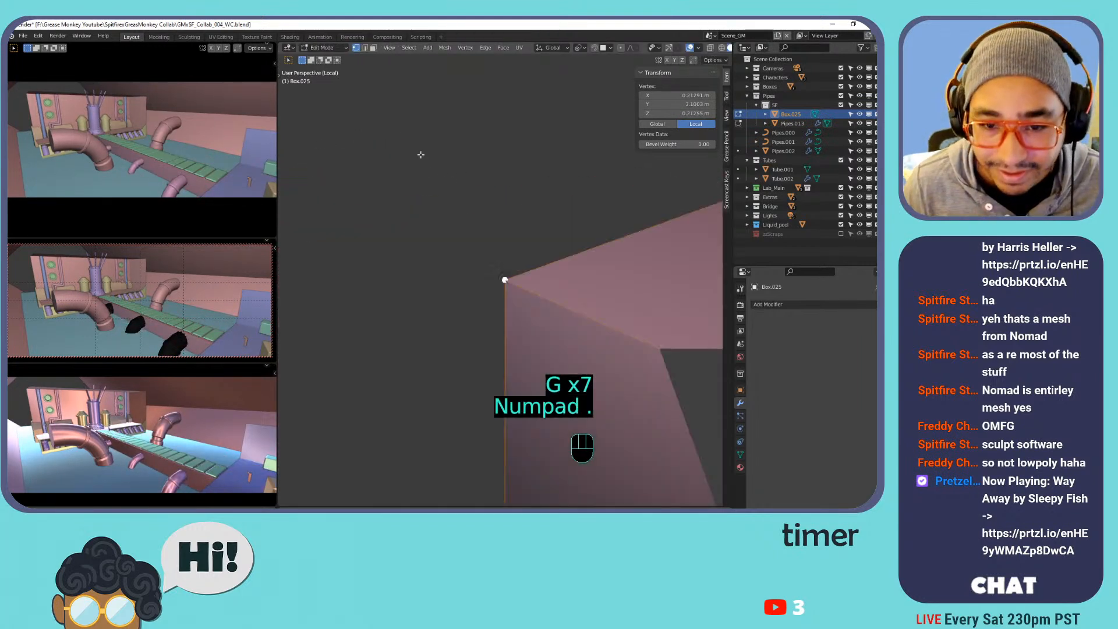
{"action": "scroll", "coordinate": [544, 278], "scroll_direction": "down", "scroll_amount": 4}
{"action": "left_click", "coordinate": [504, 379]}
{"action": "key", "text": "g"}
{"action": "right_click", "coordinate": [537, 354]}
Finish inspecting the beam, return to object mode and leave local view to show the whole lab scene.
{"action": "key", "text": "a"}
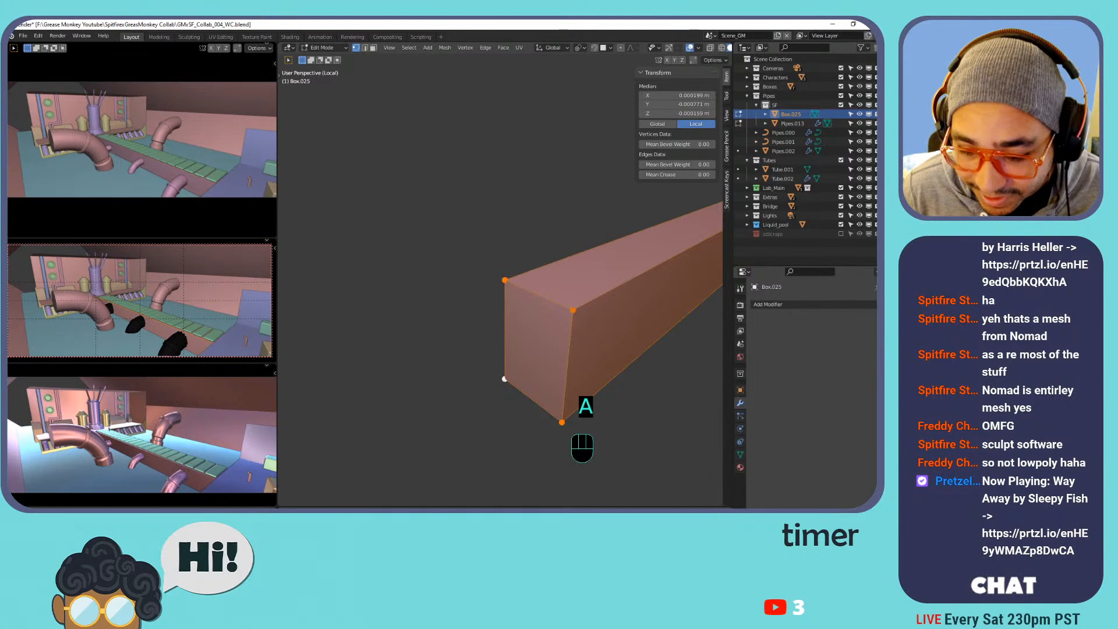
{"action": "scroll", "coordinate": [512, 300], "scroll_direction": "down", "scroll_amount": 3}
{"action": "middle_click_drag", "start_coordinate": [512, 300], "coordinate": [510, 258]}
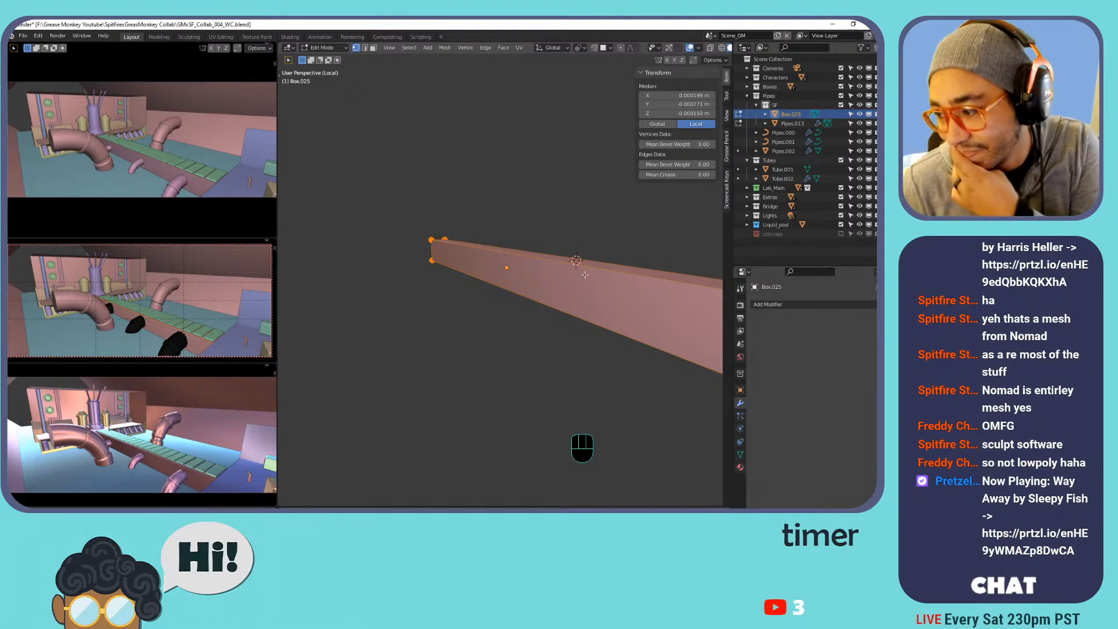
{"action": "middle_click_drag", "start_coordinate": [582, 278], "coordinate": [509, 278]}
{"action": "key", "text": "Tab"}
{"action": "key", "text": "Tab"}
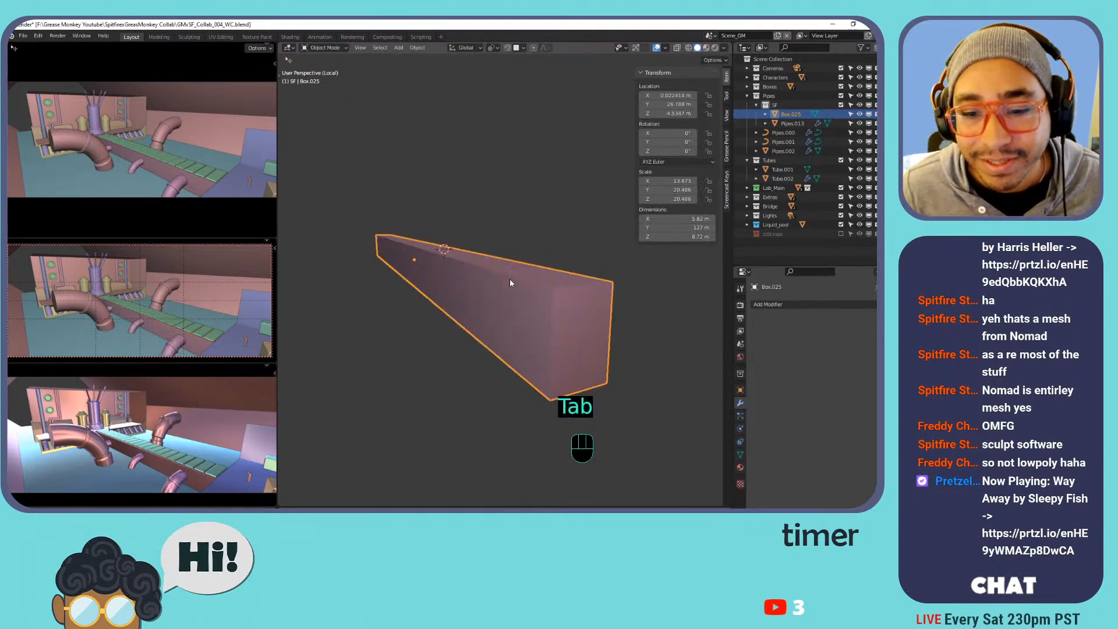
{"action": "left_click", "coordinate": [556, 291]}
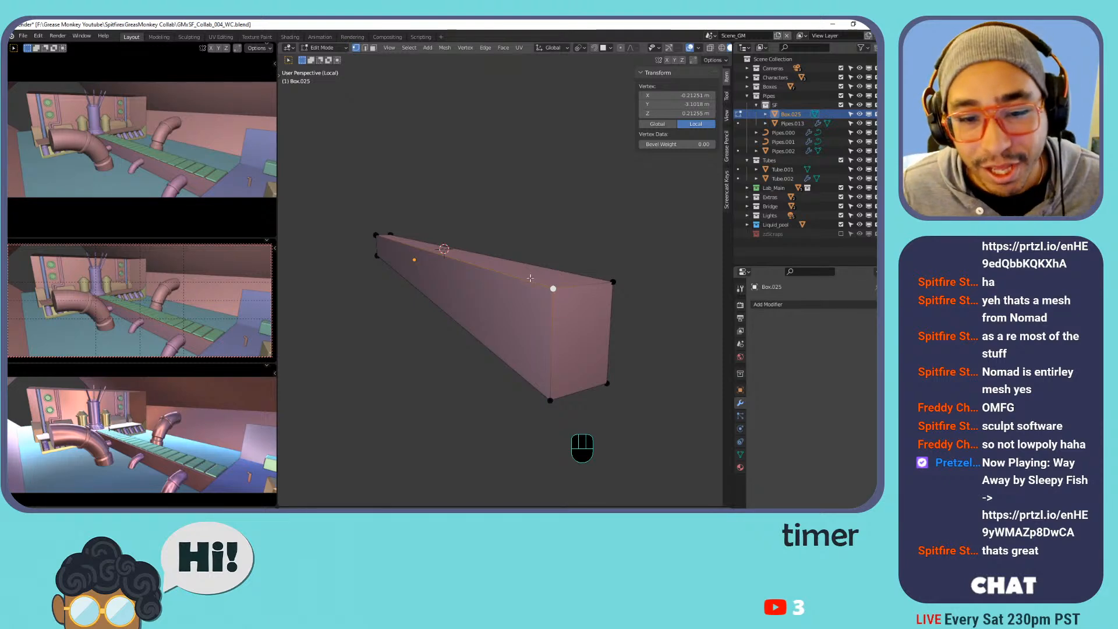
{"action": "key", "text": "Tab"}
{"action": "key", "text": "KP_Divide"}
{"action": "middle_click_drag", "start_coordinate": [530, 277], "coordinate": [504, 288]}
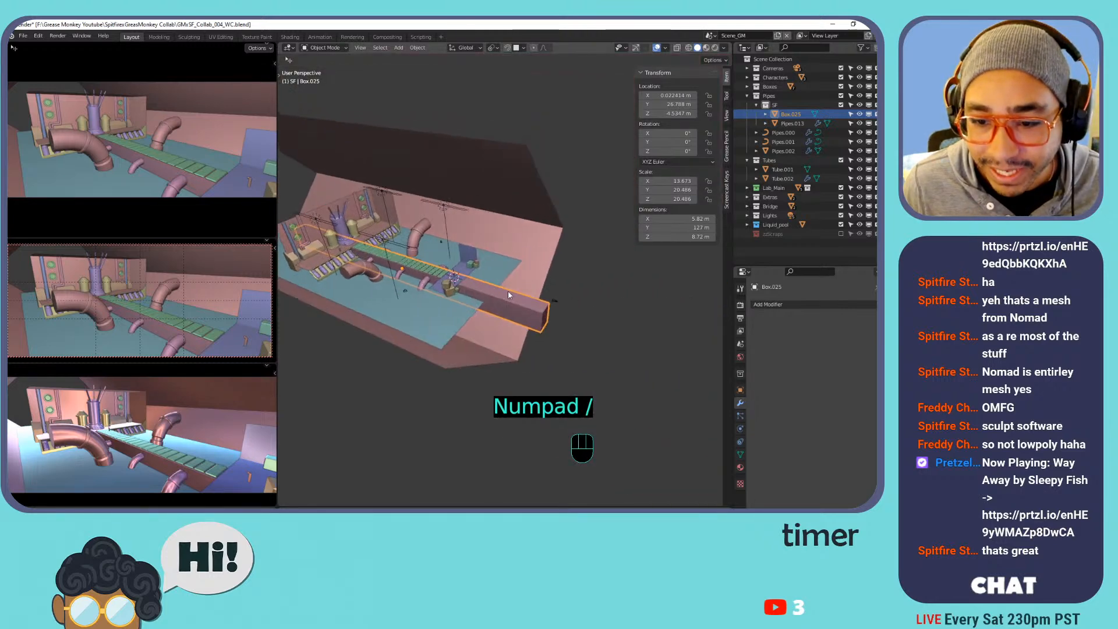
{"action": "scroll", "coordinate": [505, 287], "scroll_direction": "up", "scroll_amount": 6}
{"action": "scroll", "coordinate": [512, 341], "scroll_direction": "down", "scroll_amount": 4}
Enter edit mode on the beam under the walkway, switch to face selection and select all its faces.
{"action": "key", "text": "Tab"}
{"action": "scroll", "coordinate": [508, 330], "scroll_direction": "down", "scroll_amount": 2}
{"action": "key", "text": "a"}
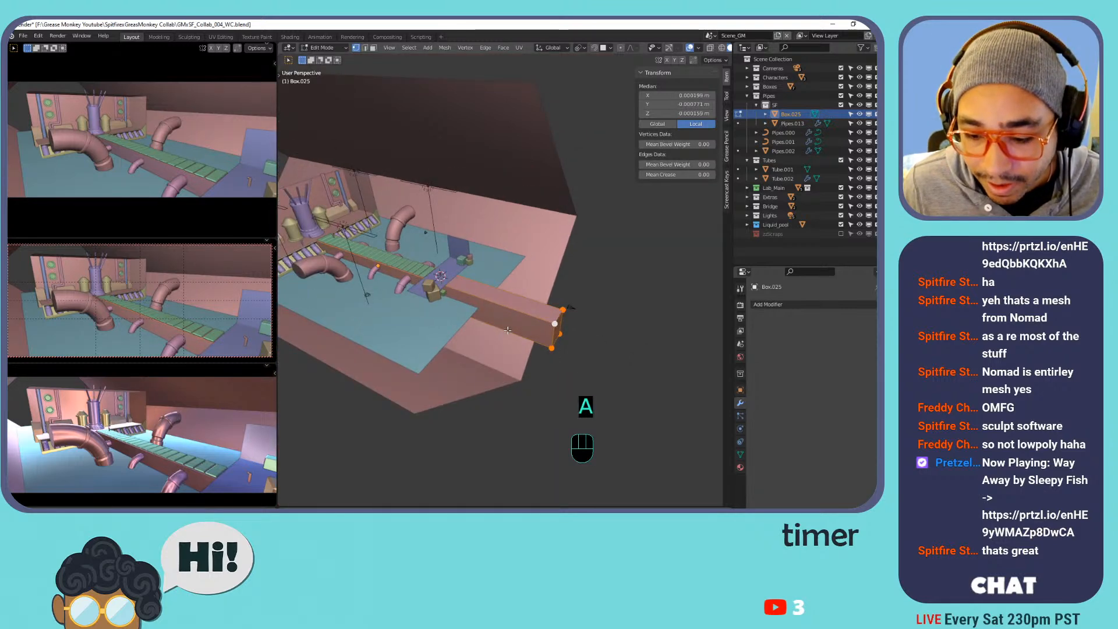
{"action": "key", "text": "KP_Divide"}
{"action": "key", "text": "KP_Divide"}
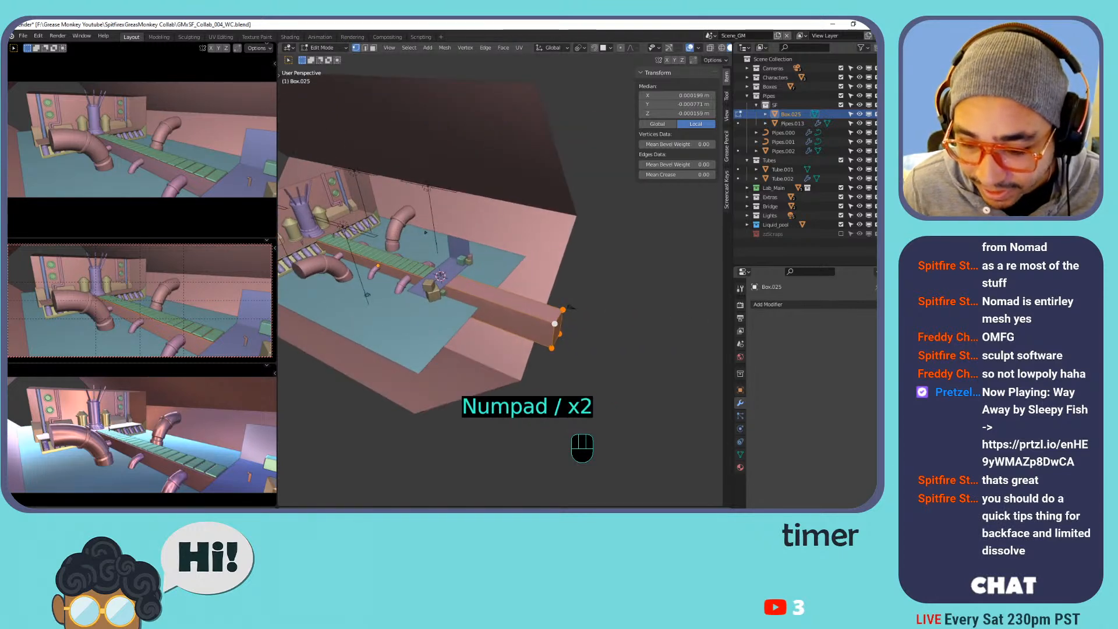
{"action": "key", "text": "Tab"}
{"action": "key", "text": "Tab"}
{"action": "key", "text": "3"}
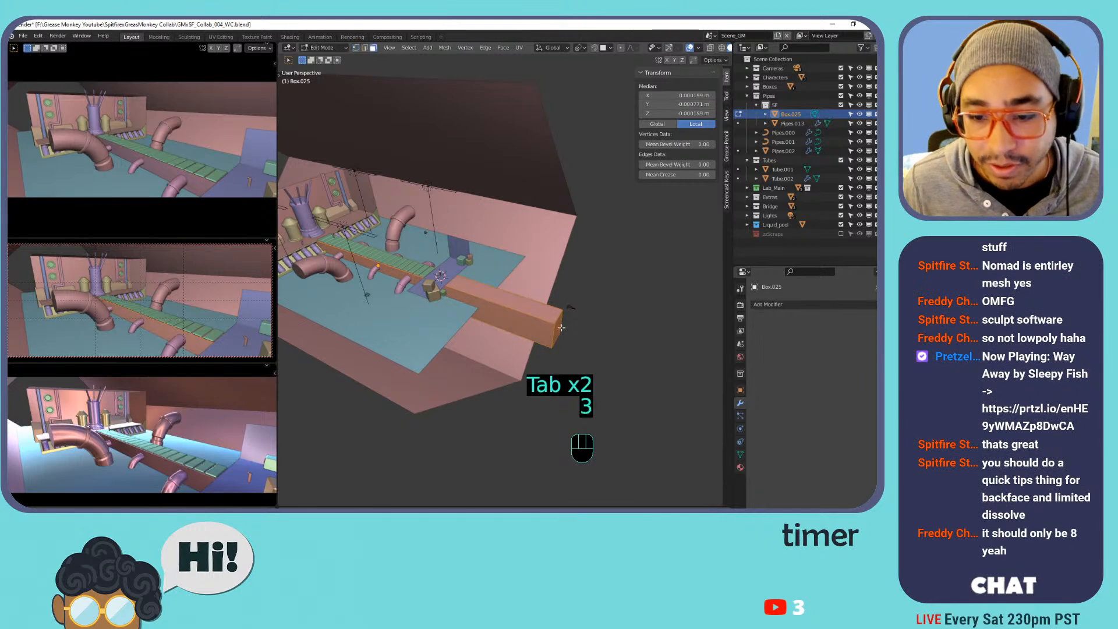
{"action": "middle_click_drag", "start_coordinate": [414, 233], "coordinate": [510, 214]}
{"action": "key", "text": "a"}
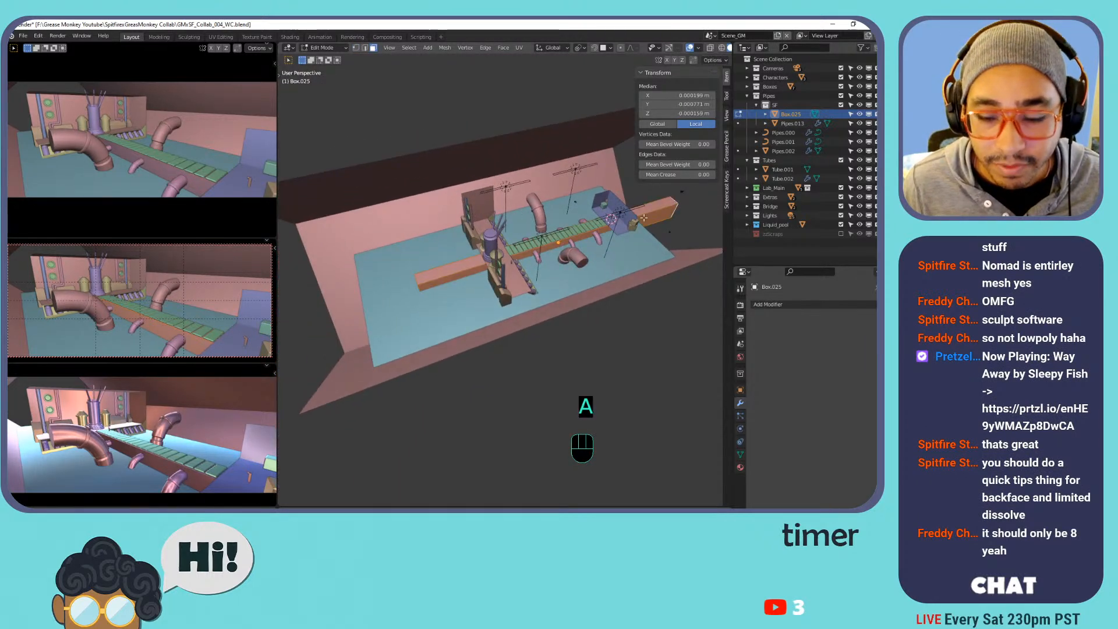
Set the pivot point to Bounding Box Center and scale the beam along Y by about 0.437.
{"action": "key", "text": "s"}
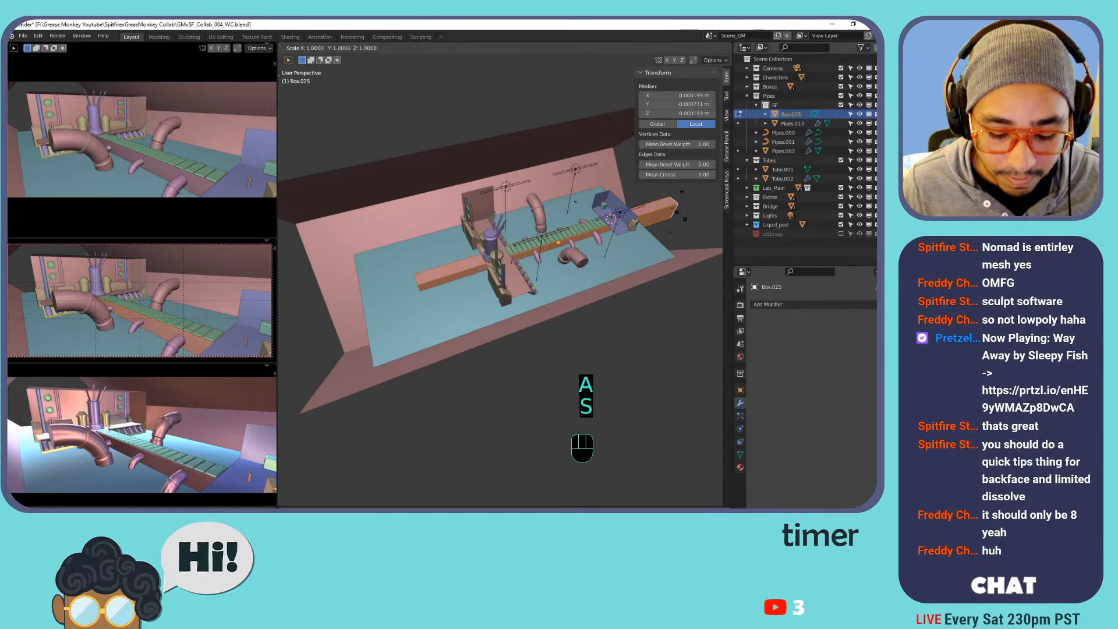
{"action": "right_click", "coordinate": [651, 219]}
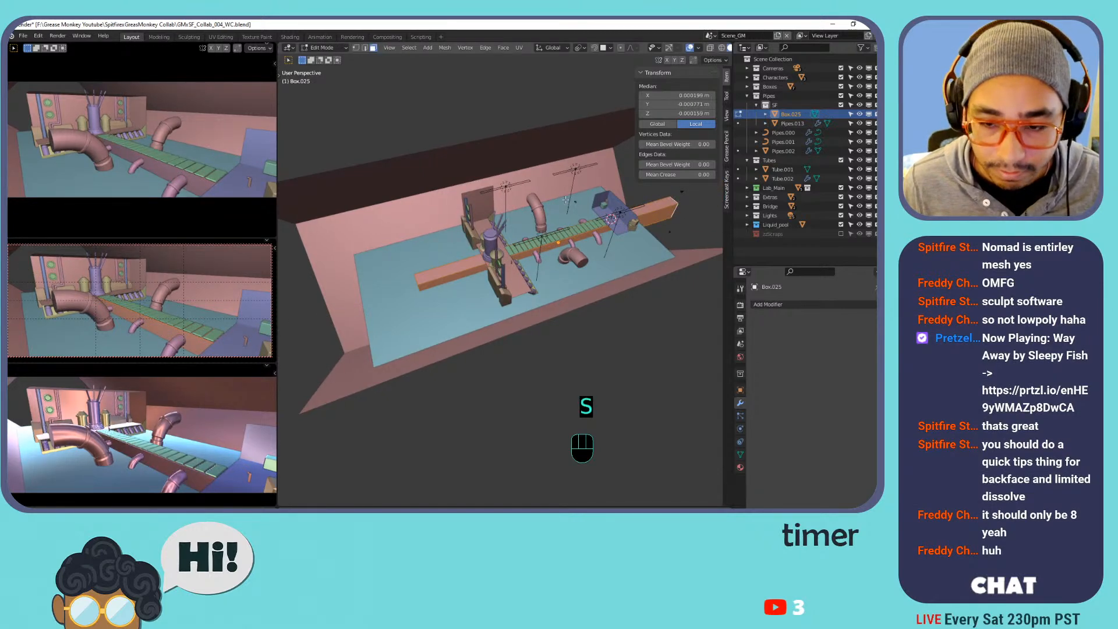
{"action": "middle_click_drag", "start_coordinate": [565, 200], "coordinate": [456, 199], "text": "shift"}
{"action": "key", "text": "period"}
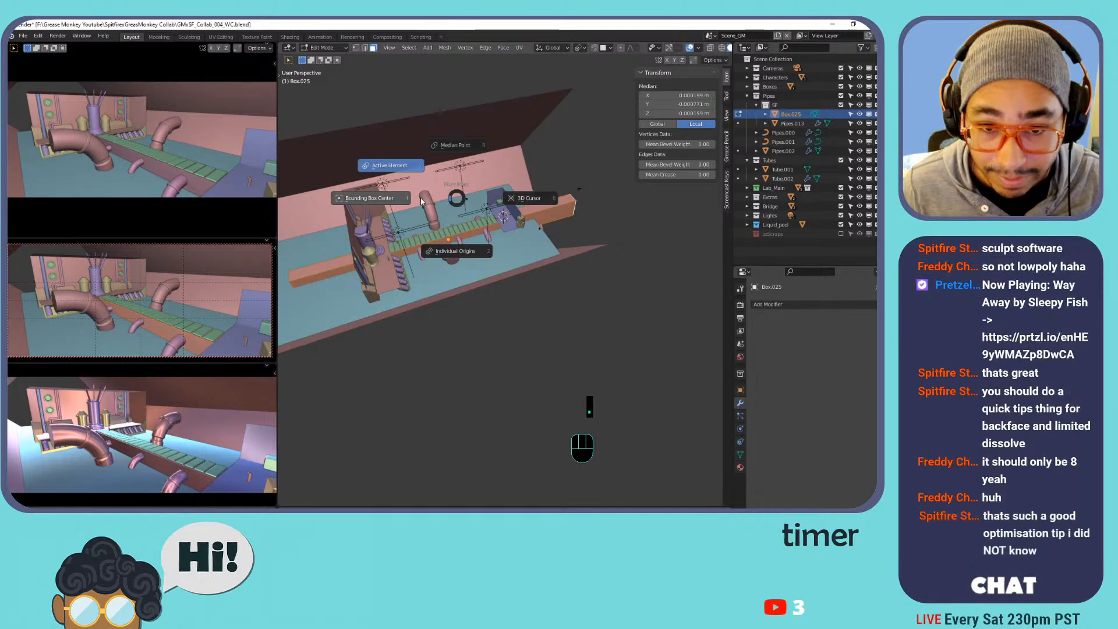
{"action": "left_click", "coordinate": [415, 198]}
{"action": "key", "text": "s"}
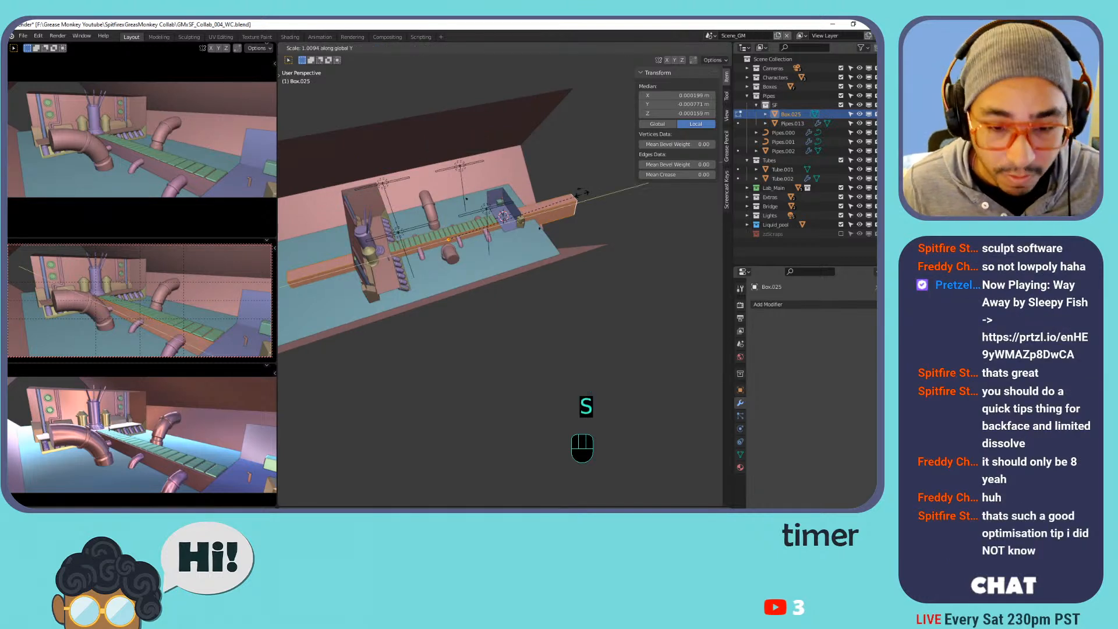
{"action": "key", "text": "y"}
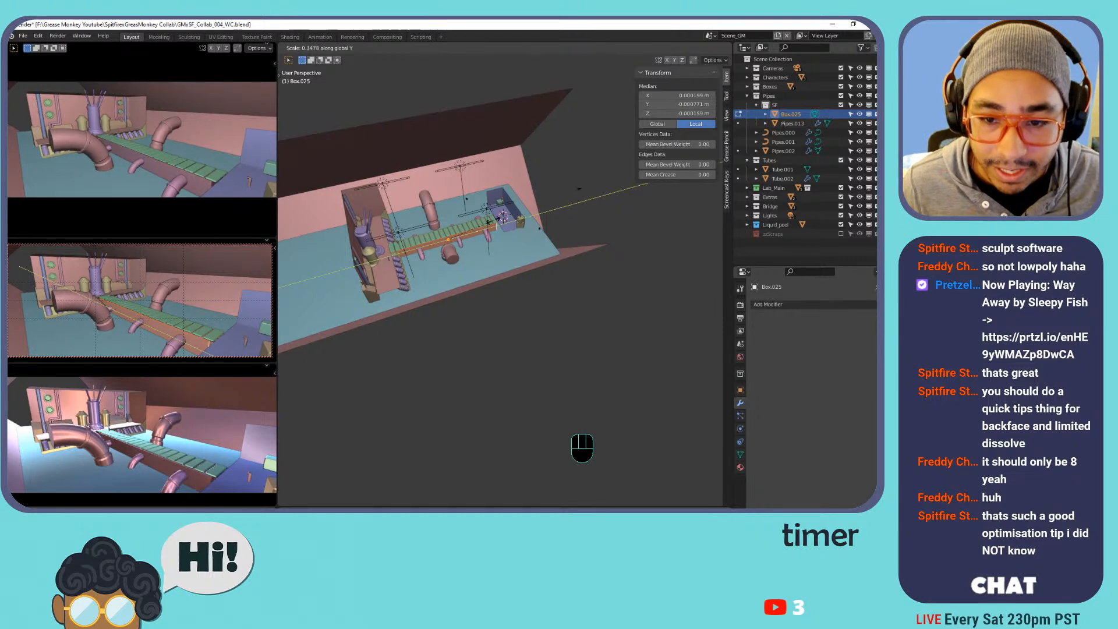
{"action": "left_click", "coordinate": [463, 243]}
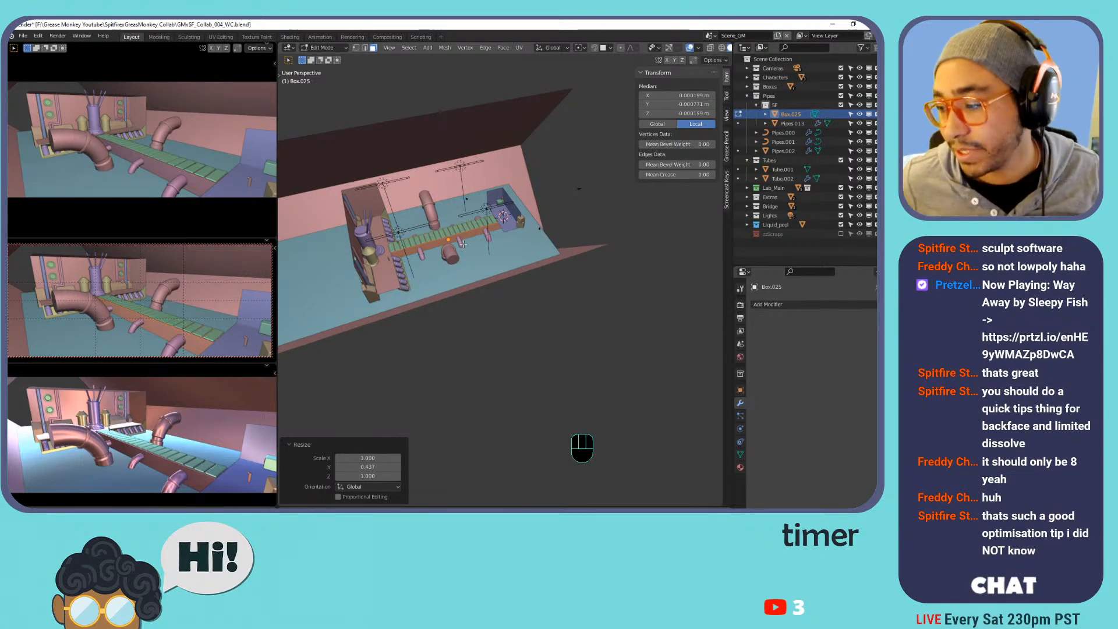
Select the beam's underside face and raise it about 4.03 m along the Z axis.
{"action": "scroll", "coordinate": [462, 207], "scroll_direction": "up", "scroll_amount": 5}
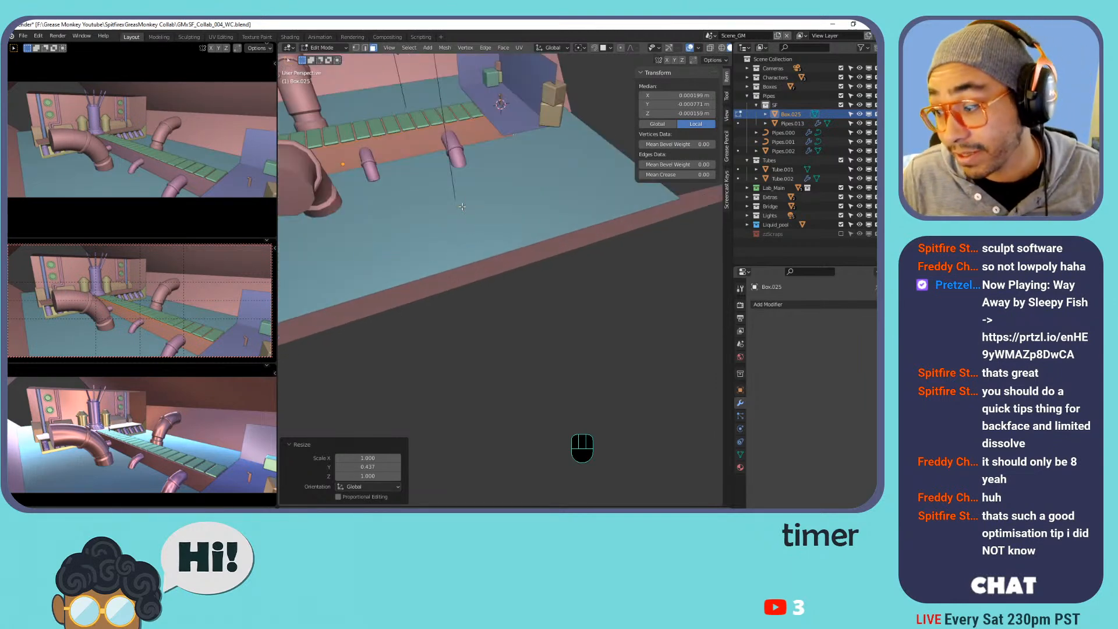
{"action": "key", "text": "KP_Decimal"}
{"action": "middle_click_drag", "start_coordinate": [438, 173], "coordinate": [392, 169]}
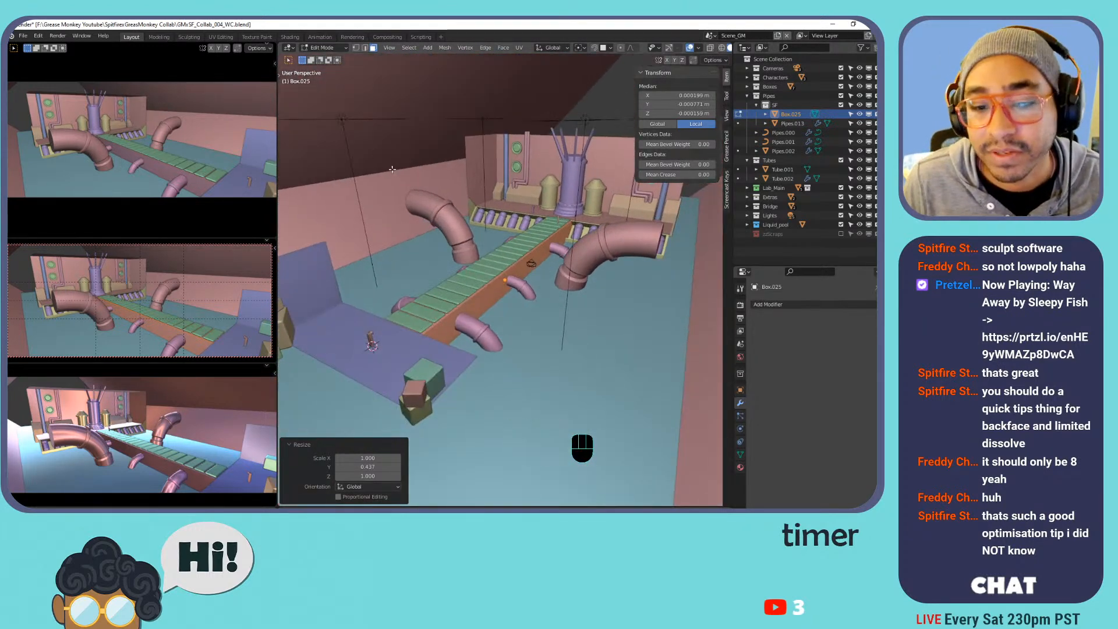
{"action": "middle_click_drag", "start_coordinate": [426, 273], "coordinate": [446, 231]}
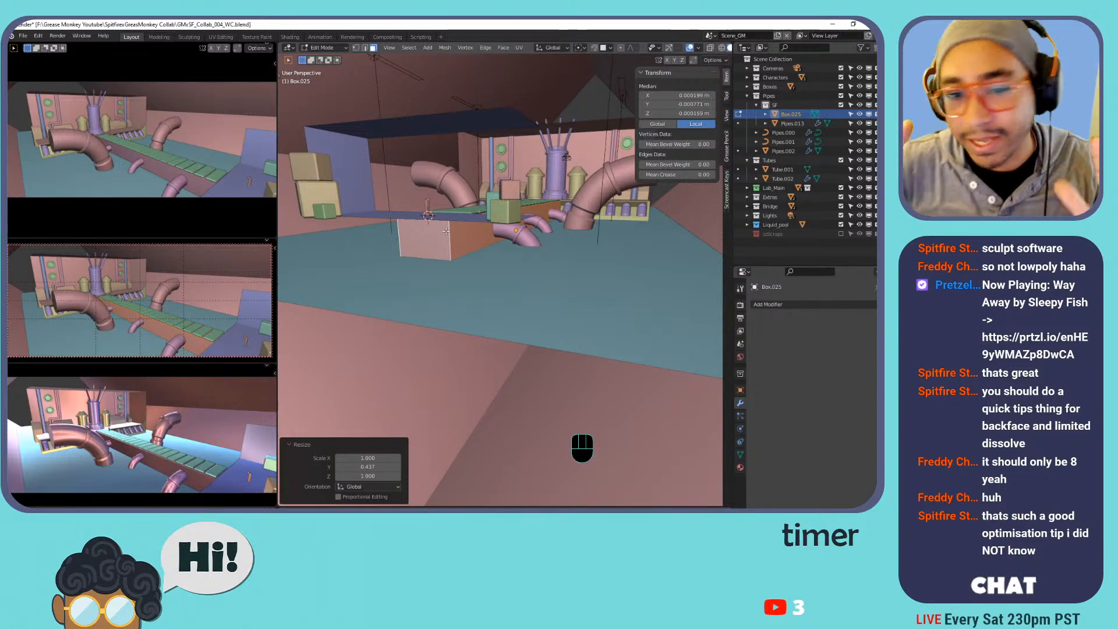
{"action": "key", "text": "Tab"}
{"action": "middle_click_drag", "start_coordinate": [486, 191], "coordinate": [488, 233]}
{"action": "middle_click_drag", "start_coordinate": [488, 233], "coordinate": [524, 198], "text": "shift"}
{"action": "middle_click_drag", "start_coordinate": [524, 198], "coordinate": [524, 254], "text": "shift"}
{"action": "key", "text": "Tab"}
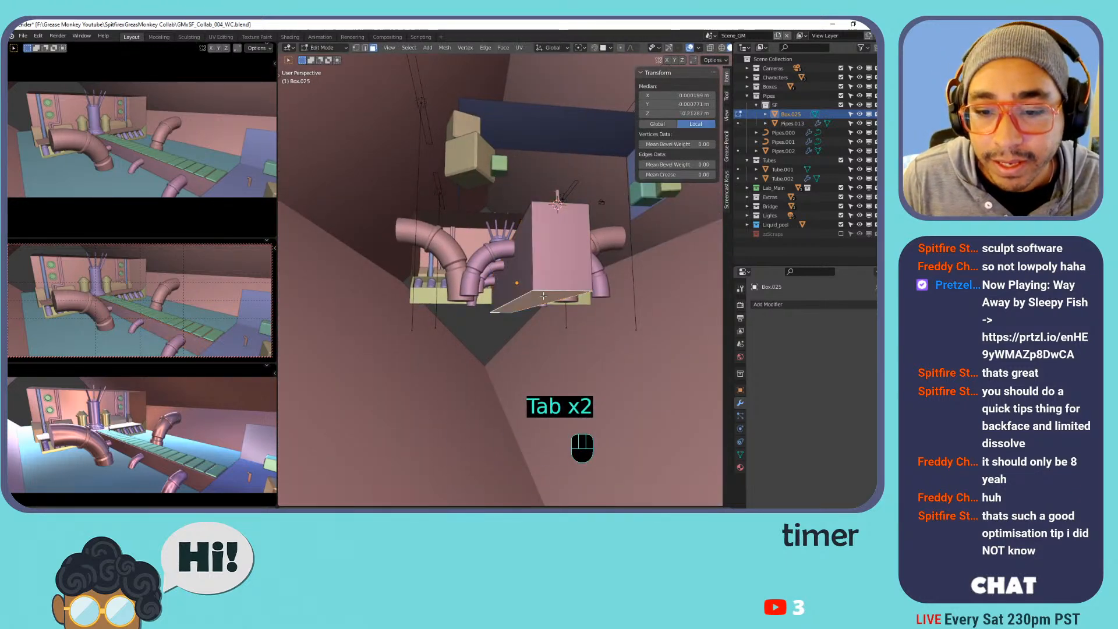
{"action": "key", "text": "g"}
{"action": "key", "text": "z"}
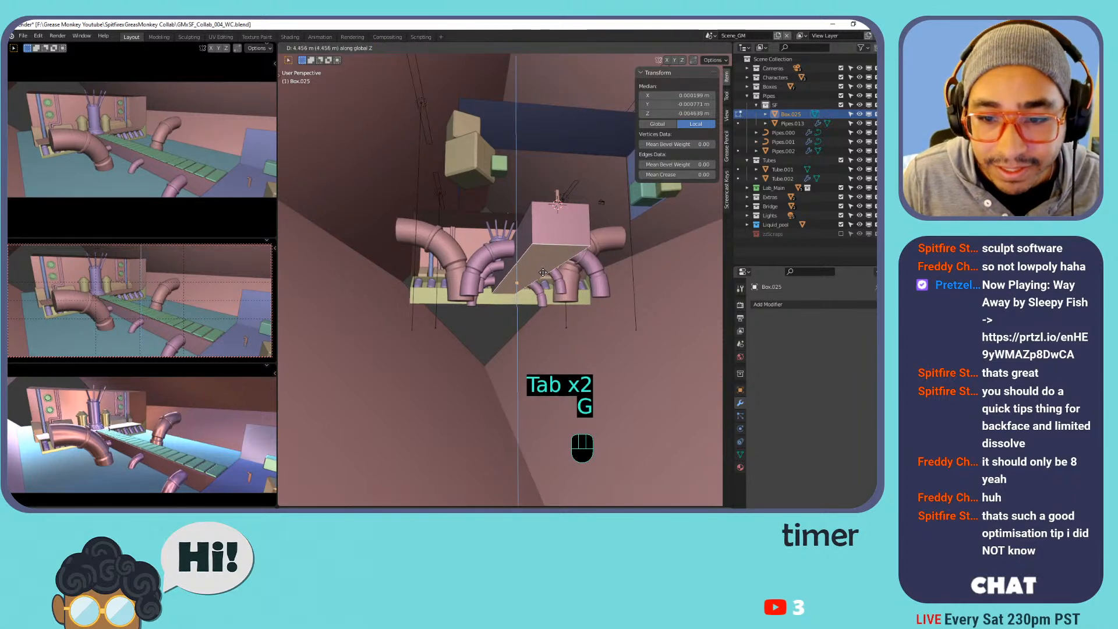
{"action": "left_click", "coordinate": [542, 267]}
Raise the beam's underside face about another 1.72 m along Z to thin the walkway support.
{"action": "middle_click_drag", "start_coordinate": [543, 267], "coordinate": [574, 309]}
{"action": "mouse_move", "coordinate": [574, 309]}
{"action": "middle_mouse_down", "text": "shift"}
{"action": "mouse_move", "coordinate": [568, 285]}
{"action": "mouse_move", "coordinate": [583, 291]}
{"action": "middle_mouse_up", "text": "shift"}
{"action": "middle_click_drag", "start_coordinate": [583, 291], "coordinate": [564, 278], "text": "shift"}
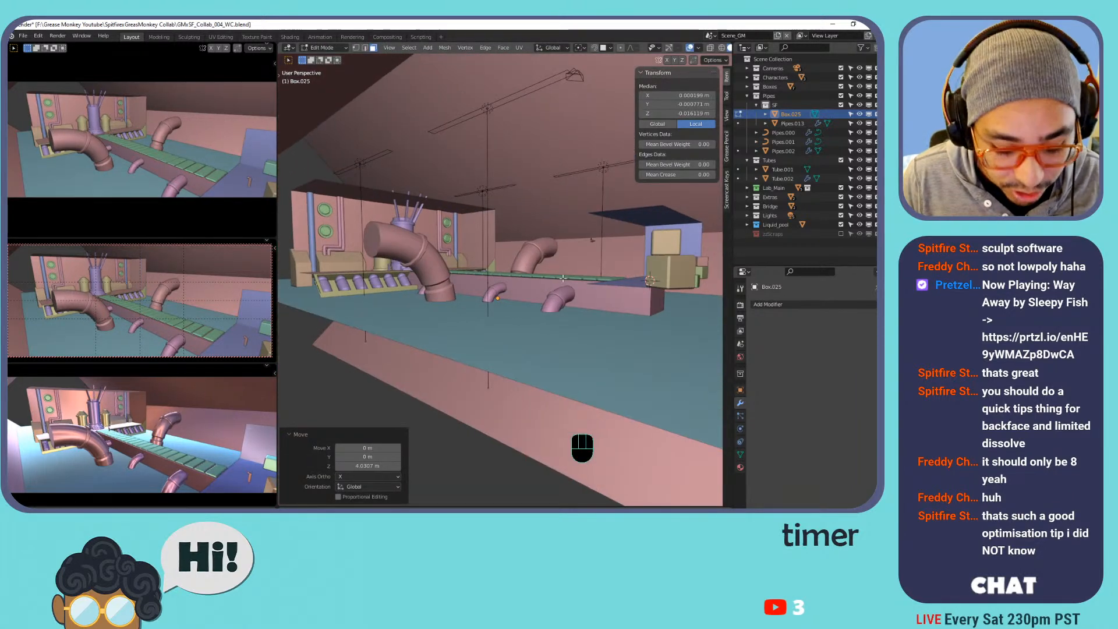
{"action": "key", "text": "g"}
{"action": "key", "text": "z"}
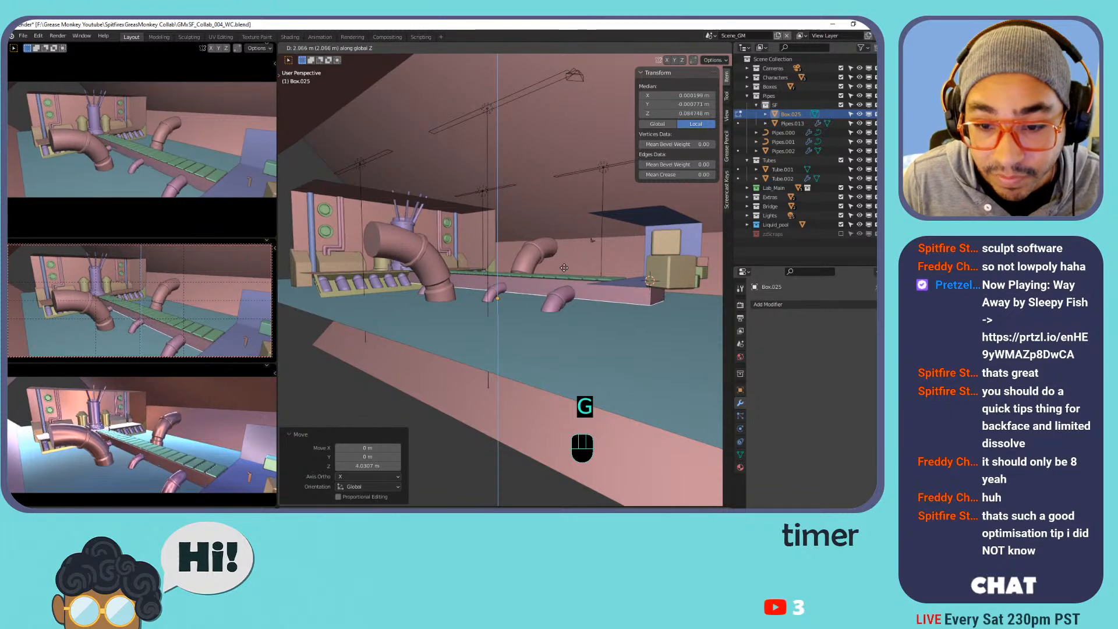
{"action": "left_click", "coordinate": [562, 259]}
Look over the shortened walkway beam in the lab scene and save the Blender file.
{"action": "middle_click_drag", "start_coordinate": [561, 259], "coordinate": [582, 269], "text": "shift"}
{"action": "middle_click_drag", "start_coordinate": [583, 269], "coordinate": [608, 285], "text": "shift"}
{"action": "middle_click_drag", "start_coordinate": [608, 285], "coordinate": [649, 283], "text": "shift"}
{"action": "middle_click_drag", "start_coordinate": [649, 283], "coordinate": [660, 258], "text": "shift"}
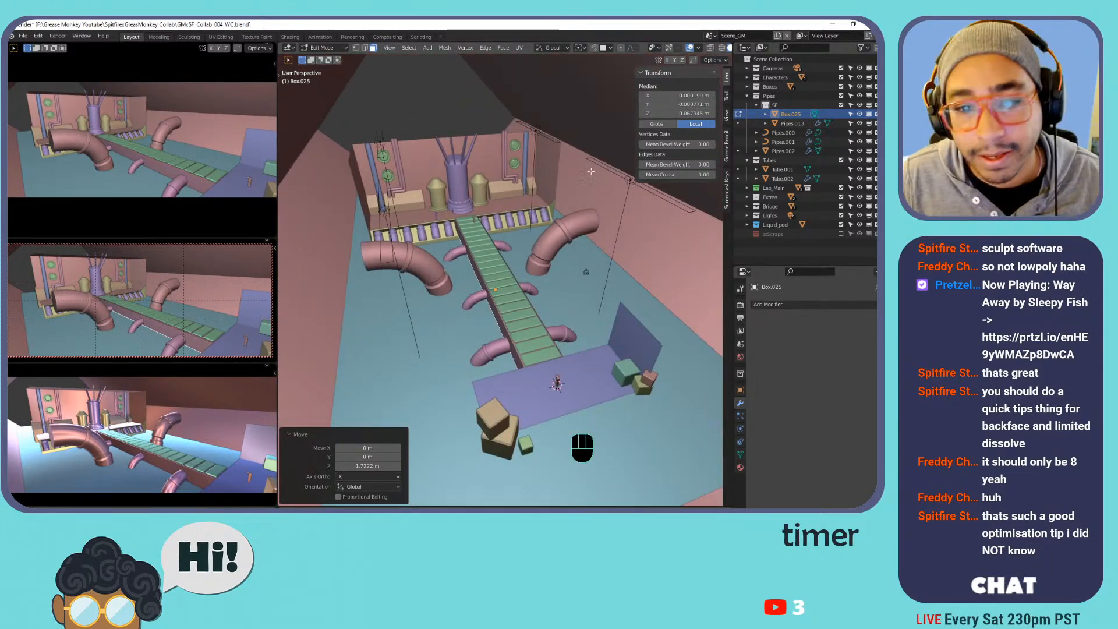
{"action": "scroll", "coordinate": [661, 258], "scroll_direction": "up", "scroll_amount": 3}
{"action": "key", "text": "ctrl+s"}
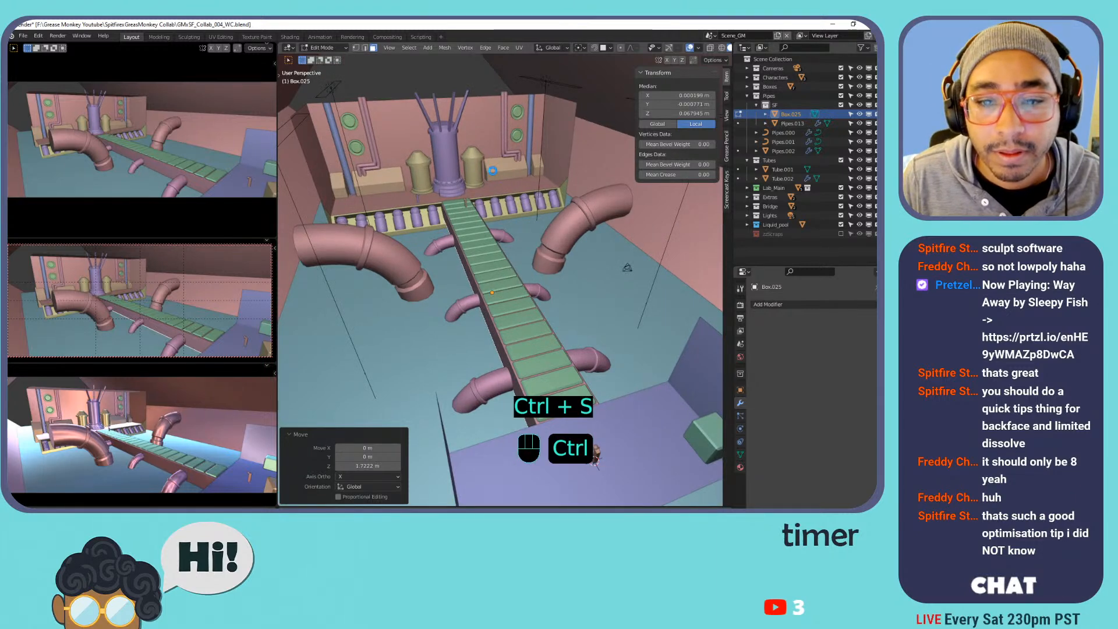
Switch the active scene to Scene_SF.
{"action": "scroll", "coordinate": [492, 170], "scroll_direction": "down", "scroll_amount": 4}
{"action": "middle_click_drag", "start_coordinate": [492, 170], "coordinate": [520, 201]}
{"action": "middle_click_drag", "start_coordinate": [520, 201], "coordinate": [519, 213], "text": "shift"}
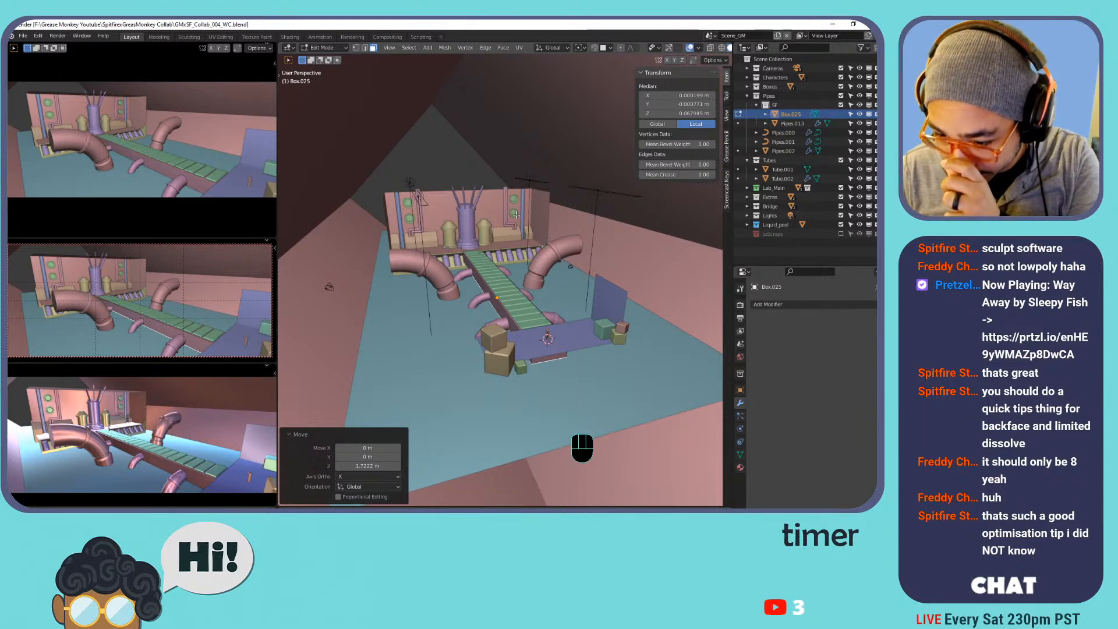
{"action": "left_click", "coordinate": [709, 36]}
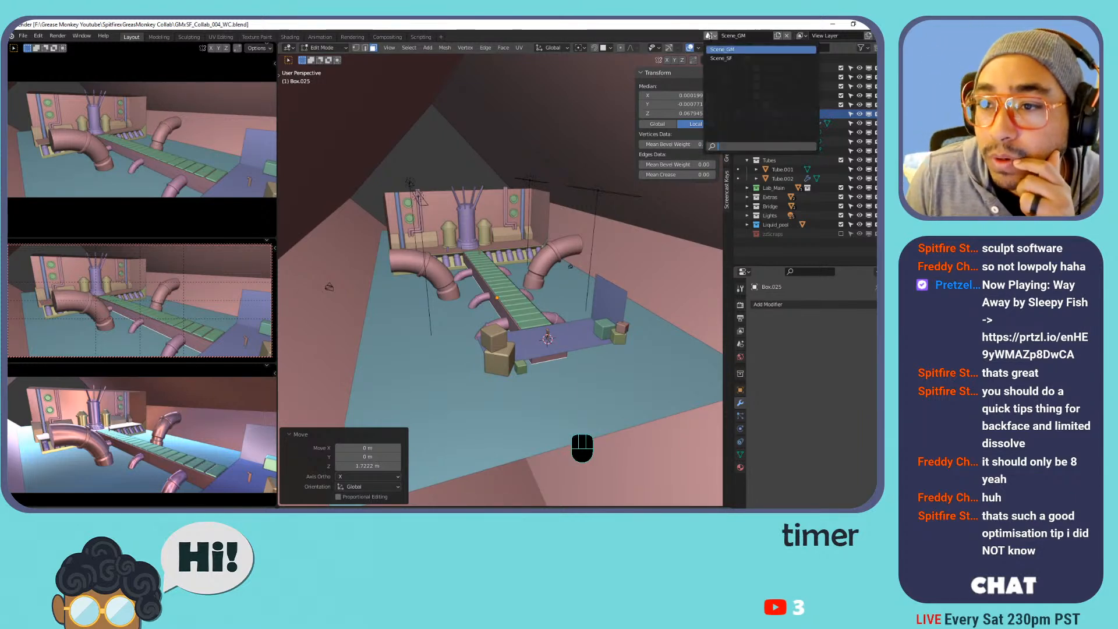
{"action": "left_click", "coordinate": [722, 58]}
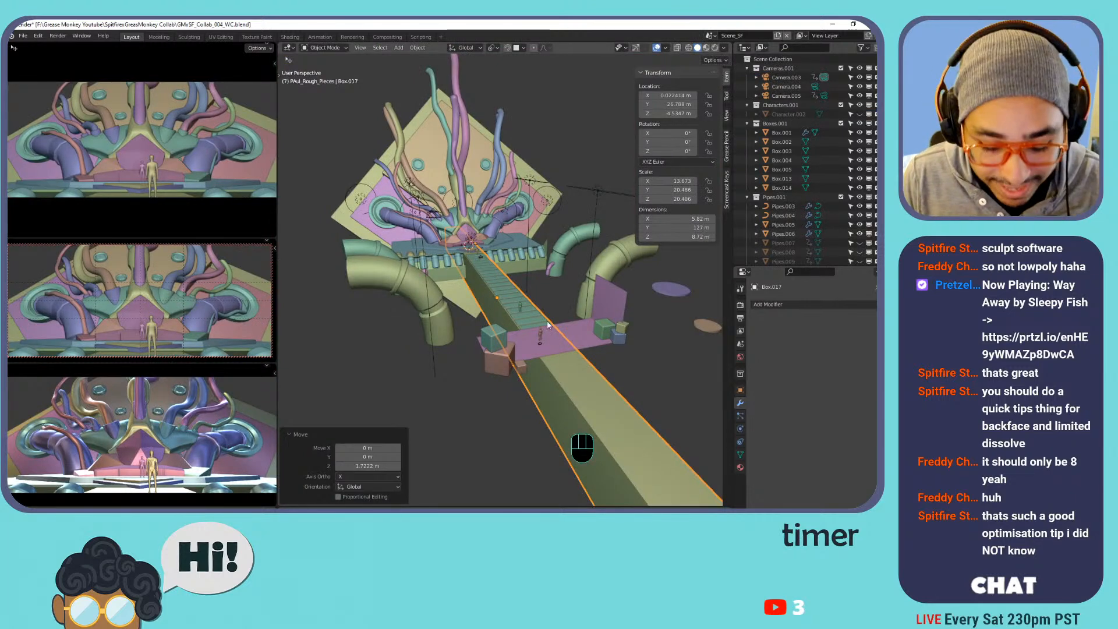
Hide the long beam under the walkway and the three small boxes beside the platform's upright panel.
{"action": "key", "text": "h"}
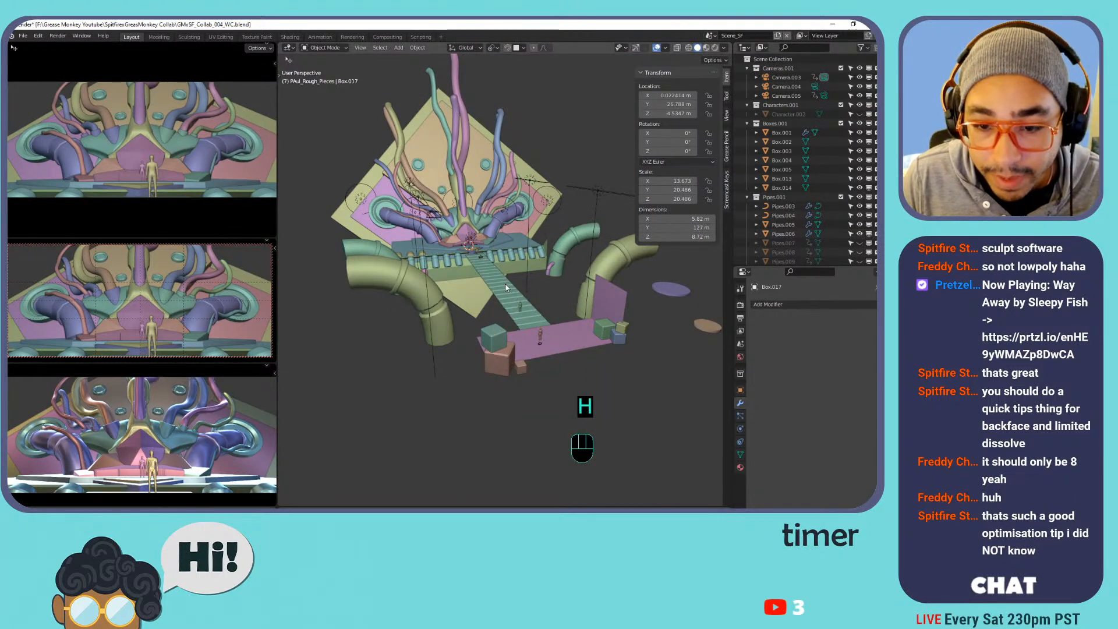
{"action": "left_click", "coordinate": [603, 328]}
{"action": "key", "text": "h"}
{"action": "left_click", "coordinate": [619, 331]}
{"action": "key", "text": "h"}
{"action": "left_click", "coordinate": [617, 313]}
{"action": "key", "text": "h"}
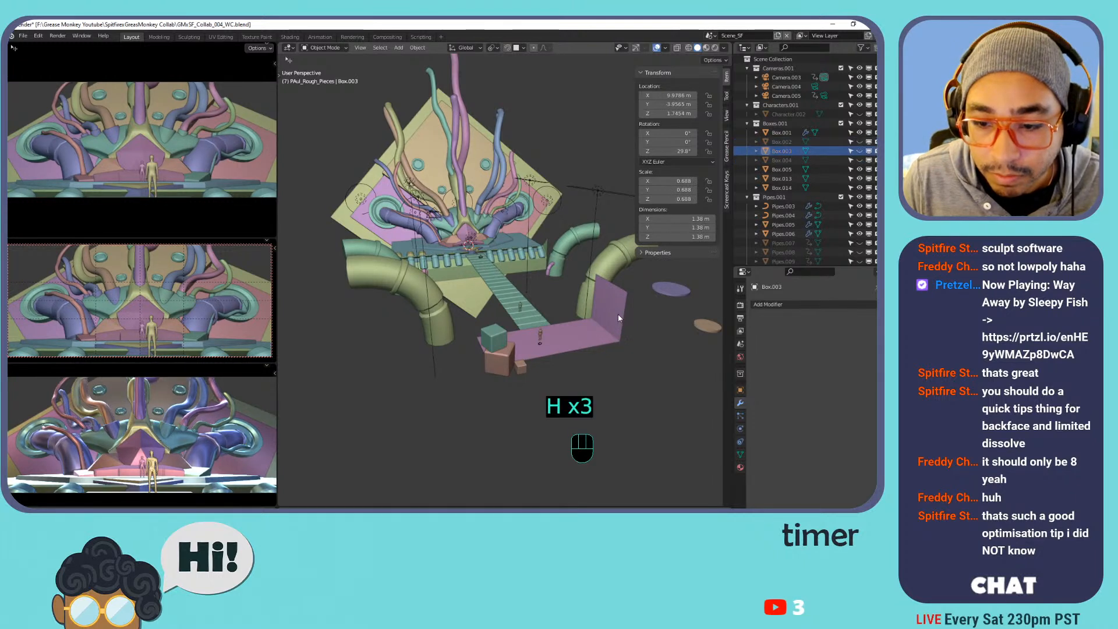
Hide the purple platform with its upright panel, the three boxes beside it, and the two flat discs.
{"action": "left_click", "coordinate": [553, 341]}
{"action": "key", "text": "h"}
{"action": "left_click", "coordinate": [495, 334]}
{"action": "key", "text": "h"}
{"action": "left_click", "coordinate": [501, 354]}
{"action": "key", "text": "h"}
{"action": "left_click", "coordinate": [520, 366]}
{"action": "key", "text": "h"}
{"action": "left_click", "coordinate": [664, 286]}
{"action": "key", "text": "h"}
{"action": "left_click", "coordinate": [706, 324]}
{"action": "key", "text": "h"}
Select the three human figures along the walkway and copy them.
{"action": "middle_click_drag", "start_coordinate": [536, 298], "coordinate": [578, 333], "text": "shift"}
{"action": "scroll", "coordinate": [578, 333], "scroll_direction": "up", "scroll_amount": 3}
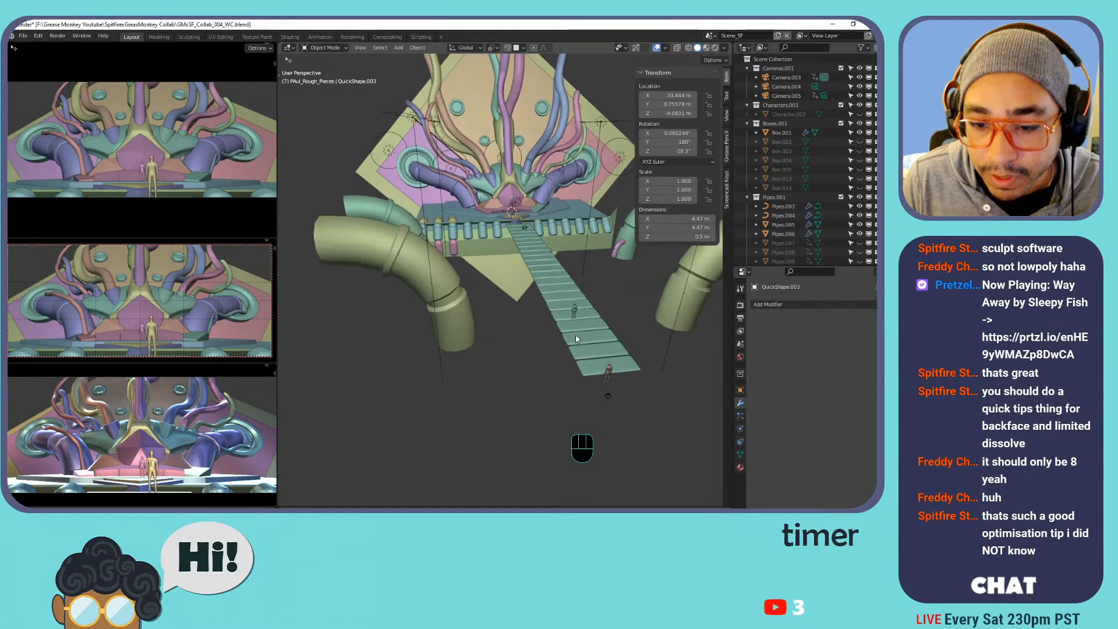
{"action": "left_click", "coordinate": [609, 373]}
{"action": "left_click", "coordinate": [608, 373]}
{"action": "left_click", "coordinate": [577, 308], "text": "ctrl"}
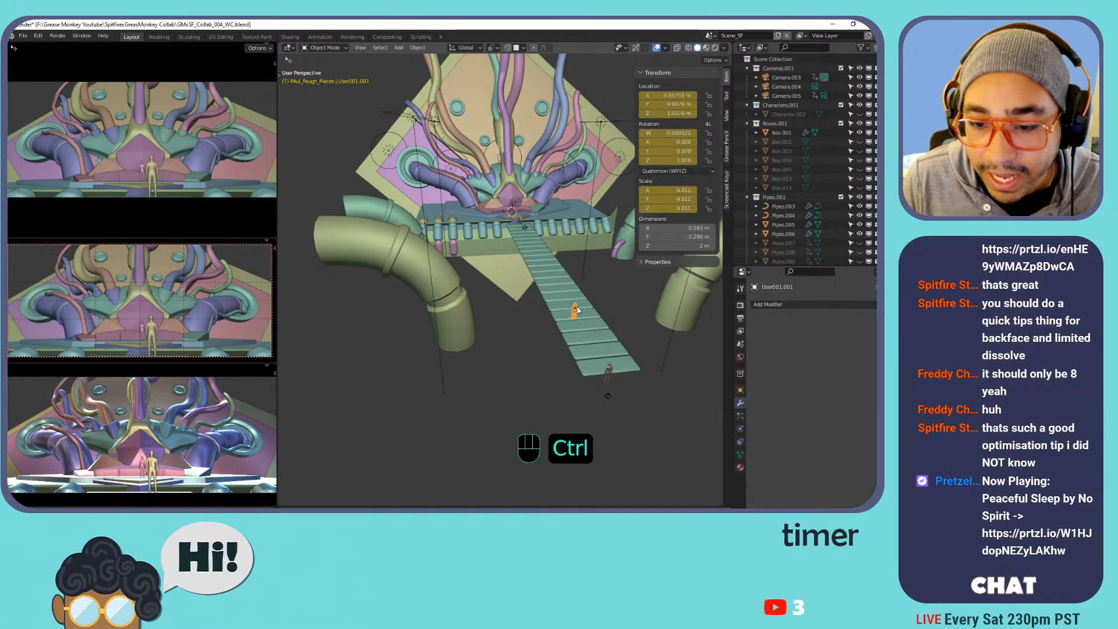
{"action": "left_click", "coordinate": [523, 220], "text": "ctrl"}
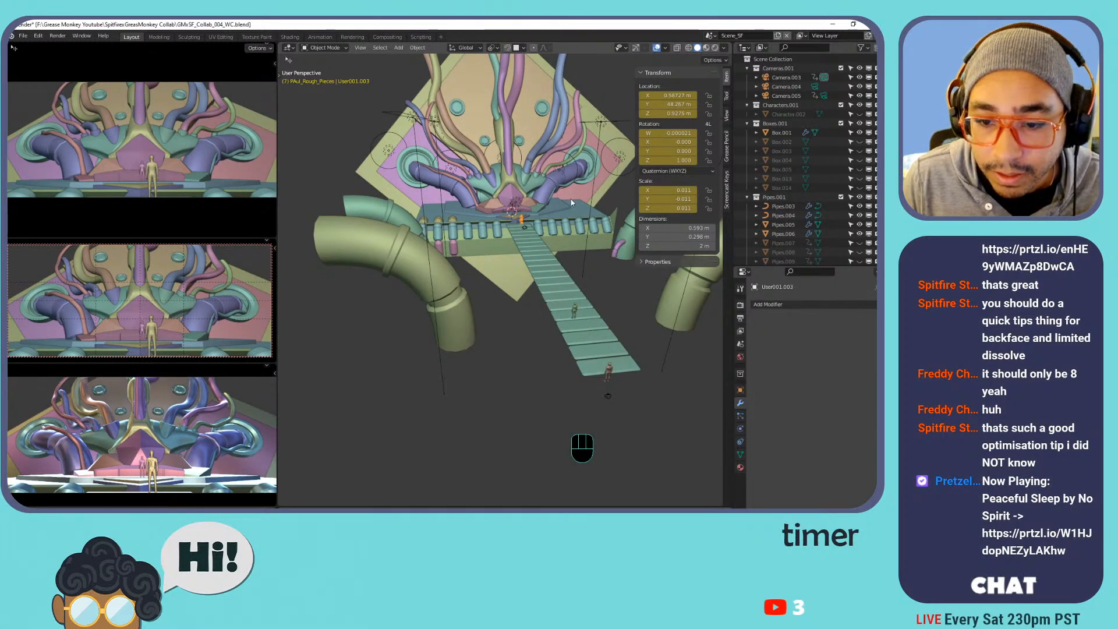
{"action": "left_click", "coordinate": [608, 367], "text": "shift"}
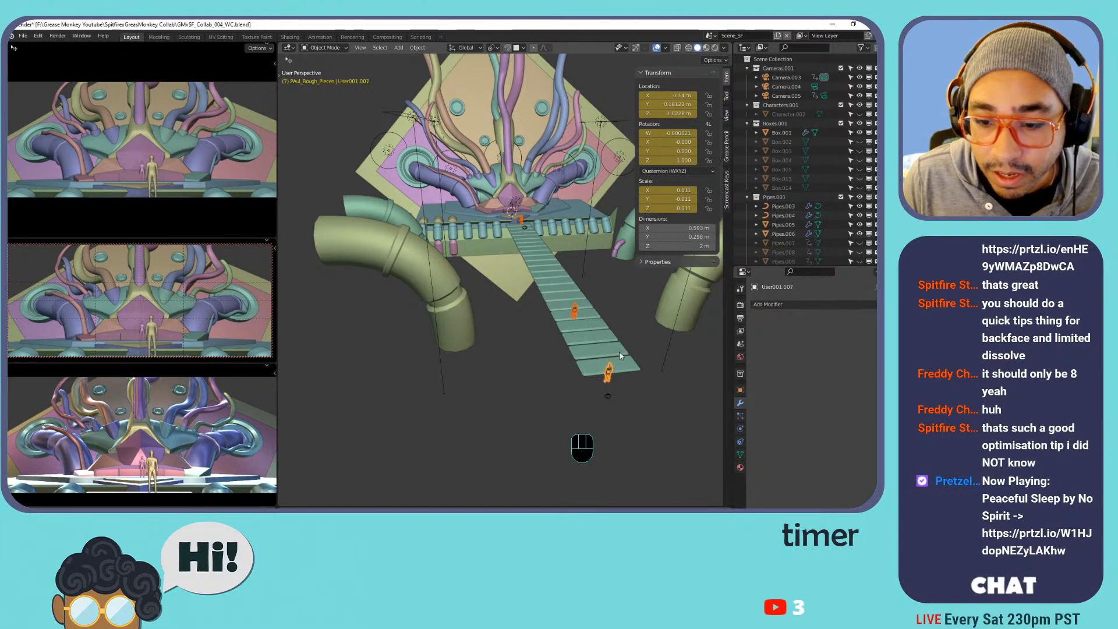
{"action": "key", "text": "ctrl+c"}
Switch to Scene_GM, try to paste the figures into the Characters collection, and change to Object Mode.
{"action": "left_click", "coordinate": [711, 36]}
{"action": "left_click", "coordinate": [733, 55]}
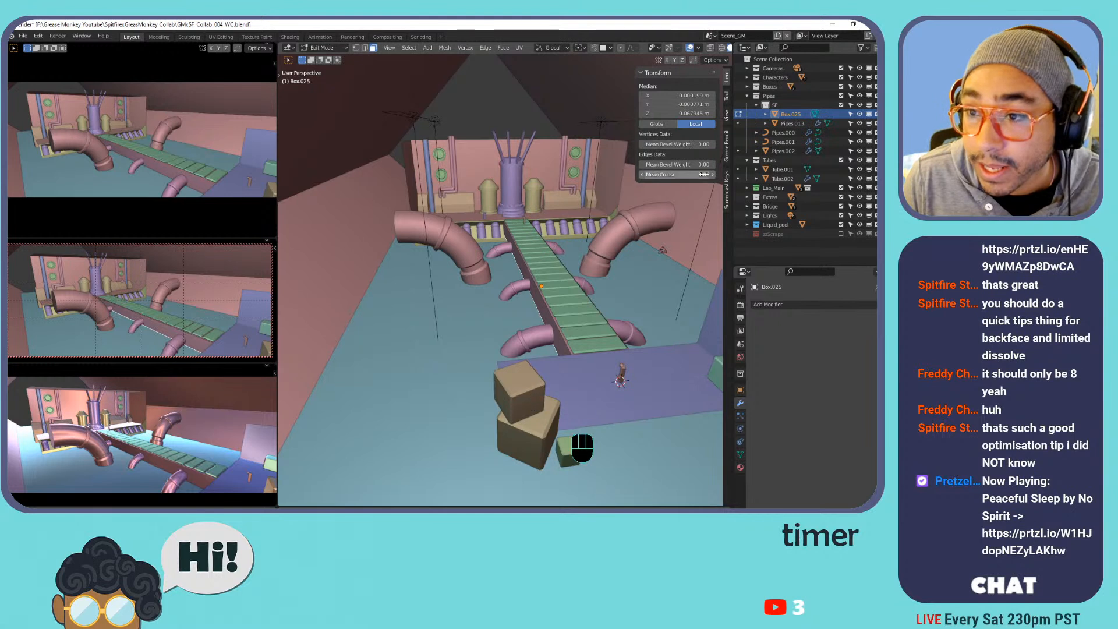
{"action": "left_click", "coordinate": [747, 96]}
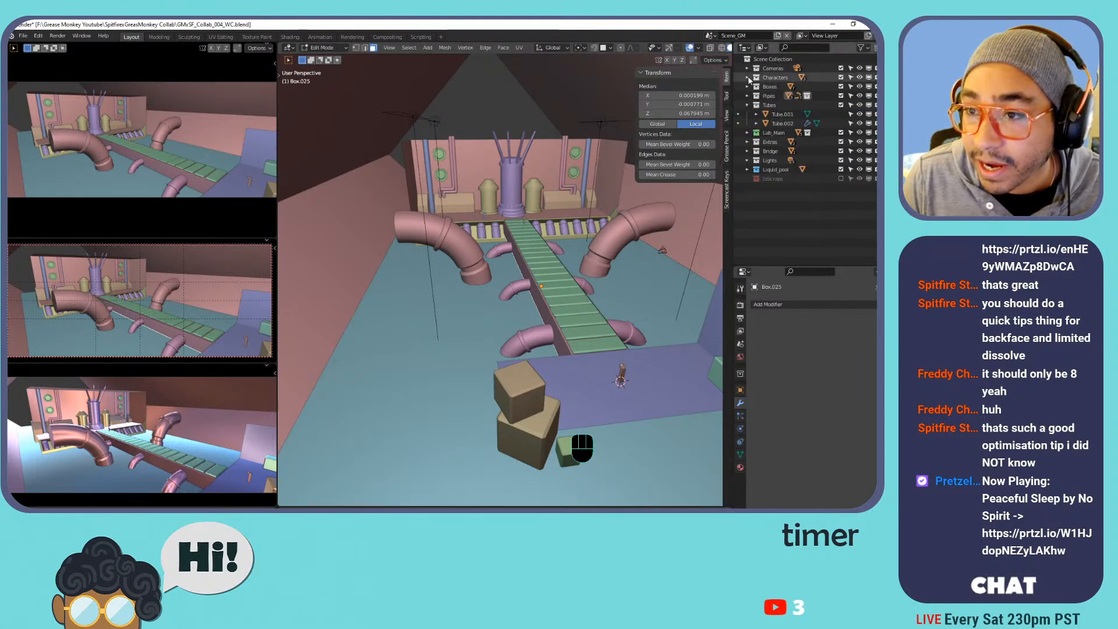
{"action": "left_click", "coordinate": [747, 77]}
{"action": "left_click", "coordinate": [776, 78]}
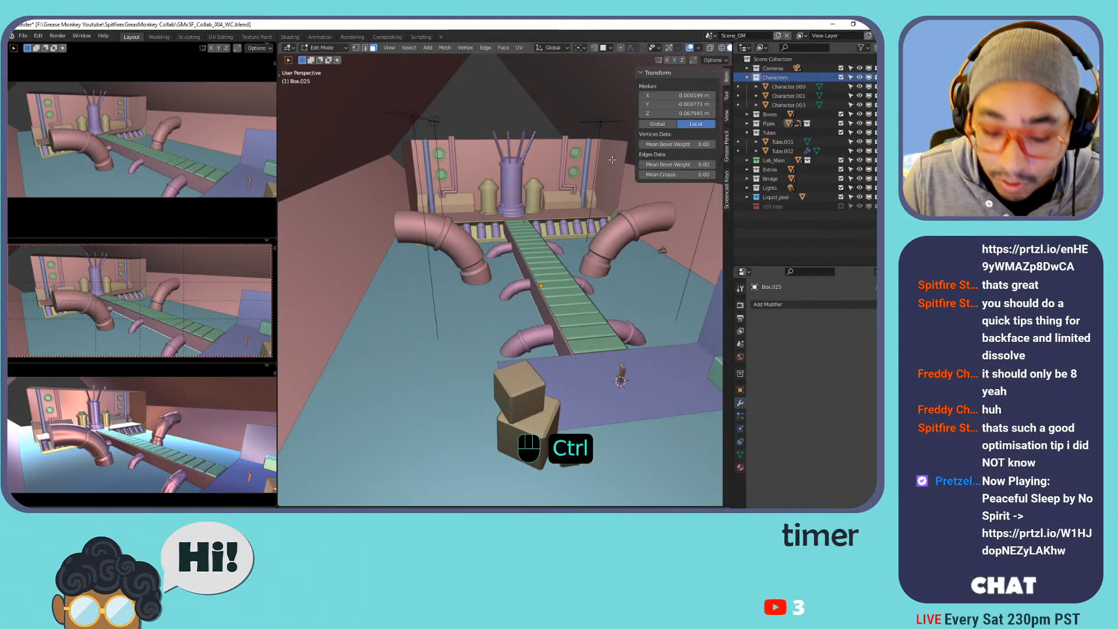
{"action": "key", "text": "ctrl+v"}
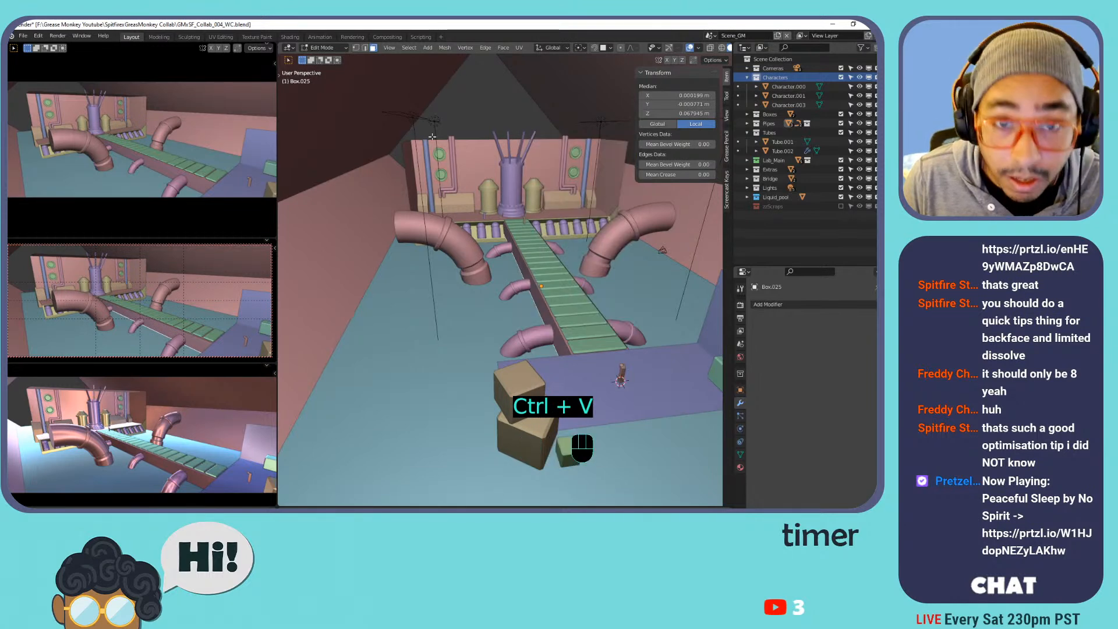
{"action": "left_click", "coordinate": [323, 47]}
{"action": "left_click", "coordinate": [322, 59]}
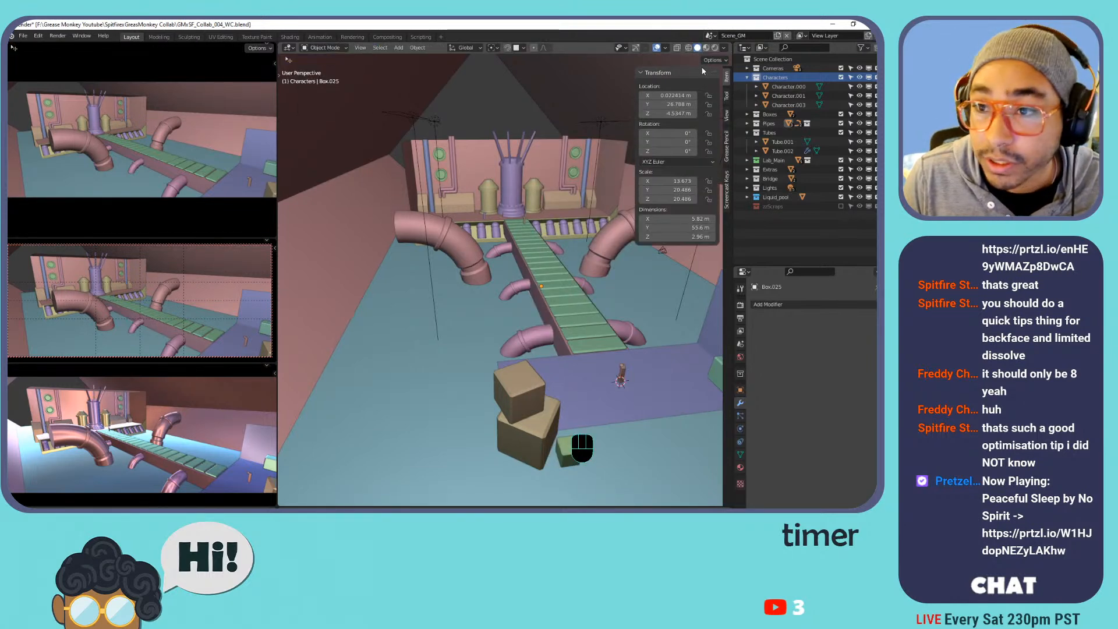
Return to Scene_SF and copy all three human figures along the walkway.
{"action": "left_click", "coordinate": [715, 37]}
{"action": "left_click", "coordinate": [735, 54]}
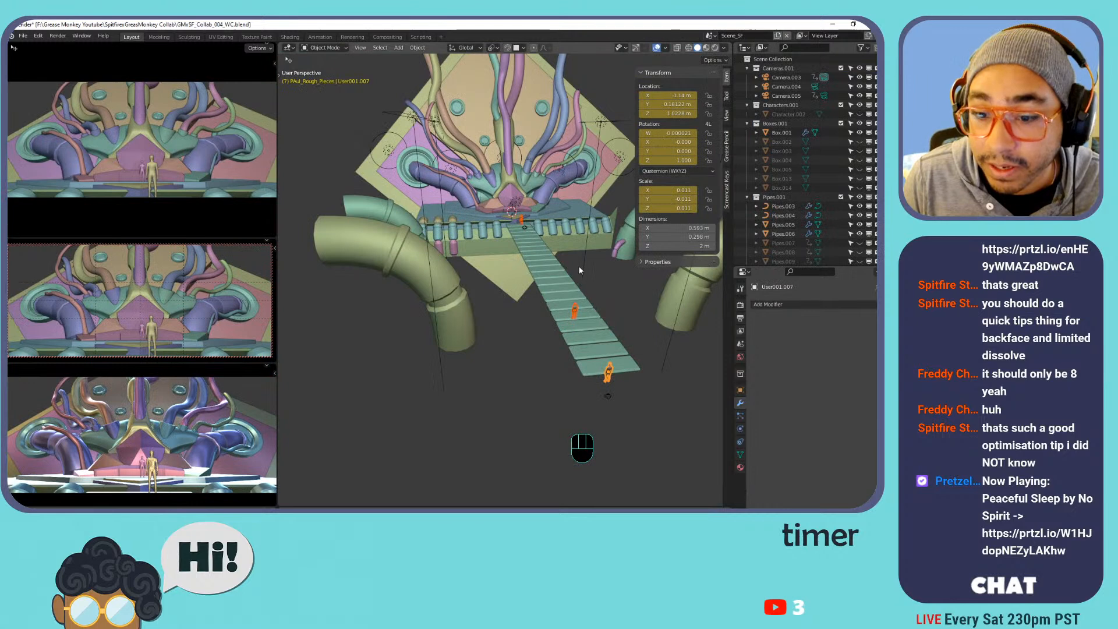
{"action": "left_click", "coordinate": [611, 371]}
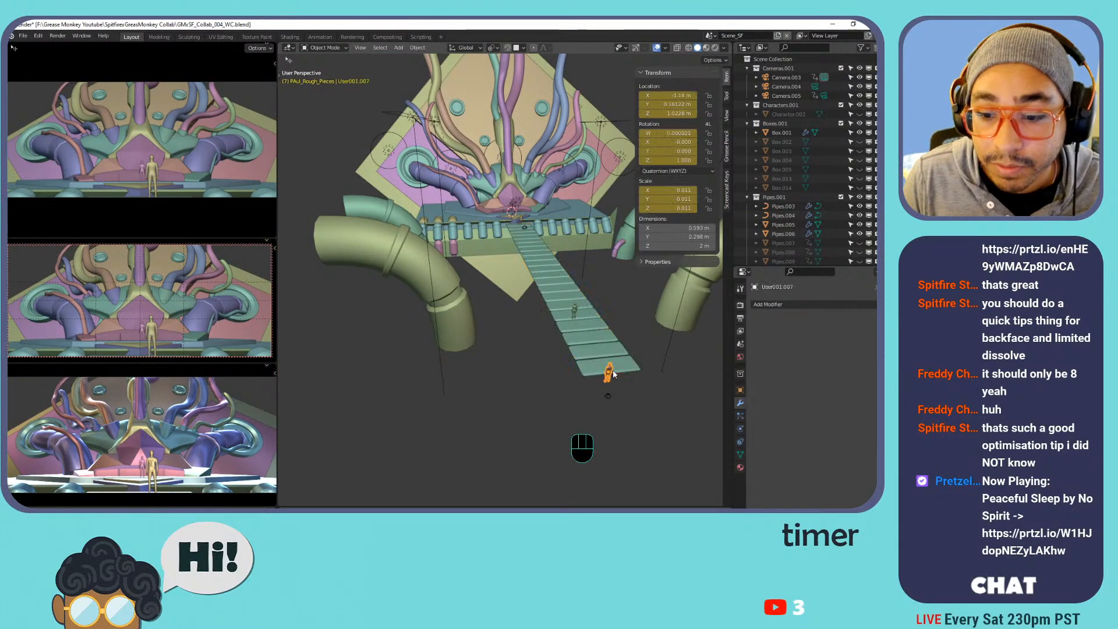
{"action": "left_click", "coordinate": [574, 310], "text": "shift"}
{"action": "left_click", "coordinate": [520, 220], "text": "shift"}
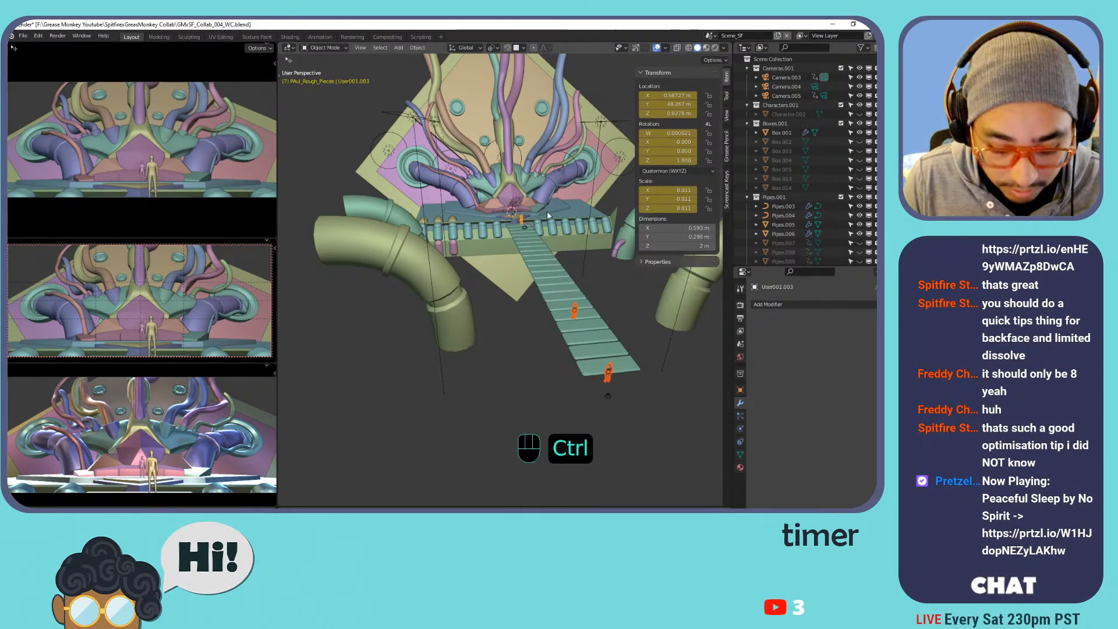
{"action": "key", "text": "ctrl+c"}
Switch to Scene_GM and paste the three human figures into the Characters collection.
{"action": "left_click", "coordinate": [711, 35]}
{"action": "left_click", "coordinate": [733, 54]}
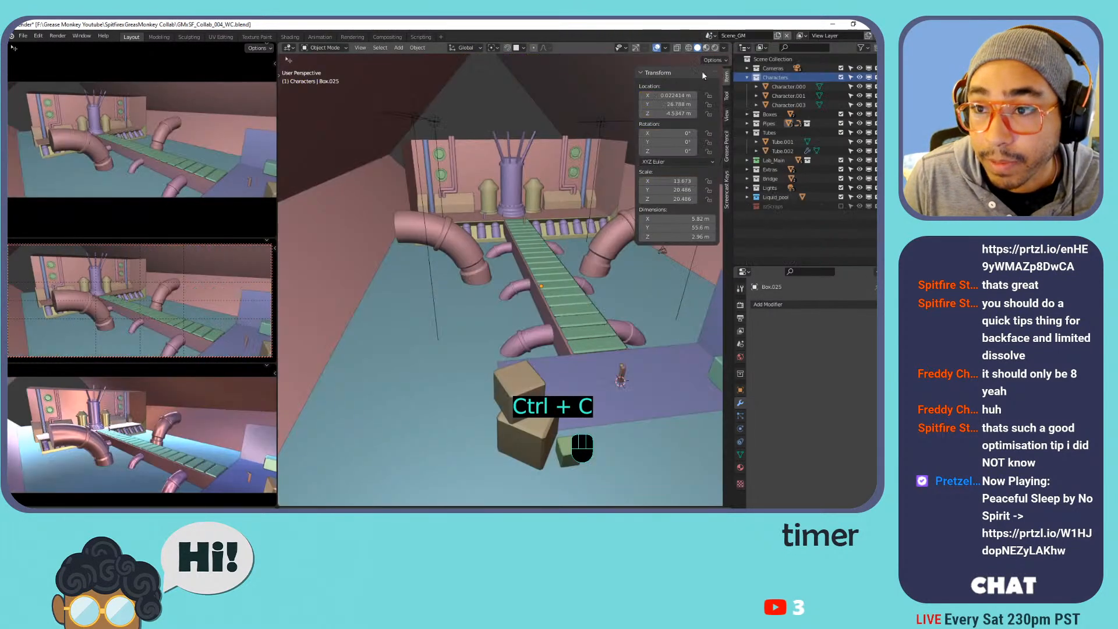
{"action": "key", "text": "ctrl+v"}
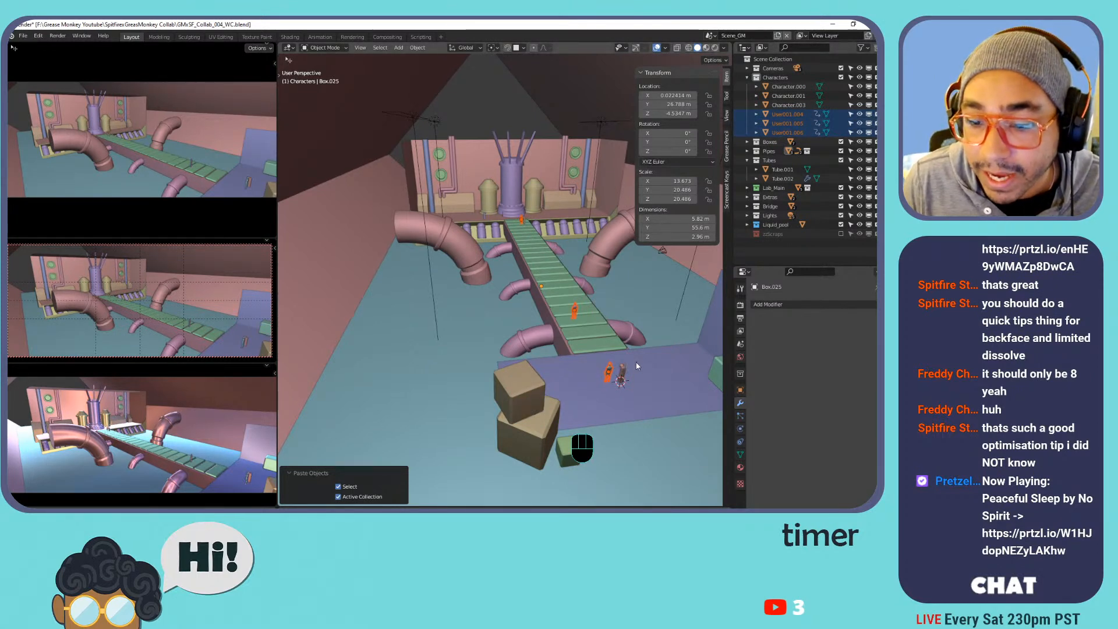
Compare the pasted human figures with the old stand-in characters through the scene camera.
{"action": "key", "text": "KP_0"}
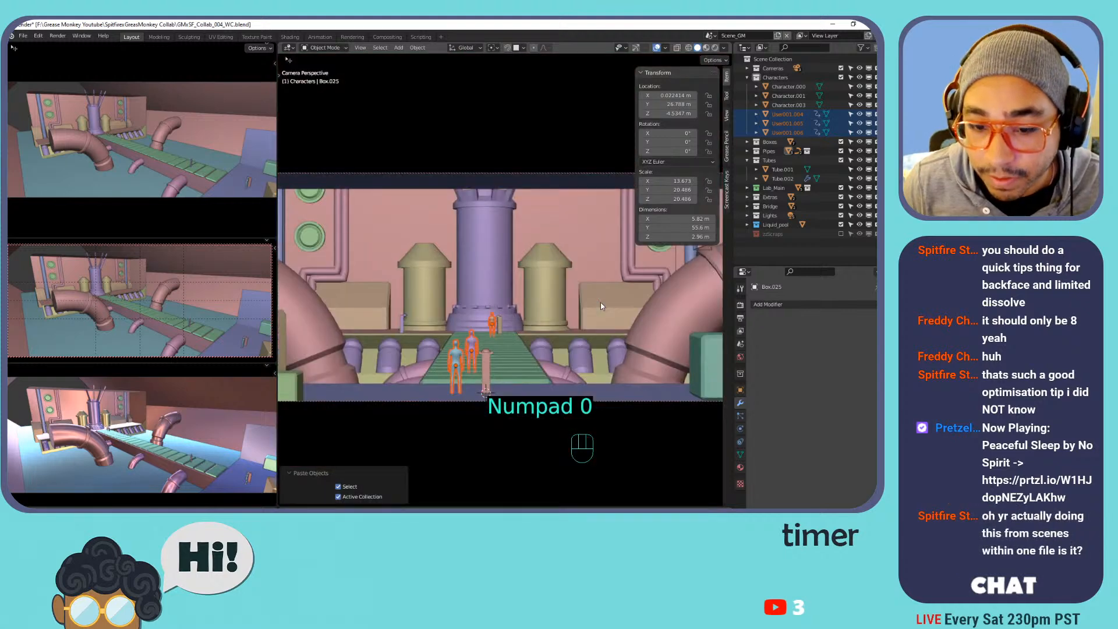
{"action": "scroll", "coordinate": [601, 304], "scroll_direction": "up", "scroll_amount": 3}
{"action": "middle_click_drag", "start_coordinate": [532, 375], "coordinate": [536, 258], "text": "shift"}
{"action": "scroll", "coordinate": [536, 258], "scroll_direction": "up", "scroll_amount": 6}
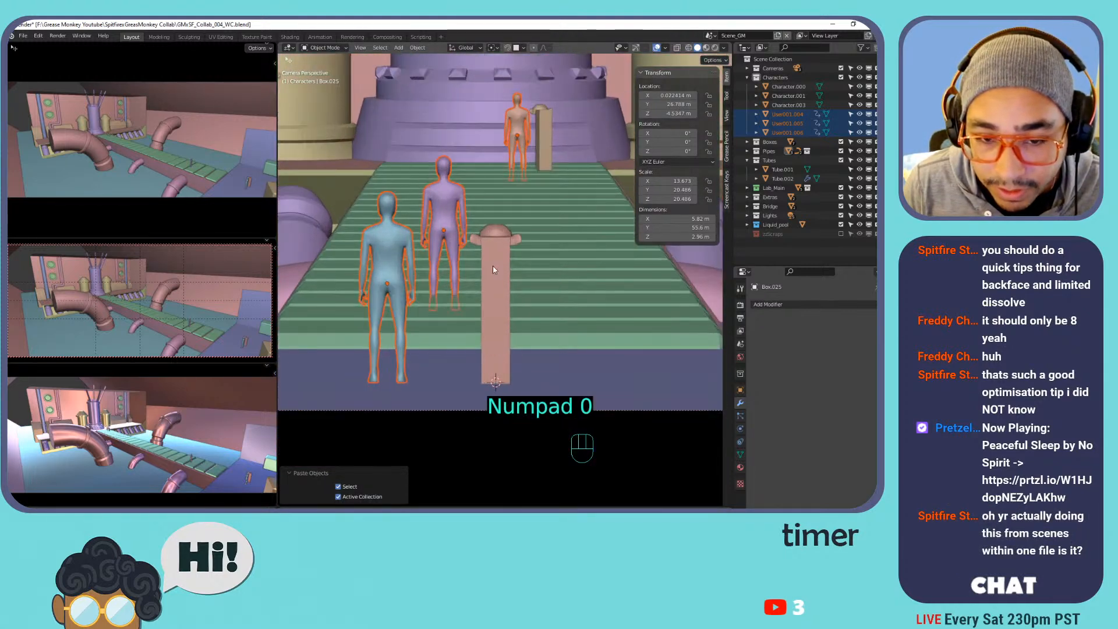
{"action": "scroll", "coordinate": [493, 263], "scroll_direction": "up", "scroll_amount": 2}
{"action": "scroll", "coordinate": [497, 261], "scroll_direction": "down", "scroll_amount": 3}
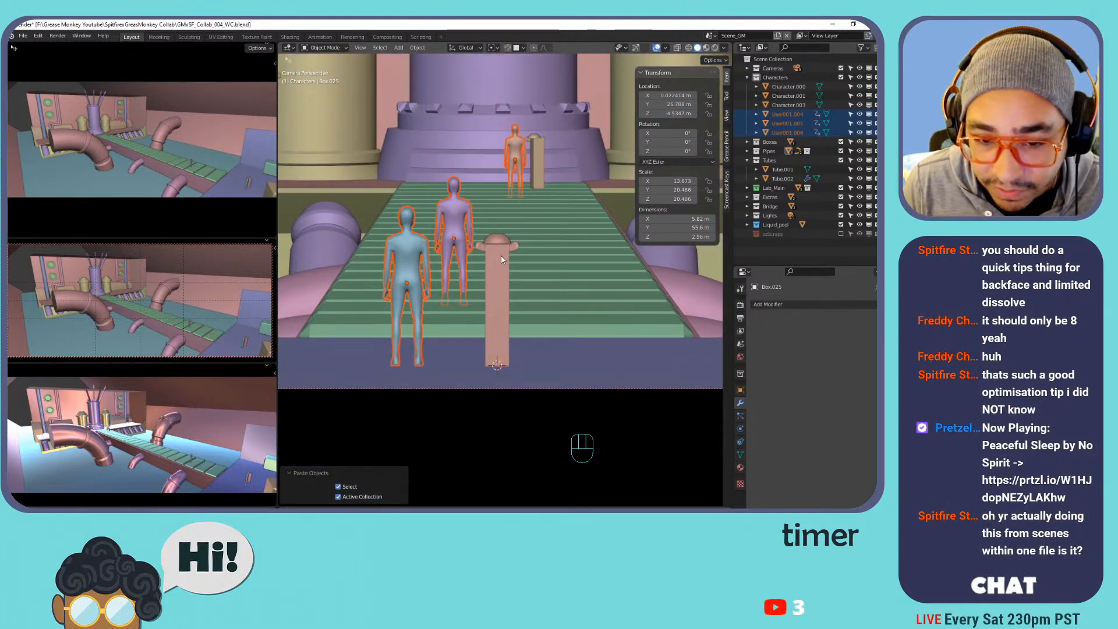
{"action": "middle_click_drag", "start_coordinate": [470, 231], "coordinate": [543, 308], "text": "shift"}
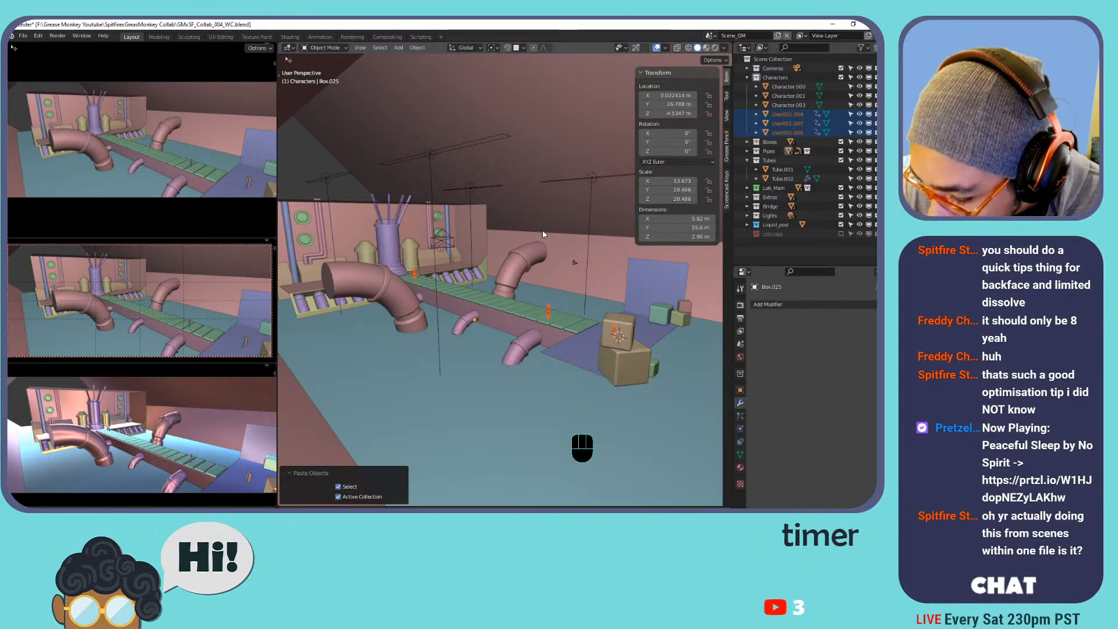
Frame the pasted figure in the middle of the walkway and check its scale against the bridge.
{"action": "left_click", "coordinate": [549, 313]}
{"action": "key", "text": "KP_Decimal"}
{"action": "scroll", "coordinate": [545, 325], "scroll_direction": "down", "scroll_amount": 5}
{"action": "key", "text": "KP_Decimal"}
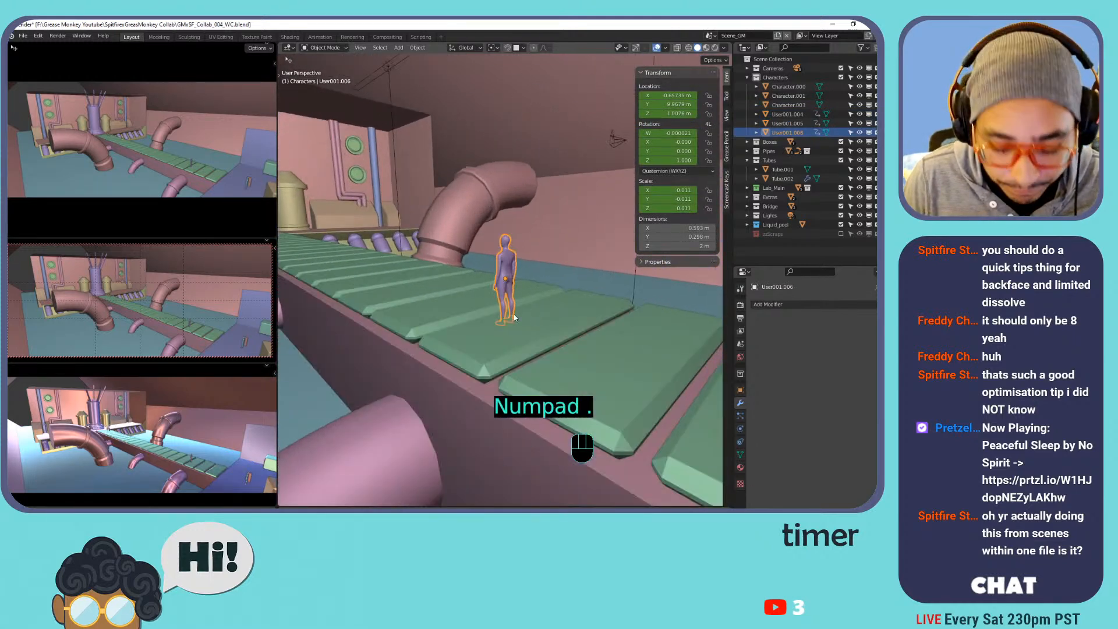
{"action": "scroll", "coordinate": [515, 303], "scroll_direction": "down", "scroll_amount": 7}
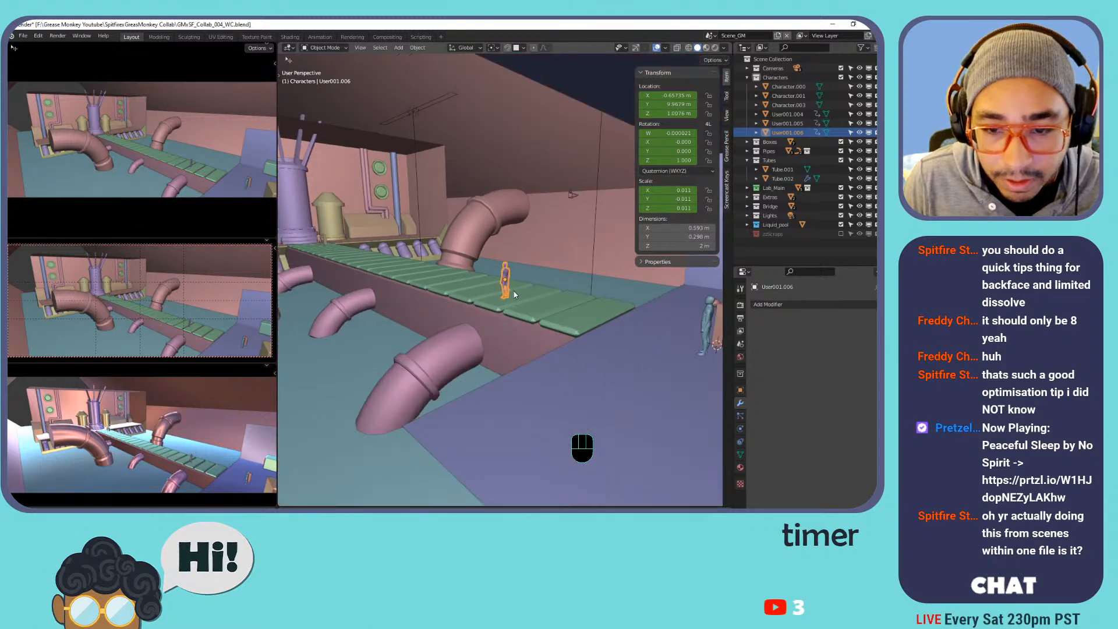
{"action": "middle_click_drag", "start_coordinate": [514, 283], "coordinate": [510, 318]}
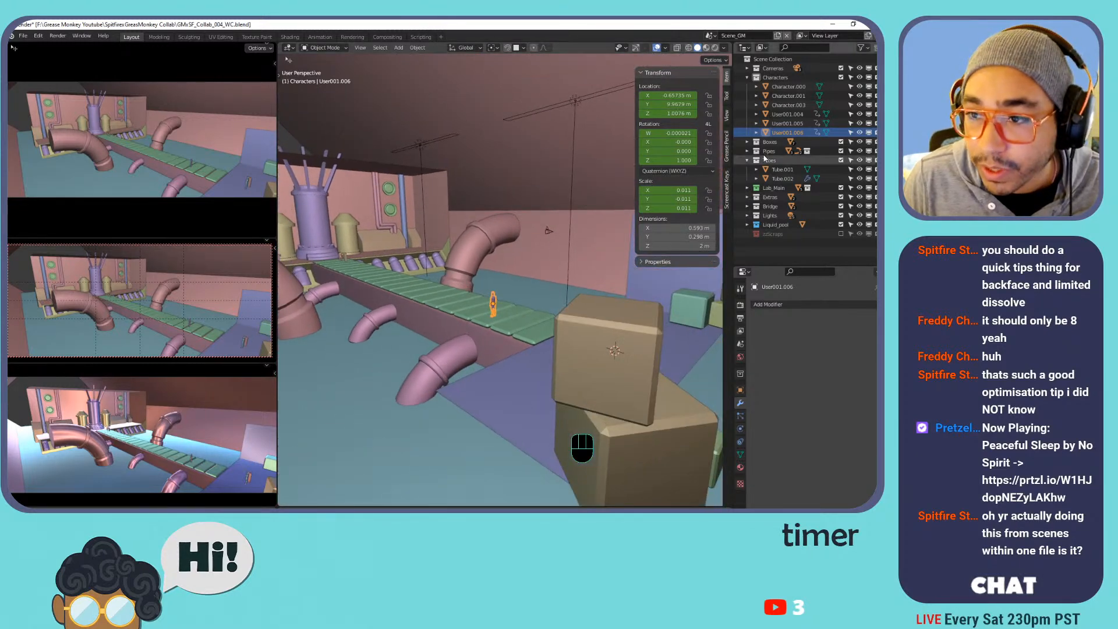
Move the old stand-ins Character.000, Character.001 and Character.003 into the scraps collection.
{"action": "middle_click_drag", "start_coordinate": [577, 269], "coordinate": [473, 254]}
{"action": "left_click", "coordinate": [787, 87]}
{"action": "left_click", "coordinate": [779, 105], "text": "shift"}
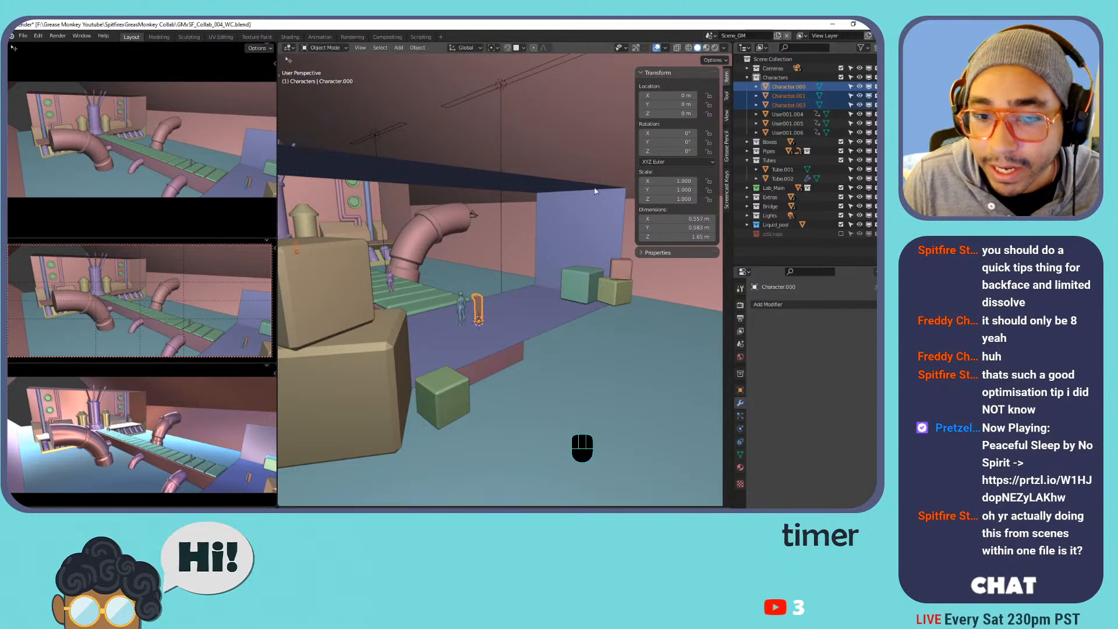
{"action": "key", "text": "m"}
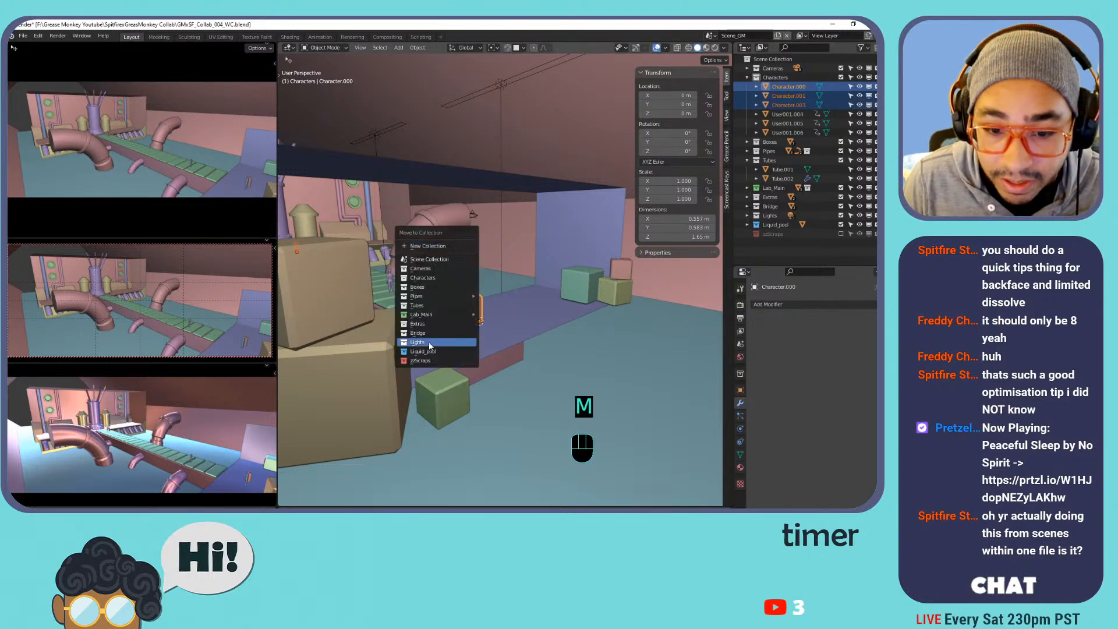
{"action": "left_click", "coordinate": [427, 361]}
{"action": "left_click", "coordinate": [774, 206]}
Rename the human figure standing in front of the walkway, User001.004, as Character.000.
{"action": "middle_click_drag", "start_coordinate": [500, 257], "coordinate": [556, 263]}
{"action": "middle_click_drag", "start_coordinate": [556, 263], "coordinate": [512, 274], "text": "shift"}
{"action": "middle_click_drag", "start_coordinate": [513, 274], "coordinate": [507, 251], "text": "shift"}
{"action": "middle_click_drag", "start_coordinate": [507, 251], "coordinate": [502, 259], "text": "shift"}
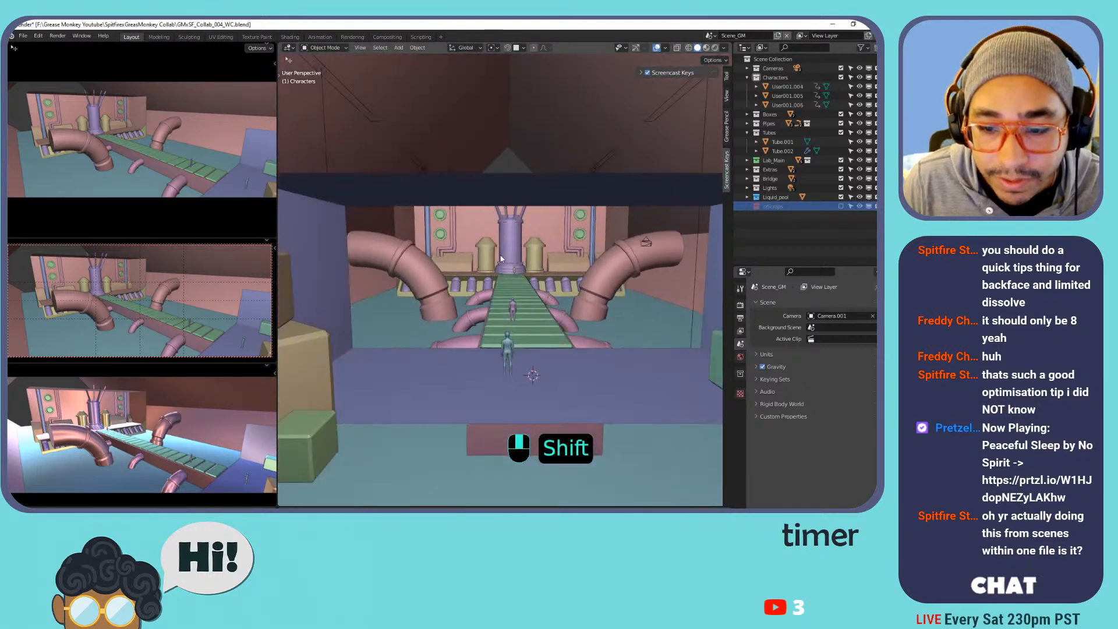
{"action": "left_click", "coordinate": [507, 352]}
{"action": "scroll", "coordinate": [517, 373], "scroll_direction": "up", "scroll_amount": 4}
{"action": "scroll", "coordinate": [530, 367], "scroll_direction": "down", "scroll_amount": 3}
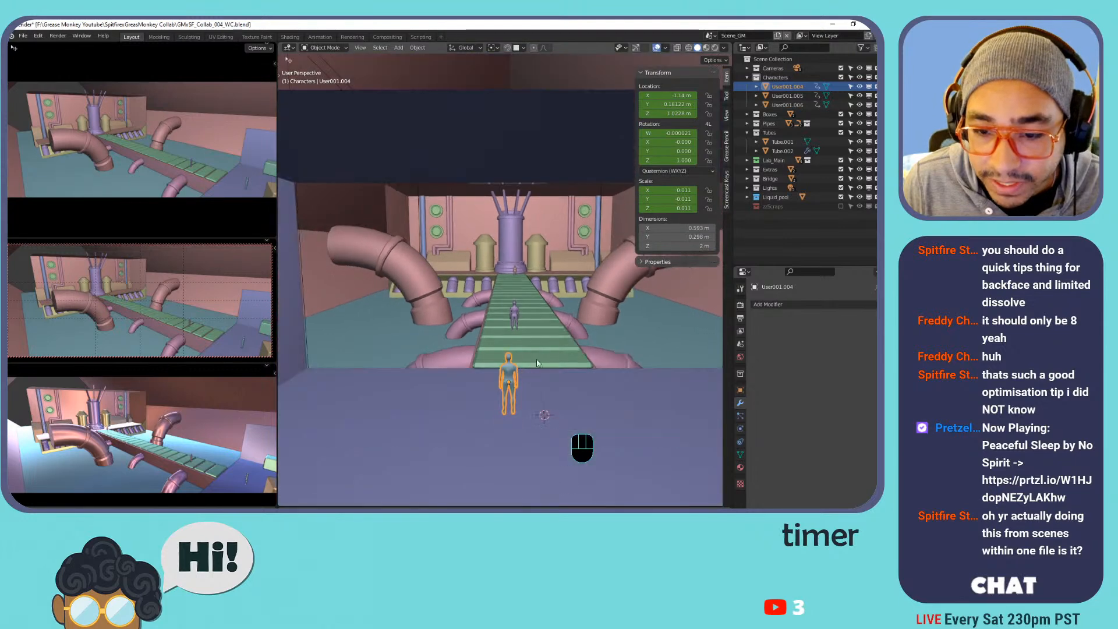
{"action": "left_click", "coordinate": [740, 455]}
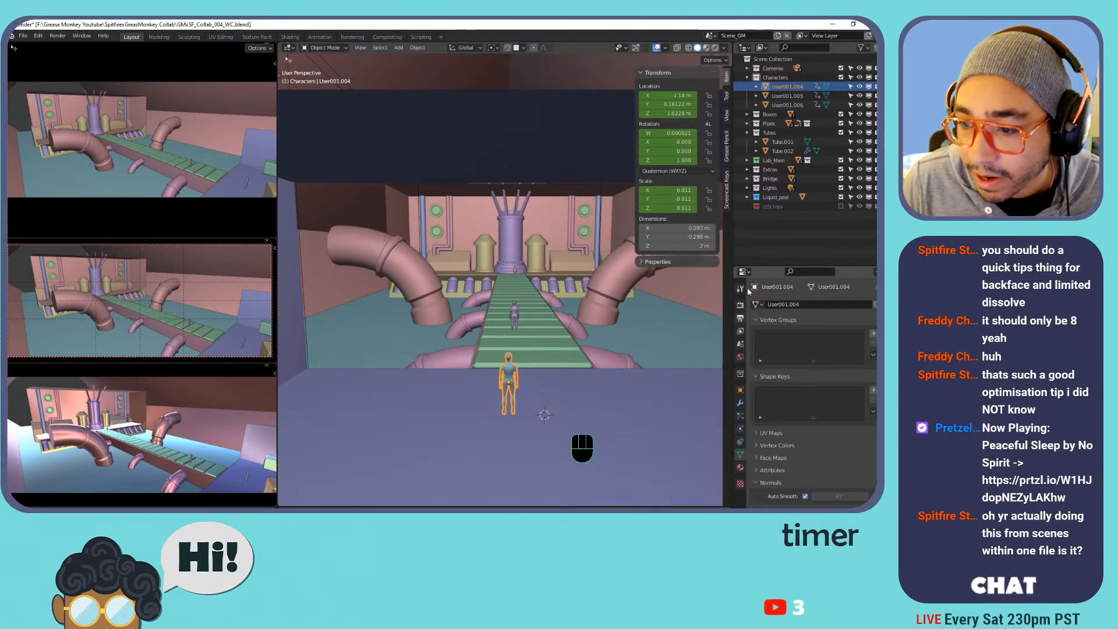
{"action": "left_click", "coordinate": [783, 95]}
{"action": "left_click", "coordinate": [781, 87]}
{"action": "double_click", "coordinate": [789, 87]}
{"action": "type", "text": "Character"}
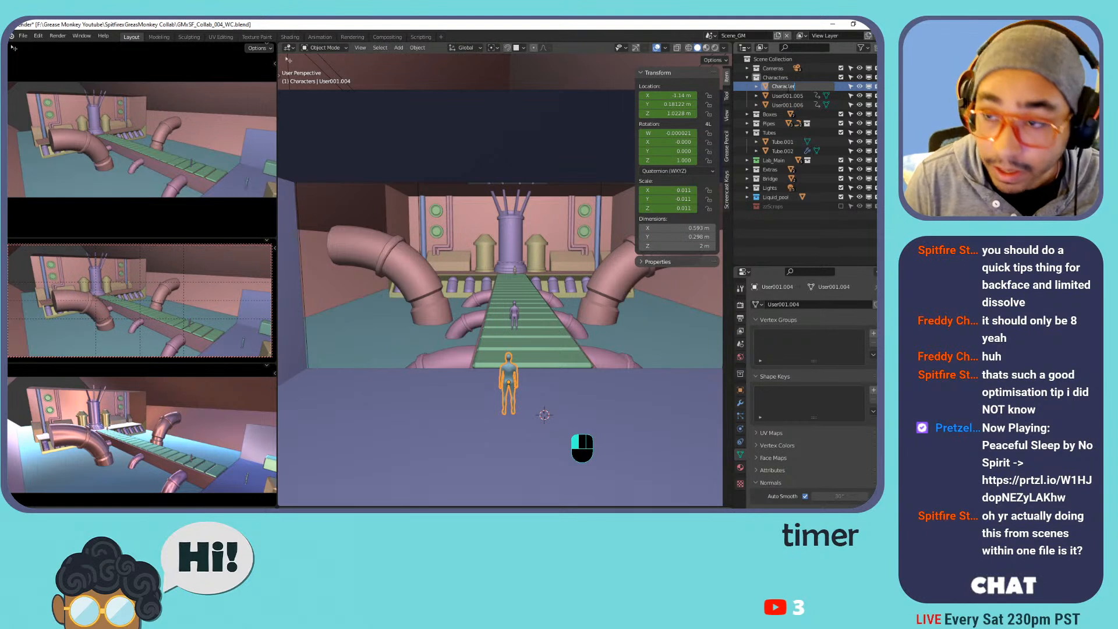
{"action": "type", "text": ".000"}
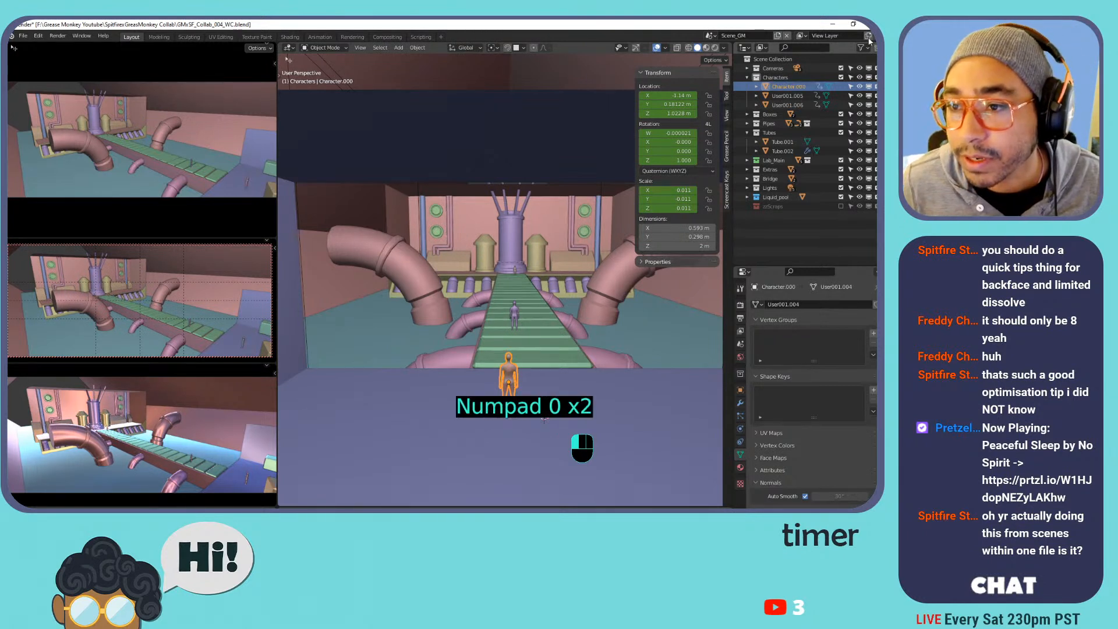
{"action": "key", "text": "Return"}
Copy the object name Character.000 onto the front figure's mesh data block.
{"action": "double_click", "coordinate": [790, 87]}
{"action": "key", "text": "ctrl+c"}
{"action": "double_click", "coordinate": [793, 305]}
{"action": "key", "text": "ctrl+v"}
{"action": "key", "text": "Return"}
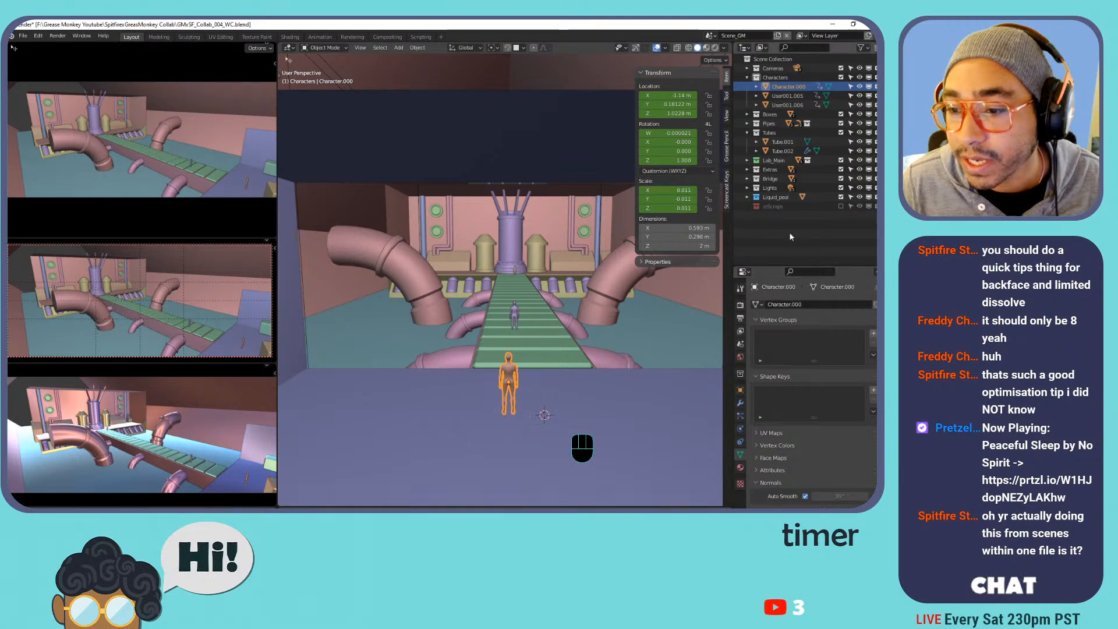
Link the objects User001.005 and User001.006 to the shared Character.000 mesh data.
{"action": "left_click", "coordinate": [794, 98]}
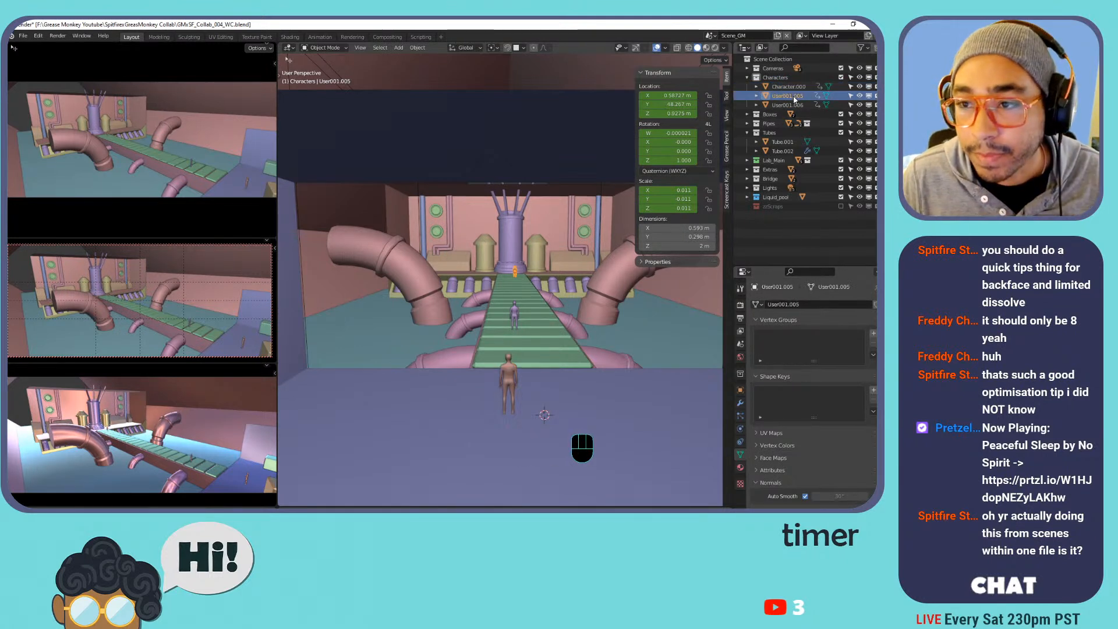
{"action": "left_click", "coordinate": [757, 304]}
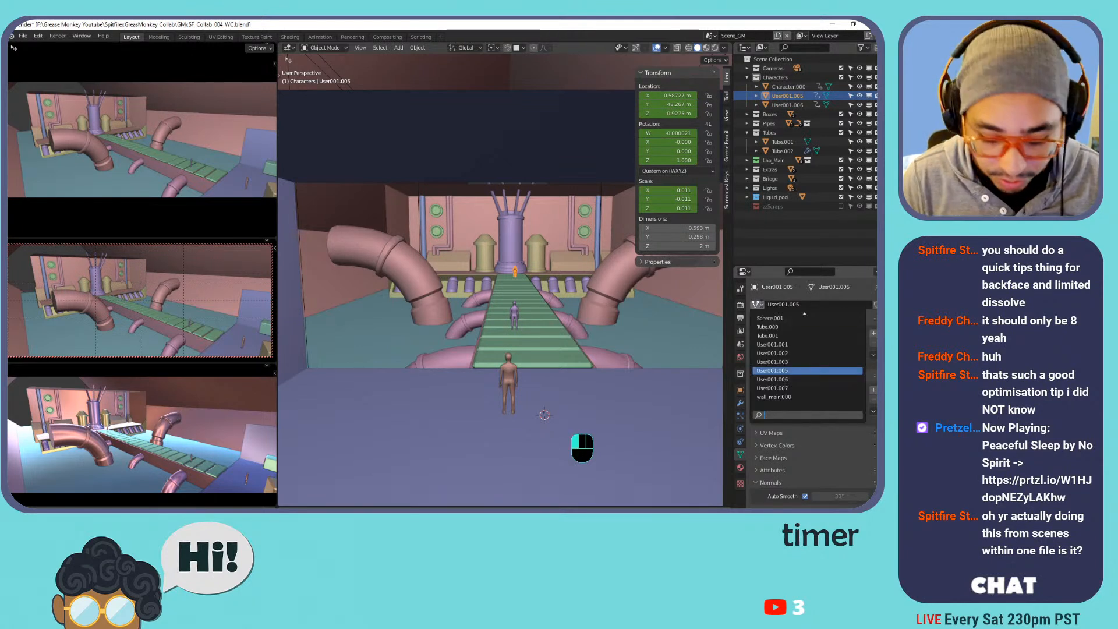
{"action": "left_click", "coordinate": [764, 318]}
{"action": "left_click", "coordinate": [787, 104]}
{"action": "left_click", "coordinate": [758, 304]}
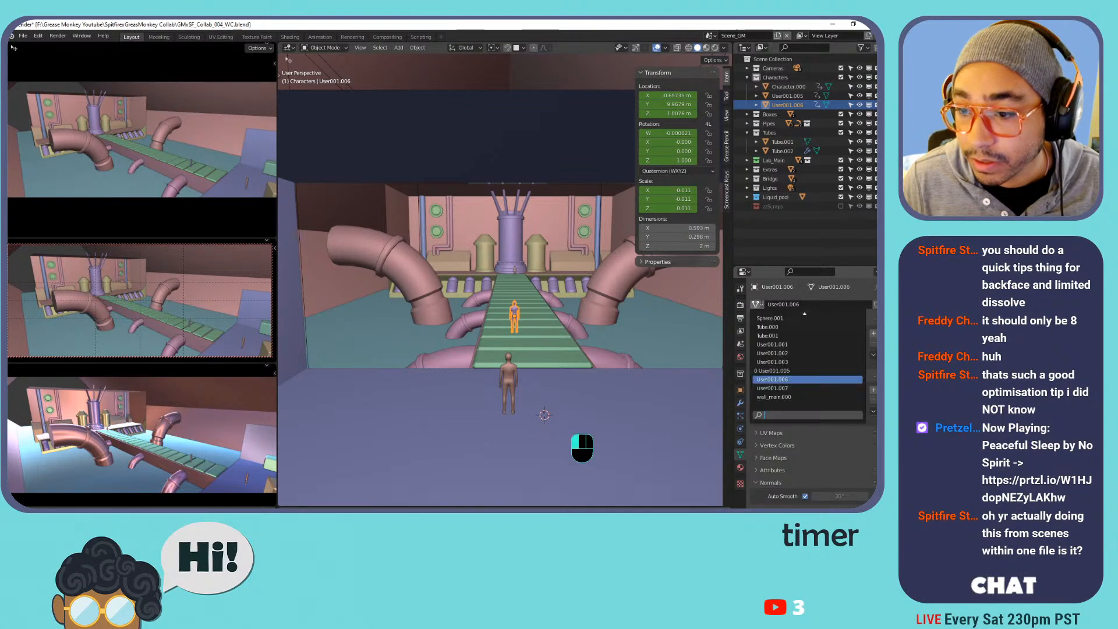
{"action": "scroll", "coordinate": [775, 337], "scroll_direction": "up", "scroll_amount": 1}
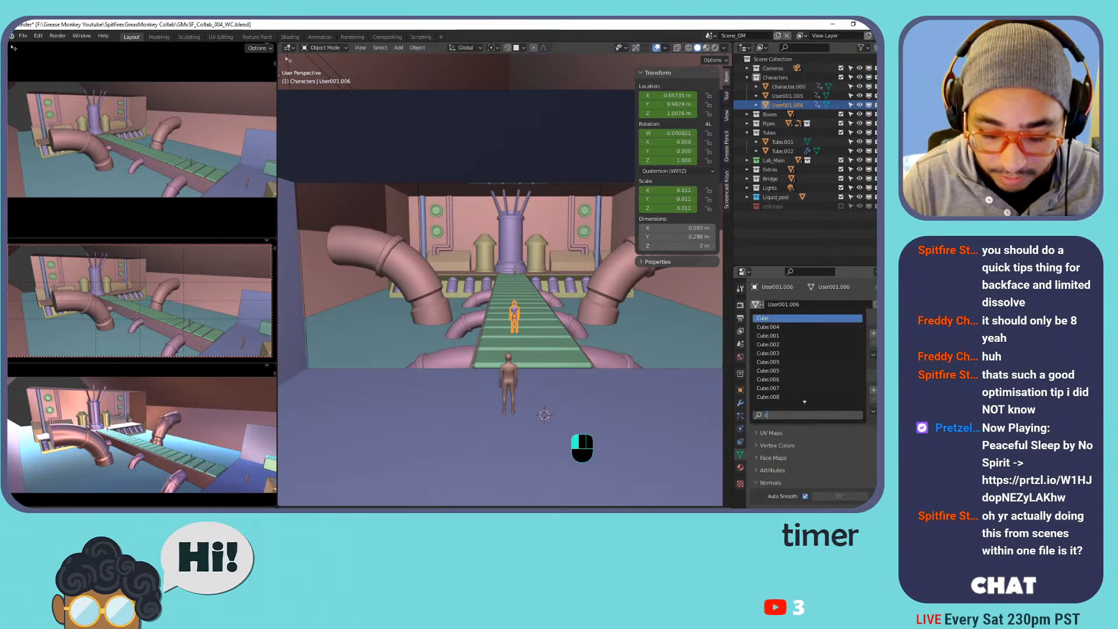
{"action": "left_click", "coordinate": [769, 318]}
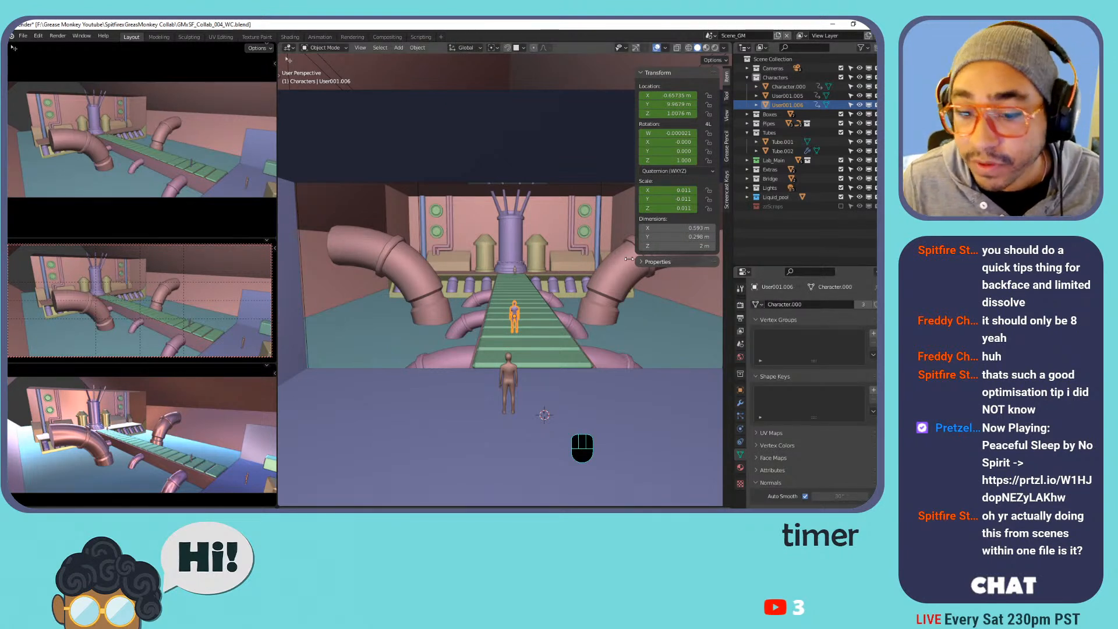
Isolate the front human figure Character.000 in local view and bring the underside of its feet into view.
{"action": "left_click", "coordinate": [514, 377]}
{"action": "key", "text": "KP_Decimal"}
{"action": "middle_click_drag", "start_coordinate": [522, 372], "coordinate": [558, 328], "text": "shift"}
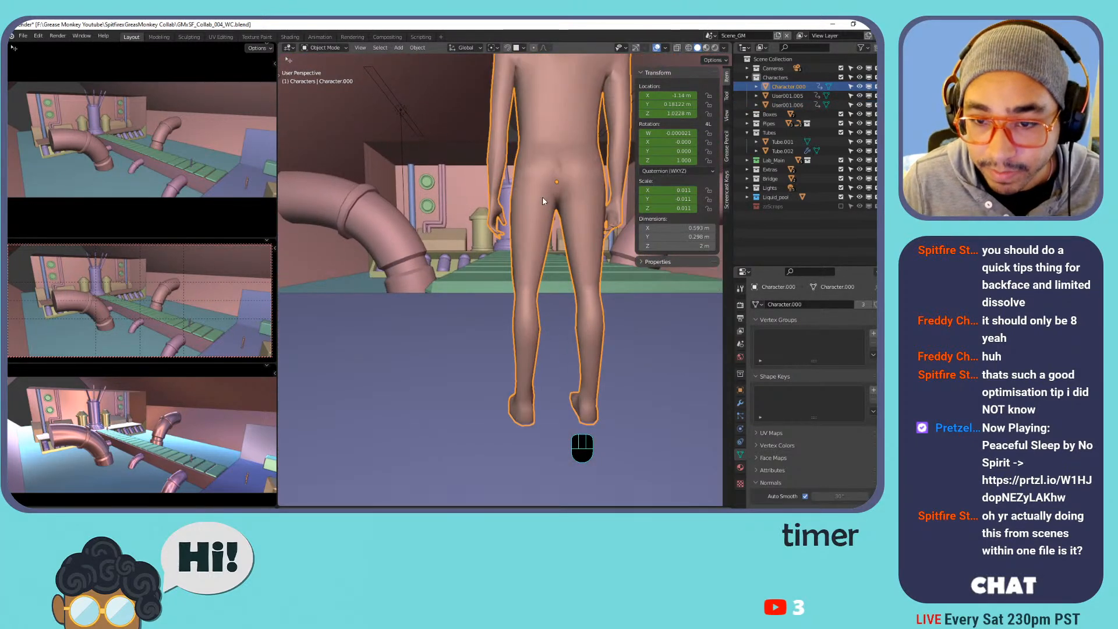
{"action": "key", "text": "KP_Divide"}
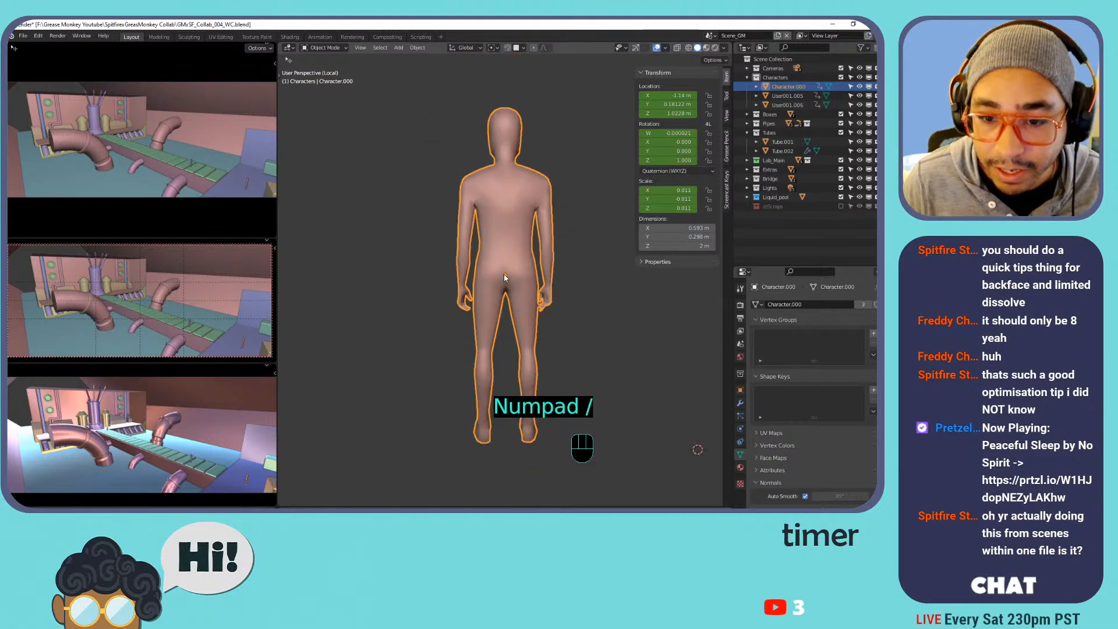
{"action": "middle_click_drag", "start_coordinate": [522, 335], "coordinate": [576, 303]}
{"action": "scroll", "coordinate": [578, 305], "scroll_direction": "up", "scroll_amount": 2}
{"action": "middle_click_drag", "start_coordinate": [613, 382], "coordinate": [485, 320]}
Edit the Character.000 mesh and snap the 3D cursor midway between one selected vertex on each foot.
{"action": "key", "text": "Tab"}
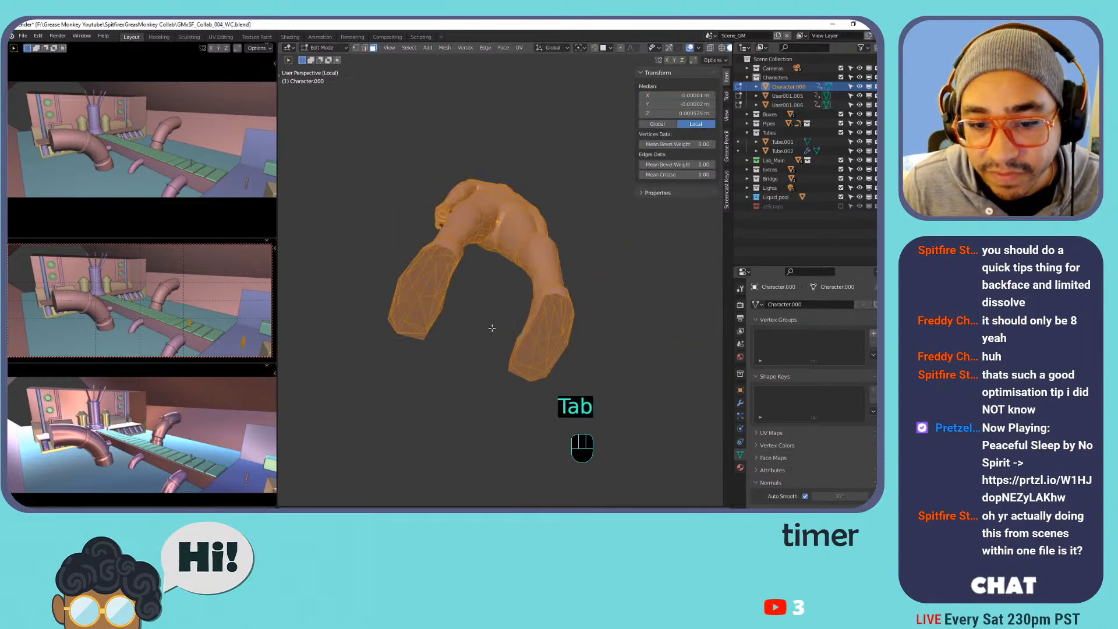
{"action": "left_click", "coordinate": [450, 293]}
{"action": "middle_click_drag", "start_coordinate": [502, 268], "coordinate": [490, 245], "text": "shift"}
{"action": "middle_click_drag", "start_coordinate": [490, 246], "coordinate": [472, 295]}
{"action": "key", "text": "1"}
{"action": "middle_click_drag", "start_coordinate": [470, 375], "coordinate": [483, 294]}
{"action": "scroll", "coordinate": [456, 312], "scroll_direction": "up", "scroll_amount": 6}
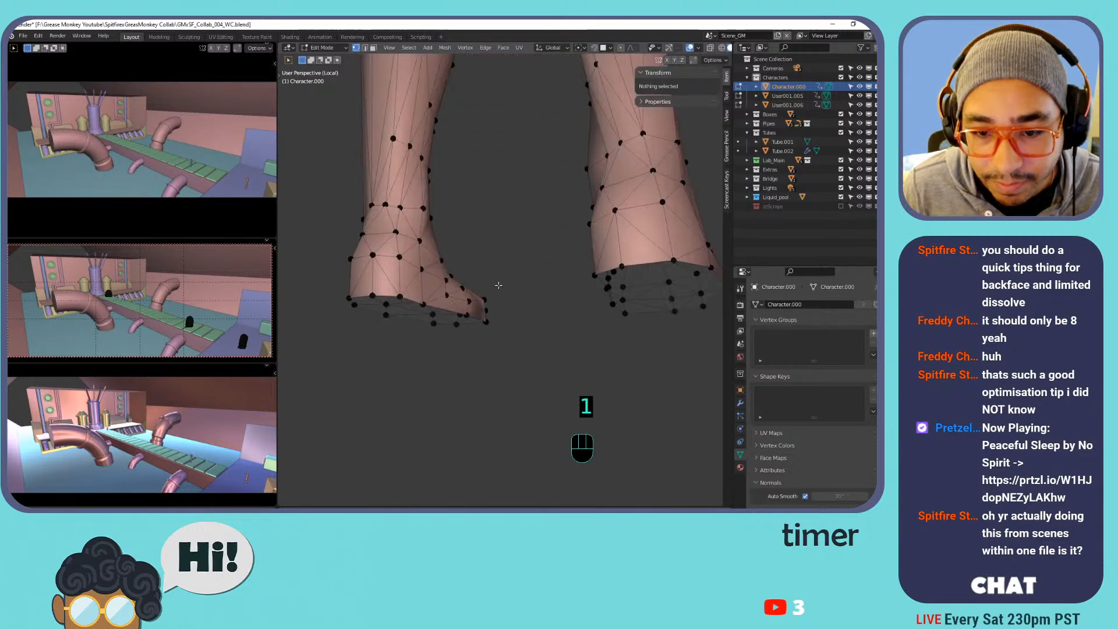
{"action": "left_click", "coordinate": [423, 304]}
{"action": "middle_click_drag", "start_coordinate": [519, 265], "coordinate": [478, 333], "text": "shift"}
{"action": "left_click", "coordinate": [551, 352], "text": "shift"}
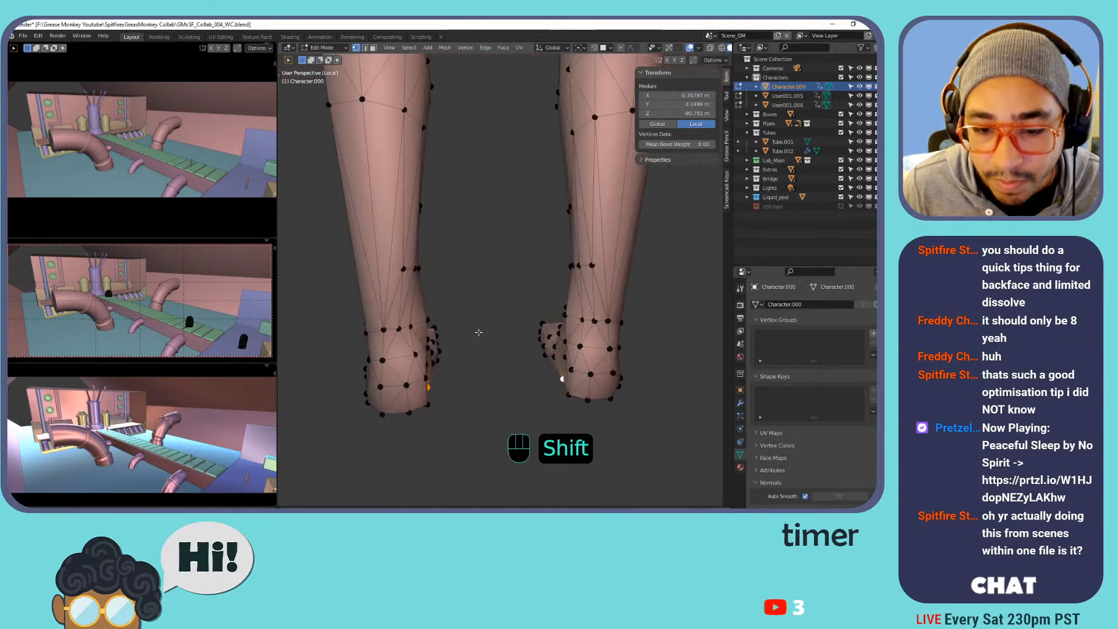
{"action": "key", "text": "shift+s"}
{"action": "left_click", "coordinate": [488, 377]}
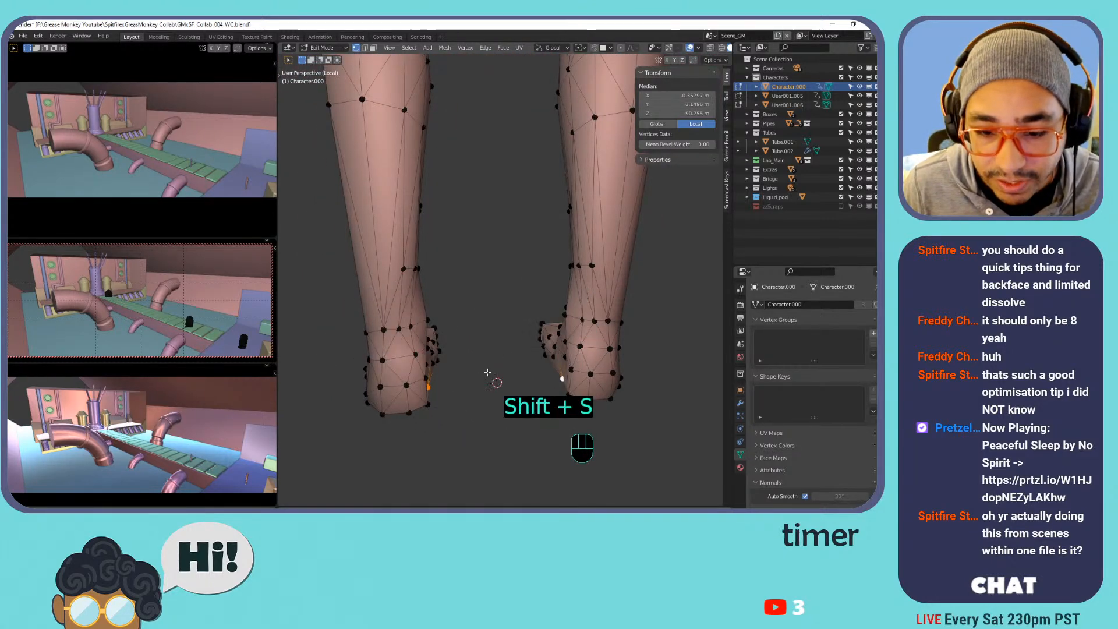
Set the origin of Character.000 to the 3D cursor between its feet and leave local view.
{"action": "key", "text": "Tab"}
{"action": "scroll", "coordinate": [505, 232], "scroll_direction": "down", "scroll_amount": 5}
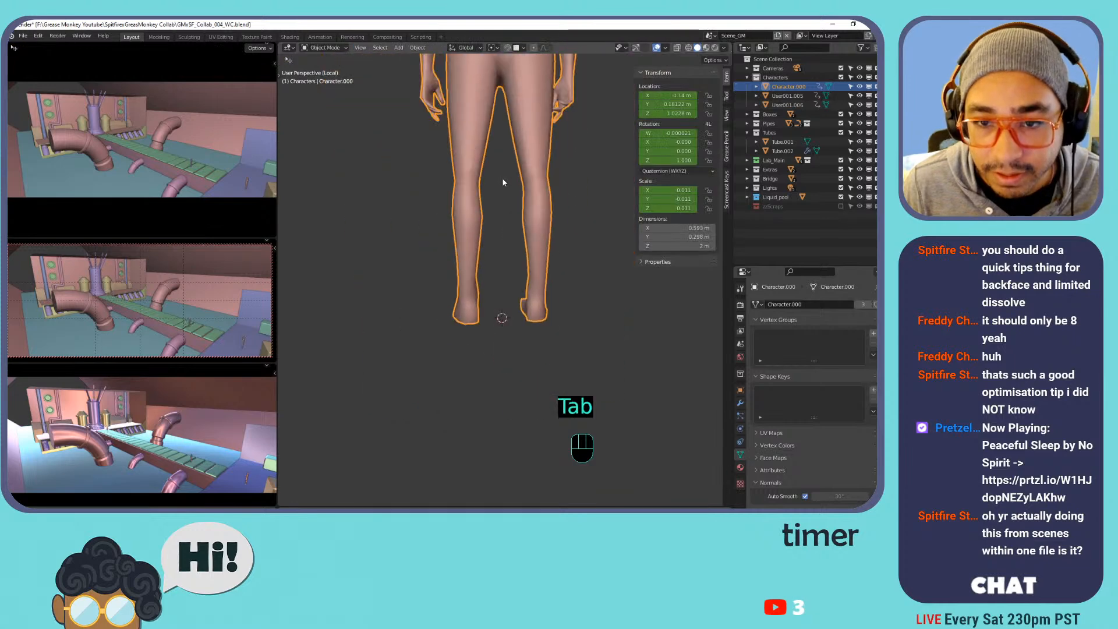
{"action": "right_click", "coordinate": [529, 124]}
{"action": "mouse_move", "coordinate": [531, 156]}
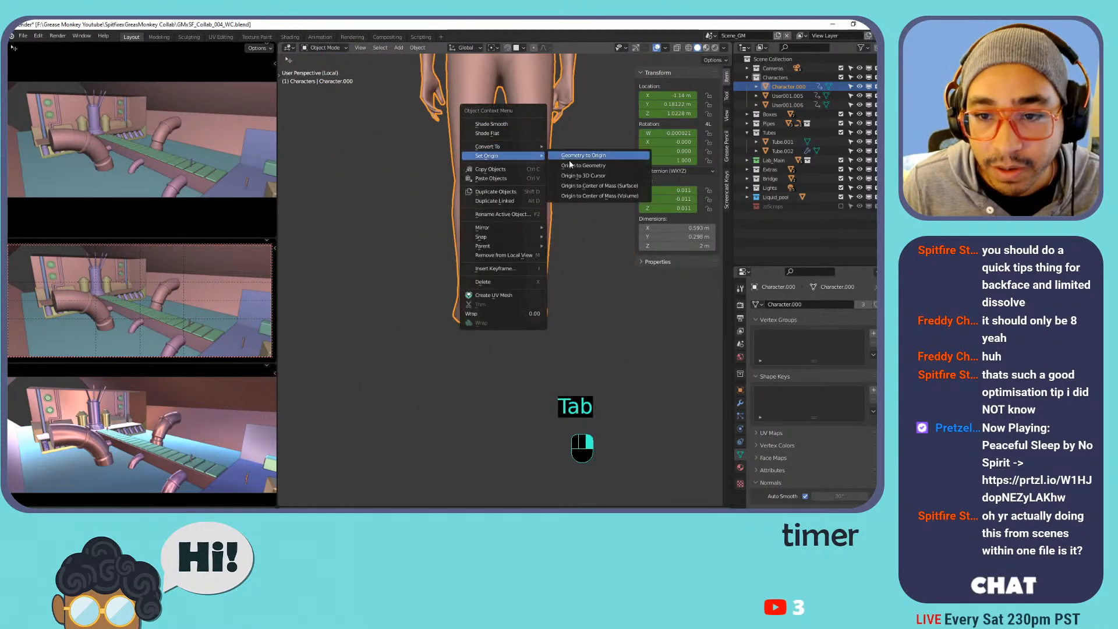
{"action": "left_click", "coordinate": [571, 174]}
{"action": "middle_click_drag", "start_coordinate": [531, 163], "coordinate": [529, 204], "text": "shift"}
{"action": "scroll", "coordinate": [549, 180], "scroll_direction": "down", "scroll_amount": 4}
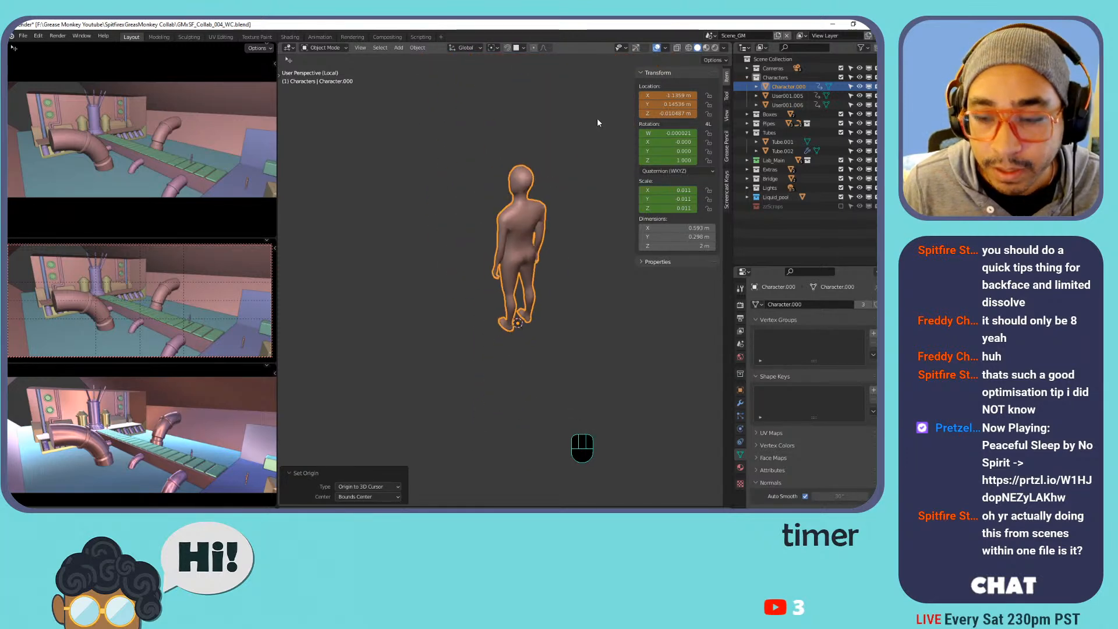
{"action": "key", "text": "KP_Divide"}
Select the figure User001.006 on the walkway and enable snapping.
{"action": "middle_click_drag", "start_coordinate": [477, 178], "coordinate": [548, 271], "text": "shift"}
{"action": "left_click", "coordinate": [528, 278]}
{"action": "middle_click_drag", "start_coordinate": [576, 311], "coordinate": [611, 304]}
{"action": "middle_click_drag", "start_coordinate": [612, 304], "coordinate": [543, 305], "text": "shift"}
{"action": "scroll", "coordinate": [544, 305], "scroll_direction": "up", "scroll_amount": 3}
{"action": "scroll", "coordinate": [544, 305], "scroll_direction": "up", "scroll_amount": 3}
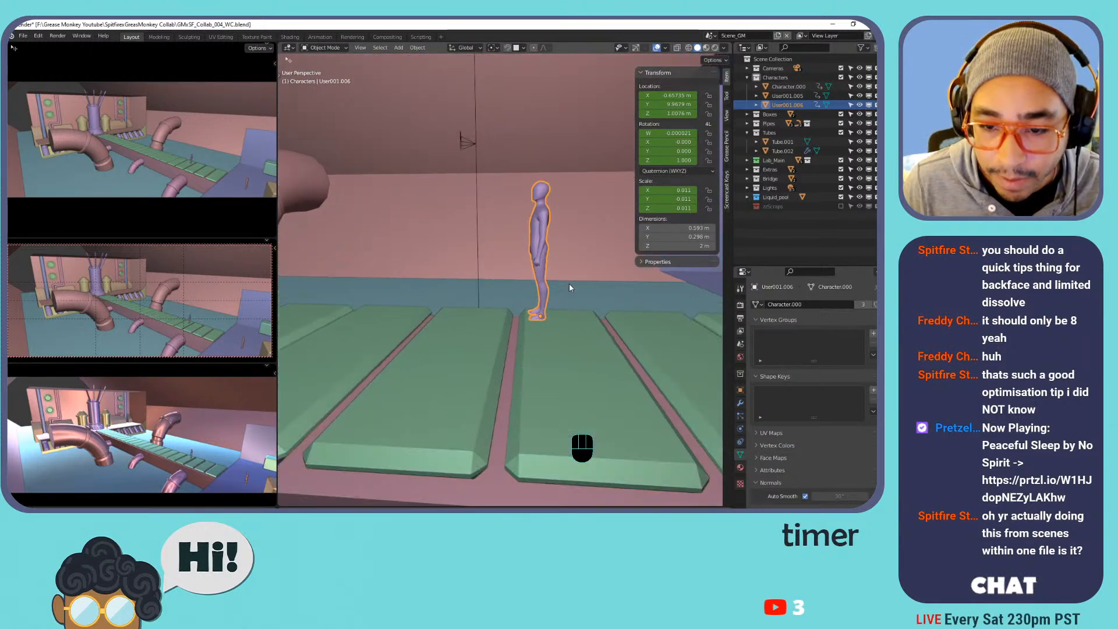
{"action": "key", "text": "g"}
{"action": "key", "text": "z"}
{"action": "right_click", "coordinate": [553, 333]}
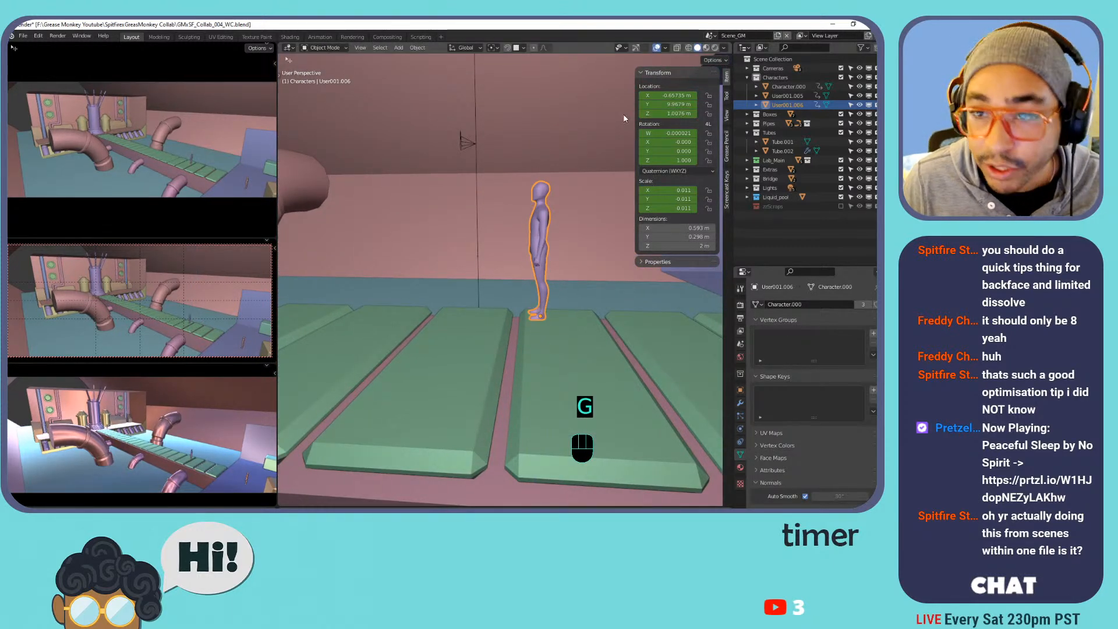
{"action": "left_click", "coordinate": [519, 51]}
{"action": "left_click", "coordinate": [507, 51]}
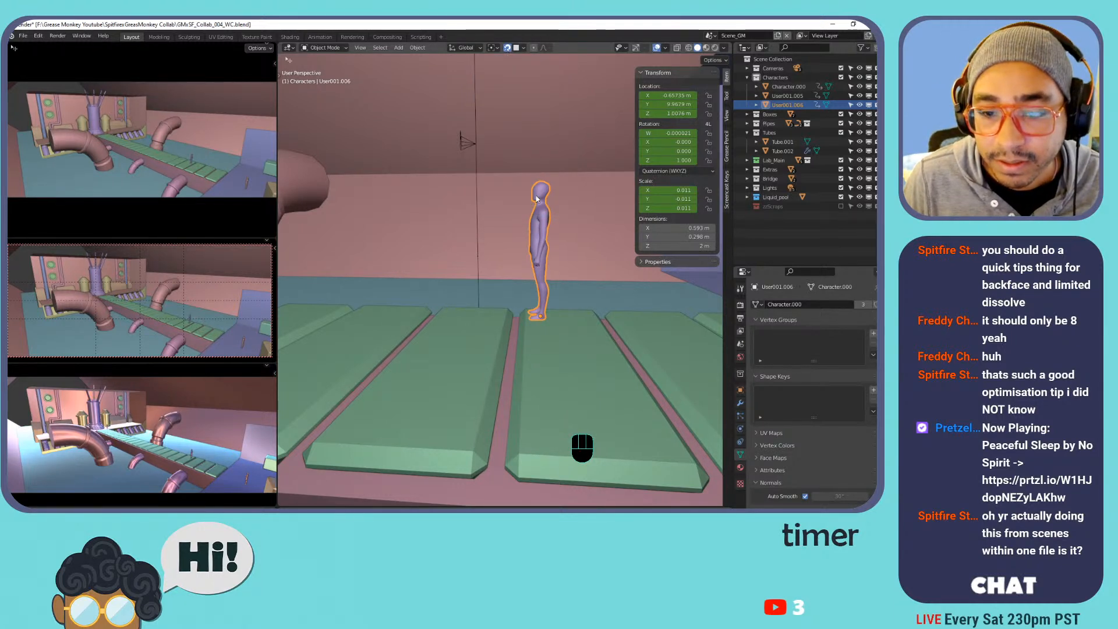
Lower User001.006 along the global Z axis by about 0.84 m so it snaps onto the green walkway panel.
{"action": "key", "text": "g"}
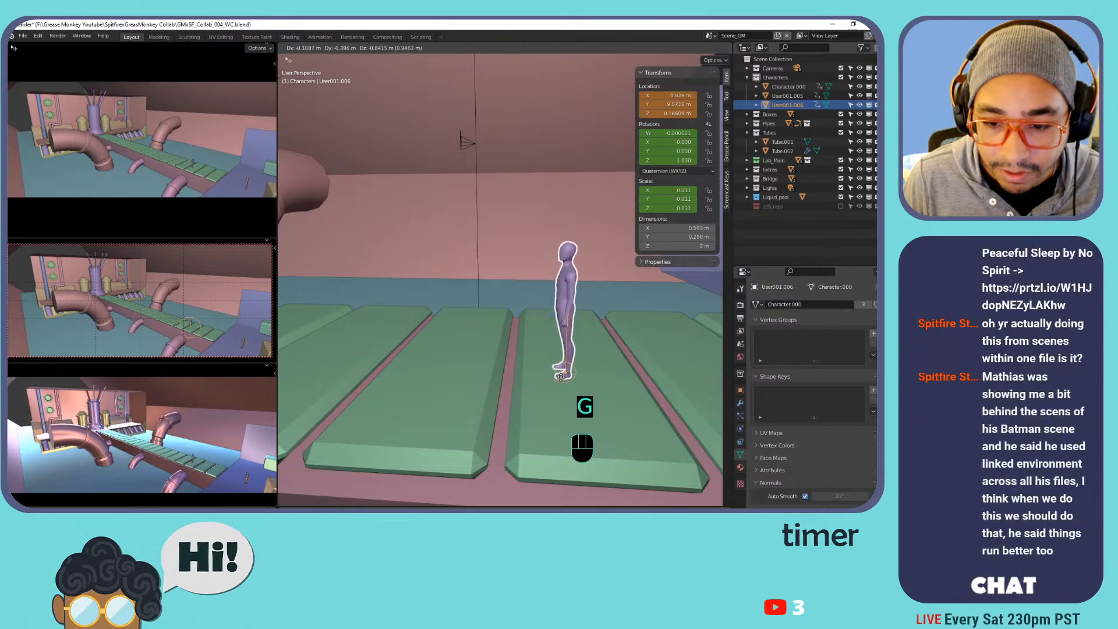
{"action": "left_click", "coordinate": [555, 358]}
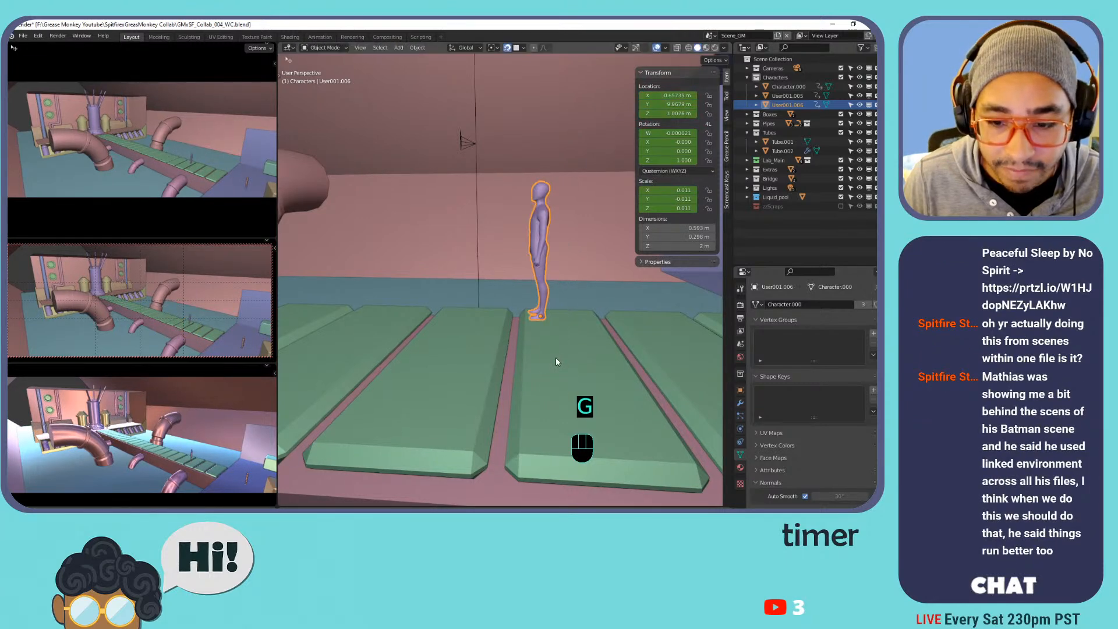
{"action": "key", "text": "g"}
{"action": "key", "text": "z"}
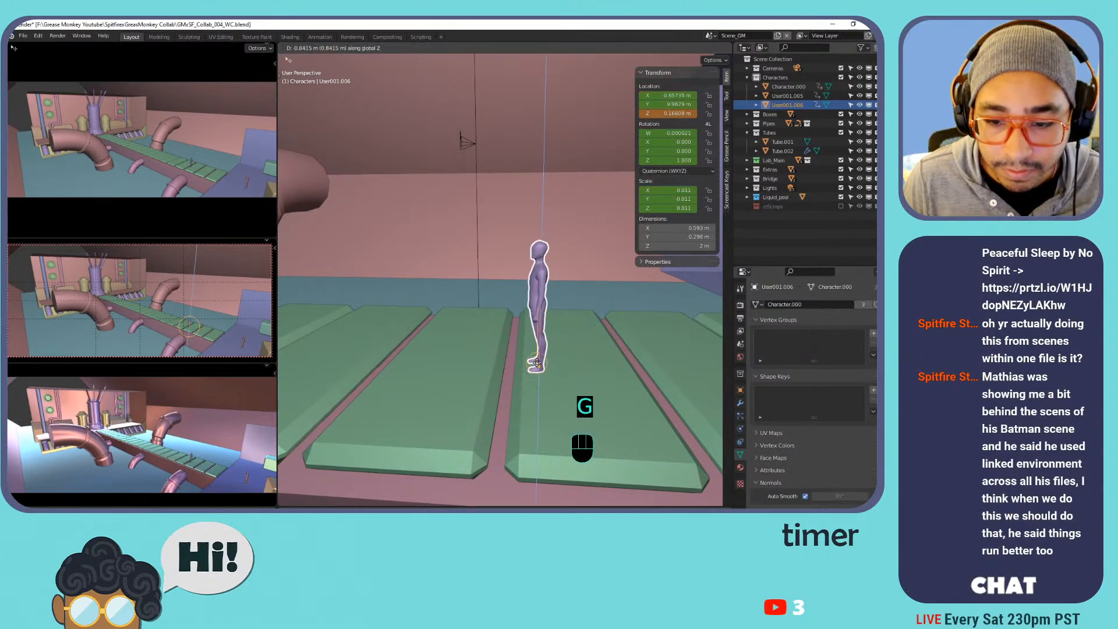
{"action": "left_click", "coordinate": [518, 365]}
Select User001.005 at the far end of the walkway and lower it along global Z by about 0.76 m onto the panel.
{"action": "scroll", "coordinate": [489, 343], "scroll_direction": "down", "scroll_amount": 6}
{"action": "middle_click_drag", "start_coordinate": [453, 317], "coordinate": [557, 320], "text": "shift"}
{"action": "scroll", "coordinate": [466, 318], "scroll_direction": "down", "scroll_amount": 4}
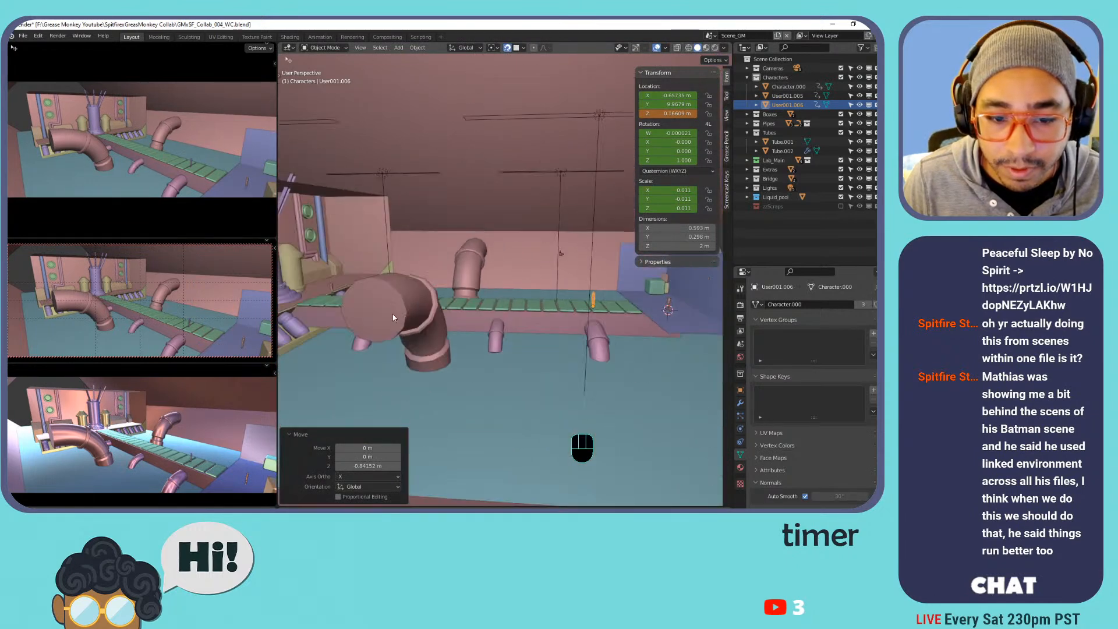
{"action": "middle_click_drag", "start_coordinate": [392, 316], "coordinate": [437, 299], "text": "shift"}
{"action": "left_click", "coordinate": [435, 297]}
{"action": "key", "text": "KP_Decimal"}
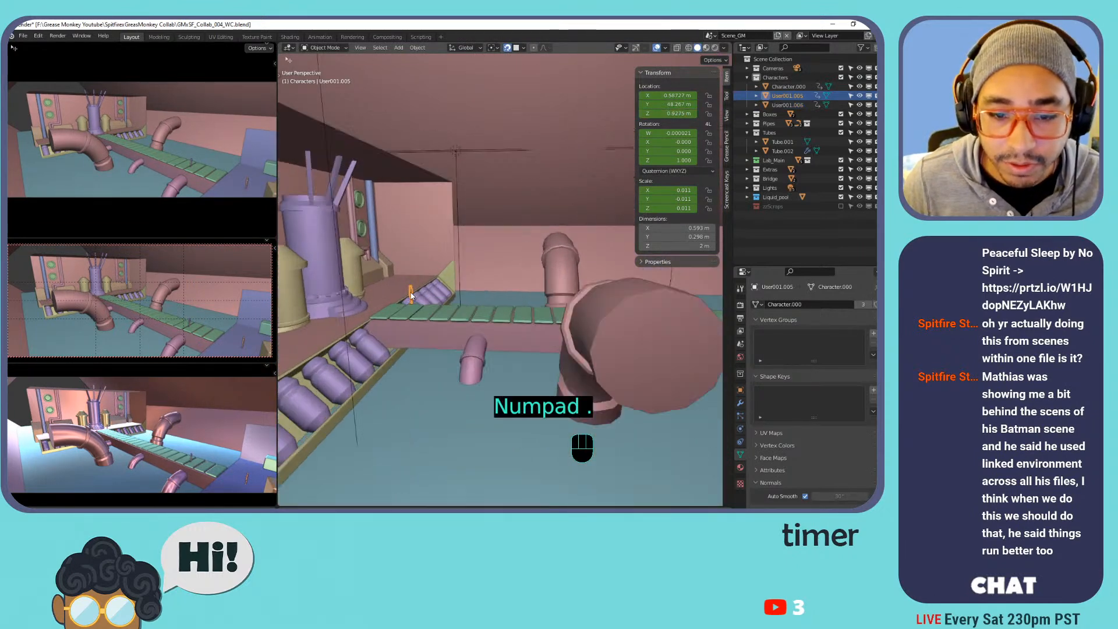
{"action": "scroll", "coordinate": [447, 309], "scroll_direction": "down", "scroll_amount": 4}
{"action": "middle_click_drag", "start_coordinate": [462, 344], "coordinate": [511, 339]}
{"action": "key", "text": "g"}
{"action": "key", "text": "z"}
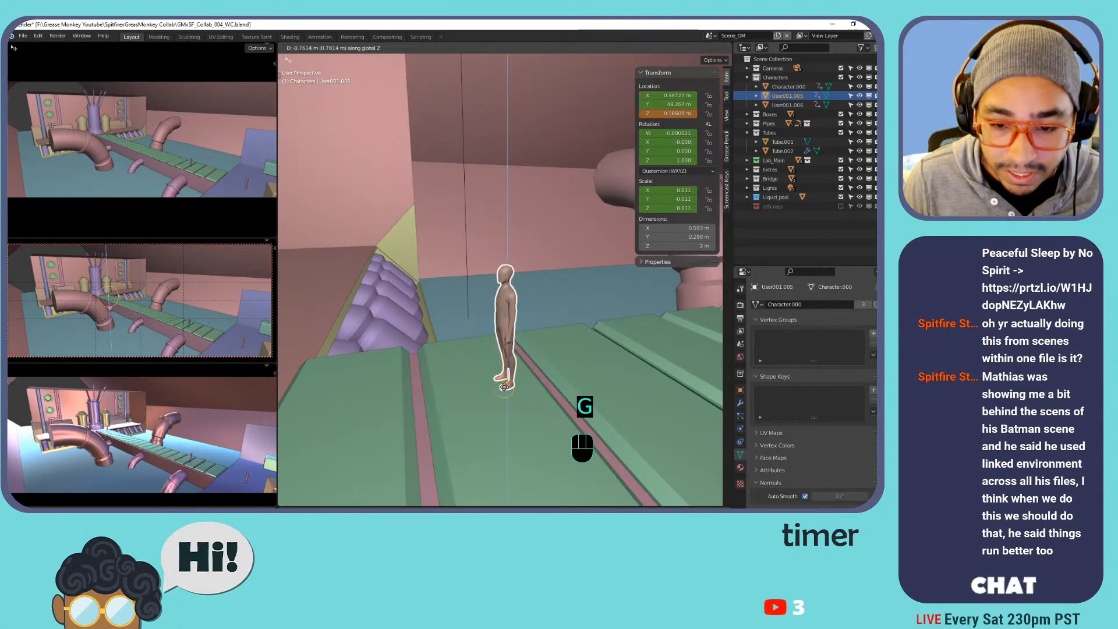
{"action": "left_click", "coordinate": [497, 370]}
Examine the whole lab layout, including the walkway, its figures, the pipes and the boxes.
{"action": "scroll", "coordinate": [534, 363], "scroll_direction": "down", "scroll_amount": 6}
{"action": "scroll", "coordinate": [547, 370], "scroll_direction": "down", "scroll_amount": 5}
{"action": "middle_click_drag", "start_coordinate": [565, 380], "coordinate": [529, 301], "text": "shift"}
{"action": "scroll", "coordinate": [526, 299], "scroll_direction": "down", "scroll_amount": 5}
{"action": "scroll", "coordinate": [522, 299], "scroll_direction": "up", "scroll_amount": 2}
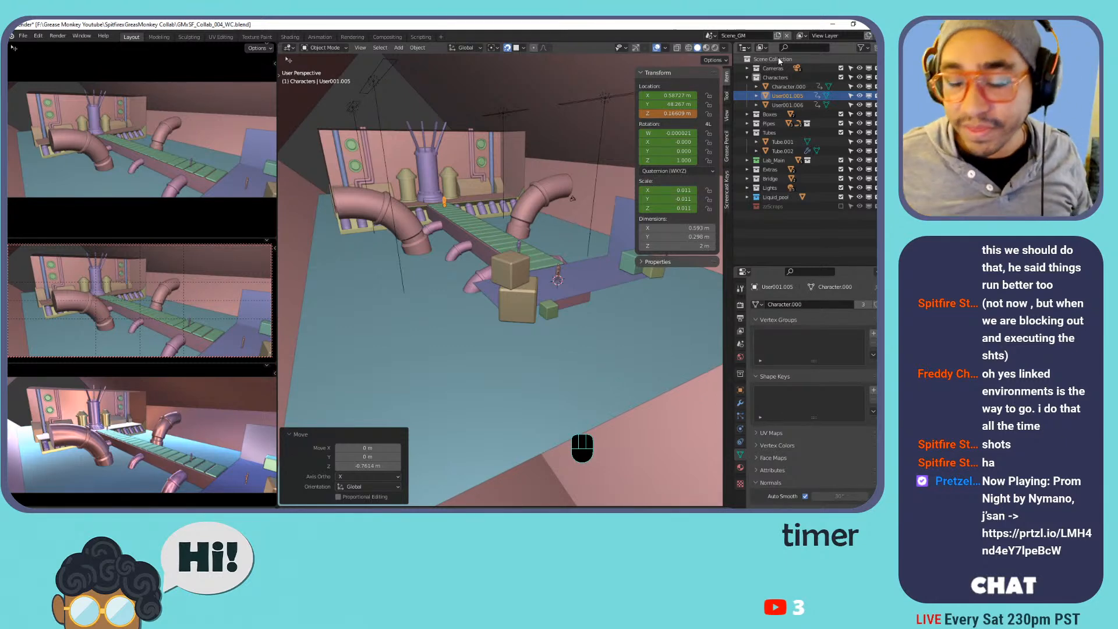
{"action": "scroll", "coordinate": [612, 210], "scroll_direction": "up", "scroll_amount": 5}
{"action": "scroll", "coordinate": [565, 216], "scroll_direction": "down", "scroll_amount": 3}
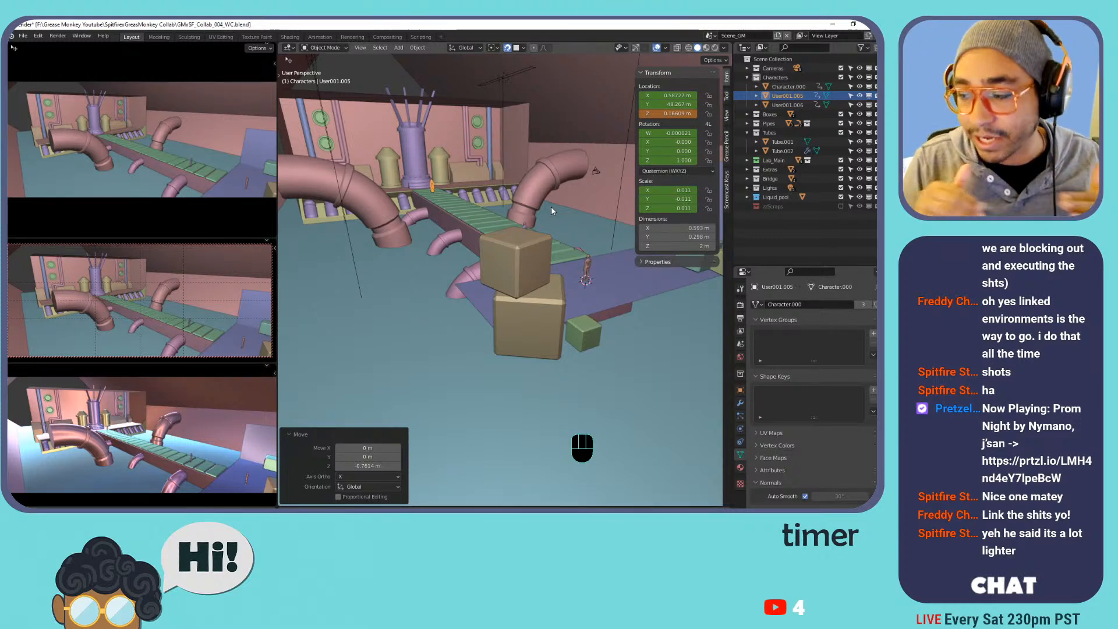
{"action": "middle_click_drag", "start_coordinate": [552, 207], "coordinate": [545, 260]}
{"action": "scroll", "coordinate": [481, 228], "scroll_direction": "down", "scroll_amount": 3}
{"action": "scroll", "coordinate": [515, 233], "scroll_direction": "up", "scroll_amount": 3}
{"action": "scroll", "coordinate": [516, 233], "scroll_direction": "down", "scroll_amount": 4}
{"action": "middle_click_drag", "start_coordinate": [545, 260], "coordinate": [531, 282], "text": "shift"}
{"action": "scroll", "coordinate": [510, 265], "scroll_direction": "down", "scroll_amount": 5}
{"action": "scroll", "coordinate": [531, 282], "scroll_direction": "up", "scroll_amount": 5}
{"action": "left_click", "coordinate": [373, 288]}
{"action": "middle_click_drag", "start_coordinate": [373, 288], "coordinate": [429, 284]}
{"action": "middle_click_drag", "start_coordinate": [490, 210], "coordinate": [487, 230], "text": "shift"}
{"action": "left_click", "coordinate": [498, 308]}
{"action": "scroll", "coordinate": [519, 318], "scroll_direction": "up", "scroll_amount": 2}
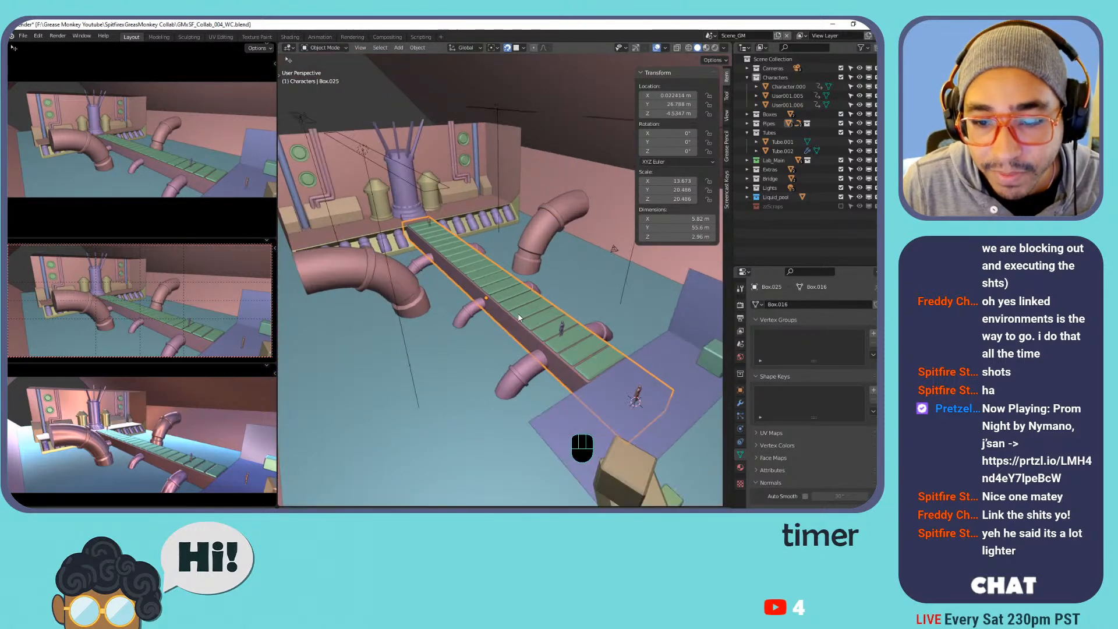
Save the file and switch to Scene_SF.
{"action": "key", "text": "ctrl+s"}
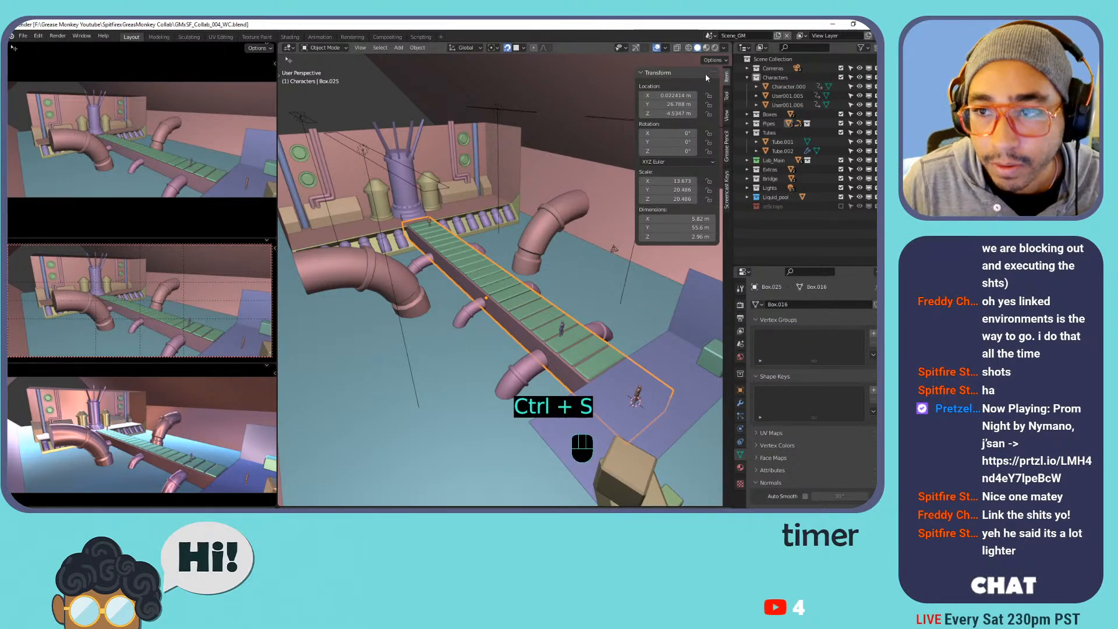
{"action": "left_click", "coordinate": [710, 35]}
{"action": "left_click", "coordinate": [721, 58]}
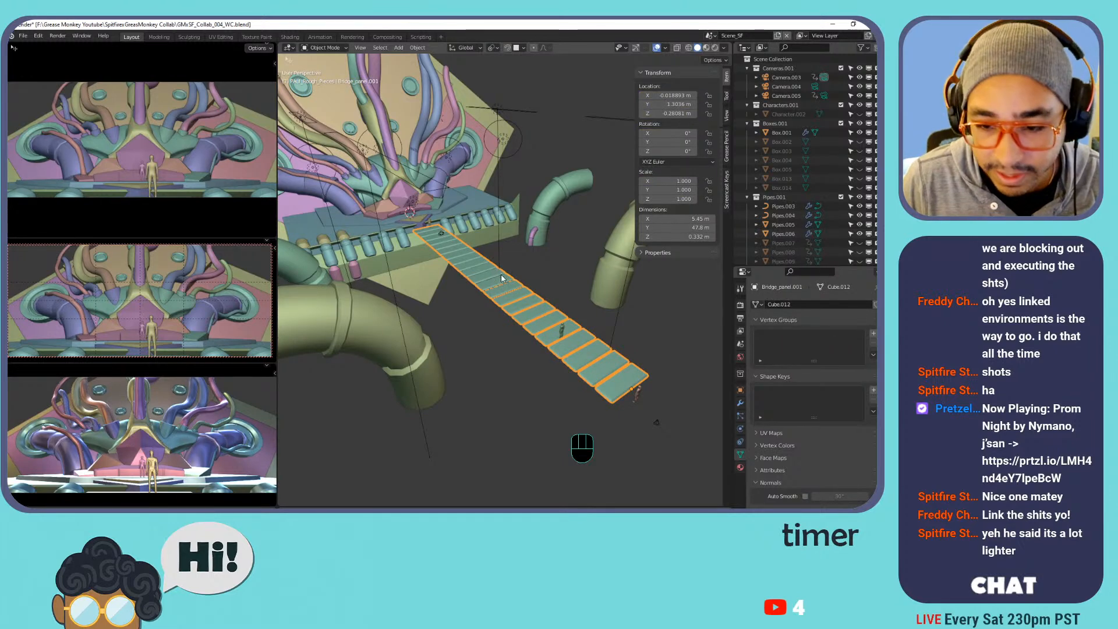
Hide the selected bridge panels and the human figures standing along the bridge in Scene_SF.
{"action": "key", "text": "h"}
{"action": "key", "text": "h"}
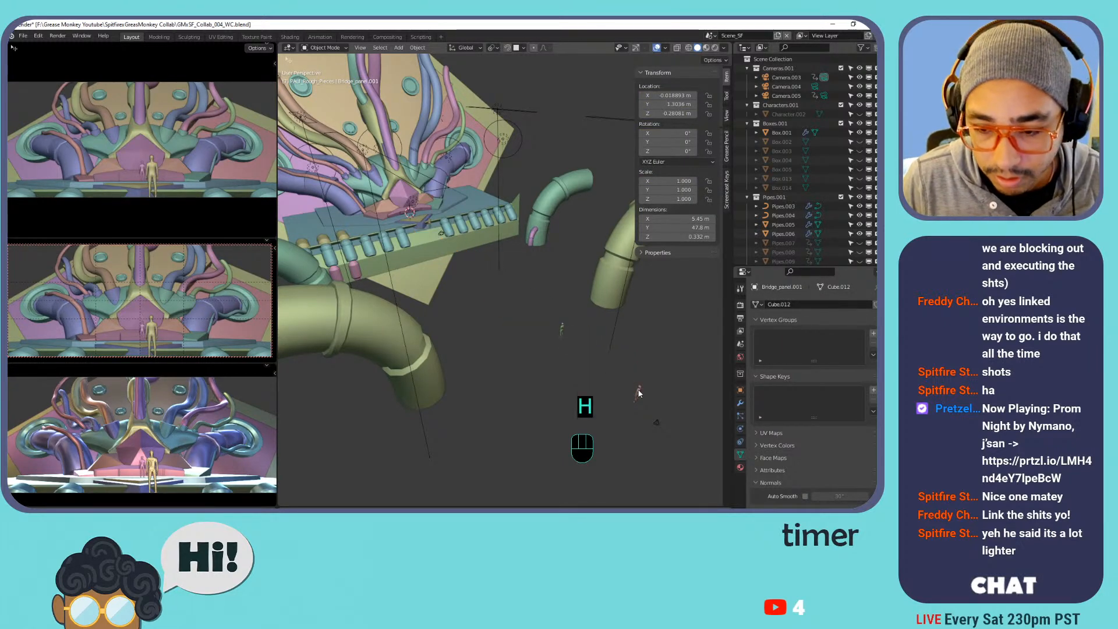
{"action": "key", "text": "h"}
{"action": "left_click", "coordinate": [429, 223]}
{"action": "key", "text": "h"}
Check the curved pipes on both sides, selecting Pipes.005 together with the small nested pipe Pipes.012.
{"action": "middle_click_drag", "start_coordinate": [429, 227], "coordinate": [369, 269]}
{"action": "left_click", "coordinate": [369, 269]}
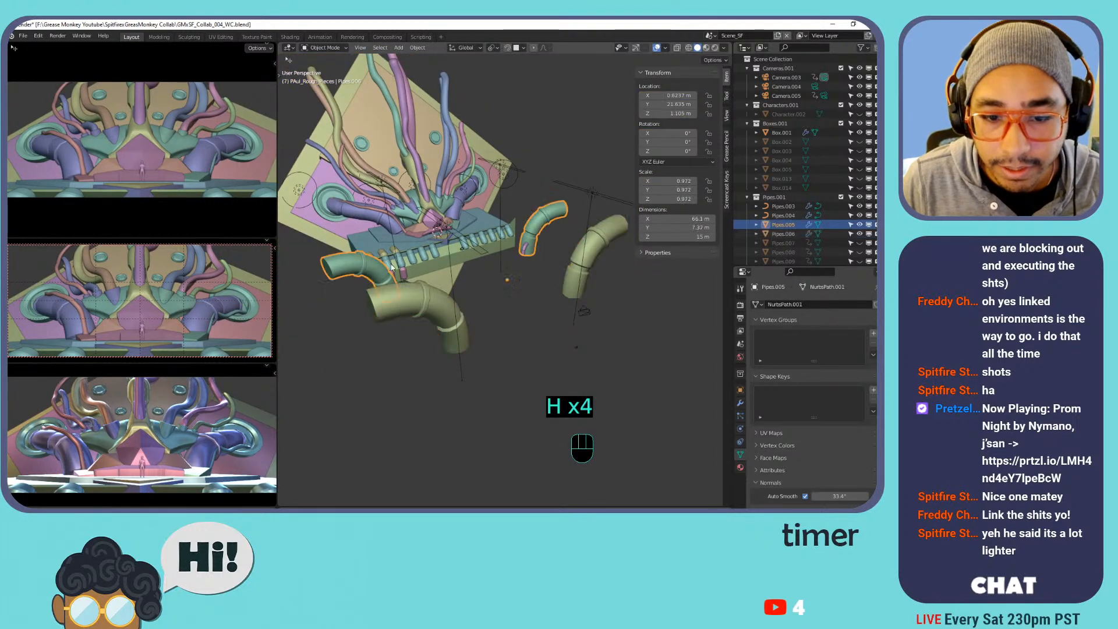
{"action": "left_click", "coordinate": [594, 247]}
{"action": "left_click", "coordinate": [532, 216]}
{"action": "left_click", "coordinate": [583, 243]}
{"action": "left_click", "coordinate": [533, 240]}
{"action": "left_click", "coordinate": [525, 248], "text": "shift"}
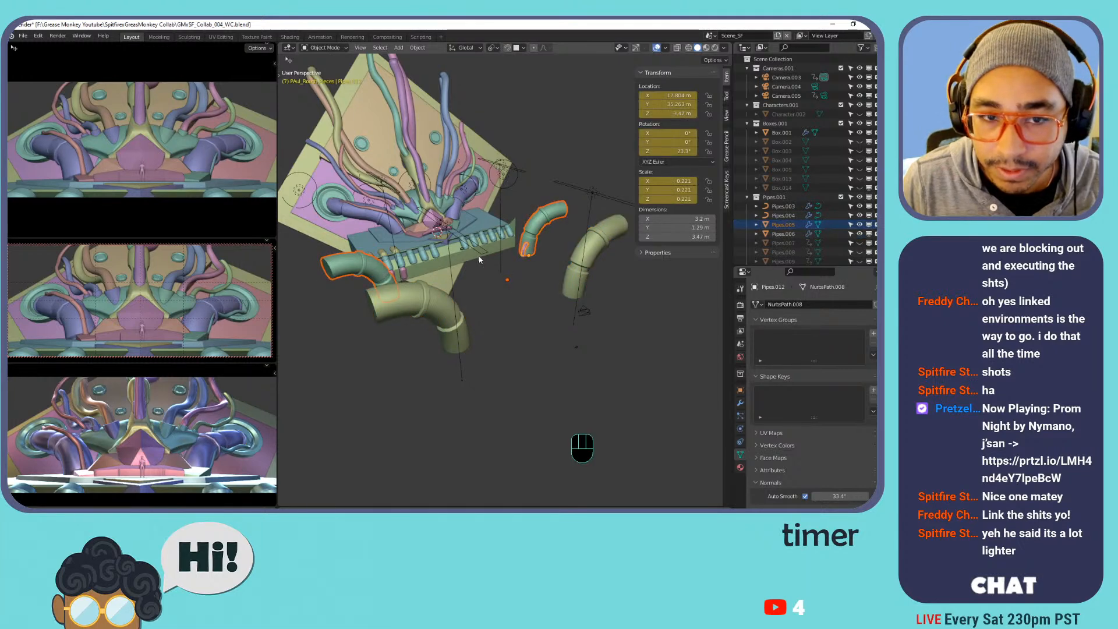
Delete the location, rotation and scale keyframes of the small pipe Pipes.012.
{"action": "middle_click_drag", "start_coordinate": [533, 201], "coordinate": [614, 147]}
{"action": "left_click", "coordinate": [609, 199]}
{"action": "left_click", "coordinate": [576, 234]}
{"action": "left_click", "coordinate": [541, 257]}
{"action": "right_click", "coordinate": [670, 103]}
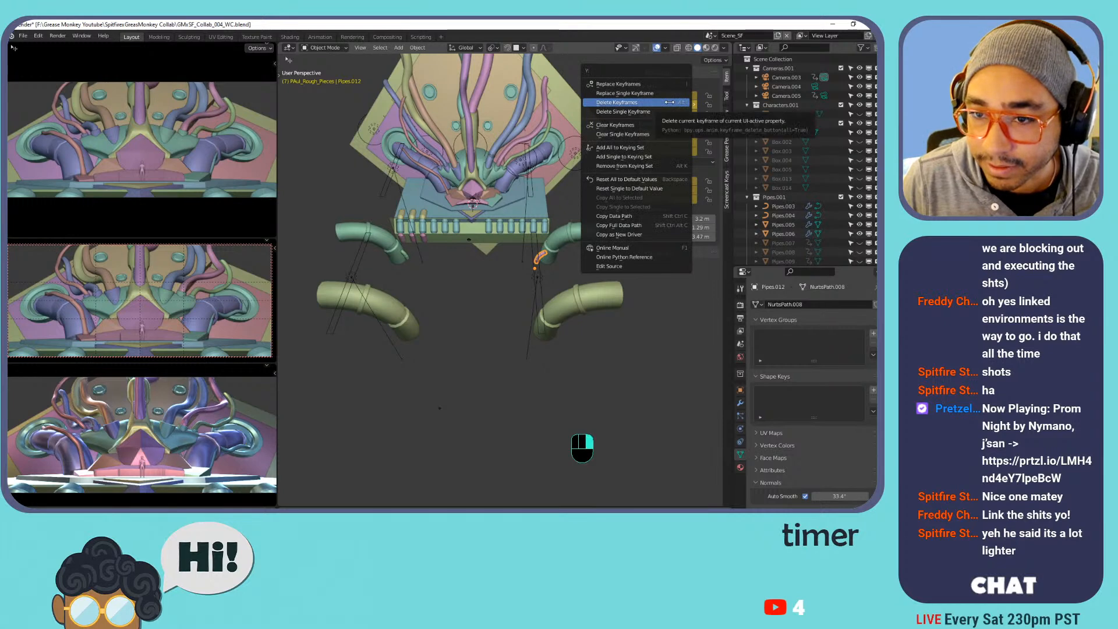
{"action": "left_click", "coordinate": [670, 102]}
{"action": "right_click", "coordinate": [663, 153]}
{"action": "left_click", "coordinate": [662, 146]}
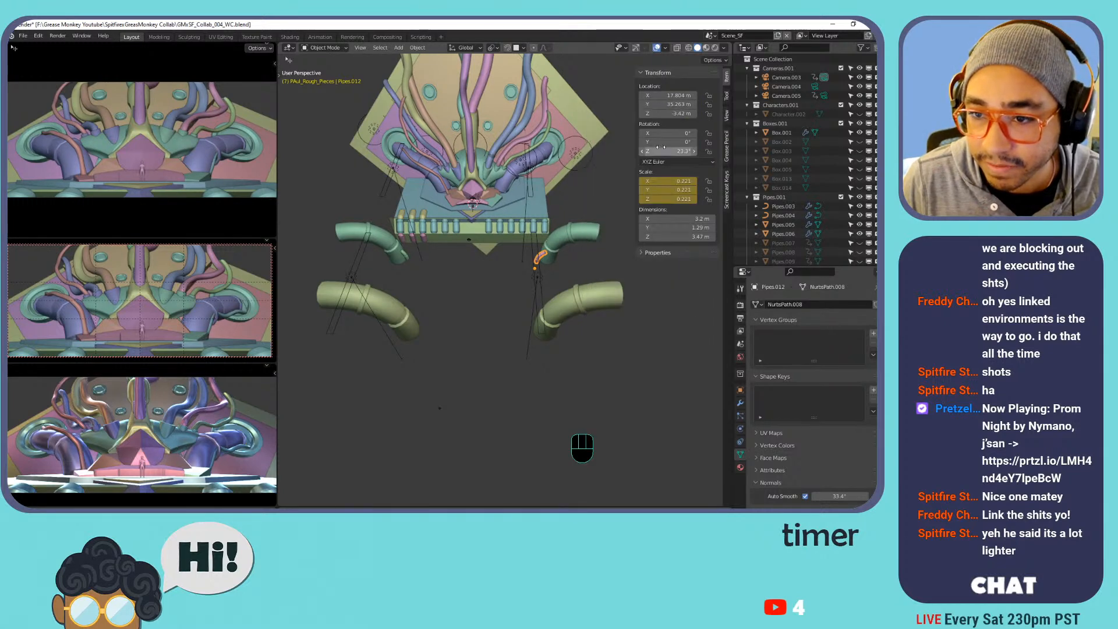
{"action": "right_click", "coordinate": [646, 181]}
{"action": "left_click", "coordinate": [645, 200]}
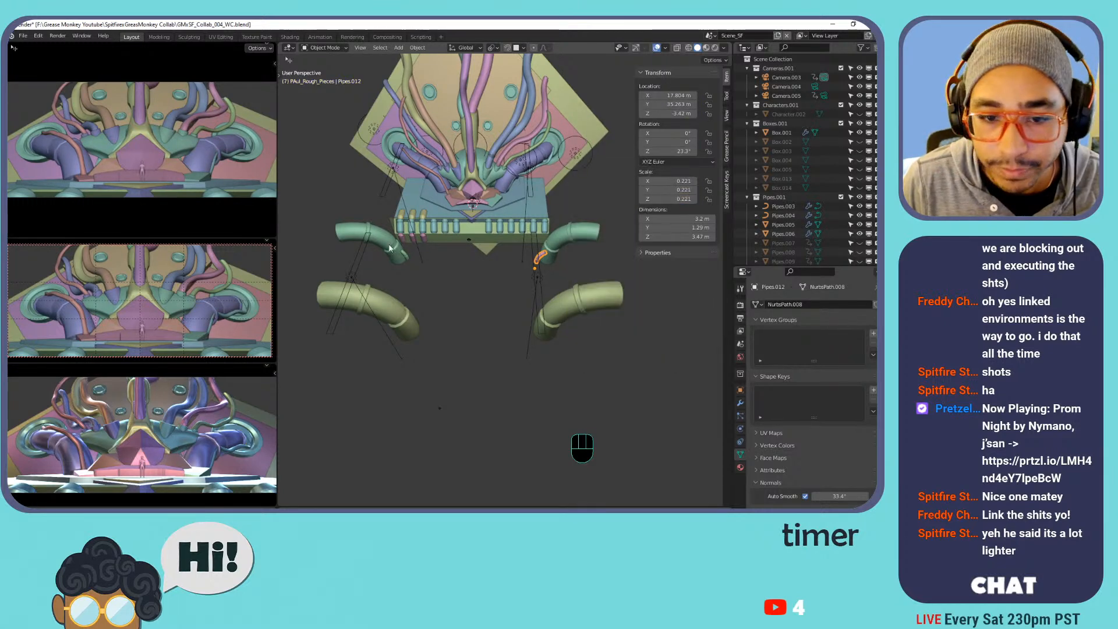
Compare the large curved pipe Pipes.005 with the small nested pipes Pipes.011 and Pipes.012 by selecting them in turn.
{"action": "left_click", "coordinate": [545, 254]}
{"action": "left_click", "coordinate": [405, 256], "text": "shift"}
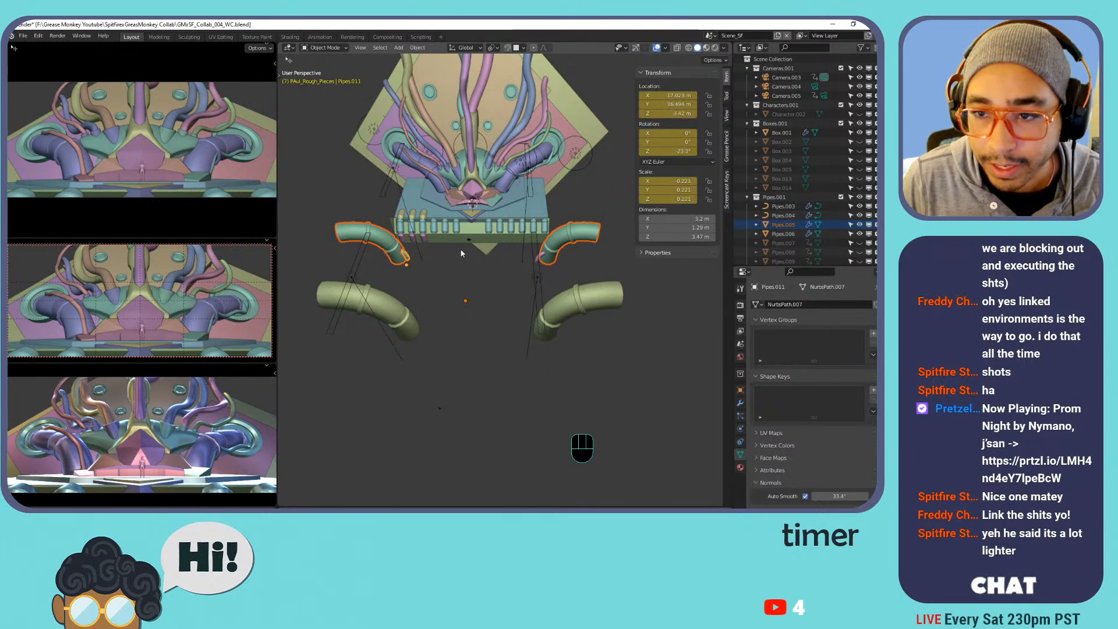
{"action": "left_click", "coordinate": [540, 259]}
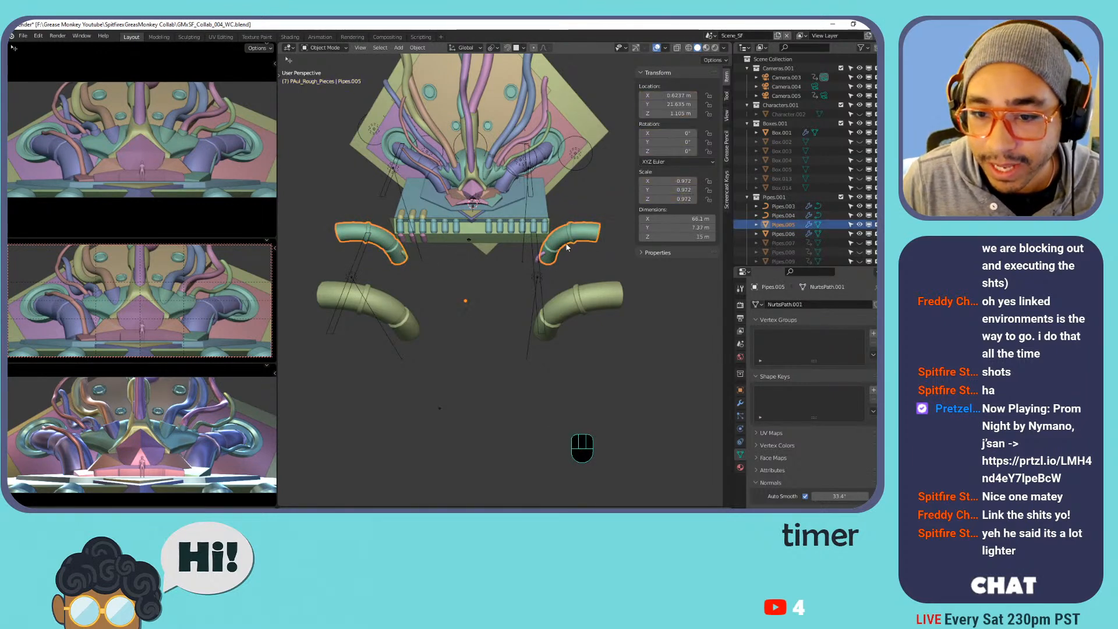
{"action": "left_click", "coordinate": [405, 256]}
{"action": "left_click", "coordinate": [386, 246]}
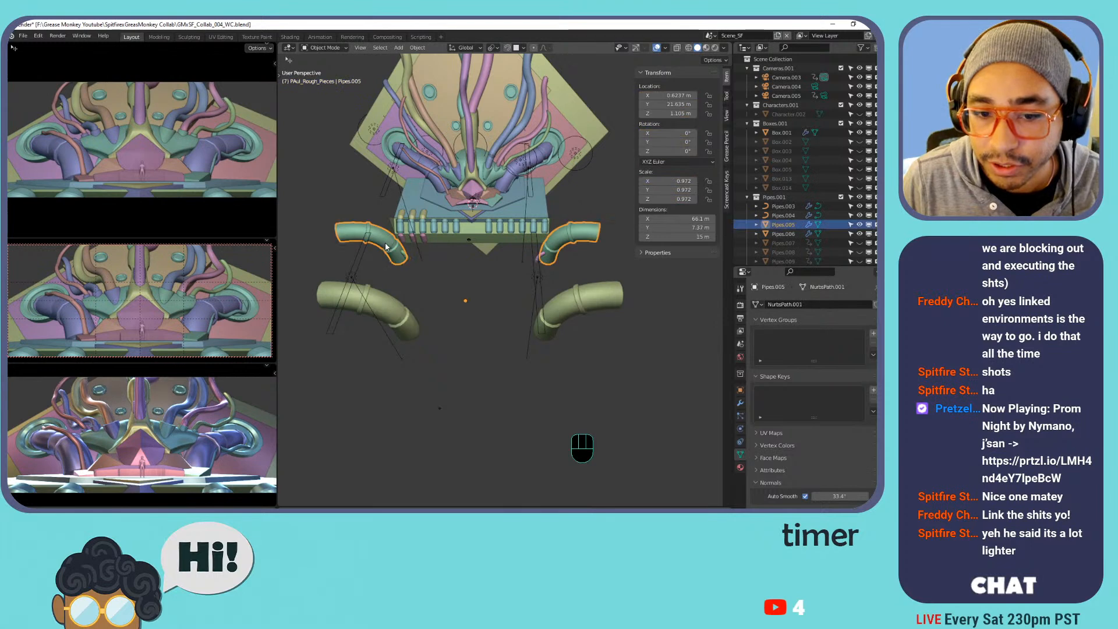
{"action": "left_click", "coordinate": [528, 259]}
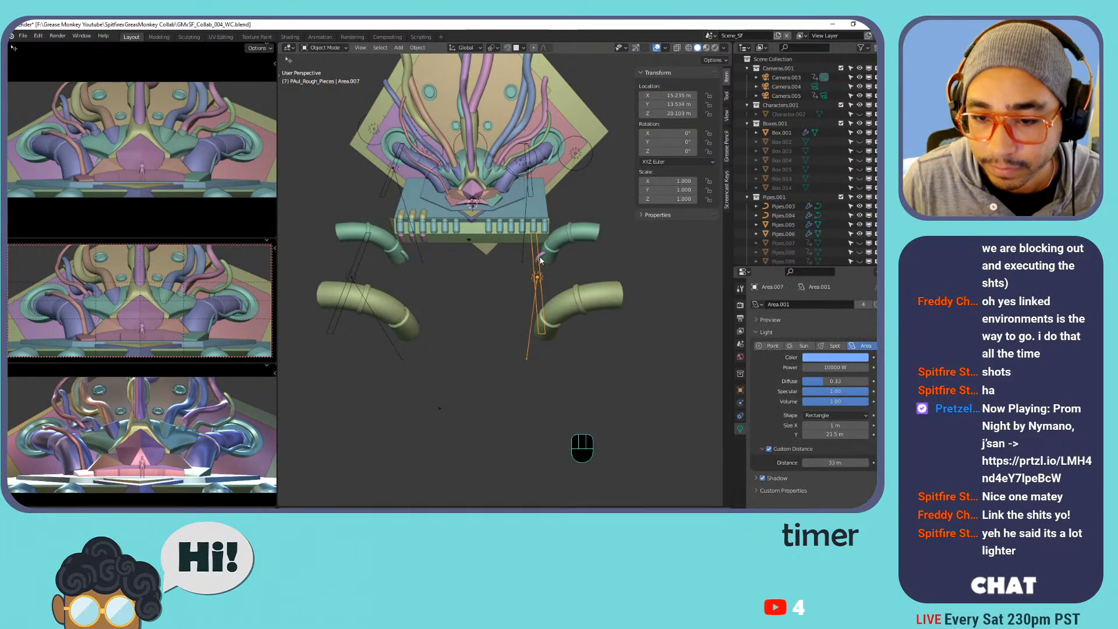
{"action": "left_click", "coordinate": [540, 259]}
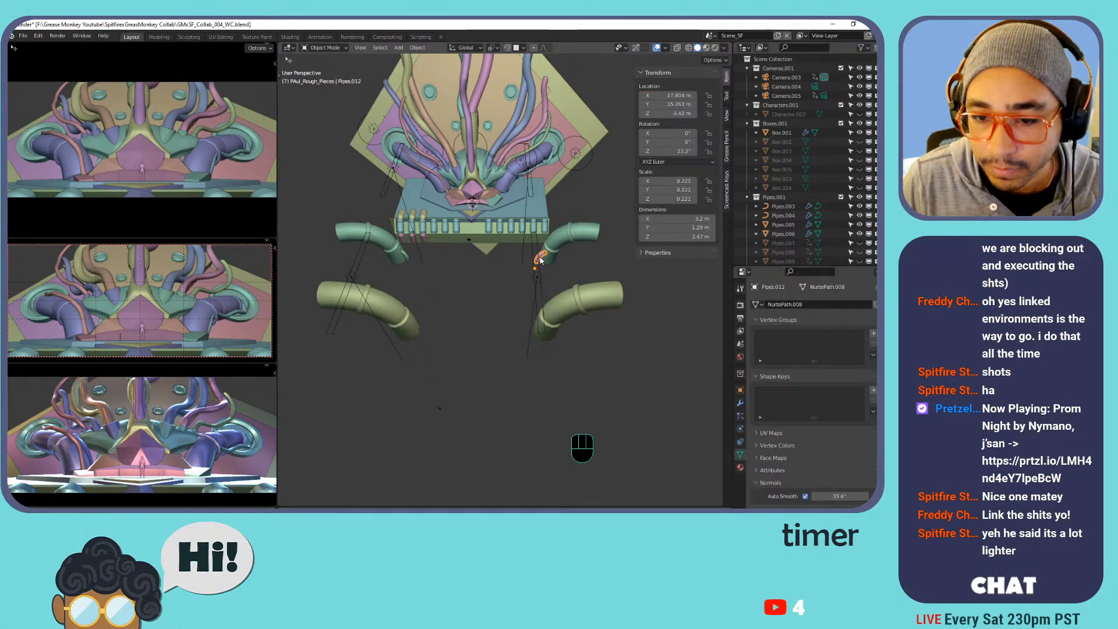
{"action": "left_click", "coordinate": [569, 236]}
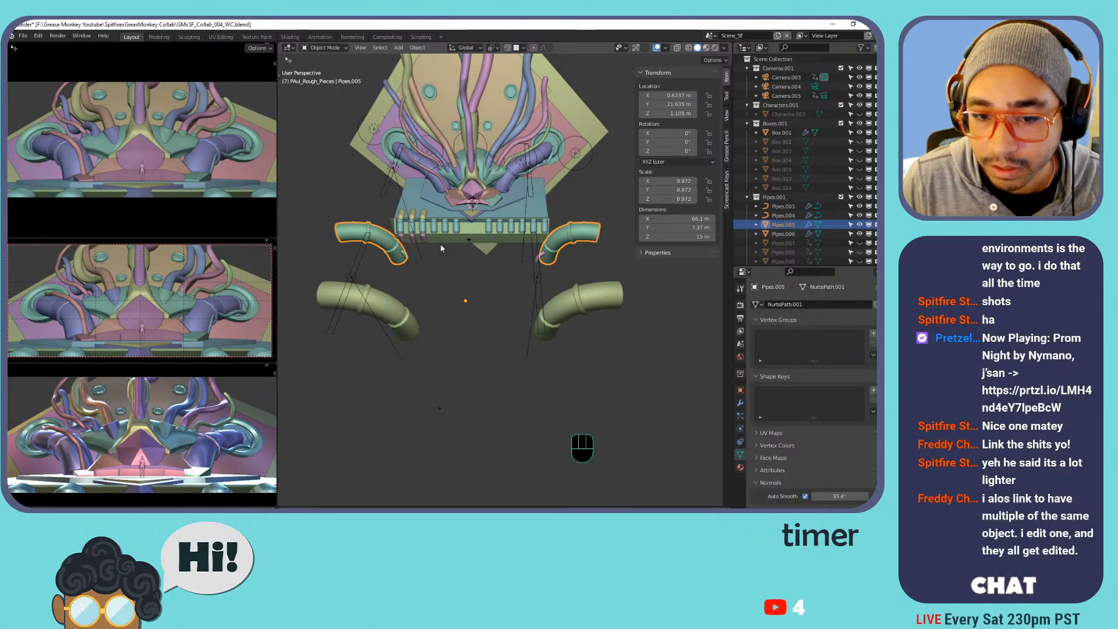
{"action": "left_click", "coordinate": [403, 256]}
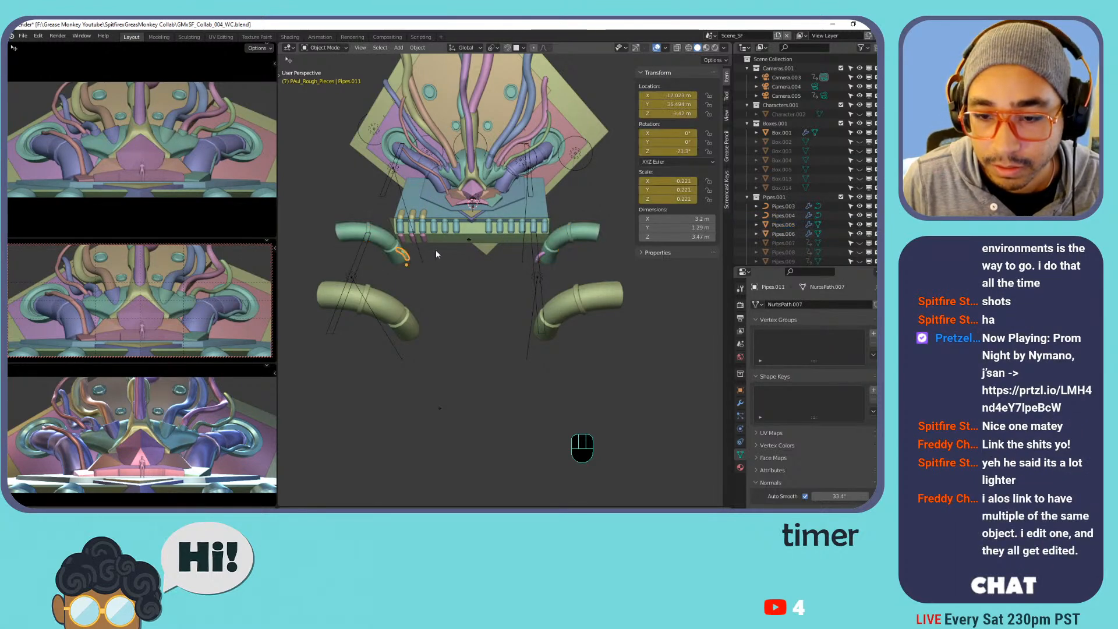
{"action": "left_click", "coordinate": [543, 256]}
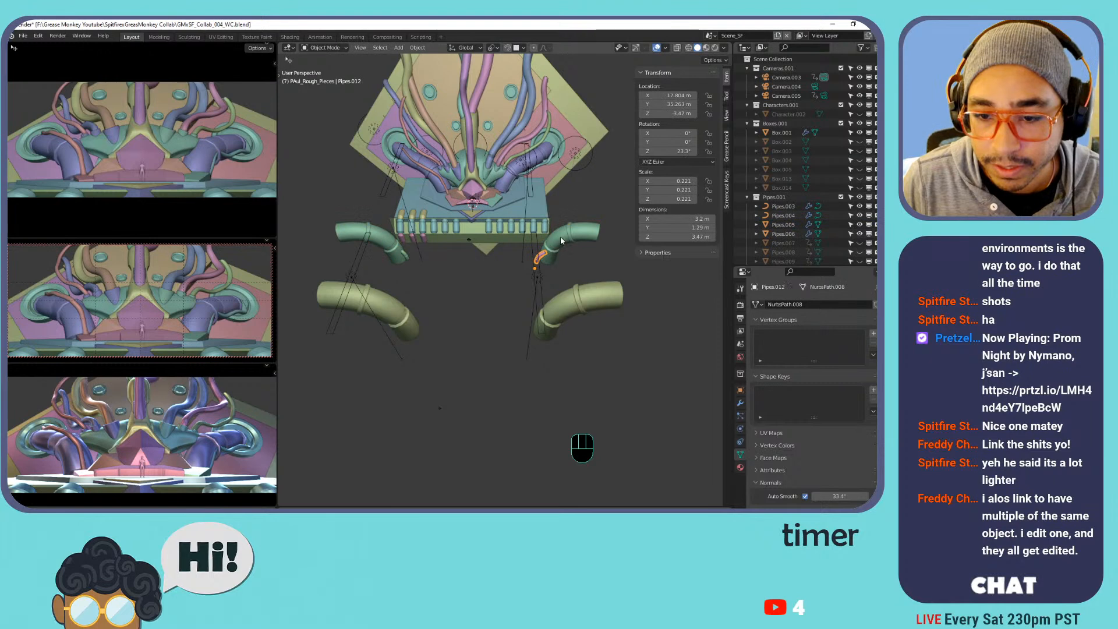
Copy the small pipe Pipes.012 together with the large curved pipes Pipes.005 and paste them into Scene_GM.
{"action": "left_click", "coordinate": [559, 243]}
{"action": "left_click", "coordinate": [540, 258], "text": "shift"}
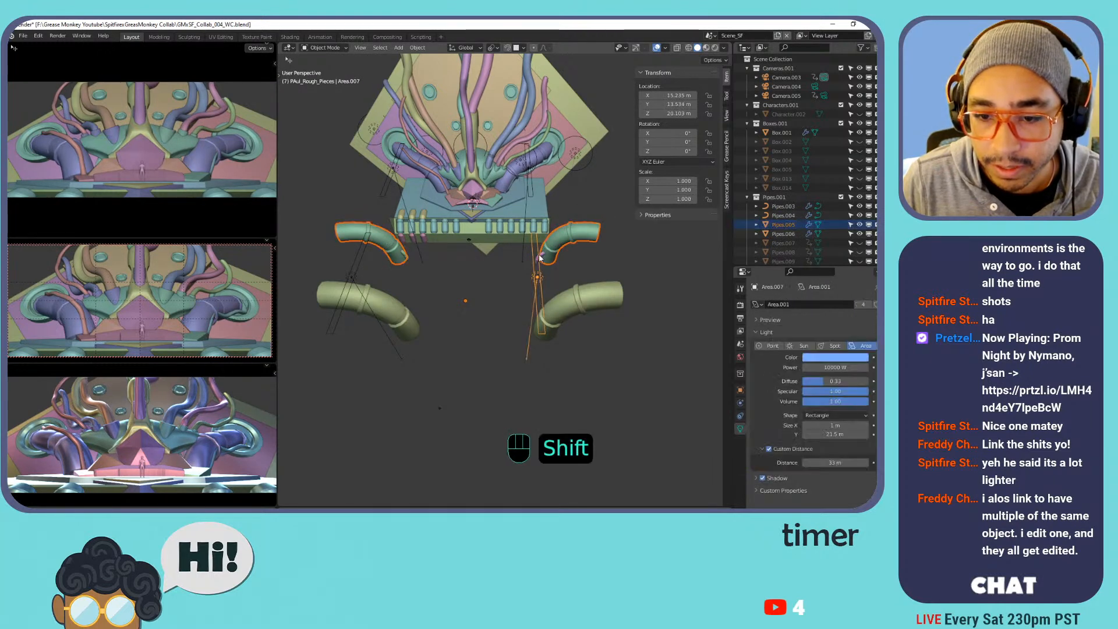
{"action": "left_click", "coordinate": [540, 257], "text": "shift"}
{"action": "left_click", "coordinate": [541, 278]}
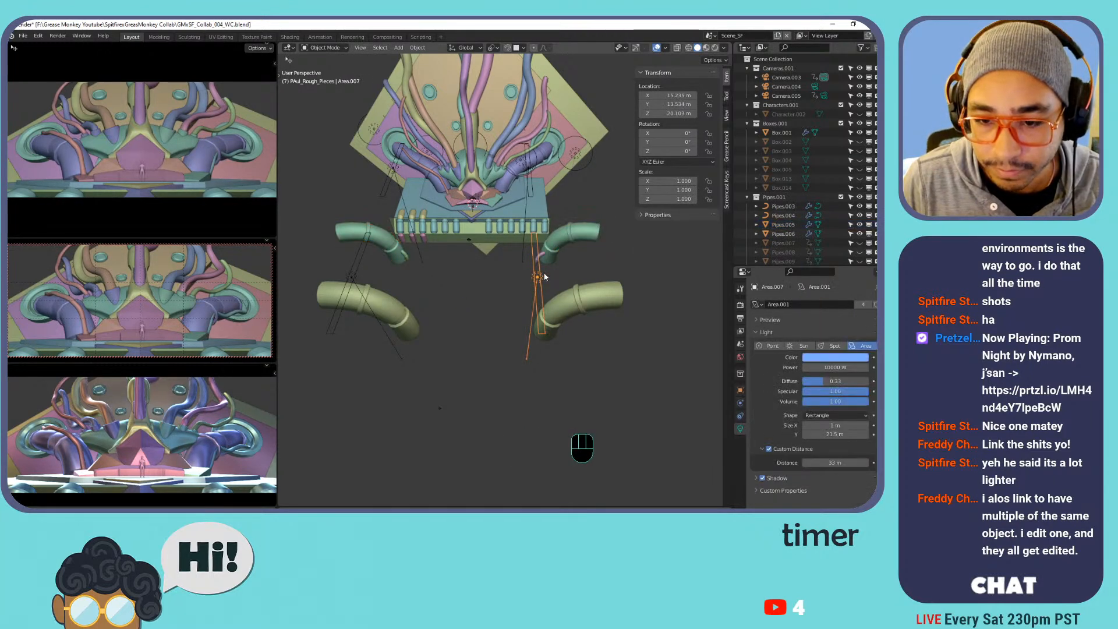
{"action": "left_click", "coordinate": [541, 257]}
{"action": "left_click", "coordinate": [561, 244], "text": "shift"}
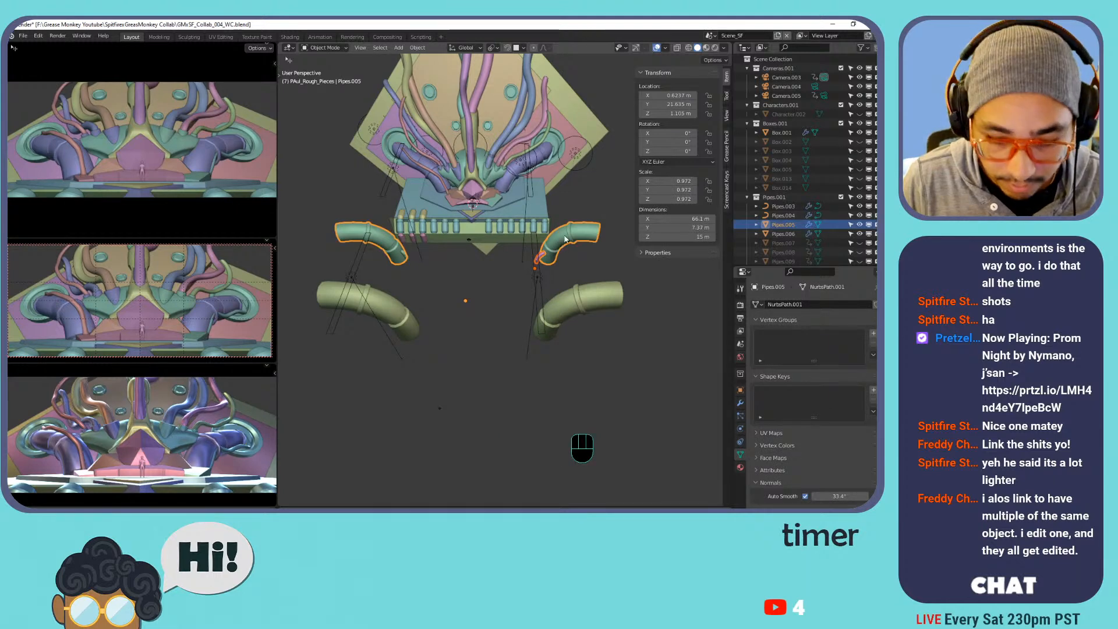
{"action": "key", "text": "ctrl+c"}
{"action": "left_click", "coordinate": [710, 36]}
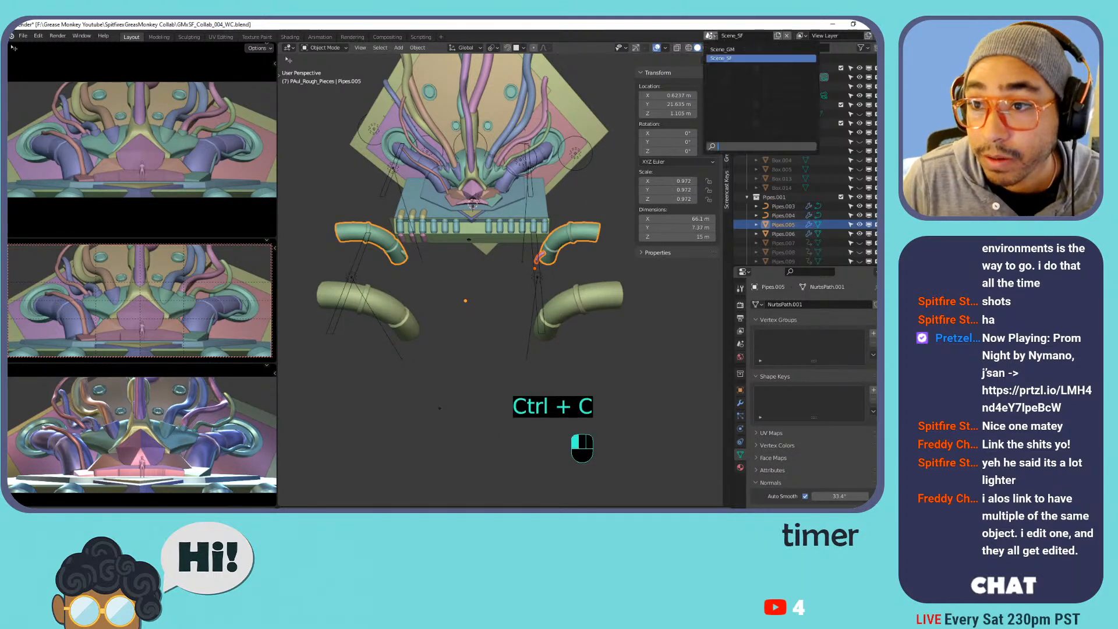
{"action": "left_click", "coordinate": [716, 51]}
{"action": "key", "text": "ctrl+v"}
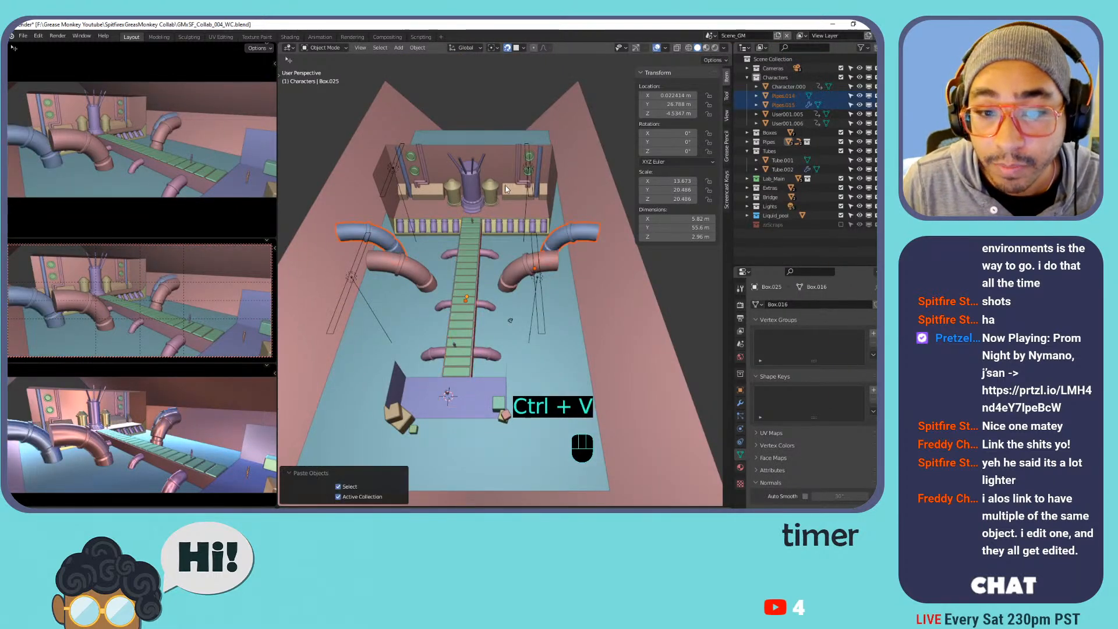
Reset the 3D cursor to the world centre and set the pasted small pipe's origin to the 3D cursor.
{"action": "middle_click_drag", "start_coordinate": [491, 206], "coordinate": [550, 235]}
{"action": "left_click", "coordinate": [530, 264]}
{"action": "left_click", "coordinate": [535, 266]}
{"action": "scroll", "coordinate": [542, 222], "scroll_direction": "up", "scroll_amount": 1}
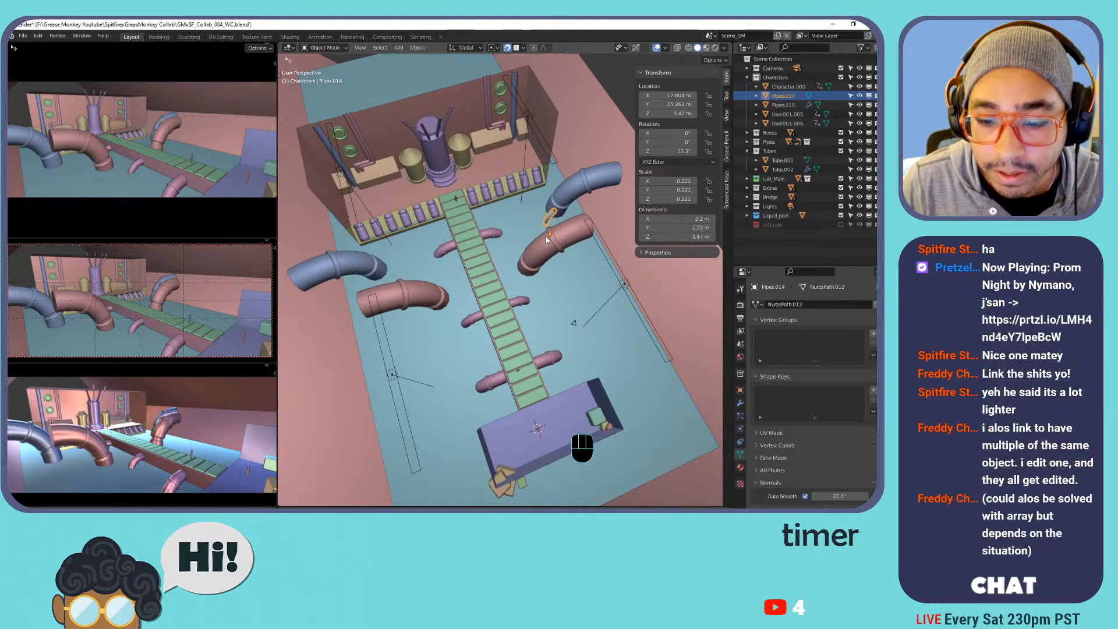
{"action": "key", "text": "shift+c"}
{"action": "scroll", "coordinate": [520, 295], "scroll_direction": "up", "scroll_amount": 6}
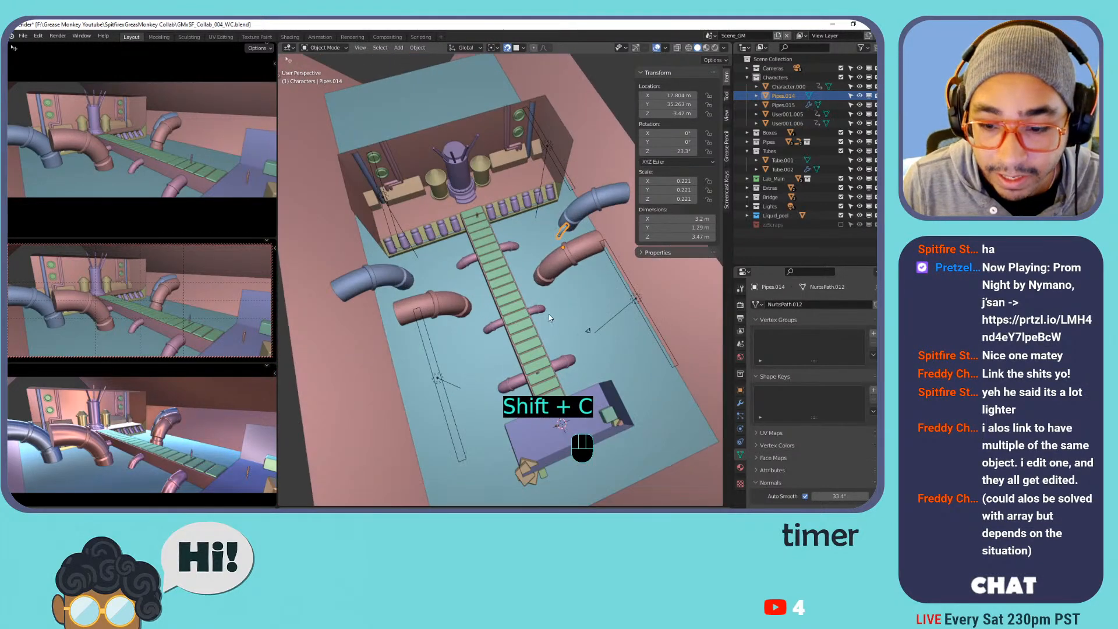
{"action": "middle_click_drag", "start_coordinate": [524, 273], "coordinate": [528, 267]}
{"action": "right_click", "coordinate": [548, 197]}
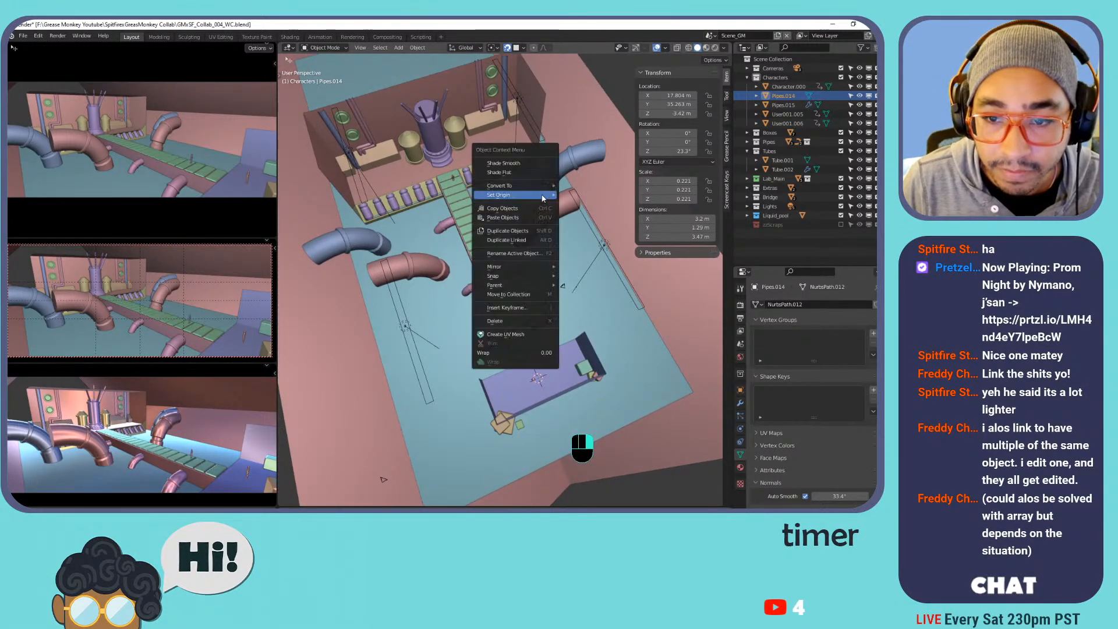
{"action": "mouse_move", "coordinate": [546, 195]}
{"action": "left_click", "coordinate": [595, 215]}
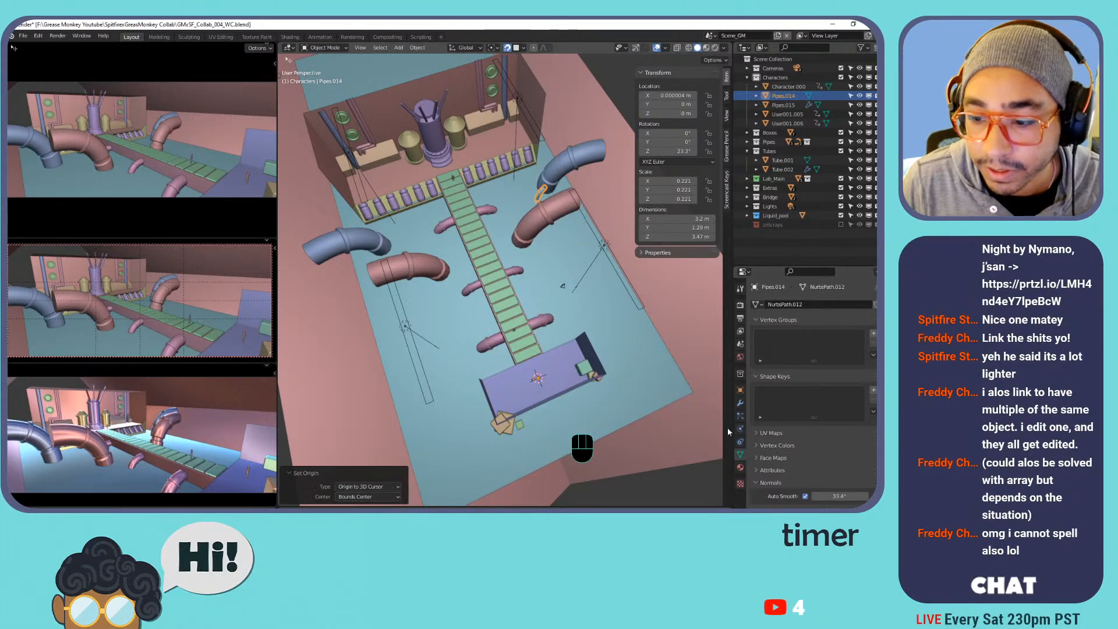
Try a Mirror modifier on the small pipe, testing the X and Y mirror axes and the Bisect options.
{"action": "left_click", "coordinate": [740, 403]}
{"action": "left_click", "coordinate": [771, 310]}
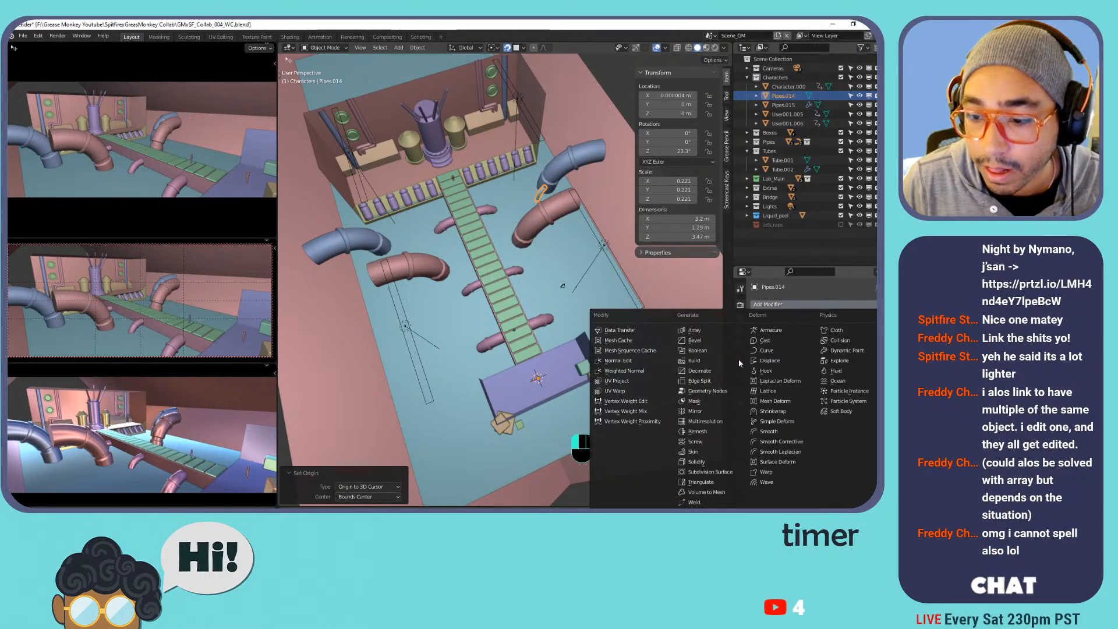
{"action": "left_click", "coordinate": [724, 414]}
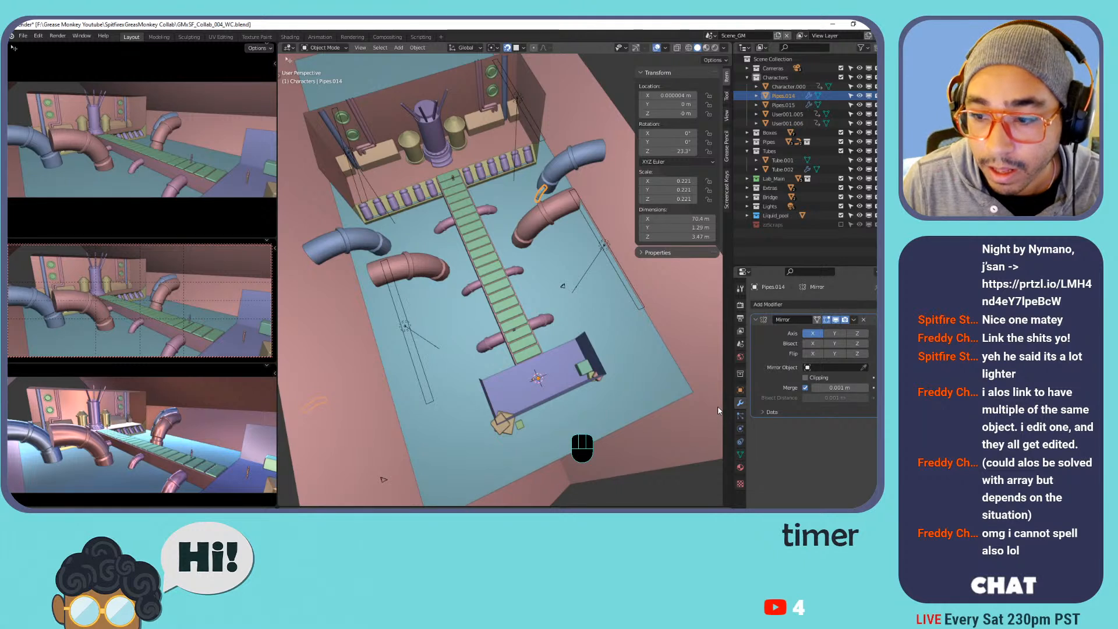
{"action": "left_click", "coordinate": [833, 333]}
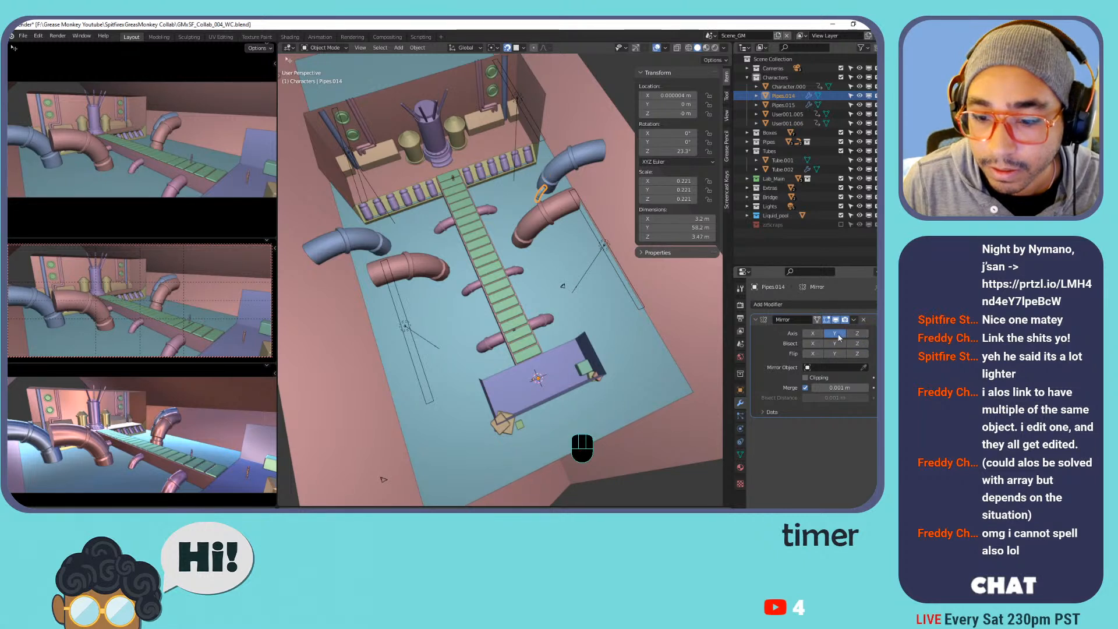
{"action": "left_click", "coordinate": [814, 333]}
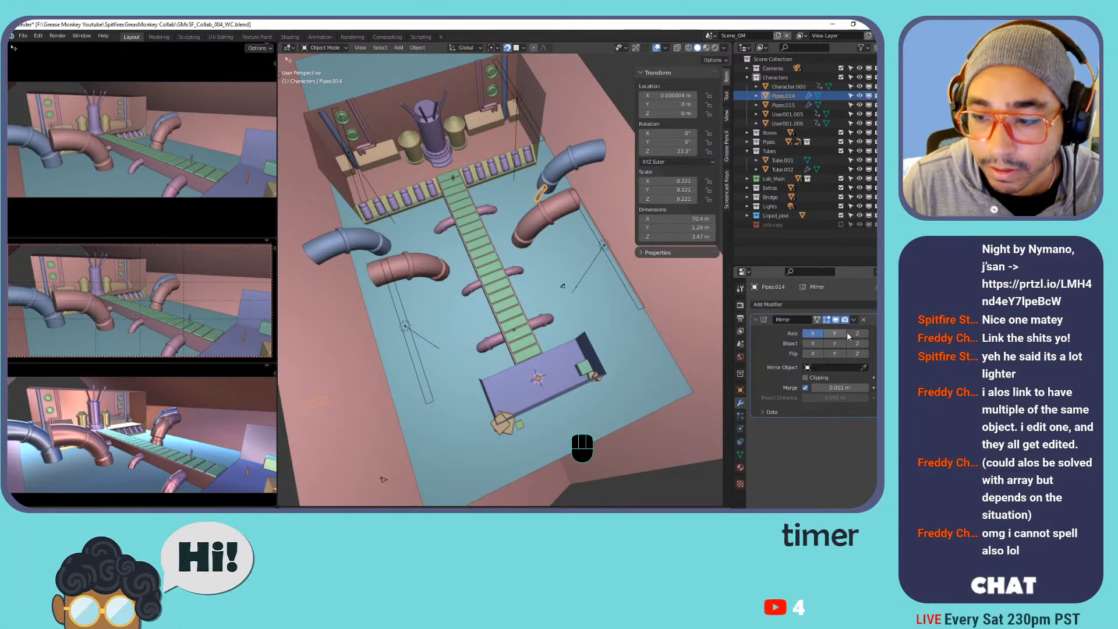
{"action": "left_click", "coordinate": [812, 344]}
{"action": "mouse_move", "coordinate": [834, 335]}
{"action": "left_mouse_down"}
{"action": "mouse_move", "coordinate": [865, 336]}
{"action": "mouse_move", "coordinate": [830, 334]}
{"action": "left_mouse_up"}
{"action": "left_click", "coordinate": [811, 343]}
{"action": "left_click", "coordinate": [834, 343]}
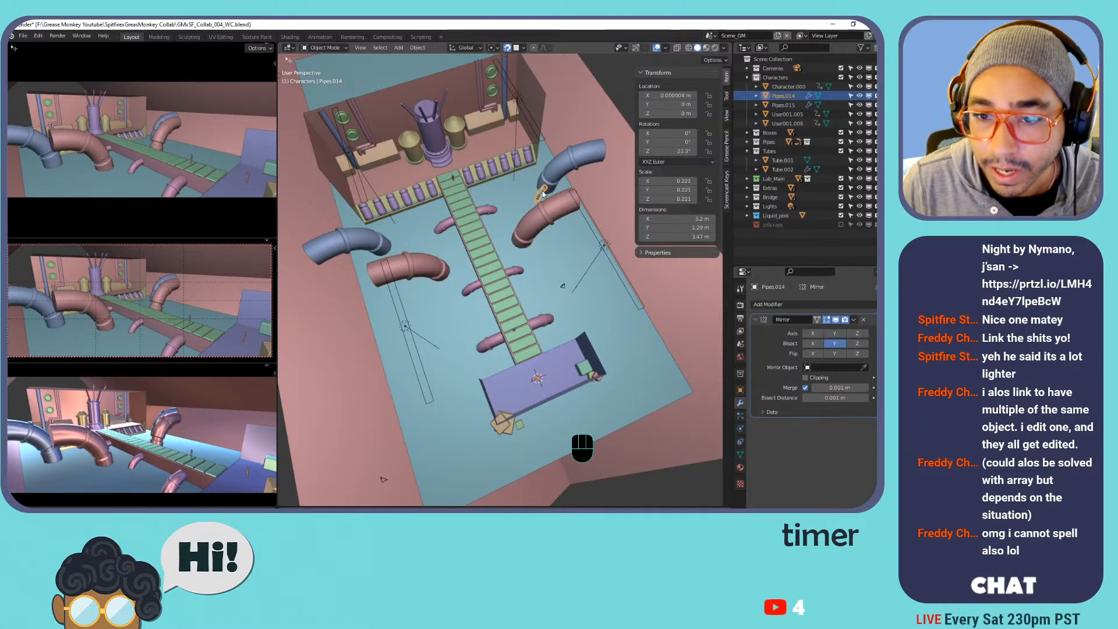
{"action": "middle_click_drag", "start_coordinate": [549, 247], "coordinate": [575, 218]}
{"action": "scroll", "coordinate": [526, 211], "scroll_direction": "up", "scroll_amount": 5}
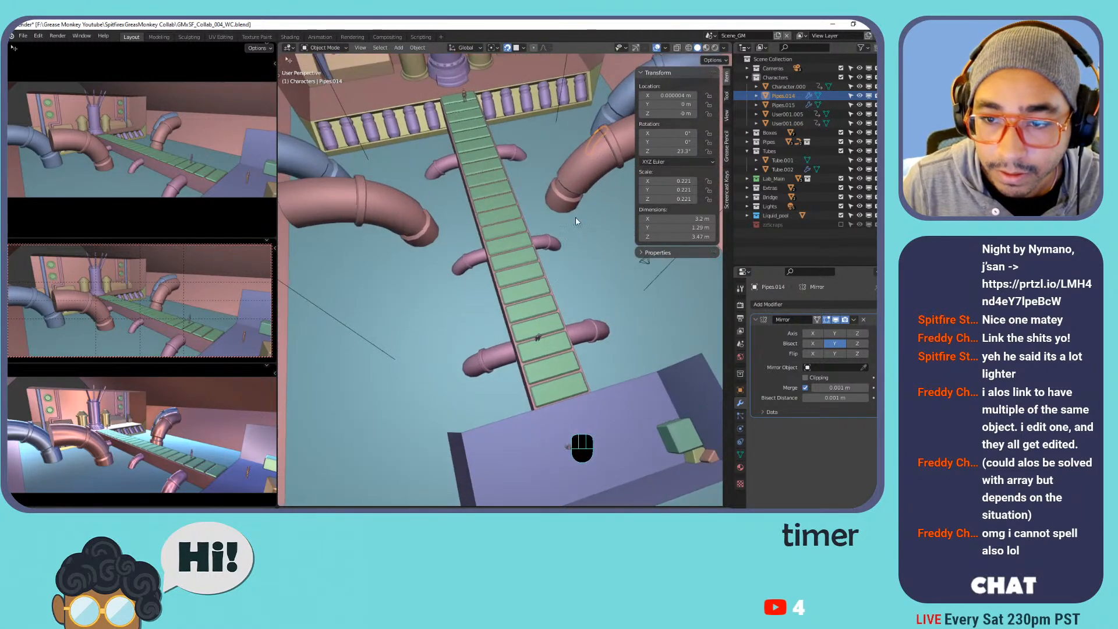
{"action": "key", "text": "t"}
{"action": "key", "text": "t"}
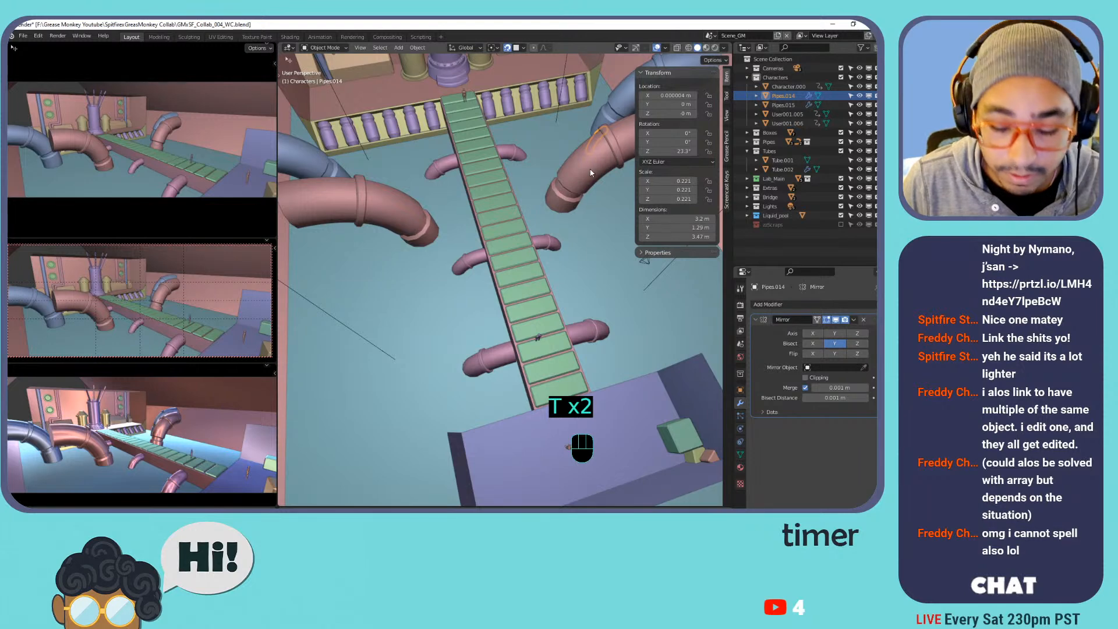
{"action": "key", "text": "r"}
{"action": "key", "text": "r"}
{"action": "right_click", "coordinate": [537, 336]}
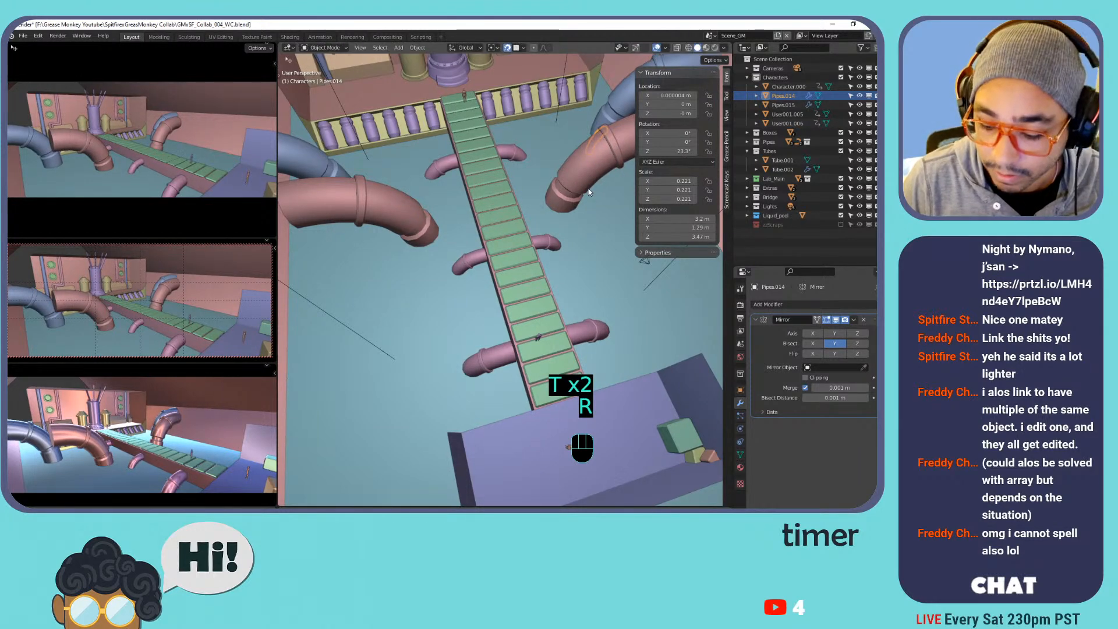
Isolate the small pipe, replace its modifier with a fresh Mirror on the X axis, and return to the full scene.
{"action": "key", "text": "KP_Divide"}
{"action": "scroll", "coordinate": [585, 198], "scroll_direction": "down", "scroll_amount": 10}
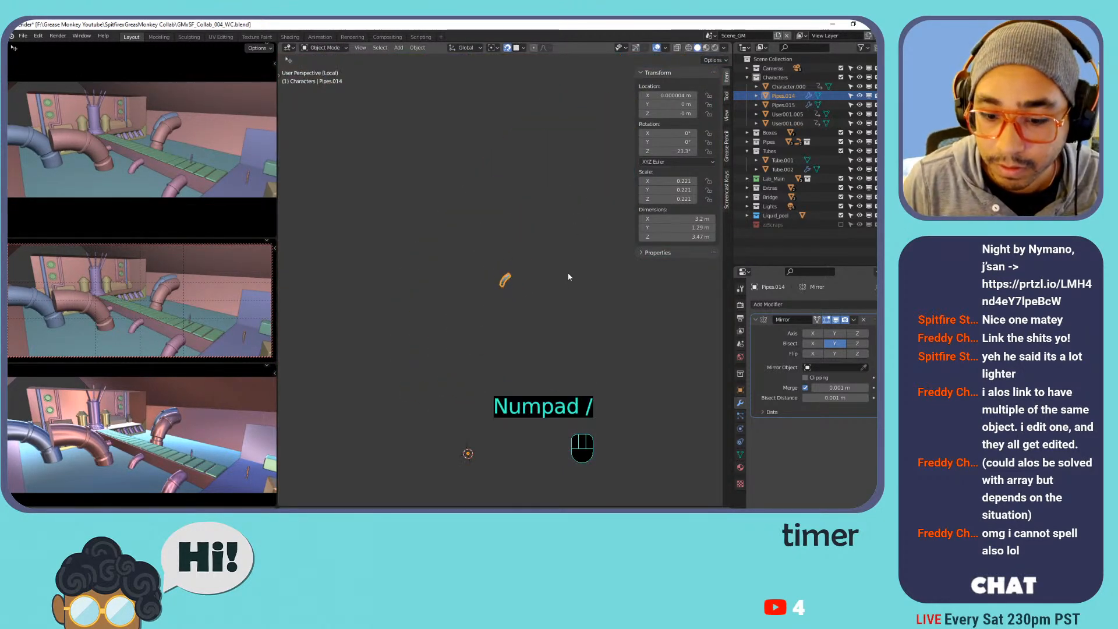
{"action": "middle_click_drag", "start_coordinate": [613, 318], "coordinate": [632, 314]}
{"action": "left_click", "coordinate": [863, 319]}
{"action": "left_click", "coordinate": [806, 303]}
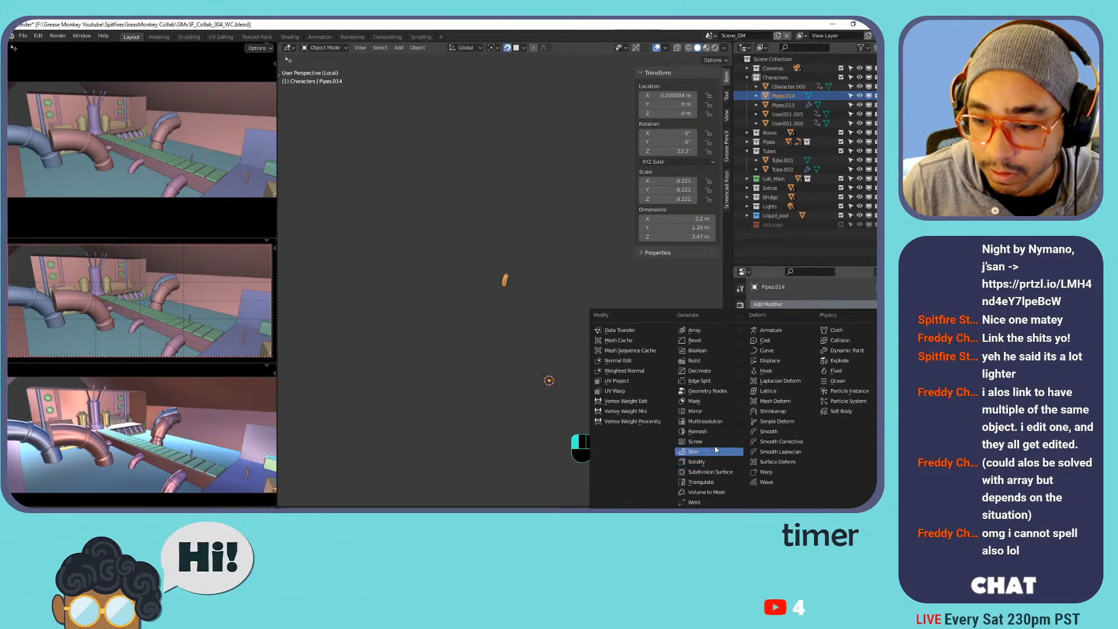
{"action": "left_click", "coordinate": [699, 411]}
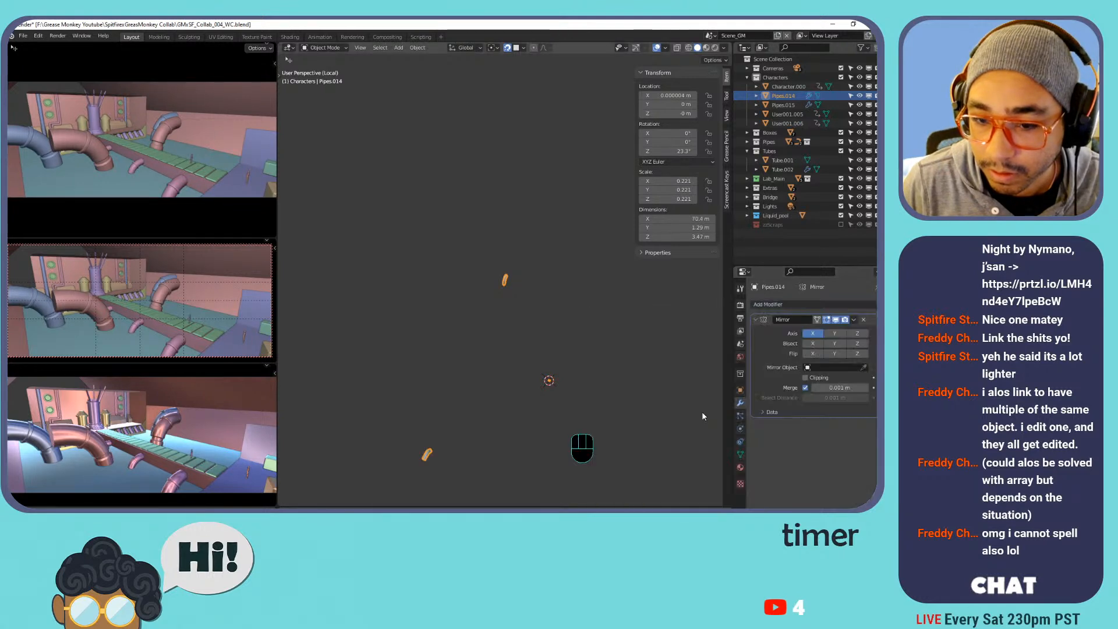
{"action": "middle_click_drag", "start_coordinate": [576, 326], "coordinate": [452, 306], "text": "shift"}
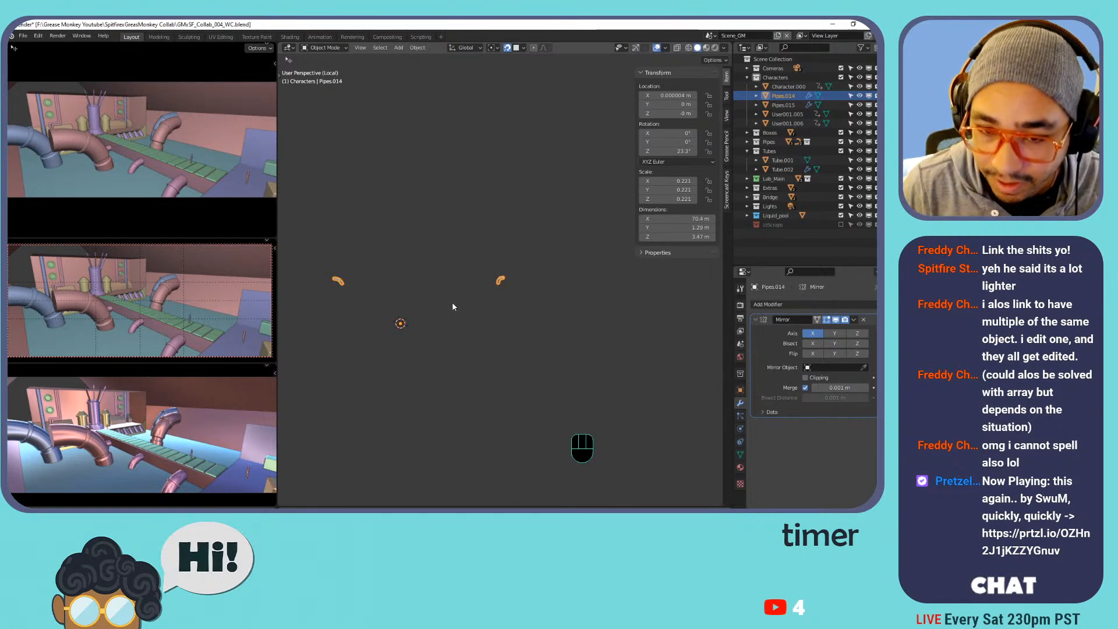
{"action": "key", "text": "KP_Divide"}
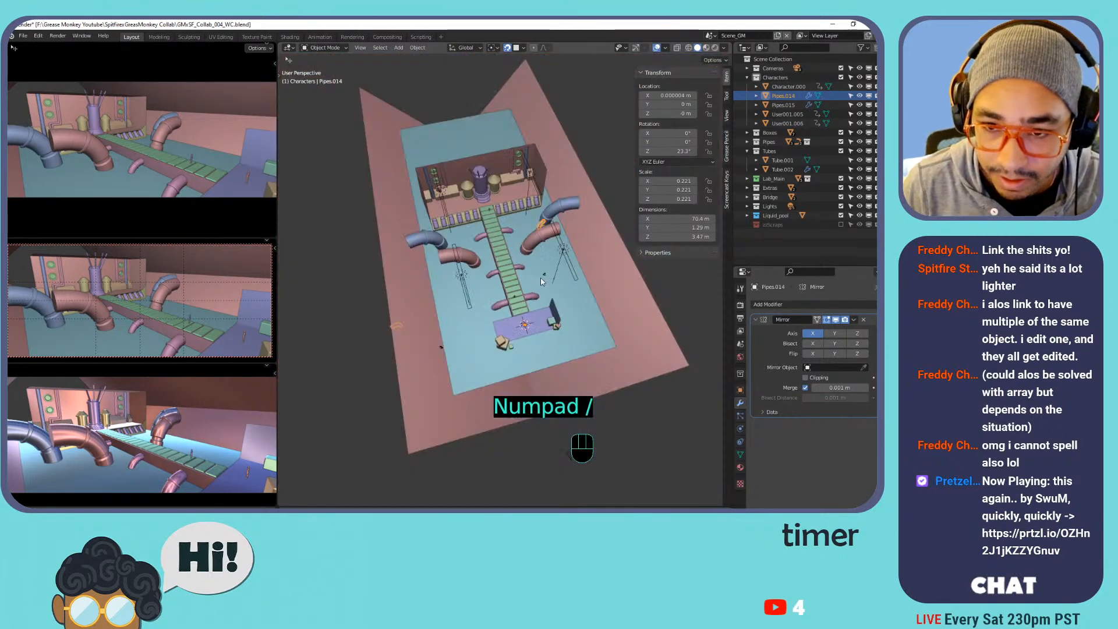
Remove the Mirror modifier from the small pipe.
{"action": "scroll", "coordinate": [539, 285], "scroll_direction": "up", "scroll_amount": 5}
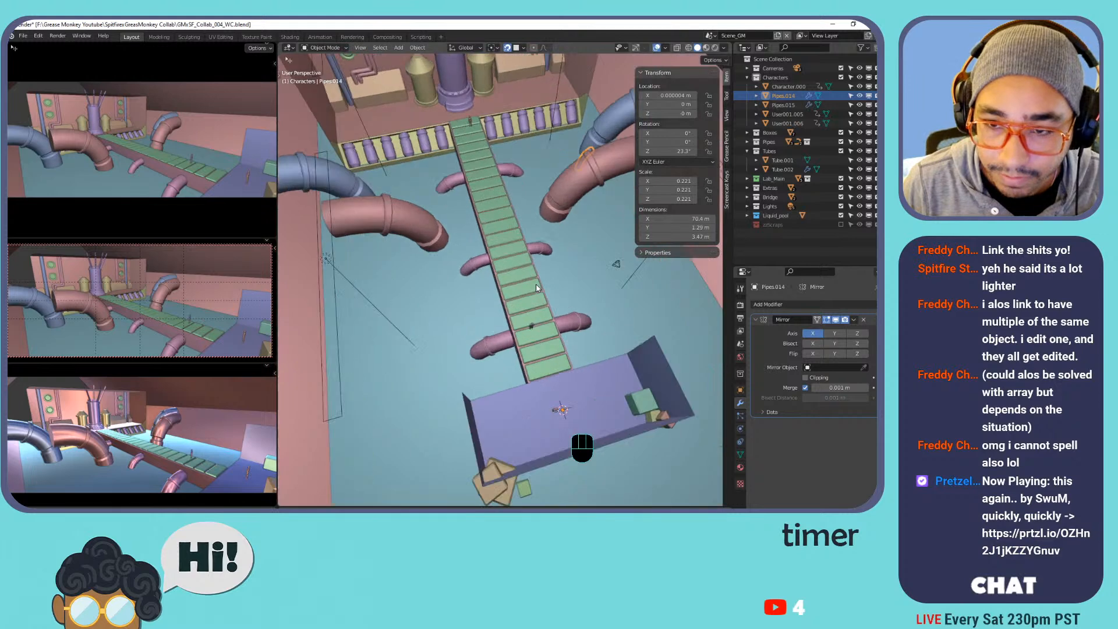
{"action": "scroll", "coordinate": [537, 285], "scroll_direction": "down", "scroll_amount": 5}
{"action": "key", "text": "ctrl+z"}
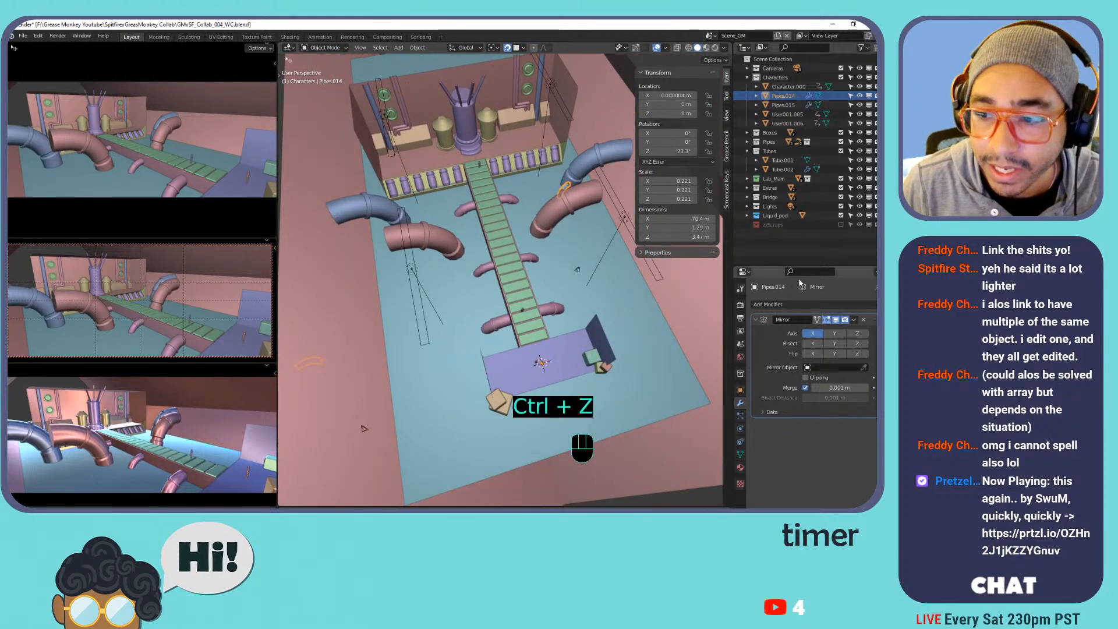
{"action": "left_click", "coordinate": [863, 319]}
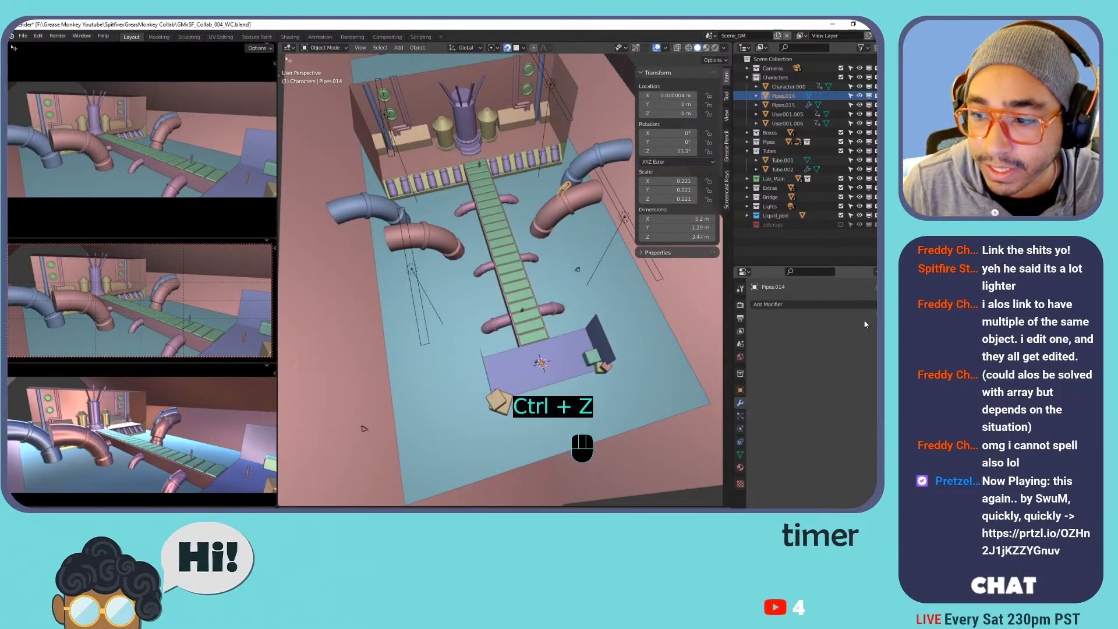
Apply the scale and rotation of the pasted small pipe.
{"action": "key", "text": "ctrl+a"}
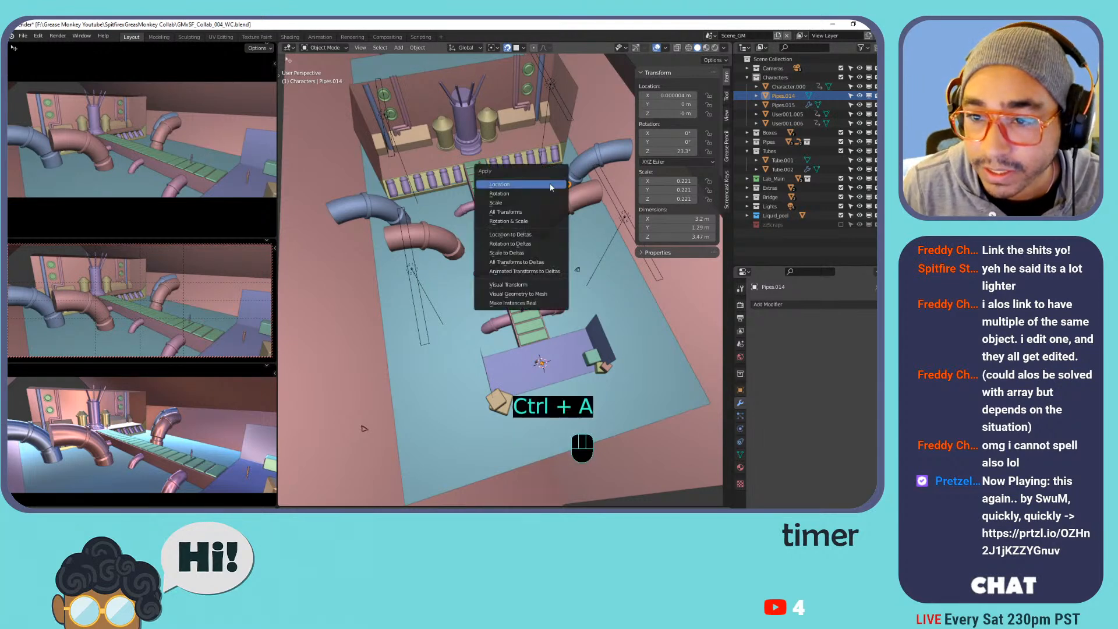
{"action": "left_click", "coordinate": [526, 203]}
{"action": "key", "text": "ctrl+a"}
{"action": "left_click", "coordinate": [507, 177]}
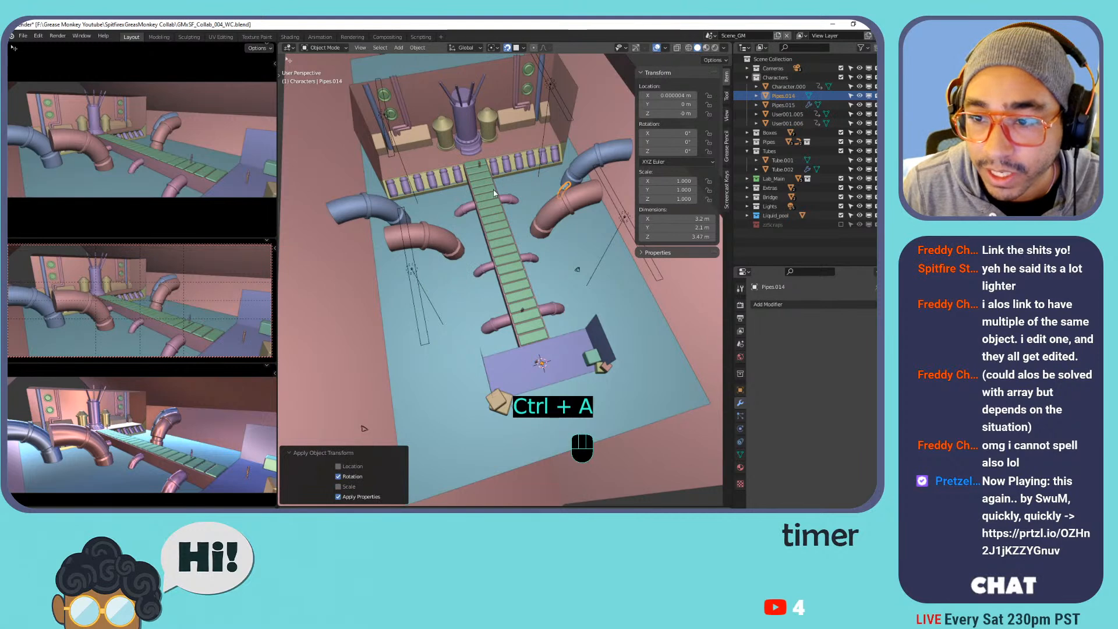
Apply the small pipe's location and add an X-axis Mirror modifier to it.
{"action": "key", "text": "ctrl+a"}
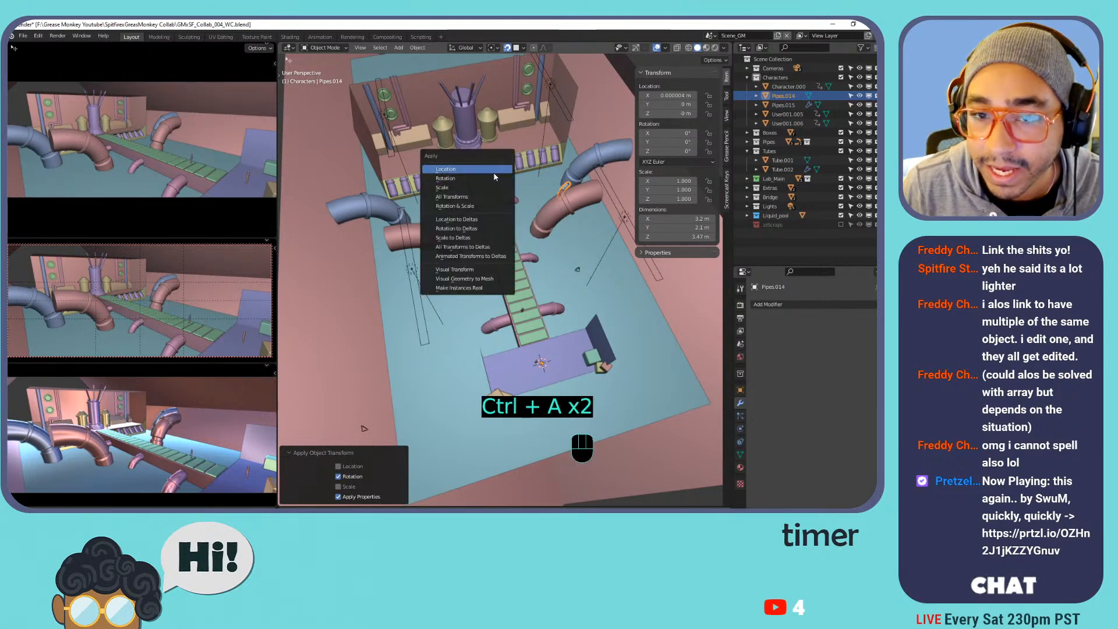
{"action": "left_click", "coordinate": [493, 170]}
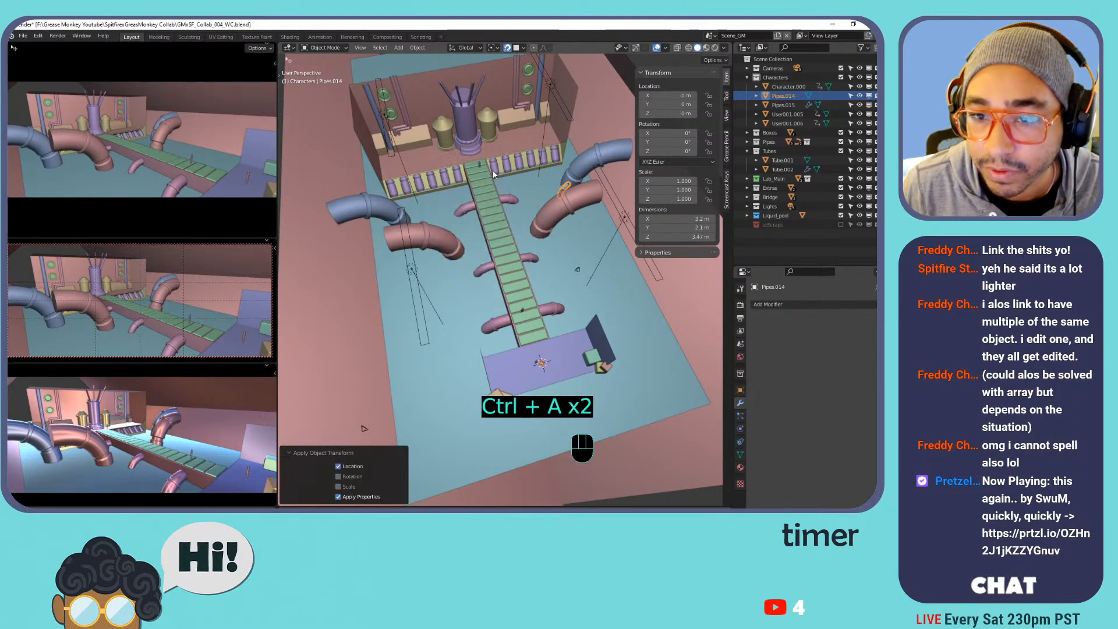
{"action": "left_click", "coordinate": [767, 304]}
{"action": "left_click", "coordinate": [709, 414]}
Select the mirrored blue curved pipes and save the file.
{"action": "middle_click_drag", "start_coordinate": [527, 297], "coordinate": [457, 225]}
{"action": "left_click", "coordinate": [456, 212]}
{"action": "key", "text": "ctrl+s"}
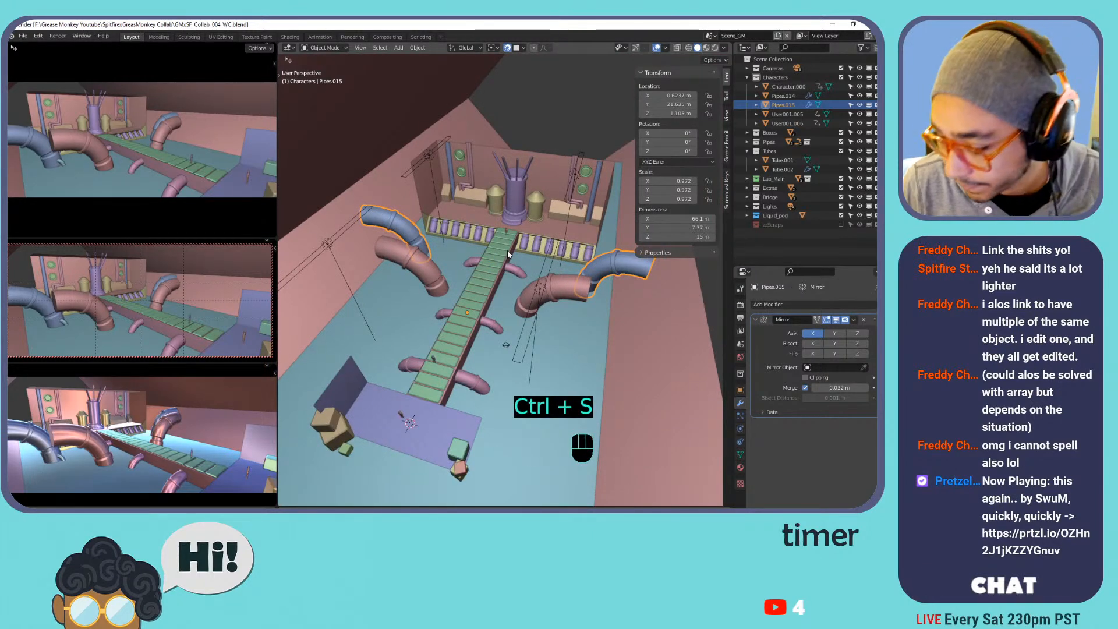
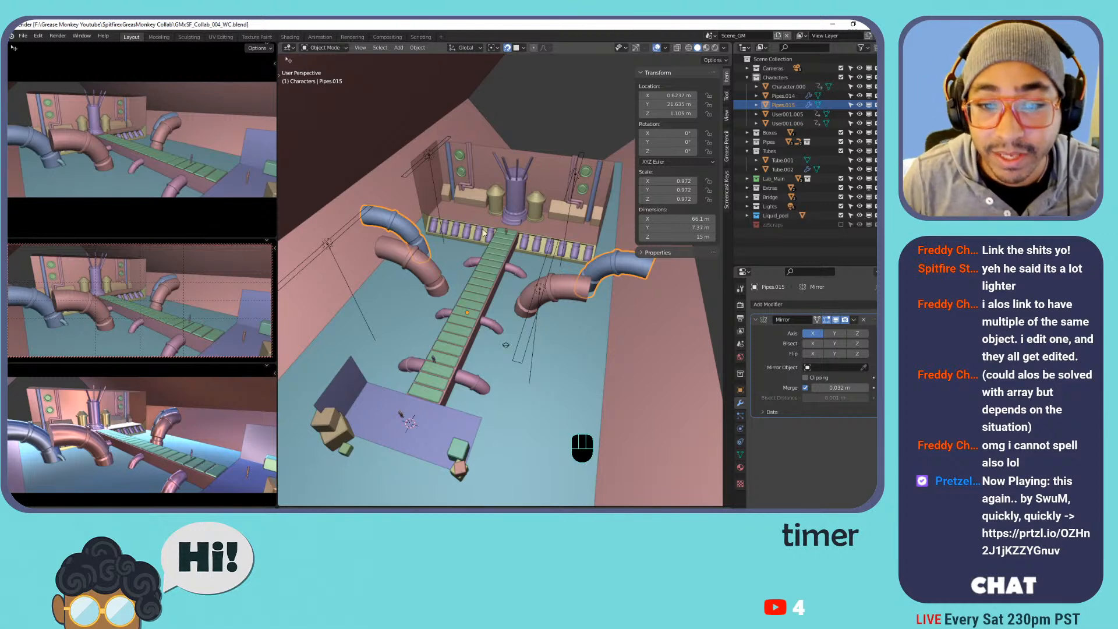
Move the small mirrored pipe and the blue curved pipes into the Pipes collection.
{"action": "scroll", "coordinate": [465, 215], "scroll_direction": "up", "scroll_amount": 2}
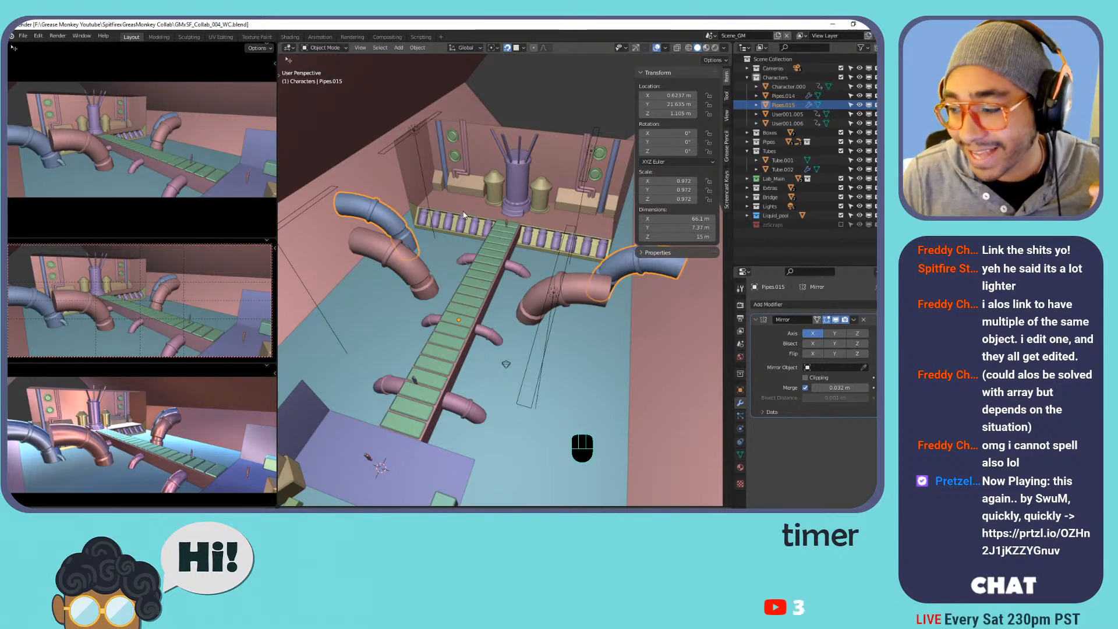
{"action": "scroll", "coordinate": [465, 270], "scroll_direction": "up", "scroll_amount": 2}
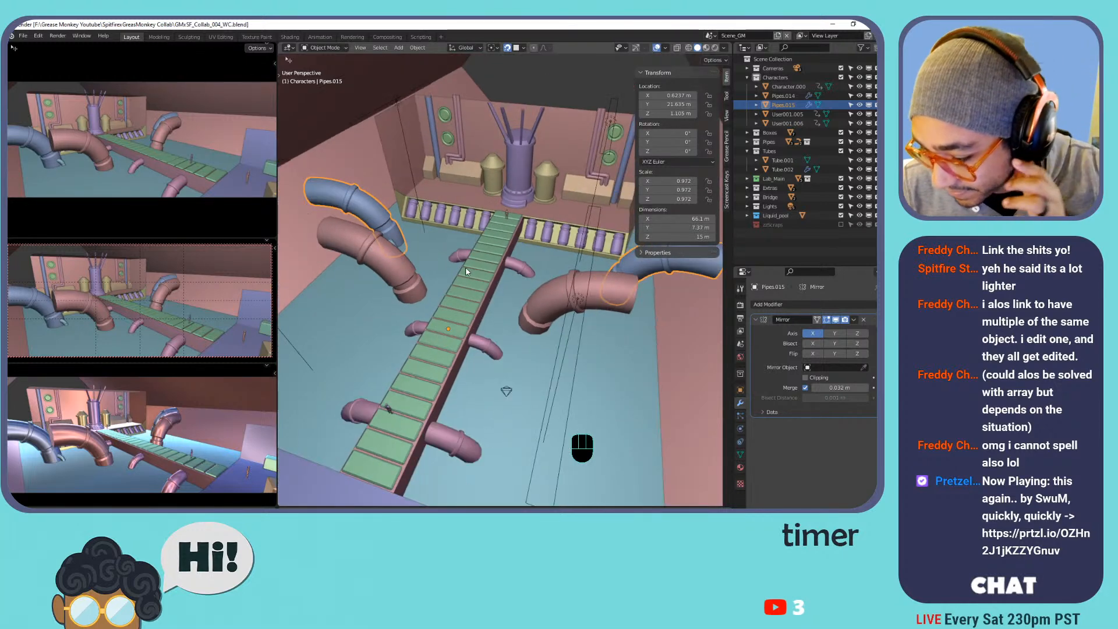
{"action": "middle_click_drag", "start_coordinate": [465, 266], "coordinate": [357, 281]}
{"action": "left_click", "coordinate": [564, 252]}
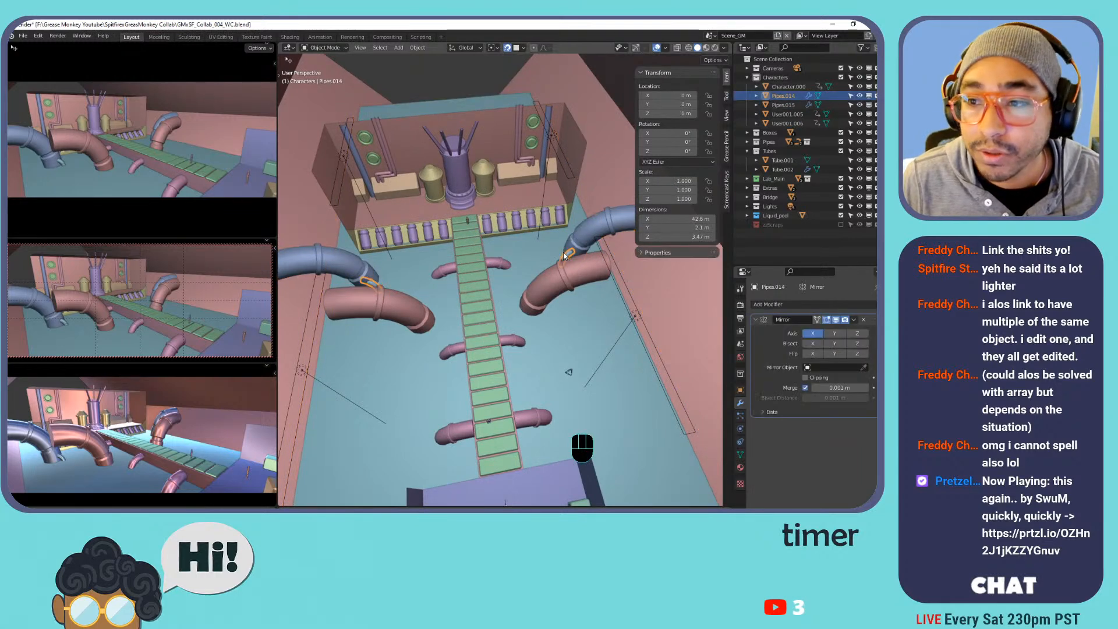
{"action": "left_click", "coordinate": [591, 235], "text": "shift"}
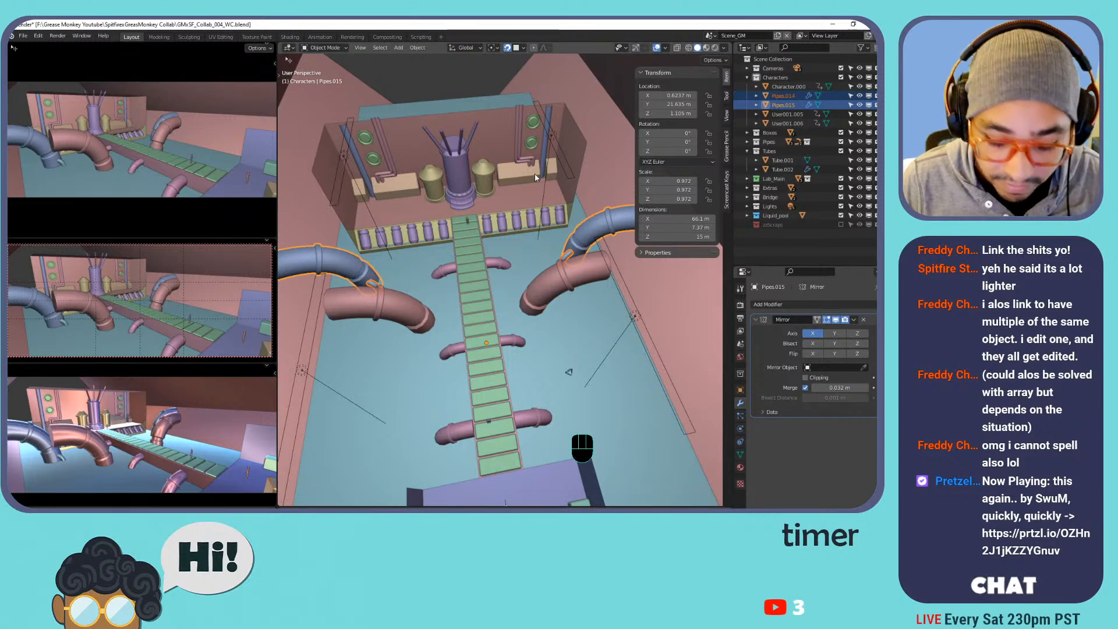
{"action": "key", "text": "m"}
{"action": "mouse_move", "coordinate": [505, 111]}
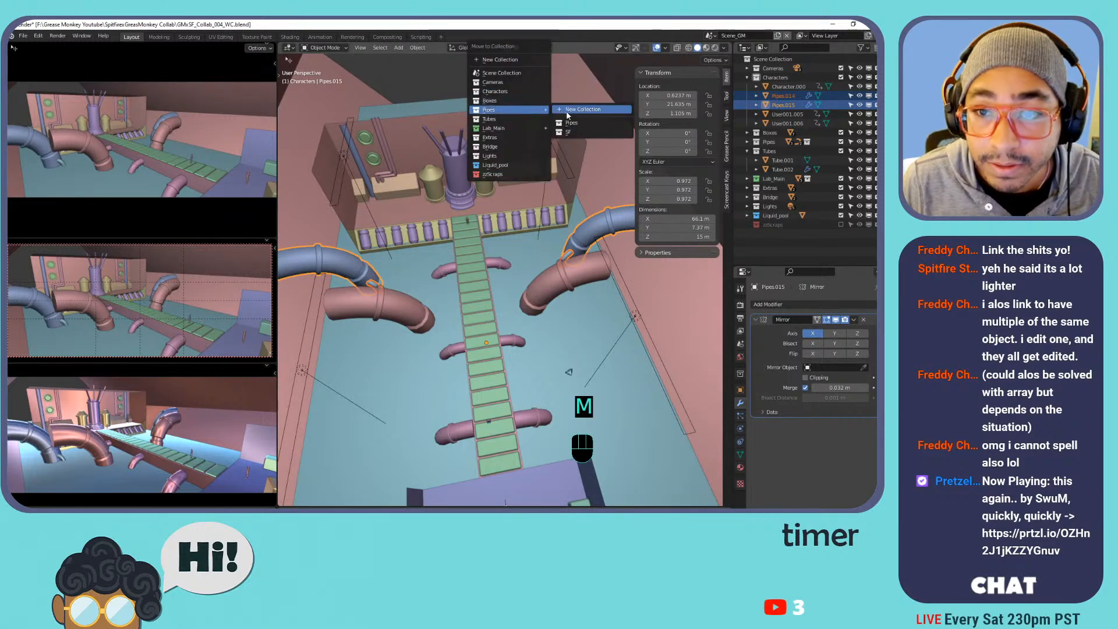
{"action": "left_click", "coordinate": [573, 123]}
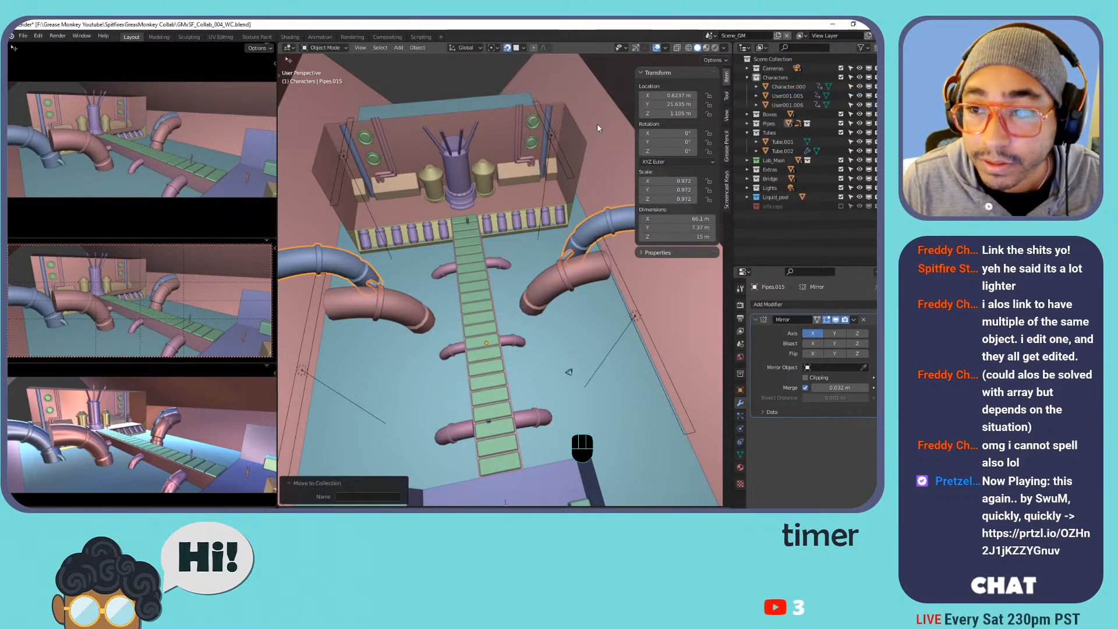
Expand the Pipes collection and examine Box.025 from its SF sub-collection in Edit Mode and in isolation.
{"action": "left_click", "coordinate": [747, 123]}
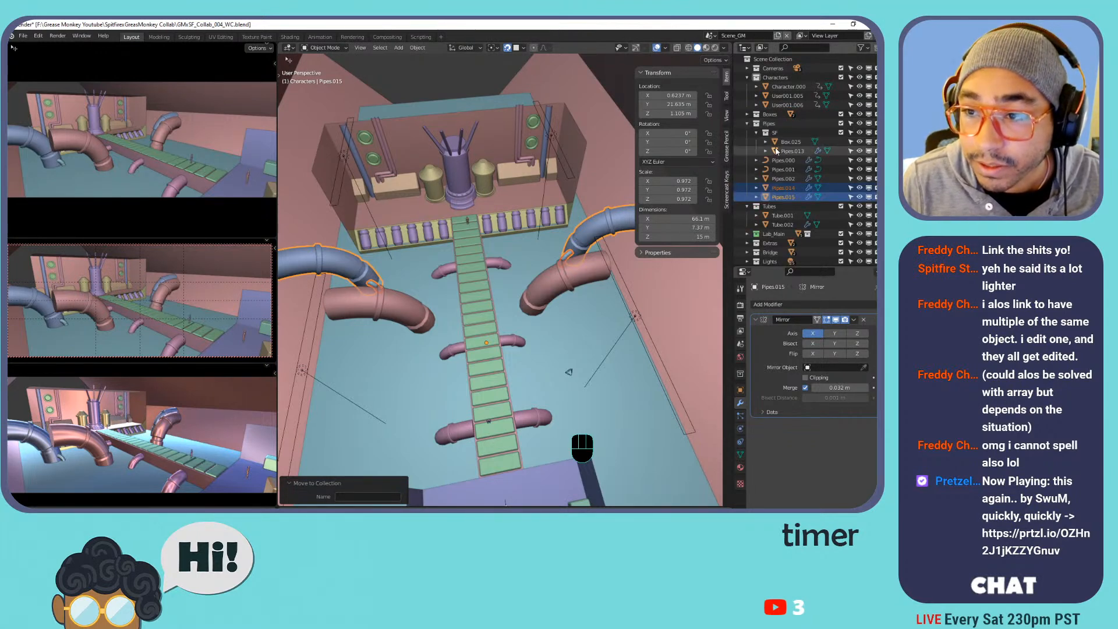
{"action": "left_click", "coordinate": [782, 142]}
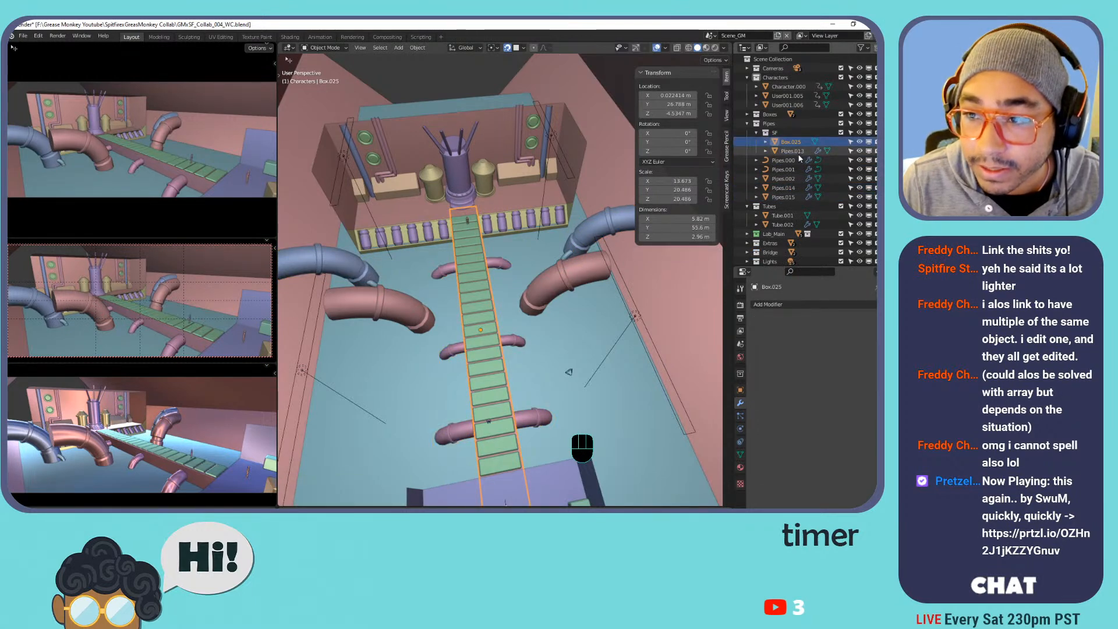
{"action": "key", "text": "Tab"}
{"action": "middle_click_drag", "start_coordinate": [547, 282], "coordinate": [608, 231]}
{"action": "key", "text": "Tab"}
{"action": "key", "text": "Tab"}
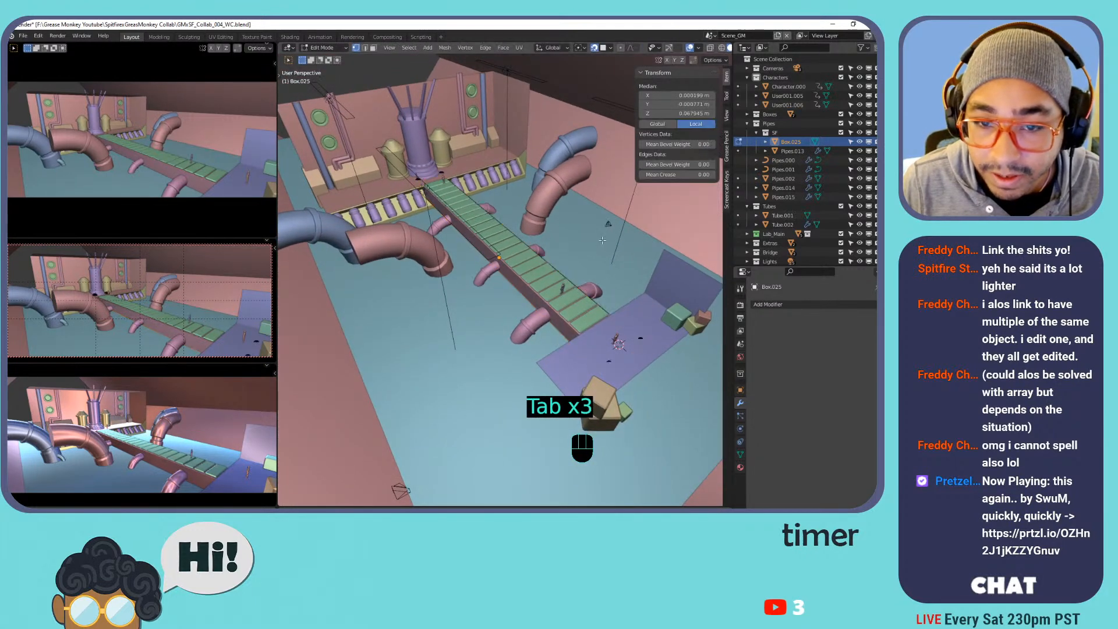
{"action": "key", "text": "a"}
{"action": "key", "text": "Tab"}
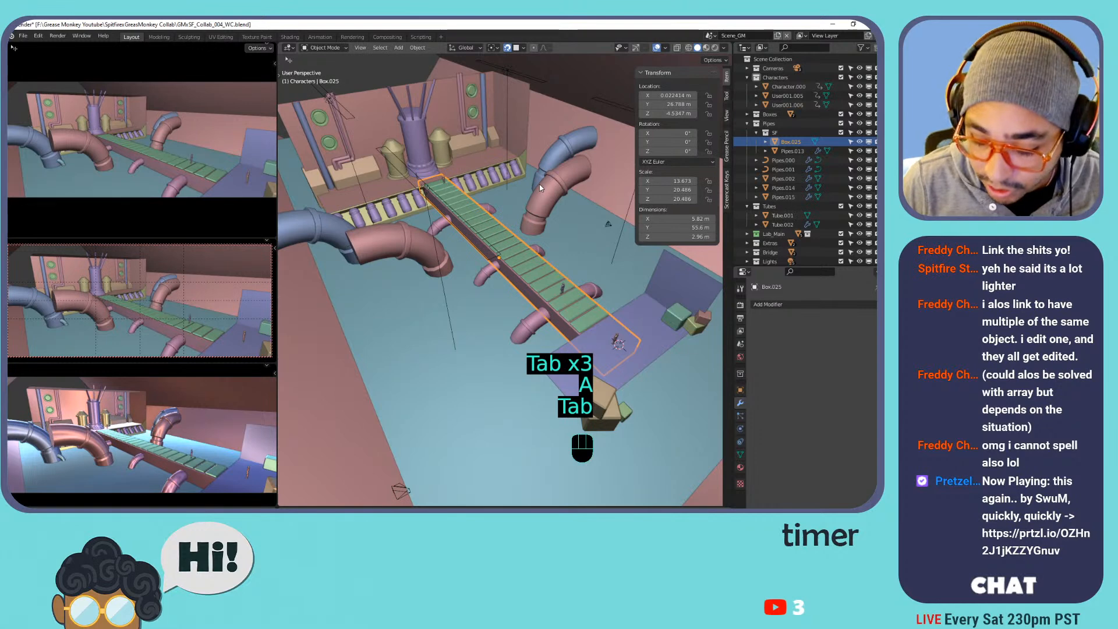
{"action": "key", "text": "KP_Divide"}
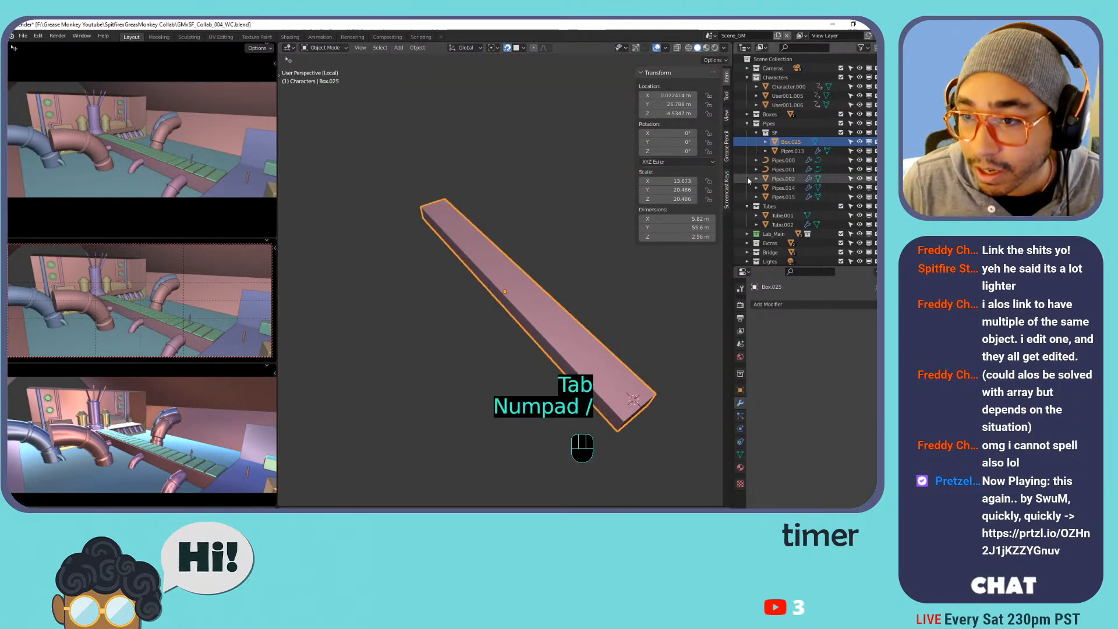
Return to the full scene and move Pipes.013 out of the SF sub-collection directly into Pipes.
{"action": "left_click", "coordinate": [794, 151]}
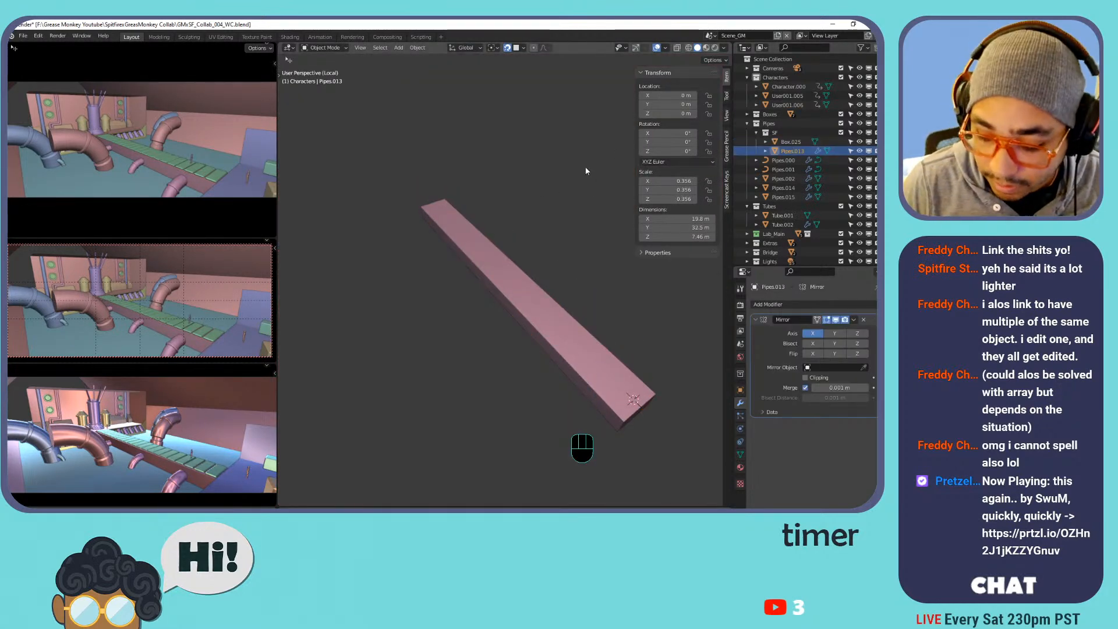
{"action": "key", "text": "KP_Divide"}
{"action": "left_click_drag", "start_coordinate": [793, 154], "coordinate": [793, 125]}
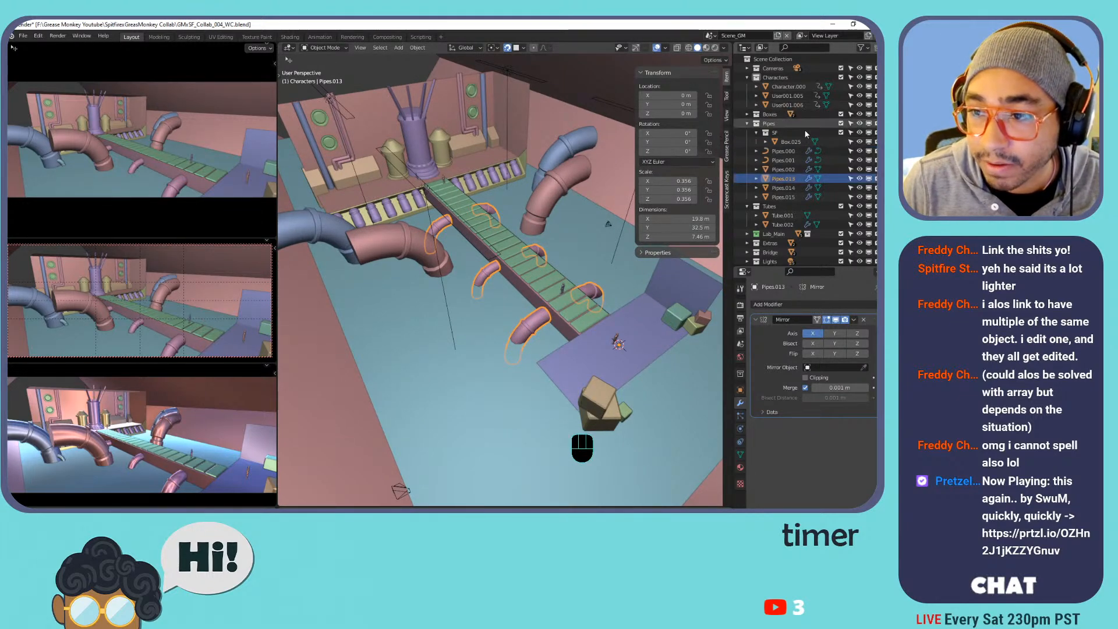
Locate the bridge panels in the scene hierarchy and move Box.025 from SF into the Bridge collection.
{"action": "left_click", "coordinate": [791, 142]}
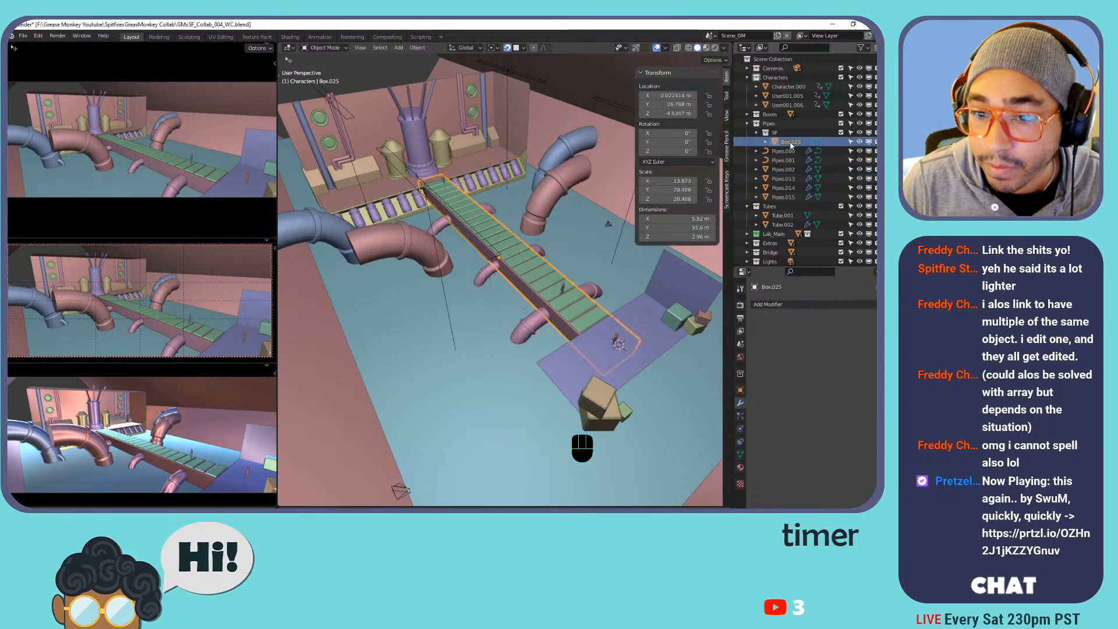
{"action": "left_click", "coordinate": [544, 271]}
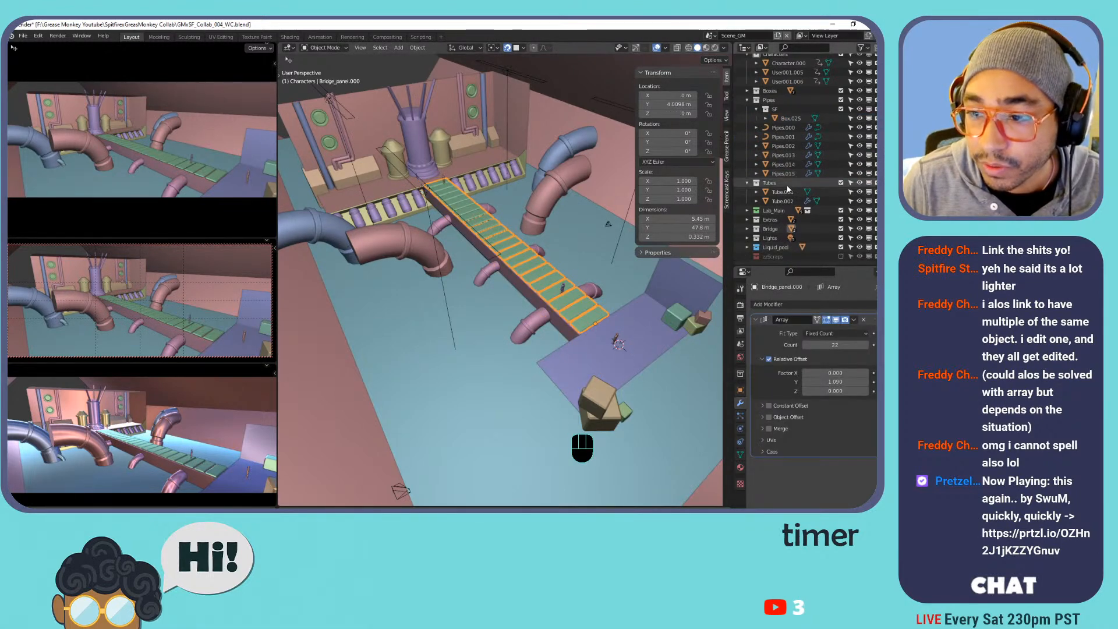
{"action": "key", "text": "KP_Decimal"}
{"action": "scroll", "coordinate": [789, 189], "scroll_direction": "up", "scroll_amount": 3}
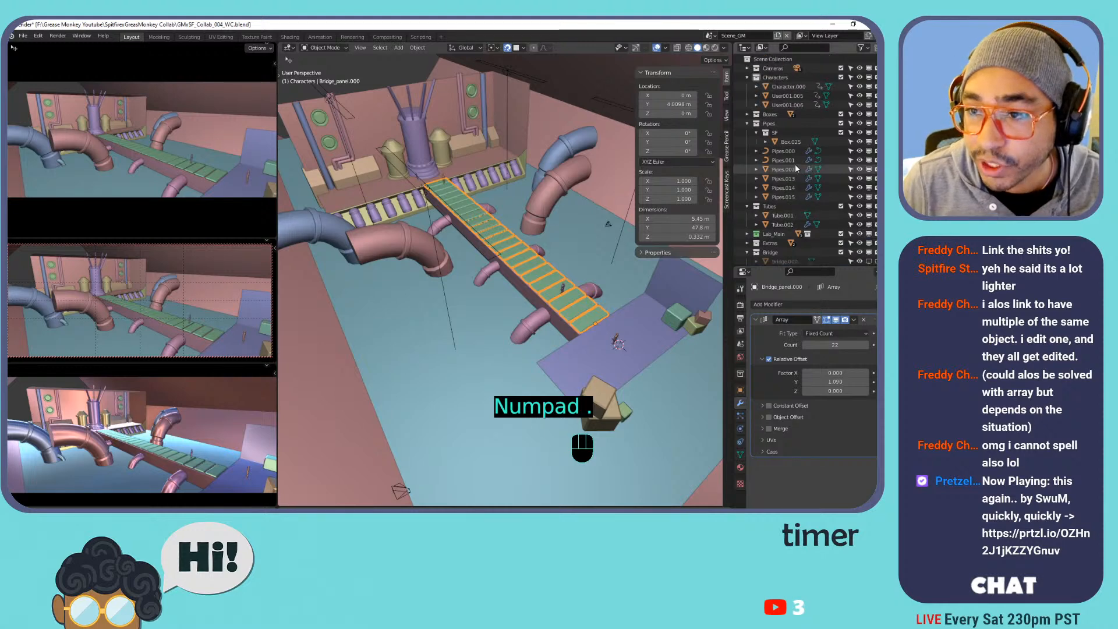
{"action": "left_click", "coordinate": [476, 238]}
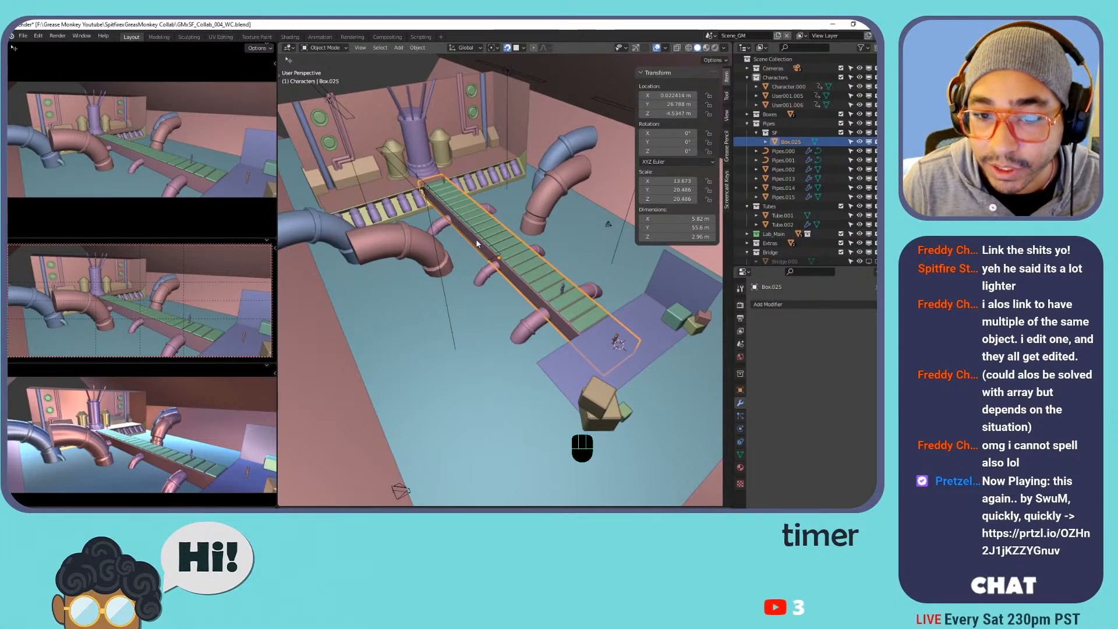
{"action": "key", "text": "m"}
{"action": "mouse_move", "coordinate": [455, 247]}
{"action": "left_click", "coordinate": [431, 275]}
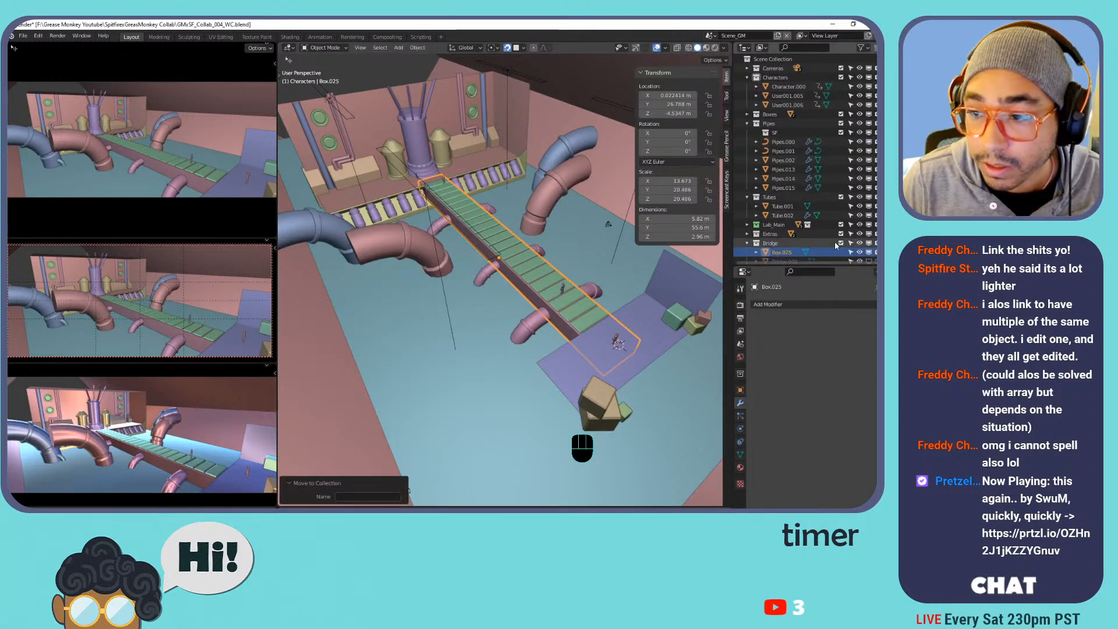
Enable Bridge.000 in the viewports and hide Box.025 in the Bridge collection.
{"action": "scroll", "coordinate": [809, 241], "scroll_direction": "down", "scroll_amount": 3}
{"action": "left_click", "coordinate": [868, 225]}
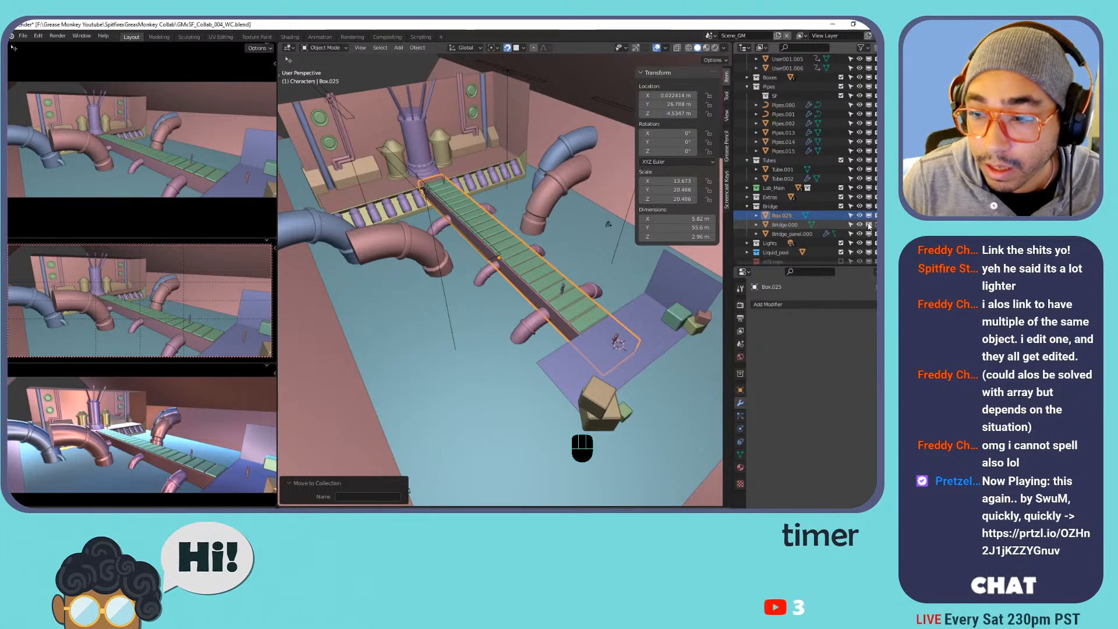
{"action": "left_click", "coordinate": [859, 216]}
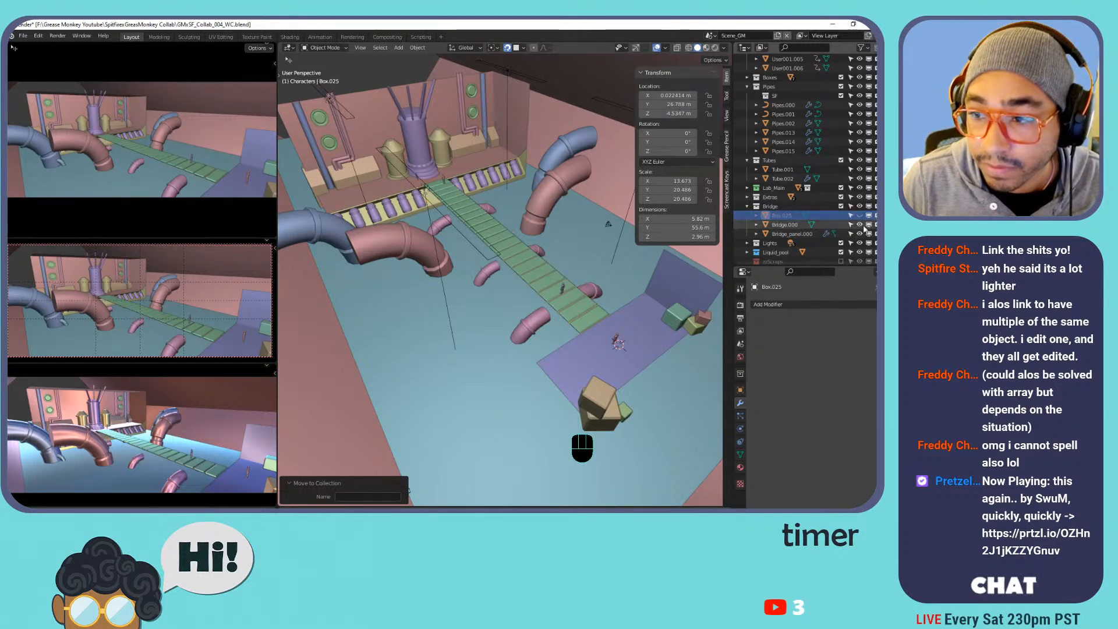
Examine Bridge.000 and the arrayed Bridge_panel.000 up close, toggling the panels' visibility to tell them apart.
{"action": "left_click", "coordinate": [863, 227]}
{"action": "left_click", "coordinate": [793, 234]}
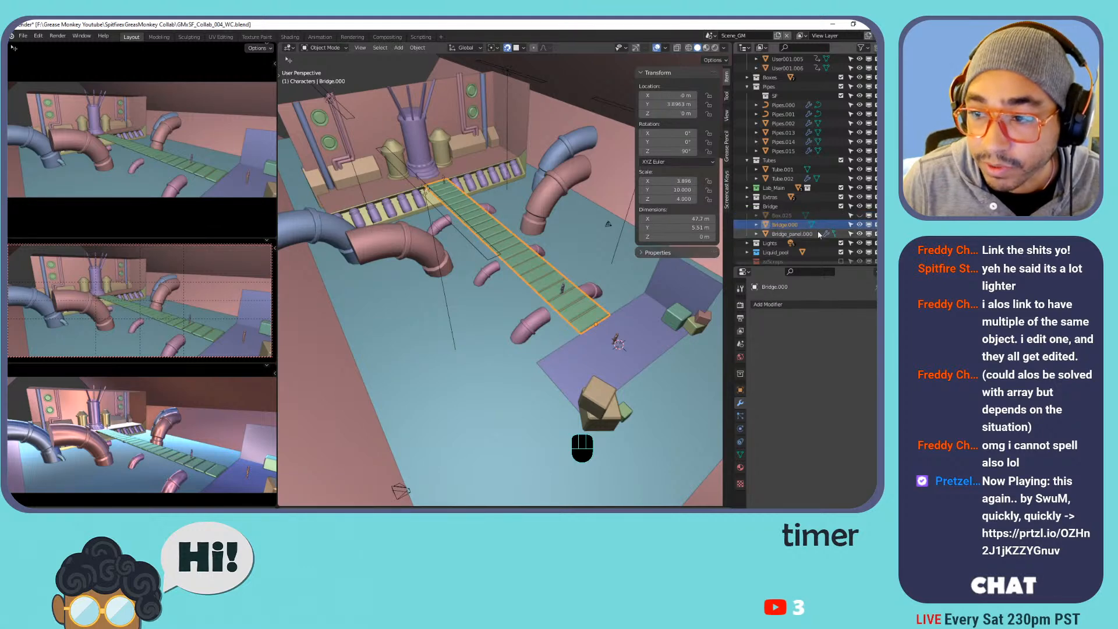
{"action": "scroll", "coordinate": [582, 330], "scroll_direction": "up", "scroll_amount": 5}
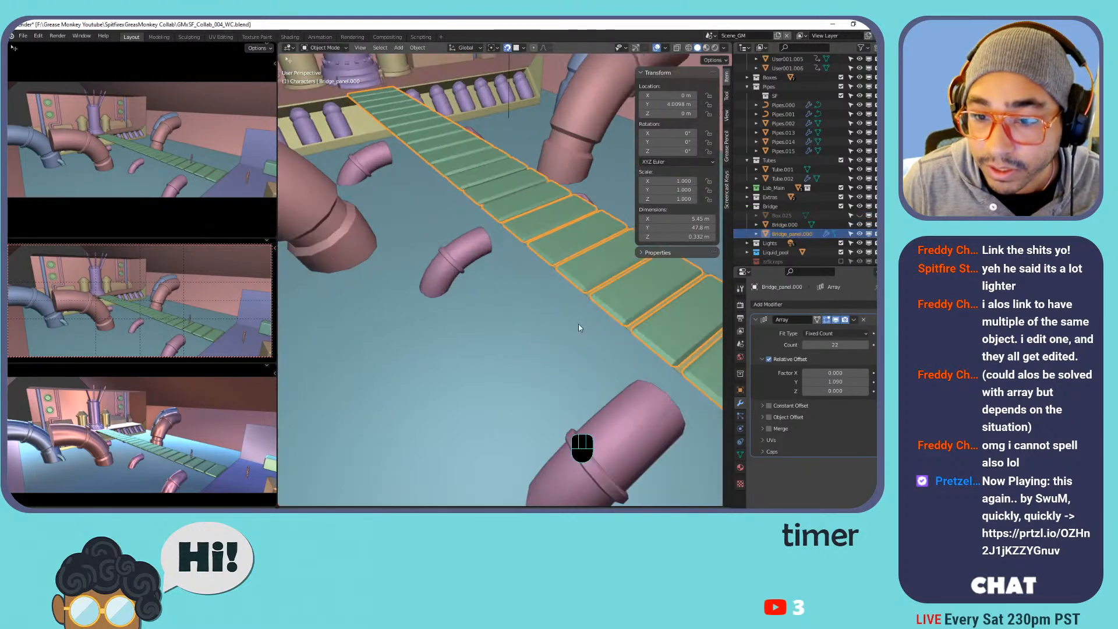
{"action": "mouse_move", "coordinate": [586, 272]}
{"action": "middle_mouse_down"}
{"action": "mouse_move", "coordinate": [610, 258]}
{"action": "mouse_move", "coordinate": [580, 257]}
{"action": "middle_mouse_up"}
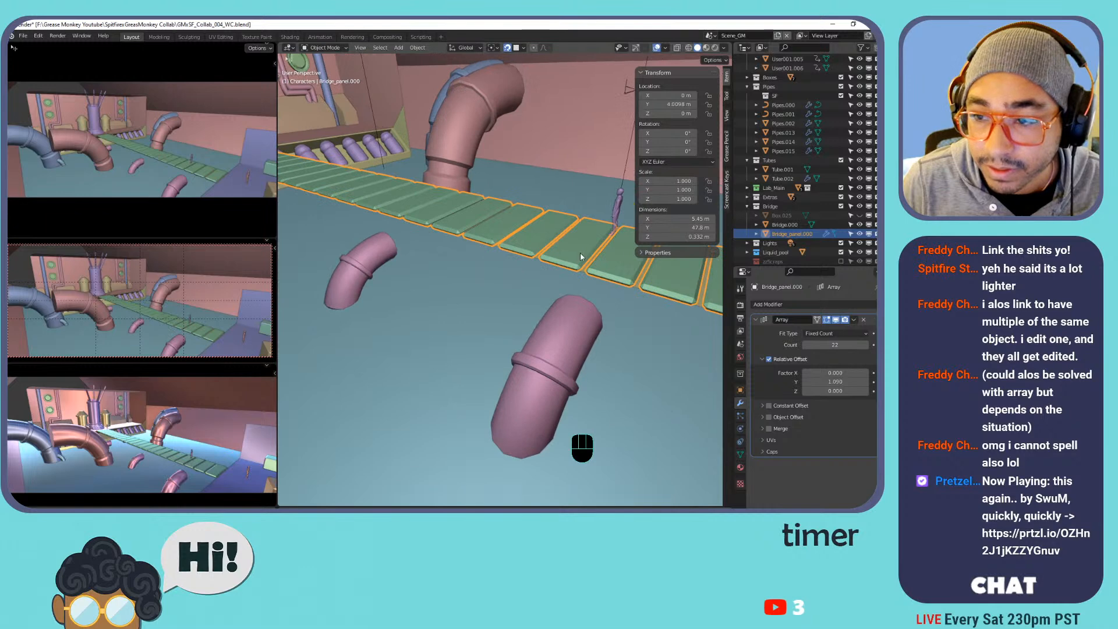
{"action": "left_click", "coordinate": [859, 234]}
{"action": "left_click", "coordinate": [858, 233]}
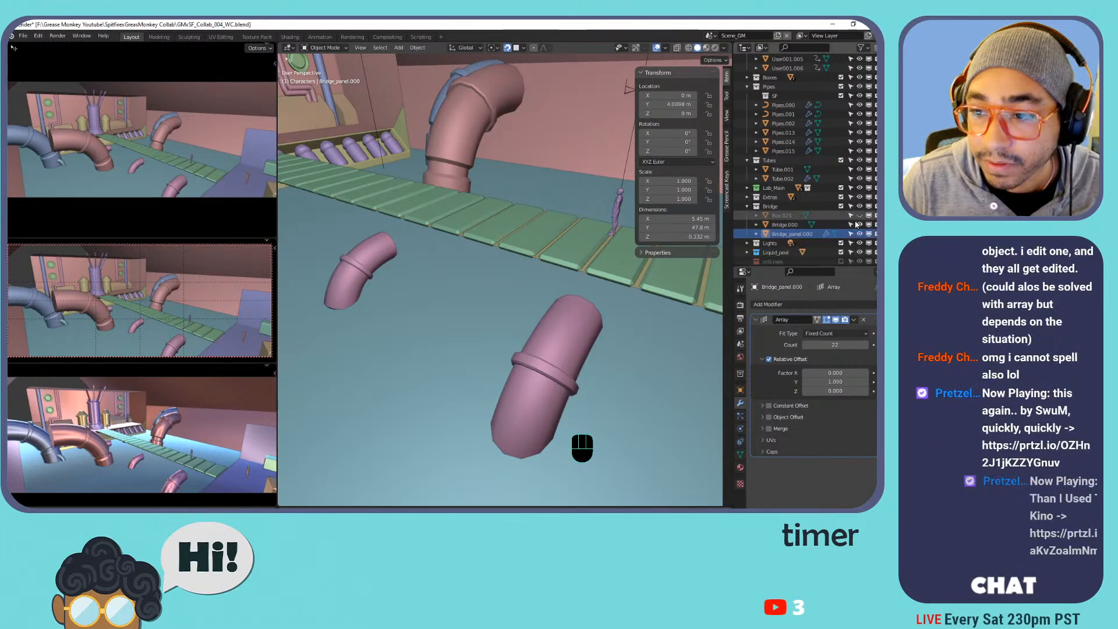
{"action": "left_click", "coordinate": [815, 235]}
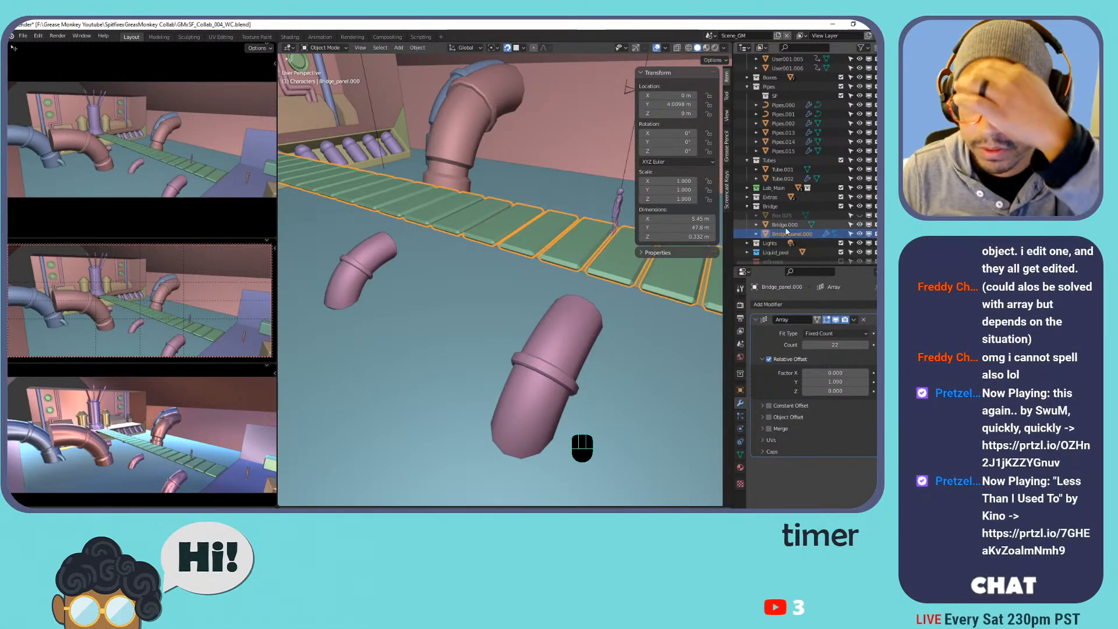
Rename Bridge.000 as Bridge_base.
{"action": "double_click", "coordinate": [785, 224]}
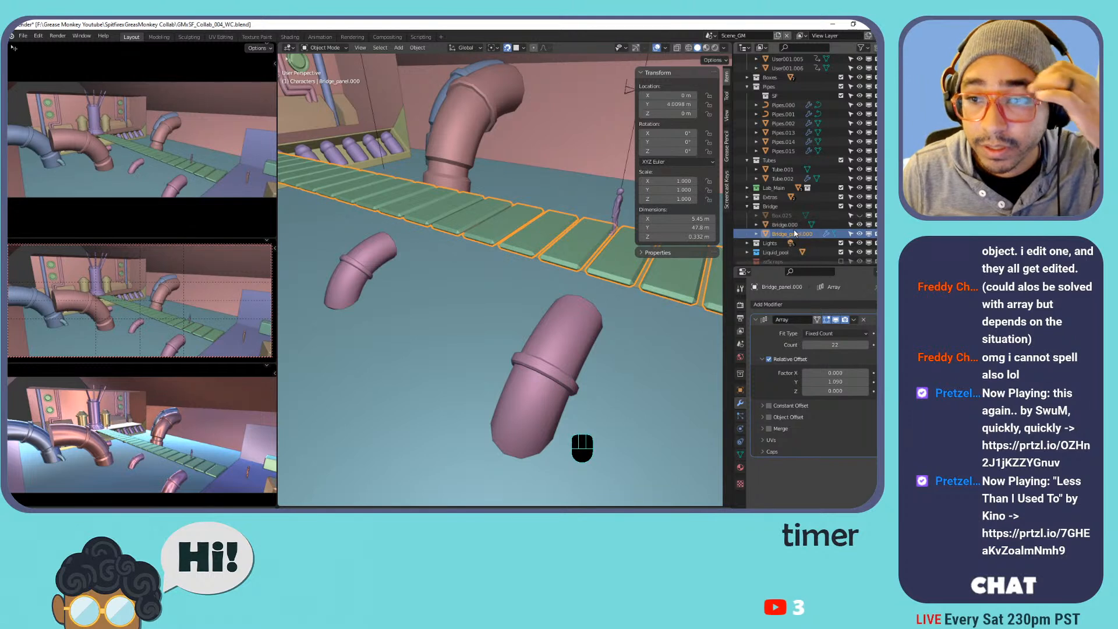
{"action": "key", "text": "BackSpace"}
{"action": "key", "text": "BackSpace"}
{"action": "key", "text": "BackSpace"}
{"action": "key", "text": "BackSpace"}
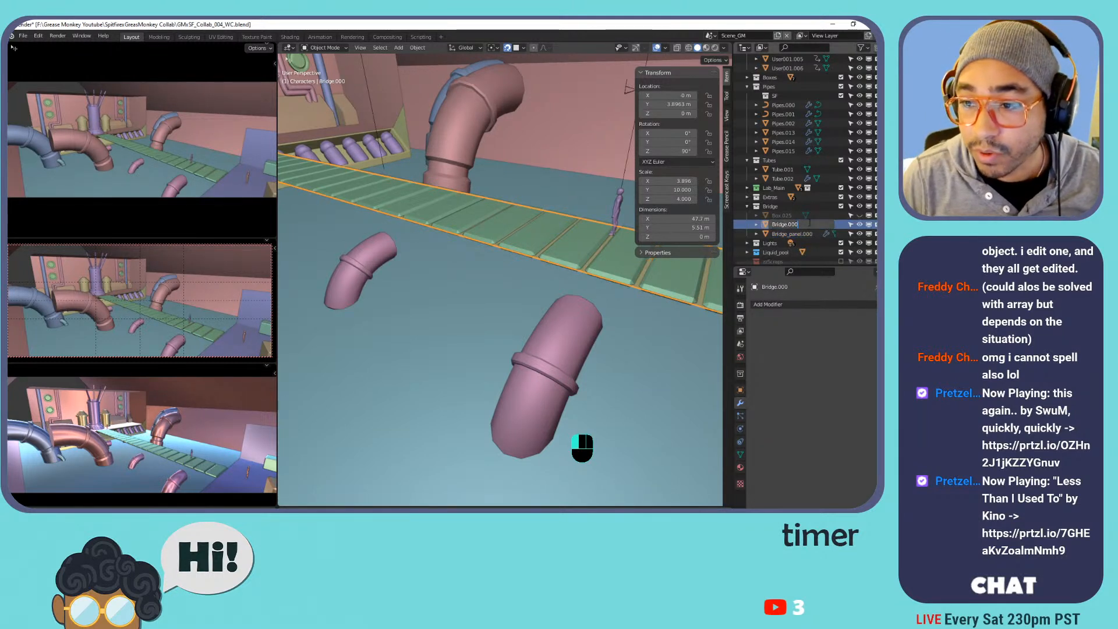
{"action": "type", "text": "_base"}
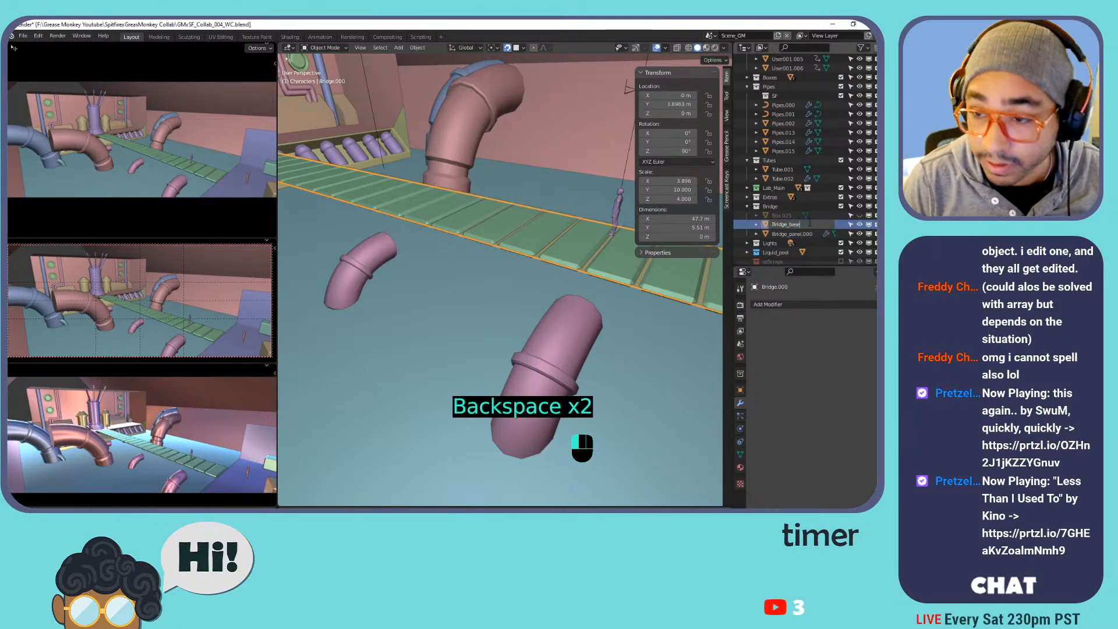
{"action": "key", "text": "Return"}
Show Box.025 in the viewport and rename it as bridge_bottom.
{"action": "left_click", "coordinate": [781, 216]}
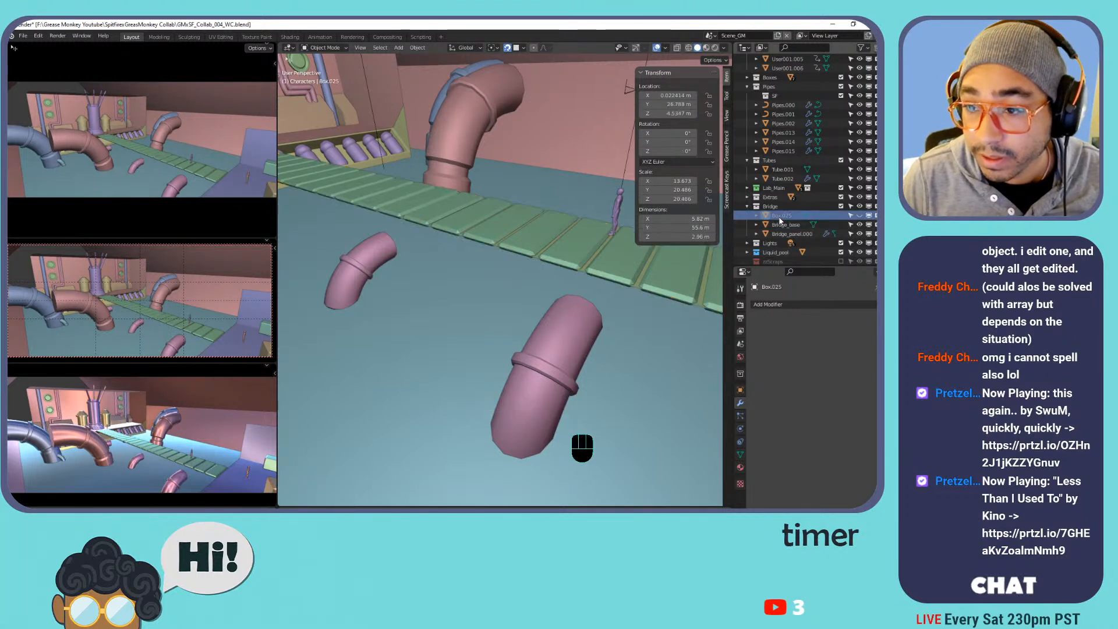
{"action": "left_click", "coordinate": [860, 216]}
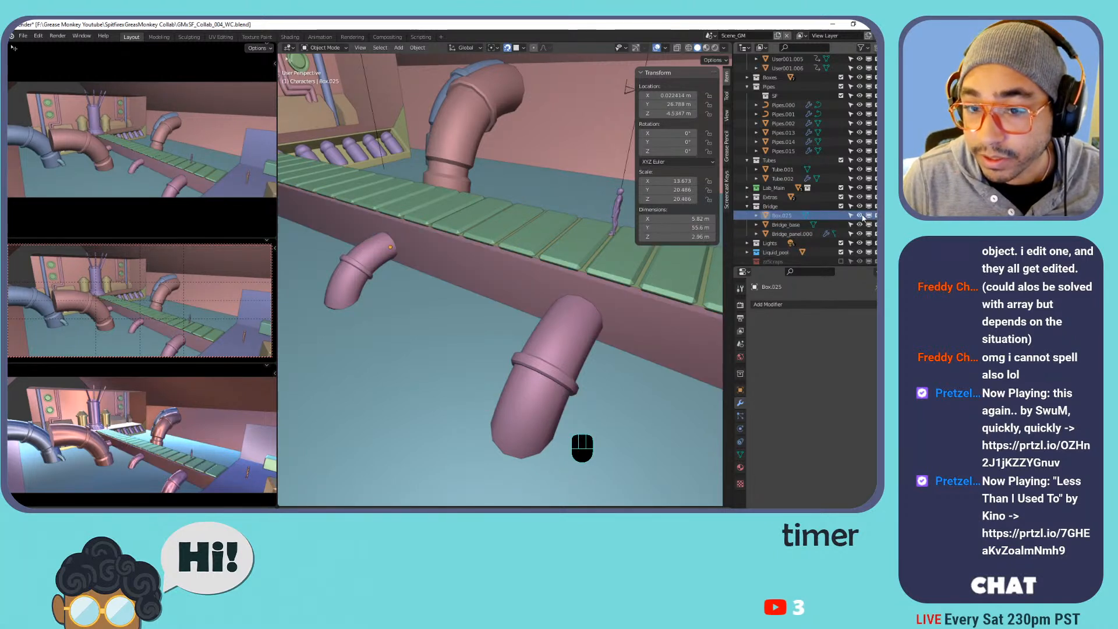
{"action": "double_click", "coordinate": [778, 217]}
{"action": "type", "text": "bridg"}
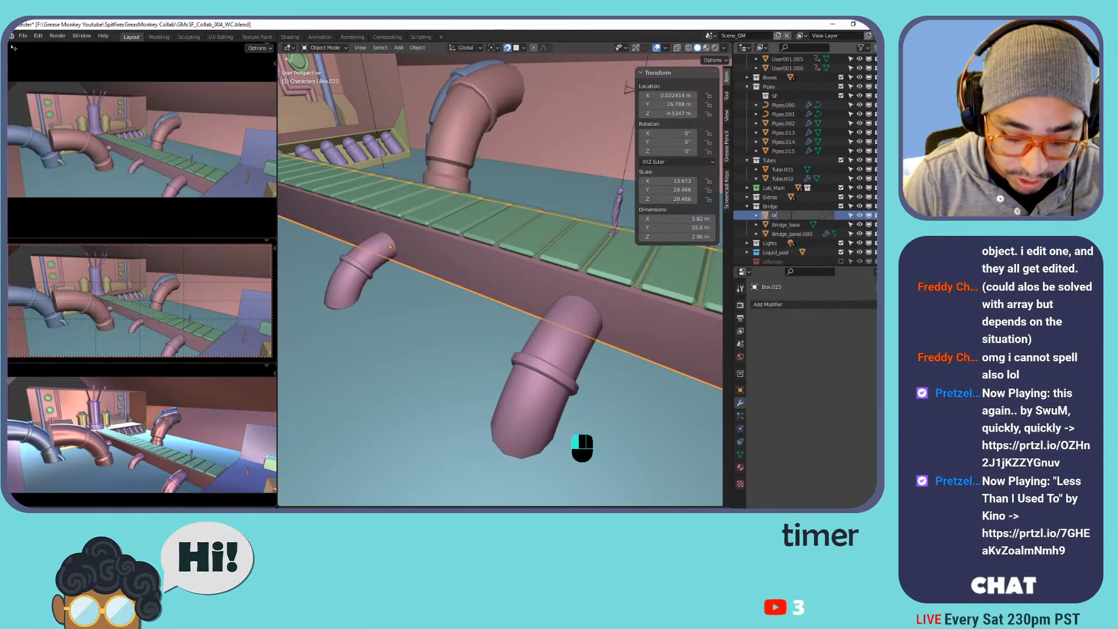
{"action": "key", "text": "BackSpace"}
{"action": "key", "text": "BackSpace"}
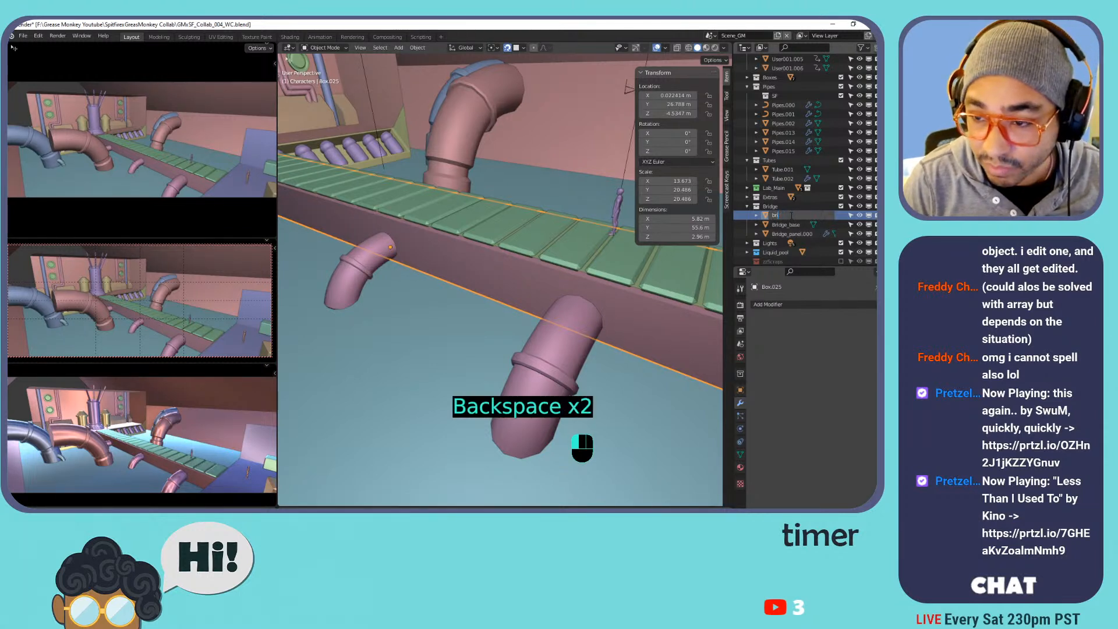
{"action": "type", "text": "dge"}
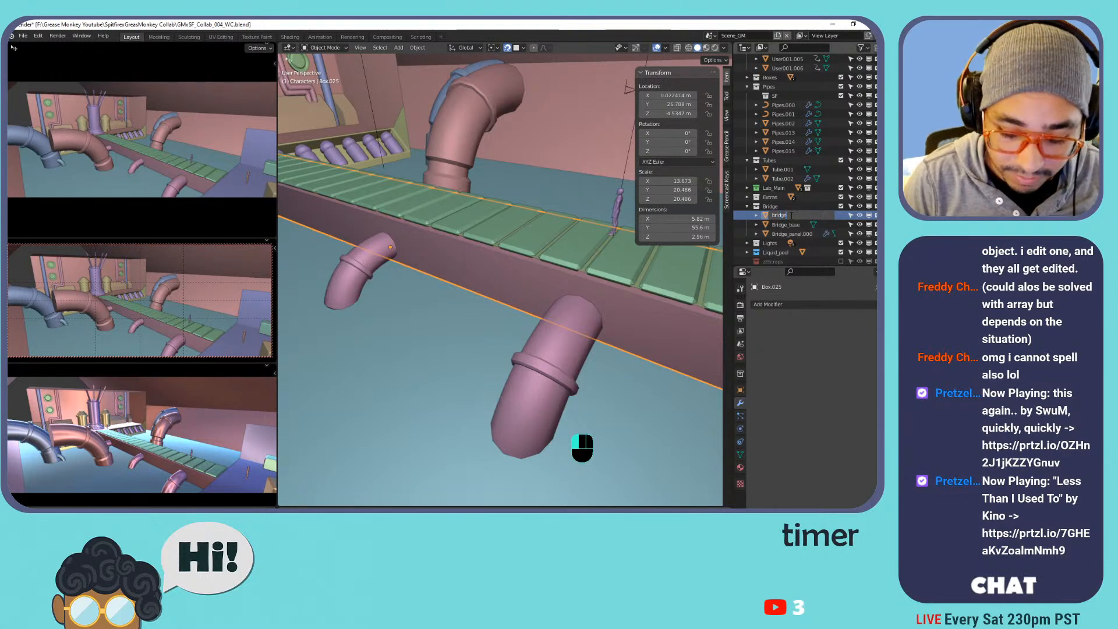
{"action": "type", "text": "_bottom"}
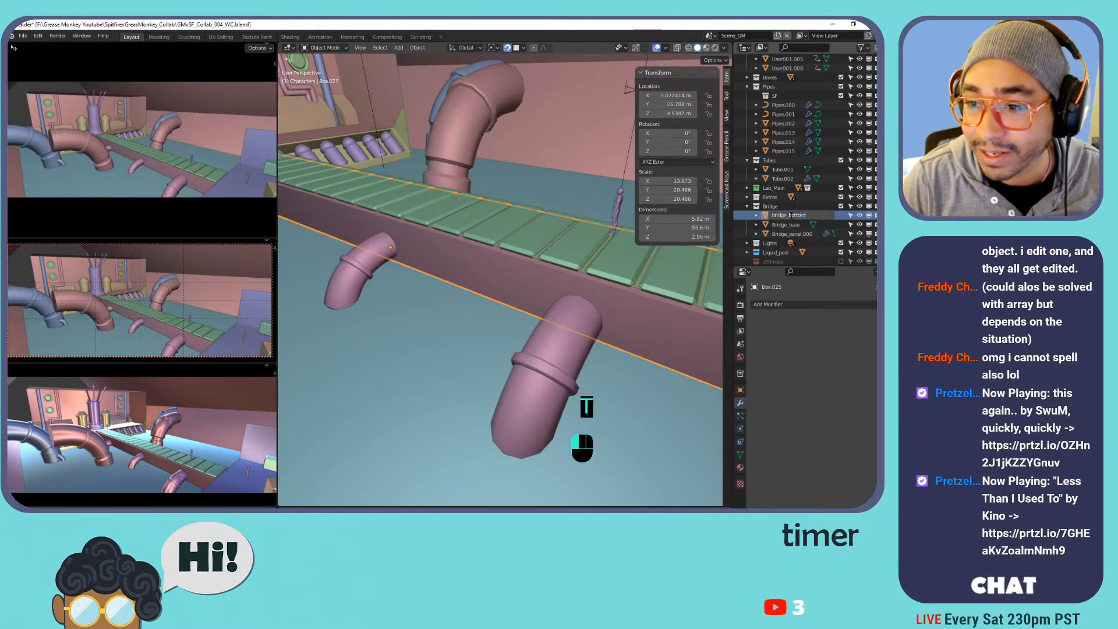
{"action": "key", "text": "Return"}
{"action": "left_click", "coordinate": [747, 206]}
Examine the lab's pipes from above, selecting the blue, pink and bridge-side pipes in turn to identify their objects.
{"action": "scroll", "coordinate": [498, 159], "scroll_direction": "up", "scroll_amount": 2}
{"action": "scroll", "coordinate": [498, 159], "scroll_direction": "down", "scroll_amount": 7}
{"action": "scroll", "coordinate": [478, 236], "scroll_direction": "up", "scroll_amount": 2}
{"action": "middle_click_drag", "start_coordinate": [450, 211], "coordinate": [445, 274], "text": "shift"}
{"action": "middle_click_drag", "start_coordinate": [478, 175], "coordinate": [592, 212]}
{"action": "left_click", "coordinate": [592, 212]}
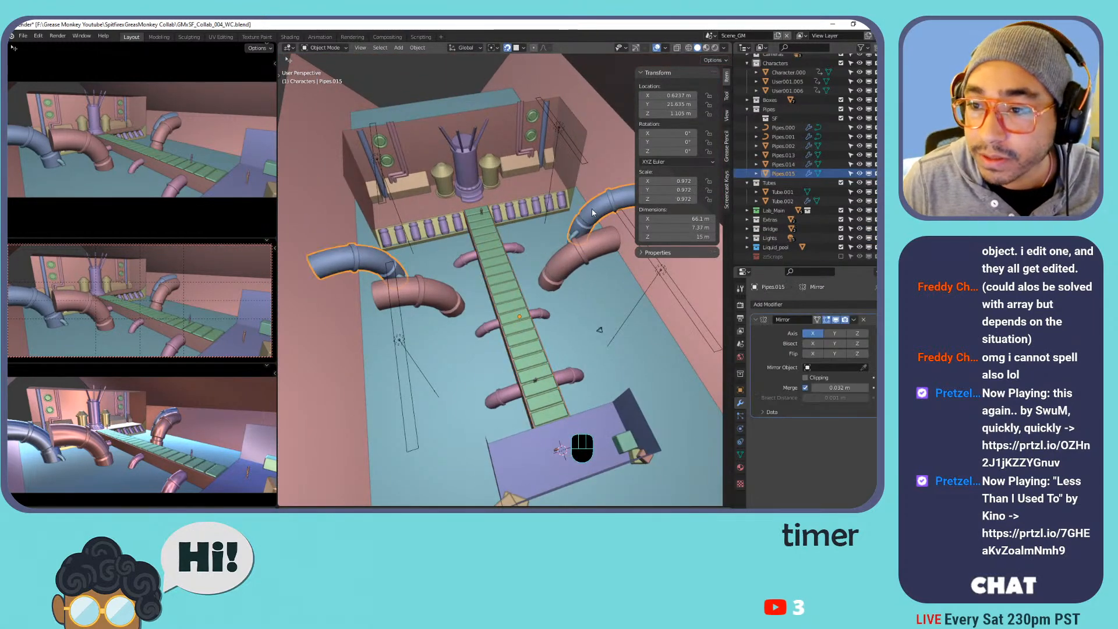
{"action": "left_click", "coordinate": [573, 234]}
{"action": "left_click", "coordinate": [574, 246]}
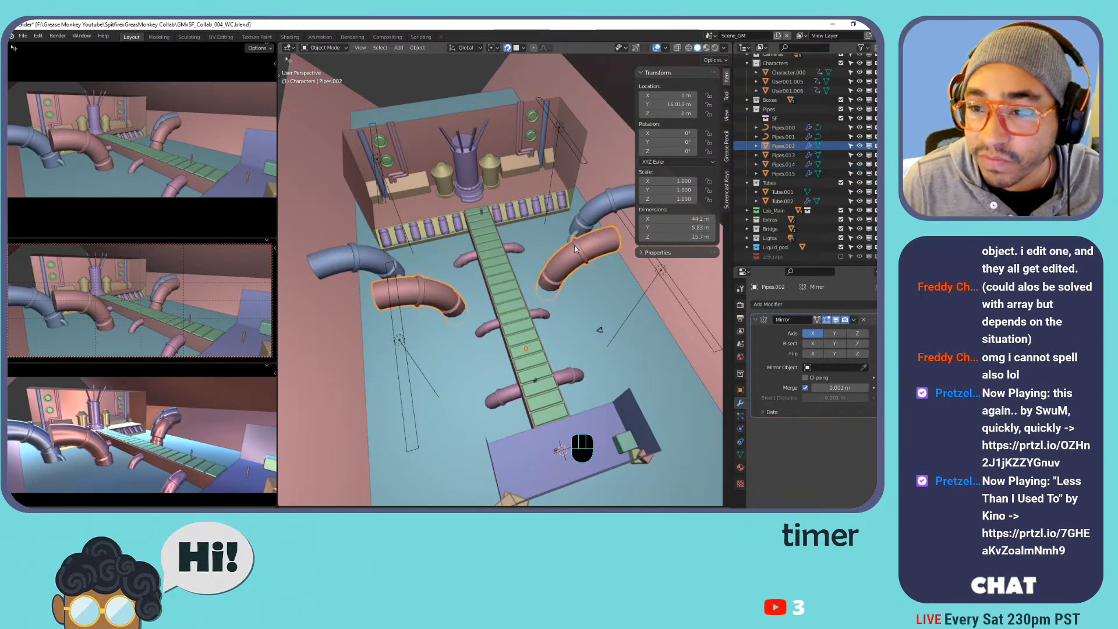
{"action": "left_click", "coordinate": [517, 249]}
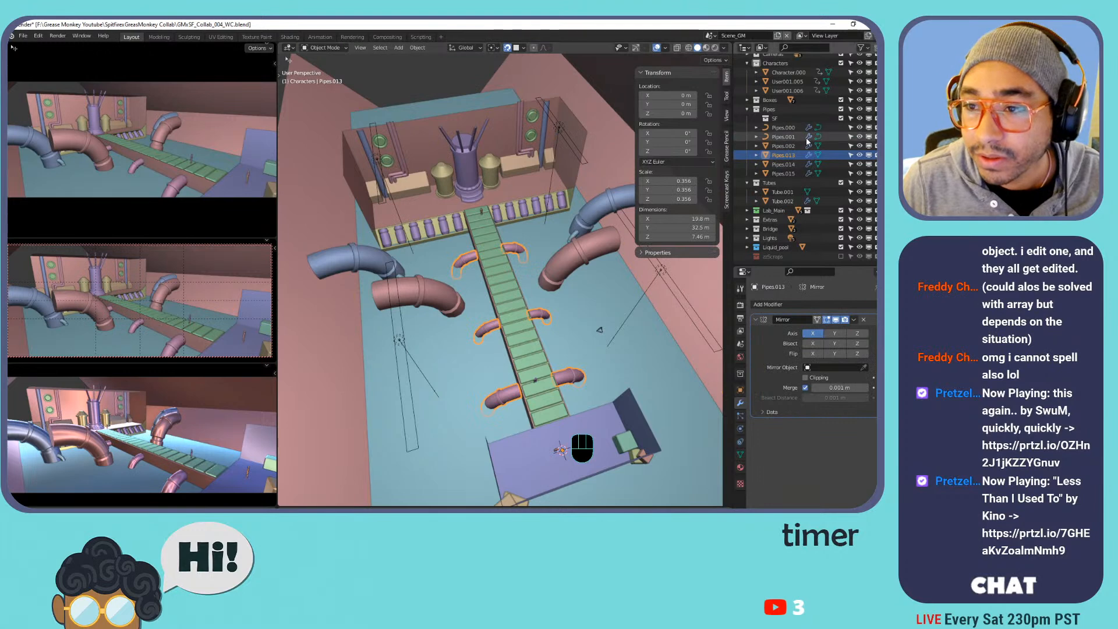
Select Pipes.000 through Pipes.015 in the Pipes collection to check which pipes they cover in the scene.
{"action": "left_click", "coordinate": [783, 127]}
{"action": "left_click", "coordinate": [784, 137], "text": "shift"}
{"action": "left_click", "coordinate": [783, 145], "text": "shift"}
{"action": "left_click", "coordinate": [783, 173], "text": "shift"}
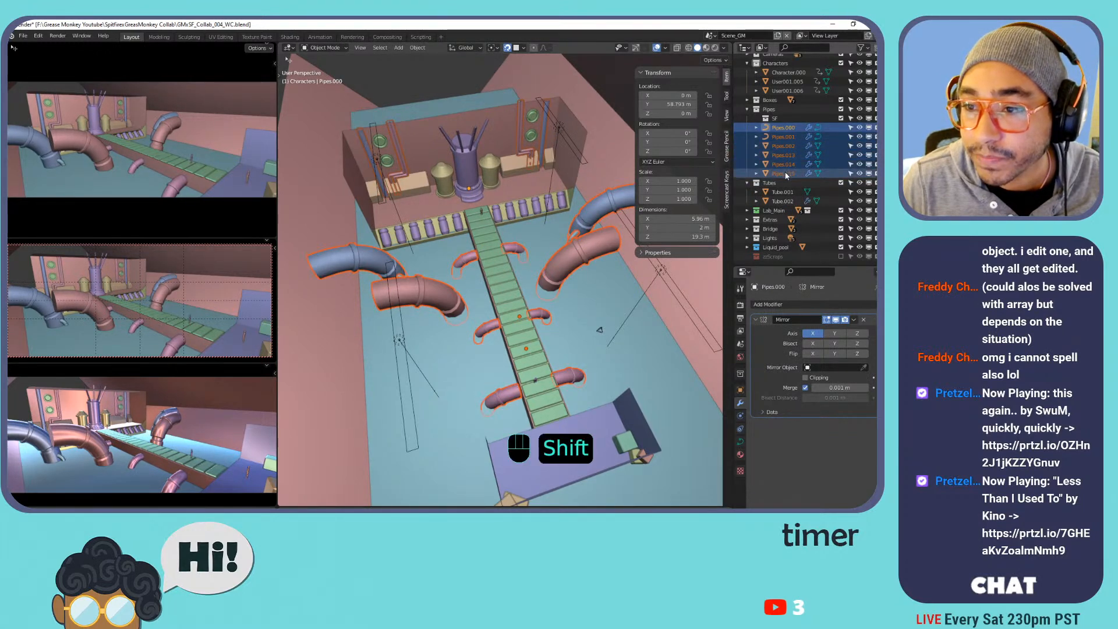
{"action": "left_click", "coordinate": [777, 119]}
{"action": "left_click", "coordinate": [783, 127]}
{"action": "left_click", "coordinate": [786, 145], "text": "shift"}
{"action": "left_click", "coordinate": [785, 173], "text": "shift"}
{"action": "right_click", "coordinate": [787, 147]}
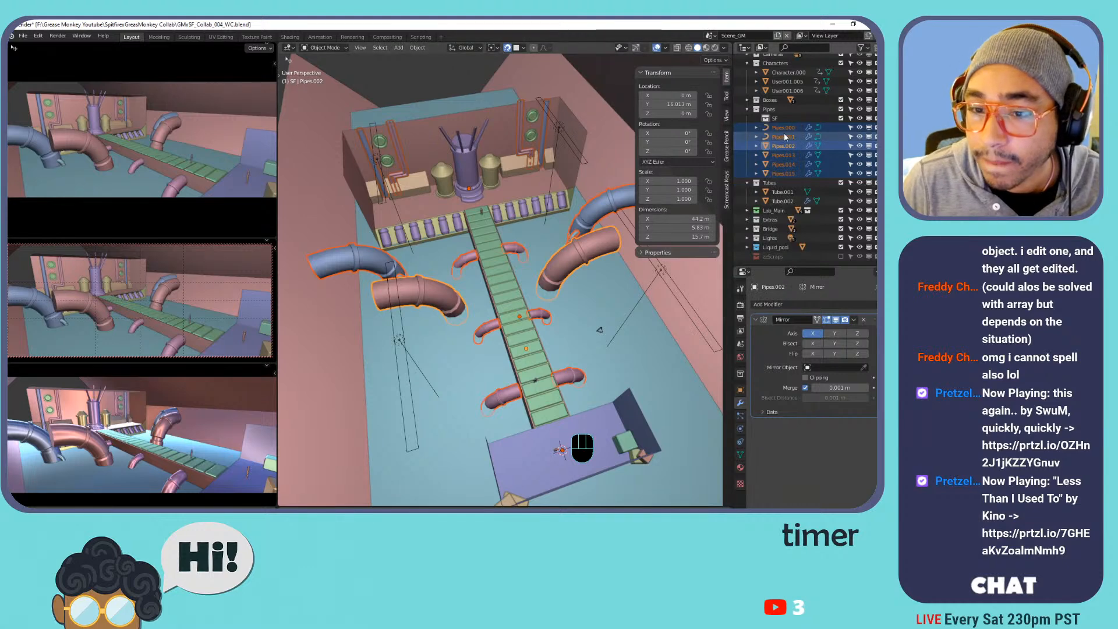
Move Pipes.013, the mirrored pipes along the bridge, into the Bridge collection and toggle that collection to check it.
{"action": "left_click", "coordinate": [783, 155]}
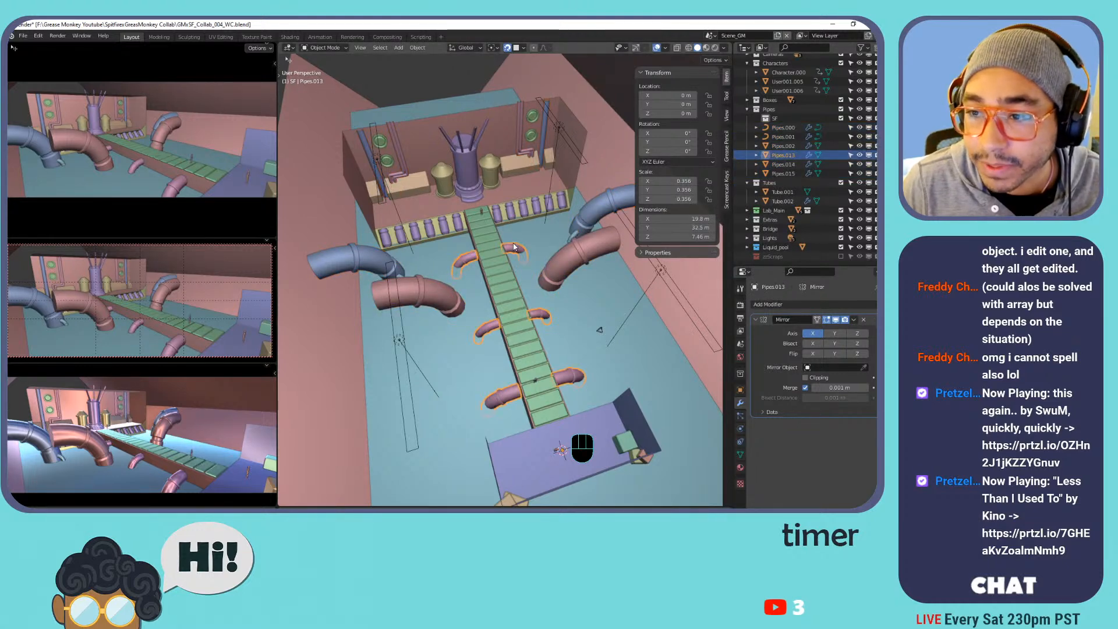
{"action": "middle_click_drag", "start_coordinate": [541, 233], "coordinate": [567, 191]}
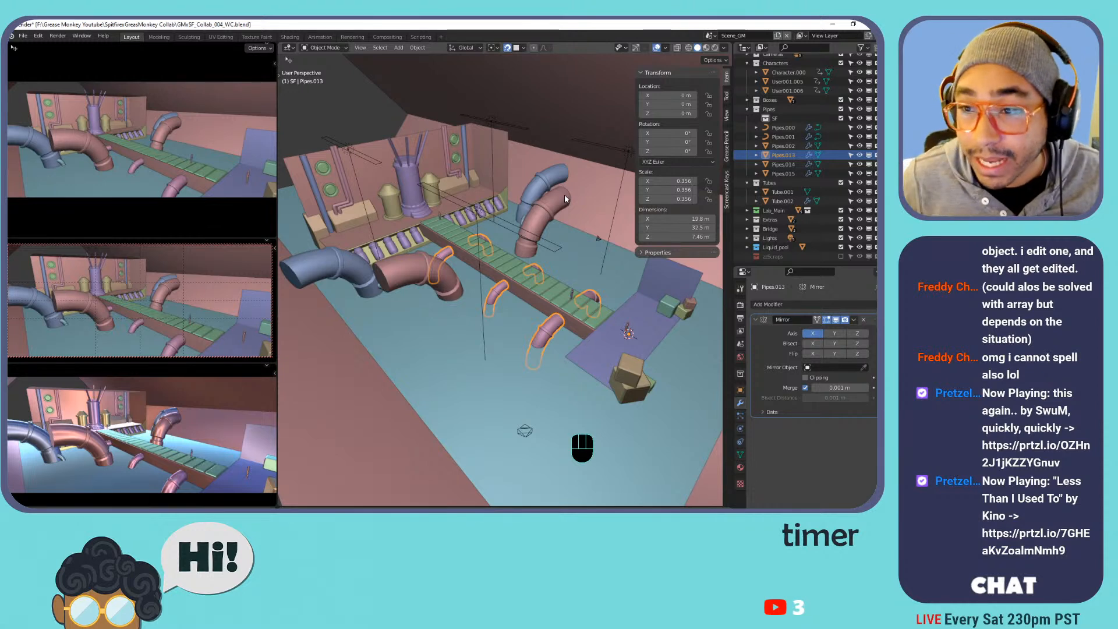
{"action": "key", "text": "m"}
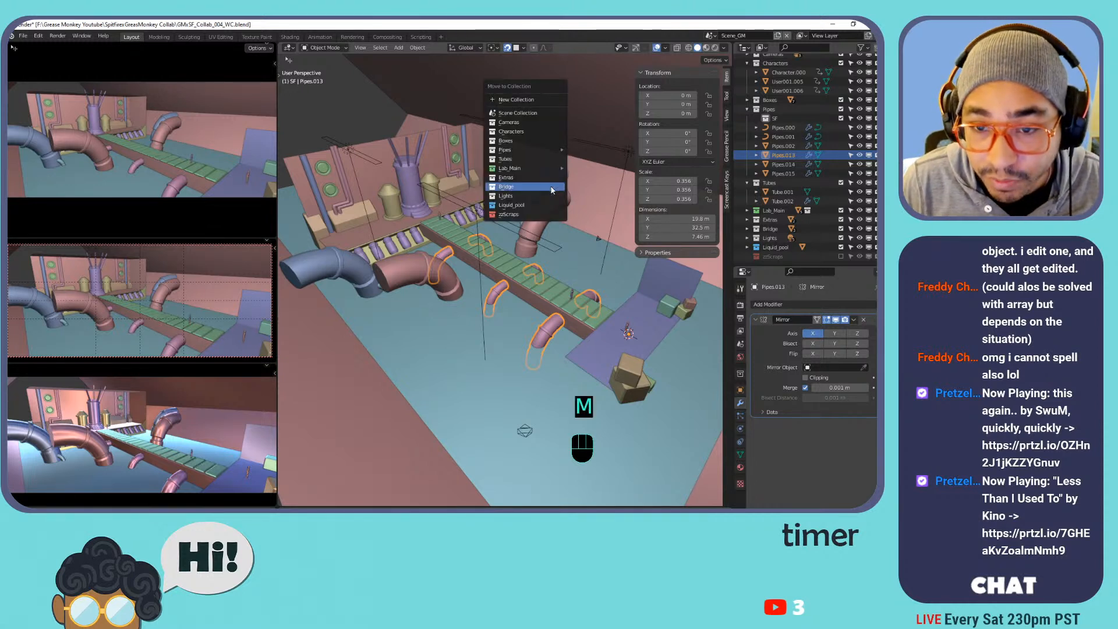
{"action": "left_click", "coordinate": [552, 187]}
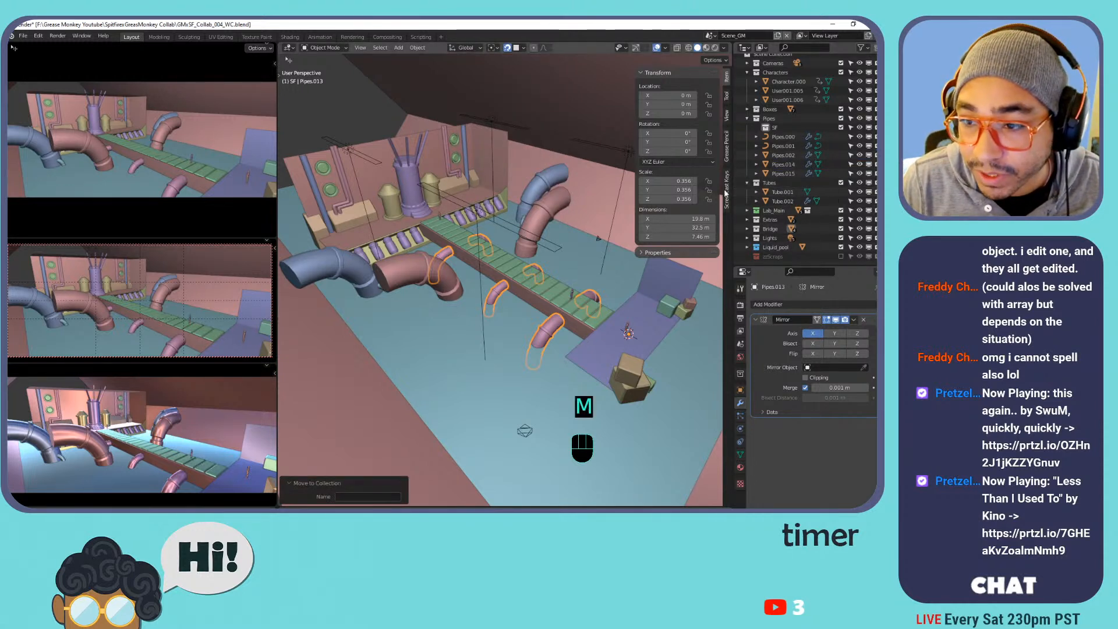
{"action": "left_click", "coordinate": [841, 228]}
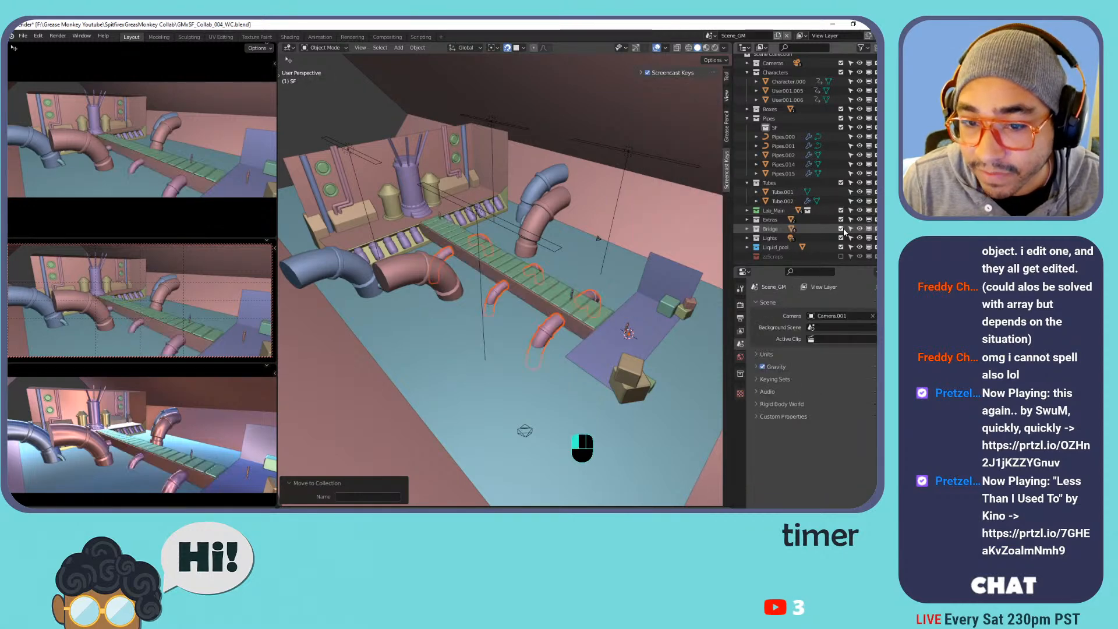
{"action": "left_click", "coordinate": [841, 228]}
Rename Pipes.013 in the Bridge collection as Bridge_pipes.000 and save the file.
{"action": "left_click", "coordinate": [748, 229]}
{"action": "scroll", "coordinate": [780, 229], "scroll_direction": "down", "scroll_amount": 3}
{"action": "left_click", "coordinate": [786, 228]}
{"action": "double_click", "coordinate": [786, 228]}
{"action": "type", "text": "Brid"}
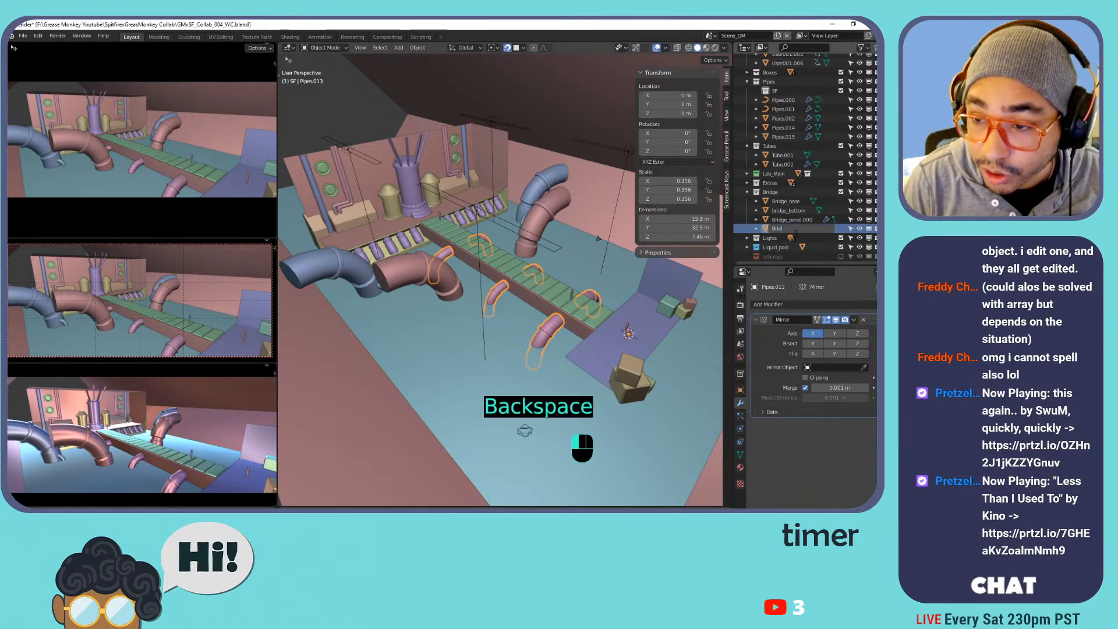
{"action": "type", "text": "ge_pipes.000"}
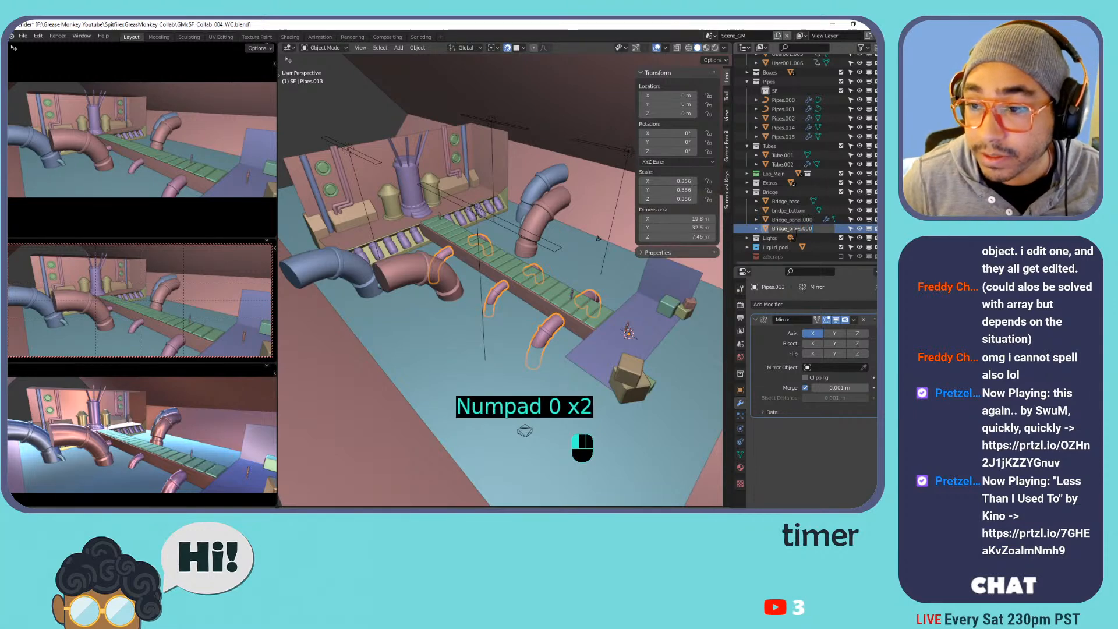
{"action": "mouse_move", "coordinate": [578, 224]}
{"action": "middle_mouse_down", "text": "shift"}
{"action": "mouse_move", "coordinate": [585, 246]}
{"action": "mouse_move", "coordinate": [565, 238]}
{"action": "middle_mouse_up", "text": "shift"}
{"action": "left_click", "coordinate": [560, 293]}
{"action": "left_click", "coordinate": [569, 295]}
{"action": "key", "text": "ctrl+s"}
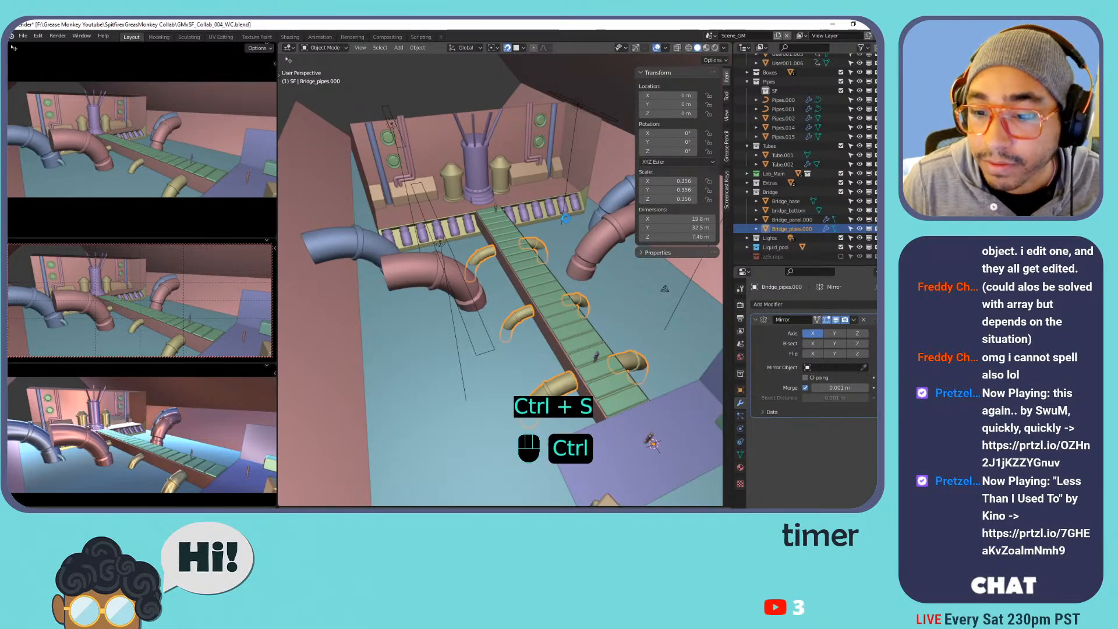
Rename User001.005 and User001.006 in the Characters collection using the existing name Character.000.
{"action": "scroll", "coordinate": [787, 91], "scroll_direction": "up", "scroll_amount": 3}
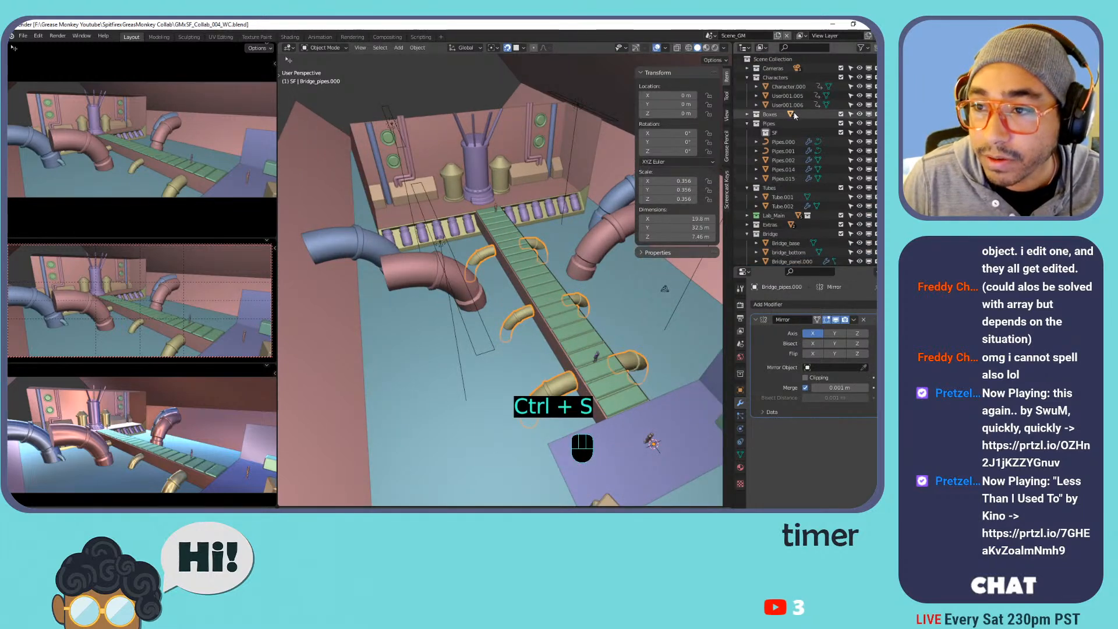
{"action": "left_click", "coordinate": [787, 87]}
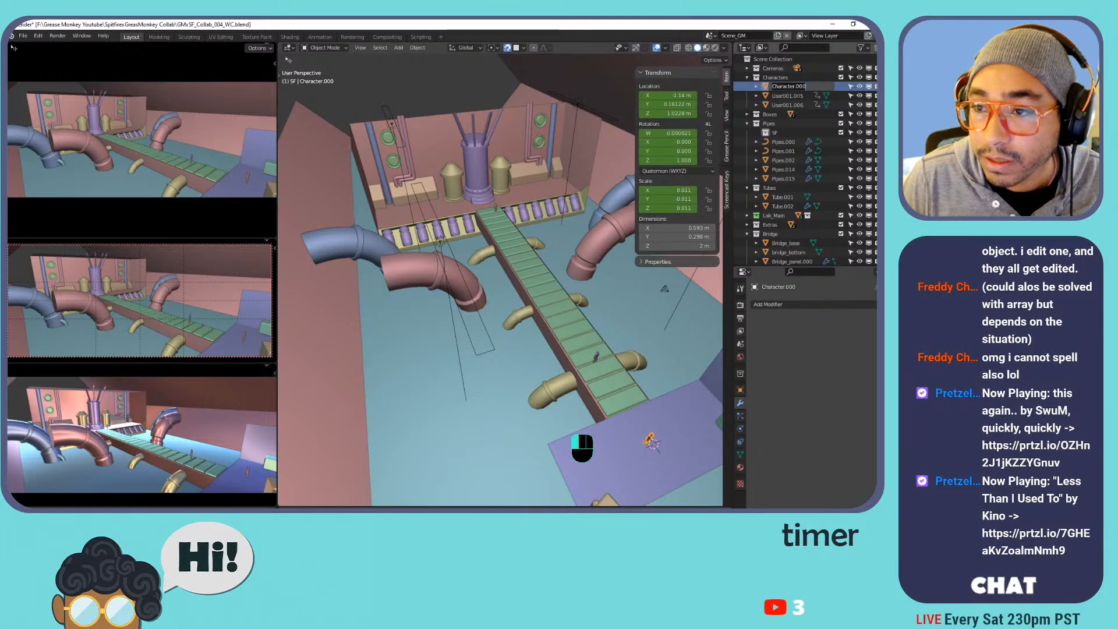
{"action": "left_click", "coordinate": [796, 97]}
{"action": "left_click", "coordinate": [795, 106]}
{"action": "left_click", "coordinate": [796, 98]}
{"action": "left_click", "coordinate": [791, 106]}
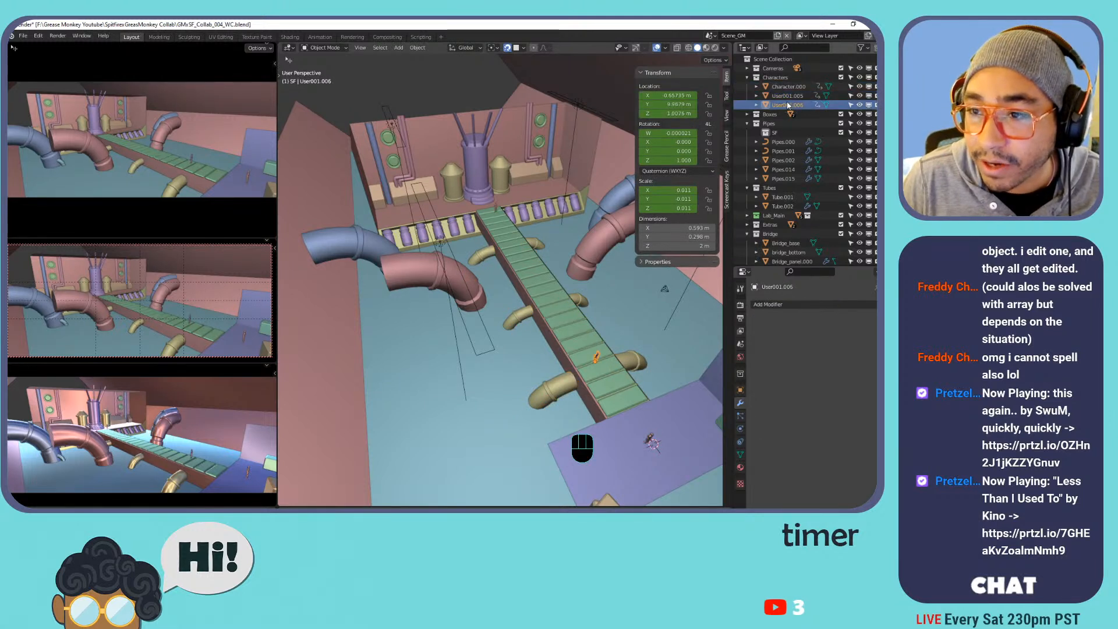
{"action": "left_click", "coordinate": [797, 88]}
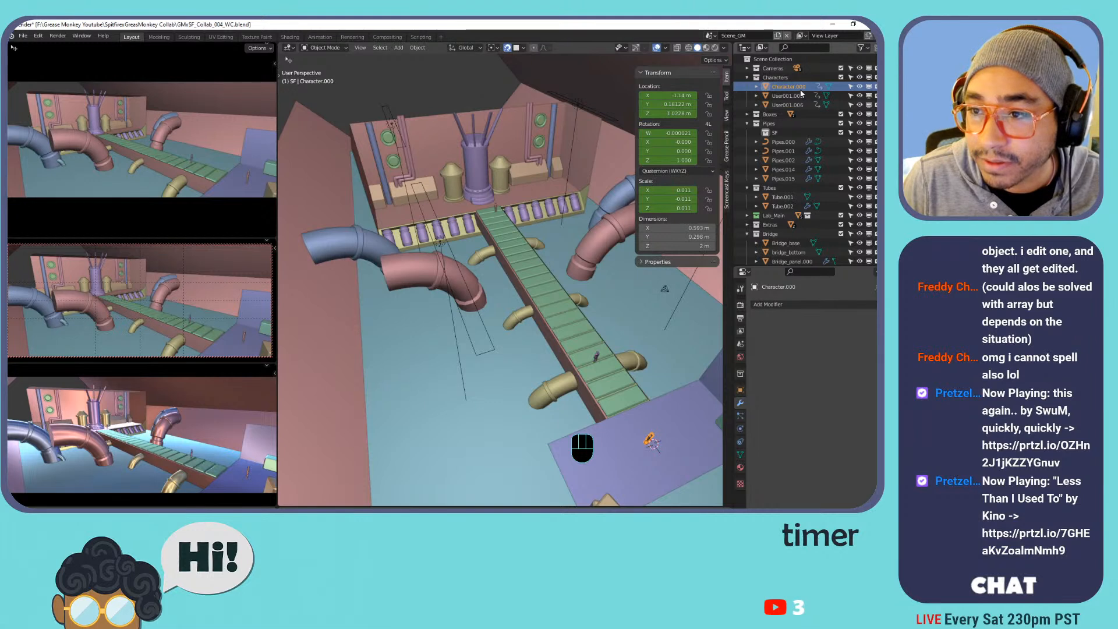
{"action": "left_click", "coordinate": [797, 96], "text": "ctrl"}
{"action": "type", "text": "Character.000"}
{"action": "key", "text": "Return"}
{"action": "double_click", "coordinate": [789, 106]}
{"action": "type", "text": "Character.000"}
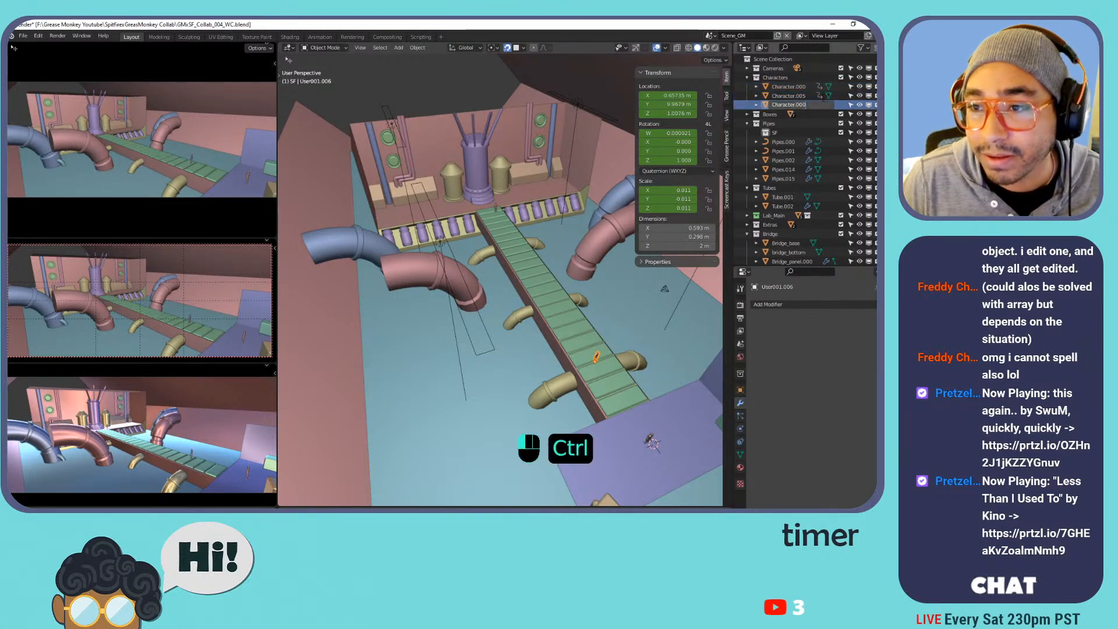
Renumber Character.005 as Character.001 and Character.006 as Character.002, and save the file.
{"action": "left_click", "coordinate": [789, 86]}
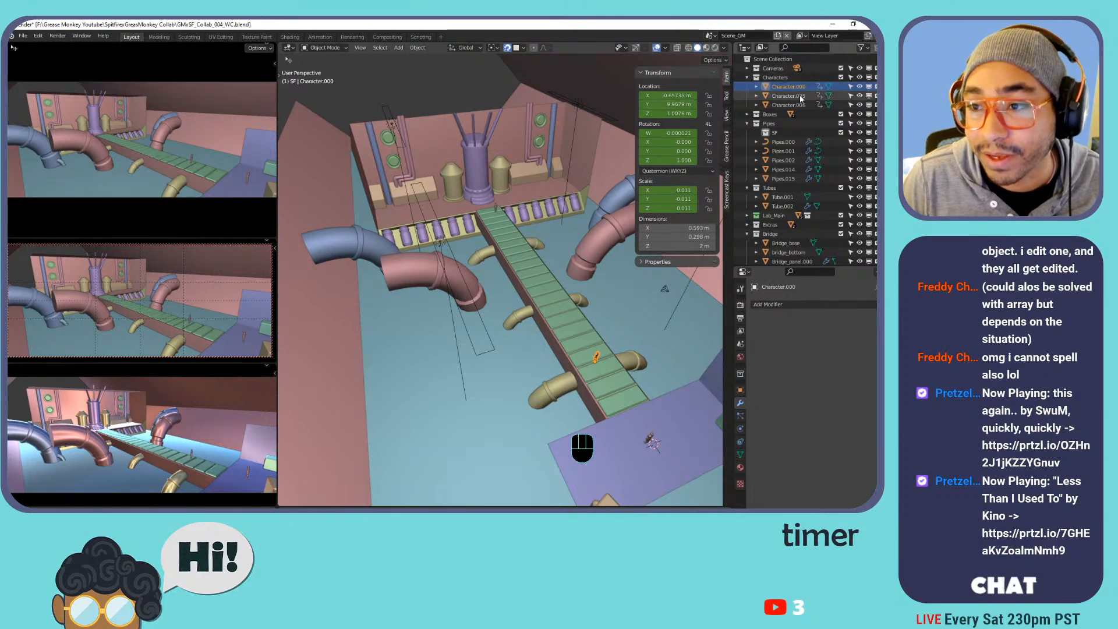
{"action": "left_click", "coordinate": [801, 96]}
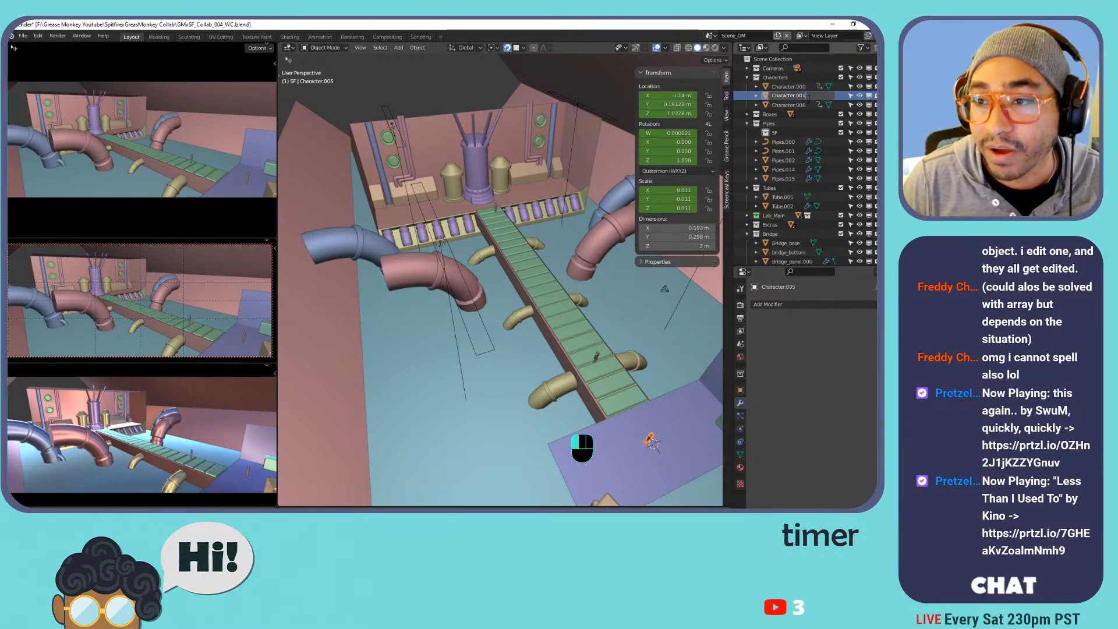
{"action": "left_click", "coordinate": [795, 106]}
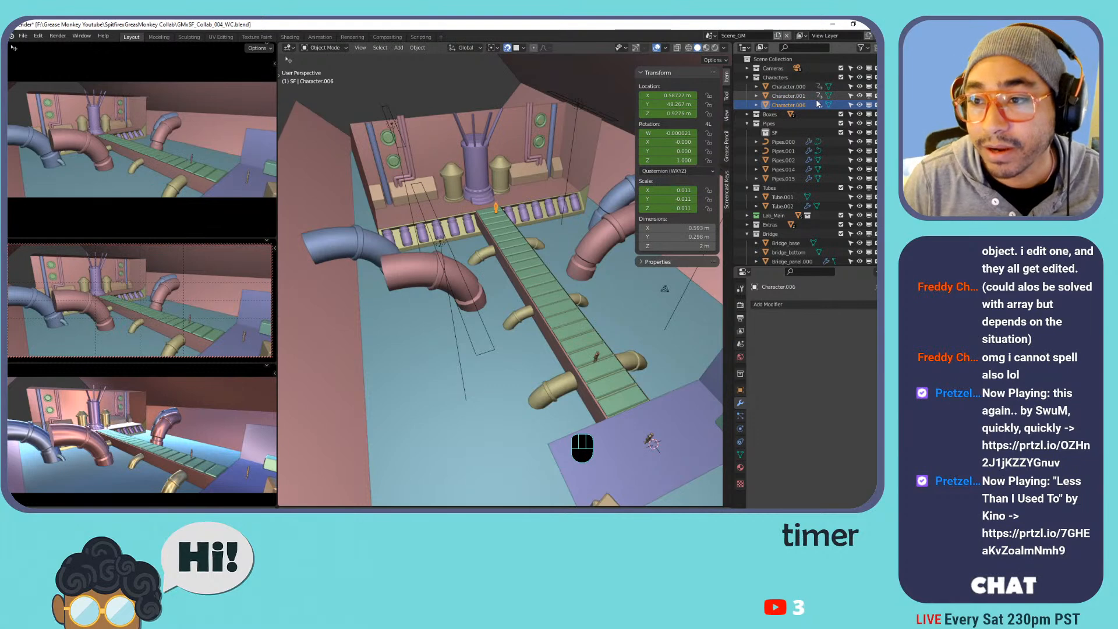
{"action": "double_click", "coordinate": [809, 105]}
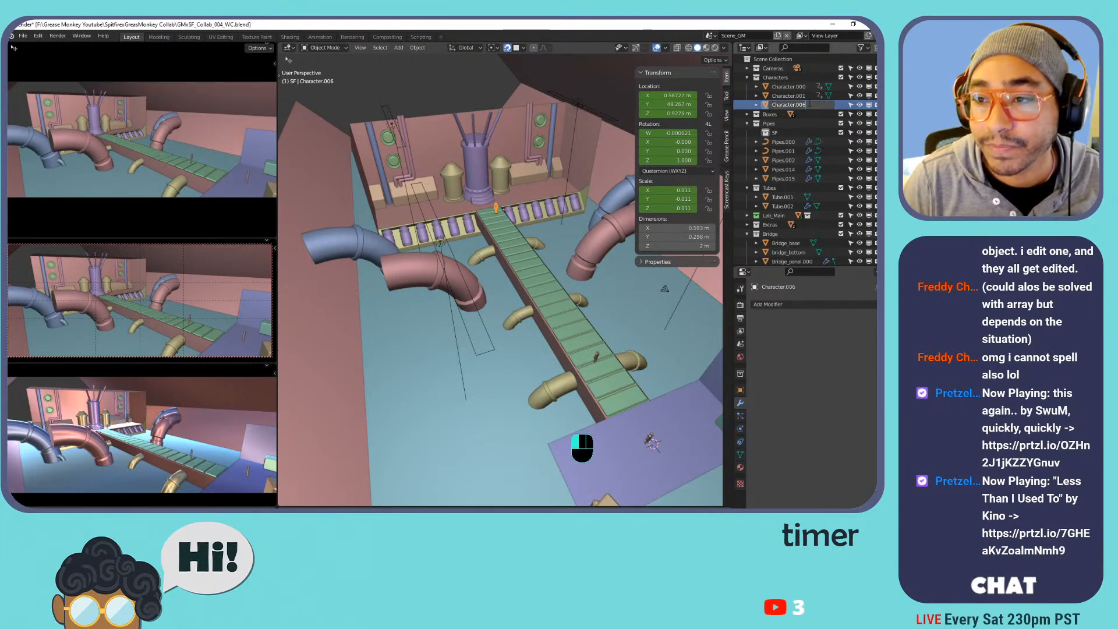
{"action": "key", "text": "Return"}
{"action": "key", "text": "ctrl+s"}
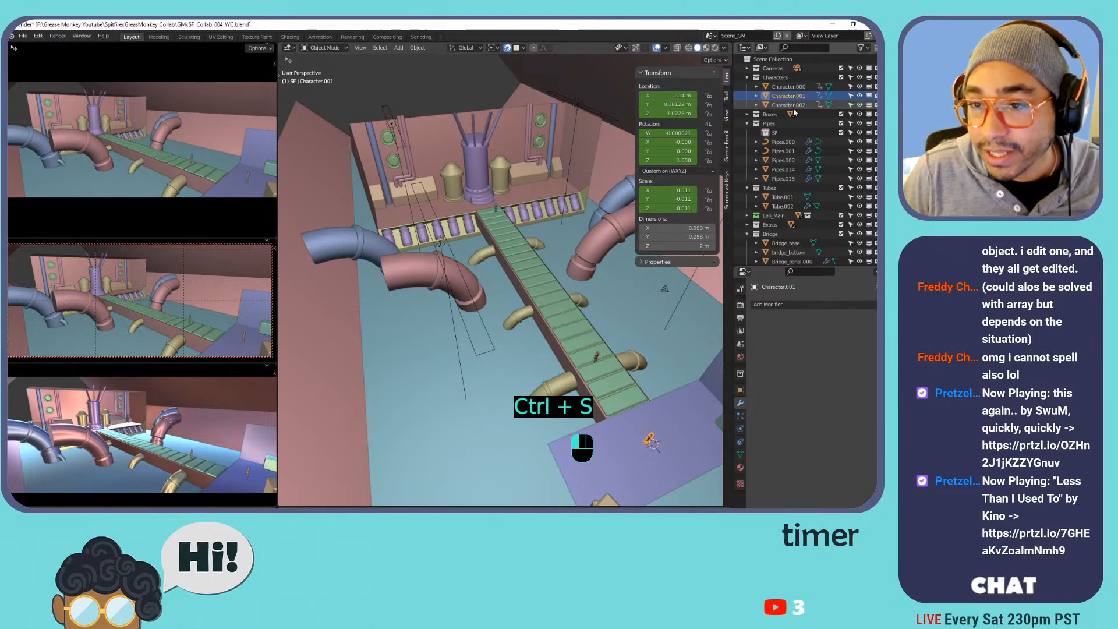
Clear the location, rotation and scale keyframes from Character.002.
{"action": "right_click", "coordinate": [667, 105]}
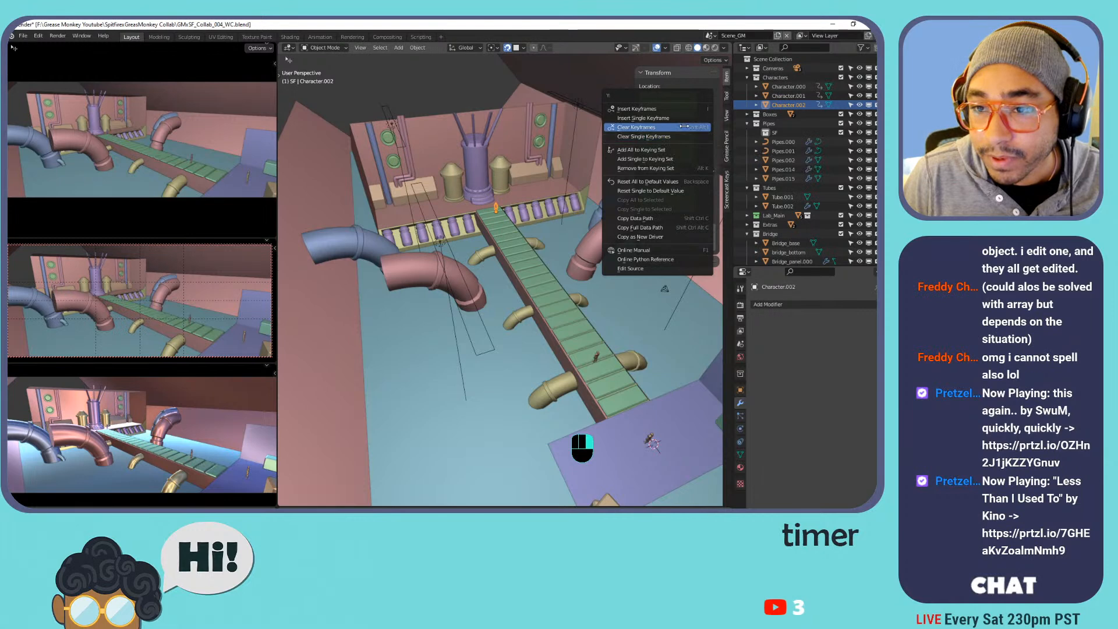
{"action": "left_click", "coordinate": [685, 127]}
{"action": "right_click", "coordinate": [680, 157]}
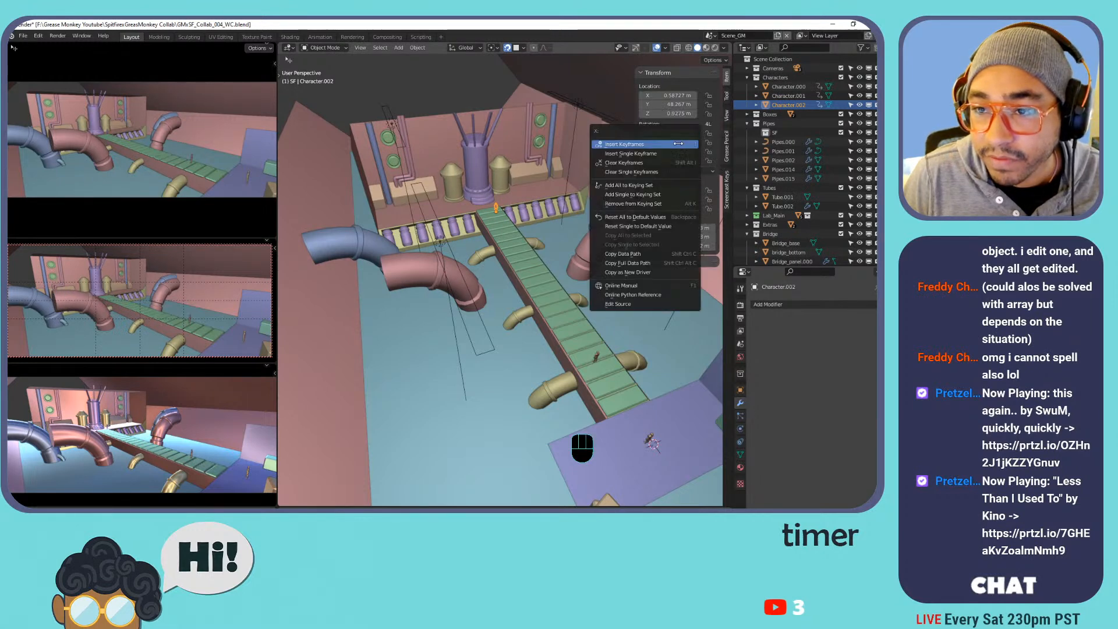
{"action": "left_click", "coordinate": [679, 162]}
{"action": "right_click", "coordinate": [663, 198]}
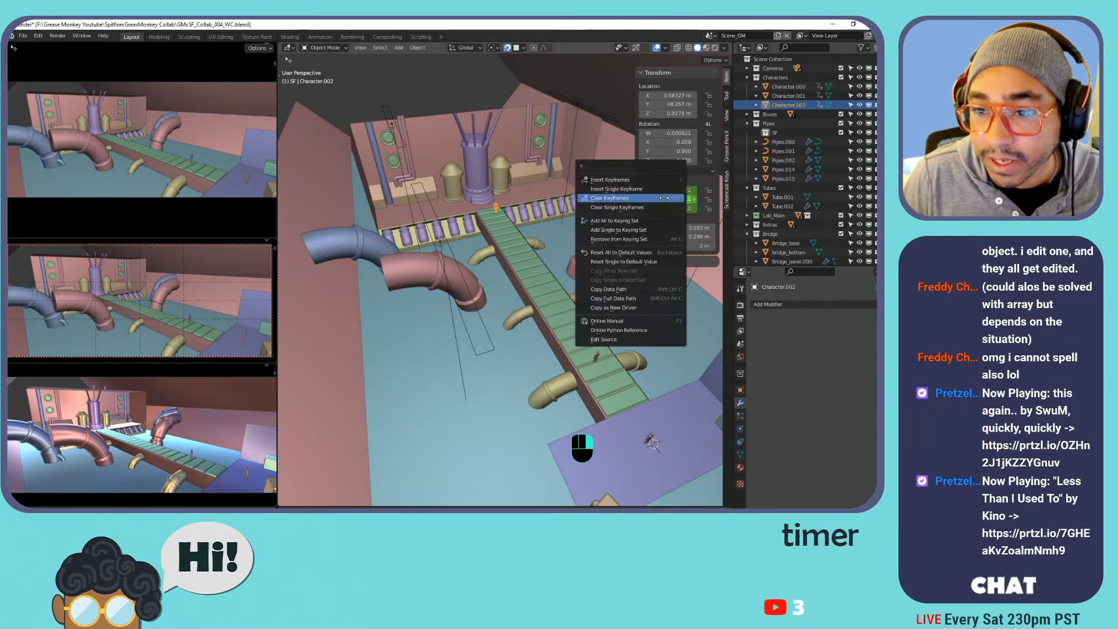
{"action": "left_click", "coordinate": [662, 198]}
Clear the location, rotation and scale keyframes from Character.001.
{"action": "right_click", "coordinate": [687, 100]}
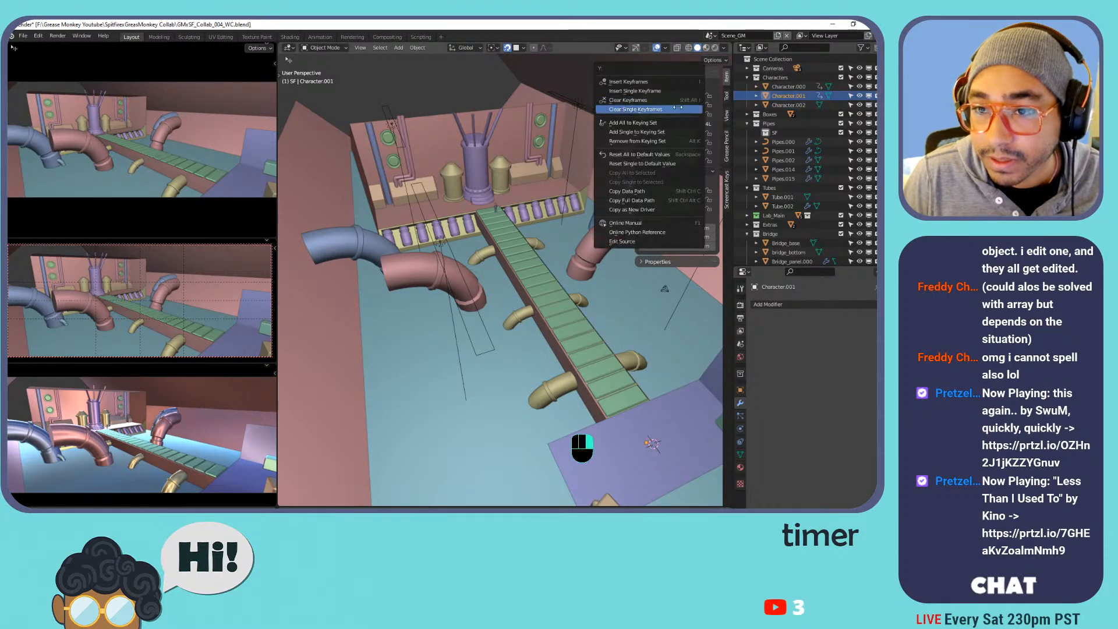
{"action": "right_click", "coordinate": [684, 142]}
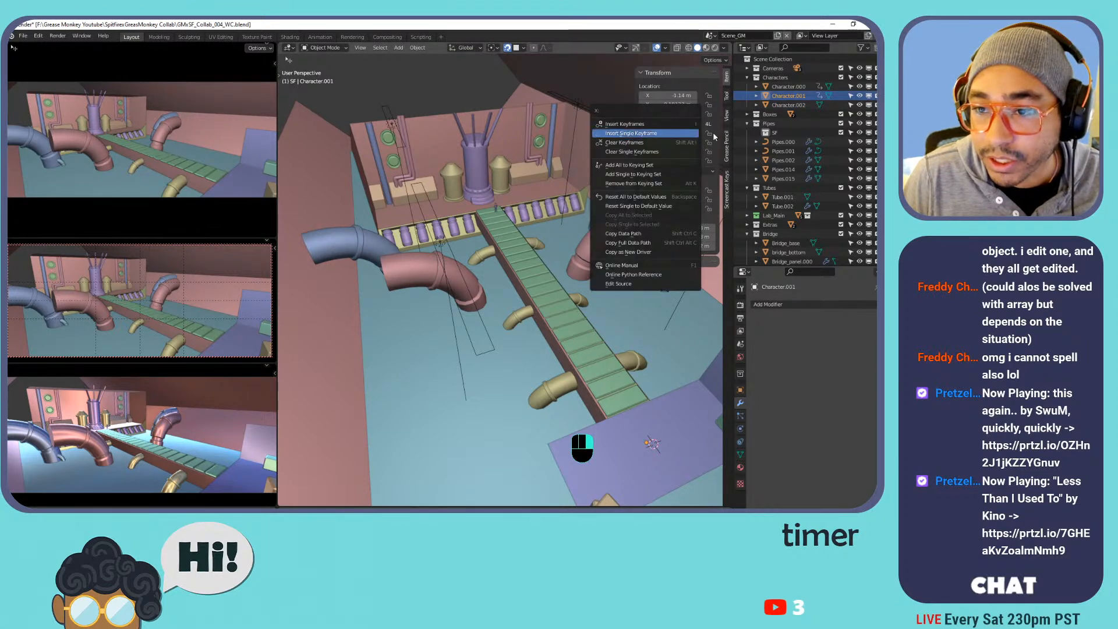
{"action": "left_click", "coordinate": [676, 143]}
{"action": "right_click", "coordinate": [675, 196]}
{"action": "left_click", "coordinate": [675, 196]}
{"action": "left_click", "coordinate": [785, 97]}
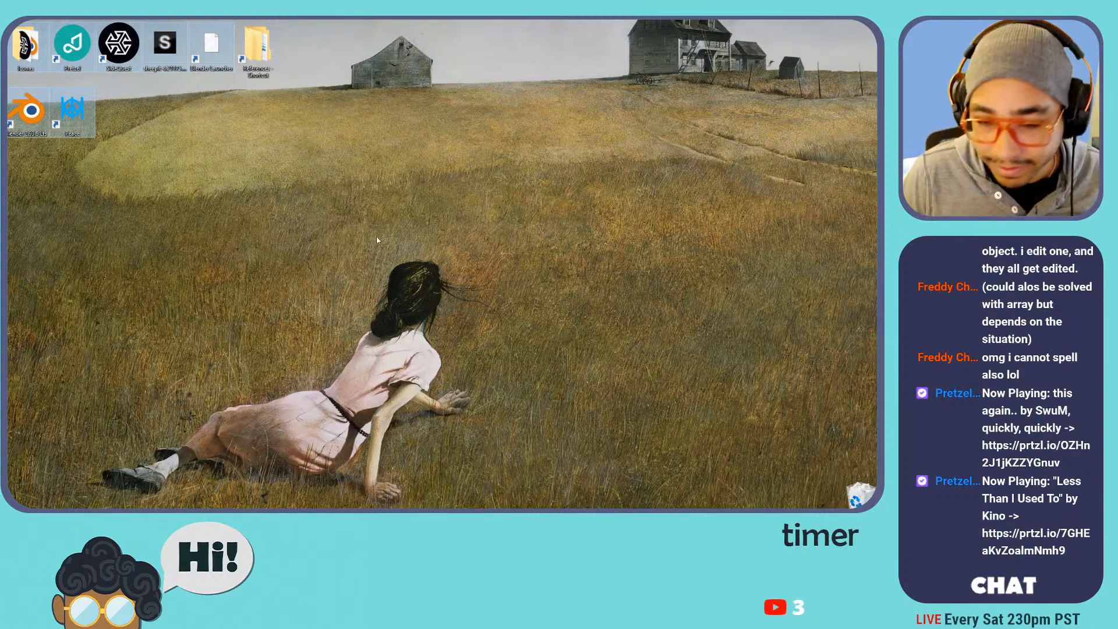
Launch Blender again and dismiss its splash screen.
{"action": "double_click", "coordinate": [37, 131]}
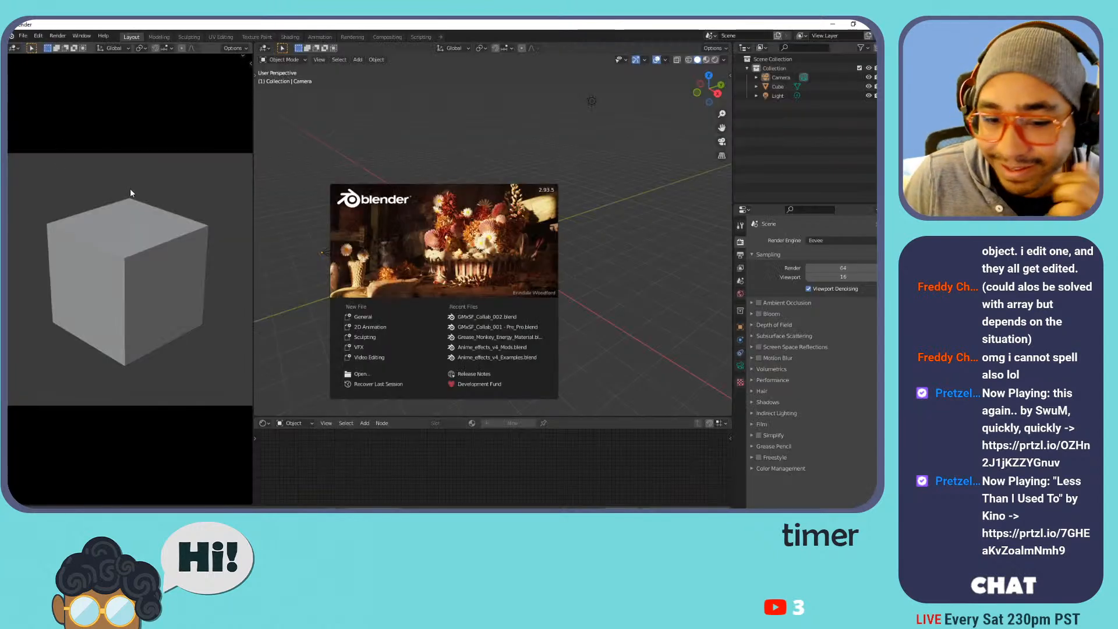
{"action": "left_click", "coordinate": [372, 186]}
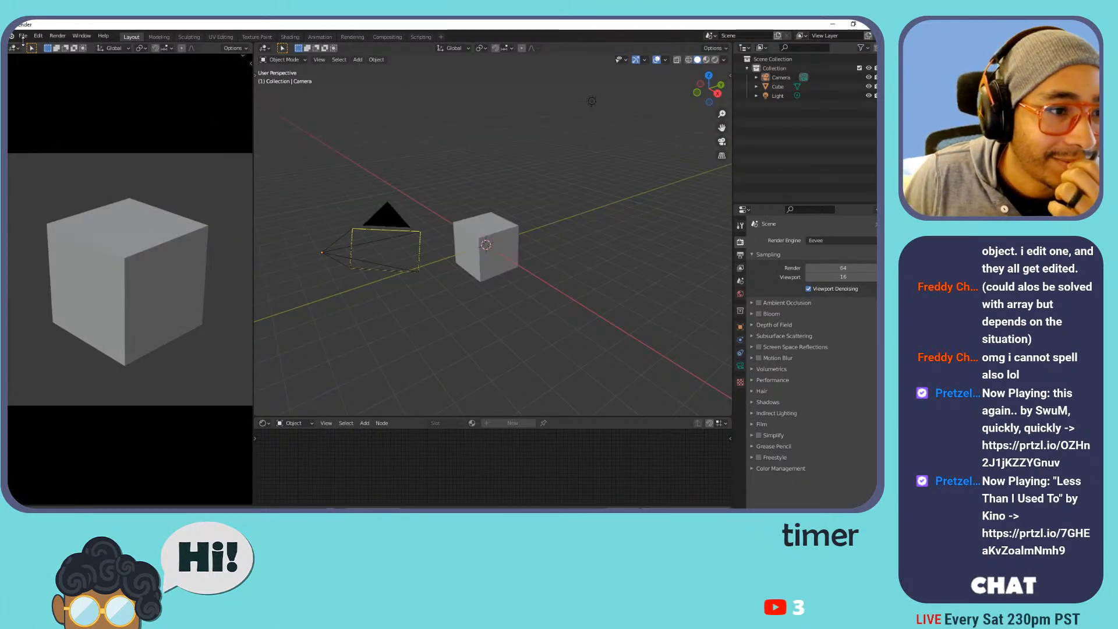
Recover the auto-saved file GMxSF_Collab_004_WC_15104_autosave.blend.
{"action": "left_click", "coordinate": [23, 36]}
{"action": "mouse_move", "coordinate": [39, 83]}
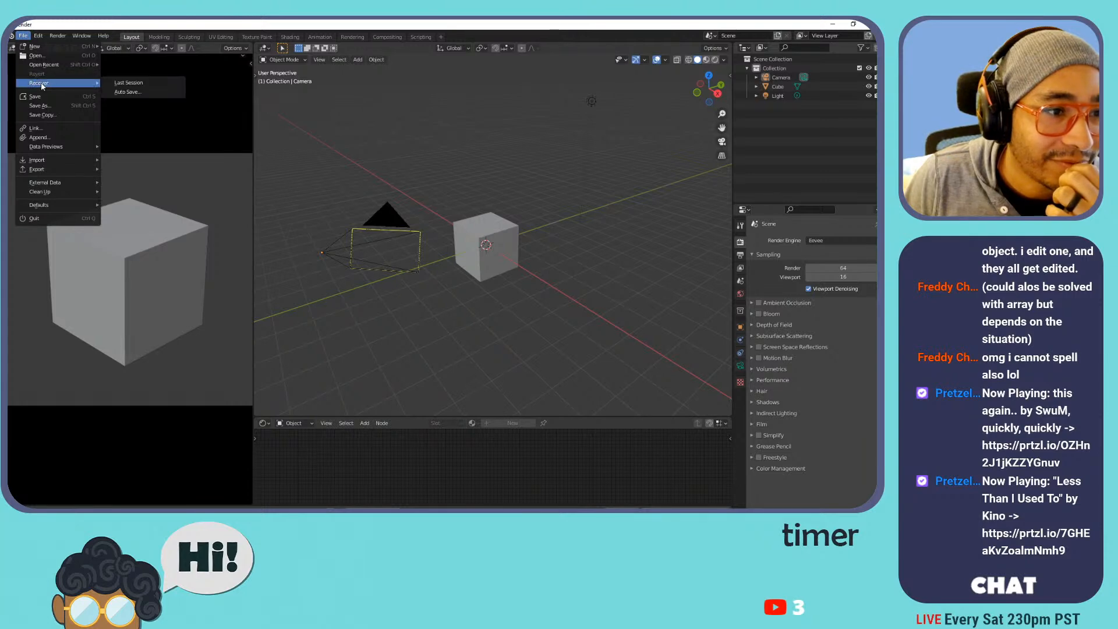
{"action": "left_click", "coordinate": [127, 92]}
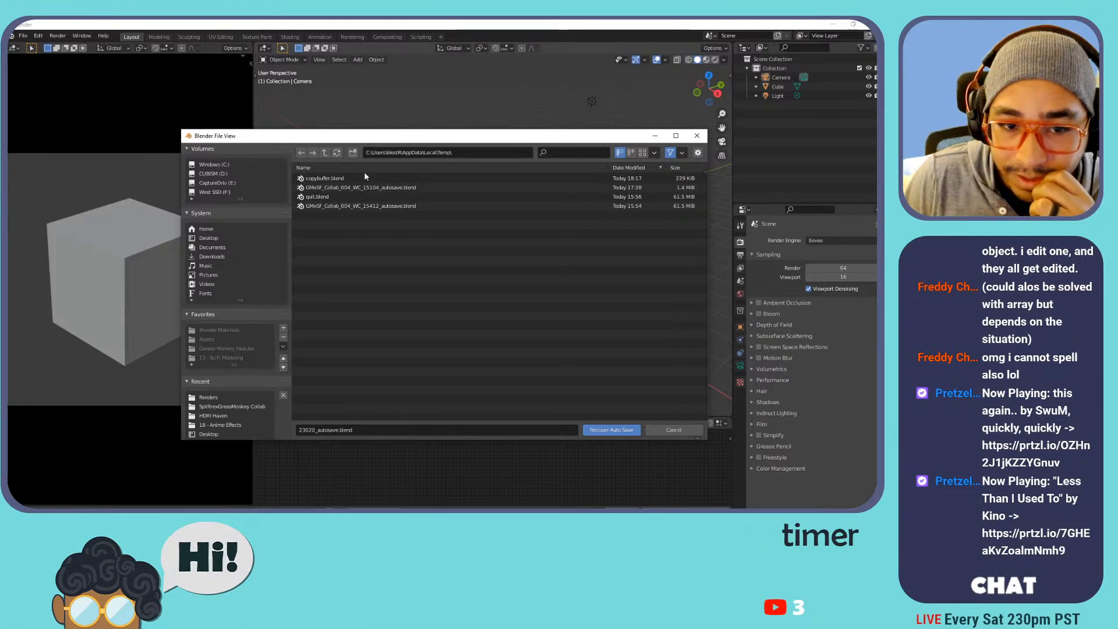
{"action": "left_click", "coordinate": [376, 190]}
{"action": "double_click", "coordinate": [376, 186]}
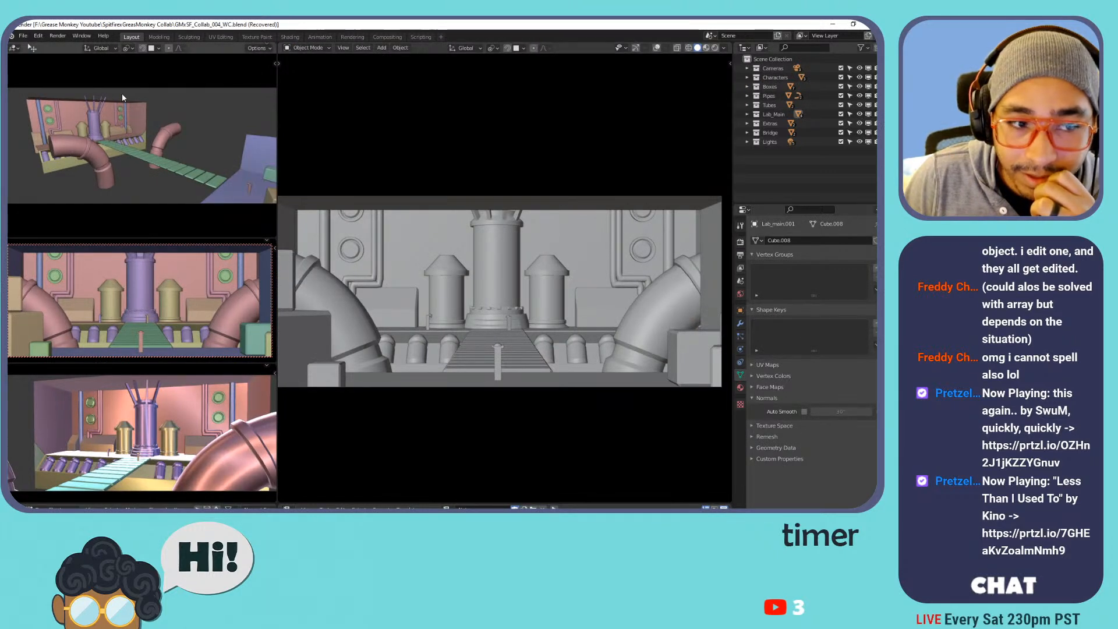
Check the blend files in the collab project folder without opening one, and recover the last session.
{"action": "left_click", "coordinate": [23, 36]}
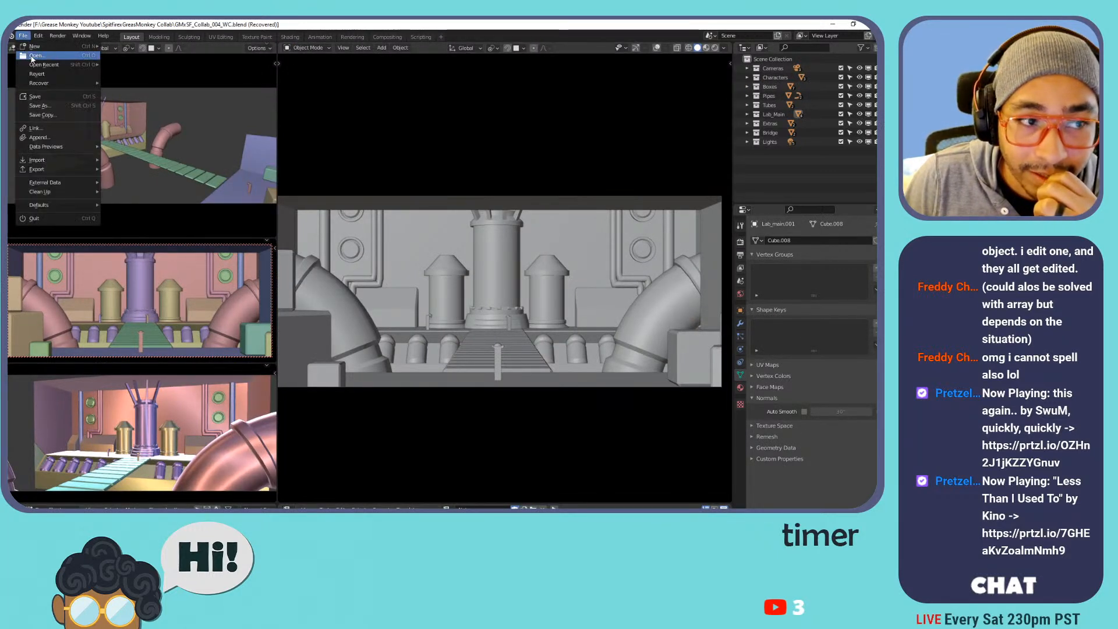
{"action": "left_click", "coordinate": [32, 56]}
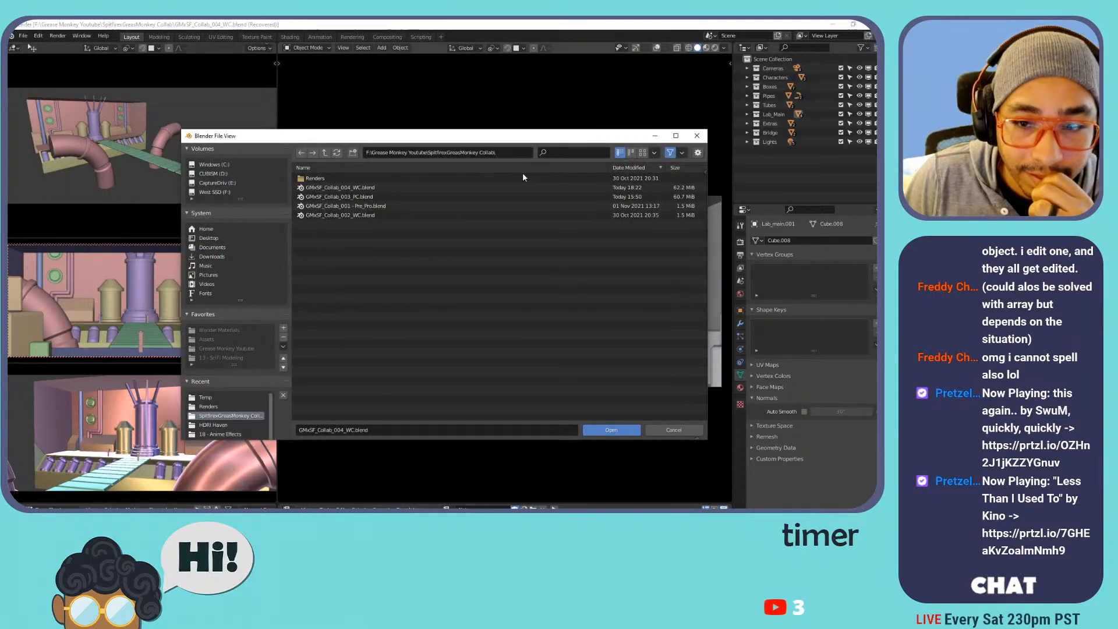
{"action": "left_click", "coordinate": [697, 136]}
{"action": "left_click", "coordinate": [23, 36]}
{"action": "mouse_move", "coordinate": [87, 83]}
{"action": "left_click", "coordinate": [130, 92]}
{"action": "left_click", "coordinate": [23, 35]}
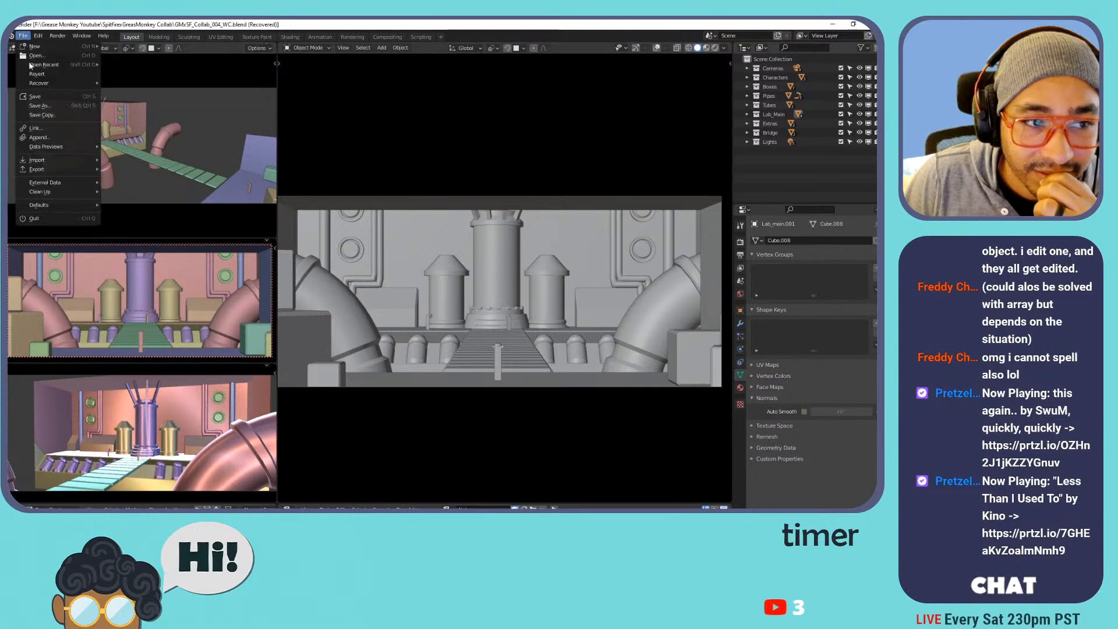
{"action": "left_click", "coordinate": [138, 92]}
{"action": "left_click", "coordinate": [139, 89]}
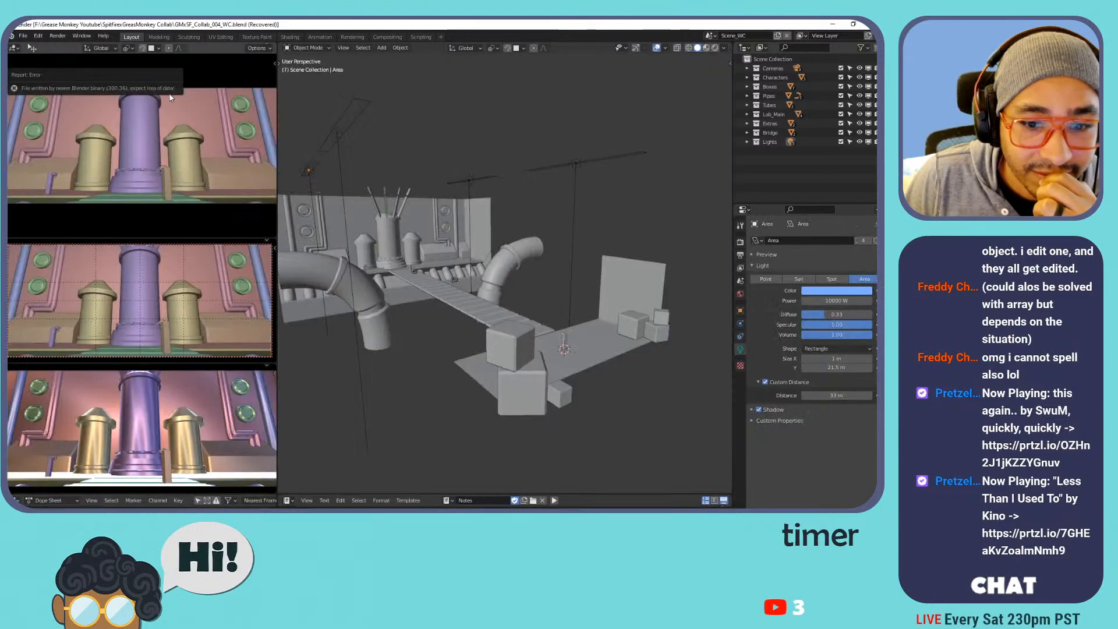
Try recovering copybuffer.blend from the auto-saved files.
{"action": "left_click", "coordinate": [23, 36]}
{"action": "mouse_move", "coordinate": [40, 85]}
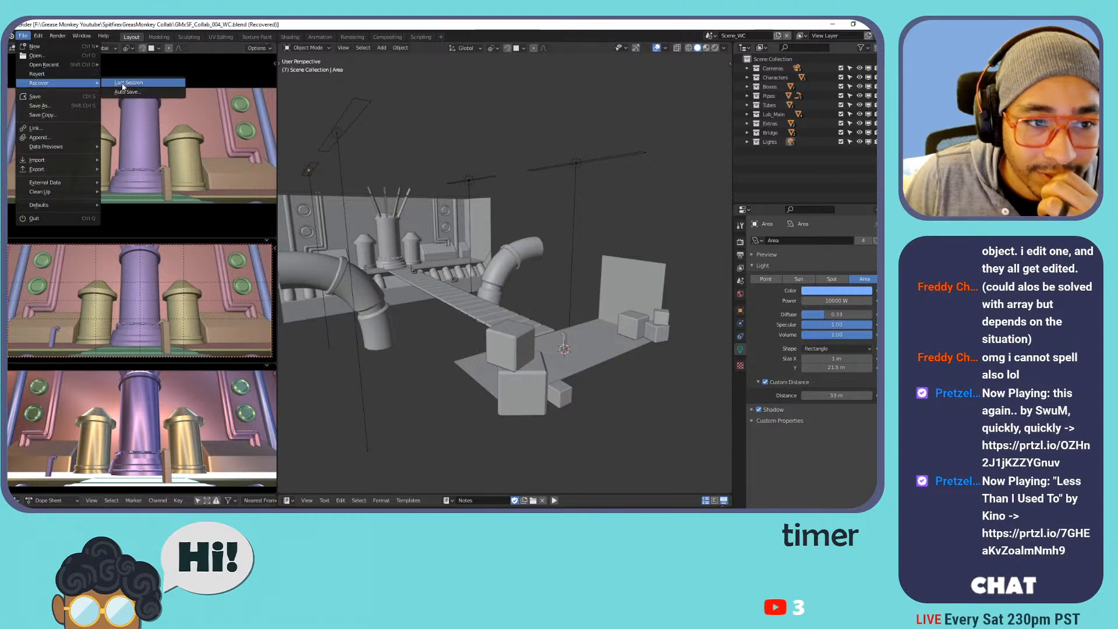
{"action": "left_click", "coordinate": [138, 96]}
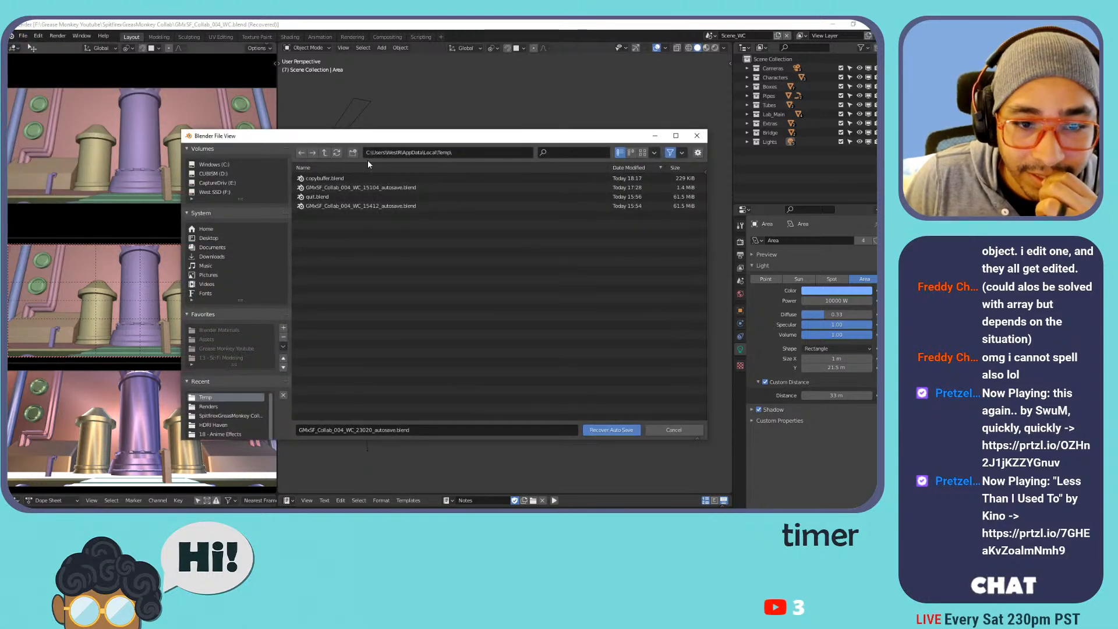
{"action": "double_click", "coordinate": [350, 178]}
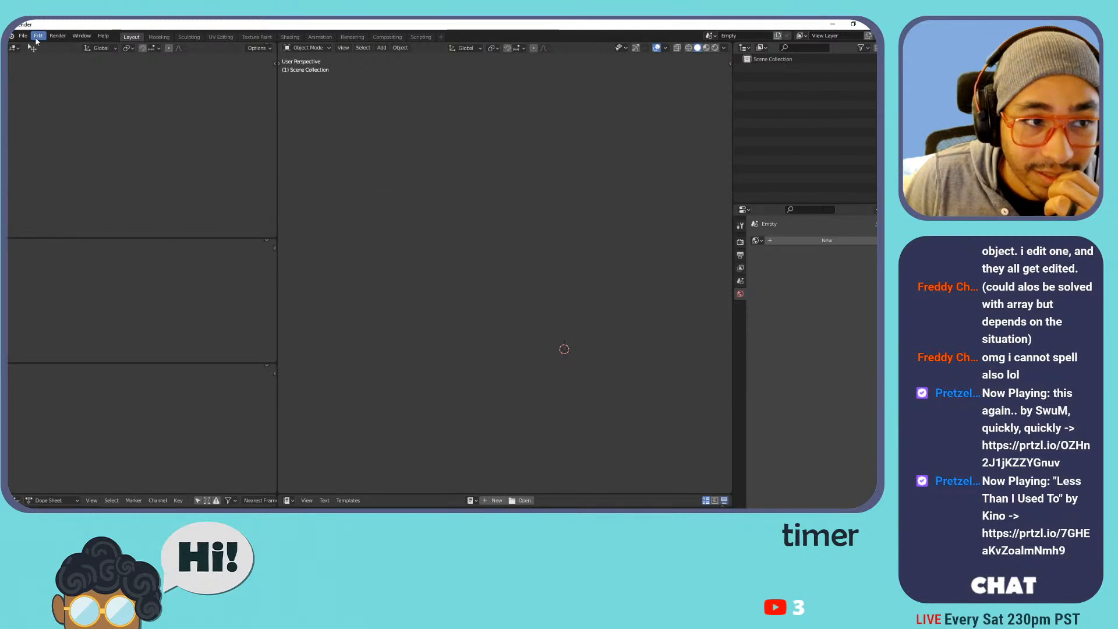
Recover GMxSF_Collab_004_WC_15412_autosave.blend and switch from Scene_PC to the scene named Scene.
{"action": "left_click", "coordinate": [22, 36]}
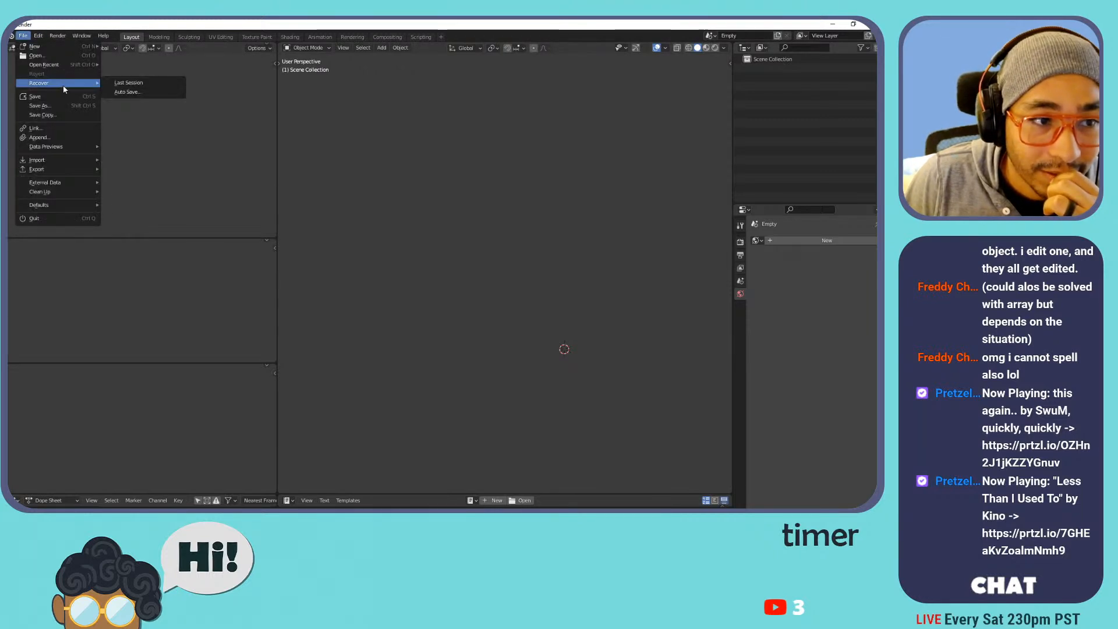
{"action": "mouse_move", "coordinate": [74, 65]}
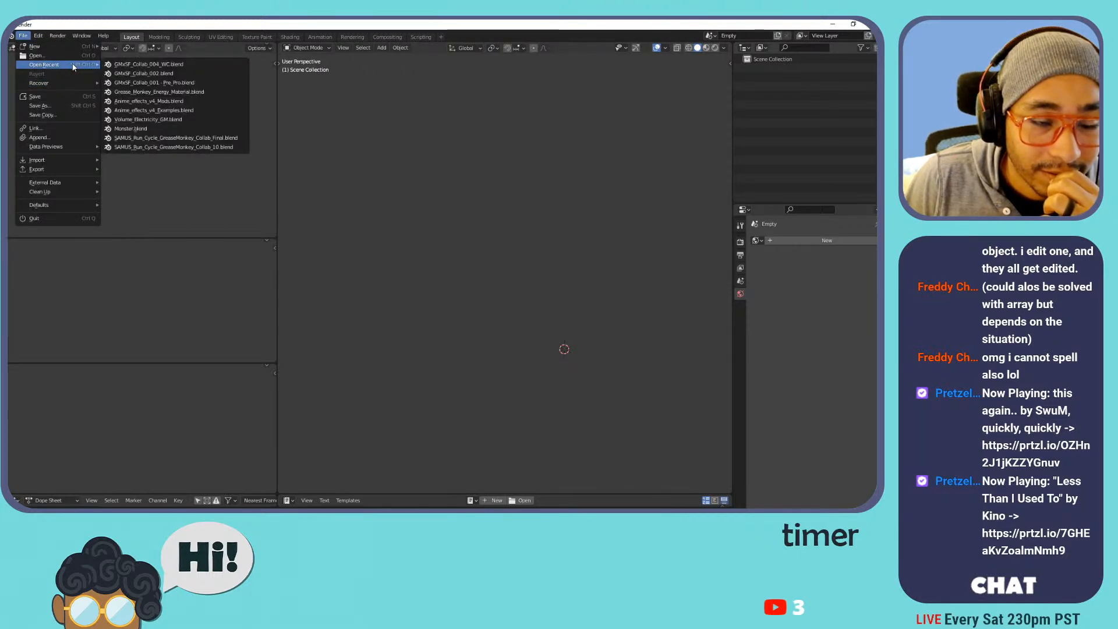
{"action": "mouse_move", "coordinate": [65, 84]}
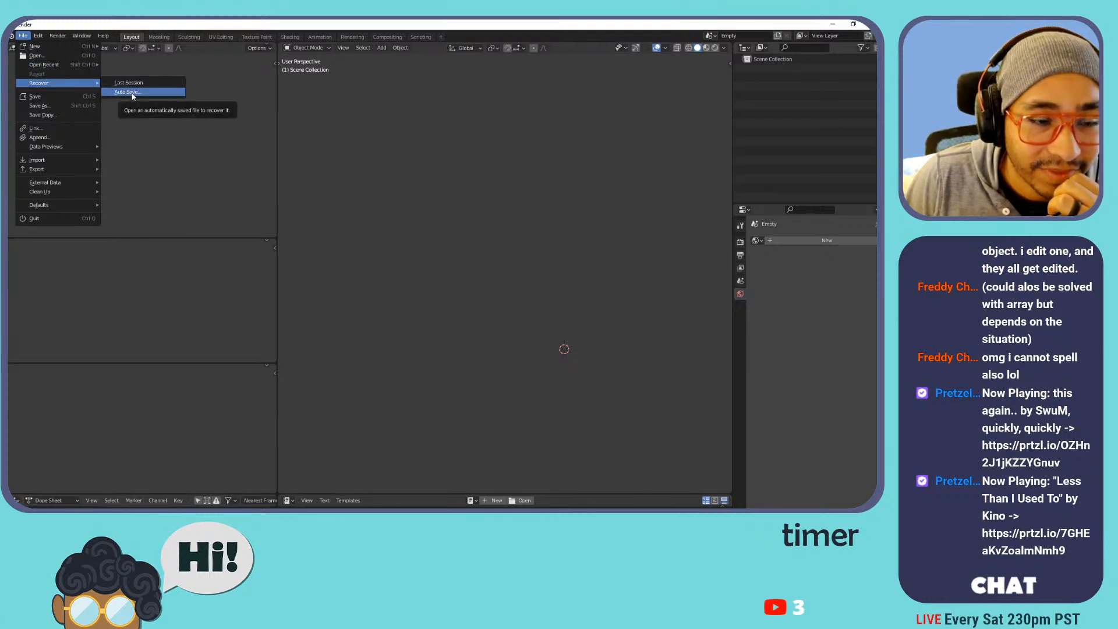
{"action": "left_click", "coordinate": [133, 92]}
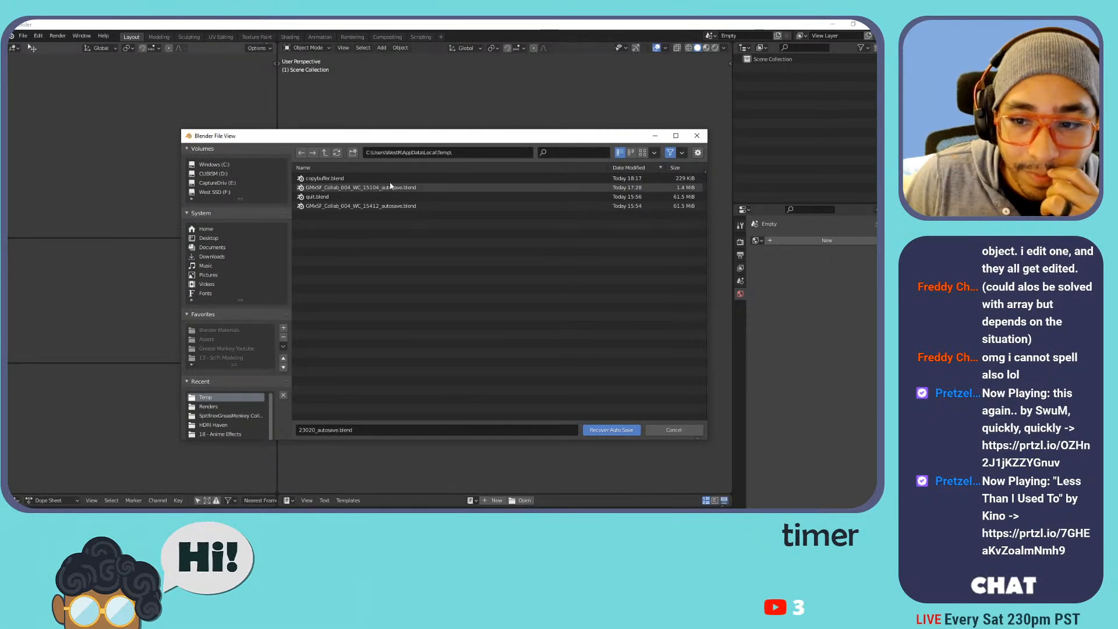
{"action": "double_click", "coordinate": [379, 206]}
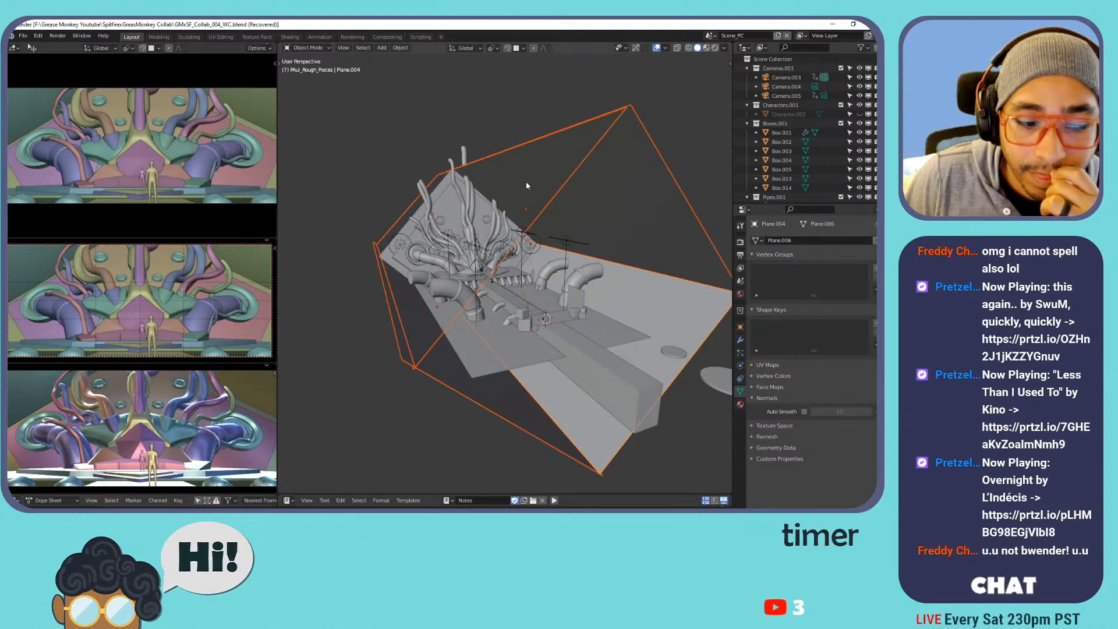
{"action": "left_click", "coordinate": [710, 38]}
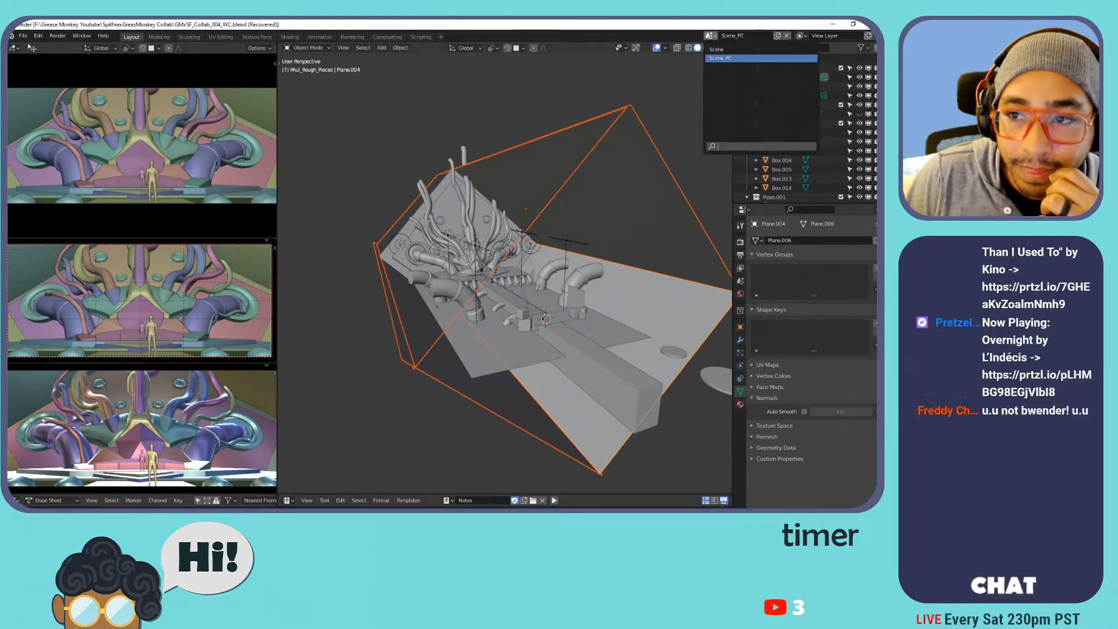
{"action": "left_click", "coordinate": [706, 55]}
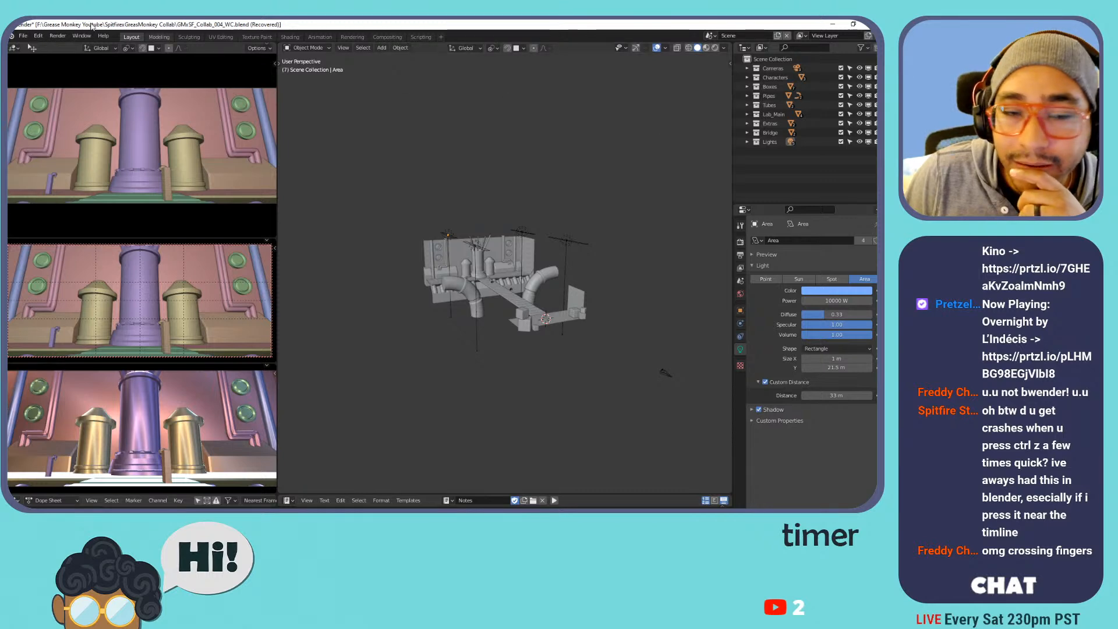
Open GMxSF_Collab_004_WC.blend from the collab project folder without saving the recovered file.
{"action": "left_click", "coordinate": [22, 35]}
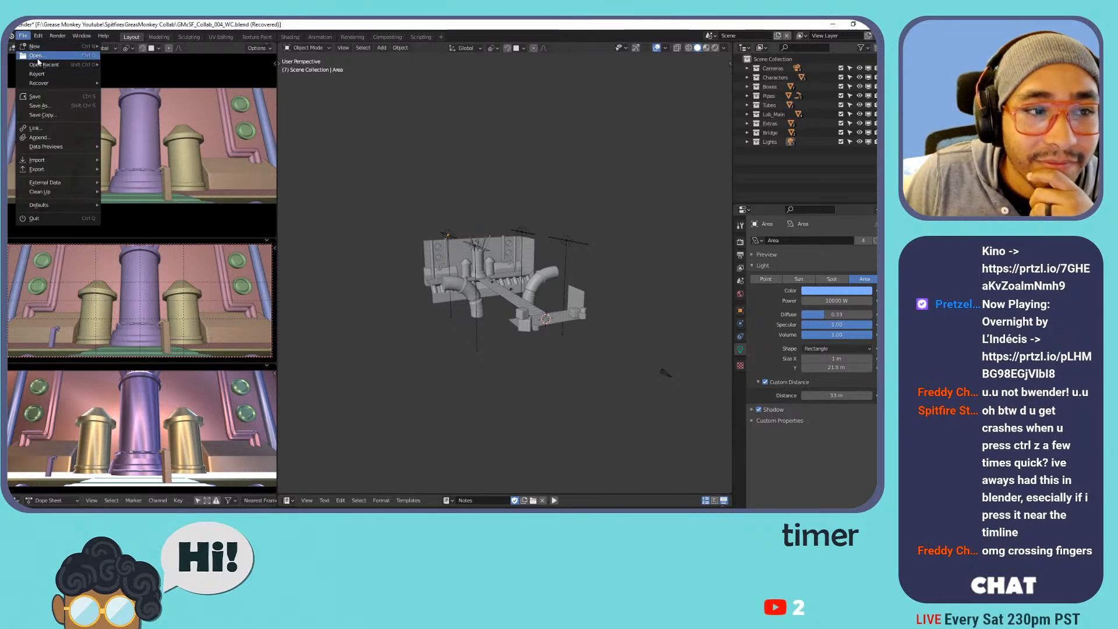
{"action": "left_click", "coordinate": [35, 55]}
{"action": "left_click", "coordinate": [463, 307]}
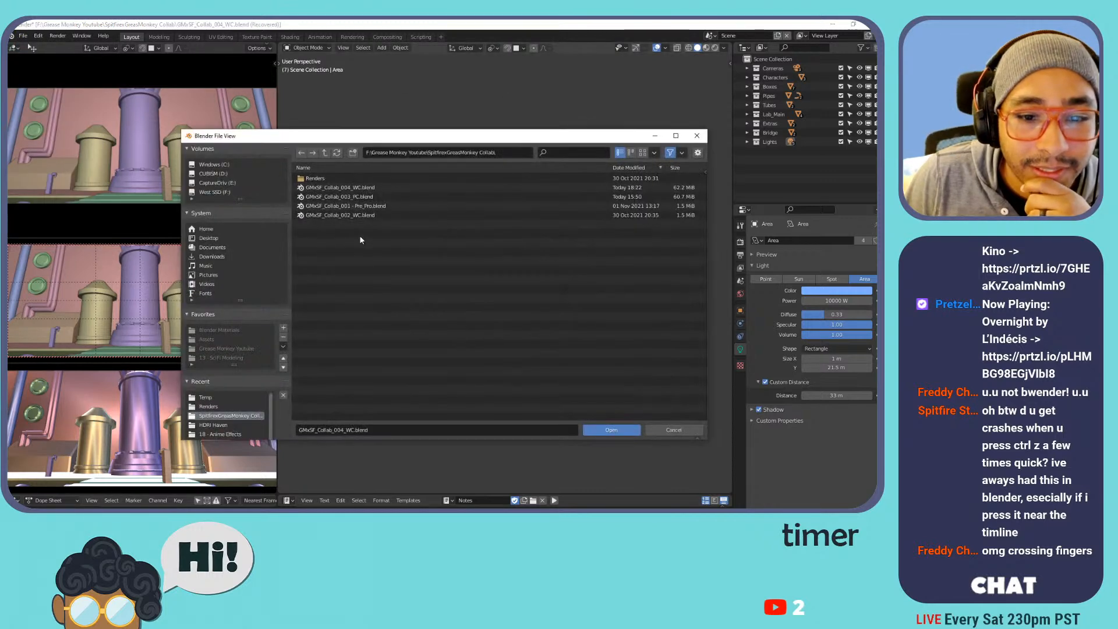
{"action": "double_click", "coordinate": [361, 187]}
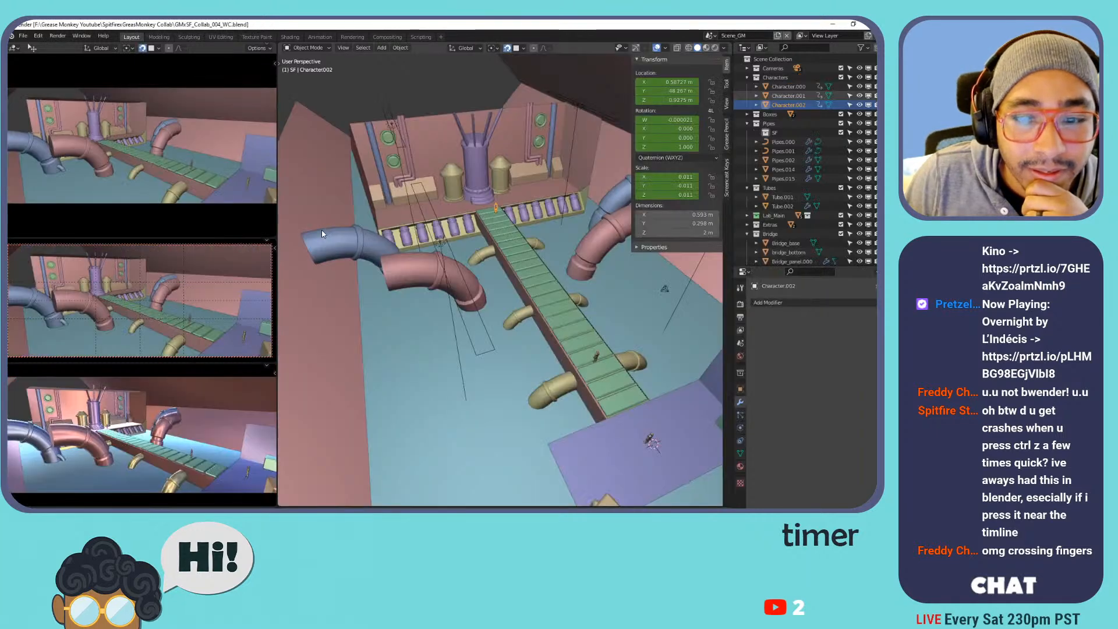
{"action": "middle_click_drag", "start_coordinate": [524, 285], "coordinate": [498, 218]}
{"action": "left_click", "coordinate": [520, 216]}
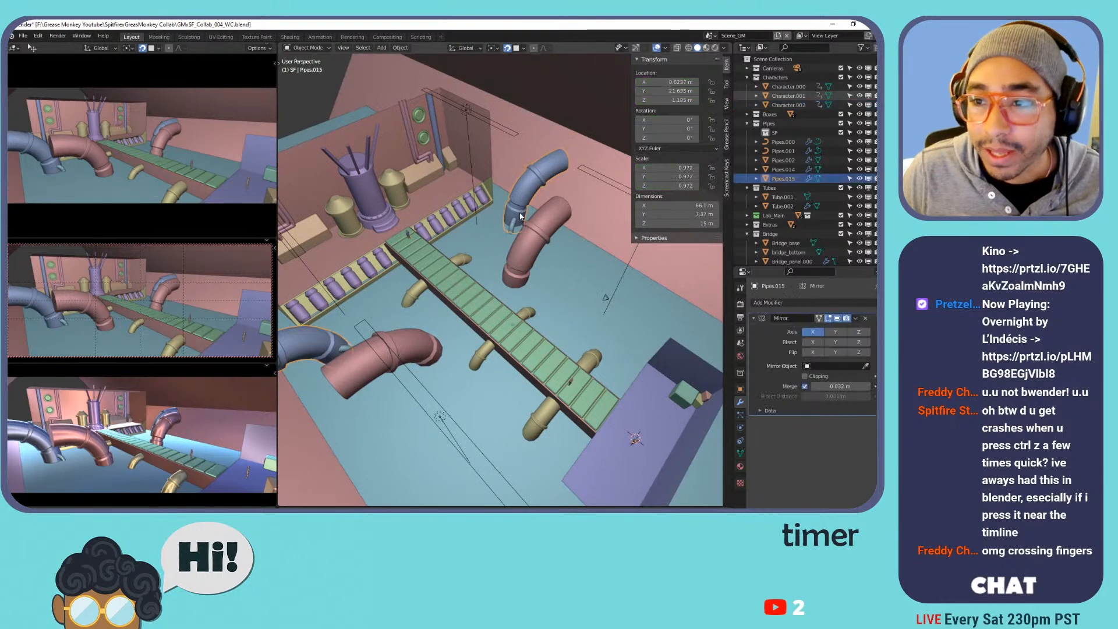
{"action": "left_click", "coordinate": [512, 227]}
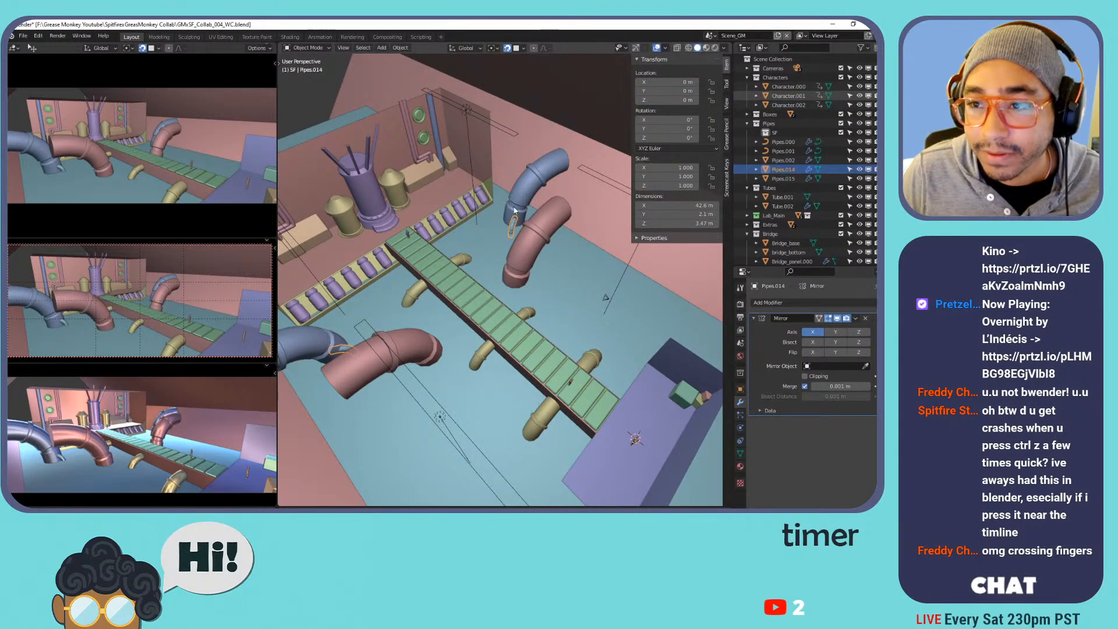
Save the file and clear the location, rotation and scale keyframes from Character.002.
{"action": "left_click", "coordinate": [799, 105]}
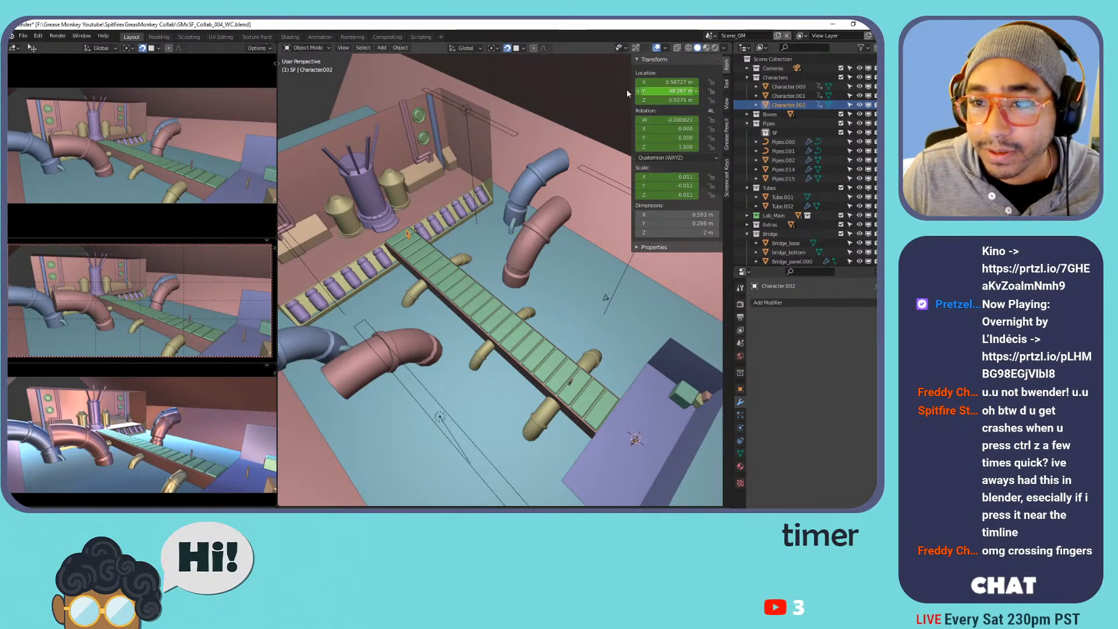
{"action": "key", "text": "ctrl+s"}
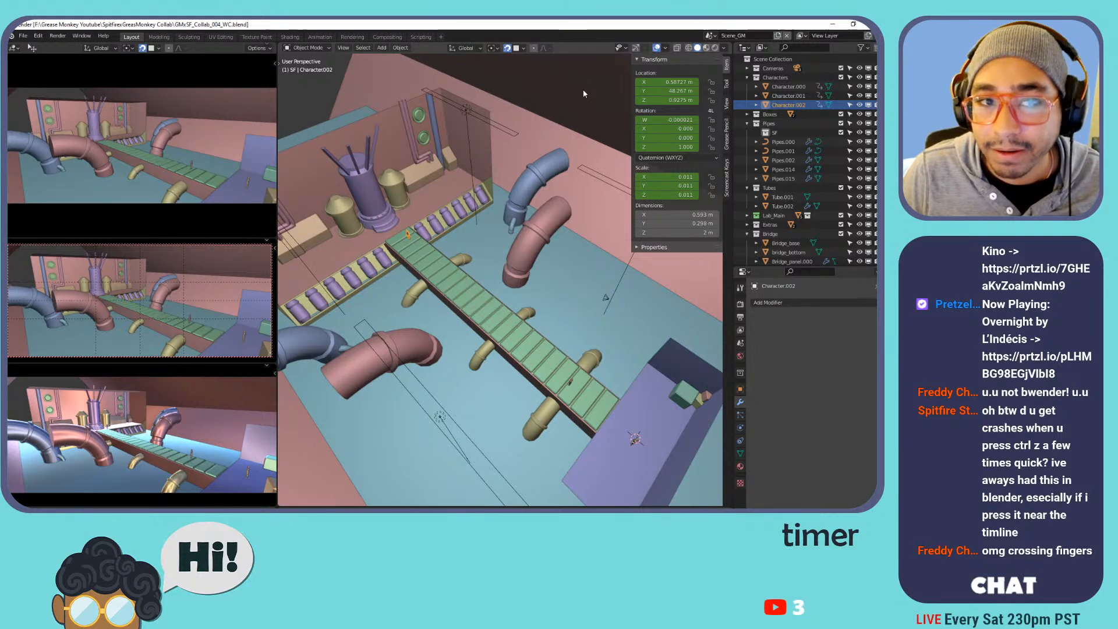
{"action": "right_click", "coordinate": [699, 91]}
{"action": "right_click", "coordinate": [654, 90]}
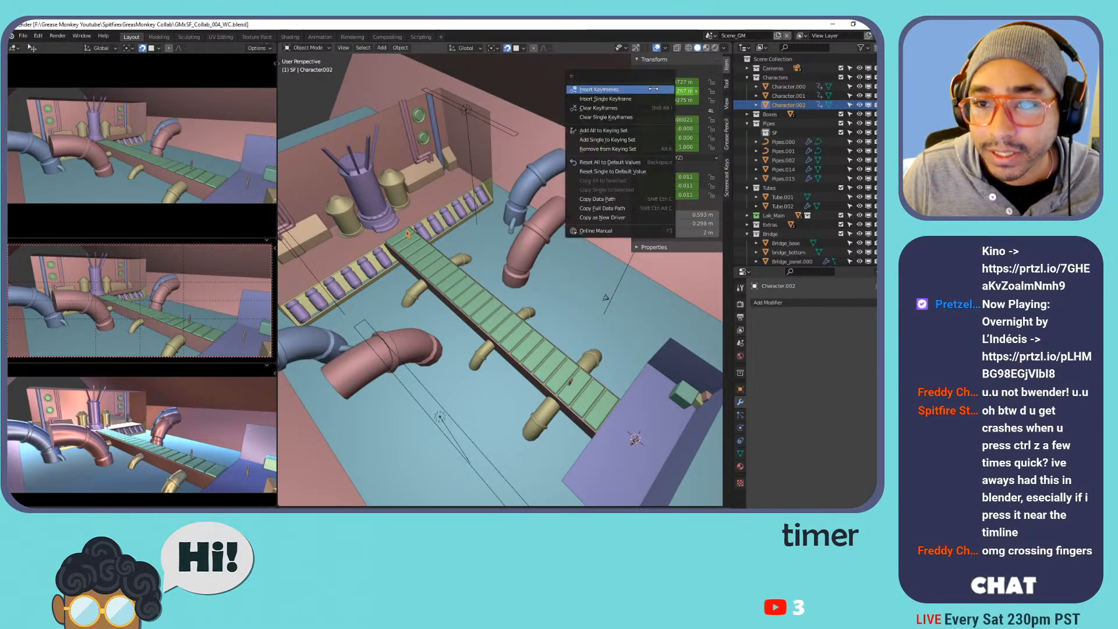
{"action": "left_click", "coordinate": [637, 107]}
{"action": "right_click", "coordinate": [675, 138]}
{"action": "left_click", "coordinate": [665, 140]}
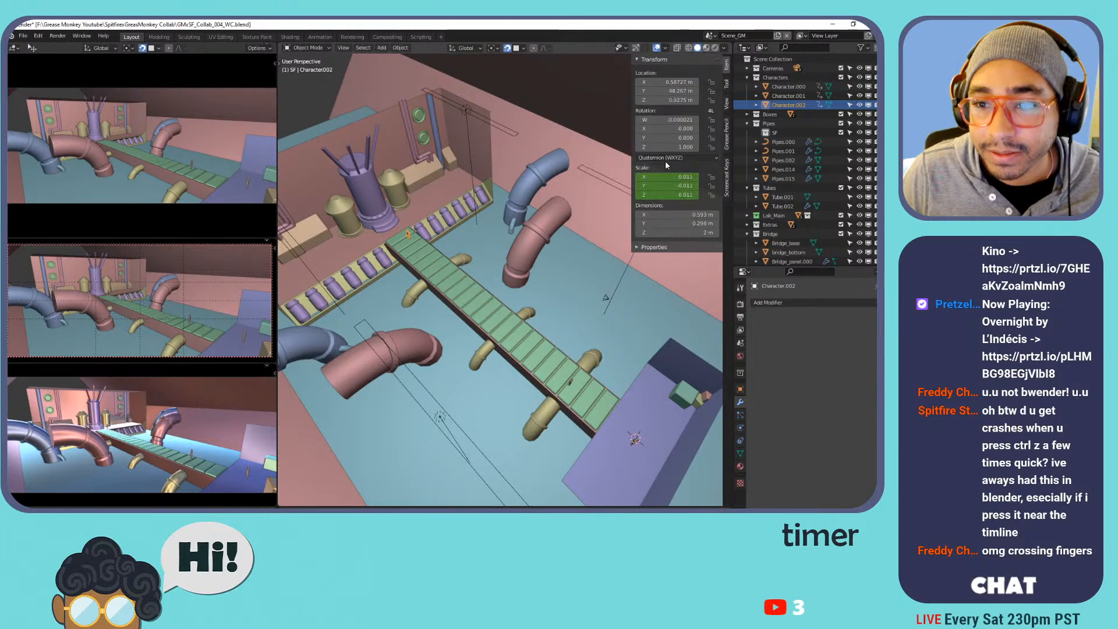
{"action": "right_click", "coordinate": [669, 185]}
{"action": "left_click", "coordinate": [670, 186]}
Clear the rotation, scale and location keyframes from Character.001.
{"action": "left_click", "coordinate": [789, 96]}
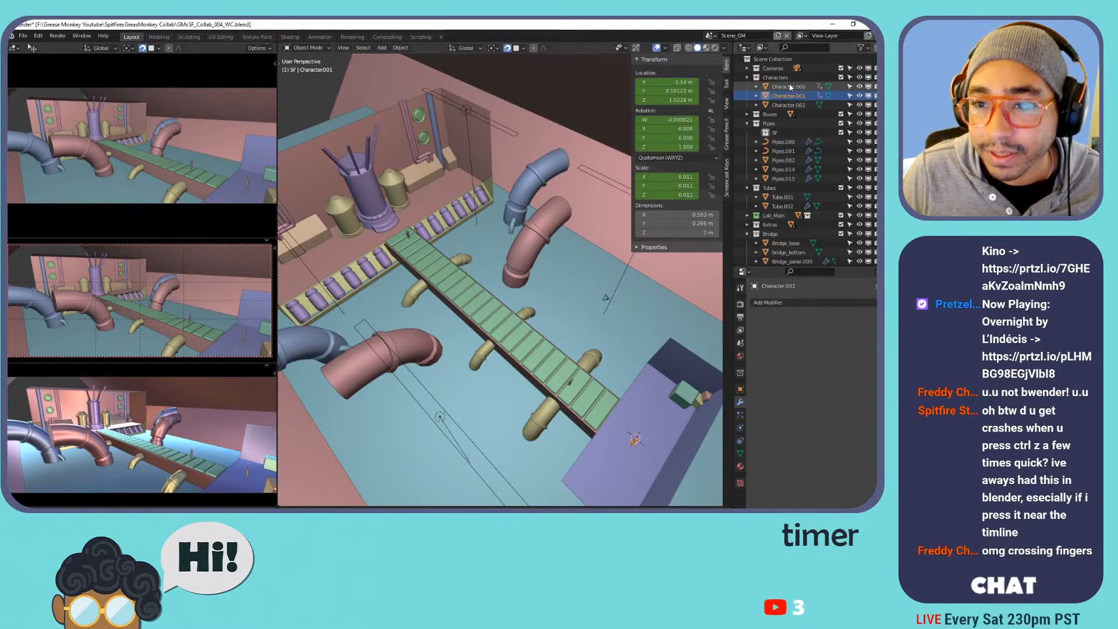
{"action": "right_click", "coordinate": [653, 138]}
{"action": "left_click", "coordinate": [652, 139]}
{"action": "right_click", "coordinate": [651, 187]}
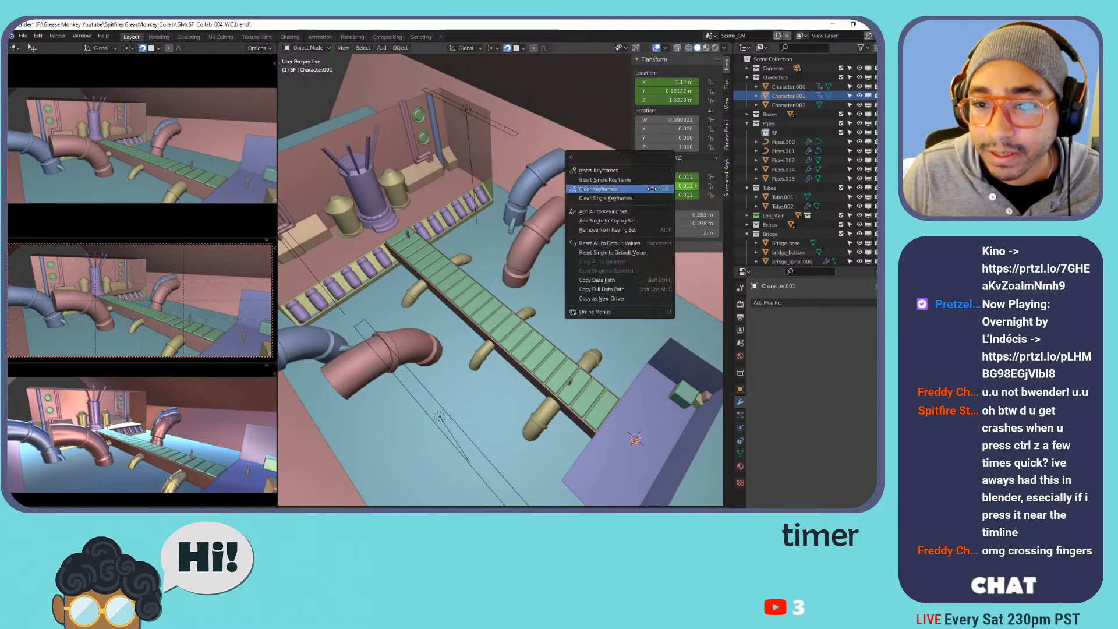
{"action": "left_click", "coordinate": [647, 189]}
{"action": "right_click", "coordinate": [670, 93]}
{"action": "left_click", "coordinate": [671, 94]}
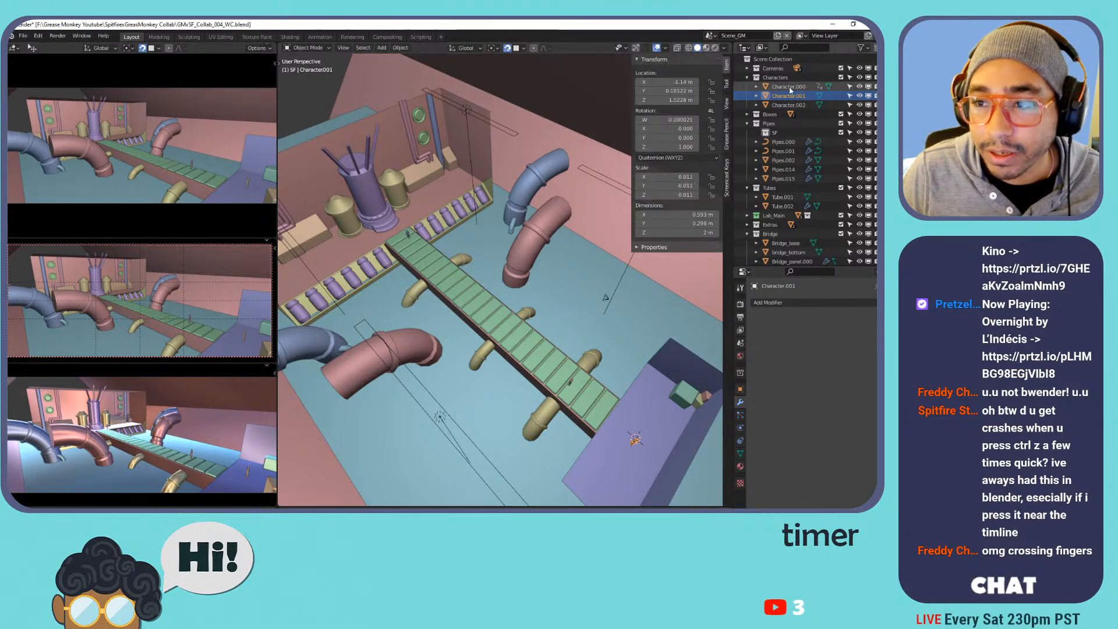
Clear the location, rotation and scale keyframes from Character.000, and save the file.
{"action": "left_click", "coordinate": [790, 87]}
{"action": "right_click", "coordinate": [682, 88]}
{"action": "left_click", "coordinate": [683, 90]}
{"action": "right_click", "coordinate": [658, 149]}
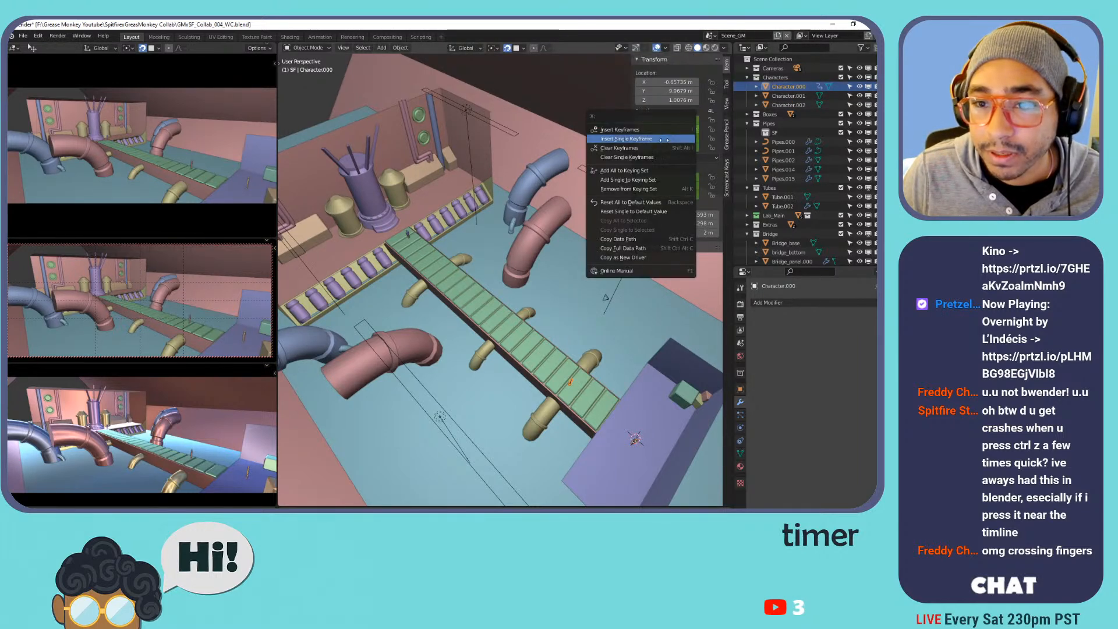
{"action": "left_click", "coordinate": [658, 150]}
{"action": "right_click", "coordinate": [663, 187]}
{"action": "left_click", "coordinate": [651, 189]}
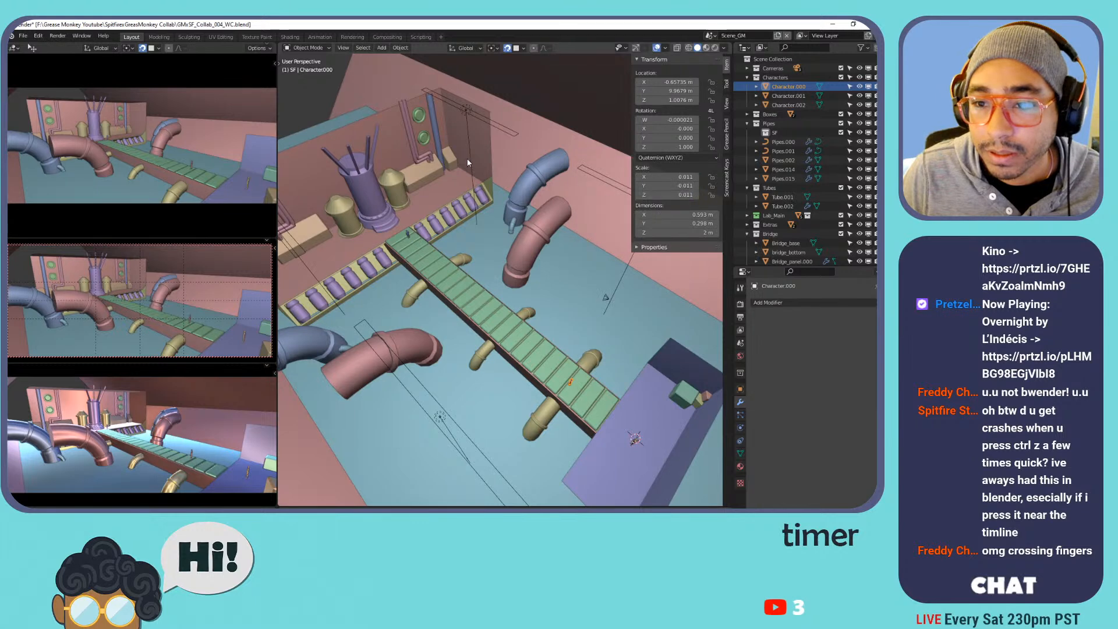
{"action": "key", "text": "ctrl+s"}
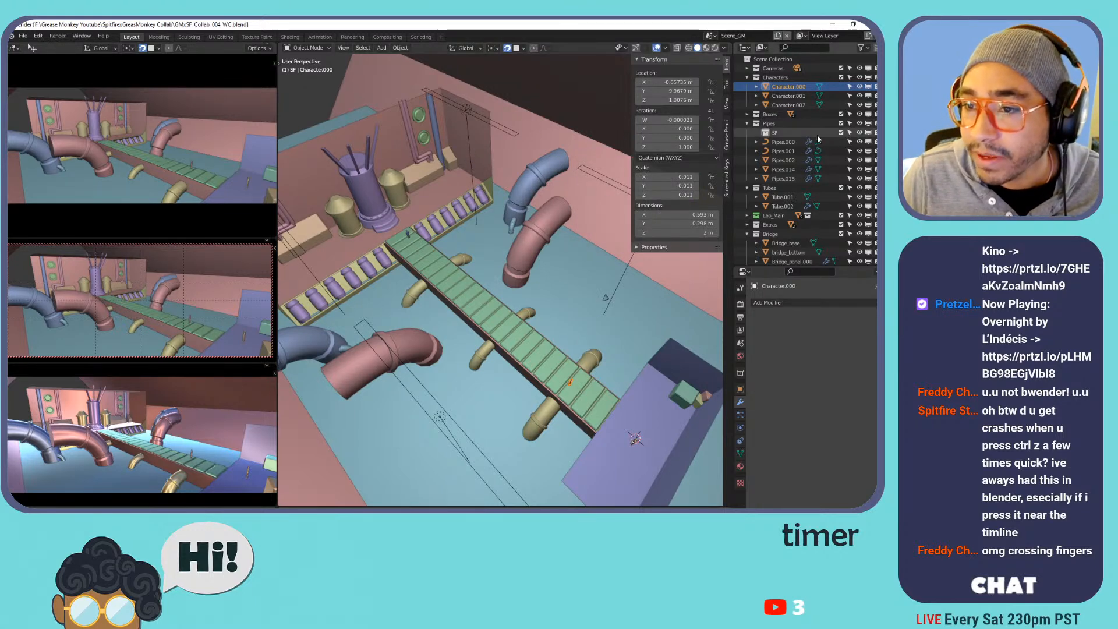
Collapse the Pipes, Characters and Tubes collections in the outliner and save the file.
{"action": "left_click", "coordinate": [463, 259]}
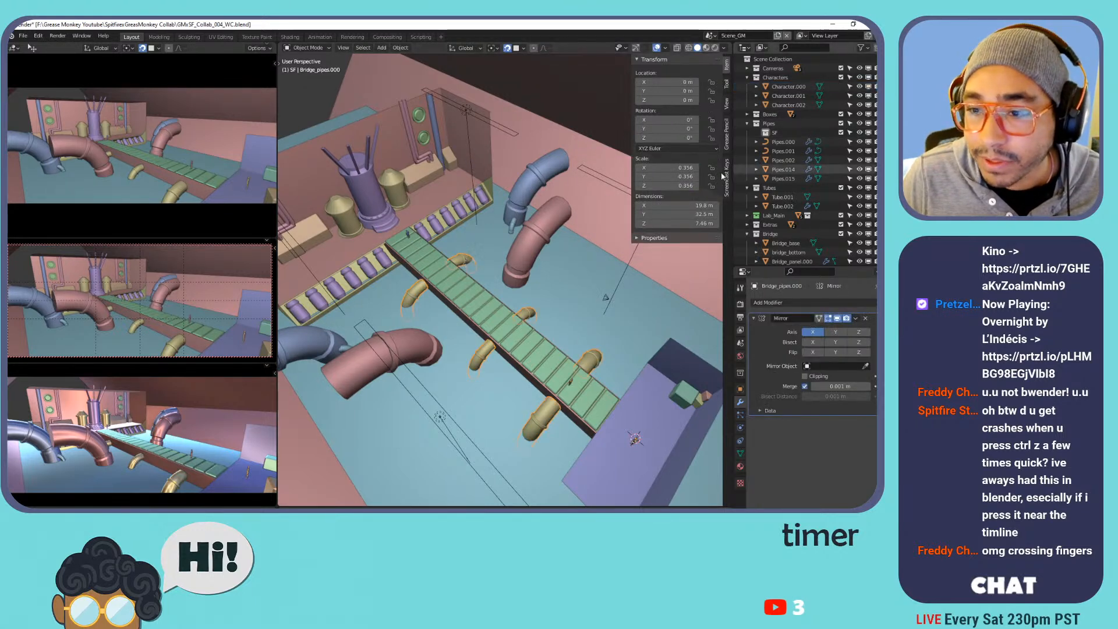
{"action": "scroll", "coordinate": [795, 141], "scroll_direction": "down", "scroll_amount": 3}
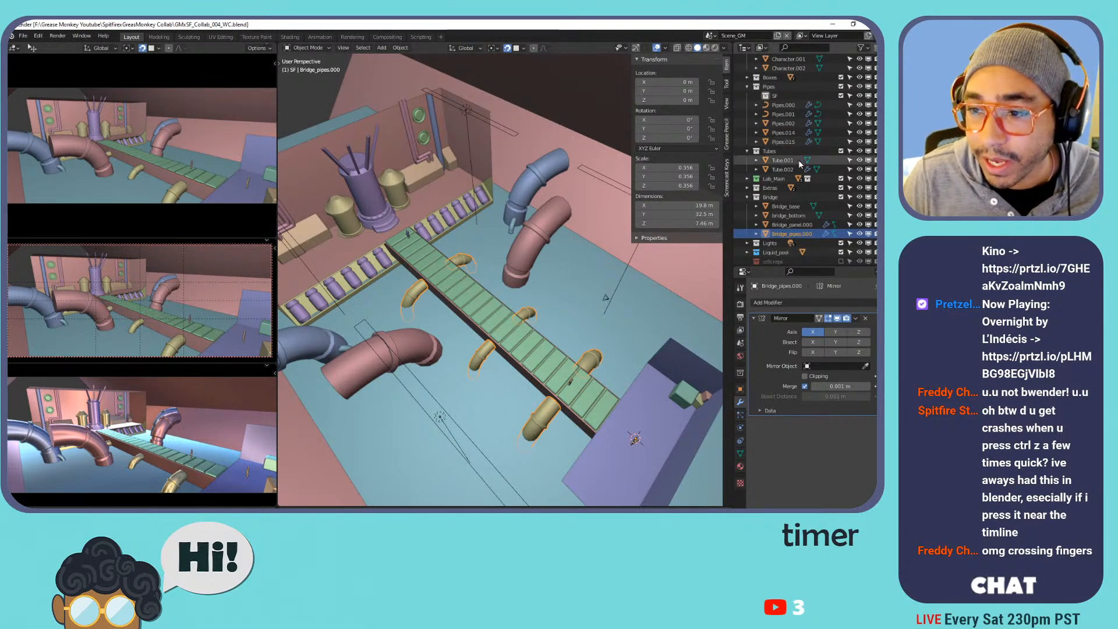
{"action": "scroll", "coordinate": [806, 173], "scroll_direction": "up", "scroll_amount": 3}
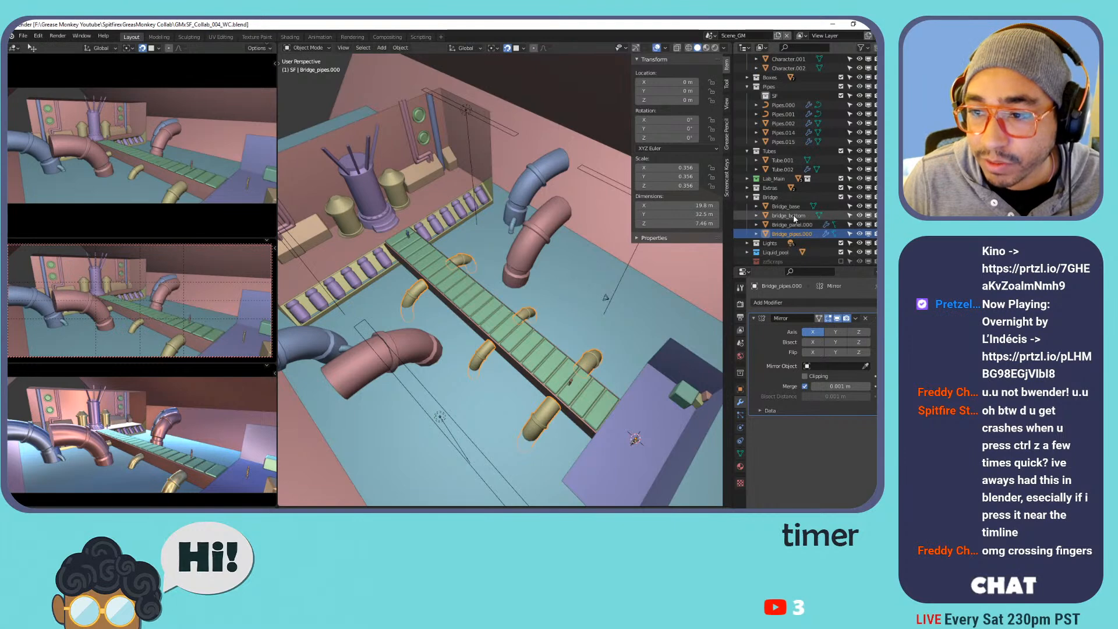
{"action": "left_click", "coordinate": [749, 123]}
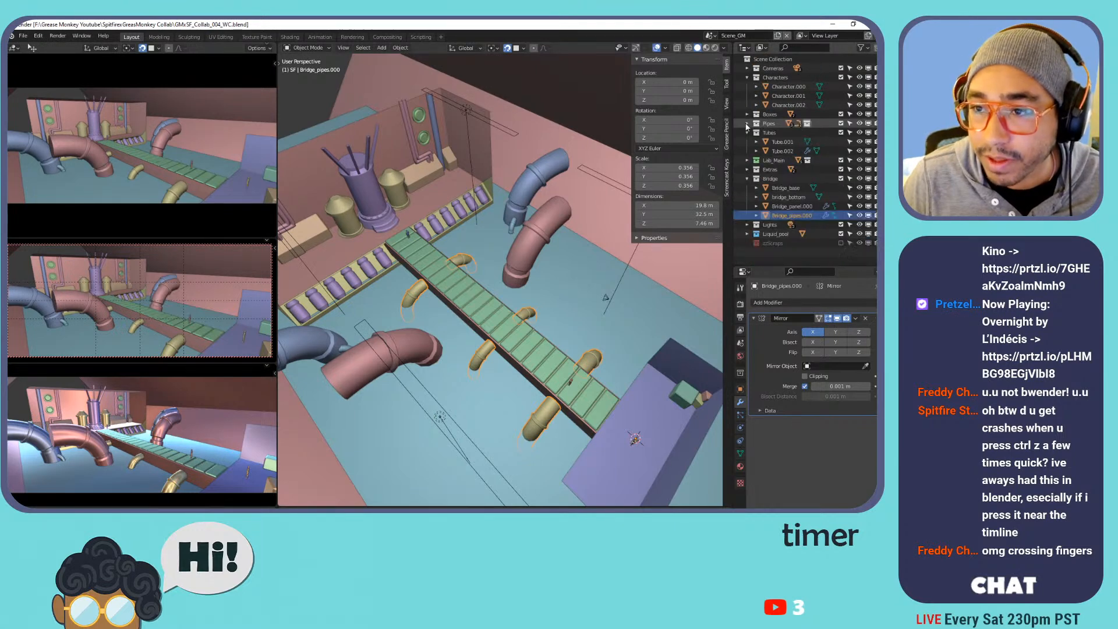
{"action": "left_click", "coordinate": [783, 96]}
{"action": "left_click", "coordinate": [789, 105]}
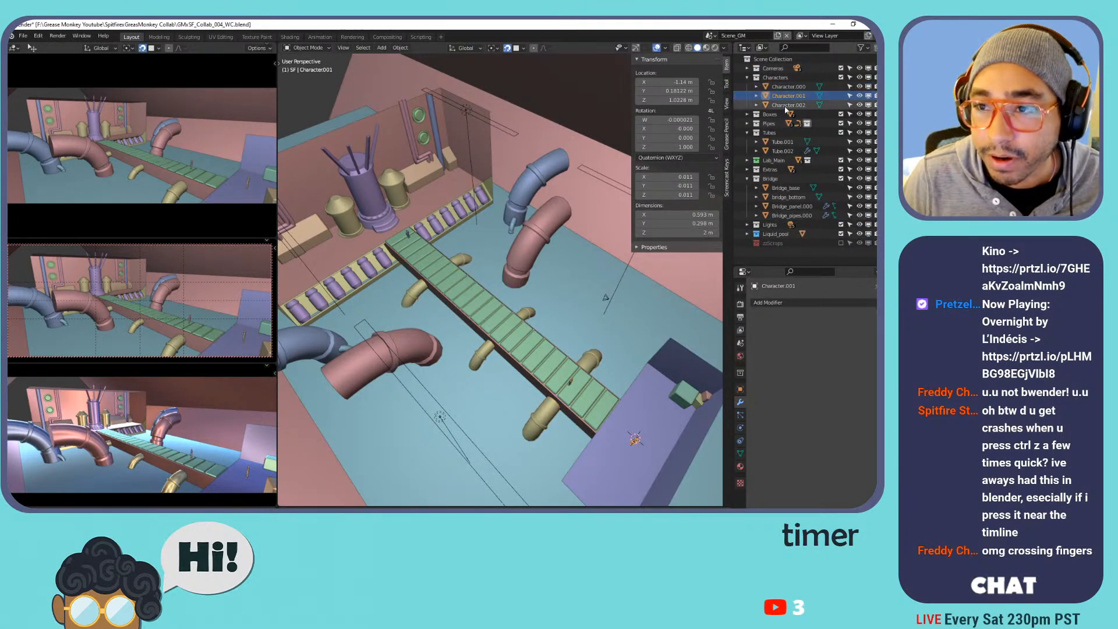
{"action": "left_click", "coordinate": [747, 77]}
{"action": "left_click", "coordinate": [748, 105]}
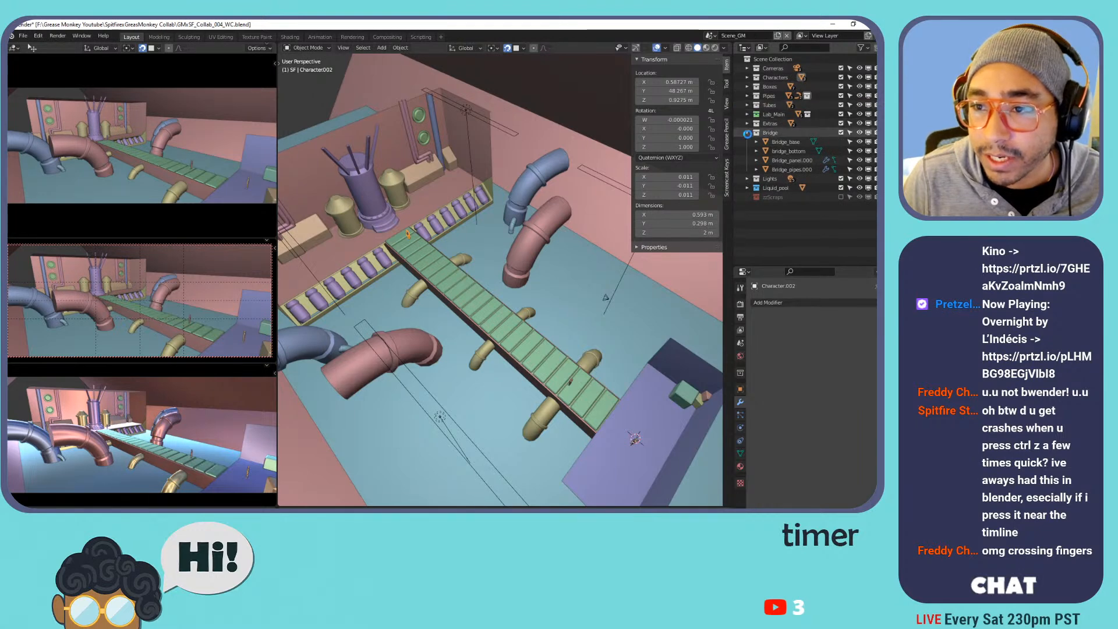
{"action": "key", "text": "ctrl+s"}
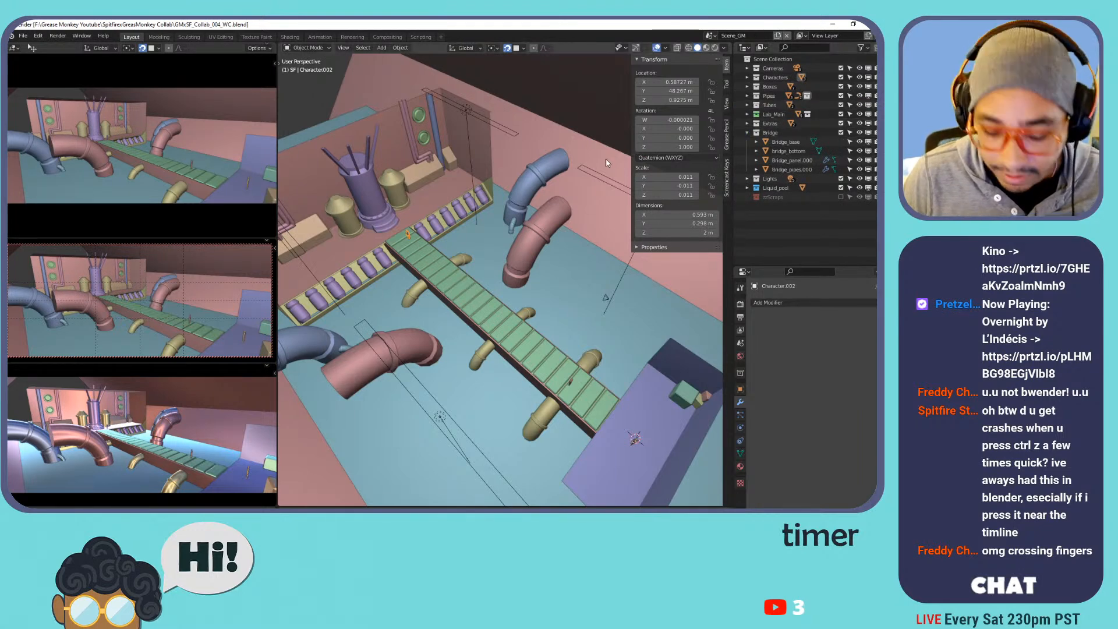
Enable the Screencast Keys display and hide the sidebar.
{"action": "left_click", "coordinate": [727, 163]}
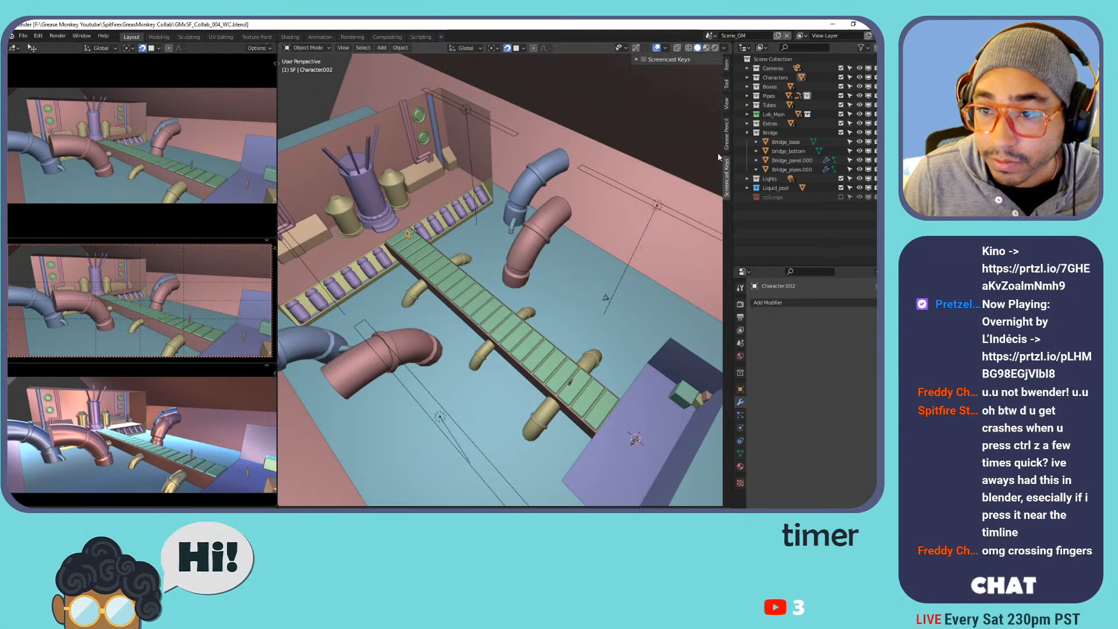
{"action": "key", "text": "n"}
Collapse the Bridge collection in the outliner and save the file.
{"action": "left_click", "coordinate": [747, 133]}
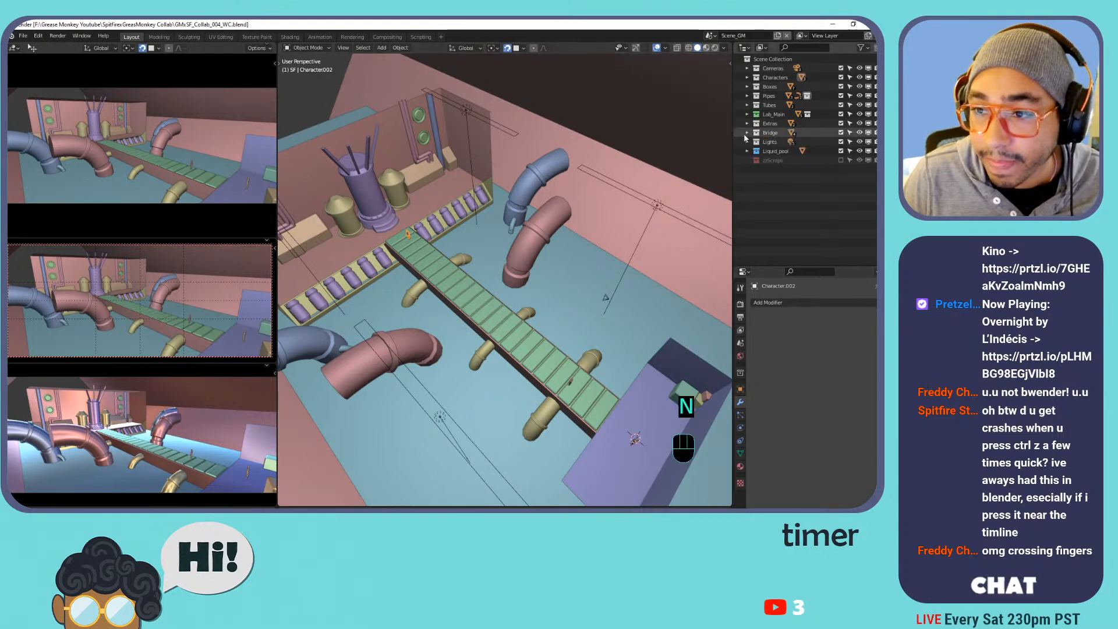
{"action": "key", "text": "ctrl"}
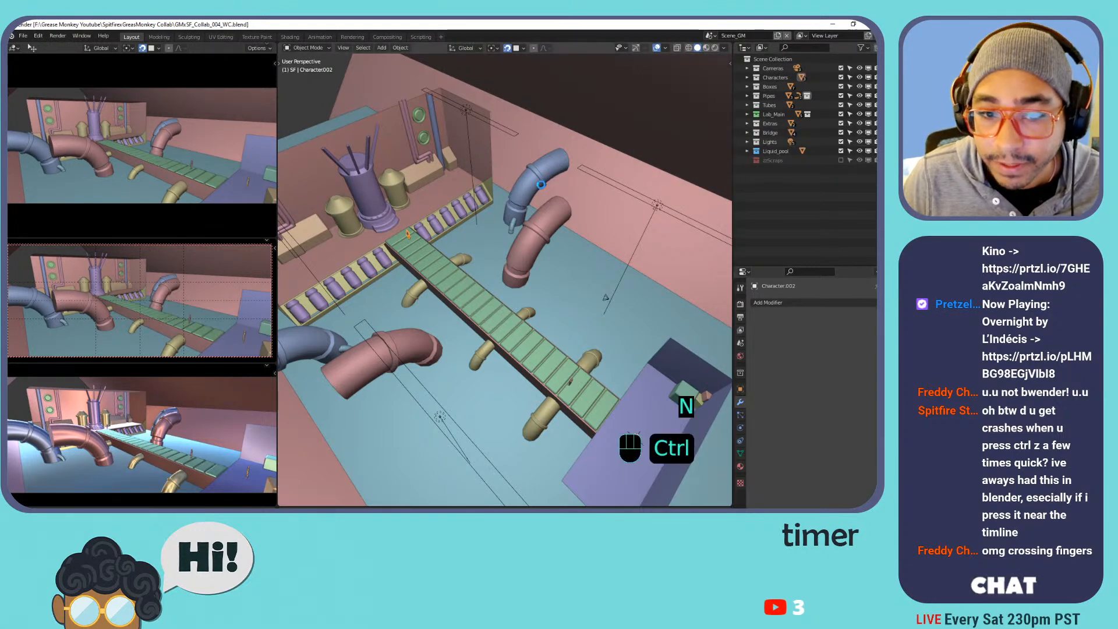
{"action": "key", "text": "ctrl+s"}
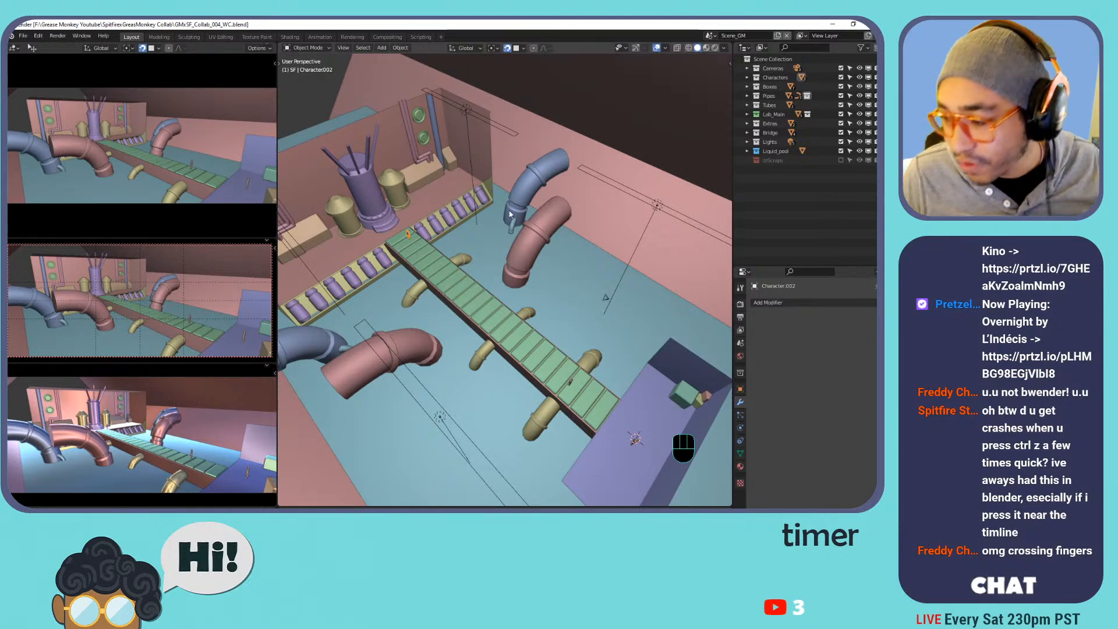
Switch to Scene_SF and hide the side pipes Pipes.005, Pipes.006 and Pipes.012.
{"action": "middle_click_drag", "start_coordinate": [538, 238], "coordinate": [457, 265]}
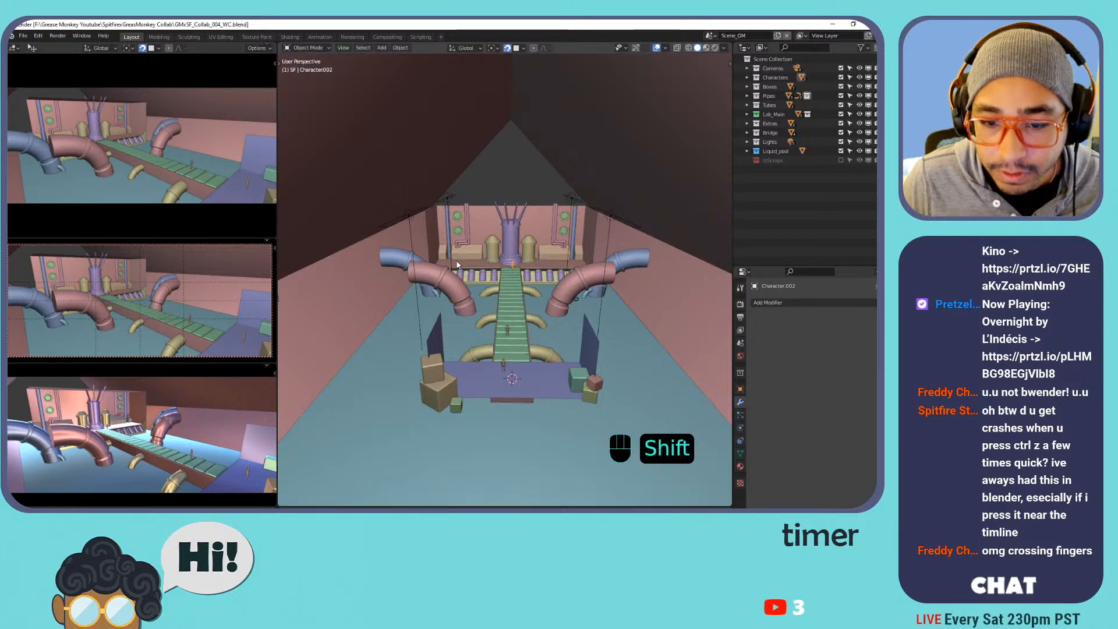
{"action": "left_click", "coordinate": [535, 289]}
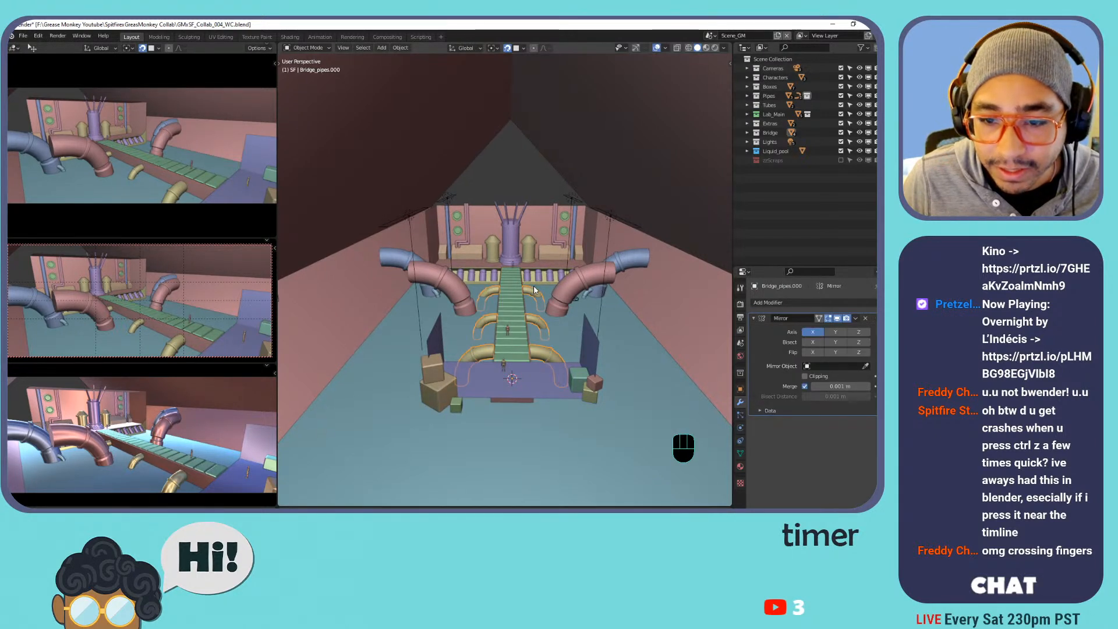
{"action": "left_click", "coordinate": [559, 247]}
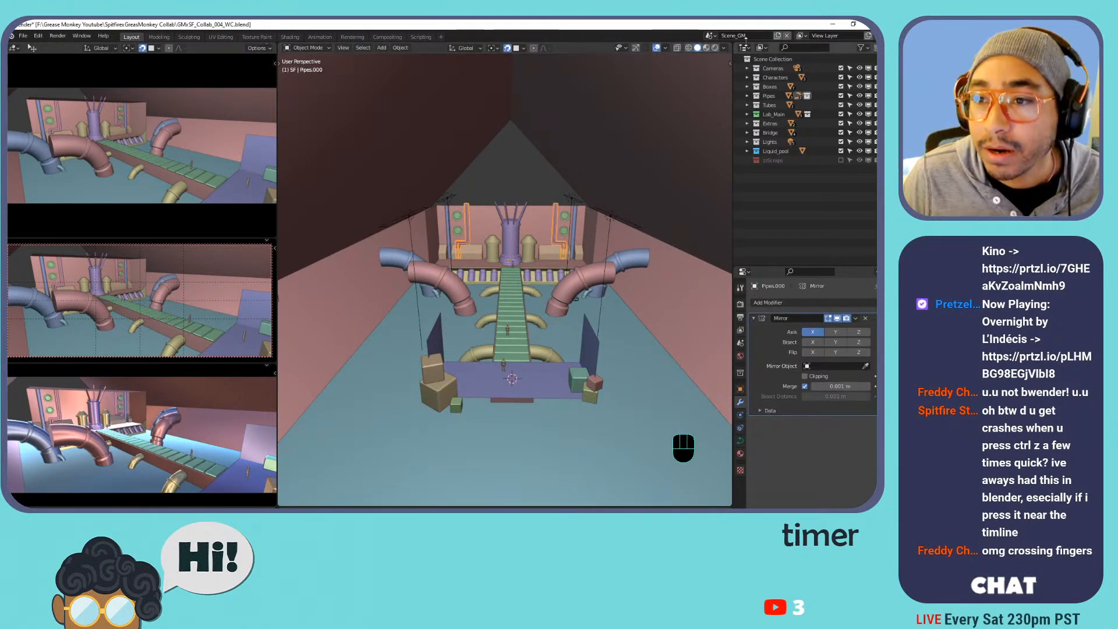
{"action": "left_click", "coordinate": [710, 36]}
{"action": "left_click", "coordinate": [731, 56]}
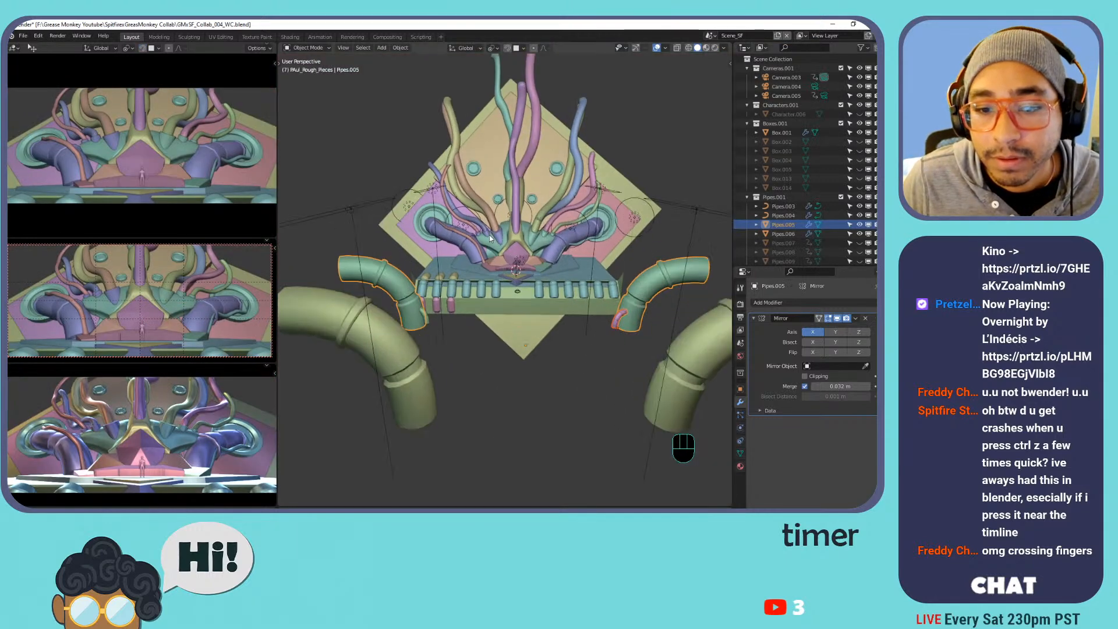
{"action": "middle_click_drag", "start_coordinate": [488, 235], "coordinate": [510, 255], "text": "shift"}
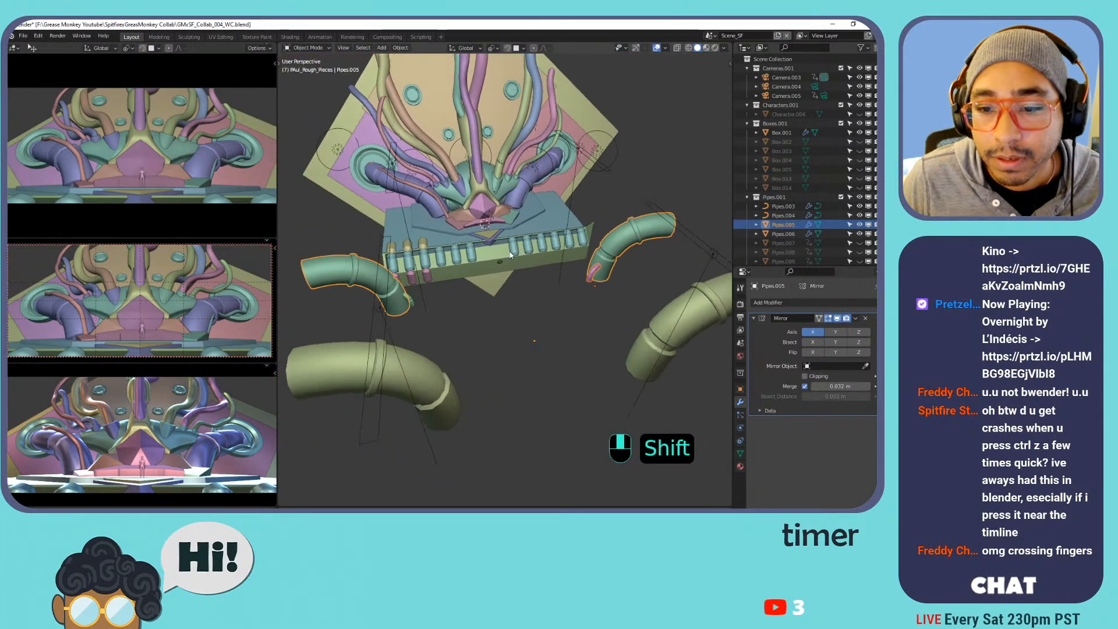
{"action": "left_click", "coordinate": [594, 272]}
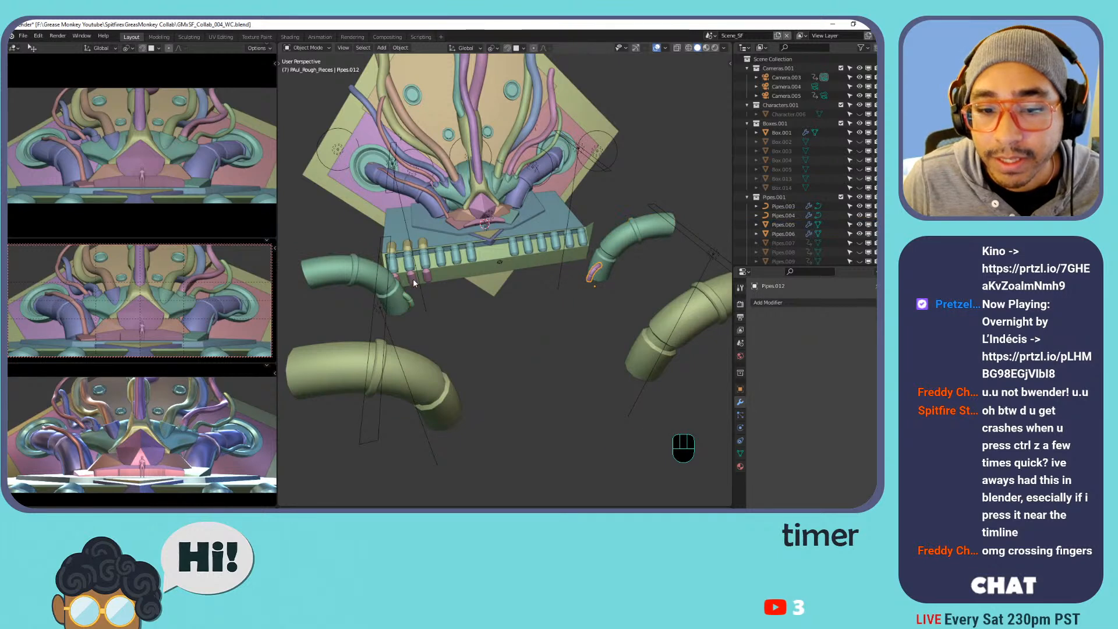
{"action": "left_click", "coordinate": [373, 292], "text": "shift"}
{"action": "left_click", "coordinate": [399, 375], "text": "shift"}
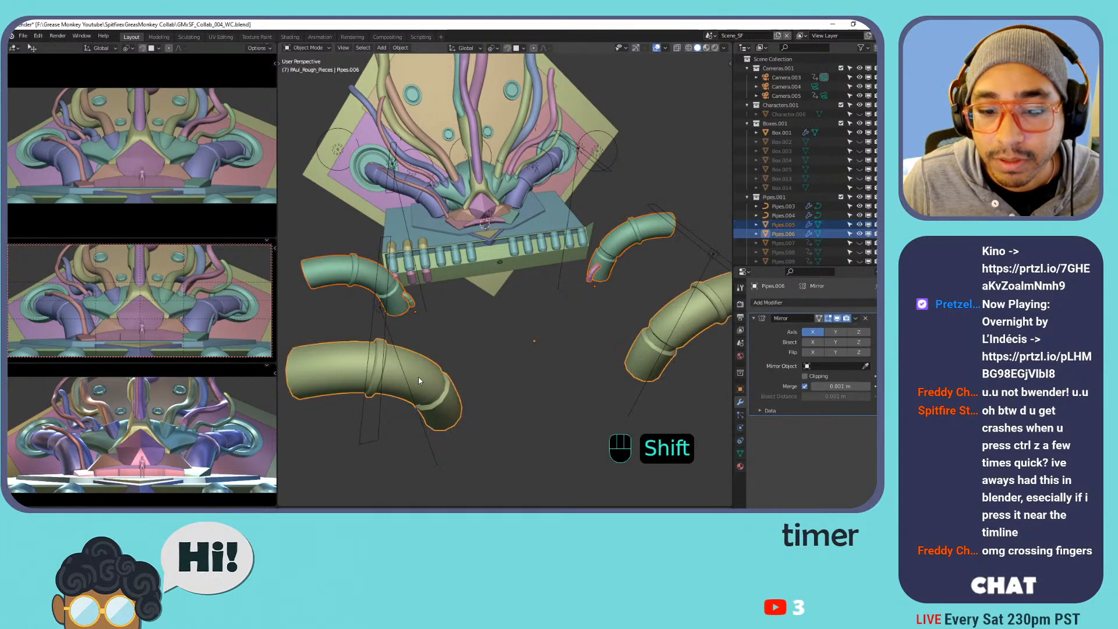
{"action": "key", "text": "h"}
Examine how the Power_cells.001 row sits on the platform's front edge in Scene_SF, and return to Scene_GM.
{"action": "middle_click_drag", "start_coordinate": [538, 284], "coordinate": [492, 277]}
{"action": "left_click", "coordinate": [555, 285]}
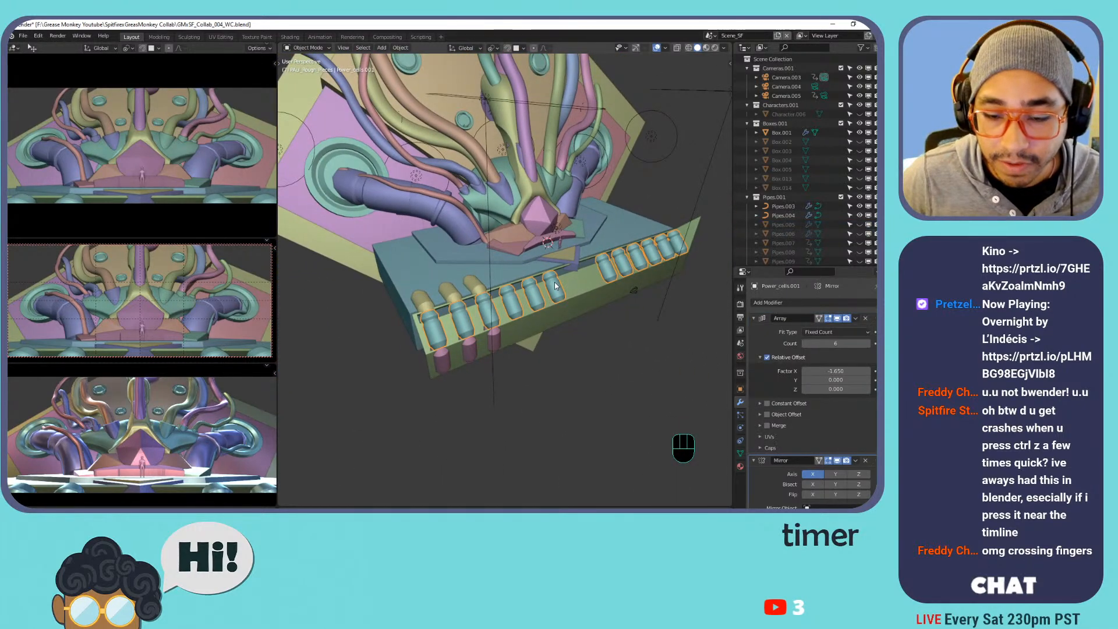
{"action": "key", "text": "KP_Decimal"}
{"action": "middle_click_drag", "start_coordinate": [391, 312], "coordinate": [460, 301]}
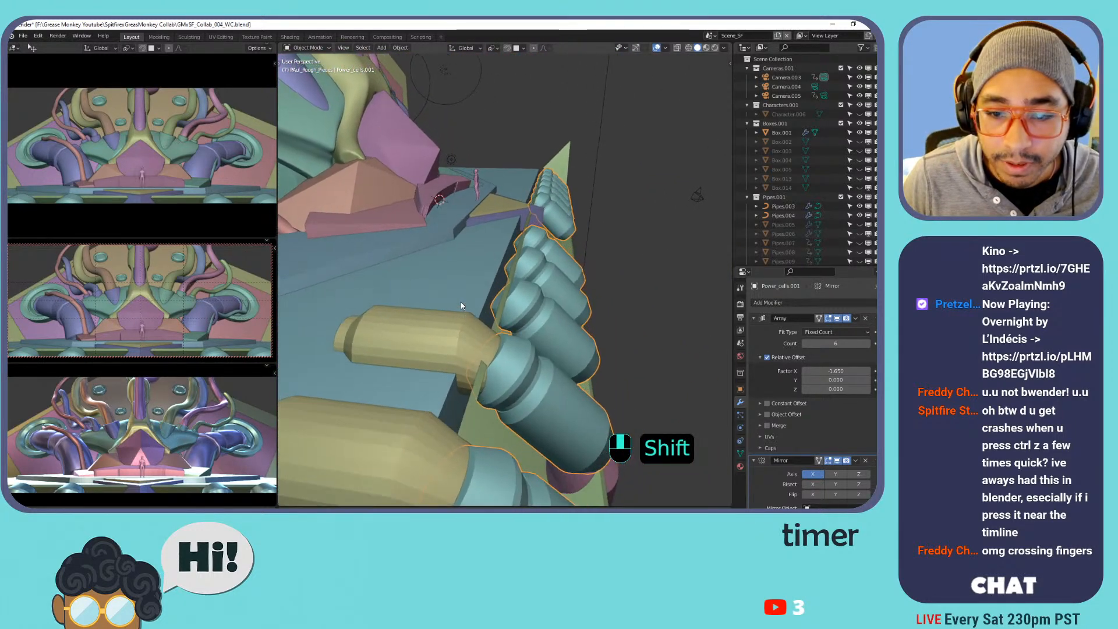
{"action": "left_click", "coordinate": [710, 37]}
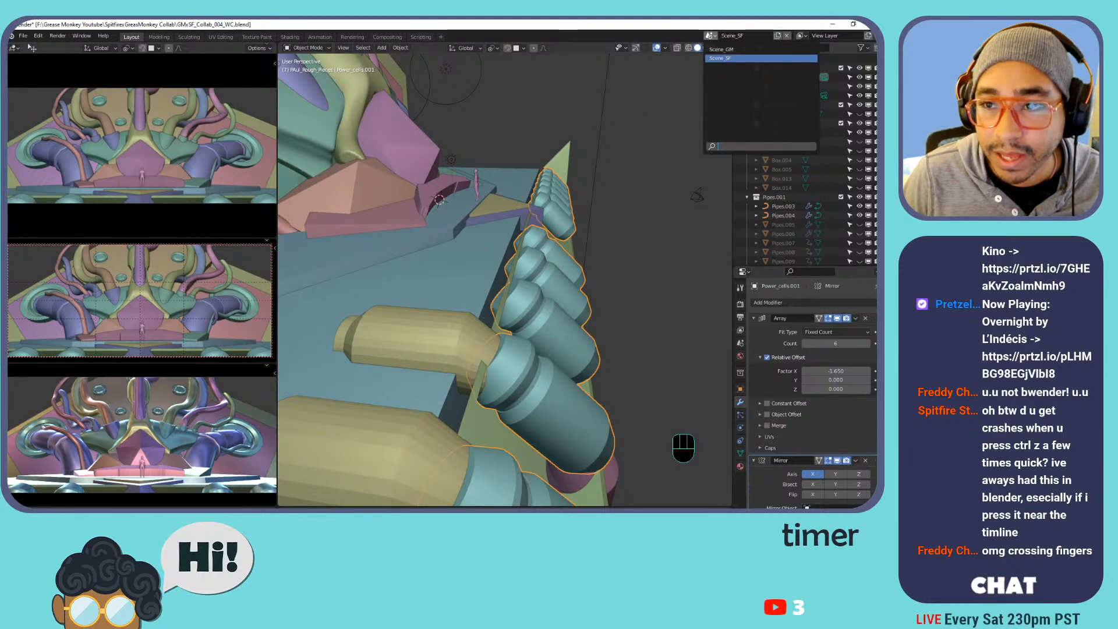
{"action": "left_click", "coordinate": [757, 54]}
Turn off snapping and move Power_cells.000 about -1.085 m along its local Y axis, out in front of its panel.
{"action": "left_click", "coordinate": [544, 325]}
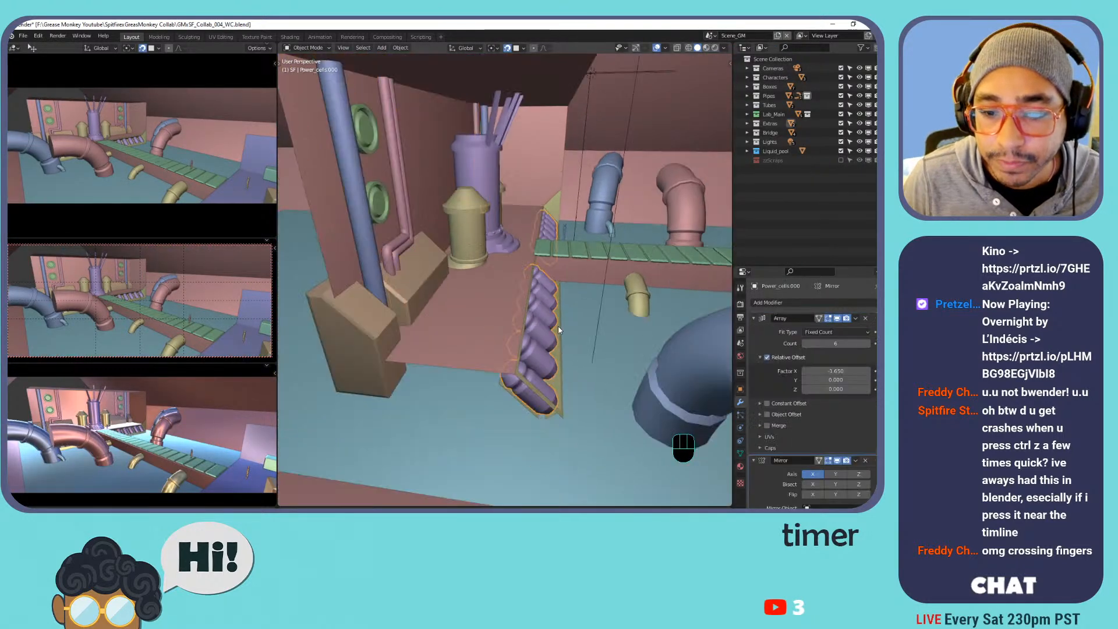
{"action": "key", "text": "g"}
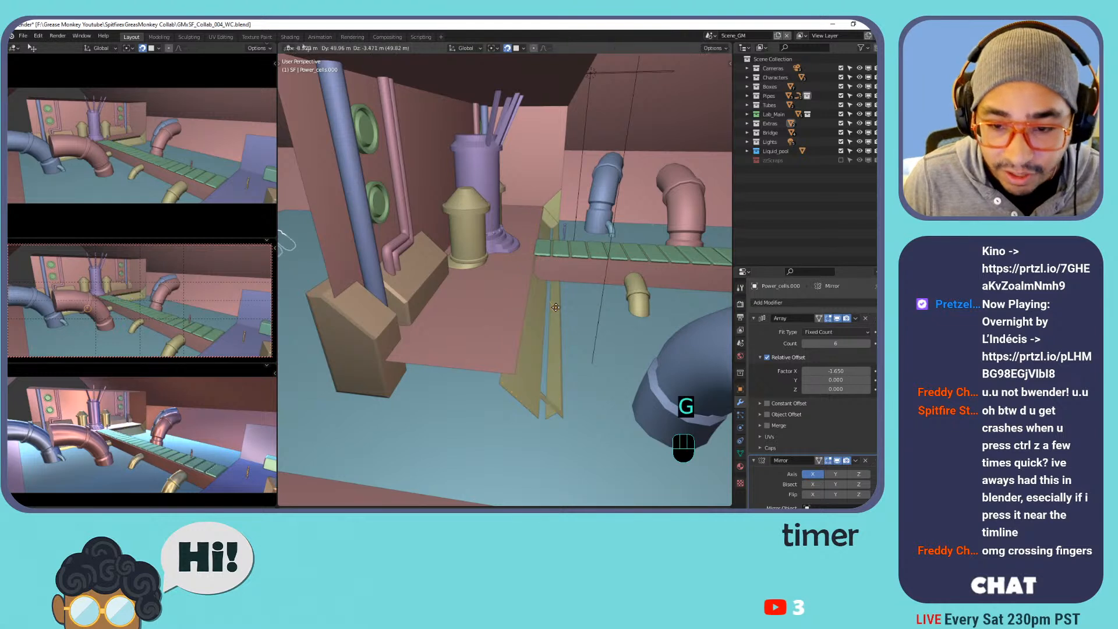
{"action": "right_click", "coordinate": [556, 86]}
{"action": "left_click", "coordinate": [510, 48]}
{"action": "key", "text": "g"}
{"action": "key", "text": "z"}
{"action": "key", "text": "z"}
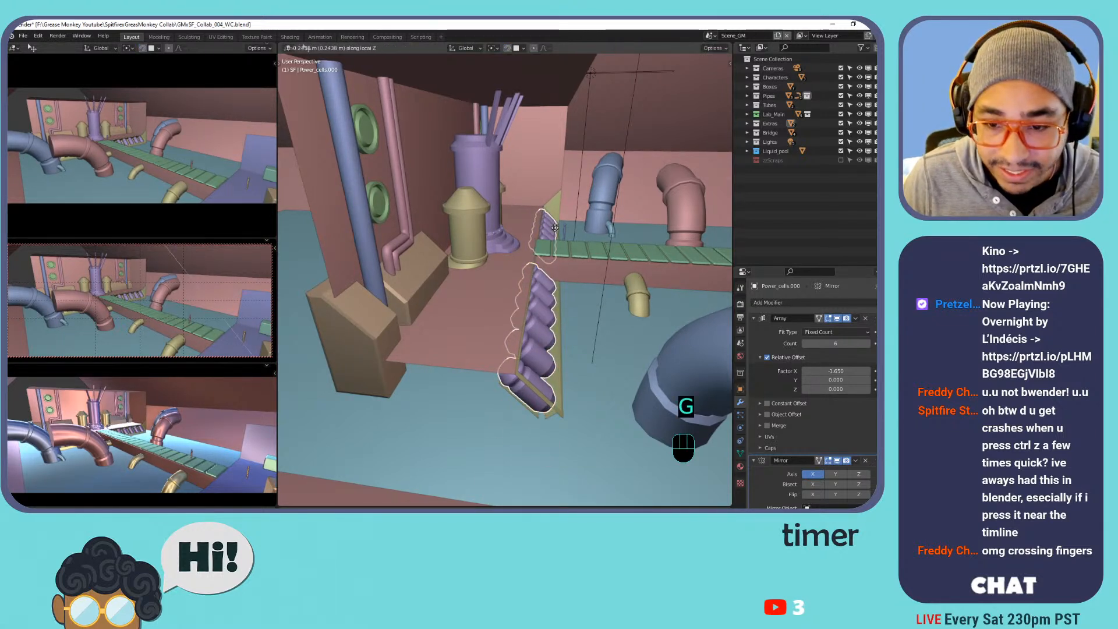
{"action": "key", "text": "y"}
{"action": "key", "text": "y"}
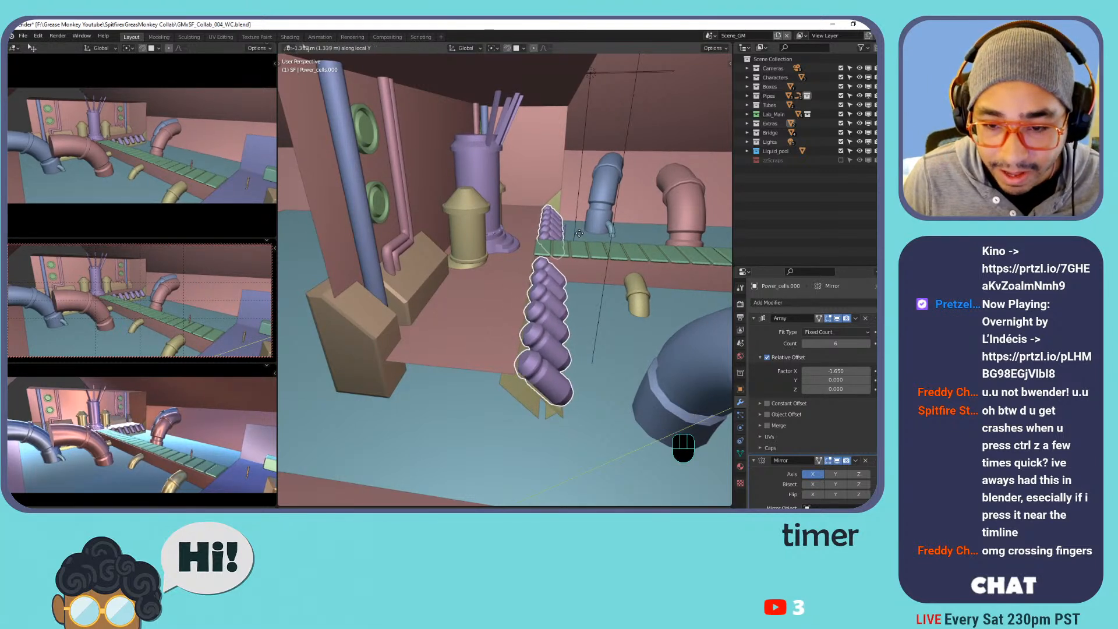
{"action": "left_click", "coordinate": [580, 238]}
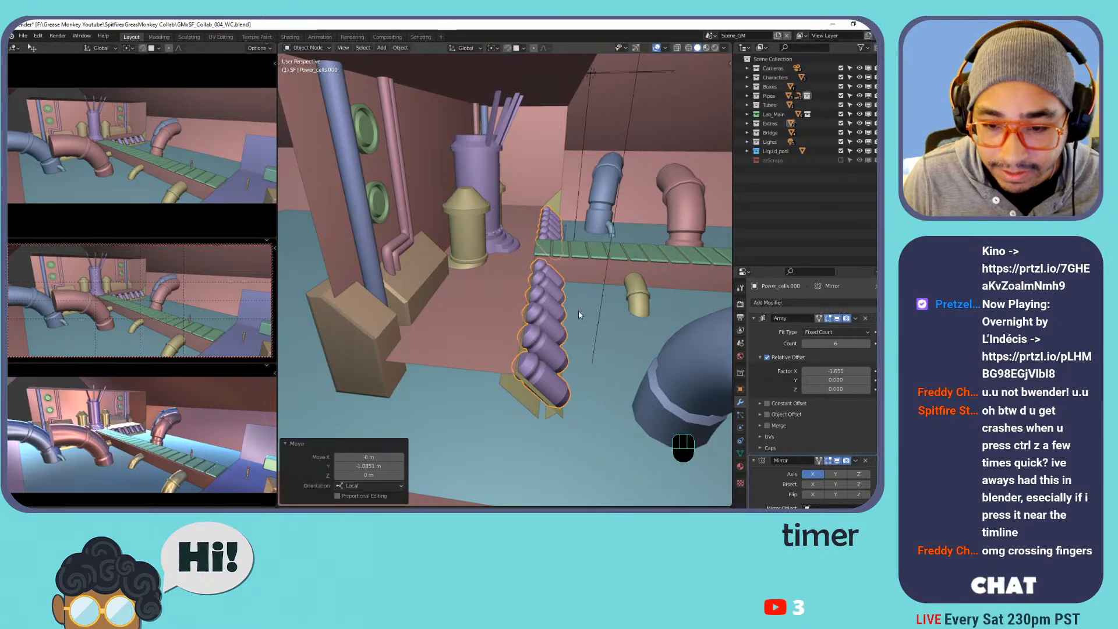
{"action": "scroll", "coordinate": [579, 314], "scroll_direction": "up", "scroll_amount": 3}
{"action": "middle_click_drag", "start_coordinate": [596, 314], "coordinate": [525, 304], "text": "shift"}
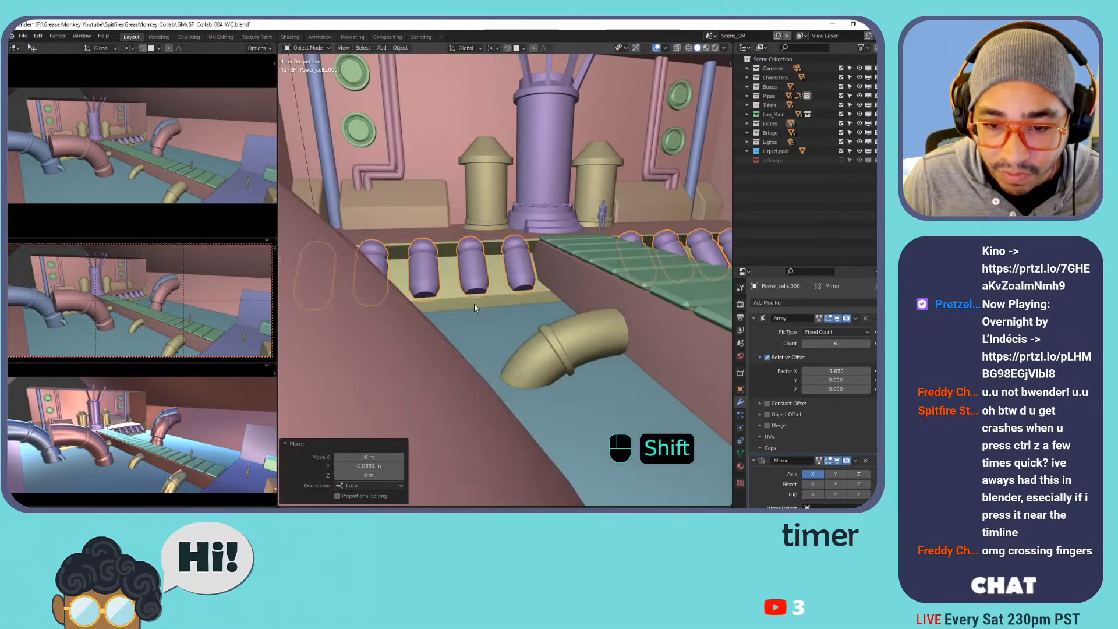
{"action": "scroll", "coordinate": [578, 259], "scroll_direction": "down", "scroll_amount": 4}
{"action": "middle_click_drag", "start_coordinate": [579, 245], "coordinate": [614, 265]}
{"action": "scroll", "coordinate": [613, 264], "scroll_direction": "down", "scroll_amount": 3}
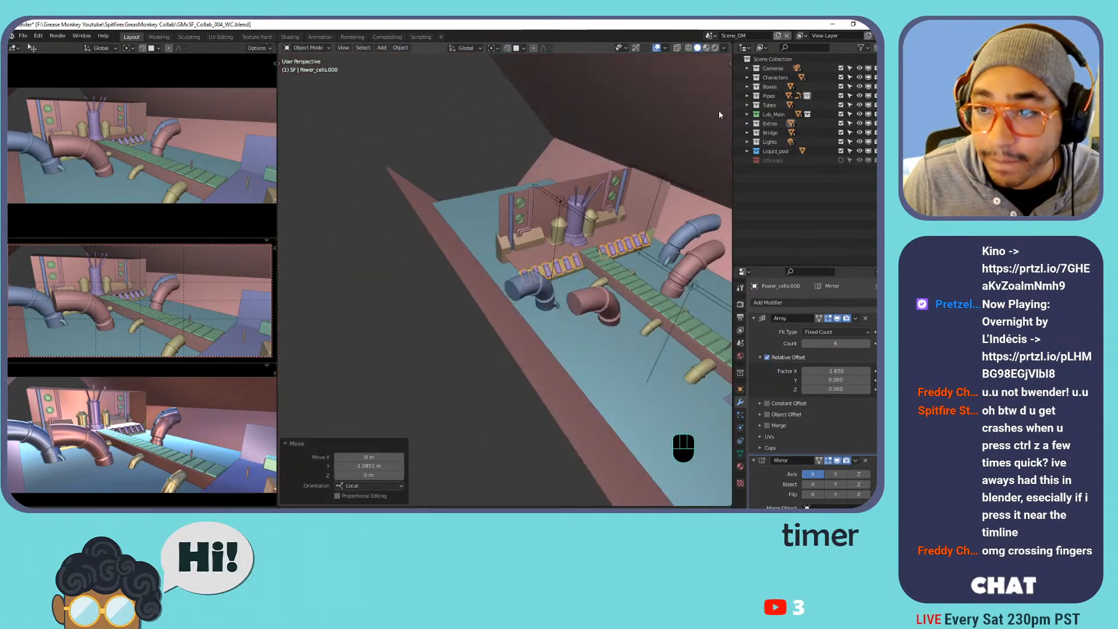
Switch to Scene_SF and hide the Power_cells.001 row.
{"action": "left_click", "coordinate": [711, 35]}
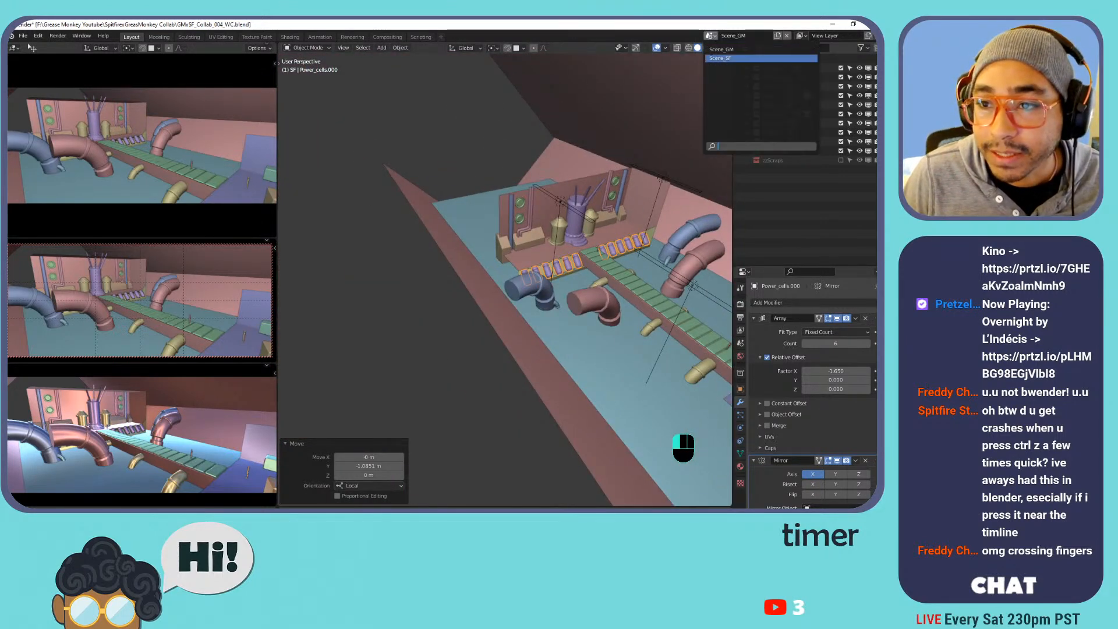
{"action": "left_click", "coordinate": [728, 59]}
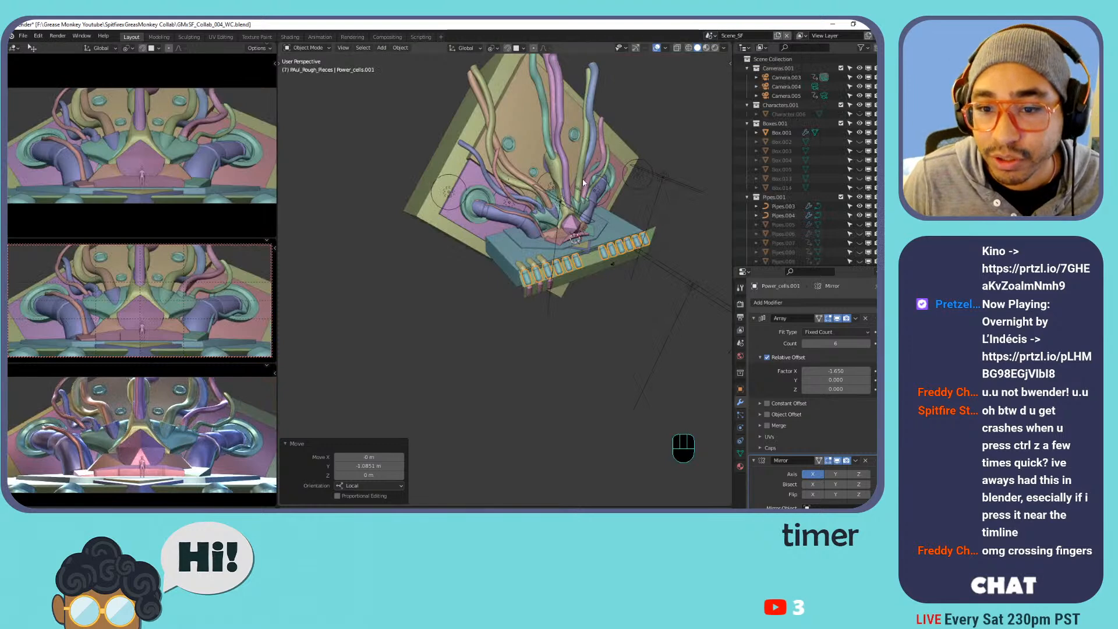
{"action": "scroll", "coordinate": [590, 163], "scroll_direction": "up", "scroll_amount": 2}
{"action": "left_click", "coordinate": [568, 302]}
{"action": "left_click", "coordinate": [575, 302]}
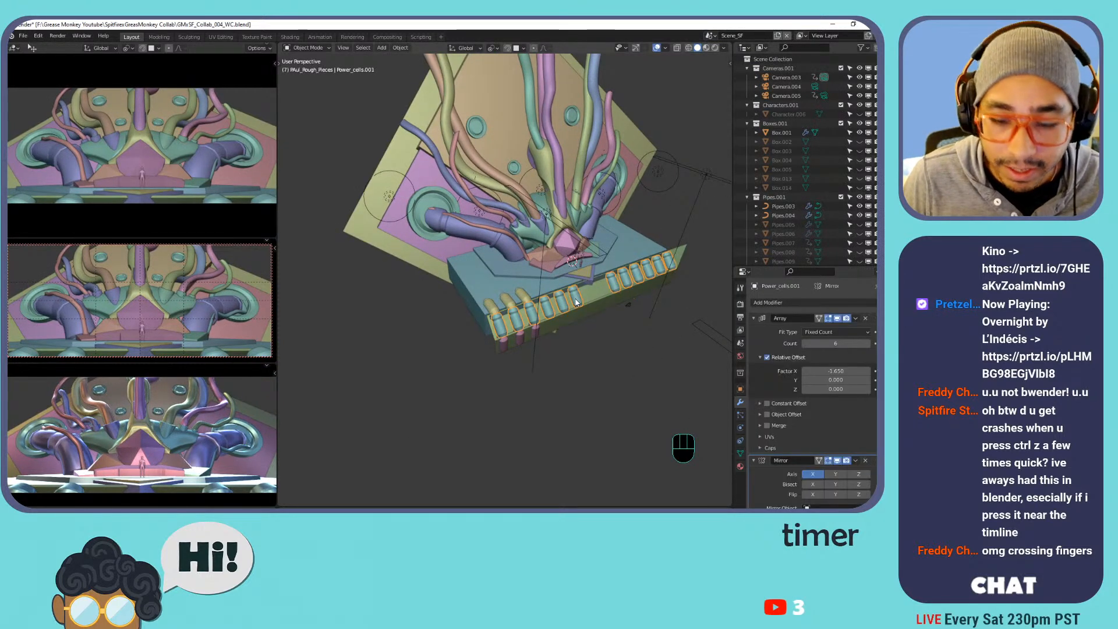
{"action": "key", "text": "h"}
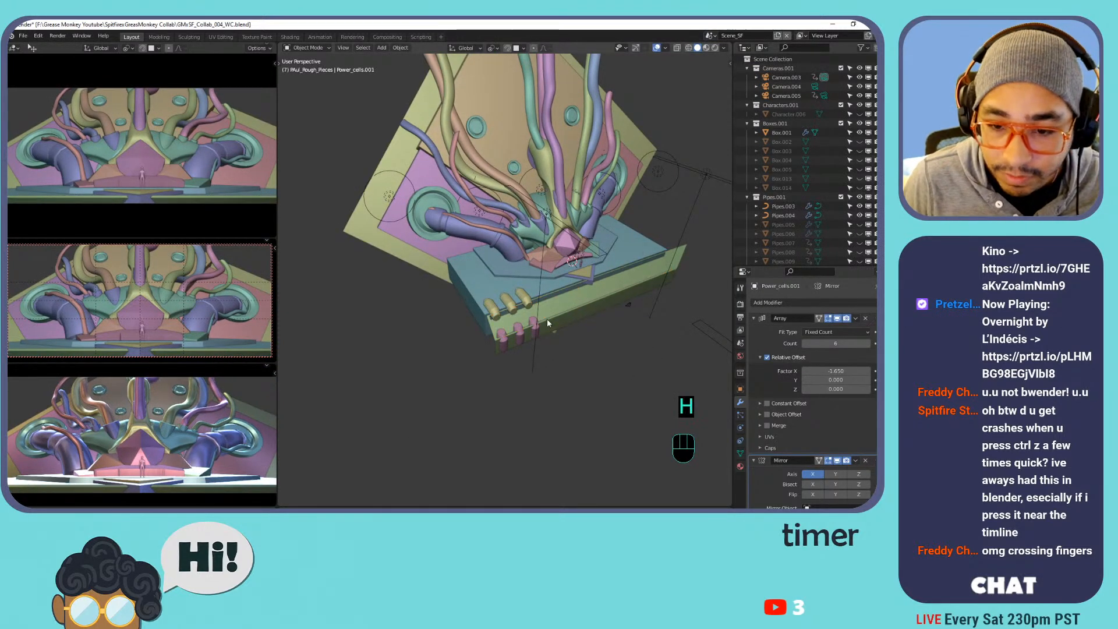
Hide the yellow pipes, the front panel Lab_main.003 and the pink pipes at the platform's front edge.
{"action": "left_click", "coordinate": [522, 303]}
{"action": "key", "text": "h"}
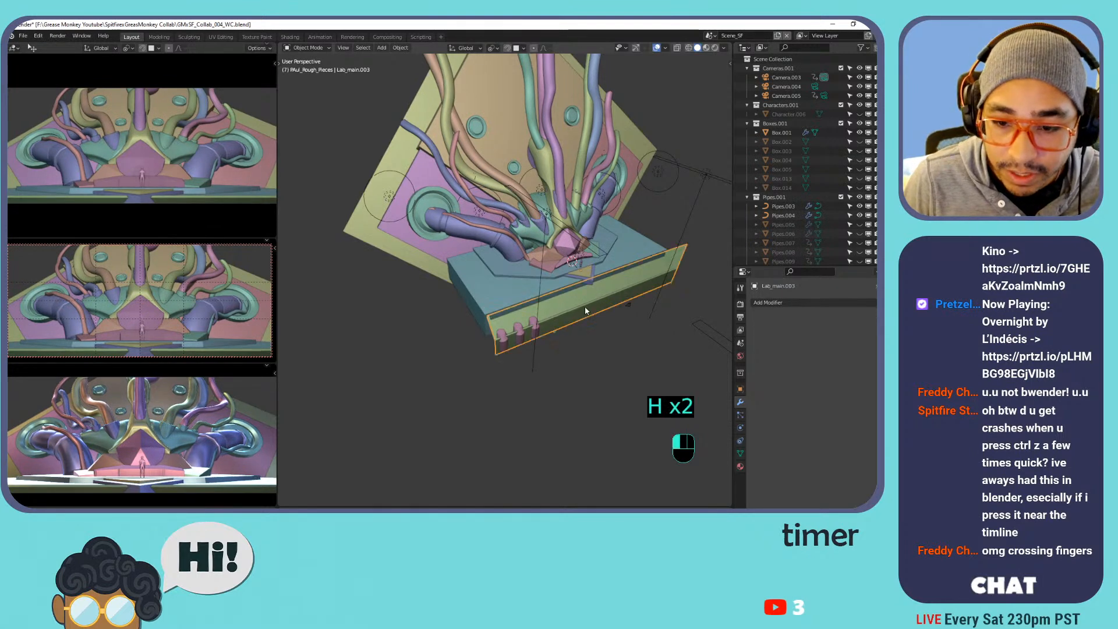
{"action": "key", "text": "h"}
{"action": "key", "text": "h"}
{"action": "key", "text": "ctrl+z"}
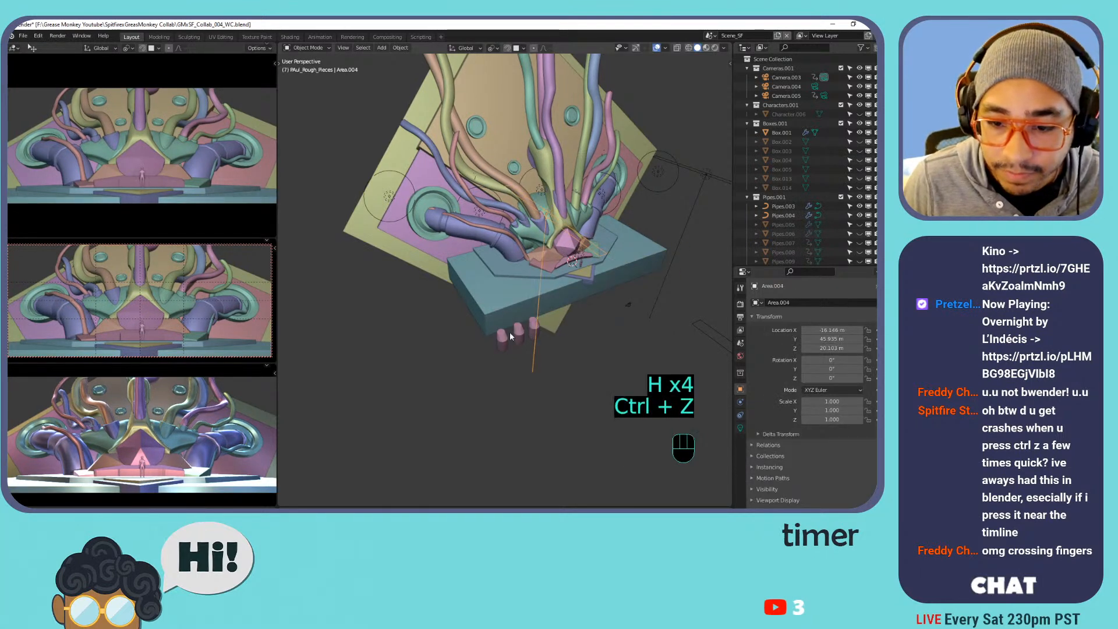
{"action": "key", "text": "h"}
{"action": "middle_click_drag", "start_coordinate": [549, 281], "coordinate": [586, 288], "text": "shift"}
{"action": "left_click", "coordinate": [506, 317]}
{"action": "key", "text": "h"}
{"action": "key", "text": "ctrl+z"}
Copy the angular dais Cube.001 and its triangular front pieces from Scene_SF and paste them into Scene_GM.
{"action": "scroll", "coordinate": [564, 308], "scroll_direction": "up", "scroll_amount": 3}
{"action": "left_click", "coordinate": [583, 284]}
{"action": "left_click", "coordinate": [470, 264], "text": "shift"}
{"action": "middle_click_drag", "start_coordinate": [448, 233], "coordinate": [529, 231], "text": "shift"}
{"action": "key", "text": "Tab"}
{"action": "scroll", "coordinate": [527, 257], "scroll_direction": "up", "scroll_amount": 4}
{"action": "scroll", "coordinate": [529, 231], "scroll_direction": "down", "scroll_amount": 2}
{"action": "scroll", "coordinate": [529, 231], "scroll_direction": "down", "scroll_amount": 8}
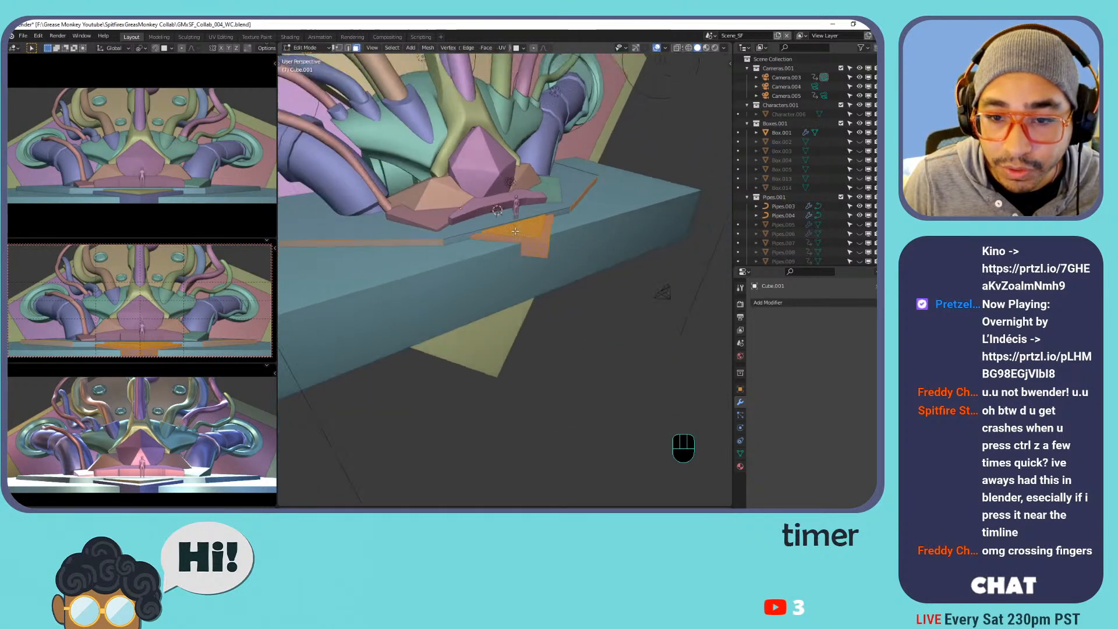
{"action": "key", "text": "Tab"}
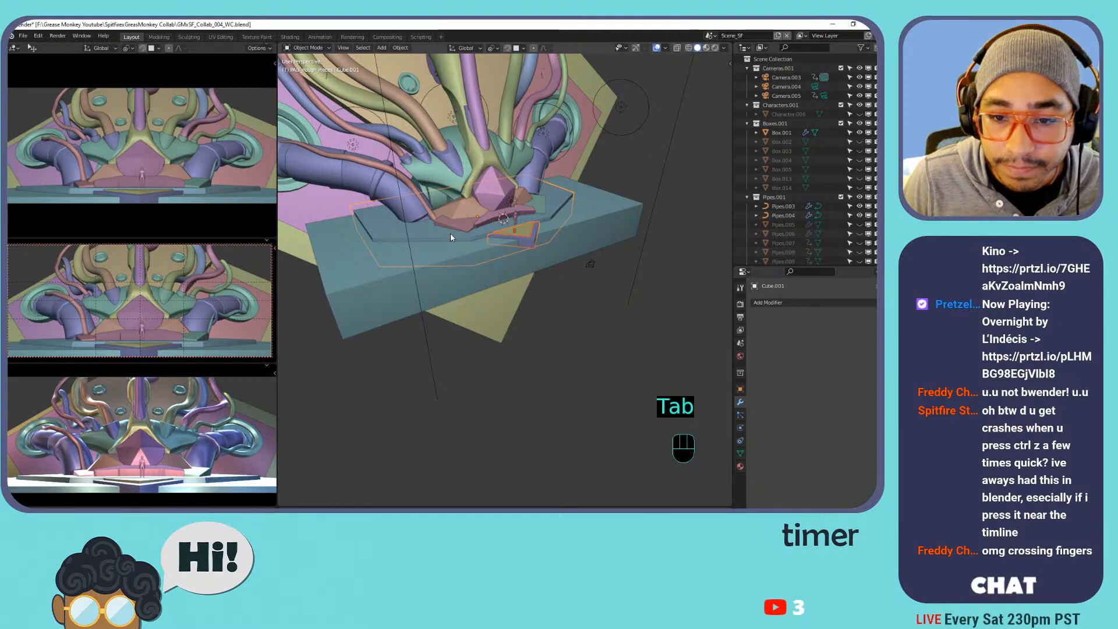
{"action": "key", "text": "ctrl+c"}
{"action": "left_click", "coordinate": [711, 35]}
{"action": "left_click", "coordinate": [730, 58]}
{"action": "key", "text": "ctrl+v"}
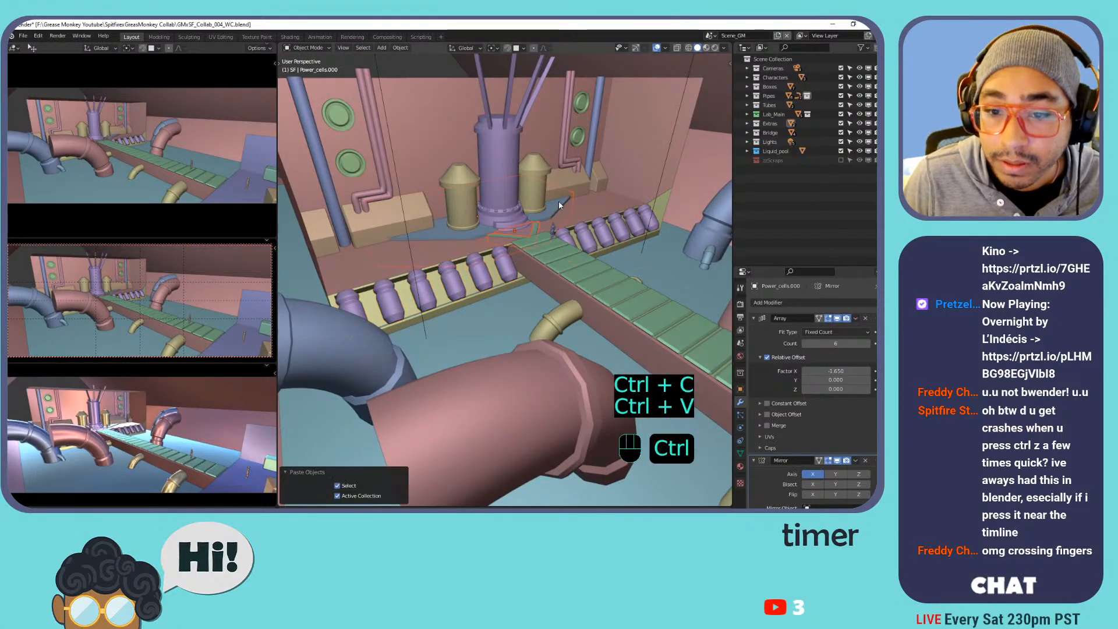
Move the central purple tube assembly and its two yellow side tanks to the scraps collection.
{"action": "left_click", "coordinate": [471, 176]}
{"action": "middle_click_drag", "start_coordinate": [517, 156], "coordinate": [527, 186], "text": "shift"}
{"action": "left_click", "coordinate": [603, 198], "text": "shift"}
{"action": "key", "text": "m"}
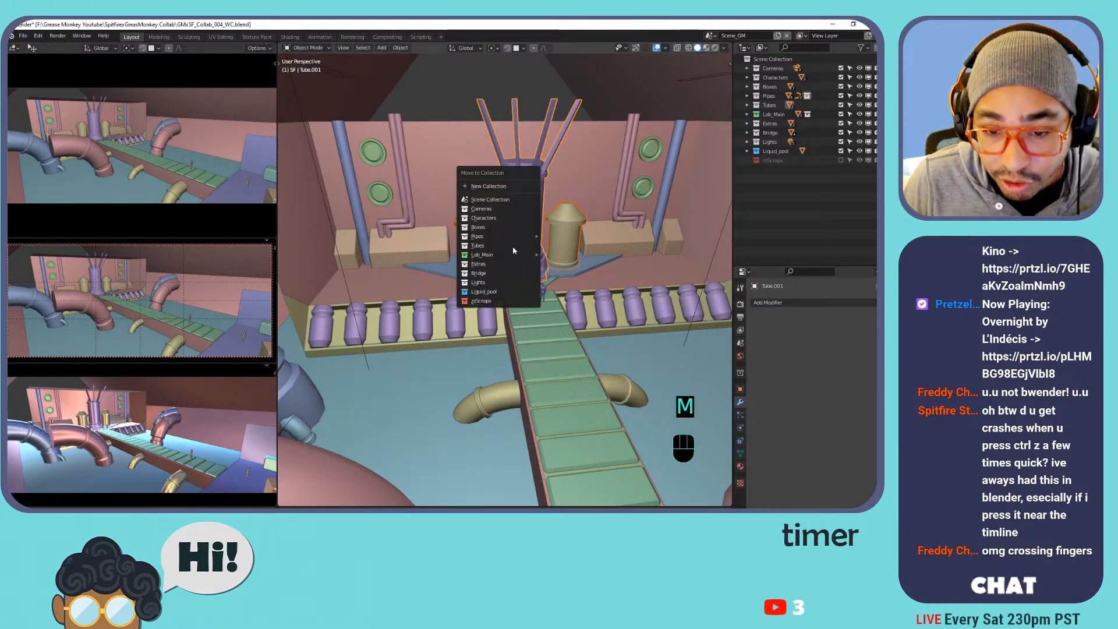
{"action": "left_click", "coordinate": [490, 302]}
{"action": "mouse_move", "coordinate": [490, 302]}
{"action": "middle_mouse_down"}
{"action": "mouse_move", "coordinate": [550, 277]}
{"action": "mouse_move", "coordinate": [456, 315]}
{"action": "mouse_move", "coordinate": [486, 298]}
{"action": "middle_mouse_up"}
Isolate the pasted dais Cube.002 and its triangular front pieces in local view.
{"action": "left_click", "coordinate": [501, 297]}
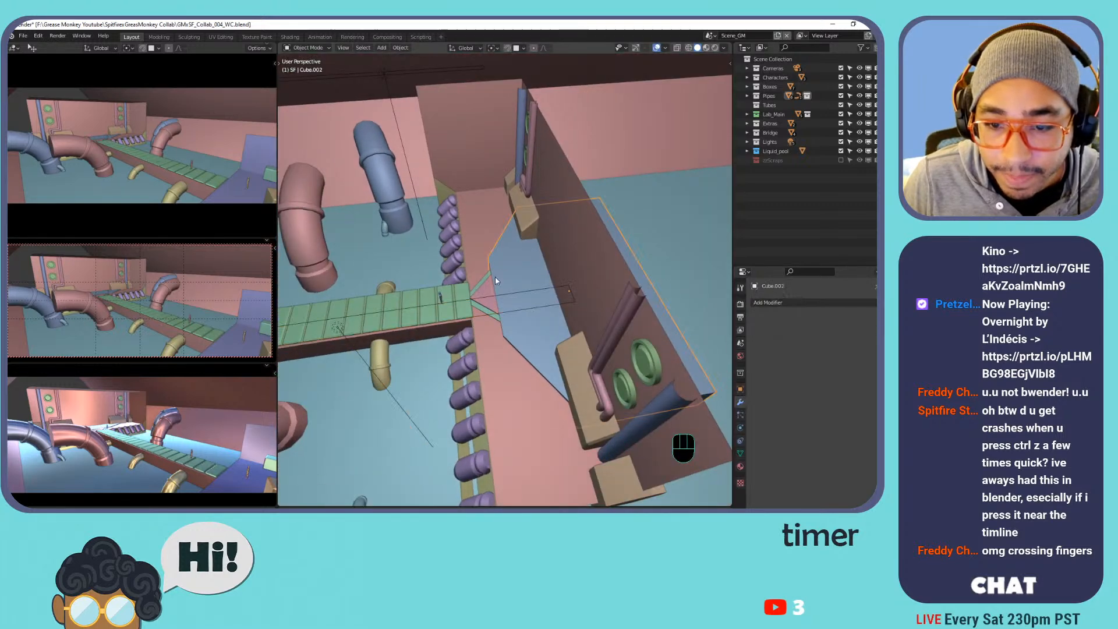
{"action": "left_click", "coordinate": [478, 285], "text": "shift"}
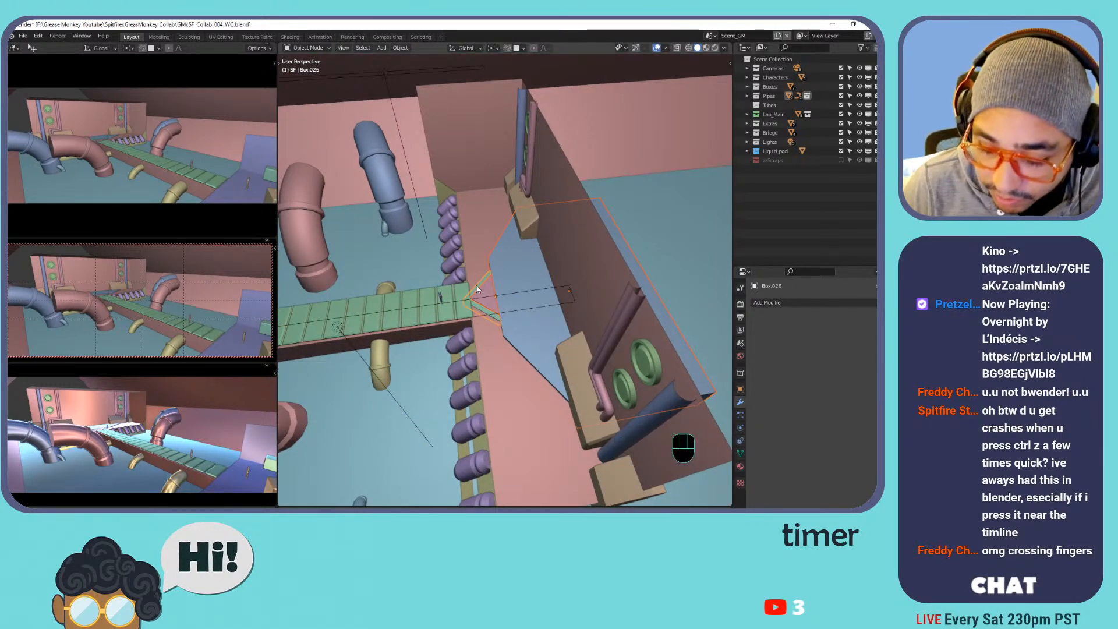
{"action": "key", "text": "KP_Divide"}
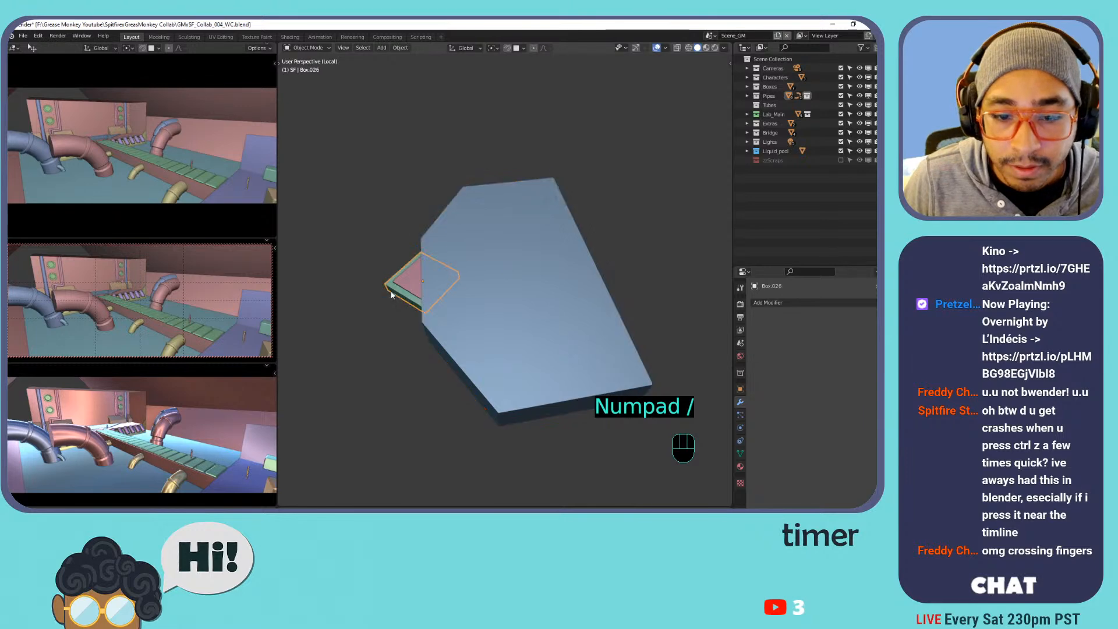
{"action": "middle_click_drag", "start_coordinate": [400, 275], "coordinate": [554, 305]}
Save the file and simplify the whole mesh of the green wedge Box.026 with Limited Dissolve.
{"action": "key", "text": "Tab"}
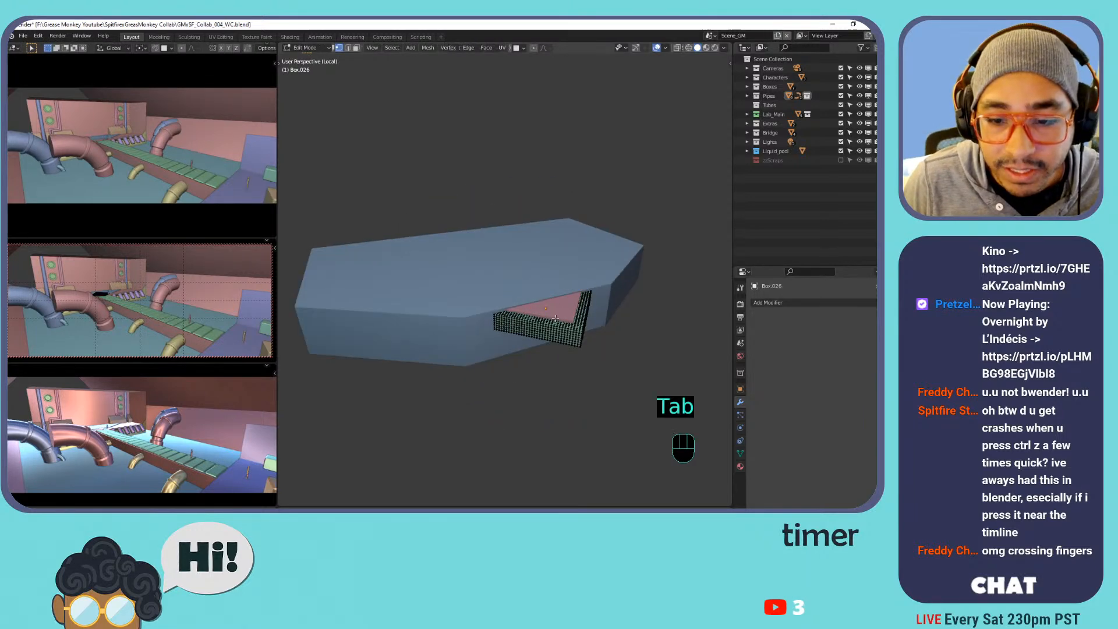
{"action": "scroll", "coordinate": [557, 316], "scroll_direction": "up", "scroll_amount": 8}
{"action": "scroll", "coordinate": [573, 333], "scroll_direction": "down", "scroll_amount": 8}
{"action": "key", "text": "a"}
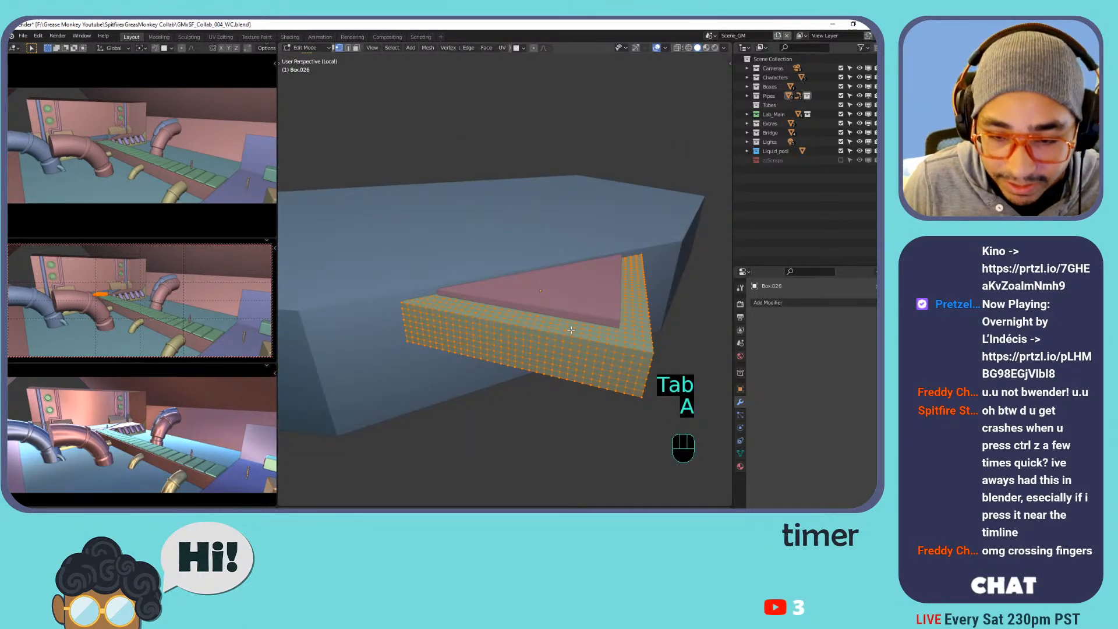
{"action": "key", "text": "x"}
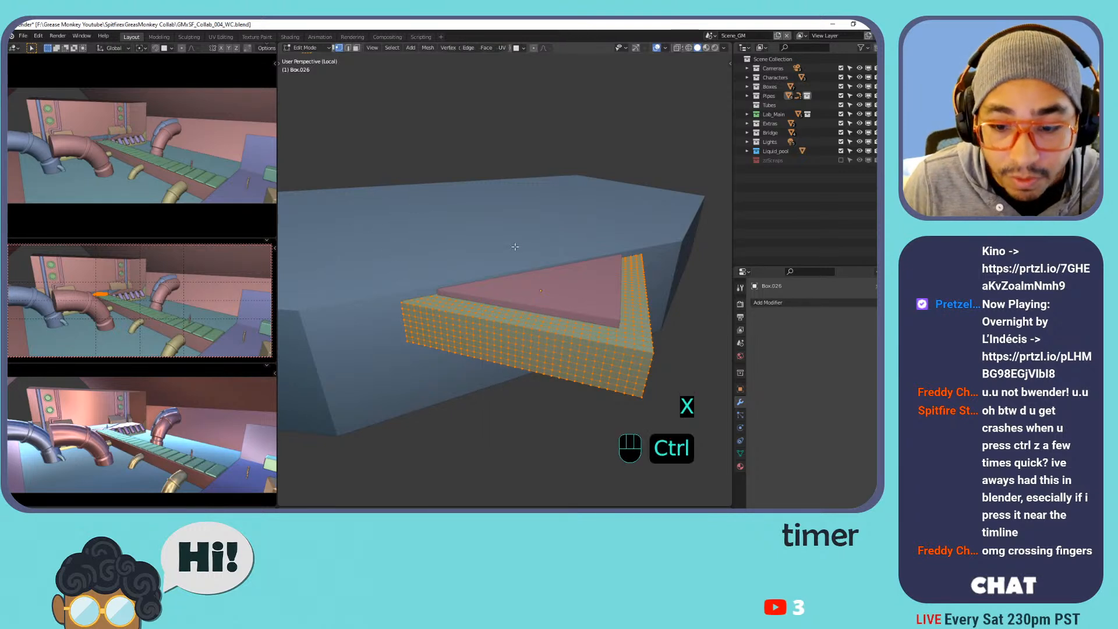
{"action": "key", "text": "Tab"}
{"action": "key", "text": "ctrl+s"}
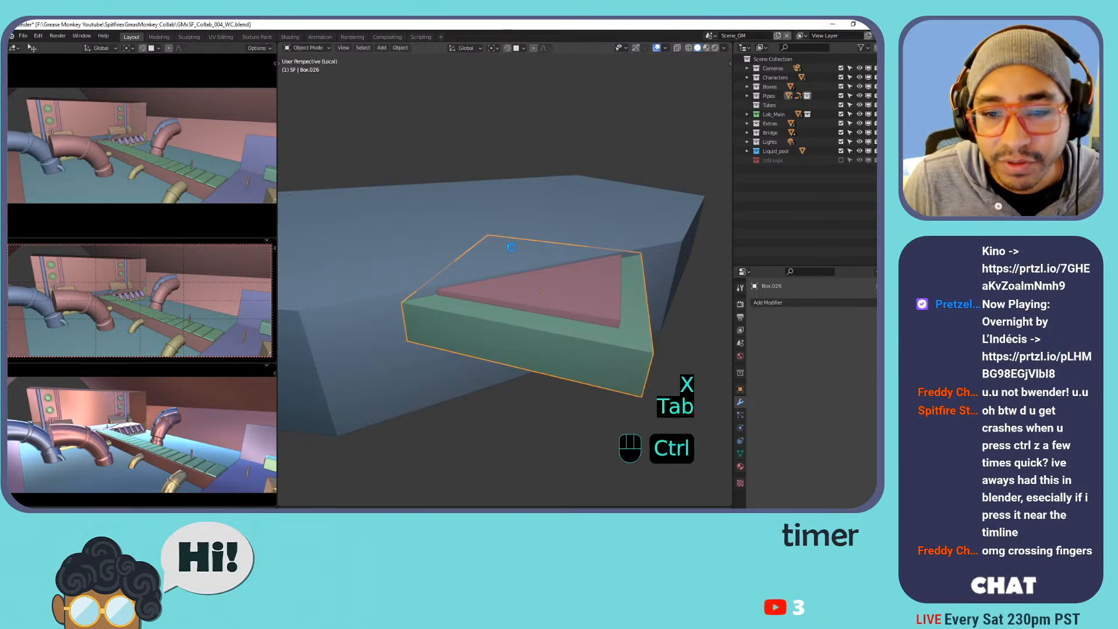
{"action": "key", "text": "Tab"}
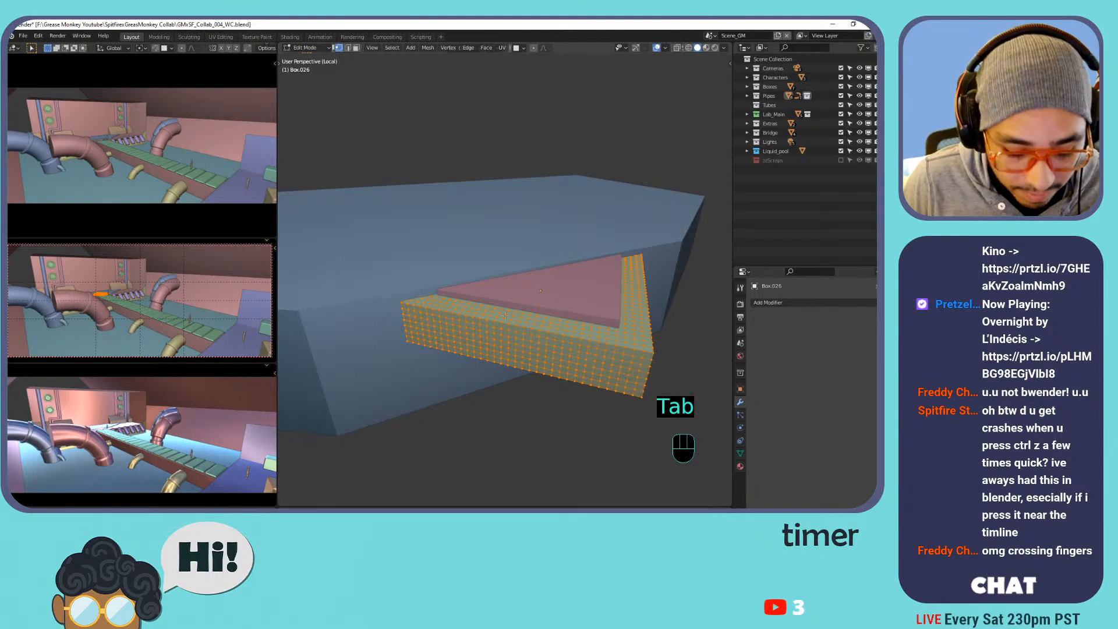
{"action": "key", "text": "x"}
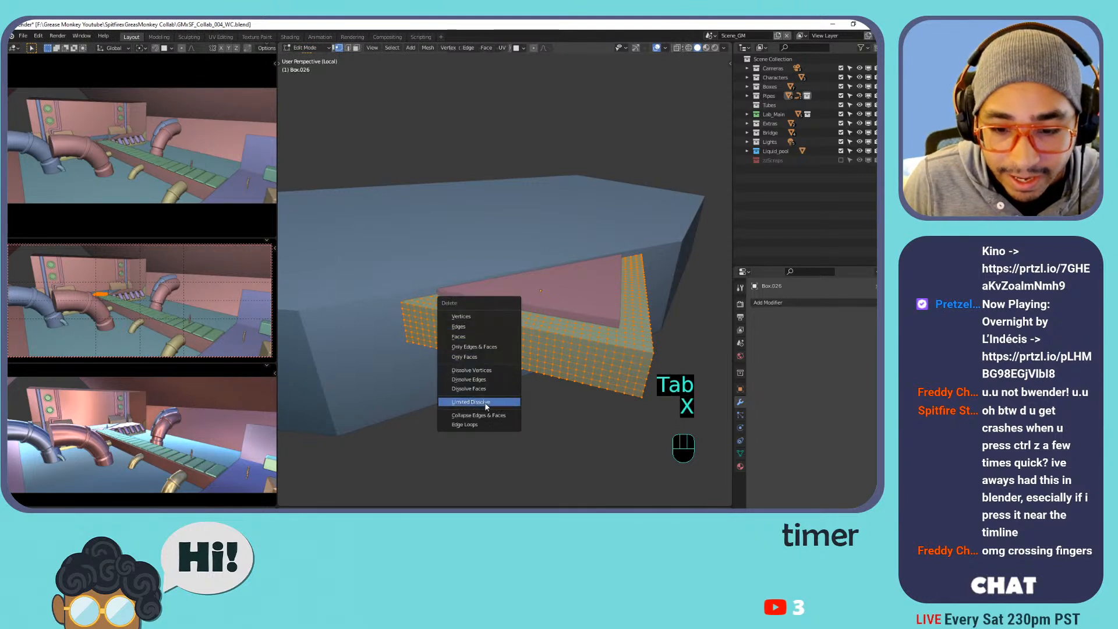
{"action": "left_click", "coordinate": [486, 402]}
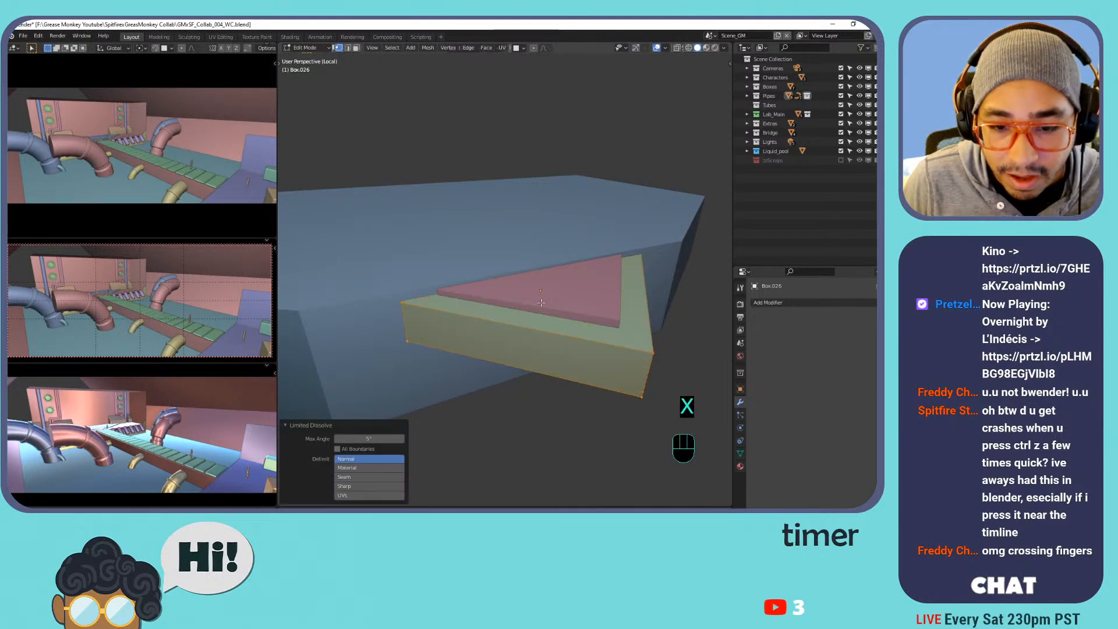
Simplify the dense mesh of the pink triangular piece Box.025 with Limited Dissolve.
{"action": "key", "text": "Tab"}
{"action": "left_click", "coordinate": [538, 299]}
{"action": "key", "text": "Tab"}
{"action": "key", "text": "a"}
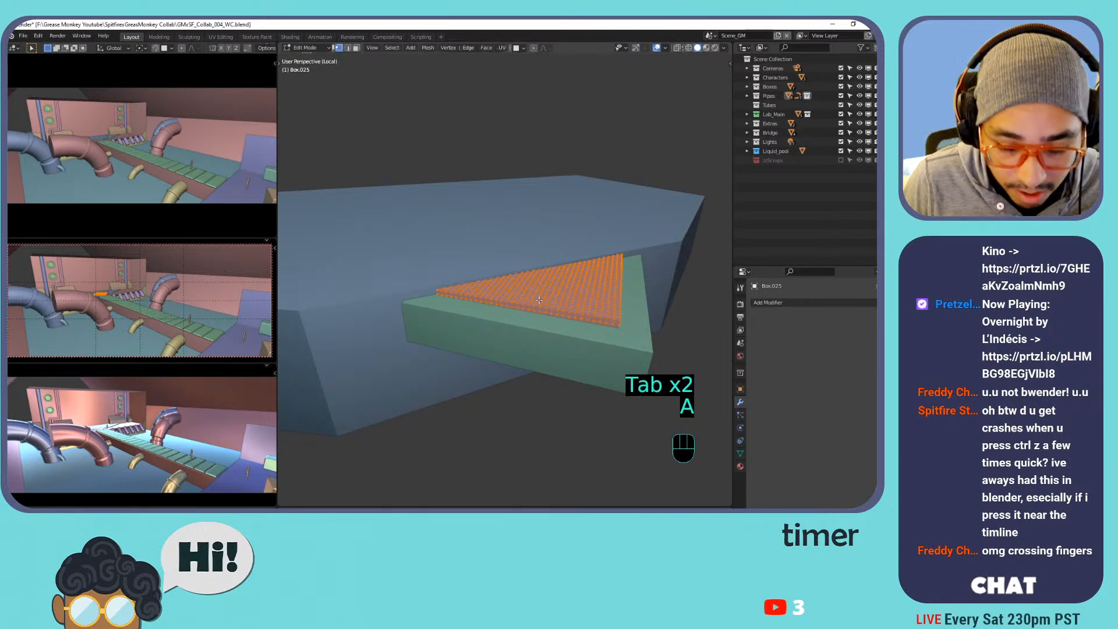
{"action": "key", "text": "x"}
{"action": "left_click", "coordinate": [569, 288]}
{"action": "key", "text": "Tab"}
Run Limited Dissolve on the whole mesh of the blue dais Cube.002 and return to Object Mode.
{"action": "left_click", "coordinate": [465, 220]}
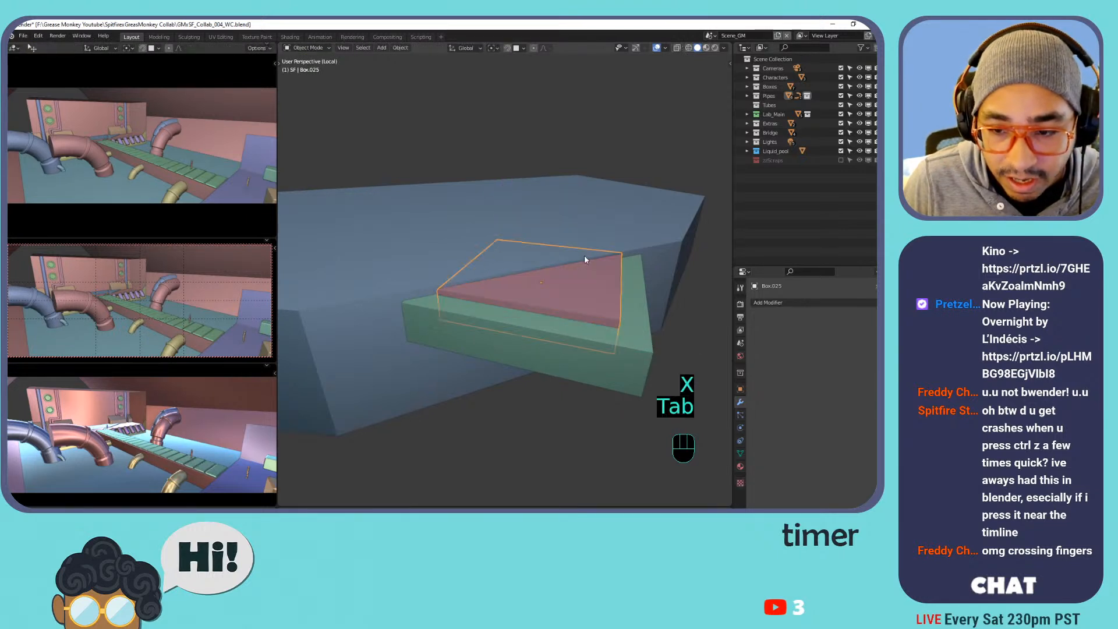
{"action": "key", "text": "Tab"}
{"action": "middle_click_drag", "start_coordinate": [464, 219], "coordinate": [517, 257]}
{"action": "key", "text": "a"}
{"action": "key", "text": "x"}
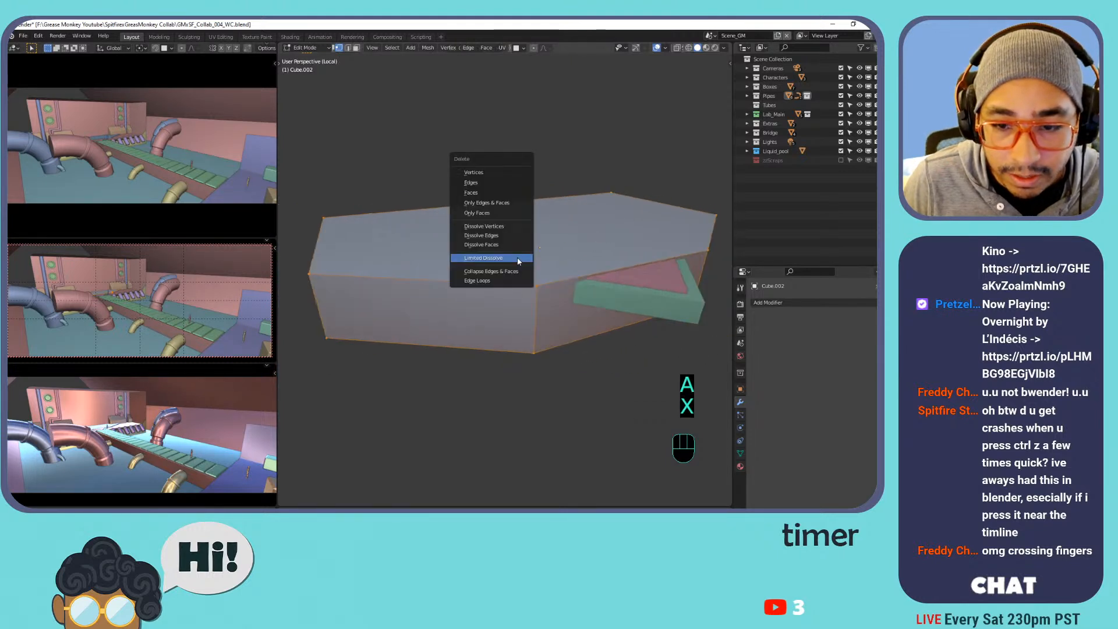
{"action": "left_click", "coordinate": [517, 257]}
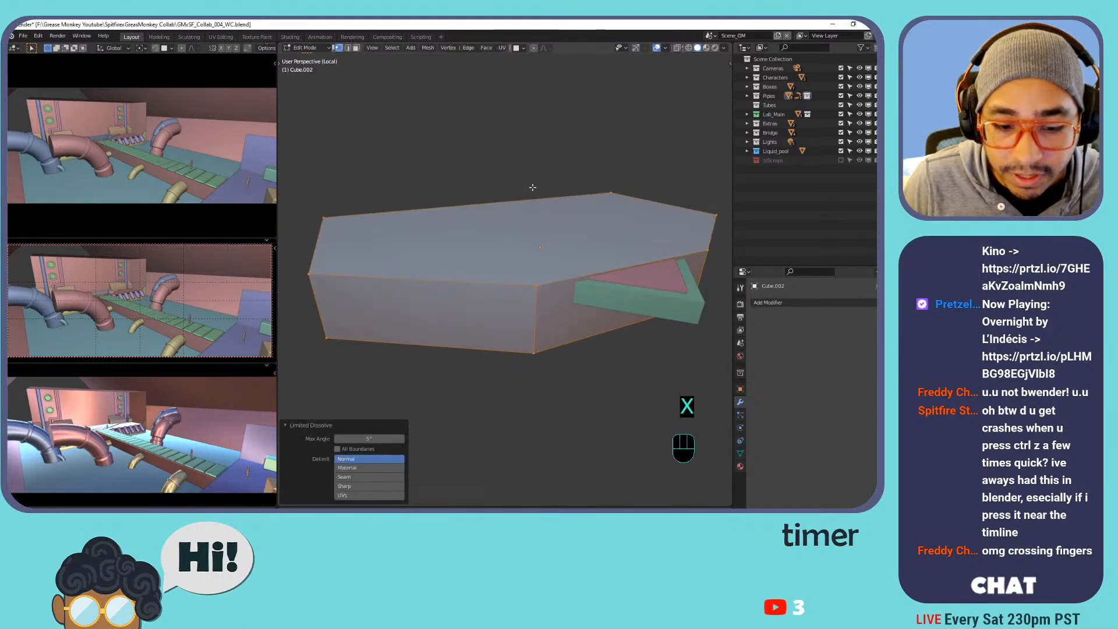
{"action": "left_click", "coordinate": [526, 160]}
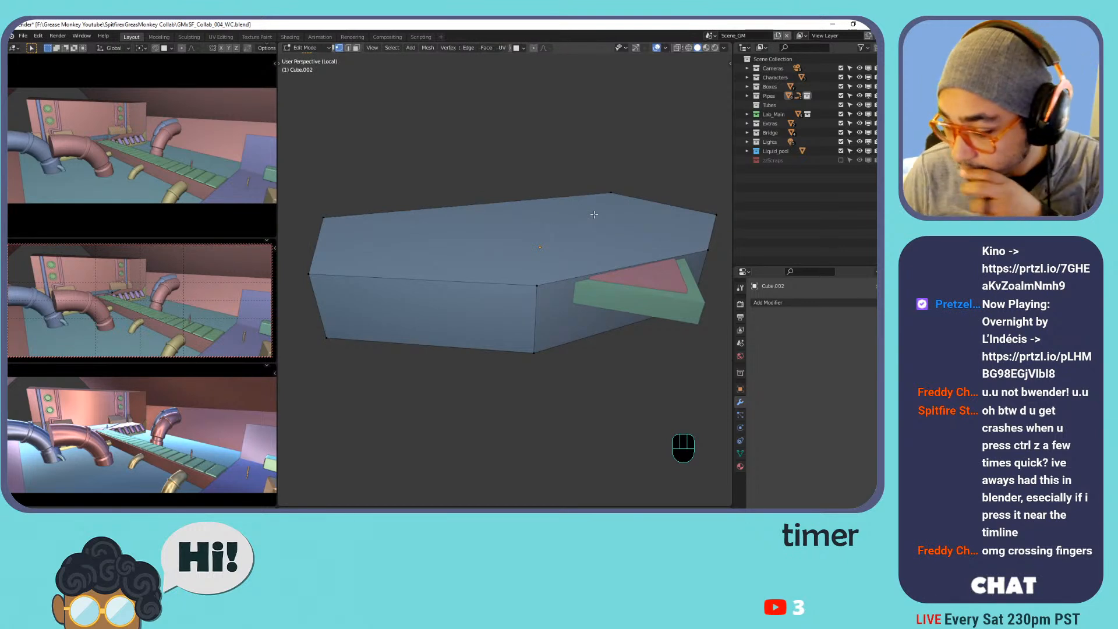
{"action": "key", "text": "Tab"}
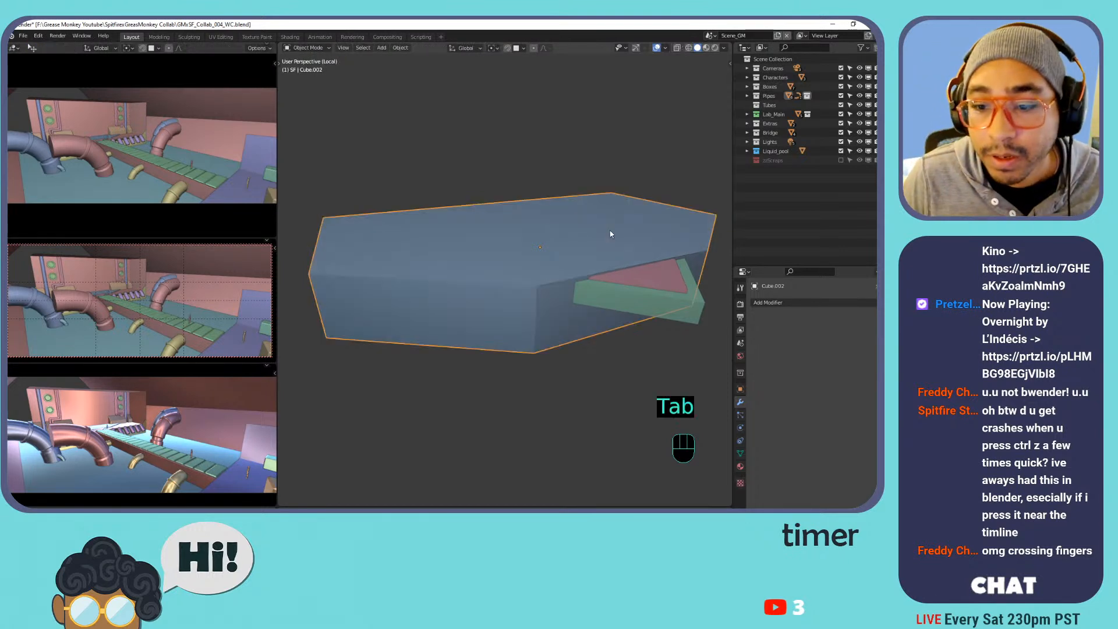
{"action": "left_click", "coordinate": [656, 267]}
{"action": "left_click", "coordinate": [651, 290]}
{"action": "left_click", "coordinate": [649, 275]}
{"action": "left_click", "coordinate": [636, 225]}
{"action": "left_click", "coordinate": [631, 277]}
{"action": "left_click", "coordinate": [619, 247]}
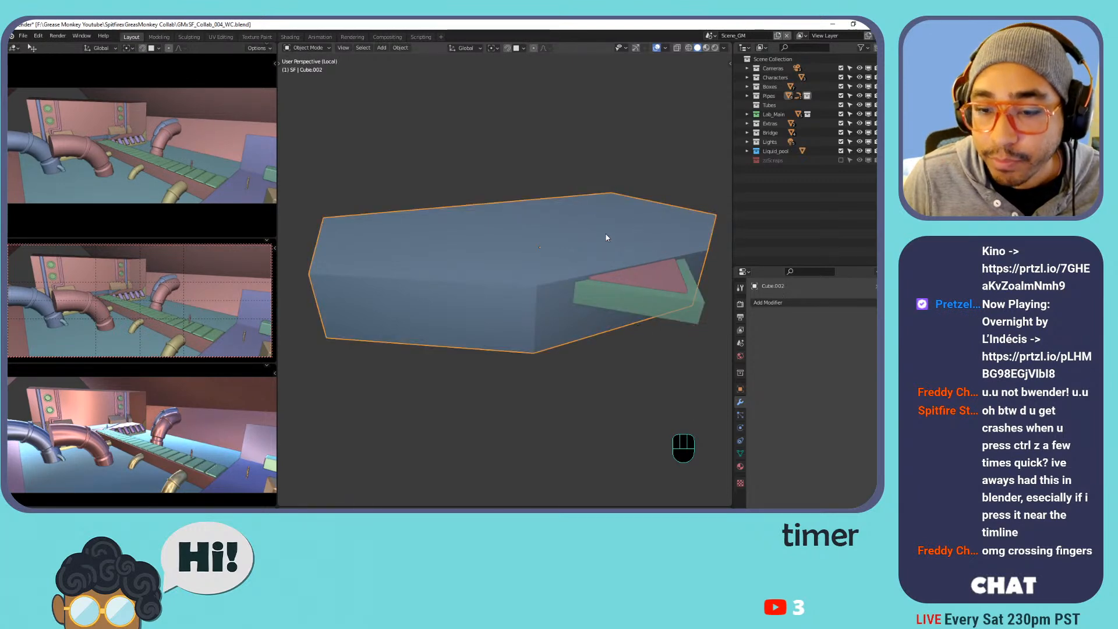
Leave local view and move the dais and its wedge pieces about 1.656 m along global Y, away from the walkway.
{"action": "key", "text": "KP_Divide"}
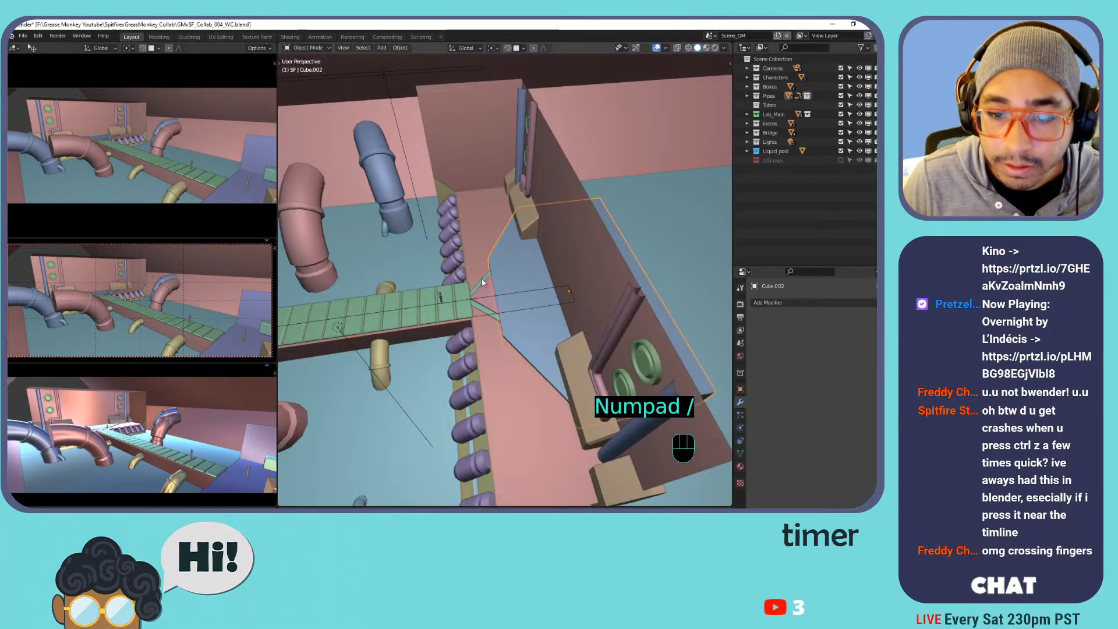
{"action": "left_click", "coordinate": [484, 282], "text": "shift"}
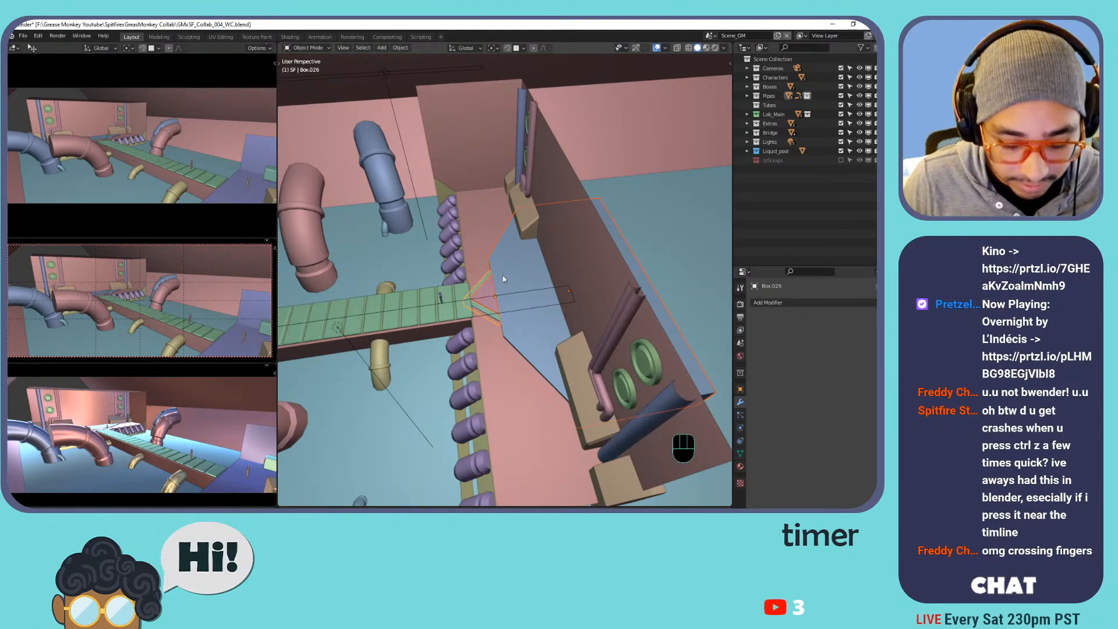
{"action": "key", "text": "g"}
{"action": "key", "text": "z"}
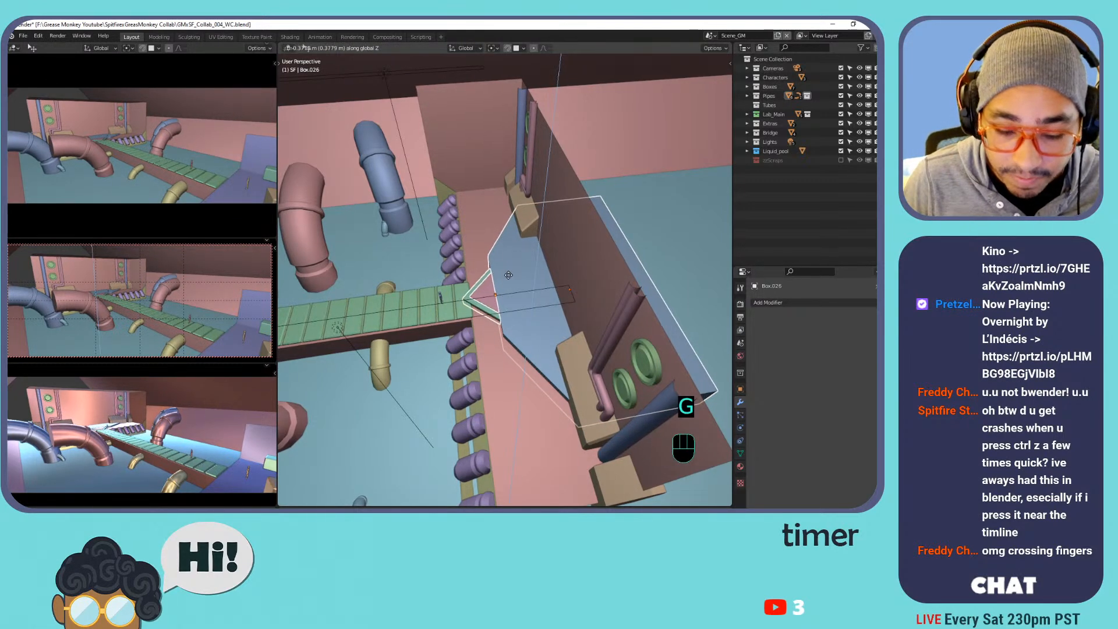
{"action": "key", "text": "y"}
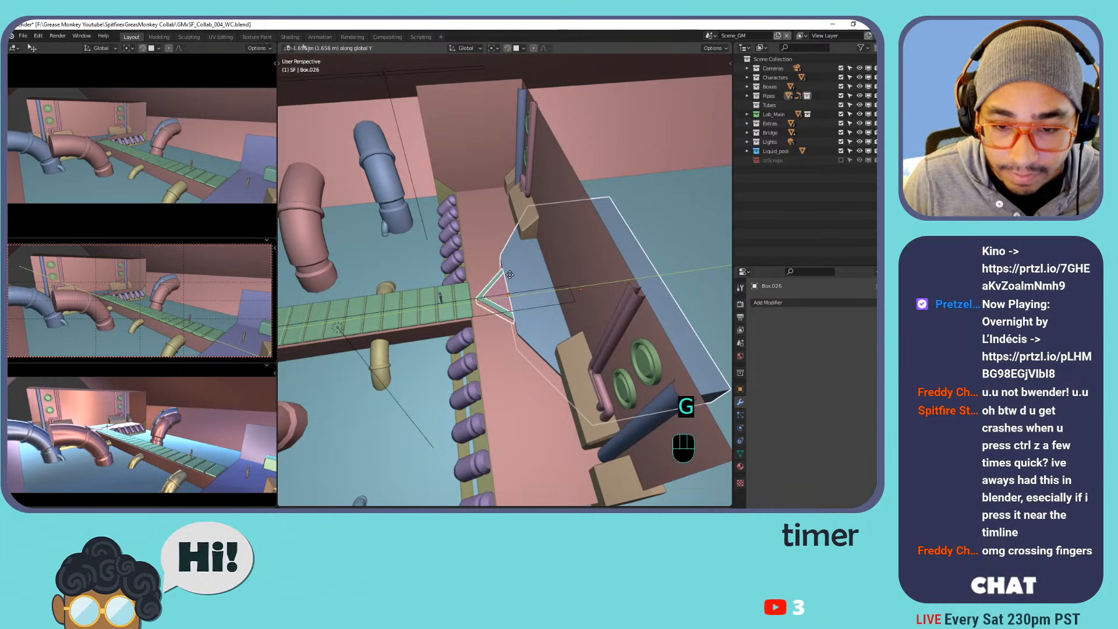
{"action": "left_click", "coordinate": [506, 278]}
{"action": "key", "text": "KP_7"}
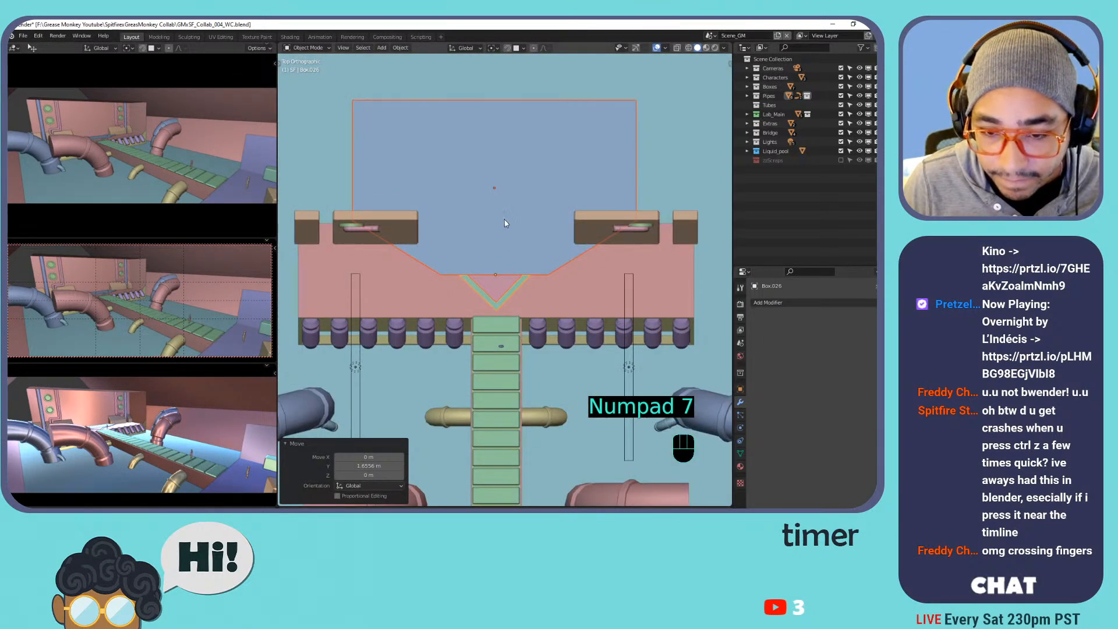
{"action": "scroll", "coordinate": [504, 221], "scroll_direction": "down", "scroll_amount": 5}
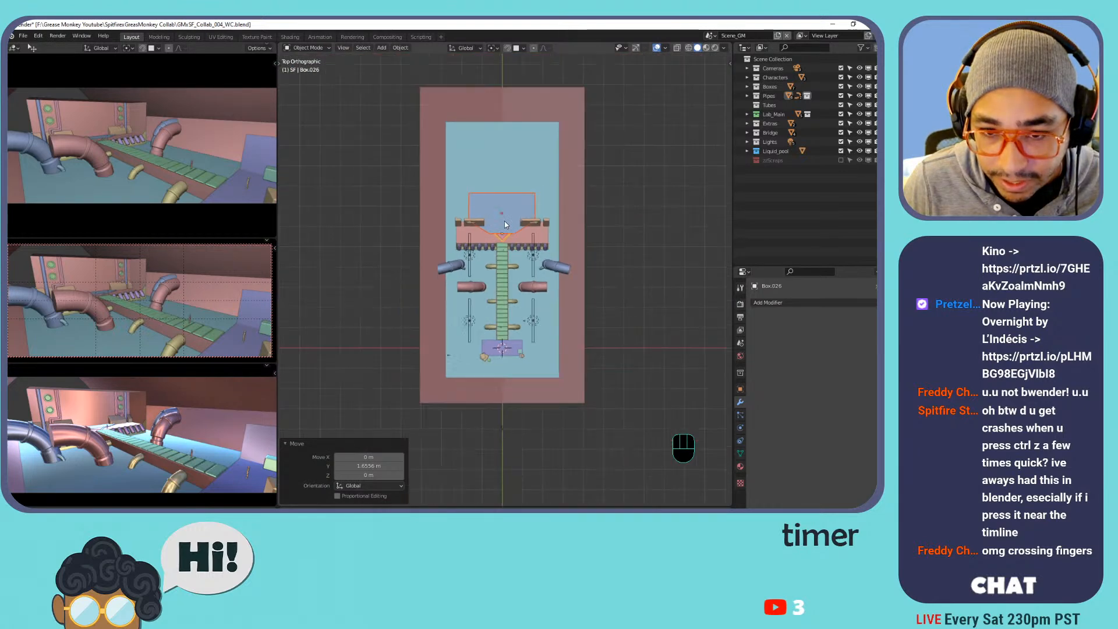
{"action": "scroll", "coordinate": [504, 222], "scroll_direction": "up", "scroll_amount": 4}
{"action": "middle_click_drag", "start_coordinate": [509, 265], "coordinate": [587, 242]}
Switch to Scene_SF and hide the original dais Cube.001 with its triangular front pieces.
{"action": "left_click", "coordinate": [710, 35]}
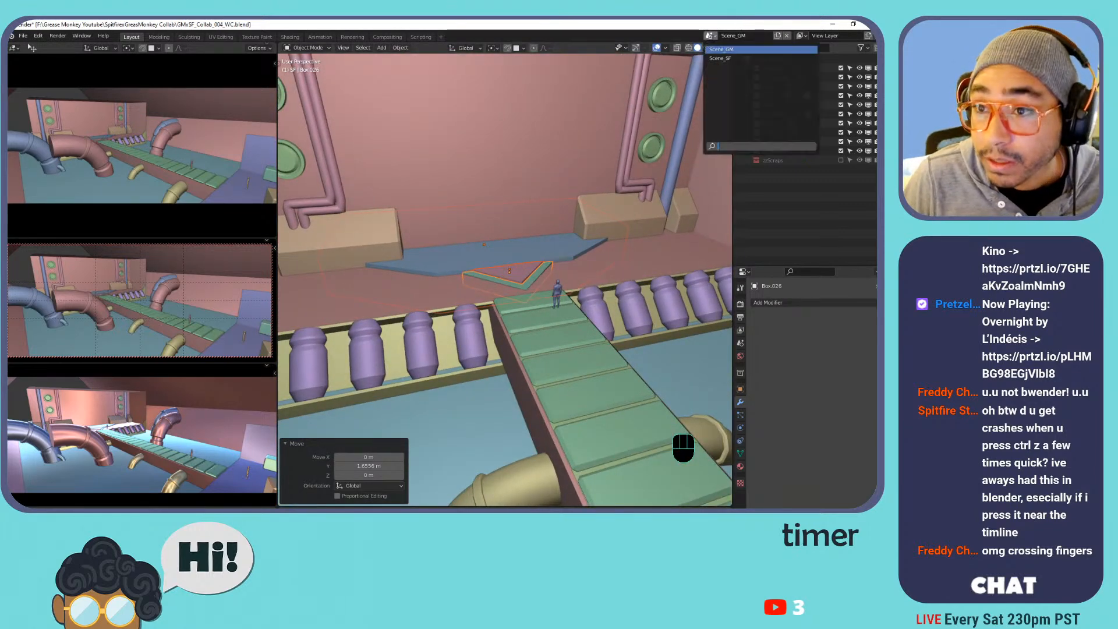
{"action": "left_click", "coordinate": [757, 54]}
{"action": "middle_click_drag", "start_coordinate": [563, 185], "coordinate": [540, 285]}
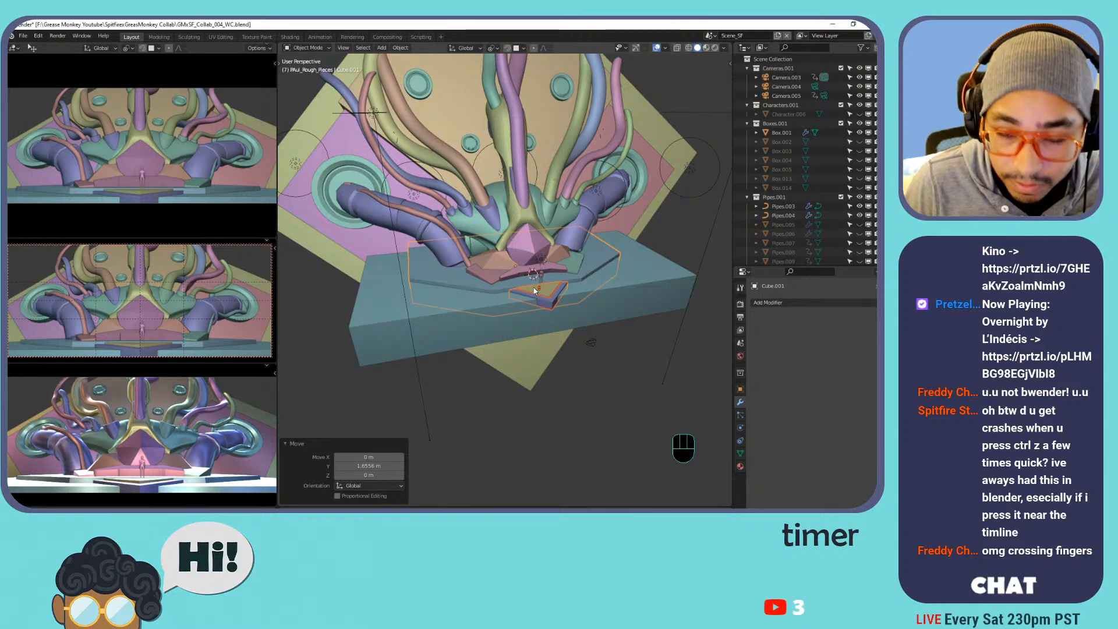
{"action": "key", "text": "h"}
{"action": "left_click", "coordinate": [541, 298]}
{"action": "key", "text": "h"}
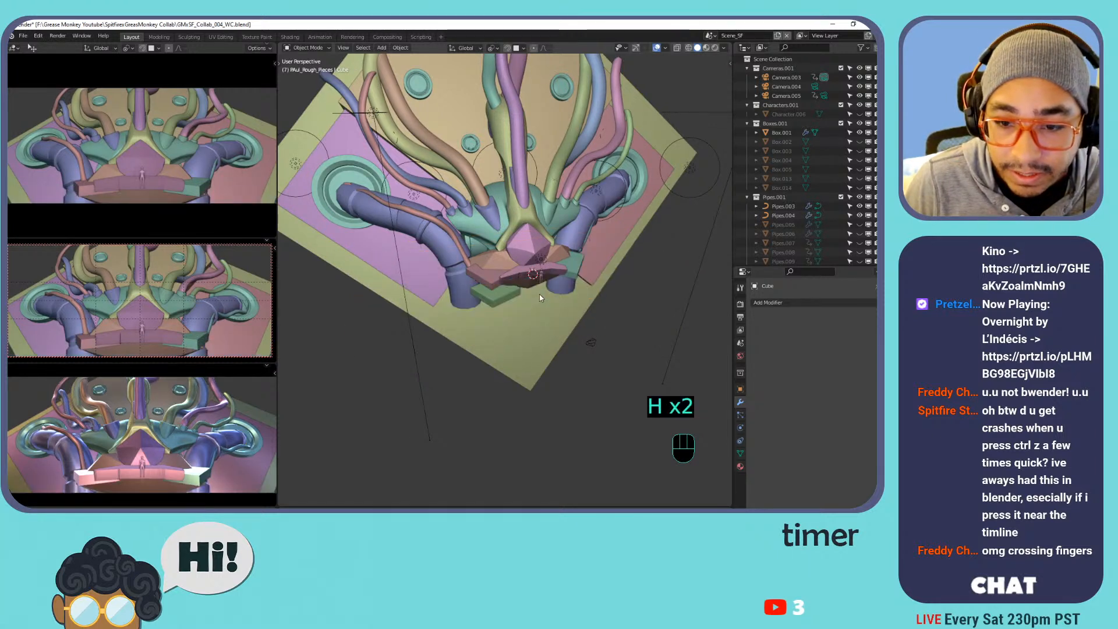
{"action": "key", "text": "ctrl+z"}
Return to Scene_GM and examine how the moved dais and wedge line up with the walkway and back wall.
{"action": "left_click", "coordinate": [710, 36]}
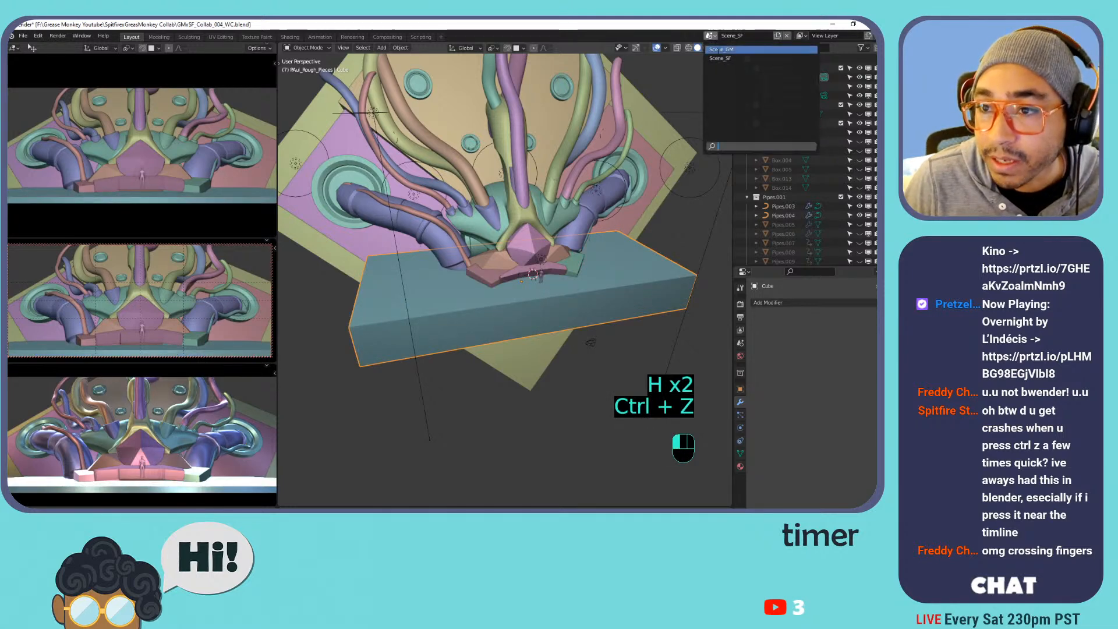
{"action": "left_click", "coordinate": [722, 49]}
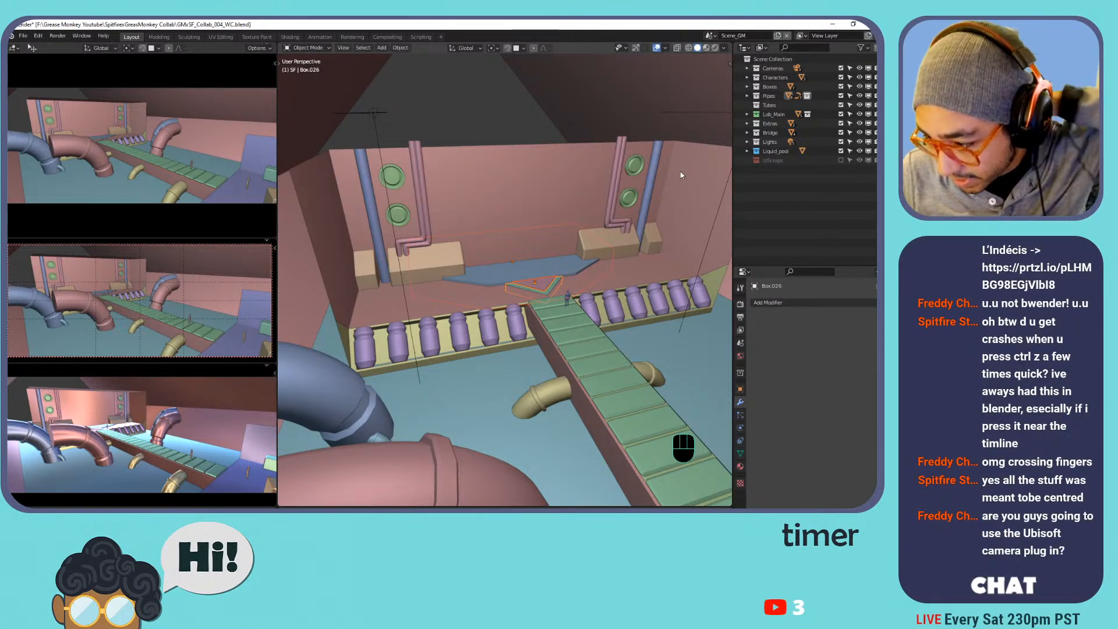
{"action": "key", "text": "KP_7"}
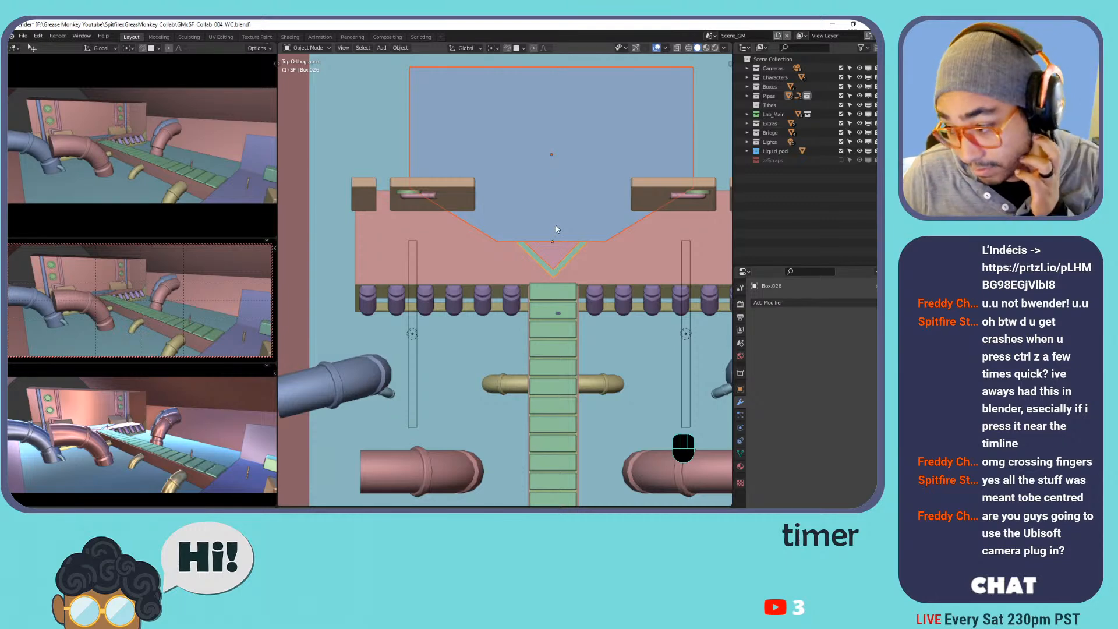
{"action": "scroll", "coordinate": [574, 249], "scroll_direction": "down", "scroll_amount": 2}
{"action": "scroll", "coordinate": [552, 241], "scroll_direction": "up", "scroll_amount": 4}
{"action": "middle_click_drag", "start_coordinate": [584, 242], "coordinate": [627, 212]}
{"action": "middle_click_drag", "start_coordinate": [628, 212], "coordinate": [569, 234], "text": "shift"}
{"action": "middle_click_drag", "start_coordinate": [569, 234], "coordinate": [542, 198]}
{"action": "middle_click_drag", "start_coordinate": [543, 198], "coordinate": [506, 191], "text": "shift"}
{"action": "middle_click_drag", "start_coordinate": [507, 191], "coordinate": [495, 254], "text": "shift"}
{"action": "key", "text": "Tab"}
{"action": "key", "text": "Tab"}
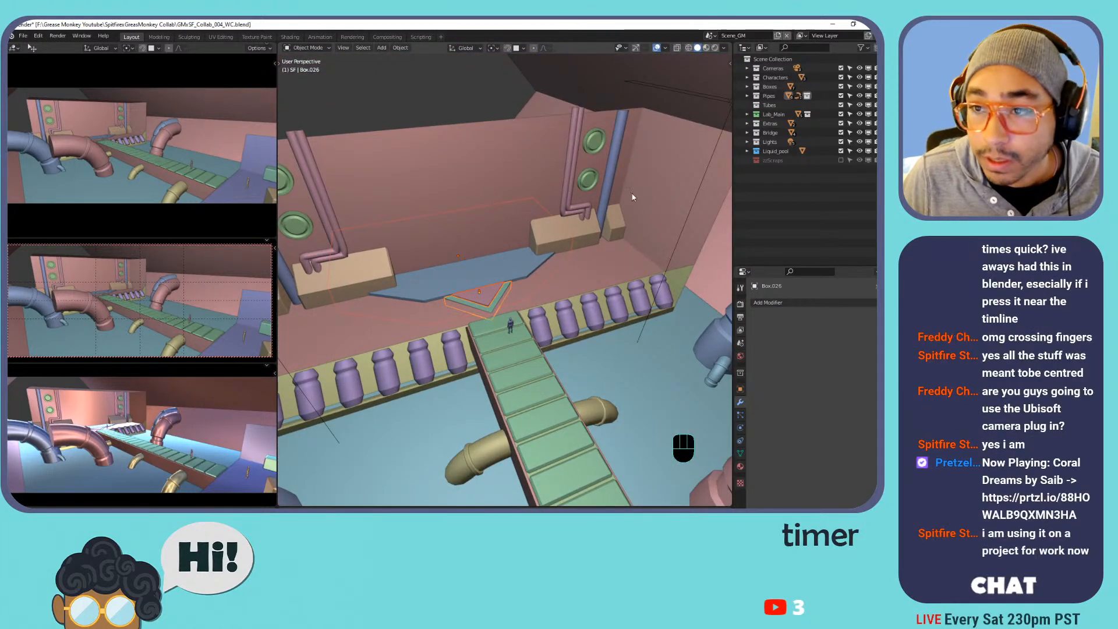
Move the selected dais and its wedge pieces into a new collection named Entity_POI.
{"action": "key", "text": "m"}
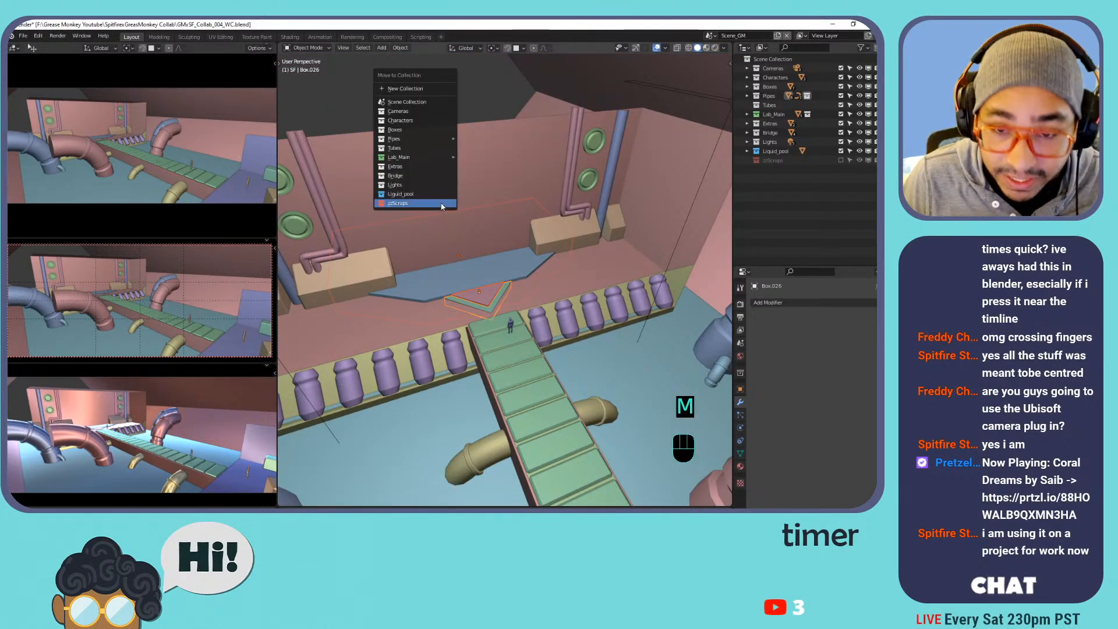
{"action": "left_click", "coordinate": [414, 91]}
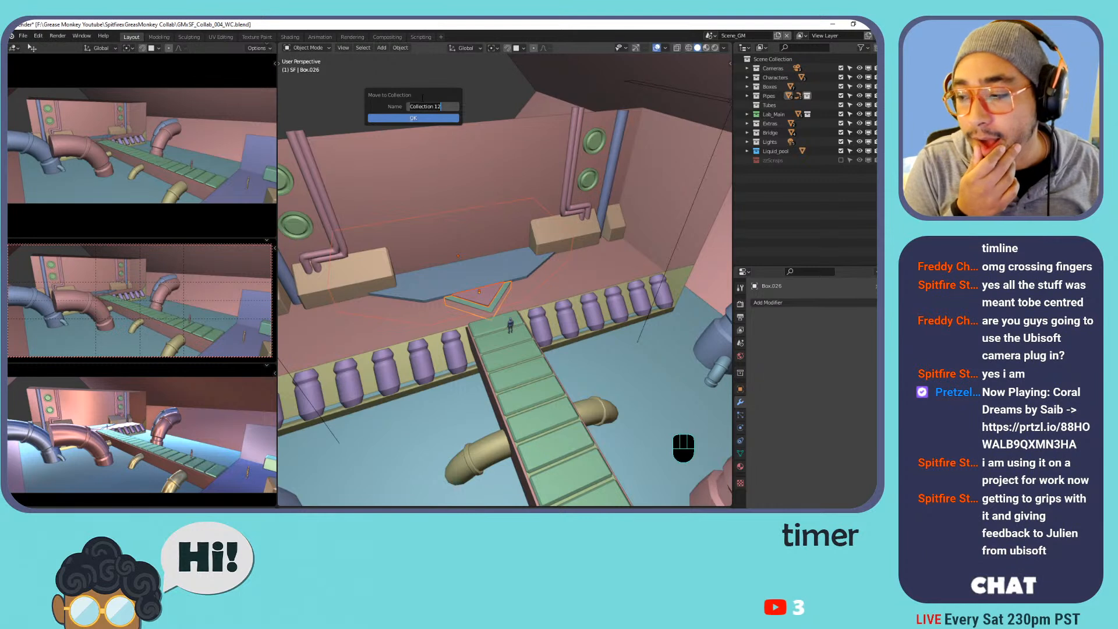
{"action": "type", "text": "Entity"}
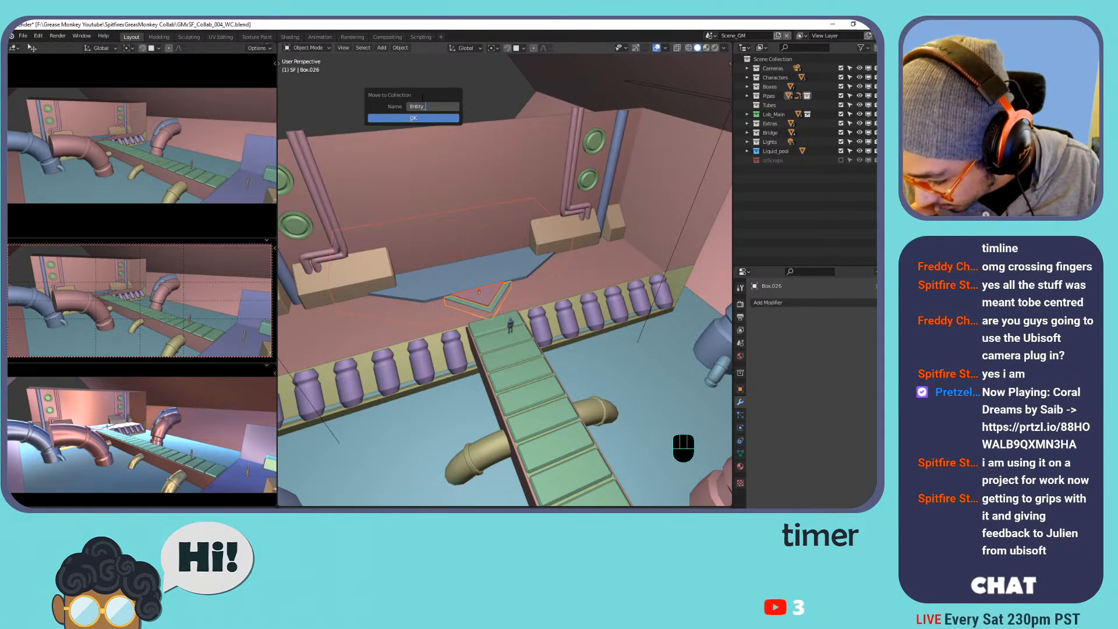
{"action": "type", "text": "_PO"}
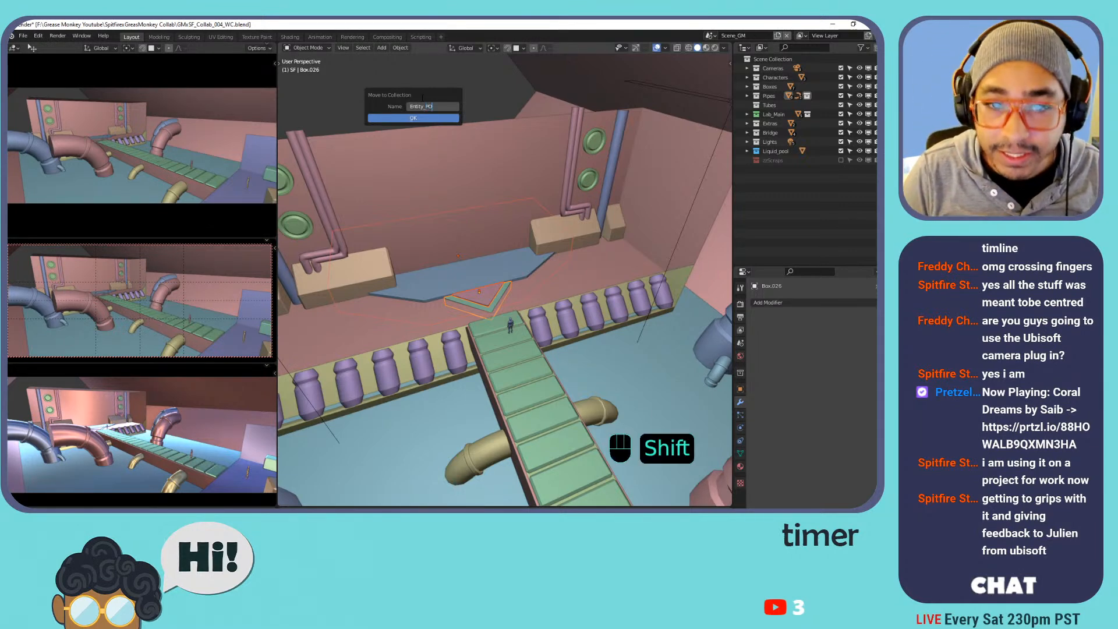
{"action": "type", "text": "I"}
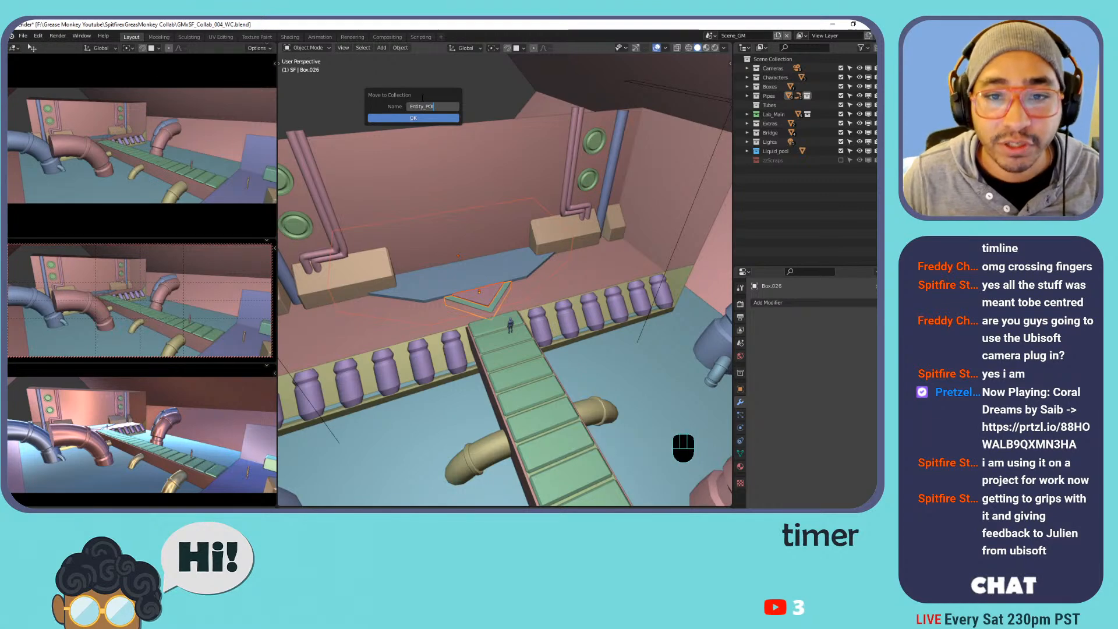
{"action": "left_click", "coordinate": [413, 118]}
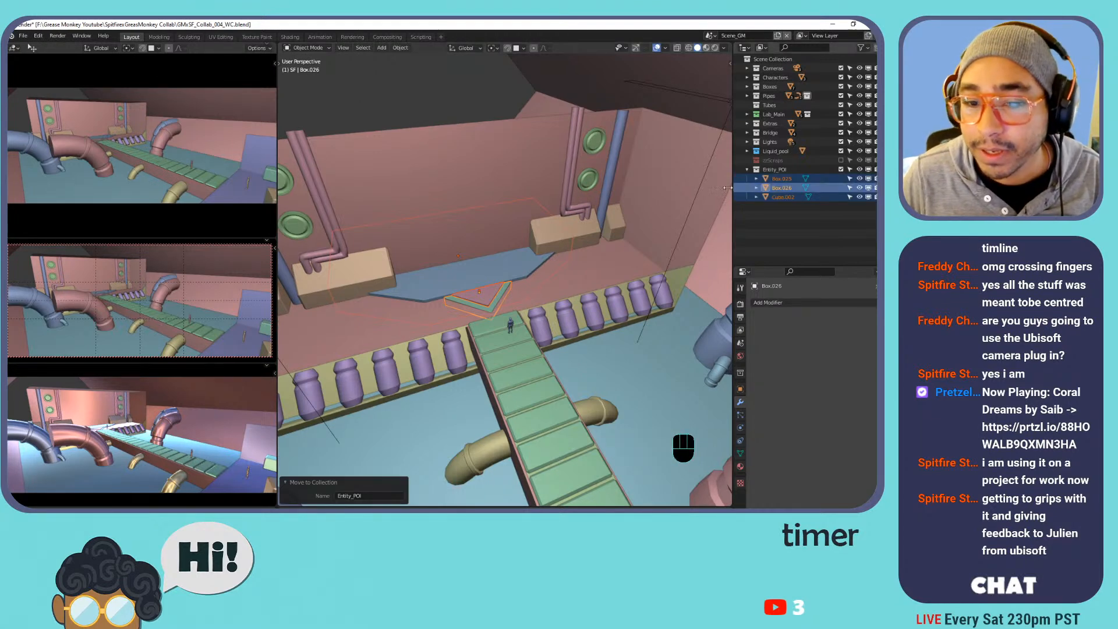
Reselect Box.025, Box.026 and Cube.002 and move them to the existing Entity_POI collection.
{"action": "left_click", "coordinate": [488, 263]}
{"action": "left_click", "coordinate": [782, 179]}
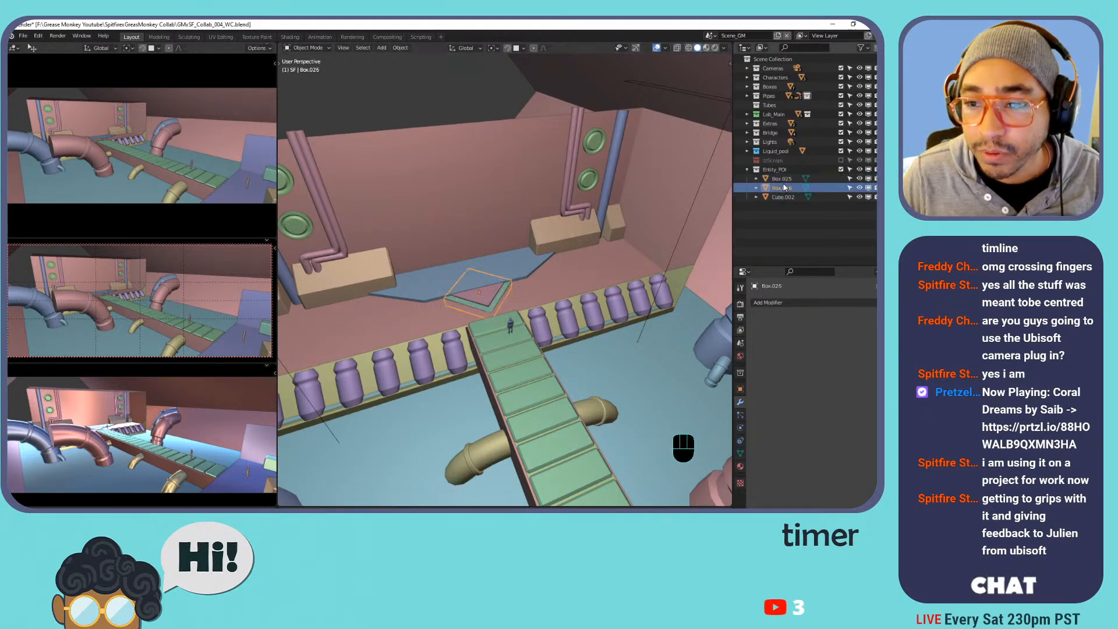
{"action": "left_click", "coordinate": [785, 187], "text": "shift"}
{"action": "left_click", "coordinate": [784, 197], "text": "shift"}
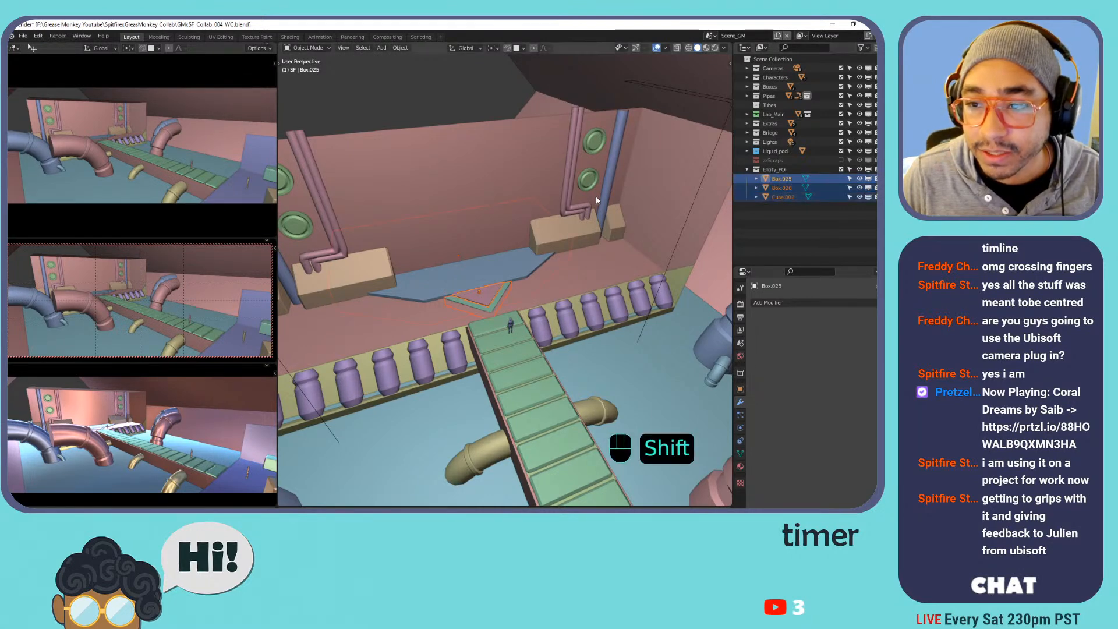
{"action": "key", "text": "m"}
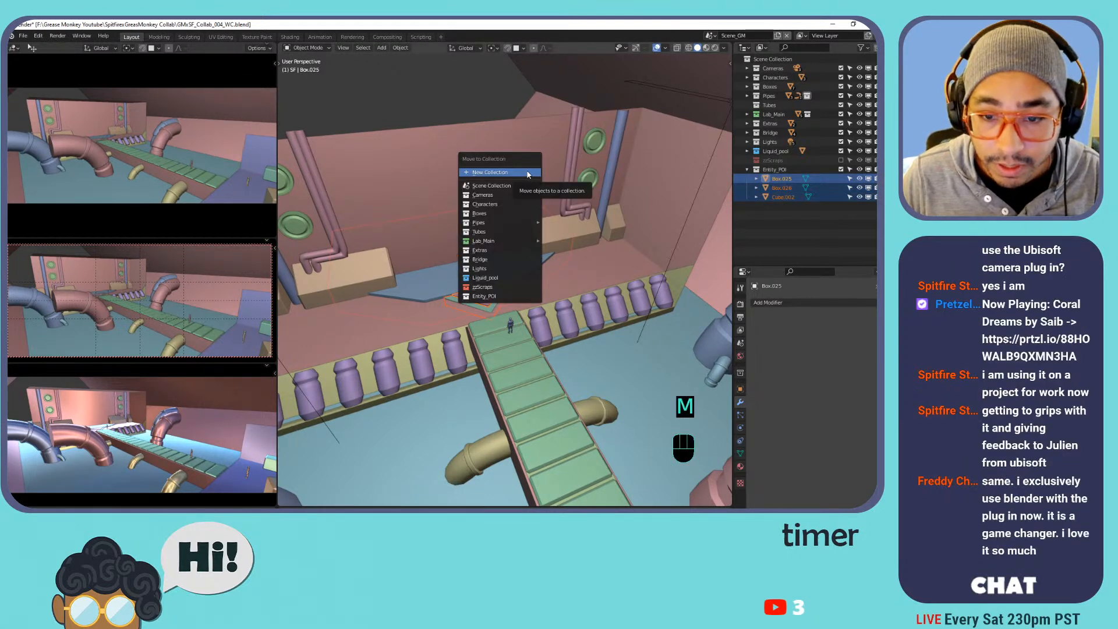
{"action": "mouse_move", "coordinate": [513, 244]}
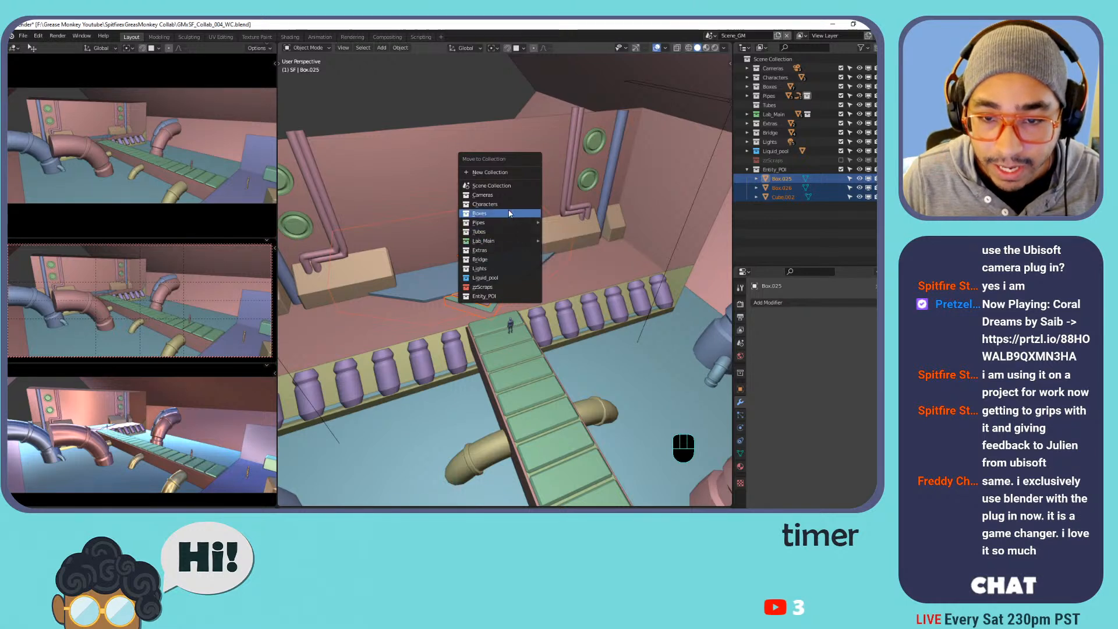
{"action": "left_click", "coordinate": [499, 297]}
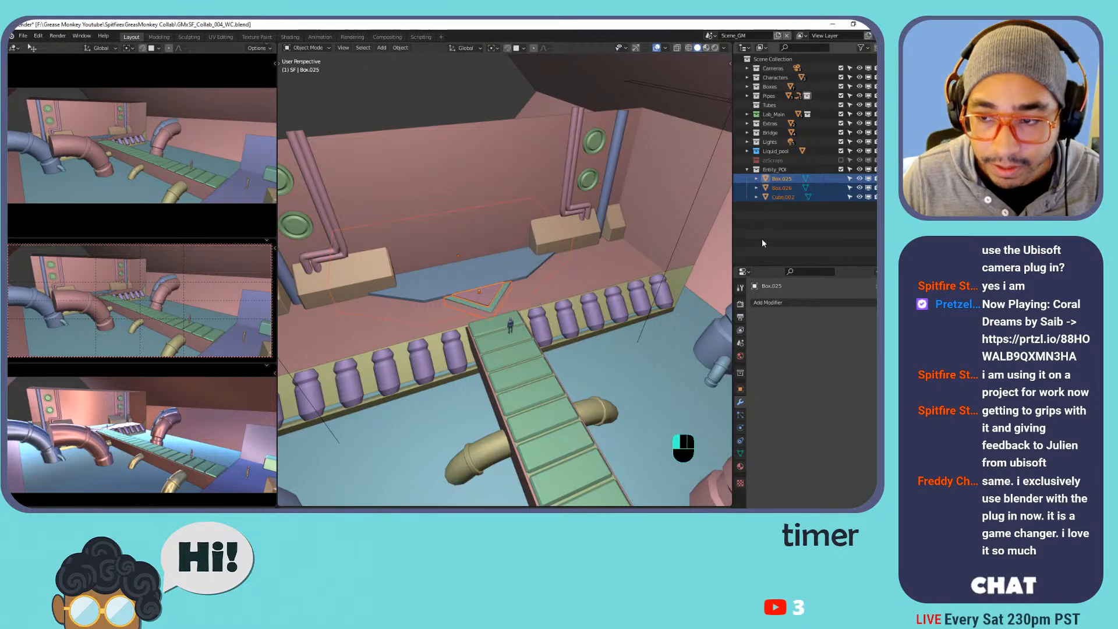
Create a sub-collection inside Entity_POI and name it Alter.
{"action": "left_click", "coordinate": [878, 49]}
{"action": "left_click_drag", "start_coordinate": [774, 206], "coordinate": [776, 173]}
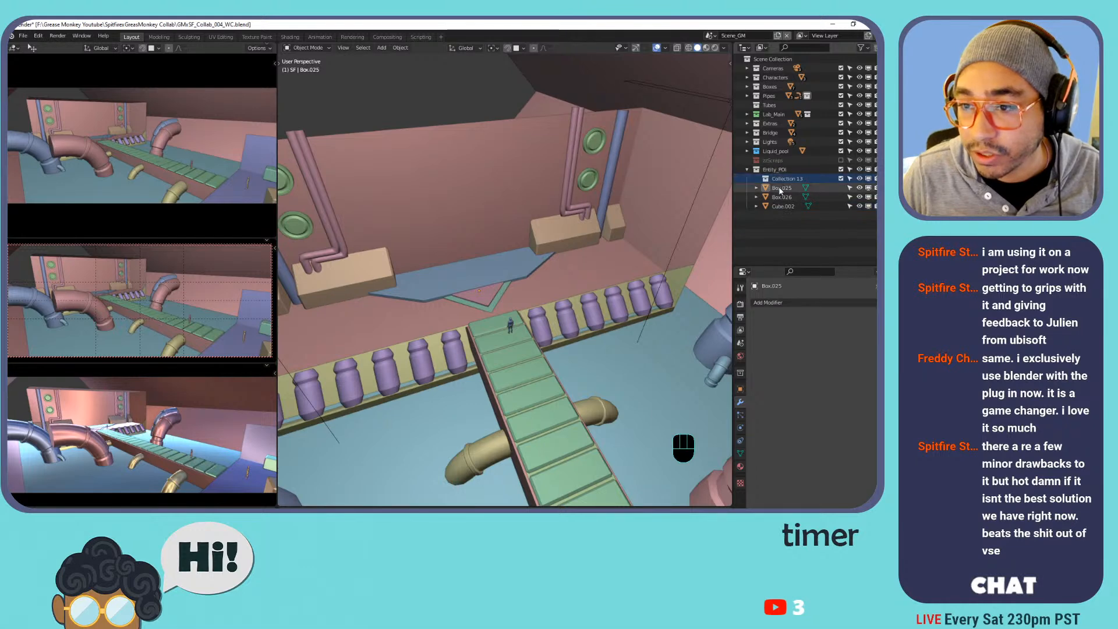
{"action": "double_click", "coordinate": [787, 178]}
{"action": "type", "text": "Alter"}
{"action": "key", "text": "Return"}
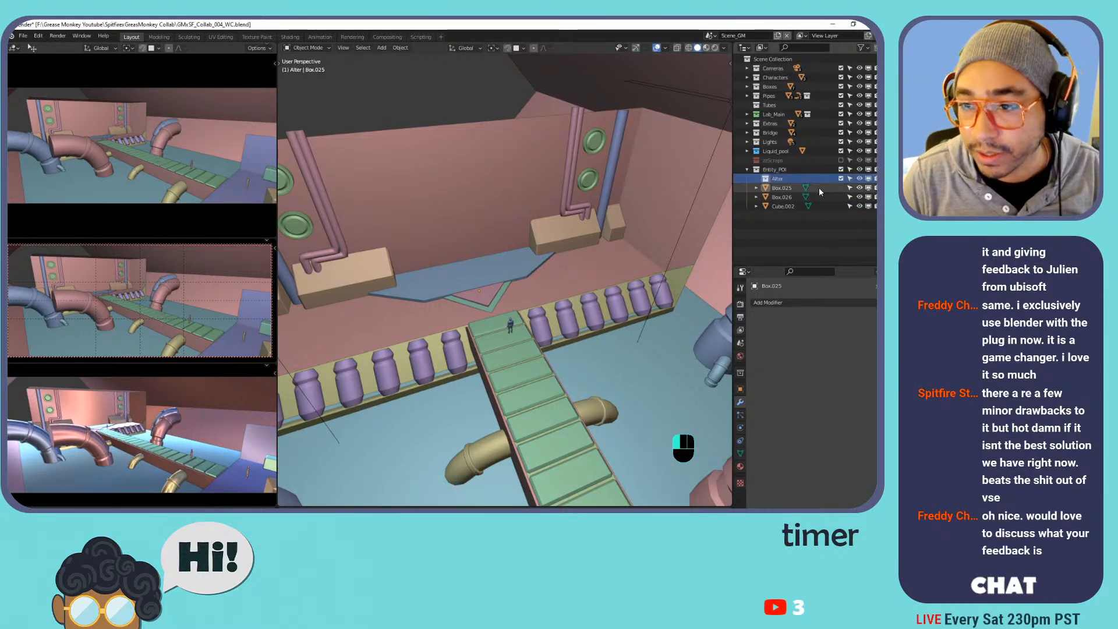
Rename the wedge object Box.025 to Alter.000 and copy that name.
{"action": "left_click", "coordinate": [787, 188]}
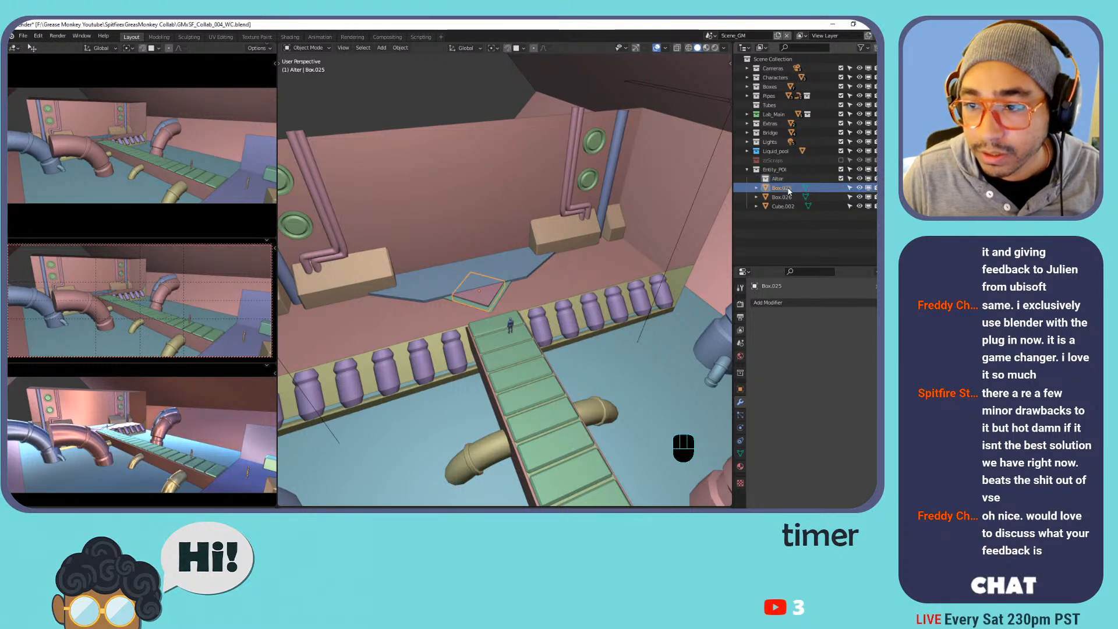
{"action": "double_click", "coordinate": [787, 188]}
{"action": "type", "text": "al"}
{"action": "key", "text": "BackSpace"}
{"action": "key", "text": "BackSpace"}
{"action": "type", "text": "Alter.0"}
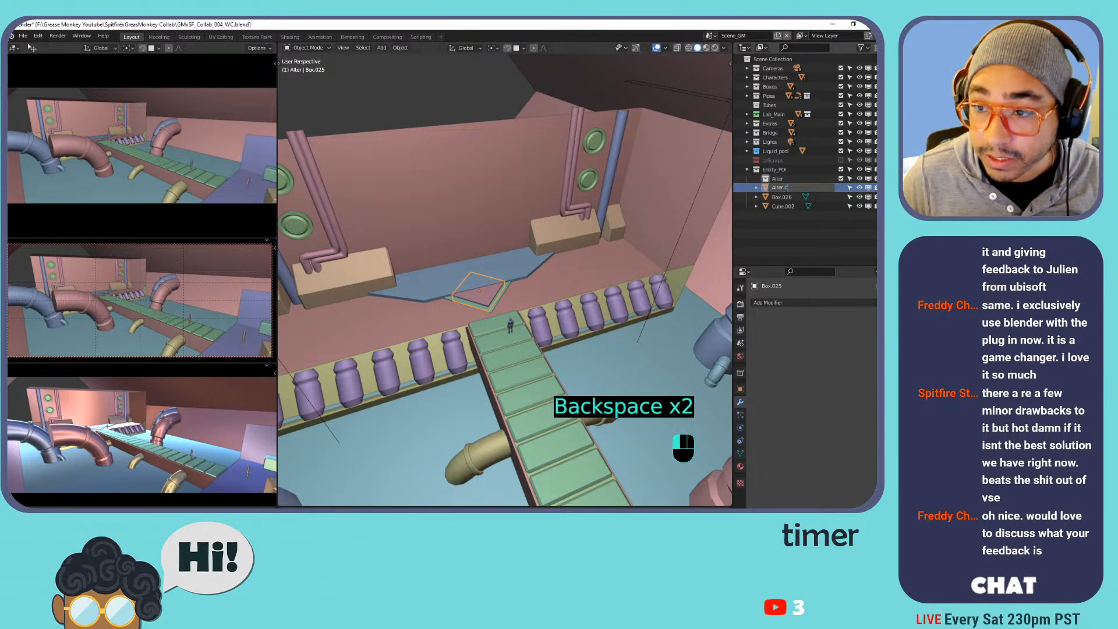
{"action": "type", "text": "00"}
{"action": "key", "text": "ctrl+a"}
{"action": "key", "text": "ctrl+c"}
{"action": "left_click", "coordinate": [787, 190]}
Rename Box.026 and Cube.002 with the copied Alter name so the three pieces are numbered in sequence.
{"action": "left_click", "coordinate": [786, 196]}
{"action": "double_click", "coordinate": [784, 198]}
{"action": "key", "text": "ctrl+v"}
{"action": "left_click", "coordinate": [781, 206]}
{"action": "left_click", "coordinate": [782, 198]}
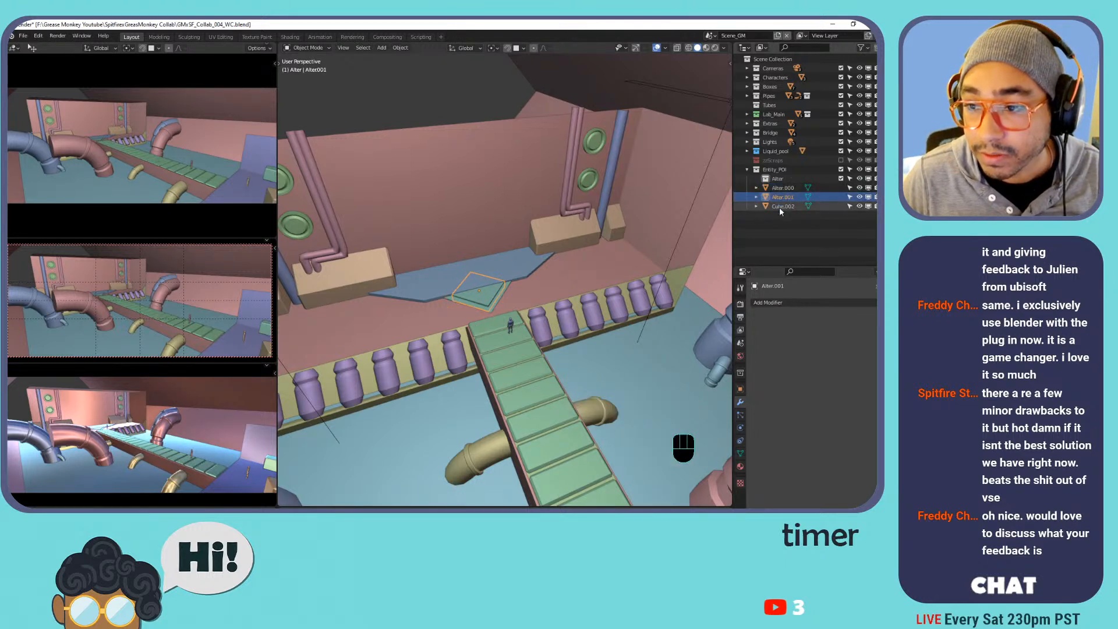
{"action": "double_click", "coordinate": [779, 207]}
{"action": "key", "text": "ctrl+v"}
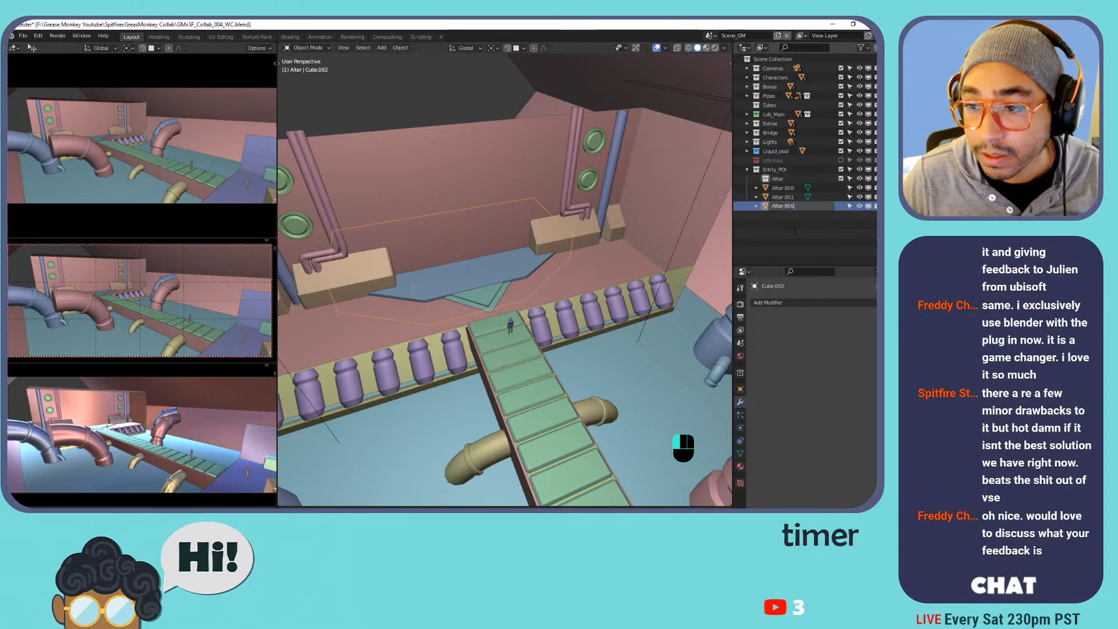
{"action": "key", "text": "Return"}
Move the three Alter objects into the Alter sub-collection, collapse it and save the file.
{"action": "left_click", "coordinate": [781, 189], "text": "shift"}
{"action": "left_click_drag", "start_coordinate": [779, 191], "coordinate": [778, 179]}
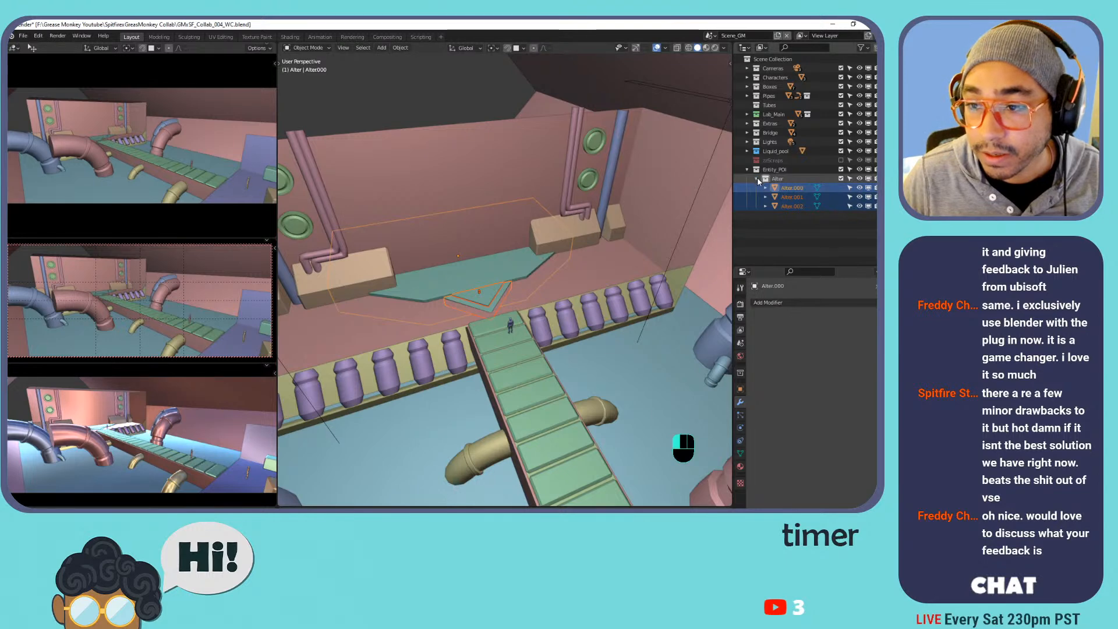
{"action": "left_click", "coordinate": [756, 179]}
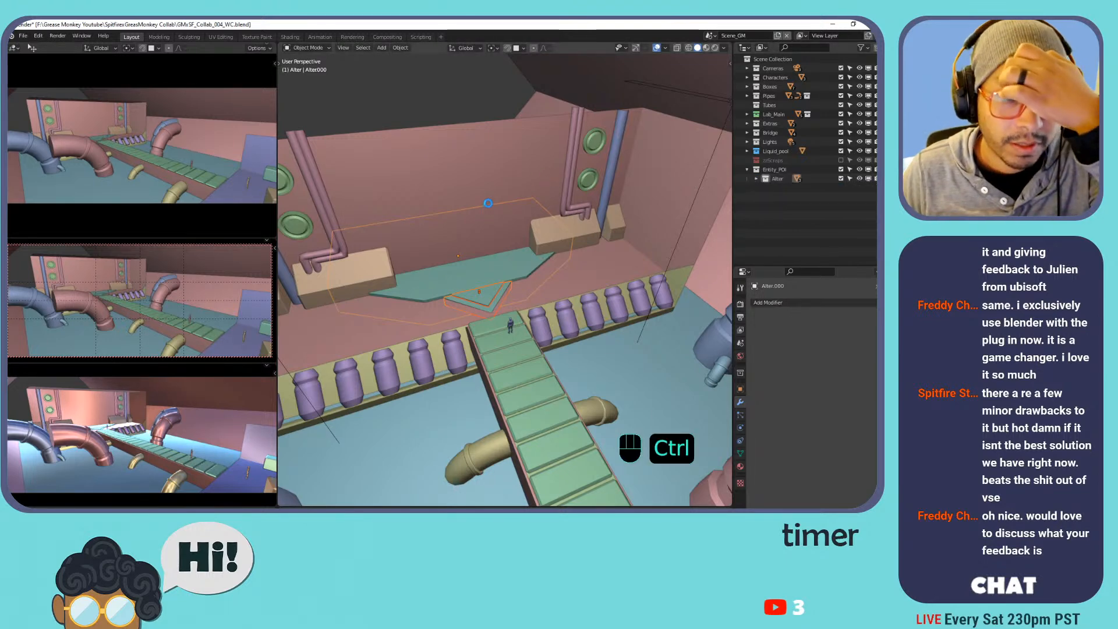
{"action": "key", "text": "ctrl+s"}
Select the back room walls, wall pipes, round vents, power cells and their base strip, and move them all into Entity_POI.
{"action": "left_click", "coordinate": [710, 35]}
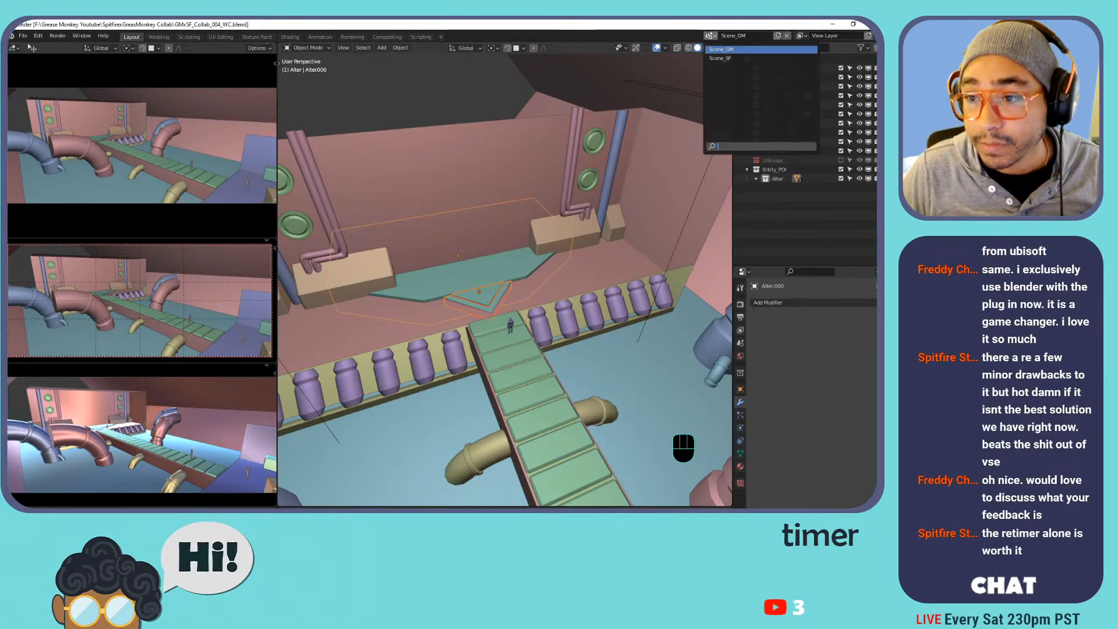
{"action": "left_click", "coordinate": [647, 155]}
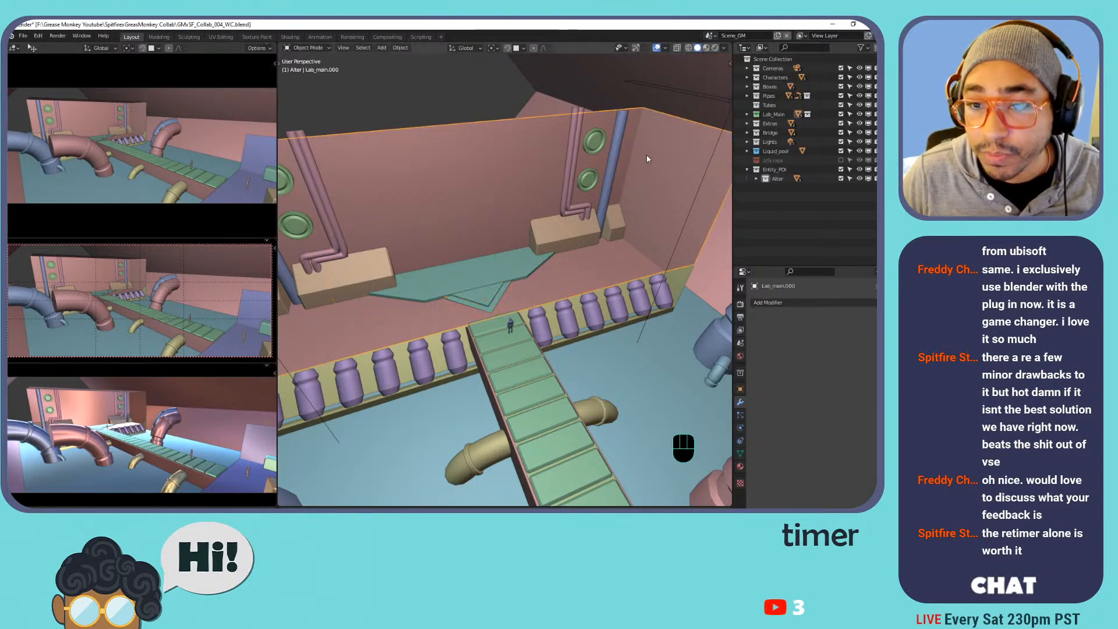
{"action": "middle_click_drag", "start_coordinate": [528, 203], "coordinate": [475, 242]}
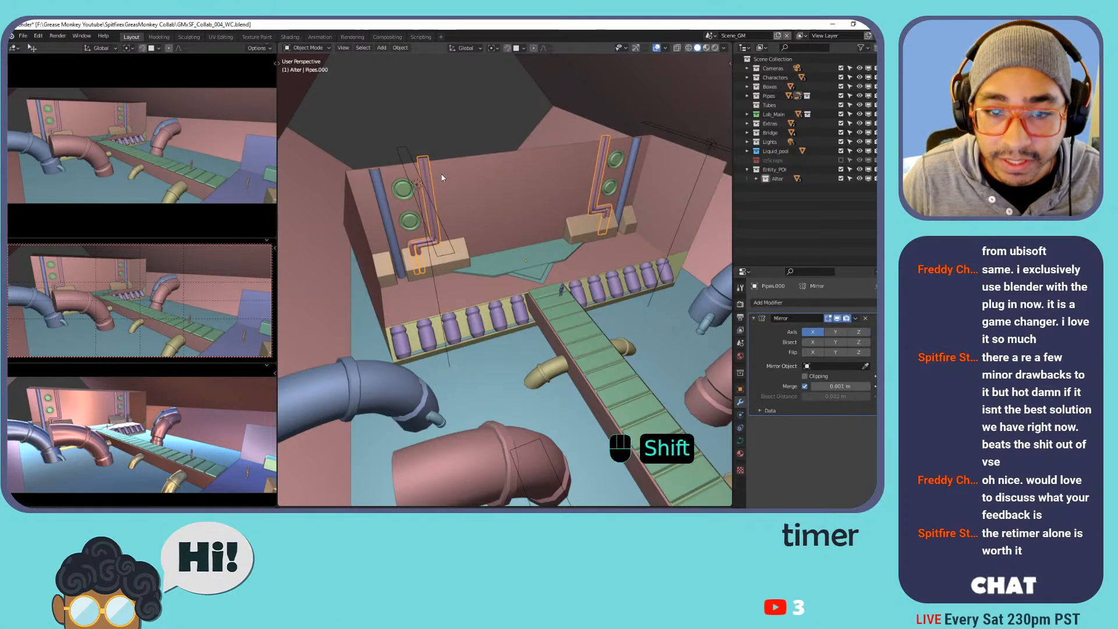
{"action": "left_click", "coordinate": [406, 182], "text": "shift"}
{"action": "left_click", "coordinate": [402, 187], "text": "shift"}
{"action": "left_click", "coordinate": [401, 187], "text": "shift"}
{"action": "left_click", "coordinate": [401, 187], "text": "shift"}
{"action": "left_click", "coordinate": [434, 337], "text": "shift"}
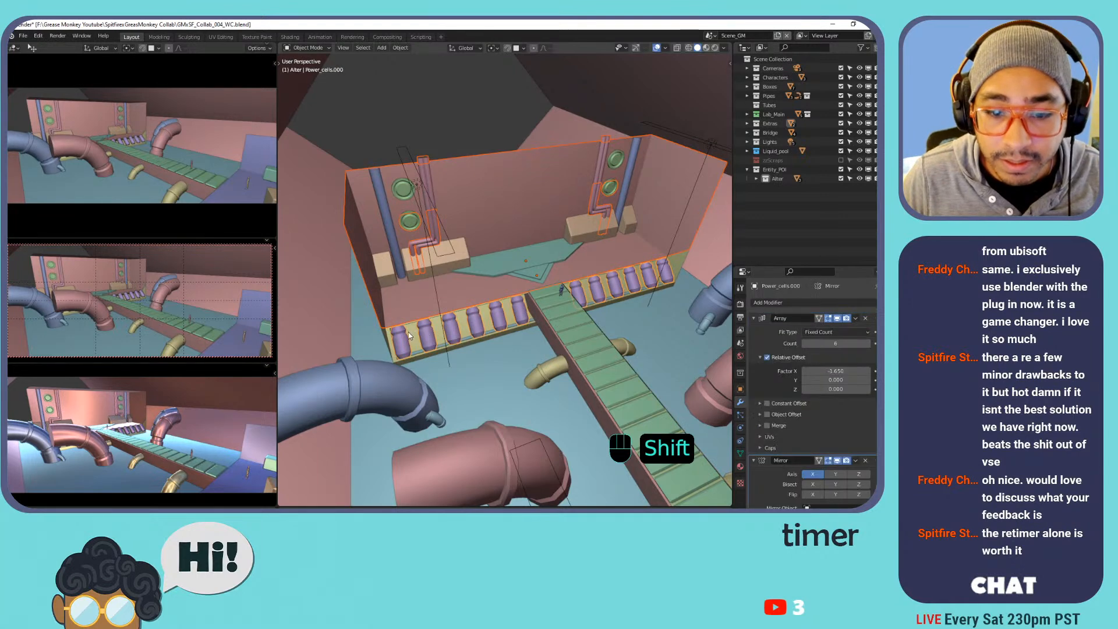
{"action": "left_click", "coordinate": [411, 335], "text": "shift"}
{"action": "key", "text": "m"}
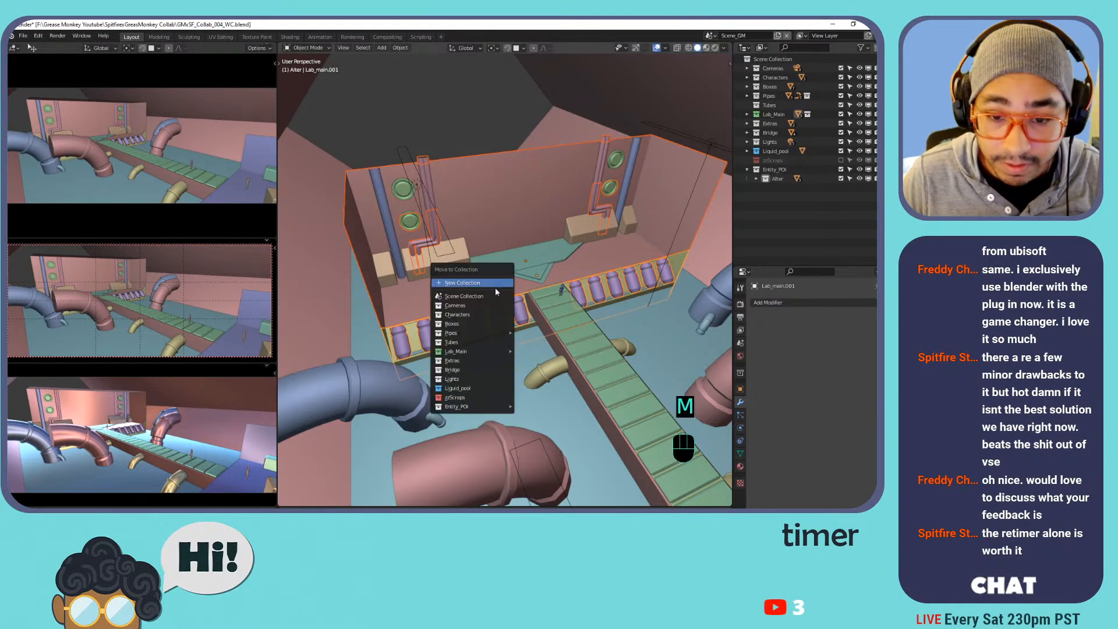
{"action": "mouse_move", "coordinate": [474, 407]}
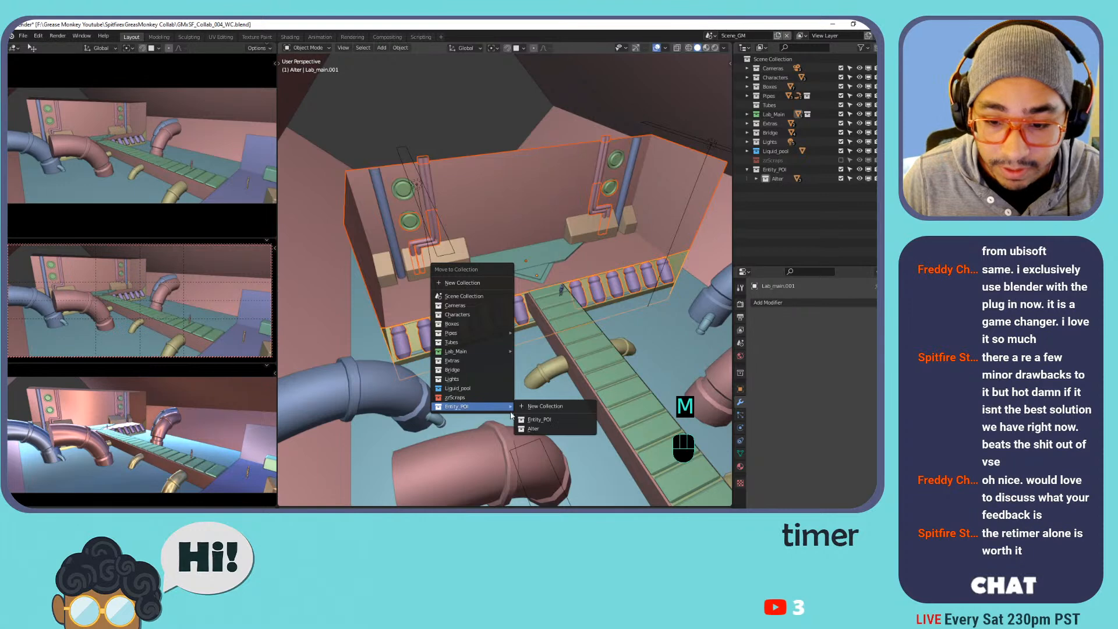
{"action": "left_click", "coordinate": [539, 420]}
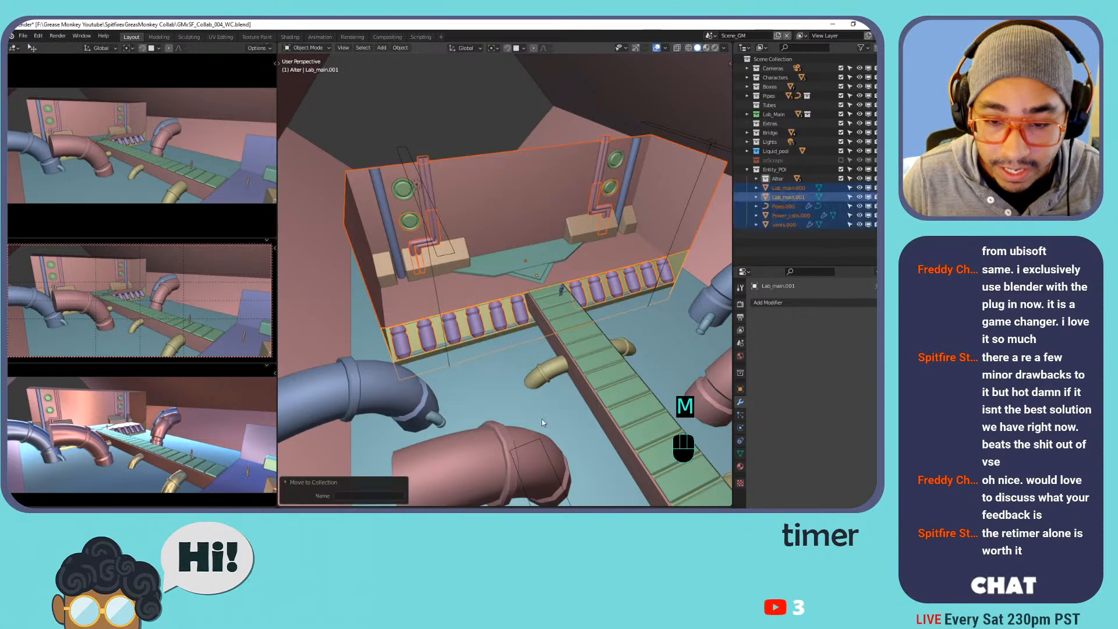
Check Entity_POI and Alter by excluding and re-including them, and move the remaining tan boxes and vertical blue pipes into Entity_POI.
{"action": "left_click", "coordinate": [840, 169]}
{"action": "left_click", "coordinate": [840, 169]}
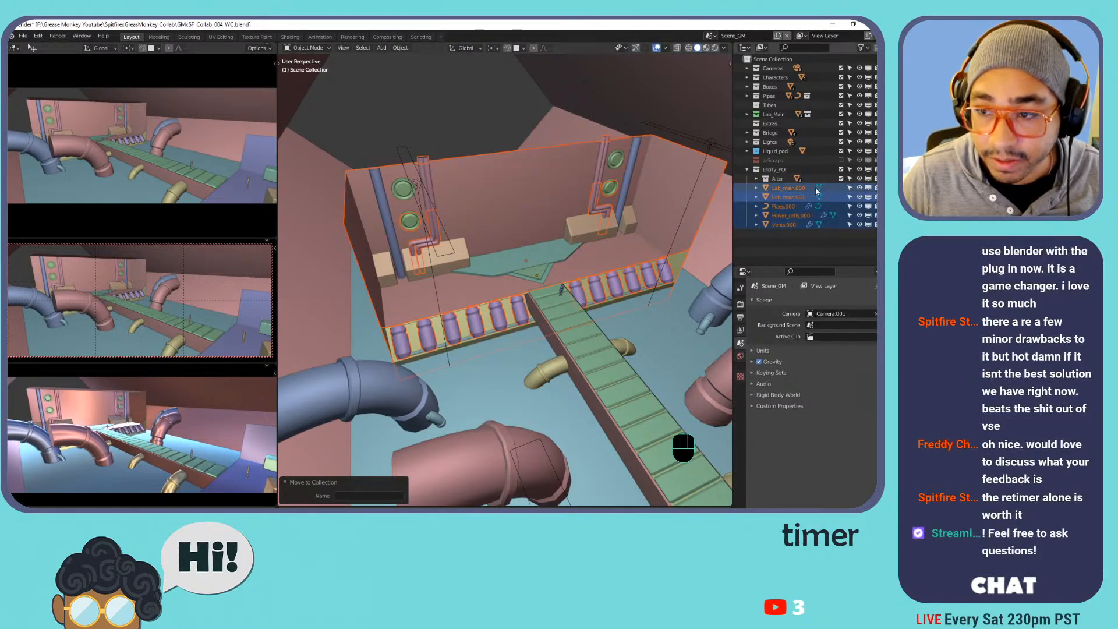
{"action": "left_click", "coordinate": [841, 179]}
{"action": "left_click", "coordinate": [840, 178]}
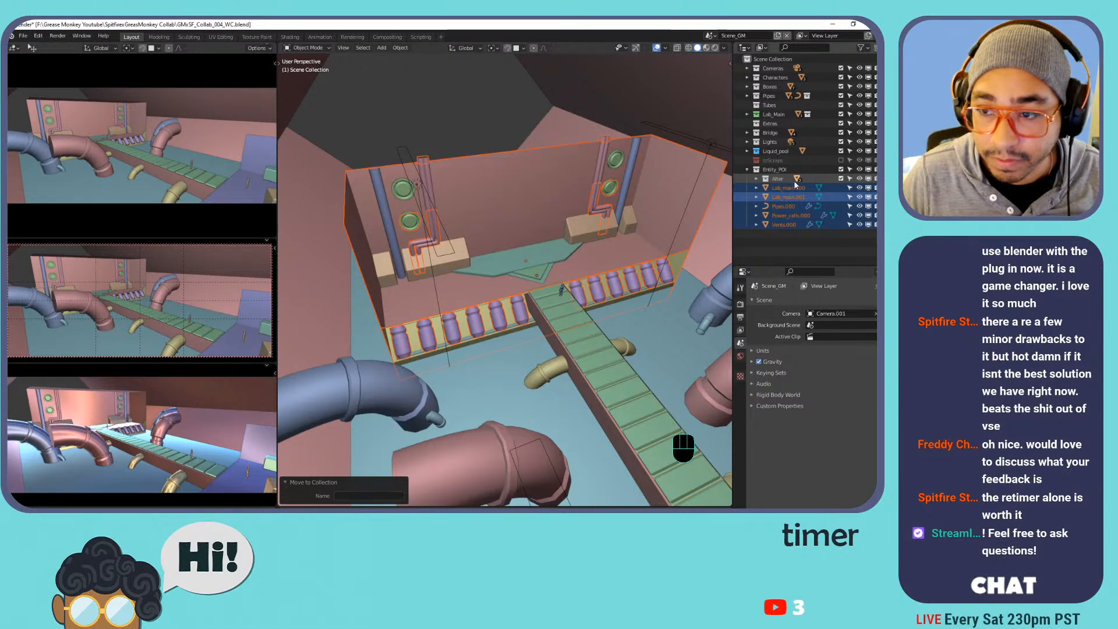
{"action": "left_click", "coordinate": [841, 170]}
{"action": "left_click", "coordinate": [841, 169]}
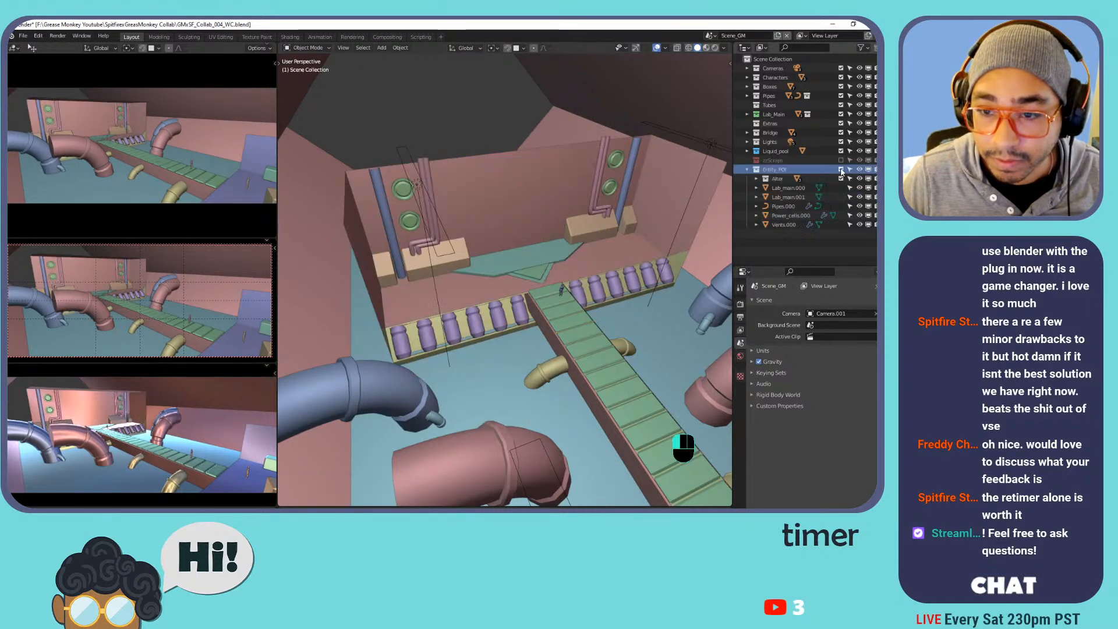
{"action": "left_click", "coordinate": [626, 190], "text": "shift"}
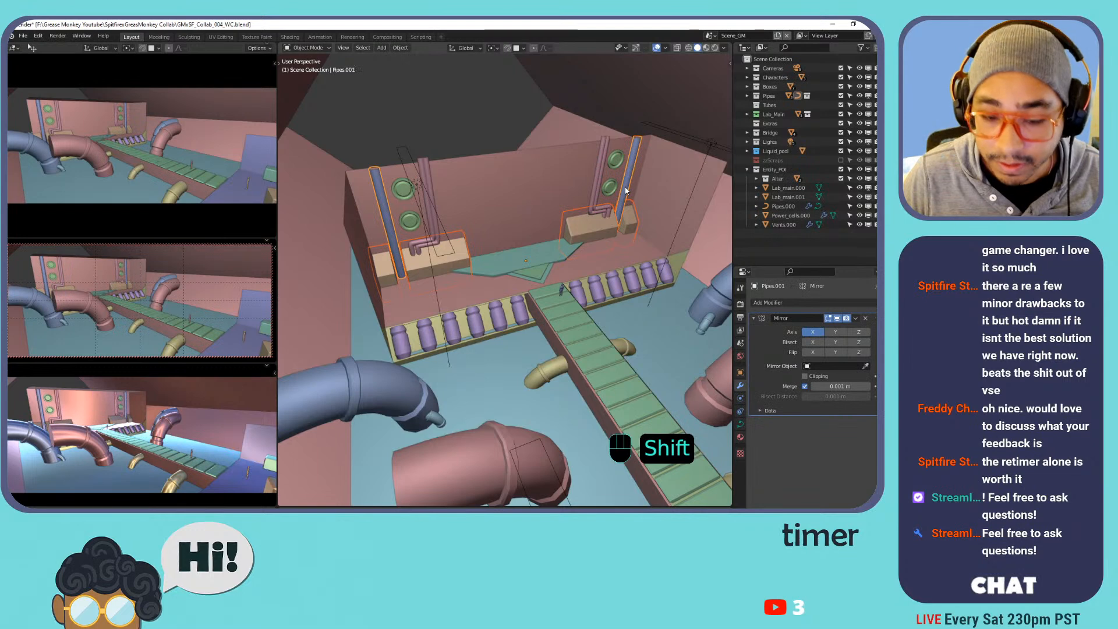
{"action": "key", "text": "m"}
{"action": "mouse_move", "coordinate": [626, 187]}
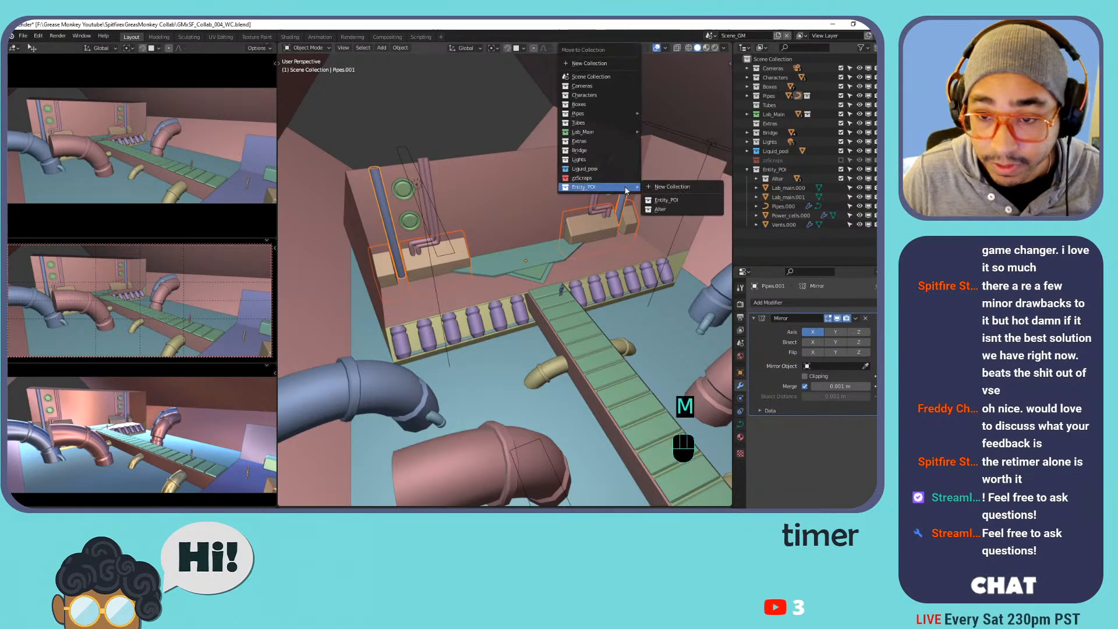
{"action": "left_click", "coordinate": [663, 203]}
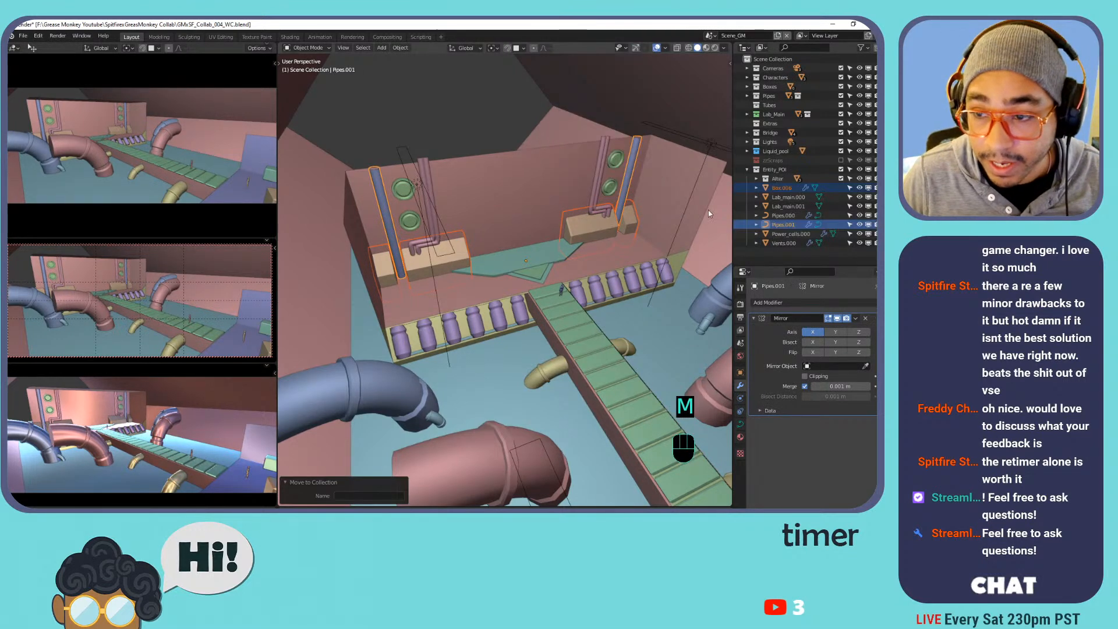
Collapse Entity_POI and exclude and re-include it to check that it holds the whole back room.
{"action": "left_click", "coordinate": [746, 170]}
{"action": "left_click", "coordinate": [840, 169]}
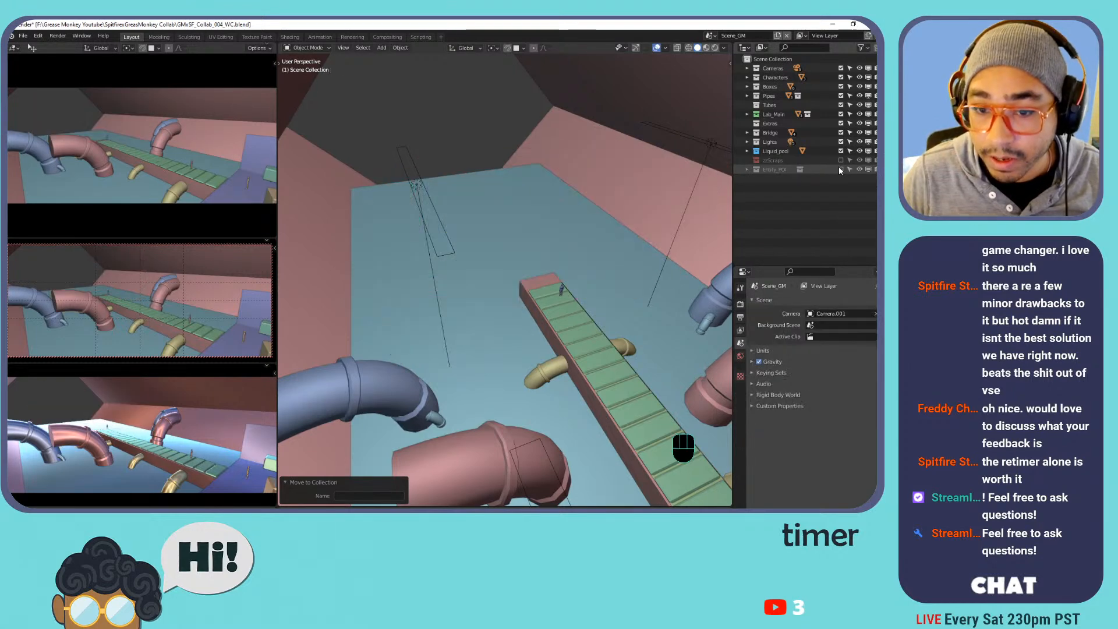
{"action": "left_click", "coordinate": [840, 169]}
{"action": "left_click", "coordinate": [748, 170]}
{"action": "left_click", "coordinate": [748, 169]}
Expand the Entity_POI collection in the outliner and select its tan boxes, Box.006.
{"action": "right_click", "coordinate": [770, 63]}
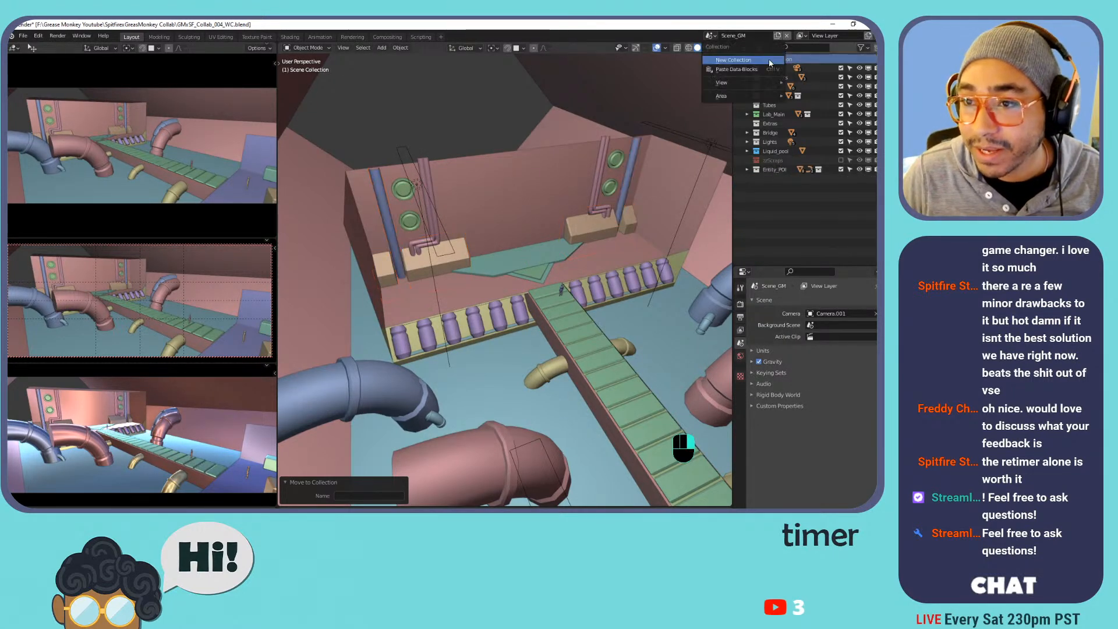
{"action": "mouse_move", "coordinate": [762, 86]}
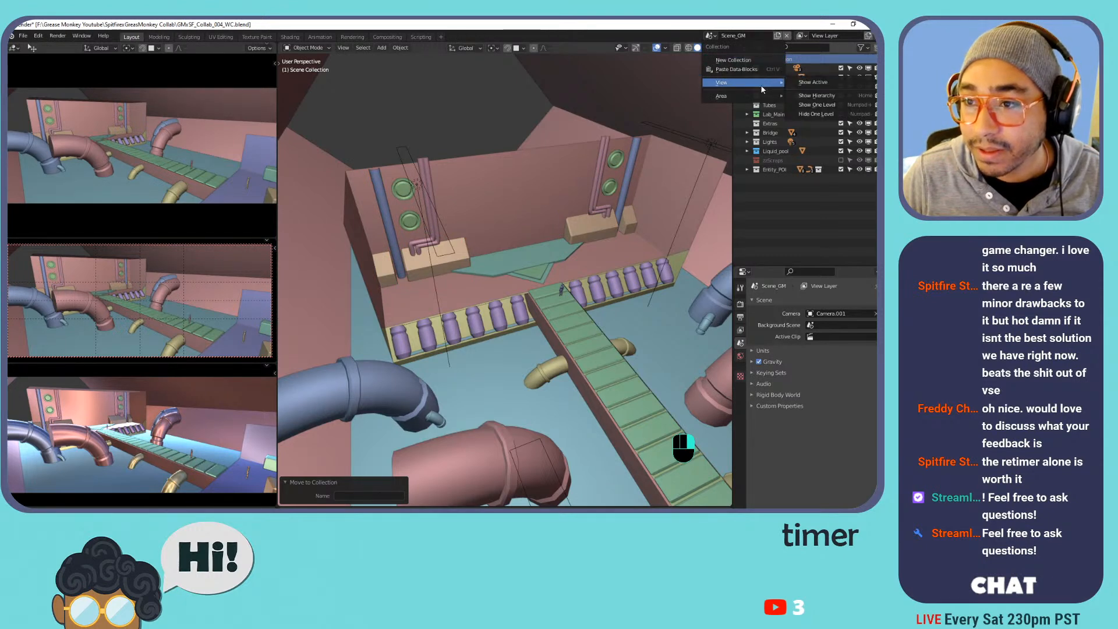
{"action": "left_click", "coordinate": [817, 95]}
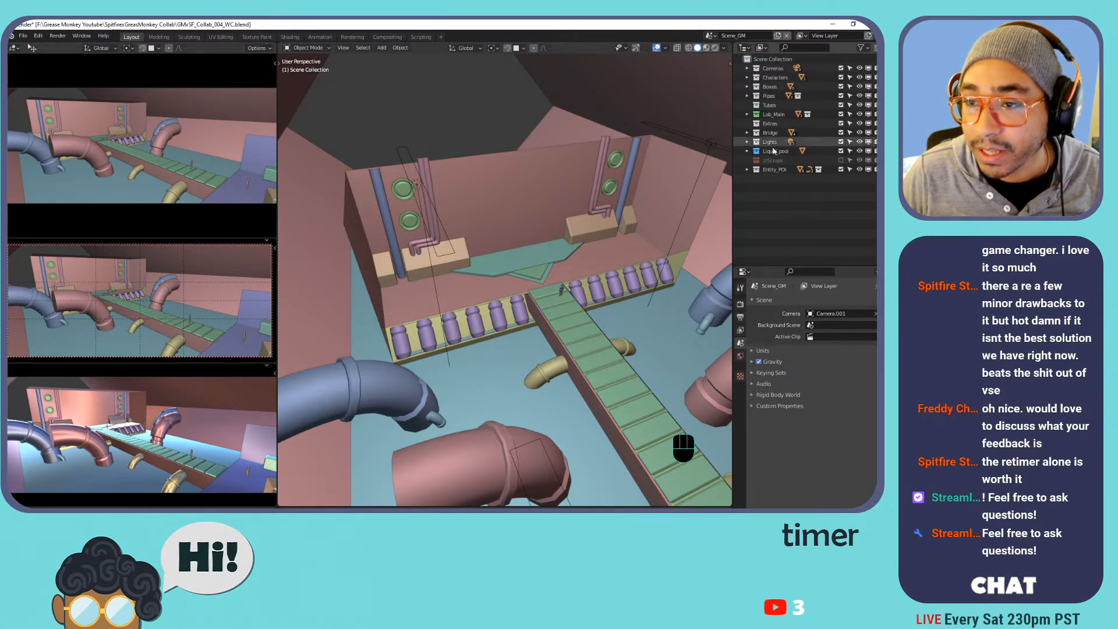
{"action": "left_click", "coordinate": [770, 169]}
{"action": "left_click", "coordinate": [747, 170]}
{"action": "left_click", "coordinate": [776, 189]}
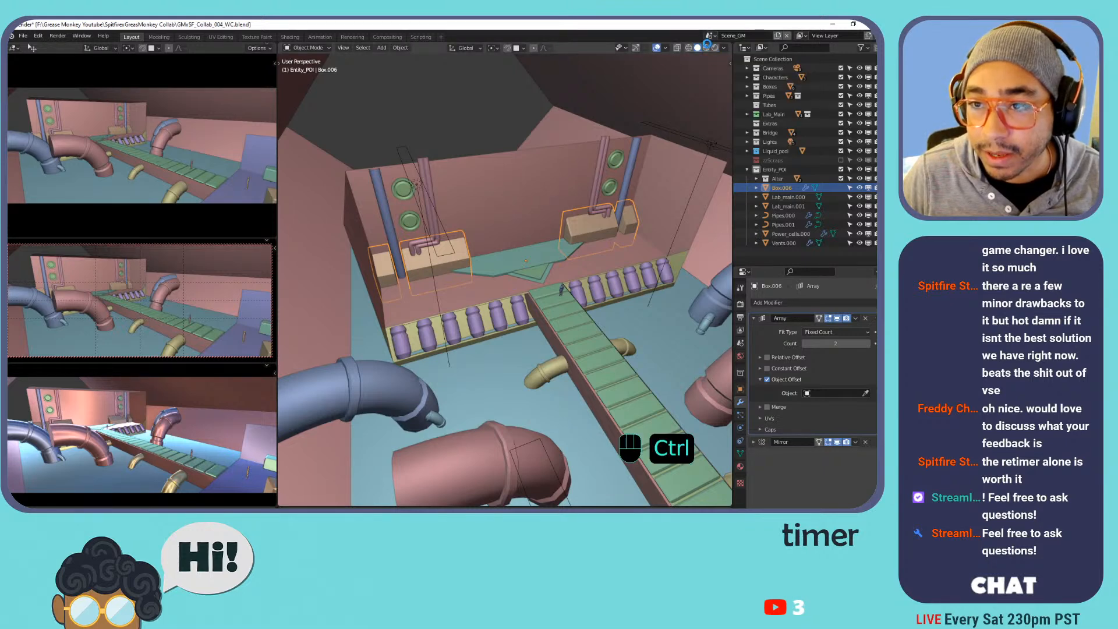
Save the file, and check Scene_SF before returning to Scene_GM.
{"action": "key", "text": "ctrl+s"}
{"action": "left_click", "coordinate": [711, 36]}
{"action": "left_click", "coordinate": [721, 57]}
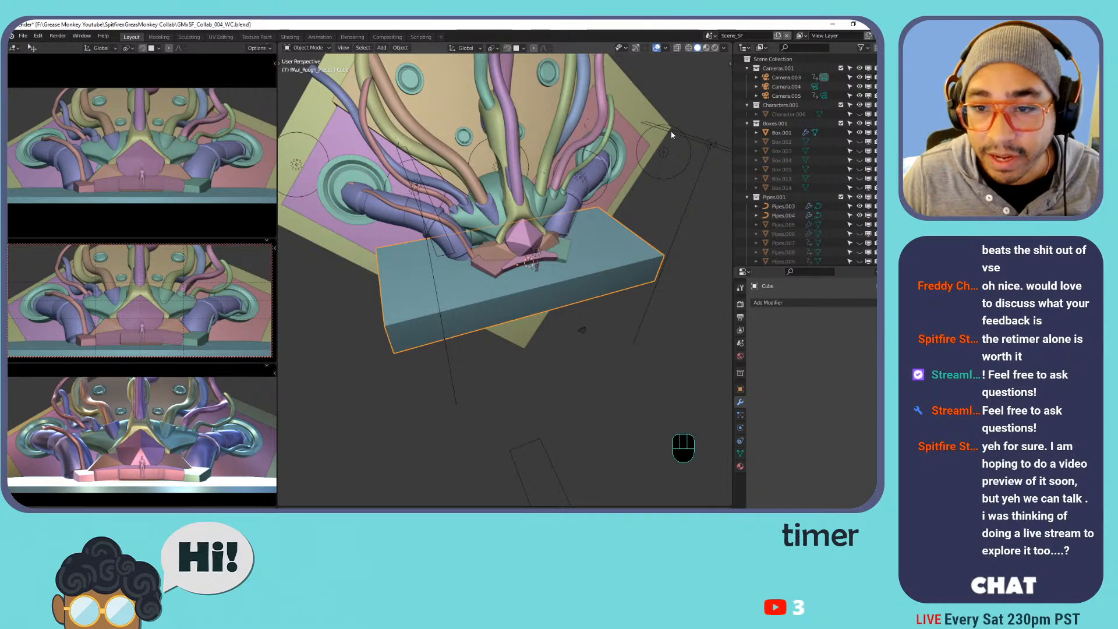
{"action": "left_click", "coordinate": [711, 36]}
{"action": "left_click", "coordinate": [757, 125]}
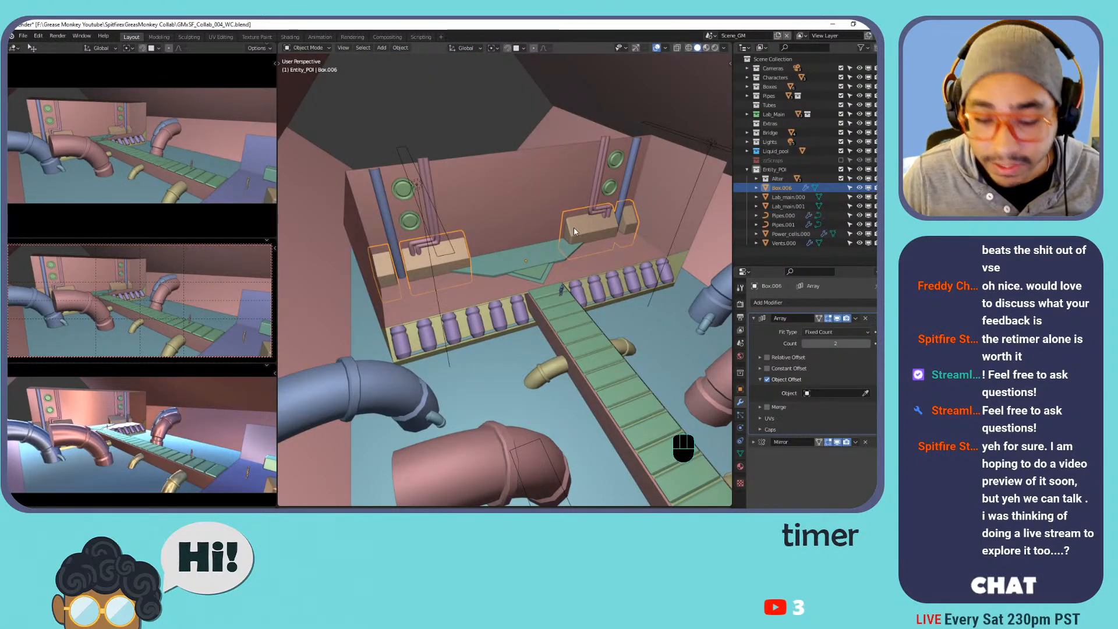
Move the tan boxes, the bent wall pipes and the vertical blue pipes from Entity_POI into the excluded scraps collection.
{"action": "key", "text": "m"}
{"action": "left_click", "coordinate": [569, 208]}
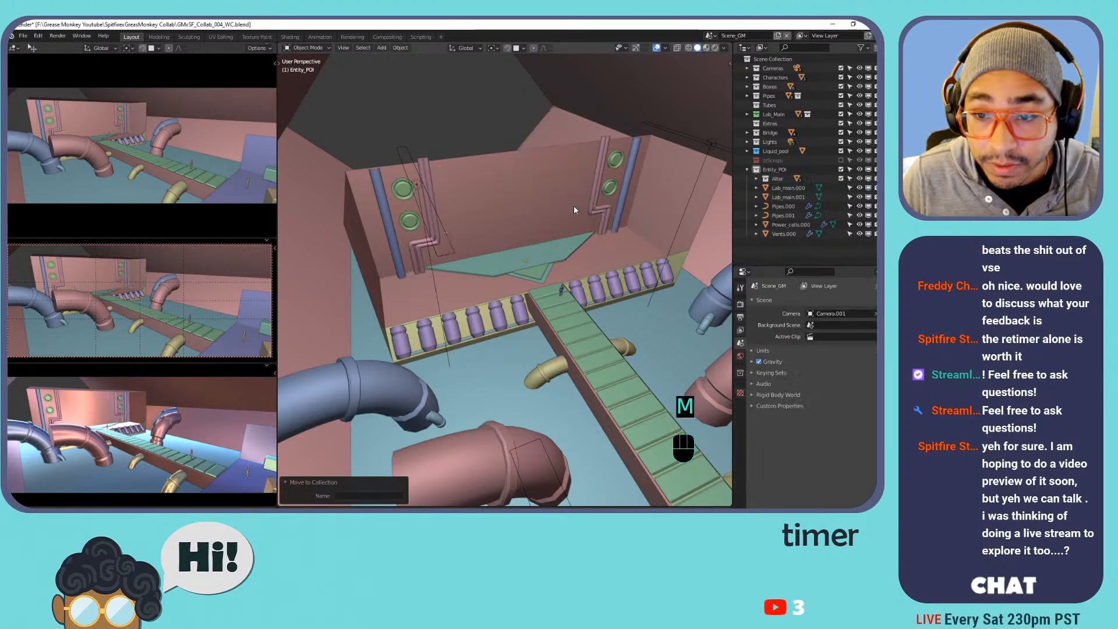
{"action": "left_click", "coordinate": [594, 198]}
{"action": "key", "text": "m"}
{"action": "left_click", "coordinate": [592, 198]}
{"action": "left_click", "coordinate": [611, 191]}
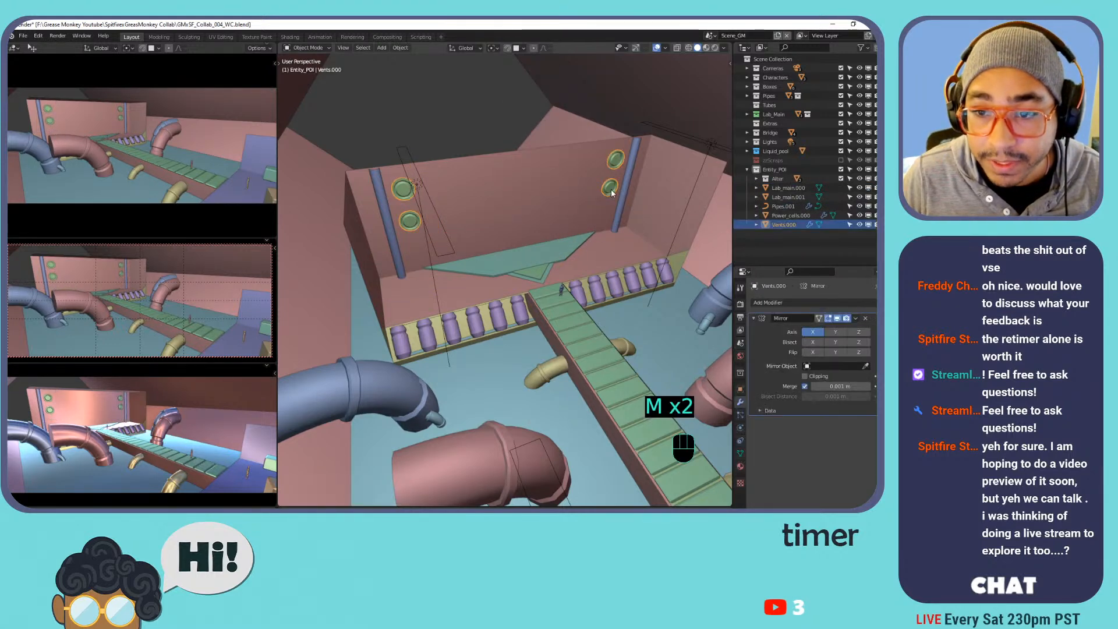
{"action": "left_click", "coordinate": [633, 170]}
{"action": "key", "text": "m"}
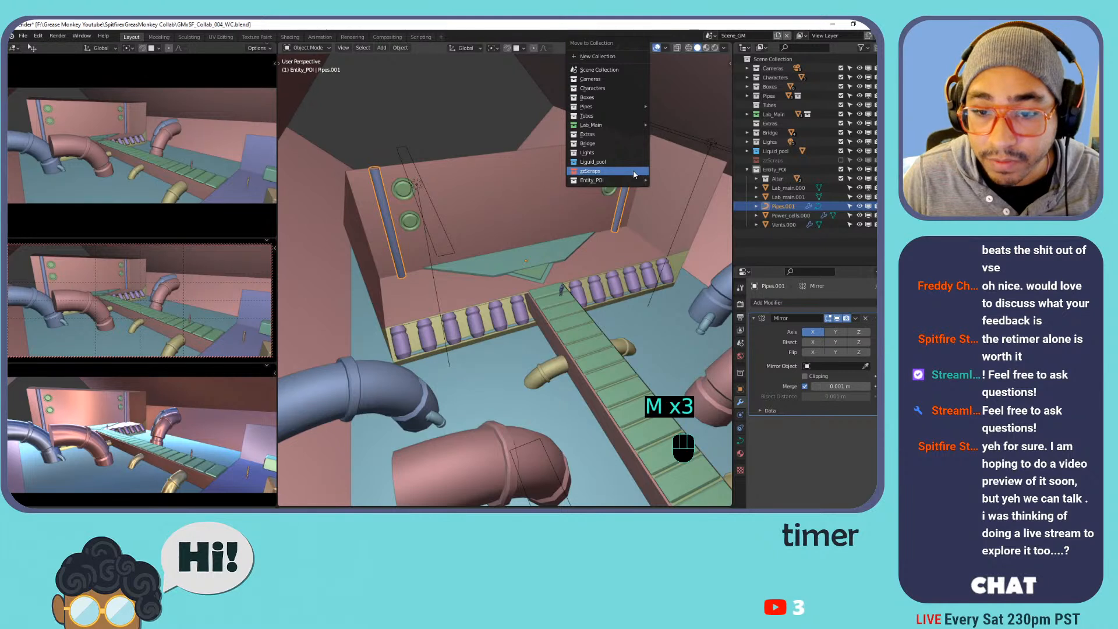
{"action": "left_click", "coordinate": [634, 170]}
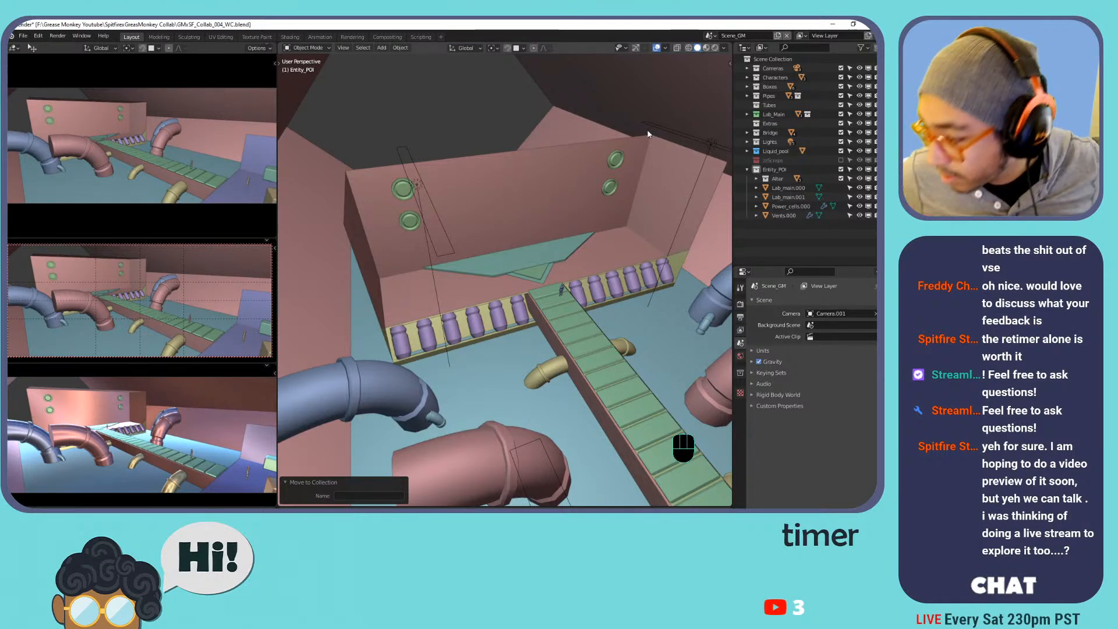
Reorder the outliner so the scraps collection comes last and the collapsed Entity_POI sits directly below Cameras.
{"action": "middle_click_drag", "start_coordinate": [602, 178], "coordinate": [572, 222]}
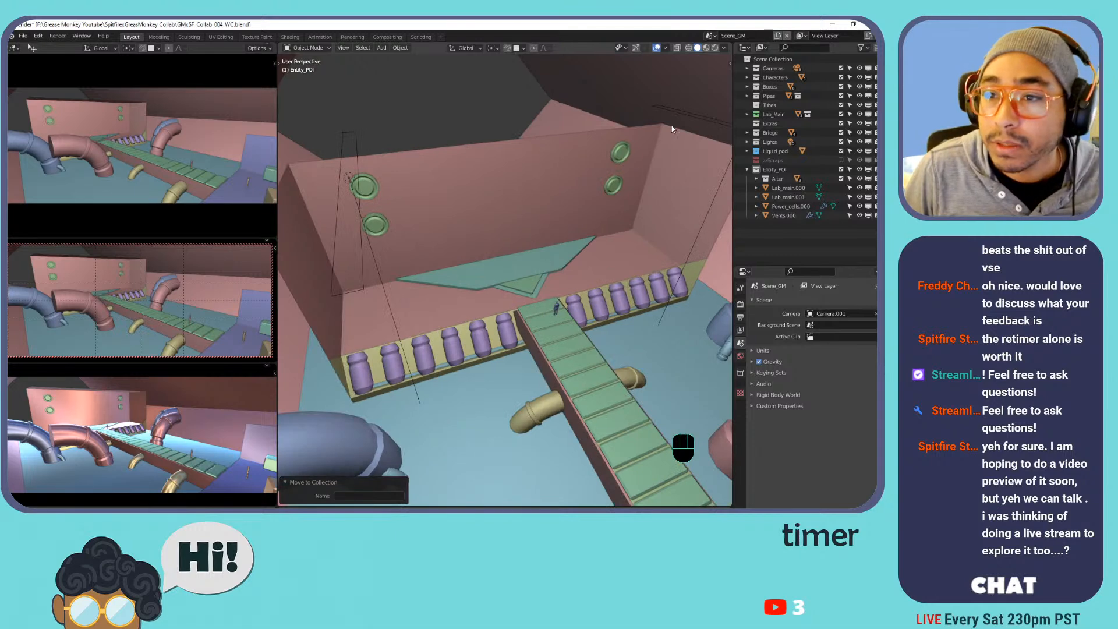
{"action": "middle_click_drag", "start_coordinate": [585, 170], "coordinate": [582, 179]}
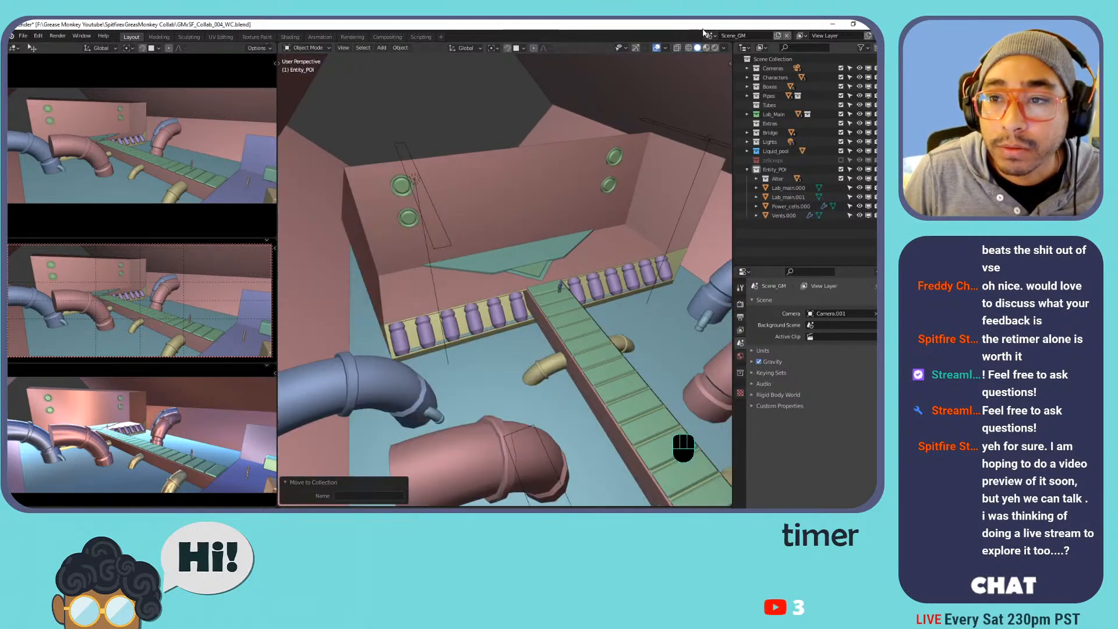
{"action": "left_click_drag", "start_coordinate": [746, 163], "coordinate": [770, 226]}
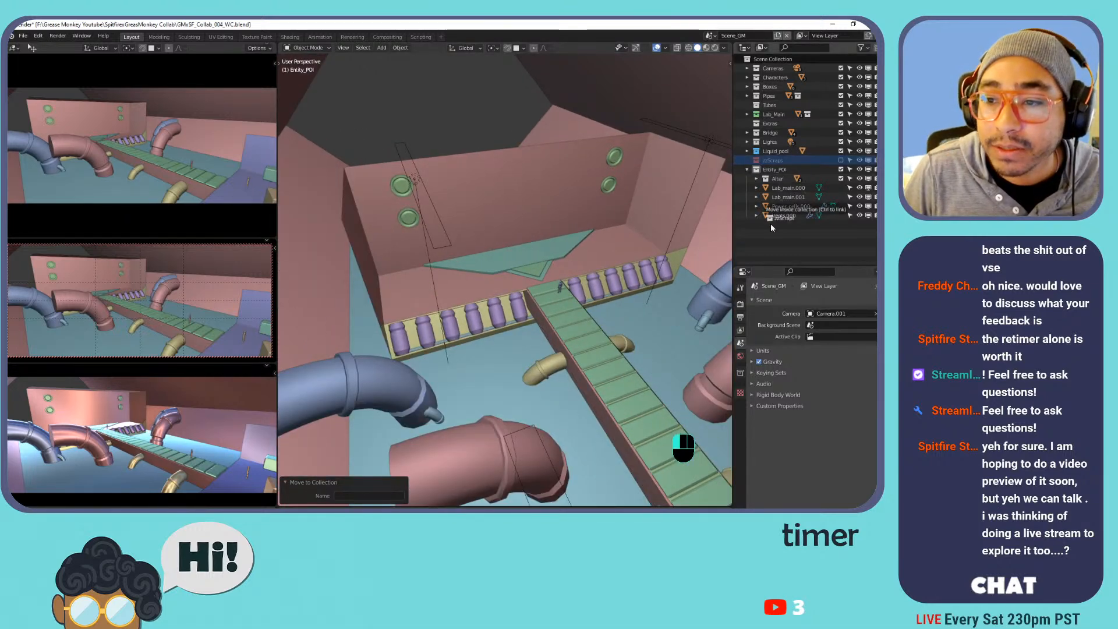
{"action": "left_click", "coordinate": [747, 160]}
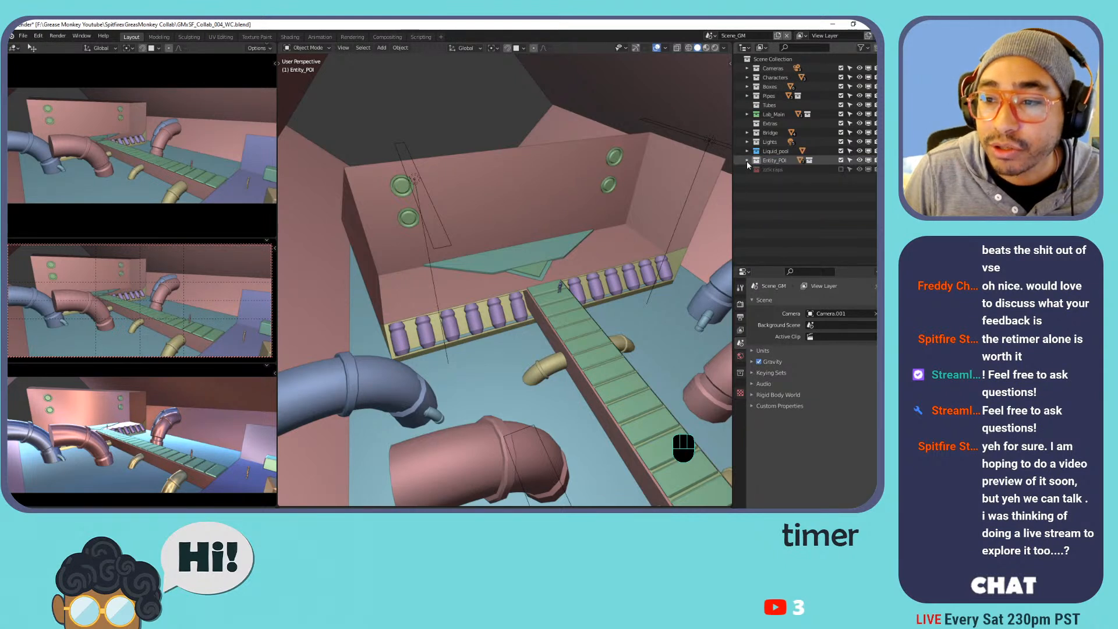
{"action": "left_click_drag", "start_coordinate": [767, 161], "coordinate": [779, 78]}
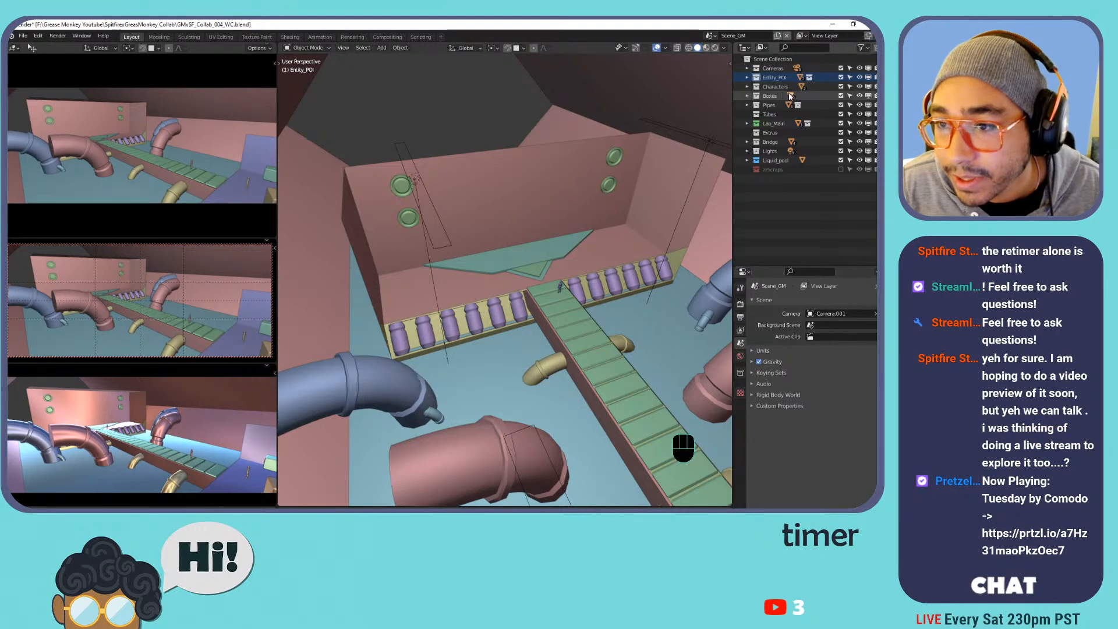
Identify the bridge's collection by selecting the bridge, and place the Bridge collection directly below Entity_POI.
{"action": "scroll", "coordinate": [637, 268], "scroll_direction": "down", "scroll_amount": 4}
{"action": "middle_click_drag", "start_coordinate": [637, 267], "coordinate": [560, 243], "text": "shift"}
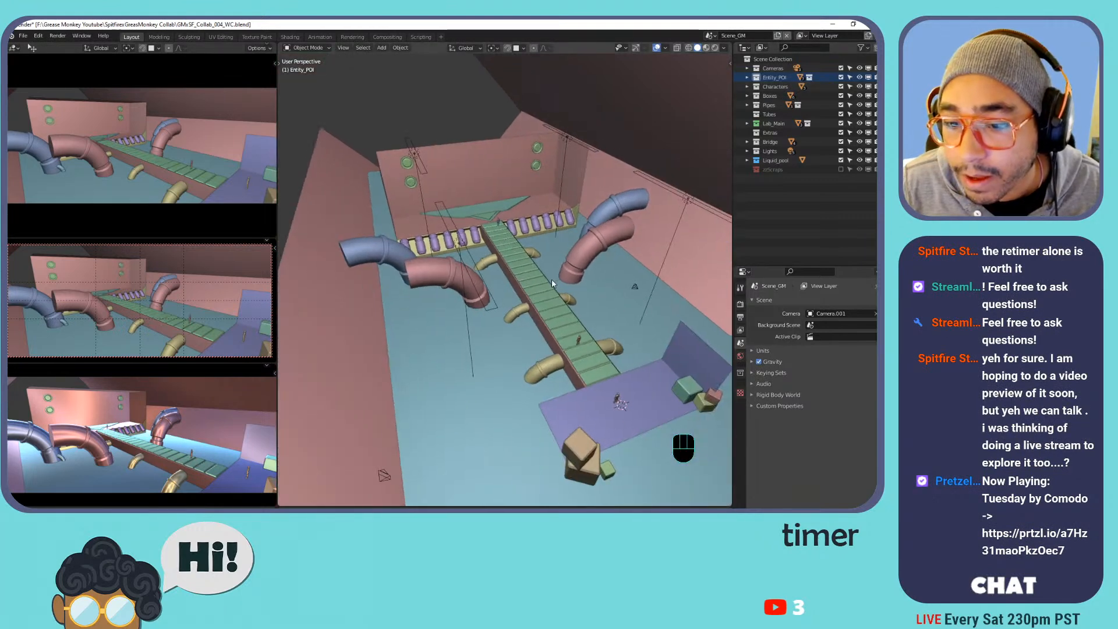
{"action": "left_click", "coordinate": [563, 305]}
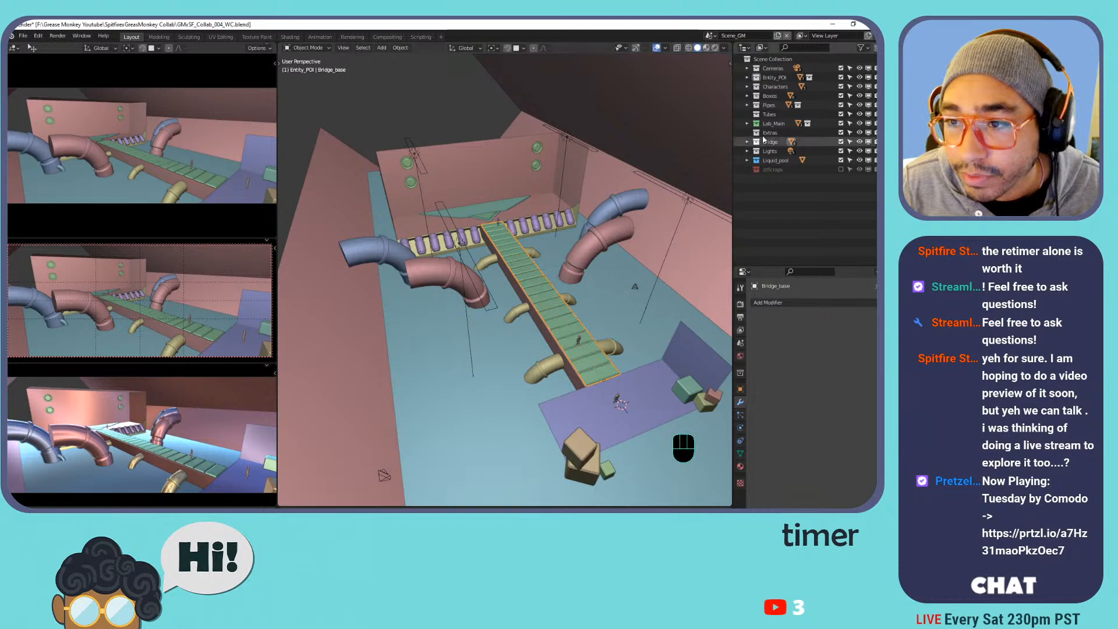
{"action": "left_click", "coordinate": [769, 78]}
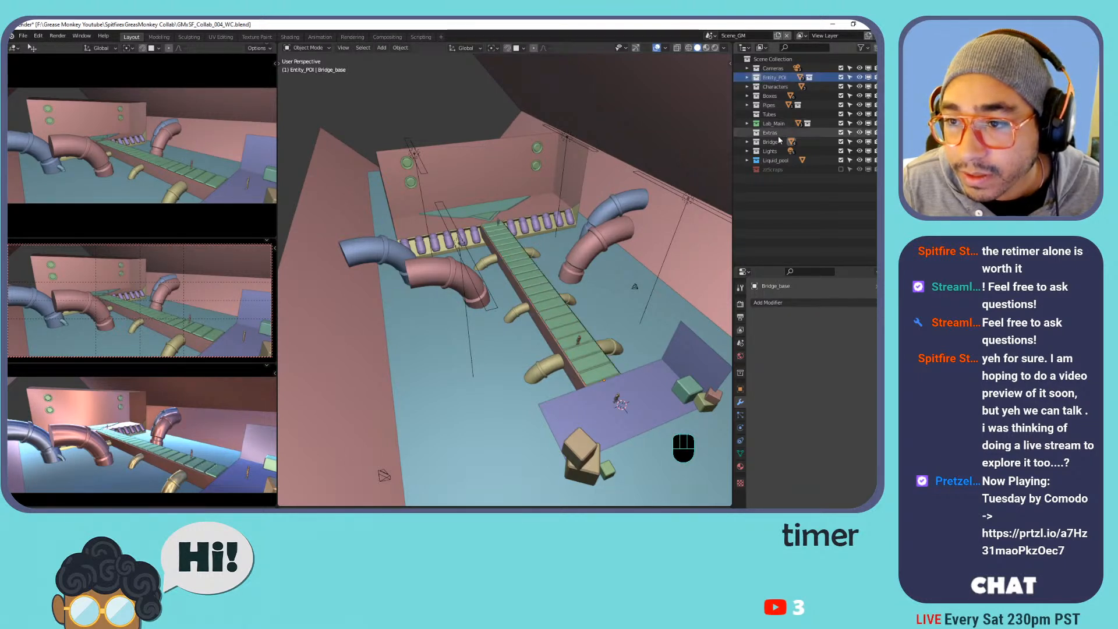
{"action": "left_click_drag", "start_coordinate": [770, 144], "coordinate": [780, 83]}
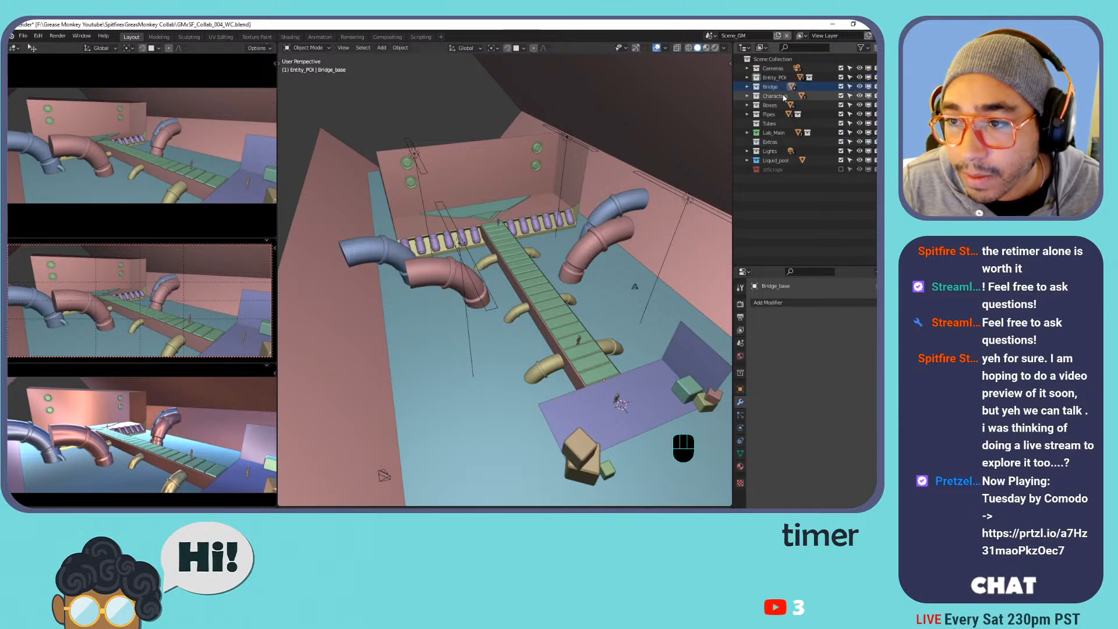
Inspect the crates around the purple lab entrance and expand the Boxes collection in the outliner.
{"action": "left_click", "coordinate": [654, 408]}
{"action": "middle_click_drag", "start_coordinate": [660, 387], "coordinate": [588, 274]}
{"action": "middle_click_drag", "start_coordinate": [588, 274], "coordinate": [515, 256], "text": "shift"}
{"action": "scroll", "coordinate": [514, 256], "scroll_direction": "up", "scroll_amount": 4}
{"action": "left_click", "coordinate": [563, 247], "text": "ctrl"}
{"action": "left_click", "coordinate": [603, 224]}
{"action": "key", "text": "KP_Decimal"}
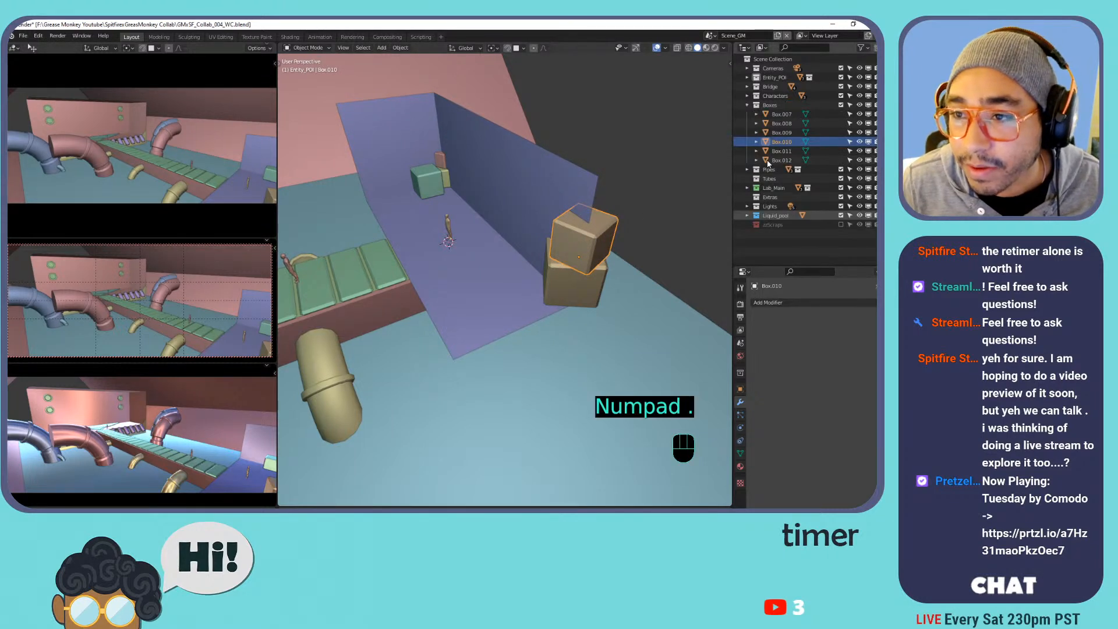
Select the purple lab entrance and the crates at both of its ends, and move them into a new collection named Lab_entrance.
{"action": "left_click", "coordinate": [490, 284]}
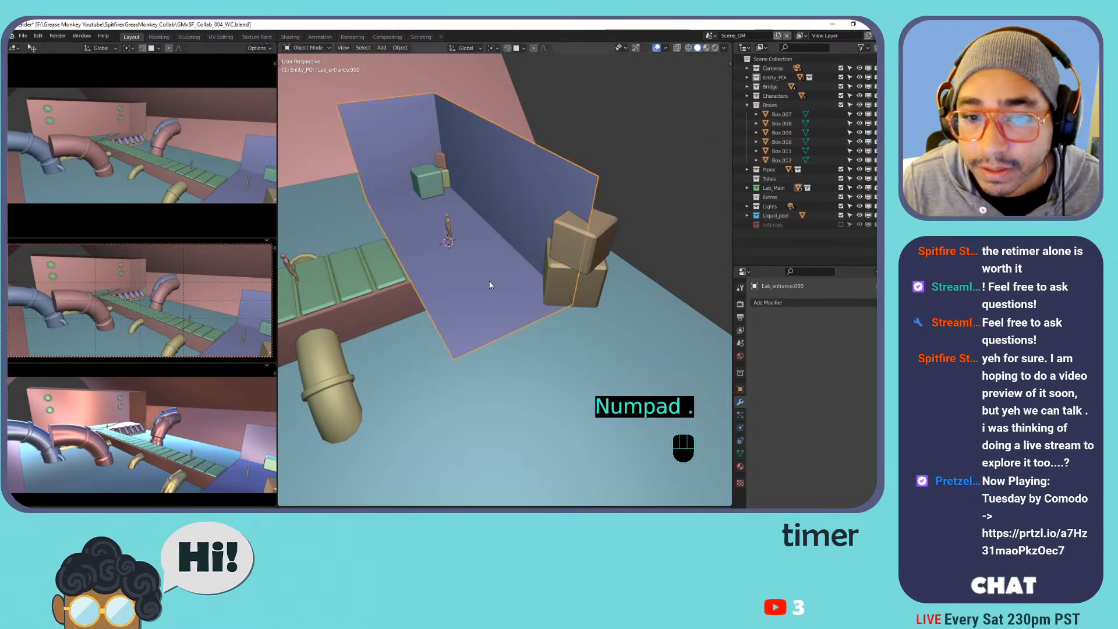
{"action": "left_click", "coordinate": [568, 240], "text": "ctrl"}
{"action": "left_click", "coordinate": [559, 277], "text": "ctrl"}
{"action": "left_click", "coordinate": [549, 204]}
{"action": "left_click", "coordinate": [580, 243], "text": "shift"}
{"action": "left_click", "coordinate": [594, 284], "text": "shift"}
{"action": "left_click", "coordinate": [428, 185], "text": "shift"}
{"action": "left_click", "coordinate": [445, 180], "text": "shift"}
{"action": "left_click", "coordinate": [438, 163], "text": "shift"}
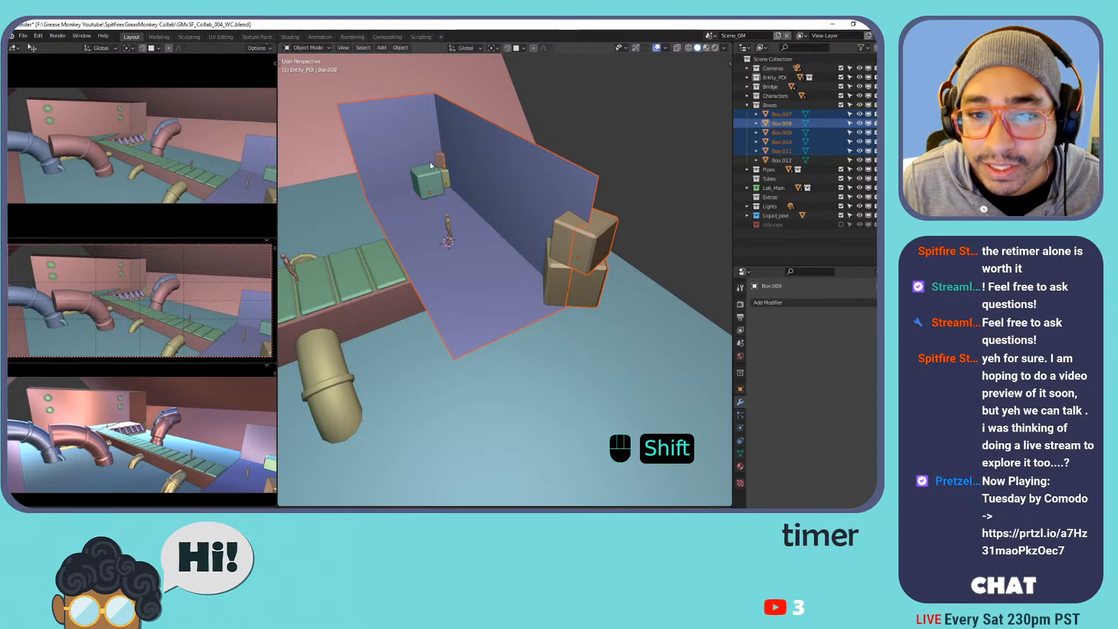
{"action": "middle_click_drag", "start_coordinate": [375, 160], "coordinate": [560, 106]}
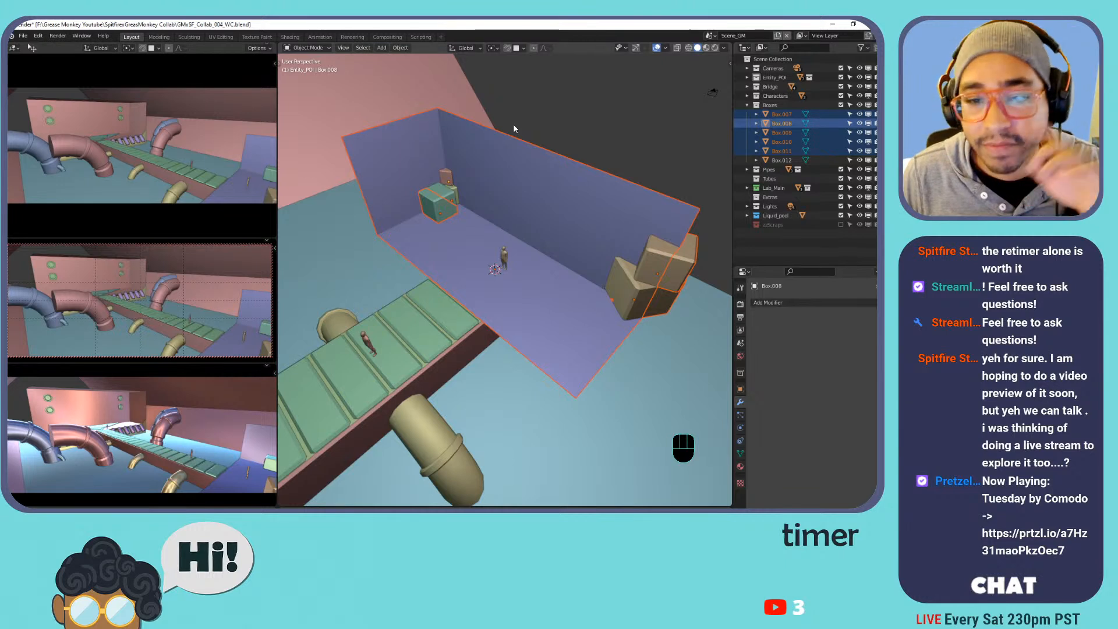
{"action": "key", "text": "m"}
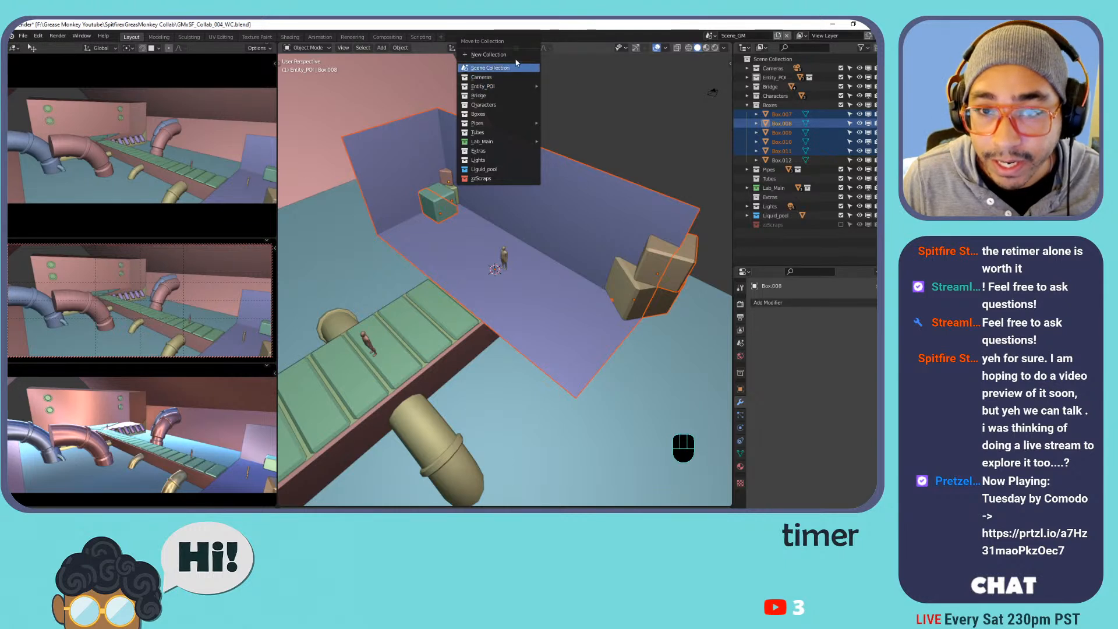
{"action": "left_click", "coordinate": [492, 54]}
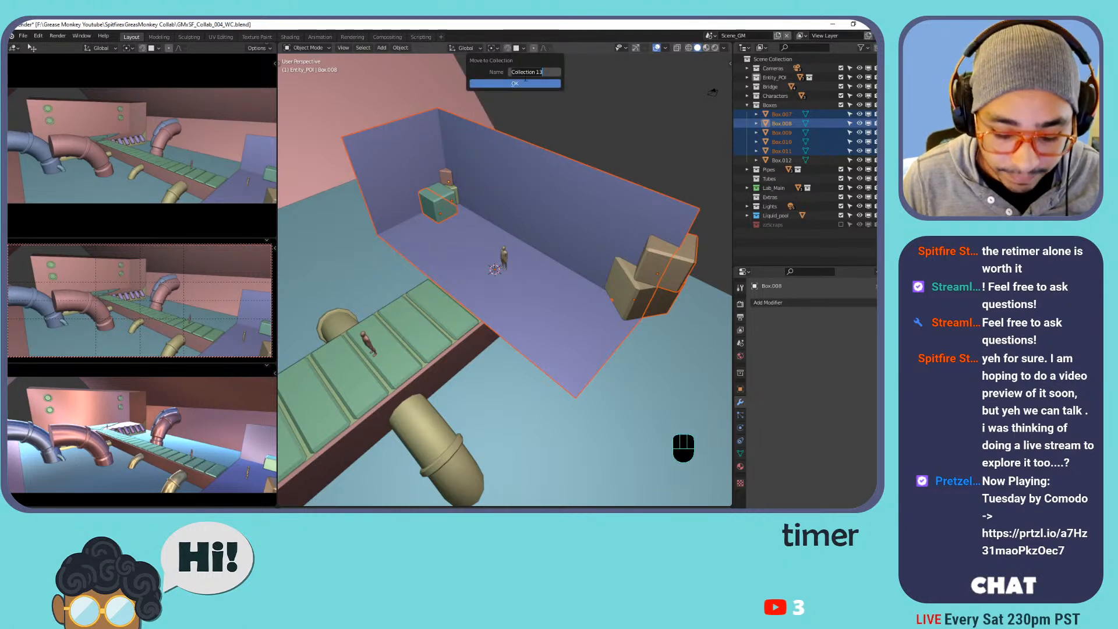
{"action": "type", "text": "L"}
{"action": "type", "text": "ab_"}
{"action": "type", "text": " Rentrance"}
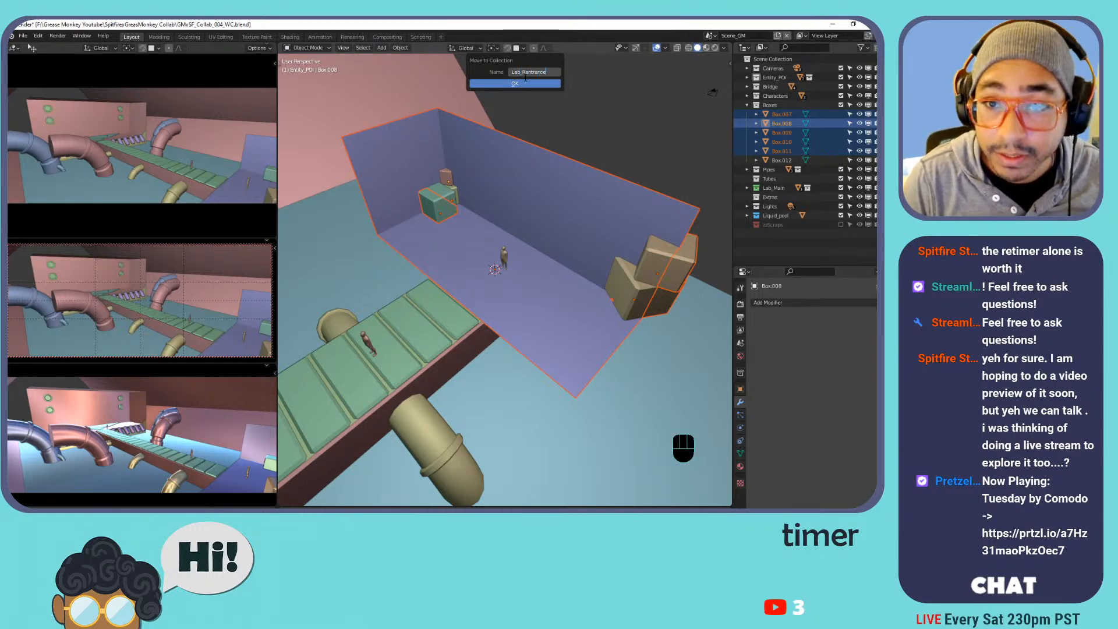
{"action": "key", "text": "Return"}
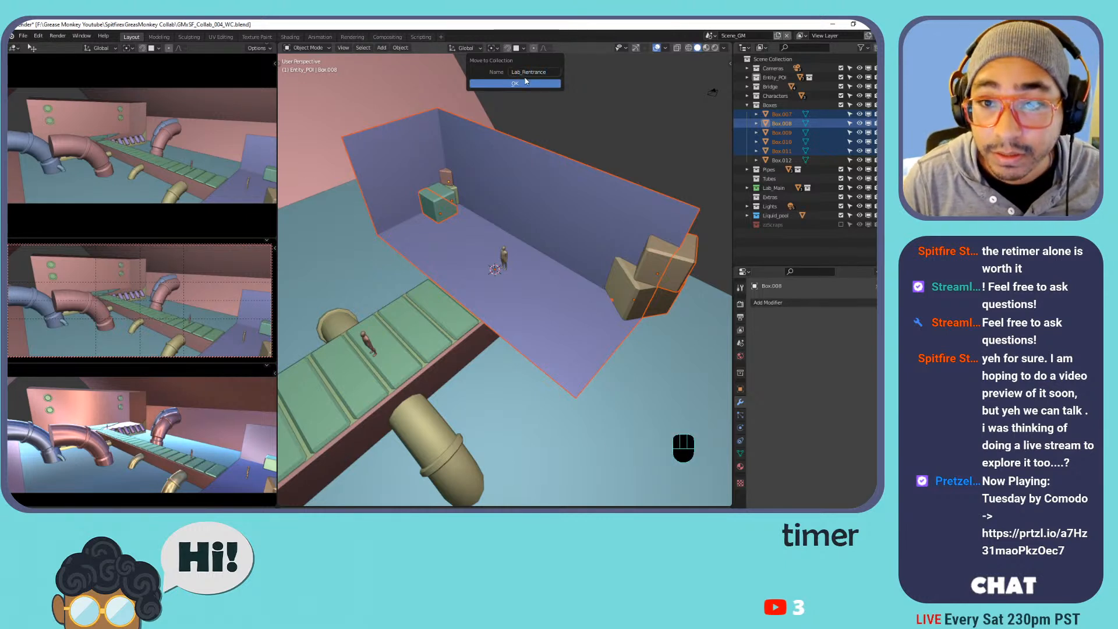
{"action": "left_click", "coordinate": [543, 73]}
{"action": "left_click", "coordinate": [527, 72]}
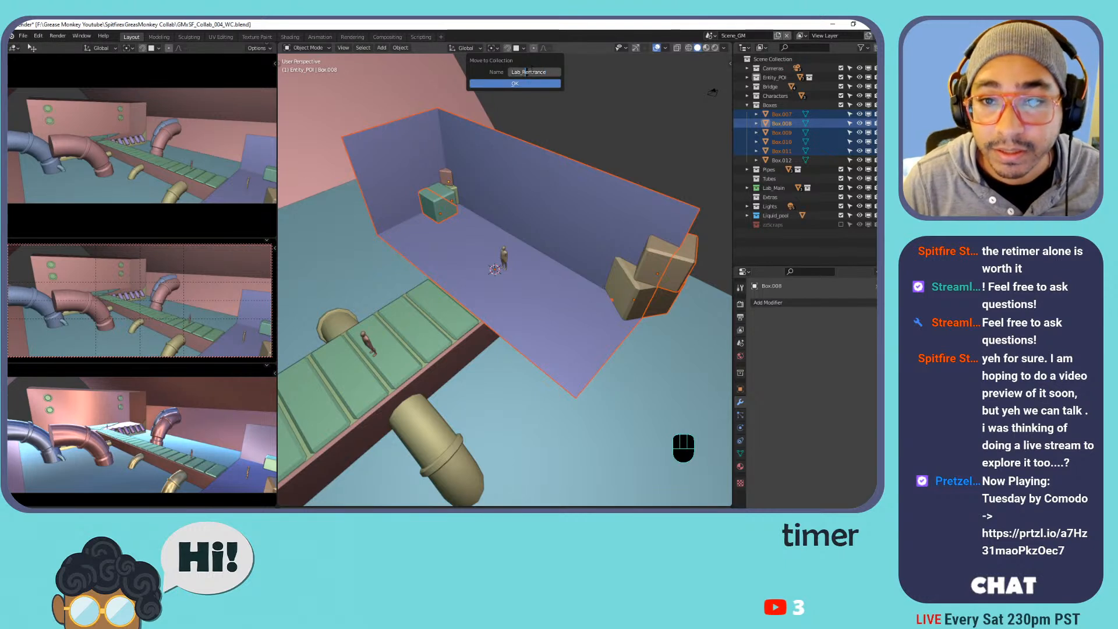
{"action": "key", "text": "BackSpace"}
{"action": "key", "text": "Return"}
{"action": "key", "text": "Return"}
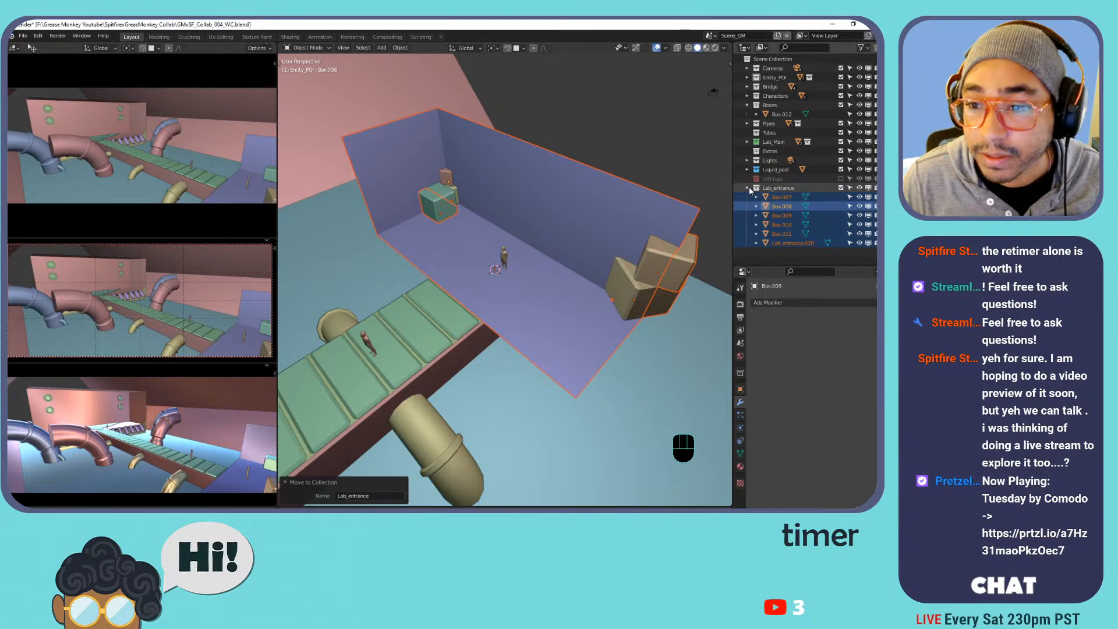
Collapse the Lab_entrance collection and place it directly below Entity_POI.
{"action": "left_click", "coordinate": [748, 187]}
{"action": "left_click_drag", "start_coordinate": [757, 187], "coordinate": [783, 79]}
Set pink colour tags on the Entity_POI, Lab_entrance and Bridge collections and yellow on Cameras, and save the file.
{"action": "right_click", "coordinate": [761, 79]}
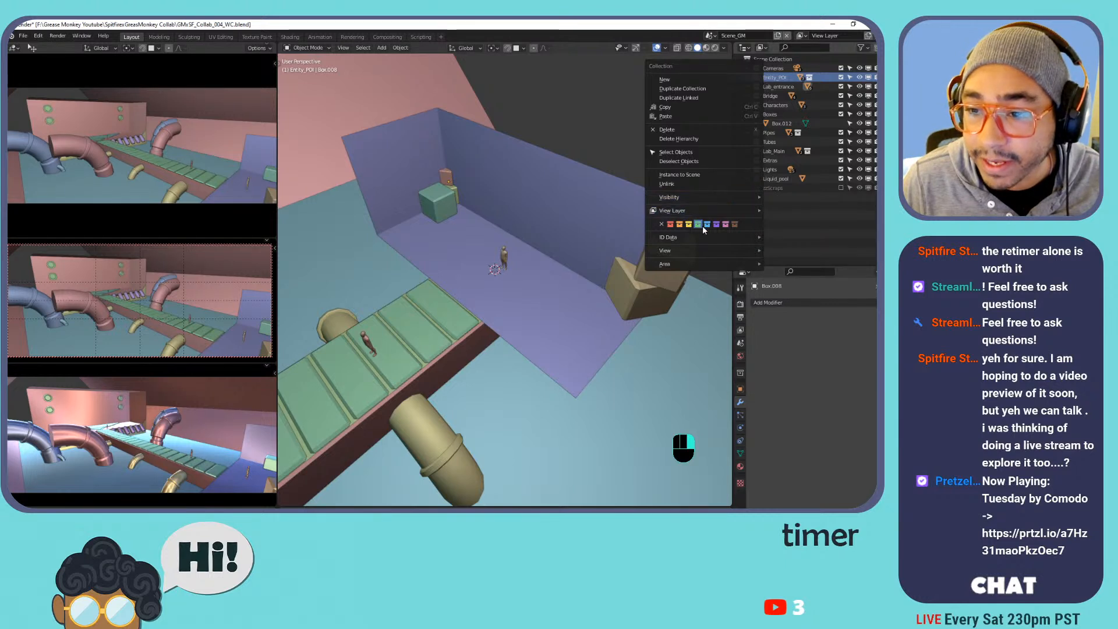
{"action": "left_click", "coordinate": [717, 224]}
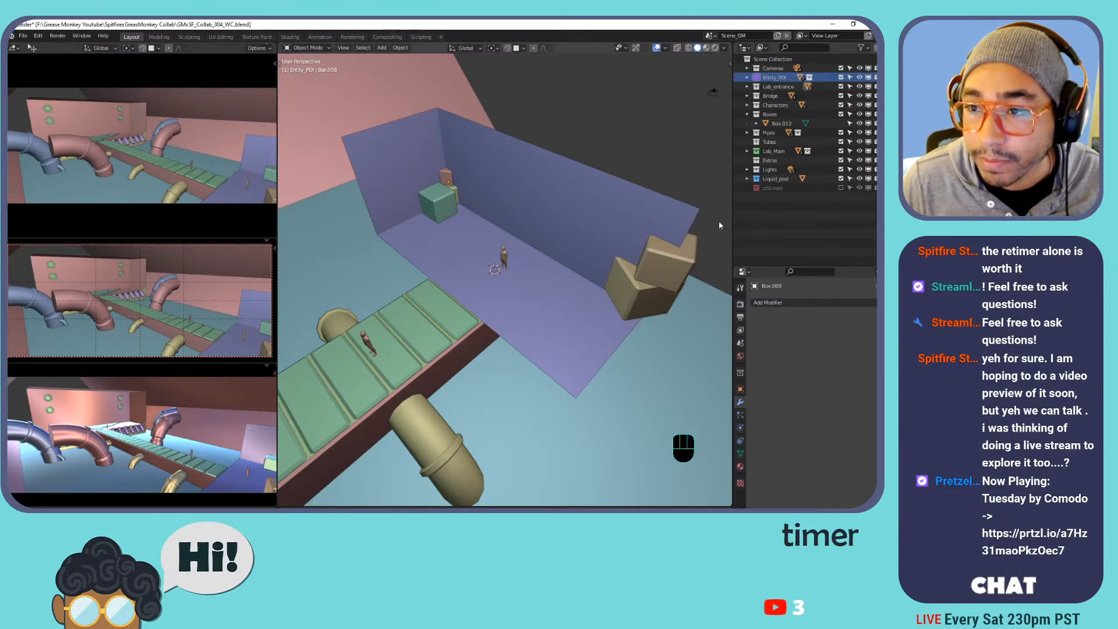
{"action": "right_click", "coordinate": [774, 79]}
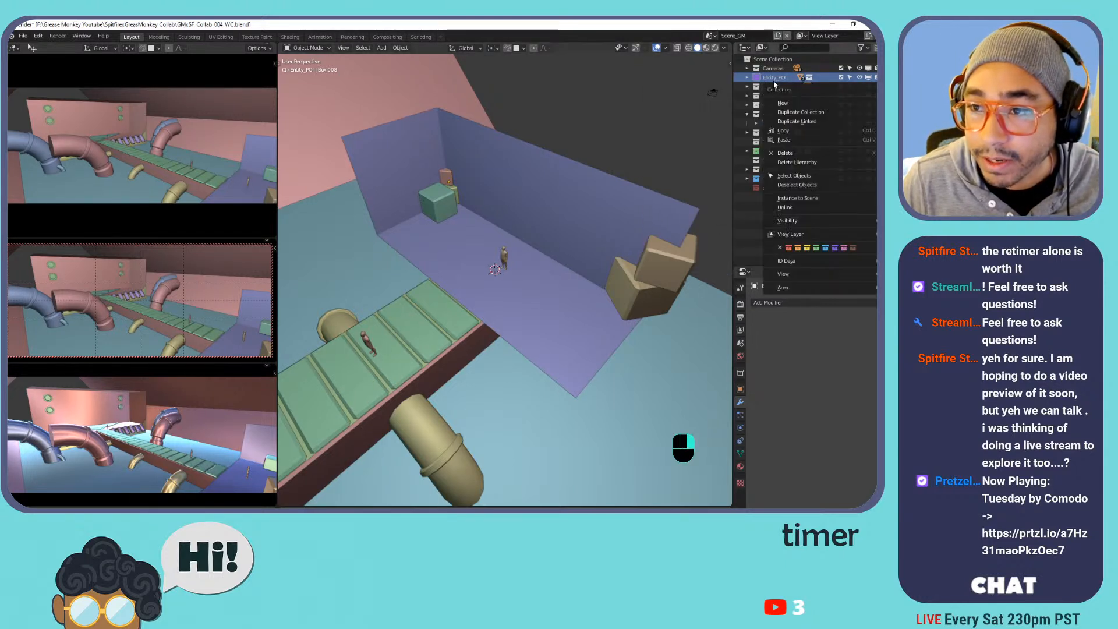
{"action": "left_click", "coordinate": [843, 247]}
{"action": "left_click", "coordinate": [774, 87]}
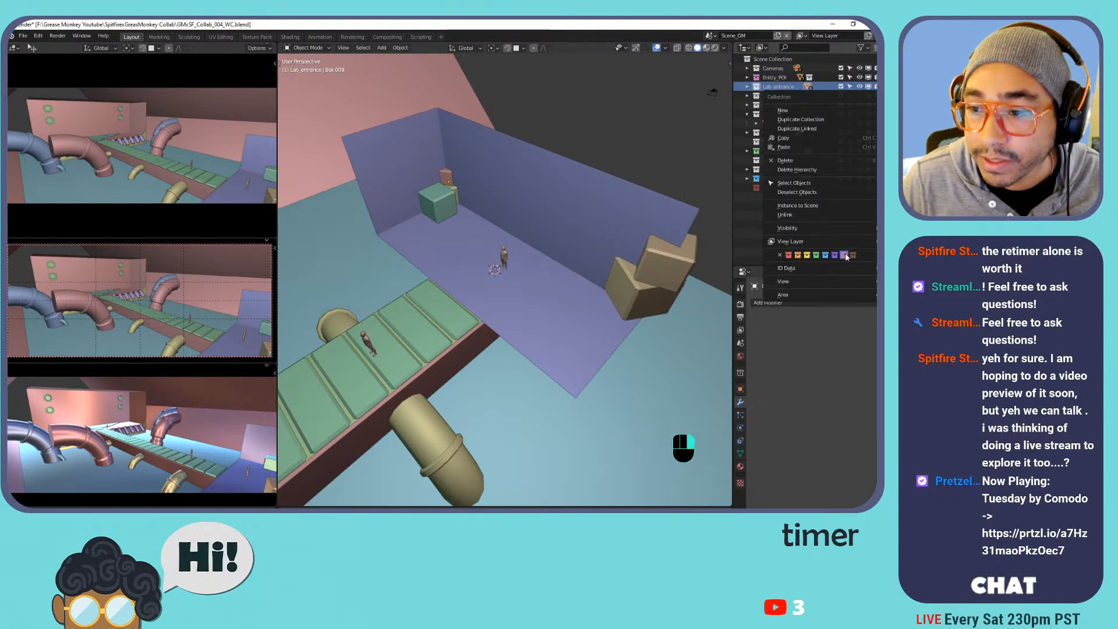
{"action": "right_click", "coordinate": [771, 97]}
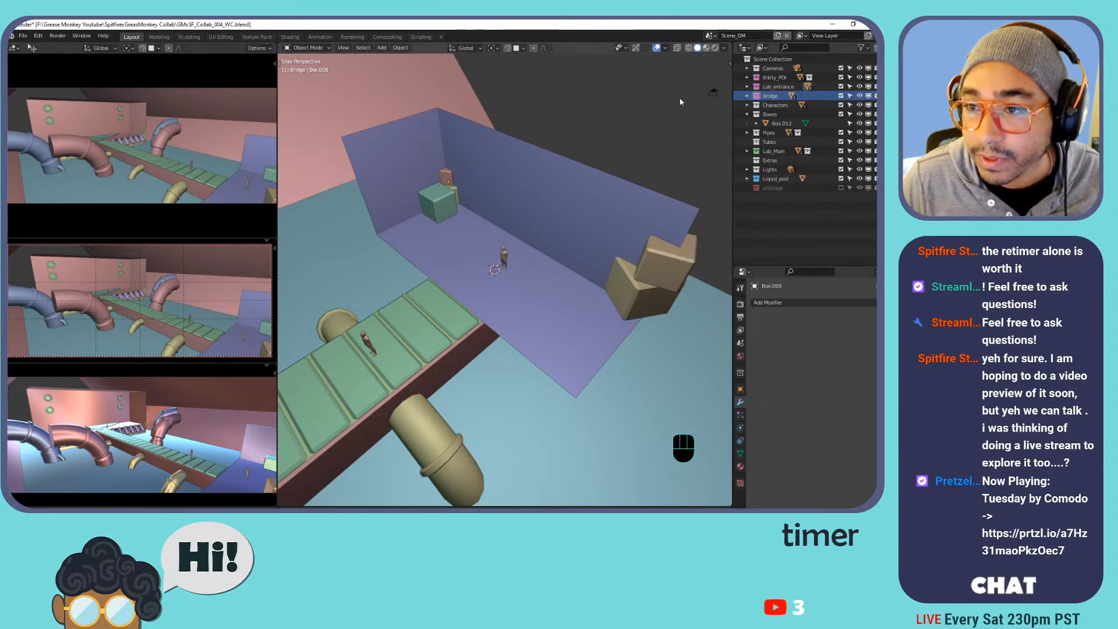
{"action": "right_click", "coordinate": [773, 68]}
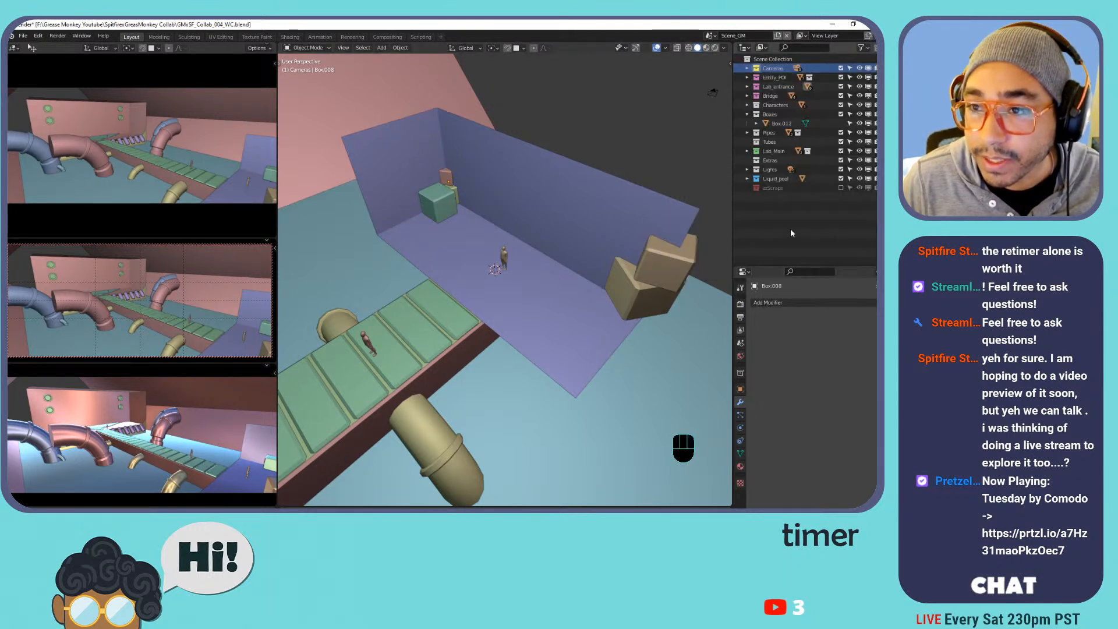
{"action": "left_click", "coordinate": [774, 77]}
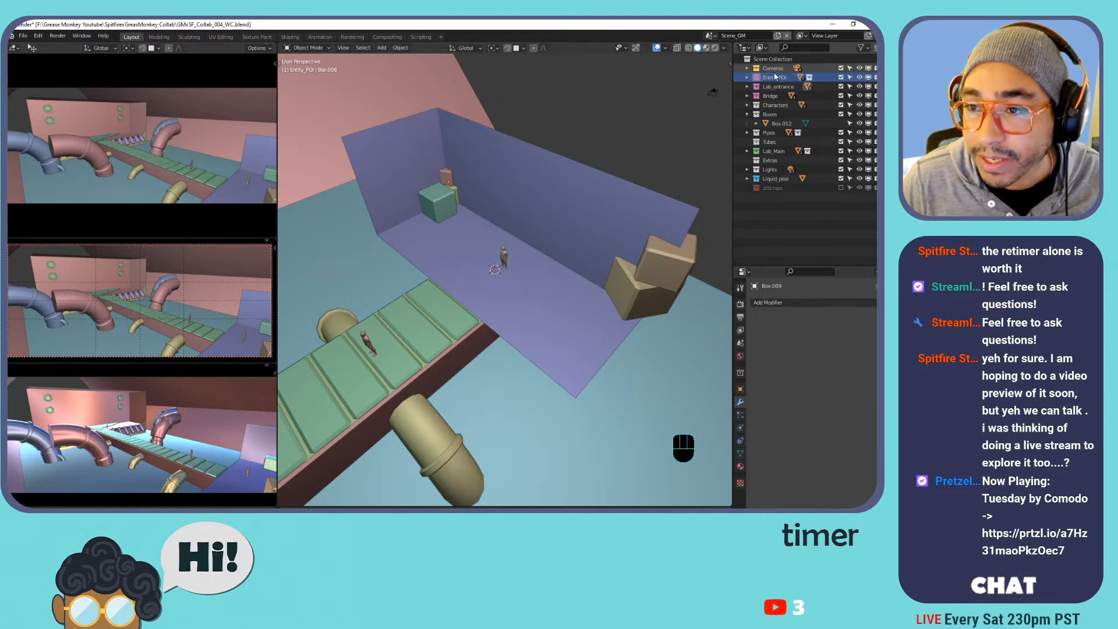
{"action": "key", "text": "ctrl+s"}
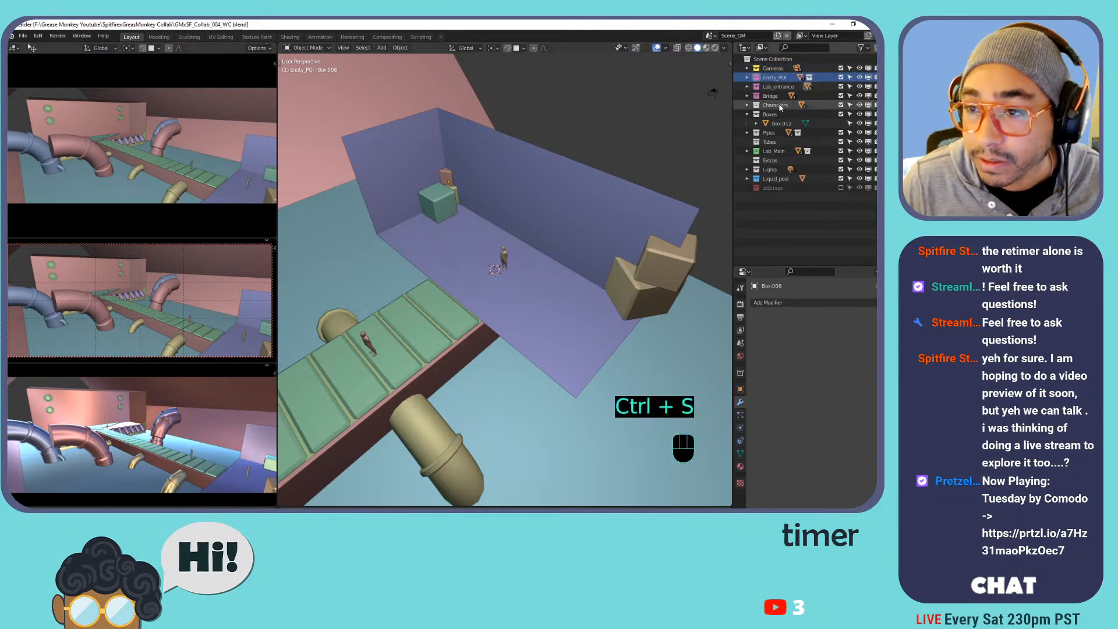
Select Box.012, the crate left in the Boxes collection.
{"action": "left_click", "coordinate": [776, 105]}
{"action": "left_click", "coordinate": [781, 124]}
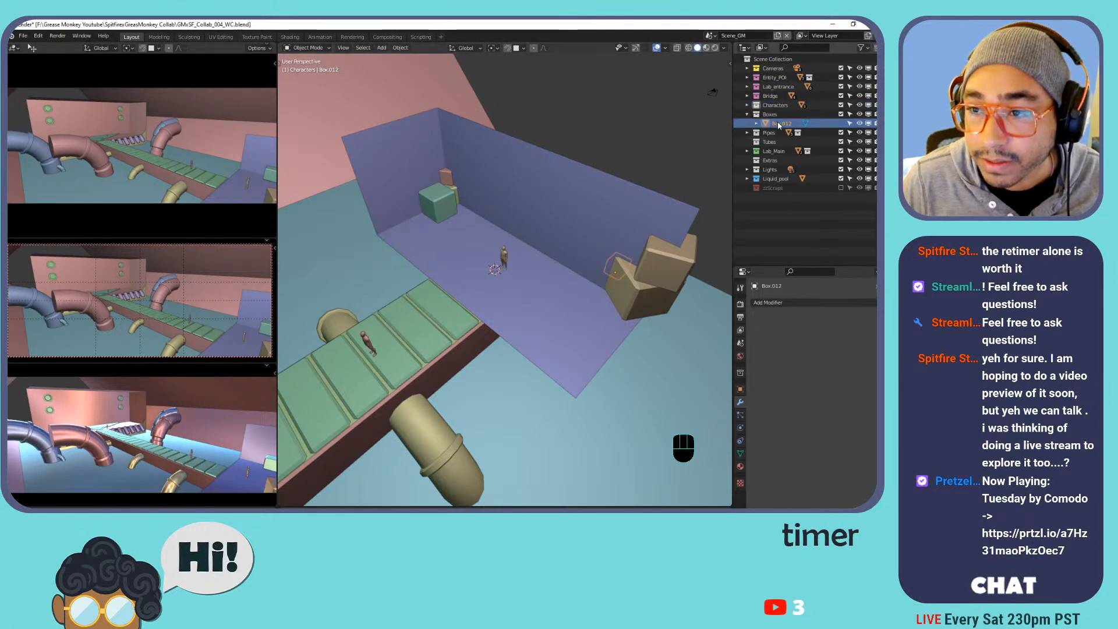
Move Box.012 into the Lab_entrance collection and delete the emptied Boxes collection.
{"action": "left_click_drag", "start_coordinate": [781, 124], "coordinate": [783, 87]}
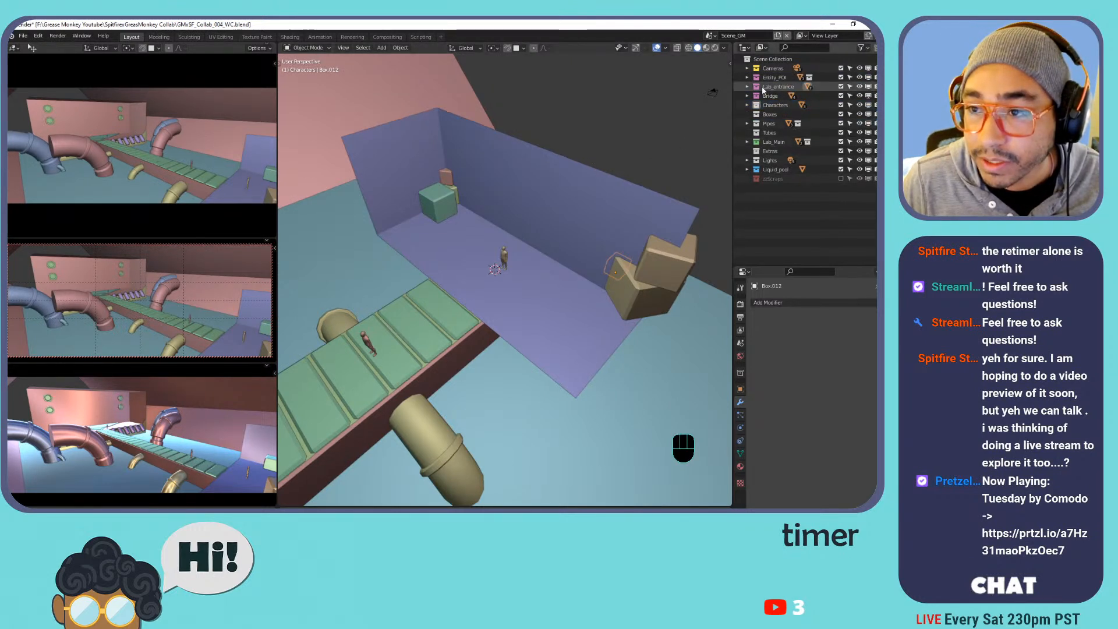
{"action": "left_click", "coordinate": [771, 115]}
{"action": "right_click", "coordinate": [767, 116]}
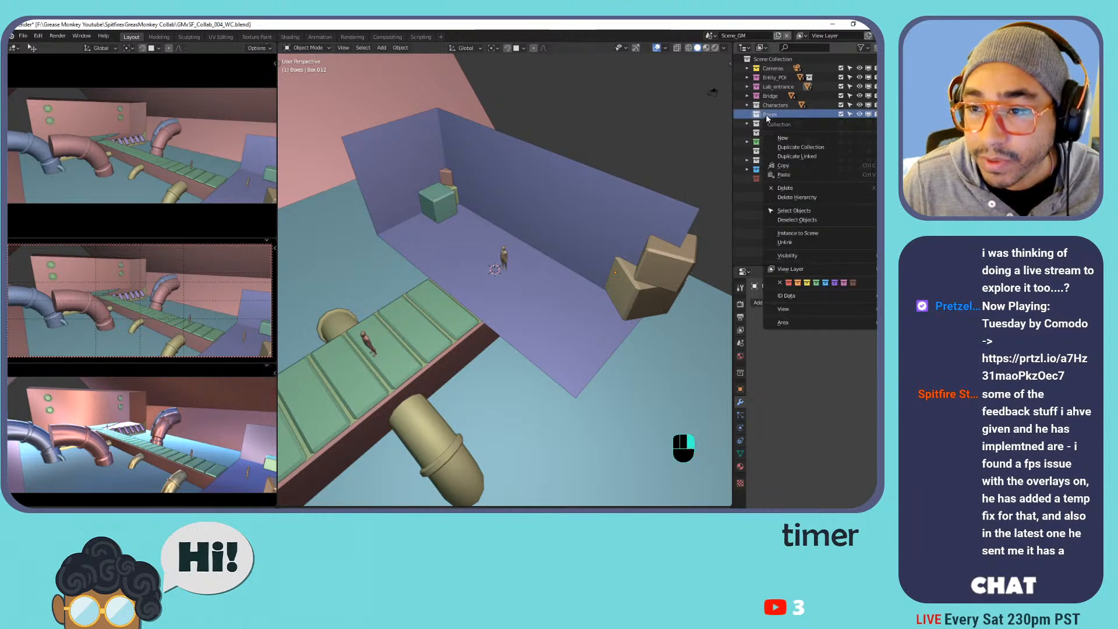
{"action": "left_click", "coordinate": [798, 187]}
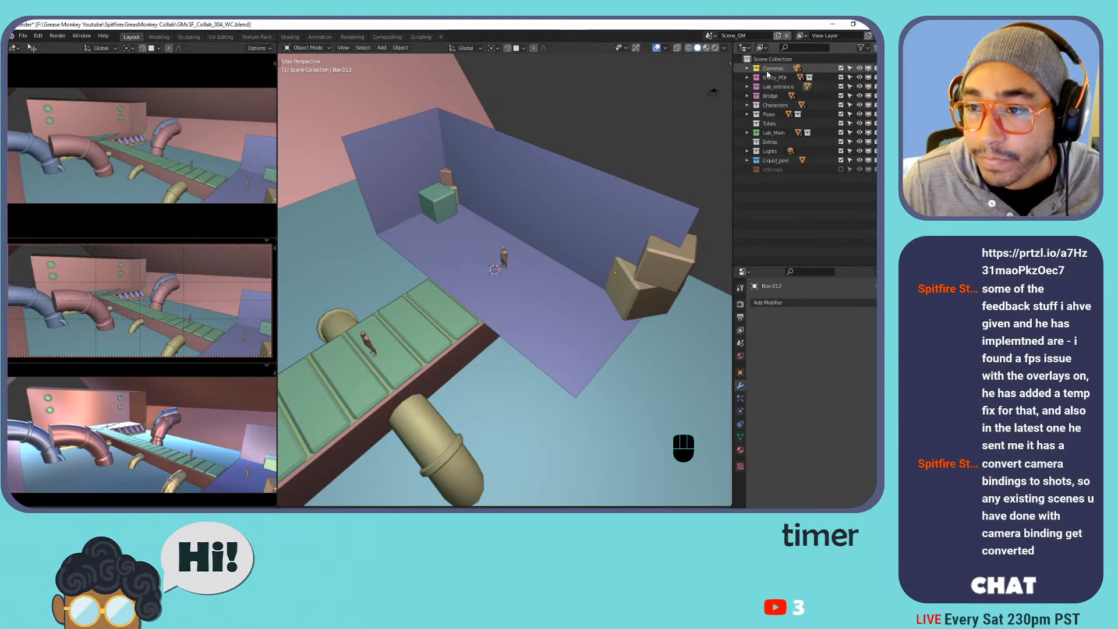
Examine which pipes in the scene correspond to each of the three objects in the Pipes collection.
{"action": "left_click", "coordinate": [770, 115]}
{"action": "scroll", "coordinate": [559, 172], "scroll_direction": "down", "scroll_amount": 8}
{"action": "middle_click_drag", "start_coordinate": [542, 183], "coordinate": [481, 170]}
{"action": "middle_click_drag", "start_coordinate": [481, 170], "coordinate": [612, 186], "text": "shift"}
{"action": "left_click", "coordinate": [747, 114]}
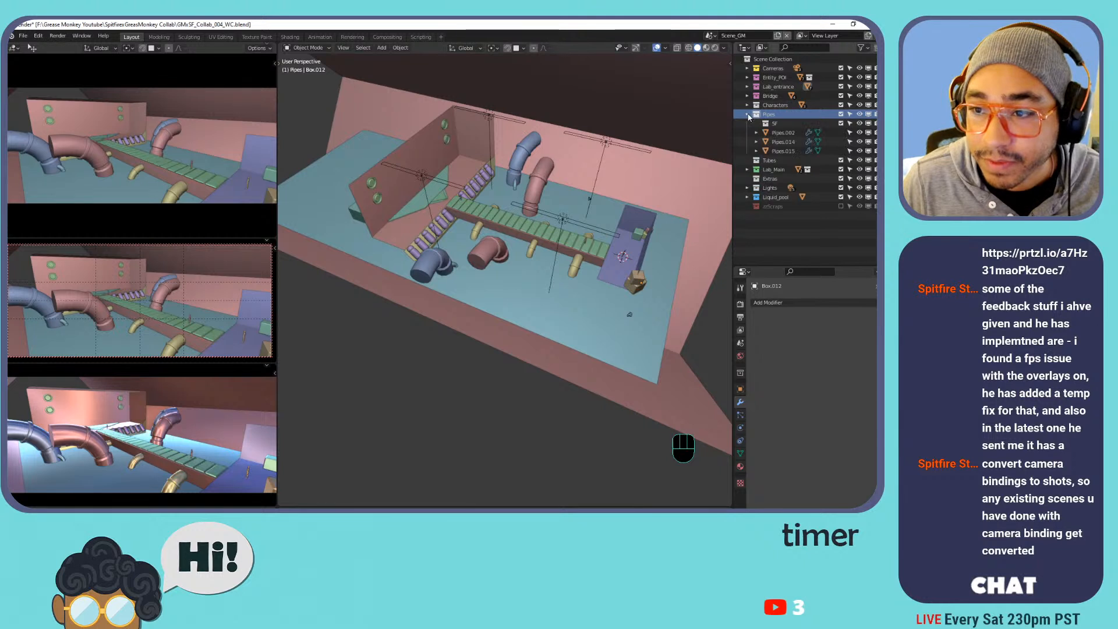
{"action": "left_click", "coordinate": [783, 133]}
{"action": "left_click", "coordinate": [780, 142]}
{"action": "left_click", "coordinate": [780, 151]}
{"action": "left_click", "coordinate": [782, 133]}
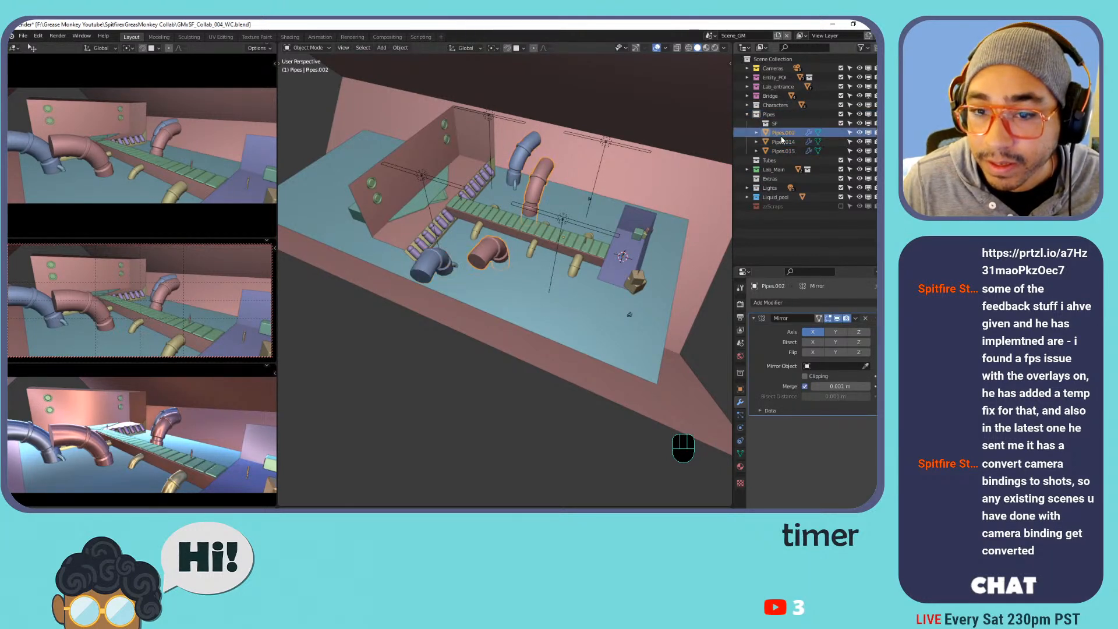
{"action": "left_click", "coordinate": [782, 143]}
{"action": "left_click", "coordinate": [782, 152]}
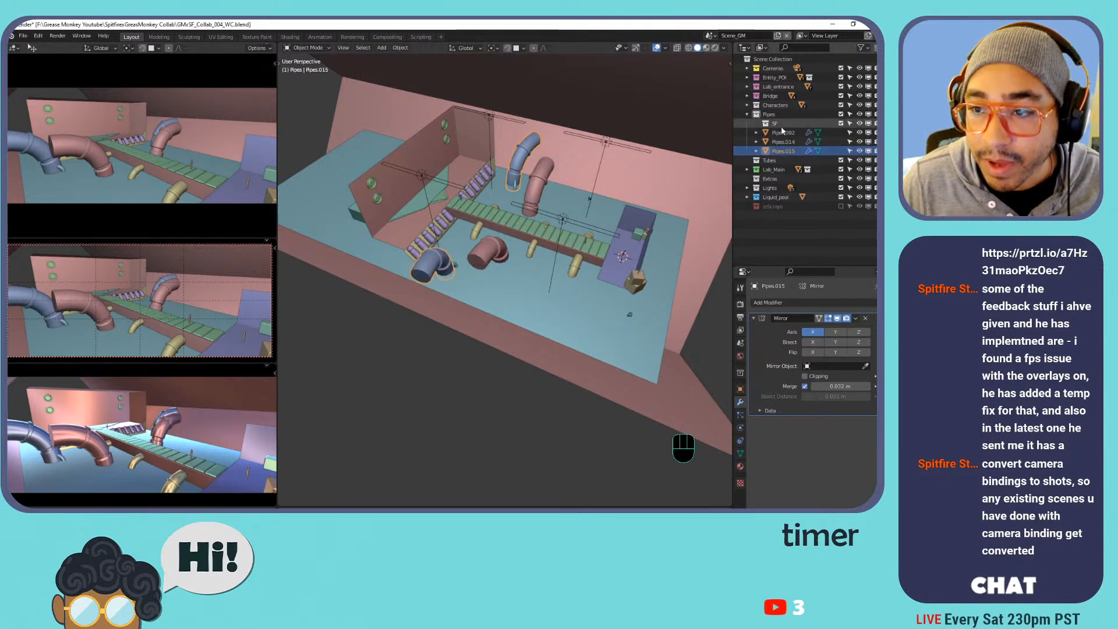
Delete the SF sub-collection inside the Pipes collection.
{"action": "left_click", "coordinate": [769, 124]}
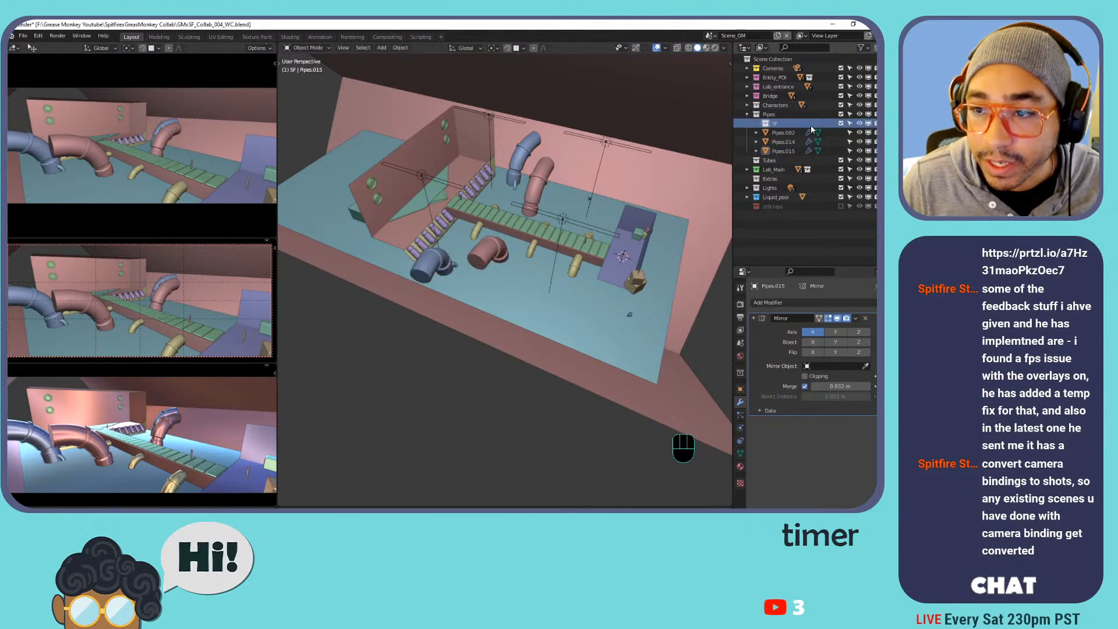
{"action": "right_click", "coordinate": [770, 126]}
{"action": "left_click", "coordinate": [771, 127]}
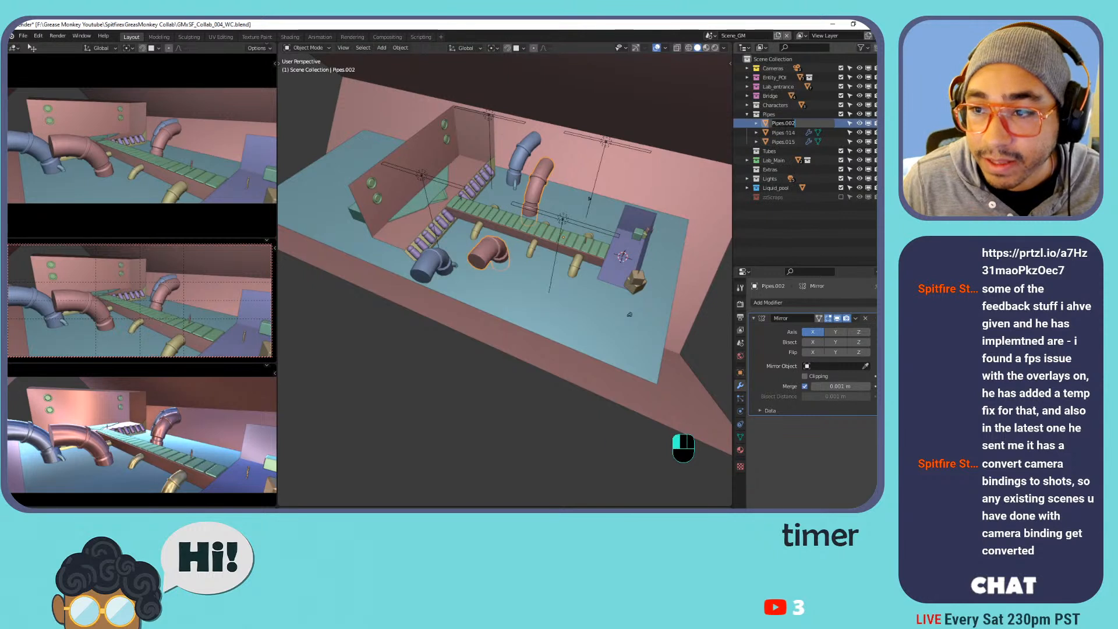
Move Pipes.002, Pipes.014 and Pipes.015 together into the Liquid_pool collection.
{"action": "left_click", "coordinate": [784, 134]}
{"action": "left_click", "coordinate": [783, 132], "text": "shift"}
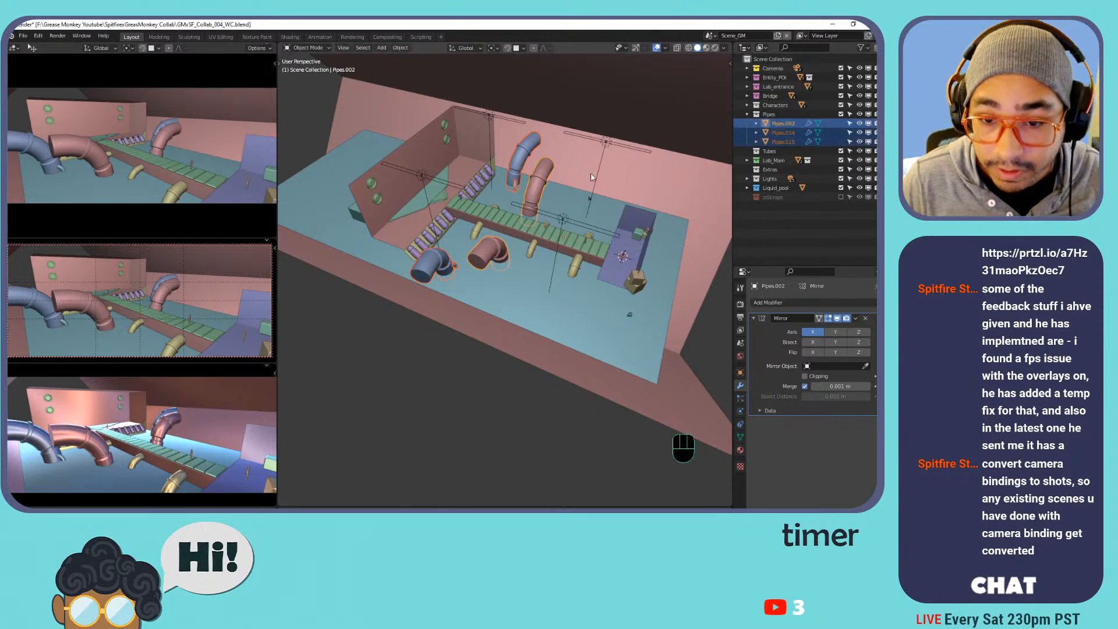
{"action": "key", "text": "m"}
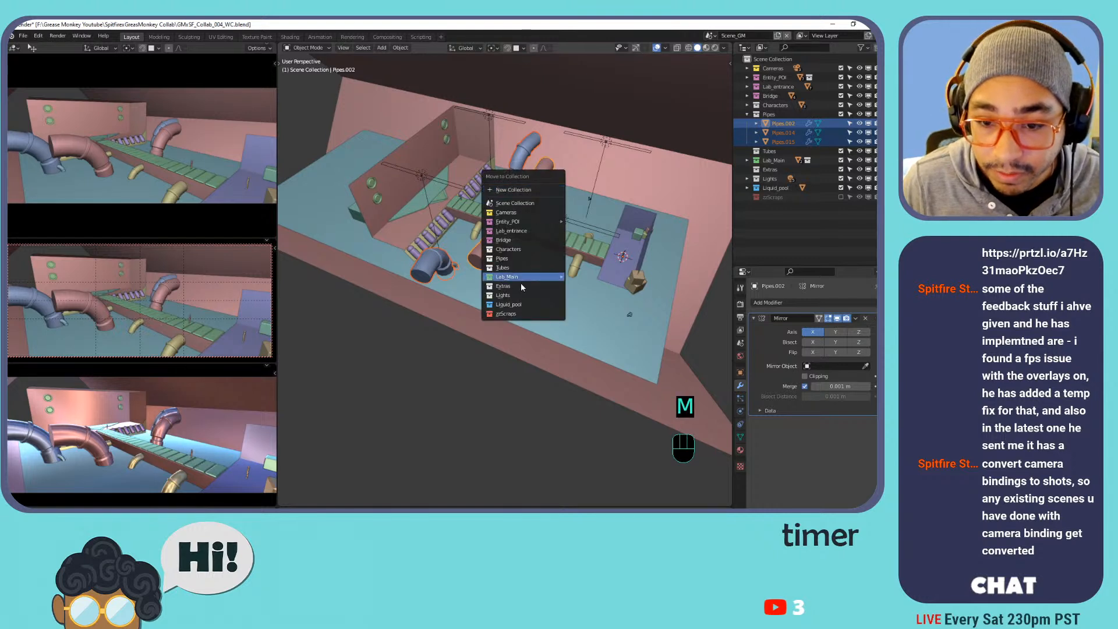
{"action": "left_click", "coordinate": [518, 304]}
Delete the empty Tubes, Pipes and Extras collections.
{"action": "right_click", "coordinate": [762, 123]}
{"action": "left_click", "coordinate": [762, 125]}
{"action": "left_click", "coordinate": [767, 116]}
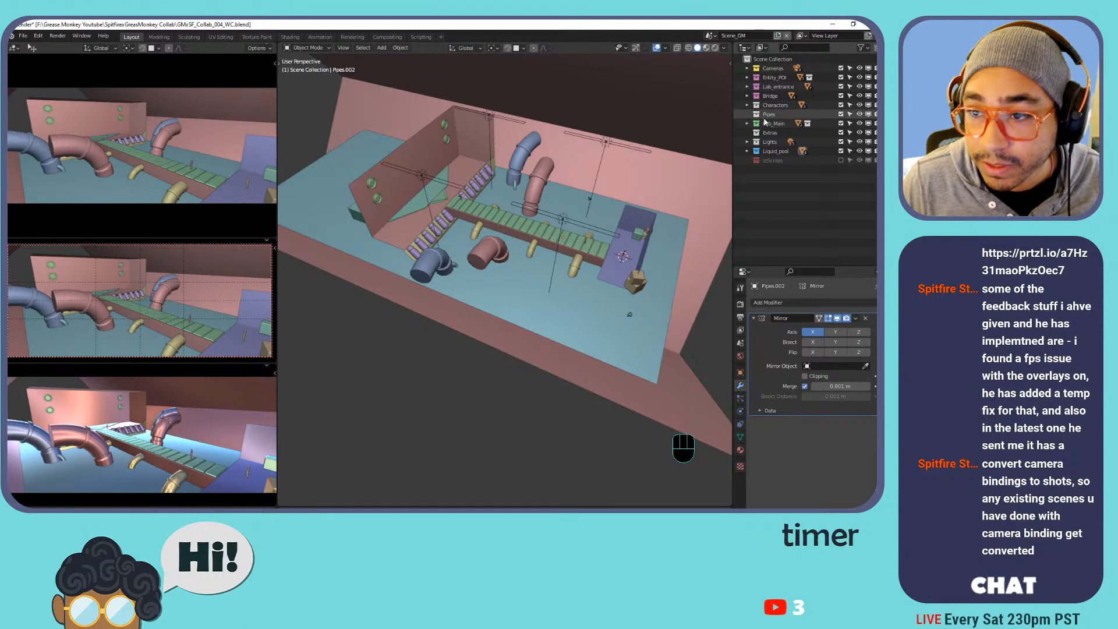
{"action": "right_click", "coordinate": [767, 118]}
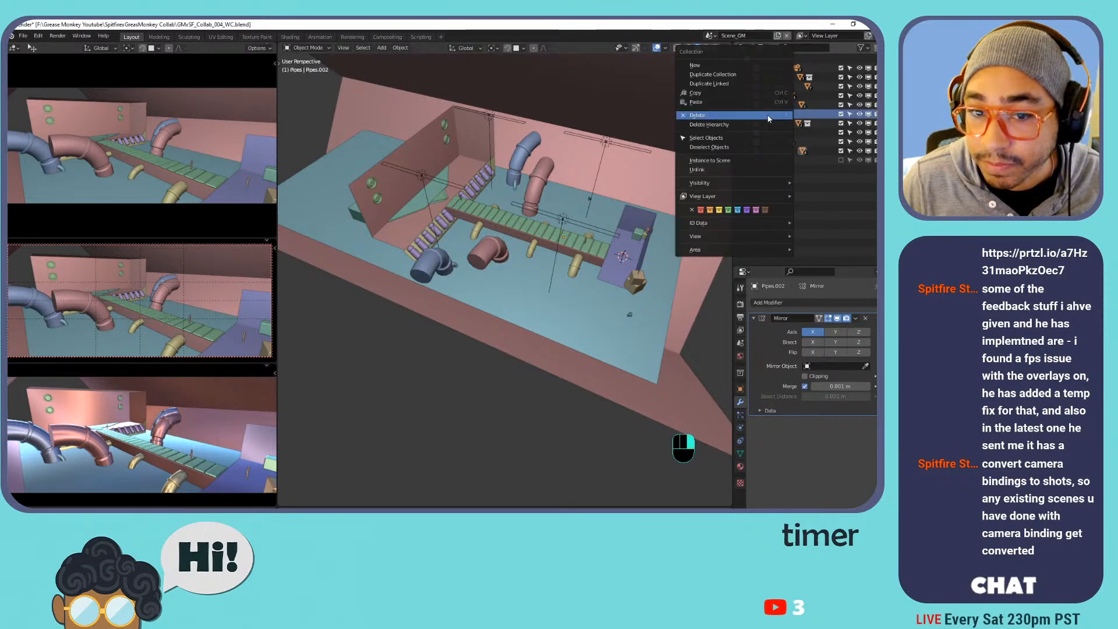
{"action": "left_click", "coordinate": [767, 116]}
{"action": "left_click", "coordinate": [766, 124]}
{"action": "right_click", "coordinate": [767, 125]}
{"action": "left_click", "coordinate": [764, 124]}
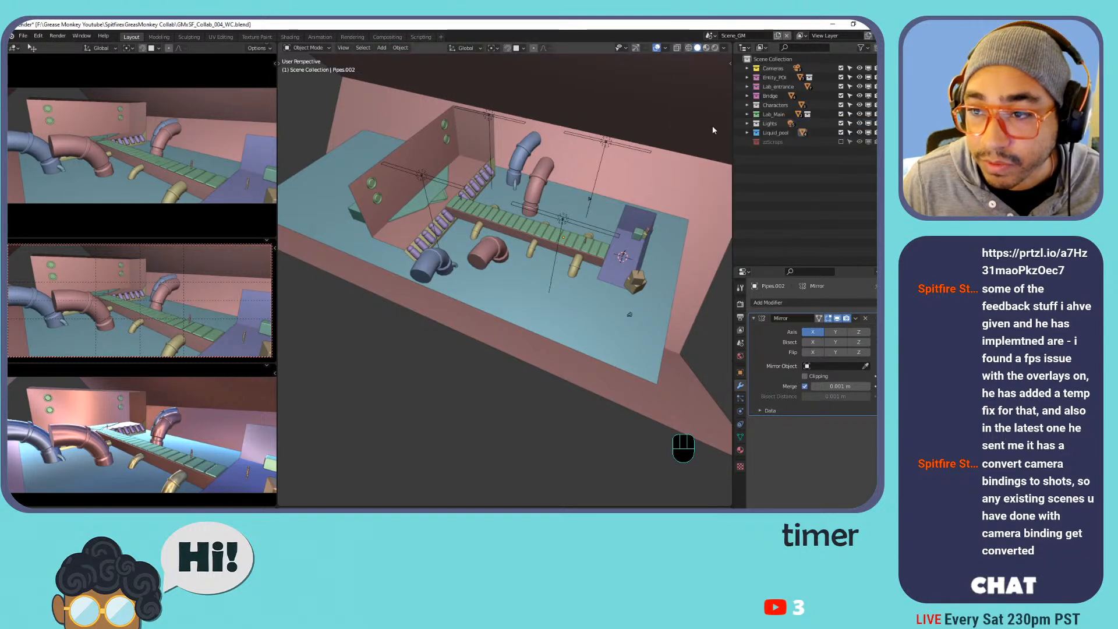
Place the Lights collection directly below Cameras and give it the yellow color tag.
{"action": "left_click_drag", "start_coordinate": [772, 124], "coordinate": [769, 78]}
{"action": "right_click", "coordinate": [760, 80]}
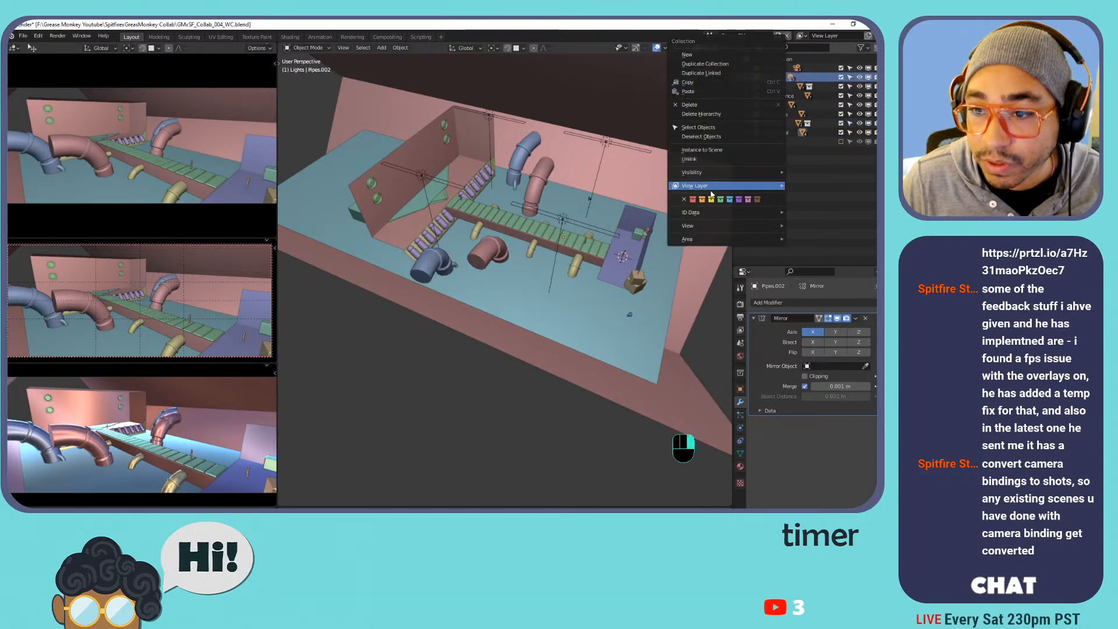
{"action": "left_click", "coordinate": [718, 199]}
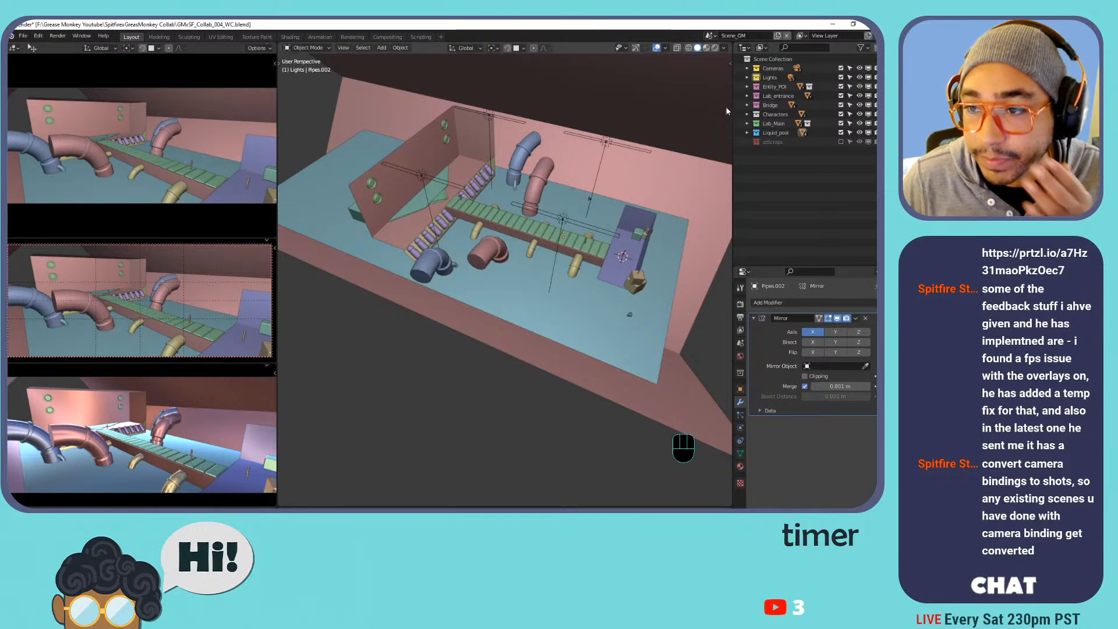
Give the Characters collection the orange color tag and save the file.
{"action": "right_click", "coordinate": [777, 115]}
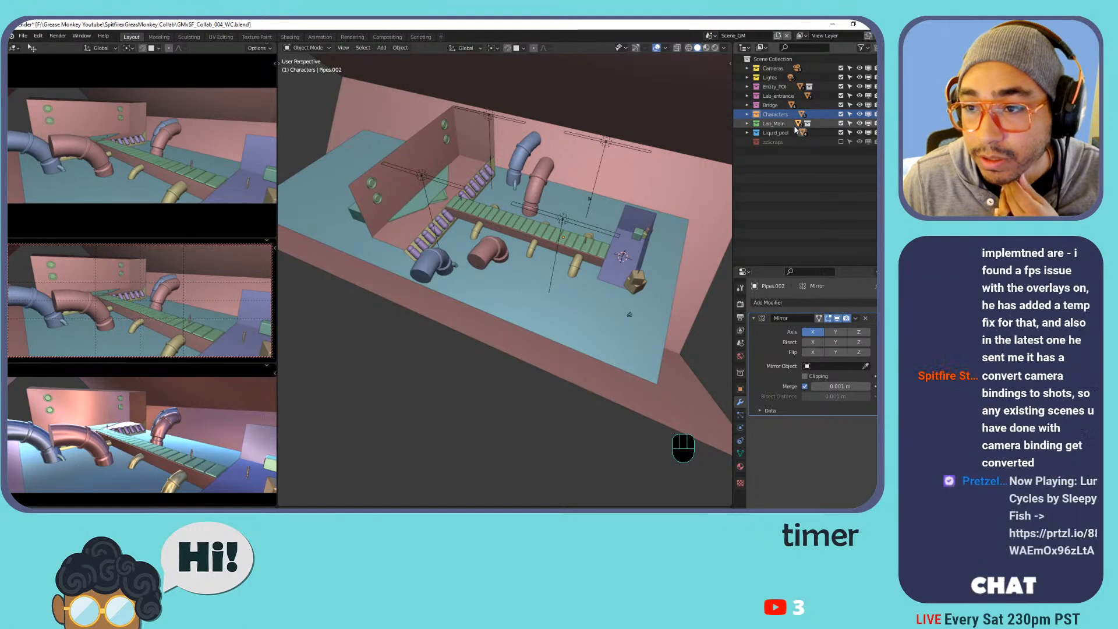
{"action": "left_click", "coordinate": [795, 155]}
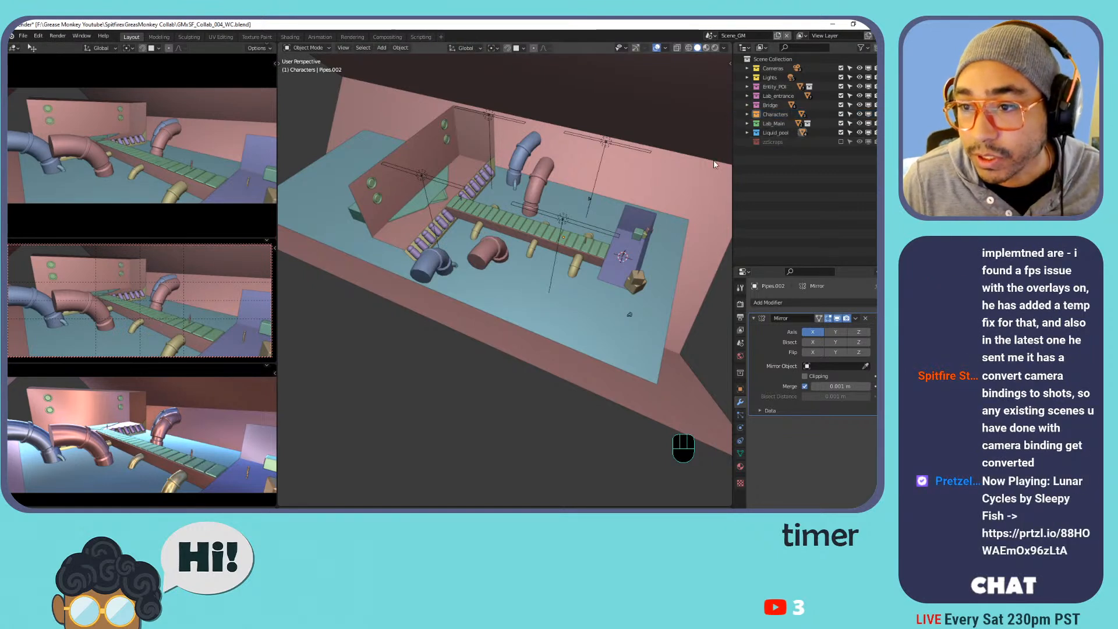
{"action": "left_click", "coordinate": [747, 132]}
{"action": "key", "text": "ctrl+s"}
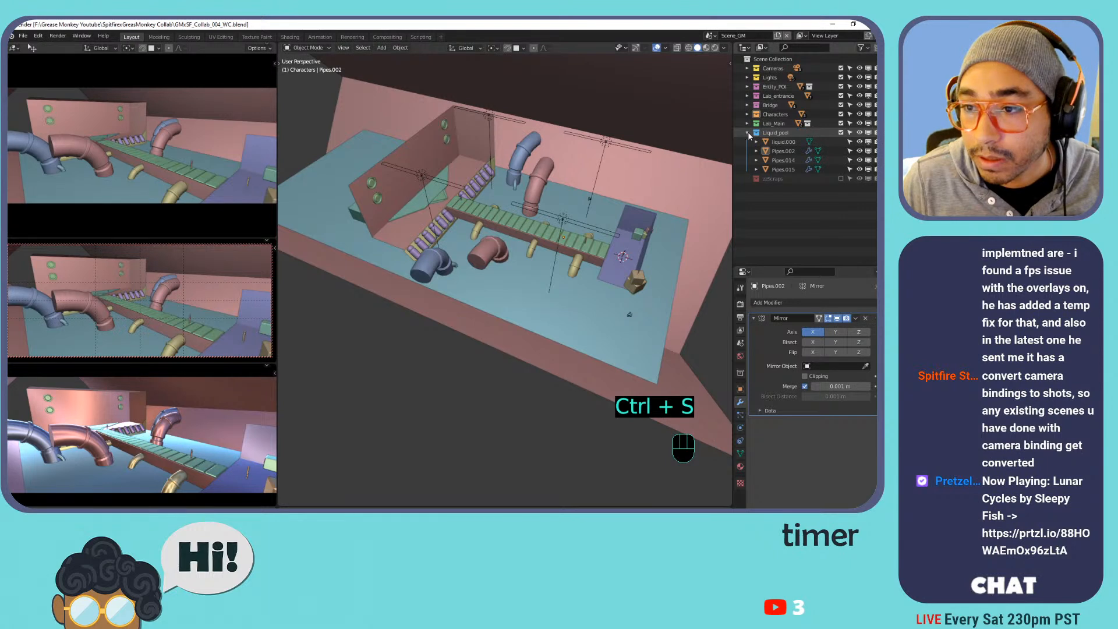
Unhide the Lab_Bounds object in the Lab_Main collection and view it around the whole lab.
{"action": "left_click", "coordinate": [783, 151]}
{"action": "left_click", "coordinate": [747, 133]}
{"action": "left_click", "coordinate": [748, 123]}
{"action": "left_click", "coordinate": [797, 143]}
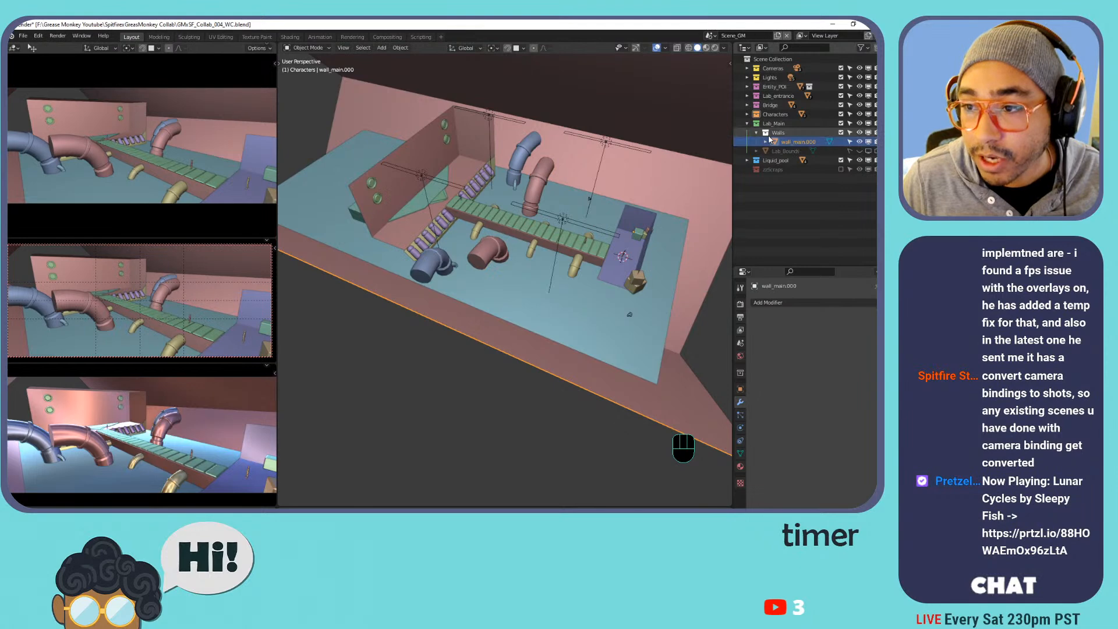
{"action": "left_click", "coordinate": [795, 152]}
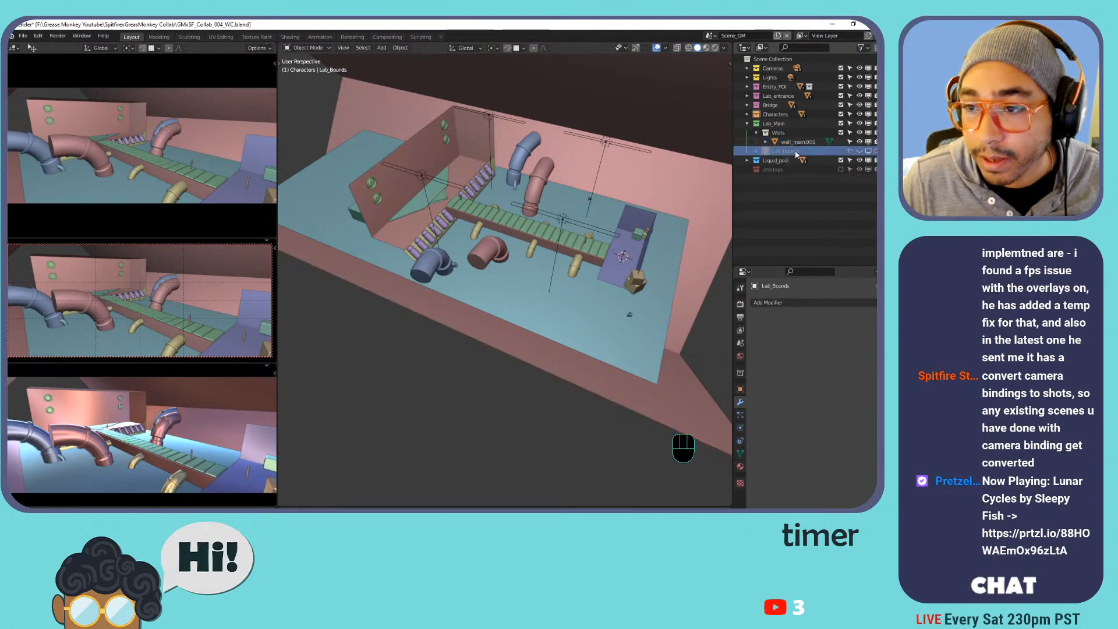
{"action": "left_click", "coordinate": [860, 152]}
{"action": "left_click", "coordinate": [860, 151]}
{"action": "left_click", "coordinate": [860, 151]}
{"action": "scroll", "coordinate": [631, 138], "scroll_direction": "down", "scroll_amount": 8}
{"action": "scroll", "coordinate": [631, 138], "scroll_direction": "up", "scroll_amount": 4}
{"action": "middle_click_drag", "start_coordinate": [652, 129], "coordinate": [722, 111]}
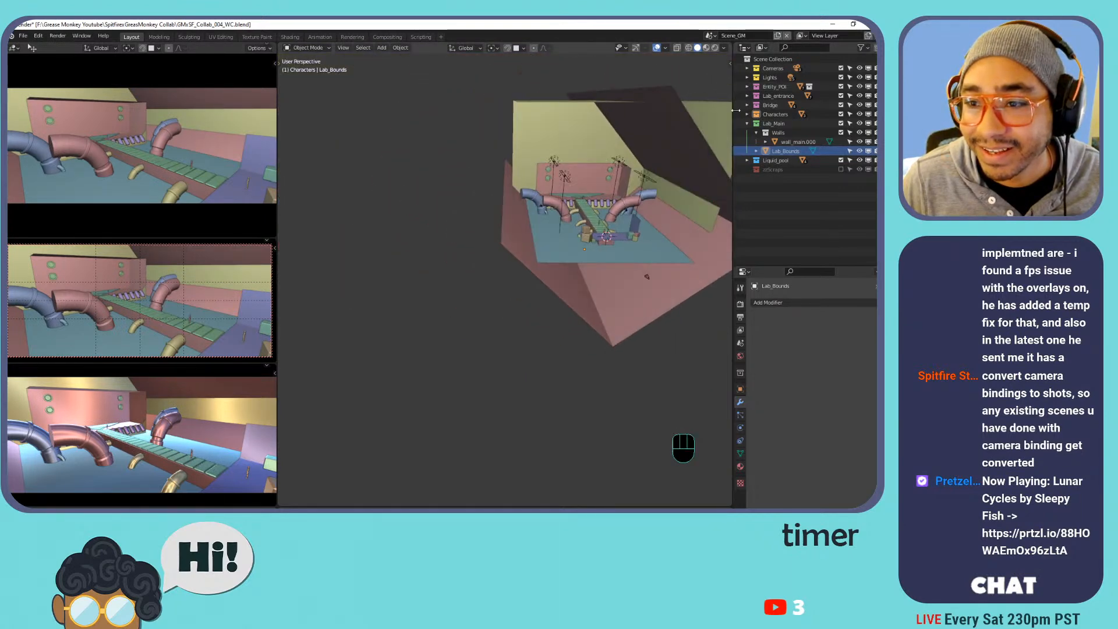
Compare the lab with Lab_Bounds disabled and enabled in the viewport.
{"action": "left_click", "coordinate": [869, 152]}
{"action": "left_click", "coordinate": [868, 152]}
{"action": "left_click", "coordinate": [869, 152]}
{"action": "left_click", "coordinate": [869, 152]}
{"action": "middle_click_drag", "start_coordinate": [653, 147], "coordinate": [559, 158]}
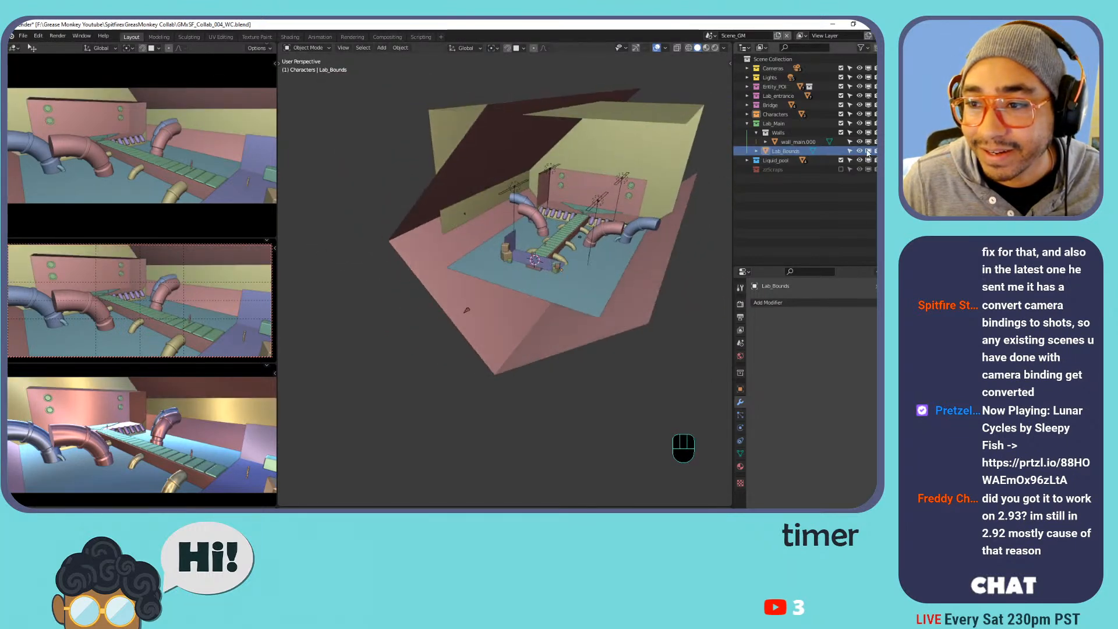
Move the Lab_Bounds object into the disabled scraps collection.
{"action": "left_click", "coordinate": [793, 154]}
{"action": "right_click", "coordinate": [793, 154]}
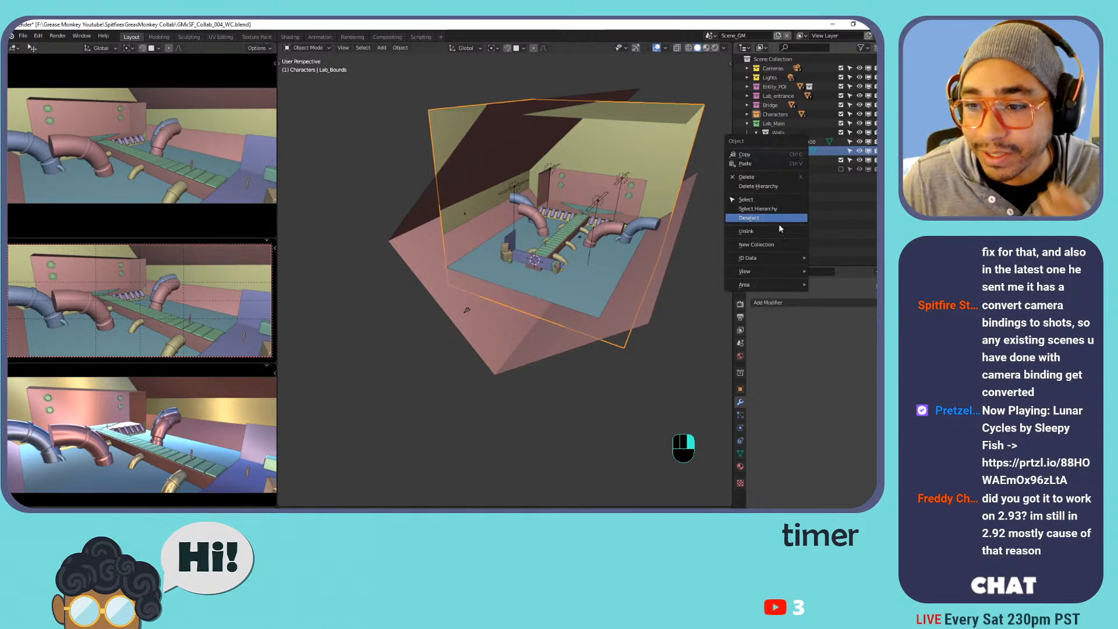
{"action": "key", "text": "m"}
{"action": "left_click", "coordinate": [553, 179]}
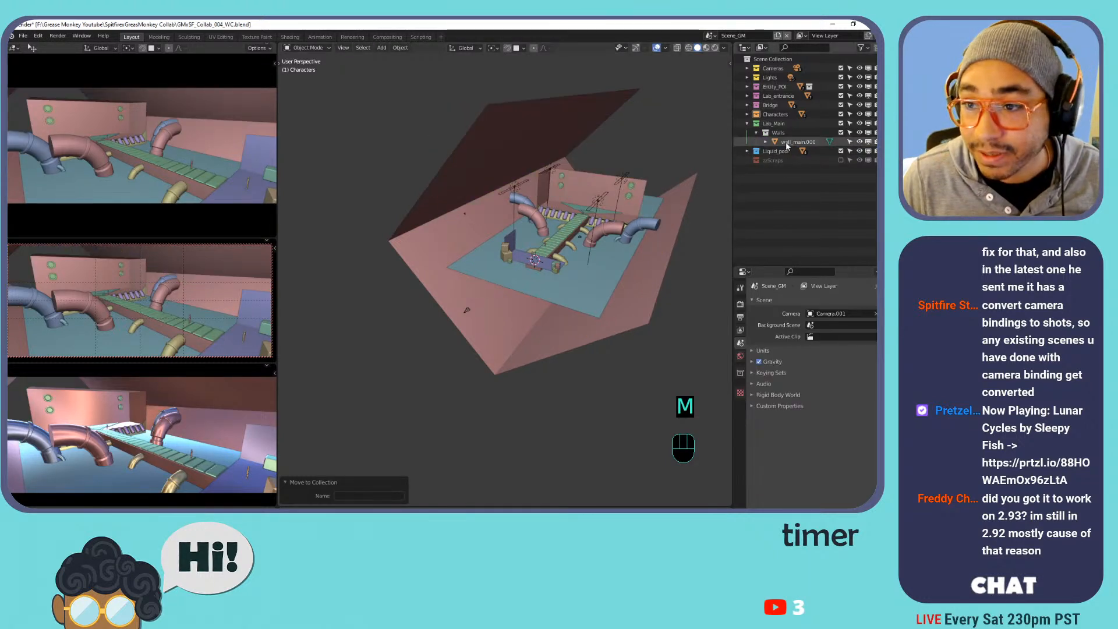
Examine the contents of the Bridge and Lab_entrance collections, including the entrance wall object in the scene.
{"action": "left_click", "coordinate": [756, 133]}
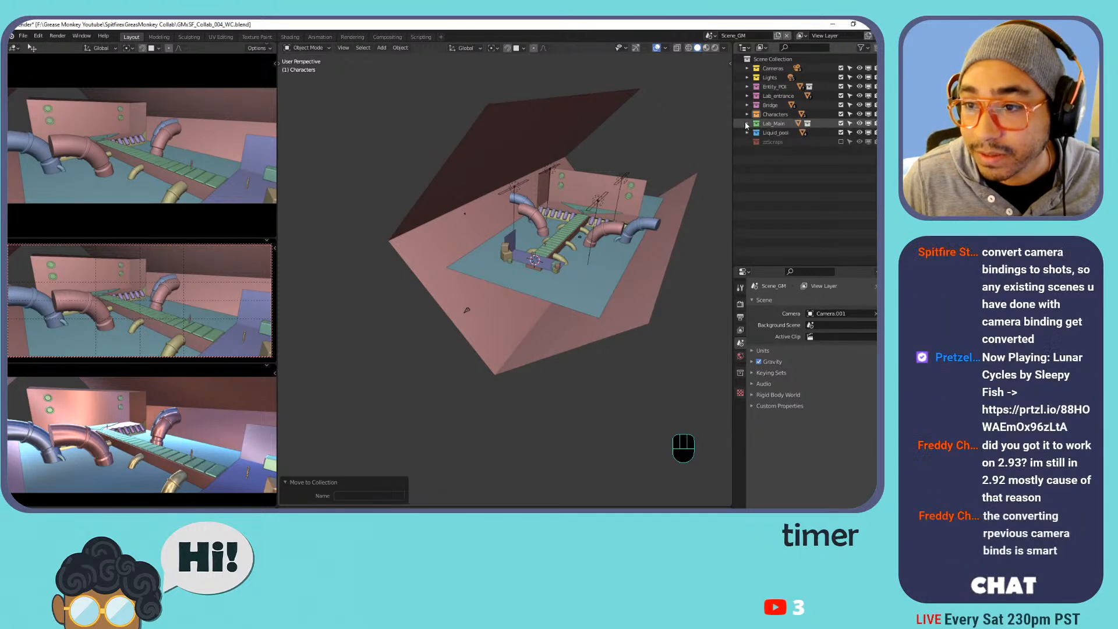
{"action": "left_click", "coordinate": [747, 124]}
{"action": "left_click", "coordinate": [748, 105]}
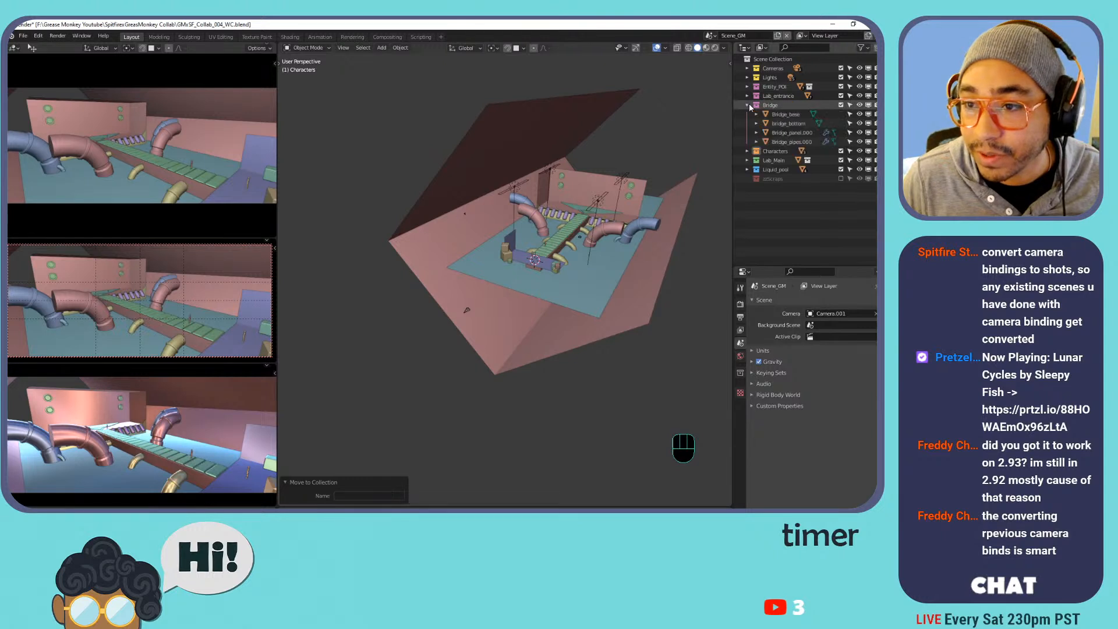
{"action": "left_click", "coordinate": [749, 105]}
{"action": "left_click", "coordinate": [747, 96]}
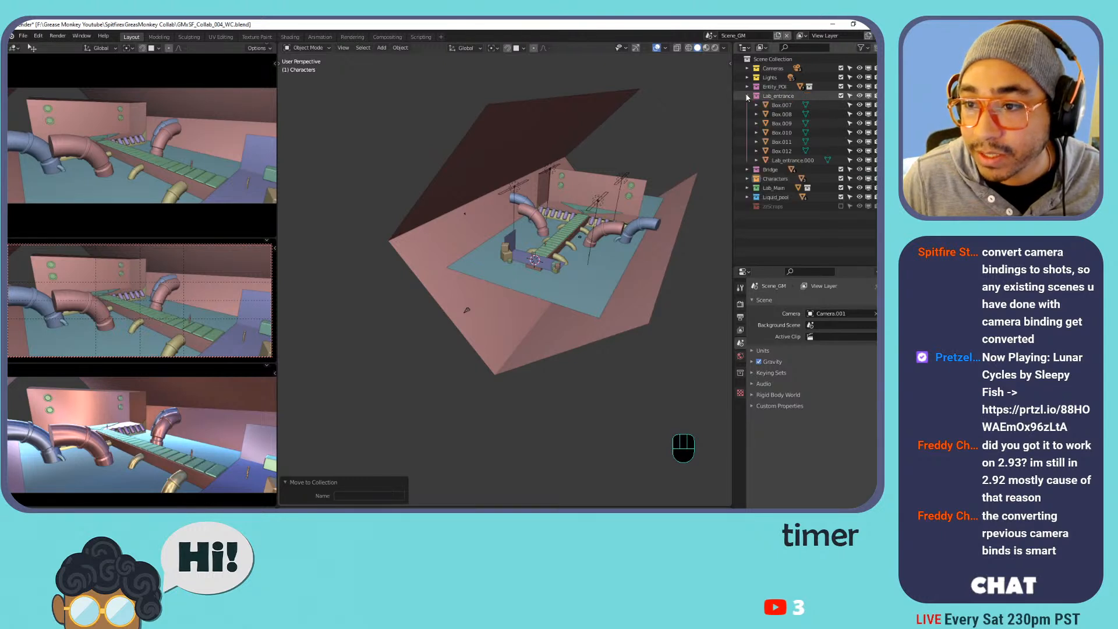
{"action": "left_click", "coordinate": [792, 115]}
{"action": "left_click", "coordinate": [791, 106]}
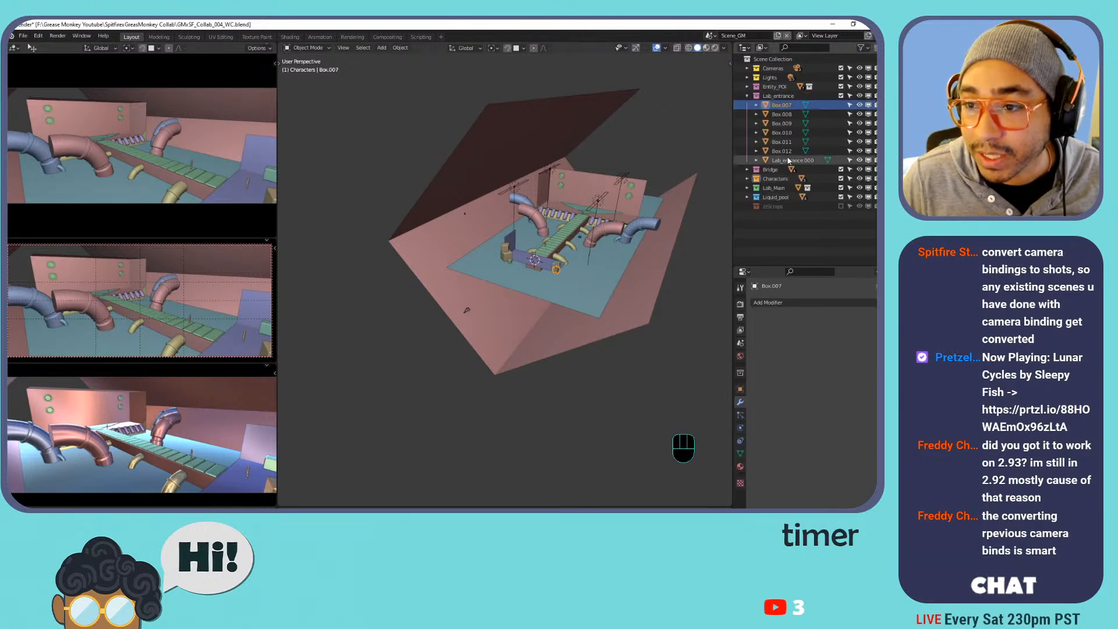
{"action": "left_click", "coordinate": [786, 162]}
{"action": "middle_click_drag", "start_coordinate": [574, 214], "coordinate": [529, 226], "text": "shift"}
{"action": "scroll", "coordinate": [492, 234], "scroll_direction": "up", "scroll_amount": 8}
{"action": "scroll", "coordinate": [513, 224], "scroll_direction": "down", "scroll_amount": 8}
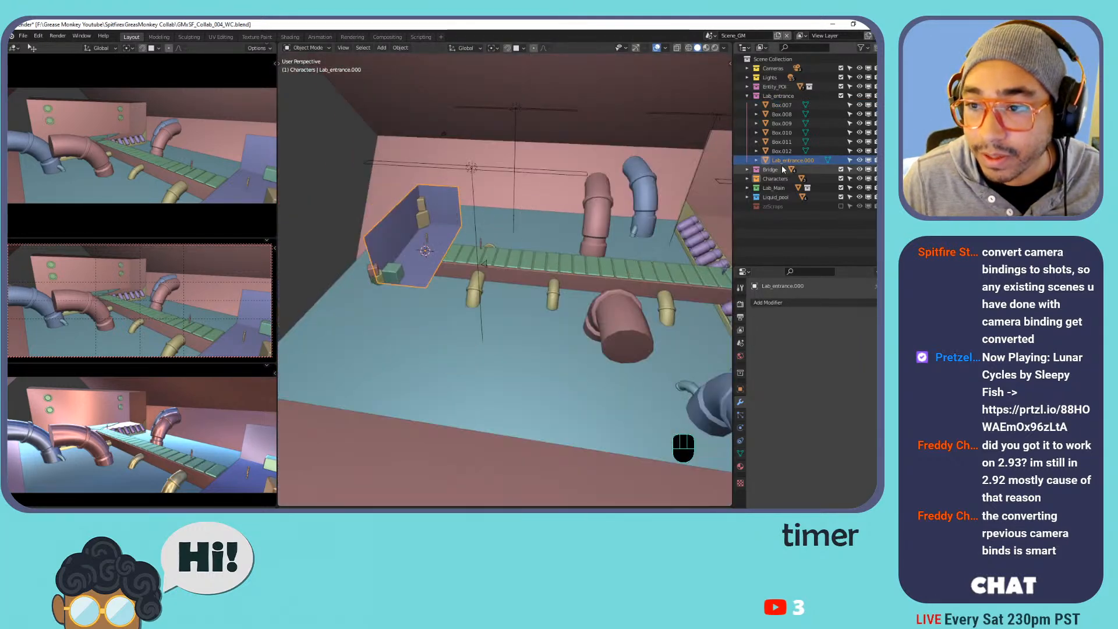
Rename the Lab_entrance.000 object as Lab_entrance_walls.000 and save the file.
{"action": "double_click", "coordinate": [792, 160]}
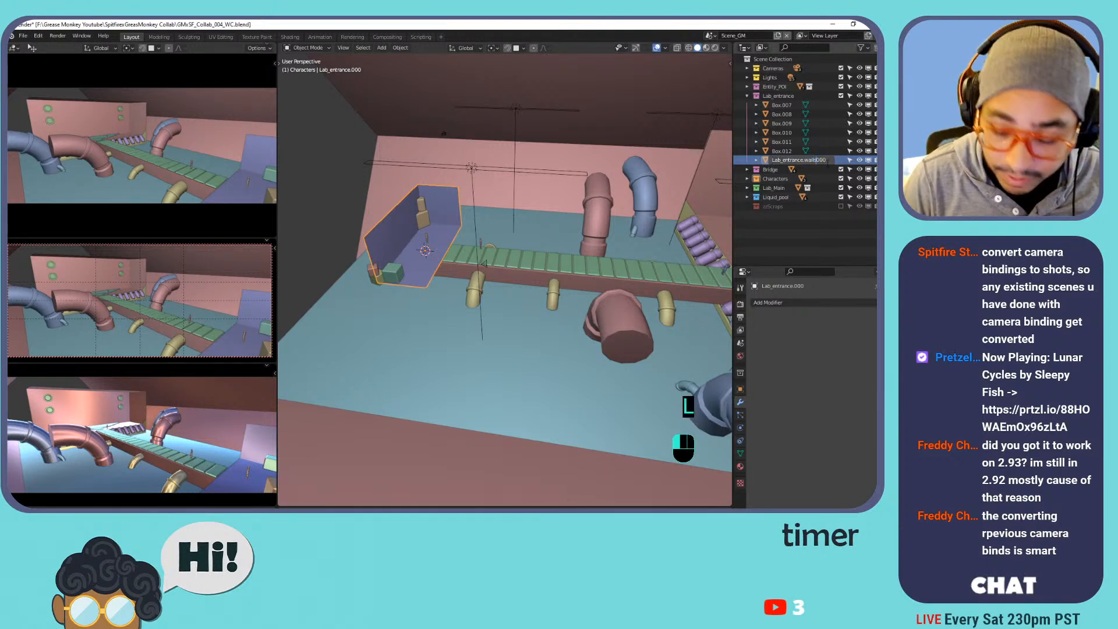
{"action": "type", "text": "walls"}
{"action": "key", "text": "Left"}
{"action": "key", "text": "Left"}
{"action": "key", "text": "BackSpace"}
{"action": "type", "text": "_"}
{"action": "key", "text": "Return"}
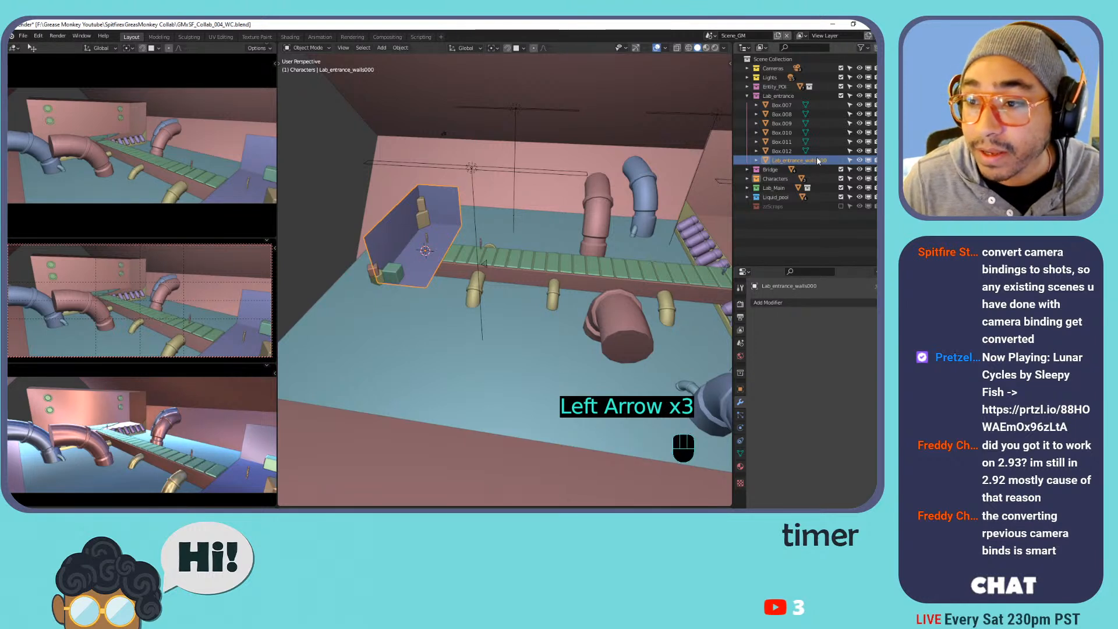
{"action": "double_click", "coordinate": [818, 161]}
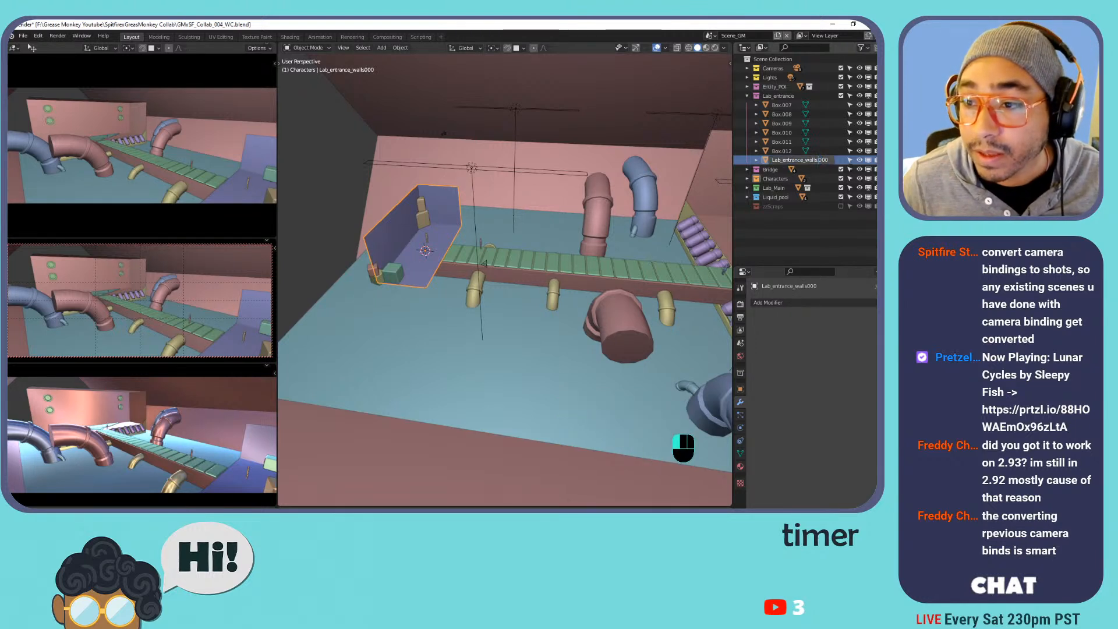
{"action": "key", "text": "Return"}
{"action": "key", "text": "ctrl+s"}
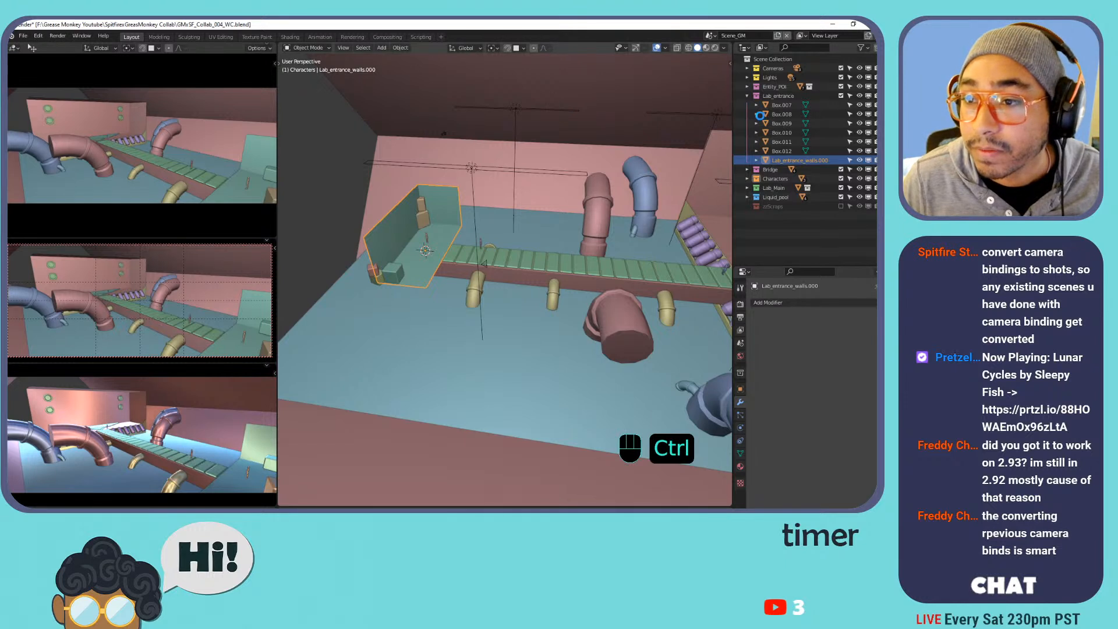
Examine the contents of the Entity_POI collection and its Alter subcollection, framing the Alter.000 object in the scene.
{"action": "left_click", "coordinate": [748, 96]}
{"action": "left_click", "coordinate": [747, 86]}
{"action": "left_click", "coordinate": [768, 96]}
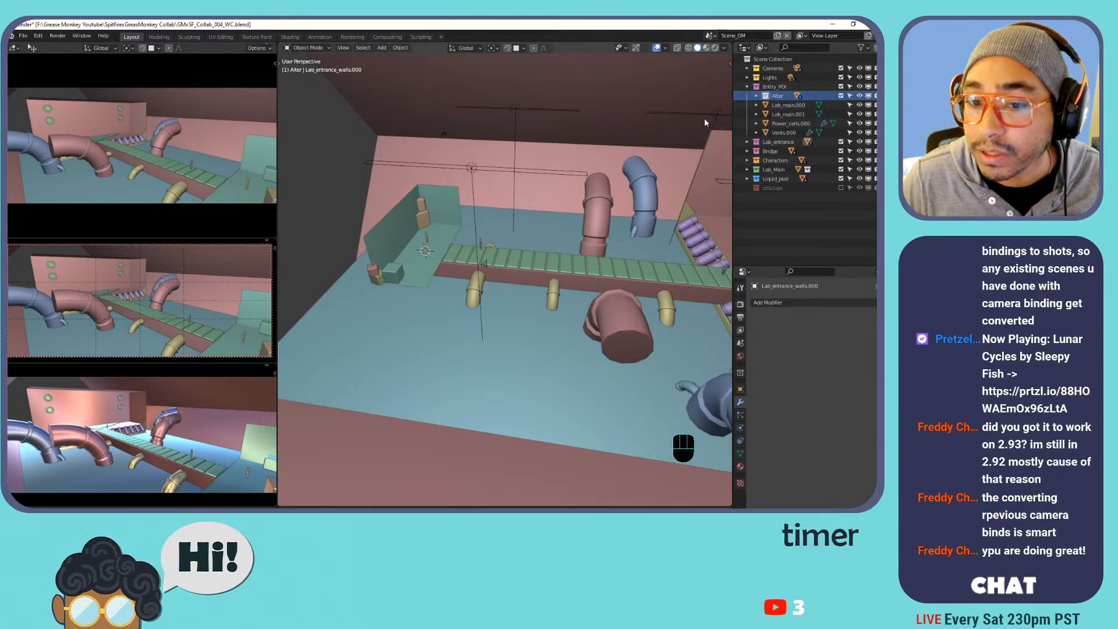
{"action": "key", "text": "KP_Decimal"}
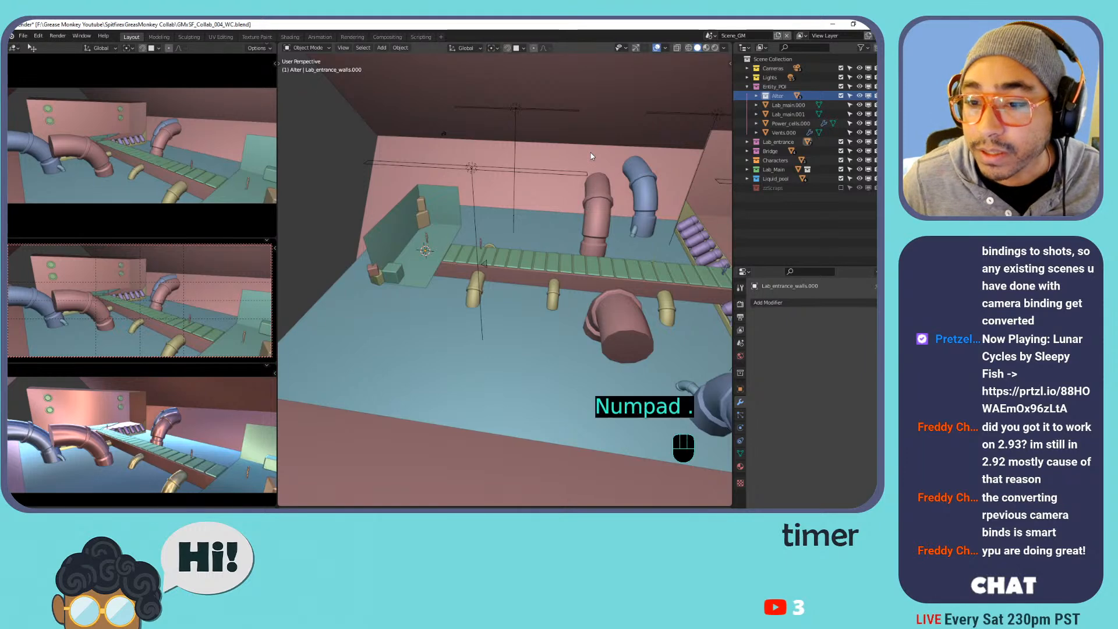
{"action": "left_click", "coordinate": [757, 95]}
{"action": "left_click", "coordinate": [787, 104]}
{"action": "key", "text": "KP_Decimal"}
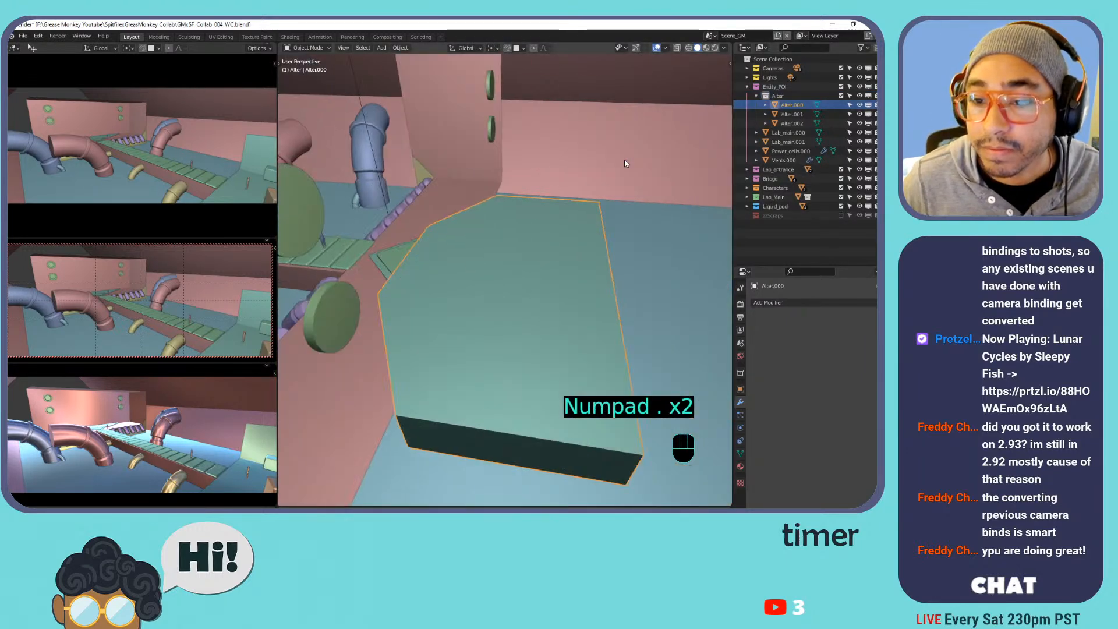
{"action": "middle_click_drag", "start_coordinate": [477, 212], "coordinate": [573, 206], "text": "shift"}
{"action": "left_click", "coordinate": [756, 96]}
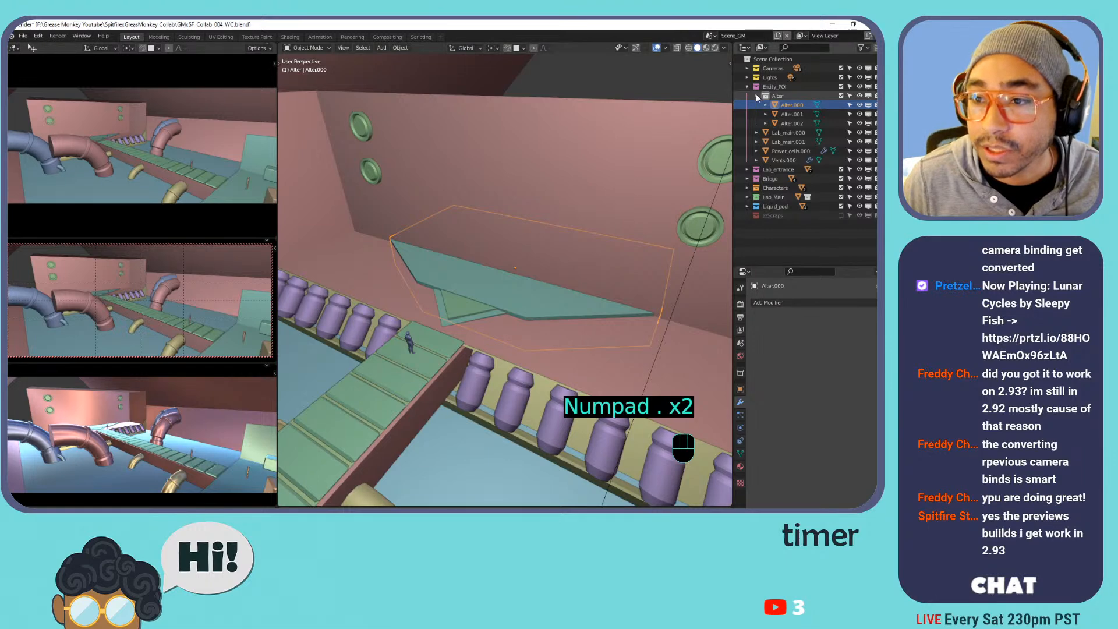
Compare the Lab_main.000 and Lab_main.001 objects in the Entity_POI collection to identify their parts of the scene.
{"action": "left_click", "coordinate": [777, 106]}
{"action": "key", "text": "KP_Decimal"}
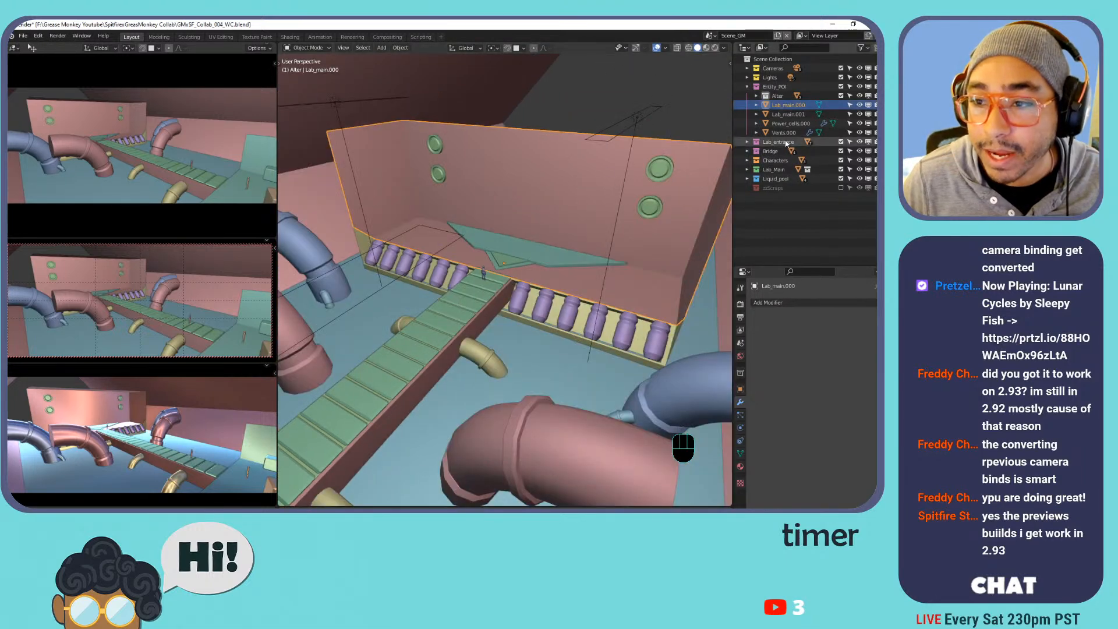
{"action": "left_click", "coordinate": [790, 115]}
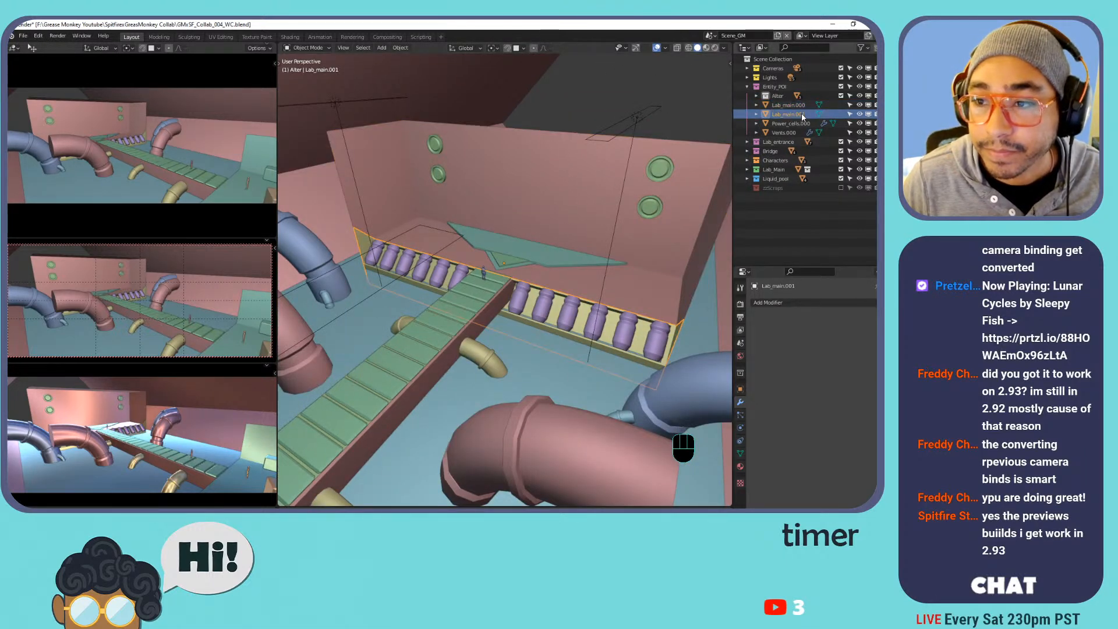
{"action": "left_click", "coordinate": [793, 107]}
{"action": "left_click", "coordinate": [793, 113]}
{"action": "left_click", "coordinate": [788, 107]}
{"action": "left_click", "coordinate": [789, 115]}
{"action": "left_click", "coordinate": [789, 107]}
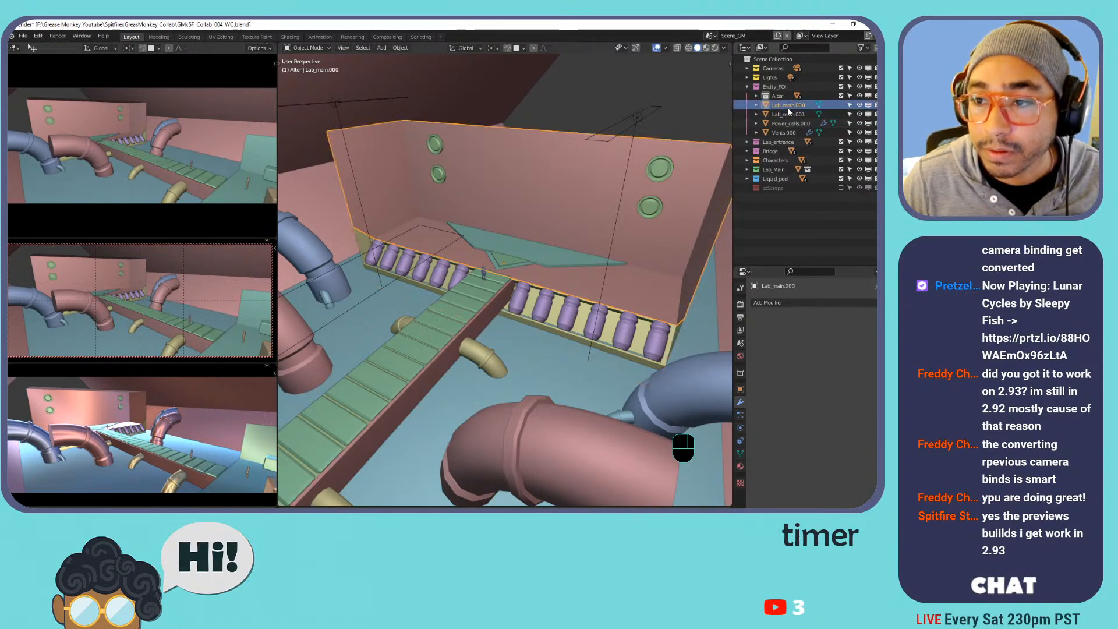
Move Lab_main.000 and Lab_main.001 into a new collection named Lab_Main Walls inside Lab_Main.
{"action": "left_click", "coordinate": [787, 114], "text": "shift"}
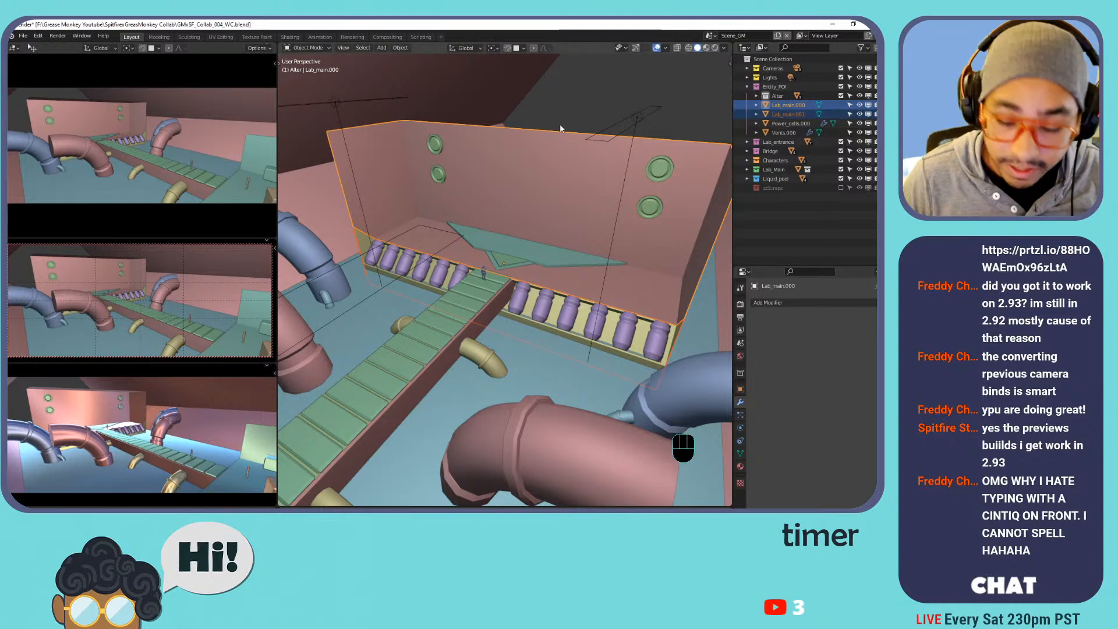
{"action": "key", "text": "m"}
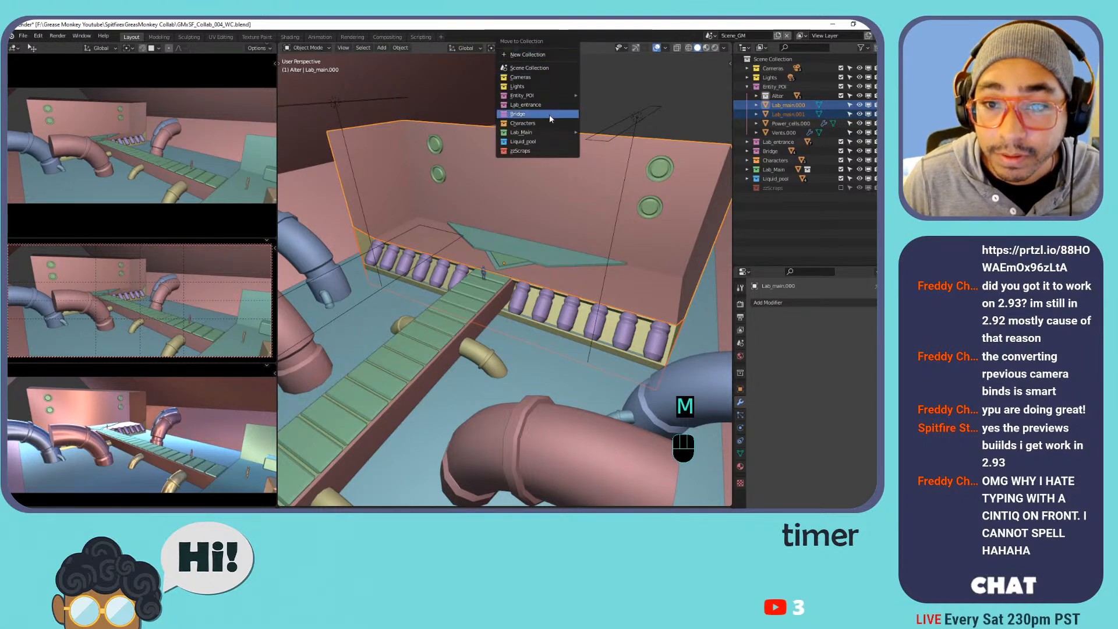
{"action": "mouse_move", "coordinate": [546, 135]}
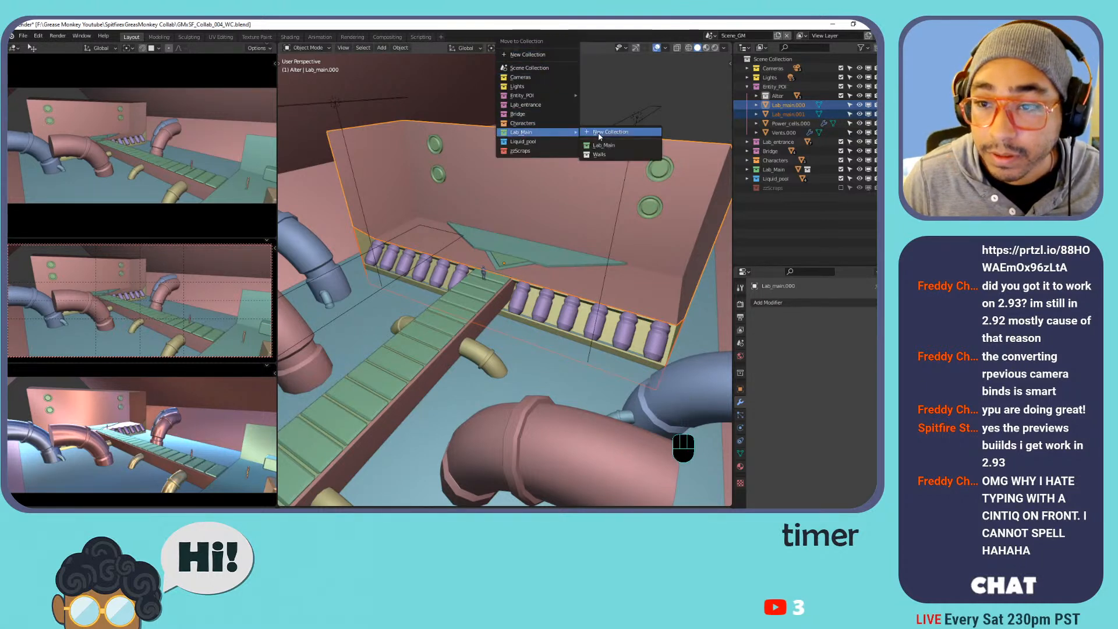
{"action": "left_click", "coordinate": [599, 133]}
{"action": "key", "text": "BackSpace"}
{"action": "type", "text": "Walls"}
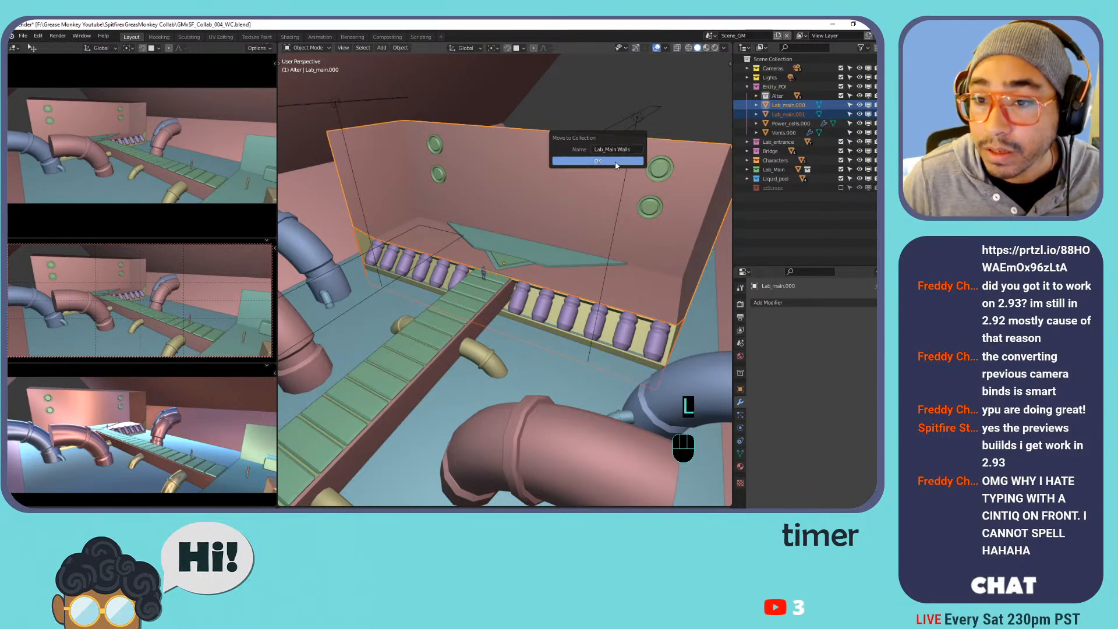
{"action": "left_click", "coordinate": [612, 161]}
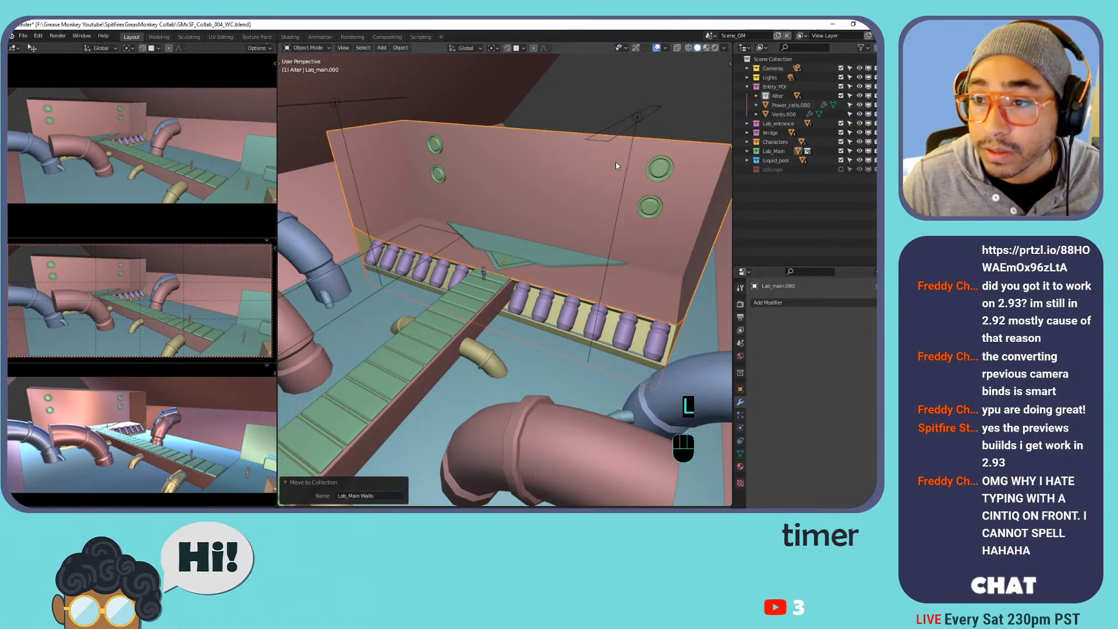
Compare the scene with the Lab_Main Walls collection and the whole Lab_Main collection disabled and enabled.
{"action": "left_click", "coordinate": [747, 152]}
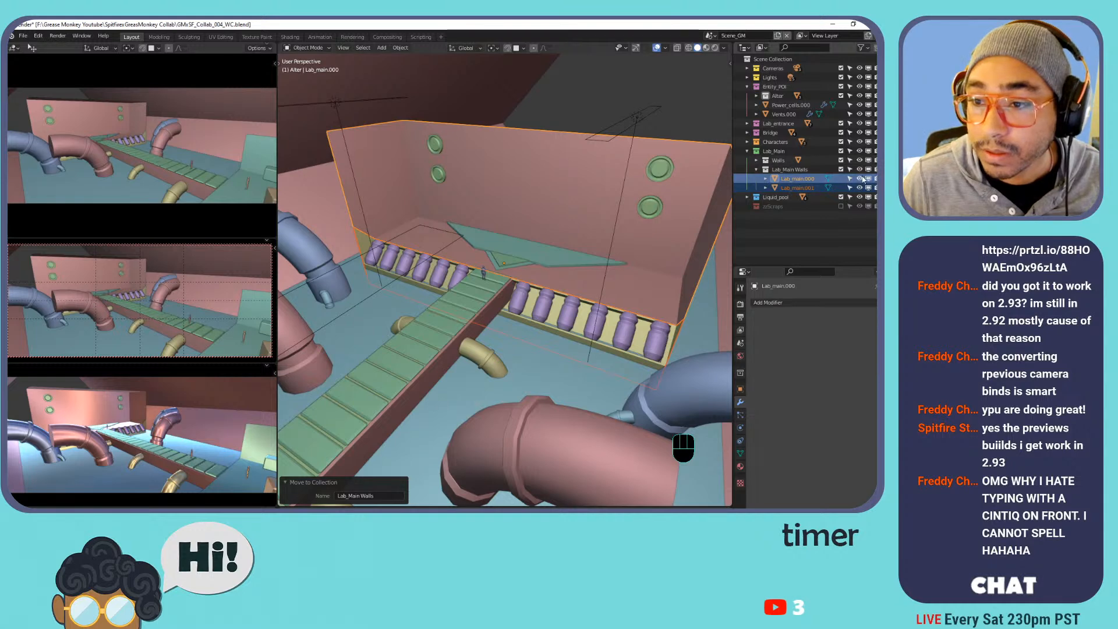
{"action": "left_click", "coordinate": [841, 170]}
{"action": "left_click", "coordinate": [840, 169]}
{"action": "left_click", "coordinate": [841, 170]}
{"action": "left_click", "coordinate": [841, 170]}
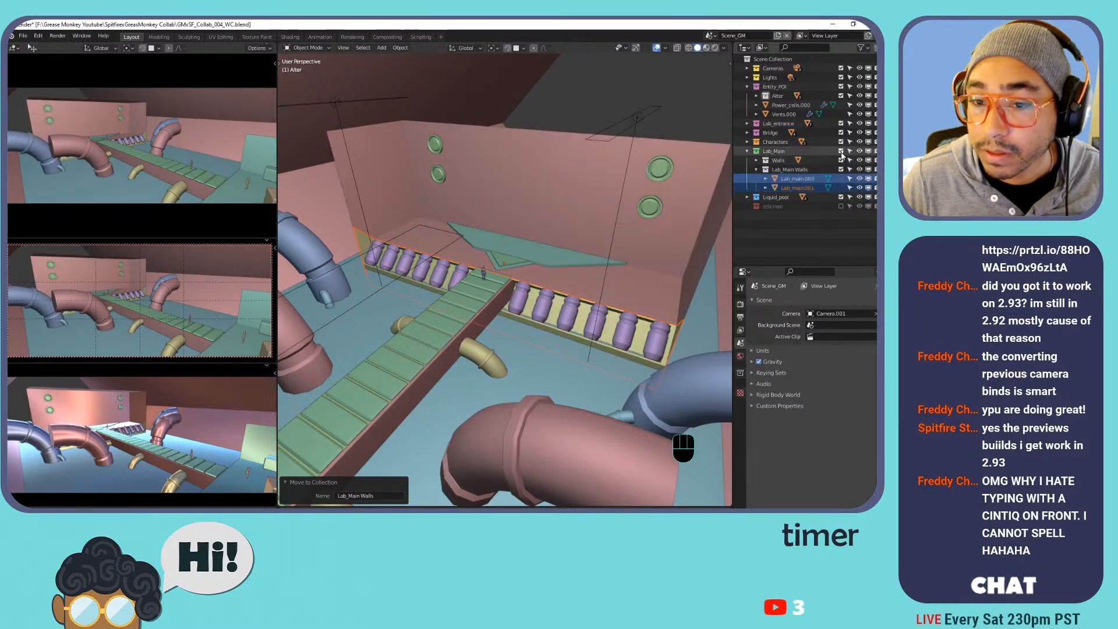
{"action": "left_click", "coordinate": [841, 152]}
{"action": "left_click", "coordinate": [841, 152]}
{"action": "left_click", "coordinate": [841, 152]}
{"action": "left_click", "coordinate": [841, 152]}
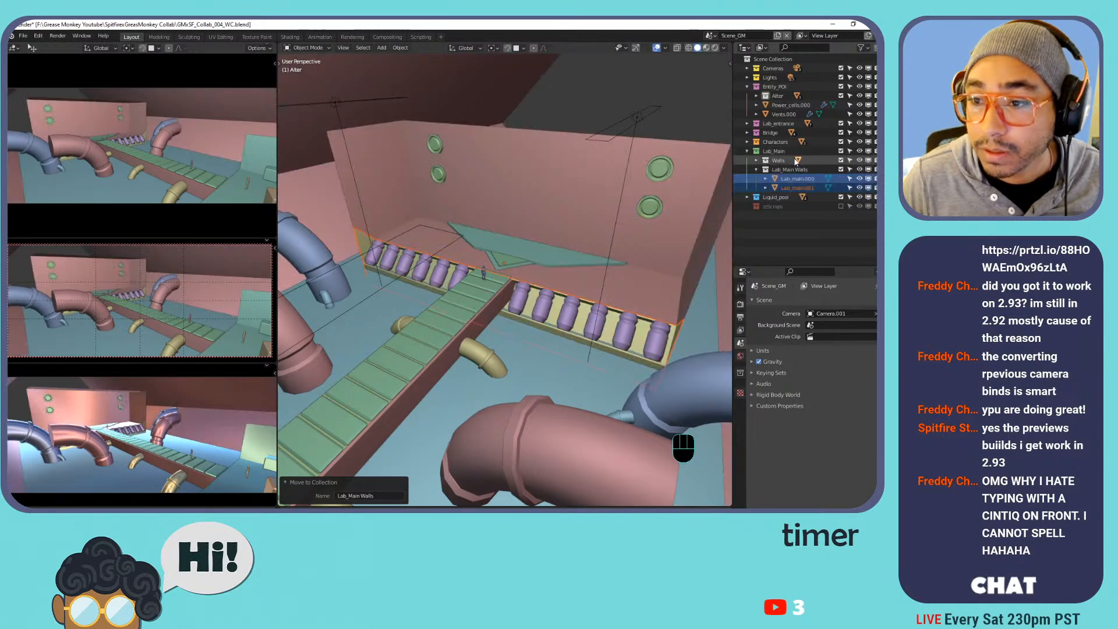
Undo the visibility toggles and the move of both Lab_main objects into the Lab_Main Walls collection.
{"action": "key", "text": "ctrl+z"}
{"action": "key", "text": "ctrl+z"}
{"action": "key", "text": "ctrl+z"}
{"action": "key", "text": "ctrl+z"}
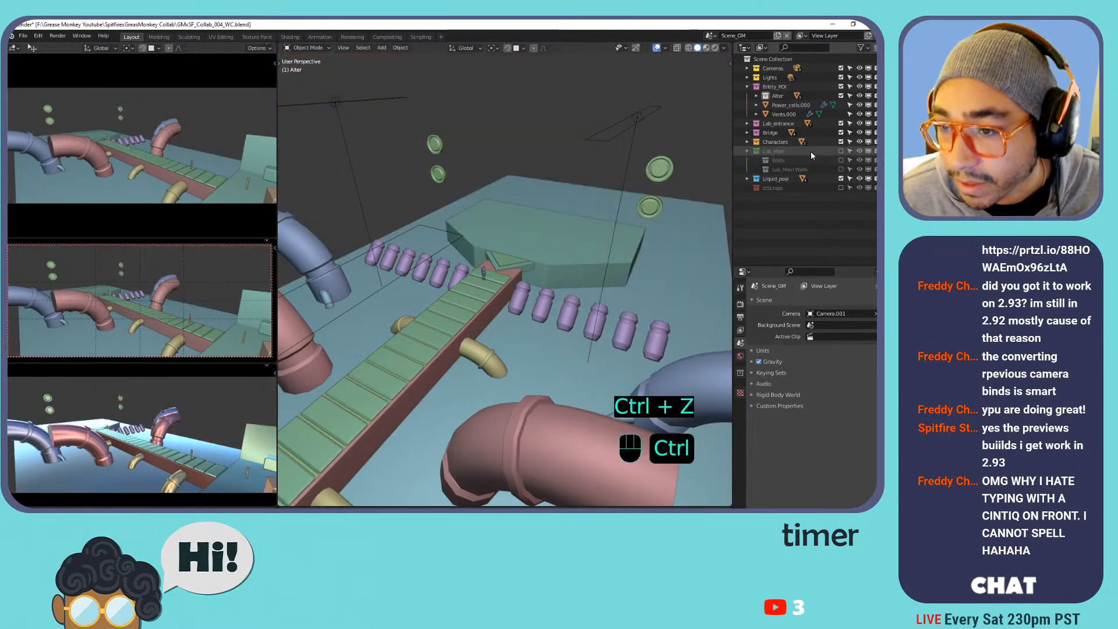
{"action": "key", "text": "ctrl+z"}
{"action": "key", "text": "ctrl+z"}
{"action": "key", "text": "ctrl+z"}
{"action": "key", "text": "ctrl+z"}
{"action": "key", "text": "ctrl+z"}
{"action": "key", "text": "ctrl+z"}
{"action": "key", "text": "ctrl+z"}
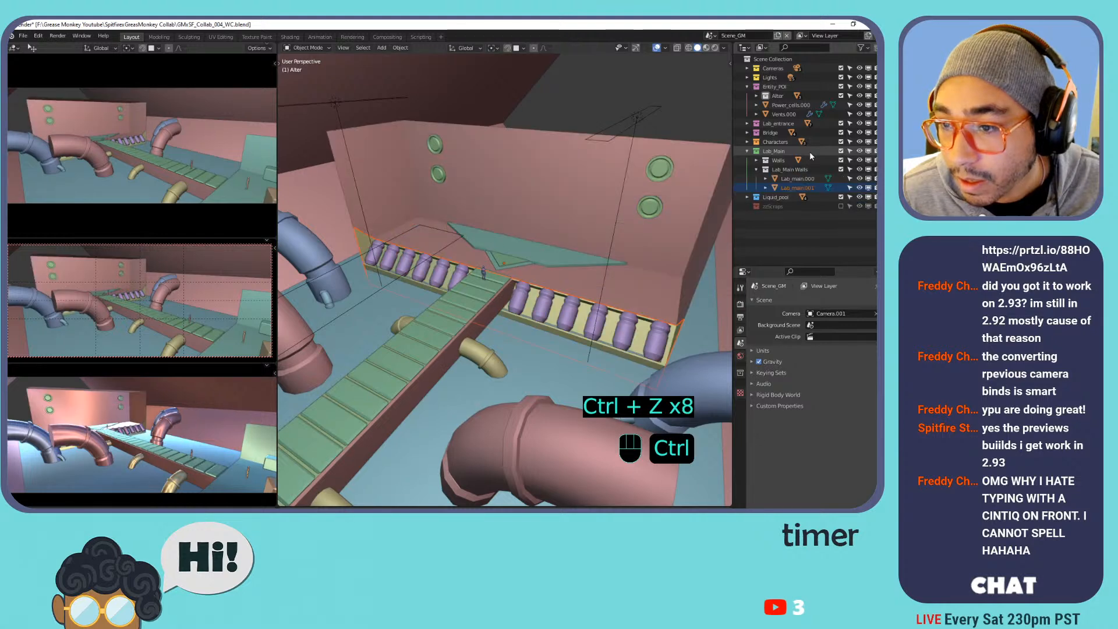
{"action": "key", "text": "ctrl+z"}
{"action": "key", "text": "ctrl+z"}
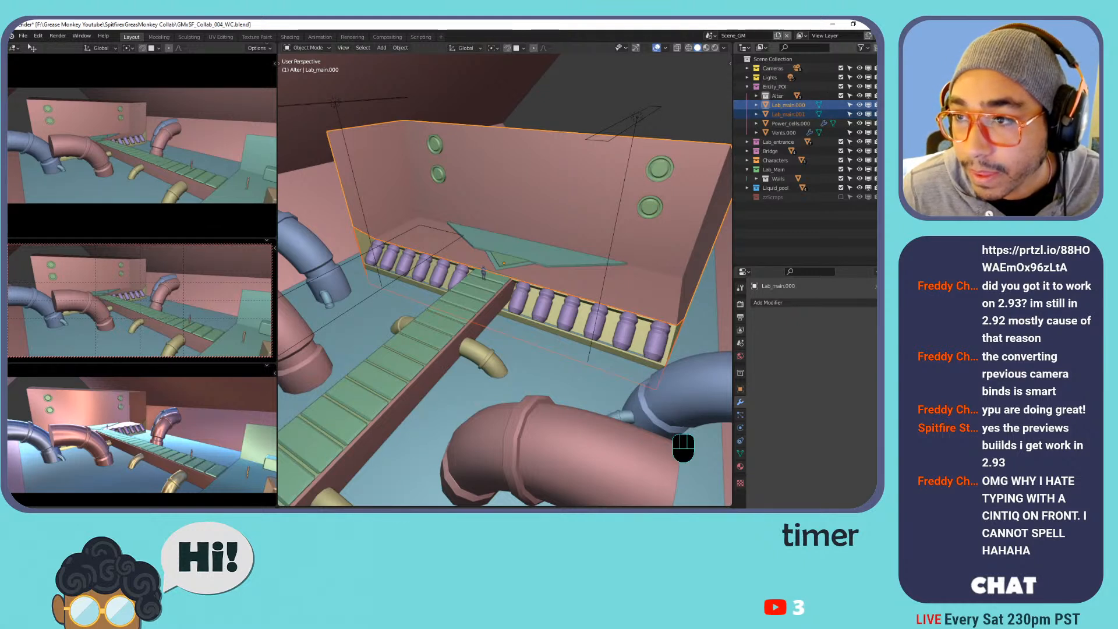
Try moving the Liquid_pool and Walls collections into Entity_POI, undoing each move.
{"action": "left_click", "coordinate": [789, 207]}
{"action": "left_click_drag", "start_coordinate": [783, 188], "coordinate": [778, 93]}
{"action": "left_click_drag", "start_coordinate": [778, 94], "coordinate": [778, 89]}
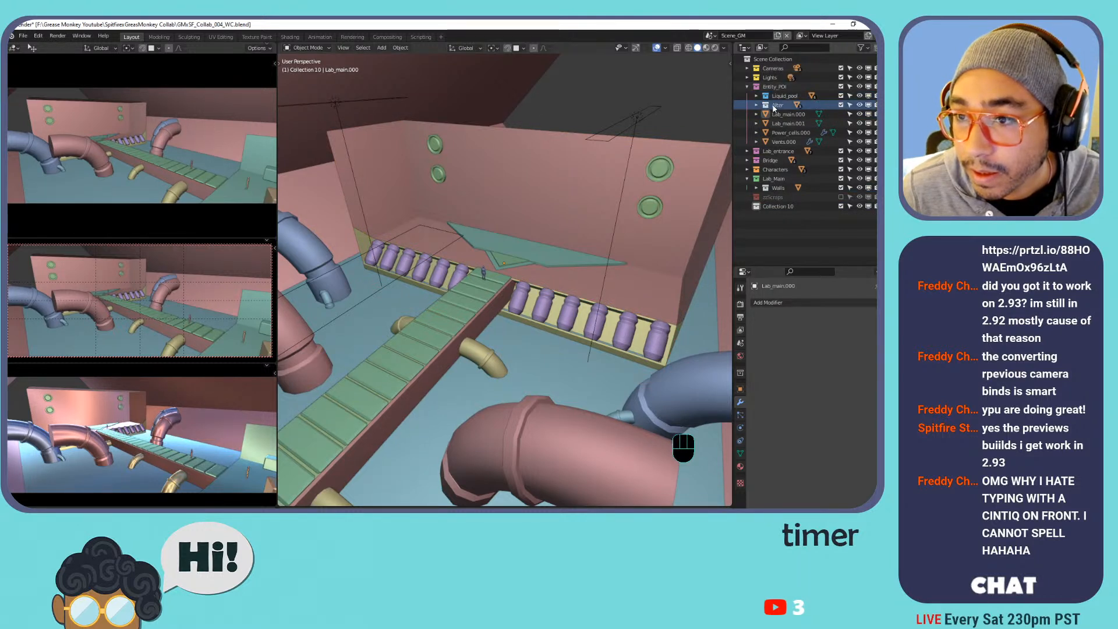
{"action": "key", "text": "ctrl+z"}
{"action": "key", "text": "ctrl+z"}
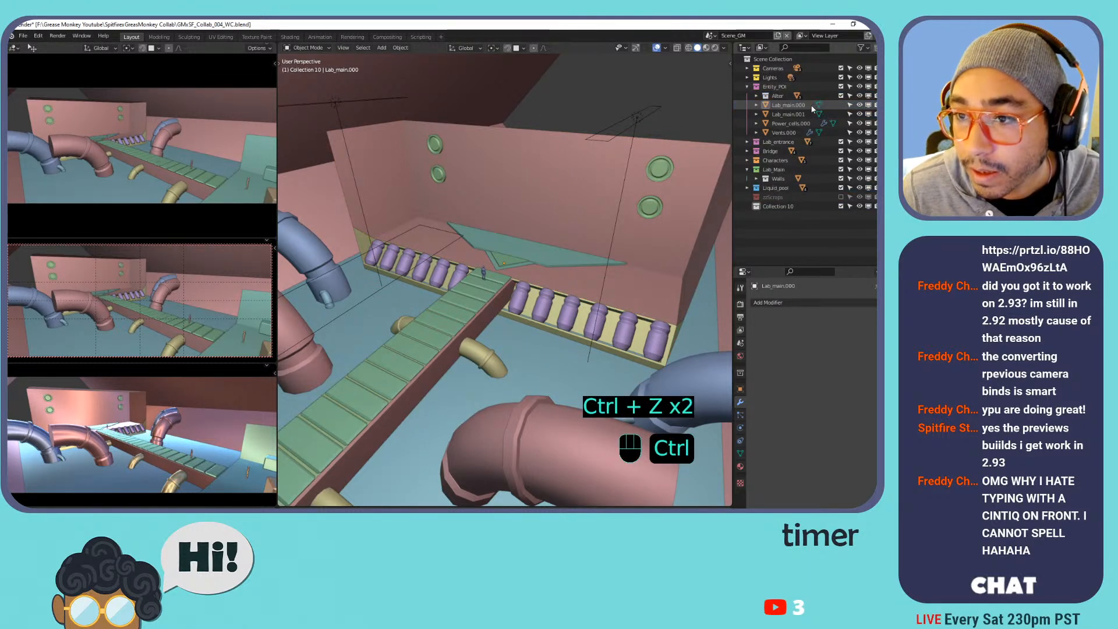
{"action": "left_click_drag", "start_coordinate": [778, 178], "coordinate": [781, 87]}
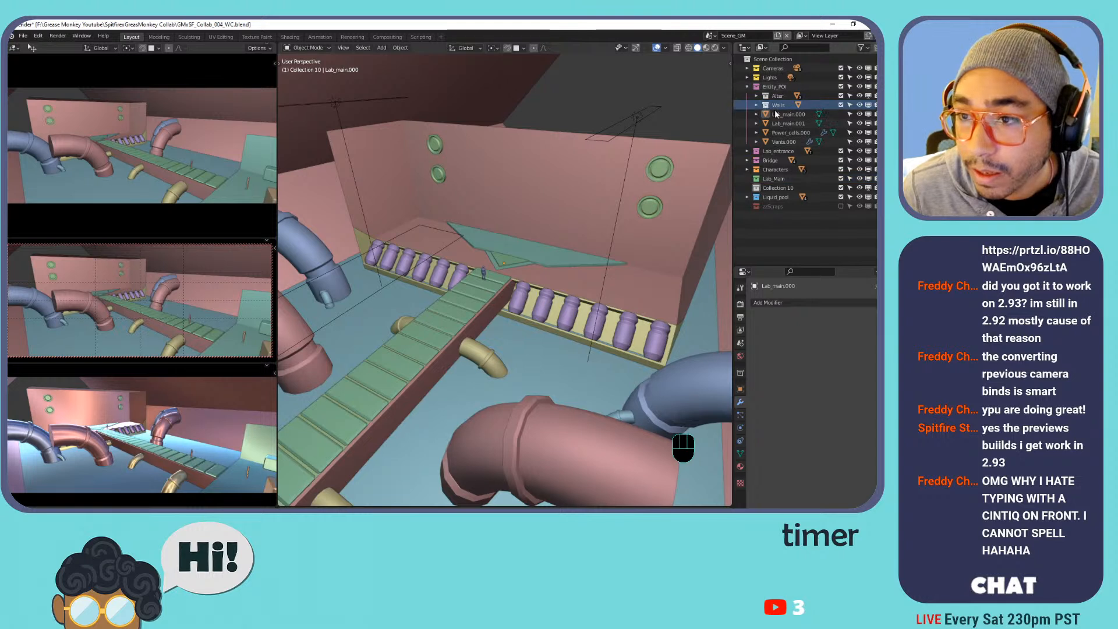
{"action": "key", "text": "ctrl+z"}
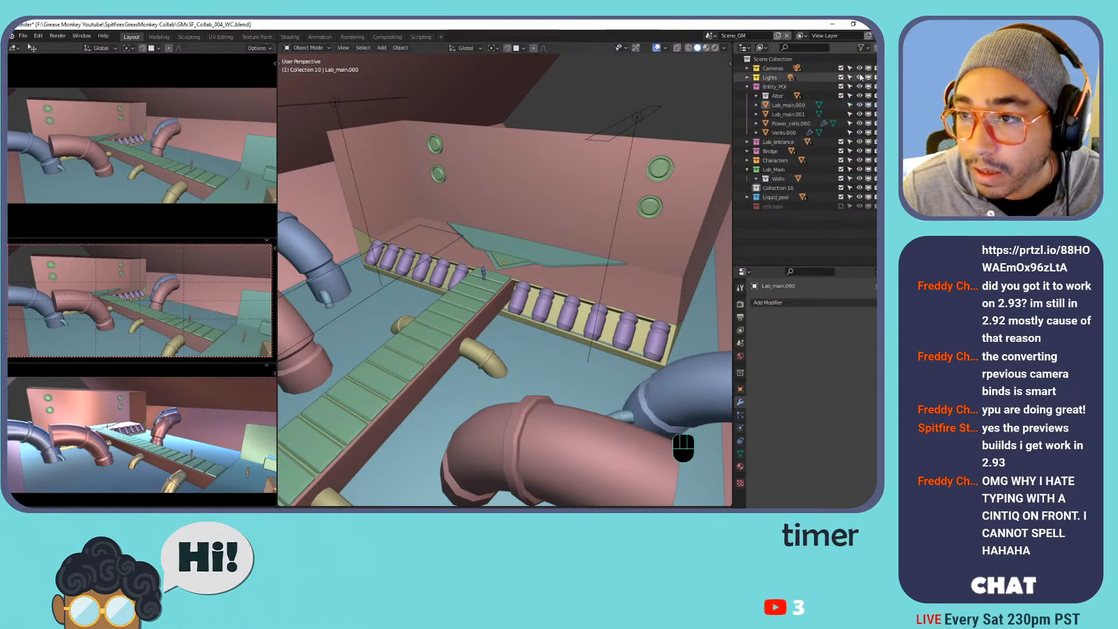
Add a new collection, nest it inside Entity_POI and rename it EP_Walls.
{"action": "left_click", "coordinate": [876, 48]}
{"action": "left_click_drag", "start_coordinate": [770, 218], "coordinate": [767, 91]}
{"action": "double_click", "coordinate": [781, 105]}
{"action": "type", "text": "ls"}
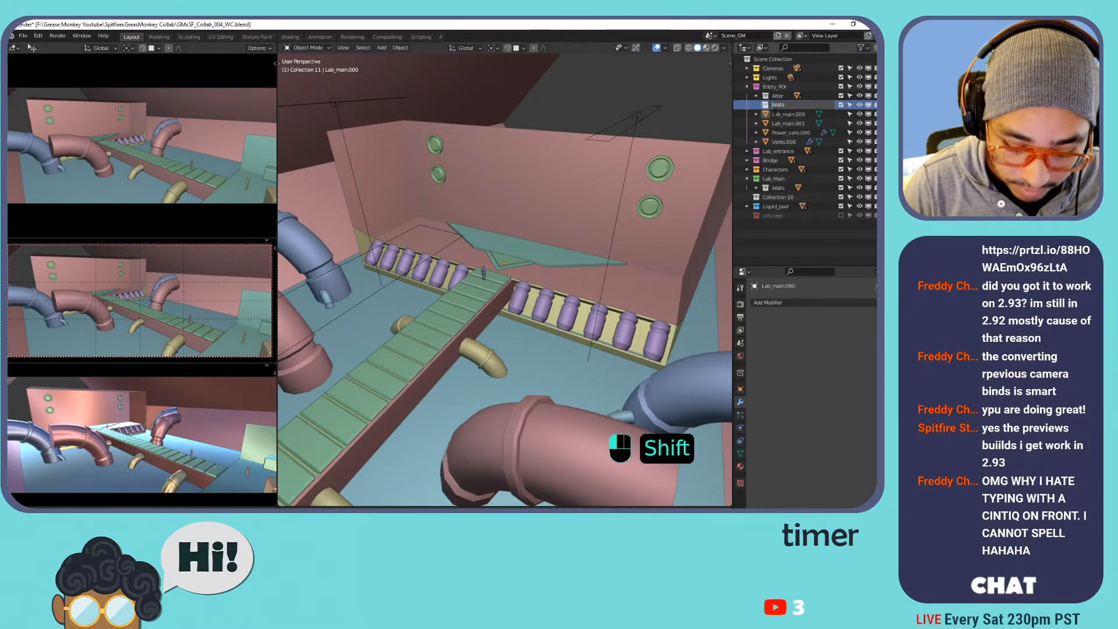
{"action": "type", "text": "EP_"}
Move Lab_main.000 and Lab_main.001 into the EP_Walls collection.
{"action": "left_click", "coordinate": [789, 117]}
{"action": "left_click", "coordinate": [789, 117]}
{"action": "left_click", "coordinate": [789, 123], "text": "shift"}
{"action": "left_click_drag", "start_coordinate": [788, 119], "coordinate": [760, 107]}
Check the remaining Entity_POI objects and compare the scene with the Entity_POI collection disabled and enabled.
{"action": "left_click", "coordinate": [783, 115]}
{"action": "left_click", "coordinate": [778, 124]}
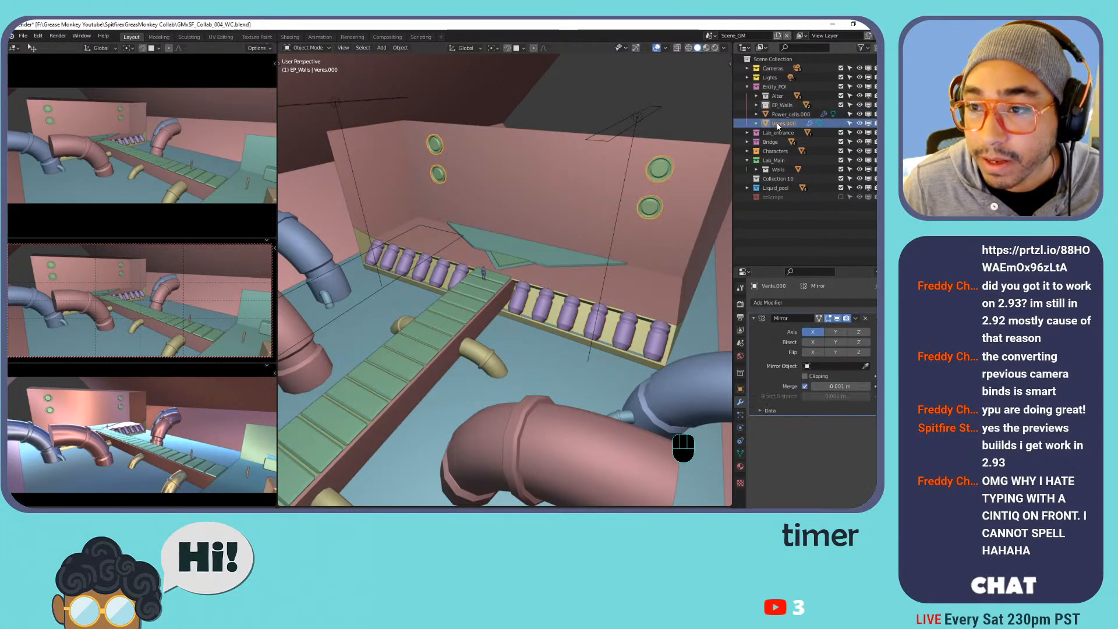
{"action": "left_click", "coordinate": [774, 87]}
{"action": "left_click", "coordinate": [840, 86]}
{"action": "left_click", "coordinate": [841, 86]}
{"action": "left_click", "coordinate": [841, 86]}
{"action": "left_click", "coordinate": [841, 86]}
{"action": "left_click", "coordinate": [841, 86]}
{"action": "left_click", "coordinate": [841, 86]}
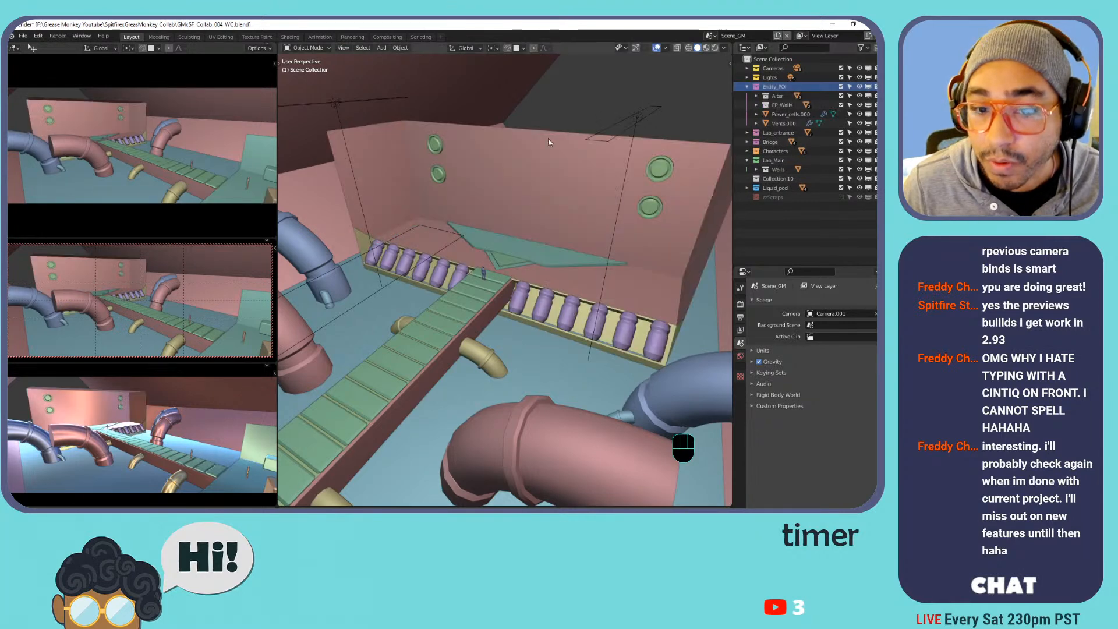
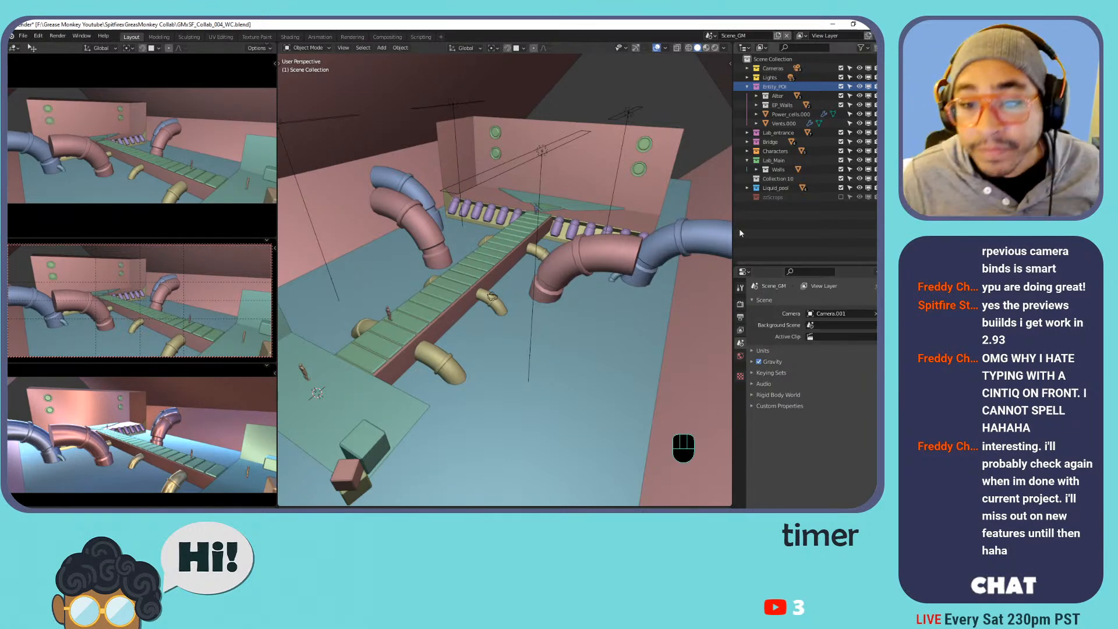
{"action": "scroll", "coordinate": [638, 200], "scroll_direction": "up", "scroll_amount": 5}
{"action": "scroll", "coordinate": [588, 204], "scroll_direction": "down", "scroll_amount": 5}
{"action": "middle_click_drag", "start_coordinate": [501, 211], "coordinate": [561, 225]}
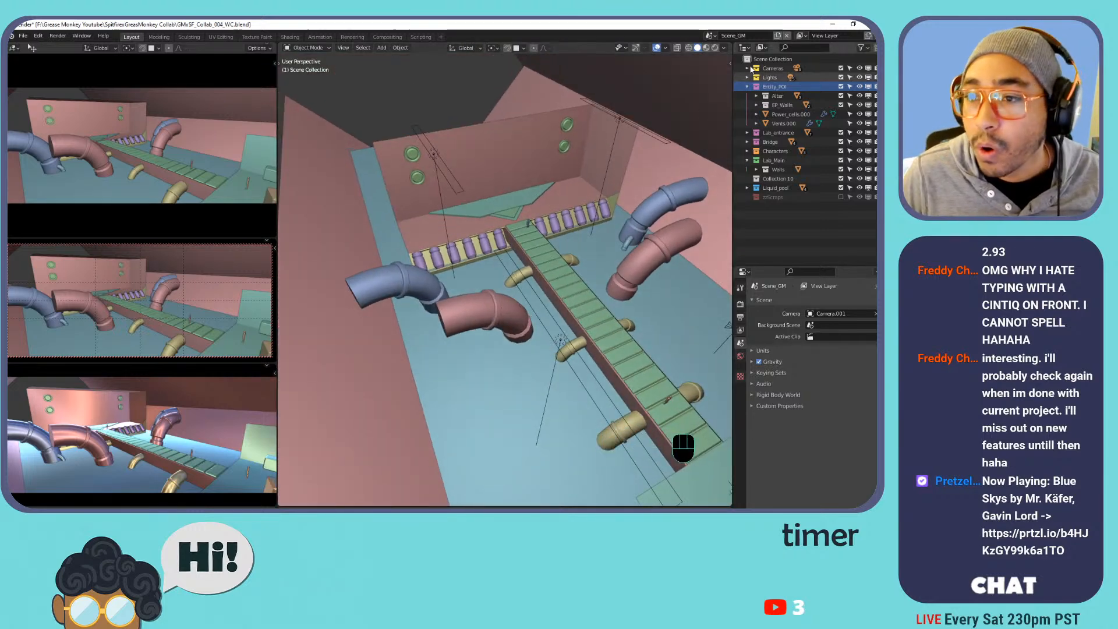
Save the file and delete the empty Collection 10 from the scene.
{"action": "left_click", "coordinate": [747, 86]}
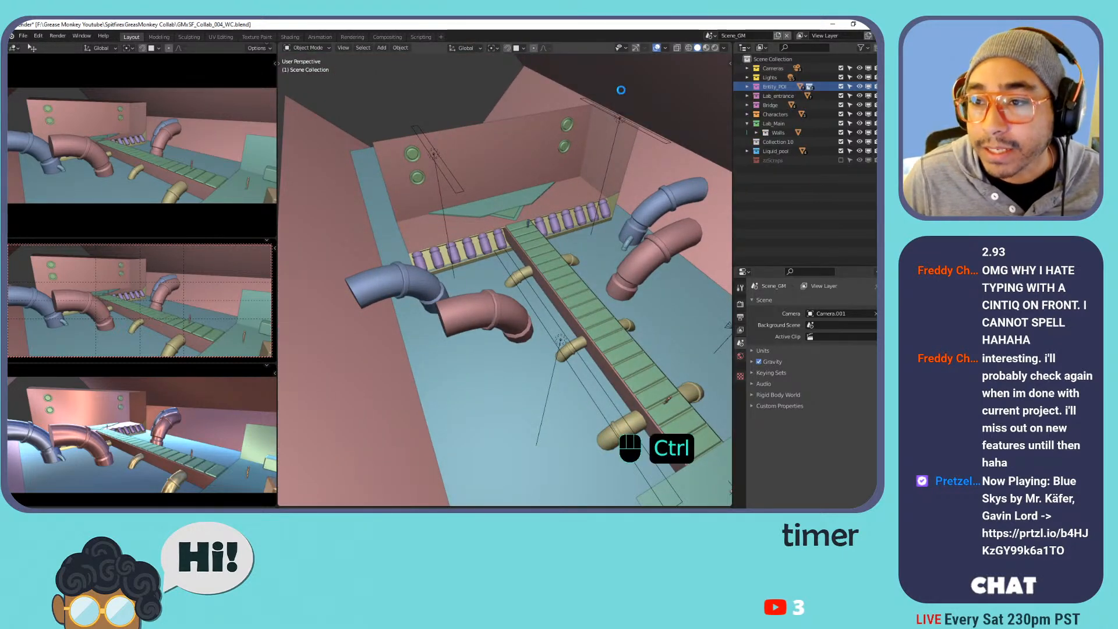
{"action": "key", "text": "ctrl+s"}
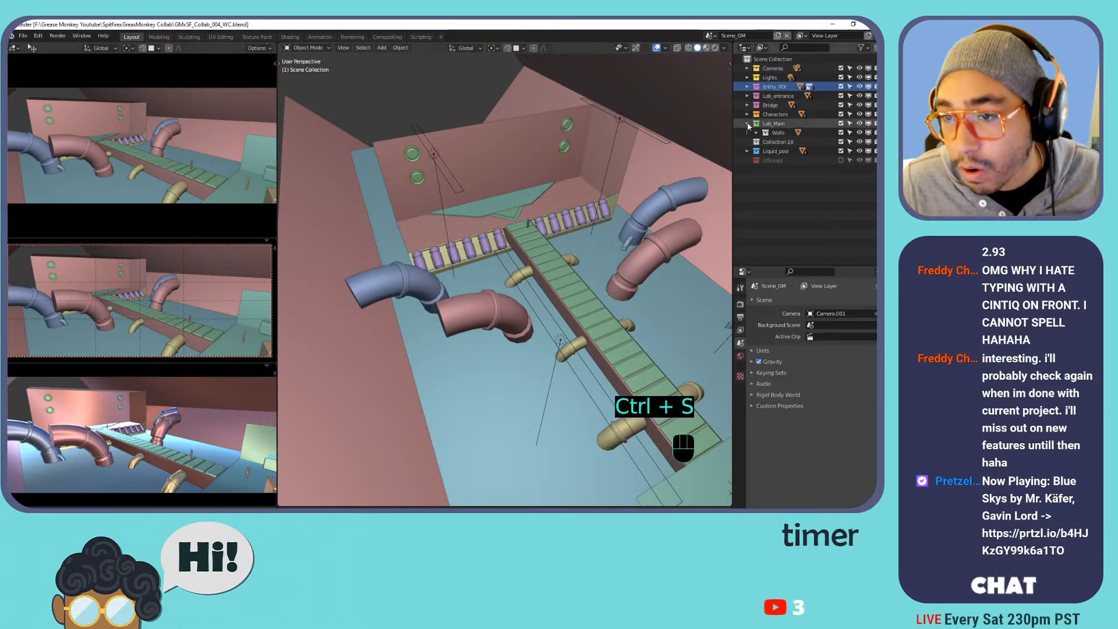
{"action": "left_click", "coordinate": [747, 123]}
{"action": "left_click", "coordinate": [778, 133]}
{"action": "right_click", "coordinate": [777, 133]}
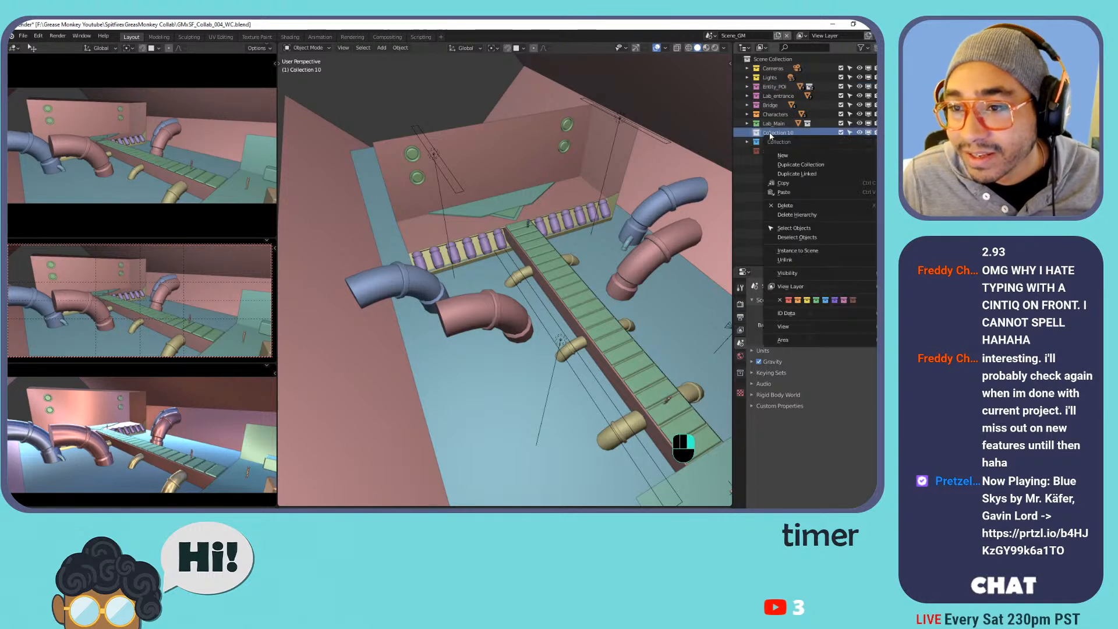
{"action": "left_click", "coordinate": [797, 207]}
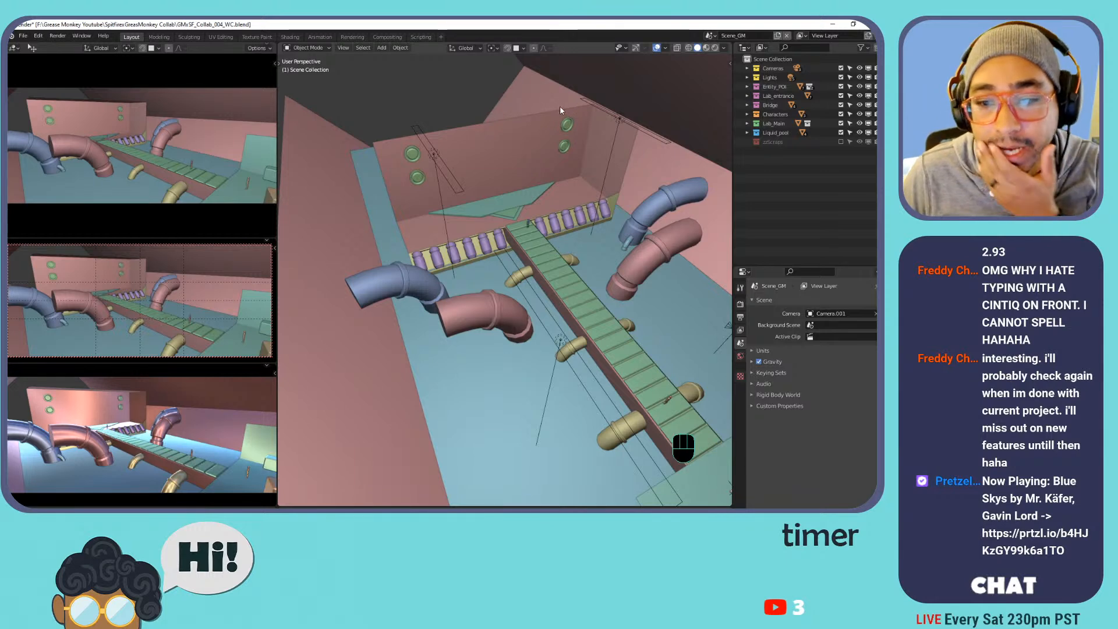
Switch to Scene_SF and copy the low curved platform pieces around the character, including both end blocks.
{"action": "left_click", "coordinate": [711, 35]}
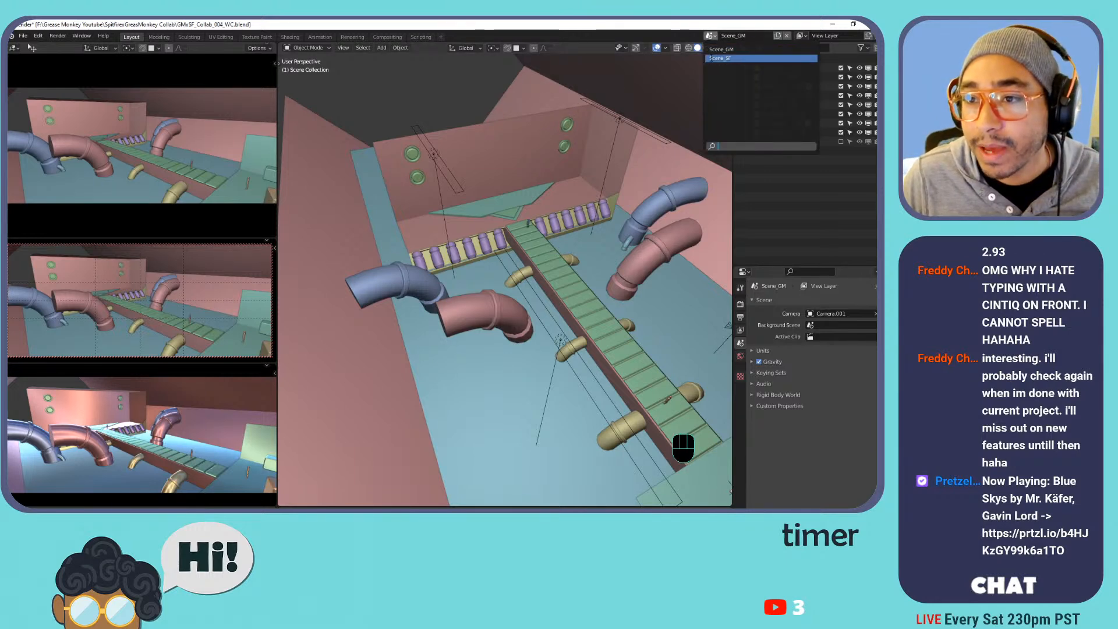
{"action": "left_click", "coordinate": [731, 55]}
{"action": "left_click", "coordinate": [499, 205]}
{"action": "scroll", "coordinate": [499, 206], "scroll_direction": "up", "scroll_amount": 8}
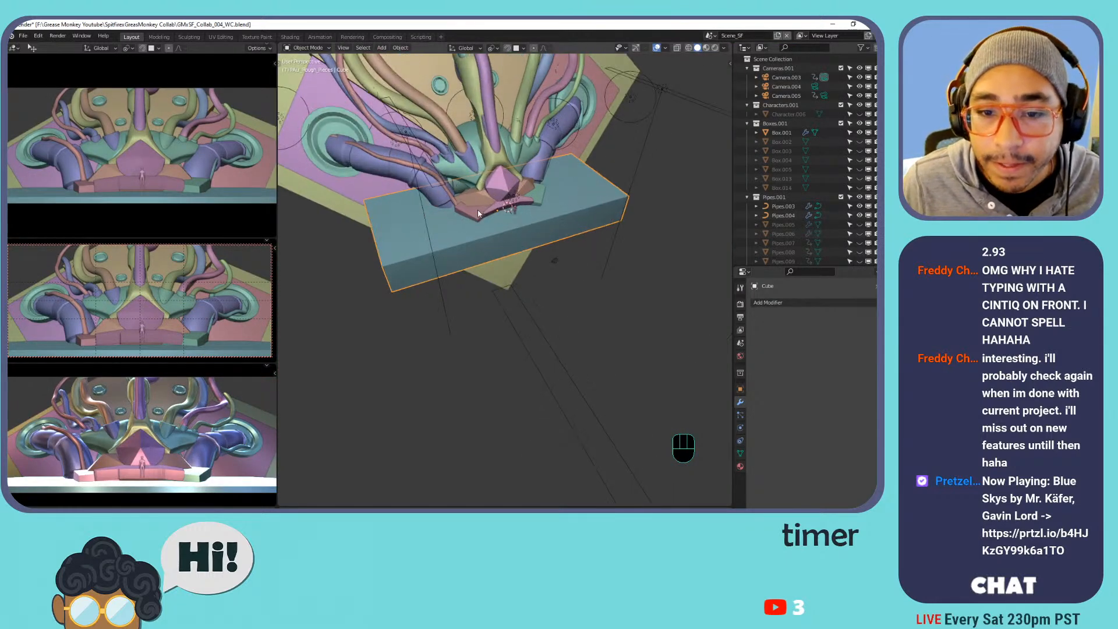
{"action": "left_click", "coordinate": [550, 198], "text": "shift"}
{"action": "left_click", "coordinate": [628, 176], "text": "shift"}
{"action": "middle_click_drag", "start_coordinate": [542, 145], "coordinate": [600, 145]}
{"action": "middle_click_drag", "start_coordinate": [599, 146], "coordinate": [565, 170], "text": "shift"}
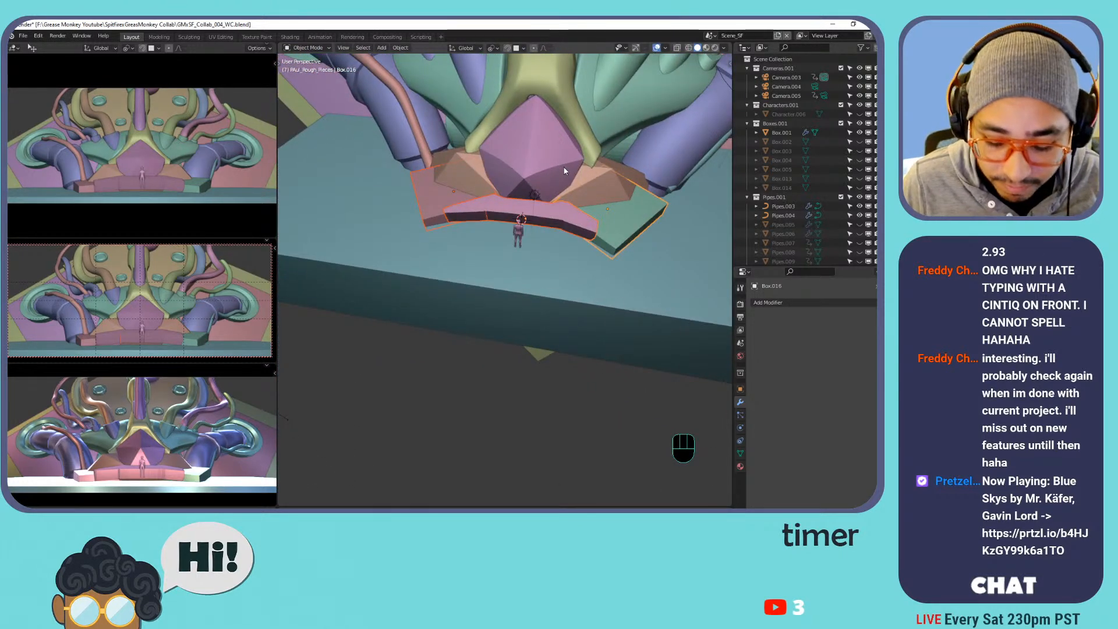
{"action": "key", "text": "ctrl+c"}
Switch to Scene_GM and paste the copied platform pieces into it.
{"action": "left_click", "coordinate": [712, 36]}
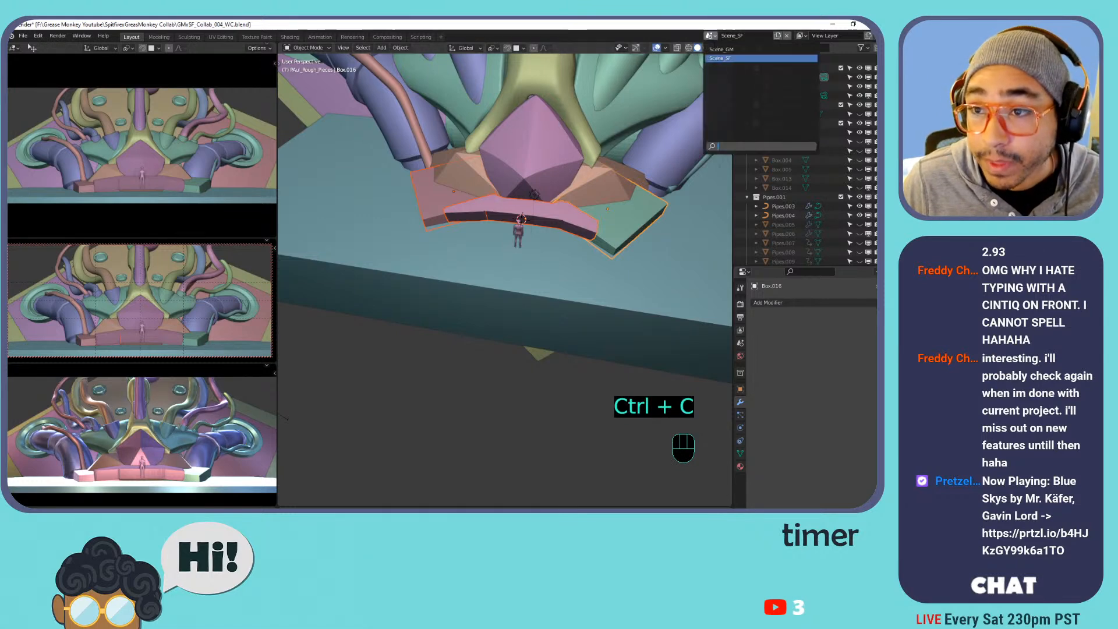
{"action": "left_click", "coordinate": [752, 76]}
{"action": "key", "text": "ctrl+v"}
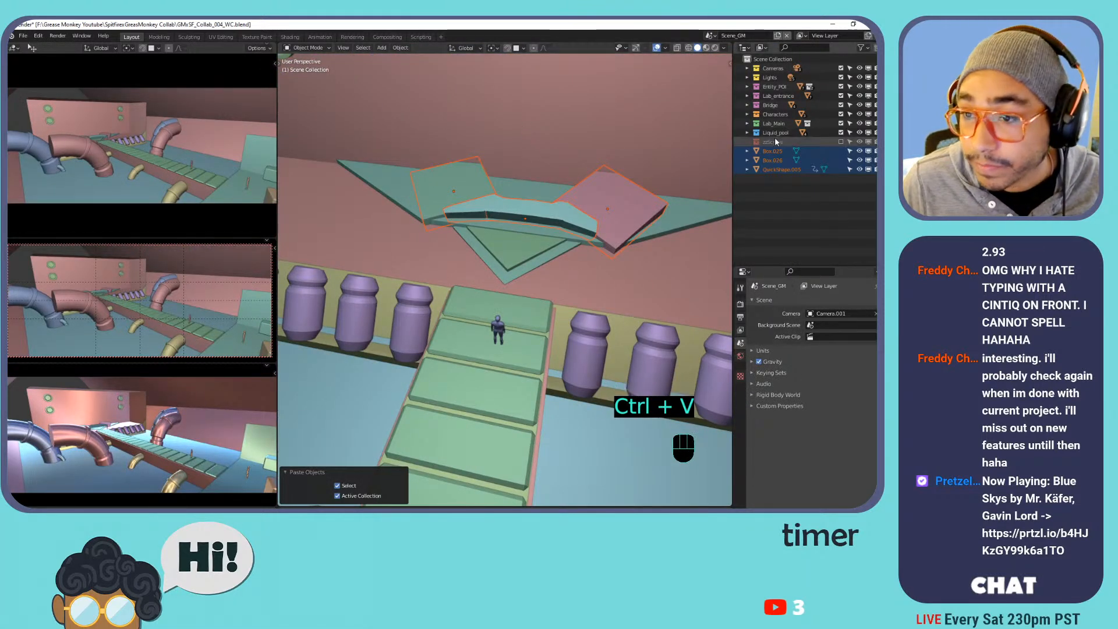
Create a new collection named Computer inside the Entity_POI collection.
{"action": "left_click", "coordinate": [747, 86]}
{"action": "left_click", "coordinate": [782, 88]}
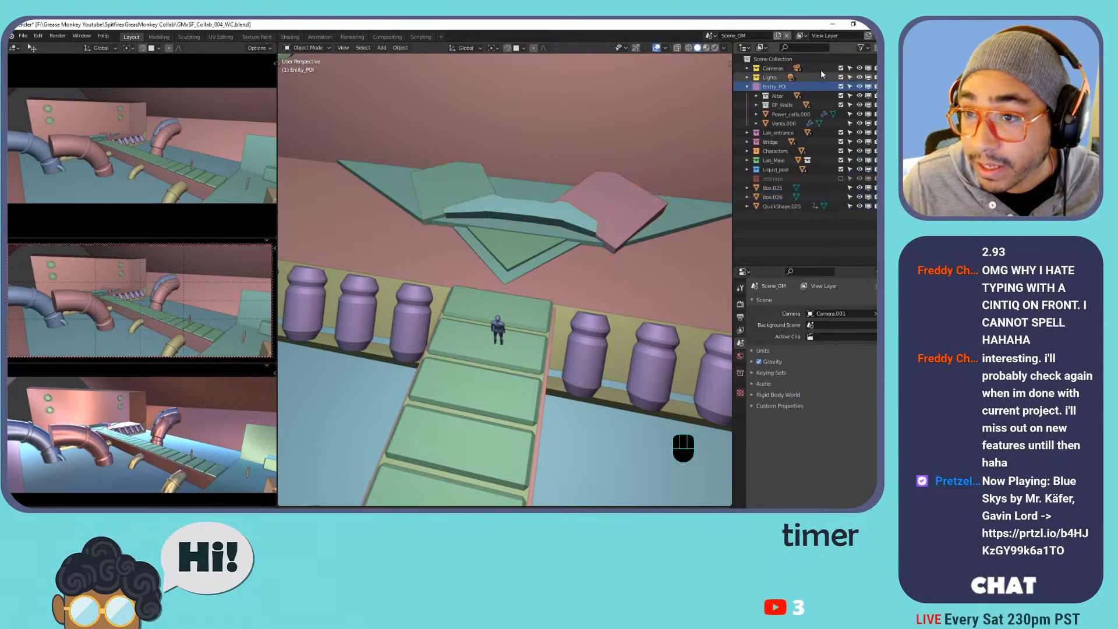
{"action": "left_click", "coordinate": [878, 48]}
{"action": "double_click", "coordinate": [801, 115]}
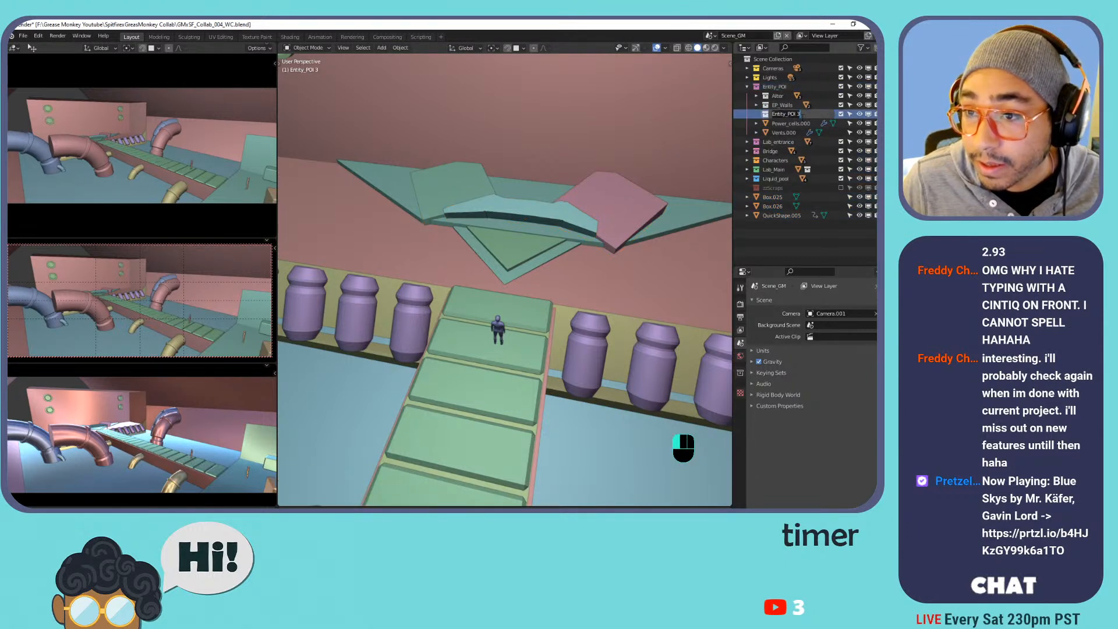
{"action": "type", "text": "Compu"}
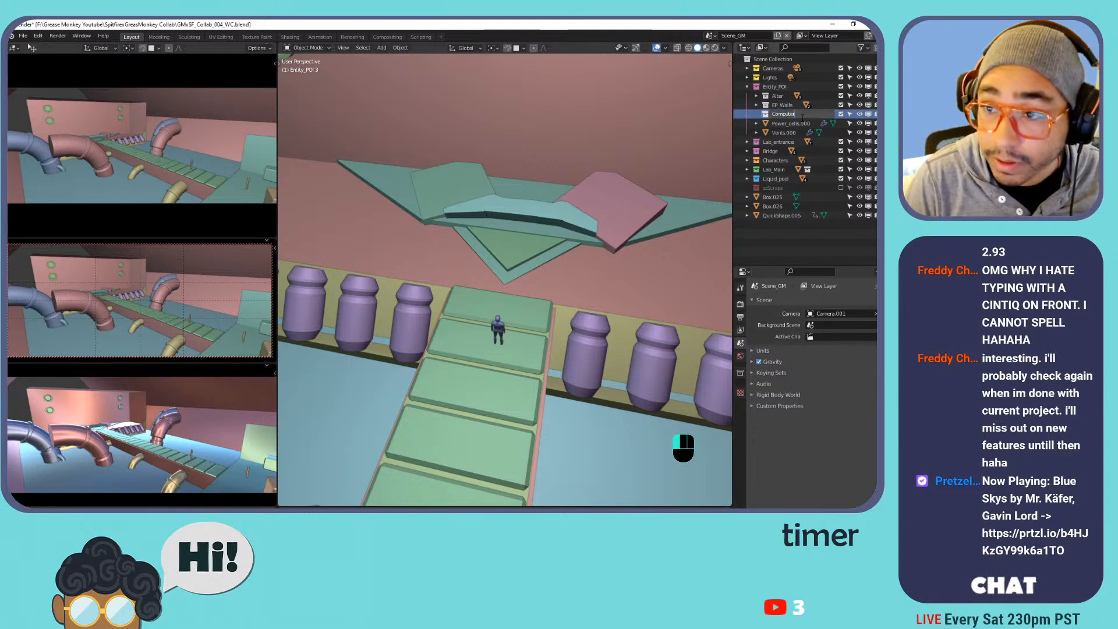
{"action": "type", "text": "ter"}
{"action": "key", "text": "Return"}
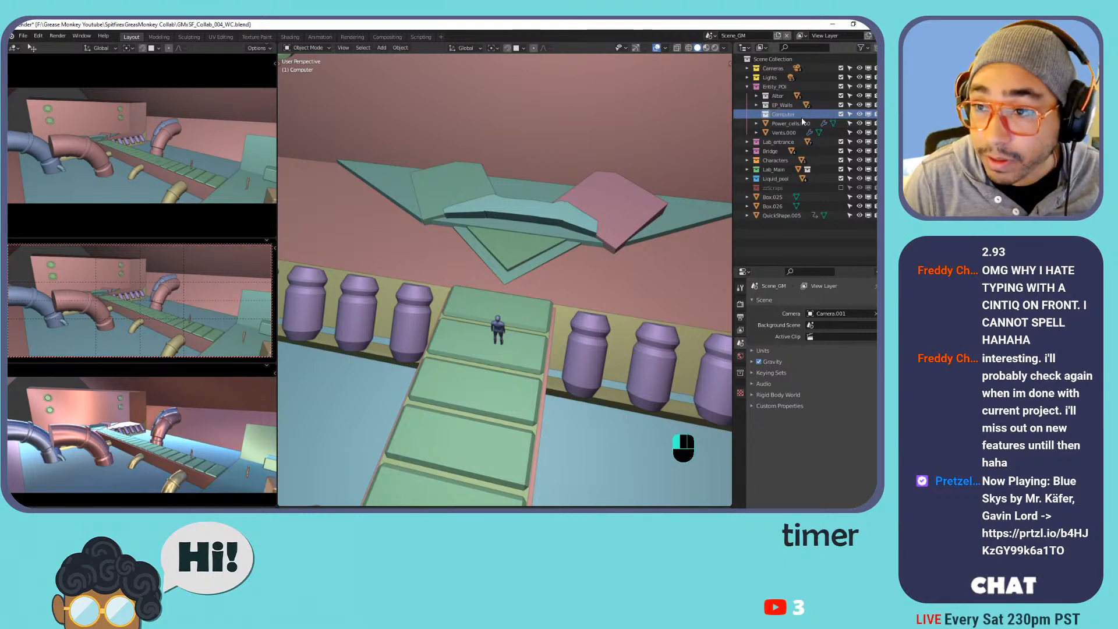
{"action": "double_click", "coordinate": [773, 206]}
{"action": "left_click", "coordinate": [768, 206]}
{"action": "left_click", "coordinate": [768, 199]}
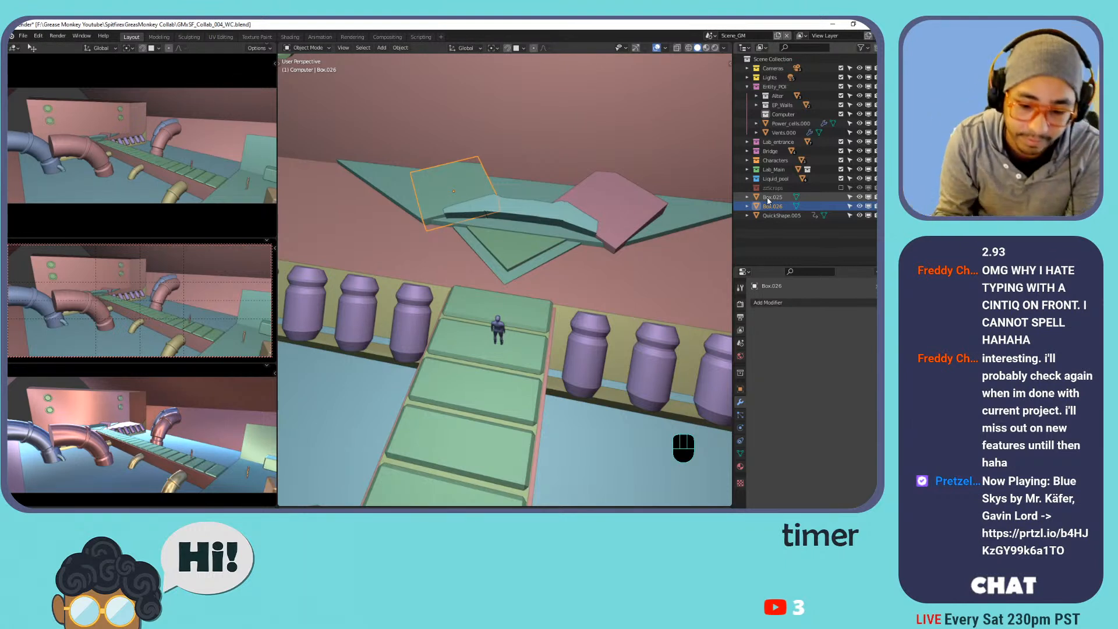
{"action": "left_click", "coordinate": [767, 201]}
{"action": "right_click", "coordinate": [769, 201]}
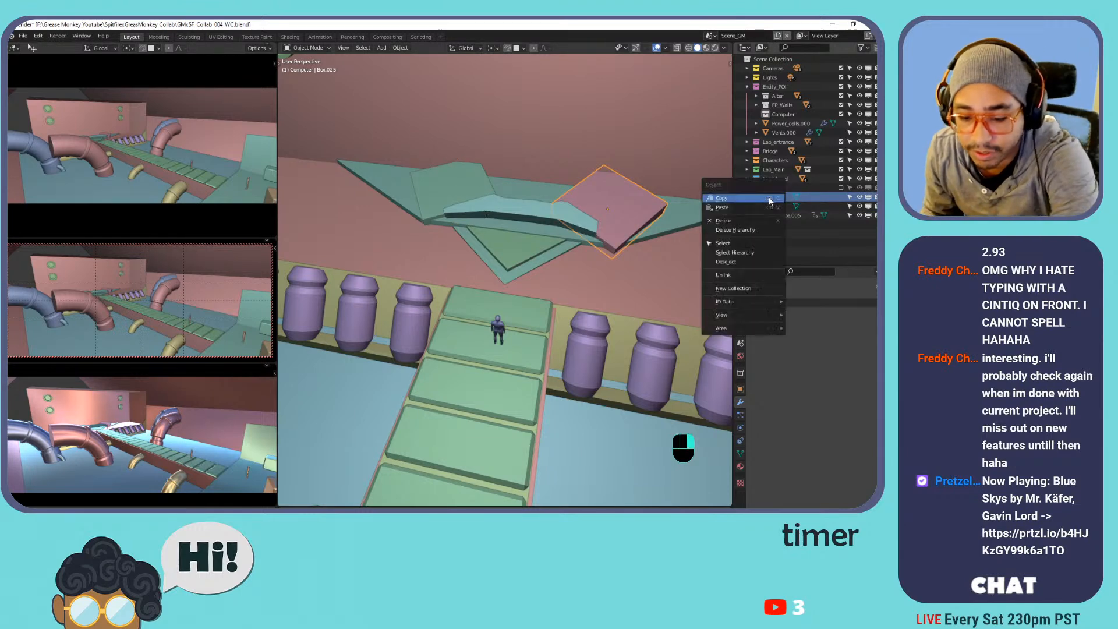
{"action": "right_click", "coordinate": [770, 201]}
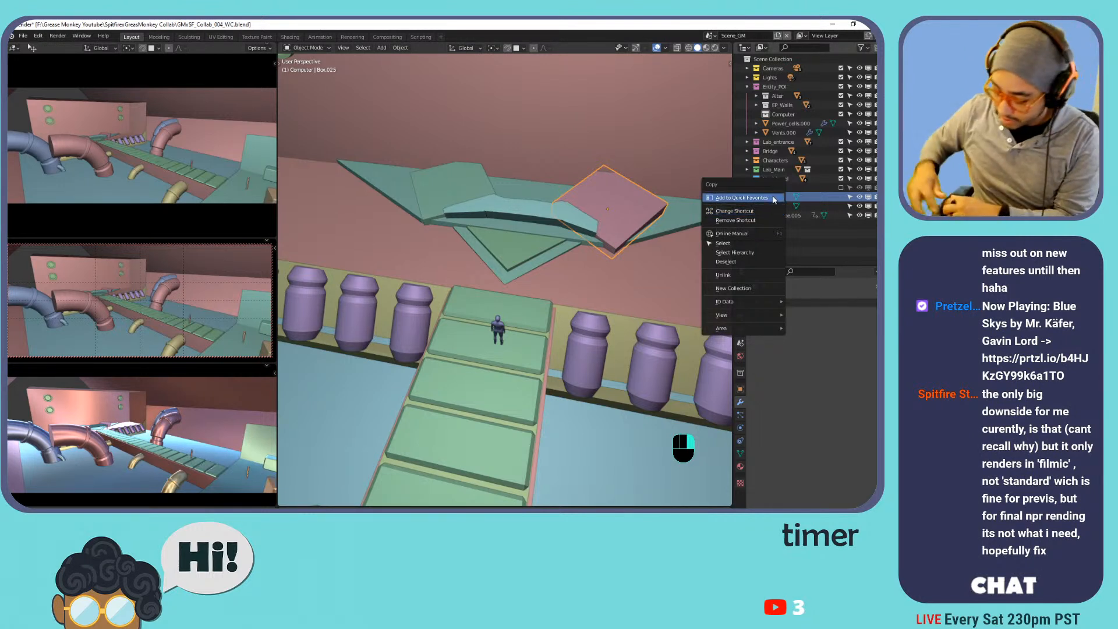
{"action": "left_click", "coordinate": [659, 454]}
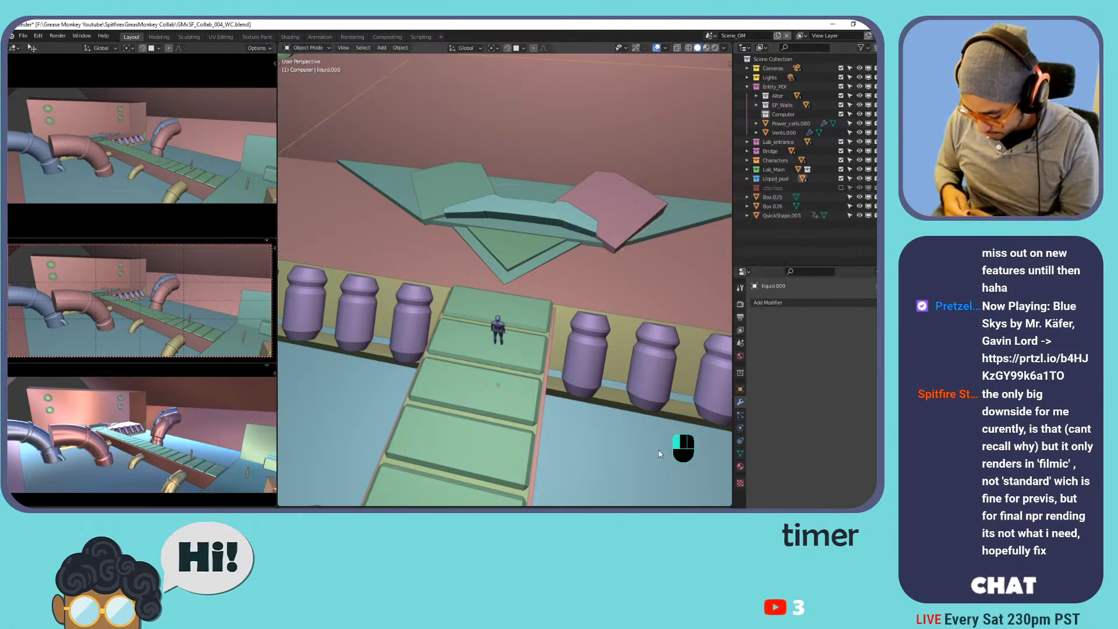
{"action": "right_click", "coordinate": [660, 454]}
{"action": "mouse_move", "coordinate": [660, 455]}
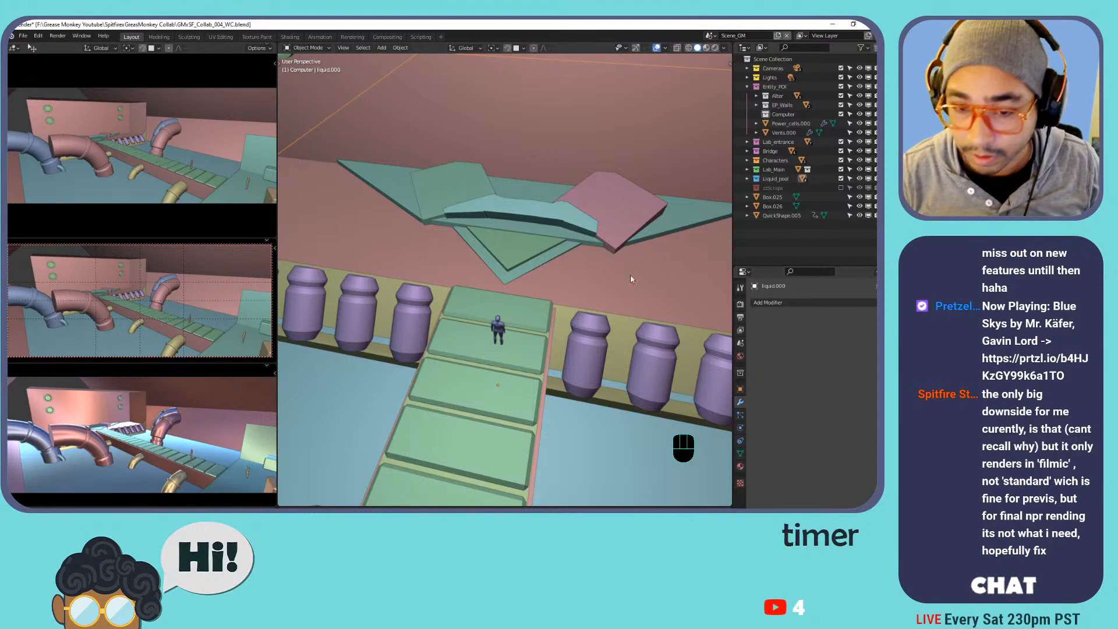
{"action": "middle_click_drag", "start_coordinate": [407, 269], "coordinate": [423, 330]}
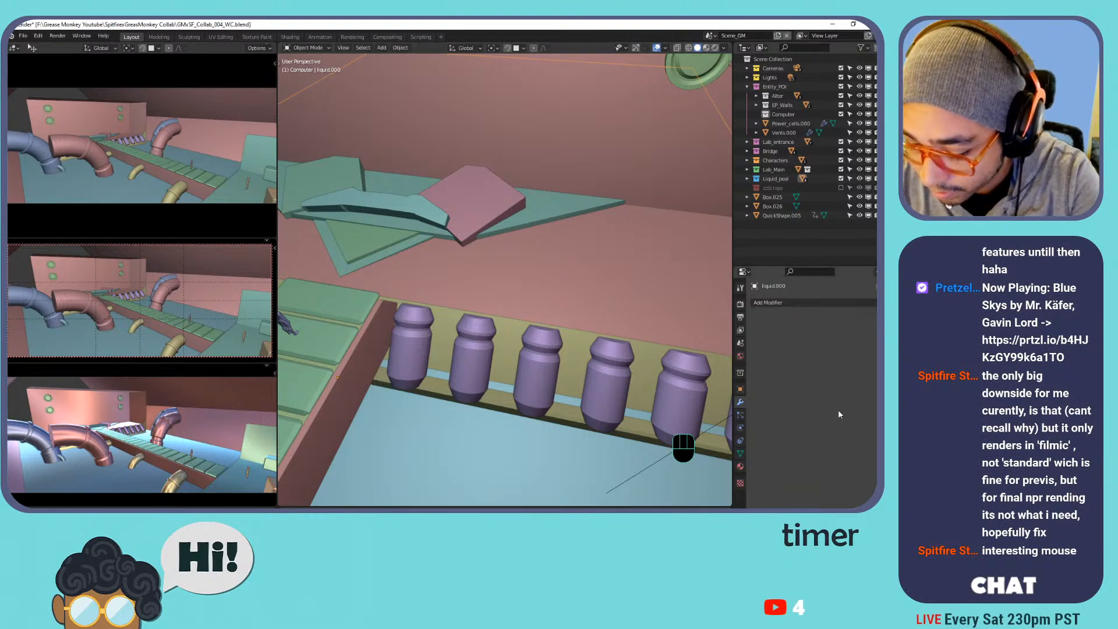
{"action": "left_click", "coordinate": [720, 477]}
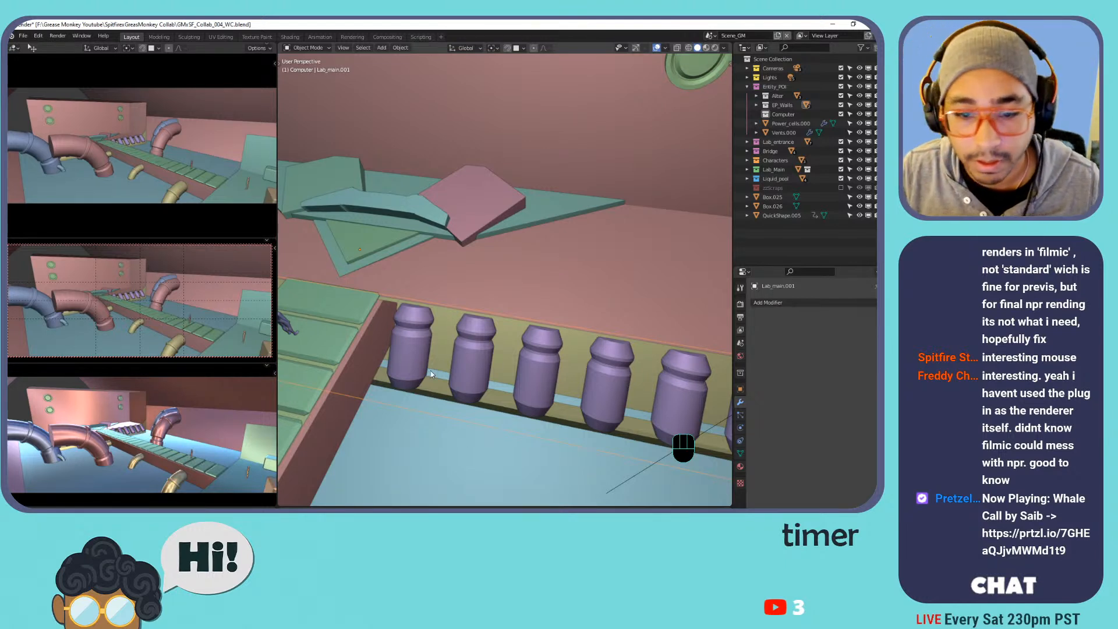
Examine the pasted platform's placement in the lab and compare it with the original layout in Scene_SF.
{"action": "middle_click_drag", "start_coordinate": [406, 195], "coordinate": [503, 236]}
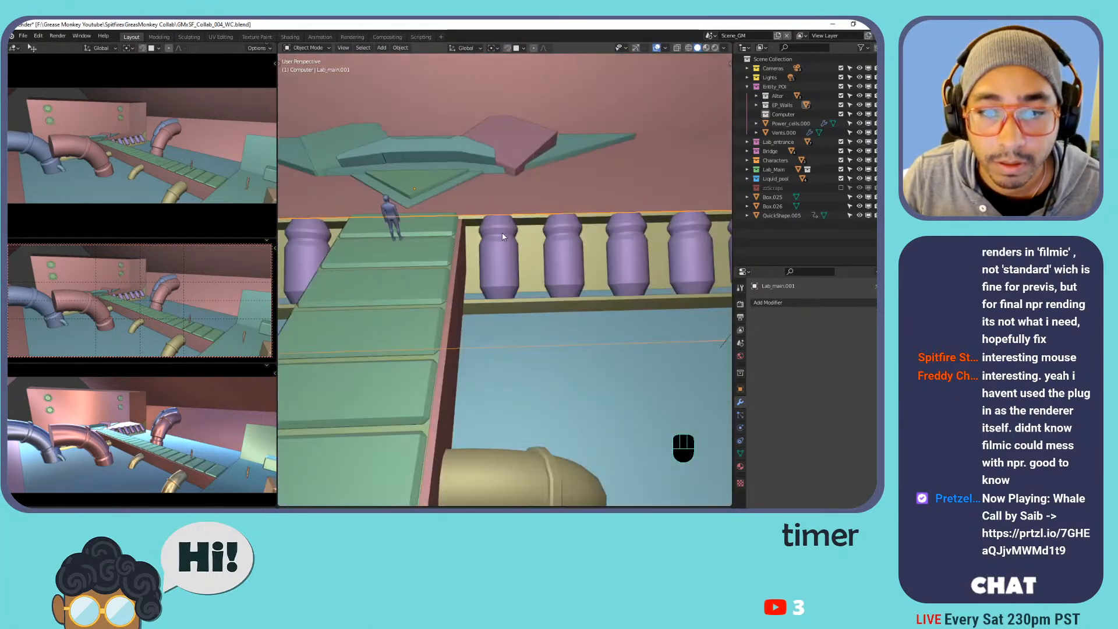
{"action": "scroll", "coordinate": [420, 244], "scroll_direction": "down", "scroll_amount": 10}
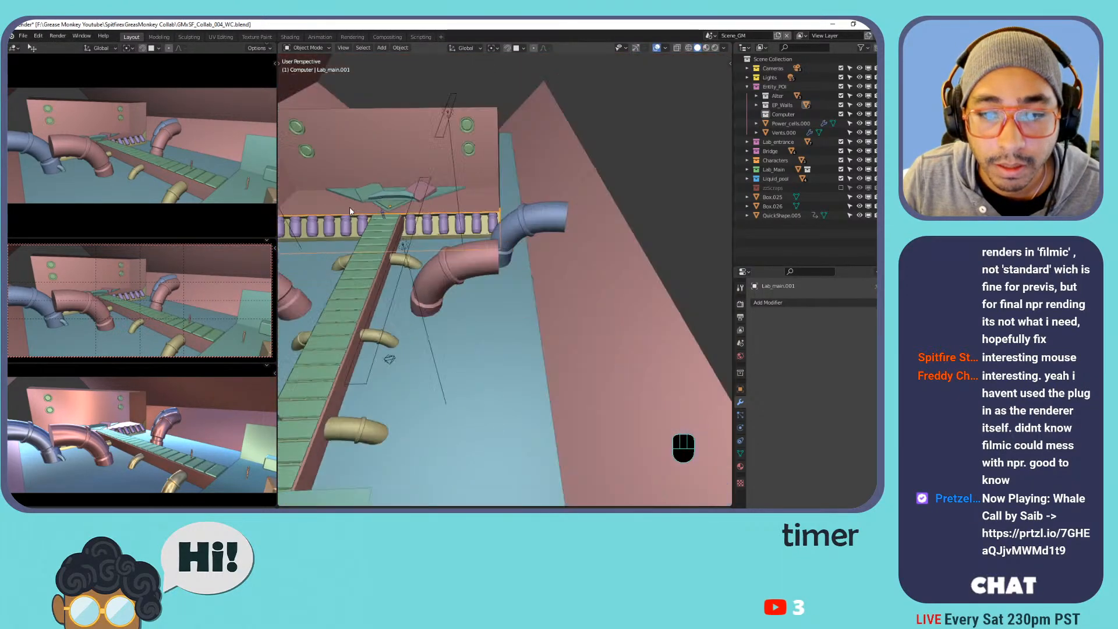
{"action": "scroll", "coordinate": [451, 220], "scroll_direction": "down", "scroll_amount": 5}
{"action": "scroll", "coordinate": [472, 230], "scroll_direction": "up", "scroll_amount": 5}
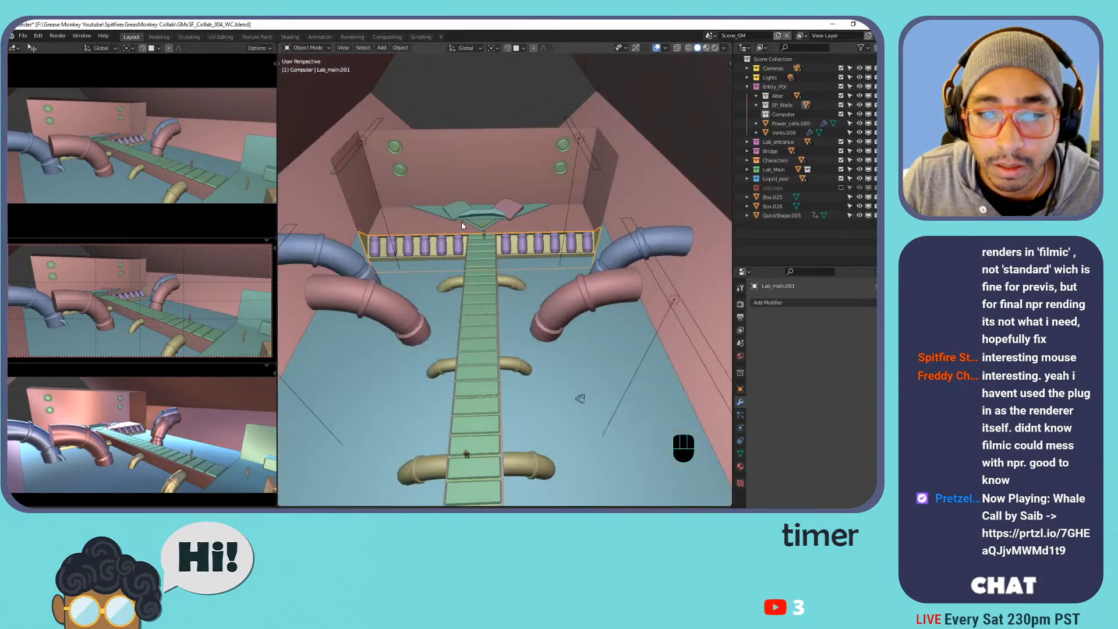
{"action": "middle_click_drag", "start_coordinate": [483, 235], "coordinate": [477, 203], "text": "shift"}
{"action": "left_click", "coordinate": [711, 36]}
{"action": "left_click", "coordinate": [720, 59]}
{"action": "scroll", "coordinate": [456, 247], "scroll_direction": "up", "scroll_amount": 4}
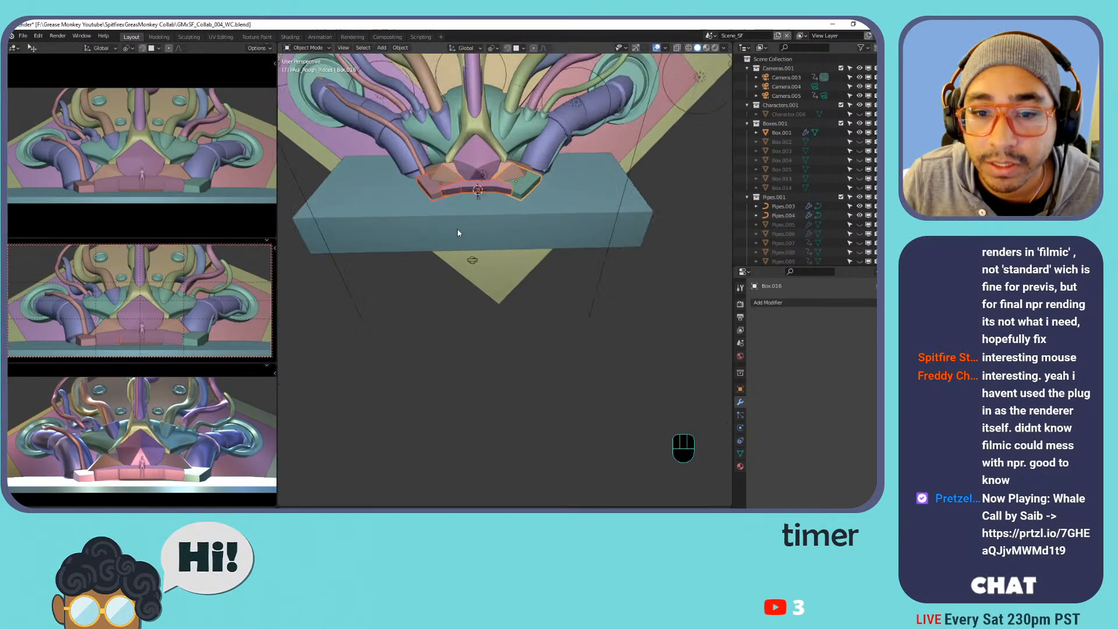
{"action": "left_click", "coordinate": [711, 36]}
{"action": "left_click", "coordinate": [722, 50]}
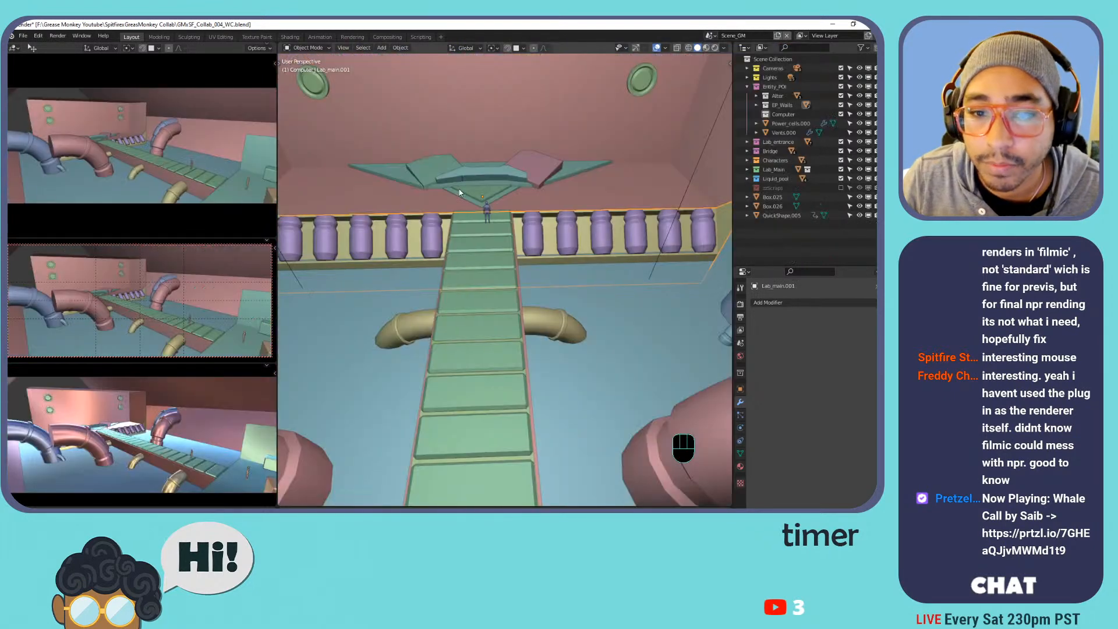
Move the curved platform piece and both end blocks into the Computer collection.
{"action": "left_click", "coordinate": [495, 170]}
{"action": "left_click", "coordinate": [548, 152], "text": "shift"}
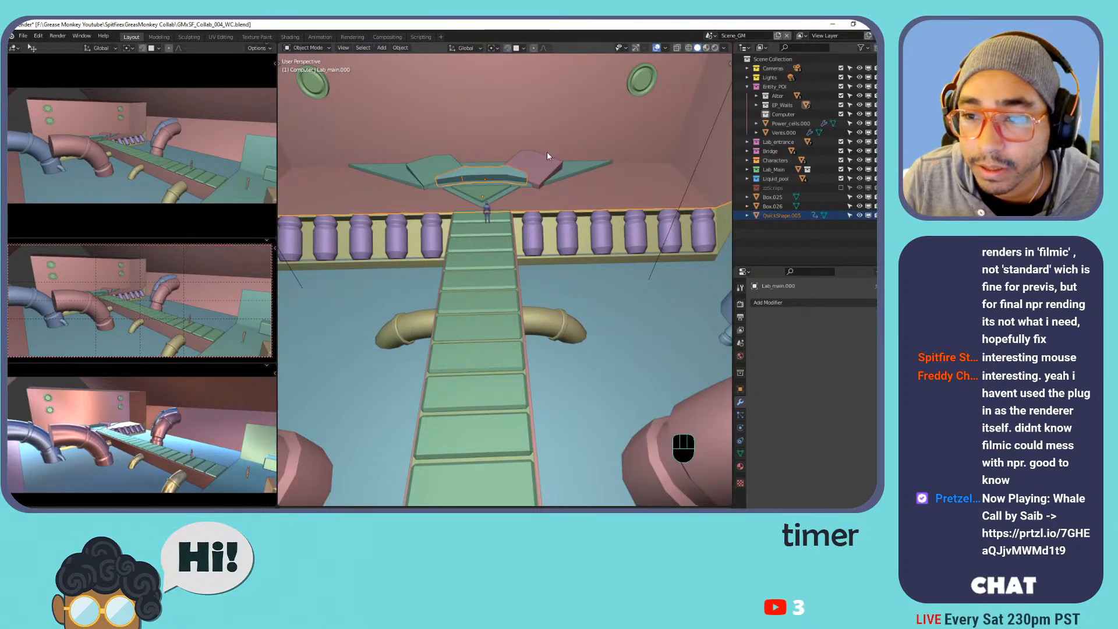
{"action": "left_click", "coordinate": [489, 164], "text": "shift"}
{"action": "left_click", "coordinate": [539, 161], "text": "shift"}
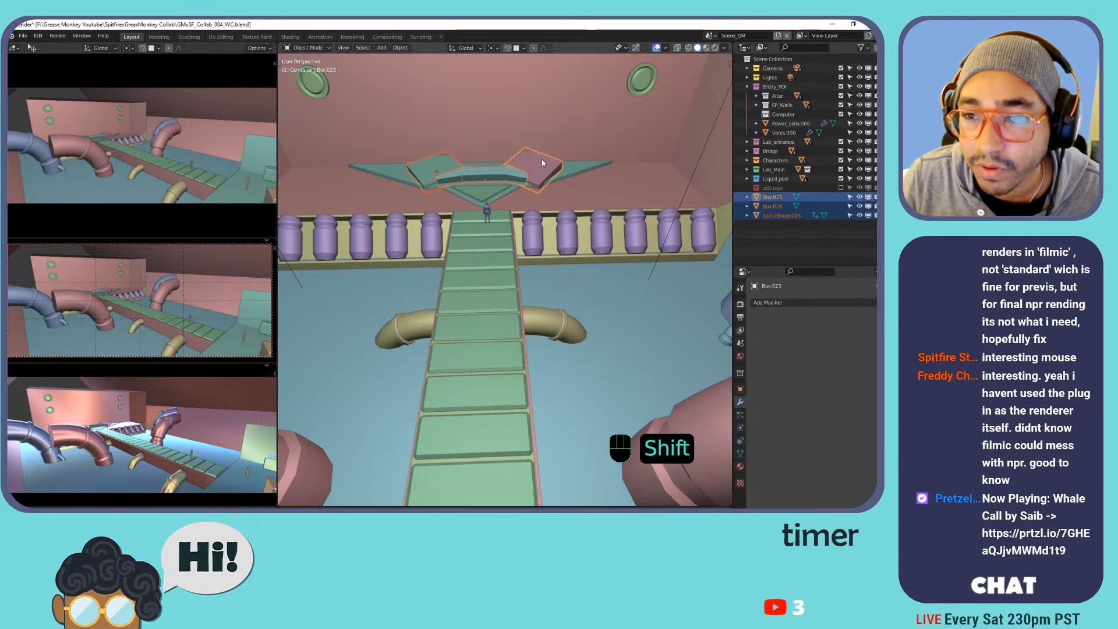
{"action": "left_click_drag", "start_coordinate": [774, 198], "coordinate": [783, 115]}
Rename the curved middle piece QuickShape.005 as computer_main.000.
{"action": "left_click", "coordinate": [792, 124]}
{"action": "left_click", "coordinate": [795, 143]}
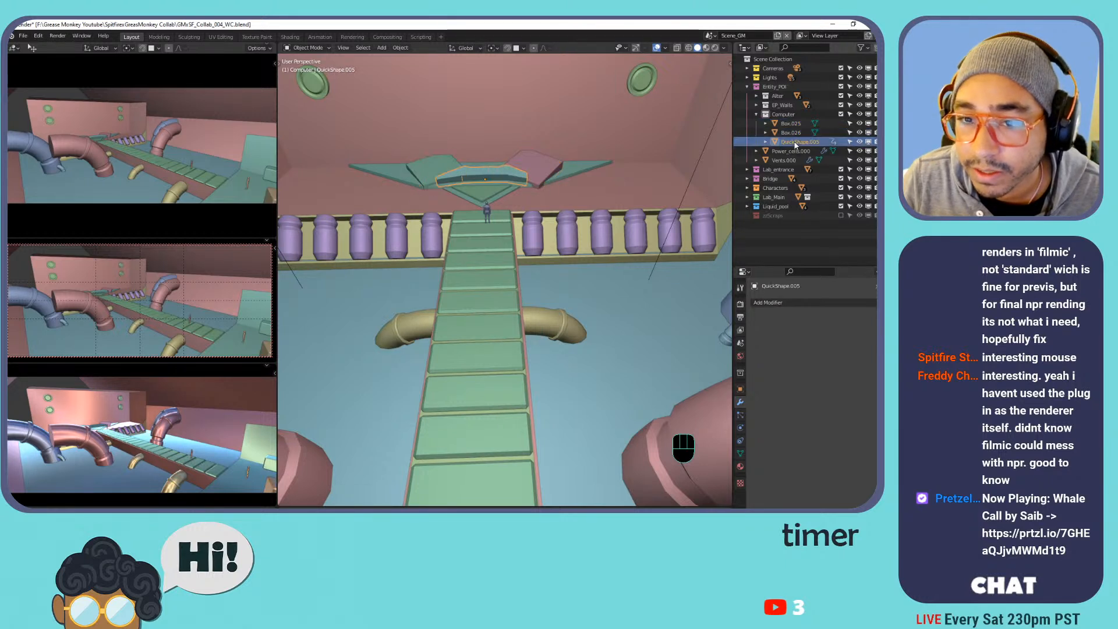
{"action": "double_click", "coordinate": [796, 143]}
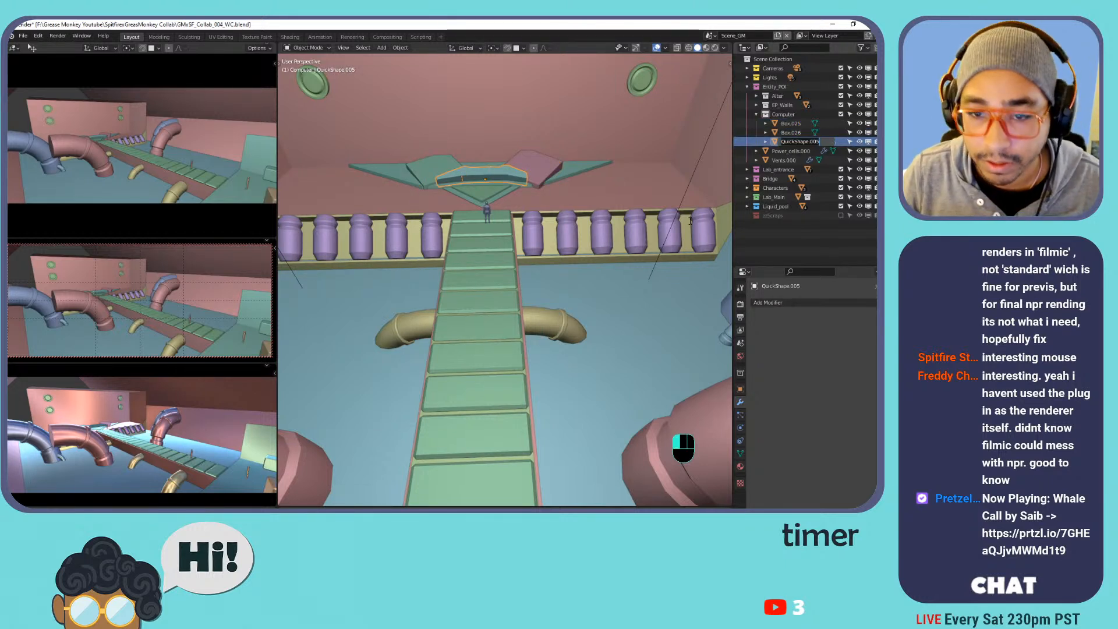
{"action": "type", "text": "computer_anim"}
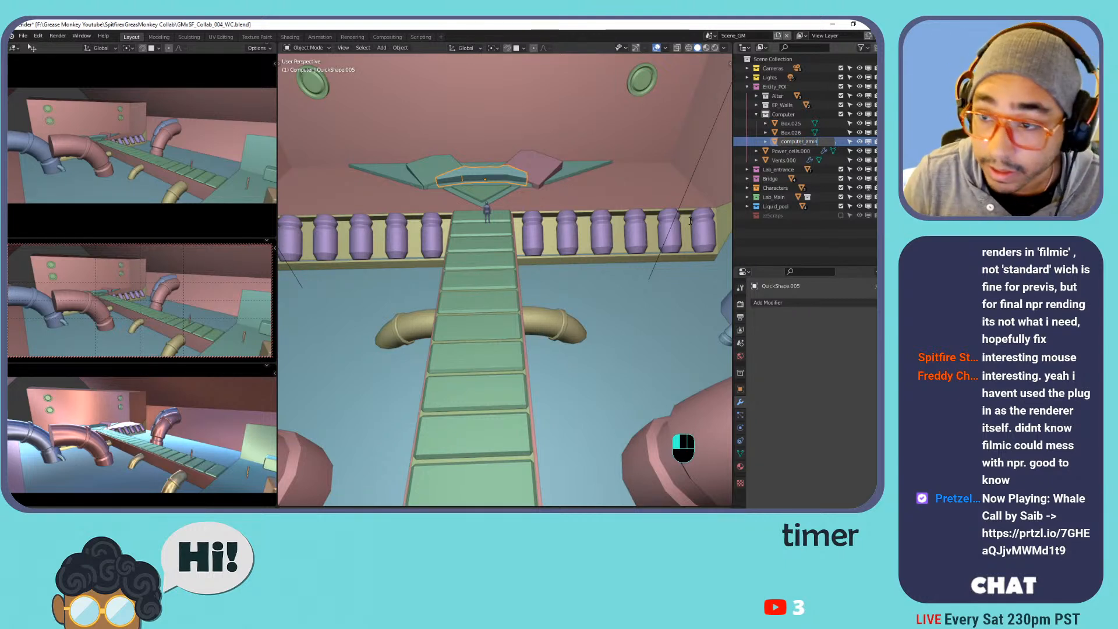
{"action": "key", "text": "BackSpace"}
{"action": "key", "text": "BackSpace"}
{"action": "key", "text": "BackSpace"}
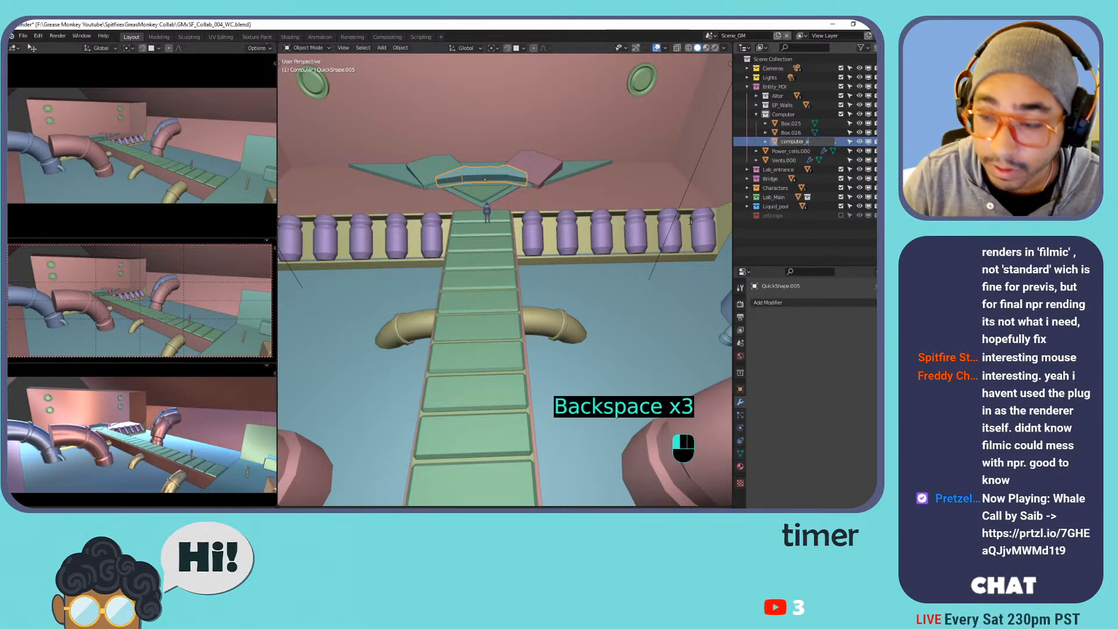
{"action": "type", "text": "_main.0"}
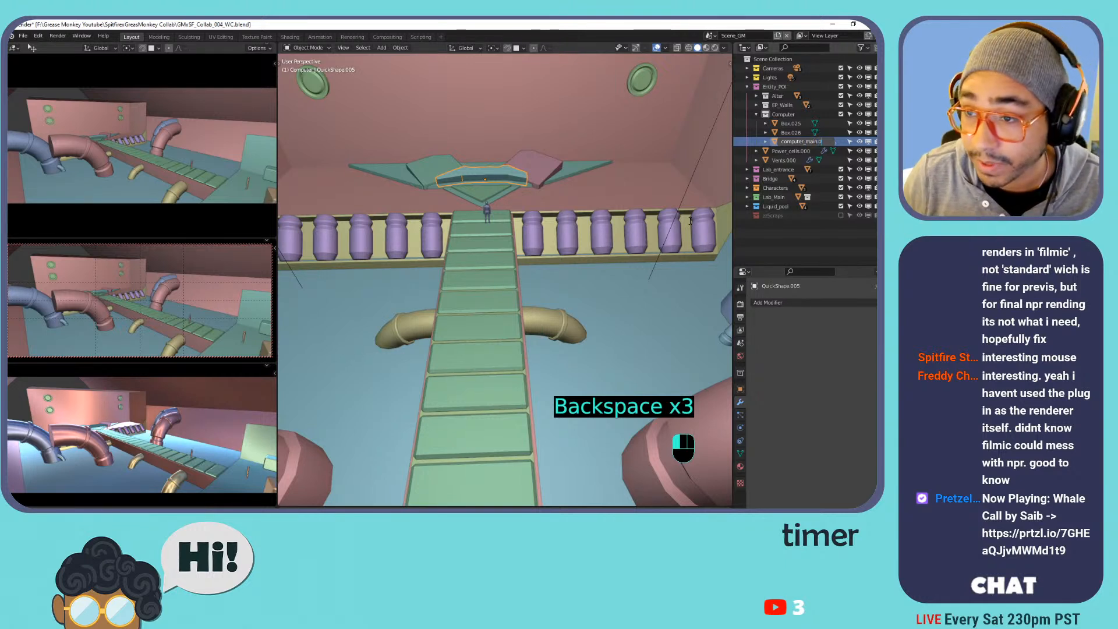
{"action": "type", "text": "00"}
{"action": "key", "text": "Return"}
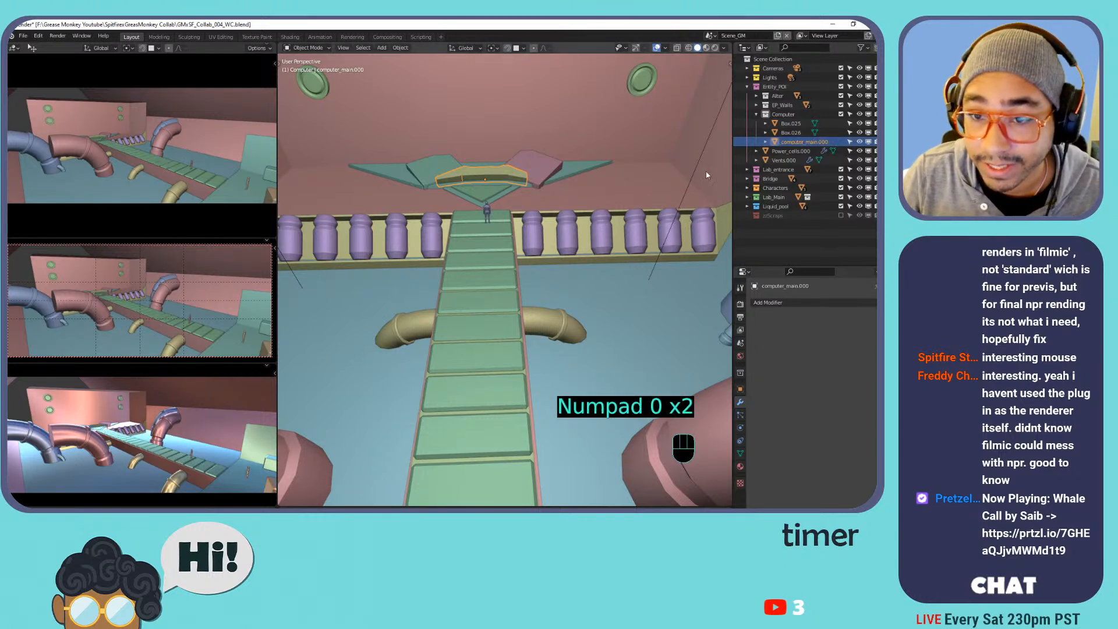
{"action": "left_click", "coordinate": [790, 125]}
{"action": "left_click", "coordinate": [787, 134]}
{"action": "left_click", "coordinate": [790, 125]}
{"action": "left_click", "coordinate": [791, 135]}
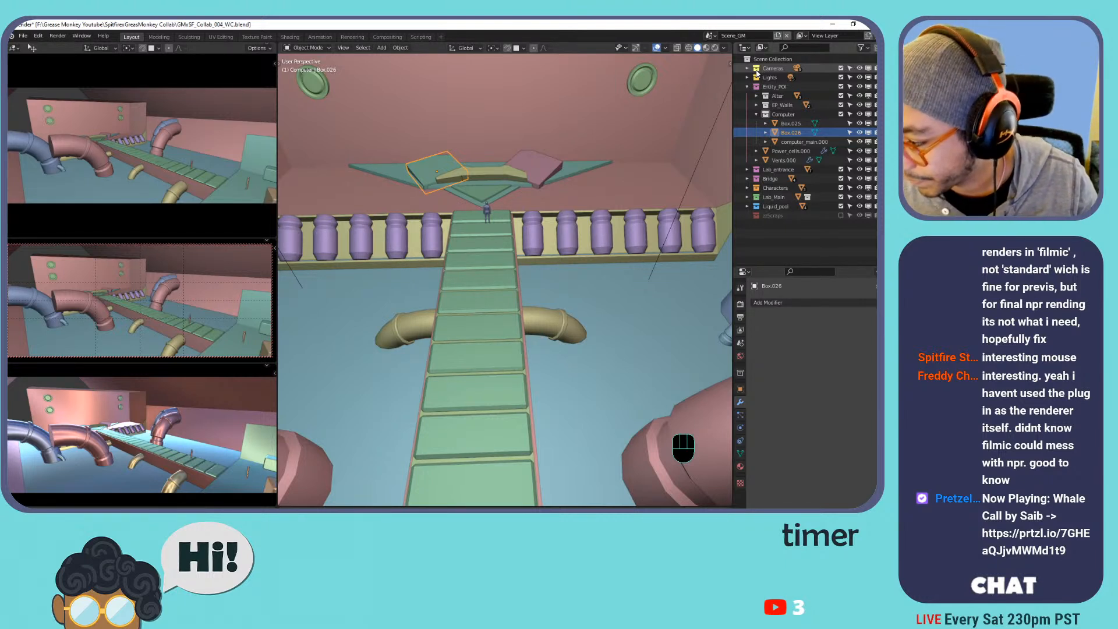
Try a limited dissolve on the mesh of computer_main.000, and undo it.
{"action": "left_click", "coordinate": [463, 173]}
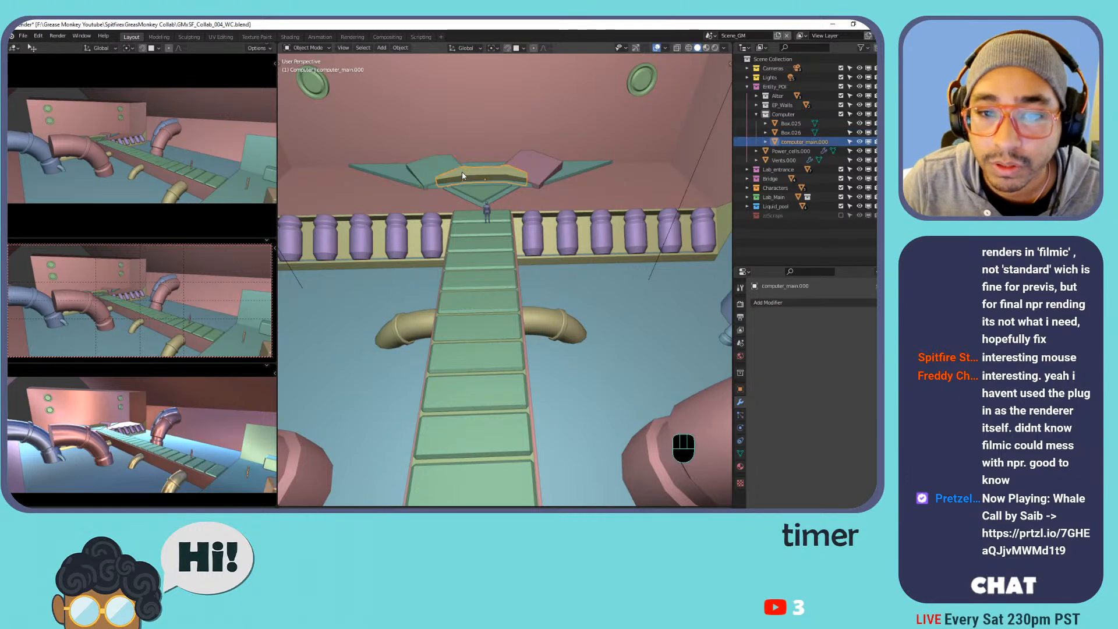
{"action": "scroll", "coordinate": [484, 162], "scroll_direction": "up", "scroll_amount": 2}
{"action": "key", "text": "KP_Decimal"}
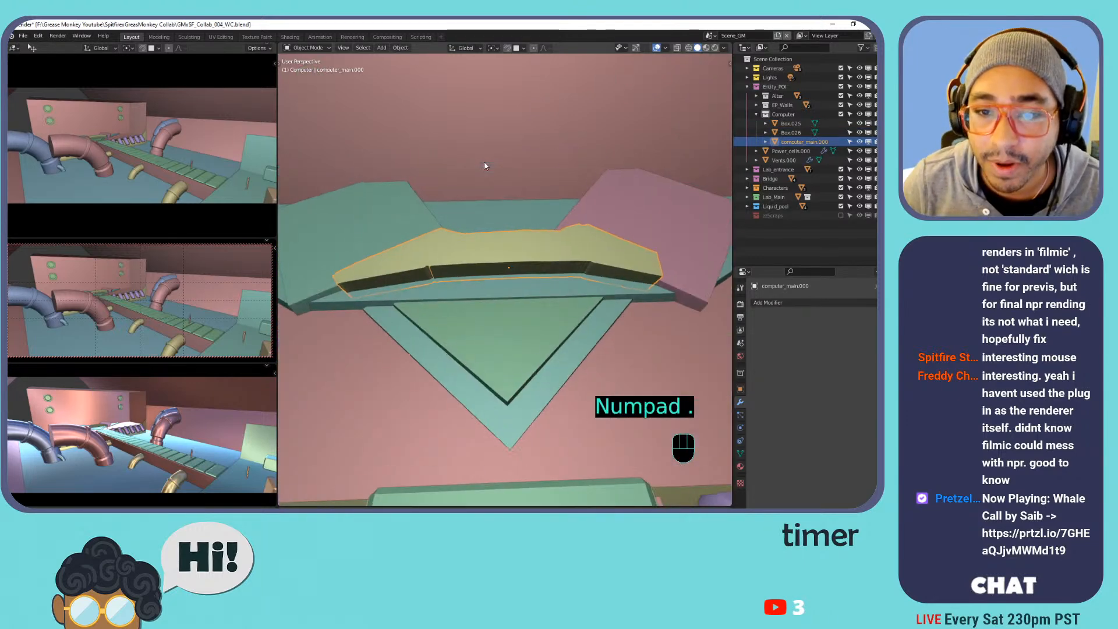
{"action": "key", "text": "Tab"}
{"action": "mouse_move", "coordinate": [476, 262]}
{"action": "middle_mouse_down", "text": "shift"}
{"action": "mouse_move", "coordinate": [505, 242]}
{"action": "mouse_move", "coordinate": [470, 250]}
{"action": "middle_mouse_up", "text": "shift"}
{"action": "scroll", "coordinate": [470, 251], "scroll_direction": "down", "scroll_amount": 3}
{"action": "scroll", "coordinate": [470, 251], "scroll_direction": "up", "scroll_amount": 3}
{"action": "key", "text": "x"}
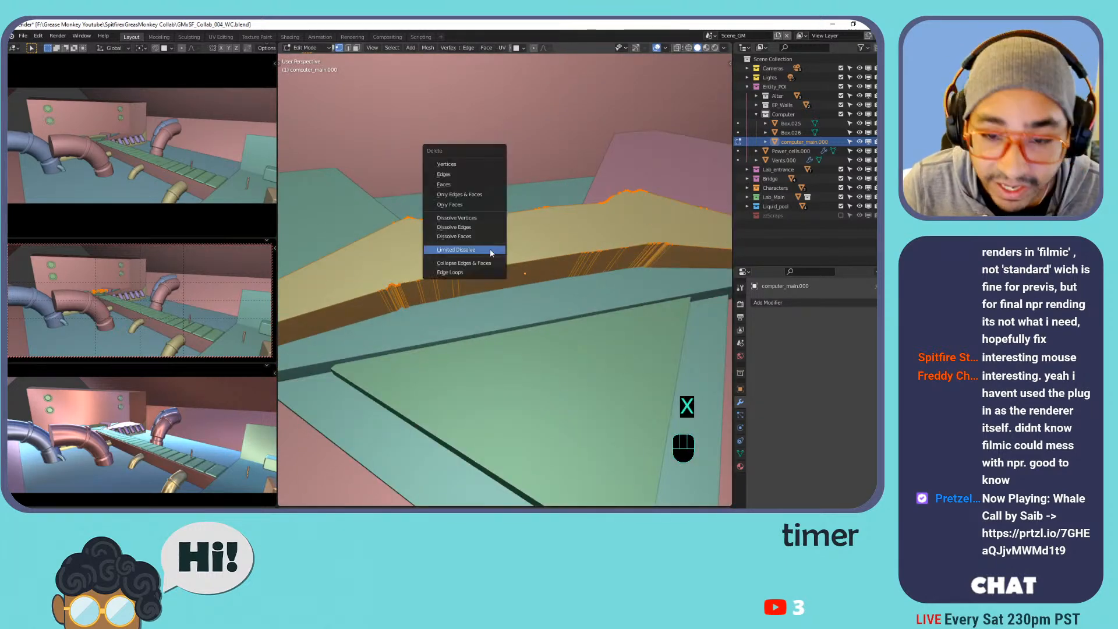
{"action": "left_click", "coordinate": [495, 248]}
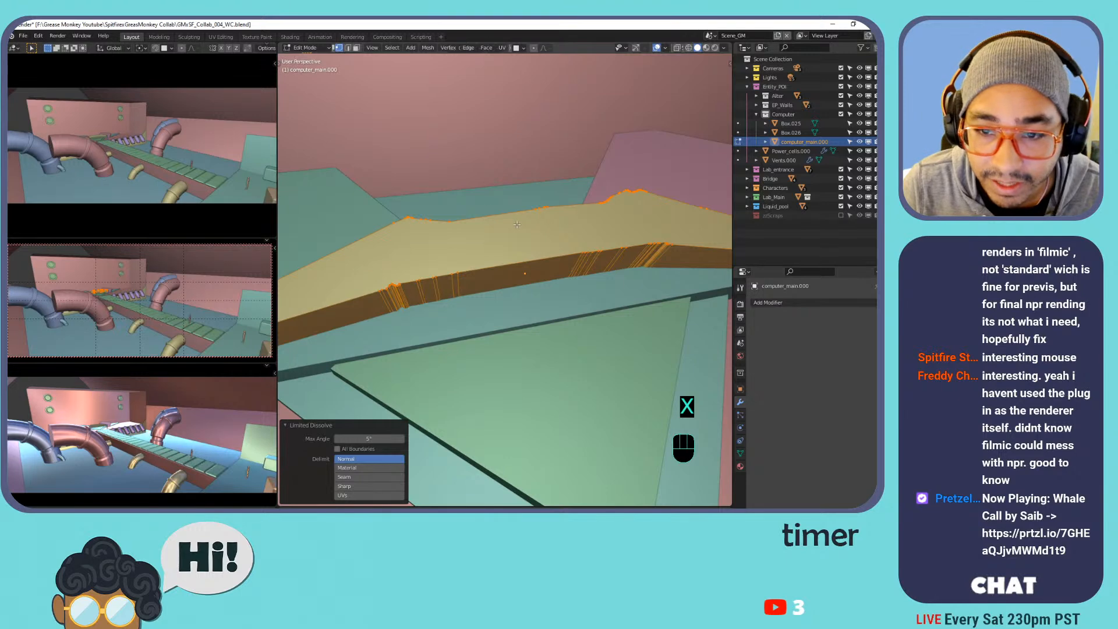
{"action": "key", "text": "ctrl+z"}
{"action": "scroll", "coordinate": [513, 227], "scroll_direction": "down", "scroll_amount": 5}
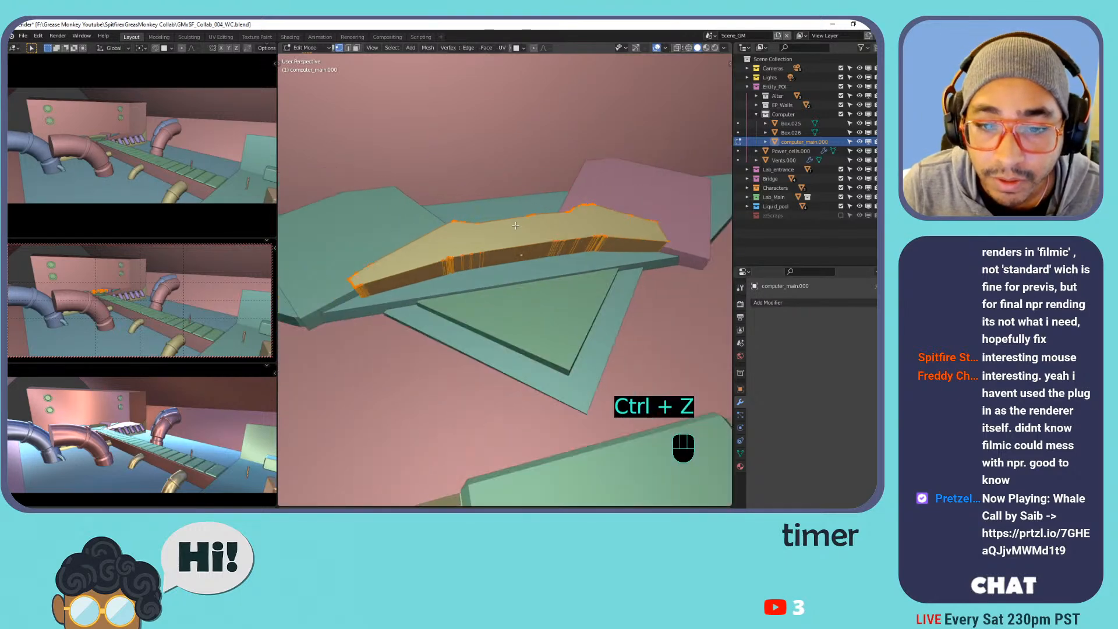
{"action": "key", "text": "Tab"}
Rename the end block Box.025 as computer_sides.000, reusing the name of computer_main.000.
{"action": "middle_click_drag", "start_coordinate": [512, 230], "coordinate": [554, 232], "text": "shift"}
{"action": "double_click", "coordinate": [803, 144]}
{"action": "key", "text": "ctrl+c"}
{"action": "key", "text": "Escape"}
{"action": "double_click", "coordinate": [796, 124]}
{"action": "key", "text": "ctrl+v"}
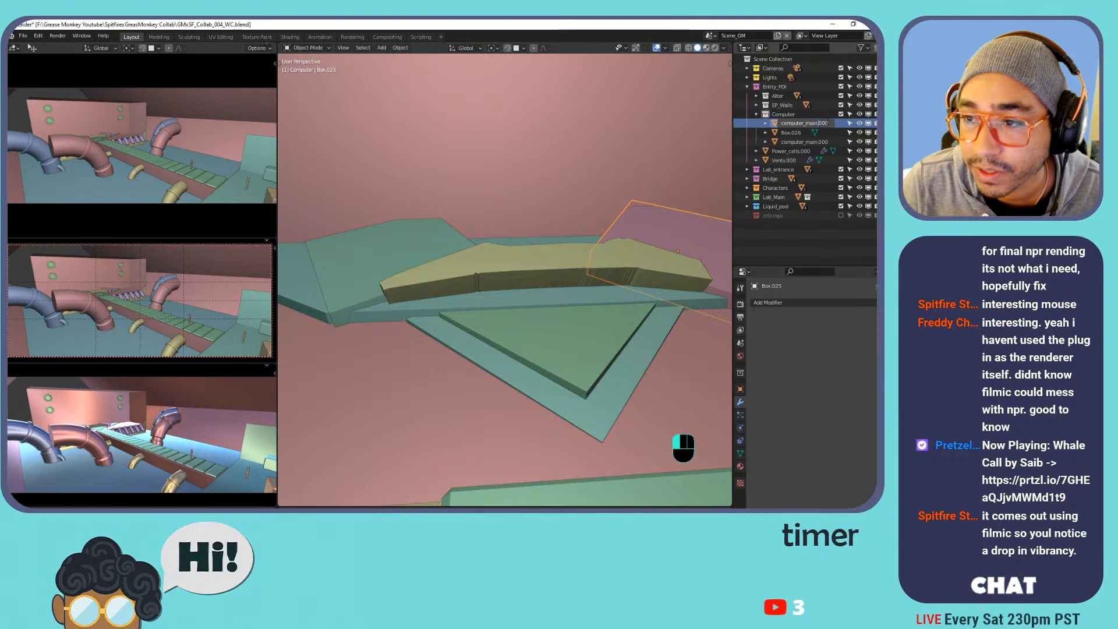
{"action": "key", "text": "BackSpace"}
{"action": "key", "text": "BackSpace"}
{"action": "key", "text": "BackSpace"}
{"action": "key", "text": "BackSpace"}
{"action": "key", "text": "BackSpace"}
{"action": "type", "text": "sides"}
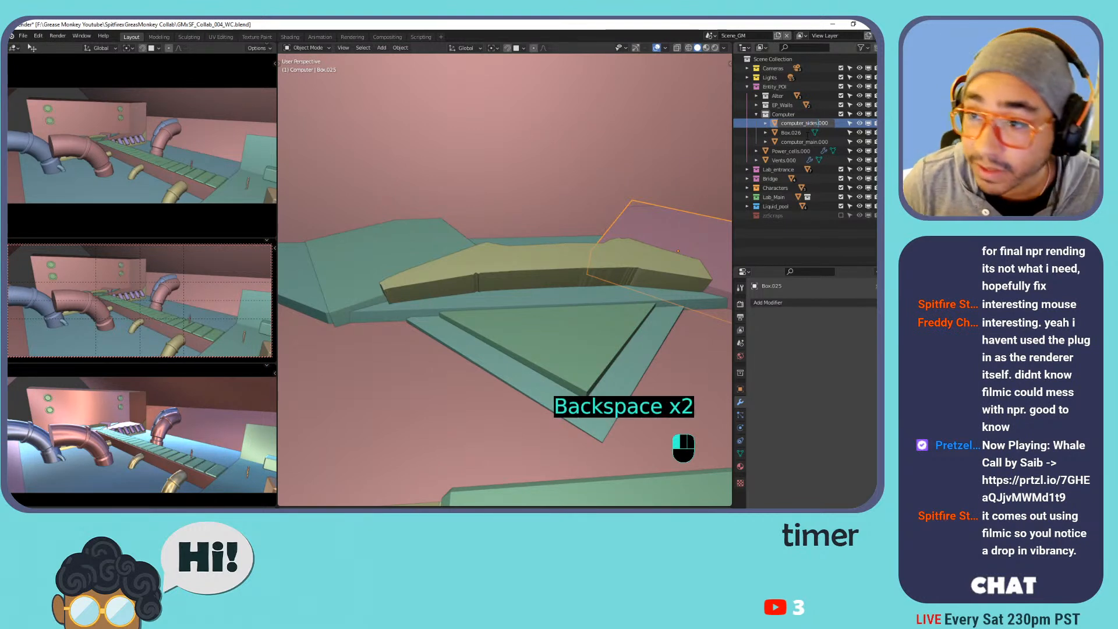
{"action": "type", "text": "."}
{"action": "key", "text": "Return"}
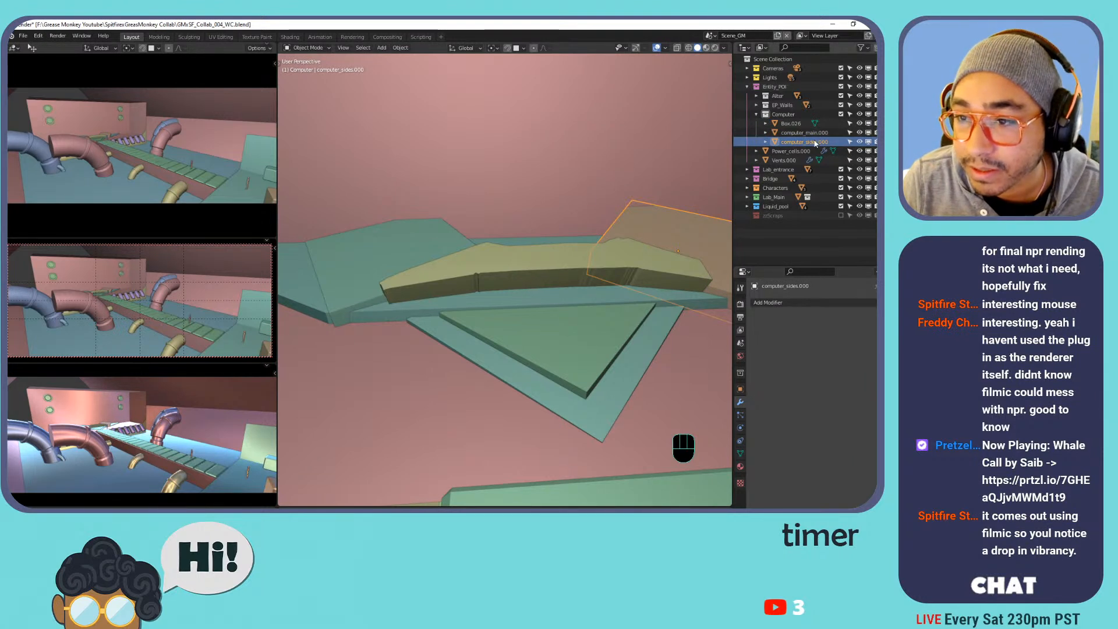
Rename the remaining end block Box.026 in the Computer collection, reusing the name of computer_sides.000.
{"action": "left_click", "coordinate": [786, 142], "text": "ctrl"}
{"action": "key", "text": "ctrl+c"}
{"action": "left_click", "coordinate": [793, 125]}
{"action": "double_click", "coordinate": [792, 125]}
{"action": "key", "text": "ctrl+v"}
{"action": "left_click", "coordinate": [798, 106]}
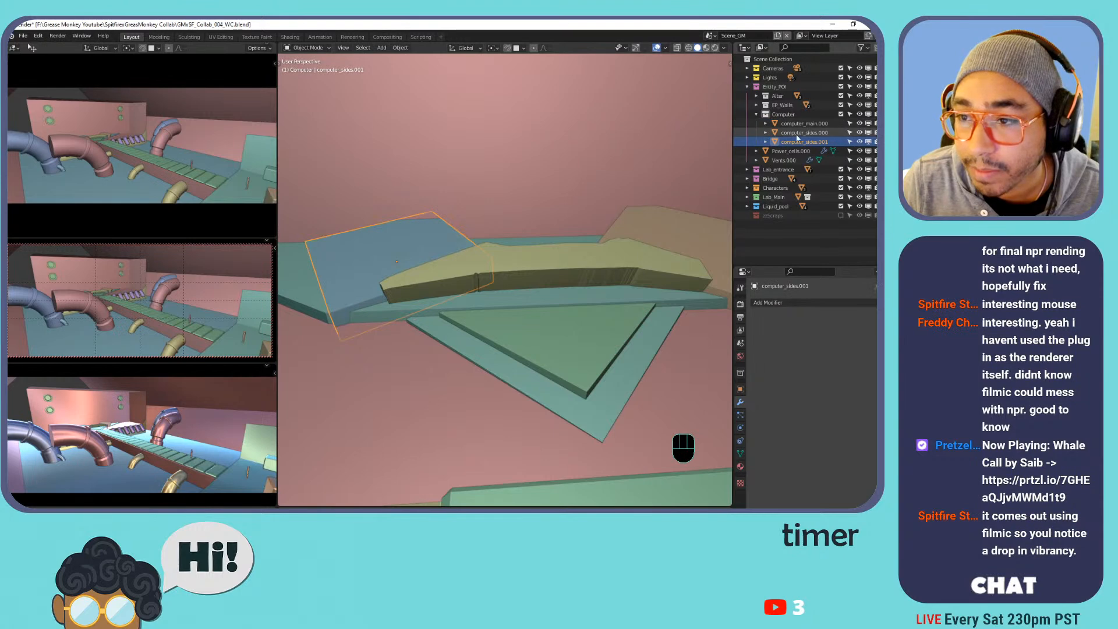
Collapse the Computer and Entity_POI collections and save the file.
{"action": "scroll", "coordinate": [522, 180], "scroll_direction": "down", "scroll_amount": 4}
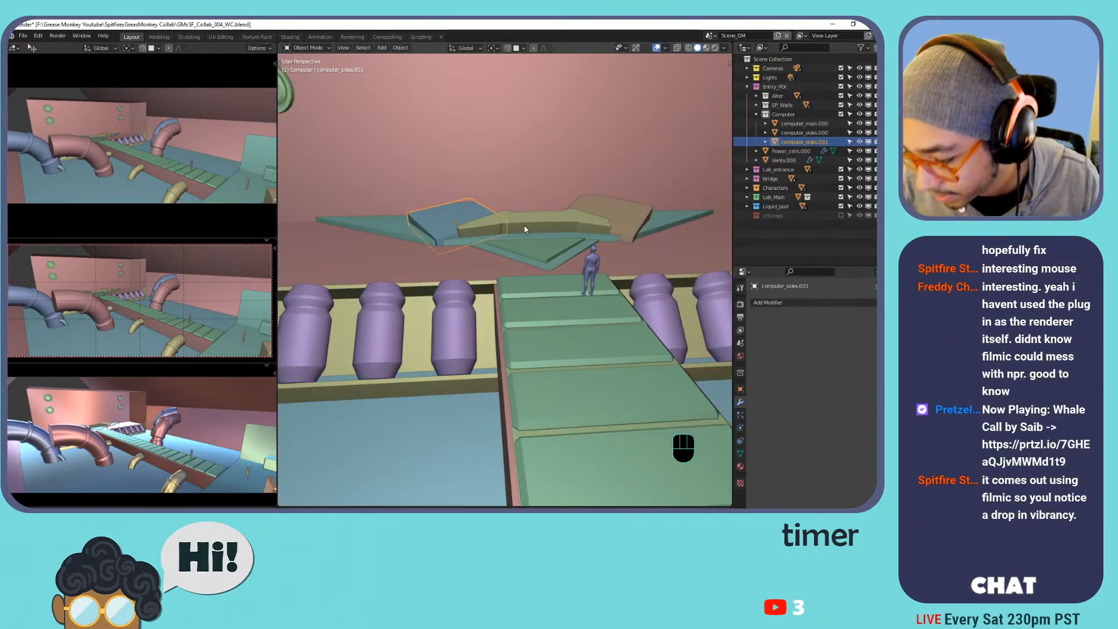
{"action": "scroll", "coordinate": [484, 197], "scroll_direction": "down", "scroll_amount": 6}
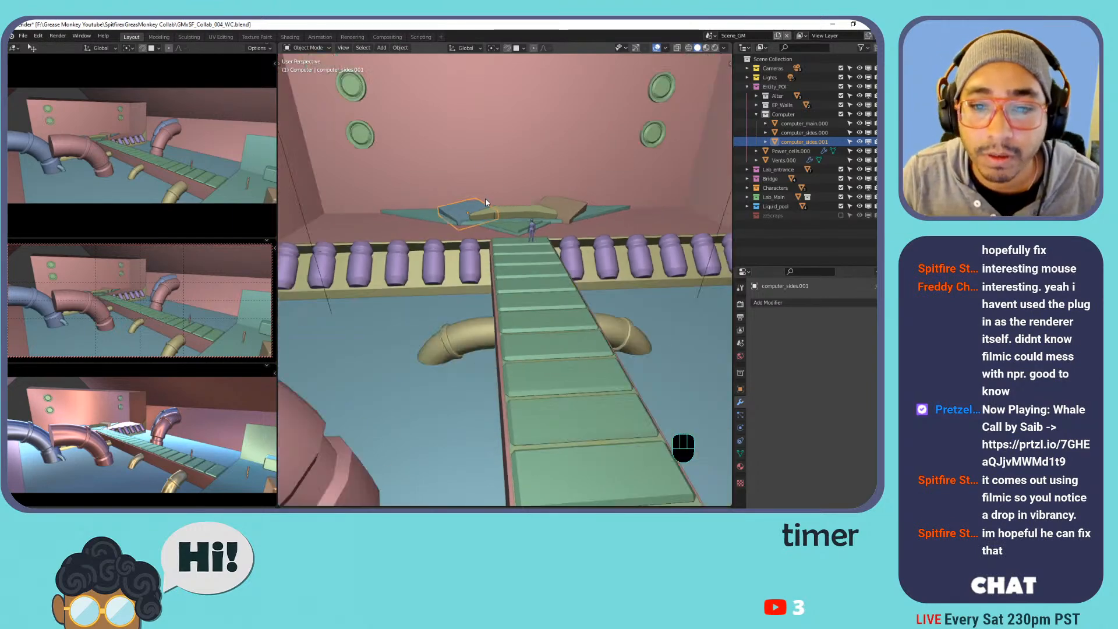
{"action": "middle_click_drag", "start_coordinate": [537, 159], "coordinate": [531, 226]}
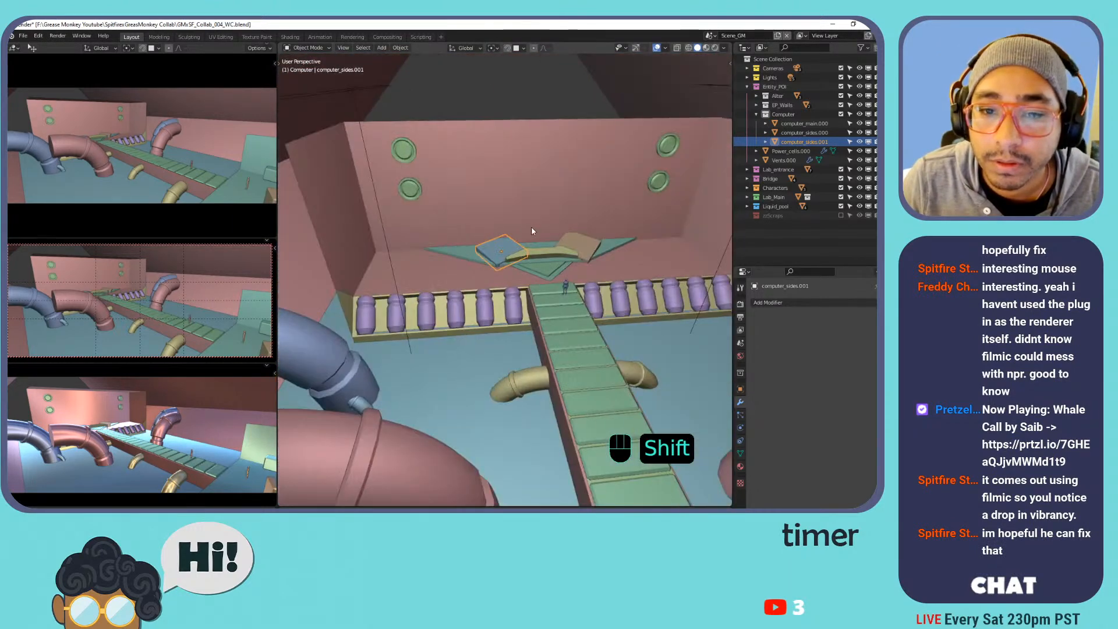
{"action": "left_click", "coordinate": [757, 114]}
{"action": "left_click", "coordinate": [747, 86]}
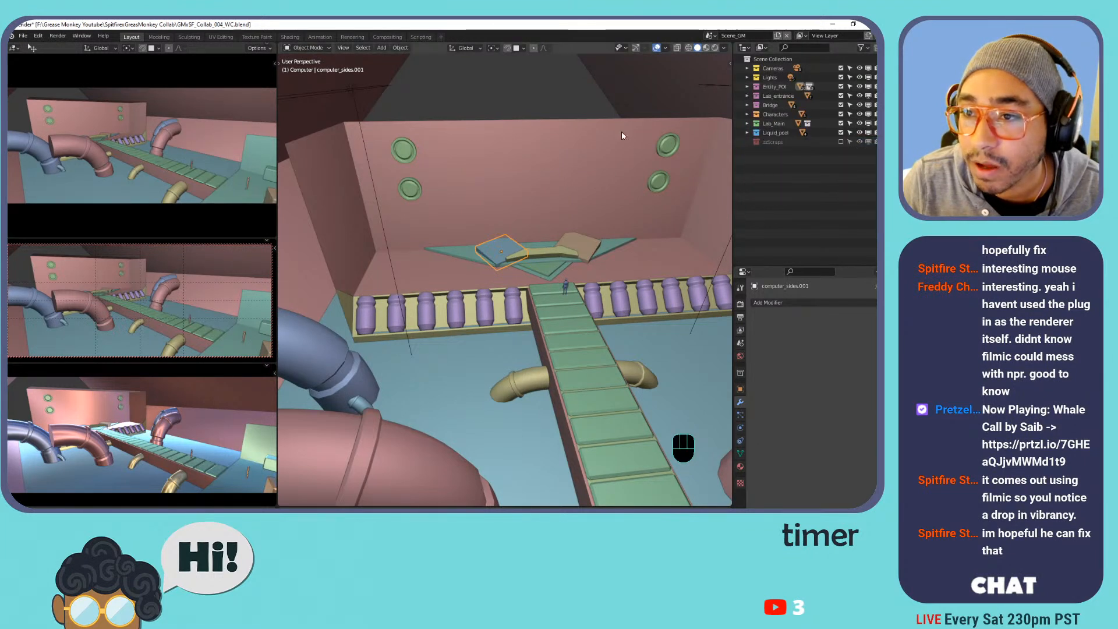
{"action": "key", "text": "ctrl+s"}
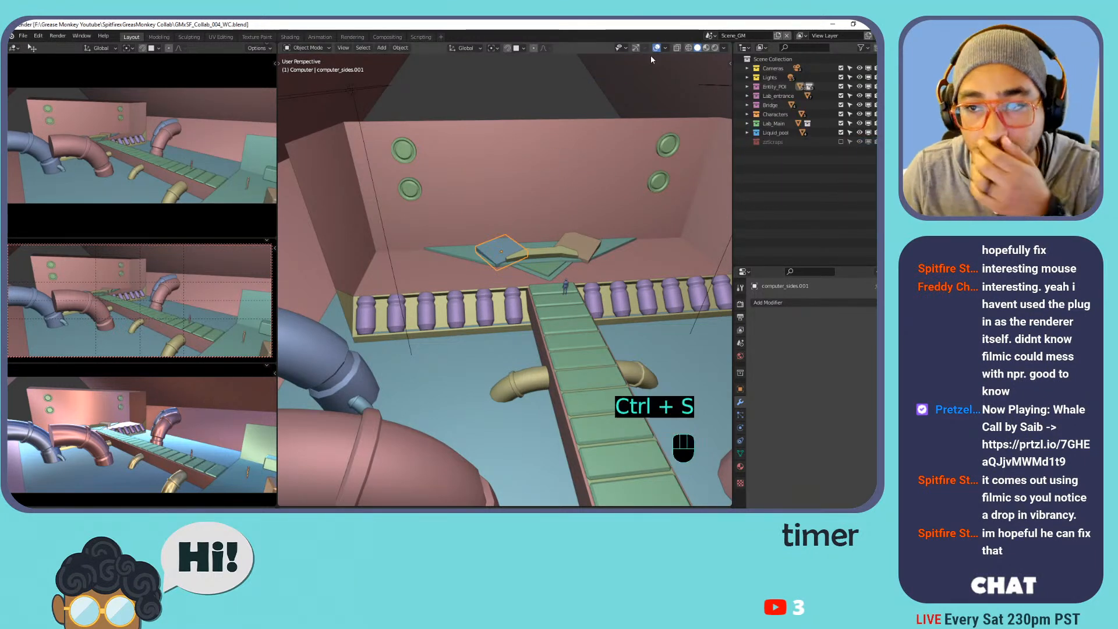
Switch to Scene_SF and hide the selected platform pieces already brought into the lab scene.
{"action": "left_click", "coordinate": [709, 35]}
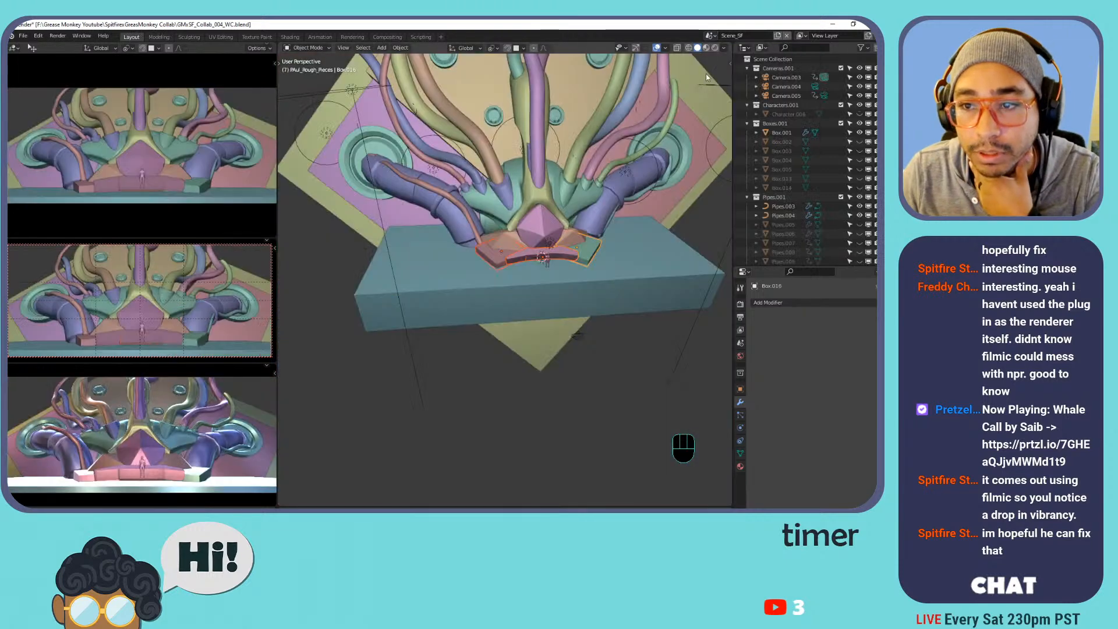
{"action": "left_click", "coordinate": [721, 58]}
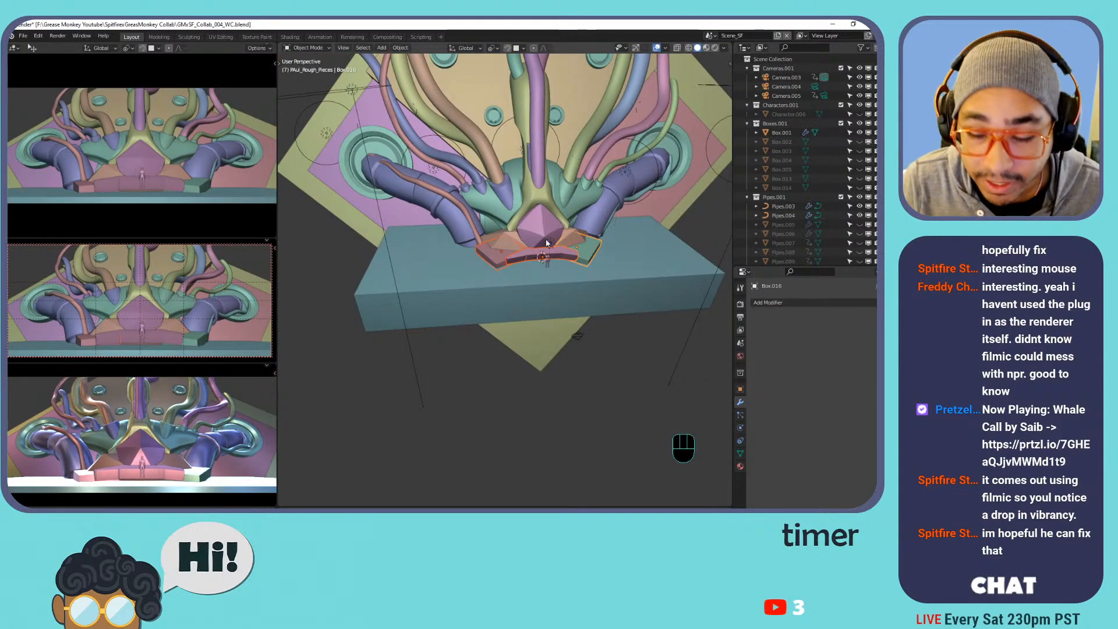
{"action": "key", "text": "h"}
{"action": "middle_click_drag", "start_coordinate": [483, 274], "coordinate": [466, 258]}
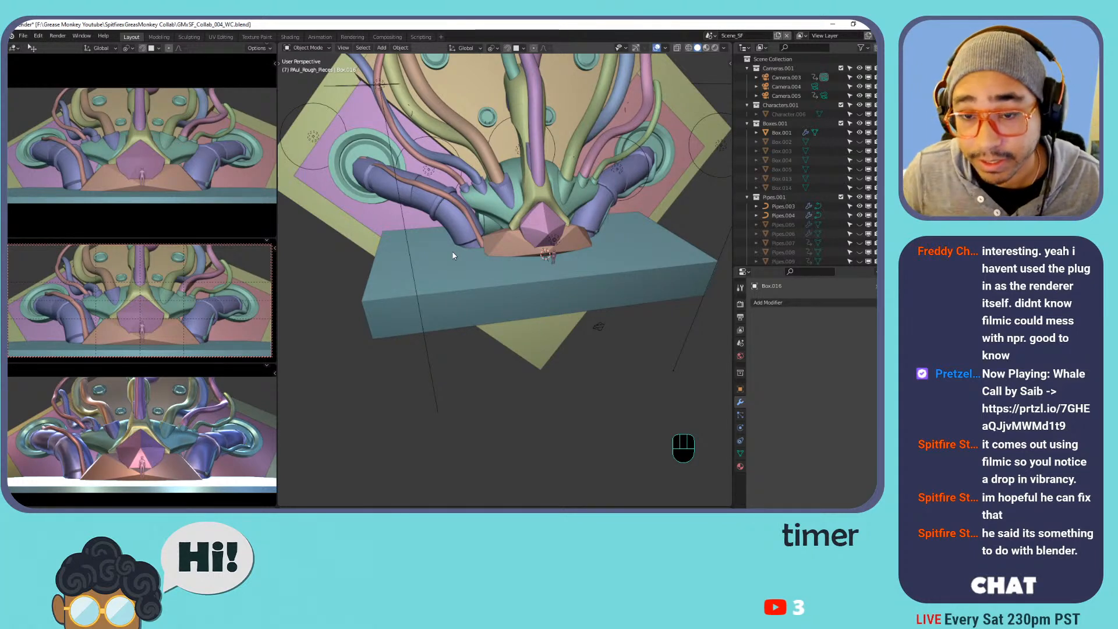
Select the large angled wall panels behind the pipes and display their transform values.
{"action": "middle_click_drag", "start_coordinate": [428, 132], "coordinate": [441, 158]}
{"action": "left_click", "coordinate": [473, 158]}
{"action": "left_click", "coordinate": [426, 153], "text": "shift"}
{"action": "middle_click_drag", "start_coordinate": [626, 88], "coordinate": [572, 154], "text": "shift"}
{"action": "left_click", "coordinate": [517, 130], "text": "shift"}
{"action": "middle_click_drag", "start_coordinate": [604, 192], "coordinate": [564, 238]}
{"action": "scroll", "coordinate": [640, 254], "scroll_direction": "down", "scroll_amount": 2}
{"action": "left_click", "coordinate": [511, 204], "text": "shift"}
{"action": "key", "text": "n"}
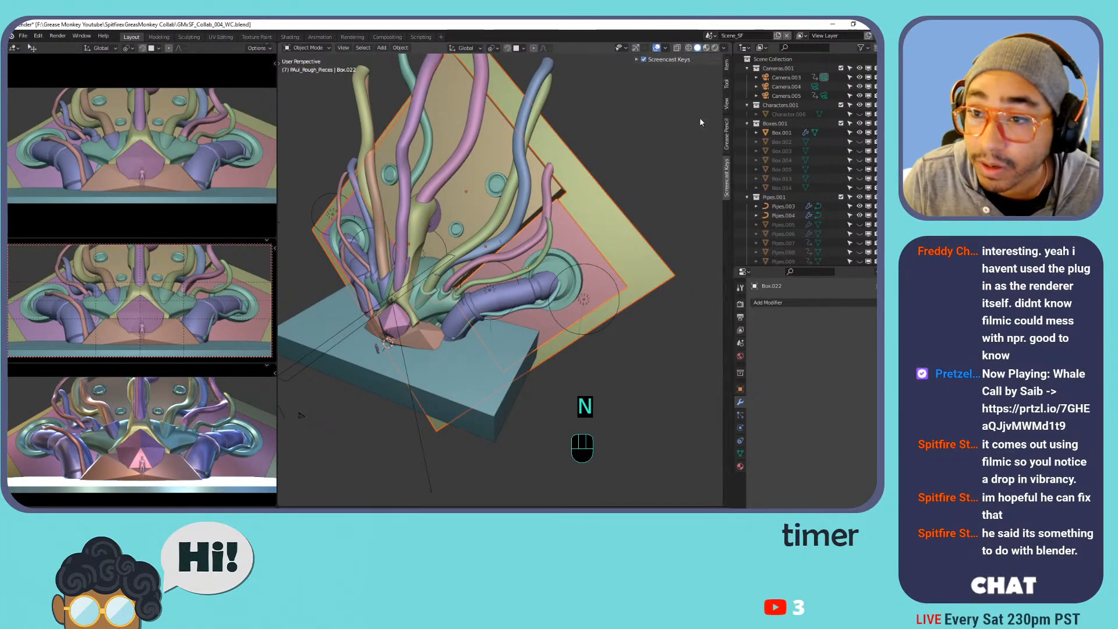
{"action": "left_click", "coordinate": [727, 65]}
Examine the mesh density of the selected wall panels in Edit Mode, near and from far away.
{"action": "middle_click_drag", "start_coordinate": [499, 205], "coordinate": [467, 214]}
{"action": "key", "text": "Tab"}
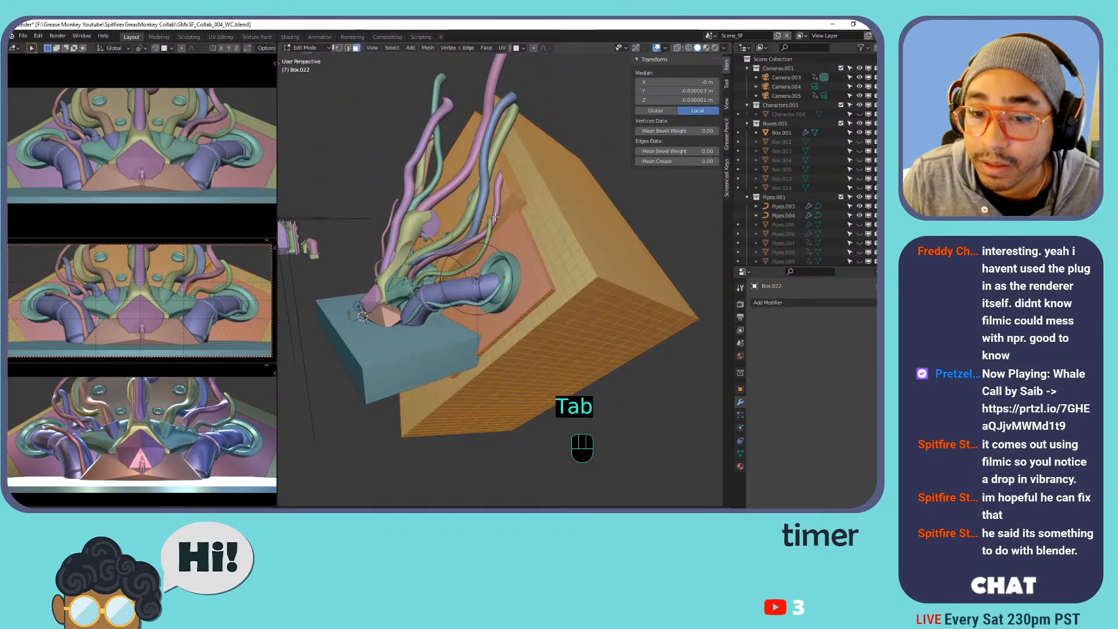
{"action": "scroll", "coordinate": [573, 241], "scroll_direction": "up", "scroll_amount": 5}
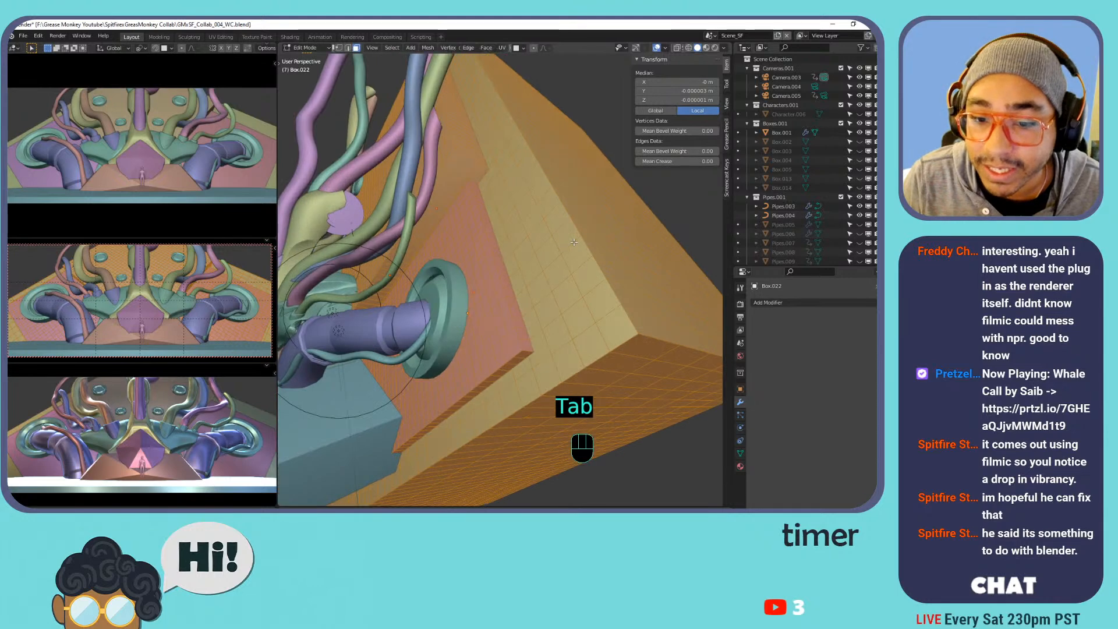
{"action": "scroll", "coordinate": [573, 241], "scroll_direction": "down", "scroll_amount": 5}
{"action": "scroll", "coordinate": [574, 242], "scroll_direction": "down", "scroll_amount": 3}
{"action": "scroll", "coordinate": [574, 241], "scroll_direction": "up", "scroll_amount": 3}
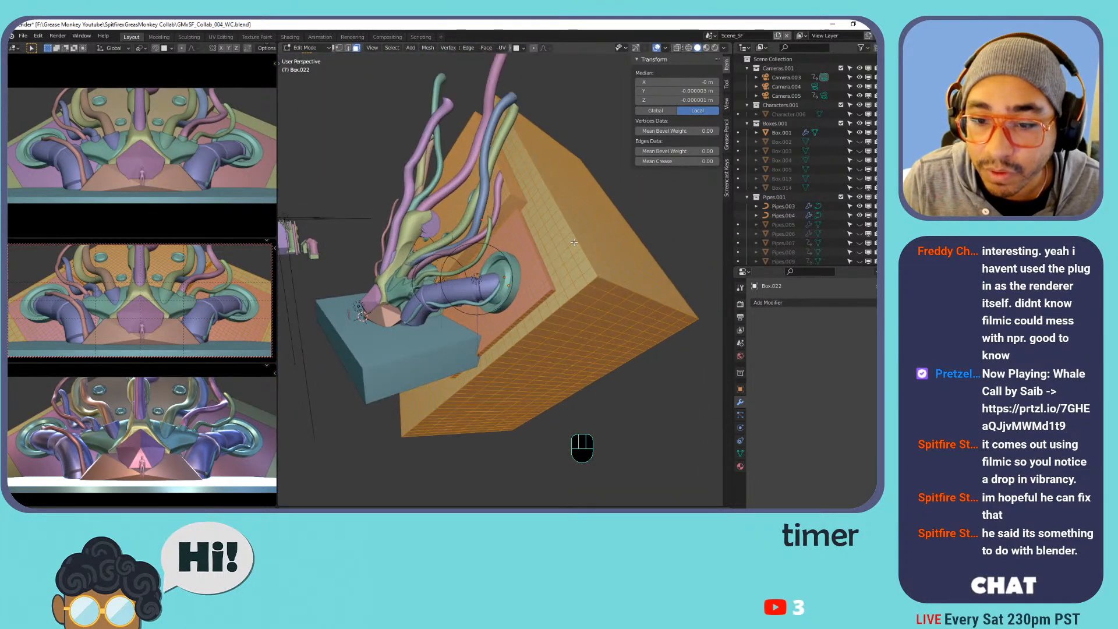
{"action": "scroll", "coordinate": [574, 243], "scroll_direction": "down", "scroll_amount": 4}
{"action": "scroll", "coordinate": [573, 243], "scroll_direction": "down", "scroll_amount": 3}
{"action": "scroll", "coordinate": [574, 244], "scroll_direction": "up", "scroll_amount": 4}
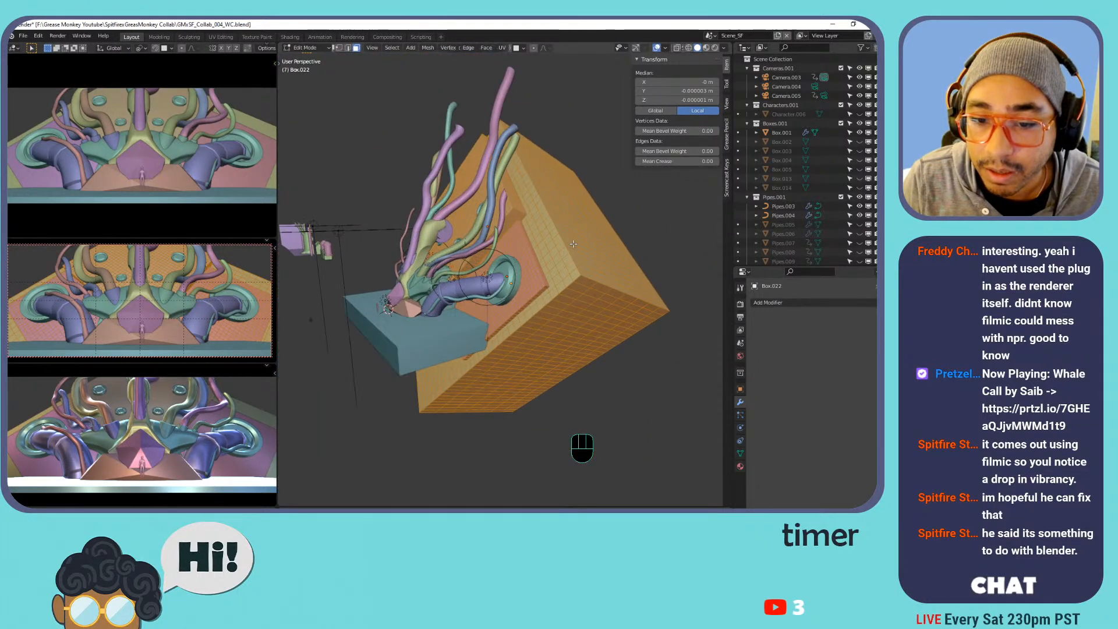
{"action": "scroll", "coordinate": [573, 244], "scroll_direction": "down", "scroll_amount": 4}
{"action": "scroll", "coordinate": [382, 319], "scroll_direction": "down", "scroll_amount": 2}
{"action": "scroll", "coordinate": [381, 318], "scroll_direction": "down", "scroll_amount": 1}
{"action": "left_click", "coordinate": [324, 331]}
{"action": "key", "text": "Tab"}
Hide the separate pieces lying away from the main wall assembly.
{"action": "left_click", "coordinate": [325, 330]}
{"action": "key", "text": "h"}
{"action": "left_click", "coordinate": [294, 335]}
{"action": "key", "text": "h"}
{"action": "key", "text": "h"}
Select the four angled back-wall panels together with the round vents on them and copy them.
{"action": "middle_click_drag", "start_coordinate": [326, 327], "coordinate": [384, 392], "text": "shift"}
{"action": "scroll", "coordinate": [550, 326], "scroll_direction": "up", "scroll_amount": 5}
{"action": "left_click", "coordinate": [464, 254]}
{"action": "left_click", "coordinate": [468, 290], "text": "shift"}
{"action": "middle_click_drag", "start_coordinate": [468, 285], "coordinate": [553, 259]}
{"action": "middle_click_drag", "start_coordinate": [554, 259], "coordinate": [490, 266], "text": "shift"}
{"action": "left_click", "coordinate": [331, 330], "text": "shift"}
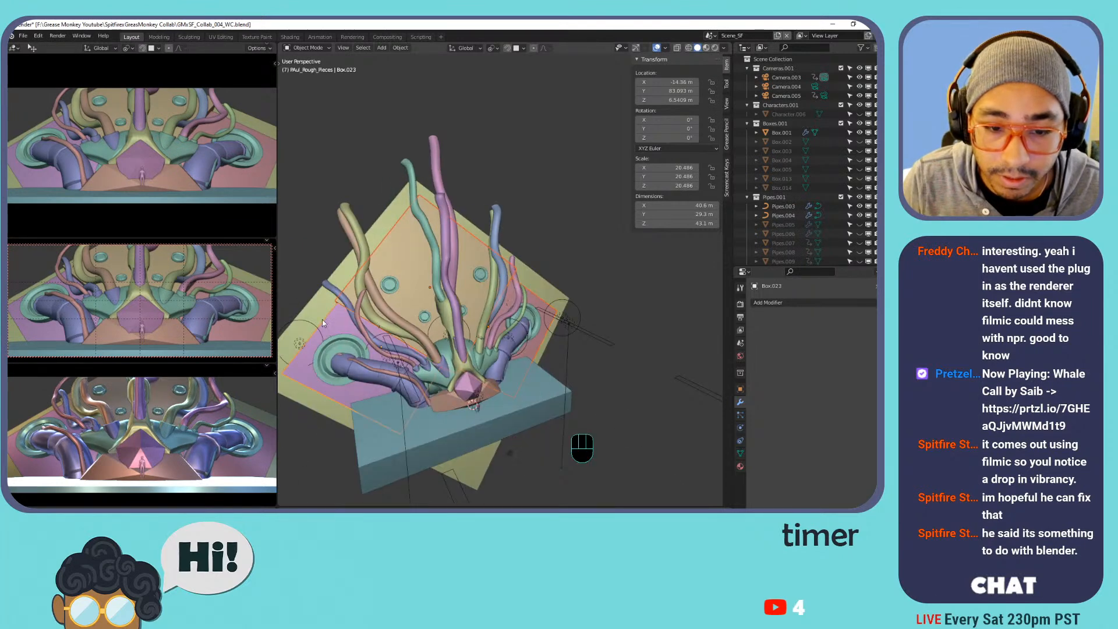
{"action": "middle_click_drag", "start_coordinate": [331, 331], "coordinate": [354, 317]}
{"action": "middle_click_drag", "start_coordinate": [354, 317], "coordinate": [483, 284], "text": "shift"}
{"action": "left_click", "coordinate": [522, 282], "text": "shift"}
{"action": "middle_click_drag", "start_coordinate": [600, 277], "coordinate": [486, 299]}
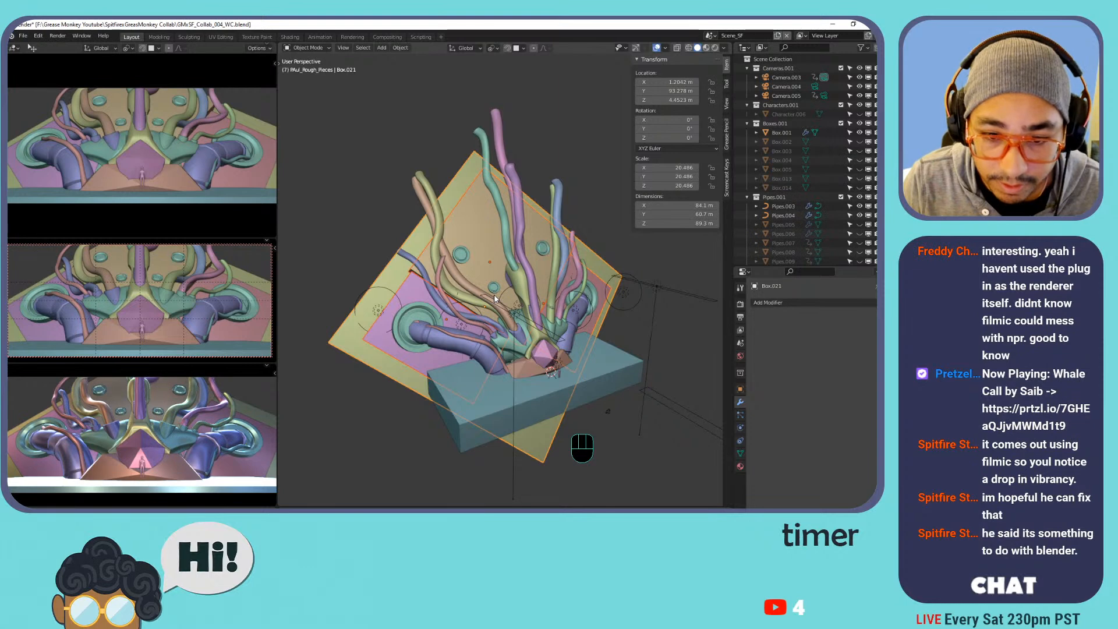
{"action": "left_click", "coordinate": [461, 256]}
{"action": "left_click", "coordinate": [399, 274], "text": "shift"}
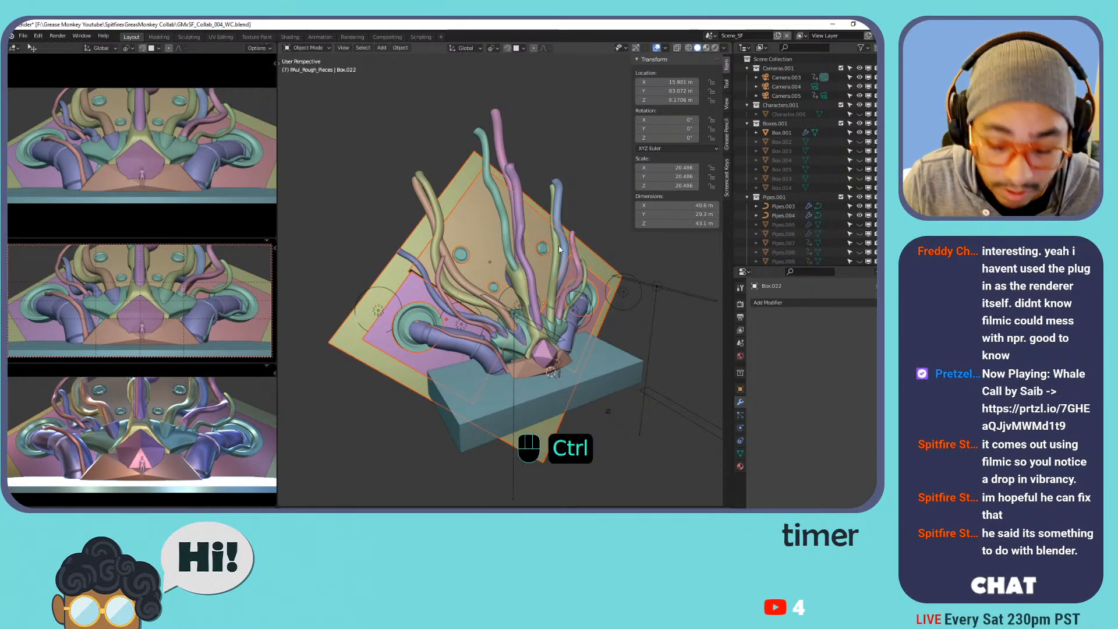
{"action": "key", "text": "ctrl+c"}
Switch to Scene_GM and paste the copied wall panels and vents into the Entity_POI collection.
{"action": "left_click", "coordinate": [710, 36]}
{"action": "left_click", "coordinate": [730, 55]}
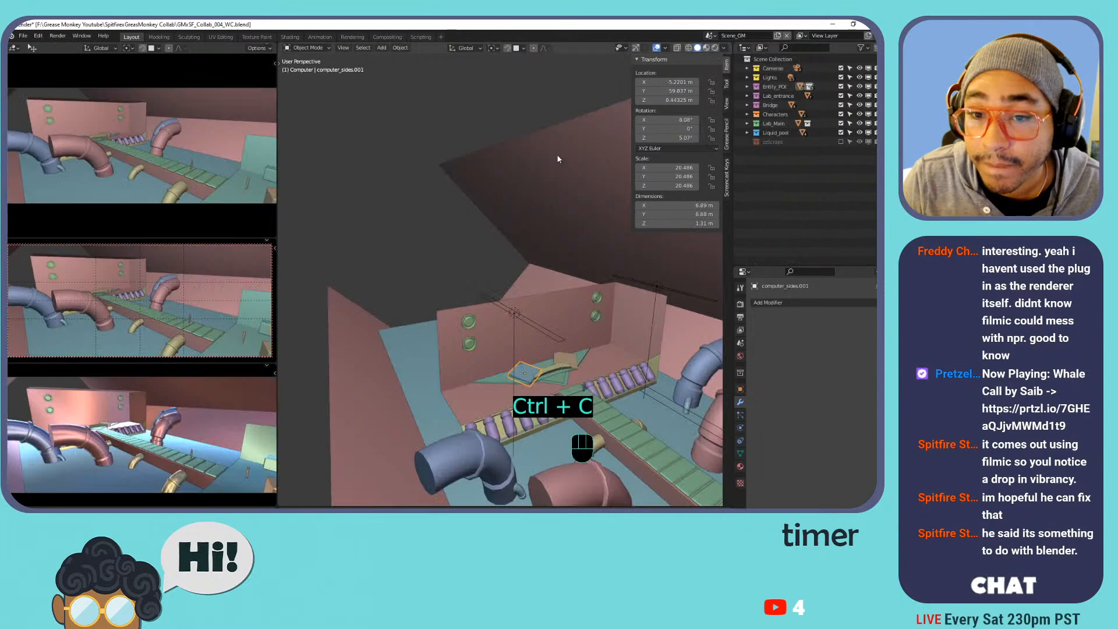
{"action": "middle_click_drag", "start_coordinate": [582, 254], "coordinate": [442, 262]}
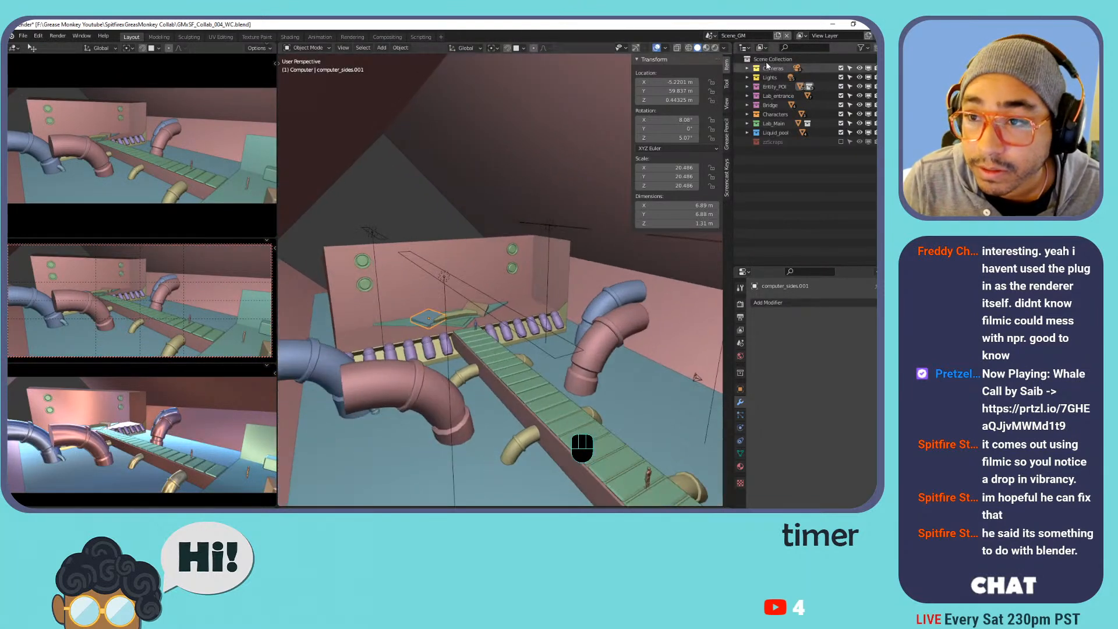
{"action": "left_click", "coordinate": [746, 87]}
{"action": "left_click", "coordinate": [777, 89]}
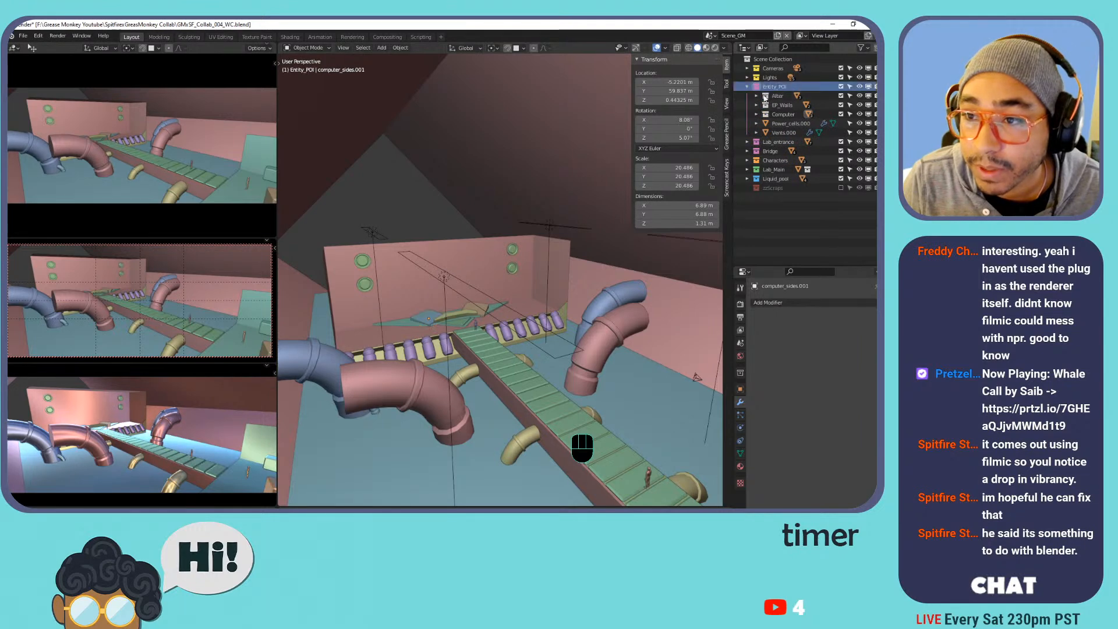
{"action": "key", "text": "ctrl+v"}
Select the boxy back wall Lab_main.000 standing in front of the pasted panels.
{"action": "mouse_move", "coordinate": [474, 225]}
{"action": "middle_mouse_down"}
{"action": "mouse_move", "coordinate": [528, 220]}
{"action": "mouse_move", "coordinate": [464, 239]}
{"action": "middle_mouse_up"}
{"action": "middle_click_drag", "start_coordinate": [465, 239], "coordinate": [474, 250], "text": "shift"}
{"action": "left_click", "coordinate": [466, 250]}
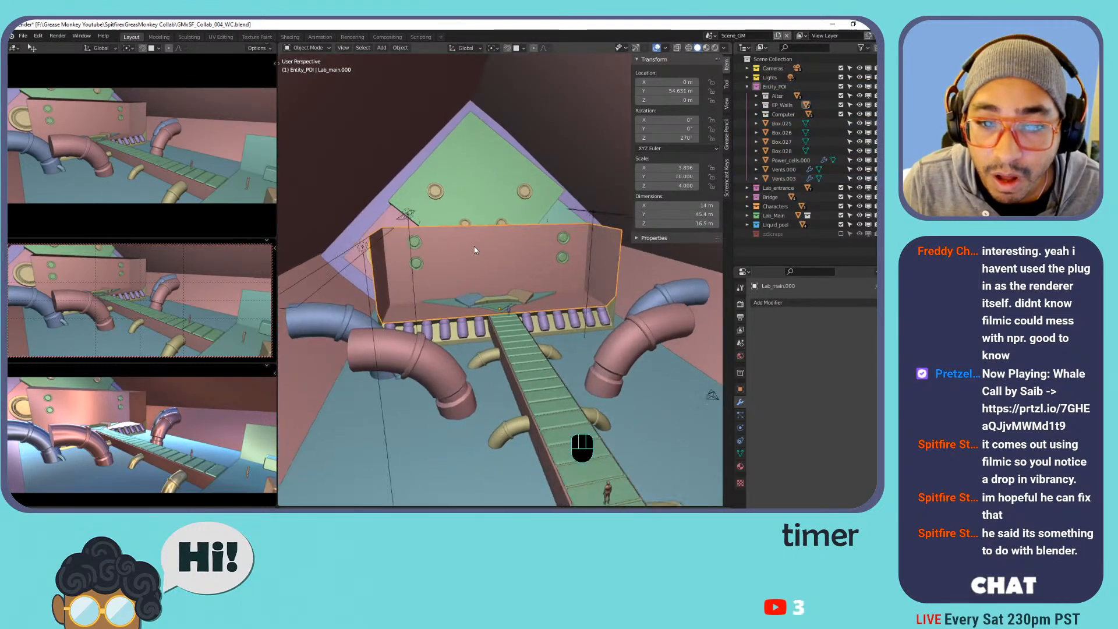
{"action": "scroll", "coordinate": [474, 251], "scroll_direction": "up", "scroll_amount": 2}
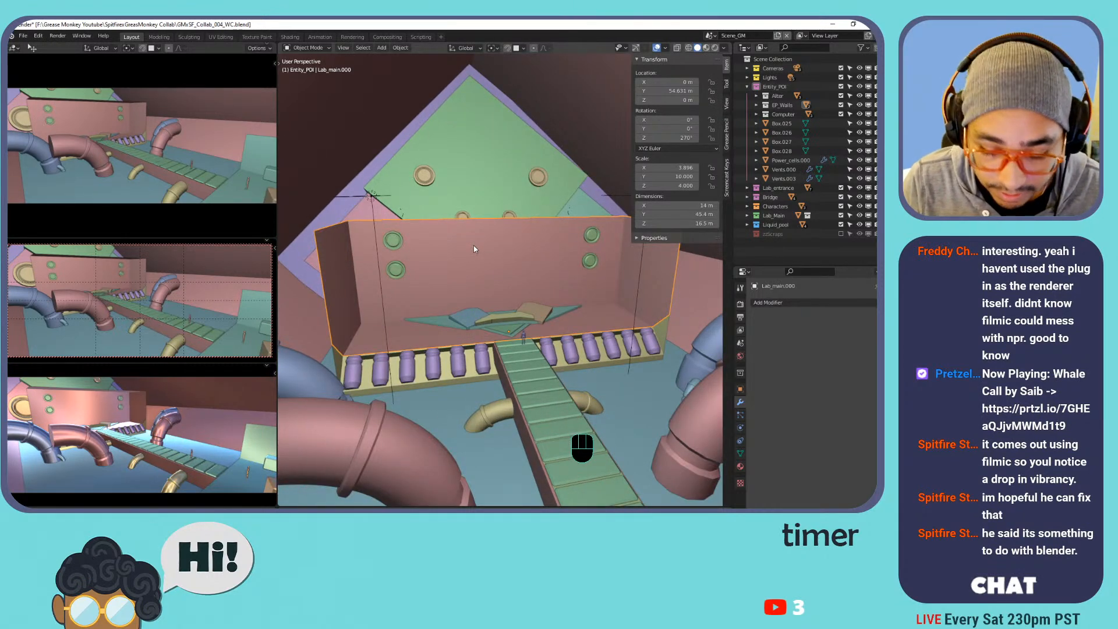
{"action": "key", "text": "Tab"}
{"action": "key", "text": "Tab"}
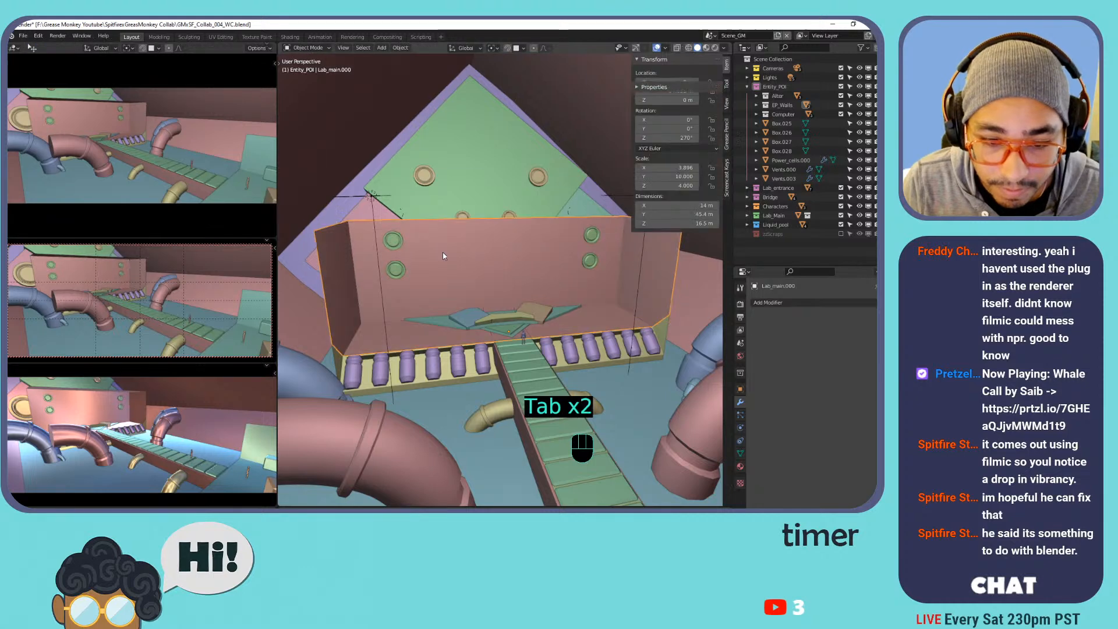
{"action": "mouse_move", "coordinate": [419, 261]}
{"action": "middle_mouse_down"}
{"action": "mouse_move", "coordinate": [437, 264]}
{"action": "mouse_move", "coordinate": [390, 263]}
{"action": "mouse_move", "coordinate": [416, 266]}
{"action": "mouse_move", "coordinate": [407, 273]}
{"action": "middle_mouse_up"}
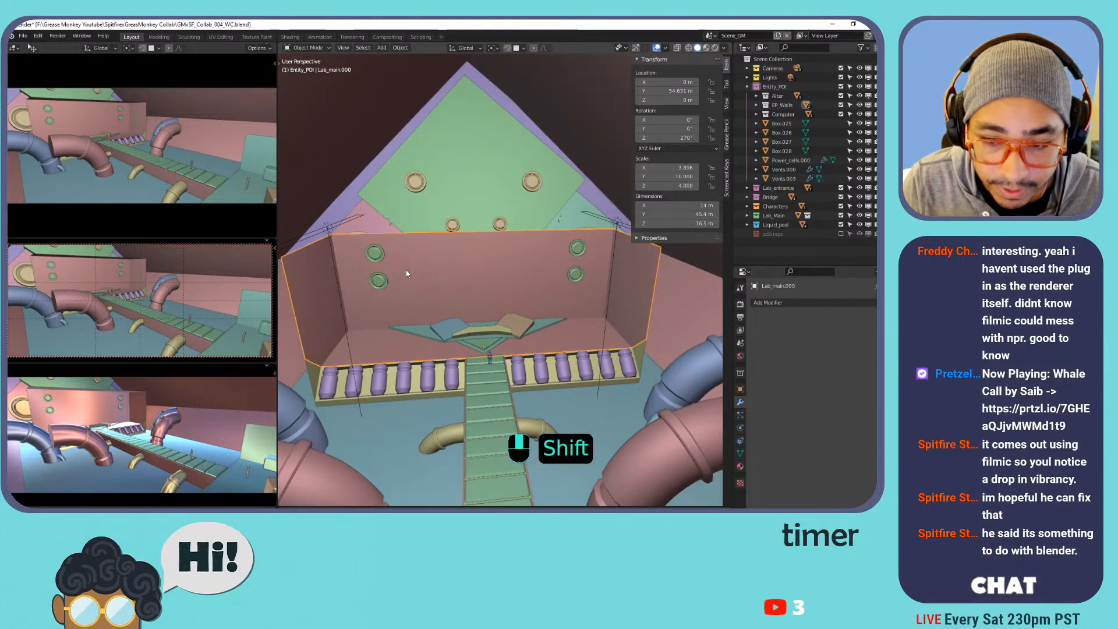
{"action": "key", "text": "g"}
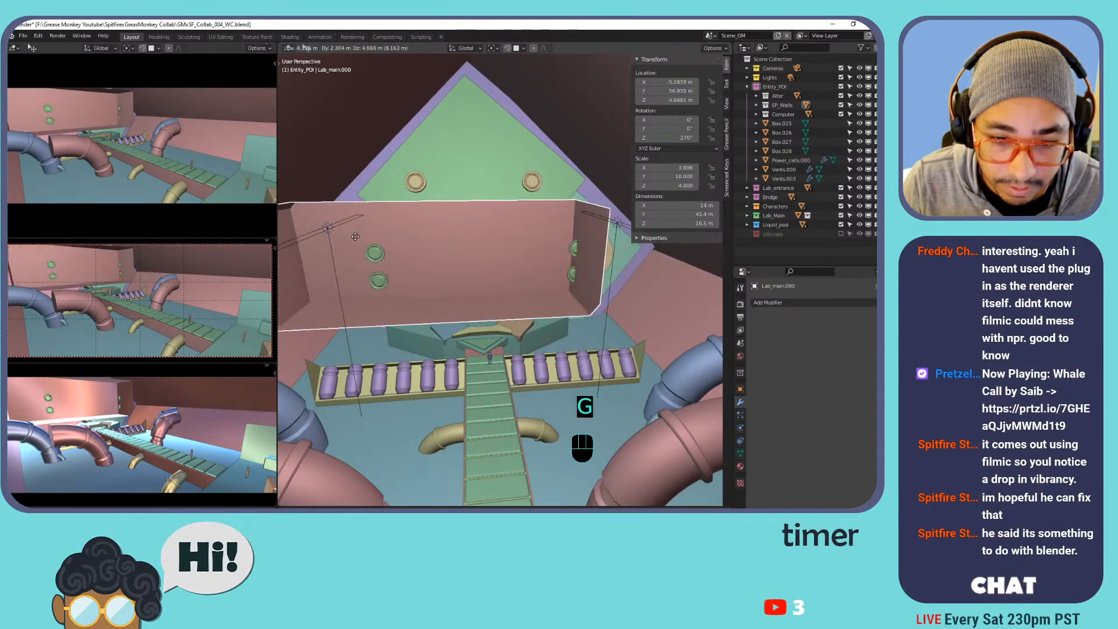
{"action": "key", "text": "Escape"}
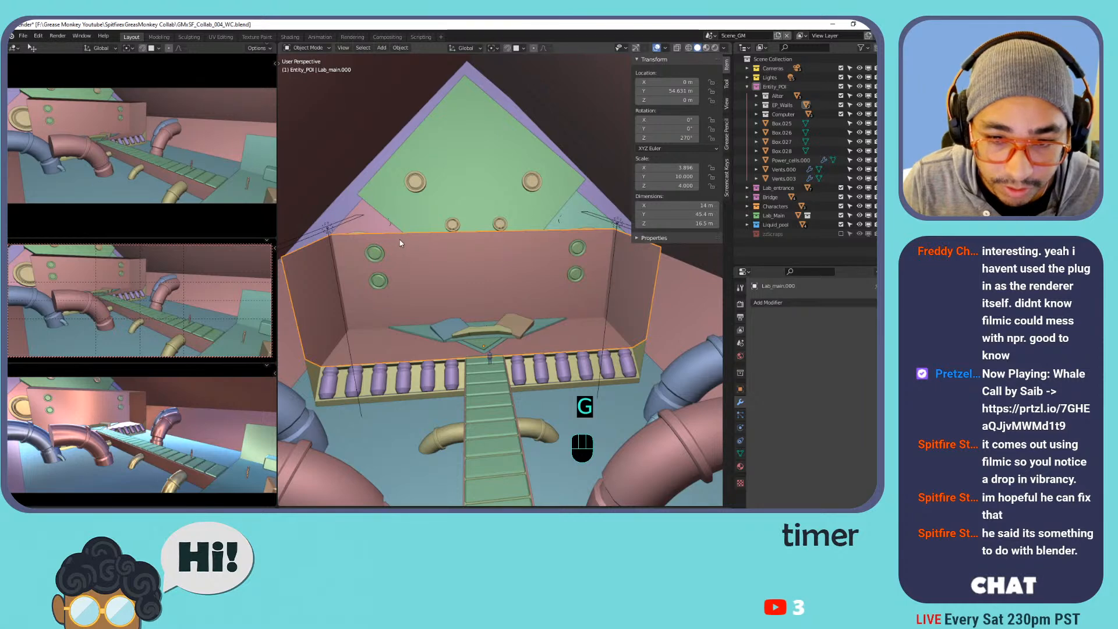
Delete the back, side and upper wall faces of Lab_main.000, leaving its floor in place.
{"action": "middle_click_drag", "start_coordinate": [371, 257], "coordinate": [477, 248]}
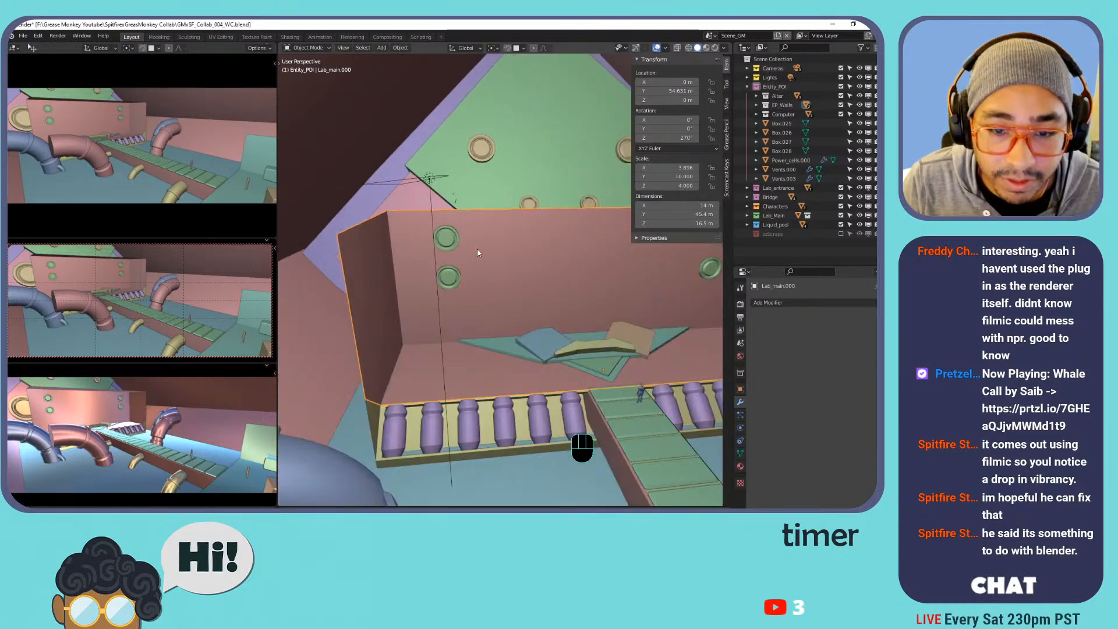
{"action": "scroll", "coordinate": [477, 248], "scroll_direction": "up", "scroll_amount": 2}
{"action": "key", "text": "Tab"}
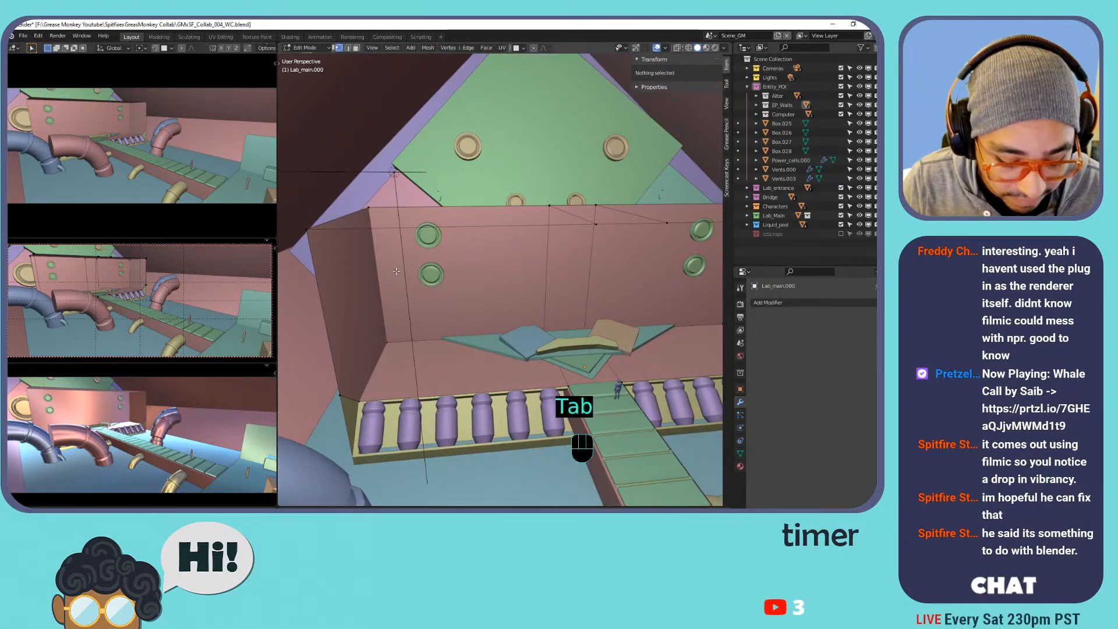
{"action": "key", "text": "v"}
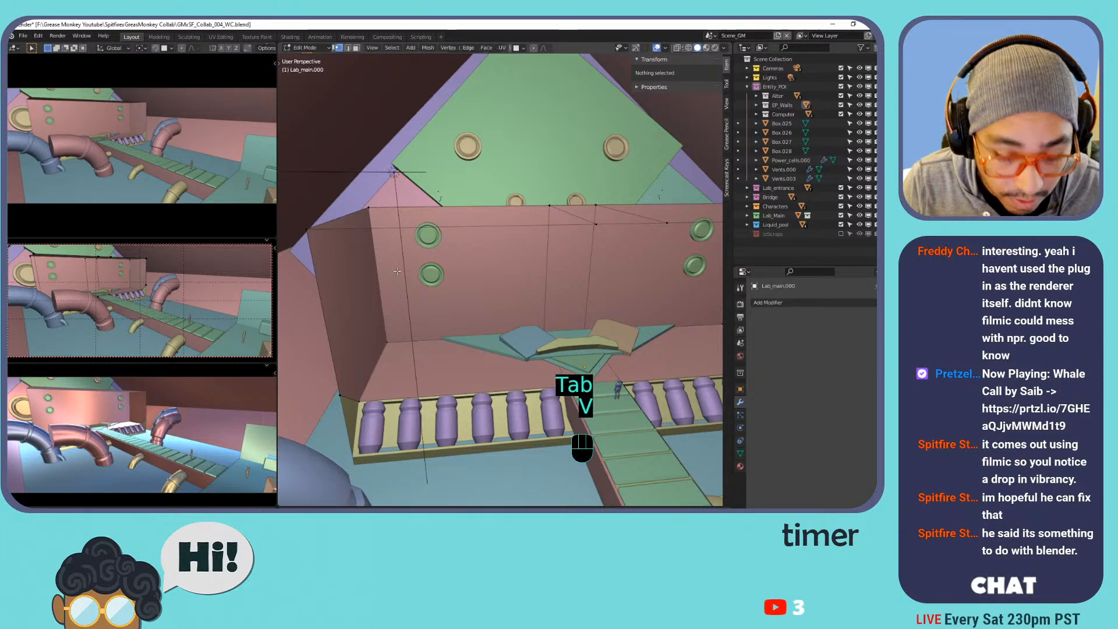
{"action": "key", "text": "3"}
{"action": "left_click", "coordinate": [364, 252]}
{"action": "middle_click_drag", "start_coordinate": [473, 174], "coordinate": [463, 231]}
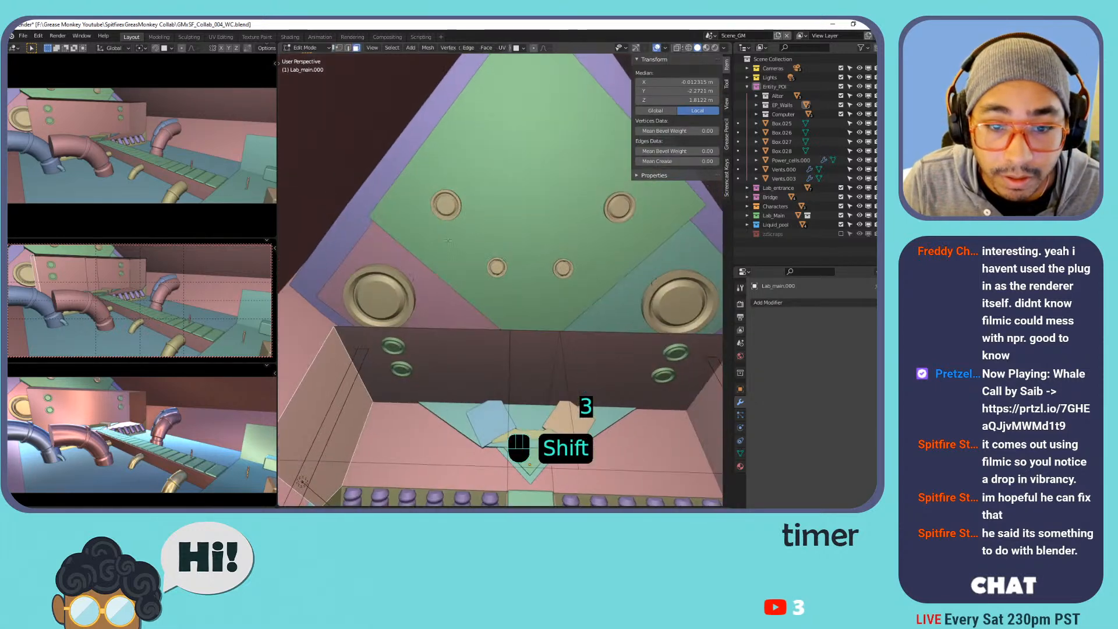
{"action": "left_click", "coordinate": [492, 343], "text": "shift"}
{"action": "left_click", "coordinate": [471, 365], "text": "shift"}
{"action": "middle_click_drag", "start_coordinate": [471, 362], "coordinate": [469, 297]}
{"action": "left_click", "coordinate": [478, 227], "text": "shift"}
{"action": "left_click", "coordinate": [543, 222], "text": "shift"}
{"action": "left_click", "coordinate": [594, 217], "text": "shift"}
{"action": "middle_click_drag", "start_coordinate": [593, 219], "coordinate": [527, 224]}
{"action": "left_click", "coordinate": [600, 226], "text": "shift"}
{"action": "left_click", "coordinate": [466, 165], "text": "shift"}
{"action": "middle_click_drag", "start_coordinate": [453, 183], "coordinate": [507, 180]}
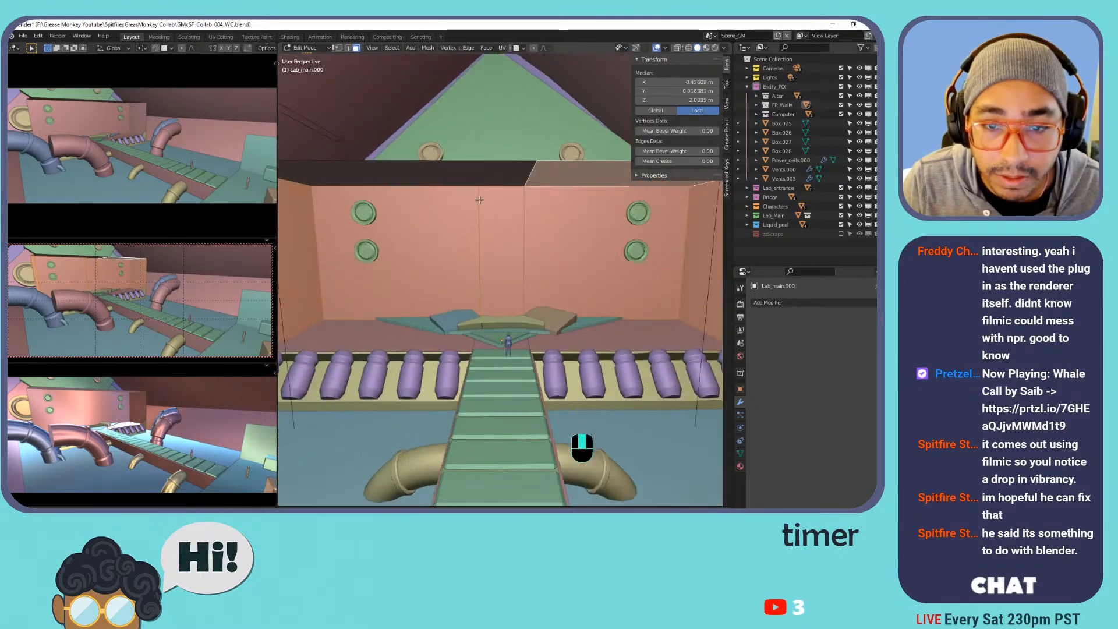
{"action": "left_click", "coordinate": [508, 176], "text": "shift"}
{"action": "left_click", "coordinate": [379, 177], "text": "shift"}
{"action": "middle_click_drag", "start_coordinate": [377, 188], "coordinate": [433, 297]}
{"action": "key", "text": "x"}
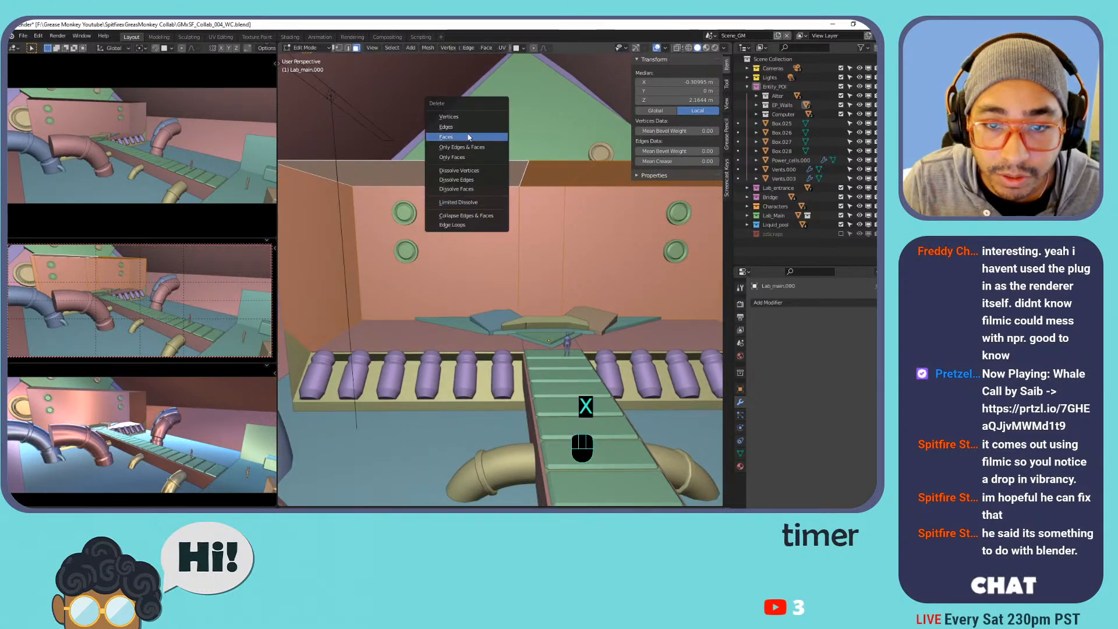
{"action": "left_click", "coordinate": [452, 137]}
{"action": "scroll", "coordinate": [526, 278], "scroll_direction": "up", "scroll_amount": 2}
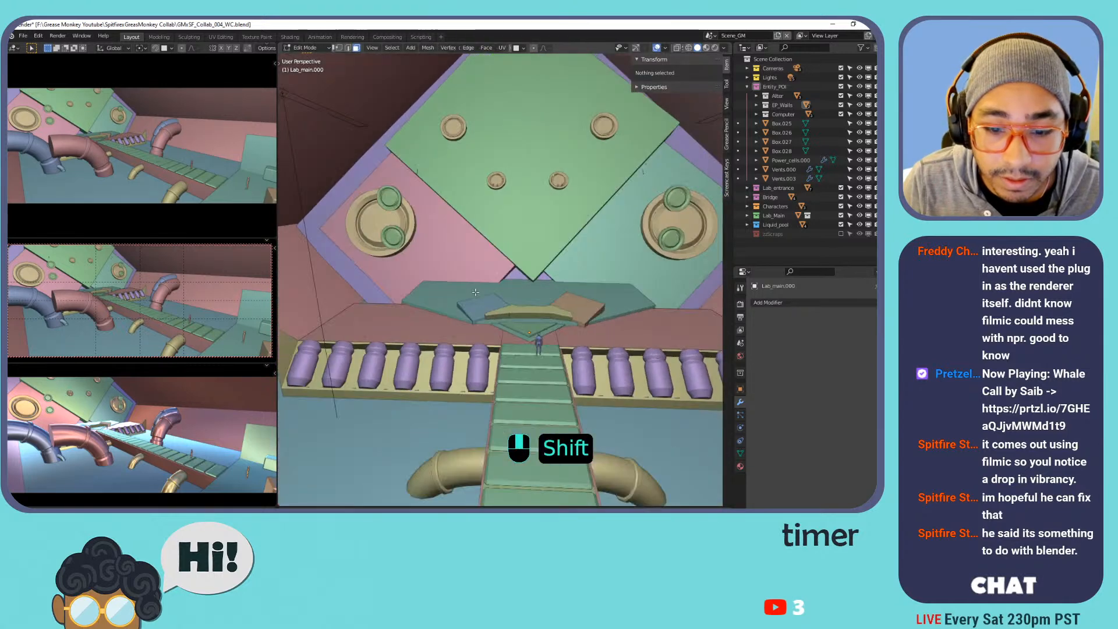
Delete the side wall faces of Lab_main.001 next to the angled panels and return to Object Mode.
{"action": "key", "text": "Tab"}
{"action": "left_click", "coordinate": [288, 358]}
{"action": "middle_click_drag", "start_coordinate": [289, 358], "coordinate": [626, 333]}
{"action": "key", "text": "Tab"}
{"action": "left_click", "coordinate": [349, 339]}
{"action": "key", "text": "x"}
{"action": "left_click", "coordinate": [302, 339]}
{"action": "key", "text": "x"}
{"action": "left_click", "coordinate": [634, 356]}
{"action": "middle_click_drag", "start_coordinate": [626, 333], "coordinate": [651, 336], "text": "shift"}
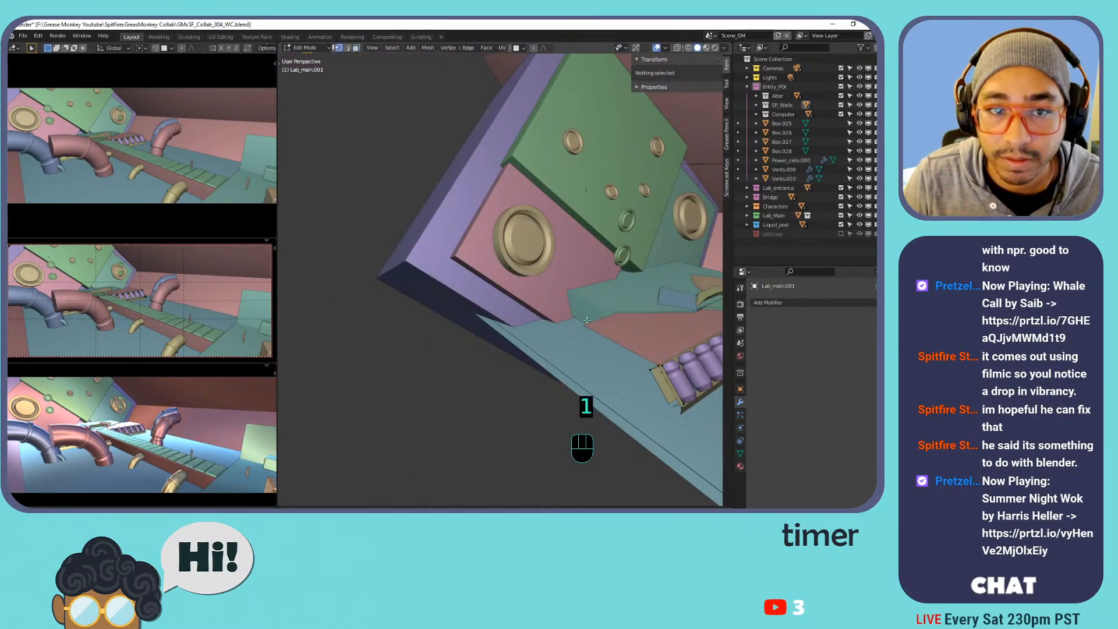
{"action": "key", "text": "Tab"}
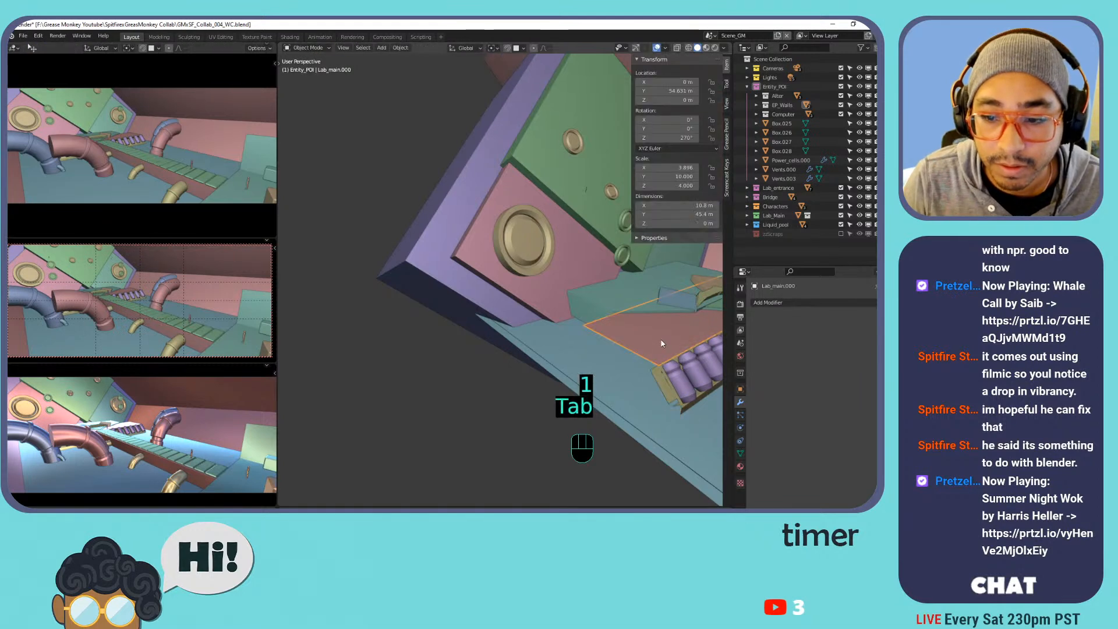
Extend the Lab_main.000 floor by moving its complete rear edge along Y until it reaches the angled wall panels.
{"action": "key", "text": "1"}
{"action": "key", "text": "ctrl+z"}
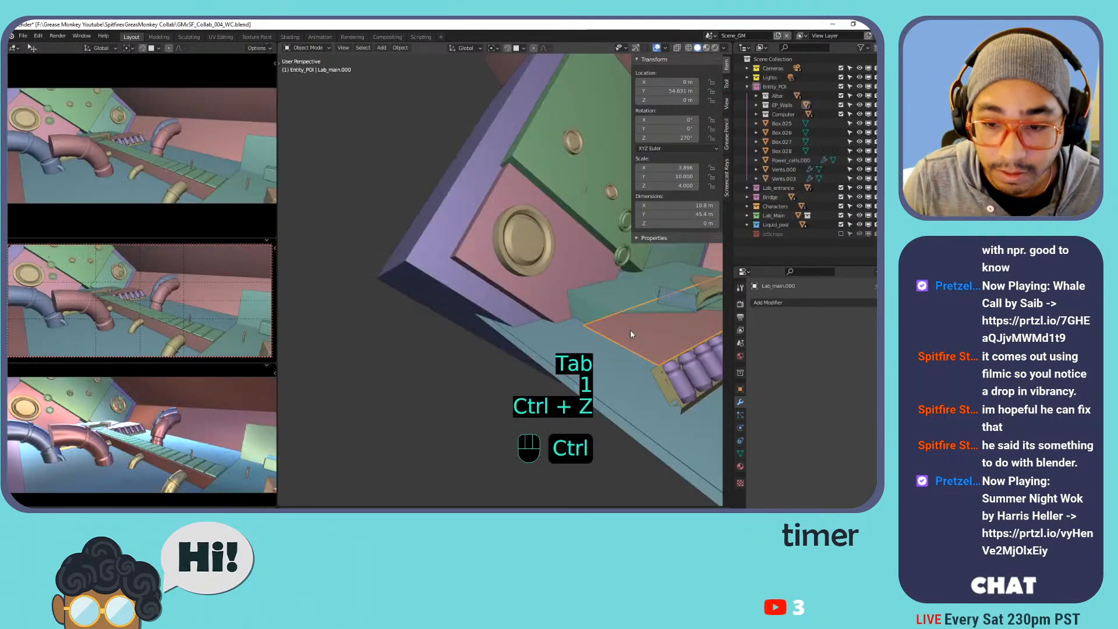
{"action": "key", "text": "Tab"}
{"action": "left_click", "coordinate": [603, 327]}
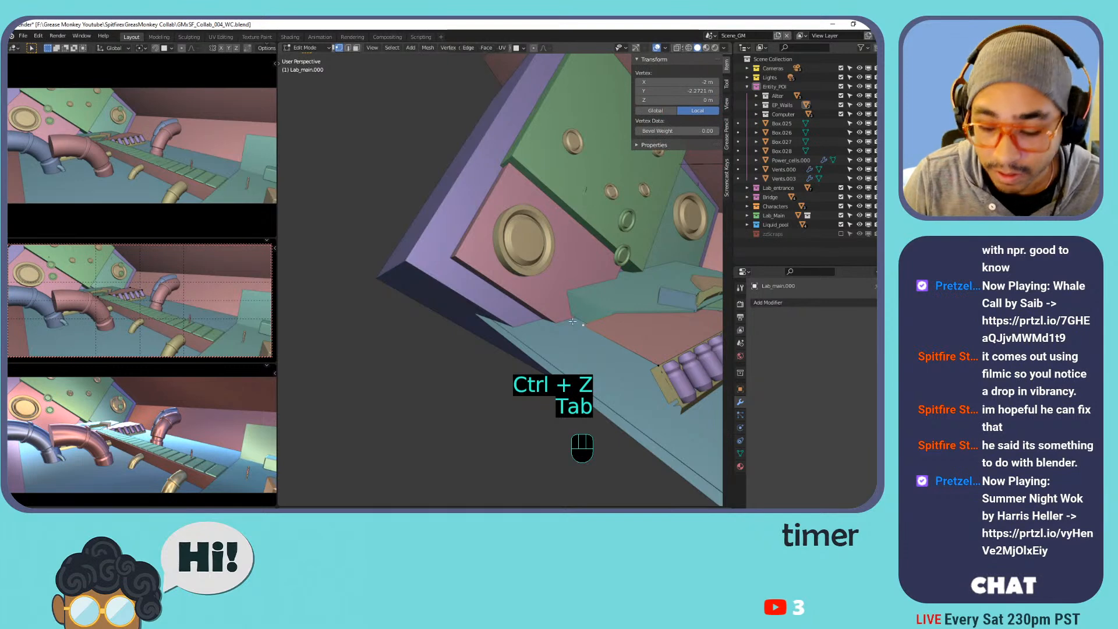
{"action": "key", "text": "KP_Decimal"}
{"action": "scroll", "coordinate": [560, 287], "scroll_direction": "down", "scroll_amount": 5}
{"action": "right_click", "coordinate": [557, 291]}
{"action": "scroll", "coordinate": [521, 227], "scroll_direction": "down", "scroll_amount": 4}
{"action": "middle_click_drag", "start_coordinate": [521, 227], "coordinate": [353, 381]}
{"action": "key", "text": "Tab"}
{"action": "key", "text": "Tab"}
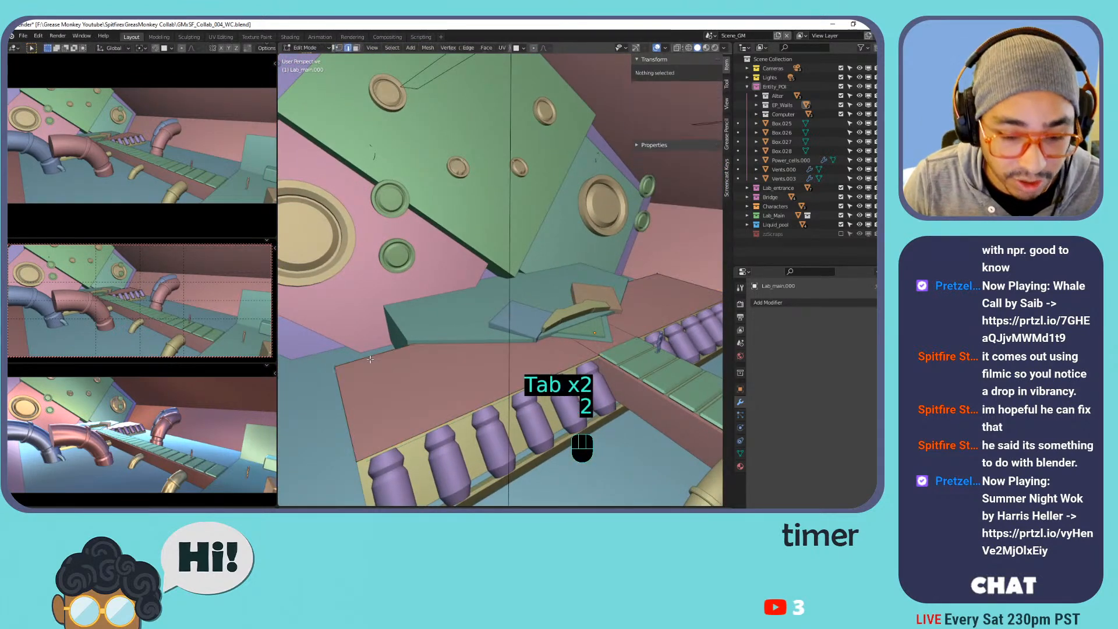
{"action": "key", "text": "g"}
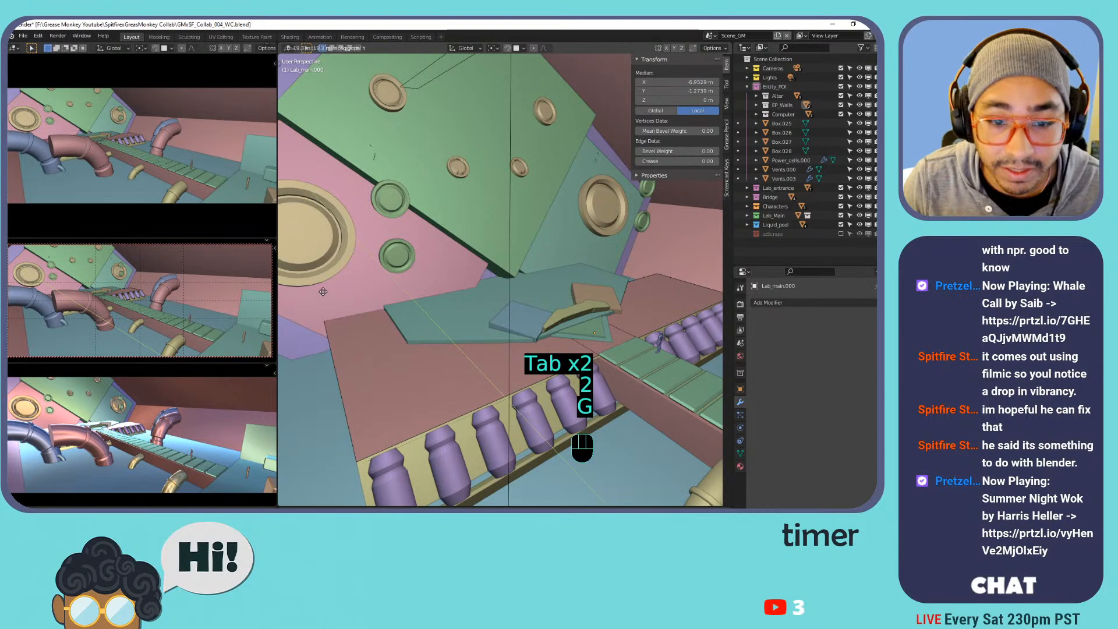
{"action": "left_click", "coordinate": [410, 315]}
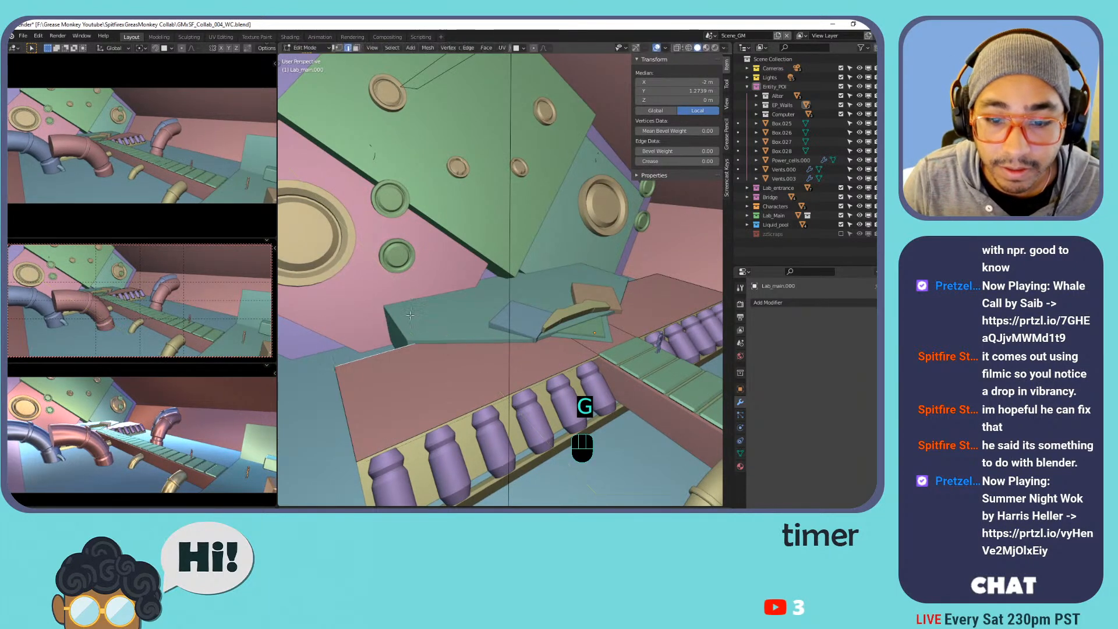
{"action": "left_click", "coordinate": [384, 352], "text": "alt"}
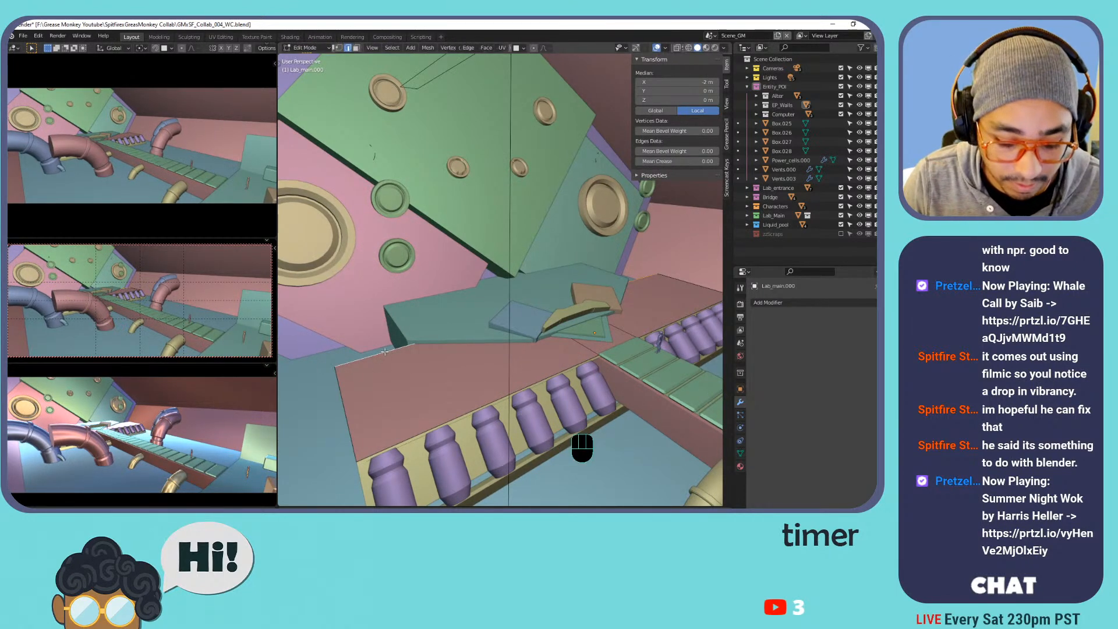
{"action": "key", "text": "g"}
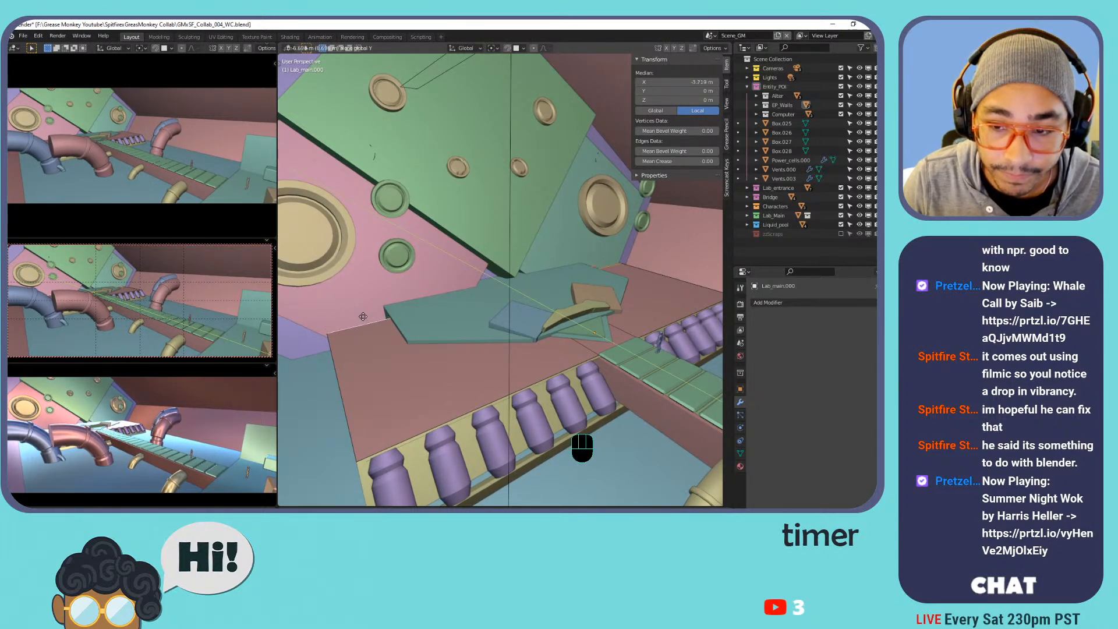
{"action": "left_click", "coordinate": [352, 302]}
Extrude the two outer side edges of Lab_main.000 straight down about 4.04 m along Z.
{"action": "mouse_move", "coordinate": [465, 303]}
{"action": "middle_mouse_down", "text": "shift"}
{"action": "mouse_move", "coordinate": [483, 292]}
{"action": "mouse_move", "coordinate": [460, 282]}
{"action": "mouse_move", "coordinate": [430, 292]}
{"action": "mouse_move", "coordinate": [460, 300]}
{"action": "middle_mouse_up", "text": "shift"}
{"action": "scroll", "coordinate": [495, 285], "scroll_direction": "down", "scroll_amount": 4}
{"action": "middle_click_drag", "start_coordinate": [551, 321], "coordinate": [606, 346]}
{"action": "left_click", "coordinate": [297, 396]}
{"action": "middle_click_drag", "start_coordinate": [501, 344], "coordinate": [660, 380], "text": "shift"}
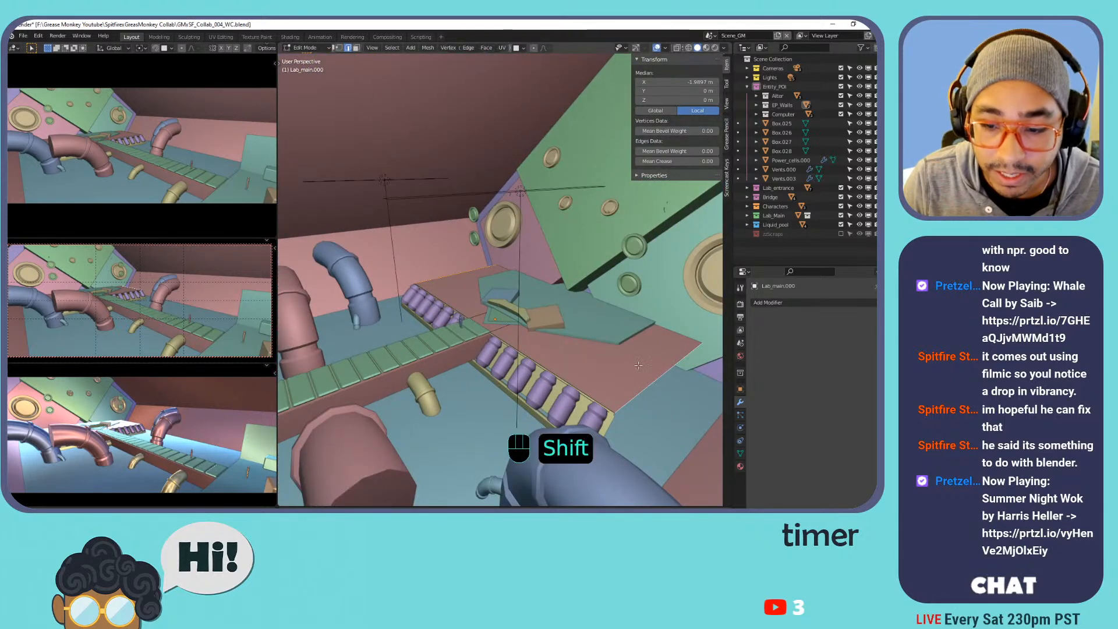
{"action": "key", "text": "e"}
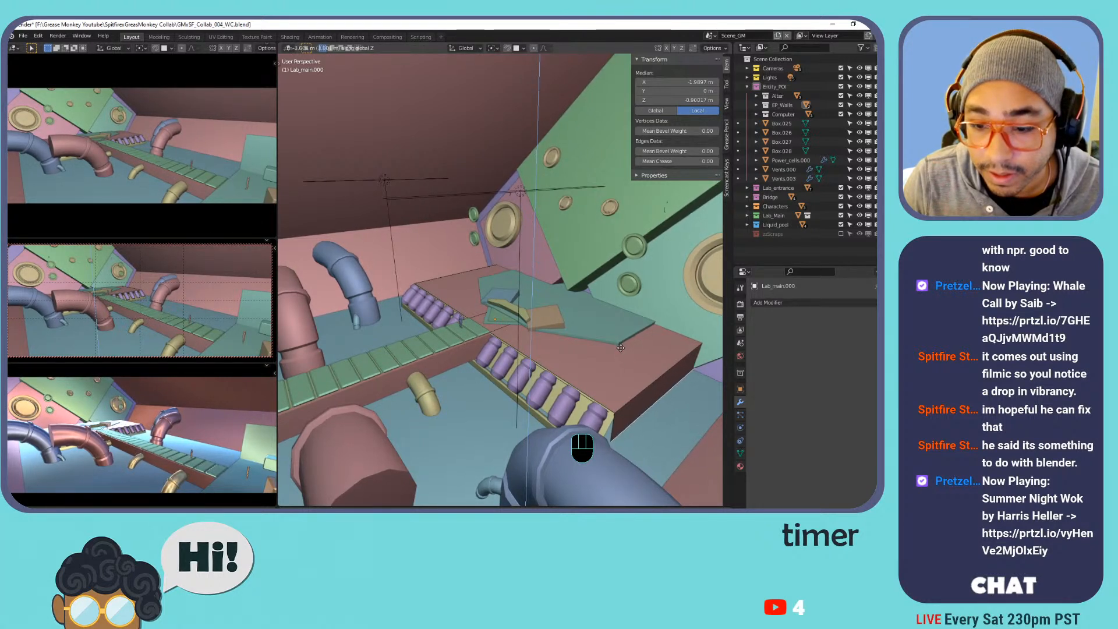
{"action": "left_click", "coordinate": [621, 347]}
{"action": "middle_click_drag", "start_coordinate": [621, 347], "coordinate": [634, 342]}
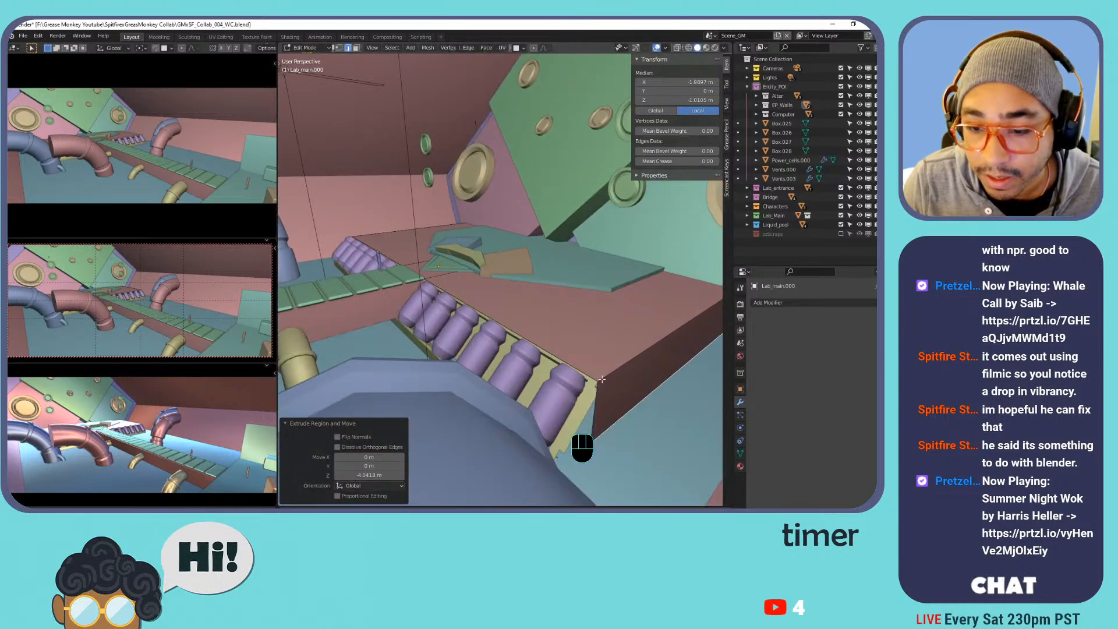
Isolate Lab_main.000 in local view and select an upper corner vertex on its open bridge side.
{"action": "key", "text": "Tab"}
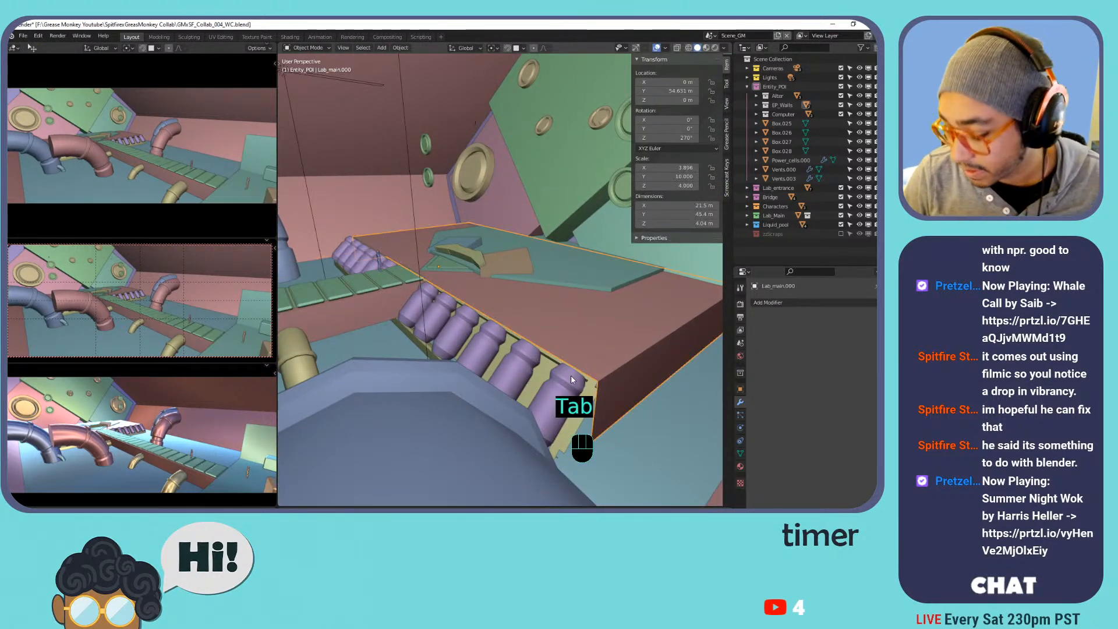
{"action": "key", "text": "KP_Divide"}
{"action": "key", "text": "Tab"}
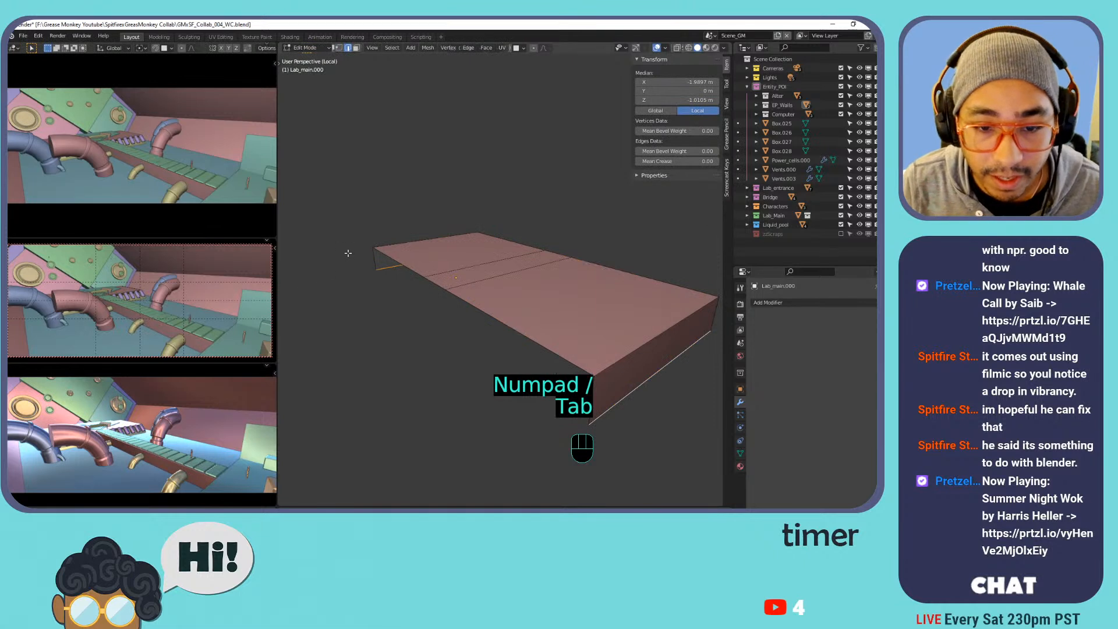
{"action": "key", "text": "1"}
{"action": "left_click", "coordinate": [374, 241]}
{"action": "middle_click_drag", "start_coordinate": [397, 272], "coordinate": [470, 267], "text": "shift"}
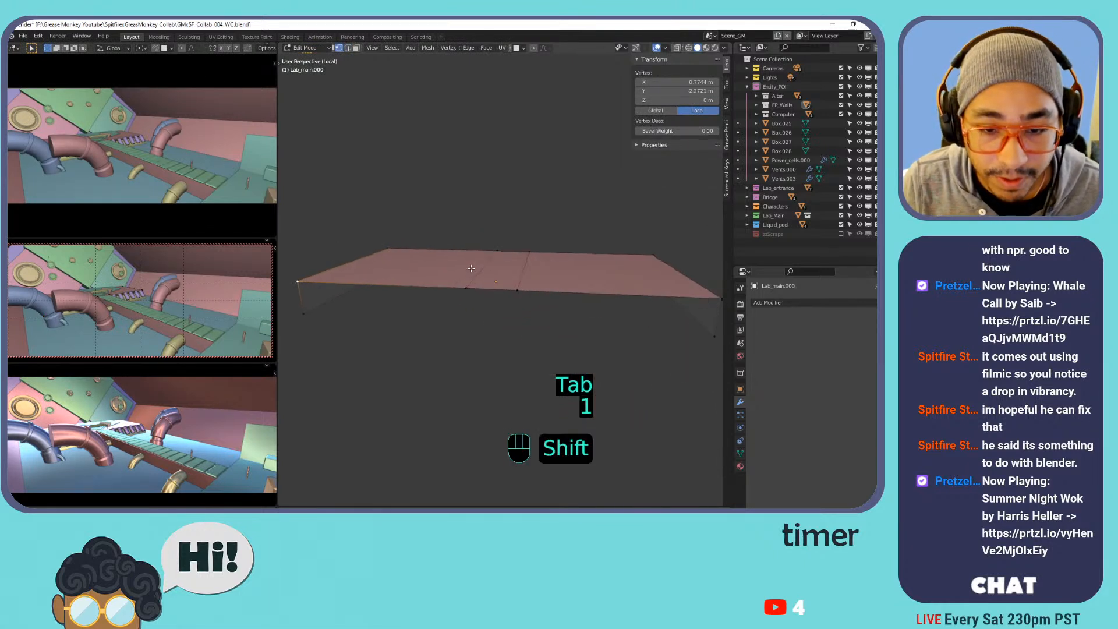
Try to fill the open bridge side of Lab_main.000 with faces, starting from the corner vertex and its vertical edge.
{"action": "key", "text": "f"}
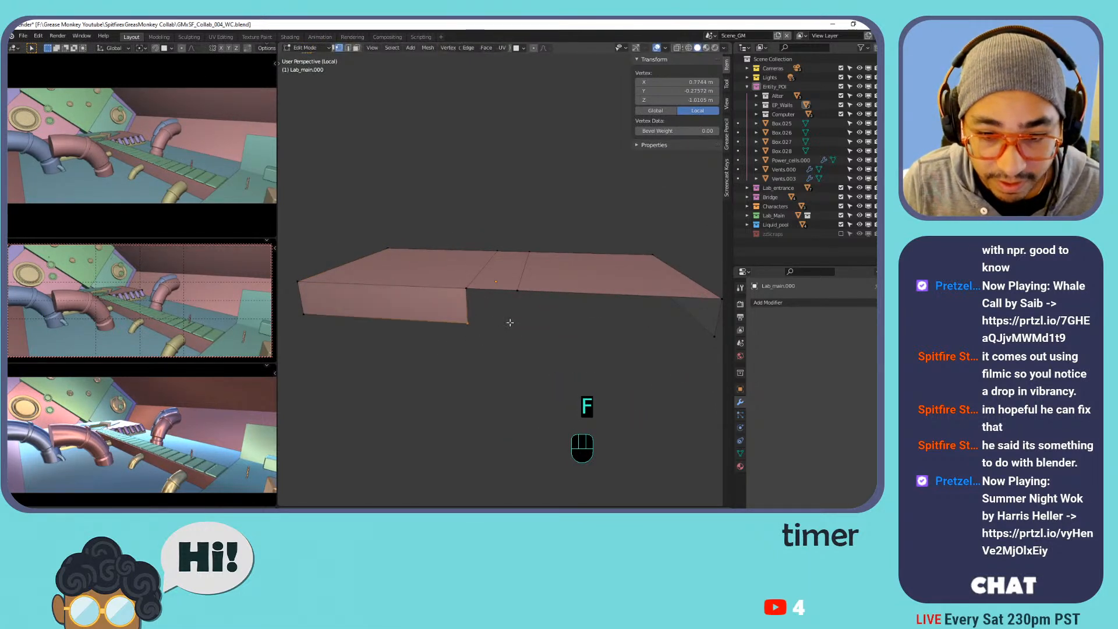
{"action": "key", "text": "f"}
{"action": "left_click", "coordinate": [464, 316]}
{"action": "key", "text": "ctrl+z"}
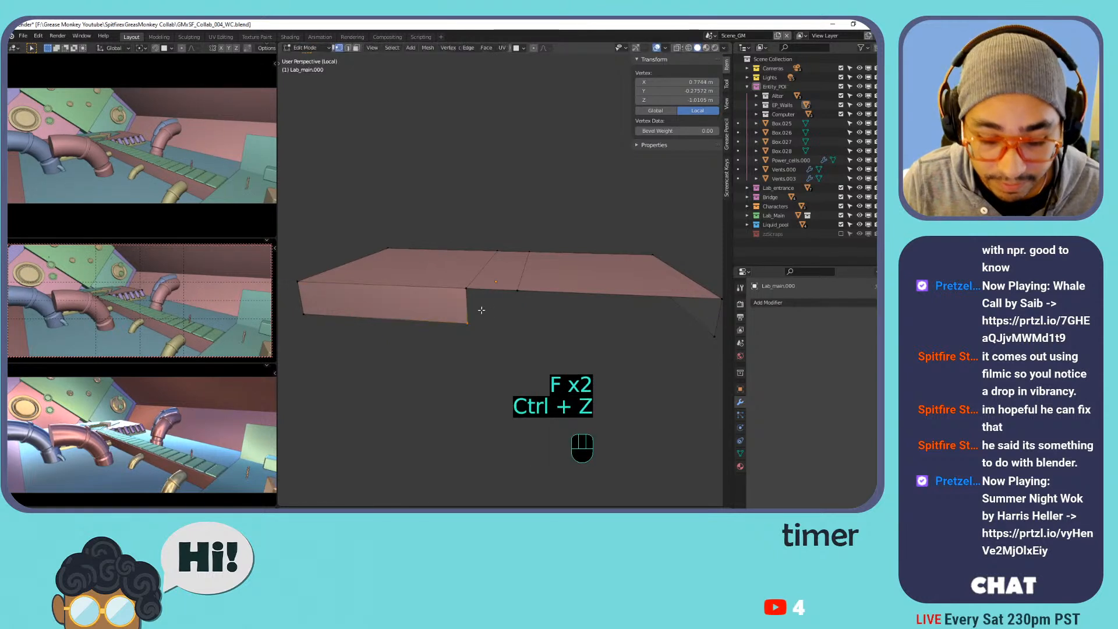
{"action": "key", "text": "2"}
{"action": "key", "text": "f"}
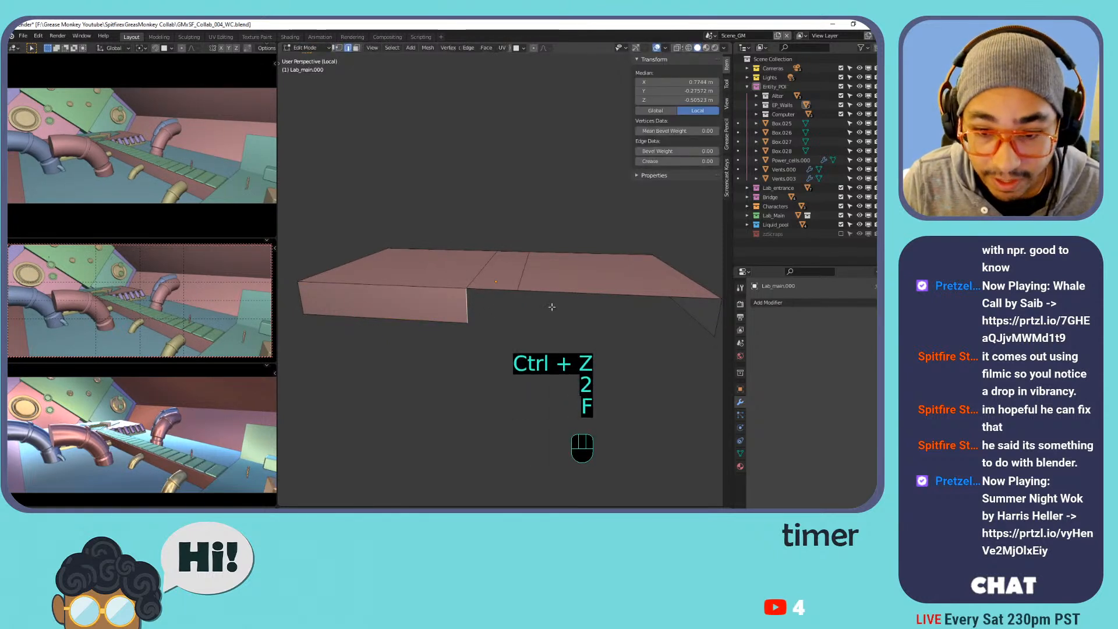
{"action": "key", "text": "f"}
{"action": "key", "text": "ctrl+z"}
{"action": "key", "text": "ctrl+z"}
{"action": "key", "text": "ctrl+z"}
{"action": "key", "text": "ctrl+z"}
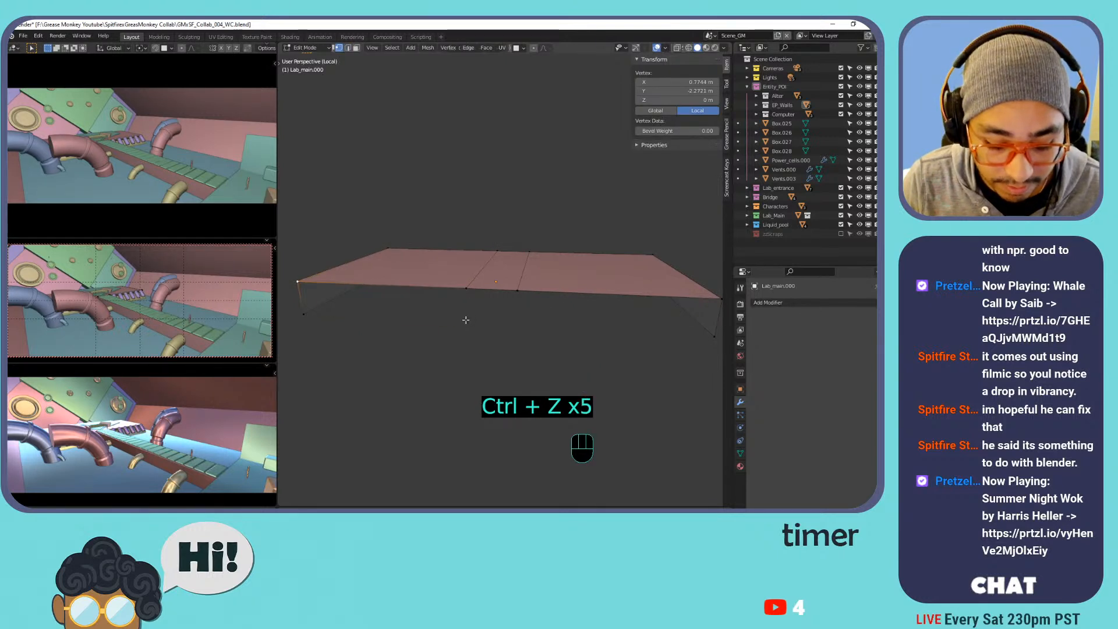
Fill the whole open bridge side of Lab_main.000 with faces between the two downward-extruded sides.
{"action": "key", "text": "f"}
{"action": "left_click", "coordinate": [468, 322]}
{"action": "key", "text": "f"}
{"action": "left_click", "coordinate": [535, 318]}
{"action": "key", "text": "f"}
{"action": "right_click", "coordinate": [659, 322]}
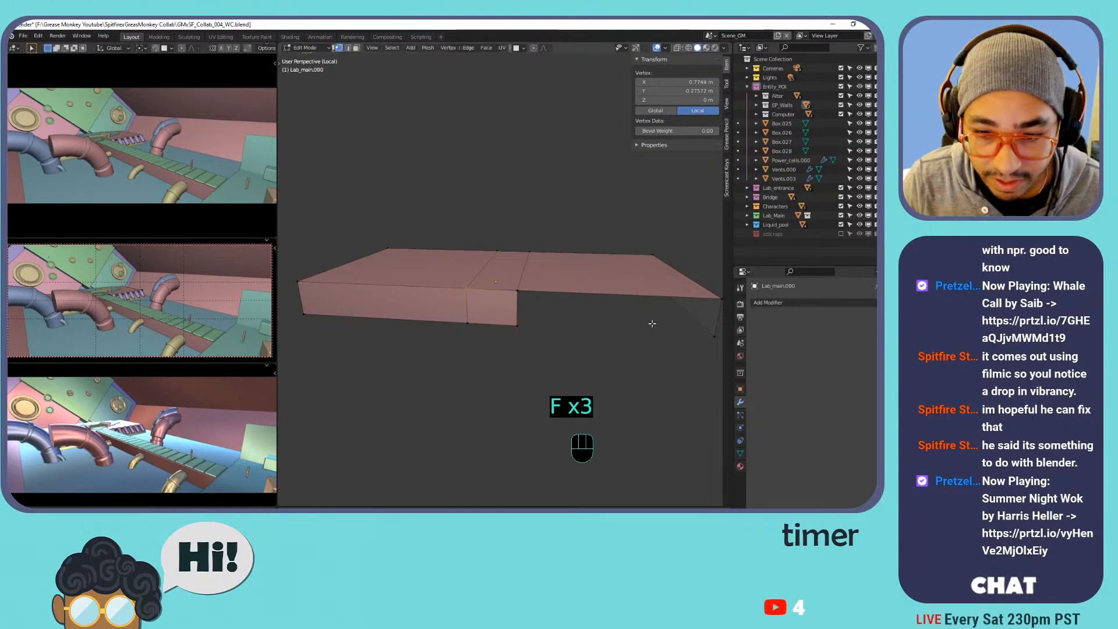
{"action": "key", "text": "ctrl+z"}
{"action": "left_click", "coordinate": [717, 298]}
{"action": "left_click", "coordinate": [518, 292], "text": "shift"}
{"action": "left_click", "coordinate": [523, 324], "text": "shift"}
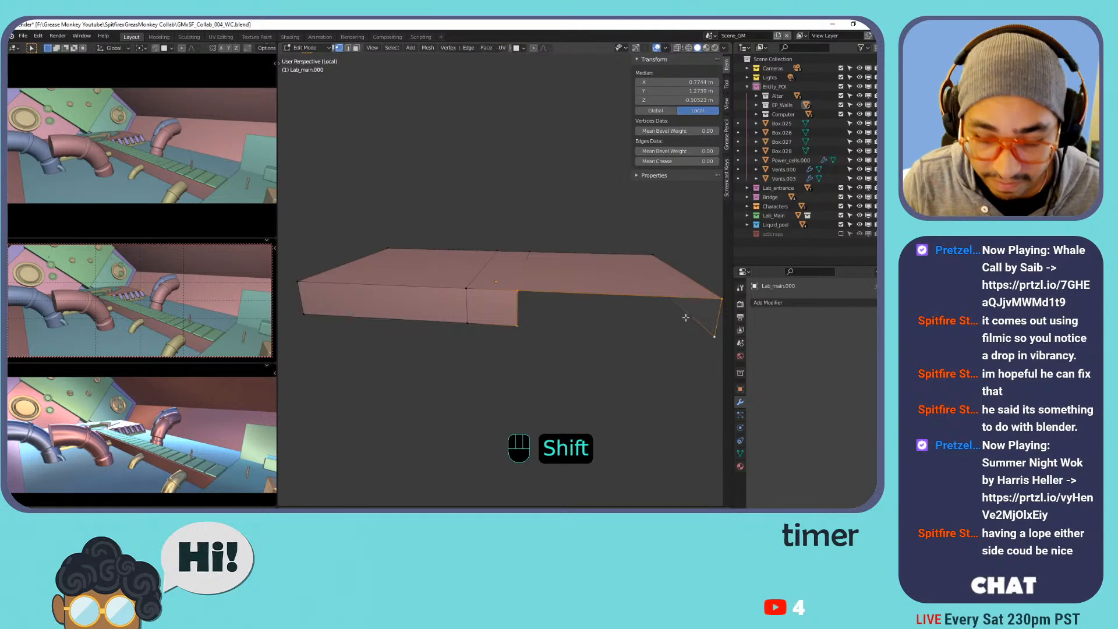
{"action": "key", "text": "f"}
Clean up the entire Lab_main.000 mesh with Limited Dissolve and return to the full scene in Object Mode.
{"action": "key", "text": "Tab"}
{"action": "key", "text": "Tab"}
{"action": "key", "text": "a"}
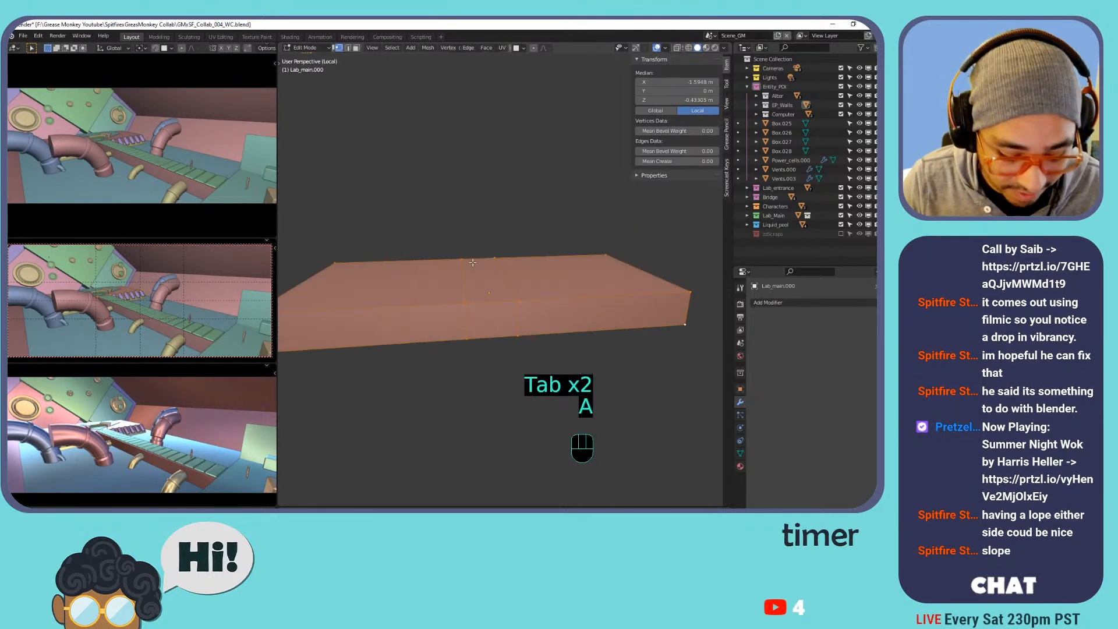
{"action": "key", "text": "x"}
{"action": "left_click", "coordinate": [457, 326]}
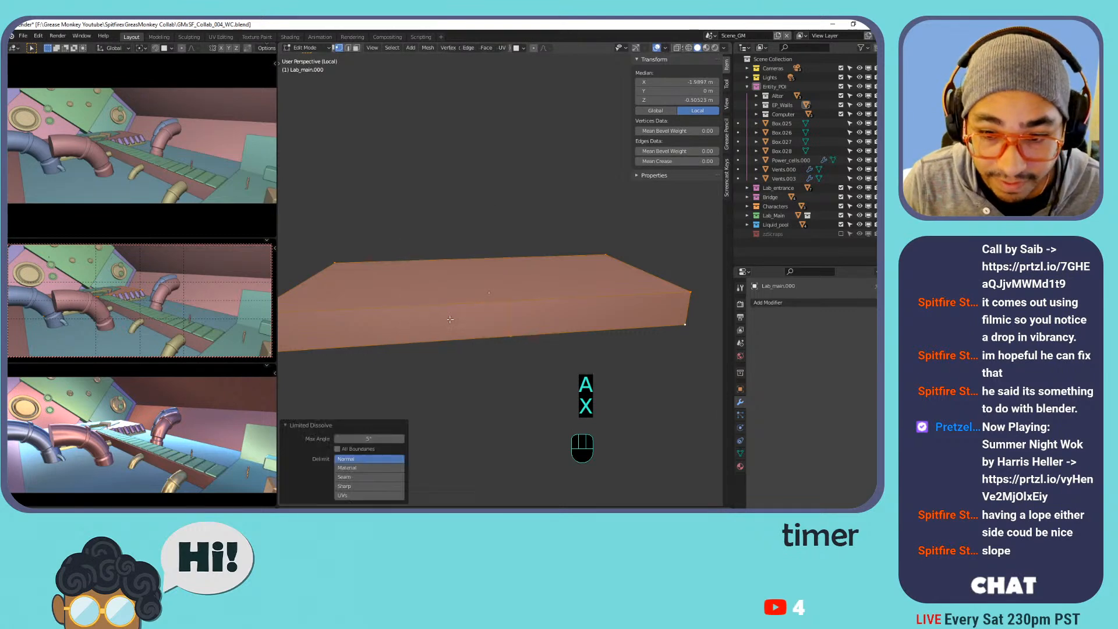
{"action": "middle_click_drag", "start_coordinate": [457, 327], "coordinate": [519, 271]}
{"action": "key", "text": "Tab"}
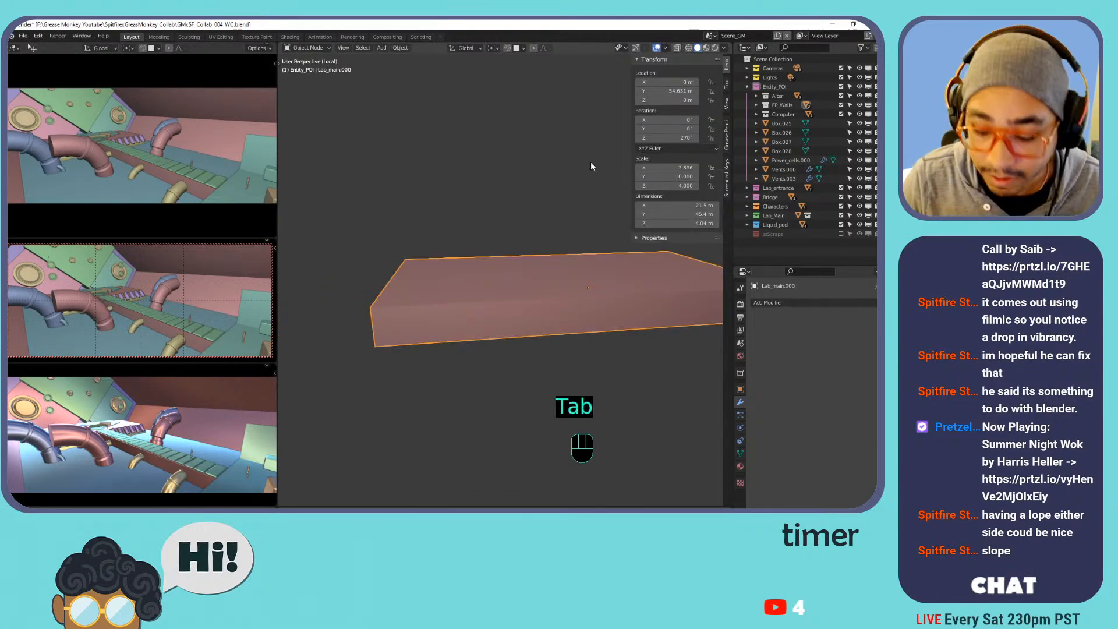
{"action": "key", "text": "KP_Divide"}
Move the bridge-side face of Lab_main.000 about 1.08 m along Y, behind the row of power cells.
{"action": "middle_click_drag", "start_coordinate": [604, 173], "coordinate": [467, 351]}
{"action": "key", "text": "Tab"}
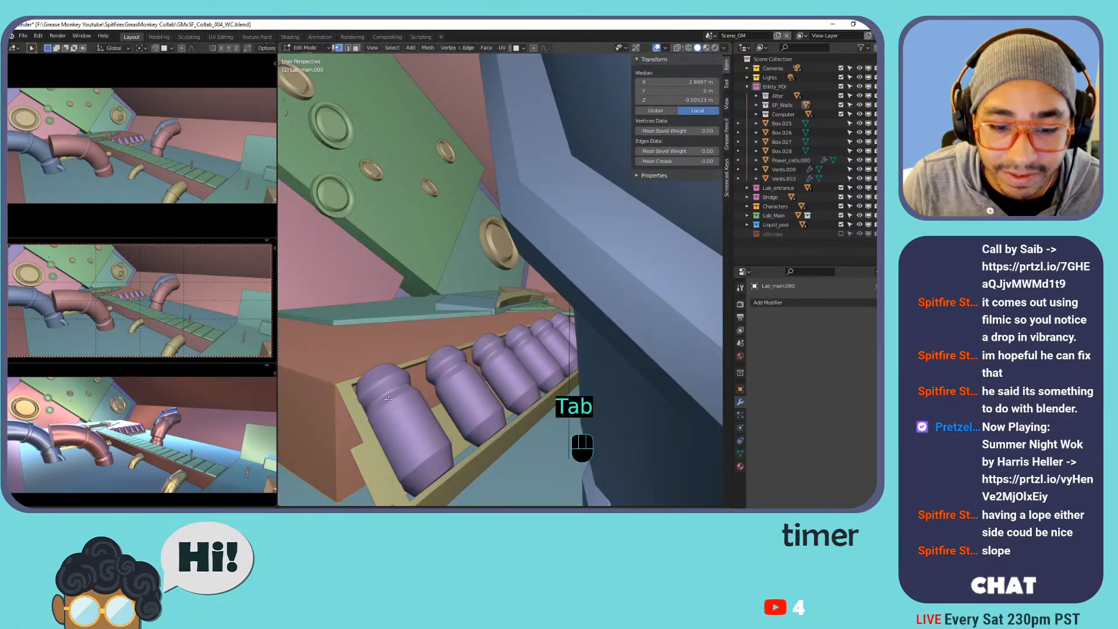
{"action": "key", "text": "3"}
{"action": "left_click", "coordinate": [428, 390]}
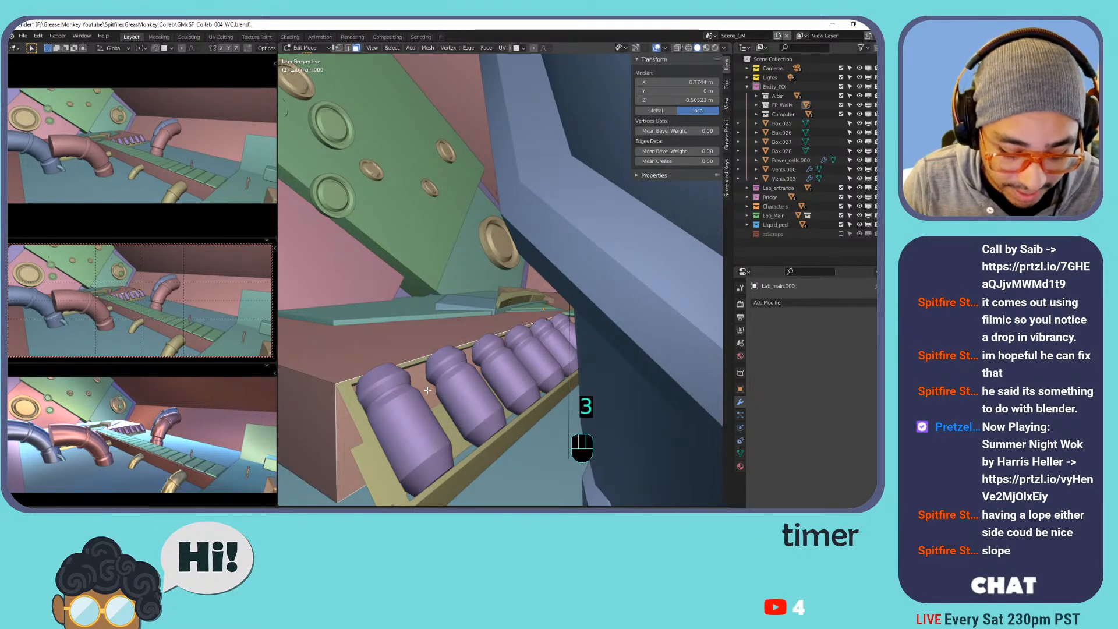
{"action": "key", "text": "g"}
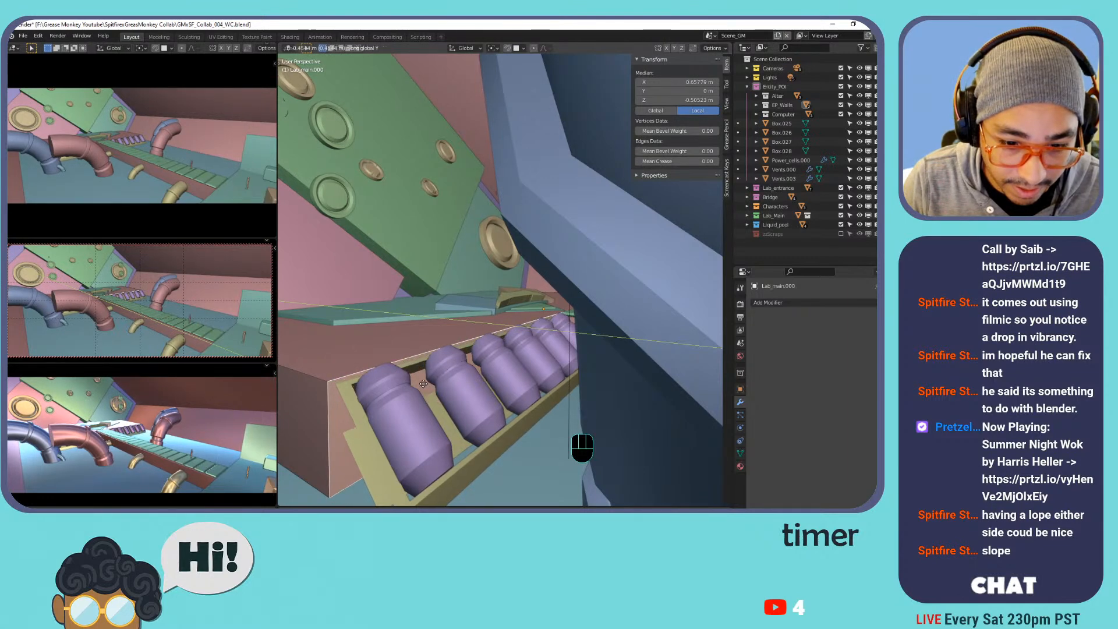
{"action": "left_click", "coordinate": [362, 365]}
Move the bridge-side face of Lab_main.000 about -0.41 m along Y, towards the end of the bridge.
{"action": "middle_click_drag", "start_coordinate": [362, 365], "coordinate": [538, 360]}
{"action": "scroll", "coordinate": [407, 391], "scroll_direction": "up", "scroll_amount": 3}
{"action": "middle_click_drag", "start_coordinate": [538, 360], "coordinate": [553, 335]}
{"action": "key", "text": "KP_Decimal"}
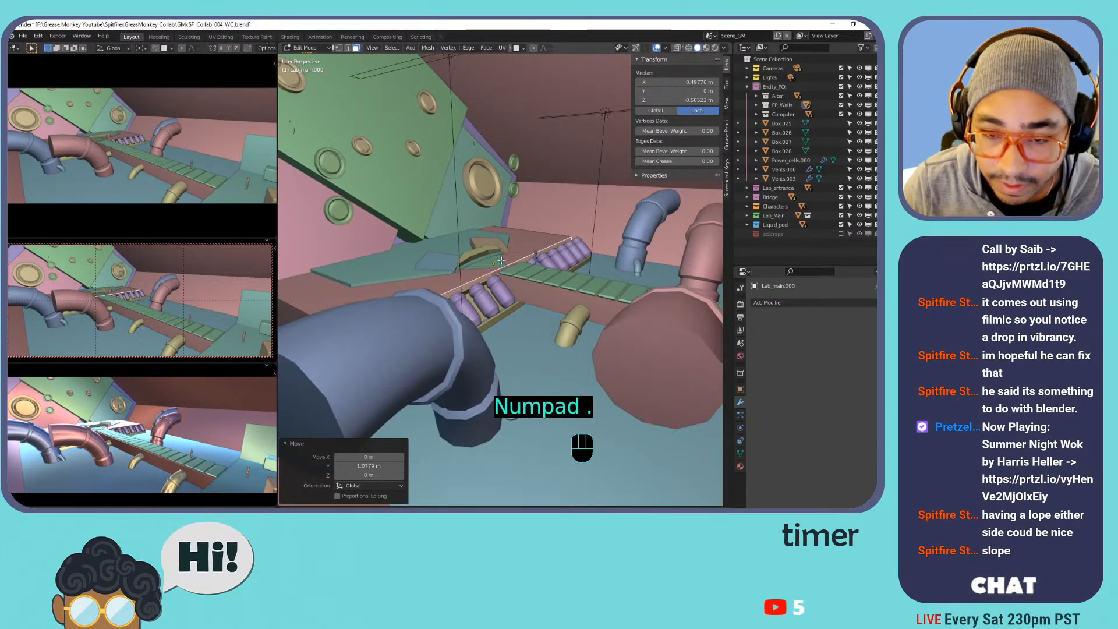
{"action": "scroll", "coordinate": [501, 260], "scroll_direction": "up", "scroll_amount": 5}
{"action": "middle_click_drag", "start_coordinate": [501, 261], "coordinate": [606, 258], "text": "shift"}
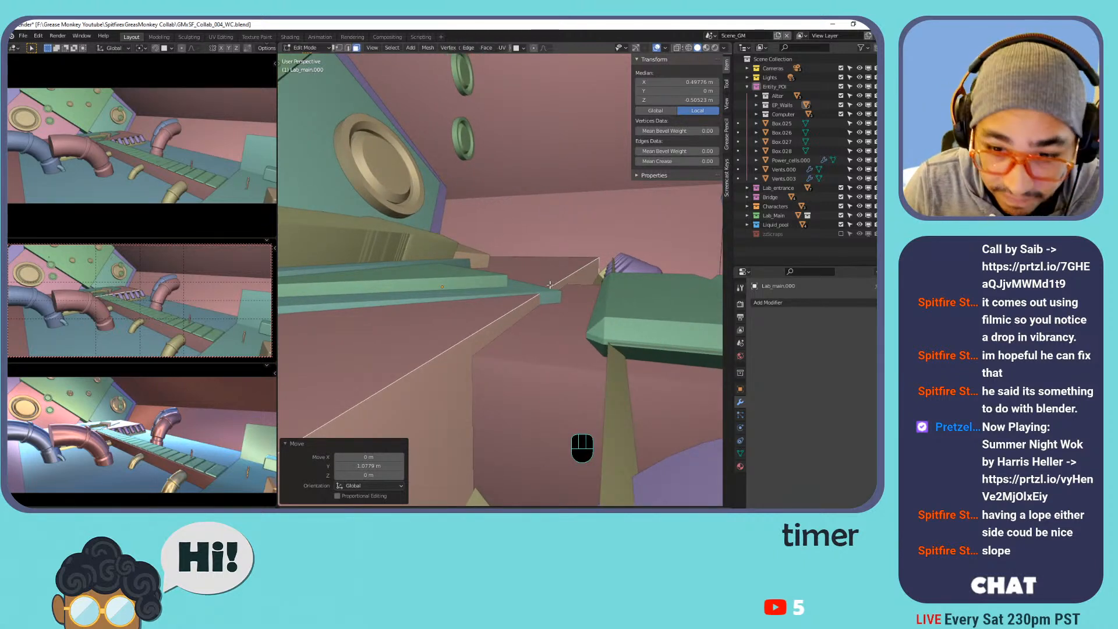
{"action": "key", "text": "g"}
{"action": "key", "text": "y"}
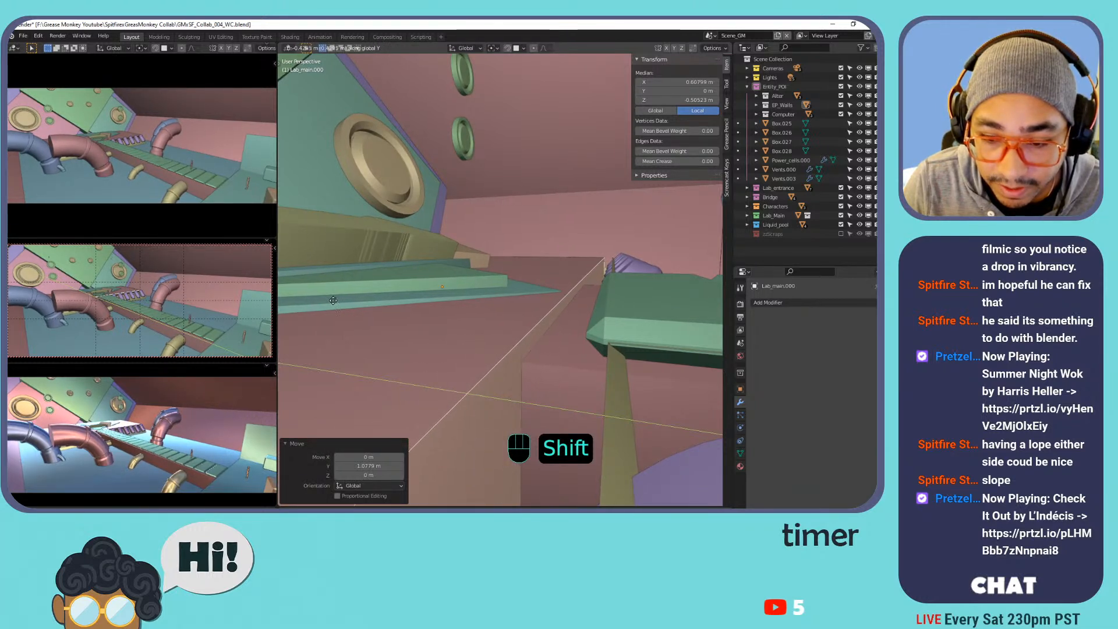
{"action": "left_click", "coordinate": [327, 300]}
Nudge the bridge-side face of Lab_main.000 slightly along Y towards the wall panels and leave Edit Mode.
{"action": "scroll", "coordinate": [465, 302], "scroll_direction": "down", "scroll_amount": 2}
{"action": "middle_click_drag", "start_coordinate": [646, 309], "coordinate": [314, 344]}
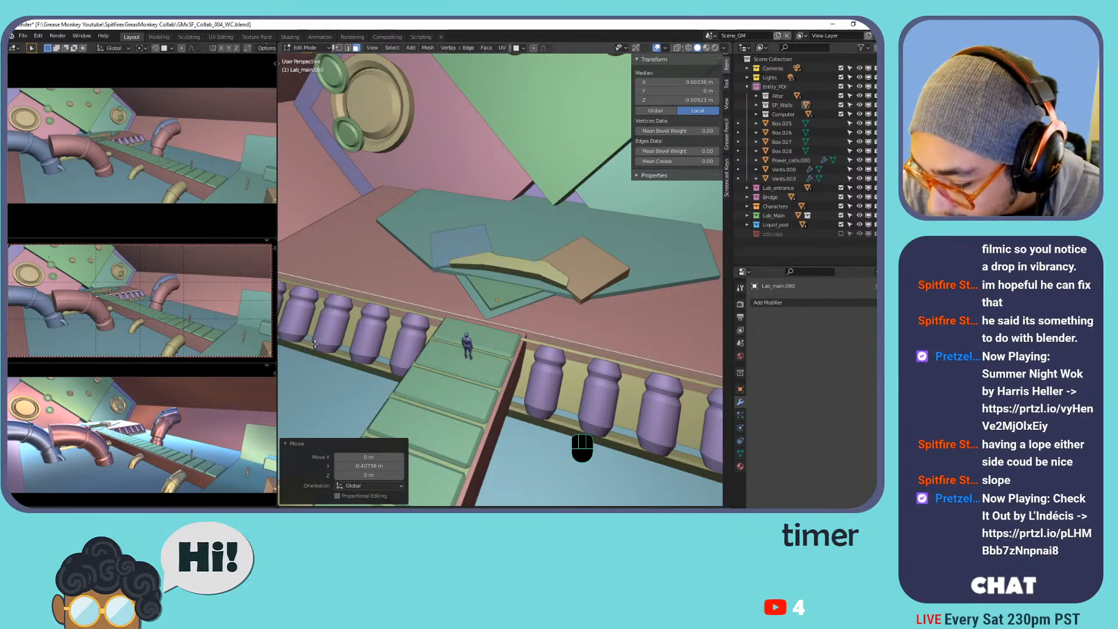
{"action": "middle_click_drag", "start_coordinate": [314, 344], "coordinate": [553, 281]}
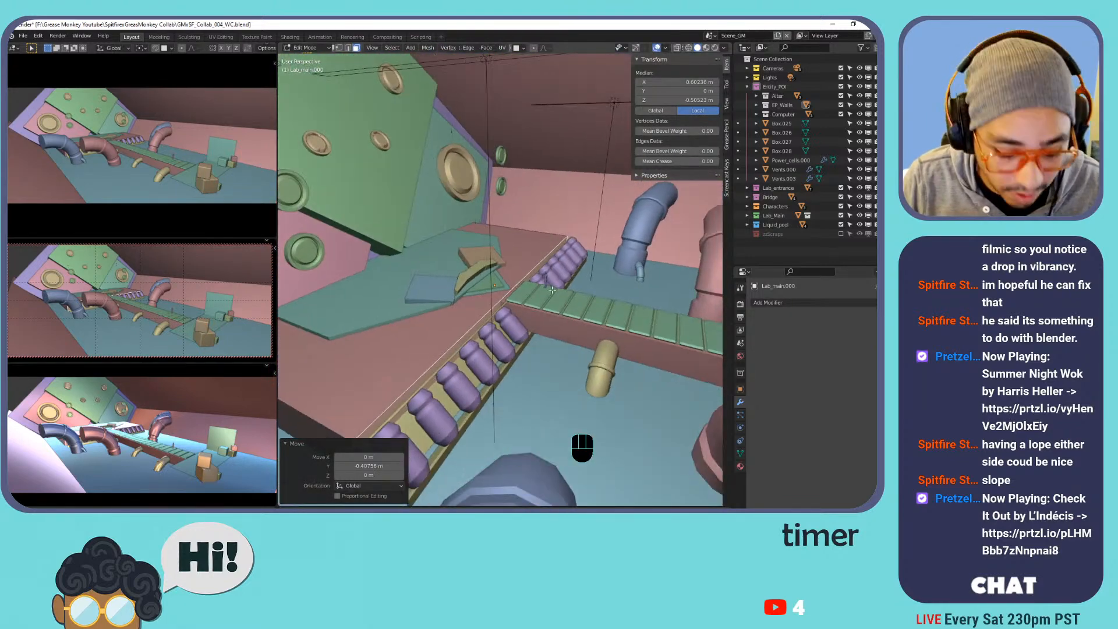
{"action": "key", "text": "g"}
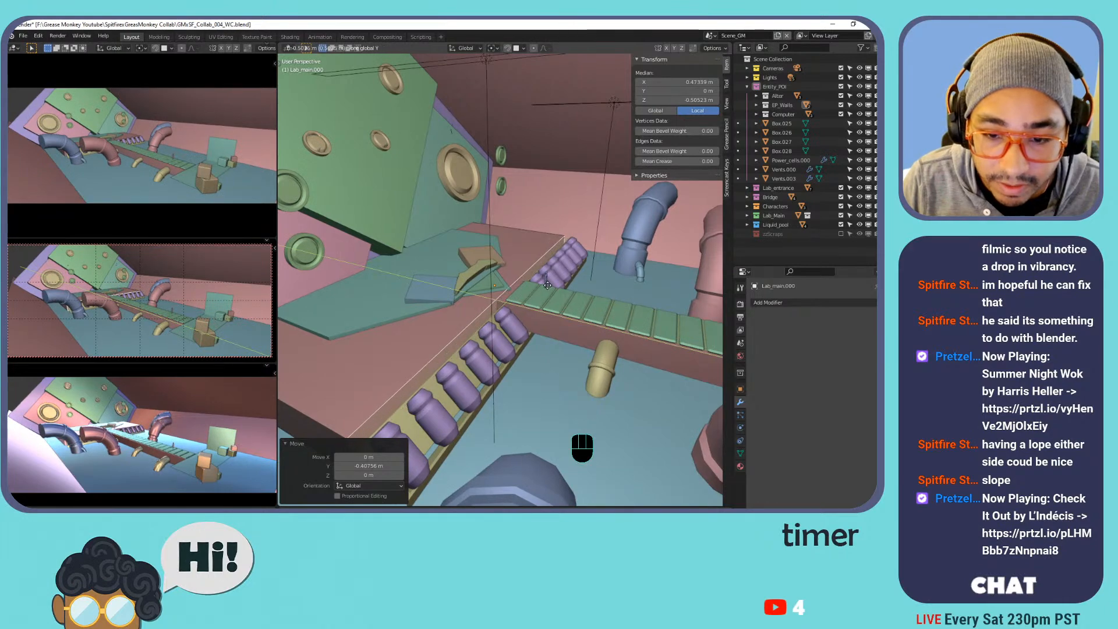
{"action": "left_click", "coordinate": [549, 286]}
{"action": "mouse_move", "coordinate": [549, 285]}
{"action": "middle_mouse_down"}
{"action": "mouse_move", "coordinate": [447, 299]}
{"action": "mouse_move", "coordinate": [491, 314]}
{"action": "mouse_move", "coordinate": [442, 317]}
{"action": "mouse_move", "coordinate": [363, 273]}
{"action": "mouse_move", "coordinate": [361, 246]}
{"action": "mouse_move", "coordinate": [404, 233]}
{"action": "mouse_move", "coordinate": [463, 248]}
{"action": "mouse_move", "coordinate": [563, 298]}
{"action": "middle_mouse_up"}
{"action": "scroll", "coordinate": [447, 299], "scroll_direction": "down", "scroll_amount": 3}
{"action": "key", "text": "Tab"}
Move the small green vents, Vents.000, out of Entity_POI into the disabled collection.
{"action": "scroll", "coordinate": [447, 299], "scroll_direction": "up", "scroll_amount": 4}
{"action": "left_click", "coordinate": [563, 298]}
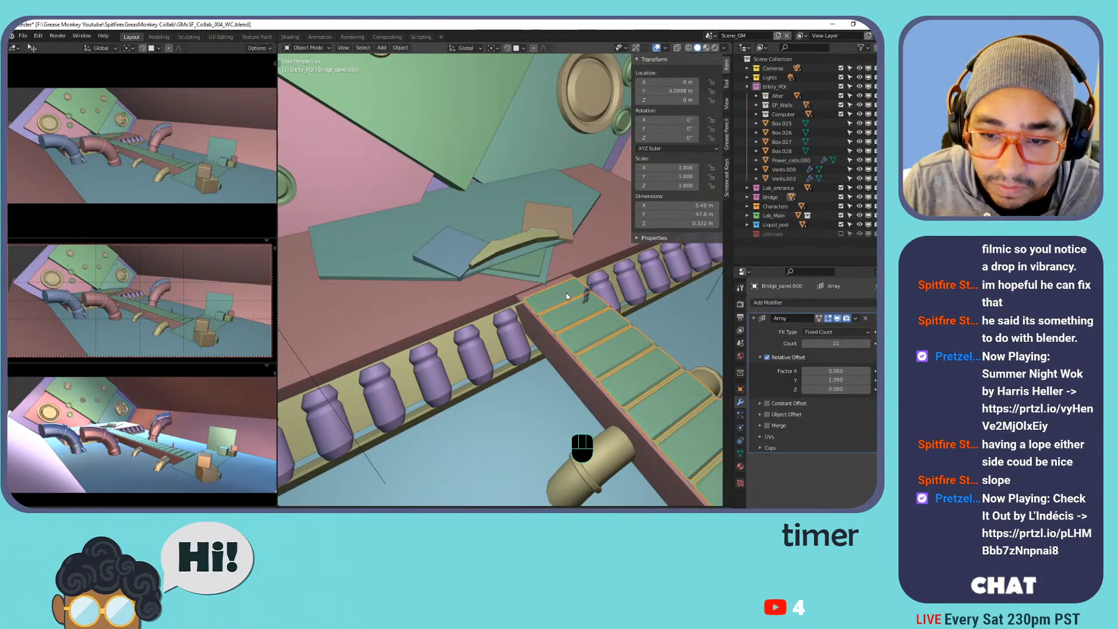
{"action": "scroll", "coordinate": [561, 295], "scroll_direction": "down", "scroll_amount": 1}
{"action": "middle_click_drag", "start_coordinate": [561, 247], "coordinate": [538, 275], "text": "shift"}
{"action": "middle_click_drag", "start_coordinate": [465, 252], "coordinate": [454, 280], "text": "shift"}
{"action": "left_click", "coordinate": [597, 178]}
{"action": "middle_click_drag", "start_coordinate": [442, 226], "coordinate": [544, 239], "text": "shift"}
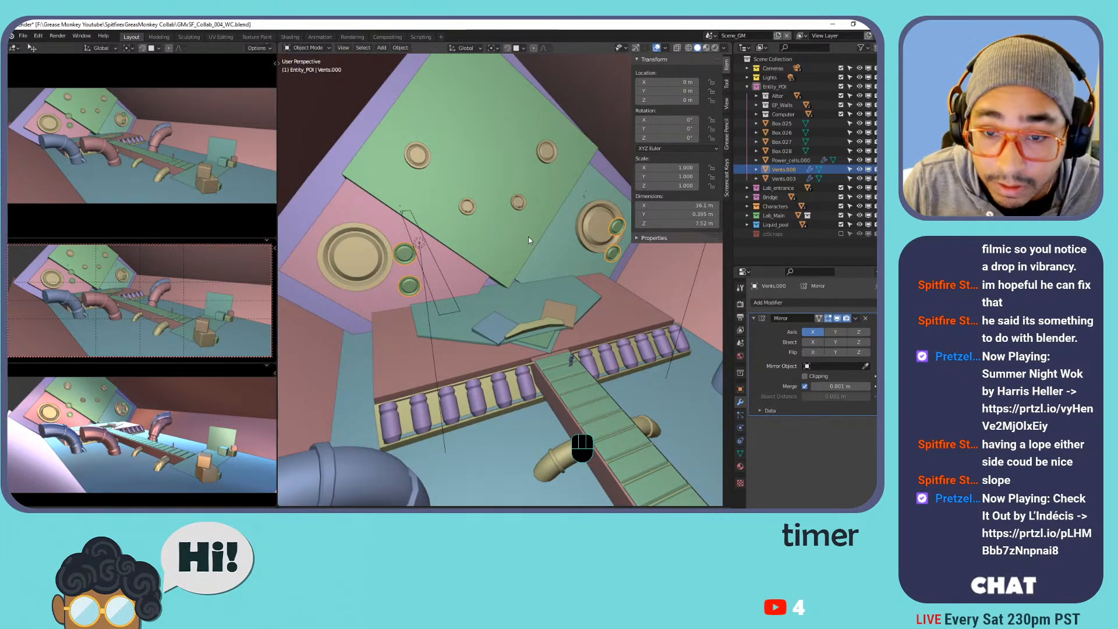
{"action": "key", "text": "m"}
{"action": "left_click", "coordinate": [521, 243]}
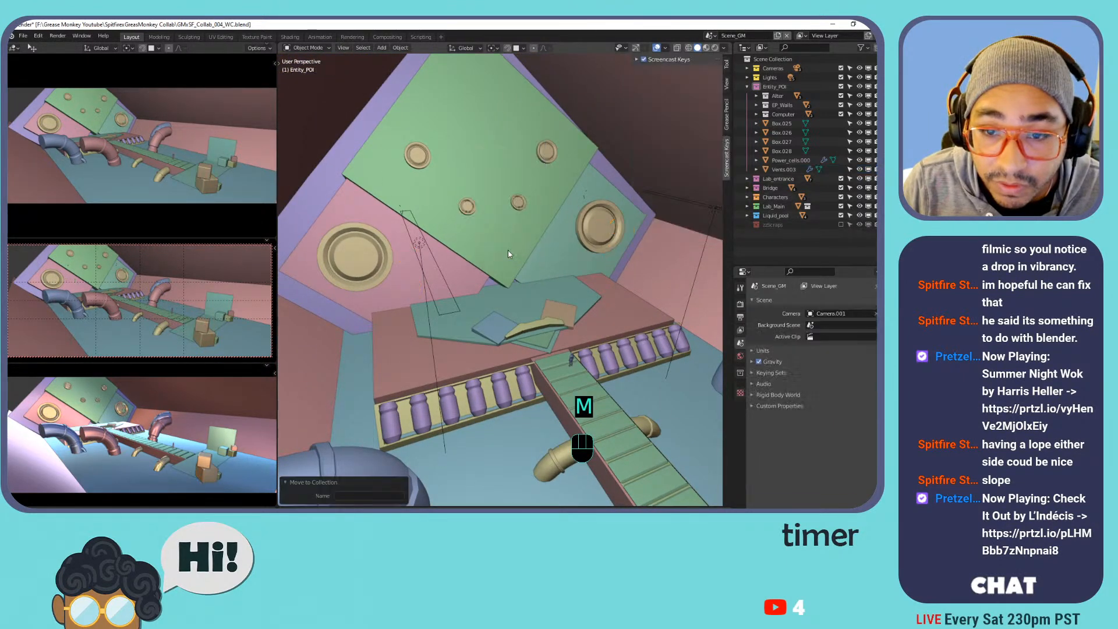
Examine the mesh of the small Vents.003 vents on the green wall panel up close in Edit Mode.
{"action": "left_click", "coordinate": [466, 207]}
{"action": "key", "text": "KP_Decimal"}
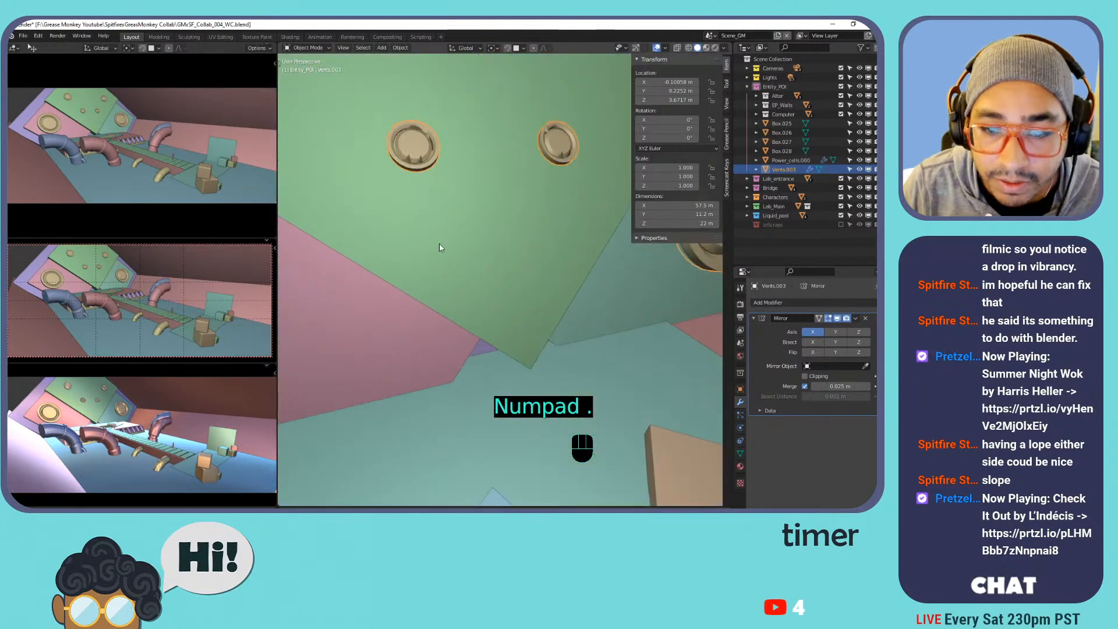
{"action": "key", "text": "Tab"}
{"action": "middle_click_drag", "start_coordinate": [479, 227], "coordinate": [511, 238], "text": "shift"}
{"action": "key", "text": "Tab"}
{"action": "key", "text": "Tab"}
{"action": "scroll", "coordinate": [524, 238], "scroll_direction": "down", "scroll_amount": 6}
{"action": "middle_click_drag", "start_coordinate": [618, 227], "coordinate": [417, 279]}
{"action": "left_click", "coordinate": [489, 233]}
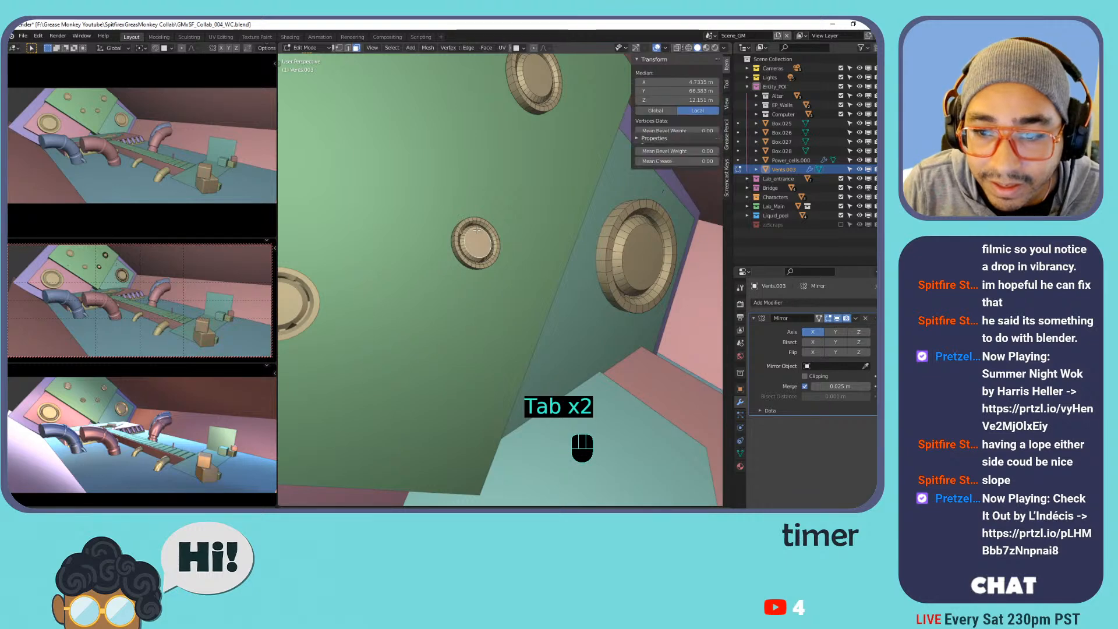
{"action": "key", "text": "Tab"}
{"action": "key", "text": "Tab"}
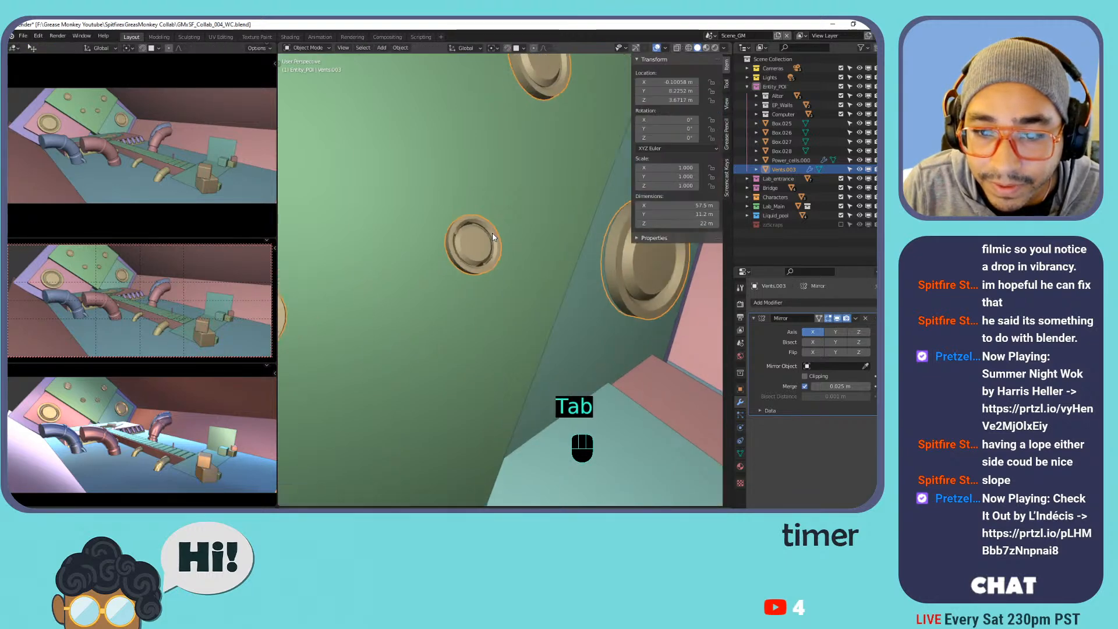
{"action": "scroll", "coordinate": [451, 240], "scroll_direction": "up", "scroll_amount": 6}
{"action": "left_click", "coordinate": [395, 232]}
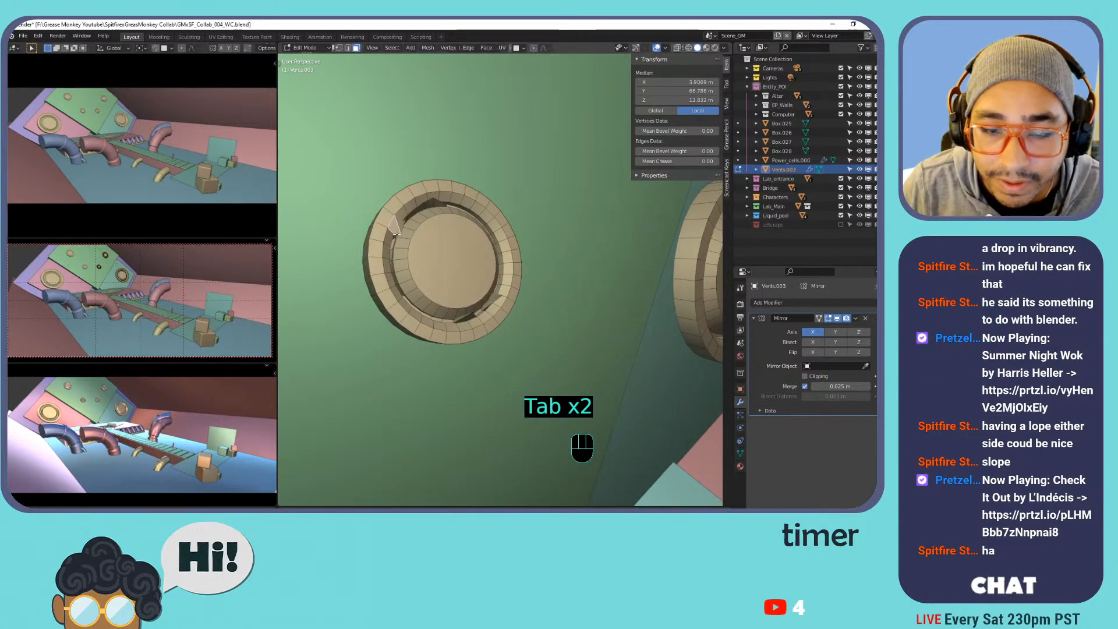
{"action": "key", "text": "KP_Decimal"}
{"action": "left_click", "coordinate": [522, 282], "text": "shift"}
{"action": "middle_click_drag", "start_coordinate": [522, 282], "coordinate": [560, 226]}
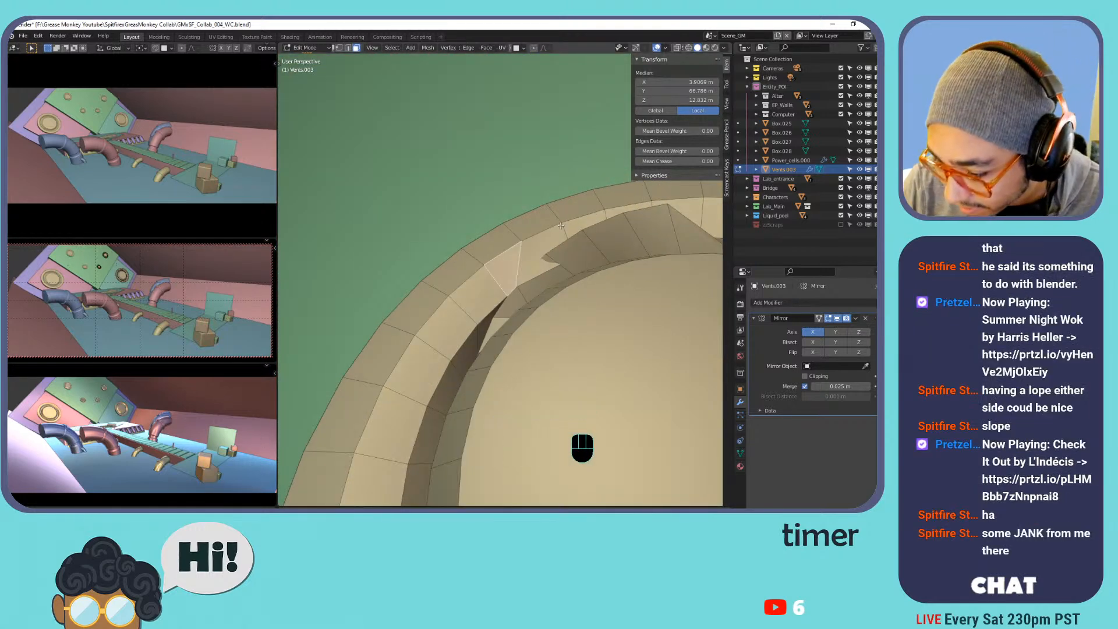
Examine the faces of the large Vents.003 vent on the teal side panel and leave Edit Mode.
{"action": "scroll", "coordinate": [586, 272], "scroll_direction": "down", "scroll_amount": 6}
{"action": "middle_click_drag", "start_coordinate": [587, 272], "coordinate": [433, 350]}
{"action": "middle_click_drag", "start_coordinate": [433, 350], "coordinate": [480, 323], "text": "shift"}
{"action": "scroll", "coordinate": [517, 316], "scroll_direction": "down", "scroll_amount": 9}
{"action": "middle_click_drag", "start_coordinate": [588, 402], "coordinate": [495, 326], "text": "shift"}
{"action": "middle_click_drag", "start_coordinate": [495, 326], "coordinate": [552, 306], "text": "shift"}
{"action": "left_click", "coordinate": [533, 297]}
{"action": "scroll", "coordinate": [504, 299], "scroll_direction": "up", "scroll_amount": 3}
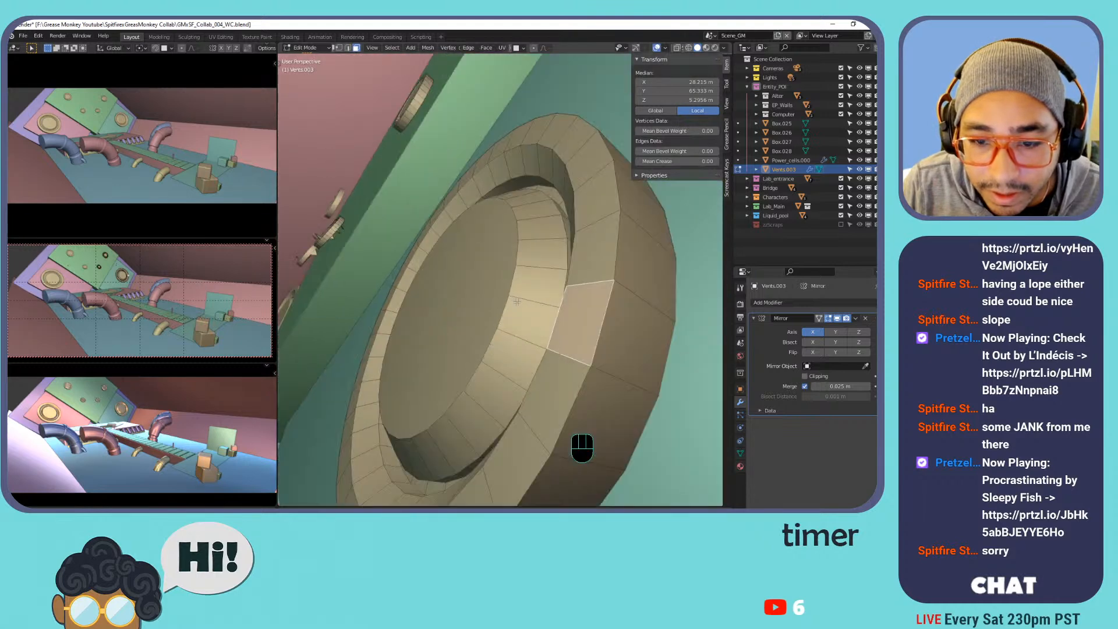
{"action": "scroll", "coordinate": [517, 302], "scroll_direction": "down", "scroll_amount": 5}
{"action": "key", "text": "Tab"}
{"action": "middle_click_drag", "start_coordinate": [356, 286], "coordinate": [466, 291]}
{"action": "middle_click_drag", "start_coordinate": [466, 292], "coordinate": [530, 283]}
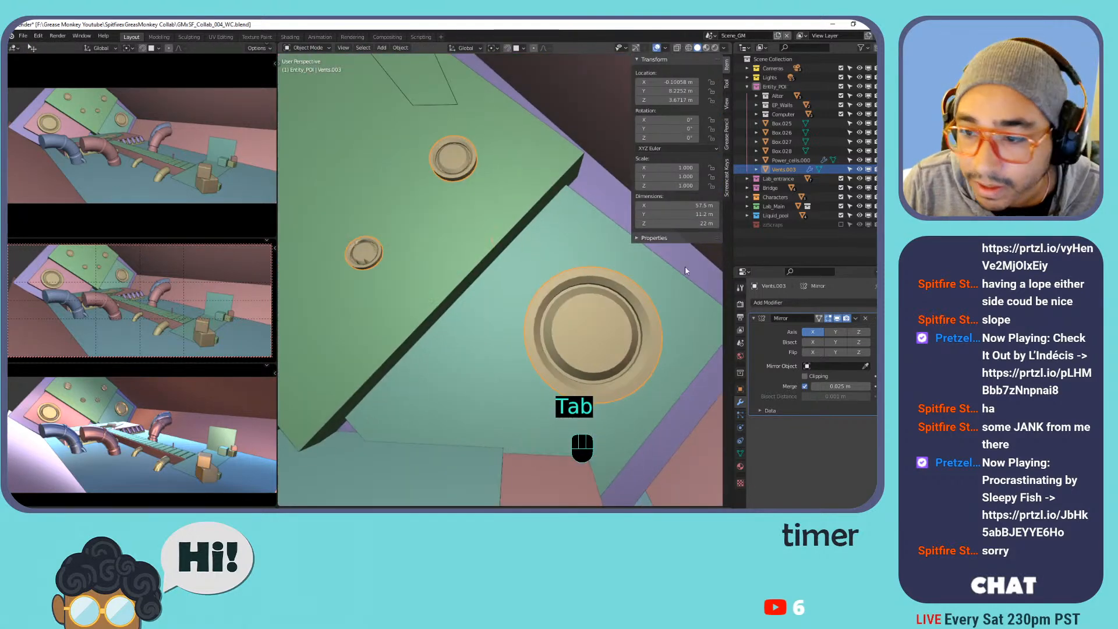
Try Vents.003 without its Mirror modifier and undo the modifier's removal.
{"action": "left_click", "coordinate": [839, 319]}
{"action": "left_click", "coordinate": [838, 319]}
{"action": "scroll", "coordinate": [345, 235], "scroll_direction": "down", "scroll_amount": 6}
{"action": "middle_click_drag", "start_coordinate": [345, 236], "coordinate": [475, 283], "text": "shift"}
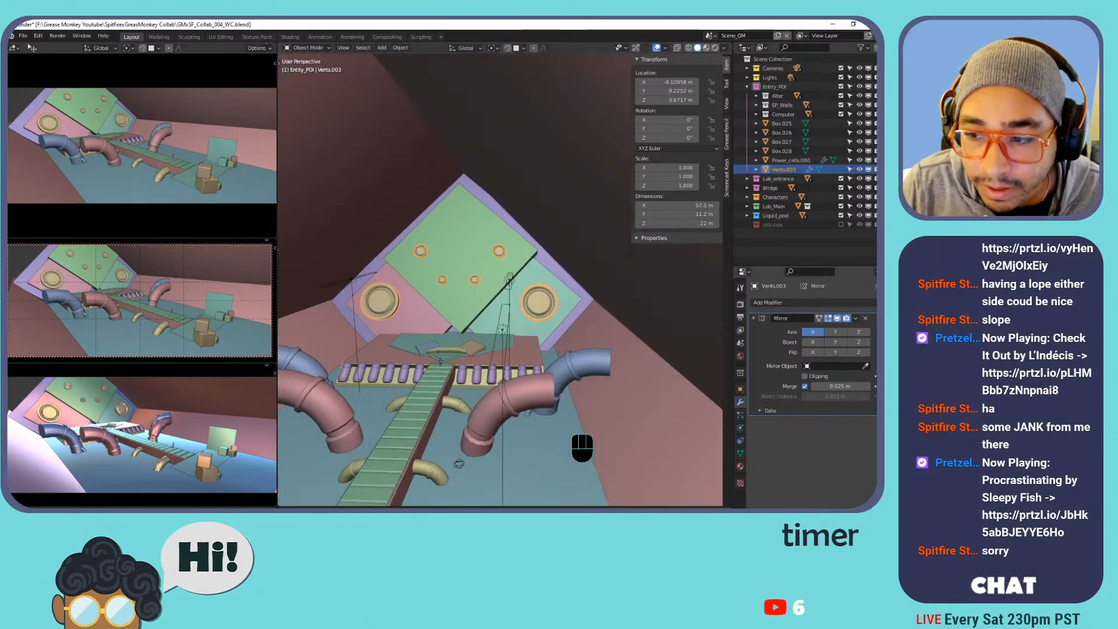
{"action": "left_click", "coordinate": [866, 320]}
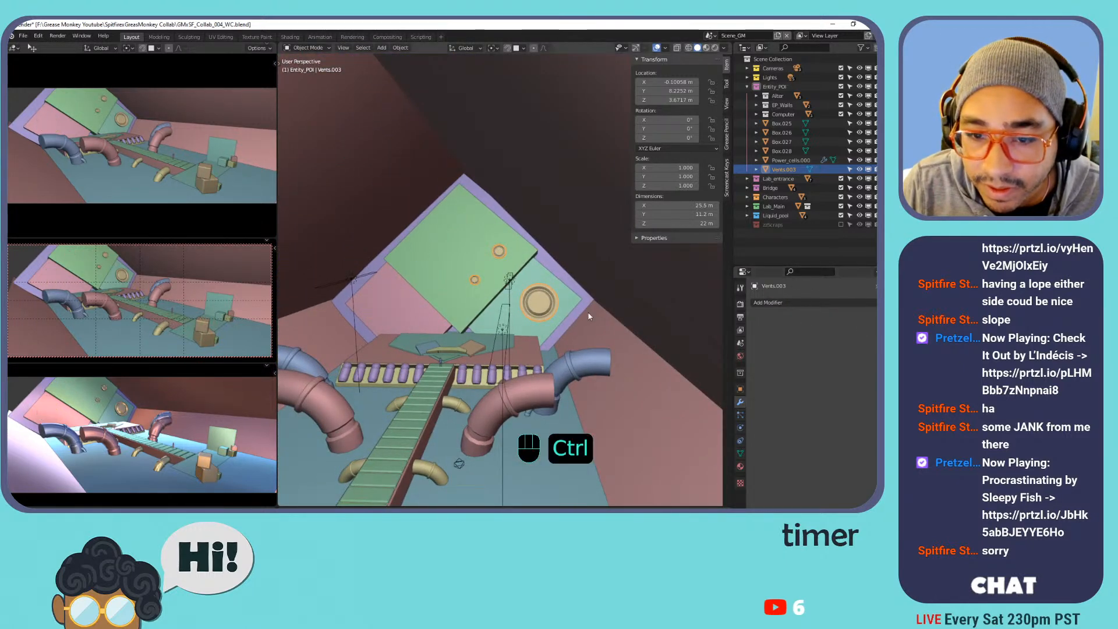
{"action": "key", "text": "ctrl+z"}
{"action": "scroll", "coordinate": [506, 289], "scroll_direction": "up", "scroll_amount": 5}
{"action": "scroll", "coordinate": [507, 289], "scroll_direction": "down", "scroll_amount": 2}
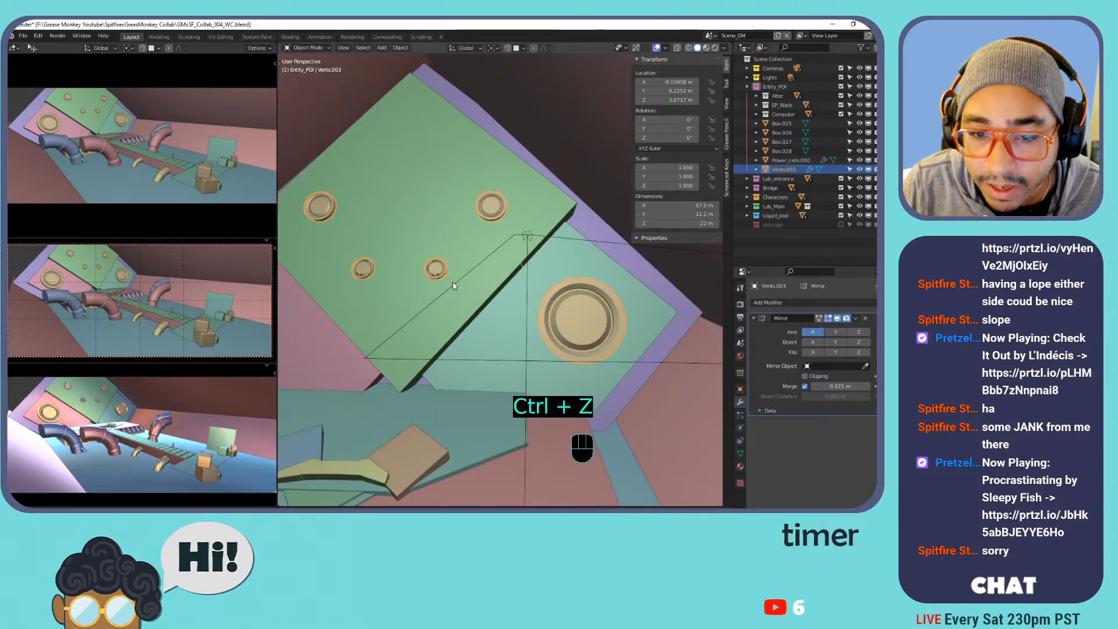
{"action": "key", "text": "Tab"}
{"action": "scroll", "coordinate": [435, 267], "scroll_direction": "up", "scroll_amount": 1}
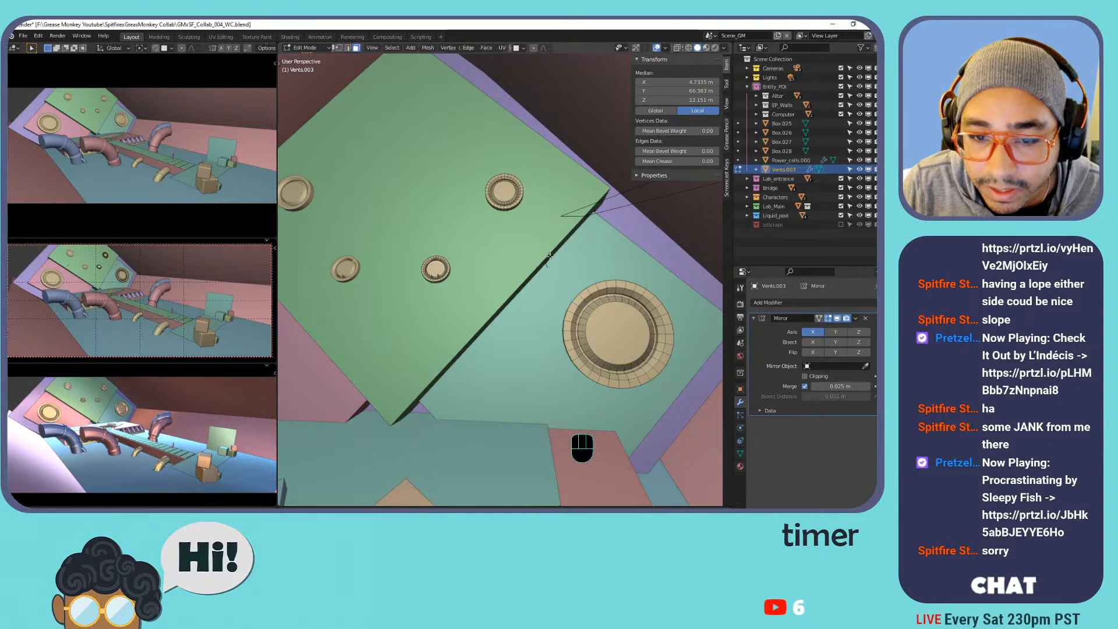
{"action": "key", "text": "Tab"}
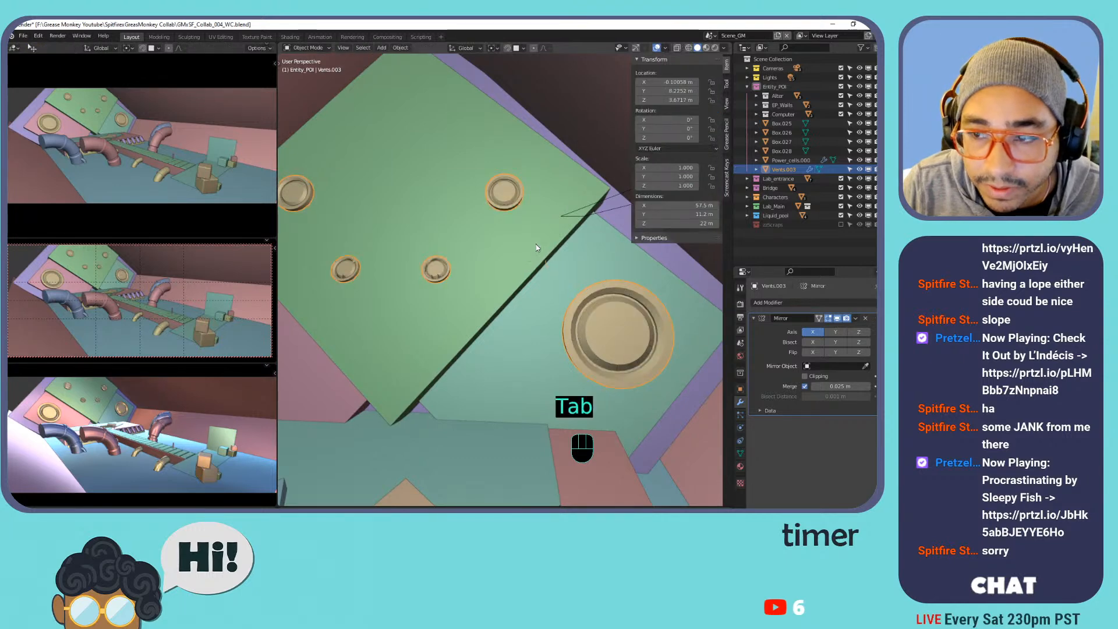
Move Vents.000 out of the disabled scraps collection into the Scene Collection, keeping the scraps collection disabled.
{"action": "left_click", "coordinate": [841, 224]}
{"action": "scroll", "coordinate": [807, 226], "scroll_direction": "down", "scroll_amount": 3}
{"action": "scroll", "coordinate": [806, 227], "scroll_direction": "down", "scroll_amount": 2}
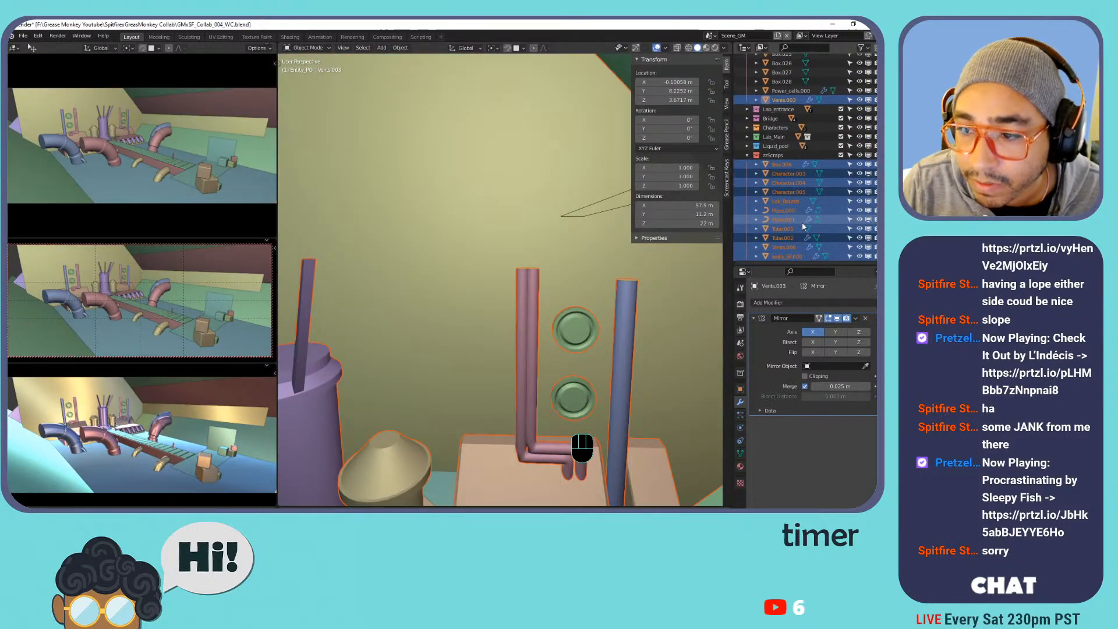
{"action": "left_click", "coordinate": [778, 248]}
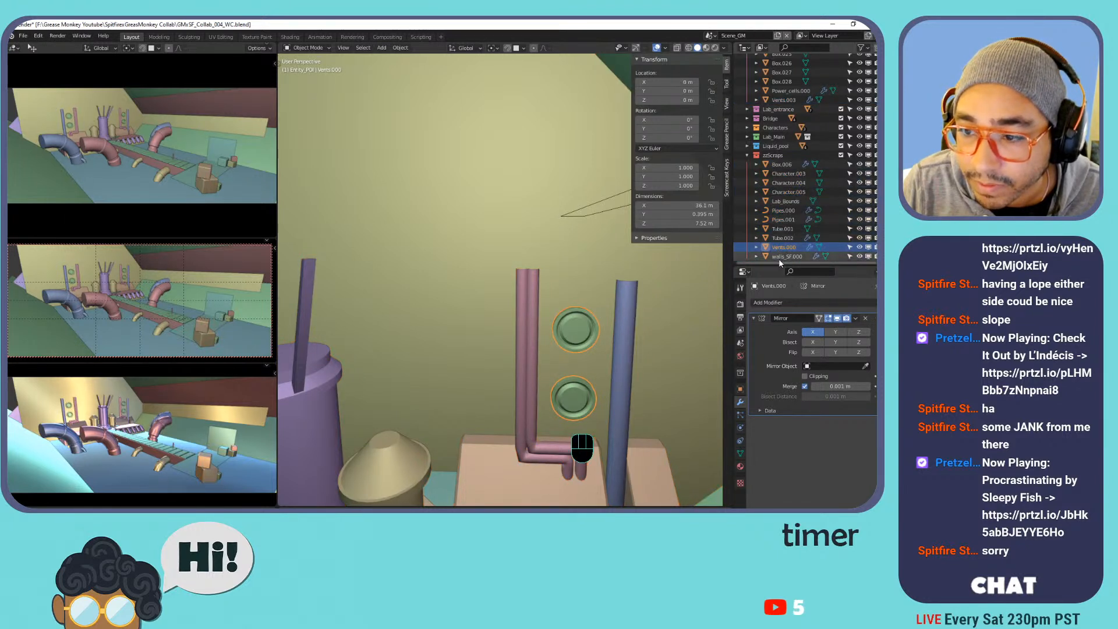
{"action": "left_click_drag", "start_coordinate": [778, 265], "coordinate": [782, 372]}
{"action": "left_click_drag", "start_coordinate": [782, 317], "coordinate": [781, 343]}
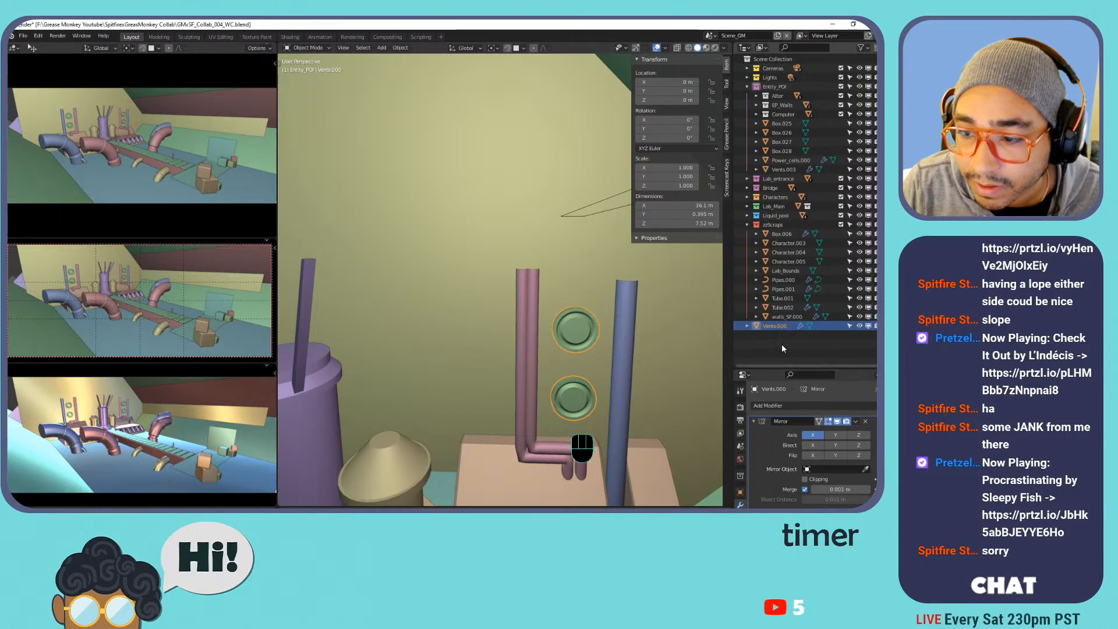
{"action": "left_click", "coordinate": [841, 225]}
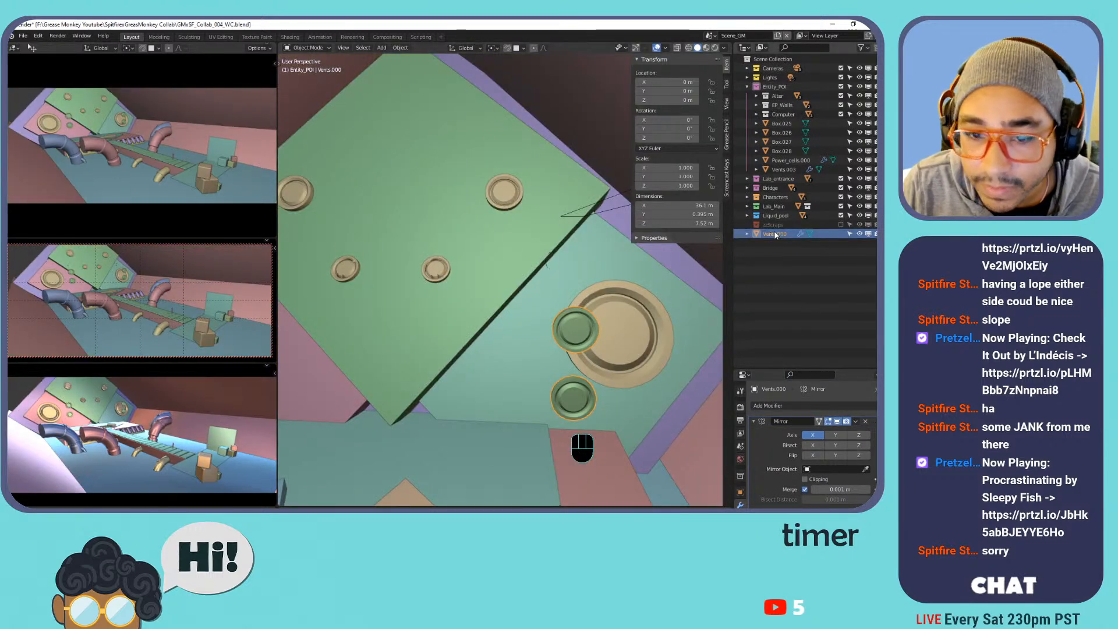
{"action": "scroll", "coordinate": [488, 317], "scroll_direction": "down", "scroll_amount": 6}
{"action": "scroll", "coordinate": [490, 318], "scroll_direction": "up", "scroll_amount": 2}
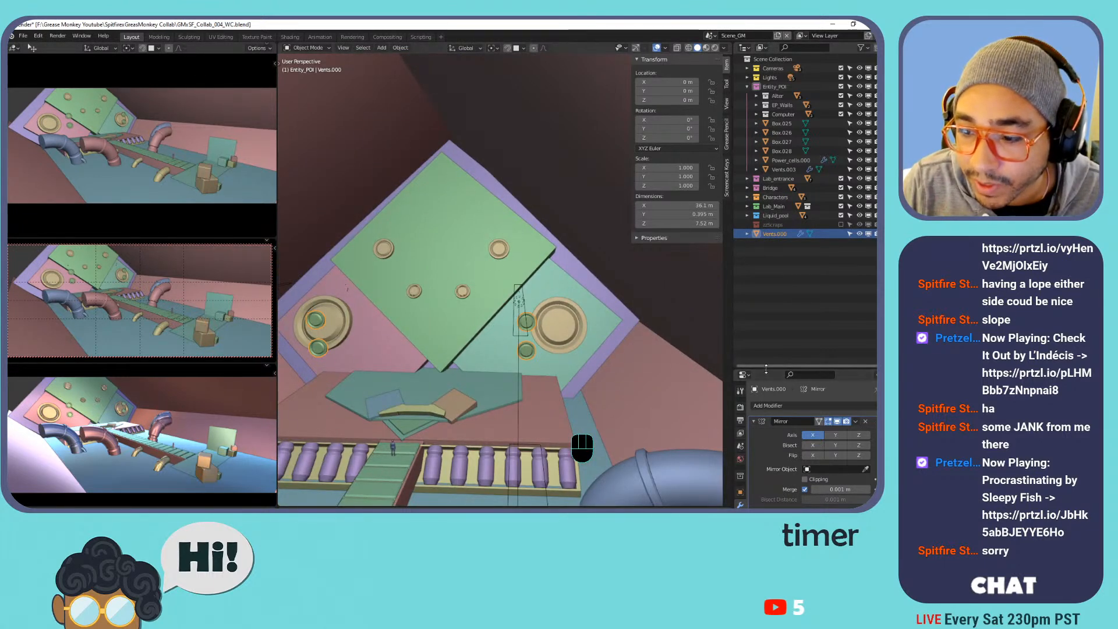
{"action": "left_click_drag", "start_coordinate": [766, 369], "coordinate": [766, 286]}
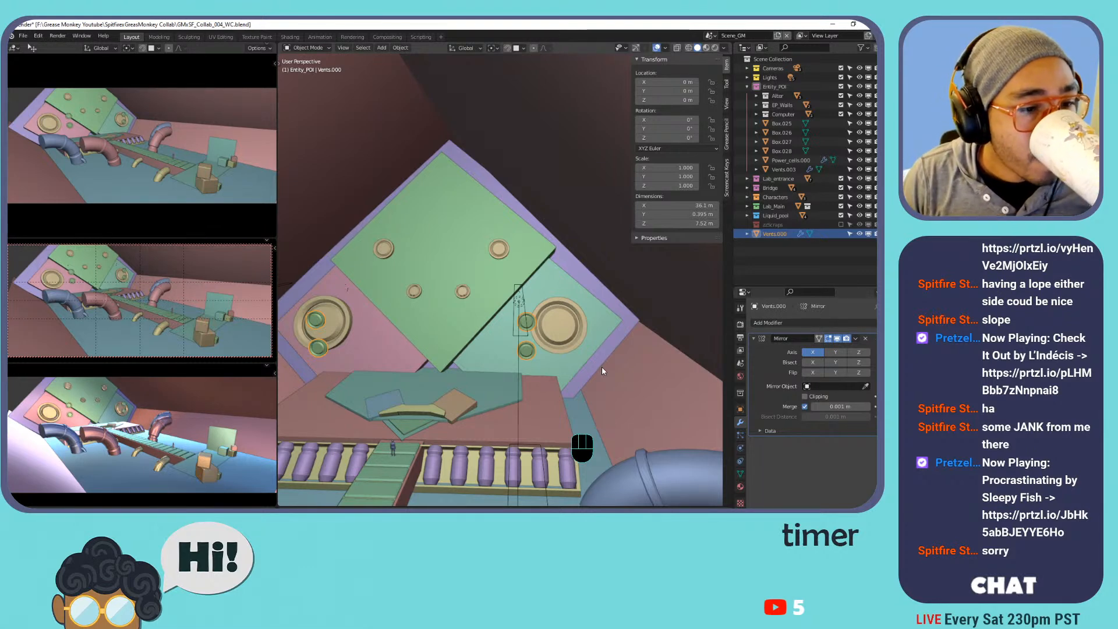
Remove the Mirror modifier from Vents.000 and delete the vertices of its lower vent.
{"action": "scroll", "coordinate": [470, 353], "scroll_direction": "up", "scroll_amount": 2}
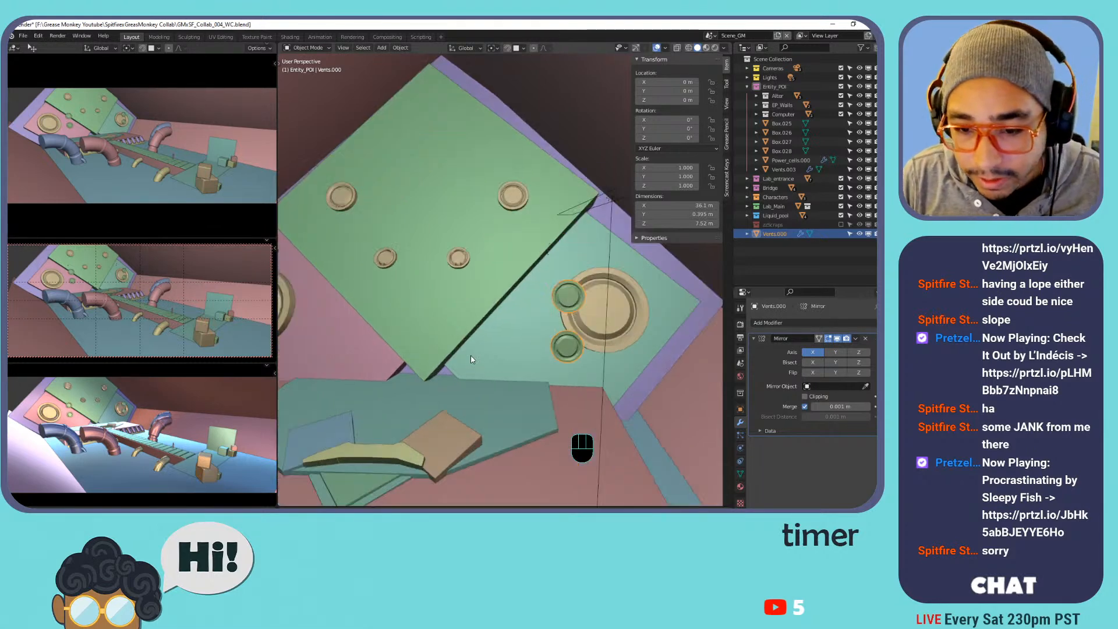
{"action": "scroll", "coordinate": [565, 319], "scroll_direction": "down", "scroll_amount": 1}
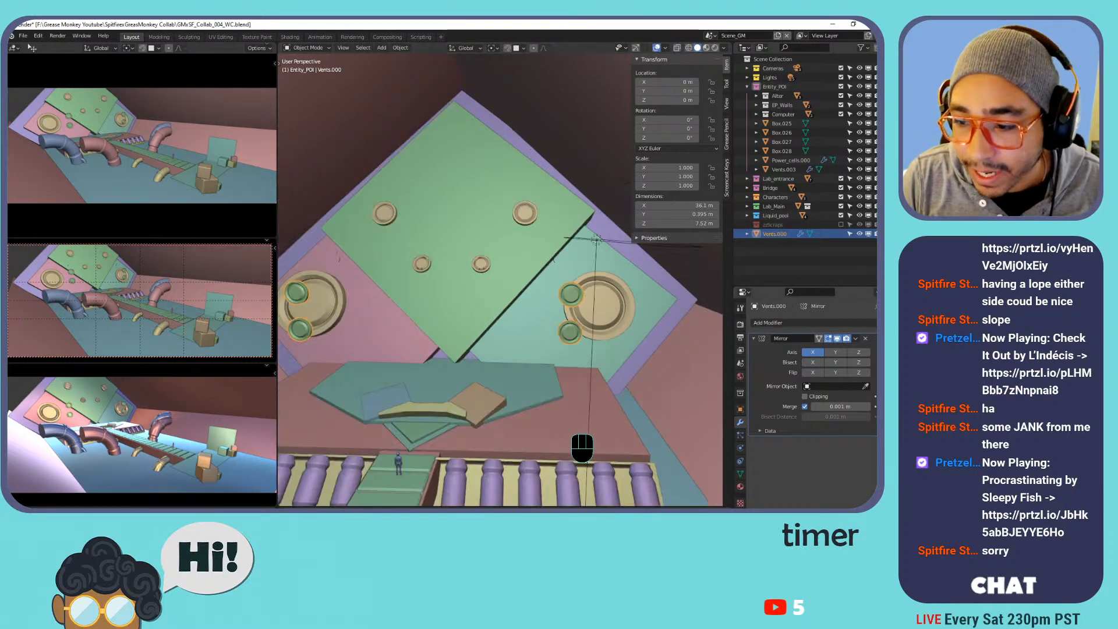
{"action": "left_click", "coordinate": [867, 338]}
{"action": "key", "text": "Tab"}
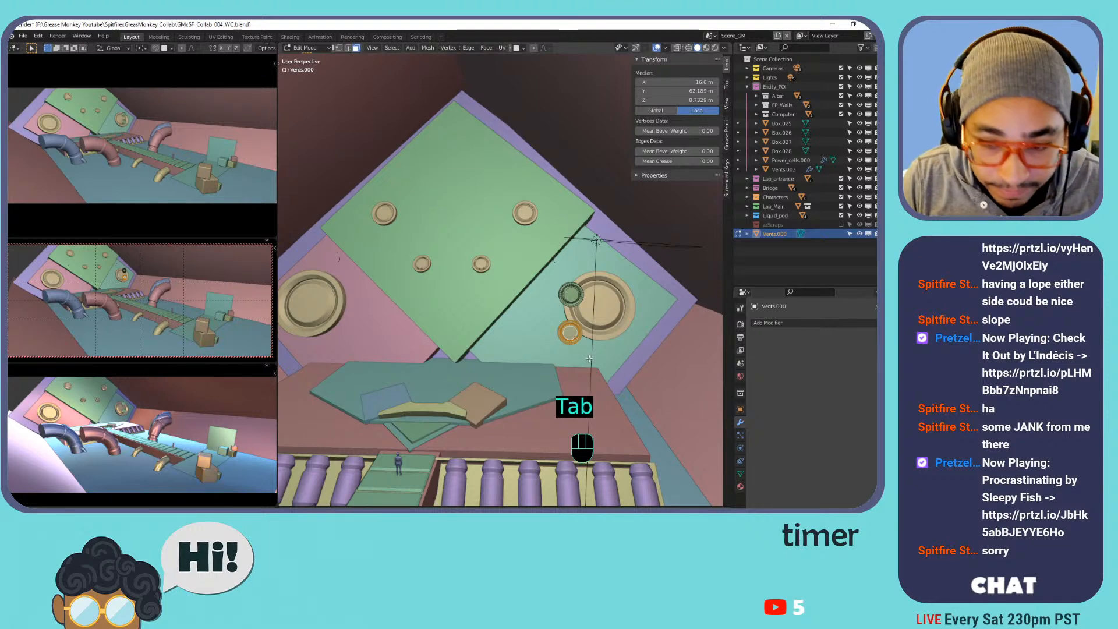
{"action": "key", "text": "x"}
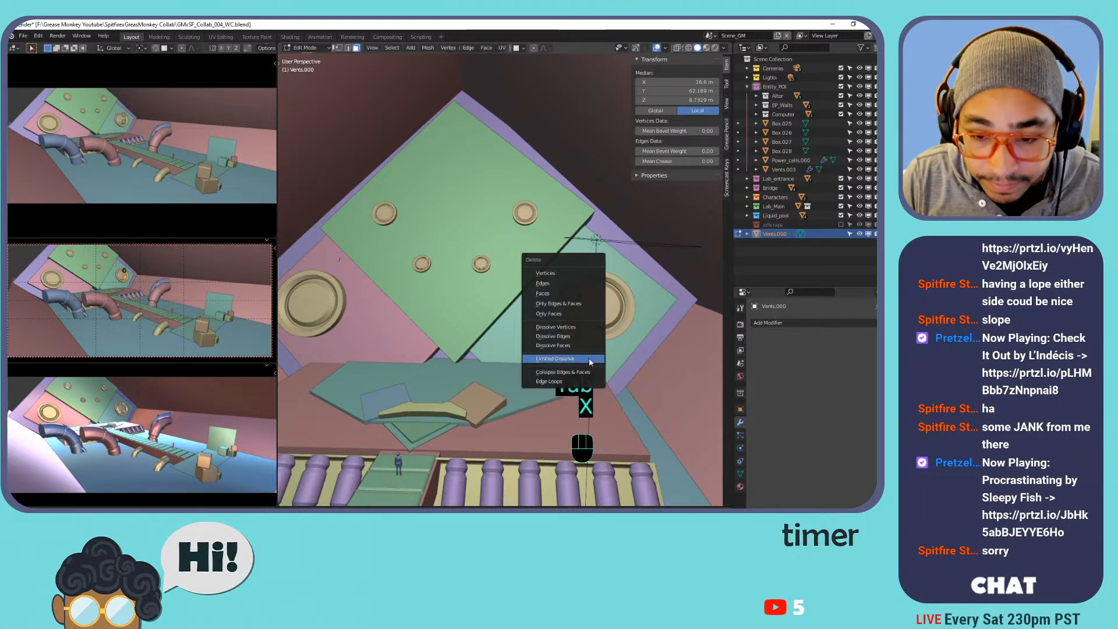
{"action": "left_click", "coordinate": [560, 274]}
{"action": "scroll", "coordinate": [555, 286], "scroll_direction": "up", "scroll_amount": 3}
{"action": "key", "text": "Tab"}
Place the 3D cursor at the centre of the flat back face of the remaining Vents.000 vent.
{"action": "middle_click_drag", "start_coordinate": [555, 286], "coordinate": [578, 304], "text": "shift"}
{"action": "key", "text": "KP_Decimal"}
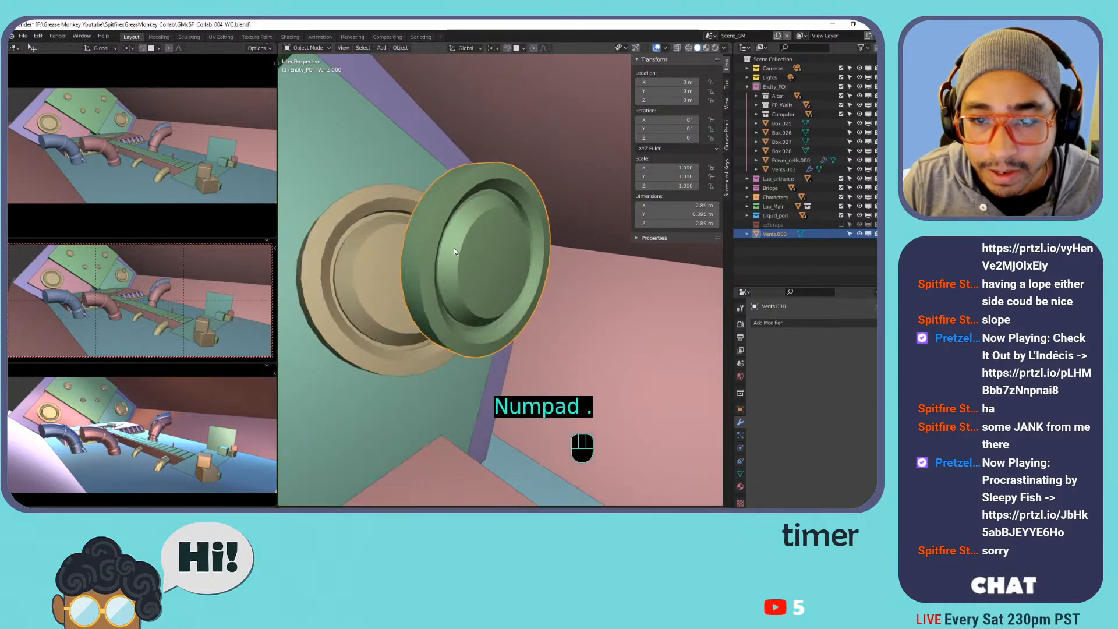
{"action": "middle_click_drag", "start_coordinate": [455, 250], "coordinate": [484, 255], "text": "shift"}
{"action": "key", "text": "Tab"}
{"action": "key", "text": "3"}
{"action": "left_click", "coordinate": [498, 262]}
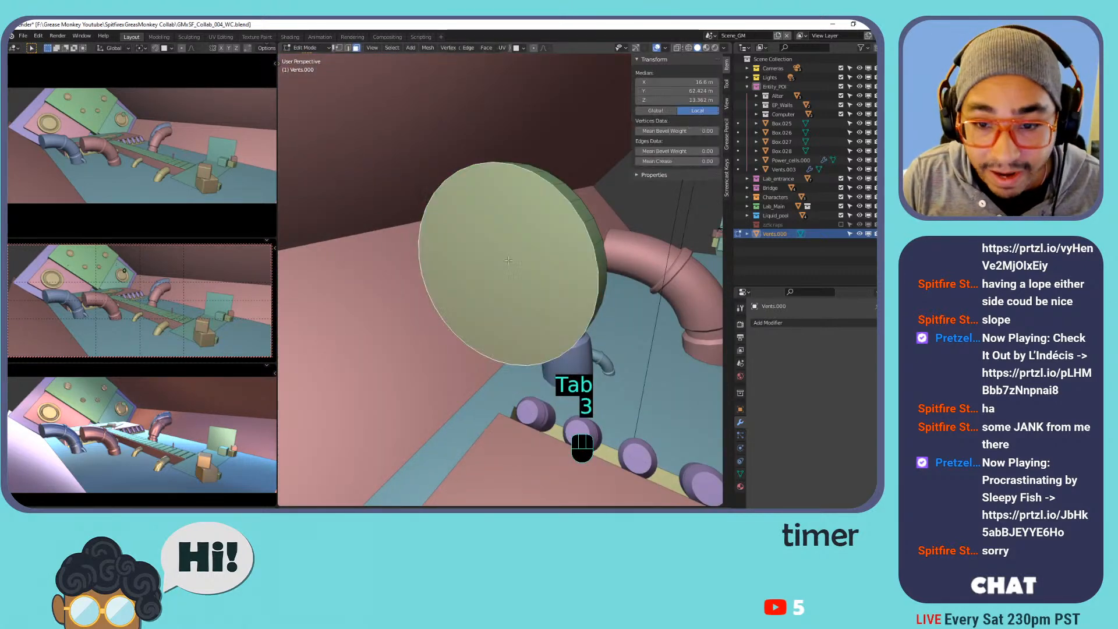
{"action": "key", "text": "Tab"}
{"action": "key", "text": "Tab"}
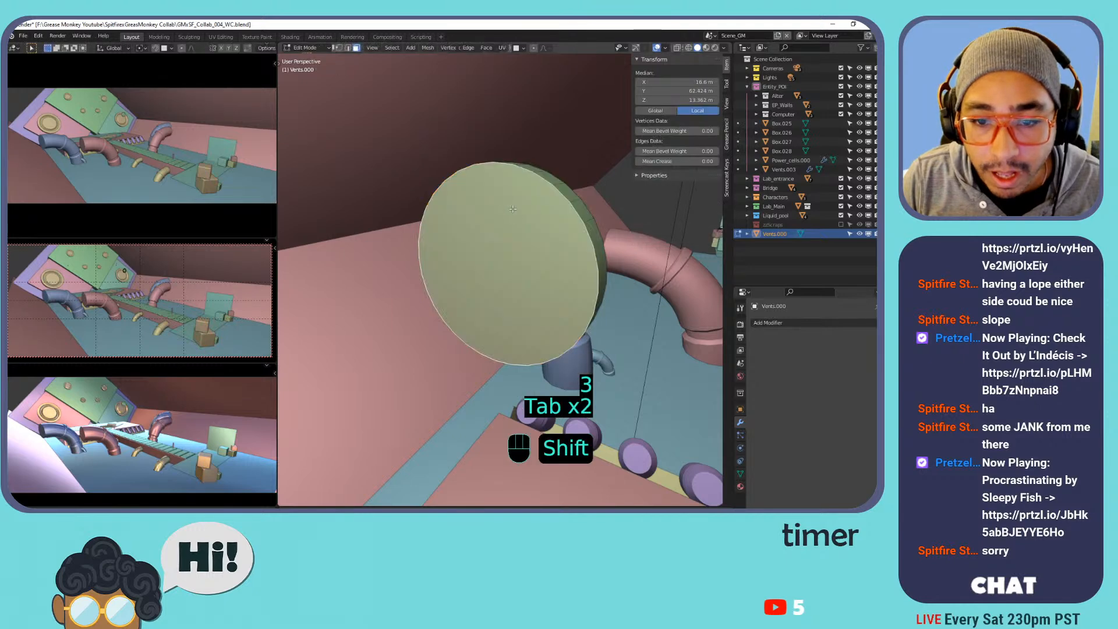
{"action": "key", "text": "shift+s"}
{"action": "left_click", "coordinate": [512, 259]}
{"action": "key", "text": "Tab"}
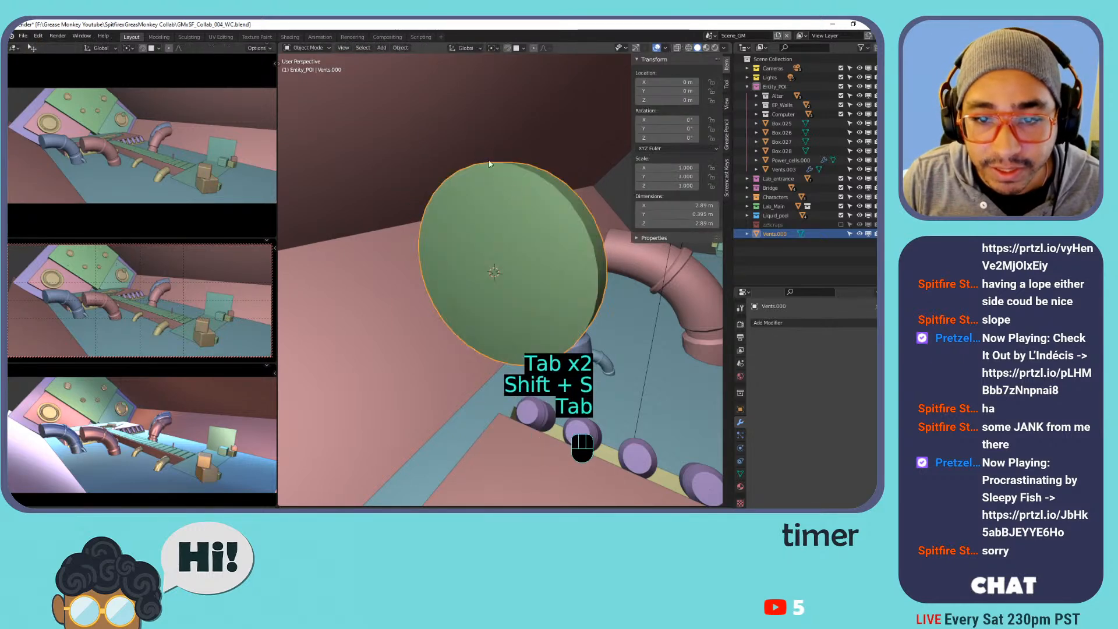
Set the origin of Vents.000 to the 3D cursor.
{"action": "left_click", "coordinate": [400, 48]}
{"action": "mouse_move", "coordinate": [450, 88]}
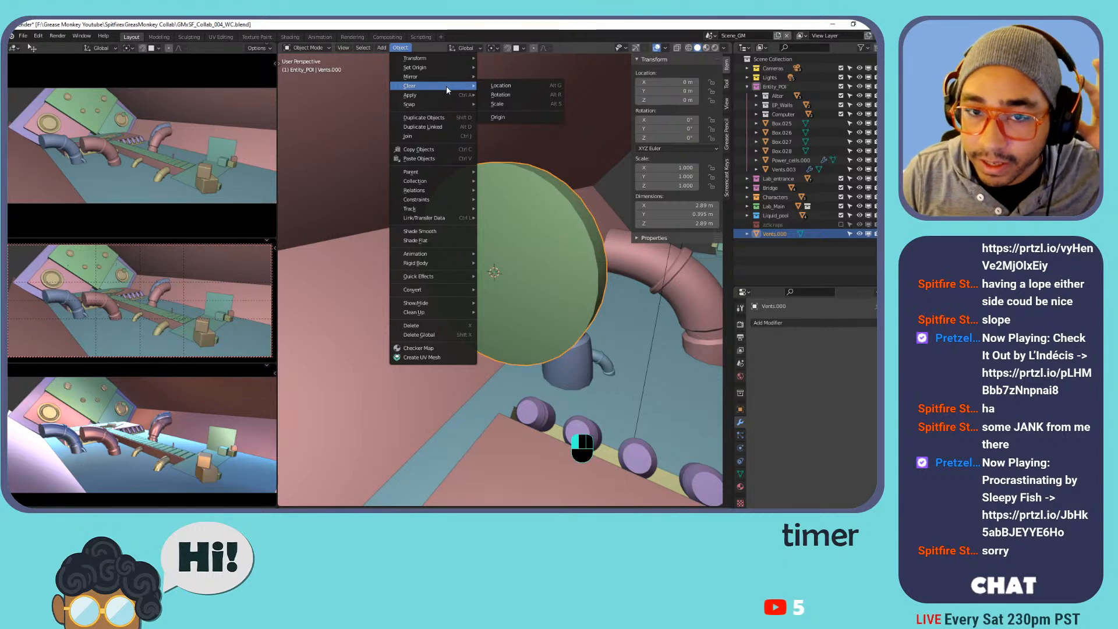
{"action": "mouse_move", "coordinate": [443, 68]}
{"action": "left_click", "coordinate": [529, 87]}
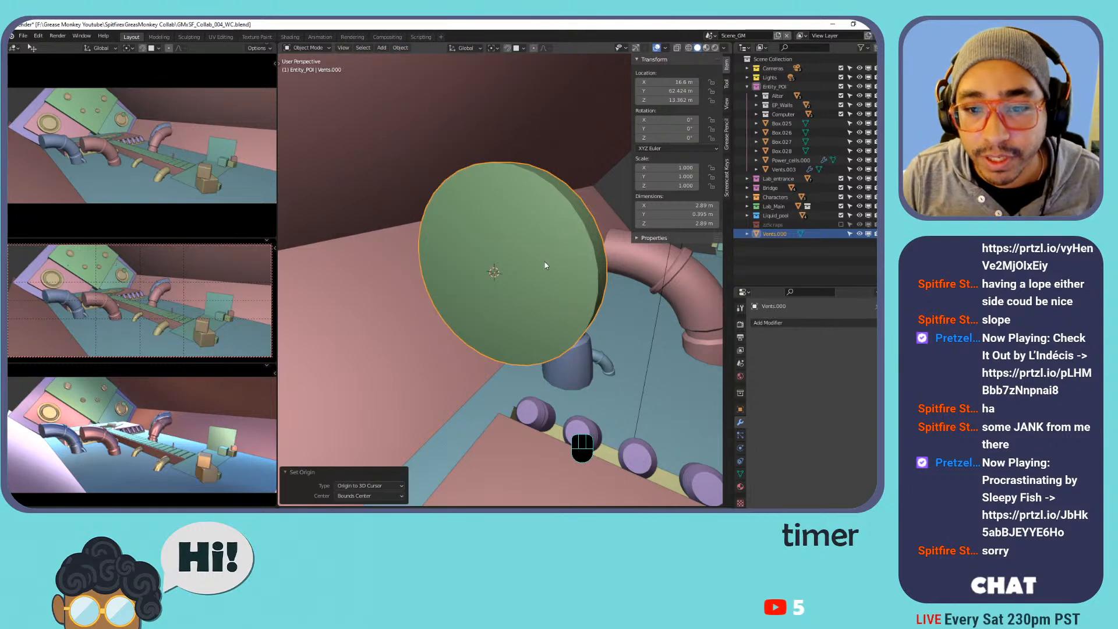
Turn on snapping for placing Vents.000 on the wall and review the snapping options.
{"action": "mouse_move", "coordinate": [553, 237]}
{"action": "middle_mouse_down"}
{"action": "mouse_move", "coordinate": [470, 252]}
{"action": "mouse_move", "coordinate": [373, 245]}
{"action": "mouse_move", "coordinate": [575, 305]}
{"action": "mouse_move", "coordinate": [539, 297]}
{"action": "middle_mouse_up"}
{"action": "scroll", "coordinate": [373, 245], "scroll_direction": "down", "scroll_amount": 7}
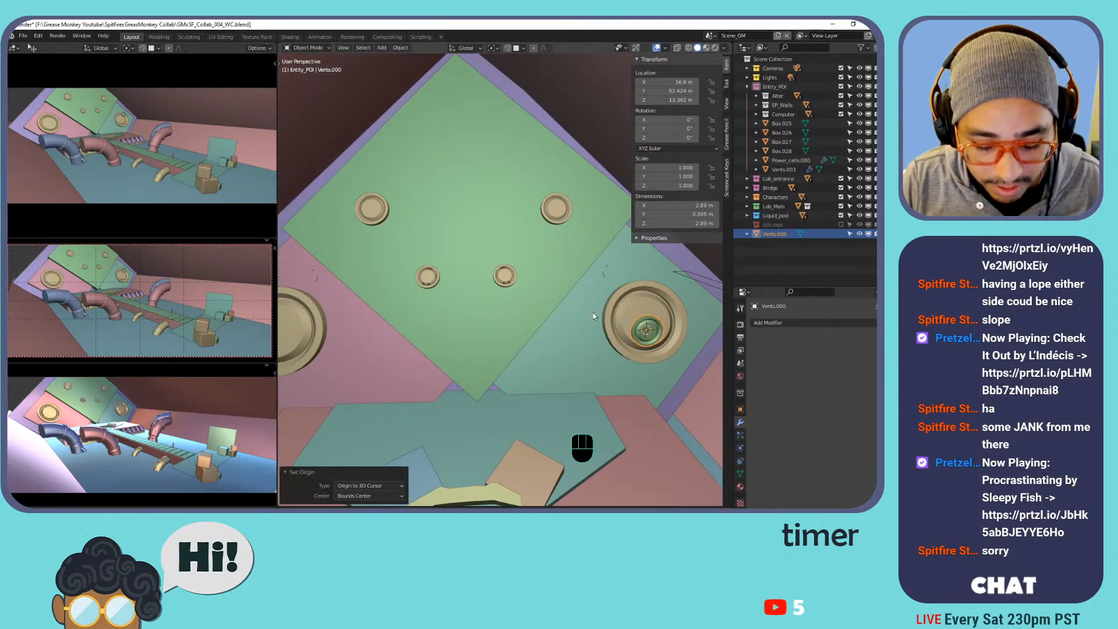
{"action": "left_click", "coordinate": [507, 48]}
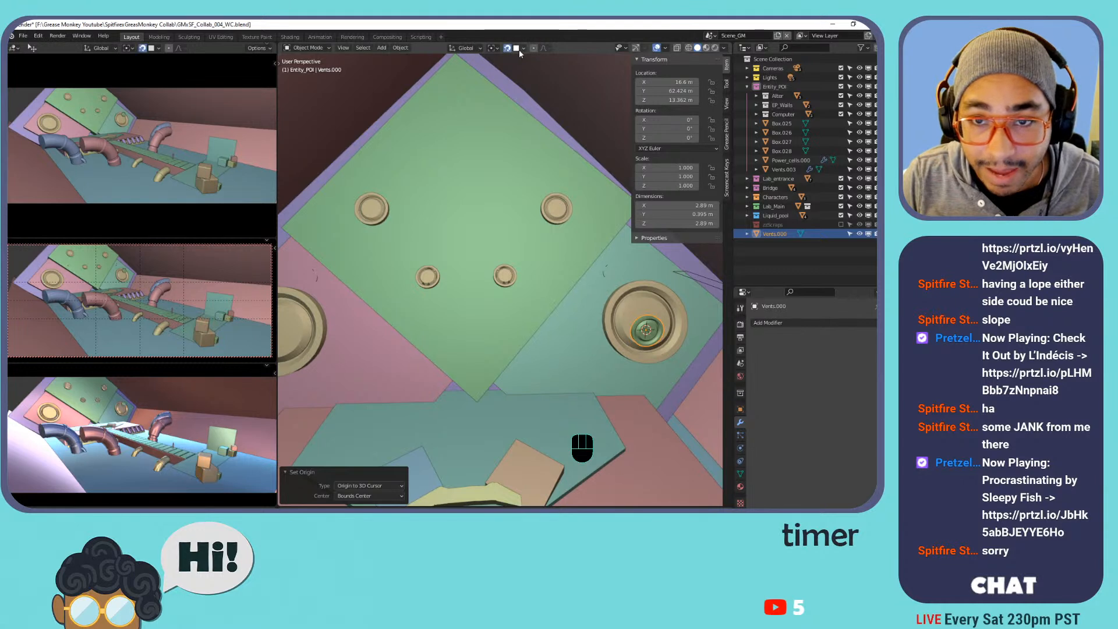
{"action": "left_click", "coordinate": [523, 48]}
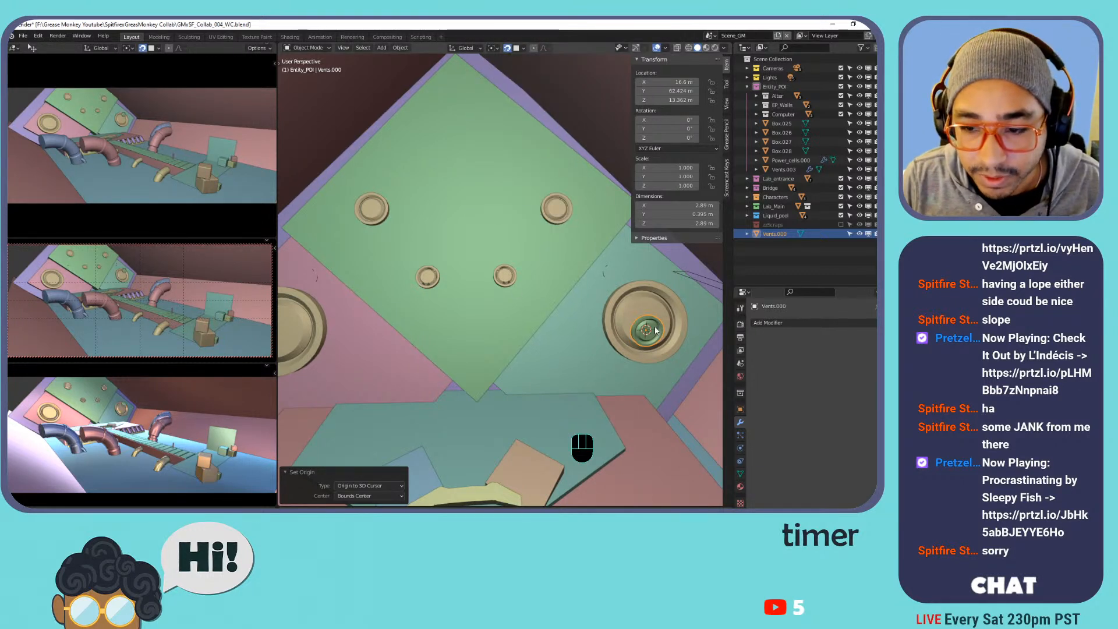
Try to move Vents.000 onto the green wall panel using surface snapping.
{"action": "key", "text": "g"}
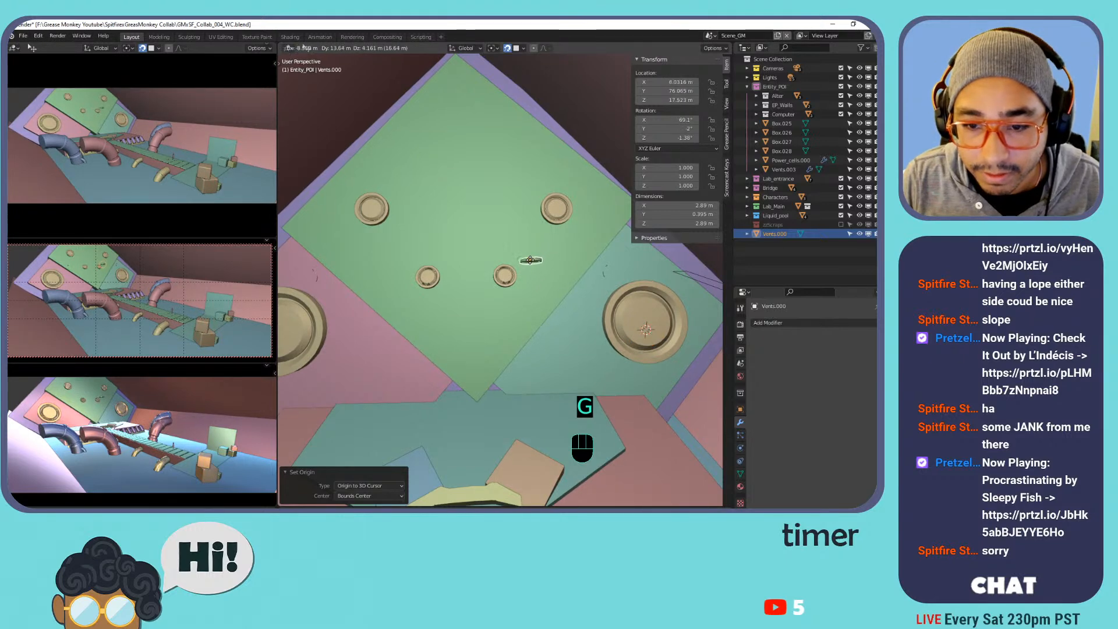
{"action": "right_click", "coordinate": [532, 262]}
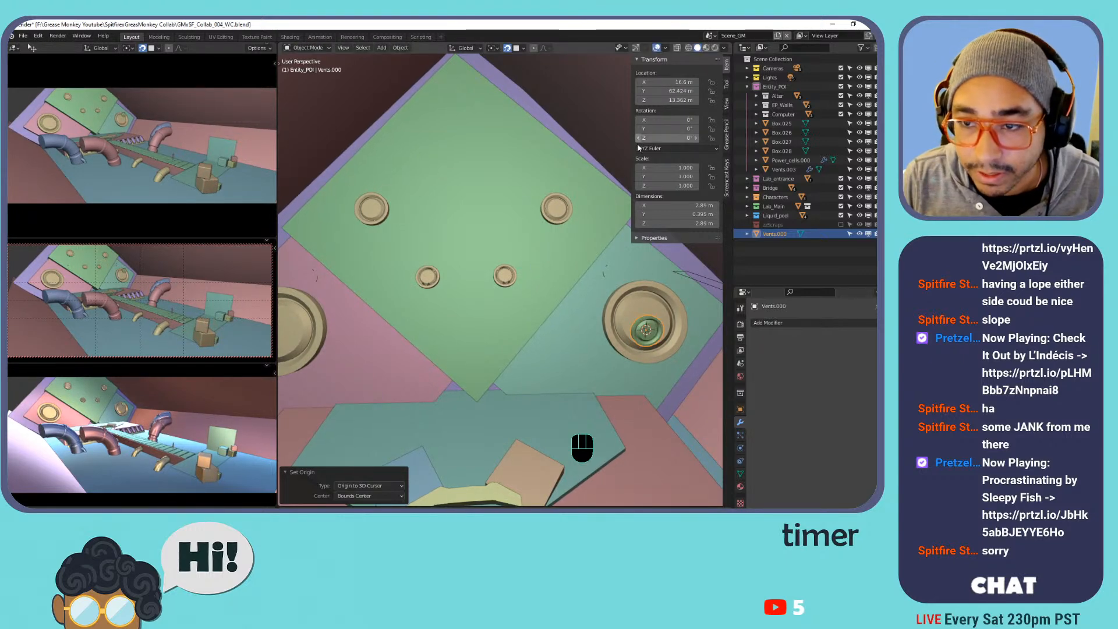
{"action": "middle_click_drag", "start_coordinate": [630, 276], "coordinate": [459, 305]}
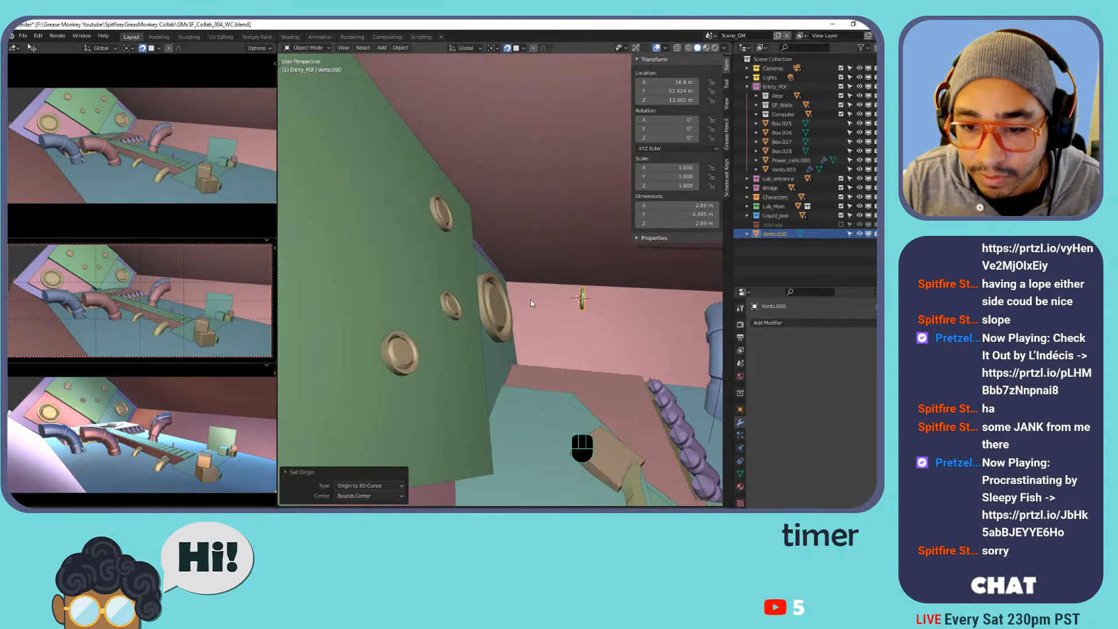
{"action": "key", "text": "g"}
{"action": "right_click", "coordinate": [444, 262]}
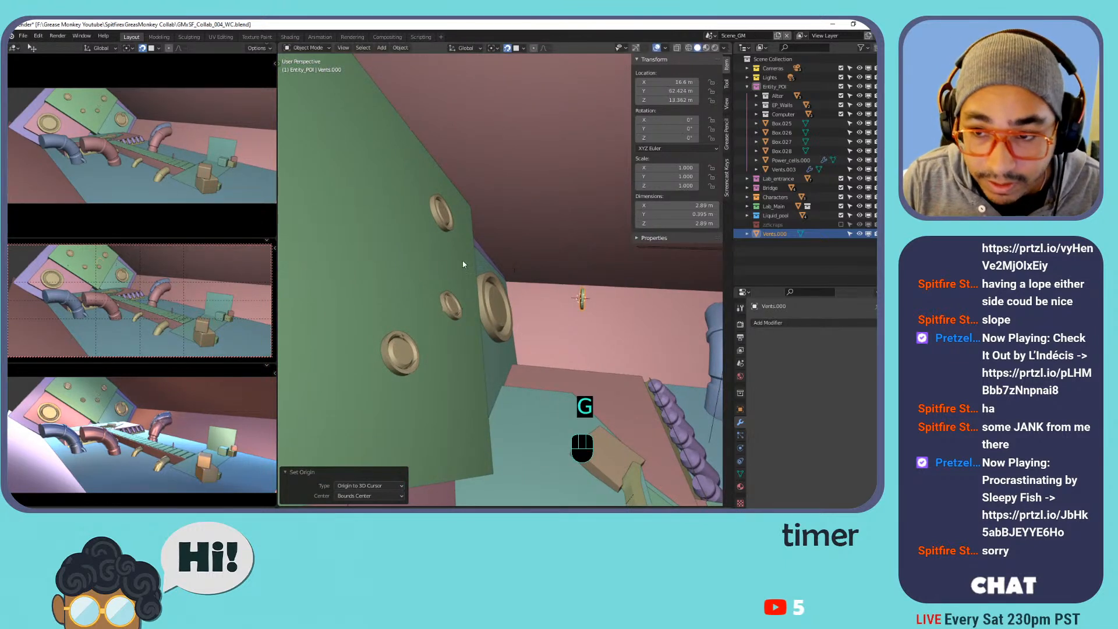
Rotate Vents.000 about its X axis and try snapping it onto the green wall panel.
{"action": "left_click", "coordinate": [658, 119]}
{"action": "type", "text": "40"}
{"action": "key", "text": "Return"}
{"action": "key", "text": "g"}
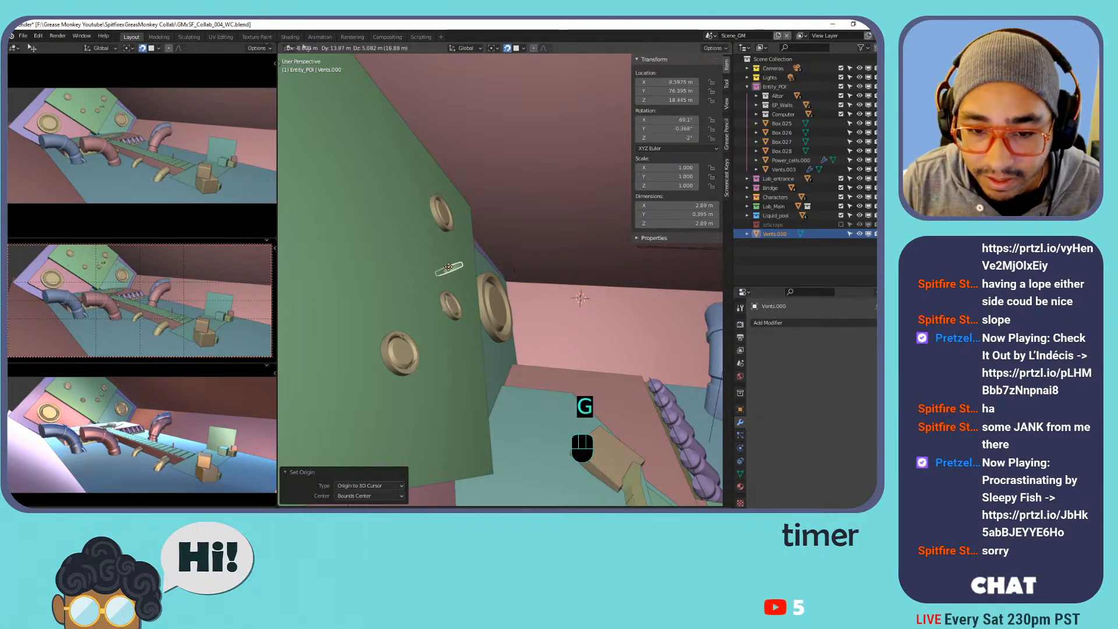
{"action": "right_click", "coordinate": [443, 275]}
Set the X rotation of Vents.000 to -90° and test its placement on the green wall panel.
{"action": "left_click", "coordinate": [665, 121]}
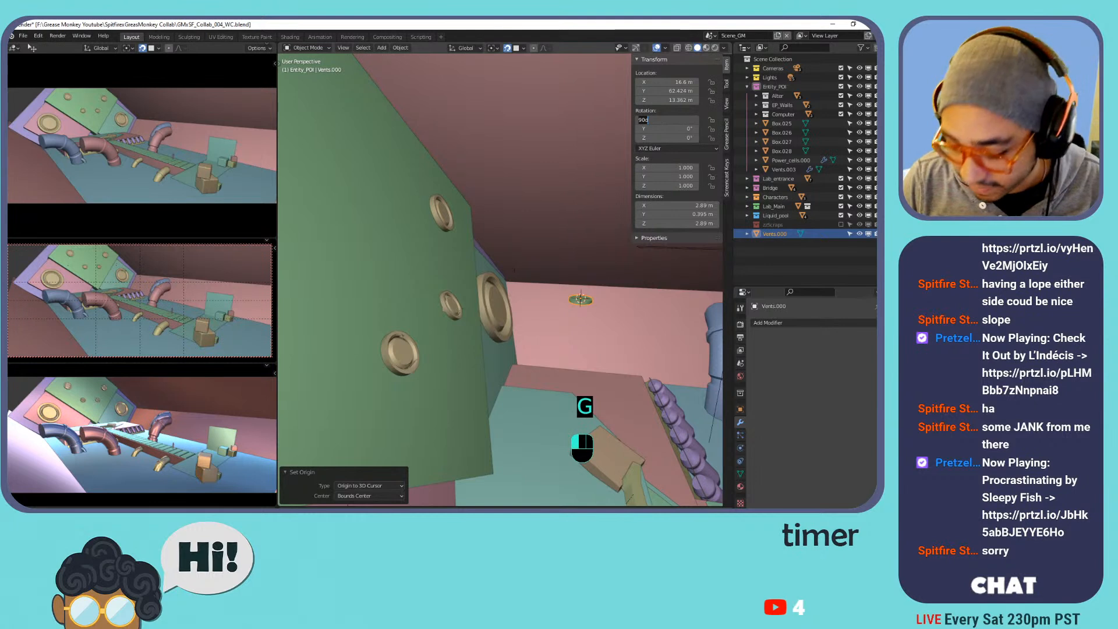
{"action": "type", "text": "-90"}
{"action": "key", "text": "Return"}
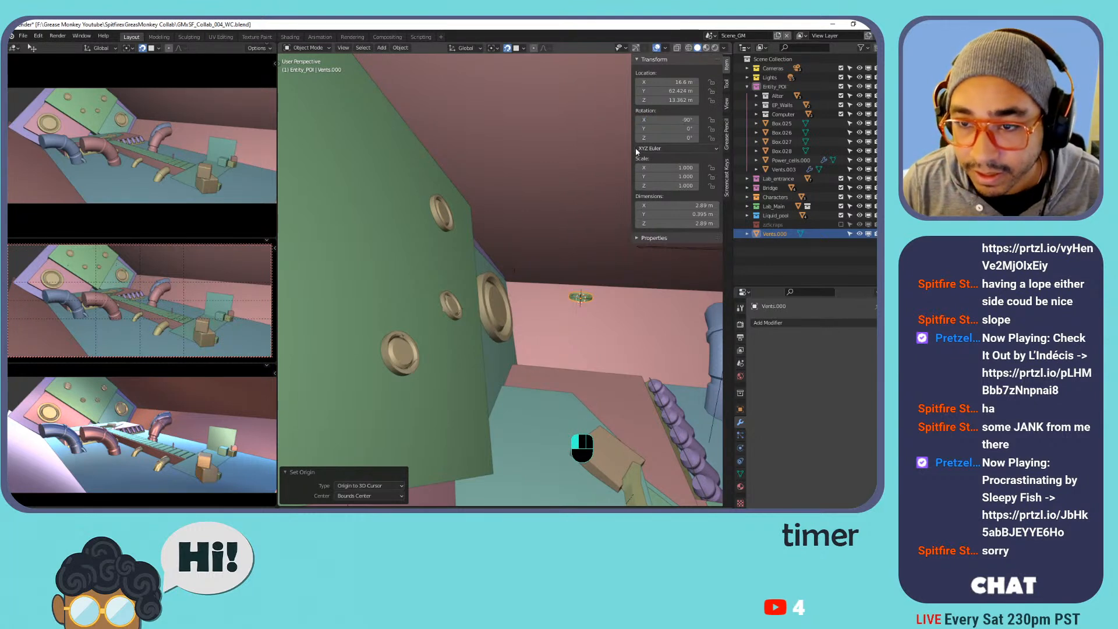
{"action": "key", "text": "g"}
{"action": "right_click", "coordinate": [460, 262]}
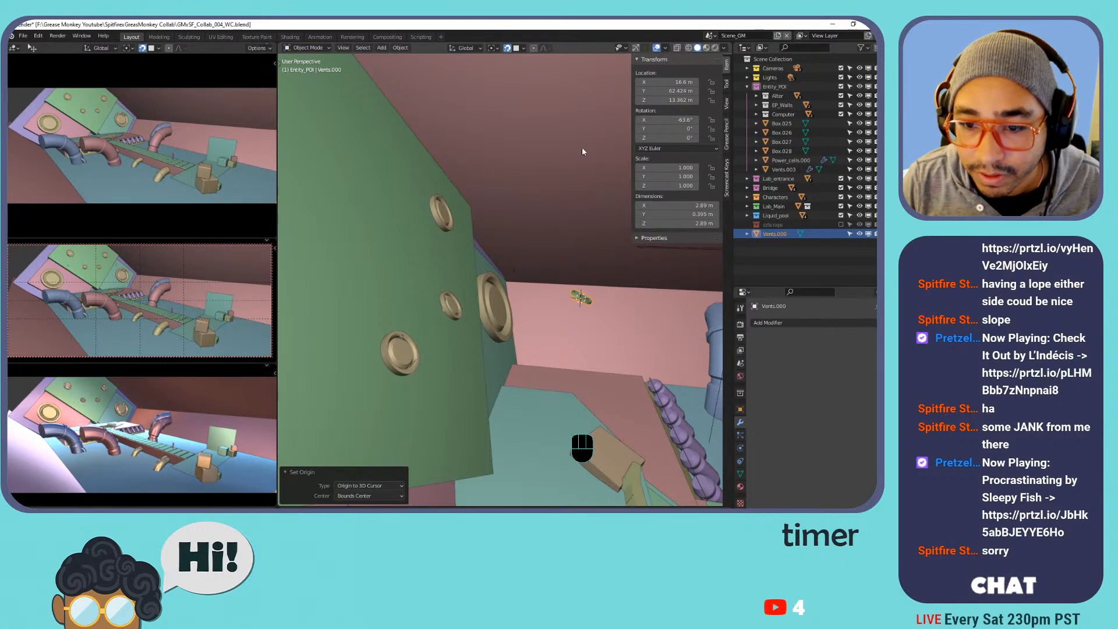
Try other X rotation angles for Vents.000 while test-moving it across the green panel.
{"action": "key", "text": "g"}
{"action": "right_click", "coordinate": [454, 255]}
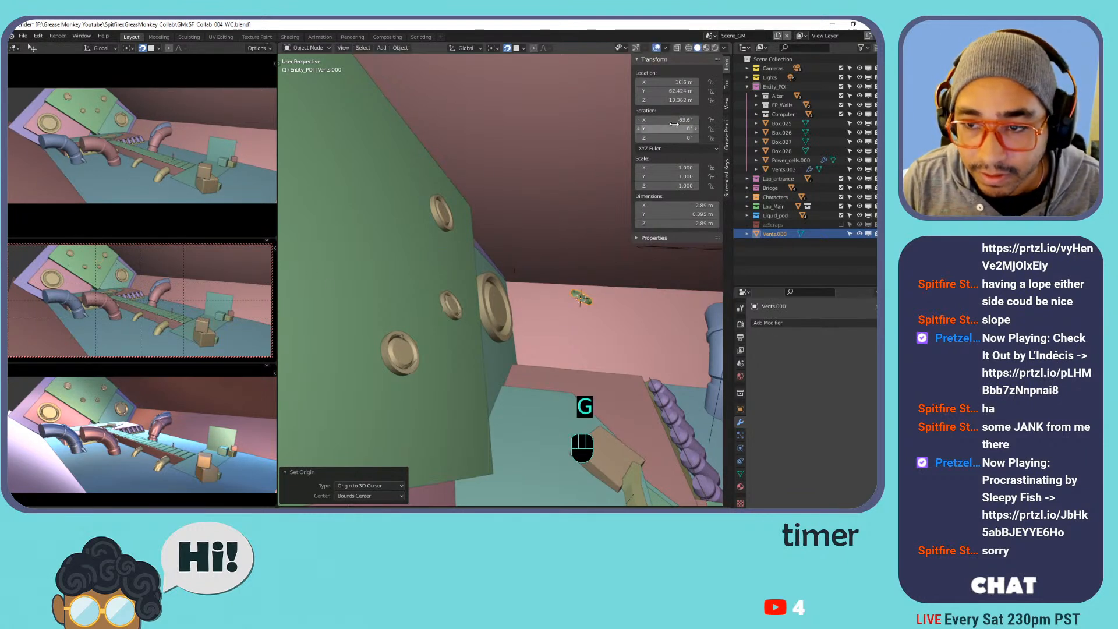
{"action": "left_click_drag", "start_coordinate": [666, 120], "coordinate": [676, 120]}
{"action": "key", "text": "g"}
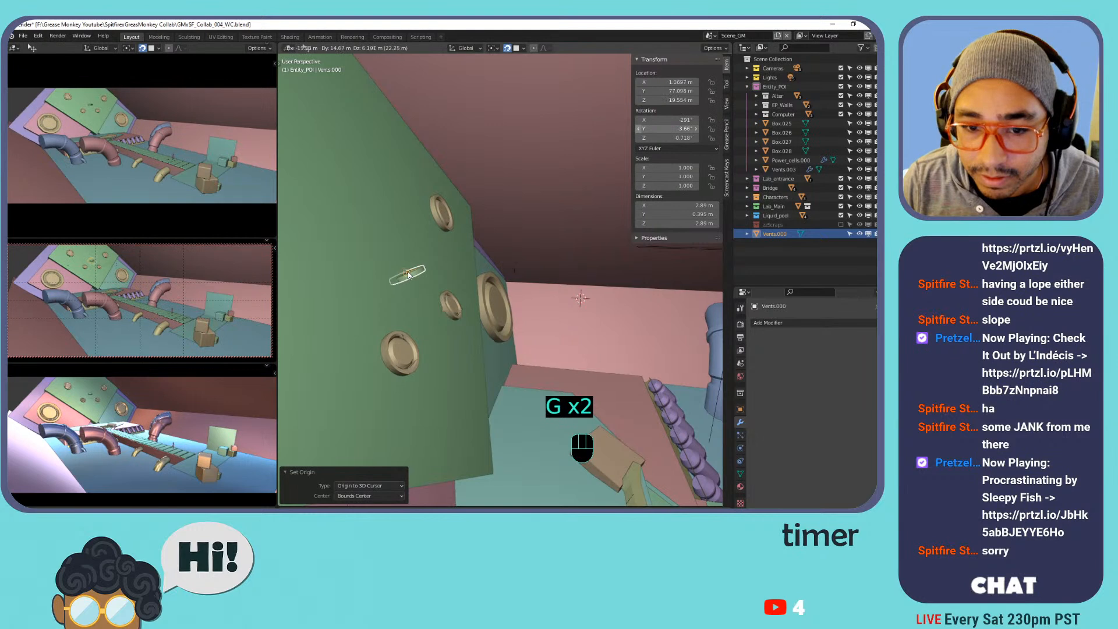
{"action": "right_click", "coordinate": [463, 247]}
Undo the trial rotations of Vents.000.
{"action": "key", "text": "ctrl+z"}
{"action": "key", "text": "ctrl+z"}
{"action": "key", "text": "ctrl+z"}
{"action": "key", "text": "ctrl+z"}
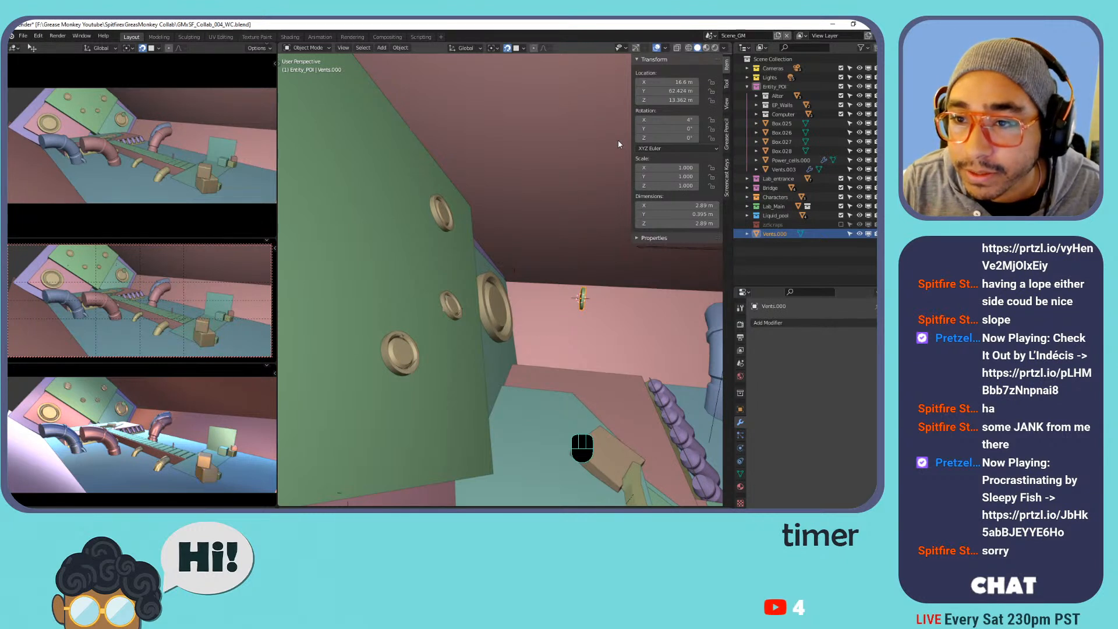
Check the rotation values of Vents.000 and save the scene file.
{"action": "left_click", "coordinate": [664, 120]}
{"action": "left_click", "coordinate": [646, 140]}
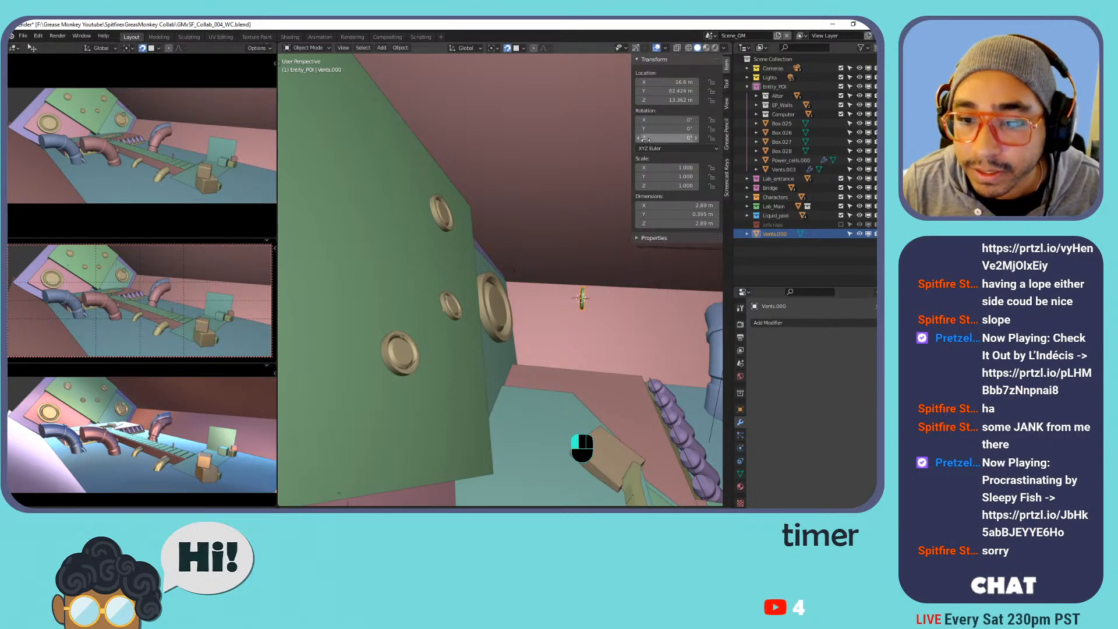
{"action": "key", "text": "ctrl"}
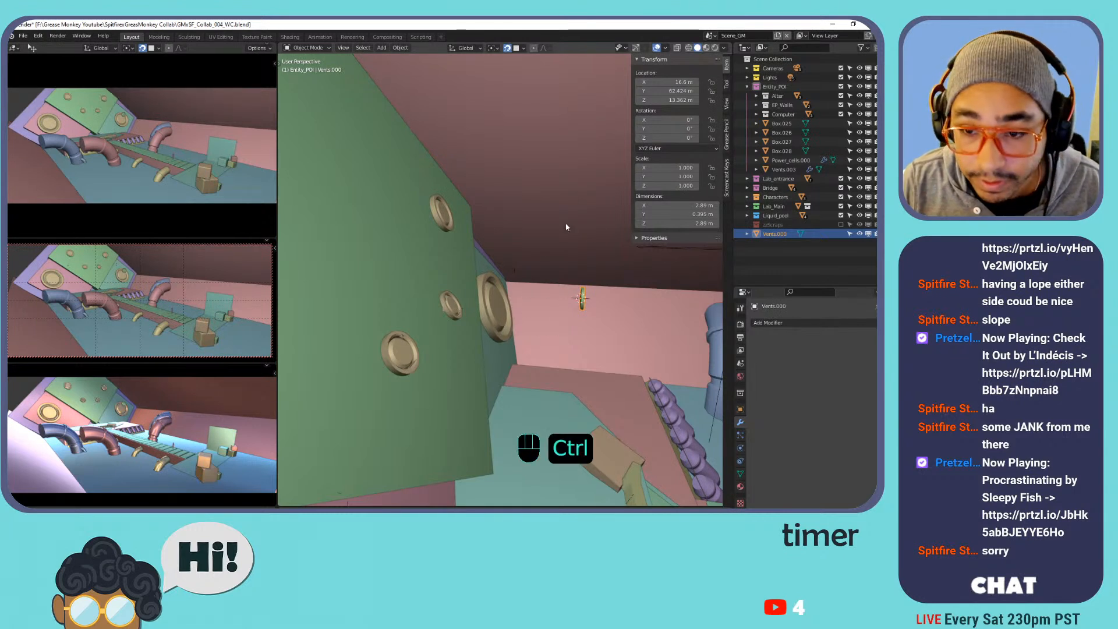
{"action": "key", "text": "ctrl+s"}
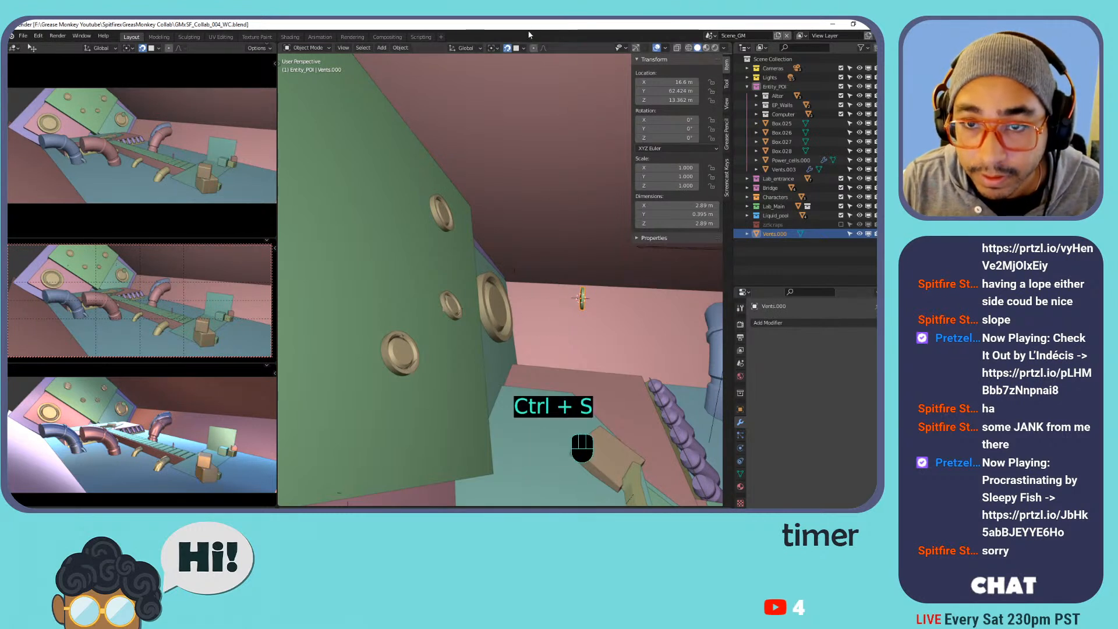
Adjust the snapping settings and test how Vents.000 moves over the wall.
{"action": "left_click", "coordinate": [518, 48]}
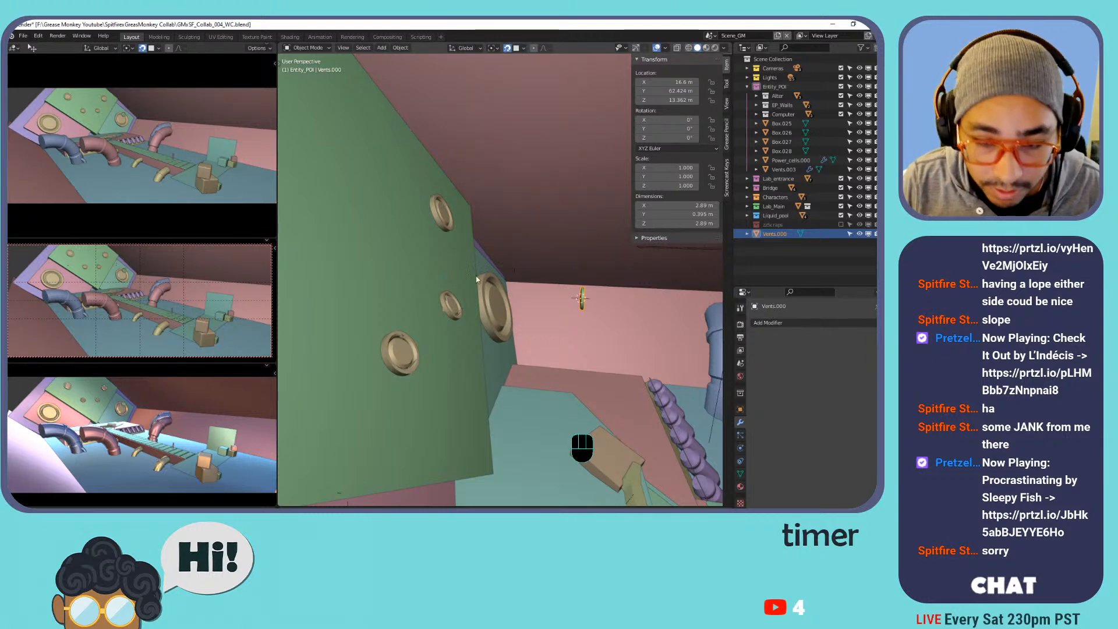
{"action": "key", "text": "g"}
{"action": "right_click", "coordinate": [435, 260]}
Set face snapping to snap with Active, aligning rotation to the target and affecting both move and rotate.
{"action": "left_click", "coordinate": [523, 49]}
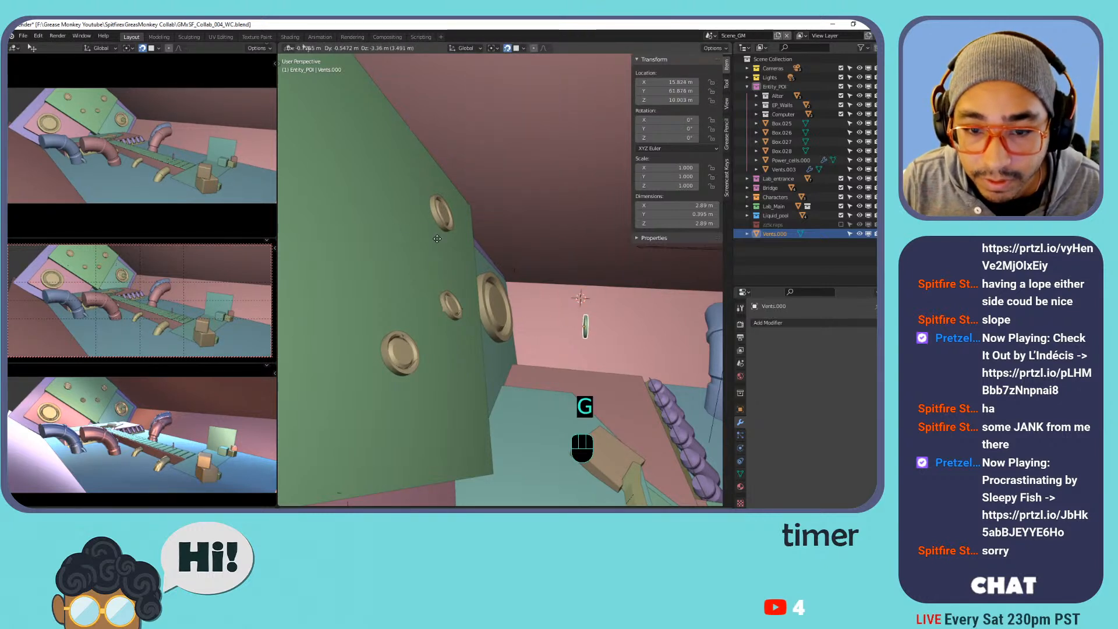
{"action": "left_click", "coordinate": [498, 50]}
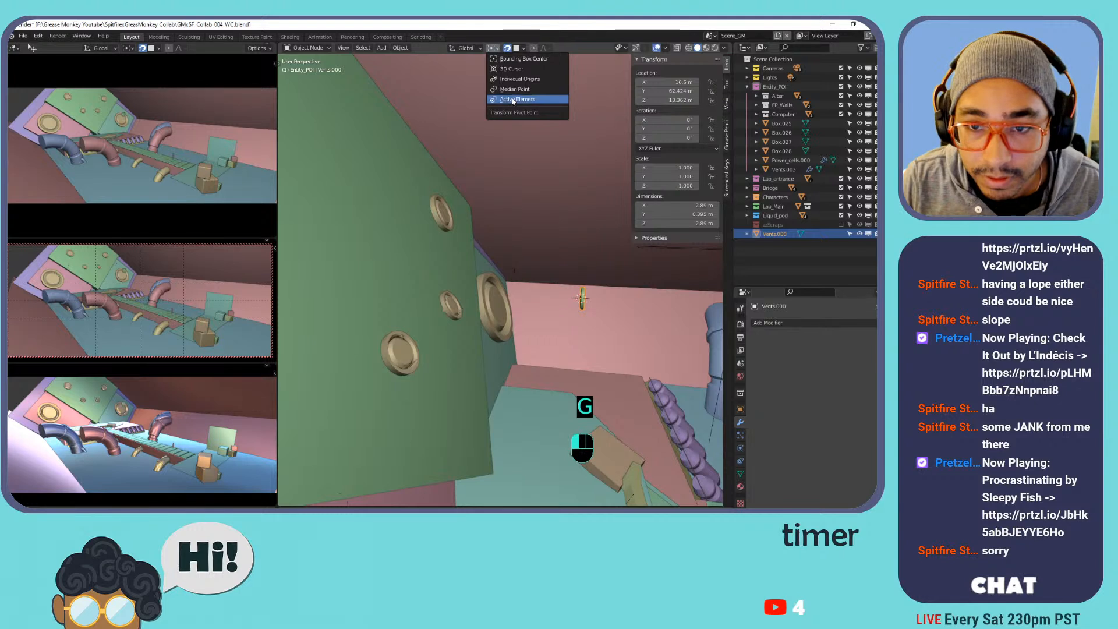
{"action": "left_click", "coordinate": [520, 49]}
{"action": "left_click", "coordinate": [506, 205]}
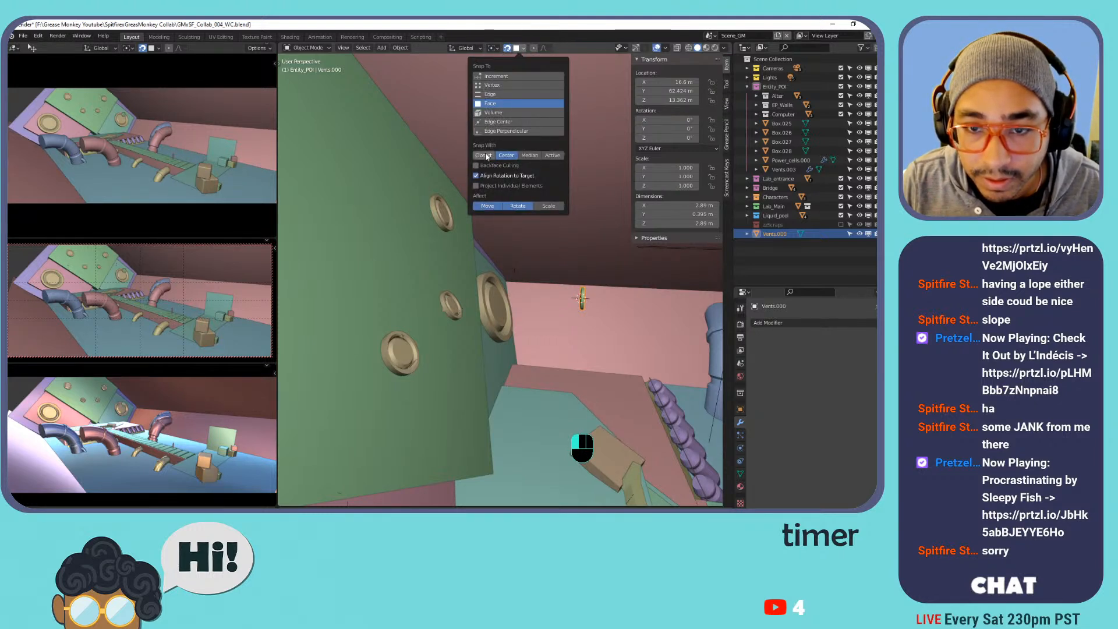
{"action": "left_click", "coordinate": [555, 155]}
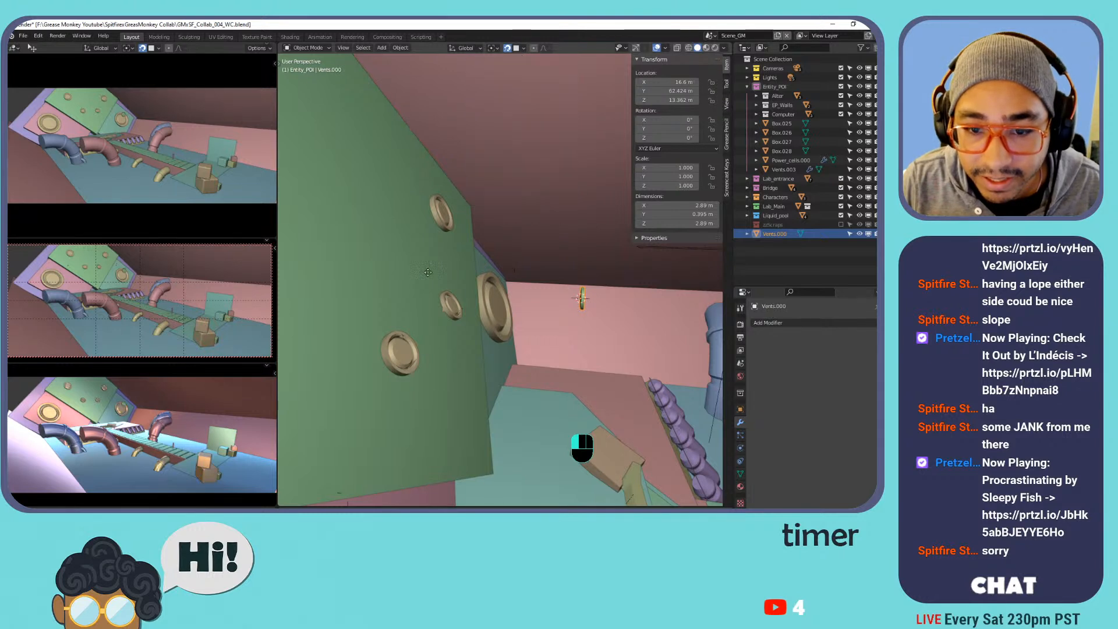
Try placing Vents.000 on the green panel with the new snapping setup and correcting its X rotation, and undo both.
{"action": "key", "text": "g"}
{"action": "left_click", "coordinate": [488, 261]}
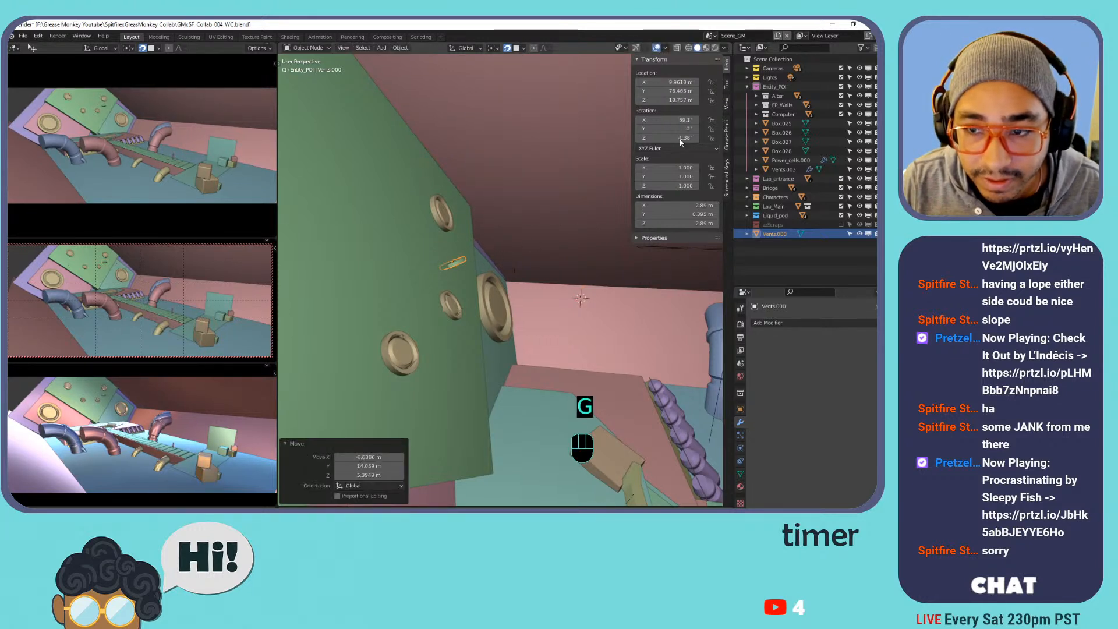
{"action": "left_click_drag", "start_coordinate": [681, 119], "coordinate": [626, 119]}
{"action": "key", "text": "ctrl+z"}
{"action": "key", "text": "ctrl+z"}
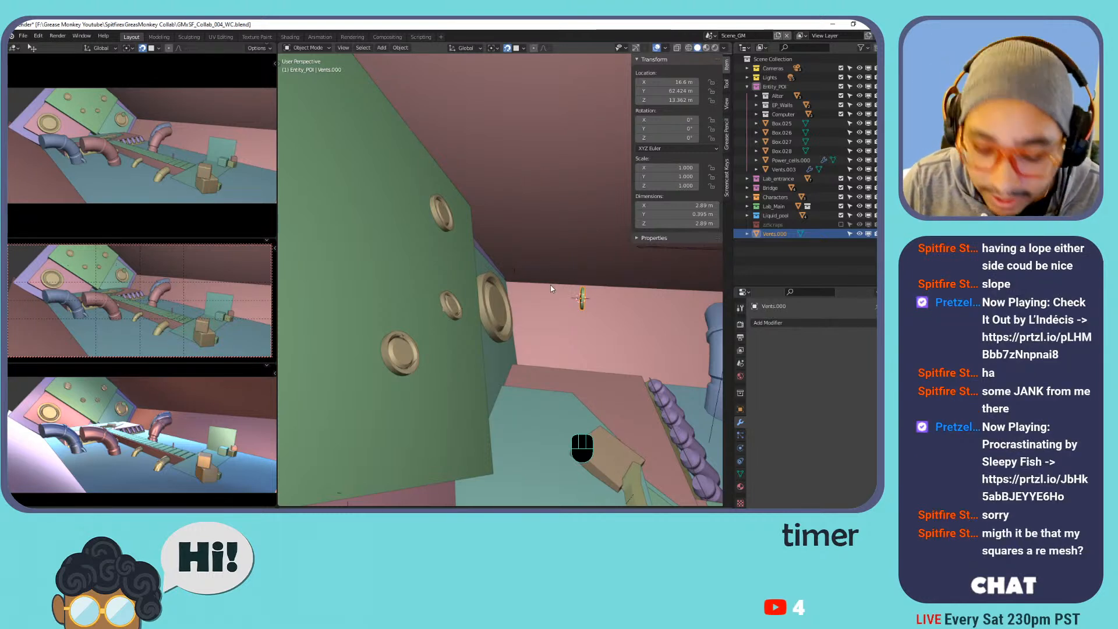
Try to move Vents.000 onto the green panel again and rotate it freely, and cancel the transforms.
{"action": "key", "text": "g"}
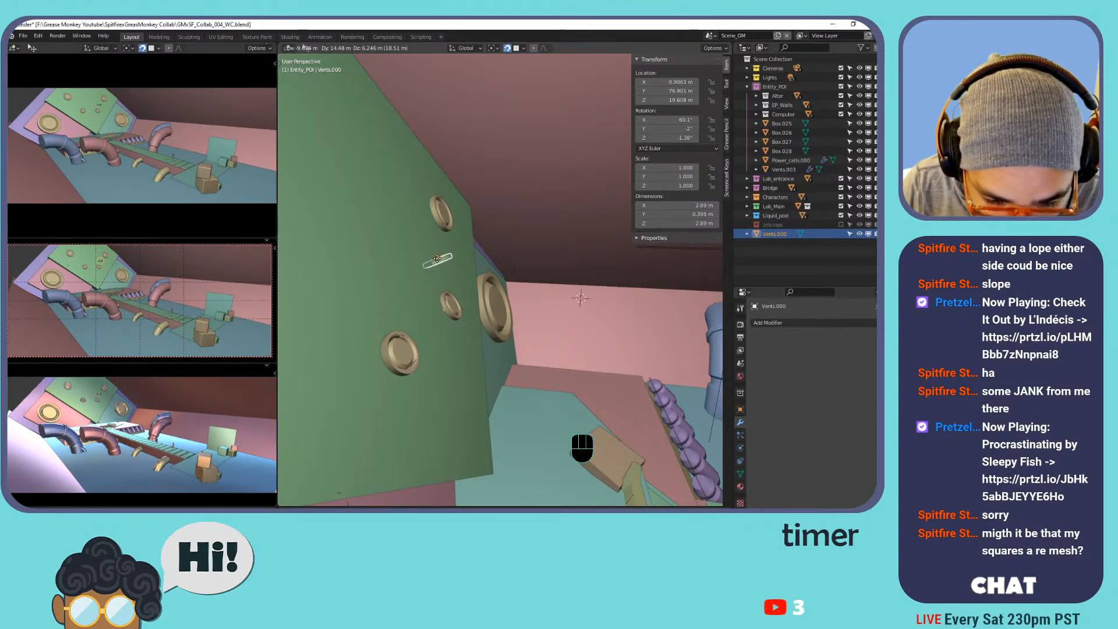
{"action": "key", "text": "shift"}
{"action": "key", "text": "shift"}
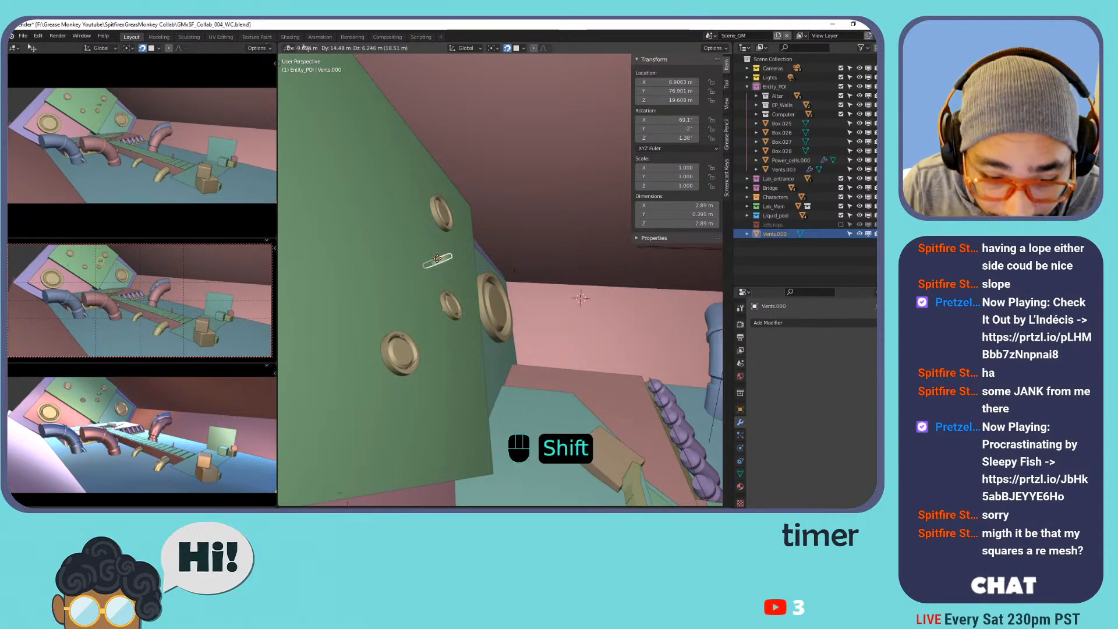
{"action": "key", "text": "shift"}
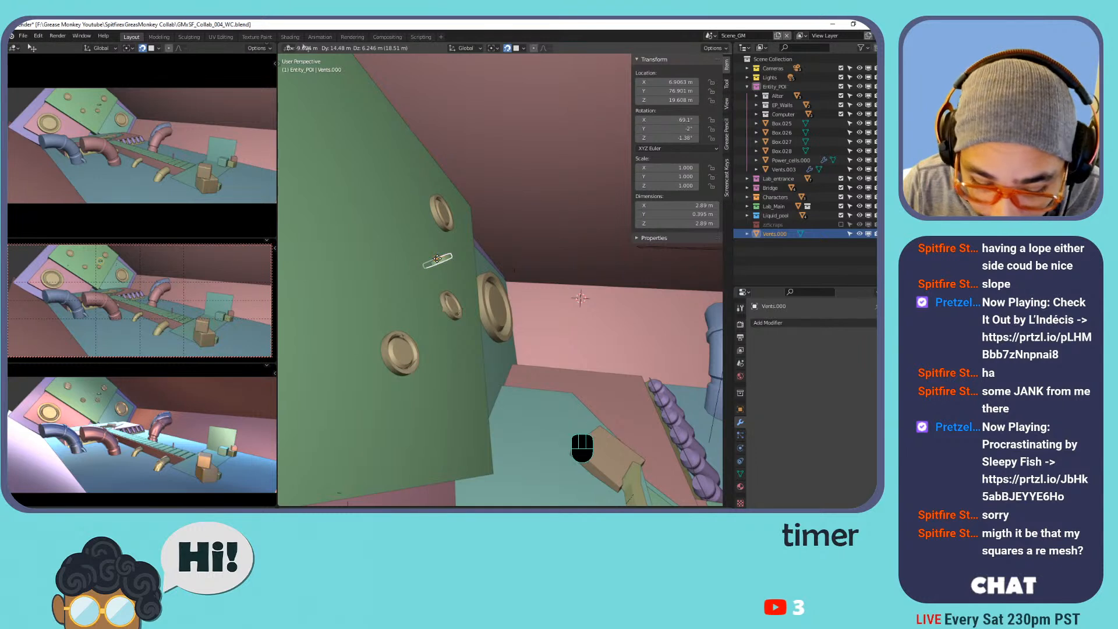
{"action": "key", "text": "r"}
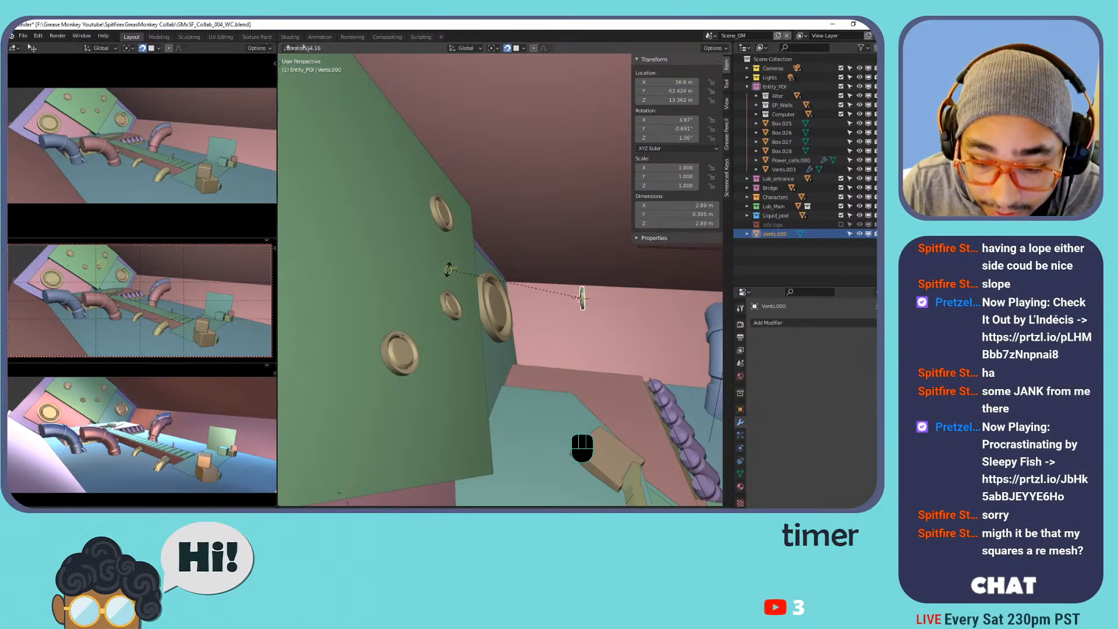
{"action": "key", "text": "Escape"}
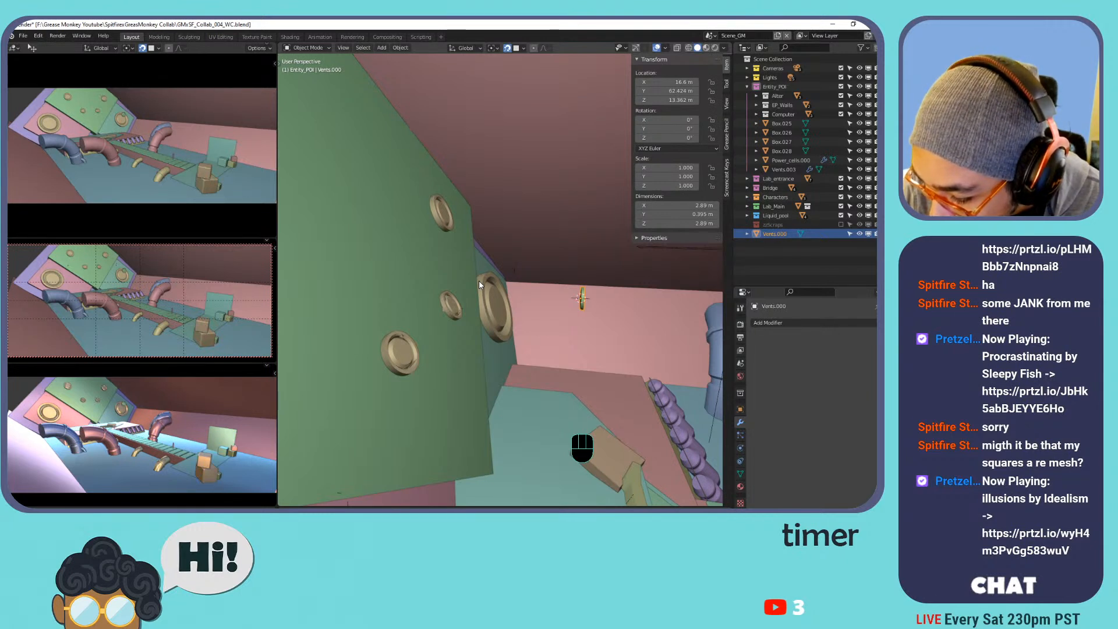
Simplify the whole mesh of the green wall panel Box.028 with Limited Dissolve.
{"action": "key", "text": "Tab"}
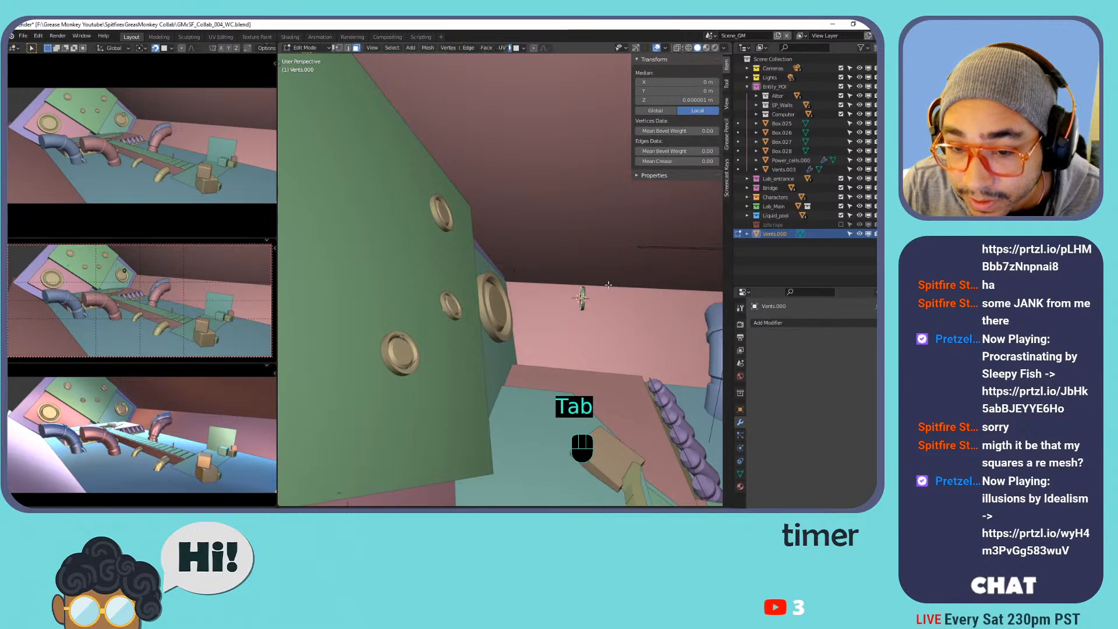
{"action": "key", "text": "Tab"}
{"action": "left_click", "coordinate": [341, 271]}
{"action": "key", "text": "Tab"}
{"action": "scroll", "coordinate": [362, 270], "scroll_direction": "down", "scroll_amount": 3}
{"action": "middle_click_drag", "start_coordinate": [362, 270], "coordinate": [582, 252]}
{"action": "key", "text": "a"}
{"action": "scroll", "coordinate": [477, 282], "scroll_direction": "down", "scroll_amount": 1}
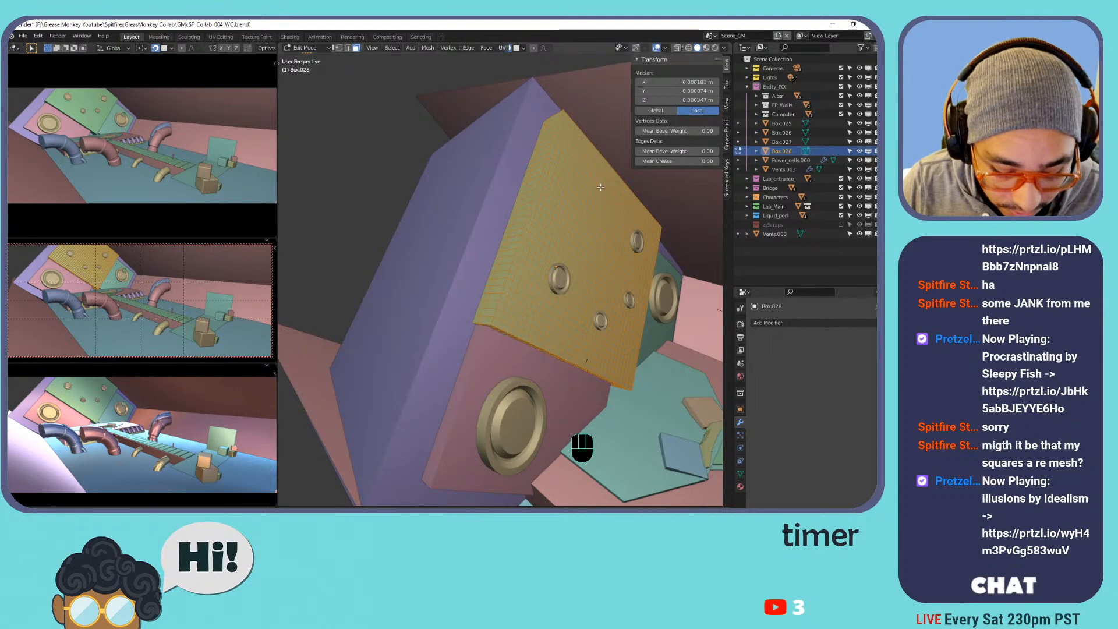
{"action": "key", "text": "x"}
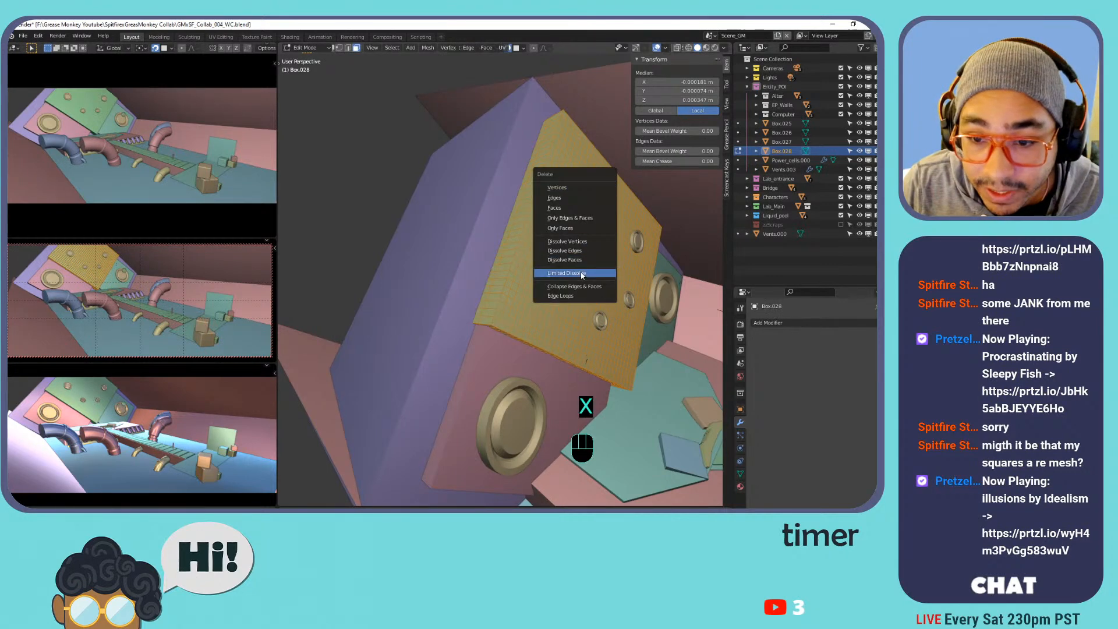
{"action": "left_click", "coordinate": [582, 273]}
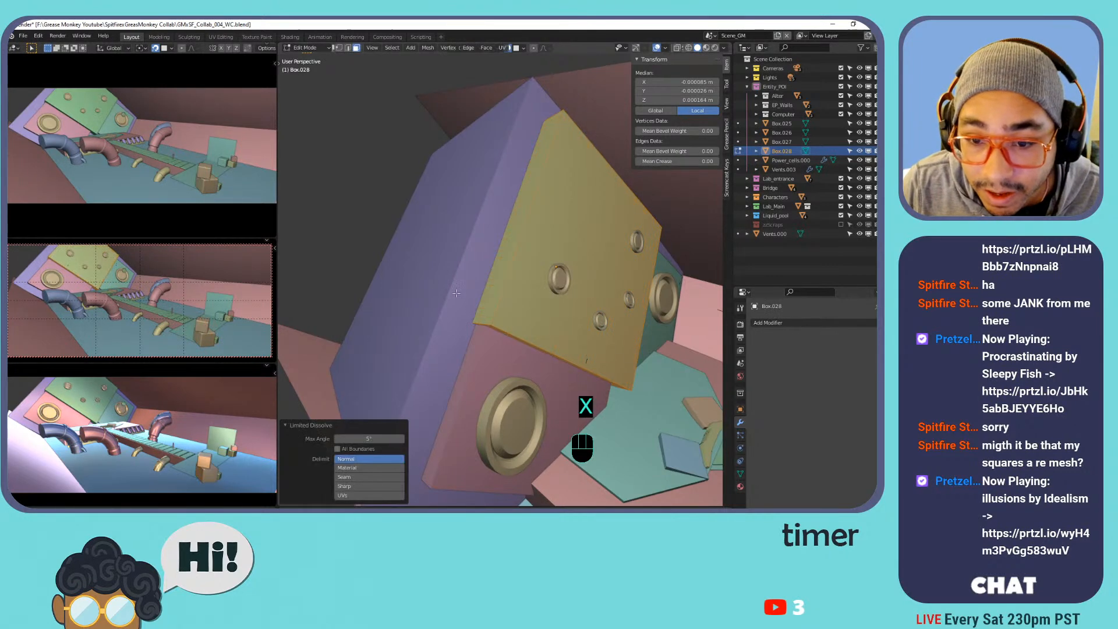
{"action": "key", "text": "Tab"}
Simplify the whole mesh of the purple wall block Box.027 with Limited Dissolve.
{"action": "left_click", "coordinate": [459, 274]}
{"action": "key", "text": "x"}
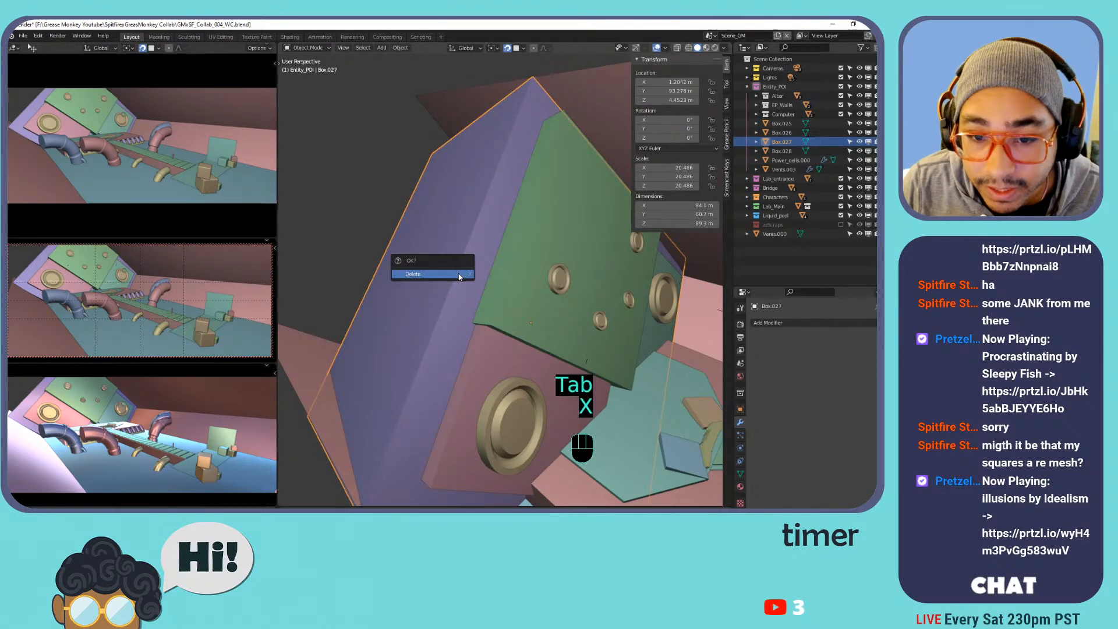
{"action": "key", "text": "Tab"}
{"action": "key", "text": "x"}
{"action": "key", "text": "a"}
{"action": "key", "text": "x"}
{"action": "left_click", "coordinate": [498, 231]}
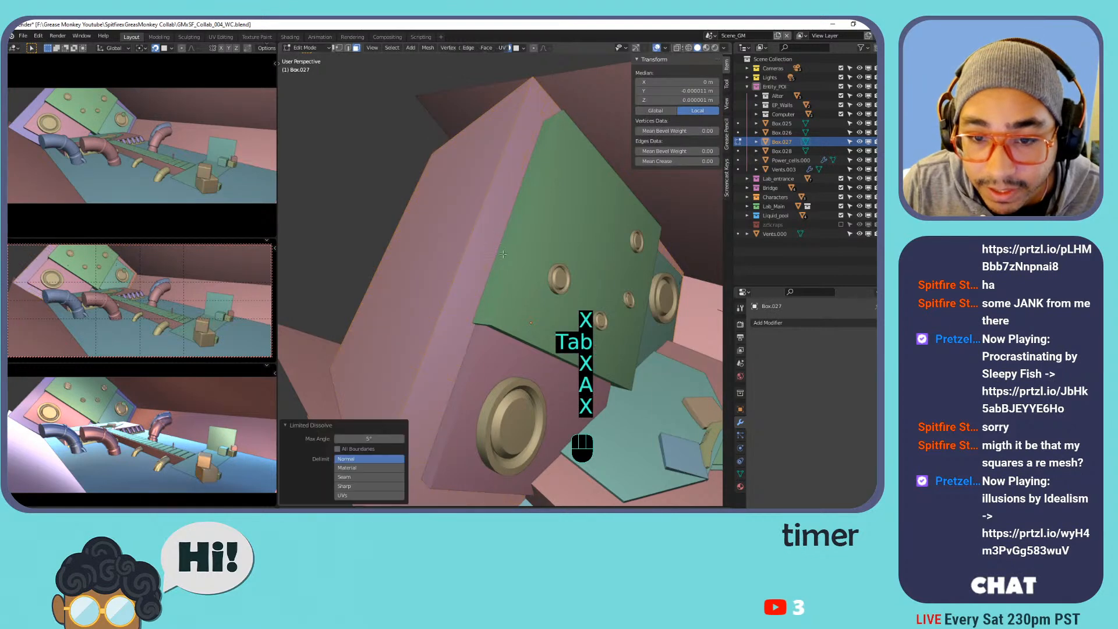
{"action": "key", "text": "Tab"}
Simplify the whole mesh of the pink panel Box.025 behind the large vent with Limited Dissolve.
{"action": "left_click", "coordinate": [495, 357]}
{"action": "key", "text": "Tab"}
{"action": "key", "text": "a"}
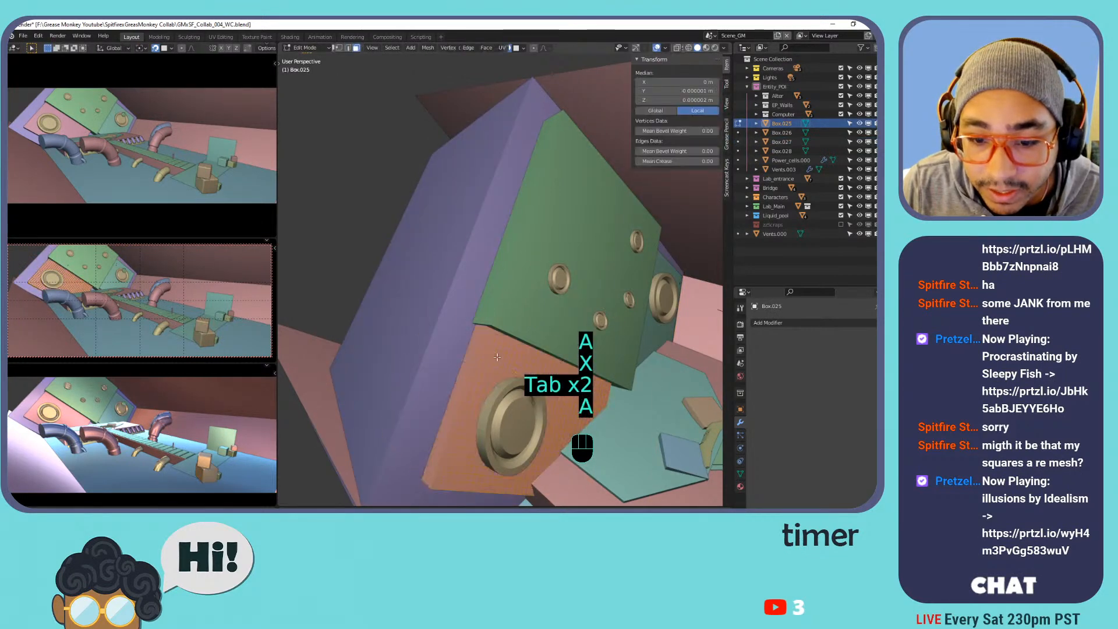
{"action": "key", "text": "x"}
{"action": "left_click", "coordinate": [497, 356]}
{"action": "key", "text": "Tab"}
Simplify the whole mesh of the teal side panel Box.026 with Limited Dissolve.
{"action": "left_click", "coordinate": [674, 325]}
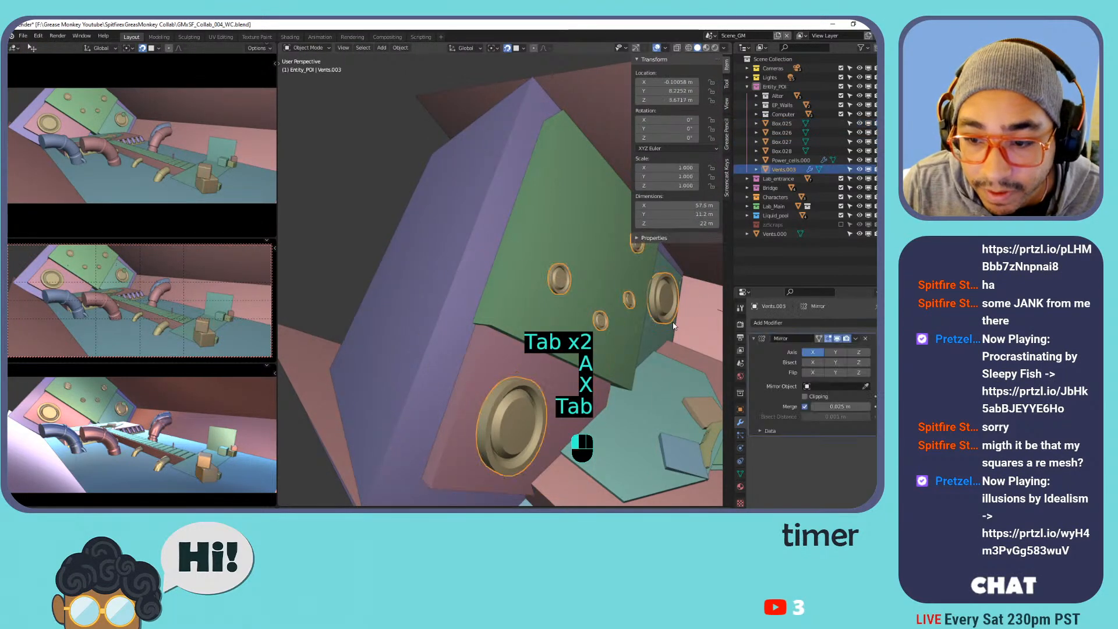
{"action": "left_click", "coordinate": [657, 334]}
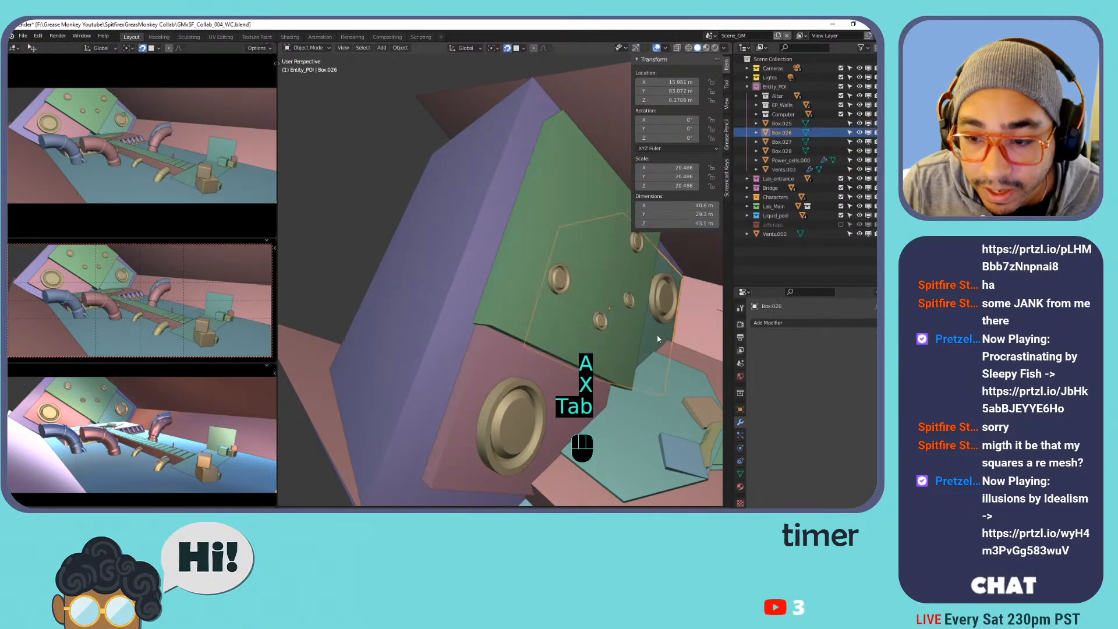
{"action": "key", "text": "Tab"}
{"action": "key", "text": "a"}
{"action": "key", "text": "x"}
{"action": "left_click", "coordinate": [656, 335]}
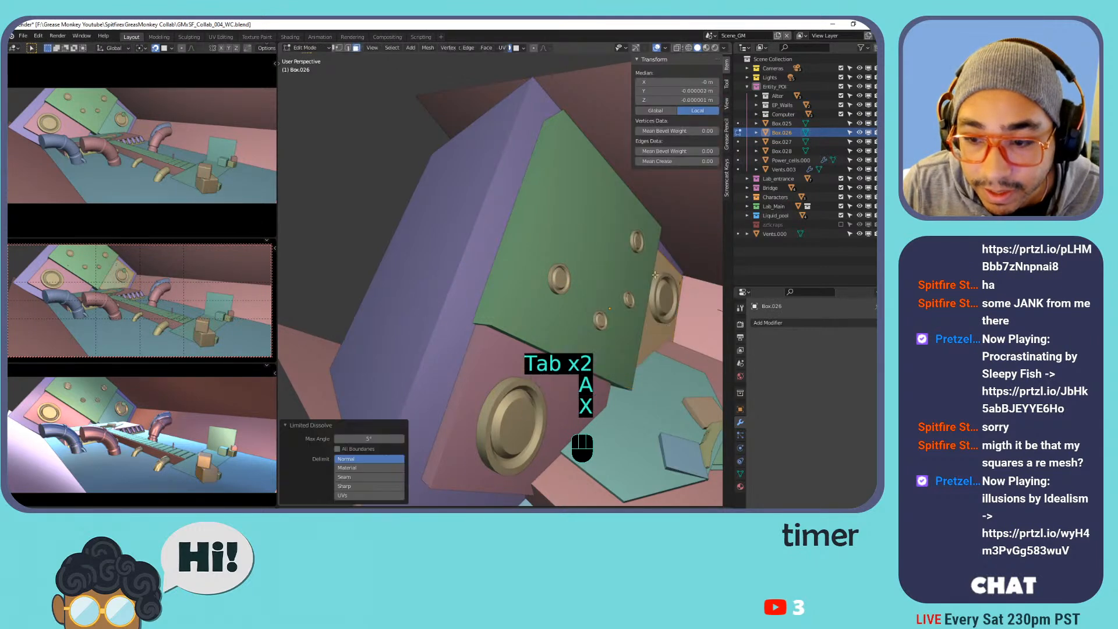
{"action": "key", "text": "Tab"}
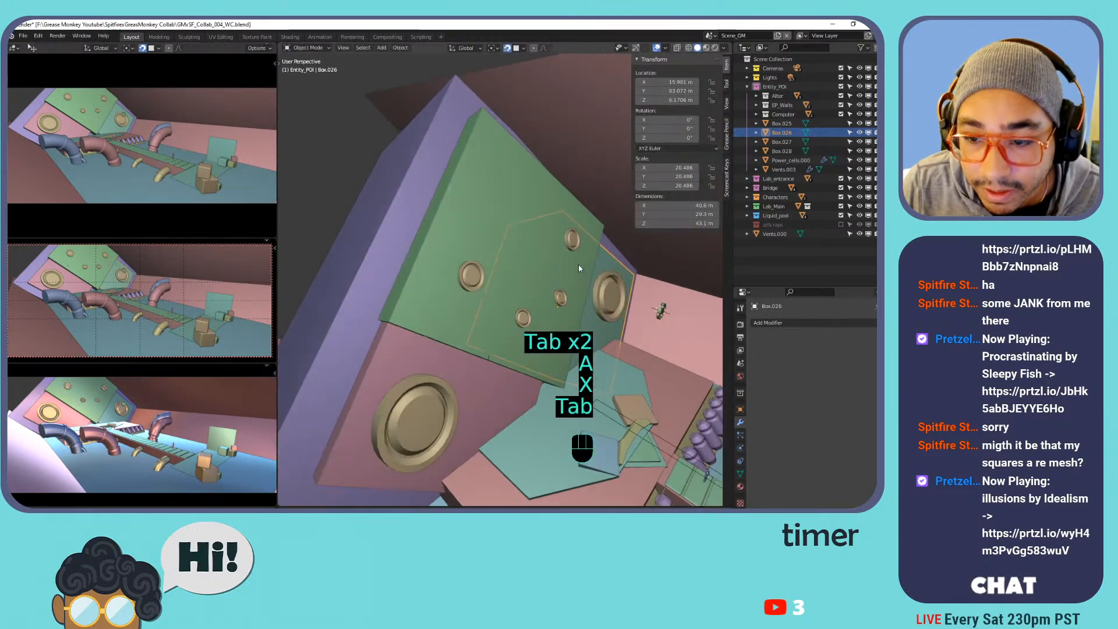
Select Vents.000, reset the 3D cursor to the world origin and frame the vent in the view.
{"action": "left_click", "coordinate": [546, 255]}
{"action": "middle_click_drag", "start_coordinate": [546, 256], "coordinate": [606, 295]}
{"action": "left_click", "coordinate": [595, 293]}
{"action": "key", "text": "shift+c"}
{"action": "key", "text": "shift+c"}
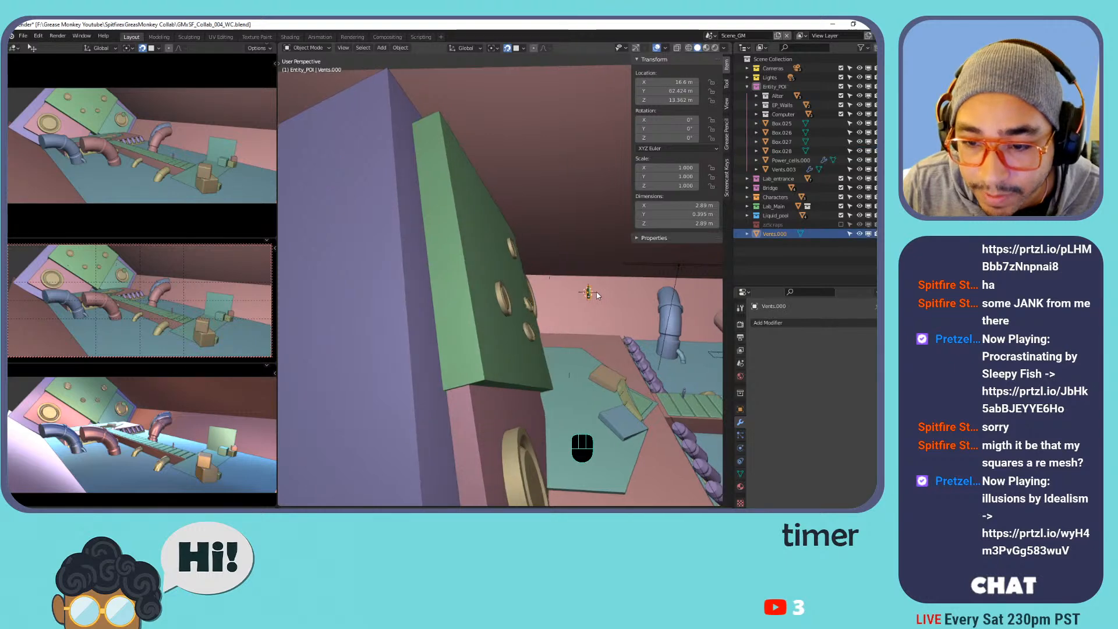
{"action": "key", "text": "KP_Decimal"}
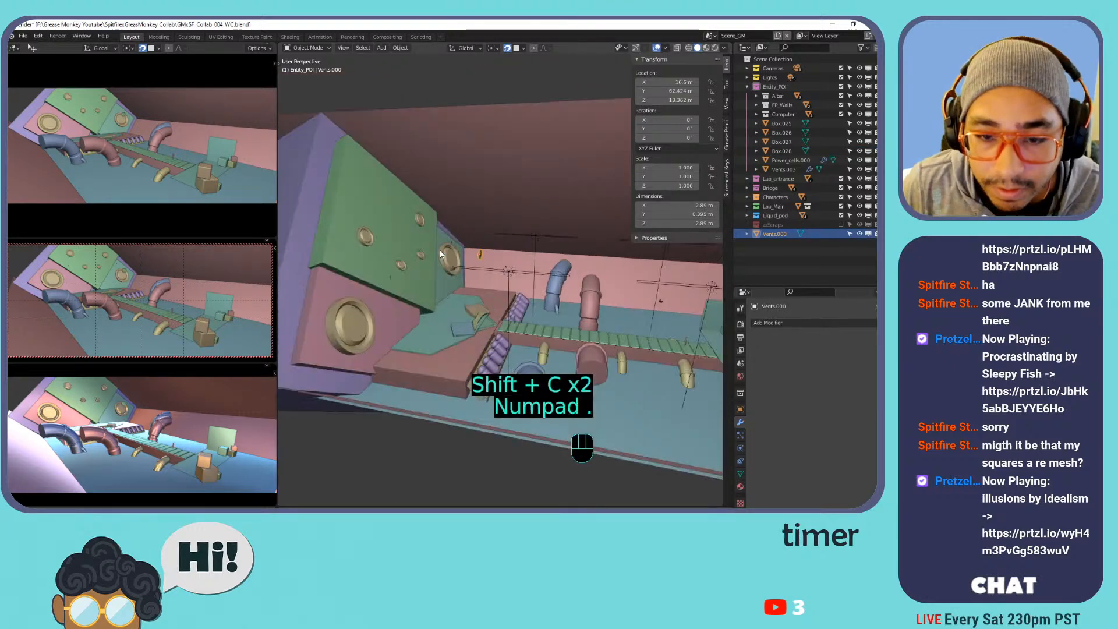
Try to move Vents.000 onto the angled green wall panel with snapping.
{"action": "middle_click_drag", "start_coordinate": [440, 262], "coordinate": [431, 259]}
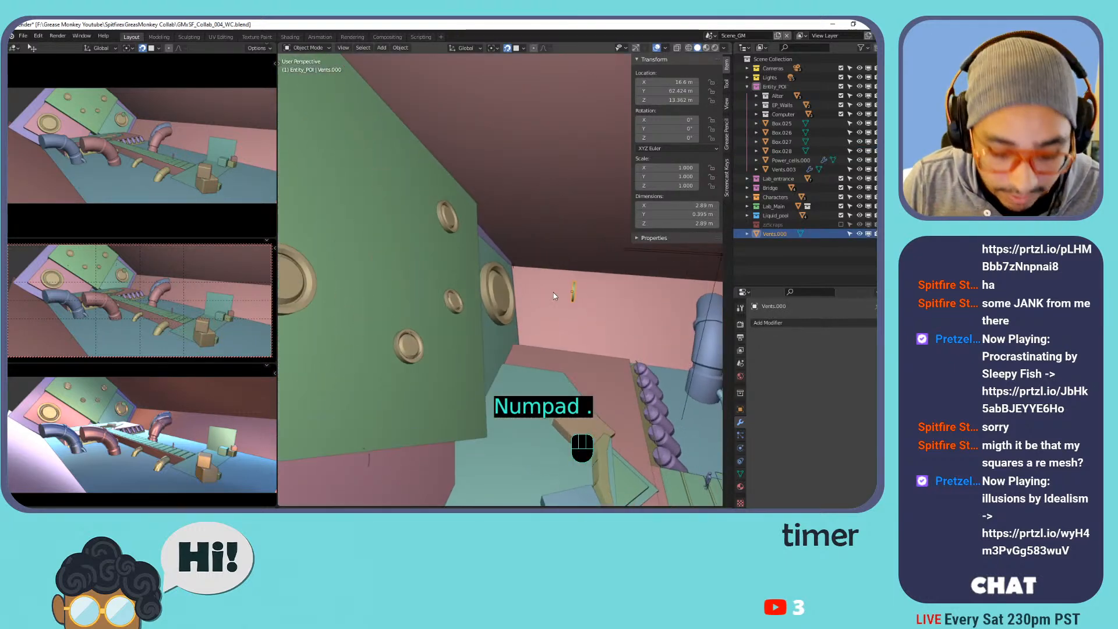
{"action": "key", "text": "g"}
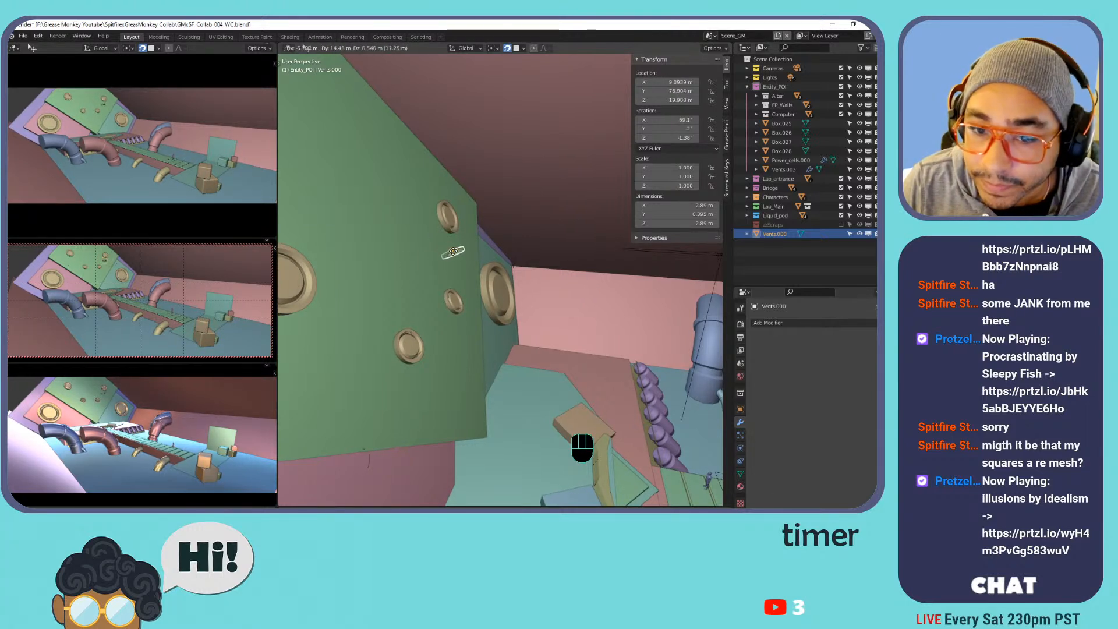
{"action": "right_click", "coordinate": [452, 254]}
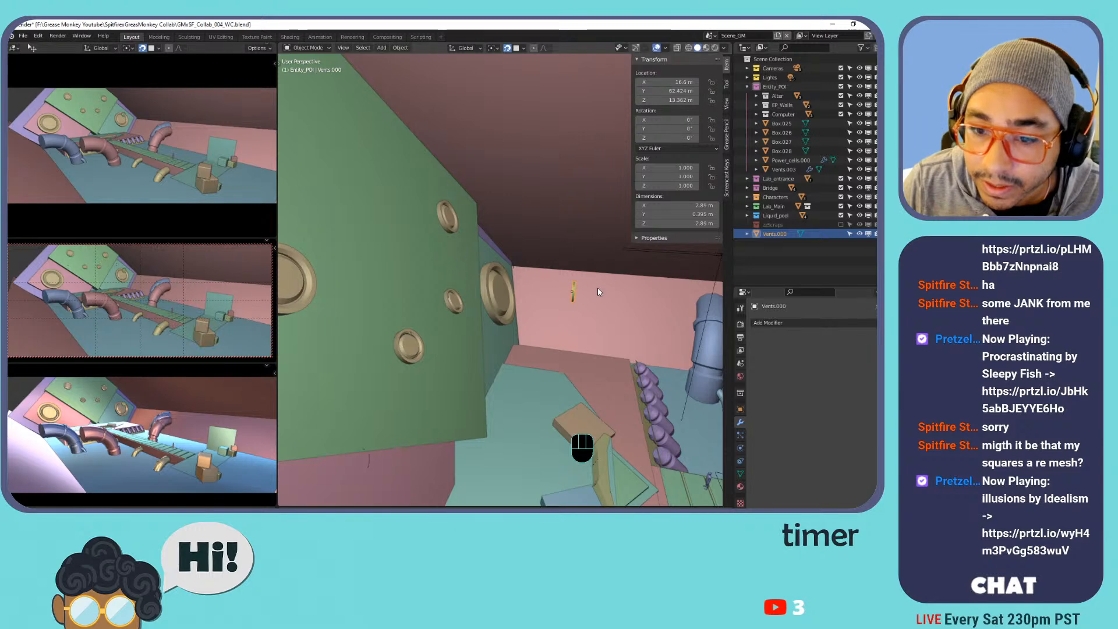
{"action": "scroll", "coordinate": [578, 304], "scroll_direction": "up", "scroll_amount": 5}
{"action": "mouse_move", "coordinate": [571, 285]}
{"action": "middle_mouse_down", "text": "shift"}
{"action": "mouse_move", "coordinate": [606, 270]}
{"action": "mouse_move", "coordinate": [532, 277]}
{"action": "mouse_move", "coordinate": [572, 274]}
{"action": "middle_mouse_up", "text": "shift"}
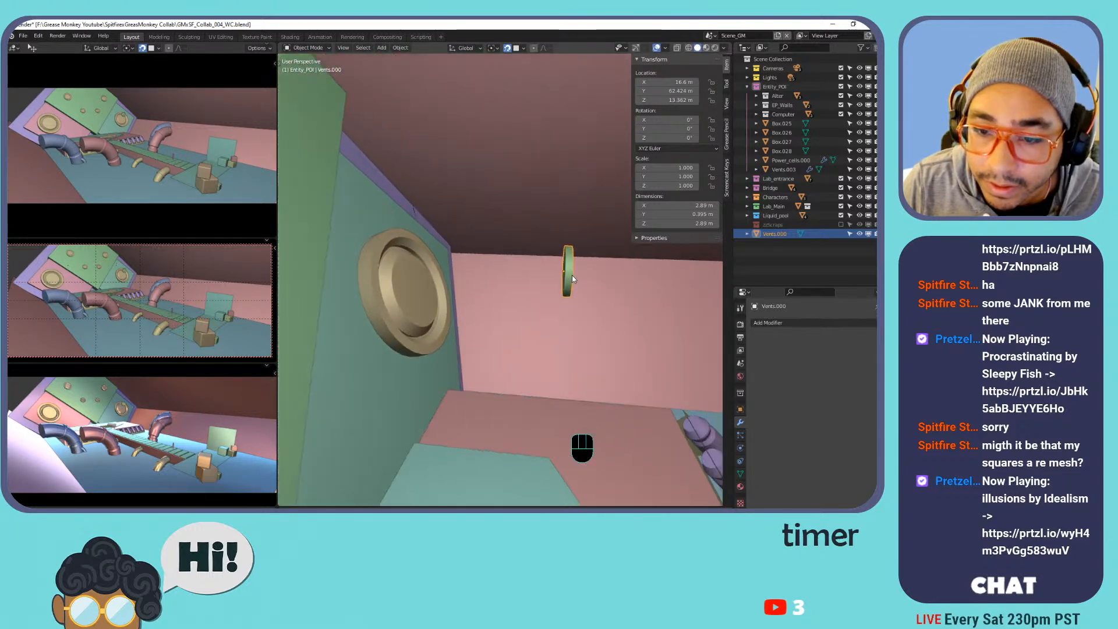
{"action": "key", "text": "Tab"}
{"action": "key", "text": "a"}
{"action": "type", "text": "r"}
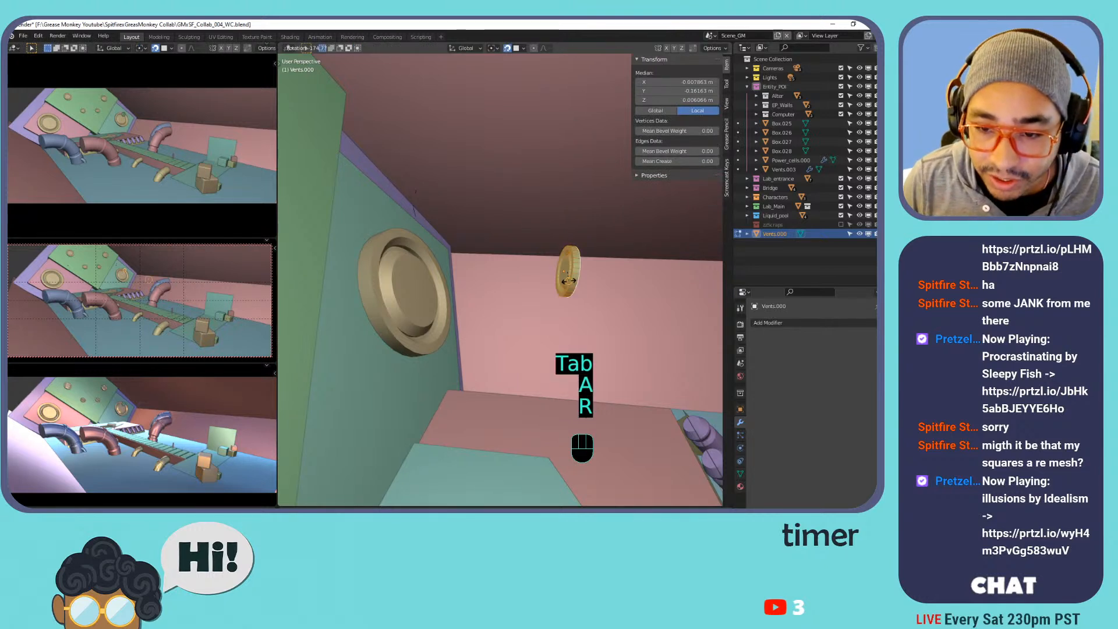
{"action": "type", "text": "x90"}
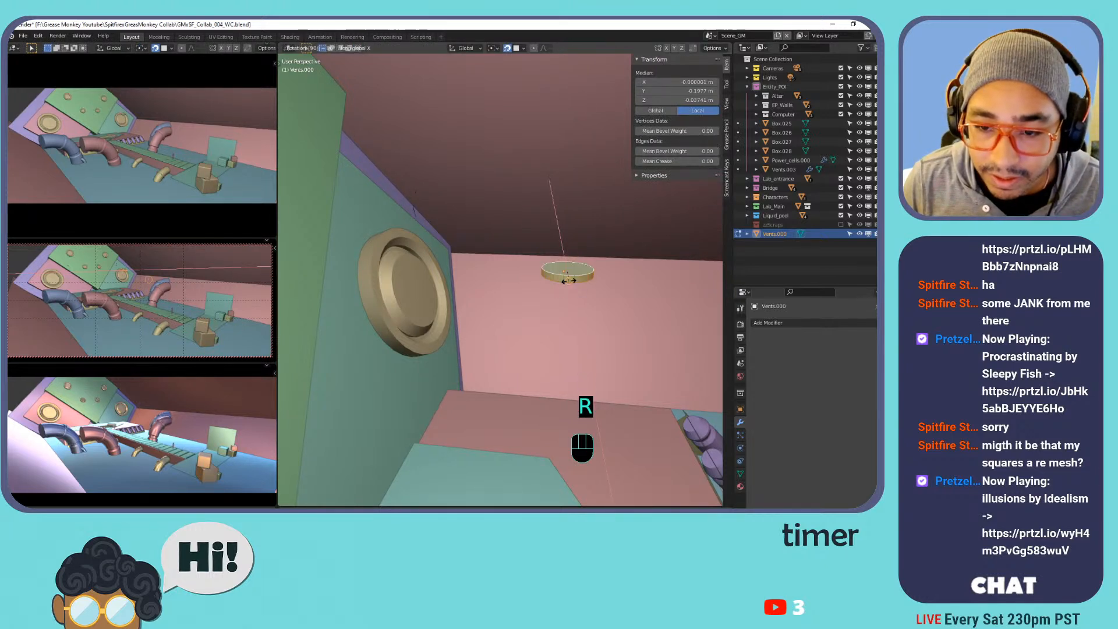
{"action": "key", "text": "Escape"}
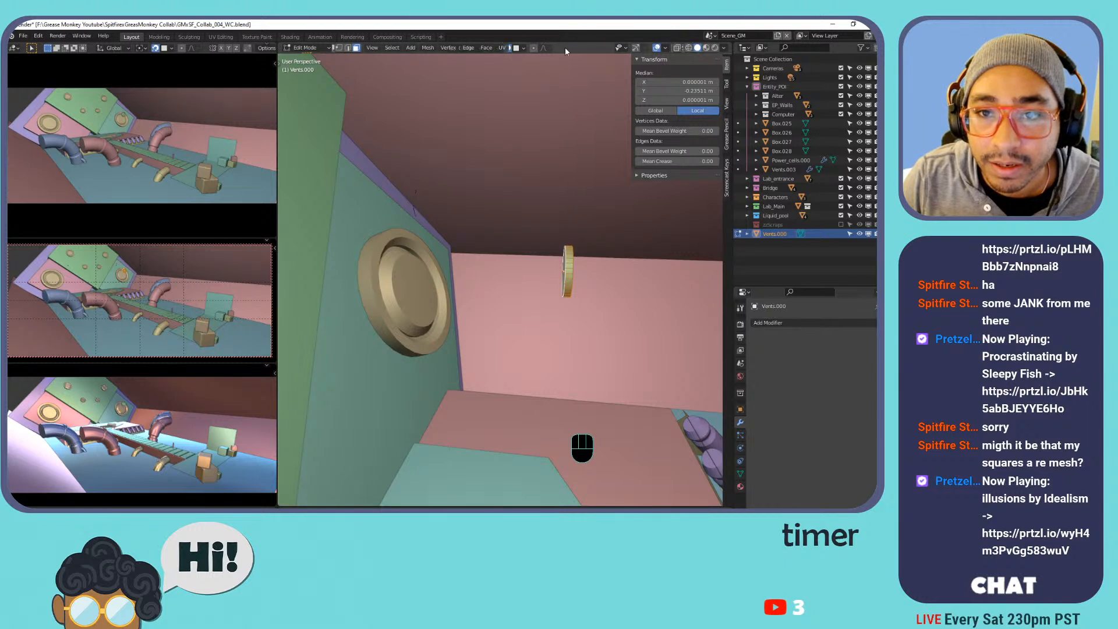
Set the transform pivot point to Active Element and return to Object Mode.
{"action": "scroll", "coordinate": [469, 287], "scroll_direction": "down", "scroll_amount": 1}
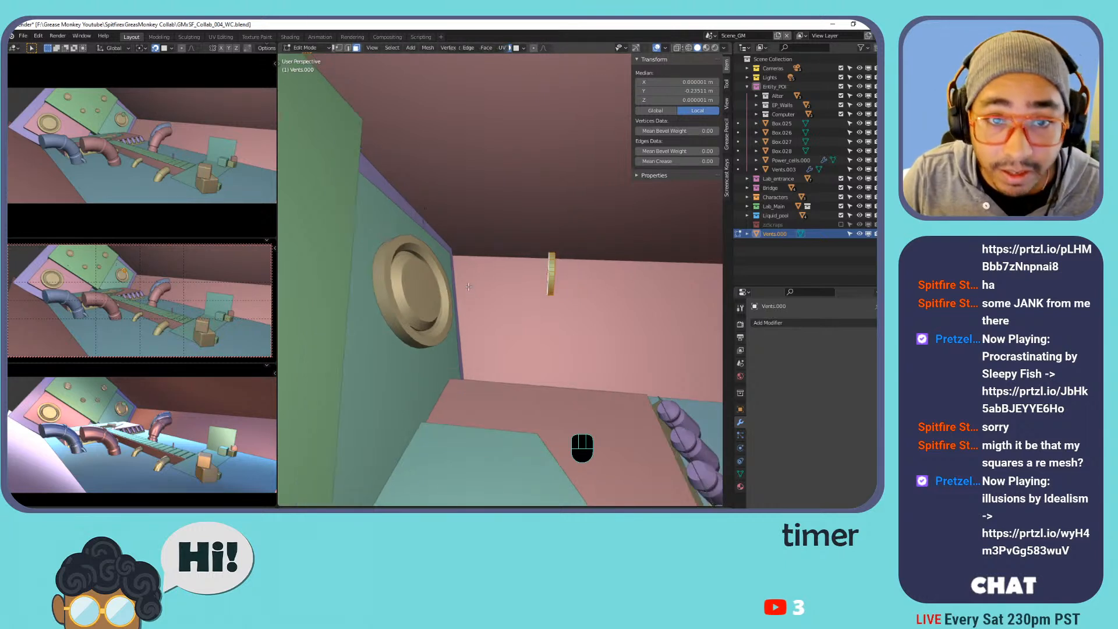
{"action": "scroll", "coordinate": [469, 286], "scroll_direction": "down", "scroll_amount": 1}
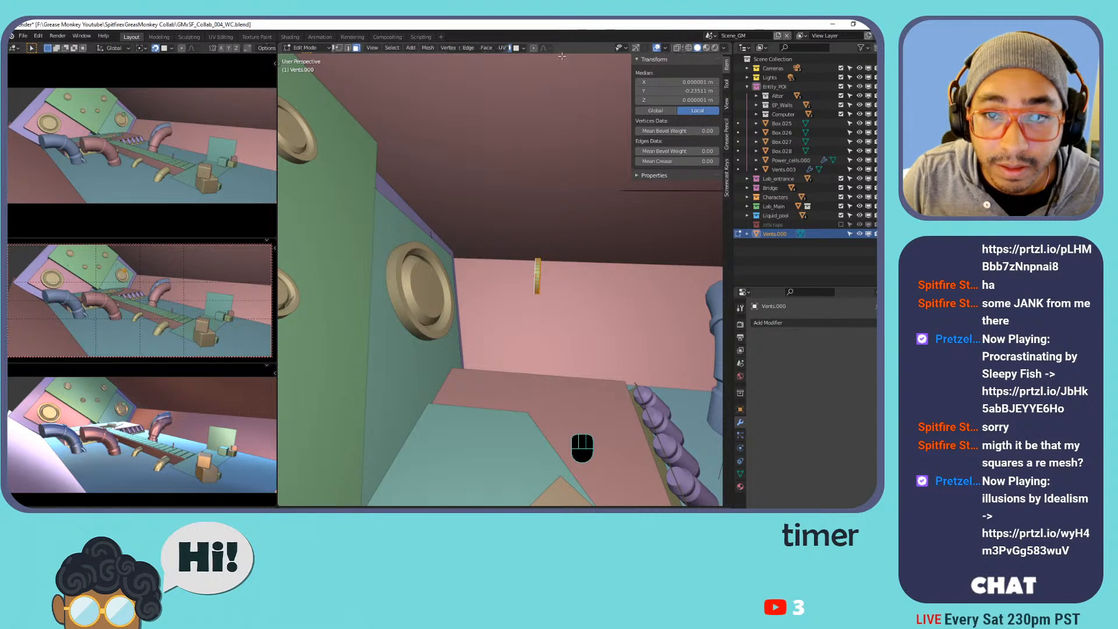
{"action": "key", "text": "n"}
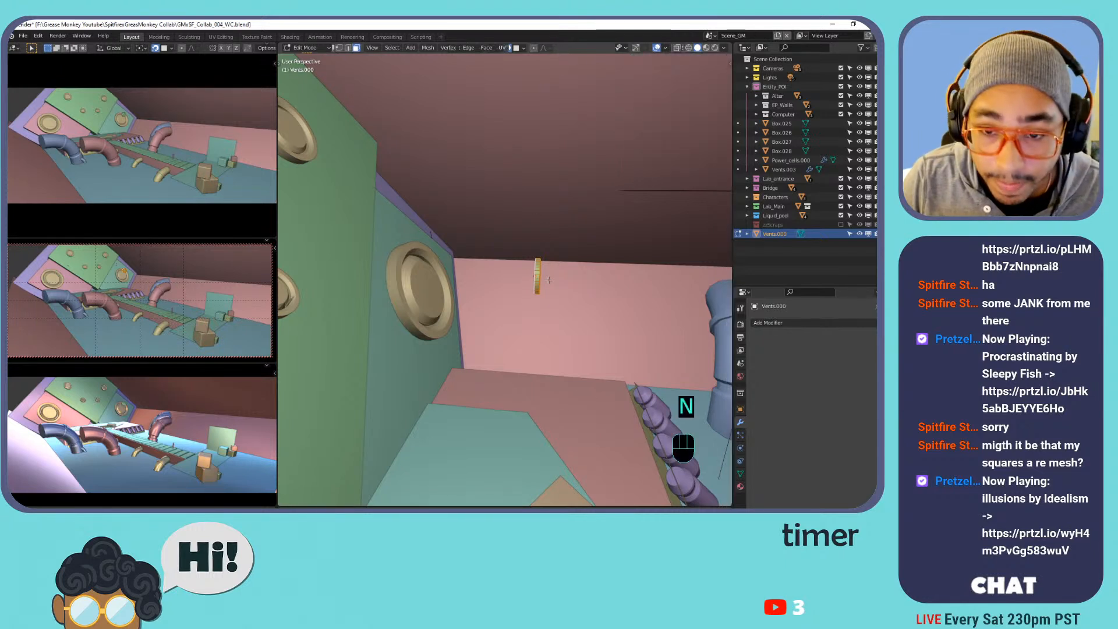
{"action": "key", "text": "n"}
{"action": "key", "text": "n"}
{"action": "key", "text": "period"}
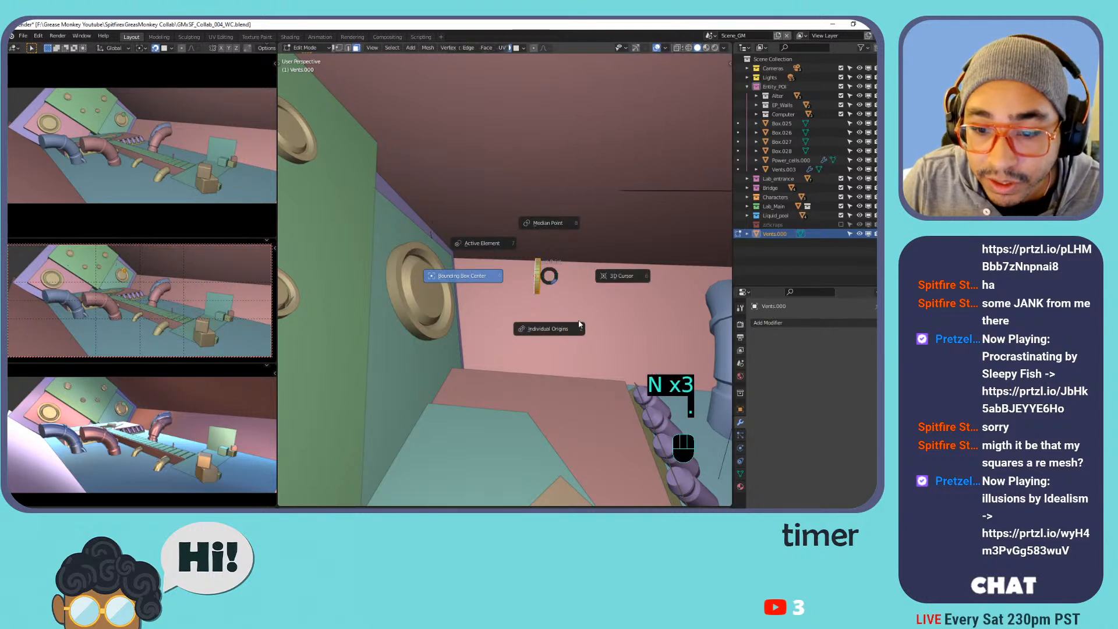
{"action": "left_click", "coordinate": [501, 244]}
{"action": "key", "text": "Tab"}
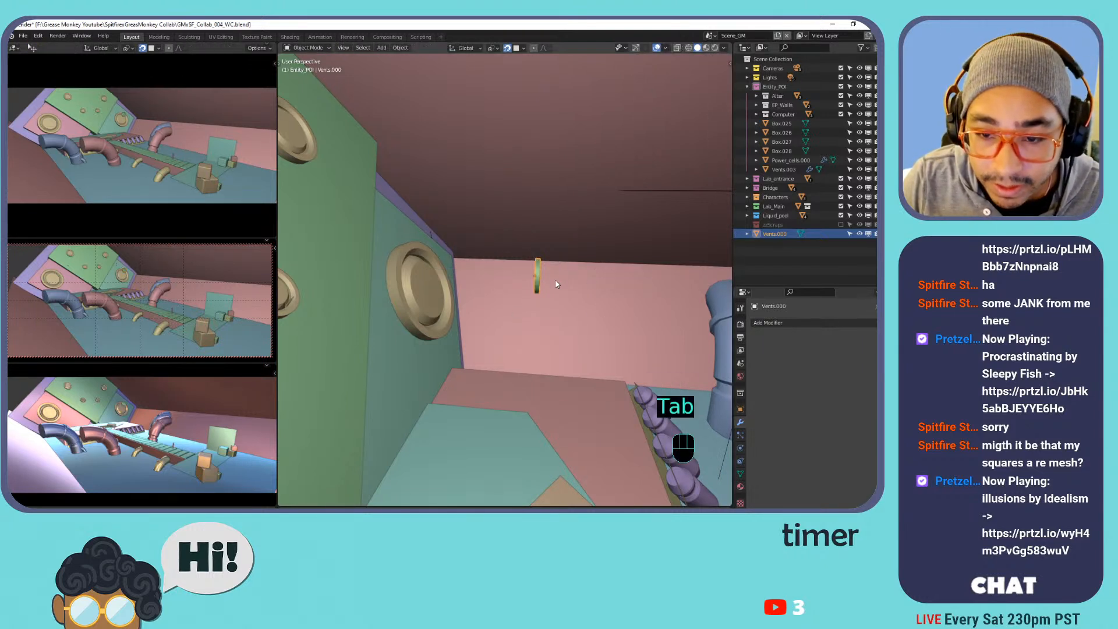
Rotate the whole mesh of Vents.000 by 90° about the X axis in Edit Mode.
{"action": "key", "text": "Tab"}
{"action": "key", "text": "a"}
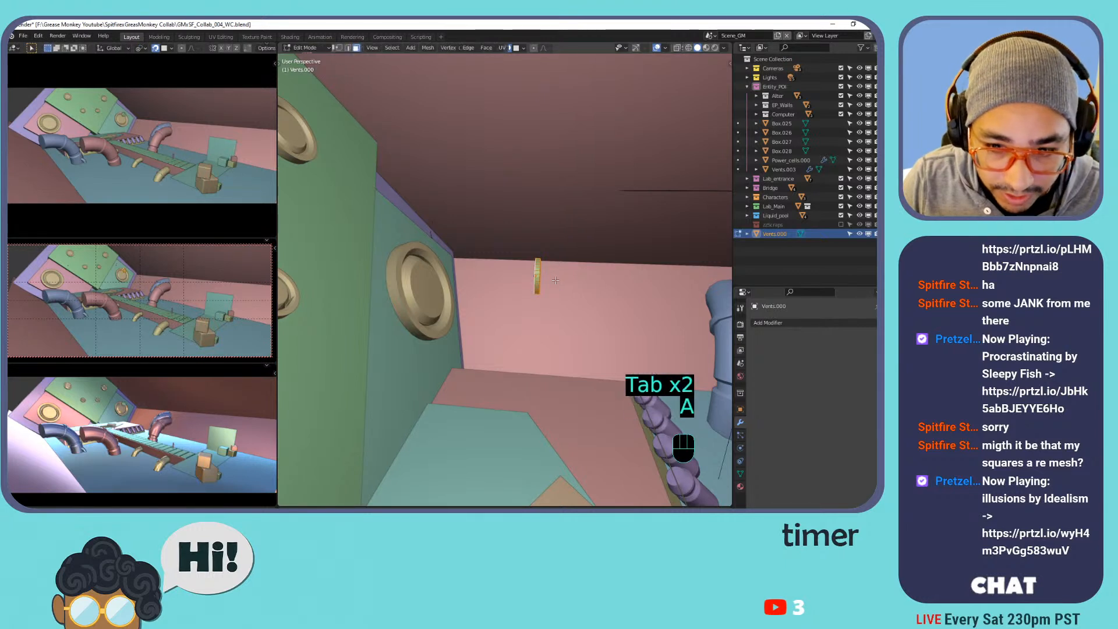
{"action": "key", "text": "r"}
{"action": "key", "text": "x"}
{"action": "key", "text": "9"}
{"action": "key", "text": "0"}
{"action": "key", "text": "Return"}
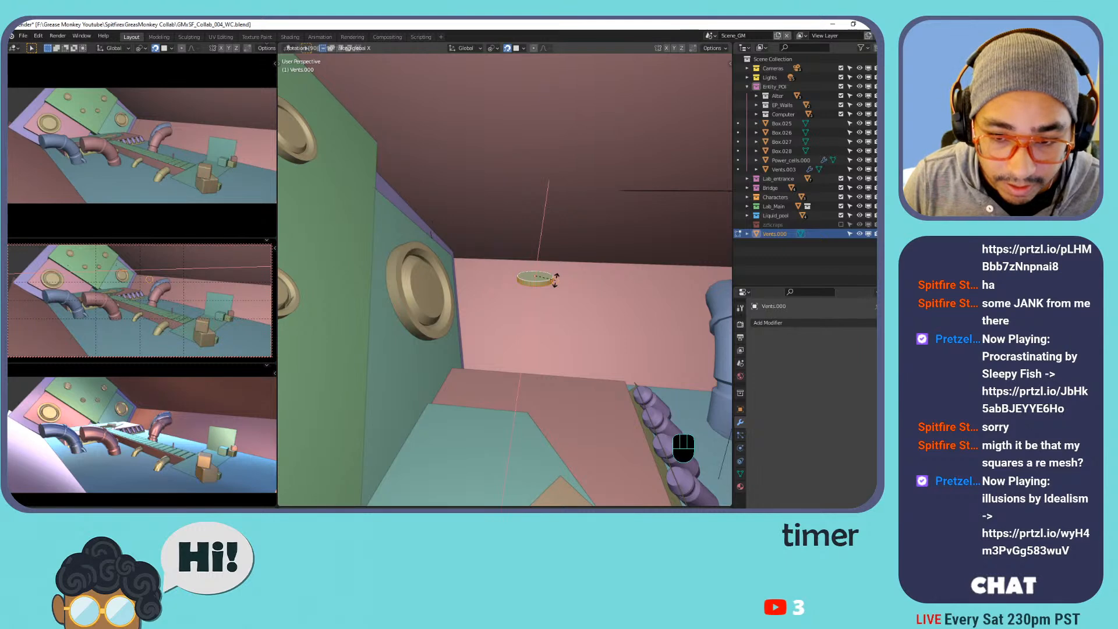
{"action": "key", "text": "Tab"}
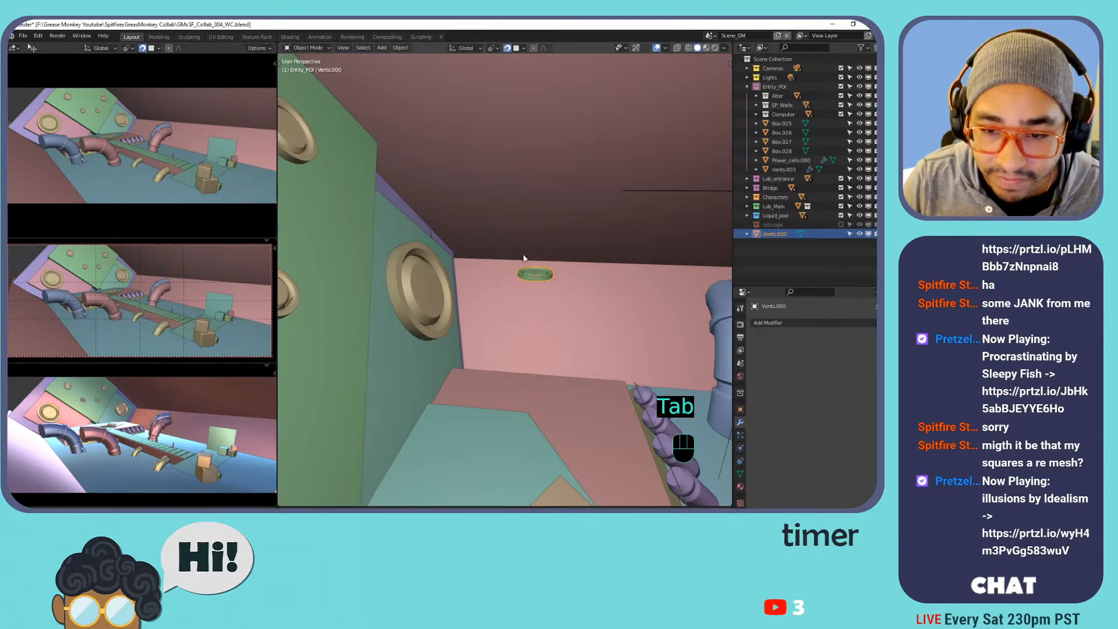
Snap Vents.000 onto the angled green wall panel, directly over the old small vent nearest the teal side panel.
{"action": "middle_click_drag", "start_coordinate": [525, 260], "coordinate": [479, 264]}
{"action": "key", "text": "g"}
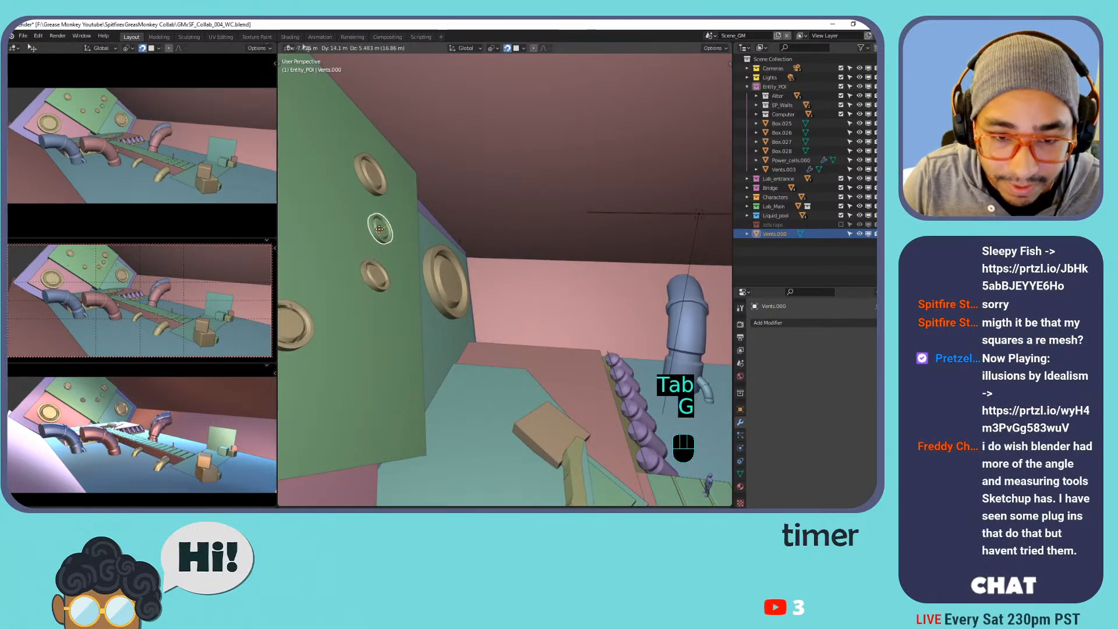
{"action": "left_click", "coordinate": [516, 211]}
{"action": "key", "text": "n"}
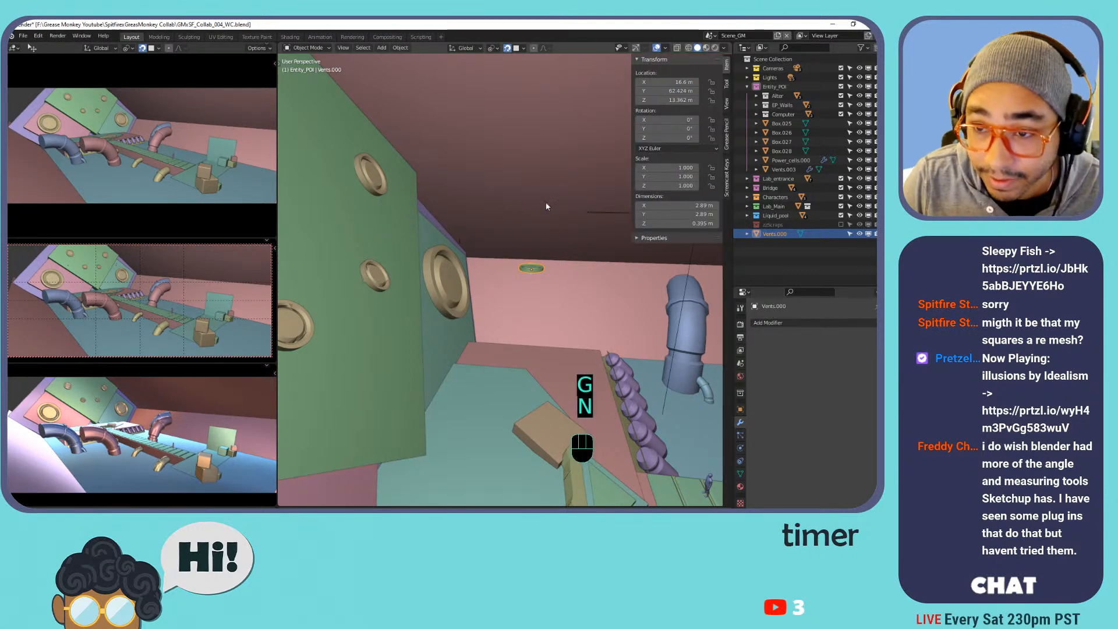
{"action": "key", "text": "g"}
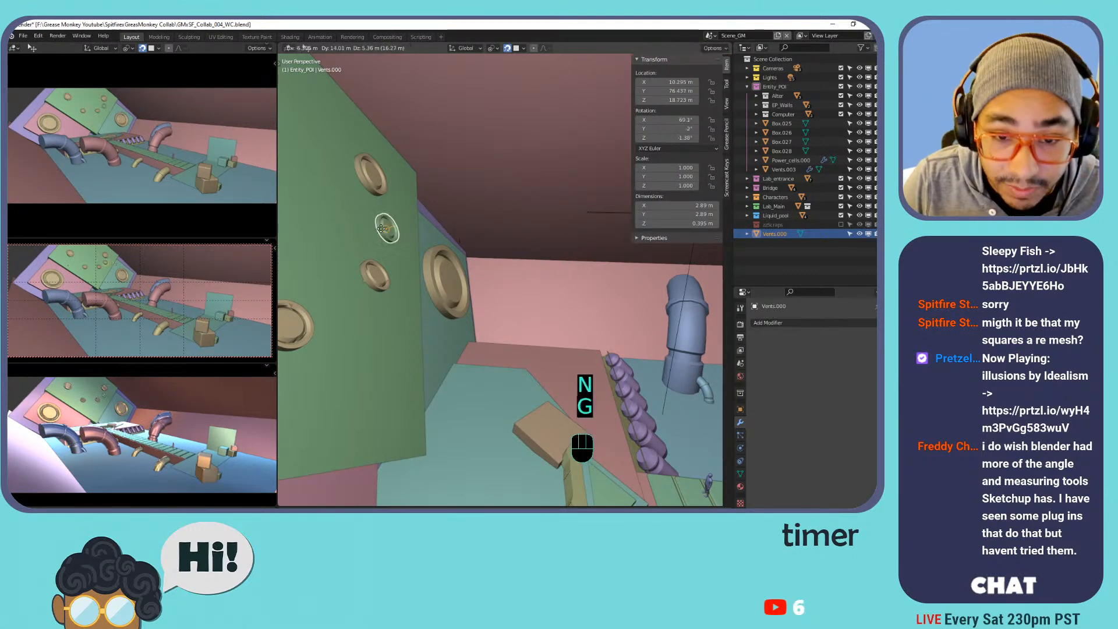
{"action": "left_click", "coordinate": [372, 236]}
{"action": "middle_click_drag", "start_coordinate": [373, 236], "coordinate": [410, 260]}
{"action": "scroll", "coordinate": [410, 260], "scroll_direction": "up", "scroll_amount": 5}
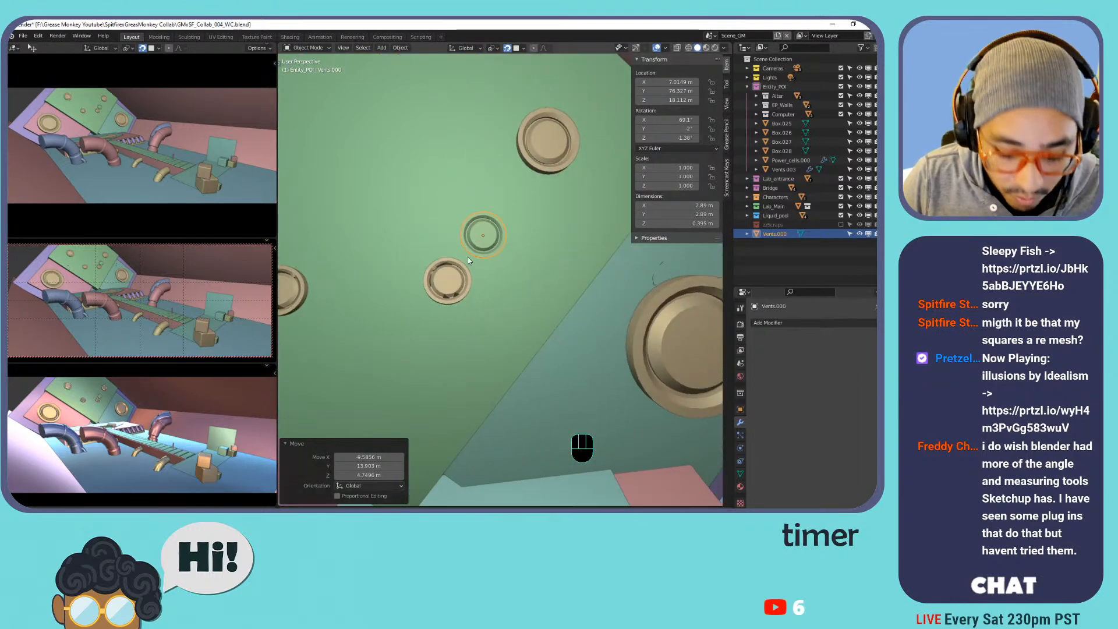
{"action": "key", "text": "g"}
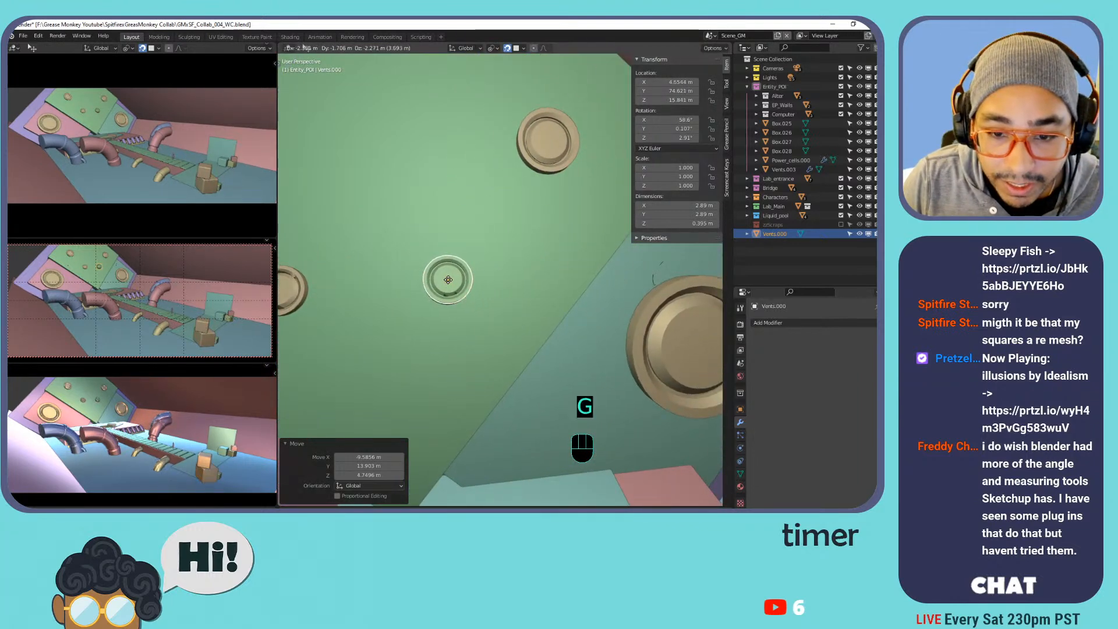
{"action": "left_click", "coordinate": [447, 281]}
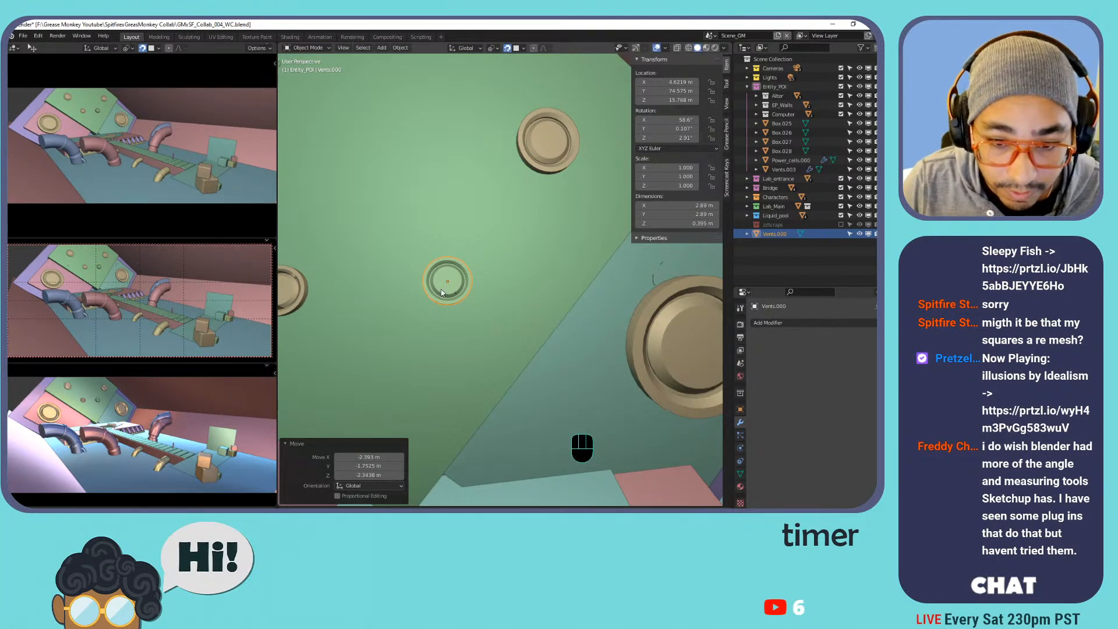
Duplicate Vents.000 onto the upper part of the green panel and scale the copy up to about 1.48.
{"action": "key", "text": "shift+d"}
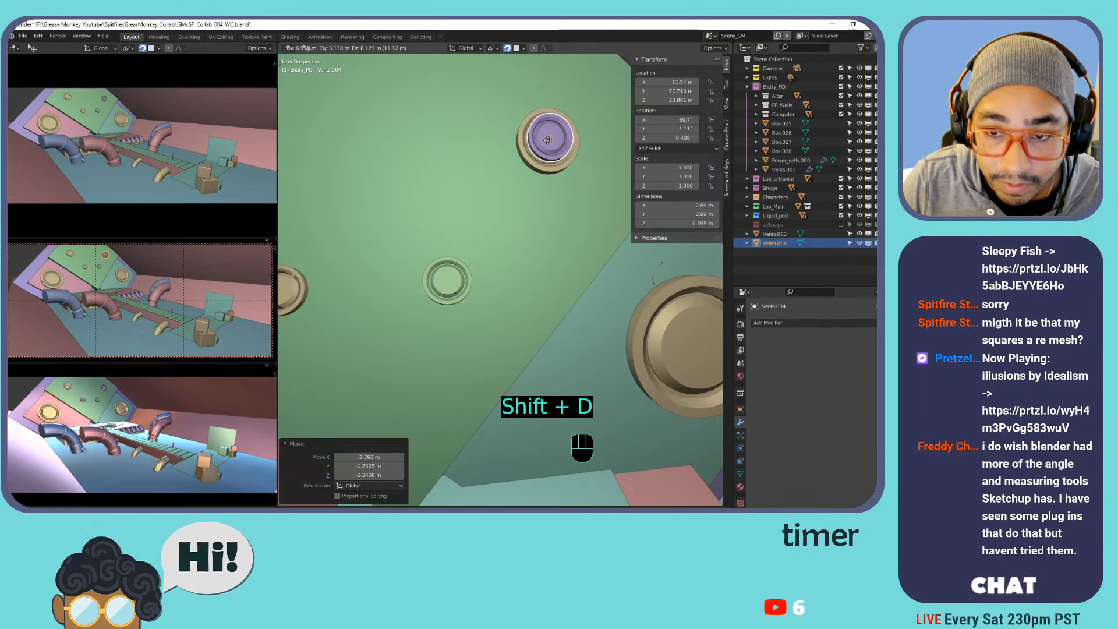
{"action": "left_click", "coordinate": [455, 152]}
{"action": "key", "text": "s"}
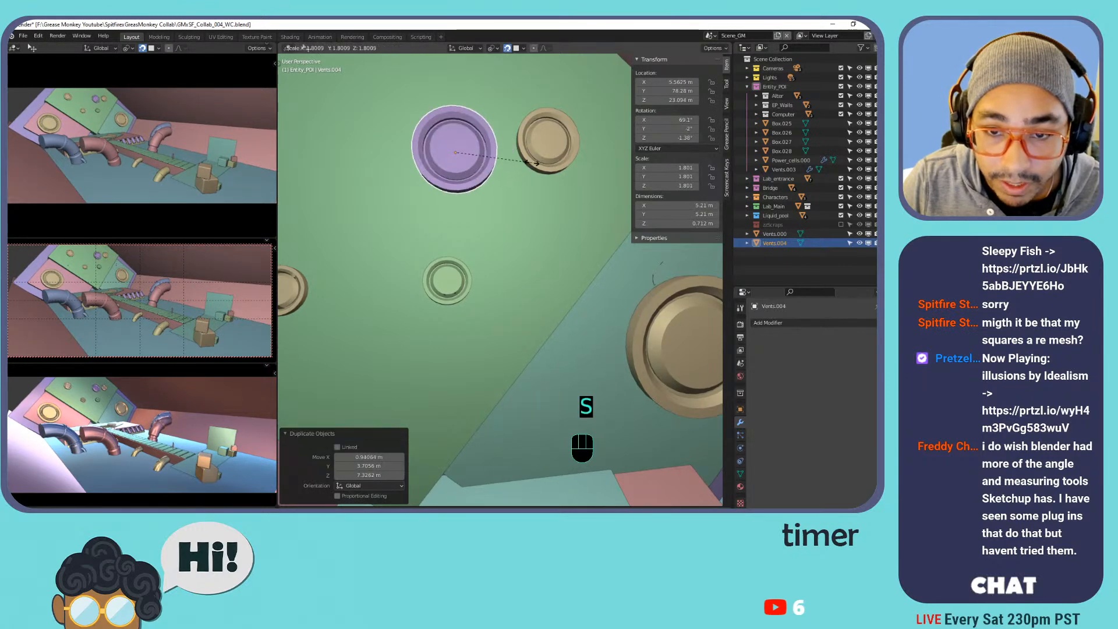
{"action": "left_click", "coordinate": [516, 160]}
{"action": "middle_click_drag", "start_coordinate": [466, 224], "coordinate": [506, 250]}
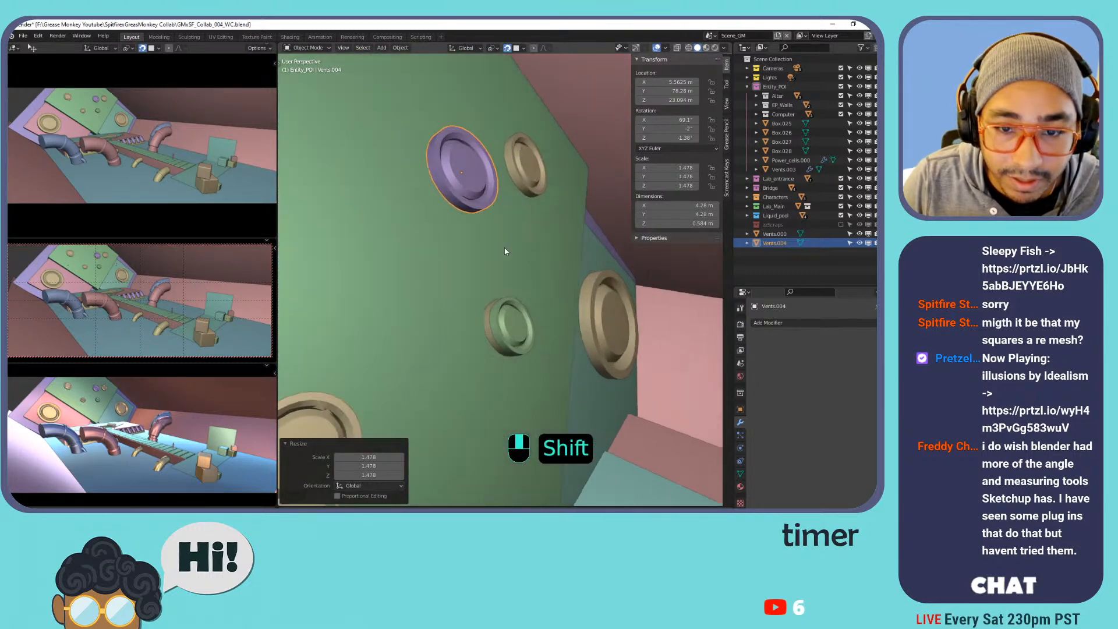
Move Vents.000 along the green panel to sit just beside the old small vent, towards the teal panel.
{"action": "left_click", "coordinate": [512, 319]}
{"action": "key", "text": "g"}
{"action": "left_click", "coordinate": [536, 309]}
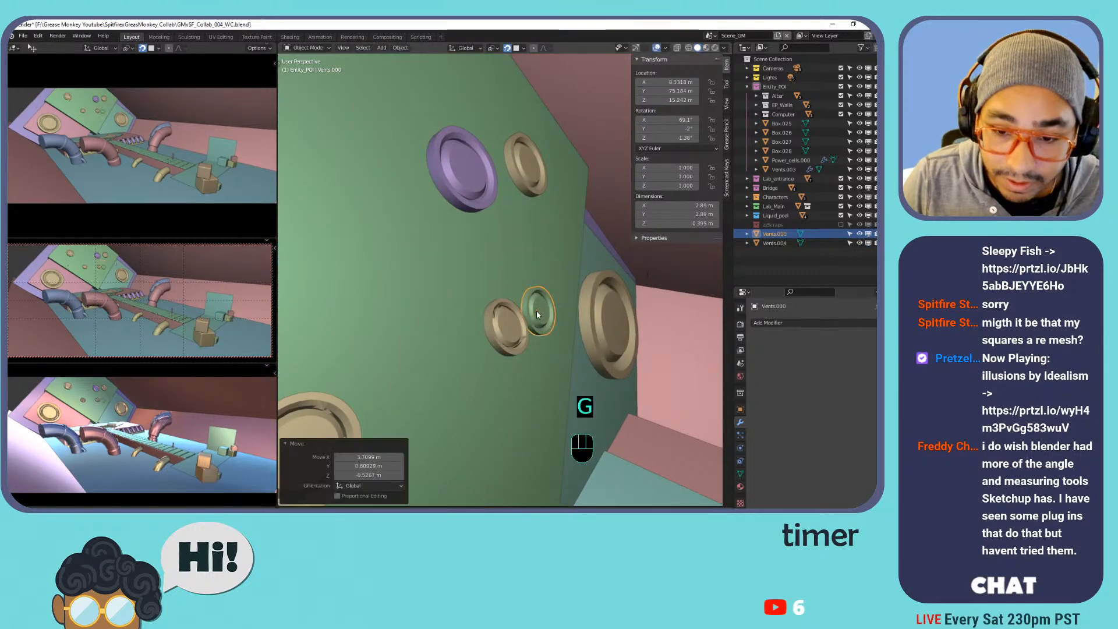
Delete the old mirrored vents object Vents.003 from the wall panels.
{"action": "left_click", "coordinate": [508, 329]}
{"action": "mouse_move", "coordinate": [561, 306]}
{"action": "middle_mouse_down", "text": "shift"}
{"action": "mouse_move", "coordinate": [519, 309]}
{"action": "mouse_move", "coordinate": [544, 319]}
{"action": "middle_mouse_up", "text": "shift"}
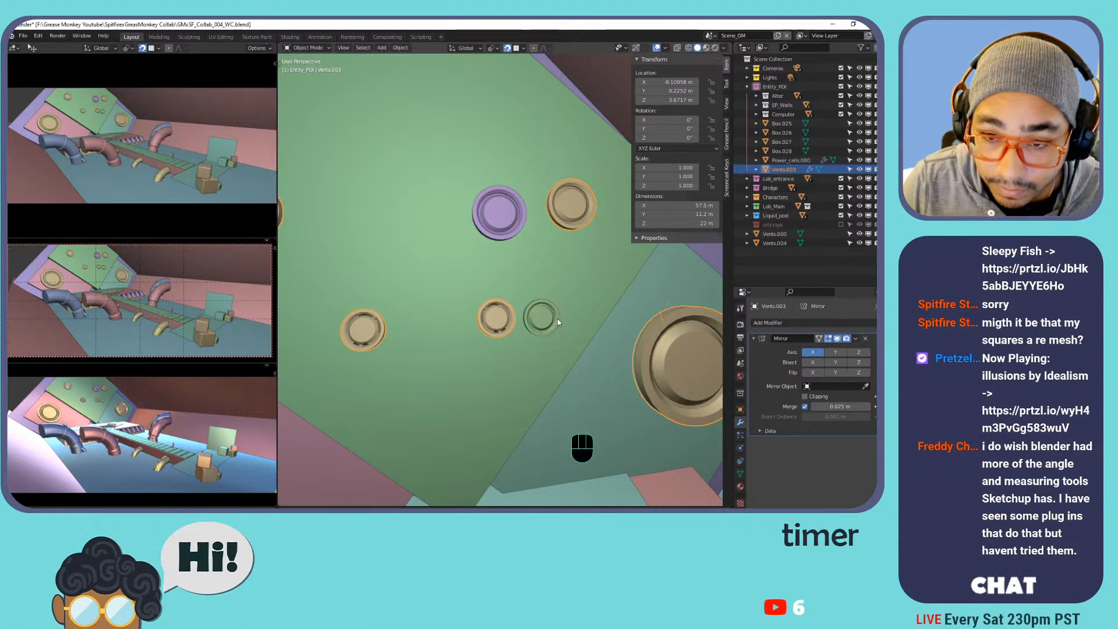
{"action": "key", "text": "x"}
{"action": "left_click", "coordinate": [561, 320]}
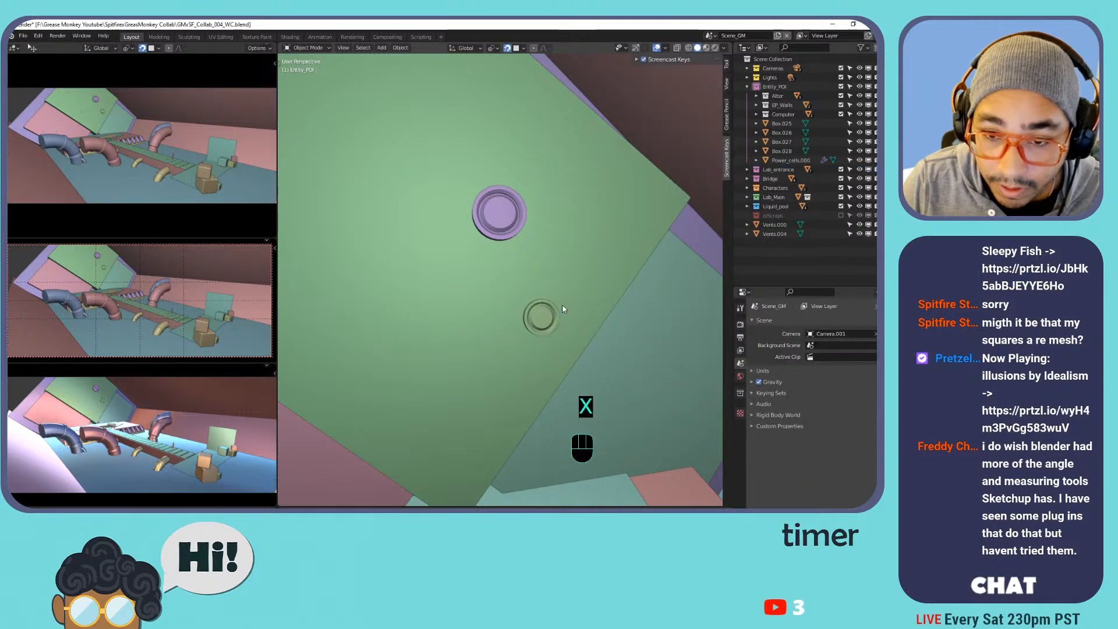
Move the larger purple vent towards the green panel's right corner and shift the small vent Vents.000 towards its bottom corner.
{"action": "left_click", "coordinate": [499, 223]}
{"action": "key", "text": "g"}
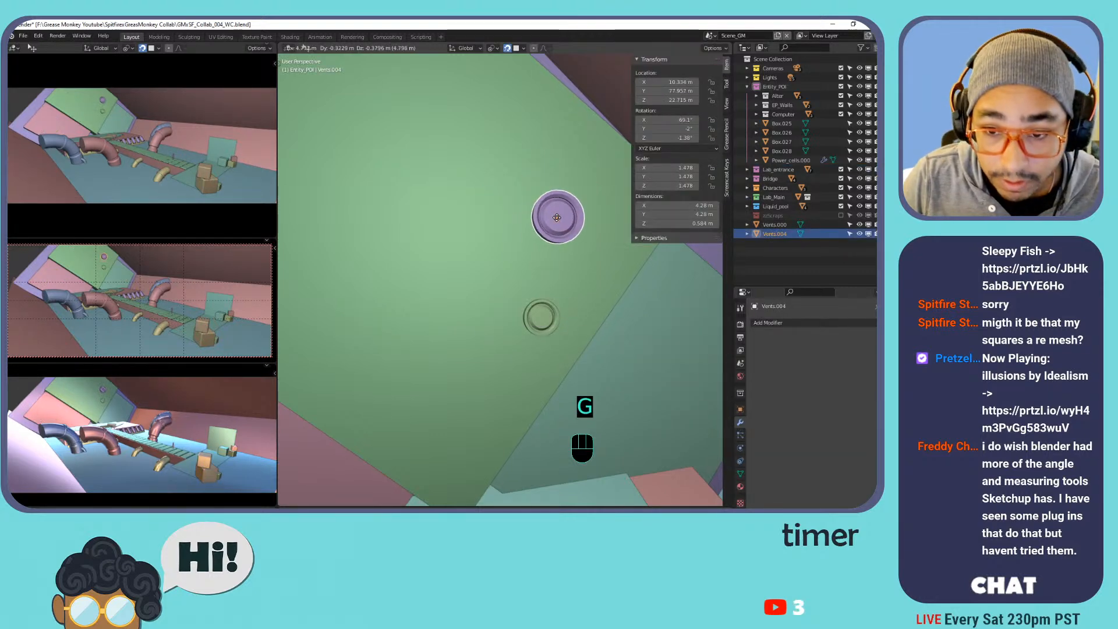
{"action": "left_click", "coordinate": [588, 269]}
{"action": "scroll", "coordinate": [588, 266], "scroll_direction": "down", "scroll_amount": 3}
{"action": "middle_click_drag", "start_coordinate": [595, 284], "coordinate": [577, 295]}
{"action": "left_click", "coordinate": [564, 306]}
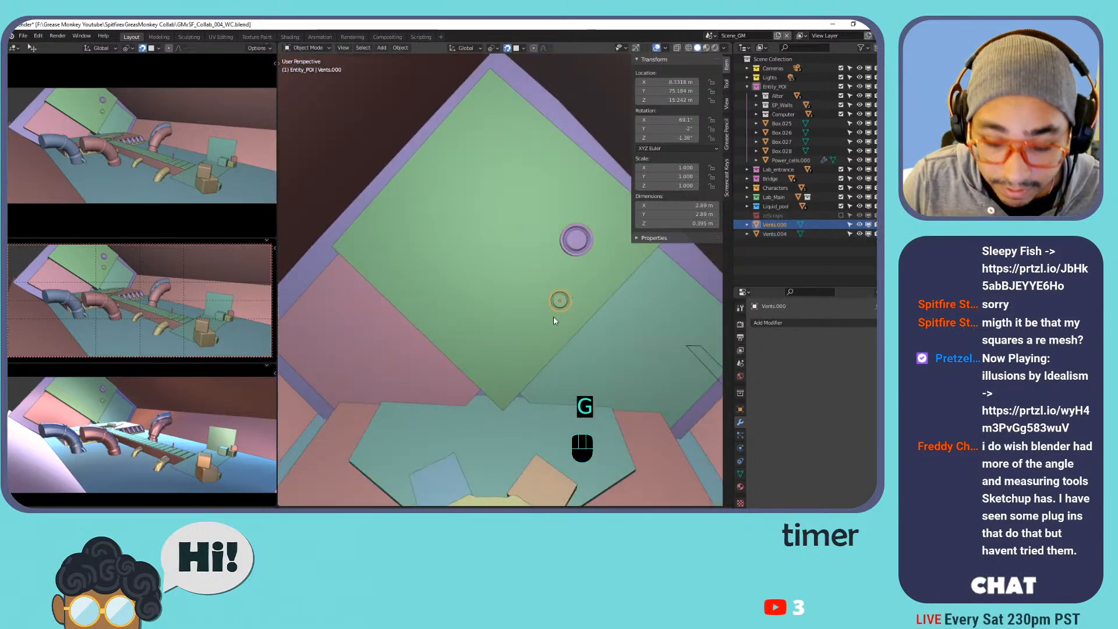
{"action": "key", "text": "g"}
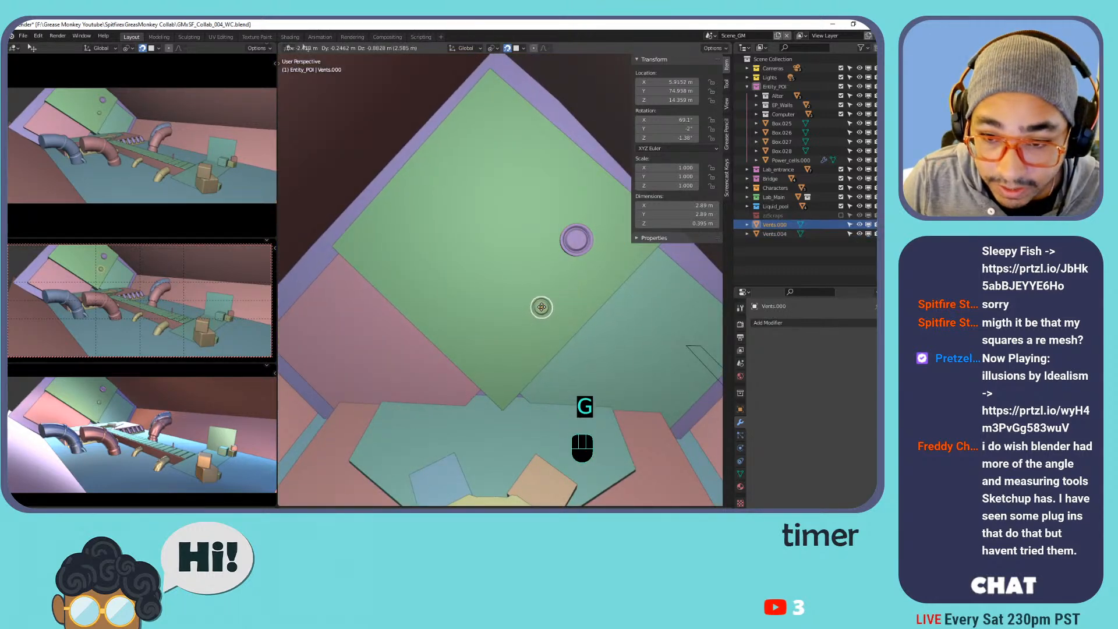
{"action": "left_click", "coordinate": [559, 325]}
Duplicate the small vent onto the teal side panel and scale the copy up to about 3.26.
{"action": "key", "text": "shift+d"}
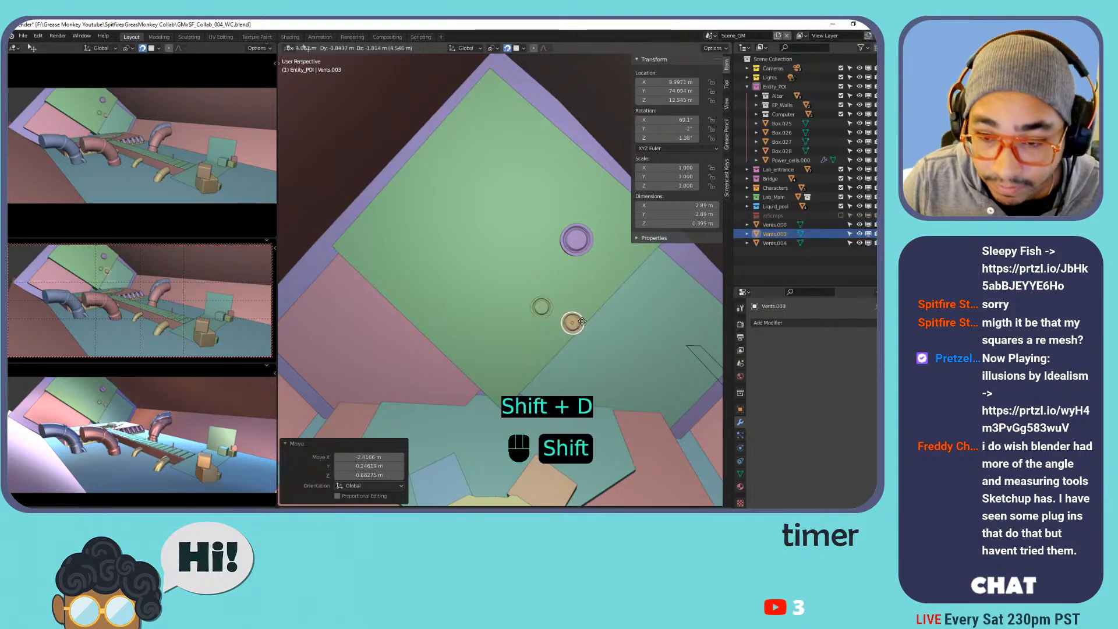
{"action": "left_click", "coordinate": [668, 309]}
{"action": "key", "text": "s"}
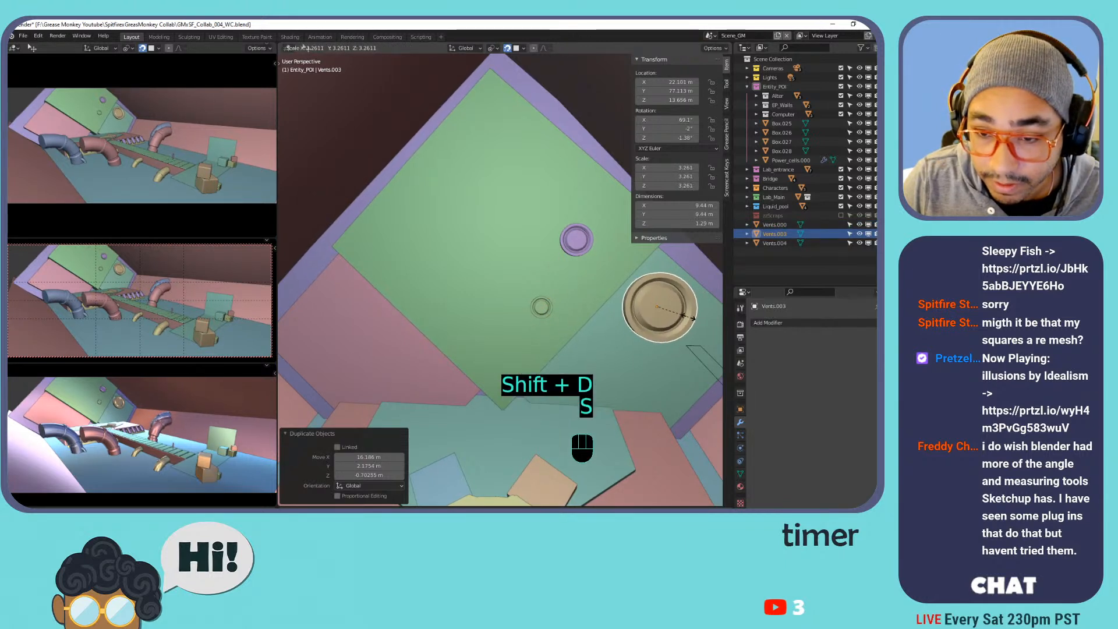
{"action": "left_click", "coordinate": [688, 316]}
Move the small vent Vents.000 slightly up the green panel, closer to the purple vent.
{"action": "left_click", "coordinate": [528, 313]}
{"action": "key", "text": "g"}
{"action": "left_click", "coordinate": [555, 302]}
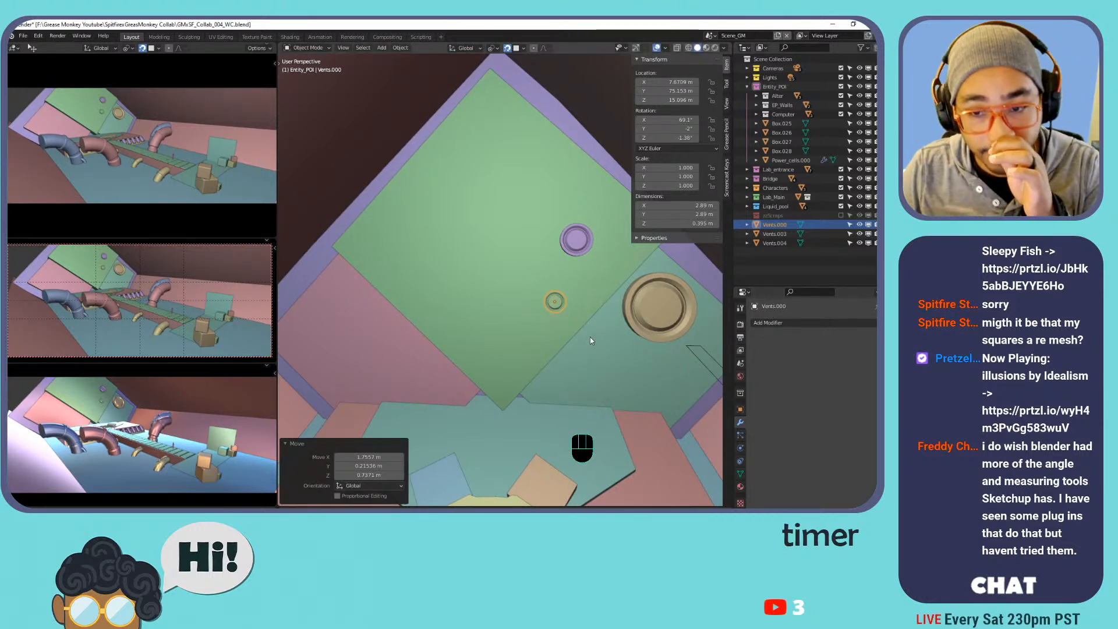
{"action": "middle_click_drag", "start_coordinate": [591, 340], "coordinate": [590, 315]}
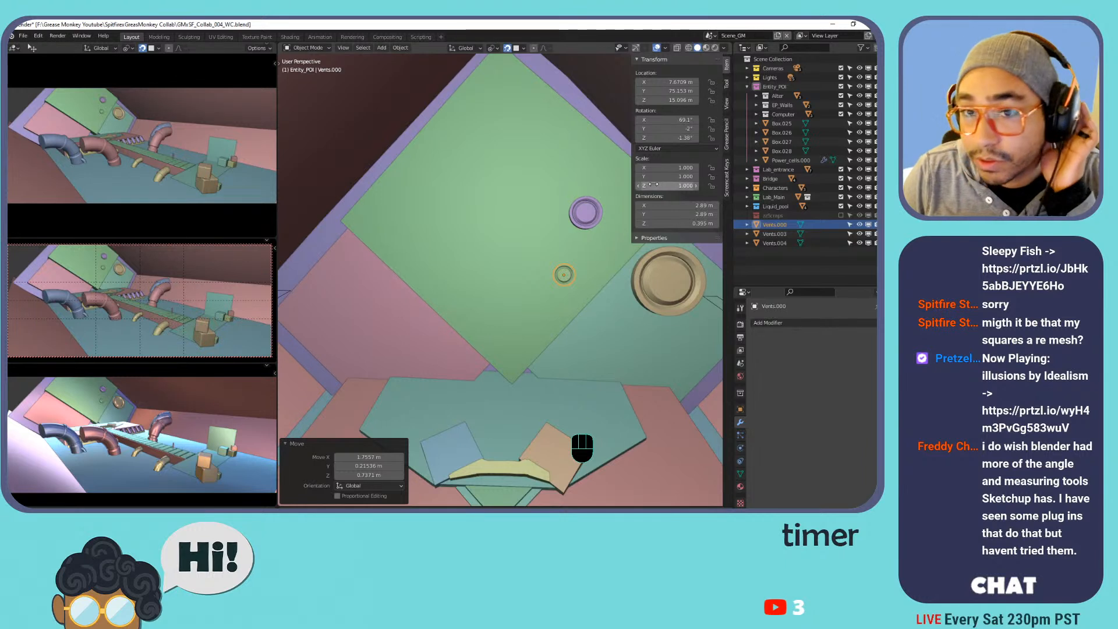
Create a custom transform orientation from the selected front face of the large green panel Box.028.
{"action": "left_click", "coordinate": [524, 50]}
{"action": "left_click", "coordinate": [498, 50]}
{"action": "left_click", "coordinate": [473, 47]}
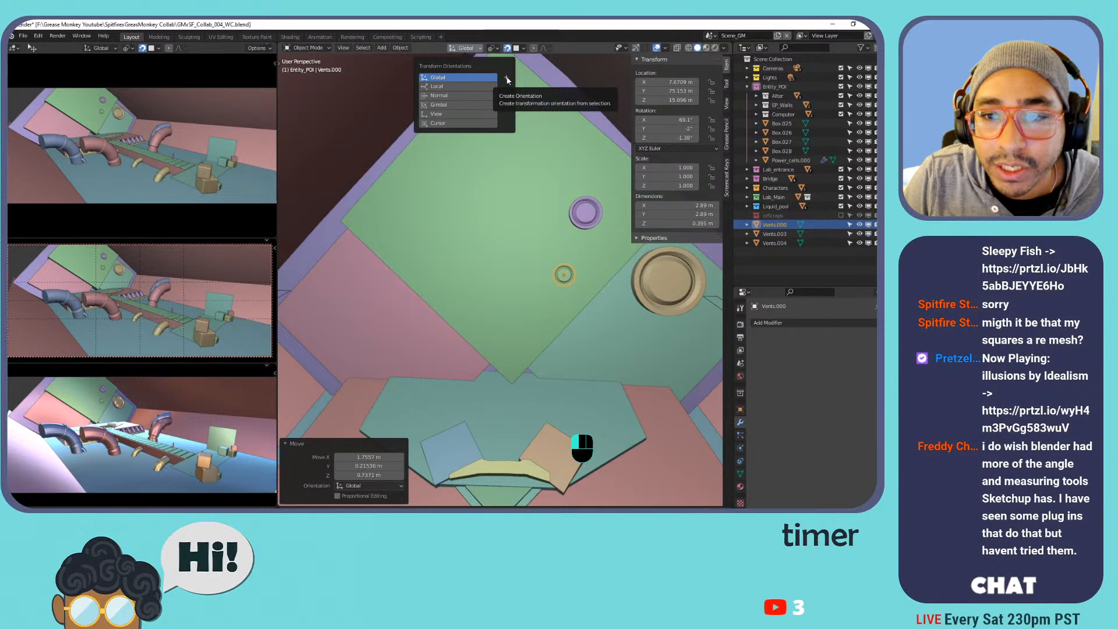
{"action": "left_click", "coordinate": [508, 187]}
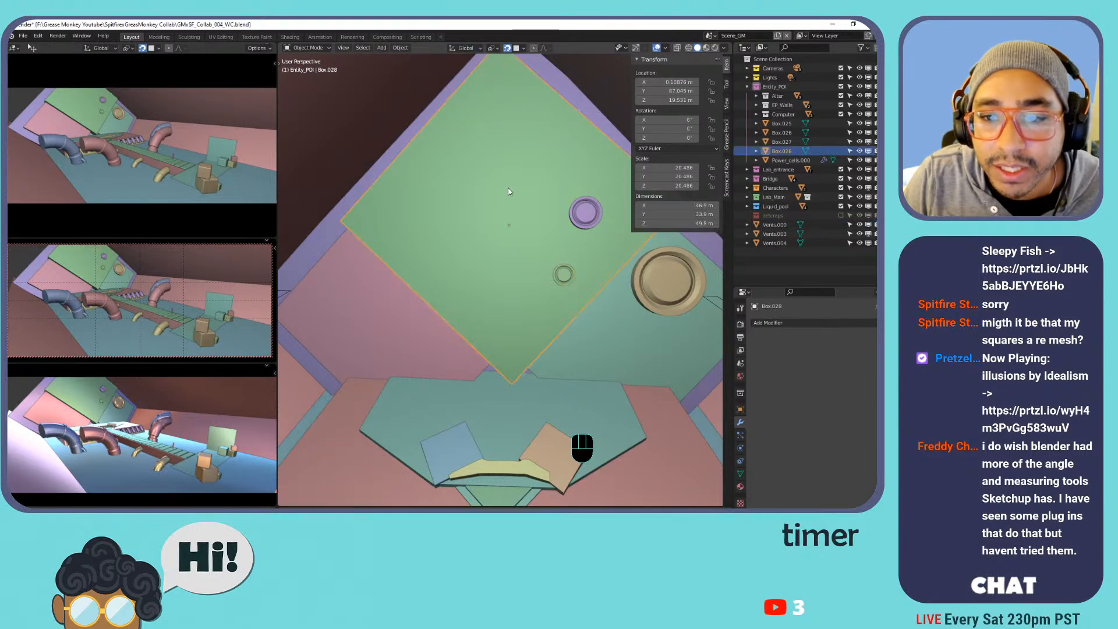
{"action": "key", "text": "Tab"}
{"action": "key", "text": "3"}
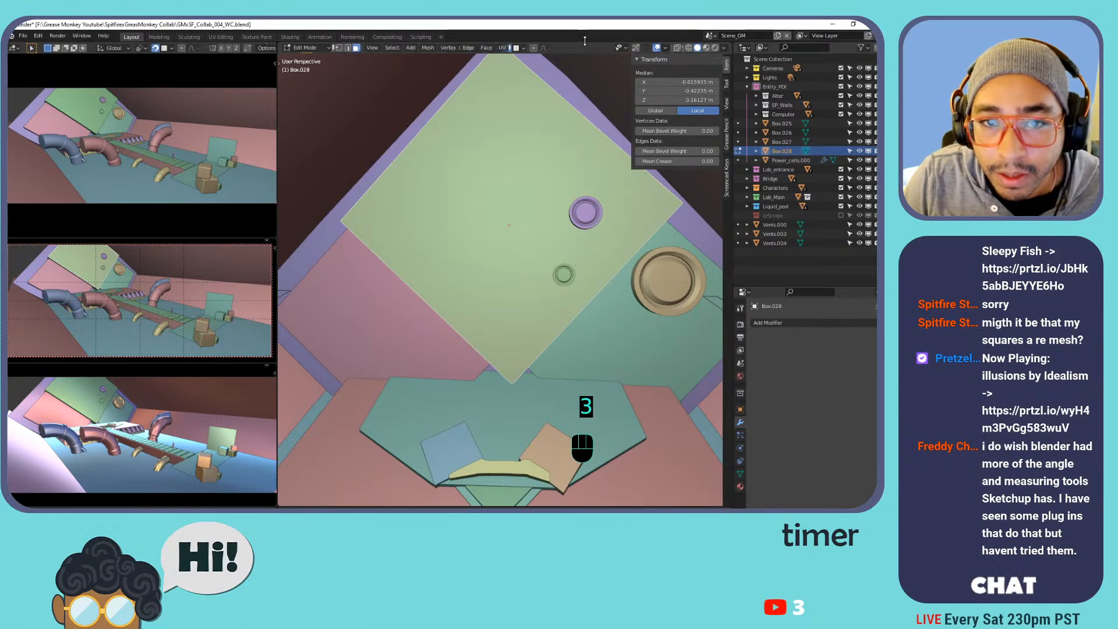
{"action": "key", "text": "Tab"}
{"action": "key", "text": "Tab"}
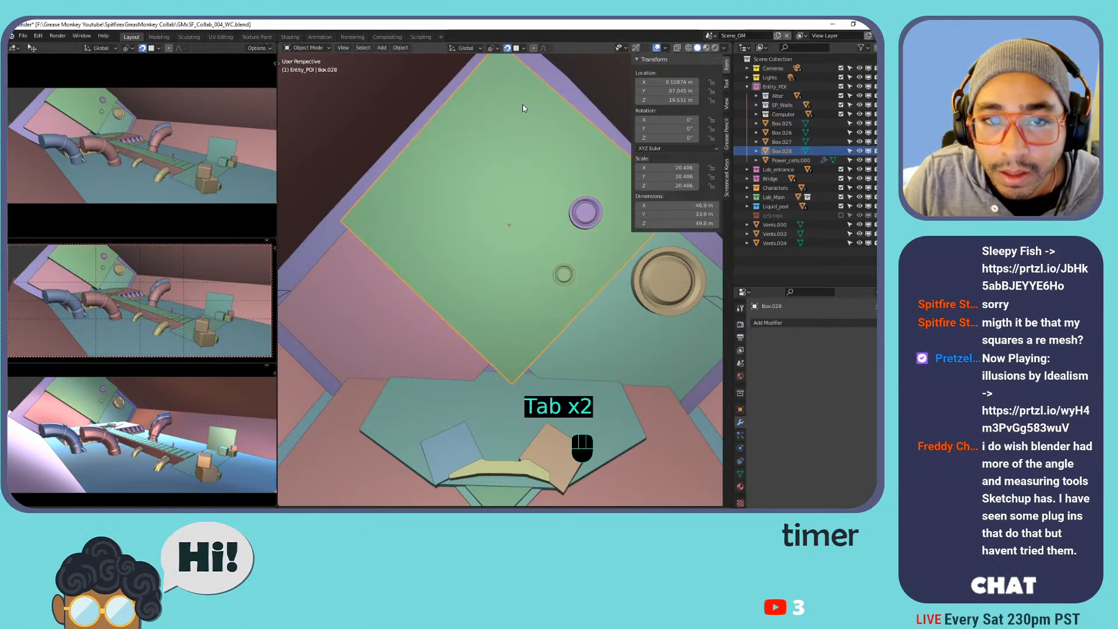
{"action": "key", "text": "Tab"}
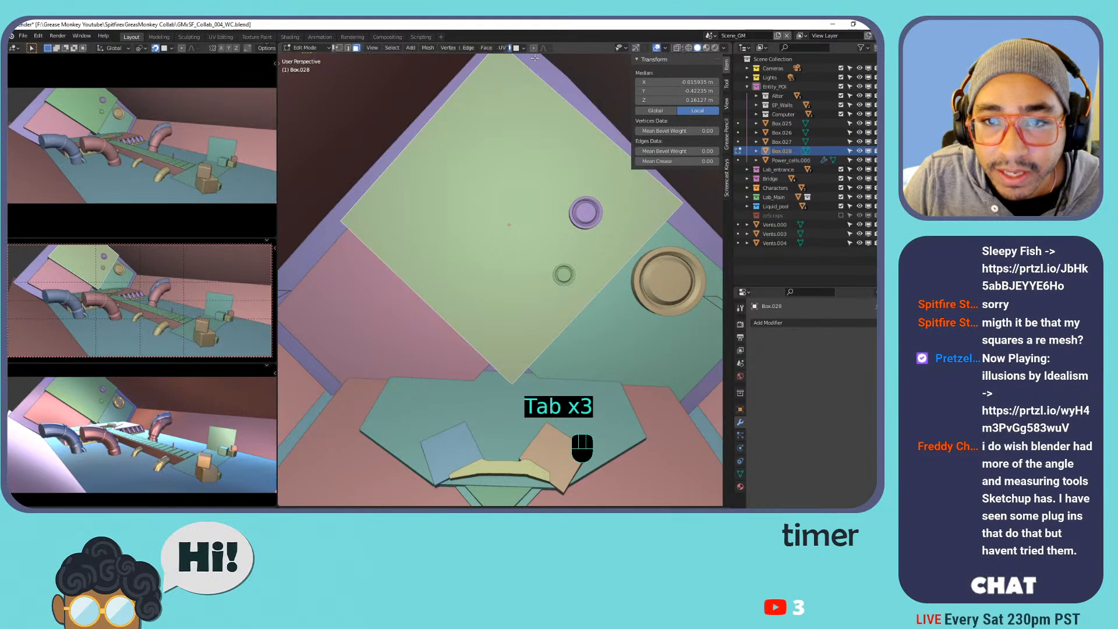
{"action": "left_click_drag", "start_coordinate": [277, 133], "coordinate": [142, 139]}
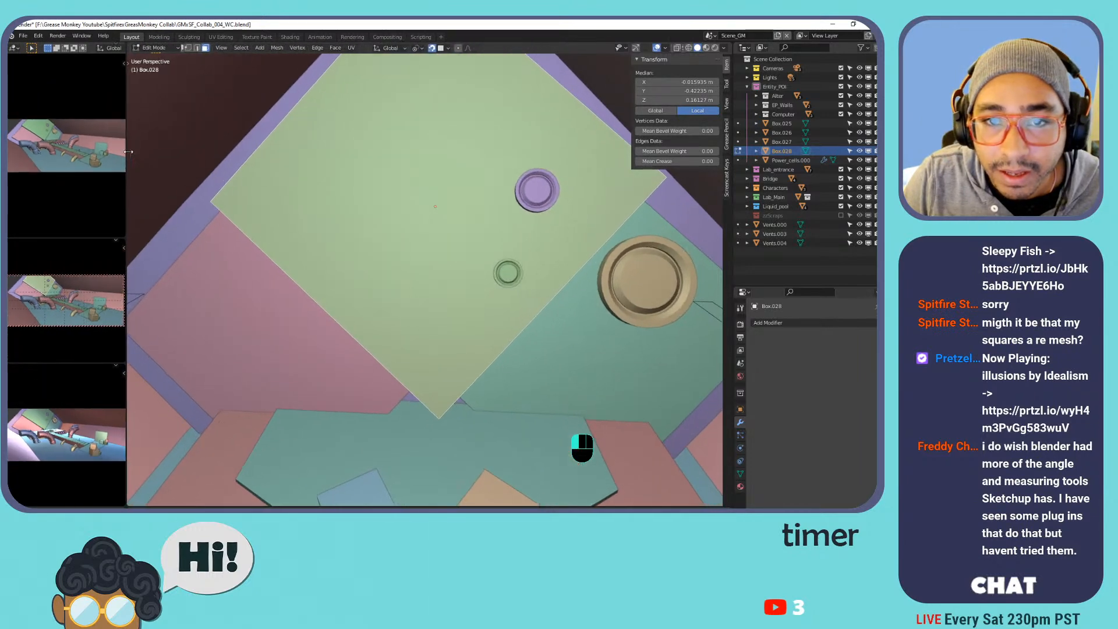
{"action": "left_click", "coordinate": [404, 50]}
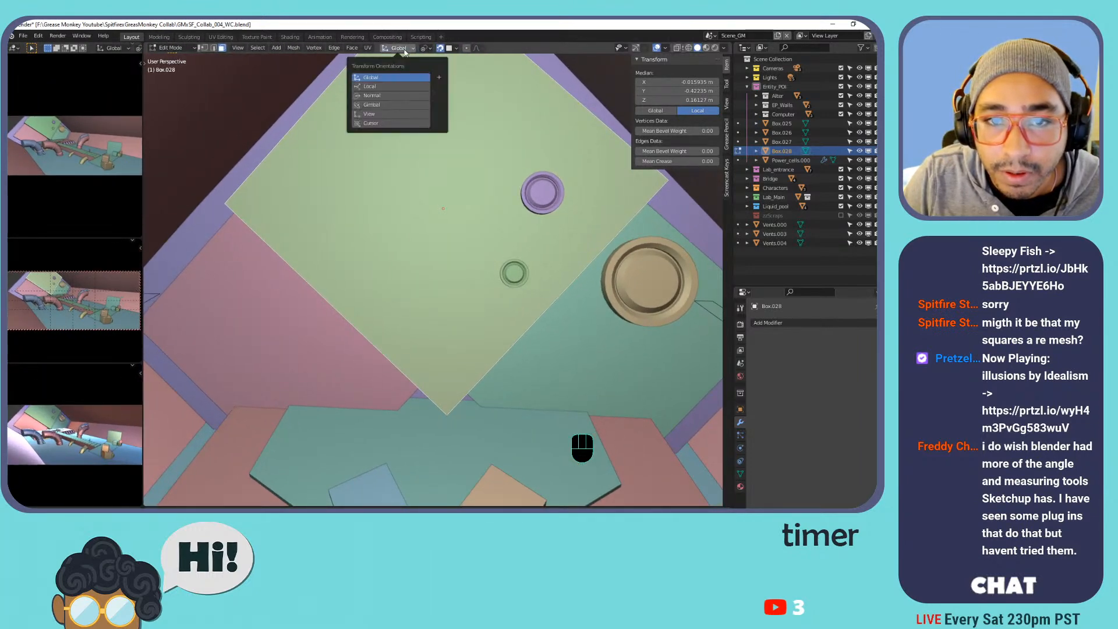
{"action": "left_click", "coordinate": [439, 79]}
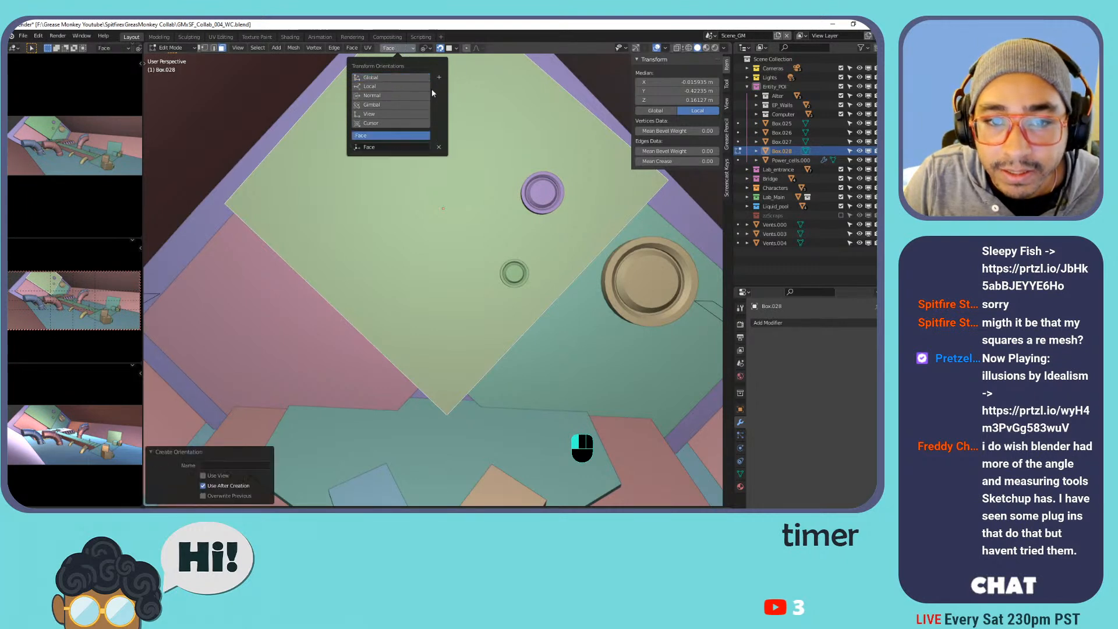
Rename the new transform orientation Wall_Rotation and return to Object Mode.
{"action": "double_click", "coordinate": [414, 143]}
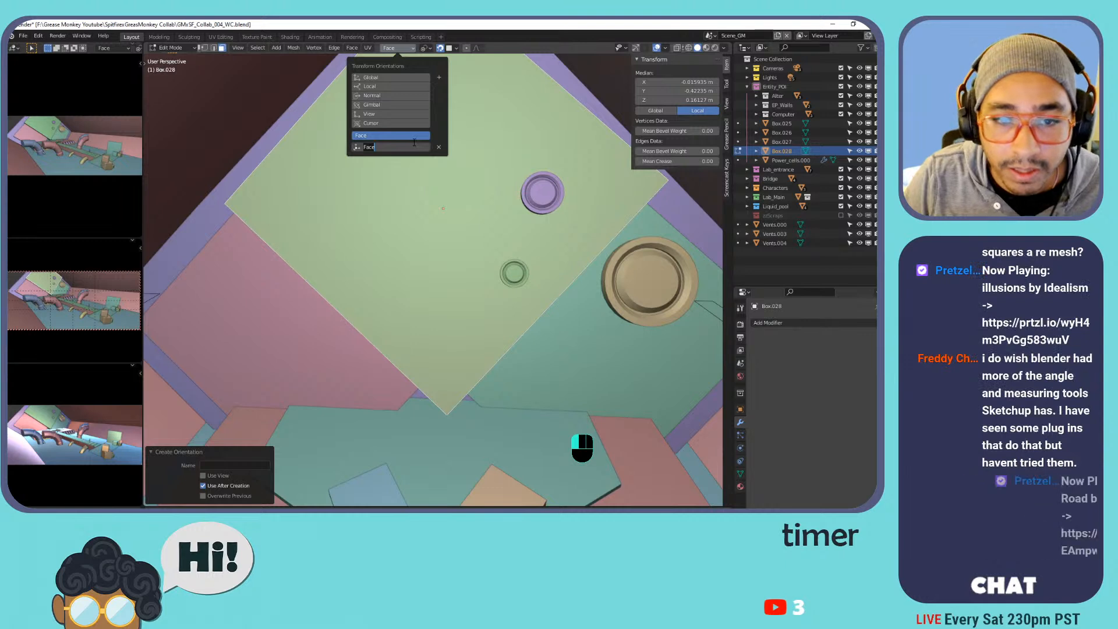
{"action": "type", "text": "Wall_R"}
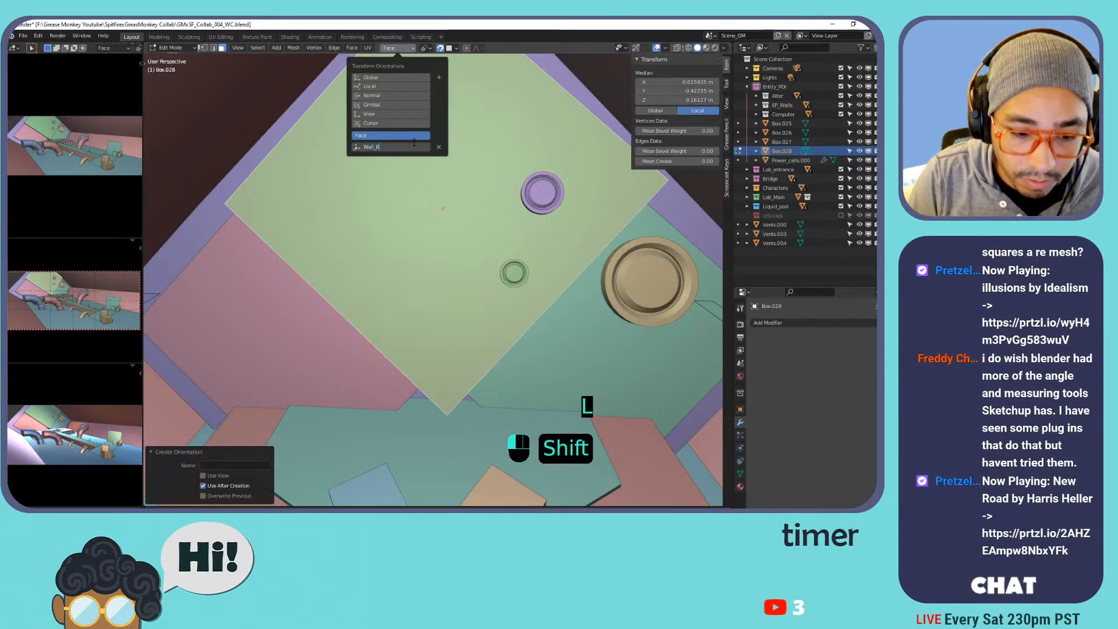
{"action": "type", "text": "otation"}
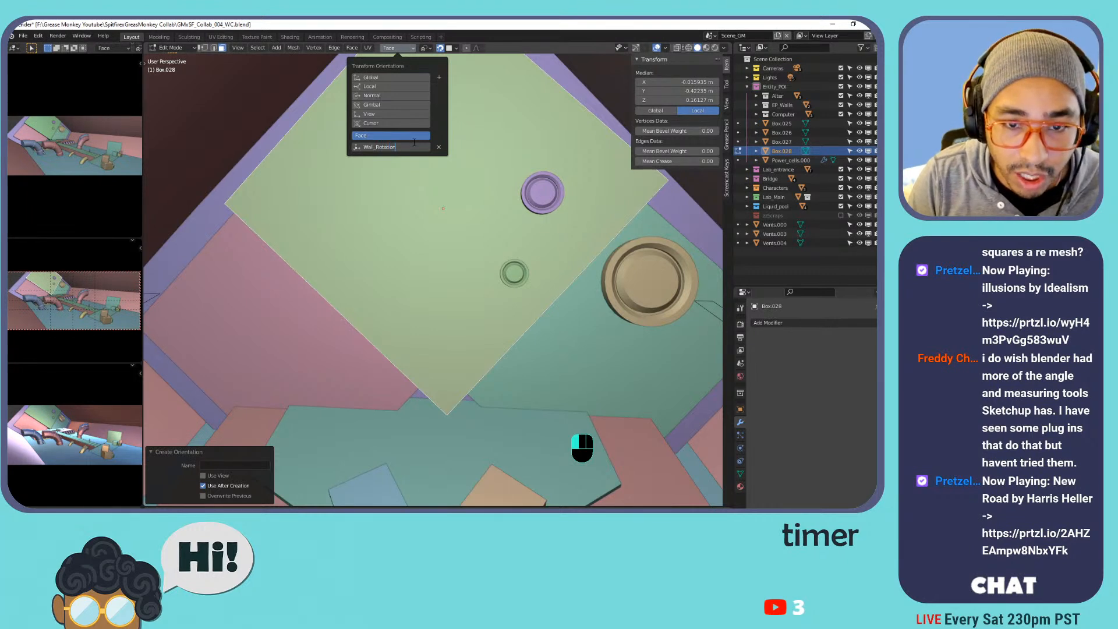
{"action": "key", "text": "Return"}
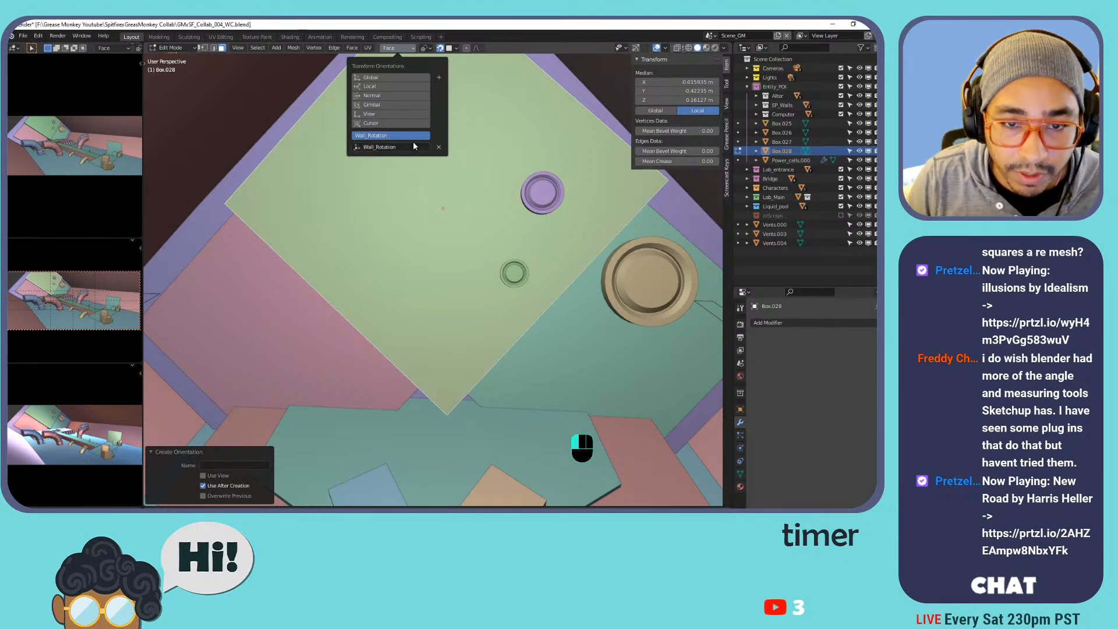
{"action": "middle_click_drag", "start_coordinate": [490, 230], "coordinate": [494, 235]}
{"action": "key", "text": "Tab"}
Switch the transform orientation to Global and add a cube at the 3D cursor on the green panel.
{"action": "left_click", "coordinate": [383, 49]}
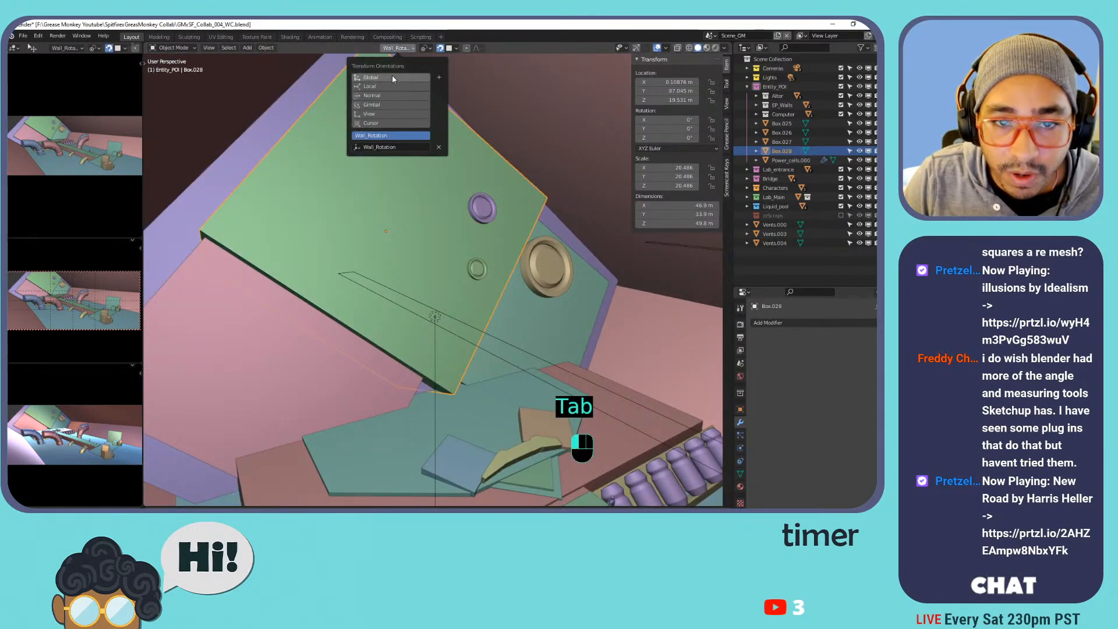
{"action": "left_click", "coordinate": [392, 83]}
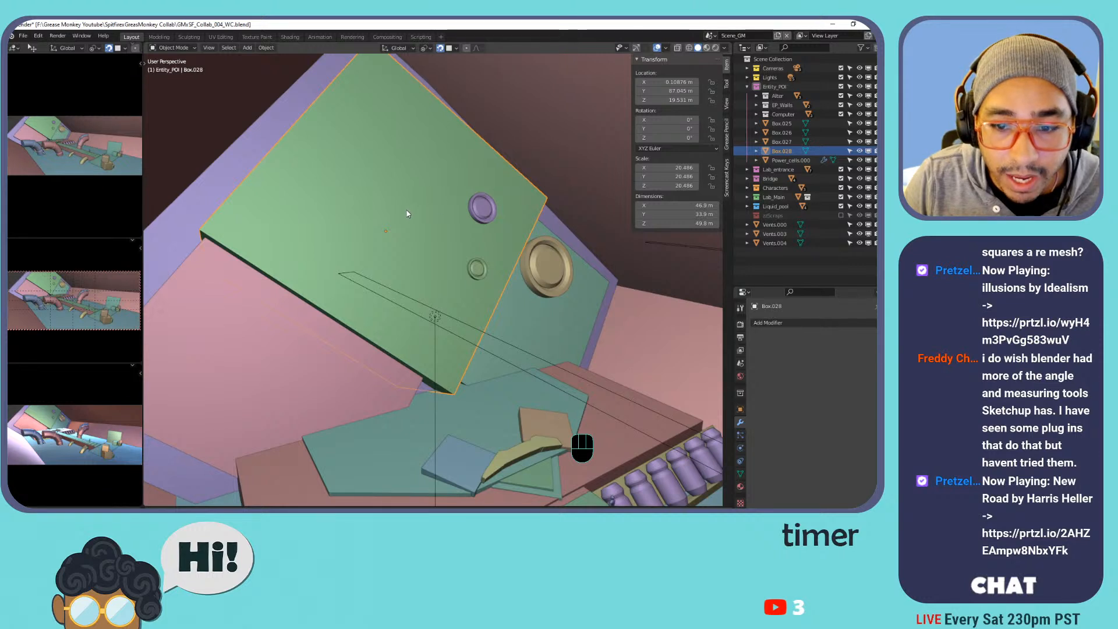
{"action": "scroll", "coordinate": [432, 231], "scroll_direction": "up", "scroll_amount": 1}
{"action": "key", "text": "shift+a"}
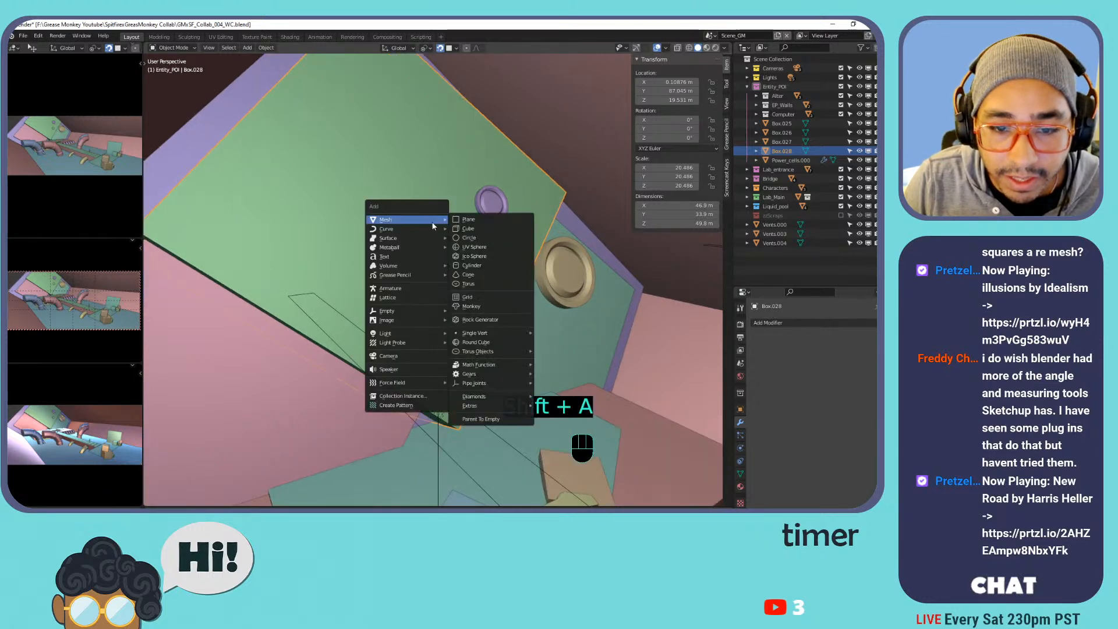
{"action": "key", "text": "shift+a"}
{"action": "mouse_move", "coordinate": [407, 213]}
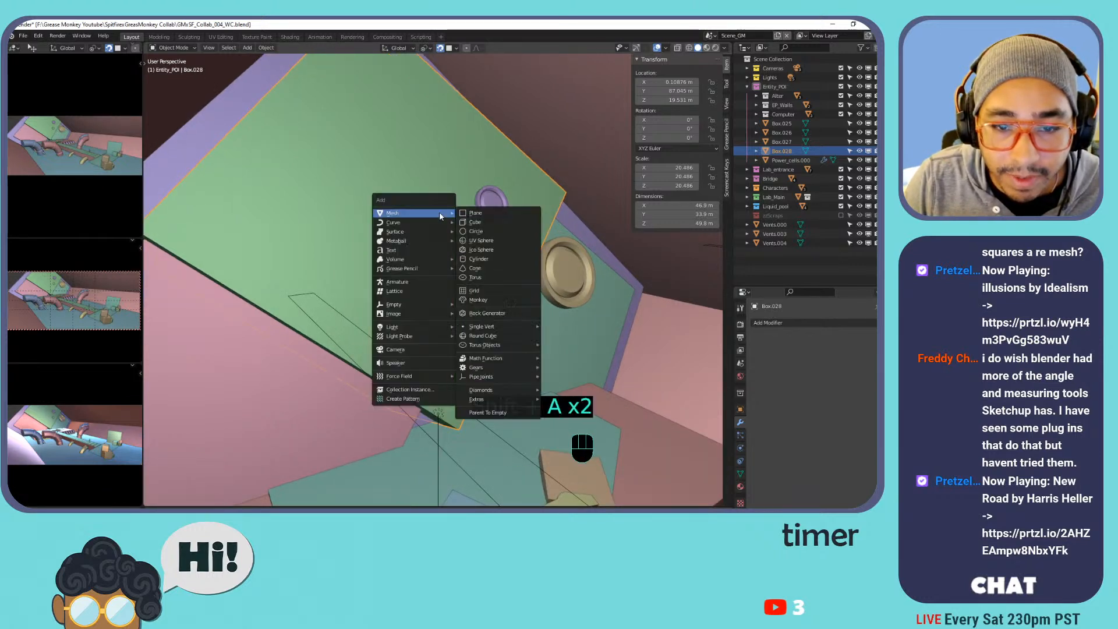
{"action": "left_click", "coordinate": [474, 222]}
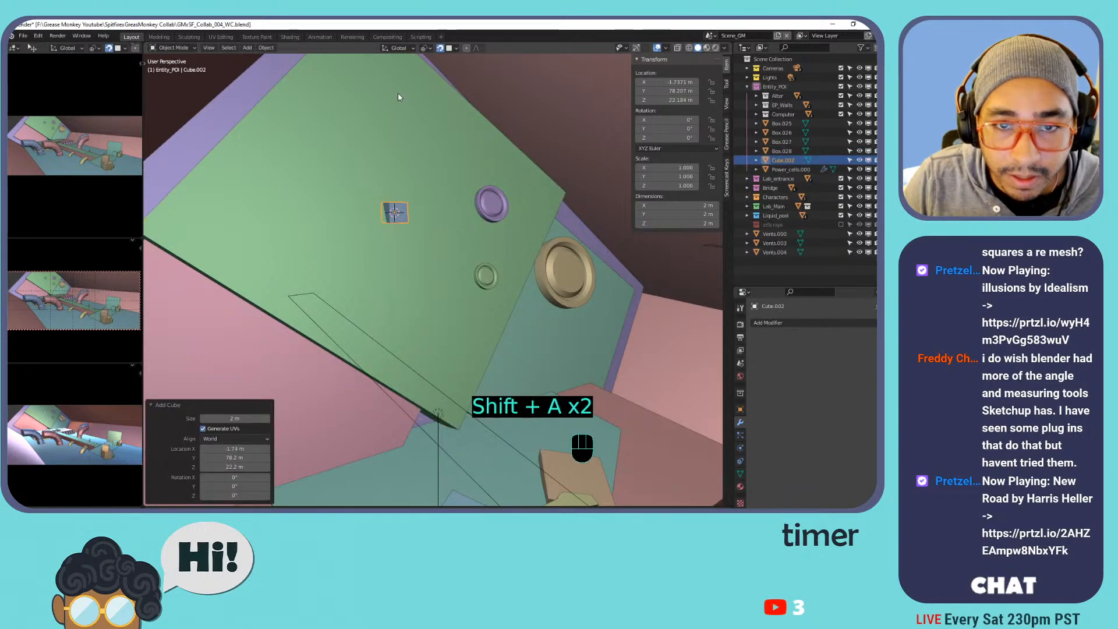
Switch the transform orientation to Wall_Rotation and move the cube slightly towards the purple vent.
{"action": "left_click", "coordinate": [400, 48]}
{"action": "left_click", "coordinate": [380, 135]}
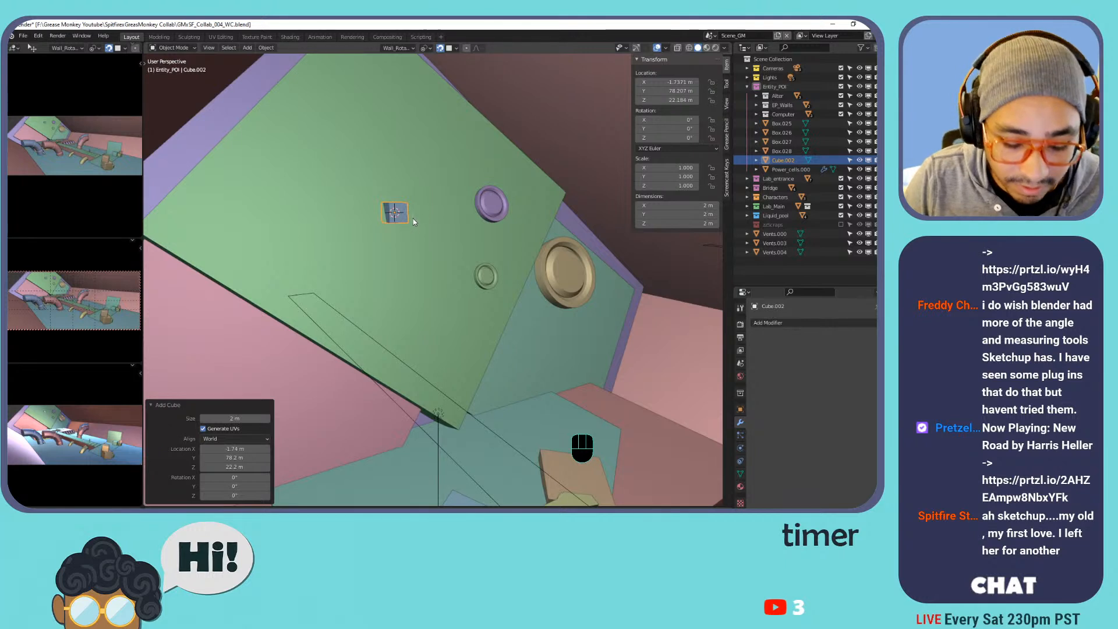
{"action": "key", "text": "r"}
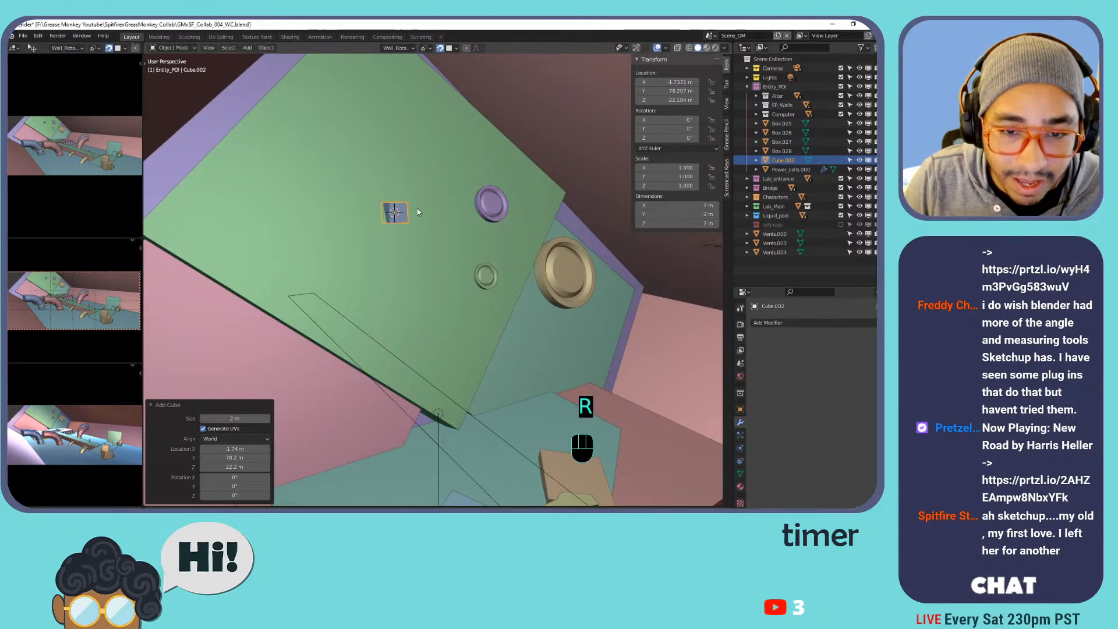
{"action": "key", "text": "g"}
{"action": "key", "text": "Escape"}
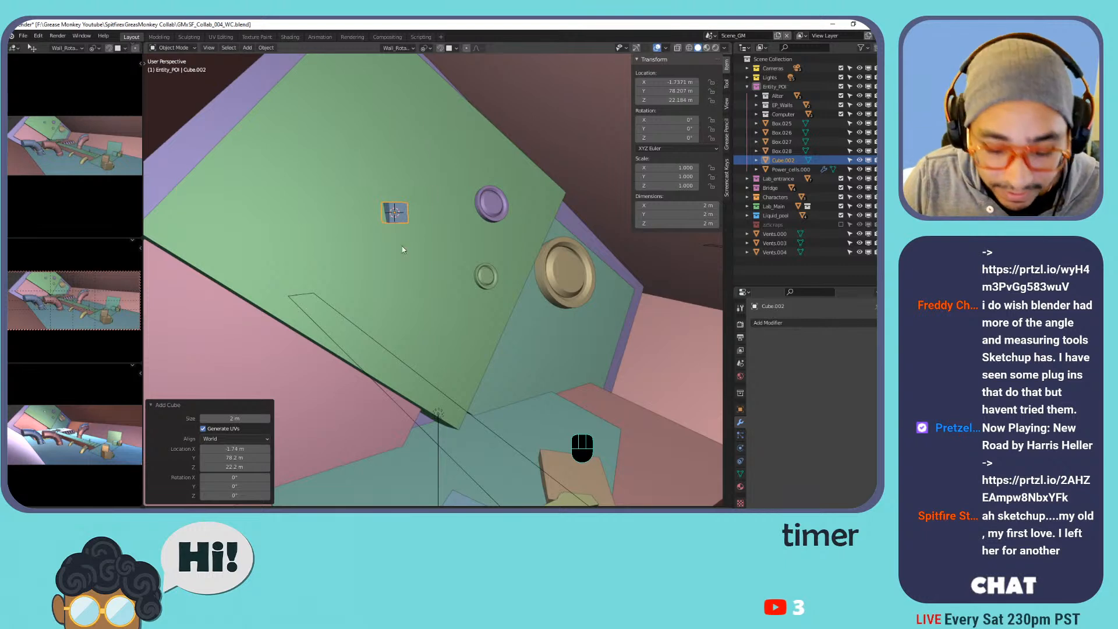
{"action": "key", "text": "g"}
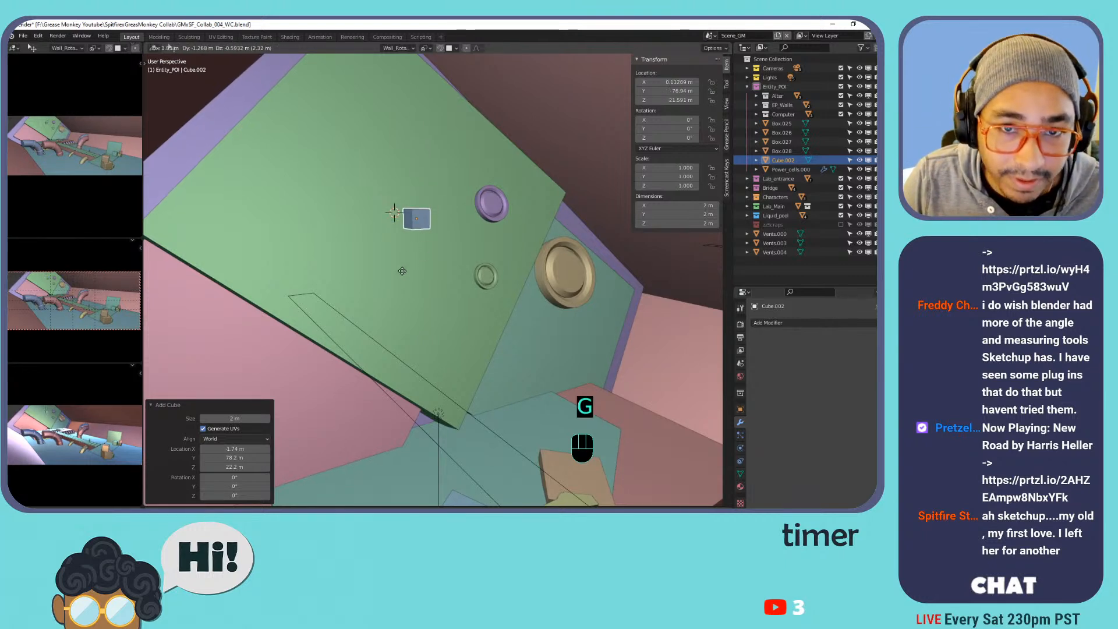
{"action": "key", "text": "Return"}
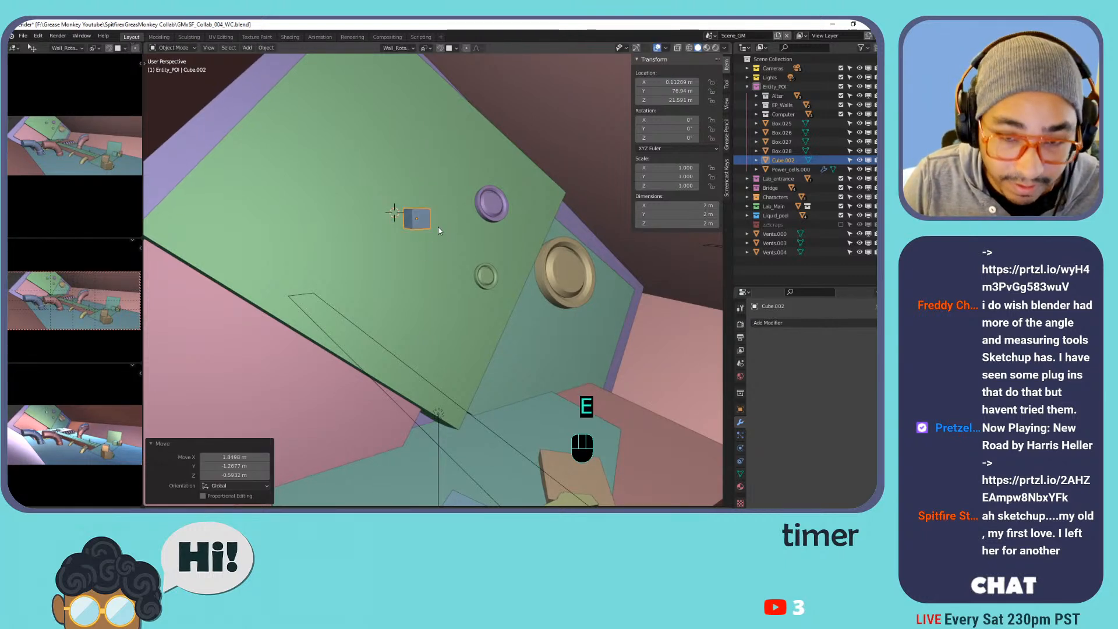
Try moving the cube along the Wall_Rotation Z axis away from the green panel, and delete the cube.
{"action": "key", "text": "g"}
{"action": "key", "text": "x"}
{"action": "key", "text": "x"}
{"action": "key", "text": "z"}
{"action": "right_click", "coordinate": [404, 233]}
{"action": "middle_click_drag", "start_coordinate": [404, 233], "coordinate": [449, 228]}
{"action": "key", "text": "g"}
{"action": "key", "text": "z"}
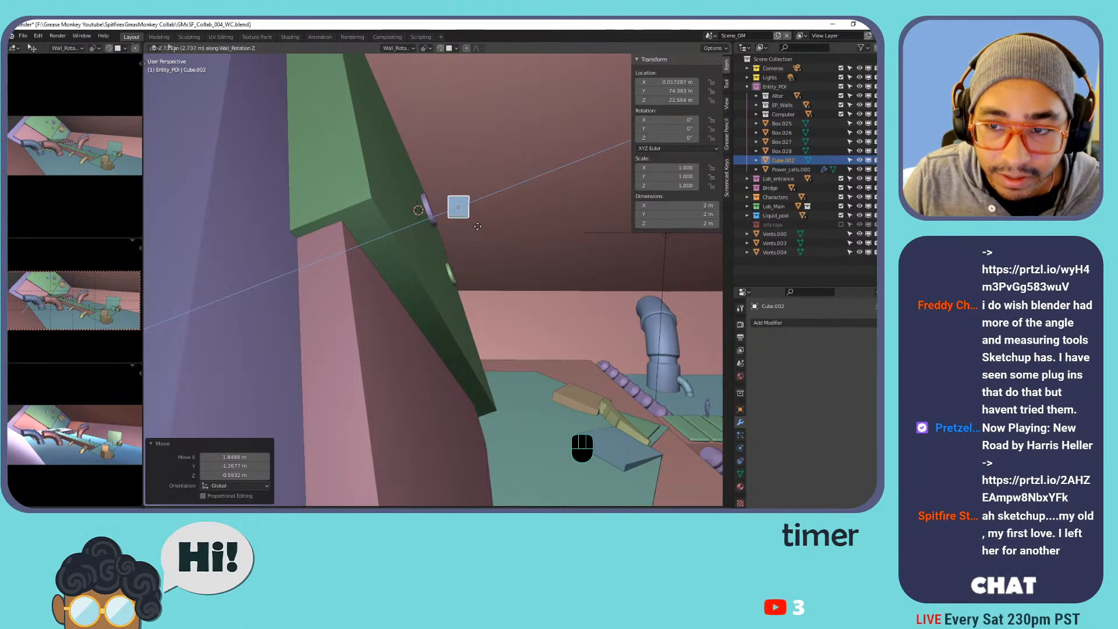
{"action": "left_click", "coordinate": [477, 230]}
{"action": "key", "text": "g"}
{"action": "key", "text": "z"}
{"action": "right_click", "coordinate": [463, 218]}
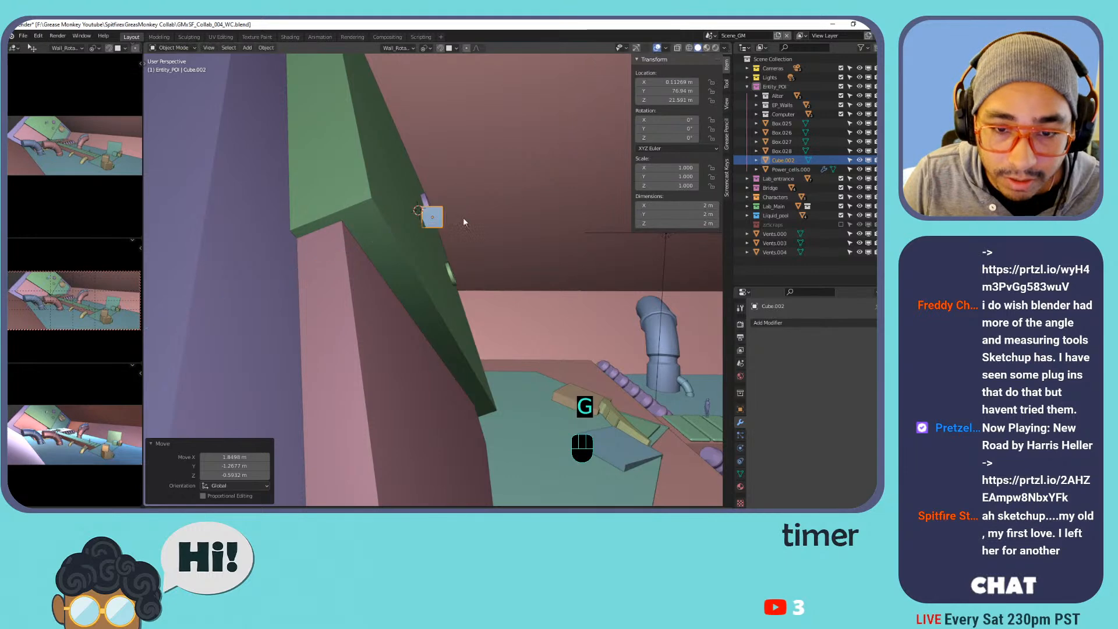
{"action": "key", "text": "x"}
{"action": "left_click", "coordinate": [454, 218]}
Move the small vent Vents.000 slightly across the green panel towards the teal side panel.
{"action": "middle_click_drag", "start_coordinate": [498, 190], "coordinate": [434, 218]}
{"action": "middle_click_drag", "start_coordinate": [434, 219], "coordinate": [449, 251], "text": "shift"}
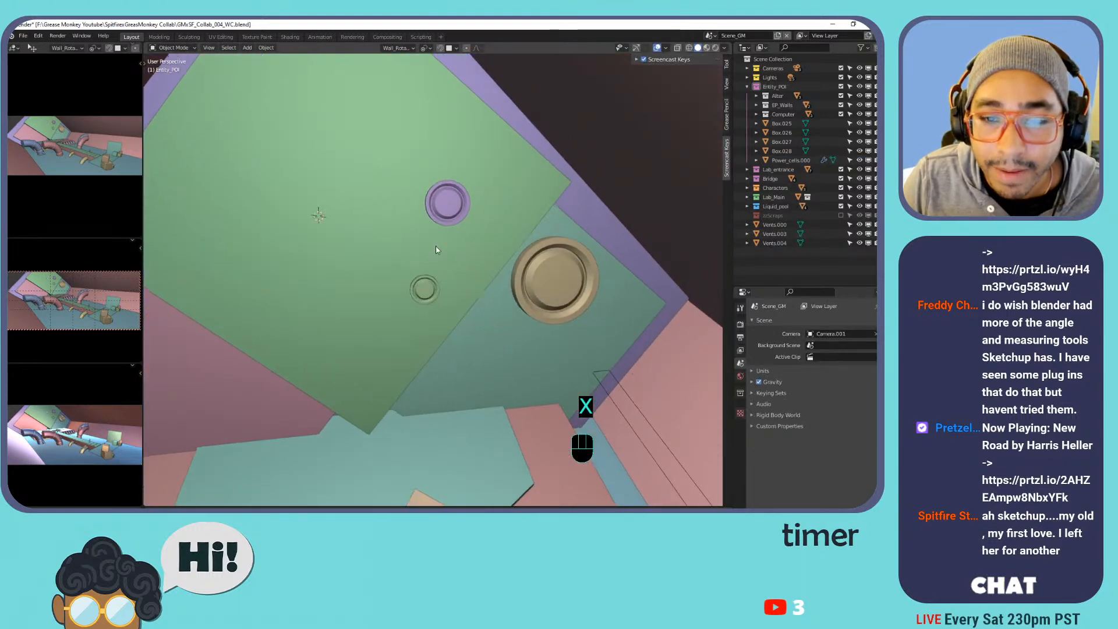
{"action": "left_click", "coordinate": [447, 203]}
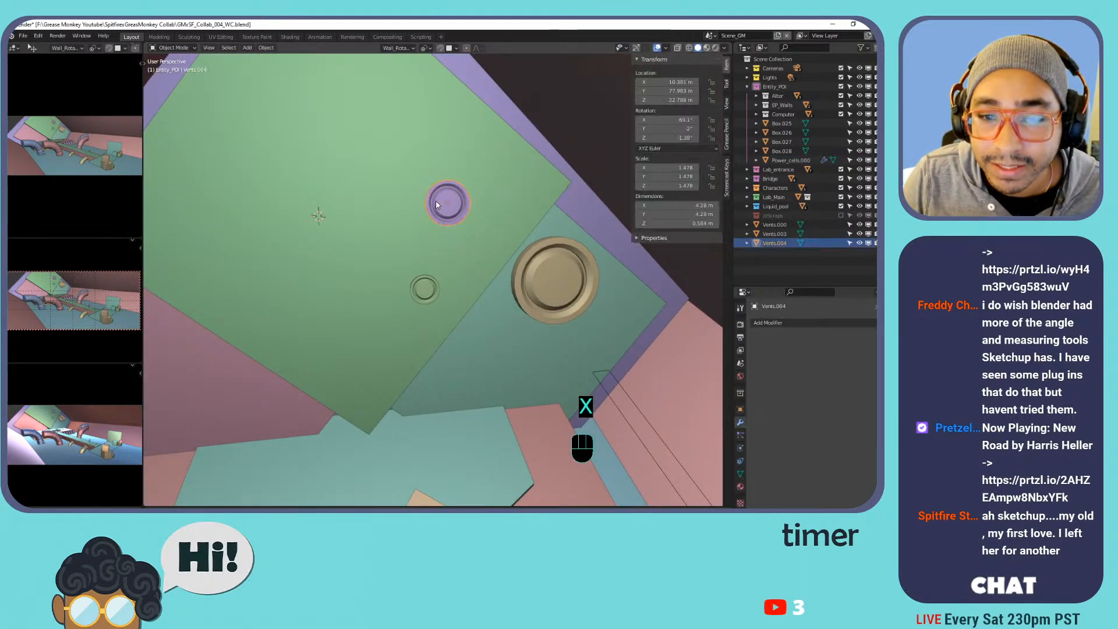
{"action": "left_click", "coordinate": [780, 324]}
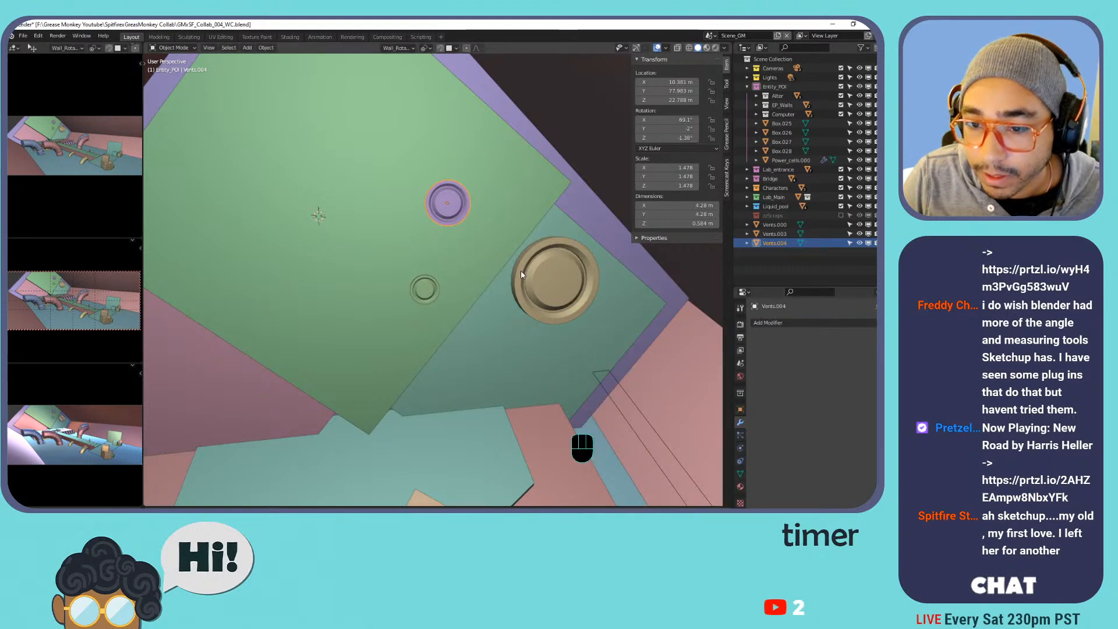
{"action": "middle_click_drag", "start_coordinate": [450, 202], "coordinate": [427, 288], "text": "shift"}
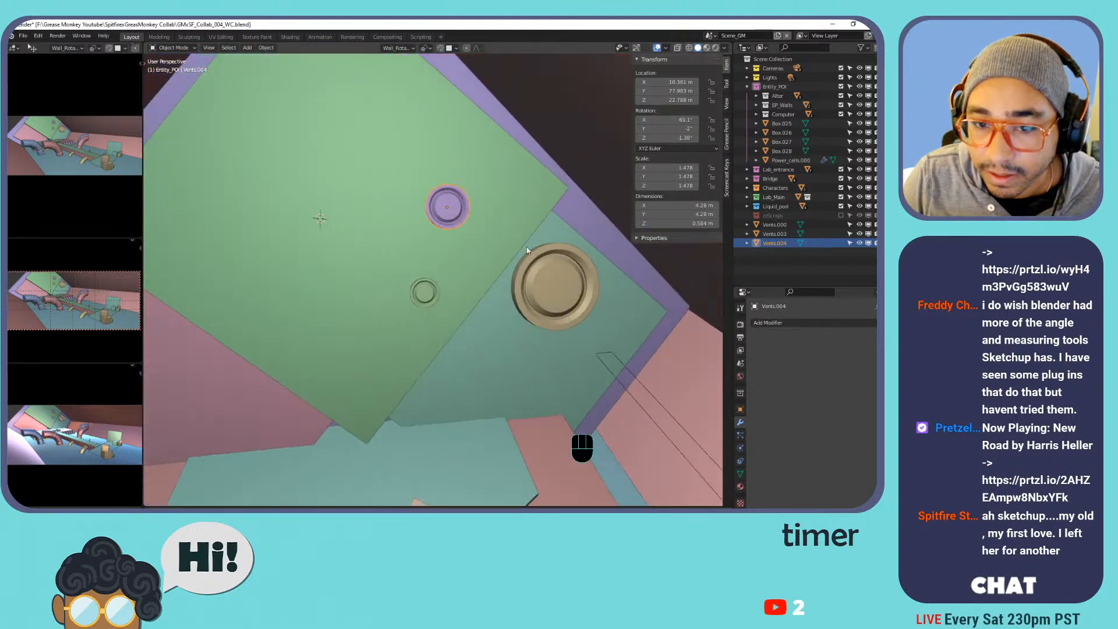
{"action": "left_click", "coordinate": [423, 307]}
{"action": "key", "text": "g"}
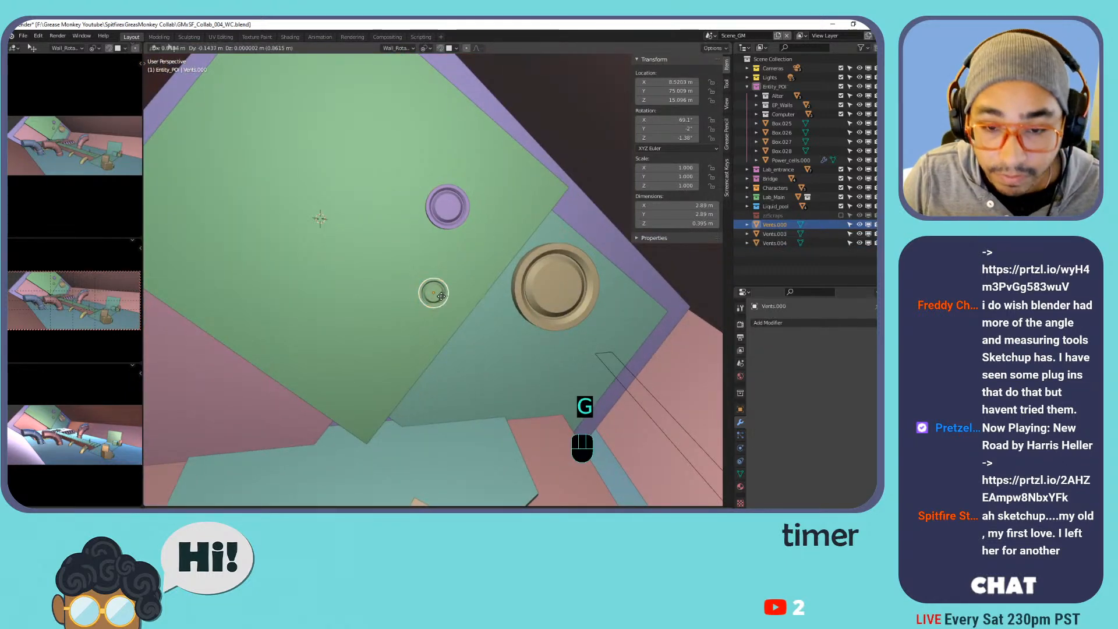
{"action": "left_click", "coordinate": [438, 301]}
Add a Mirror modifier to the small vent Vents.000 on the green panel.
{"action": "left_click", "coordinate": [447, 207], "text": "shift"}
{"action": "left_click", "coordinate": [571, 282], "text": "shift"}
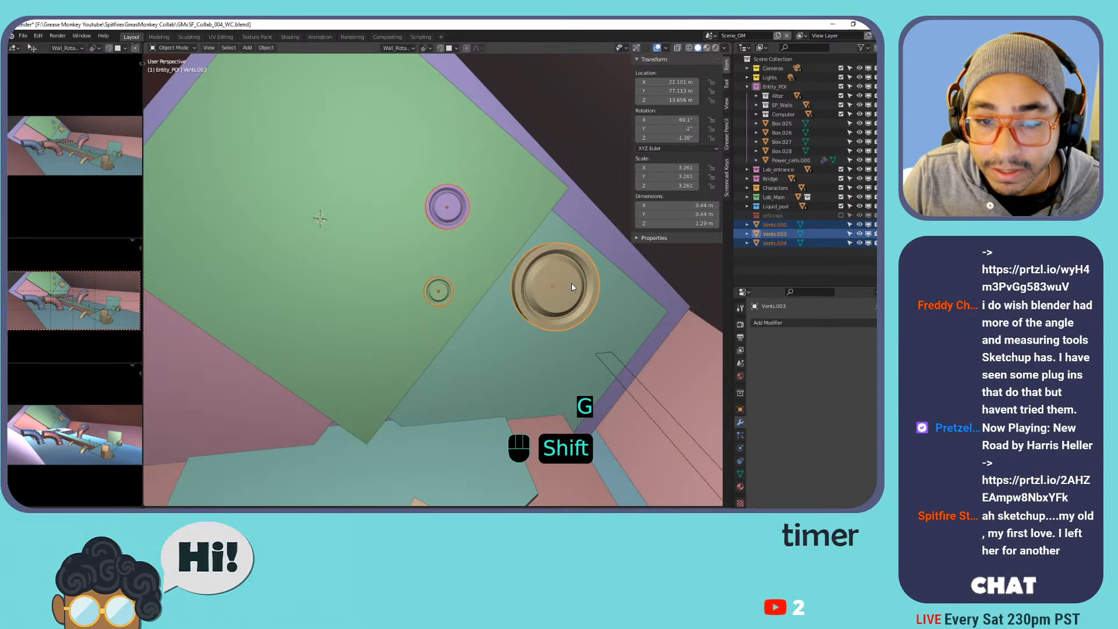
{"action": "left_click", "coordinate": [444, 292]}
{"action": "left_click", "coordinate": [814, 324]}
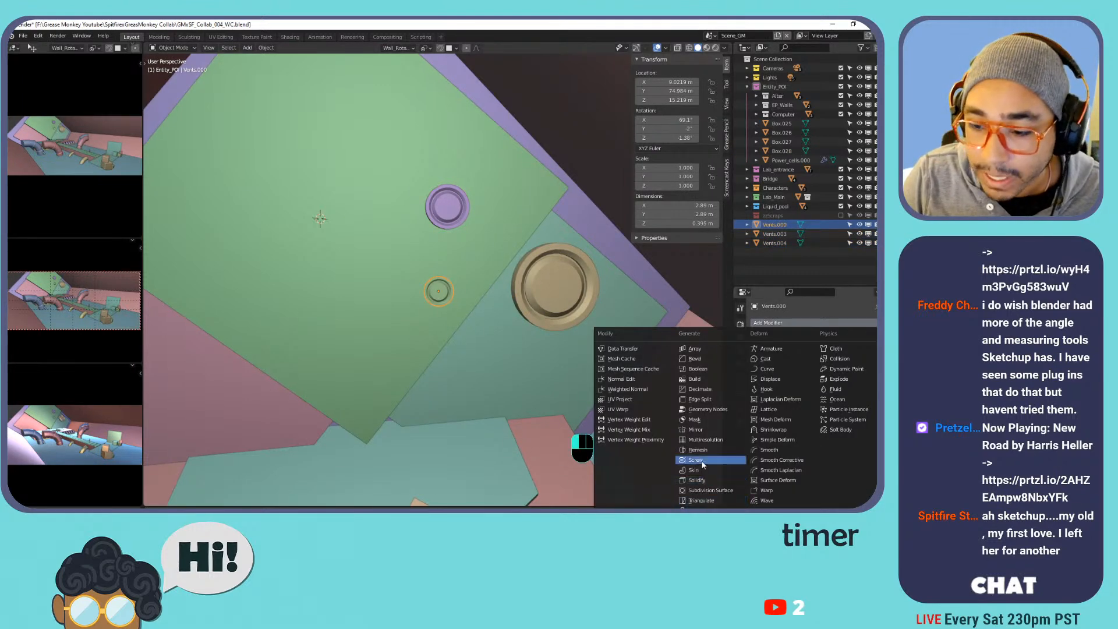
{"action": "left_click", "coordinate": [693, 429]}
Reset the 3D cursor to the world origin.
{"action": "scroll", "coordinate": [527, 338], "scroll_direction": "down", "scroll_amount": 5}
{"action": "scroll", "coordinate": [527, 342], "scroll_direction": "up", "scroll_amount": 1}
{"action": "middle_click_drag", "start_coordinate": [519, 405], "coordinate": [504, 275], "text": "shift"}
{"action": "scroll", "coordinate": [505, 275], "scroll_direction": "down", "scroll_amount": 4}
{"action": "middle_click_drag", "start_coordinate": [521, 332], "coordinate": [505, 296]}
{"action": "key", "text": "shift+c"}
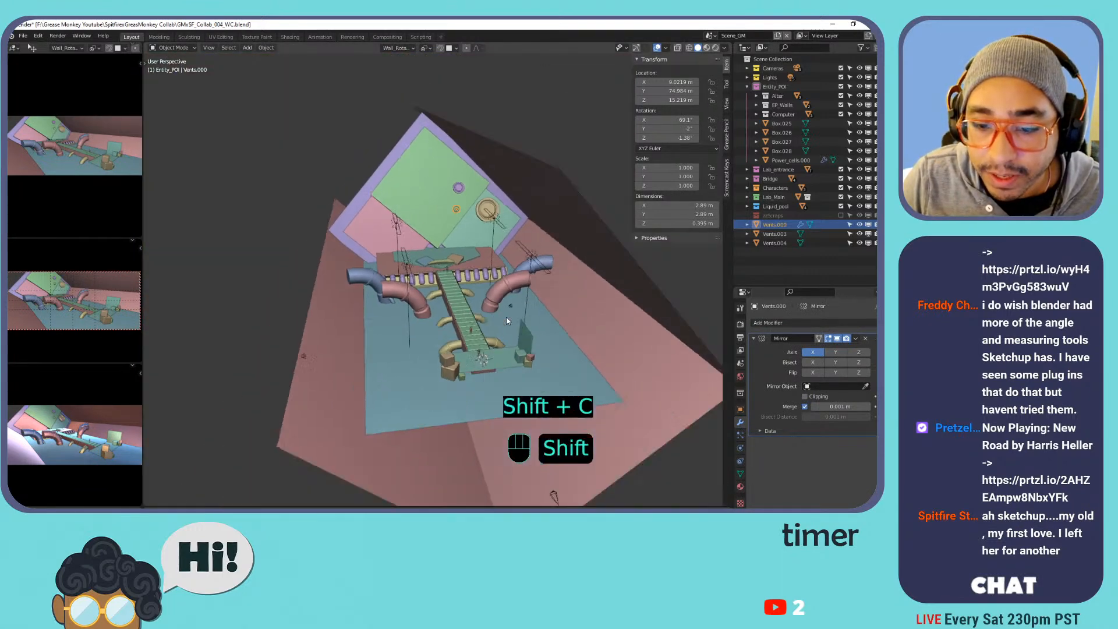
Add an Arrows empty at the world origin and frame it in the view.
{"action": "scroll", "coordinate": [473, 337], "scroll_direction": "up", "scroll_amount": 5}
{"action": "middle_click_drag", "start_coordinate": [398, 277], "coordinate": [465, 284]}
{"action": "key", "text": "shift+a"}
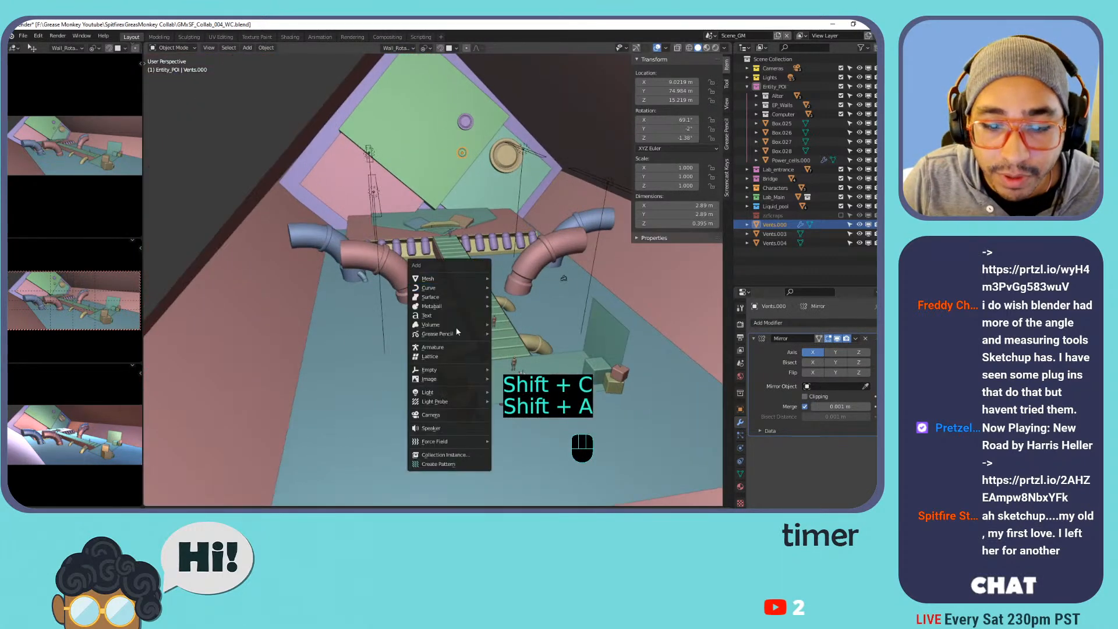
{"action": "mouse_move", "coordinate": [453, 370]}
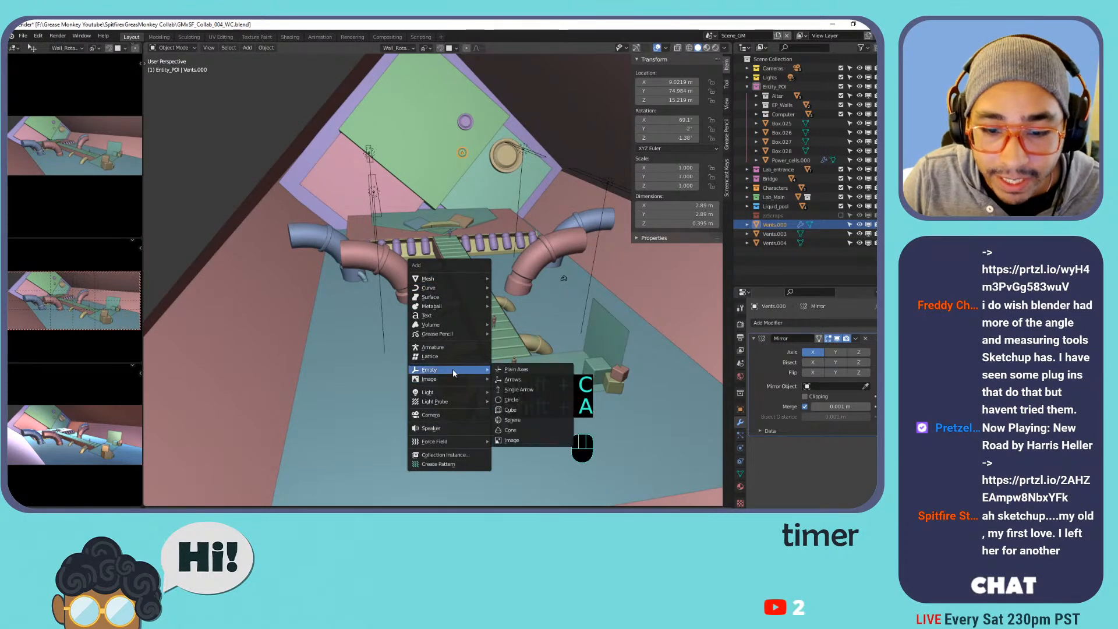
{"action": "left_click", "coordinate": [547, 379]}
{"action": "key", "text": "KP_Decimal"}
{"action": "scroll", "coordinate": [560, 393], "scroll_direction": "down", "scroll_amount": 4}
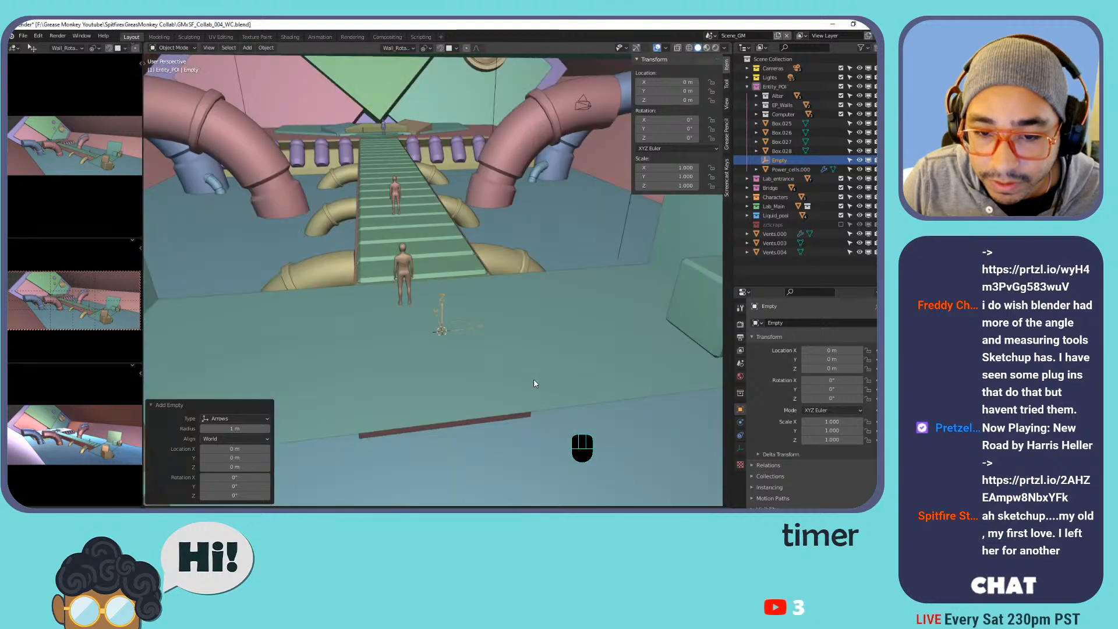
Create a new collection named Utilities directly in the scene collection.
{"action": "key", "text": "s"}
{"action": "right_click", "coordinate": [678, 345]}
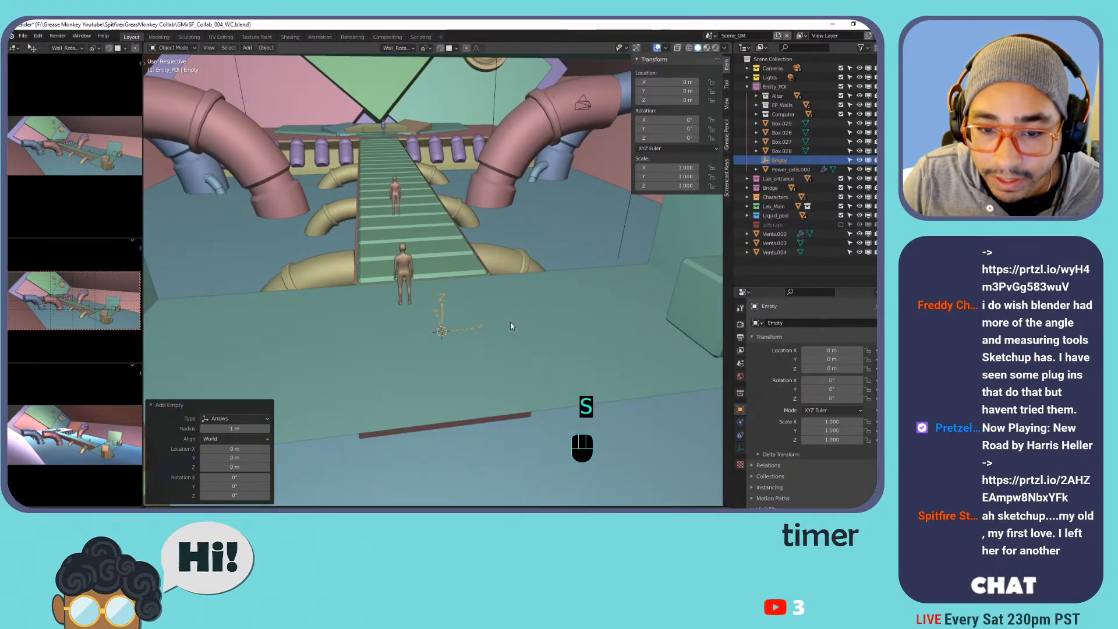
{"action": "middle_click_drag", "start_coordinate": [515, 324], "coordinate": [534, 353], "text": "shift"}
{"action": "left_click_drag", "start_coordinate": [780, 159], "coordinate": [778, 166]}
{"action": "left_click", "coordinate": [875, 48]}
{"action": "double_click", "coordinate": [774, 235]}
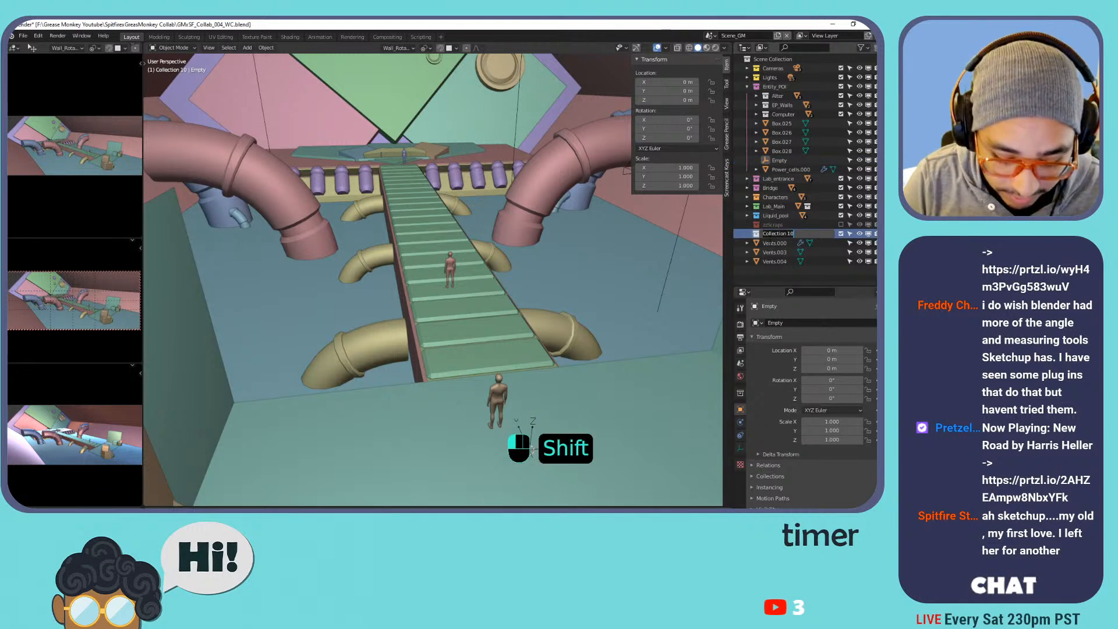
{"action": "type", "text": "Utilities"}
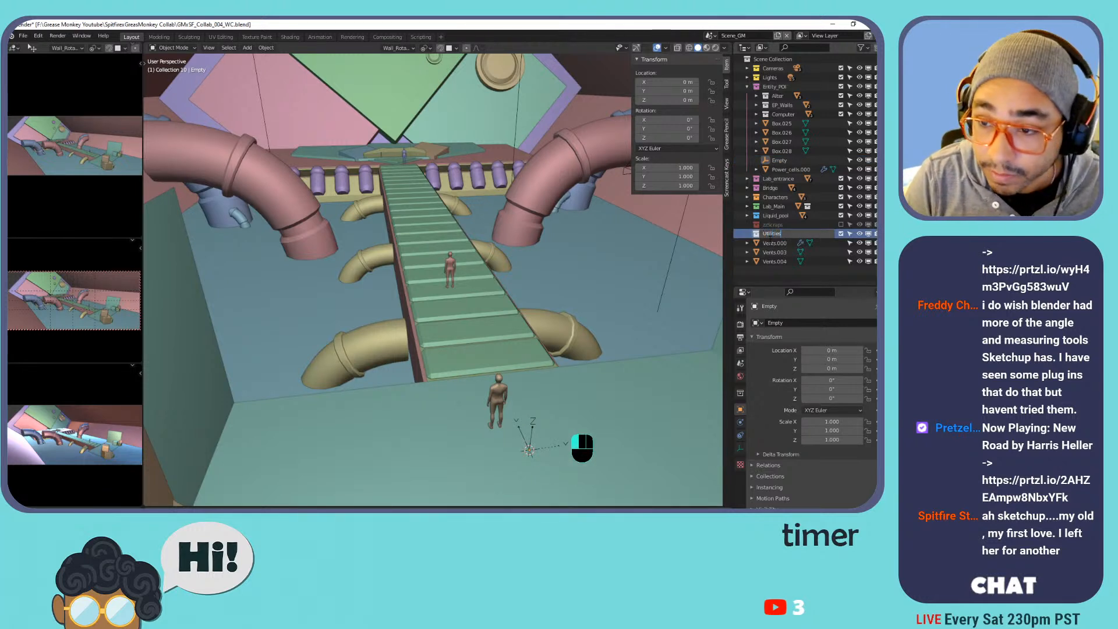
{"action": "key", "text": "Return"}
Place the Utilities collection just below Lights in the scene hierarchy and give it the yellow color tag.
{"action": "left_click_drag", "start_coordinate": [775, 234], "coordinate": [785, 82]}
{"action": "right_click", "coordinate": [778, 86]}
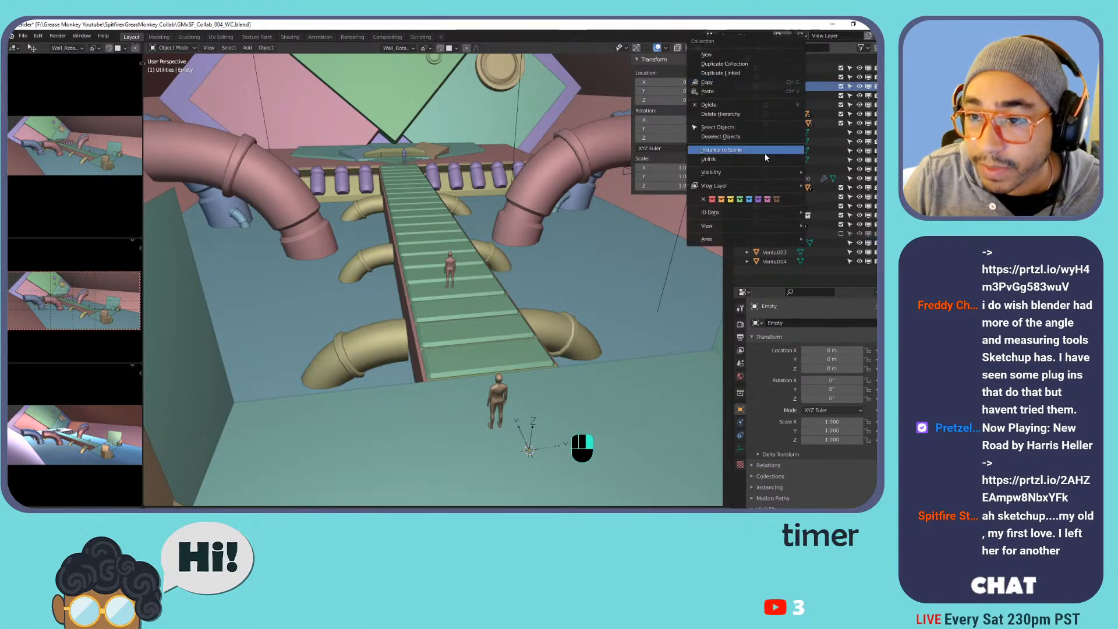
{"action": "left_click", "coordinate": [730, 199]}
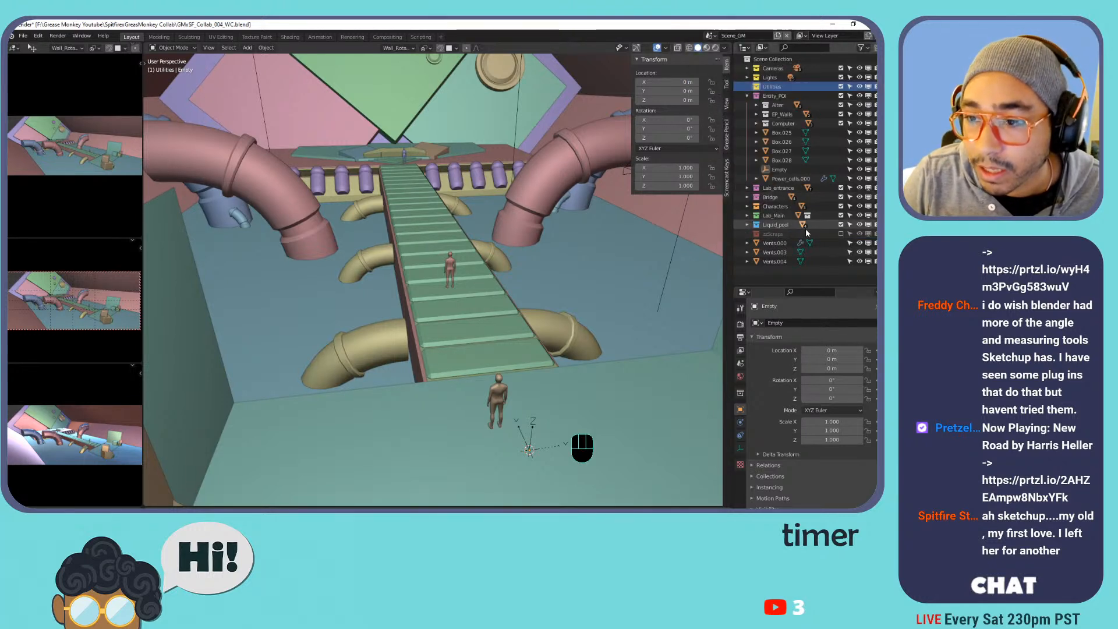
Put the origin empty into the Utilities collection and rename it mirror_object.
{"action": "left_click", "coordinate": [532, 422]}
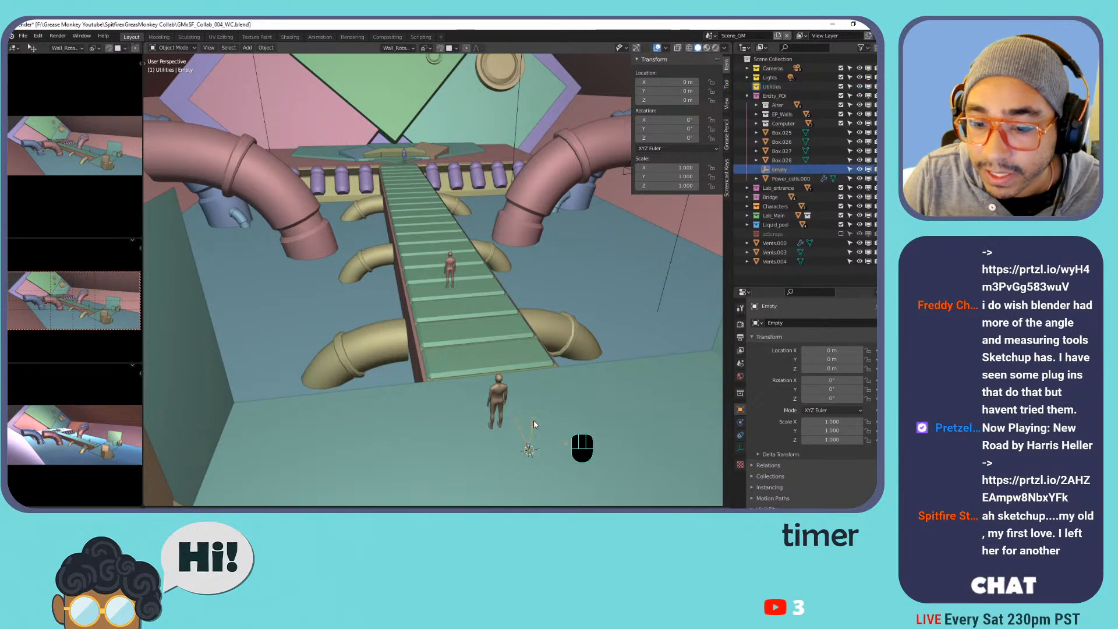
{"action": "left_click_drag", "start_coordinate": [778, 169], "coordinate": [773, 85]}
{"action": "double_click", "coordinate": [779, 95]}
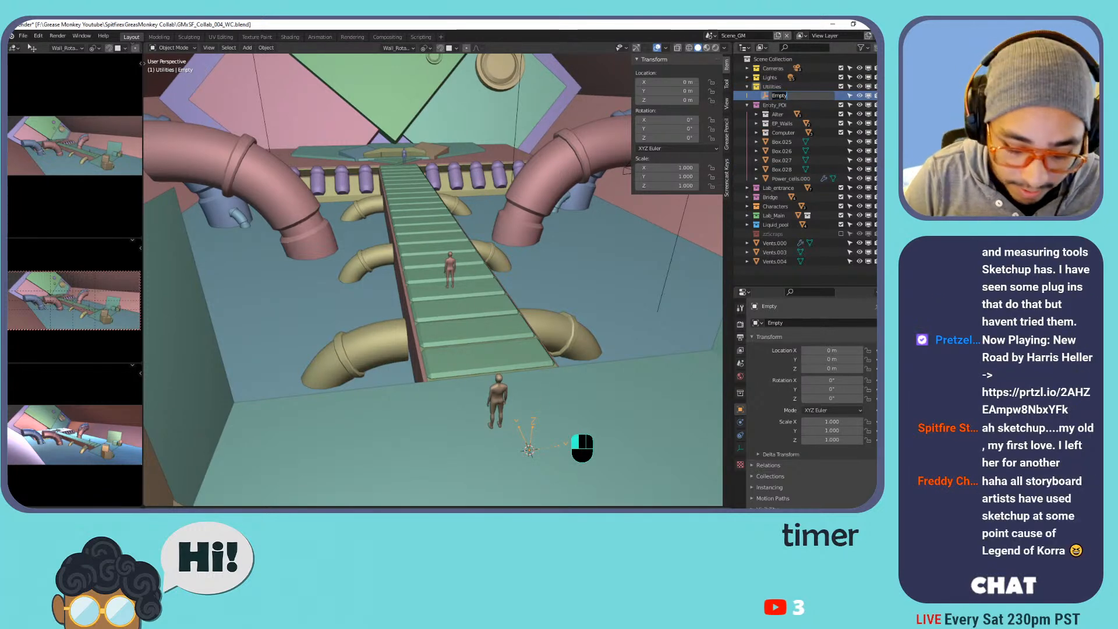
{"action": "type", "text": "mirror_R"}
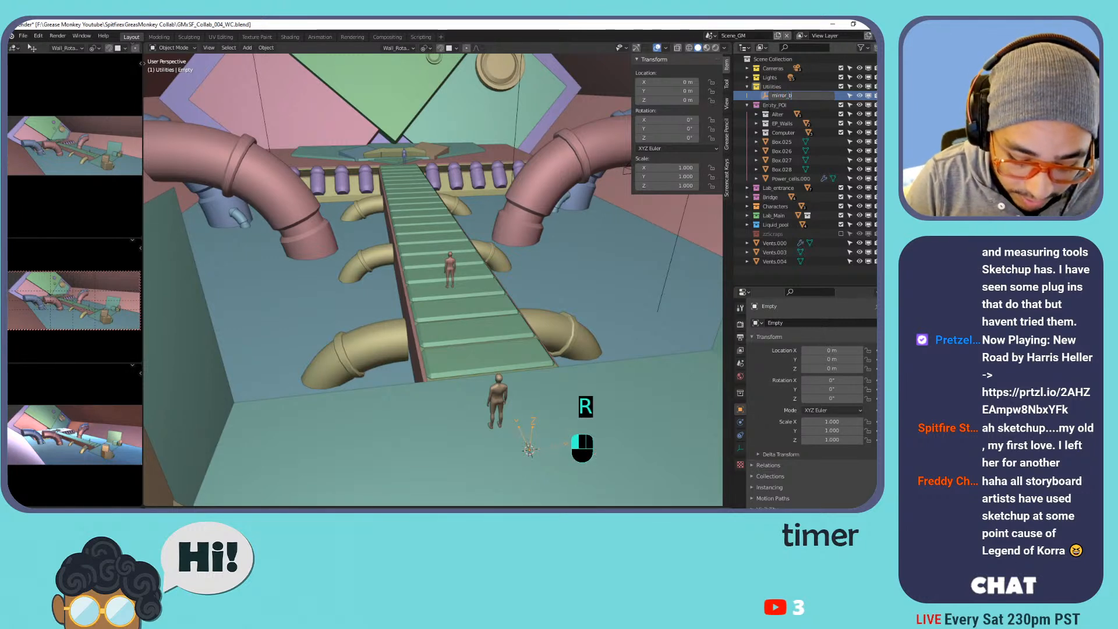
{"action": "key", "text": "Return"}
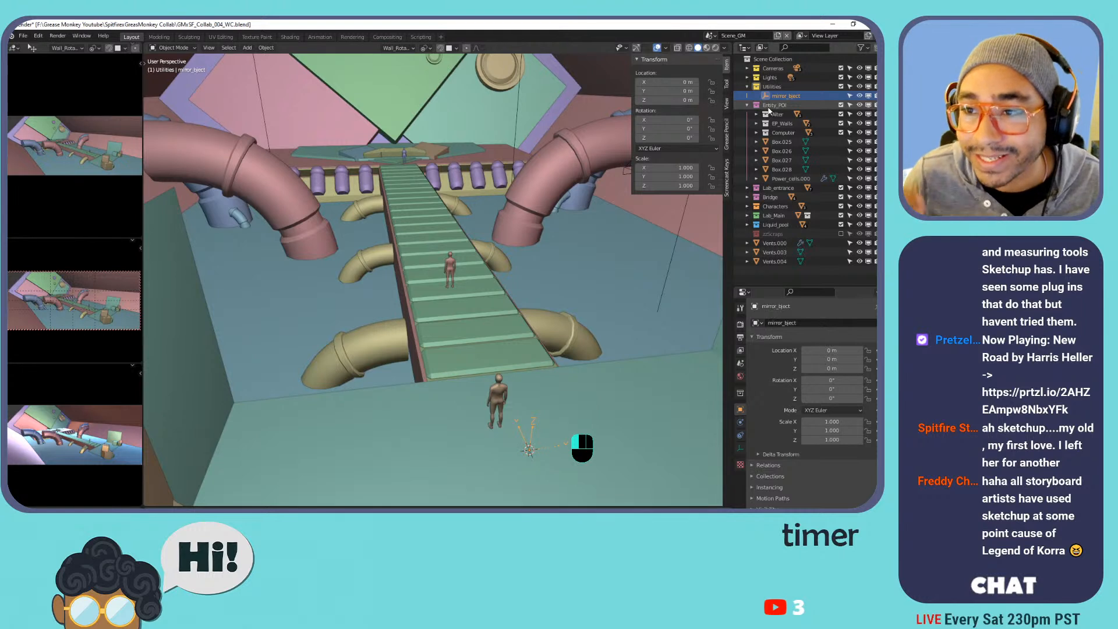
{"action": "double_click", "coordinate": [794, 95]}
{"action": "left_click", "coordinate": [788, 96]}
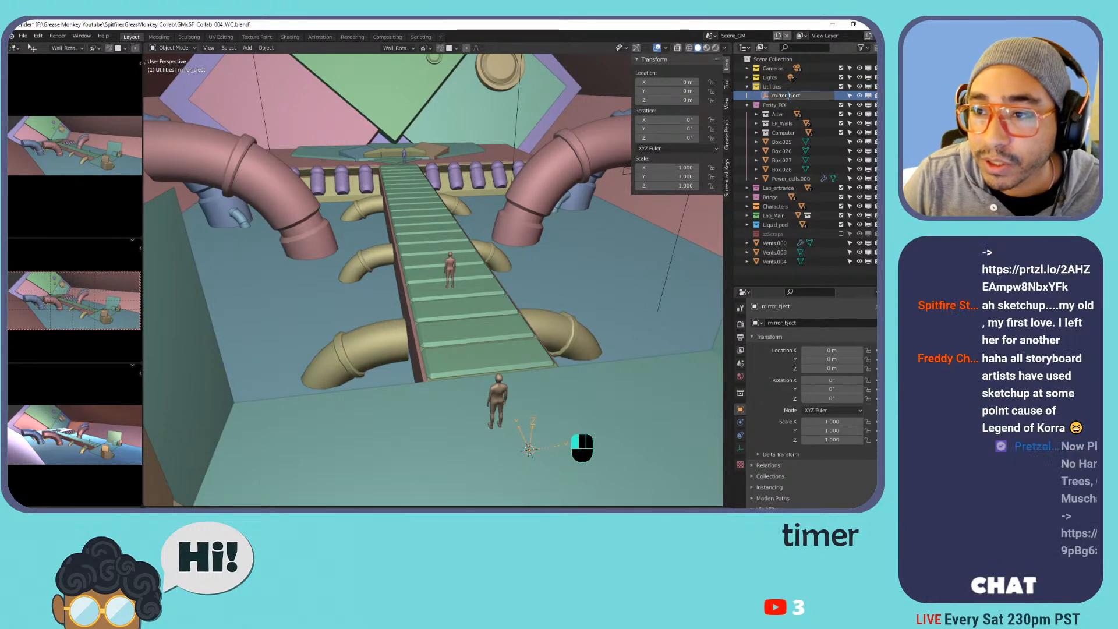
{"action": "type", "text": "o"}
{"action": "key", "text": "Return"}
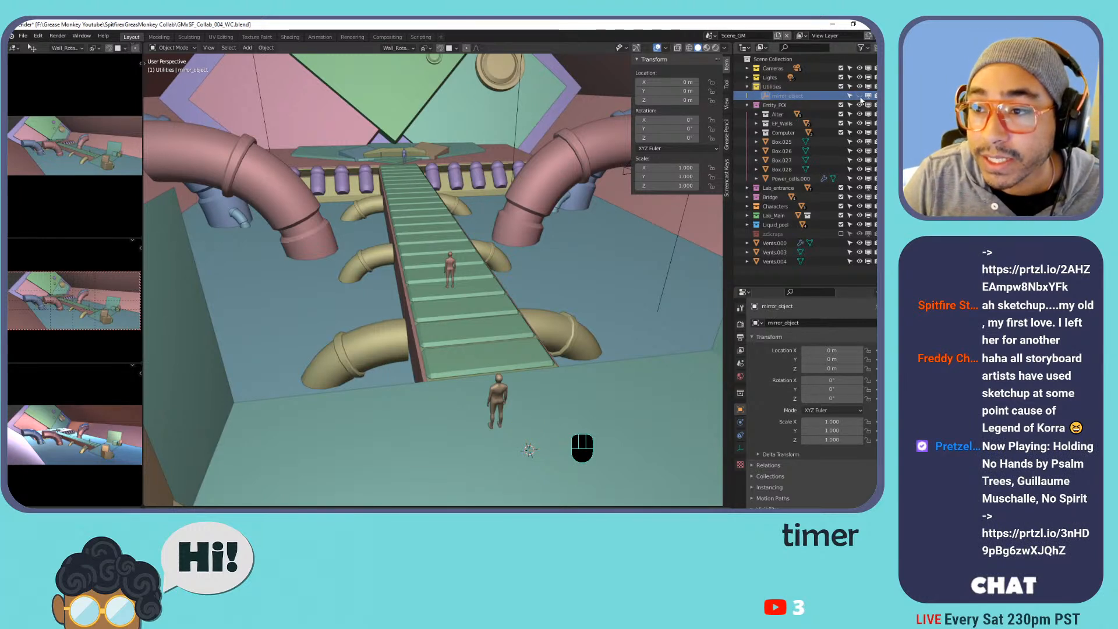
Collapse the Utilities collection and save the file.
{"action": "left_click", "coordinate": [746, 86]}
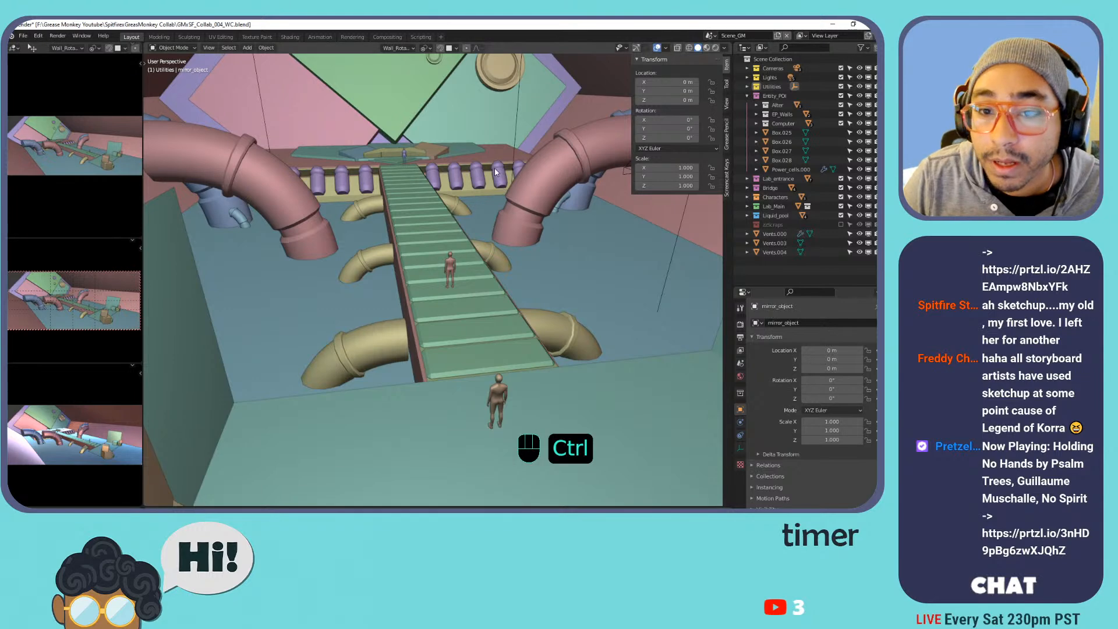
{"action": "key", "text": "ctrl+s"}
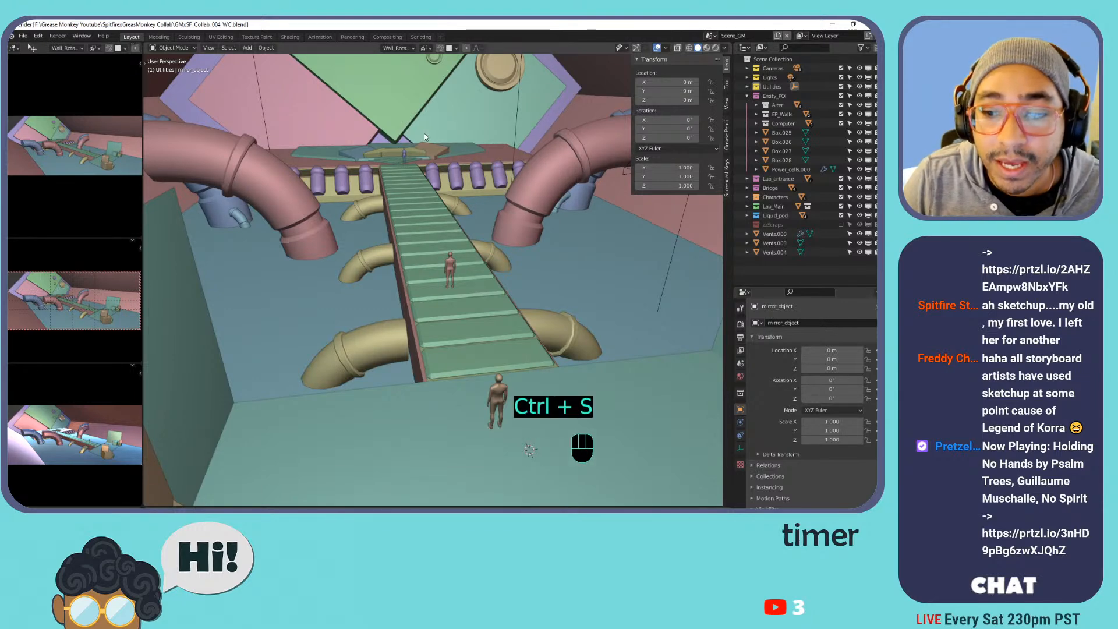
Set mirror_object as the mirror object of the small green-panel vent Vents.000's Mirror modifier.
{"action": "middle_click_drag", "start_coordinate": [432, 126], "coordinate": [451, 129]}
{"action": "left_click", "coordinate": [455, 106]}
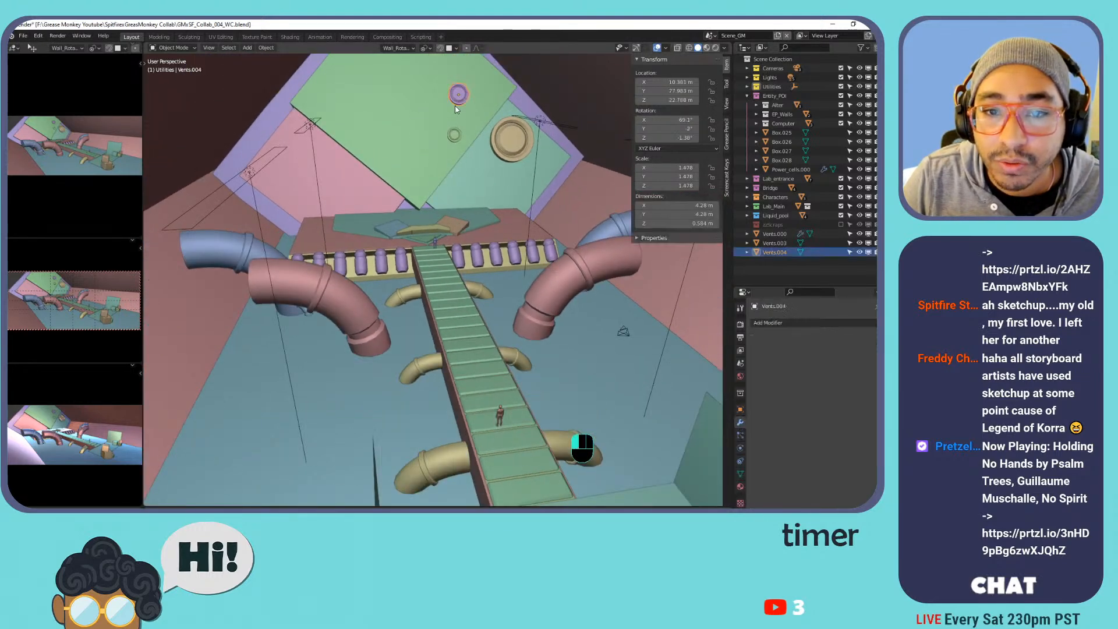
{"action": "left_click", "coordinate": [459, 142]}
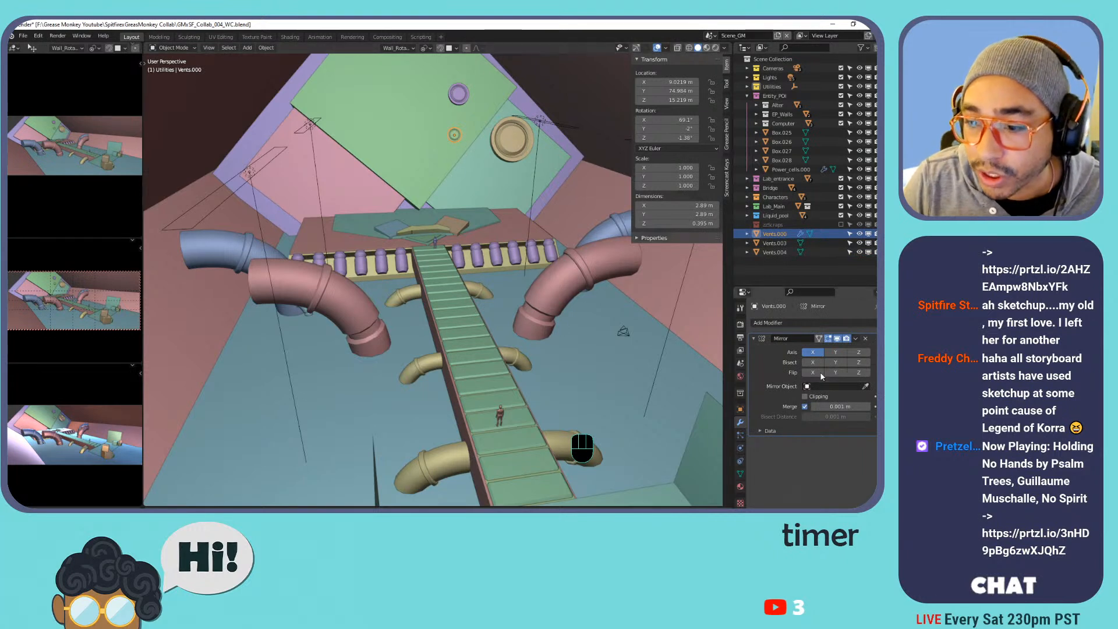
{"action": "left_click", "coordinate": [839, 386]}
{"action": "type", "text": "mir"}
{"action": "key", "text": "Return"}
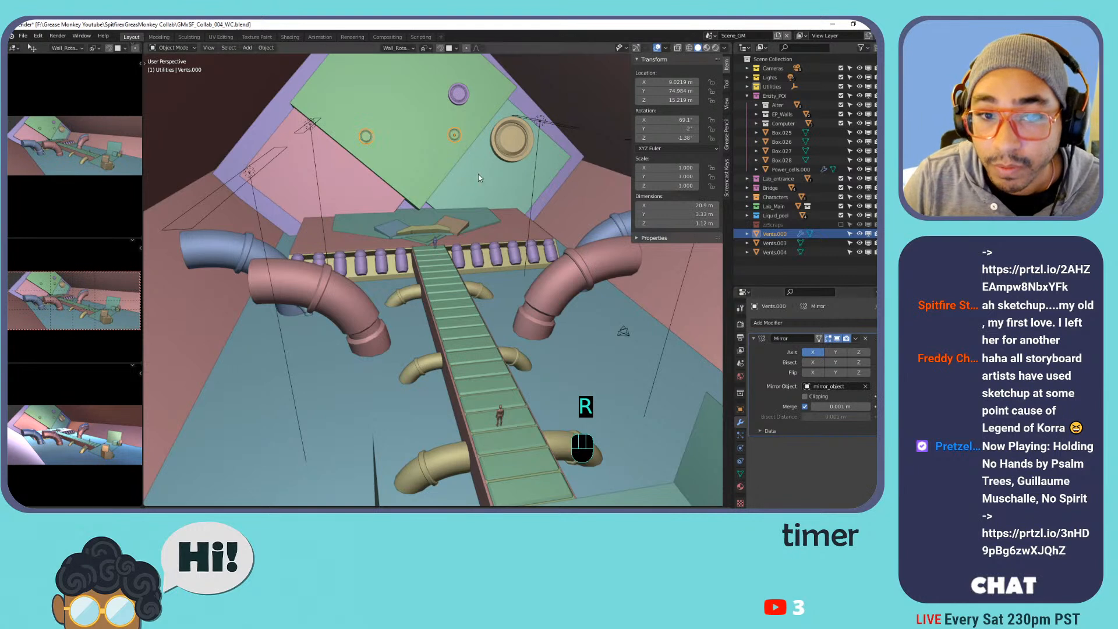
Add a Mirror modifier to the purple vent Vents.004 with mirror_object as its mirror object.
{"action": "left_click", "coordinate": [459, 95]}
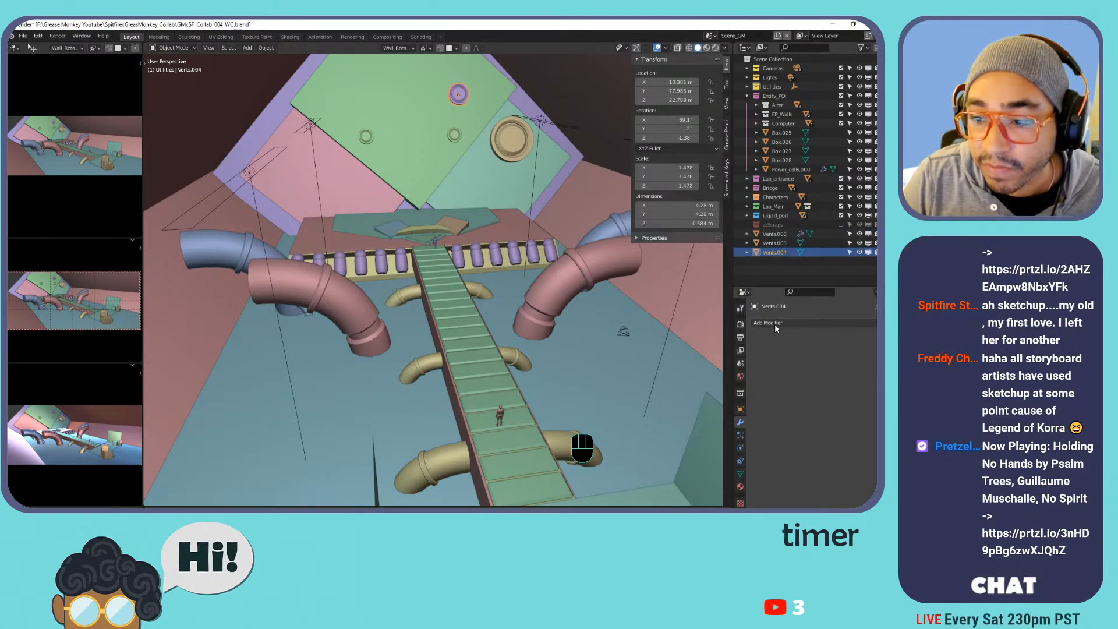
{"action": "left_click", "coordinate": [366, 136]}
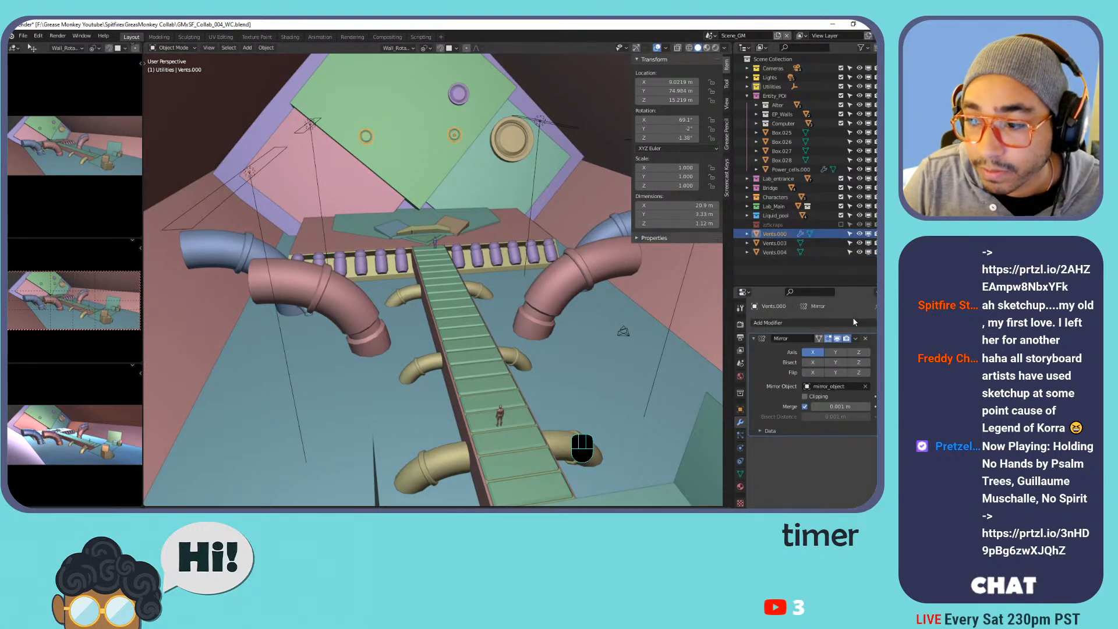
{"action": "left_click", "coordinate": [855, 339]}
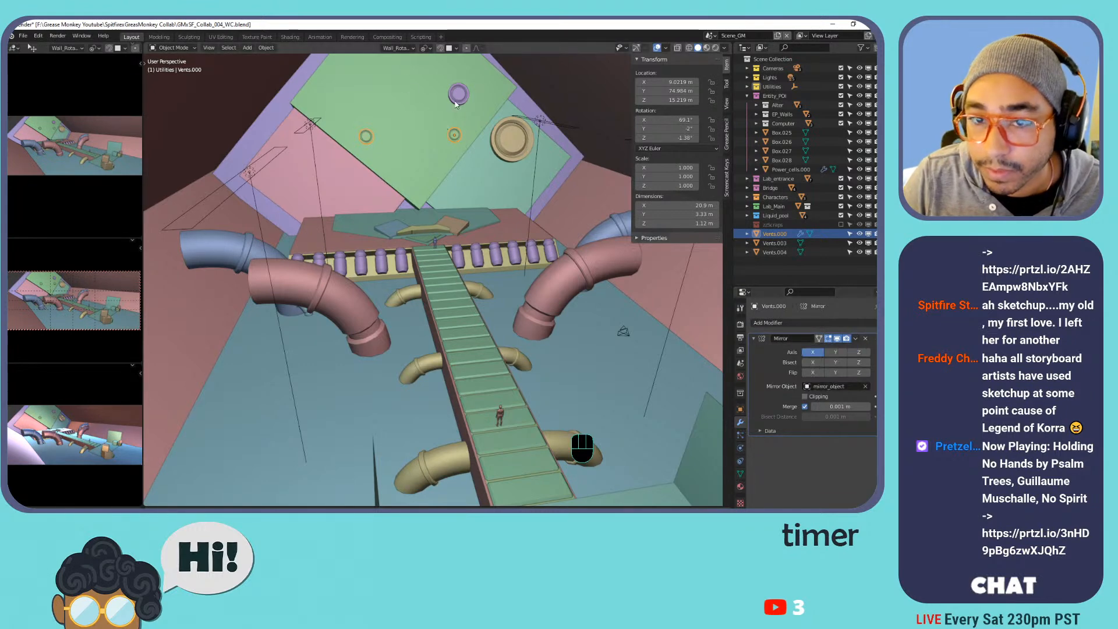
{"action": "left_click", "coordinate": [774, 252]}
{"action": "left_click", "coordinate": [768, 323]}
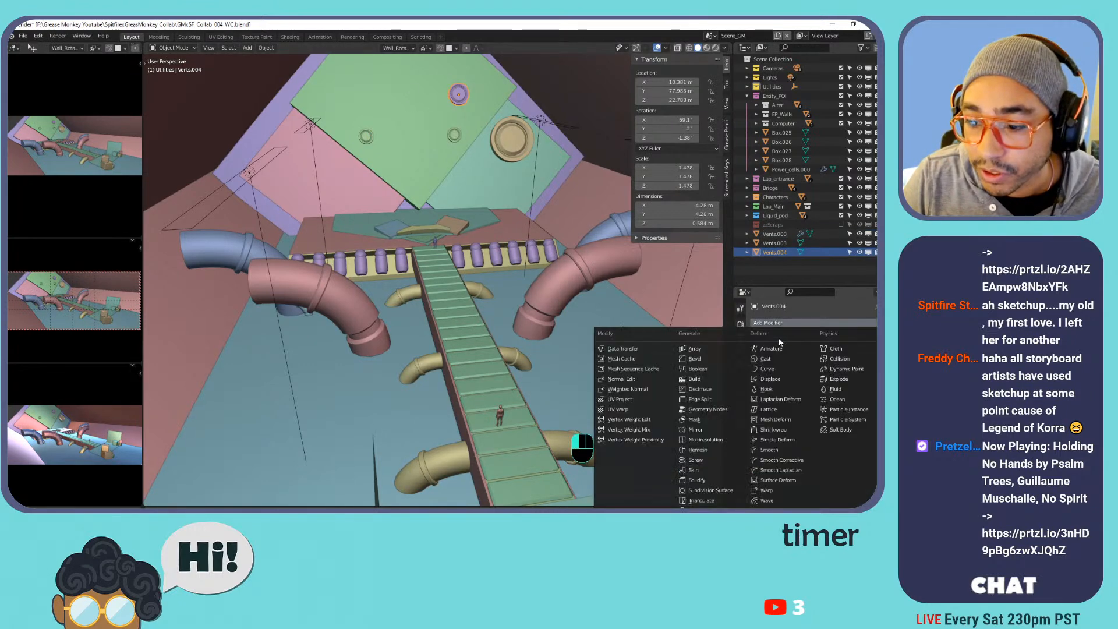
{"action": "left_click", "coordinate": [706, 429]}
{"action": "left_click", "coordinate": [830, 385]}
{"action": "type", "text": "mir"}
{"action": "left_click", "coordinate": [838, 401]}
Add a Mirror modifier to the large tan vent Vents.003 on the teal panel, using mirror_object as its mirror object.
{"action": "left_click", "coordinate": [519, 146]}
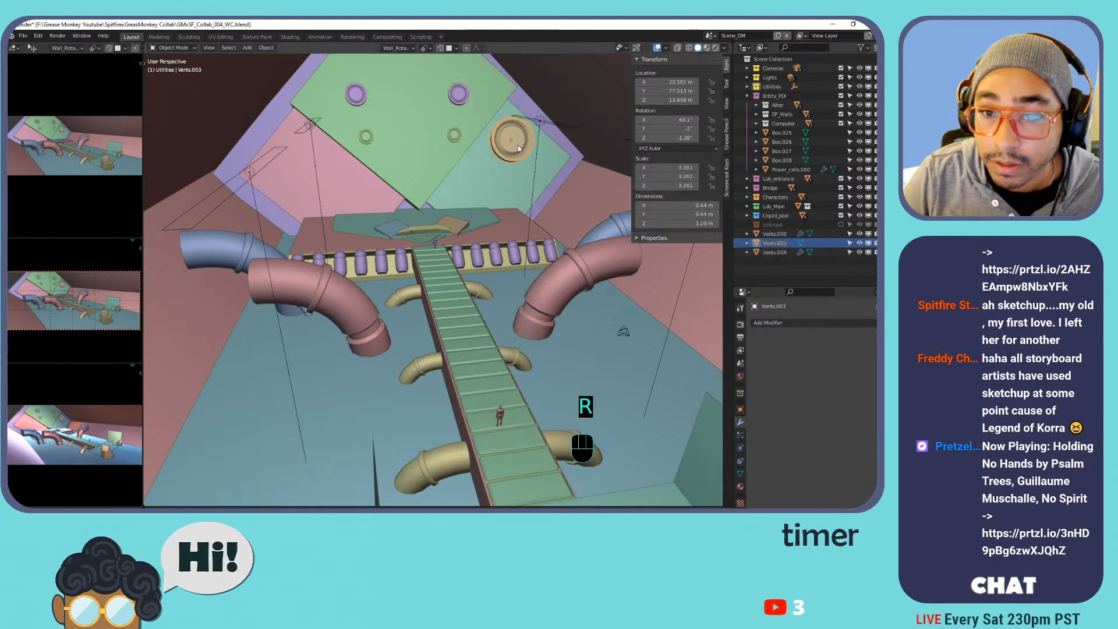
{"action": "left_click", "coordinate": [784, 322]}
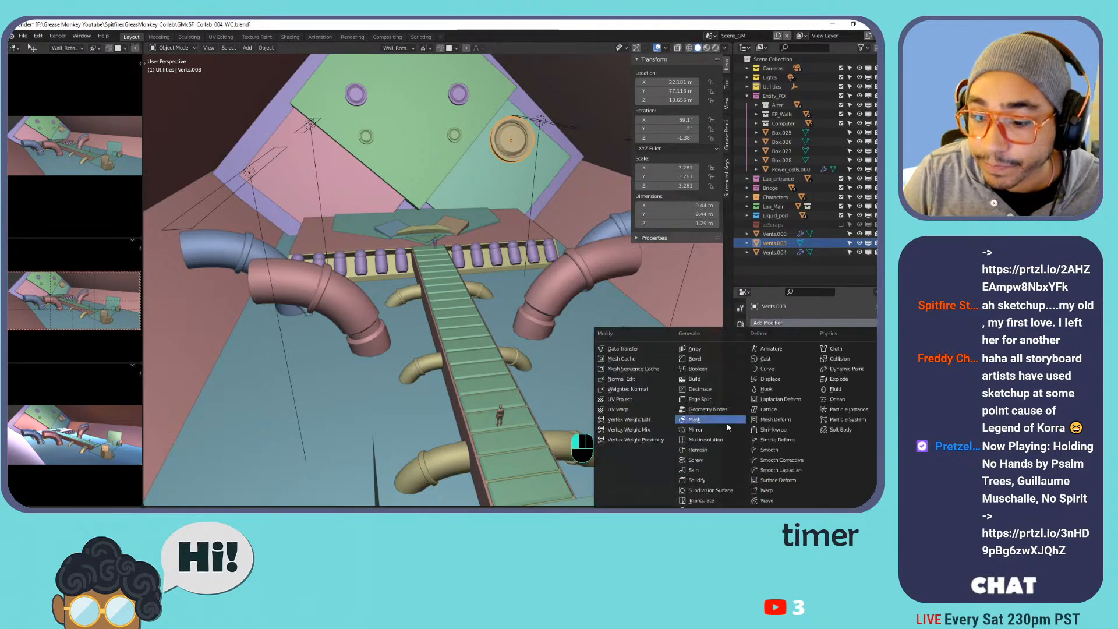
{"action": "left_click", "coordinate": [711, 432]}
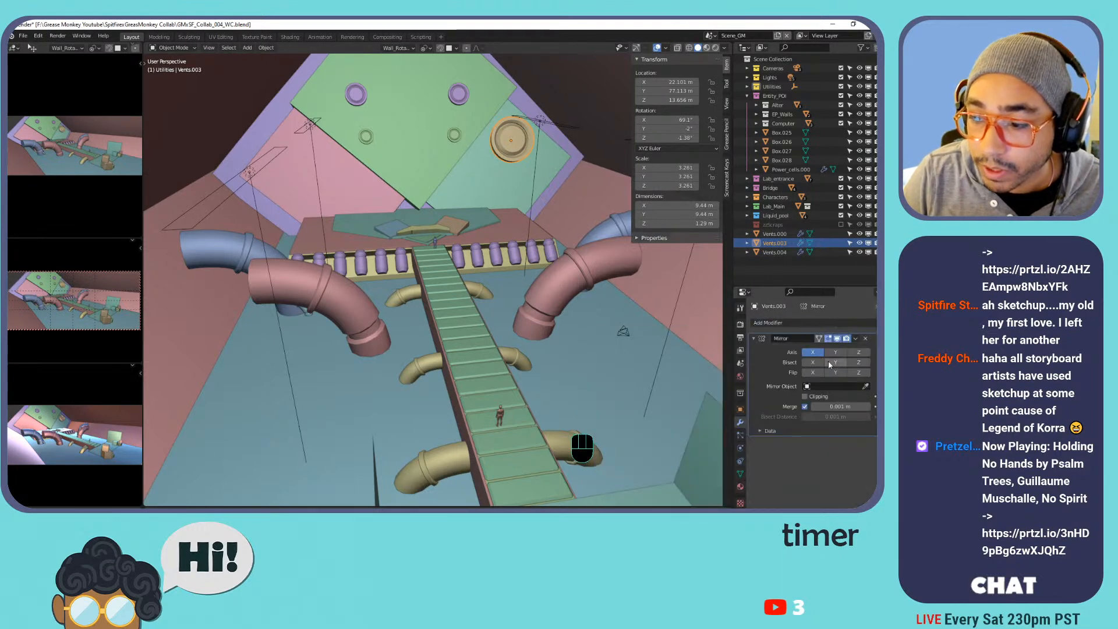
{"action": "left_click", "coordinate": [823, 386]}
{"action": "type", "text": "mirr"}
{"action": "key", "text": "Return"}
Examine the mirrored vents on the back wall panels from several distances and angles.
{"action": "middle_click_drag", "start_coordinate": [451, 202], "coordinate": [501, 237], "text": "shift"}
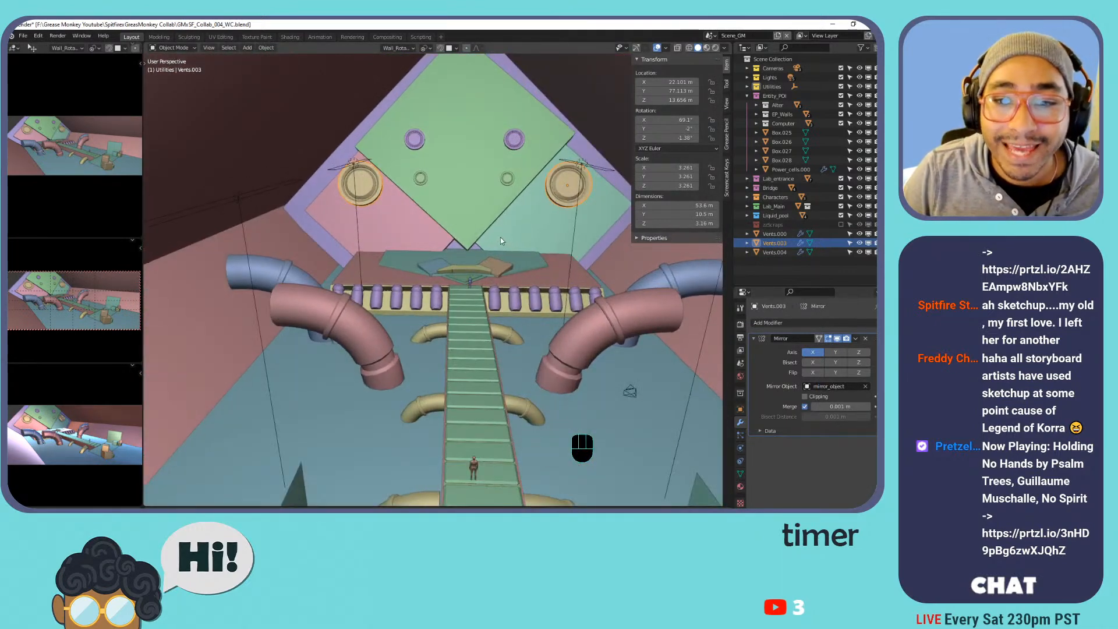
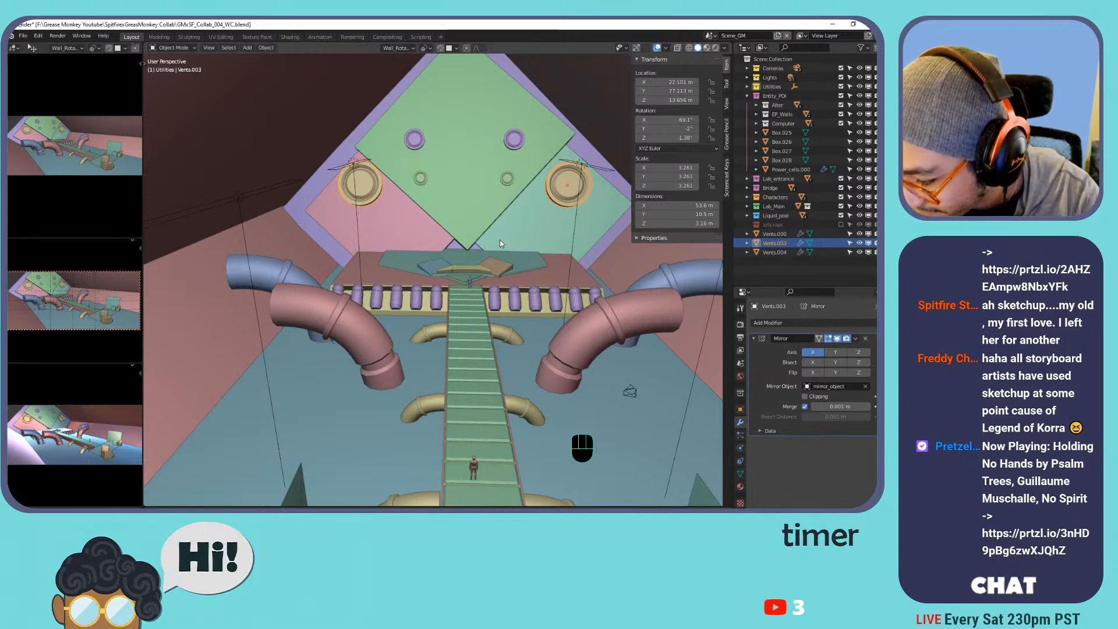
{"action": "scroll", "coordinate": [491, 233], "scroll_direction": "down", "scroll_amount": 6}
{"action": "scroll", "coordinate": [492, 224], "scroll_direction": "up", "scroll_amount": 4}
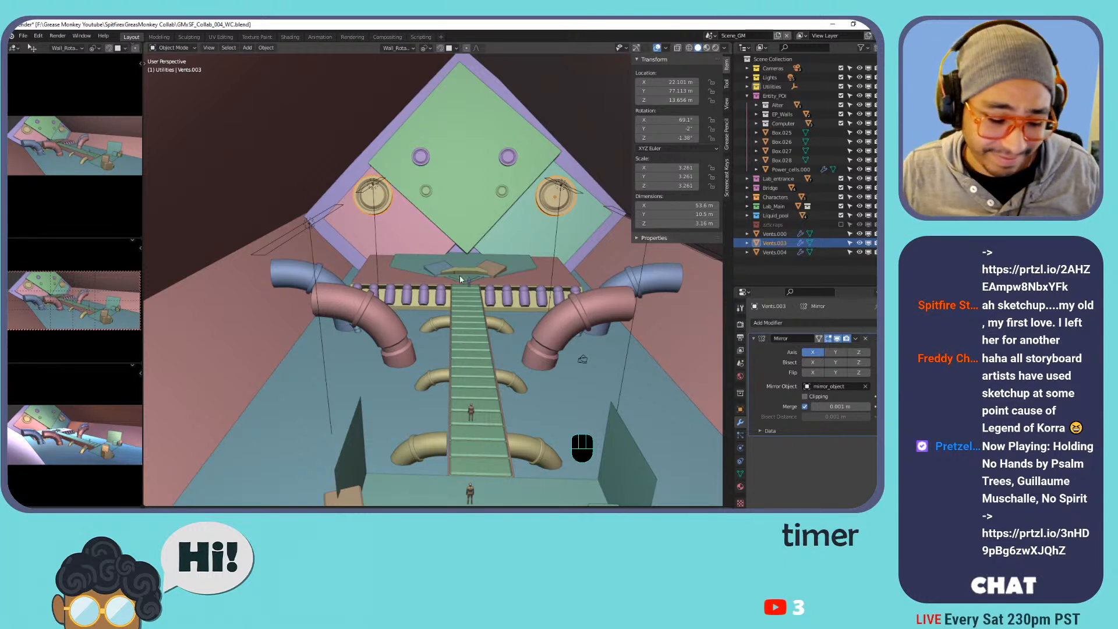
{"action": "scroll", "coordinate": [530, 267], "scroll_direction": "up", "scroll_amount": 4}
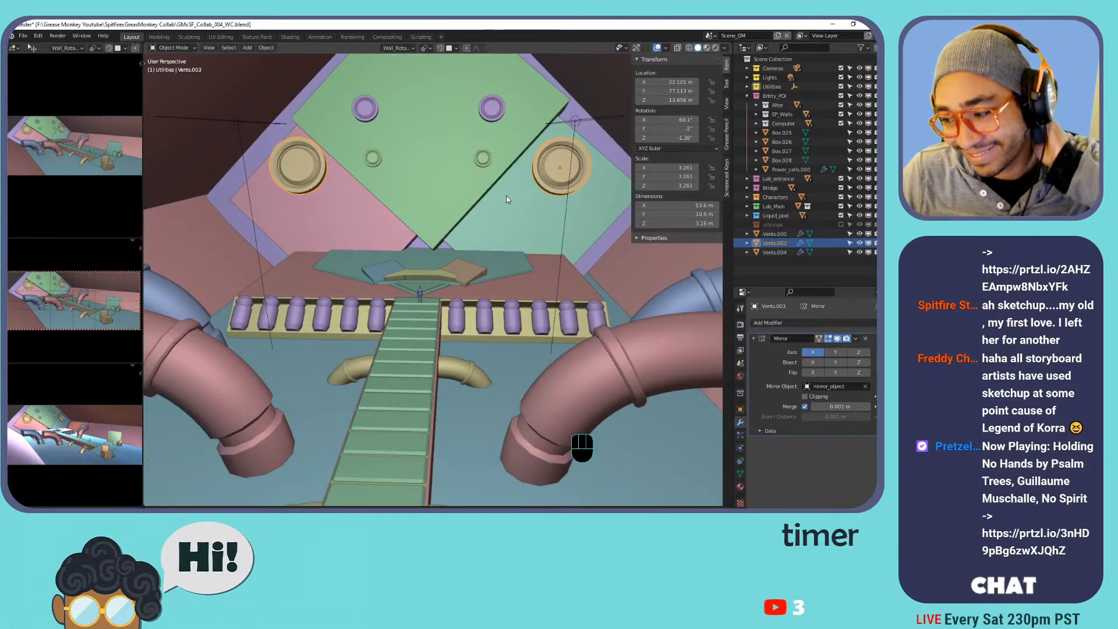
{"action": "middle_click_drag", "start_coordinate": [495, 197], "coordinate": [545, 289]}
{"action": "middle_click_drag", "start_coordinate": [458, 226], "coordinate": [519, 192], "text": "shift"}
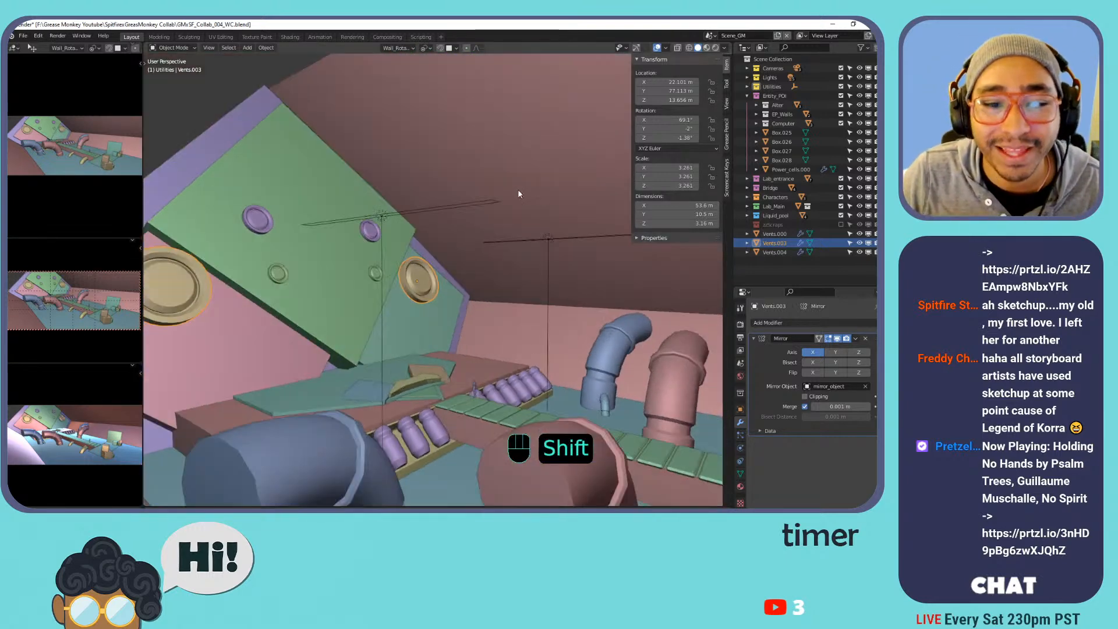
{"action": "middle_click_drag", "start_coordinate": [457, 234], "coordinate": [523, 319], "text": "shift"}
{"action": "middle_click_drag", "start_coordinate": [523, 319], "coordinate": [478, 348], "text": "shift"}
{"action": "left_click", "coordinate": [527, 292]}
{"action": "scroll", "coordinate": [518, 341], "scroll_direction": "down", "scroll_amount": 2}
{"action": "key", "text": "g"}
{"action": "key", "text": "Escape"}
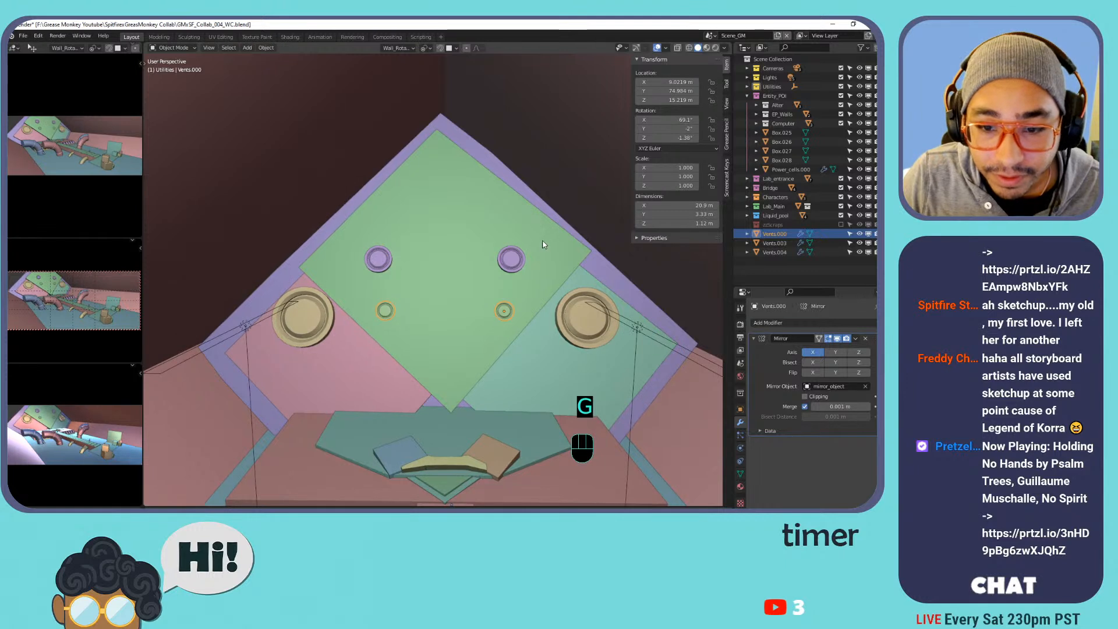
Move the purple vent Vents.004 outward towards the green panel's side corner and scale it up by about 1.63.
{"action": "left_click", "coordinate": [510, 269]}
{"action": "key", "text": "g"}
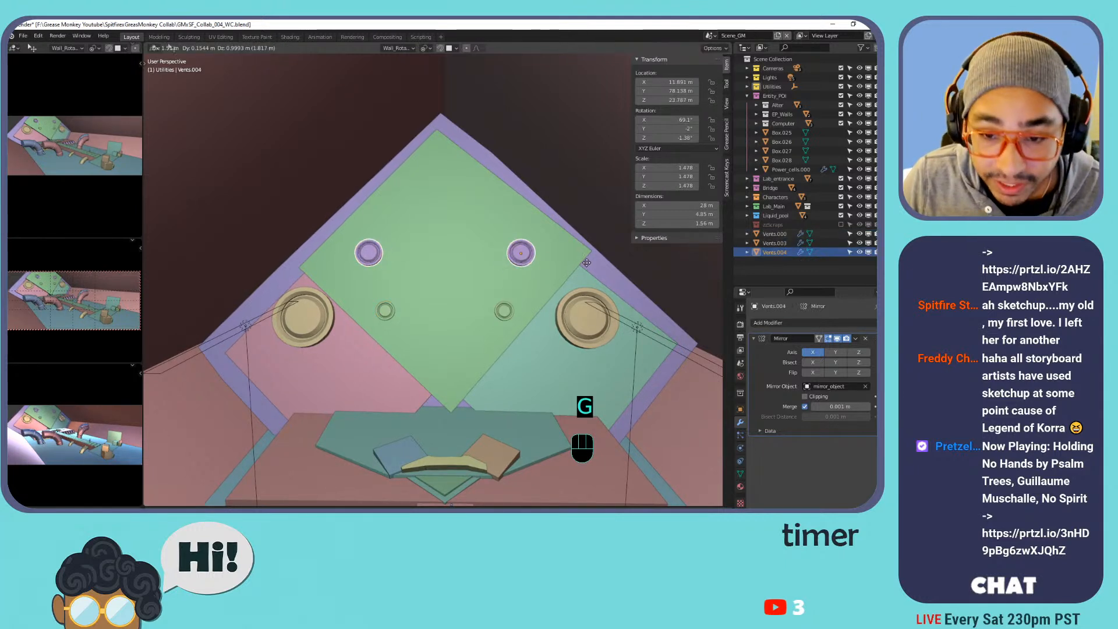
{"action": "left_click", "coordinate": [596, 262]}
{"action": "key", "text": "s"}
{"action": "left_click", "coordinate": [447, 200]}
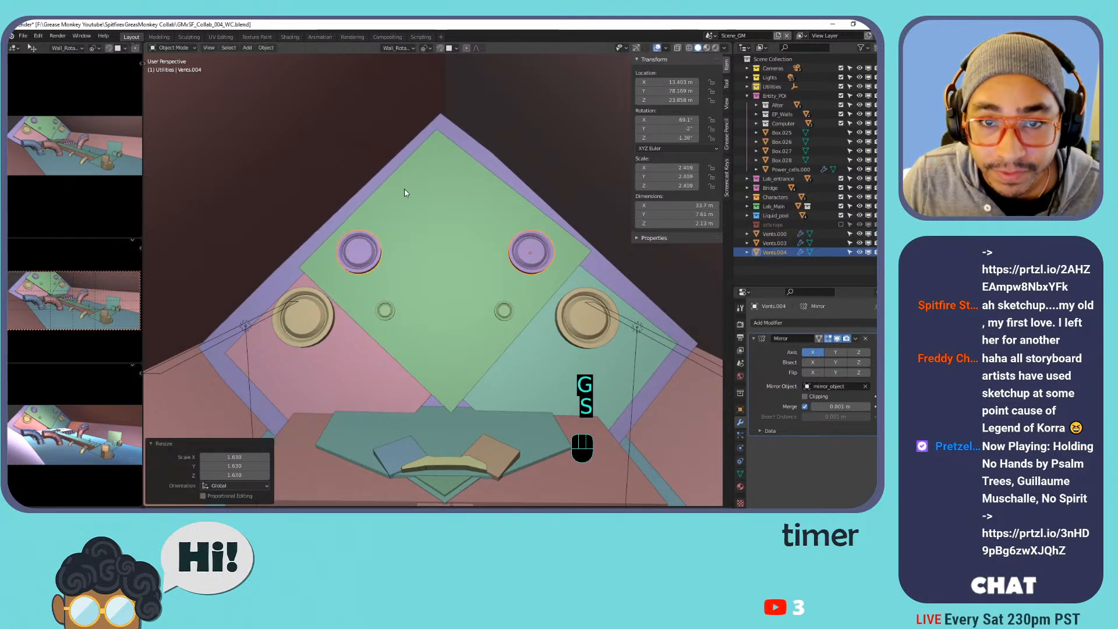
Enable snapping and move the purple vent Vents.004 back inward on the green panel, about 1.25 m along X and 0.38 m down.
{"action": "middle_click_drag", "start_coordinate": [487, 195], "coordinate": [431, 156]}
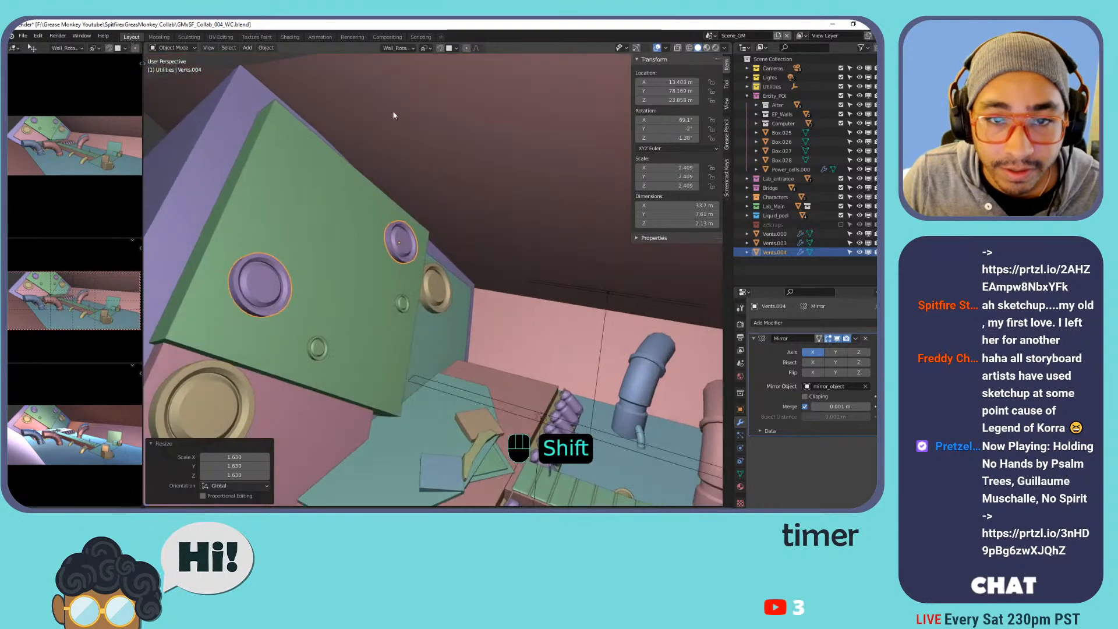
{"action": "left_click", "coordinate": [408, 49]}
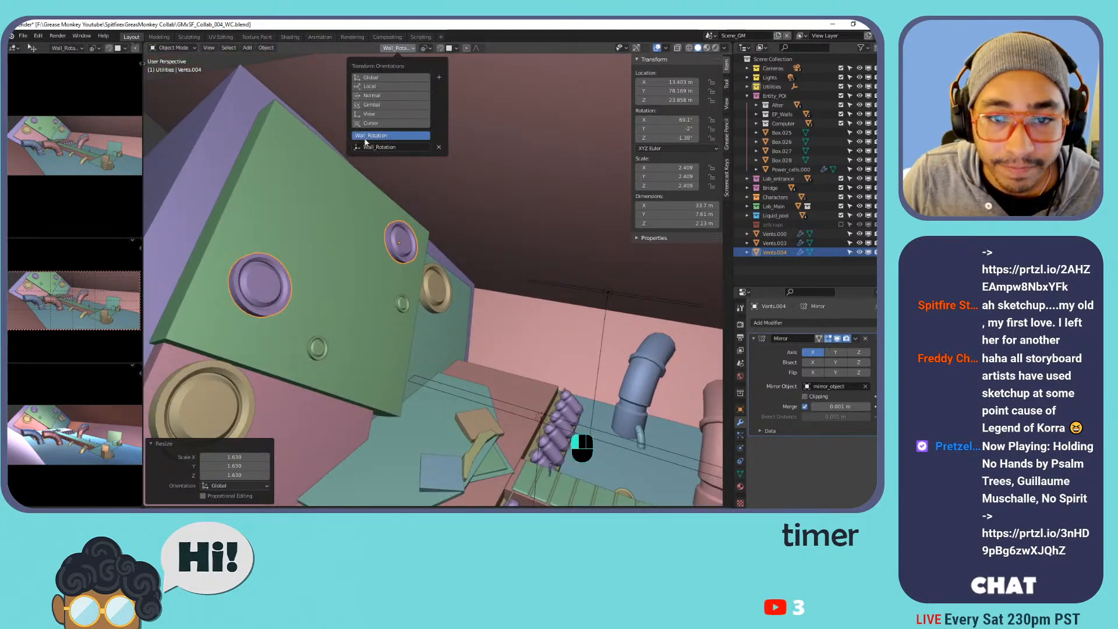
{"action": "left_click", "coordinate": [441, 48]}
{"action": "key", "text": "g"}
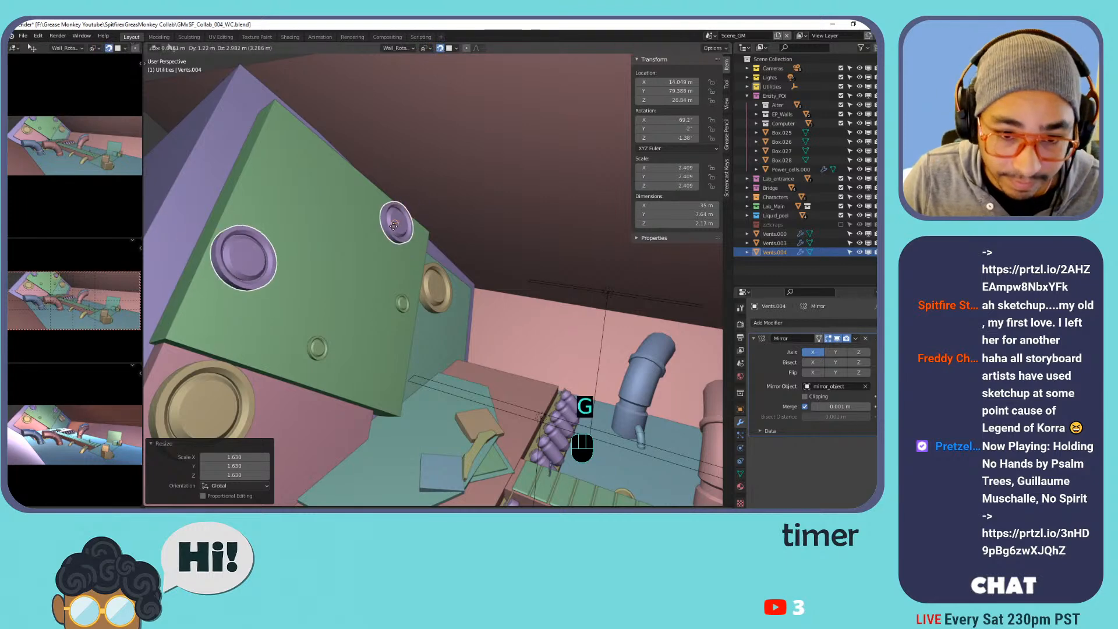
{"action": "left_click", "coordinate": [370, 255]}
{"action": "middle_click_drag", "start_coordinate": [370, 255], "coordinate": [303, 277]}
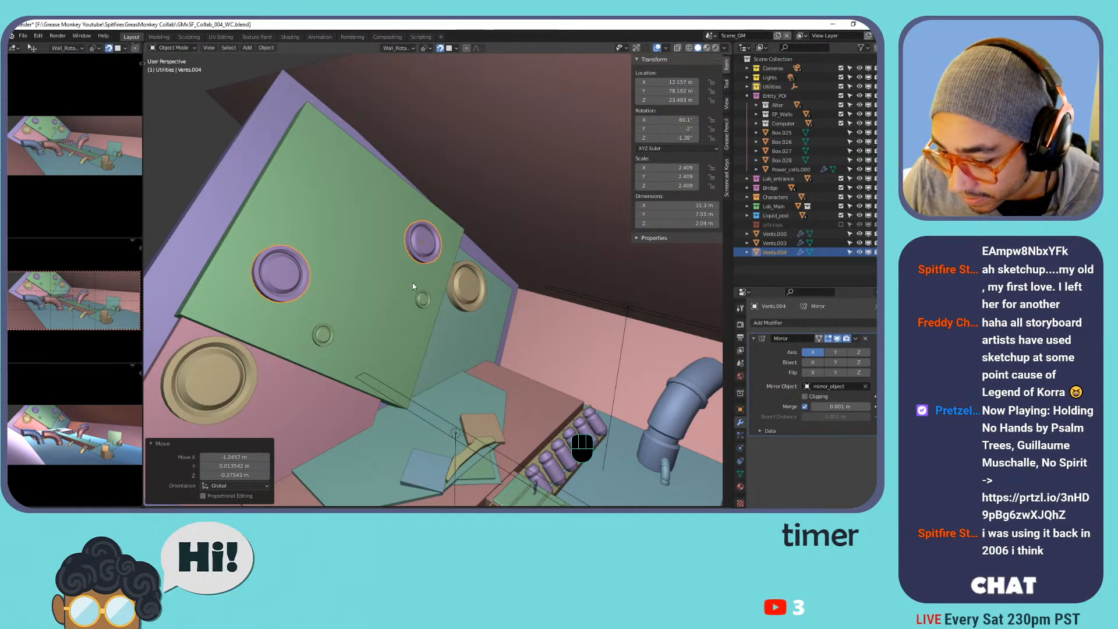
Examine the mirrored vents on the angled back wall panels in perspective, top, side and front views.
{"action": "scroll", "coordinate": [414, 305], "scroll_direction": "up", "scroll_amount": 2}
{"action": "middle_click_drag", "start_coordinate": [414, 306], "coordinate": [314, 275]}
{"action": "middle_click_drag", "start_coordinate": [315, 275], "coordinate": [306, 233], "text": "shift"}
{"action": "middle_click_drag", "start_coordinate": [306, 232], "coordinate": [270, 274], "text": "shift"}
{"action": "key", "text": "KP_Decimal"}
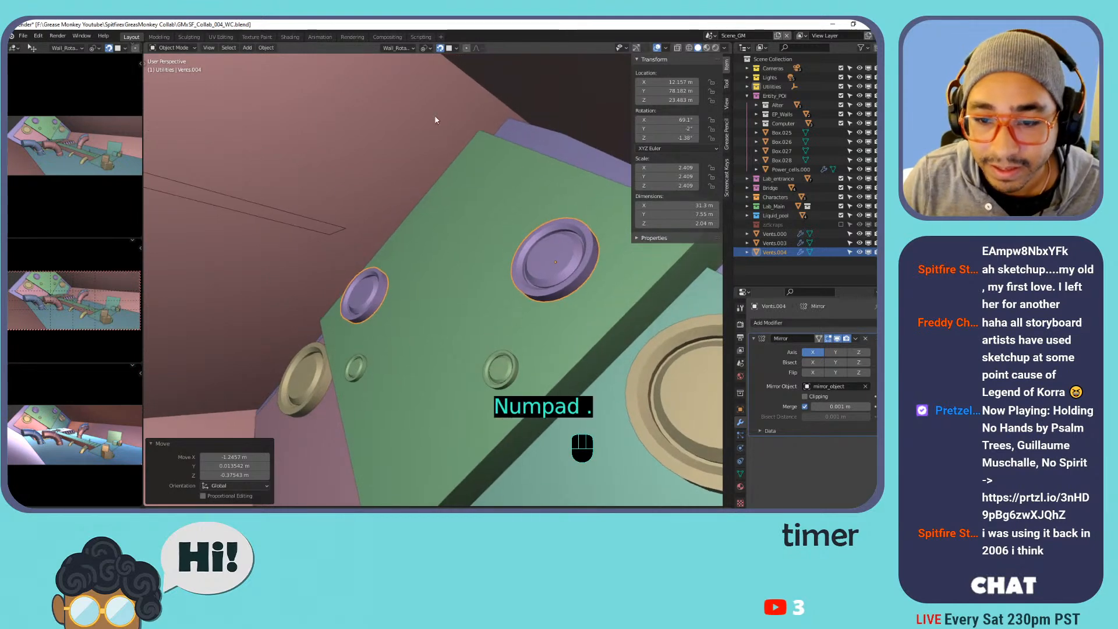
{"action": "middle_click_drag", "start_coordinate": [569, 332], "coordinate": [464, 287], "text": "shift"}
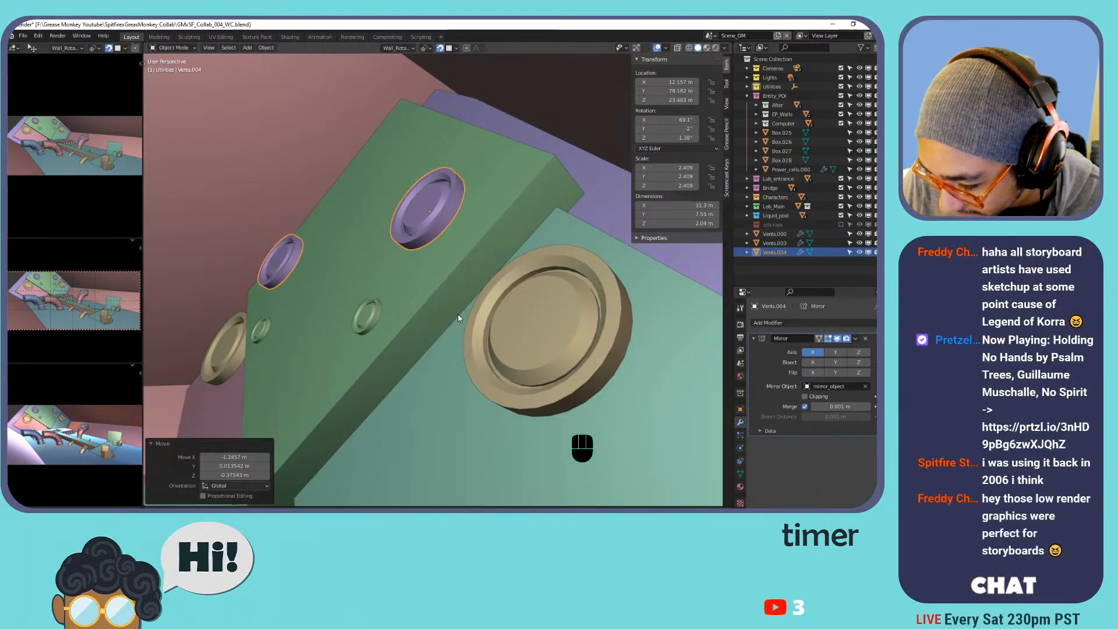
{"action": "middle_click_drag", "start_coordinate": [492, 298], "coordinate": [535, 418]}
{"action": "key", "text": "KP_7"}
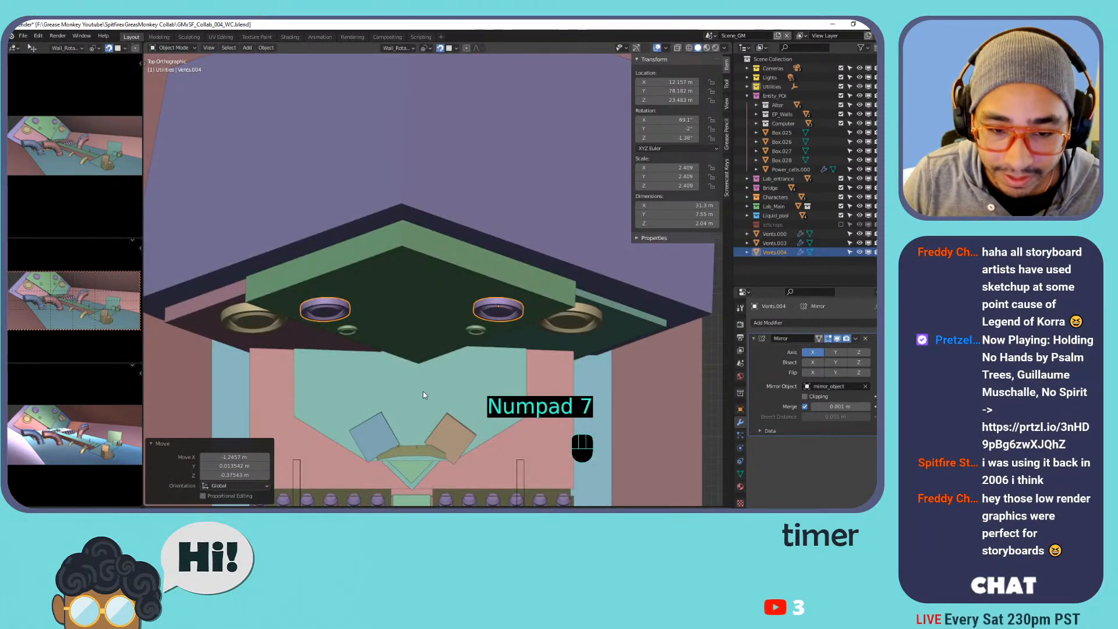
{"action": "key", "text": "KP_3"}
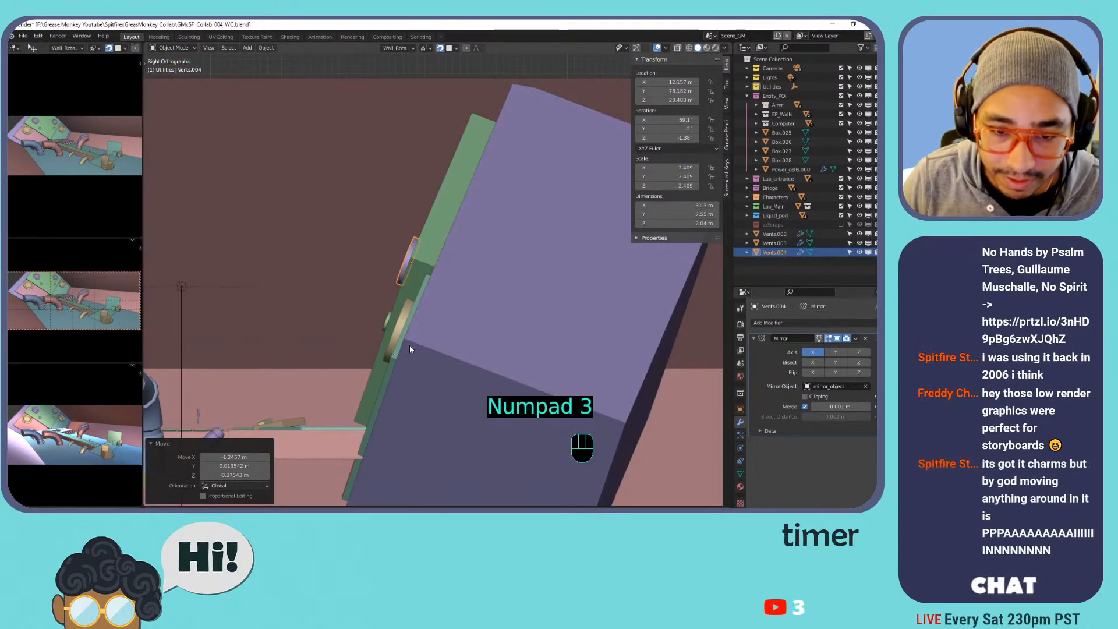
{"action": "key", "text": "ctrl+KP_3"}
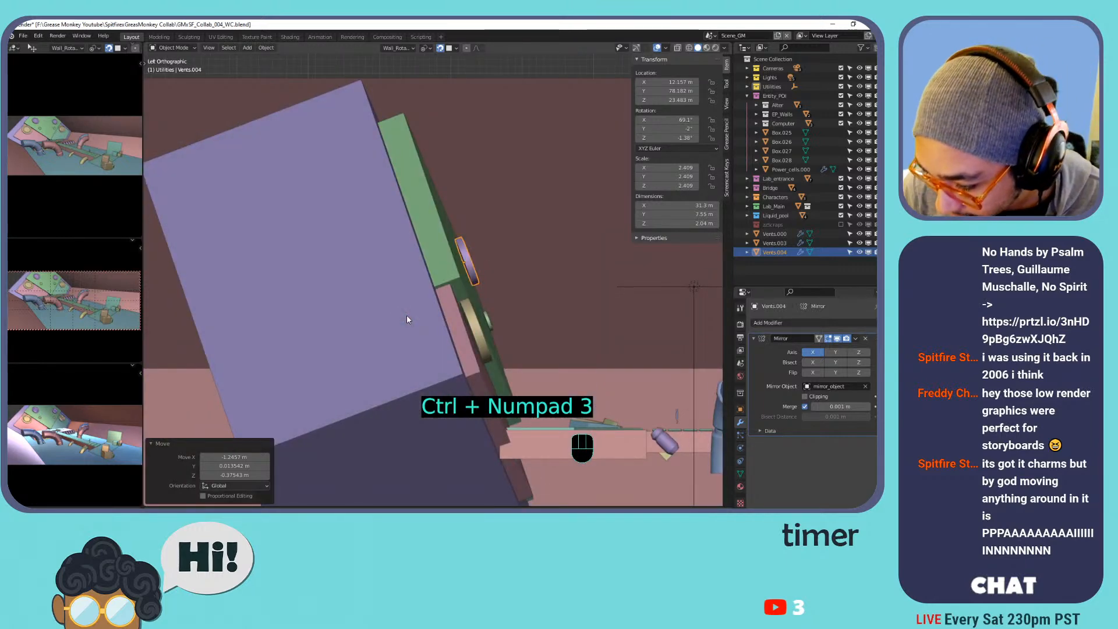
{"action": "scroll", "coordinate": [522, 350], "scroll_direction": "down", "scroll_amount": 1}
{"action": "middle_click_drag", "start_coordinate": [521, 349], "coordinate": [455, 366], "text": "shift"}
{"action": "middle_click_drag", "start_coordinate": [454, 367], "coordinate": [415, 321], "text": "shift"}
{"action": "scroll", "coordinate": [470, 333], "scroll_direction": "up", "scroll_amount": 2}
{"action": "scroll", "coordinate": [470, 333], "scroll_direction": "up", "scroll_amount": 3}
{"action": "left_click", "coordinate": [436, 307]}
{"action": "scroll", "coordinate": [435, 308], "scroll_direction": "down", "scroll_amount": 3}
{"action": "middle_click_drag", "start_coordinate": [415, 321], "coordinate": [351, 405]}
{"action": "key", "text": "KP_7"}
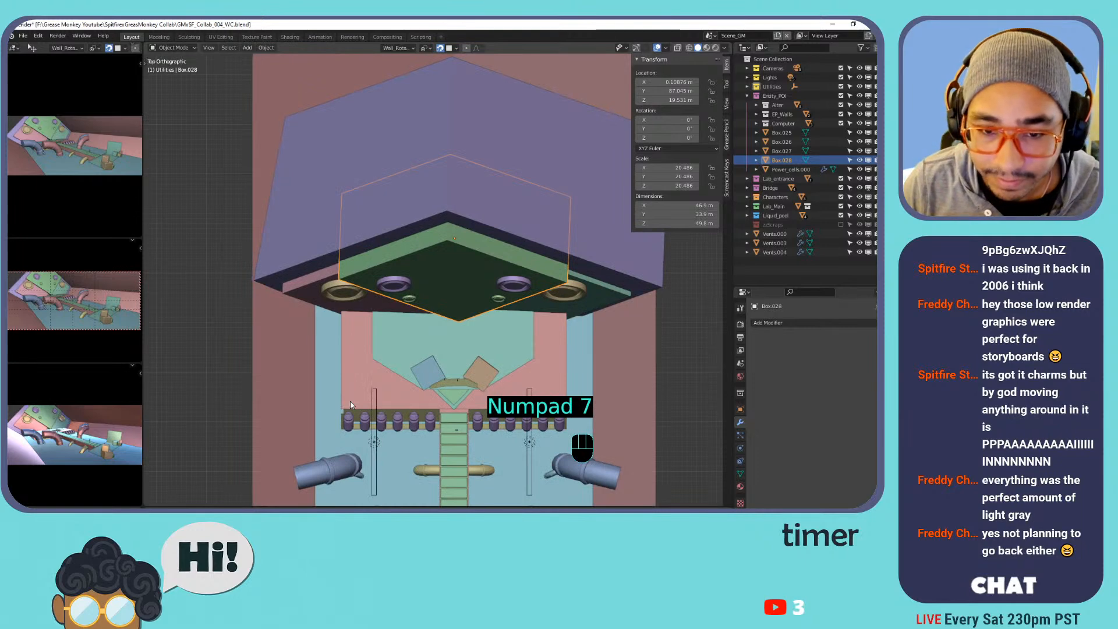
{"action": "key", "text": "KP_3"}
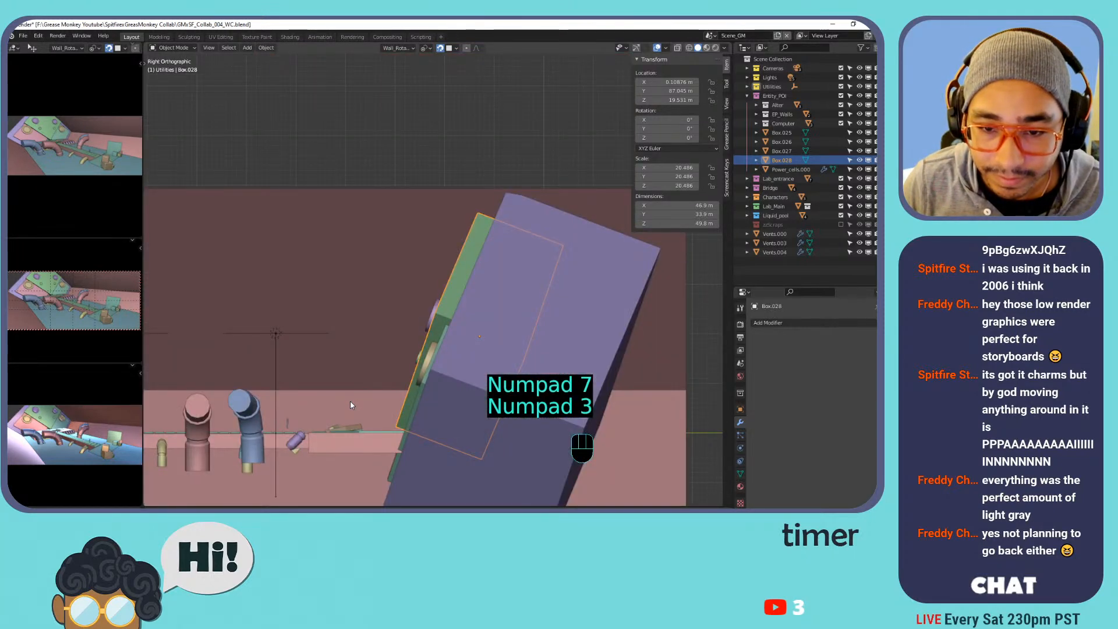
{"action": "key", "text": "KP_1"}
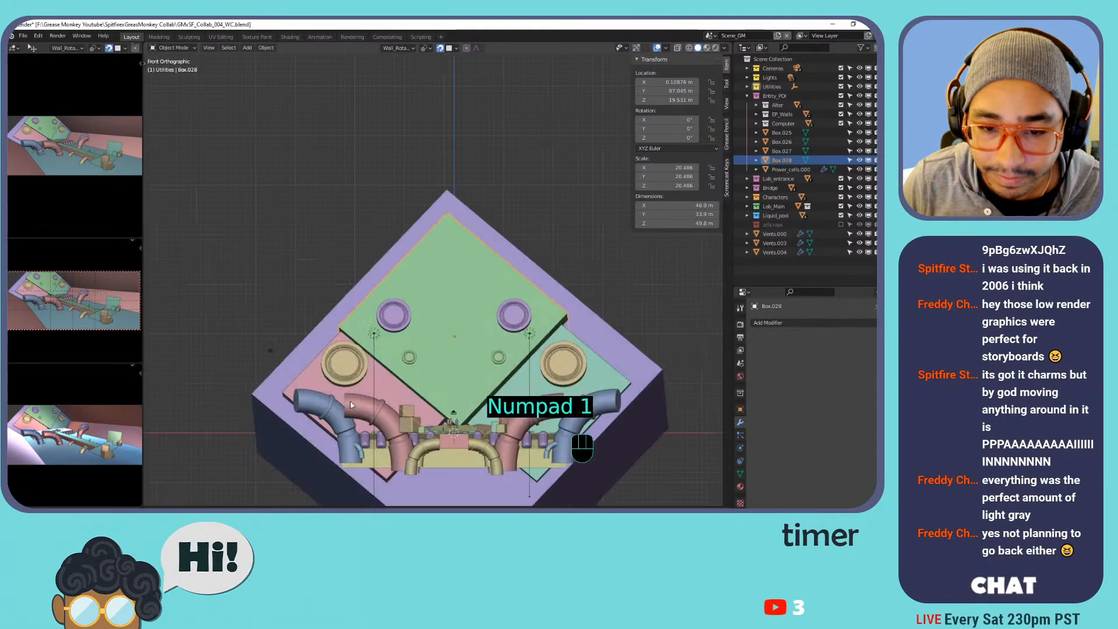
{"action": "key", "text": "KP_3"}
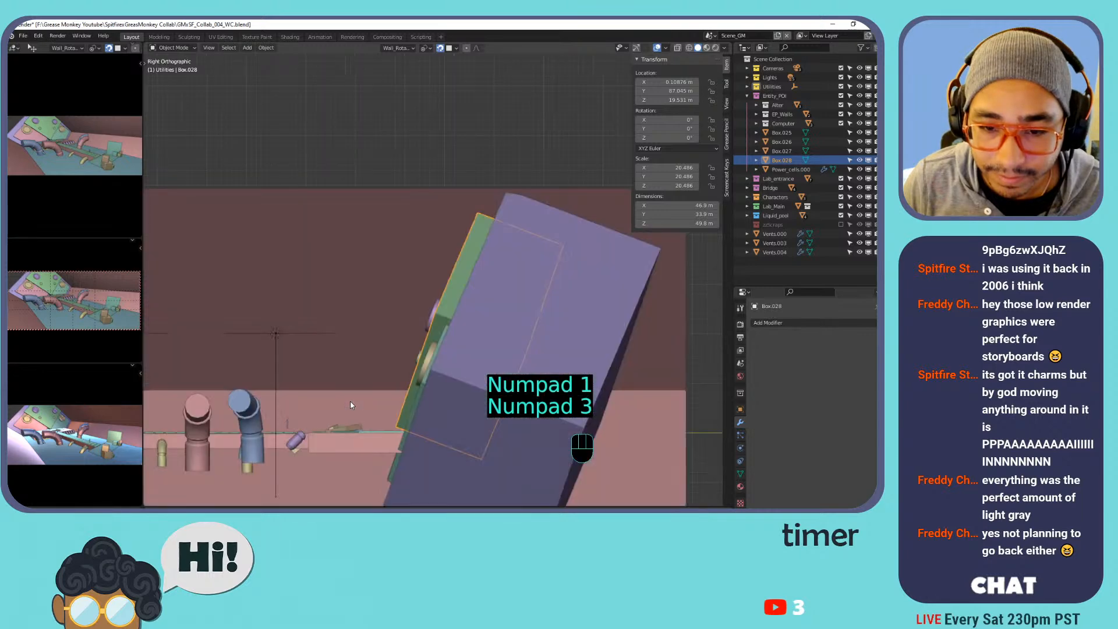
{"action": "key", "text": "KP_1"}
{"action": "middle_click_drag", "start_coordinate": [381, 370], "coordinate": [406, 365]}
{"action": "left_click", "coordinate": [405, 366]}
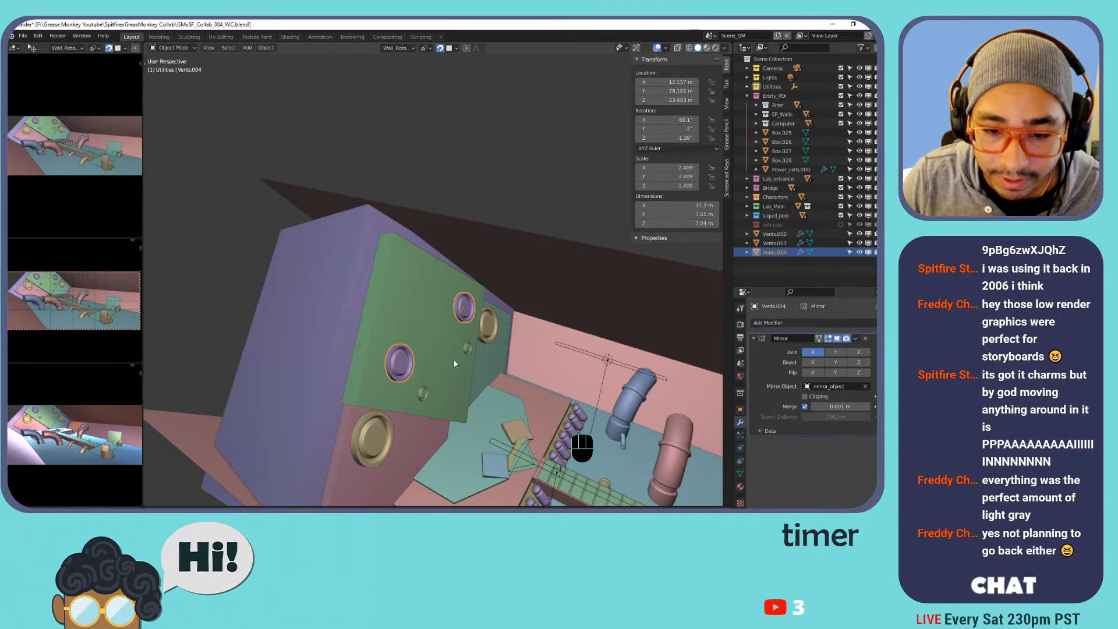
Create a new collection inside Entity_POI and name it Vents.
{"action": "left_click", "coordinate": [474, 349]}
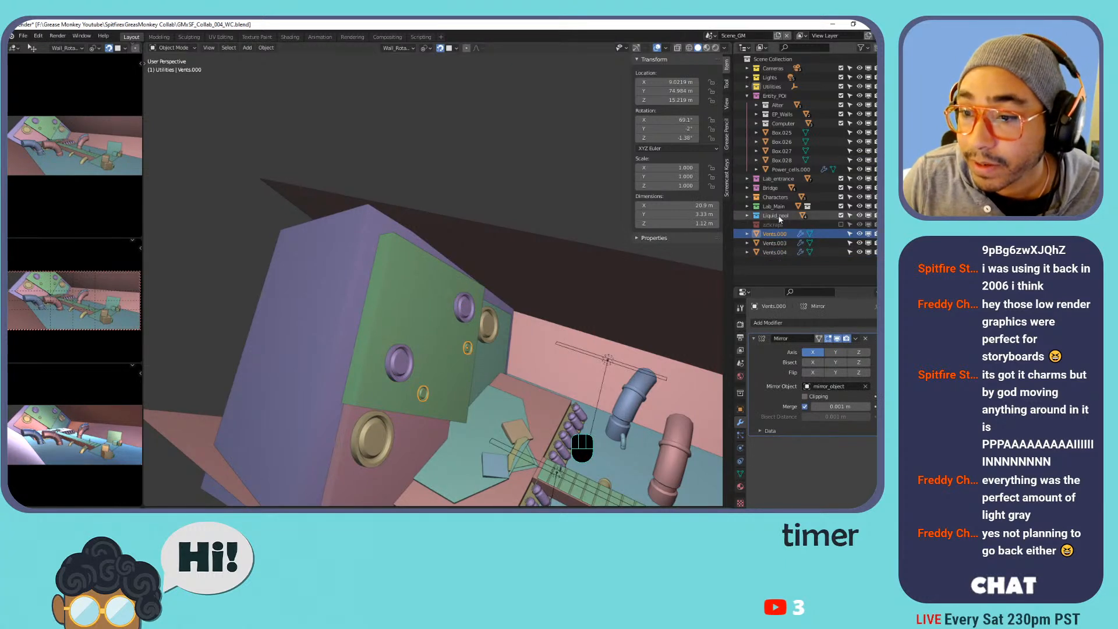
{"action": "left_click", "coordinate": [777, 96]}
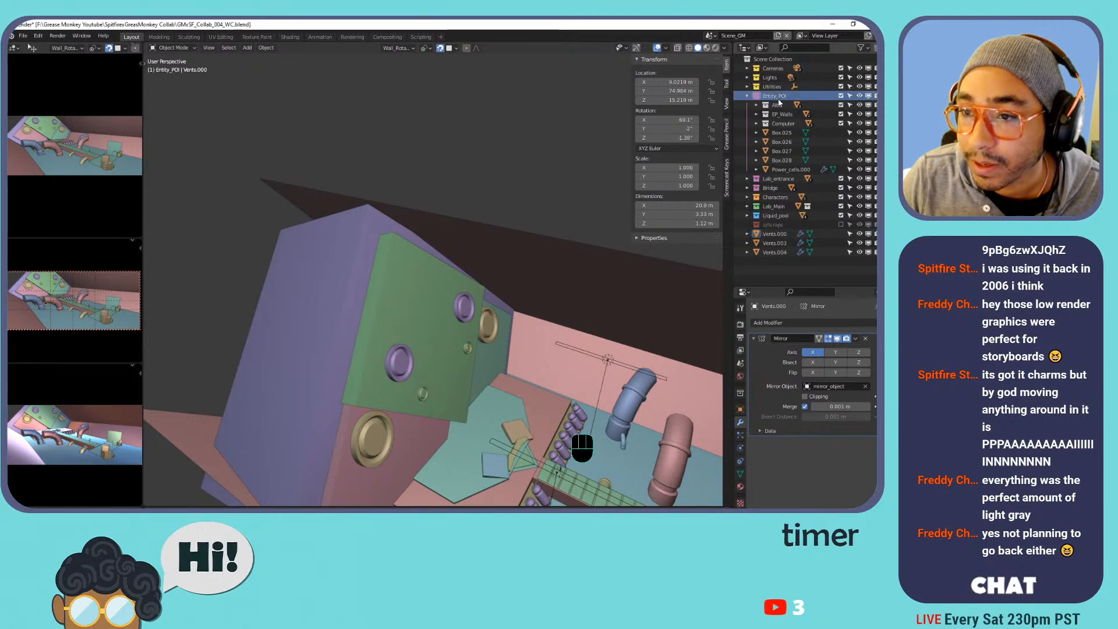
{"action": "left_click", "coordinate": [876, 48]}
{"action": "double_click", "coordinate": [784, 133]}
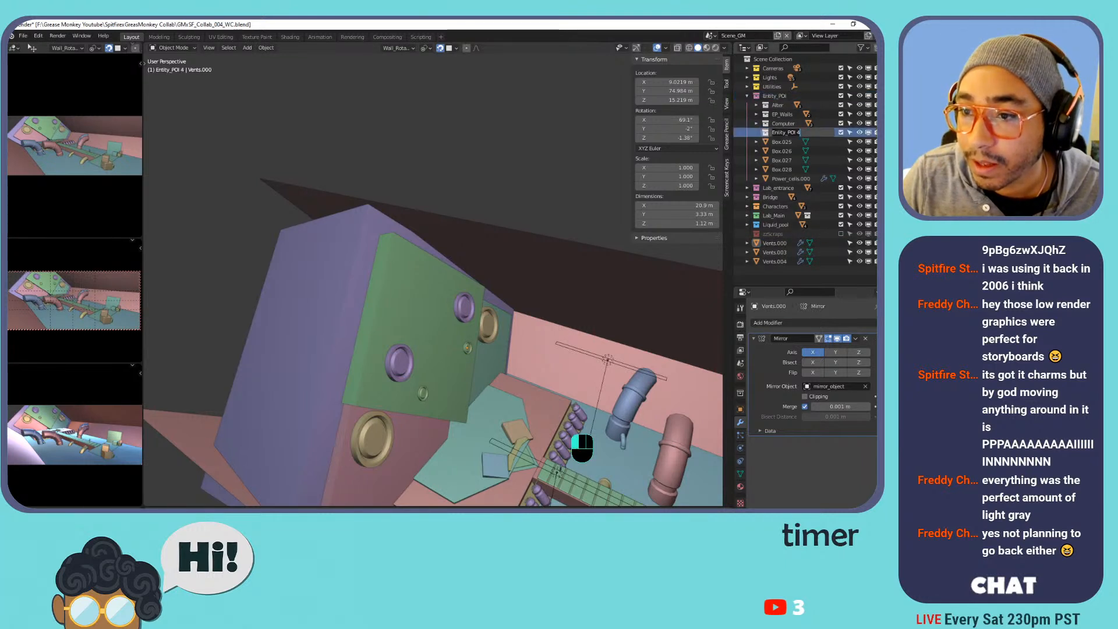
{"action": "type", "text": "Vents"}
{"action": "key", "text": "Return"}
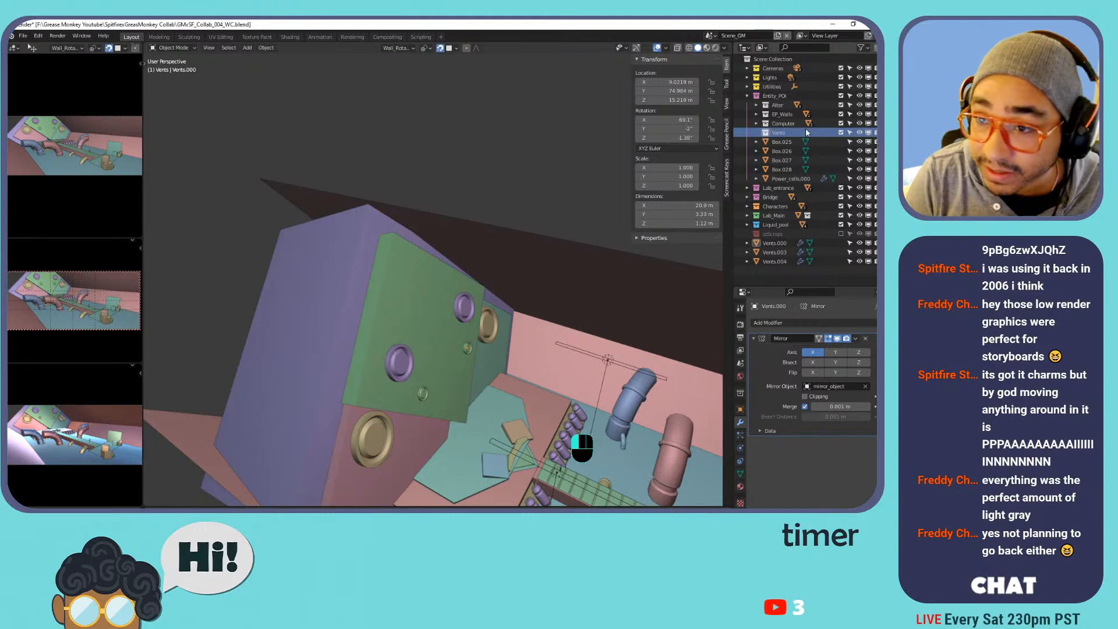
Move Vents.000, Vents.003 and Vents.004 together into the Vents collection.
{"action": "left_click", "coordinate": [775, 244]}
{"action": "left_click", "coordinate": [785, 253], "text": "shift"}
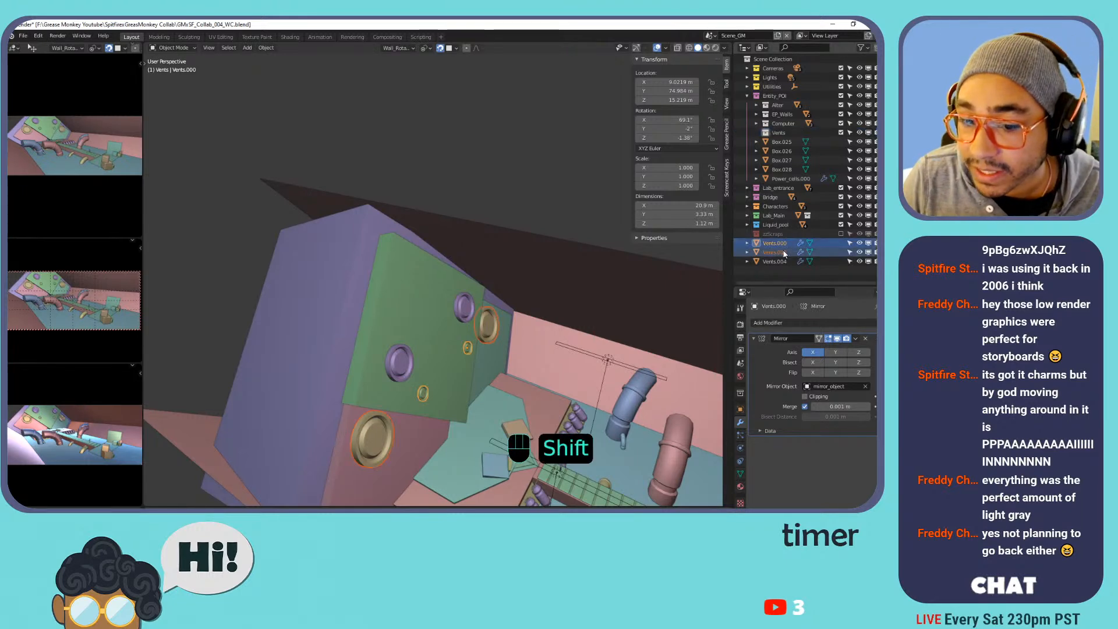
{"action": "left_click", "coordinate": [783, 261], "text": "shift"}
{"action": "left_click_drag", "start_coordinate": [783, 261], "coordinate": [776, 137]}
{"action": "left_click", "coordinate": [755, 133]}
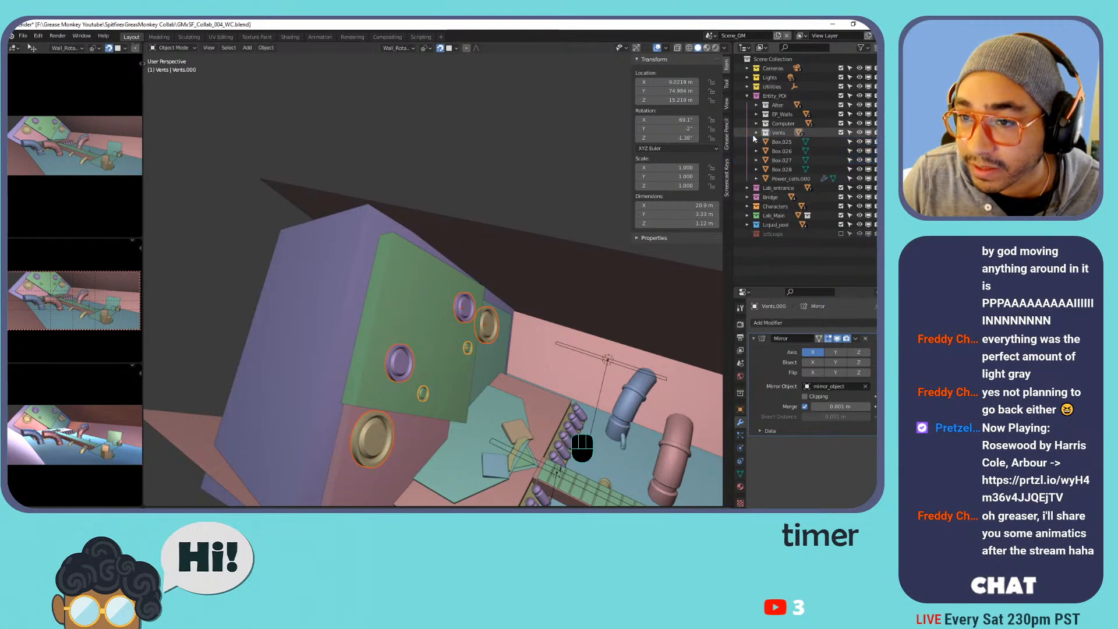
Identify the box objects that form the back walls and create a collection named Back_walls inside Entity_POI.
{"action": "left_click", "coordinate": [379, 263]}
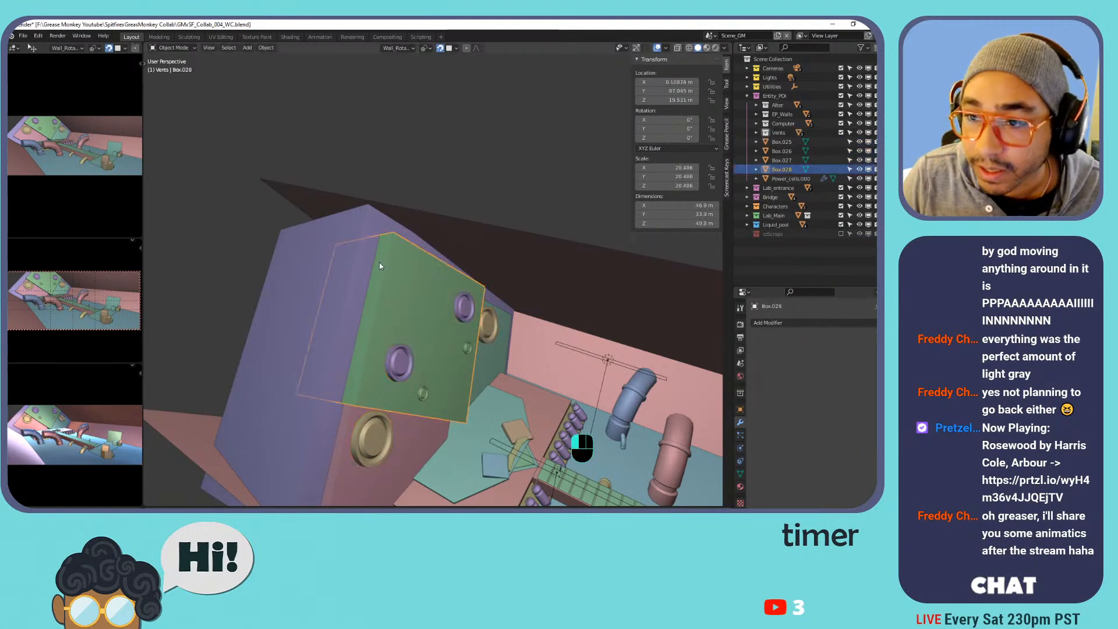
{"action": "left_click", "coordinate": [324, 270]}
{"action": "left_click", "coordinate": [781, 142]}
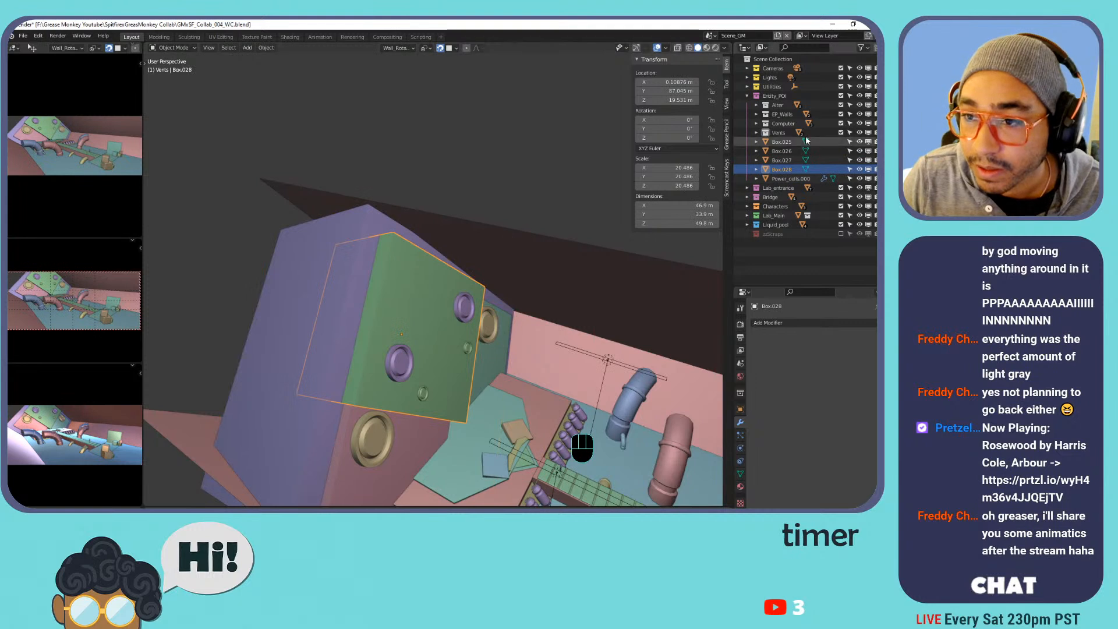
{"action": "left_click", "coordinate": [877, 48]}
{"action": "left_click_drag", "start_coordinate": [781, 244], "coordinate": [777, 95]}
{"action": "double_click", "coordinate": [785, 142]}
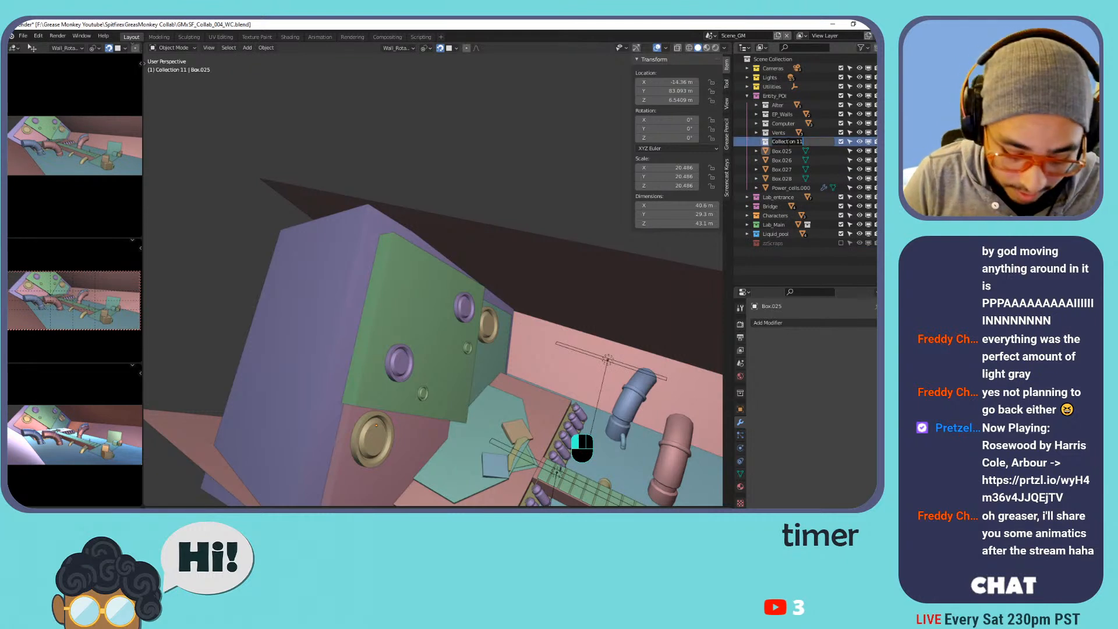
{"action": "type", "text": "Back_walls"}
{"action": "left_click", "coordinate": [789, 148]}
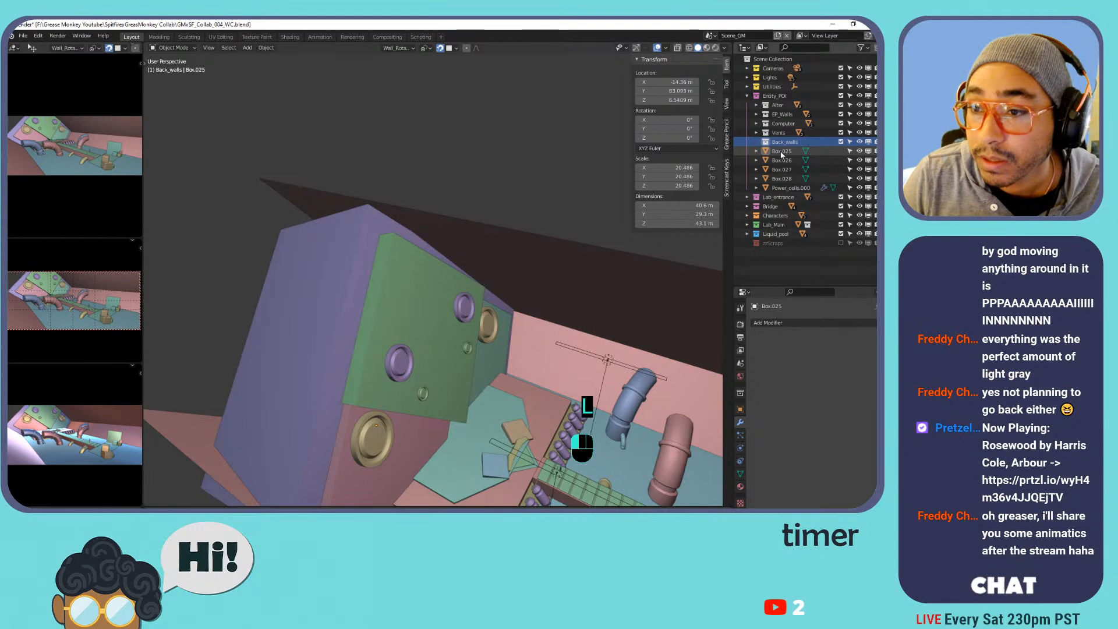
Rename the wall object Box.025 as back_walls.000.
{"action": "left_click", "coordinate": [782, 151]}
{"action": "type", "text": "back_walls.000"}
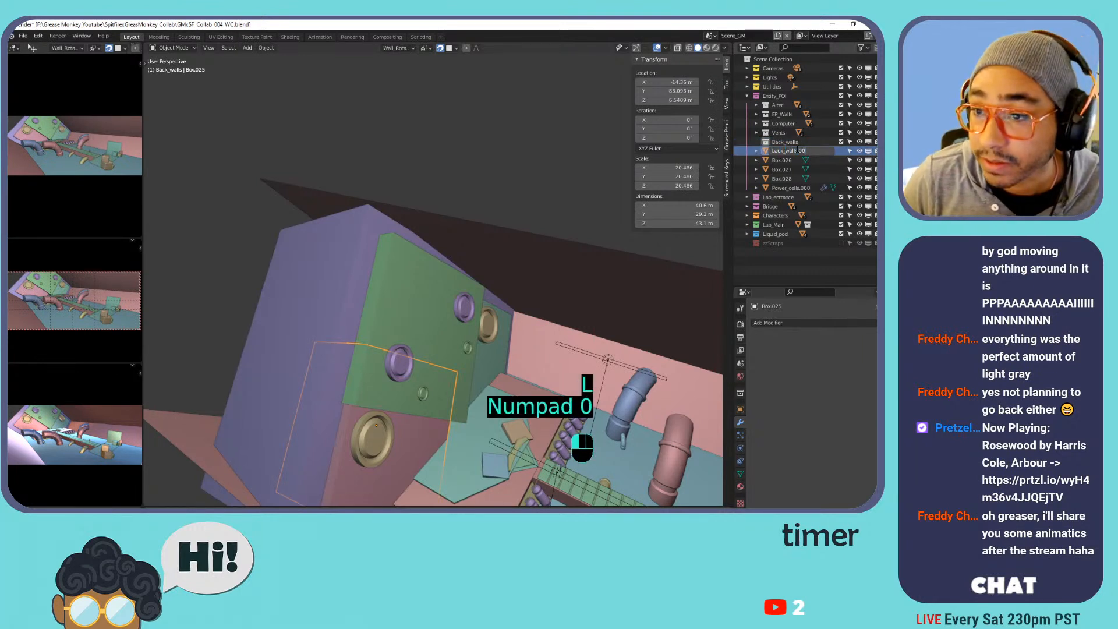
{"action": "key", "text": "Return"}
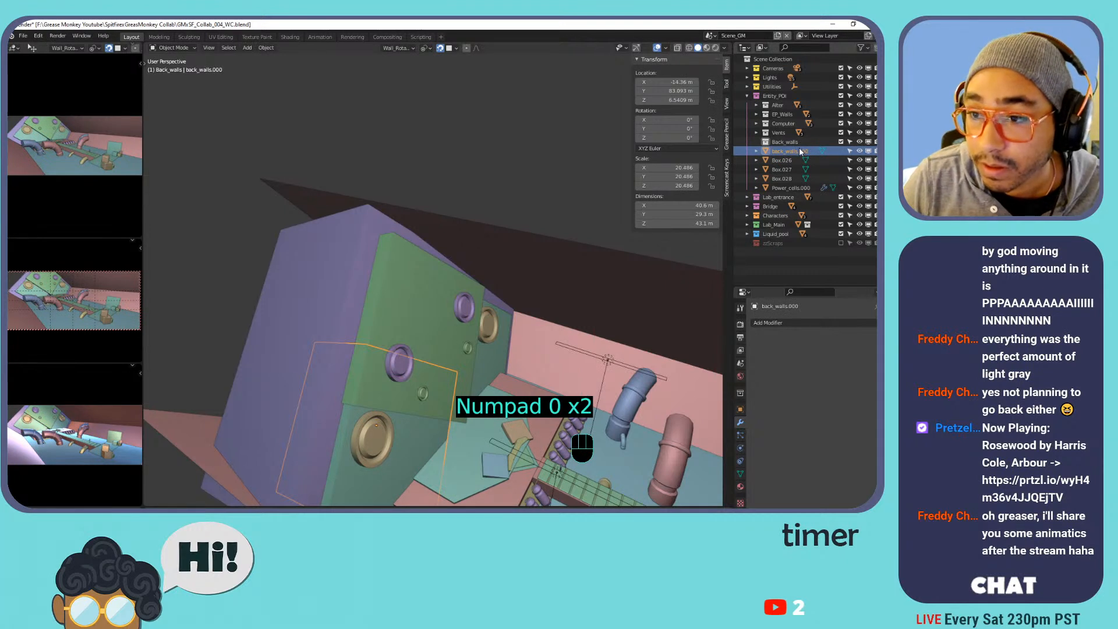
Rename the wall objects Box.026, Box.027 and Box.028, entering back_walls.000 as the name for each.
{"action": "left_click", "coordinate": [782, 161]}
{"action": "double_click", "coordinate": [784, 162]}
{"action": "type", "text": "back_walls.000"}
{"action": "key", "text": "Return"}
{"action": "double_click", "coordinate": [788, 169]}
{"action": "type", "text": "back_walls.000"}
{"action": "key", "text": "Return"}
{"action": "double_click", "coordinate": [784, 179]}
{"action": "type", "text": "back_walls.000"}
{"action": "key", "text": "Return"}
{"action": "left_click", "coordinate": [791, 188]}
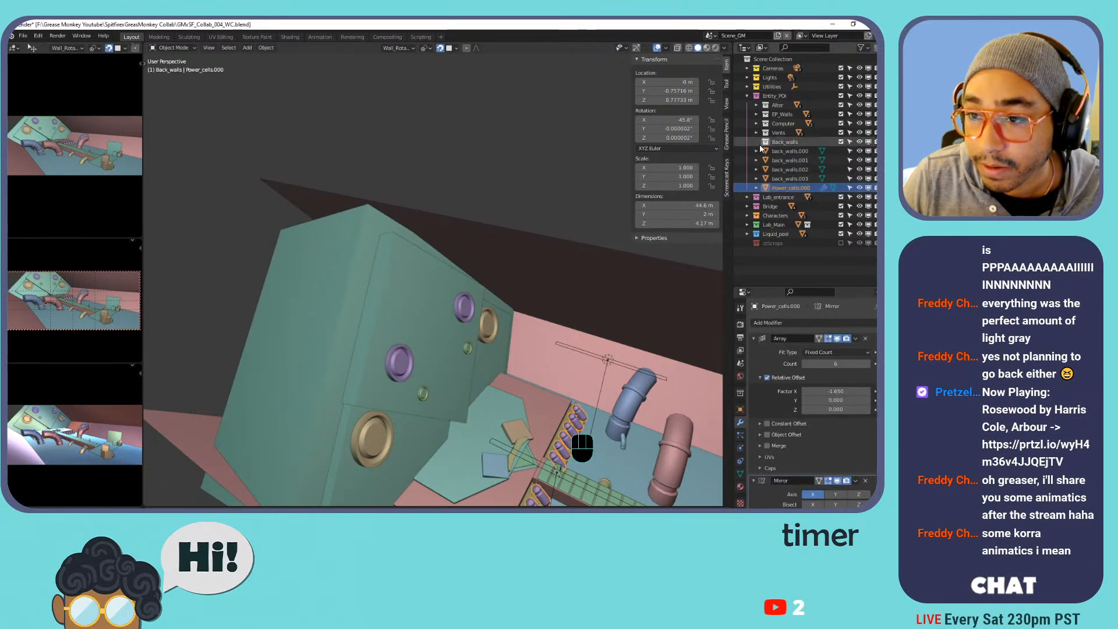
Move the four back_walls objects into the Back_walls collection and save the file.
{"action": "left_click", "coordinate": [785, 151]}
{"action": "left_click", "coordinate": [786, 178], "text": "shift"}
{"action": "left_click_drag", "start_coordinate": [785, 152], "coordinate": [788, 142]}
{"action": "left_click", "coordinate": [754, 143]}
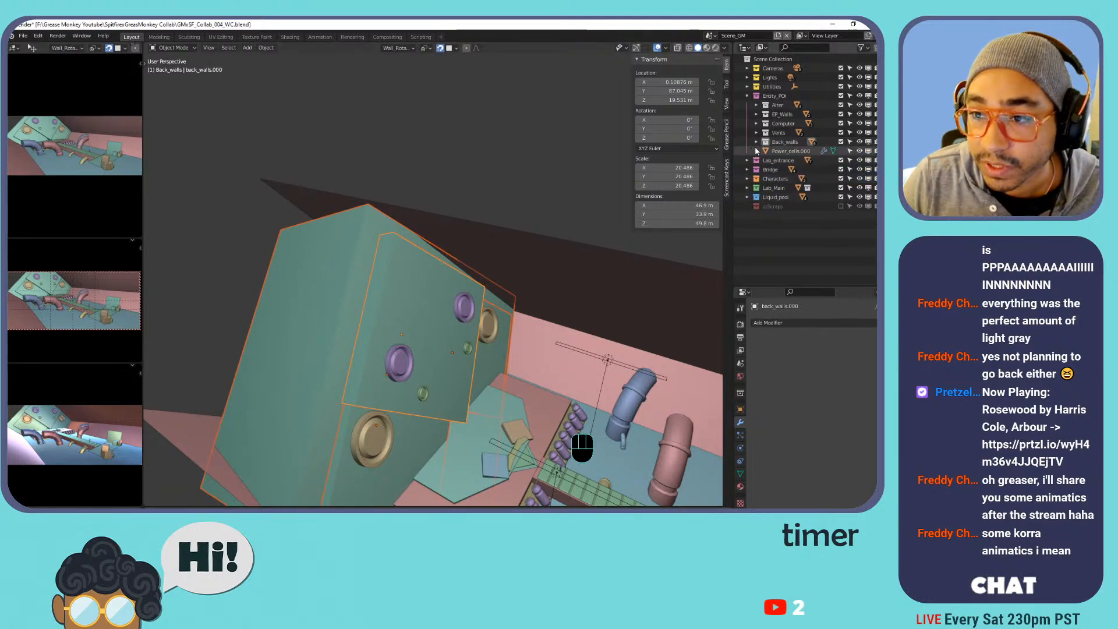
{"action": "middle_click_drag", "start_coordinate": [539, 272], "coordinate": [575, 199]}
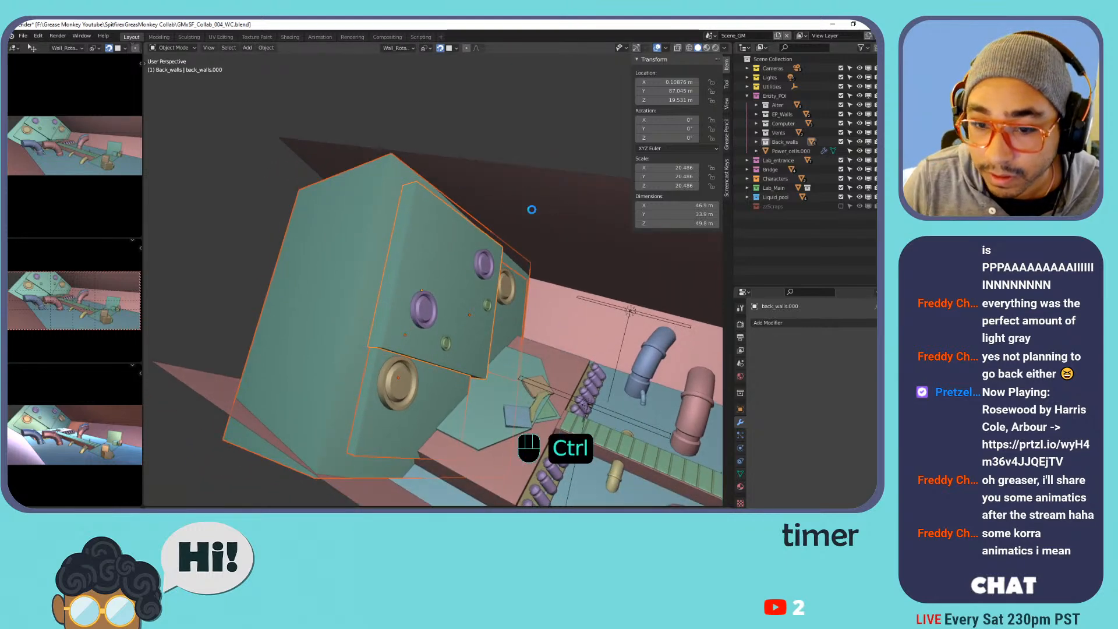
{"action": "key", "text": "ctrl+s"}
Expand the Back_walls collection, select only back_walls.000 and save the file again.
{"action": "middle_click_drag", "start_coordinate": [557, 253], "coordinate": [478, 239]}
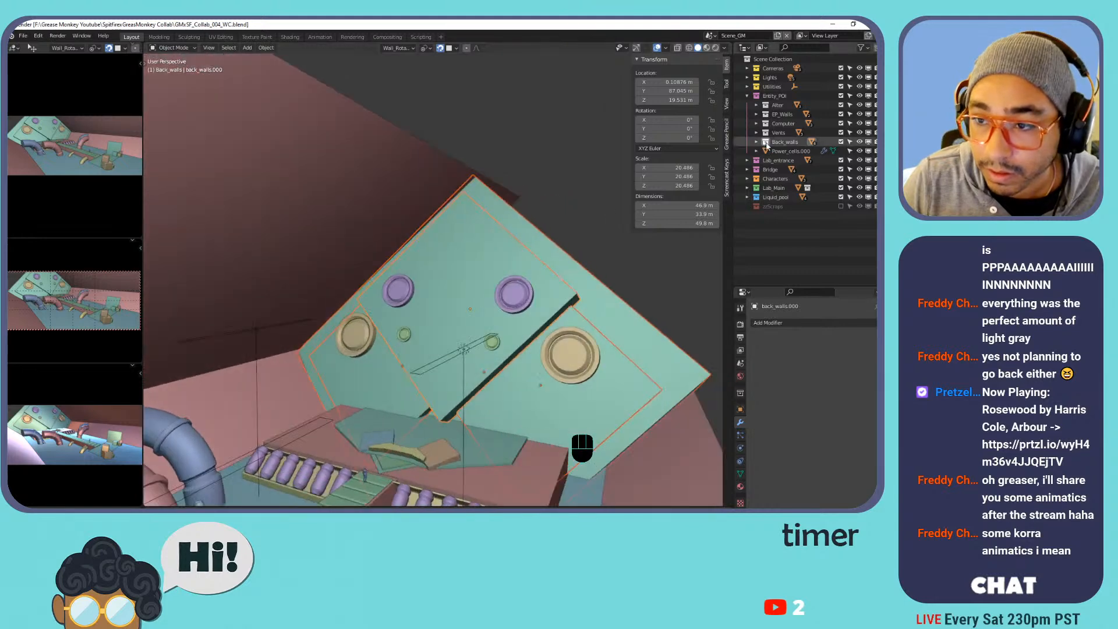
{"action": "left_click", "coordinate": [758, 142]}
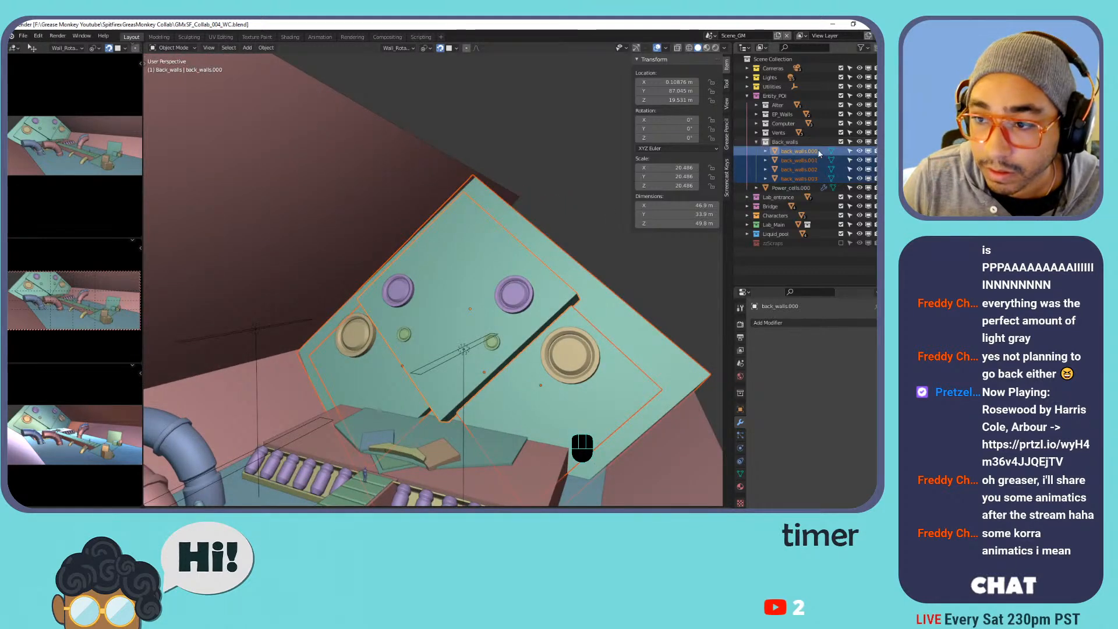
{"action": "left_click", "coordinate": [799, 152]}
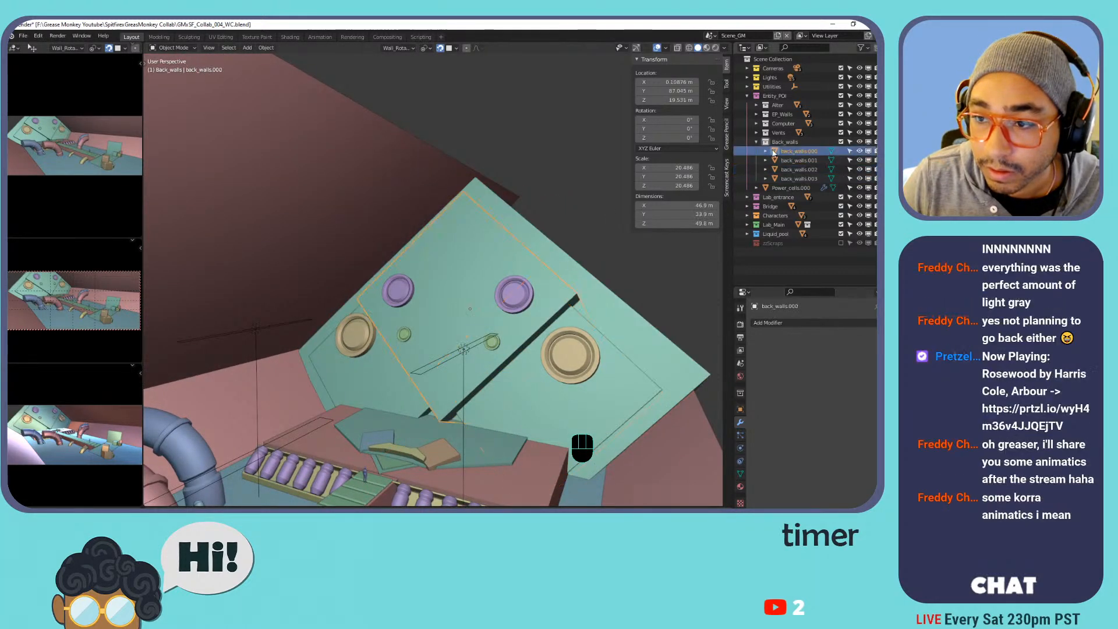
{"action": "key", "text": "ctrl+s"}
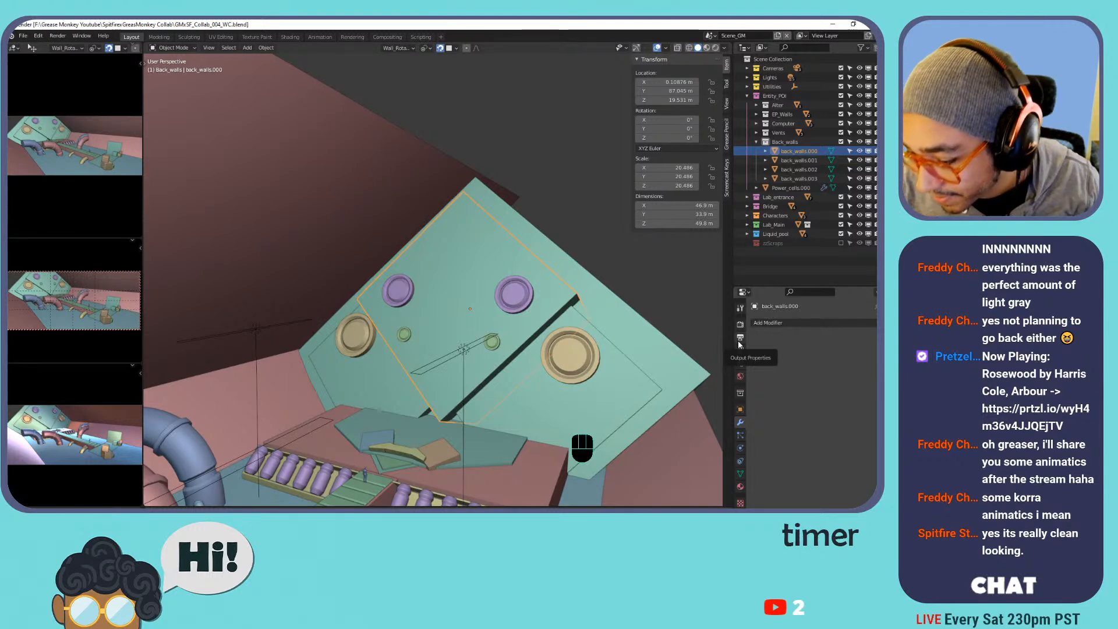
Rename the large central back wall panel from back_walls.000 to back_walls.004.
{"action": "middle_click_drag", "start_coordinate": [378, 322], "coordinate": [467, 326]}
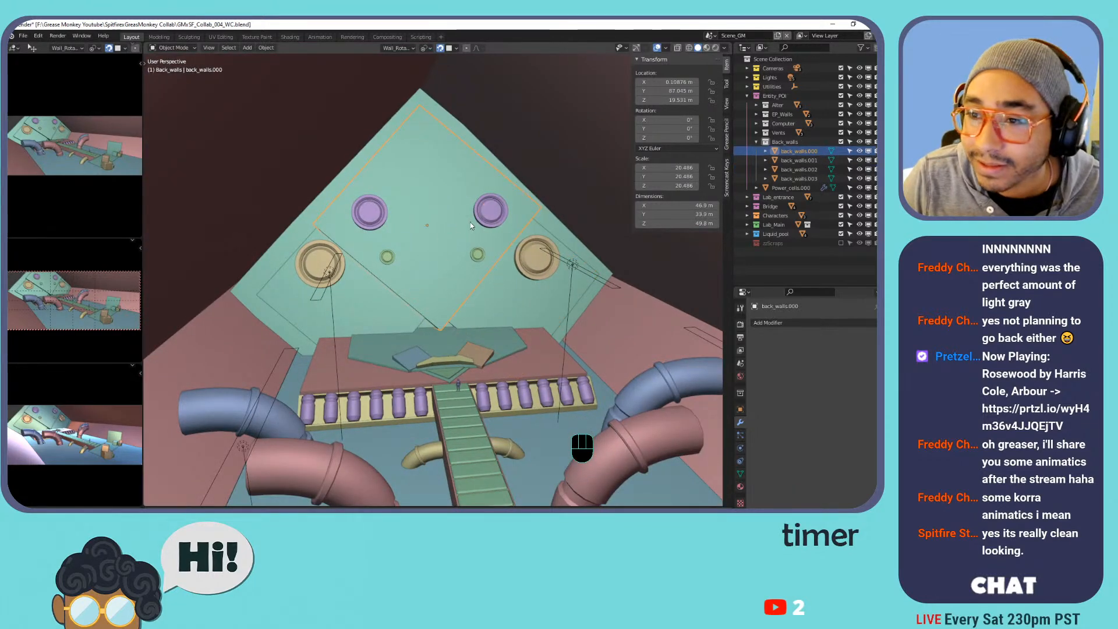
{"action": "scroll", "coordinate": [439, 248], "scroll_direction": "up", "scroll_amount": 3}
{"action": "middle_click_drag", "start_coordinate": [437, 247], "coordinate": [500, 210]}
{"action": "scroll", "coordinate": [535, 195], "scroll_direction": "down", "scroll_amount": 5}
{"action": "scroll", "coordinate": [534, 195], "scroll_direction": "up", "scroll_amount": 4}
{"action": "double_click", "coordinate": [799, 150]}
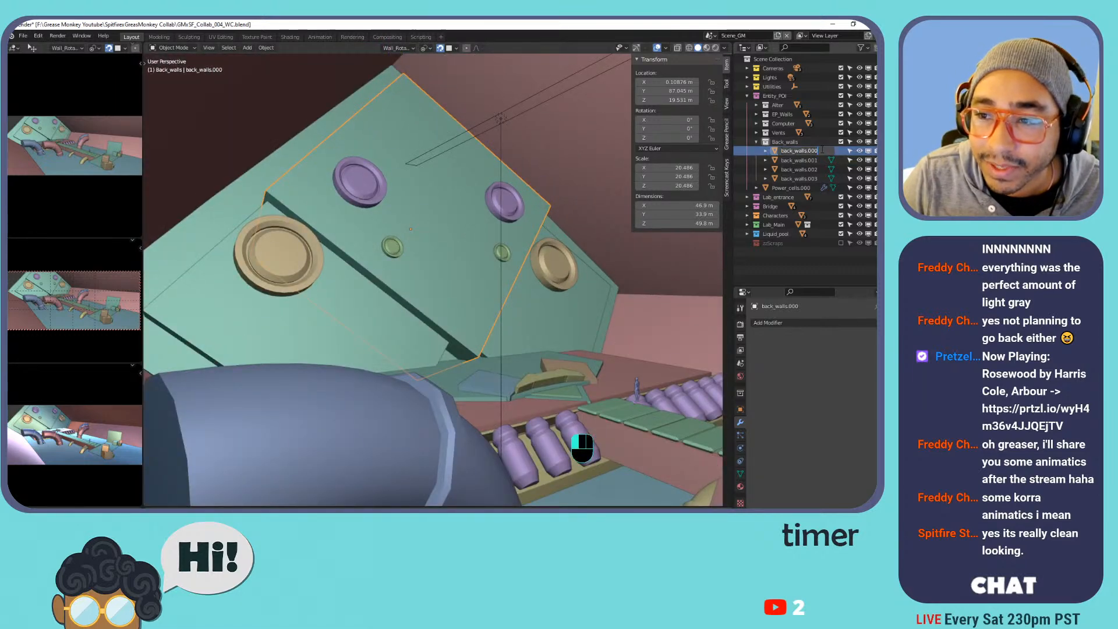
{"action": "type", "text": "4"}
{"action": "key", "text": "Return"}
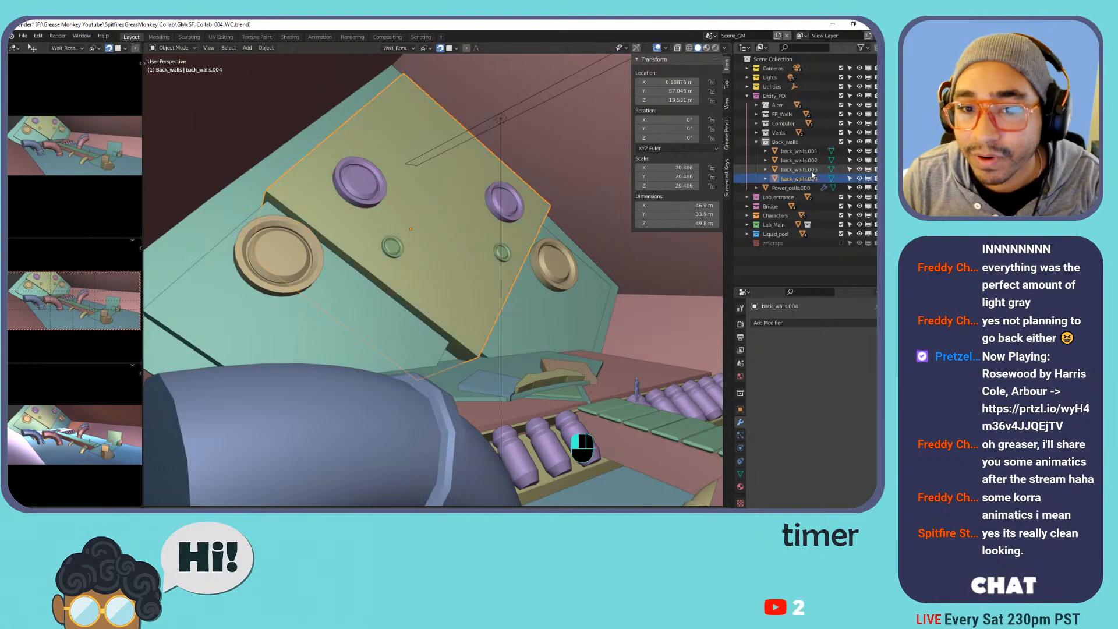
Rename the wall panel back_walls.002 as back_walls.005 and the opposite side panel back_walls.001 as back_walls.006.
{"action": "left_click", "coordinate": [330, 302]}
{"action": "left_click", "coordinate": [331, 302]}
{"action": "left_click", "coordinate": [331, 302]}
{"action": "left_click", "coordinate": [313, 317]}
{"action": "left_click", "coordinate": [313, 317]}
{"action": "left_click", "coordinate": [563, 307]}
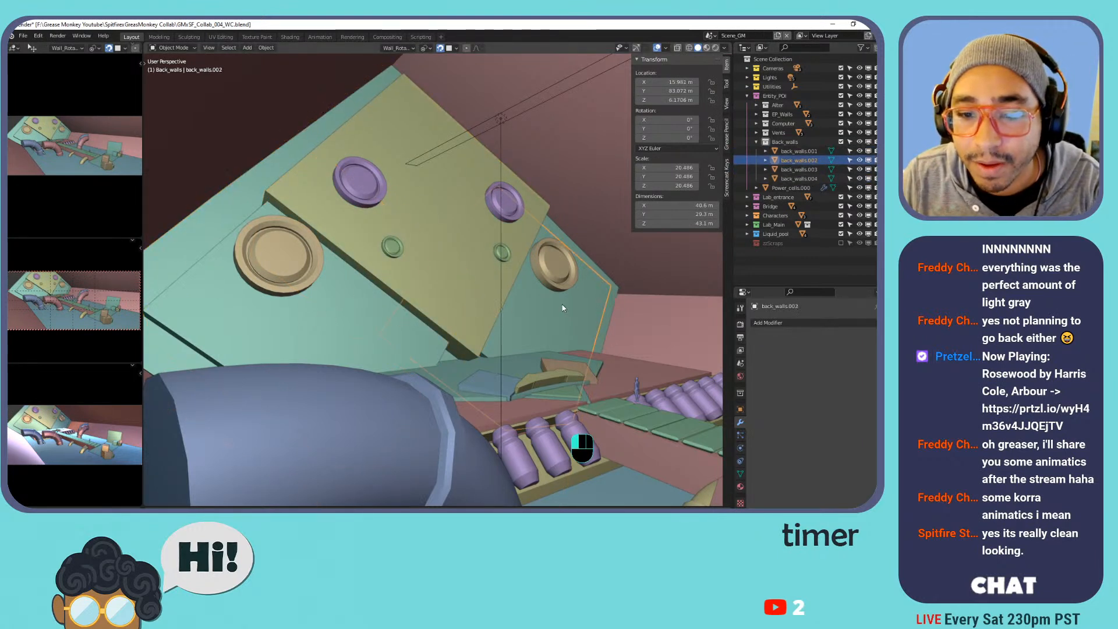
{"action": "double_click", "coordinate": [817, 159]}
{"action": "left_click", "coordinate": [828, 158]}
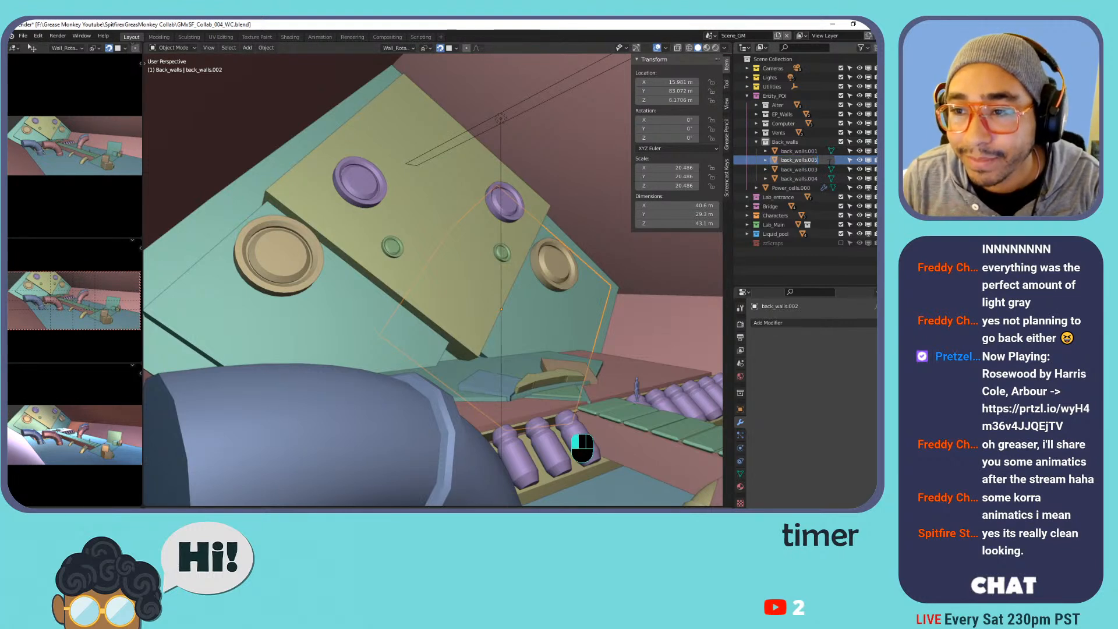
{"action": "type", "text": "5"}
{"action": "key", "text": "Return"}
{"action": "double_click", "coordinate": [799, 151]}
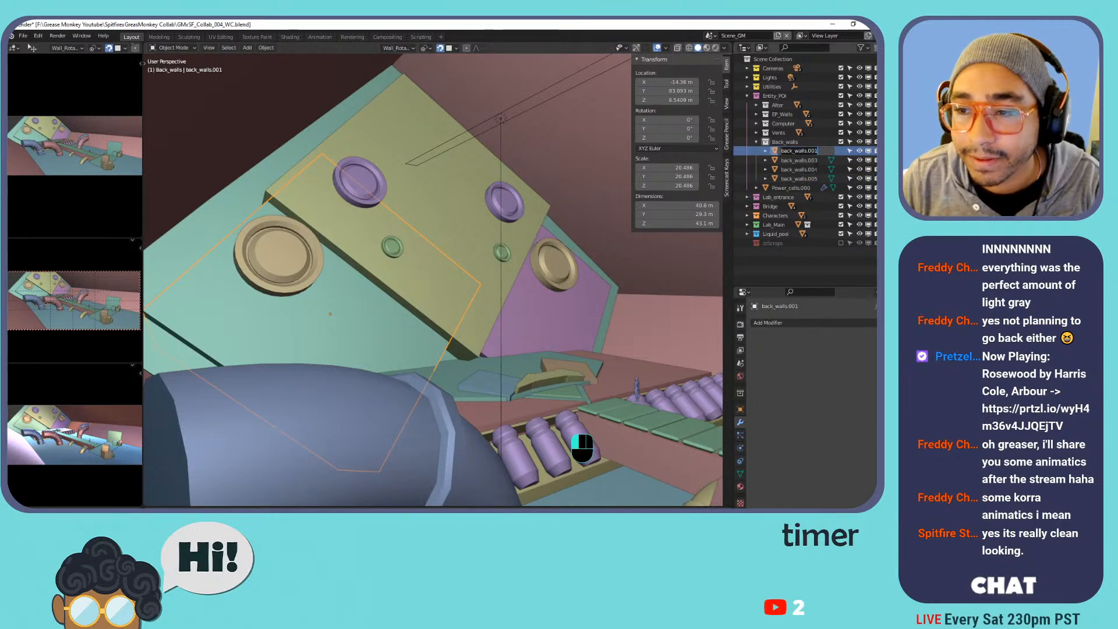
{"action": "key", "text": "Return"}
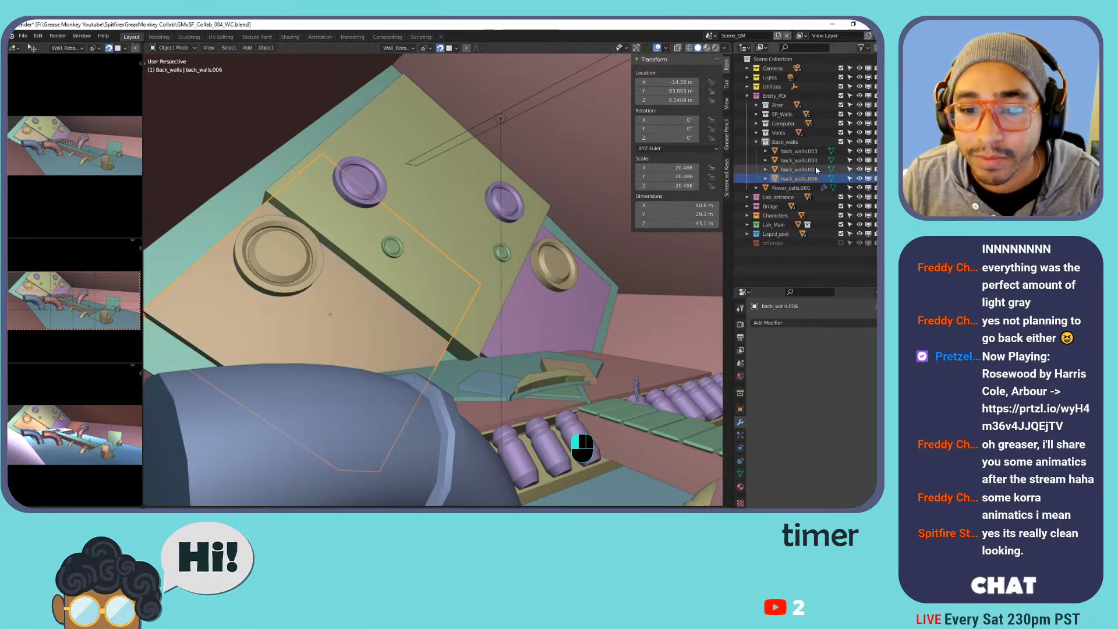
Locate the altar platform in the object hierarchy and rename it as Alter.0000.
{"action": "scroll", "coordinate": [483, 267], "scroll_direction": "down", "scroll_amount": 5}
{"action": "middle_click_drag", "start_coordinate": [536, 238], "coordinate": [457, 331]}
{"action": "left_click", "coordinate": [480, 350]}
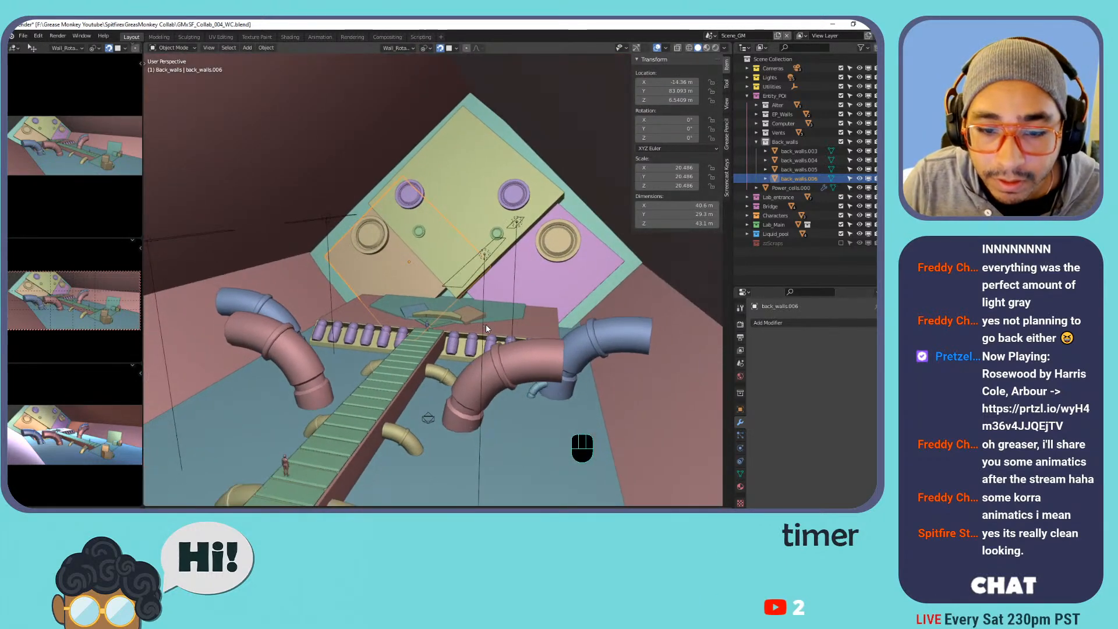
{"action": "key", "text": "KP_Decimal"}
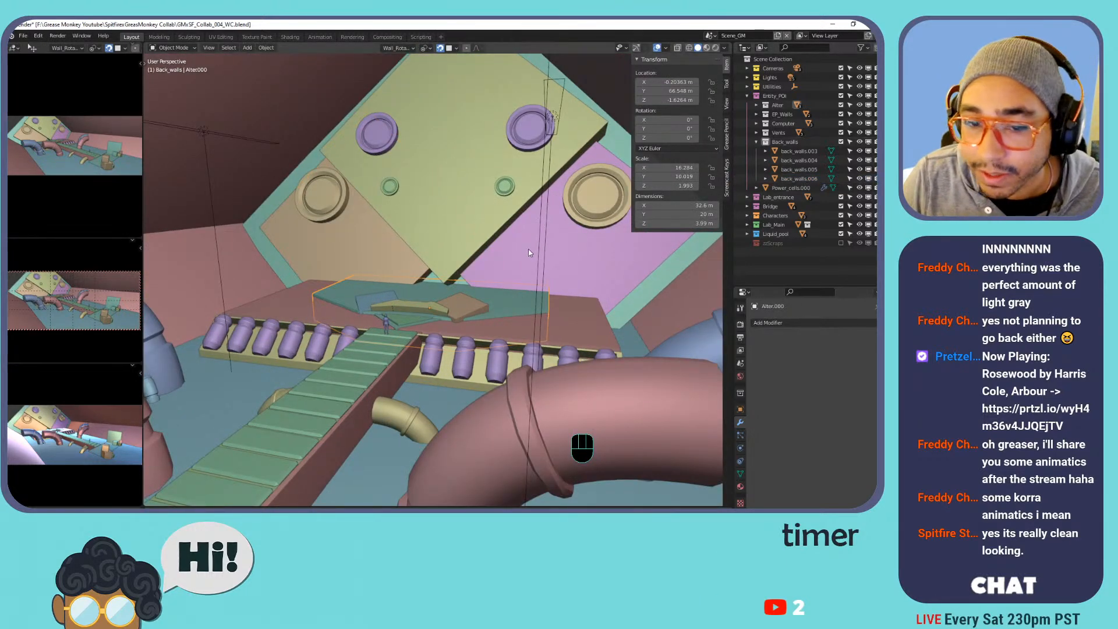
{"action": "key", "text": "KP_Decimal"}
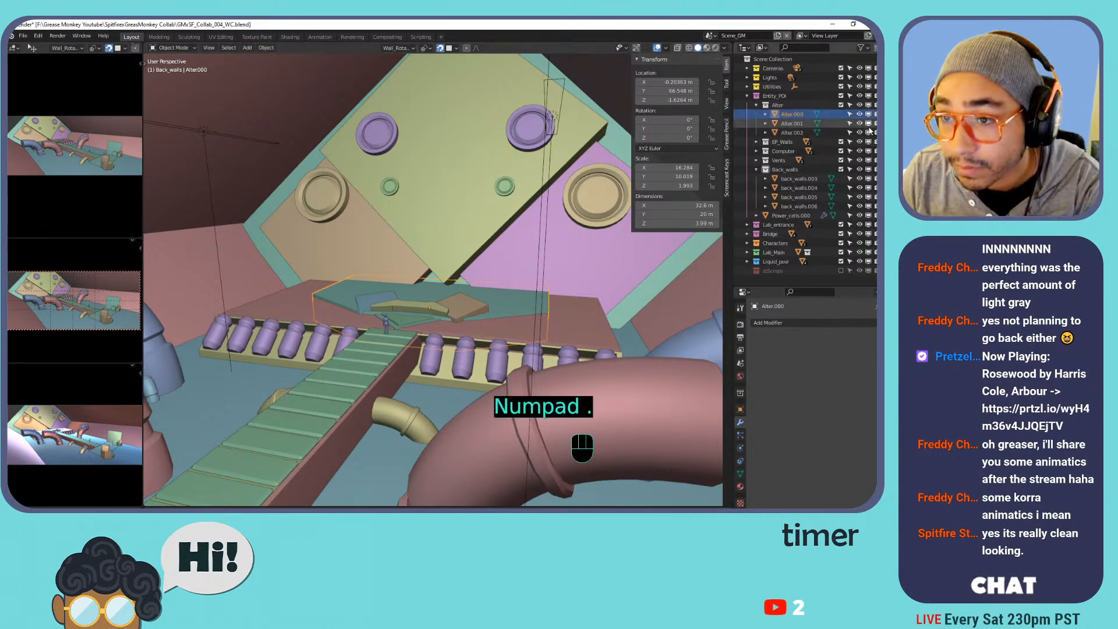
{"action": "double_click", "coordinate": [793, 114]}
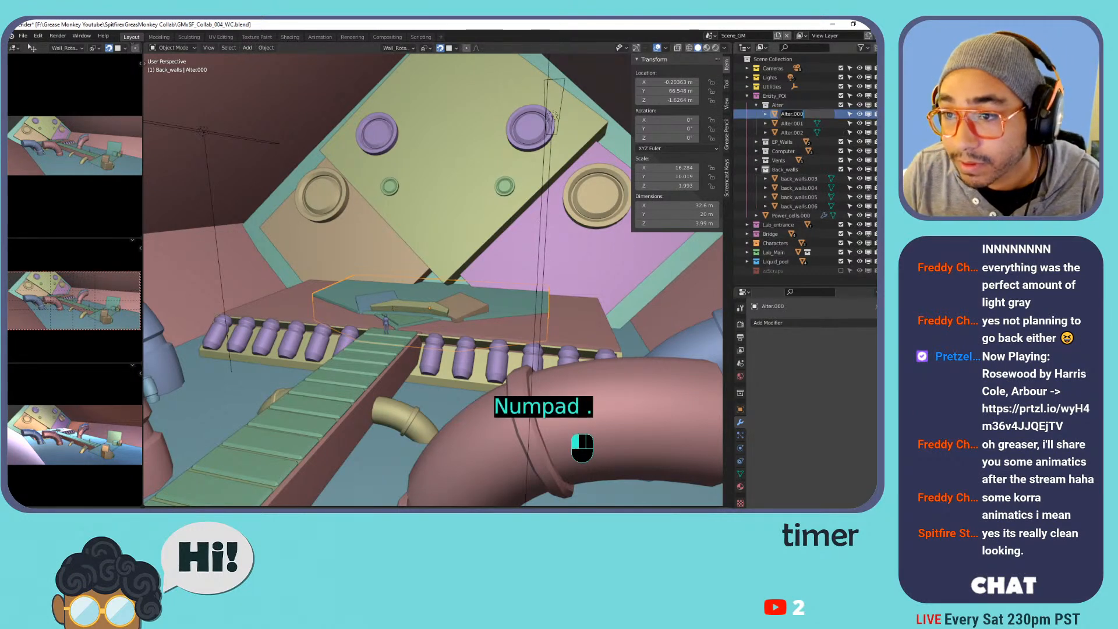
{"action": "left_click", "coordinate": [788, 107]}
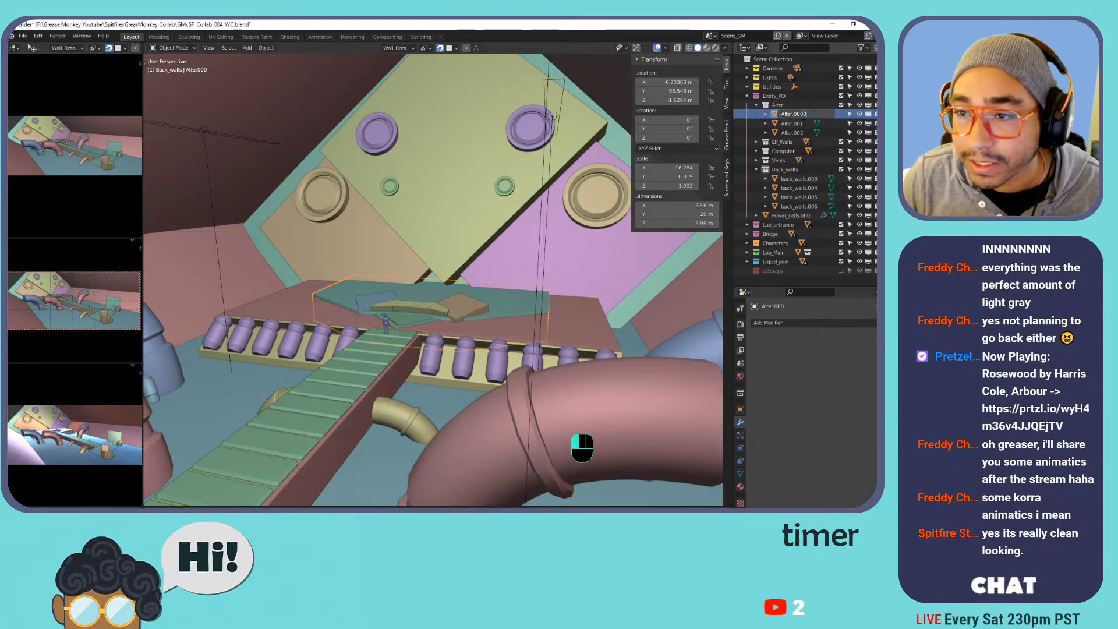
{"action": "key", "text": "Return"}
Select the central back wall panel back_walls.004 and save the file.
{"action": "left_click", "coordinate": [478, 244]}
{"action": "middle_click_drag", "start_coordinate": [441, 213], "coordinate": [489, 224]}
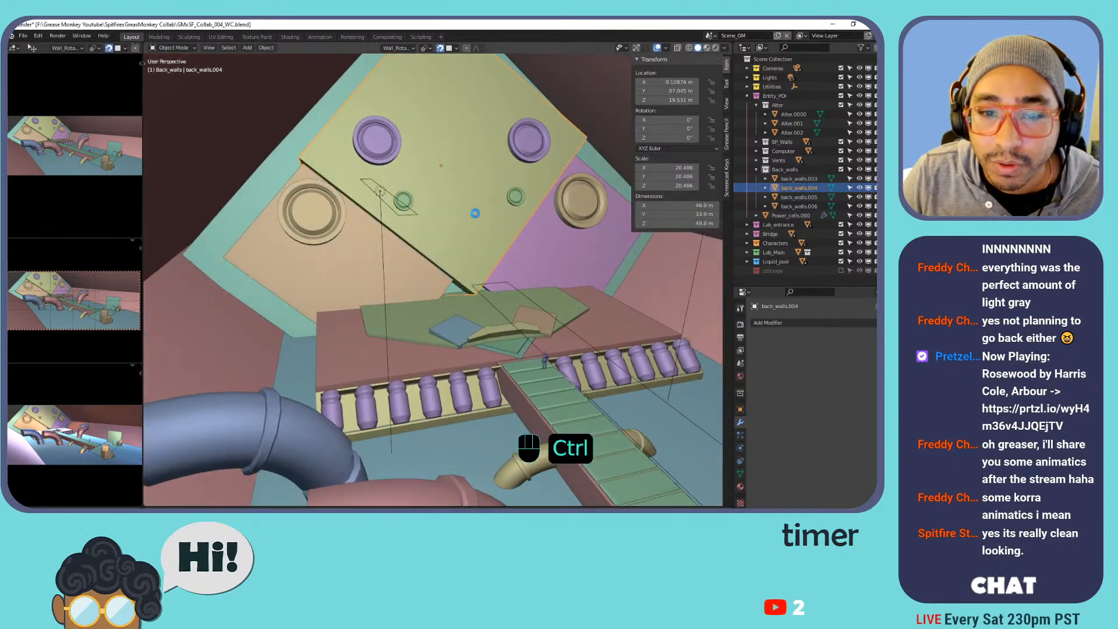
{"action": "key", "text": "ctrl+s"}
Switch to the scene Scene_SF and hide the selected back wall boxes behind the pipes.
{"action": "left_click", "coordinate": [711, 37]}
{"action": "left_click", "coordinate": [725, 58]}
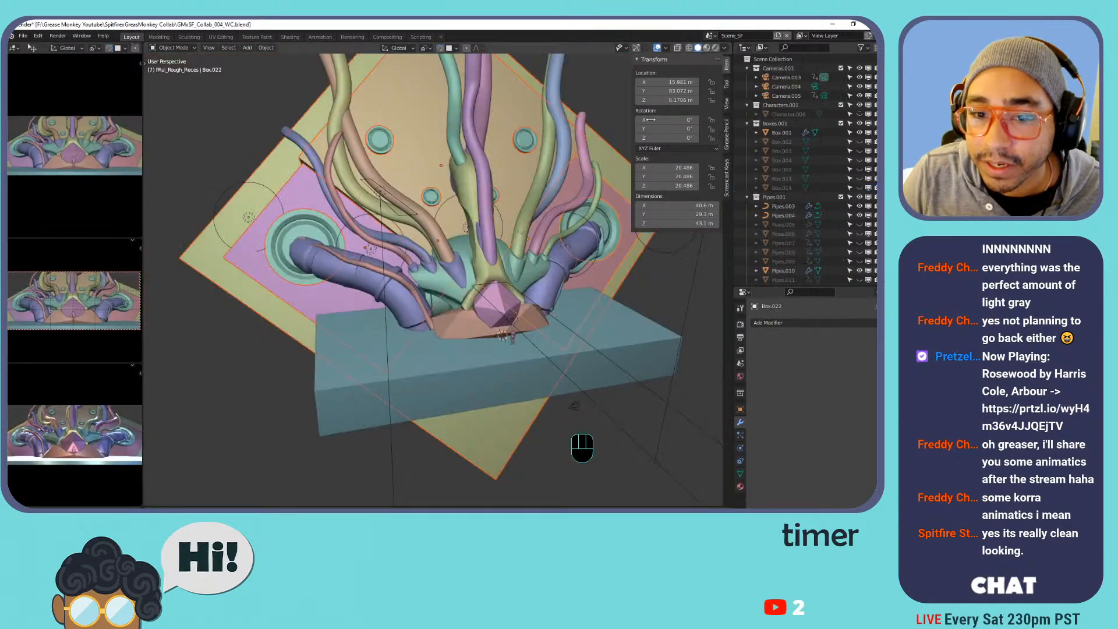
{"action": "middle_click_drag", "start_coordinate": [470, 260], "coordinate": [423, 256]}
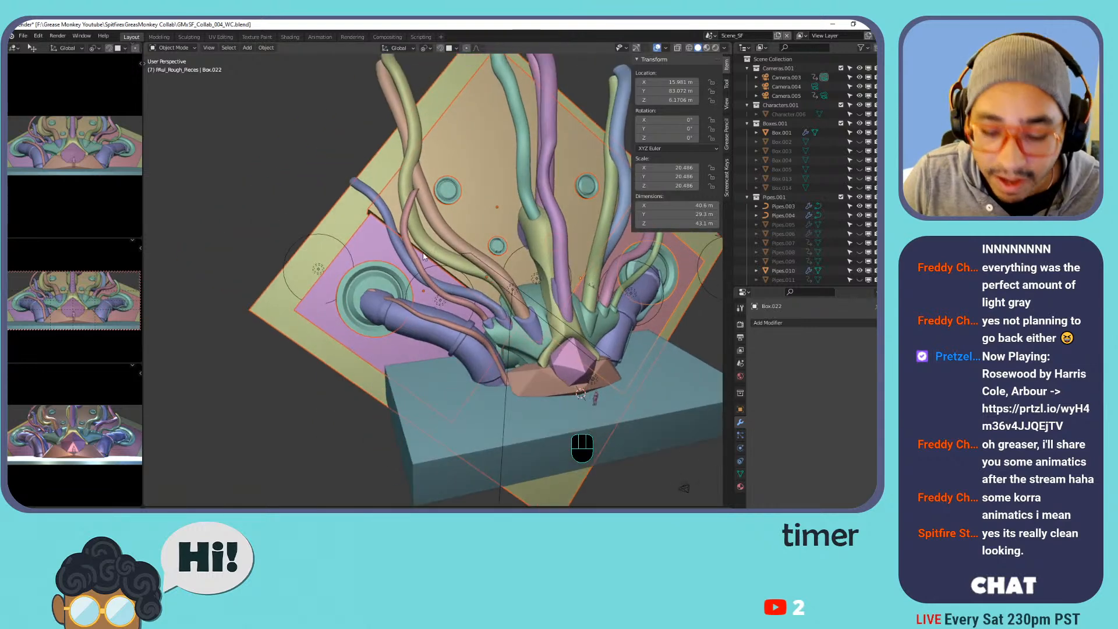
{"action": "key", "text": "g"}
{"action": "right_click", "coordinate": [300, 237]}
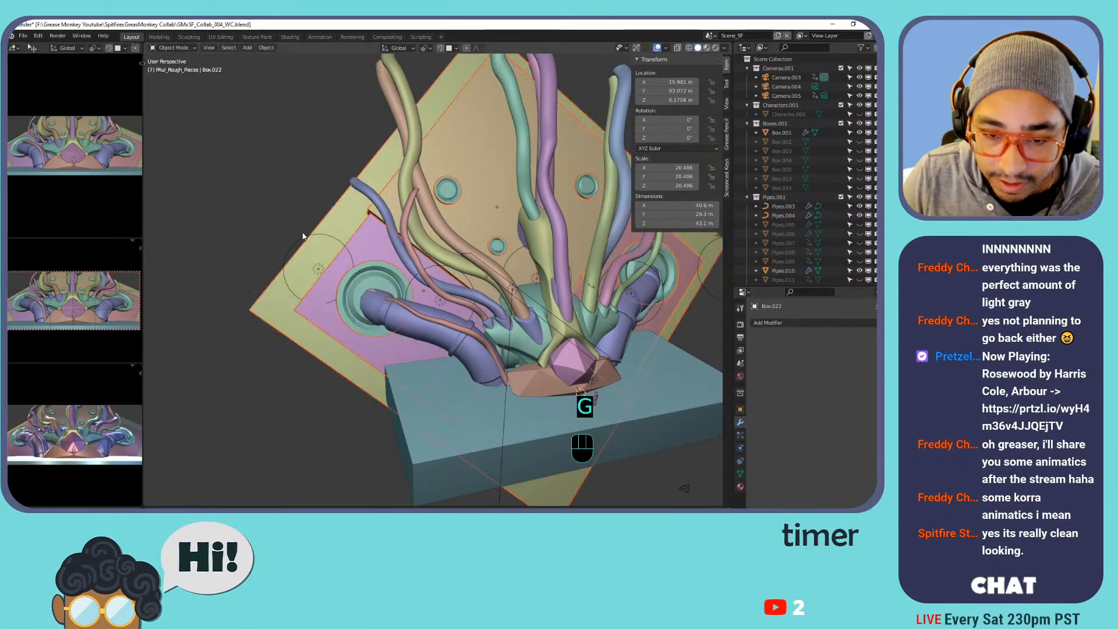
{"action": "key", "text": "h"}
Hide the small character figure in front of the pink crystal and save the file.
{"action": "middle_click_drag", "start_coordinate": [507, 227], "coordinate": [394, 337]}
{"action": "left_click", "coordinate": [389, 336]}
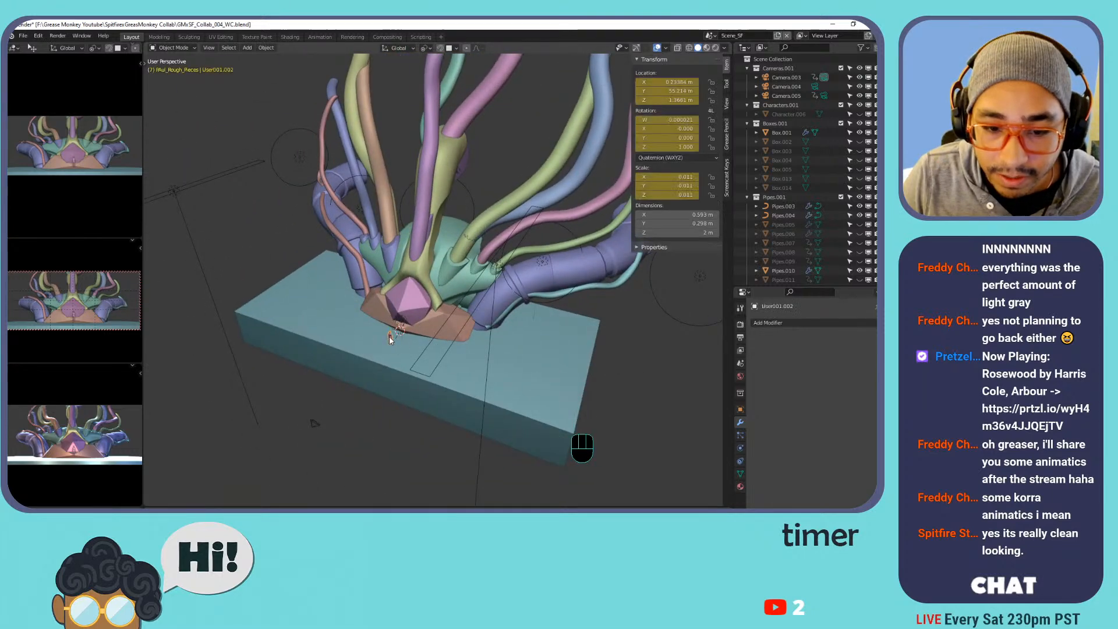
{"action": "key", "text": "g"}
{"action": "right_click", "coordinate": [412, 333]}
{"action": "key", "text": "h"}
{"action": "middle_click_drag", "start_coordinate": [406, 332], "coordinate": [456, 306], "text": "shift"}
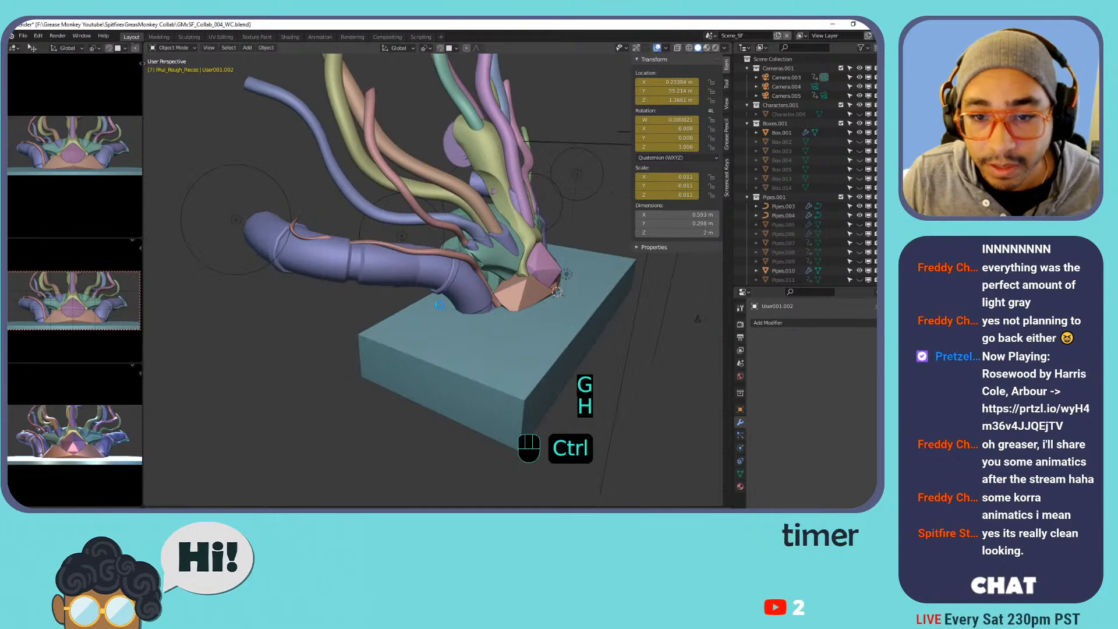
{"action": "key", "text": "ctrl+s"}
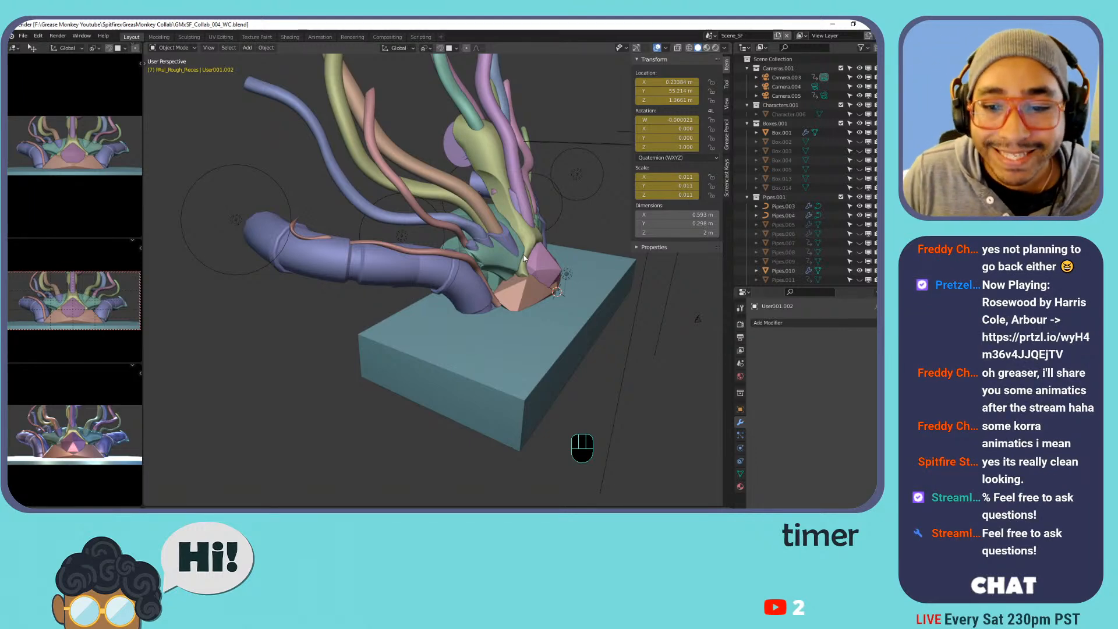
Select the large mirrored side pipes Pipes.010 and examine their mesh in Edit Mode.
{"action": "middle_click_drag", "start_coordinate": [586, 271], "coordinate": [514, 297]}
{"action": "scroll", "coordinate": [467, 286], "scroll_direction": "up", "scroll_amount": 3}
{"action": "middle_click_drag", "start_coordinate": [421, 266], "coordinate": [349, 253]}
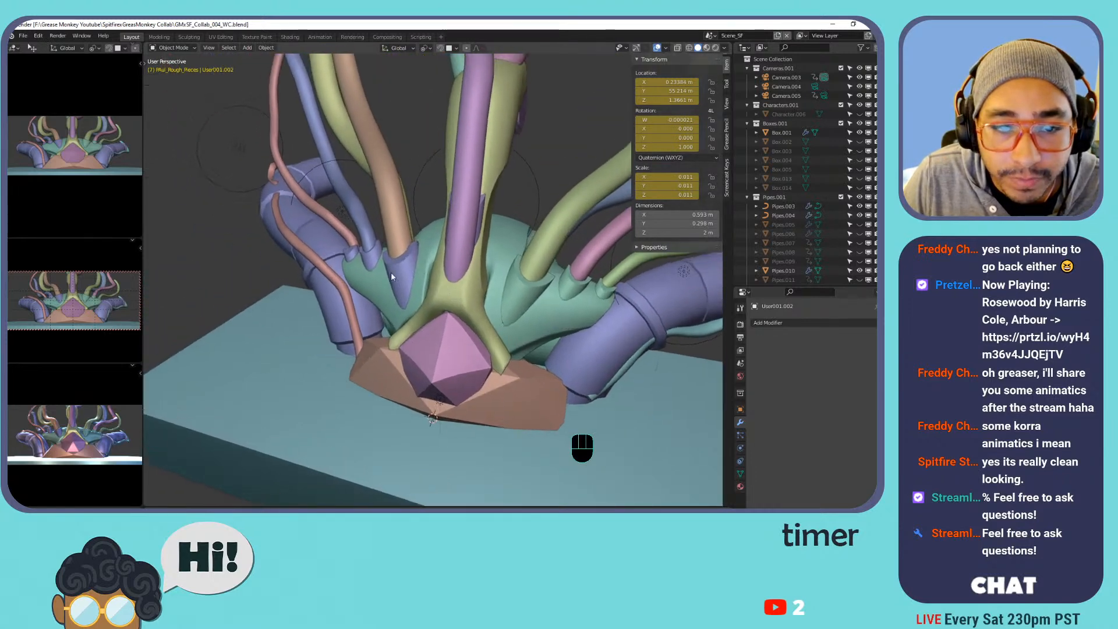
{"action": "left_click", "coordinate": [317, 245]}
{"action": "key", "text": "Tab"}
{"action": "key", "text": "Tab"}
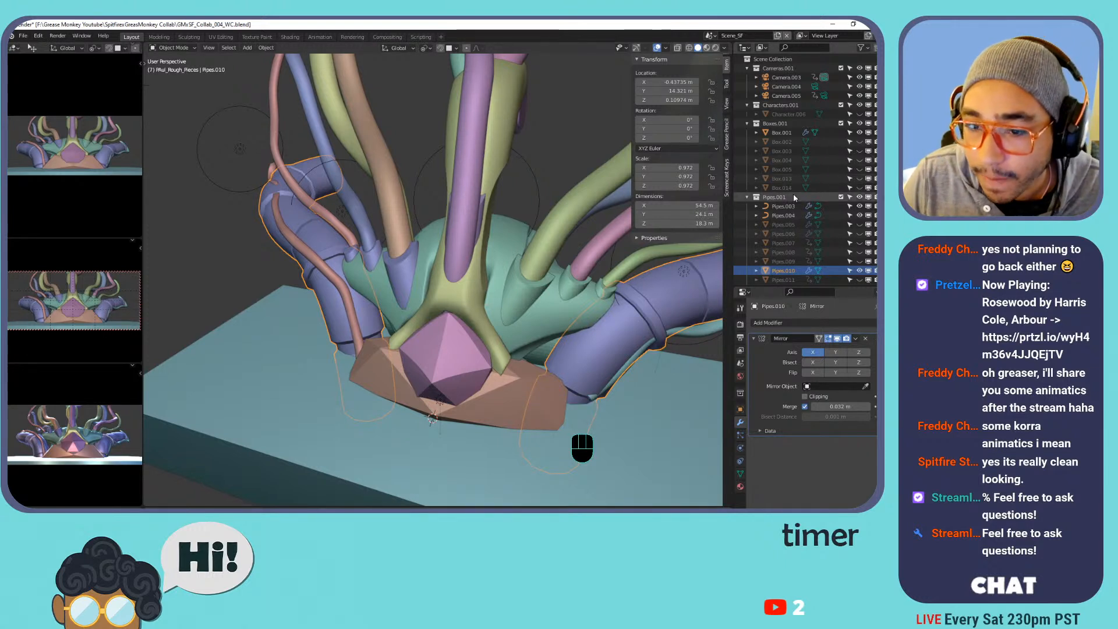
Clear the location, rotation and scale keyframes of the hidden object Pipes.007.
{"action": "scroll", "coordinate": [778, 255], "scroll_direction": "down", "scroll_amount": 3}
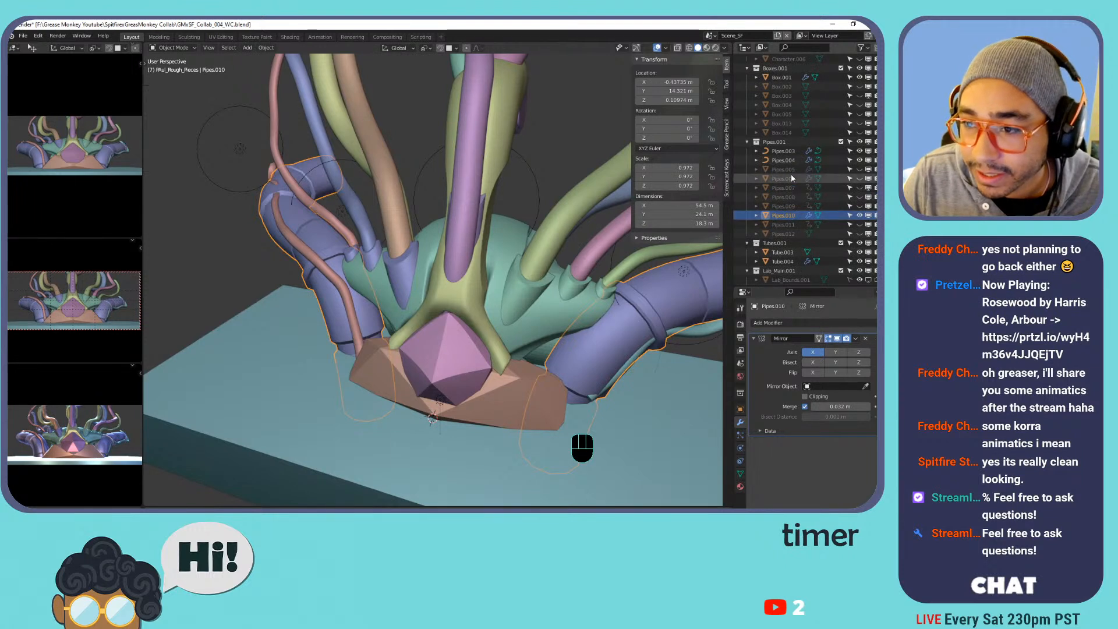
{"action": "left_click", "coordinate": [786, 186]}
{"action": "left_click", "coordinate": [755, 188]}
{"action": "right_click", "coordinate": [651, 101]}
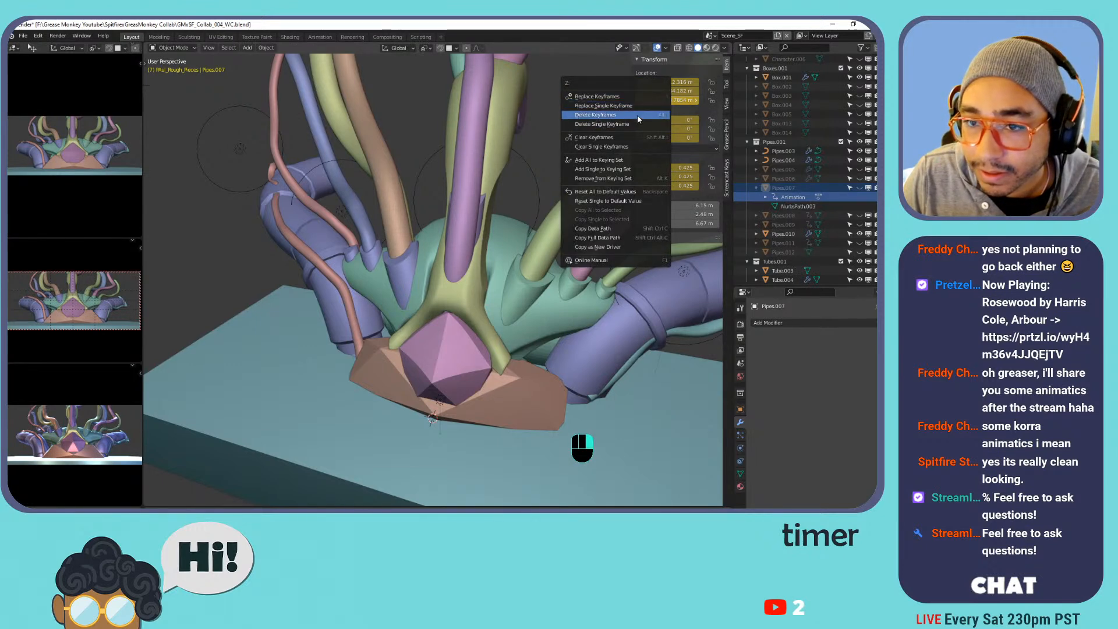
{"action": "left_click", "coordinate": [637, 114]}
{"action": "right_click", "coordinate": [641, 127]}
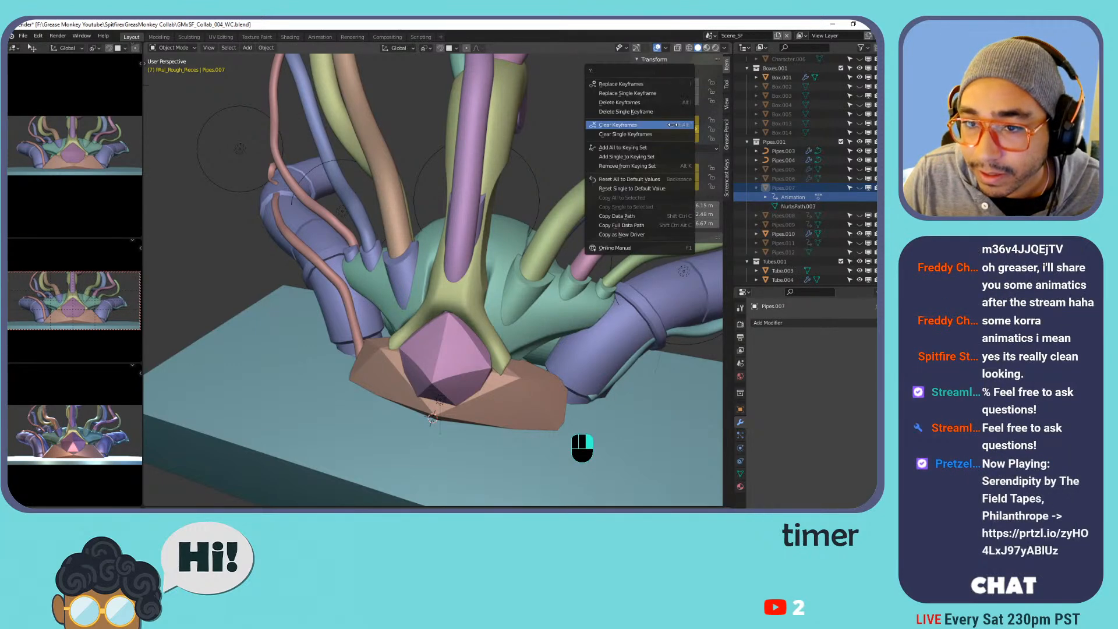
{"action": "left_click", "coordinate": [673, 125]}
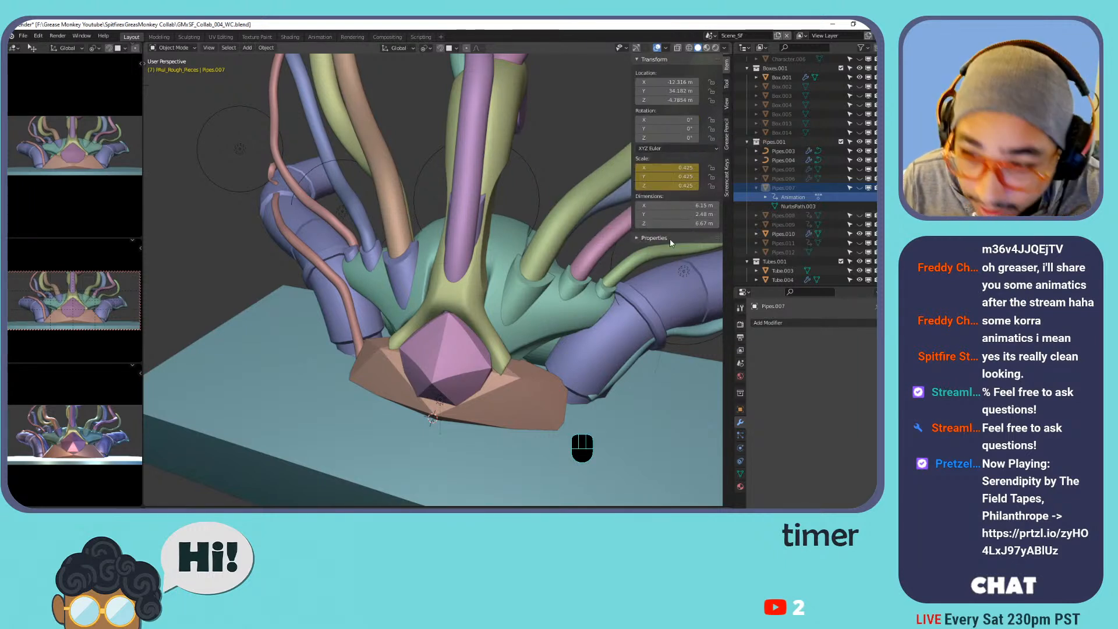
{"action": "key", "text": "shift+alt+i"}
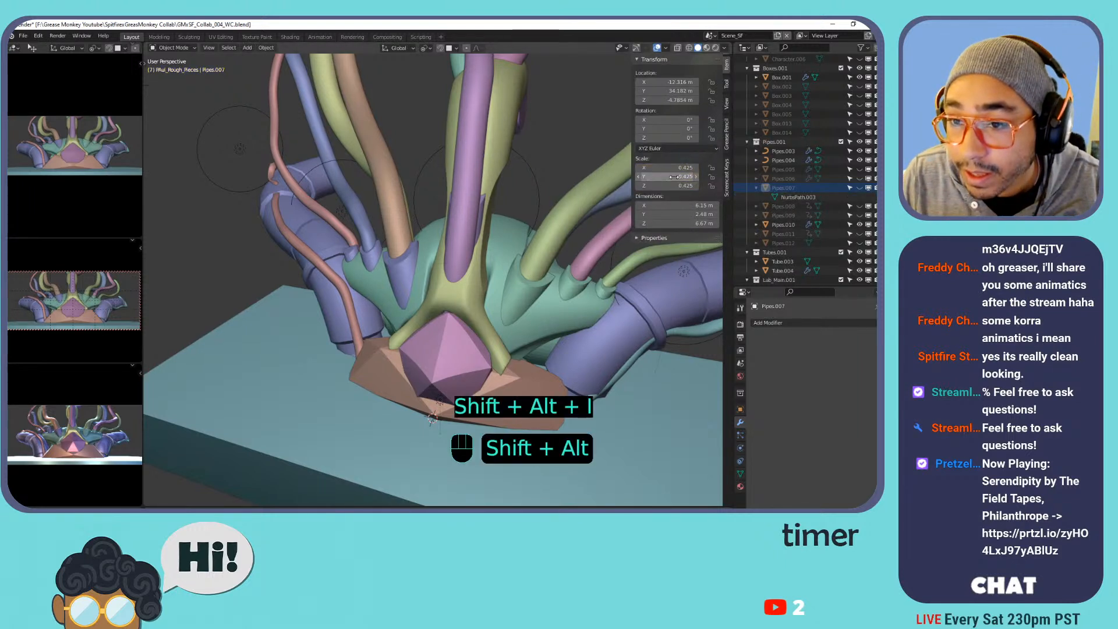
Clear the location, rotation and scale keyframes of Pipes.008 and Pipes.009.
{"action": "left_click", "coordinate": [782, 206], "text": "alt+shift"}
{"action": "key", "text": "shift+alt+i"}
{"action": "key", "text": "shift+alt+i"}
{"action": "key", "text": "shift+alt+i"}
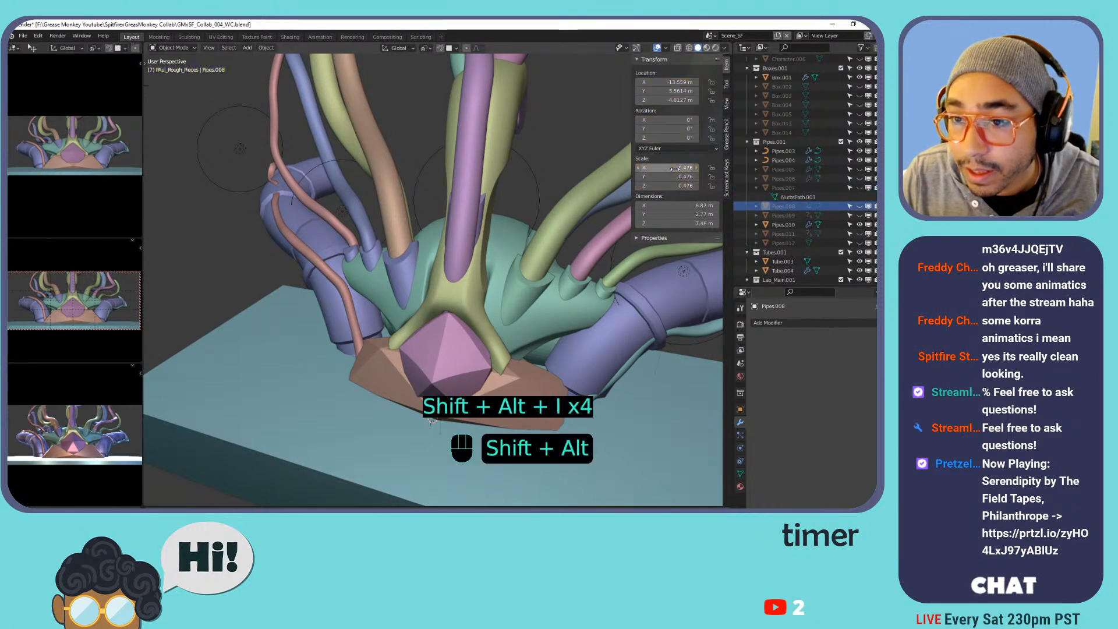
{"action": "left_click", "coordinate": [782, 215], "text": "alt+shift"}
{"action": "key", "text": "shift+alt+i"}
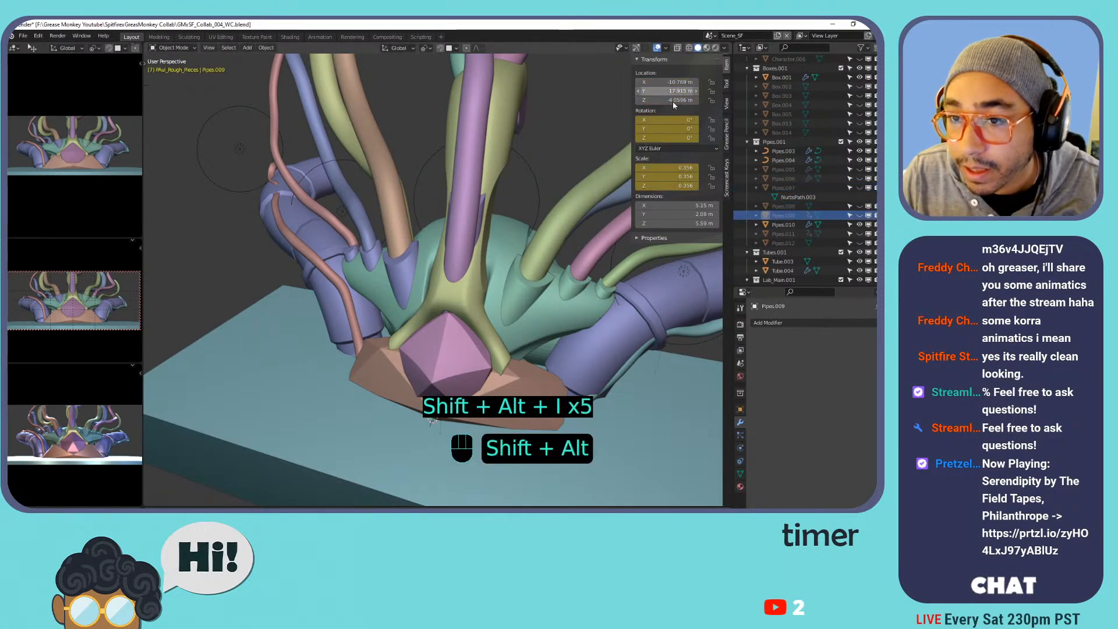
{"action": "key", "text": "shift+alt+i"}
{"action": "key", "text": "shift+alt+i"}
Clear the location, rotation and scale keyframes of Pipes.011 and collapse the Pipes.001 collection.
{"action": "left_click", "coordinate": [792, 234]}
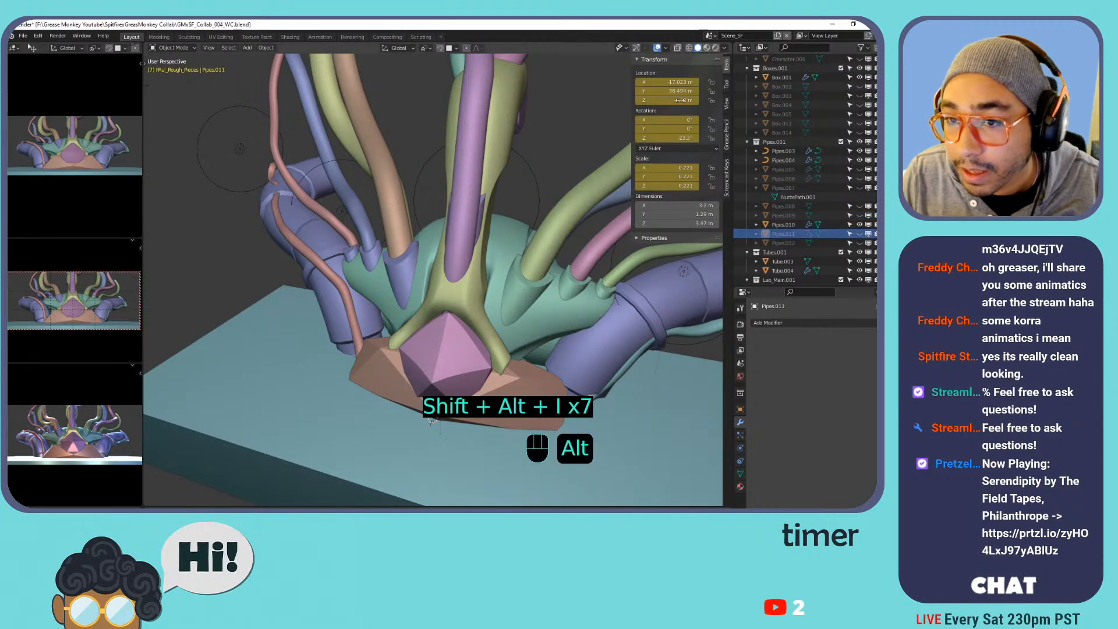
{"action": "key", "text": "shift+alt+i"}
{"action": "key", "text": "shift+alt+i"}
{"action": "key", "text": "shift+alt+i"}
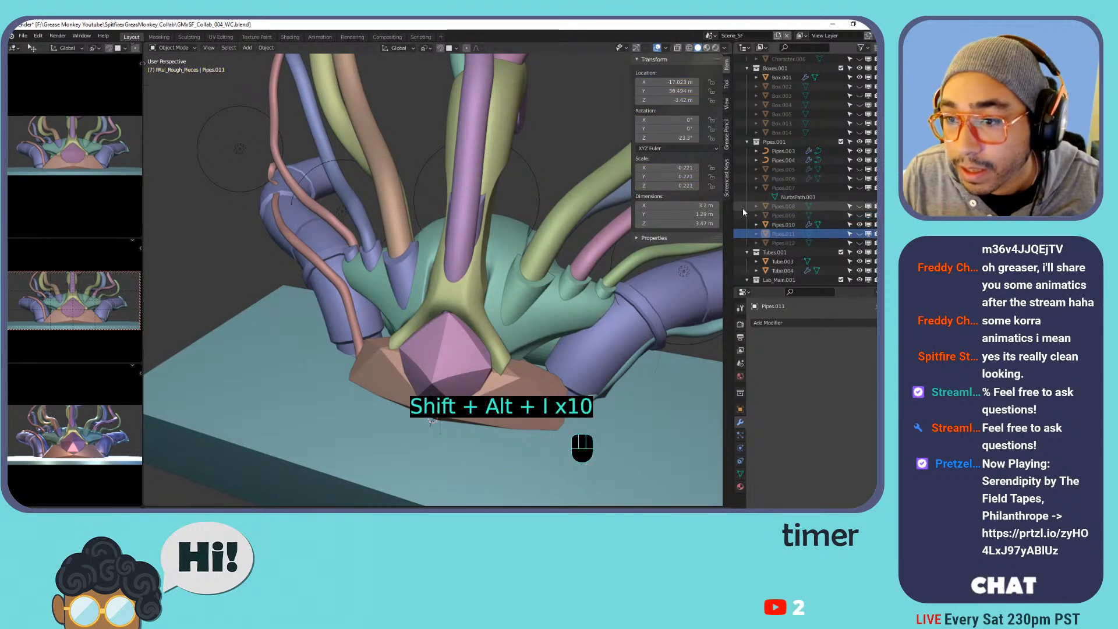
{"action": "left_click", "coordinate": [748, 142]}
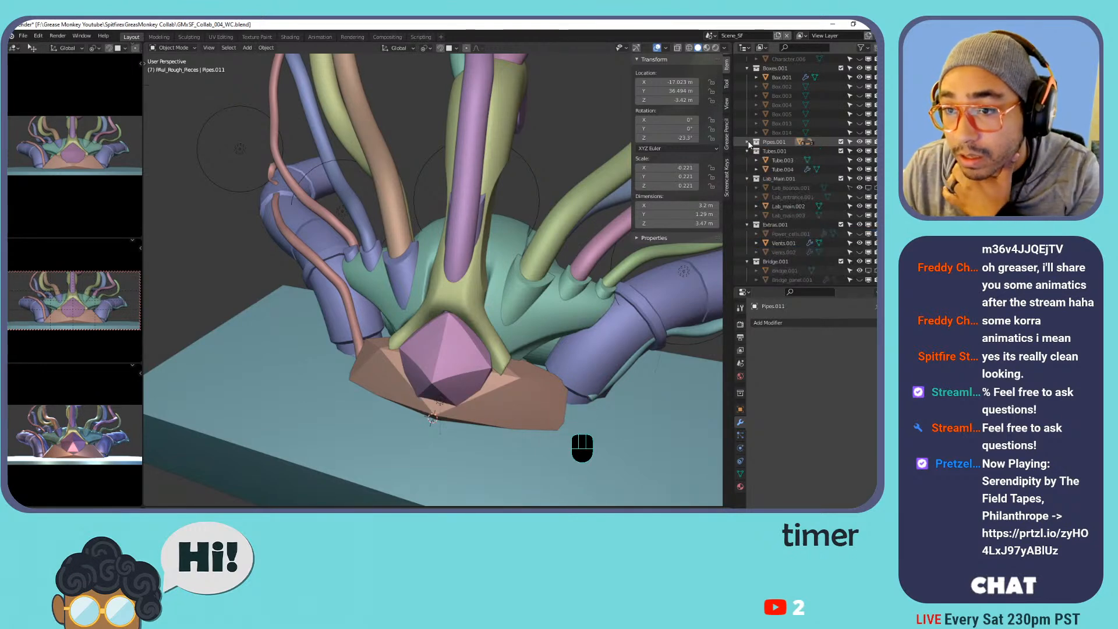
Switch back to the scene Scene_GM and collapse the Entity_POI collection.
{"action": "scroll", "coordinate": [575, 247], "scroll_direction": "down", "scroll_amount": 4}
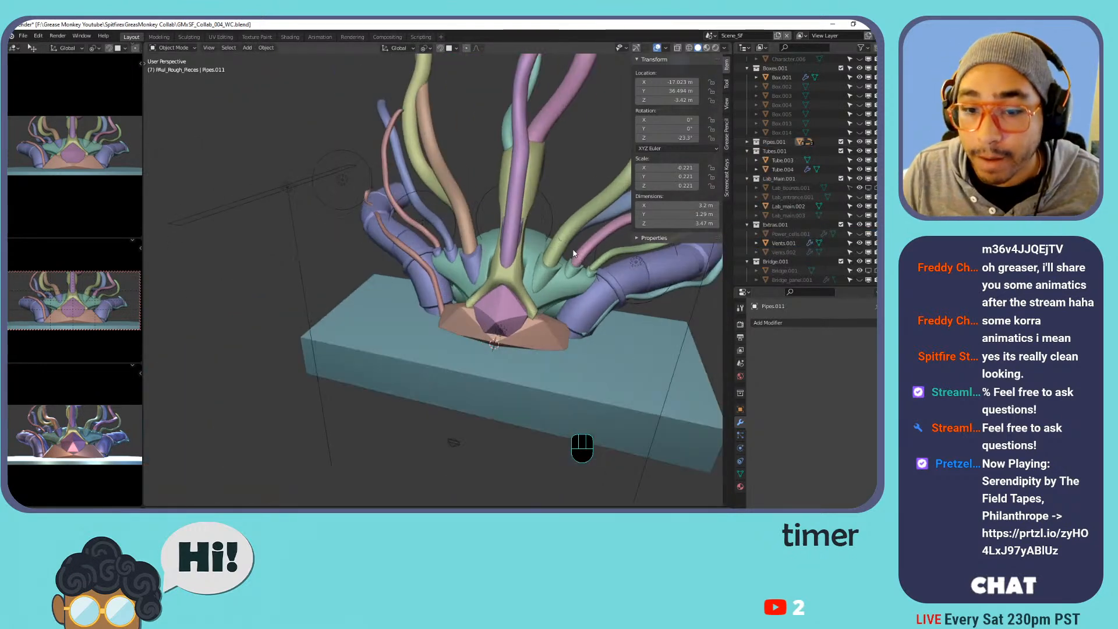
{"action": "left_click", "coordinate": [711, 36]}
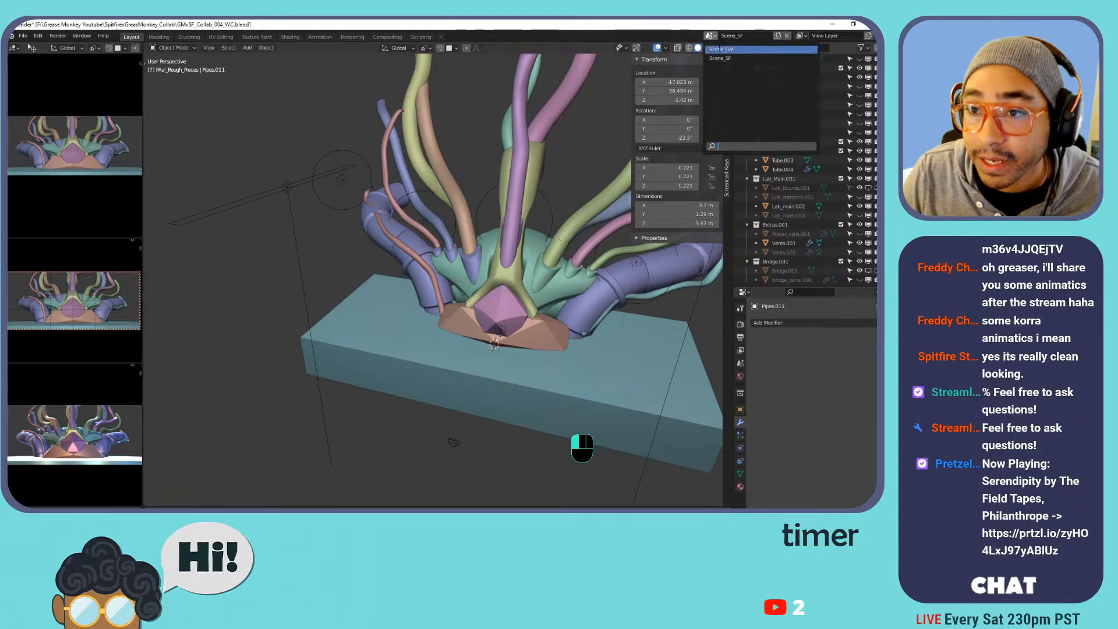
{"action": "left_click", "coordinate": [721, 50]}
{"action": "scroll", "coordinate": [799, 134], "scroll_direction": "up", "scroll_amount": 3}
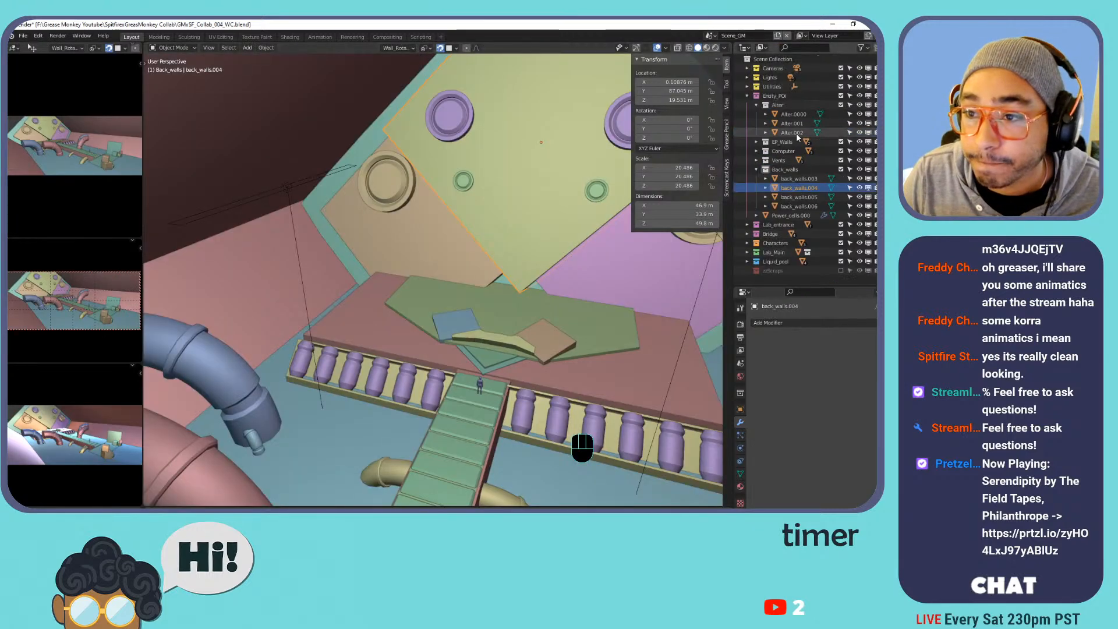
{"action": "left_click", "coordinate": [747, 96]}
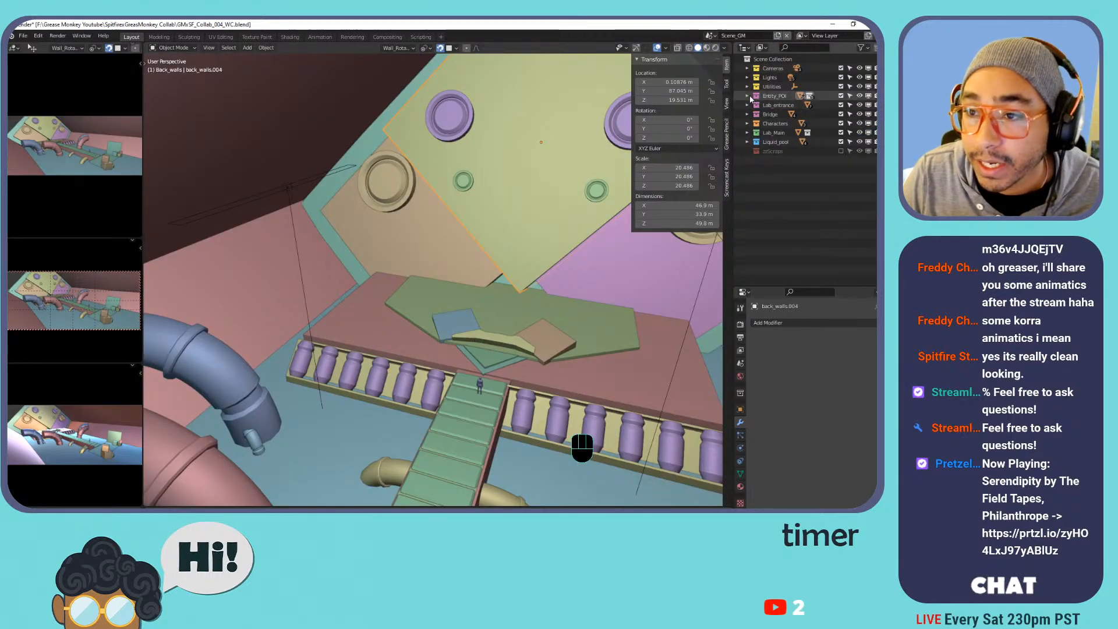
Expand Entity_POI, collapse its Back_walls collection, and add a new empty collection inside Entity_POI.
{"action": "left_click", "coordinate": [747, 96]}
{"action": "left_click", "coordinate": [753, 143]}
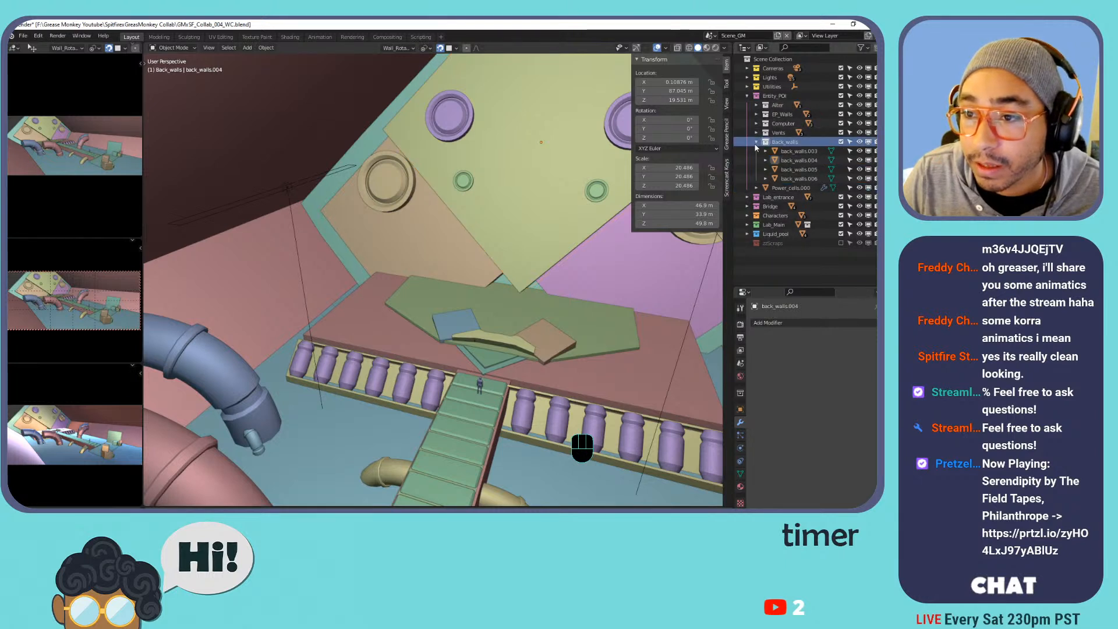
{"action": "left_click", "coordinate": [756, 142]}
{"action": "left_click", "coordinate": [778, 105]}
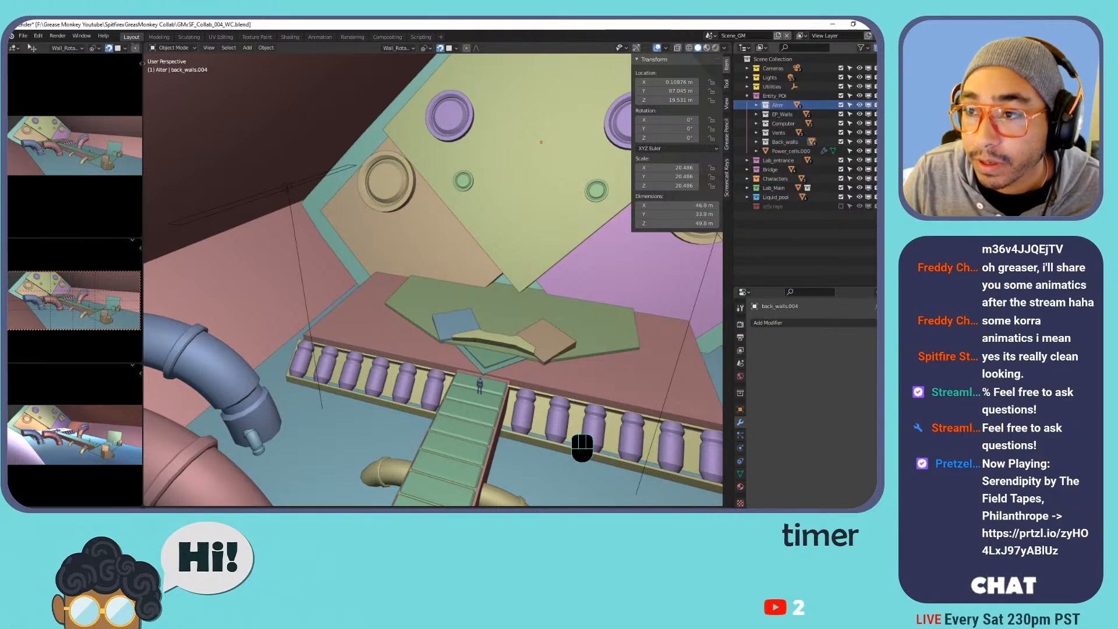
{"action": "key", "text": "ctrl+z"}
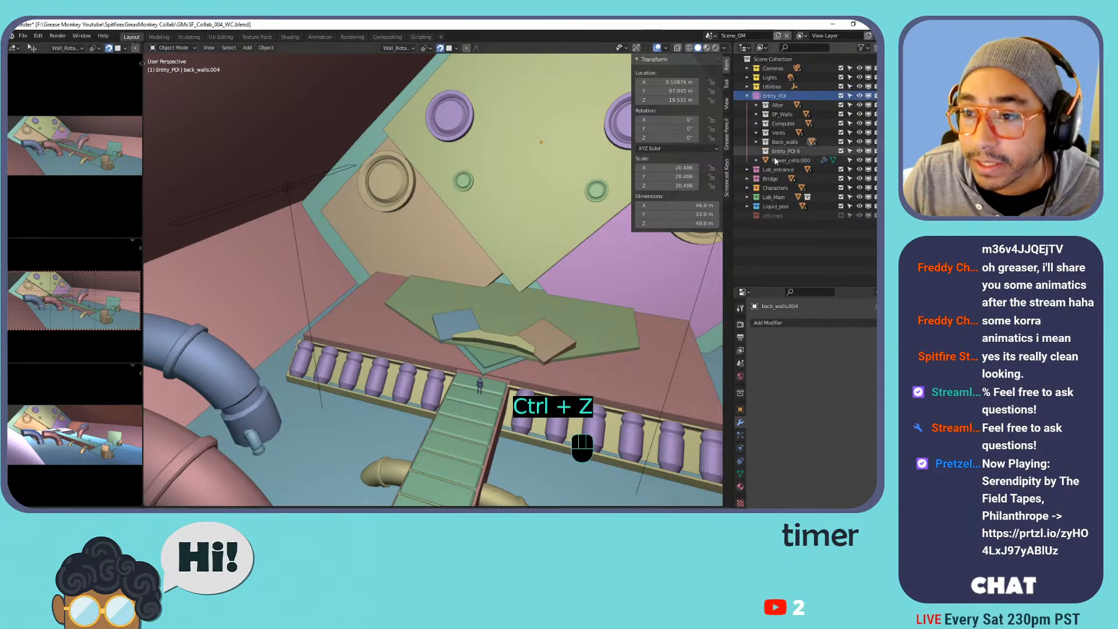
{"action": "key", "text": "ctrl+z"}
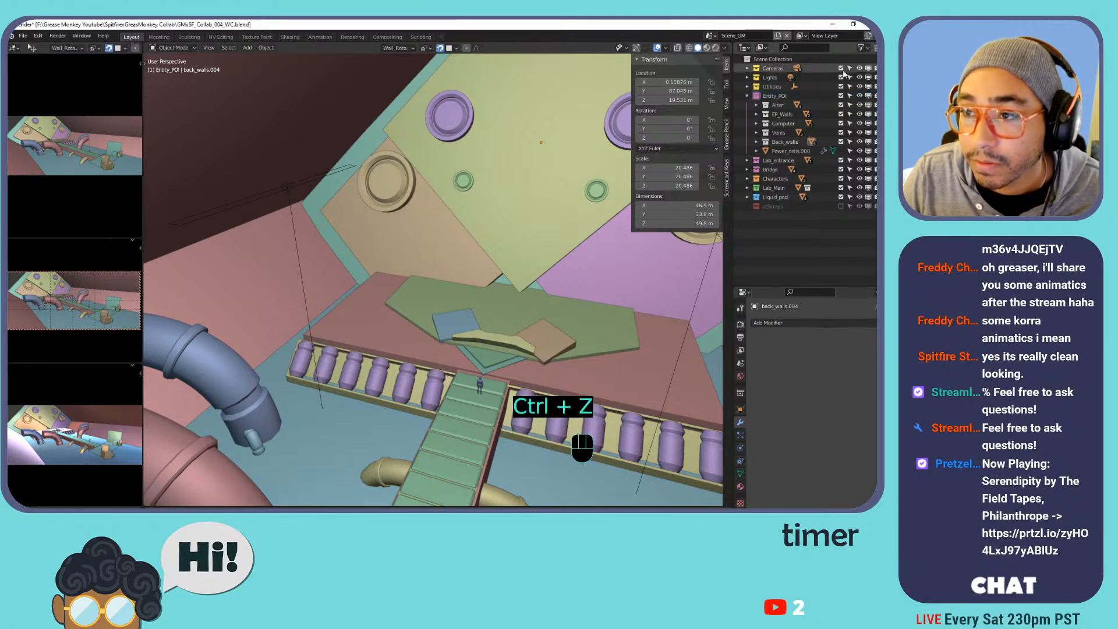
{"action": "left_click", "coordinate": [876, 48]}
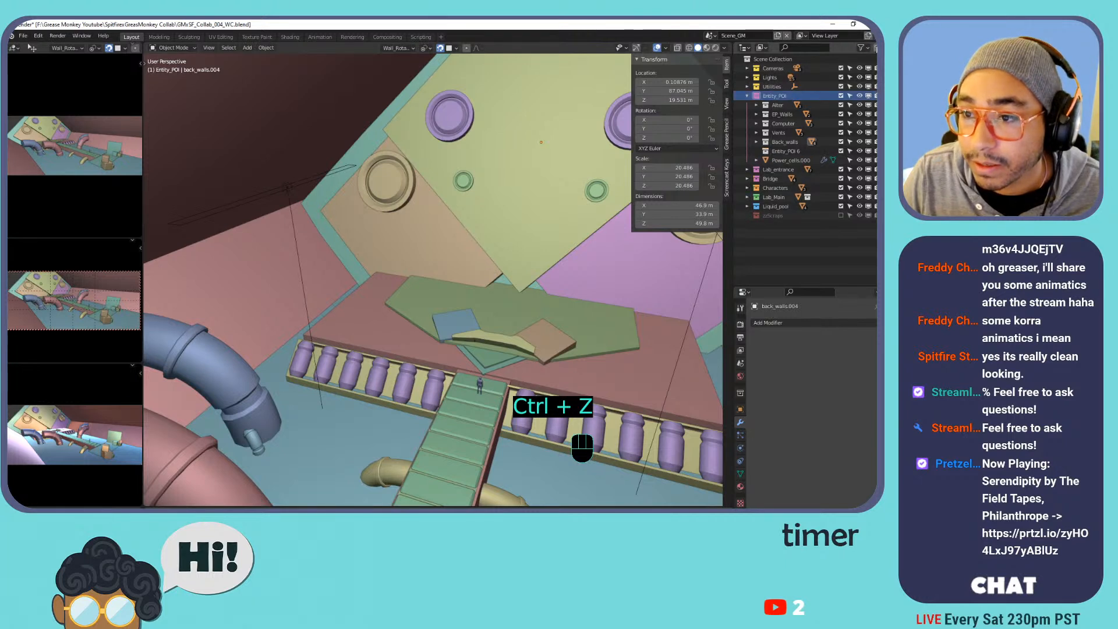
Rename the new collection inside Entity_POI as Entity.
{"action": "left_click", "coordinate": [787, 152]}
{"action": "double_click", "coordinate": [788, 153]}
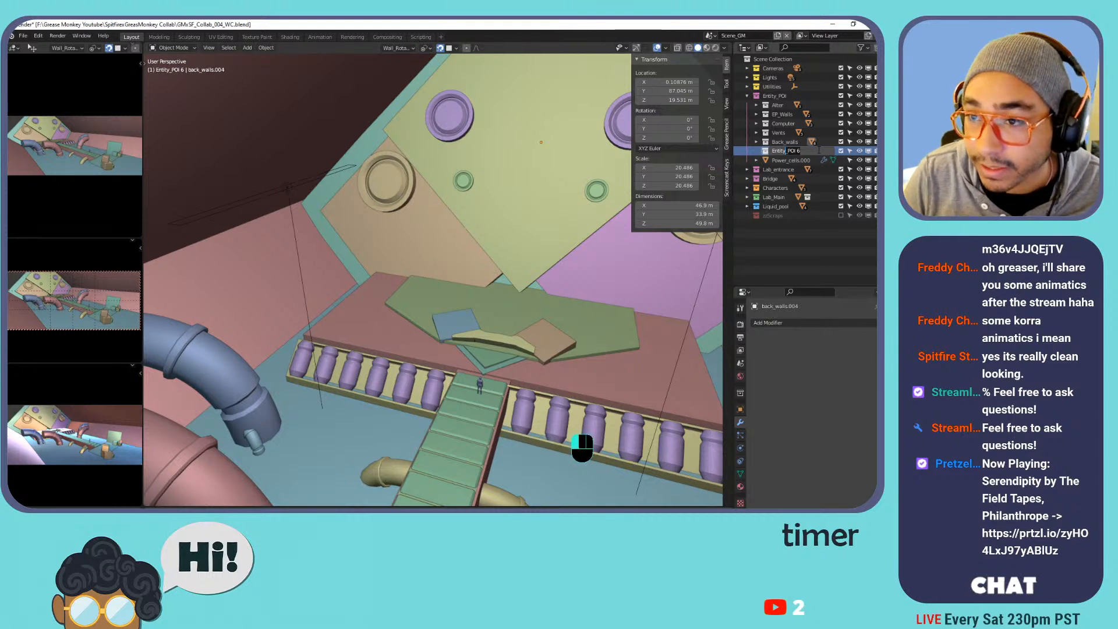
{"action": "key", "text": "Delete"}
{"action": "key", "text": "Return"}
Give the Entity collection an orange colour tag and move it to the top of Entity_POI.
{"action": "right_click", "coordinate": [818, 151]}
{"action": "left_click", "coordinate": [809, 317]}
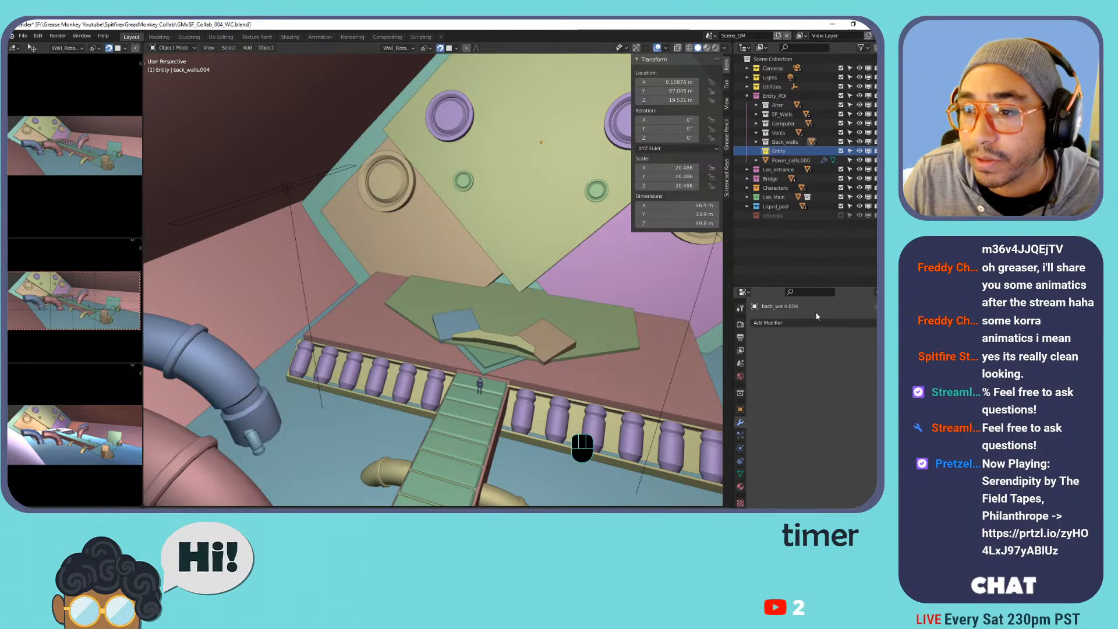
{"action": "right_click", "coordinate": [780, 149]}
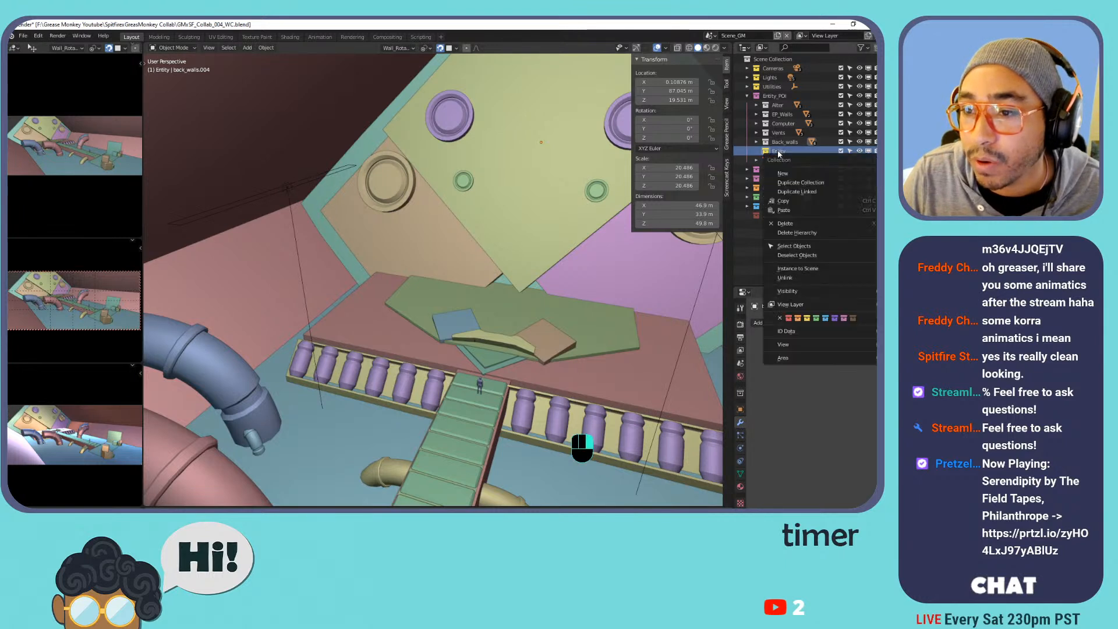
{"action": "left_click", "coordinate": [798, 319]}
{"action": "left_click_drag", "start_coordinate": [779, 150], "coordinate": [785, 106]}
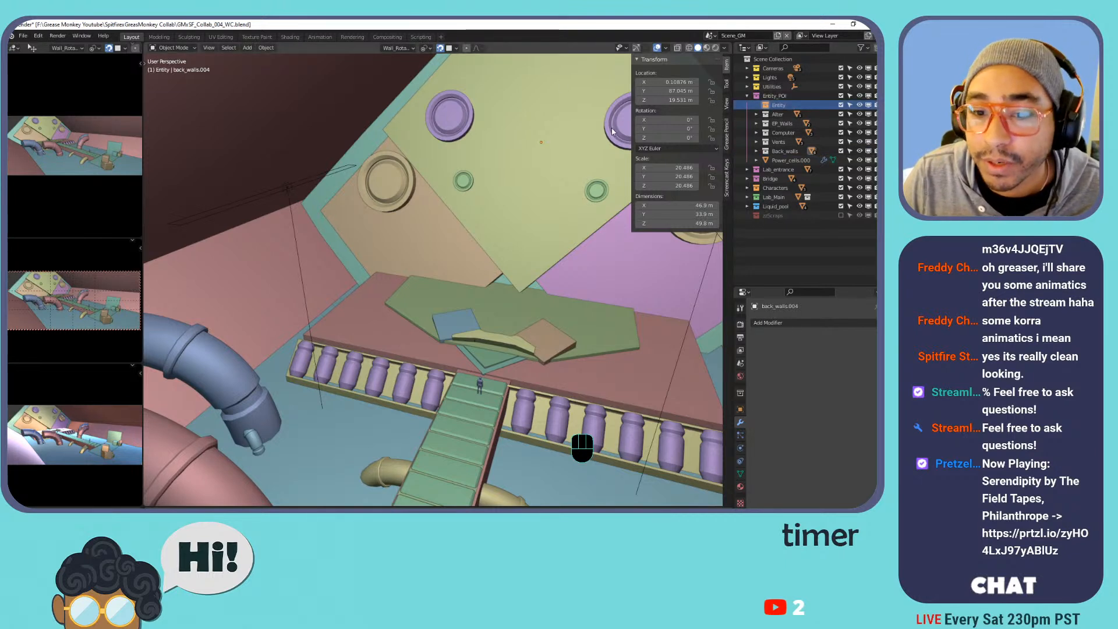
Switch to the scene Scene_SF and bring the tentacled entity model into view.
{"action": "left_click", "coordinate": [711, 36]}
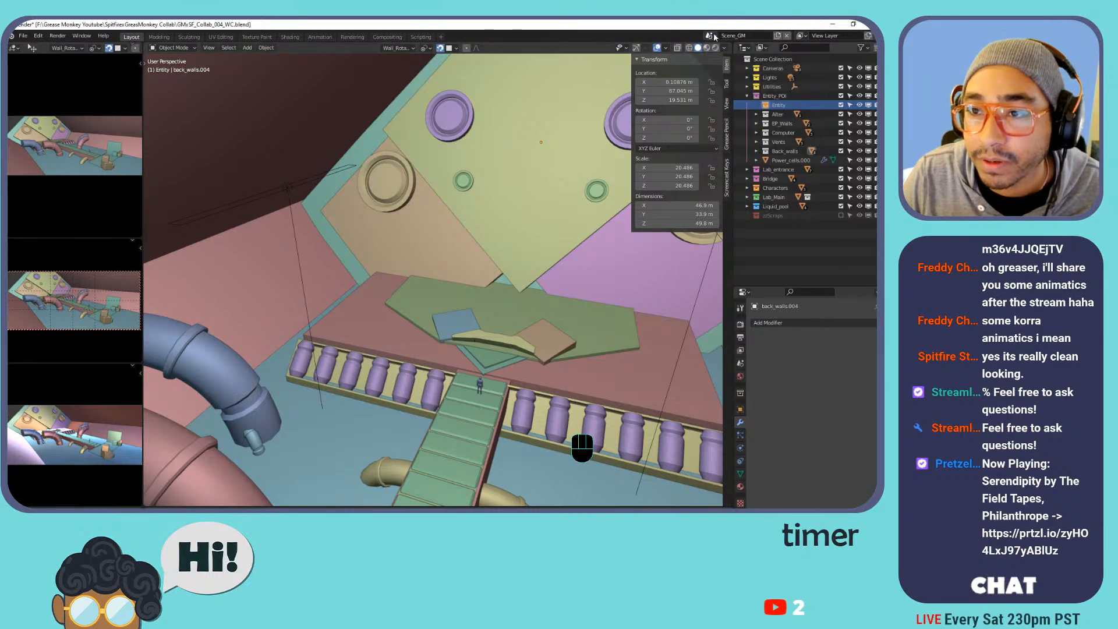
{"action": "left_click", "coordinate": [717, 59]}
{"action": "middle_click_drag", "start_coordinate": [524, 232], "coordinate": [498, 276]}
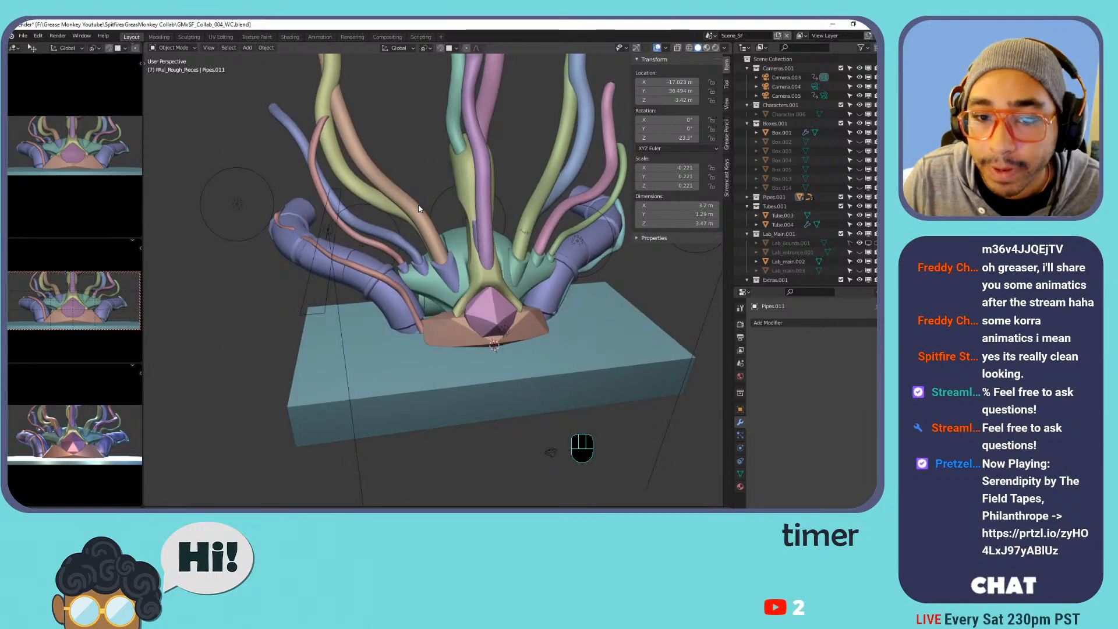
{"action": "left_click", "coordinate": [372, 218], "text": "shift"}
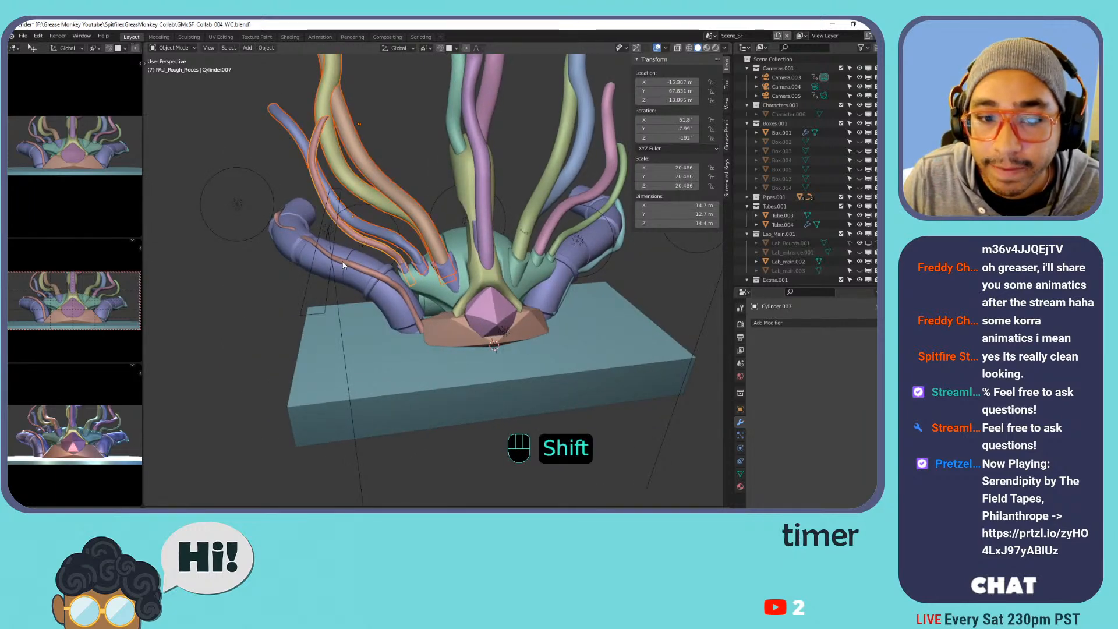
{"action": "left_click", "coordinate": [369, 260], "text": "shift"}
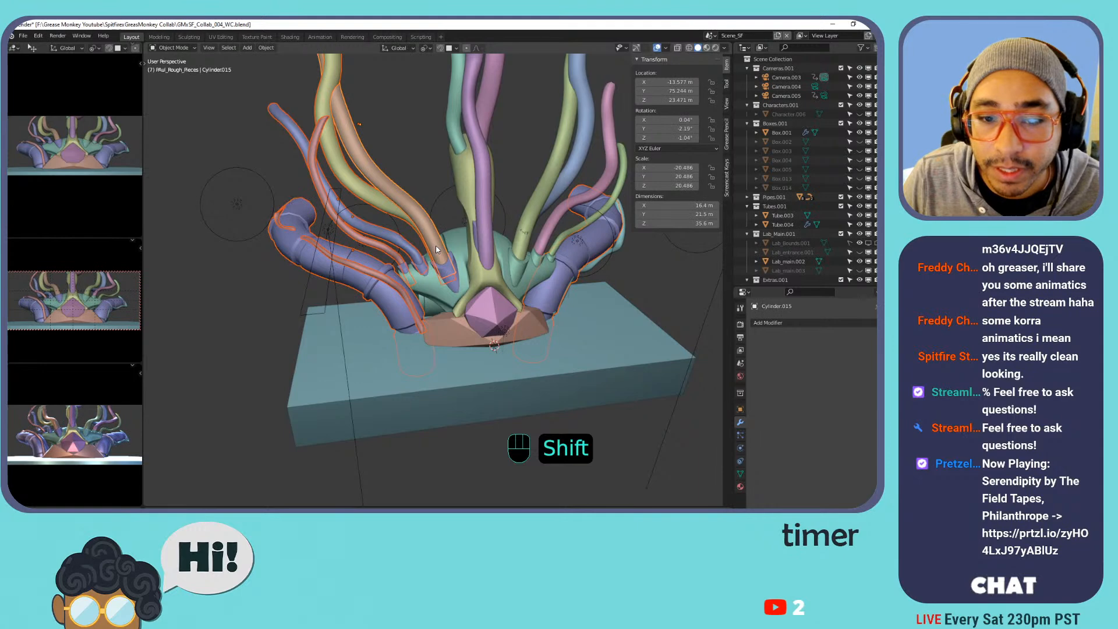
{"action": "left_click", "coordinate": [462, 184], "text": "shift"}
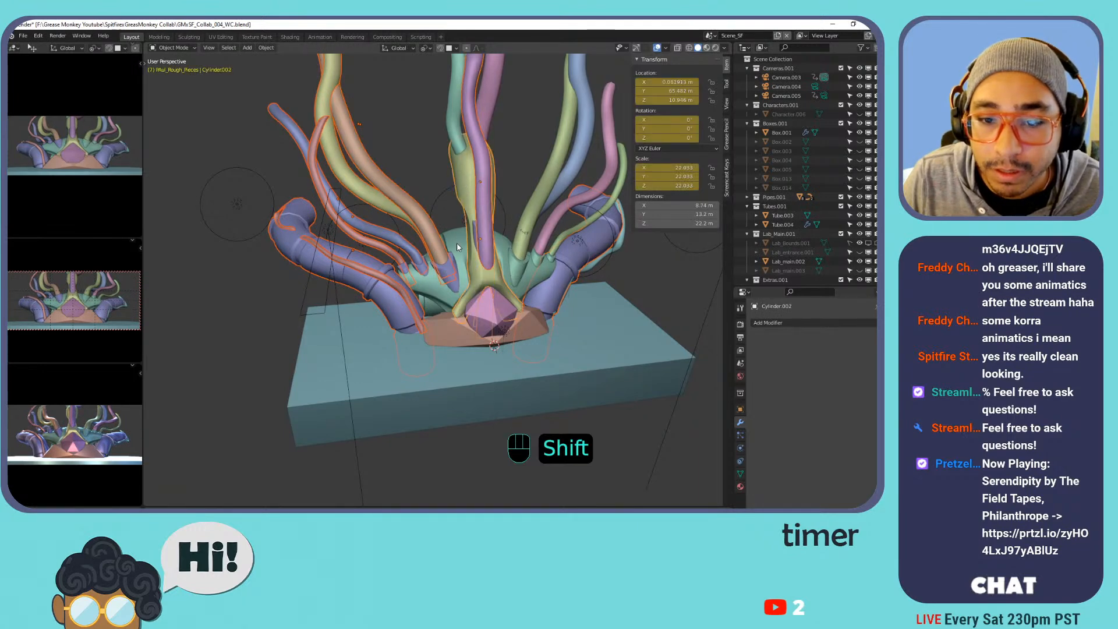
{"action": "left_click", "coordinate": [455, 318], "text": "shift"}
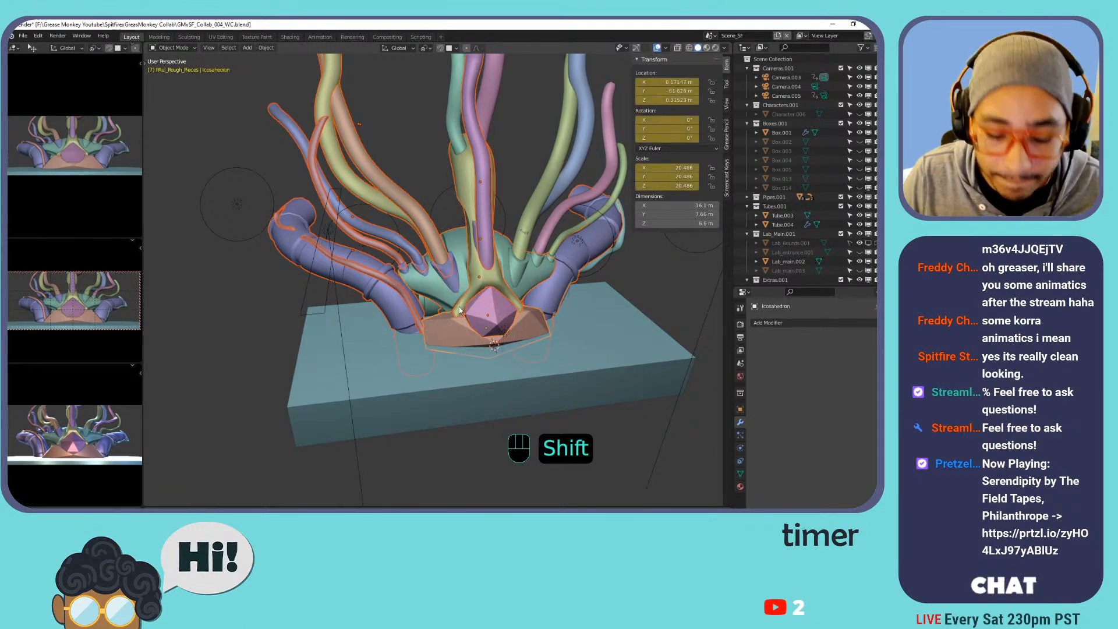
{"action": "key", "text": "g"}
{"action": "right_click", "coordinate": [414, 297]}
Hide the large slab under the entity and the small green block beneath its base.
{"action": "middle_click_drag", "start_coordinate": [414, 297], "coordinate": [489, 236]}
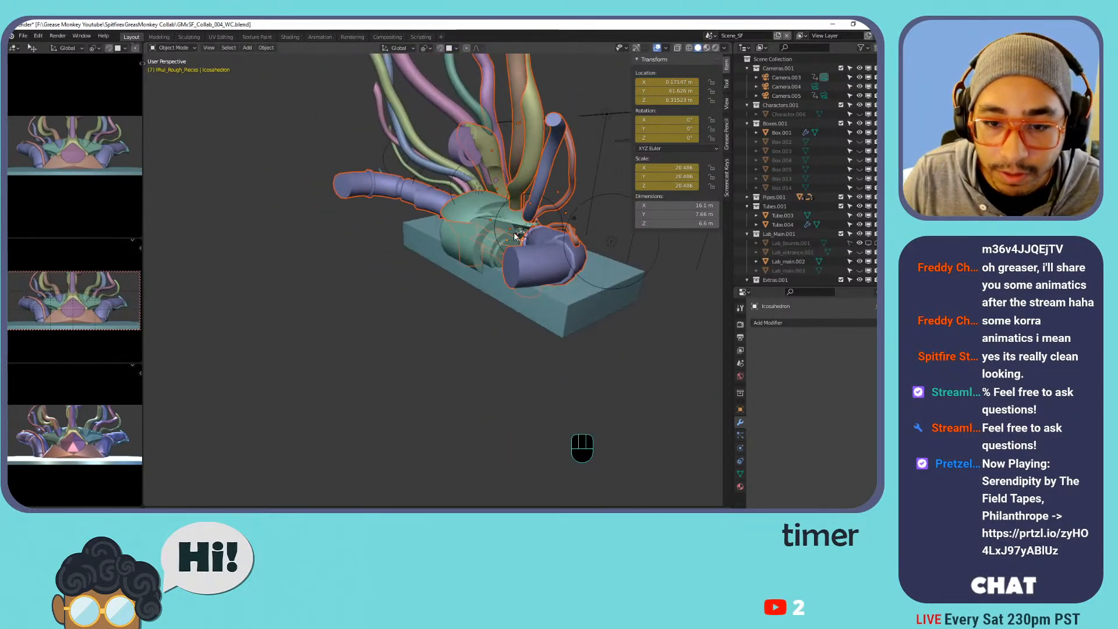
{"action": "left_click", "coordinate": [597, 282]}
{"action": "middle_click_drag", "start_coordinate": [588, 267], "coordinate": [537, 306]}
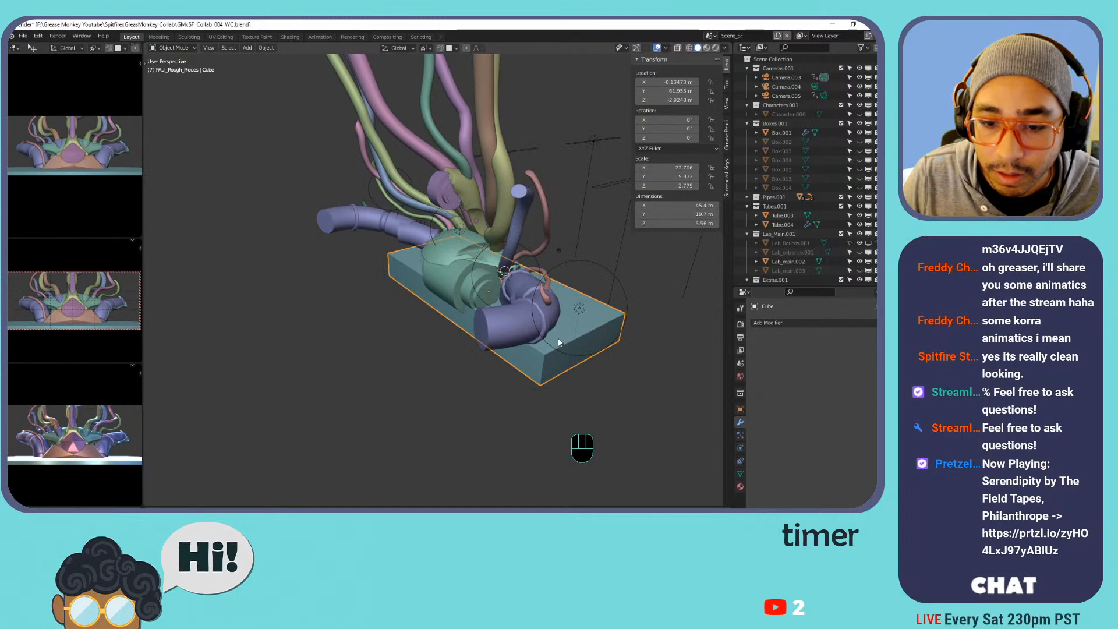
{"action": "key", "text": "h"}
{"action": "scroll", "coordinate": [592, 269], "scroll_direction": "down", "scroll_amount": 3}
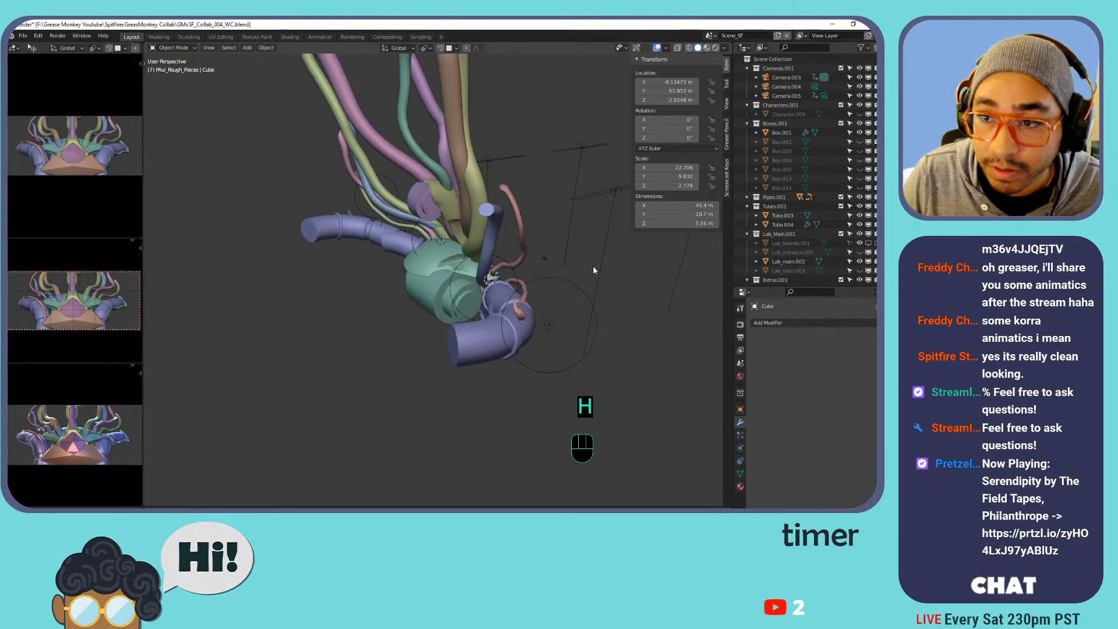
{"action": "middle_click_drag", "start_coordinate": [588, 262], "coordinate": [428, 222]}
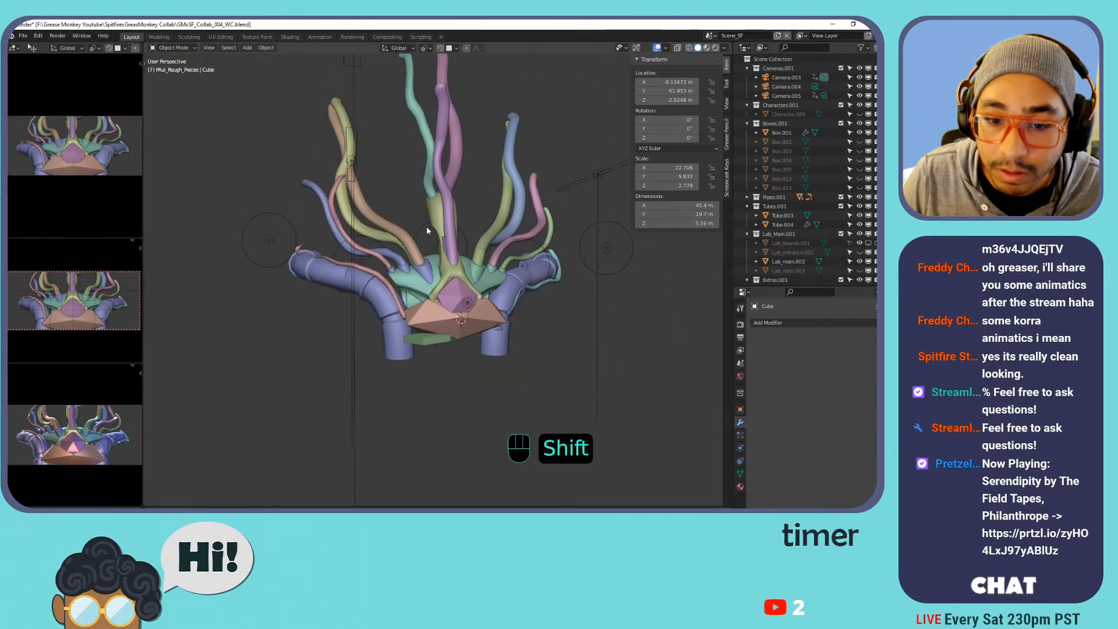
{"action": "left_click", "coordinate": [435, 346]}
{"action": "middle_click_drag", "start_coordinate": [435, 346], "coordinate": [453, 293]}
{"action": "key", "text": "h"}
{"action": "left_click", "coordinate": [420, 368], "text": "shift"}
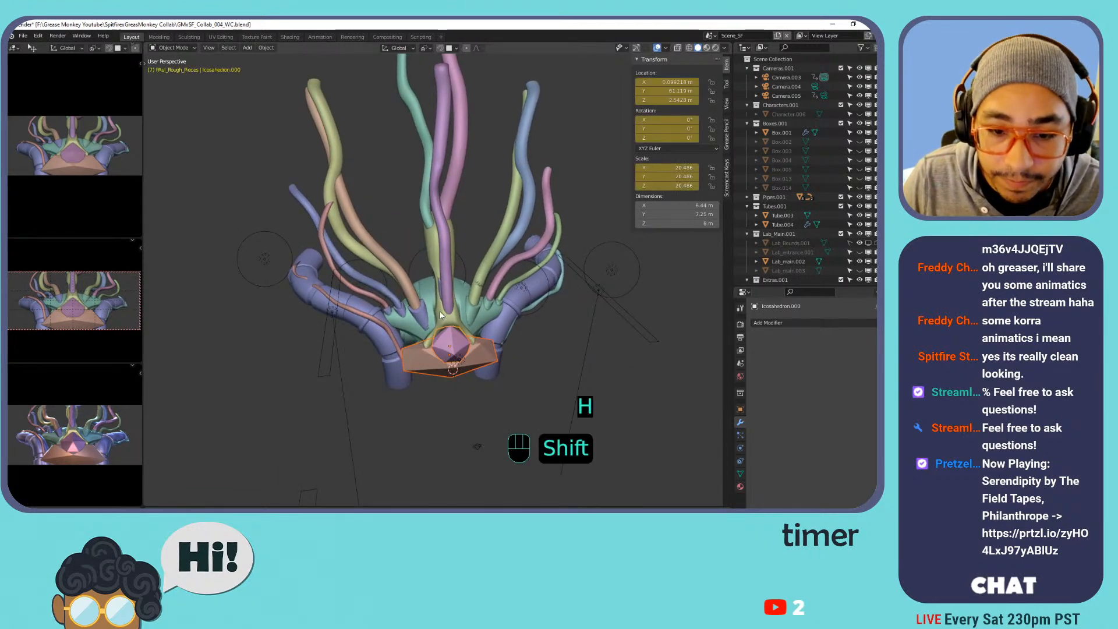
{"action": "left_click_drag", "start_coordinate": [345, 228], "coordinate": [471, 352]}
{"action": "key", "text": "ctrl+z"}
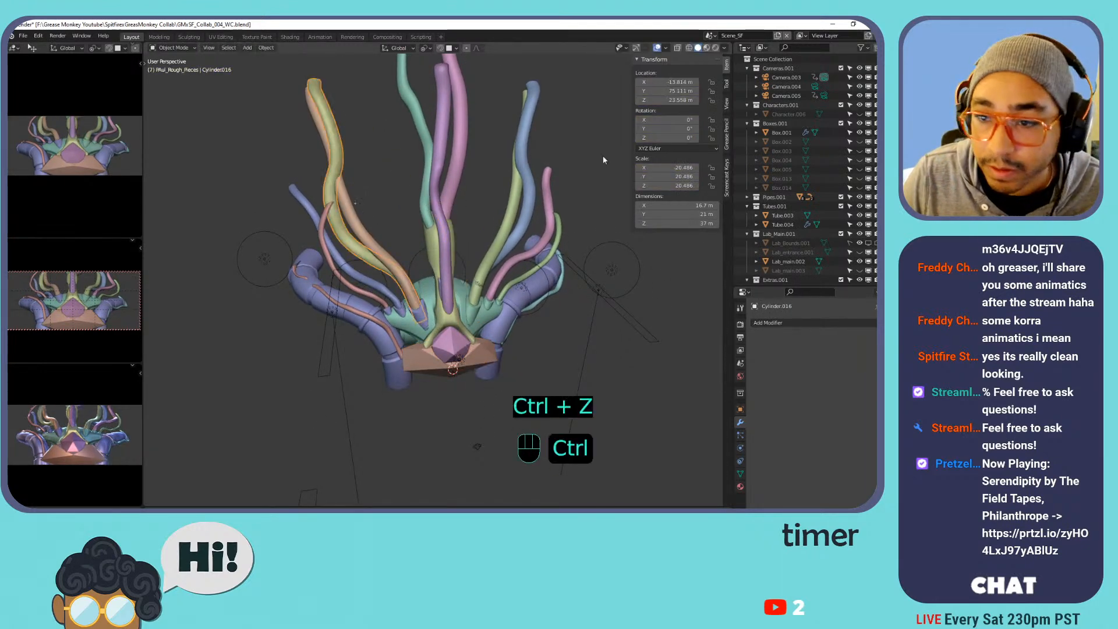
Hide the point lights and area lights surrounding the entity.
{"action": "scroll", "coordinate": [817, 251], "scroll_direction": "down", "scroll_amount": 10}
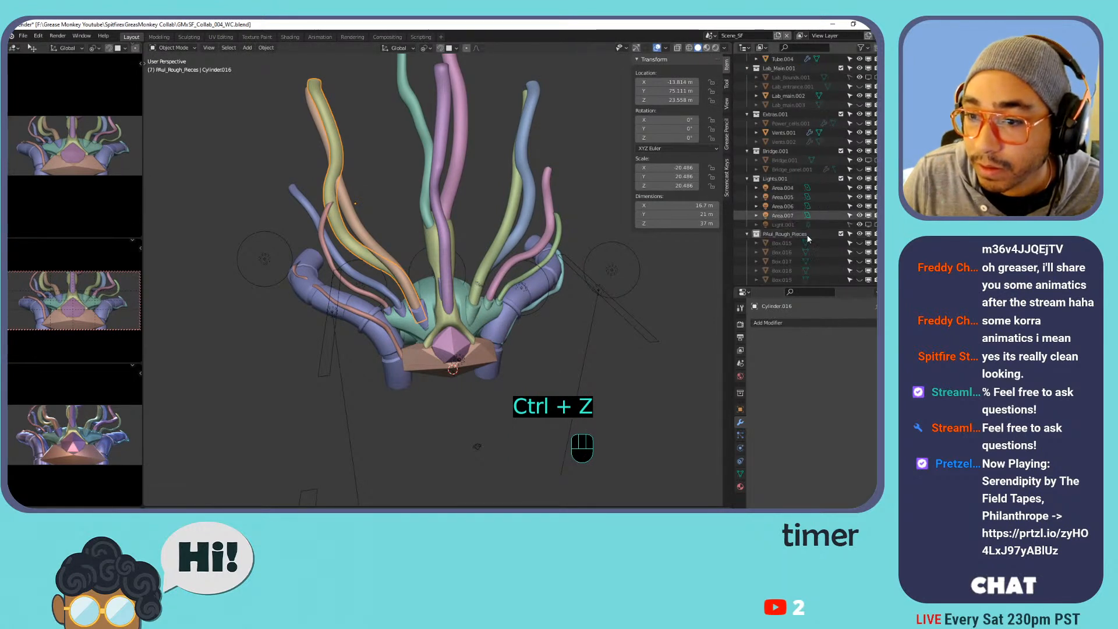
{"action": "scroll", "coordinate": [817, 251], "scroll_direction": "down", "scroll_amount": 10}
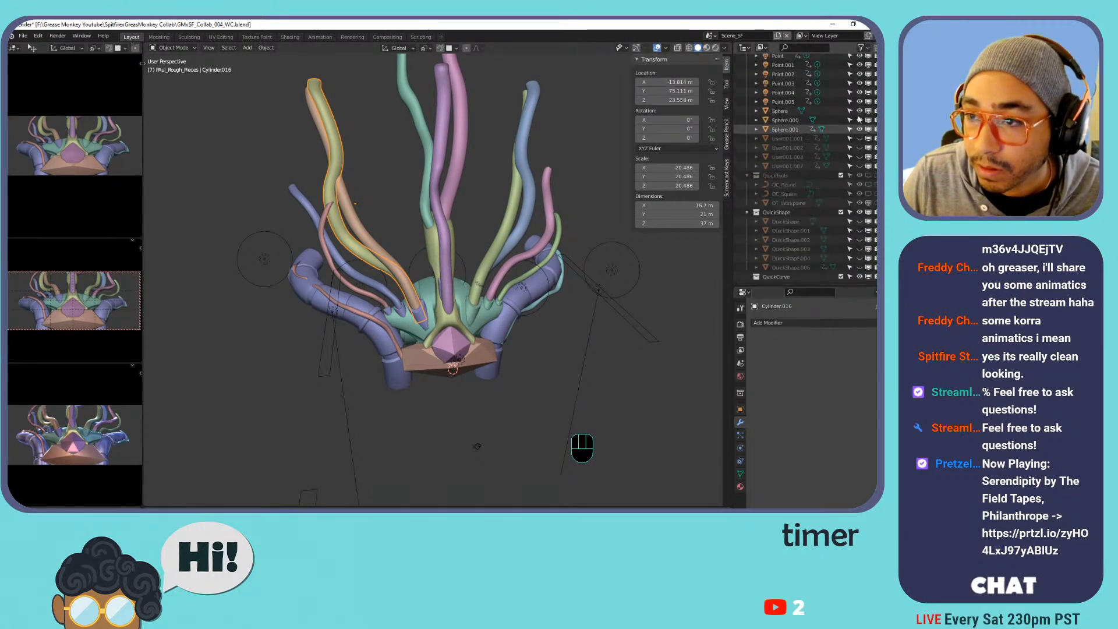
{"action": "scroll", "coordinate": [795, 262], "scroll_direction": "up", "scroll_amount": 10}
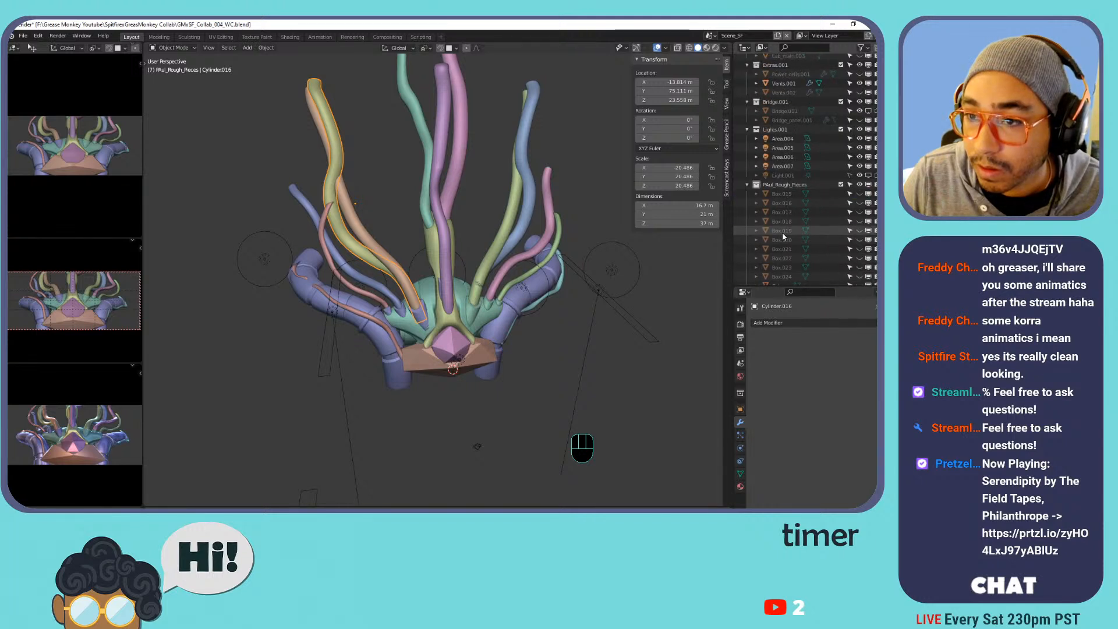
{"action": "scroll", "coordinate": [782, 233], "scroll_direction": "up", "scroll_amount": 5}
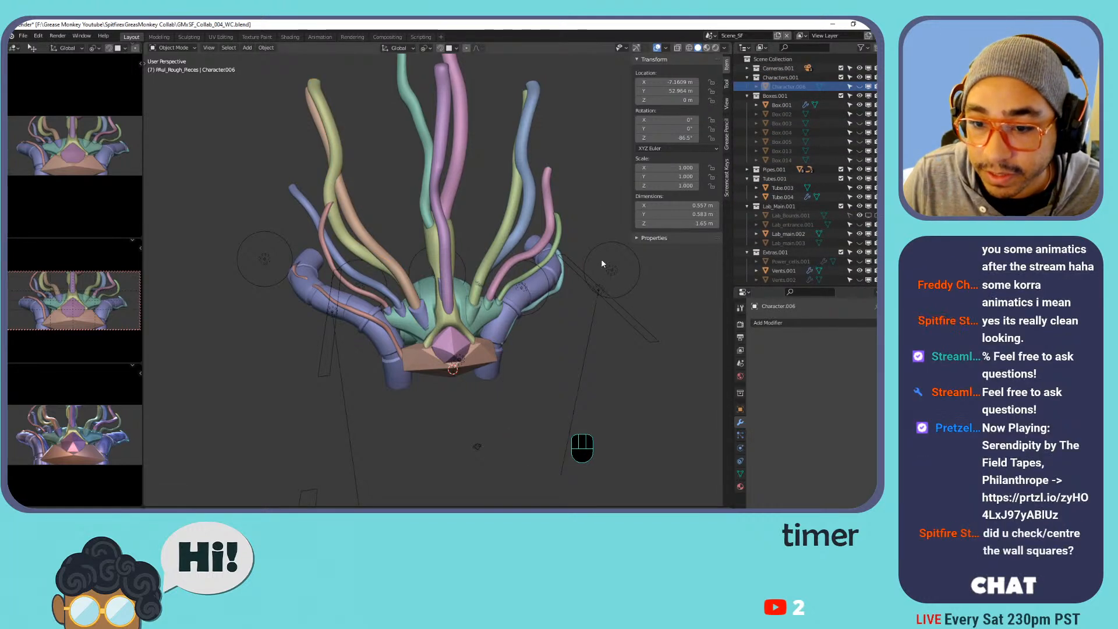
{"action": "left_click", "coordinate": [612, 269]}
{"action": "left_click", "coordinate": [600, 301], "text": "shift"}
{"action": "left_click", "coordinate": [519, 287], "text": "shift"}
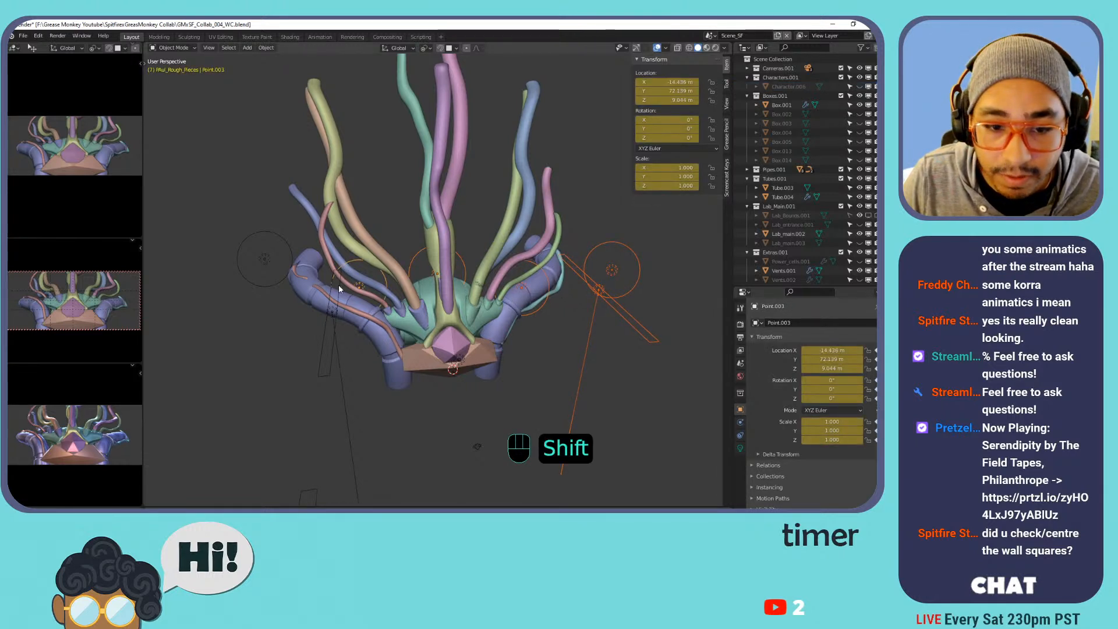
{"action": "left_click", "coordinate": [264, 259], "text": "shift"}
{"action": "middle_click_drag", "start_coordinate": [291, 319], "coordinate": [351, 399]}
{"action": "left_click", "coordinate": [333, 480], "text": "shift"}
{"action": "key", "text": "h"}
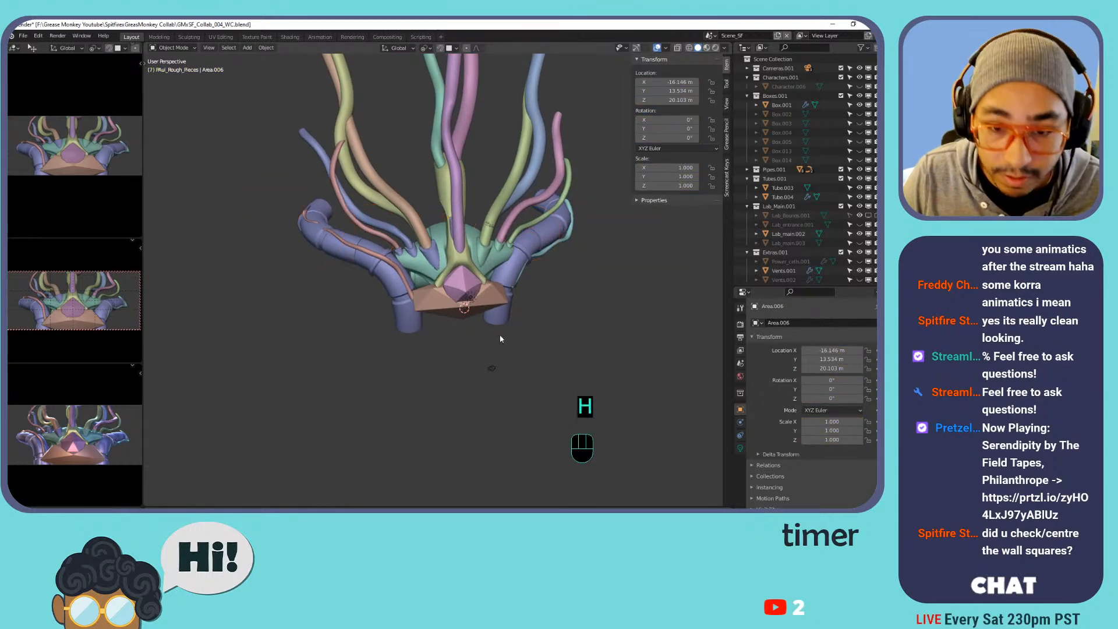
Hide Camera.004 in front of the entity.
{"action": "middle_click_drag", "start_coordinate": [523, 283], "coordinate": [537, 260], "text": "shift"}
{"action": "left_click", "coordinate": [632, 333]}
{"action": "key", "text": "h"}
{"action": "middle_click_drag", "start_coordinate": [537, 260], "coordinate": [547, 292], "text": "shift"}
{"action": "scroll", "coordinate": [522, 249], "scroll_direction": "down", "scroll_amount": 5}
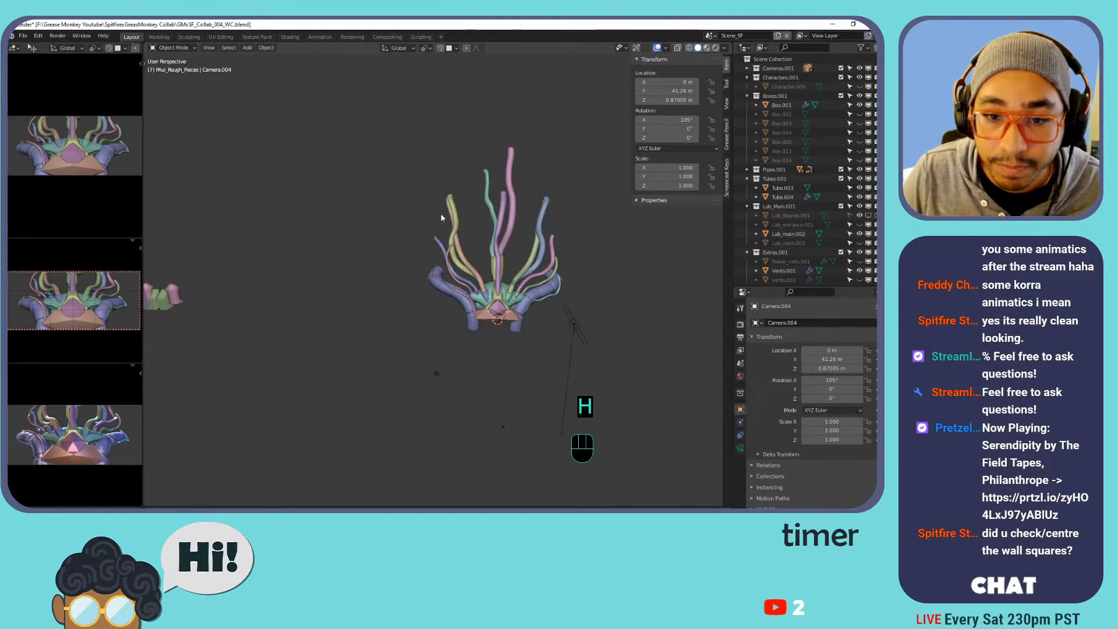
{"action": "key", "text": "b"}
{"action": "left_click_drag", "start_coordinate": [407, 151], "coordinate": [526, 331]}
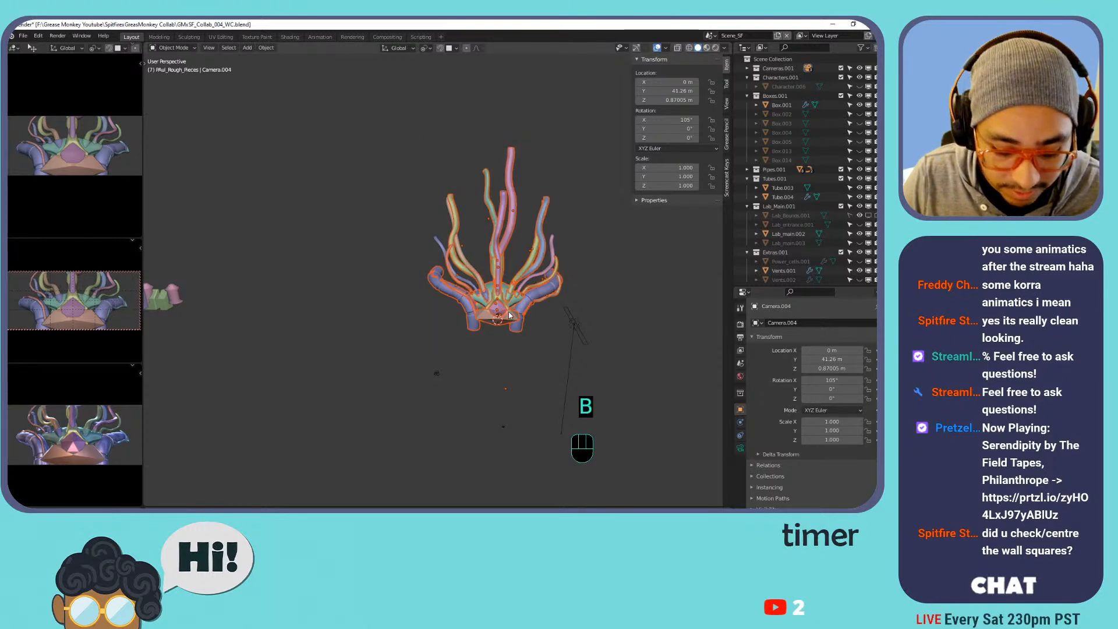
{"action": "key", "text": "g"}
{"action": "right_click", "coordinate": [459, 217]}
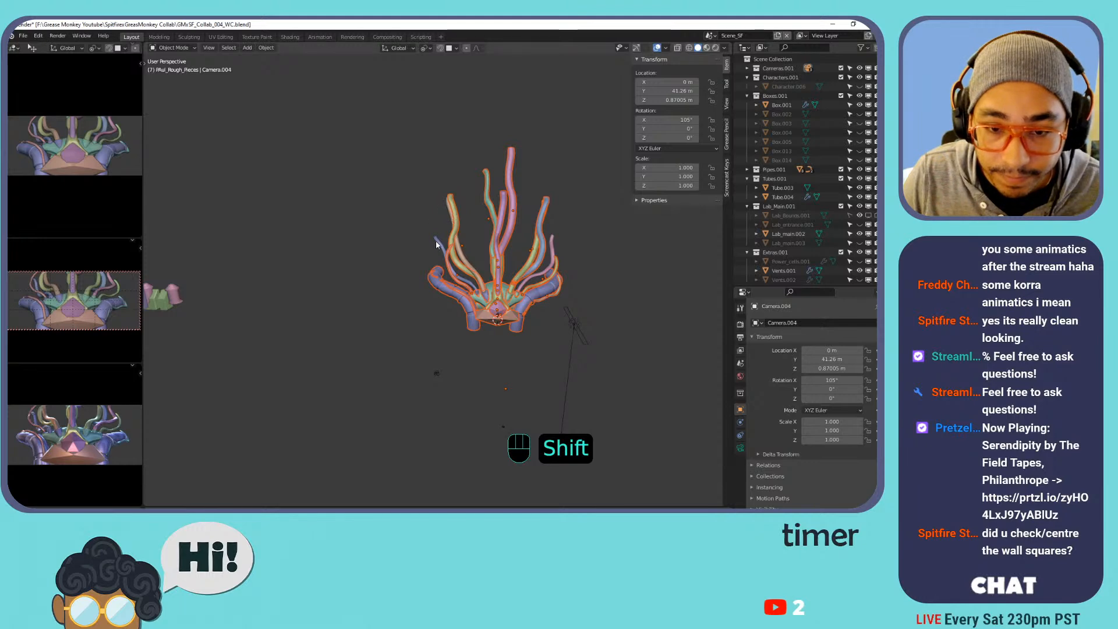
{"action": "key", "text": "g"}
{"action": "right_click", "coordinate": [394, 182]}
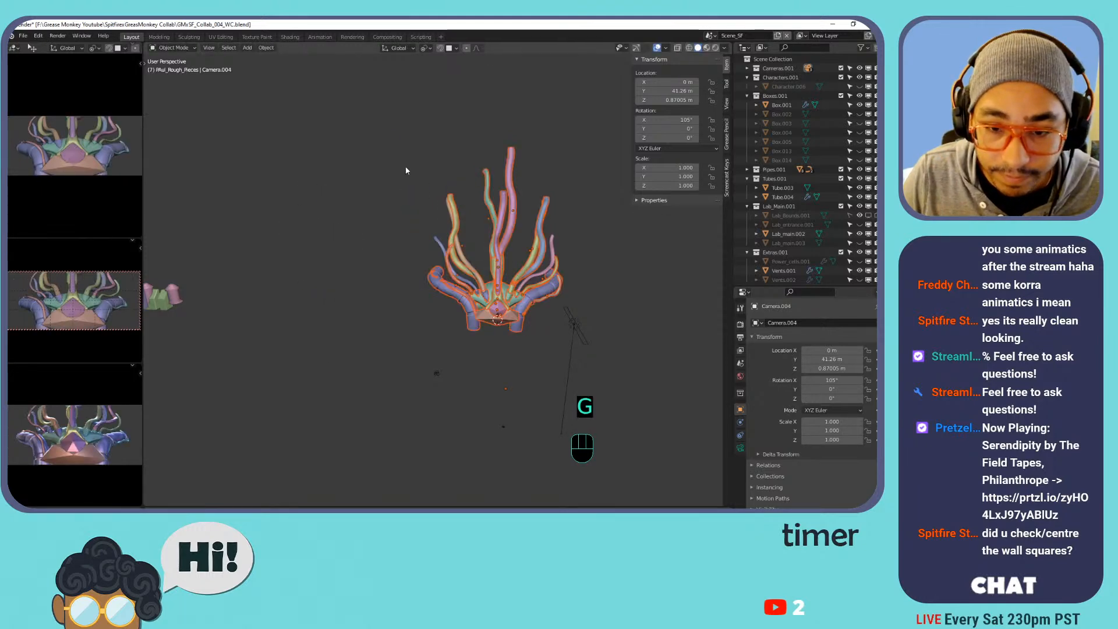
Hide the area light Area.007 and the two remaining cameras near the entity, including Camera.003.
{"action": "left_click", "coordinate": [573, 322]}
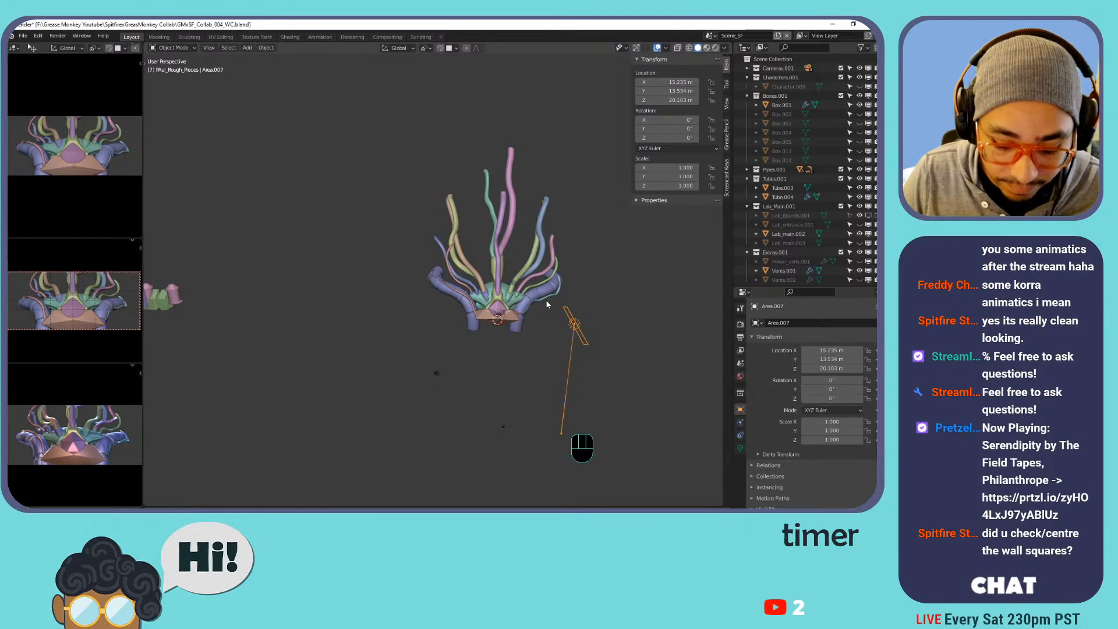
{"action": "key", "text": "h"}
{"action": "left_click", "coordinate": [438, 370]}
{"action": "key", "text": "h"}
{"action": "left_click", "coordinate": [503, 425]}
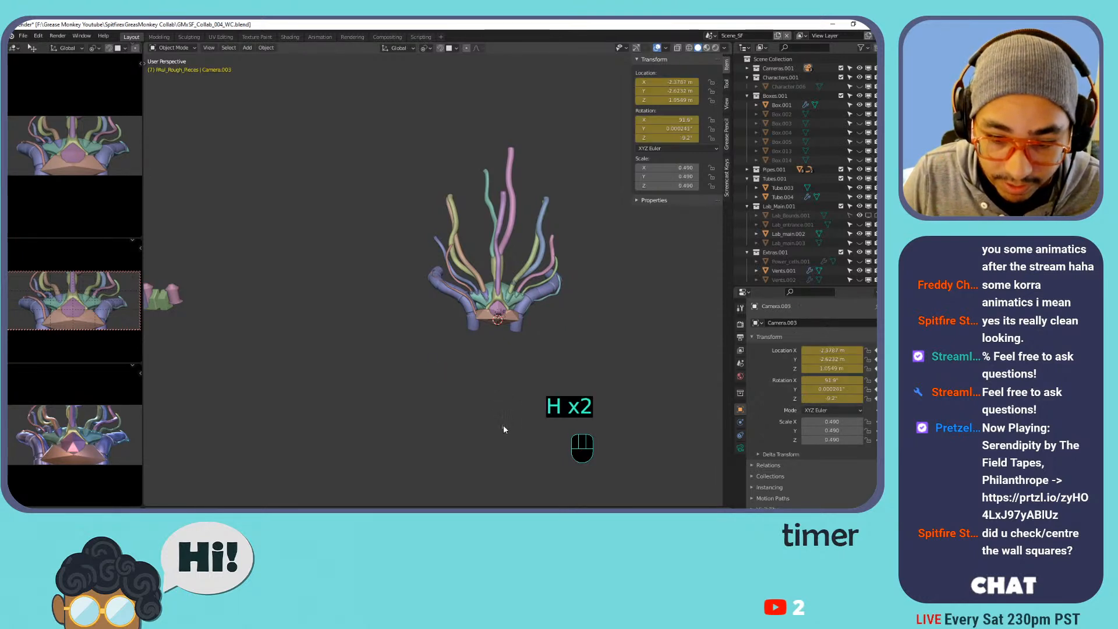
{"action": "key", "text": "h"}
Hide the remaining purple lab block and its attached pieces standing apart from the entity.
{"action": "scroll", "coordinate": [536, 347], "scroll_direction": "down", "scroll_amount": 7}
{"action": "left_click", "coordinate": [454, 299]}
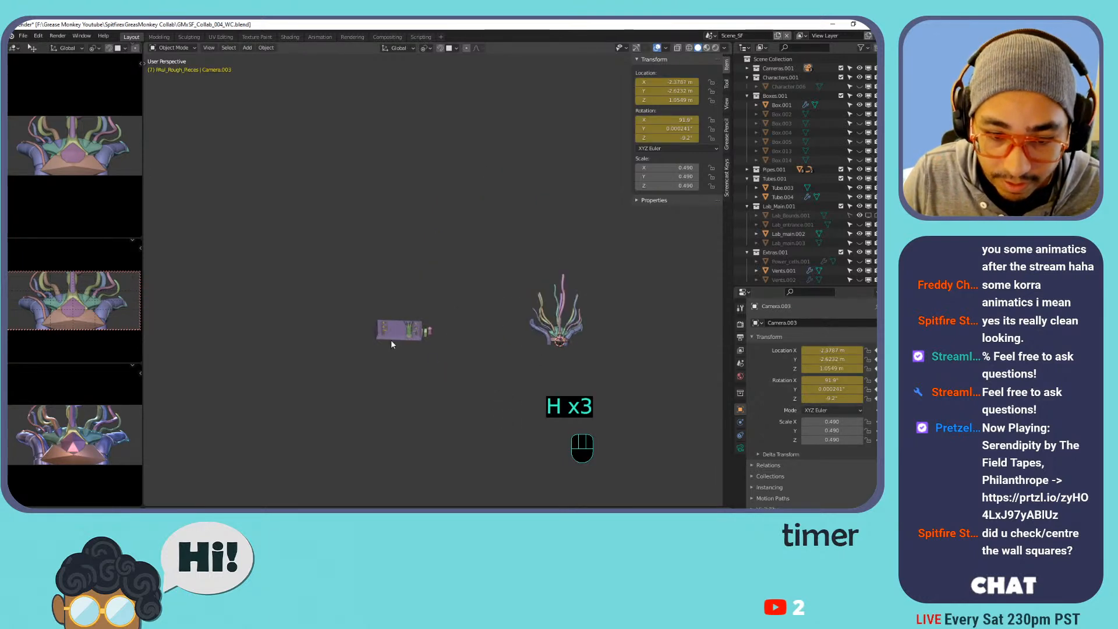
{"action": "key", "text": "b"}
{"action": "left_click_drag", "start_coordinate": [378, 309], "coordinate": [468, 373]}
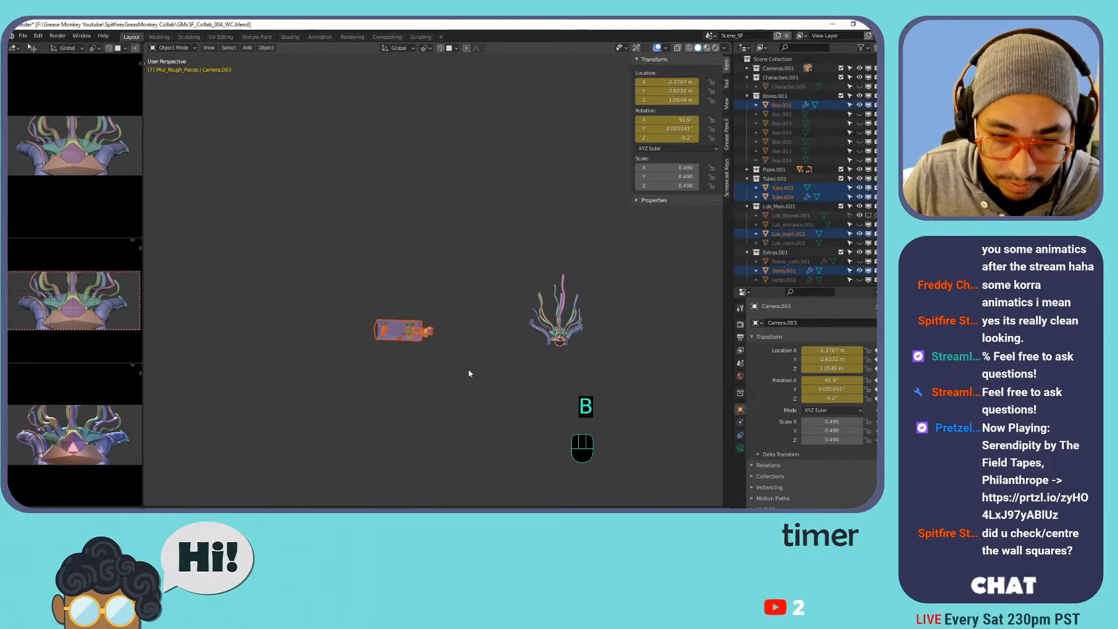
{"action": "key", "text": "g"}
{"action": "right_click", "coordinate": [450, 331]}
{"action": "key", "text": "h"}
Box-select the isolated entity and try moving it to check that all its pieces are selected.
{"action": "middle_click_drag", "start_coordinate": [575, 303], "coordinate": [491, 278], "text": "shift"}
{"action": "key", "text": "b"}
{"action": "left_click_drag", "start_coordinate": [377, 207], "coordinate": [518, 356]}
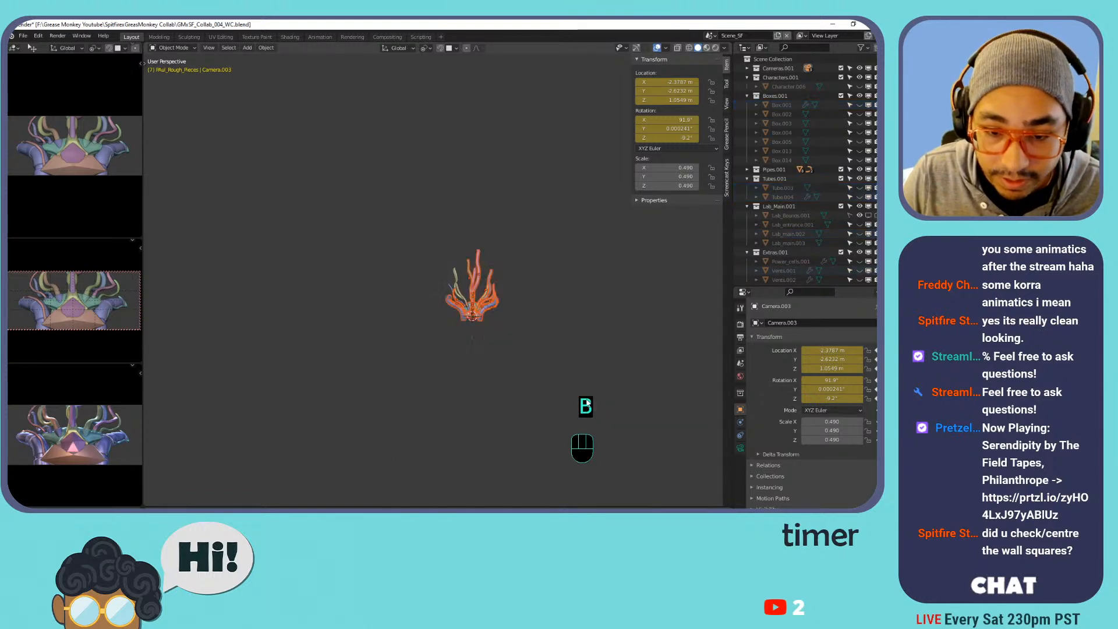
{"action": "scroll", "coordinate": [501, 346], "scroll_direction": "up", "scroll_amount": 5}
{"action": "scroll", "coordinate": [500, 349], "scroll_direction": "down", "scroll_amount": 2}
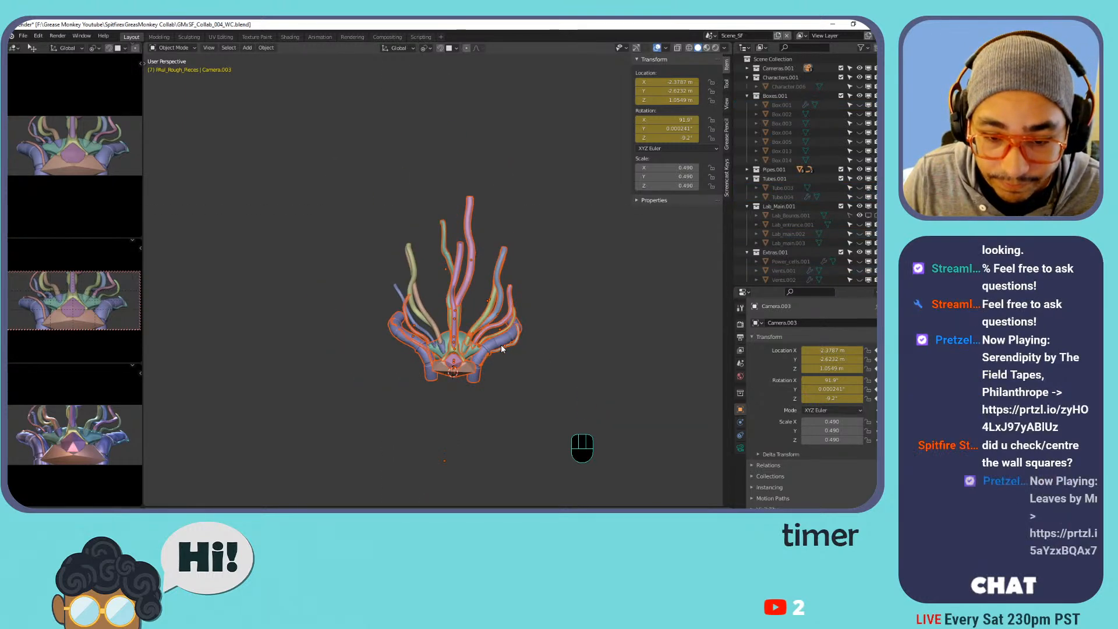
{"action": "key", "text": "g"}
{"action": "right_click", "coordinate": [505, 257]}
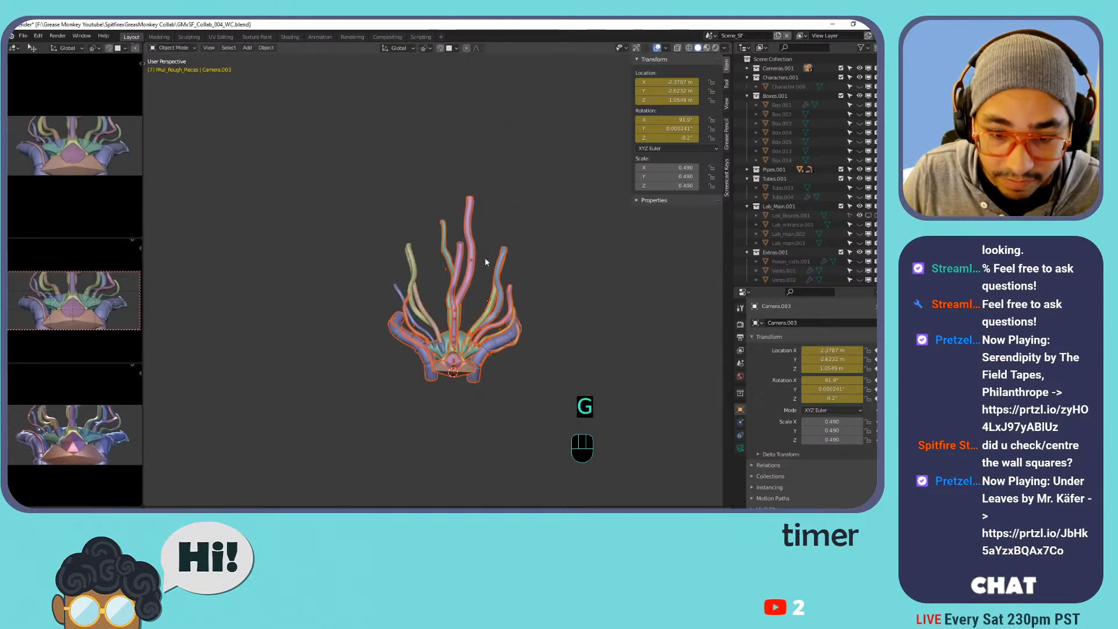
{"action": "scroll", "coordinate": [512, 281], "scroll_direction": "down", "scroll_amount": 5}
{"action": "key", "text": "b"}
{"action": "left_click_drag", "start_coordinate": [297, 167], "coordinate": [641, 421]}
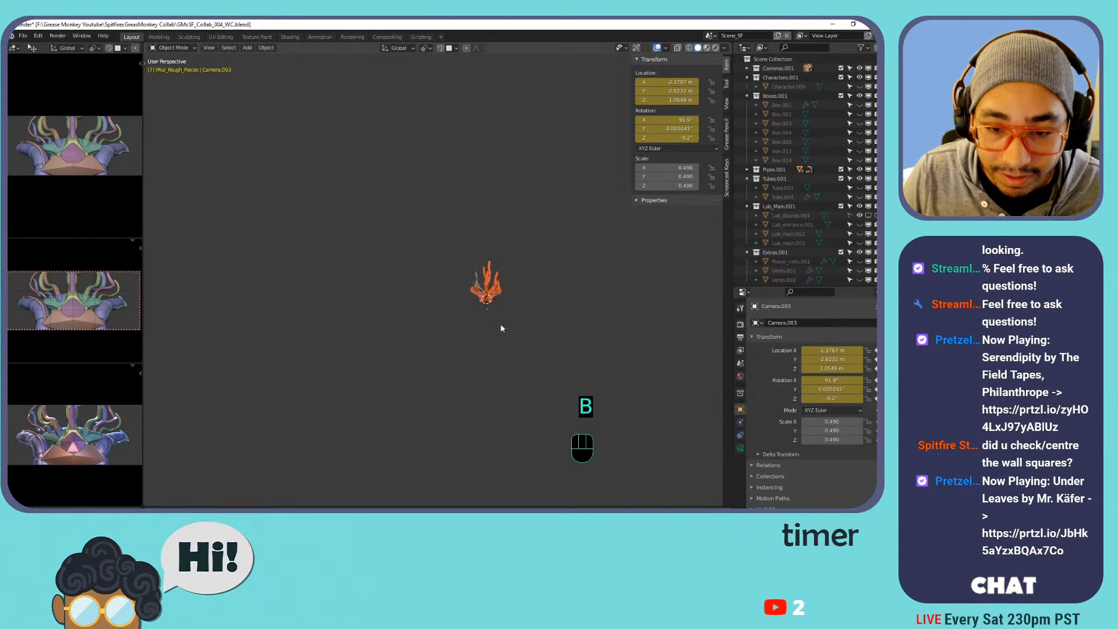
{"action": "key", "text": "g"}
{"action": "right_click", "coordinate": [470, 288]}
{"action": "scroll", "coordinate": [466, 285], "scroll_direction": "up", "scroll_amount": 8}
{"action": "left_click", "coordinate": [492, 260]}
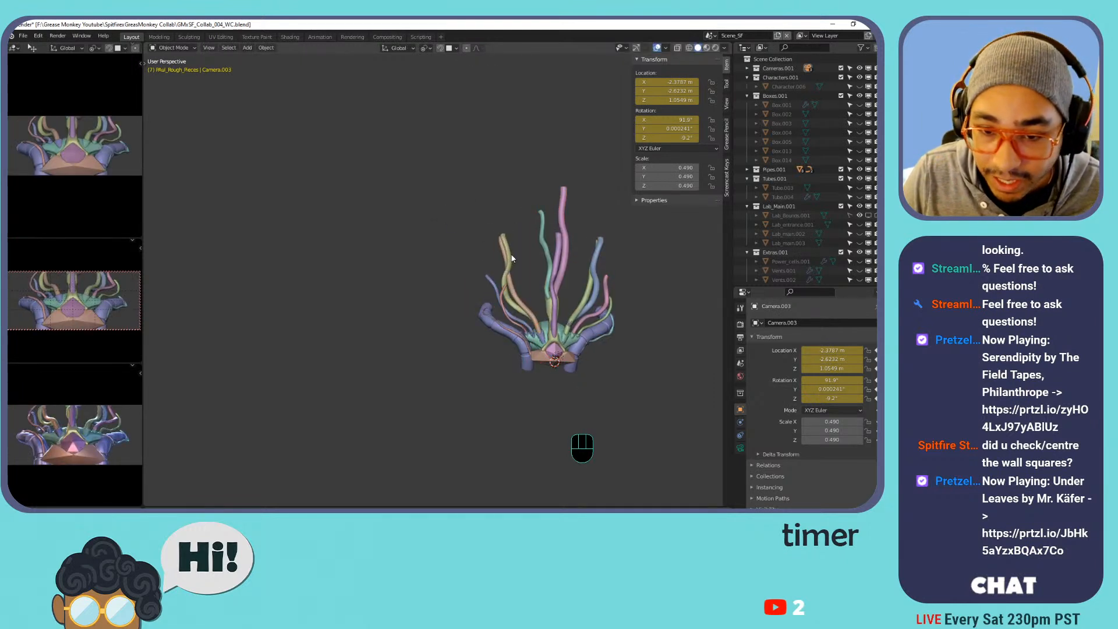
Try moving the orange tentacle behind the yellow one, and undo the move.
{"action": "scroll", "coordinate": [514, 257], "scroll_direction": "up", "scroll_amount": 7}
{"action": "left_click_drag", "start_coordinate": [494, 300], "coordinate": [437, 343]}
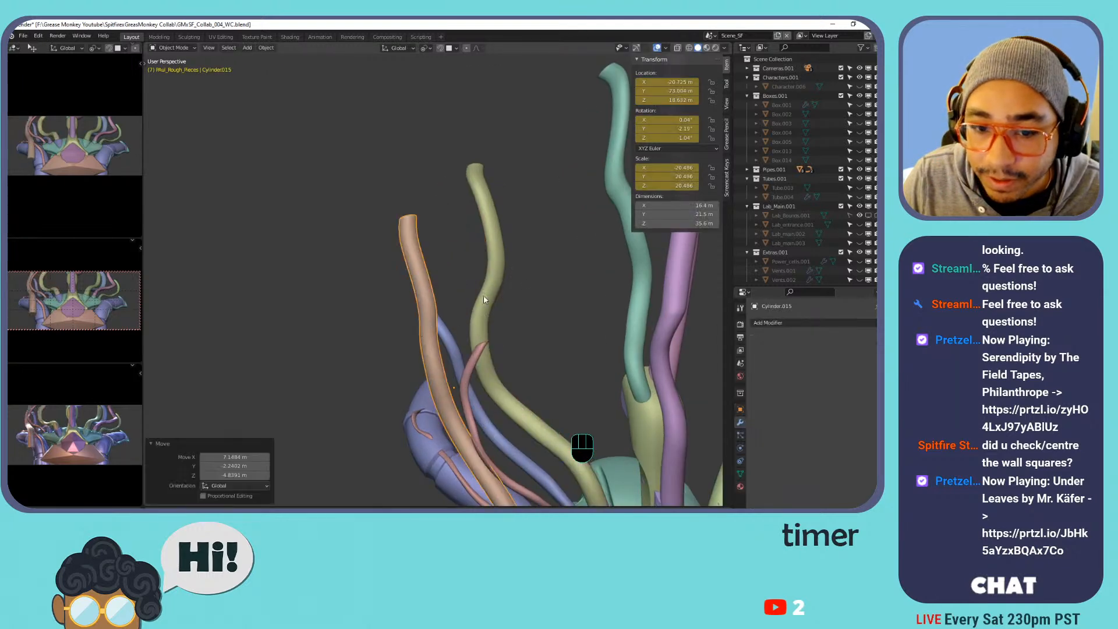
{"action": "key", "text": "ctrl+z"}
Select all visible entity pieces and try moving them together.
{"action": "left_click", "coordinate": [504, 257], "text": "shift"}
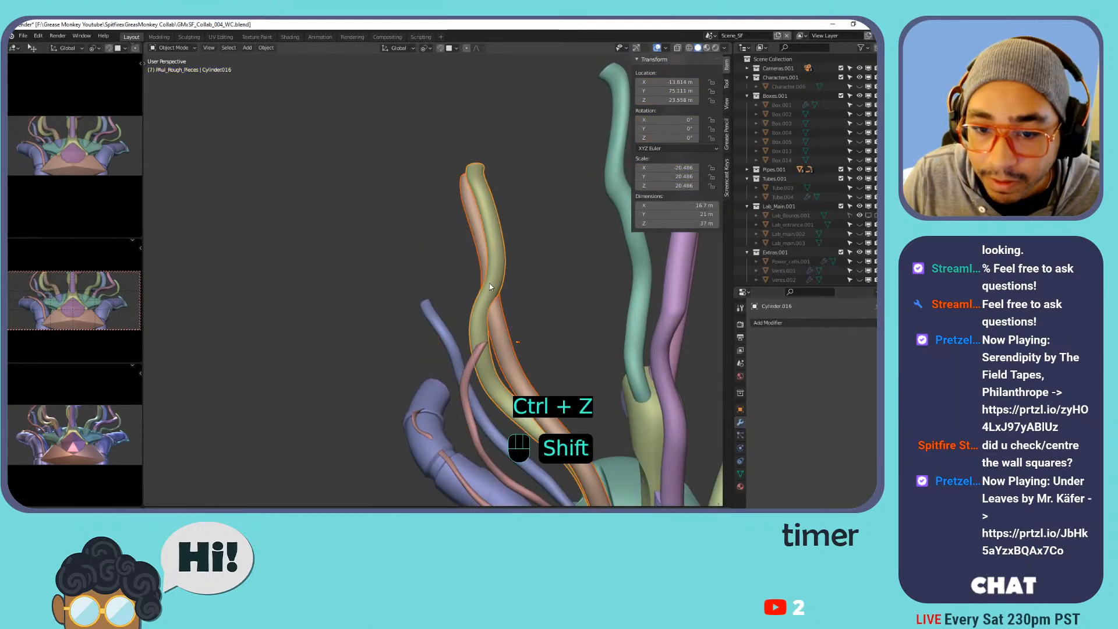
{"action": "left_click", "coordinate": [439, 316], "text": "shift"}
{"action": "scroll", "coordinate": [505, 315], "scroll_direction": "down", "scroll_amount": 6}
{"action": "key", "text": "a"}
{"action": "key", "text": "g"}
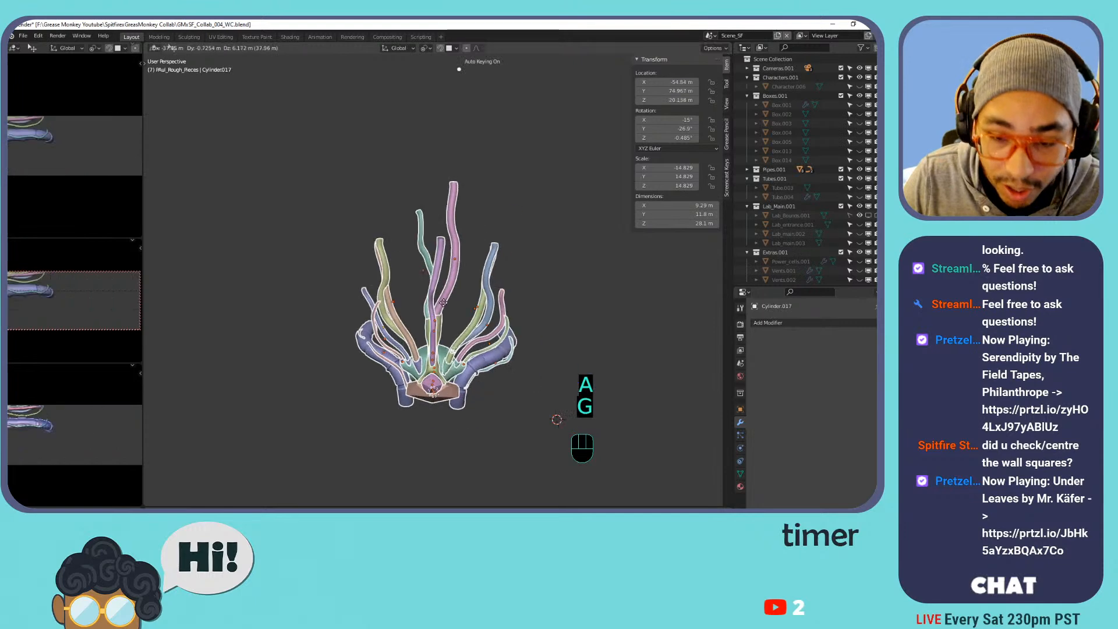
{"action": "left_click", "coordinate": [525, 316]}
{"action": "scroll", "coordinate": [526, 316], "scroll_direction": "up", "scroll_amount": 6}
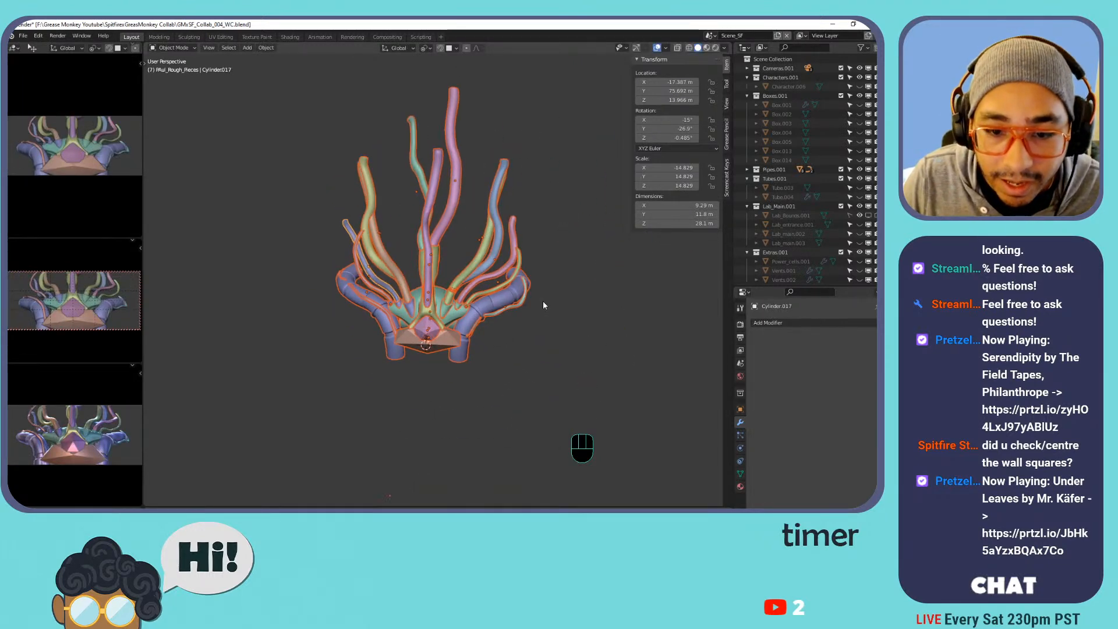
Try setting the origins of all entity pieces to their centre of mass (volume), and undo it.
{"action": "left_click", "coordinate": [273, 55]}
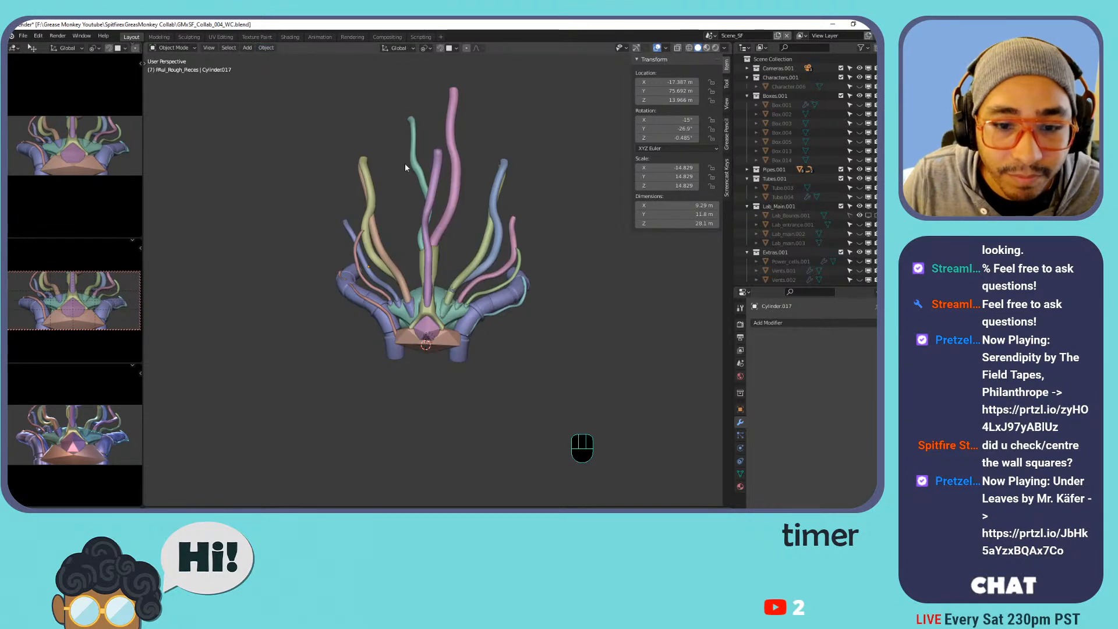
{"action": "key", "text": "a"}
{"action": "left_click", "coordinate": [266, 48]}
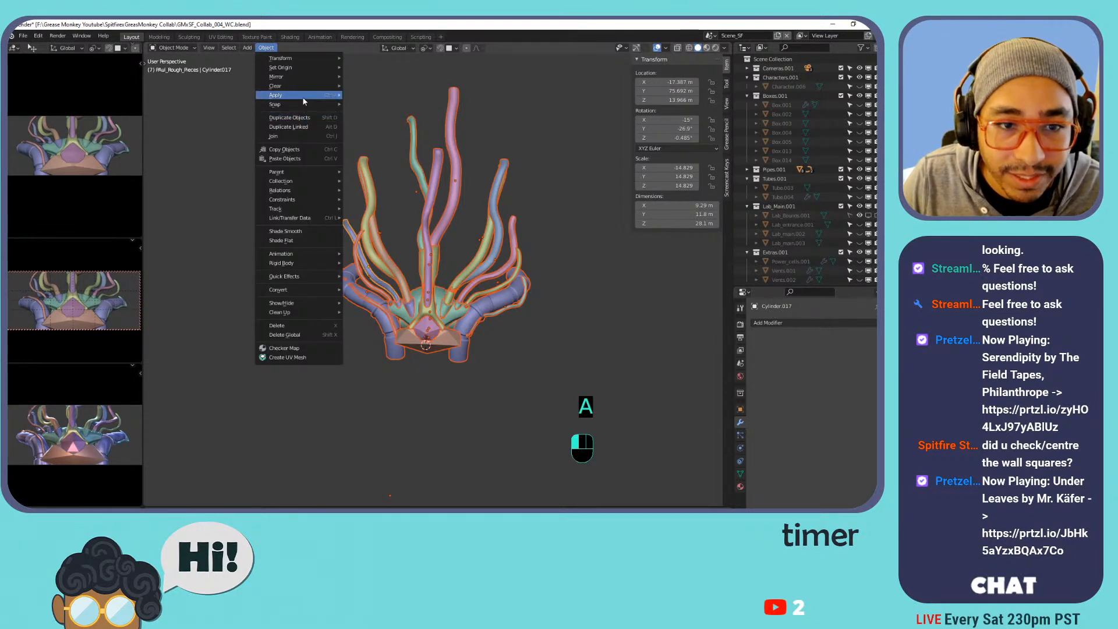
{"action": "mouse_move", "coordinate": [312, 68]}
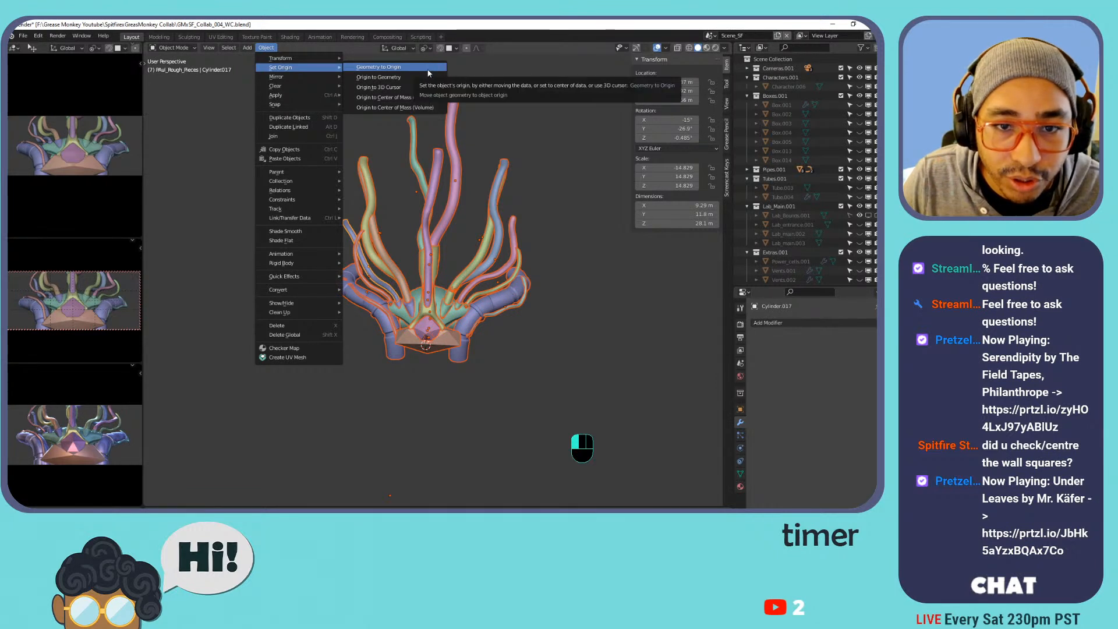
{"action": "left_click", "coordinate": [431, 107]}
{"action": "key", "text": "ctrl+z"}
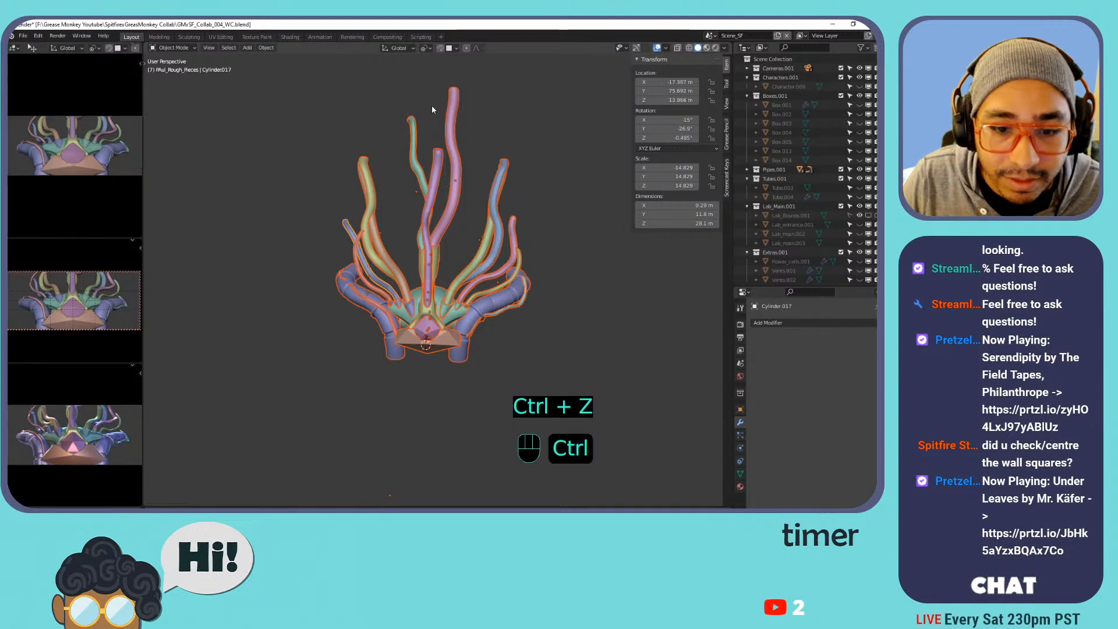
Apply the Mirror modifier on the large blue pipes flanking the entity.
{"action": "left_click", "coordinate": [495, 302]}
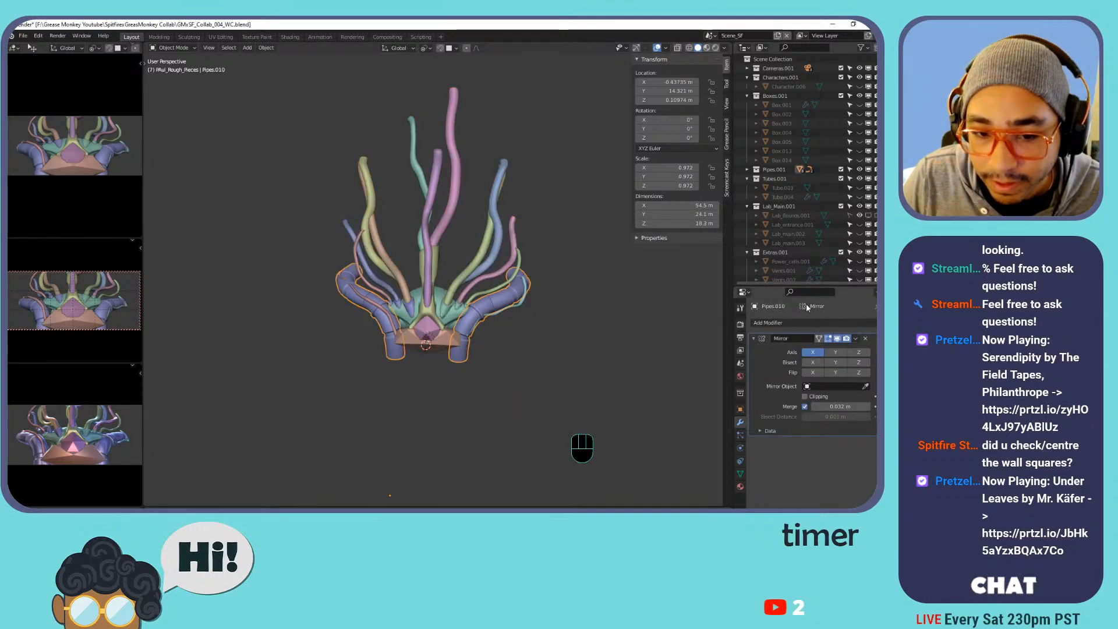
{"action": "left_click", "coordinate": [854, 338]}
{"action": "left_click", "coordinate": [843, 349]}
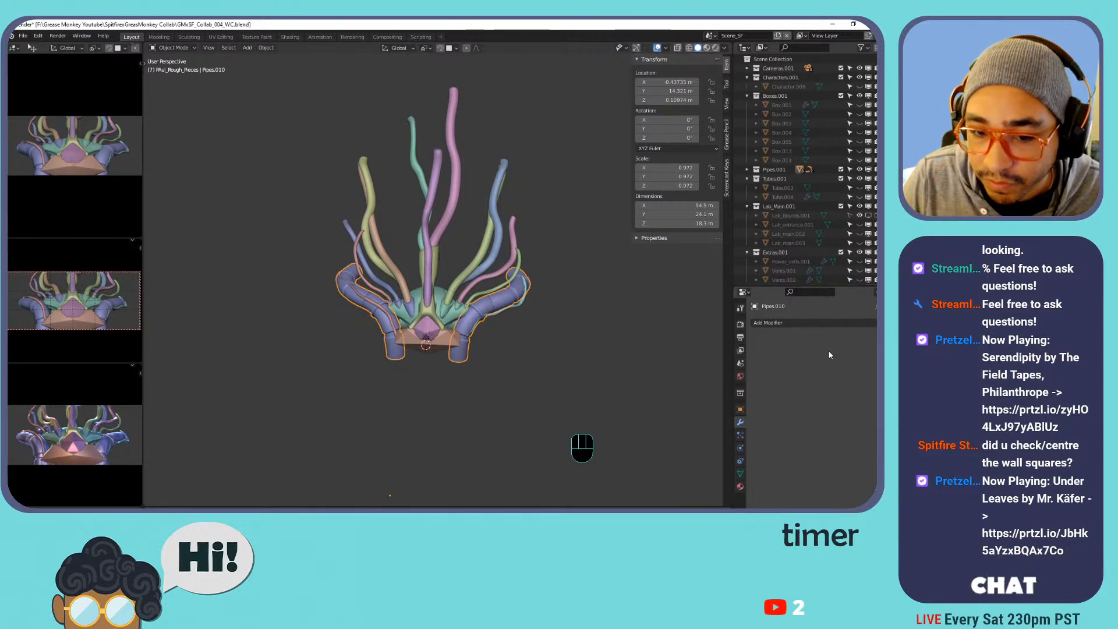
Set the origins of all entity pieces to their centre of mass (volume).
{"action": "key", "text": "a"}
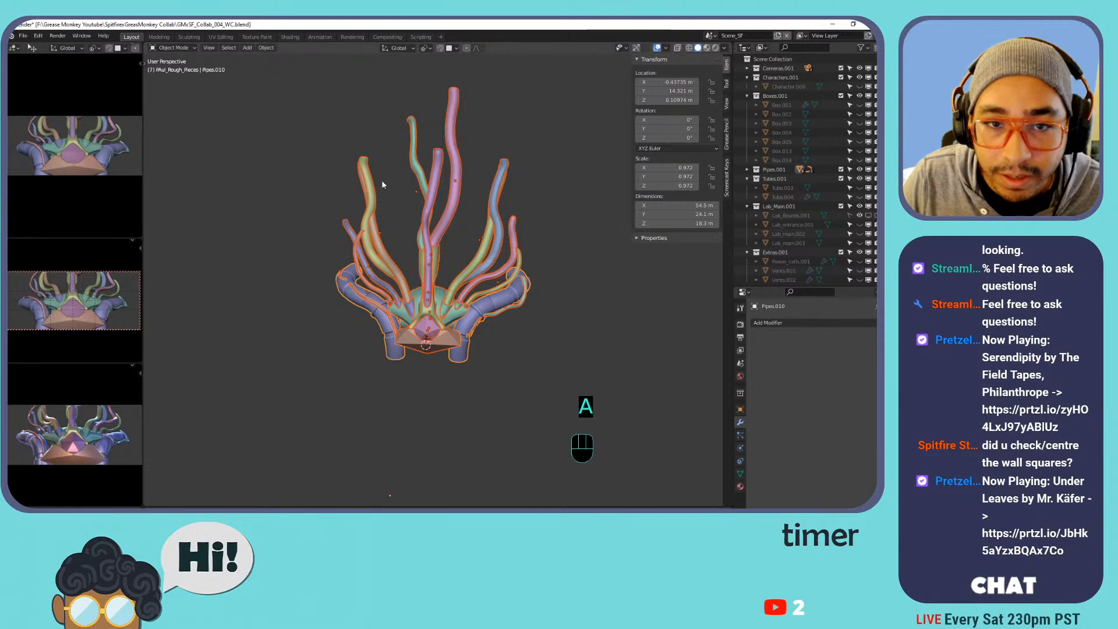
{"action": "left_click", "coordinate": [267, 48]}
{"action": "mouse_move", "coordinate": [285, 79]}
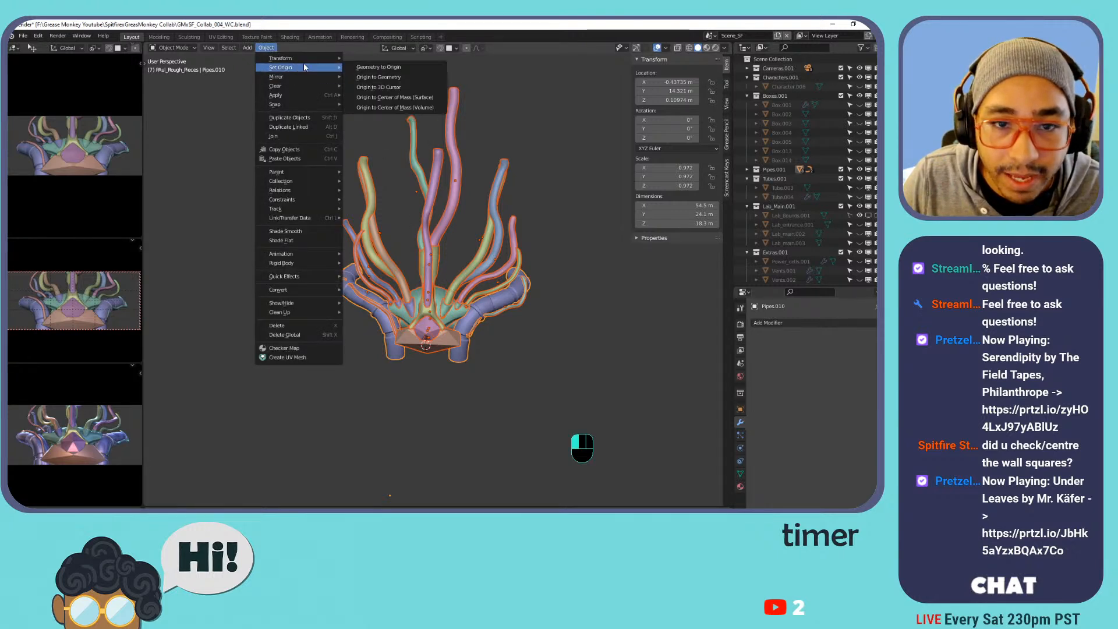
{"action": "left_click", "coordinate": [406, 108]}
{"action": "middle_click_drag", "start_coordinate": [472, 147], "coordinate": [441, 148]}
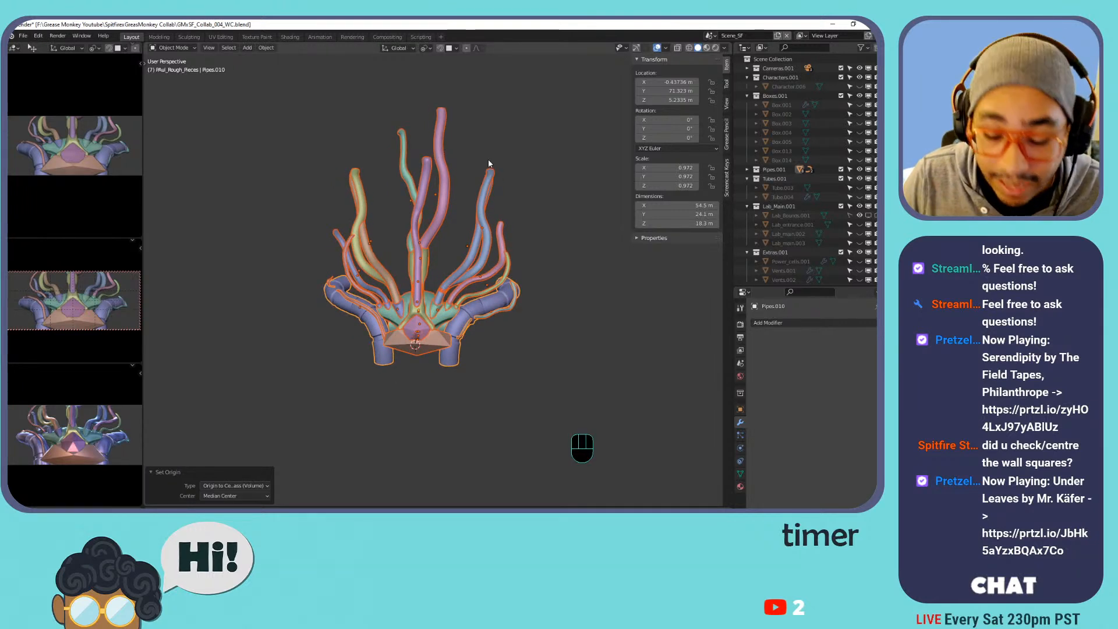
Copy all the entity pieces from Scene_SF and paste them into the Entity collection of Scene_GM.
{"action": "key", "text": "ctrl+c"}
{"action": "left_click", "coordinate": [712, 36]}
{"action": "left_click", "coordinate": [715, 55]}
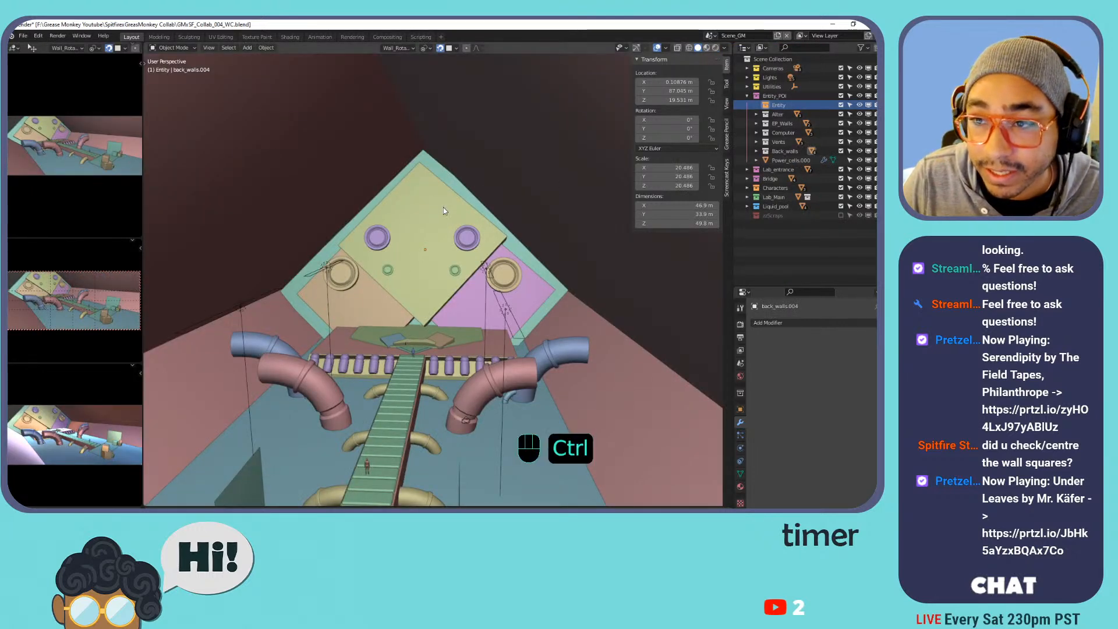
{"action": "key", "text": "ctrl+v"}
{"action": "middle_click_drag", "start_coordinate": [507, 229], "coordinate": [442, 263]}
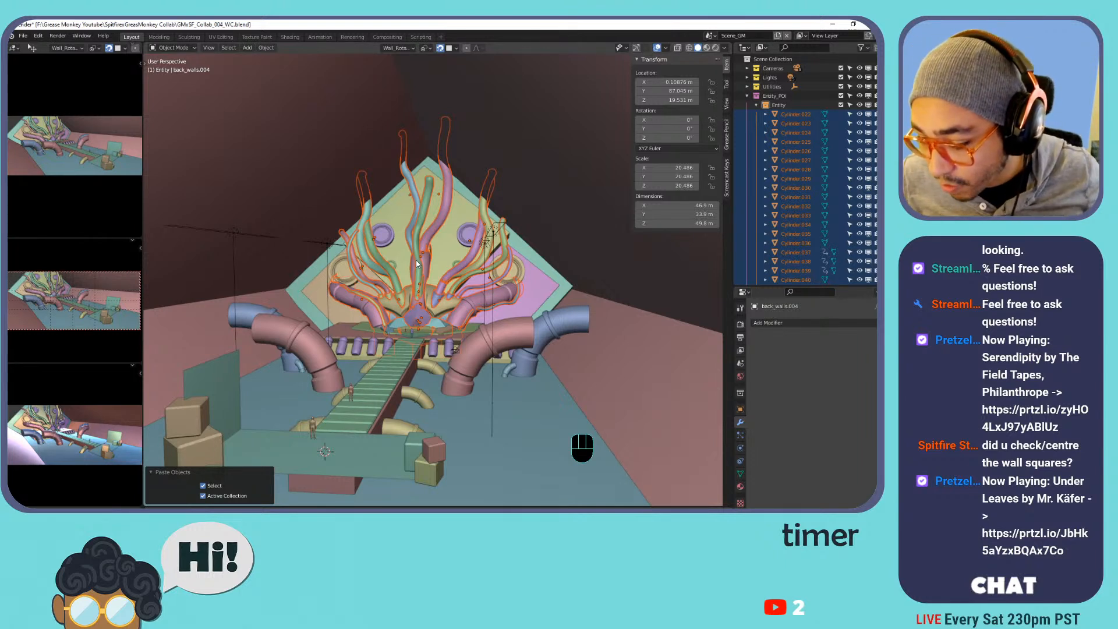
Try deleting the pasted point light Point.006 from the Entity collection, and undo the deletion.
{"action": "left_click", "coordinate": [756, 106]}
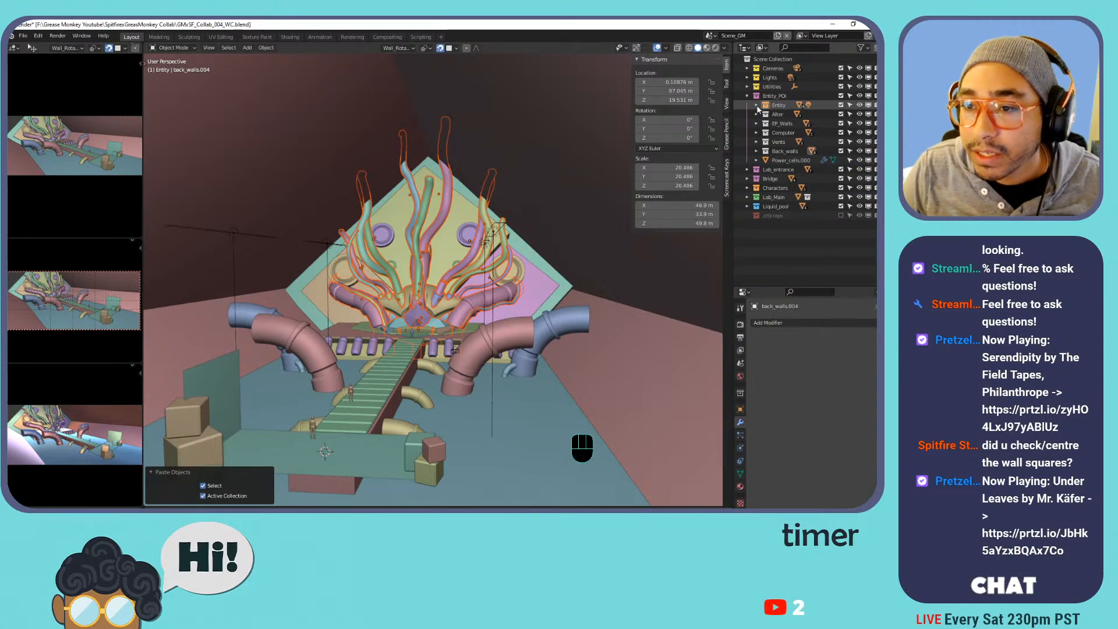
{"action": "left_click", "coordinate": [756, 106]}
{"action": "scroll", "coordinate": [797, 157], "scroll_direction": "down", "scroll_amount": 5}
{"action": "left_click", "coordinate": [787, 152]}
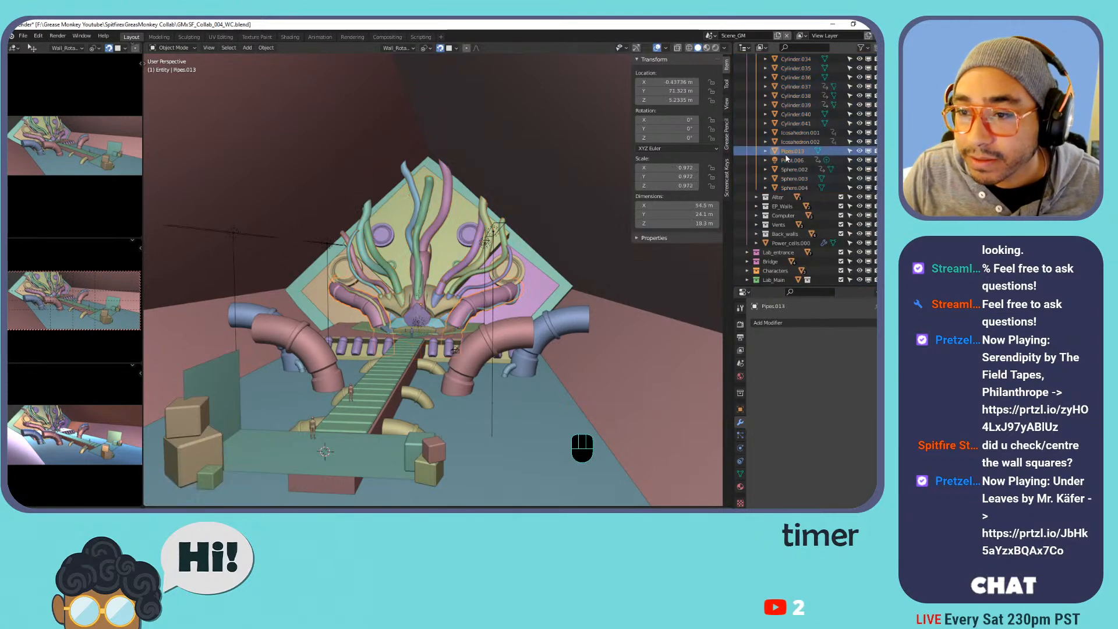
{"action": "left_click", "coordinate": [787, 159]}
{"action": "key", "text": "x"}
{"action": "left_click", "coordinate": [490, 208]}
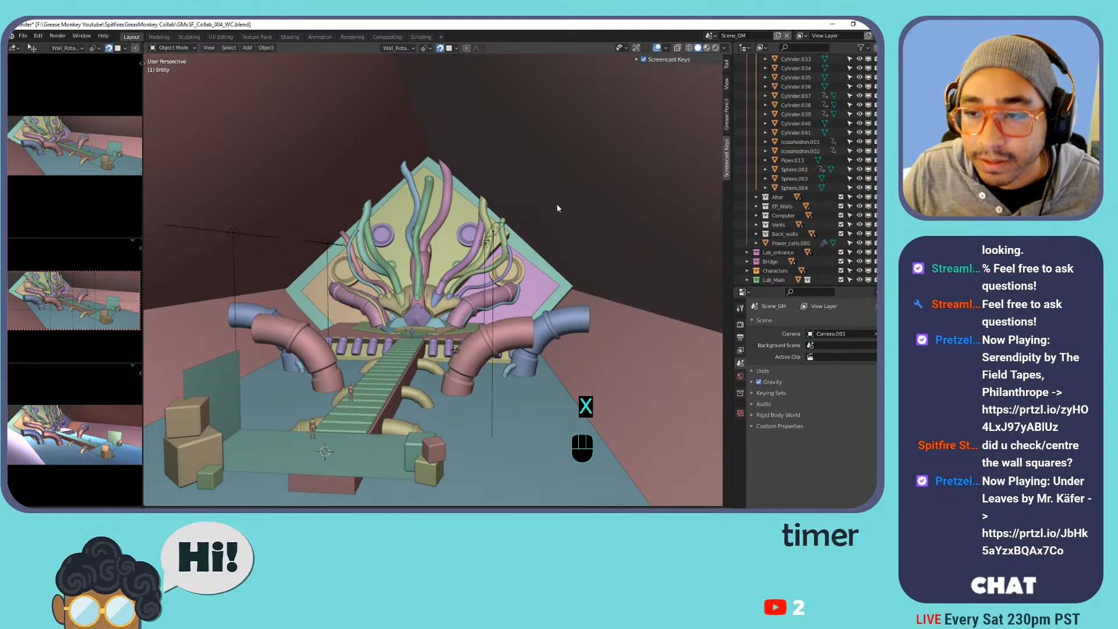
{"action": "key", "text": "ctrl+z"}
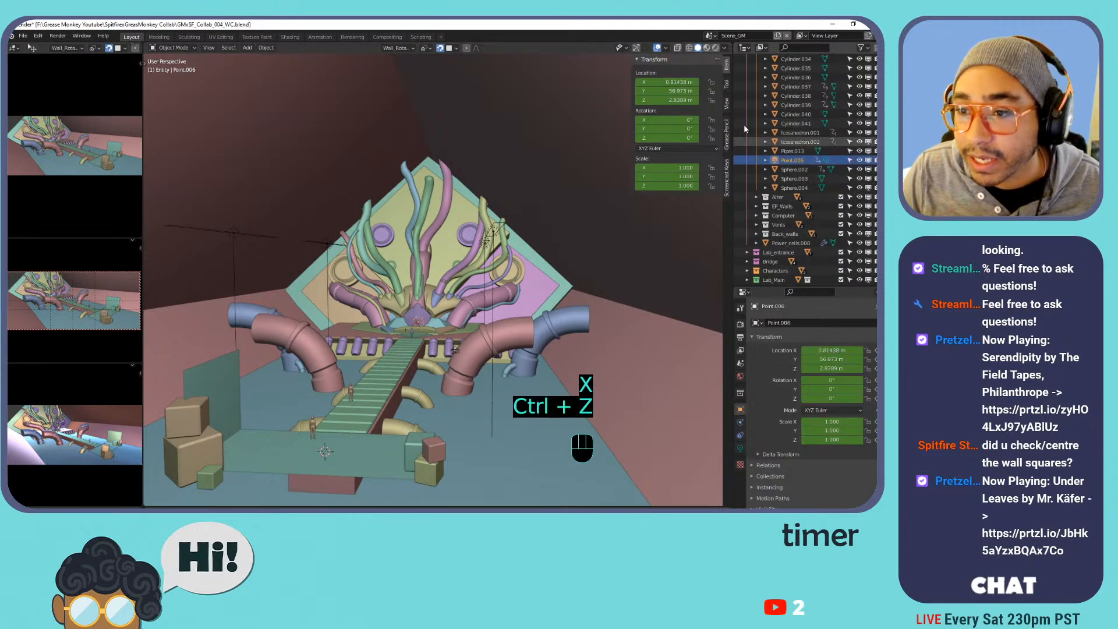
Rename the point light Point.006 as Entity_light.000 and move it to the Lights collection.
{"action": "scroll", "coordinate": [790, 168], "scroll_direction": "up", "scroll_amount": 1}
{"action": "double_click", "coordinate": [793, 164]}
{"action": "type", "text": "Entity"}
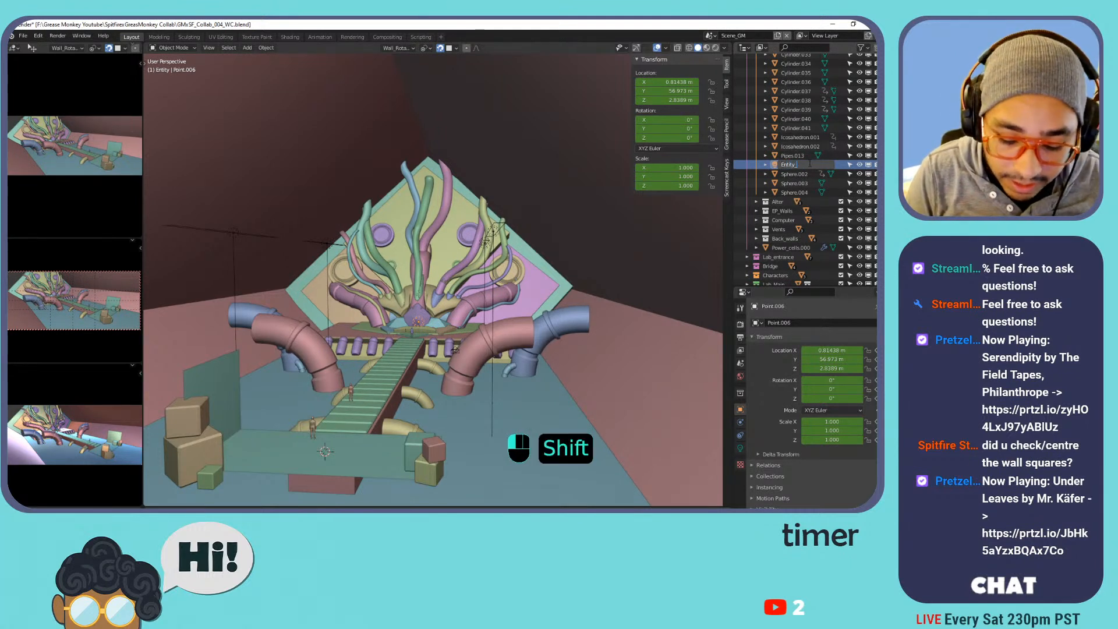
{"action": "type", "text": "_light.000"}
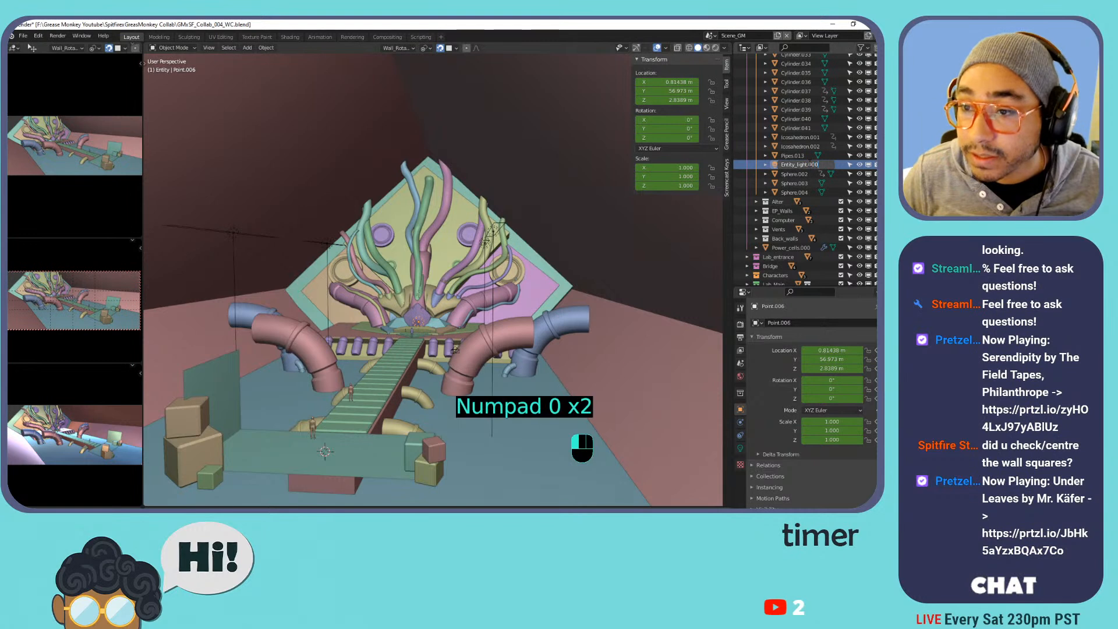
{"action": "key", "text": "Return"}
{"action": "key", "text": "m"}
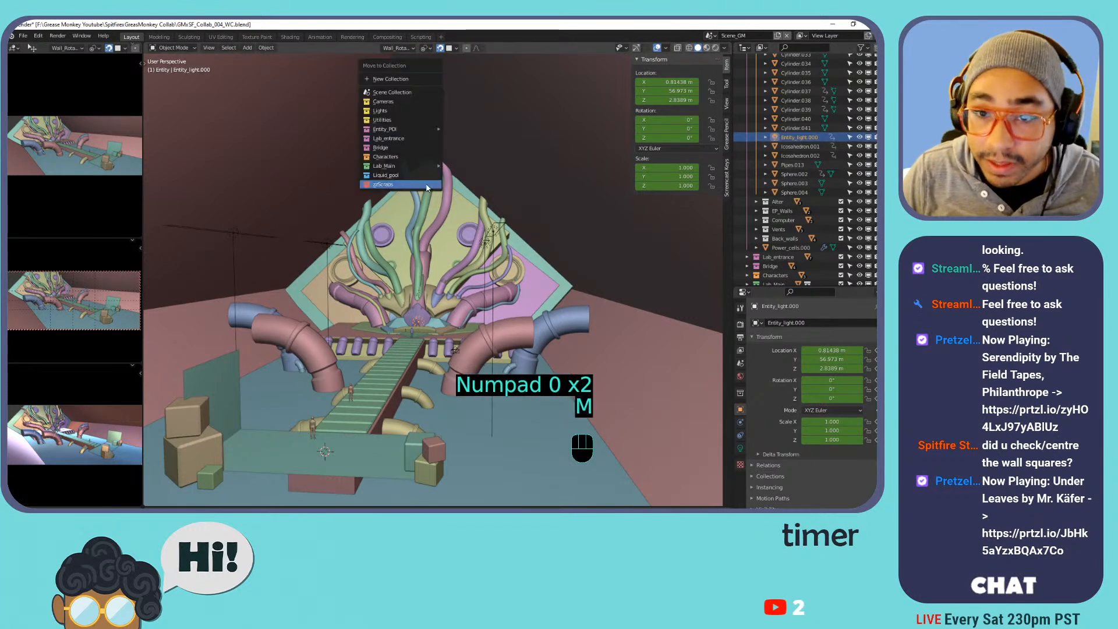
{"action": "left_click", "coordinate": [410, 111]}
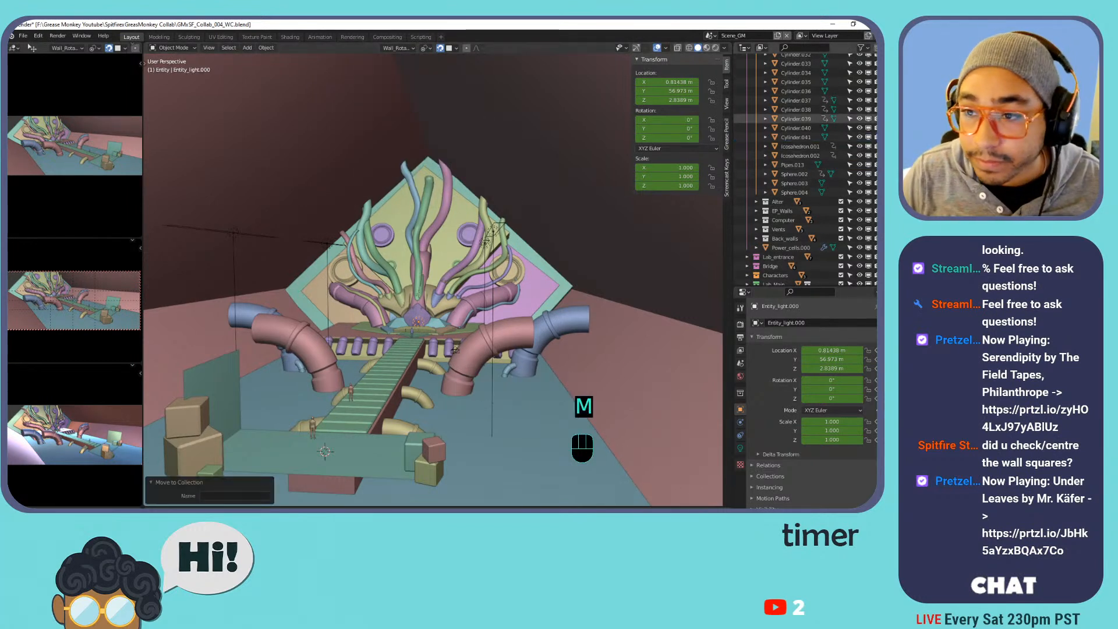
Collapse the Entity collection inside Entity_POI and exclude it from the view layer.
{"action": "scroll", "coordinate": [823, 134], "scroll_direction": "up", "scroll_amount": 6}
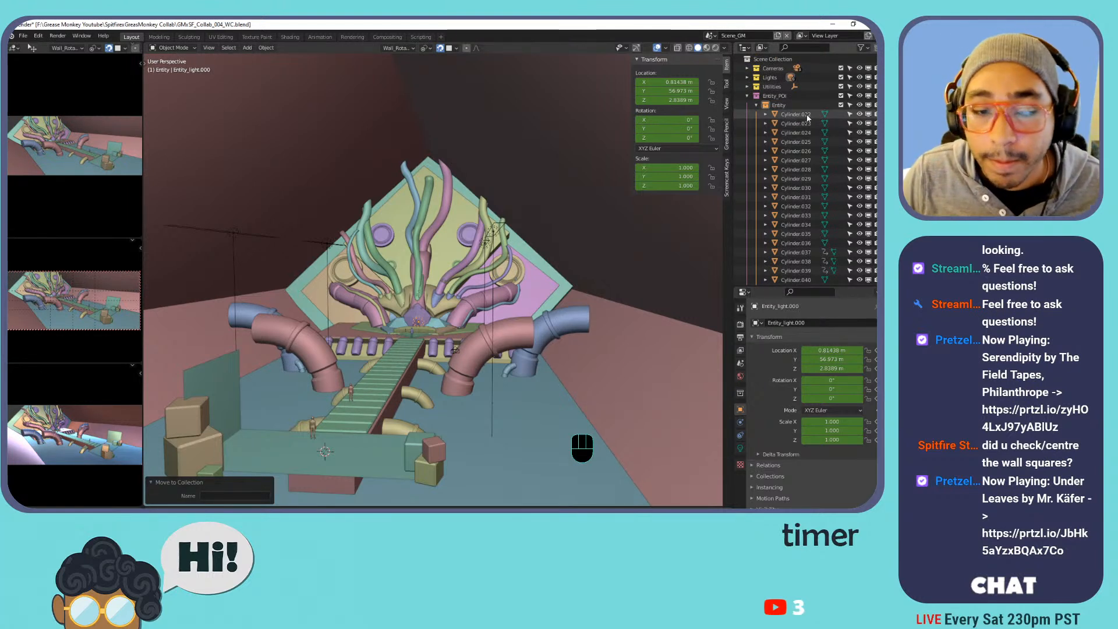
{"action": "left_click", "coordinate": [747, 95]}
{"action": "left_click", "coordinate": [747, 96]}
{"action": "left_click", "coordinate": [757, 96]}
{"action": "left_click", "coordinate": [840, 105]}
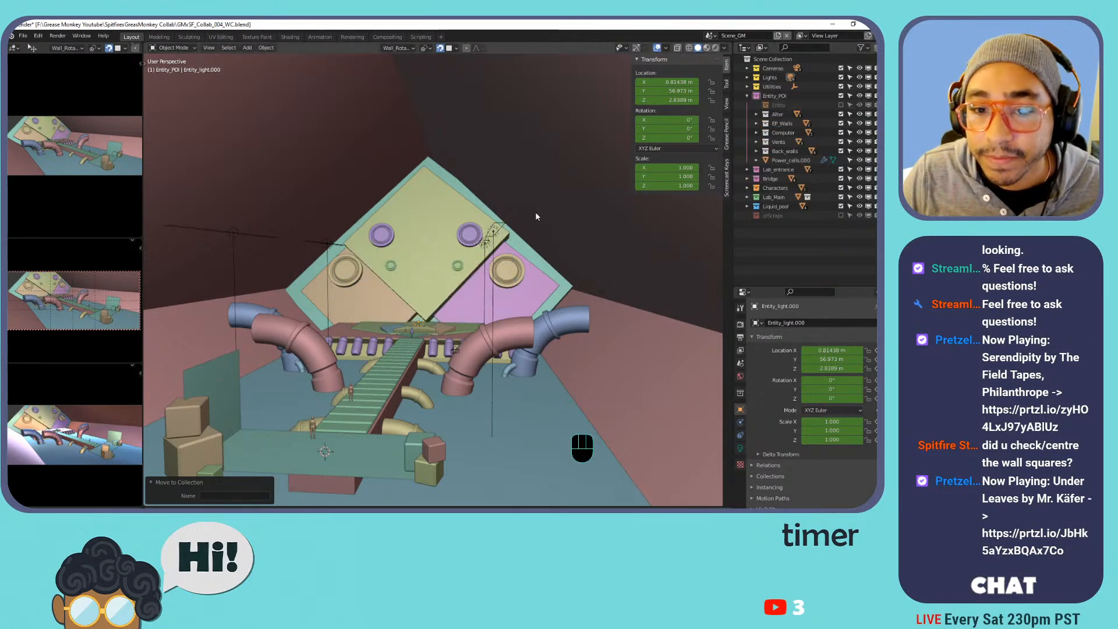
Exclude the Vents collection inside Entity_POI from the view layer and make the Computer collection active.
{"action": "left_click", "coordinate": [841, 115]}
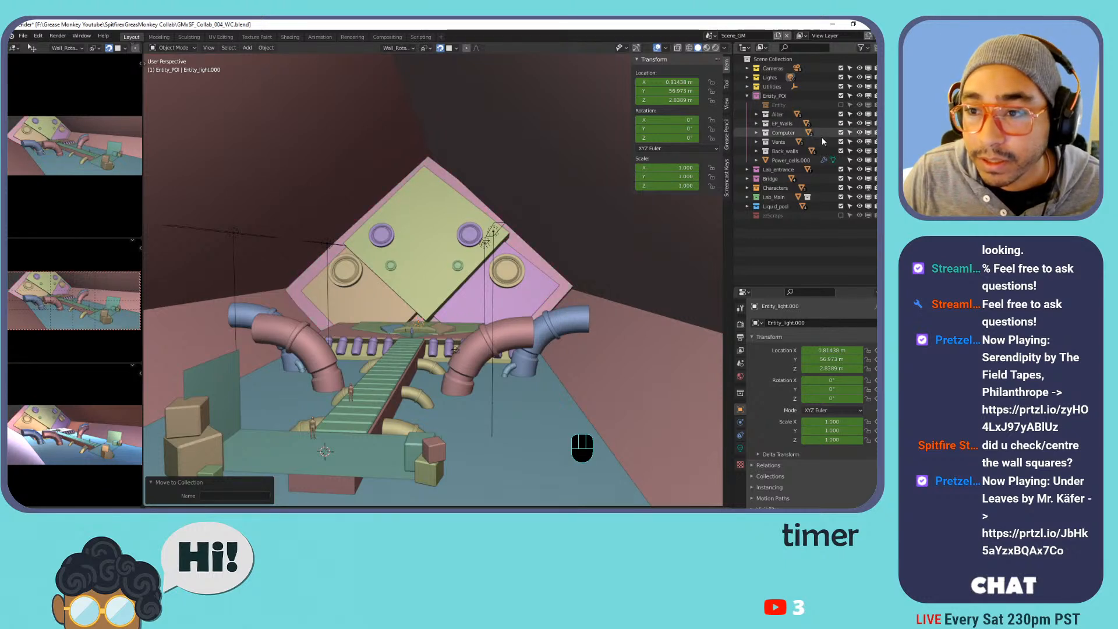
{"action": "left_click", "coordinate": [841, 142]}
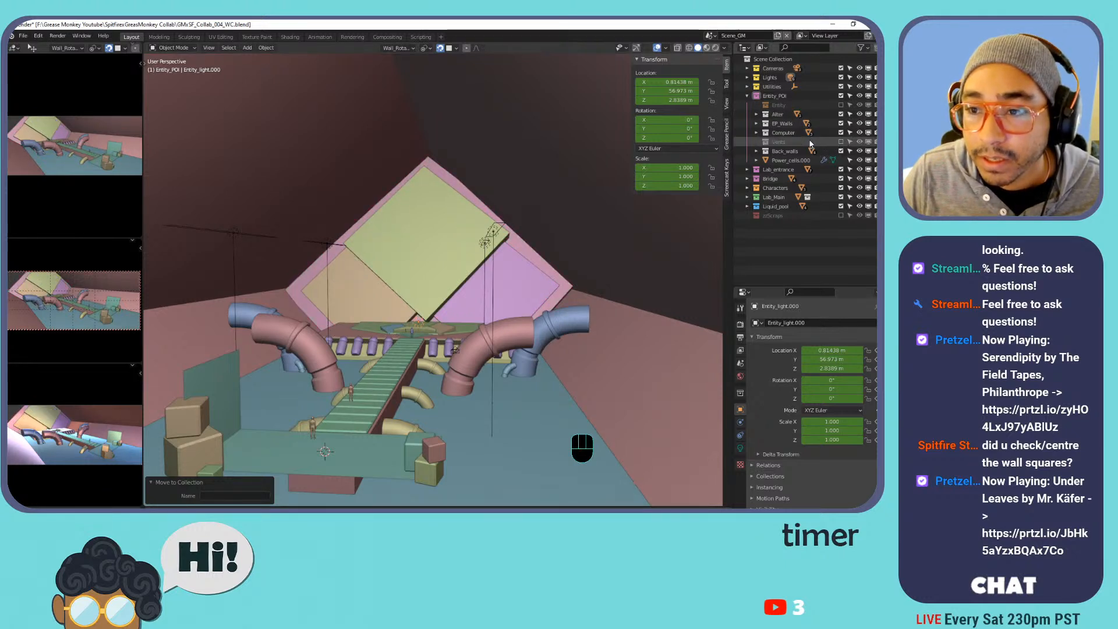
{"action": "left_click", "coordinate": [787, 132]}
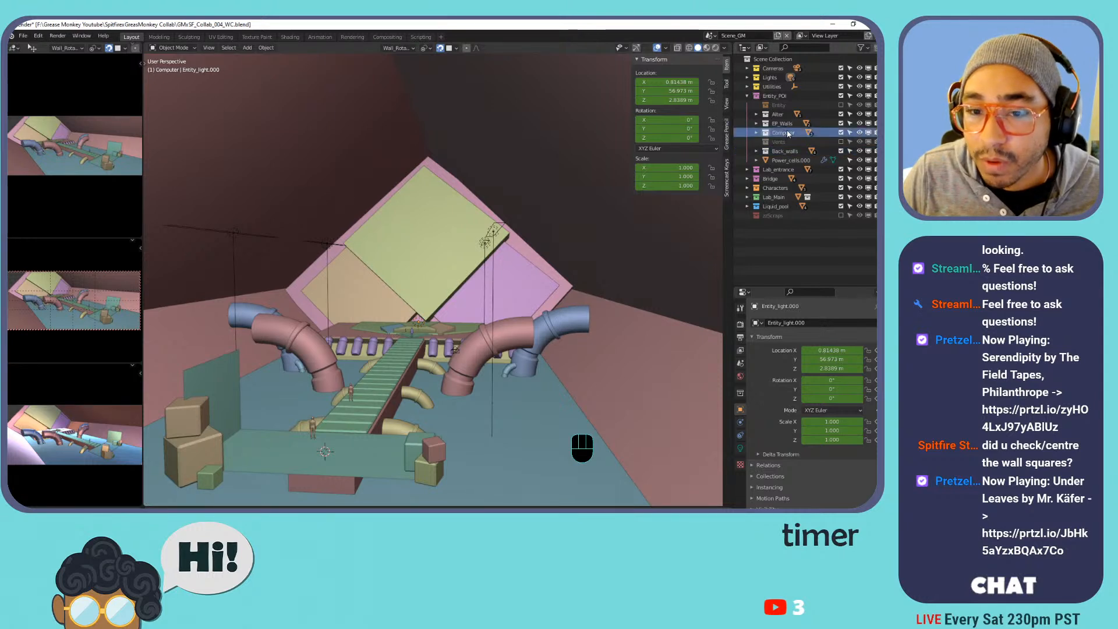
Isolate the four back wall objects, back_walls.003 to back_walls.006, in local view.
{"action": "left_click", "coordinate": [406, 239]}
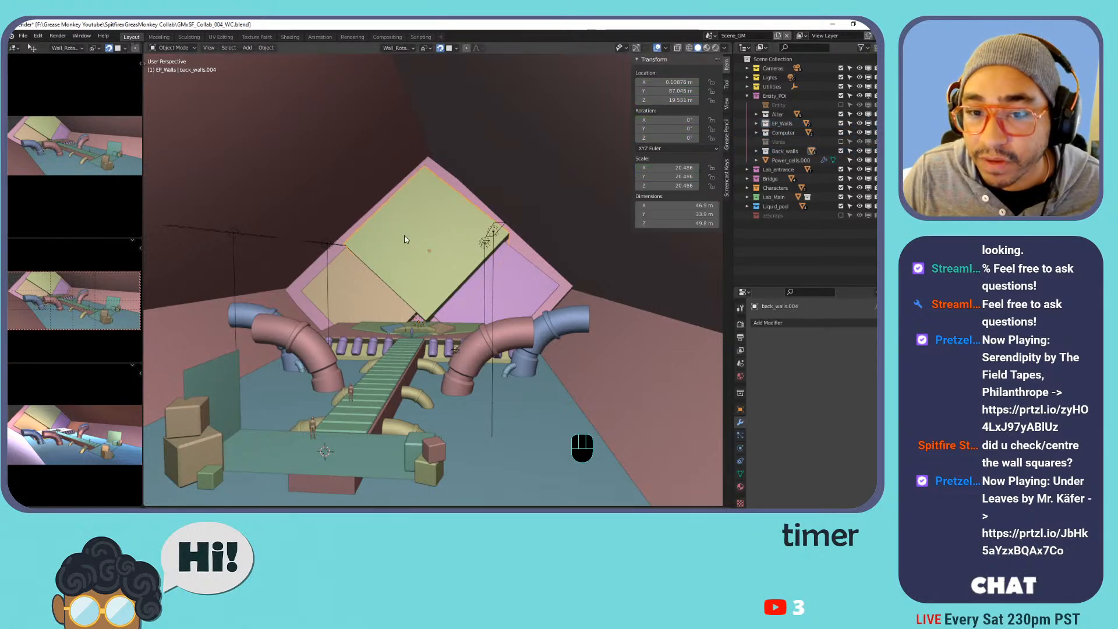
{"action": "left_click", "coordinate": [755, 151]}
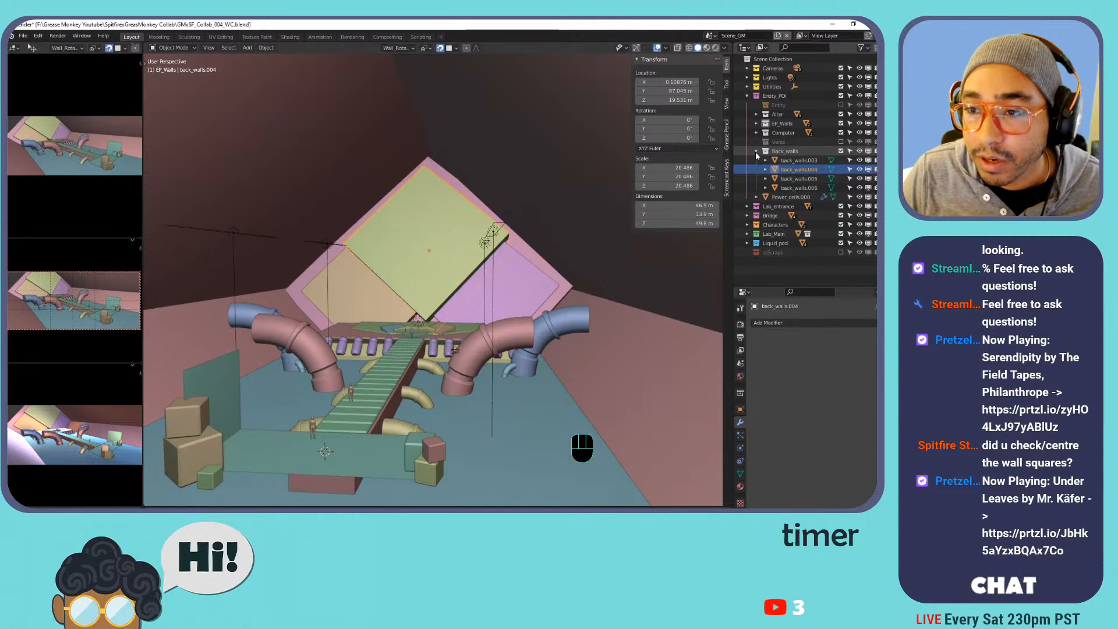
{"action": "left_click", "coordinate": [806, 164]}
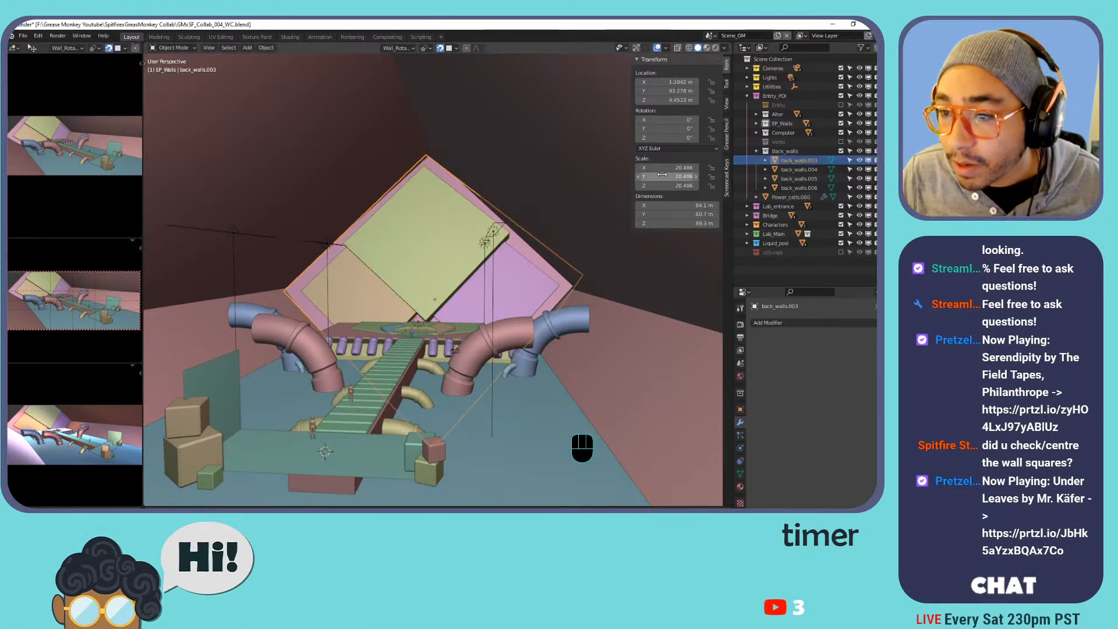
{"action": "left_click", "coordinate": [801, 188], "text": "shift"}
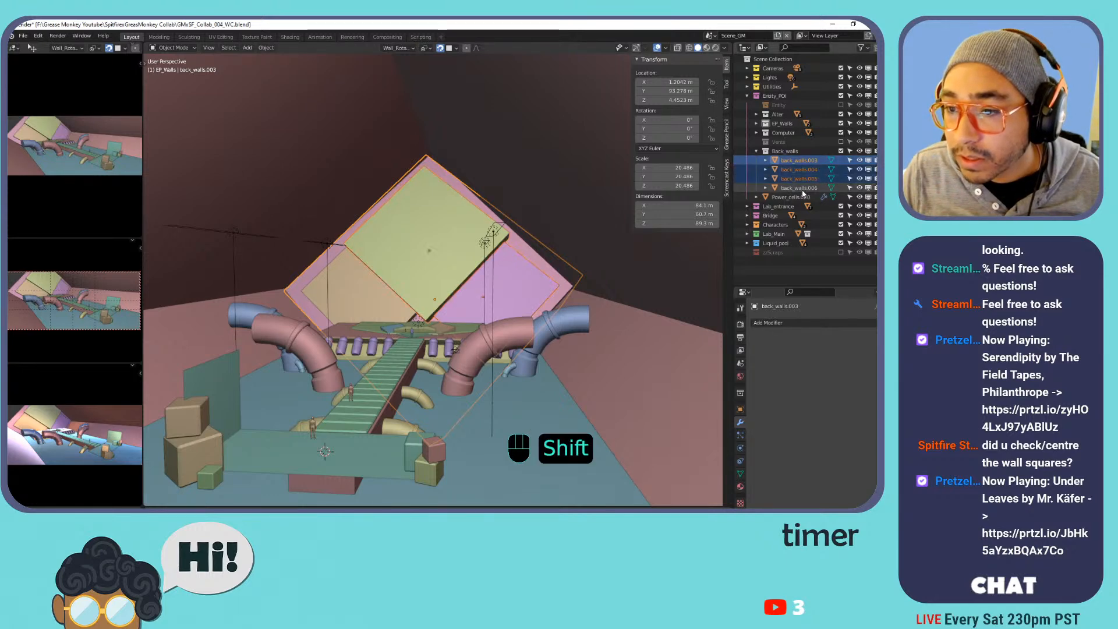
{"action": "key", "text": "KP_Divide"}
{"action": "middle_click_drag", "start_coordinate": [580, 230], "coordinate": [537, 271], "text": "shift"}
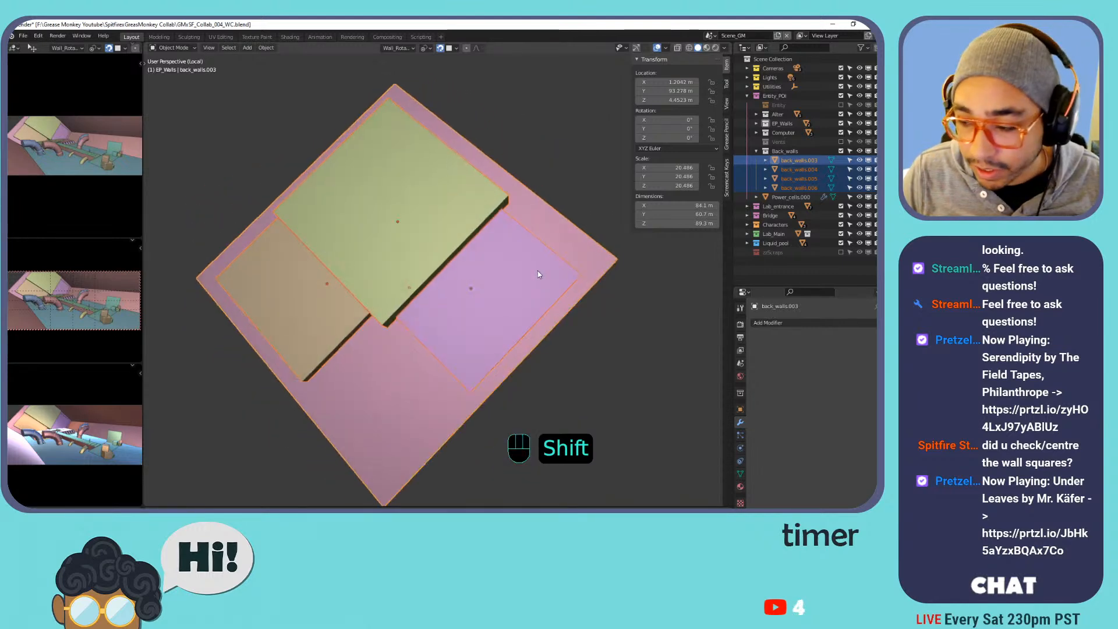
Examine the large back wall slab back_walls.003 and the mesh of the yellow panel back_walls.004.
{"action": "left_click", "coordinate": [572, 163]}
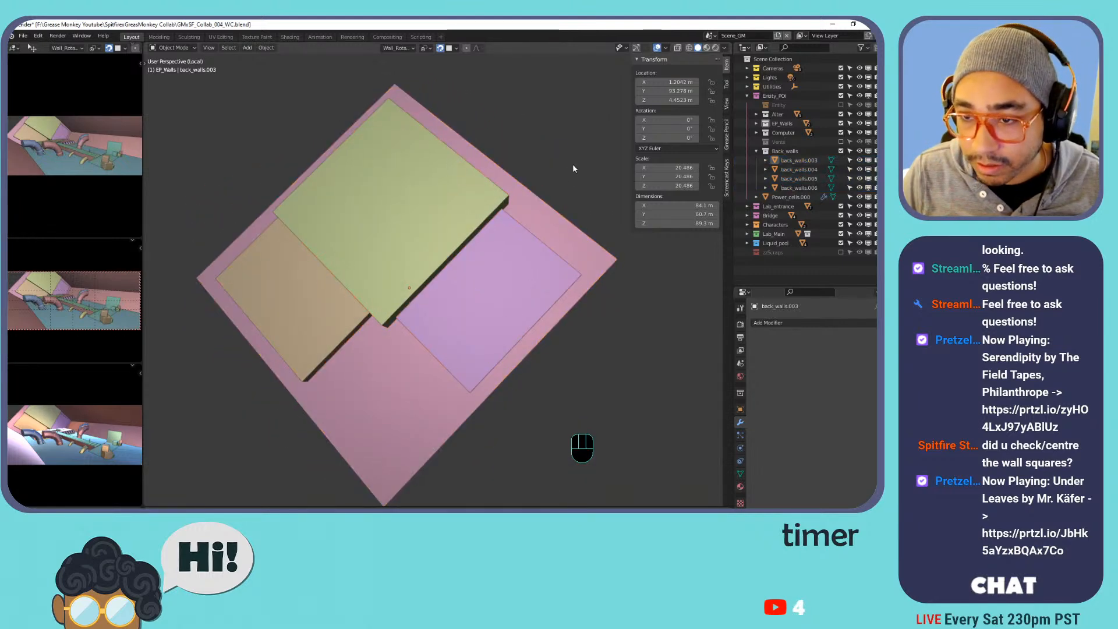
{"action": "left_click", "coordinate": [545, 216]}
{"action": "middle_click_drag", "start_coordinate": [545, 216], "coordinate": [487, 207], "text": "shift"}
{"action": "left_click", "coordinate": [489, 205]}
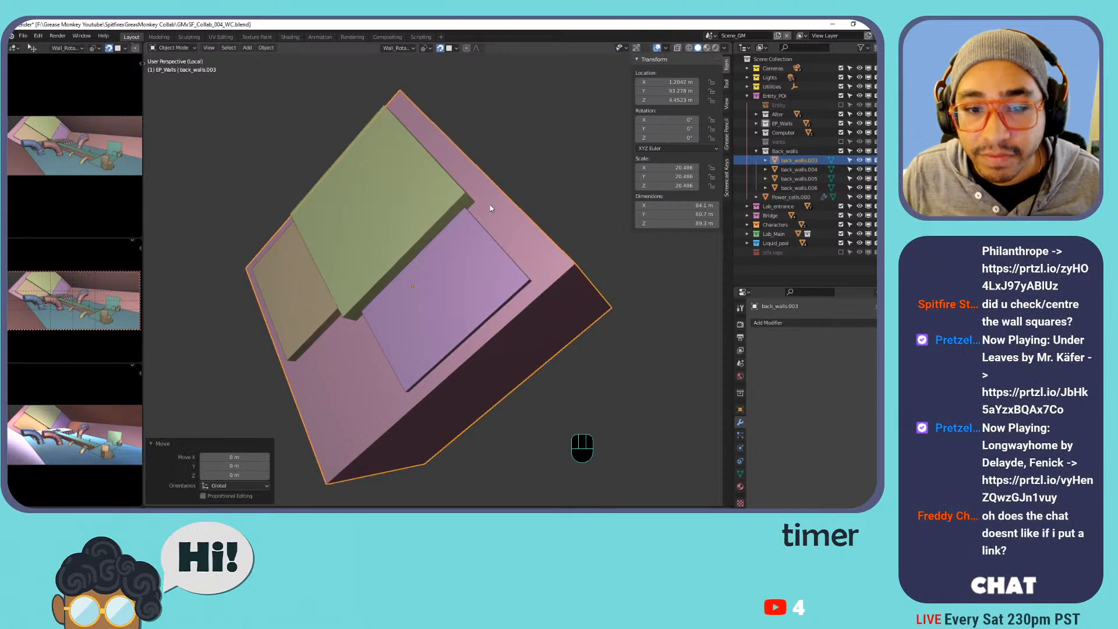
{"action": "right_click", "coordinate": [533, 182]}
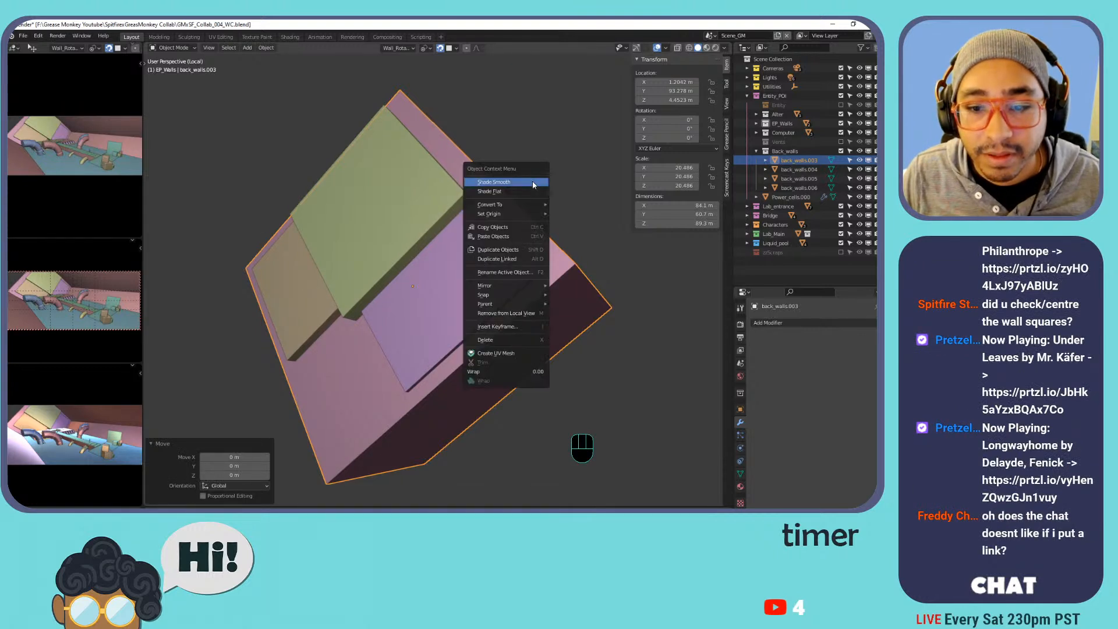
{"action": "left_click", "coordinate": [403, 139]}
{"action": "key", "text": "Tab"}
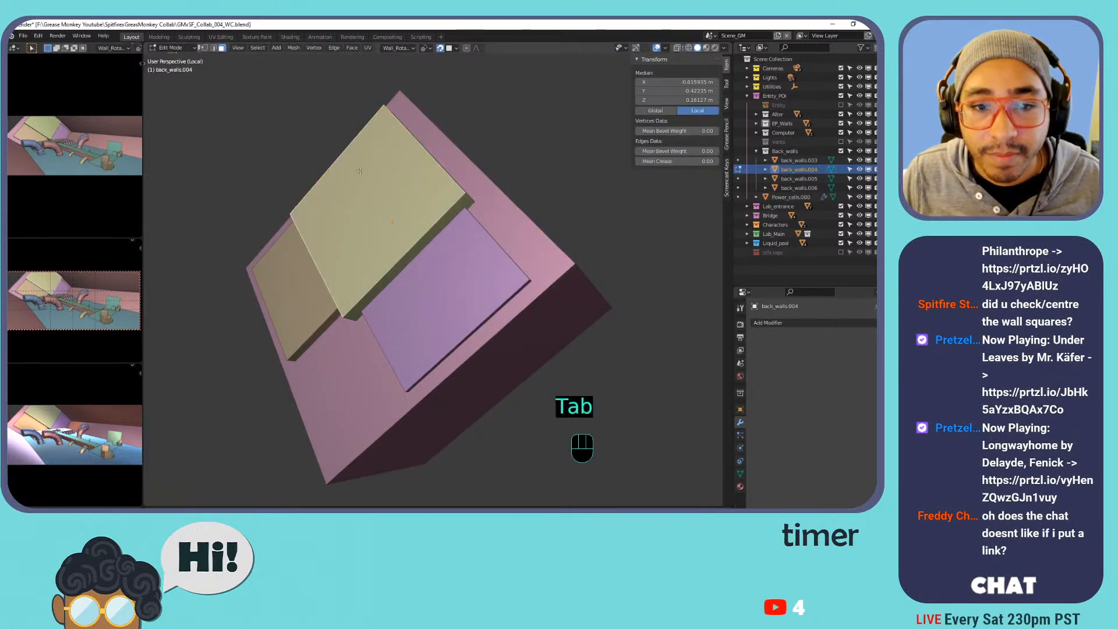
{"action": "key", "text": "3"}
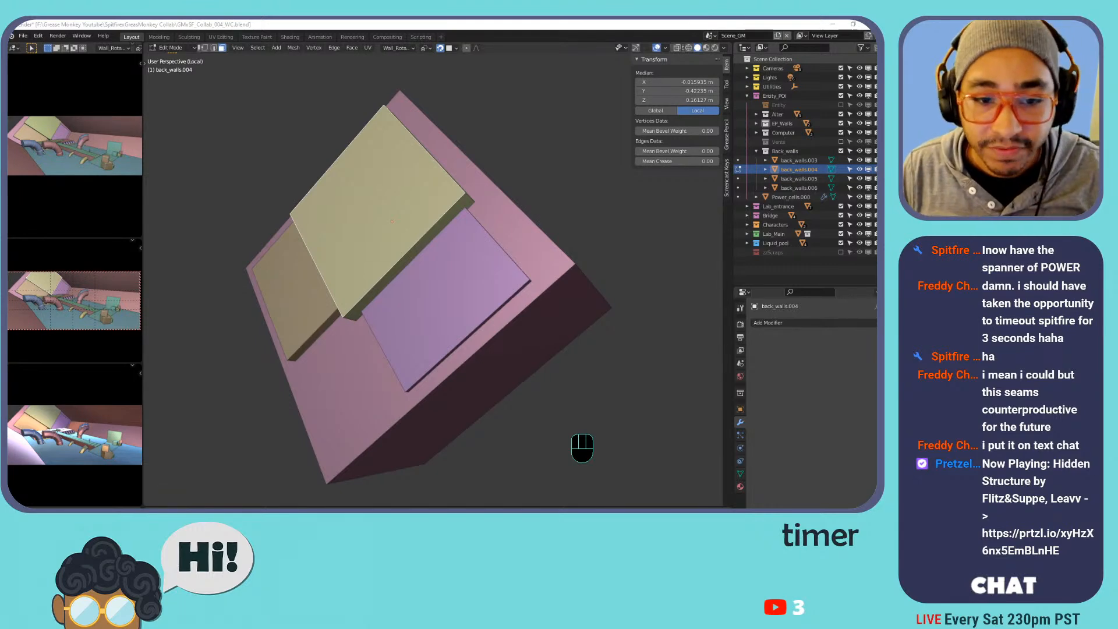
{"action": "key", "text": "Tab"}
{"action": "left_click", "coordinate": [428, 186]}
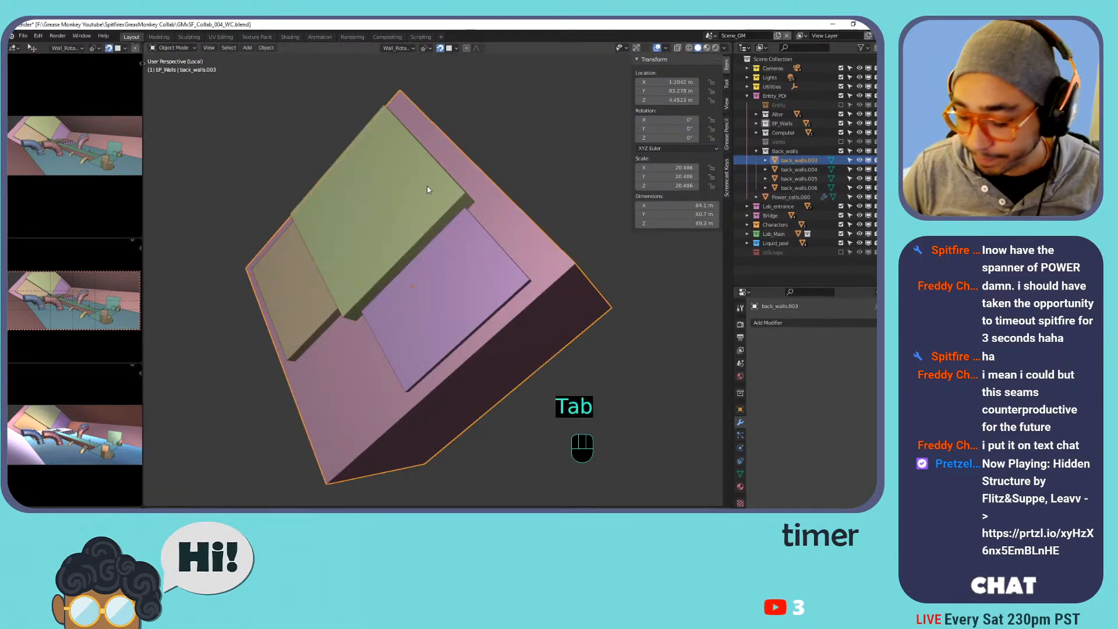
Add a cube at the world origin and scale it uniformly by about 18.03 in the right orthographic view.
{"action": "key", "text": "KP_1"}
{"action": "key", "text": "KP_3"}
{"action": "middle_click_drag", "start_coordinate": [309, 226], "coordinate": [472, 241], "text": "shift"}
{"action": "scroll", "coordinate": [280, 226], "scroll_direction": "down", "scroll_amount": 1}
{"action": "middle_click_drag", "start_coordinate": [271, 225], "coordinate": [330, 237], "text": "shift"}
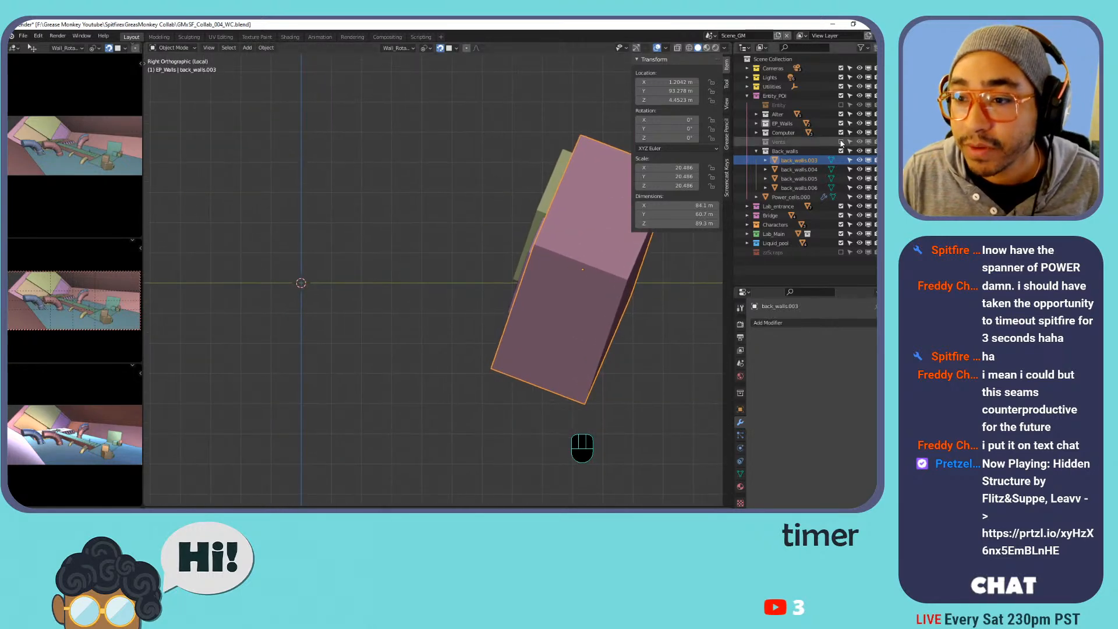
{"action": "key", "text": "shift+a"}
{"action": "mouse_move", "coordinate": [291, 181]}
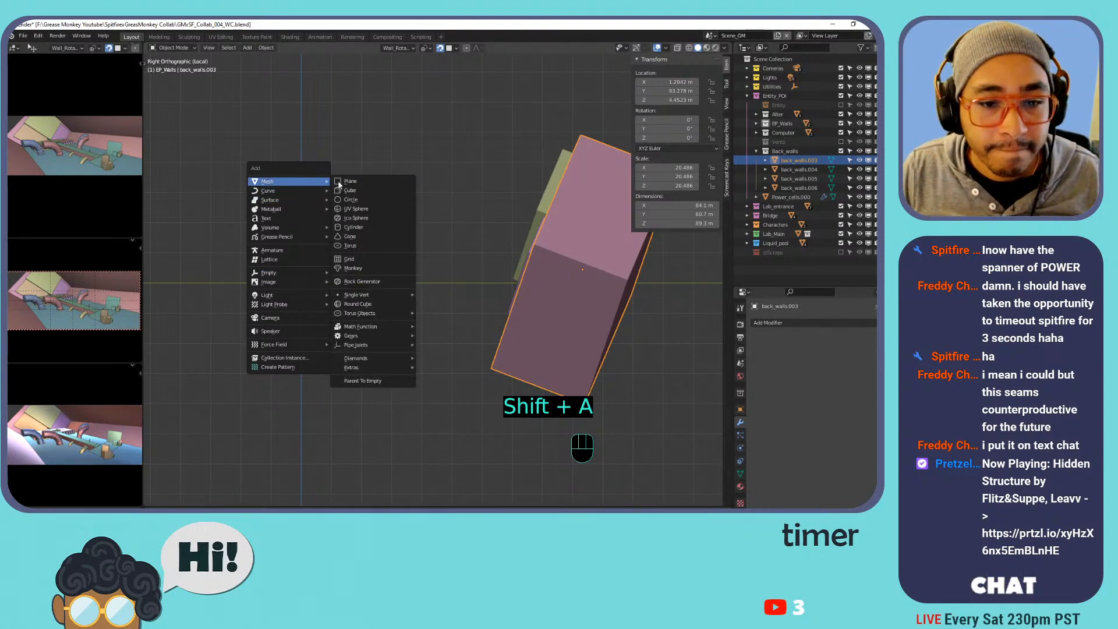
{"action": "left_click", "coordinate": [359, 190]}
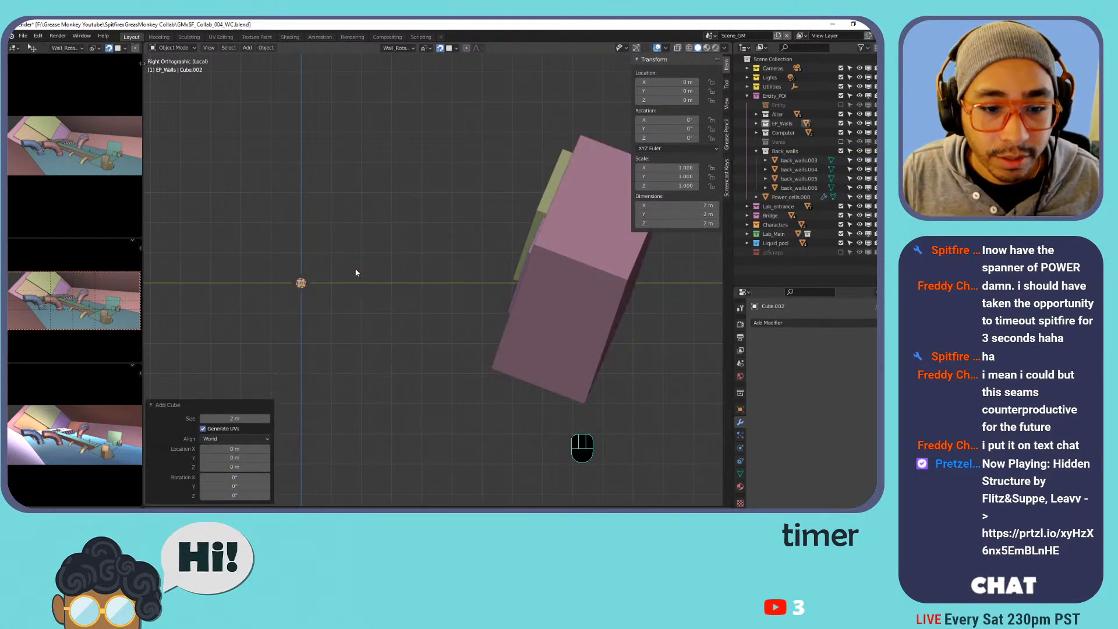
{"action": "key", "text": "s"}
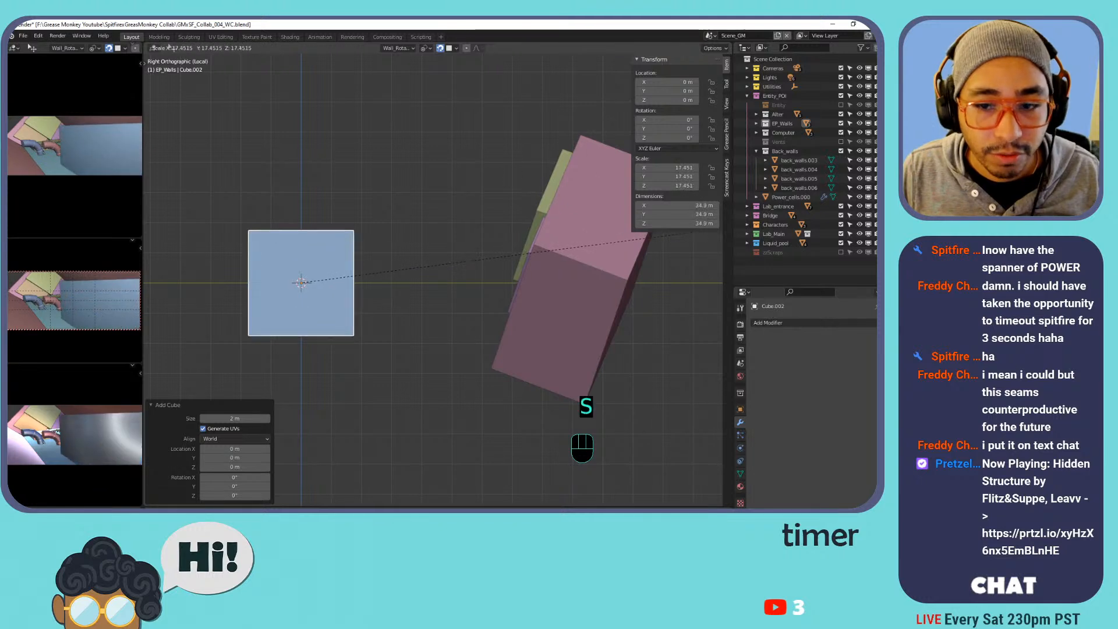
{"action": "left_click", "coordinate": [694, 230]}
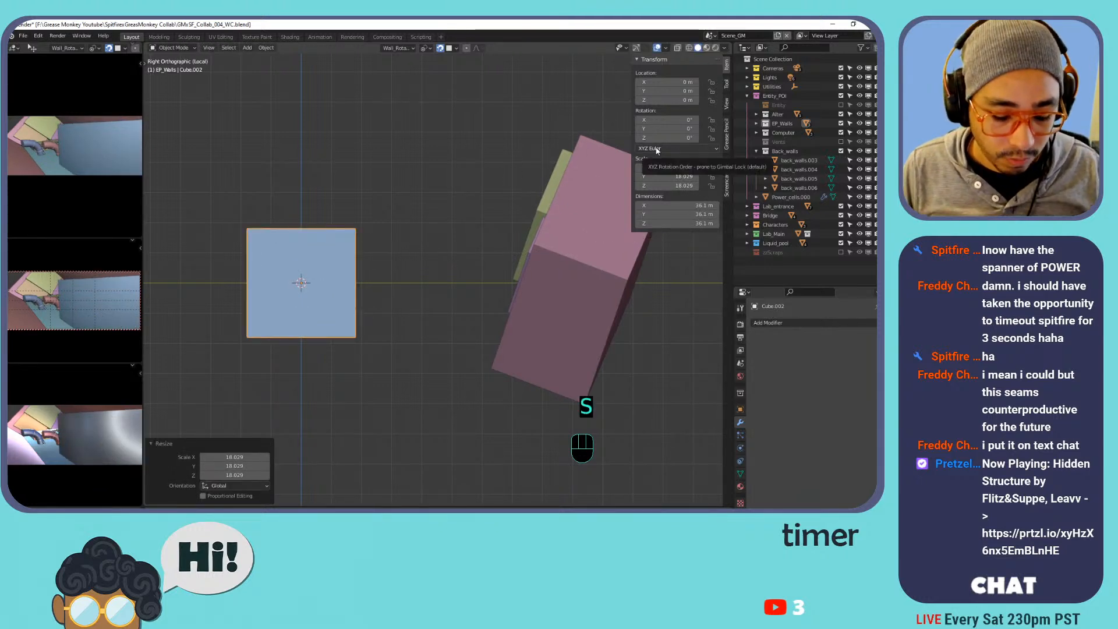
{"action": "key", "text": "r"}
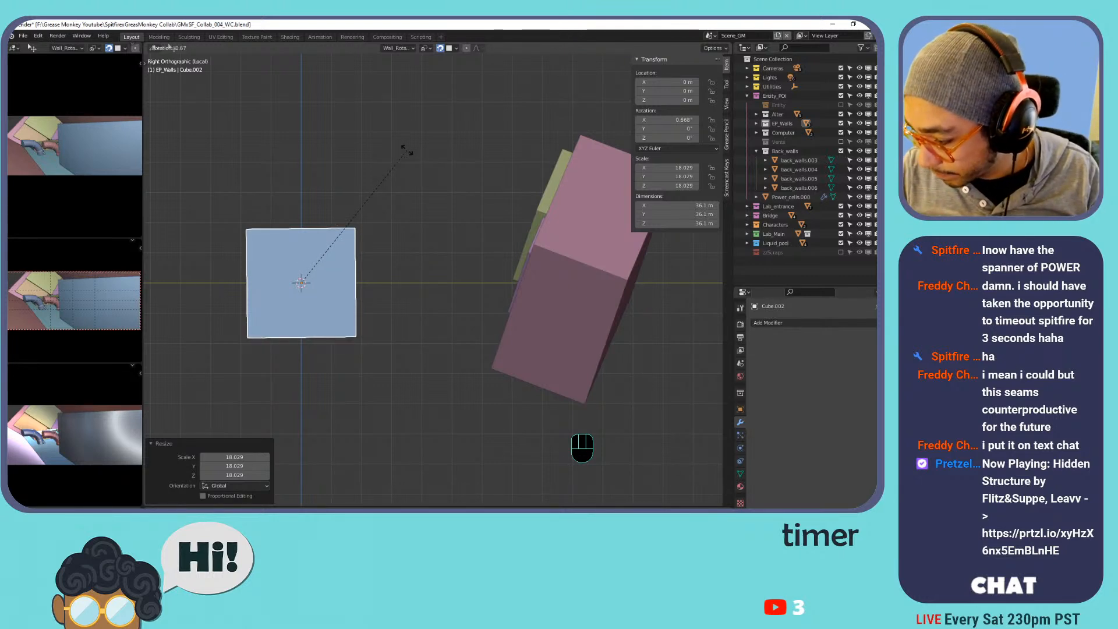
{"action": "key", "text": "y"}
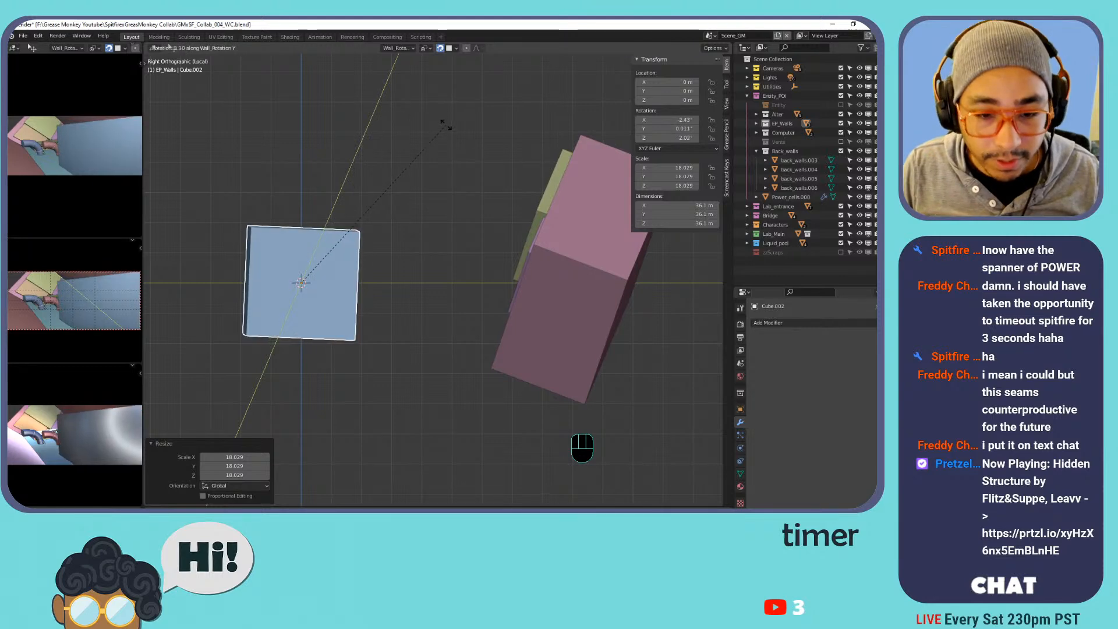
{"action": "key", "text": "Escape"}
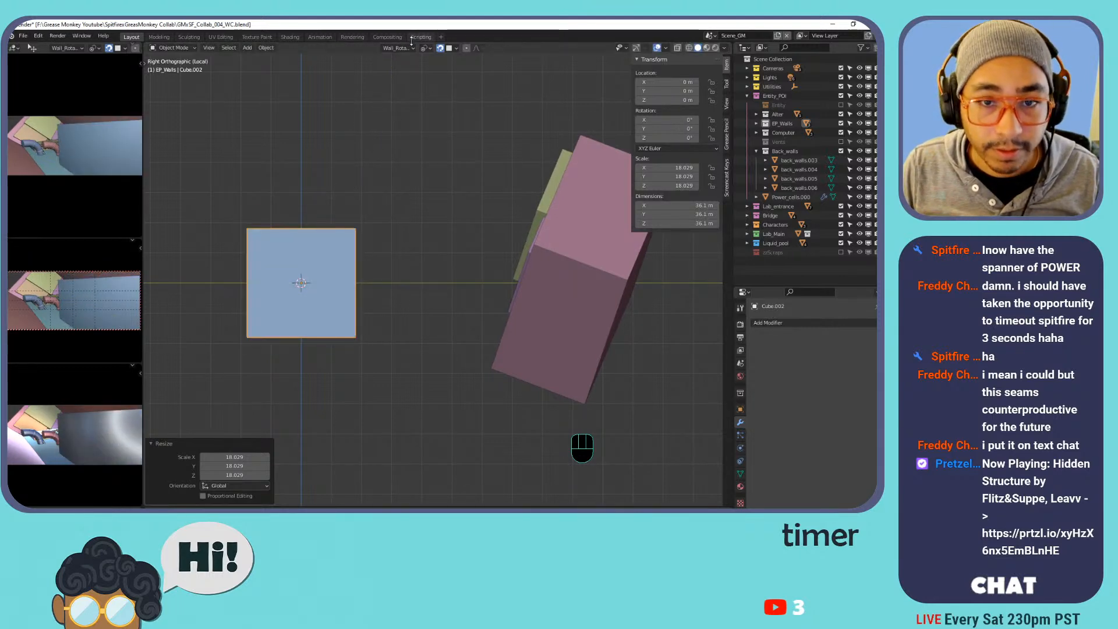
{"action": "left_click", "coordinate": [391, 37]}
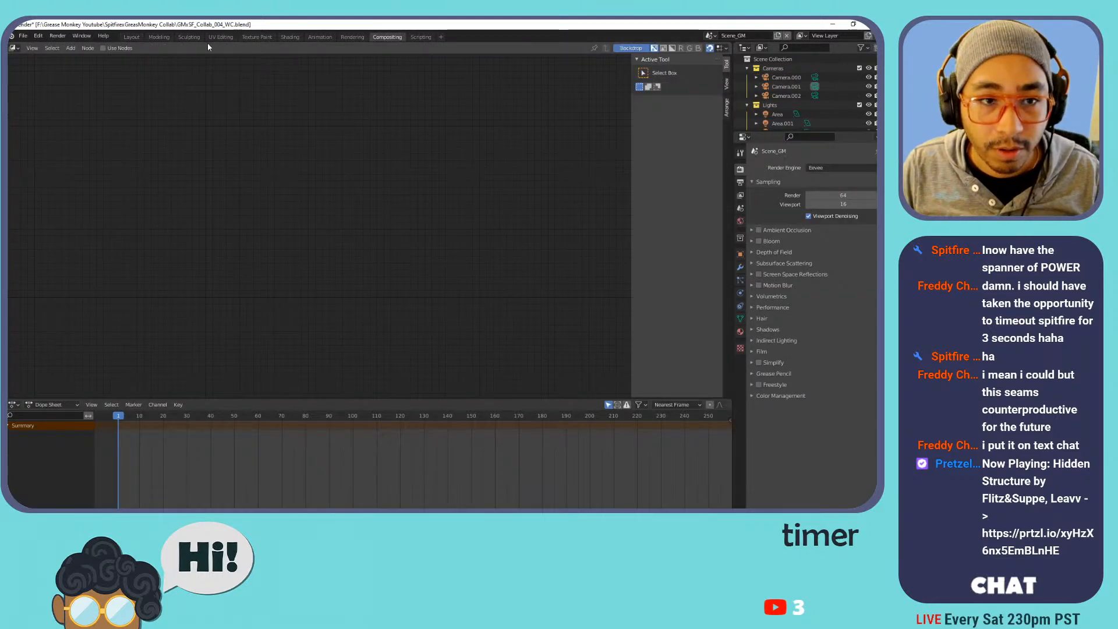
{"action": "left_click", "coordinate": [132, 36]}
Set the transform orientation to Global and rotate the cube about 41.2° around the Y axis.
{"action": "left_click", "coordinate": [397, 48]}
{"action": "left_click", "coordinate": [394, 77]}
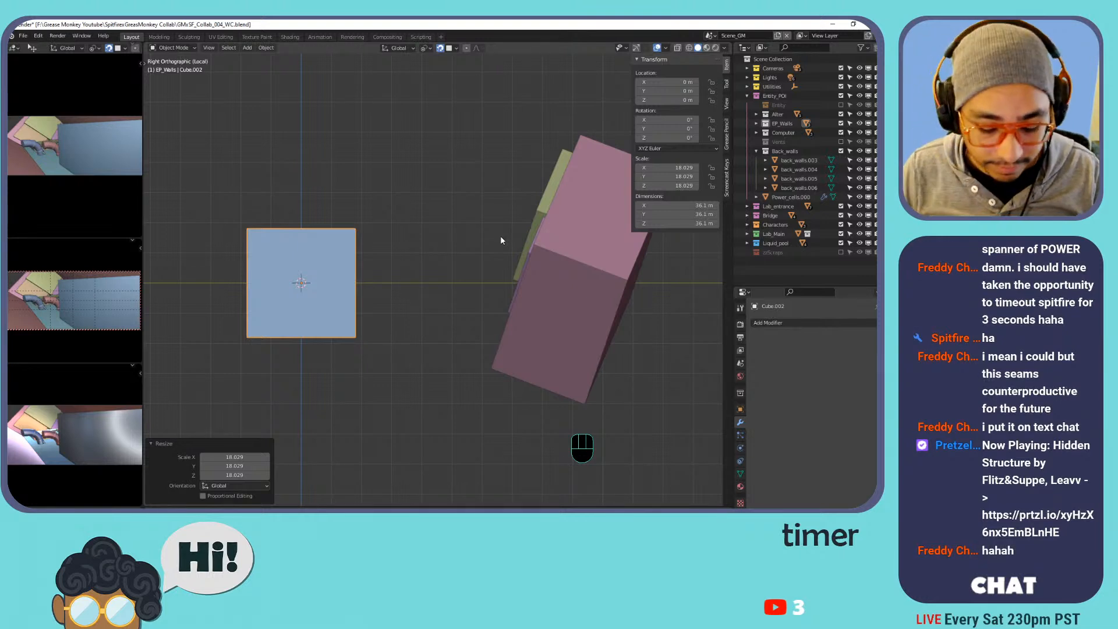
{"action": "key", "text": "r"}
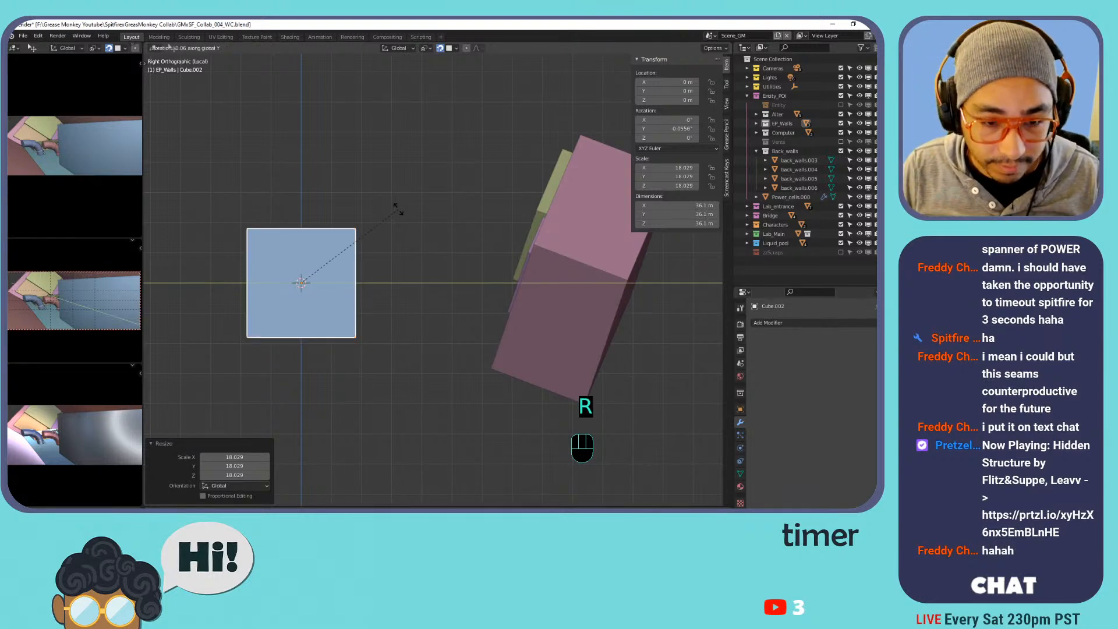
{"action": "left_click", "coordinate": [328, 160]}
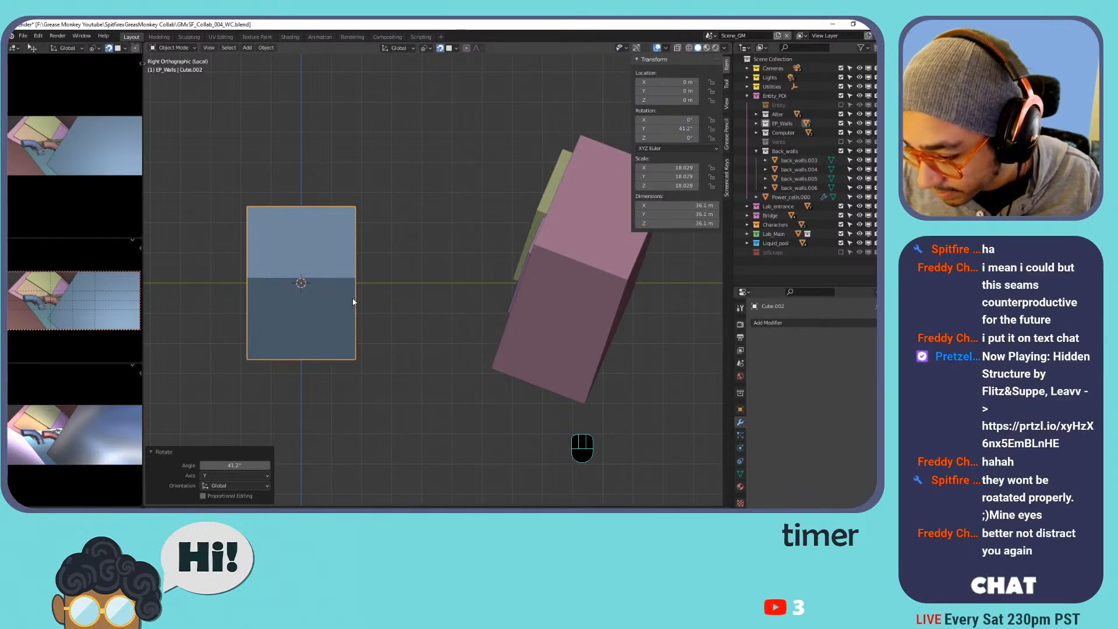
With snapping turned off, rotate the cube about 33.3° in the side view and move it about 102 m along Y into the large back wall.
{"action": "scroll", "coordinate": [428, 257], "scroll_direction": "down", "scroll_amount": 2}
{"action": "middle_click_drag", "start_coordinate": [428, 257], "coordinate": [389, 296], "text": "shift"}
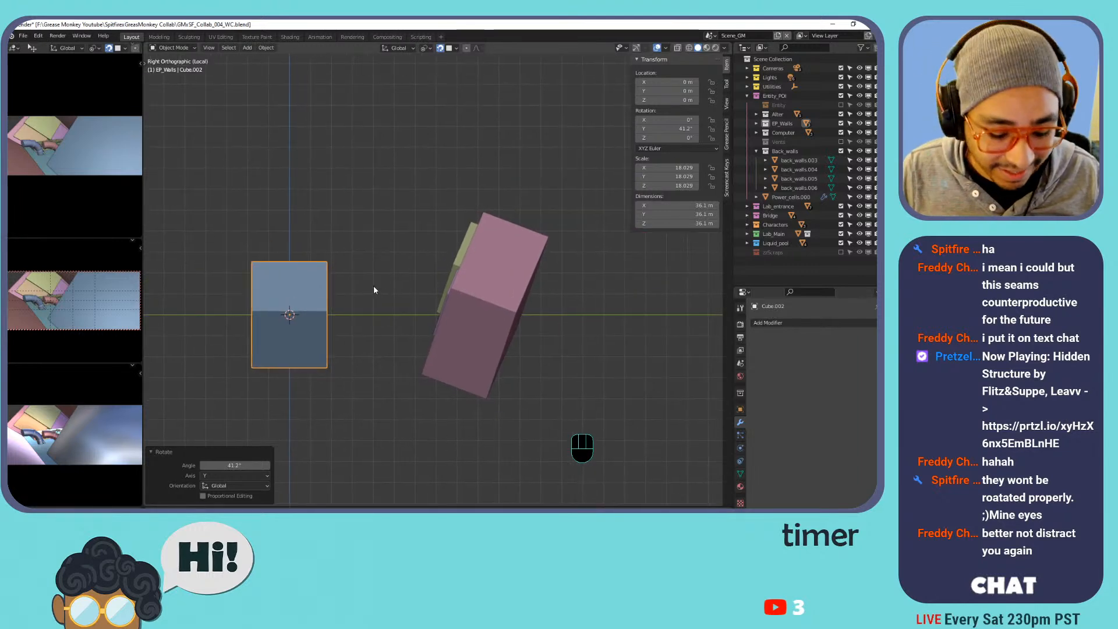
{"action": "key", "text": "g"}
{"action": "right_click", "coordinate": [478, 135]}
{"action": "left_click", "coordinate": [441, 48]}
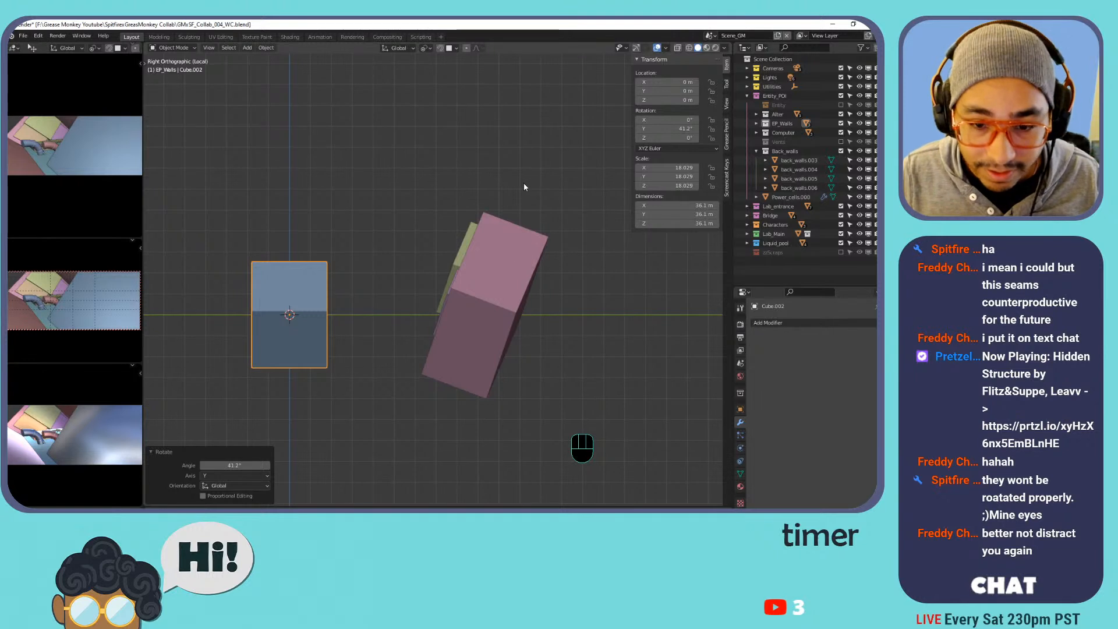
{"action": "key", "text": "r"}
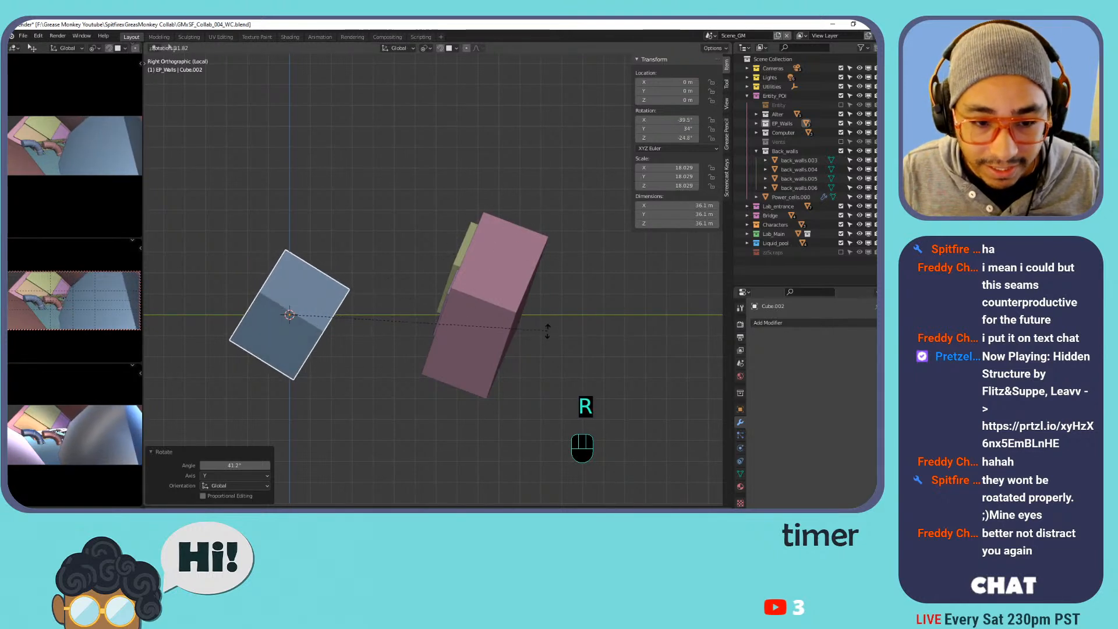
{"action": "left_click", "coordinate": [531, 336]}
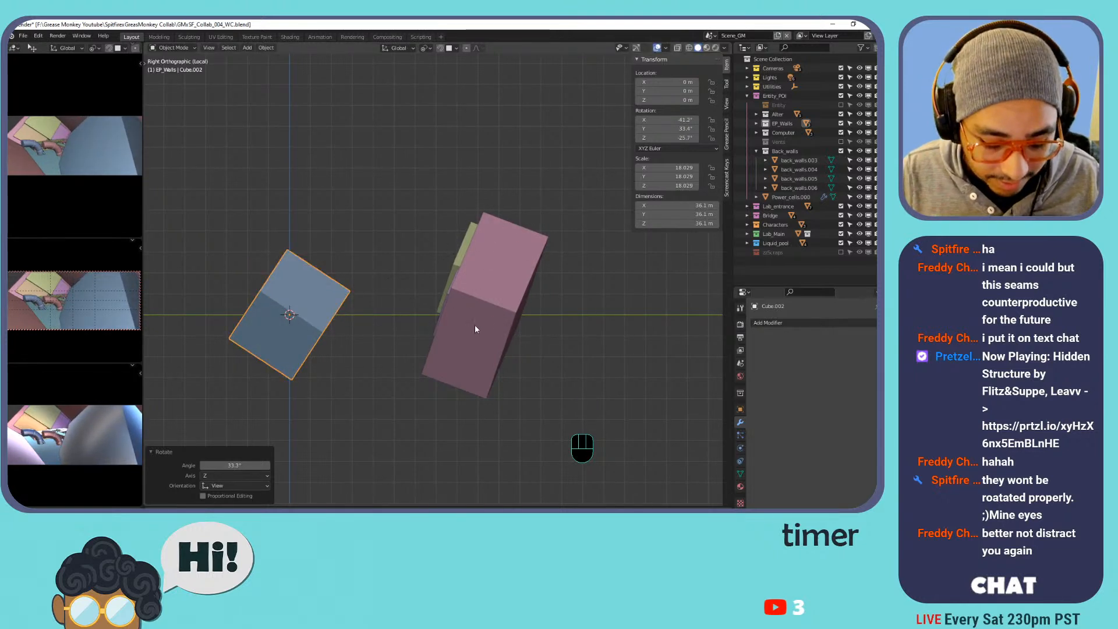
{"action": "key", "text": "g"}
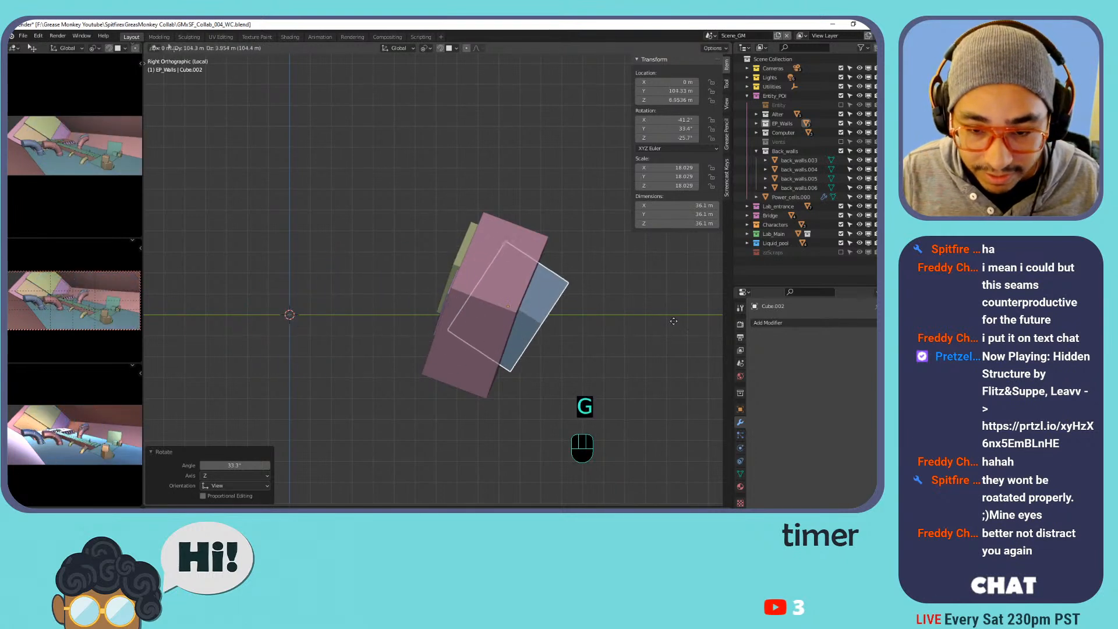
{"action": "left_click", "coordinate": [667, 330]}
Enable the In Front viewport display option for the new cube.
{"action": "left_click", "coordinate": [741, 473]}
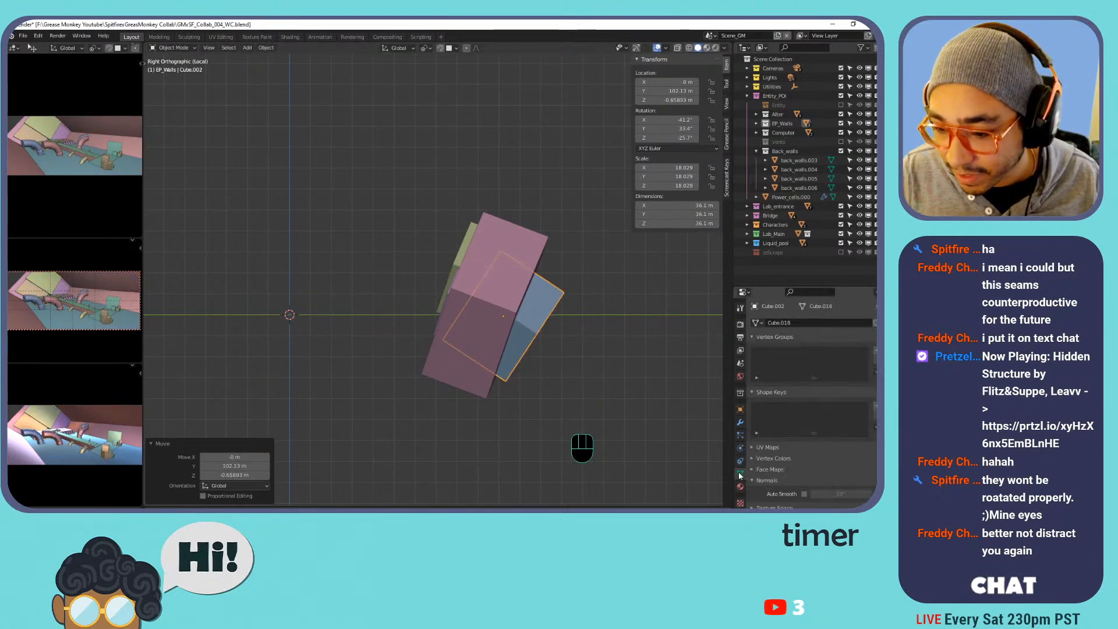
{"action": "left_click", "coordinate": [770, 478]}
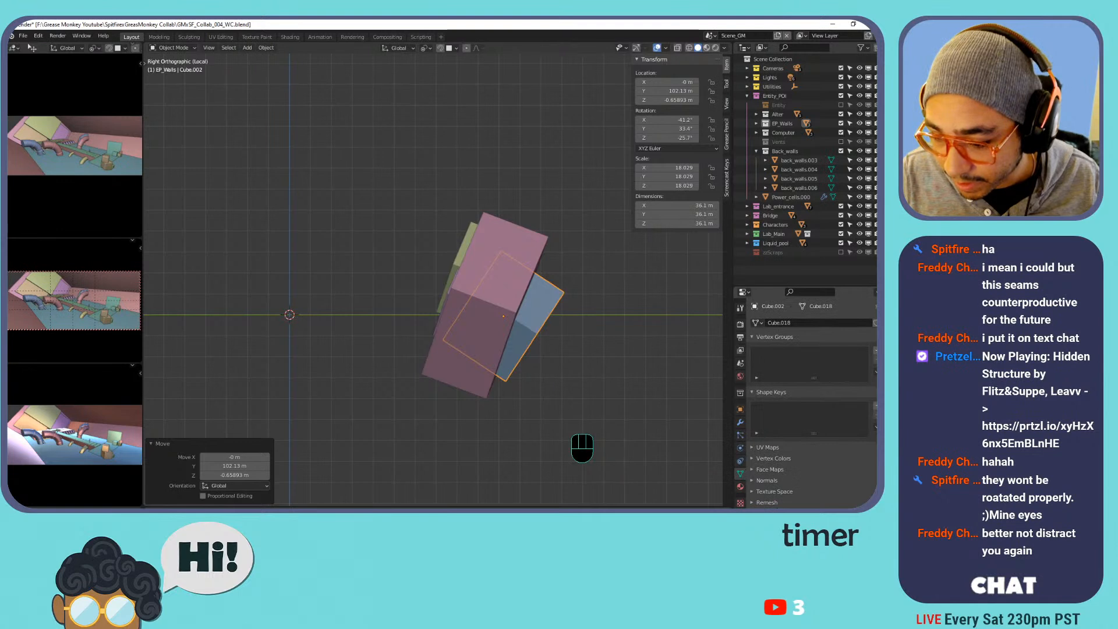
{"action": "left_click", "coordinate": [740, 410]}
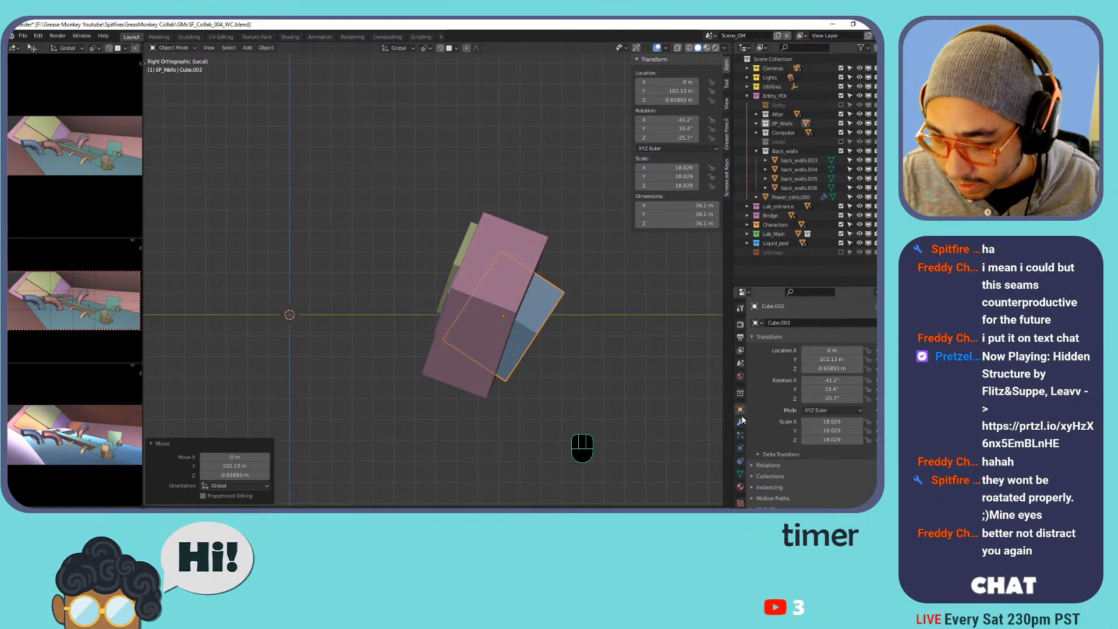
{"action": "left_click", "coordinate": [759, 338]}
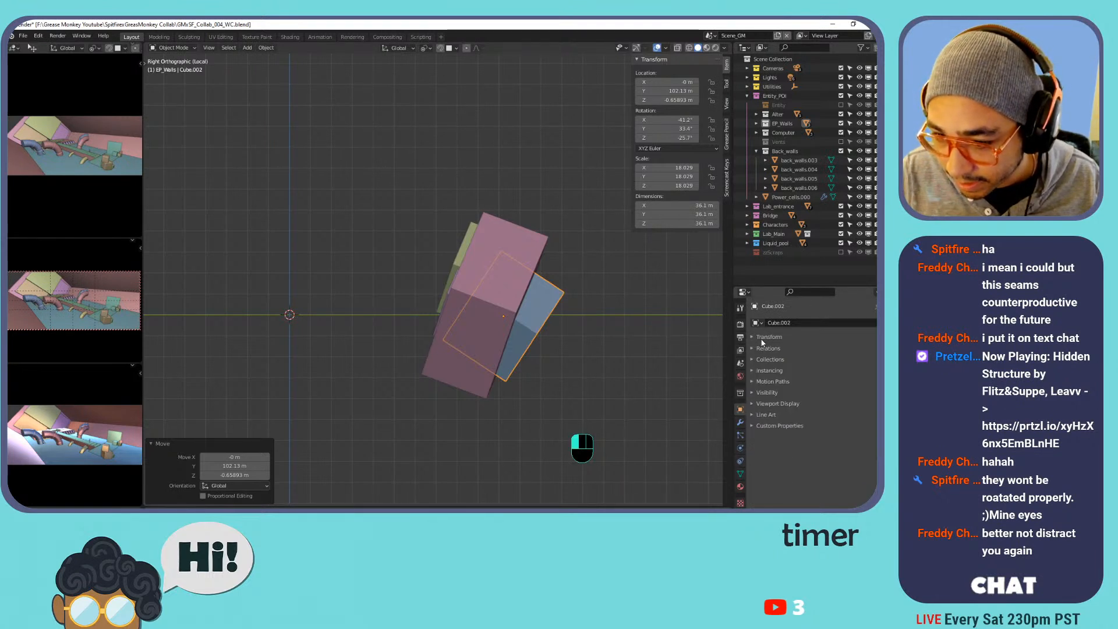
{"action": "left_click", "coordinate": [766, 392]}
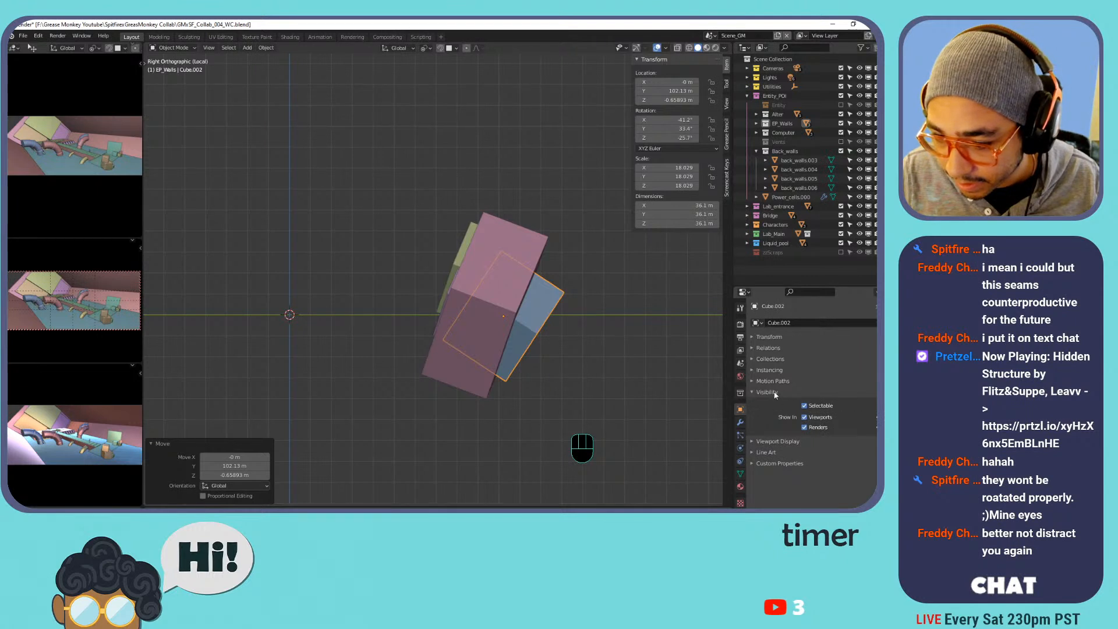
{"action": "left_click", "coordinate": [774, 393]}
{"action": "left_click", "coordinate": [784, 402]}
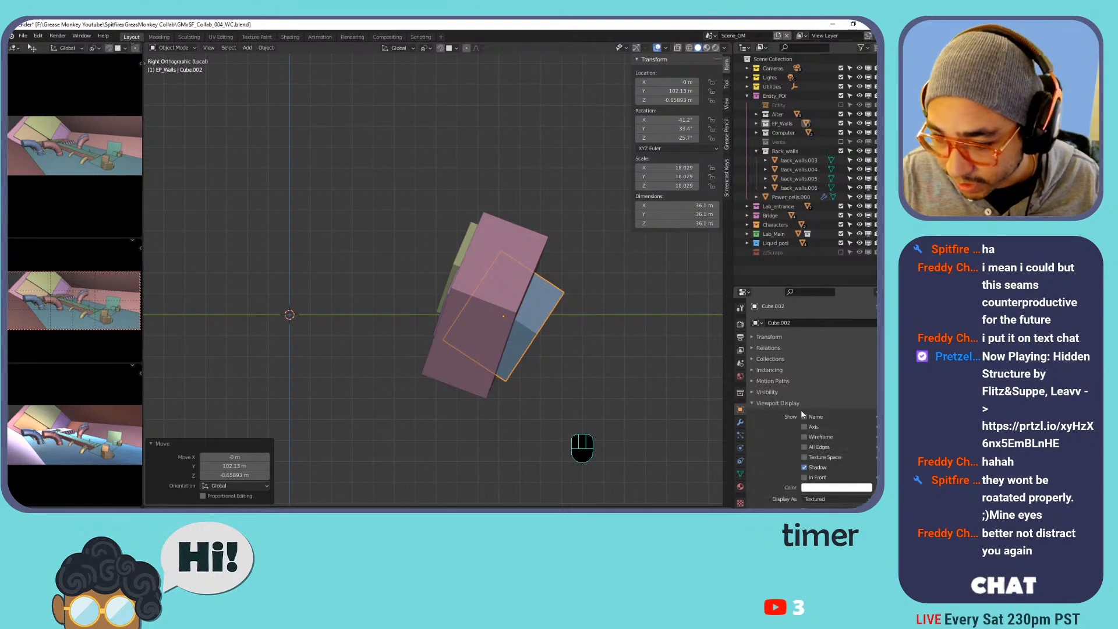
{"action": "left_click", "coordinate": [828, 480]}
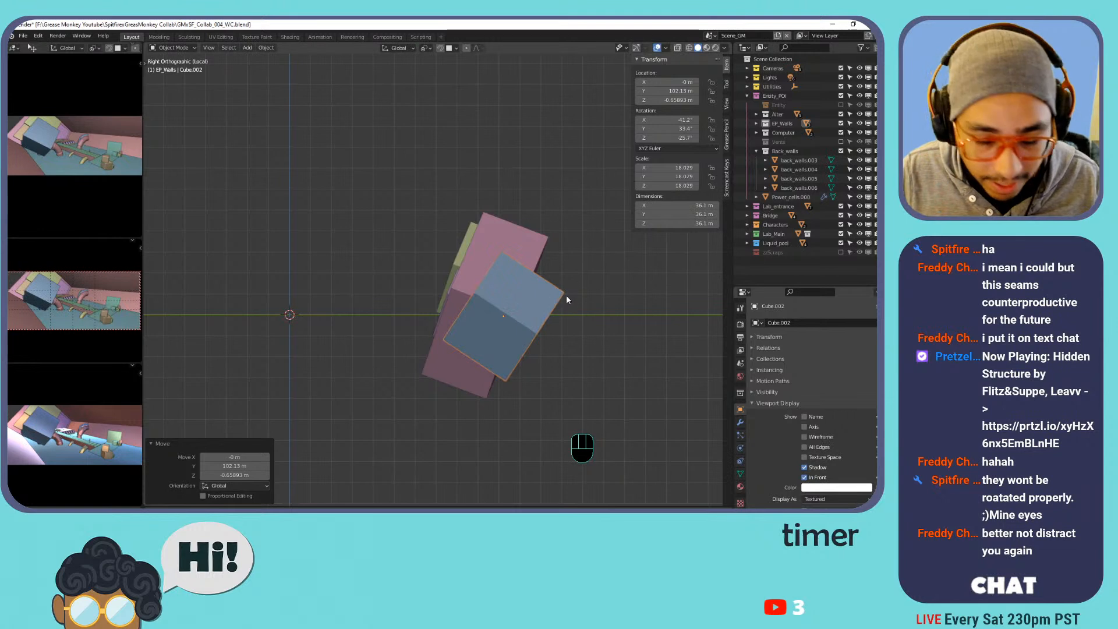
Rotate the cube in the right view to about -27.7° X rotation, then move it about -0.43 m along Y and 2.15 m along Z.
{"action": "scroll", "coordinate": [543, 307], "scroll_direction": "up", "scroll_amount": 2}
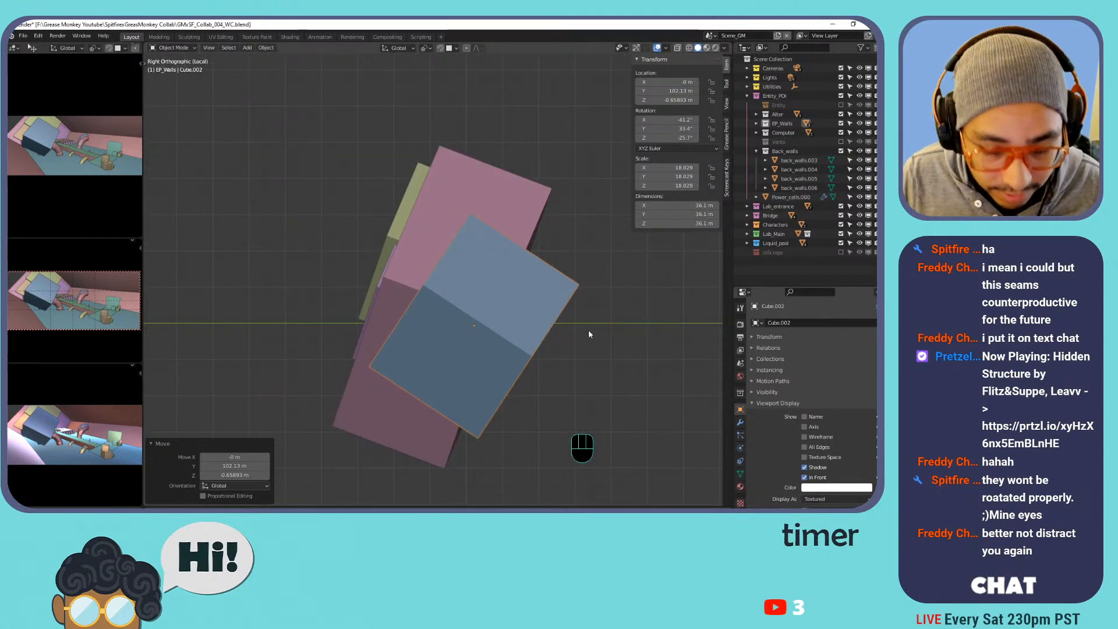
{"action": "key", "text": "r"}
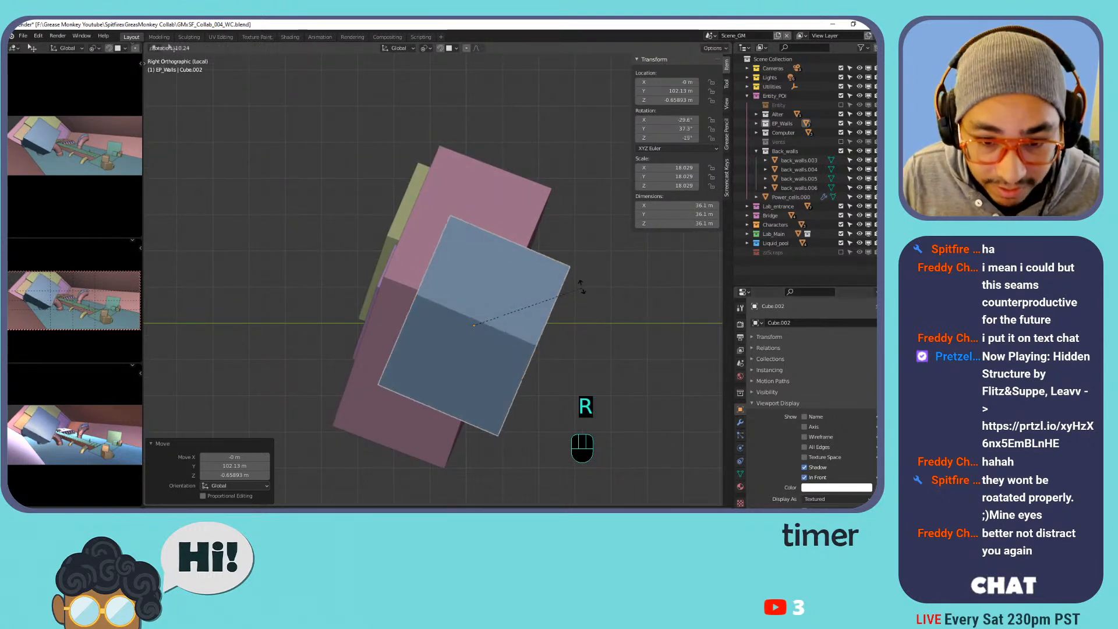
{"action": "left_click", "coordinate": [558, 292]}
{"action": "scroll", "coordinate": [425, 300], "scroll_direction": "up", "scroll_amount": 4}
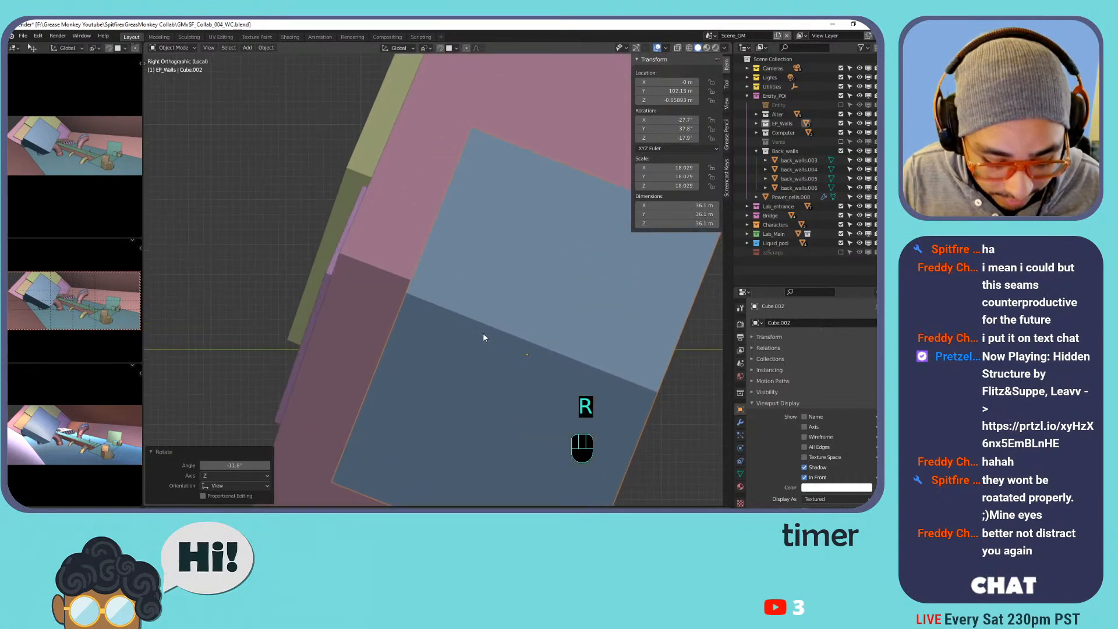
{"action": "key", "text": "g"}
{"action": "left_click", "coordinate": [485, 315]}
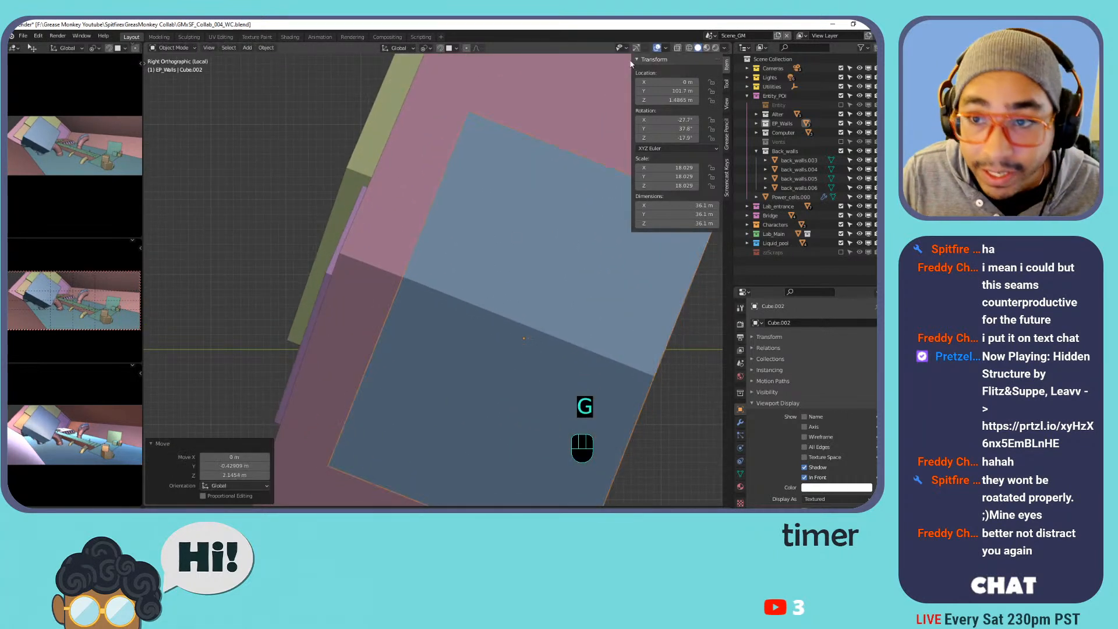
Turn on X-Ray shading and move the cube over the tilted back wall to about Y 92.02 m, Z 5.41 m.
{"action": "left_click", "coordinate": [678, 48]}
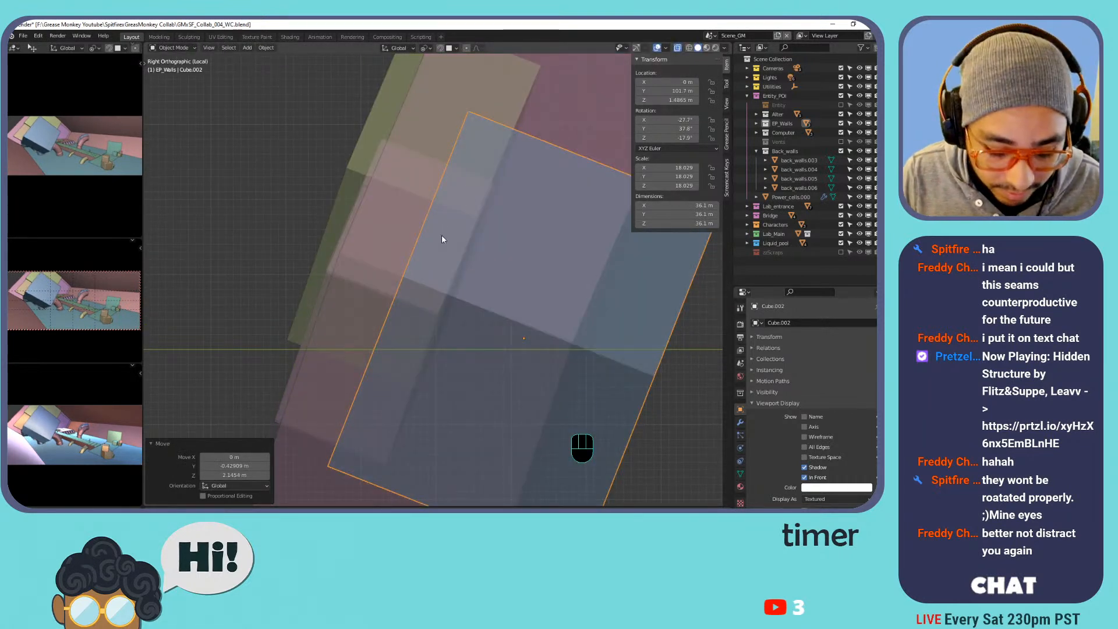
{"action": "middle_click_drag", "start_coordinate": [479, 260], "coordinate": [449, 247], "text": "shift"}
{"action": "key", "text": "g"}
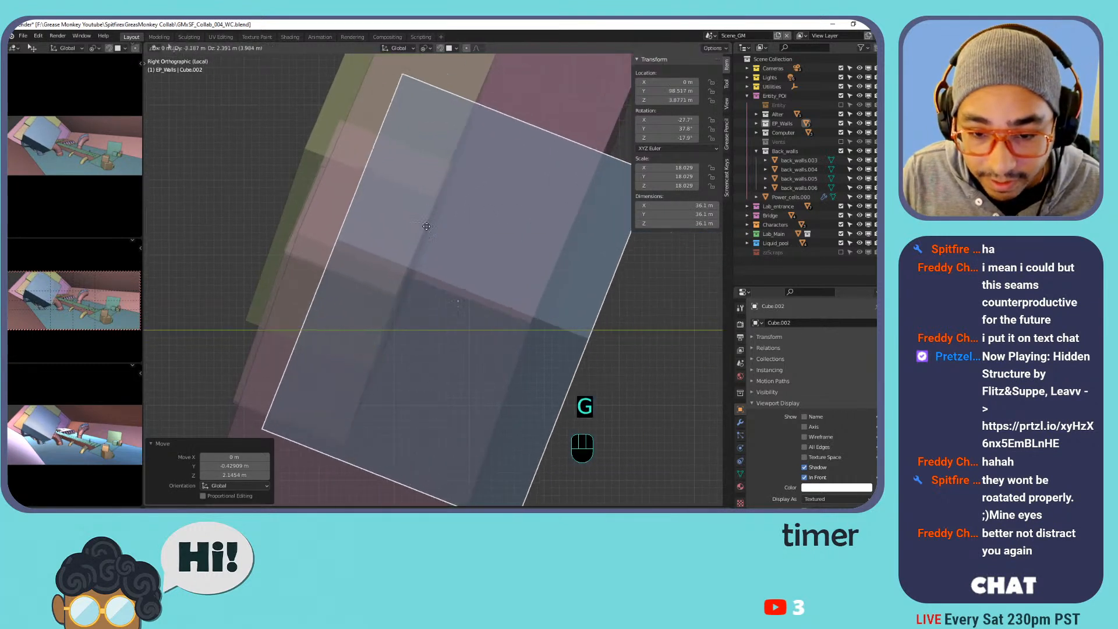
{"action": "left_click", "coordinate": [380, 215]}
Try different X and Y rotation values on the cube, undoing each change.
{"action": "left_click_drag", "start_coordinate": [665, 120], "coordinate": [693, 120]}
{"action": "key", "text": "ctrl+z"}
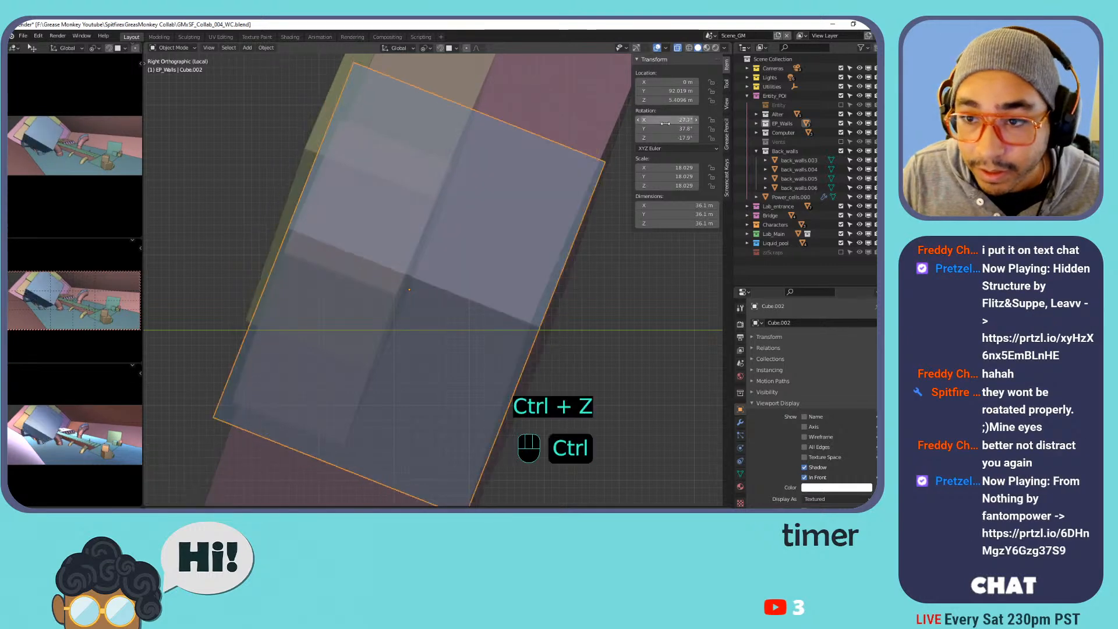
{"action": "key", "text": "ctrl+z"}
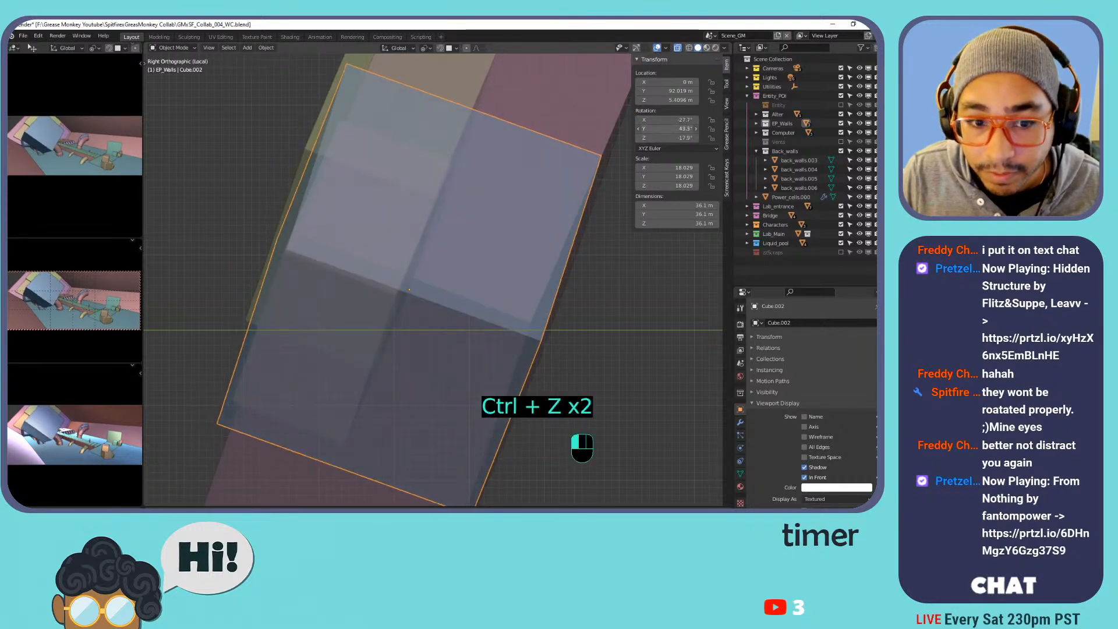
{"action": "left_click_drag", "start_coordinate": [669, 129], "coordinate": [693, 129]}
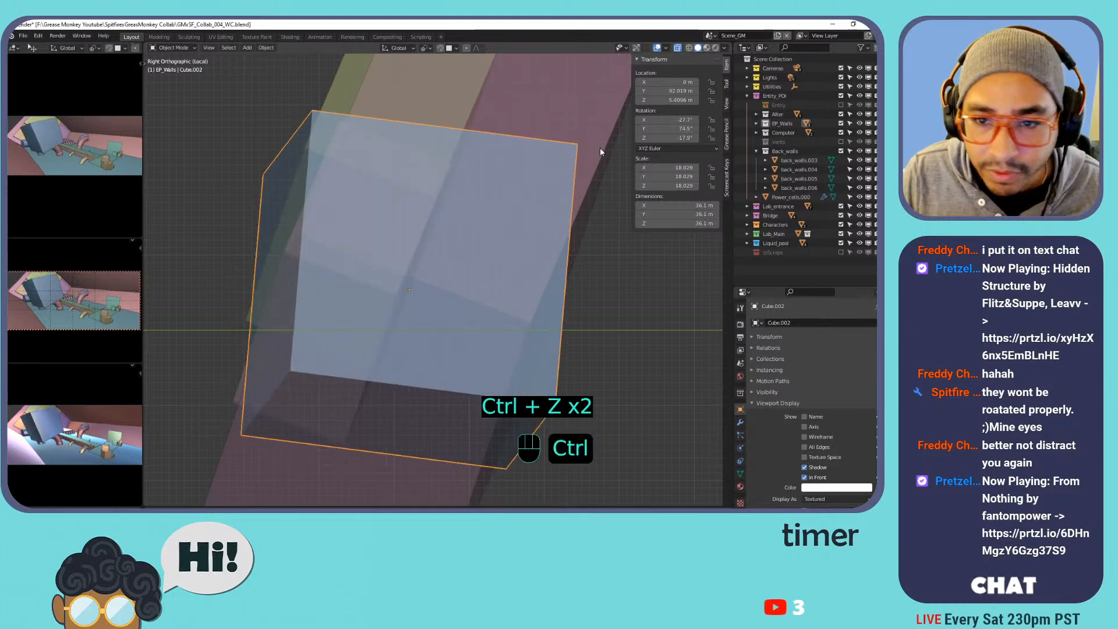
{"action": "key", "text": "ctrl+z"}
{"action": "middle_click_drag", "start_coordinate": [476, 175], "coordinate": [483, 184], "text": "shift"}
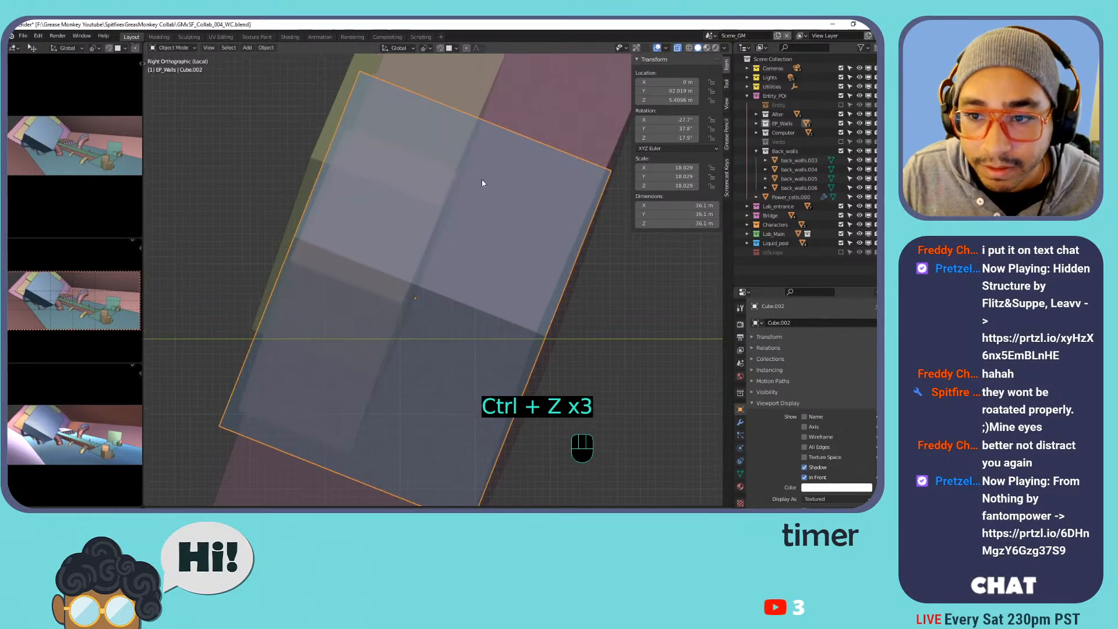
Rotate the cube about -0.04° around its local Y axis and about 0.67° around the global X axis.
{"action": "key", "text": "r"}
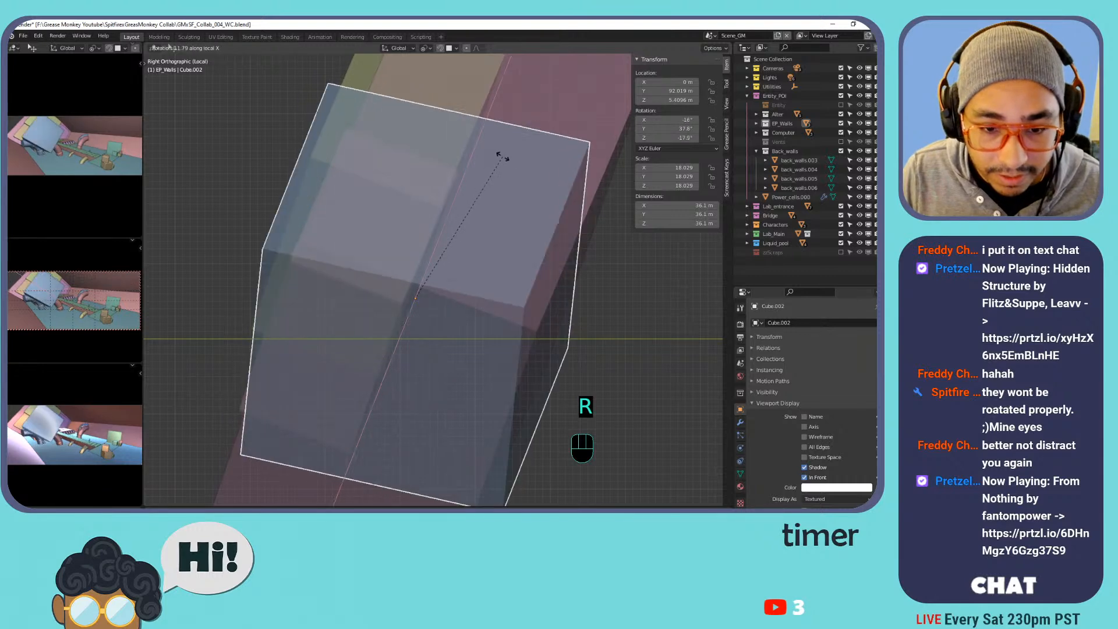
{"action": "key", "text": "y"}
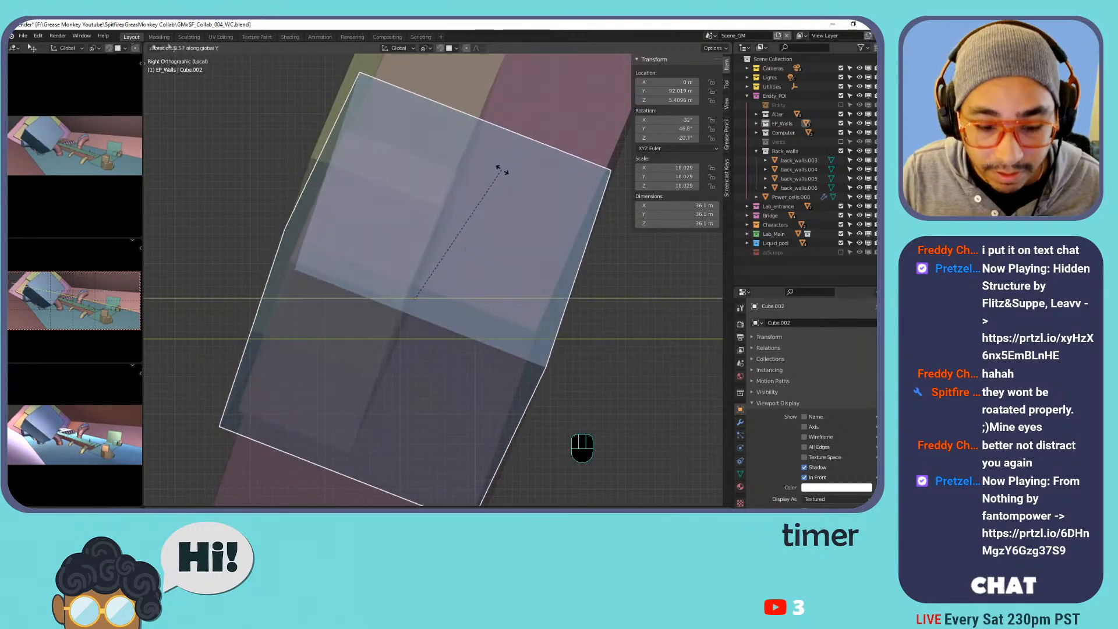
{"action": "key", "text": "y"}
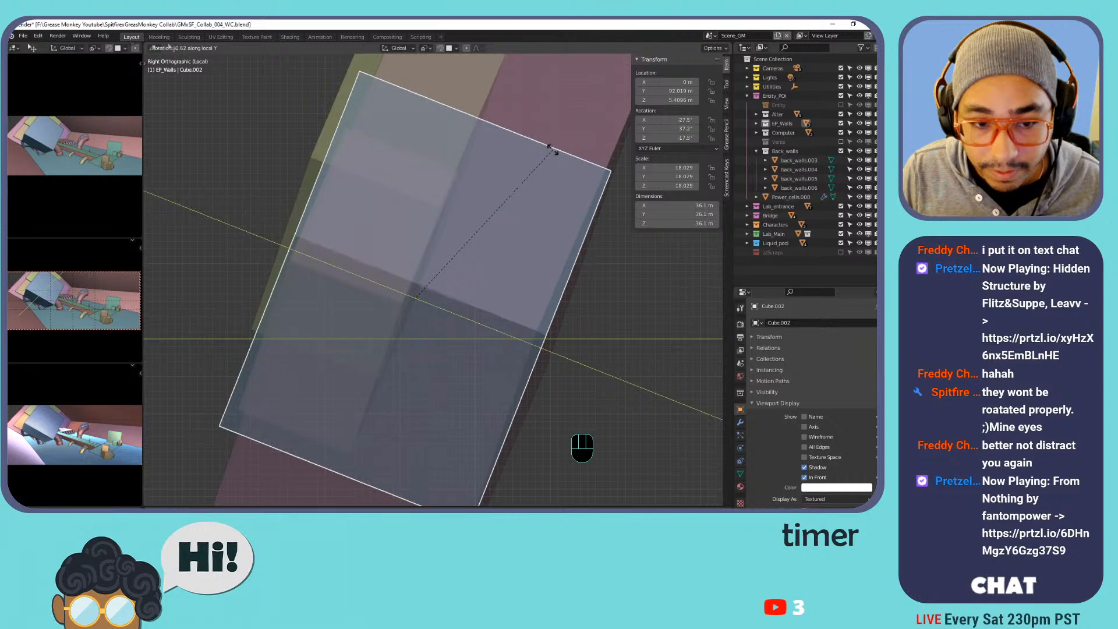
{"action": "left_click", "coordinate": [557, 151]}
{"action": "key", "text": "r"}
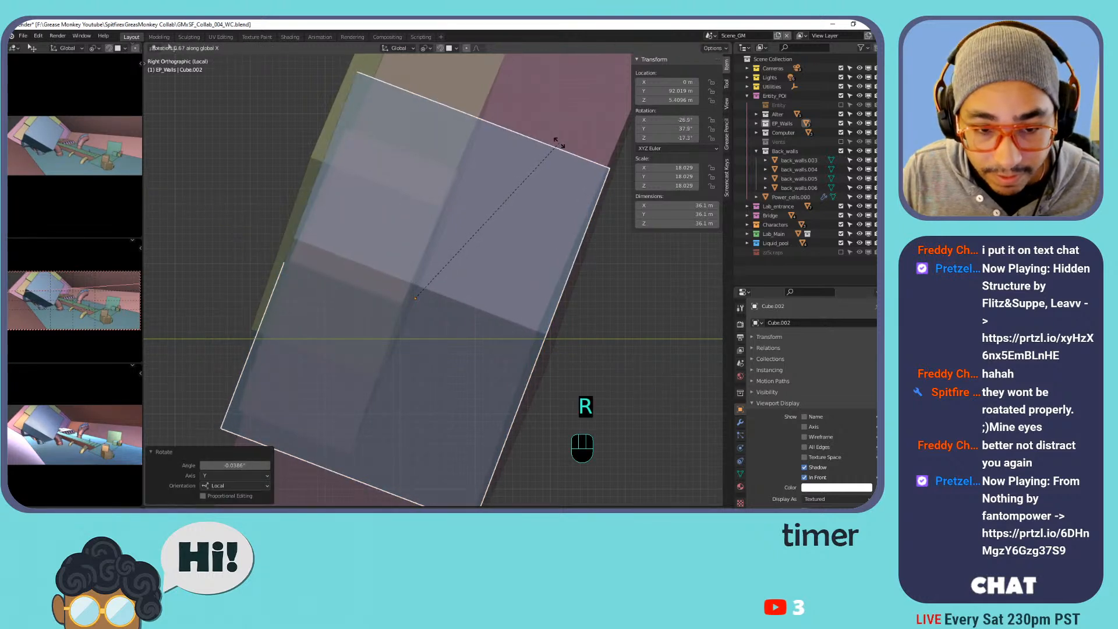
{"action": "left_click", "coordinate": [554, 154]}
Move the cube along the tilted wall to about Y 93.61 m, Z 4.86 m, turning off X-Ray shading.
{"action": "key", "text": "g"}
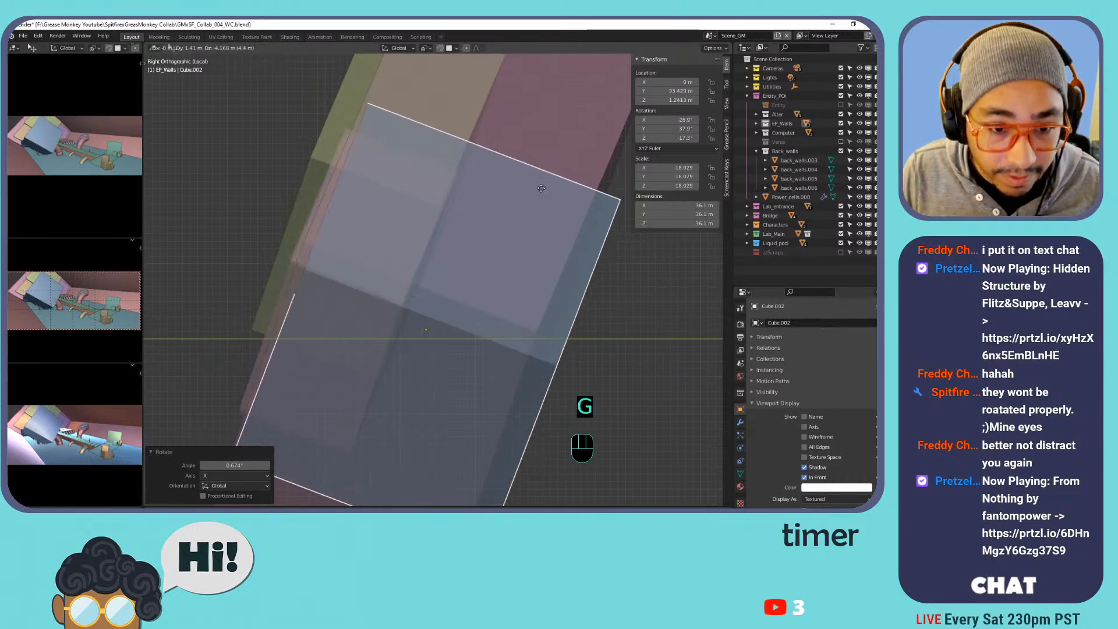
{"action": "left_click", "coordinate": [544, 182]}
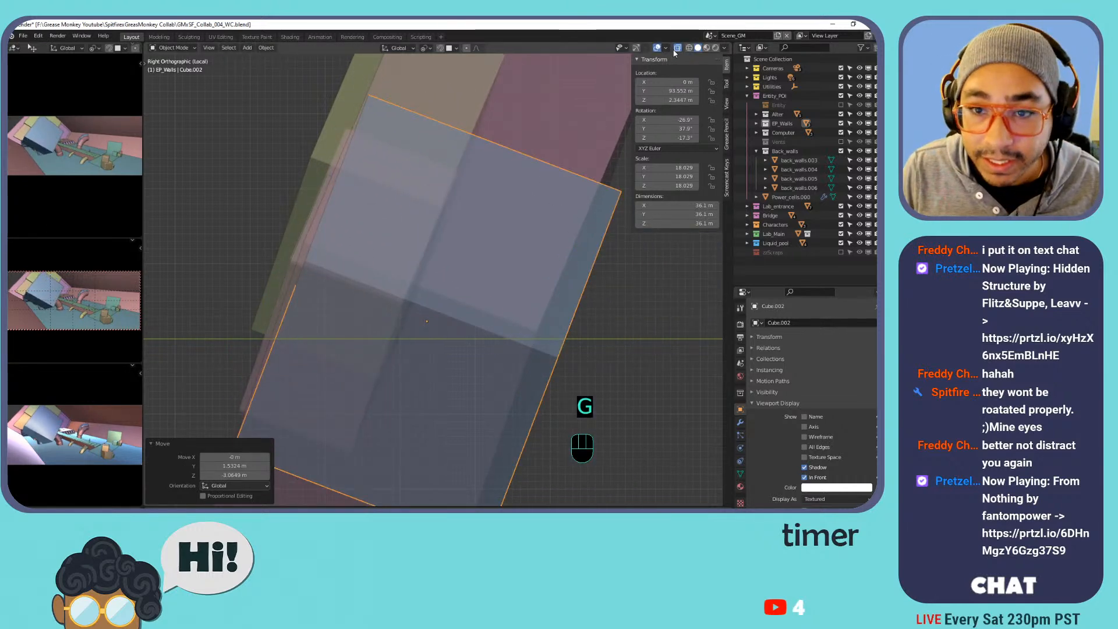
{"action": "left_click", "coordinate": [677, 48]}
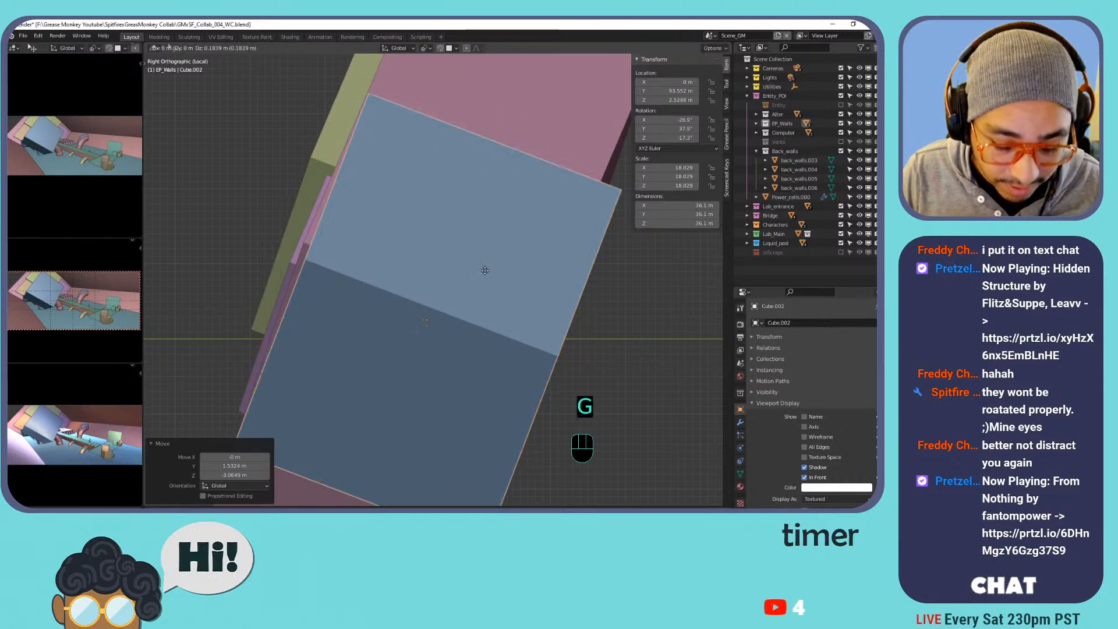
{"action": "key", "text": "g"}
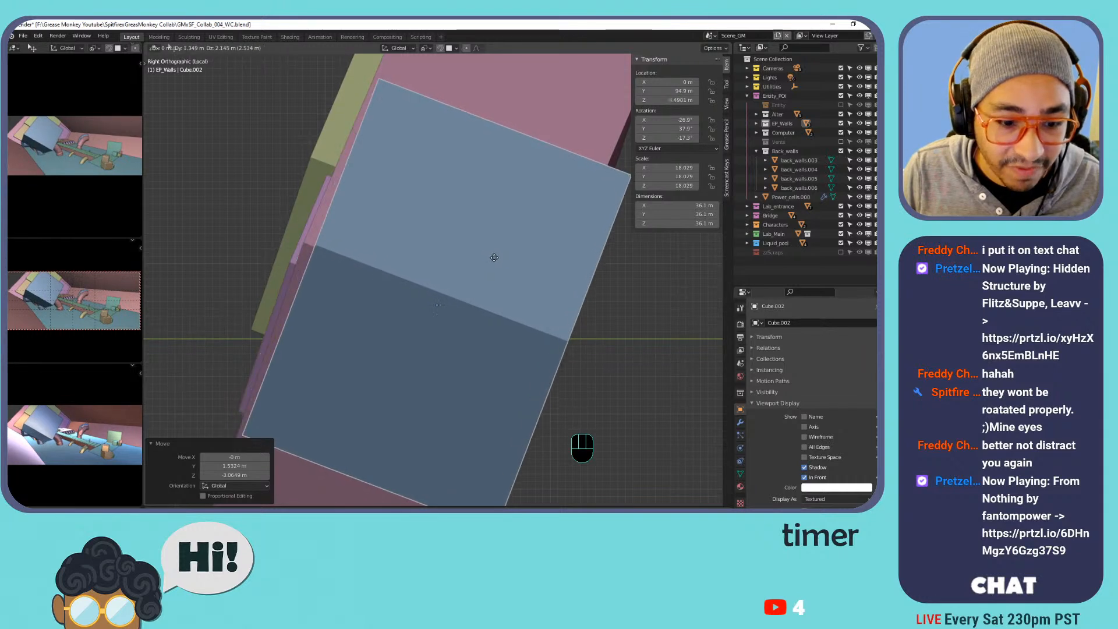
{"action": "left_click", "coordinate": [484, 255]}
Rotate the cube about 1.16° around the global X axis and move it about -0.25 m along Y and 0.18 m along Z.
{"action": "key", "text": "r"}
{"action": "left_click", "coordinate": [572, 234]}
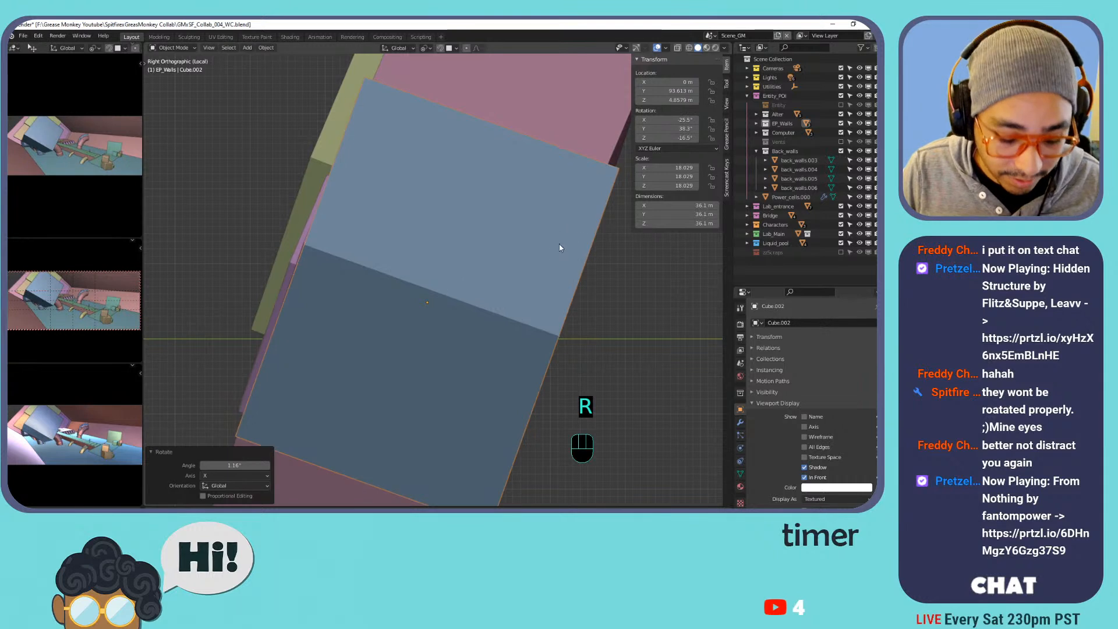
{"action": "key", "text": "g"}
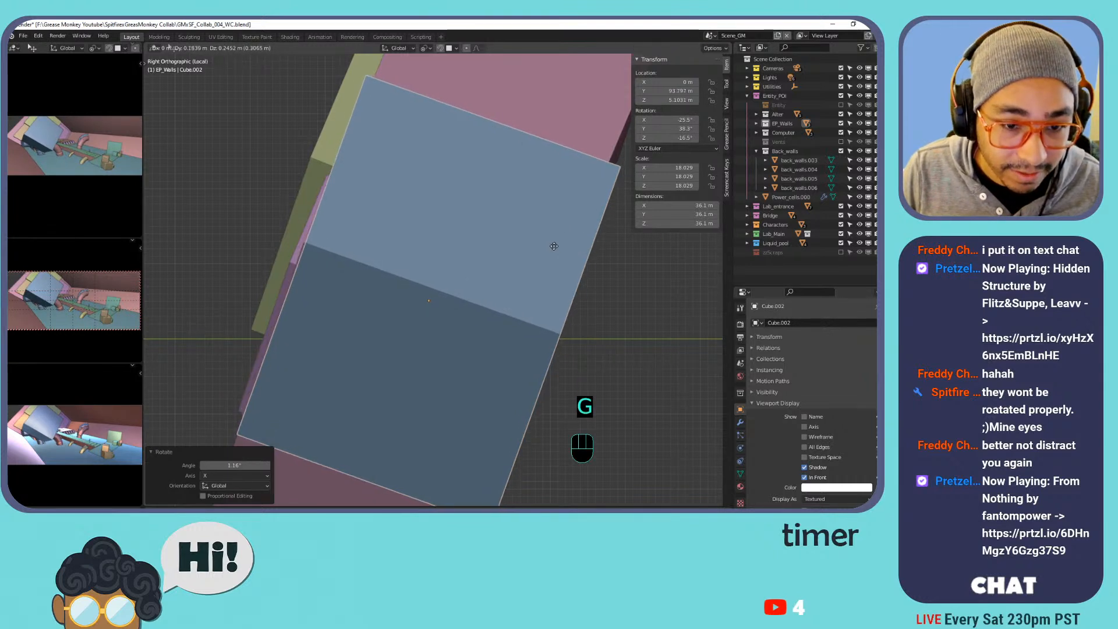
{"action": "left_click", "coordinate": [551, 249]}
Disable the cube's In Front display and scale it uniformly by about 1.634 in the front orthographic view.
{"action": "middle_click_drag", "start_coordinate": [587, 276], "coordinate": [570, 129], "text": "shift"}
{"action": "scroll", "coordinate": [498, 204], "scroll_direction": "down", "scroll_amount": 1}
{"action": "middle_click_drag", "start_coordinate": [510, 215], "coordinate": [479, 287], "text": "shift"}
{"action": "left_click", "coordinate": [809, 477]}
{"action": "middle_click_drag", "start_coordinate": [601, 347], "coordinate": [511, 256]}
{"action": "key", "text": "KP_1"}
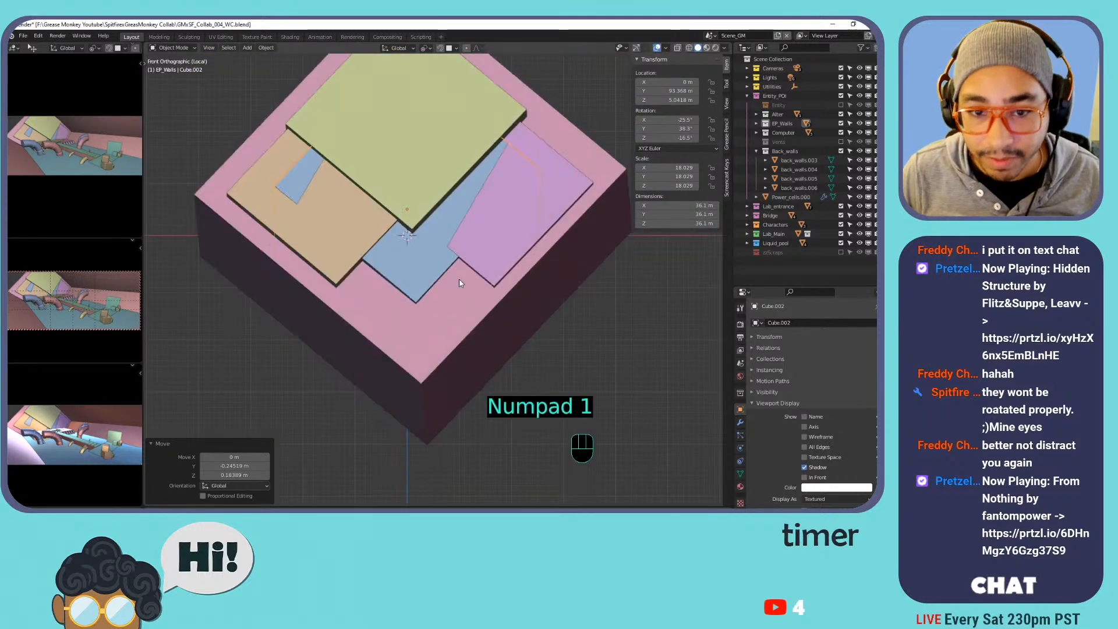
{"action": "key", "text": "s"}
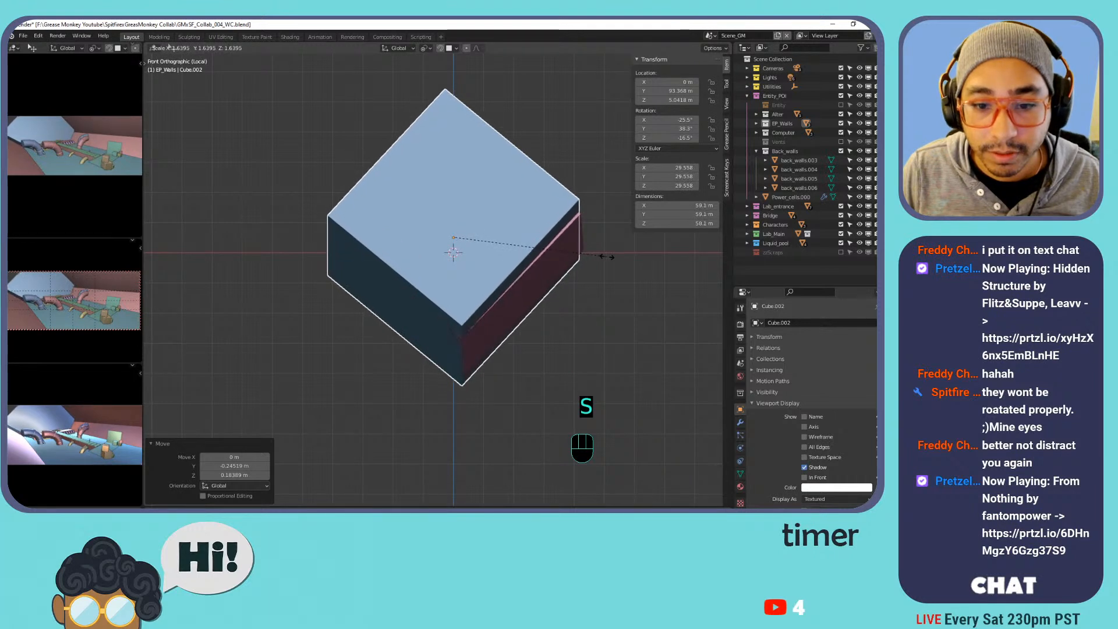
{"action": "left_click", "coordinate": [606, 257]}
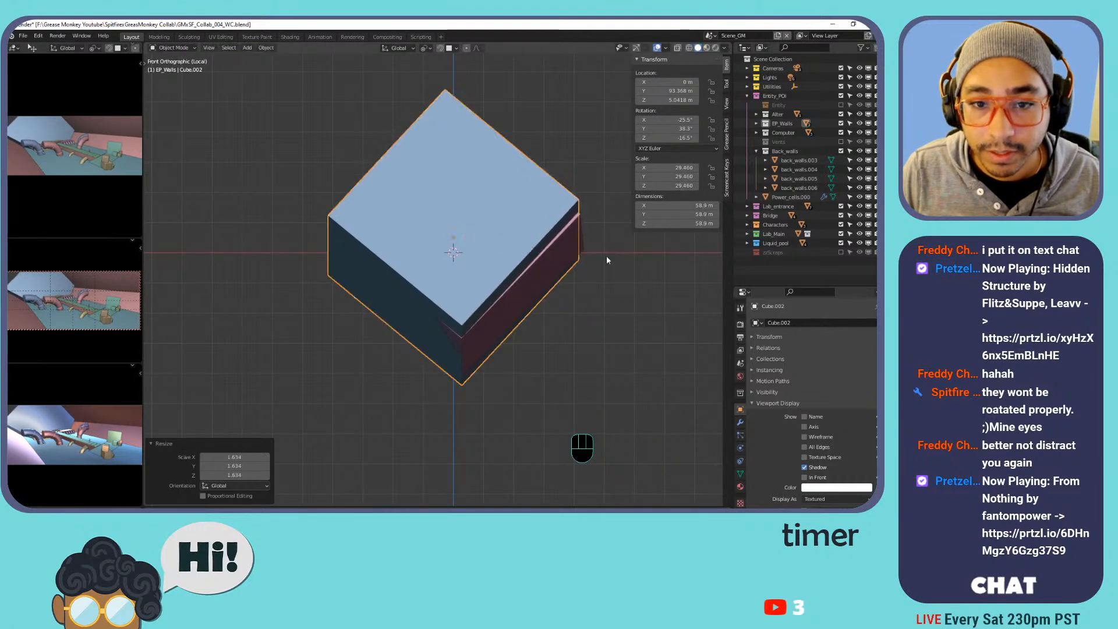
Reset the cube's X, Y and Z rotation to 0°.
{"action": "left_click_drag", "start_coordinate": [666, 129], "coordinate": [673, 128]}
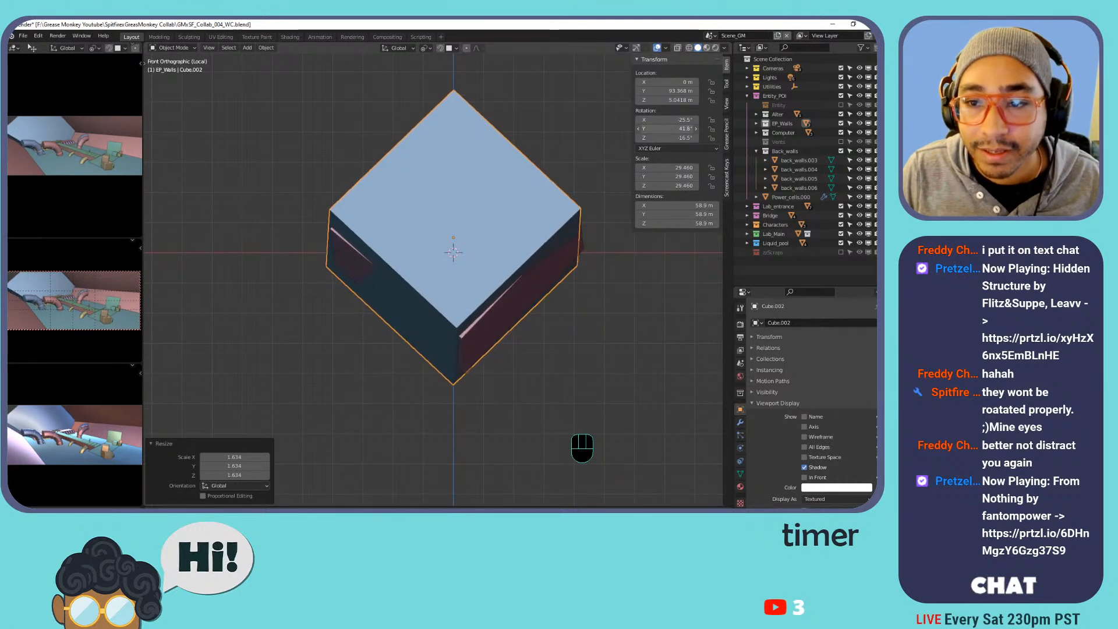
{"action": "type", "text": "0"}
{"action": "key", "text": "Return"}
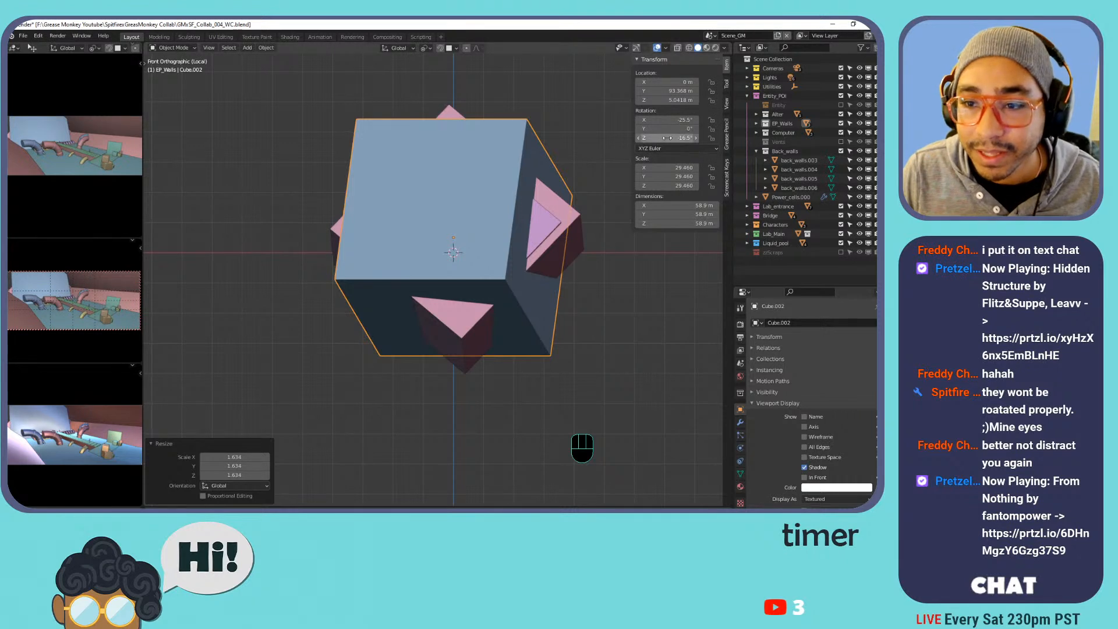
{"action": "type", "text": "0"}
{"action": "key", "text": "Return"}
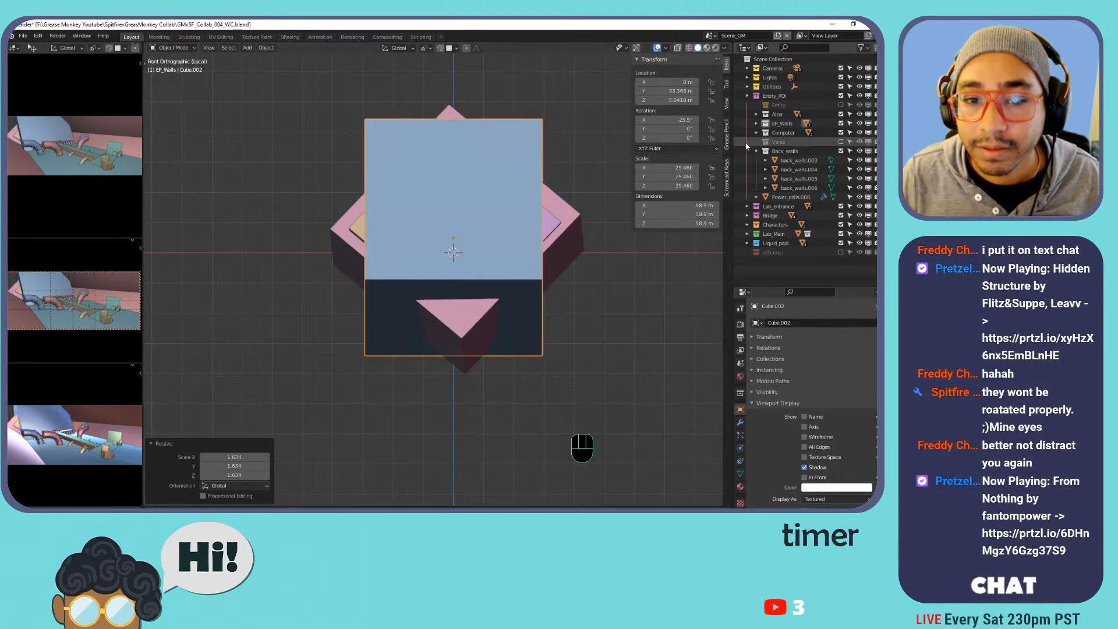
{"action": "type", "text": "0"}
{"action": "key", "text": "Return"}
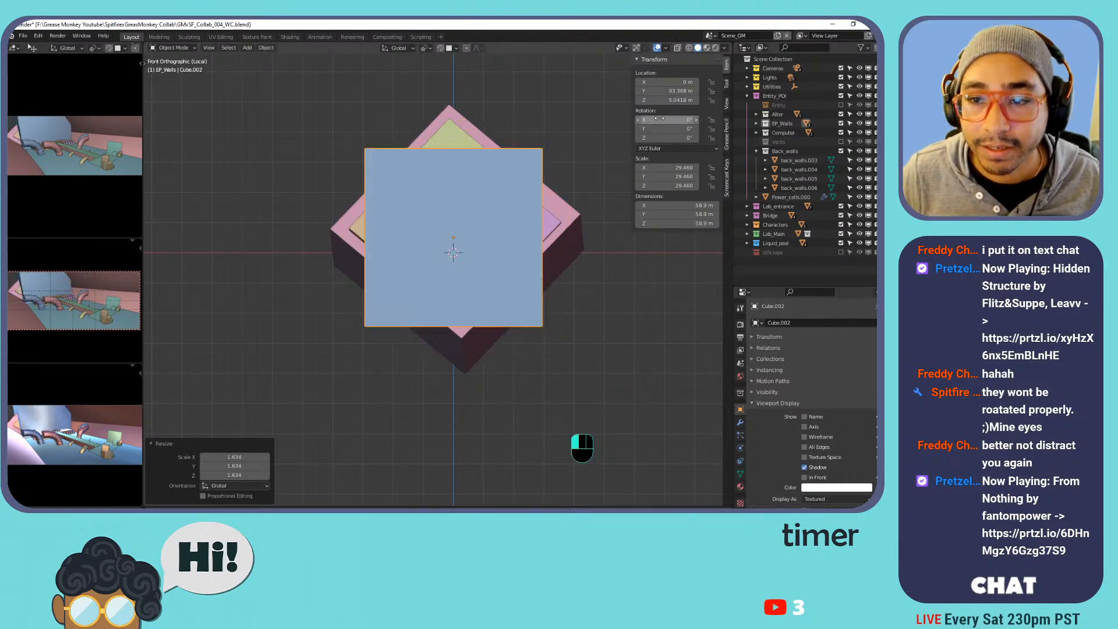
Set the cube's Y rotation to 45°.
{"action": "middle_click_drag", "start_coordinate": [577, 175], "coordinate": [483, 233]}
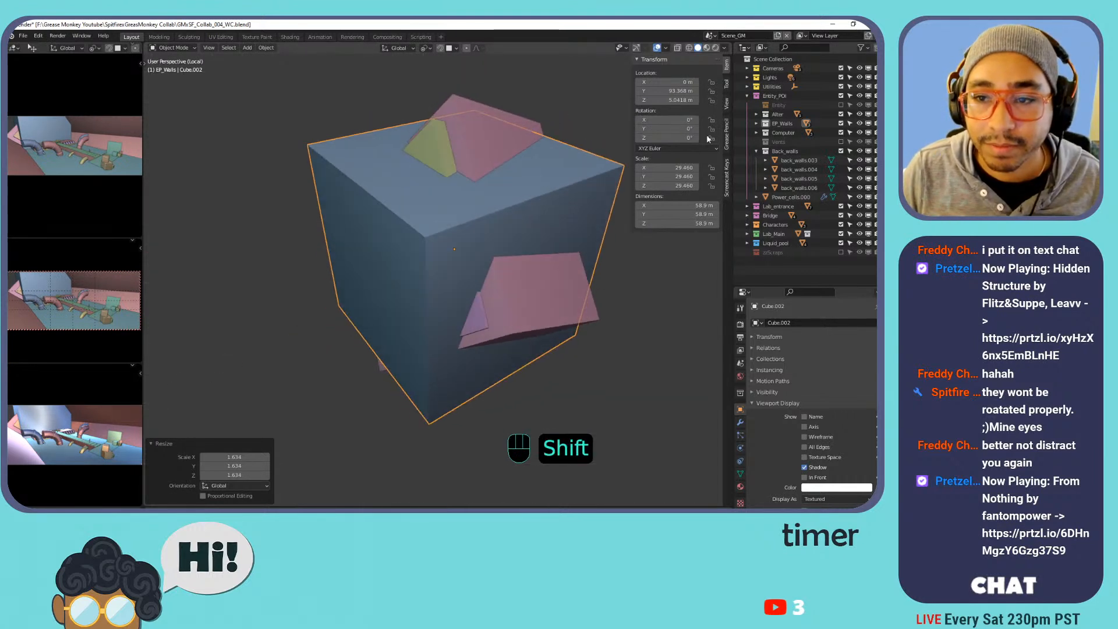
{"action": "left_click_drag", "start_coordinate": [667, 126], "coordinate": [693, 126]}
{"action": "type", "text": "45"}
{"action": "key", "text": "Return"}
Try further rotation adjustments on the 45° cube and undo them.
{"action": "middle_click_drag", "start_coordinate": [606, 128], "coordinate": [428, 178]}
{"action": "mouse_move", "coordinate": [663, 129]}
{"action": "left_mouse_down"}
{"action": "mouse_move", "coordinate": [699, 120]}
{"action": "mouse_move", "coordinate": [679, 120]}
{"action": "left_mouse_up"}
{"action": "key", "text": "ctrl+z"}
{"action": "key", "text": "ctrl+z"}
{"action": "key", "text": "ctrl+z"}
{"action": "key", "text": "ctrl+z"}
{"action": "key", "text": "ctrl+z"}
{"action": "middle_click_drag", "start_coordinate": [364, 163], "coordinate": [526, 238], "text": "shift"}
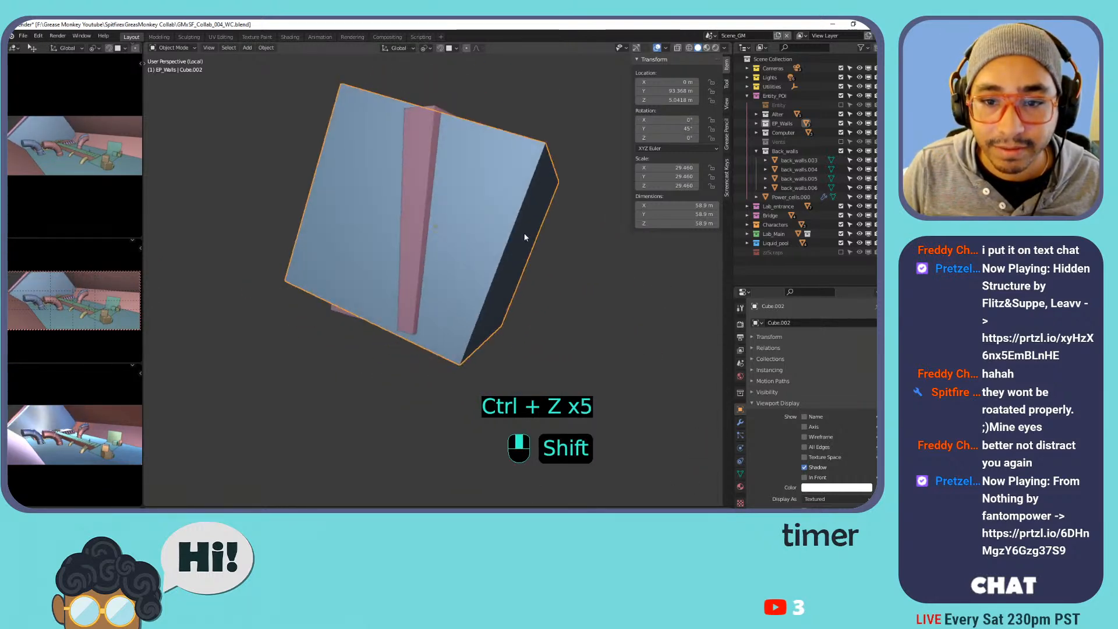
Try tilting the cube twice by changing its X rotation, undoing each attempt.
{"action": "left_click_drag", "start_coordinate": [667, 120], "coordinate": [700, 120]}
{"action": "middle_click_drag", "start_coordinate": [373, 174], "coordinate": [377, 260], "text": "shift"}
{"action": "key", "text": "ctrl+z"}
{"action": "middle_click_drag", "start_coordinate": [452, 268], "coordinate": [401, 291], "text": "shift"}
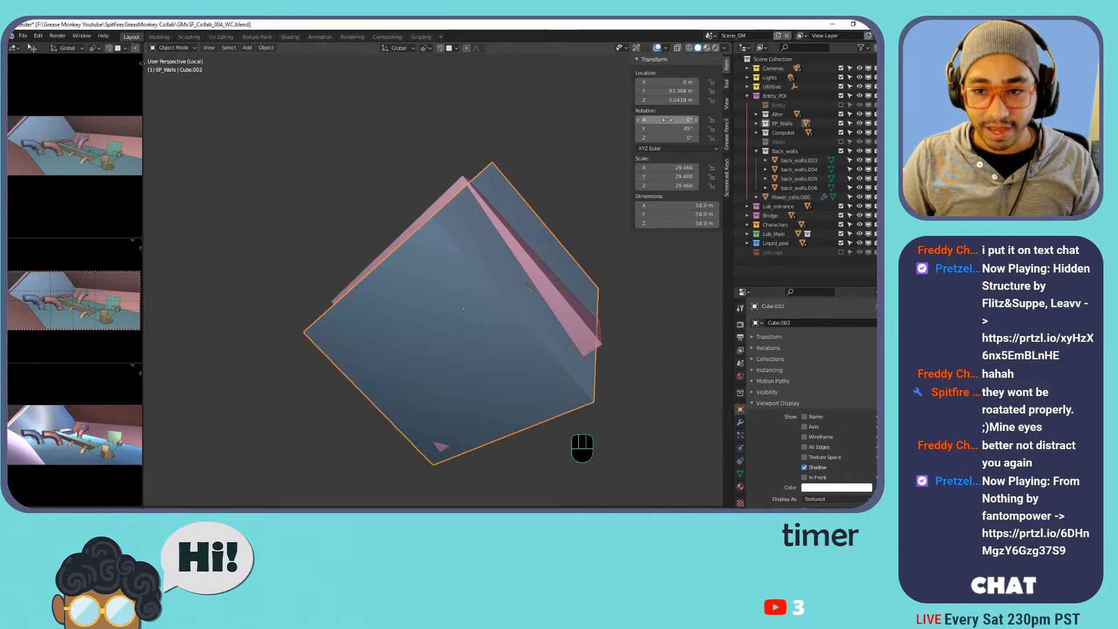
{"action": "left_click_drag", "start_coordinate": [668, 119], "coordinate": [683, 120]}
{"action": "key", "text": "ctrl+z"}
Try Quaternion (WXYZ) rotation mode with a changed W value, undo it and return the cube to XYZ Euler.
{"action": "left_click", "coordinate": [650, 148]}
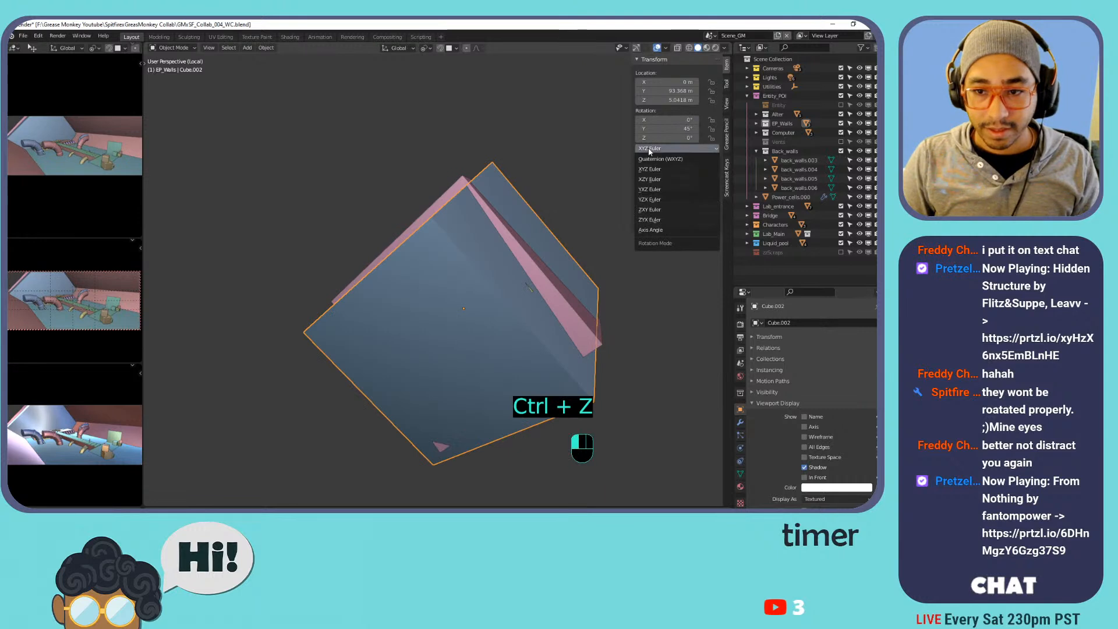
{"action": "left_click", "coordinate": [655, 159]}
{"action": "left_click_drag", "start_coordinate": [668, 120], "coordinate": [684, 120]}
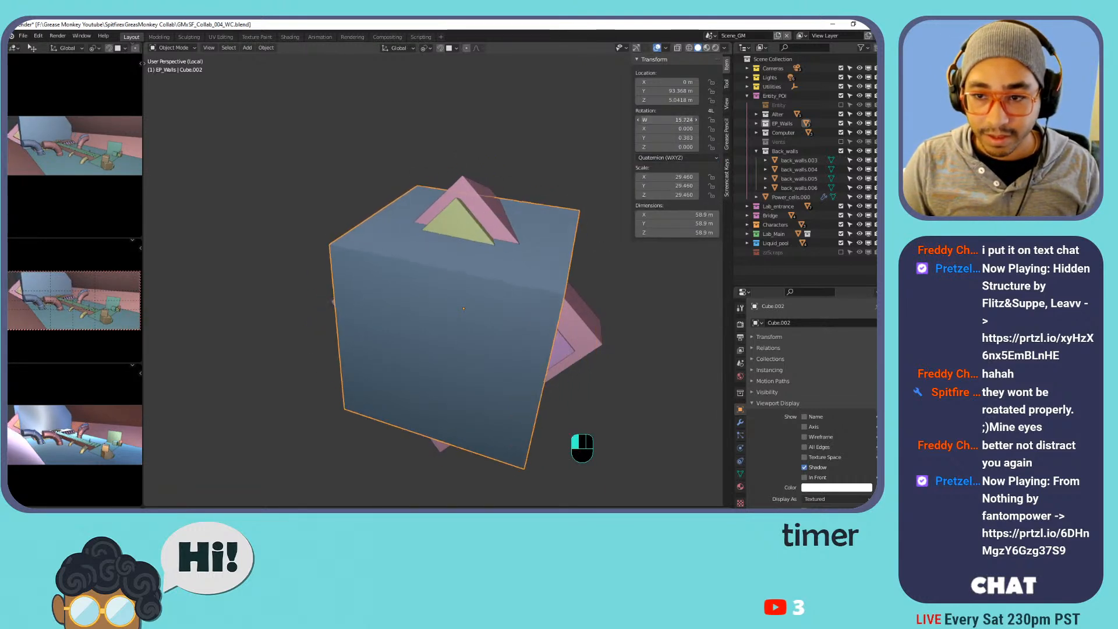
{"action": "key", "text": "ctrl+z"}
{"action": "key", "text": "ctrl+z"}
{"action": "left_click", "coordinate": [687, 157]}
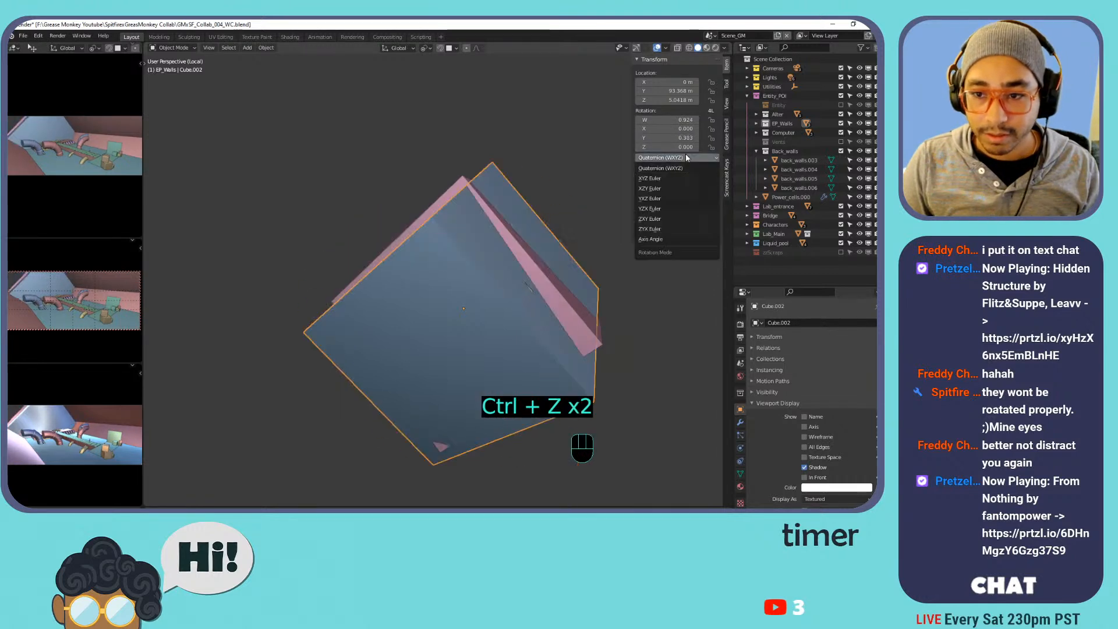
{"action": "left_click", "coordinate": [681, 179]}
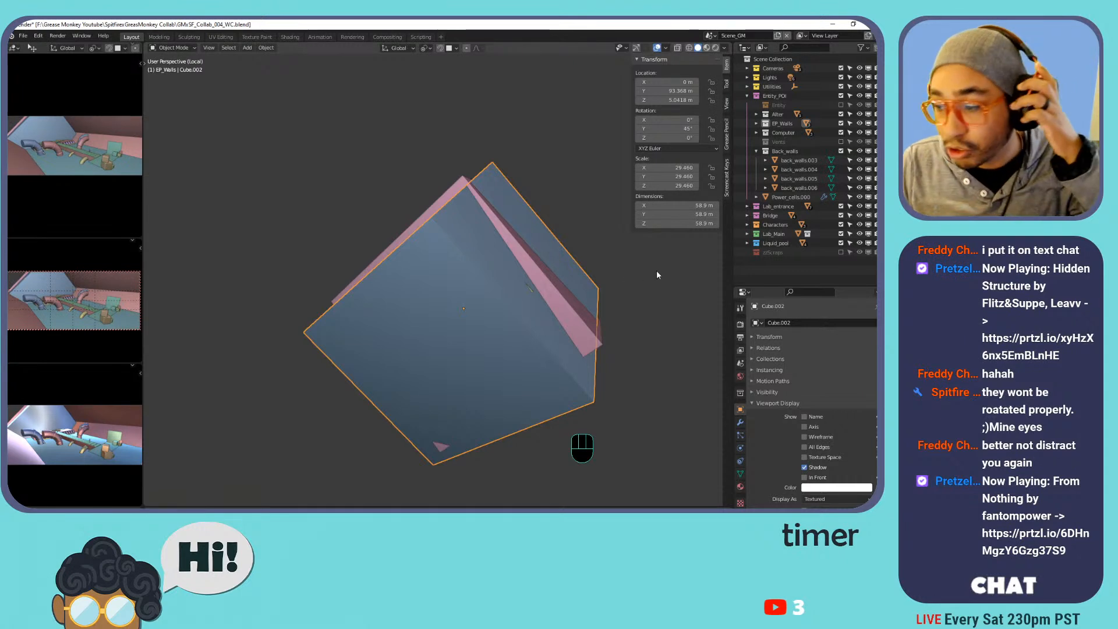
Try changing the cube's Y and Z rotation values and undo the changes.
{"action": "mouse_move", "coordinate": [666, 129]}
{"action": "left_mouse_down"}
{"action": "mouse_move", "coordinate": [684, 129]}
{"action": "mouse_move", "coordinate": [669, 120]}
{"action": "mouse_move", "coordinate": [678, 120]}
{"action": "mouse_move", "coordinate": [655, 138]}
{"action": "left_mouse_up"}
{"action": "key", "text": "ctrl+z"}
{"action": "key", "text": "ctrl+z"}
{"action": "key", "text": "ctrl+z"}
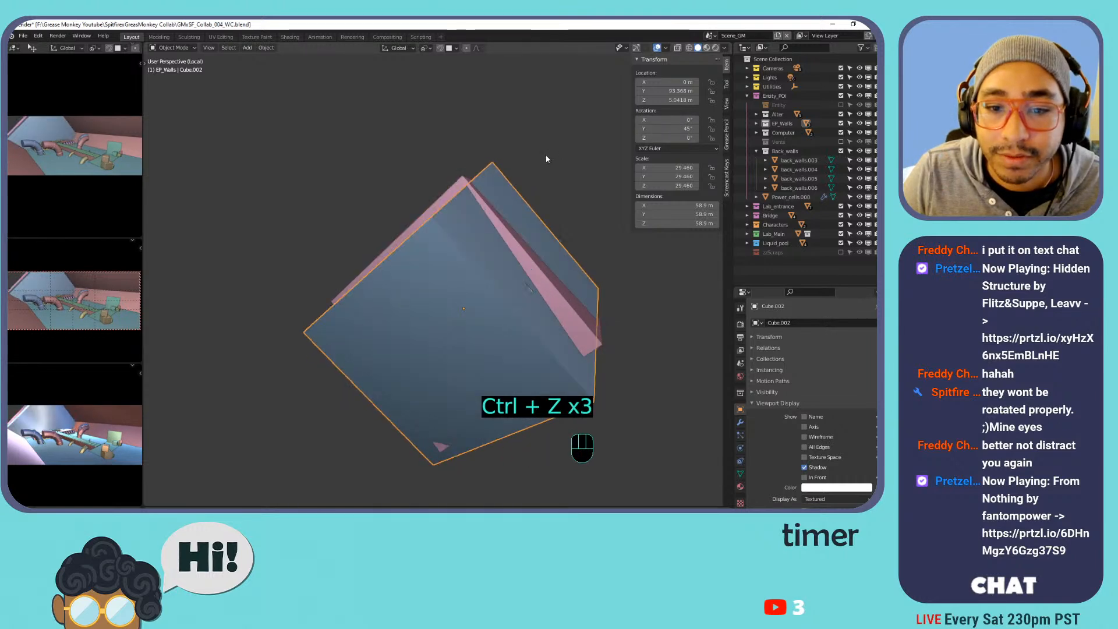
Switch the transform orientation to Local, try changing the cube's Z rotation and undo that rotation.
{"action": "left_click", "coordinate": [533, 176]}
{"action": "left_click", "coordinate": [394, 48]}
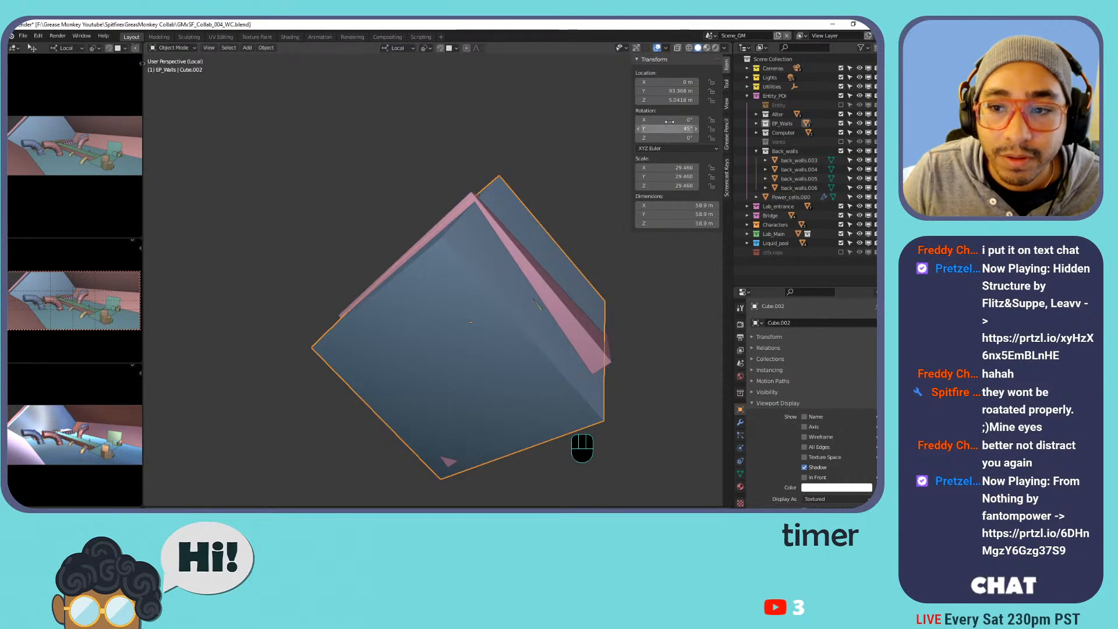
{"action": "left_click_drag", "start_coordinate": [667, 138], "coordinate": [675, 138]}
{"action": "key", "text": "ctrl+z"}
Rotate the cube about 23.6° around the global X axis to follow the tilted pink wall's face.
{"action": "middle_click_drag", "start_coordinate": [496, 169], "coordinate": [453, 216], "text": "shift"}
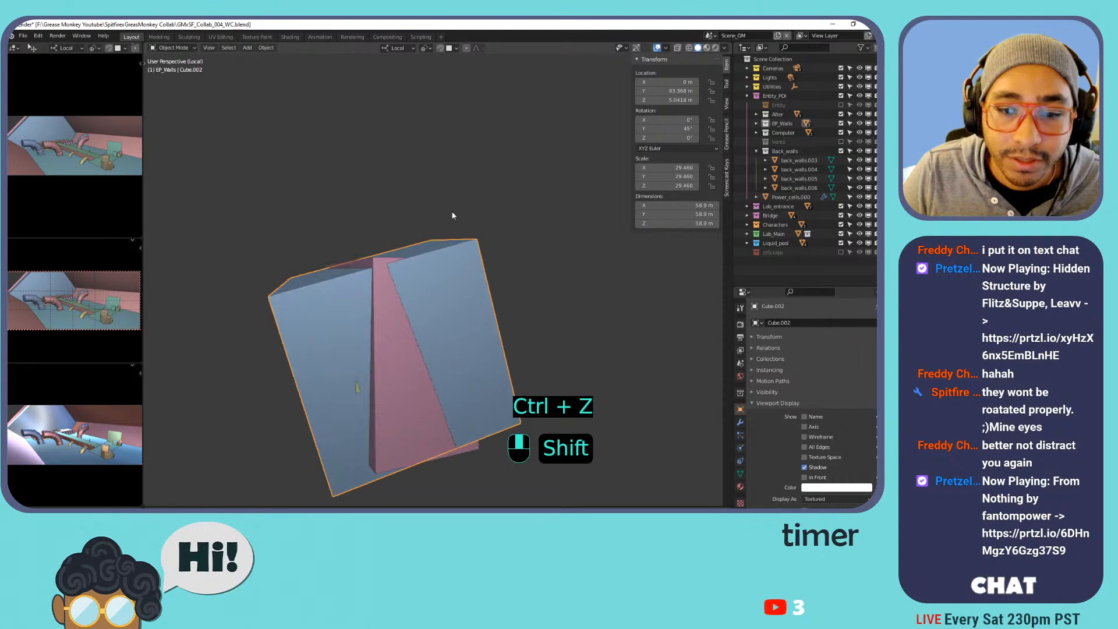
{"action": "key", "text": "r"}
{"action": "key", "text": "y"}
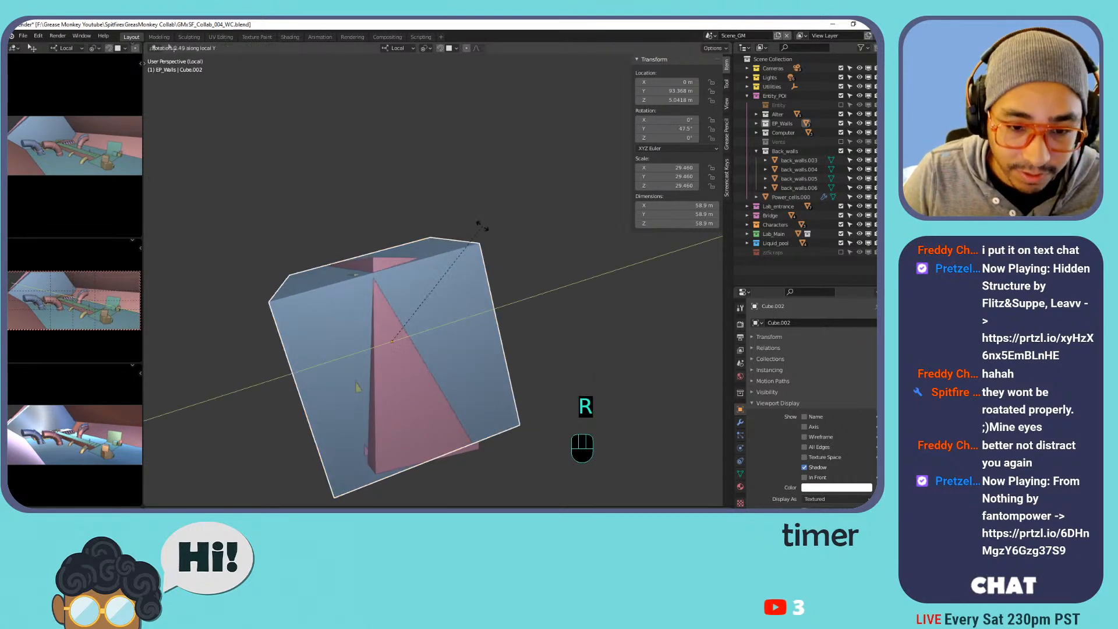
{"action": "key", "text": "x"}
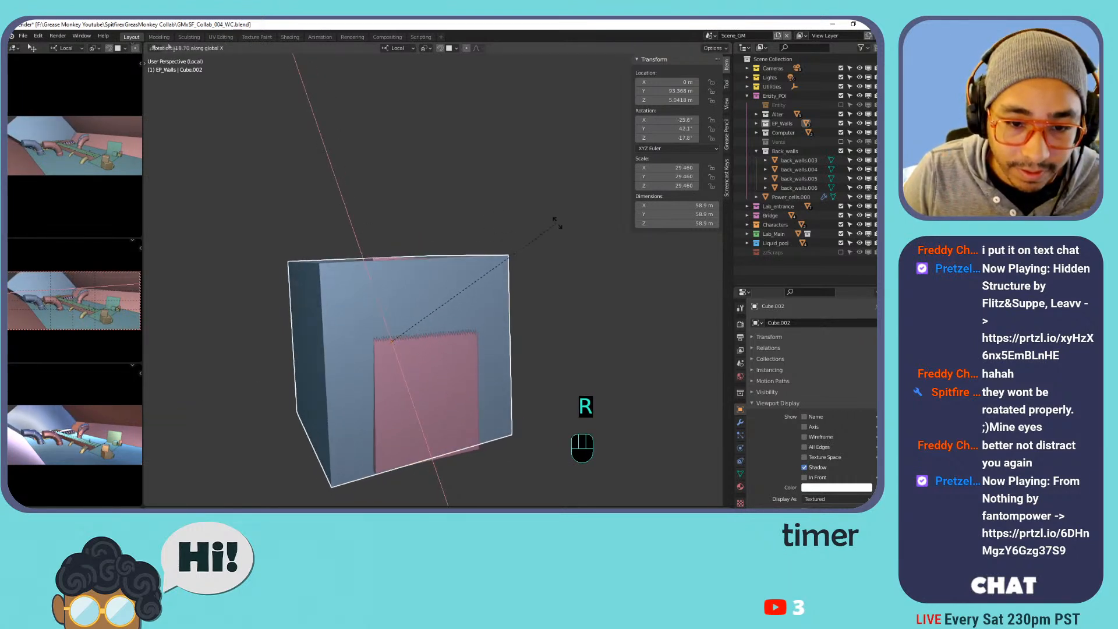
{"action": "left_click", "coordinate": [602, 220]}
Fine-tune the cube's tilt by about 1.15° around the global X axis to line it up with the wall.
{"action": "middle_click_drag", "start_coordinate": [591, 247], "coordinate": [514, 309], "text": "shift"}
{"action": "key", "text": "r"}
{"action": "key", "text": "y"}
{"action": "key", "text": "y"}
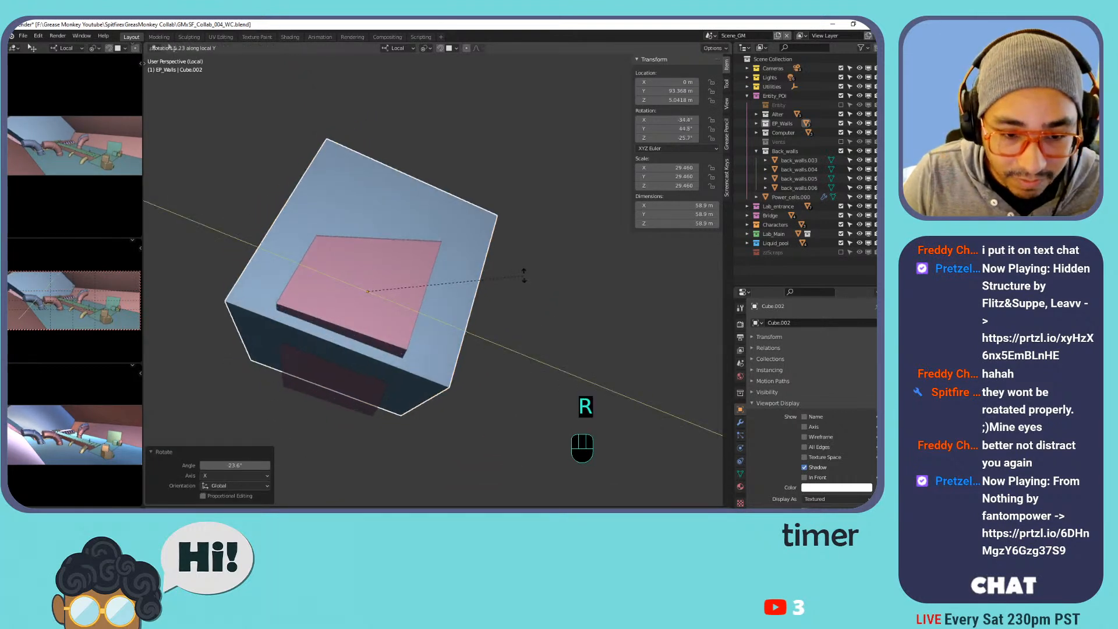
{"action": "key", "text": "x"}
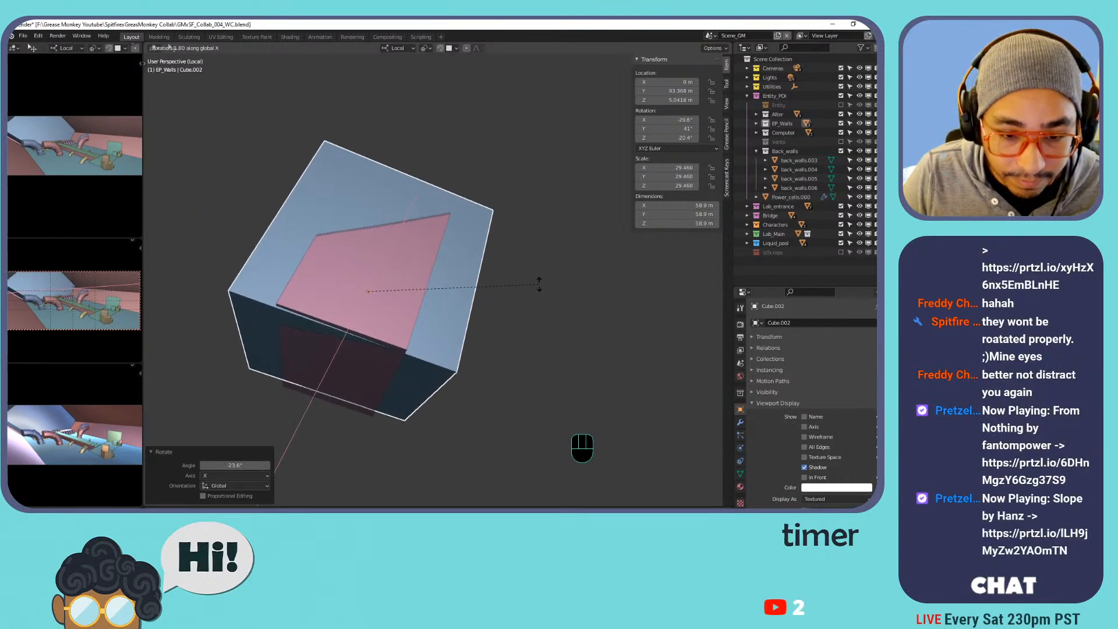
{"action": "key", "text": "shift"}
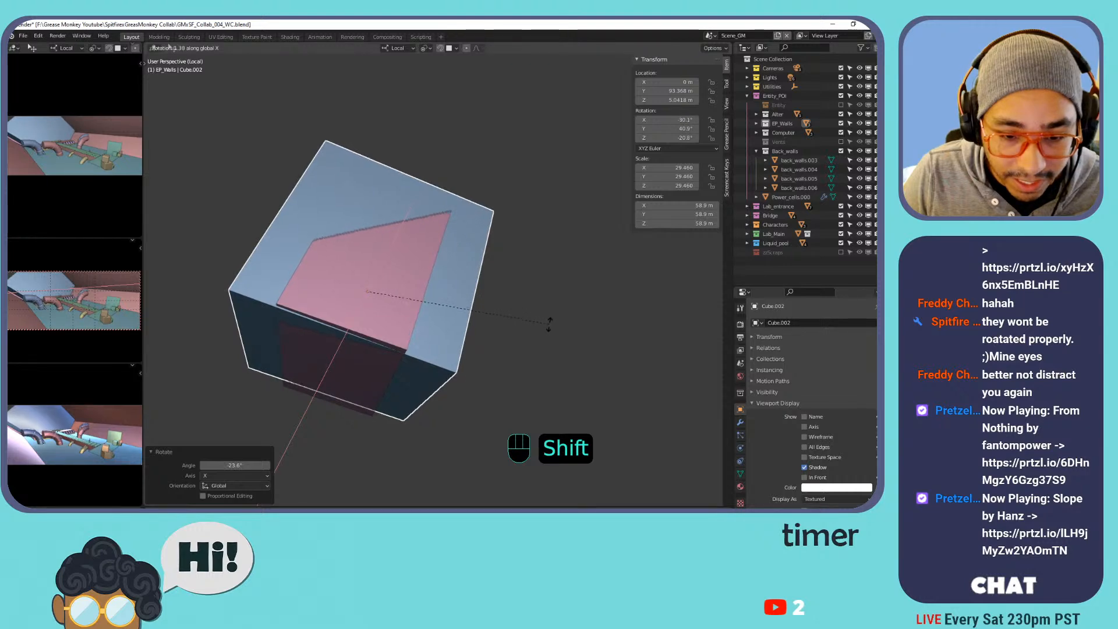
{"action": "left_click", "coordinate": [547, 345]}
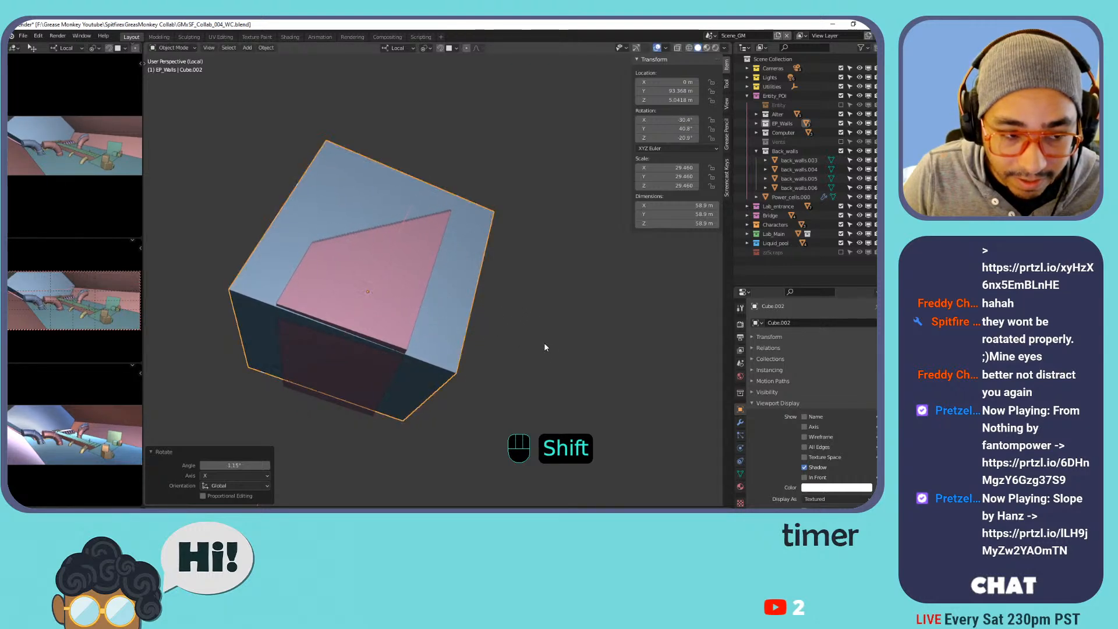
Scale the cube by about 0.879 and again by about 1.127, comparing it with the wall in top and front views.
{"action": "middle_click_drag", "start_coordinate": [397, 285], "coordinate": [439, 275]}
{"action": "key", "text": "s"}
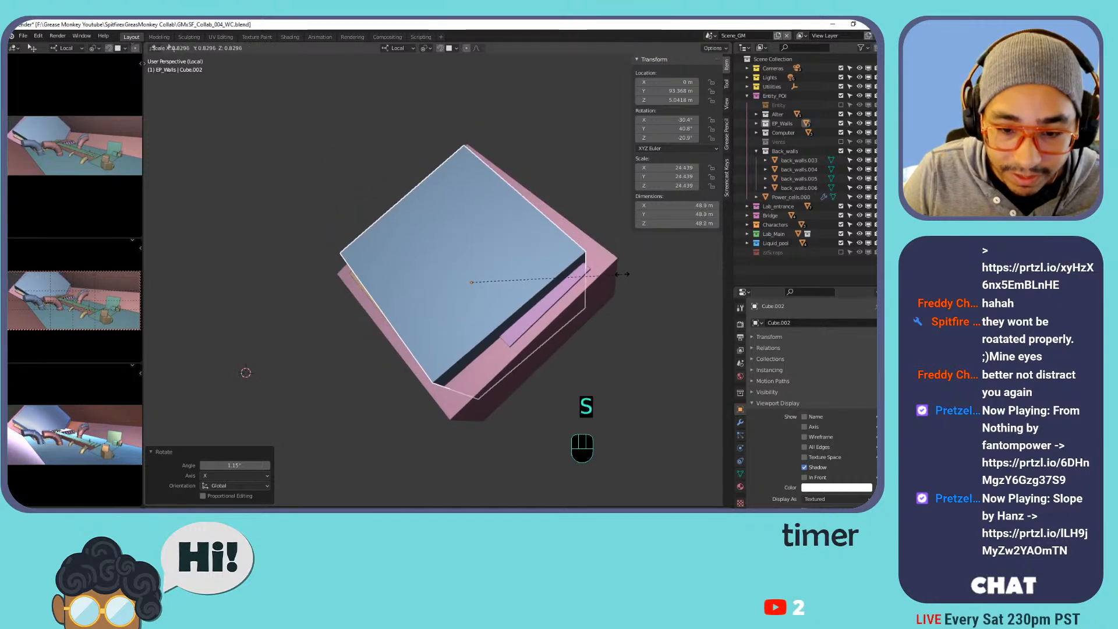
{"action": "left_click", "coordinate": [629, 274]}
{"action": "key", "text": "KP_7"}
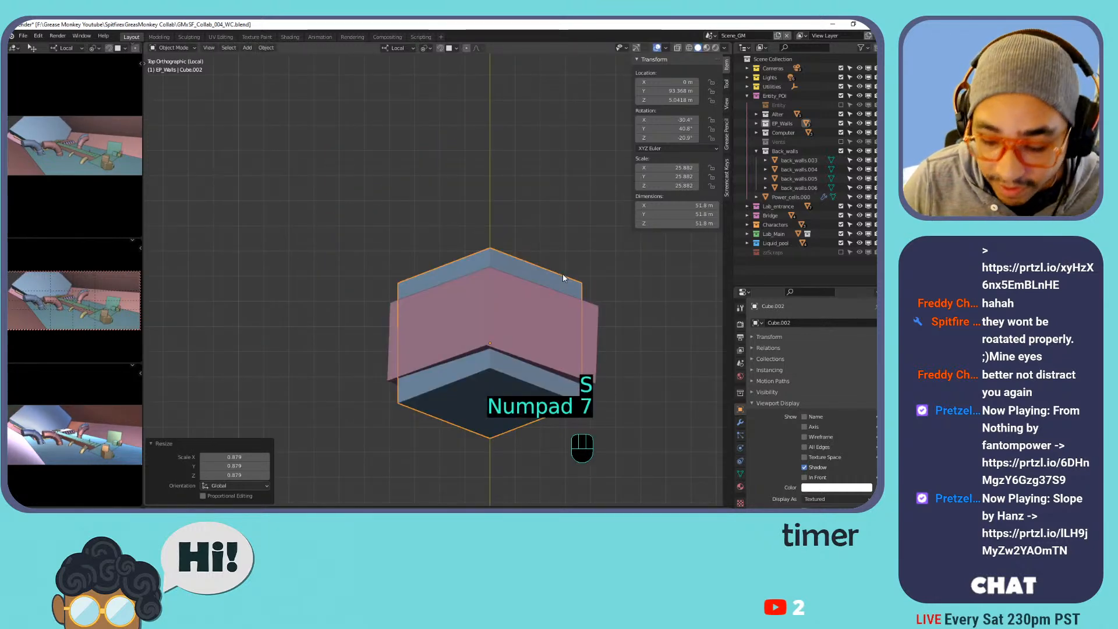
{"action": "key", "text": "KP_1"}
{"action": "key", "text": "s"}
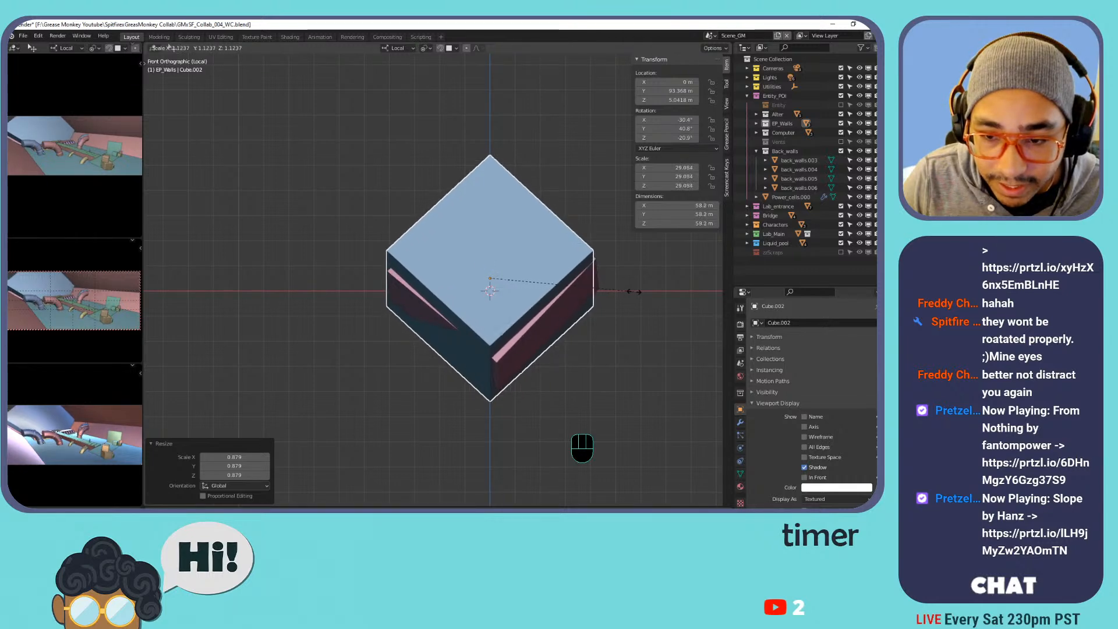
{"action": "left_click", "coordinate": [635, 292]}
Move the cube about 9.47 m along its local Y axis, back towards the coloured wall panels.
{"action": "middle_click_drag", "start_coordinate": [590, 287], "coordinate": [572, 214]}
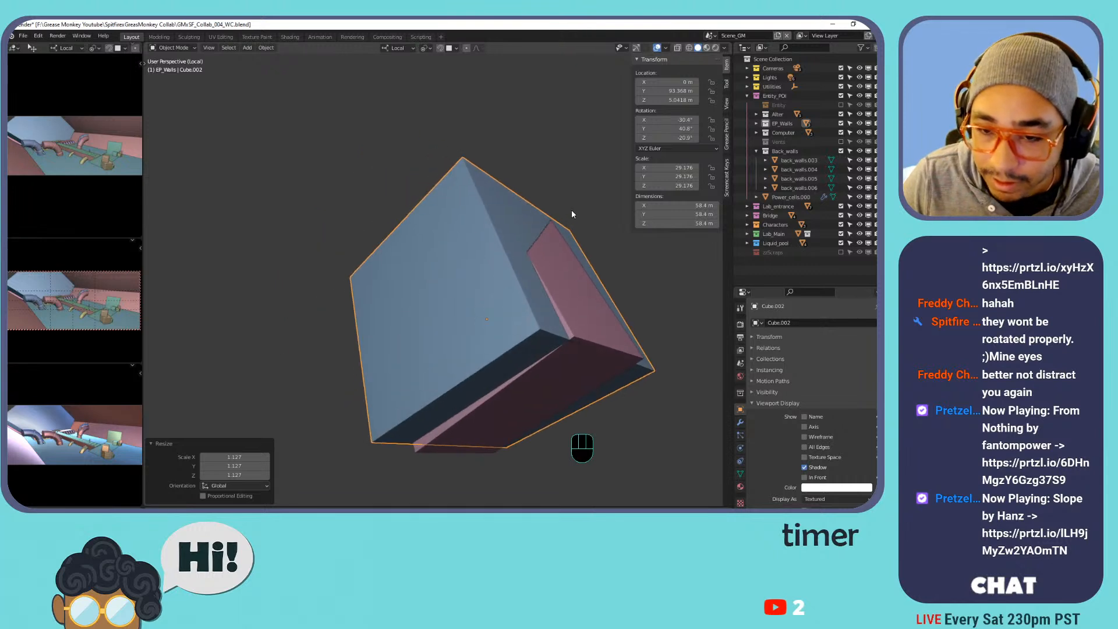
{"action": "key", "text": "g"}
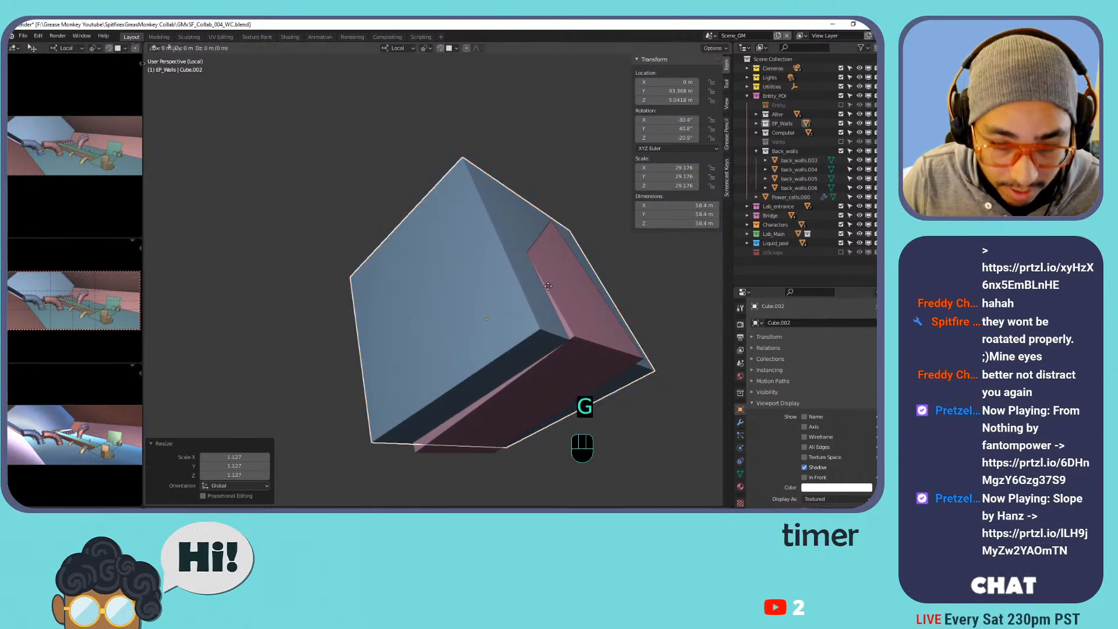
{"action": "key", "text": "x"}
{"action": "key", "text": "x"}
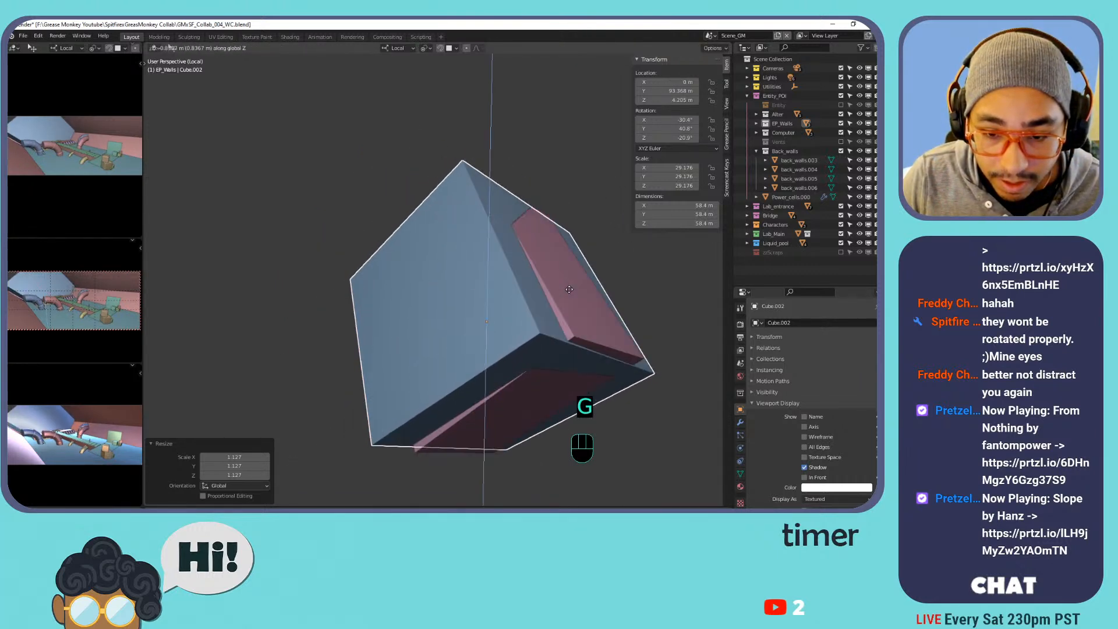
{"action": "key", "text": "z"}
{"action": "key", "text": "y"}
{"action": "key", "text": "y"}
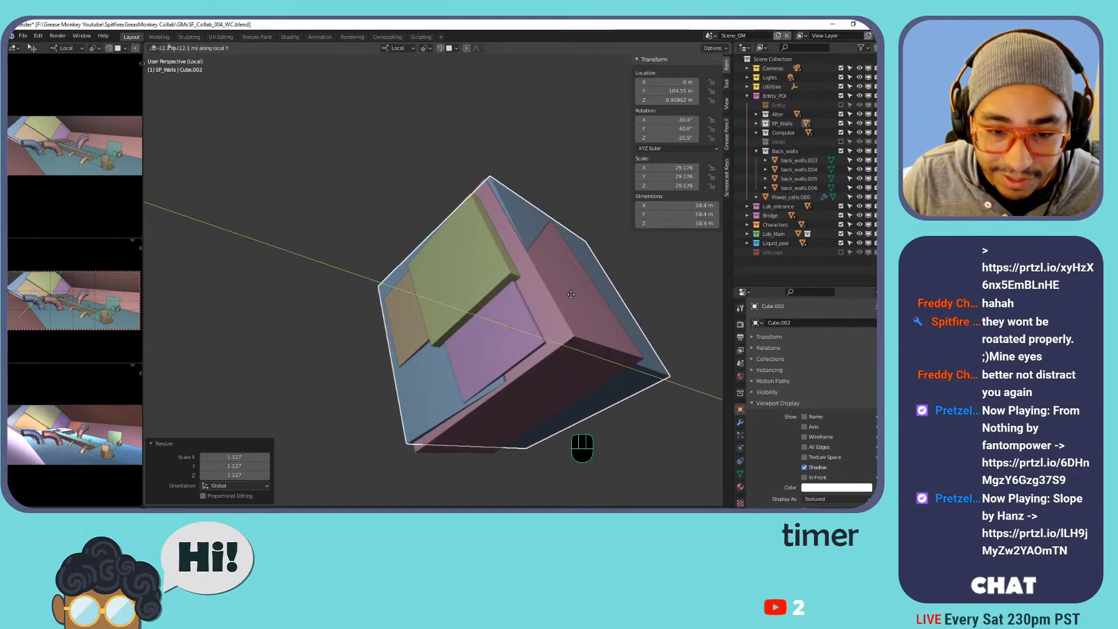
{"action": "left_click", "coordinate": [566, 291]}
Try shifting the cube along local X, cancel that, and move it about 0.478 m along its local Y axis.
{"action": "middle_click_drag", "start_coordinate": [538, 317], "coordinate": [482, 325], "text": "shift"}
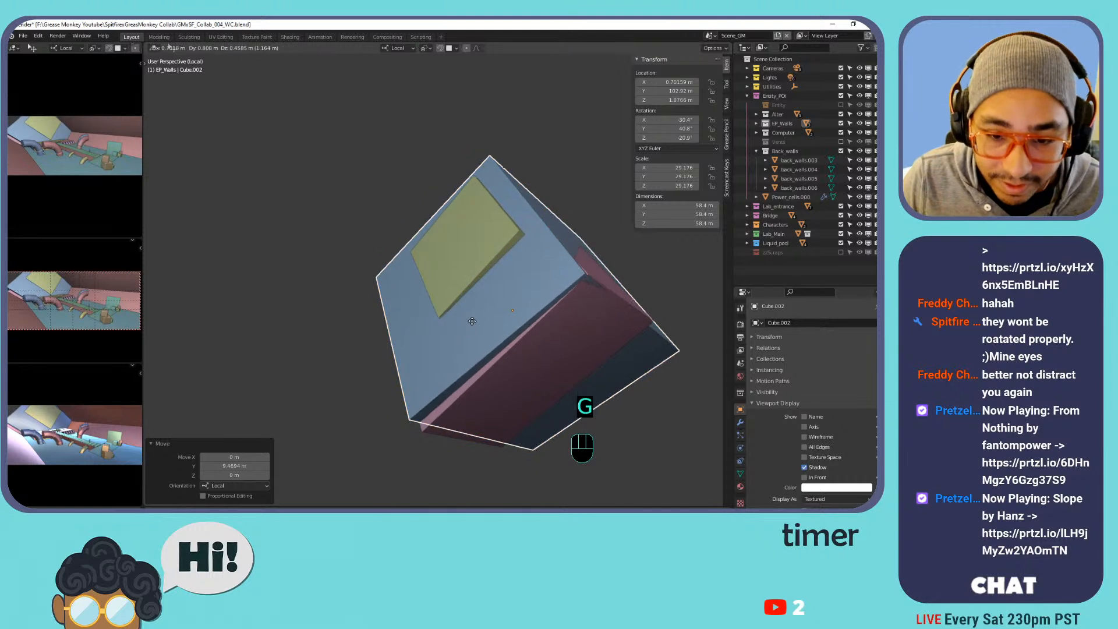
{"action": "key", "text": "x"}
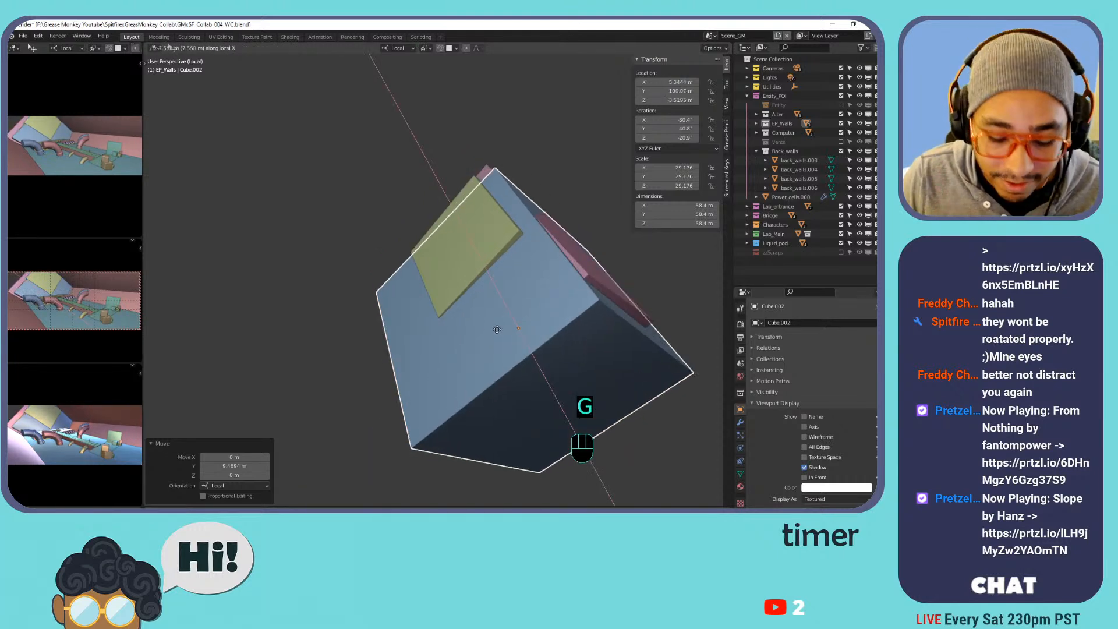
{"action": "key", "text": "x"}
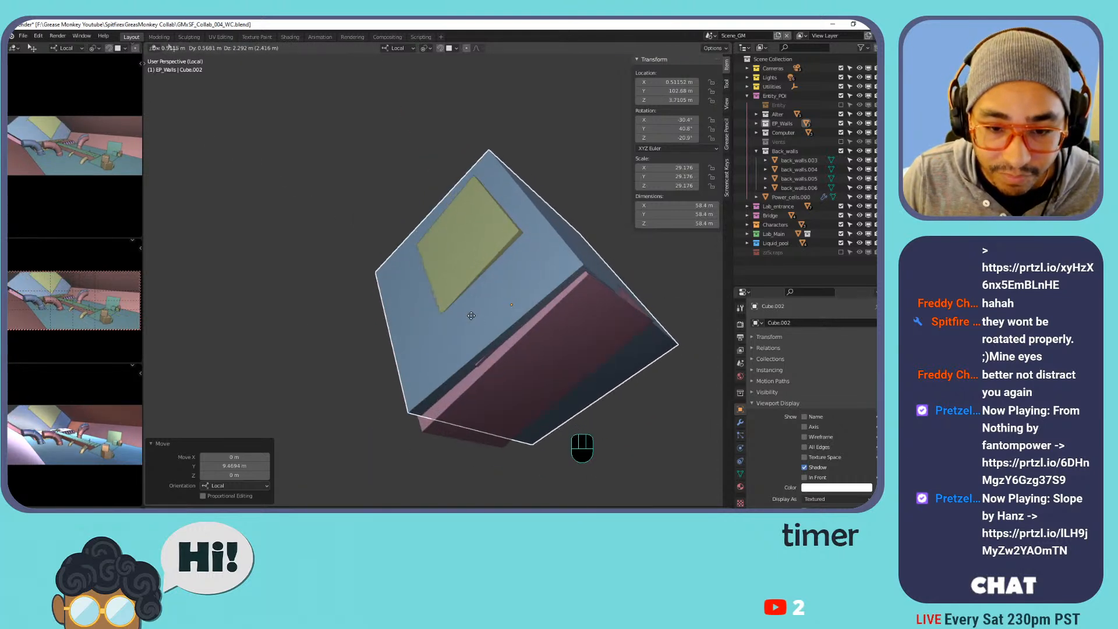
{"action": "key", "text": "KP_1"}
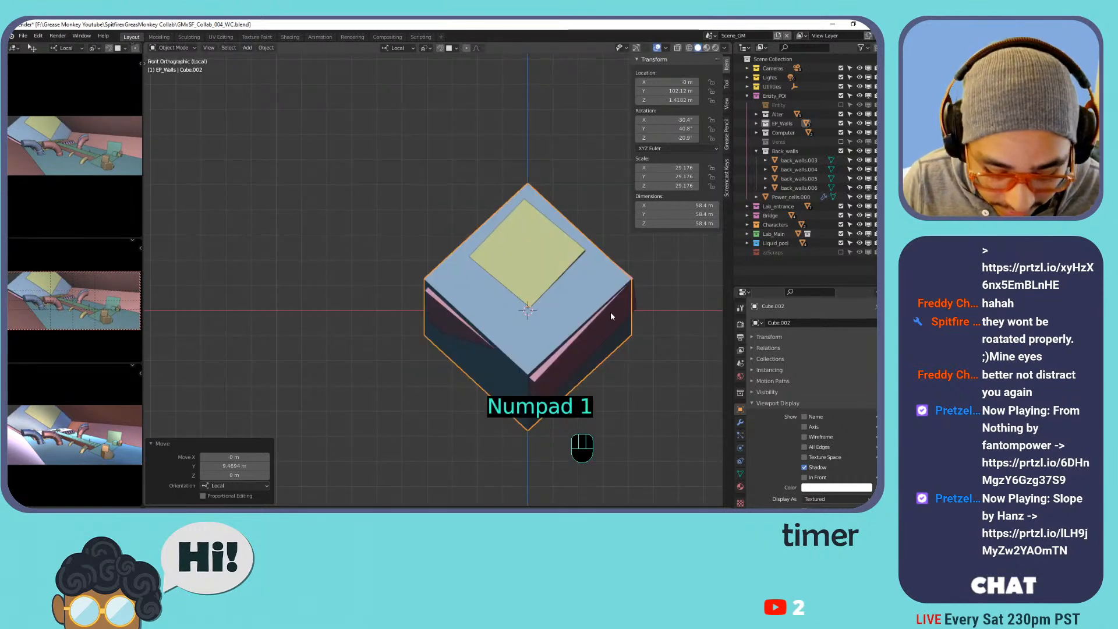
{"action": "key", "text": "g"}
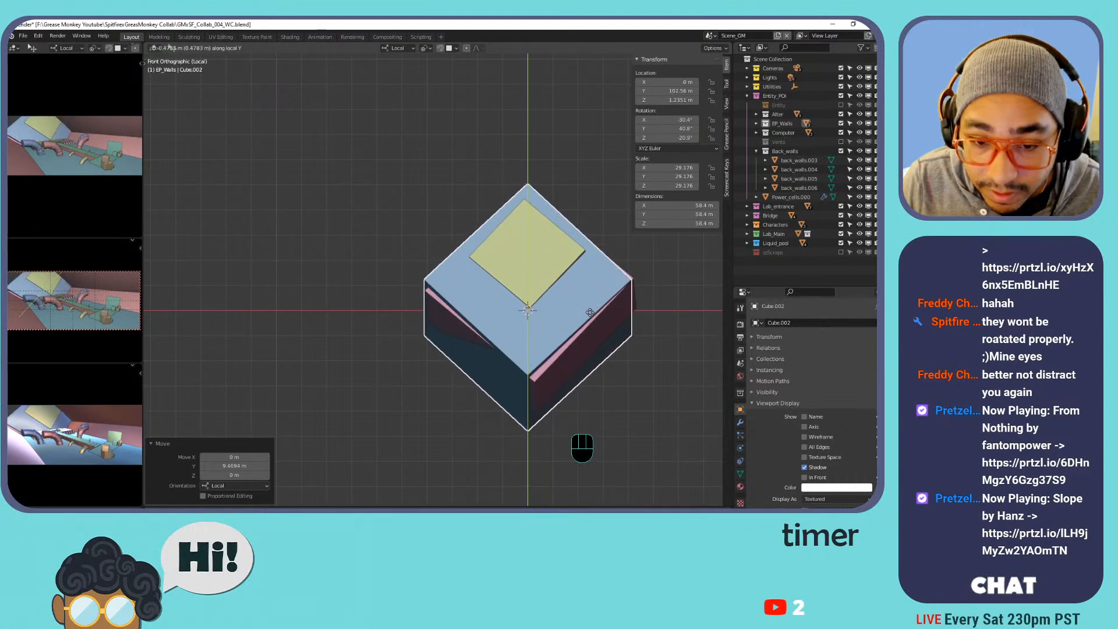
{"action": "left_click", "coordinate": [590, 315]}
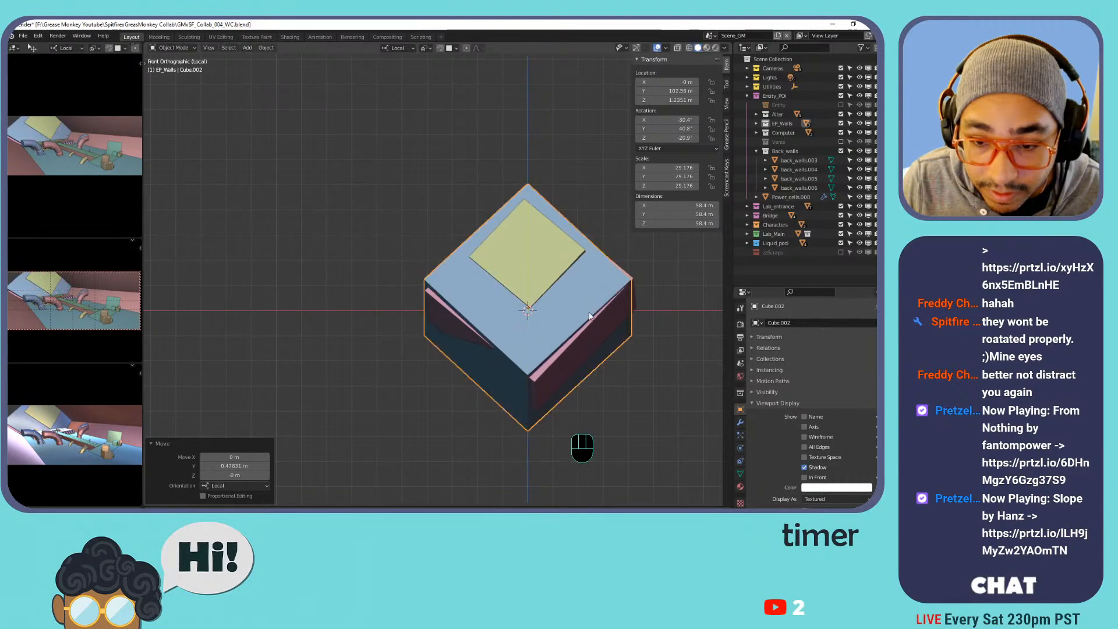
Select the original pink wall back_walls.003 and set the transform orientation to Global.
{"action": "middle_click_drag", "start_coordinate": [638, 299], "coordinate": [466, 296]}
{"action": "left_click", "coordinate": [438, 302]}
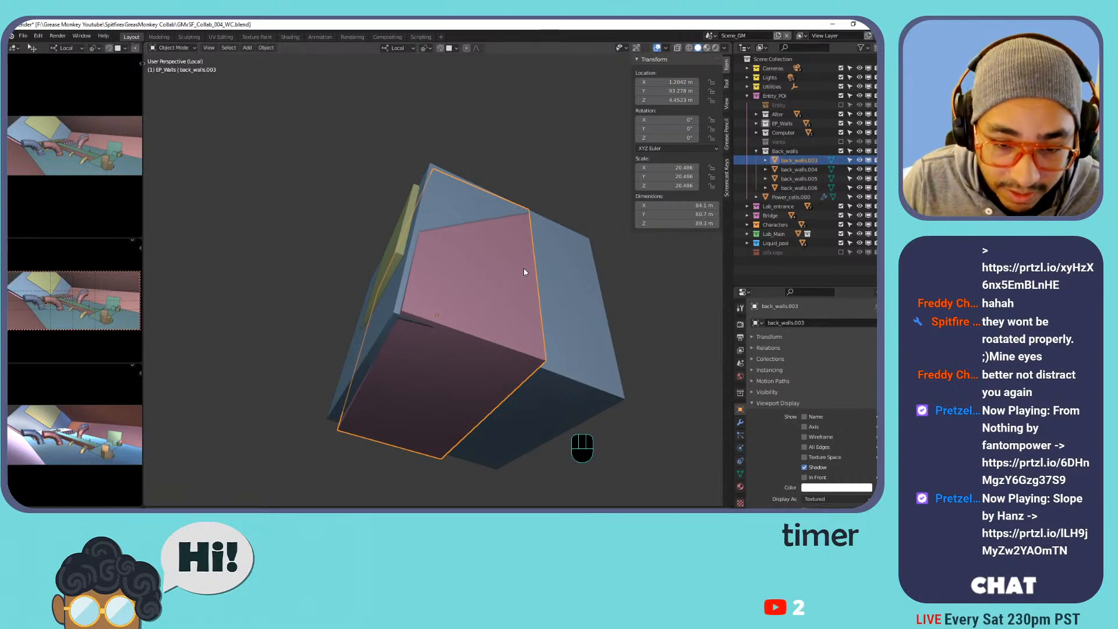
{"action": "key", "text": "m"}
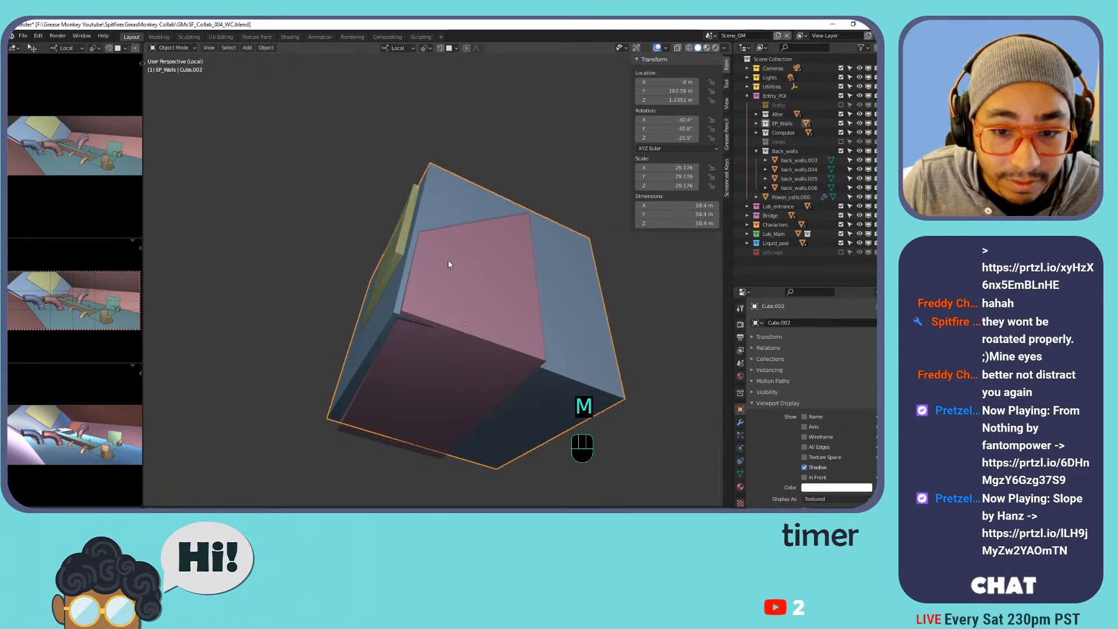
{"action": "key", "text": "m"}
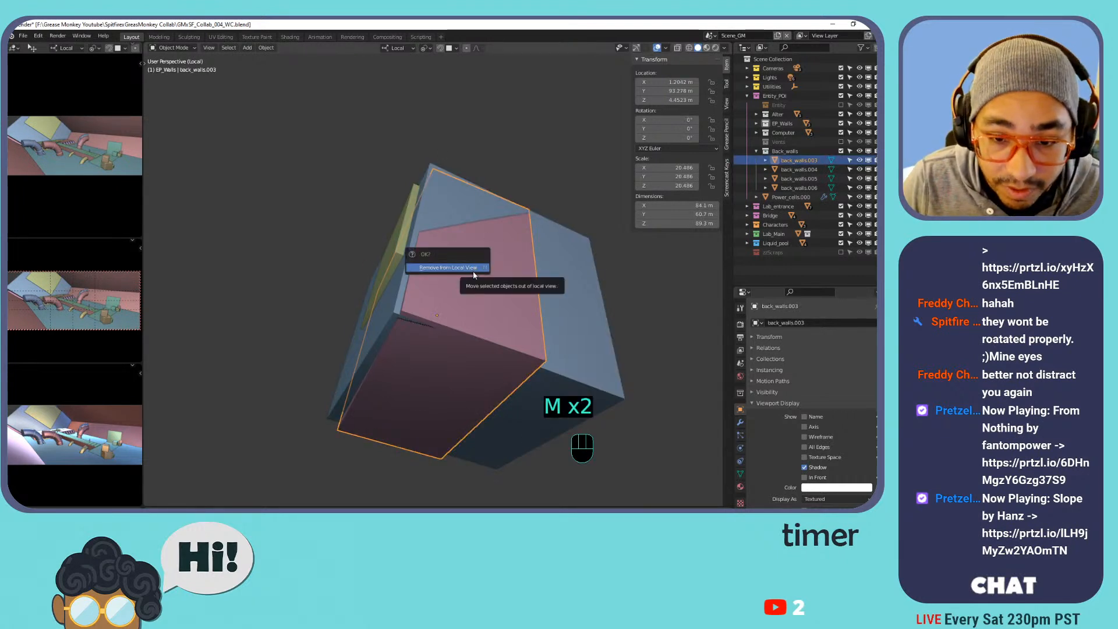
{"action": "left_click", "coordinate": [397, 48]}
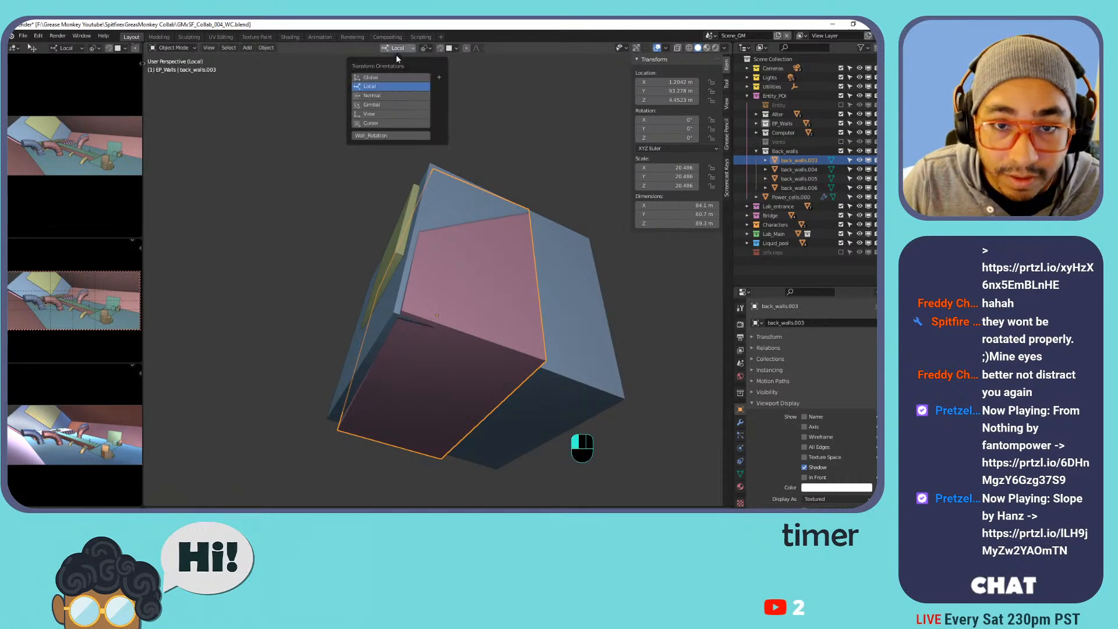
{"action": "left_click", "coordinate": [398, 77]}
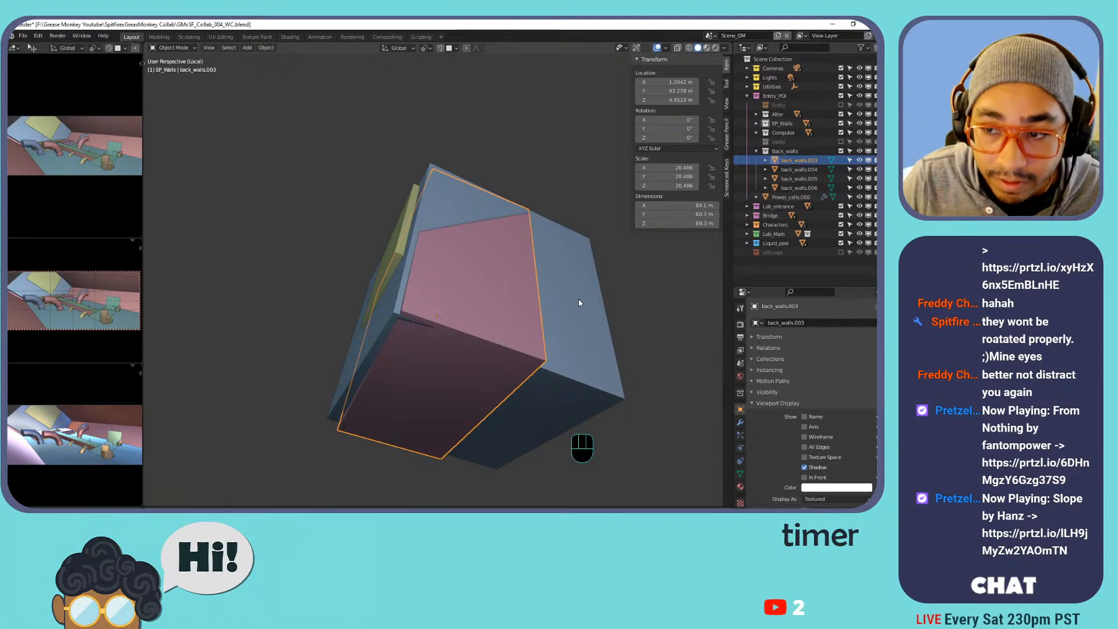
Try removing back_walls.003 from local view, undo it, and move the wall into the disabled last collection in the outliner.
{"action": "key", "text": "m"}
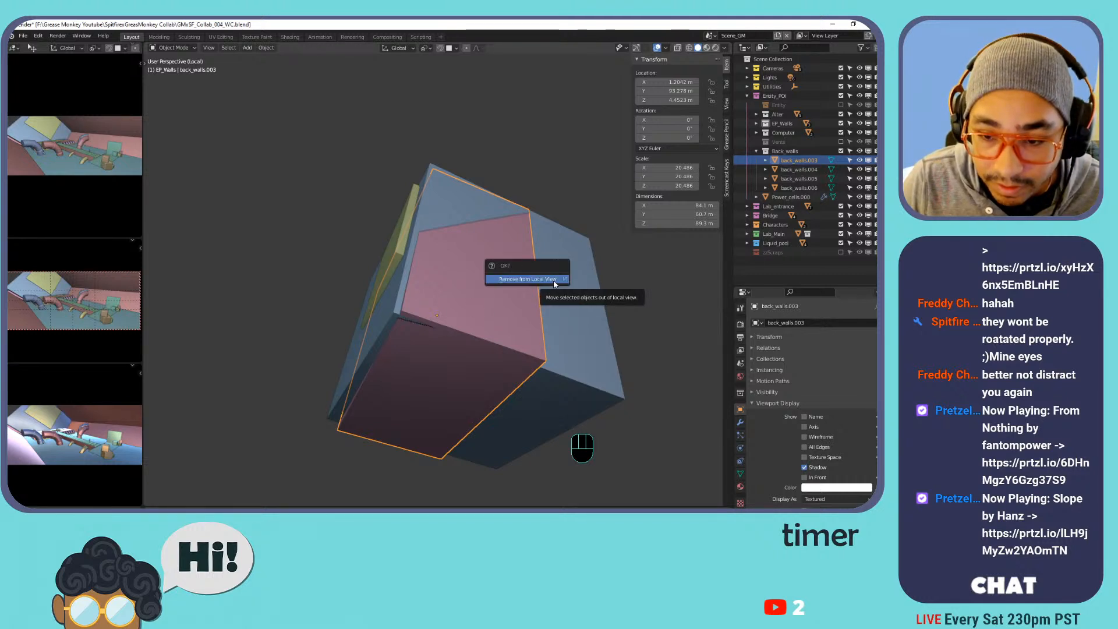
{"action": "left_click", "coordinate": [554, 283]}
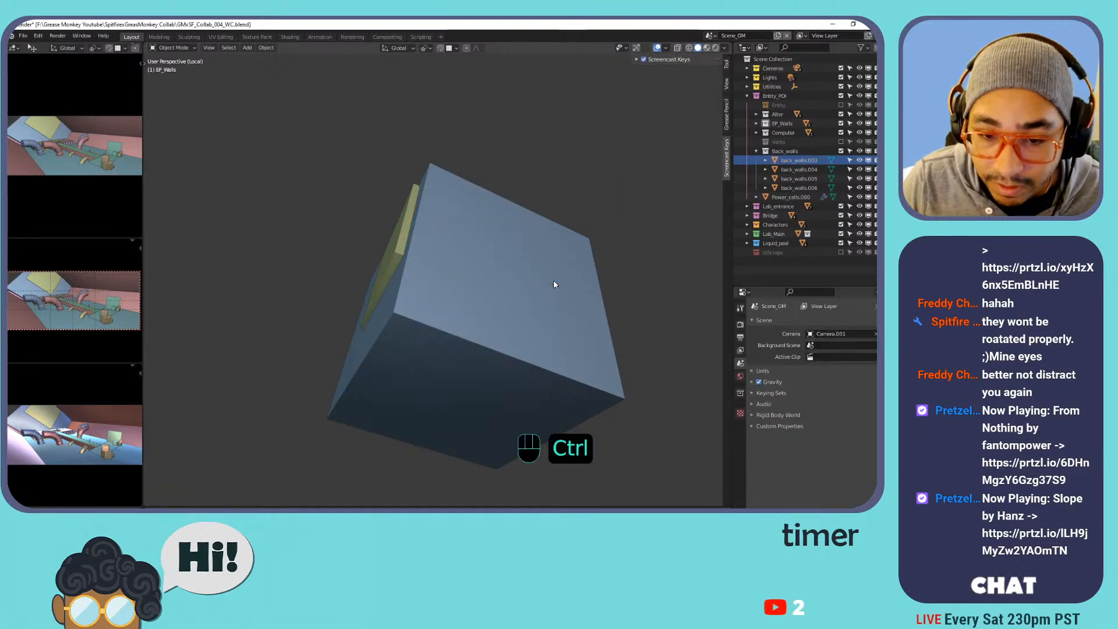
{"action": "key", "text": "ctrl+z"}
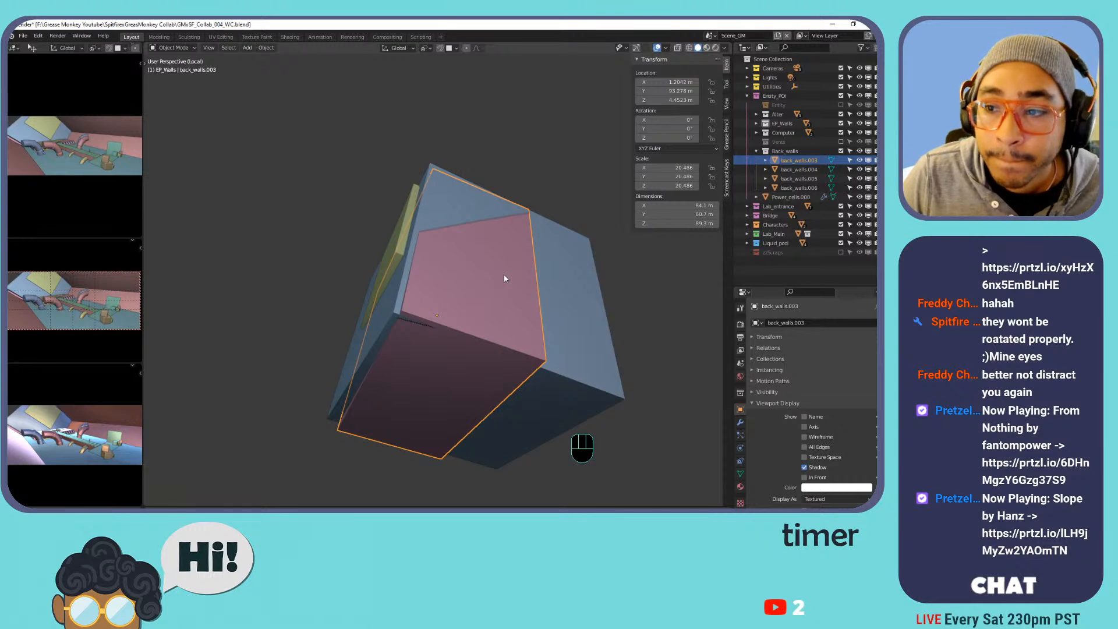
{"action": "left_click_drag", "start_coordinate": [798, 160], "coordinate": [768, 254]}
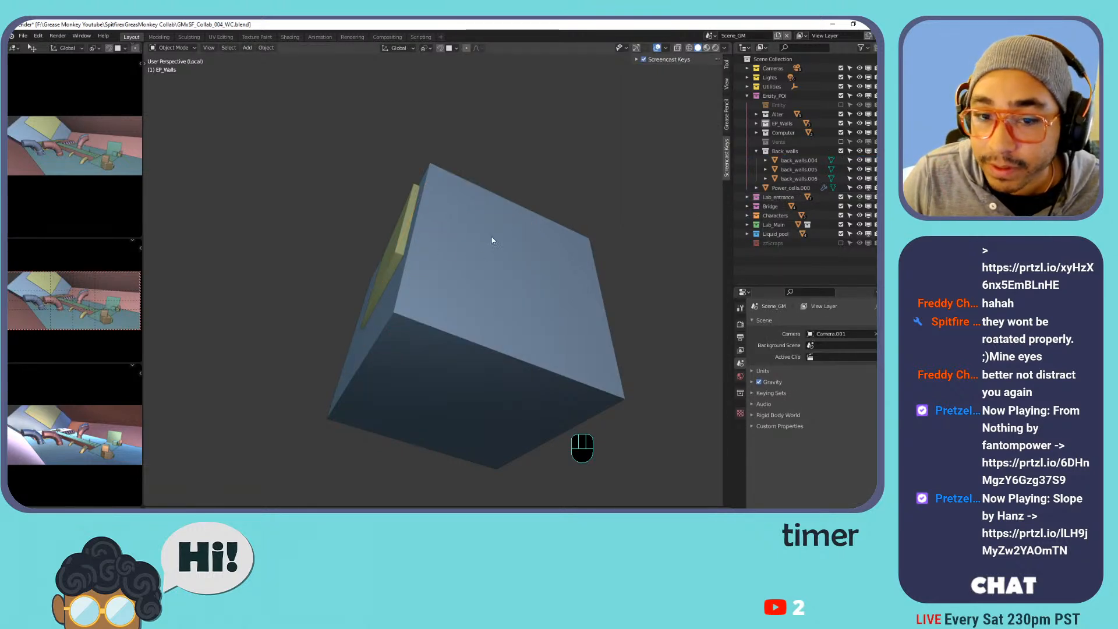
Move the cube about 3.7 m along its local Y axis to expose the coloured wall panels.
{"action": "left_click", "coordinate": [447, 251]}
{"action": "key", "text": "g"}
{"action": "key", "text": "y"}
{"action": "key", "text": "y"}
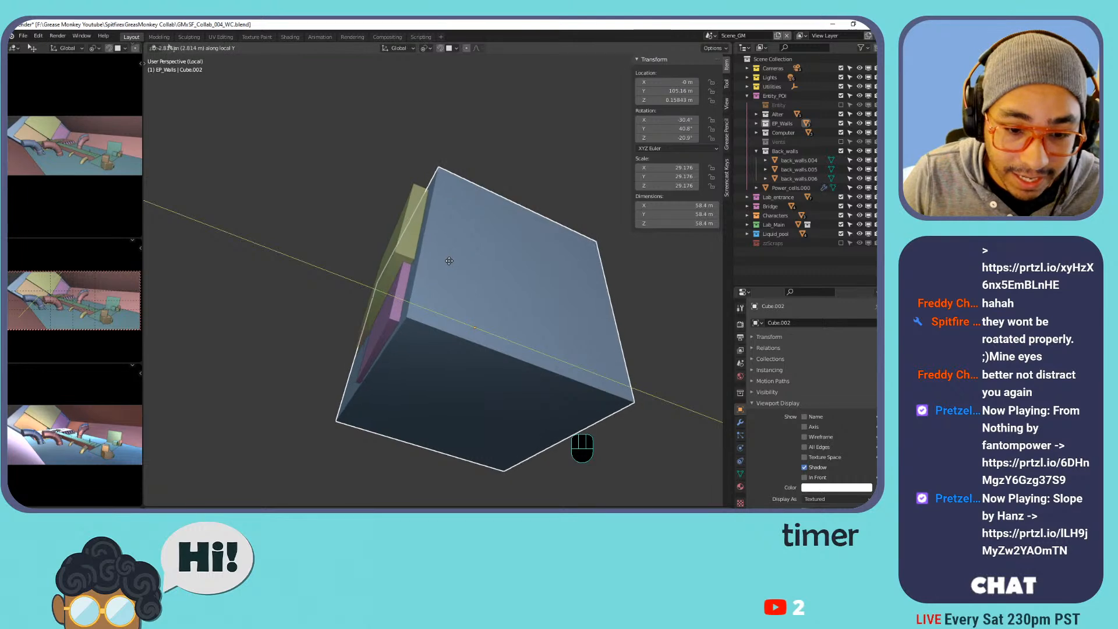
{"action": "left_click", "coordinate": [452, 262]}
Duplicate the cube in place and scale the copy by about 0.496.
{"action": "middle_click_drag", "start_coordinate": [383, 261], "coordinate": [511, 282]}
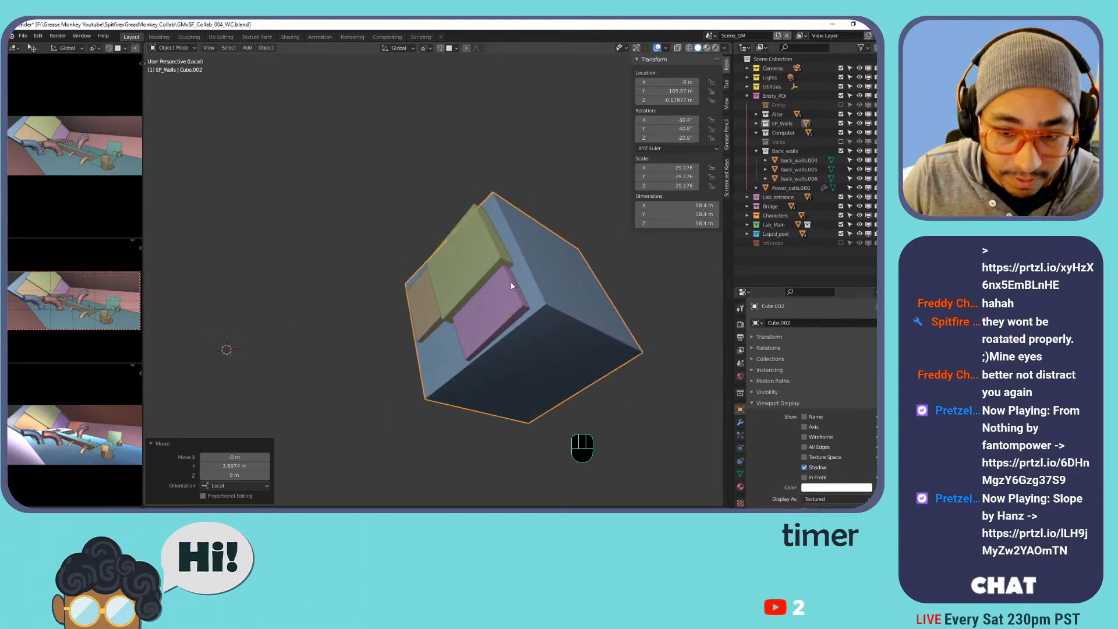
{"action": "key", "text": "shift+d"}
{"action": "right_click", "coordinate": [543, 278]}
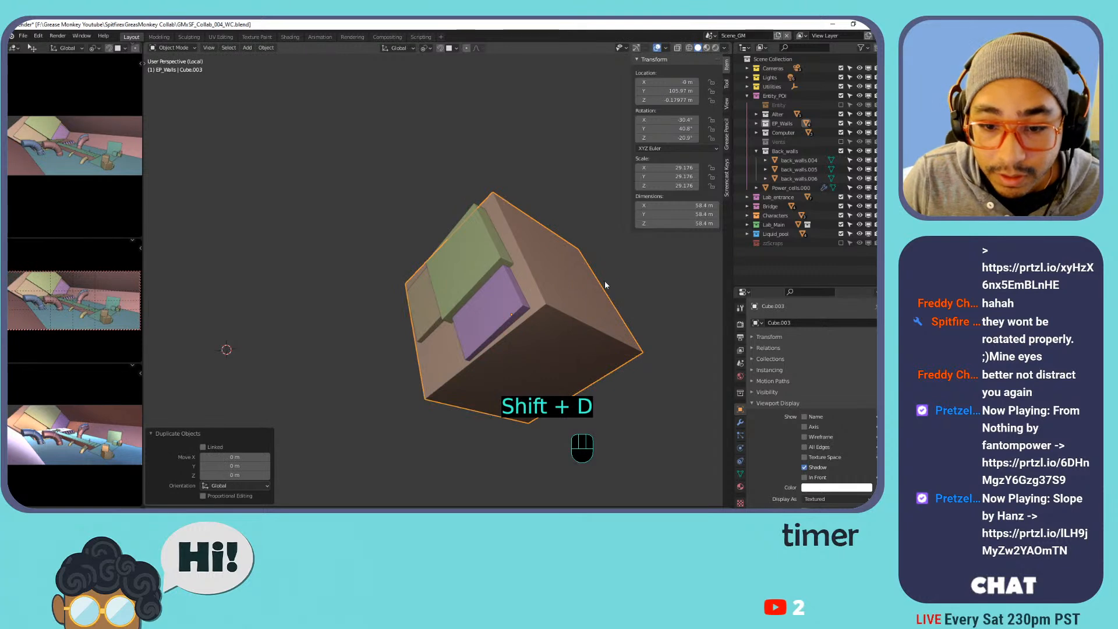
{"action": "key", "text": "s"}
{"action": "left_click", "coordinate": [558, 296]}
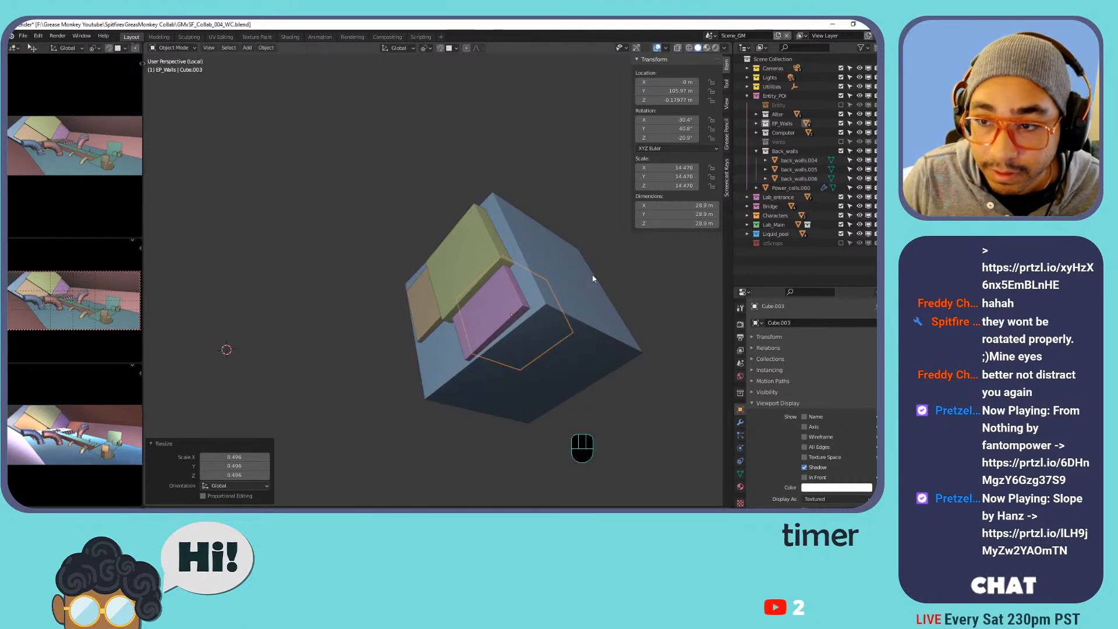
Move the scaled cube copy about 21.8 m in the negative direction along its local Y axis, out in front of the coloured panels.
{"action": "left_click", "coordinate": [757, 124]}
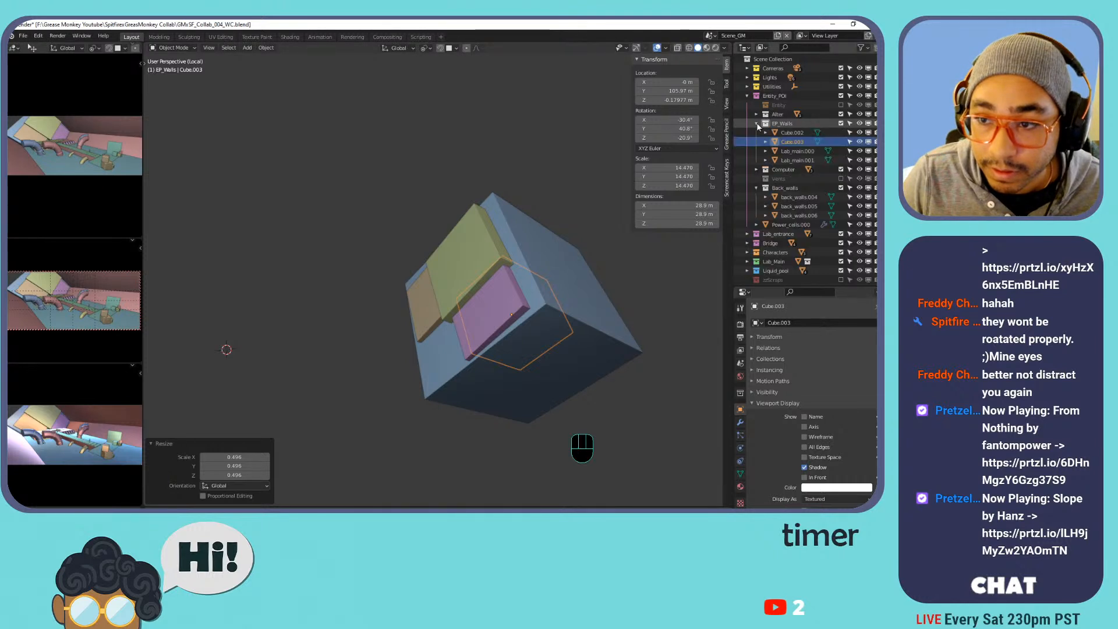
{"action": "left_click", "coordinate": [757, 124]}
{"action": "middle_click_drag", "start_coordinate": [527, 336], "coordinate": [552, 288]}
{"action": "key", "text": "g"}
{"action": "key", "text": "y"}
{"action": "key", "text": "y"}
{"action": "left_click", "coordinate": [457, 315]}
{"action": "scroll", "coordinate": [552, 289], "scroll_direction": "up", "scroll_amount": 2}
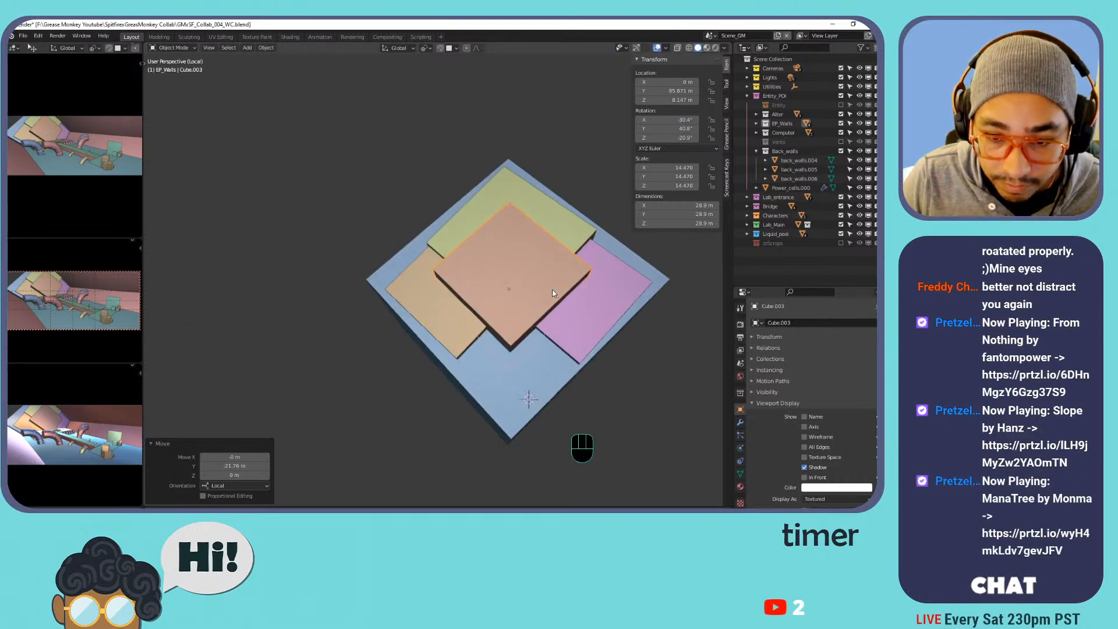
Move the small cube about 14 m in negative X so it sits over the orange wall panel back_walls.006.
{"action": "key", "text": "g"}
{"action": "key", "text": "shift+z"}
{"action": "key", "text": "shift+z"}
{"action": "right_click", "coordinate": [516, 302]}
{"action": "key", "text": "g"}
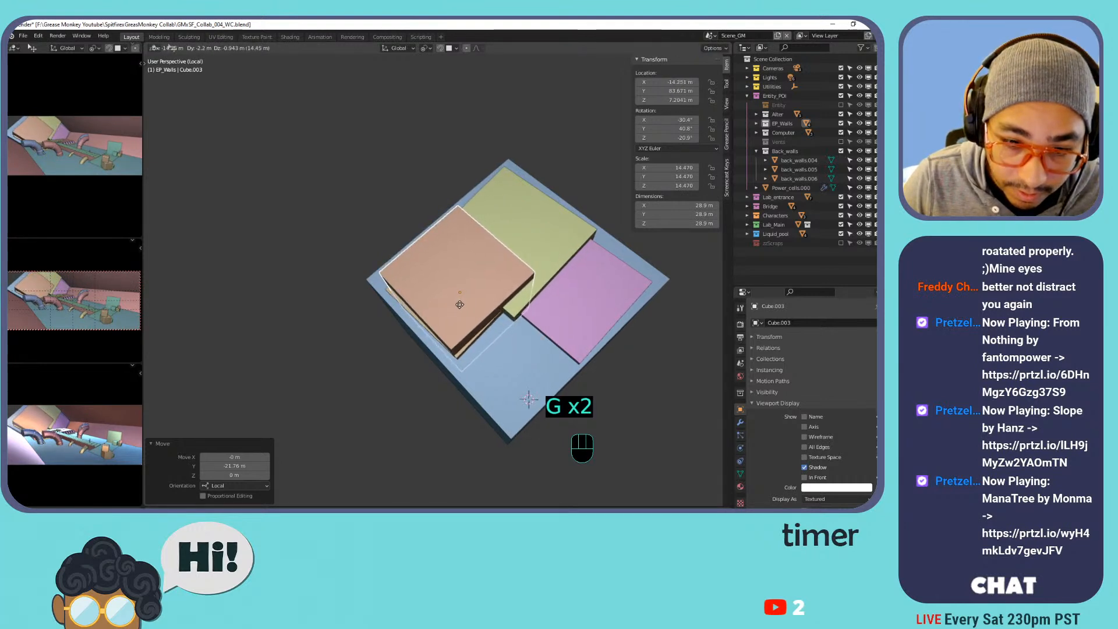
{"action": "left_click", "coordinate": [460, 305]}
Move the small cube about 2.9 m along its local Y axis, back towards the wall.
{"action": "key", "text": "g"}
{"action": "key", "text": "y"}
{"action": "key", "text": "y"}
{"action": "left_click", "coordinate": [460, 307]}
In front view, nudge the cube about 0.25 m in X and -0.64 m in Z, then move back_walls.006 into the disabled last collection.
{"action": "key", "text": "KP_7"}
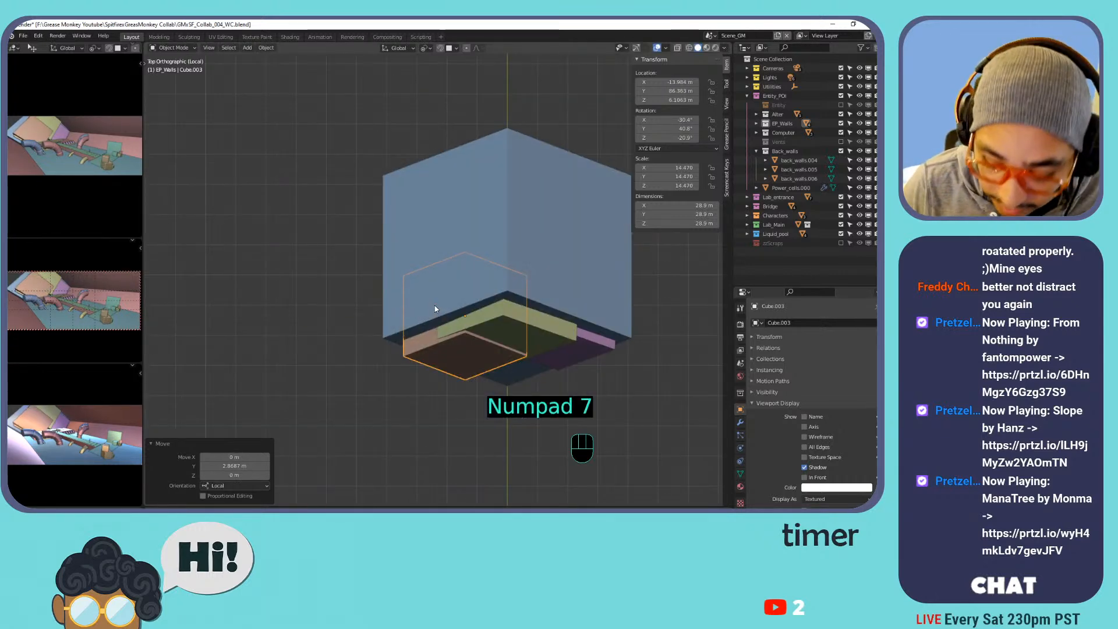
{"action": "key", "text": "KP_1"}
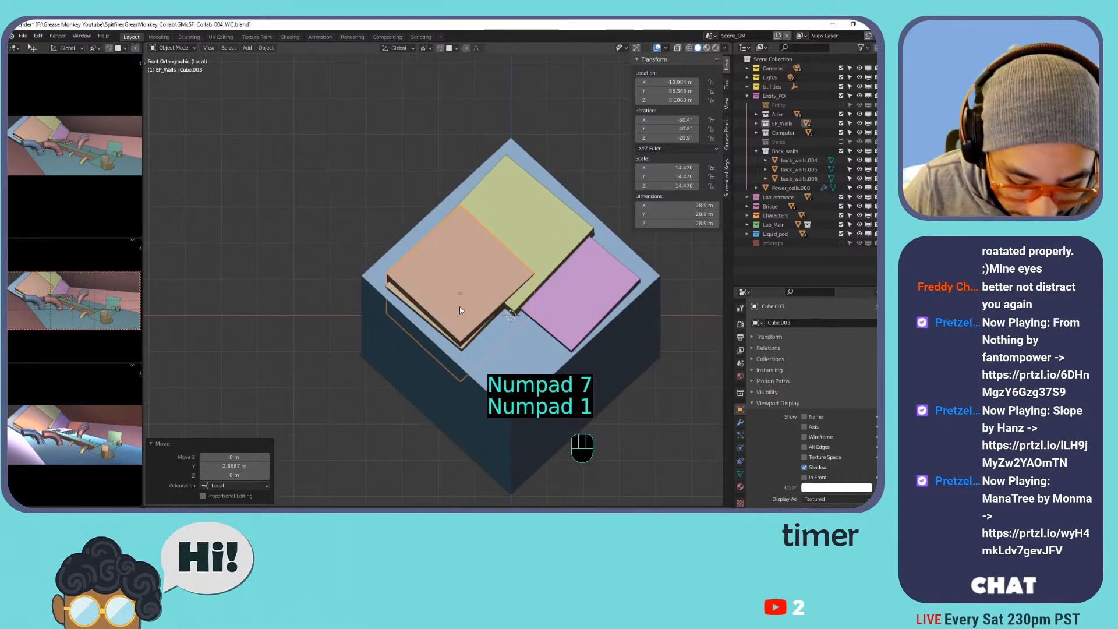
{"action": "key", "text": "g"}
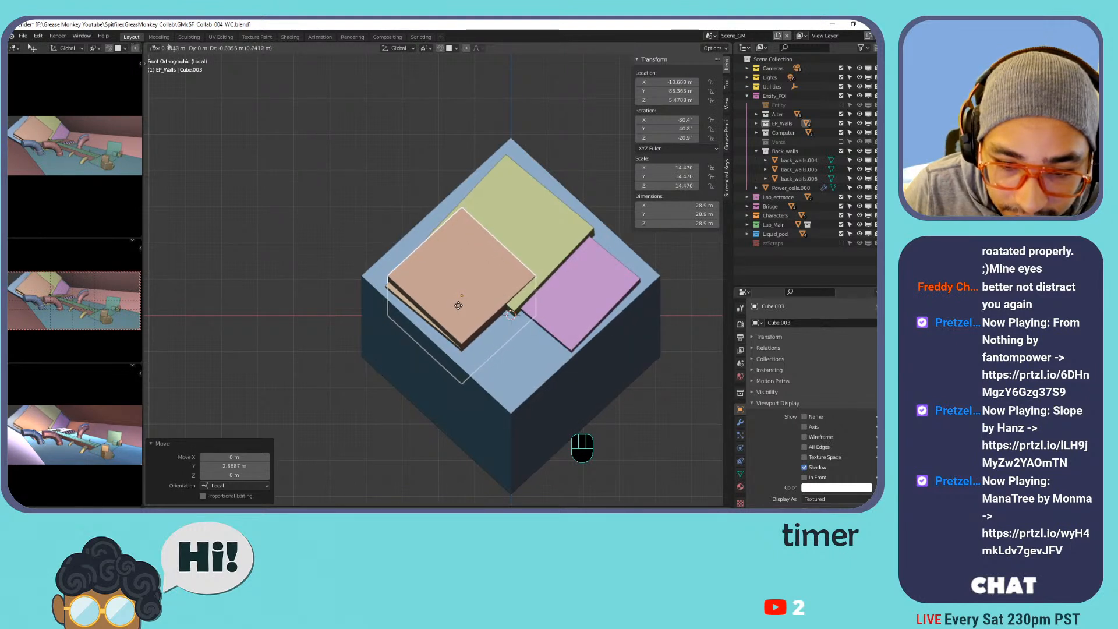
{"action": "left_click", "coordinate": [457, 305]}
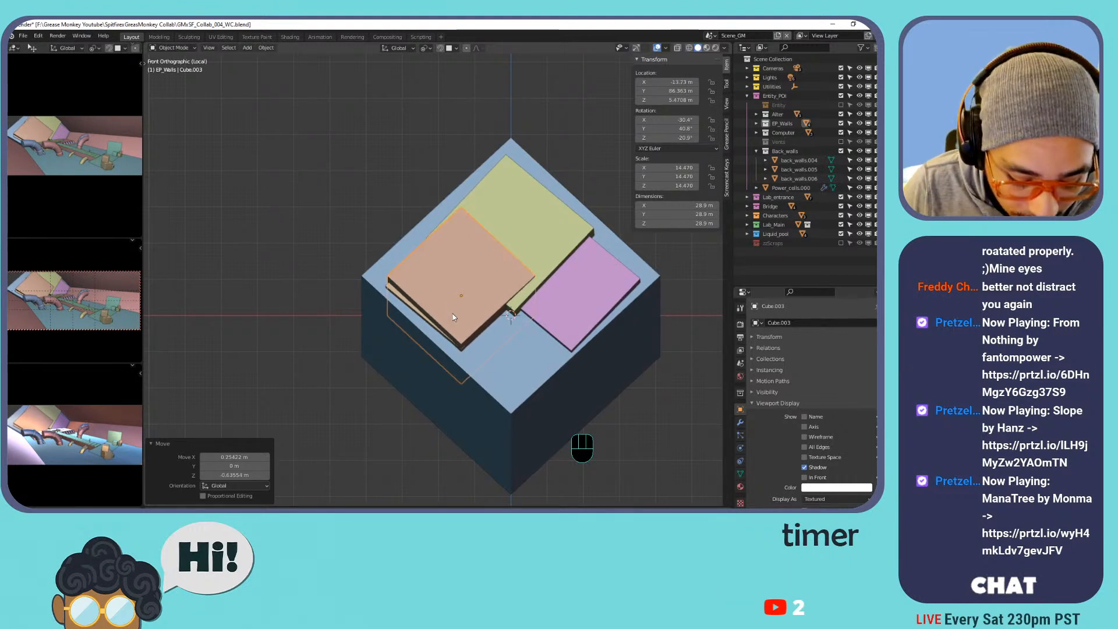
{"action": "left_click", "coordinate": [391, 295]}
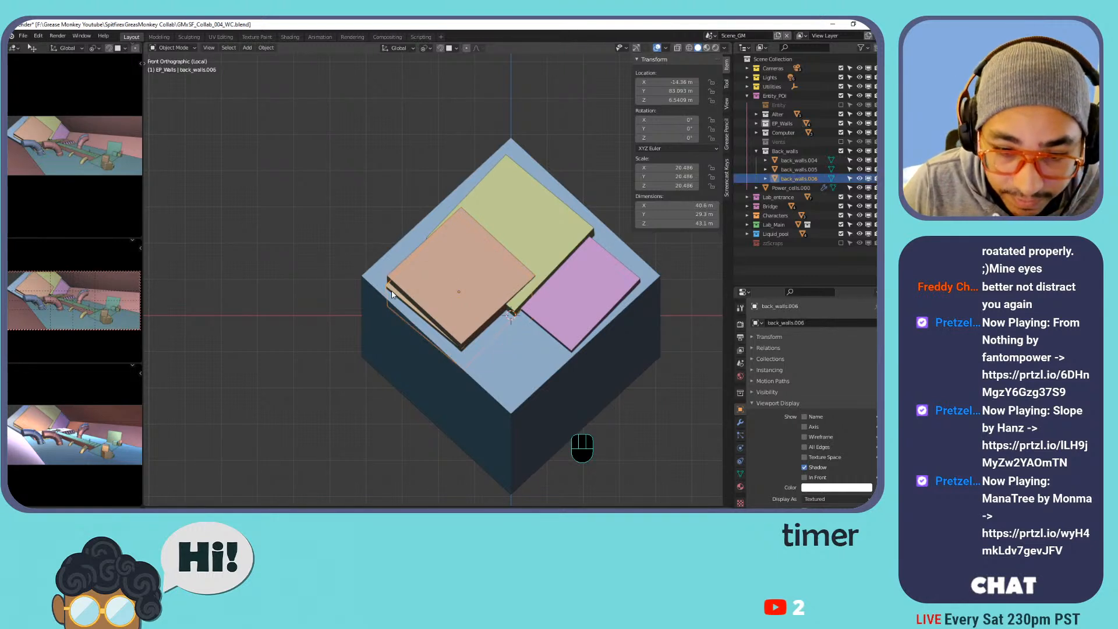
{"action": "left_click_drag", "start_coordinate": [802, 179], "coordinate": [768, 243]}
Duplicate the small panel cube Cube.003, place the copy over the yellow panel, and scale it by about 1.094.
{"action": "left_click", "coordinate": [447, 269]}
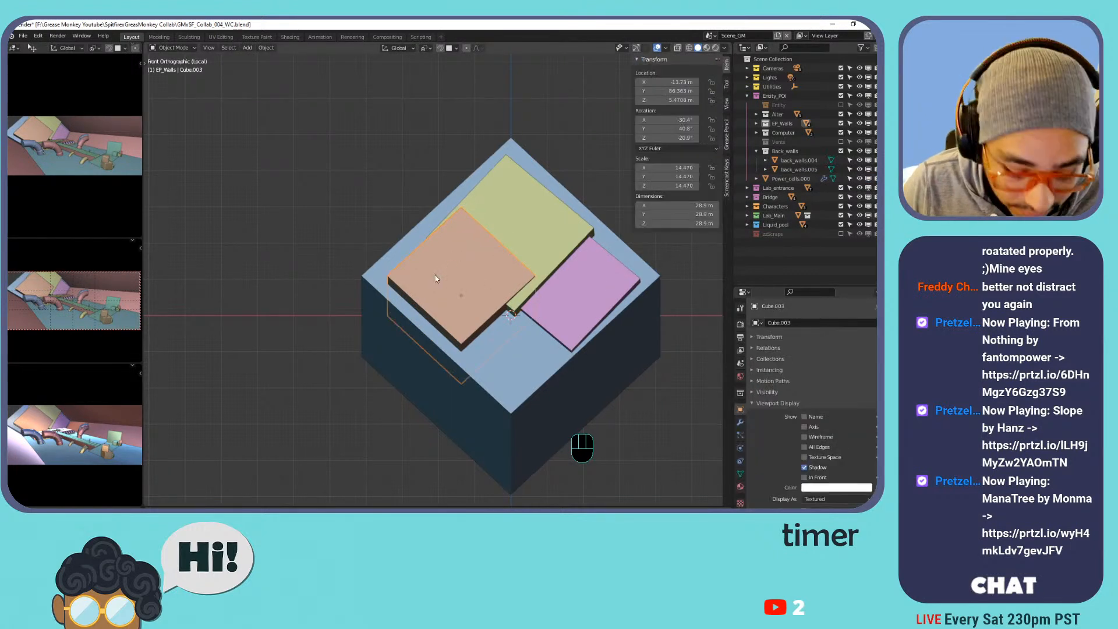
{"action": "key", "text": "shift+d"}
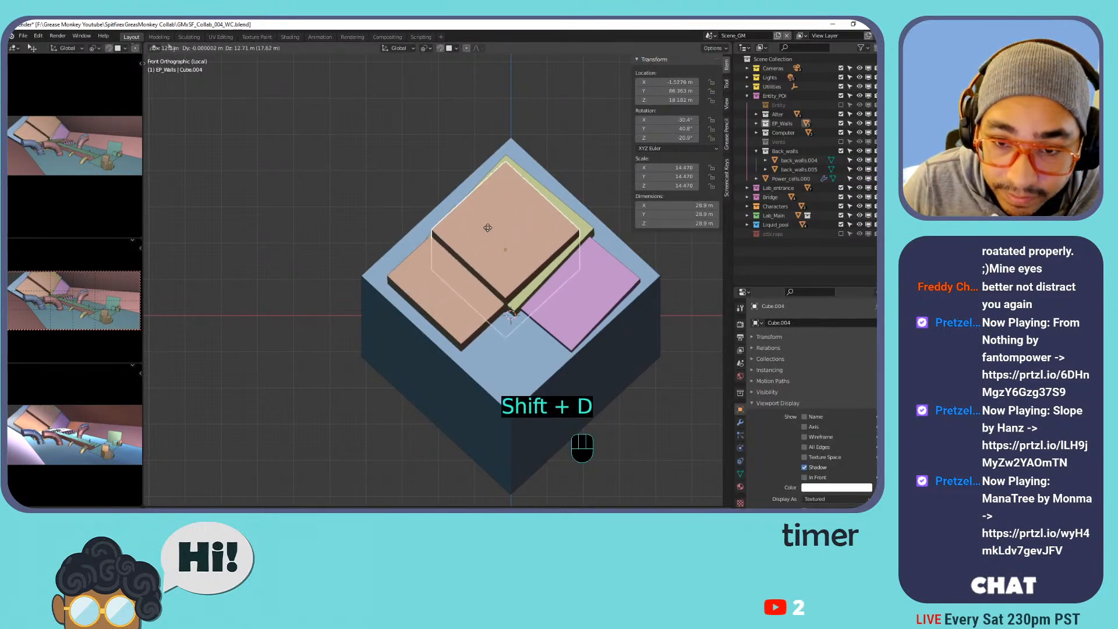
{"action": "left_click", "coordinate": [497, 227]}
{"action": "key", "text": "s"}
{"action": "left_click", "coordinate": [634, 219]}
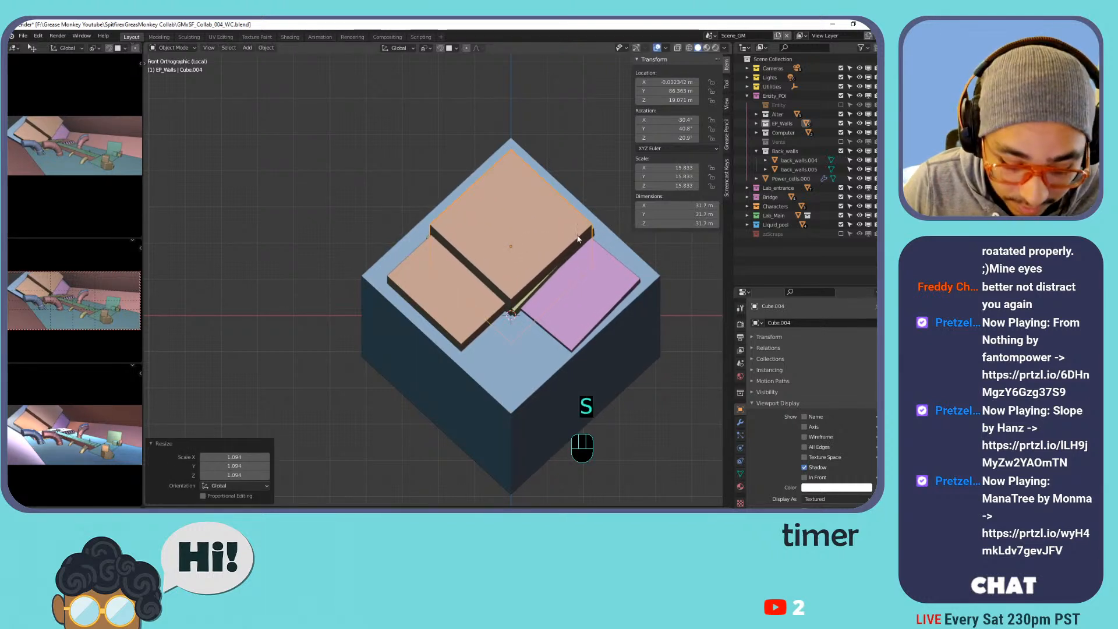
Nudge the enlarged copy about -0.38 m in Z over the yellow panel and set its X location to 0 m.
{"action": "key", "text": "g"}
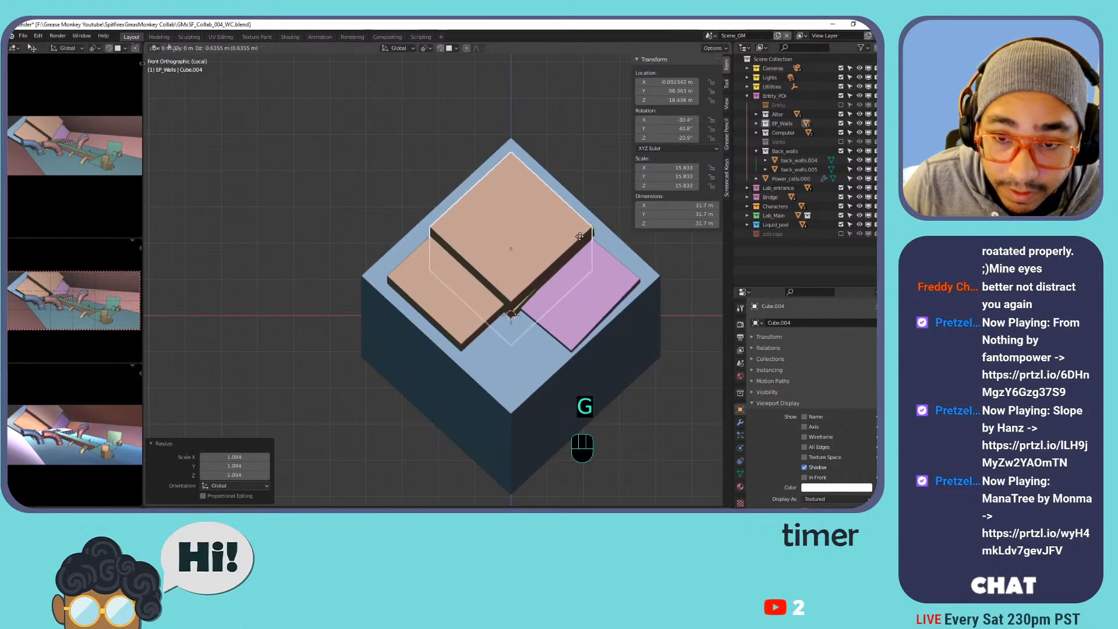
{"action": "left_click", "coordinate": [582, 235]}
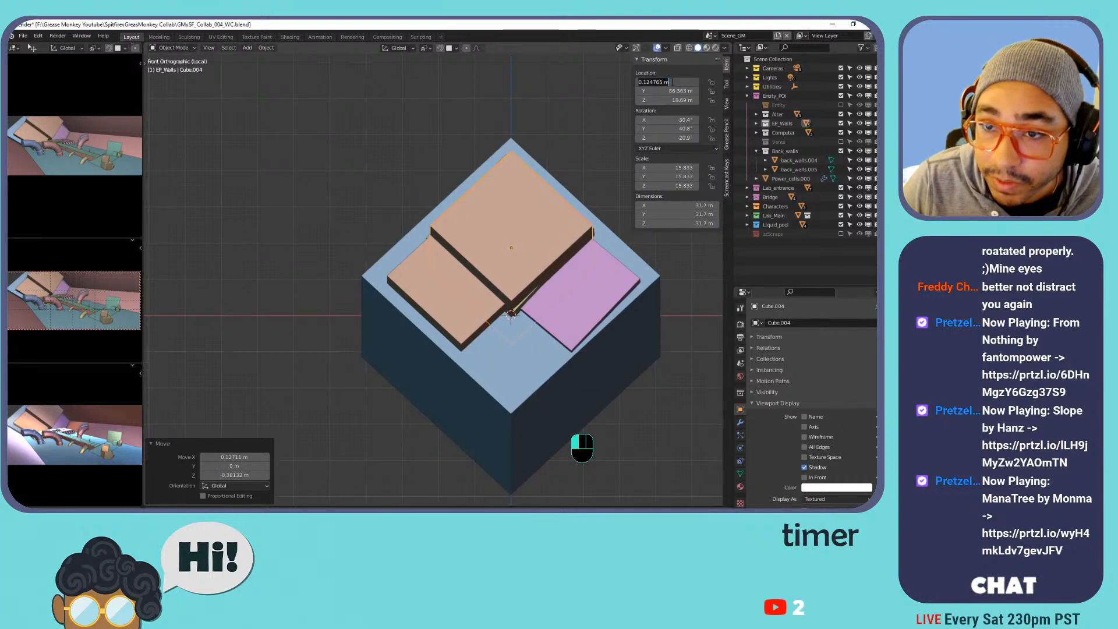
{"action": "type", "text": "0"}
{"action": "key", "text": "Return"}
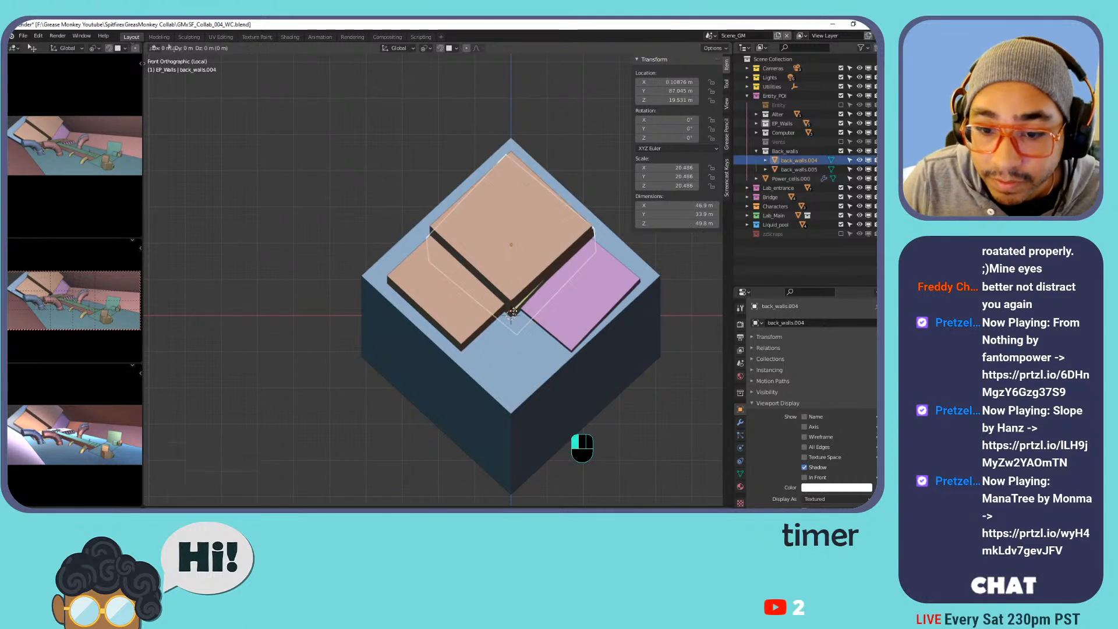
Move the enlarged cube about 5.5 m along its local Y axis and remove the old yellow panel back_walls.004.
{"action": "middle_click_drag", "start_coordinate": [501, 266], "coordinate": [523, 257]}
{"action": "key", "text": "g"}
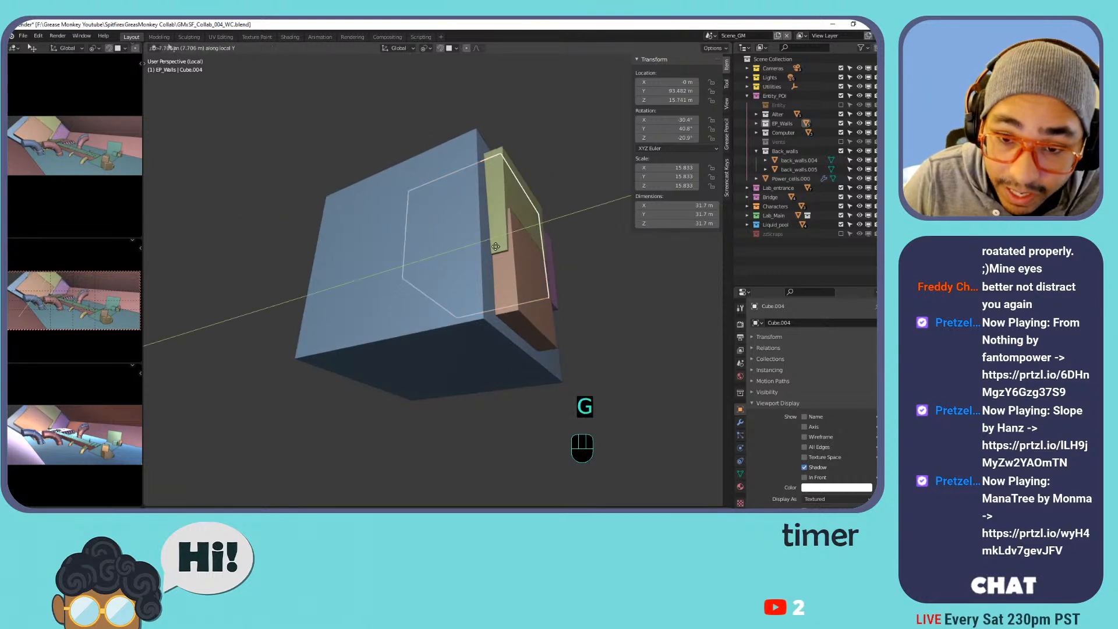
{"action": "left_click", "coordinate": [502, 245]}
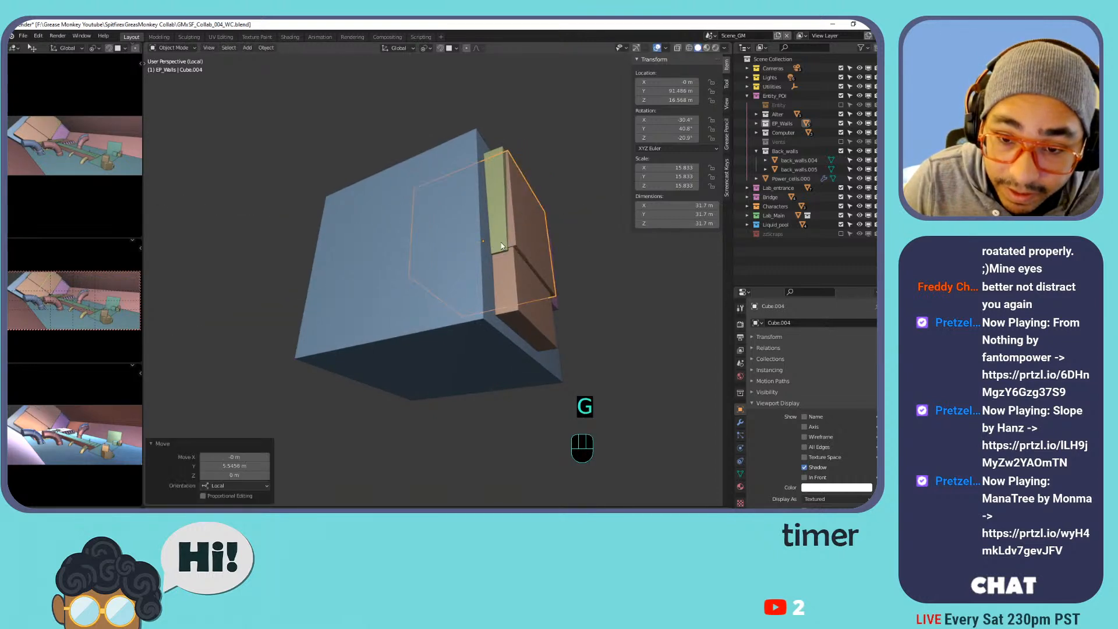
{"action": "left_click", "coordinate": [499, 240]}
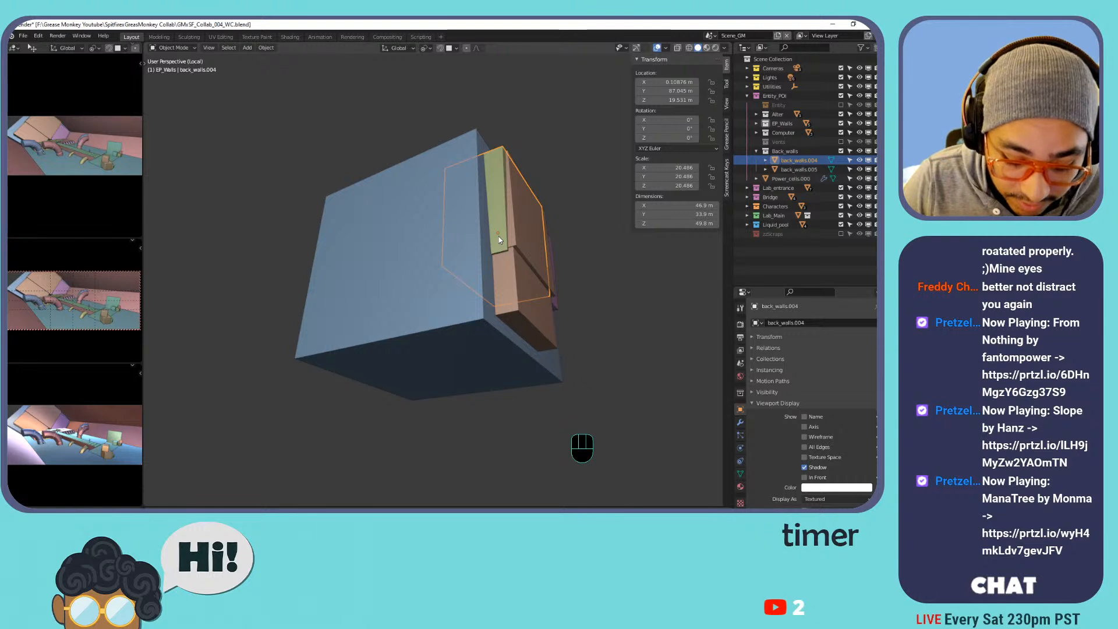
{"action": "key", "text": "Delete"}
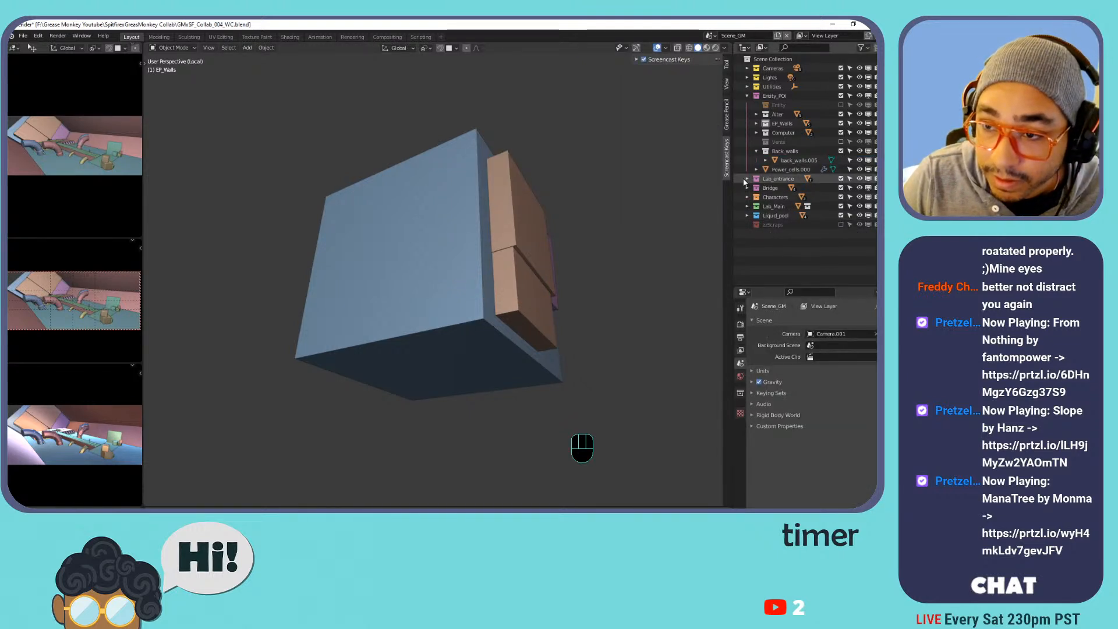
Duplicate the enlarged panel cube and move the copy over the purple panel, about 17.1 m in X and -12.6 m in Z.
{"action": "left_click", "coordinate": [532, 213]}
{"action": "middle_click_drag", "start_coordinate": [559, 215], "coordinate": [418, 182], "text": "shift"}
{"action": "key", "text": "shift+d"}
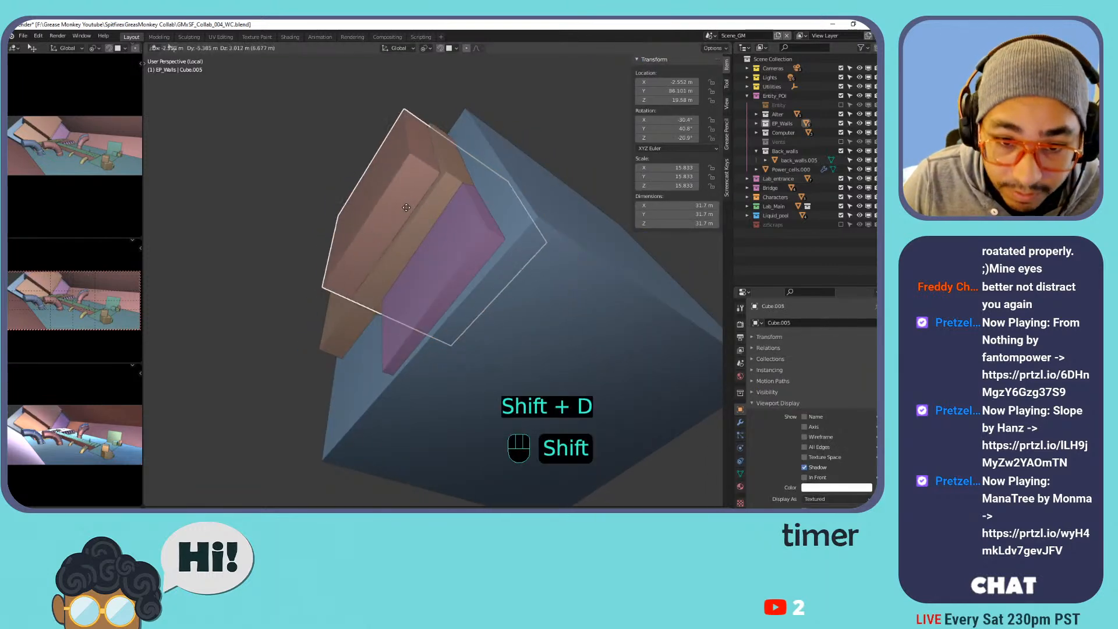
{"action": "right_click", "coordinate": [407, 256]}
{"action": "middle_click_drag", "start_coordinate": [407, 256], "coordinate": [443, 287], "text": "shift"}
{"action": "key", "text": "g"}
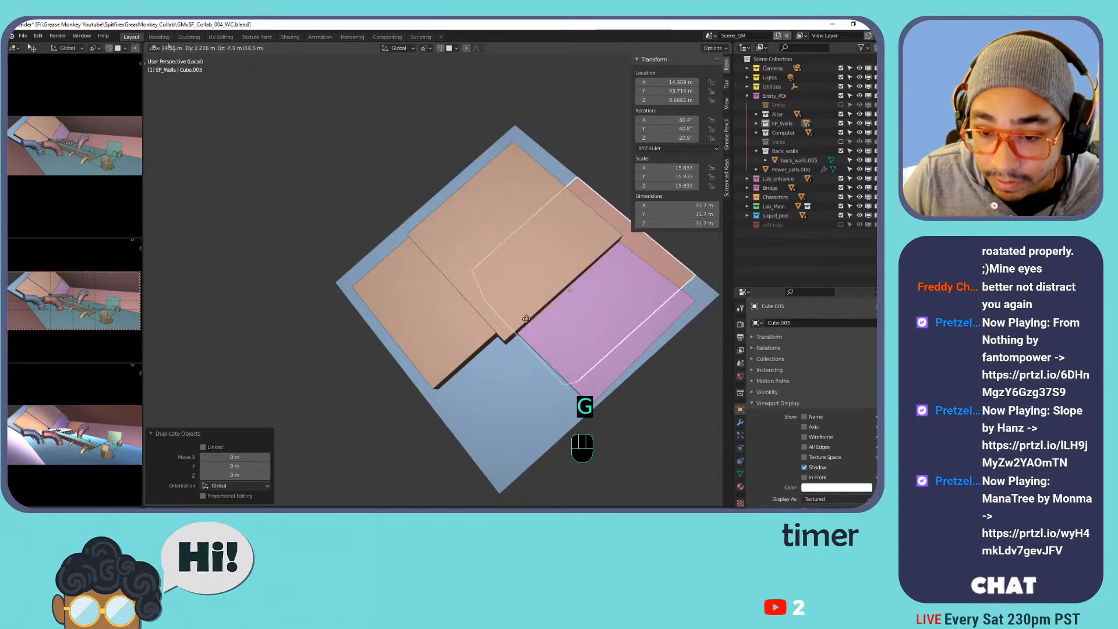
{"action": "left_click", "coordinate": [532, 335]}
Shift the new copy along its local Y axis and scale it down to about 14 to match the purple panel.
{"action": "middle_click_drag", "start_coordinate": [565, 337], "coordinate": [496, 334], "text": "shift"}
{"action": "key", "text": "g"}
{"action": "key", "text": "y"}
{"action": "key", "text": "y"}
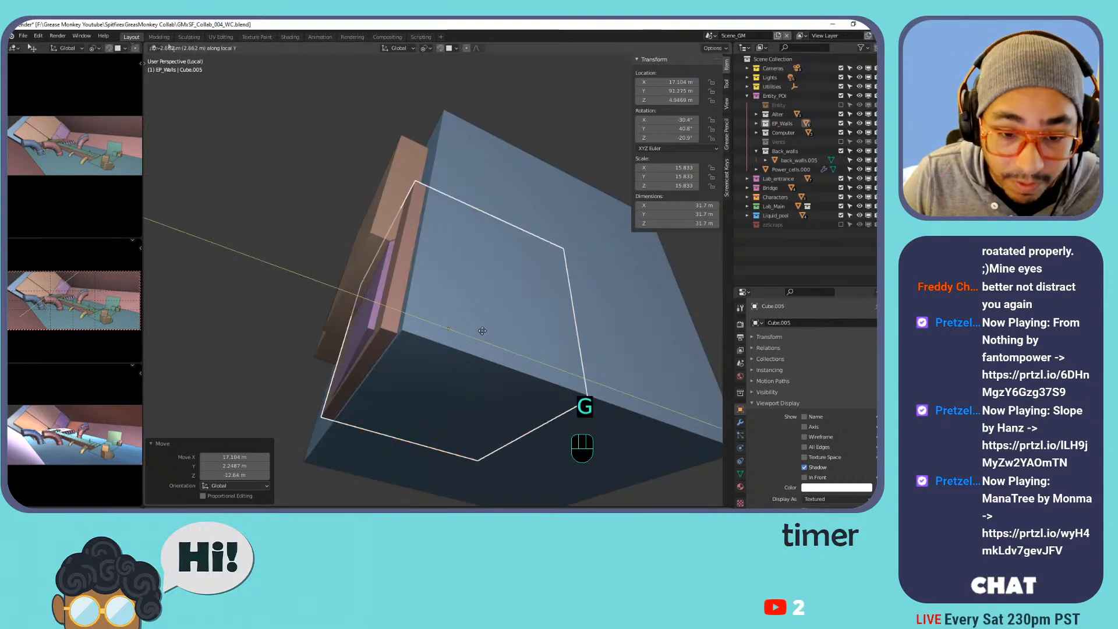
{"action": "left_click", "coordinate": [482, 334]}
{"action": "key", "text": "s"}
{"action": "left_click", "coordinate": [554, 312]}
Reposition the scaled copy along its local Y axis and nudge it about -0.6 m in X and -2.4 m in Z.
{"action": "key", "text": "g"}
{"action": "key", "text": "y"}
{"action": "key", "text": "y"}
{"action": "left_click", "coordinate": [536, 307]}
{"action": "mouse_move", "coordinate": [537, 306]}
{"action": "middle_mouse_down", "text": "shift"}
{"action": "mouse_move", "coordinate": [499, 312]}
{"action": "mouse_move", "coordinate": [530, 309]}
{"action": "middle_mouse_up", "text": "shift"}
{"action": "key", "text": "g"}
{"action": "left_click", "coordinate": [545, 321]}
Fine-tune the copy's depth along its local Y axis and move the old purple panel back_walls.005 into the disabled last collection.
{"action": "middle_click_drag", "start_coordinate": [545, 320], "coordinate": [510, 316], "text": "shift"}
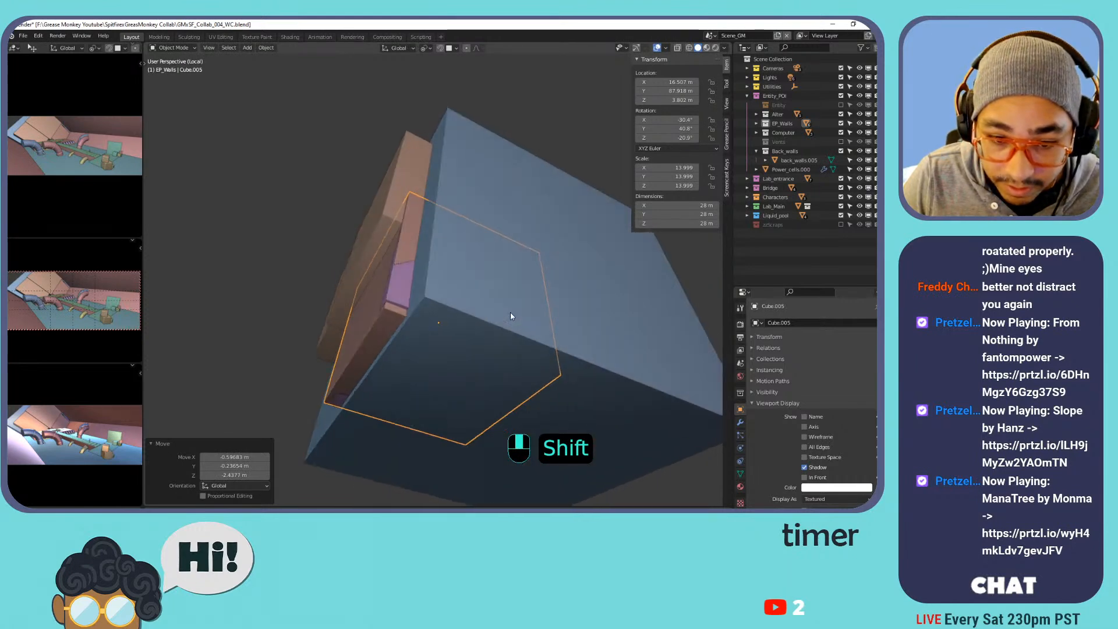
{"action": "key", "text": "g"}
{"action": "key", "text": "y"}
{"action": "key", "text": "y"}
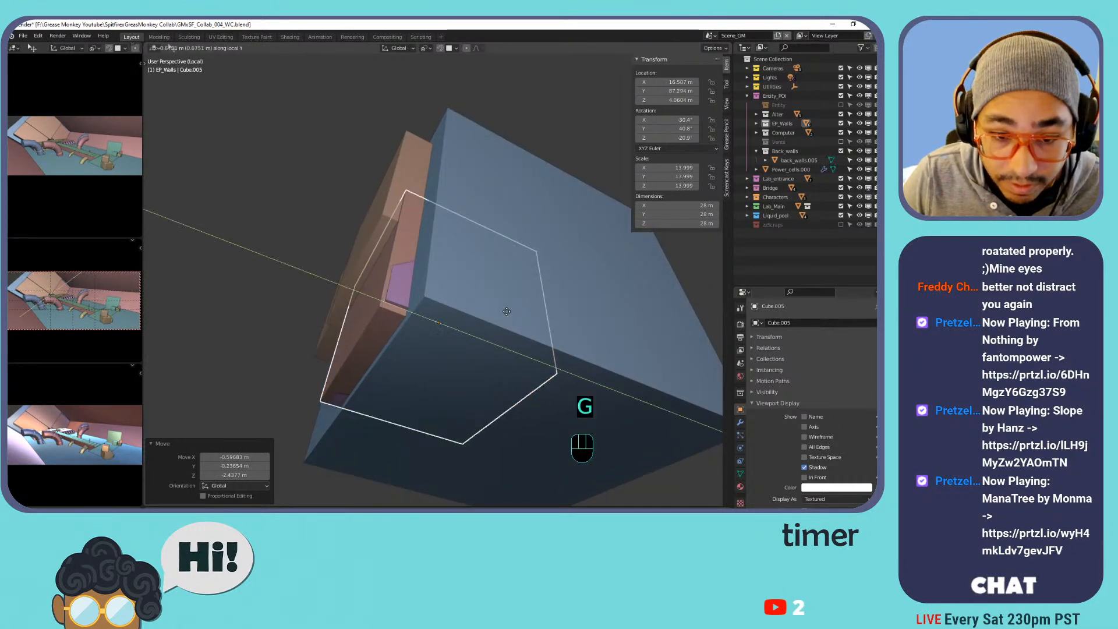
{"action": "left_click", "coordinate": [508, 312]}
{"action": "middle_click_drag", "start_coordinate": [508, 311], "coordinate": [494, 328], "text": "shift"}
{"action": "left_click", "coordinate": [481, 330]}
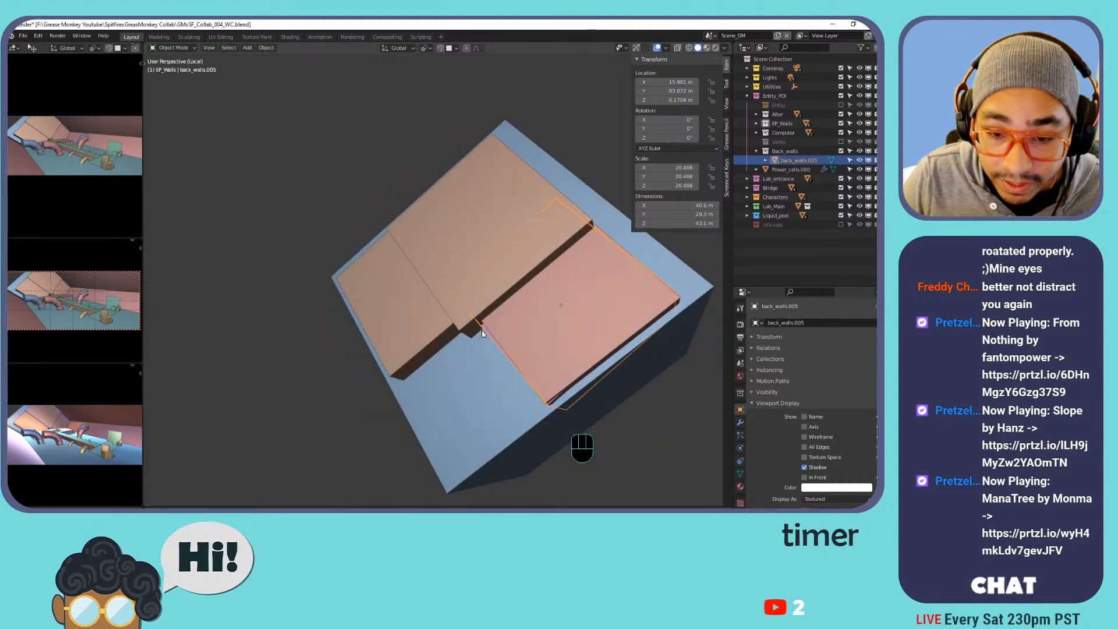
{"action": "left_click_drag", "start_coordinate": [792, 160], "coordinate": [767, 225]}
Select the large blue cube and the three panel cubes together and exit local view.
{"action": "left_click", "coordinate": [471, 238]}
{"action": "left_click", "coordinate": [414, 293], "text": "shift"}
{"action": "left_click", "coordinate": [454, 375], "text": "shift"}
{"action": "left_click", "coordinate": [609, 321], "text": "shift"}
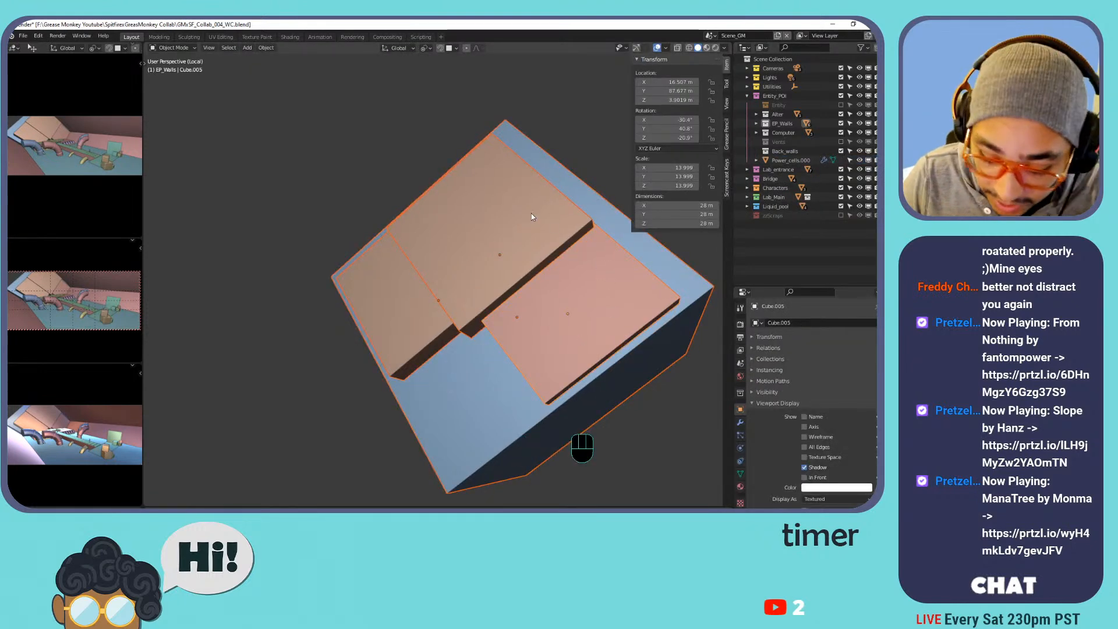
{"action": "key", "text": "KP_Divide"}
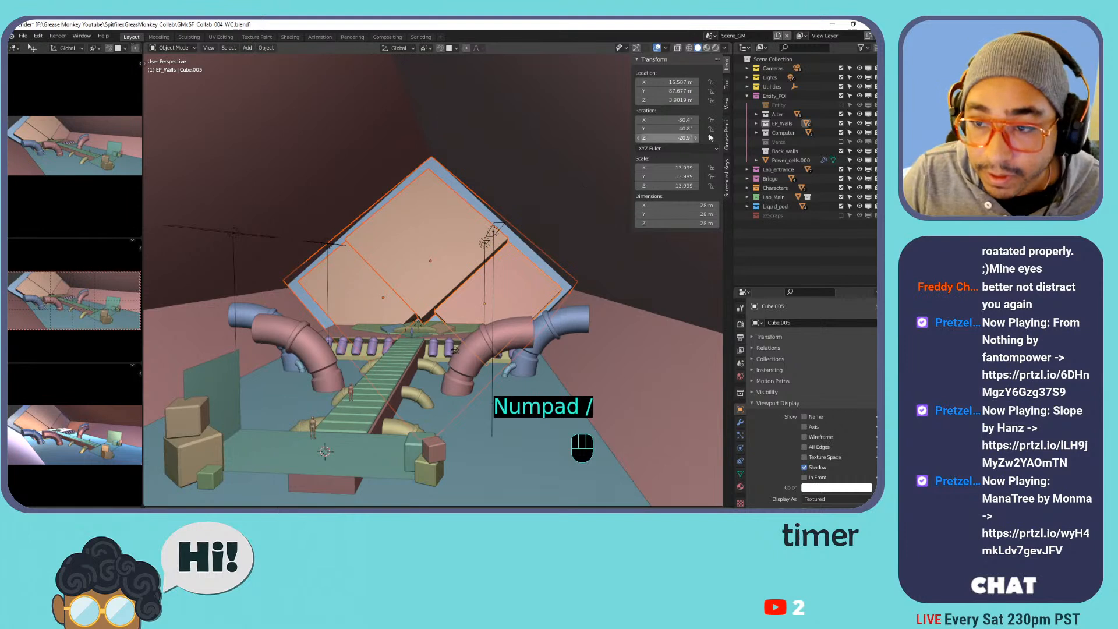
Move the four selected cubes from EP_Walls into the Back_walls collection and enable the Vents collection.
{"action": "left_click", "coordinate": [757, 123]}
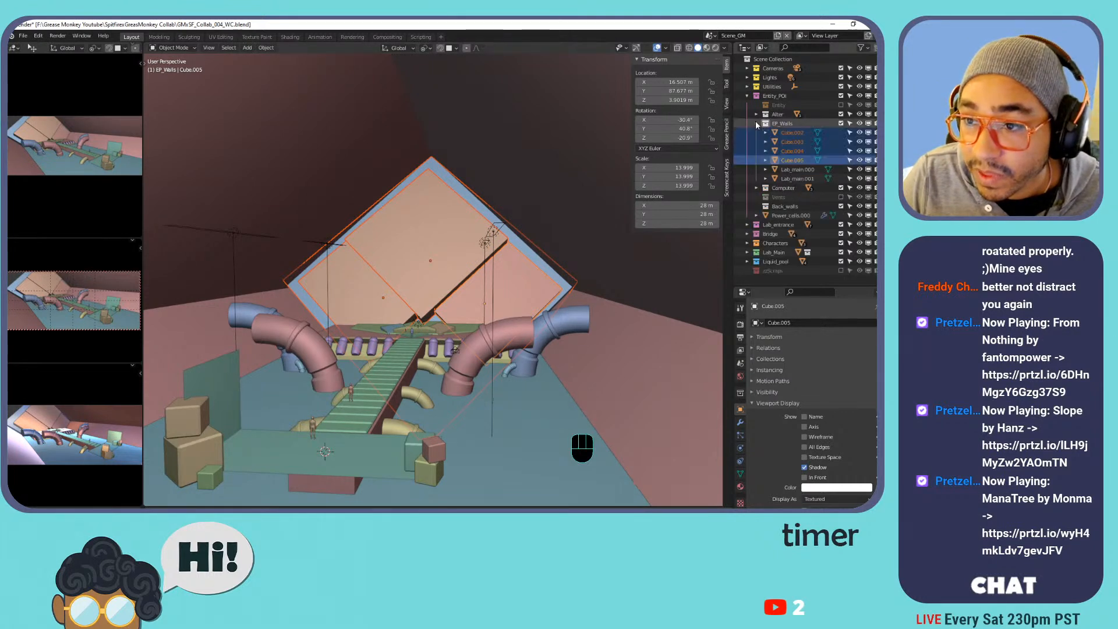
{"action": "left_click_drag", "start_coordinate": [774, 146], "coordinate": [798, 206]}
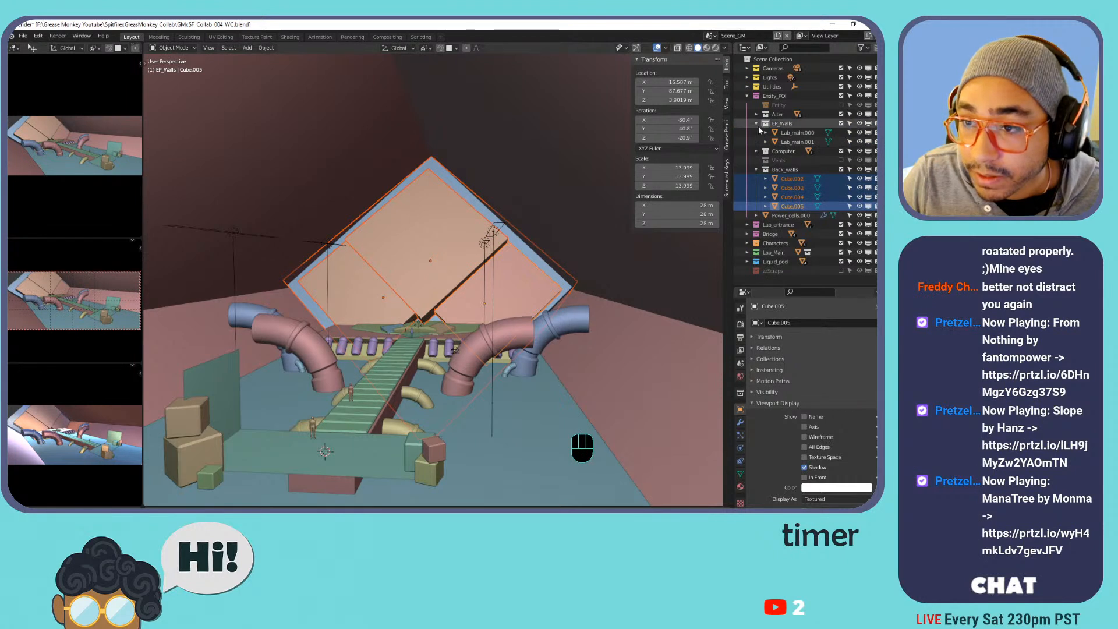
{"action": "left_click", "coordinate": [756, 168]}
{"action": "left_click", "coordinate": [841, 161]}
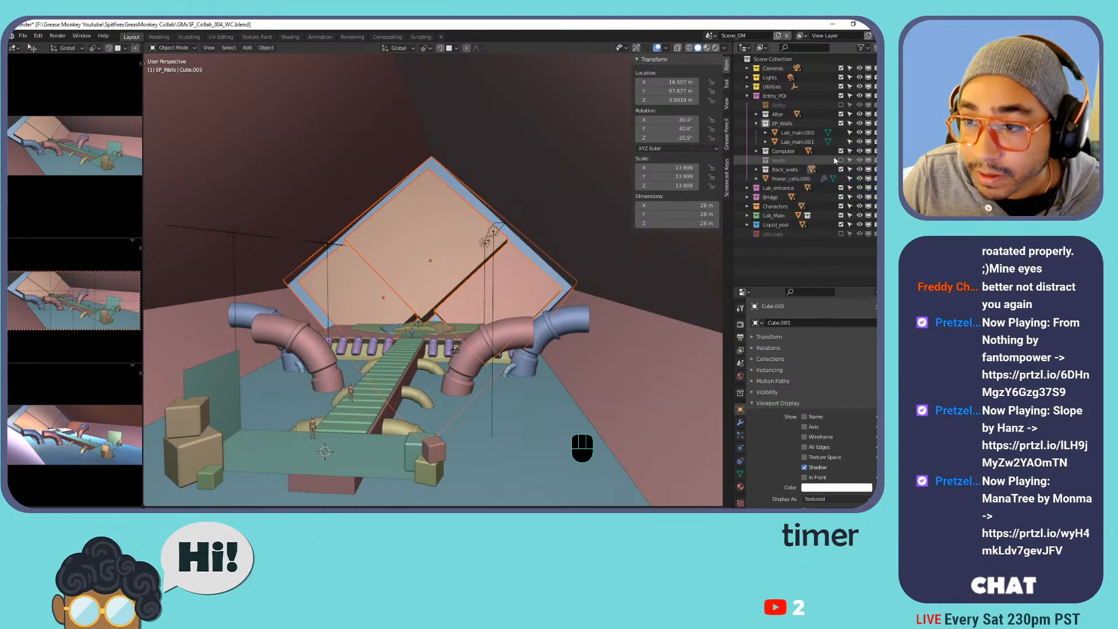
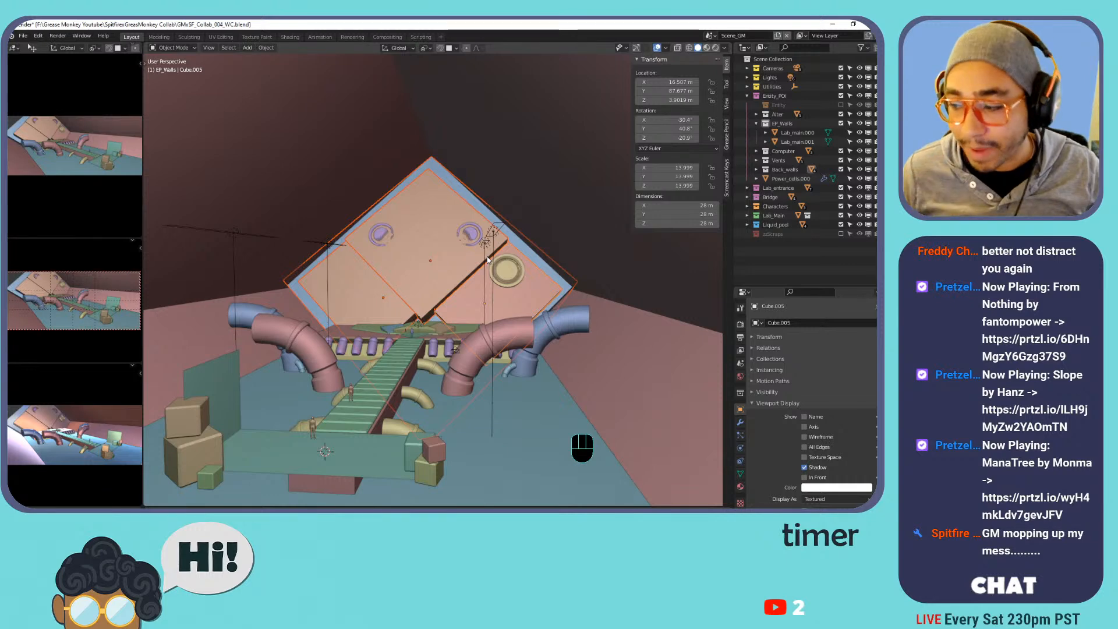
Examine how the vents line up with the rebuilt back wall panels in perspective and front view.
{"action": "scroll", "coordinate": [453, 253], "scroll_direction": "up", "scroll_amount": 5}
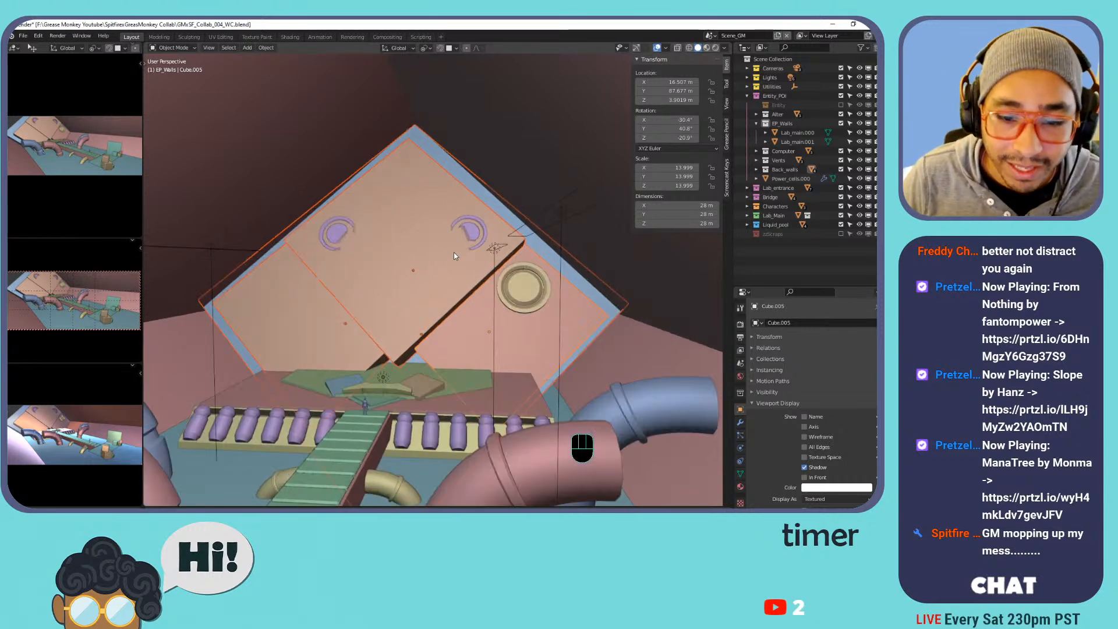
{"action": "scroll", "coordinate": [453, 253], "scroll_direction": "down", "scroll_amount": 4}
{"action": "scroll", "coordinate": [453, 253], "scroll_direction": "up", "scroll_amount": 4}
{"action": "middle_click_drag", "start_coordinate": [453, 253], "coordinate": [463, 278]}
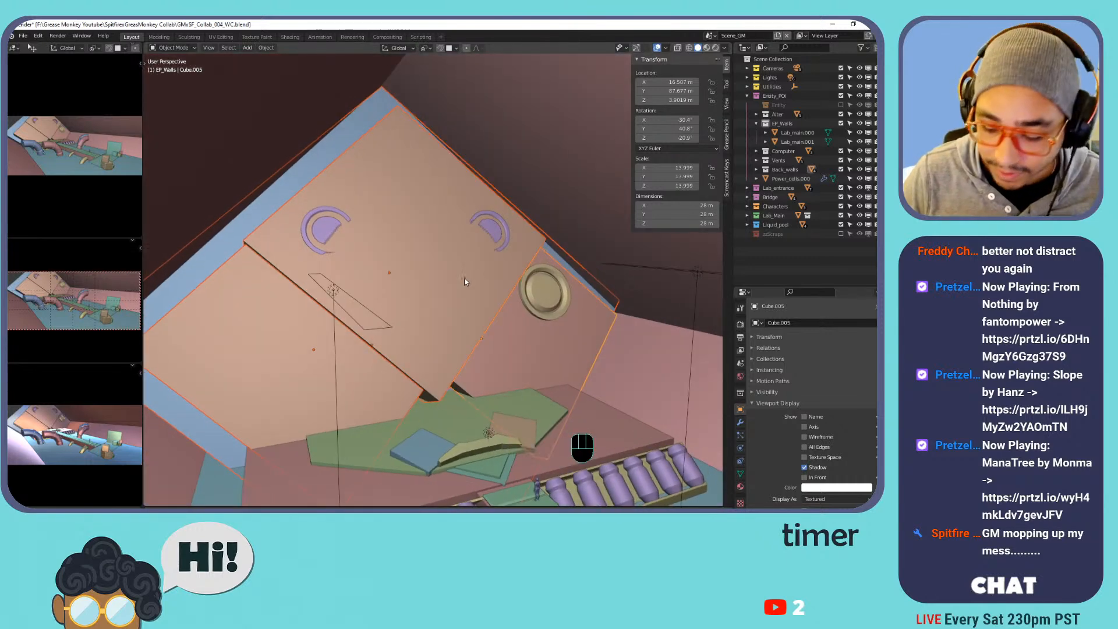
{"action": "key", "text": "KP_7"}
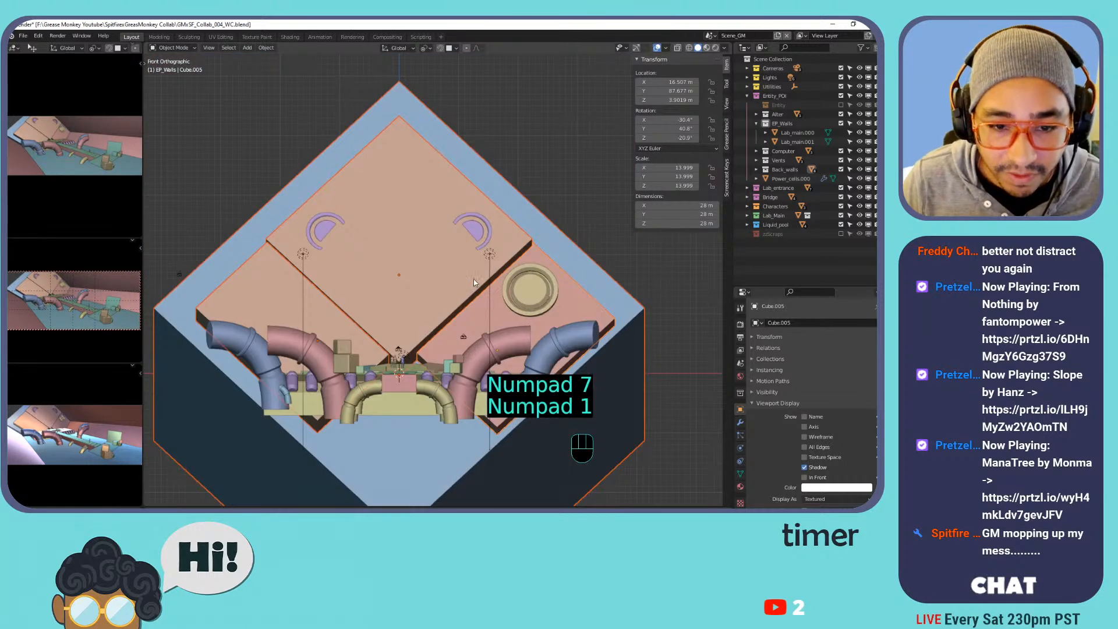
{"action": "middle_click_drag", "start_coordinate": [475, 272], "coordinate": [527, 229], "text": "shift"}
{"action": "left_click", "coordinate": [455, 180]}
{"action": "middle_click_drag", "start_coordinate": [498, 183], "coordinate": [507, 212]}
In front view, move the side panel cube on the negative X side outward by about -1.7 m in X and 0.93 m in Z.
{"action": "left_click", "coordinate": [436, 345]}
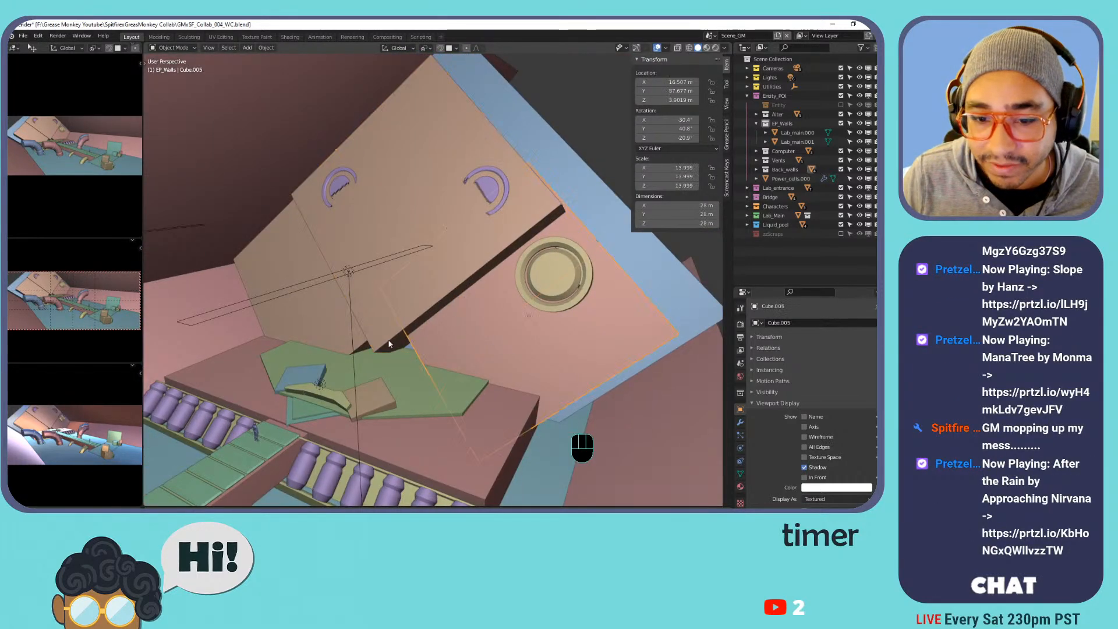
{"action": "left_click", "coordinate": [263, 273], "text": "shift"}
{"action": "middle_click_drag", "start_coordinate": [426, 298], "coordinate": [464, 262]}
{"action": "key", "text": "KP_1"}
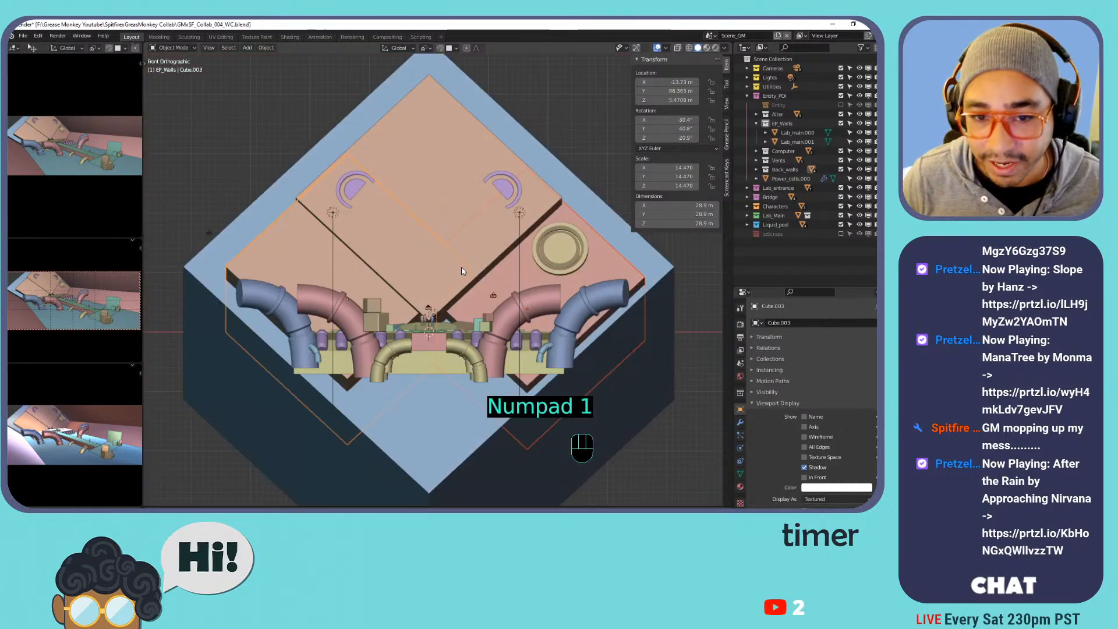
{"action": "key", "text": "g"}
{"action": "right_click", "coordinate": [331, 254]}
{"action": "left_click", "coordinate": [327, 253]}
{"action": "left_click", "coordinate": [294, 251]}
{"action": "key", "text": "g"}
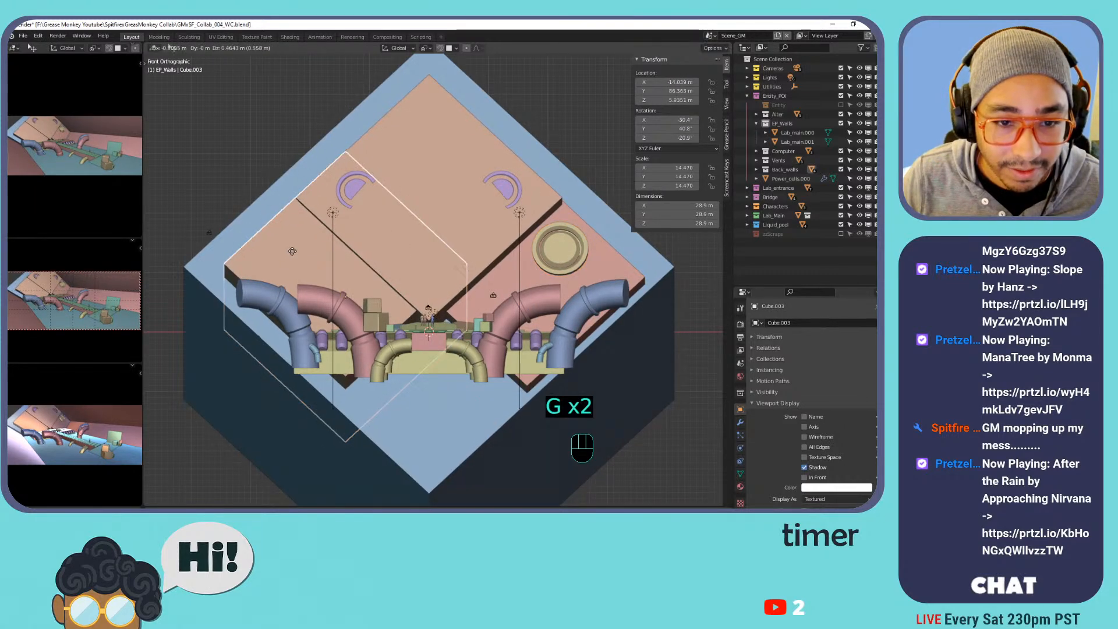
{"action": "left_click", "coordinate": [329, 248]}
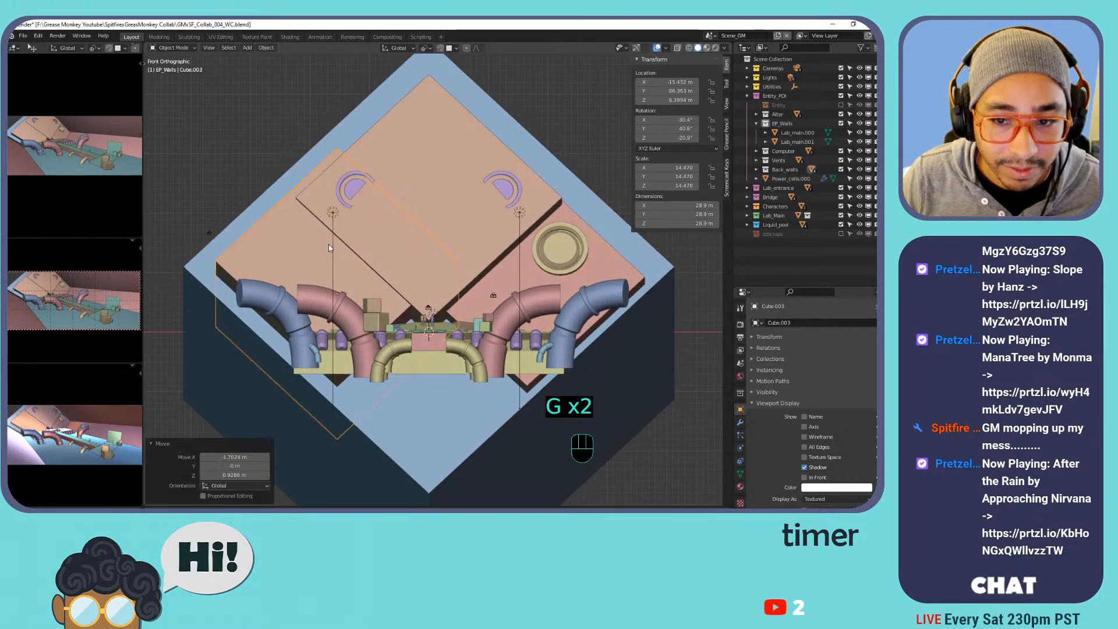
Move the opposite side panel cube outward and upward by about 1.2 m in X and 1.9 m in Z.
{"action": "left_click", "coordinate": [600, 246]}
{"action": "key", "text": "g"}
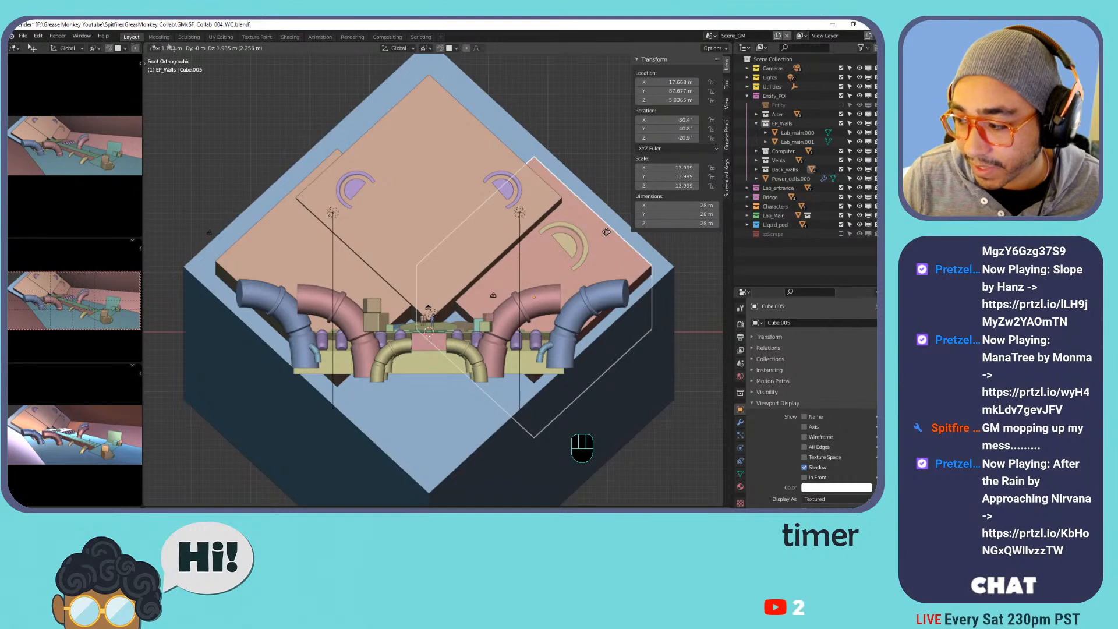
{"action": "left_click", "coordinate": [606, 232]}
Snap the purple vents Vents.004 onto the face of the central panel, aligned to its tilt.
{"action": "middle_click_drag", "start_coordinate": [530, 195], "coordinate": [499, 216]}
{"action": "left_click", "coordinate": [499, 205]}
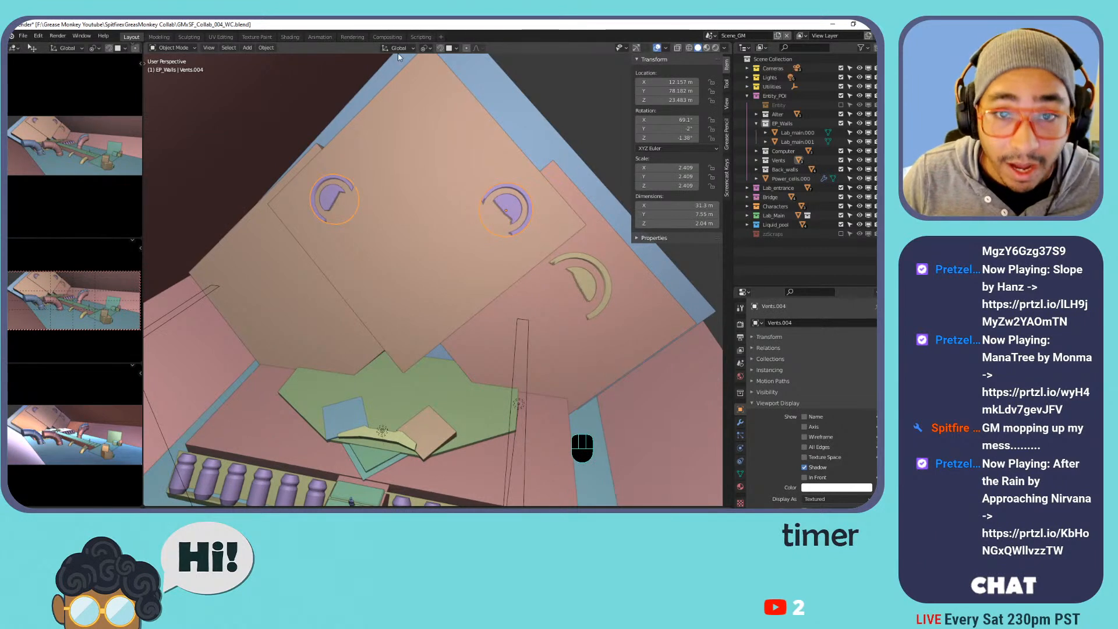
{"action": "key", "text": "g"}
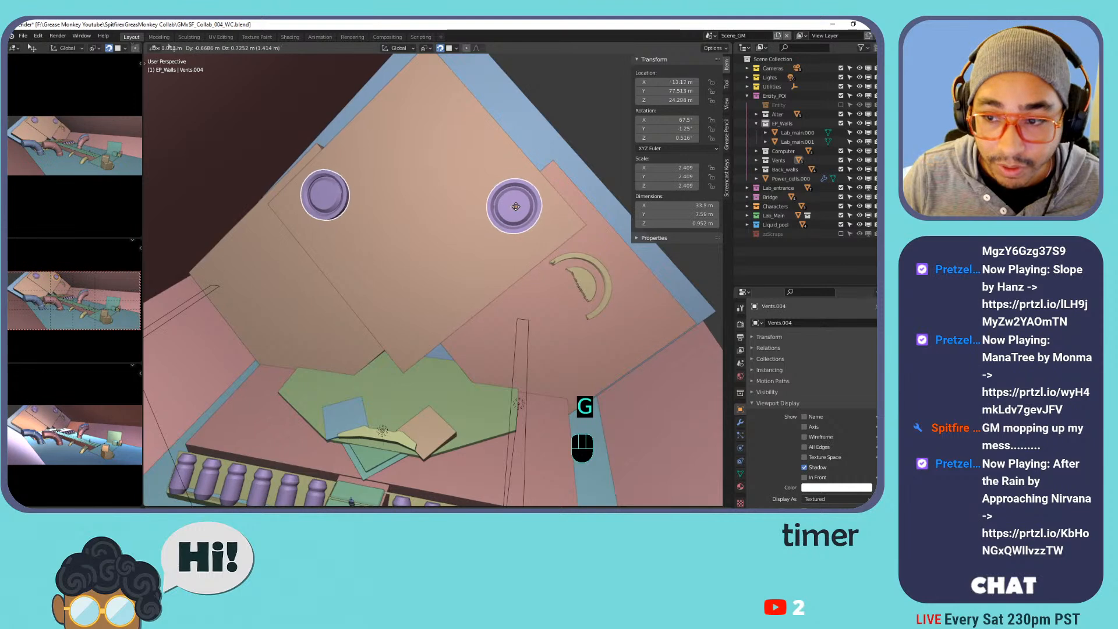
{"action": "left_click", "coordinate": [519, 207]}
Expand the Vents collection and snap the large yellow vents Vents.003 onto the surface of the pink side panel.
{"action": "left_click", "coordinate": [757, 160]}
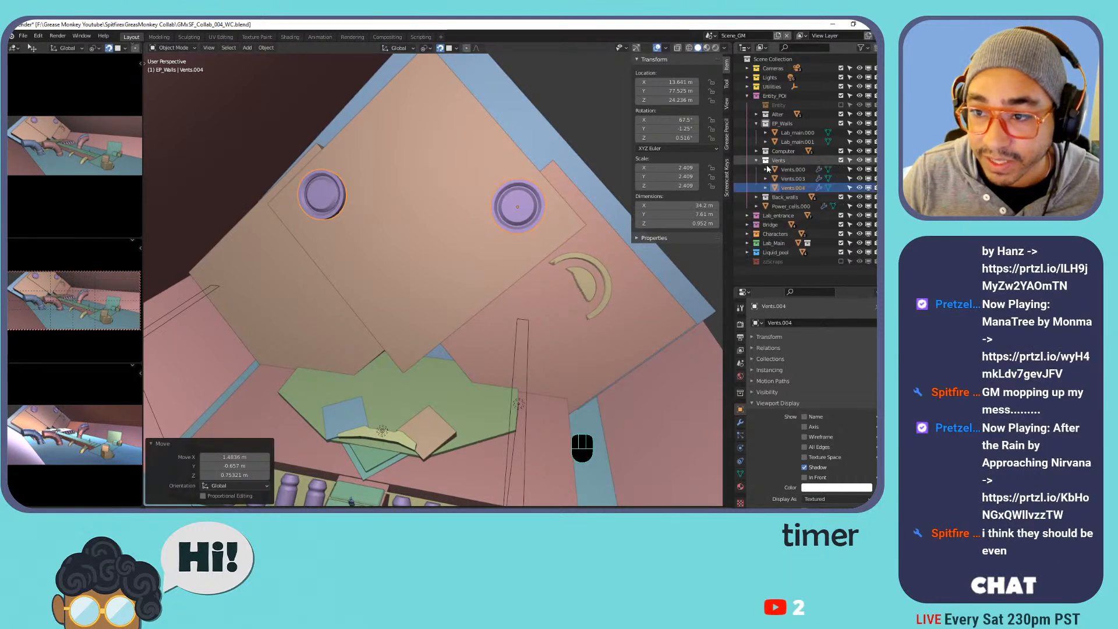
{"action": "left_click", "coordinate": [792, 178]}
{"action": "key", "text": "g"}
{"action": "left_click", "coordinate": [582, 289]}
{"action": "left_click", "coordinate": [791, 187]}
{"action": "key", "text": "g"}
{"action": "right_click", "coordinate": [466, 262]}
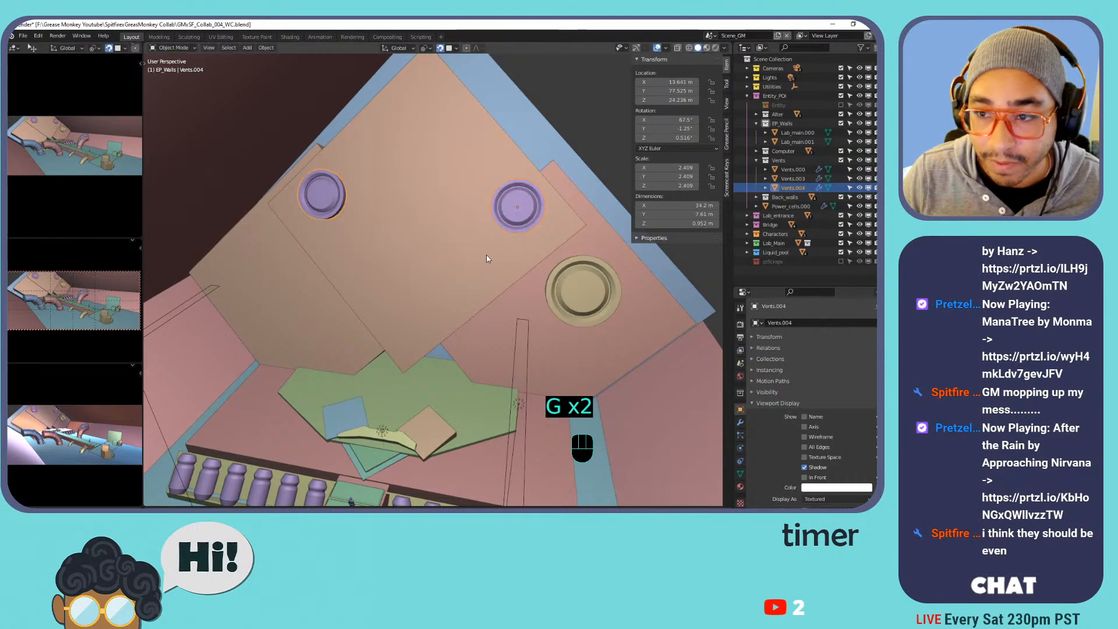
Snap the small green vents Vents.000 onto the lower half of the central panel, between the larger vents.
{"action": "left_click", "coordinate": [795, 178]}
{"action": "left_click", "coordinate": [796, 162]}
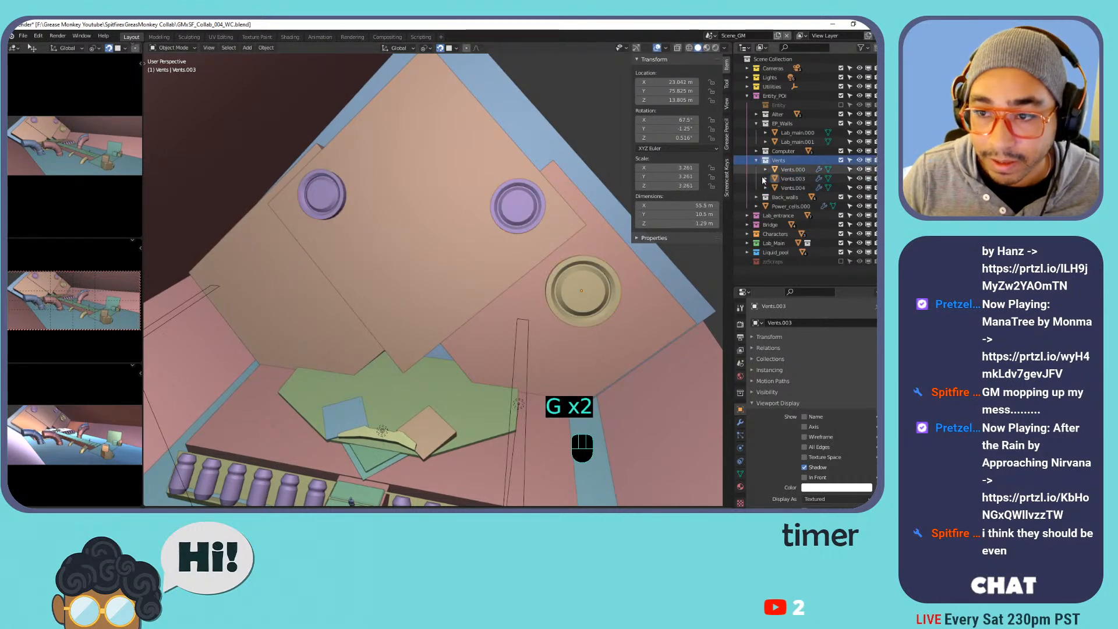
{"action": "left_click", "coordinate": [793, 169]}
{"action": "key", "text": "g"}
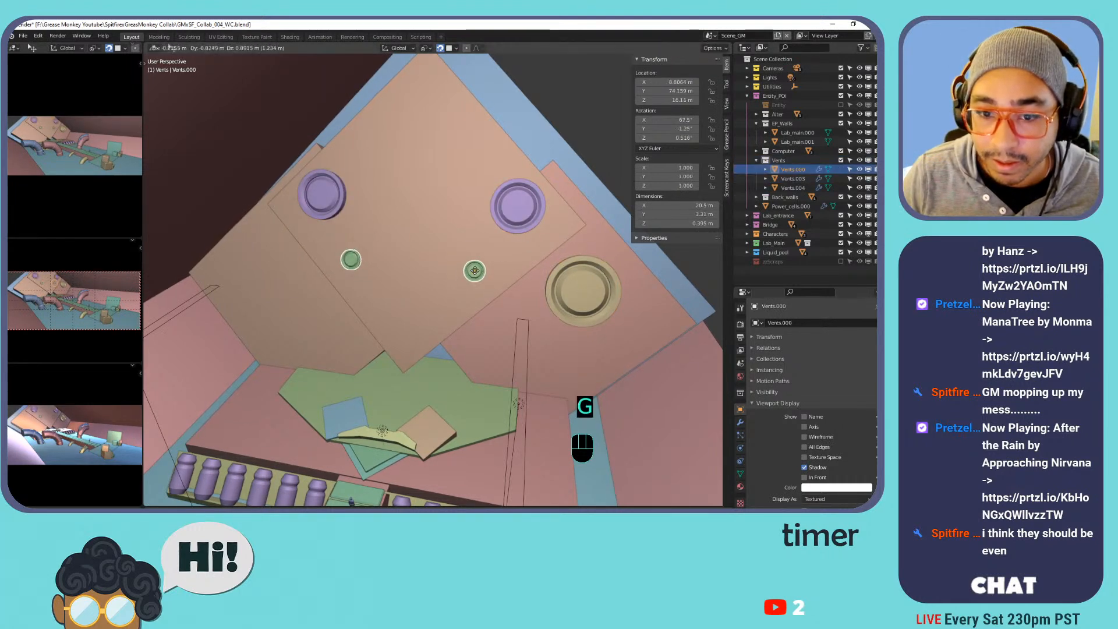
{"action": "left_click", "coordinate": [423, 300]}
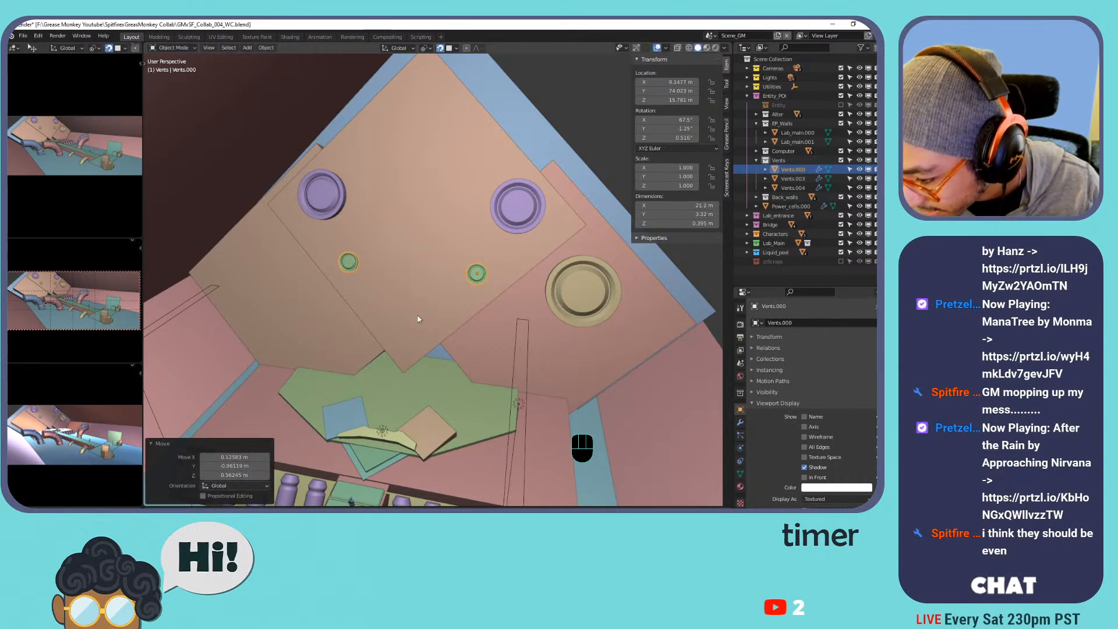
Delete the separate side panel cube Cube.003 on the negative X side.
{"action": "left_click", "coordinate": [548, 319]}
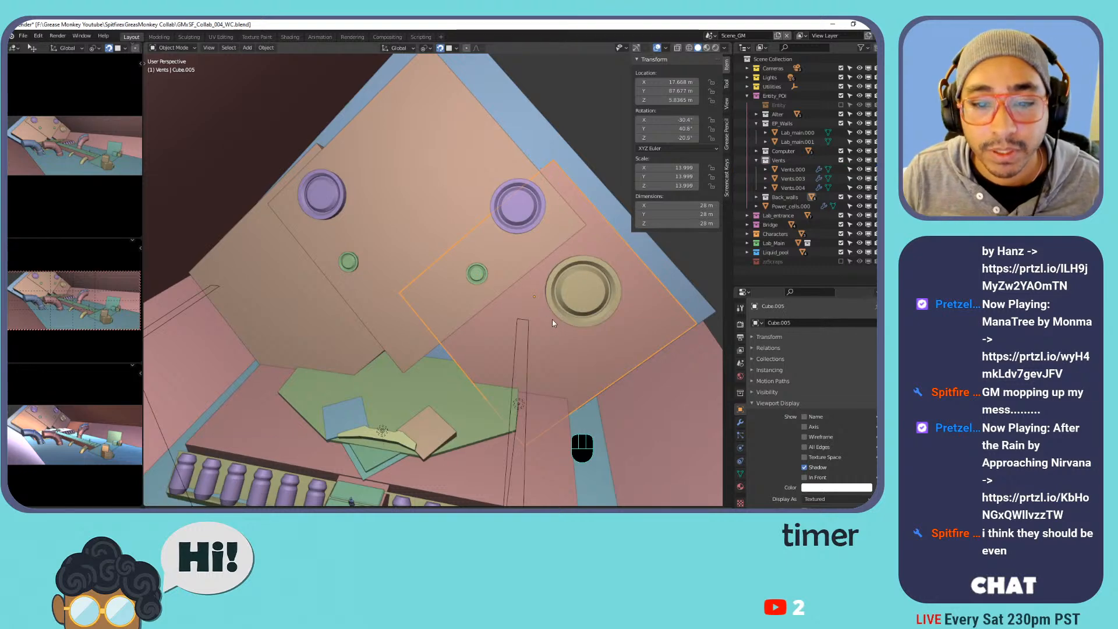
{"action": "left_click", "coordinate": [294, 310]}
{"action": "key", "text": "x"}
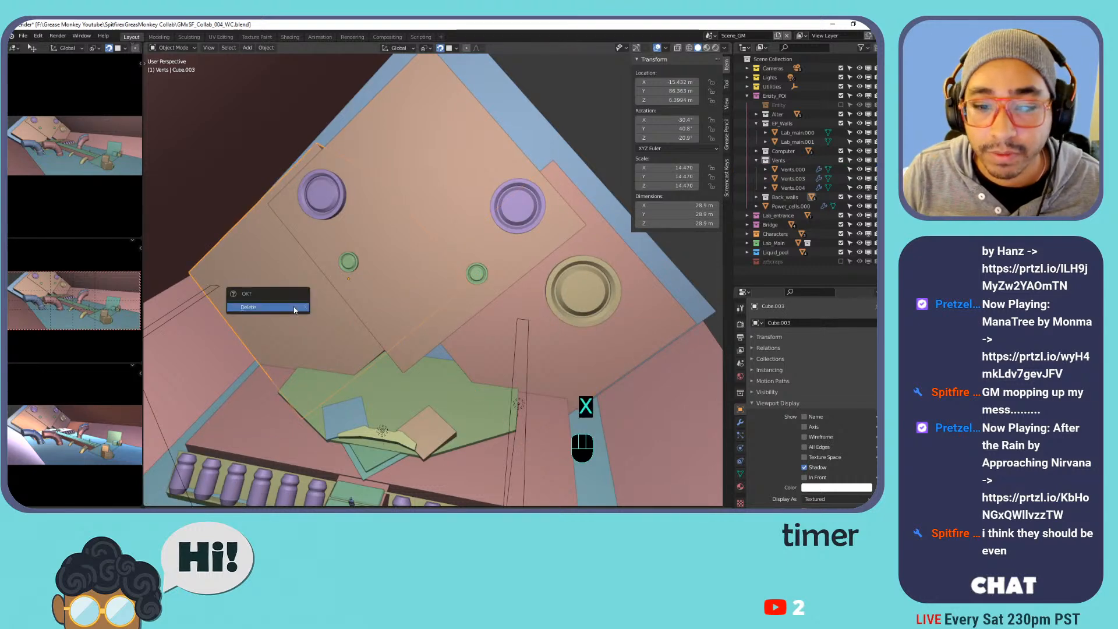
{"action": "left_click", "coordinate": [294, 307]}
Add a Mirror modifier to the remaining side panel Cube.005 with mirror_object as its Mirror Object.
{"action": "left_click", "coordinate": [616, 347]}
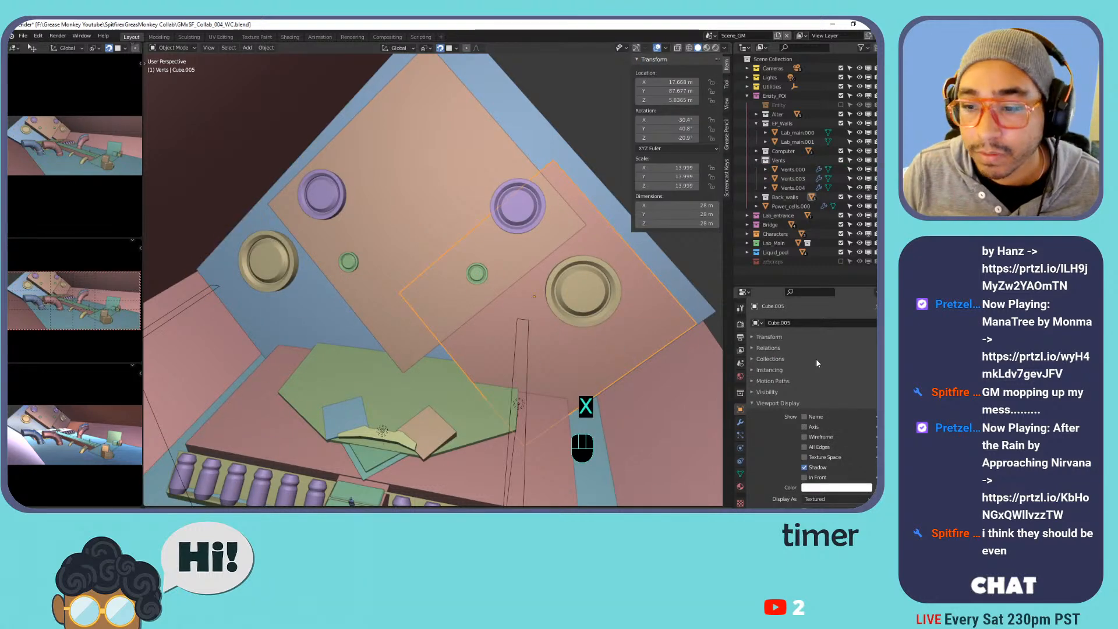
{"action": "left_click", "coordinate": [740, 422]}
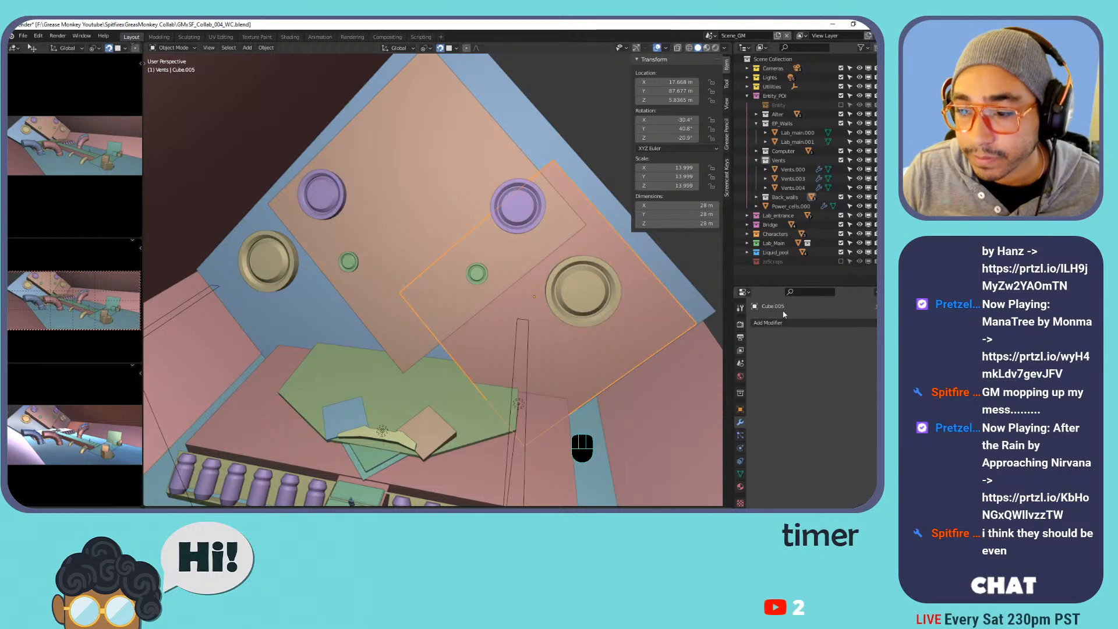
{"action": "left_click", "coordinate": [784, 323]}
{"action": "left_click", "coordinate": [709, 433]}
{"action": "left_click", "coordinate": [838, 387]}
{"action": "type", "text": "mirr"}
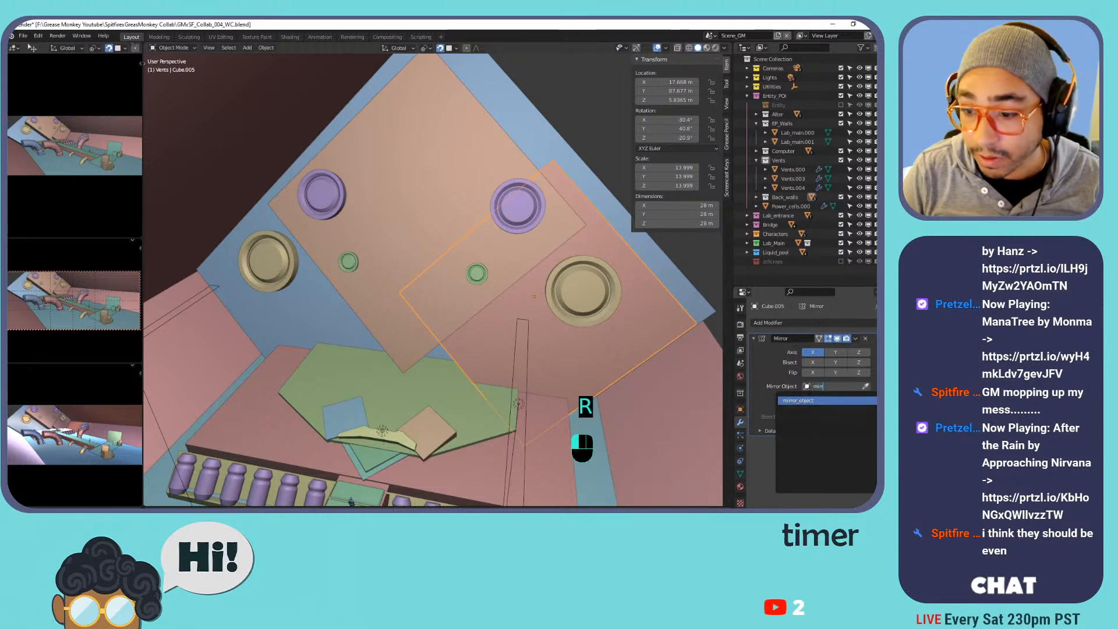
{"action": "key", "text": "Return"}
Reposition the small green vents Vents.000 slightly along the face of the central panel.
{"action": "middle_click_drag", "start_coordinate": [486, 279], "coordinate": [505, 280]}
{"action": "mouse_move", "coordinate": [505, 281]}
{"action": "middle_mouse_down", "text": "shift"}
{"action": "mouse_move", "coordinate": [532, 275]}
{"action": "mouse_move", "coordinate": [520, 277]}
{"action": "middle_mouse_up", "text": "shift"}
{"action": "middle_click_drag", "start_coordinate": [520, 277], "coordinate": [513, 278], "text": "shift"}
{"action": "left_click", "coordinate": [513, 278]}
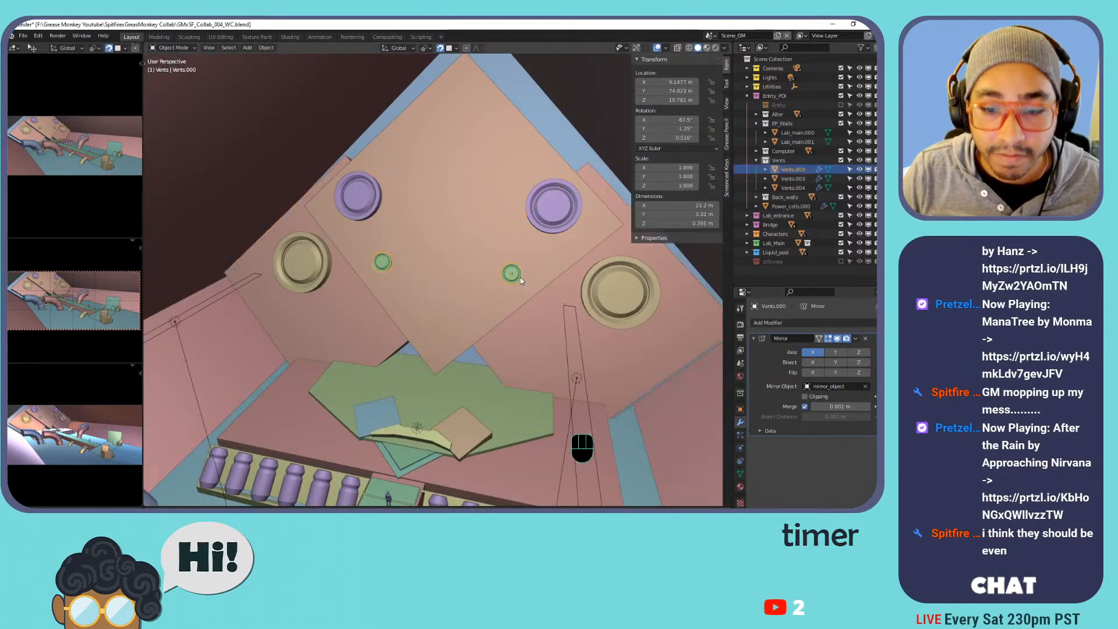
{"action": "key", "text": "g"}
{"action": "left_click", "coordinate": [520, 272]}
Adjust the position of the purple vents Vents.004 near the side corners of the central panel.
{"action": "middle_click_drag", "start_coordinate": [523, 272], "coordinate": [593, 216]}
{"action": "middle_click_drag", "start_coordinate": [593, 216], "coordinate": [517, 281], "text": "shift"}
{"action": "left_click", "coordinate": [539, 229]}
{"action": "key", "text": "g"}
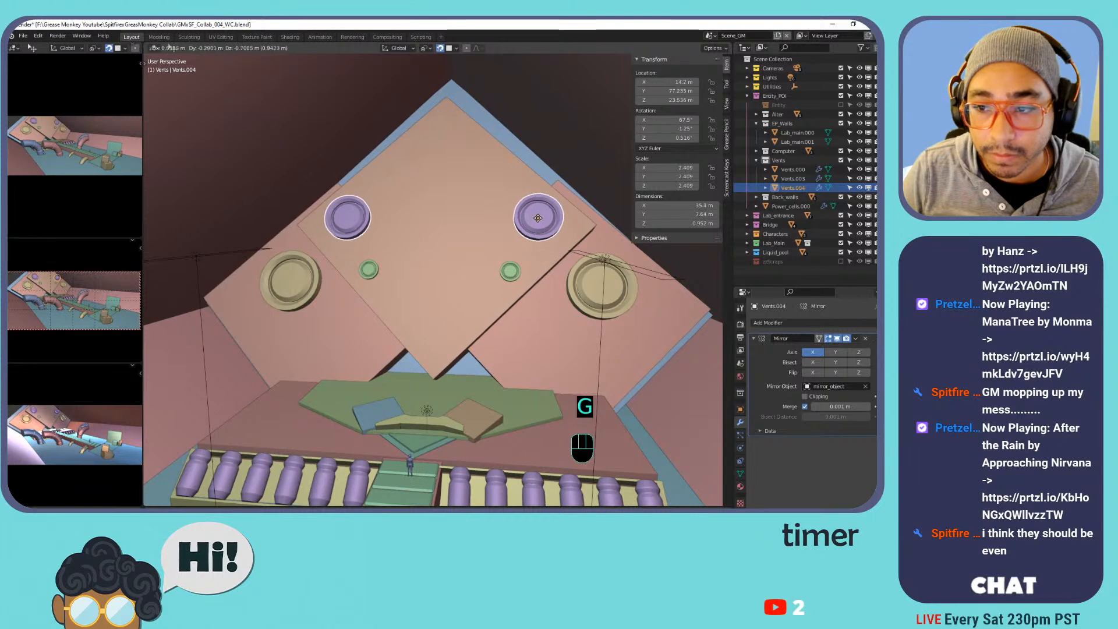
{"action": "left_click", "coordinate": [529, 214]}
Bring the small green vents closer together by moving them about -1.8 m in X, and save the file.
{"action": "left_click", "coordinate": [510, 272]}
{"action": "key", "text": "g"}
{"action": "left_click", "coordinate": [492, 276]}
{"action": "middle_click_drag", "start_coordinate": [506, 342], "coordinate": [501, 292]}
{"action": "key", "text": "ctrl+a"}
{"action": "left_click", "coordinate": [493, 284]}
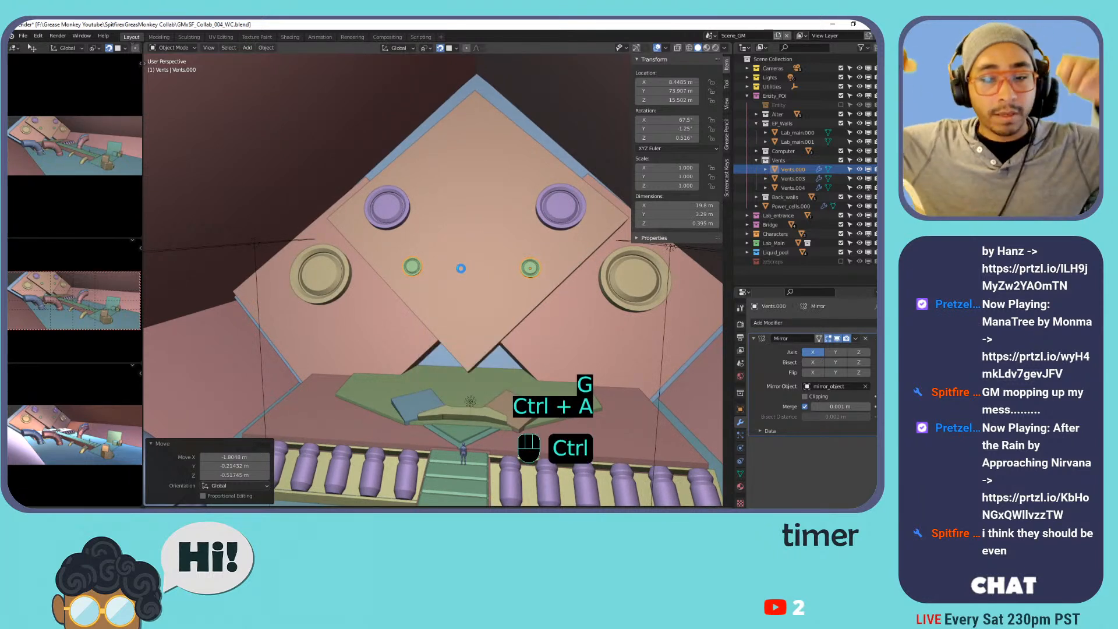
{"action": "key", "text": "ctrl+s"}
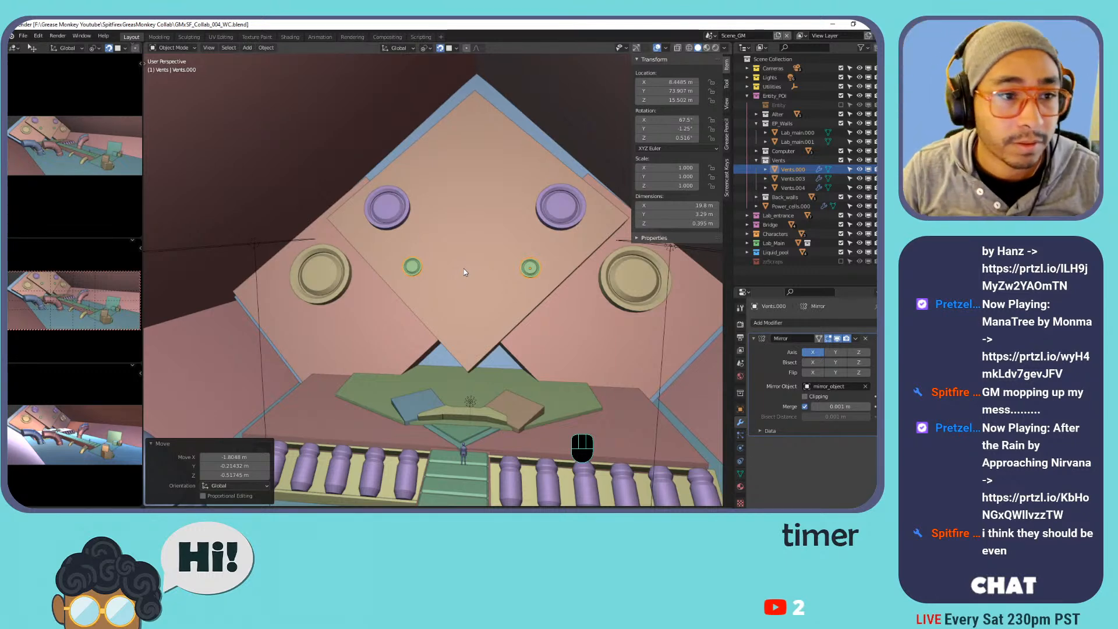
Slide the rear face of the large blue wall cube forward in Edit Mode, reducing its depth to about 27.1 m.
{"action": "scroll", "coordinate": [452, 280], "scroll_direction": "down", "scroll_amount": 6}
{"action": "middle_click_drag", "start_coordinate": [437, 284], "coordinate": [581, 271], "text": "shift"}
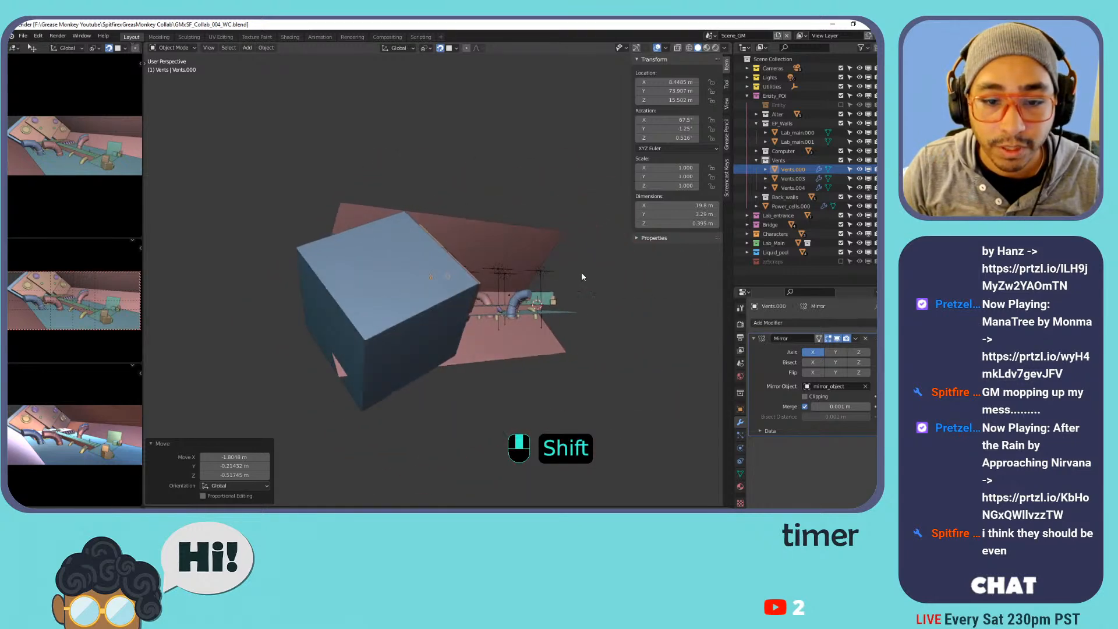
{"action": "left_click", "coordinate": [387, 282]}
{"action": "key", "text": "Tab"}
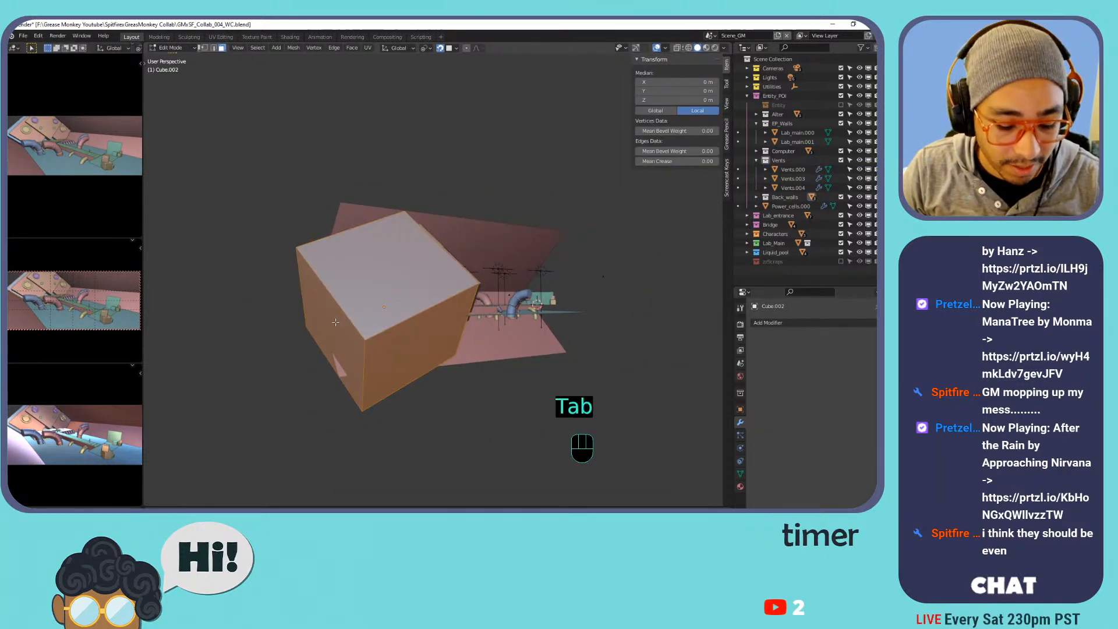
{"action": "key", "text": "3"}
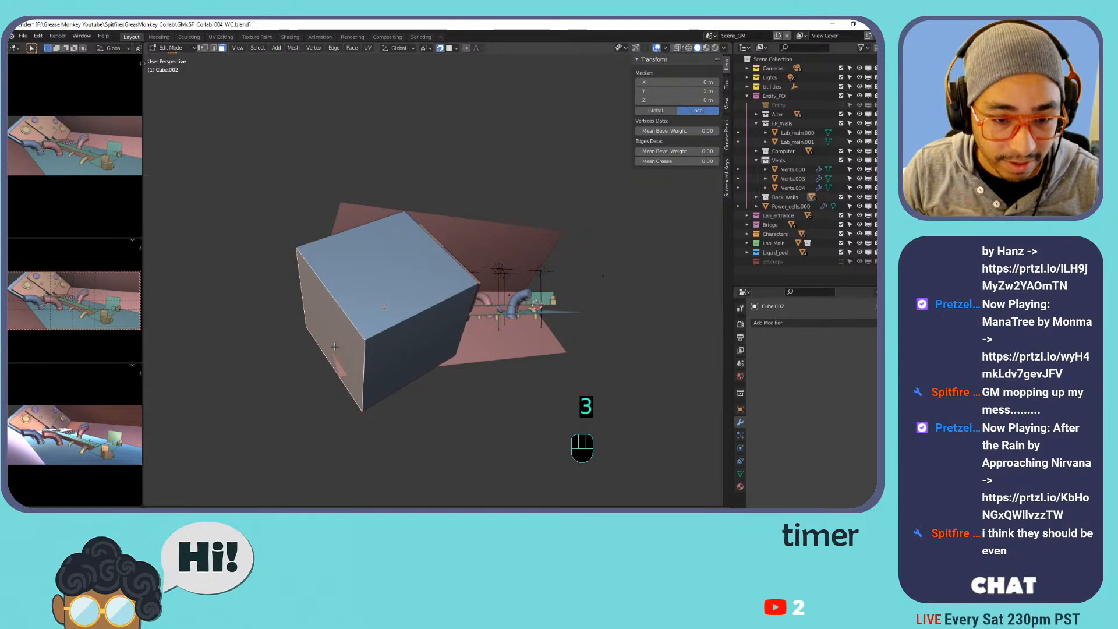
{"action": "key", "text": "g"}
{"action": "key", "text": "g"}
{"action": "right_click", "coordinate": [347, 322]}
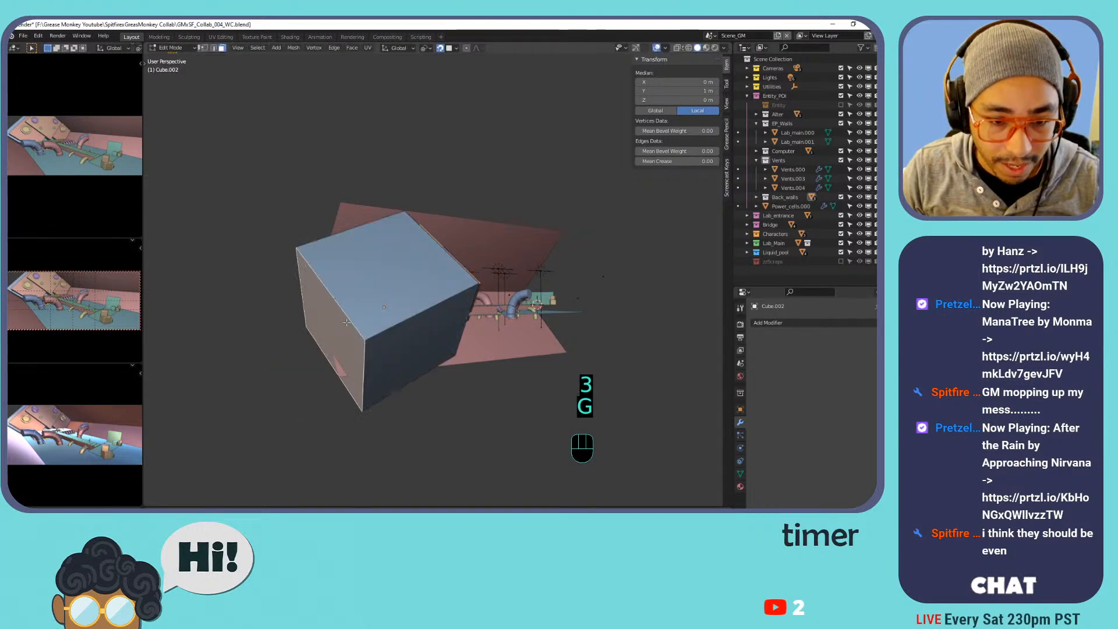
{"action": "key", "text": "g"}
{"action": "key", "text": "g"}
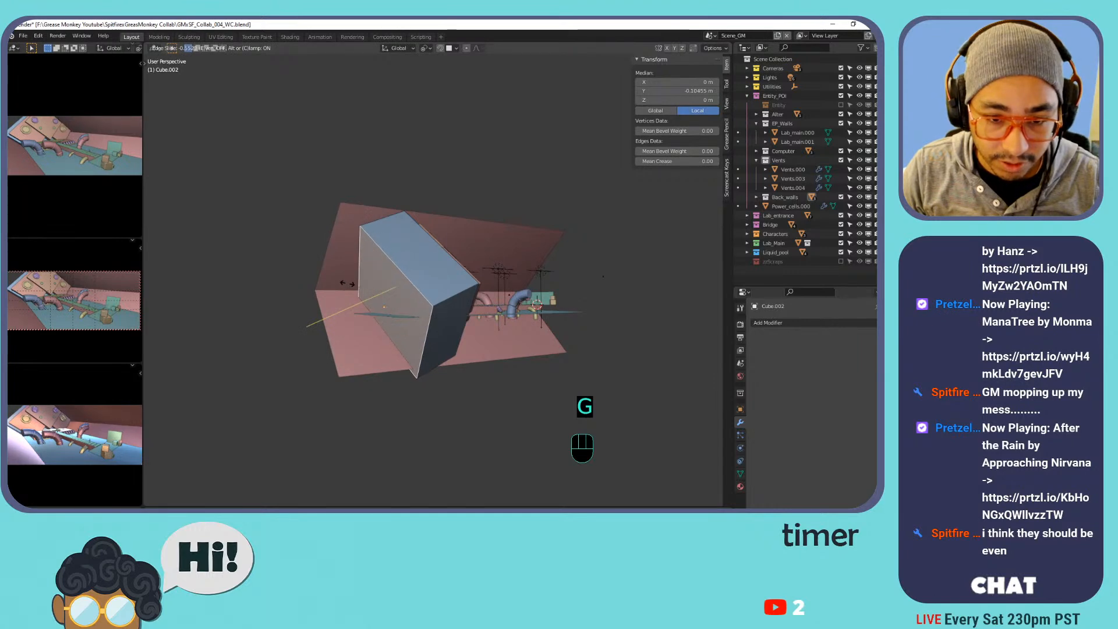
{"action": "left_click", "coordinate": [347, 284]}
{"action": "middle_click_drag", "start_coordinate": [347, 284], "coordinate": [357, 300]}
{"action": "key", "text": "Tab"}
Check the thinned back wall from inside the set, looking down the walkway, and save the file.
{"action": "middle_click_drag", "start_coordinate": [528, 274], "coordinate": [442, 276]}
{"action": "mouse_move", "coordinate": [442, 276]}
{"action": "middle_mouse_down", "text": "shift"}
{"action": "mouse_move", "coordinate": [473, 280]}
{"action": "mouse_move", "coordinate": [460, 297]}
{"action": "mouse_move", "coordinate": [431, 280]}
{"action": "middle_mouse_up", "text": "shift"}
{"action": "scroll", "coordinate": [475, 282], "scroll_direction": "up", "scroll_amount": 6}
{"action": "middle_click_drag", "start_coordinate": [431, 281], "coordinate": [488, 276], "text": "shift"}
{"action": "scroll", "coordinate": [463, 279], "scroll_direction": "down", "scroll_amount": 1}
{"action": "middle_click_drag", "start_coordinate": [488, 276], "coordinate": [479, 274], "text": "shift"}
{"action": "key", "text": "ctrl+s"}
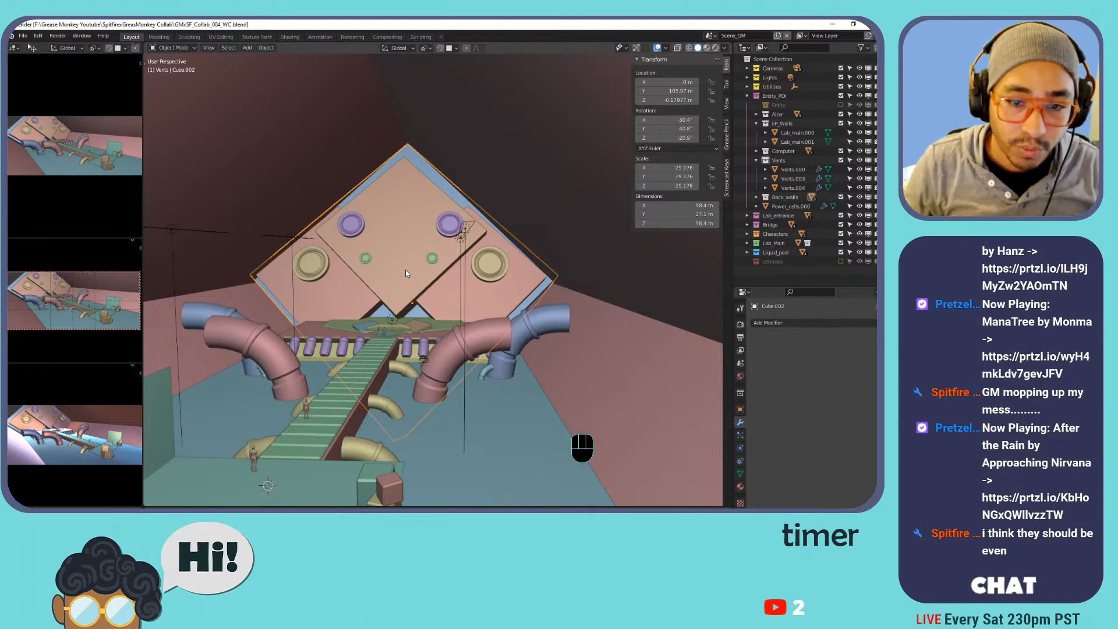
Centre the central panel cube by setting its X location to 0 m, and save the file.
{"action": "left_click", "coordinate": [377, 200]}
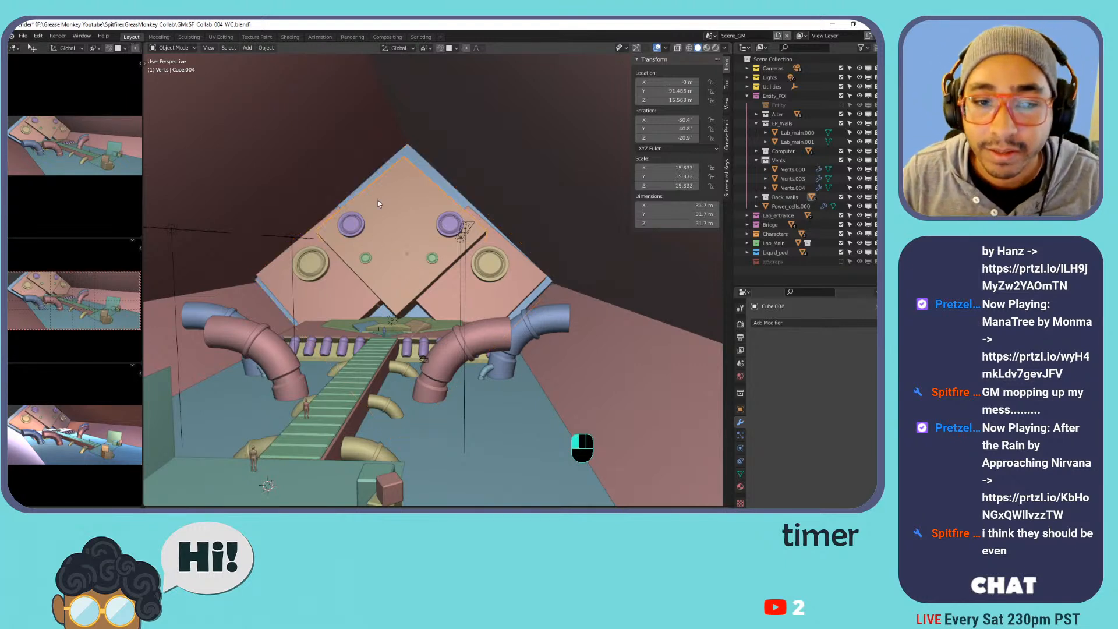
{"action": "left_click", "coordinate": [666, 82]}
{"action": "type", "text": "0"}
{"action": "left_click", "coordinate": [623, 132]}
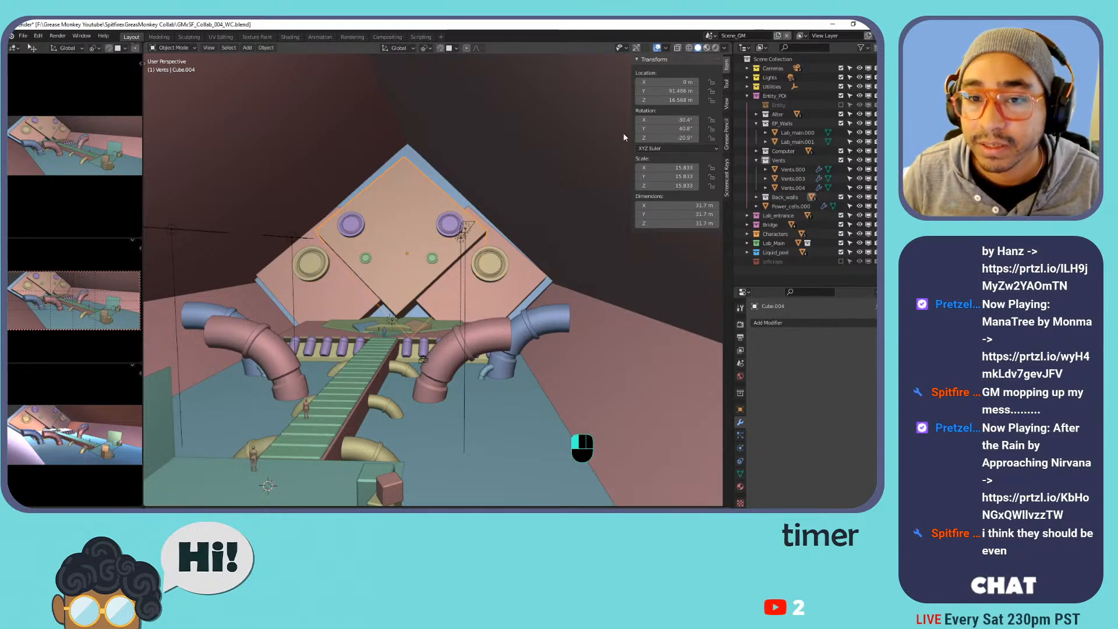
{"action": "middle_click_drag", "start_coordinate": [505, 222], "coordinate": [440, 258], "text": "shift"}
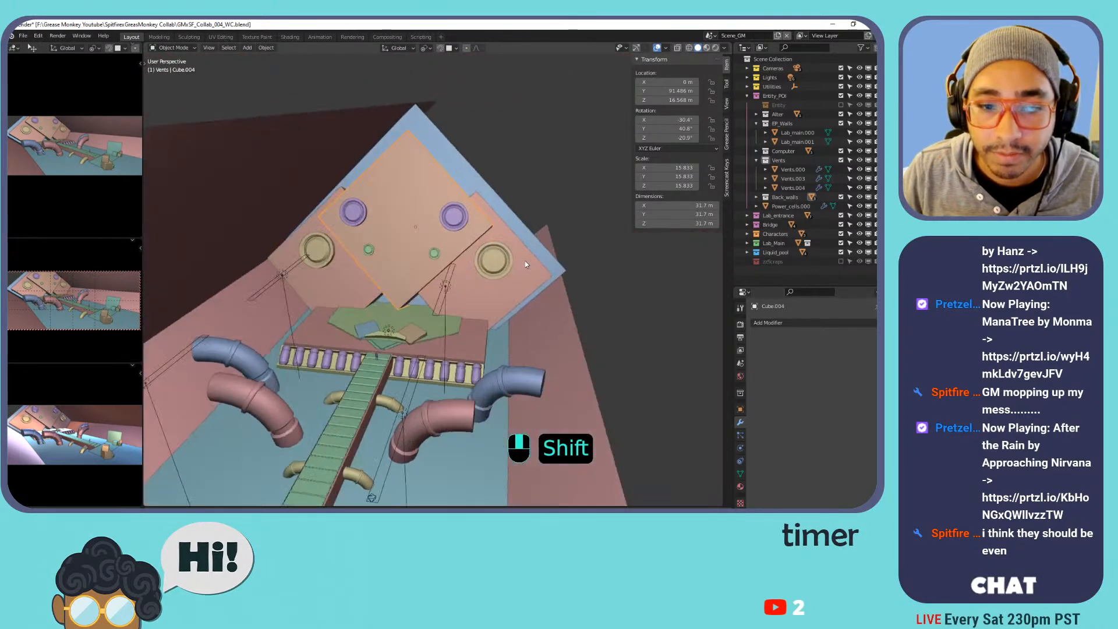
{"action": "key", "text": "ctrl+s"}
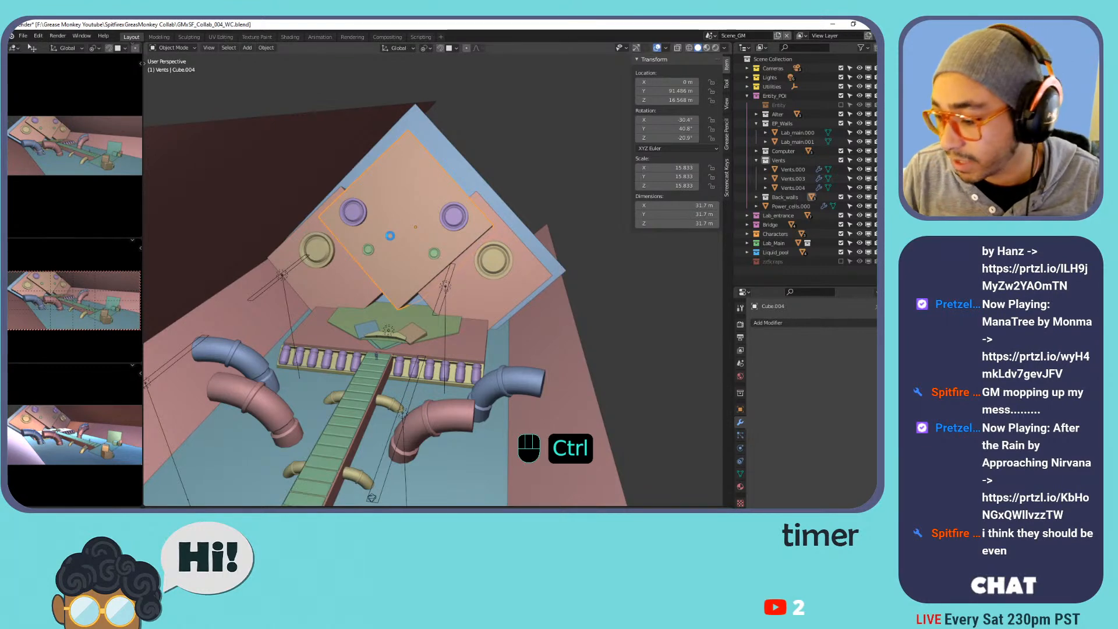
Reveal the central panel cube in the Outliner and disable the Back_walls collection that contains it.
{"action": "scroll", "coordinate": [385, 253], "scroll_direction": "up", "scroll_amount": 2}
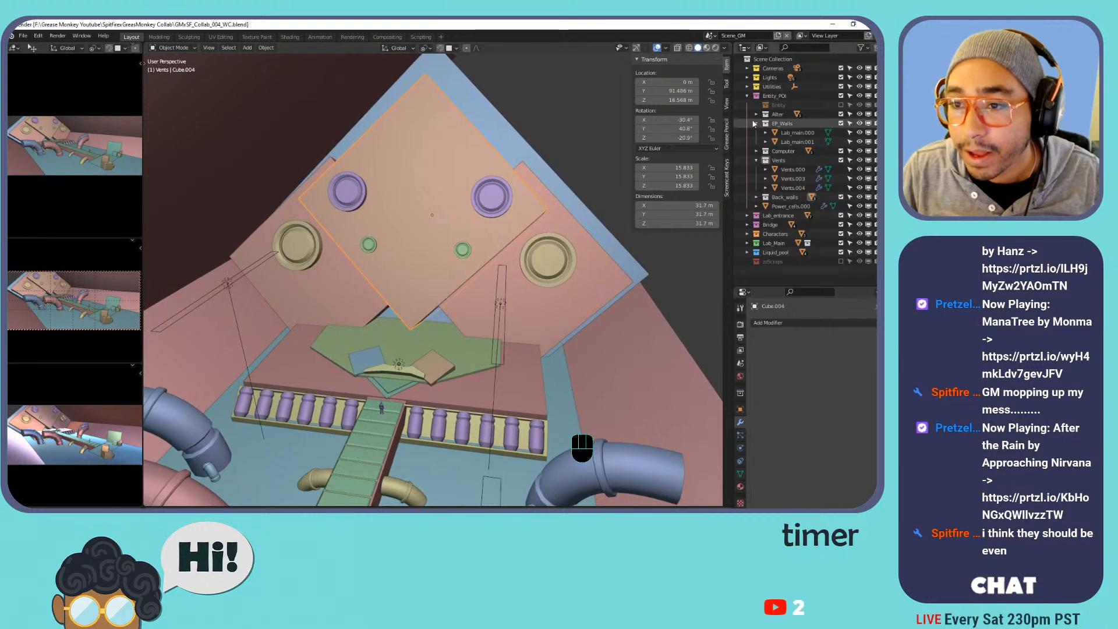
{"action": "left_click", "coordinate": [465, 143]}
{"action": "left_click", "coordinate": [467, 157]}
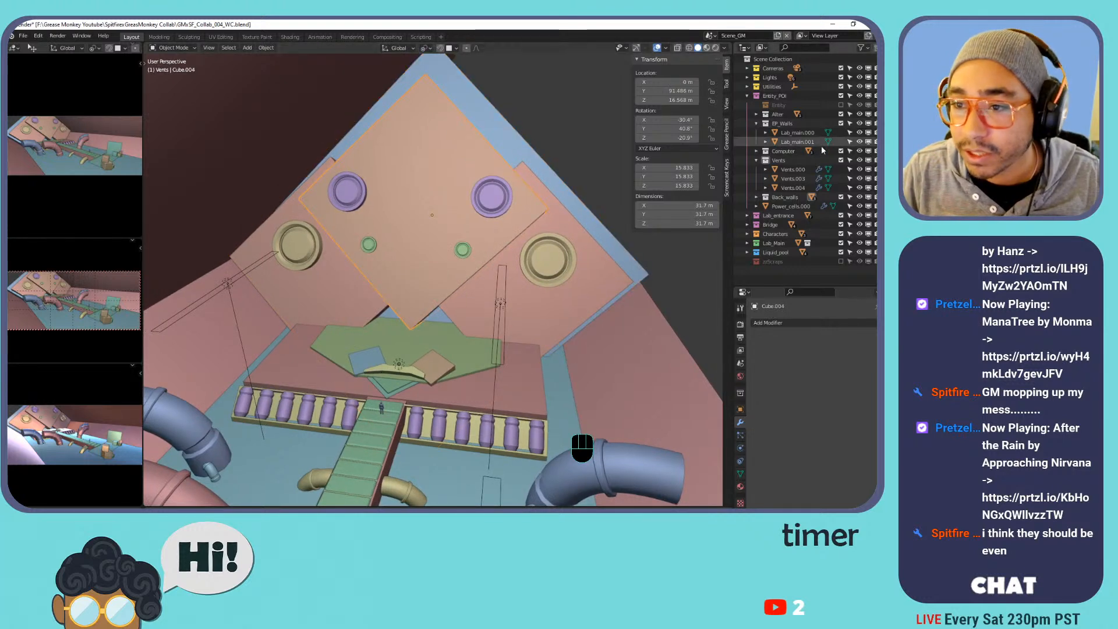
{"action": "key", "text": "KP_Decimal"}
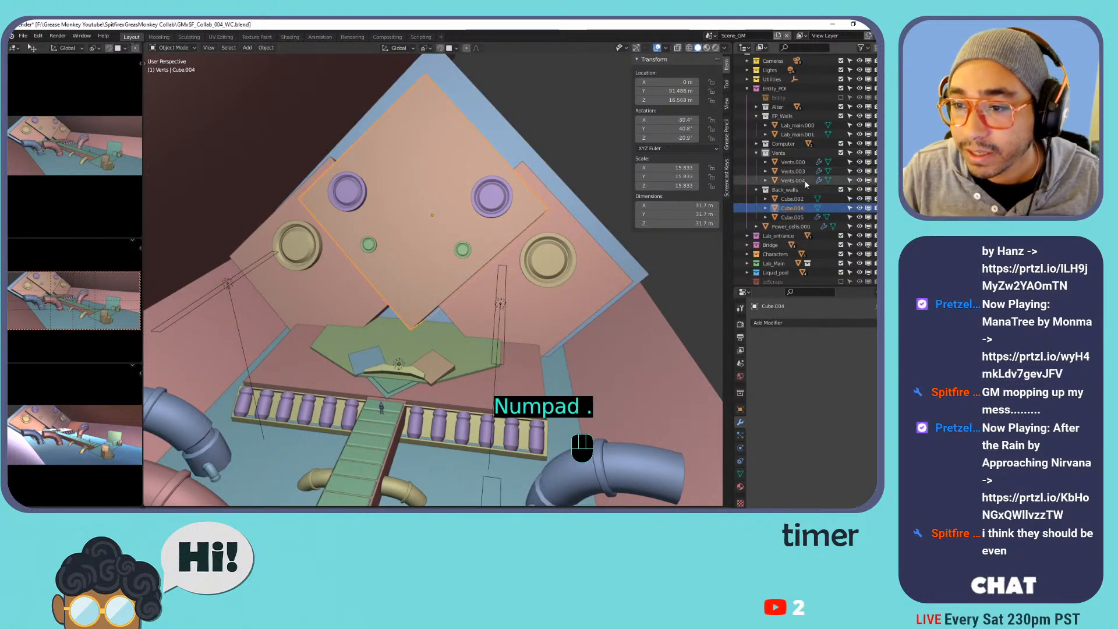
{"action": "left_click", "coordinate": [832, 190]}
{"action": "left_click", "coordinate": [841, 191]}
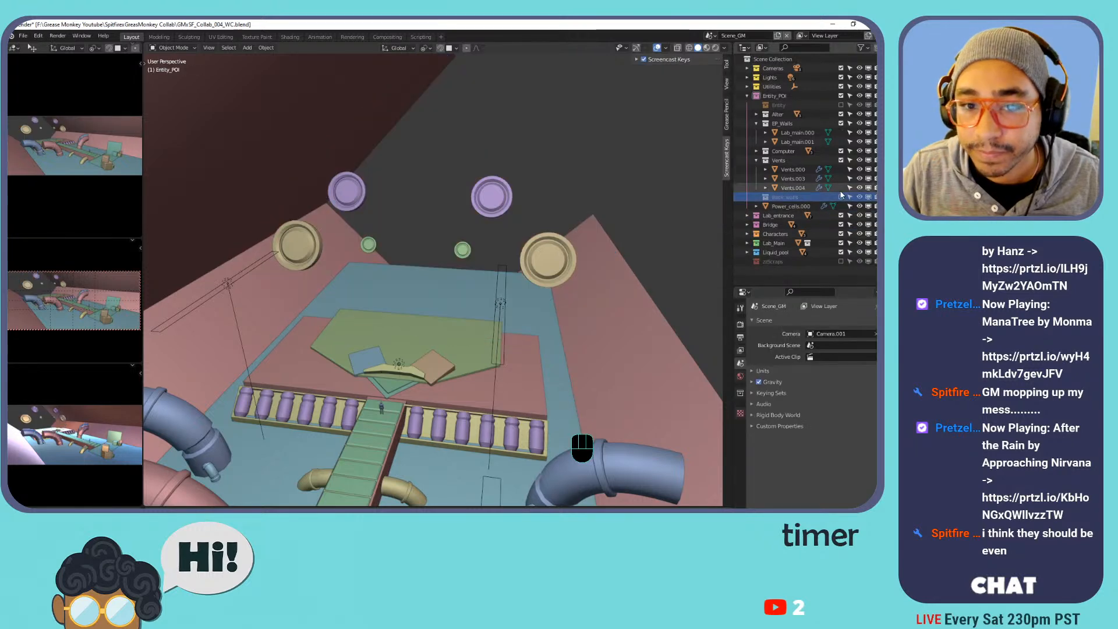
Enable the Back_walls collection again and collapse the EP_Walls, Vents and Back_walls collections in the Outliner.
{"action": "left_click", "coordinate": [842, 198]}
{"action": "left_click", "coordinate": [842, 198]}
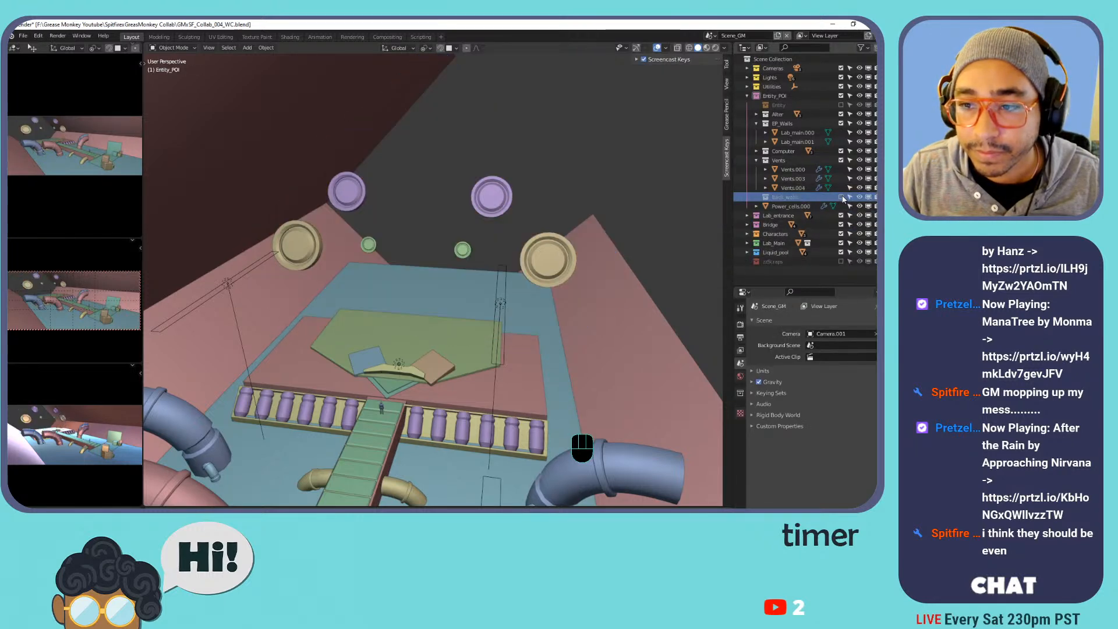
{"action": "left_click", "coordinate": [842, 198]}
{"action": "left_click", "coordinate": [842, 198]}
{"action": "left_click", "coordinate": [842, 198]}
{"action": "scroll", "coordinate": [484, 232], "scroll_direction": "down", "scroll_amount": 2}
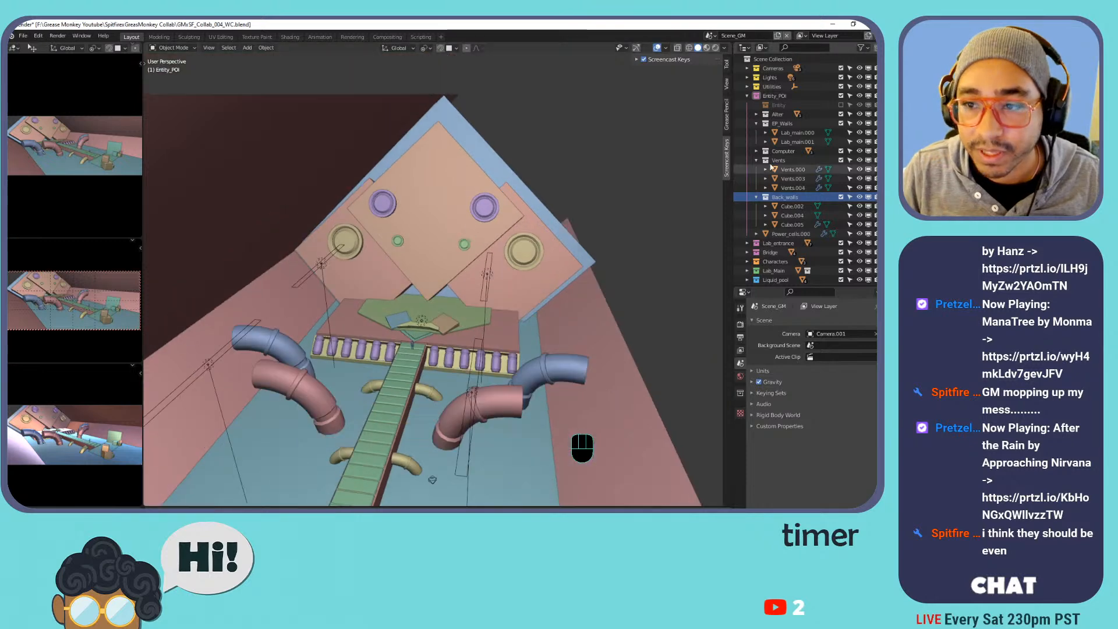
{"action": "left_click", "coordinate": [757, 123]}
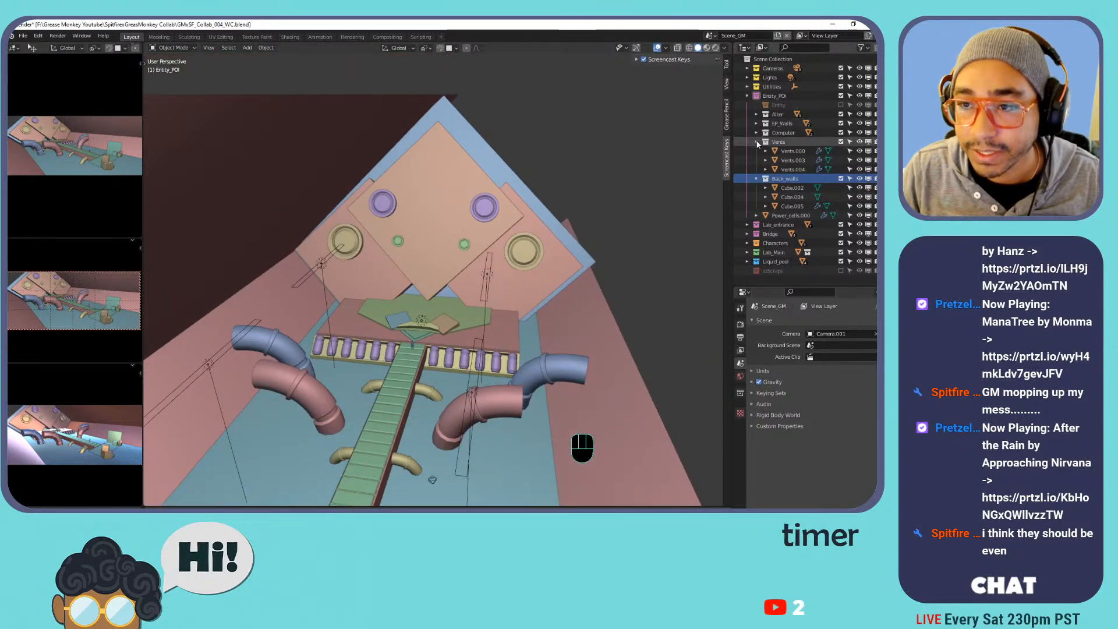
{"action": "left_click", "coordinate": [756, 142]}
{"action": "left_click", "coordinate": [756, 151]}
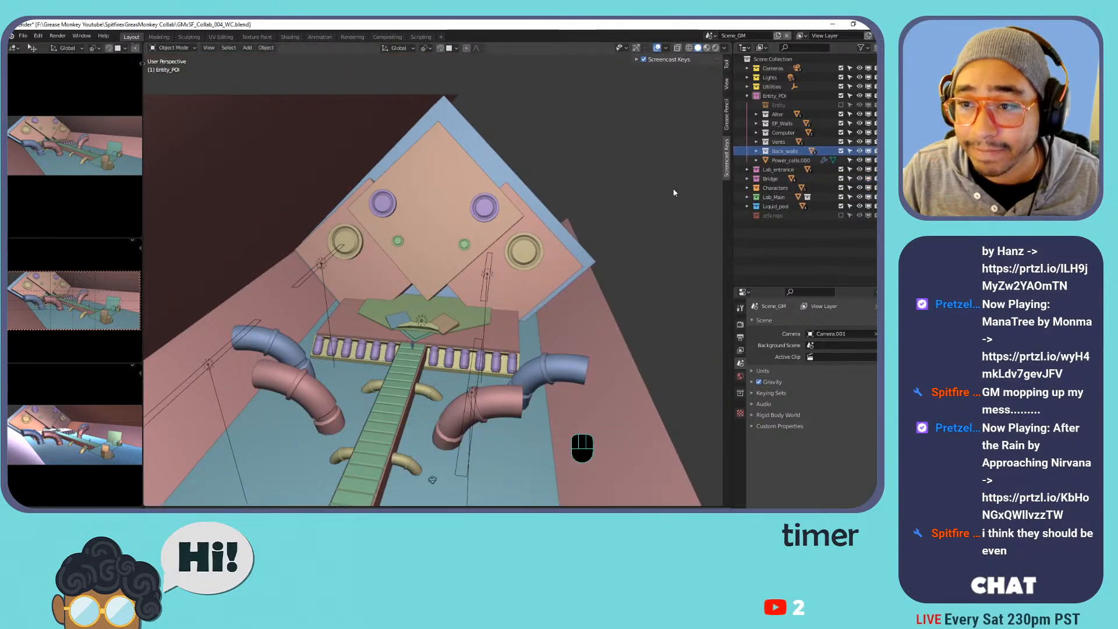
Move the Power_cells.000 object into the EP_Walls collection, which holds the Lab_main.001 wall, and collapse that collection.
{"action": "left_click", "coordinate": [791, 159]}
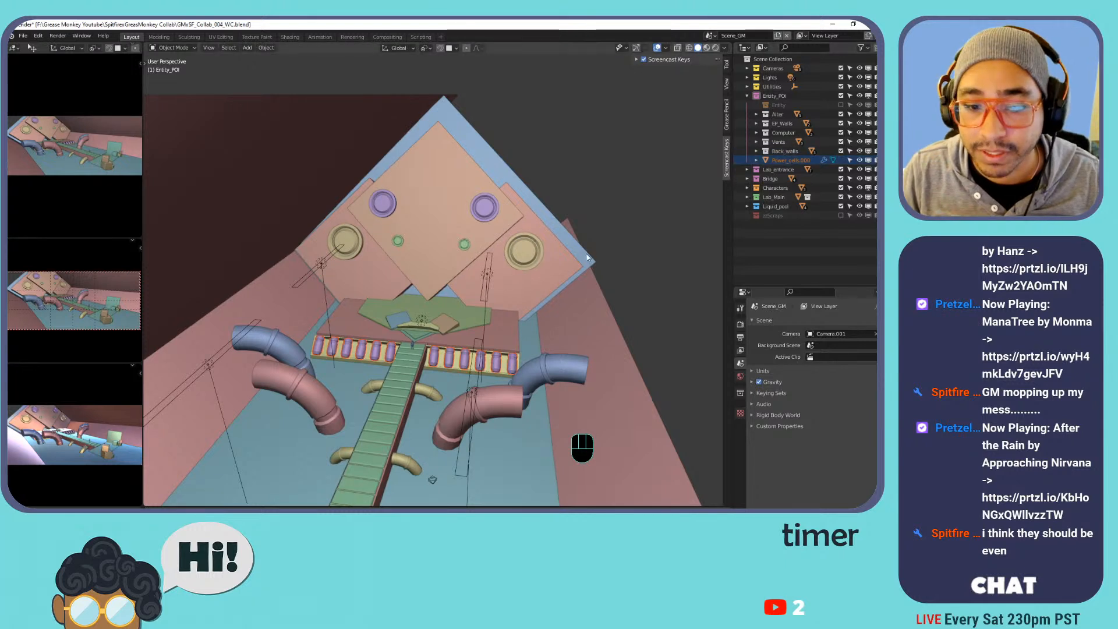
{"action": "left_click", "coordinate": [470, 368]}
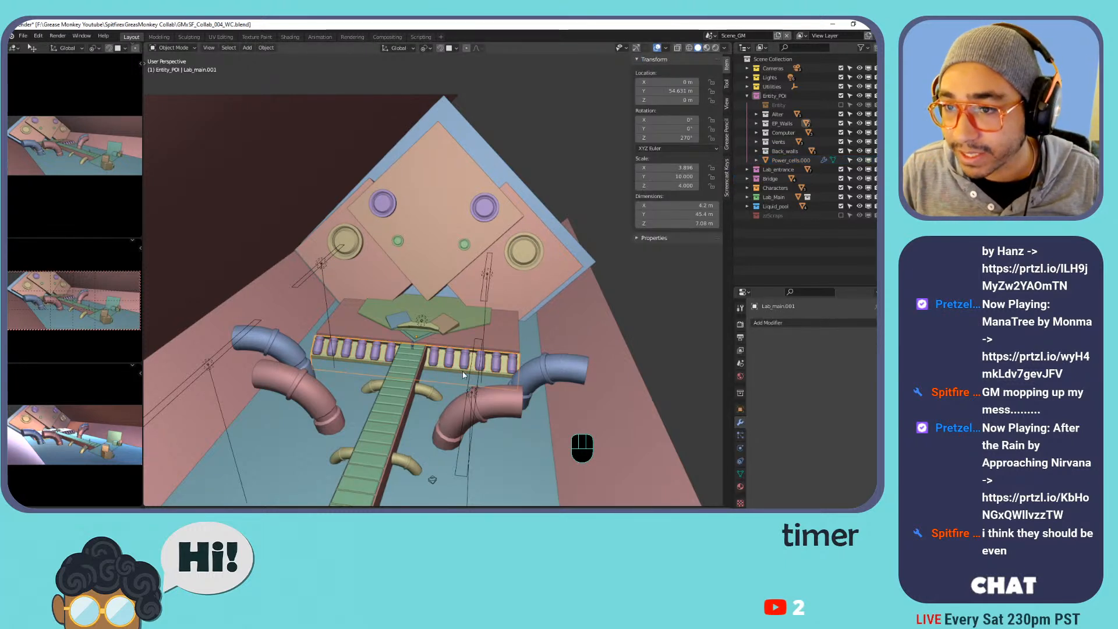
{"action": "key", "text": "KP_Decimal"}
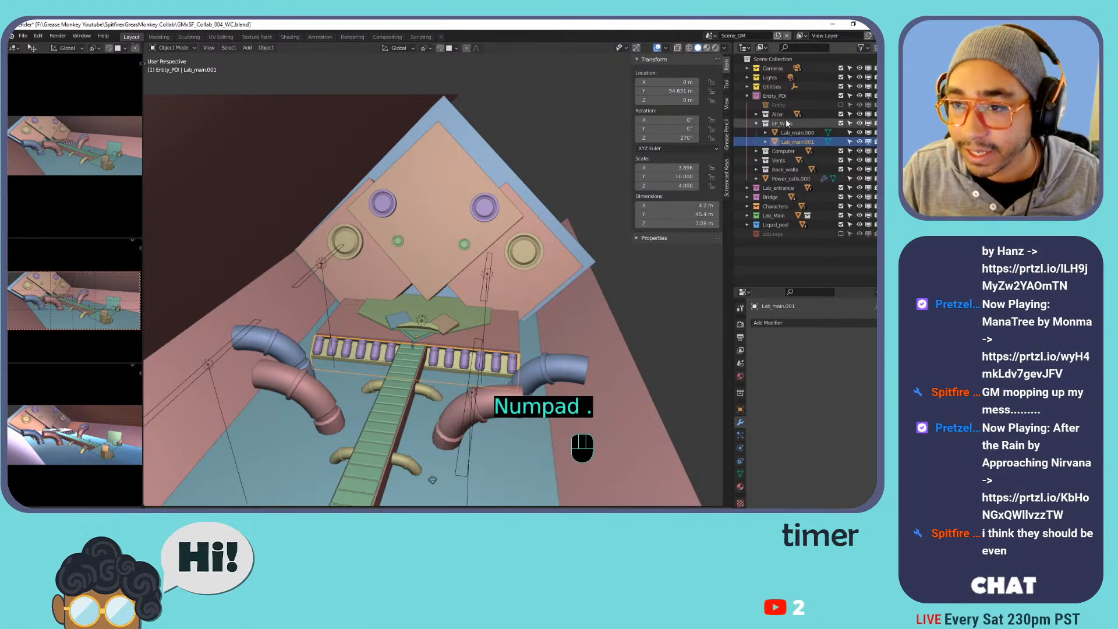
{"action": "left_click_drag", "start_coordinate": [779, 179], "coordinate": [780, 127]}
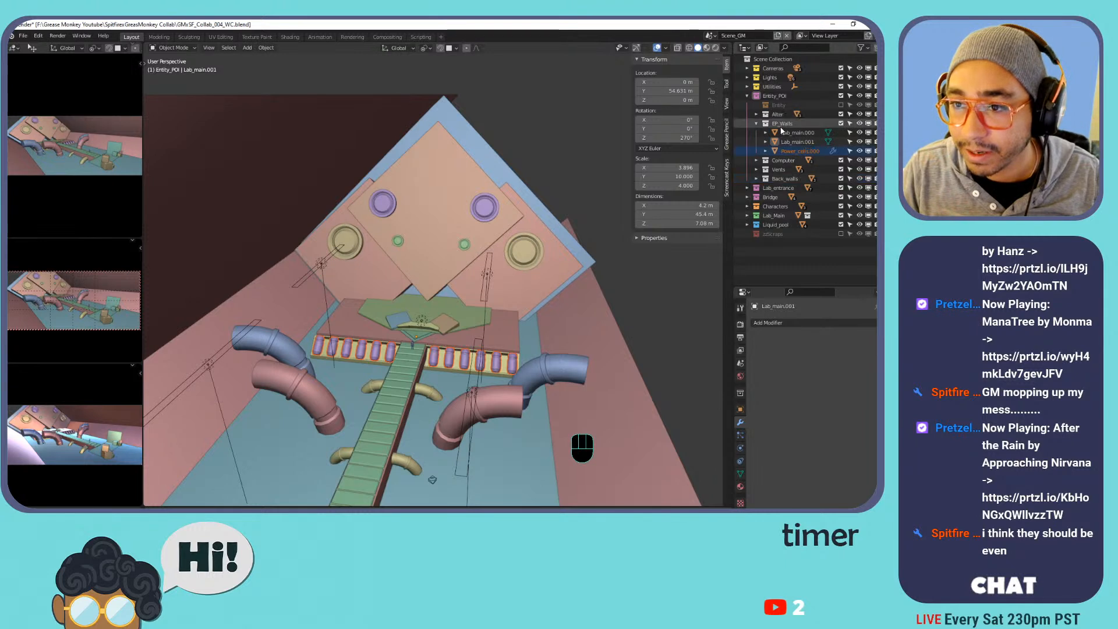
{"action": "left_click", "coordinate": [757, 123]}
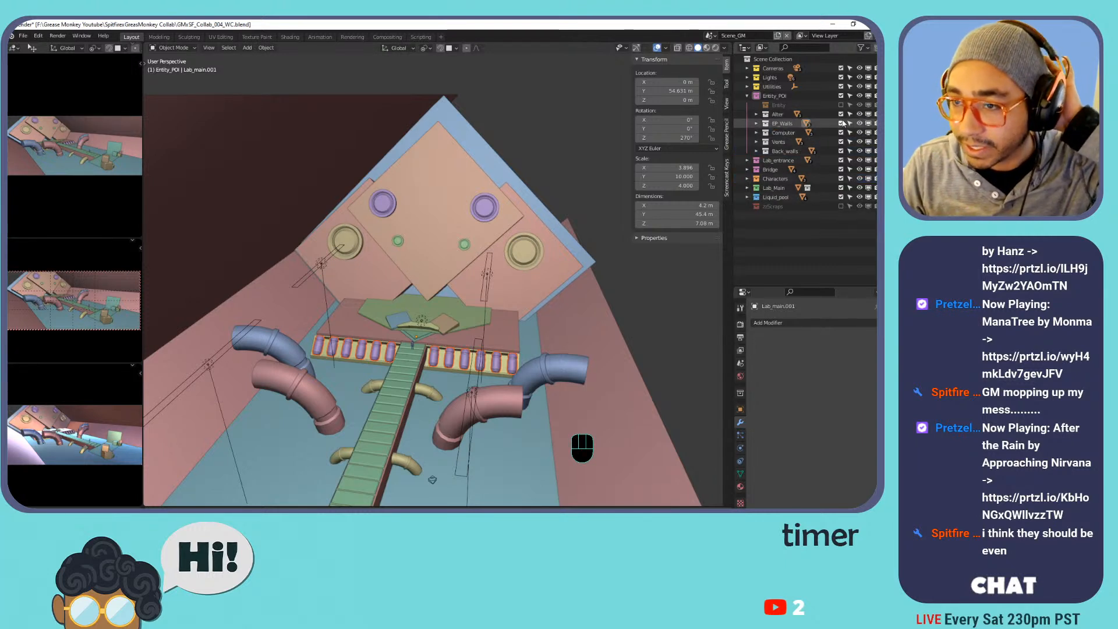
Check what the EP_Walls and Computer collections contain by switching each off and on, and save the file.
{"action": "left_click", "coordinate": [842, 122]}
{"action": "left_click", "coordinate": [842, 122]}
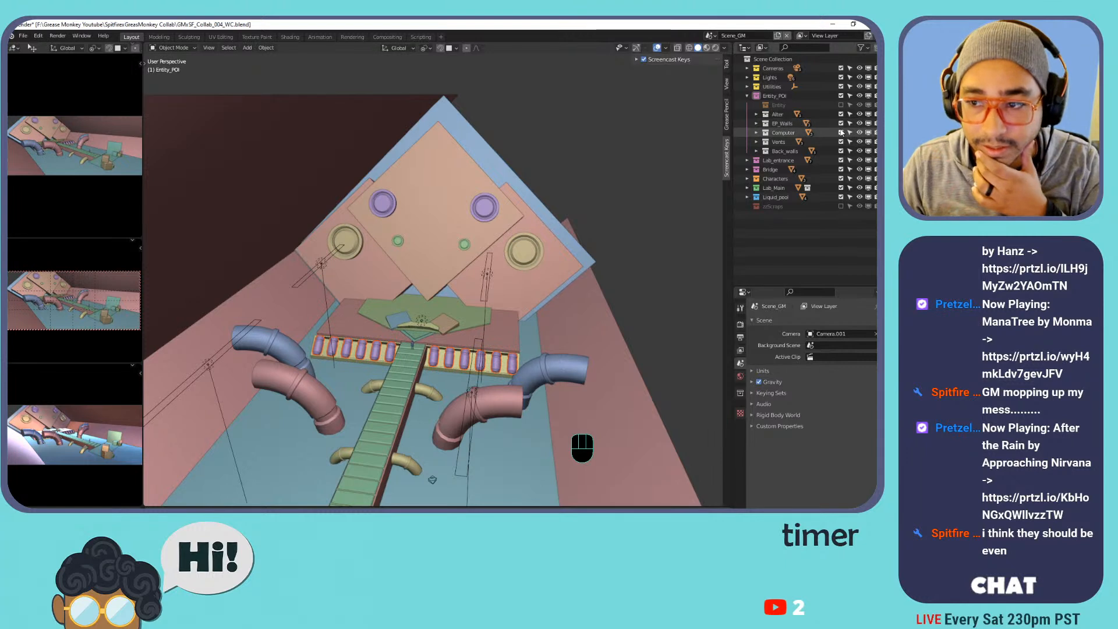
{"action": "left_click", "coordinate": [841, 134]}
{"action": "left_click", "coordinate": [841, 134]}
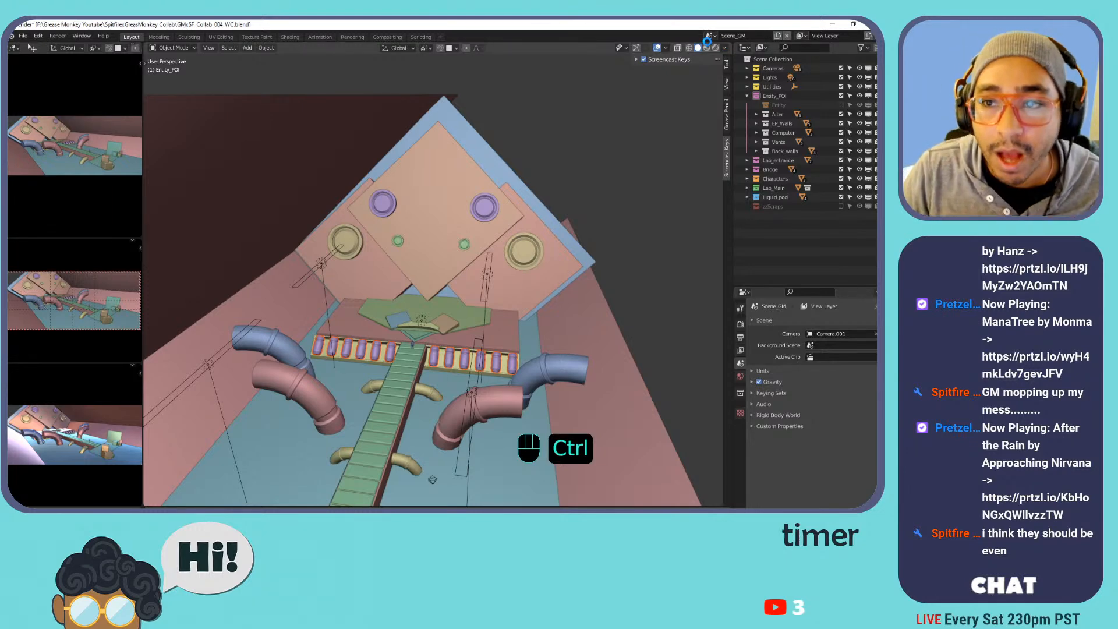
{"action": "key", "text": "ctrl+s"}
Switch to Scene_SF, delete that scene from the file, and save the file.
{"action": "left_click", "coordinate": [709, 36]}
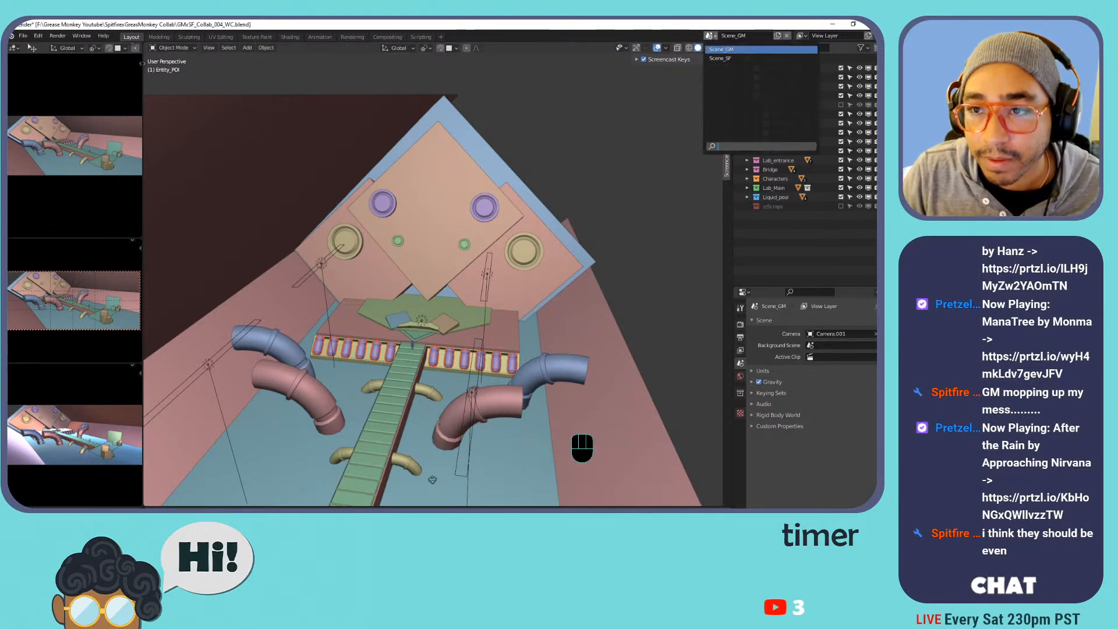
{"action": "left_click", "coordinate": [721, 59]}
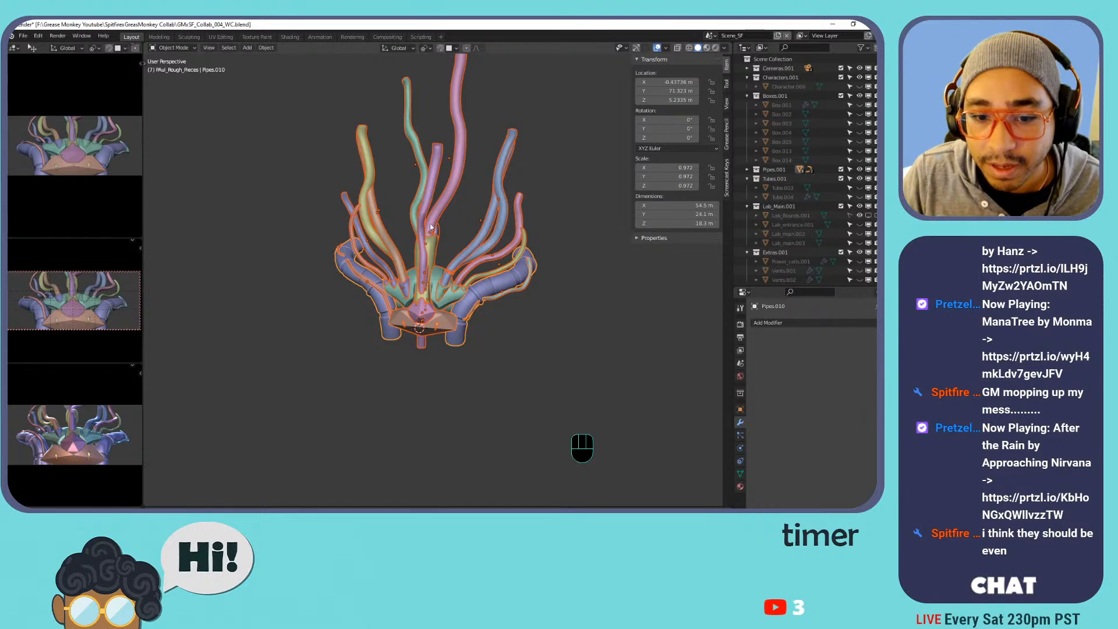
{"action": "scroll", "coordinate": [394, 356], "scroll_direction": "up", "scroll_amount": 3}
{"action": "scroll", "coordinate": [398, 350], "scroll_direction": "down", "scroll_amount": 3}
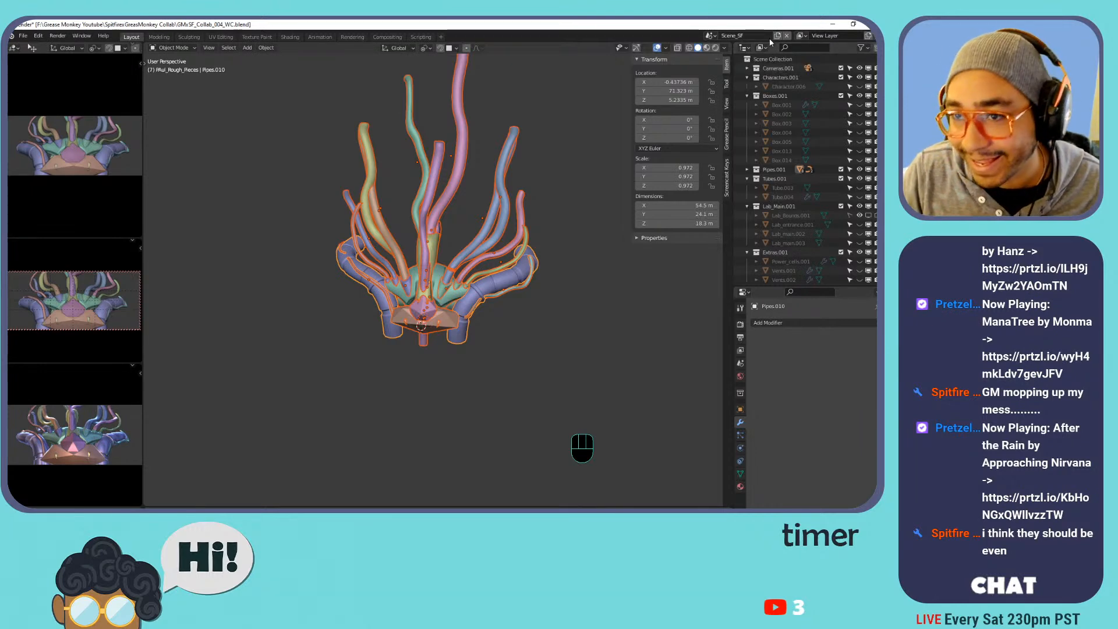
{"action": "key", "text": "shift"}
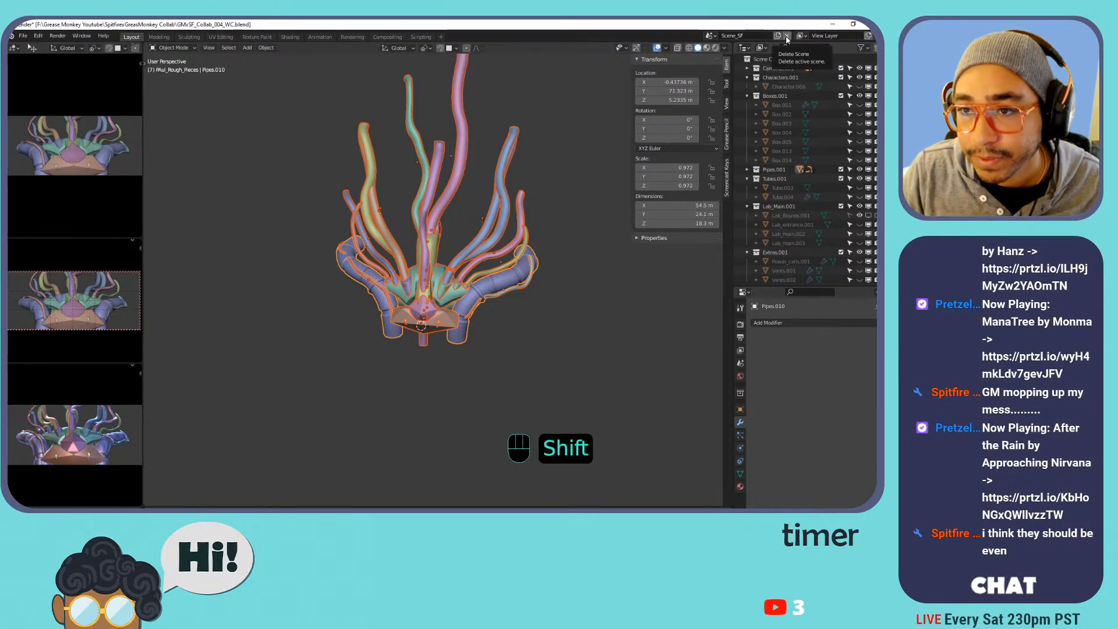
{"action": "left_click", "coordinate": [786, 36]}
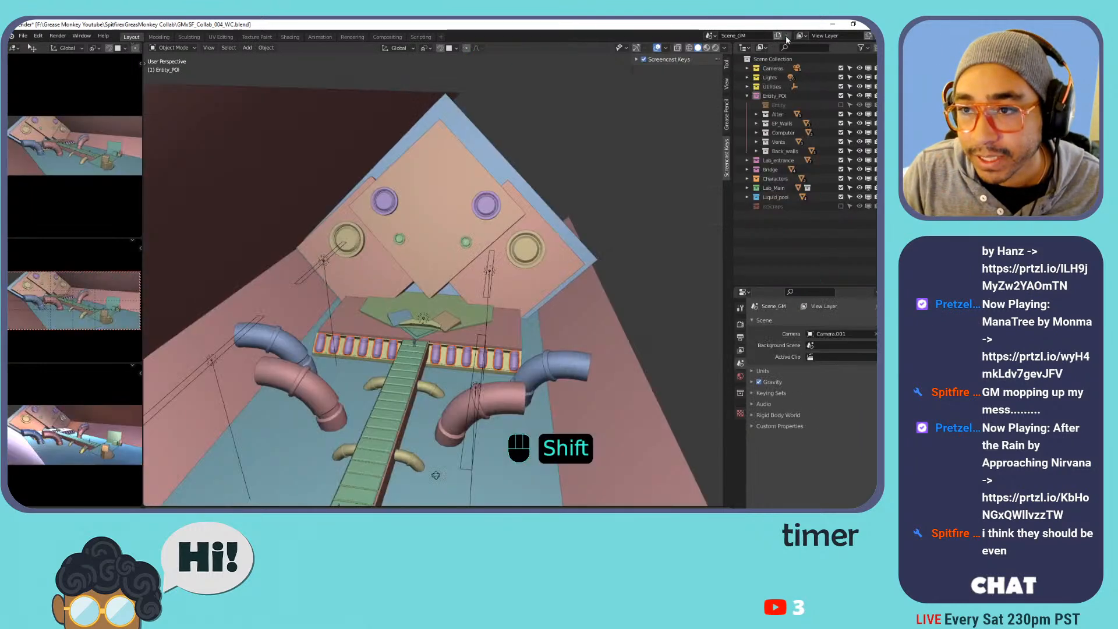
{"action": "left_click", "coordinate": [711, 35]}
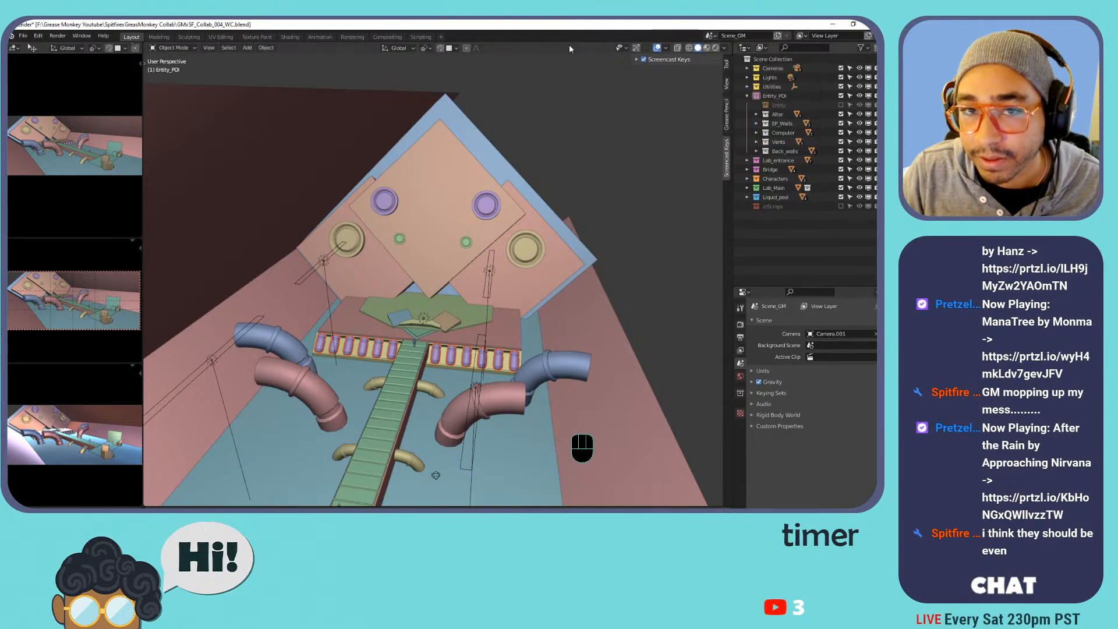
{"action": "key", "text": "ctrl+s"}
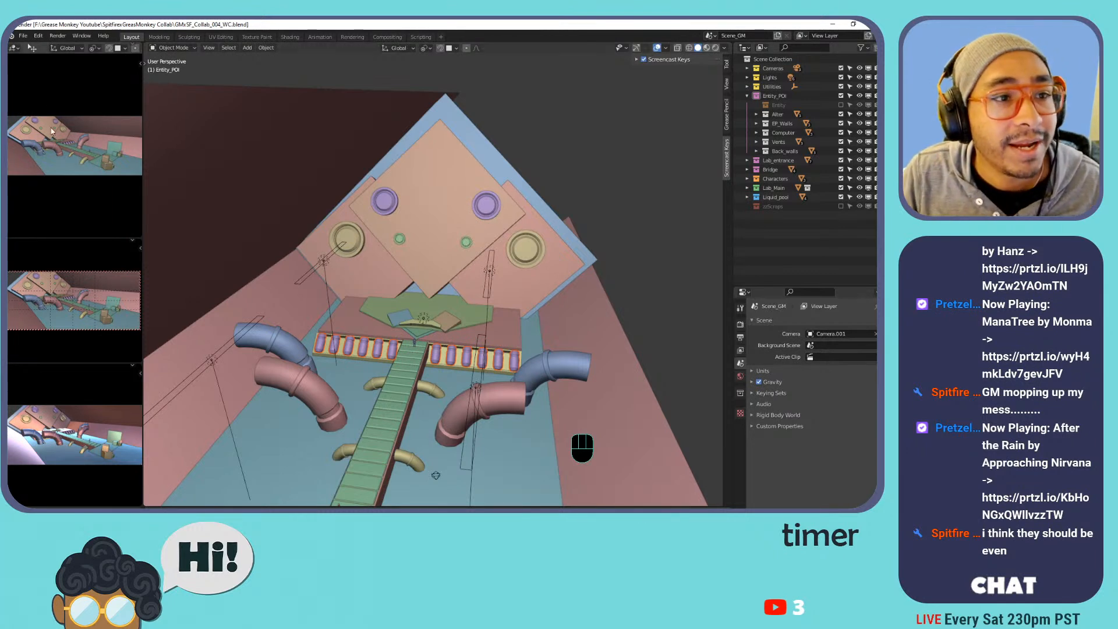
Purge all unused data-blocks from the file and save it.
{"action": "left_click", "coordinate": [26, 36]}
{"action": "mouse_move", "coordinate": [56, 190]}
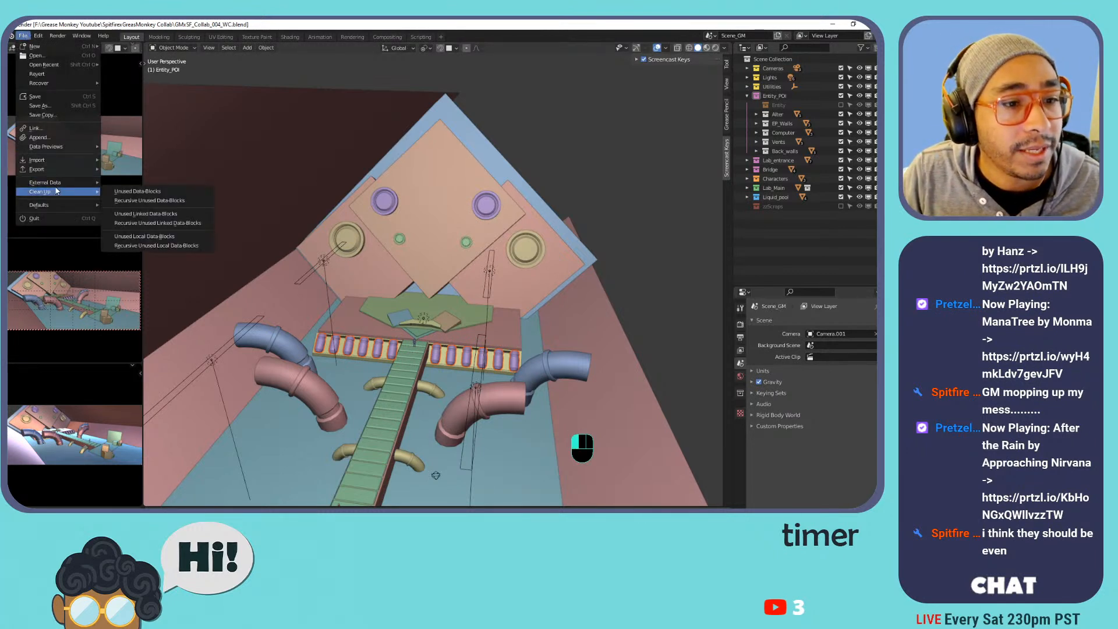
{"action": "left_click", "coordinate": [134, 194]}
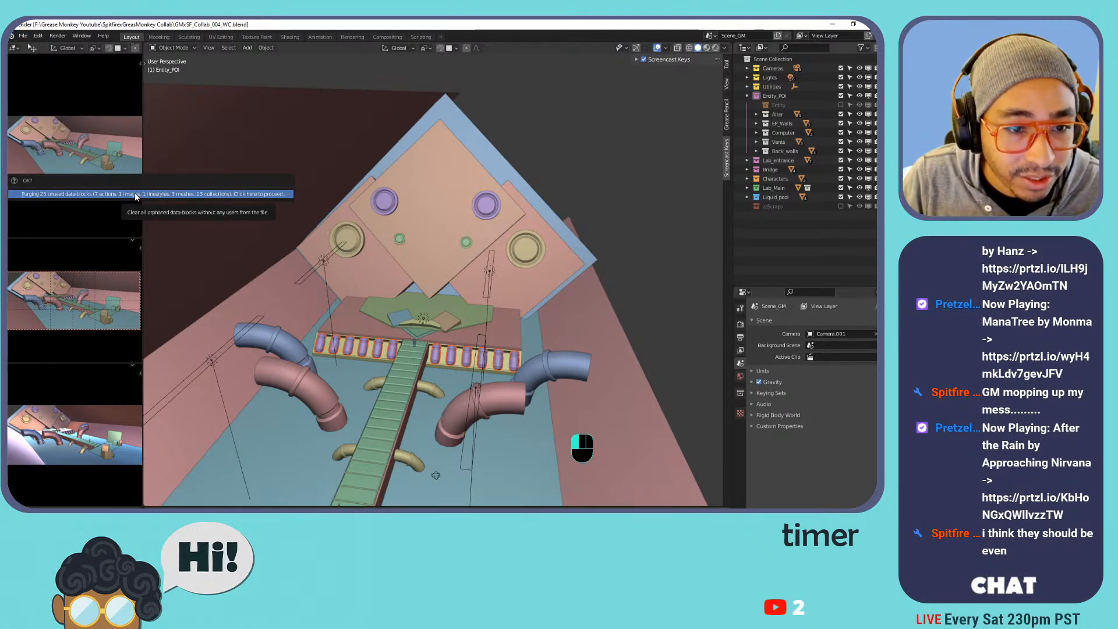
{"action": "left_click", "coordinate": [136, 194]}
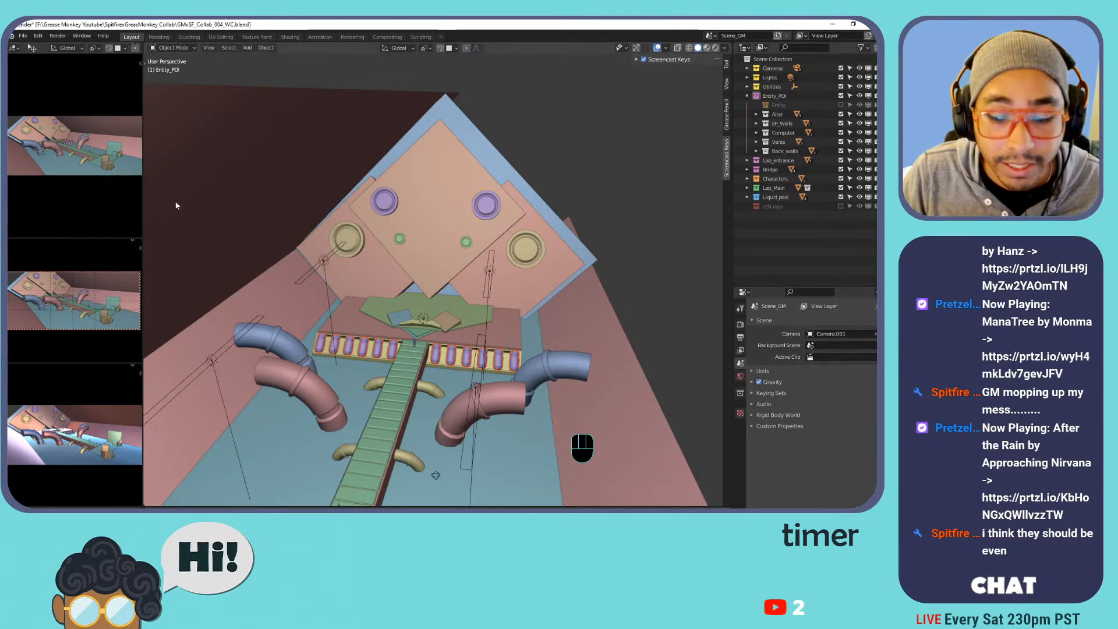
{"action": "key", "text": "ctrl+s"}
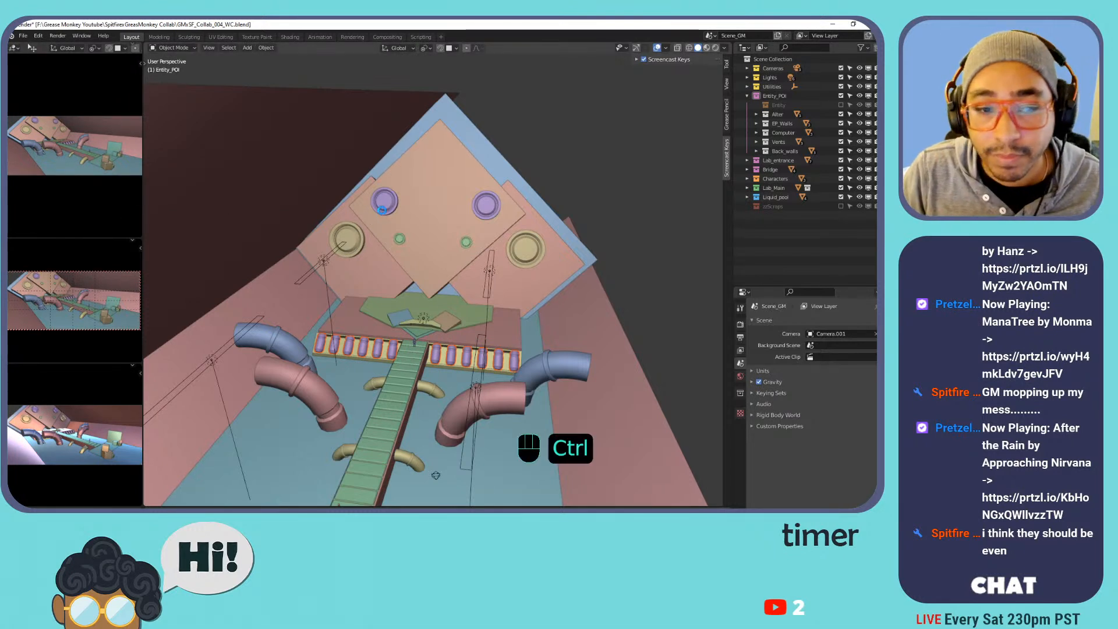
{"action": "left_click", "coordinate": [23, 36]}
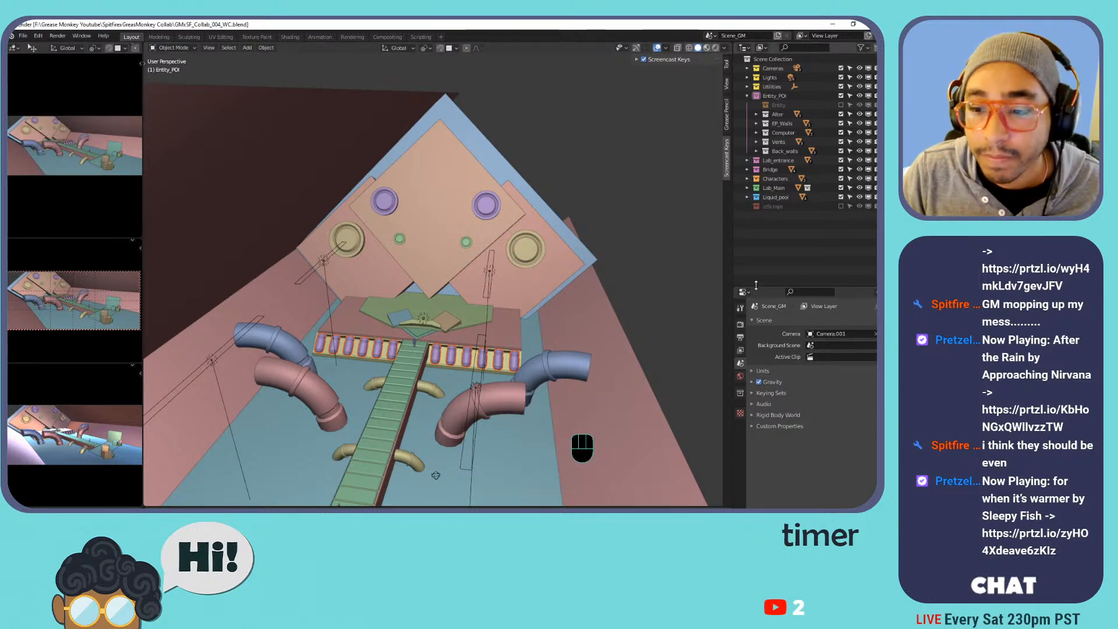
Review the file's available materials from the Lab_main.000 wall's material slot, keeping Room.000 assigned, and save the file.
{"action": "left_click", "coordinate": [470, 330]}
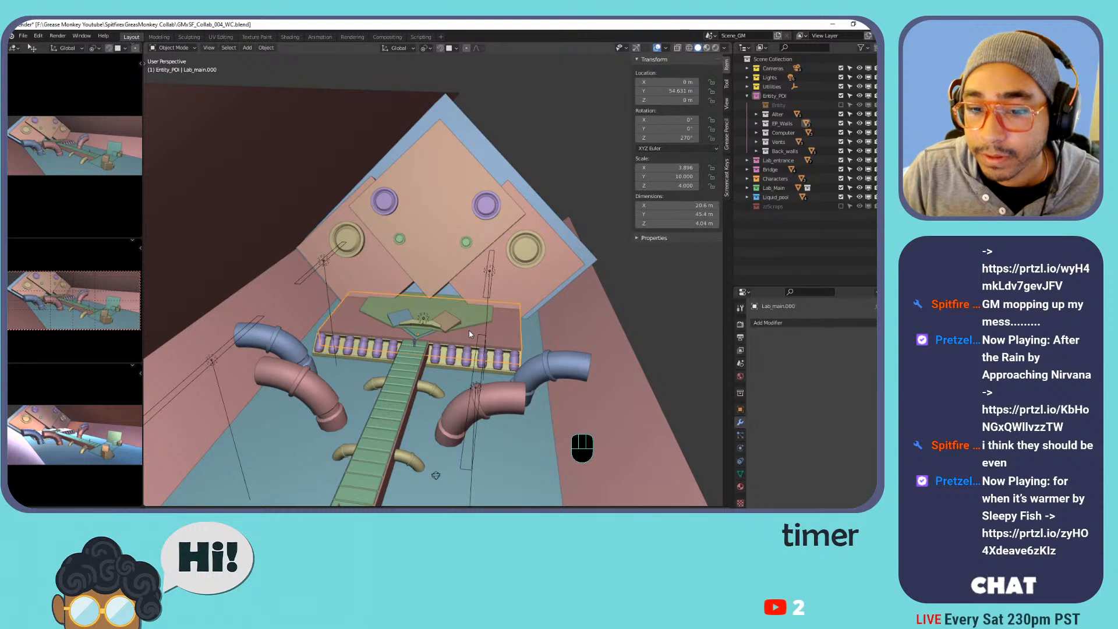
{"action": "left_click", "coordinate": [741, 487]}
{"action": "left_click", "coordinate": [758, 361]}
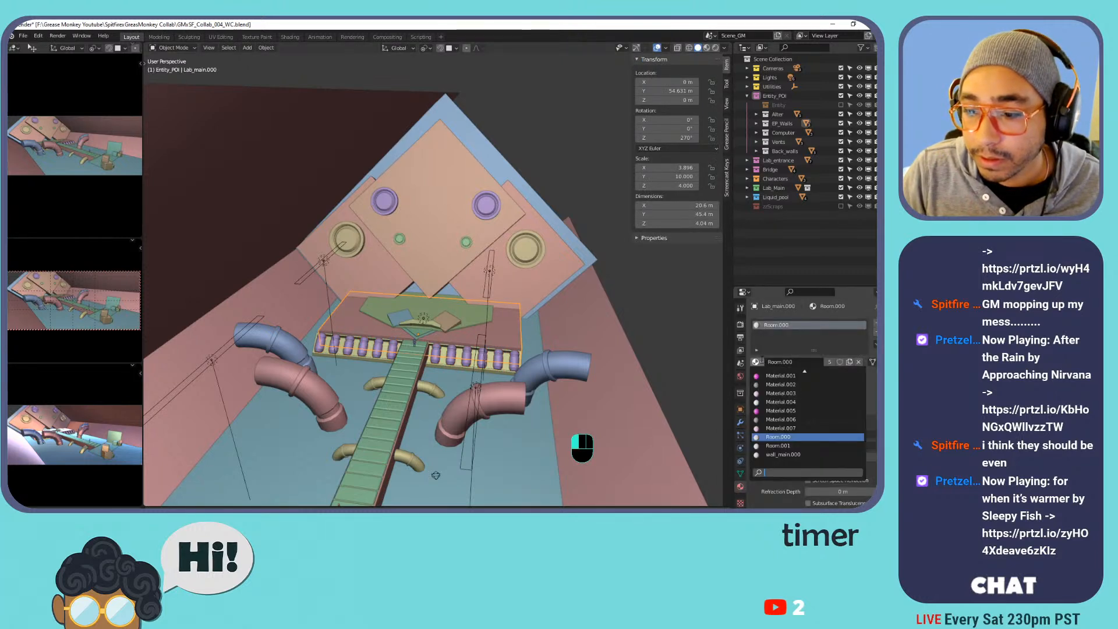
{"action": "scroll", "coordinate": [762, 360], "scroll_direction": "up", "scroll_amount": 11}
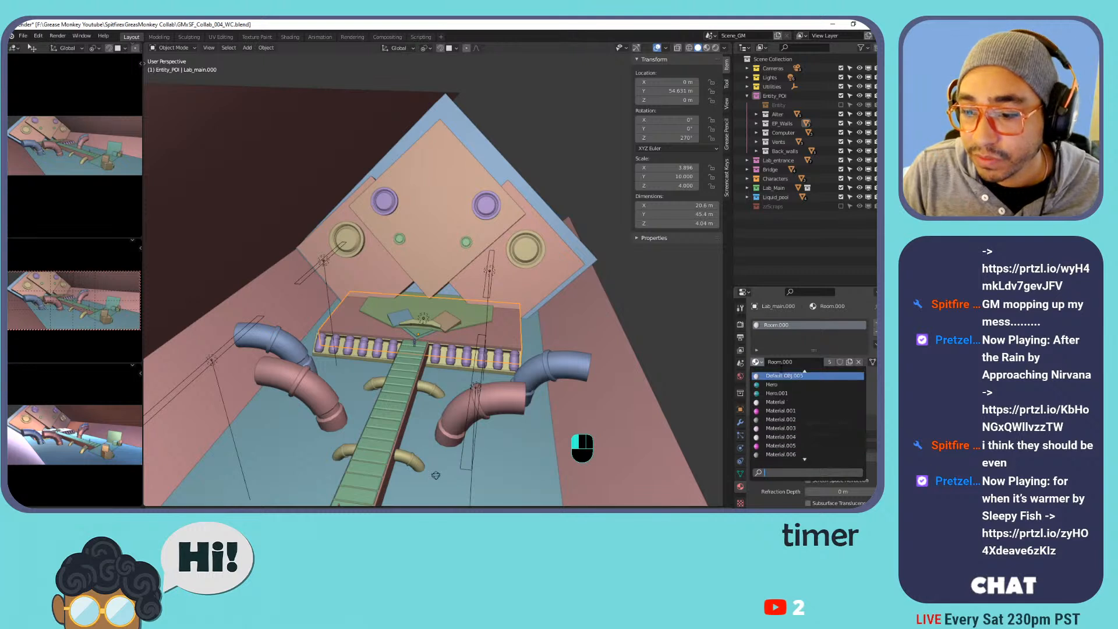
{"action": "scroll", "coordinate": [762, 360], "scroll_direction": "up", "scroll_amount": 4}
{"action": "scroll", "coordinate": [780, 454], "scroll_direction": "down", "scroll_amount": 15}
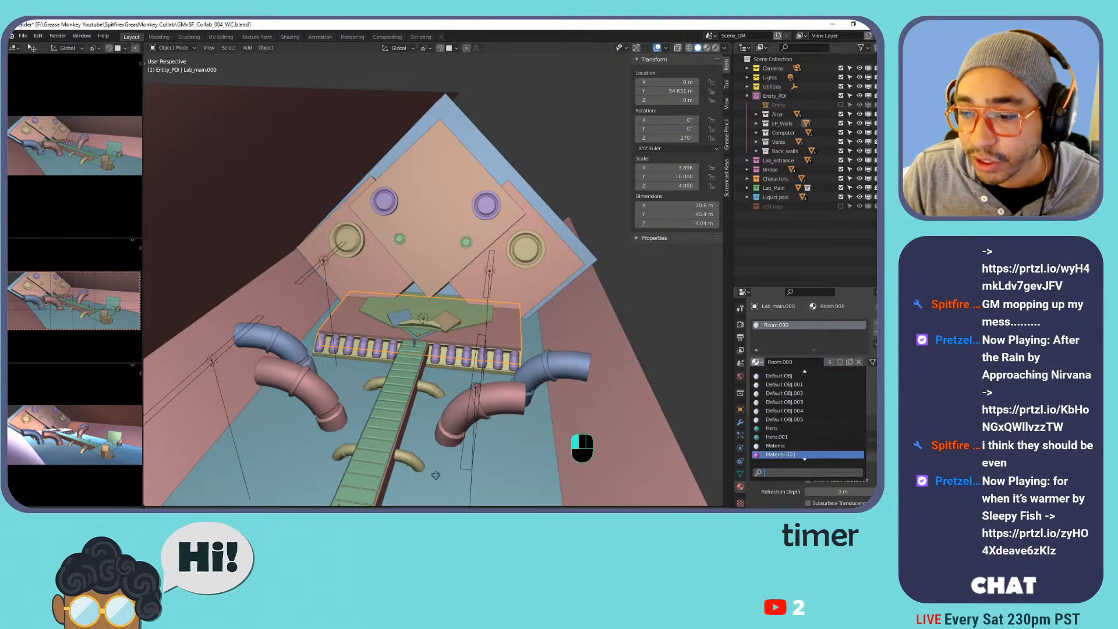
{"action": "scroll", "coordinate": [777, 453], "scroll_direction": "up", "scroll_amount": 15}
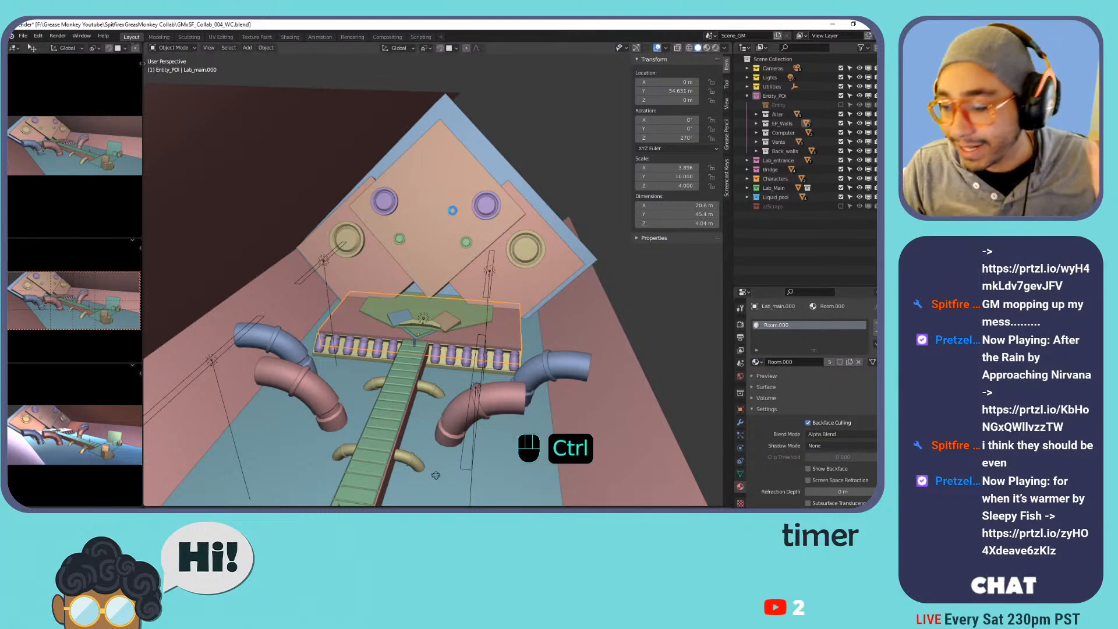
{"action": "key", "text": "ctrl+s"}
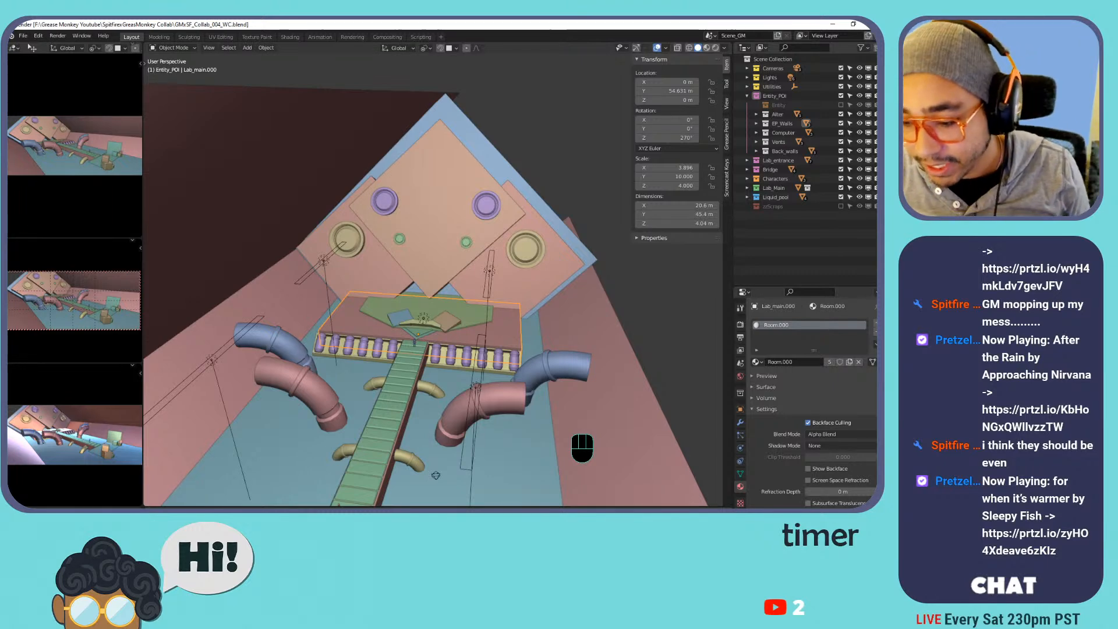
View the whole set from the front and enable the Entity collection under Entity_POI.
{"action": "scroll", "coordinate": [458, 270], "scroll_direction": "down", "scroll_amount": 3}
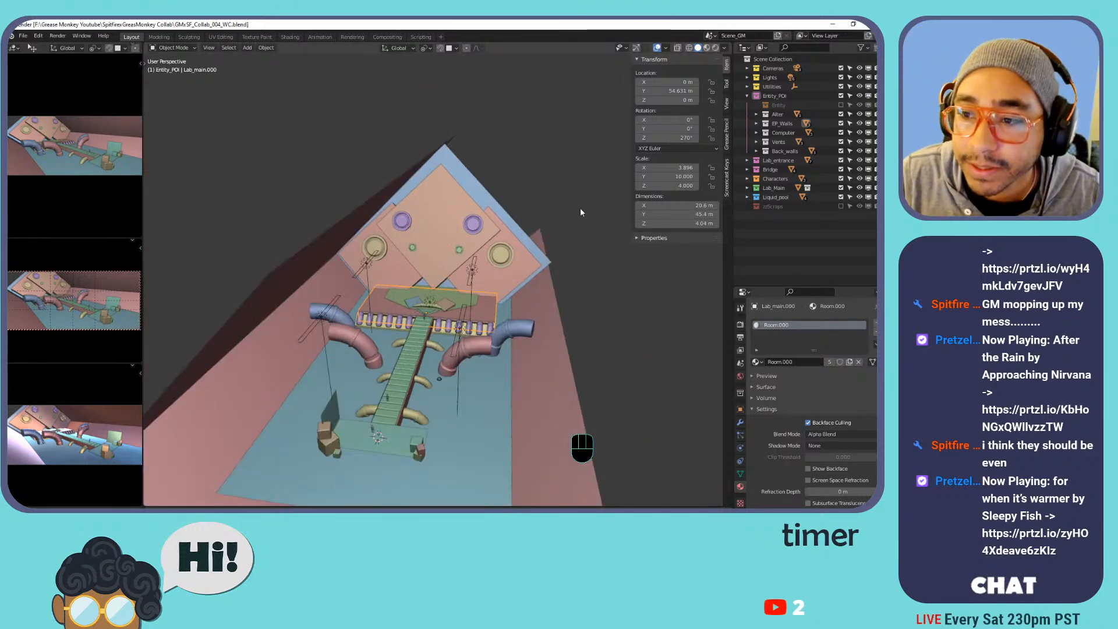
{"action": "middle_click_drag", "start_coordinate": [504, 240], "coordinate": [483, 228]}
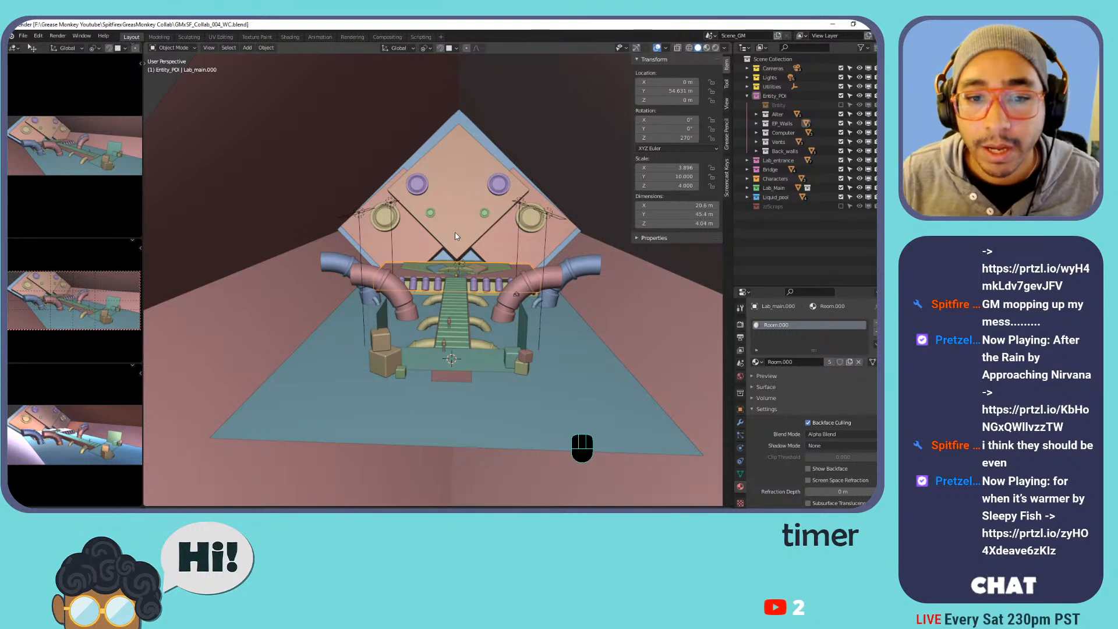
{"action": "left_click", "coordinate": [841, 104]}
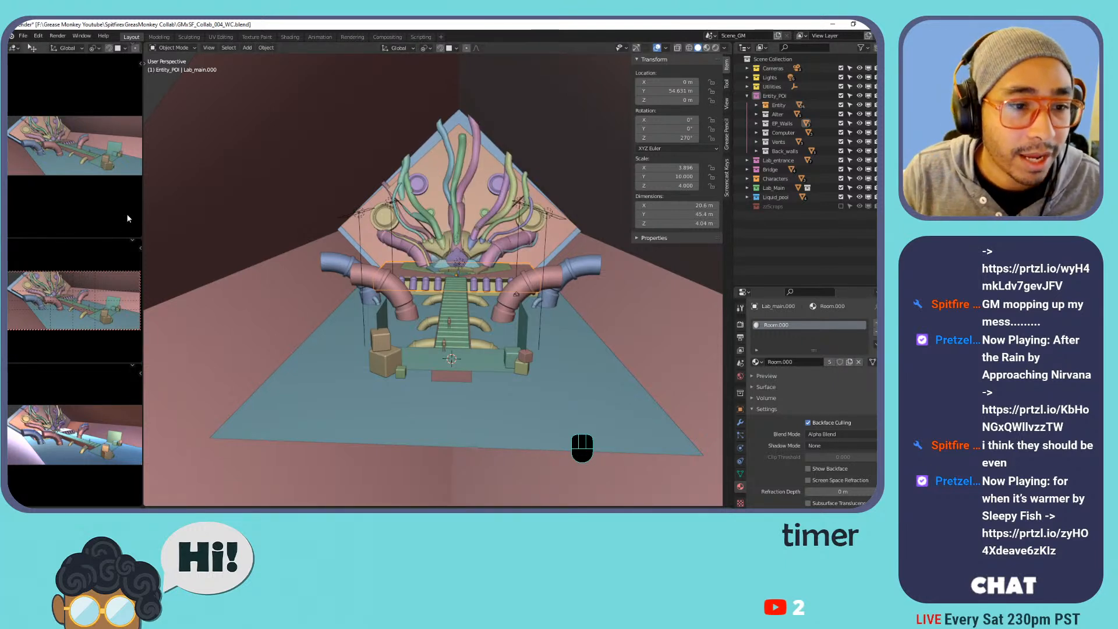
Widen the three camera viewports and walk the shared camera forward towards the entity wall.
{"action": "left_click_drag", "start_coordinate": [141, 219], "coordinate": [302, 210]}
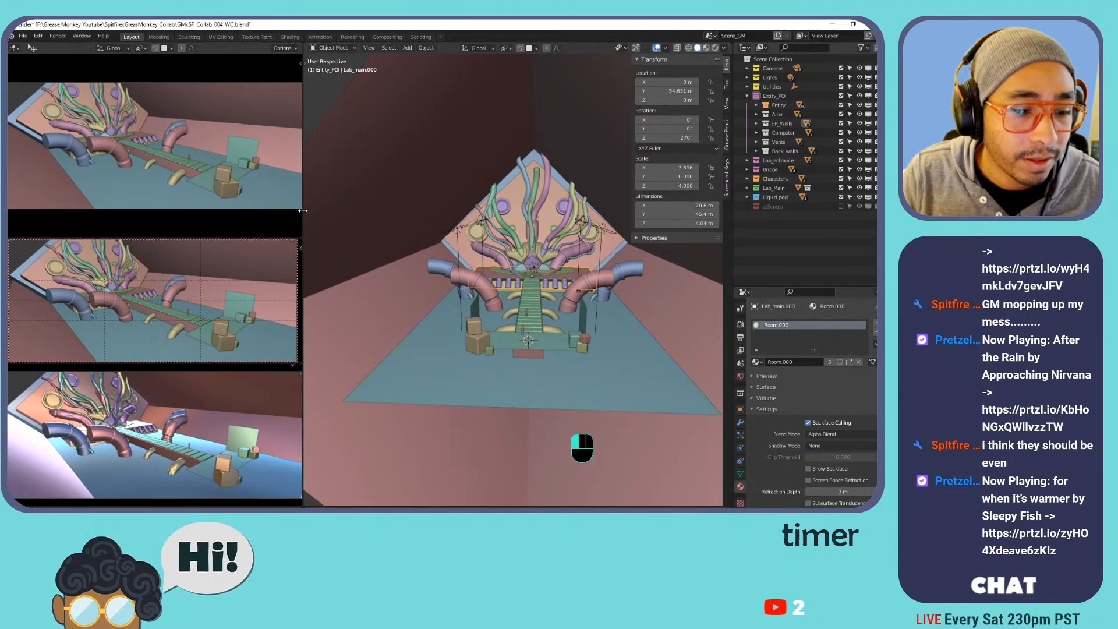
{"action": "key", "text": "shift+grave"}
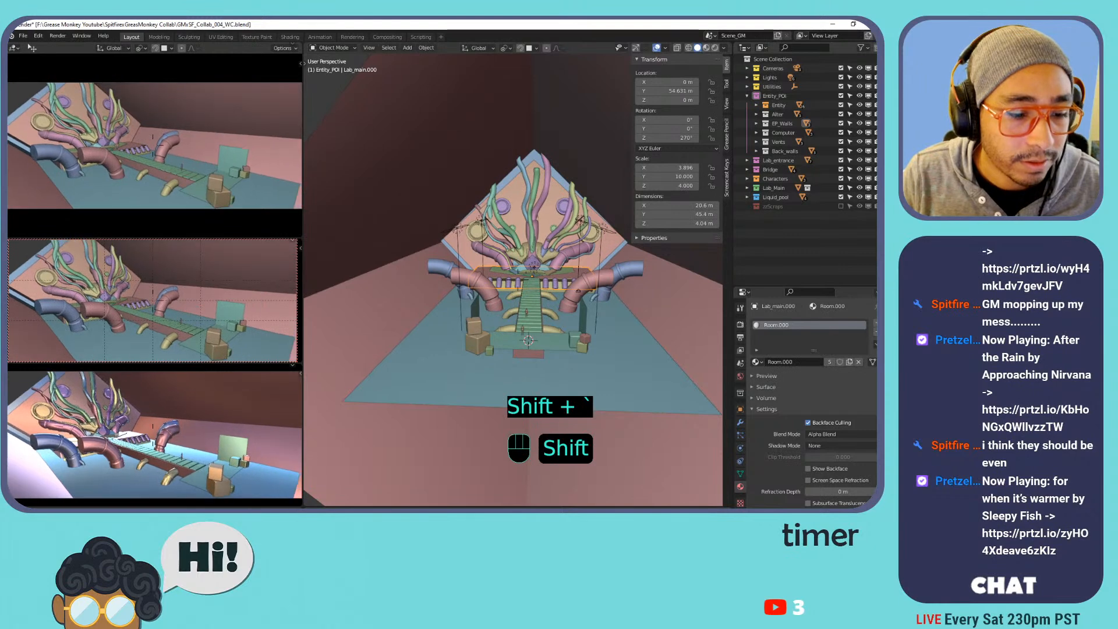
{"action": "key", "text": "shift+grave"}
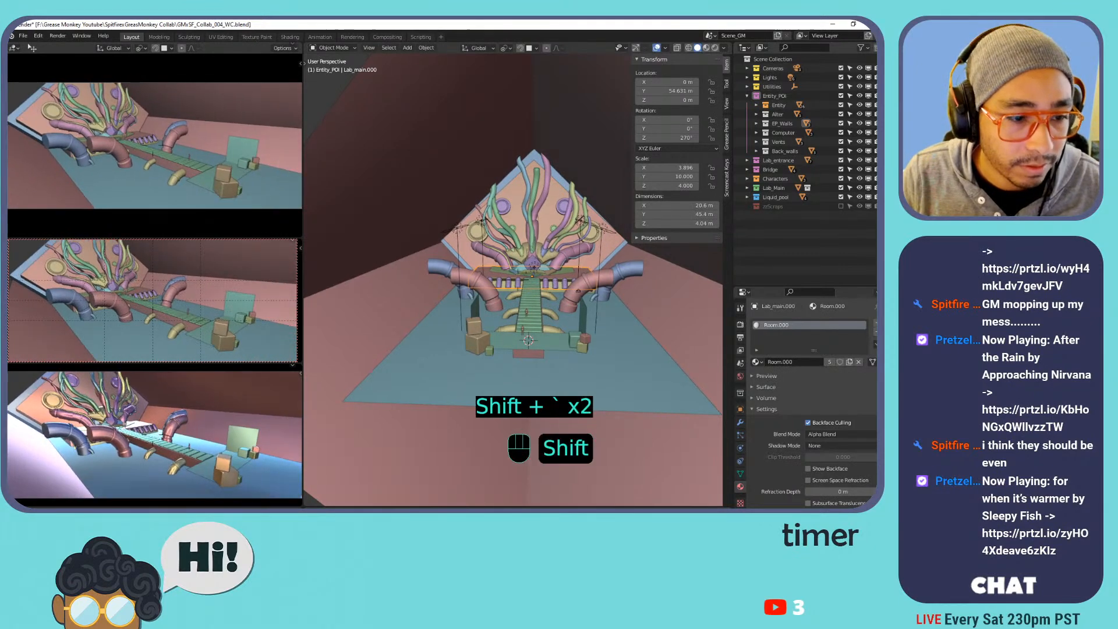
{"action": "key", "text": "w"}
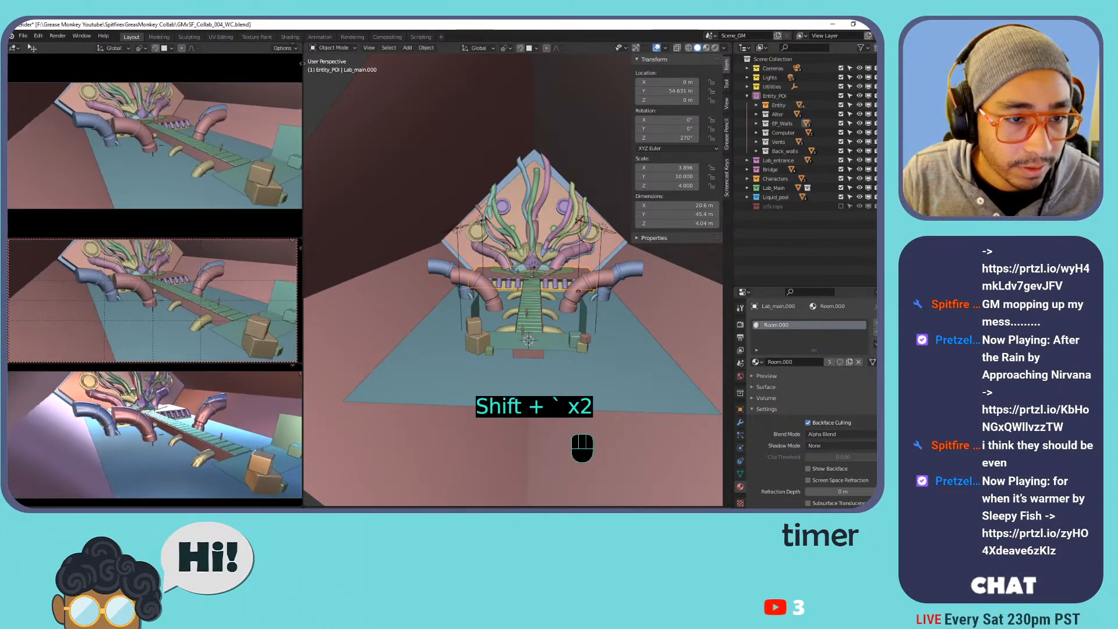
{"action": "key", "text": "w"}
{"action": "left_click", "coordinate": [167, 294]}
Fit the camera frame inside each of the three camera viewports.
{"action": "key", "text": "Home"}
{"action": "key", "text": "Home"}
{"action": "key", "text": "Home"}
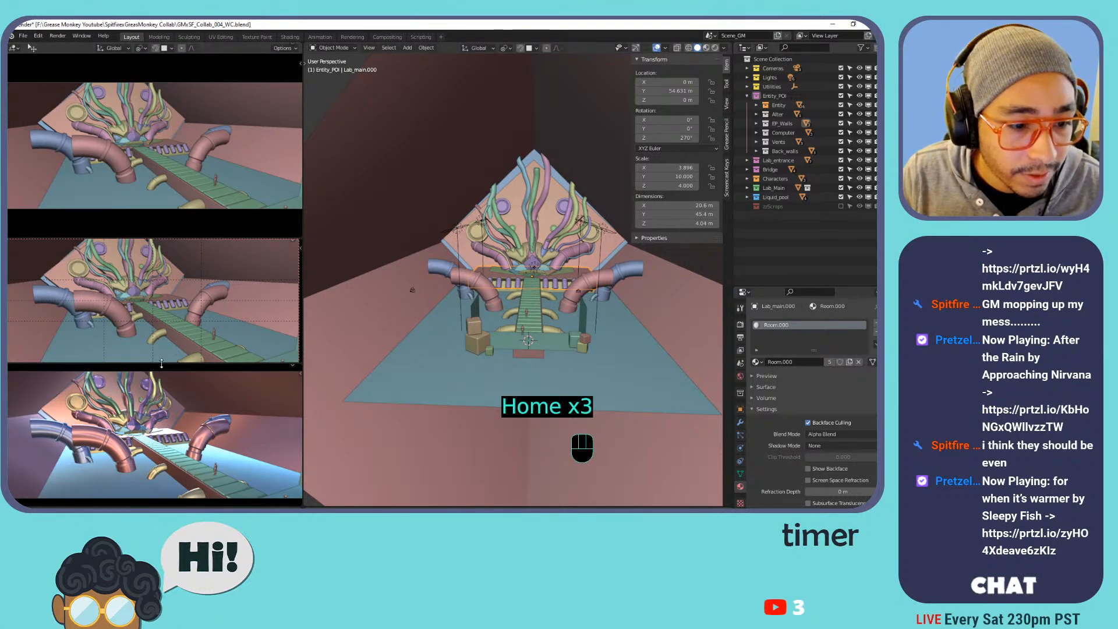
Show the view settings of the middle and lower camera viewports and enable Local Camera in both.
{"action": "key", "text": "n"}
{"action": "key", "text": "n"}
{"action": "left_click", "coordinate": [244, 278]}
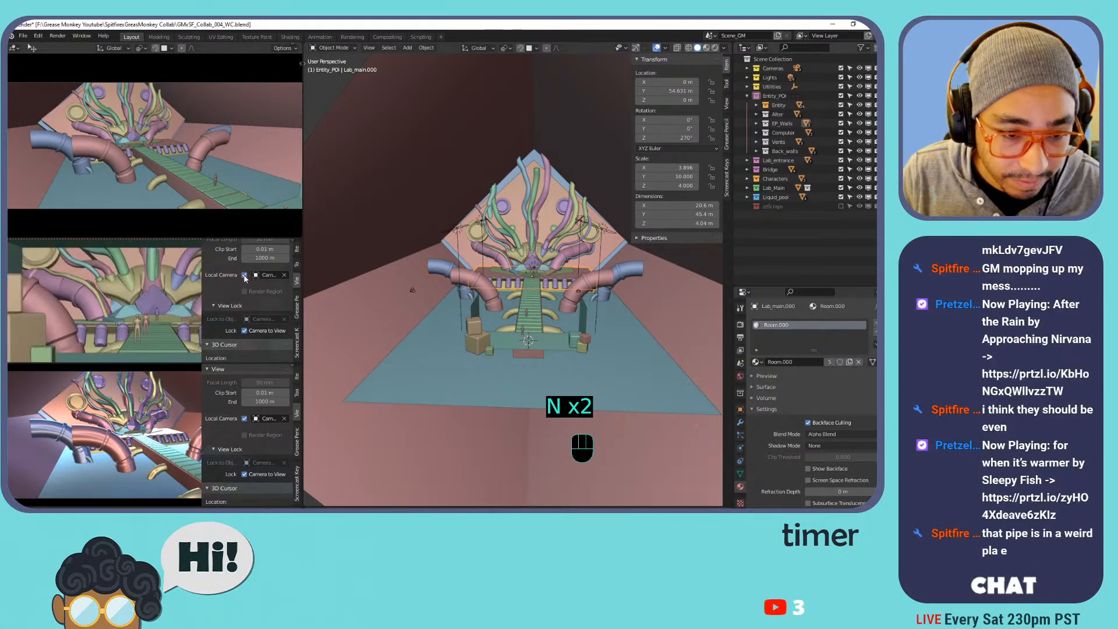
{"action": "left_click", "coordinate": [244, 418]}
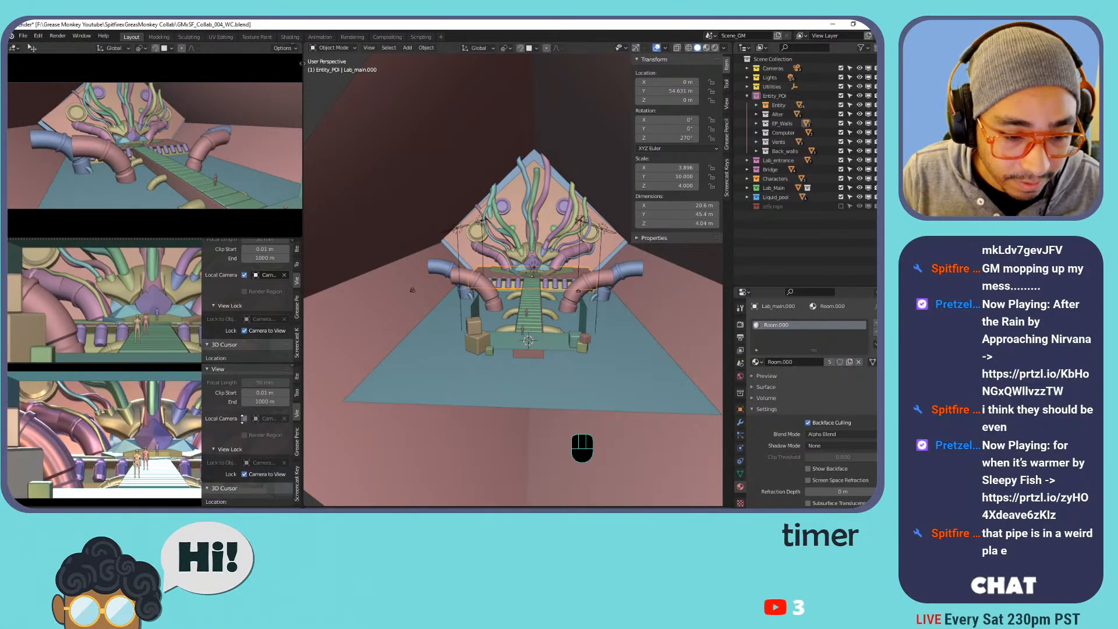
{"action": "left_click", "coordinate": [284, 419]}
{"action": "left_click", "coordinate": [269, 419]}
{"action": "left_click", "coordinate": [245, 419]}
{"action": "left_click", "coordinate": [244, 419]}
{"action": "left_click", "coordinate": [245, 419]}
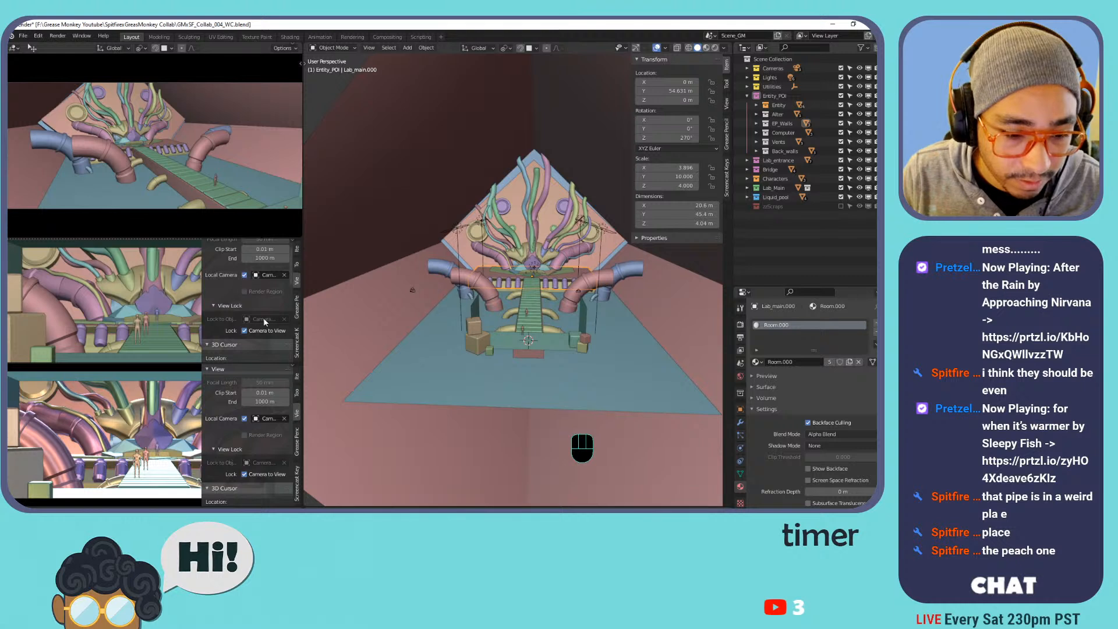
Clear the lower viewport's local camera and assign Camera.000 to it.
{"action": "left_click", "coordinate": [284, 418]}
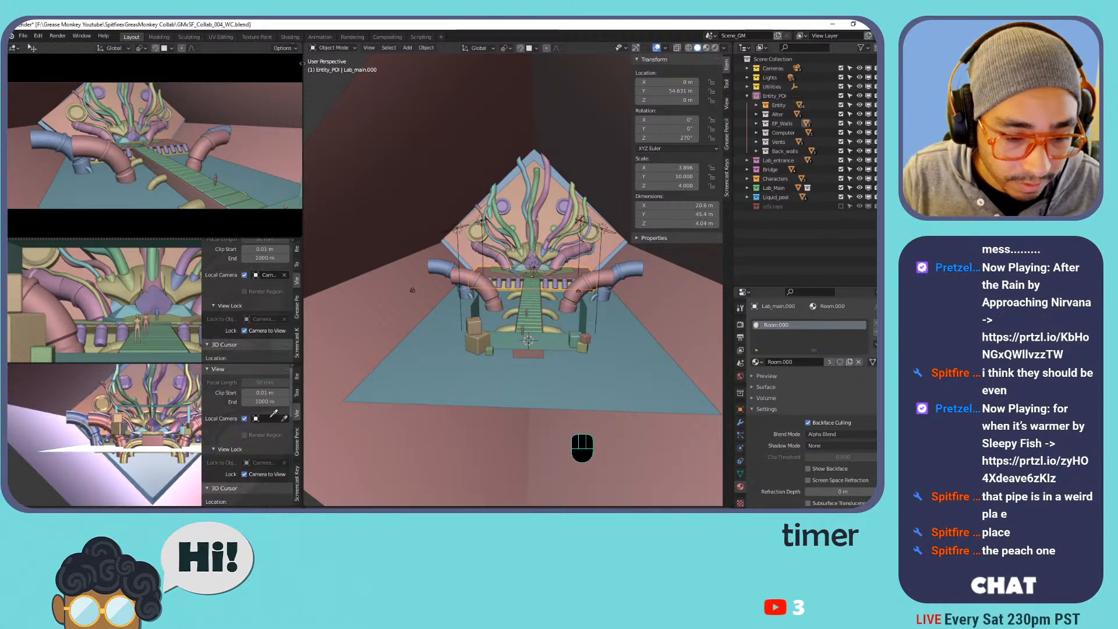
{"action": "left_click", "coordinate": [268, 418]}
{"action": "type", "text": "camer"}
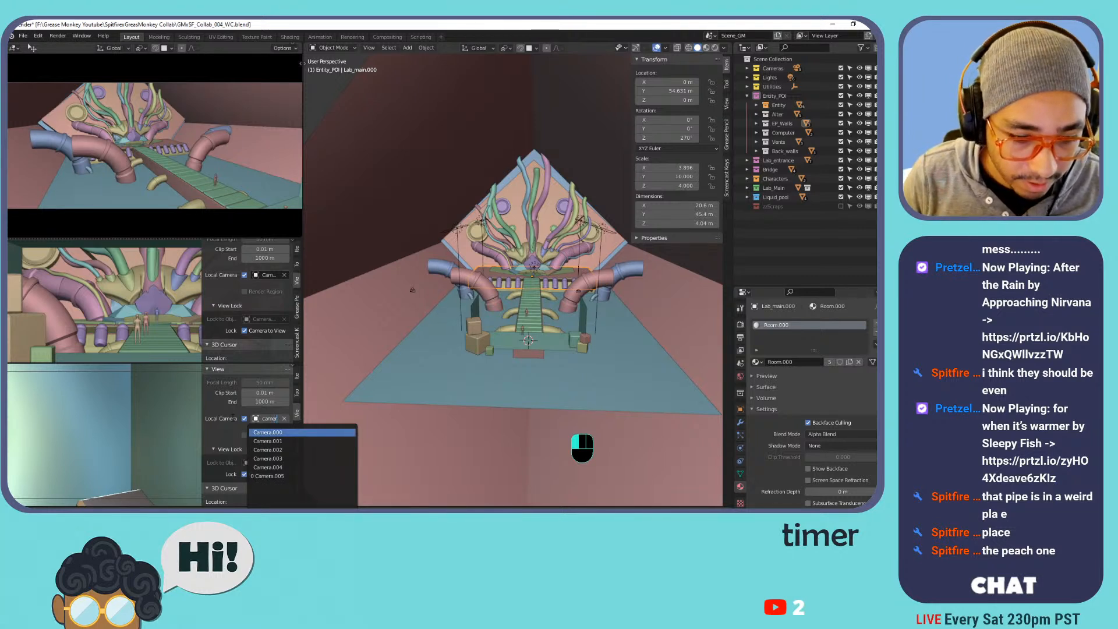
{"action": "key", "text": "Return"}
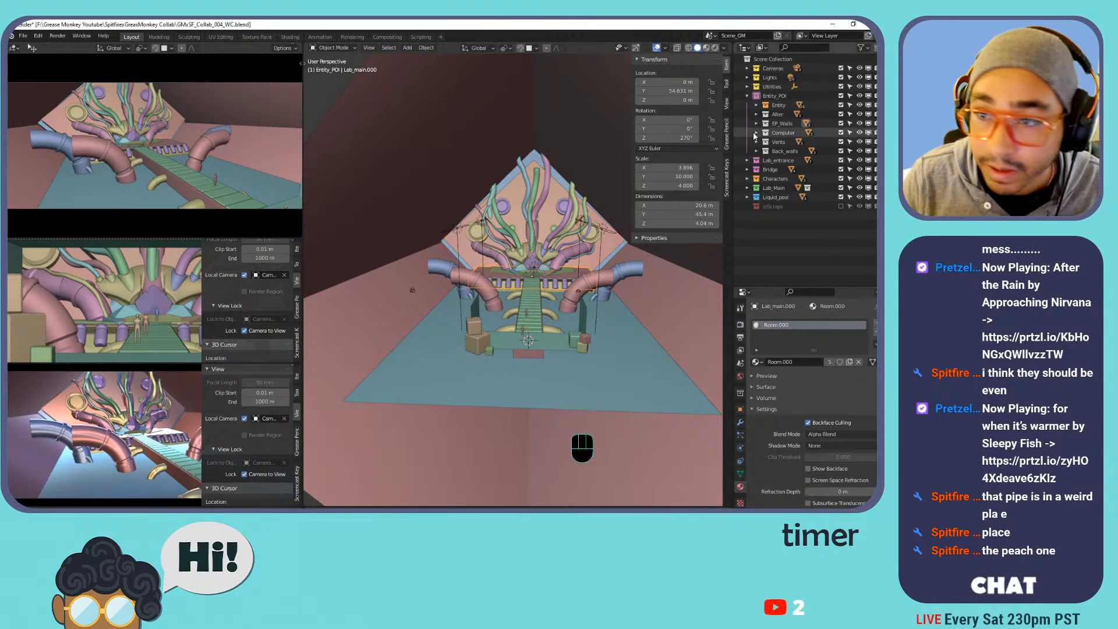
Rename Camera.000's camera data to Camera.000, check the other cameras' data names in the Cameras collection, and save the file.
{"action": "left_click", "coordinate": [747, 95]}
{"action": "left_click", "coordinate": [747, 68]}
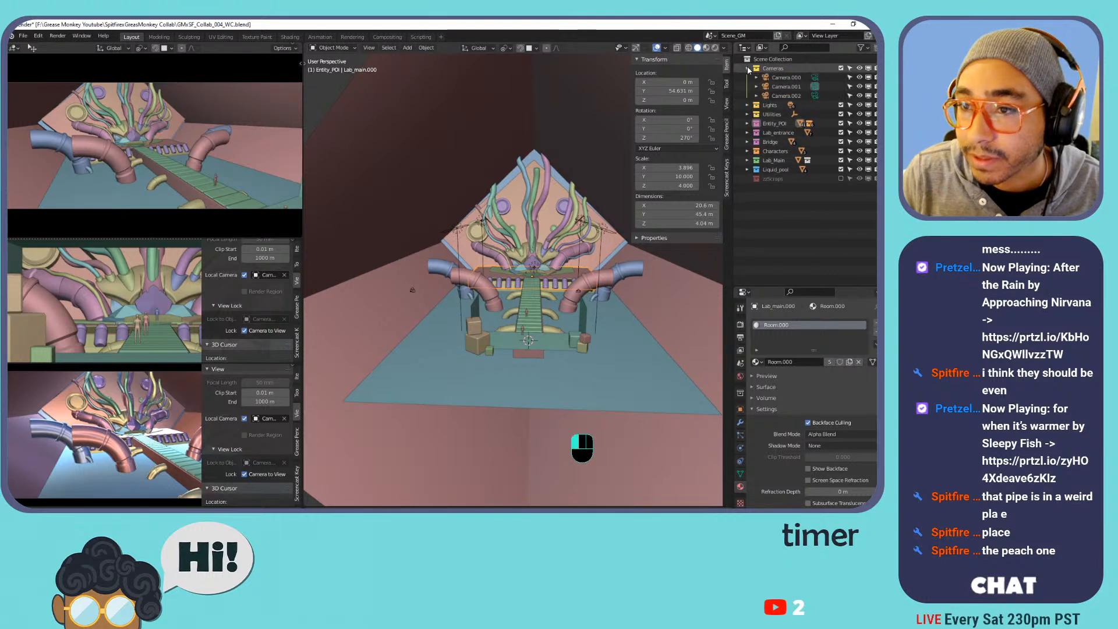
{"action": "left_click", "coordinate": [784, 77]}
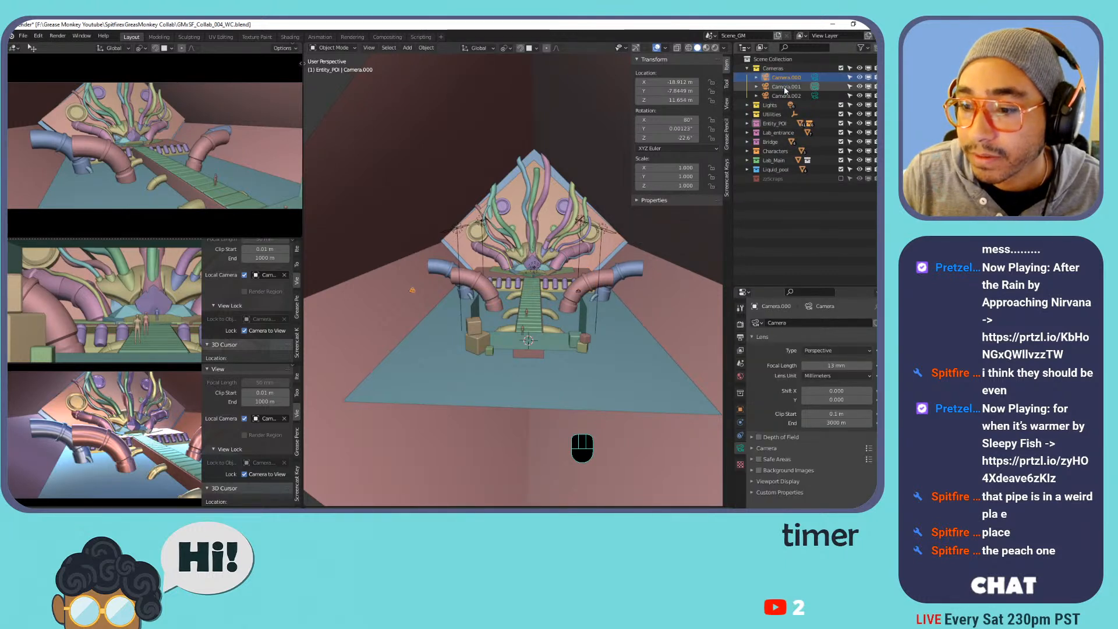
{"action": "left_click", "coordinate": [786, 77], "text": "ctrl"}
{"action": "left_click", "coordinate": [785, 87]}
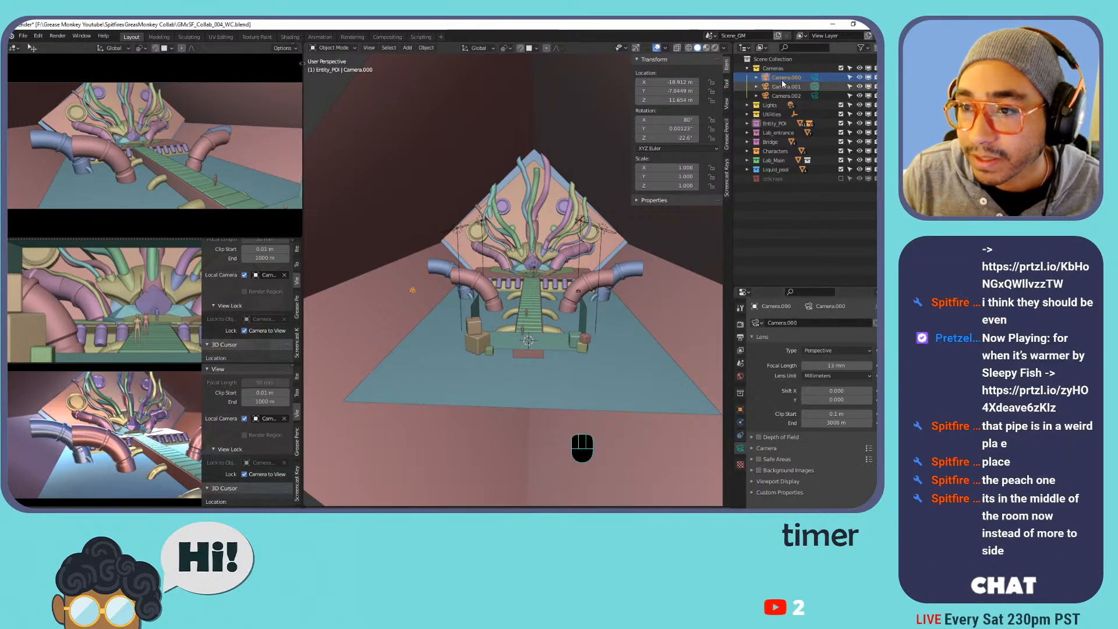
{"action": "left_click", "coordinate": [804, 321]}
{"action": "left_click", "coordinate": [786, 96]}
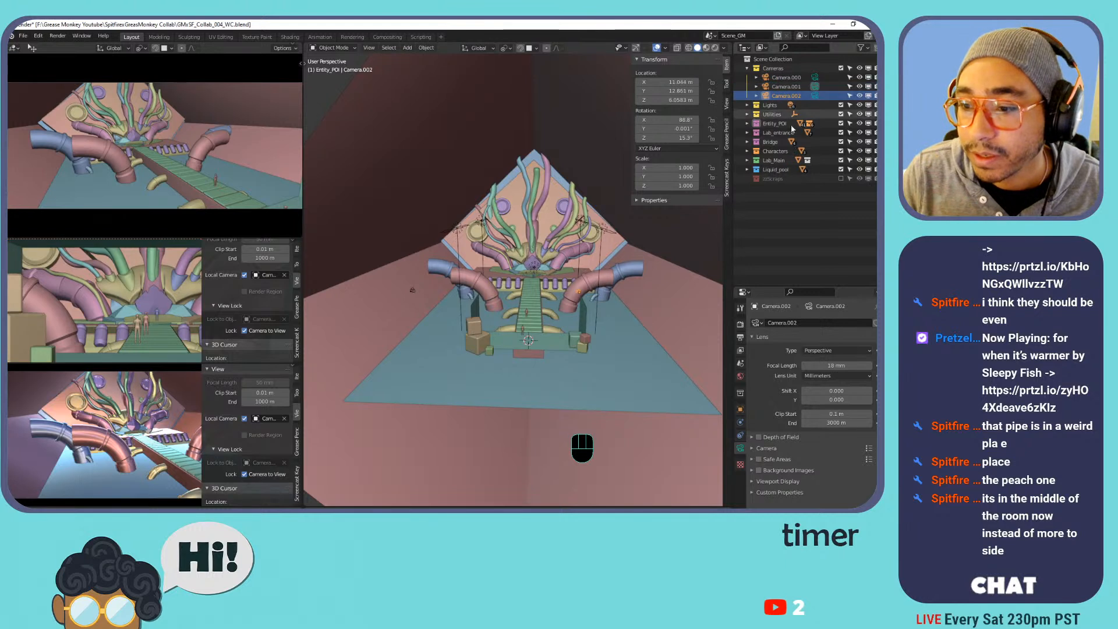
{"action": "left_click", "coordinate": [747, 68]}
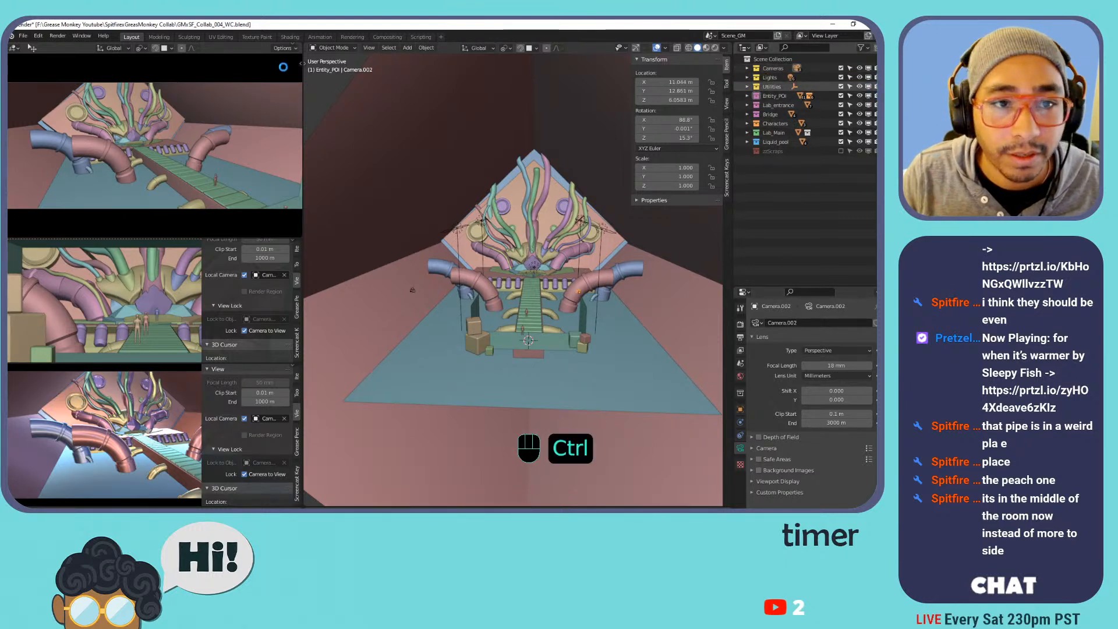
{"action": "key", "text": "ctrl+s"}
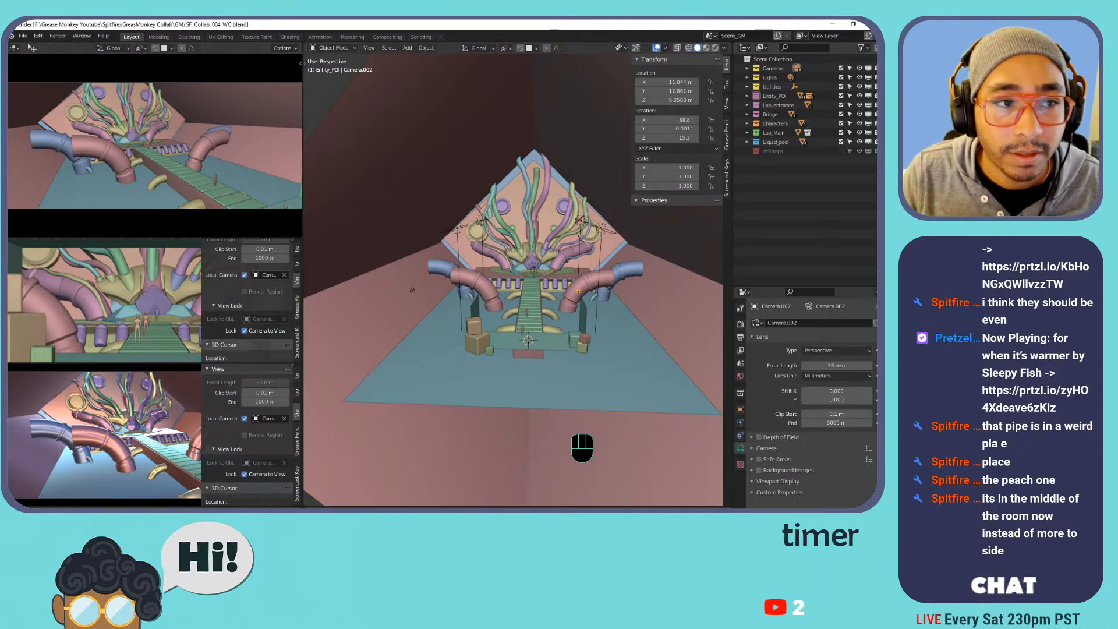
Purge the unused linked and unused local data-blocks from the file and save it.
{"action": "left_click", "coordinate": [23, 36]}
{"action": "mouse_move", "coordinate": [64, 192]}
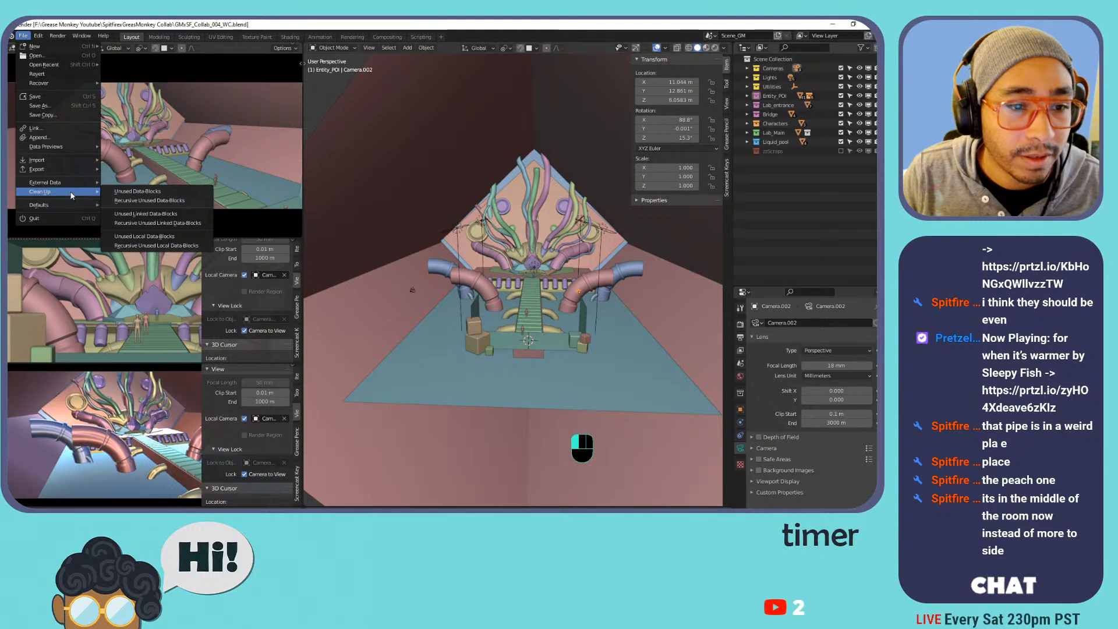
{"action": "left_click", "coordinate": [142, 215]}
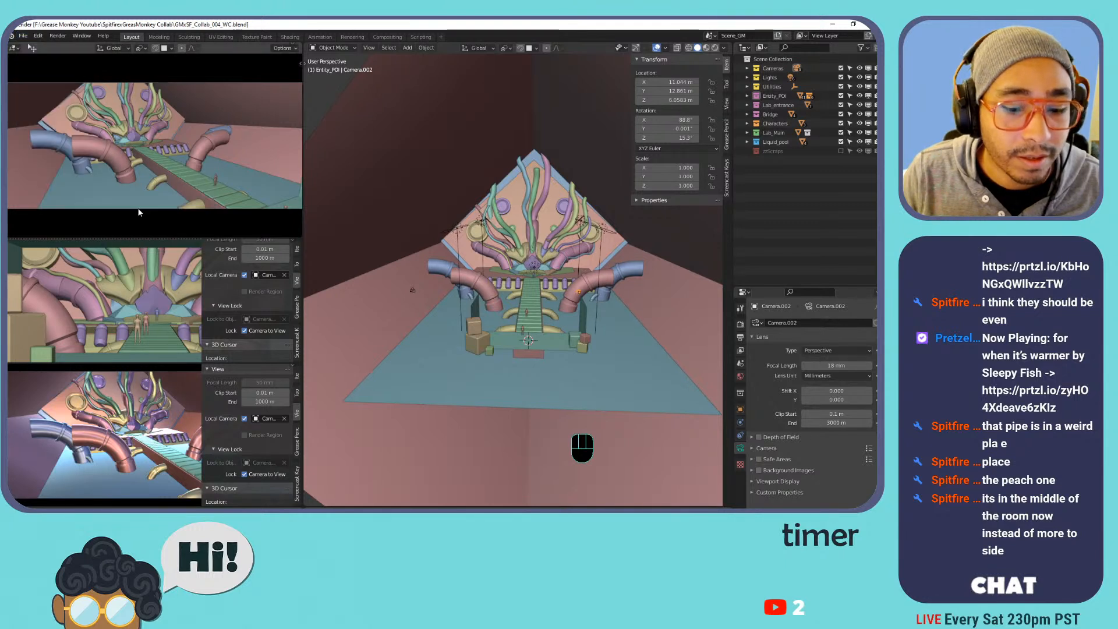
{"action": "left_click", "coordinate": [23, 36]}
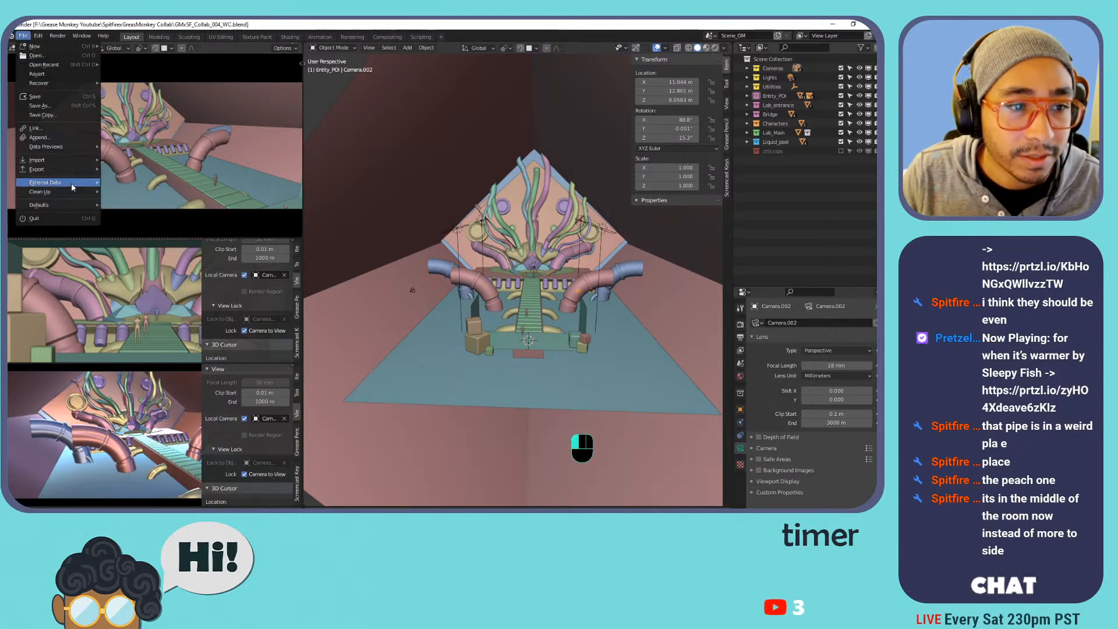
{"action": "mouse_move", "coordinate": [71, 193]}
{"action": "left_click", "coordinate": [134, 236]}
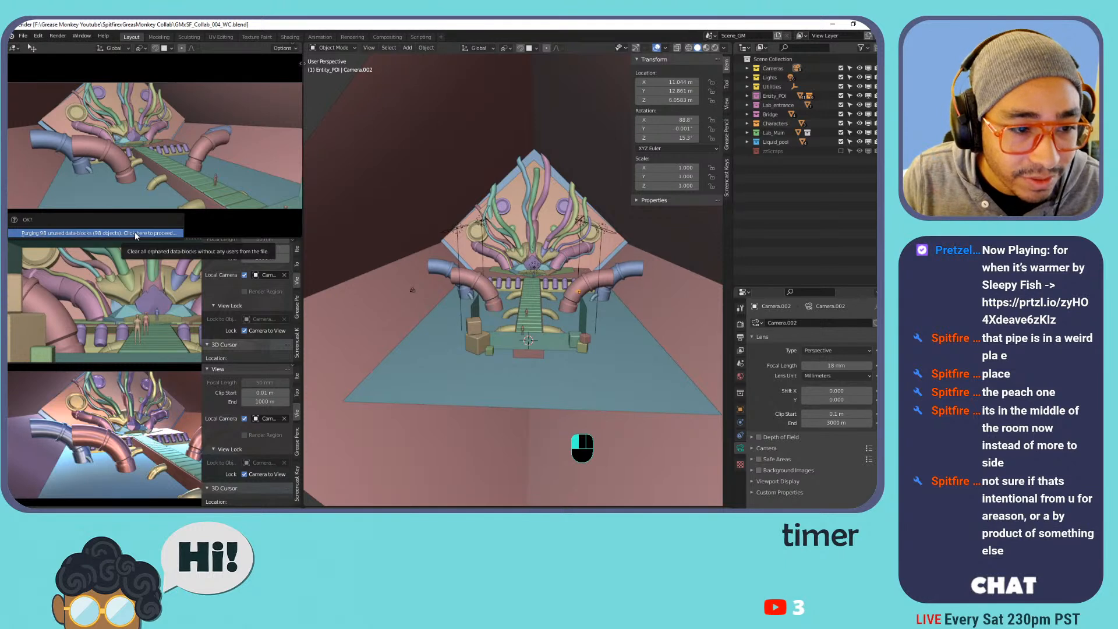
{"action": "left_click", "coordinate": [135, 233]}
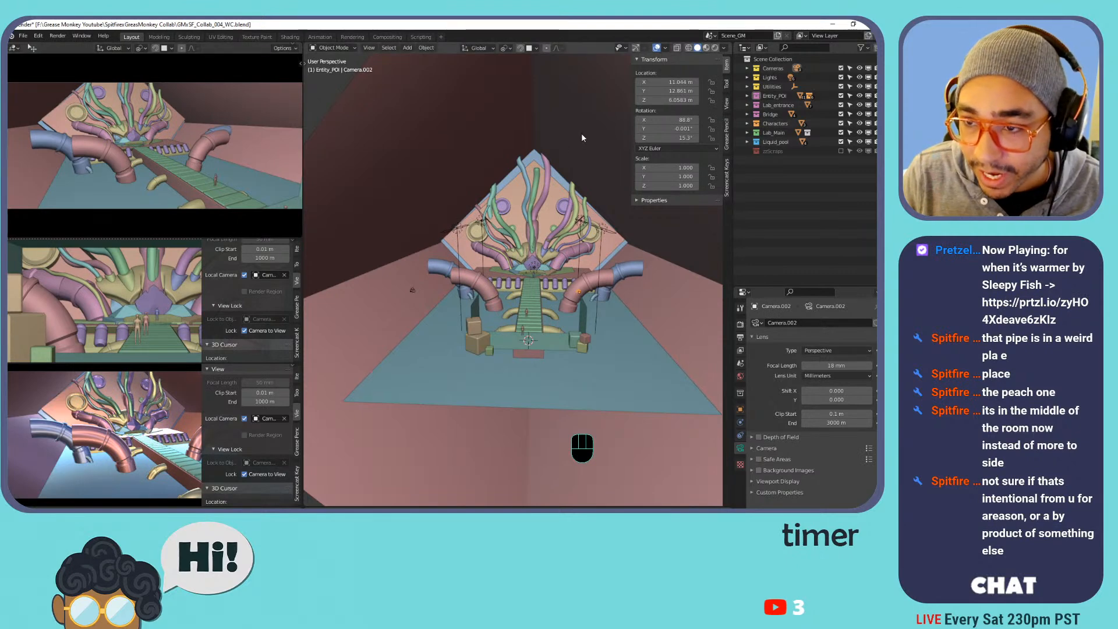
{"action": "key", "text": "ctrl"}
{"action": "key", "text": "ctrl+s"}
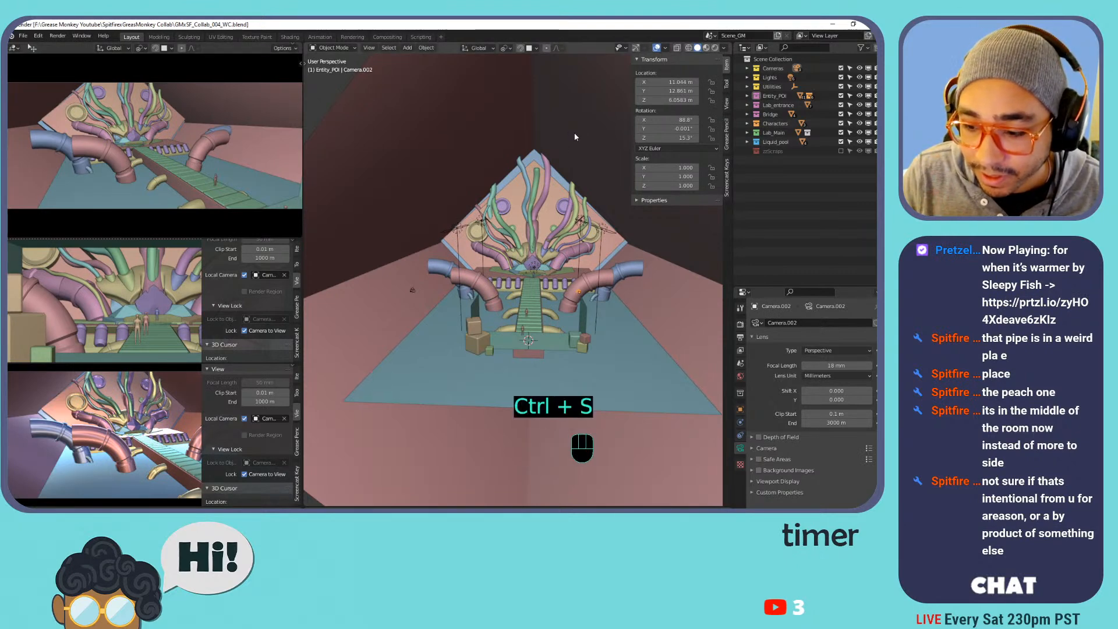
Run the general unused data-blocks clean-up once more and save the file.
{"action": "middle_click_drag", "start_coordinate": [584, 171], "coordinate": [547, 175], "text": "shift"}
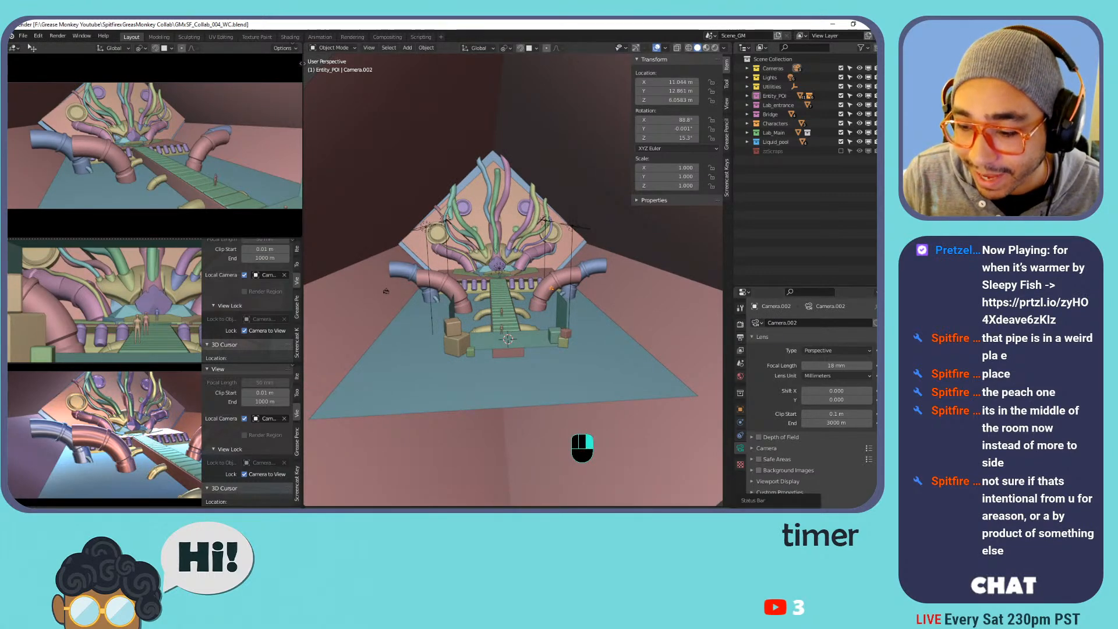
{"action": "left_click", "coordinate": [23, 35]}
{"action": "mouse_move", "coordinate": [65, 192]}
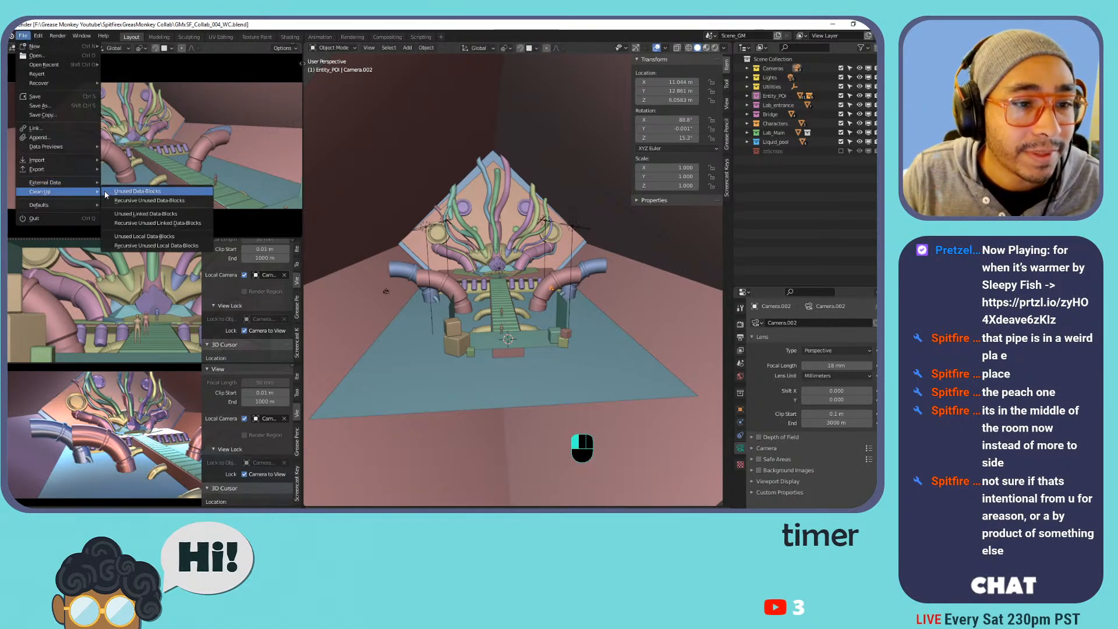
{"action": "left_click", "coordinate": [105, 191]}
{"action": "left_click", "coordinate": [108, 191]}
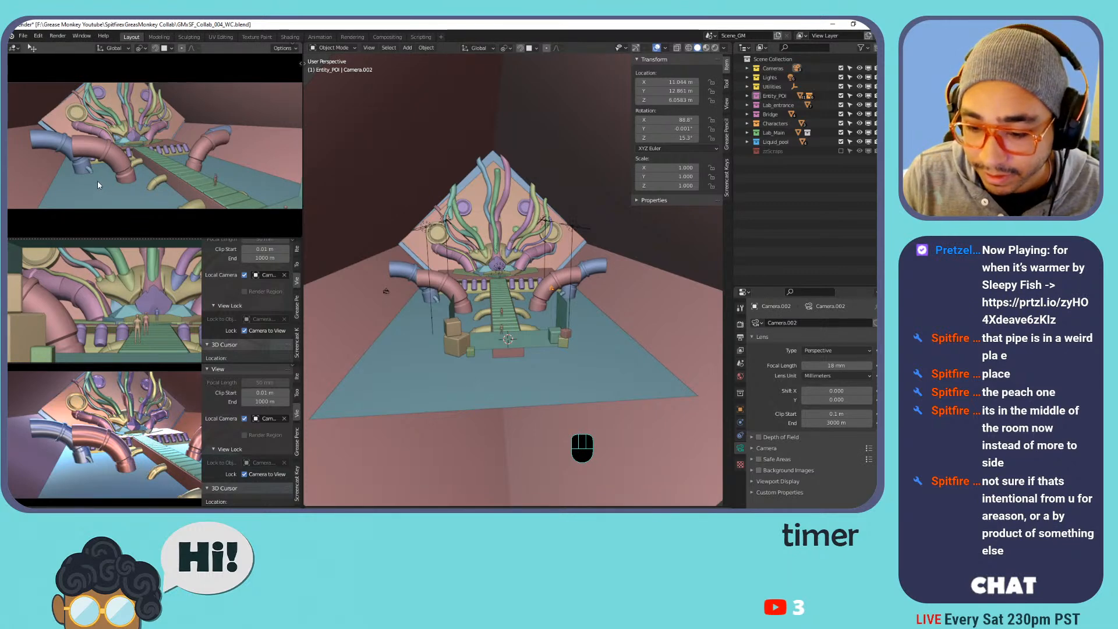
{"action": "key", "text": "ctrl"}
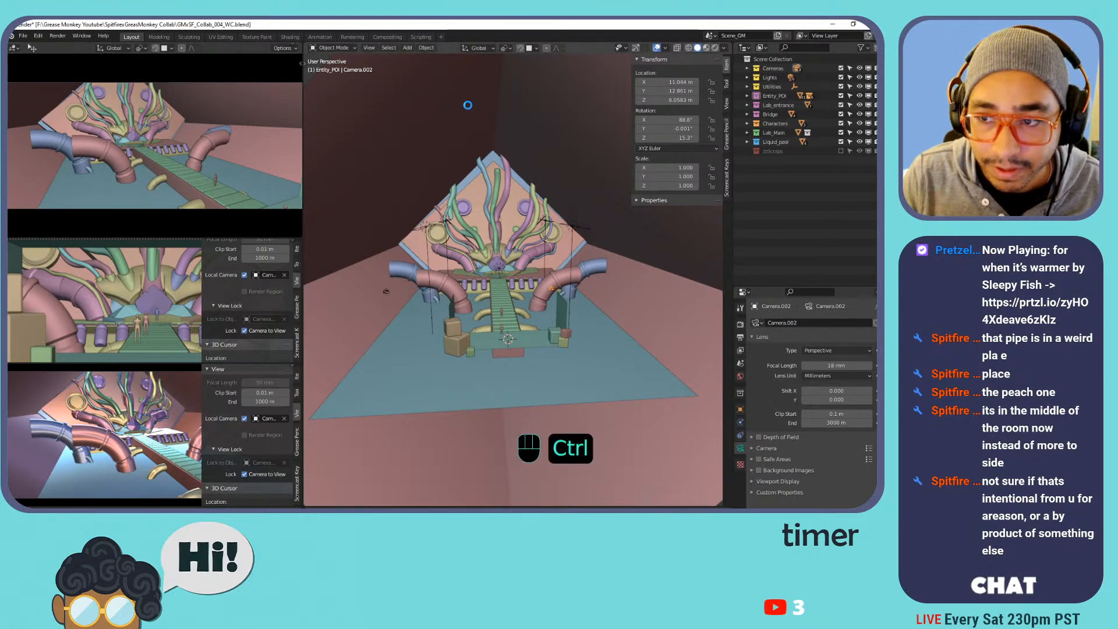
{"action": "key", "text": "ctrl+s"}
{"action": "left_click", "coordinate": [271, 275]}
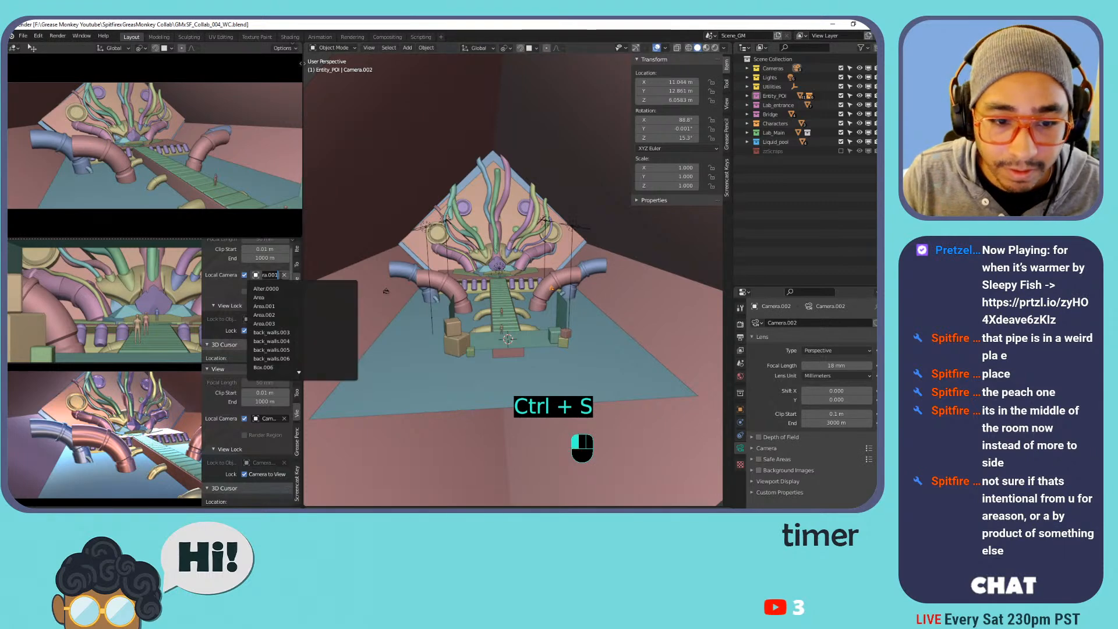
{"action": "type", "text": "camer"}
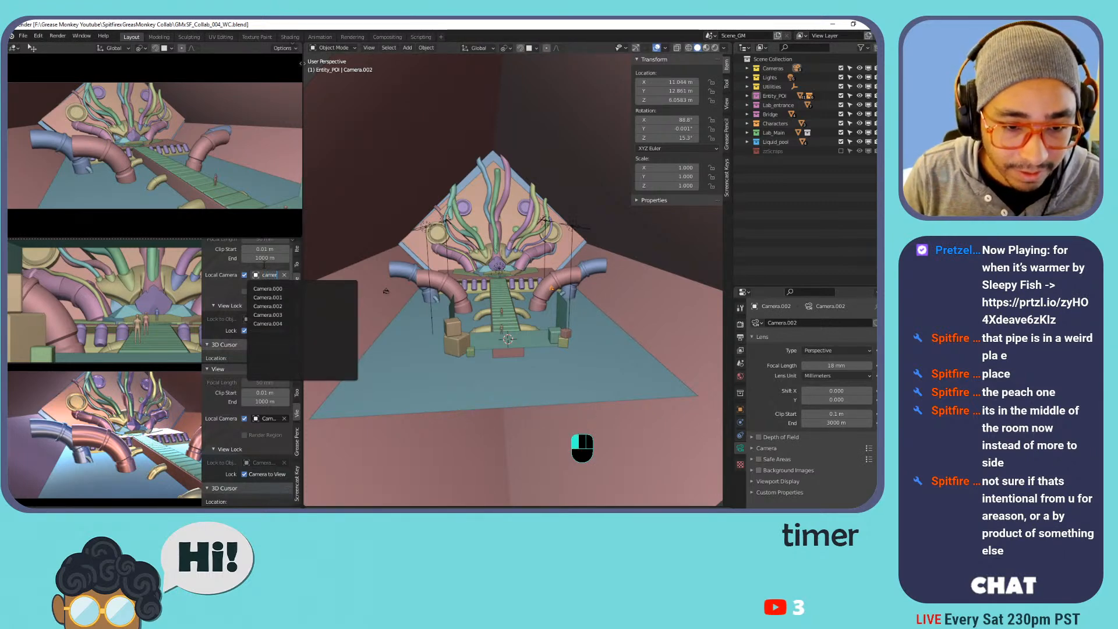
{"action": "key", "text": "BackSpace"}
{"action": "key", "text": "BackSpace"}
{"action": "key", "text": "BackSpace"}
{"action": "key", "text": "BackSpace"}
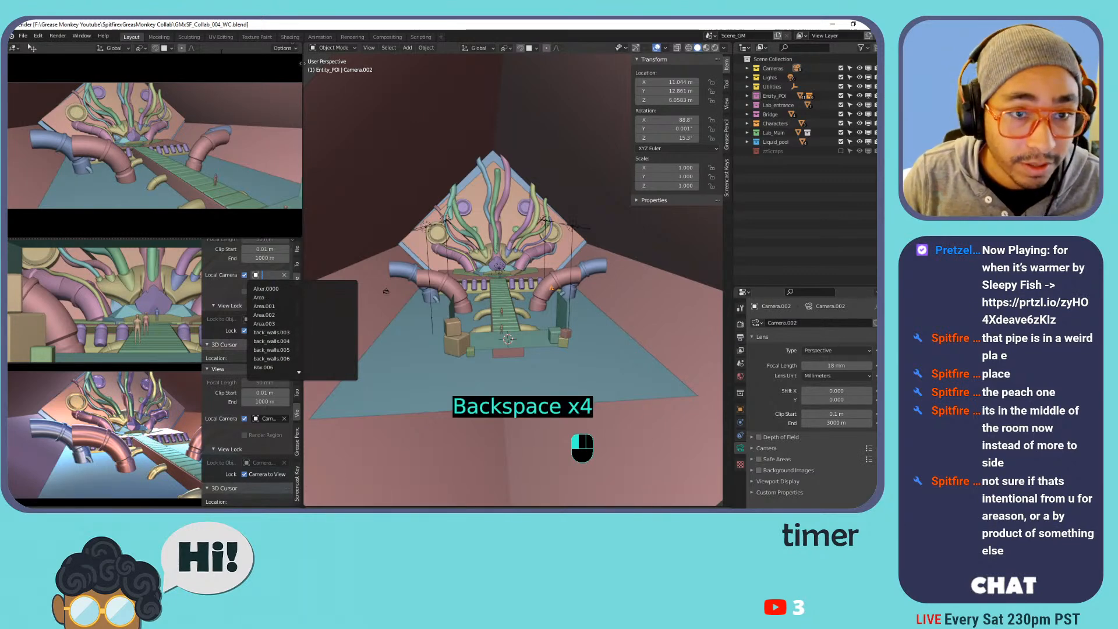
Show the upper camera viewport's view settings and set its local camera to Camera.000.
{"action": "key", "text": "n"}
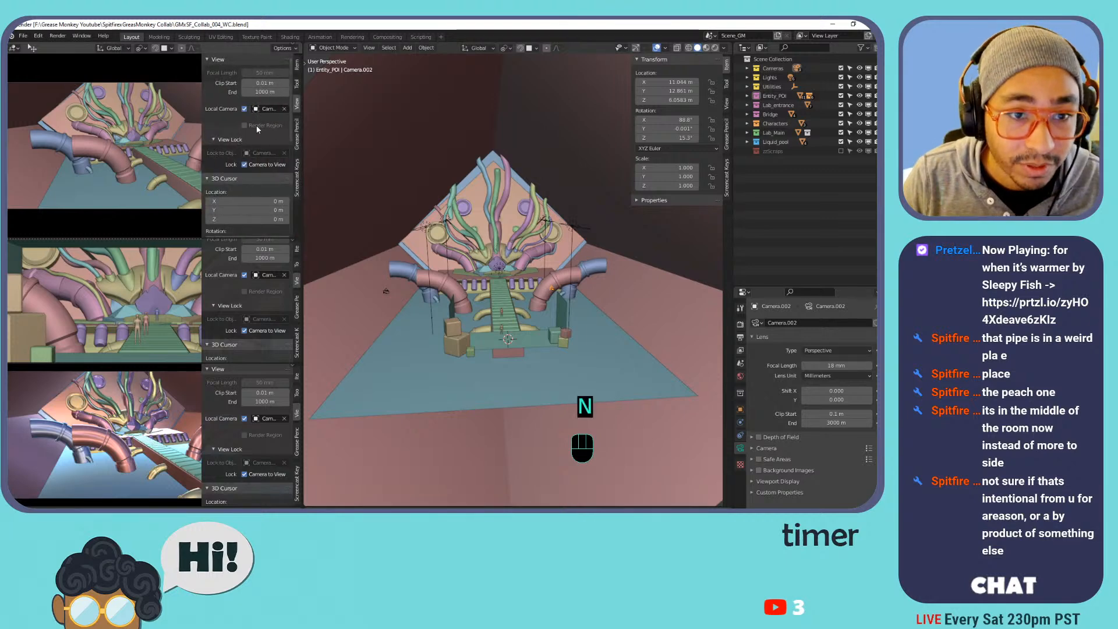
{"action": "left_click", "coordinate": [268, 109]}
{"action": "type", "text": "cam"}
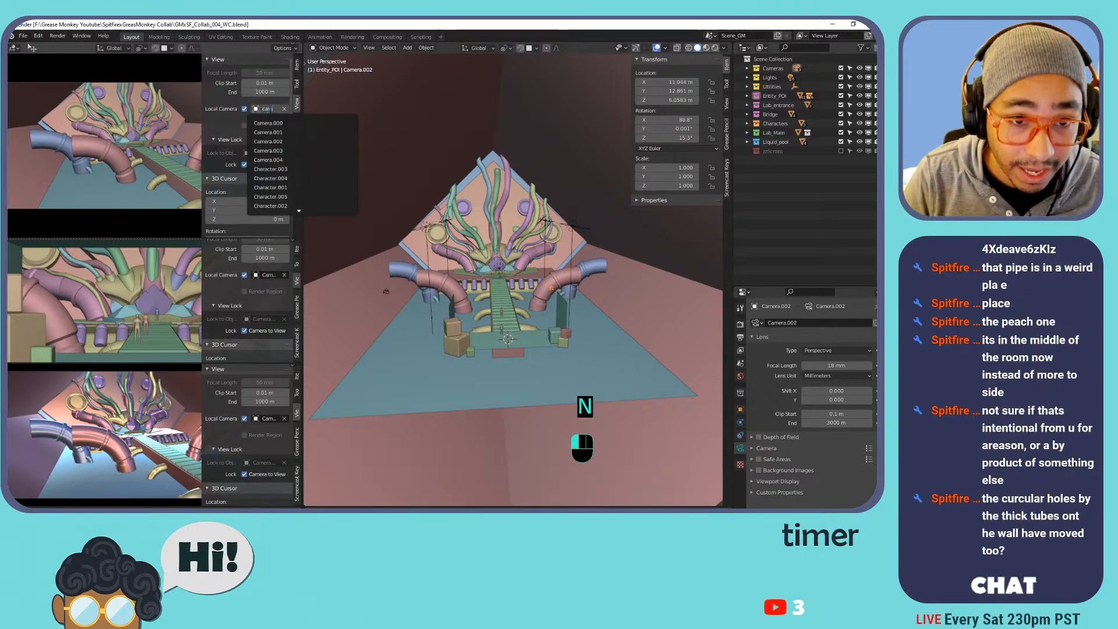
{"action": "key", "text": "Down"}
{"action": "key", "text": "Return"}
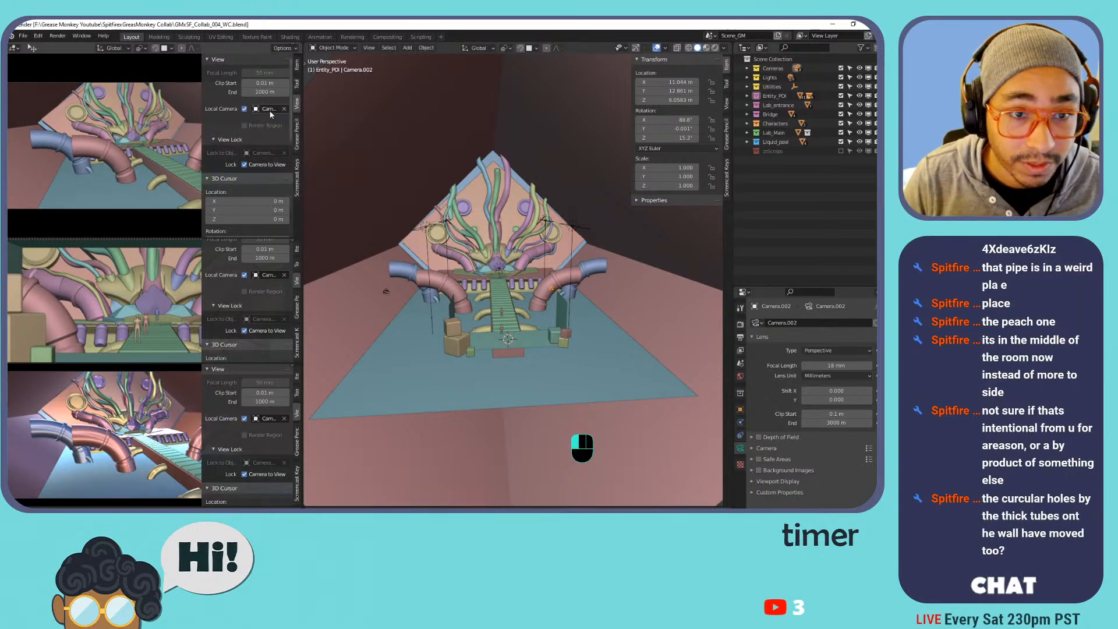
Set the middle viewport's local camera to Camera.001.
{"action": "left_click", "coordinate": [272, 276]}
{"action": "type", "text": "camer"}
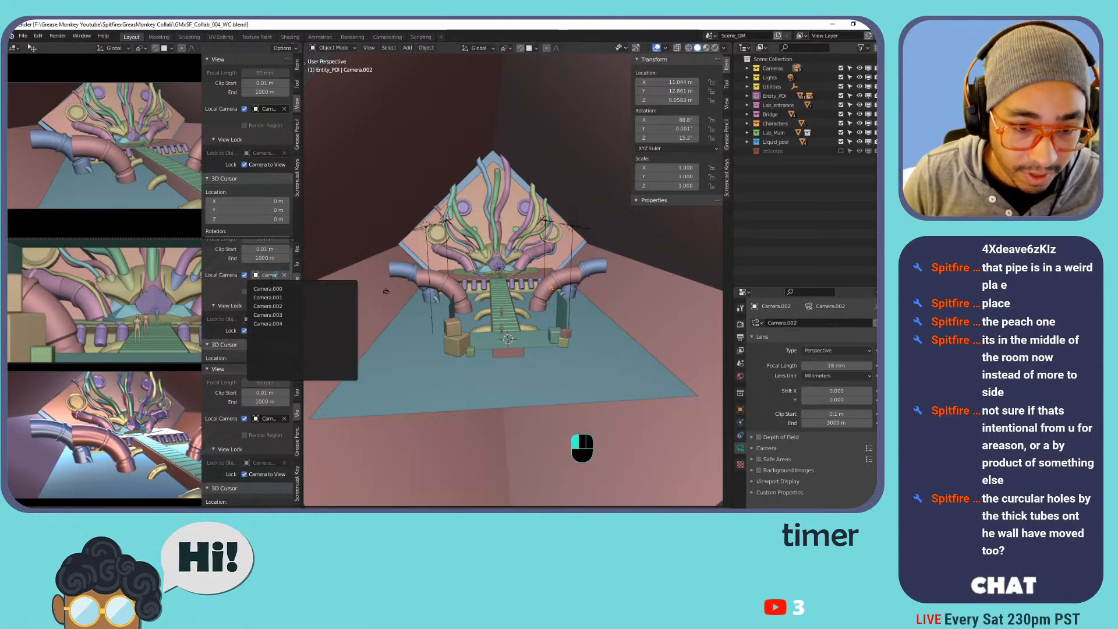
{"action": "key", "text": "Down"}
{"action": "key", "text": "Down"}
{"action": "key", "text": "Return"}
Set the lower camera viewport's local camera to Camera.002.
{"action": "left_click", "coordinate": [268, 418]}
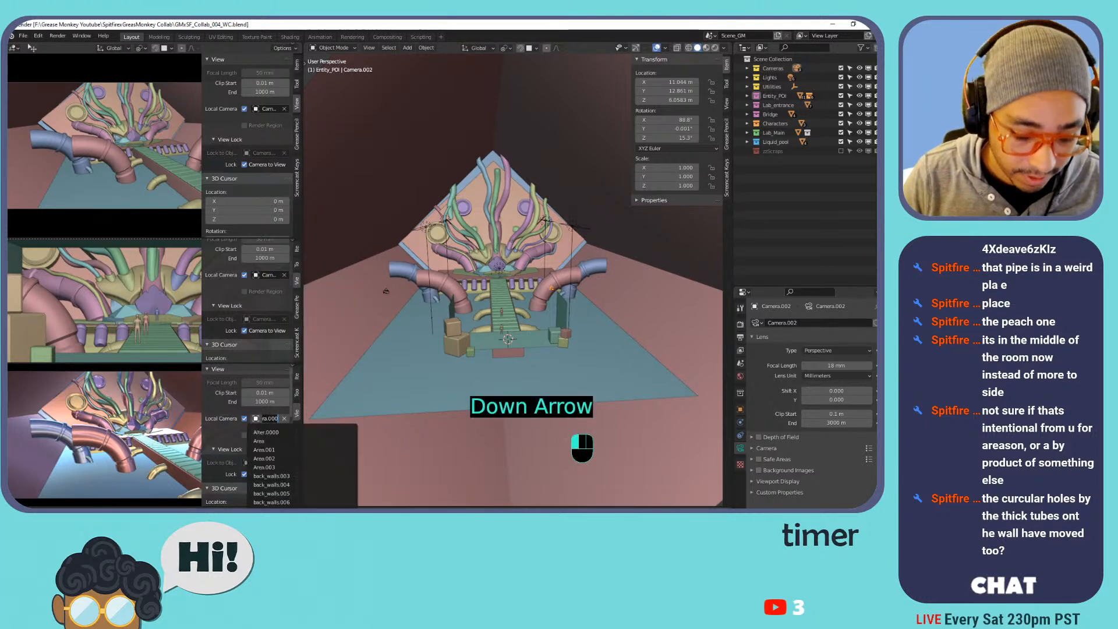
{"action": "type", "text": "cam"}
{"action": "key", "text": "Down"}
{"action": "key", "text": "Down"}
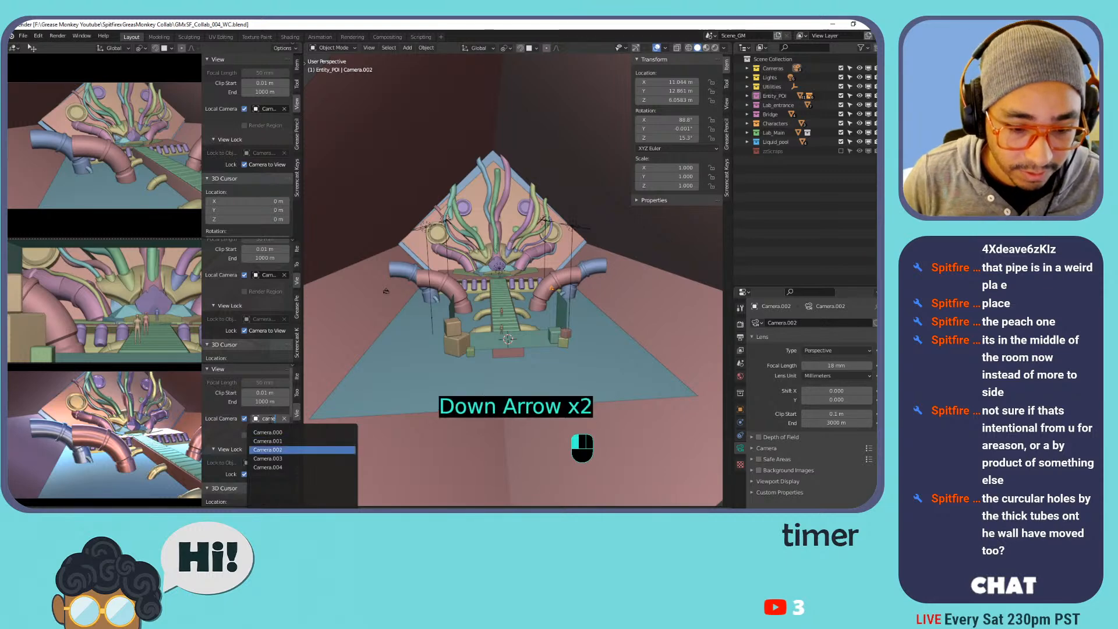
{"action": "key", "text": "Return"}
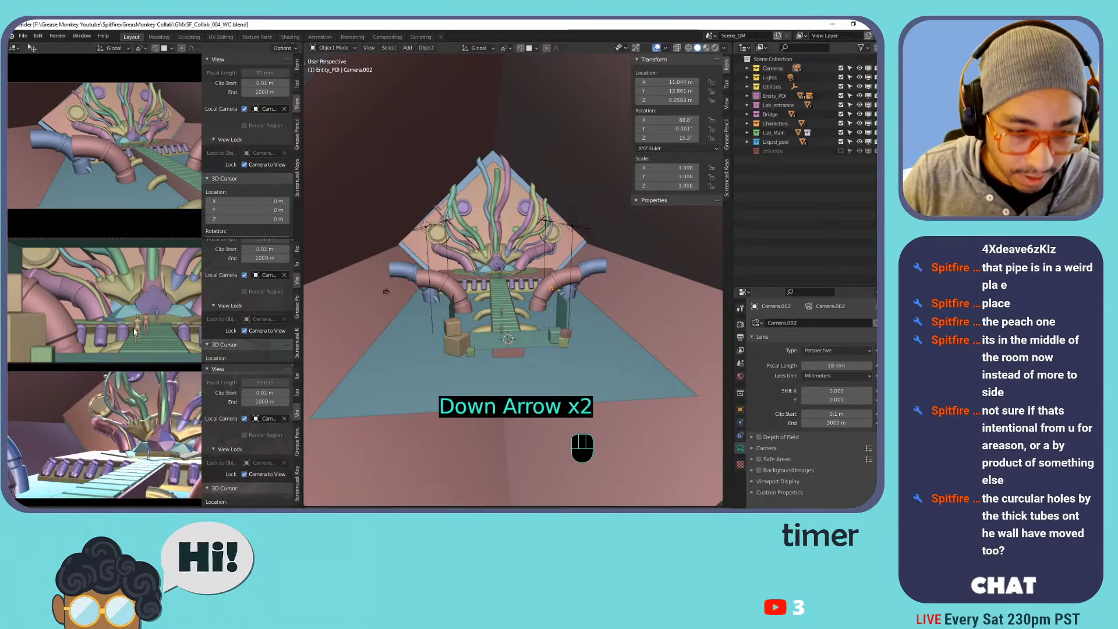
Hide the sidebars of the three camera viewports and save the file.
{"action": "key", "text": "n"}
{"action": "key", "text": "n"}
{"action": "key", "text": "n"}
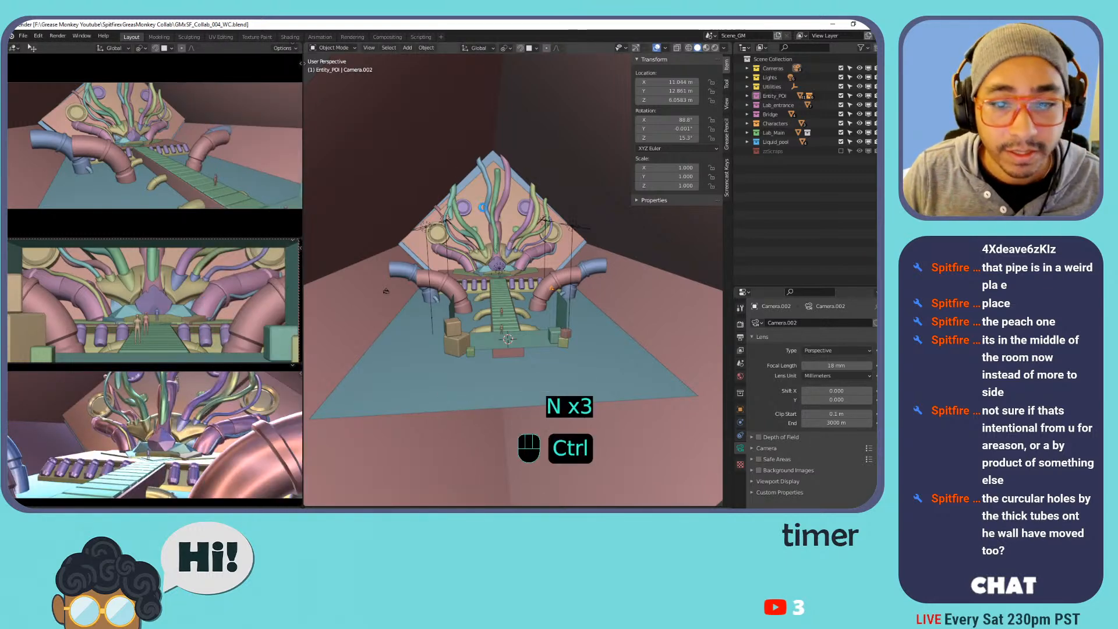
{"action": "key", "text": "ctrl+s"}
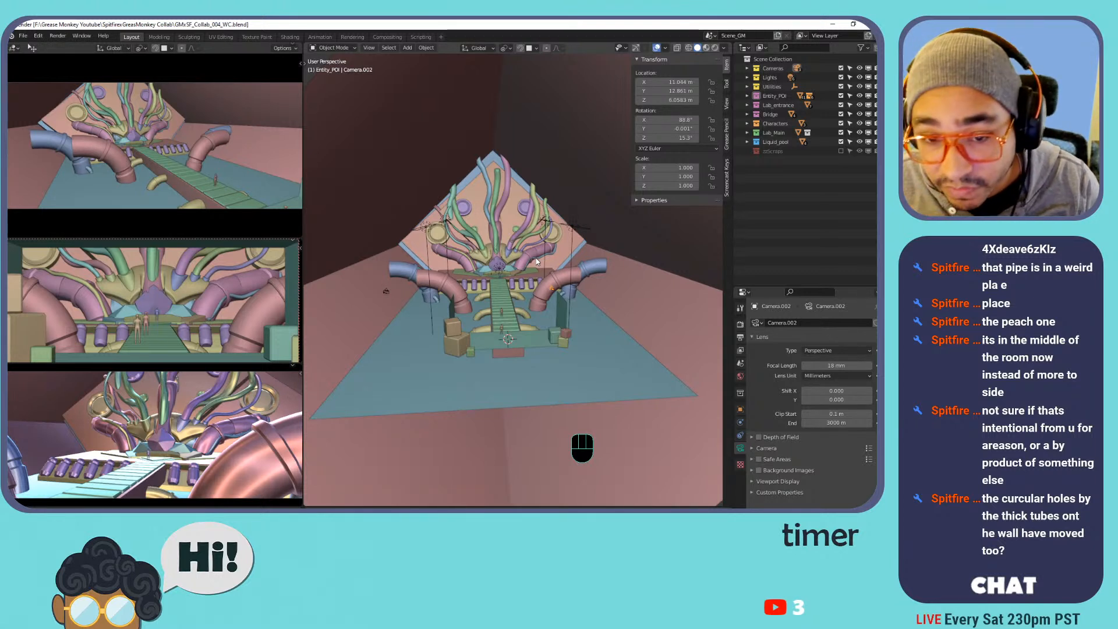
Select the circular wall vents, turn on snapping and try moving them across the back wall.
{"action": "scroll", "coordinate": [568, 258], "scroll_direction": "up", "scroll_amount": 4}
{"action": "middle_click_drag", "start_coordinate": [567, 257], "coordinate": [382, 191]}
{"action": "left_click", "coordinate": [384, 181]}
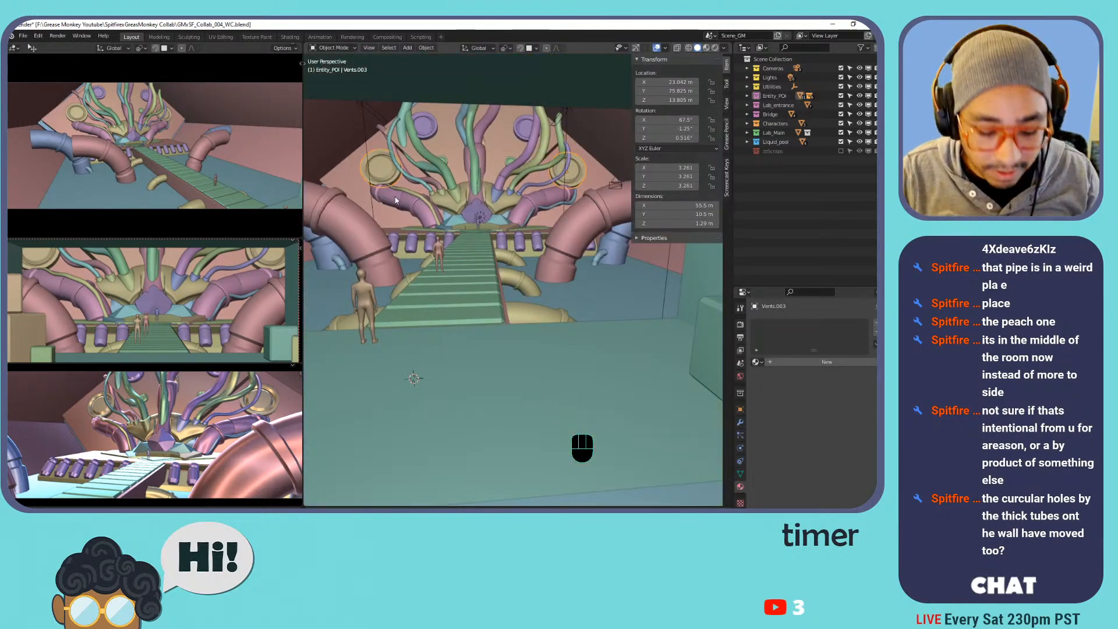
{"action": "key", "text": "g"}
{"action": "right_click", "coordinate": [586, 201]}
{"action": "left_click", "coordinate": [520, 49]}
{"action": "key", "text": "g"}
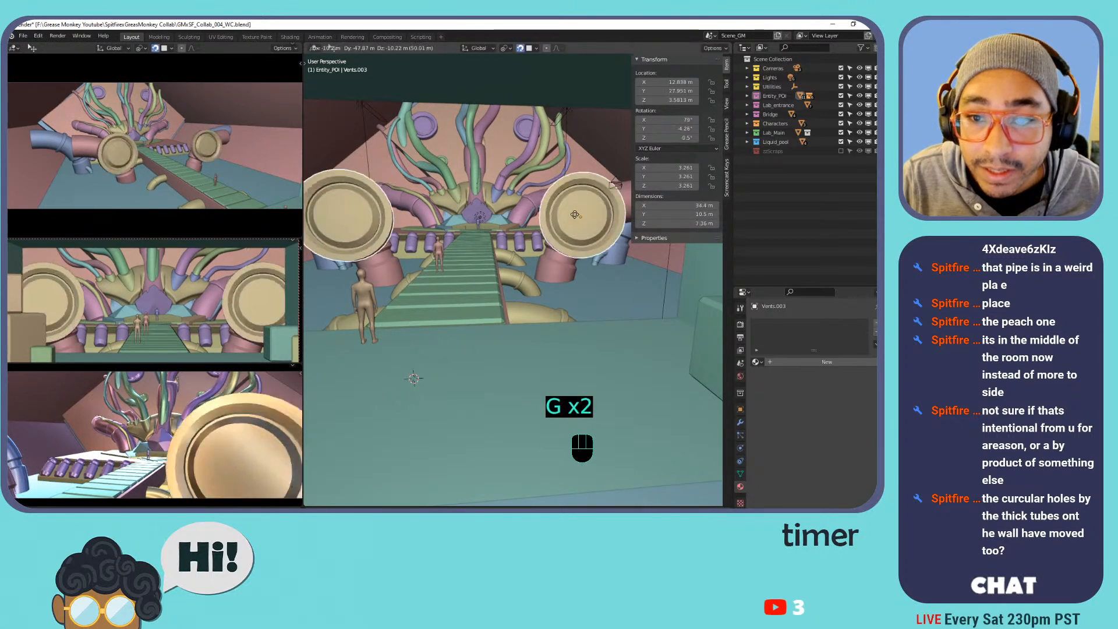
{"action": "middle_click_drag", "start_coordinate": [548, 169], "coordinate": [540, 217], "text": "shift"}
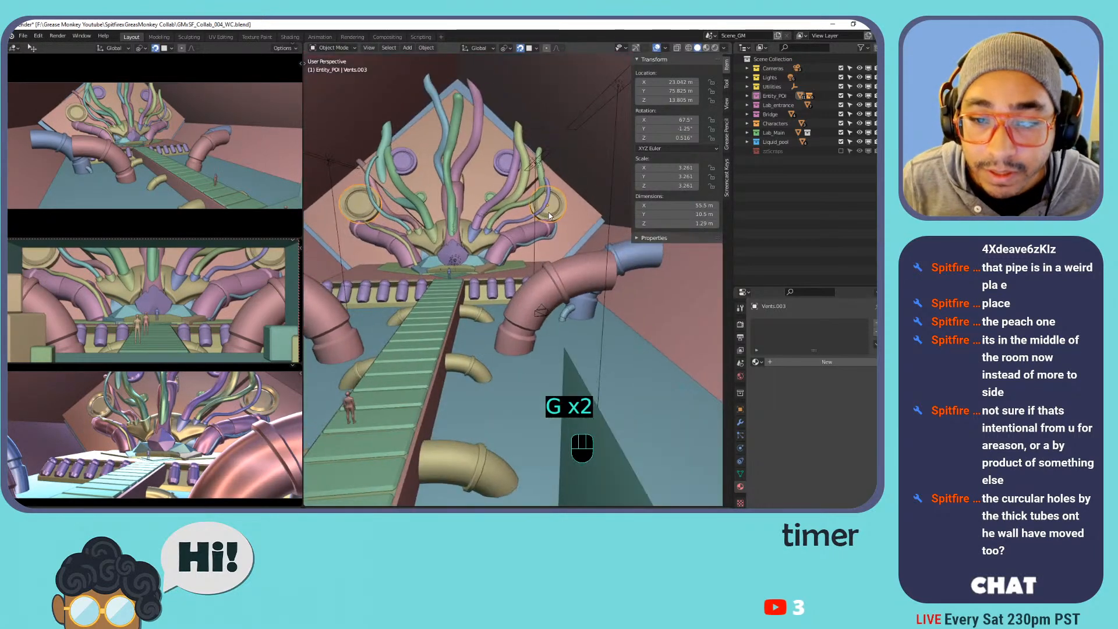
Move the circular vents lower on the back wall so they sit around the ends of the purple pipes.
{"action": "key", "text": "KP_Decimal"}
{"action": "middle_click_drag", "start_coordinate": [663, 281], "coordinate": [498, 362]}
{"action": "scroll", "coordinate": [498, 359], "scroll_direction": "up", "scroll_amount": 5}
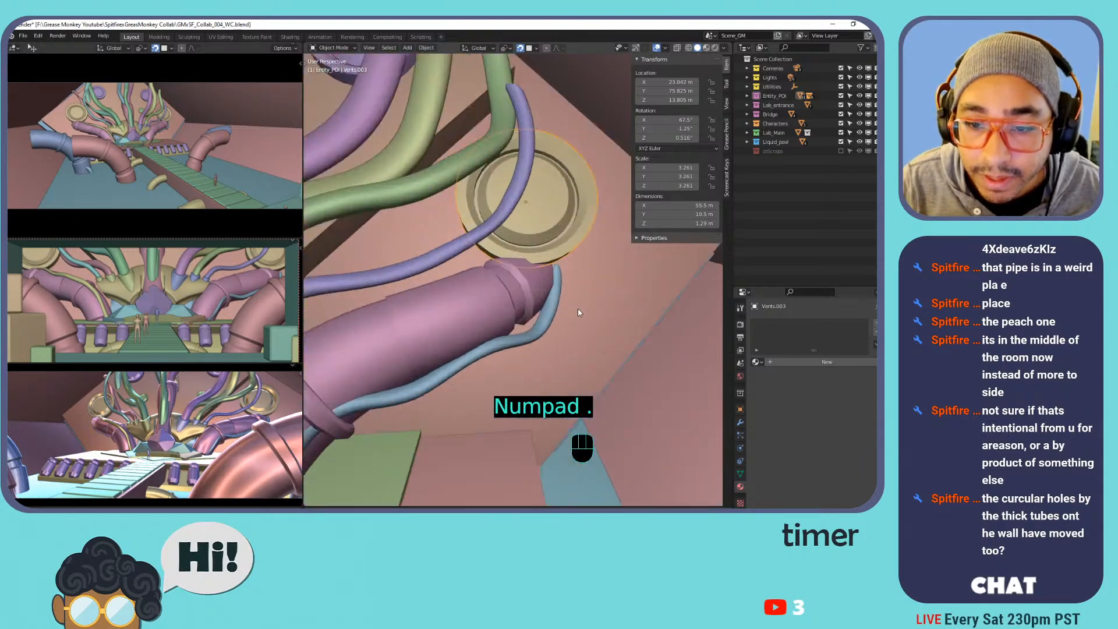
{"action": "key", "text": "g"}
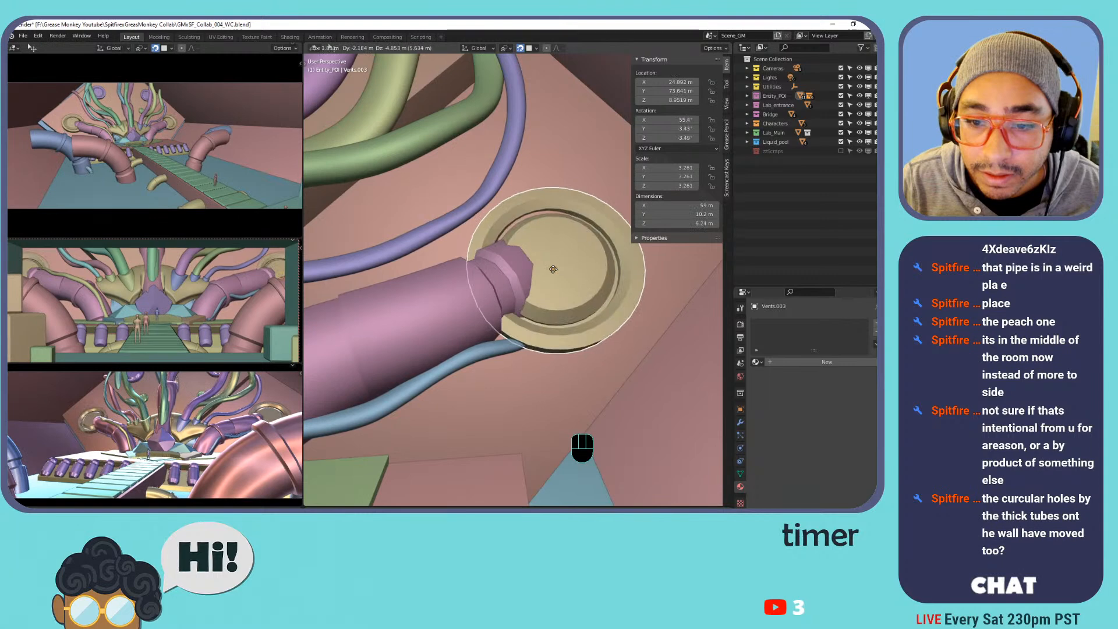
{"action": "left_click", "coordinate": [592, 268]}
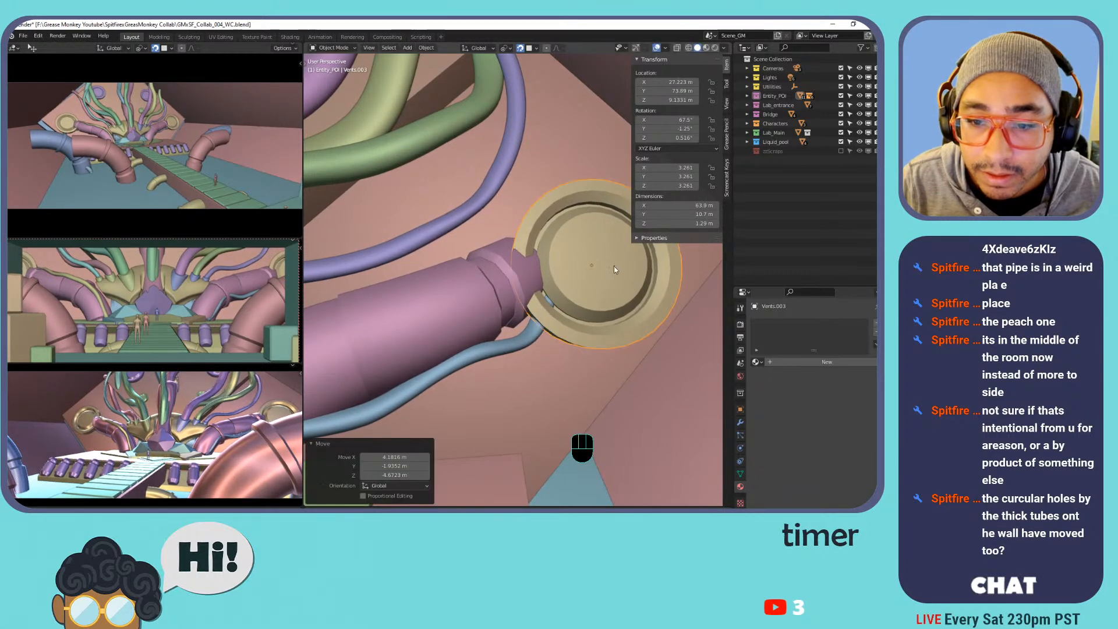
{"action": "key", "text": "g"}
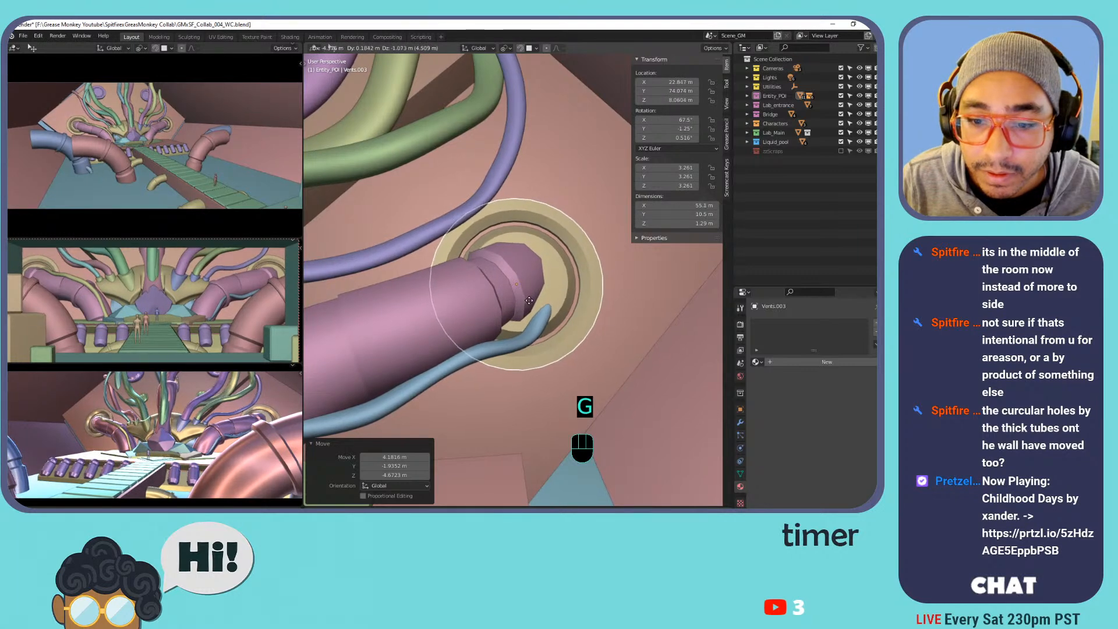
{"action": "left_click", "coordinate": [472, 268]}
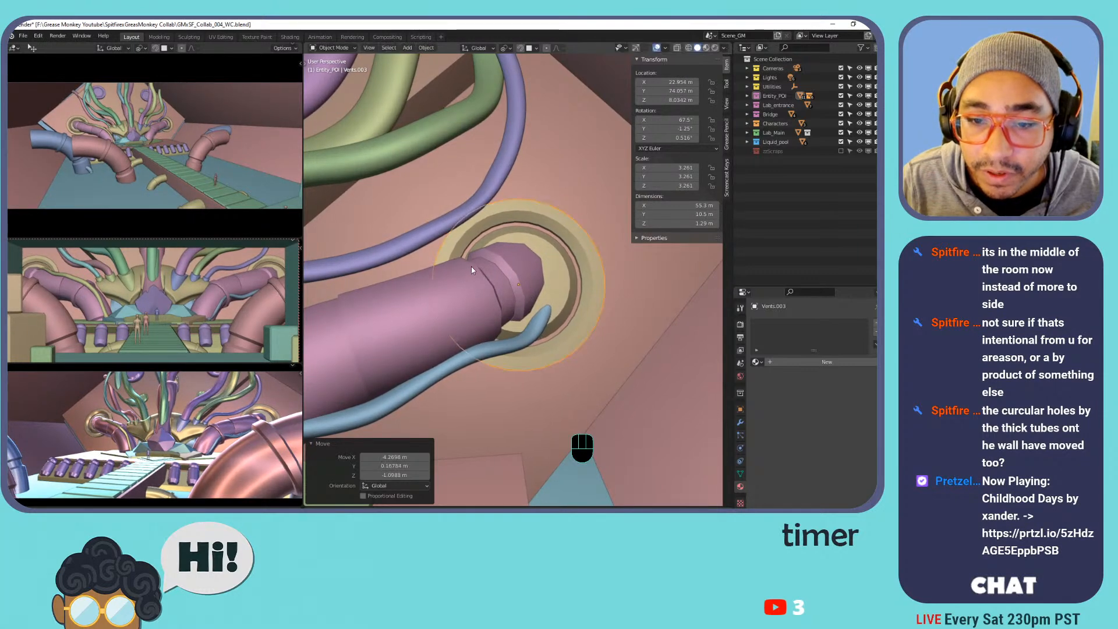
Move the whole mesh of the mirrored peach pipes about 13.19 m outward along X in Edit Mode.
{"action": "scroll", "coordinate": [466, 259], "scroll_direction": "down", "scroll_amount": 4}
{"action": "scroll", "coordinate": [460, 256], "scroll_direction": "down", "scroll_amount": 4}
{"action": "middle_click_drag", "start_coordinate": [355, 300], "coordinate": [467, 275], "text": "shift"}
{"action": "left_click", "coordinate": [467, 275]}
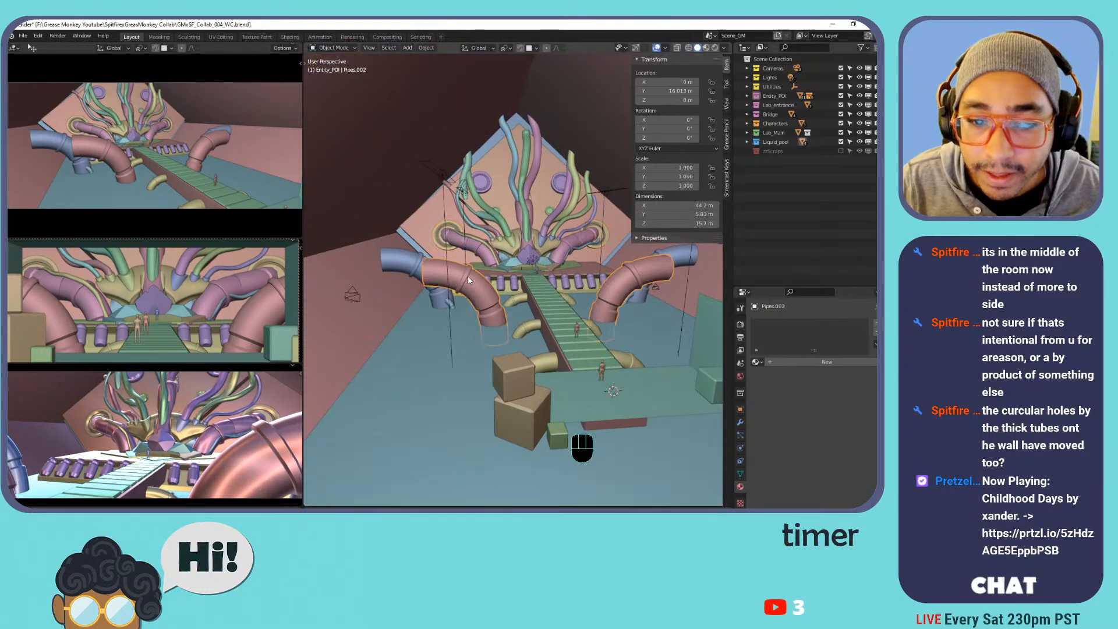
{"action": "key", "text": "Tab"}
{"action": "key", "text": "Tab"}
{"action": "left_click", "coordinate": [594, 295]}
{"action": "key", "text": "Tab"}
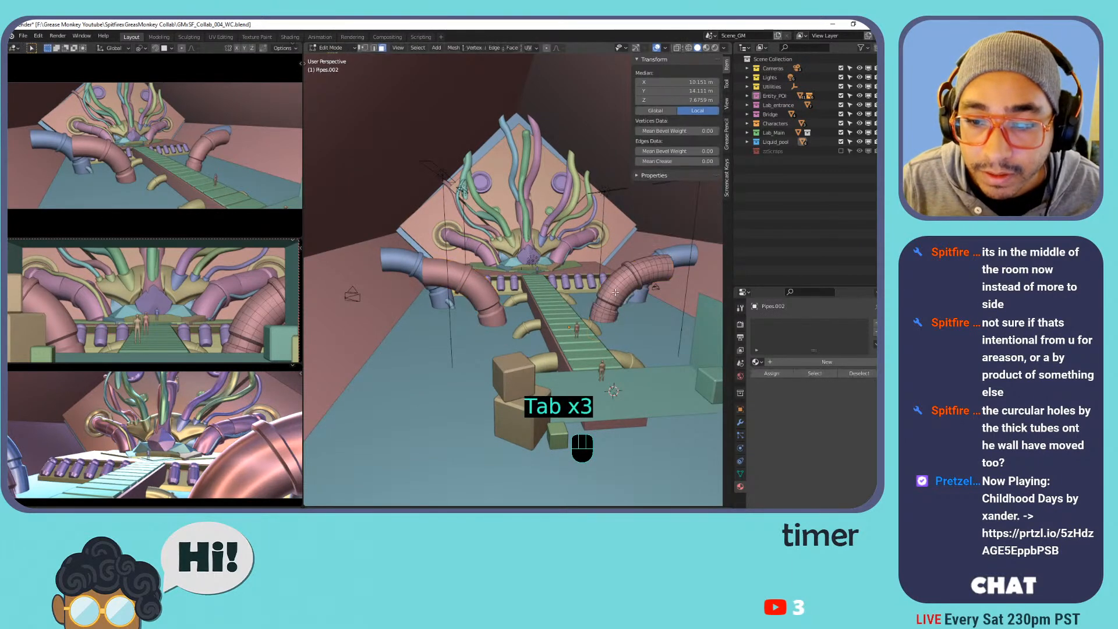
{"action": "key", "text": "a"}
{"action": "key", "text": "g"}
{"action": "key", "text": "x"}
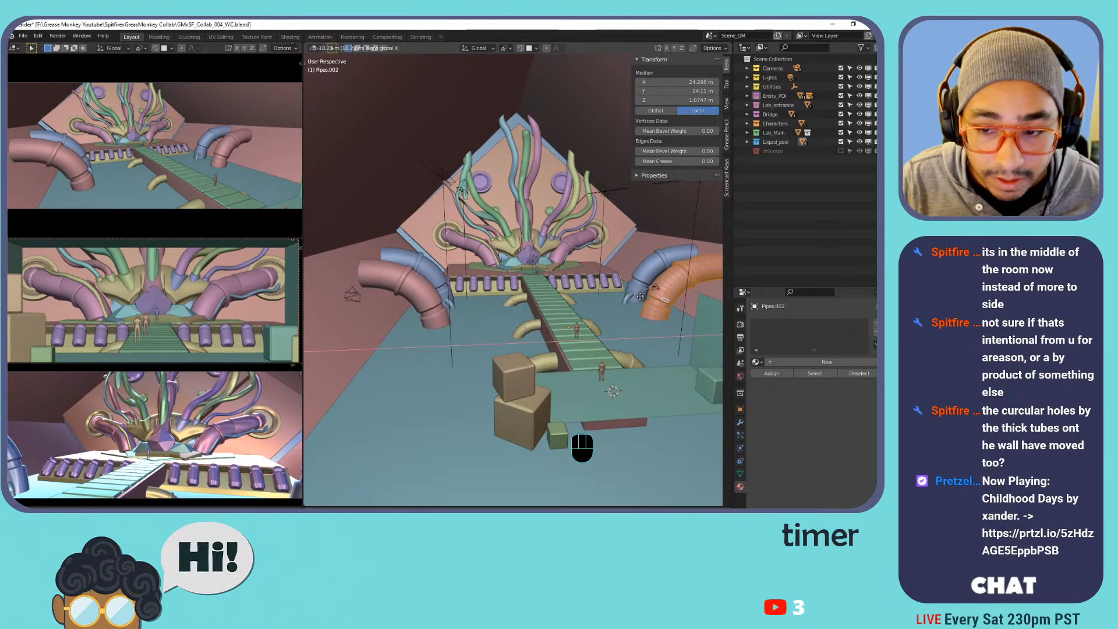
{"action": "left_click", "coordinate": [645, 295]}
Show the scene from the top, save the file and return to Object Mode.
{"action": "middle_click_drag", "start_coordinate": [645, 295], "coordinate": [511, 277]}
{"action": "key", "text": "KP_7"}
{"action": "key", "text": "ctrl+s"}
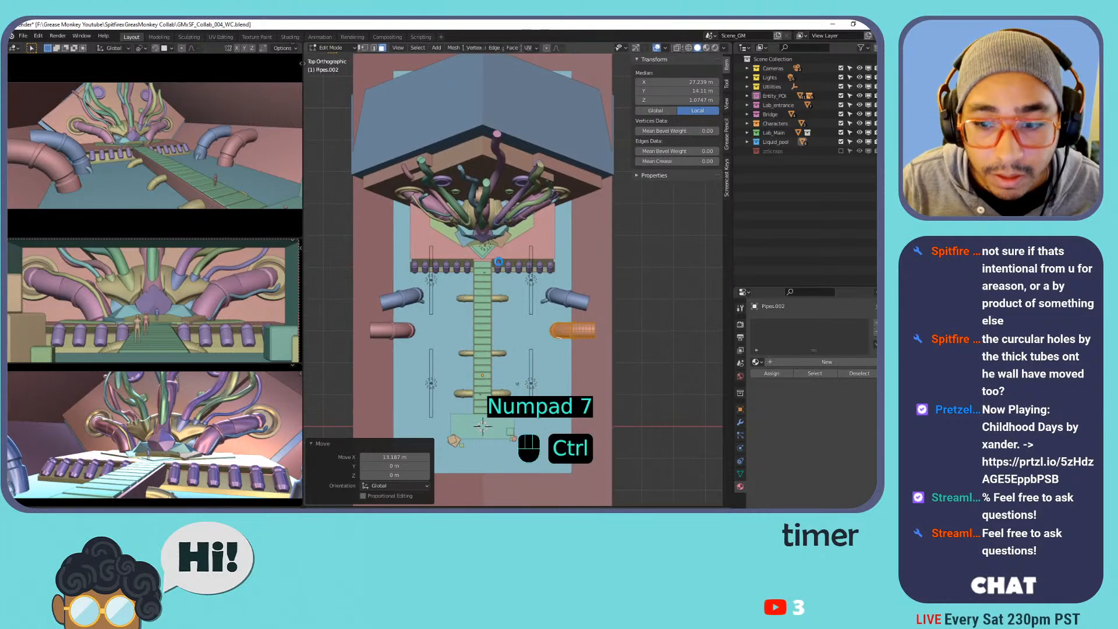
{"action": "key", "text": "Tab"}
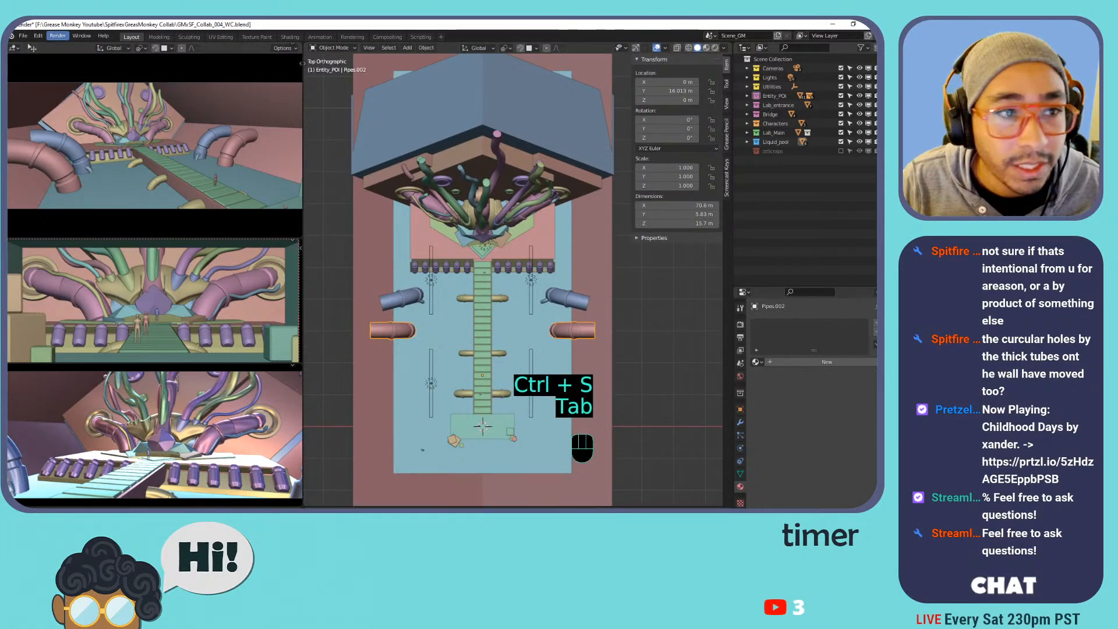
Open GMxSF_Collab_003_PC.blend, saving the changes to the current file first.
{"action": "left_click", "coordinate": [27, 35]}
{"action": "left_click", "coordinate": [43, 54]}
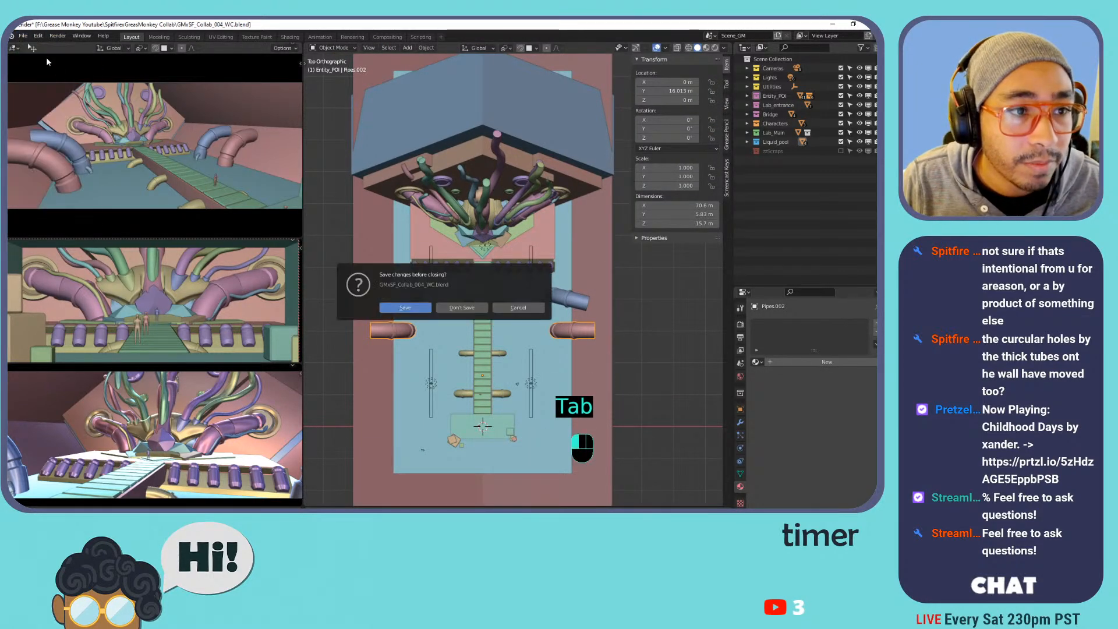
{"action": "left_click", "coordinate": [386, 308]}
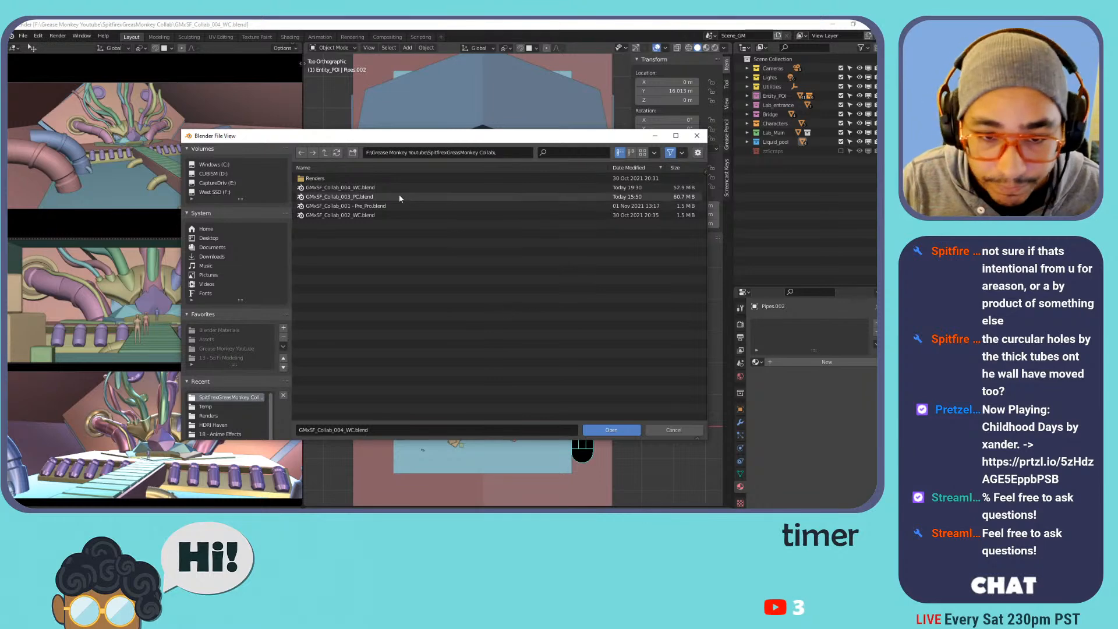
{"action": "left_click", "coordinate": [372, 197]}
{"action": "double_click", "coordinate": [371, 197]}
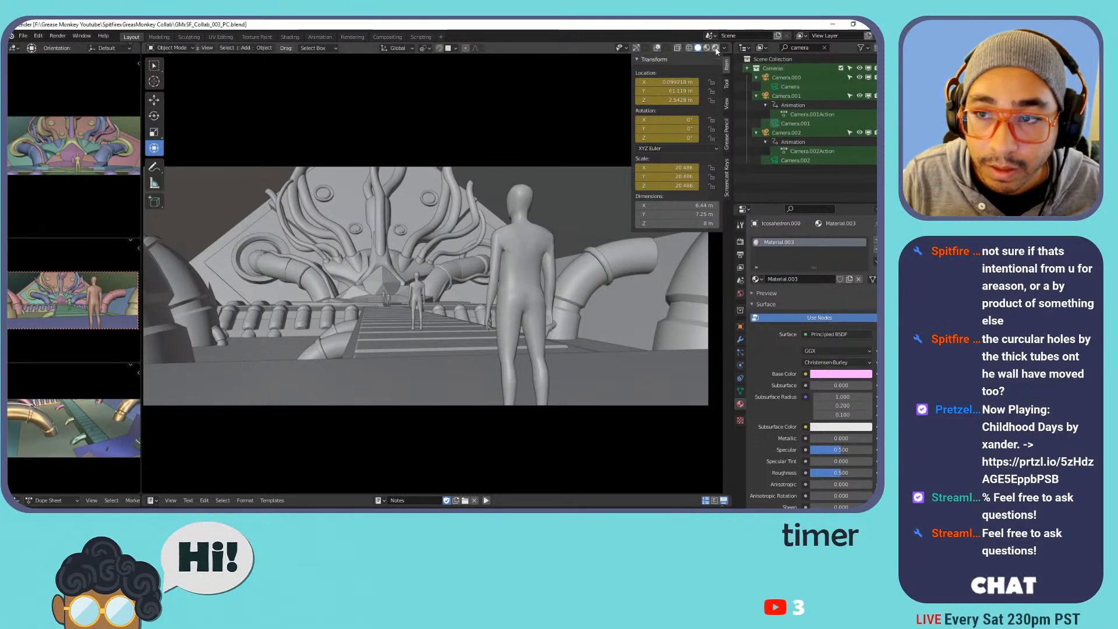
Show the main viewport in Rendered shading with overlays turned on.
{"action": "key", "text": "space"}
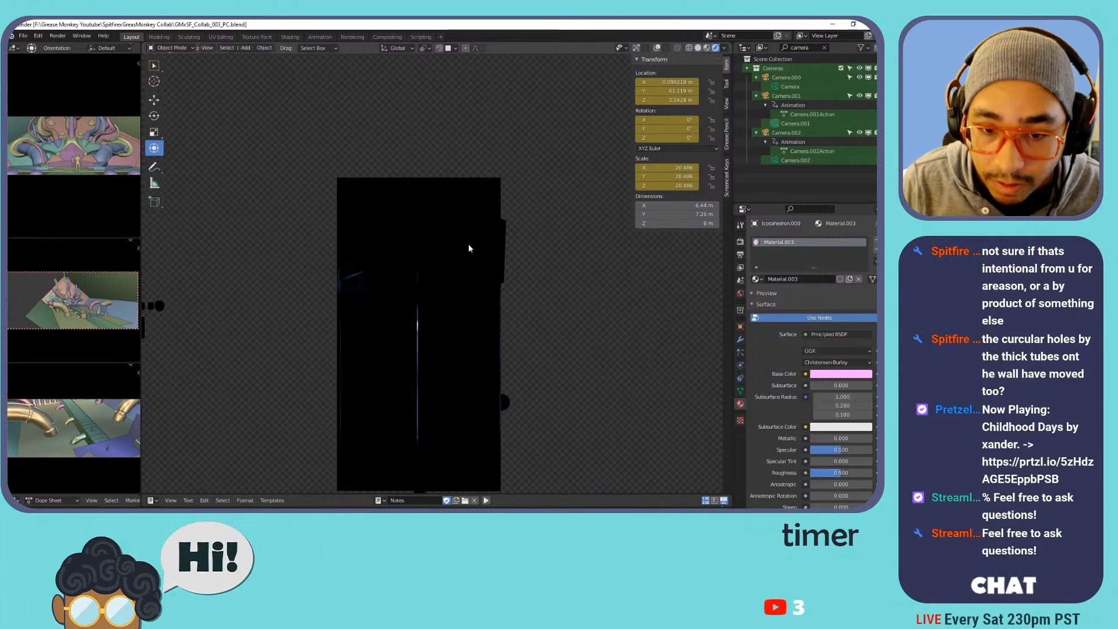
{"action": "left_click", "coordinate": [468, 243]}
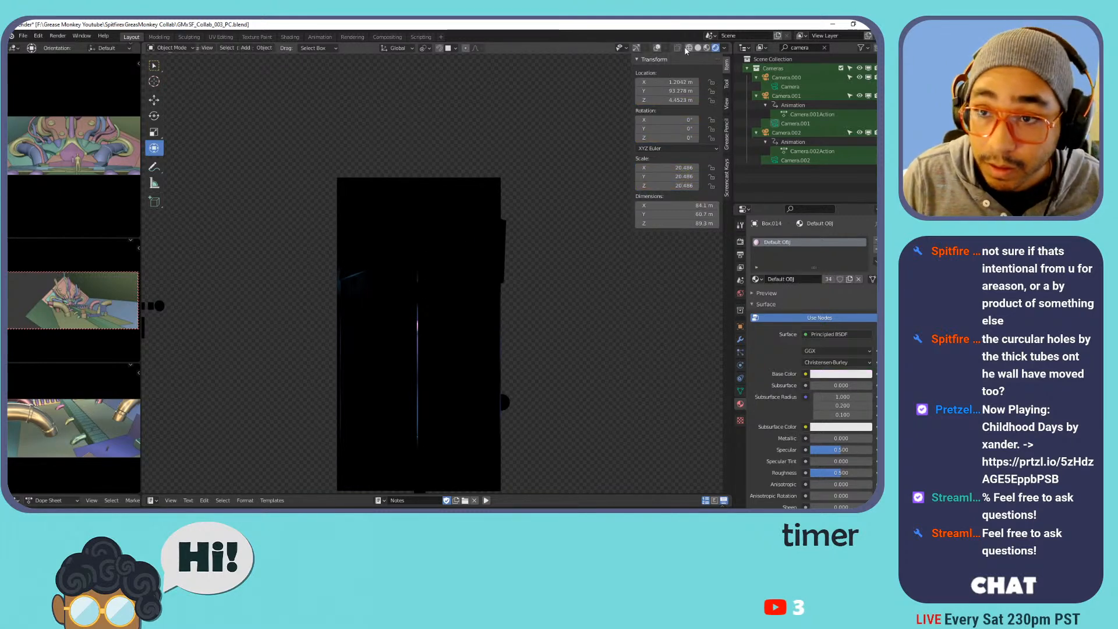
{"action": "left_click", "coordinate": [657, 48]}
{"action": "left_click", "coordinate": [455, 348]}
Hide the four large slanted wall and ceiling planes that enclose the set.
{"action": "middle_click_drag", "start_coordinate": [452, 366], "coordinate": [539, 182]}
{"action": "left_click", "coordinate": [539, 182]}
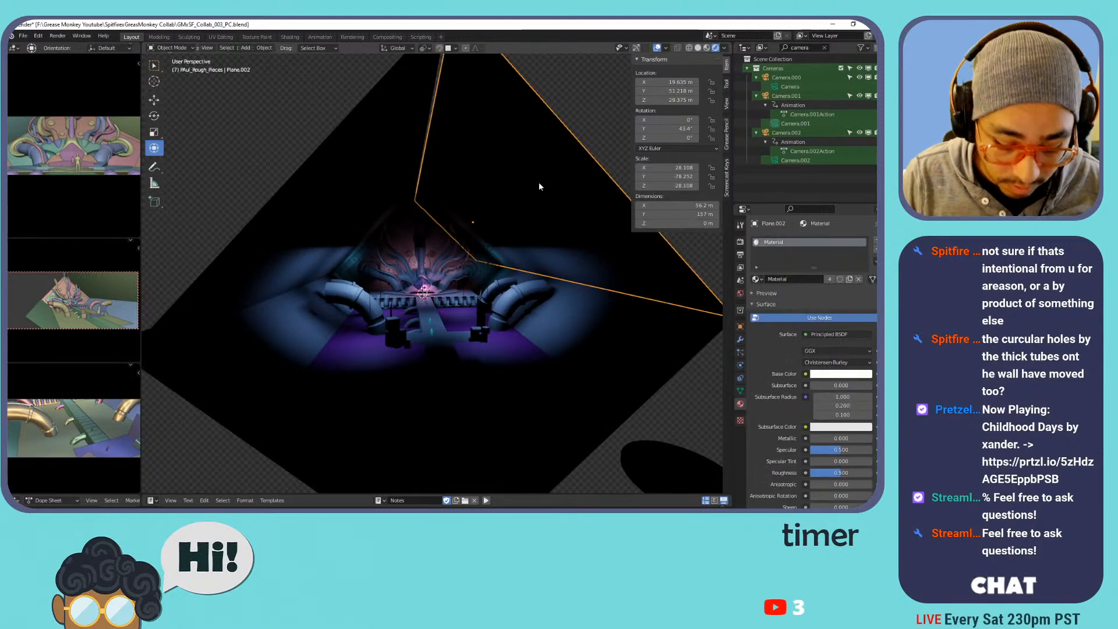
{"action": "left_click", "coordinate": [350, 179]}
{"action": "key", "text": "h"}
{"action": "left_click", "coordinate": [279, 353]}
{"action": "key", "text": "h"}
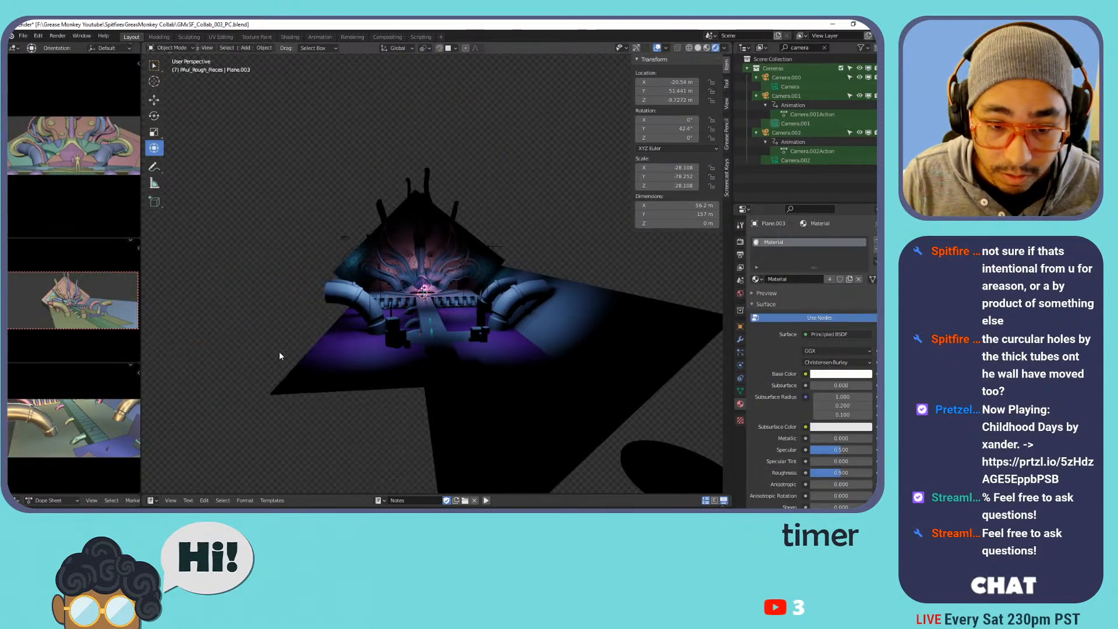
{"action": "left_click", "coordinate": [628, 326]}
{"action": "key", "text": "h"}
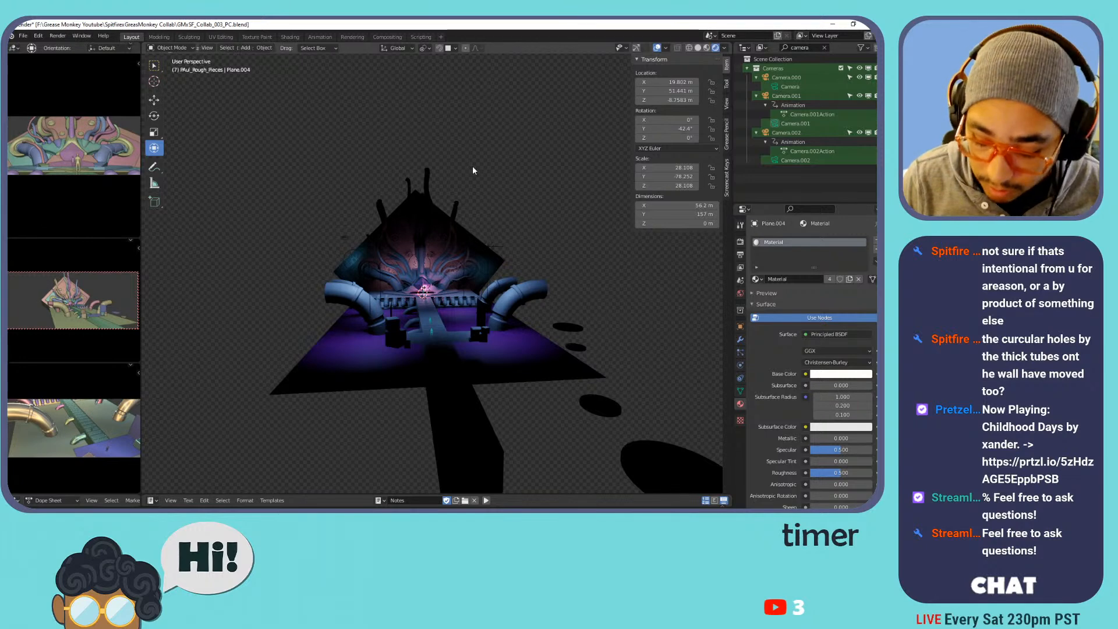
Examine the placement of both mirrored floor pipe pairs from the top view, selecting each pair in turn.
{"action": "key", "text": "KP_7"}
{"action": "scroll", "coordinate": [449, 386], "scroll_direction": "up", "scroll_amount": 6}
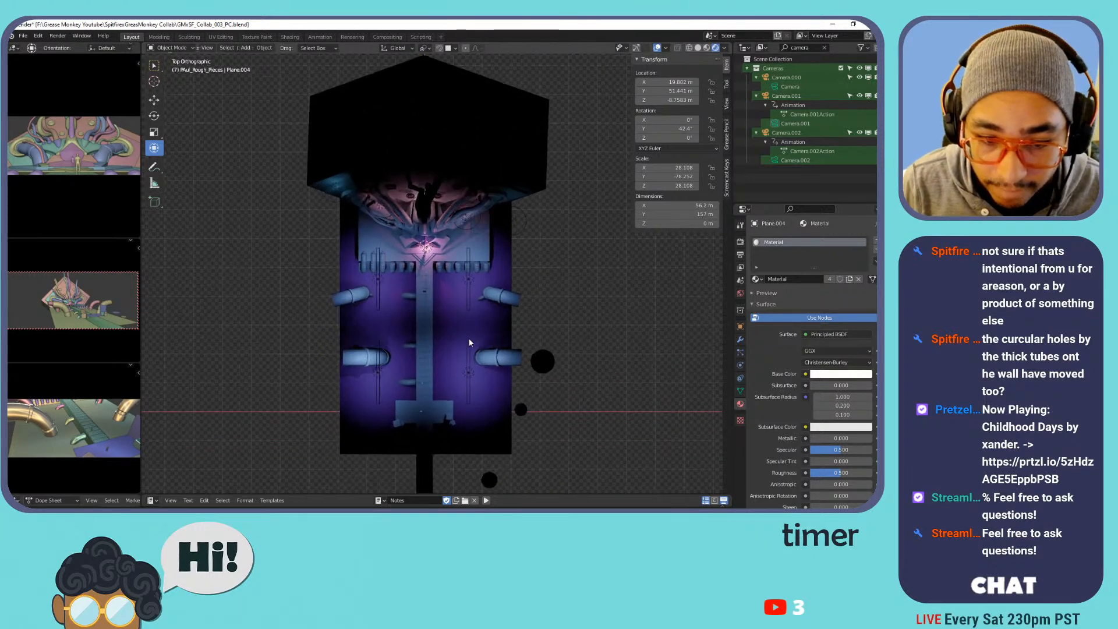
{"action": "middle_click_drag", "start_coordinate": [521, 258], "coordinate": [558, 254], "text": "shift"}
{"action": "scroll", "coordinate": [558, 254], "scroll_direction": "down", "scroll_amount": 1}
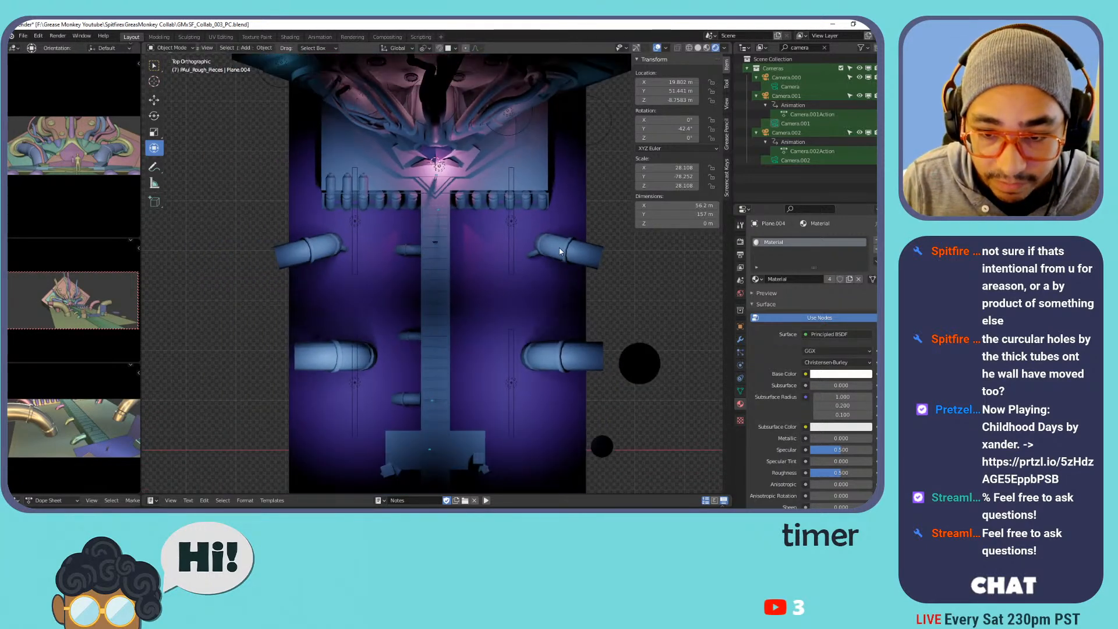
{"action": "left_click", "coordinate": [568, 247]}
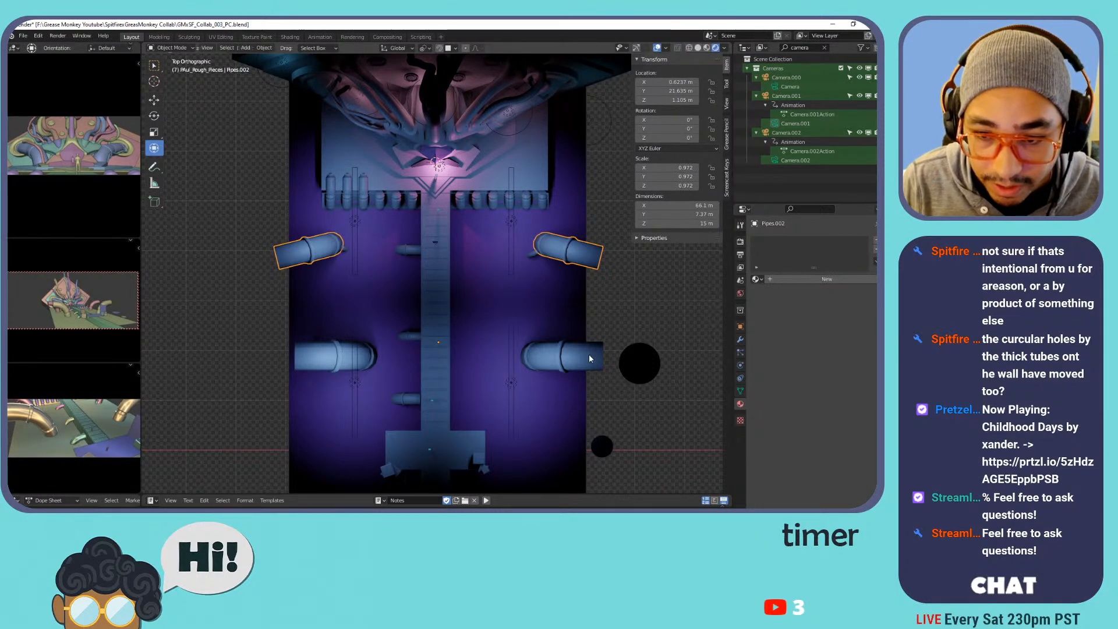
{"action": "left_click", "coordinate": [544, 358]}
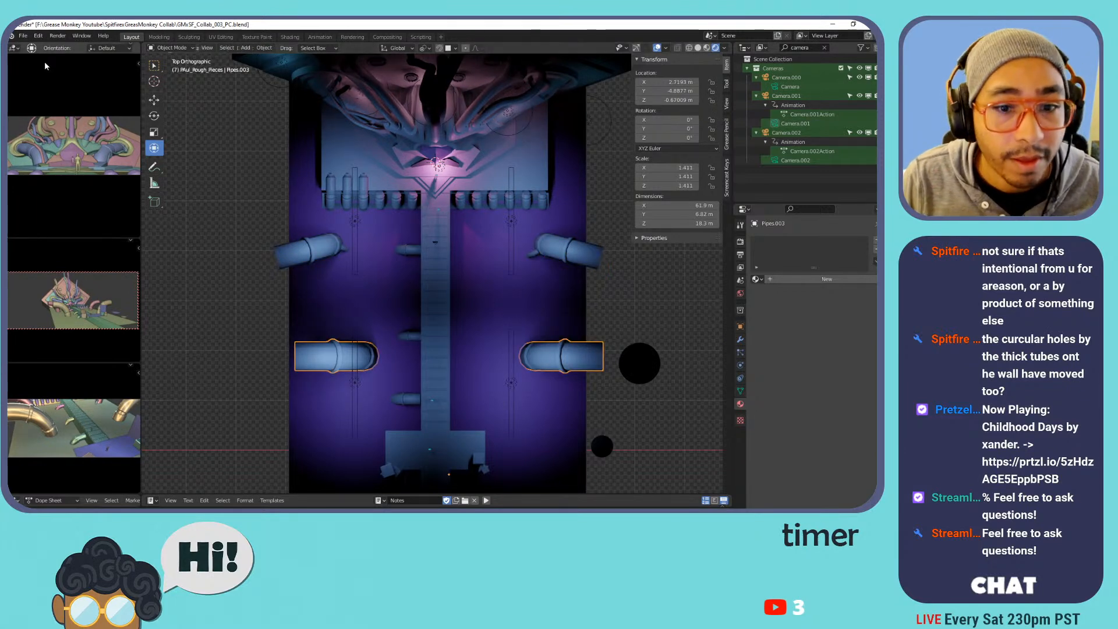
Select the circular vents on the back wall and examine their placement around the thick tubes.
{"action": "middle_click_drag", "start_coordinate": [467, 227], "coordinate": [462, 150]}
{"action": "scroll", "coordinate": [445, 204], "scroll_direction": "up", "scroll_amount": 4}
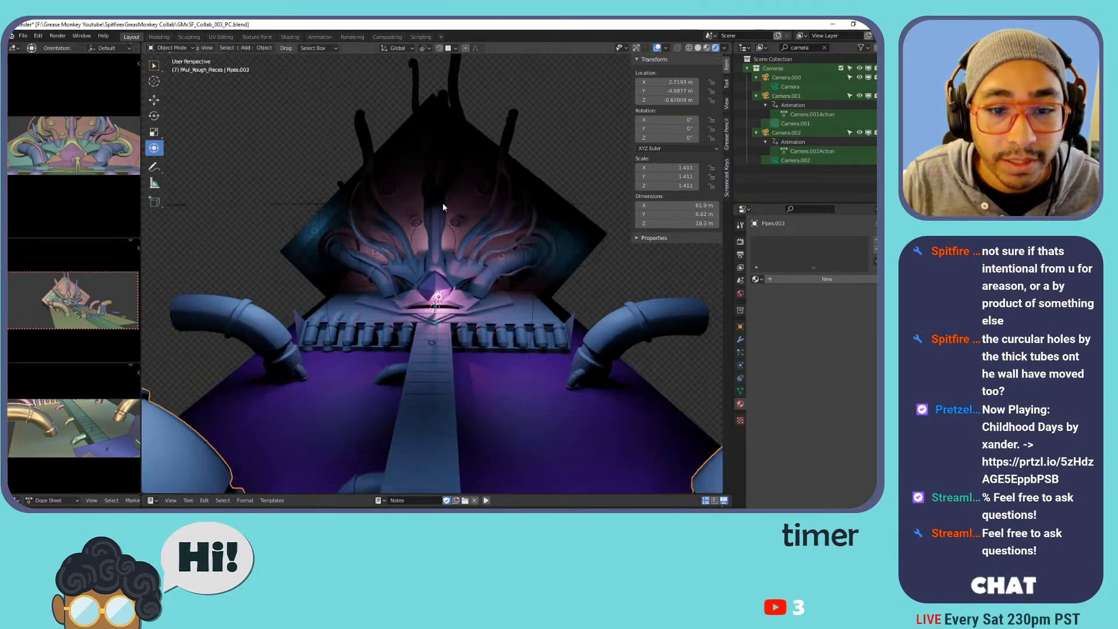
{"action": "scroll", "coordinate": [519, 279], "scroll_direction": "up", "scroll_amount": 4}
{"action": "left_click", "coordinate": [569, 247]}
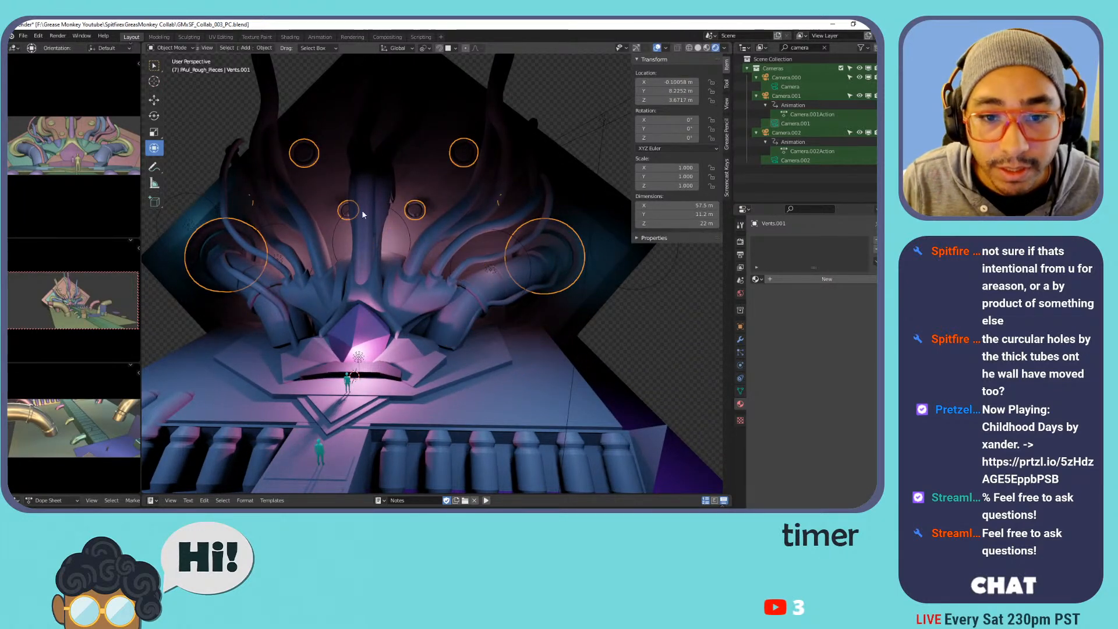
Open the recent file GMxSF_Collab_004_WC.blend without saving the changes to the current file.
{"action": "scroll", "coordinate": [307, 217], "scroll_direction": "down", "scroll_amount": 3}
{"action": "middle_click_drag", "start_coordinate": [401, 216], "coordinate": [495, 182], "text": "shift"}
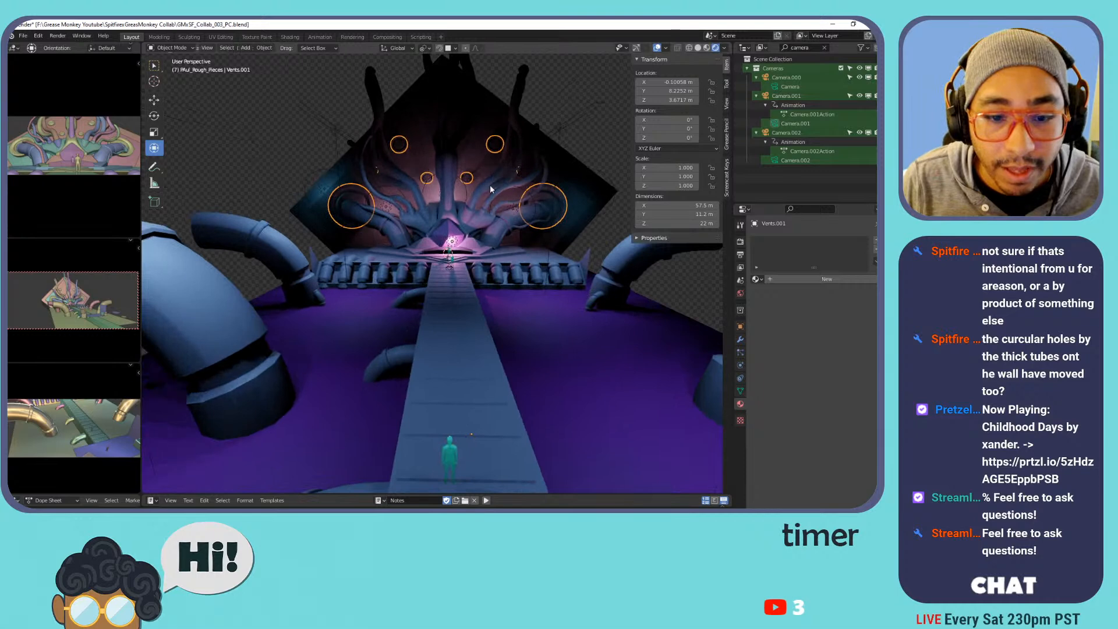
{"action": "scroll", "coordinate": [494, 182], "scroll_direction": "down", "scroll_amount": 2}
{"action": "left_click", "coordinate": [23, 35]}
{"action": "mouse_move", "coordinate": [41, 64]}
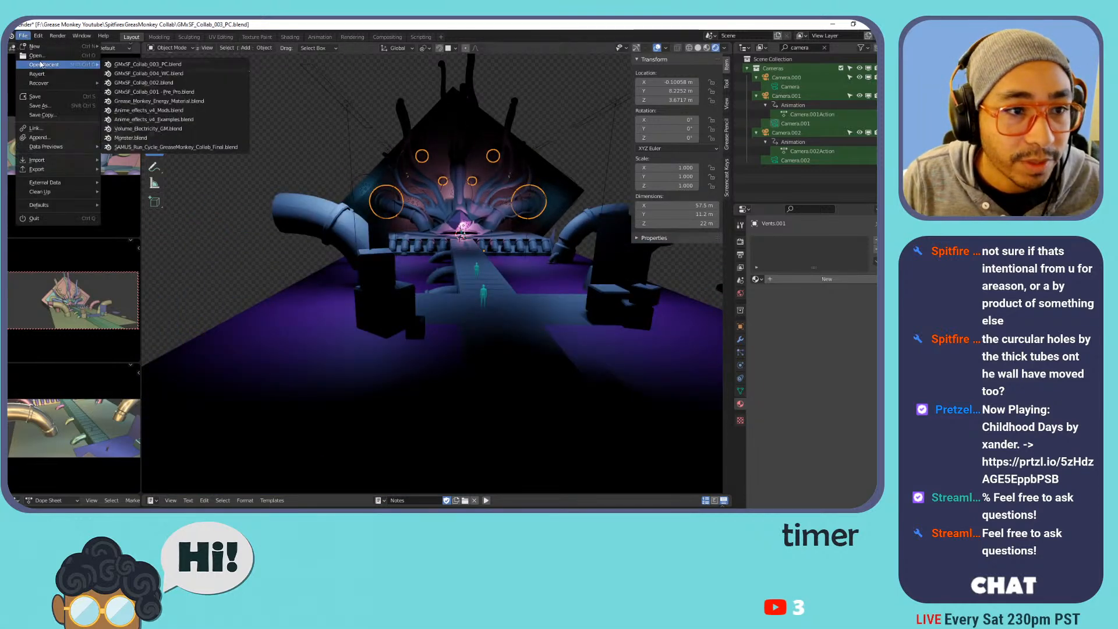
{"action": "left_click", "coordinate": [128, 76]}
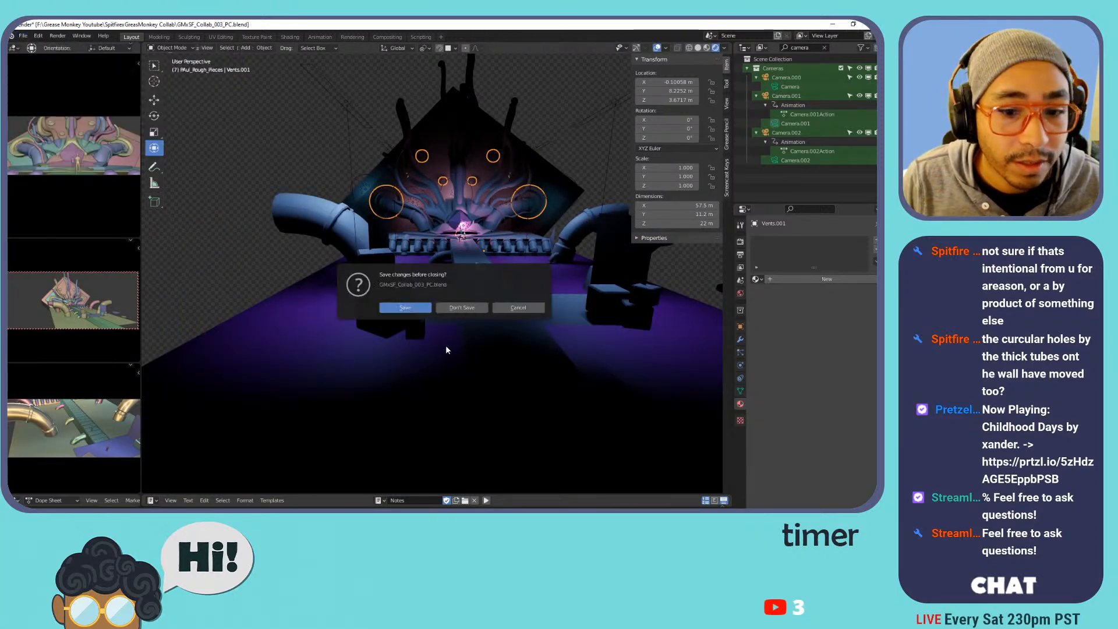
{"action": "left_click", "coordinate": [462, 307]}
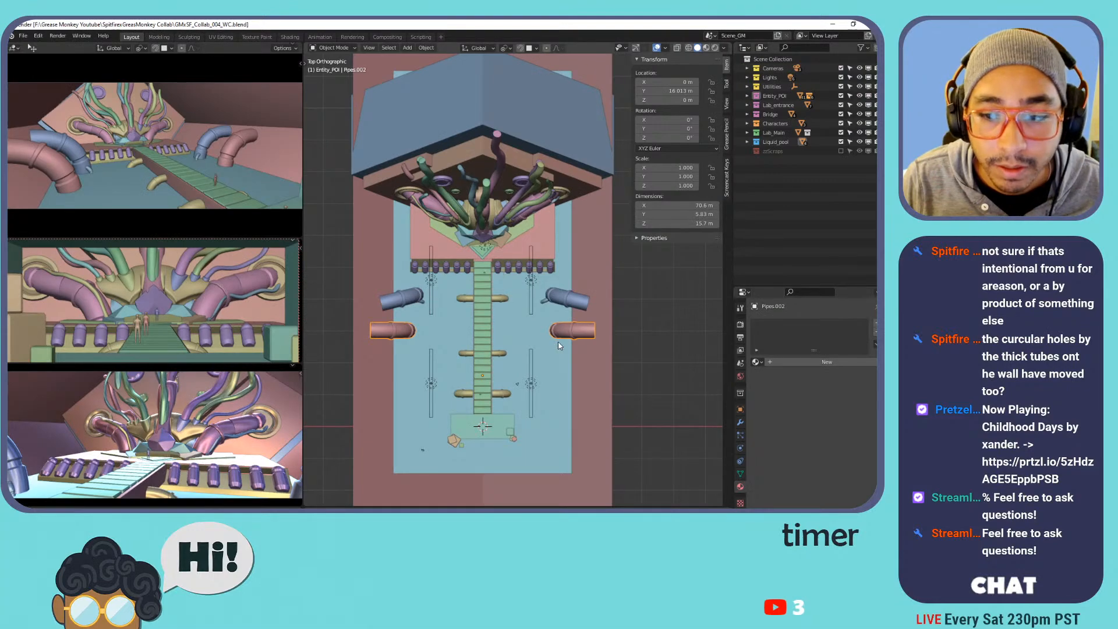
Move the mesh of the outer bent pipes (Pipes.002) about 2.81 m inward along X, toward the bridge.
{"action": "scroll", "coordinate": [559, 346], "scroll_direction": "up", "scroll_amount": 3}
{"action": "scroll", "coordinate": [569, 339], "scroll_direction": "down", "scroll_amount": 1}
{"action": "left_click", "coordinate": [576, 323]}
{"action": "left_click", "coordinate": [579, 323]}
{"action": "middle_click_drag", "start_coordinate": [560, 343], "coordinate": [566, 262]}
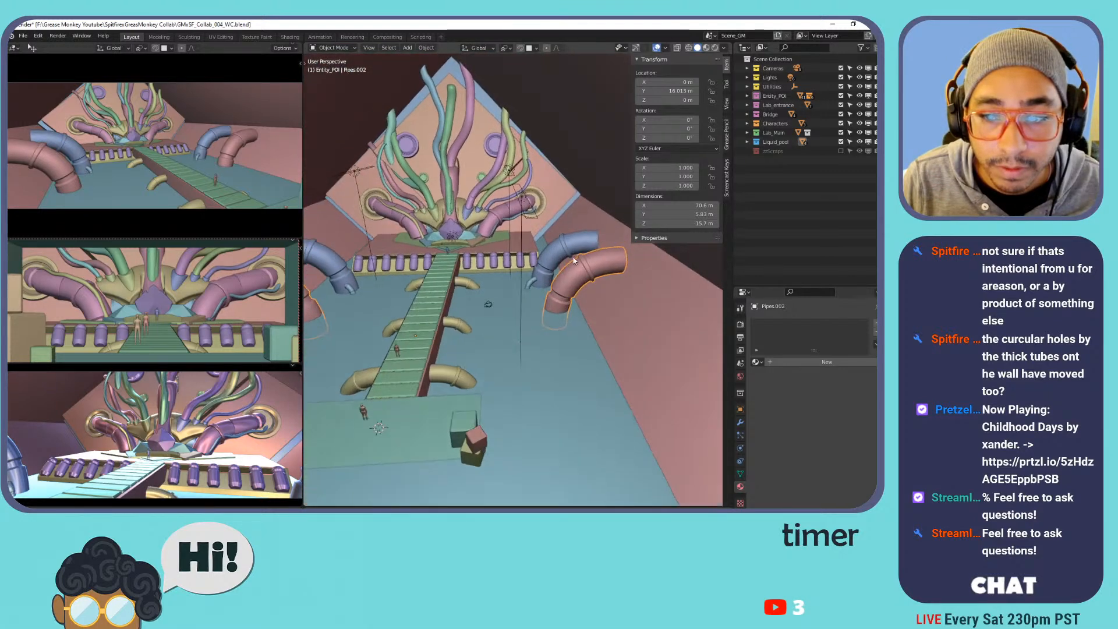
{"action": "key", "text": "Tab"}
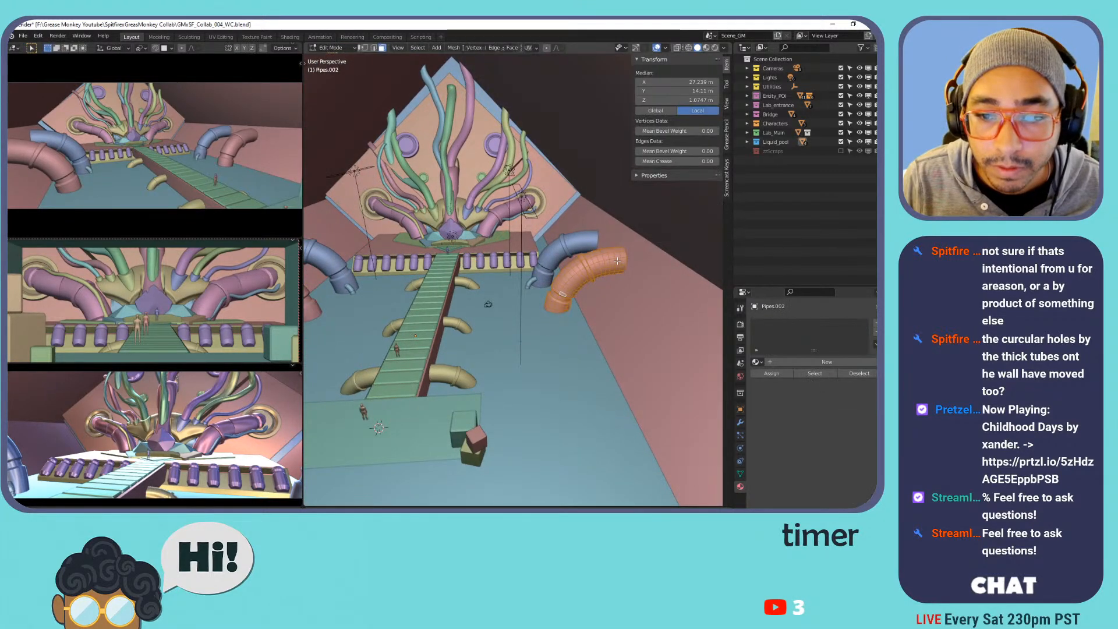
{"action": "key", "text": "Tab"}
{"action": "key", "text": "KP_7"}
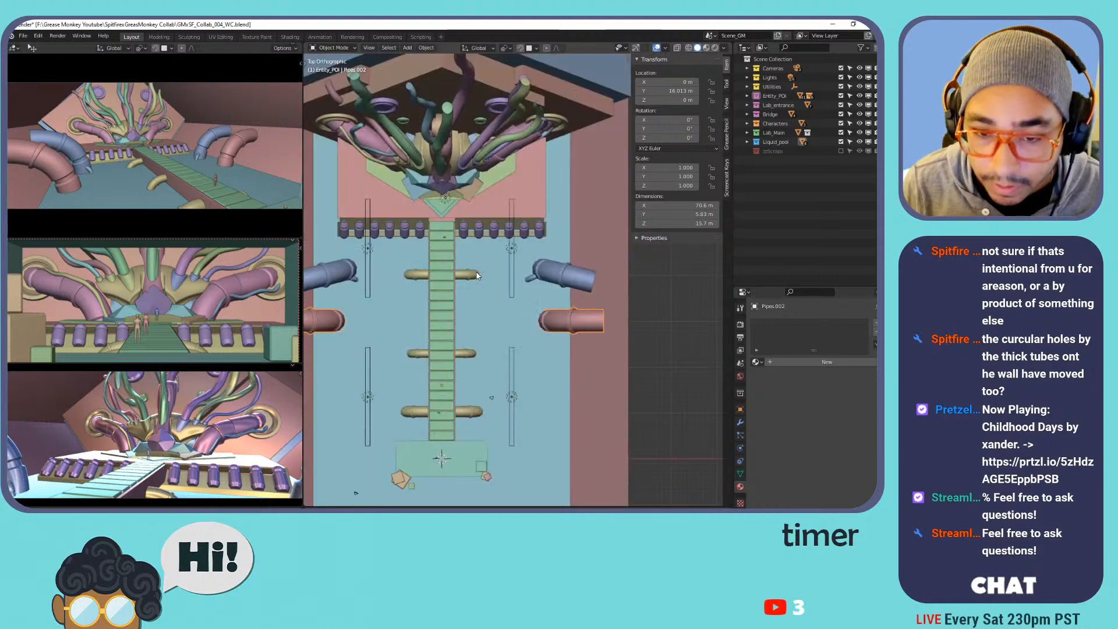
{"action": "middle_click_drag", "start_coordinate": [440, 296], "coordinate": [491, 255], "text": "shift"}
{"action": "left_click", "coordinate": [610, 236]}
{"action": "left_click", "coordinate": [621, 287]}
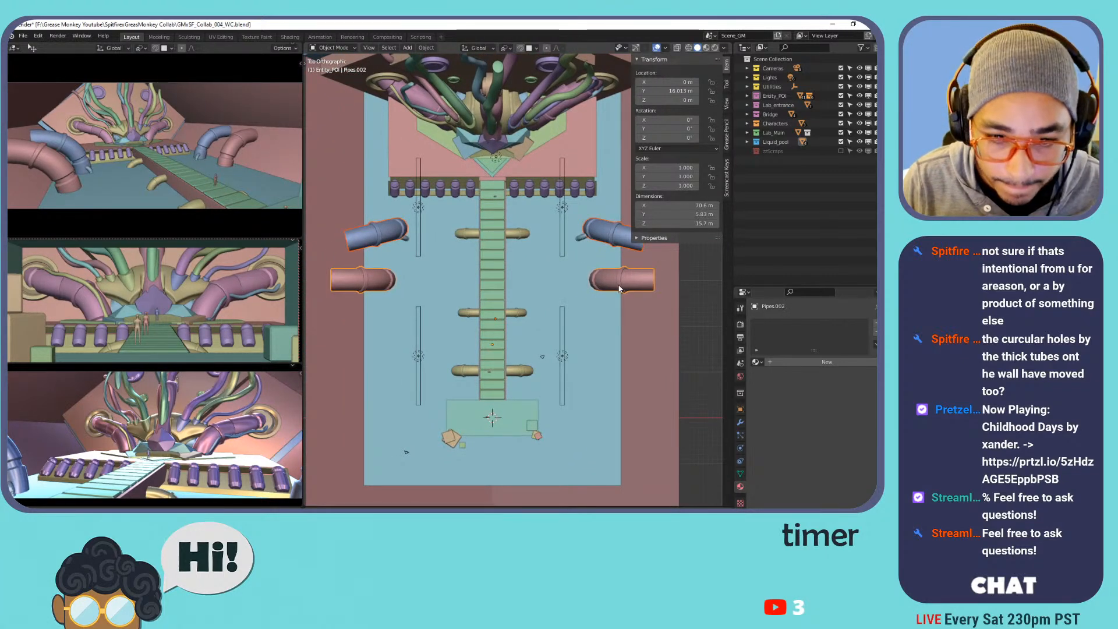
{"action": "key", "text": "Tab"}
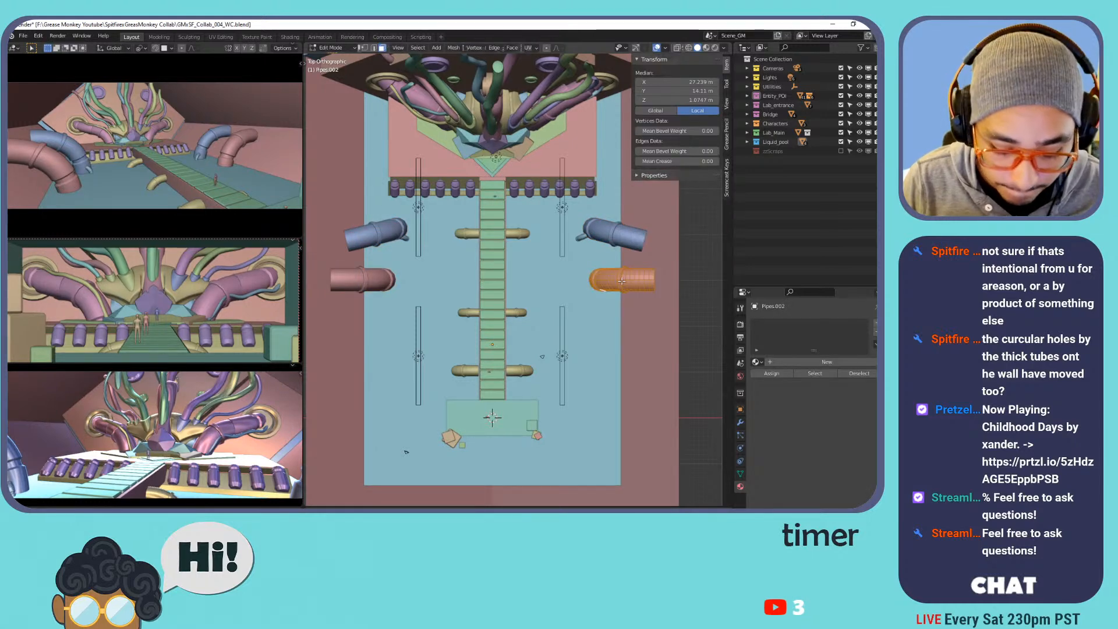
{"action": "key", "text": "g"}
{"action": "key", "text": "x"}
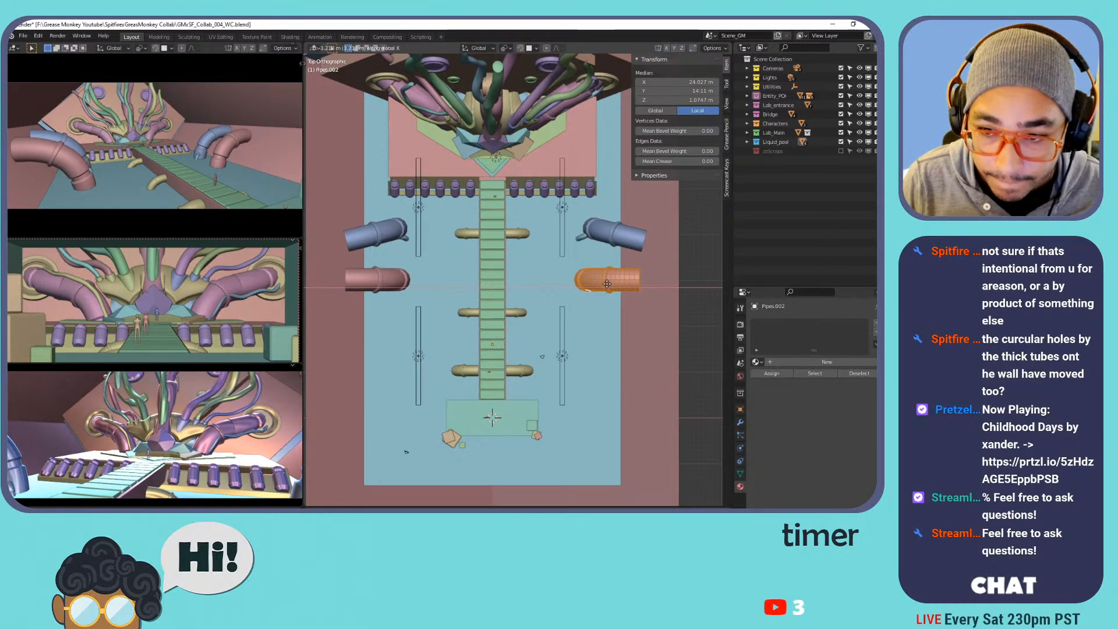
{"action": "left_click", "coordinate": [610, 283]}
{"action": "middle_click_drag", "start_coordinate": [610, 284], "coordinate": [538, 263]}
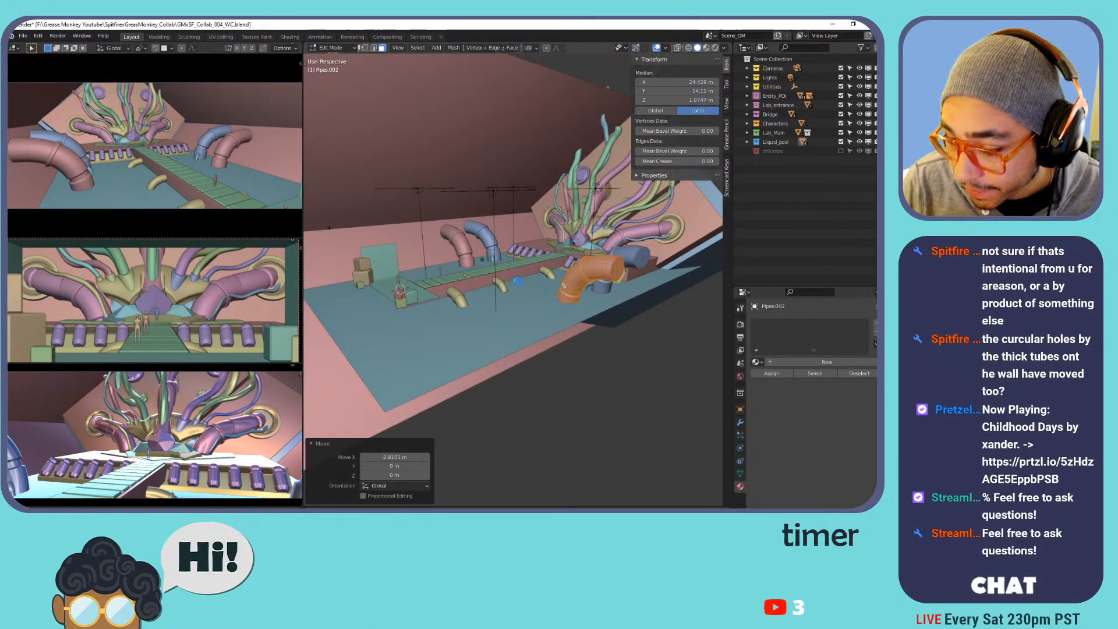
{"action": "scroll", "coordinate": [448, 283], "scroll_direction": "down", "scroll_amount": 4}
{"action": "middle_click_drag", "start_coordinate": [448, 283], "coordinate": [533, 306]}
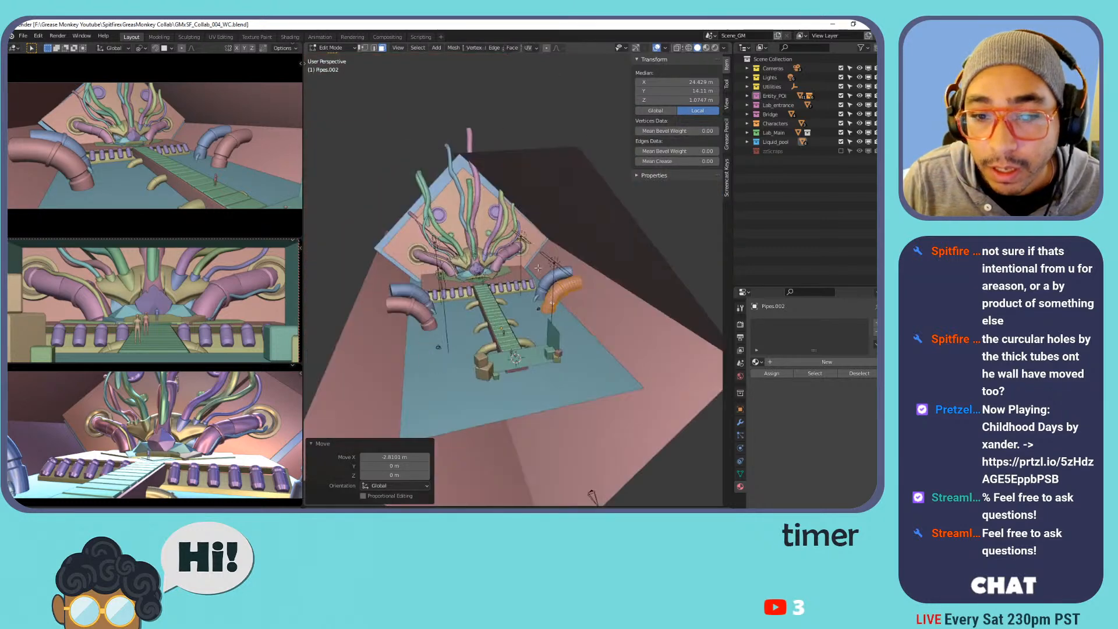
{"action": "scroll", "coordinate": [524, 245], "scroll_direction": "up", "scroll_amount": 4}
{"action": "key", "text": "Tab"}
Scale up the large round wall vents behind the thick tubes by about 1.154 and save the file.
{"action": "left_click", "coordinate": [511, 232]}
{"action": "key", "text": "s"}
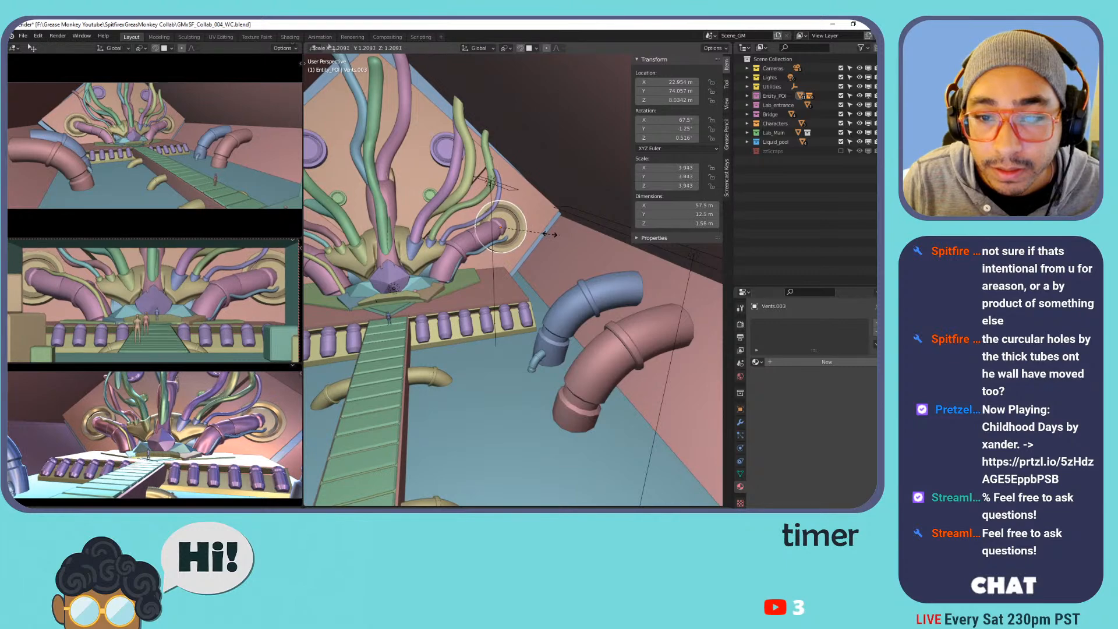
{"action": "left_click", "coordinate": [548, 238]}
{"action": "middle_click_drag", "start_coordinate": [548, 238], "coordinate": [399, 296]}
{"action": "key", "text": "ctrl+s"}
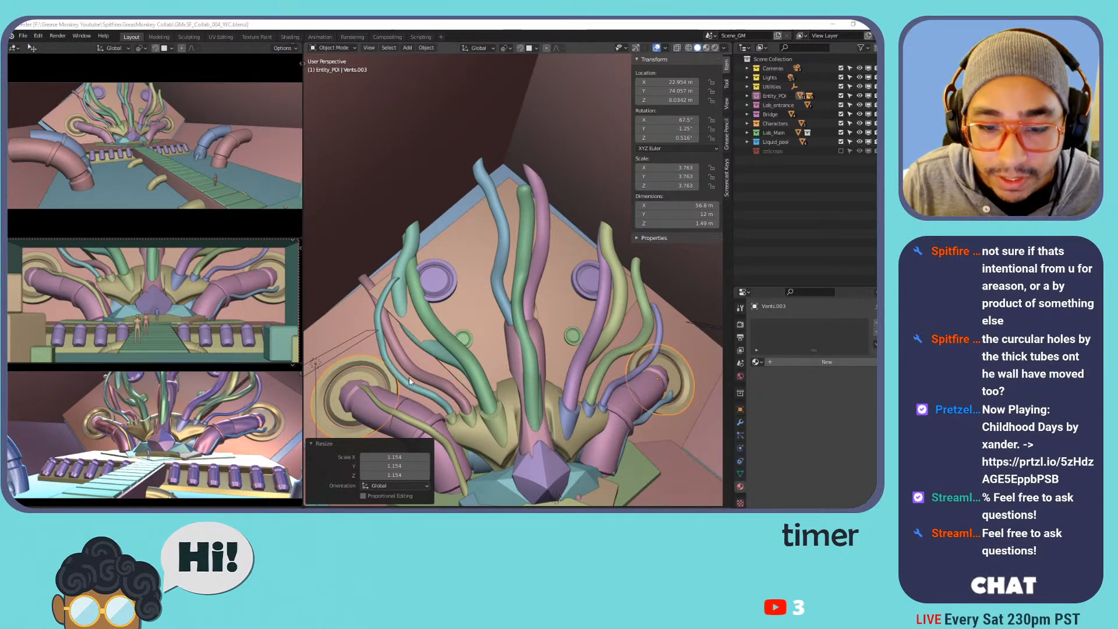
{"action": "left_click", "coordinate": [398, 300]}
{"action": "left_click", "coordinate": [398, 302]}
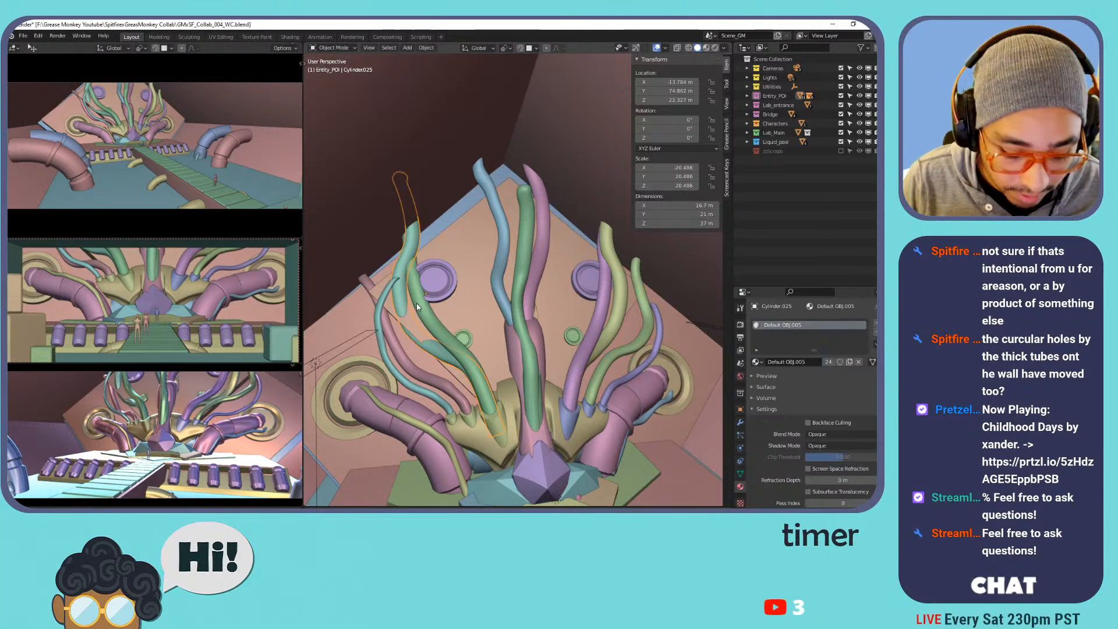
{"action": "key", "text": "g"}
{"action": "right_click", "coordinate": [413, 305]}
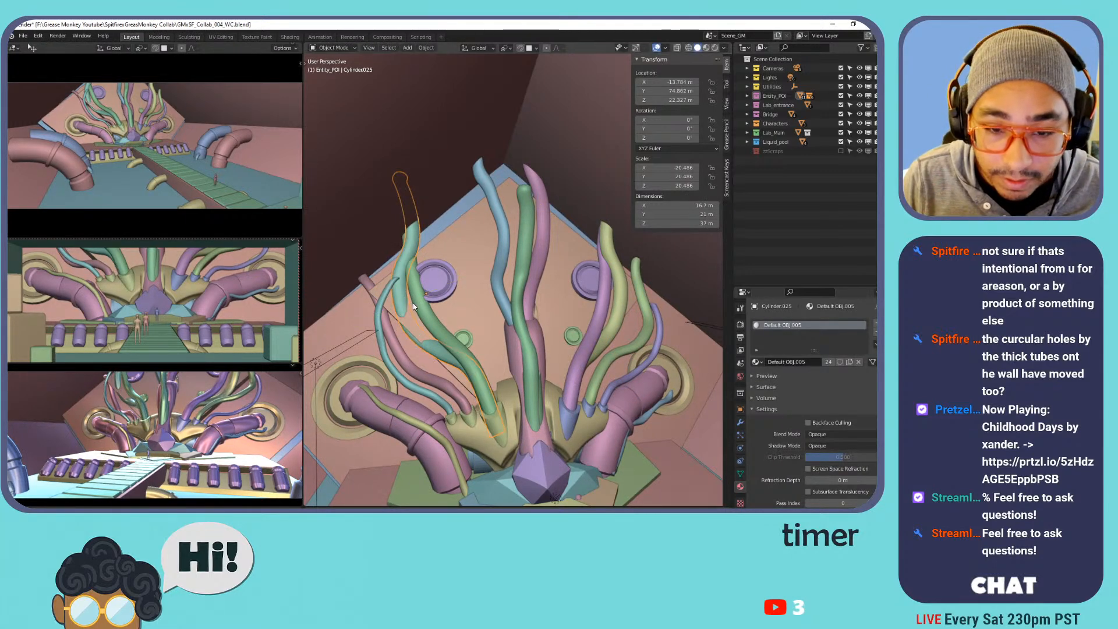
Select the thin cable beside the tall tentacle, check the whole room, and save the file.
{"action": "left_click", "coordinate": [385, 309]}
{"action": "scroll", "coordinate": [481, 252], "scroll_direction": "down", "scroll_amount": 5}
{"action": "middle_click_drag", "start_coordinate": [482, 253], "coordinate": [522, 285]}
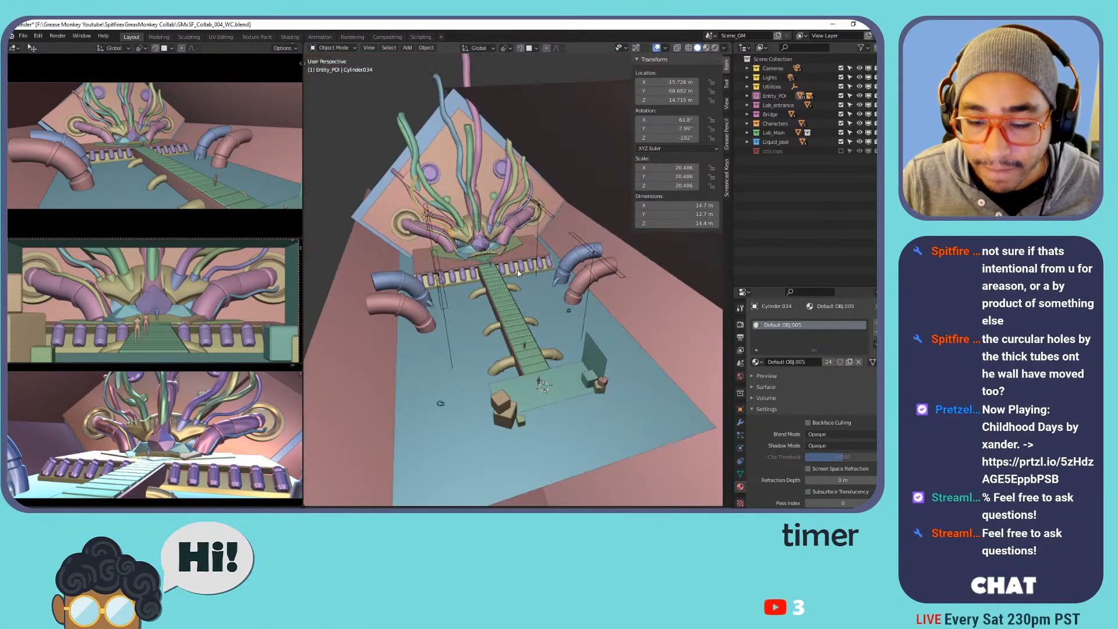
{"action": "scroll", "coordinate": [523, 281], "scroll_direction": "up", "scroll_amount": 3}
{"action": "key", "text": "ctrl+s"}
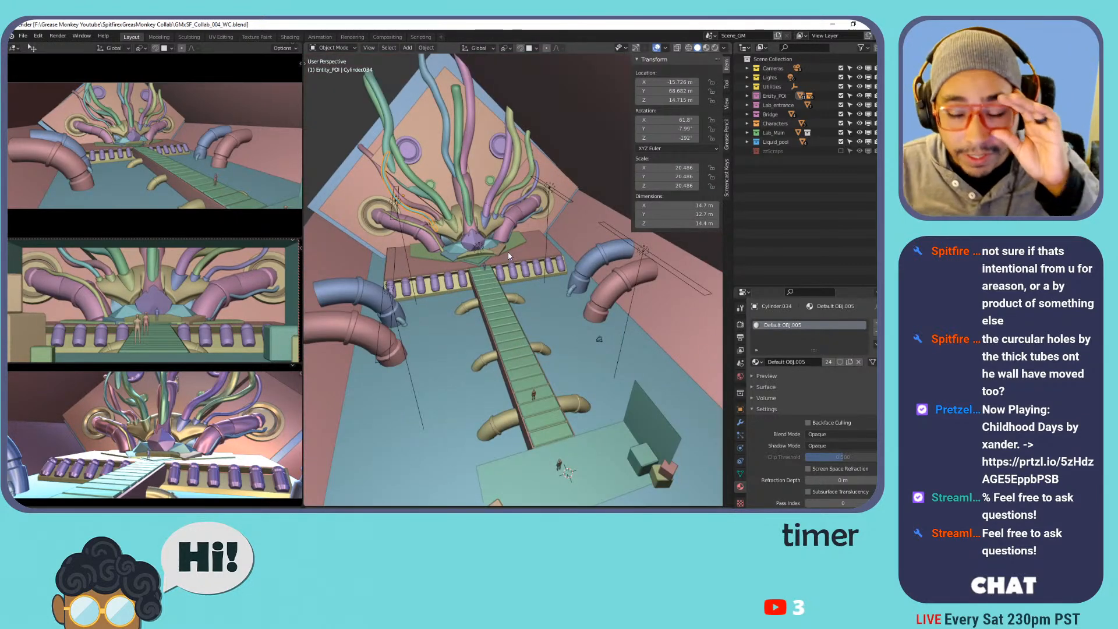
Check which collections hold the bent pipes, the thick wall tubes, the main wall and the central purple crystal.
{"action": "left_click", "coordinate": [618, 299]}
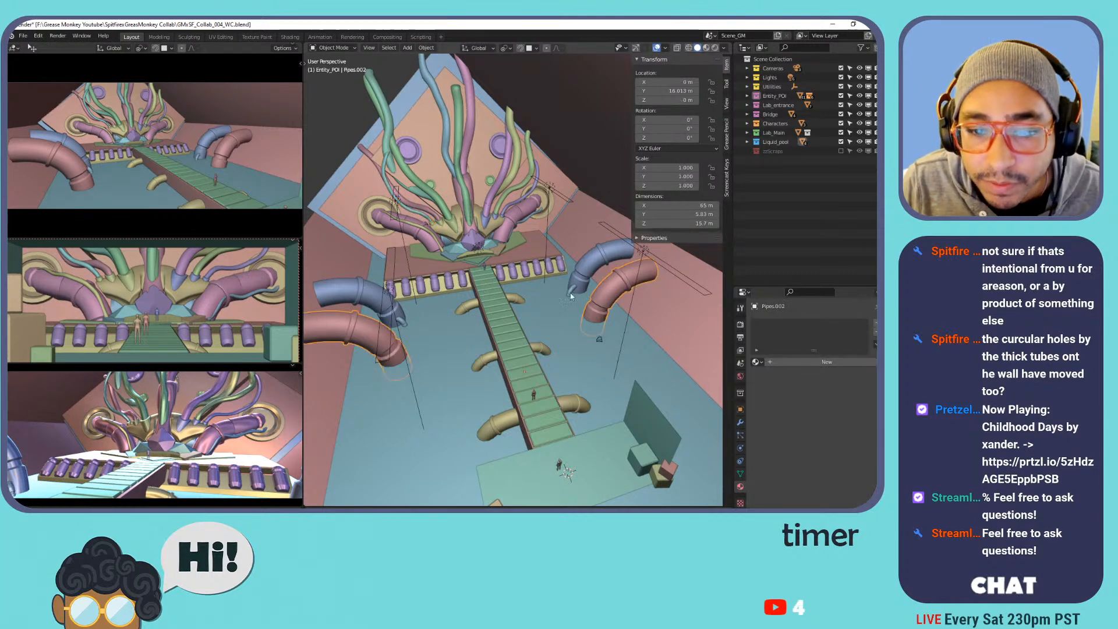
{"action": "left_click", "coordinate": [523, 213]}
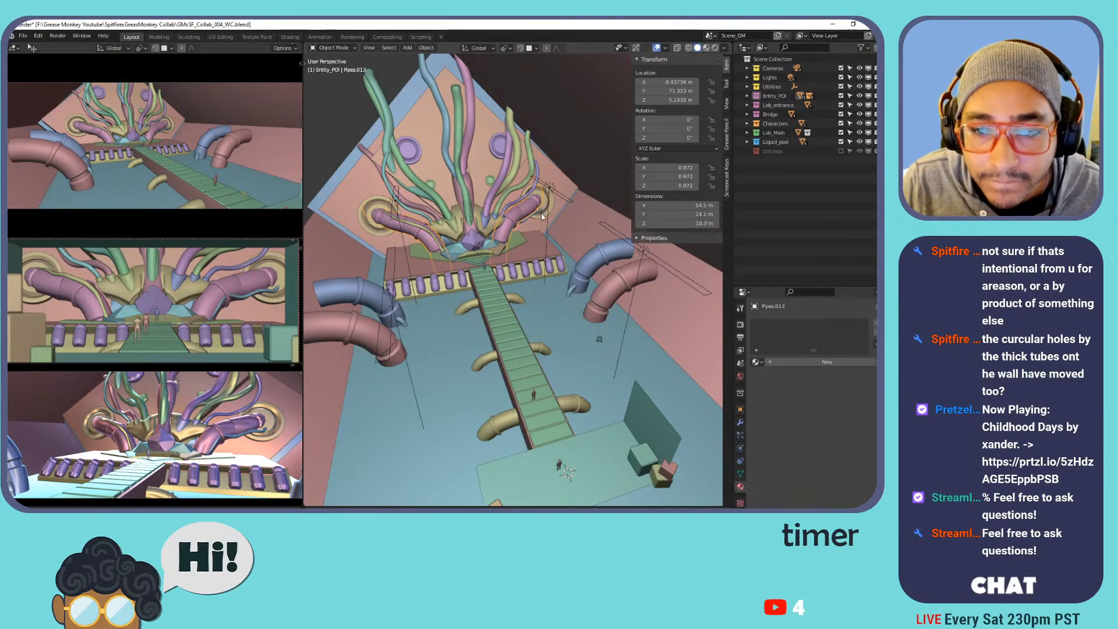
{"action": "left_click", "coordinate": [593, 148]}
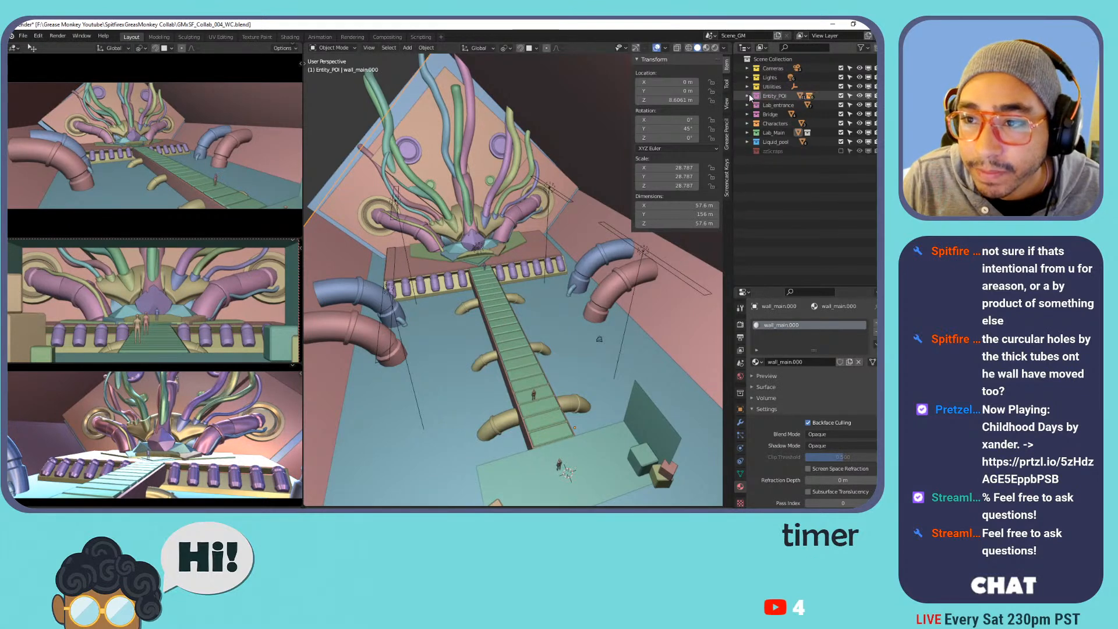
{"action": "scroll", "coordinate": [493, 269], "scroll_direction": "up", "scroll_amount": 4}
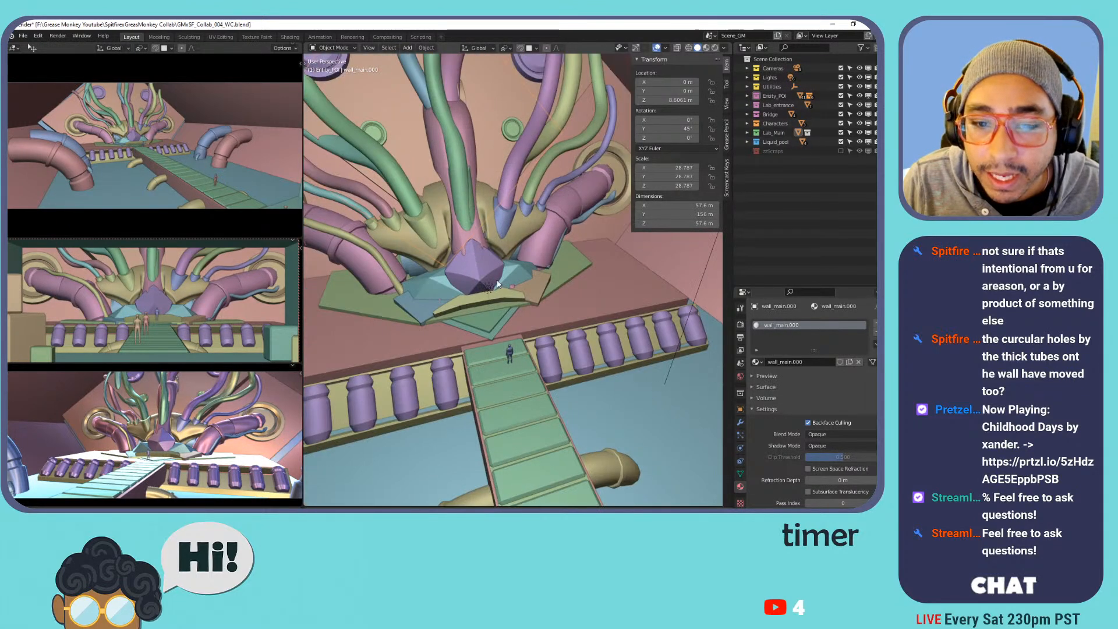
{"action": "left_click", "coordinate": [491, 273]}
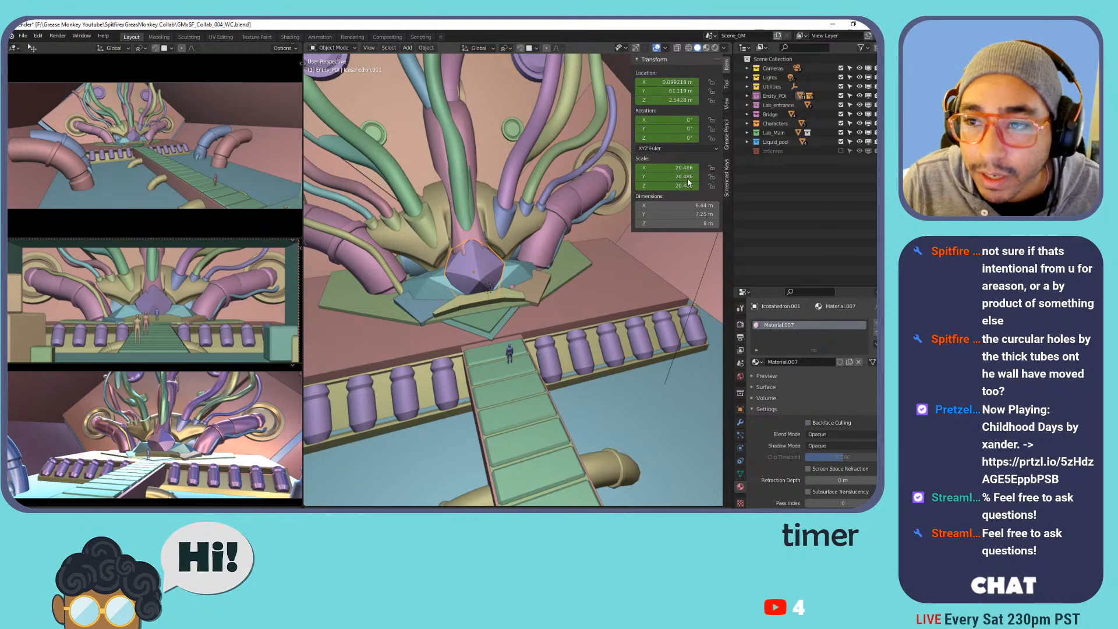
Isolate all objects of the Entity_POI collection in local view and inspect them from several angles.
{"action": "left_click", "coordinate": [747, 96]}
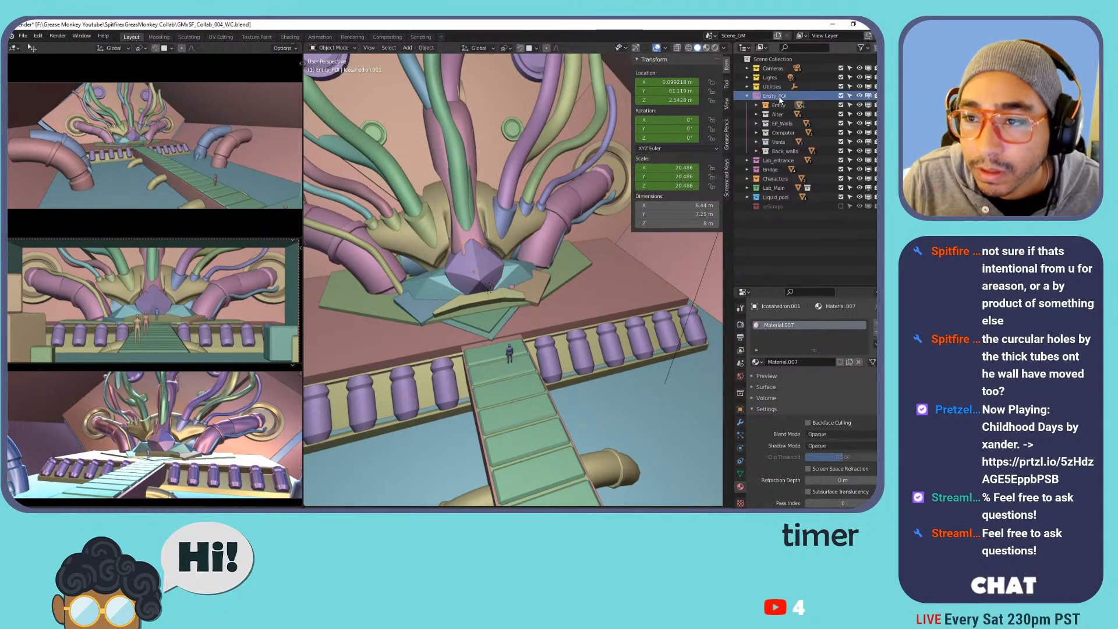
{"action": "right_click", "coordinate": [779, 98]}
{"action": "left_click", "coordinate": [801, 193]}
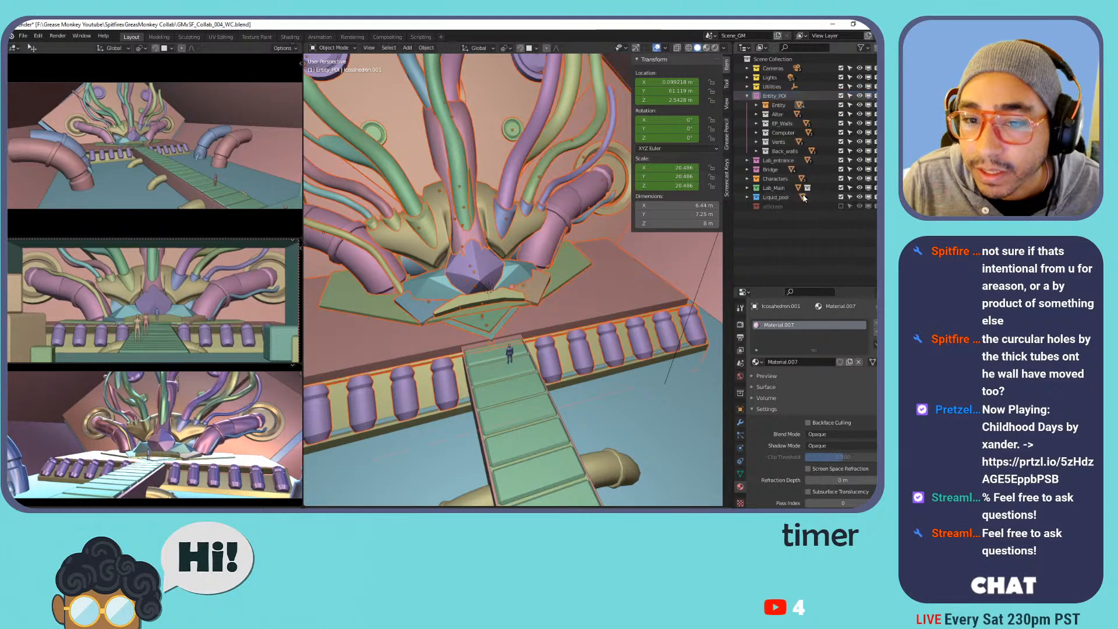
{"action": "key", "text": "KP_Divide"}
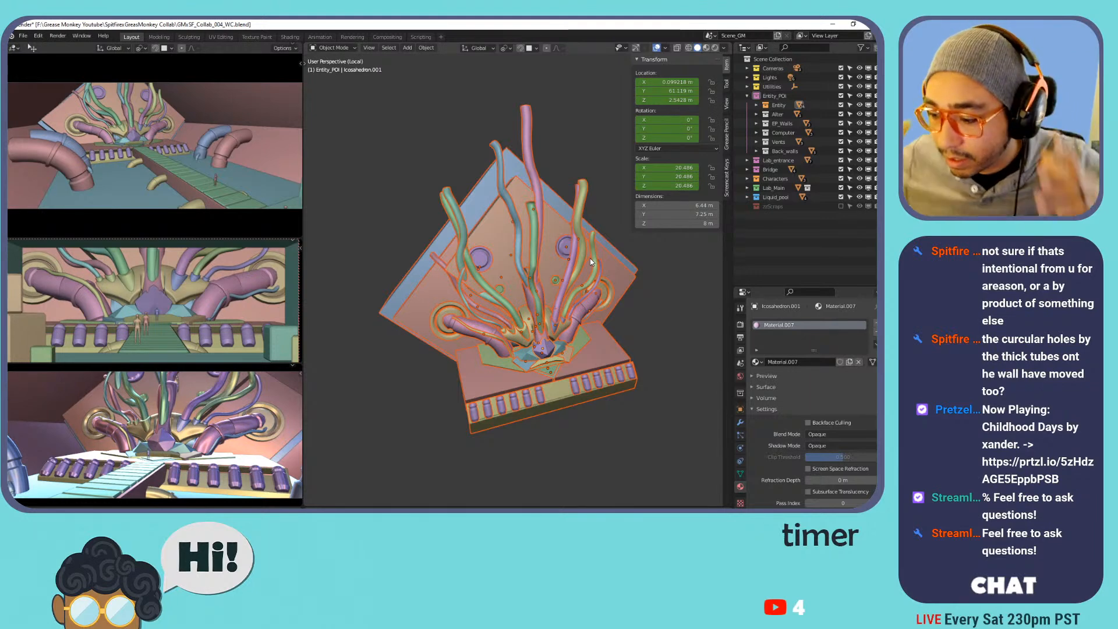
{"action": "left_click", "coordinate": [657, 301]}
{"action": "middle_click_drag", "start_coordinate": [666, 305], "coordinate": [644, 294]}
{"action": "scroll", "coordinate": [641, 289], "scroll_direction": "up", "scroll_amount": 6}
{"action": "scroll", "coordinate": [662, 275], "scroll_direction": "down", "scroll_amount": 6}
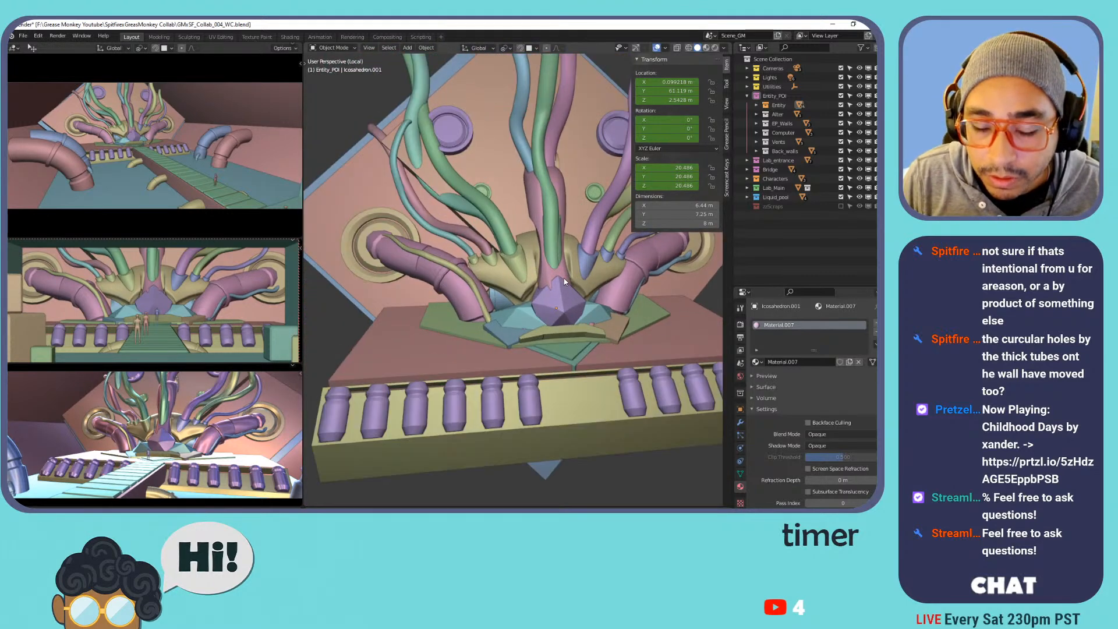
{"action": "middle_click_drag", "start_coordinate": [564, 282], "coordinate": [497, 271]}
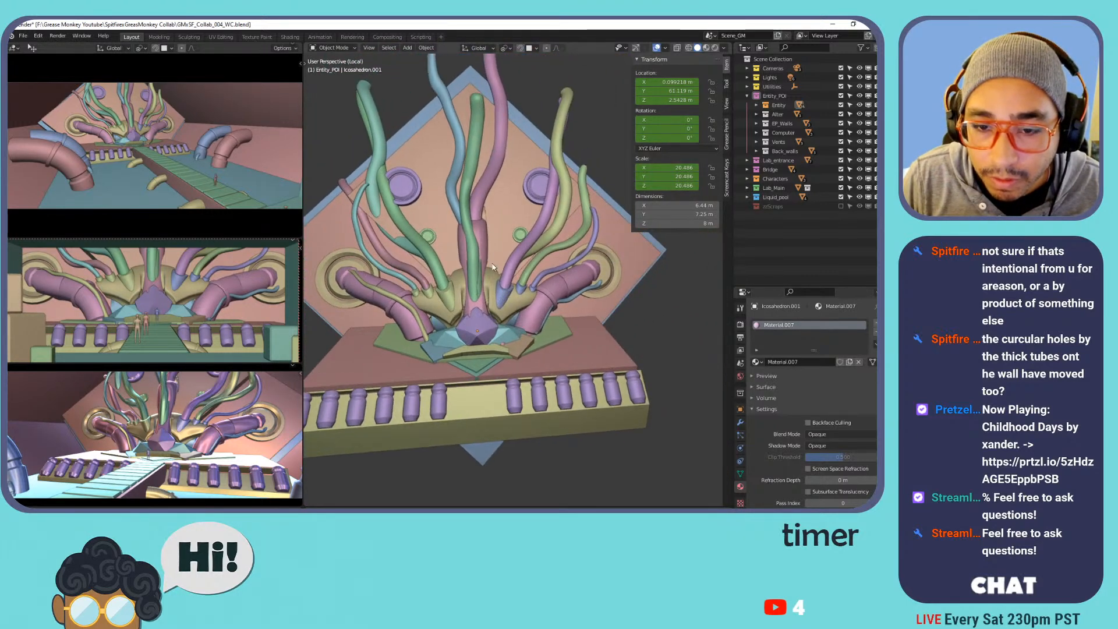
Select the central green tube, toggle its isolation, and return to the full scene.
{"action": "left_click", "coordinate": [472, 253]}
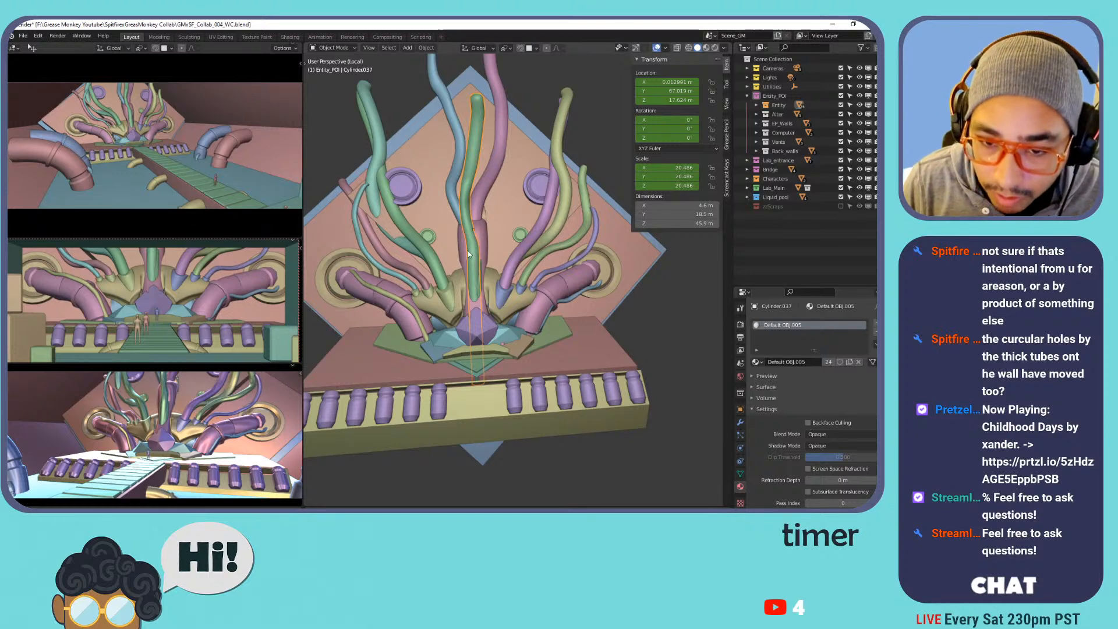
{"action": "key", "text": "KP_Divide"}
{"action": "key", "text": "KP_Divide"}
{"action": "key", "text": "KP_Divide"}
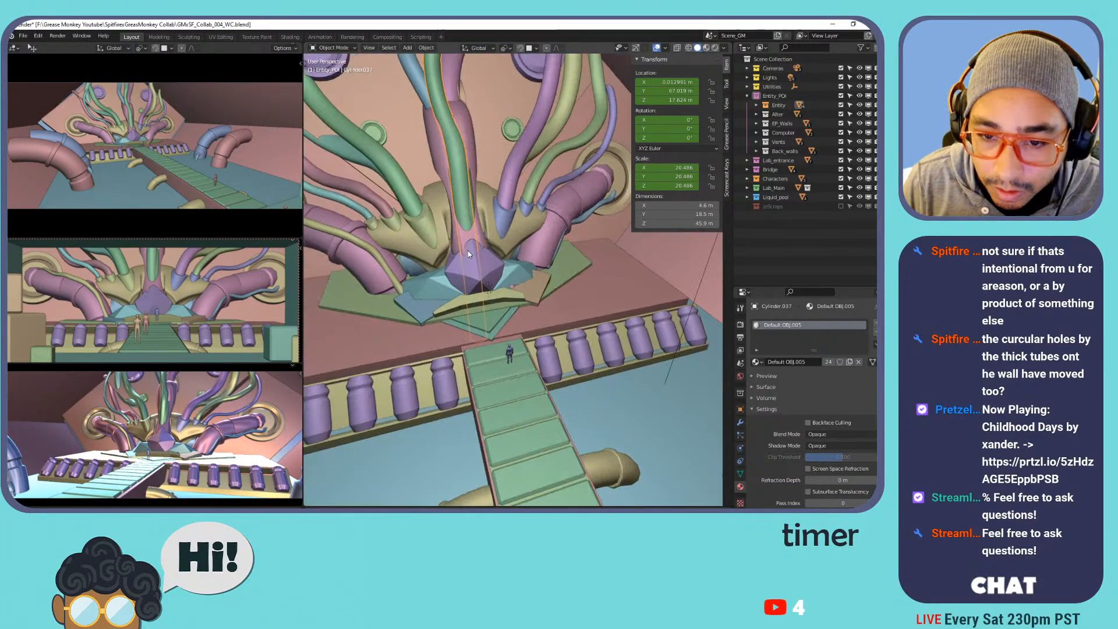
Exclude the Lab_entrance, Bridge, Characters, Lab_Main and Liquid_pool collections from the view layer and hide the Lights collection.
{"action": "scroll", "coordinate": [469, 251], "scroll_direction": "down", "scroll_amount": 6}
{"action": "scroll", "coordinate": [458, 251], "scroll_direction": "up", "scroll_amount": 4}
{"action": "middle_click_drag", "start_coordinate": [456, 254], "coordinate": [488, 288]}
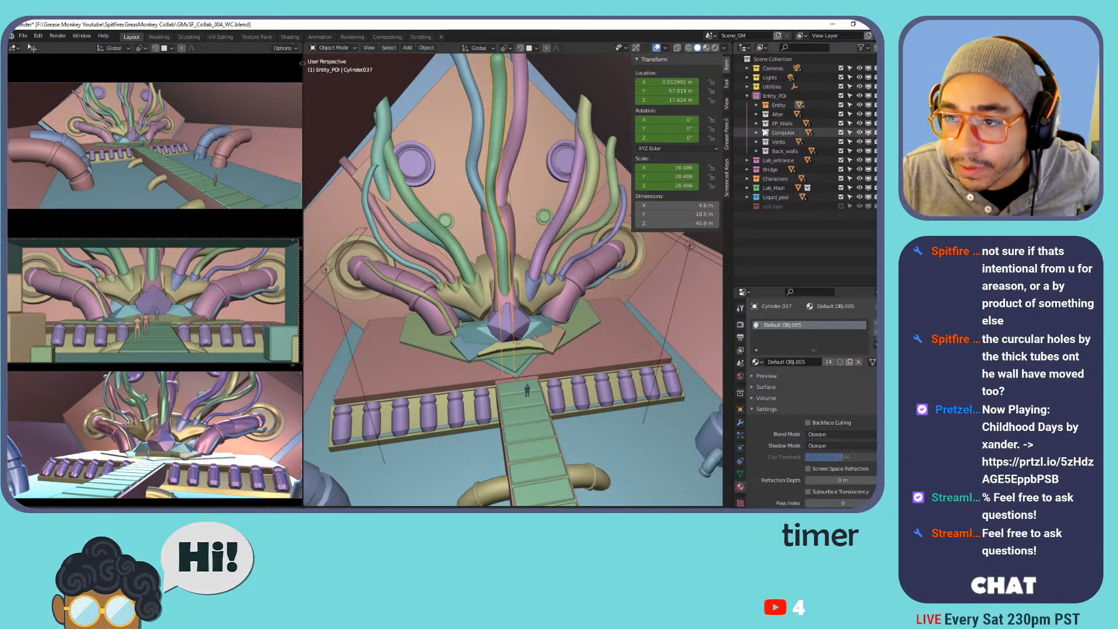
{"action": "left_click", "coordinate": [747, 95]}
{"action": "left_click_drag", "start_coordinate": [841, 105], "coordinate": [841, 143]}
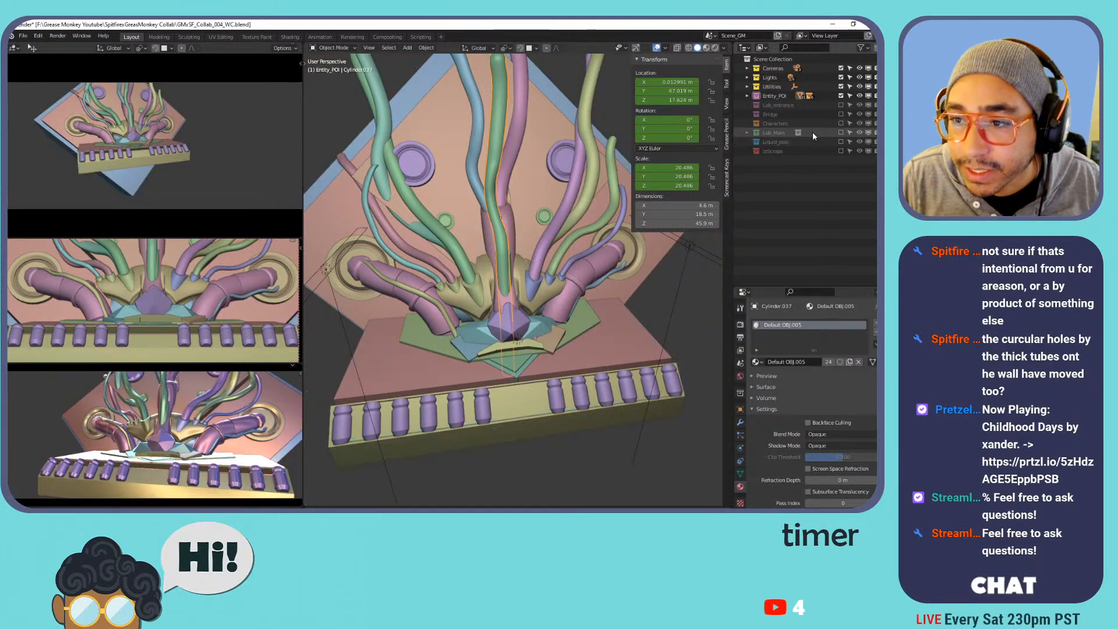
{"action": "middle_click_drag", "start_coordinate": [469, 231], "coordinate": [485, 226], "text": "shift"}
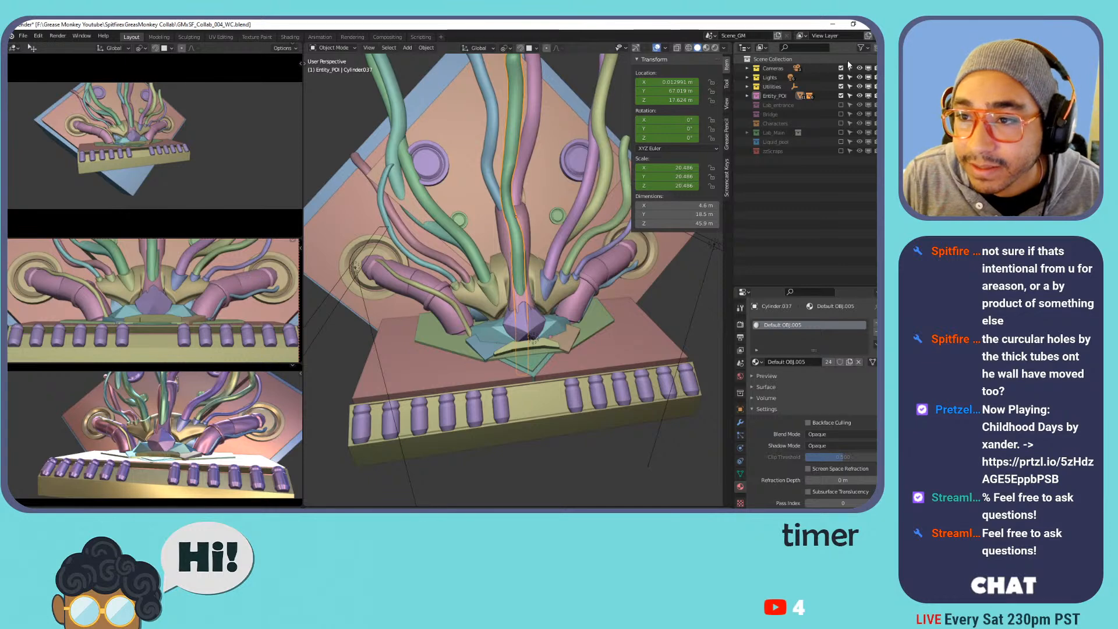
{"action": "left_click", "coordinate": [859, 77]}
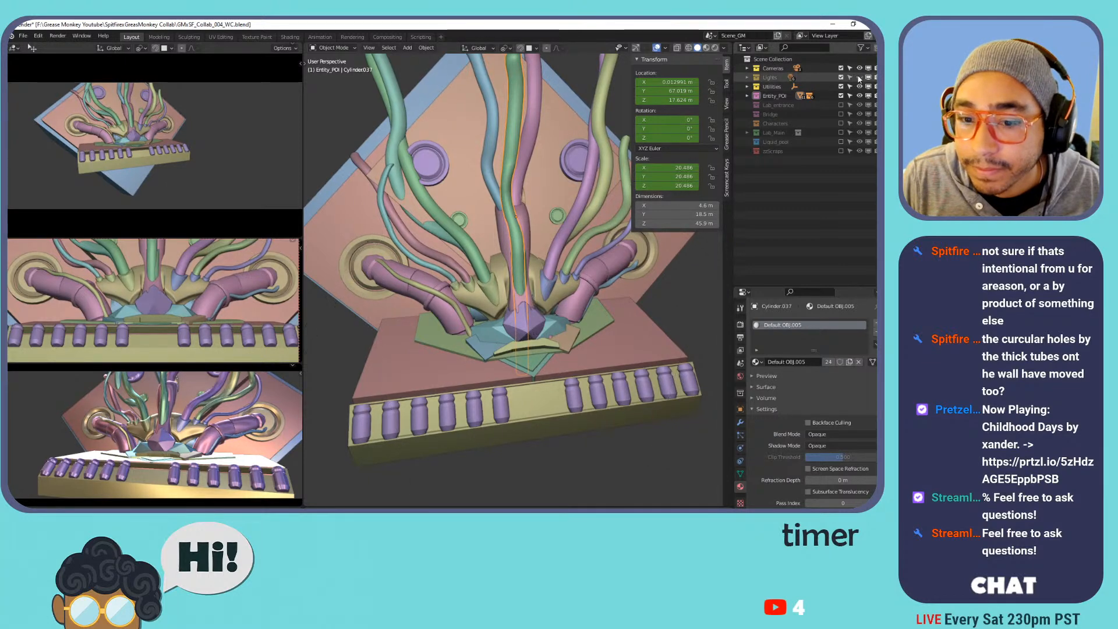
Select the front ledge wall, expand the Entity_POI collection, and toggle EP_Walls to check which objects it holds.
{"action": "middle_click_drag", "start_coordinate": [526, 311], "coordinate": [504, 304], "text": "shift"}
{"action": "left_click", "coordinate": [648, 335]}
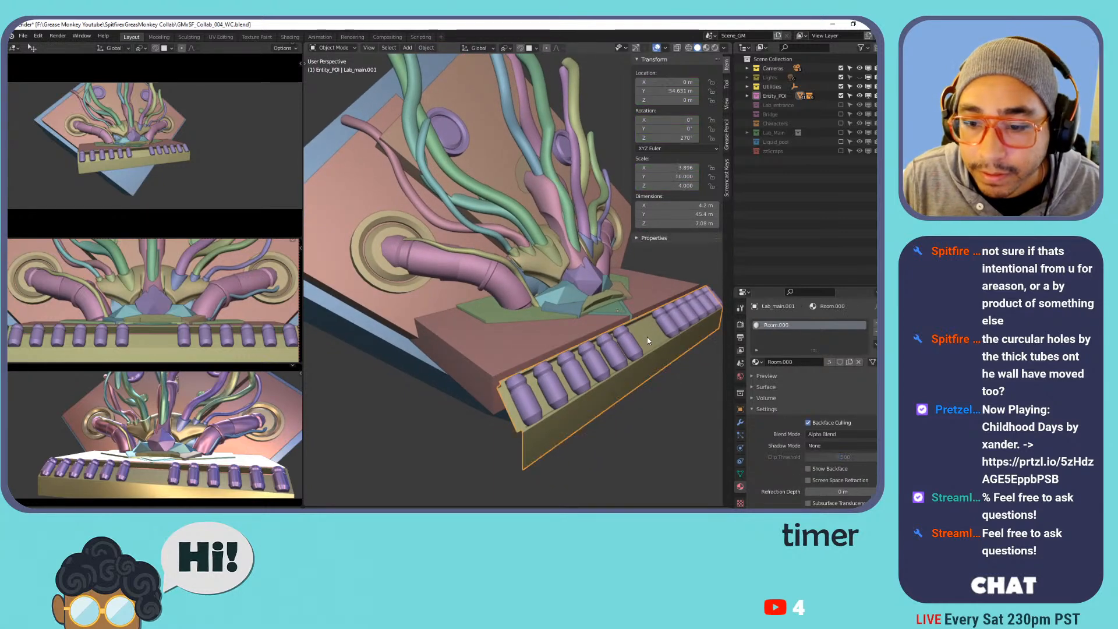
{"action": "key", "text": "KP_Decimal"}
{"action": "left_click", "coordinate": [757, 124]}
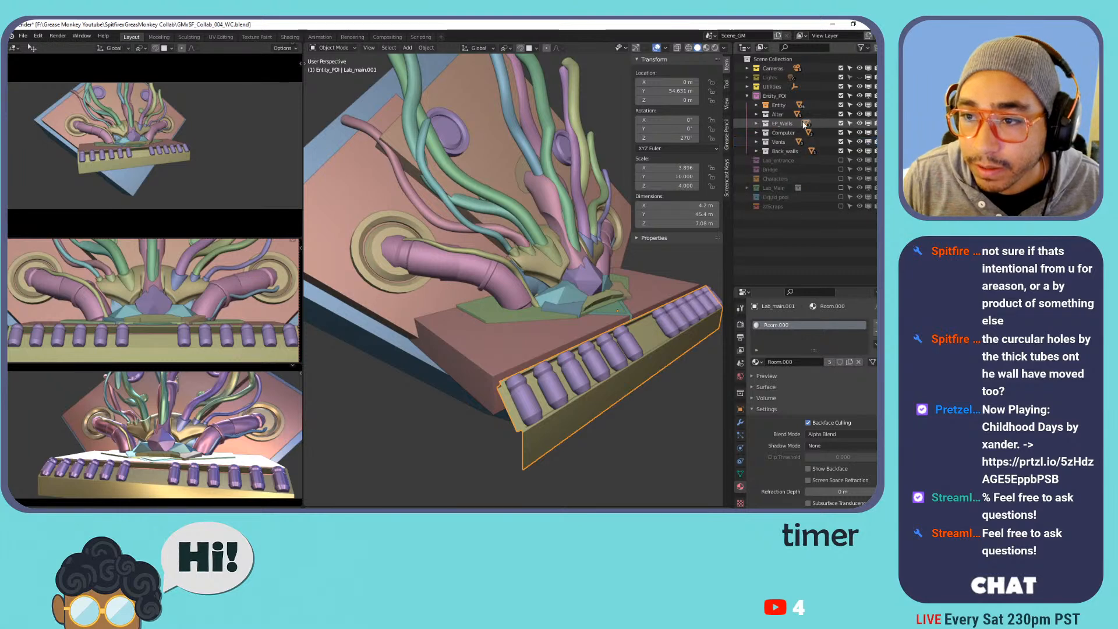
{"action": "left_click", "coordinate": [841, 124]}
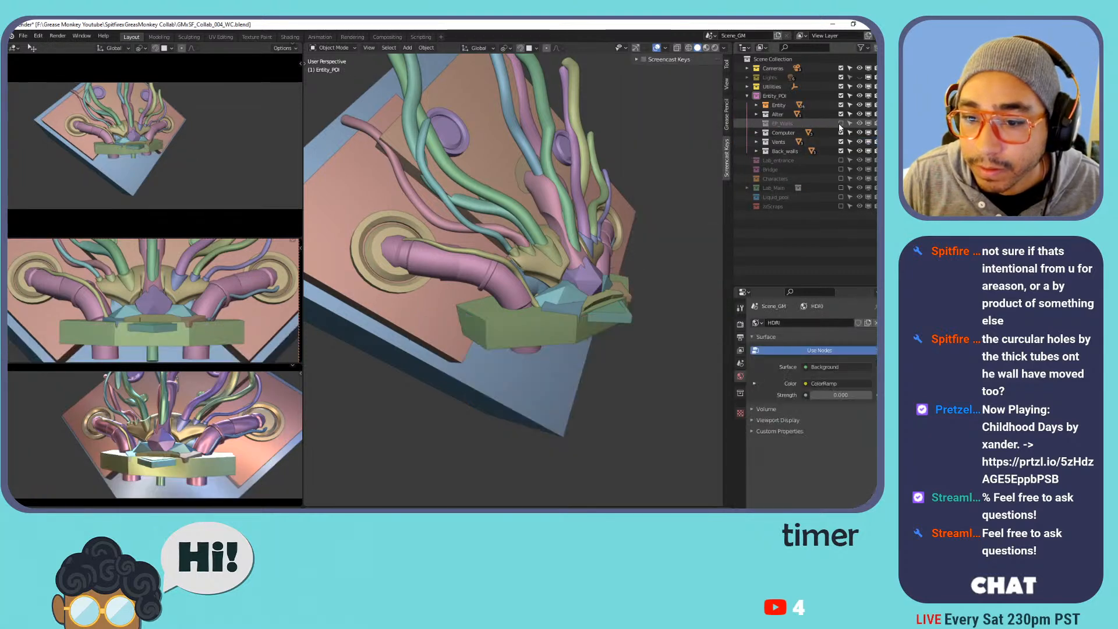
{"action": "left_click", "coordinate": [841, 123]}
{"action": "left_click", "coordinate": [841, 123]}
{"action": "left_click", "coordinate": [841, 123]}
{"action": "left_click", "coordinate": [841, 124]}
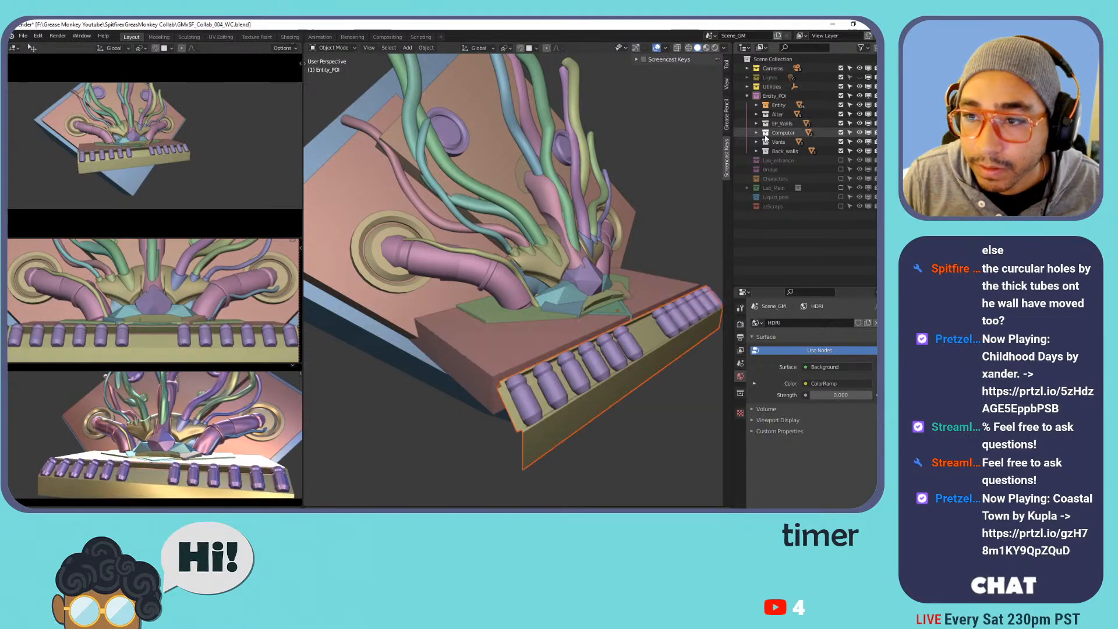
Rename the EP_Walls collection as EP_Floor.
{"action": "key", "text": "BackSpace"}
{"action": "key", "text": "BackSpace"}
{"action": "key", "text": "BackSpace"}
{"action": "key", "text": "BackSpace"}
{"action": "type", "text": "F"}
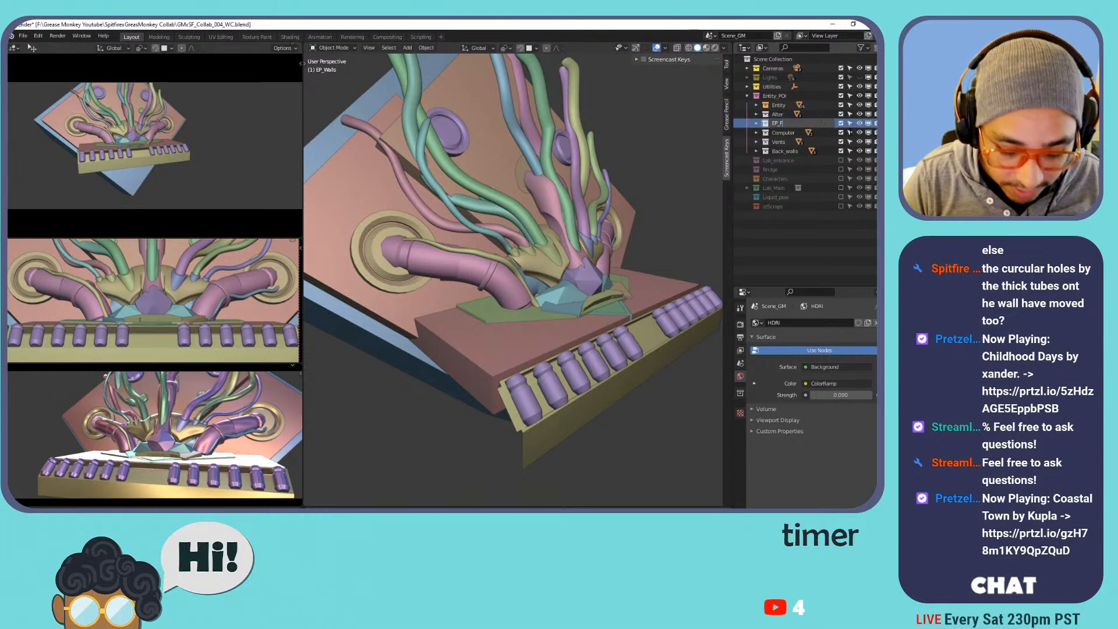
{"action": "type", "text": "loor"}
{"action": "key", "text": "Return"}
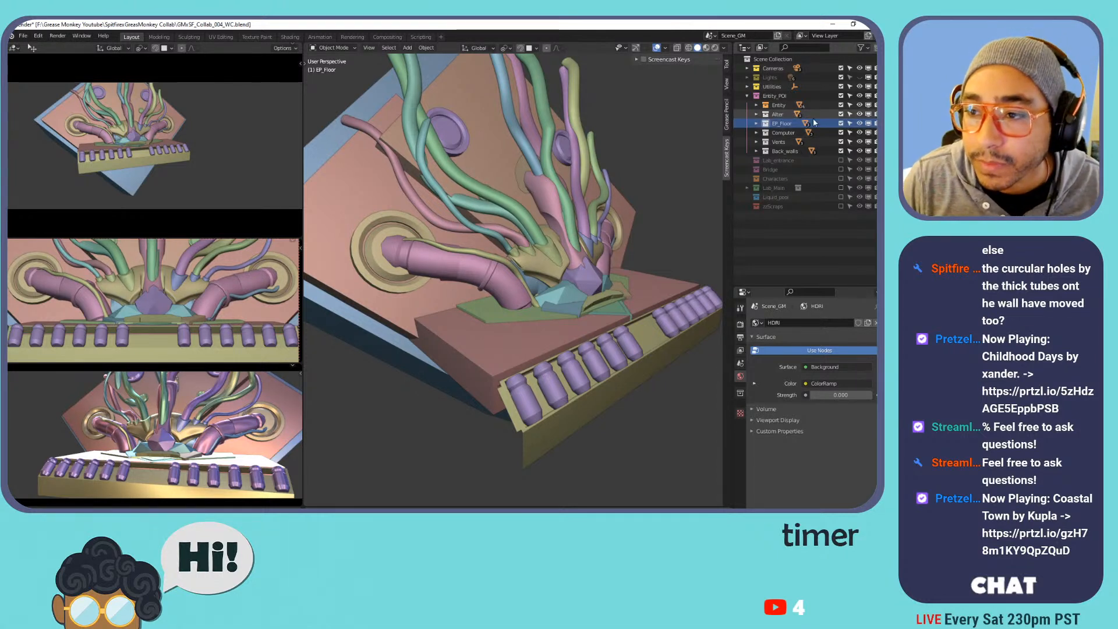
Check the contents of the EP_Floor collection and exclude it from the view layer.
{"action": "left_click", "coordinate": [757, 124]}
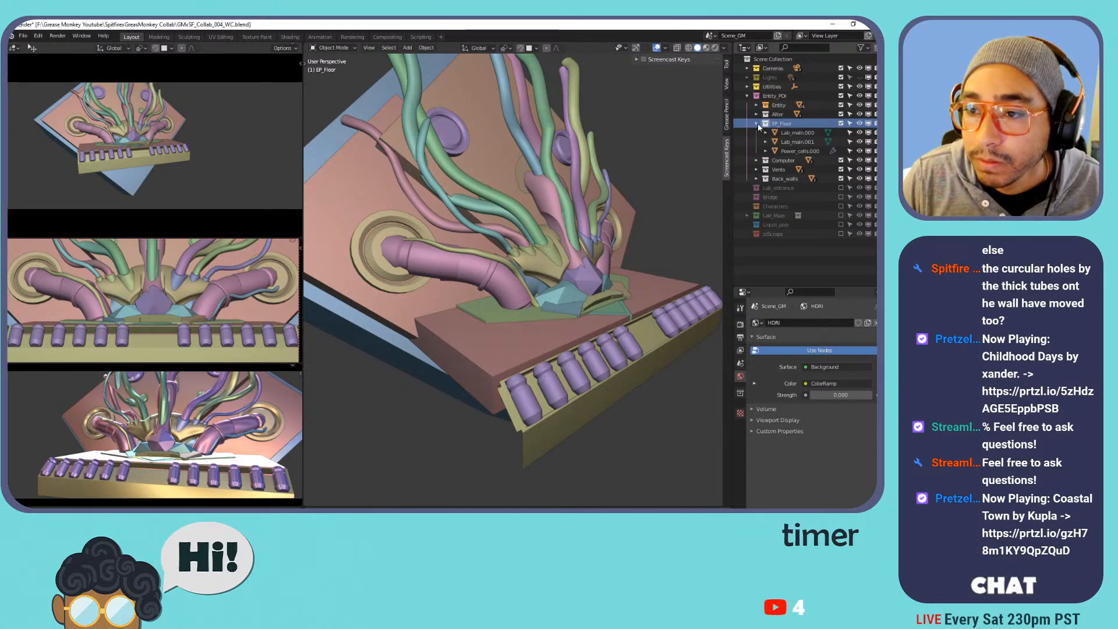
{"action": "left_click", "coordinate": [757, 124]}
{"action": "left_click", "coordinate": [841, 123]}
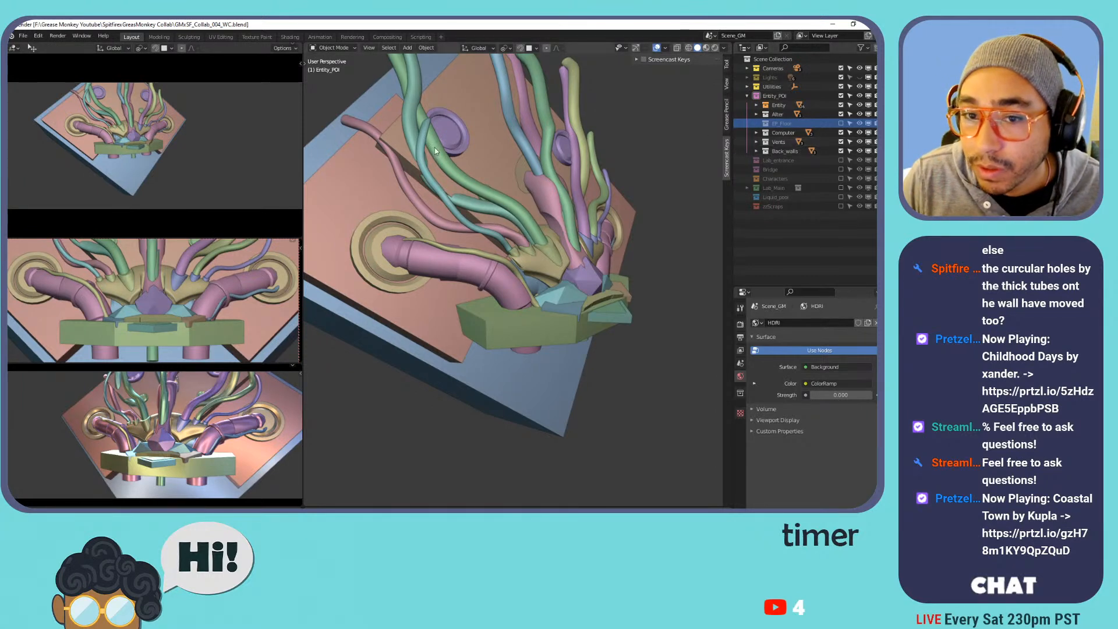
Expand the Entity collection and create two new sub-collections inside it.
{"action": "left_click", "coordinate": [756, 104]}
{"action": "middle_click_drag", "start_coordinate": [515, 150], "coordinate": [565, 208]}
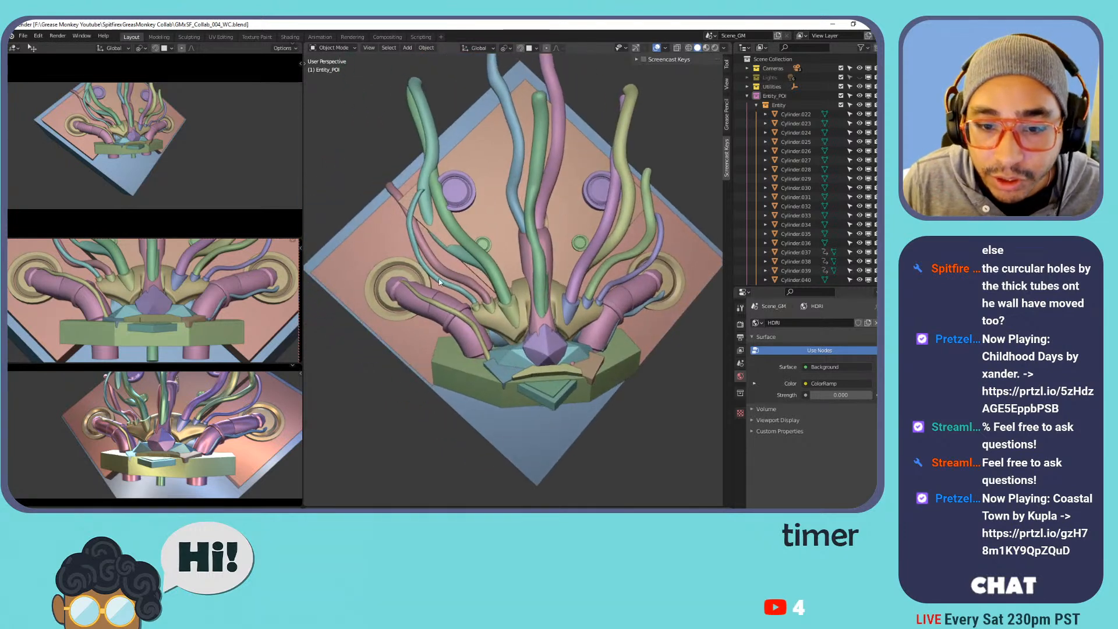
{"action": "scroll", "coordinate": [457, 306], "scroll_direction": "up", "scroll_amount": 2}
{"action": "left_click", "coordinate": [458, 318]}
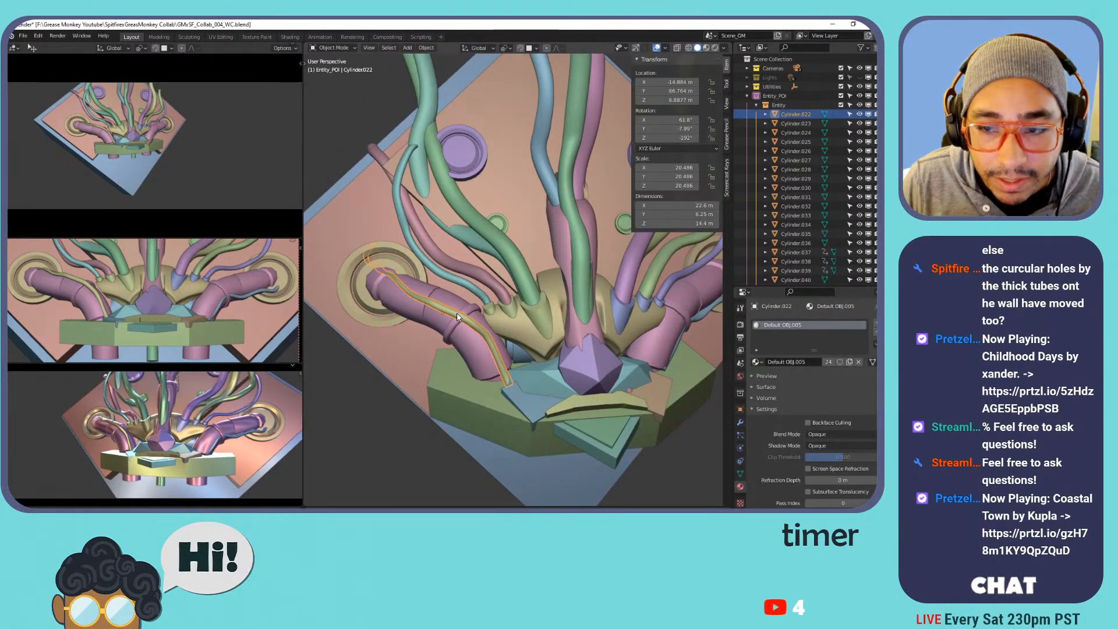
{"action": "left_click", "coordinate": [778, 105]}
{"action": "left_click", "coordinate": [875, 47]}
{"action": "left_click", "coordinate": [875, 48]}
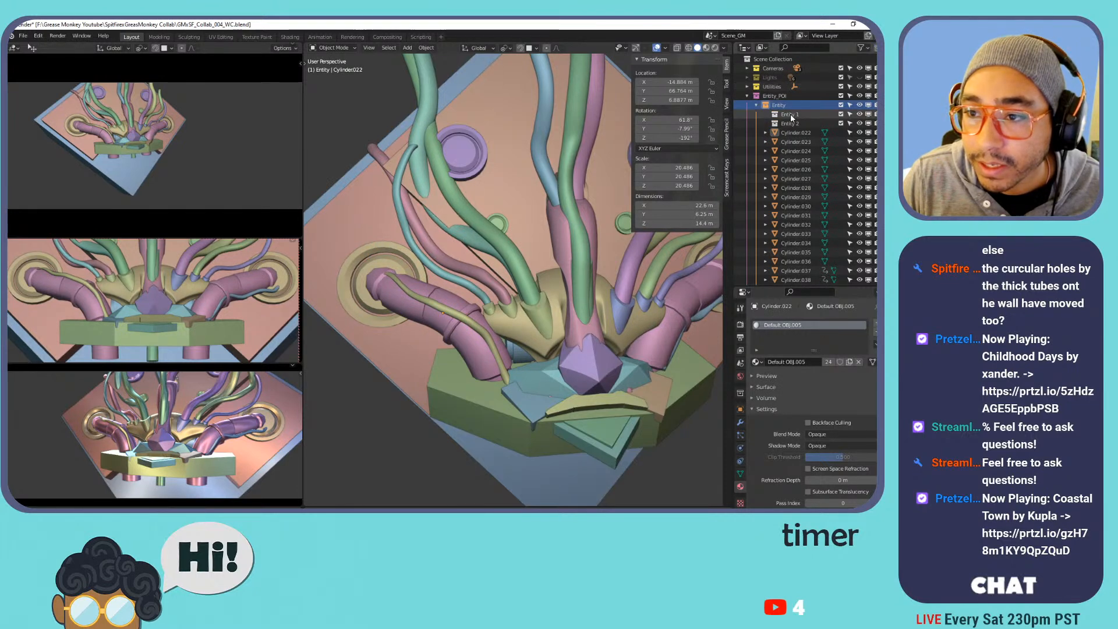
Select the thin tubes rising from the central entity and those running along the thick pipes on both sides.
{"action": "left_click", "coordinate": [431, 302]}
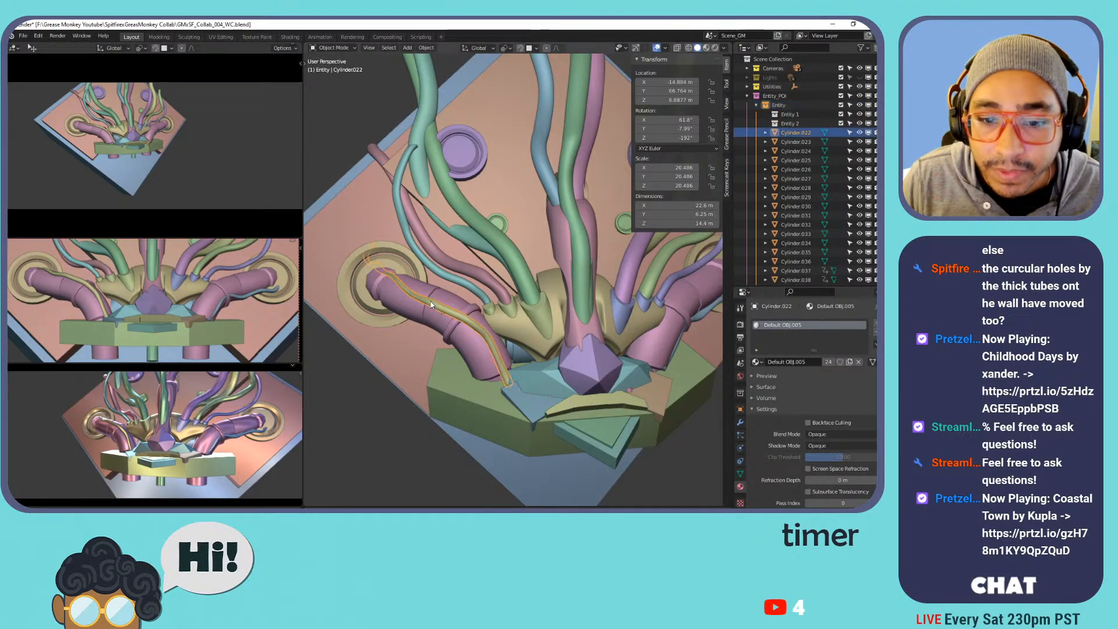
{"action": "left_click", "coordinate": [452, 274], "text": "shift"}
{"action": "left_click", "coordinate": [450, 264], "text": "shift"}
{"action": "left_click", "coordinate": [468, 235], "text": "shift"}
{"action": "left_click", "coordinate": [499, 211], "text": "shift"}
{"action": "left_click", "coordinate": [548, 174], "text": "shift"}
{"action": "left_click", "coordinate": [583, 201], "text": "shift"}
{"action": "middle_click_drag", "start_coordinate": [582, 201], "coordinate": [484, 191]}
{"action": "left_click", "coordinate": [455, 183], "text": "shift"}
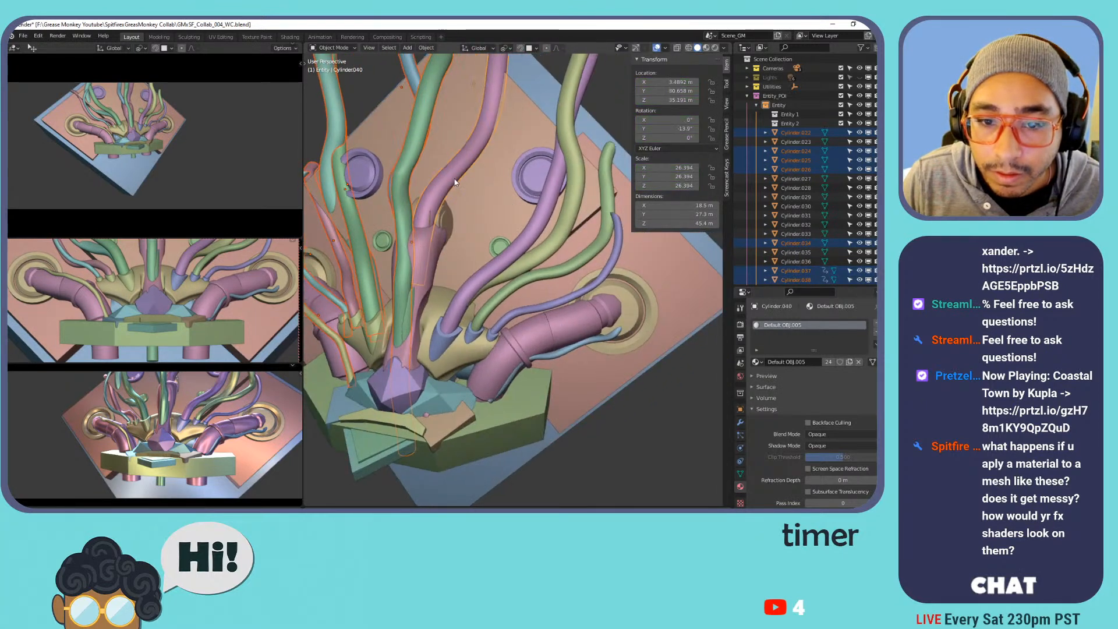
{"action": "left_click", "coordinate": [485, 271], "text": "shift"}
{"action": "left_click", "coordinate": [528, 260], "text": "shift"}
{"action": "left_click", "coordinate": [520, 284], "text": "shift"}
{"action": "left_click", "coordinate": [515, 317], "text": "shift"}
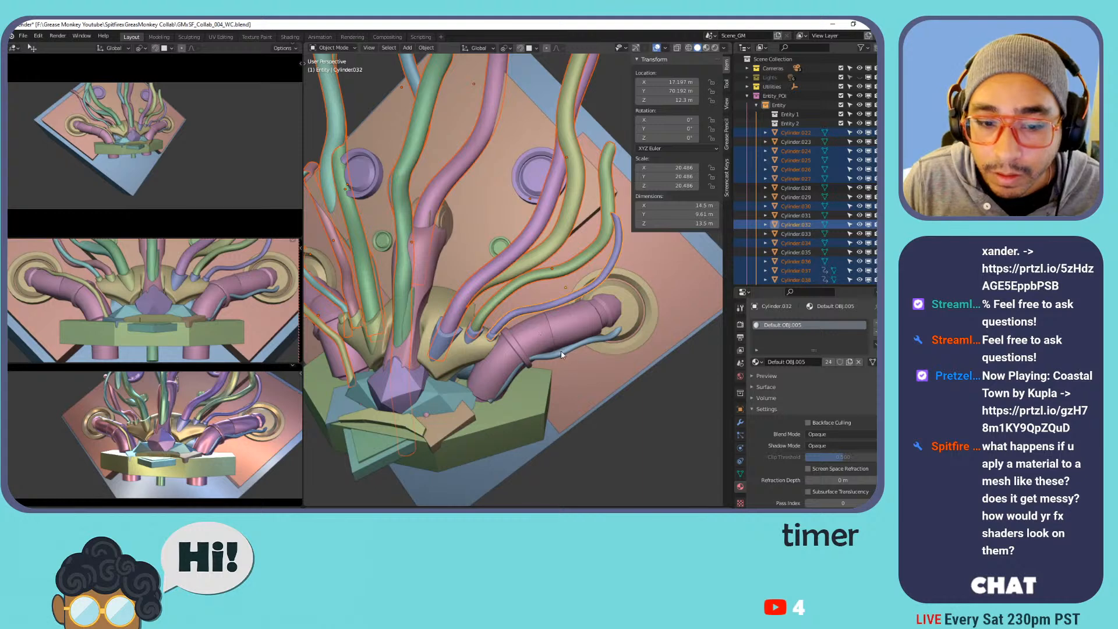
{"action": "left_click", "coordinate": [541, 345], "text": "shift"}
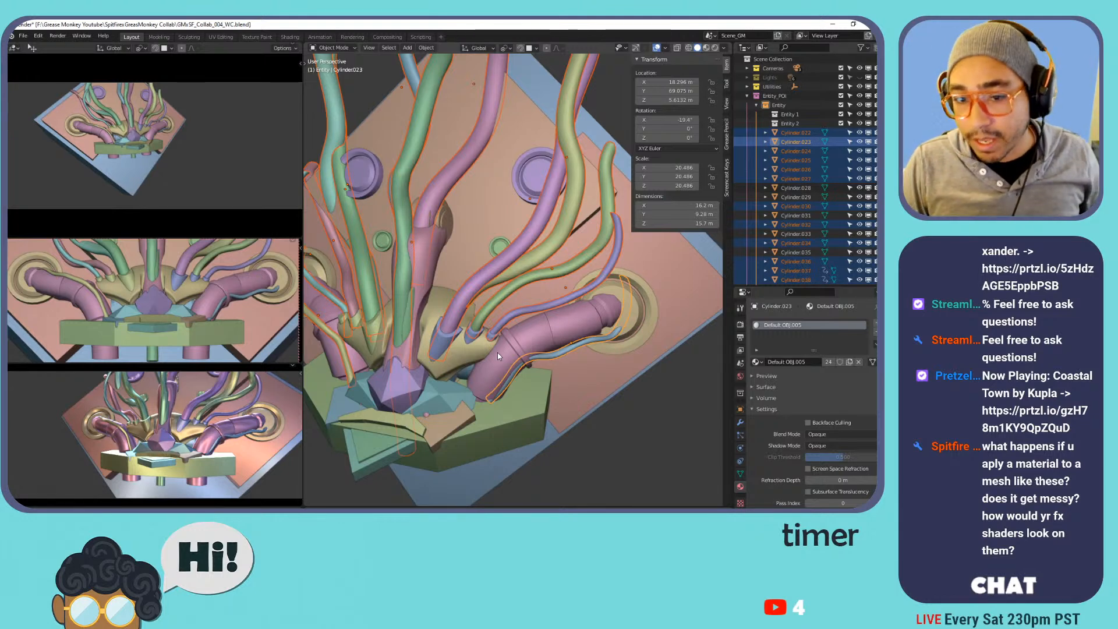
Inspect the mesh density of the selected tubes in Edit Mode and return to Object Mode.
{"action": "key", "text": "Tab"}
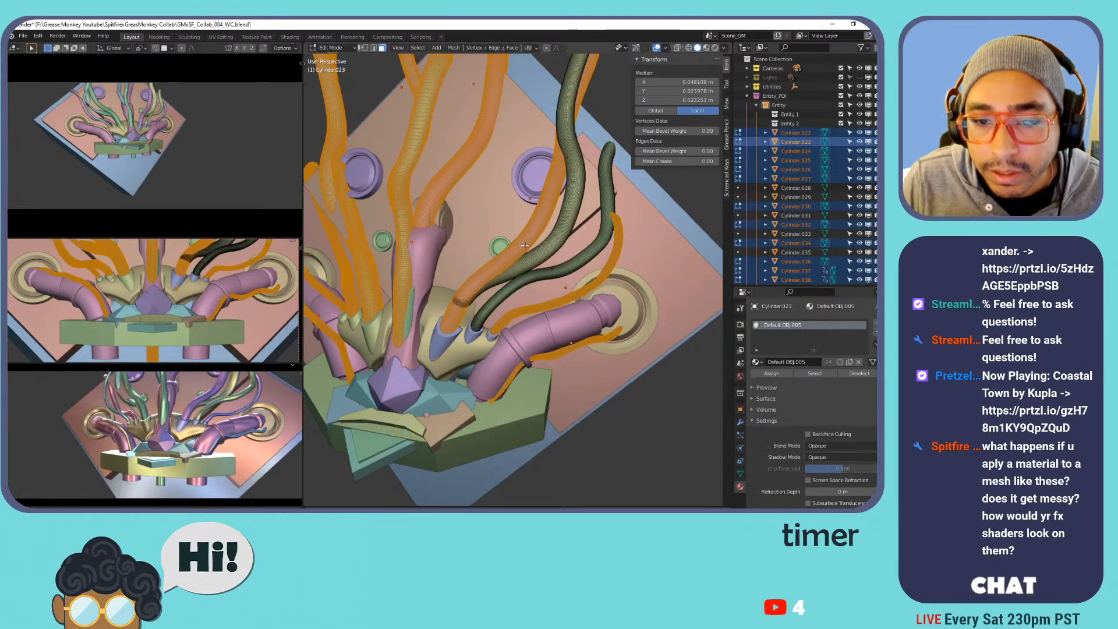
{"action": "scroll", "coordinate": [524, 246], "scroll_direction": "up", "scroll_amount": 5}
{"action": "scroll", "coordinate": [524, 245], "scroll_direction": "down", "scroll_amount": 7}
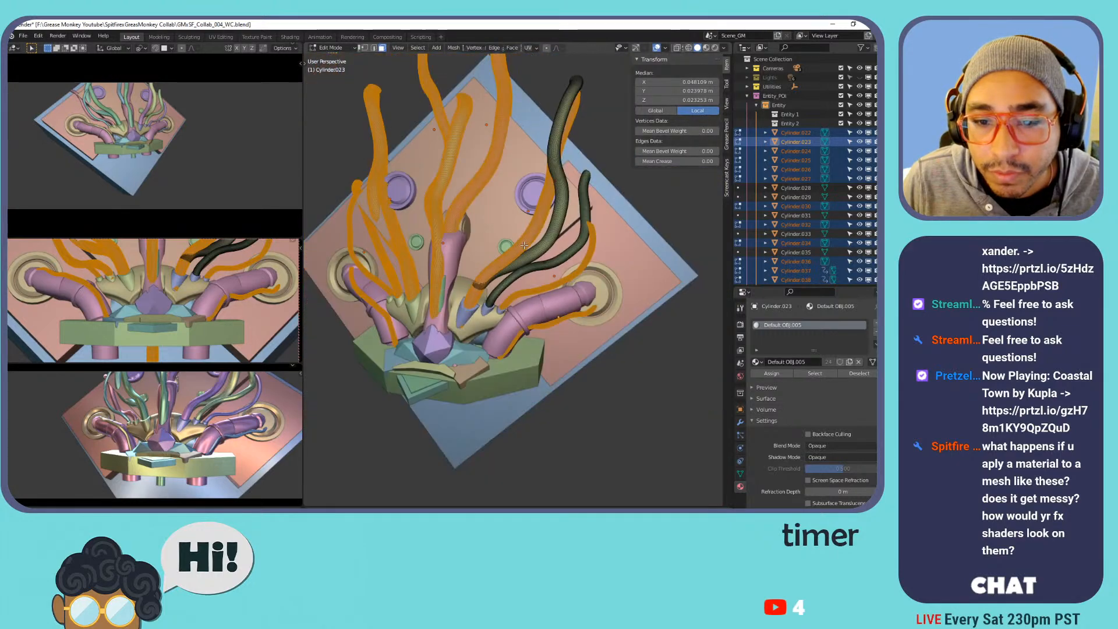
{"action": "key", "text": "Tab"}
Add the thick wall pipes to the selected tubes and move them all into the Entity 1 collection.
{"action": "left_click", "coordinate": [495, 310], "text": "shift"}
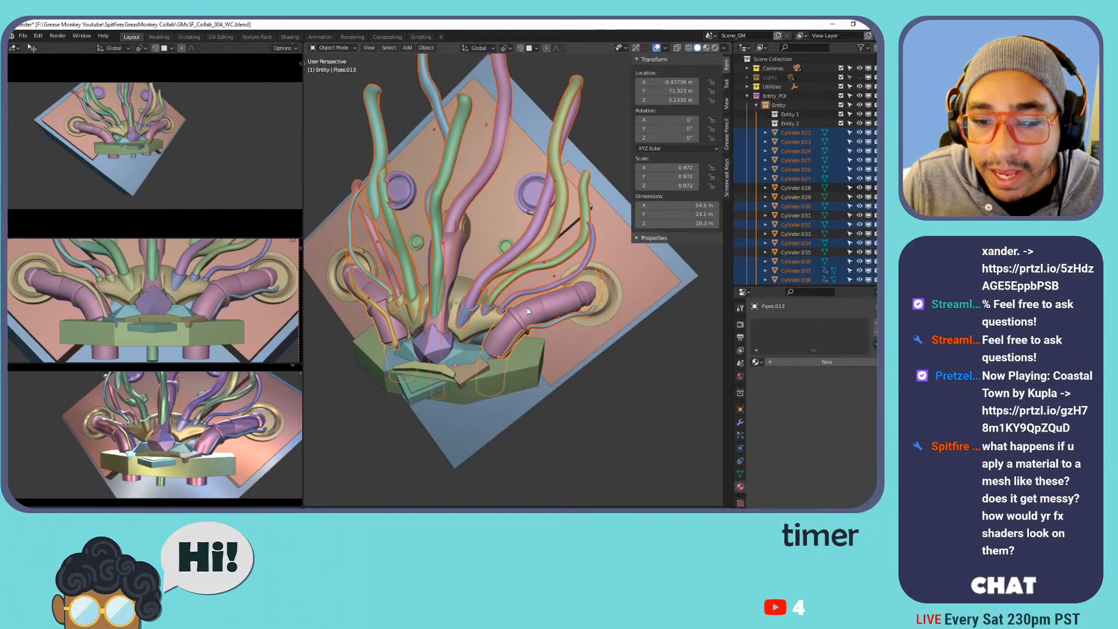
{"action": "scroll", "coordinate": [489, 313], "scroll_direction": "up", "scroll_amount": 1}
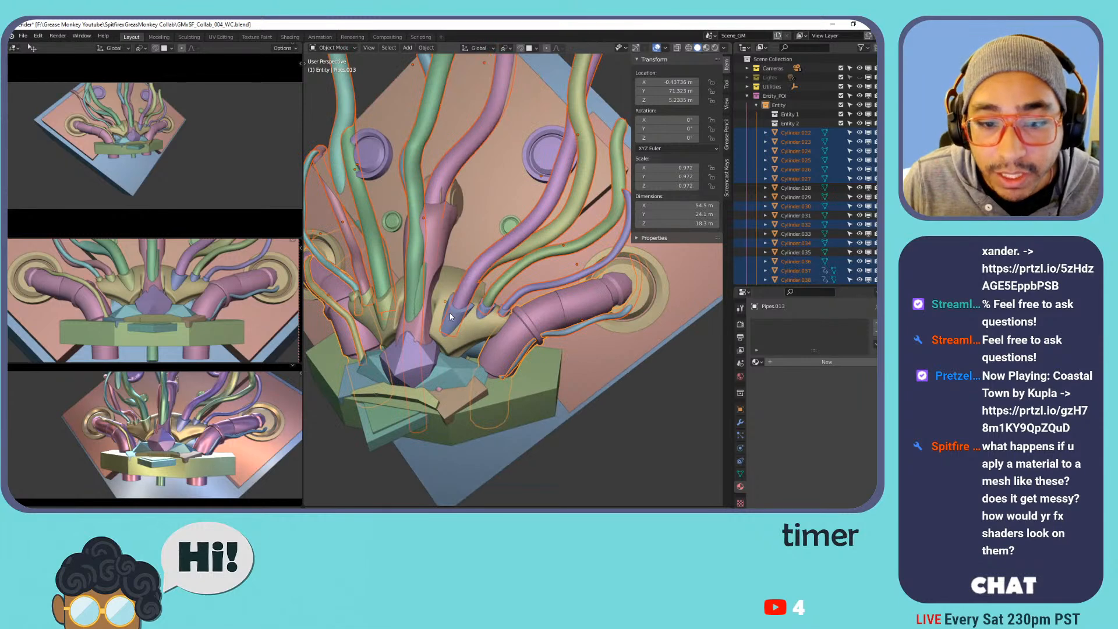
{"action": "key", "text": "m"}
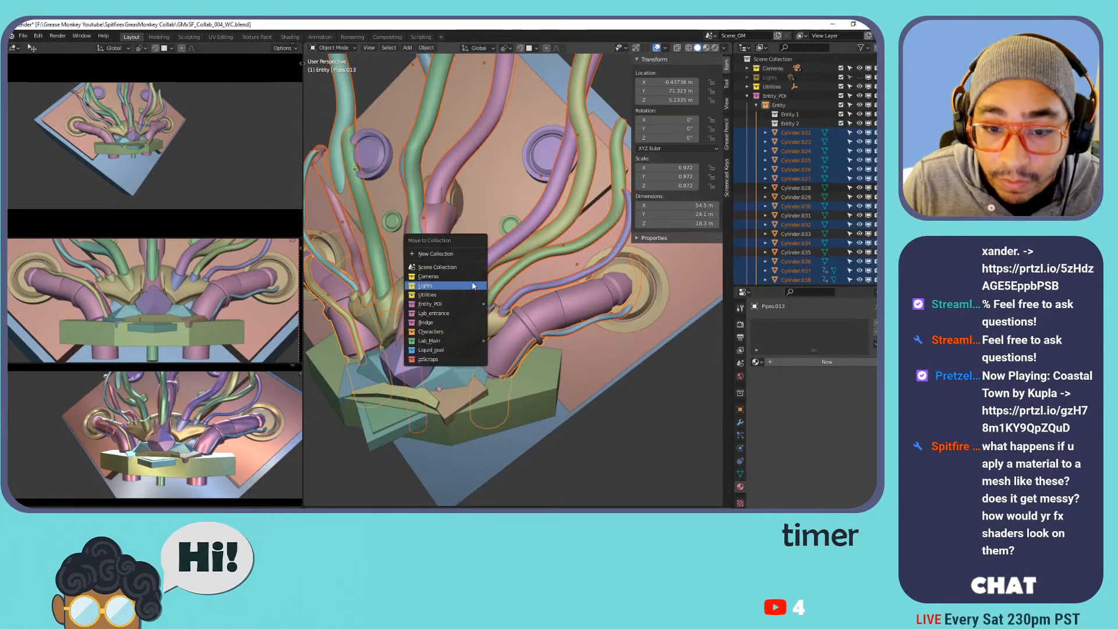
{"action": "mouse_move", "coordinate": [459, 307]}
{"action": "mouse_move", "coordinate": [531, 329]}
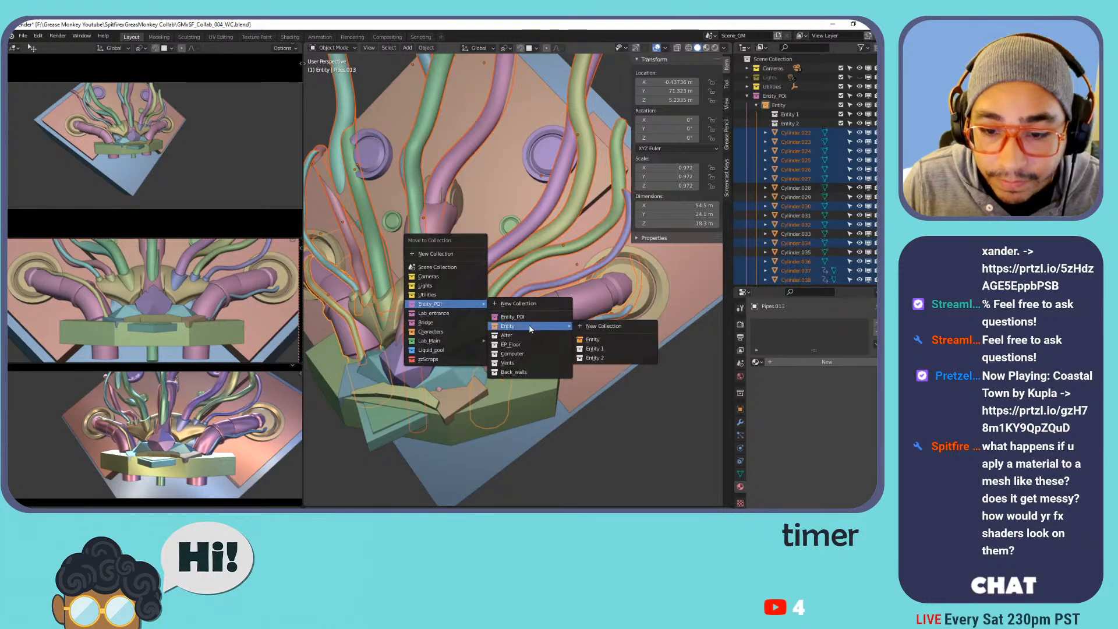
{"action": "left_click", "coordinate": [606, 352]}
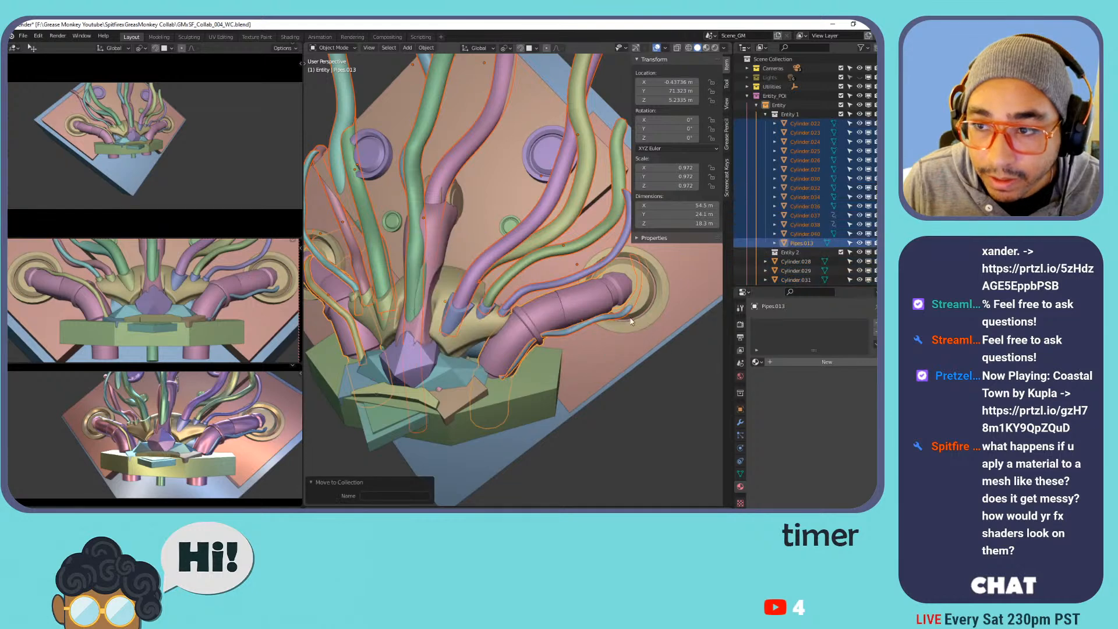
Rename the Entity 1 collection as Entity_tubes.
{"action": "left_click", "coordinate": [785, 114]}
{"action": "double_click", "coordinate": [785, 114]}
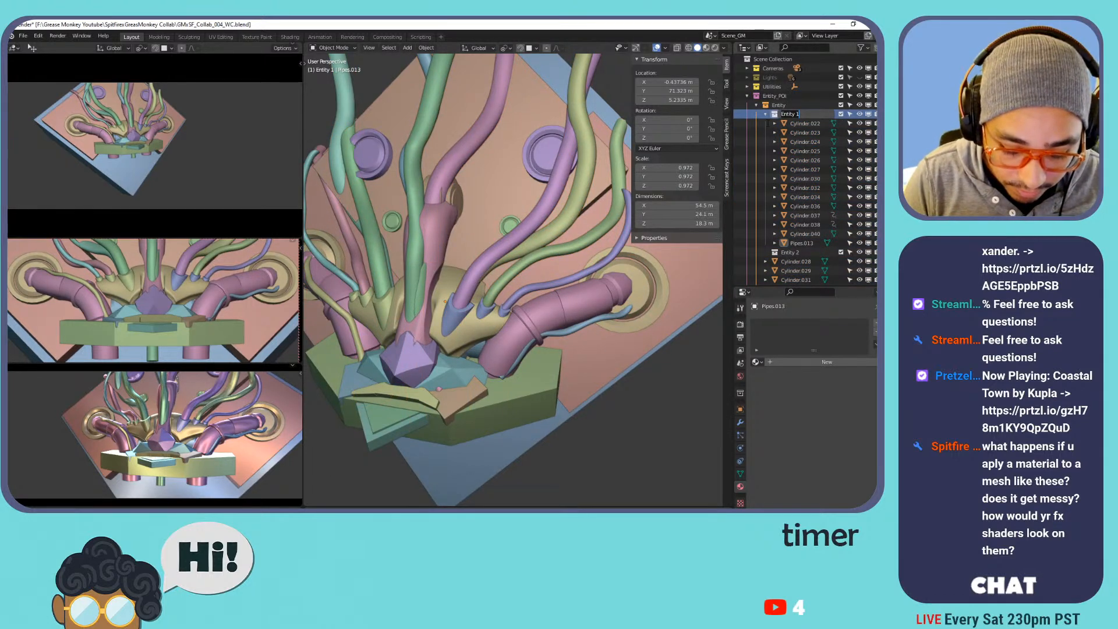
{"action": "key", "text": "BackSpace"}
{"action": "key", "text": "BackSpace"}
{"action": "key", "text": "BackSpace"}
{"action": "key", "text": "BackSpace"}
{"action": "key", "text": "BackSpace"}
{"action": "key", "text": "BackSpace"}
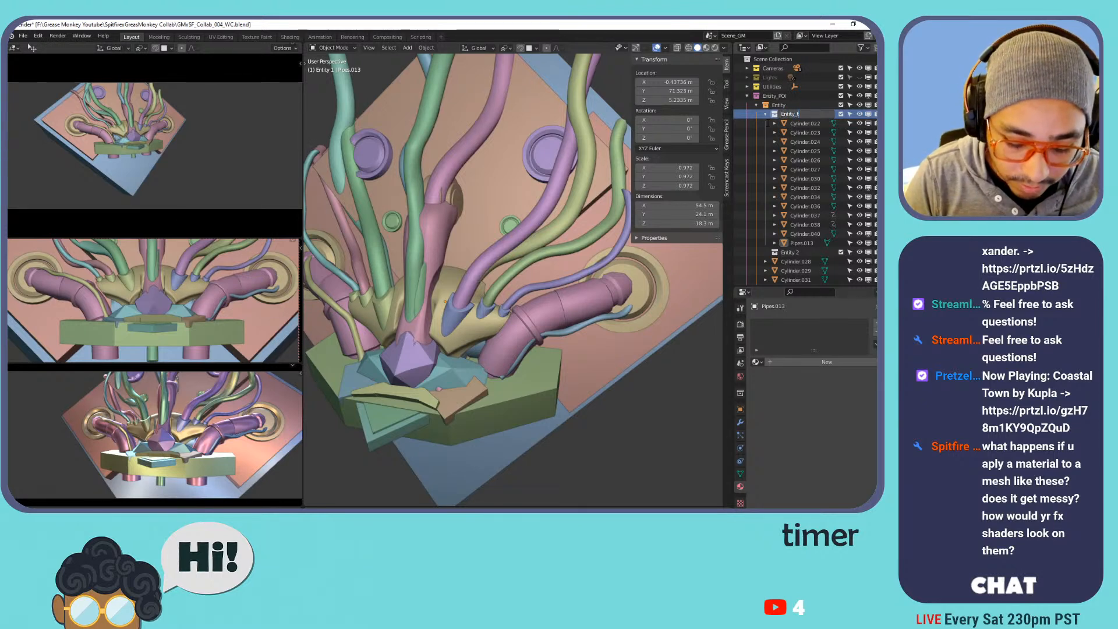
{"action": "type", "text": "tity_tubes"}
{"action": "key", "text": "Return"}
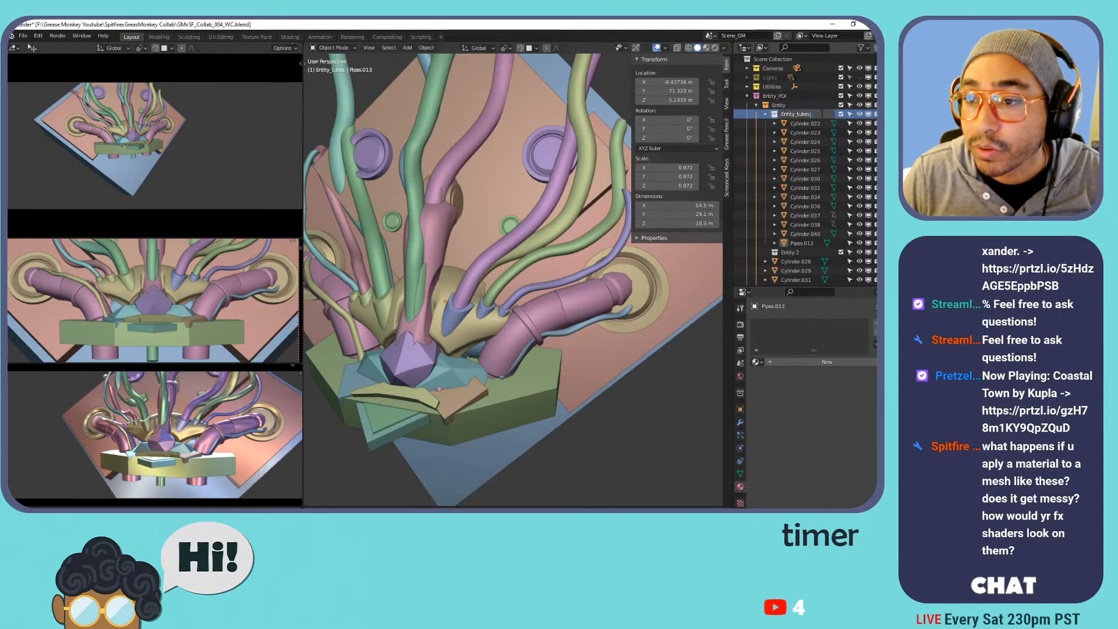
Collapse Entity_tubes, toggle it in the view layer to check for missing tubes, and select the tube right of centre.
{"action": "left_click", "coordinate": [799, 123]}
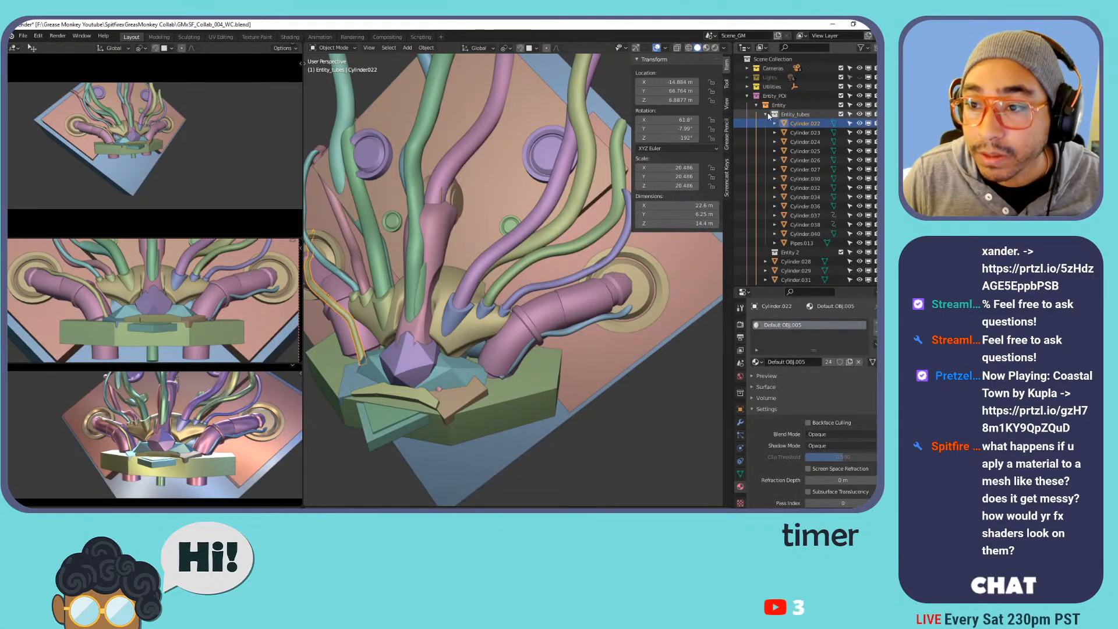
{"action": "left_click", "coordinate": [765, 115]}
{"action": "left_click", "coordinate": [840, 114]}
{"action": "left_click", "coordinate": [840, 114]}
{"action": "left_click", "coordinate": [840, 114]}
{"action": "left_click", "coordinate": [841, 115]}
{"action": "left_click", "coordinate": [486, 251]}
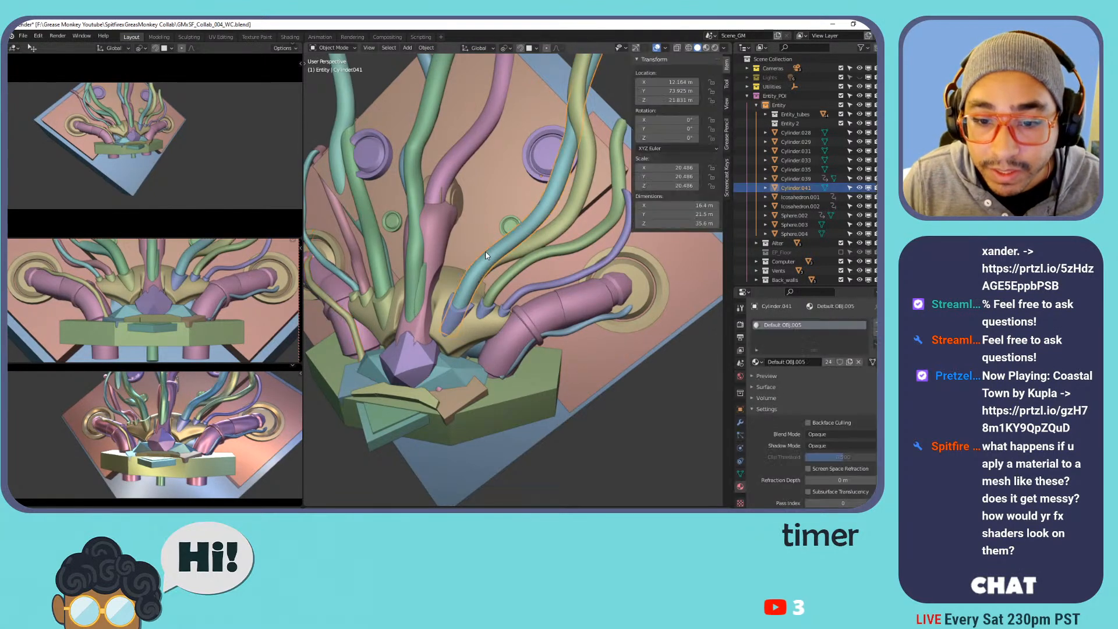
Exclude Entity_tubes from the view layer, then move the leftover tube, the tube sockets and the central green piece into it.
{"action": "left_click", "coordinate": [840, 114]}
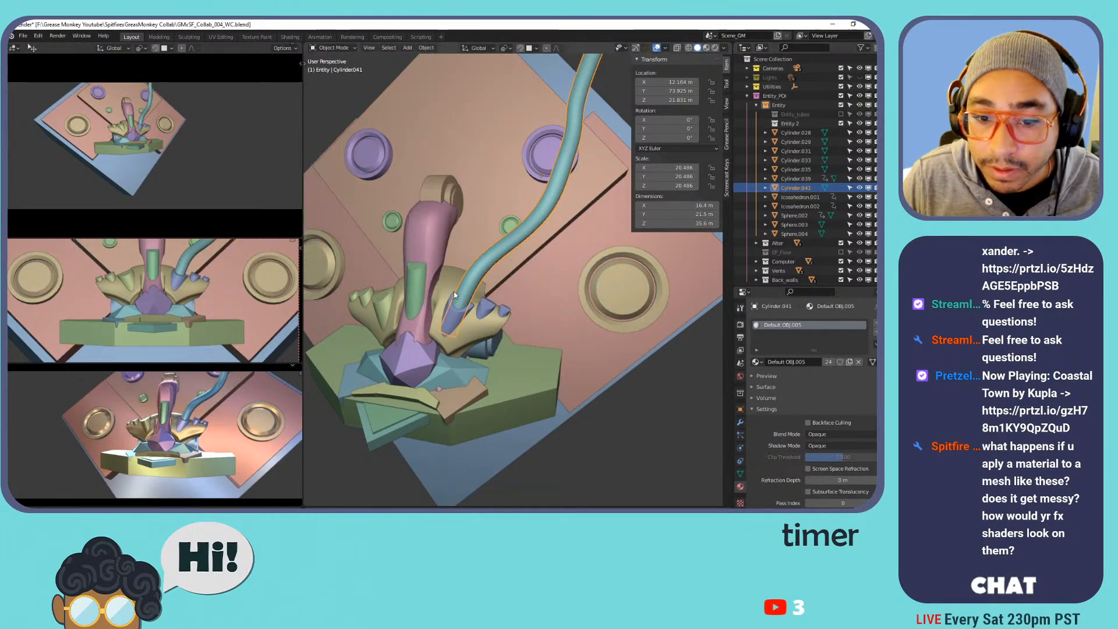
{"action": "left_click", "coordinate": [484, 311]}
{"action": "left_click", "coordinate": [405, 297]}
{"action": "left_click", "coordinate": [356, 301], "text": "shift"}
{"action": "left_click", "coordinate": [413, 291], "text": "shift"}
{"action": "left_click", "coordinate": [455, 310], "text": "shift"}
{"action": "left_click", "coordinate": [482, 269], "text": "shift"}
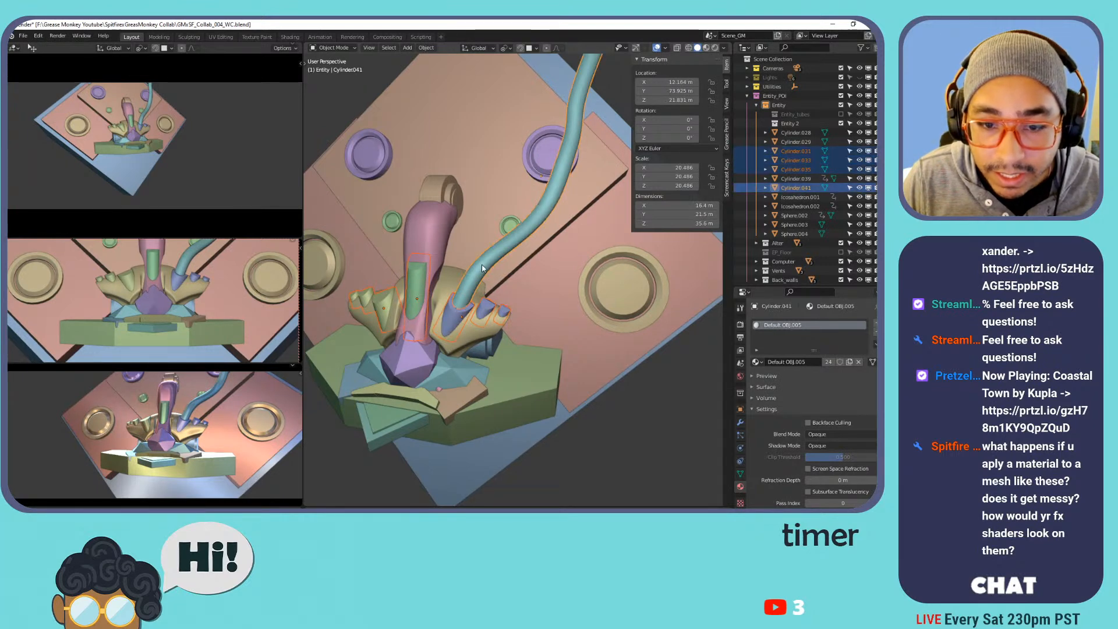
{"action": "left_click_drag", "start_coordinate": [795, 161], "coordinate": [788, 116]}
{"action": "mouse_move", "coordinate": [477, 255]}
{"action": "middle_mouse_down"}
{"action": "mouse_move", "coordinate": [519, 242]}
{"action": "mouse_move", "coordinate": [489, 243]}
{"action": "middle_mouse_up"}
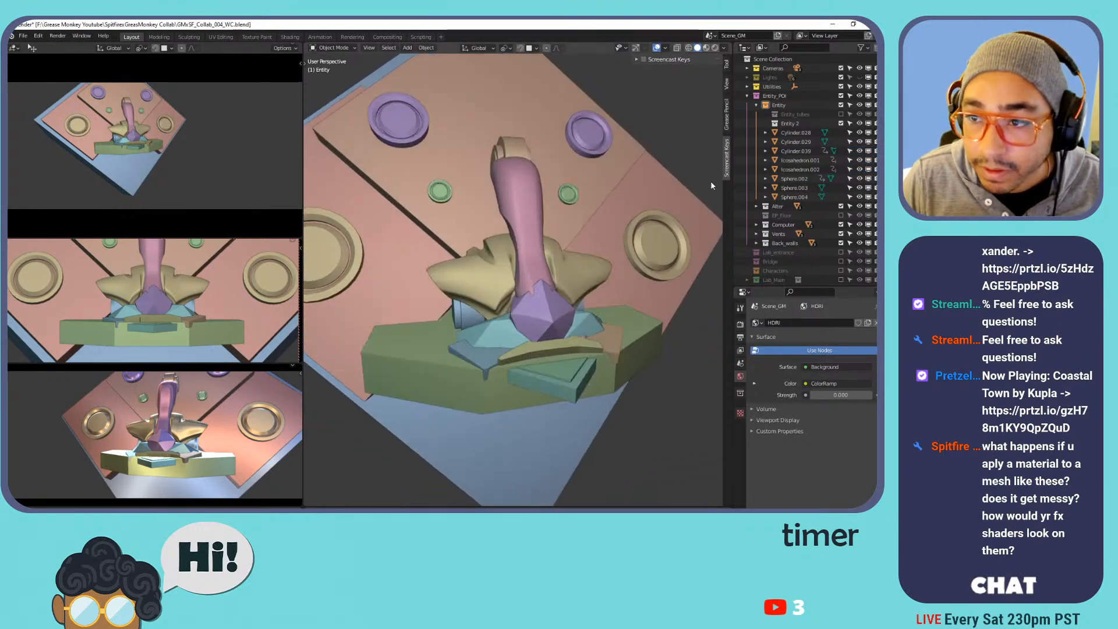
Toggle Entity_tubes repeatedly to compare the scene with and without its tubes, leave it enabled, and save the file.
{"action": "left_click", "coordinate": [841, 114]}
{"action": "left_click", "coordinate": [841, 114]}
{"action": "left_click", "coordinate": [841, 114]}
{"action": "left_click", "coordinate": [841, 115]}
{"action": "left_click", "coordinate": [842, 115]}
{"action": "left_click", "coordinate": [841, 114]}
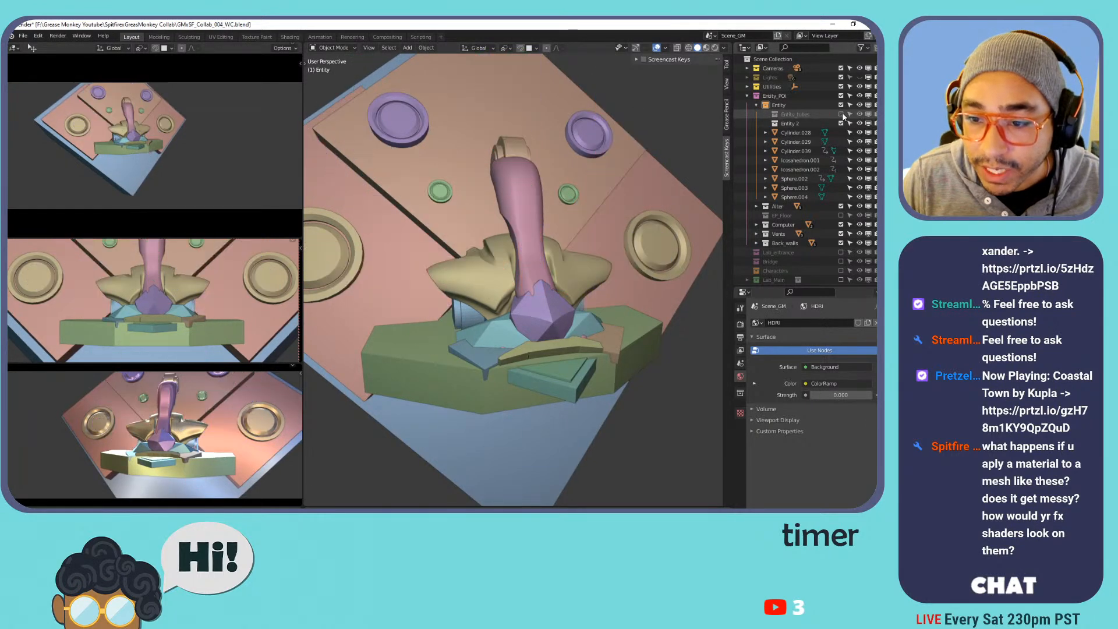
{"action": "left_click", "coordinate": [841, 115]}
{"action": "left_click", "coordinate": [842, 114]}
{"action": "left_click", "coordinate": [841, 115]}
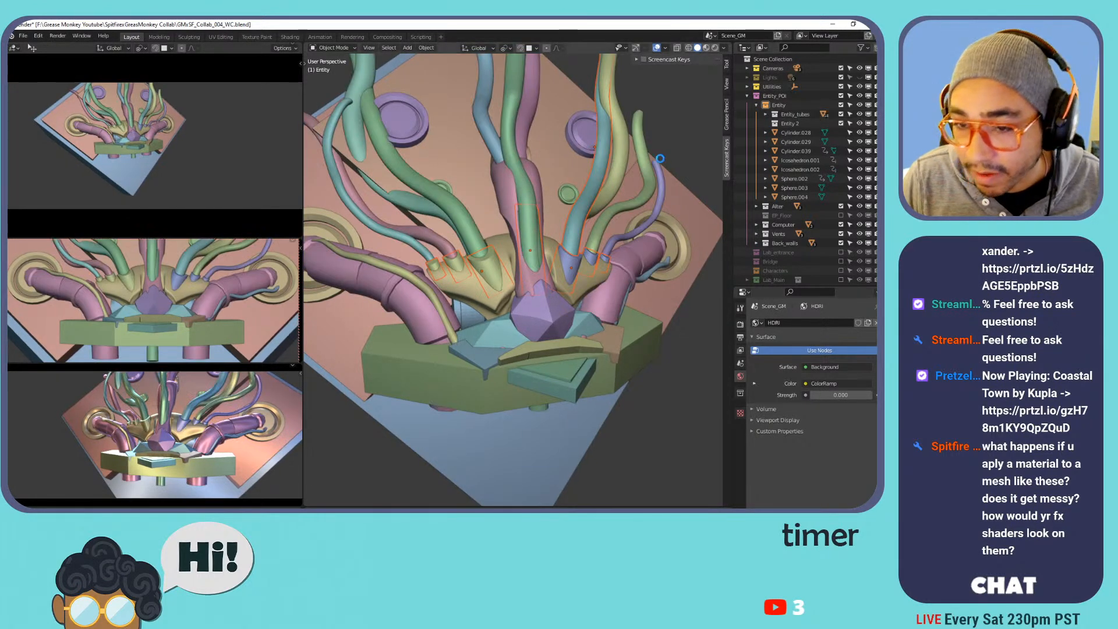
{"action": "key", "text": "ctrl+s"}
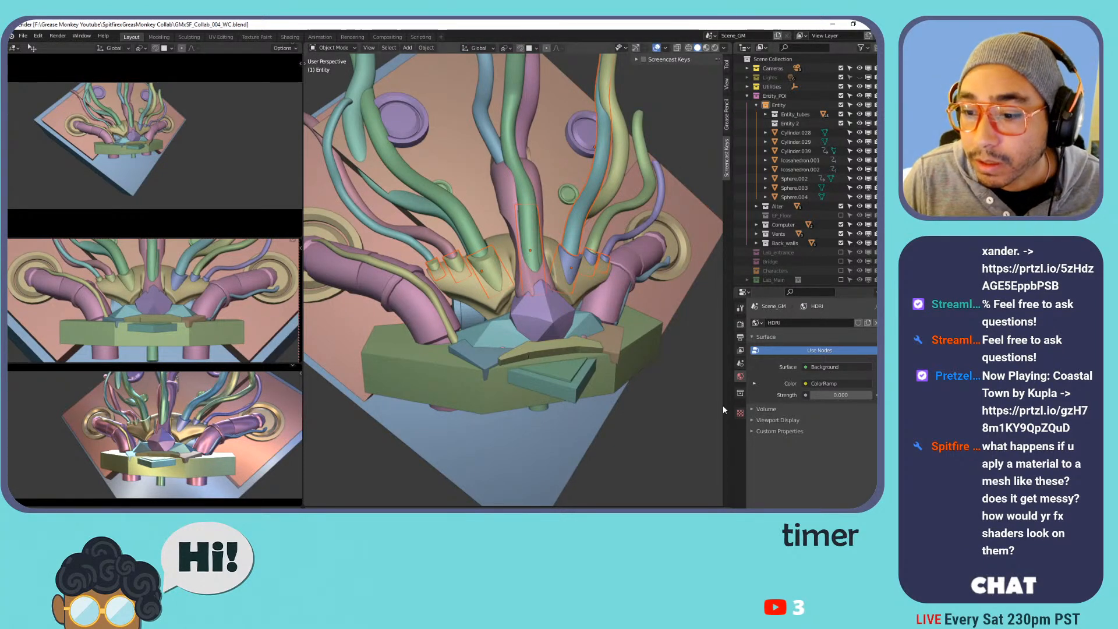
Exclude Entity_tubes from the view layer and select the curved yellow computer panel in front of the crystal.
{"action": "left_click", "coordinate": [841, 114]}
{"action": "middle_click_drag", "start_coordinate": [610, 216], "coordinate": [583, 236]}
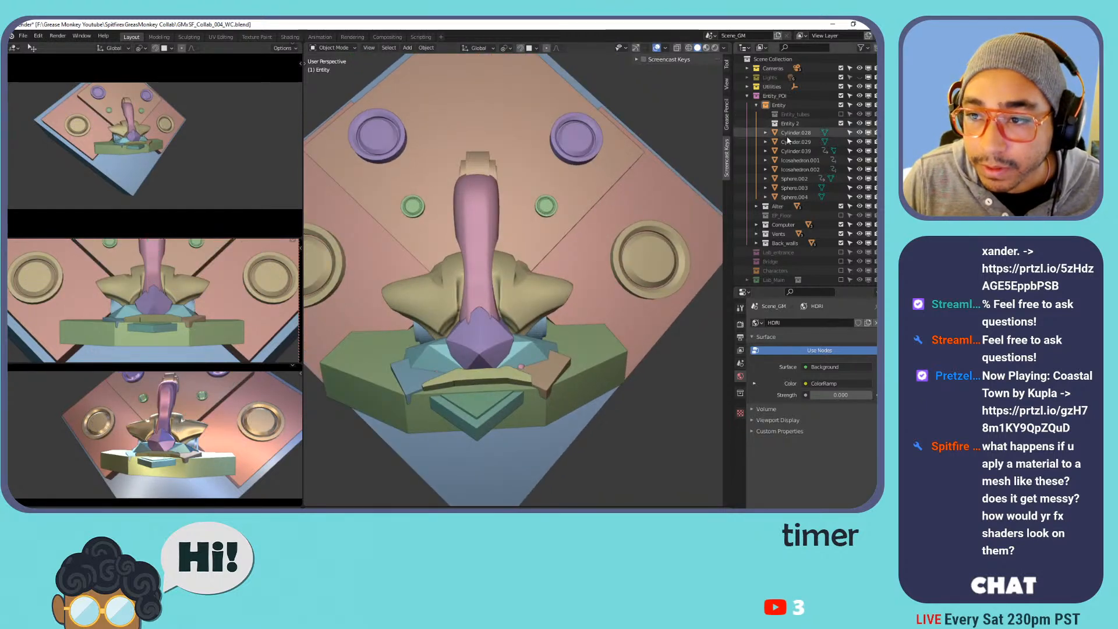
{"action": "left_click", "coordinate": [458, 382]}
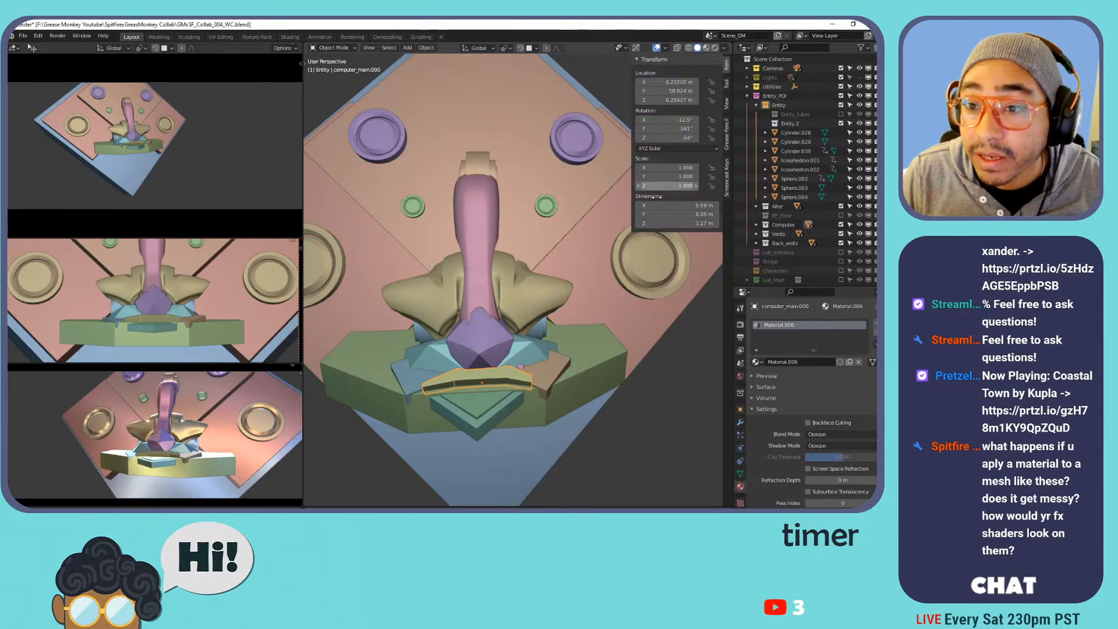
Select the computer panels, altar inset and neighbouring pieces in turn to check them for keyframed transforms.
{"action": "left_click", "coordinate": [552, 368]}
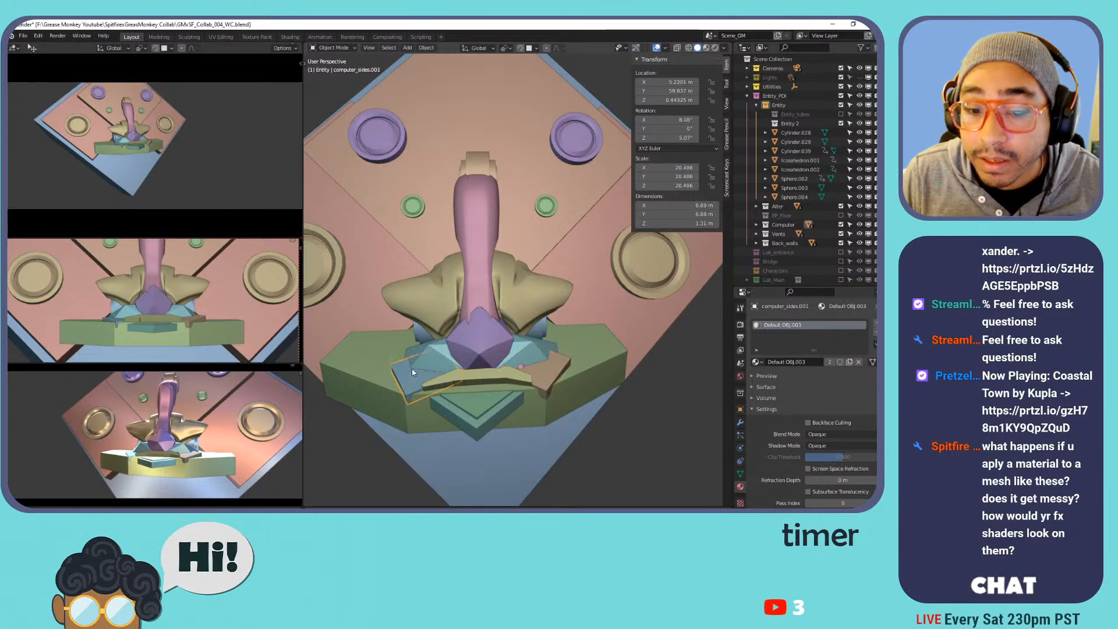
{"action": "left_click", "coordinate": [492, 358]}
{"action": "key", "text": "alt+shift+i"}
{"action": "key", "text": "alt+shift+i"}
{"action": "key", "text": "alt+shift+i"}
{"action": "left_click", "coordinate": [479, 402]}
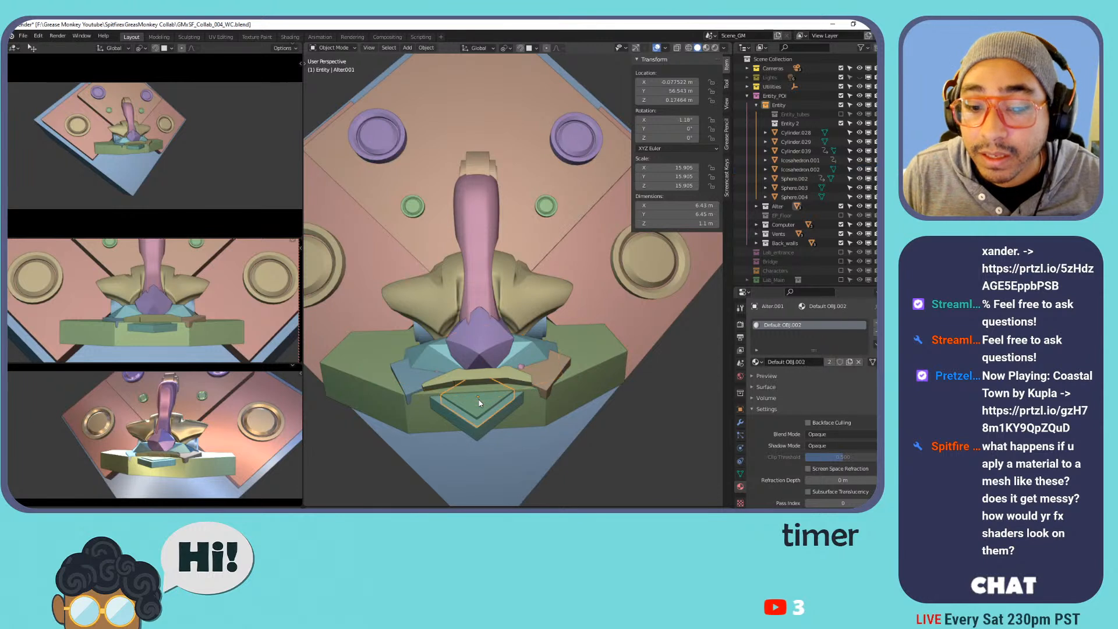
{"action": "left_click", "coordinate": [411, 379]}
{"action": "left_click", "coordinate": [538, 349]}
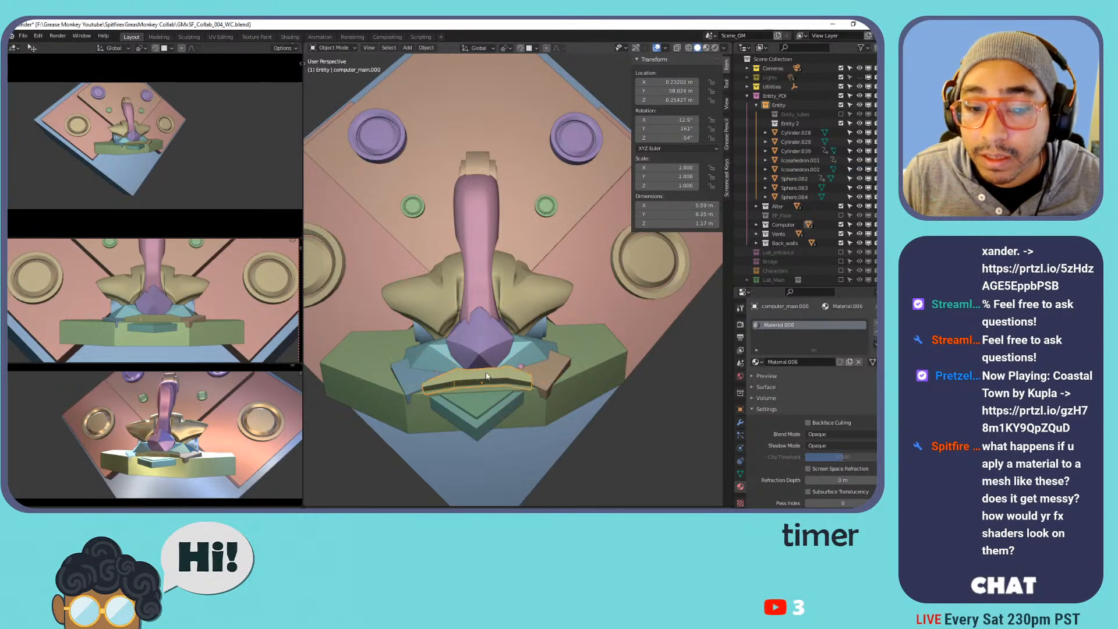
{"action": "left_click", "coordinate": [536, 346]}
{"action": "left_click", "coordinate": [503, 339]}
{"action": "left_click", "coordinate": [533, 326]}
Clear the location, rotation and scale keyframes from the purple crystal, Icosahedron.001.
{"action": "left_click", "coordinate": [494, 332]}
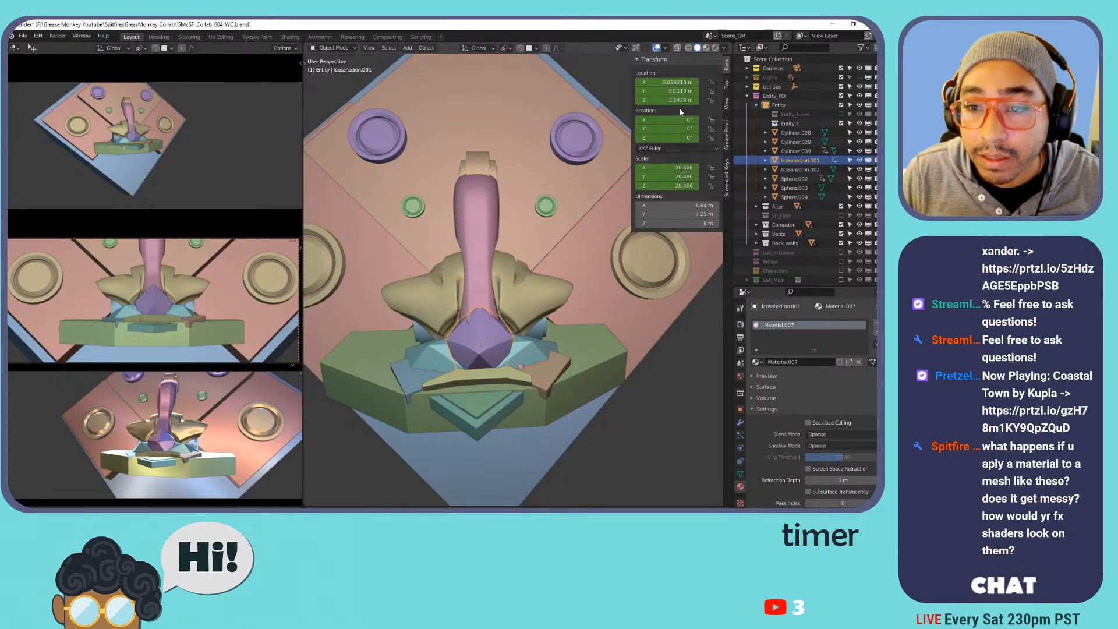
{"action": "key", "text": "alt+shift+i"}
{"action": "key", "text": "alt+shift+i"}
{"action": "key", "text": "alt+shift+i"}
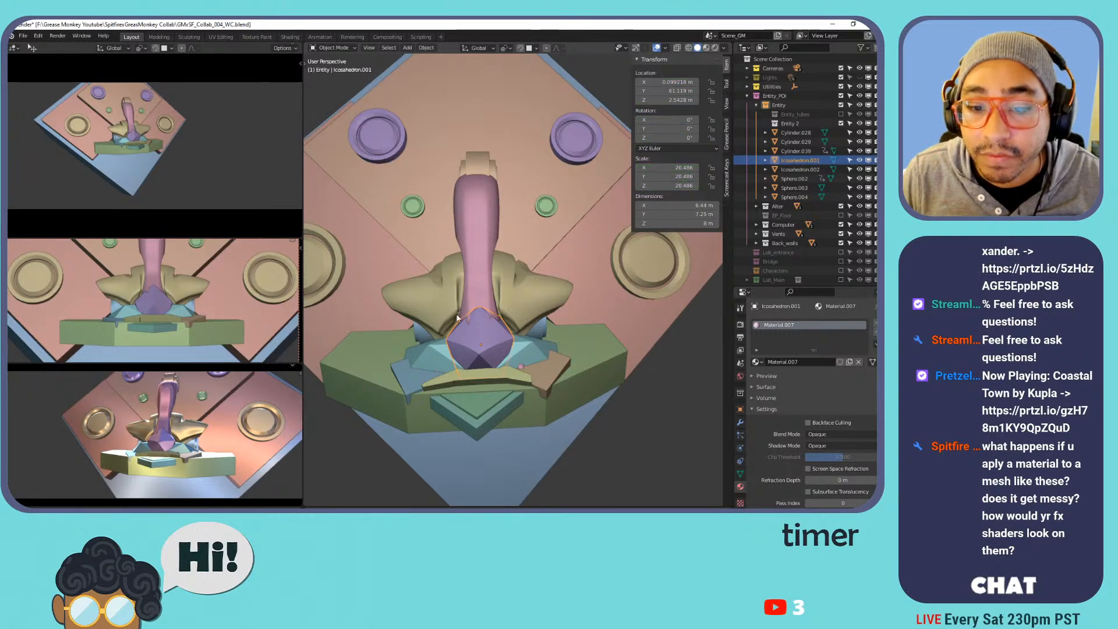
Locate the green altar base in the outliner and toggle the Alter collection in the view layer to check what it holds.
{"action": "left_click", "coordinate": [421, 337]}
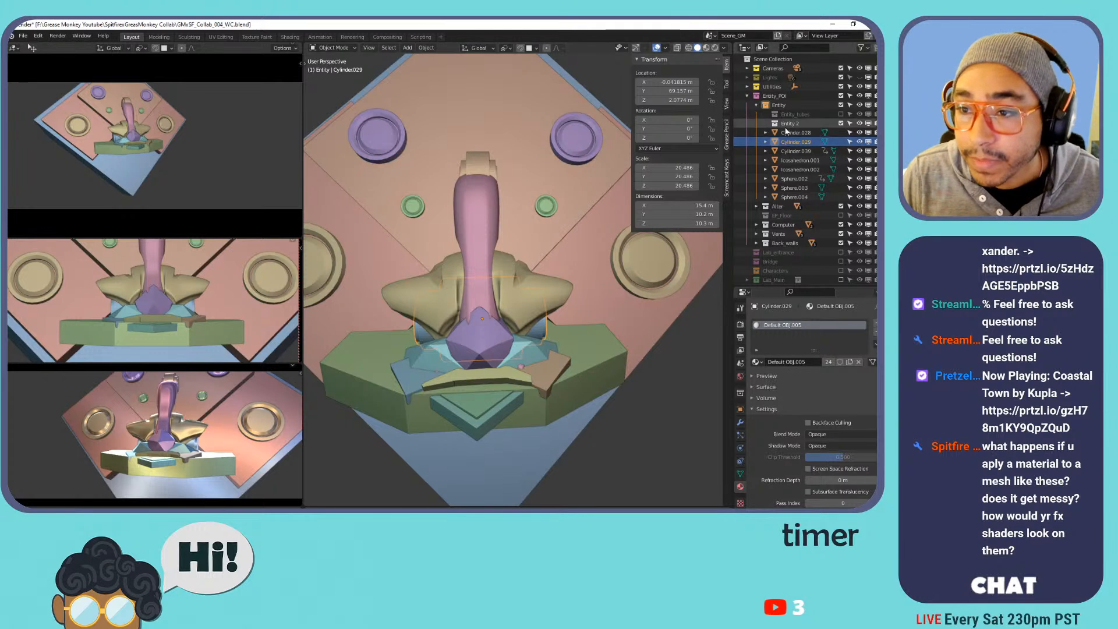
{"action": "left_click", "coordinate": [606, 357]}
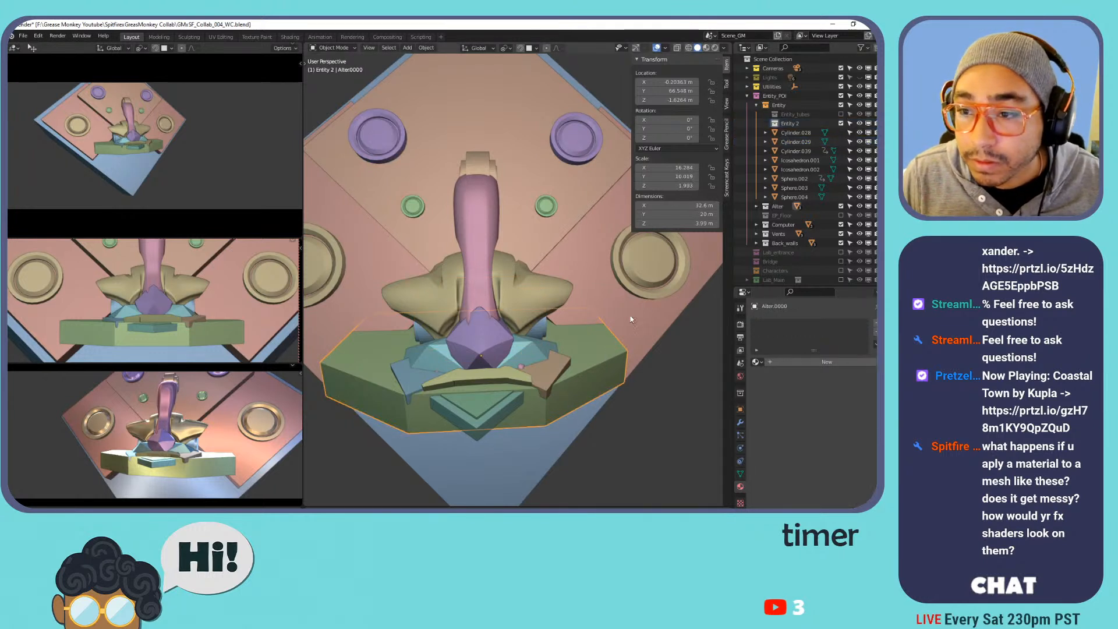
{"action": "key", "text": "KP_Decimal"}
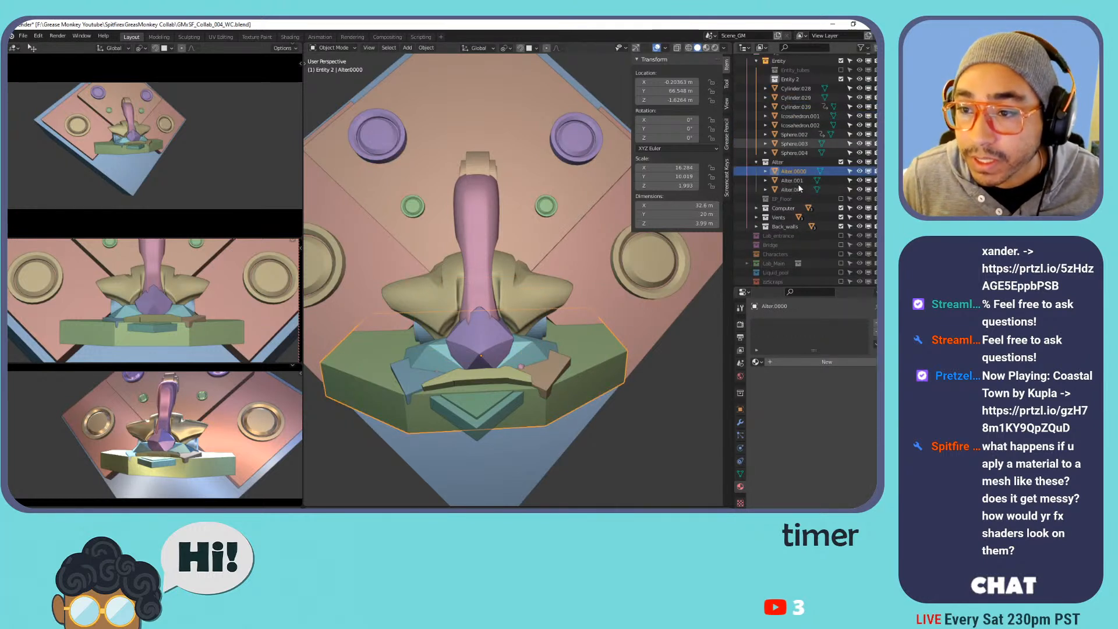
{"action": "left_click", "coordinate": [756, 162]}
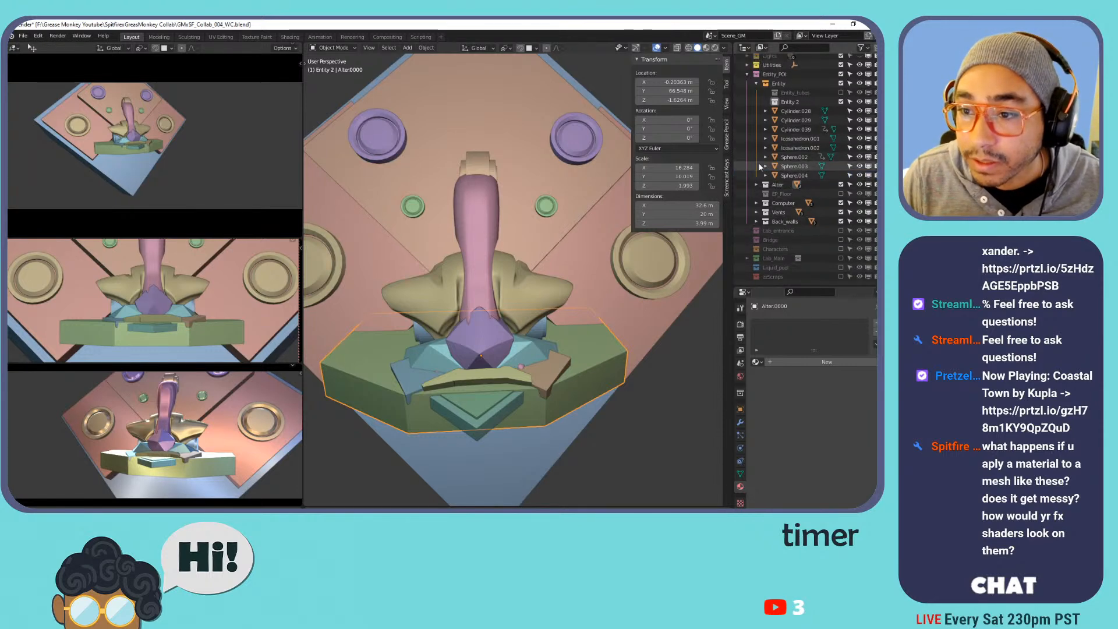
{"action": "left_click", "coordinate": [840, 185]}
{"action": "left_click", "coordinate": [840, 185]}
{"action": "left_click", "coordinate": [840, 185]}
{"action": "left_click", "coordinate": [840, 184]}
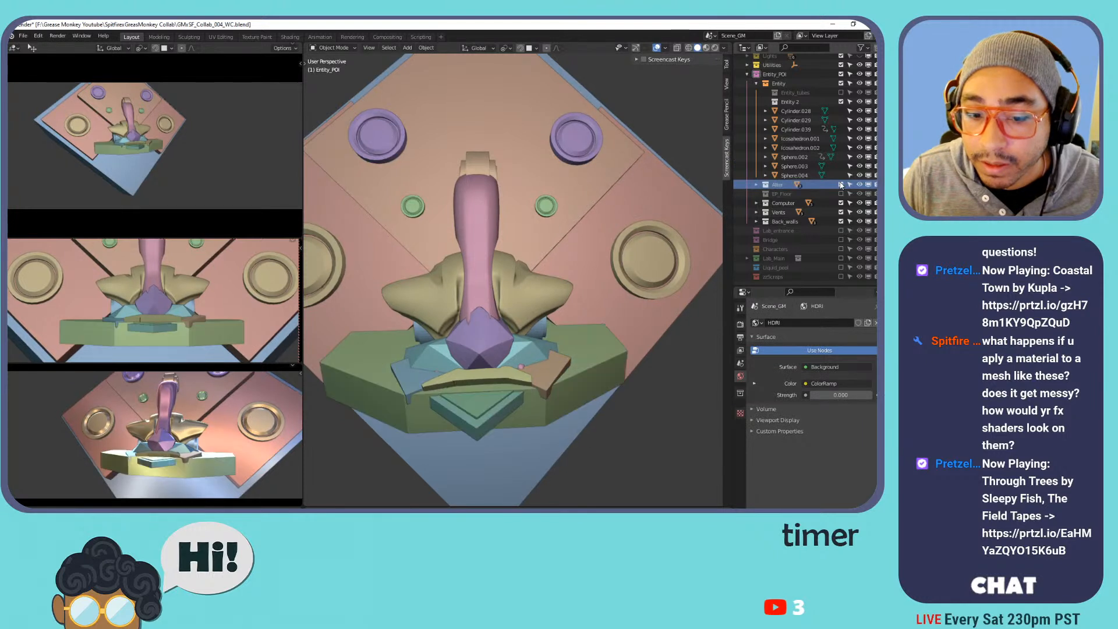
Toggle the visibility of the altar base inside Alter to identify it, leave it visible, and collapse the collection.
{"action": "left_click", "coordinate": [757, 185]}
{"action": "left_click", "coordinate": [859, 194]}
{"action": "left_click", "coordinate": [859, 194]}
{"action": "left_click", "coordinate": [859, 194]}
{"action": "left_click", "coordinate": [859, 193]}
{"action": "left_click", "coordinate": [756, 185]}
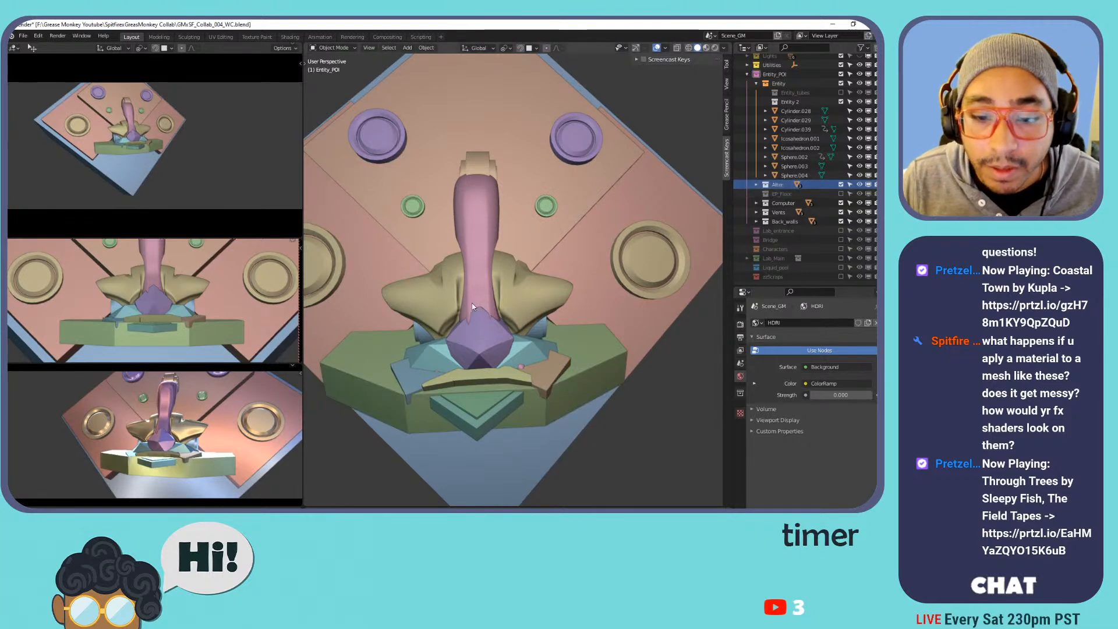
Move the Vents collection into Back_walls and exclude Back_walls from the view layer.
{"action": "middle_click_drag", "start_coordinate": [479, 298], "coordinate": [516, 243]}
{"action": "middle_click_drag", "start_coordinate": [536, 196], "coordinate": [536, 188]}
{"action": "left_click", "coordinate": [543, 156]}
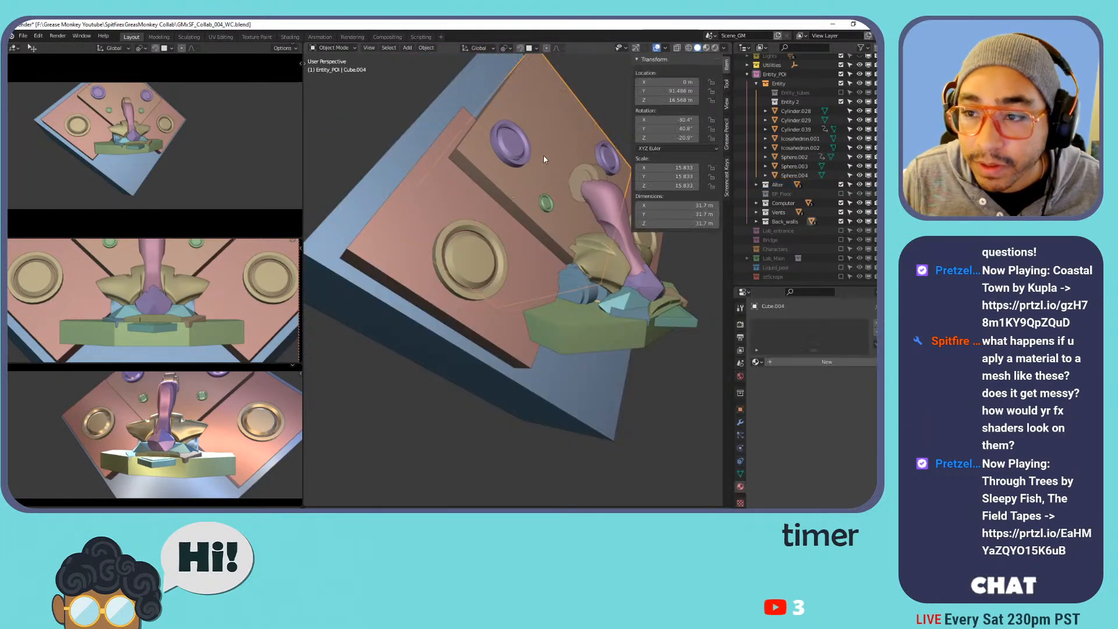
{"action": "left_click", "coordinate": [841, 222]}
{"action": "left_click", "coordinate": [841, 221]}
{"action": "left_click_drag", "start_coordinate": [779, 212], "coordinate": [782, 222]}
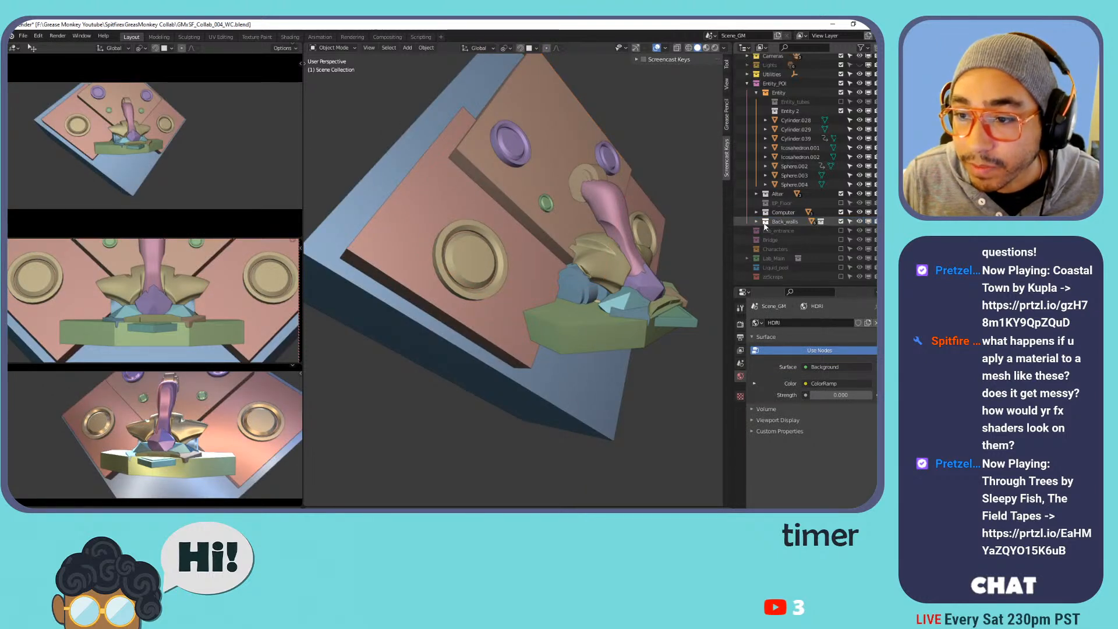
{"action": "left_click", "coordinate": [840, 222]}
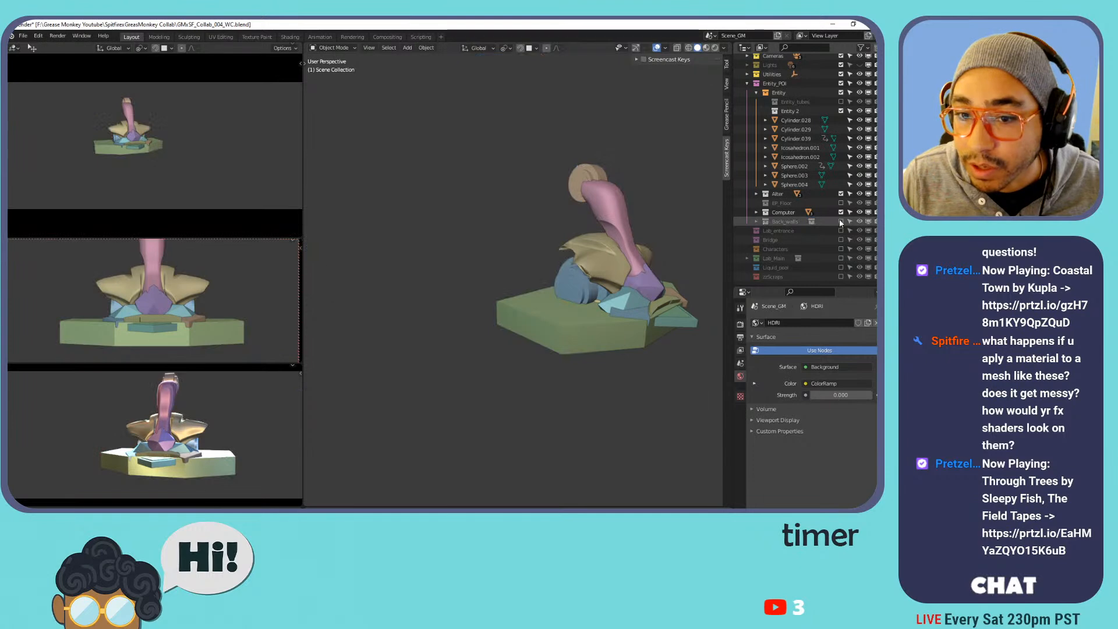
Select the yellow shell around the entity's neck and examine the entity from several angles.
{"action": "middle_click_drag", "start_coordinate": [580, 221], "coordinate": [511, 230]}
{"action": "left_click", "coordinate": [438, 276]}
{"action": "key", "text": "n"}
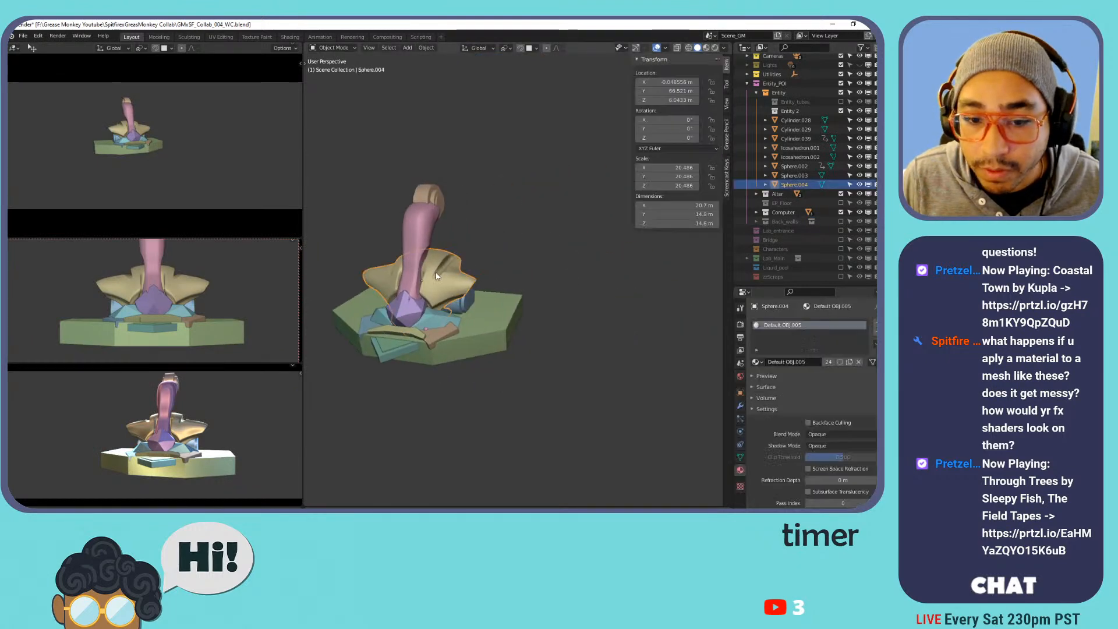
{"action": "key", "text": "KP_Decimal"}
{"action": "mouse_move", "coordinate": [412, 282]}
{"action": "middle_mouse_down"}
{"action": "mouse_move", "coordinate": [424, 246]}
{"action": "mouse_move", "coordinate": [396, 271]}
{"action": "middle_mouse_up"}
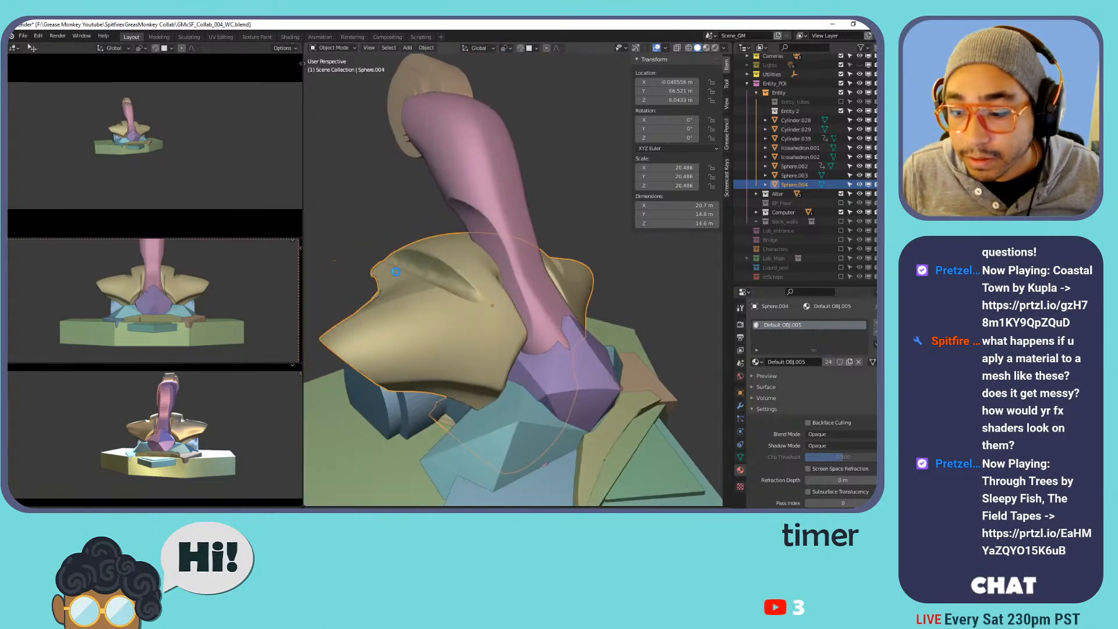
{"action": "scroll", "coordinate": [396, 267], "scroll_direction": "down", "scroll_amount": 5}
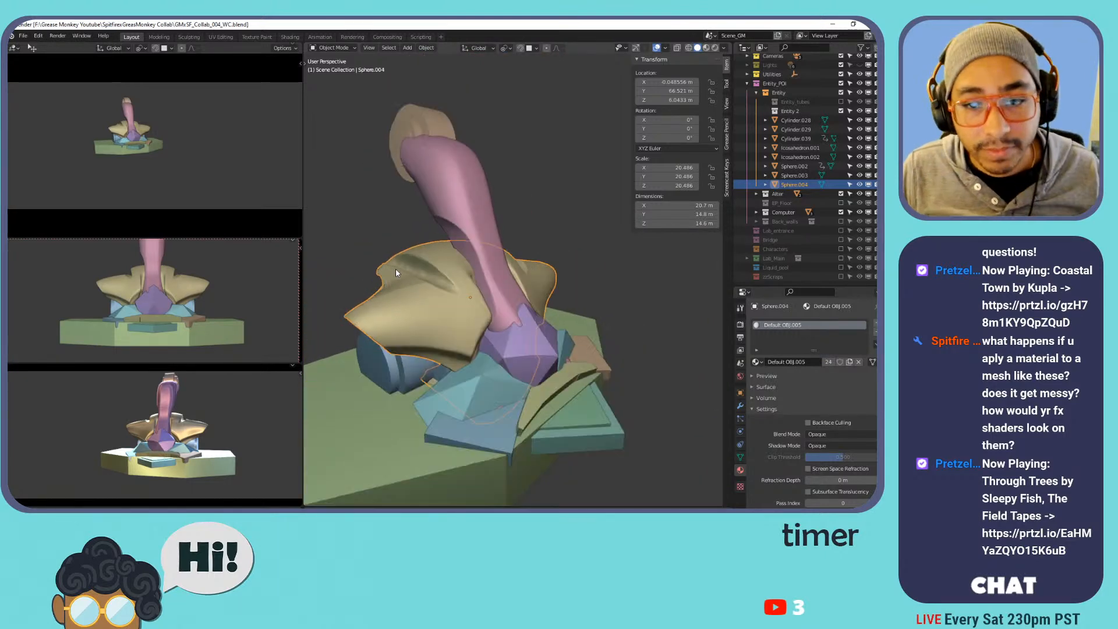
{"action": "middle_click_drag", "start_coordinate": [507, 256], "coordinate": [482, 261]}
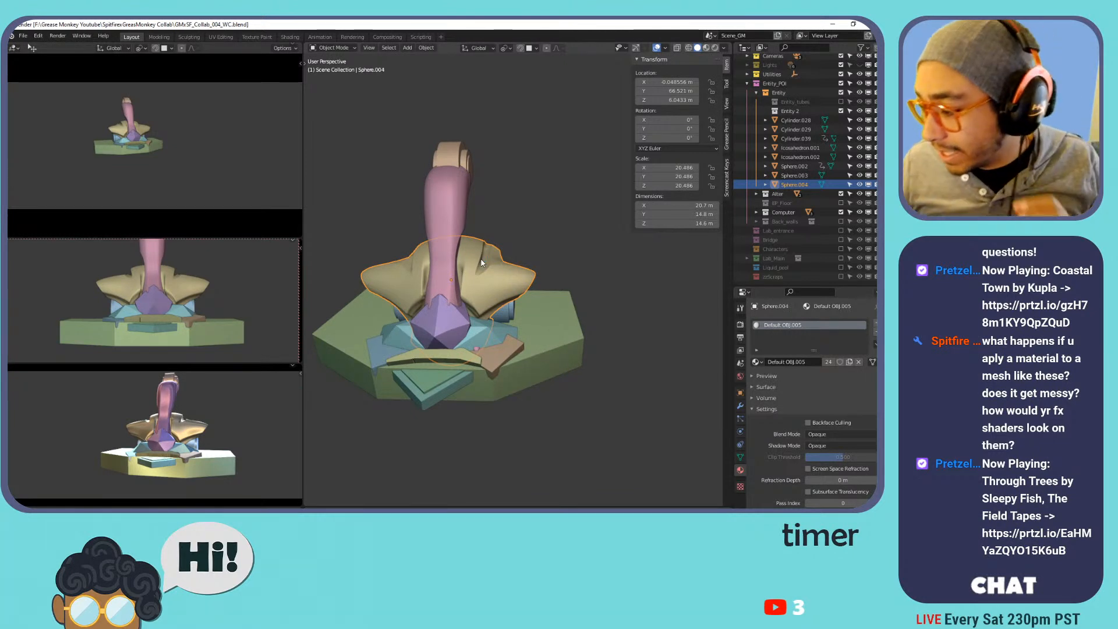
{"action": "scroll", "coordinate": [442, 245], "scroll_direction": "up", "scroll_amount": 2}
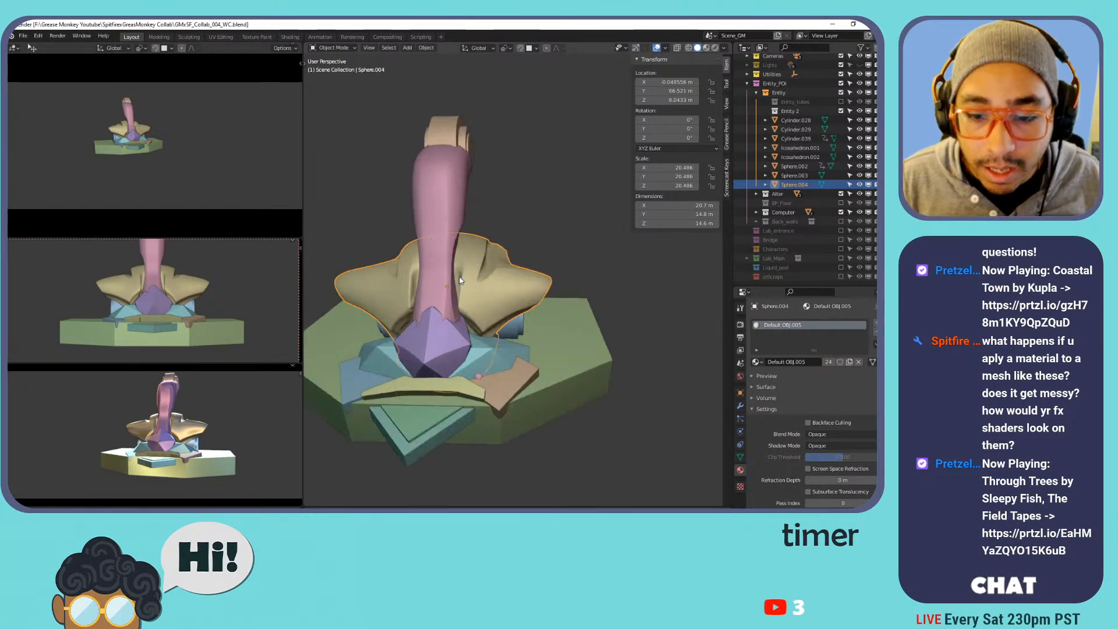
Move the entity's neck, rear disc, yellow shell, blue cylinders and turquoise faceted base together into the Entity 2 collection.
{"action": "left_click", "coordinate": [789, 111]}
{"action": "left_click", "coordinate": [448, 212]}
{"action": "middle_click_drag", "start_coordinate": [424, 228], "coordinate": [487, 287]}
{"action": "left_click", "coordinate": [393, 348], "text": "shift"}
{"action": "left_click", "coordinate": [475, 106], "text": "shift"}
{"action": "left_click", "coordinate": [517, 147], "text": "shift"}
{"action": "left_click", "coordinate": [521, 262], "text": "shift"}
{"action": "left_click", "coordinate": [528, 387], "text": "shift"}
{"action": "left_click", "coordinate": [463, 374], "text": "shift"}
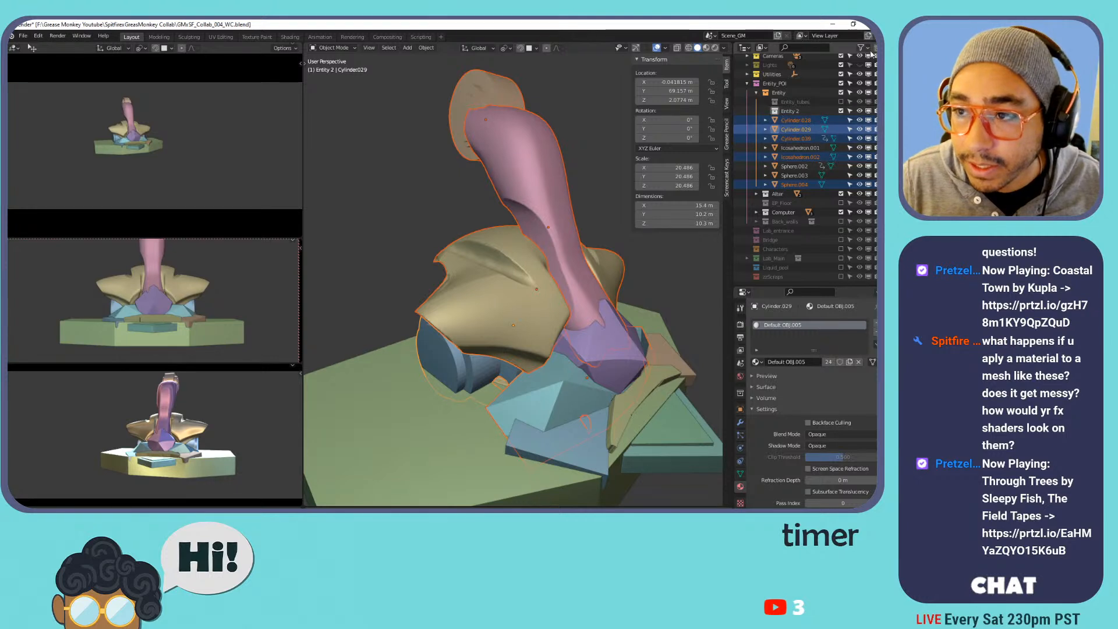
{"action": "left_click_drag", "start_coordinate": [795, 119], "coordinate": [793, 111]}
Rename the Entity 2 collection as Entity_MAIN.
{"action": "double_click", "coordinate": [791, 113]}
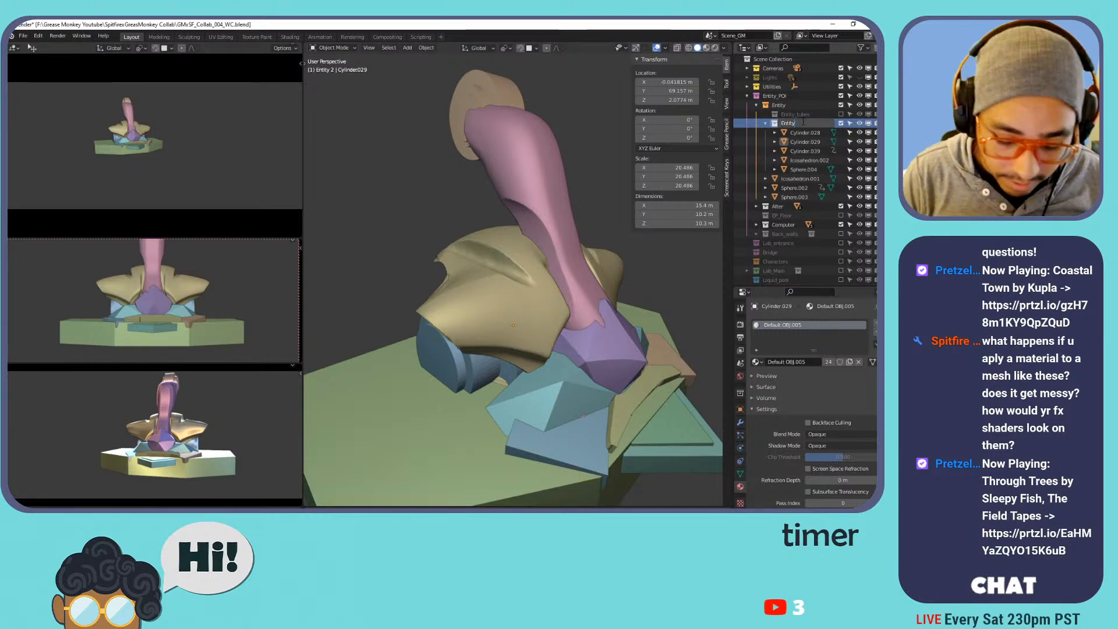
{"action": "type", "text": "Entity_MAIN"}
{"action": "key", "text": "Return"}
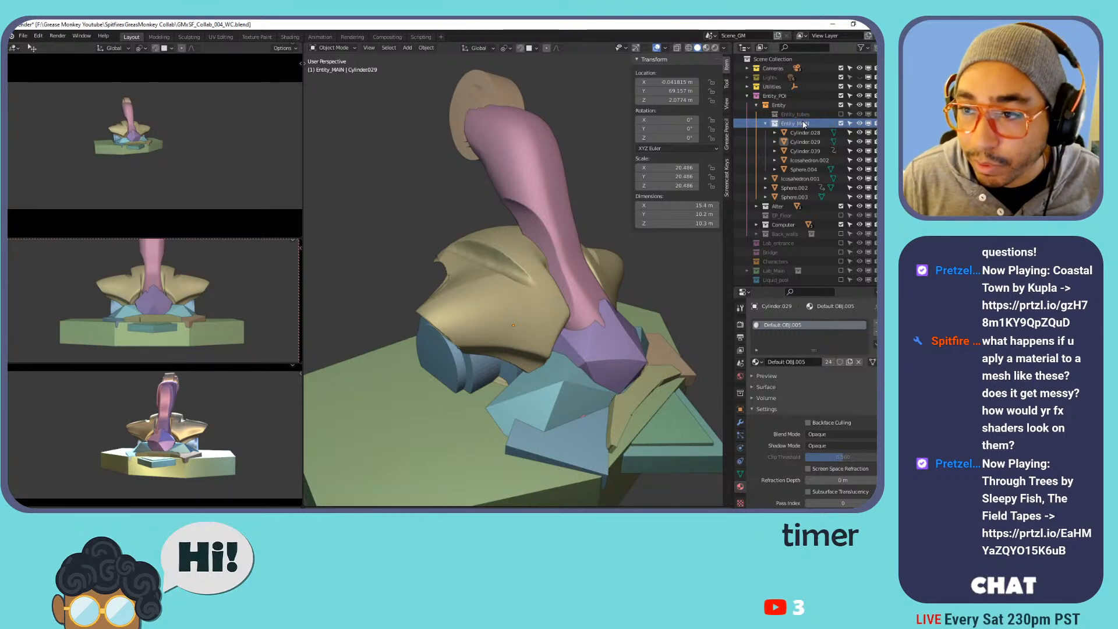
Toggle Entity_MAIN in the view layer to check its contents, then move the purple crystal Icosahedron.001 into it.
{"action": "left_click", "coordinate": [840, 124]}
{"action": "left_click", "coordinate": [842, 124]}
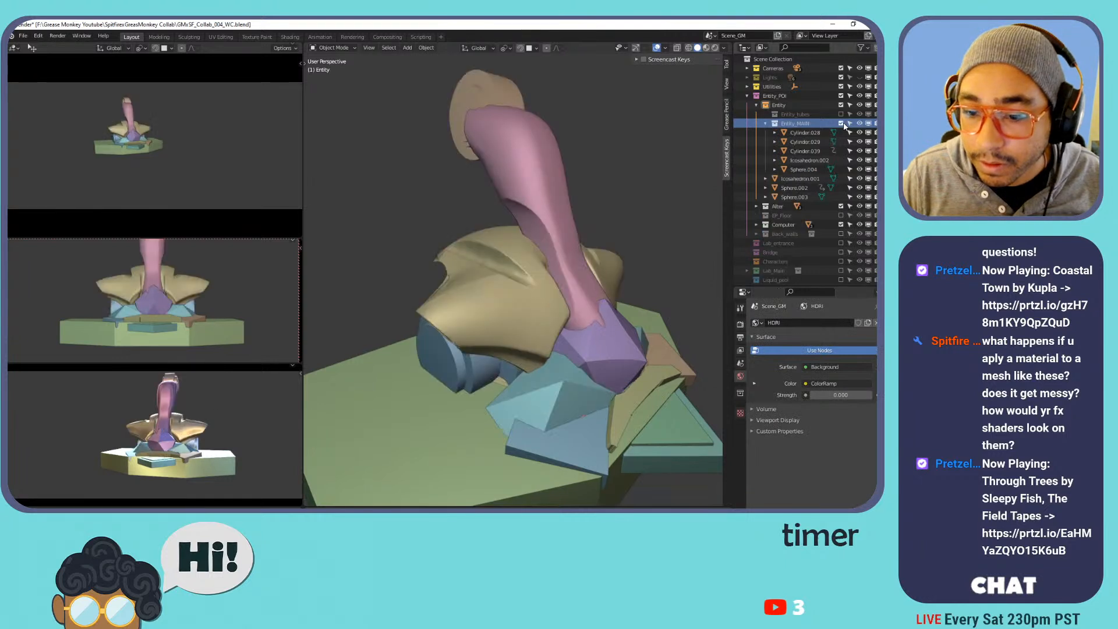
{"action": "left_click", "coordinate": [790, 181]}
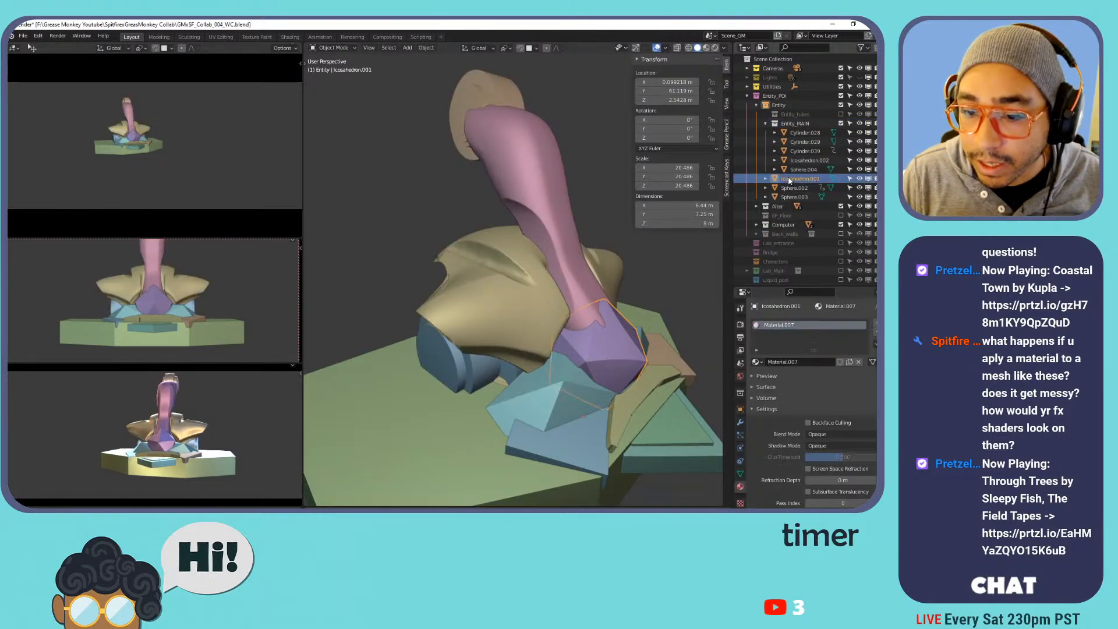
{"action": "left_click_drag", "start_coordinate": [790, 181], "coordinate": [795, 124]}
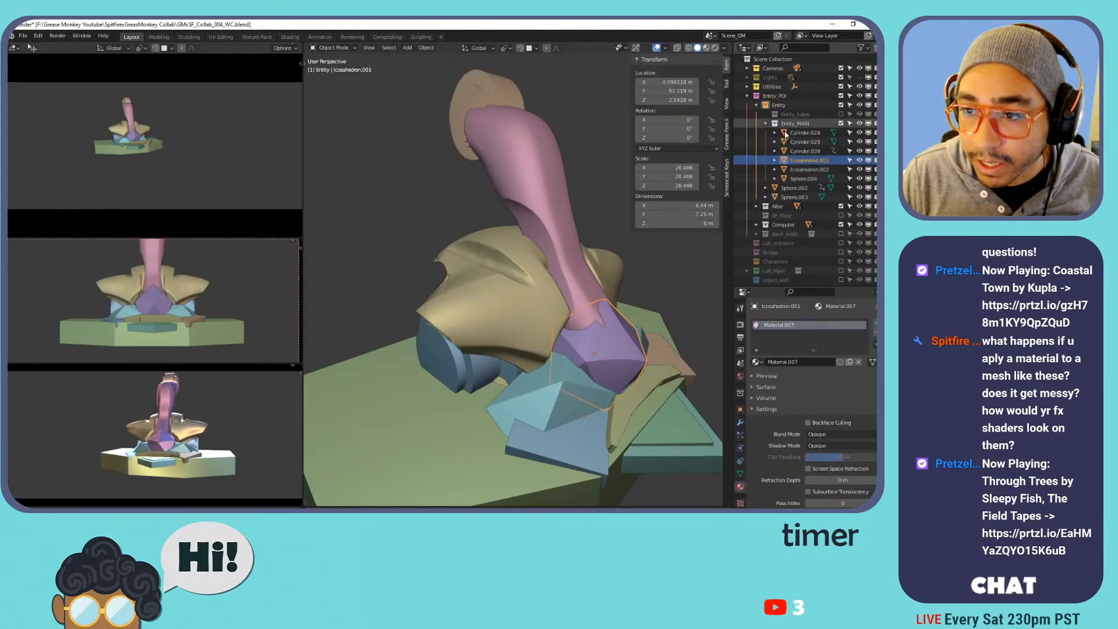
Delete the leftover objects Sphere.002 and Sphere.003 from the Entity collection.
{"action": "left_click", "coordinate": [788, 189]}
{"action": "middle_click_drag", "start_coordinate": [558, 369], "coordinate": [635, 301]}
{"action": "key", "text": "Delete"}
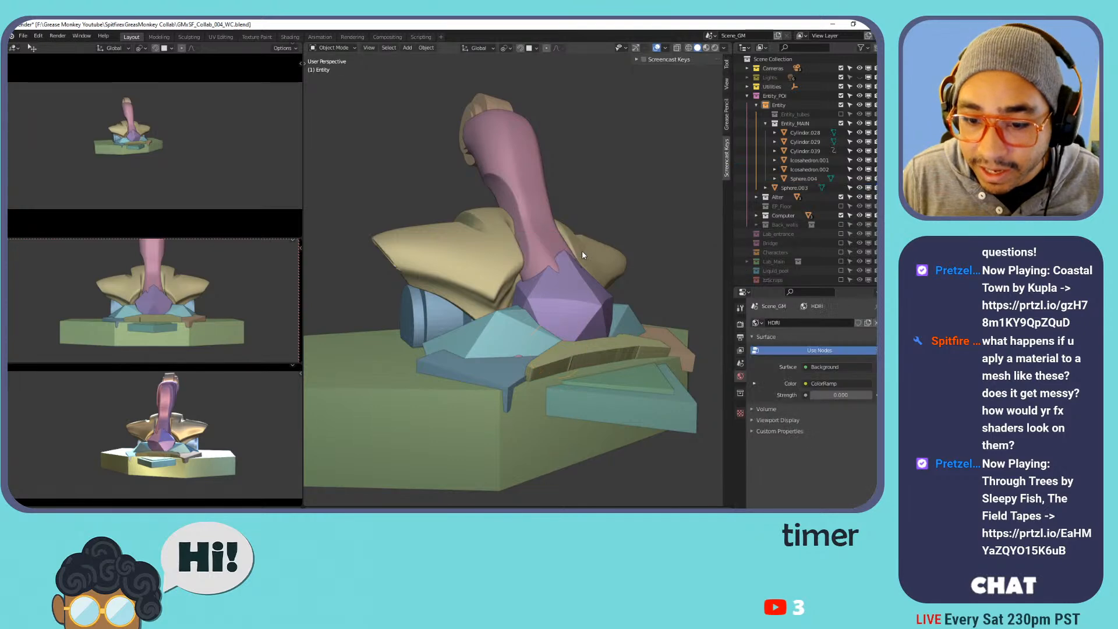
{"action": "left_click", "coordinate": [796, 188]}
{"action": "middle_click_drag", "start_coordinate": [576, 300], "coordinate": [373, 282]}
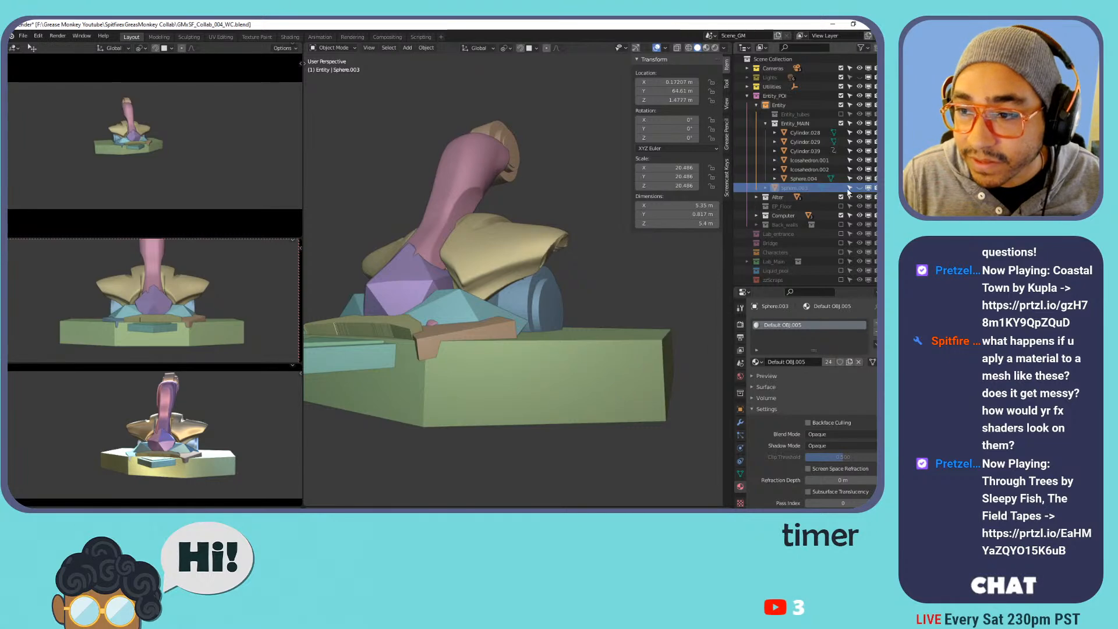
{"action": "key", "text": "x"}
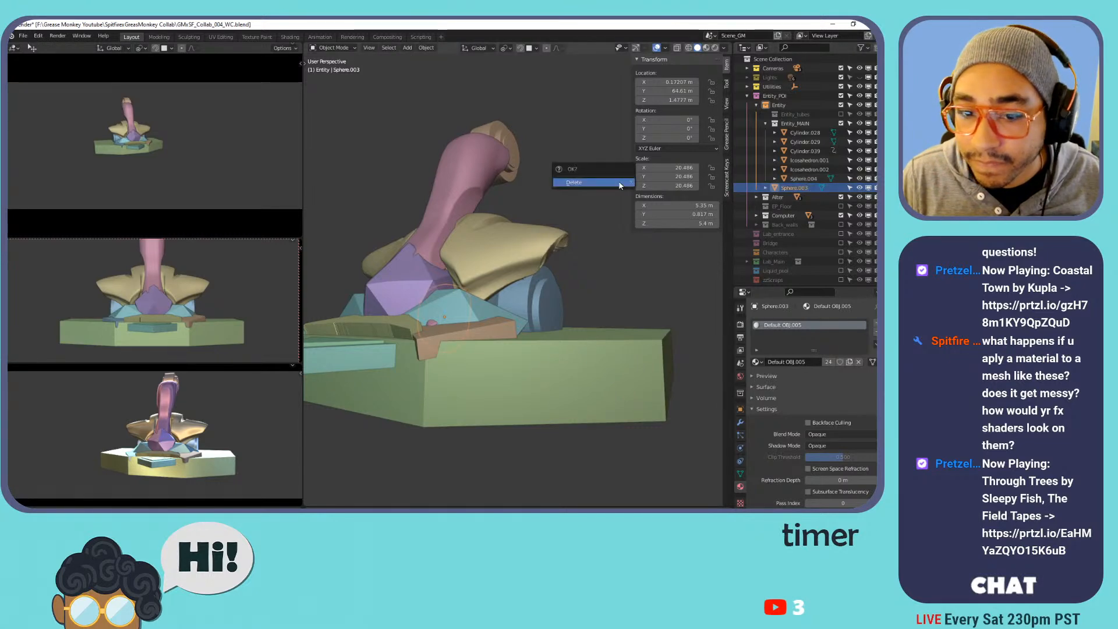
{"action": "left_click", "coordinate": [585, 182]}
Rename the purple crystal as Entity_glass.000.
{"action": "middle_click_drag", "start_coordinate": [487, 222], "coordinate": [539, 246]}
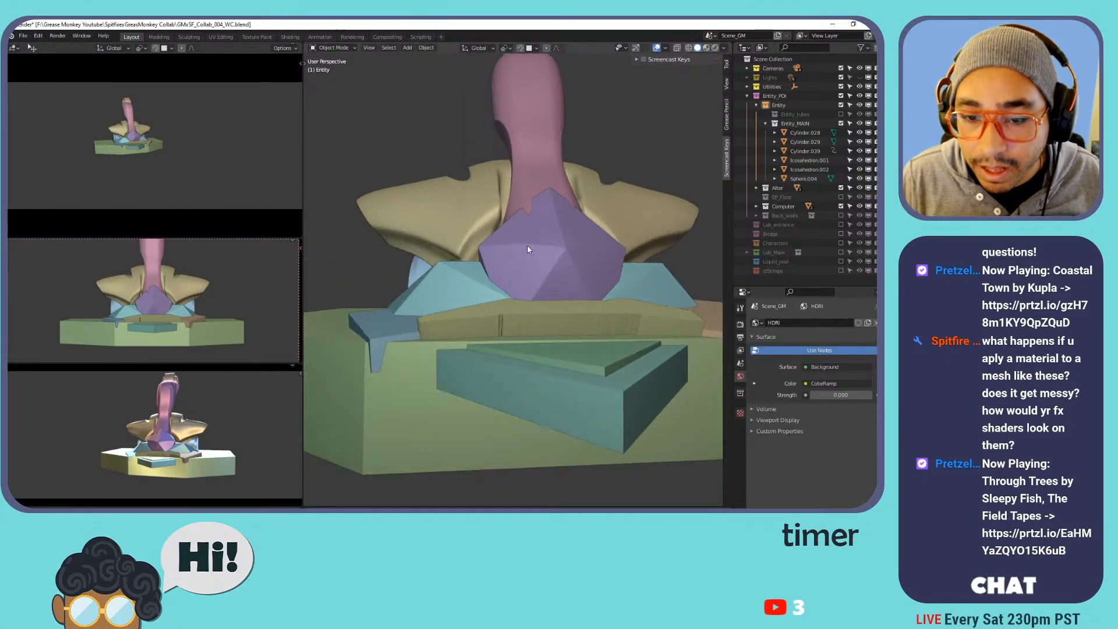
{"action": "left_click", "coordinate": [538, 246]}
{"action": "double_click", "coordinate": [807, 159]}
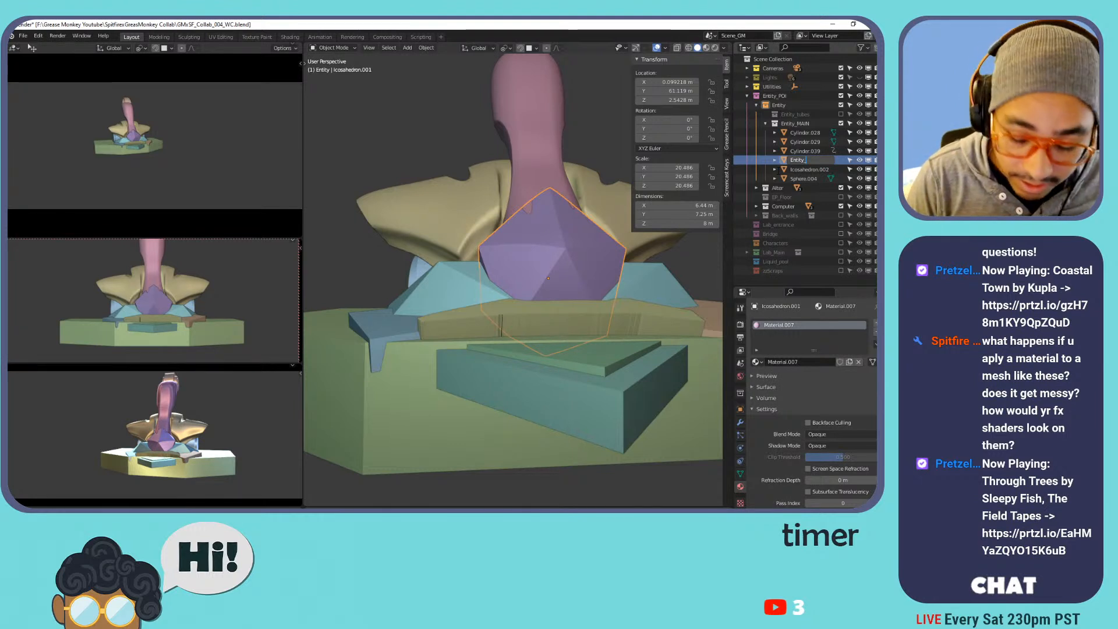
{"action": "type", "text": "0"}
{"action": "key", "text": "Return"}
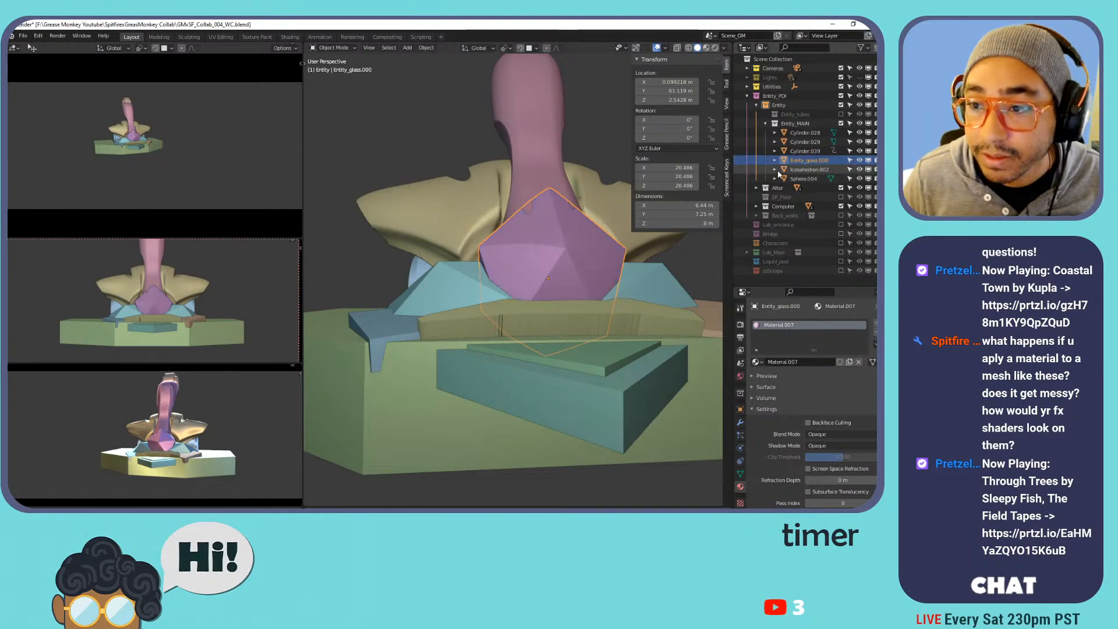
Rename the yellow shell behind the crystal, Sphere.004, as Entity_holder.000.
{"action": "left_click", "coordinate": [450, 281]}
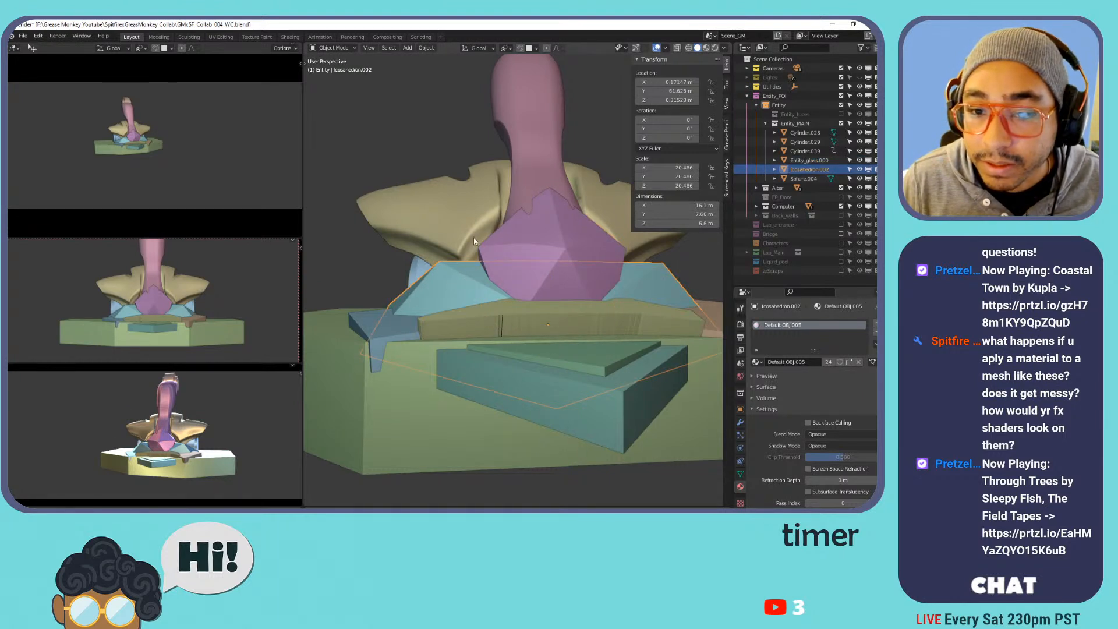
{"action": "left_click", "coordinate": [474, 256]}
{"action": "double_click", "coordinate": [800, 178]}
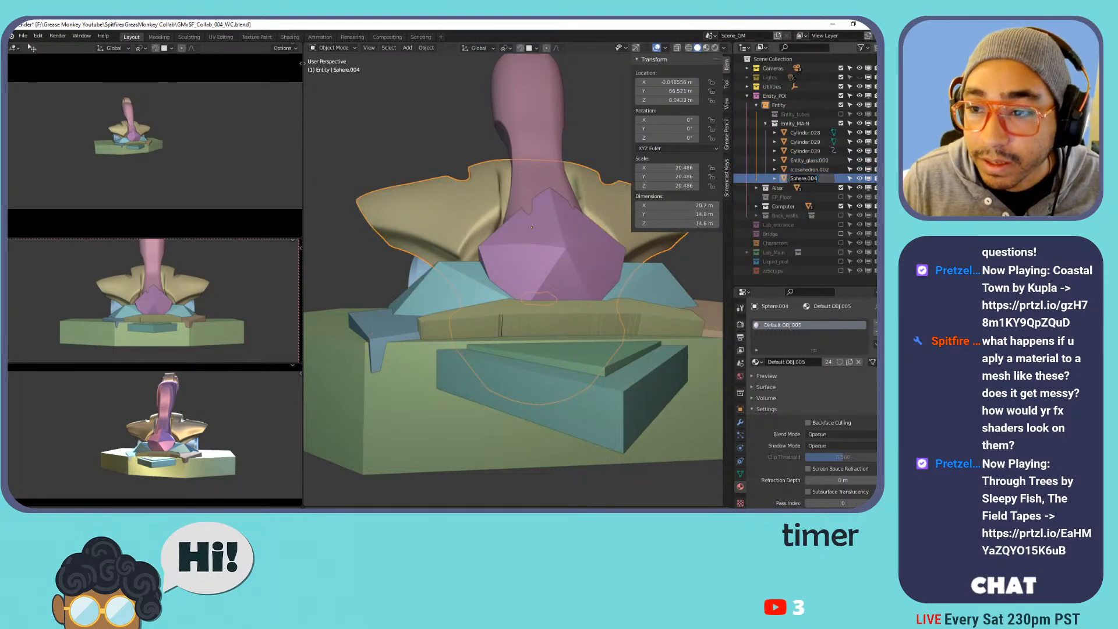
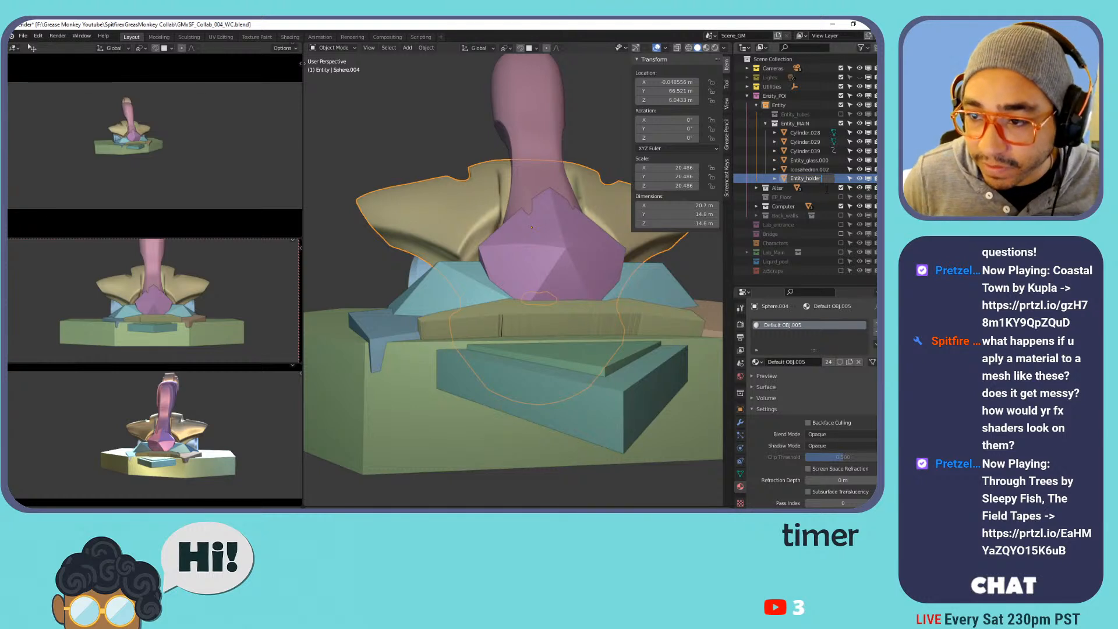
{"action": "key", "text": "Return"}
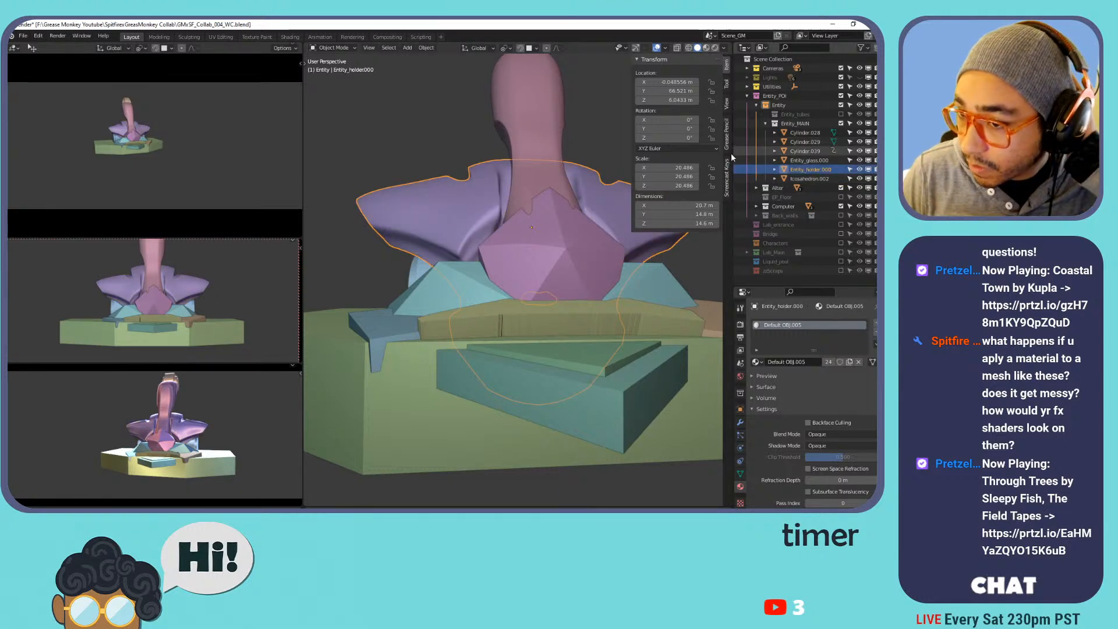
Rename the entity's long neck piece, Cylinder.039, as Entity_spine.000.
{"action": "left_click", "coordinate": [536, 136]}
{"action": "double_click", "coordinate": [802, 151]}
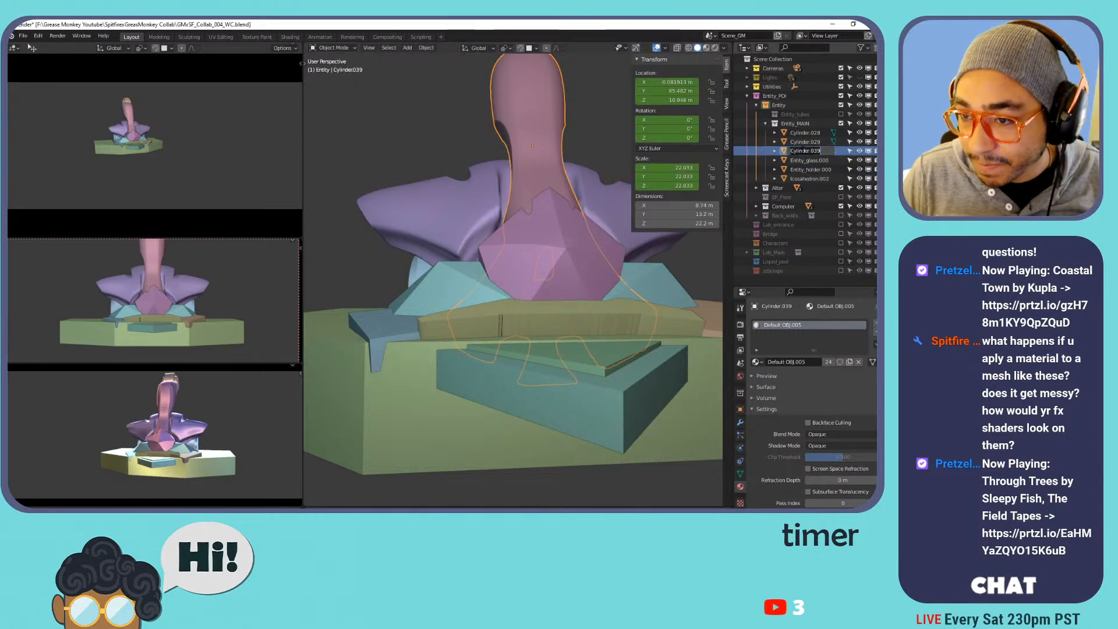
{"action": "type", "text": "Entity_spin"}
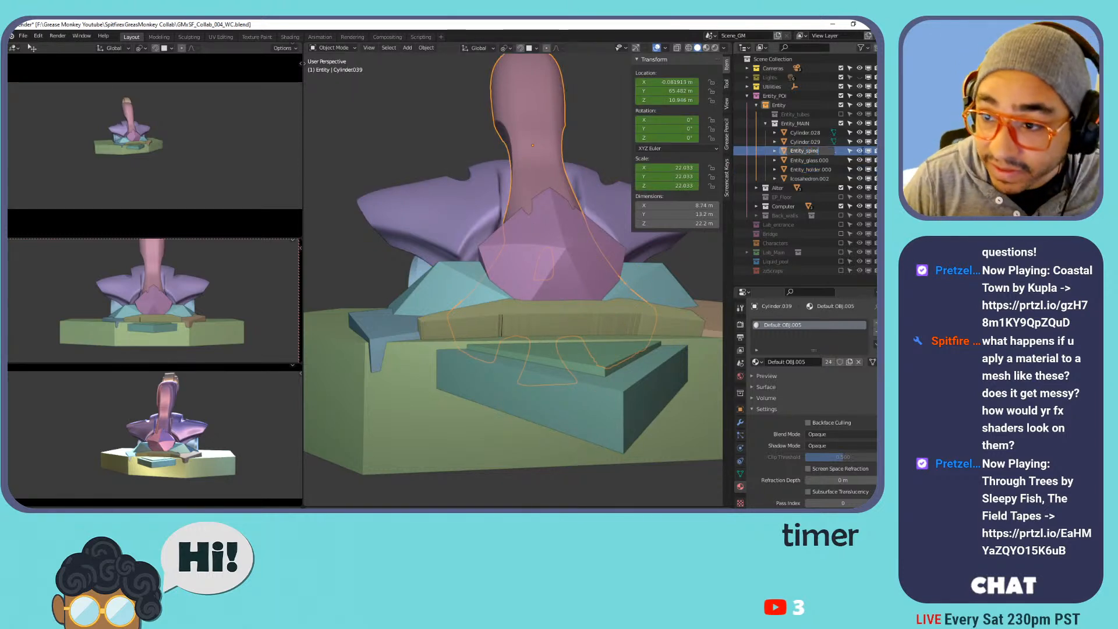
{"action": "type", "text": "e"}
{"action": "key", "text": "Return"}
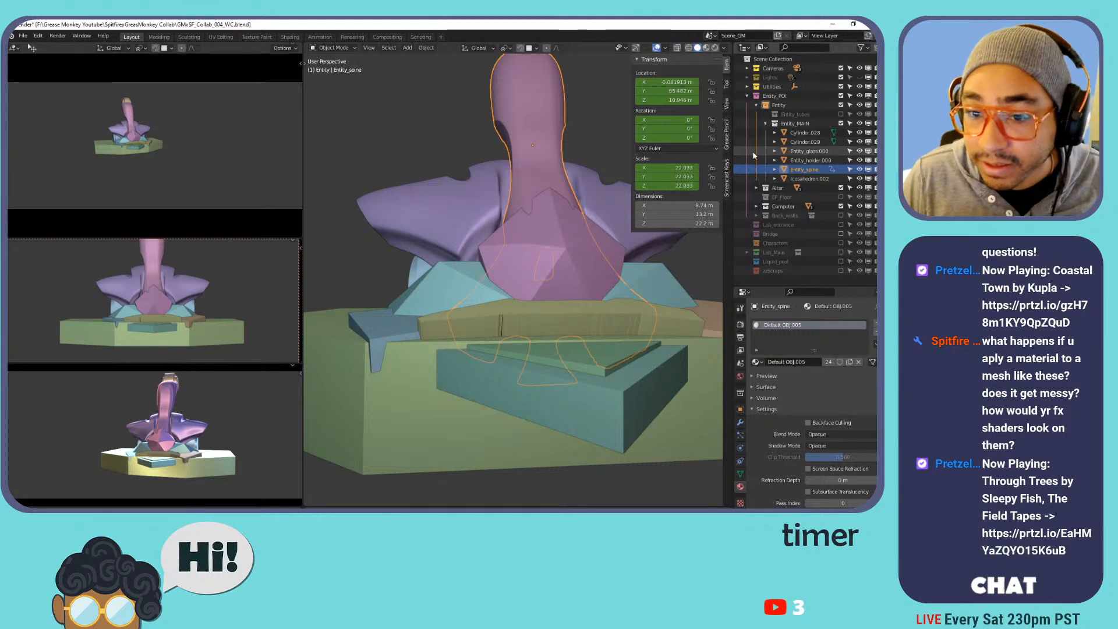
{"action": "double_click", "coordinate": [823, 169]}
{"action": "type", "text": ".000"}
{"action": "key", "text": "Return"}
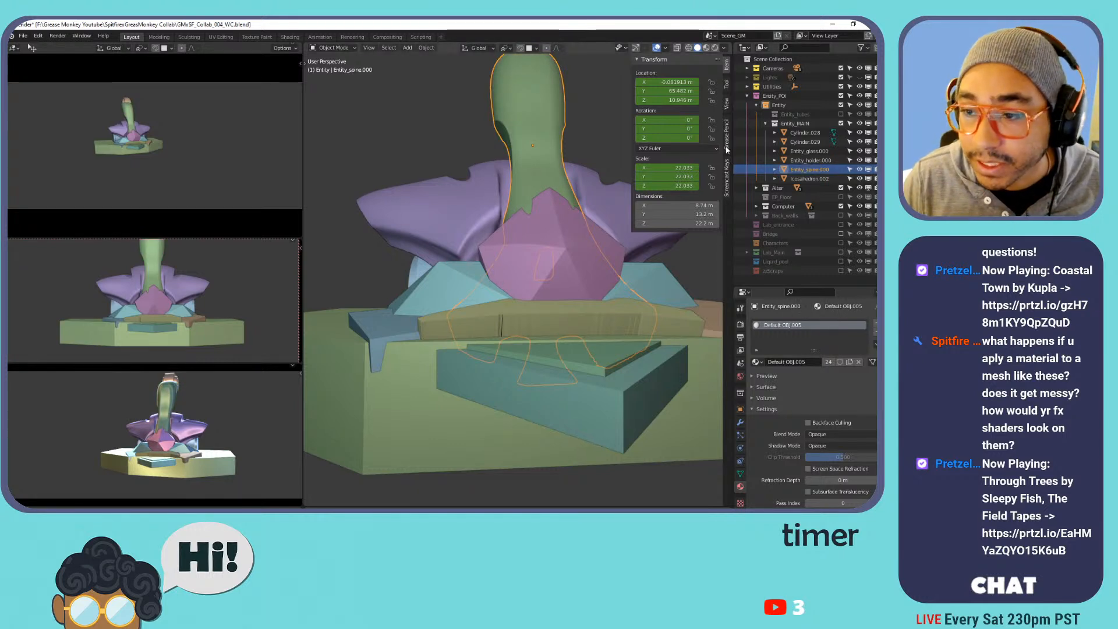
Rename the faceted piece beneath the crystal, Icosahedron.002, as Entity_glass_bottom.000.
{"action": "left_click", "coordinate": [805, 153]}
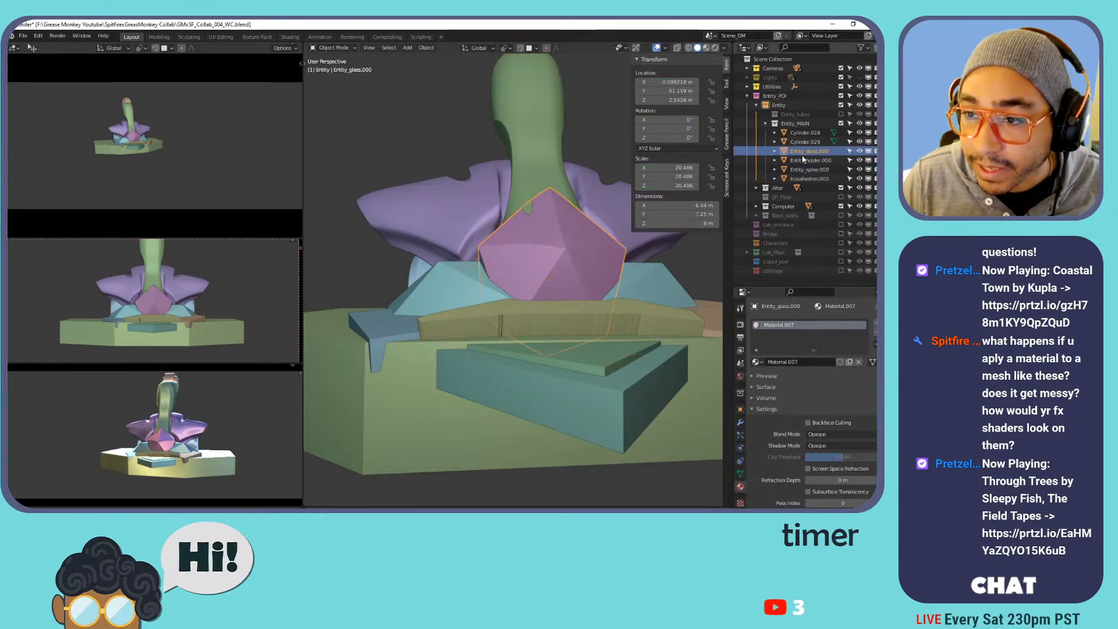
{"action": "left_click", "coordinate": [822, 180]}
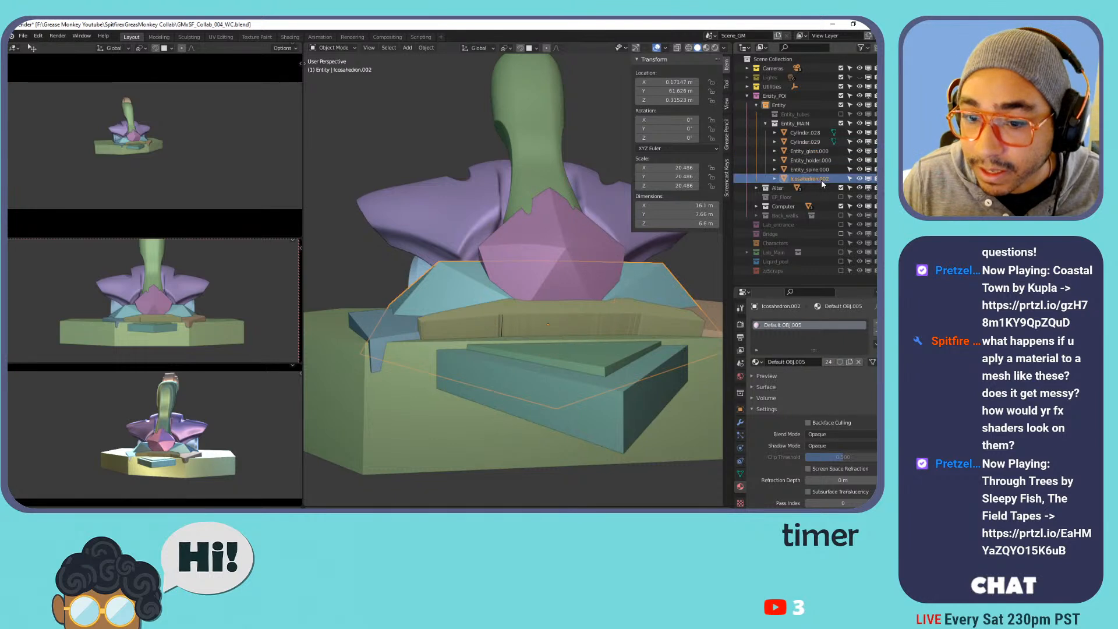
{"action": "double_click", "coordinate": [801, 180]}
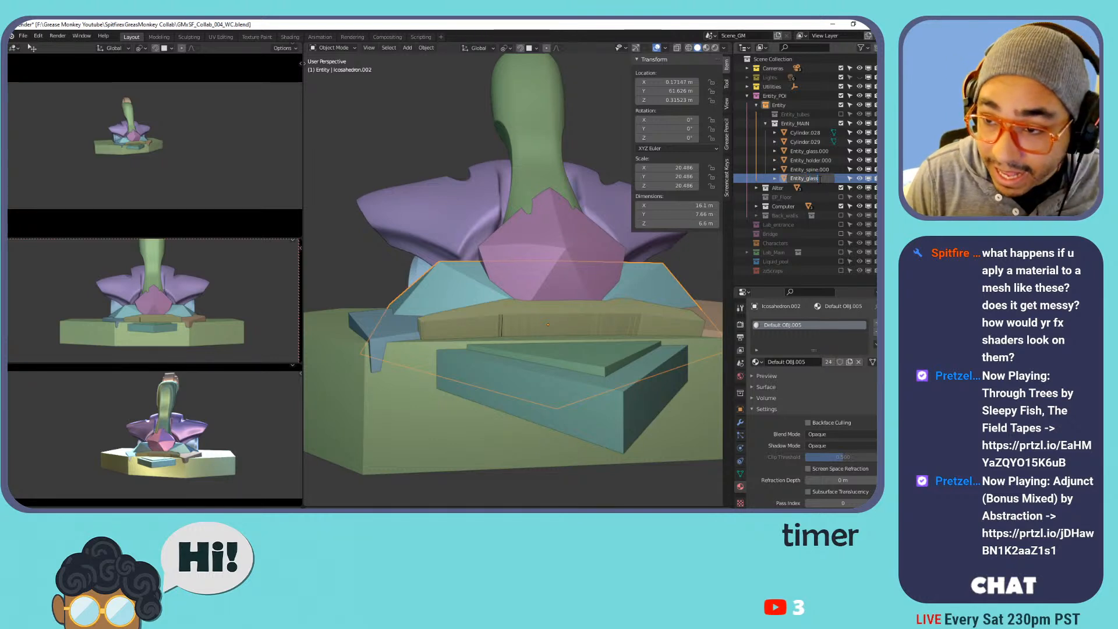
{"action": "type", "text": "Entity_glass_botto"}
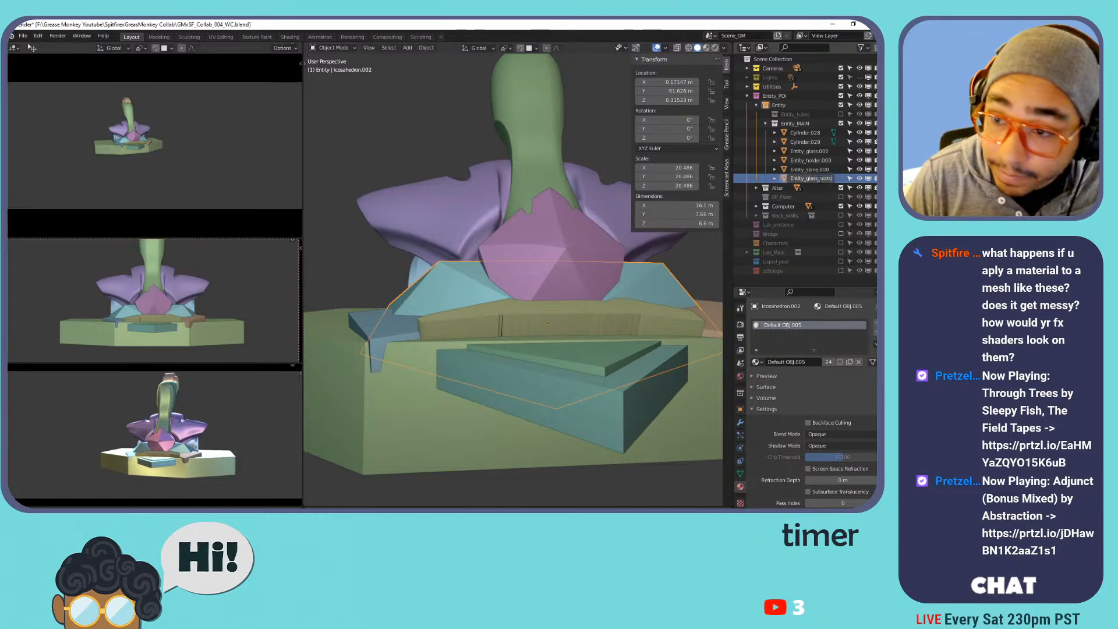
{"action": "type", "text": "m.00"}
{"action": "key", "text": "Return"}
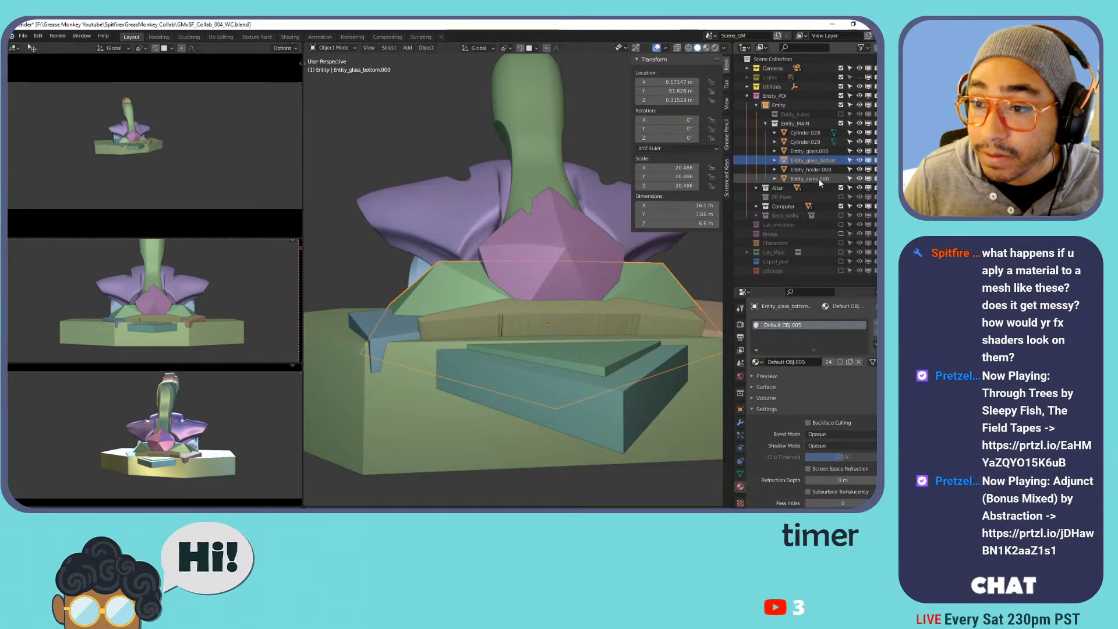
Rename the small cylinder at the upper end of the spine, Cylinder.028, as Entity_joint.000.
{"action": "left_click", "coordinate": [806, 142]}
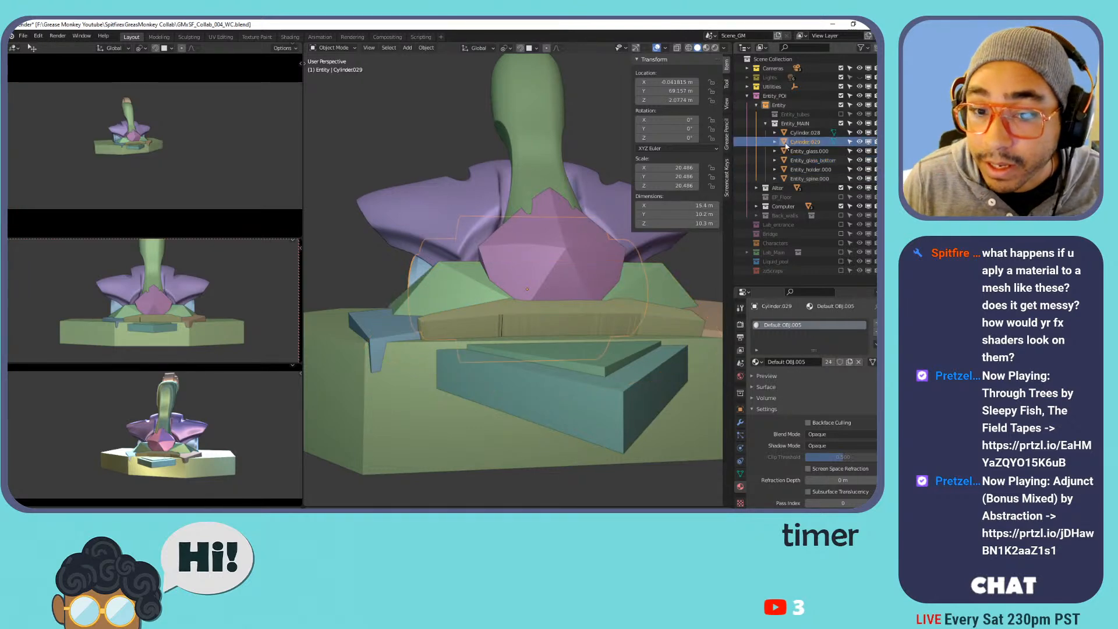
{"action": "key", "text": "KP_Decimal"}
{"action": "left_click", "coordinate": [800, 133]}
{"action": "left_click", "coordinate": [805, 141]}
{"action": "double_click", "coordinate": [809, 133]}
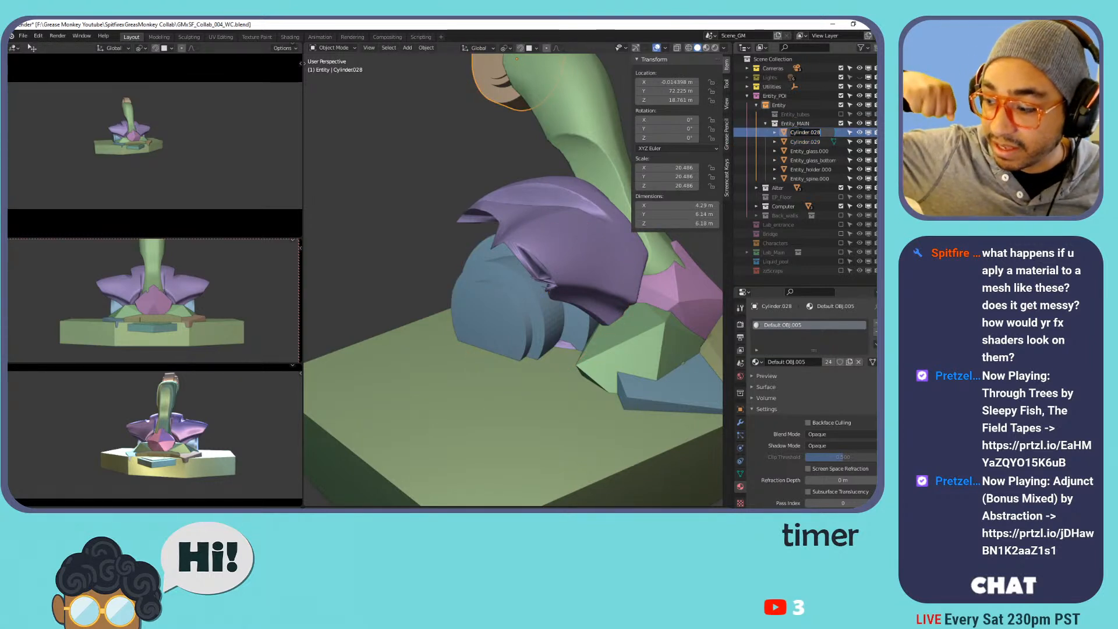
{"action": "type", "text": "Entity_joint.000"}
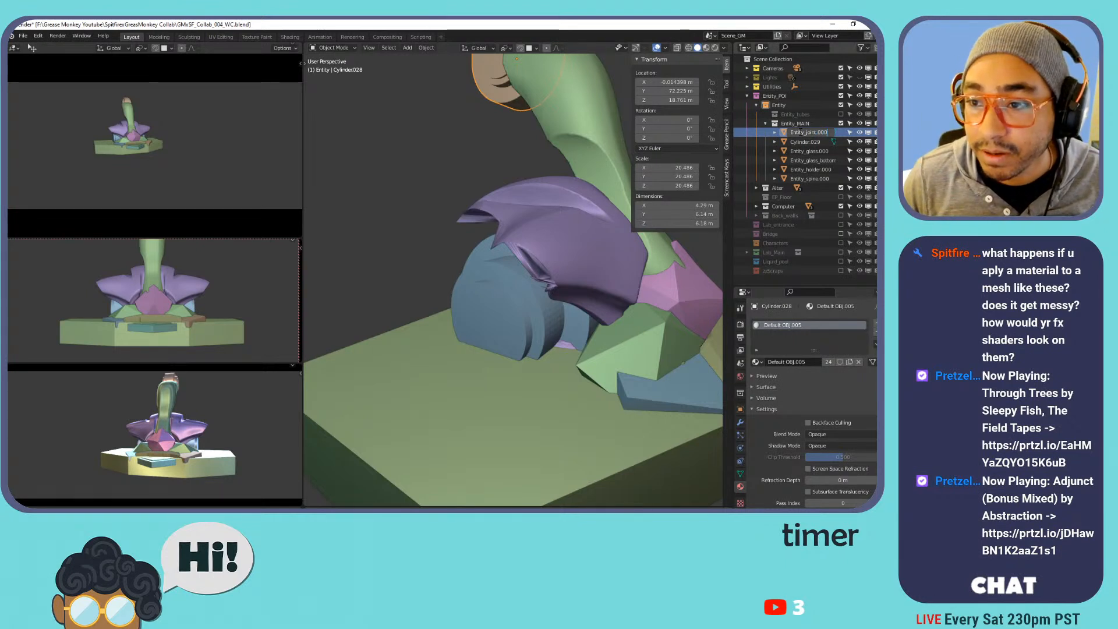
{"action": "key", "text": "Return"}
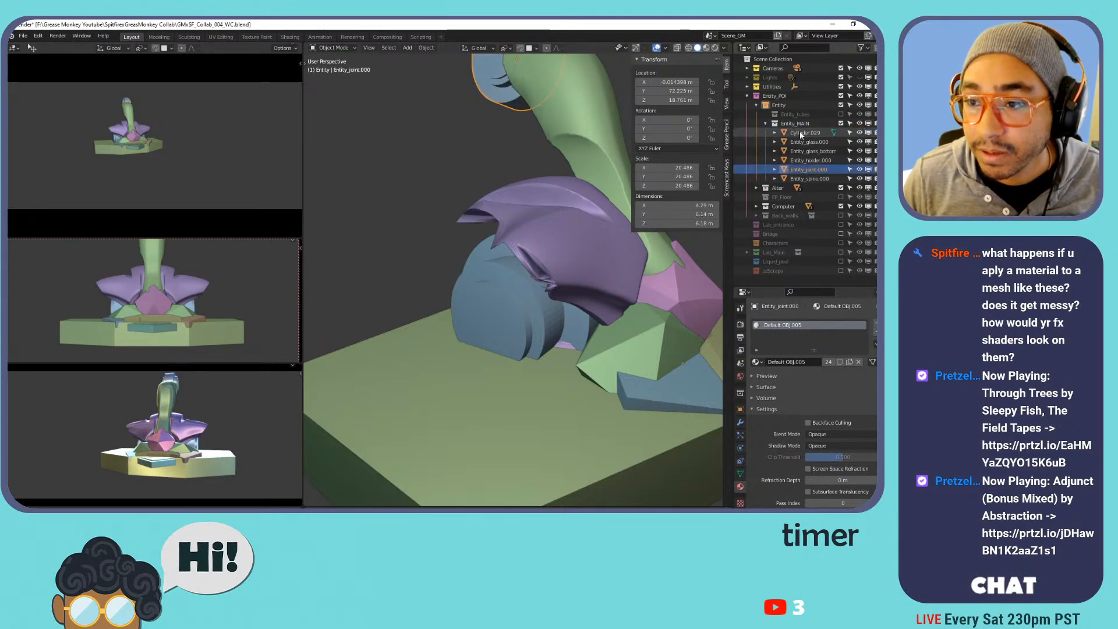
Rename the large cylinder beneath the holder shell, Cylinder.029, as Entity_joint.001.
{"action": "left_click", "coordinate": [810, 133]}
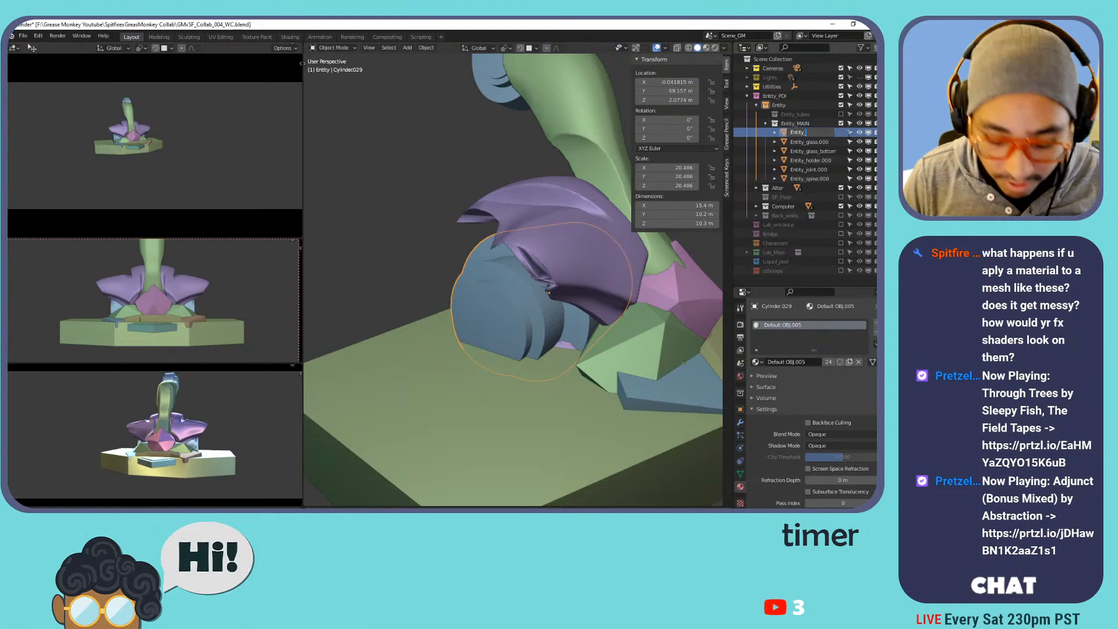
{"action": "type", "text": "joint.00"}
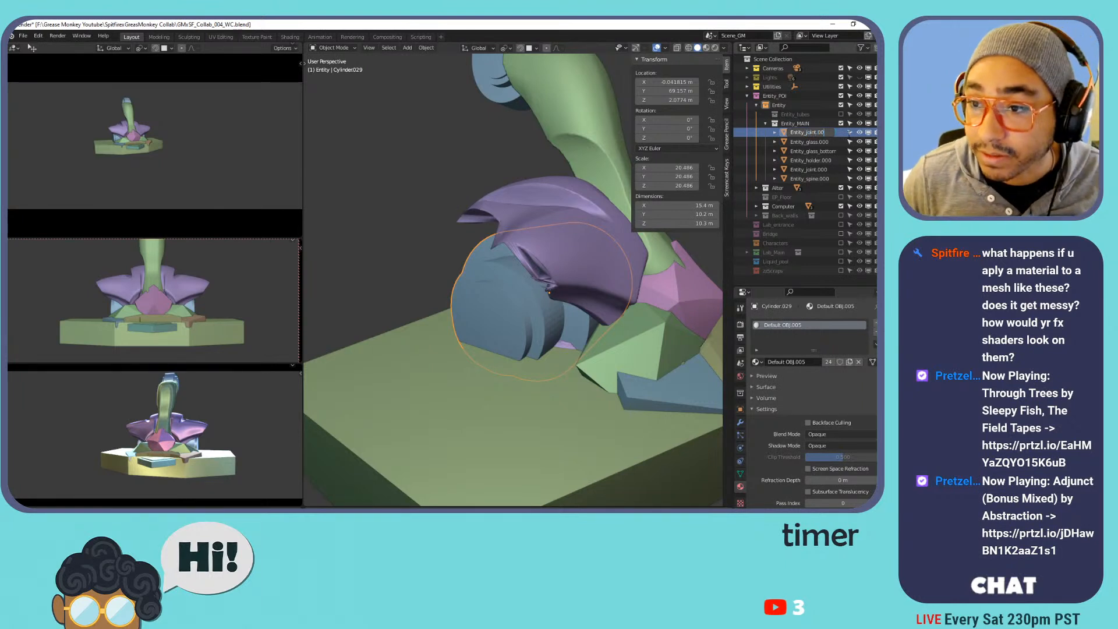
{"action": "type", "text": "1"}
{"action": "key", "text": "Return"}
{"action": "middle_click_drag", "start_coordinate": [550, 178], "coordinate": [502, 209]}
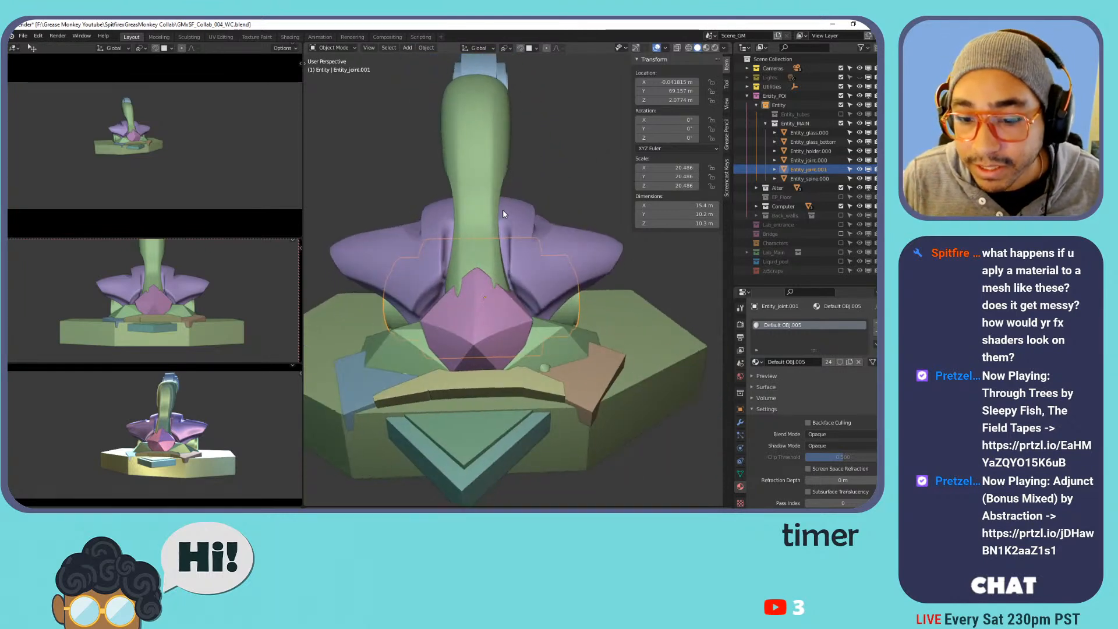
Hide all the objects in the Entity_MAIN collection and save the file.
{"action": "left_click", "coordinate": [766, 124]}
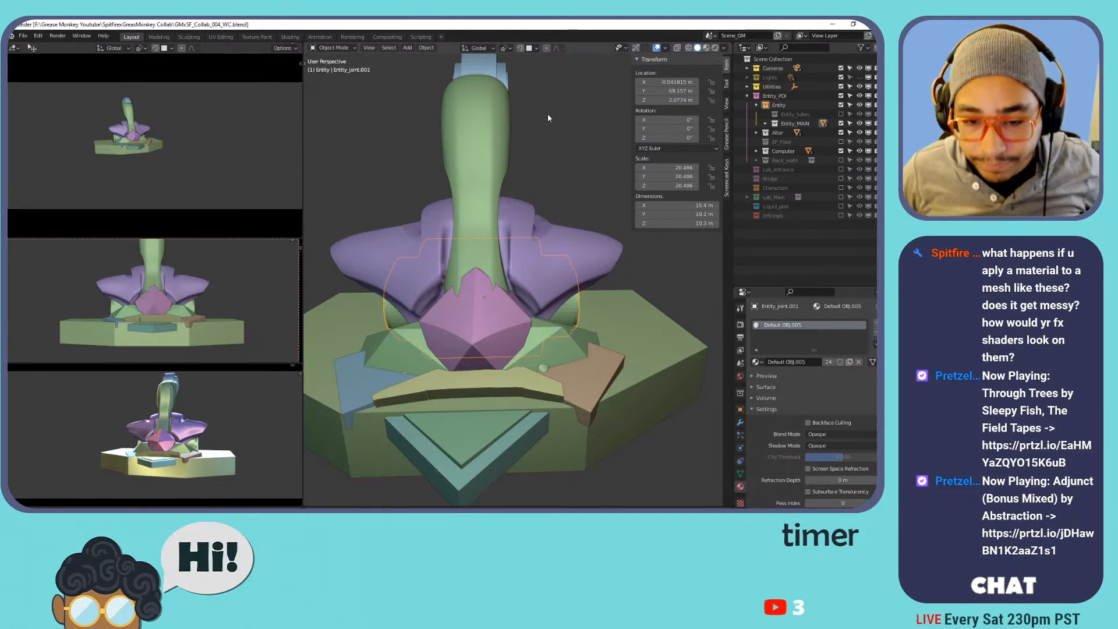
{"action": "left_click", "coordinate": [766, 123]}
{"action": "middle_click_drag", "start_coordinate": [611, 147], "coordinate": [688, 233]}
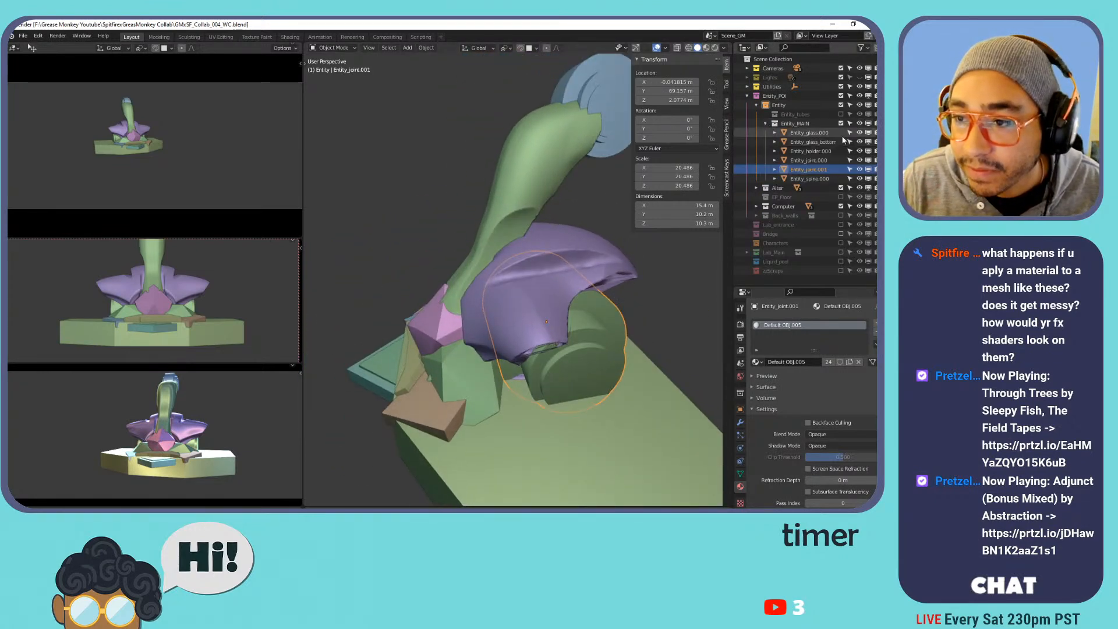
{"action": "left_click_drag", "start_coordinate": [860, 133], "coordinate": [861, 180]}
{"action": "middle_click_drag", "start_coordinate": [511, 276], "coordinate": [469, 389]}
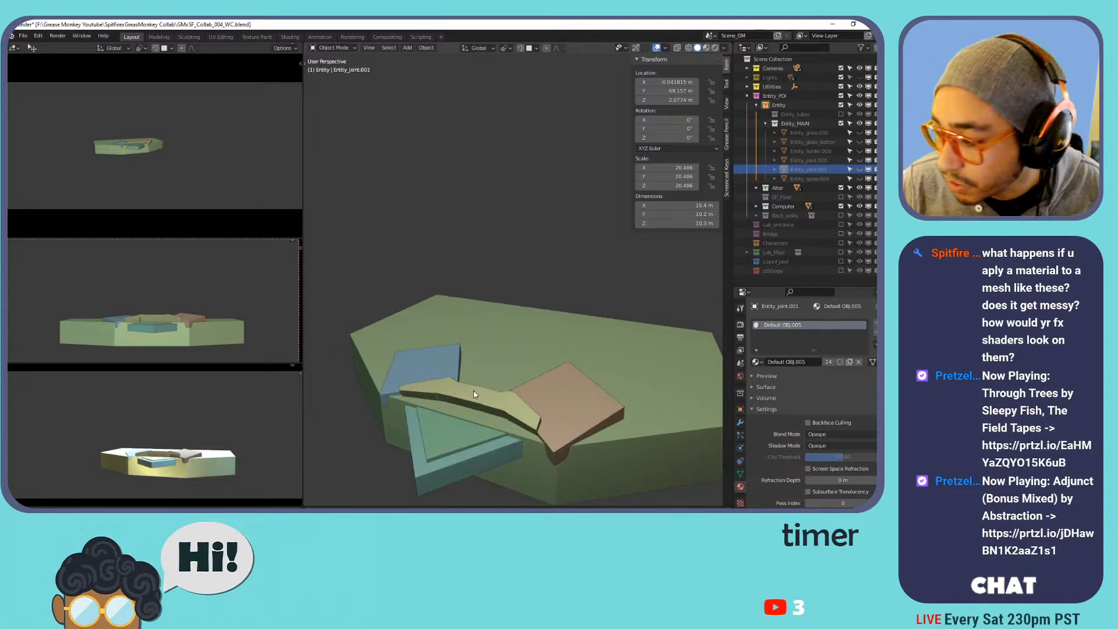
{"action": "key", "text": "ctrl+s"}
Unhide only the two joint cylinders, Entity_joint.001 and Entity_joint.000, keeping Entity_spine.000 hidden.
{"action": "left_click", "coordinate": [867, 179]}
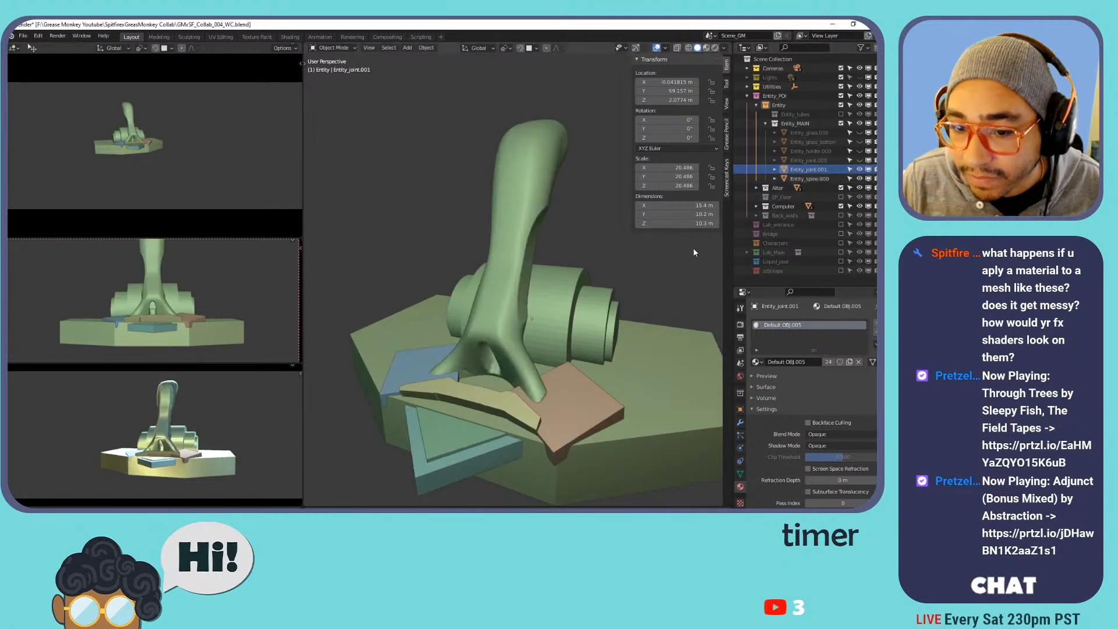
{"action": "left_click", "coordinate": [858, 179]}
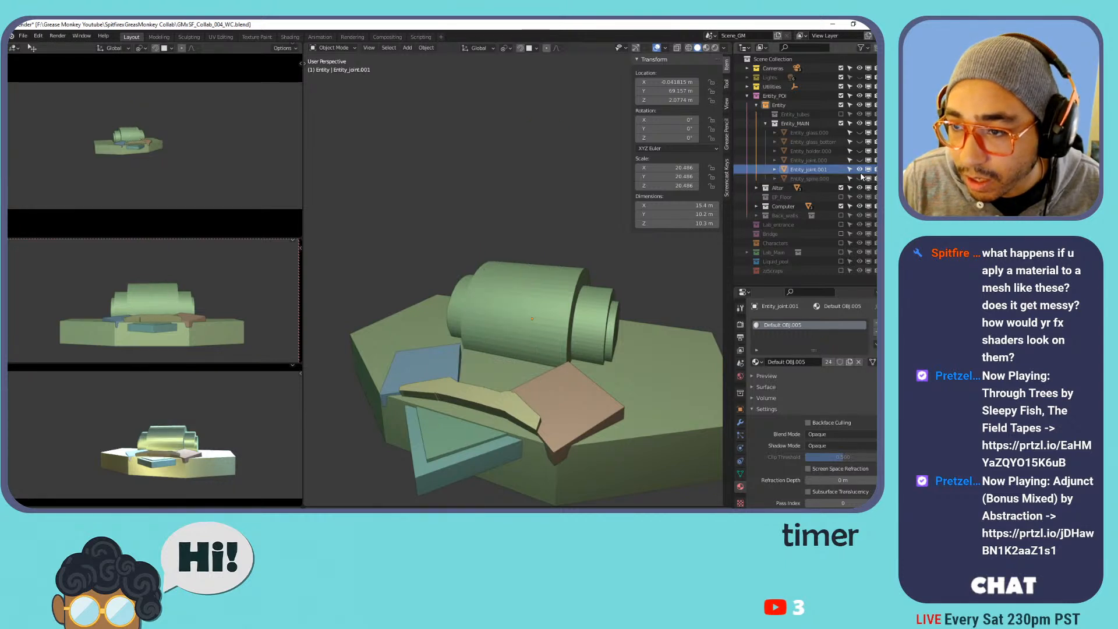
{"action": "left_click", "coordinate": [860, 161]}
{"action": "mouse_move", "coordinate": [530, 270]}
{"action": "middle_mouse_down", "text": "shift"}
{"action": "mouse_move", "coordinate": [545, 289]}
{"action": "mouse_move", "coordinate": [515, 286]}
{"action": "middle_mouse_up", "text": "shift"}
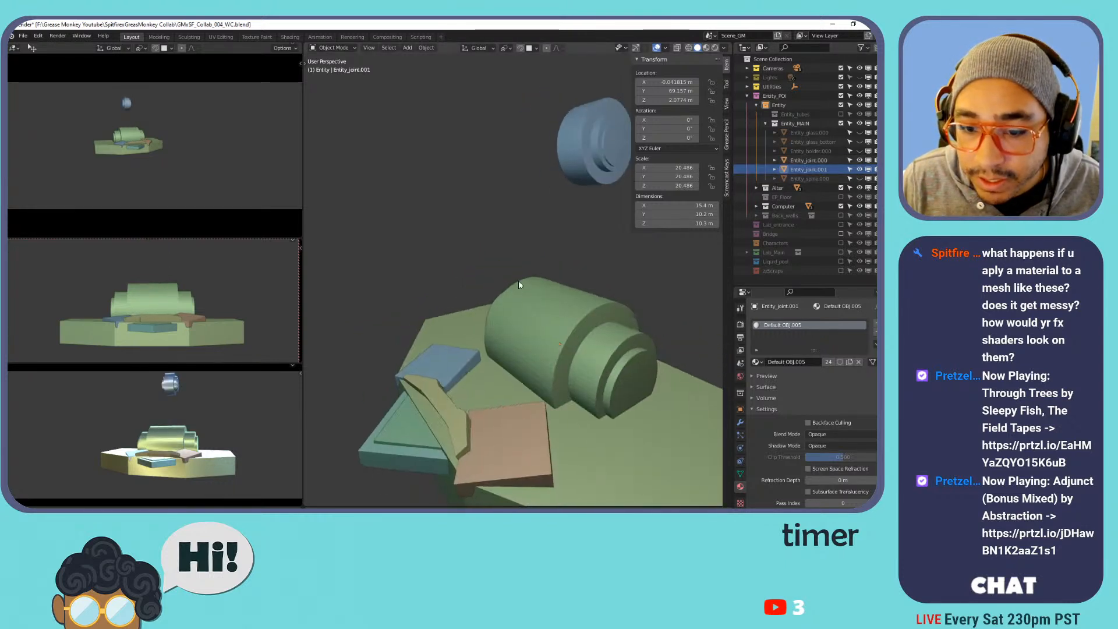
Simplify the dense mesh of Entity_joint.001 by applying a Limited Dissolve to all its vertices.
{"action": "key", "text": "Tab"}
{"action": "scroll", "coordinate": [568, 277], "scroll_direction": "up", "scroll_amount": 5}
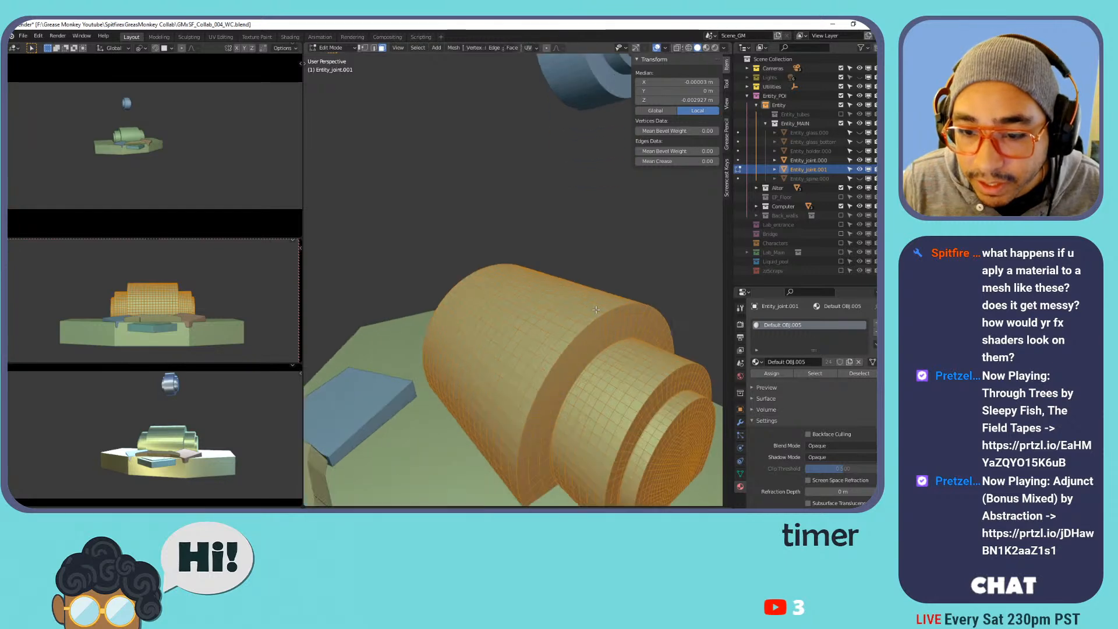
{"action": "scroll", "coordinate": [562, 289], "scroll_direction": "down", "scroll_amount": 6}
{"action": "scroll", "coordinate": [556, 301], "scroll_direction": "up", "scroll_amount": 5}
{"action": "middle_click_drag", "start_coordinate": [556, 301], "coordinate": [487, 300]}
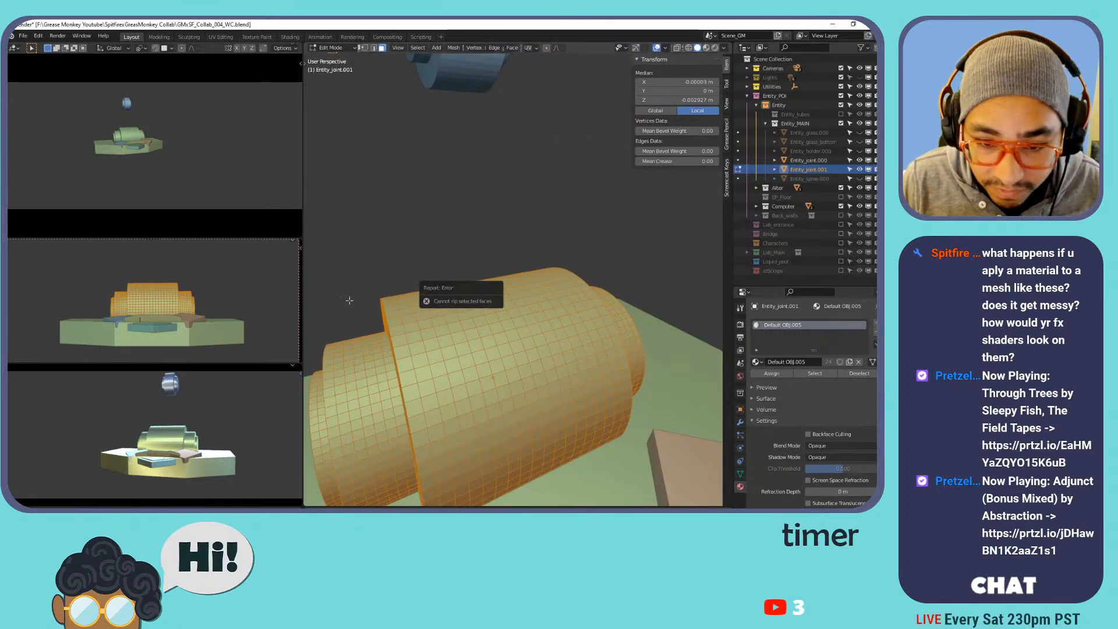
{"action": "left_click", "coordinate": [365, 48]}
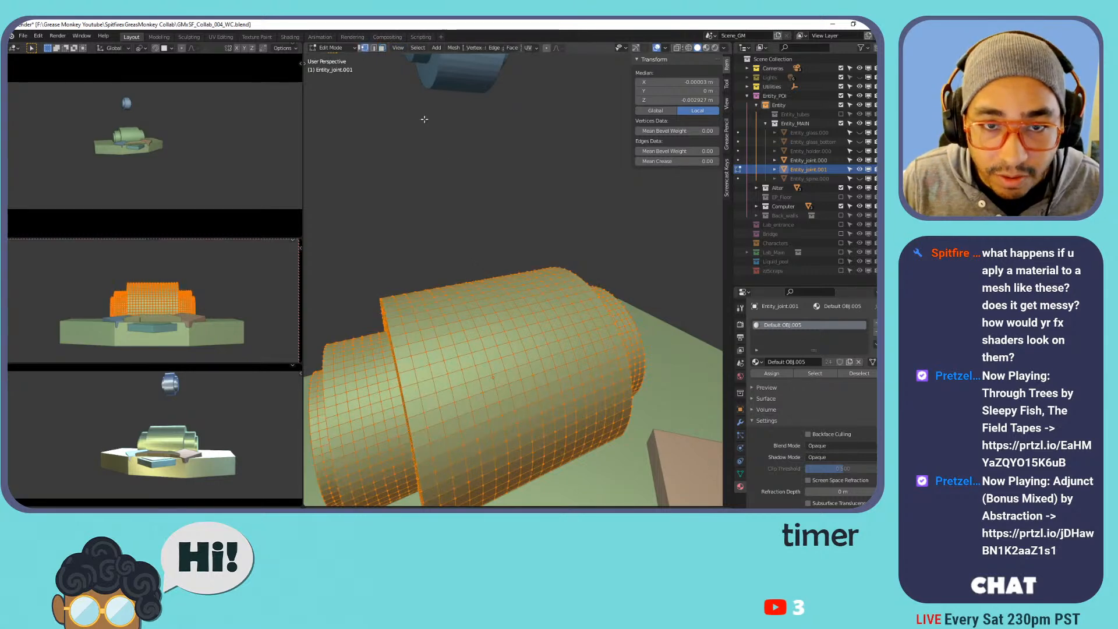
{"action": "key", "text": "x"}
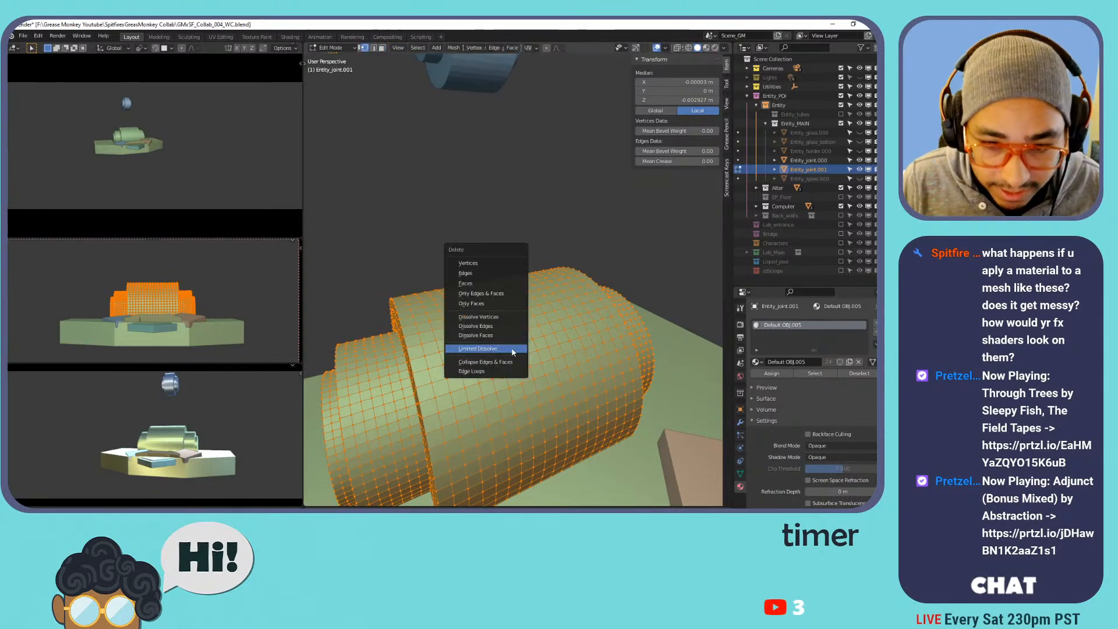
{"action": "left_click", "coordinate": [512, 348]}
{"action": "middle_click_drag", "start_coordinate": [518, 354], "coordinate": [502, 274]}
{"action": "scroll", "coordinate": [477, 287], "scroll_direction": "down", "scroll_amount": 2}
{"action": "key", "text": "Tab"}
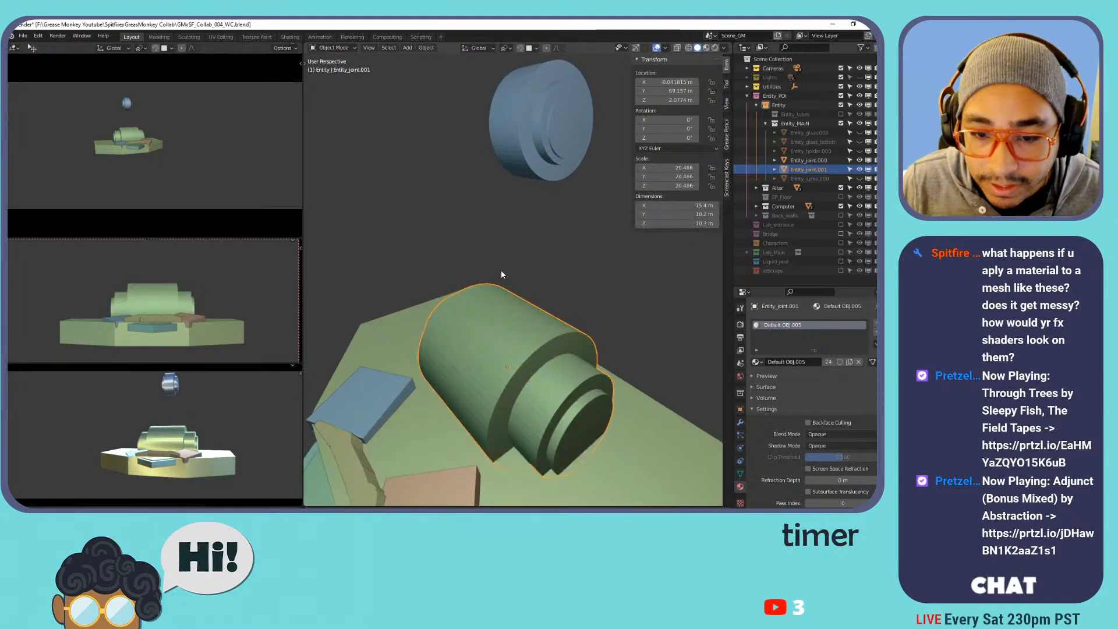
Shade Entity_joint.001 smooth and enable Auto Smooth for its normals.
{"action": "right_click", "coordinate": [501, 300]}
{"action": "left_click", "coordinate": [484, 309]}
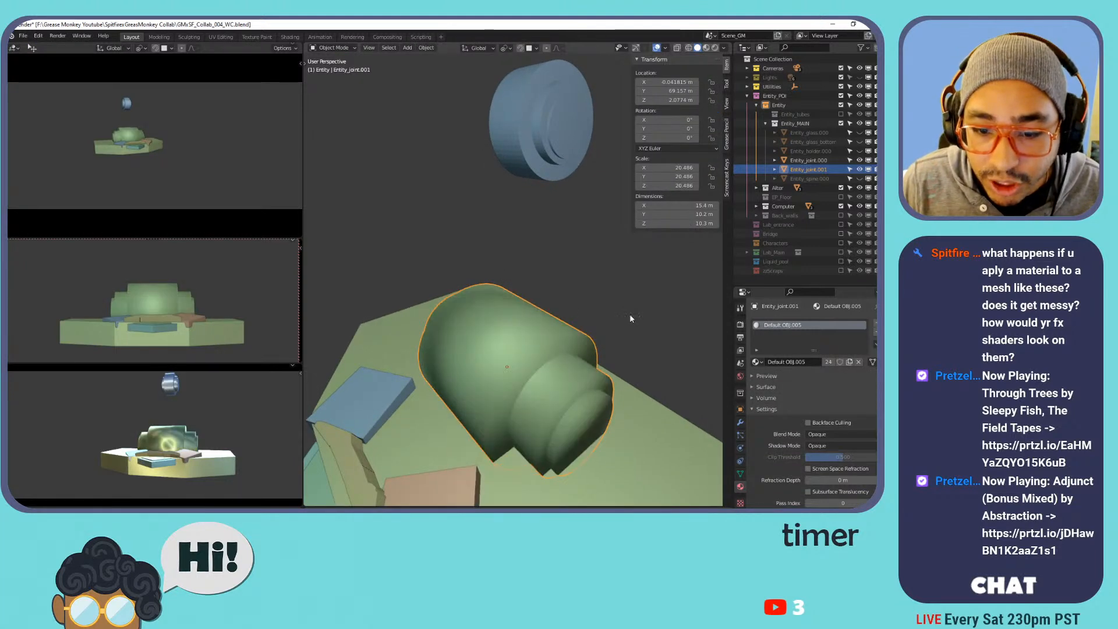
{"action": "left_click", "coordinate": [741, 474]}
{"action": "left_click", "coordinate": [767, 481]}
{"action": "left_click", "coordinate": [804, 494]}
{"action": "middle_click_drag", "start_coordinate": [685, 443], "coordinate": [553, 279]}
Simplify the mesh of the upper cylinder Entity_joint.000 with a Limited Dissolve.
{"action": "left_click", "coordinate": [525, 228]}
{"action": "key", "text": "Tab"}
{"action": "key", "text": "x"}
{"action": "left_click", "coordinate": [544, 211]}
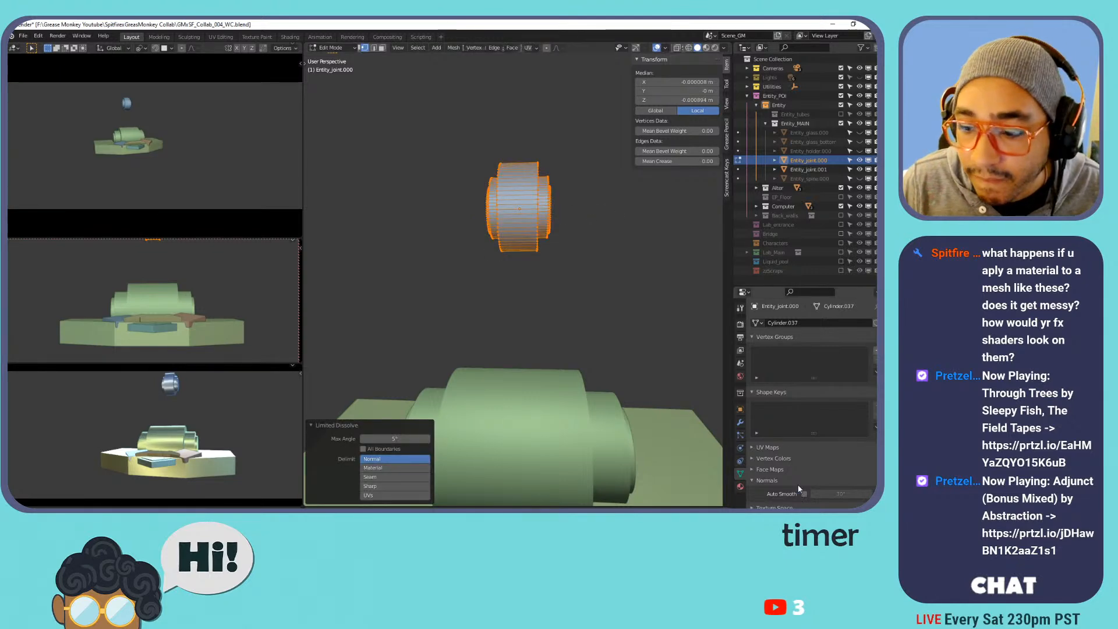
Enable Auto Smooth on Entity_joint.000 and shade it smooth.
{"action": "left_click", "coordinate": [805, 494]}
{"action": "key", "text": "Tab"}
{"action": "right_click", "coordinate": [532, 207]}
{"action": "left_click", "coordinate": [533, 207]}
{"action": "middle_click_drag", "start_coordinate": [593, 247], "coordinate": [548, 342]}
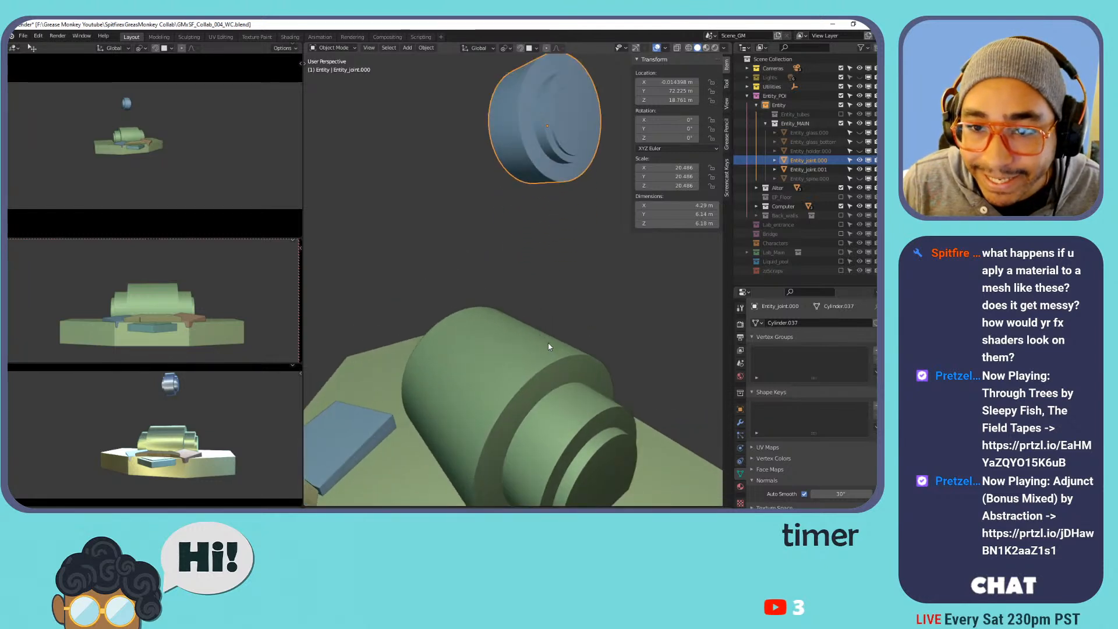
Add a Bevel modifier to Entity_joint.000 and set its amount to 0.002 m.
{"action": "left_click", "coordinate": [740, 422]}
{"action": "left_click", "coordinate": [772, 323]}
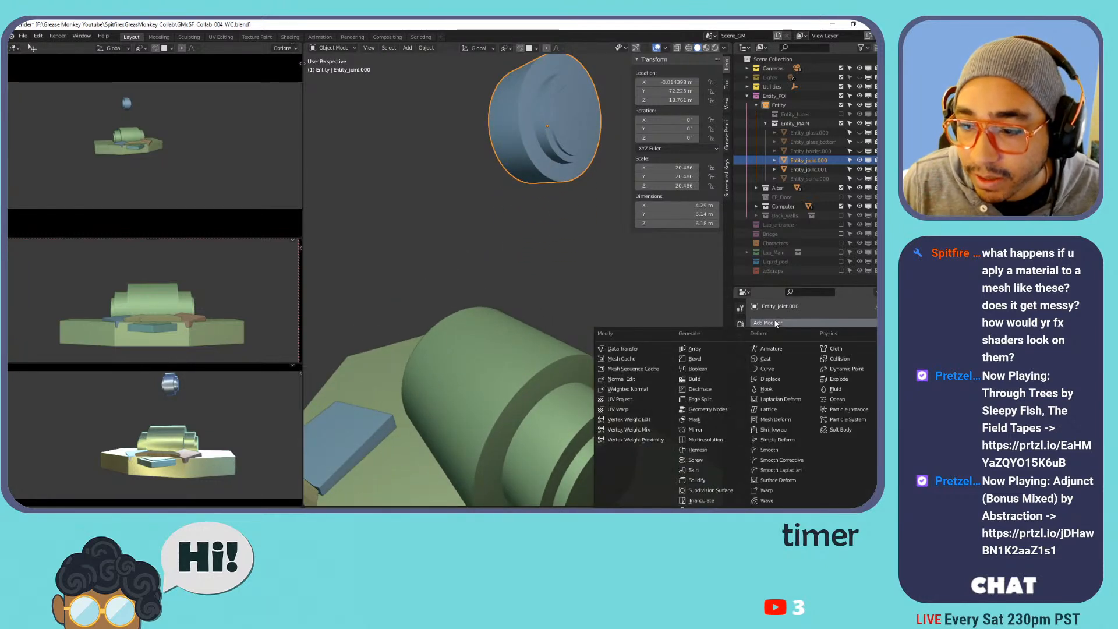
{"action": "left_click", "coordinate": [716, 360]}
{"action": "middle_click_drag", "start_coordinate": [652, 319], "coordinate": [560, 183]}
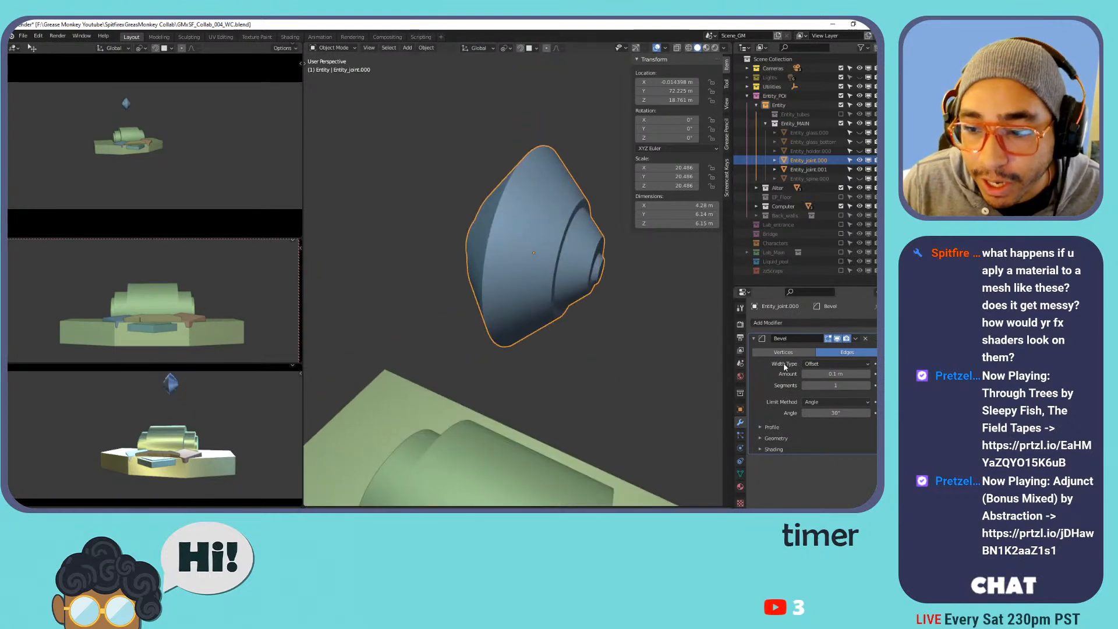
{"action": "left_click", "coordinate": [834, 374]}
{"action": "left_click_drag", "start_coordinate": [829, 377], "coordinate": [817, 376]}
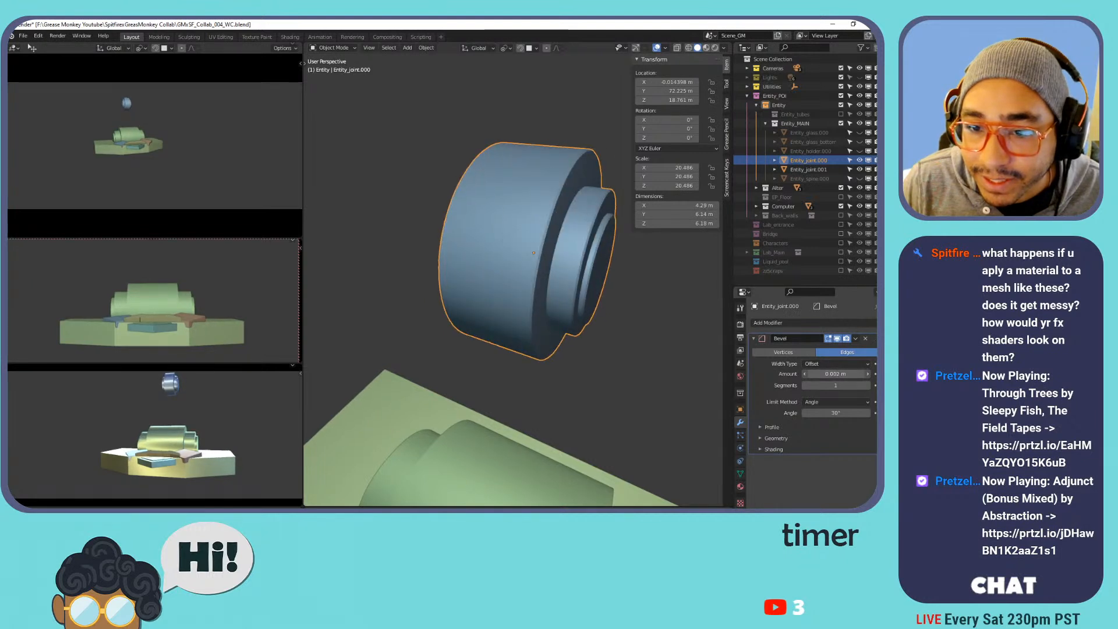
Set the Bevel modifier on Entity_joint.000 to 2 segments and check the edges up close.
{"action": "left_click", "coordinate": [868, 385]}
{"action": "left_click", "coordinate": [867, 385]}
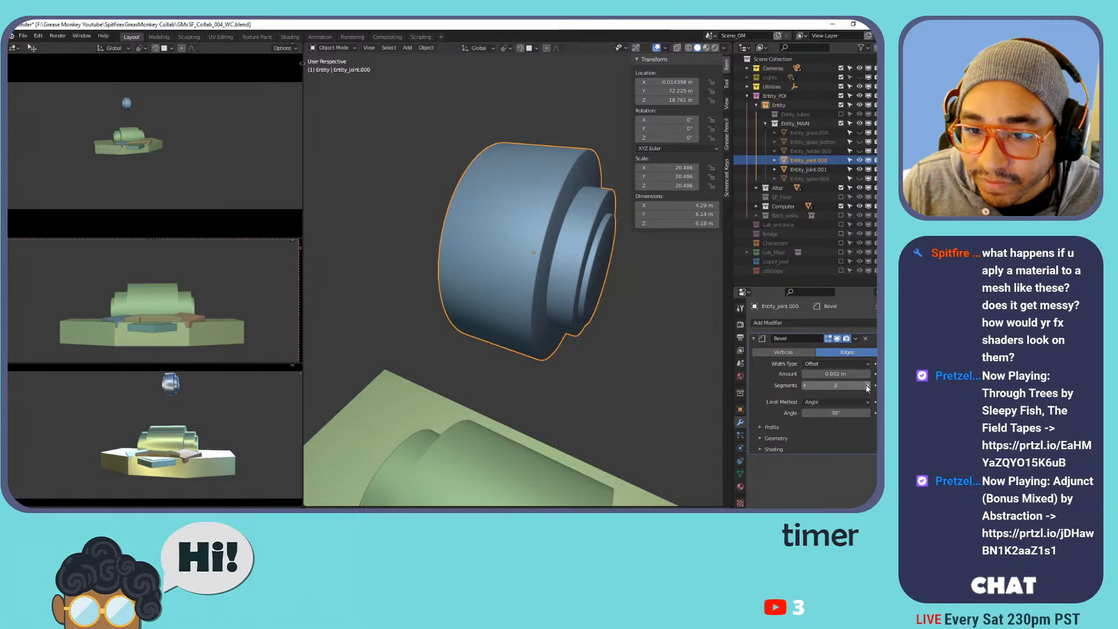
{"action": "left_click", "coordinate": [806, 384]}
{"action": "scroll", "coordinate": [582, 257], "scroll_direction": "up", "scroll_amount": 7}
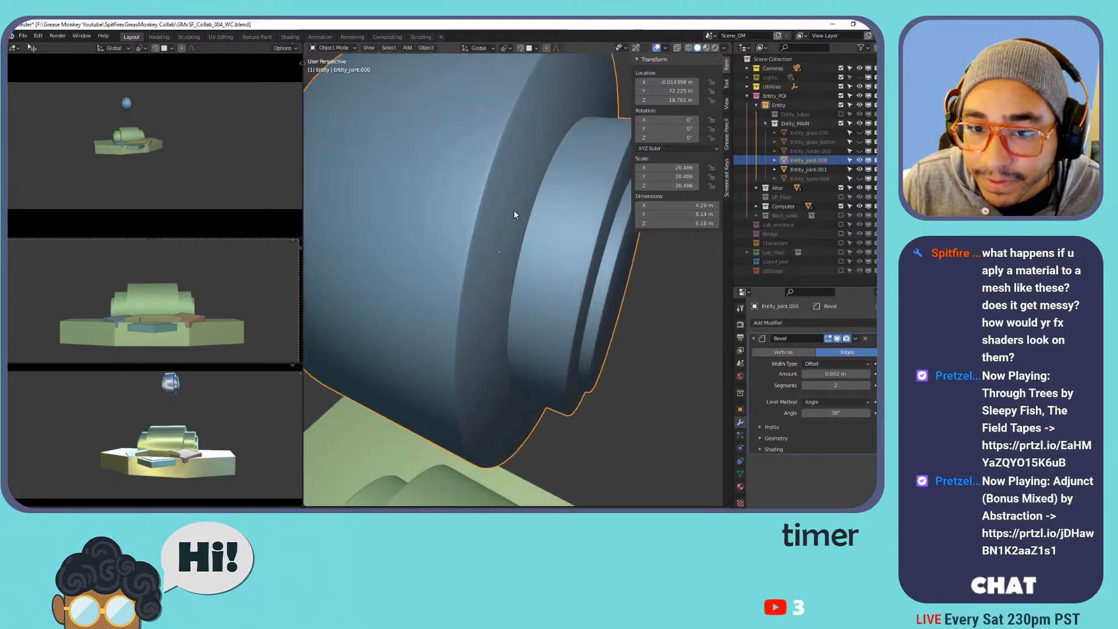
Increase the Bevel modifier on Entity_joint.000 to 4 segments.
{"action": "mouse_move", "coordinate": [597, 294]}
{"action": "middle_mouse_down"}
{"action": "mouse_move", "coordinate": [581, 279]}
{"action": "mouse_move", "coordinate": [590, 265]}
{"action": "middle_mouse_up"}
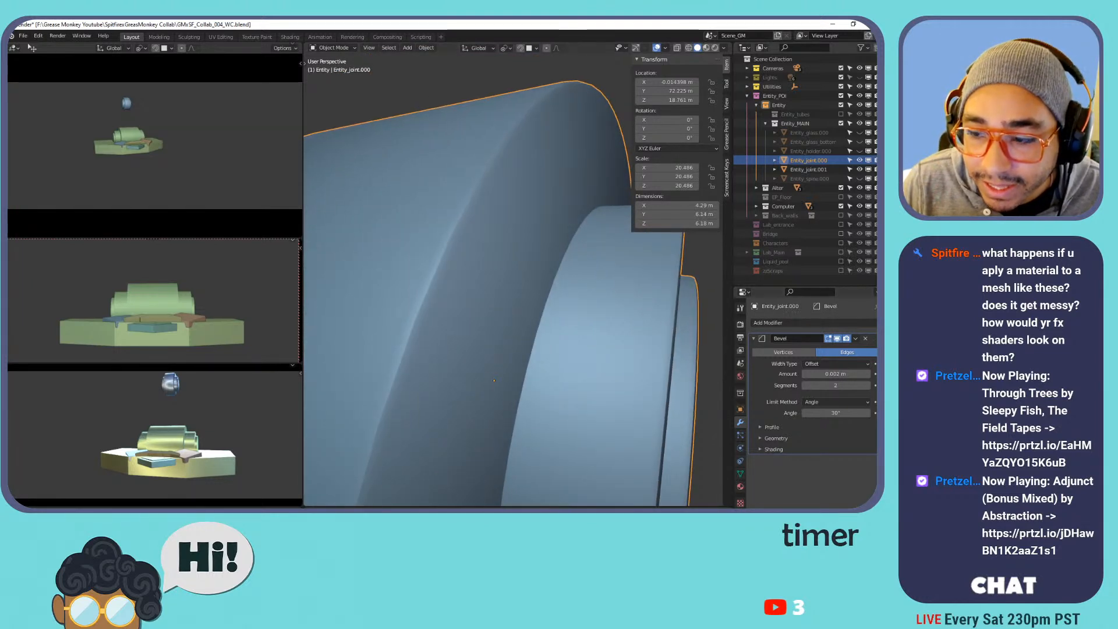
{"action": "left_click", "coordinate": [870, 386]}
{"action": "left_click", "coordinate": [870, 386]}
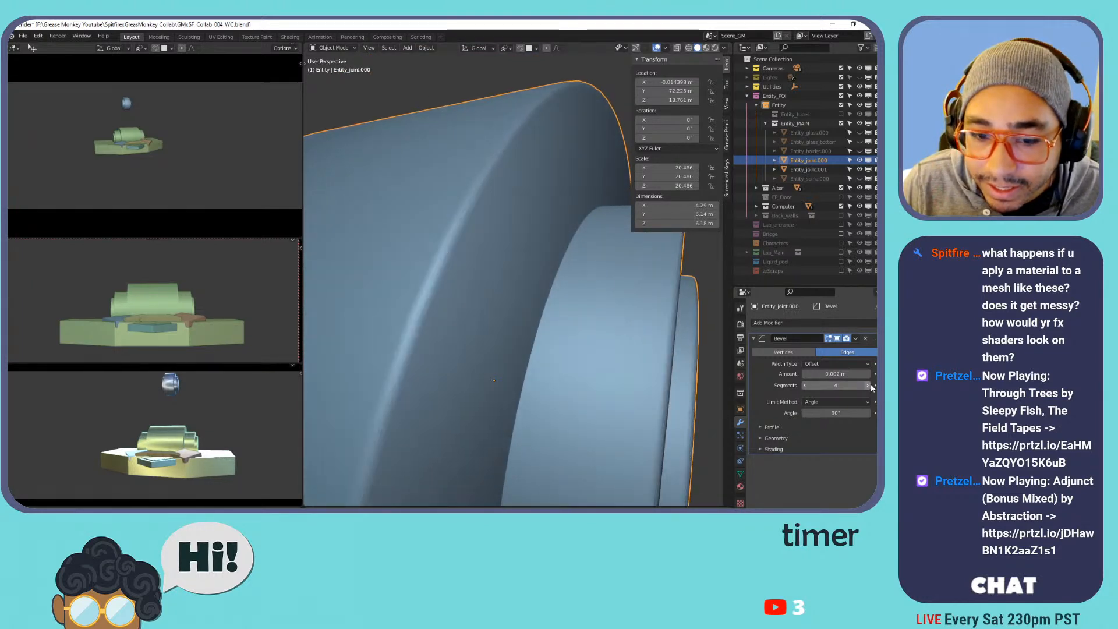
{"action": "left_click_drag", "start_coordinate": [852, 382], "coordinate": [861, 383]}
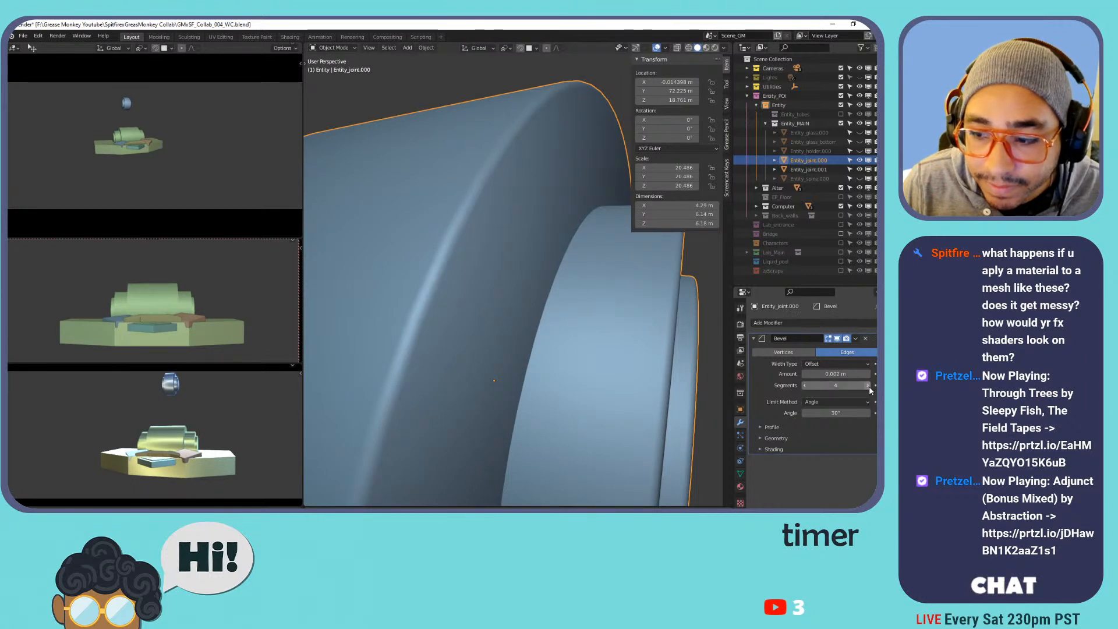
{"action": "left_click", "coordinate": [804, 386]}
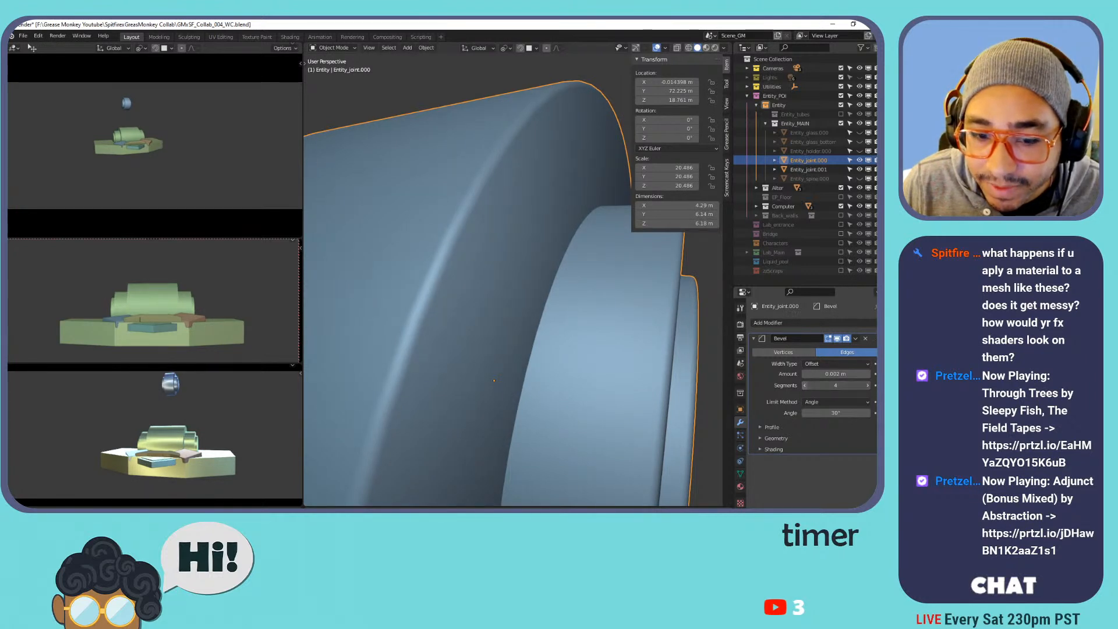
{"action": "left_click", "coordinate": [804, 387]}
{"action": "left_click", "coordinate": [868, 386]}
{"action": "left_click_drag", "start_coordinate": [846, 375], "coordinate": [833, 375]}
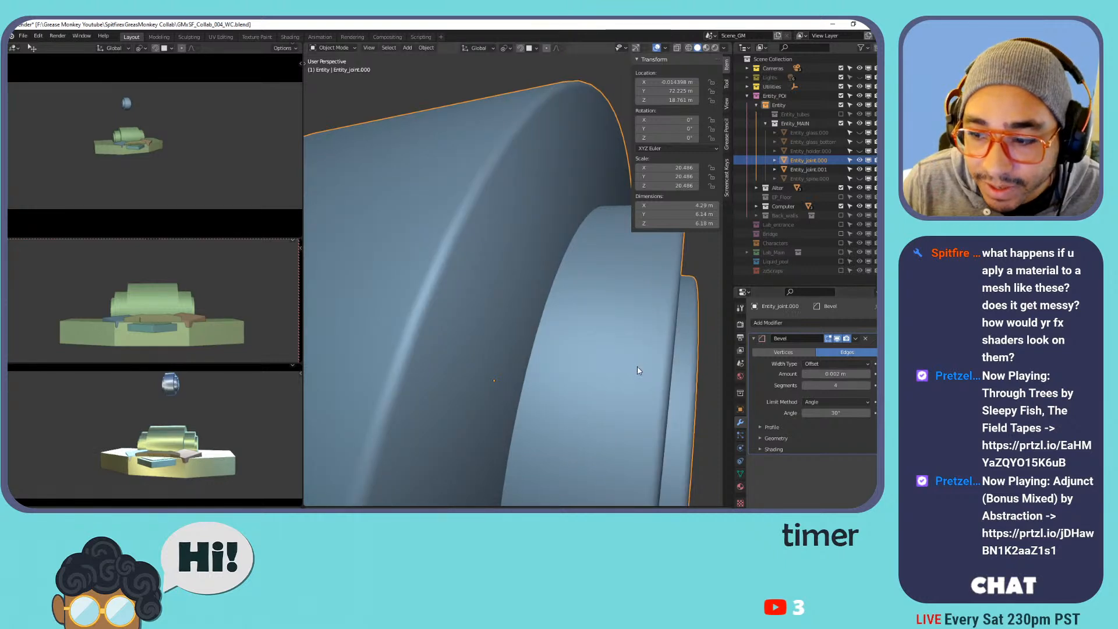
Add a Bevel modifier to the lower cylinder Entity_joint.001 and set its amount to 0.002 m.
{"action": "scroll", "coordinate": [531, 304], "scroll_direction": "down", "scroll_amount": 4}
{"action": "scroll", "coordinate": [530, 303], "scroll_direction": "down", "scroll_amount": 3}
{"action": "middle_click_drag", "start_coordinate": [552, 393], "coordinate": [587, 227], "text": "shift"}
{"action": "scroll", "coordinate": [504, 399], "scroll_direction": "down", "scroll_amount": 3}
{"action": "left_click", "coordinate": [519, 480]}
{"action": "middle_click_drag", "start_coordinate": [520, 478], "coordinate": [530, 344], "text": "shift"}
{"action": "left_click", "coordinate": [801, 322]}
{"action": "left_click", "coordinate": [807, 355]}
{"action": "left_click", "coordinate": [836, 373]}
{"action": "type", "text": "0.002"}
{"action": "key", "text": "Return"}
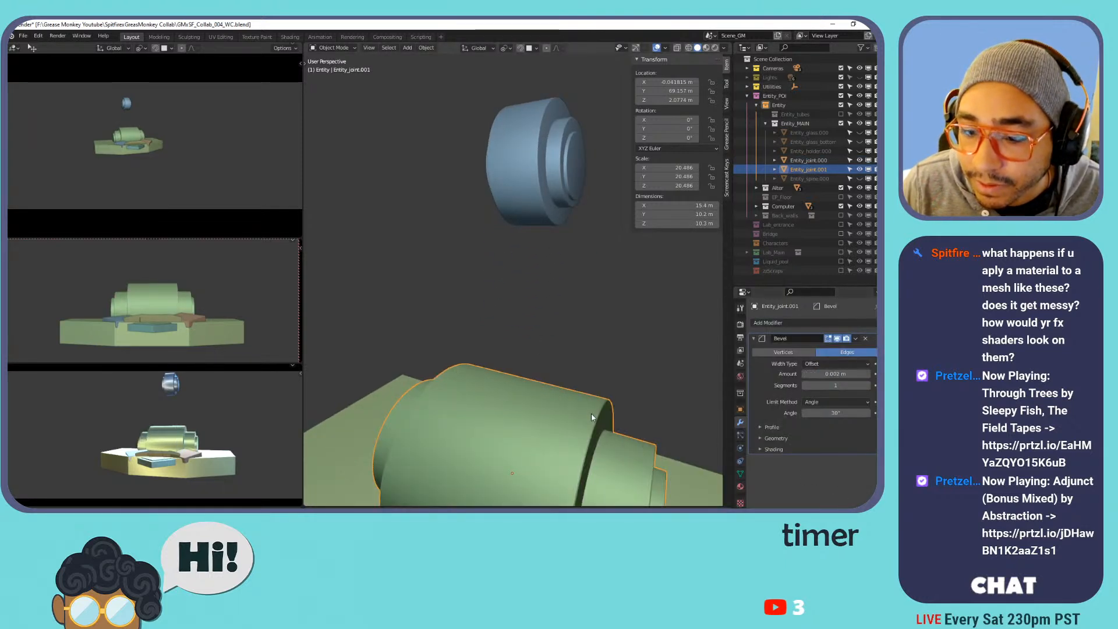
Set the Bevel modifier on Entity_joint.001 to 4 segments and view the whole joint.
{"action": "middle_click_drag", "start_coordinate": [596, 417], "coordinate": [591, 373], "text": "shift"}
{"action": "left_click", "coordinate": [868, 388]}
{"action": "left_click", "coordinate": [868, 388]}
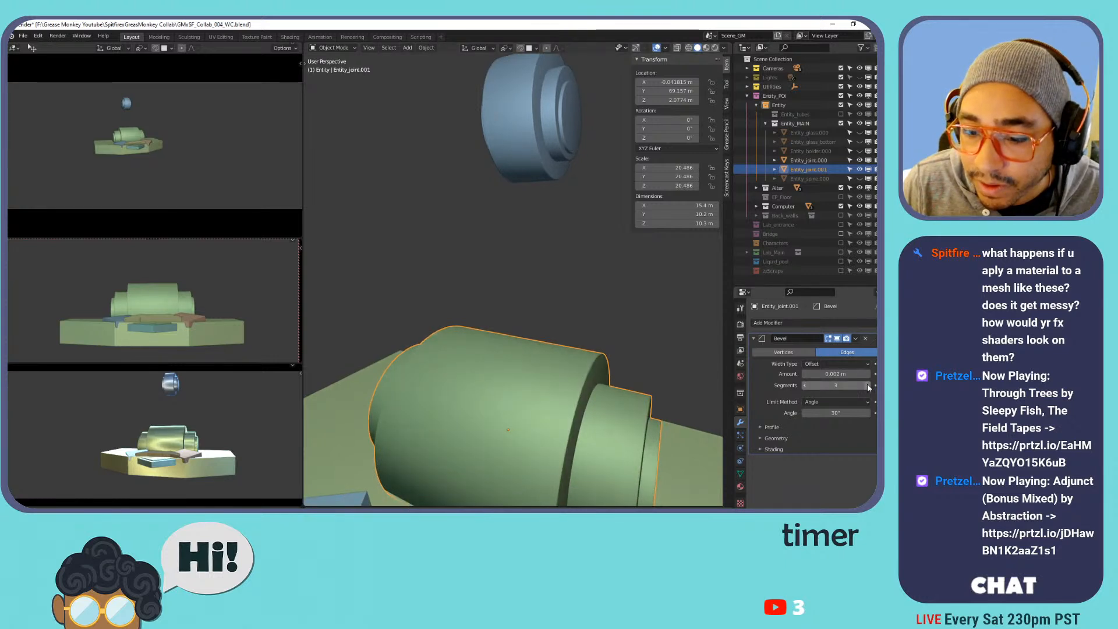
{"action": "left_click", "coordinate": [869, 388]}
{"action": "middle_click_drag", "start_coordinate": [521, 357], "coordinate": [520, 266], "text": "shift"}
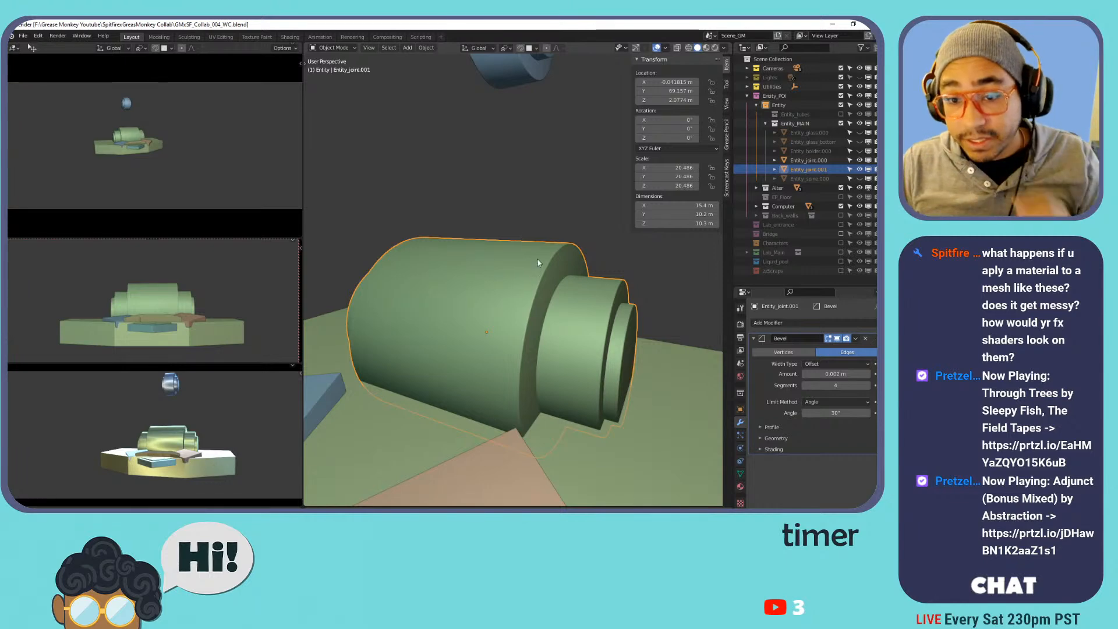
Examine the separate linked parts of the Entity_joint.001 mesh in Edit Mode, then return to Object Mode and hide the sidebar.
{"action": "key", "text": "Tab"}
{"action": "key", "text": "alt+a"}
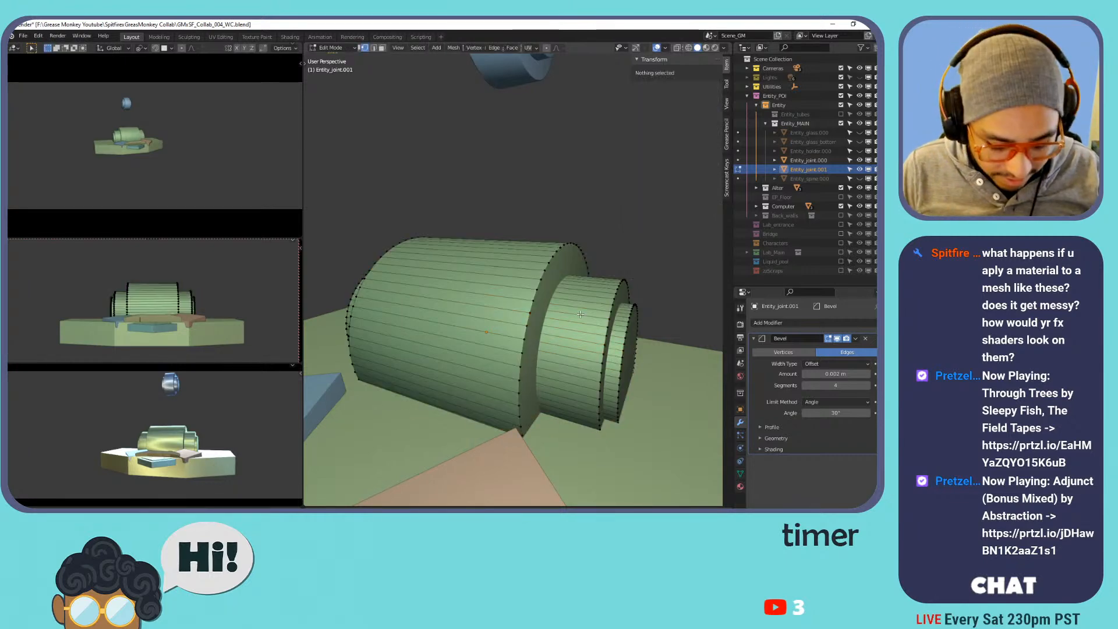
{"action": "key", "text": "l"}
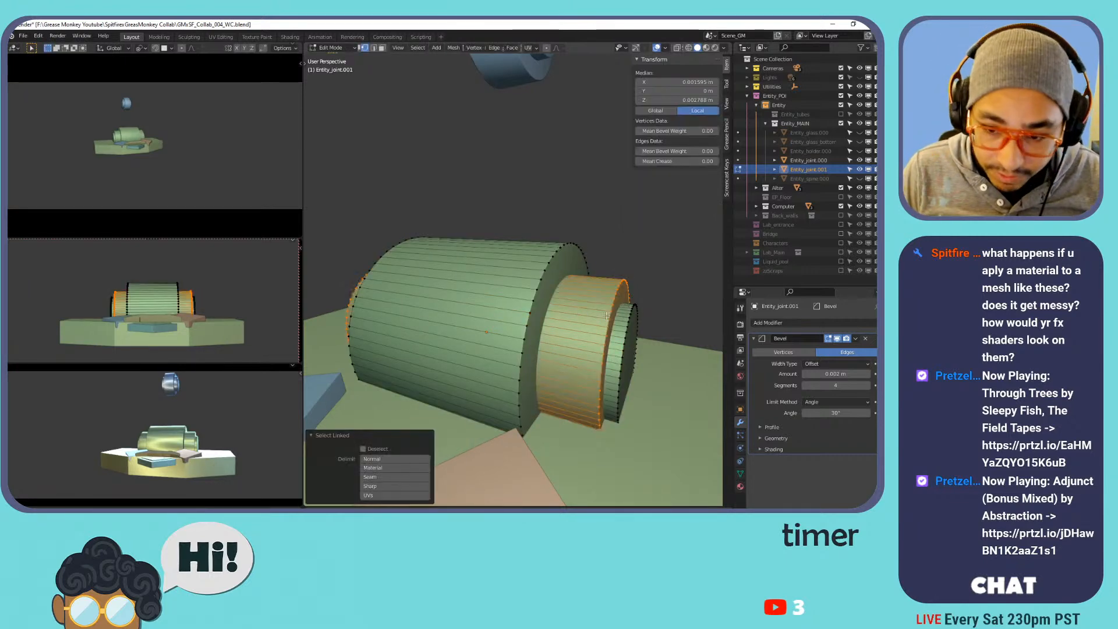
{"action": "key", "text": "l"}
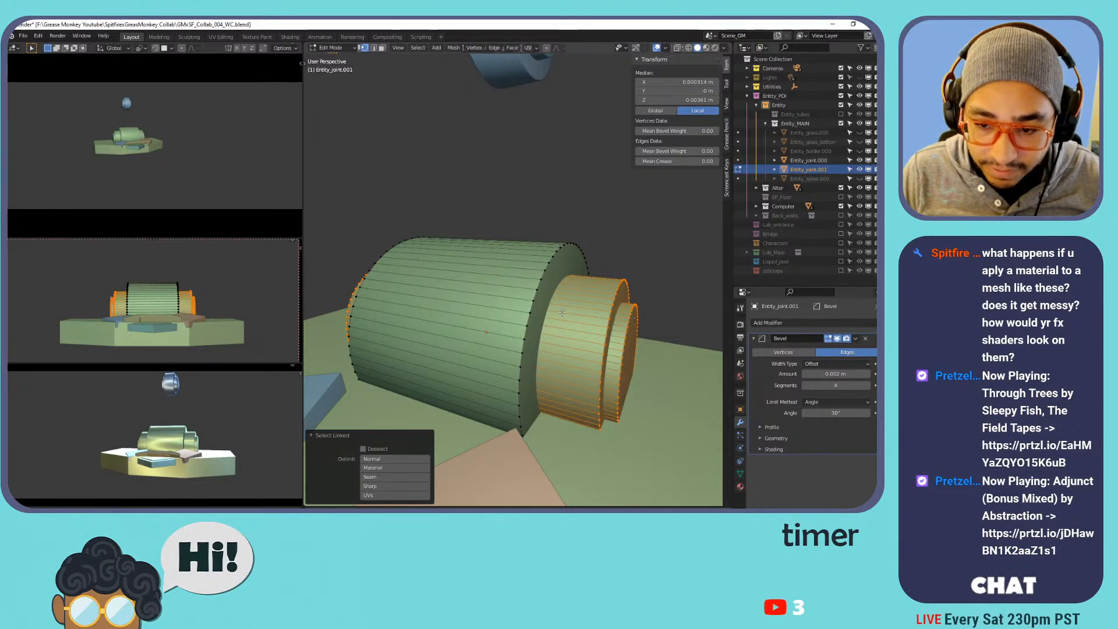
{"action": "key", "text": "Tab"}
{"action": "scroll", "coordinate": [505, 211], "scroll_direction": "up", "scroll_amount": 4}
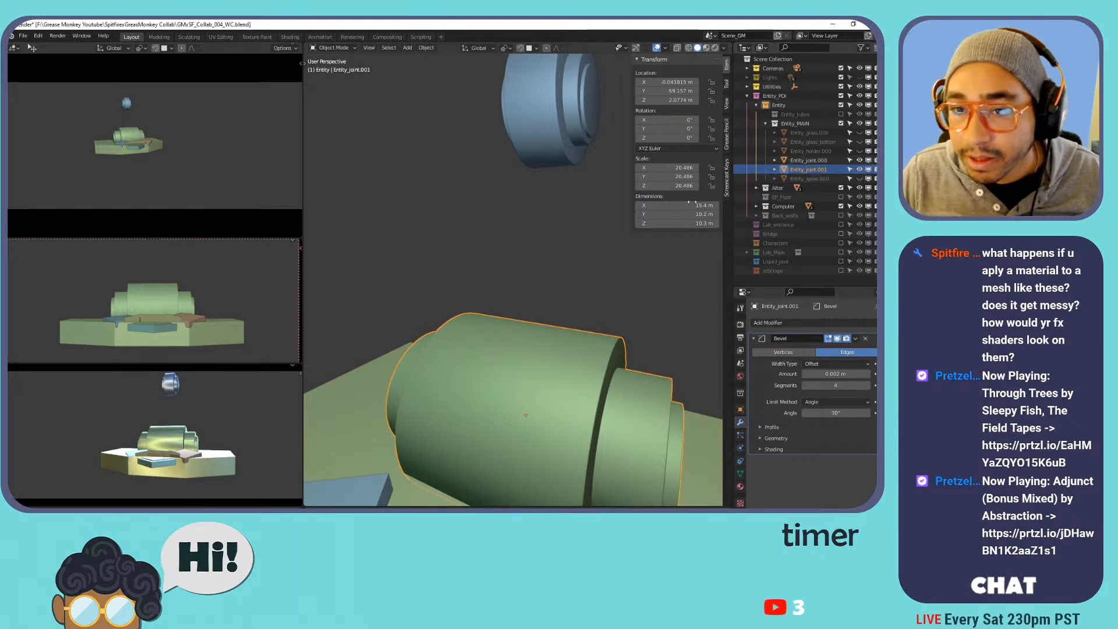
{"action": "scroll", "coordinate": [549, 225], "scroll_direction": "down", "scroll_amount": 1}
{"action": "key", "text": "n"}
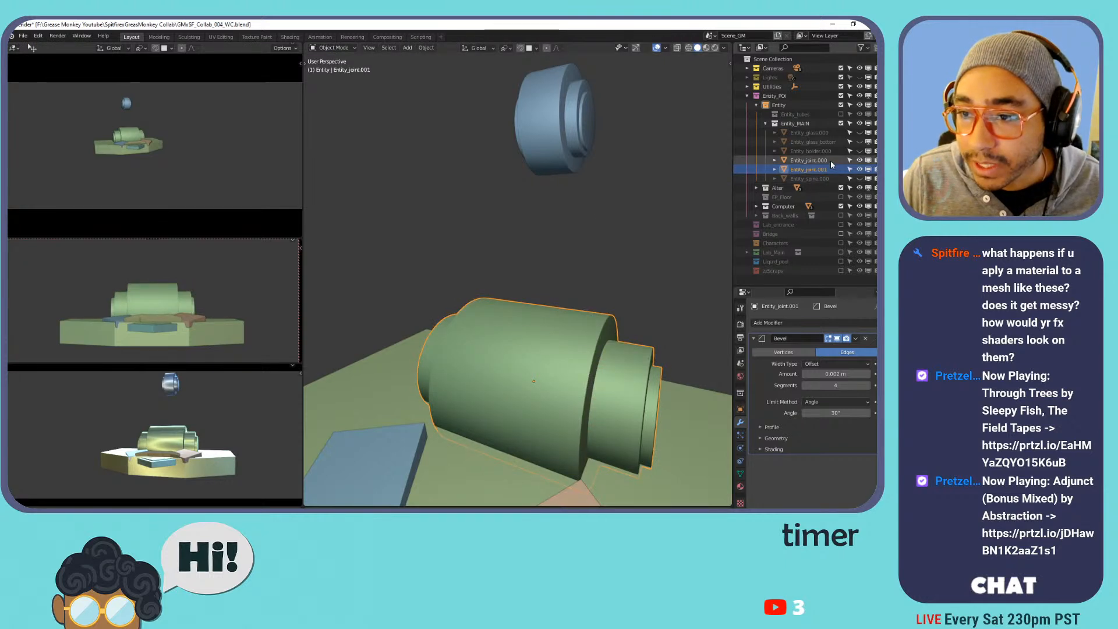
Unhide Entity_holder.000, the bottom glass, Entity_glass.000 and Entity_spine.000 in the Entity_MAIN collection.
{"action": "left_click", "coordinate": [860, 151]}
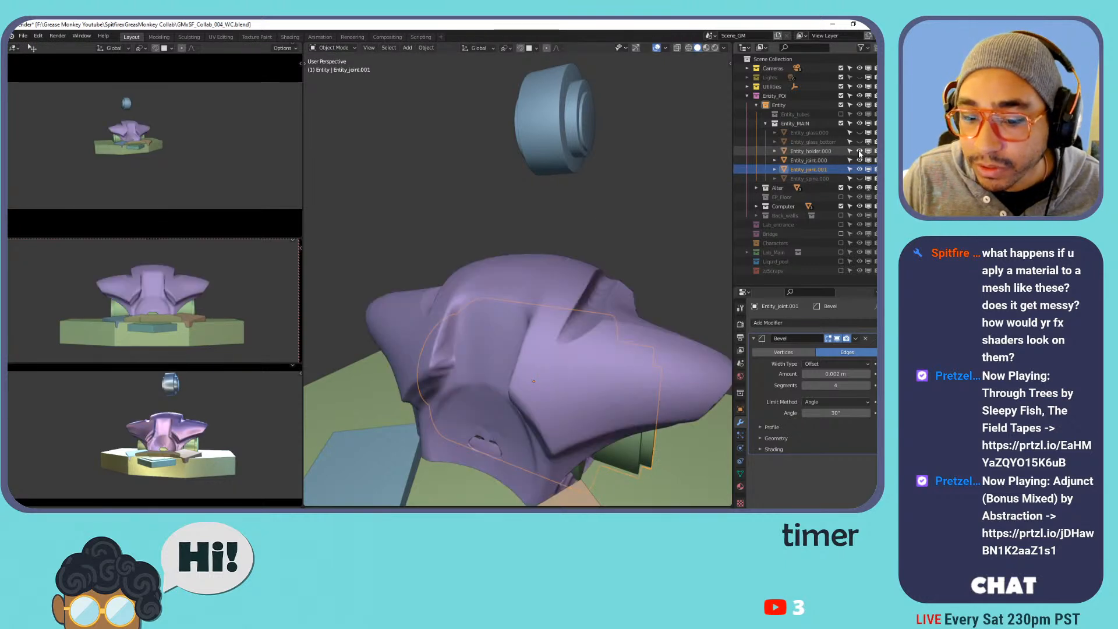
{"action": "left_click", "coordinate": [860, 142]}
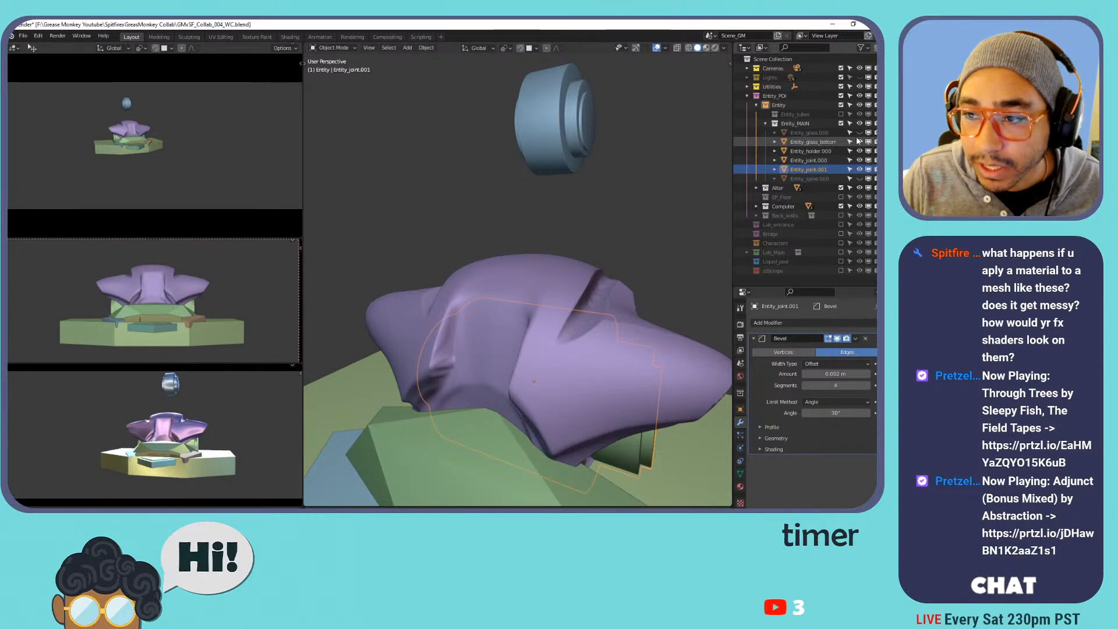
{"action": "left_click", "coordinate": [860, 133]}
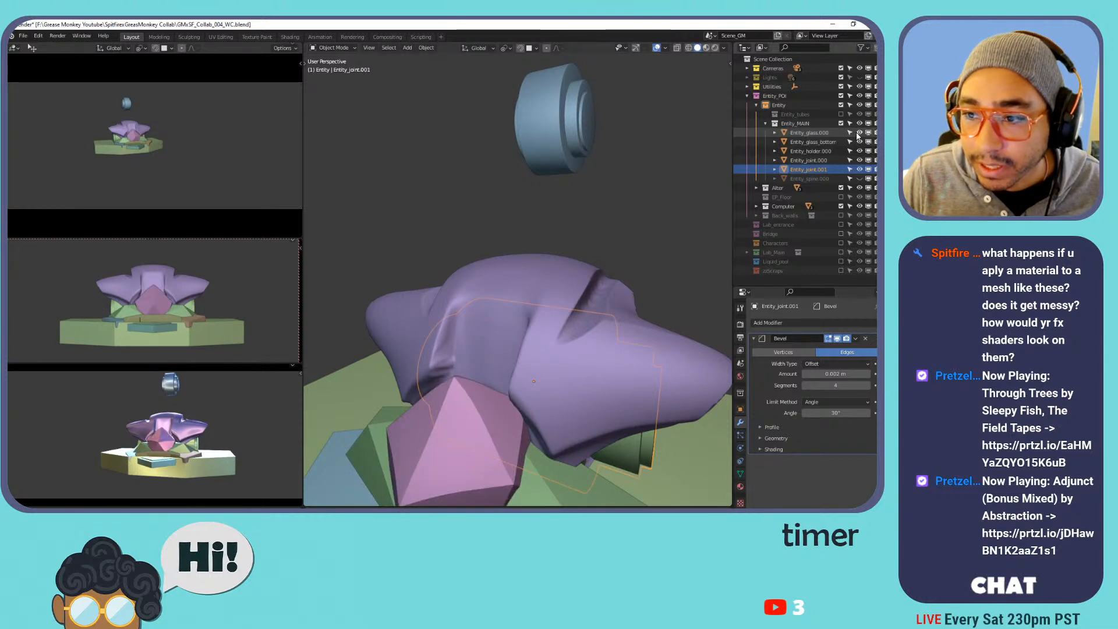
{"action": "left_click", "coordinate": [859, 179]}
{"action": "scroll", "coordinate": [612, 218], "scroll_direction": "down", "scroll_amount": 1}
{"action": "scroll", "coordinate": [614, 218], "scroll_direction": "down", "scroll_amount": 3}
{"action": "middle_click_drag", "start_coordinate": [518, 251], "coordinate": [567, 269]}
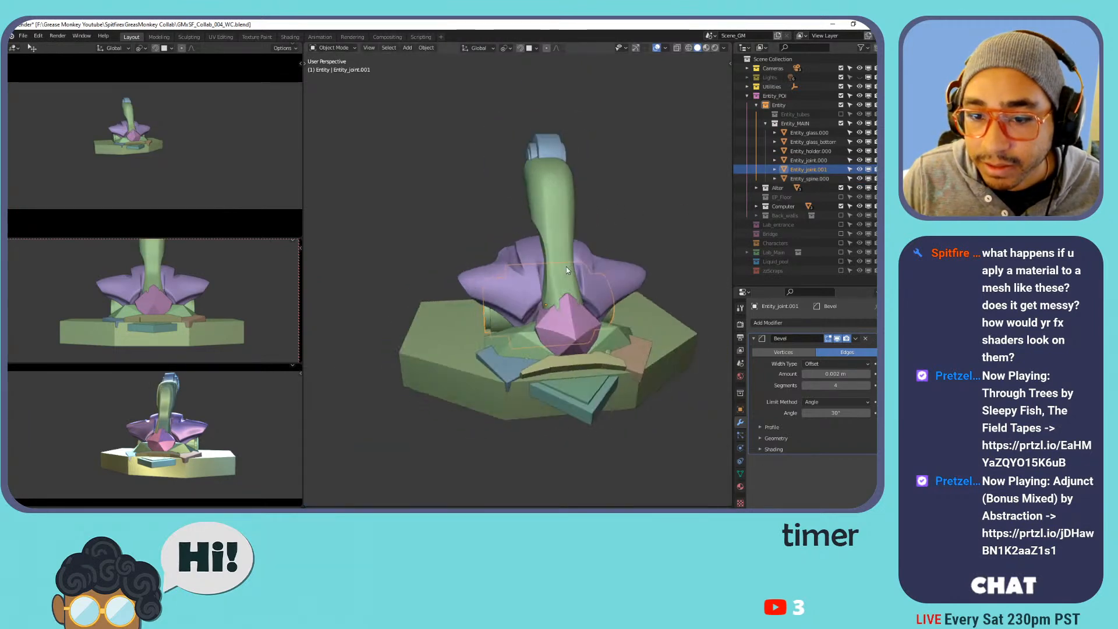
Exclude the Entity_MAIN collection from the view layer, enable Entity_tubes instead and list its objects.
{"action": "left_click", "coordinate": [765, 124]}
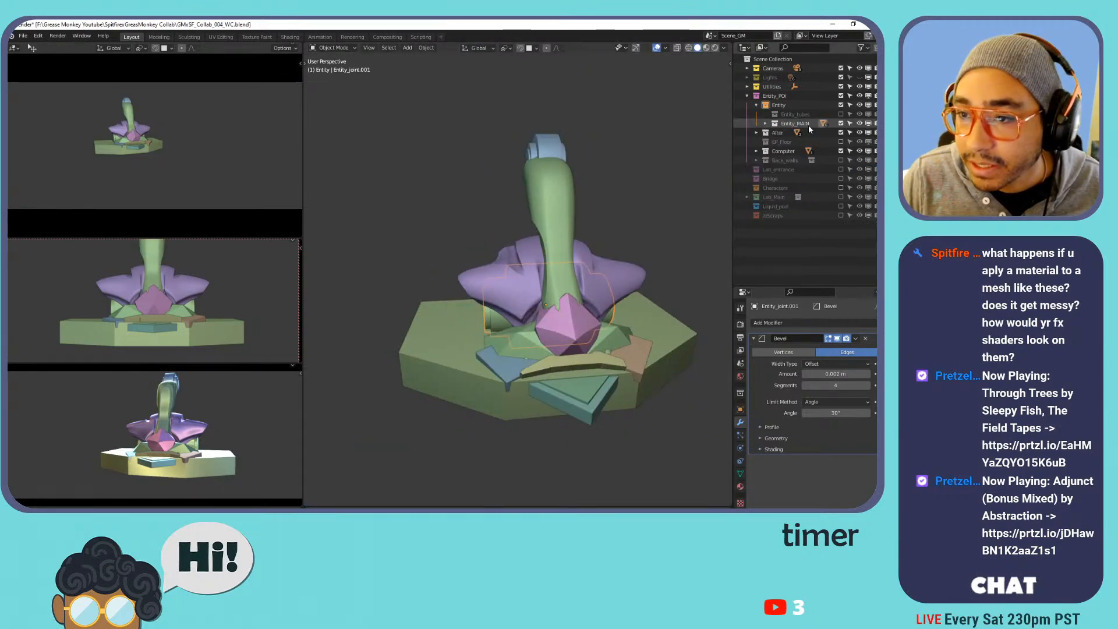
{"action": "left_click", "coordinate": [842, 124]}
{"action": "left_click", "coordinate": [841, 114]}
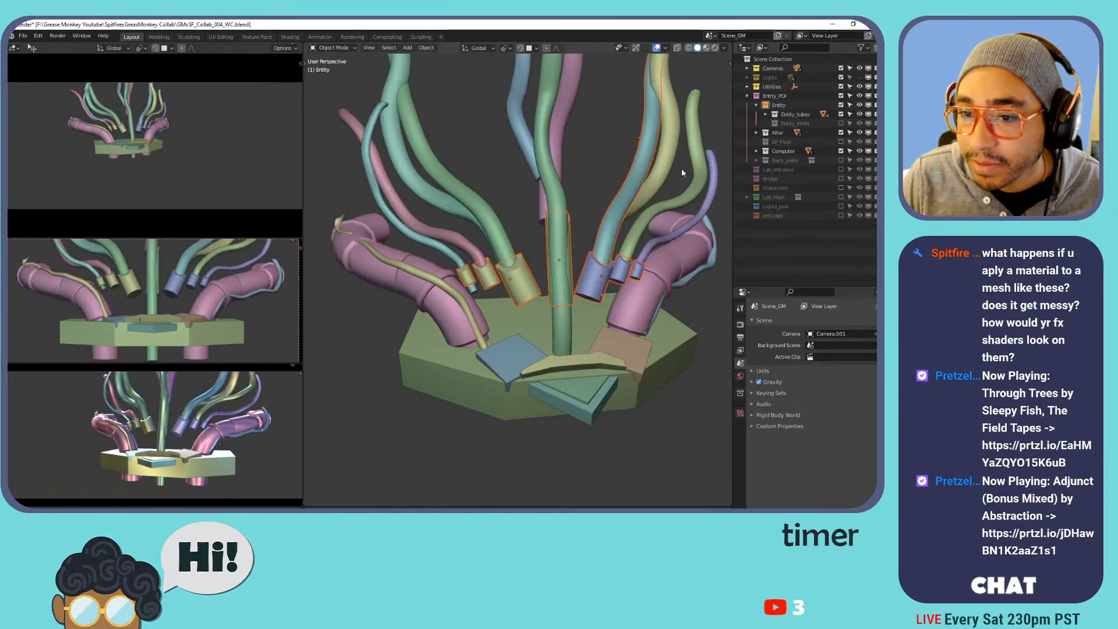
{"action": "left_click", "coordinate": [765, 115]}
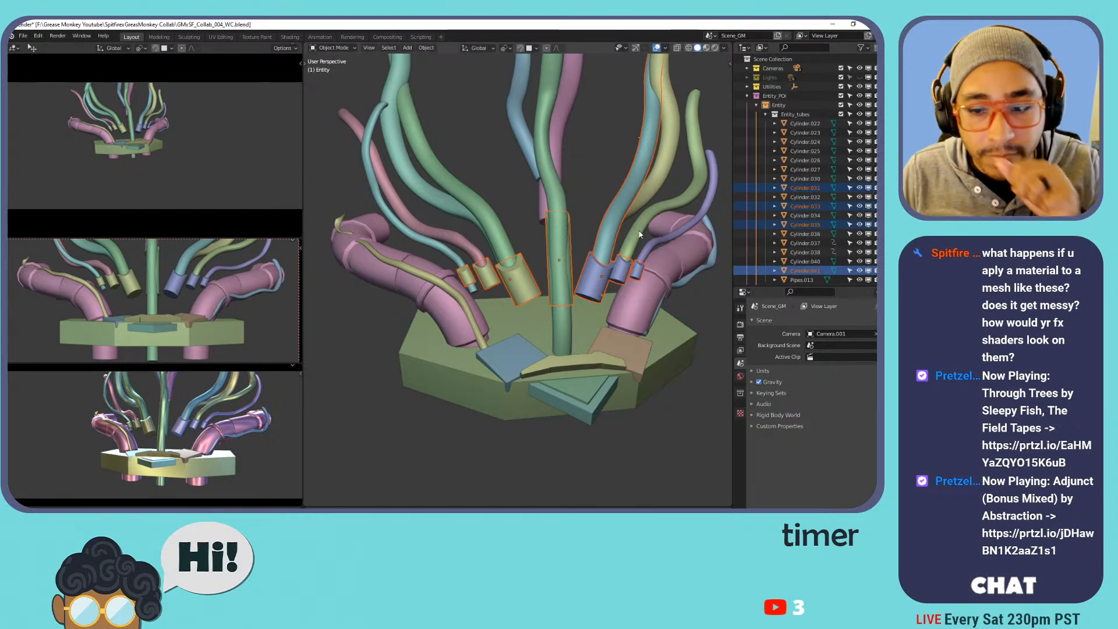
{"action": "left_click", "coordinate": [550, 180]}
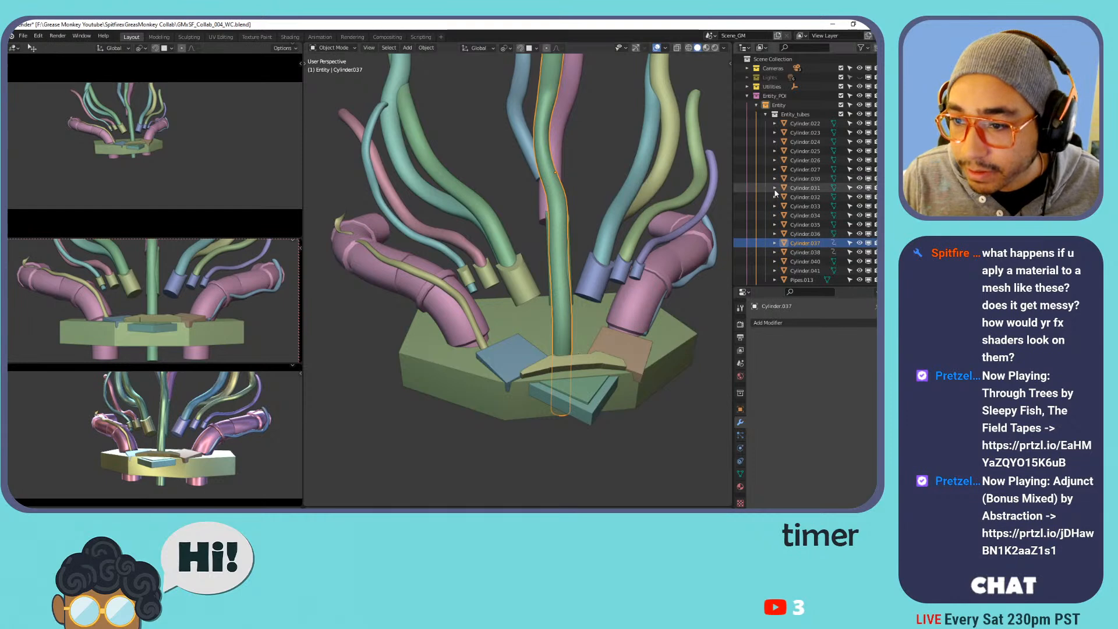
{"action": "mouse_move", "coordinate": [626, 251]}
{"action": "middle_mouse_down", "text": "shift"}
{"action": "mouse_move", "coordinate": [541, 253]}
{"action": "mouse_move", "coordinate": [599, 229]}
{"action": "mouse_move", "coordinate": [661, 223]}
{"action": "mouse_move", "coordinate": [615, 240]}
{"action": "middle_mouse_up", "text": "shift"}
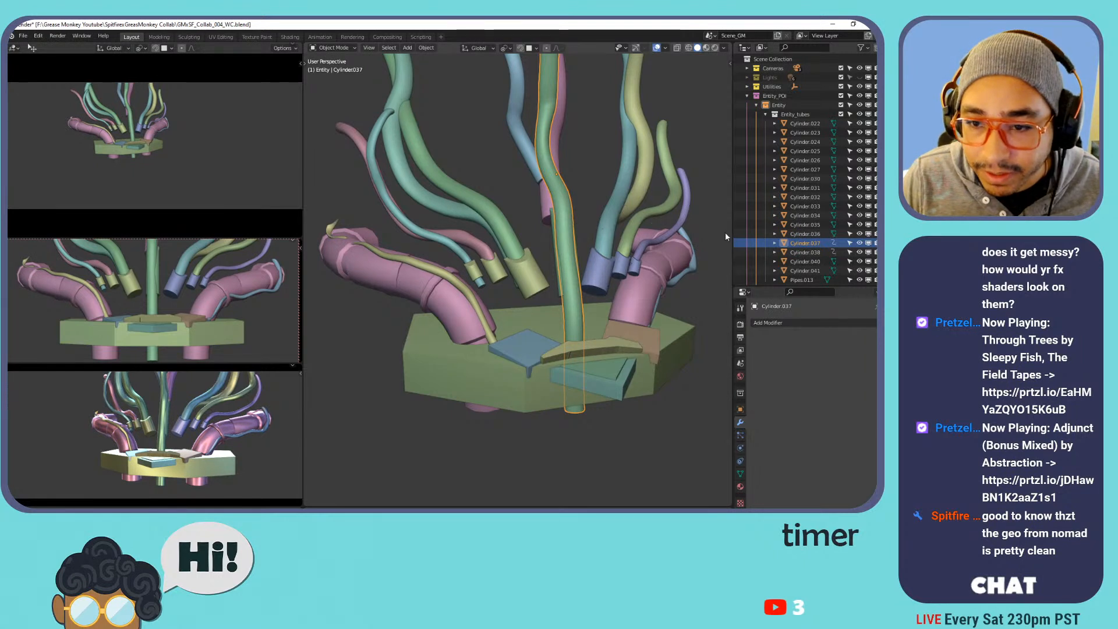
Rename the thin tube Cylinder.022, which runs along the large pink pipe, to Entity_tubes.000.
{"action": "left_click", "coordinate": [434, 270]}
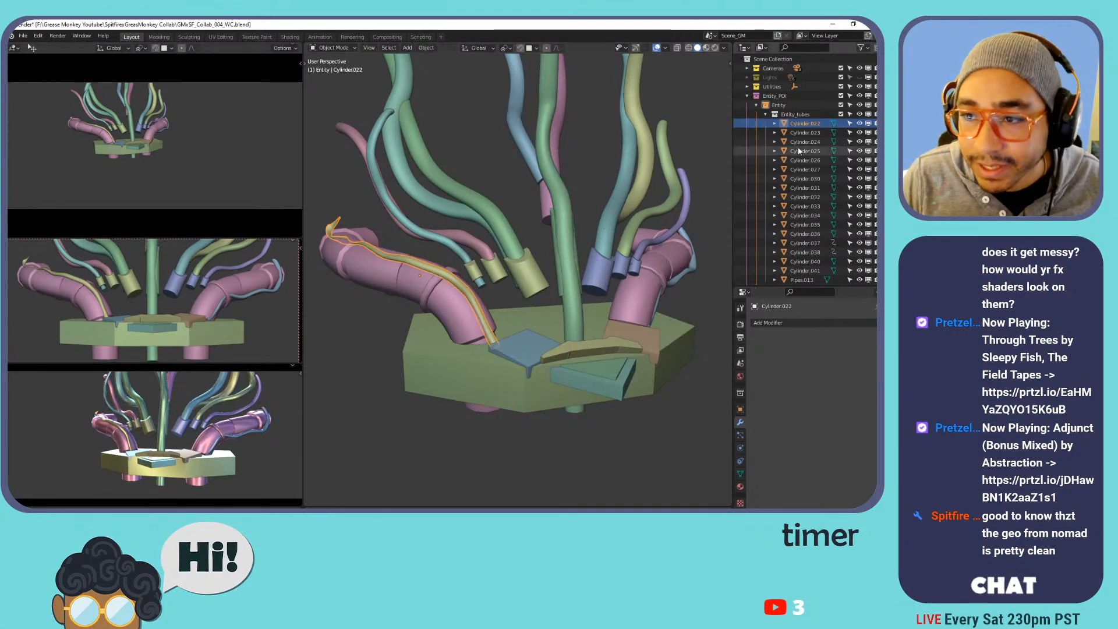
{"action": "double_click", "coordinate": [811, 124]}
{"action": "type", "text": "0.002 m"}
{"action": "key", "text": "ctrl+a"}
{"action": "type", "text": "en"}
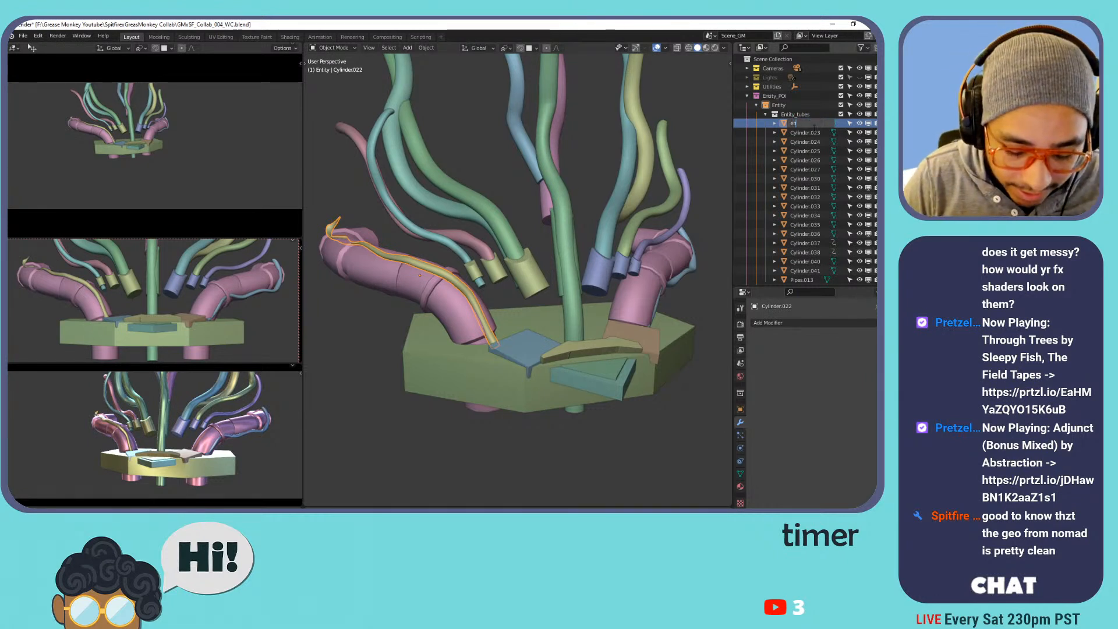
{"action": "key", "text": "BackSpace"}
{"action": "key", "text": "BackSpace"}
{"action": "key", "text": "BackSpace"}
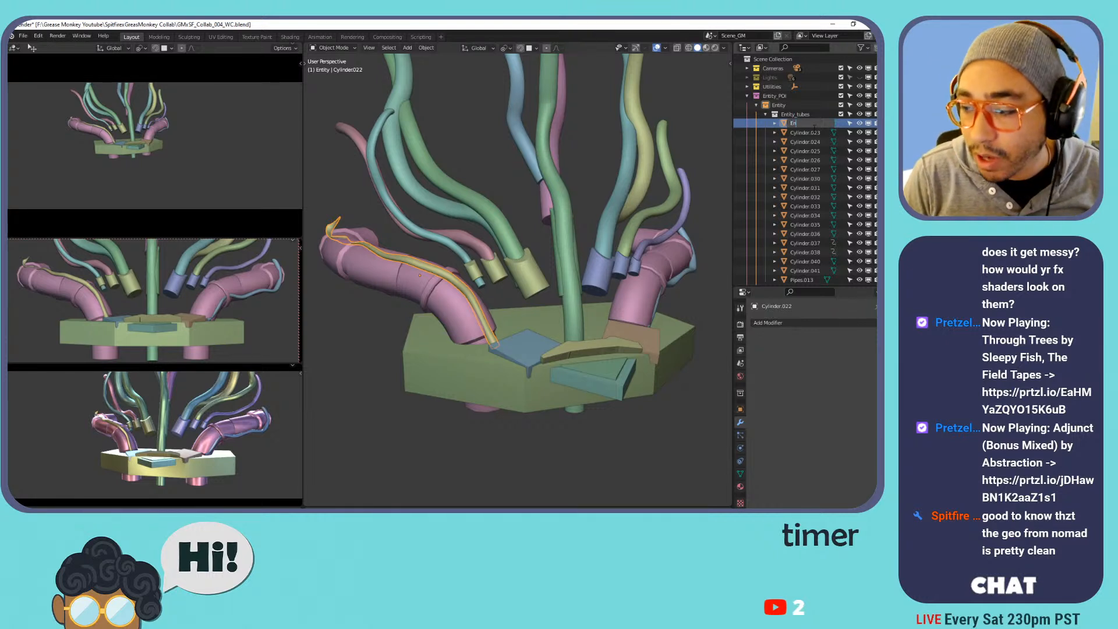
{"action": "type", "text": "tity_"}
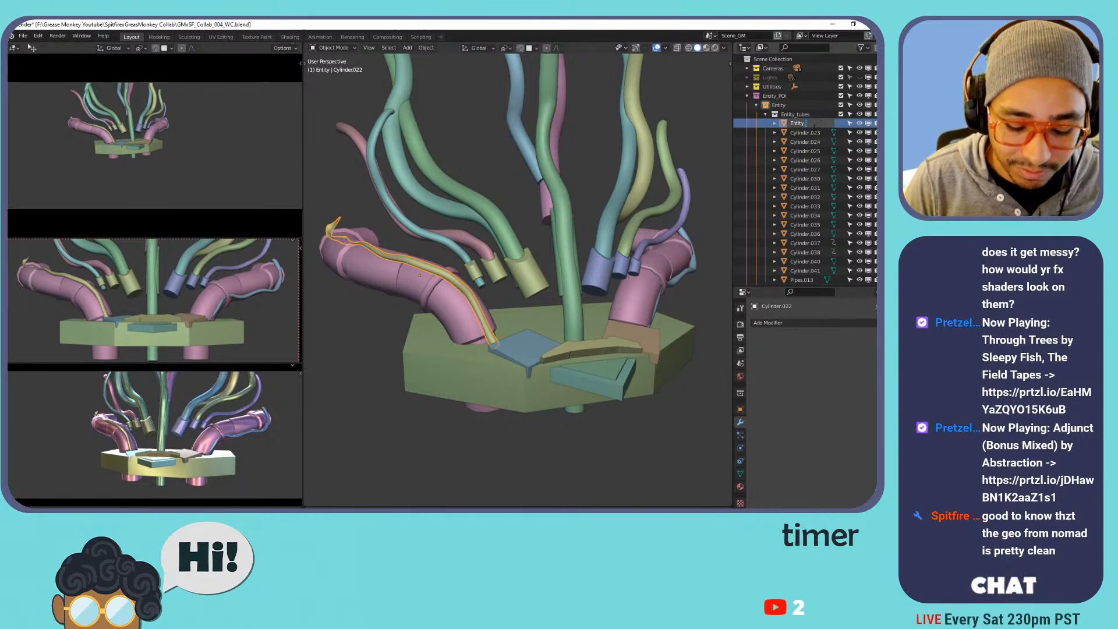
{"action": "type", "text": "es.000"}
{"action": "key", "text": "Return"}
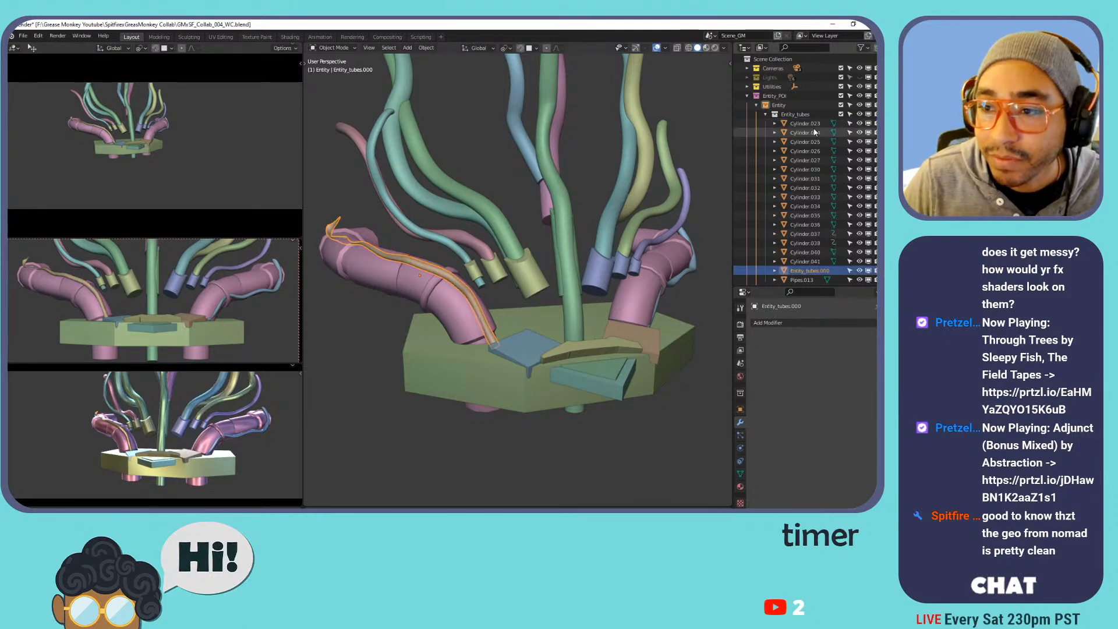
Rename Cylinder.023, Cylinder.024, Cylinder.025 and Cylinder.026 with the copied name Entity_tubes.000, letting the suffix increment automatically.
{"action": "left_click", "coordinate": [806, 124]}
{"action": "double_click", "coordinate": [808, 126]}
{"action": "type", "text": "Entity_tubes.000"}
{"action": "key", "text": "Return"}
{"action": "double_click", "coordinate": [809, 124]}
{"action": "type", "text": "Entity_tubes.000"}
{"action": "key", "text": "Return"}
{"action": "double_click", "coordinate": [806, 124]}
{"action": "type", "text": "Entity_tubes.000"}
{"action": "key", "text": "Return"}
{"action": "double_click", "coordinate": [807, 124]}
{"action": "type", "text": "Entity_tubes.000"}
{"action": "key", "text": "Return"}
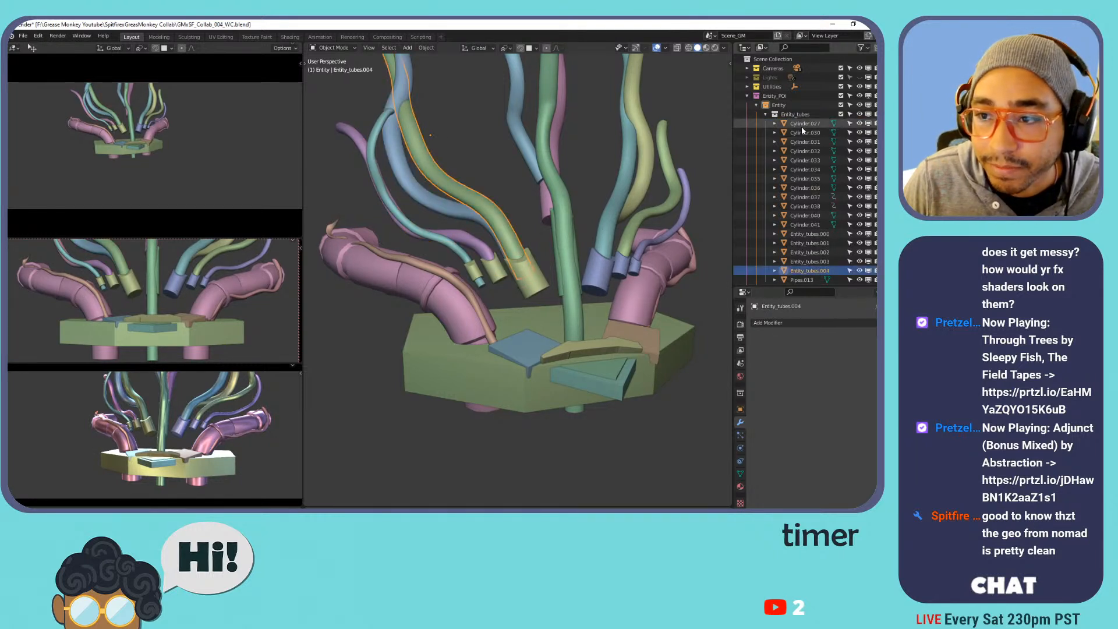
Give Cylinder.027, Cylinder.030, Cylinder.031 and Cylinder.032 the same auto-numbered Entity_tubes name.
{"action": "double_click", "coordinate": [801, 125]}
{"action": "type", "text": "Entity_tubes.000"}
{"action": "key", "text": "Return"}
{"action": "double_click", "coordinate": [801, 124]}
{"action": "type", "text": "Entity_tubes.000"}
{"action": "key", "text": "Return"}
{"action": "double_click", "coordinate": [804, 124]}
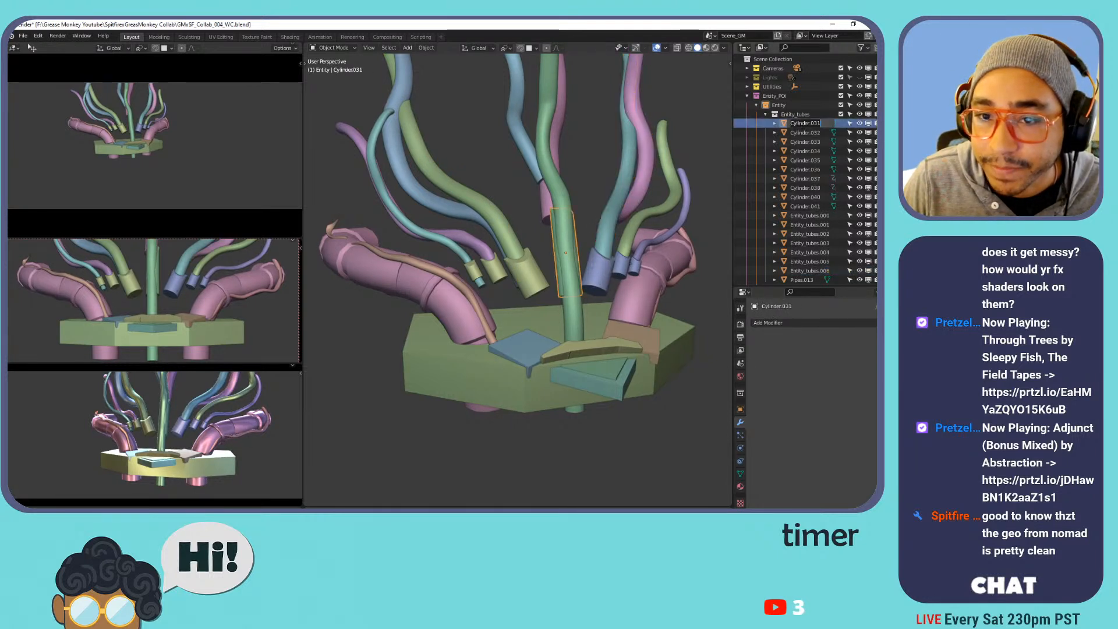
{"action": "type", "text": "Entity_tubes"}
{"action": "key", "text": "Return"}
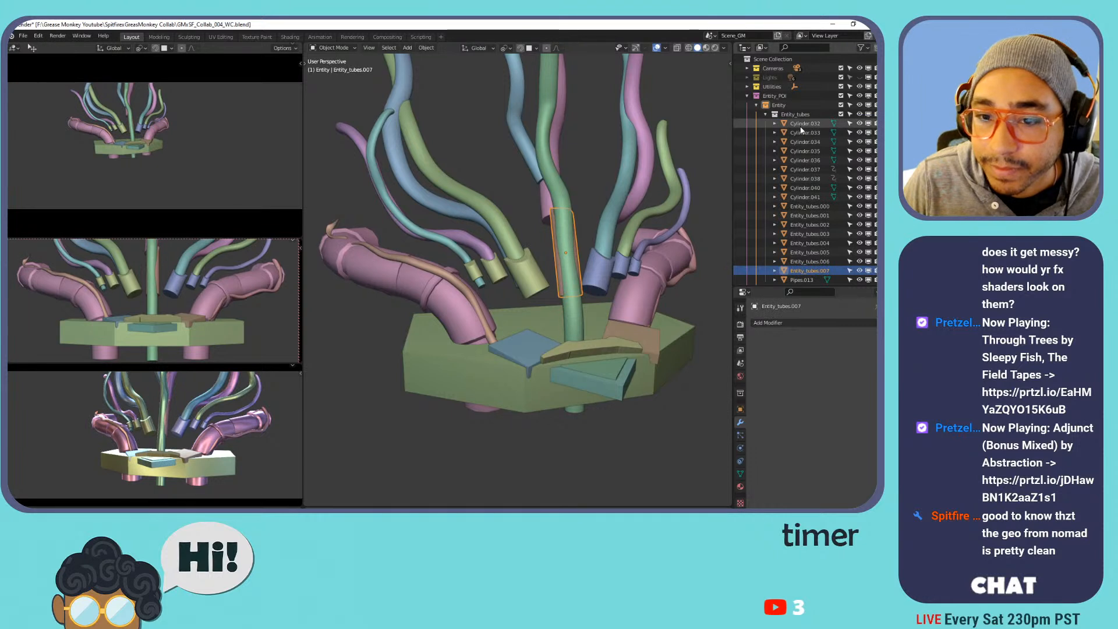
{"action": "double_click", "coordinate": [804, 123]}
{"action": "type", "text": "Entity_tubes"}
{"action": "key", "text": "Return"}
Skip the connector piece Cylinder.033 and rename the tube Cylinder.034 with the auto-numbered Entity_tubes name.
{"action": "double_click", "coordinate": [804, 124]}
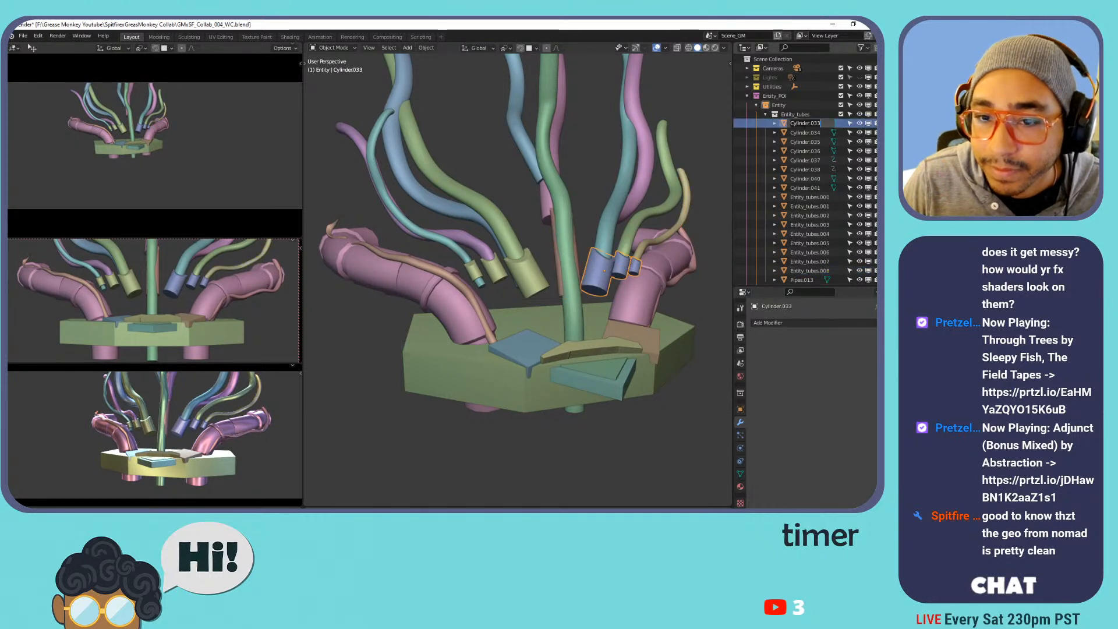
{"action": "key", "text": "Escape"}
{"action": "left_click", "coordinate": [805, 134]}
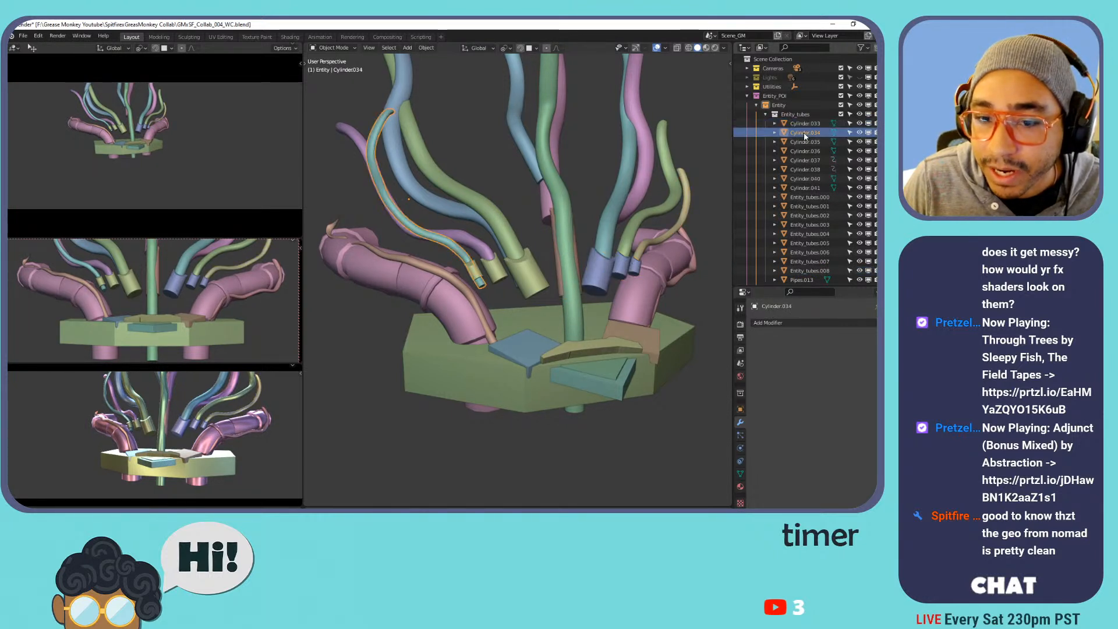
{"action": "double_click", "coordinate": [804, 133]}
{"action": "type", "text": "Entity_tubes.000"}
{"action": "key", "text": "Return"}
Skip the connectors in Cylinder.035 and rename the tubes Cylinder.036 and Cylinder.037 with the auto-numbered Entity_tubes name.
{"action": "left_click", "coordinate": [803, 133]}
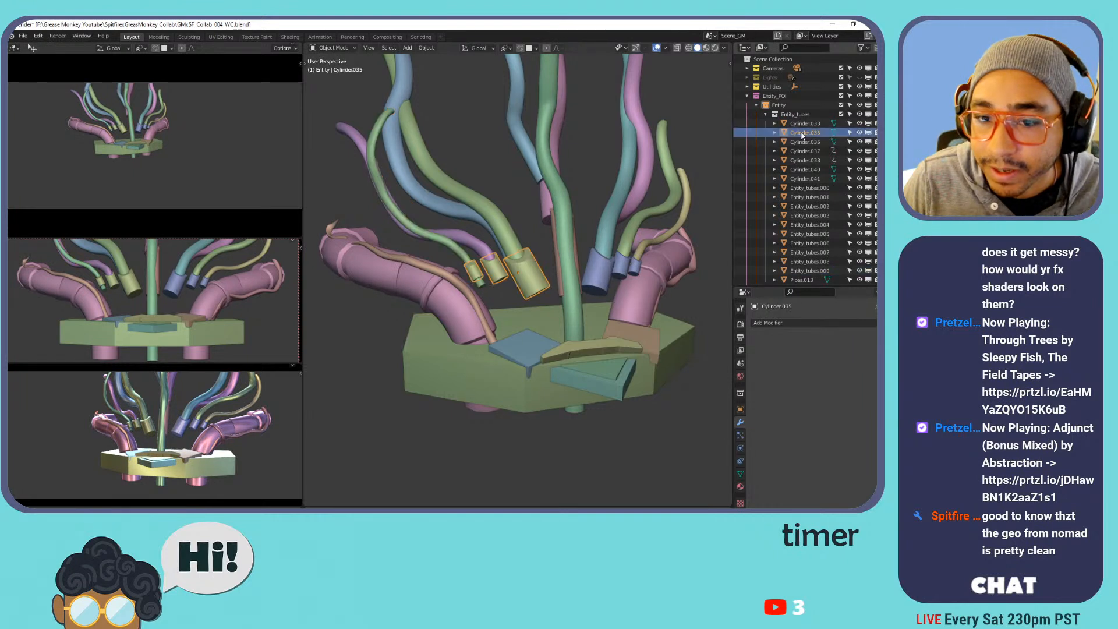
{"action": "left_click", "coordinate": [805, 142]}
{"action": "double_click", "coordinate": [804, 143]}
{"action": "type", "text": "Entity_tubes.000"}
{"action": "key", "text": "Return"}
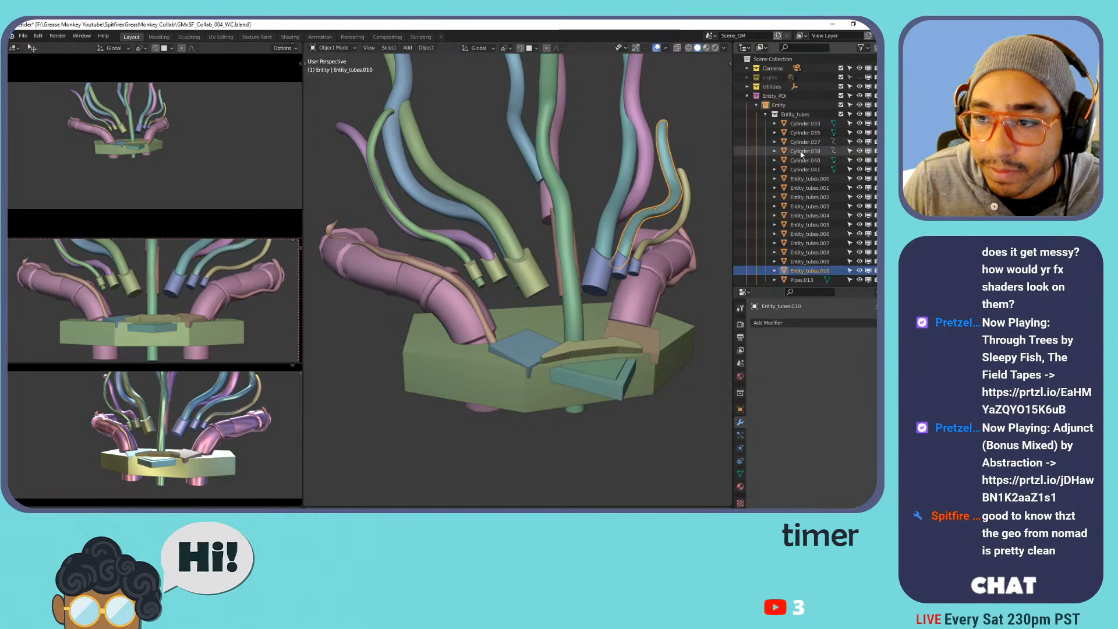
{"action": "left_click", "coordinate": [802, 143]}
{"action": "type", "text": "Entity_tubes.000"}
{"action": "key", "text": "Return"}
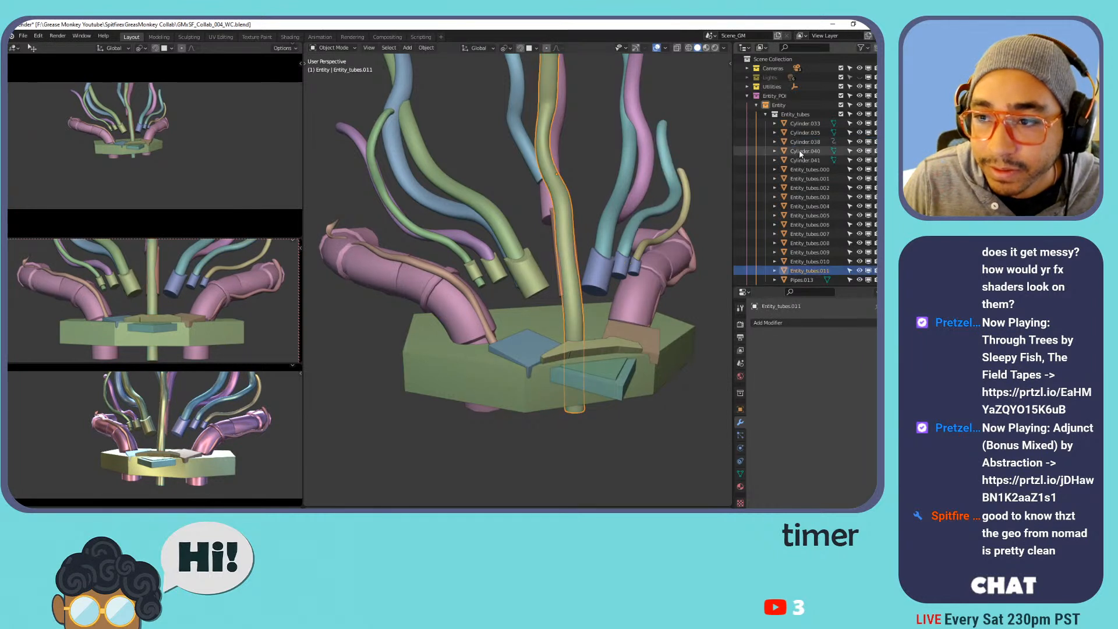
Rename the tubes Cylinder.038, Cylinder.040 and Cylinder.041 with the auto-numbered Entity_tubes name.
{"action": "left_click", "coordinate": [804, 143]}
{"action": "double_click", "coordinate": [804, 143]}
{"action": "key", "text": "ctrl+v"}
{"action": "key", "text": "Return"}
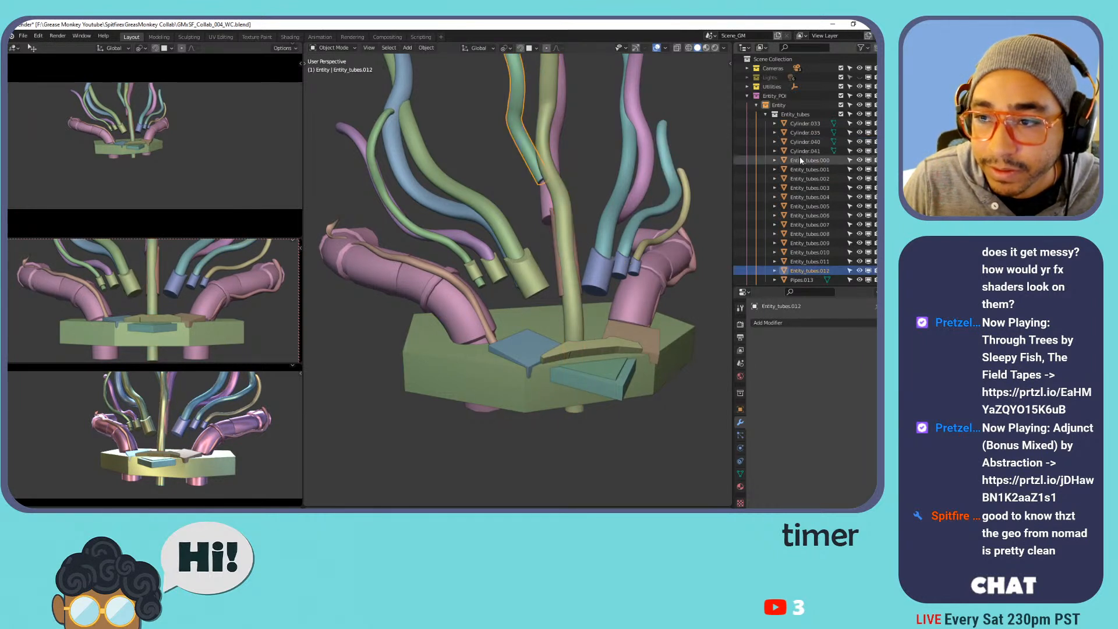
{"action": "left_click", "coordinate": [804, 143]}
{"action": "double_click", "coordinate": [804, 143]}
{"action": "type", "text": "Entity_tubes"}
{"action": "key", "text": "Return"}
{"action": "left_click", "coordinate": [805, 144]}
{"action": "double_click", "coordinate": [805, 144]}
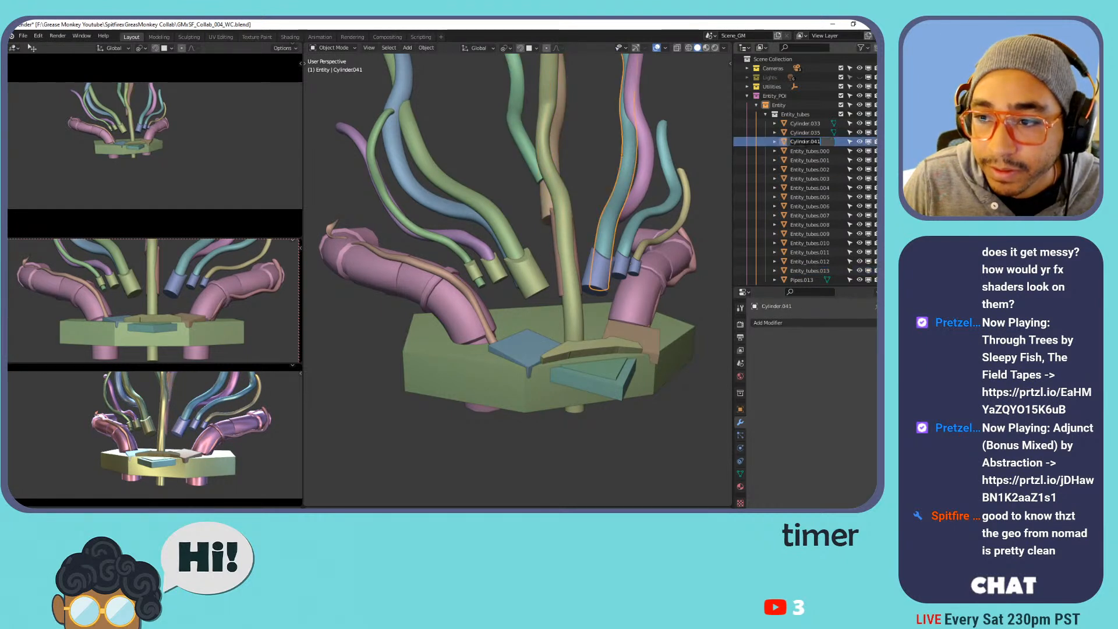
{"action": "type", "text": "Entity_tubes.014"}
{"action": "key", "text": "Return"}
Rename the connector piece Cylinder.033 as Entity_socket.000.
{"action": "left_click", "coordinate": [807, 135]}
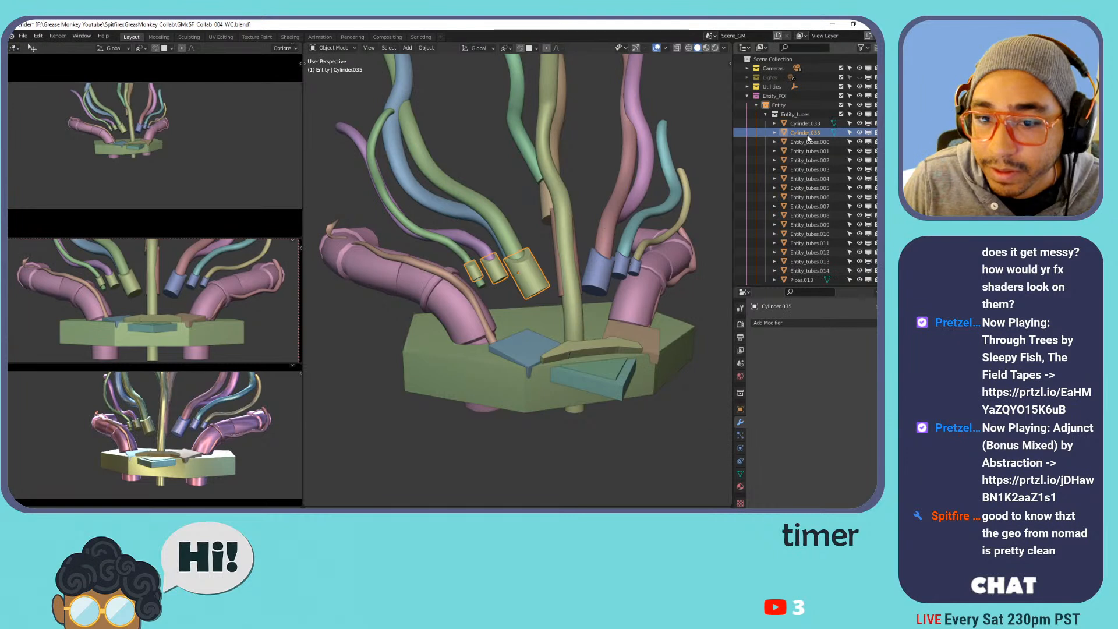
{"action": "double_click", "coordinate": [810, 124]}
{"action": "type", "text": "Entity_tubes.000"}
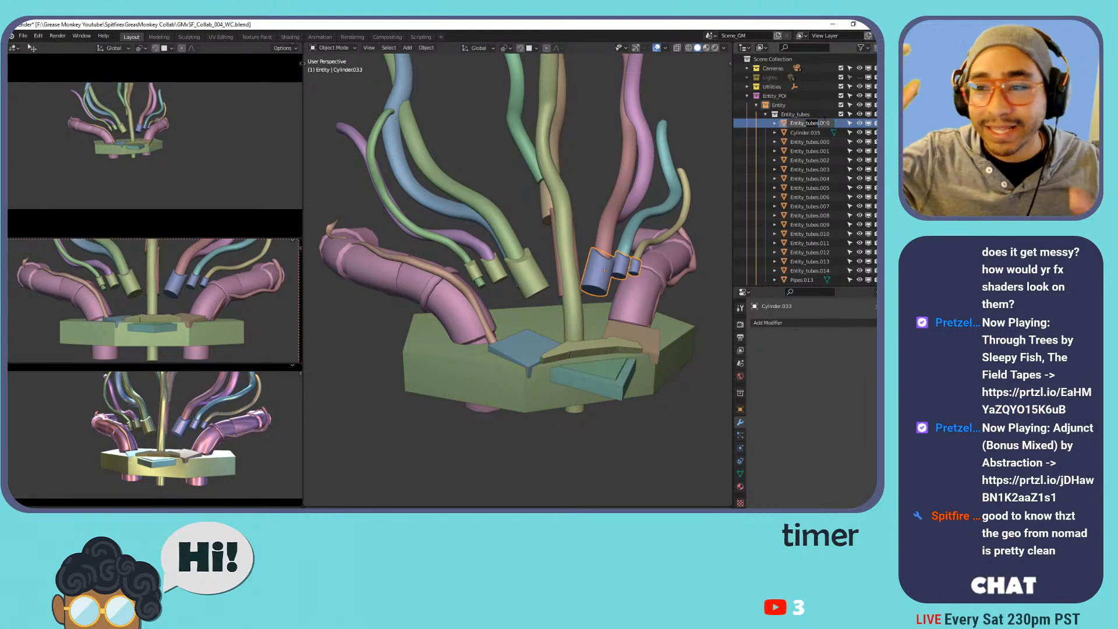
{"action": "key", "text": "BackSpace"}
{"action": "key", "text": "BackSpace"}
{"action": "key", "text": "BackSpace"}
{"action": "key", "text": "BackSpace"}
{"action": "key", "text": "BackSpace"}
{"action": "type", "text": "socket"}
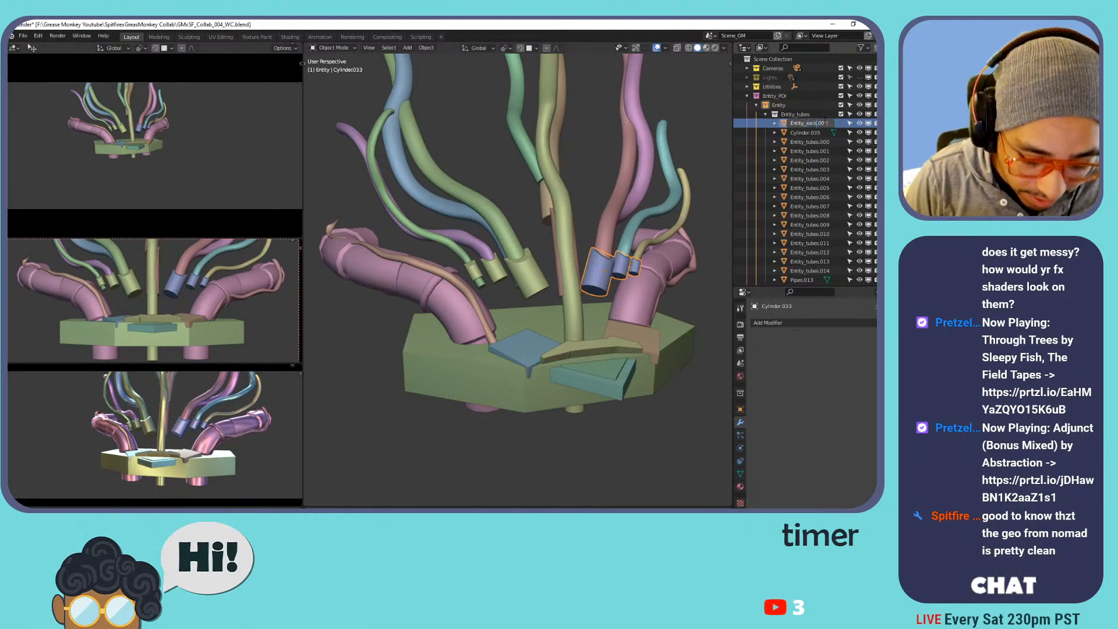
{"action": "key", "text": "Return"}
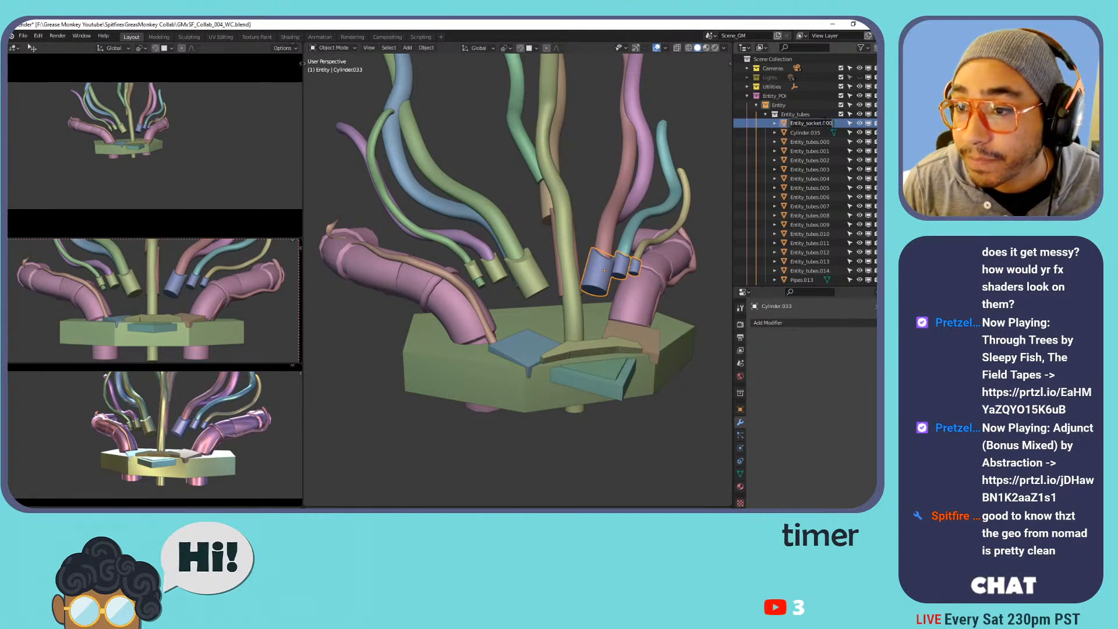
Give the other connector piece, Cylinder.035, the same Entity_socket name, letting the suffix increment automatically.
{"action": "double_click", "coordinate": [803, 125]}
{"action": "type", "text": "Entity_socket.000"}
{"action": "key", "text": "Return"}
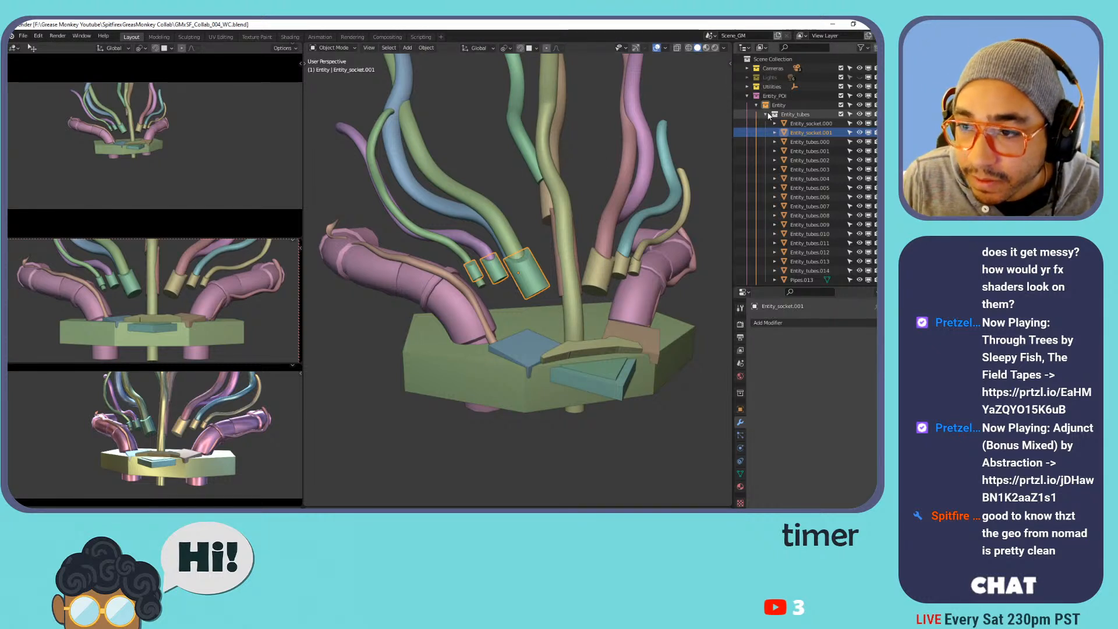
Rename the material Default OBJ.005 on the Entity_tubes.000 object as Entity_tubes.000.
{"action": "left_click", "coordinate": [826, 142]}
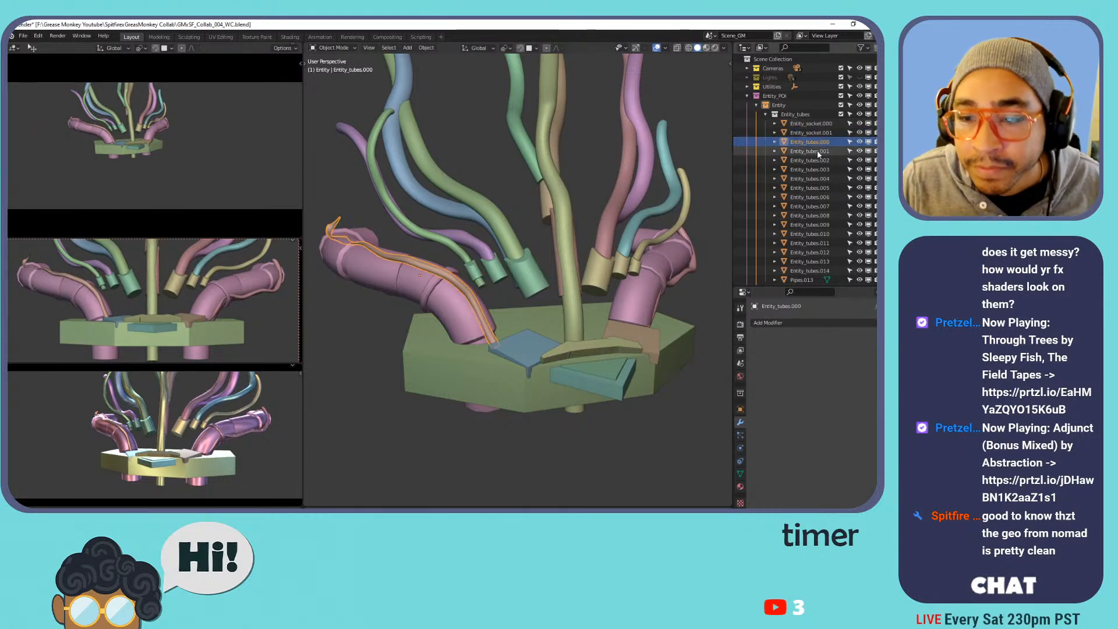
{"action": "scroll", "coordinate": [817, 157], "scroll_direction": "down", "scroll_amount": 2}
{"action": "left_click", "coordinate": [740, 487]}
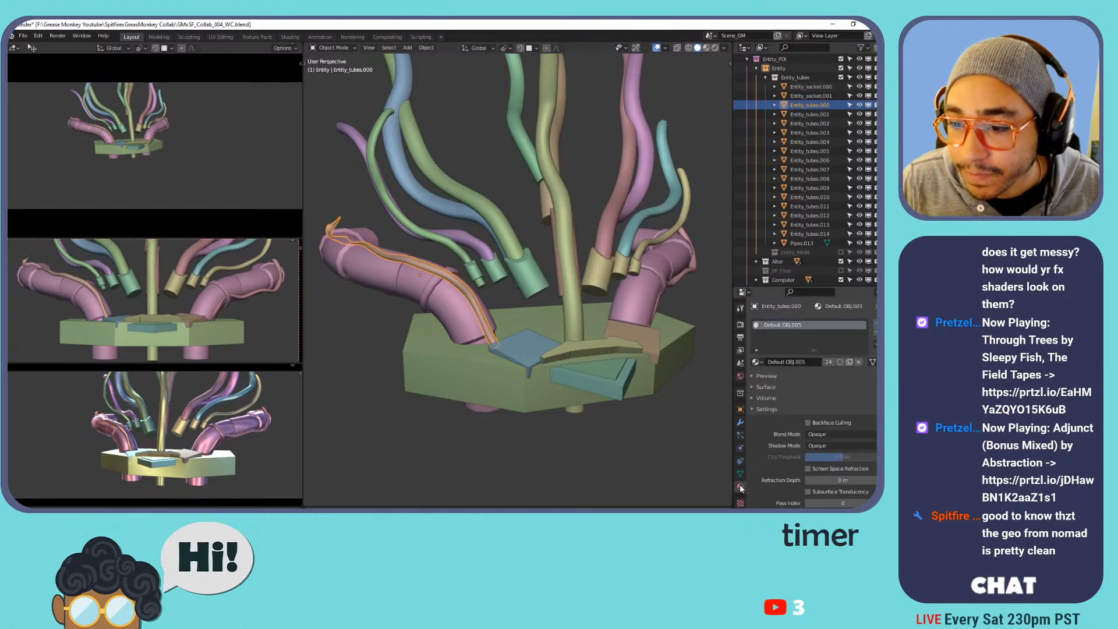
{"action": "double_click", "coordinate": [778, 326]}
{"action": "scroll", "coordinate": [814, 98], "scroll_direction": "up", "scroll_amount": 2}
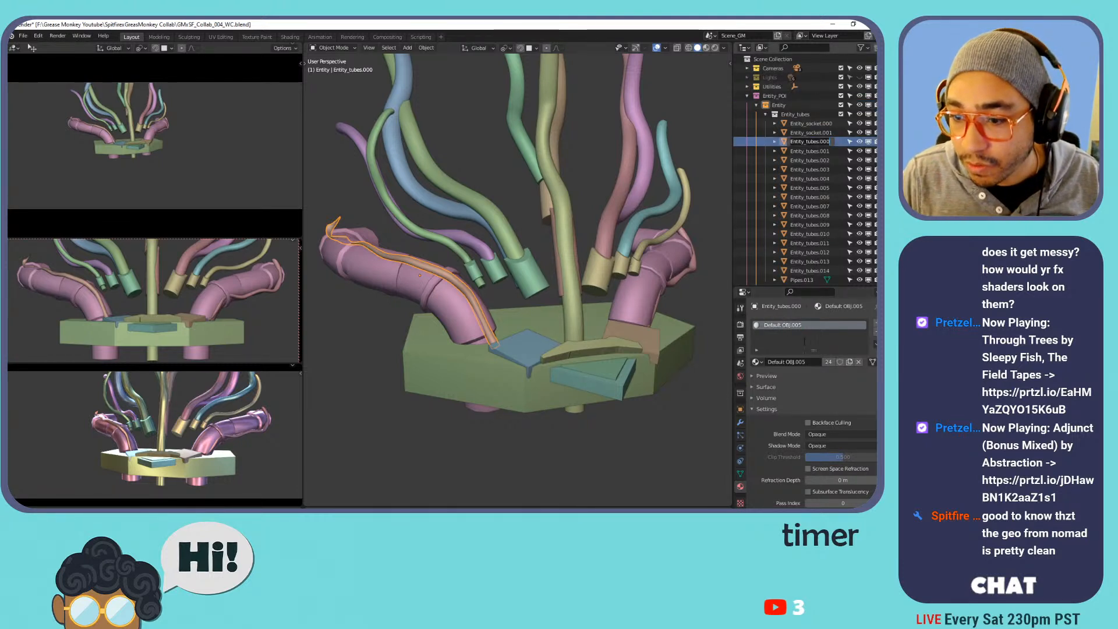
{"action": "left_click", "coordinate": [793, 328]}
{"action": "double_click", "coordinate": [793, 327]}
{"action": "type", "text": "Entity_tubes.000"}
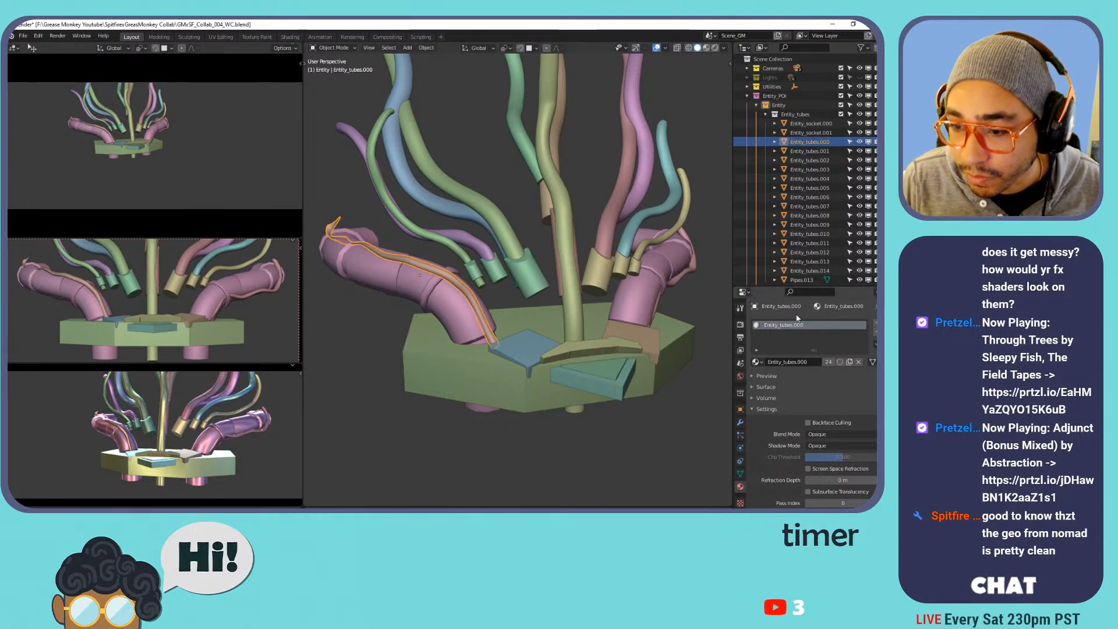
Check which material the other tubes and sockets use, and save the file.
{"action": "left_click", "coordinate": [811, 152]}
{"action": "left_click", "coordinate": [813, 161]}
{"action": "left_click", "coordinate": [819, 188]}
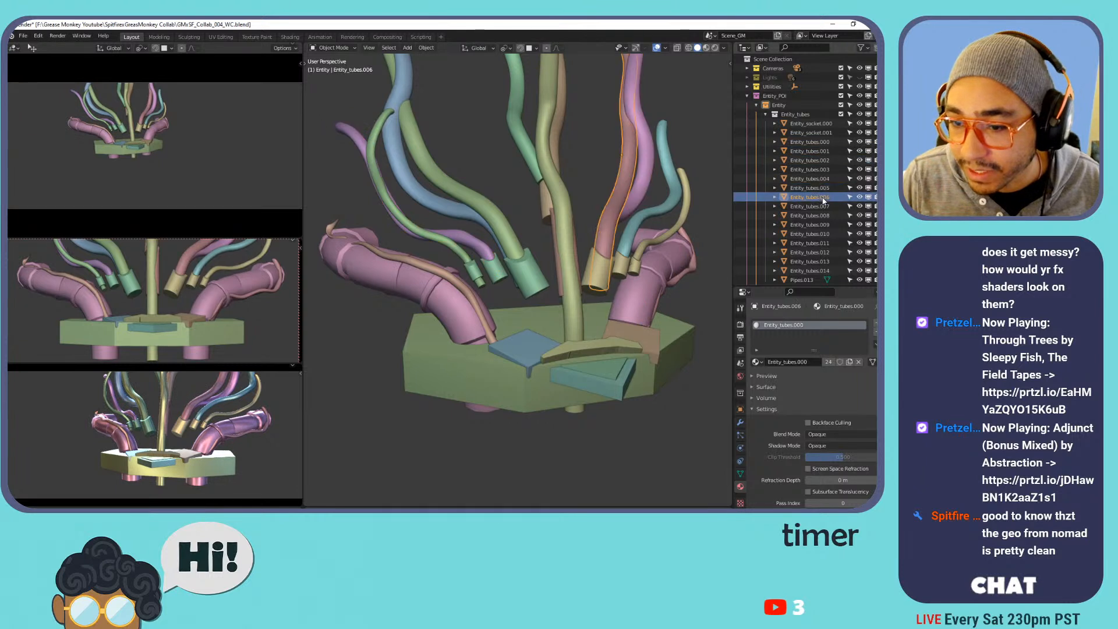
{"action": "left_click", "coordinate": [814, 141]}
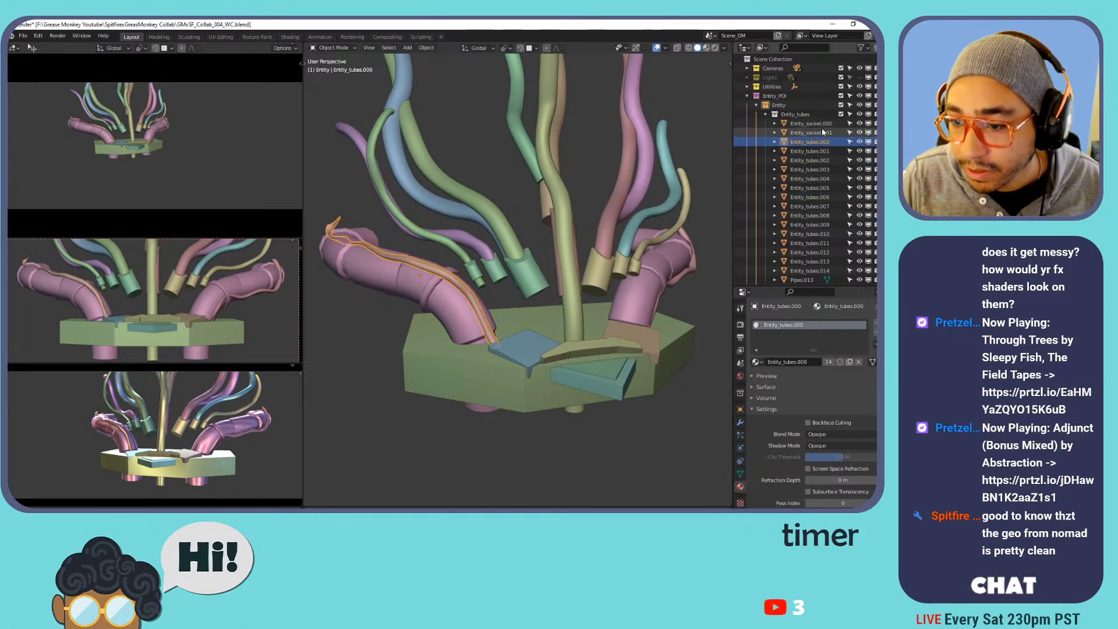
{"action": "left_click", "coordinate": [822, 124]}
{"action": "left_click", "coordinate": [824, 133]}
{"action": "left_click", "coordinate": [819, 142]}
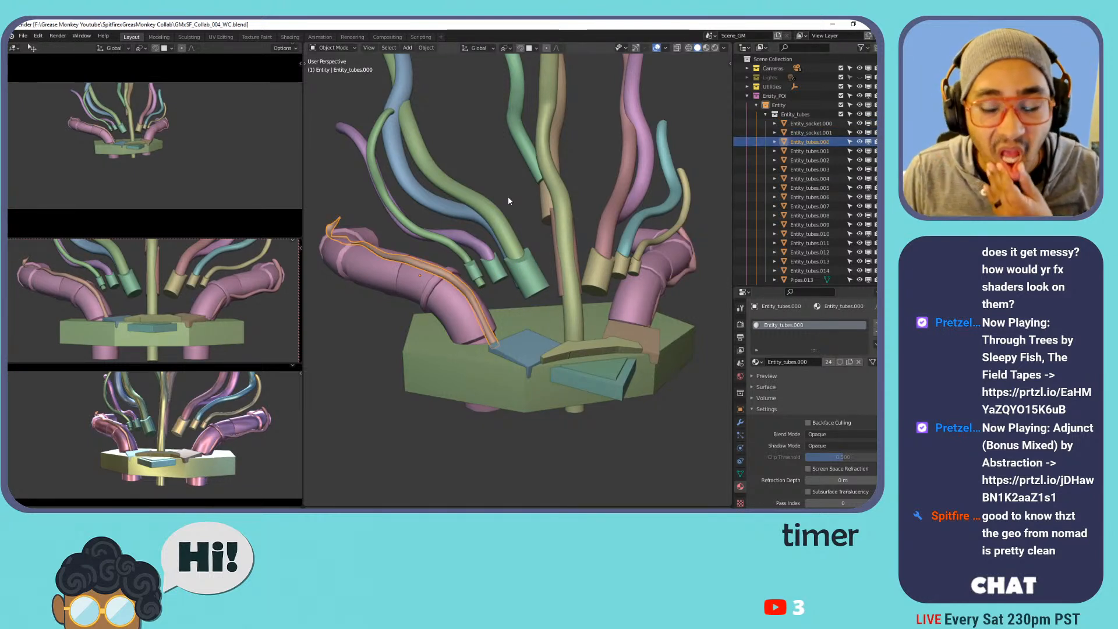
{"action": "left_click", "coordinate": [809, 150]}
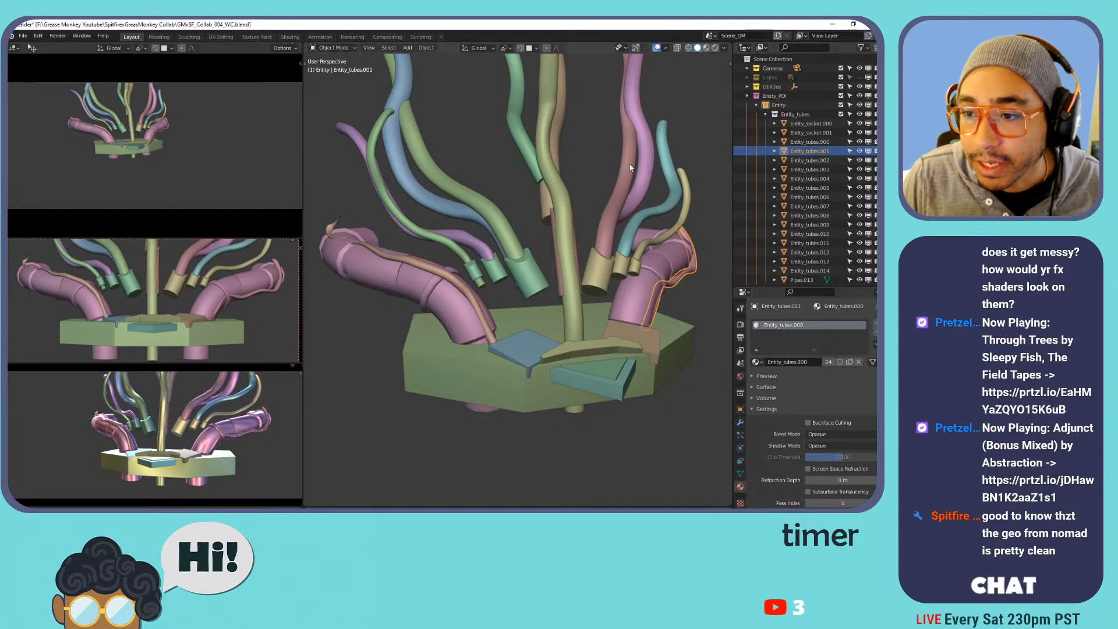
{"action": "key", "text": "ctrl+s"}
Browse the available materials without changing the assignment, and expand the surface settings of the Entity_tubes.000 material.
{"action": "mouse_move", "coordinate": [586, 231]}
{"action": "middle_mouse_down"}
{"action": "mouse_move", "coordinate": [490, 220]}
{"action": "mouse_move", "coordinate": [604, 233]}
{"action": "middle_mouse_up"}
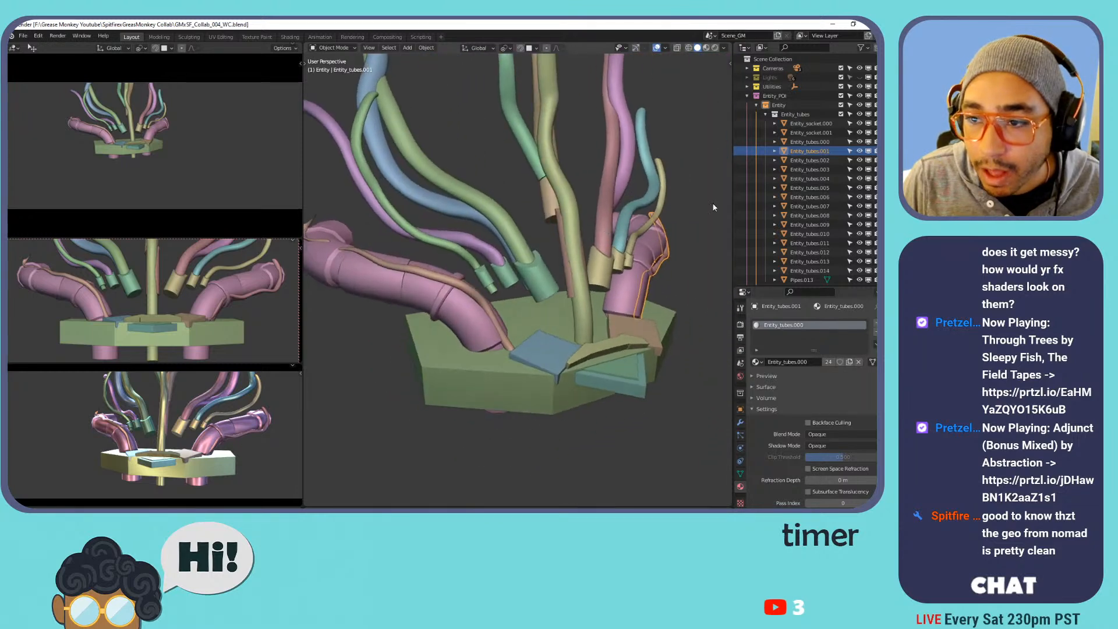
{"action": "scroll", "coordinate": [816, 149], "scroll_direction": "down", "scroll_amount": 5}
{"action": "scroll", "coordinate": [815, 148], "scroll_direction": "up", "scroll_amount": 2}
{"action": "left_click", "coordinate": [756, 362]}
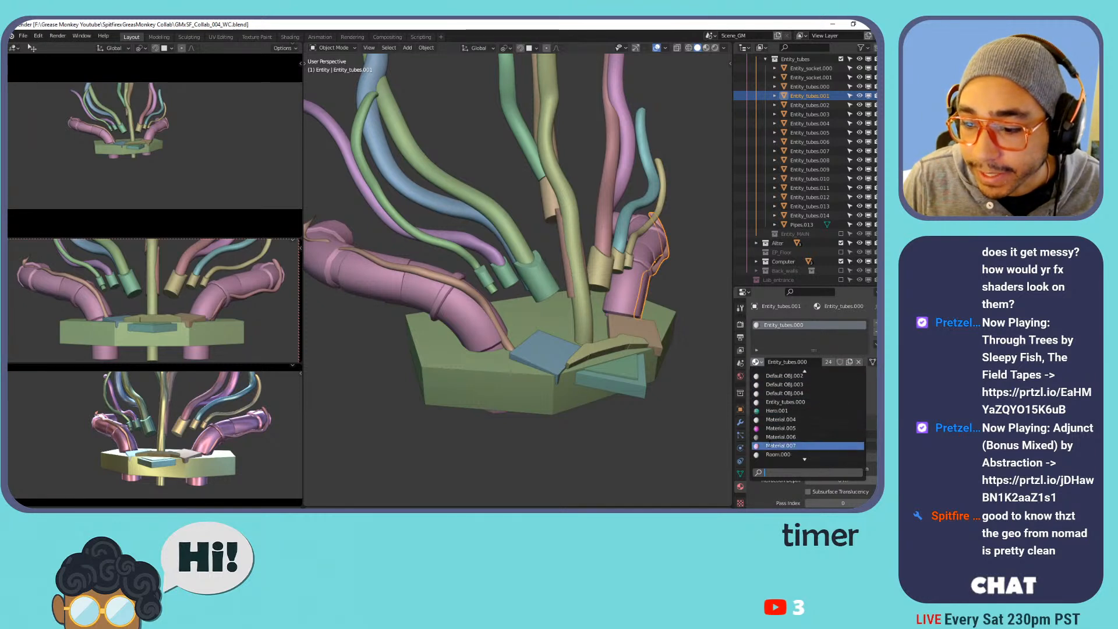
{"action": "left_click", "coordinate": [760, 363]}
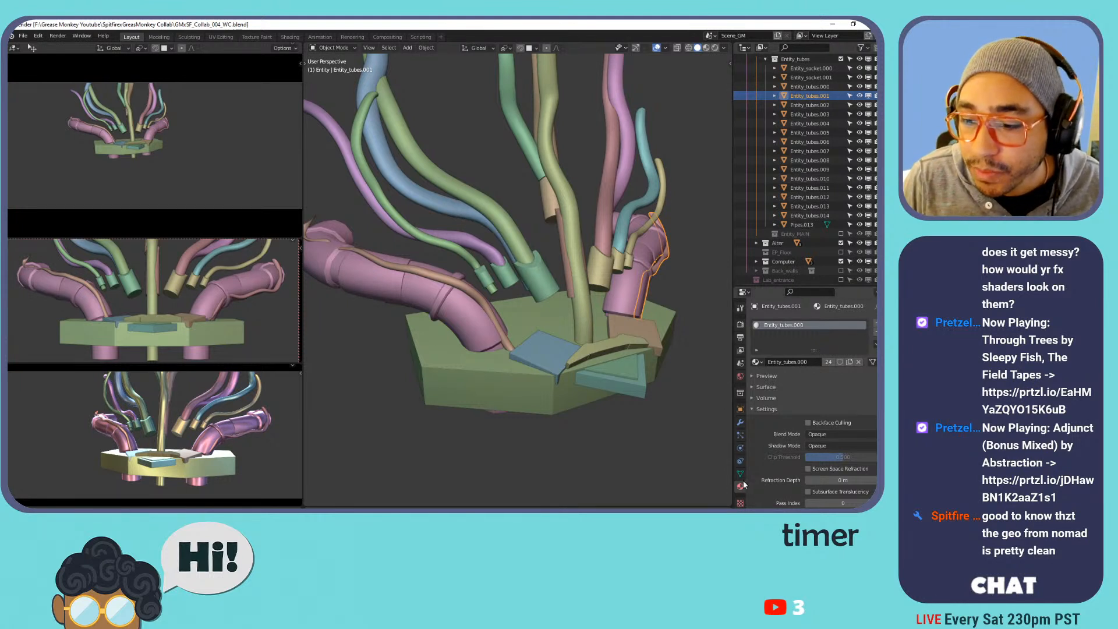
{"action": "left_click", "coordinate": [780, 401]}
{"action": "left_click", "coordinate": [779, 424]}
{"action": "left_click", "coordinate": [772, 400]}
{"action": "left_click", "coordinate": [777, 386]}
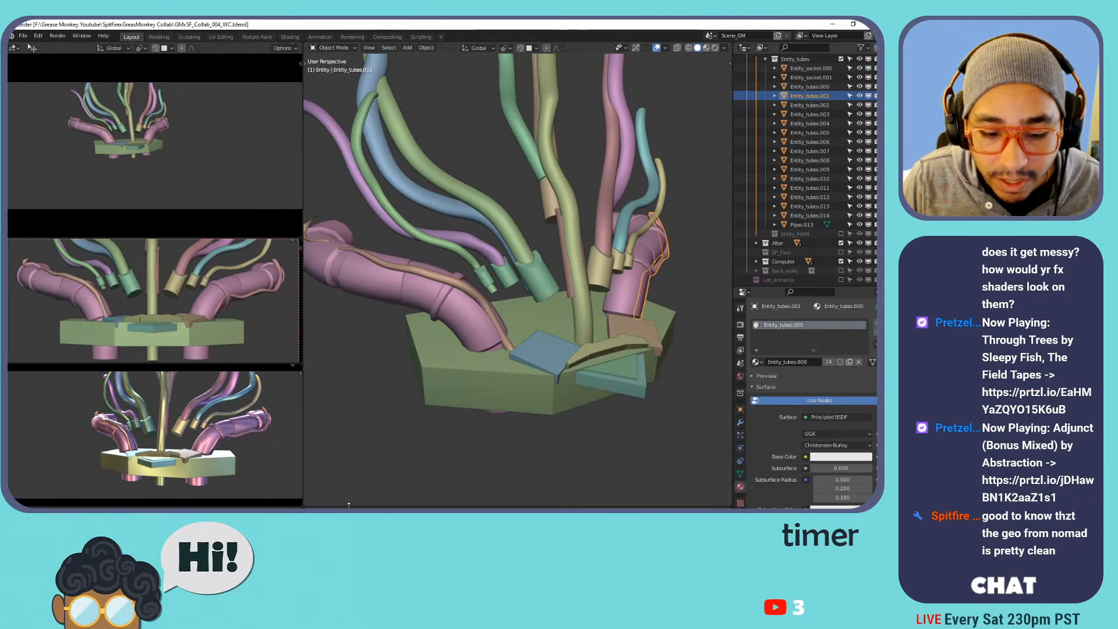
Reveal the editor areas below the viewports and merge the Dope Sheet area into the Notes text editor.
{"action": "left_click_drag", "start_coordinate": [352, 508], "coordinate": [348, 400]}
{"action": "left_click", "coordinate": [13, 407]}
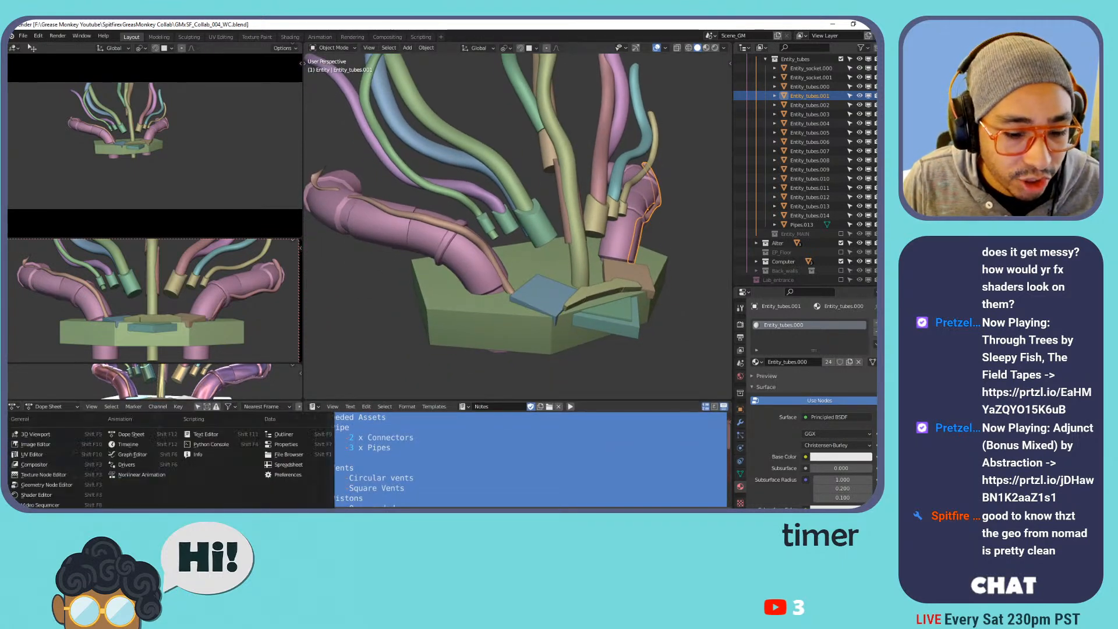
{"action": "key", "text": "Escape"}
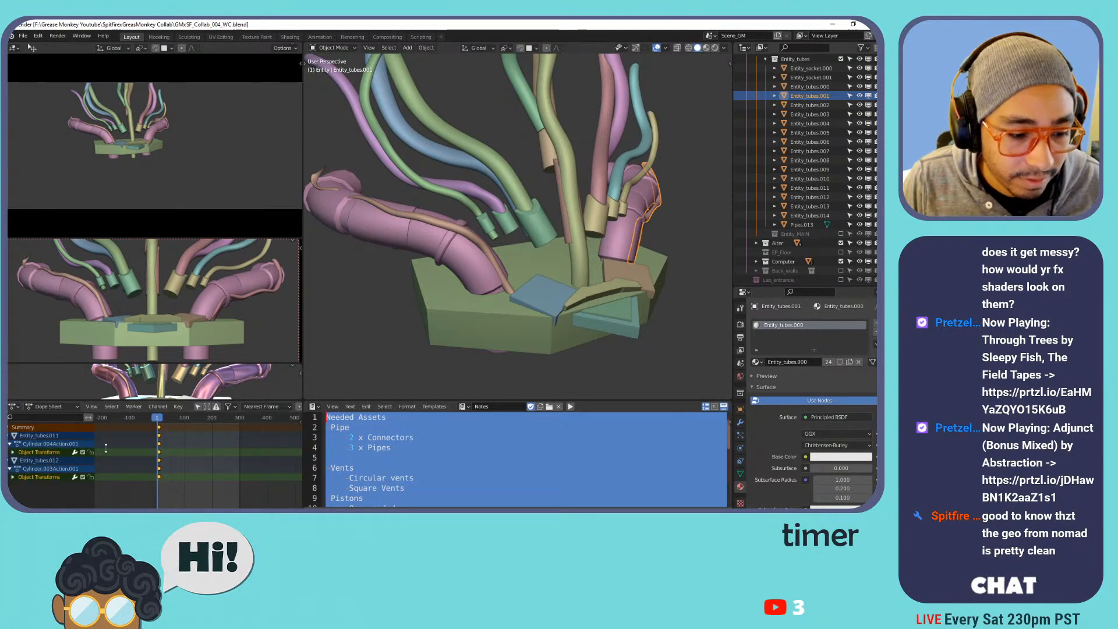
{"action": "left_click_drag", "start_coordinate": [425, 518], "coordinate": [425, 456]}
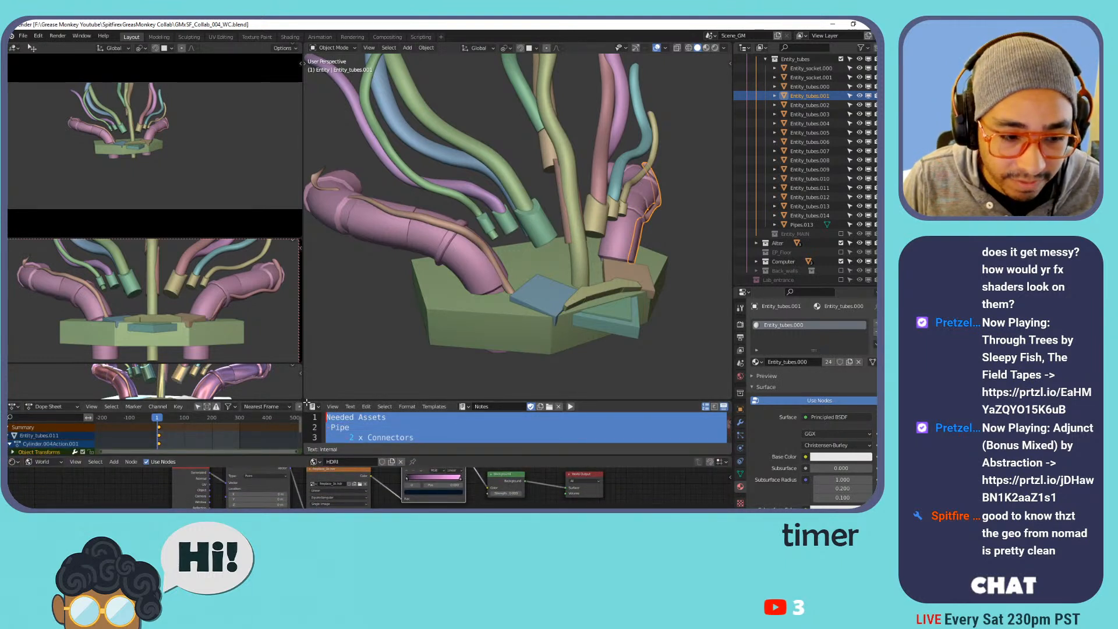
{"action": "left_click_drag", "start_coordinate": [306, 403], "coordinate": [221, 425]}
{"action": "left_click_drag", "start_coordinate": [728, 452], "coordinate": [729, 466]}
Change the merged lower area to the Shader Editor, enlarge it, hide its sidebar and frame all nodes.
{"action": "left_click", "coordinate": [13, 406]}
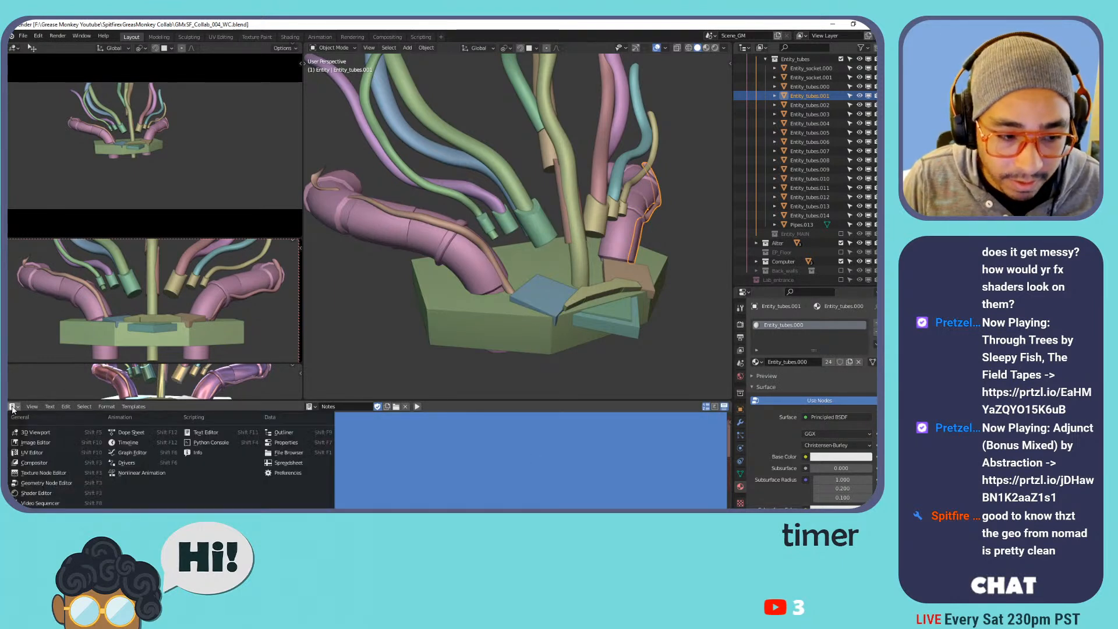
{"action": "left_click", "coordinate": [36, 494]}
{"action": "left_click_drag", "start_coordinate": [437, 401], "coordinate": [392, 363]}
{"action": "left_click_drag", "start_coordinate": [289, 364], "coordinate": [287, 329]}
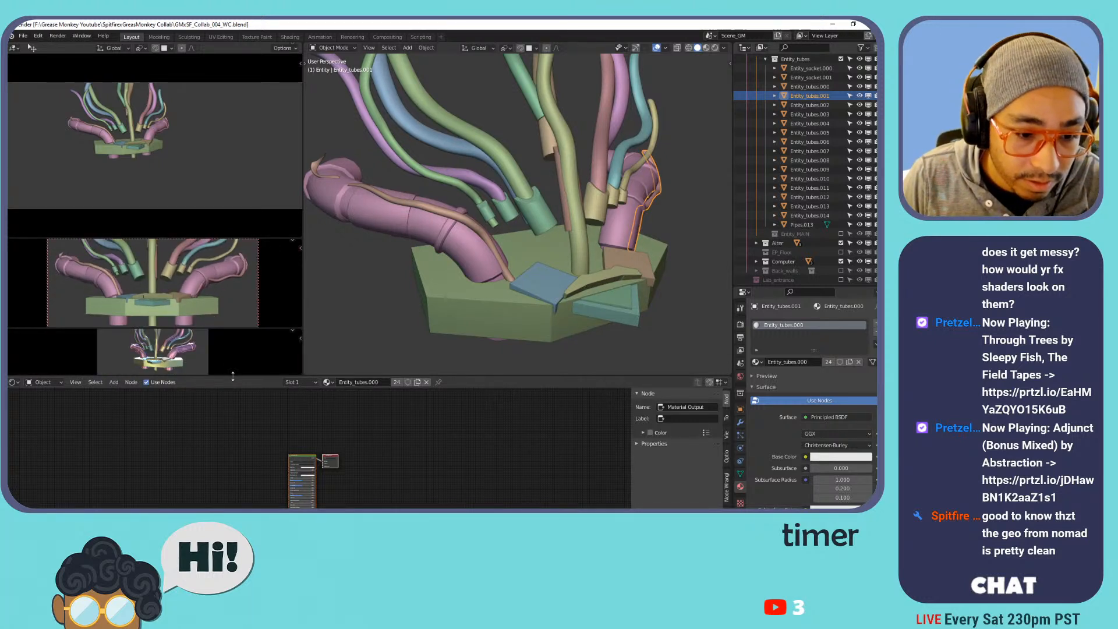
{"action": "left_click_drag", "start_coordinate": [234, 374], "coordinate": [235, 361]}
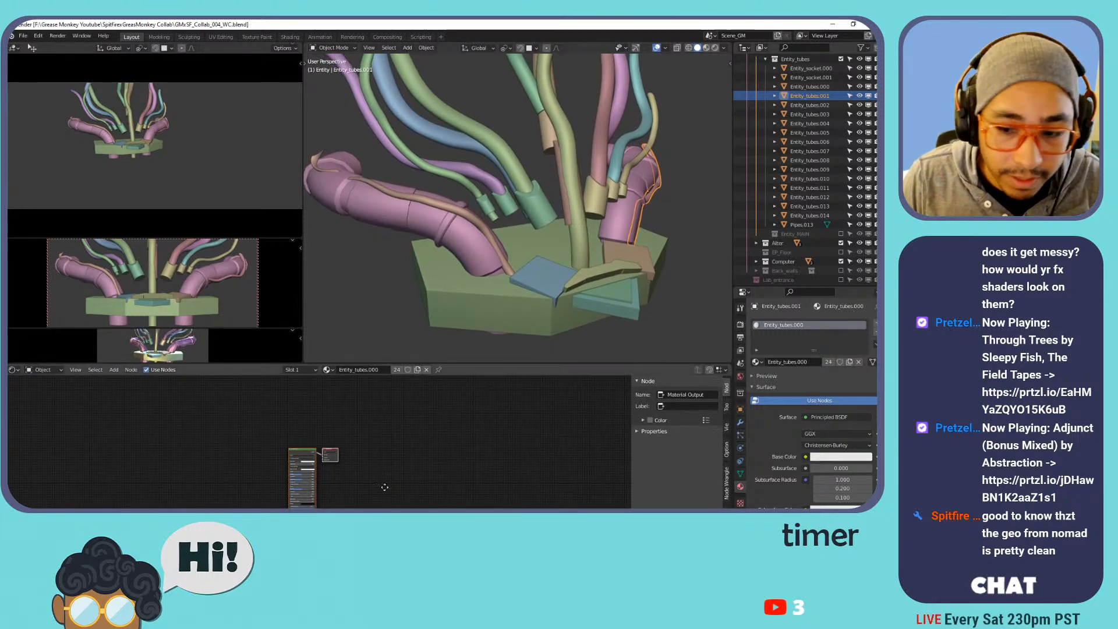
{"action": "key", "text": "n"}
{"action": "key", "text": "Home"}
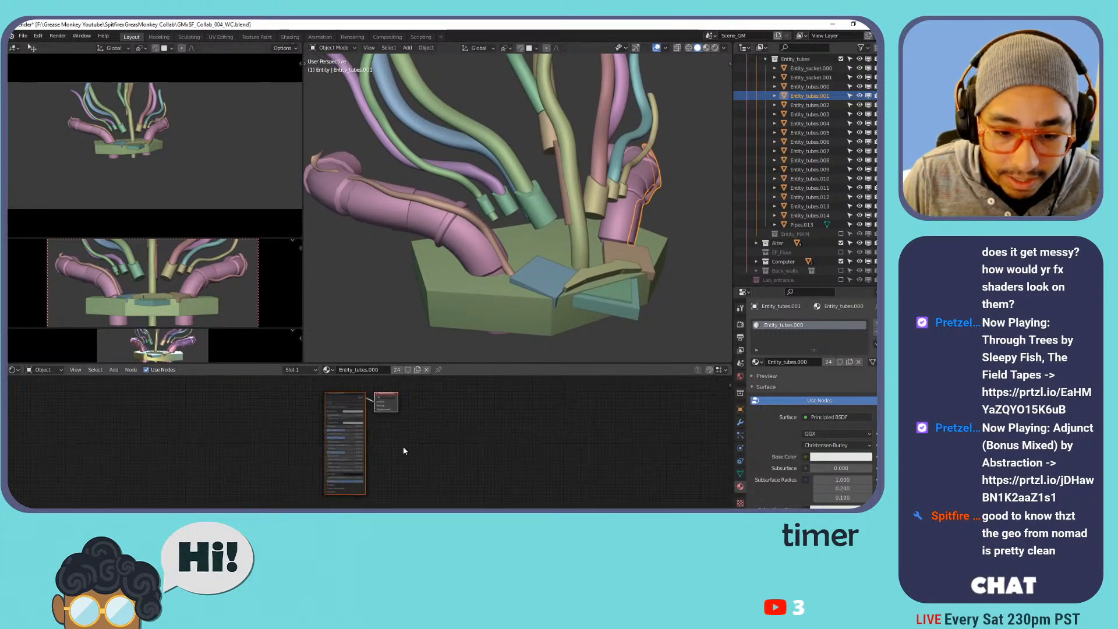
Select the tube material's Principled BSDF node and switch the main viewport to rendered shading.
{"action": "left_click", "coordinate": [319, 381]}
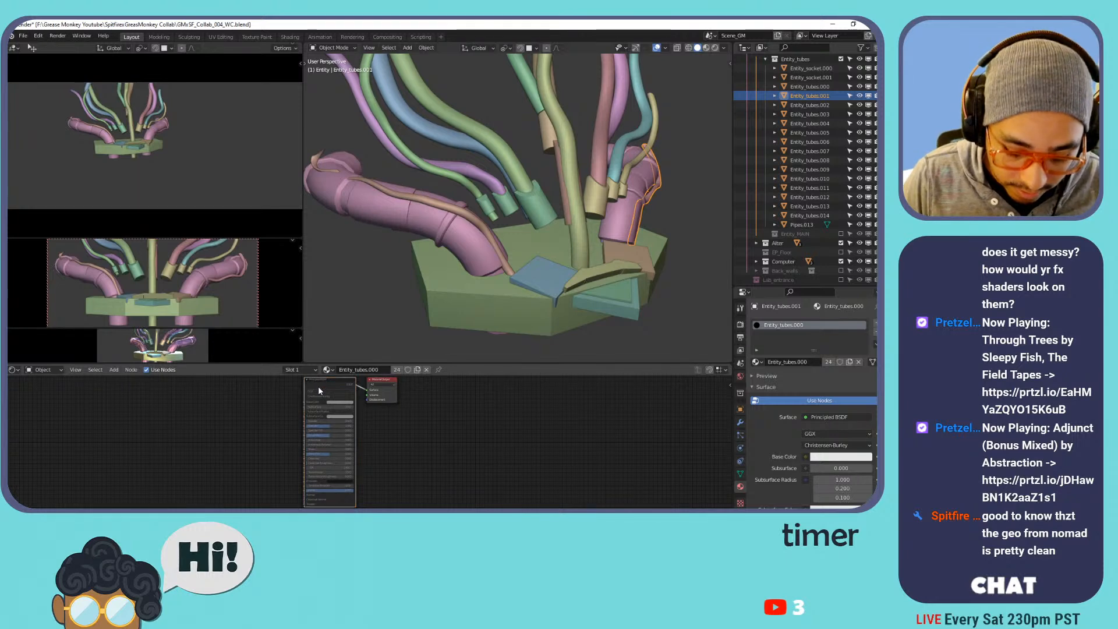
{"action": "key", "text": "m"}
{"action": "left_click", "coordinate": [716, 48]}
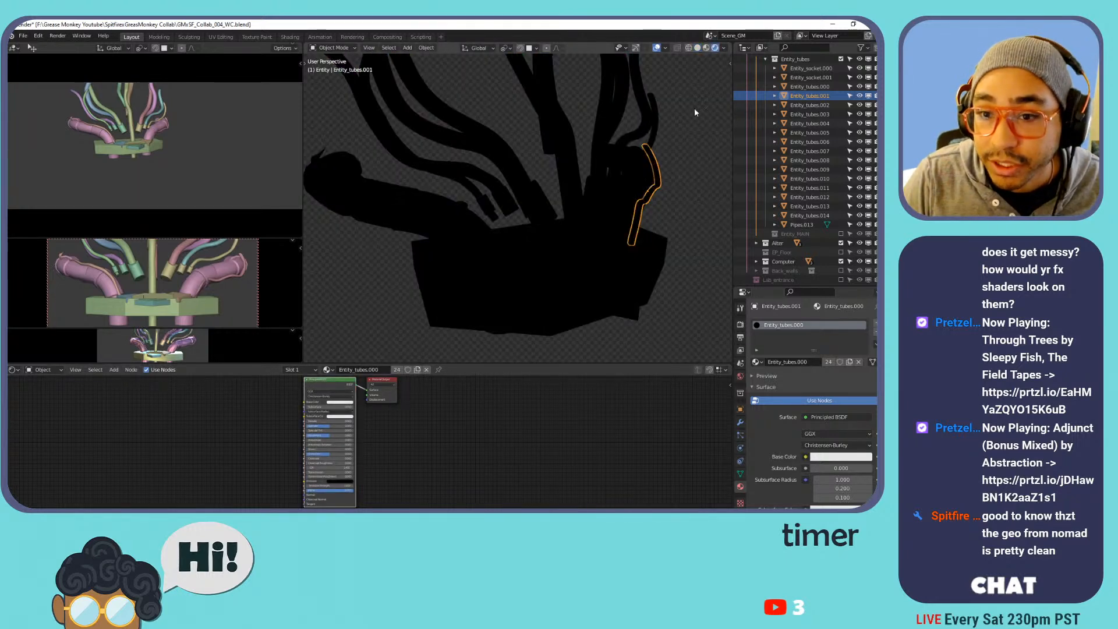
{"action": "scroll", "coordinate": [817, 73], "scroll_direction": "up", "scroll_amount": 2}
{"action": "scroll", "coordinate": [817, 73], "scroll_direction": "up", "scroll_amount": 1}
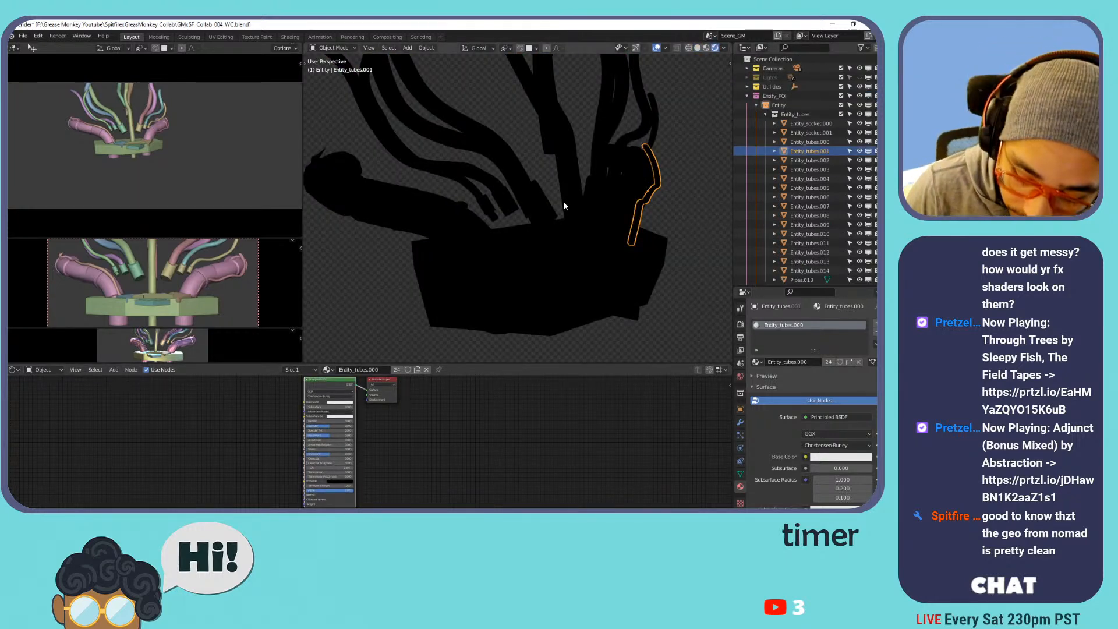
Check Entity_tubes.001 in isolation, return to the full scene and make the Lights collection visible.
{"action": "key", "text": "KP_Divide"}
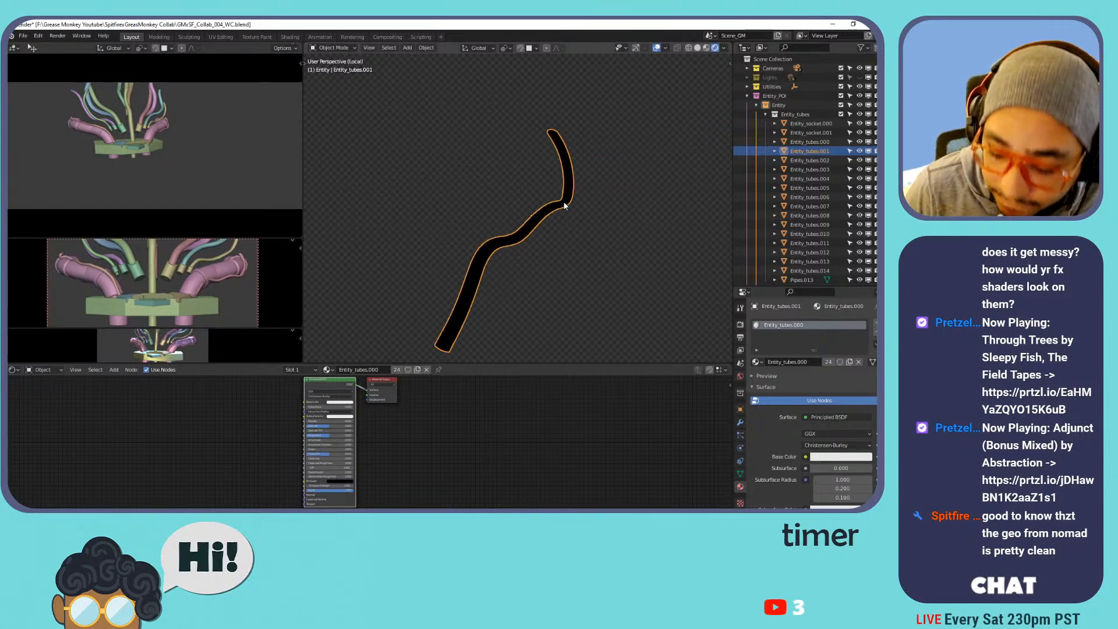
{"action": "key", "text": "KP_Divide"}
{"action": "left_click", "coordinate": [859, 77]}
{"action": "middle_click_drag", "start_coordinate": [589, 218], "coordinate": [565, 195]}
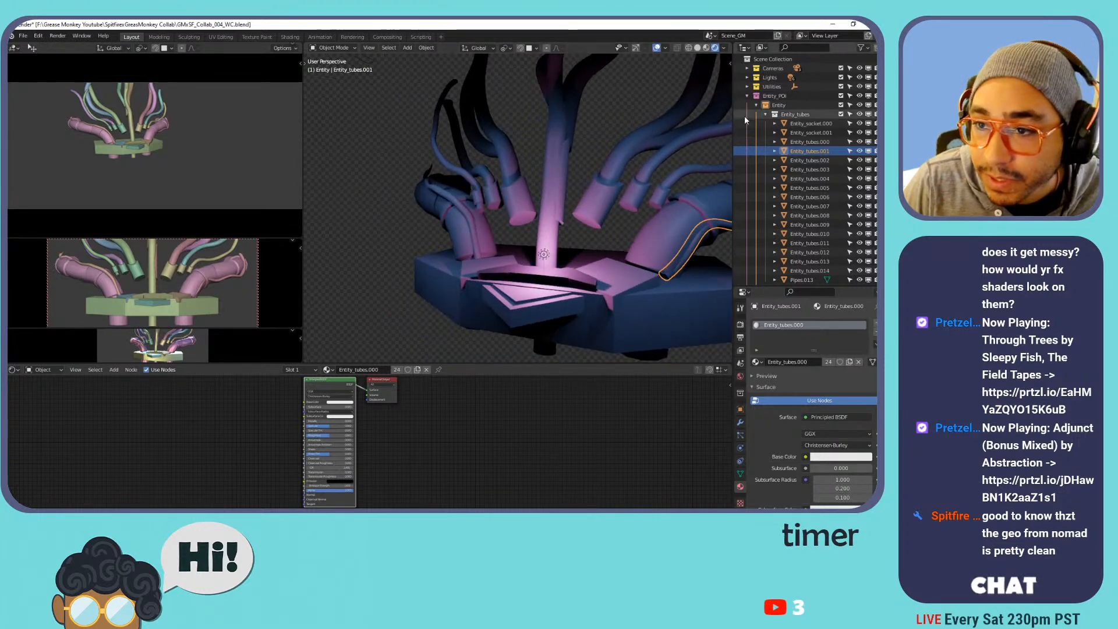
Collapse the Entity_tubes collection, enable the Entity_MAIN collection and save the file.
{"action": "left_click", "coordinate": [771, 115]}
{"action": "left_click", "coordinate": [765, 115]}
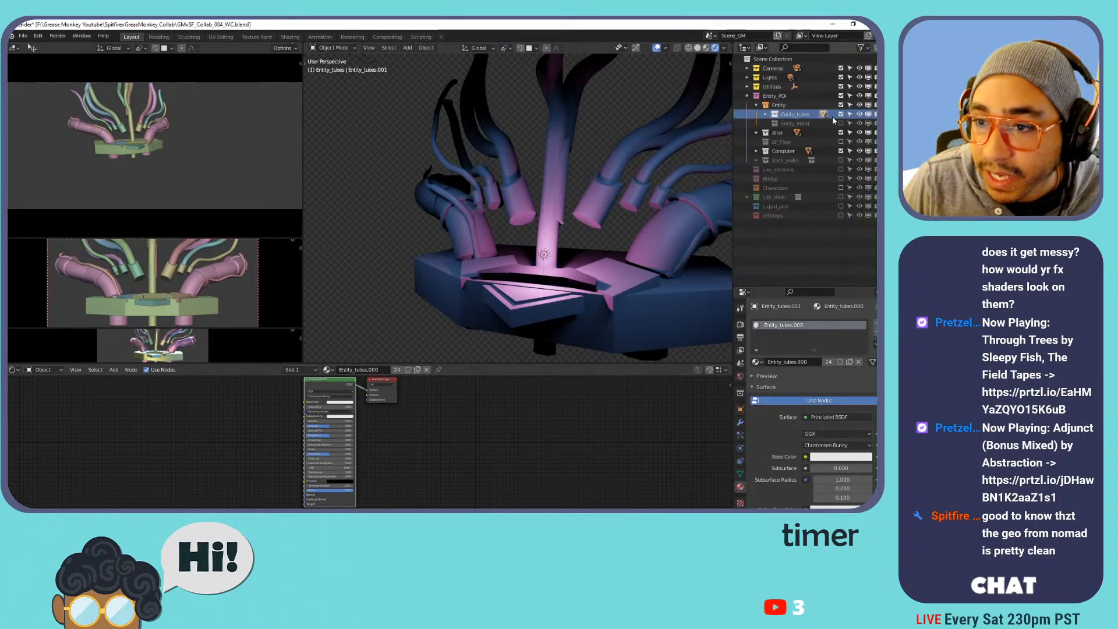
{"action": "left_click", "coordinate": [841, 123]}
{"action": "left_click", "coordinate": [841, 123]}
{"action": "left_click", "coordinate": [841, 123]}
{"action": "middle_click_drag", "start_coordinate": [652, 177], "coordinate": [598, 208]}
{"action": "key", "text": "ctrl+s"}
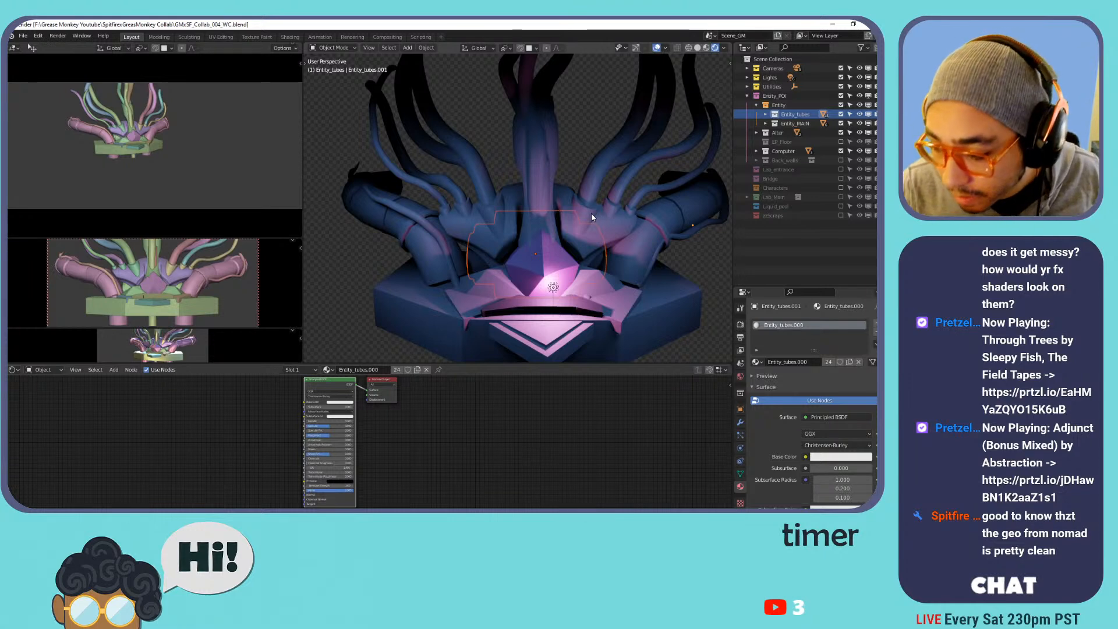
Set the Entity_tubes.000 material's Metallic to 1.000 and Specular to 0.573 in its Principled BSDF node.
{"action": "mouse_move", "coordinate": [406, 427]}
{"action": "middle_mouse_down"}
{"action": "mouse_move", "coordinate": [480, 457]}
{"action": "mouse_move", "coordinate": [531, 437]}
{"action": "middle_mouse_up"}
{"action": "scroll", "coordinate": [462, 456], "scroll_direction": "up", "scroll_amount": 5}
{"action": "scroll", "coordinate": [458, 446], "scroll_direction": "up", "scroll_amount": 2}
{"action": "left_click_drag", "start_coordinate": [453, 437], "coordinate": [548, 437]}
{"action": "mouse_move", "coordinate": [436, 446]}
{"action": "left_mouse_down"}
{"action": "mouse_move", "coordinate": [392, 446]}
{"action": "mouse_move", "coordinate": [444, 445]}
{"action": "left_mouse_up"}
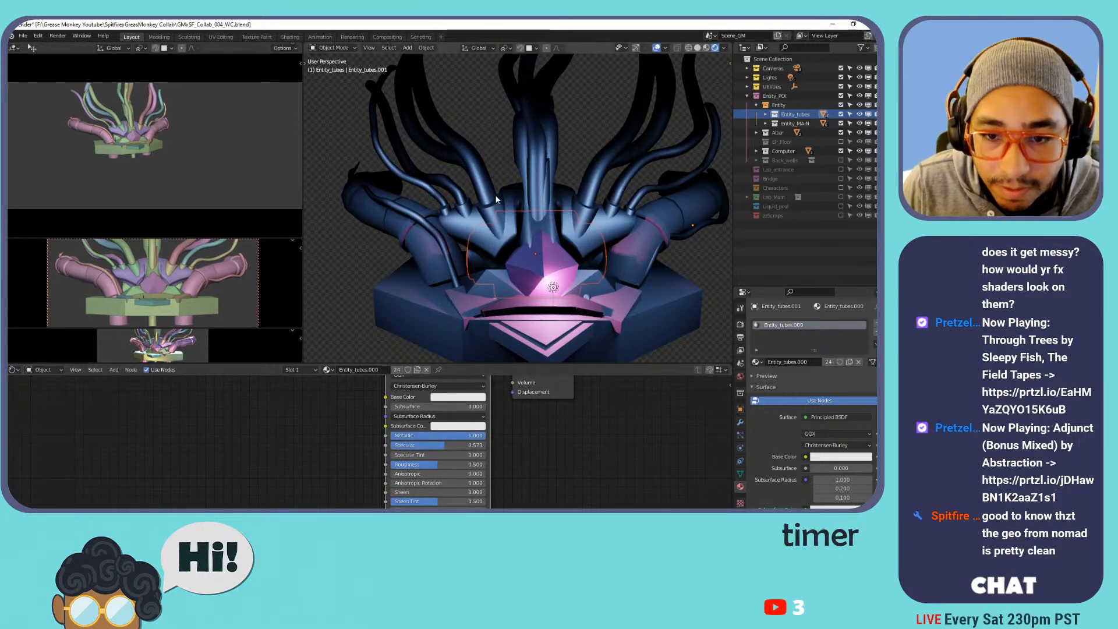
Shade the Entity_socket.001 object smooth and show its object data properties.
{"action": "left_click", "coordinate": [495, 211]}
{"action": "right_click", "coordinate": [494, 212]}
{"action": "left_click", "coordinate": [494, 212]}
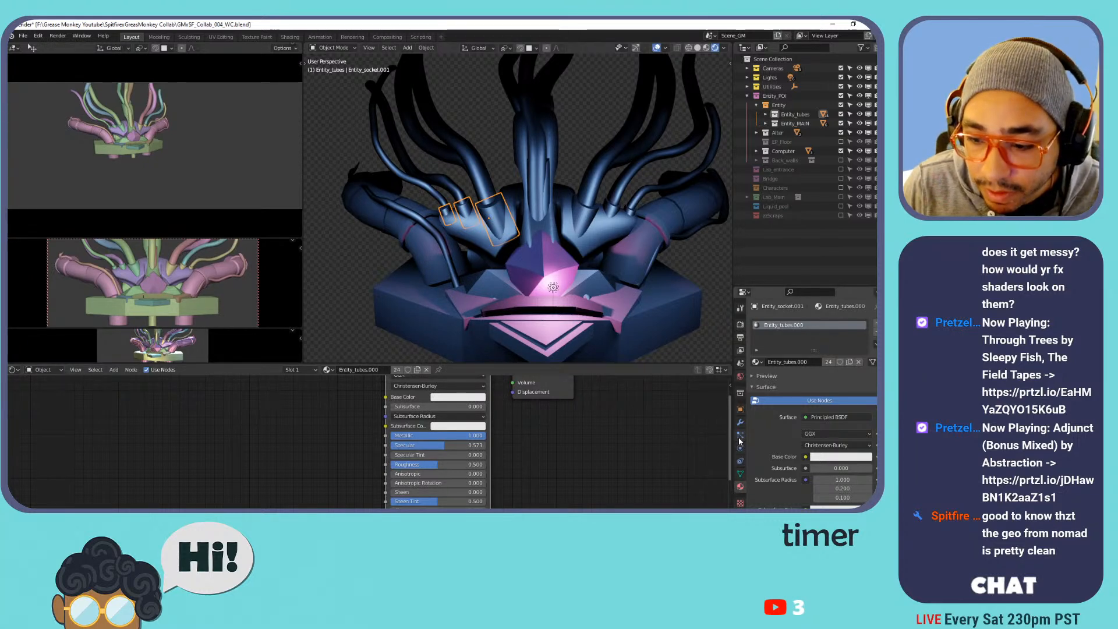
{"action": "left_click", "coordinate": [740, 473]}
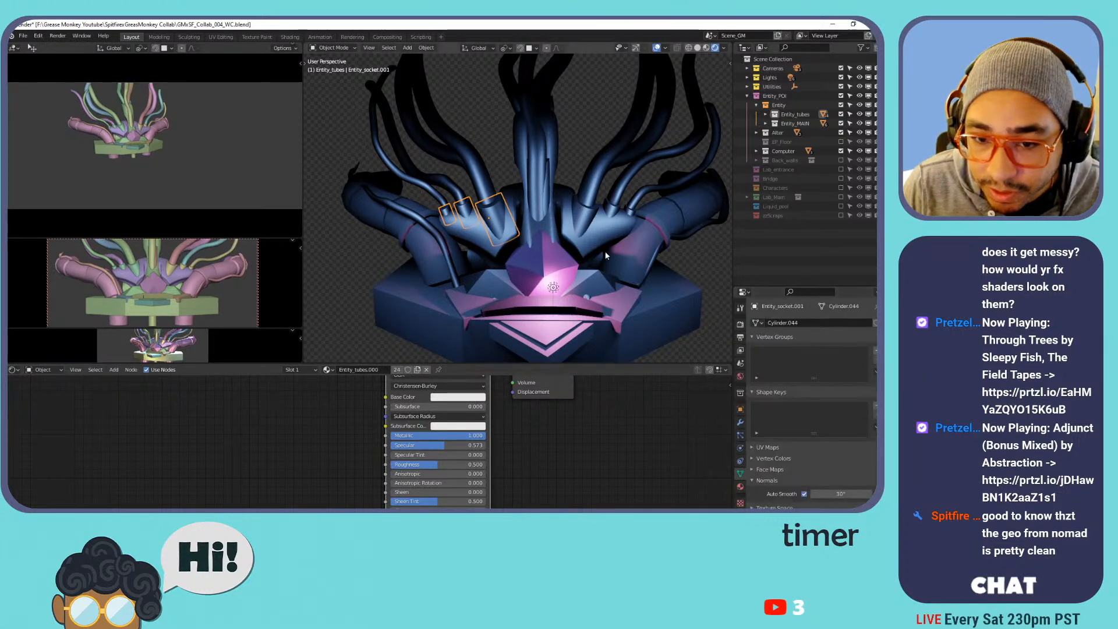
Shade the central tube Entity_tubes.011 smooth.
{"action": "scroll", "coordinate": [559, 200], "scroll_direction": "up", "scroll_amount": 5}
{"action": "left_click", "coordinate": [505, 217]}
{"action": "right_click", "coordinate": [505, 217]}
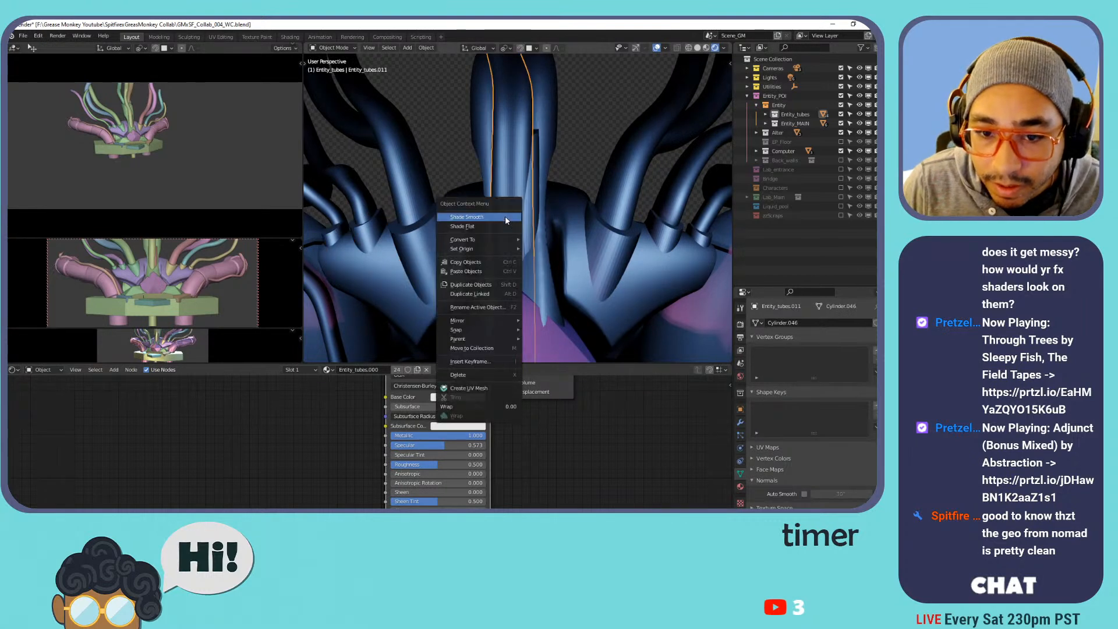
{"action": "left_click", "coordinate": [505, 216]}
Select all visible objects in the scene and apply Shade Smooth to them together.
{"action": "scroll", "coordinate": [421, 185], "scroll_direction": "down", "scroll_amount": 5}
{"action": "middle_click_drag", "start_coordinate": [463, 162], "coordinate": [504, 196], "text": "shift"}
{"action": "left_click", "coordinate": [586, 168]}
{"action": "key", "text": "a"}
{"action": "right_click", "coordinate": [500, 173]}
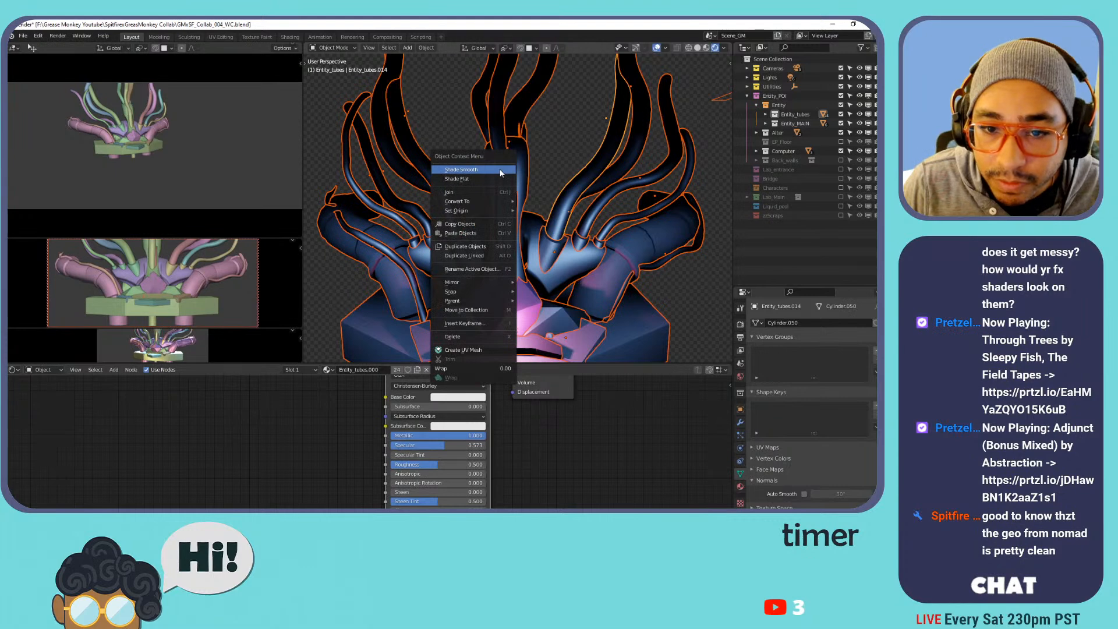
{"action": "left_click", "coordinate": [500, 173]}
Shade the large Alter base smooth and enable Auto Smooth for its normals.
{"action": "left_click", "coordinate": [622, 306]}
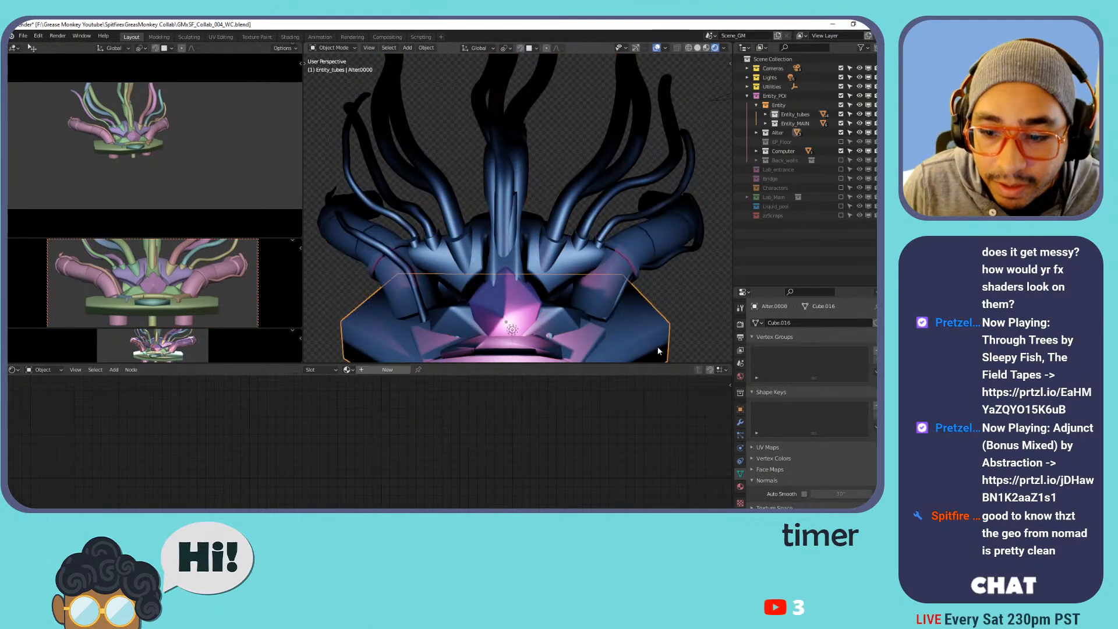
{"action": "right_click", "coordinate": [659, 350]}
{"action": "left_click", "coordinate": [657, 348]}
{"action": "right_click", "coordinate": [658, 334]}
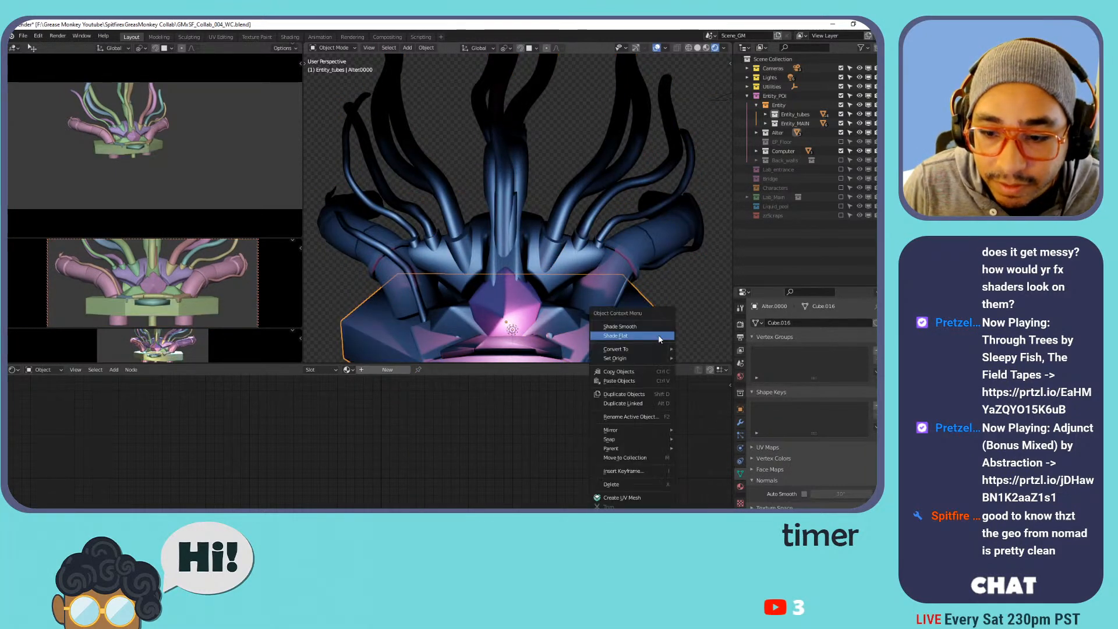
{"action": "left_click", "coordinate": [660, 326]}
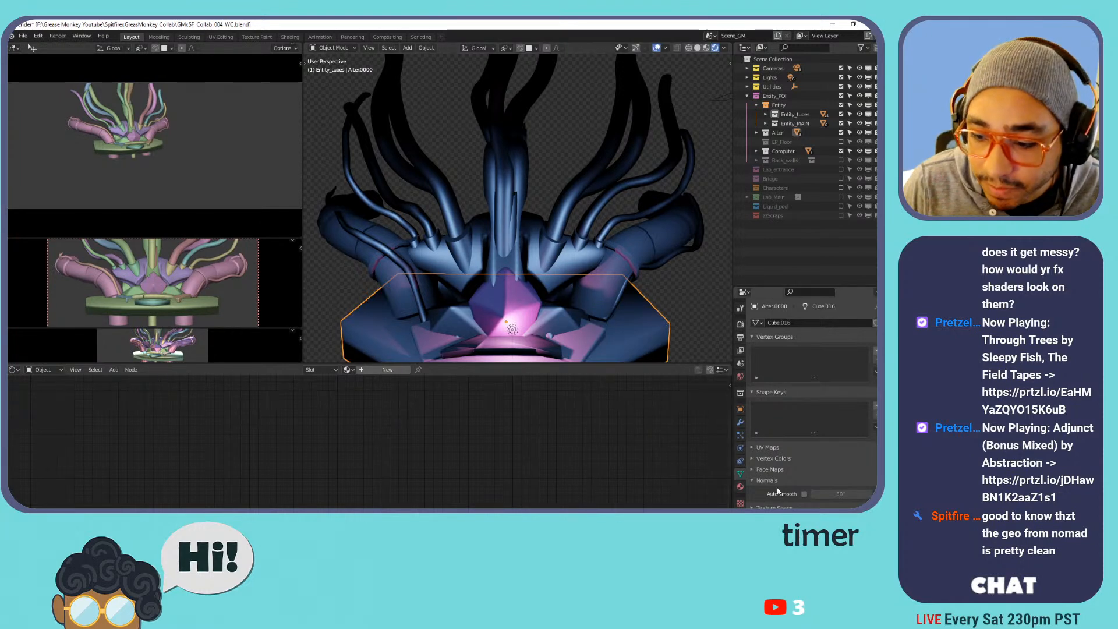
{"action": "left_click", "coordinate": [804, 494]}
{"action": "middle_click_drag", "start_coordinate": [648, 286], "coordinate": [595, 304]}
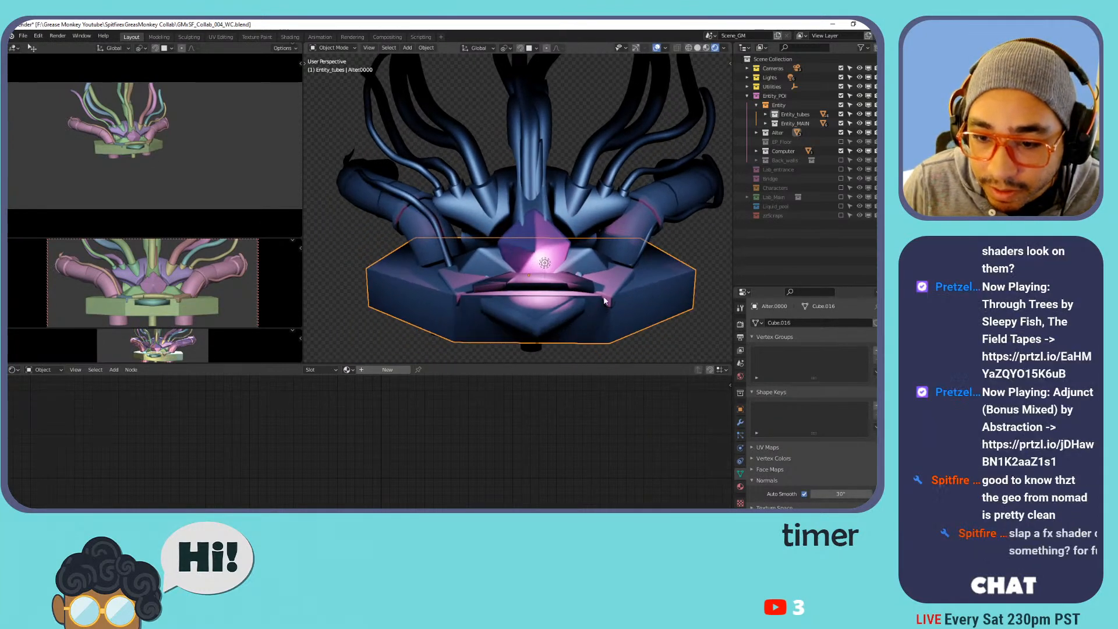
Enable Auto Smooth on the computer_sides.000 and computer_main.000 objects.
{"action": "left_click", "coordinate": [596, 304]}
{"action": "left_click", "coordinate": [805, 494]}
{"action": "scroll", "coordinate": [582, 316], "scroll_direction": "up", "scroll_amount": 4}
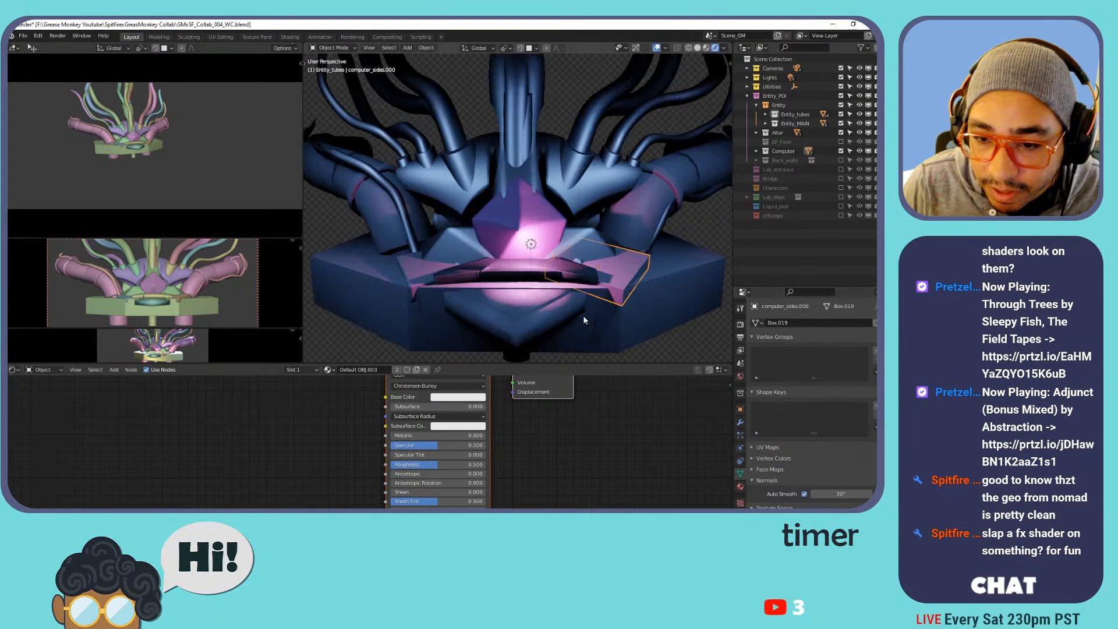
{"action": "left_click", "coordinate": [575, 326]}
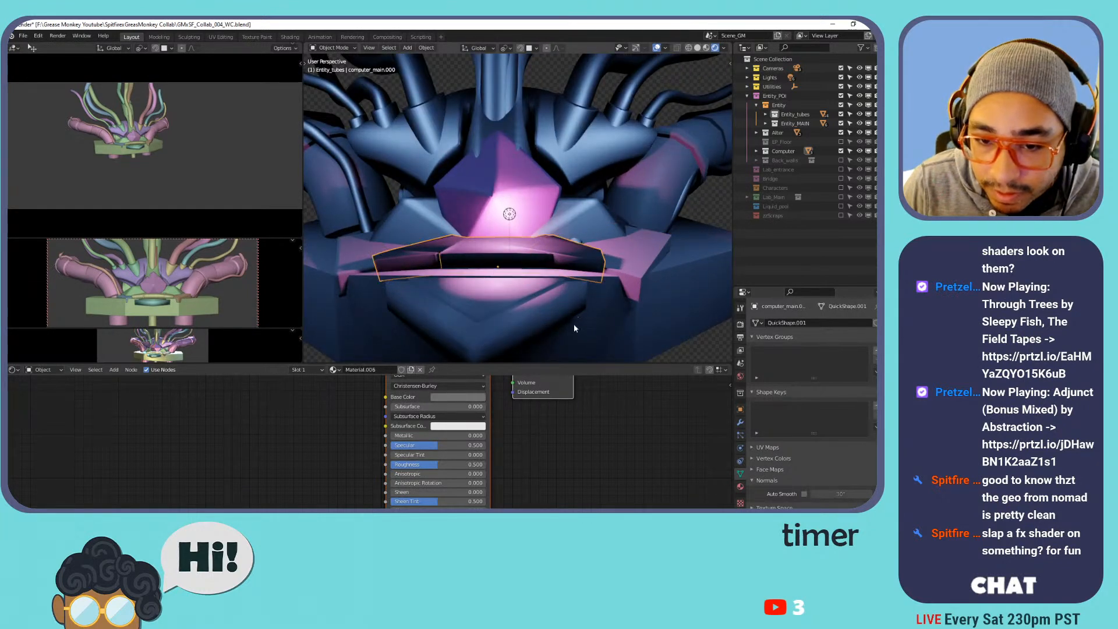
{"action": "left_click", "coordinate": [805, 494]}
Enable Auto Smooth on Alter.001 and Alter.002, the two pointed pieces beneath the computer.
{"action": "left_click", "coordinate": [508, 290]}
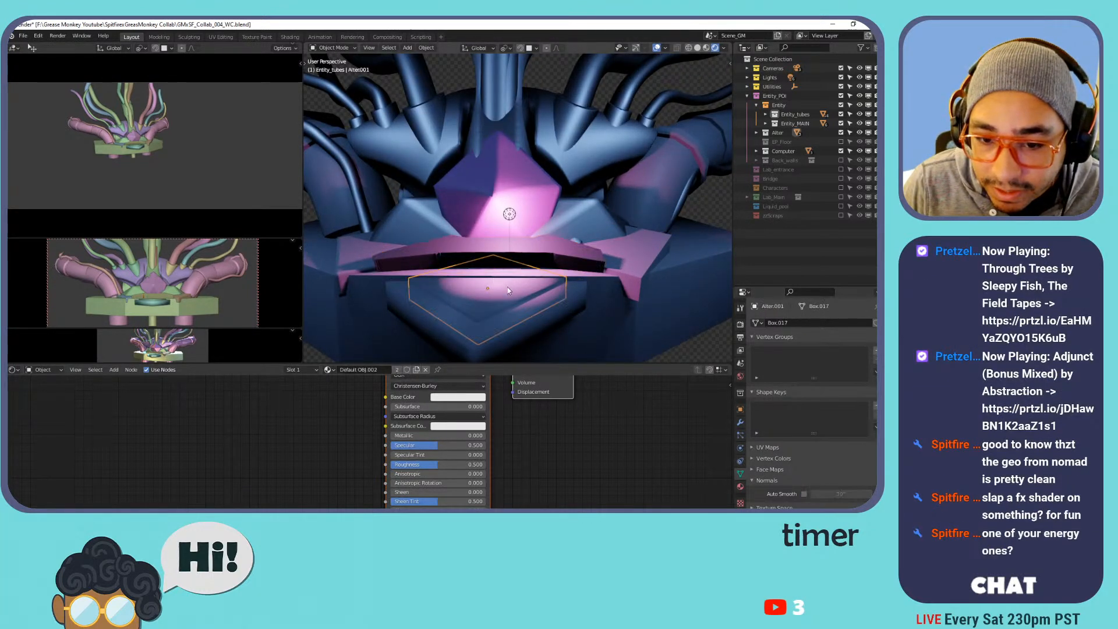
{"action": "left_click", "coordinate": [806, 494]}
{"action": "left_click", "coordinate": [533, 315]}
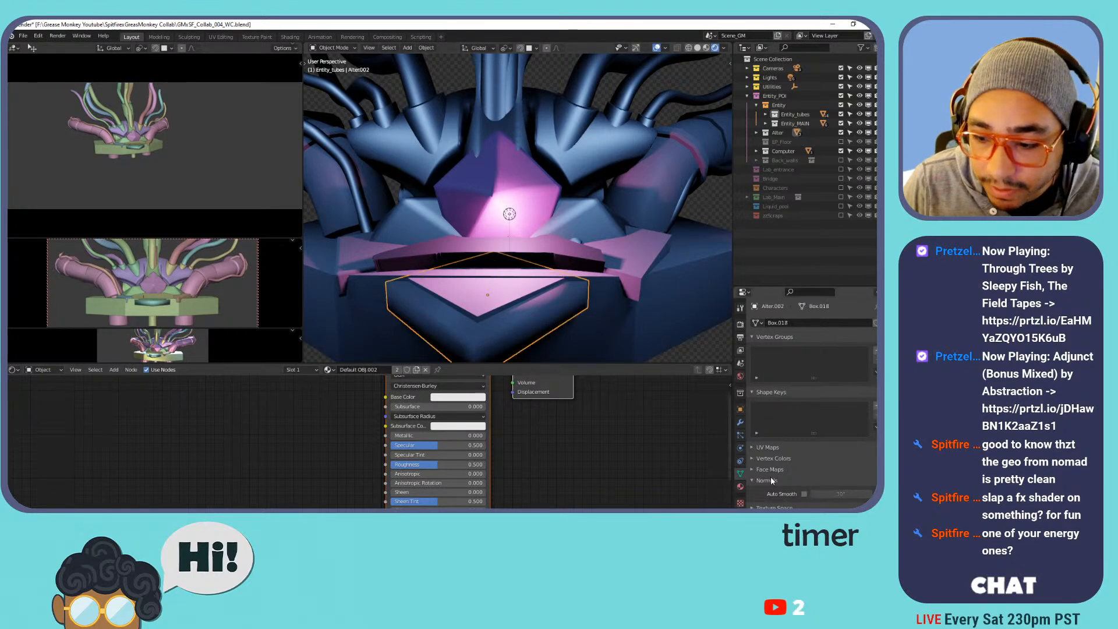
{"action": "left_click", "coordinate": [806, 494]}
Enable Auto Smooth on computer_sides.001 and on the faceted Entity_glass_bottom.000 below the crystal.
{"action": "middle_click_drag", "start_coordinate": [460, 273], "coordinate": [439, 312]}
{"action": "left_click", "coordinate": [422, 319]}
{"action": "left_click", "coordinate": [804, 493]}
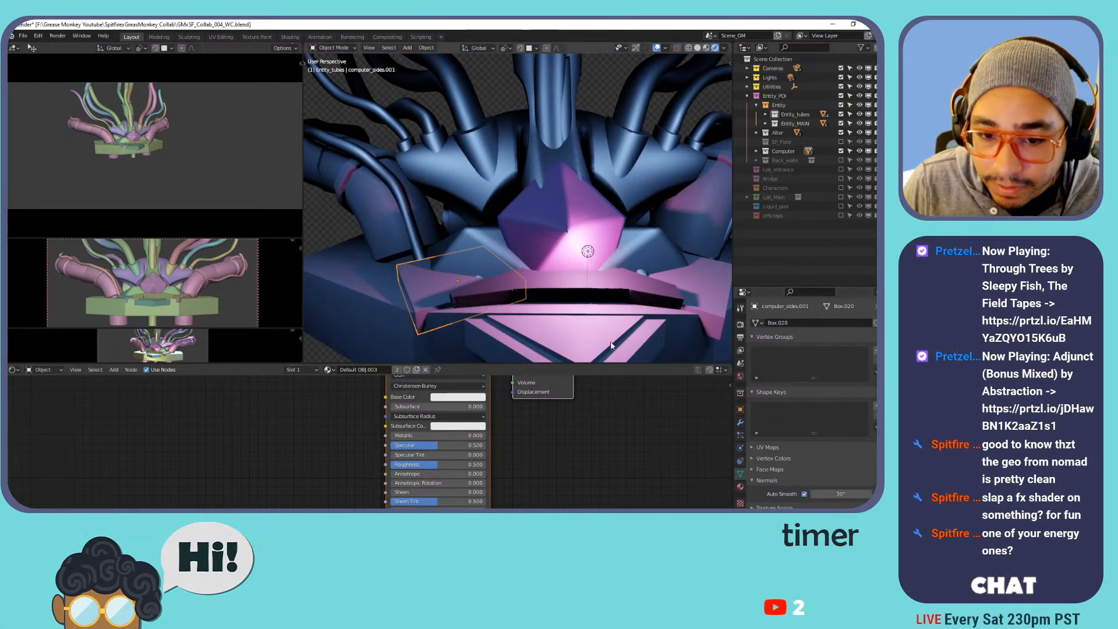
{"action": "left_click", "coordinate": [534, 232]}
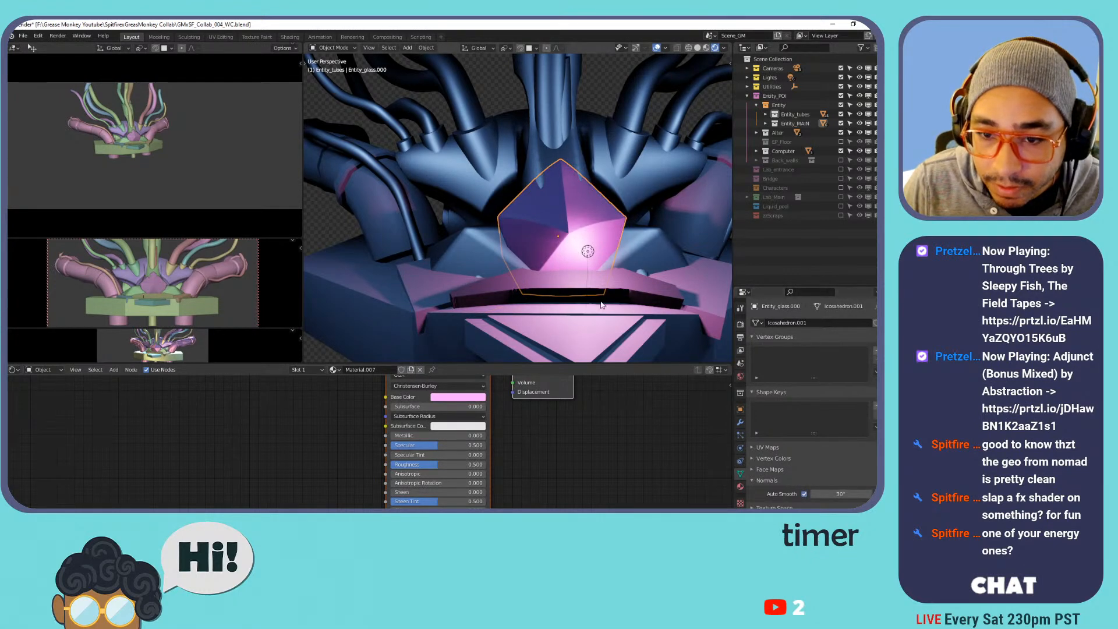
{"action": "left_click", "coordinate": [466, 255]}
{"action": "left_click", "coordinate": [804, 493]}
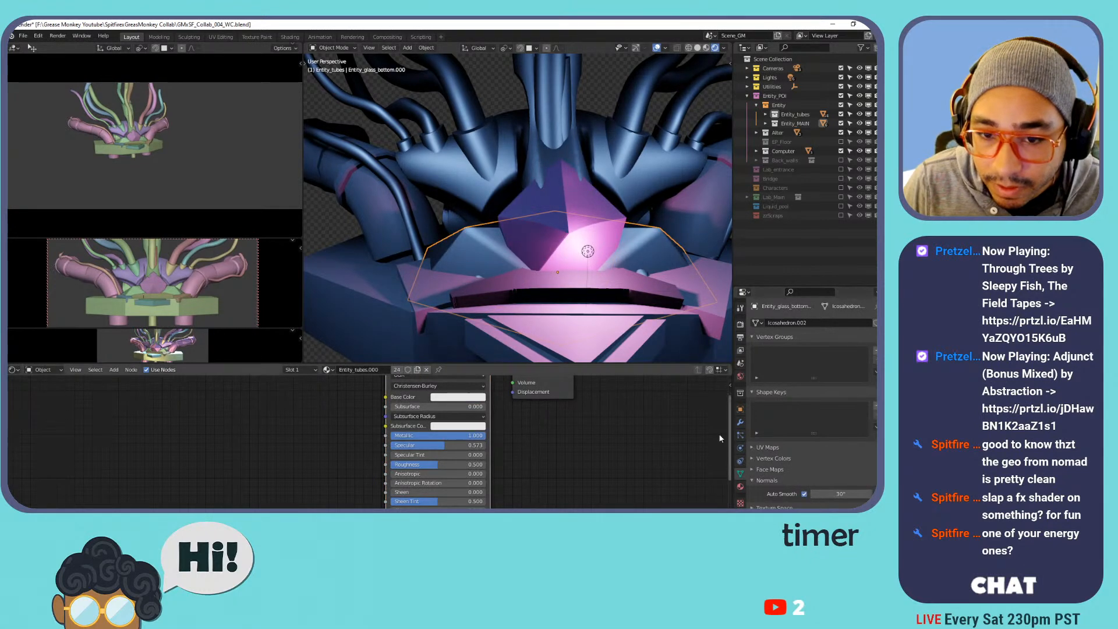
{"action": "middle_click_drag", "start_coordinate": [565, 236], "coordinate": [492, 269]}
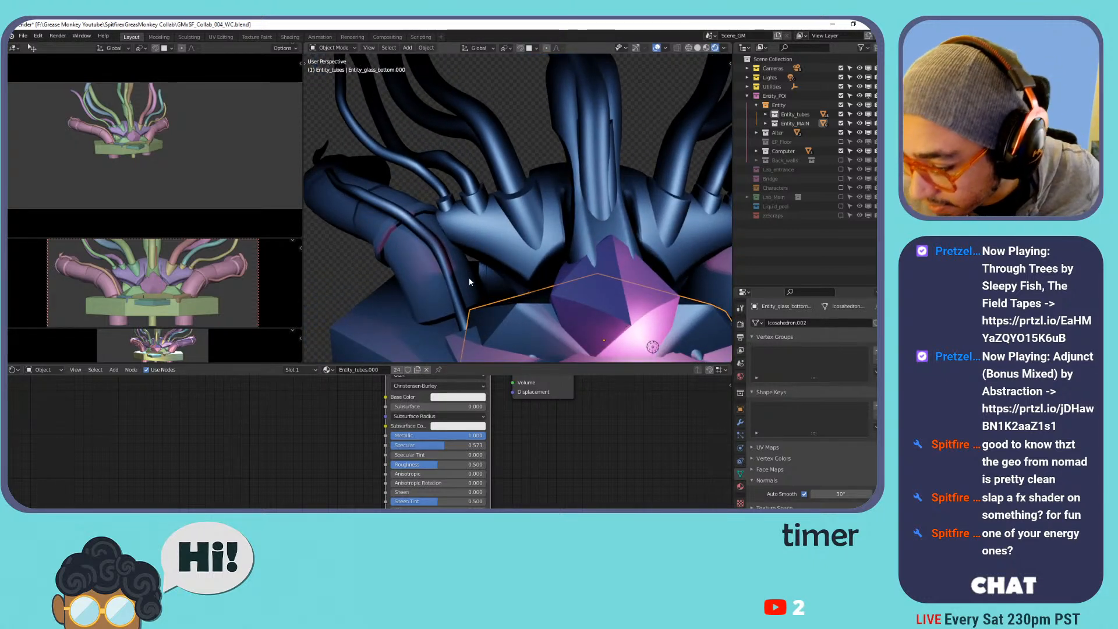
{"action": "scroll", "coordinate": [515, 413], "scroll_direction": "down", "scroll_amount": 2}
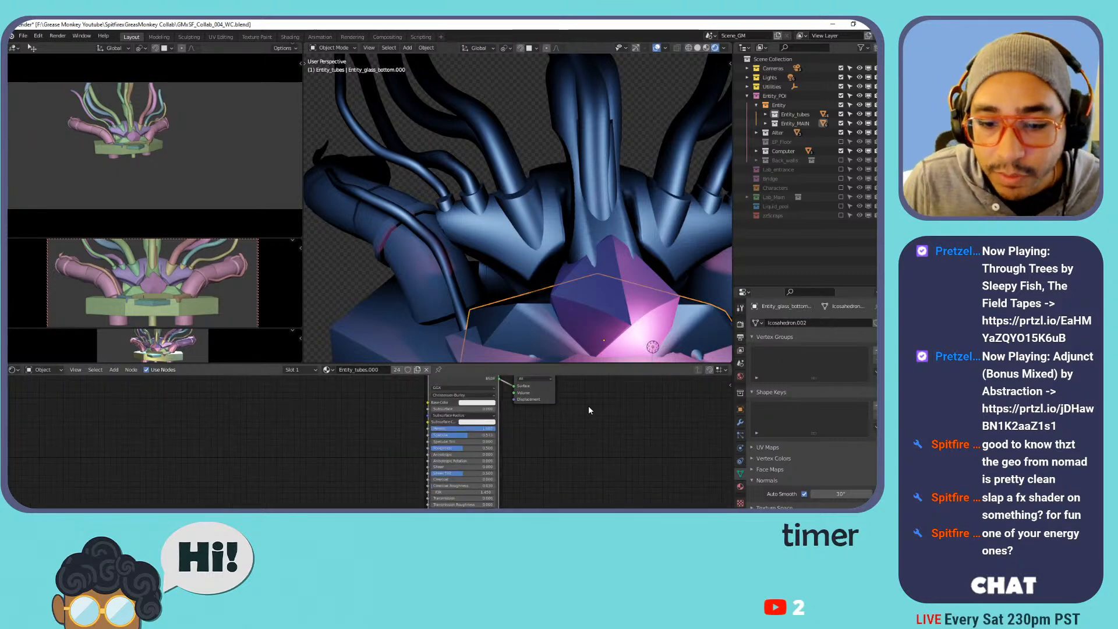
{"action": "middle_click_drag", "start_coordinate": [588, 406], "coordinate": [550, 460]}
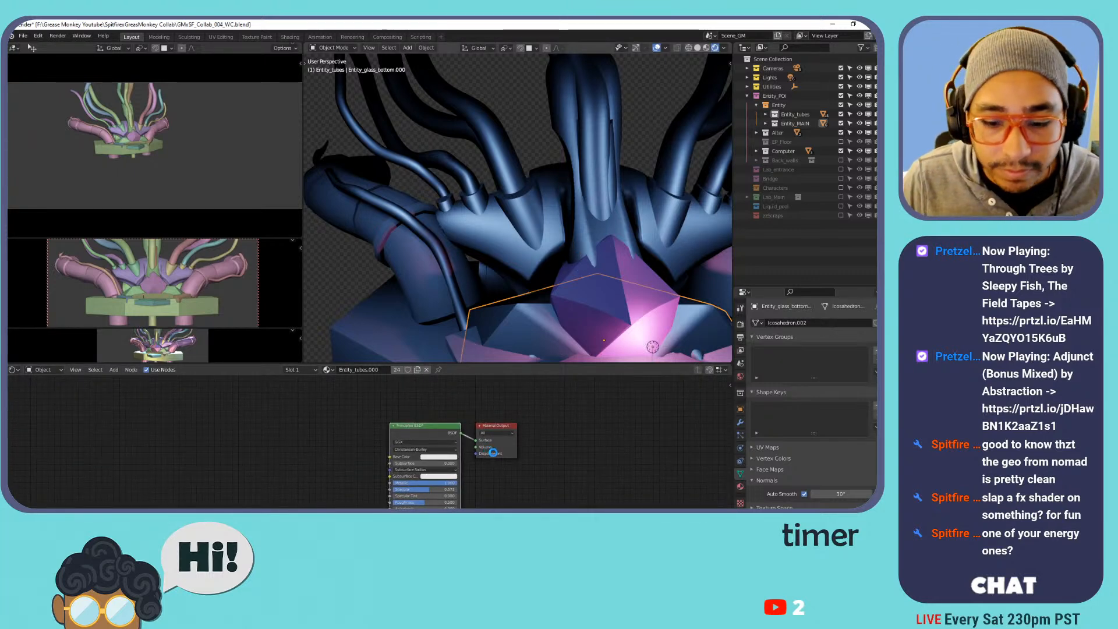
{"action": "left_click", "coordinate": [590, 421]}
{"action": "scroll", "coordinate": [536, 425], "scroll_direction": "down", "scroll_amount": 1}
{"action": "middle_click_drag", "start_coordinate": [536, 425], "coordinate": [508, 400]}
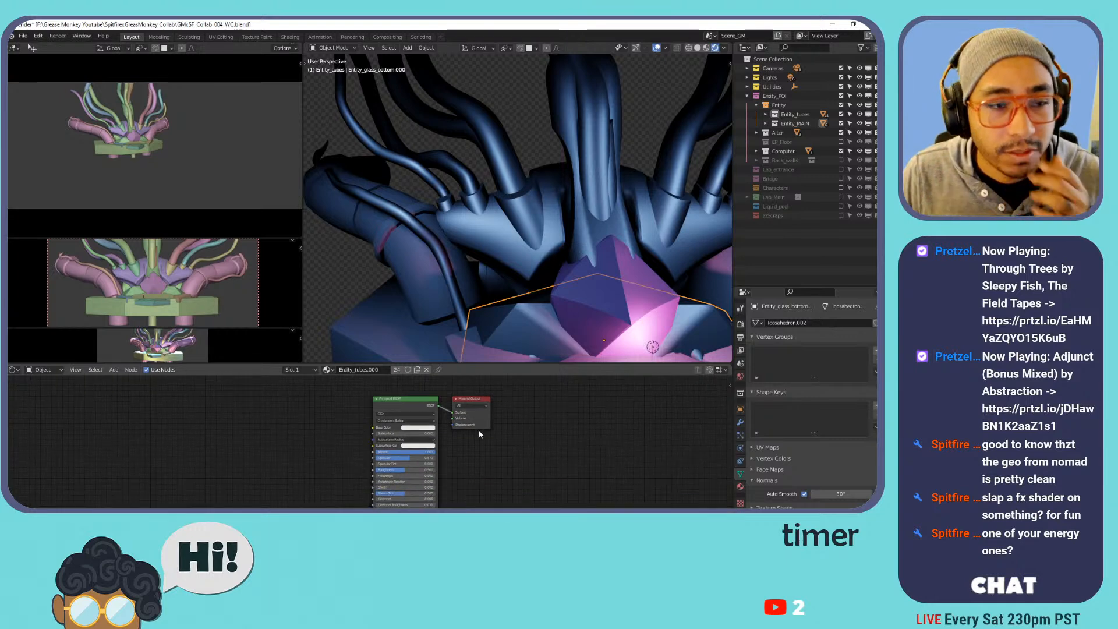
Start an Append and browse to the Material section of Grease_Monkey_Energy_Material.blend in the 18 - Anime Effects folder.
{"action": "left_click", "coordinate": [23, 36]}
{"action": "mouse_move", "coordinate": [43, 86]}
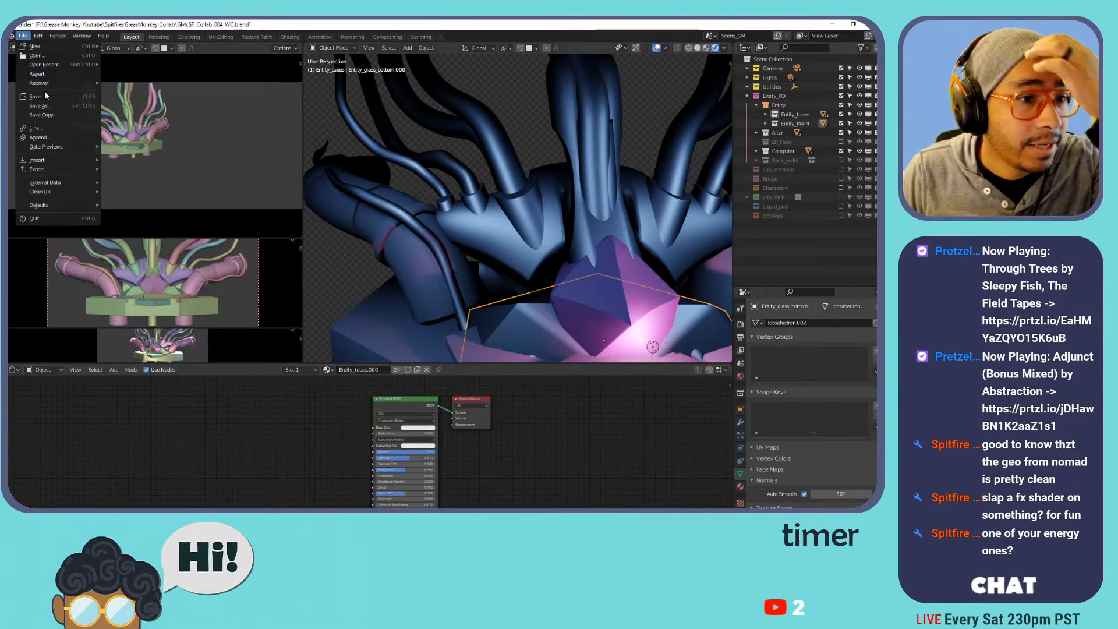
{"action": "left_click", "coordinate": [40, 137]}
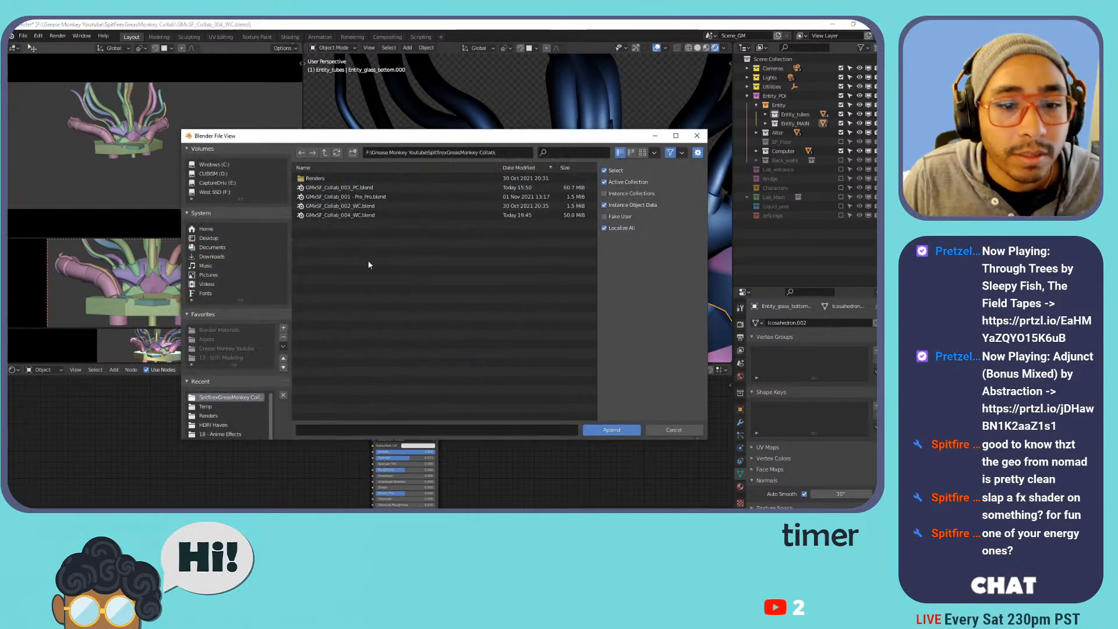
{"action": "left_click", "coordinate": [324, 152]}
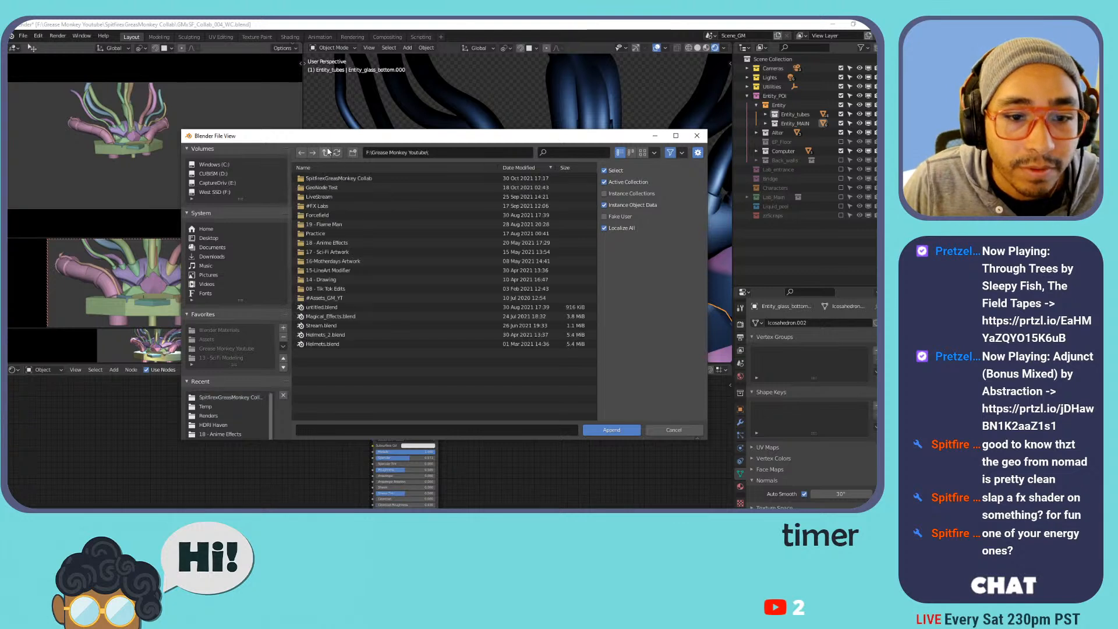
{"action": "left_click", "coordinate": [366, 206]}
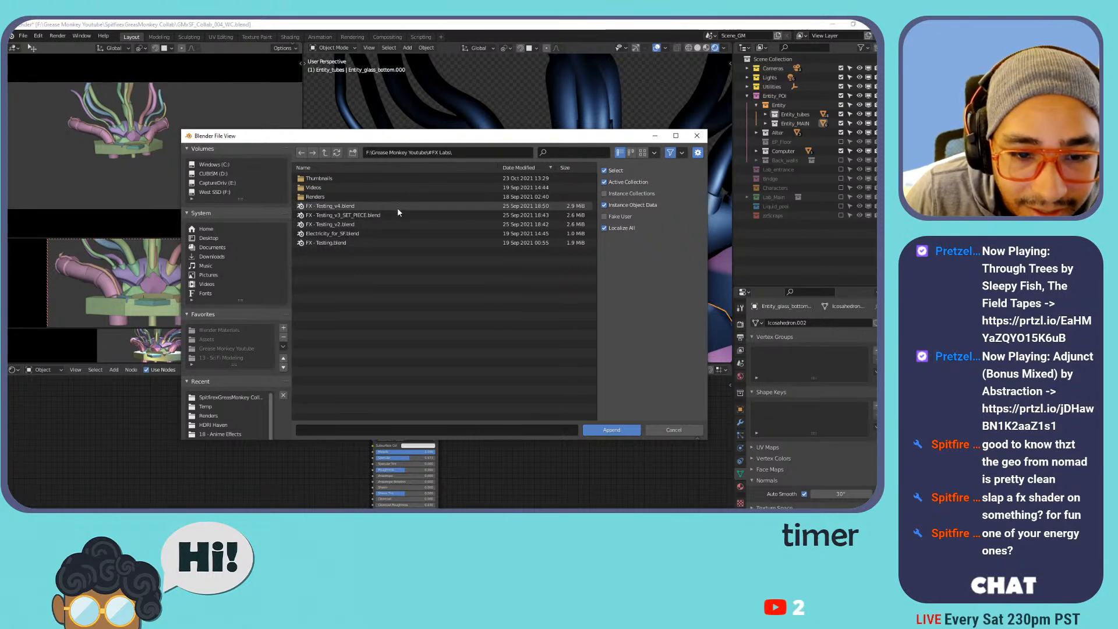
{"action": "left_click", "coordinate": [325, 153]}
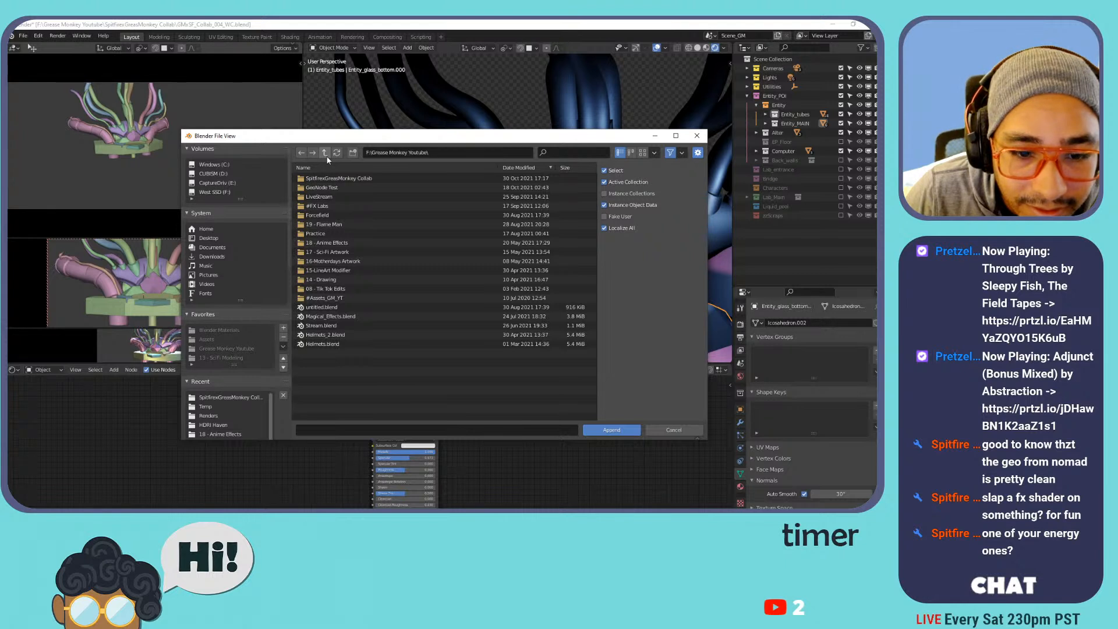
{"action": "double_click", "coordinate": [338, 242]}
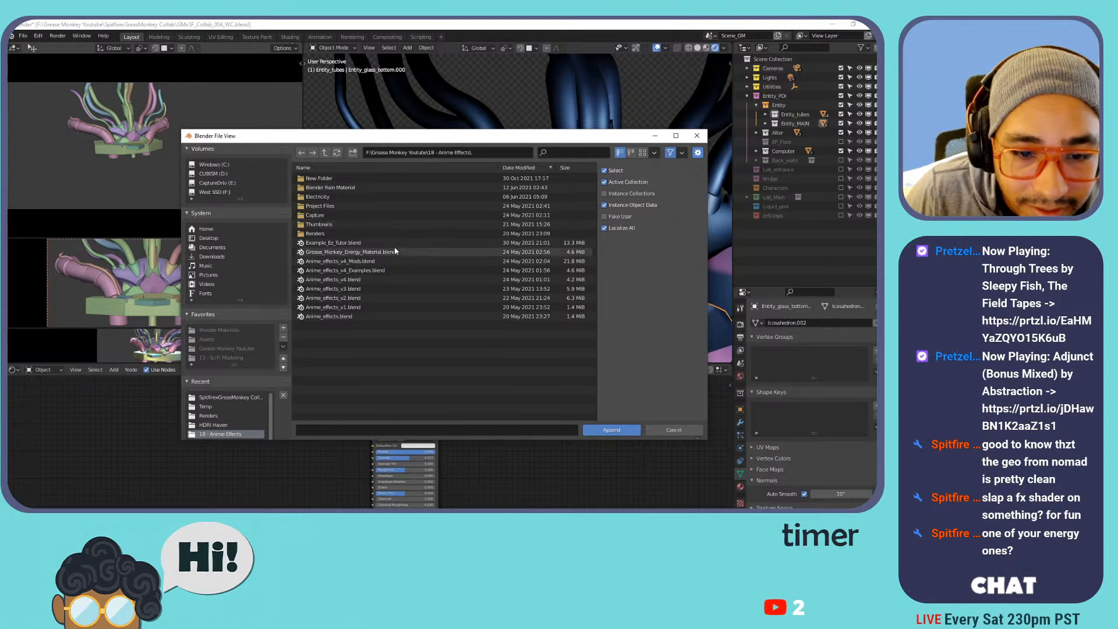
{"action": "double_click", "coordinate": [395, 251]}
{"action": "double_click", "coordinate": [364, 233]}
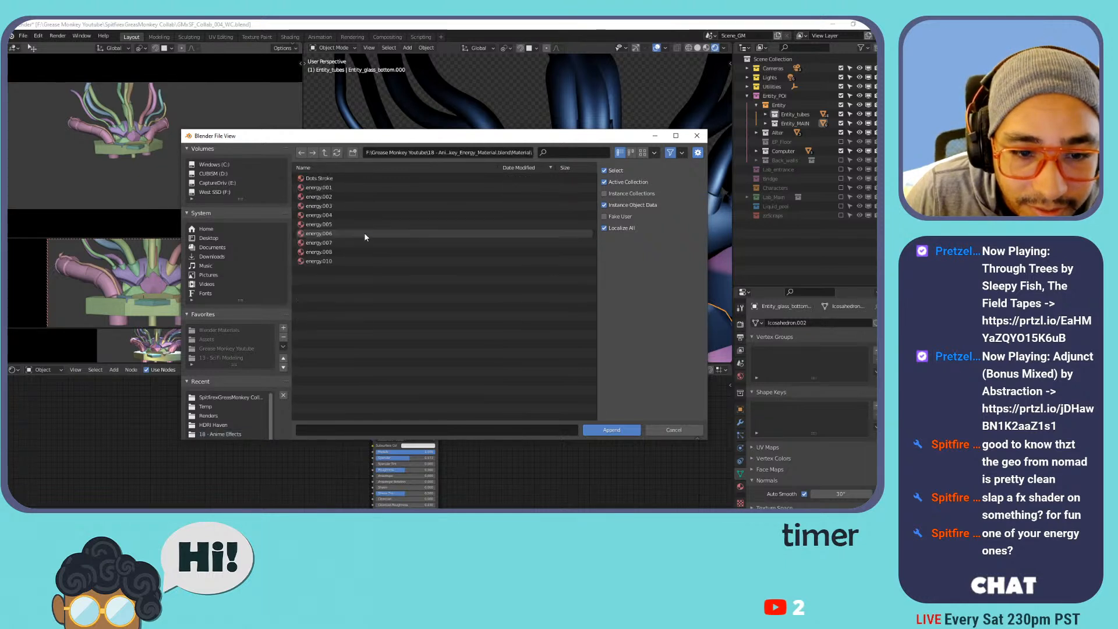
Append the materials energy.001 through energy.010 into the scene.
{"action": "left_click", "coordinate": [375, 188]}
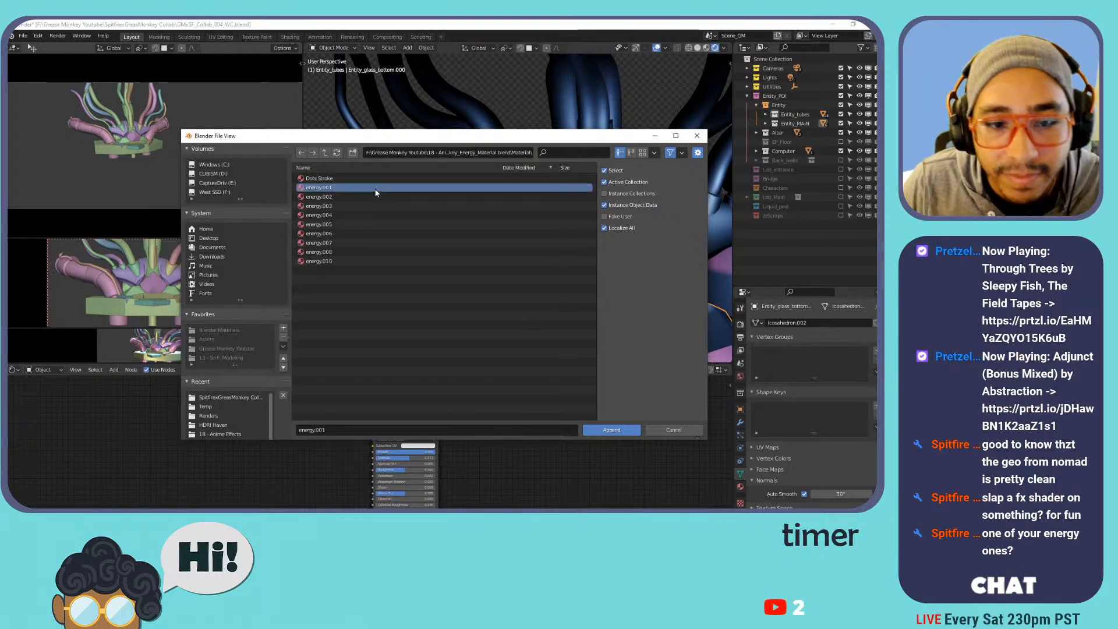
{"action": "left_click", "coordinate": [354, 261], "text": "shift"}
{"action": "left_click", "coordinate": [617, 430]}
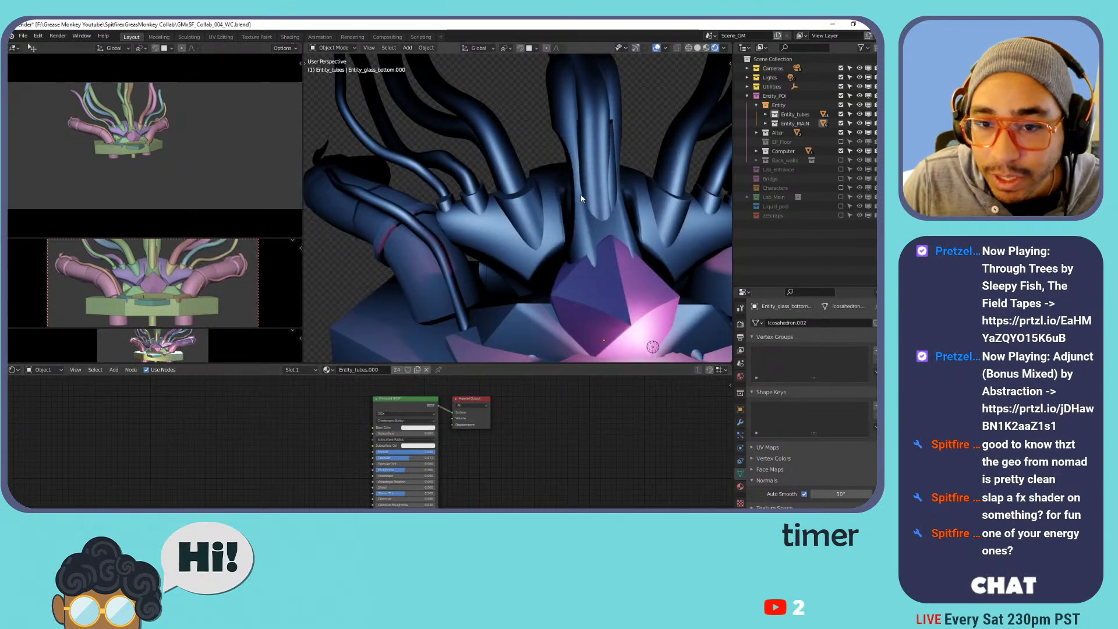
Expand the Entity_tubes collection and select the central tube Entity_tubes.011 in front of the spine.
{"action": "left_click", "coordinate": [606, 144]}
{"action": "left_click", "coordinate": [765, 115]}
{"action": "left_click", "coordinate": [765, 114]}
{"action": "left_click", "coordinate": [764, 115]}
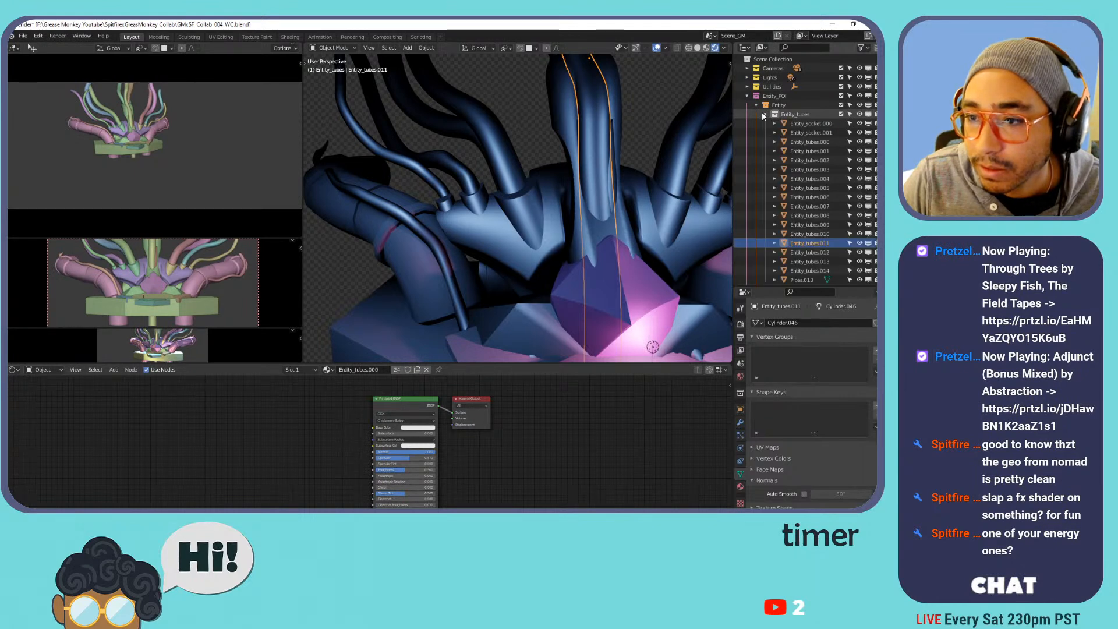
{"action": "left_click", "coordinate": [598, 147]}
{"action": "left_click", "coordinate": [598, 147]}
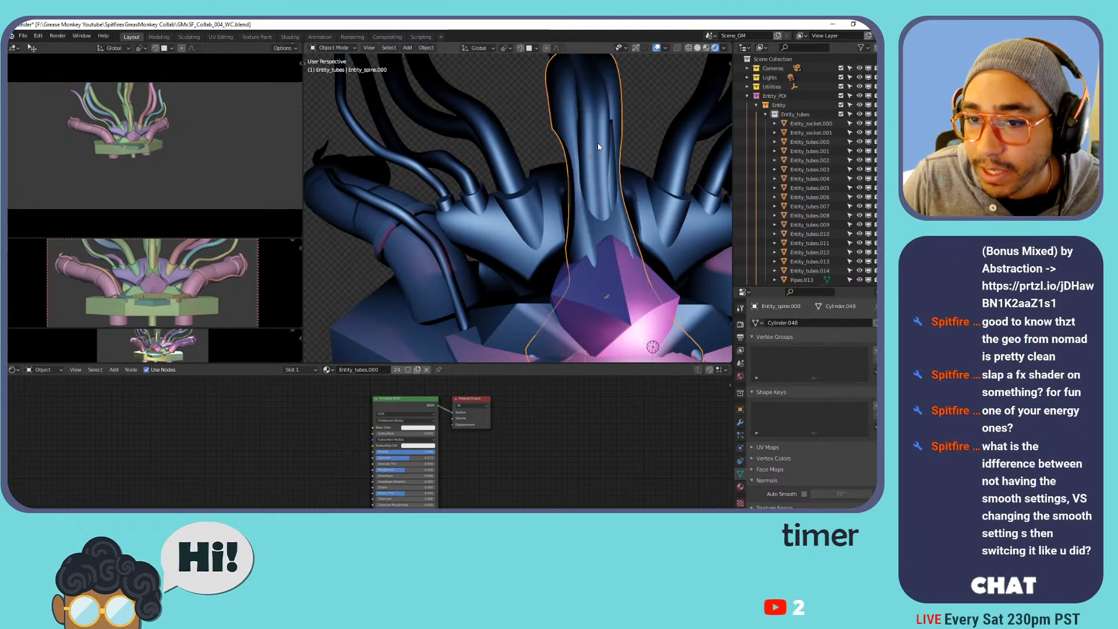
{"action": "left_click", "coordinate": [601, 117]}
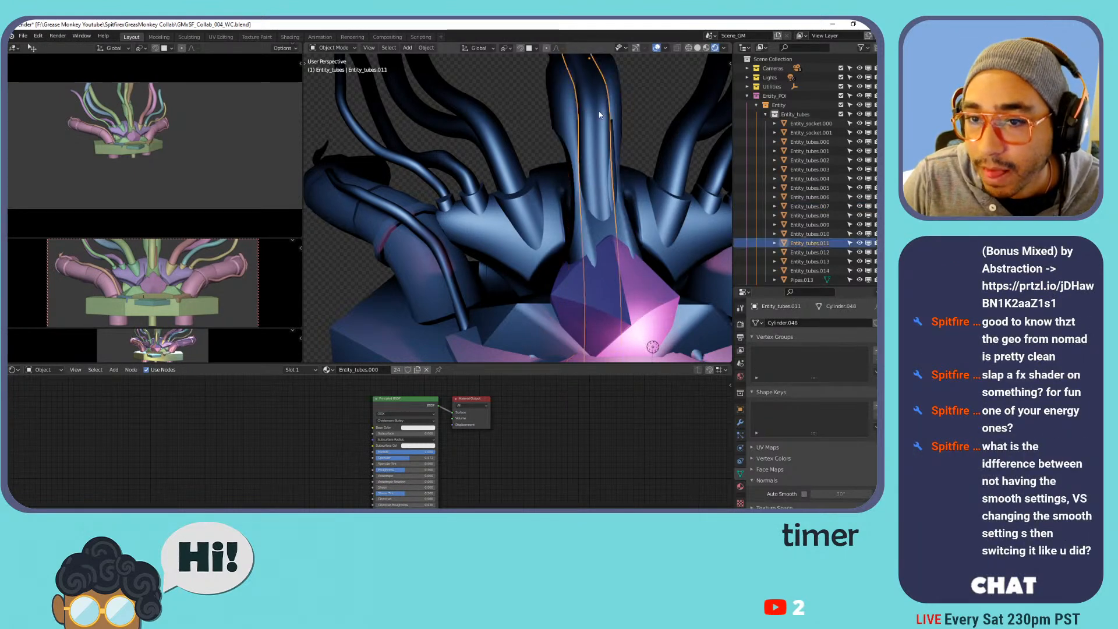
Show the material settings of Entity_tubes.011, save the file and look through the list of available materials.
{"action": "left_click", "coordinate": [742, 489]}
{"action": "middle_click_drag", "start_coordinate": [588, 215], "coordinate": [611, 217]}
{"action": "key", "text": "ctrl+s"}
{"action": "left_click", "coordinate": [756, 363]}
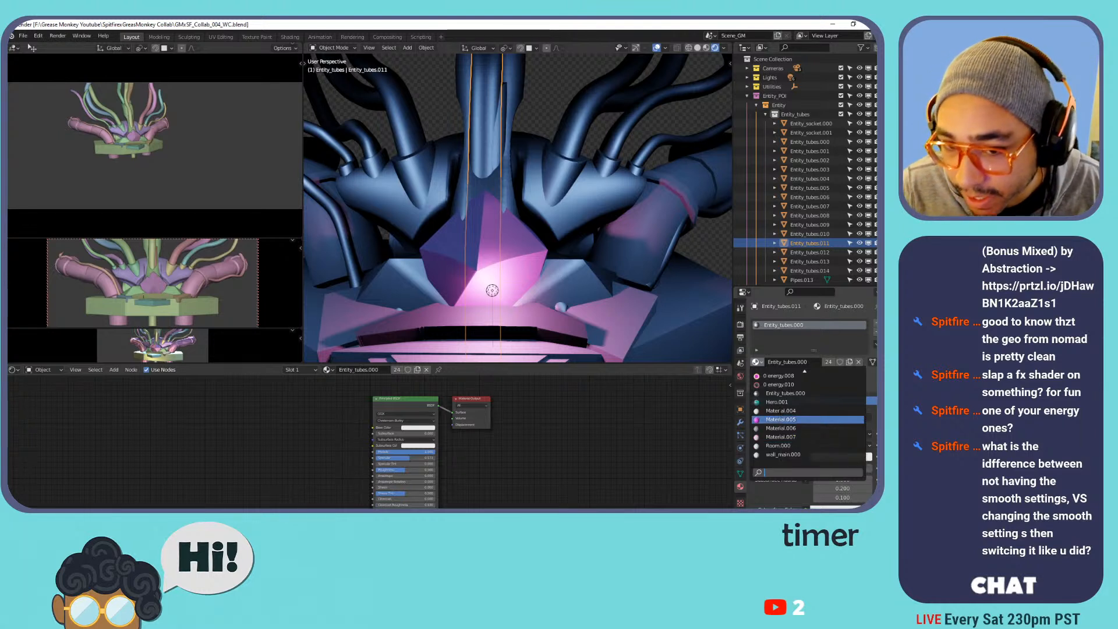
{"action": "left_click", "coordinate": [626, 205]}
Switch the main viewport to solid shading and isolate Entity_joint.001 to inspect its stepped cylindrical shape.
{"action": "middle_click_drag", "start_coordinate": [624, 202], "coordinate": [658, 111]}
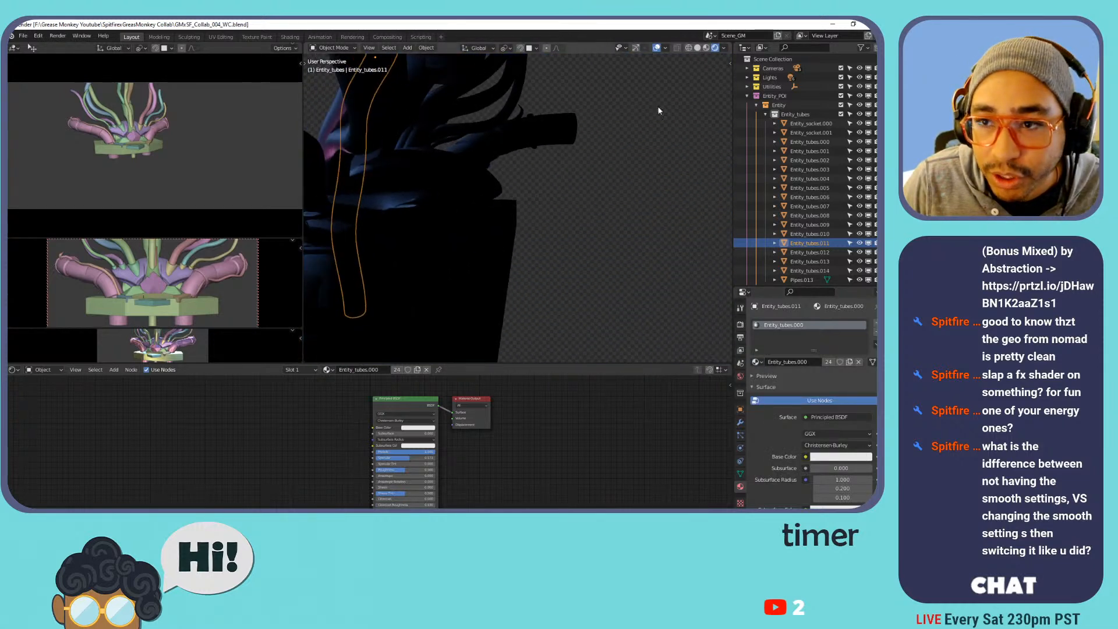
{"action": "left_click", "coordinate": [698, 48]}
{"action": "left_click", "coordinate": [463, 259]}
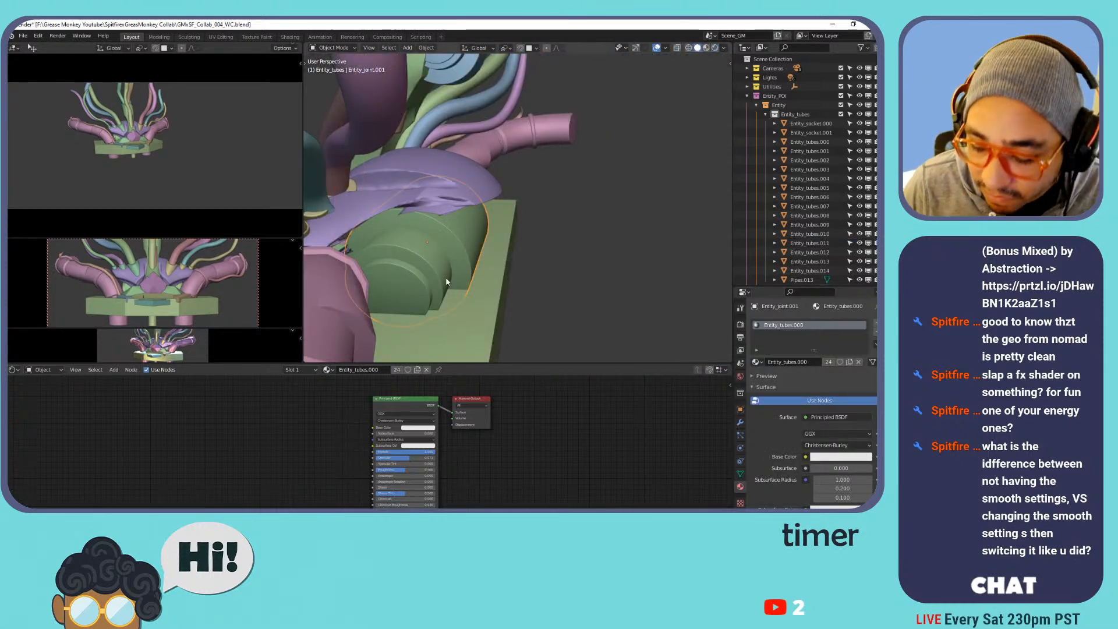
{"action": "key", "text": "KP_Divide"}
{"action": "middle_click_drag", "start_coordinate": [466, 275], "coordinate": [501, 227]}
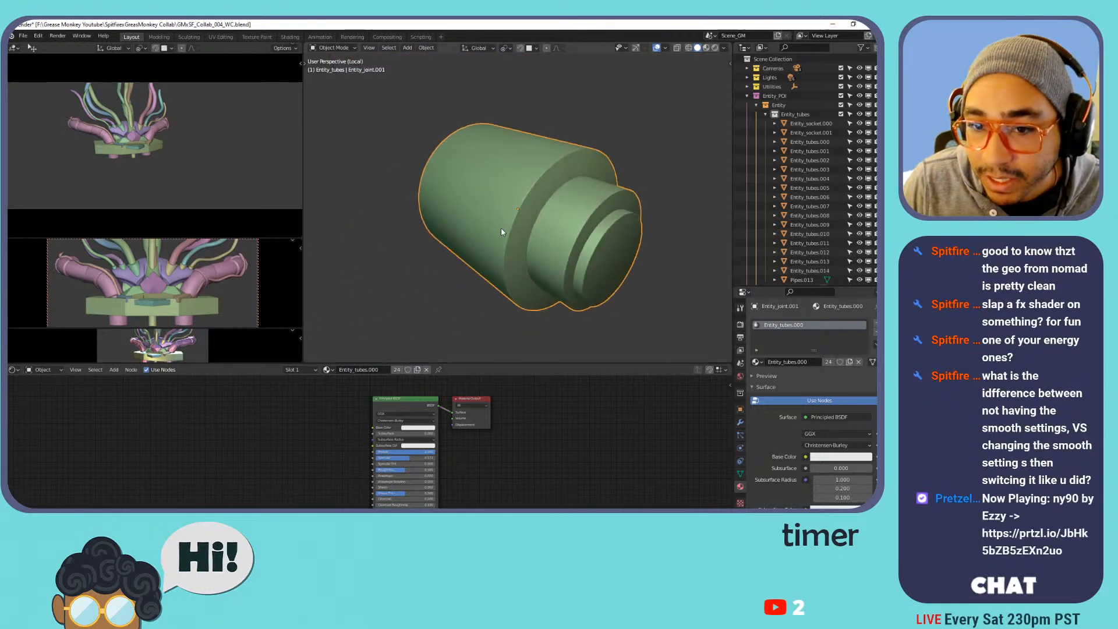
Switch Entity_joint.001 to flat shading and back to smooth to compare how its rounded surface looks.
{"action": "right_click", "coordinate": [567, 226]}
{"action": "left_click", "coordinate": [568, 236]}
{"action": "middle_click_drag", "start_coordinate": [530, 210], "coordinate": [546, 241], "text": "shift"}
{"action": "scroll", "coordinate": [533, 214], "scroll_direction": "up", "scroll_amount": 6}
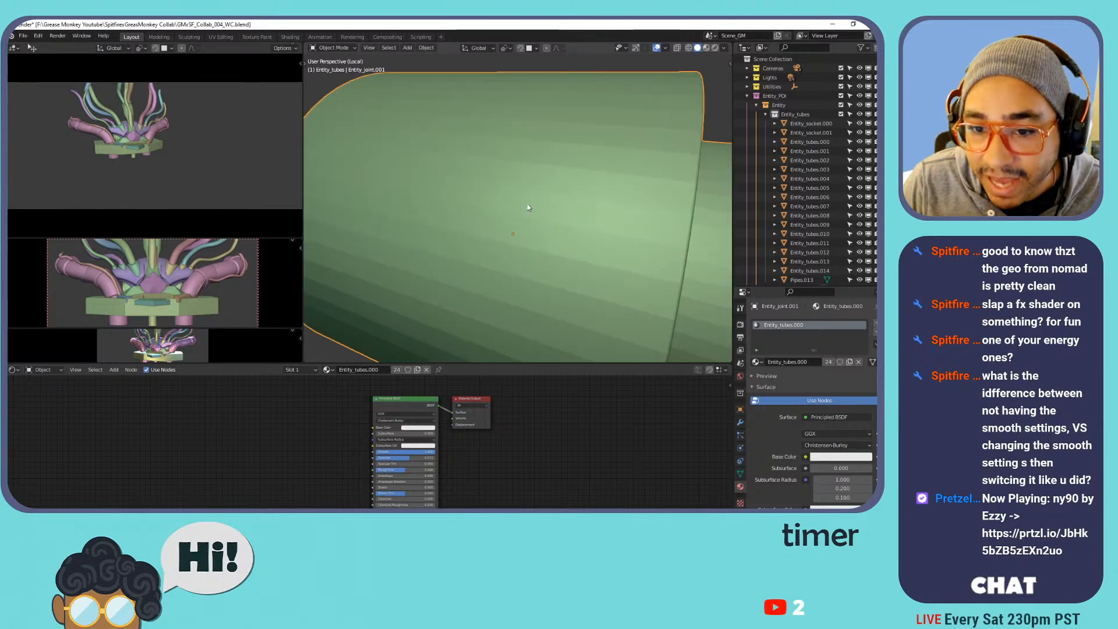
{"action": "right_click", "coordinate": [538, 194]}
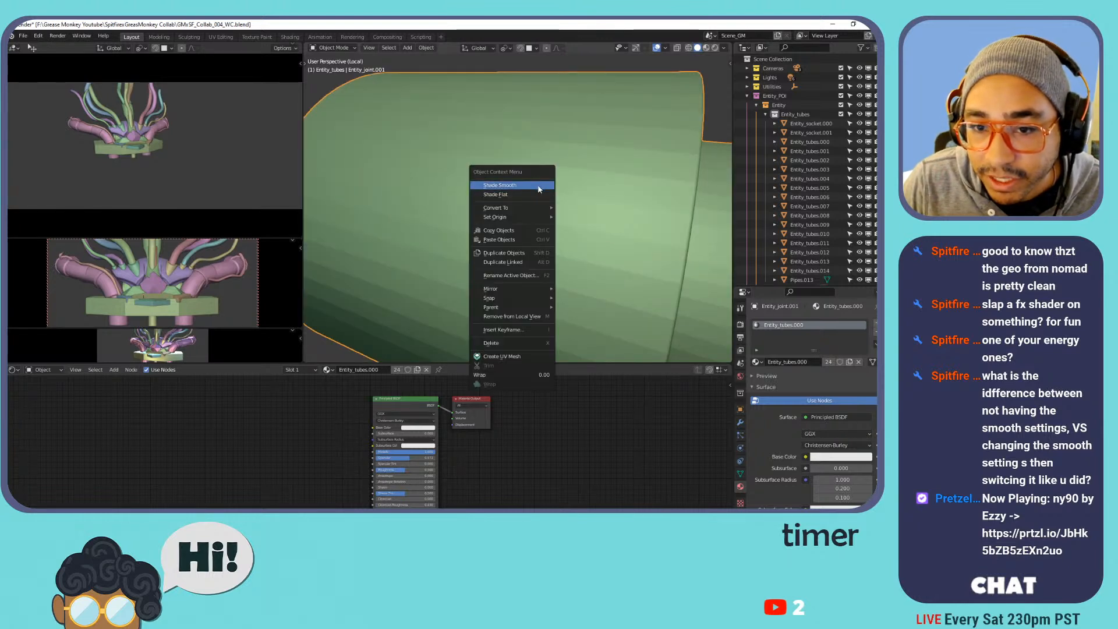
{"action": "left_click", "coordinate": [538, 186]}
Turn off Auto Smooth for Entity_joint.001, compare flat shading and leave the joint shaded smooth.
{"action": "left_click", "coordinate": [740, 473]}
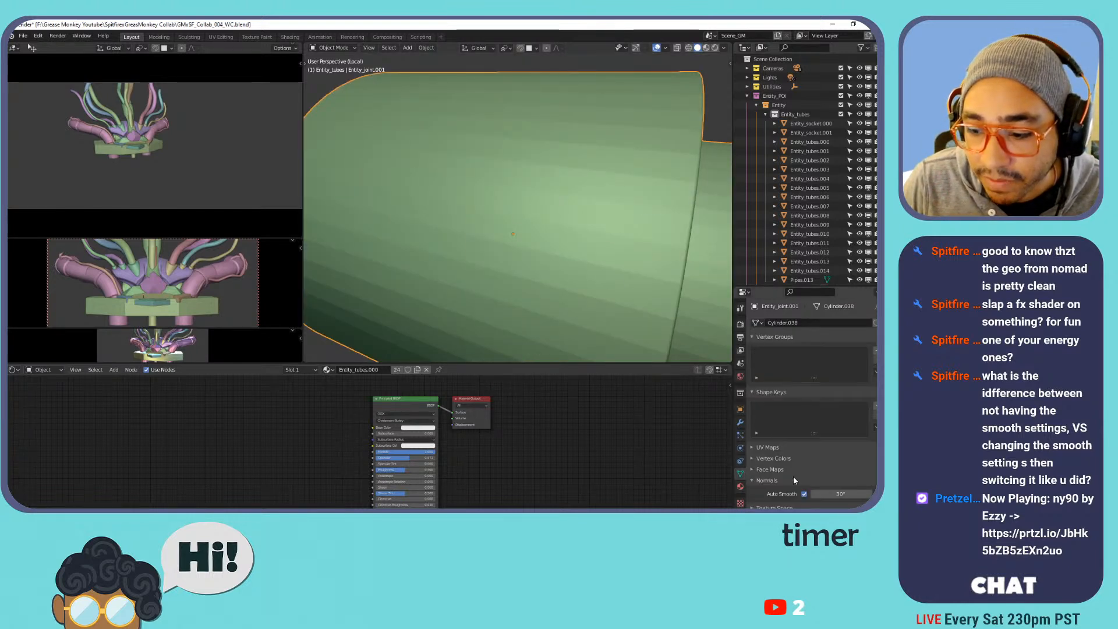
{"action": "scroll", "coordinate": [609, 235], "scroll_direction": "down", "scroll_amount": 5}
{"action": "scroll", "coordinate": [554, 224], "scroll_direction": "up", "scroll_amount": 3}
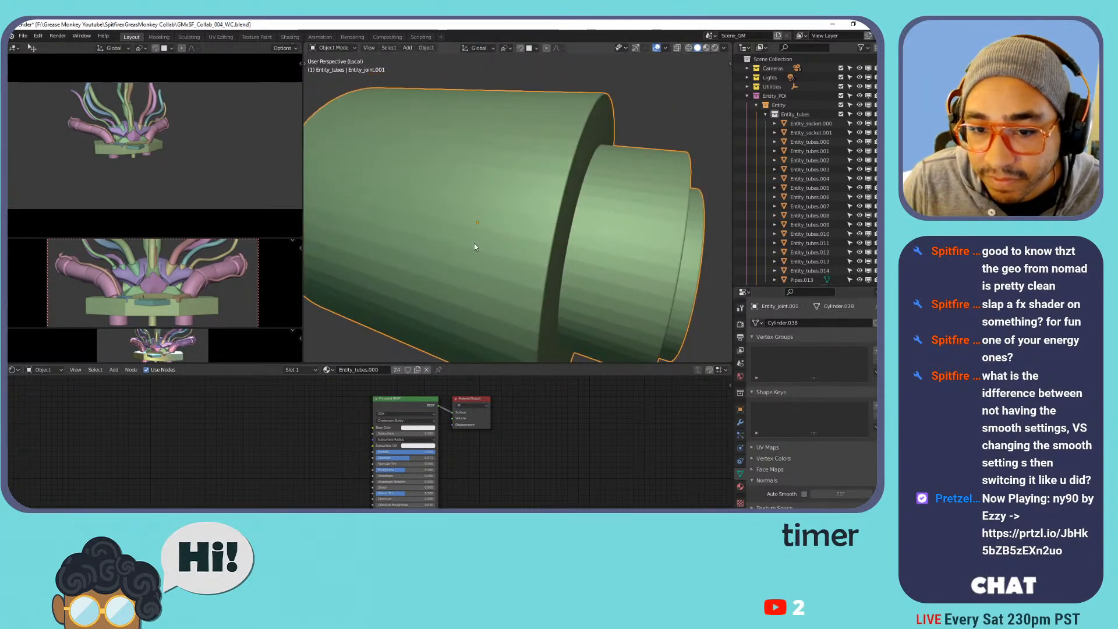
{"action": "right_click", "coordinate": [504, 252]}
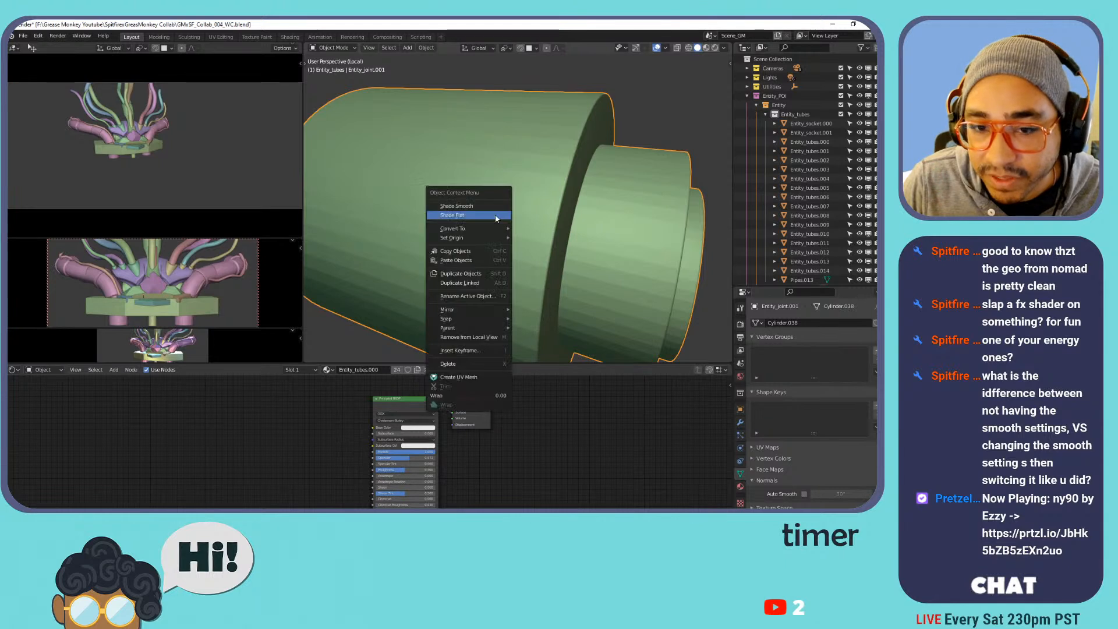
{"action": "left_click", "coordinate": [496, 216]}
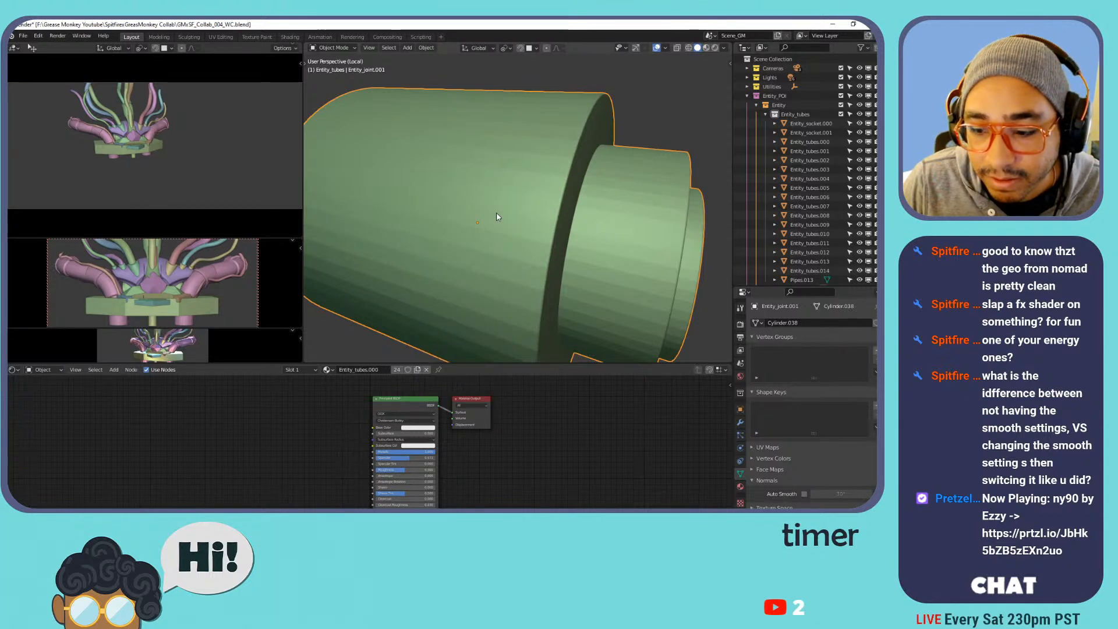
{"action": "right_click", "coordinate": [496, 216]}
{"action": "left_click", "coordinate": [502, 205]}
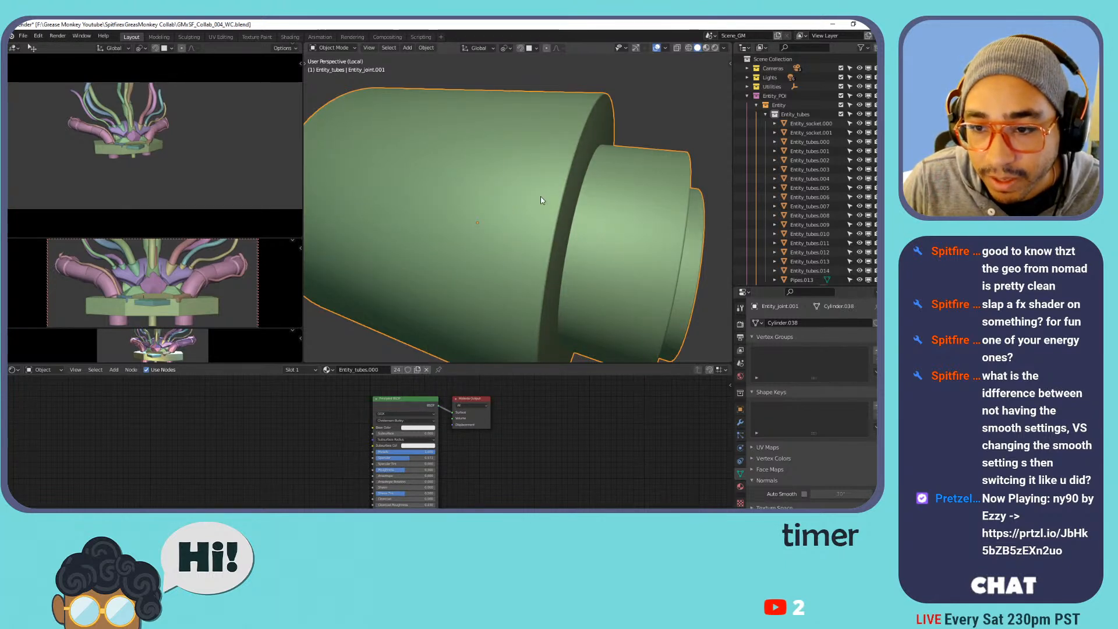
Add a test cylinder with 32 vertices, 1 m radius and 2 m depth, and frame it.
{"action": "scroll", "coordinate": [544, 193], "scroll_direction": "down", "scroll_amount": 2}
{"action": "key", "text": "shift+a"}
{"action": "mouse_move", "coordinate": [502, 186]}
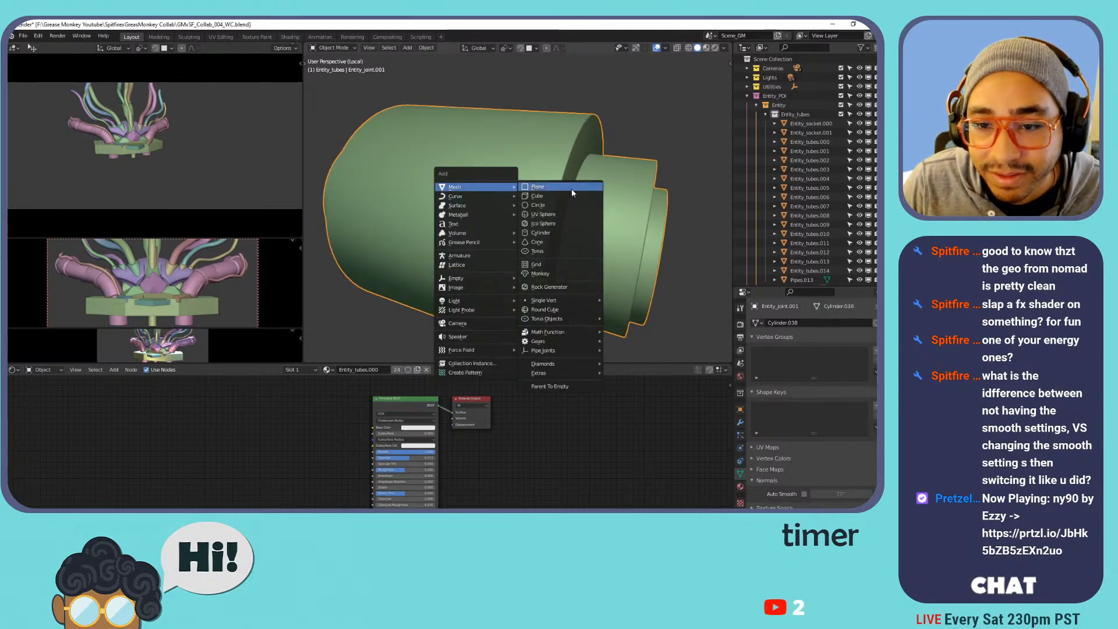
{"action": "left_click", "coordinate": [550, 233]}
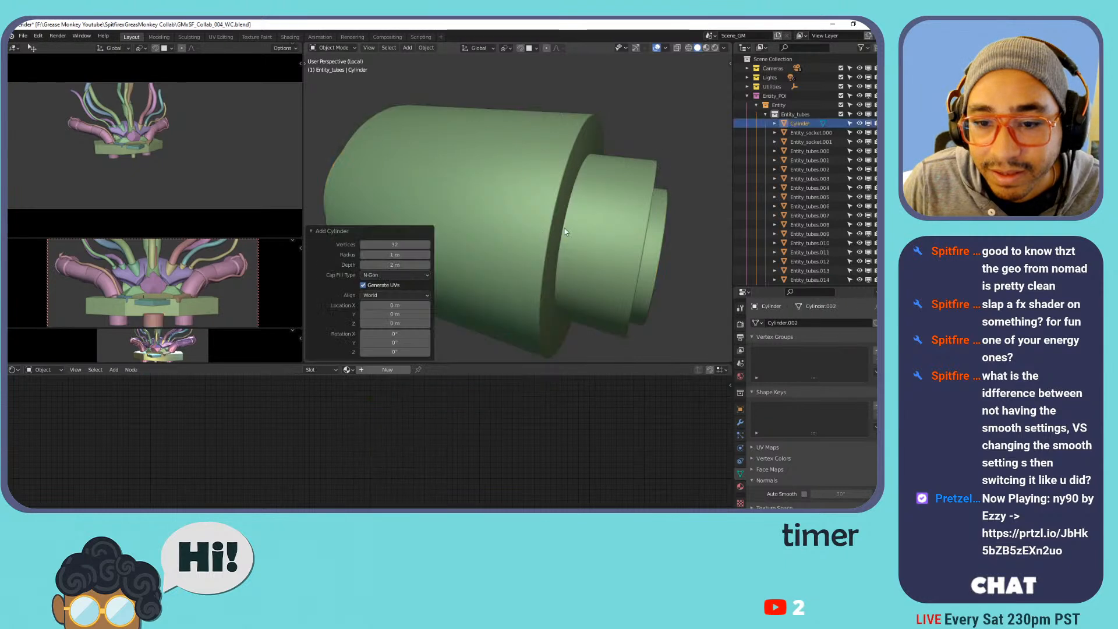
{"action": "key", "text": "KP_Decimal"}
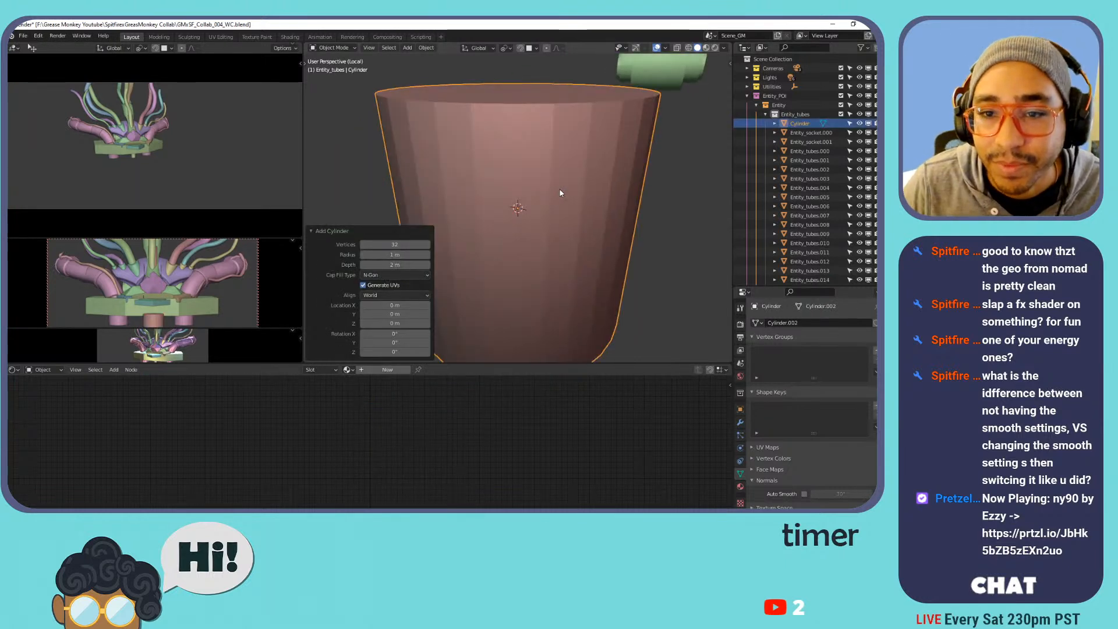
{"action": "scroll", "coordinate": [560, 192], "scroll_direction": "down", "scroll_amount": 4}
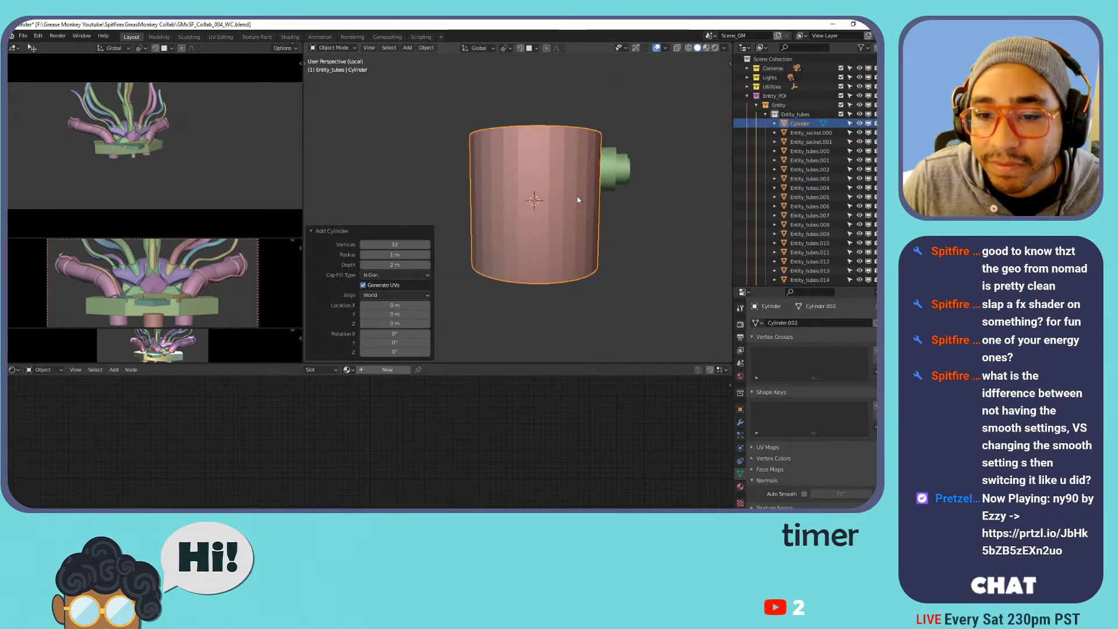
Shade the test cylinder smooth without Auto Smooth, and return it to flat shading.
{"action": "left_click", "coordinate": [578, 200]}
{"action": "right_click", "coordinate": [529, 143]}
{"action": "left_click", "coordinate": [531, 153]}
{"action": "mouse_move", "coordinate": [532, 153]}
{"action": "middle_mouse_down"}
{"action": "mouse_move", "coordinate": [602, 151]}
{"action": "mouse_move", "coordinate": [569, 178]}
{"action": "middle_mouse_up"}
{"action": "scroll", "coordinate": [471, 183], "scroll_direction": "up", "scroll_amount": 3}
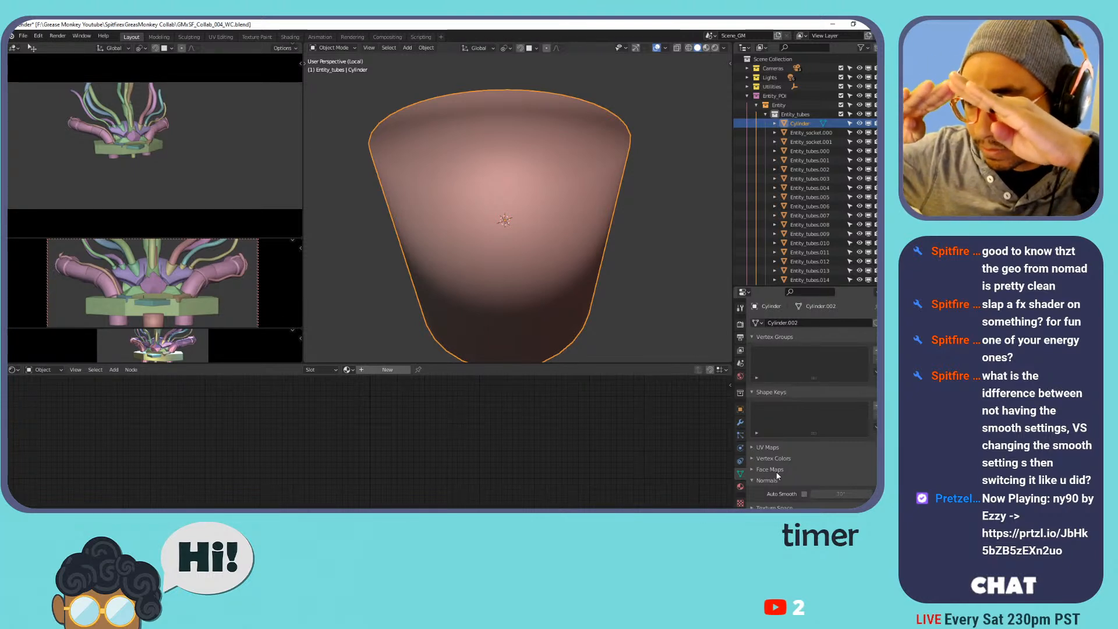
{"action": "right_click", "coordinate": [514, 172]}
{"action": "left_click", "coordinate": [505, 182]}
Shade the test cylinder smooth, enable Auto Smooth and lower its angle to 11.2°.
{"action": "middle_click_drag", "start_coordinate": [514, 242], "coordinate": [514, 190]}
{"action": "right_click", "coordinate": [515, 186]}
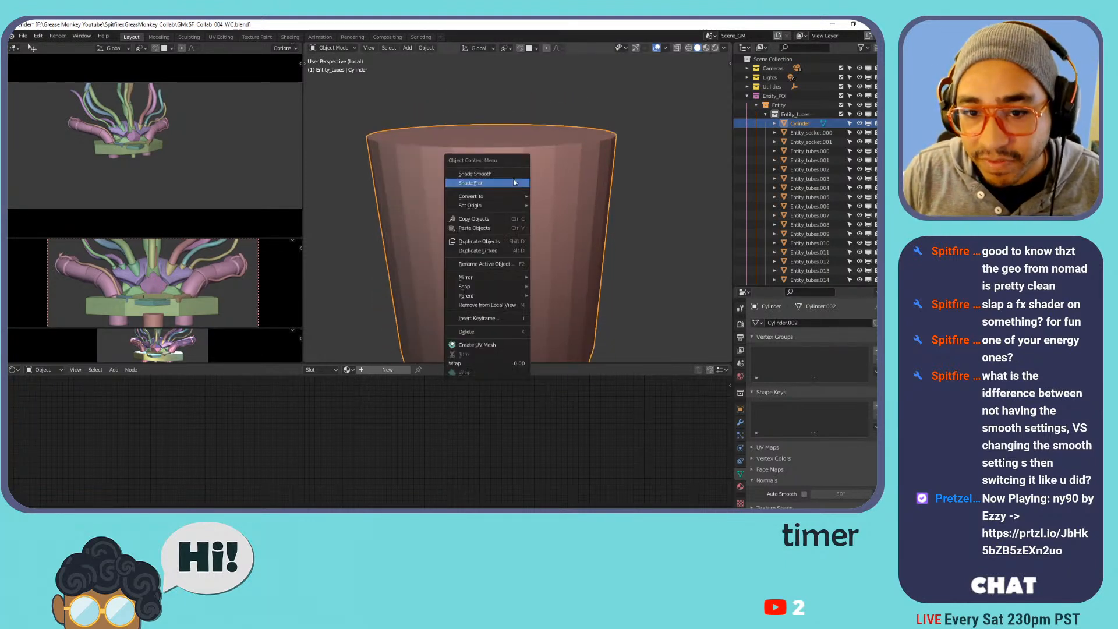
{"action": "left_click", "coordinate": [512, 173]}
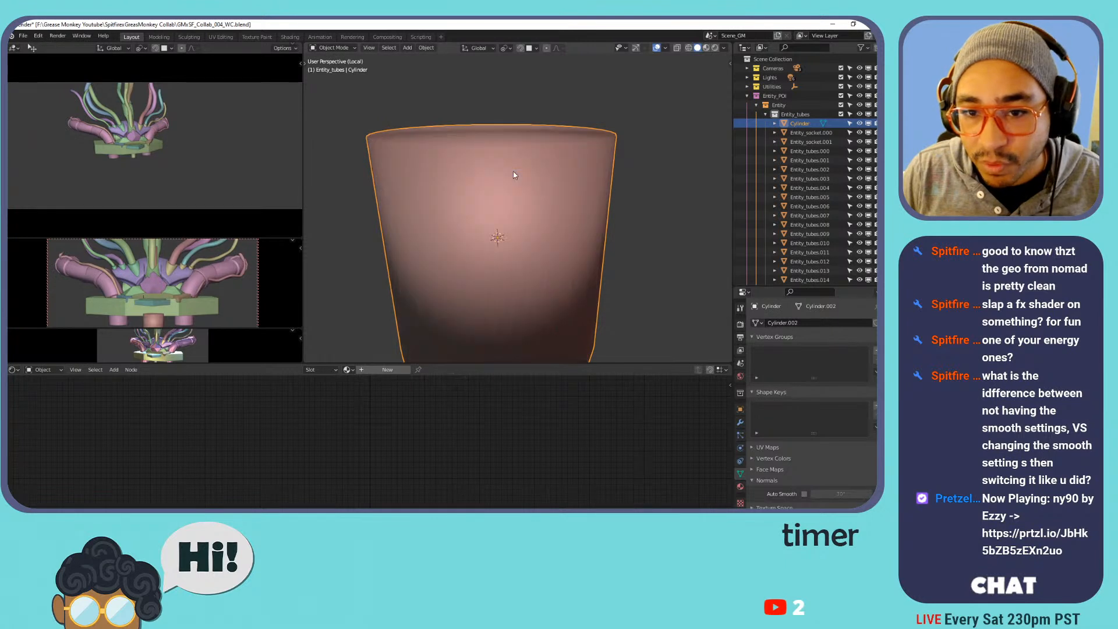
{"action": "left_click", "coordinate": [805, 494]}
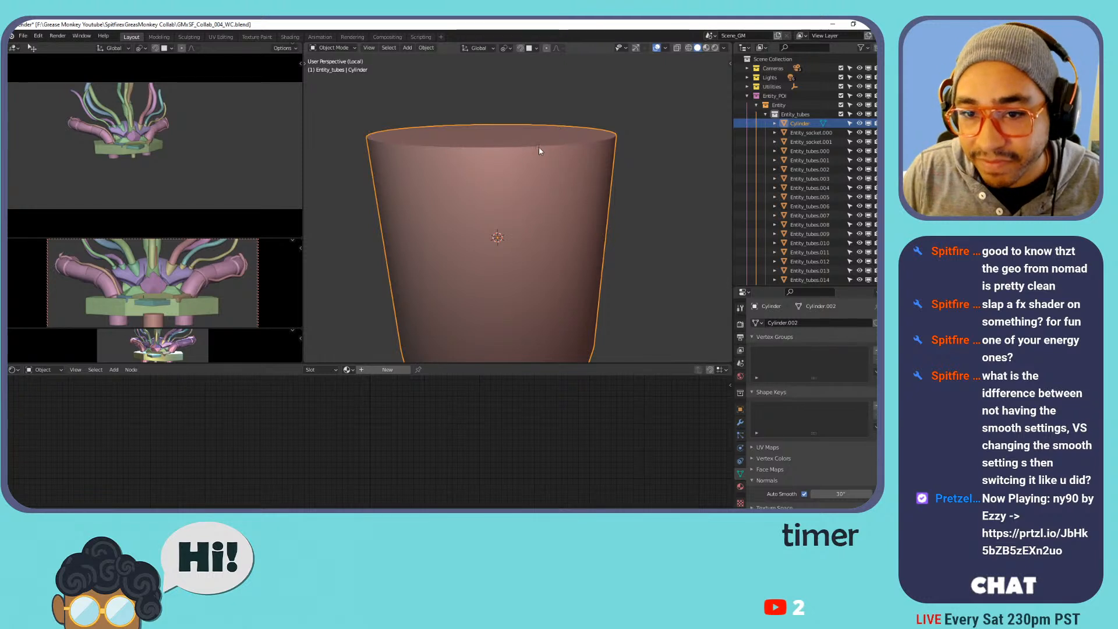
{"action": "left_click_drag", "start_coordinate": [840, 494], "coordinate": [816, 494]}
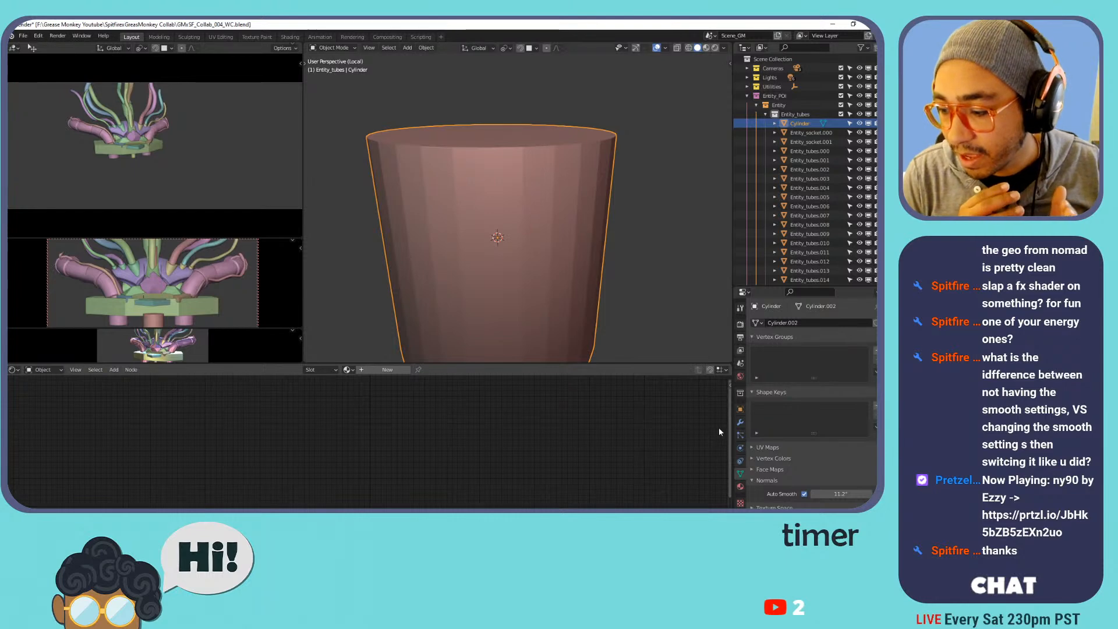
Delete the test cylinder and leave local view to show the whole entity.
{"action": "key", "text": "x"}
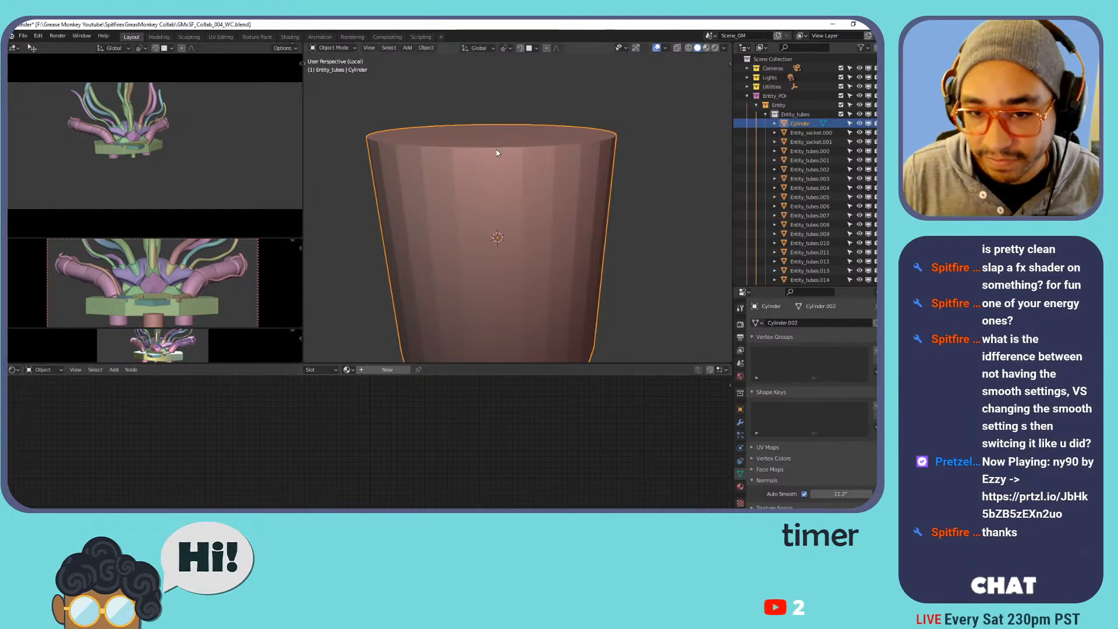
{"action": "left_click", "coordinate": [460, 149]}
{"action": "key", "text": "KP_Divide"}
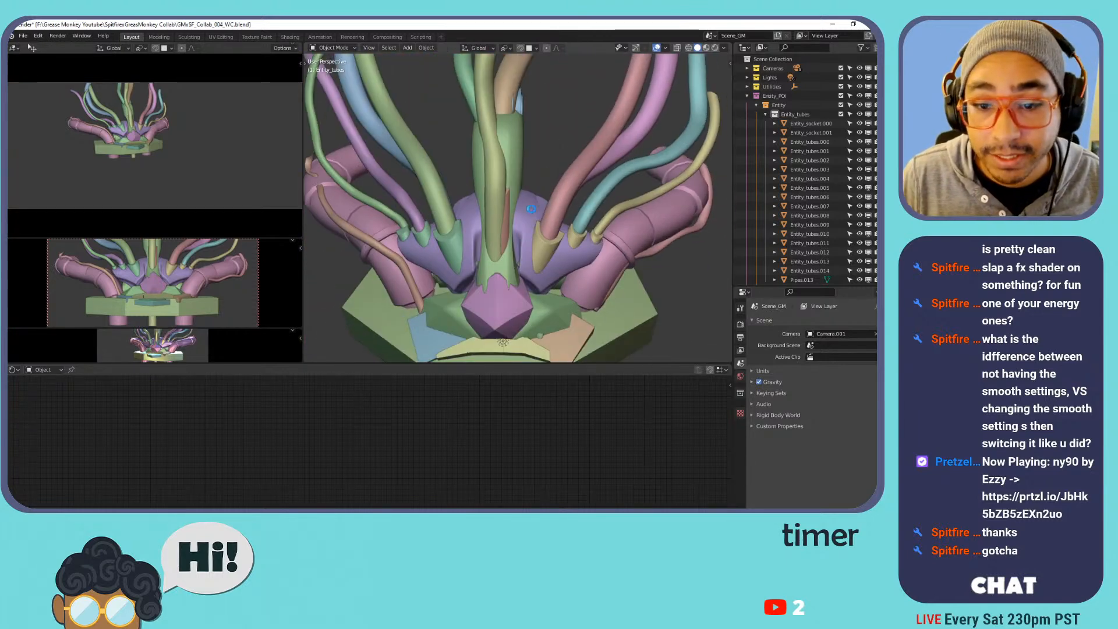
Save the file and switch the main viewport to rendered shading.
{"action": "key", "text": "ctrl+s"}
{"action": "mouse_move", "coordinate": [616, 236]}
{"action": "middle_mouse_down"}
{"action": "mouse_move", "coordinate": [639, 231]}
{"action": "mouse_move", "coordinate": [564, 201]}
{"action": "mouse_move", "coordinate": [427, 100]}
{"action": "middle_mouse_up"}
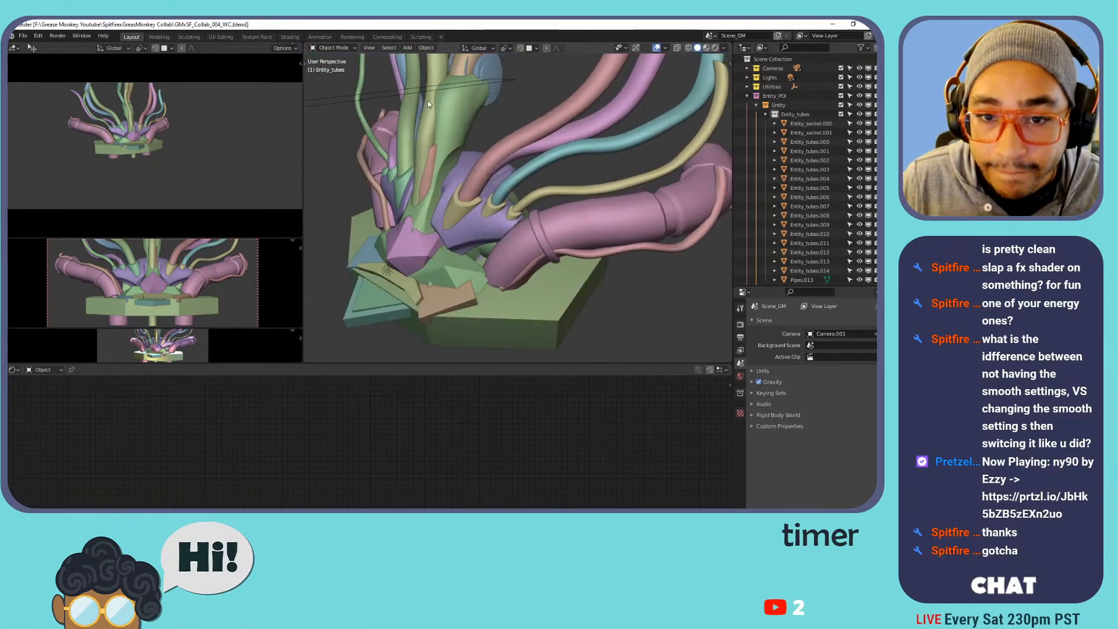
{"action": "left_click", "coordinate": [713, 48]}
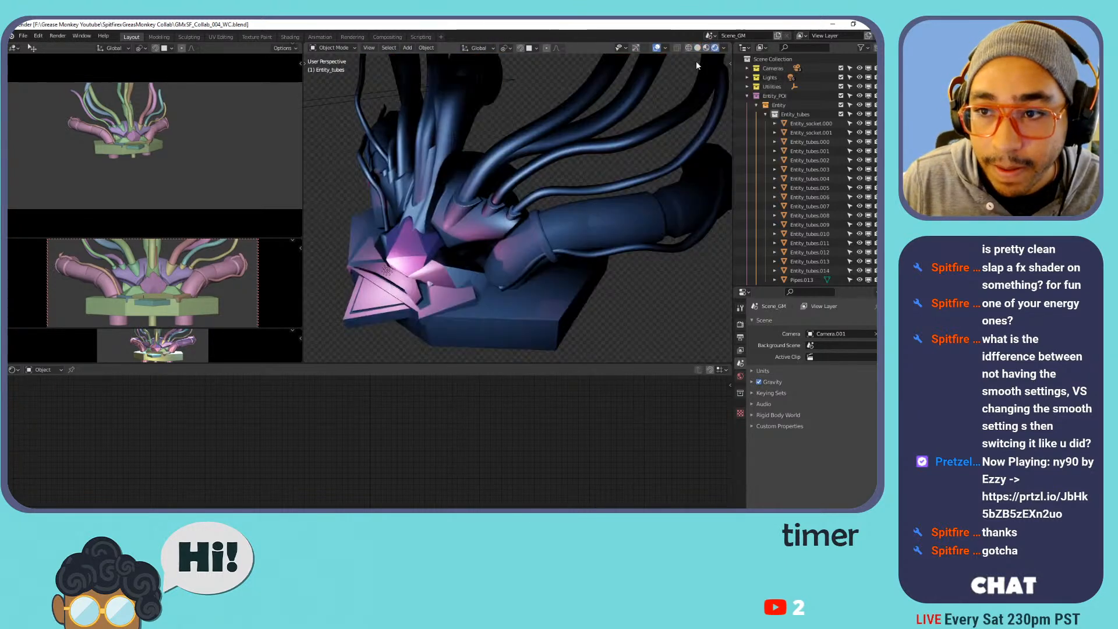
Assign the energy.001 material to the central tube Entity_tubes.011 in front of the spine.
{"action": "left_click", "coordinate": [439, 152]}
{"action": "left_click", "coordinate": [406, 154]}
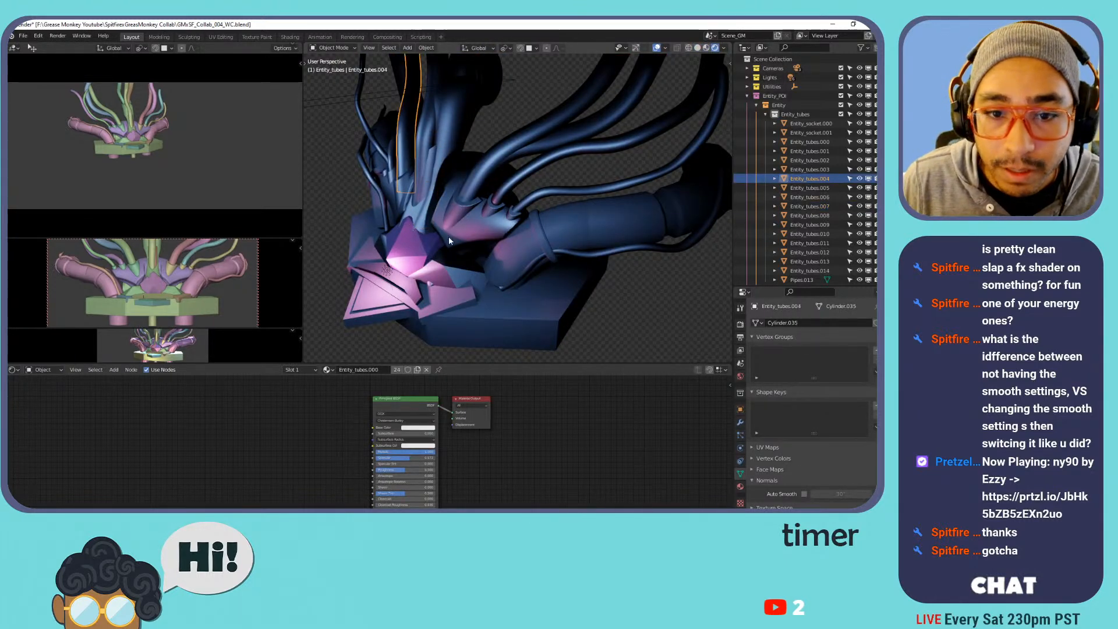
{"action": "middle_click_drag", "start_coordinate": [448, 236], "coordinate": [537, 256]}
{"action": "left_click", "coordinate": [516, 171]}
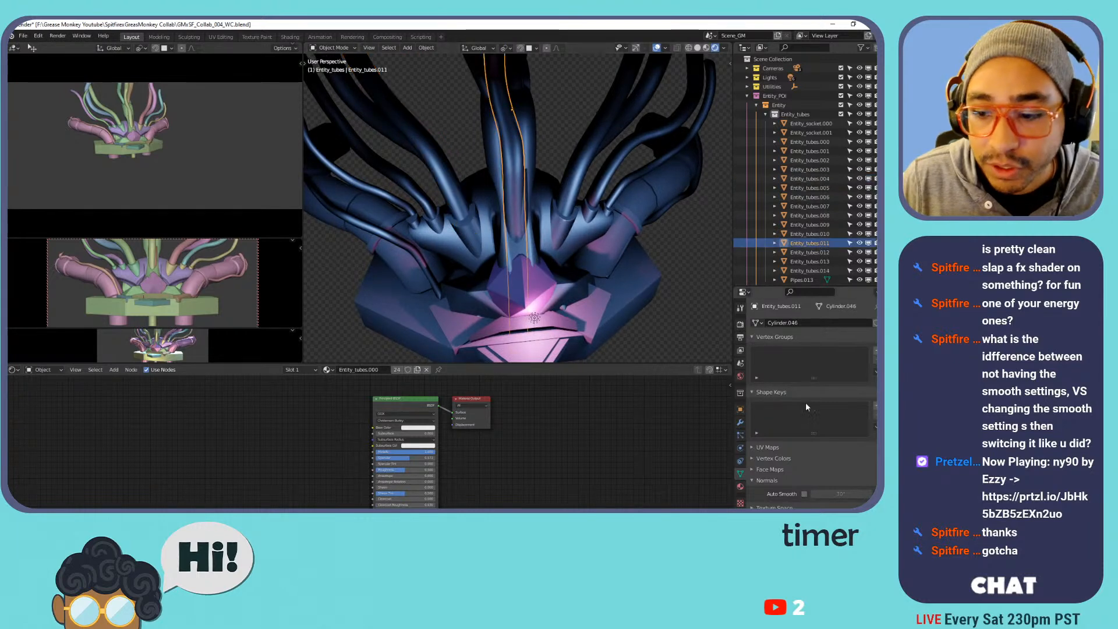
{"action": "left_click", "coordinate": [740, 486]}
{"action": "left_click", "coordinate": [756, 361]}
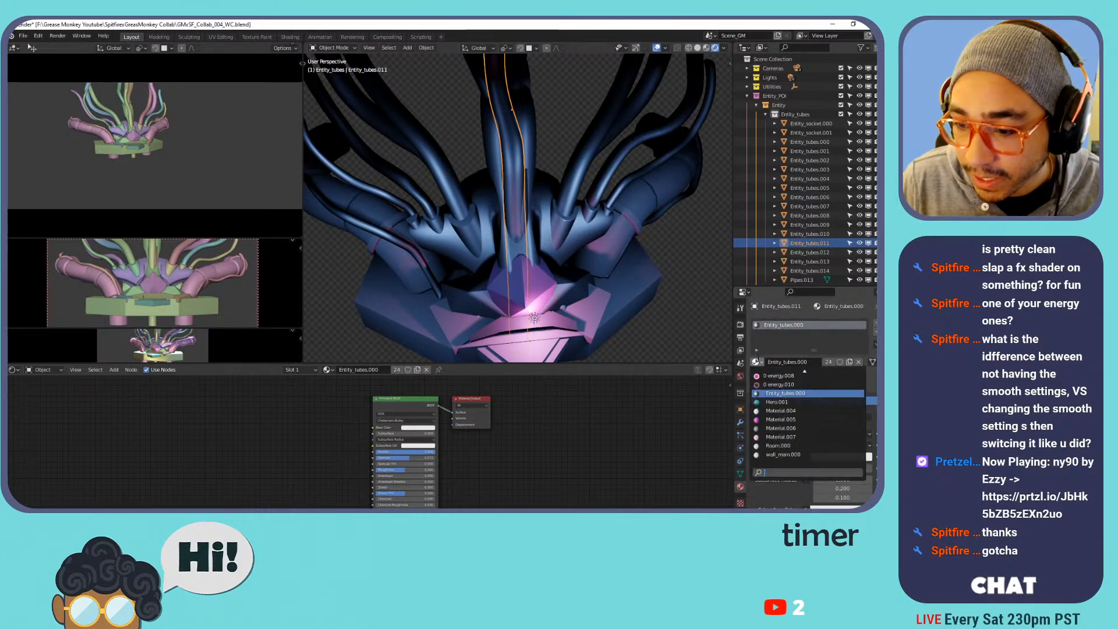
{"action": "scroll", "coordinate": [791, 376], "scroll_direction": "up", "scroll_amount": 5}
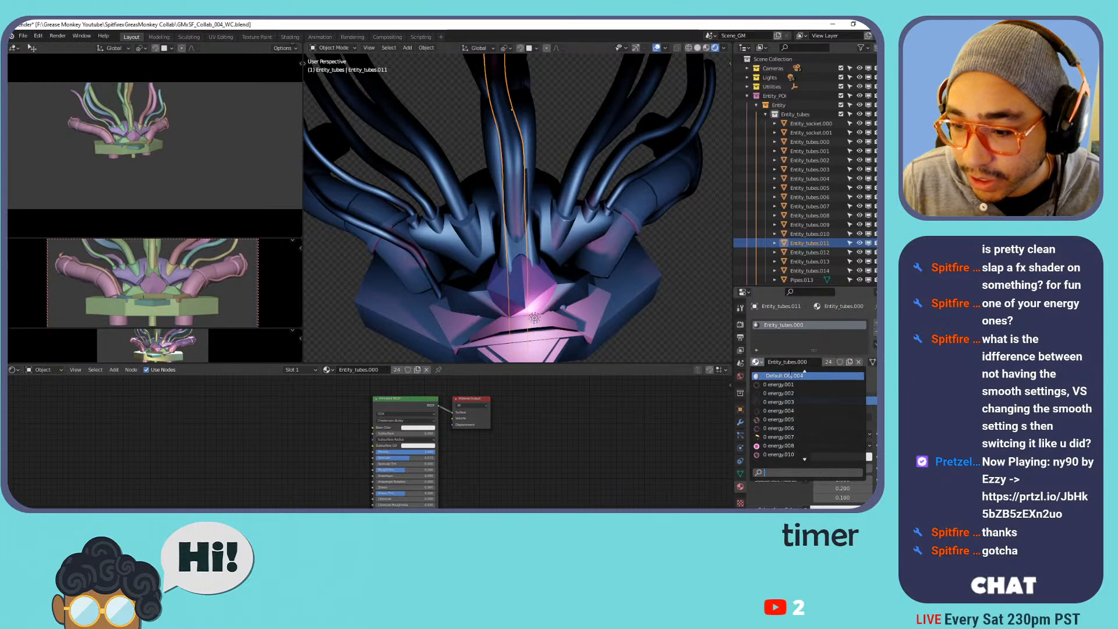
{"action": "left_click", "coordinate": [779, 385]}
Check the energy material on the central tube and select Entity_tubes.000 through Entity_tubes.014.
{"action": "middle_click_drag", "start_coordinate": [538, 191], "coordinate": [554, 173]}
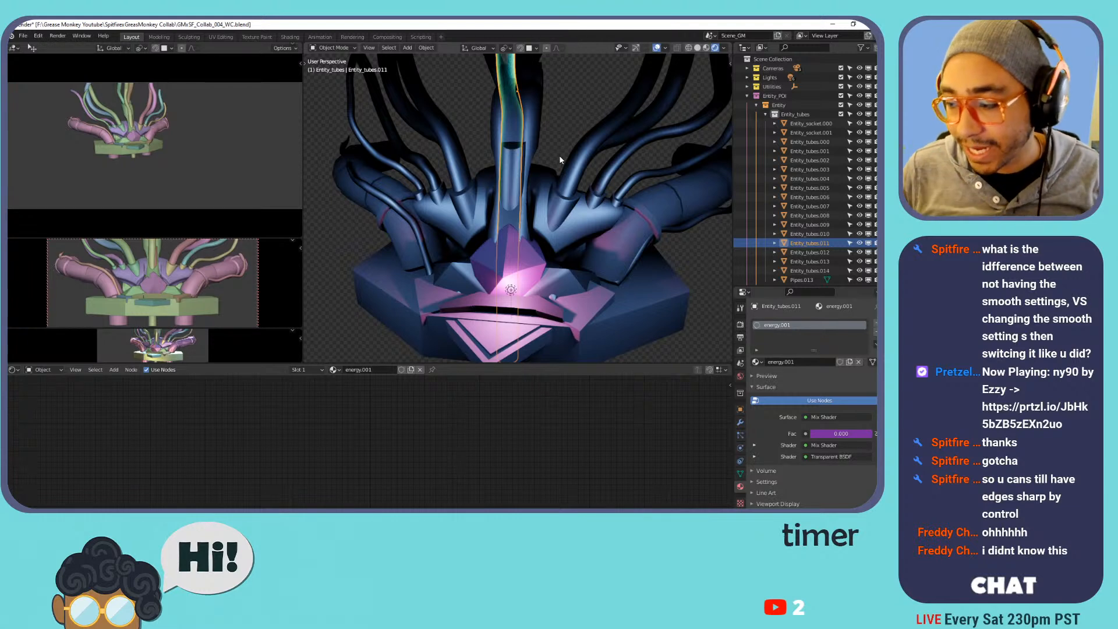
{"action": "scroll", "coordinate": [565, 145], "scroll_direction": "up", "scroll_amount": 2}
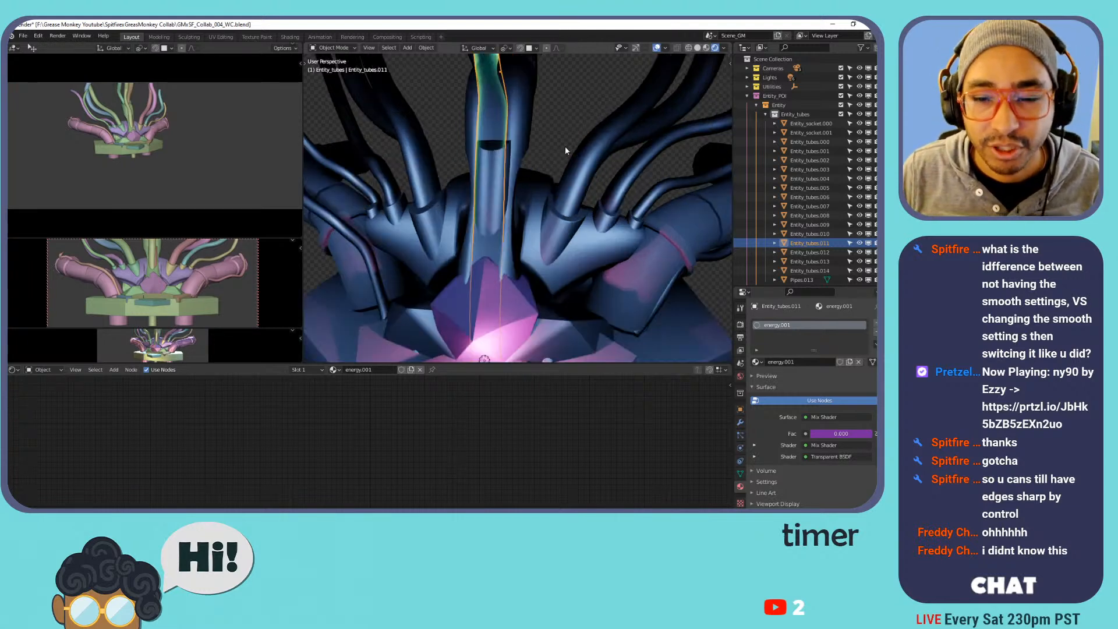
{"action": "middle_click_drag", "start_coordinate": [526, 139], "coordinate": [543, 183], "text": "shift"}
{"action": "left_click", "coordinate": [547, 162]}
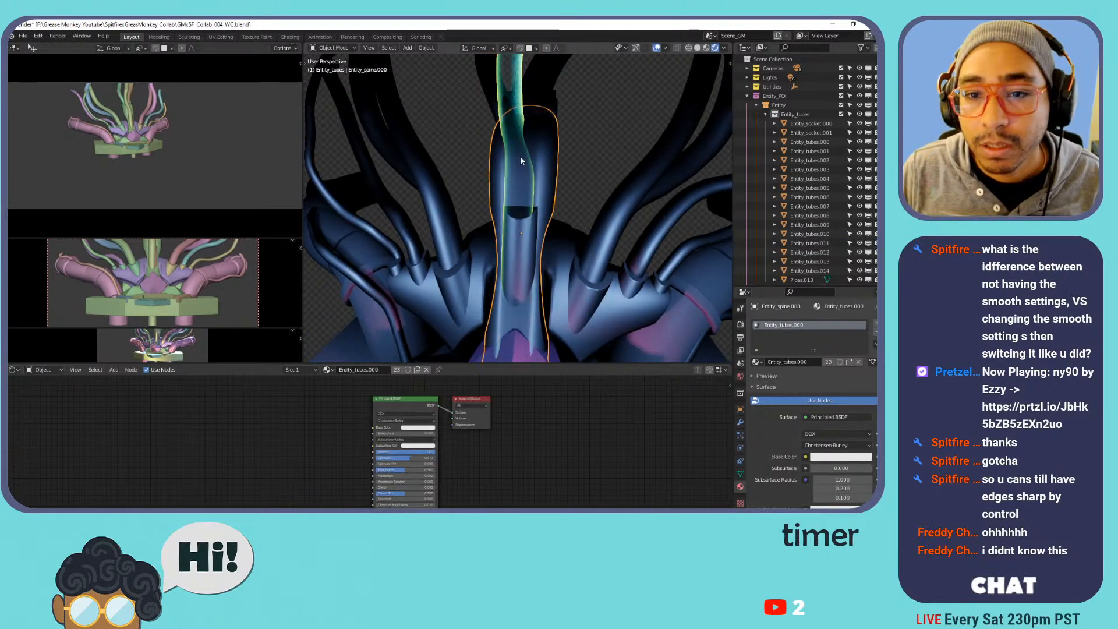
{"action": "left_click", "coordinate": [519, 156]}
{"action": "left_click", "coordinate": [831, 141]}
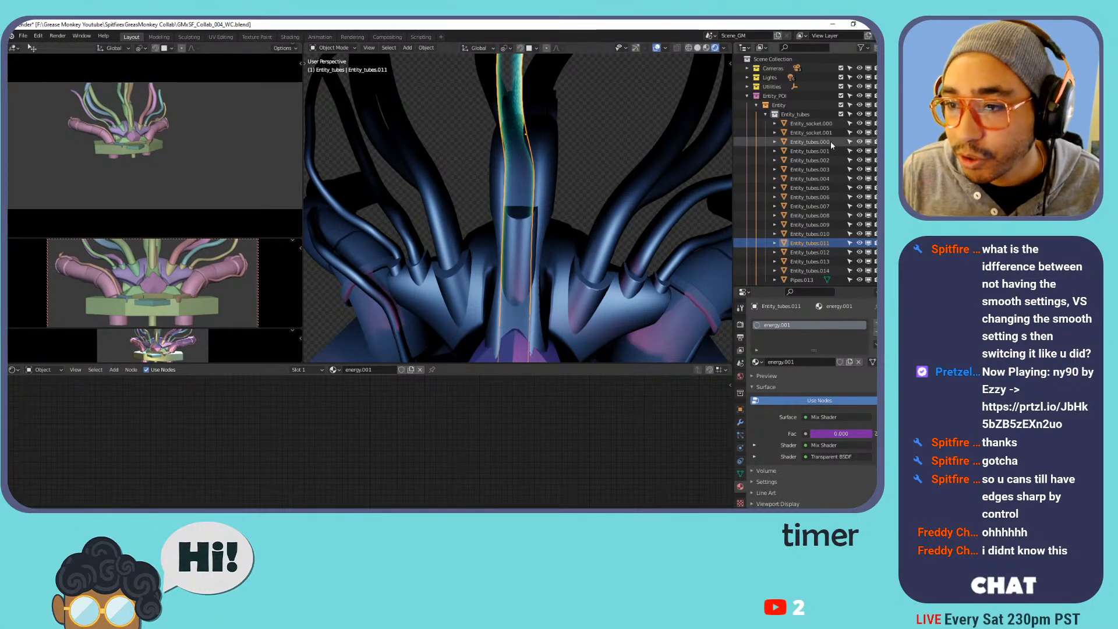
{"action": "scroll", "coordinate": [822, 248], "scroll_direction": "down", "scroll_amount": 2}
{"action": "left_click", "coordinate": [818, 251], "text": "shift"}
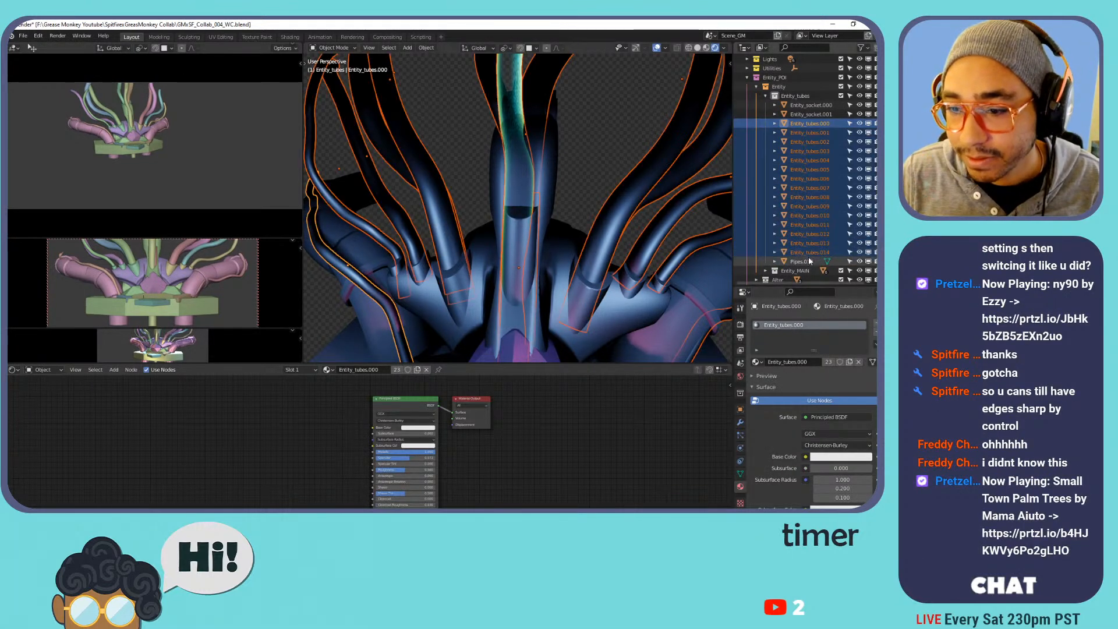
{"action": "left_click", "coordinate": [876, 345]}
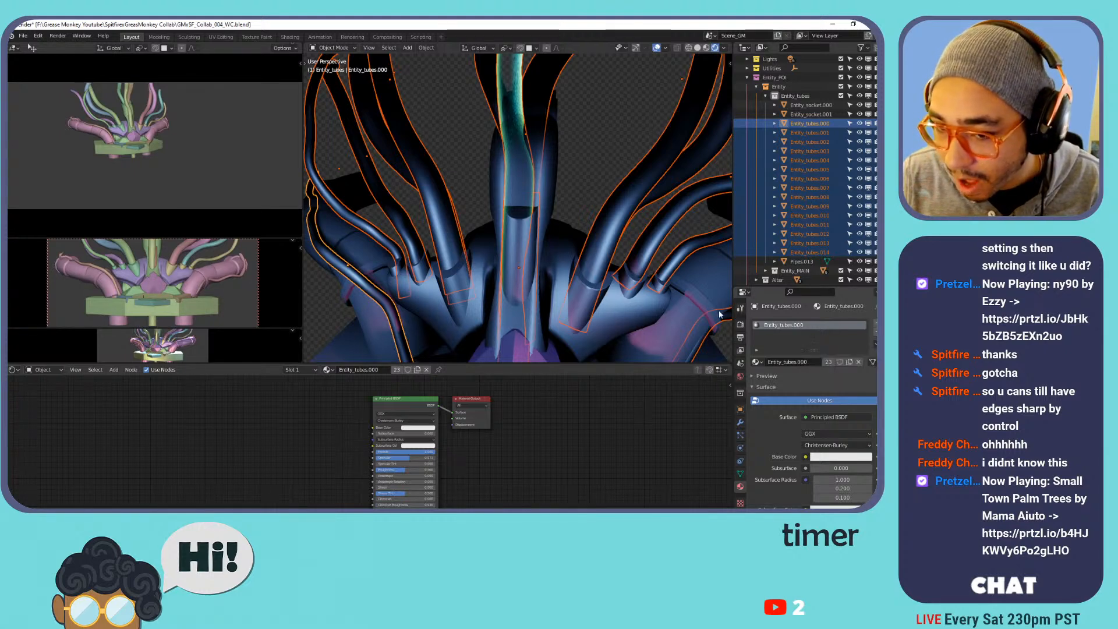
Try linking the material of Entity_tubes.000 to all selected tubes, and undo it.
{"action": "right_click", "coordinate": [563, 229]}
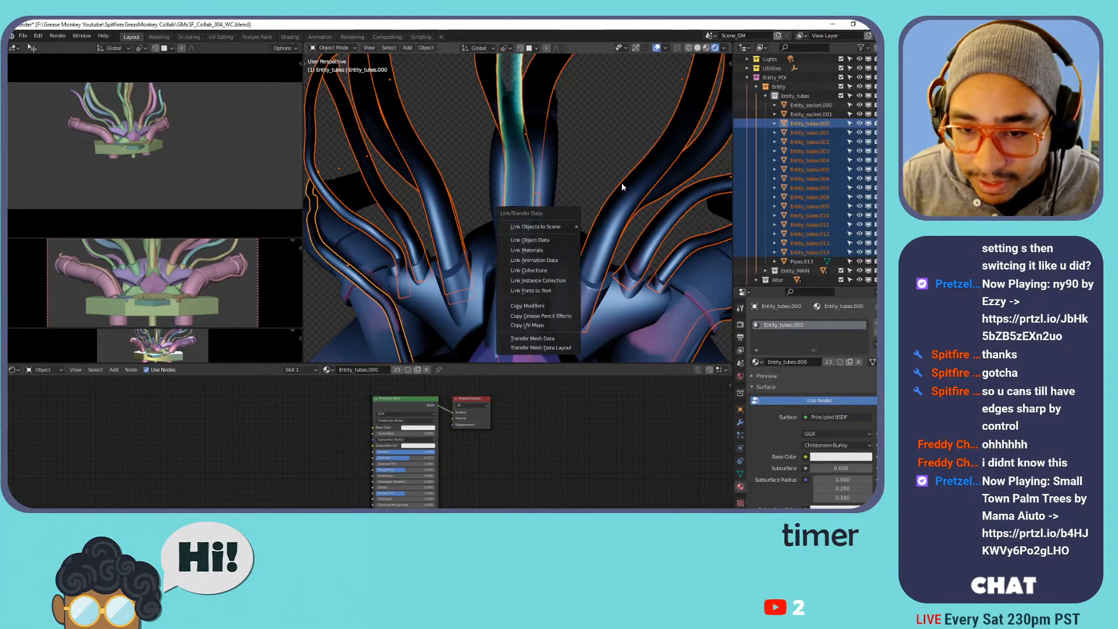
{"action": "key", "text": "ctrl+l"}
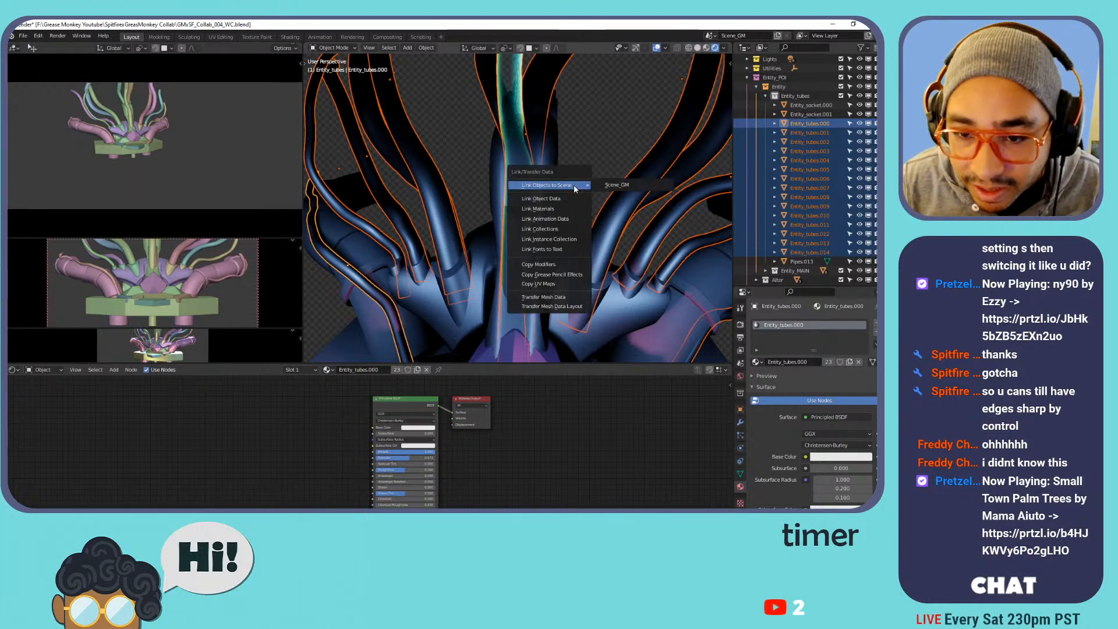
{"action": "left_click", "coordinate": [557, 214]}
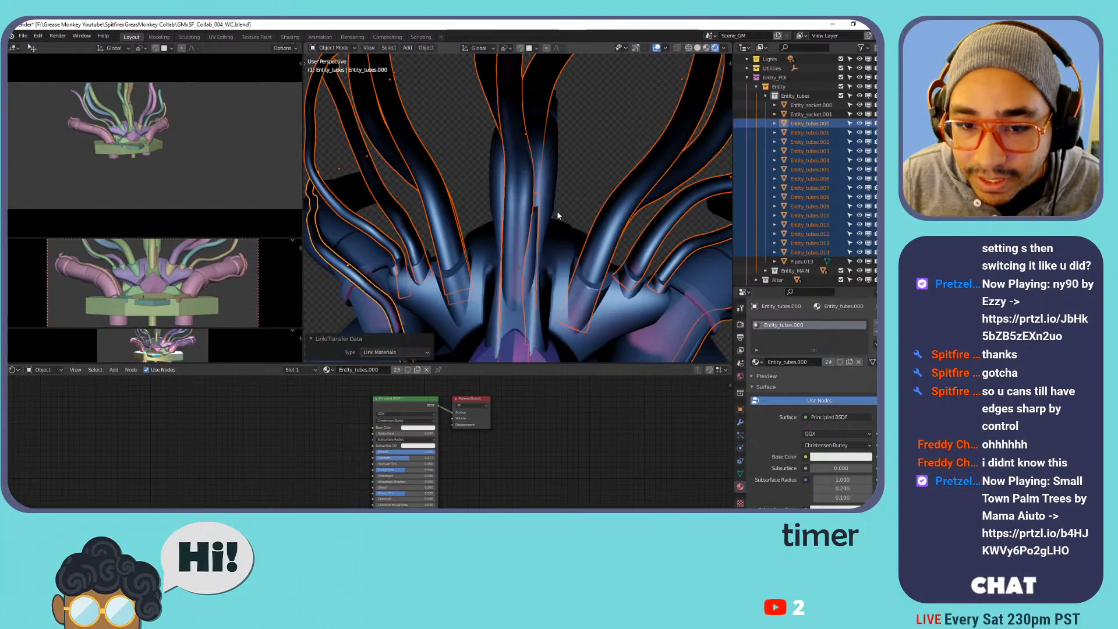
{"action": "key", "text": "ctrl+z"}
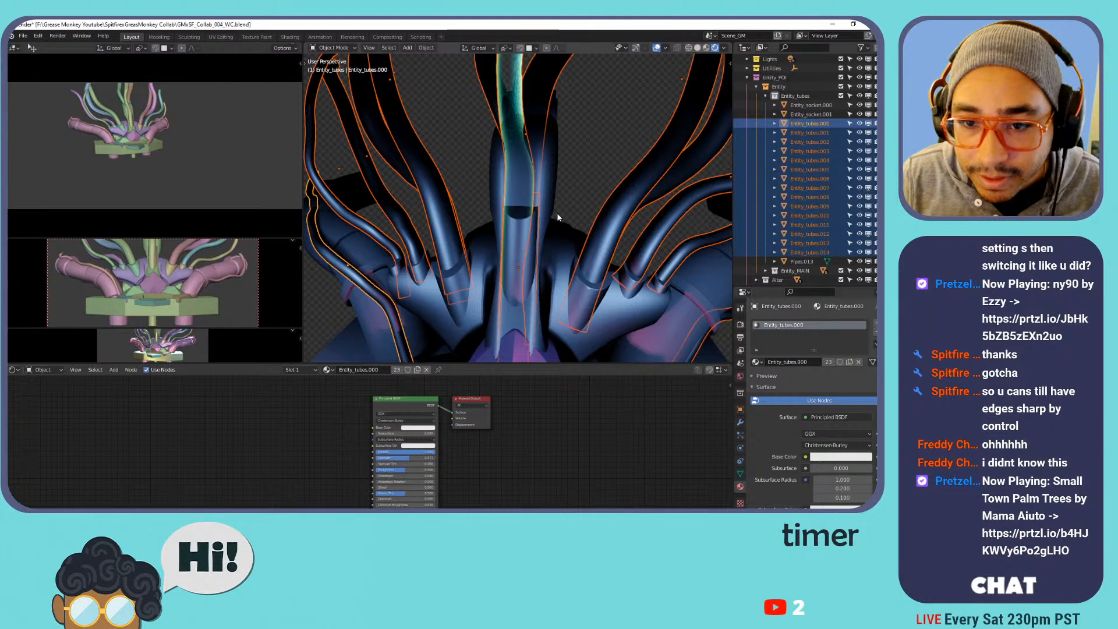
Link the energy.001 material of Entity_tubes.011 to all selected entity tubes.
{"action": "left_click", "coordinate": [505, 173], "text": "shift"}
{"action": "key", "text": "ctrl+l"}
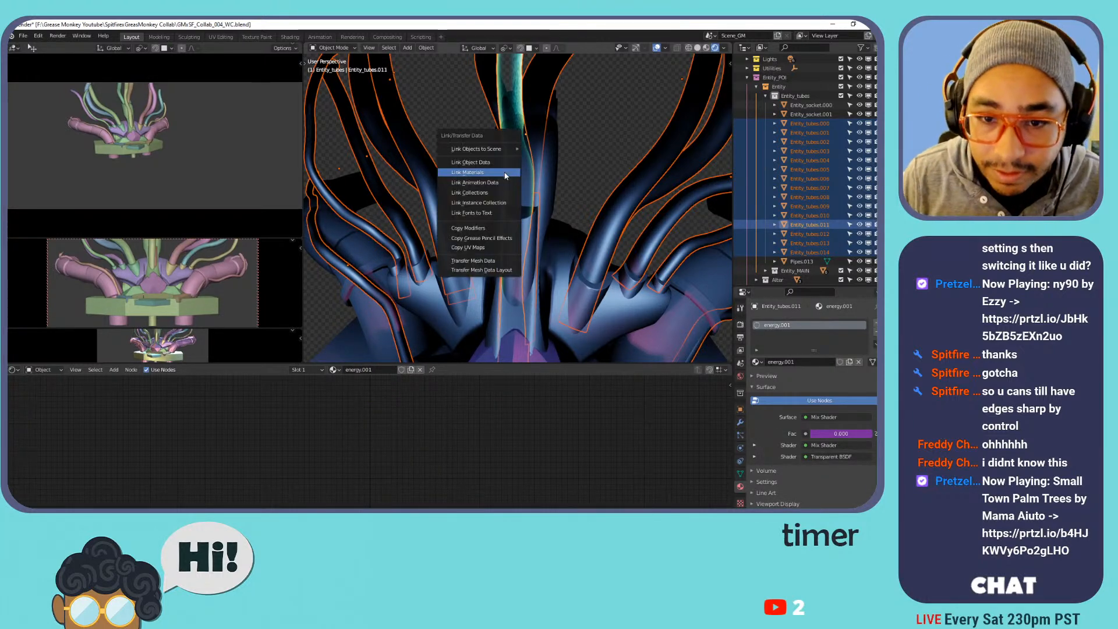
{"action": "left_click", "coordinate": [507, 176]}
{"action": "scroll", "coordinate": [549, 208], "scroll_direction": "down", "scroll_amount": 3}
{"action": "middle_click_drag", "start_coordinate": [549, 208], "coordinate": [739, 52]}
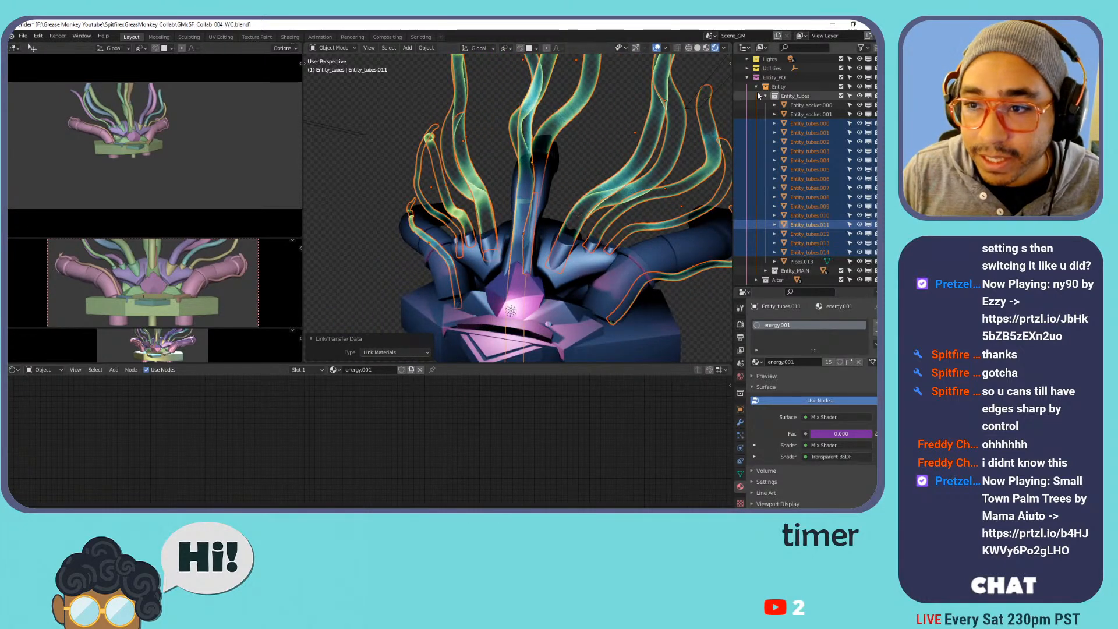
Enable the Lab_entrance, Bridge, Characters, Lab_Main and Liquid_pool collections, leaving the last collection disabled.
{"action": "left_click", "coordinate": [747, 78]}
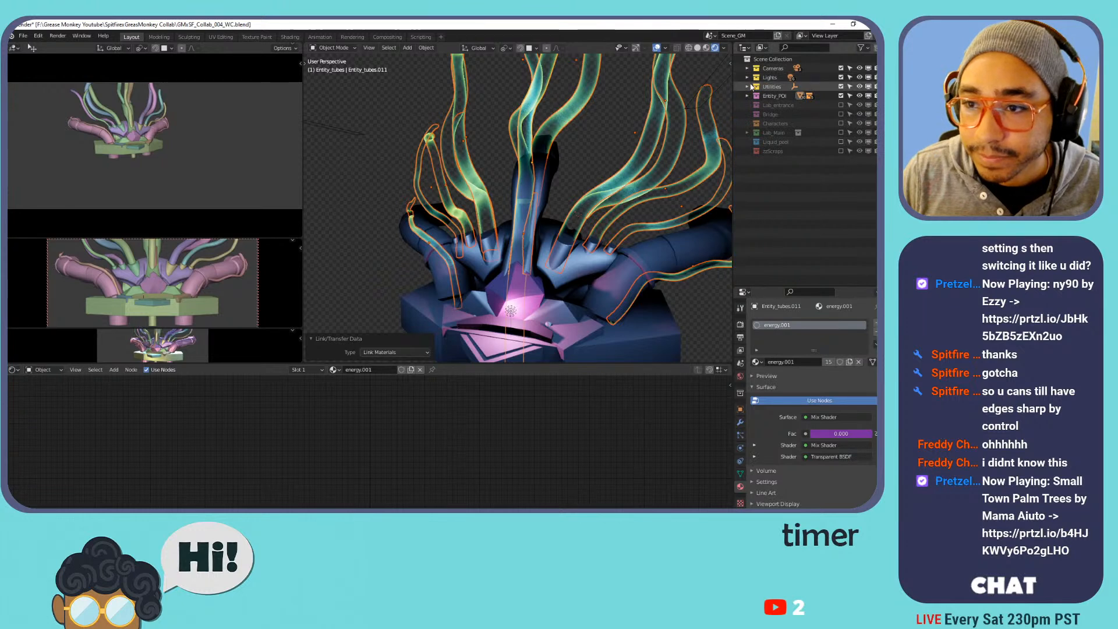
{"action": "left_click_drag", "start_coordinate": [839, 105], "coordinate": [839, 112]}
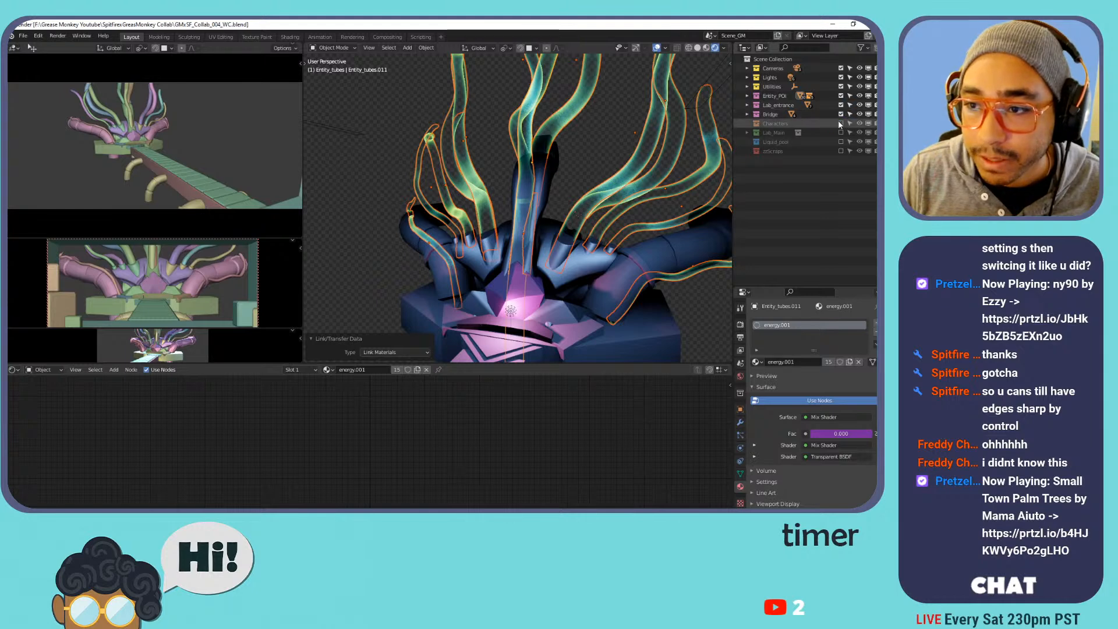
{"action": "left_click_drag", "start_coordinate": [841, 124], "coordinate": [841, 142]}
{"action": "left_click", "coordinate": [841, 150]}
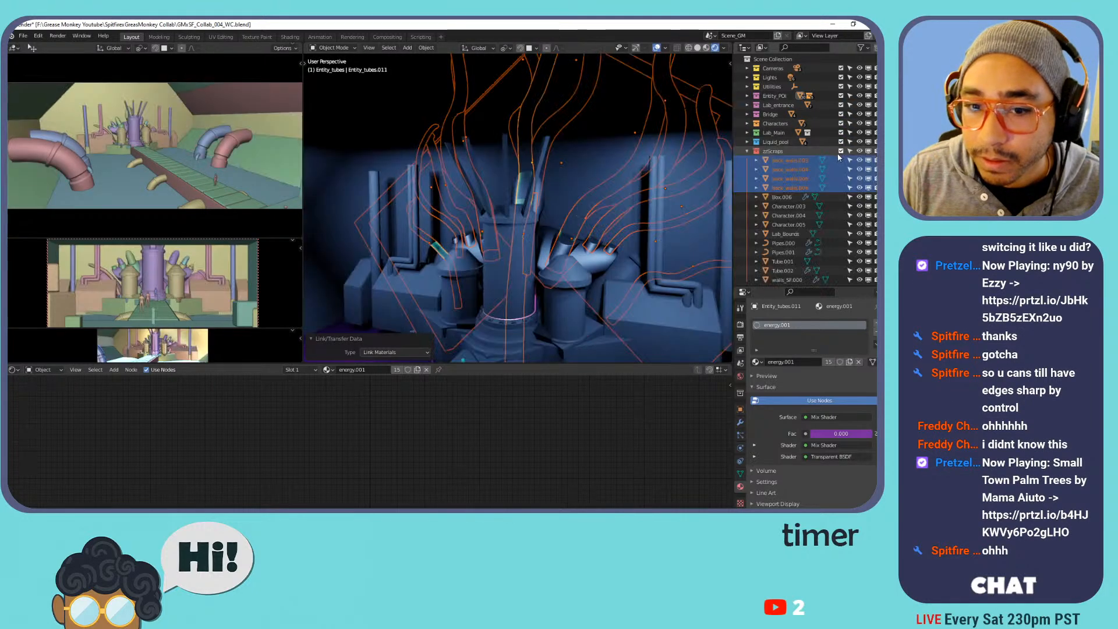
{"action": "left_click", "coordinate": [840, 150]}
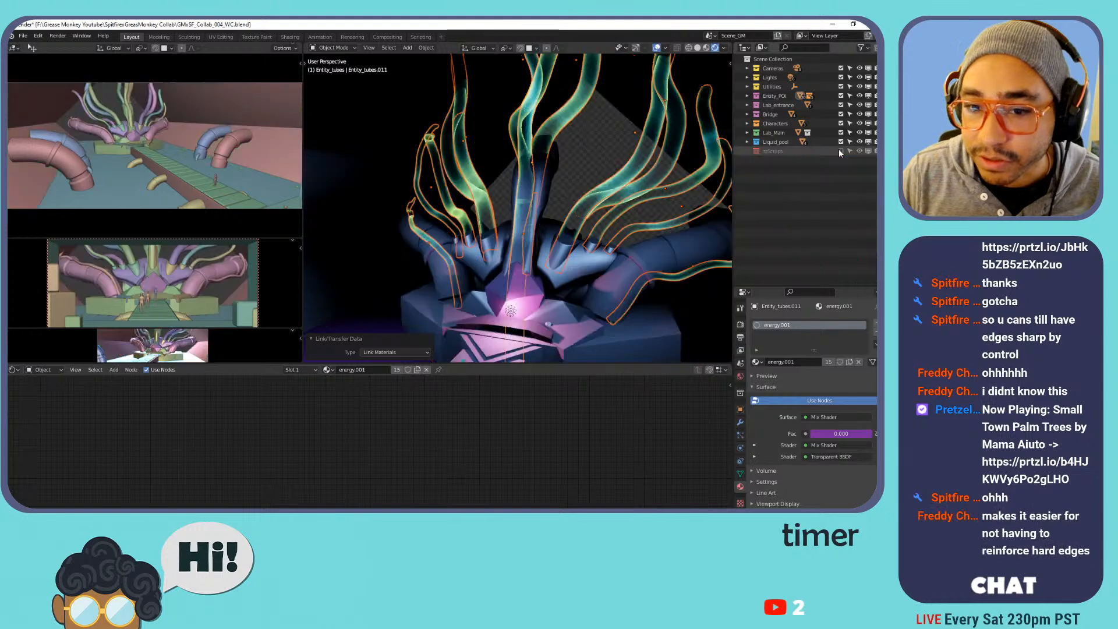
Enable the floor and Back_walls subcollections inside the Entity_POI collection.
{"action": "middle_click_drag", "start_coordinate": [454, 195], "coordinate": [504, 215]}
{"action": "scroll", "coordinate": [504, 209], "scroll_direction": "down", "scroll_amount": 7}
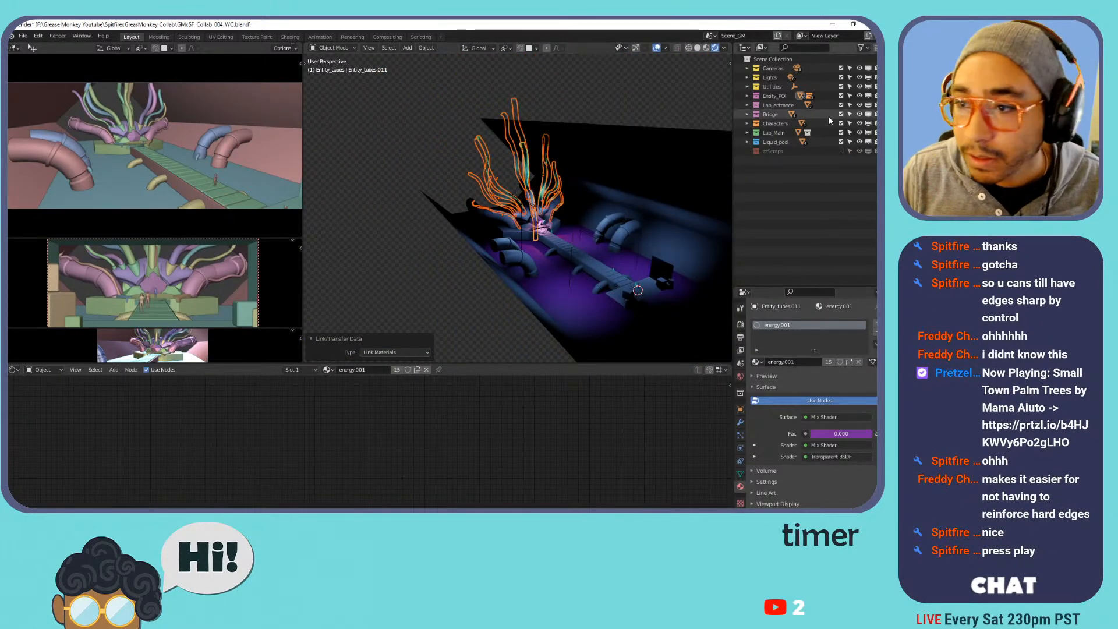
{"action": "left_click", "coordinate": [747, 96], "text": "shift"}
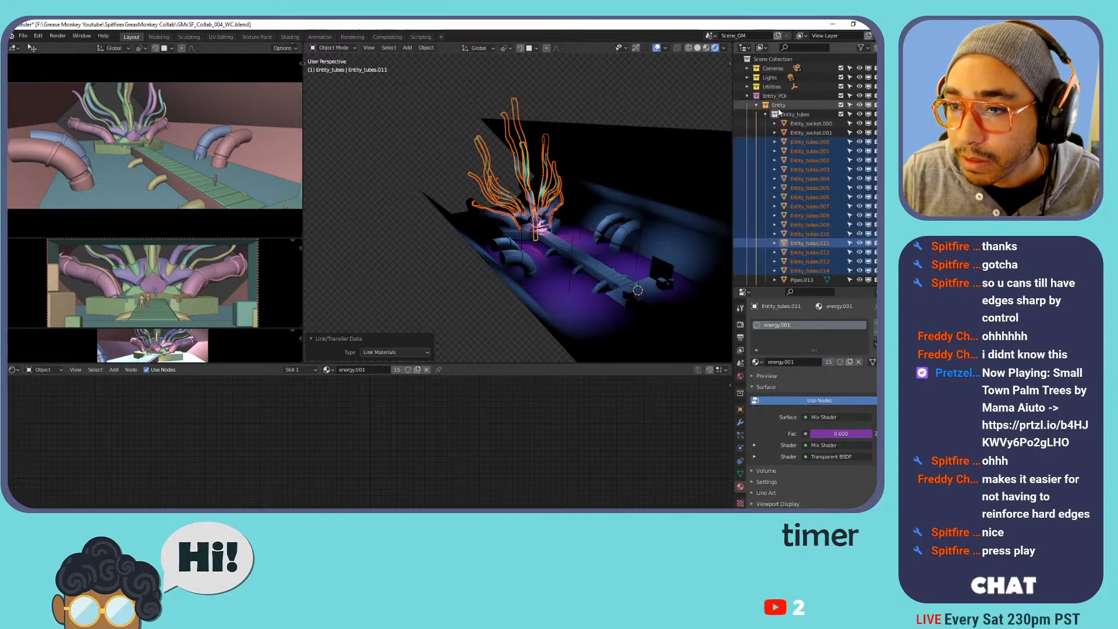
{"action": "left_click", "coordinate": [765, 115]}
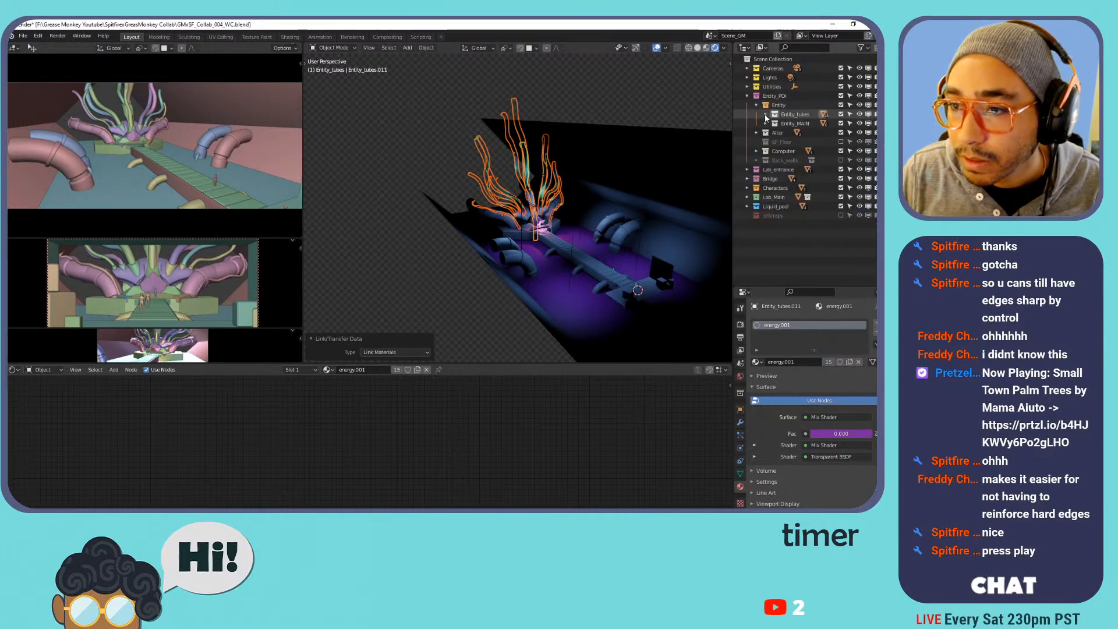
{"action": "left_click", "coordinate": [840, 141]}
{"action": "left_click", "coordinate": [841, 160]}
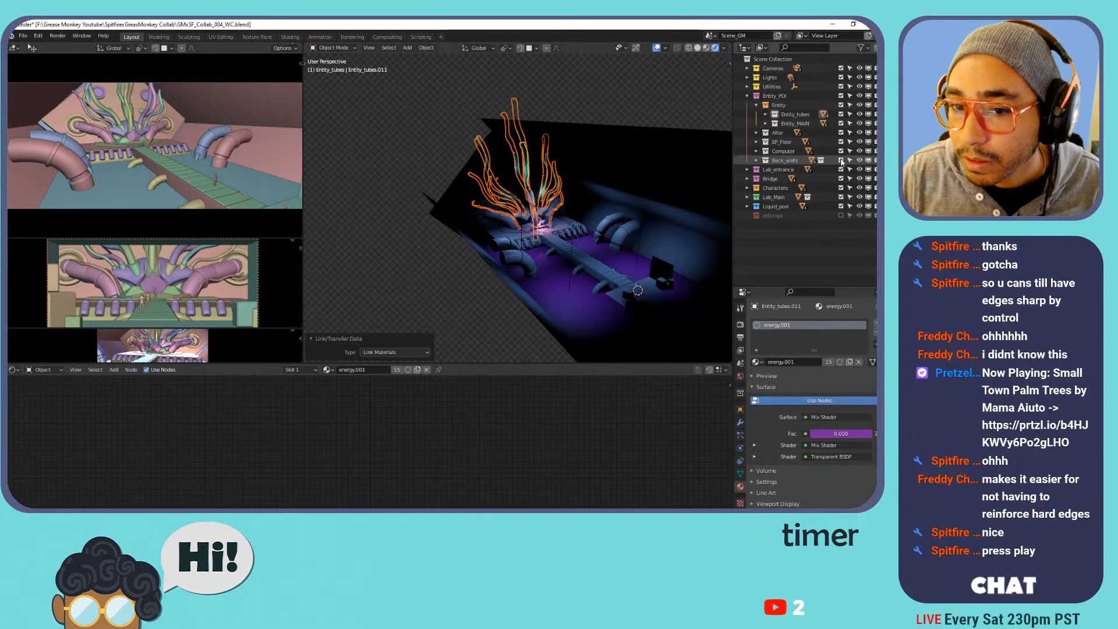
Play the animation and examine the energy tubes and surrounding lab from several angles and distances.
{"action": "scroll", "coordinate": [565, 213], "scroll_direction": "up", "scroll_amount": 10}
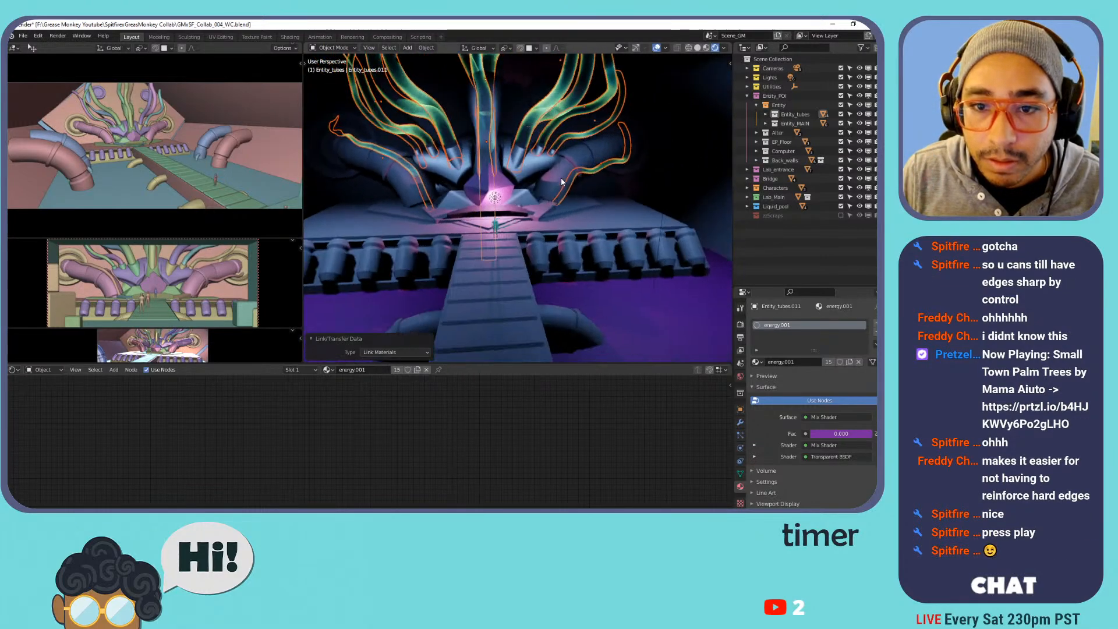
{"action": "middle_click_drag", "start_coordinate": [517, 179], "coordinate": [553, 212]}
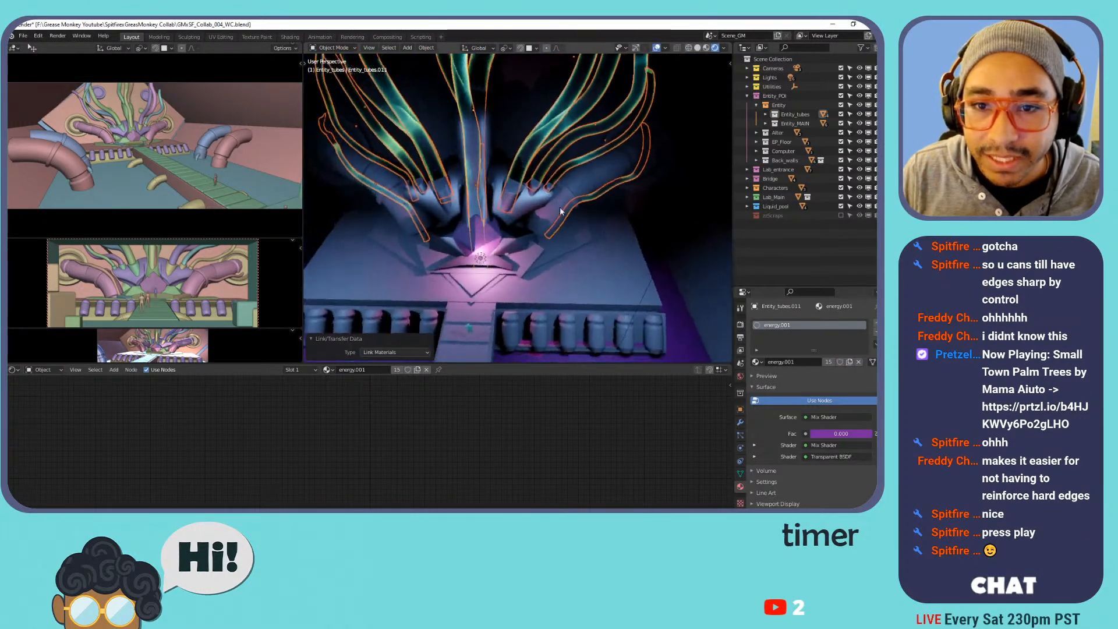
{"action": "scroll", "coordinate": [531, 156], "scroll_direction": "down", "scroll_amount": 3}
{"action": "middle_click_drag", "start_coordinate": [532, 156], "coordinate": [514, 175]}
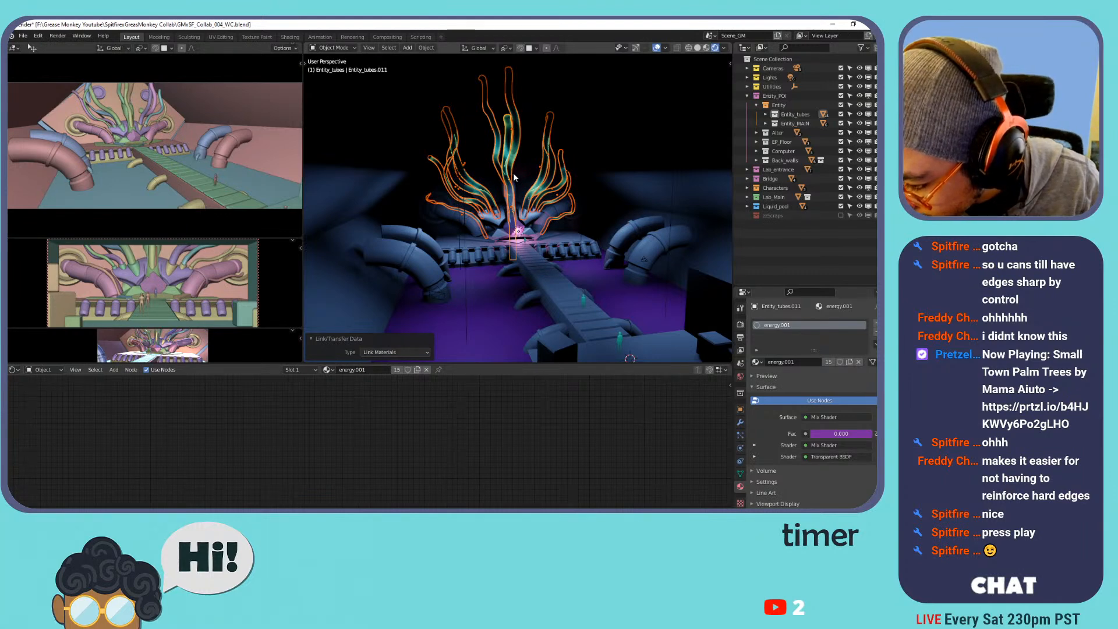
{"action": "scroll", "coordinate": [533, 232], "scroll_direction": "up", "scroll_amount": 6}
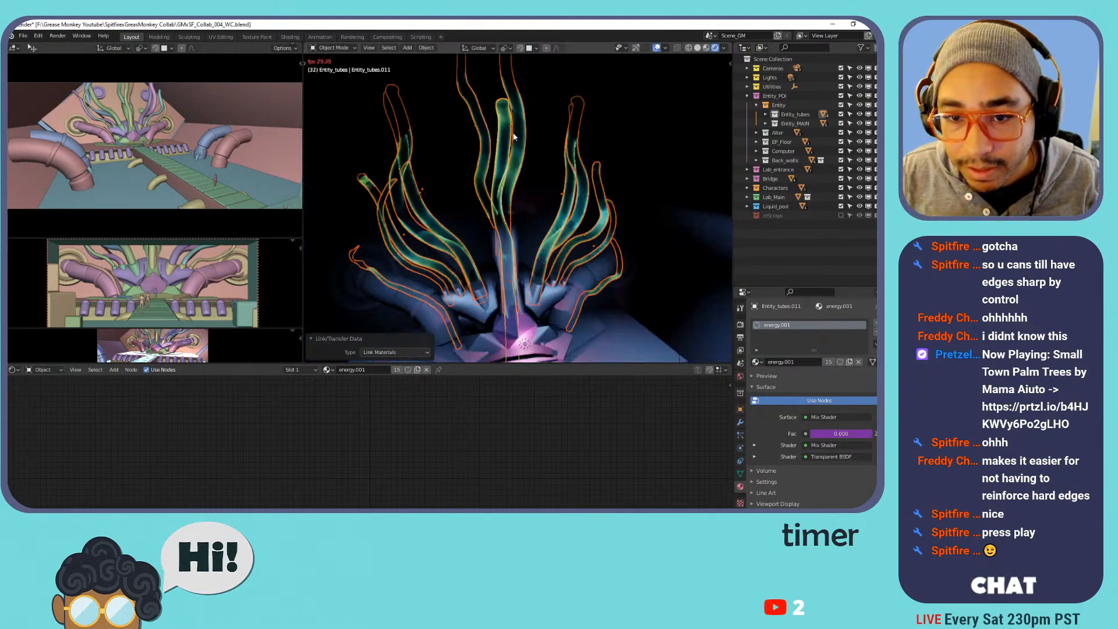
{"action": "scroll", "coordinate": [548, 189], "scroll_direction": "down", "scroll_amount": 1}
{"action": "left_click", "coordinate": [556, 165]}
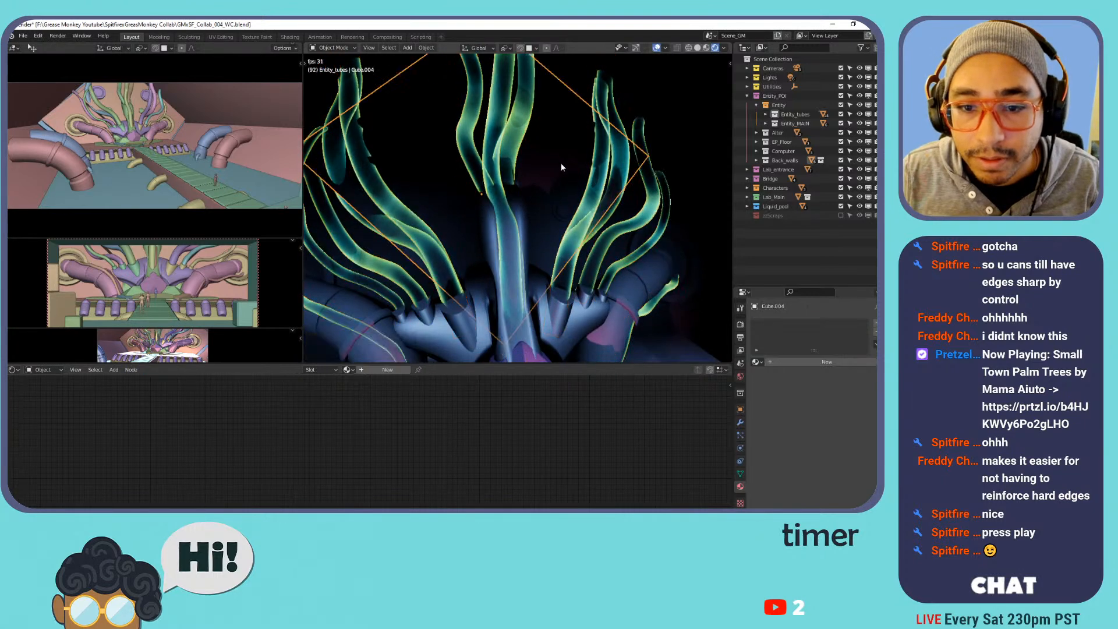
{"action": "scroll", "coordinate": [615, 221], "scroll_direction": "down", "scroll_amount": 3}
{"action": "scroll", "coordinate": [610, 239], "scroll_direction": "up", "scroll_amount": 1}
{"action": "scroll", "coordinate": [610, 239], "scroll_direction": "down", "scroll_amount": 3}
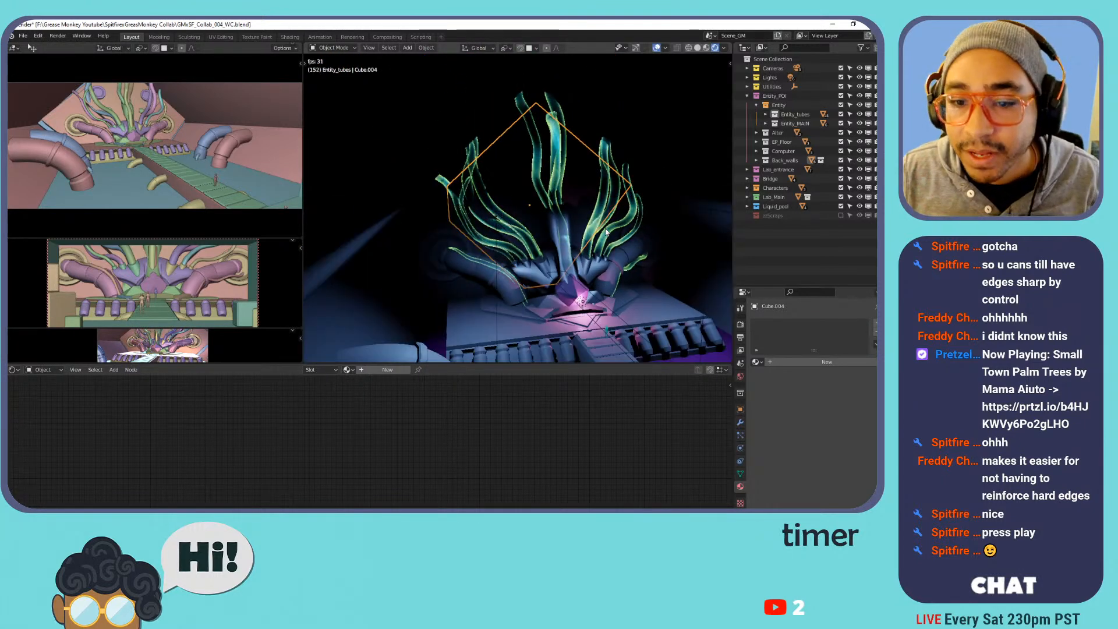
{"action": "scroll", "coordinate": [619, 191], "scroll_direction": "up", "scroll_amount": 4}
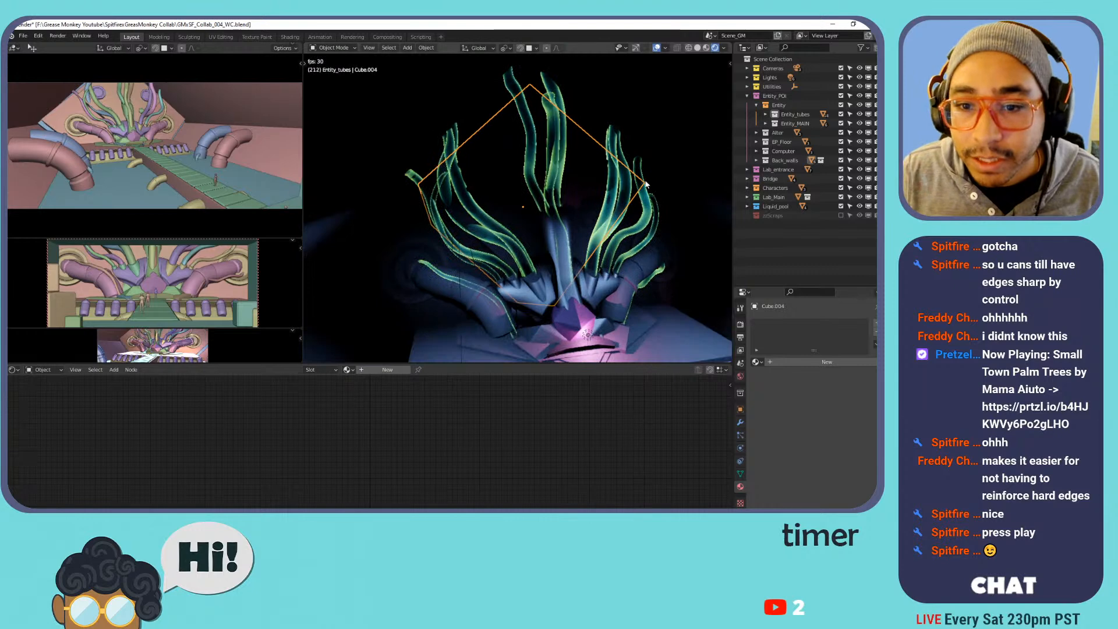
{"action": "scroll", "coordinate": [567, 218], "scroll_direction": "down", "scroll_amount": 2}
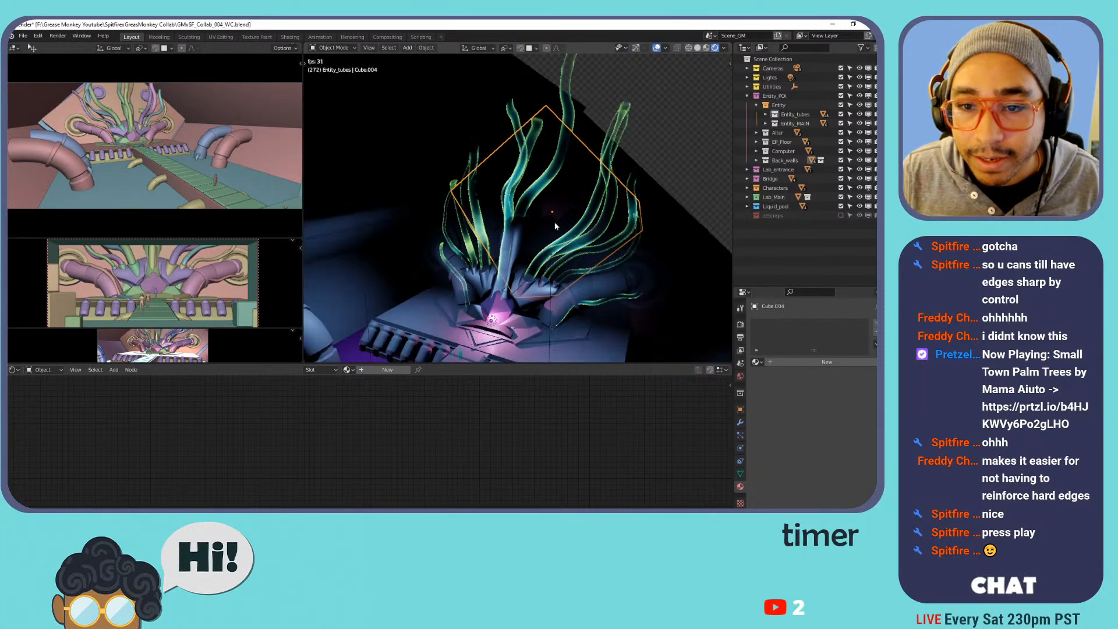
Expand the Lights collection and check the settings of the Area light.
{"action": "left_click", "coordinate": [747, 96]}
{"action": "left_click", "coordinate": [747, 77]}
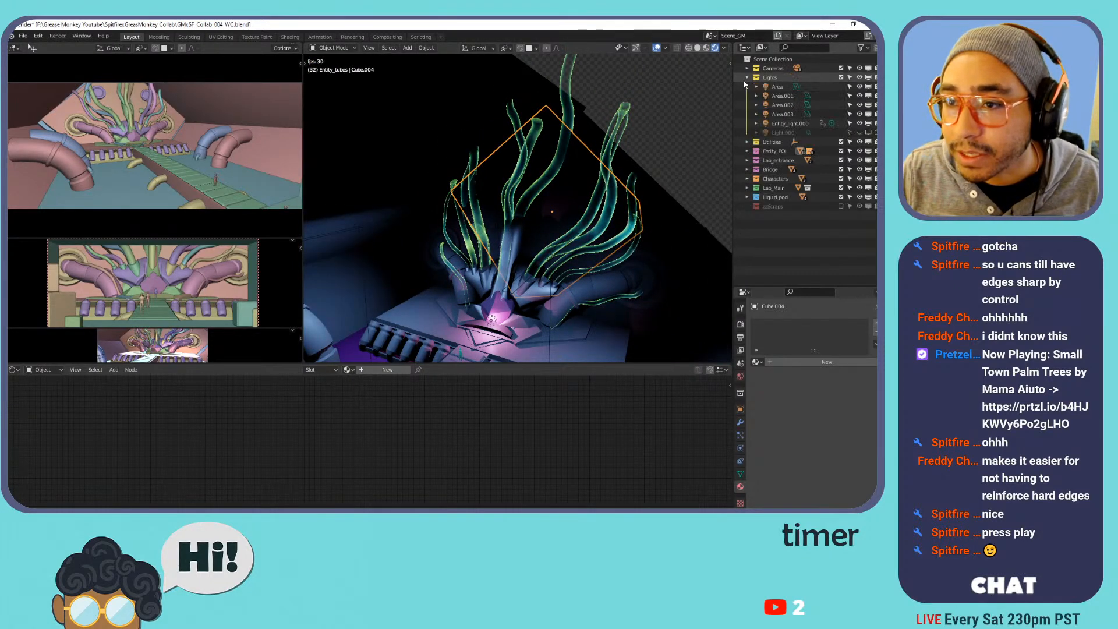
{"action": "left_click", "coordinate": [782, 95]}
{"action": "left_click", "coordinate": [782, 115], "text": "shift"}
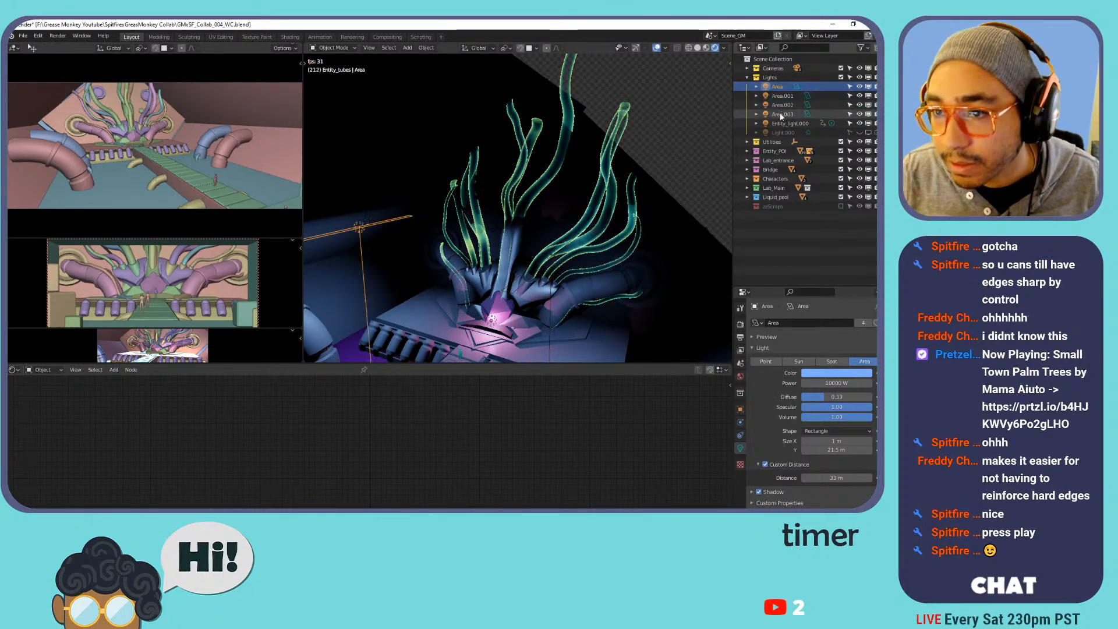
Assign the energy.003 material to the central tube Entity_tubes.011.
{"action": "left_click", "coordinate": [510, 204]}
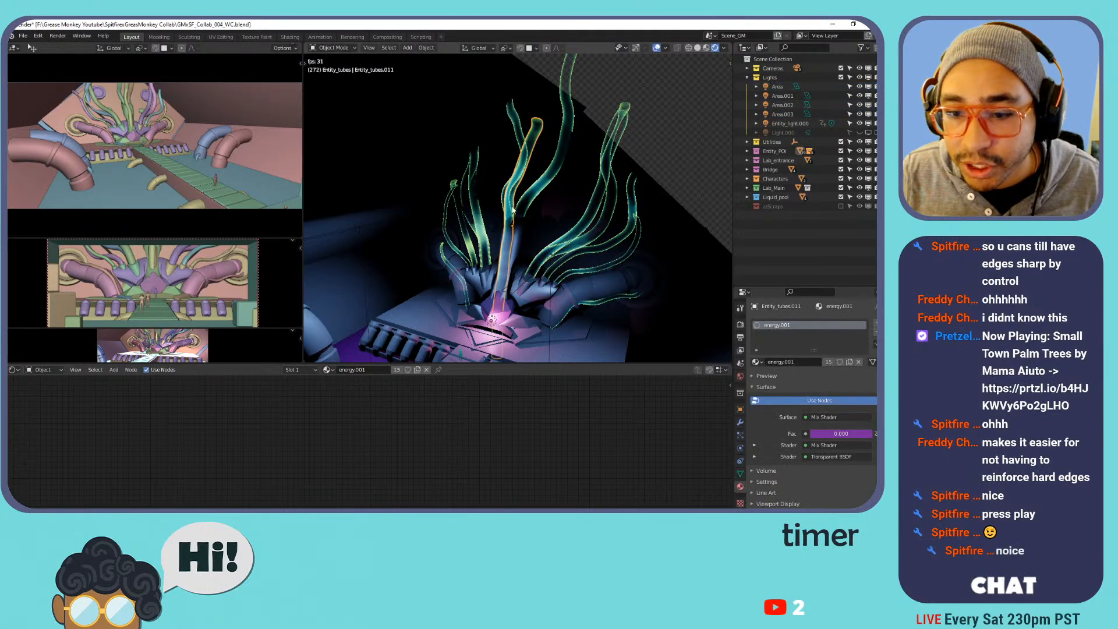
{"action": "left_click", "coordinate": [756, 363]}
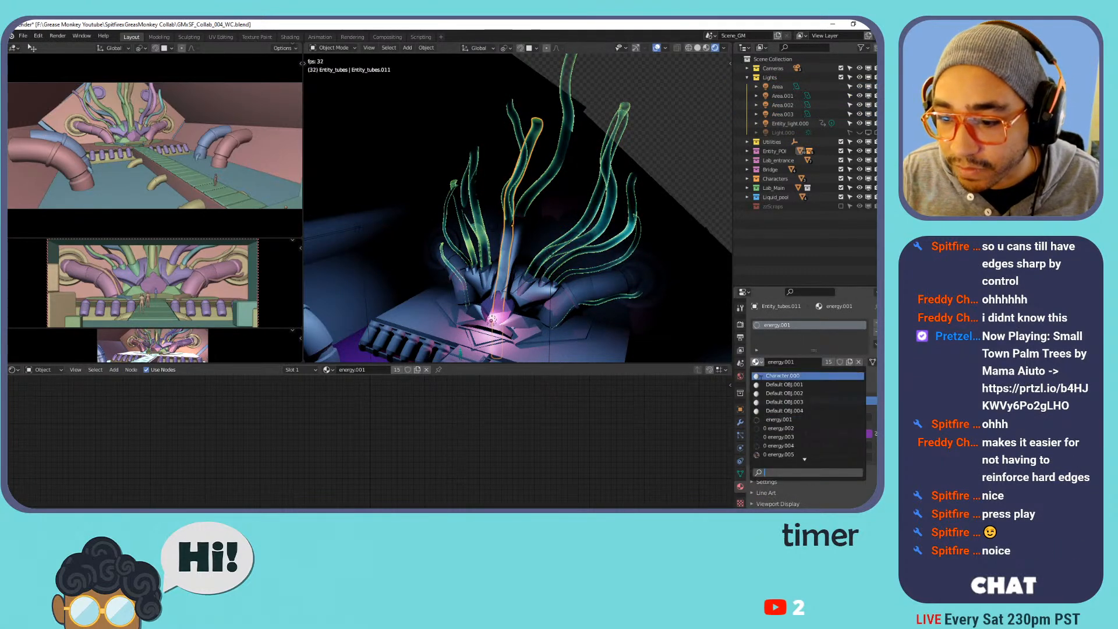
{"action": "left_click", "coordinate": [778, 437]}
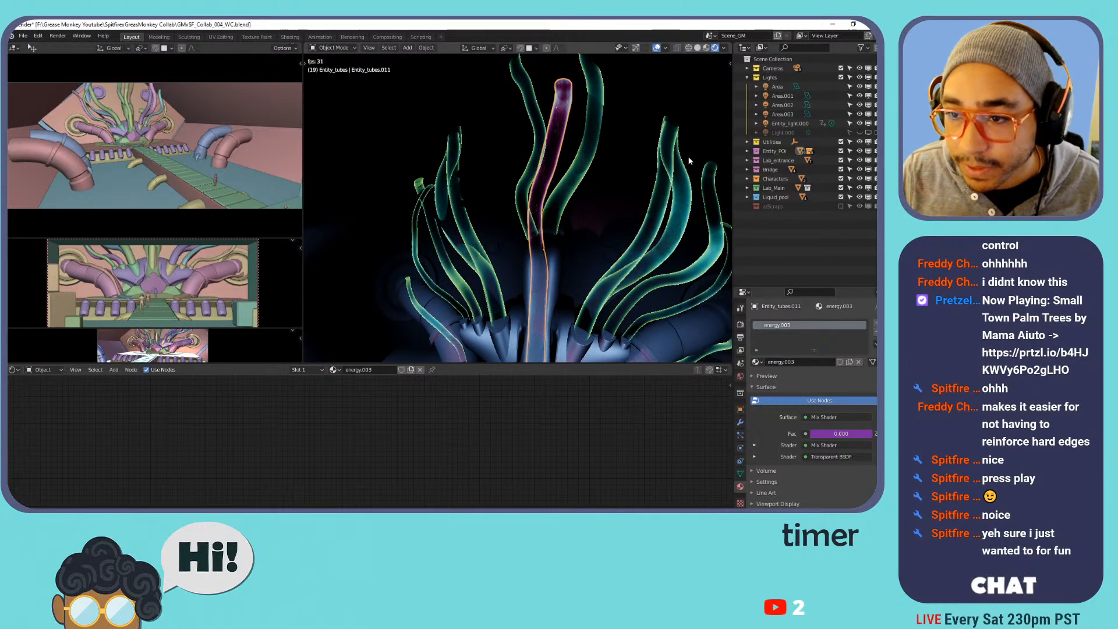
Select Entity_tubes.000 through Entity_tubes.014 with Entity_tubes.011 active and link its energy.003 material to all of them.
{"action": "left_click", "coordinate": [747, 151]}
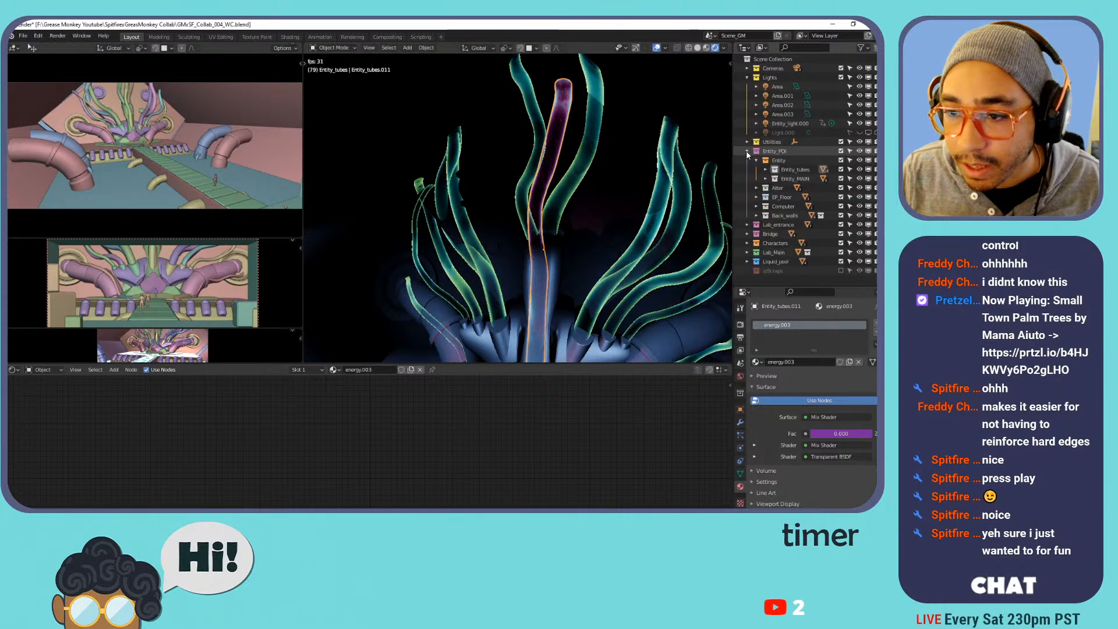
{"action": "left_click", "coordinate": [765, 170]}
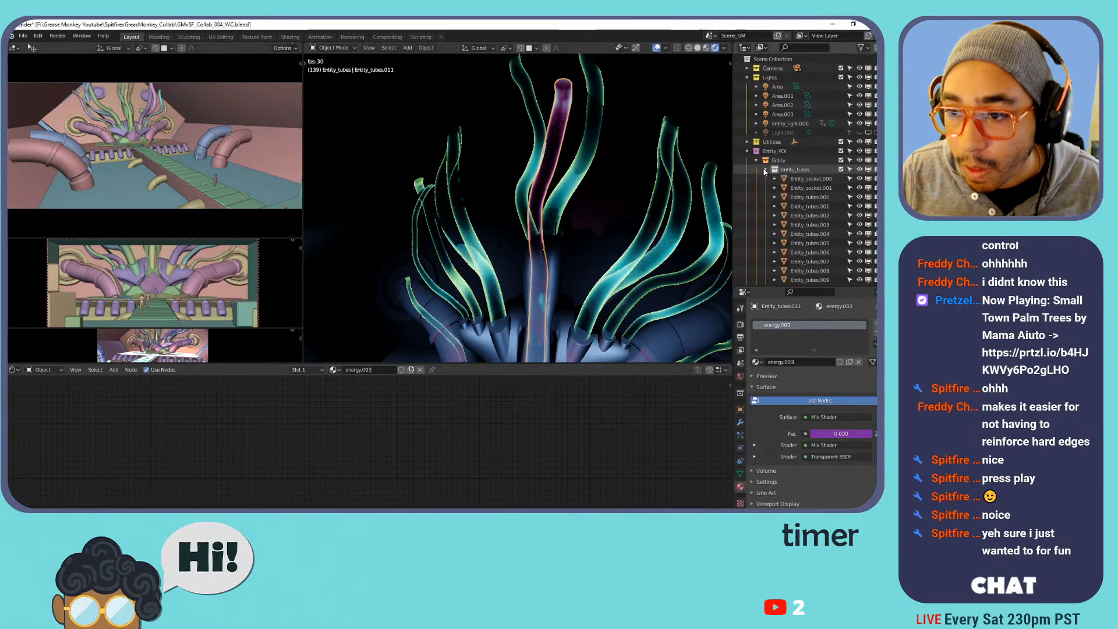
{"action": "left_click", "coordinate": [810, 198]}
{"action": "scroll", "coordinate": [816, 240], "scroll_direction": "down", "scroll_amount": 3}
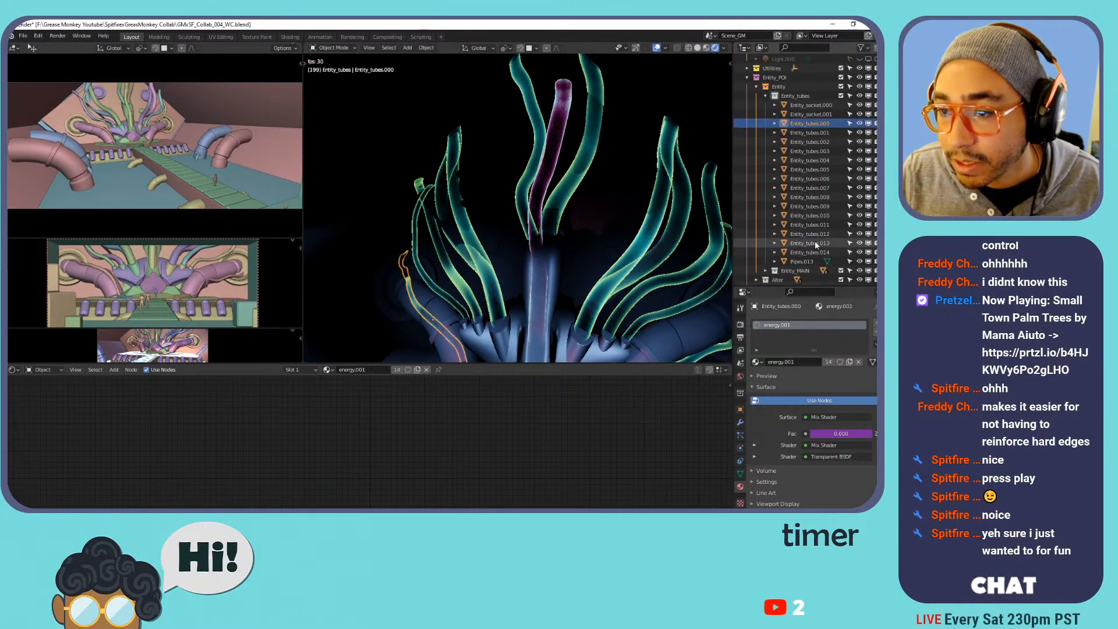
{"action": "scroll", "coordinate": [815, 240], "scroll_direction": "down", "scroll_amount": 1}
{"action": "left_click", "coordinate": [816, 235], "text": "shift"}
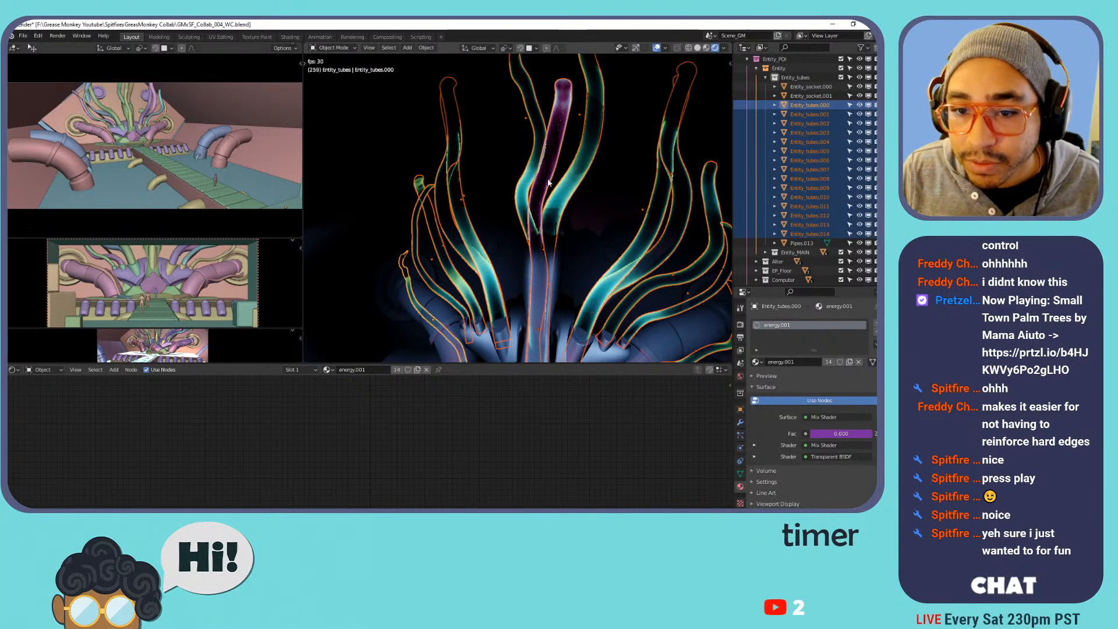
{"action": "left_click", "coordinate": [595, 183], "text": "shift"}
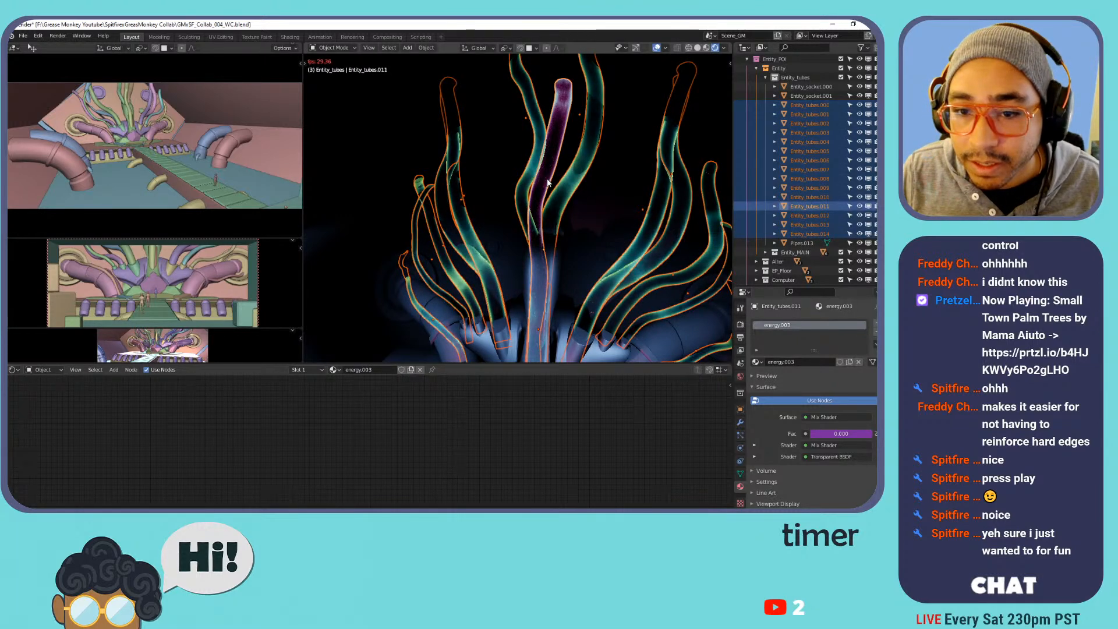
{"action": "key", "text": "ctrl+l"}
{"action": "left_click", "coordinate": [592, 183]}
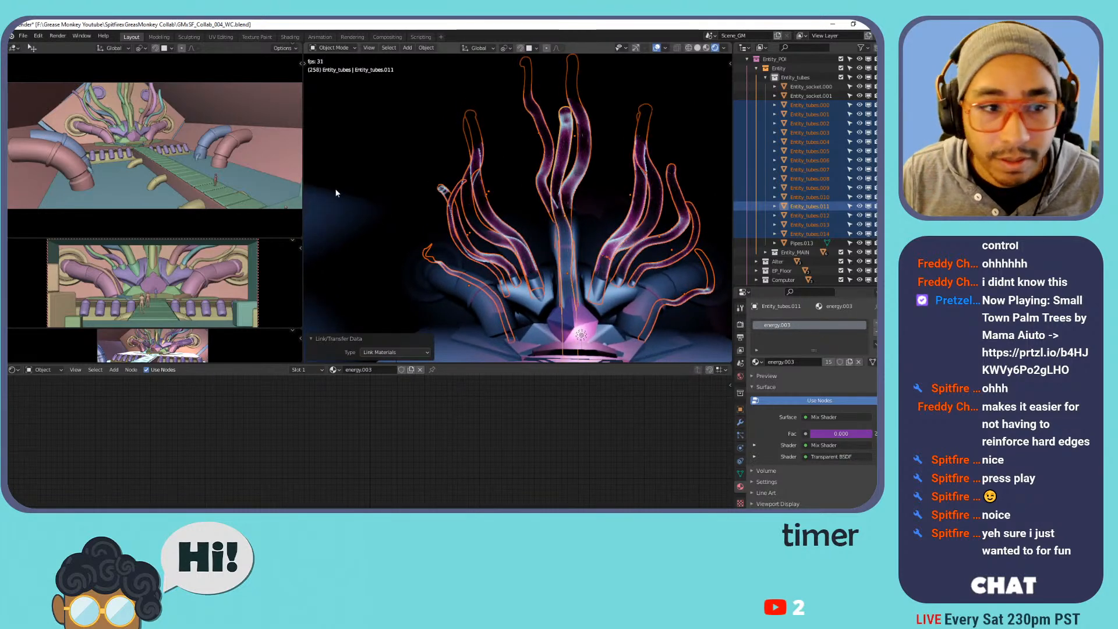
Switch the wide-view lab viewport to rendered shading.
{"action": "key", "text": "z"}
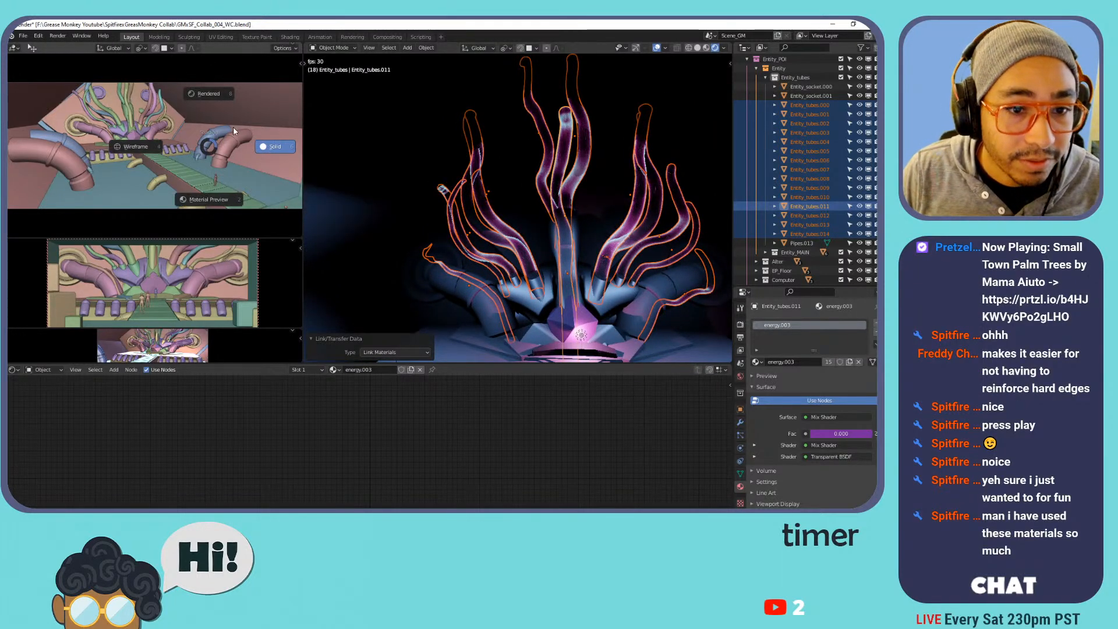
{"action": "left_click", "coordinate": [211, 107]}
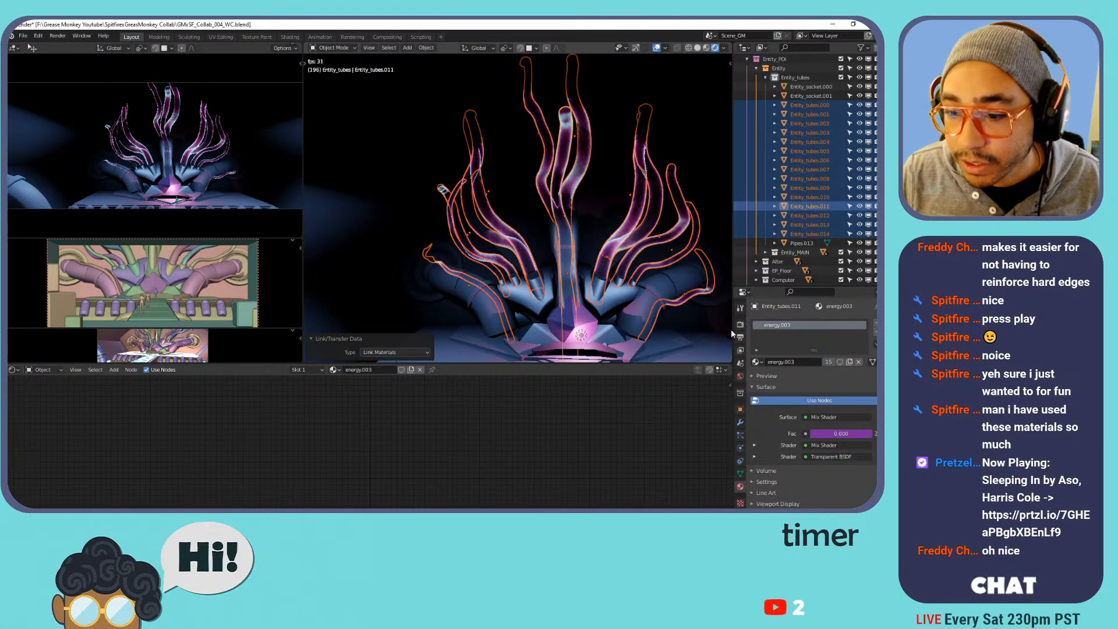
Assign energy.005 to Entity_tubes.011 and link it to all selected tubes, then hide the main viewport's overlays.
{"action": "left_click", "coordinate": [756, 362]}
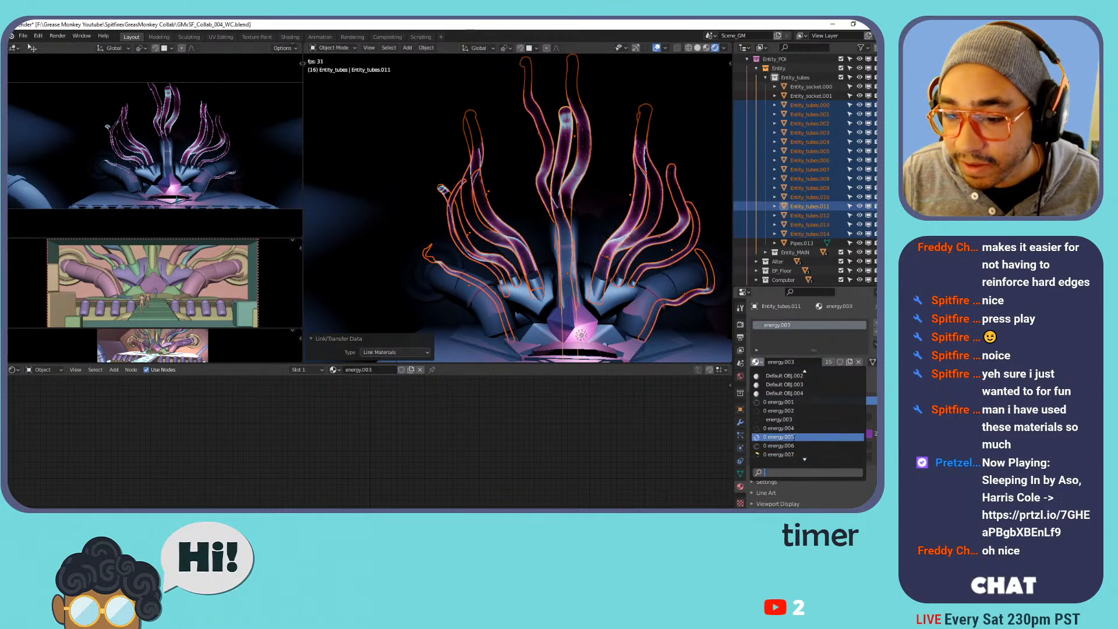
{"action": "left_click", "coordinate": [781, 454]}
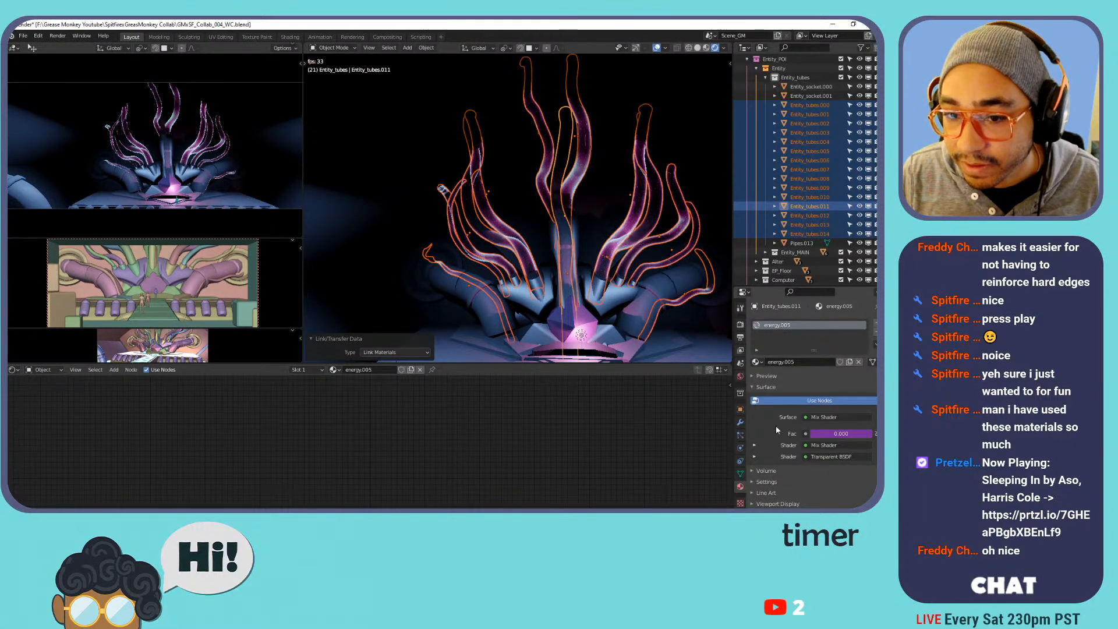
{"action": "key", "text": "ctrl+l"}
{"action": "left_click", "coordinate": [605, 198]}
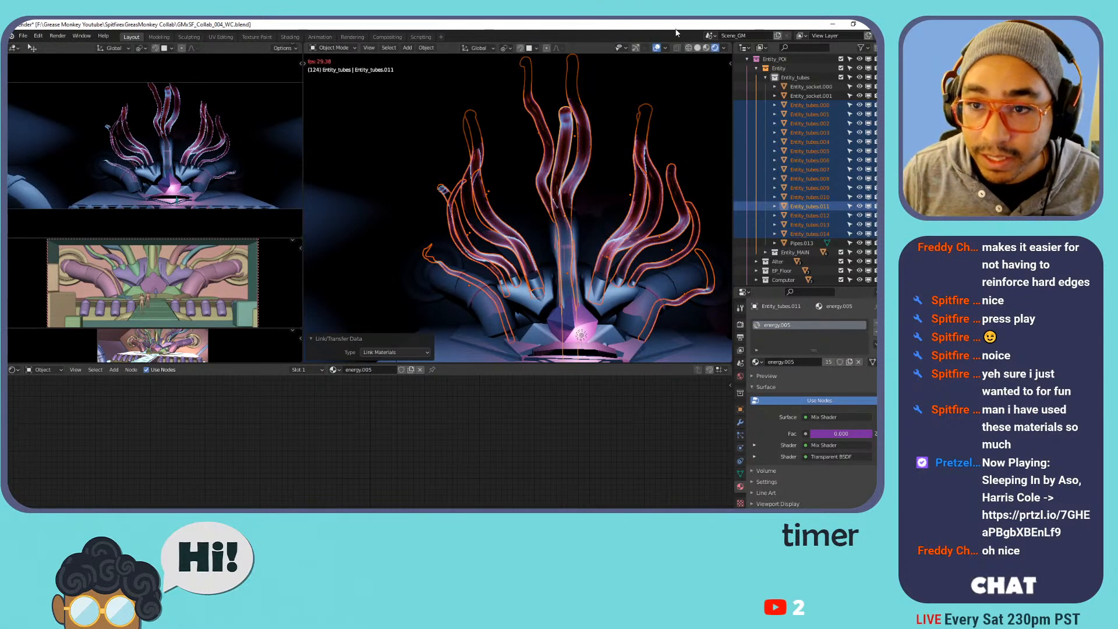
{"action": "left_click", "coordinate": [656, 49]}
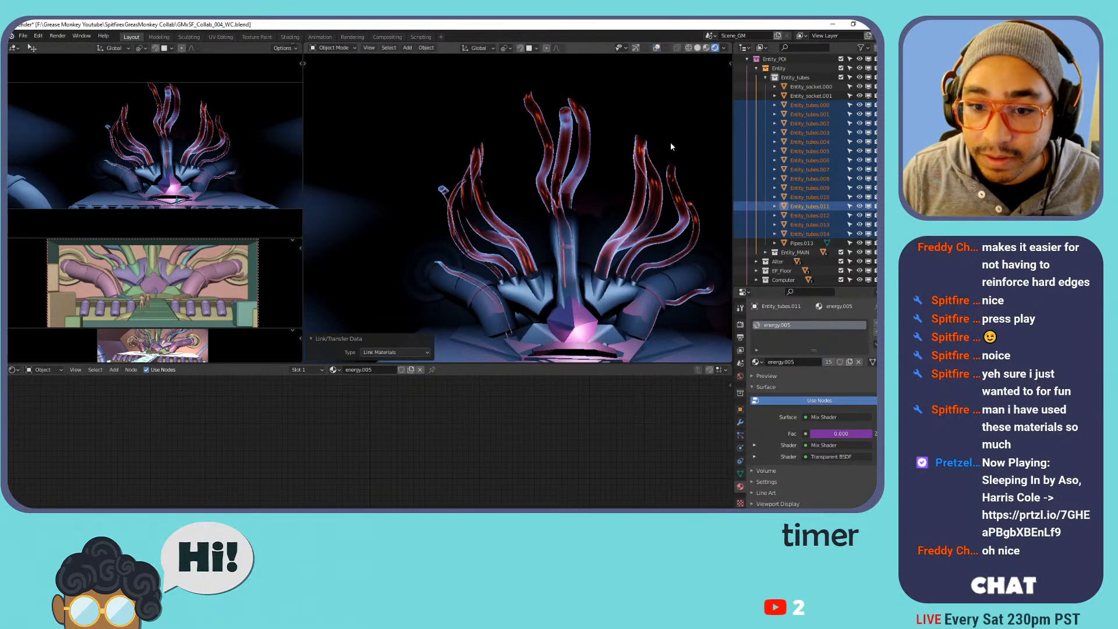
Assign energy.006 to Entity_tubes.011 and link that material to all the selected entity tubes.
{"action": "middle_click_drag", "start_coordinate": [670, 146], "coordinate": [605, 166]}
{"action": "scroll", "coordinate": [494, 191], "scroll_direction": "up", "scroll_amount": 4}
{"action": "middle_click_drag", "start_coordinate": [493, 193], "coordinate": [504, 202]}
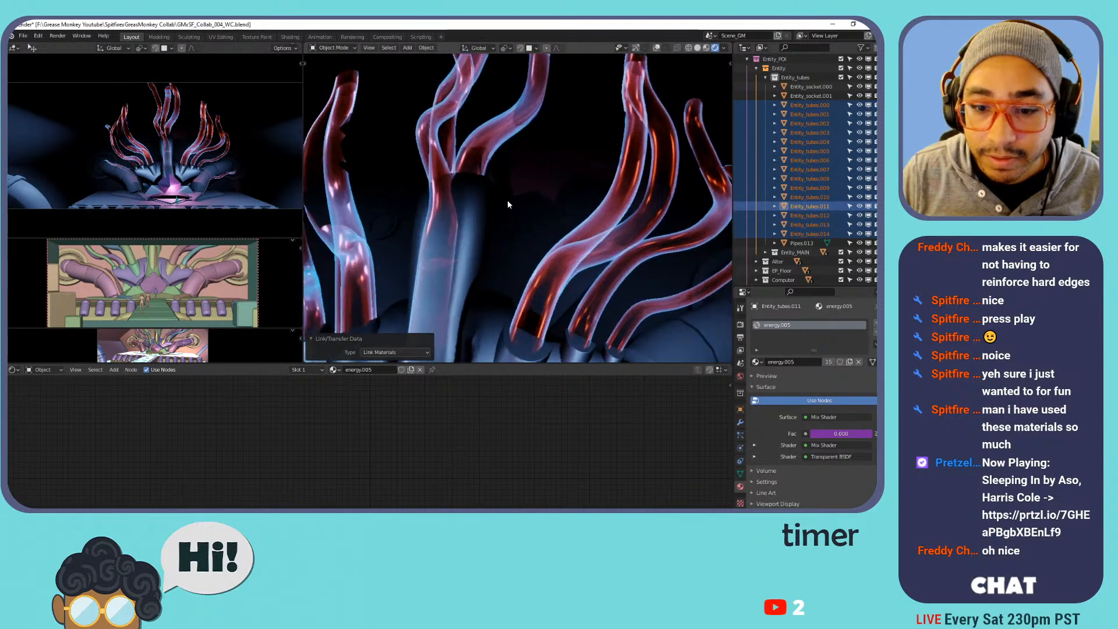
{"action": "scroll", "coordinate": [504, 204], "scroll_direction": "down", "scroll_amount": 5}
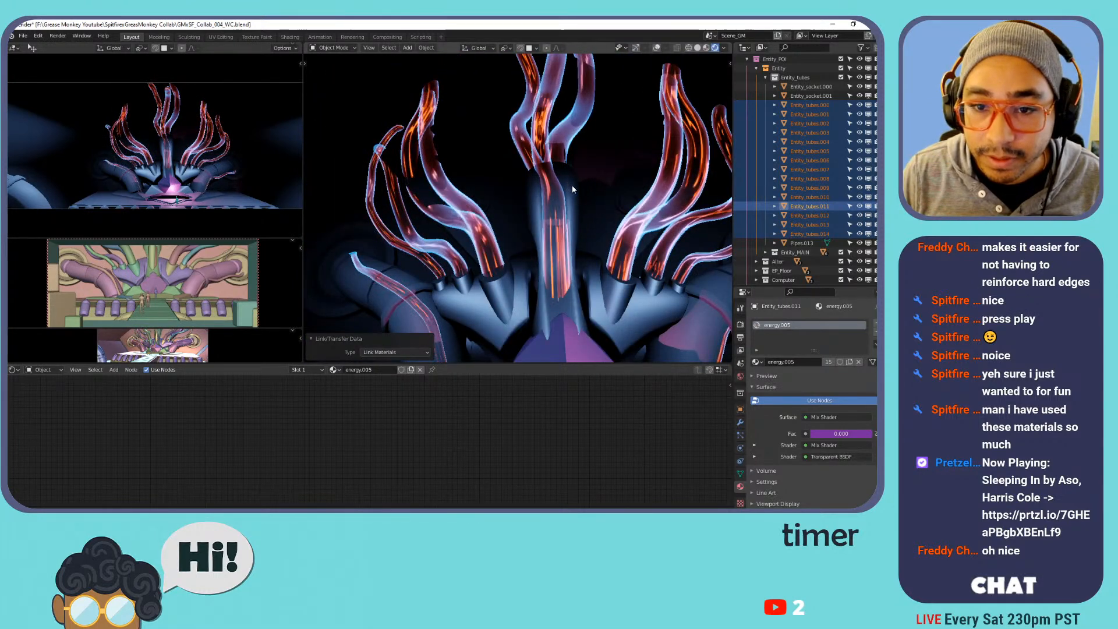
{"action": "scroll", "coordinate": [612, 198], "scroll_direction": "down", "scroll_amount": 3}
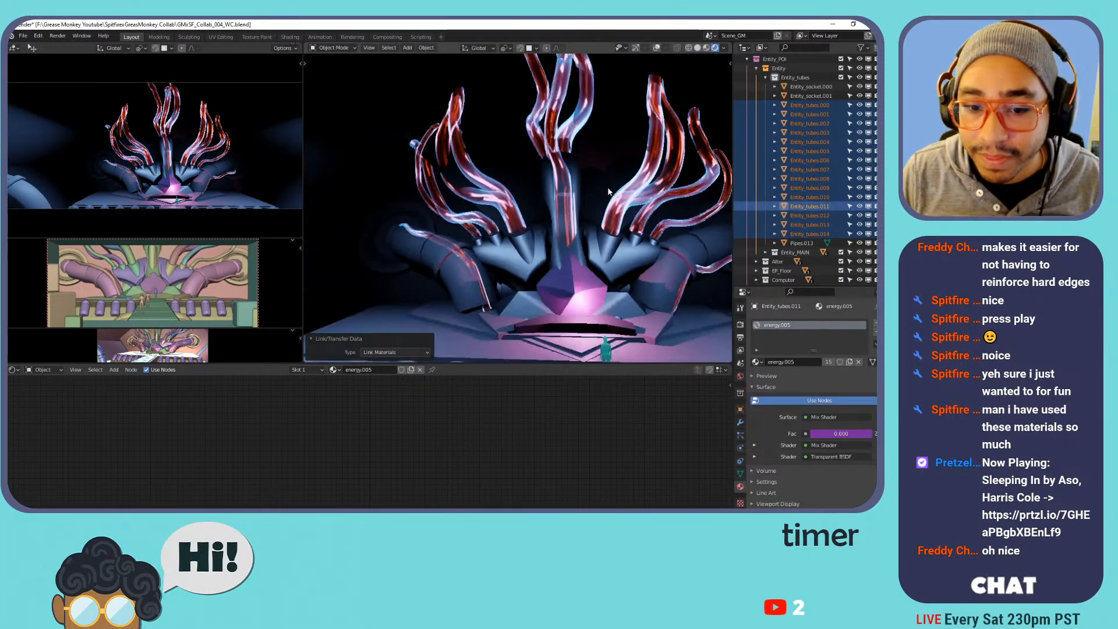
{"action": "left_click", "coordinate": [756, 362]}
{"action": "scroll", "coordinate": [789, 455], "scroll_direction": "down", "scroll_amount": 1}
{"action": "left_click", "coordinate": [789, 455]}
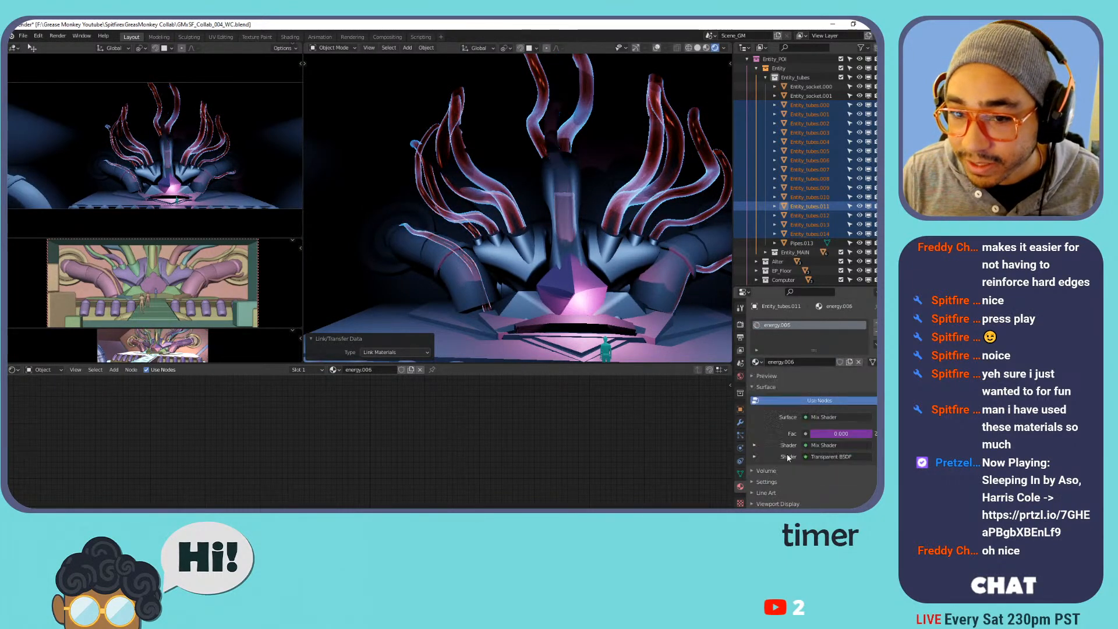
{"action": "key", "text": "ctrl+l"}
{"action": "left_click", "coordinate": [582, 234]}
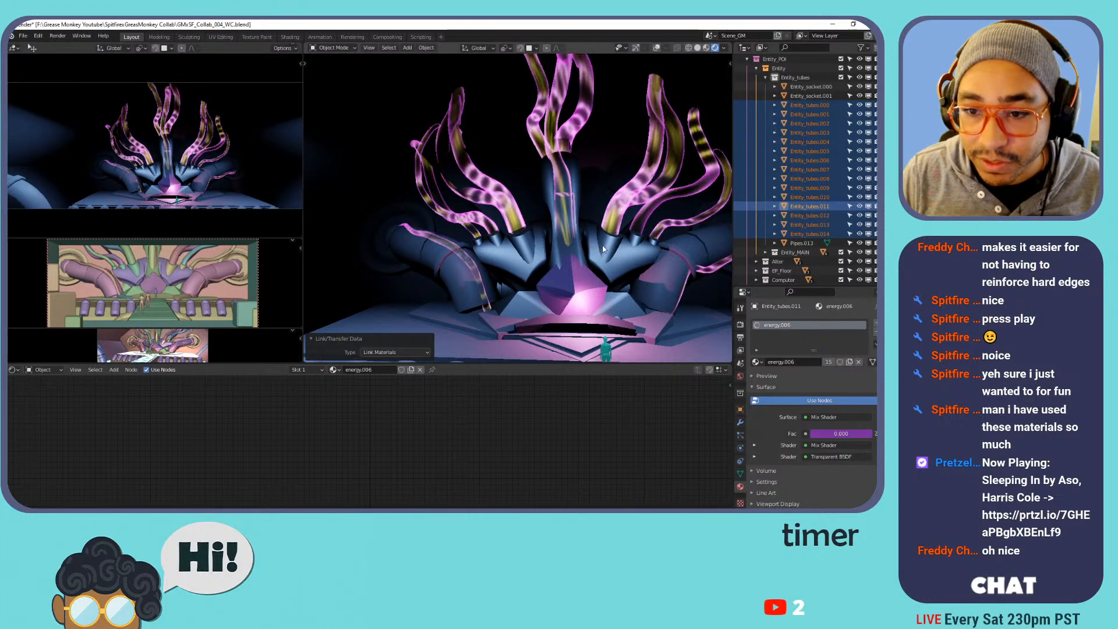
Assign energy.007 to Entity_tubes.011, turn on Screencast Keys, and link the material to all the selected entity tubes.
{"action": "left_click", "coordinate": [756, 361]}
{"action": "left_click", "coordinate": [780, 428]}
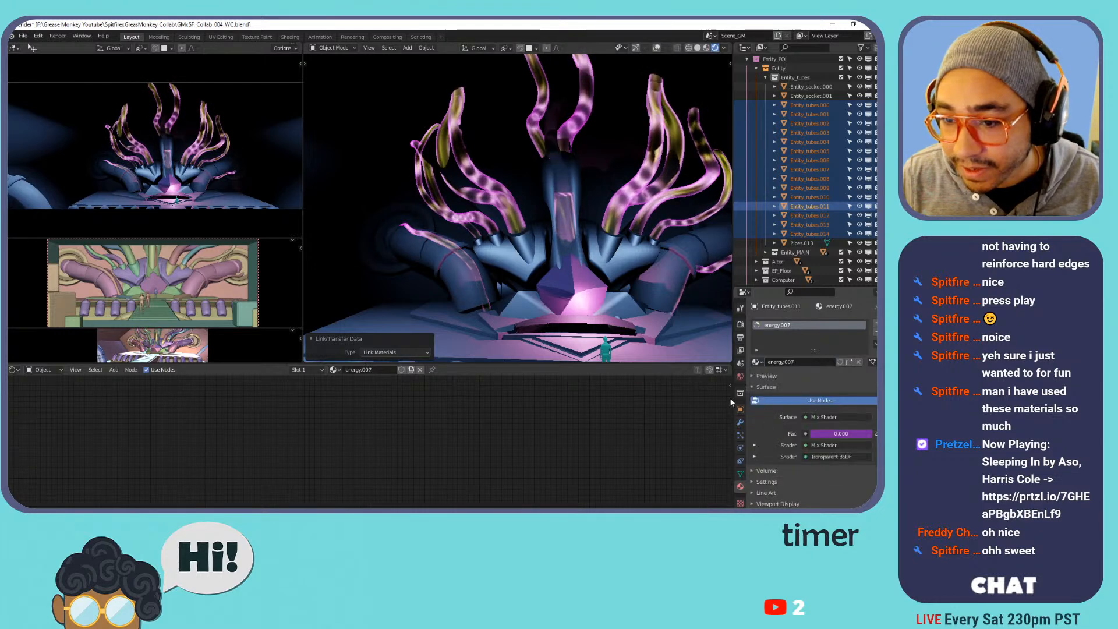
{"action": "key", "text": "n"}
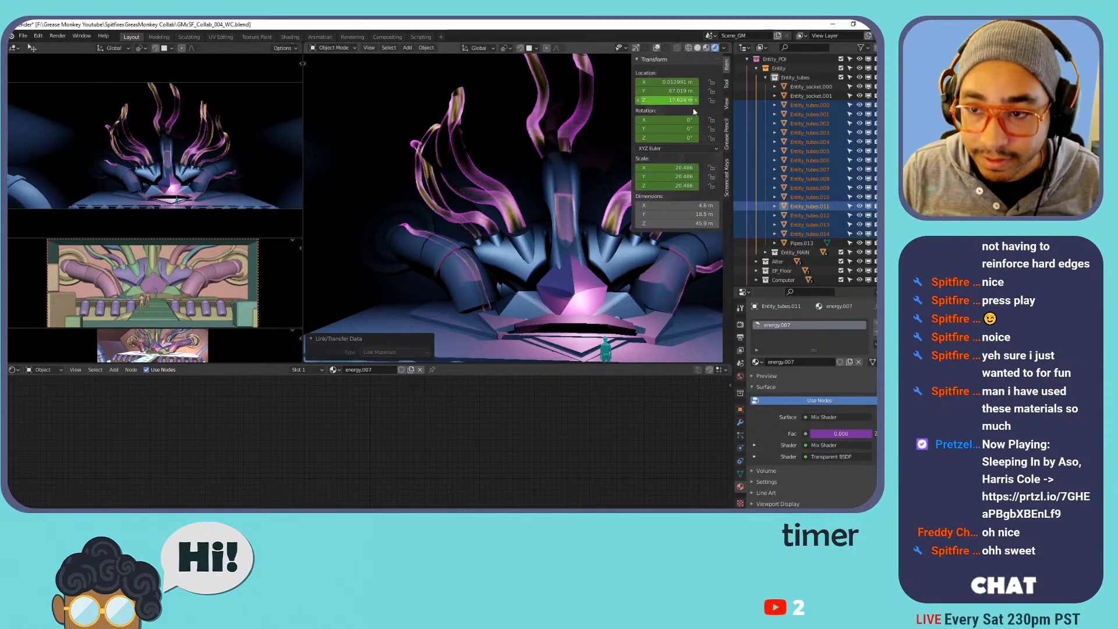
{"action": "left_click", "coordinate": [728, 173]}
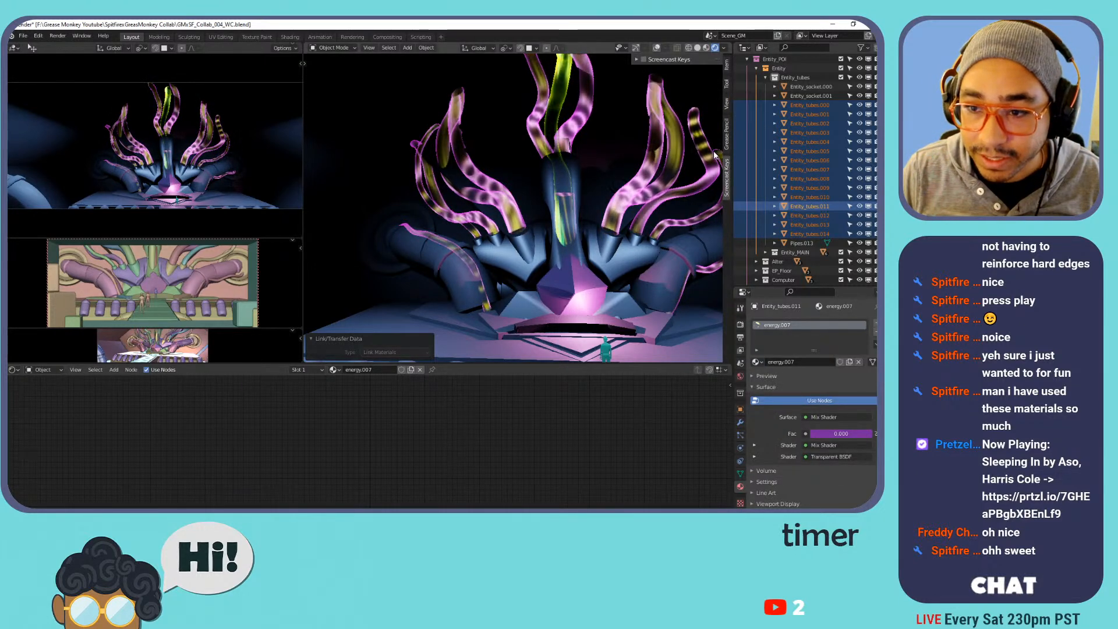
{"action": "key", "text": "n"}
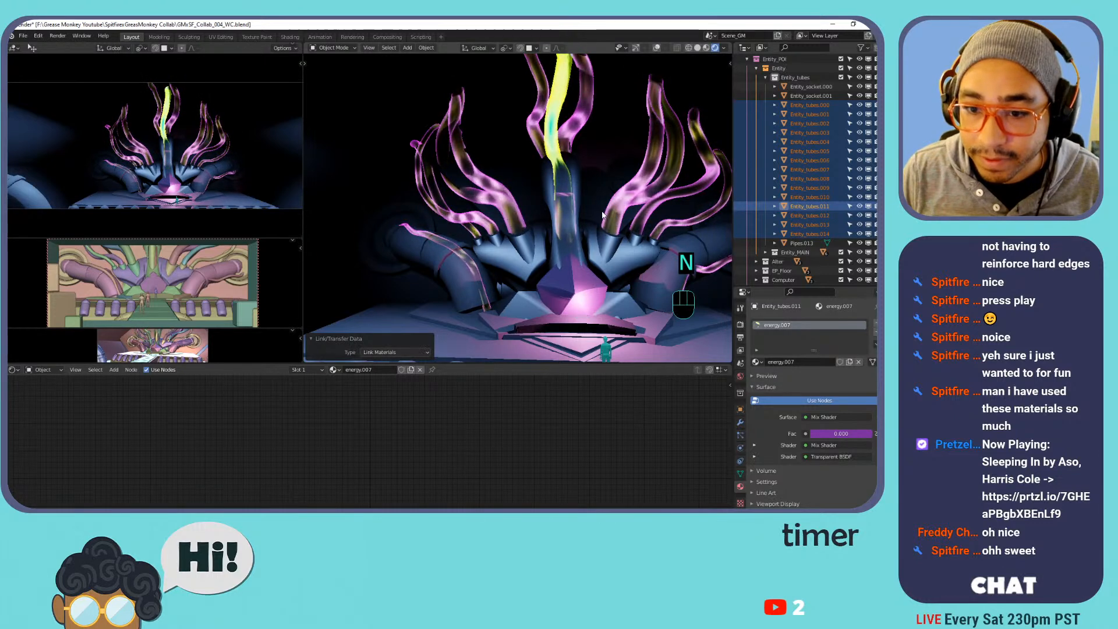
{"action": "key", "text": "ctrl+l"}
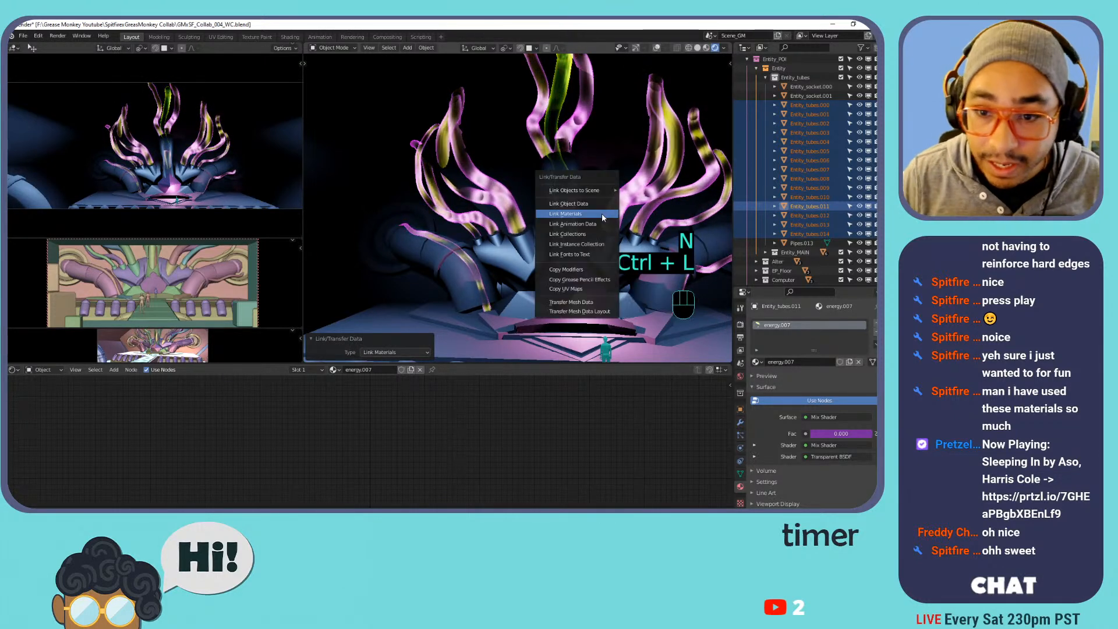
{"action": "left_click", "coordinate": [602, 215]}
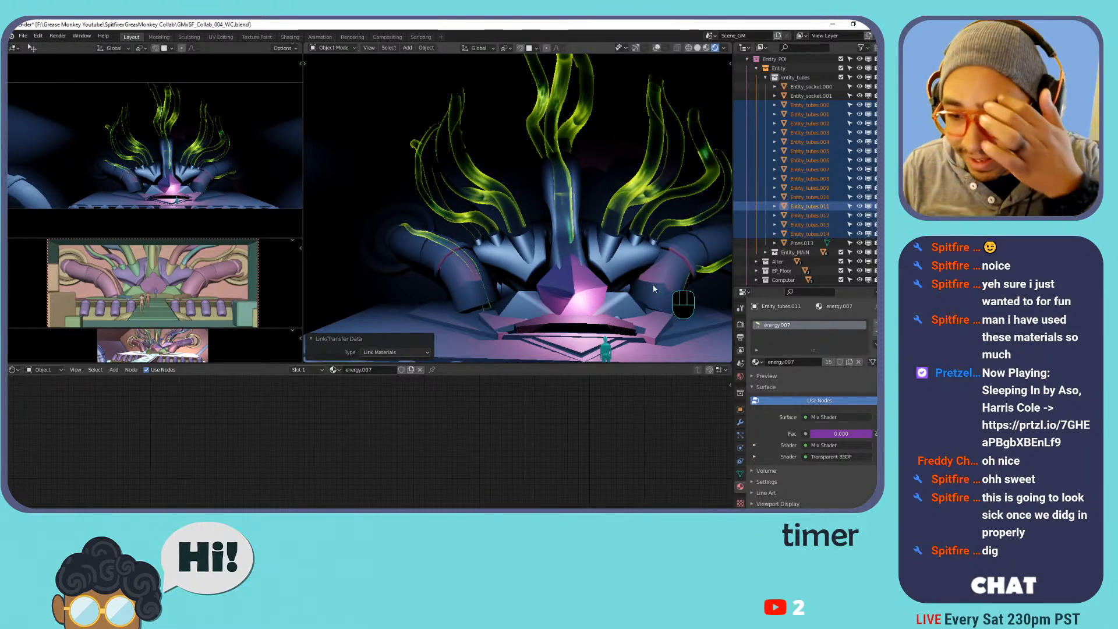
Switch Entity_tubes.011 to the energy.008 material and link it to the other selected tubes.
{"action": "left_click", "coordinate": [757, 361]}
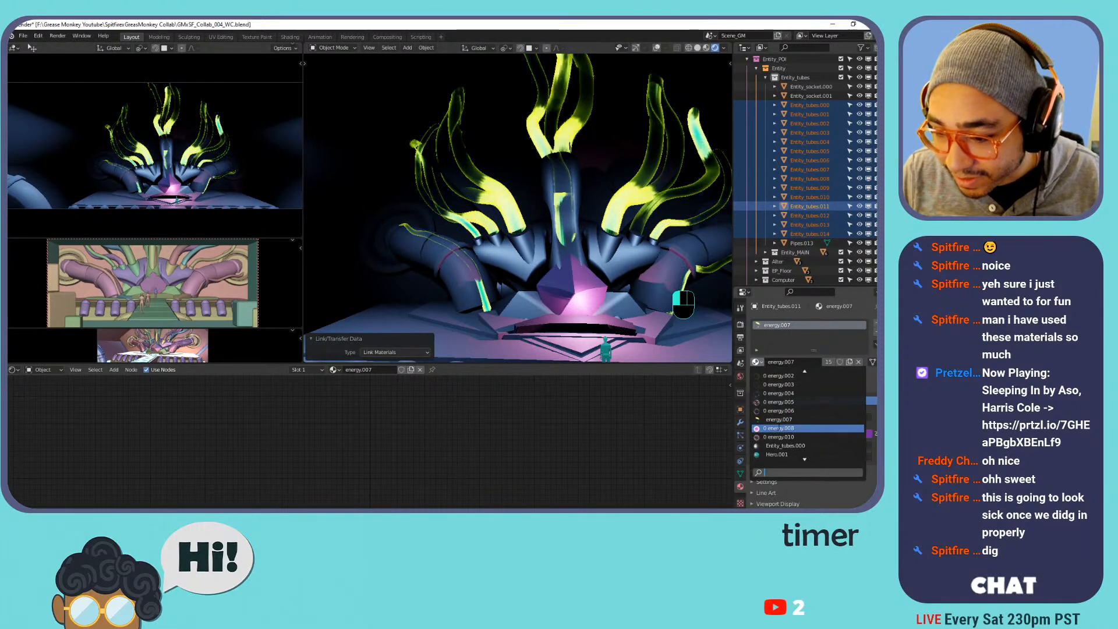
{"action": "left_click", "coordinate": [781, 428]}
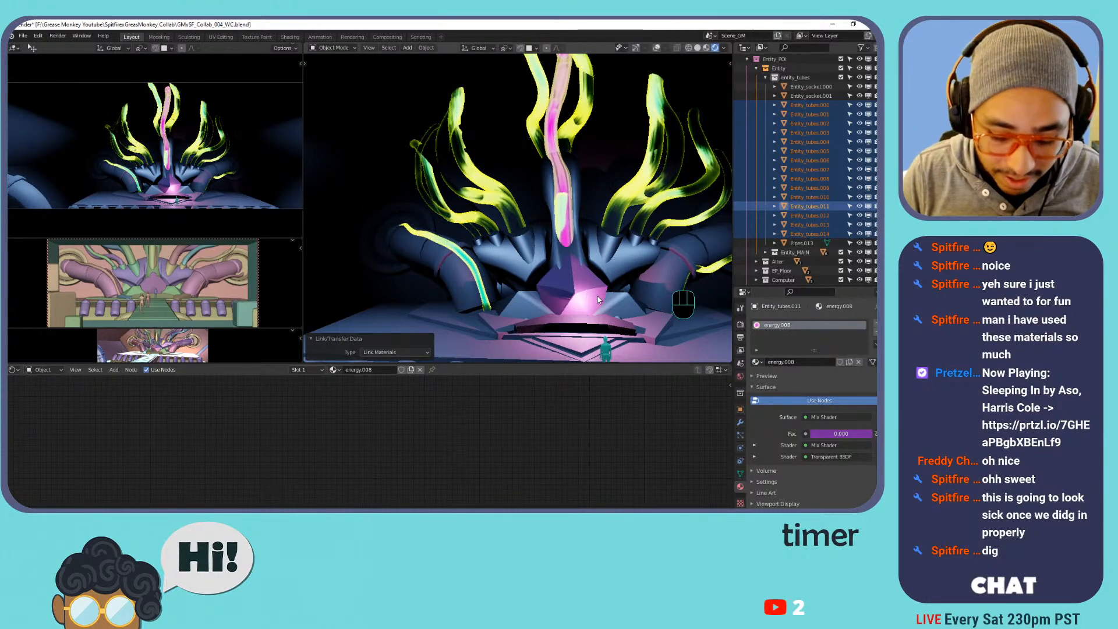
{"action": "key", "text": "ctrl+l"}
{"action": "left_click", "coordinate": [597, 297]}
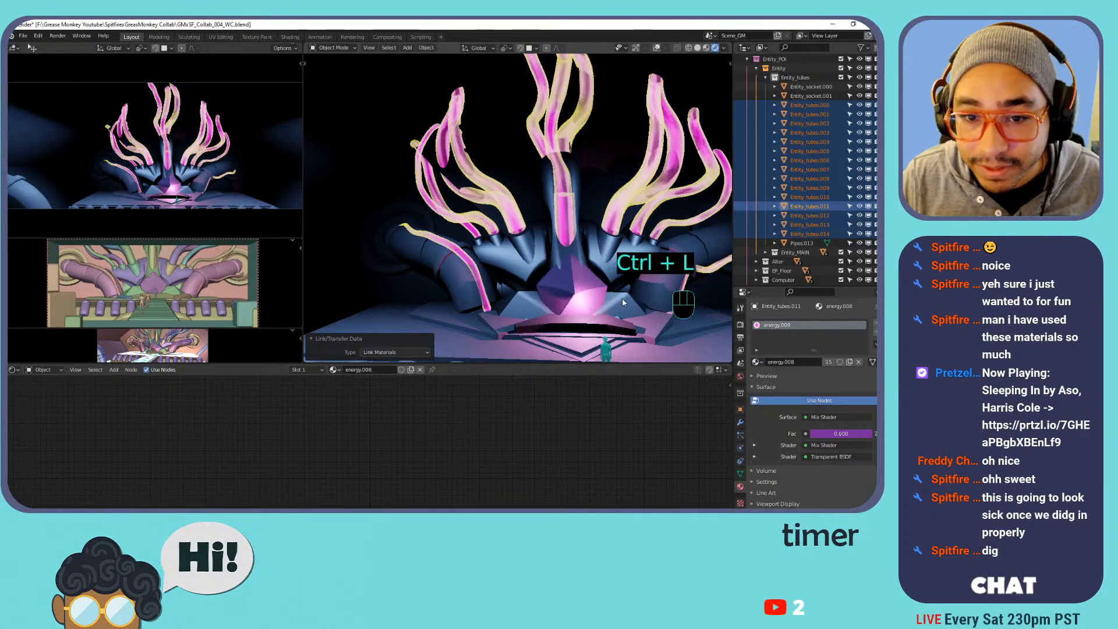
Switch Entity_tubes.011 to the energy.010 material and link it to the other selected tubes.
{"action": "left_click", "coordinate": [756, 362]}
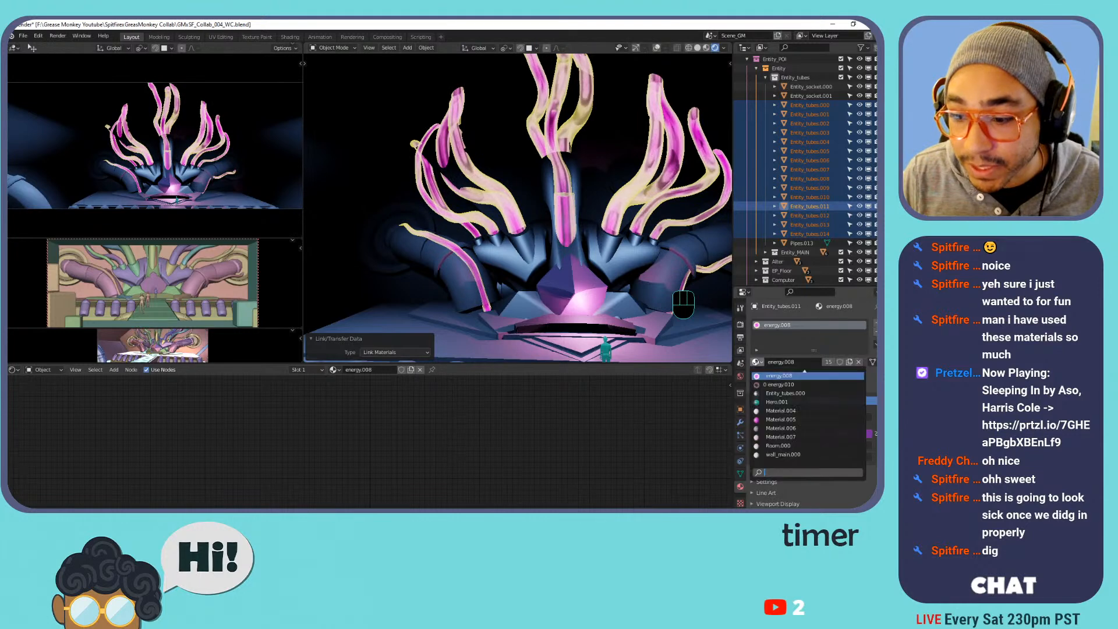
{"action": "scroll", "coordinate": [790, 377], "scroll_direction": "up", "scroll_amount": 1}
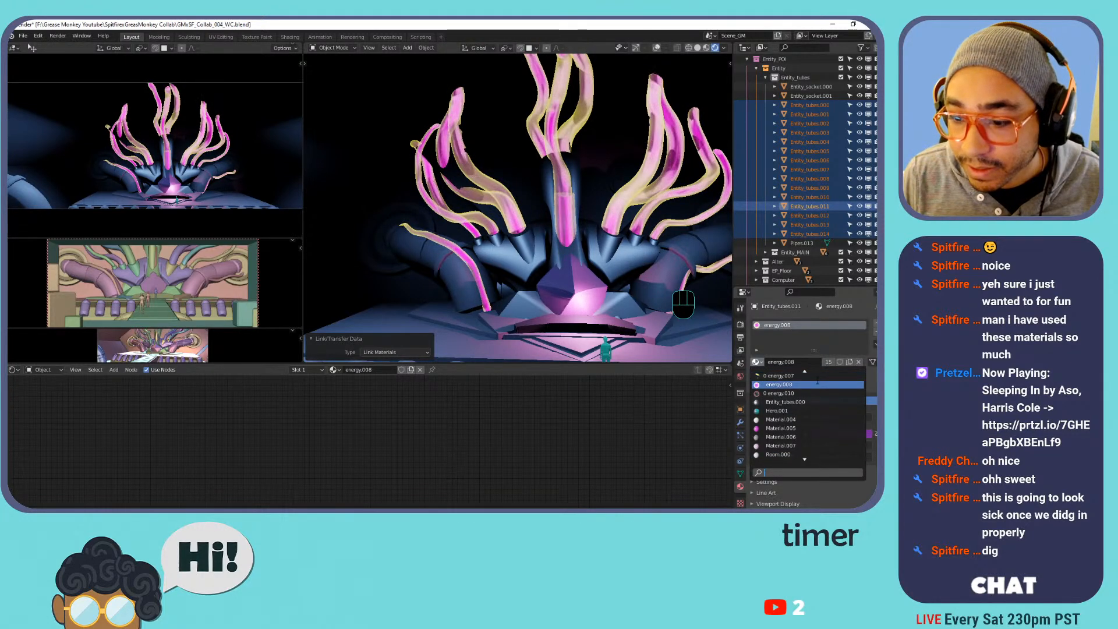
{"action": "left_click", "coordinate": [792, 393]}
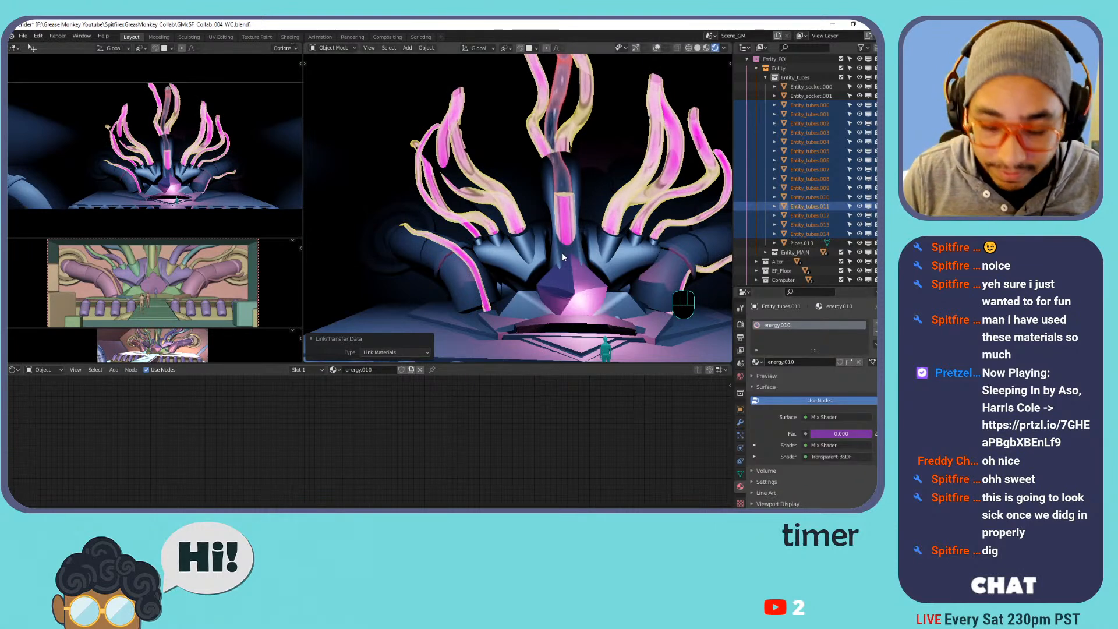
{"action": "key", "text": "ctrl+l"}
{"action": "left_click", "coordinate": [563, 252]}
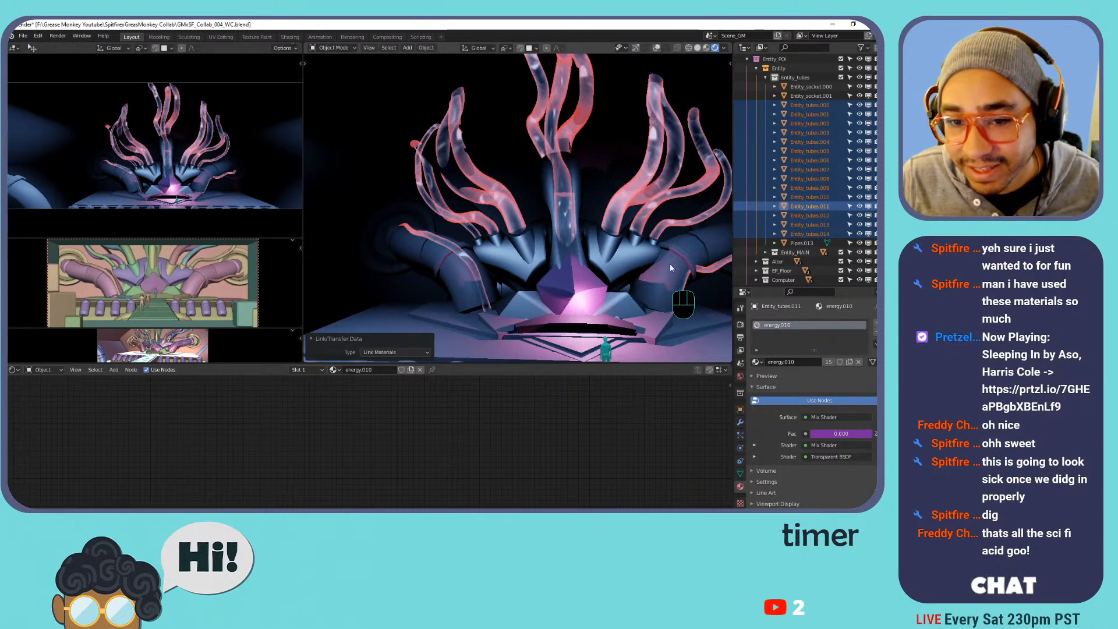
Assign the Entity_tubes.000 material to Entity_tubes.011 and link it to all the selected tubes.
{"action": "left_click", "coordinate": [756, 363]}
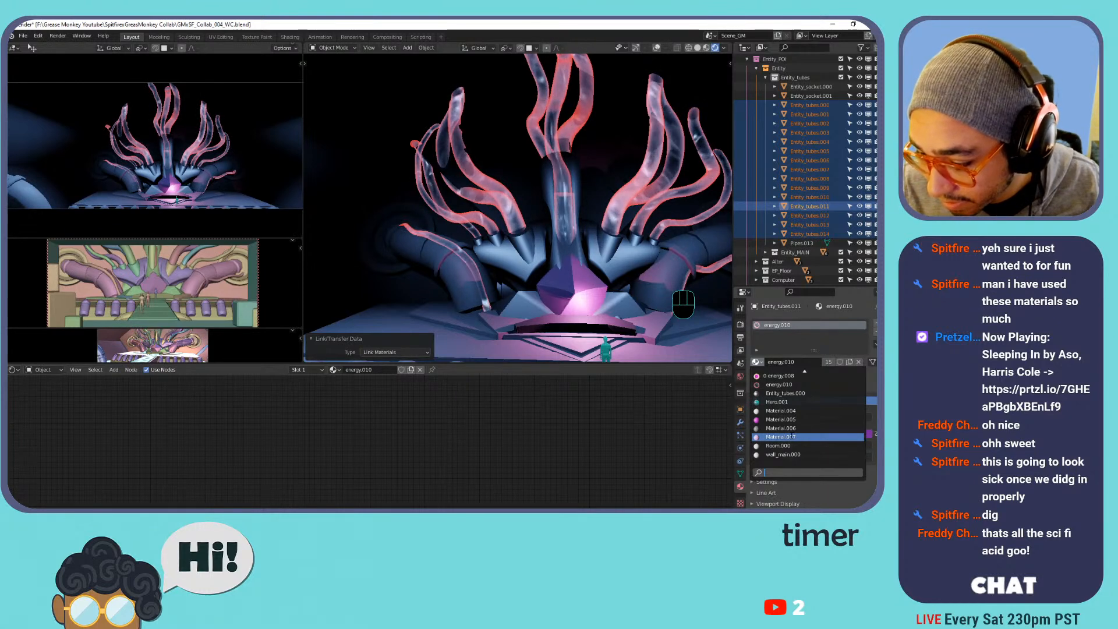
{"action": "scroll", "coordinate": [808, 376], "scroll_direction": "up", "scroll_amount": 4}
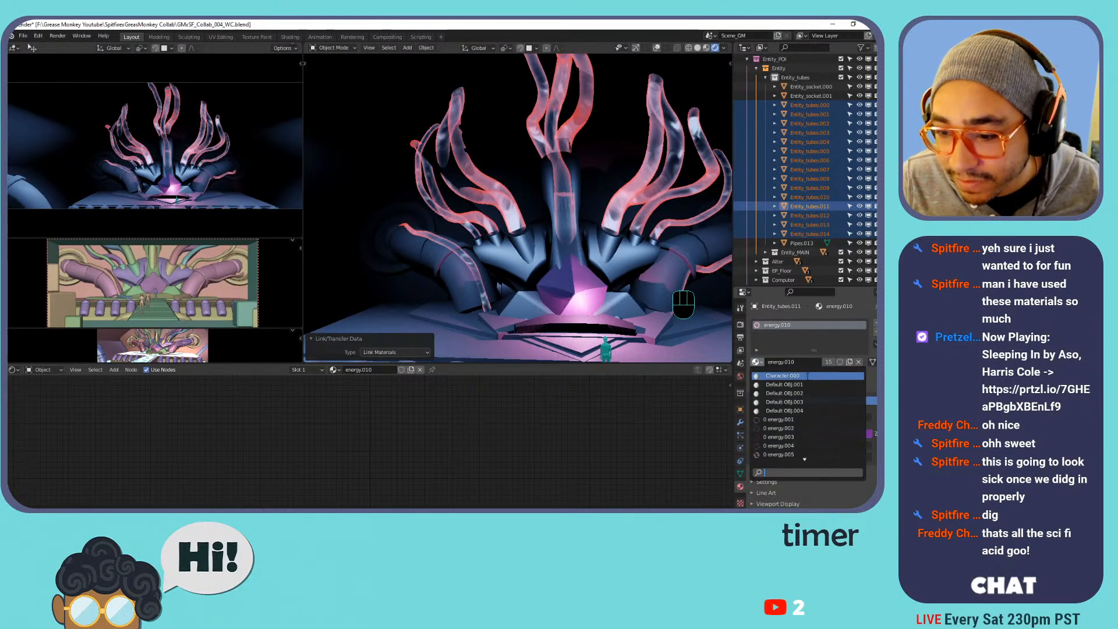
{"action": "scroll", "coordinate": [817, 454], "scroll_direction": "down", "scroll_amount": 1}
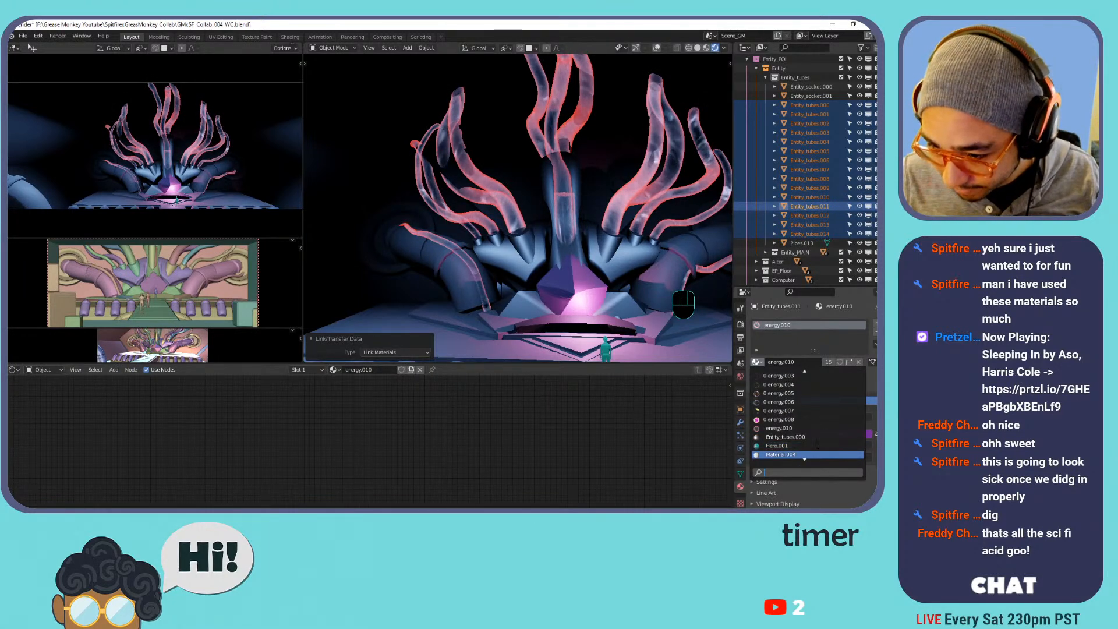
{"action": "left_click", "coordinate": [785, 436]}
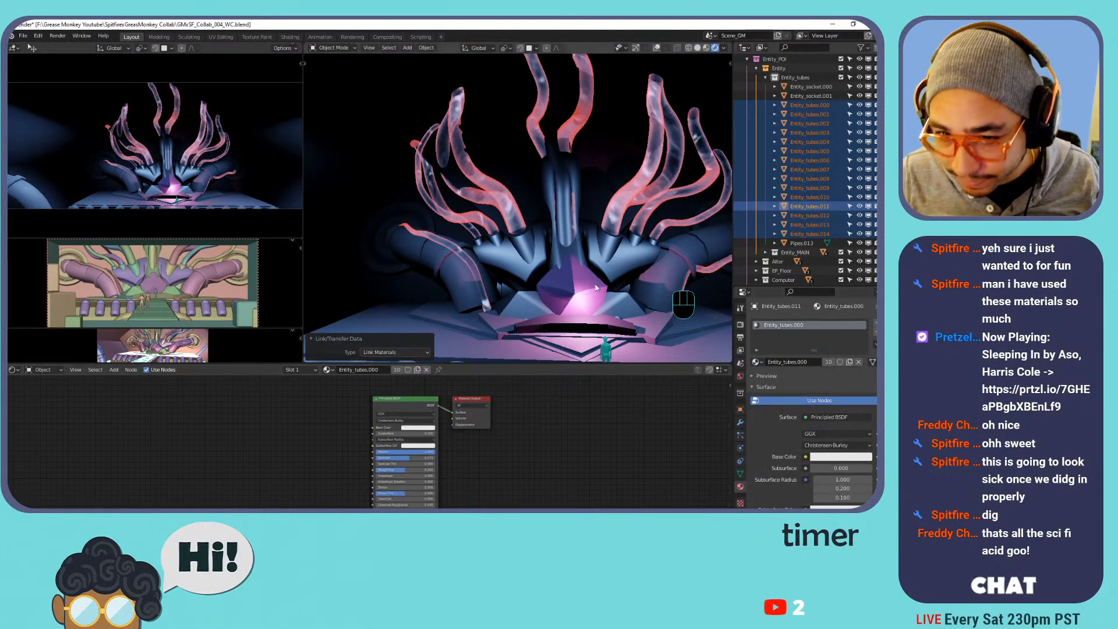
{"action": "key", "text": "ctrl+l"}
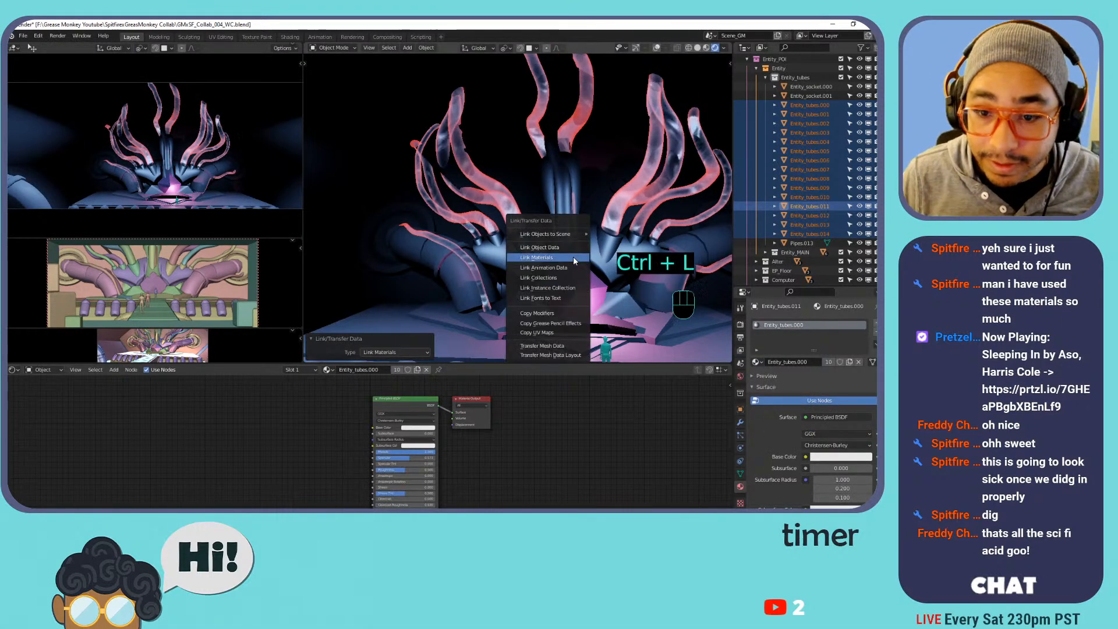
{"action": "left_click", "coordinate": [573, 257]}
Change the base color of the Entity_tubes.000 material's Principled BSDF to a muted orange.
{"action": "scroll", "coordinate": [464, 464], "scroll_direction": "up", "scroll_amount": 3}
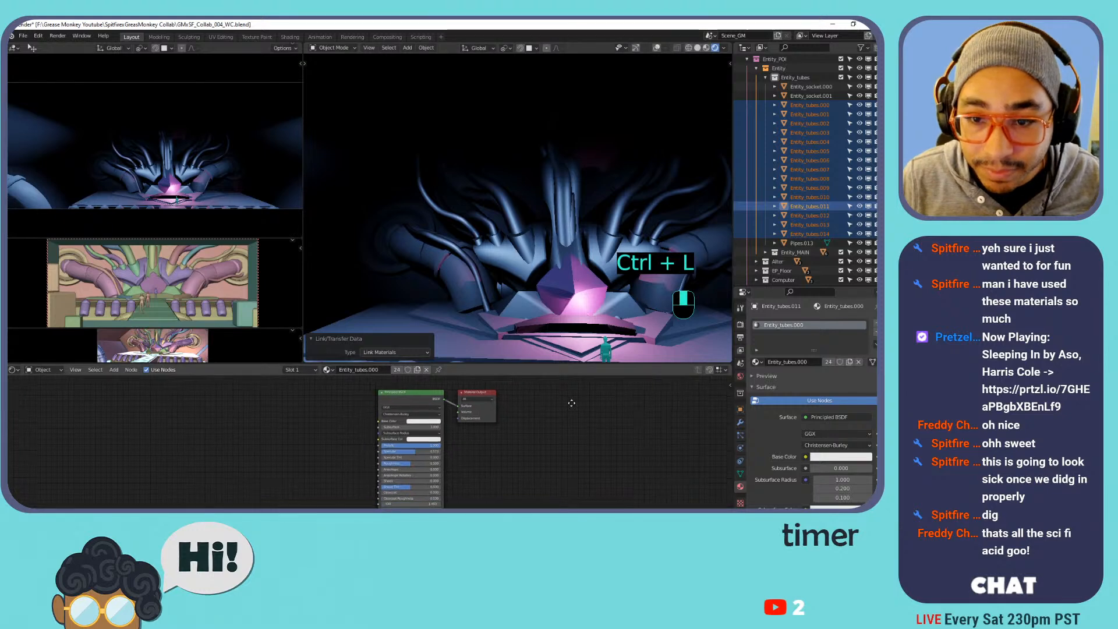
{"action": "mouse_move", "coordinate": [498, 415]}
{"action": "middle_mouse_down"}
{"action": "mouse_move", "coordinate": [456, 429]}
{"action": "mouse_move", "coordinate": [494, 423]}
{"action": "middle_mouse_up"}
{"action": "left_click", "coordinate": [491, 412]}
{"action": "mouse_move", "coordinate": [505, 307]}
{"action": "left_mouse_down"}
{"action": "mouse_move", "coordinate": [498, 284]}
{"action": "mouse_move", "coordinate": [526, 280]}
{"action": "mouse_move", "coordinate": [495, 312]}
{"action": "mouse_move", "coordinate": [506, 327]}
{"action": "mouse_move", "coordinate": [504, 317]}
{"action": "left_mouse_up"}
{"action": "left_click", "coordinate": [554, 278]}
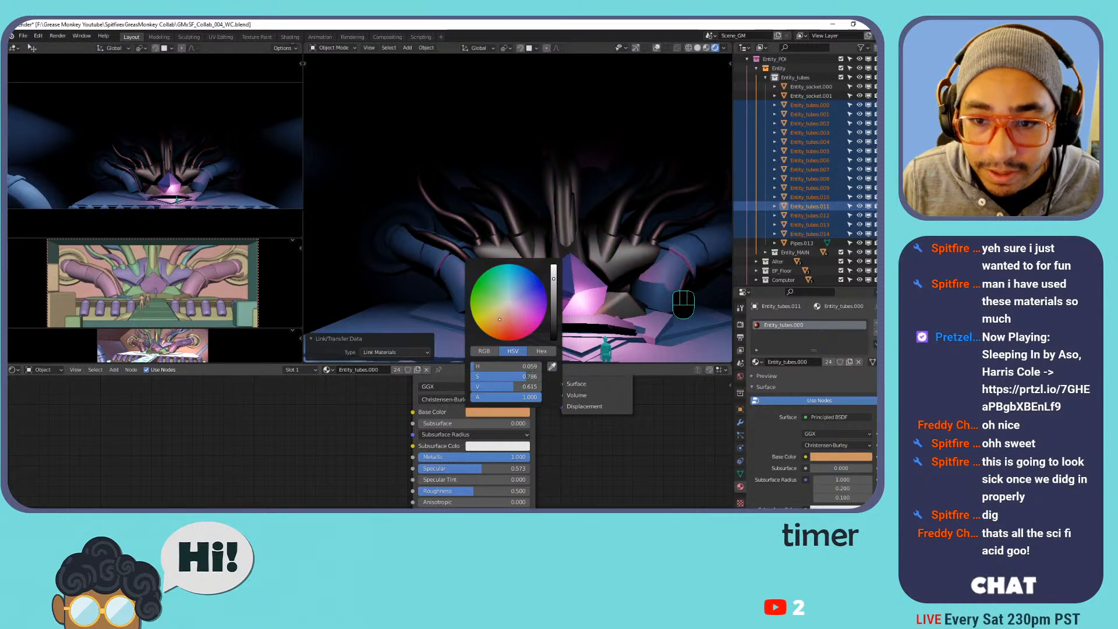
View the scene through the camera, collapse the Entity_tubes collection in the outliner, and save the file.
{"action": "key", "text": "KP_0"}
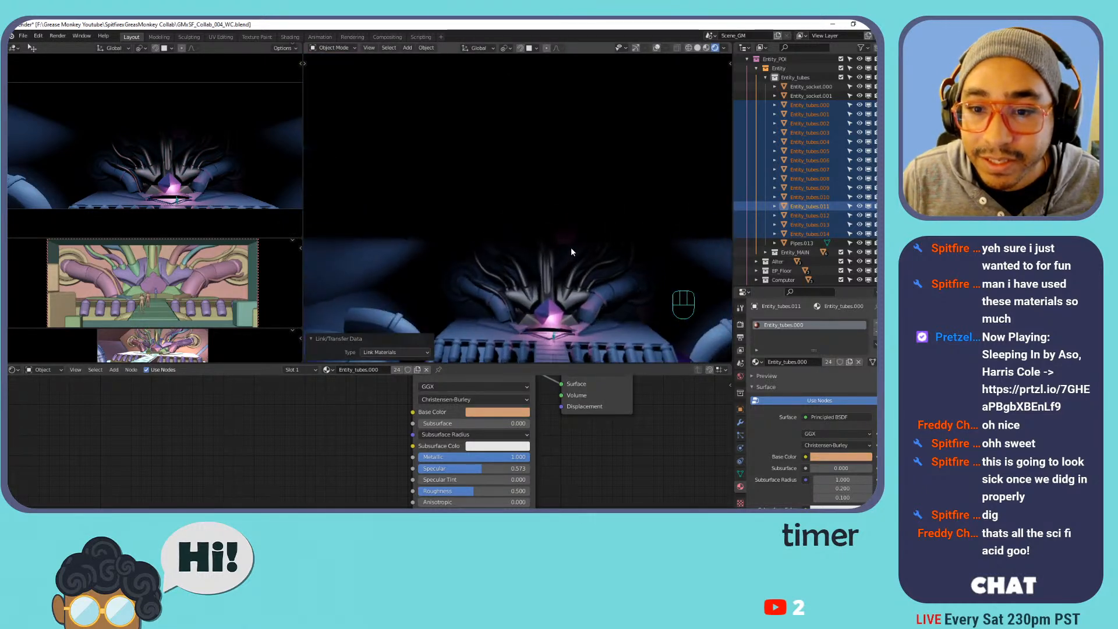
{"action": "left_click", "coordinate": [766, 78]}
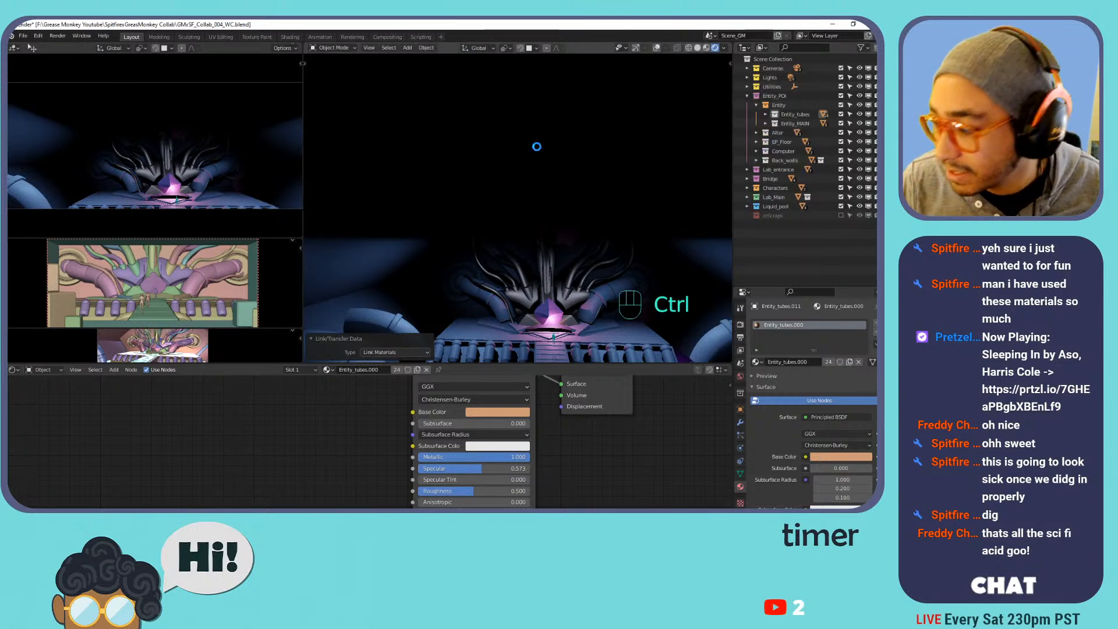
{"action": "key", "text": "ctrl+s"}
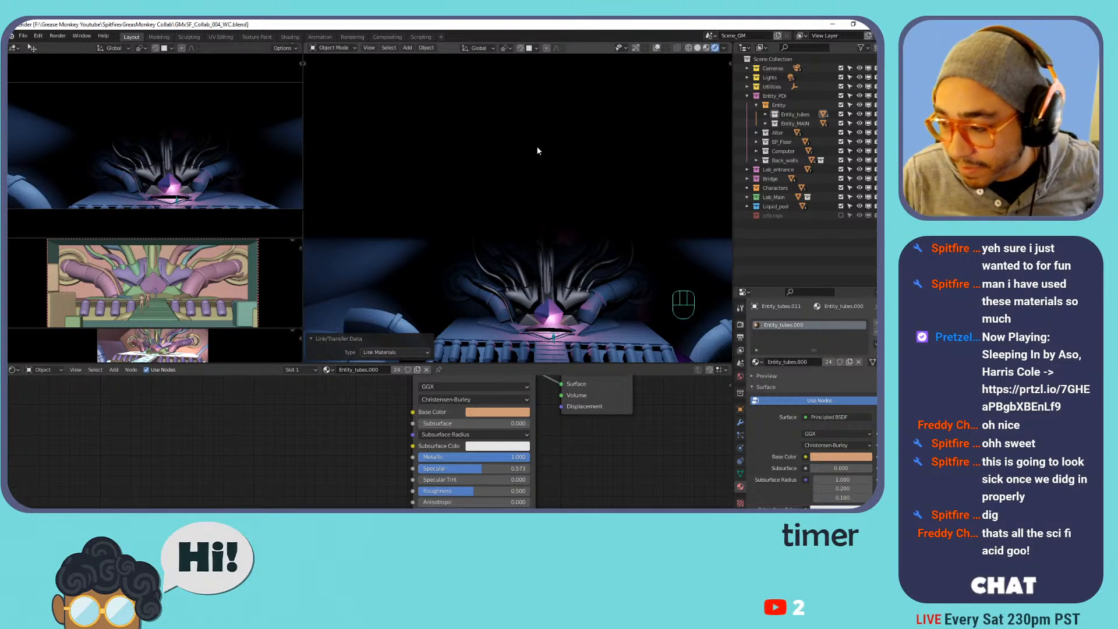
Collapse the Entity_POI collection and check the Lights and Utilities collections in the outliner.
{"action": "middle_click_drag", "start_coordinate": [575, 232], "coordinate": [543, 202]}
{"action": "scroll", "coordinate": [550, 194], "scroll_direction": "up", "scroll_amount": 3}
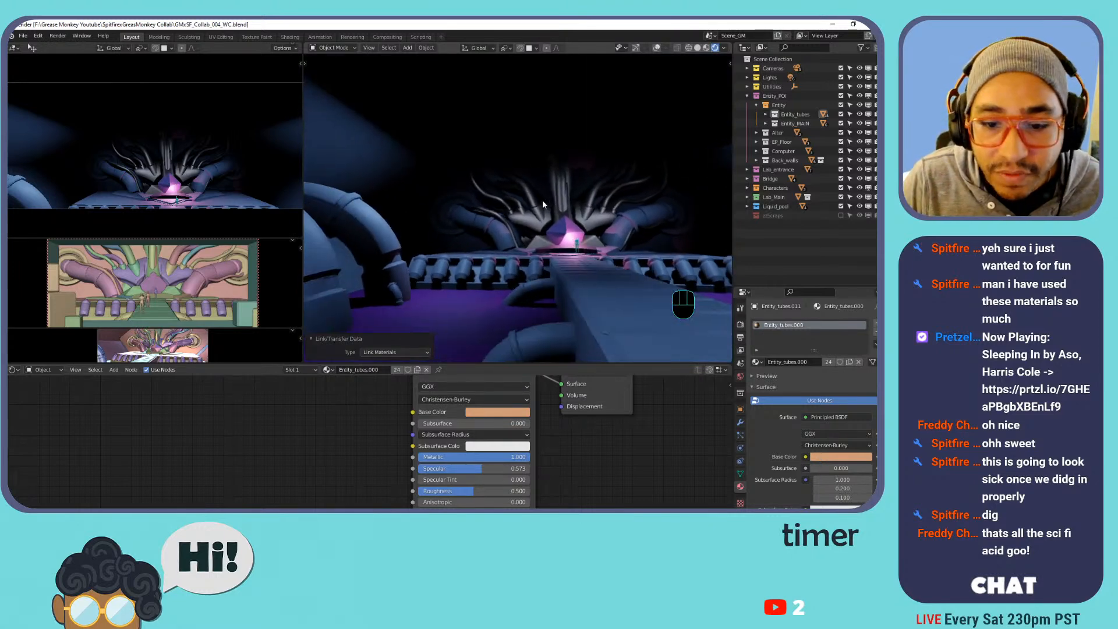
{"action": "left_click", "coordinate": [748, 95]}
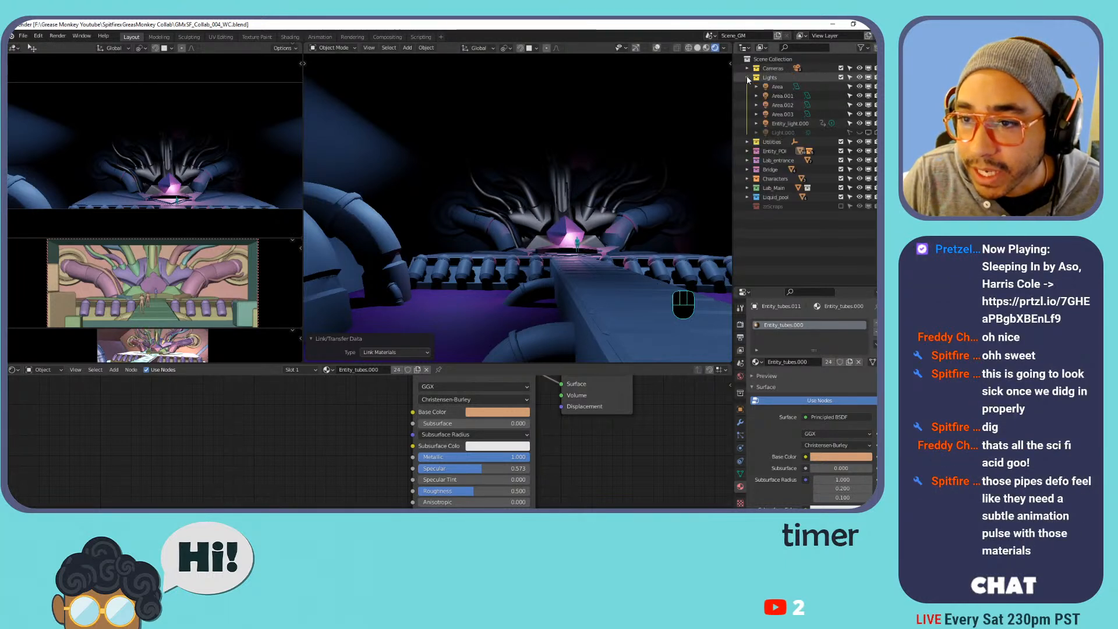
{"action": "left_click", "coordinate": [747, 86]}
{"action": "left_click", "coordinate": [748, 86]}
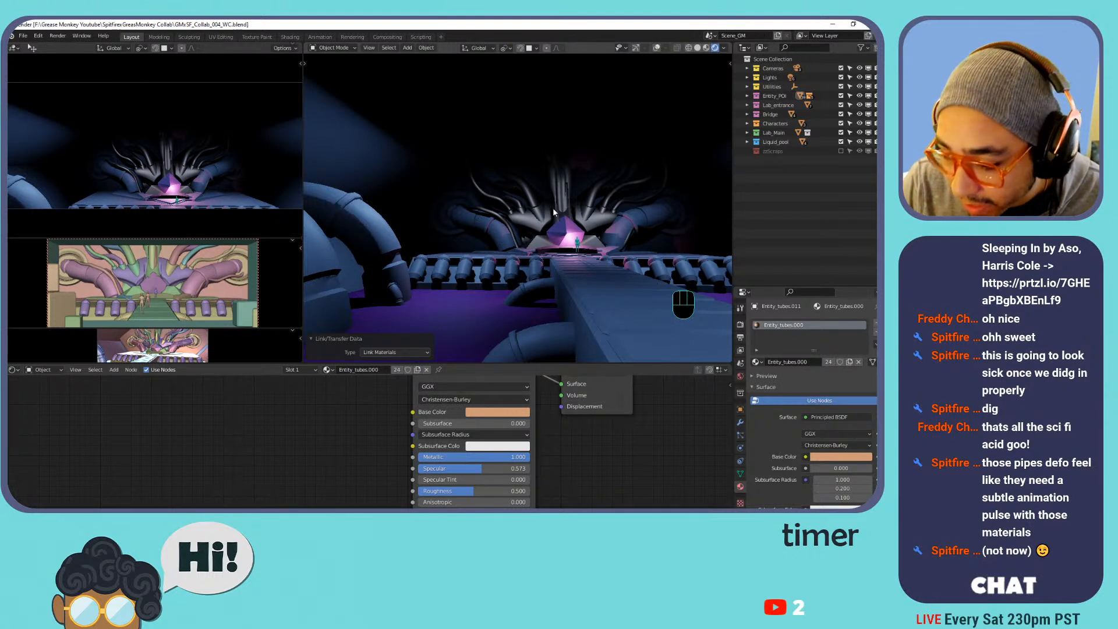
Expand the Lights collection and select the area lights Area.001 through Area.003.
{"action": "middle_click_drag", "start_coordinate": [591, 214], "coordinate": [564, 229]}
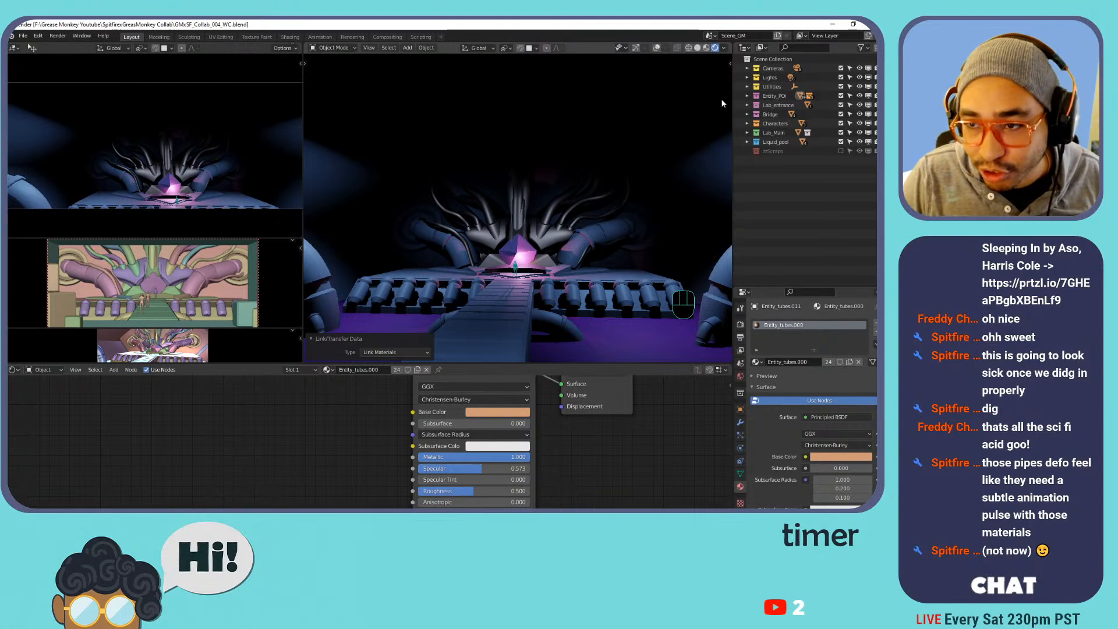
{"action": "left_click", "coordinate": [747, 78]}
{"action": "left_click", "coordinate": [780, 96]}
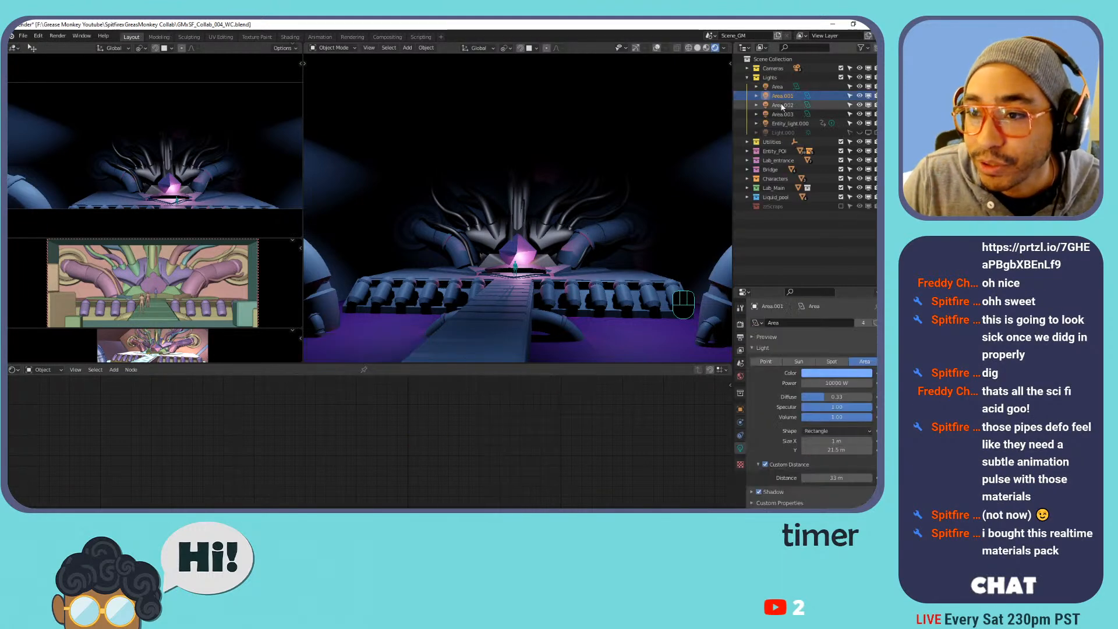
{"action": "left_click", "coordinate": [784, 113], "text": "shift"}
{"action": "middle_click_drag", "start_coordinate": [644, 154], "coordinate": [566, 191], "text": "shift"}
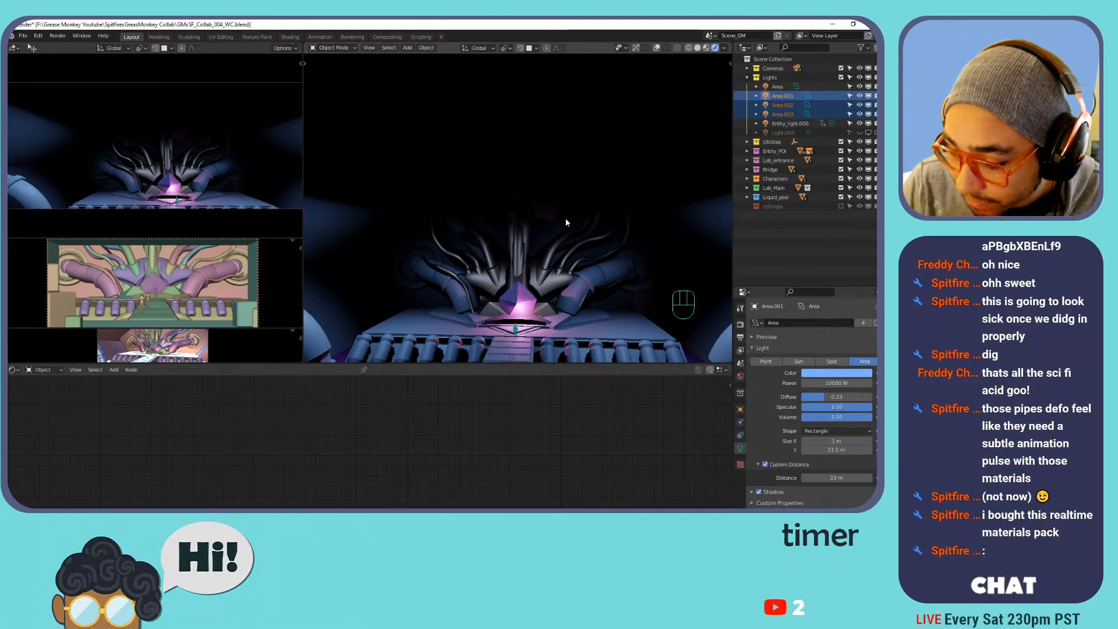
{"action": "scroll", "coordinate": [570, 222], "scroll_direction": "down", "scroll_amount": 4}
{"action": "mouse_move", "coordinate": [557, 224]}
{"action": "middle_mouse_down", "text": "shift"}
{"action": "mouse_move", "coordinate": [565, 252]}
{"action": "mouse_move", "coordinate": [603, 243]}
{"action": "mouse_move", "coordinate": [545, 234]}
{"action": "middle_mouse_up", "text": "shift"}
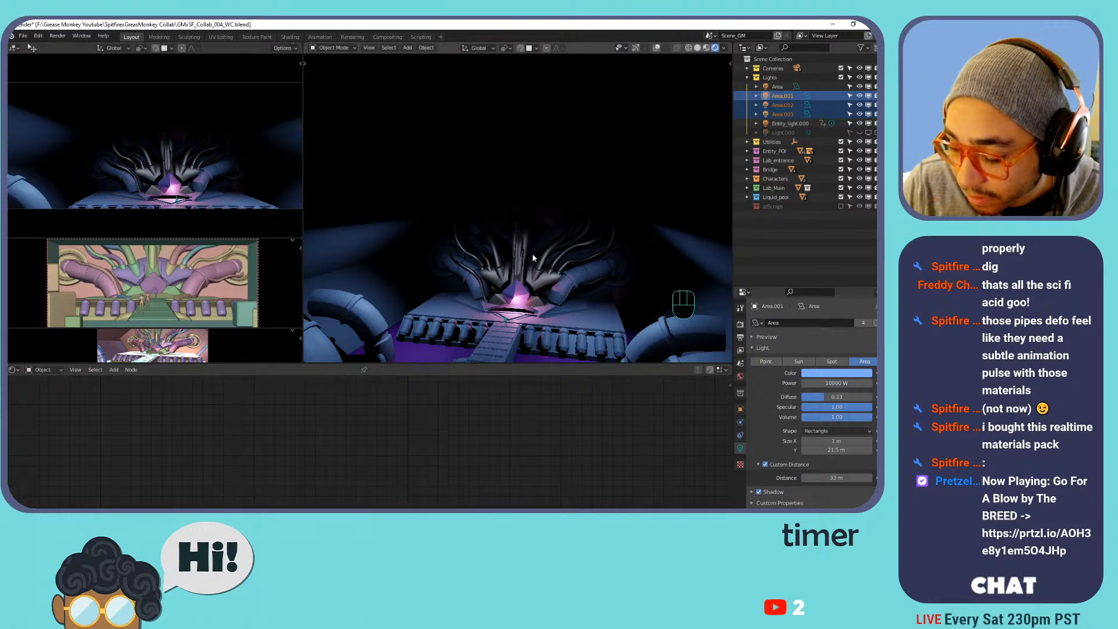
Select the area lights Area.001 and Area.002 in the Lights collection and show the viewport overlays.
{"action": "middle_click_drag", "start_coordinate": [532, 253], "coordinate": [537, 211]}
{"action": "left_click", "coordinate": [774, 87]}
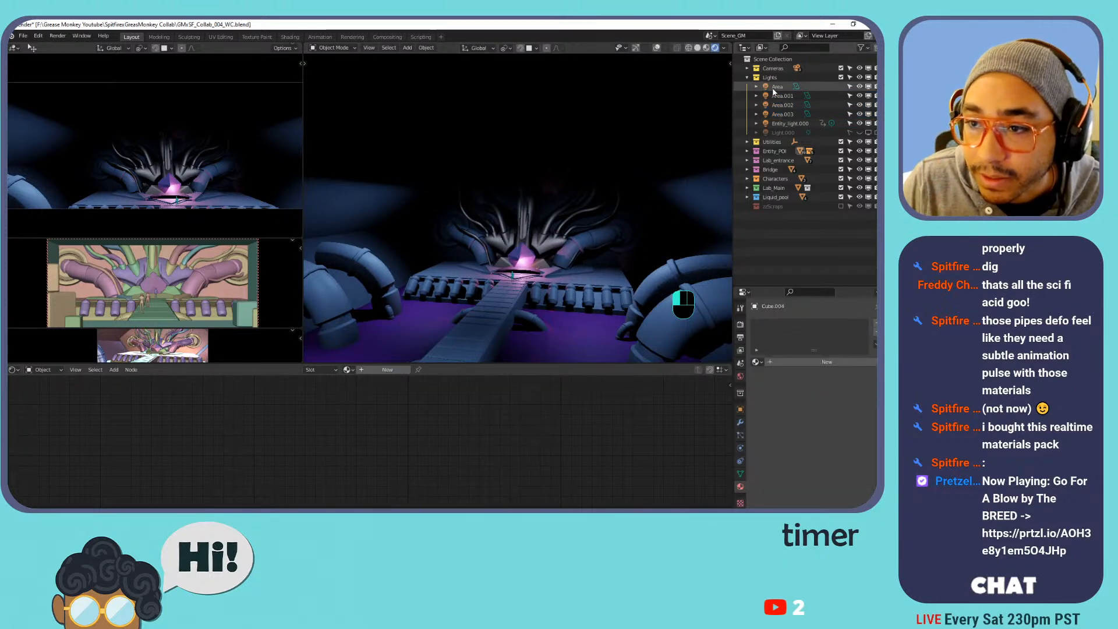
{"action": "left_click", "coordinate": [775, 96]}
{"action": "left_click", "coordinate": [778, 105], "text": "shift"}
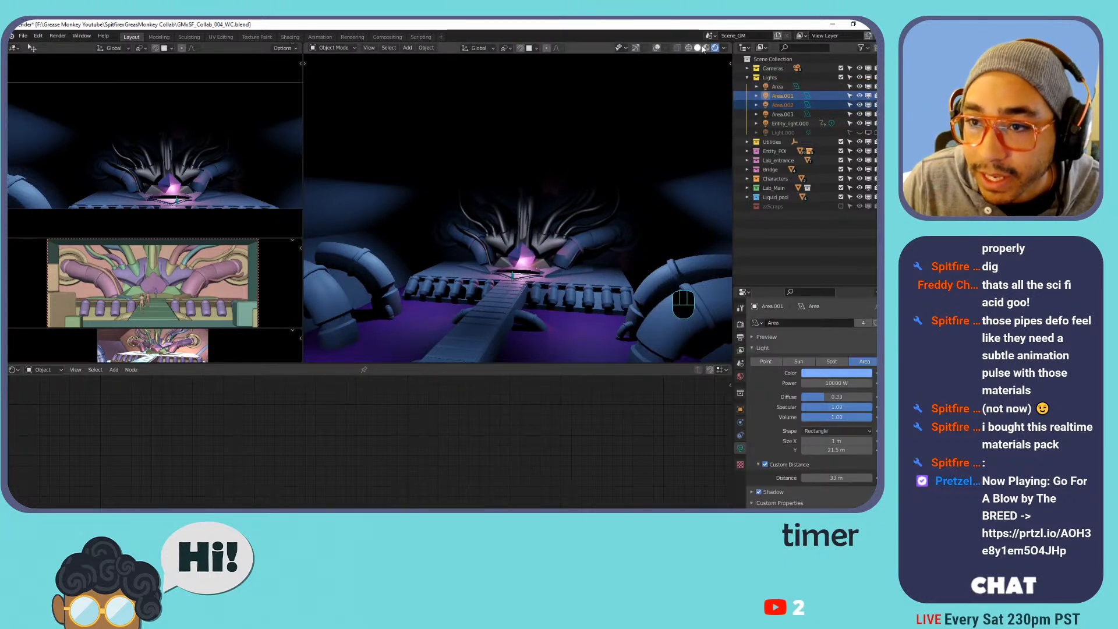
{"action": "left_click", "coordinate": [656, 47]}
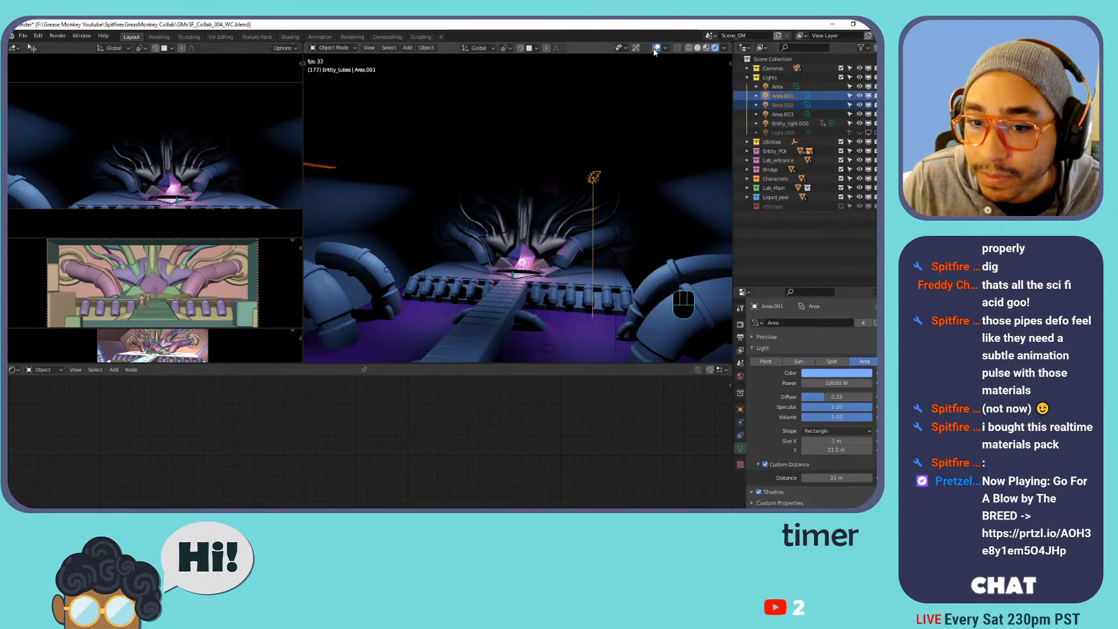
Compare the scene in wireframe, solid and material preview shading, and return the viewport to rendered shading.
{"action": "left_click", "coordinate": [706, 48]}
{"action": "left_click", "coordinate": [689, 48]}
{"action": "left_click", "coordinate": [697, 49]}
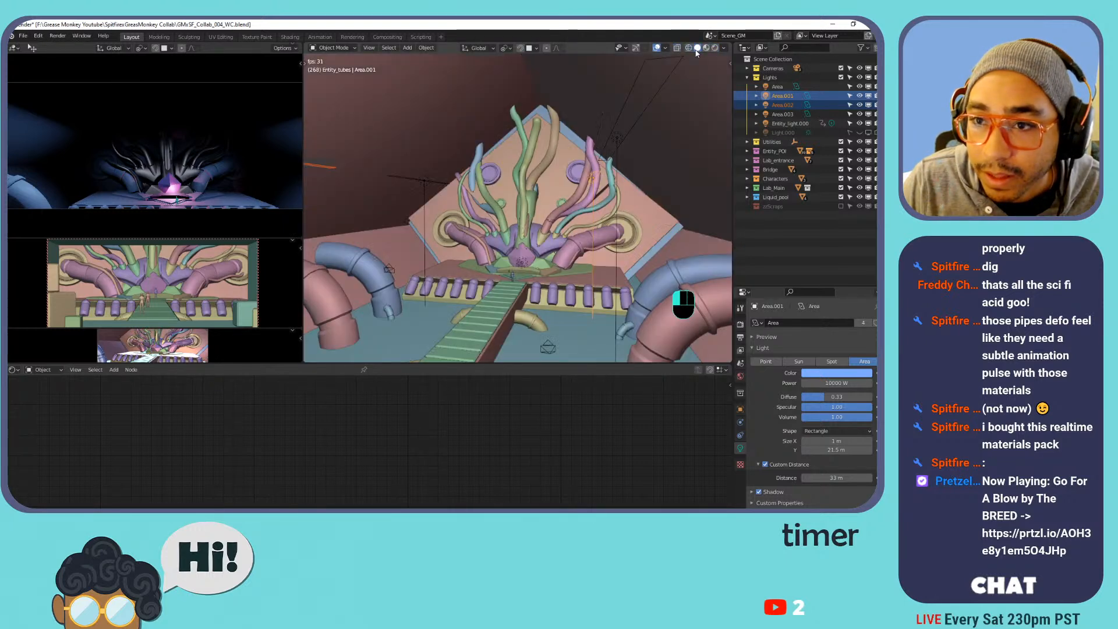
{"action": "left_click", "coordinate": [705, 48]}
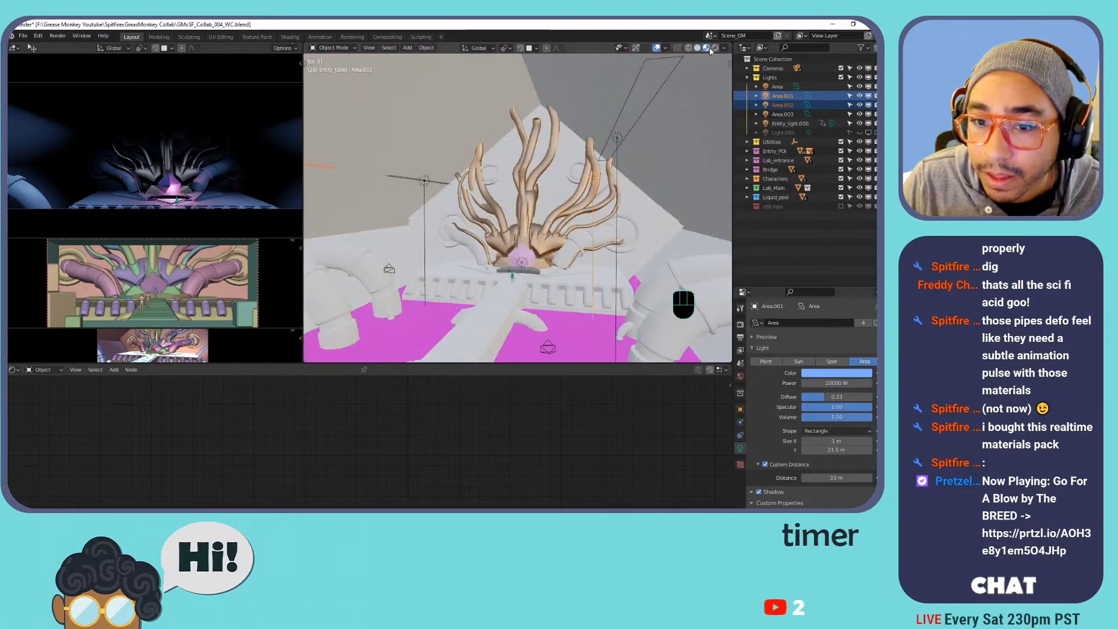
{"action": "left_click", "coordinate": [714, 48]}
View the scene from the top and rename the unnumbered light Area as Area.004.
{"action": "middle_click_drag", "start_coordinate": [607, 195], "coordinate": [595, 236]}
{"action": "scroll", "coordinate": [601, 211], "scroll_direction": "down", "scroll_amount": 4}
{"action": "scroll", "coordinate": [595, 236], "scroll_direction": "down", "scroll_amount": 4}
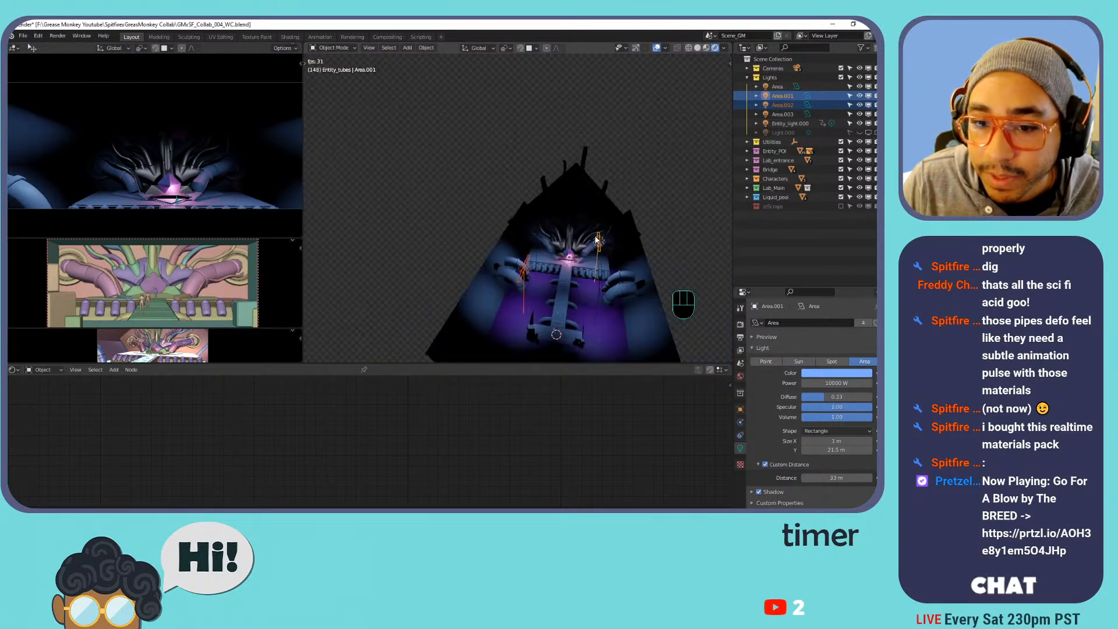
{"action": "key", "text": "KP_7"}
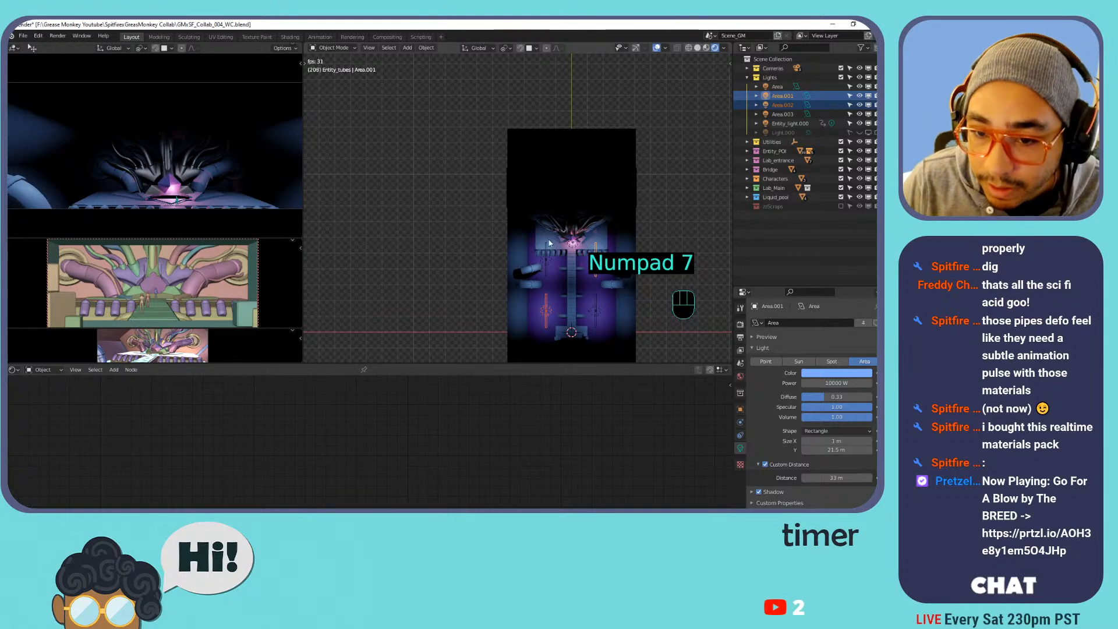
{"action": "left_click", "coordinate": [547, 260]}
{"action": "left_click", "coordinate": [782, 95]}
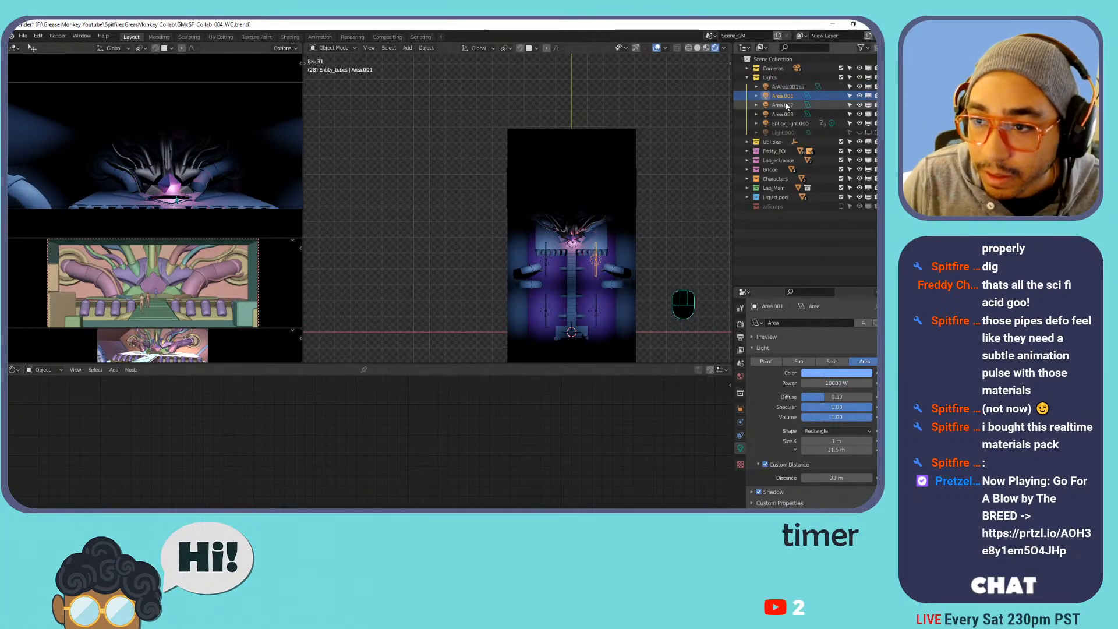
{"action": "double_click", "coordinate": [793, 87]}
{"action": "key", "text": "Return"}
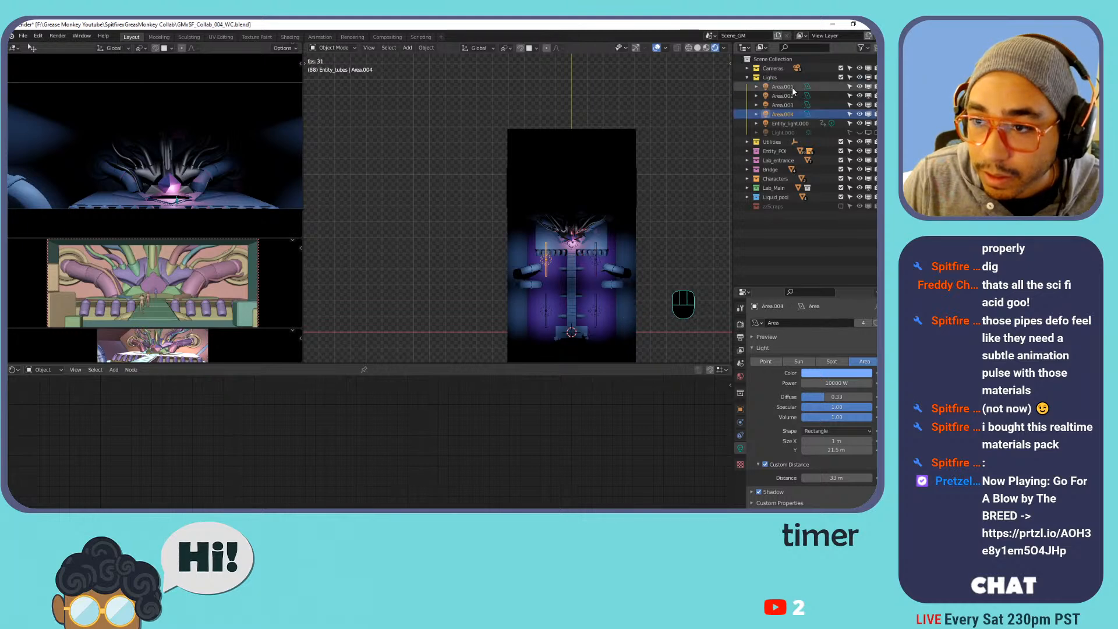
Select Area.001 through Area.004 one at a time to check where each light sits in the top view.
{"action": "left_click", "coordinate": [791, 89]}
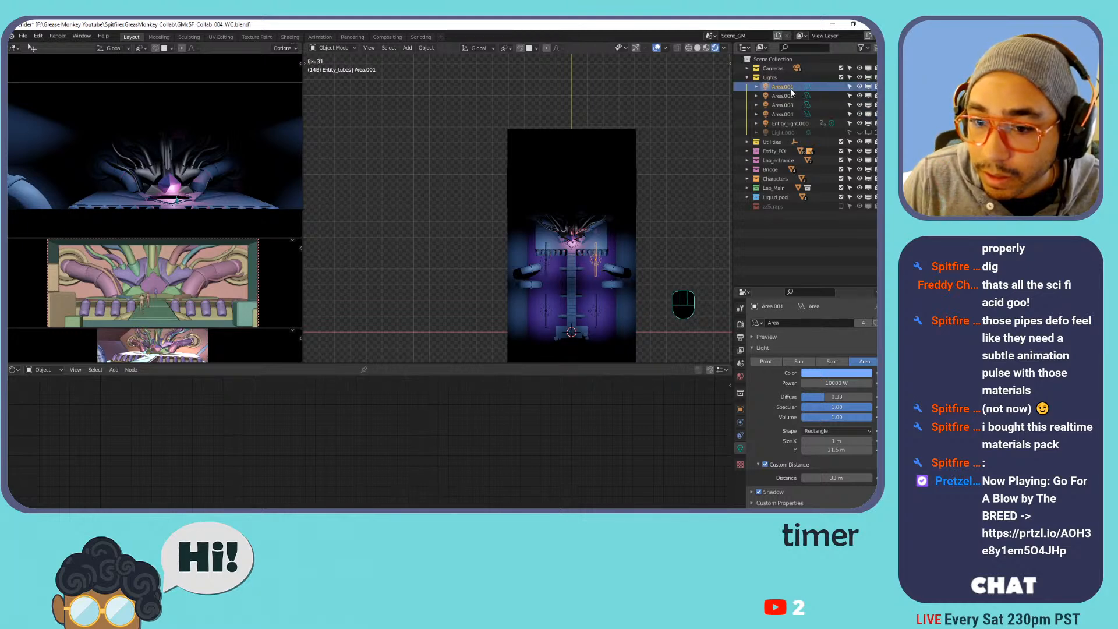
{"action": "left_click", "coordinate": [783, 97]}
{"action": "left_click", "coordinate": [784, 105]}
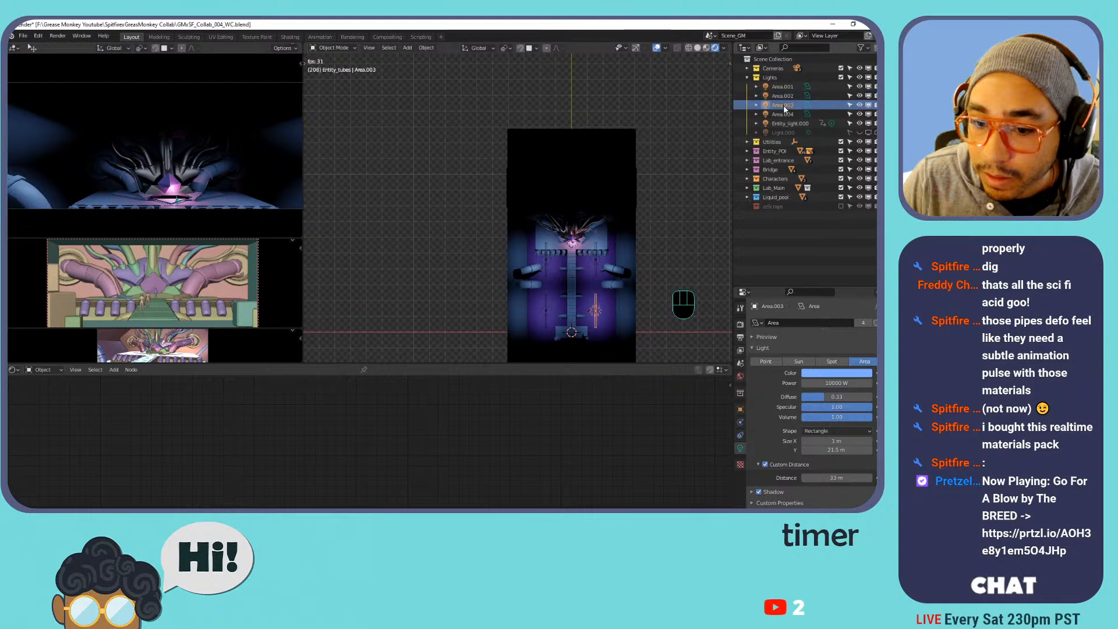
{"action": "left_click", "coordinate": [785, 115]}
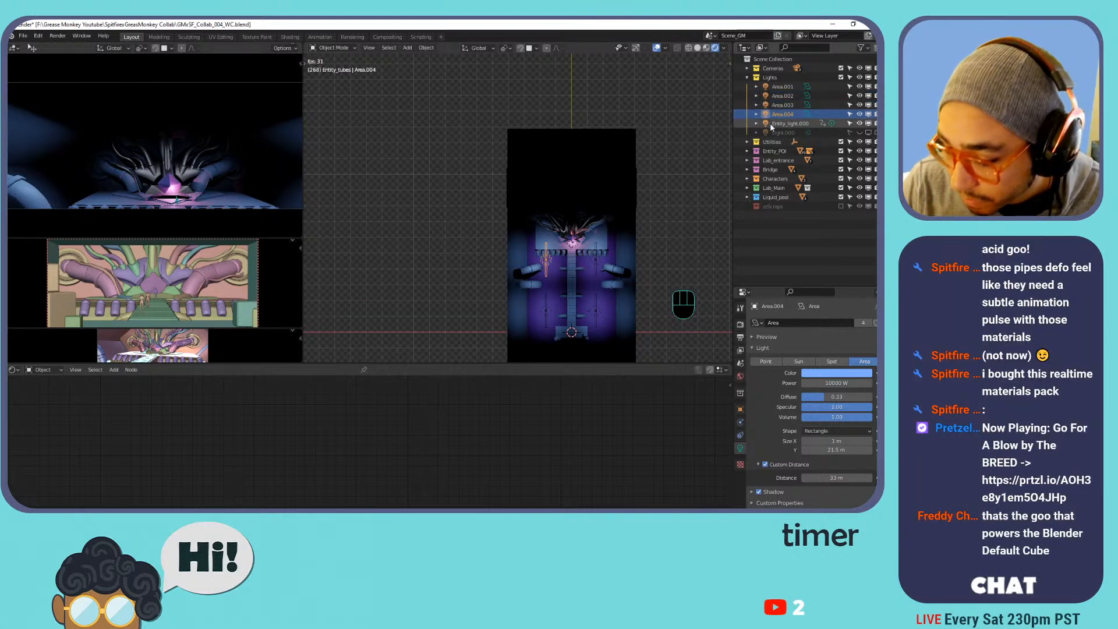
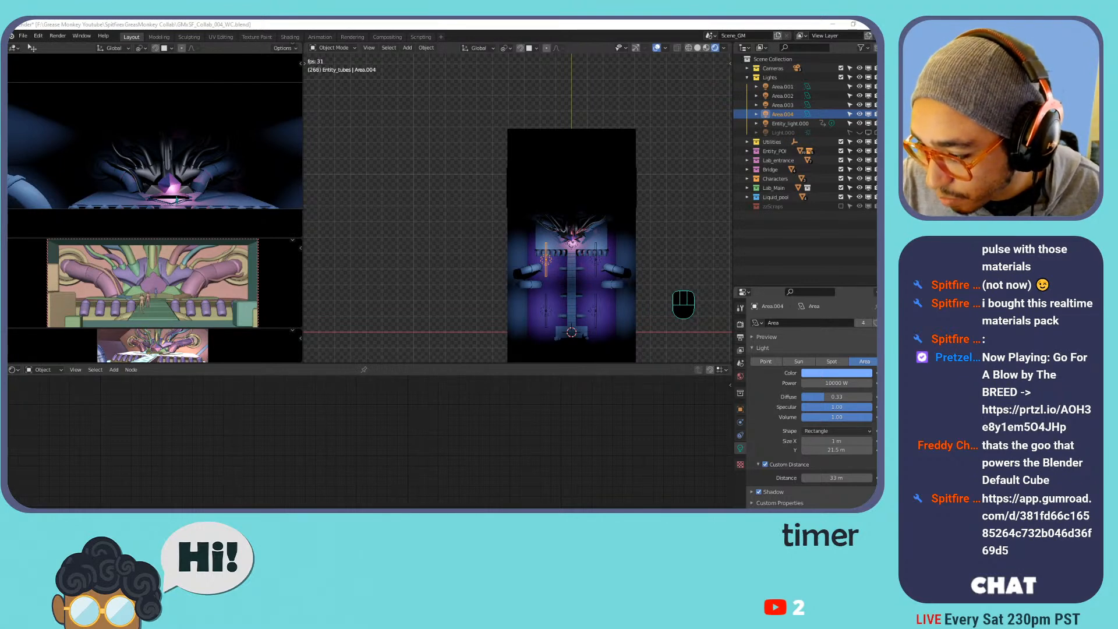
{"action": "left_click_drag", "start_coordinate": [876, 35], "coordinate": [879, 143]}
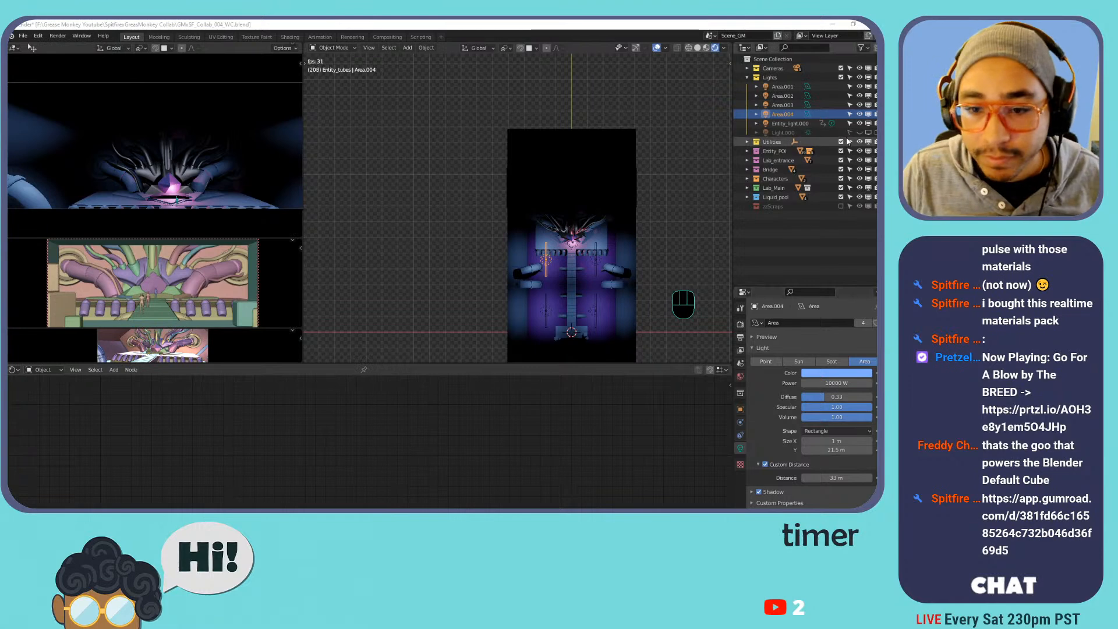
Select all four area lights together and try to raise them along the global Z axis.
{"action": "middle_click_drag", "start_coordinate": [597, 246], "coordinate": [568, 248]}
{"action": "middle_click_drag", "start_coordinate": [567, 247], "coordinate": [479, 239], "text": "shift"}
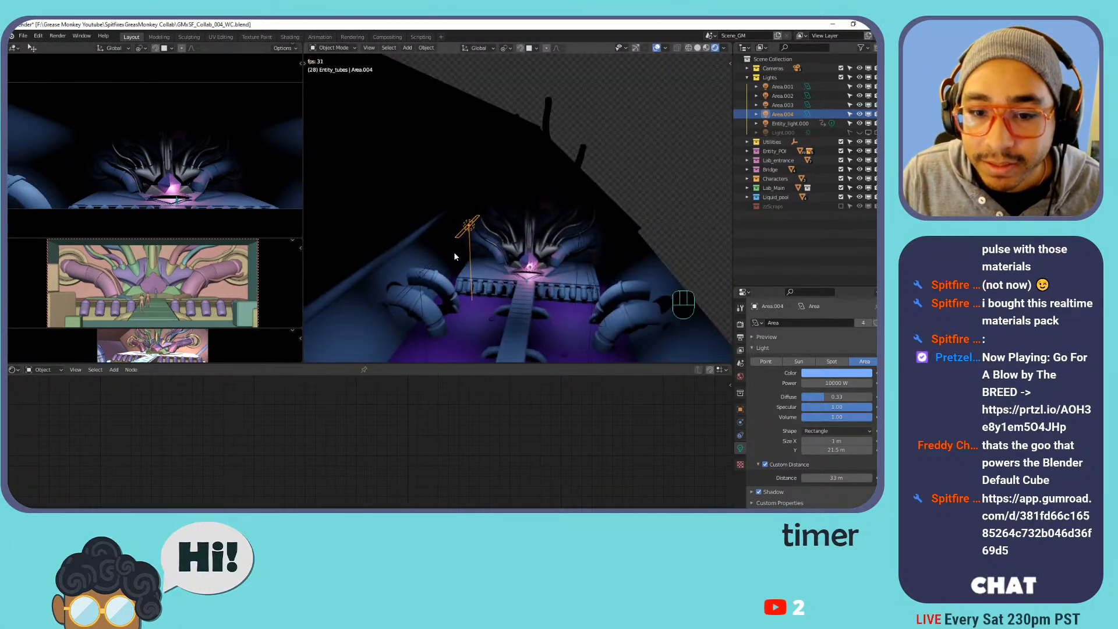
{"action": "left_click", "coordinate": [418, 284], "text": "shift"}
{"action": "left_click", "coordinate": [576, 233], "text": "shift"}
{"action": "left_click", "coordinate": [594, 297], "text": "shift"}
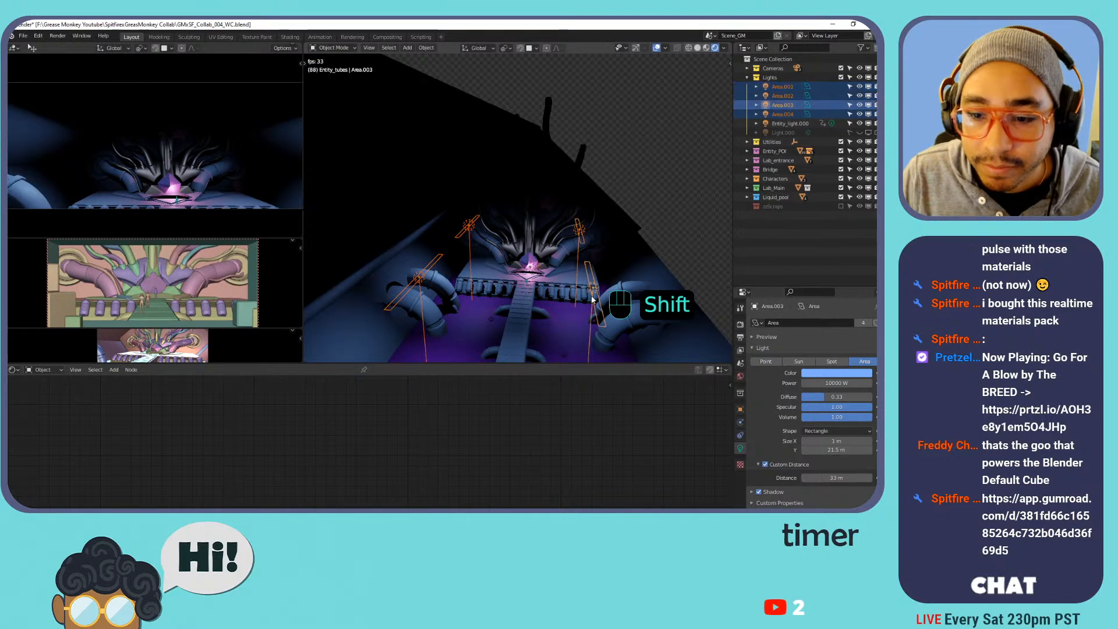
{"action": "key", "text": "g"}
{"action": "key", "text": "z"}
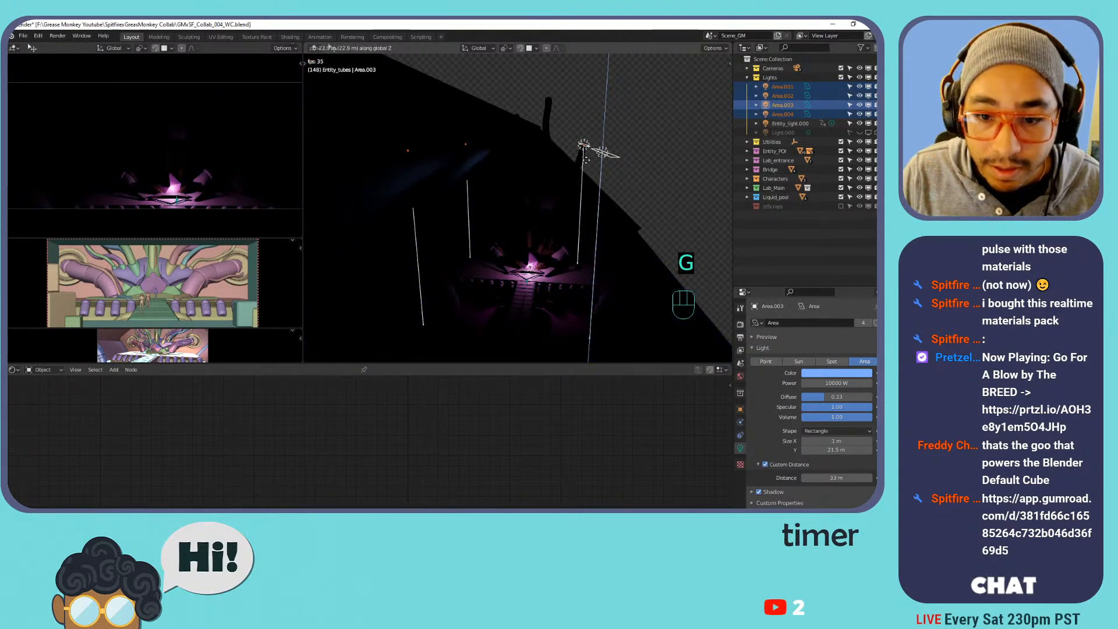
{"action": "left_click", "coordinate": [563, 203]}
{"action": "mouse_move", "coordinate": [563, 203]}
{"action": "middle_mouse_down", "text": "shift"}
{"action": "mouse_move", "coordinate": [592, 286]}
{"action": "mouse_move", "coordinate": [562, 275]}
{"action": "mouse_move", "coordinate": [543, 209]}
{"action": "middle_mouse_up", "text": "shift"}
{"action": "key", "text": "KP_7"}
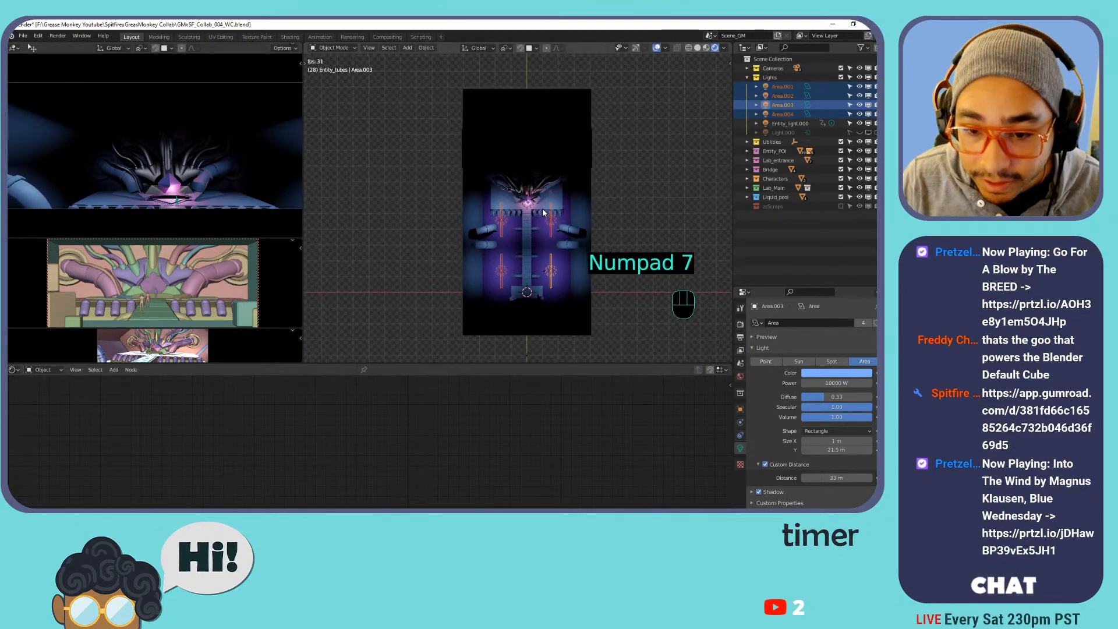
{"action": "key", "text": "g"}
{"action": "right_click", "coordinate": [554, 218]}
Duplicate the two area lights nearest the entity, Area.001 and Area.004, and move the copies about 11.37 m along the Y axis.
{"action": "left_click", "coordinate": [554, 219]}
{"action": "left_click", "coordinate": [781, 106]}
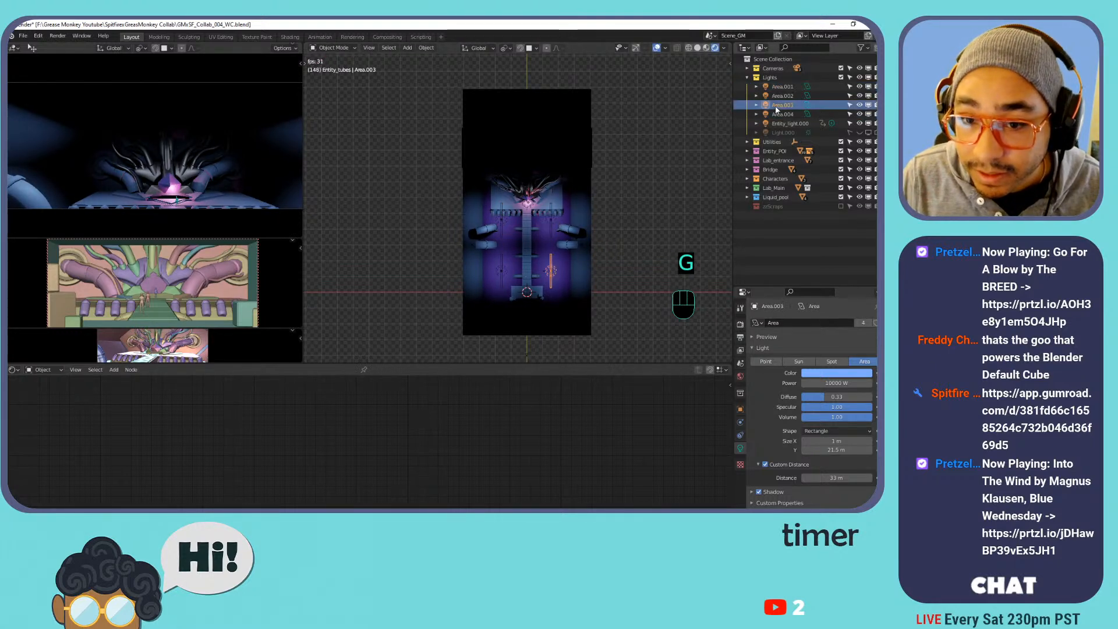
{"action": "left_click", "coordinate": [781, 115], "text": "shift"}
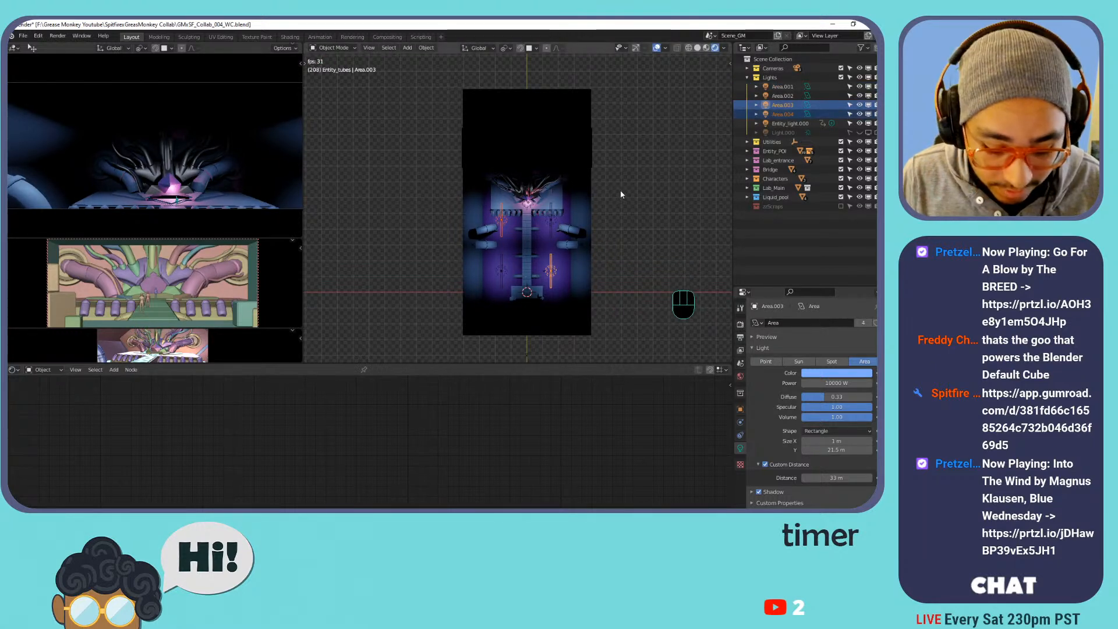
{"action": "left_click", "coordinate": [549, 215]}
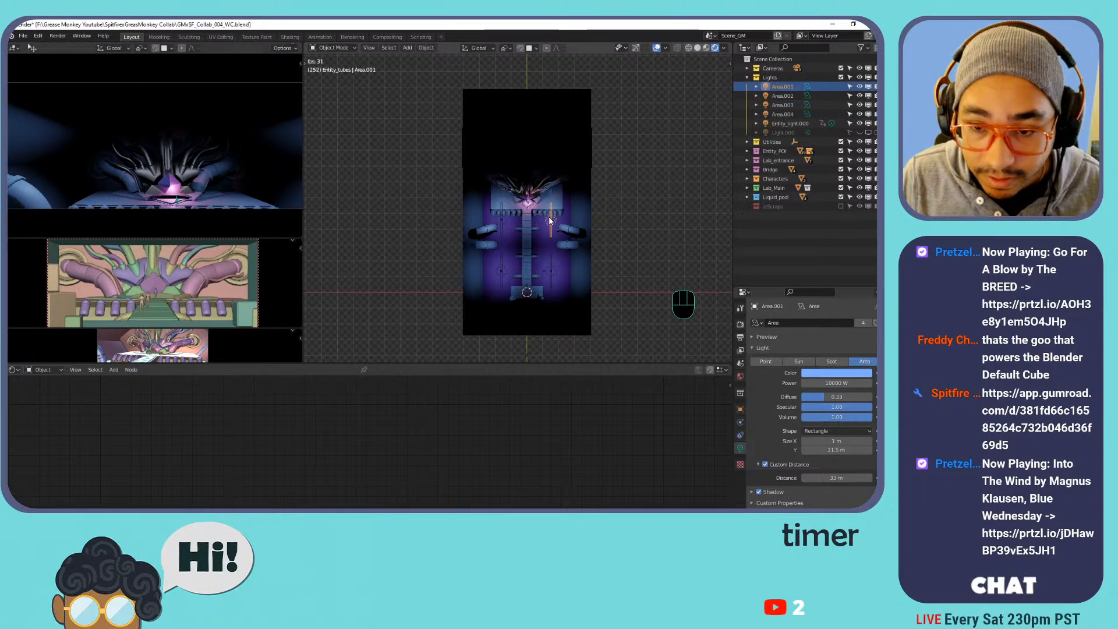
{"action": "left_click", "coordinate": [505, 220], "text": "shift"}
{"action": "key", "text": "shift+d"}
{"action": "key", "text": "z"}
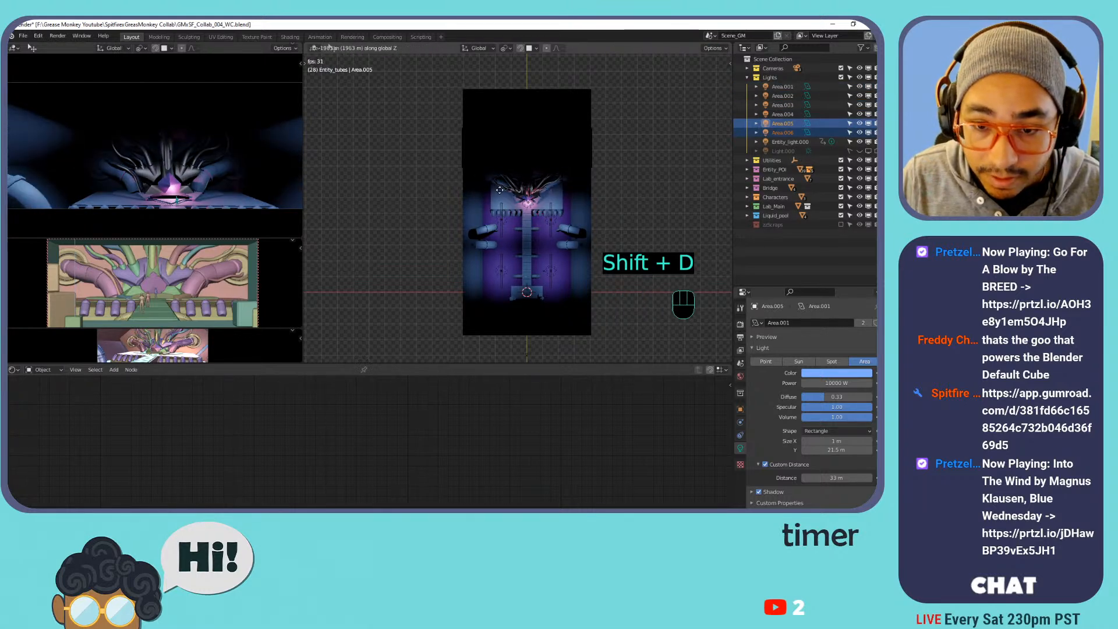
{"action": "key", "text": "y"}
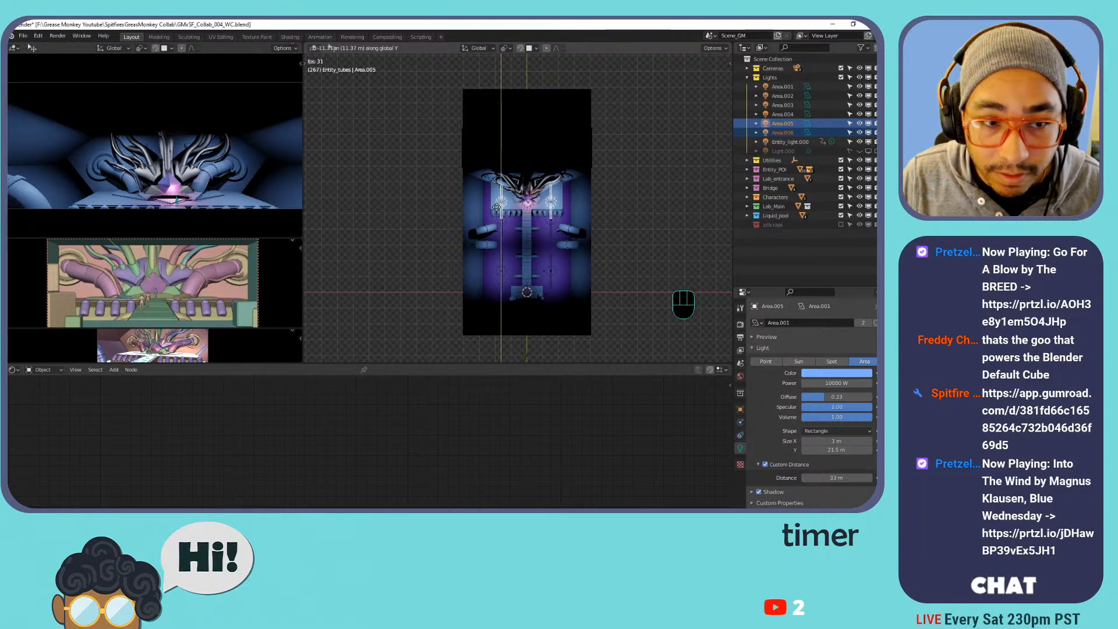
{"action": "left_click", "coordinate": [496, 208]}
Inspect the duplicated area lights in front of the entity and bring up the pivot point choices.
{"action": "middle_click_drag", "start_coordinate": [498, 208], "coordinate": [512, 112], "text": "shift"}
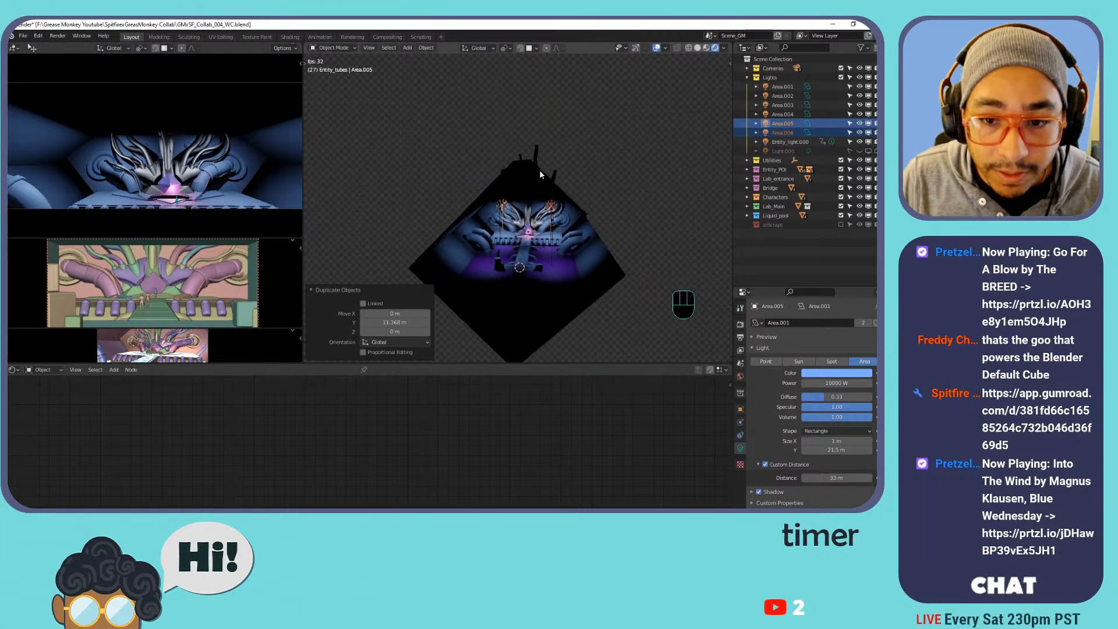
{"action": "scroll", "coordinate": [540, 173], "scroll_direction": "up", "scroll_amount": 4}
{"action": "middle_click_drag", "start_coordinate": [550, 197], "coordinate": [560, 164]}
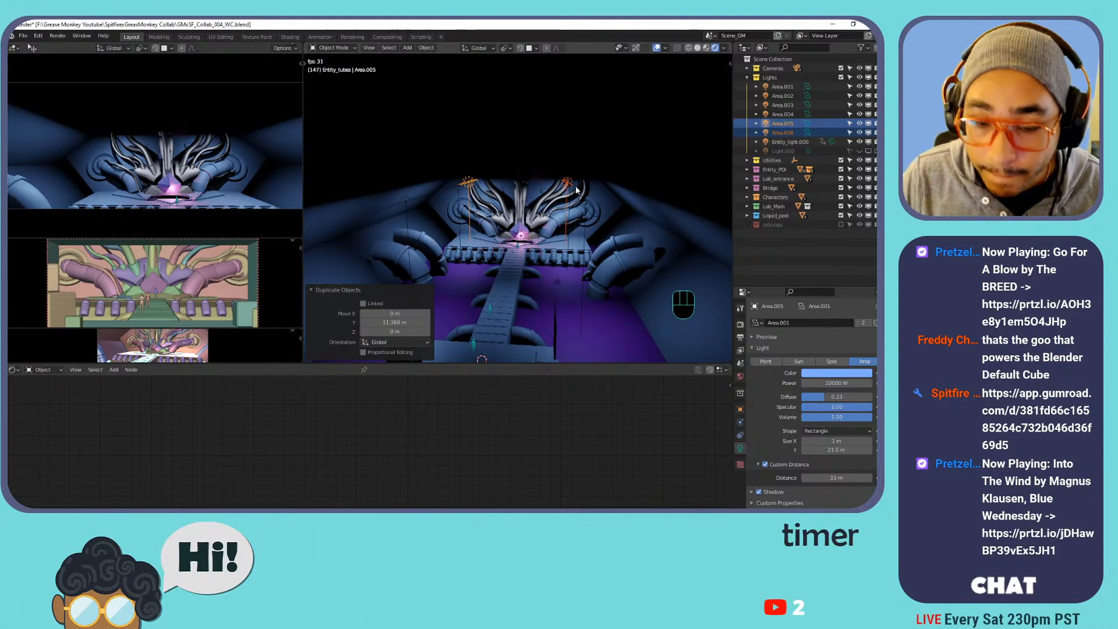
{"action": "key", "text": "period"}
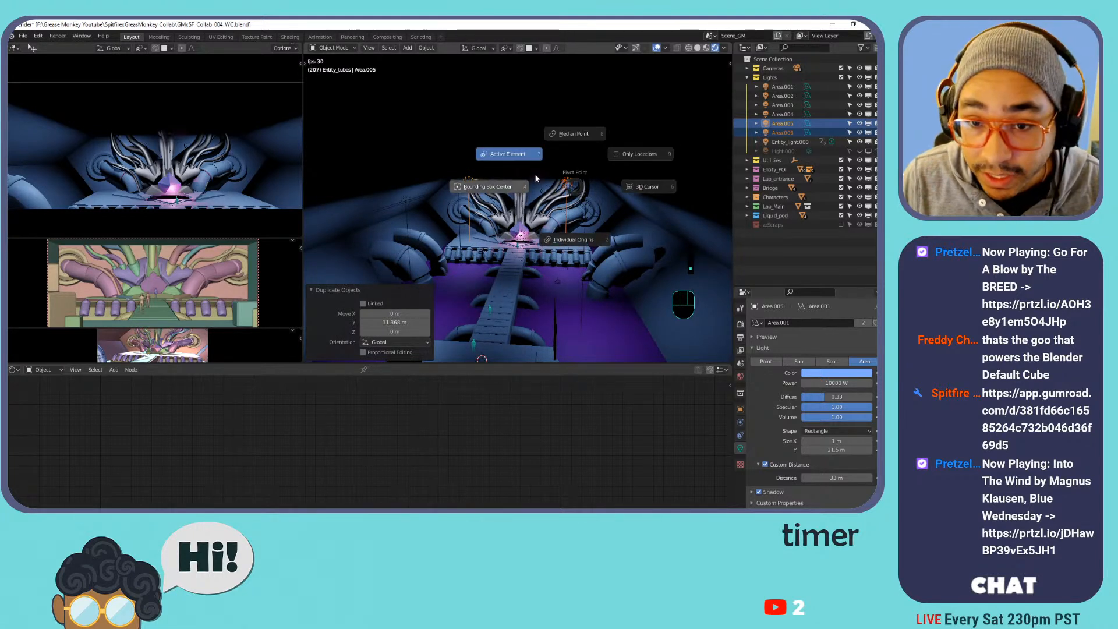
Set the pivot point to Active Element and rotate the two selected area lights 180° about the global X axis.
{"action": "left_click", "coordinate": [492, 169]}
{"action": "type", "text": "rx"}
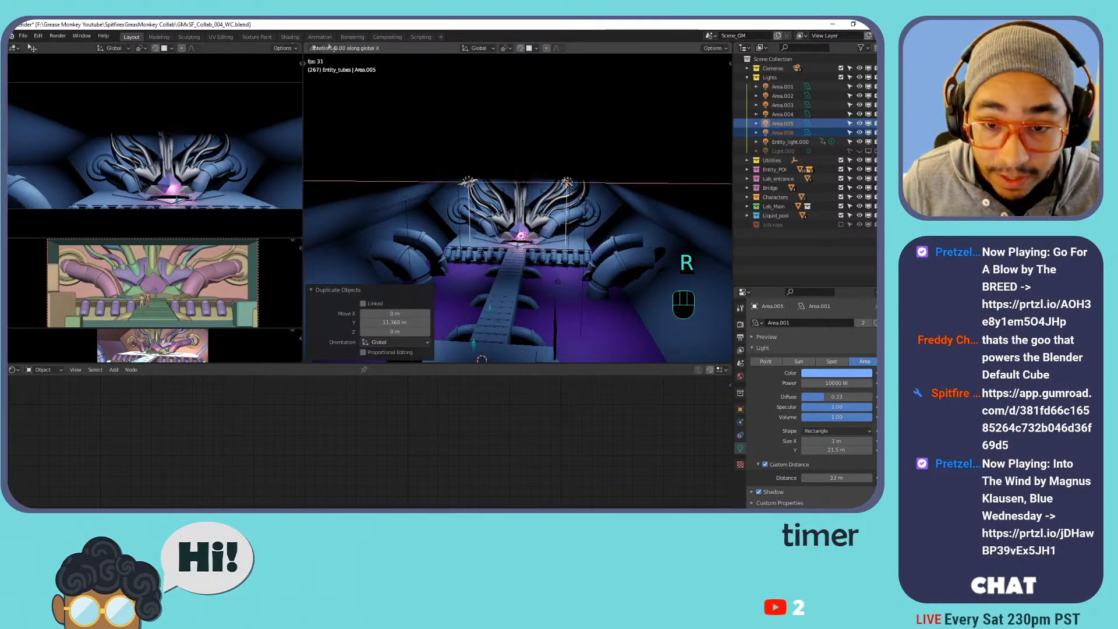
{"action": "type", "text": "90"}
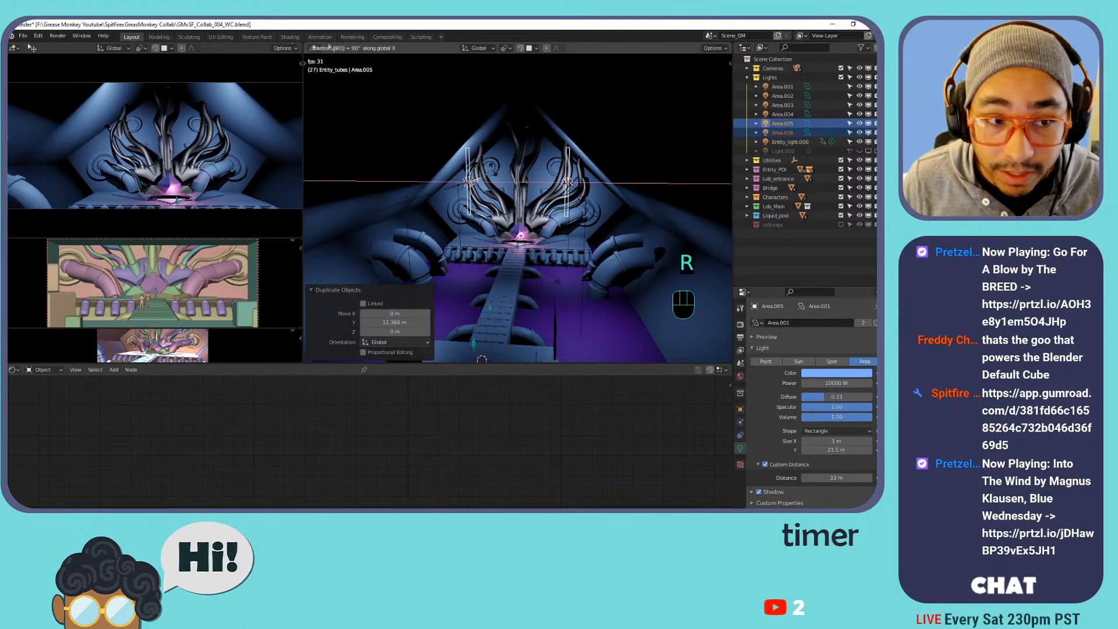
{"action": "key", "text": "BackSpace"}
{"action": "key", "text": "BackSpace"}
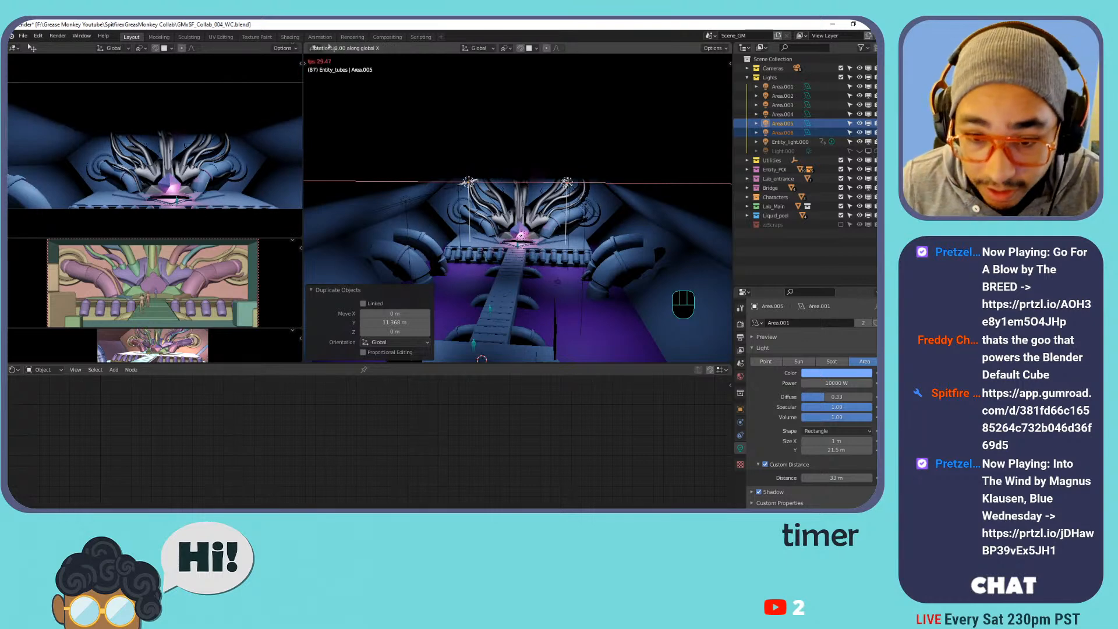
{"action": "type", "text": "180y"}
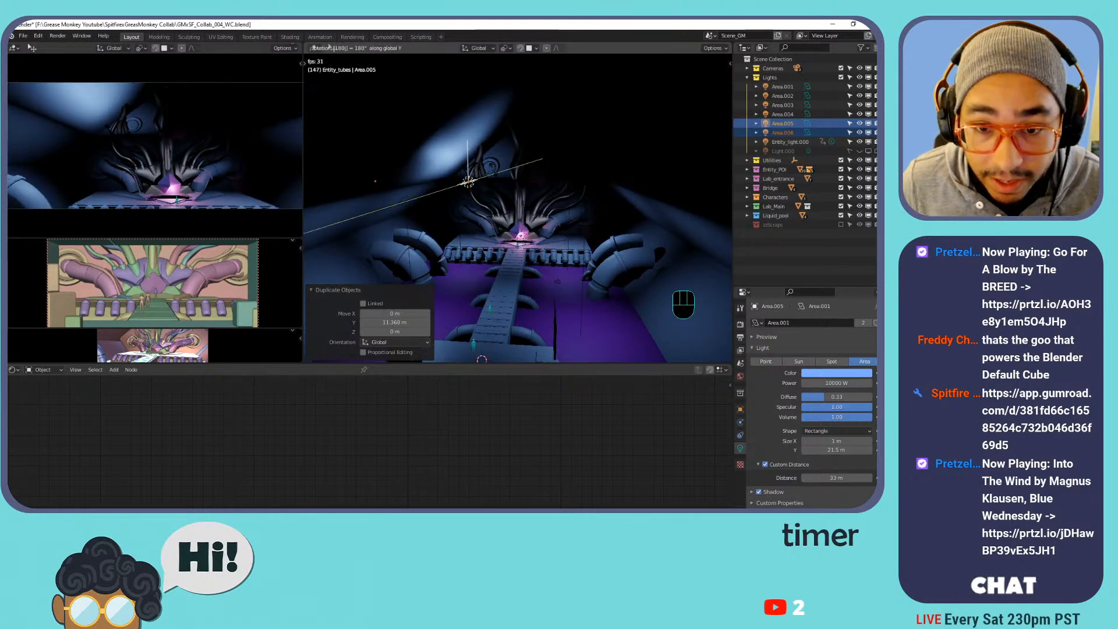
{"action": "type", "text": "x"}
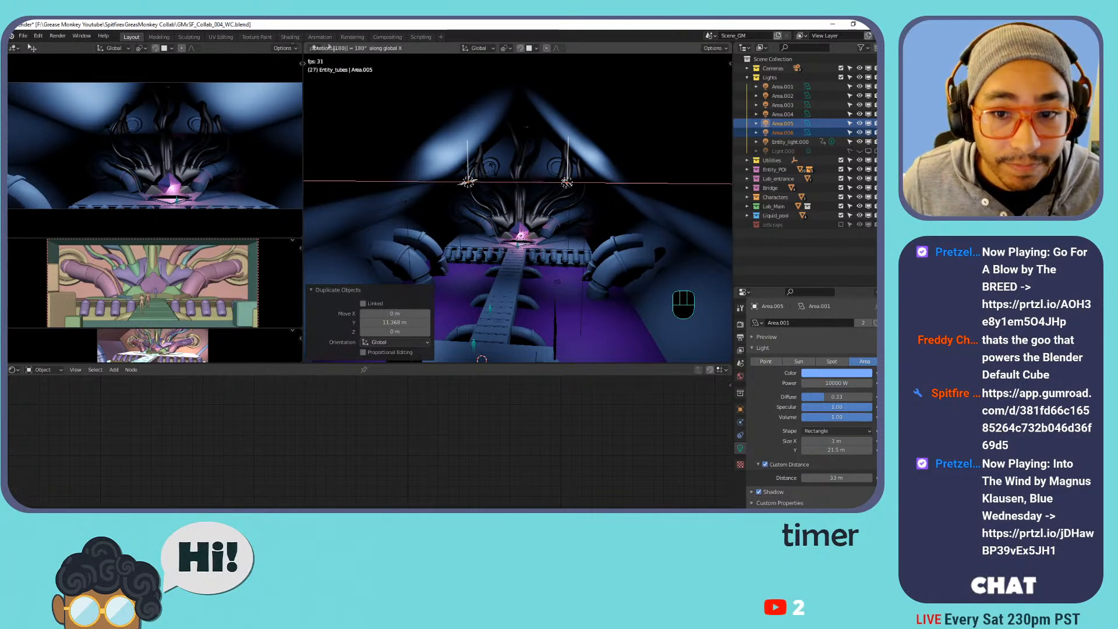
{"action": "key", "text": "Return"}
Lower the two area lights about 19.9 m along global Z, and raise them back by about 2.1 m.
{"action": "key", "text": "g"}
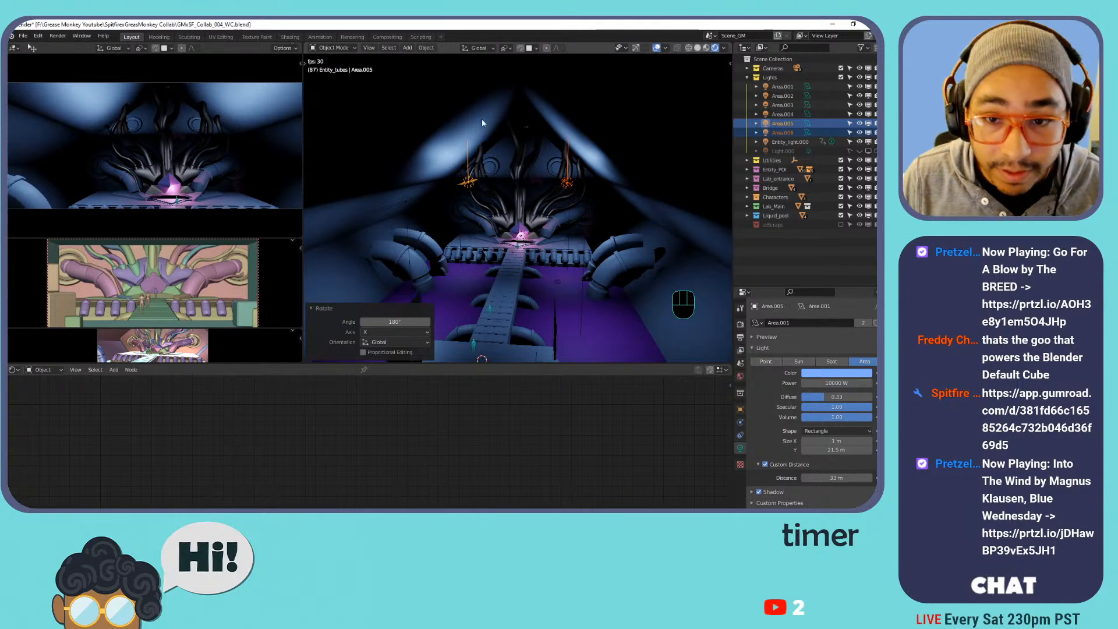
{"action": "key", "text": "z"}
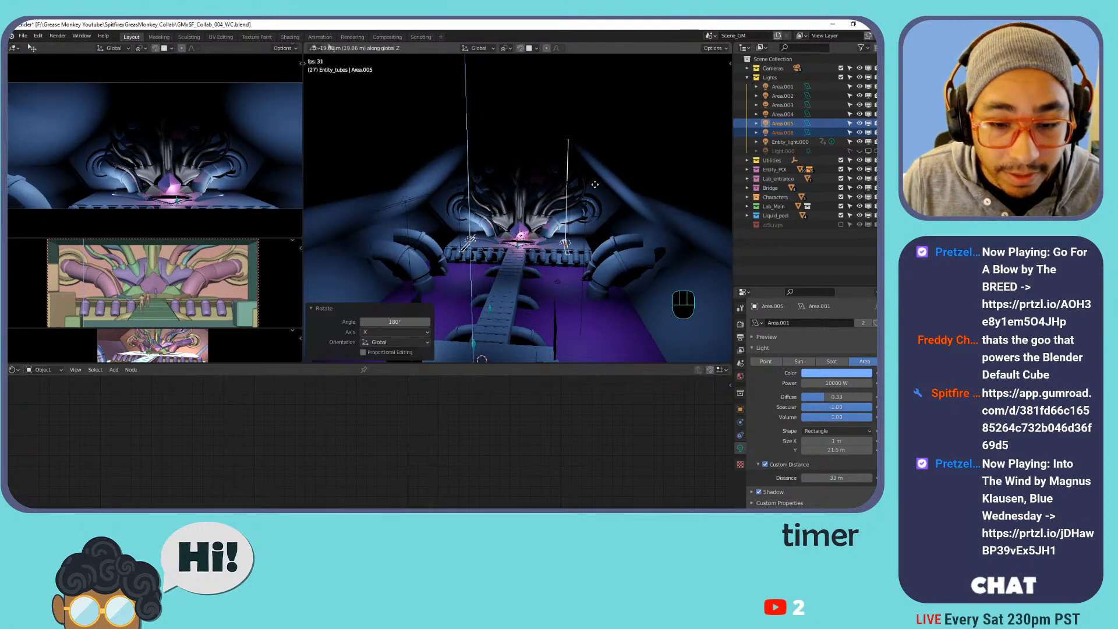
{"action": "left_click", "coordinate": [595, 184]}
{"action": "key", "text": "g"}
{"action": "key", "text": "z"}
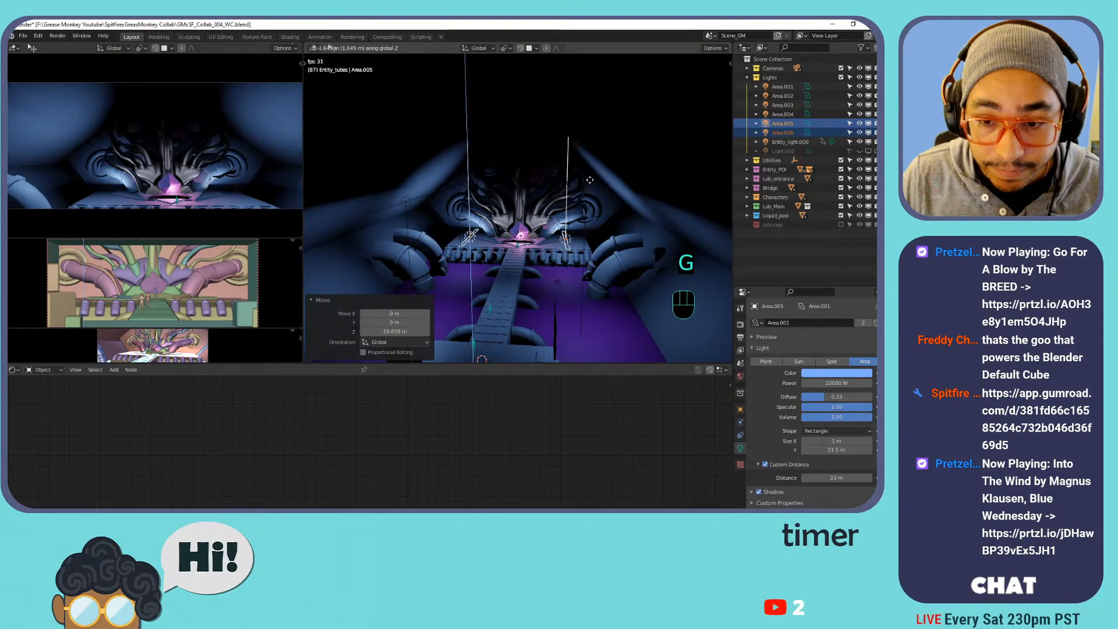
{"action": "left_click", "coordinate": [589, 178]}
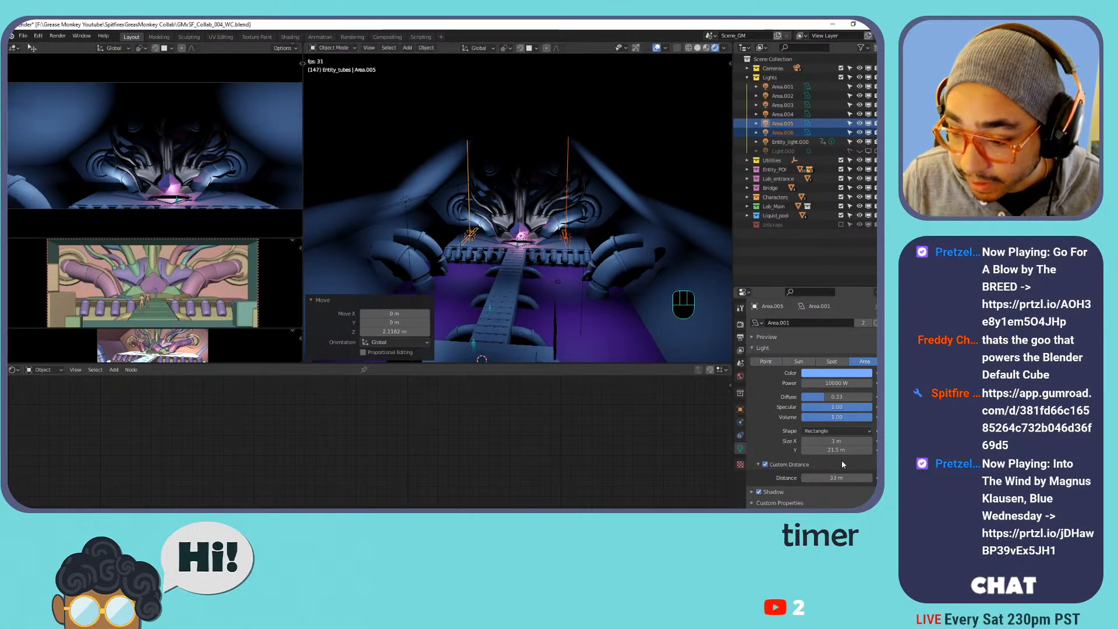
Increase the area lights' custom distance until they illuminate the upper walls, and check the lighting through the camera and from the side.
{"action": "left_click_drag", "start_coordinate": [840, 470], "coordinate": [881, 470]}
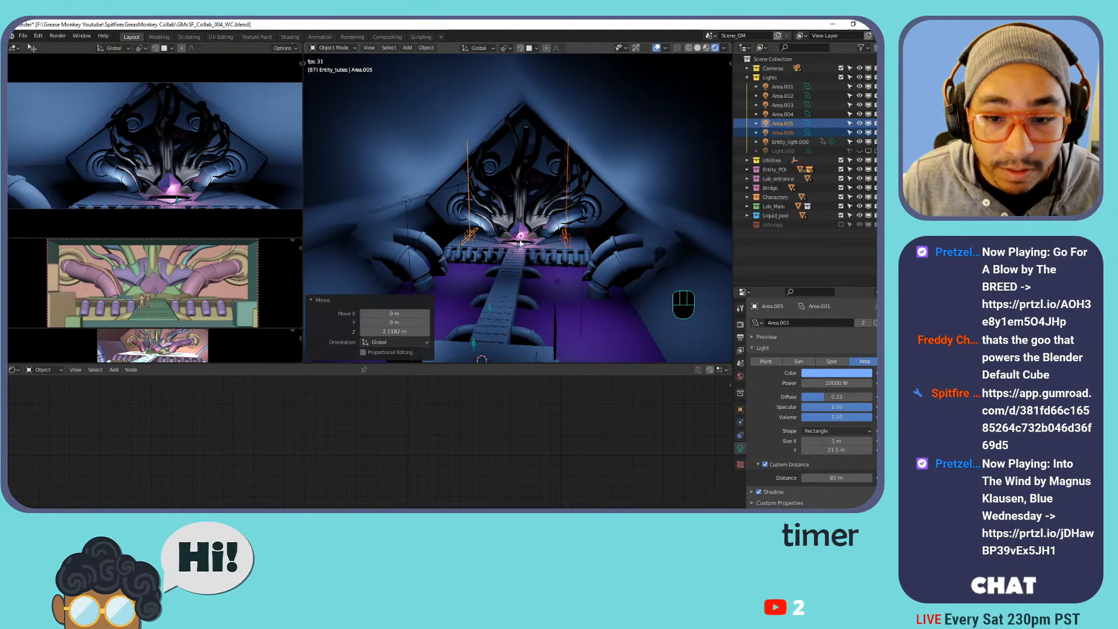
{"action": "key", "text": "KP_0"}
{"action": "key", "text": "Home"}
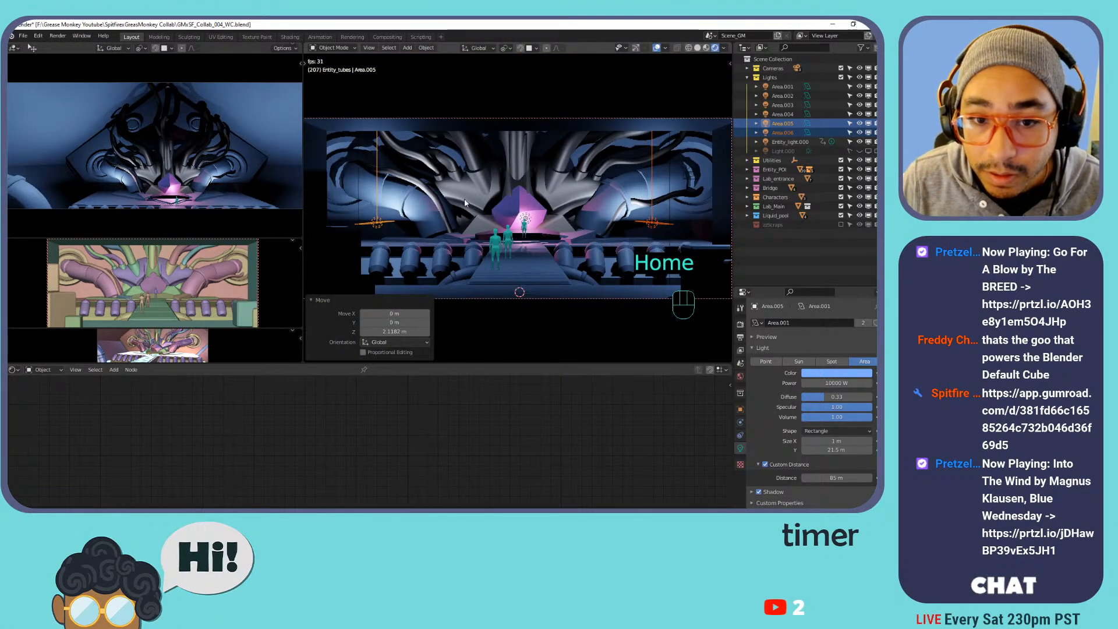
{"action": "middle_click_drag", "start_coordinate": [484, 179], "coordinate": [538, 201]}
{"action": "mouse_move", "coordinate": [538, 200]}
{"action": "middle_mouse_down", "text": "shift"}
{"action": "mouse_move", "coordinate": [519, 186]}
{"action": "mouse_move", "coordinate": [539, 198]}
{"action": "middle_mouse_up", "text": "shift"}
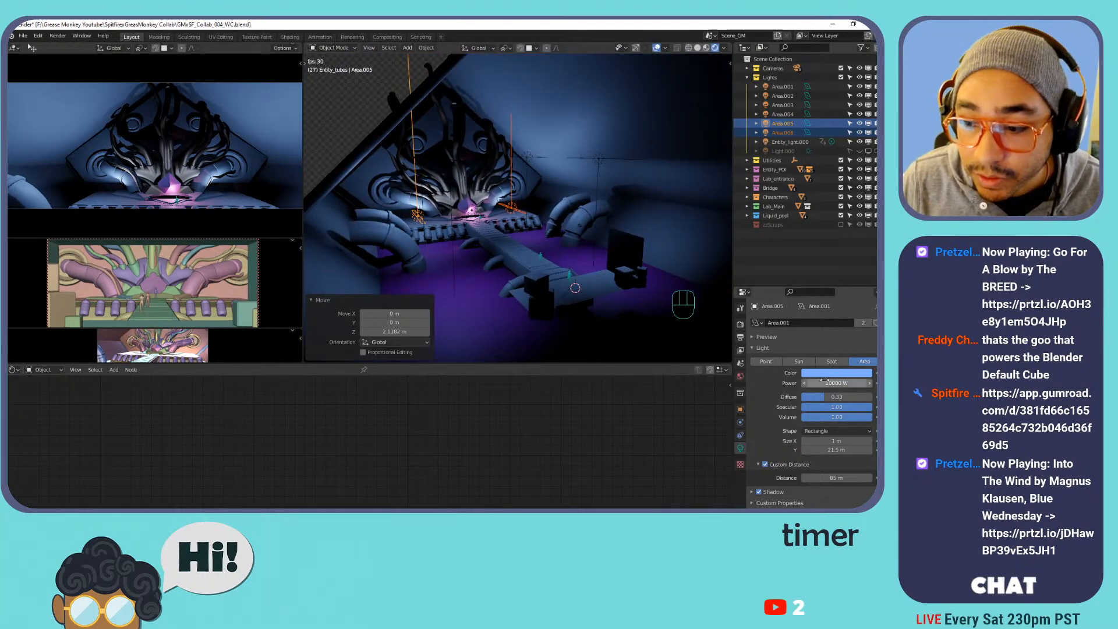
{"action": "left_click_drag", "start_coordinate": [834, 447], "coordinate": [879, 448]}
{"action": "key", "text": "ctrl+z"}
{"action": "key", "text": "ctrl+z"}
Set the power of the area lights to 3000 W after trying 1000 W.
{"action": "left_click_drag", "start_coordinate": [839, 383], "coordinate": [827, 383]}
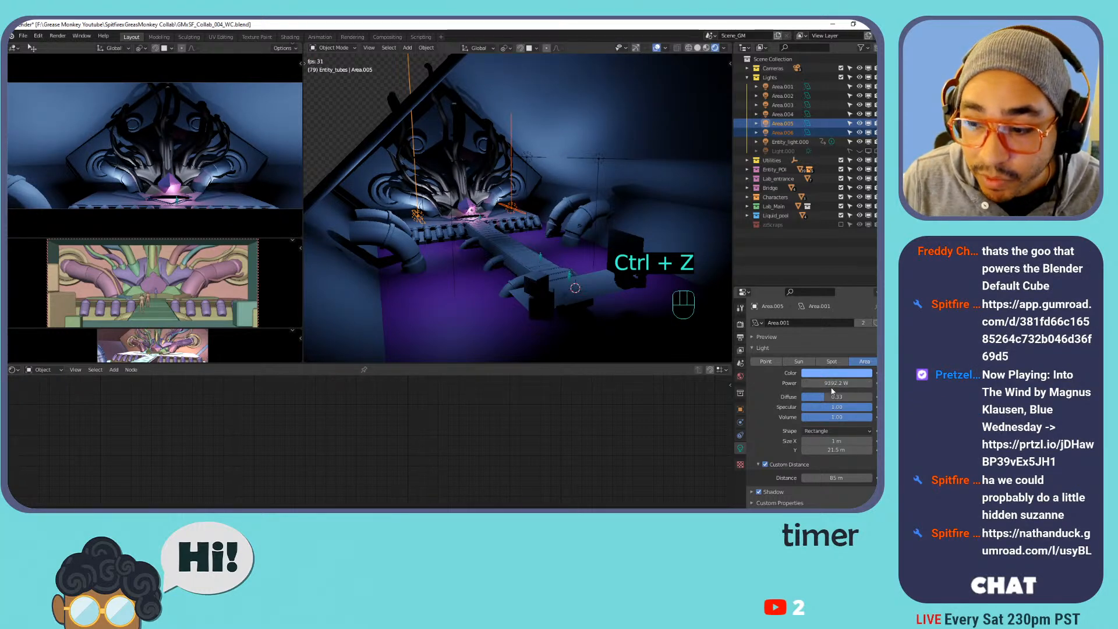
{"action": "left_click", "coordinate": [832, 384]}
{"action": "type", "text": "1000"}
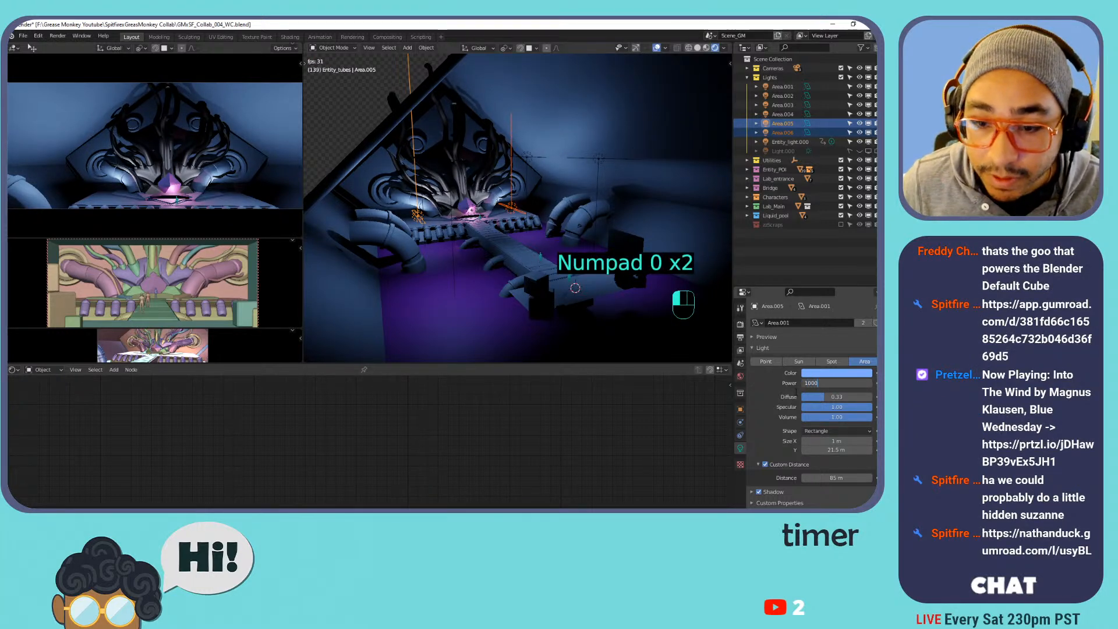
{"action": "key", "text": "Return"}
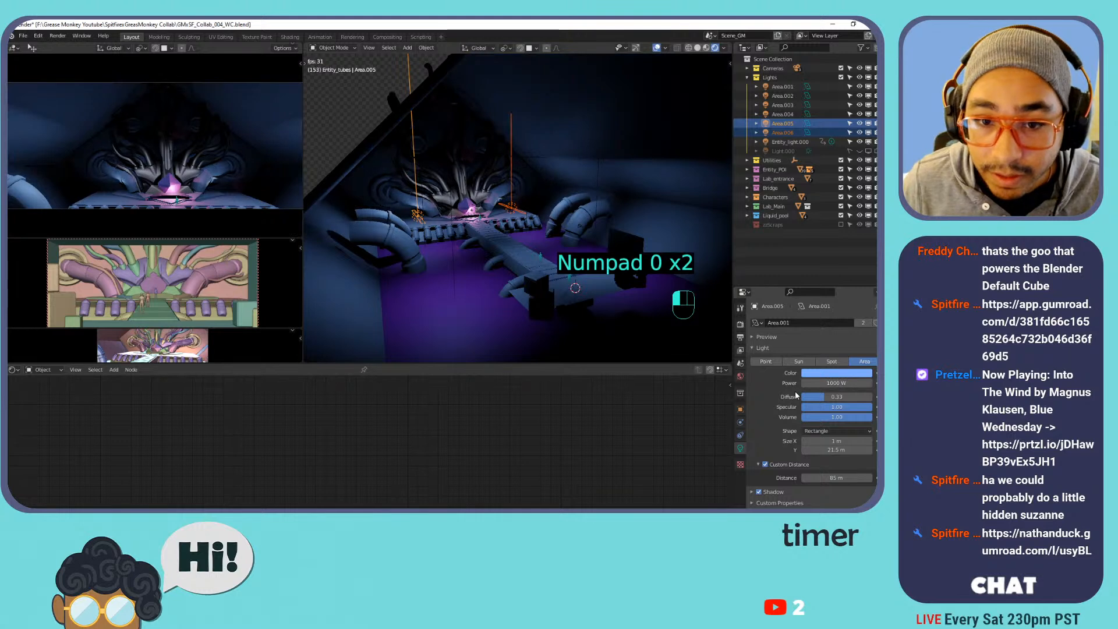
{"action": "left_click", "coordinate": [833, 382]}
{"action": "type", "text": "3"}
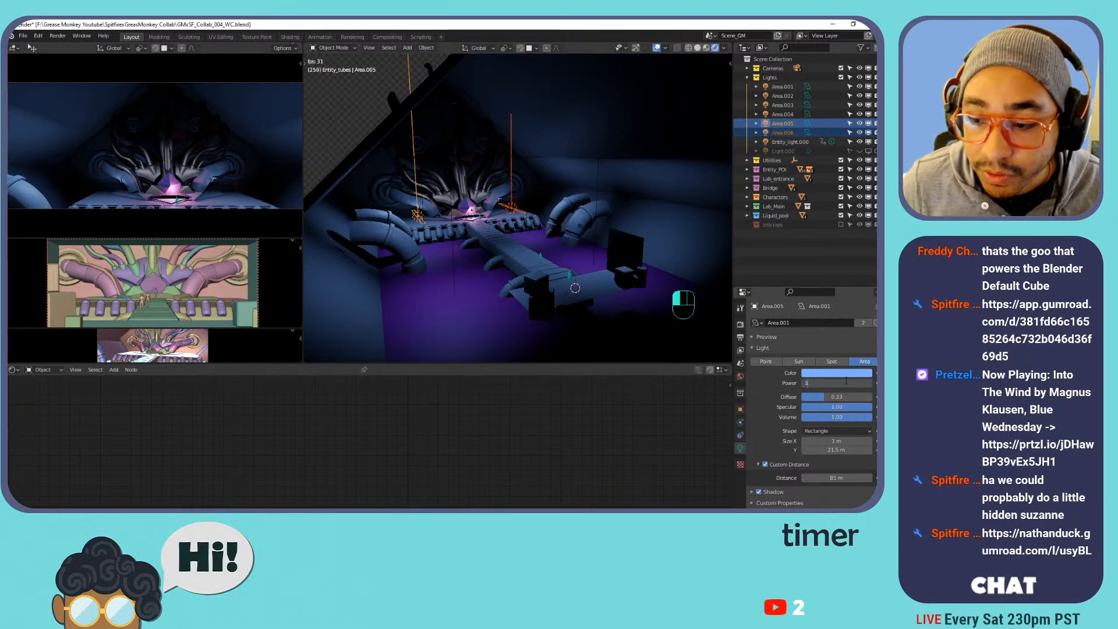
{"action": "type", "text": "000"}
{"action": "key", "text": "Return"}
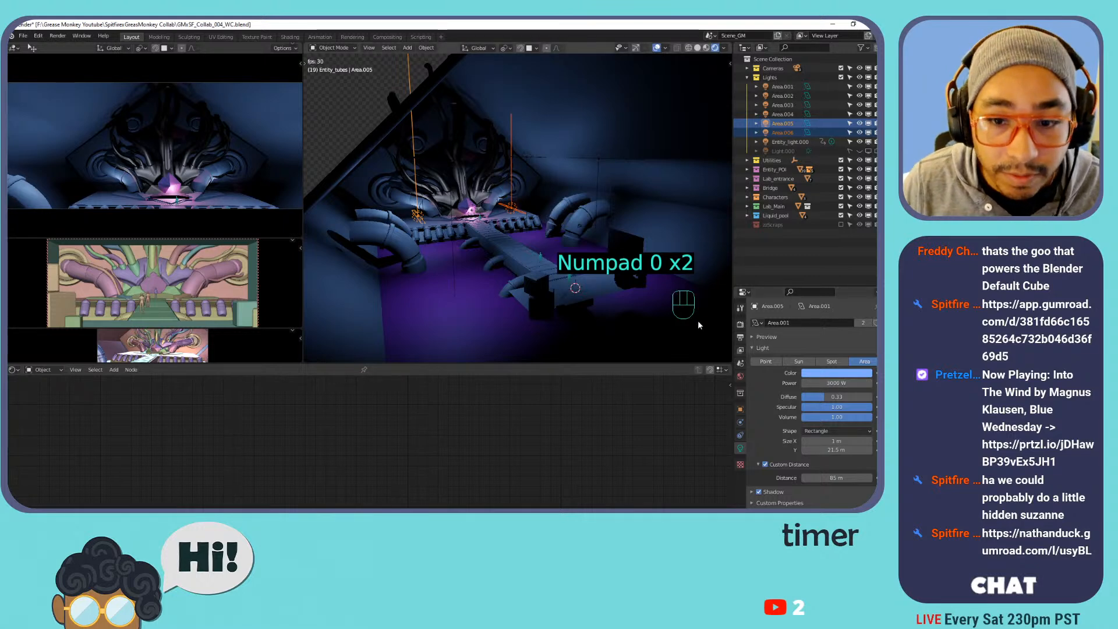
Move the two area lights about -2.4 m along global Z and about -17.5 m along global Y.
{"action": "key", "text": "g"}
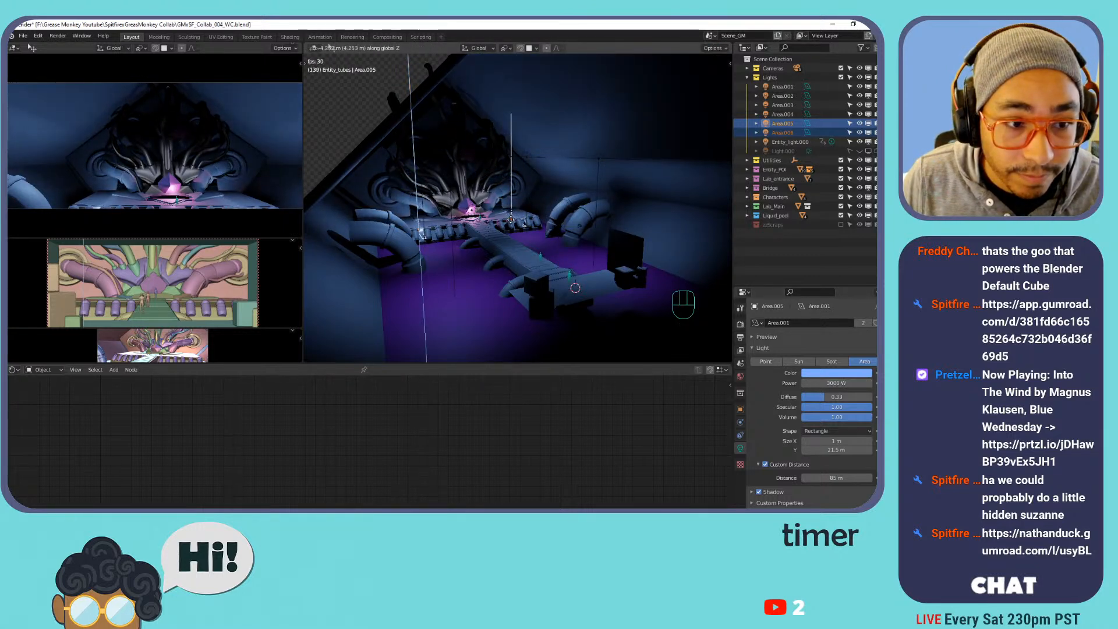
{"action": "left_click", "coordinate": [516, 217]}
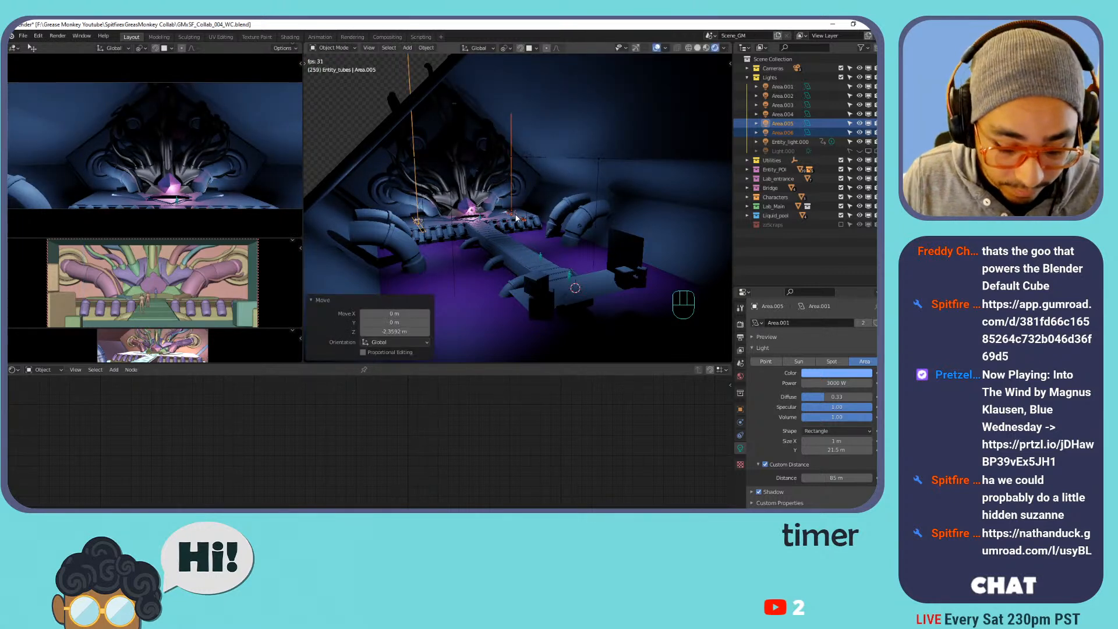
{"action": "key", "text": "g"}
{"action": "key", "text": "y"}
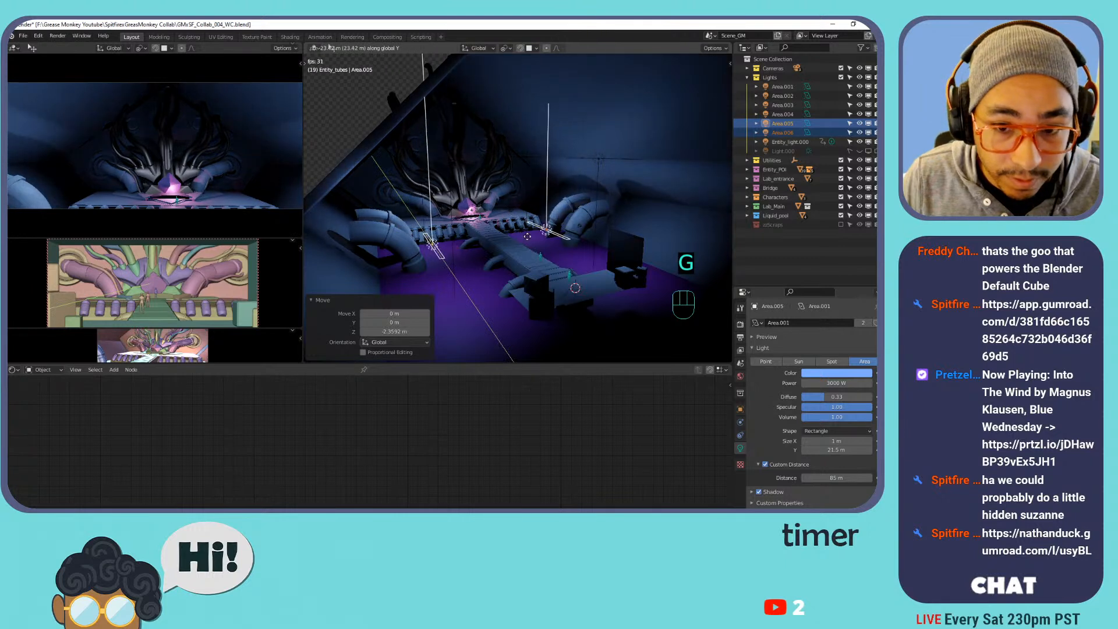
{"action": "left_click", "coordinate": [524, 229]}
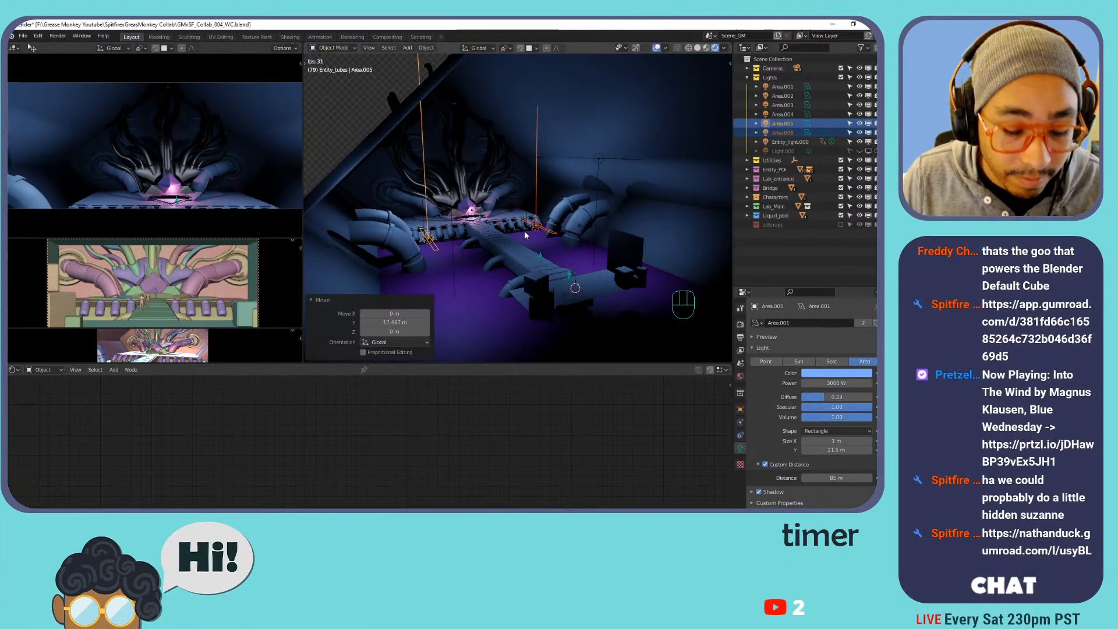
Rotate the two area lights about -53° around global X and raise them about 6.5 m along global Z.
{"action": "key", "text": "r"}
{"action": "key", "text": "x"}
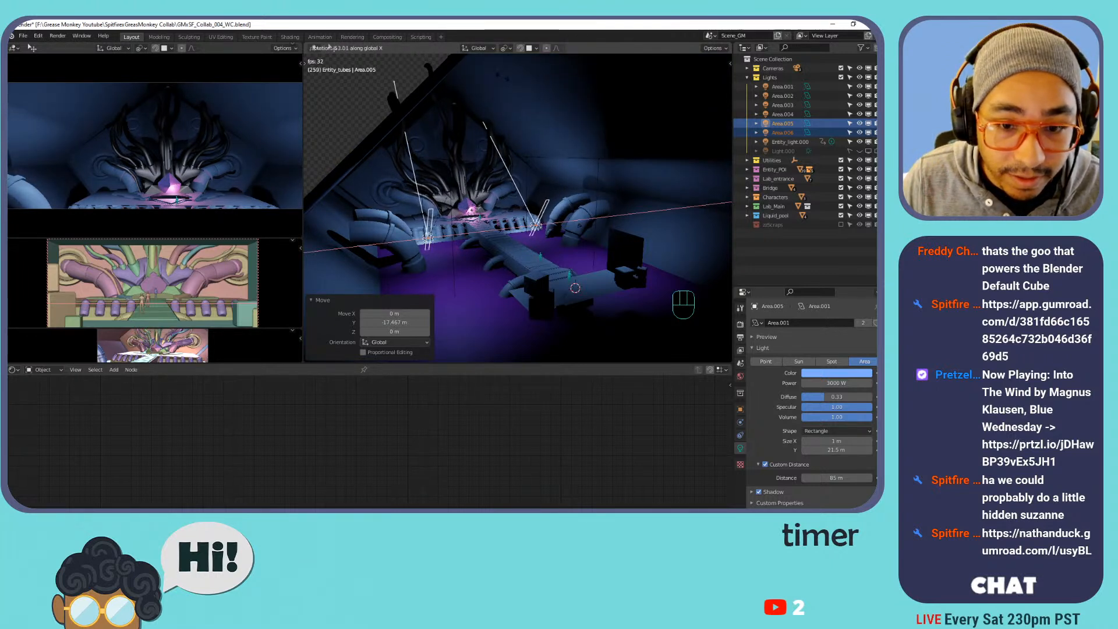
{"action": "left_click", "coordinate": [504, 80]}
{"action": "key", "text": "g"}
{"action": "key", "text": "g"}
{"action": "key", "text": "z"}
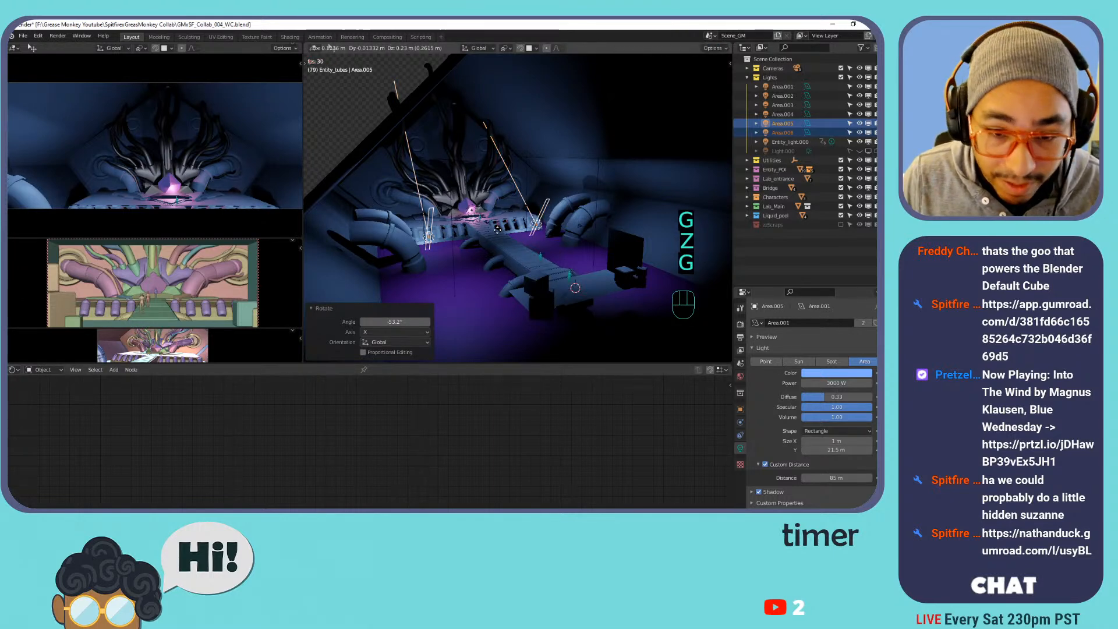
{"action": "left_click", "coordinate": [502, 205]}
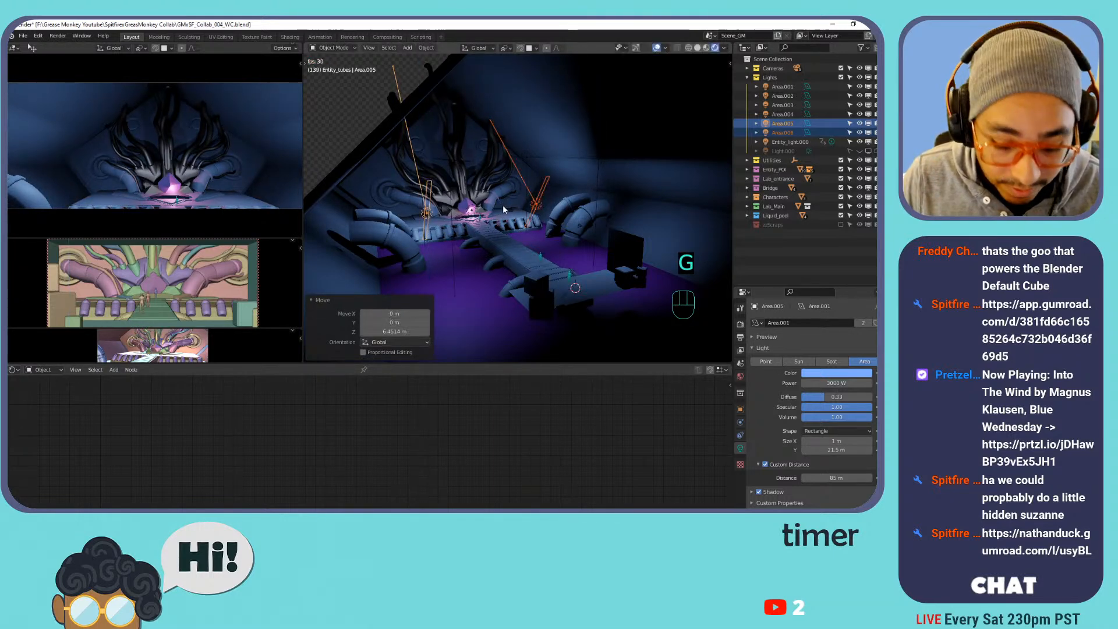
Move the two area lights about -15.3 m along global Y and inspect the lit room from a lower angle.
{"action": "key", "text": "g"}
{"action": "key", "text": "y"}
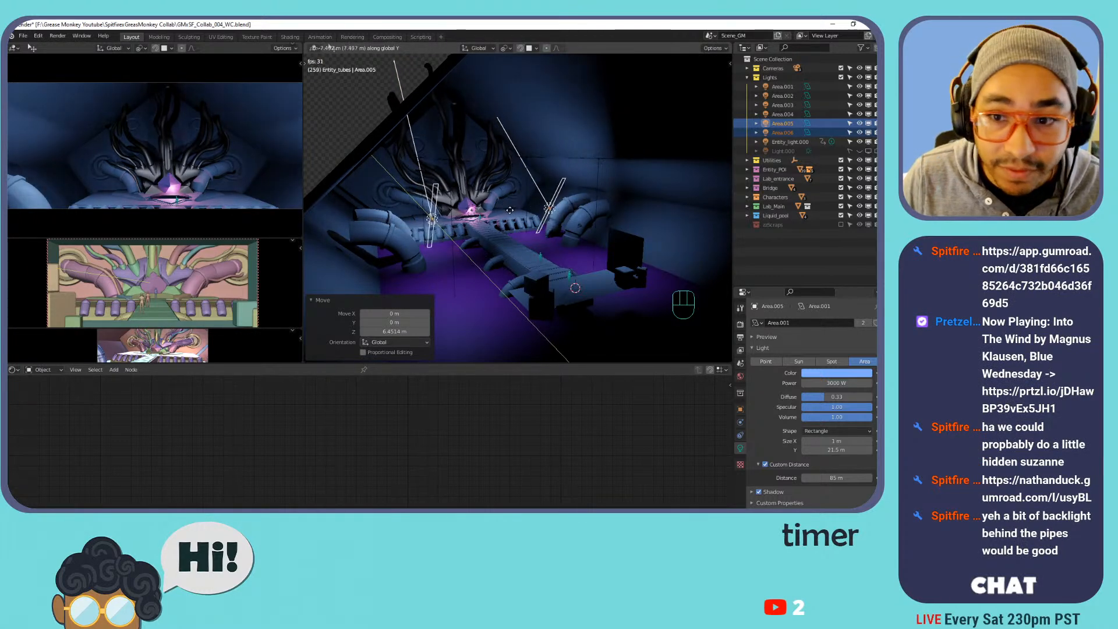
{"action": "left_click", "coordinate": [538, 228]}
{"action": "middle_click_drag", "start_coordinate": [539, 228], "coordinate": [511, 244]}
{"action": "middle_click_drag", "start_coordinate": [511, 243], "coordinate": [588, 211], "text": "shift"}
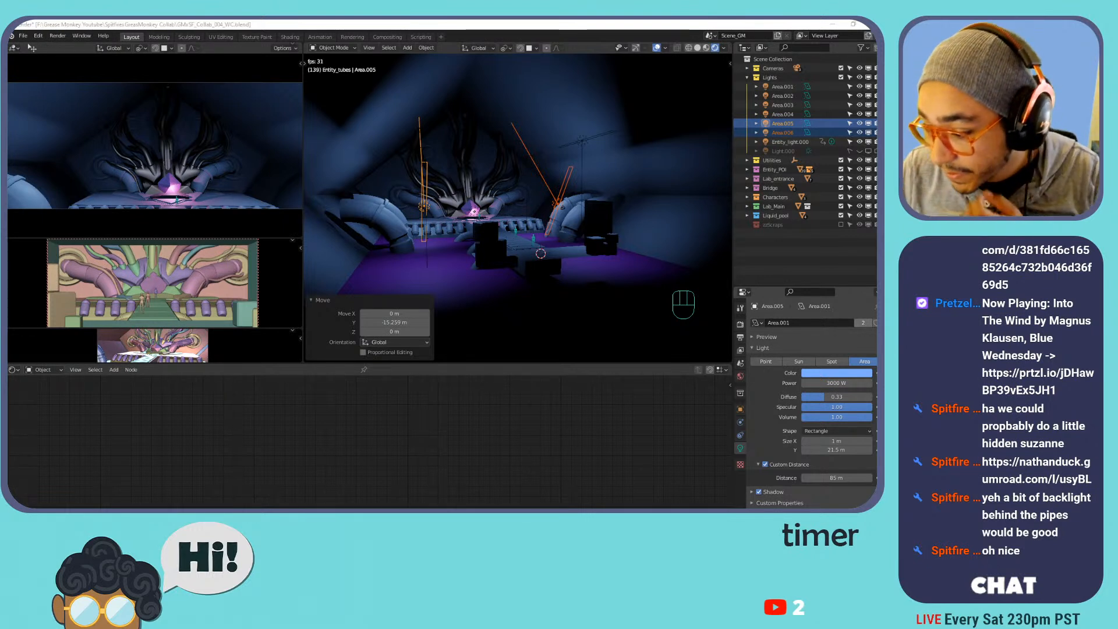
Switch to the browser with the Realtime Materials product page on Gumroad and skim through its preview video.
{"action": "left_click_drag", "start_coordinate": [877, 152], "coordinate": [385, 102]}
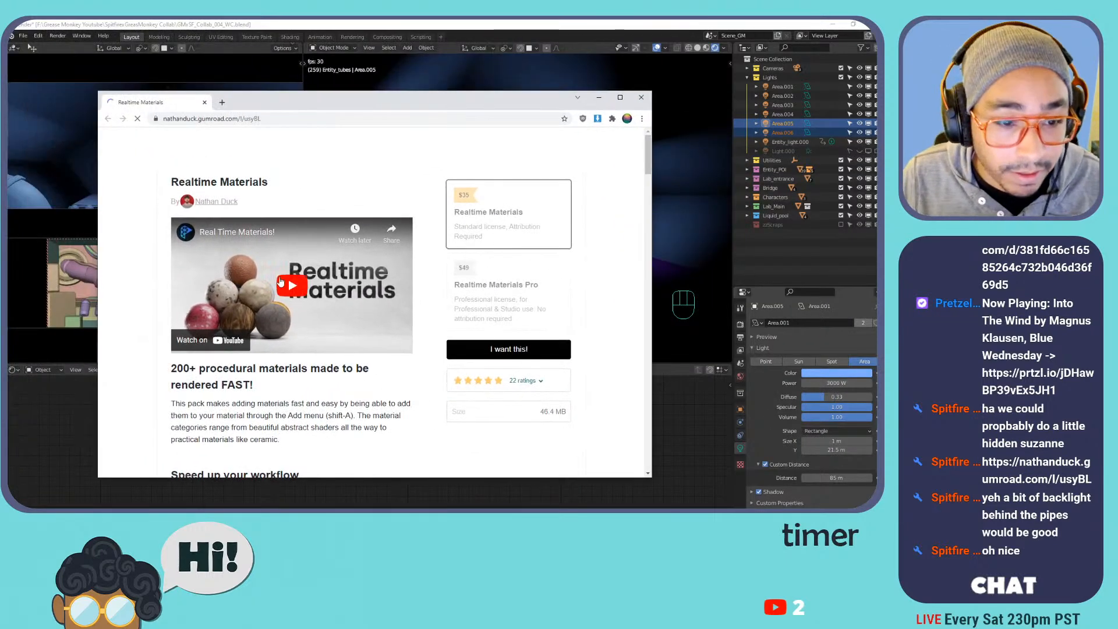
{"action": "left_click", "coordinate": [288, 288]}
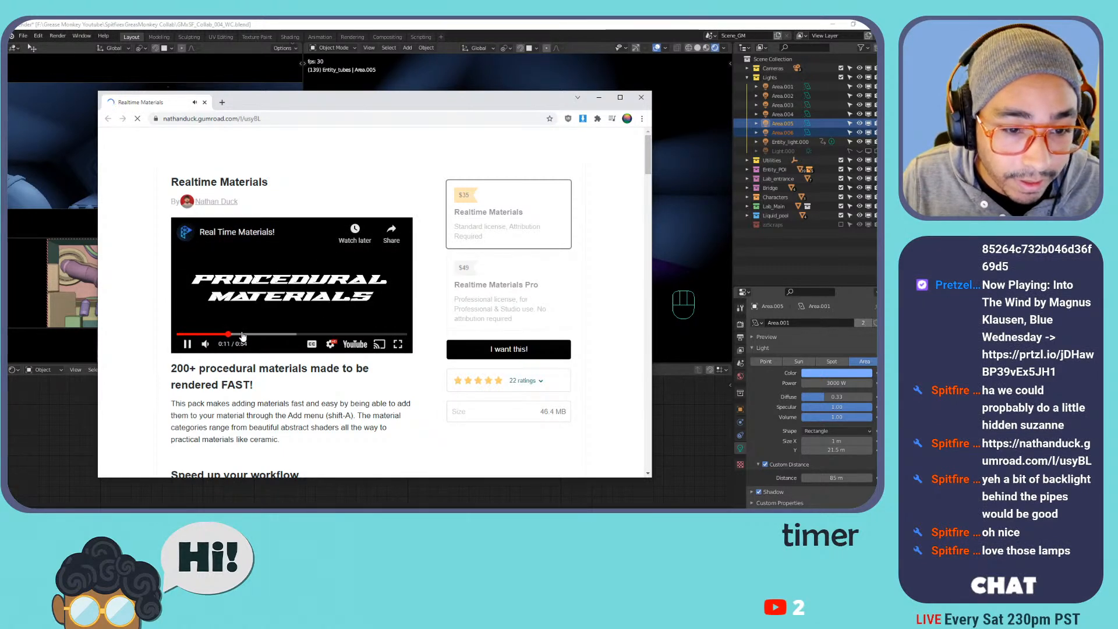
{"action": "scroll", "coordinate": [275, 330], "scroll_direction": "down", "scroll_amount": 4}
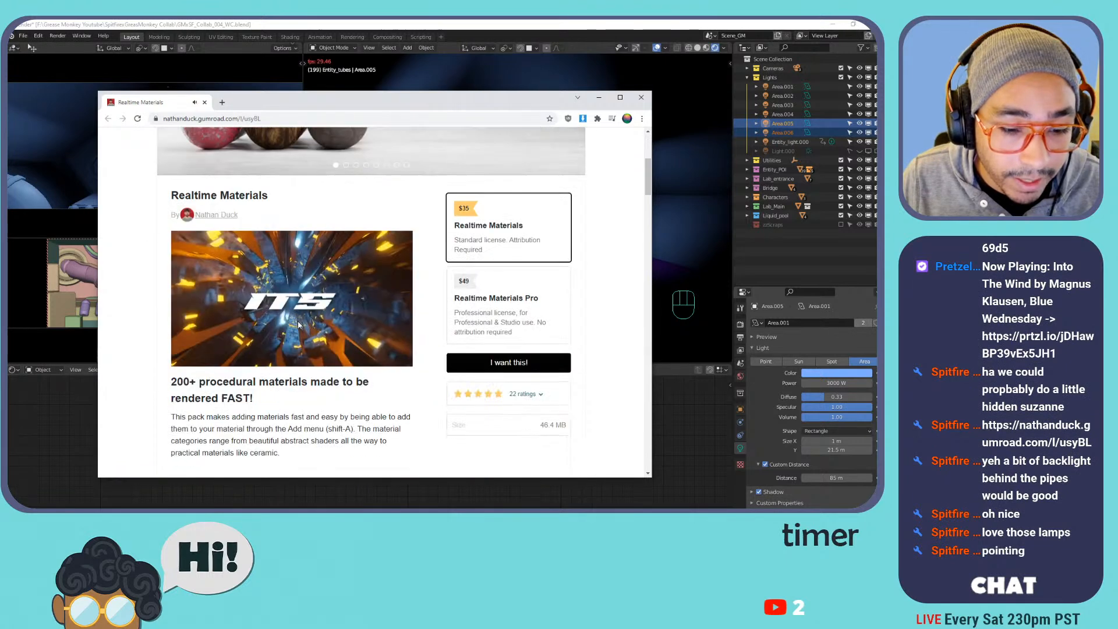
{"action": "left_click", "coordinate": [262, 345]}
{"action": "left_click", "coordinate": [284, 349]}
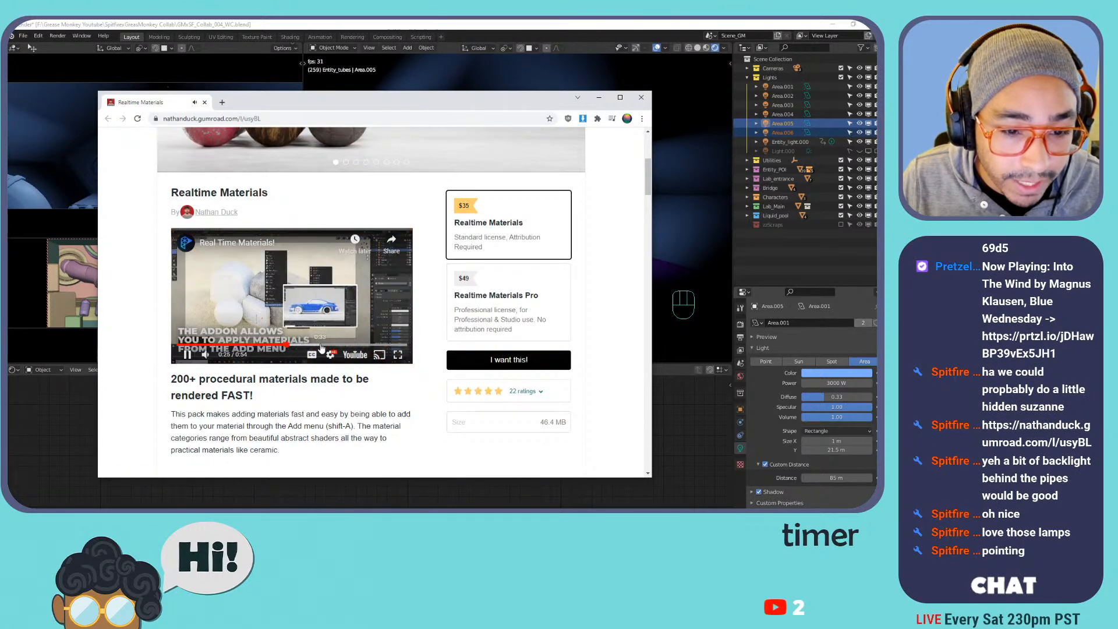
{"action": "left_click", "coordinate": [322, 345]}
{"action": "left_click", "coordinate": [333, 344]}
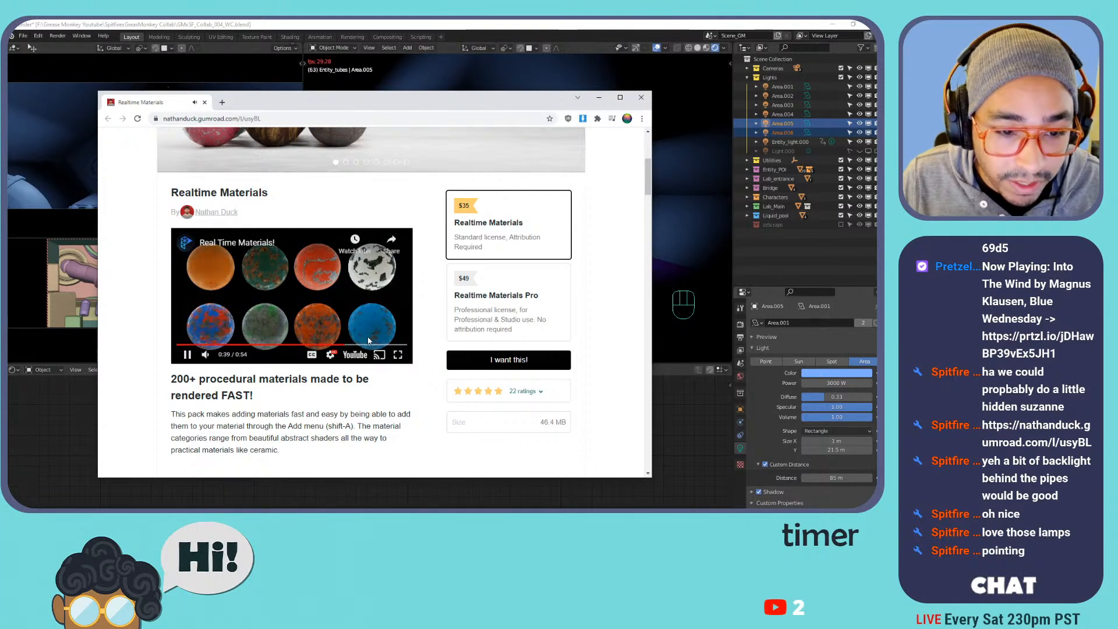
{"action": "left_click", "coordinate": [371, 345]}
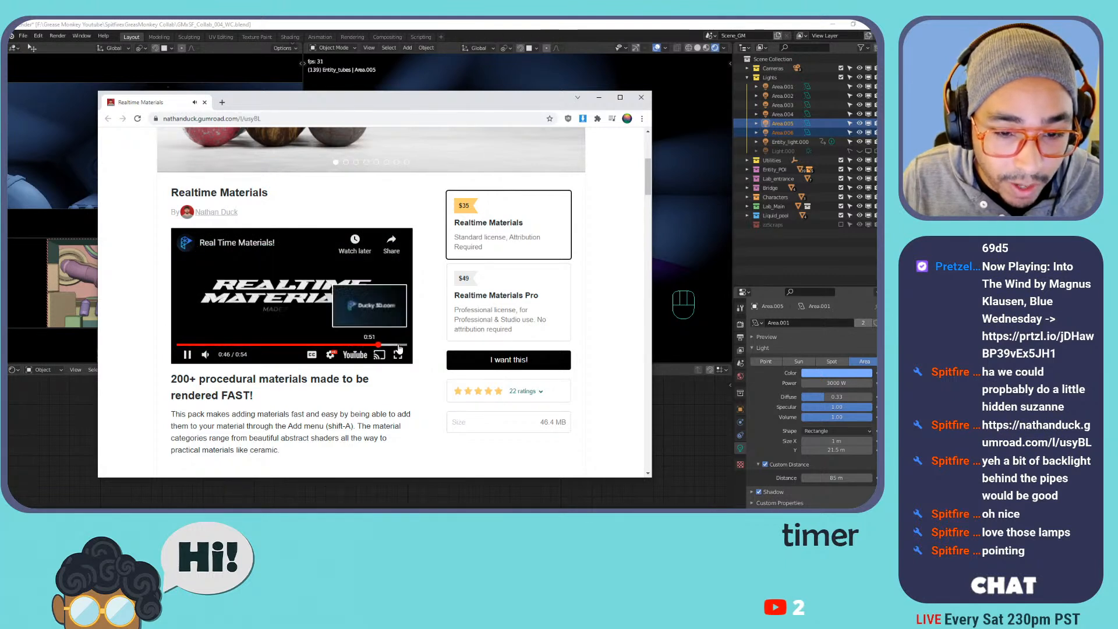
{"action": "left_click", "coordinate": [397, 345]}
{"action": "left_click", "coordinate": [229, 347]}
Examine the editable material galleries and the category overview on the Realtime Materials page.
{"action": "scroll", "coordinate": [268, 182], "scroll_direction": "down", "scroll_amount": 6}
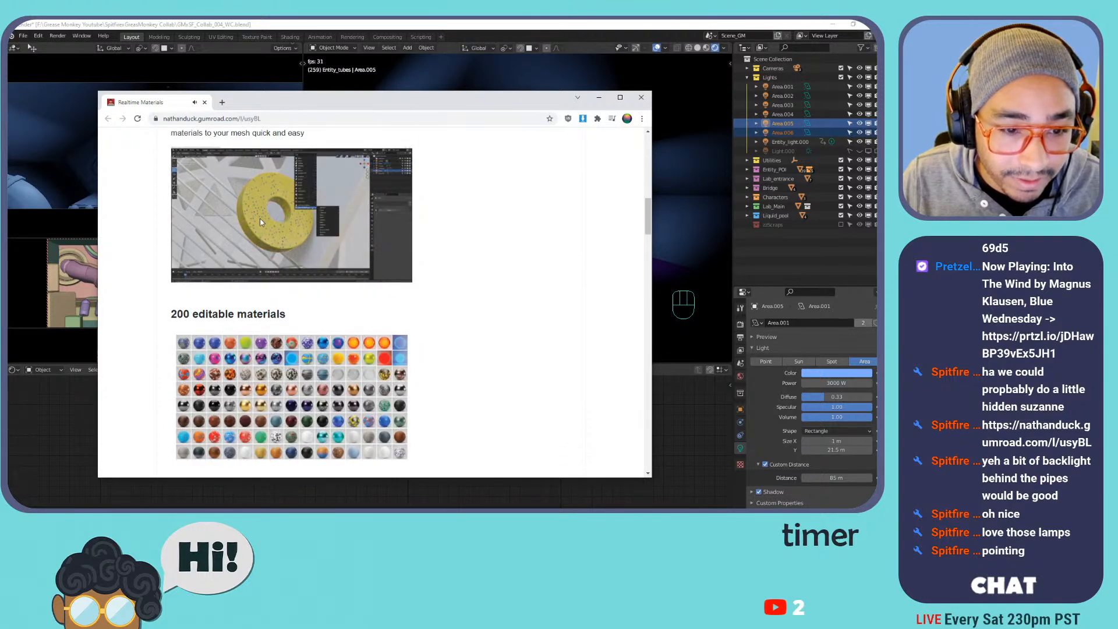
{"action": "scroll", "coordinate": [249, 268], "scroll_direction": "down", "scroll_amount": 3}
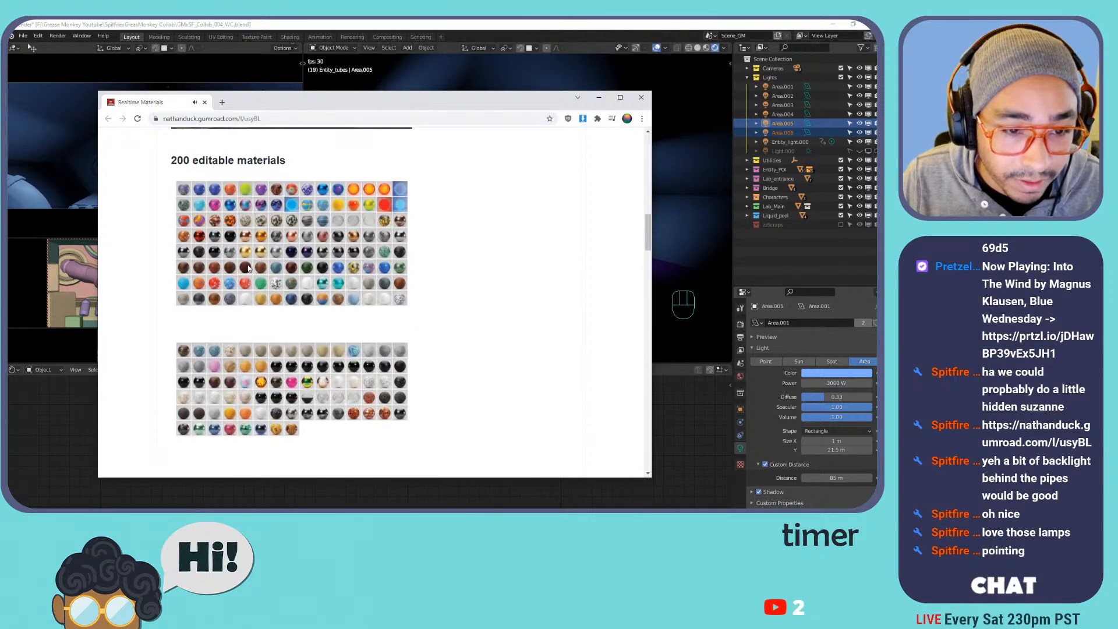
{"action": "scroll", "coordinate": [258, 249], "scroll_direction": "down", "scroll_amount": 5}
{"action": "scroll", "coordinate": [260, 250], "scroll_direction": "up", "scroll_amount": 4}
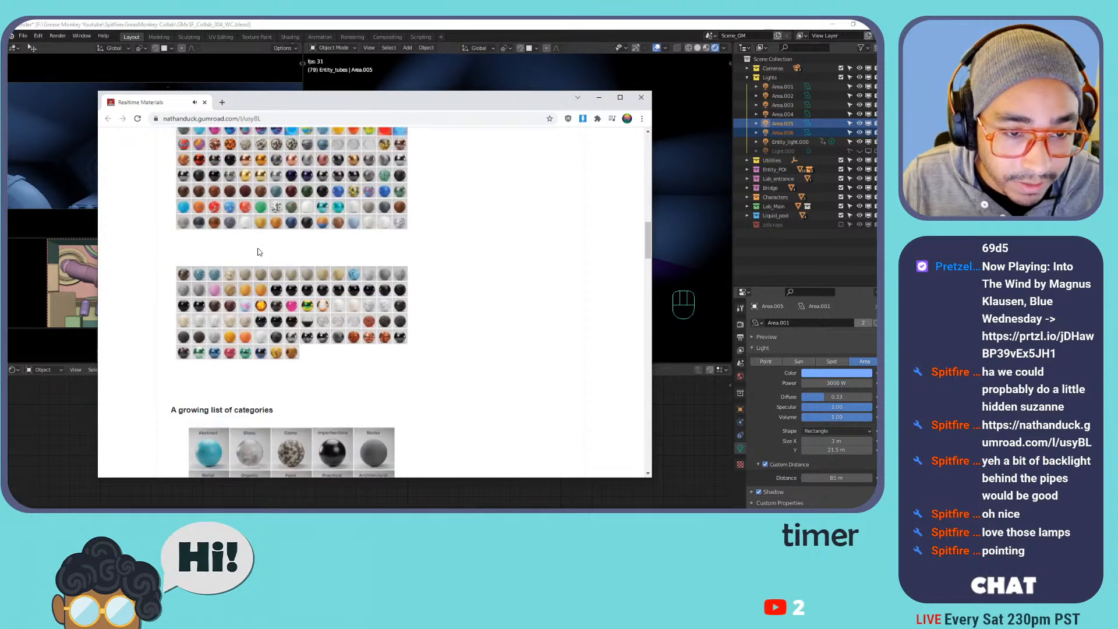
Review the Realtime Materials page's material controls, categories and installation instructions, and close the page.
{"action": "scroll", "coordinate": [258, 249], "scroll_direction": "up", "scroll_amount": 10}
{"action": "scroll", "coordinate": [258, 250], "scroll_direction": "down", "scroll_amount": 5}
{"action": "scroll", "coordinate": [258, 250], "scroll_direction": "down", "scroll_amount": 10}
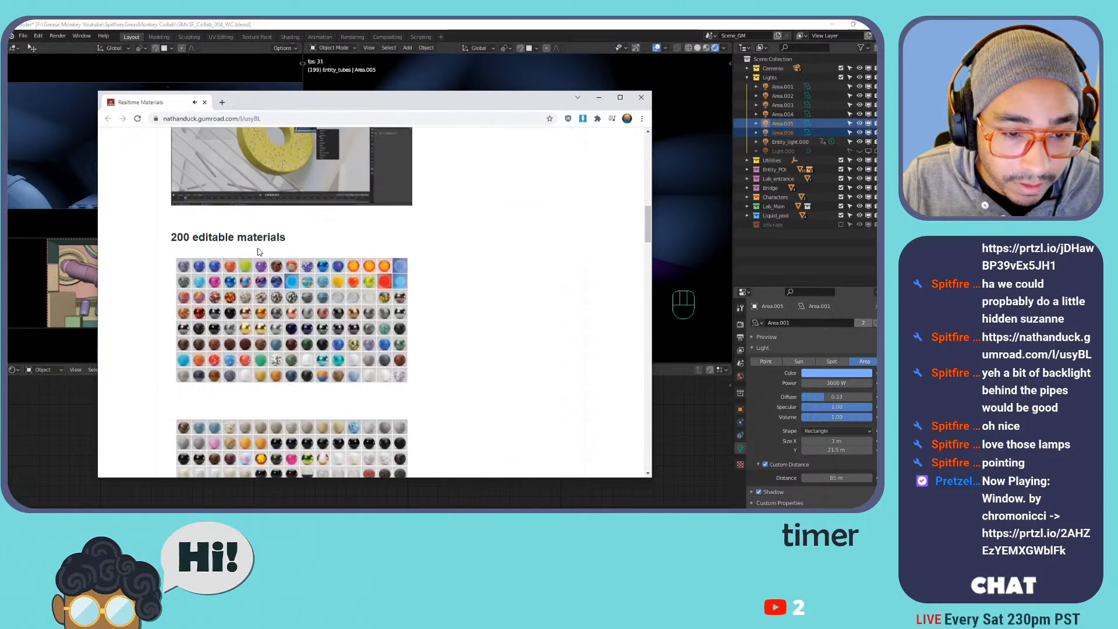
{"action": "scroll", "coordinate": [258, 250], "scroll_direction": "down", "scroll_amount": 5}
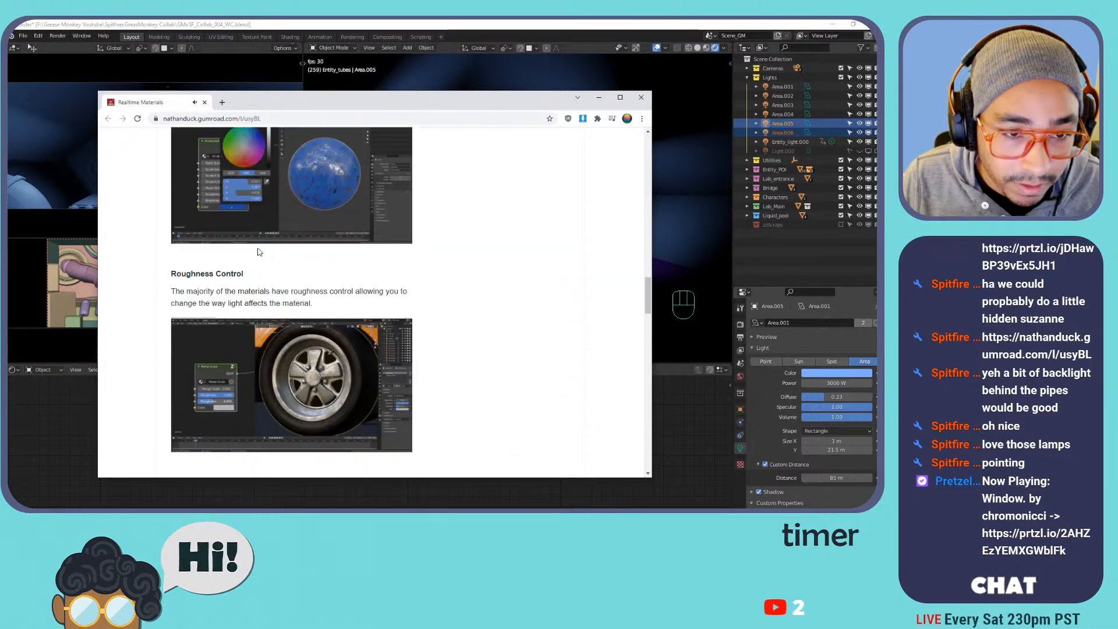
{"action": "scroll", "coordinate": [259, 251], "scroll_direction": "down", "scroll_amount": 5}
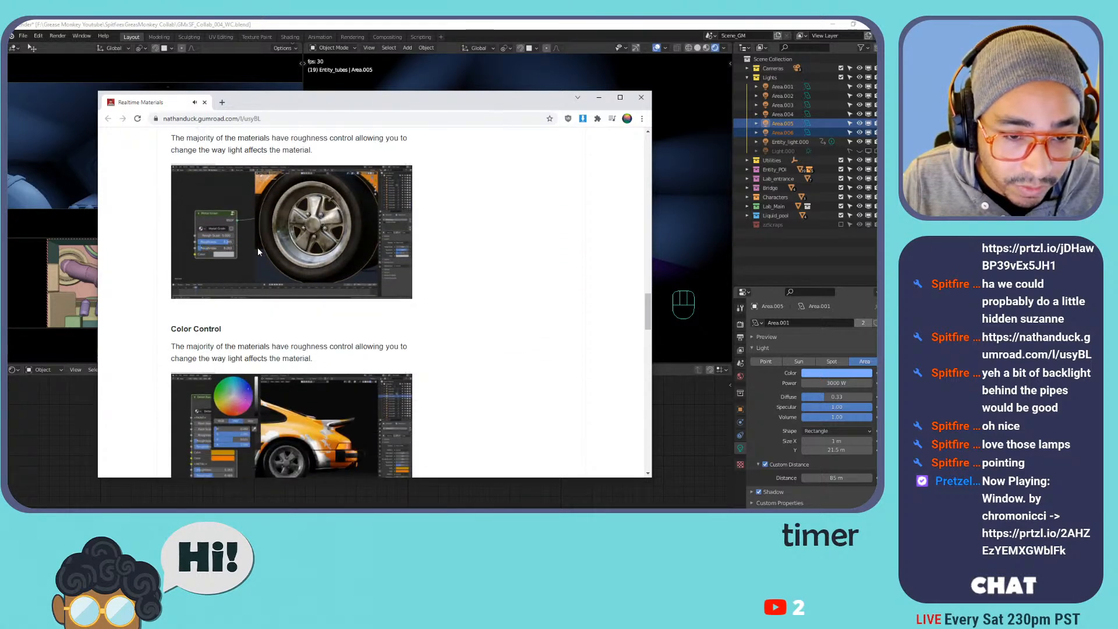
{"action": "scroll", "coordinate": [257, 251], "scroll_direction": "down", "scroll_amount": 5}
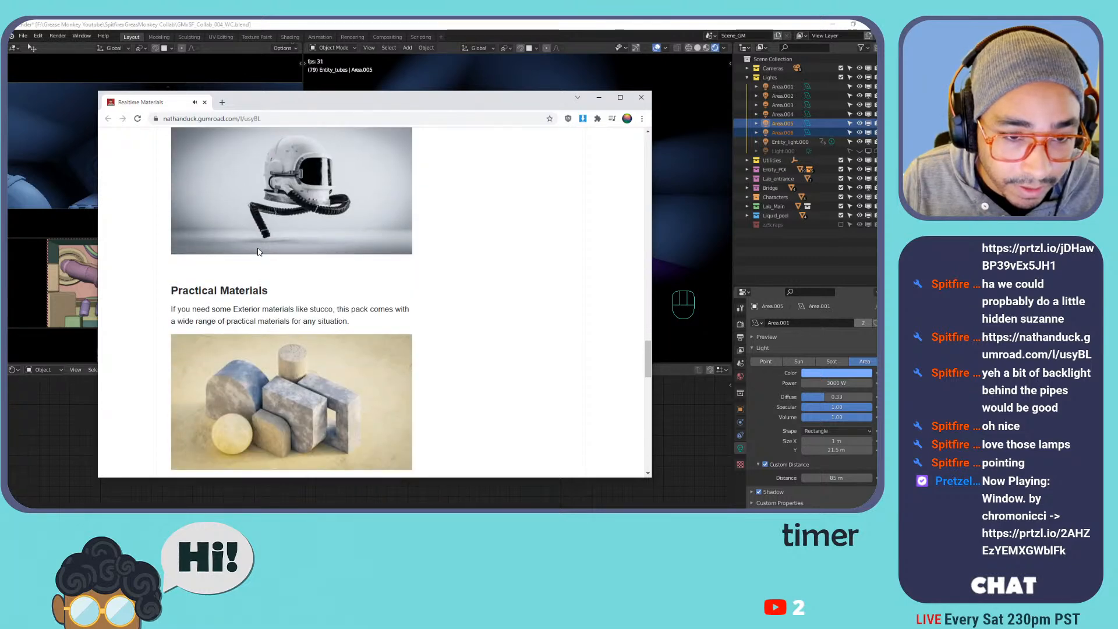
{"action": "scroll", "coordinate": [260, 252], "scroll_direction": "down", "scroll_amount": 8}
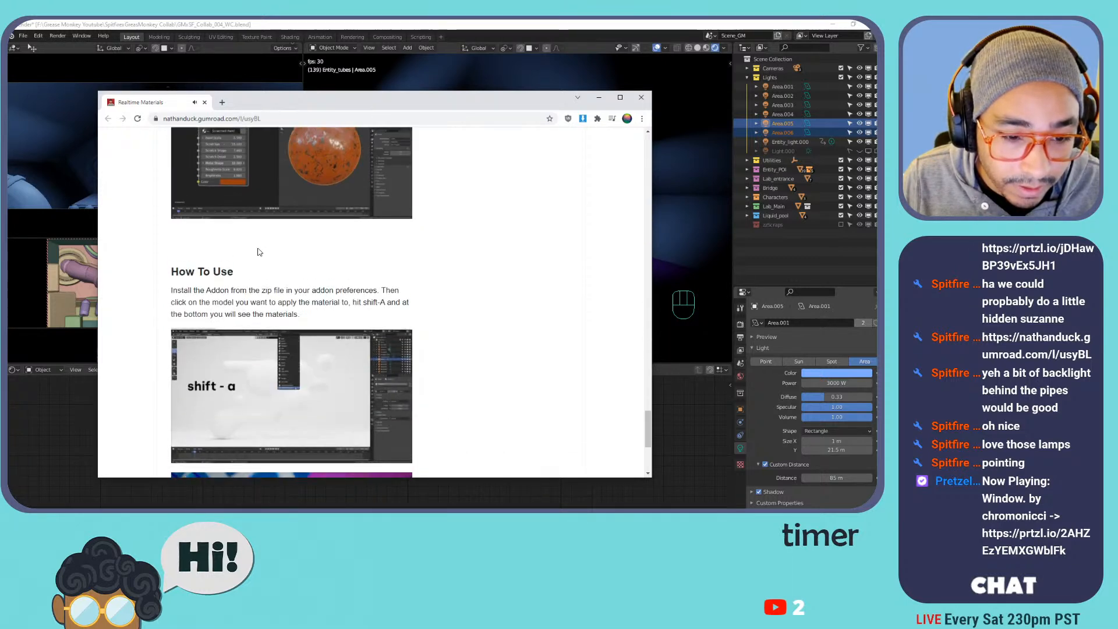
{"action": "scroll", "coordinate": [259, 251], "scroll_direction": "up", "scroll_amount": 7}
{"action": "left_click", "coordinate": [205, 102]}
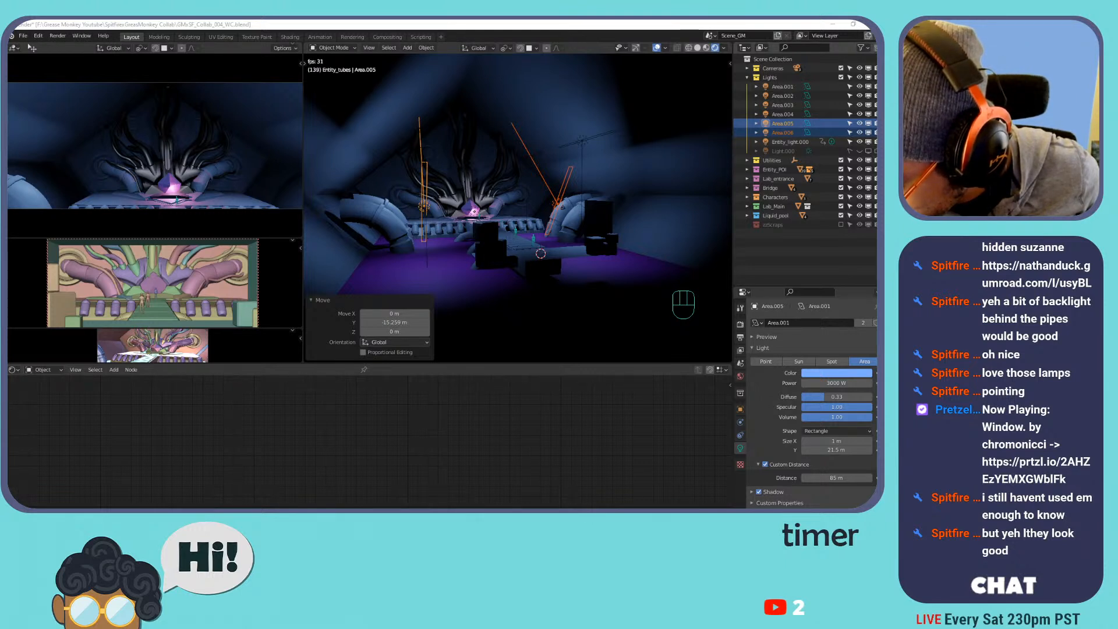
Change the selected pair of area lights from blue to a light pink colour.
{"action": "left_click", "coordinate": [837, 373]}
{"action": "left_click", "coordinate": [846, 373]}
{"action": "mouse_move", "coordinate": [816, 308]}
{"action": "left_mouse_down"}
{"action": "mouse_move", "coordinate": [853, 295]}
{"action": "mouse_move", "coordinate": [791, 277]}
{"action": "mouse_move", "coordinate": [850, 262]}
{"action": "mouse_move", "coordinate": [857, 295]}
{"action": "mouse_move", "coordinate": [855, 271]}
{"action": "mouse_move", "coordinate": [834, 257]}
{"action": "mouse_move", "coordinate": [799, 265]}
{"action": "mouse_move", "coordinate": [844, 258]}
{"action": "left_mouse_up"}
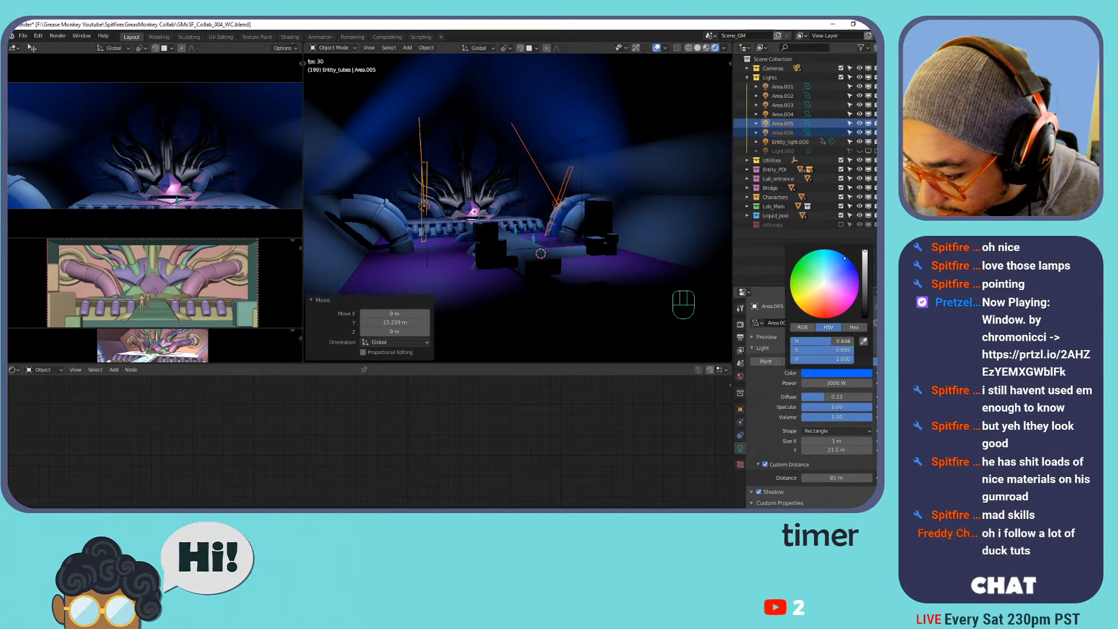
{"action": "mouse_move", "coordinate": [844, 258]}
{"action": "left_mouse_down"}
{"action": "mouse_move", "coordinate": [851, 279]}
{"action": "mouse_move", "coordinate": [798, 282]}
{"action": "mouse_move", "coordinate": [818, 311]}
{"action": "mouse_move", "coordinate": [801, 291]}
{"action": "mouse_move", "coordinate": [804, 259]}
{"action": "mouse_move", "coordinate": [827, 292]}
{"action": "left_mouse_up"}
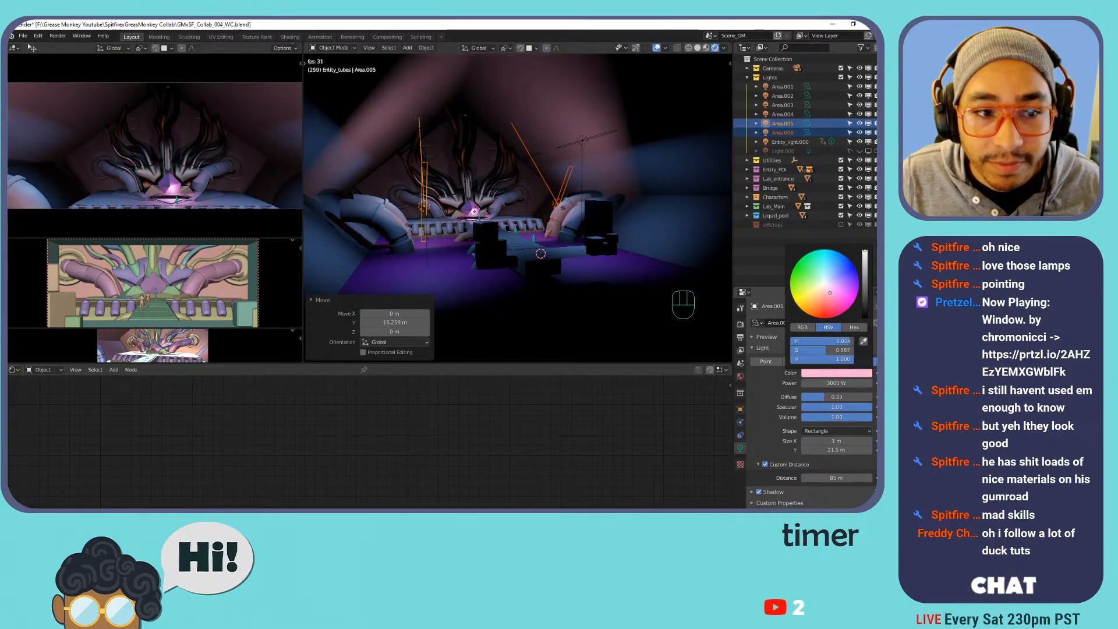
Duplicate the two pink area lights about 37.5 m along global Y and set the copies' Size Y to 2.51 m.
{"action": "middle_click_drag", "start_coordinate": [441, 174], "coordinate": [459, 240]}
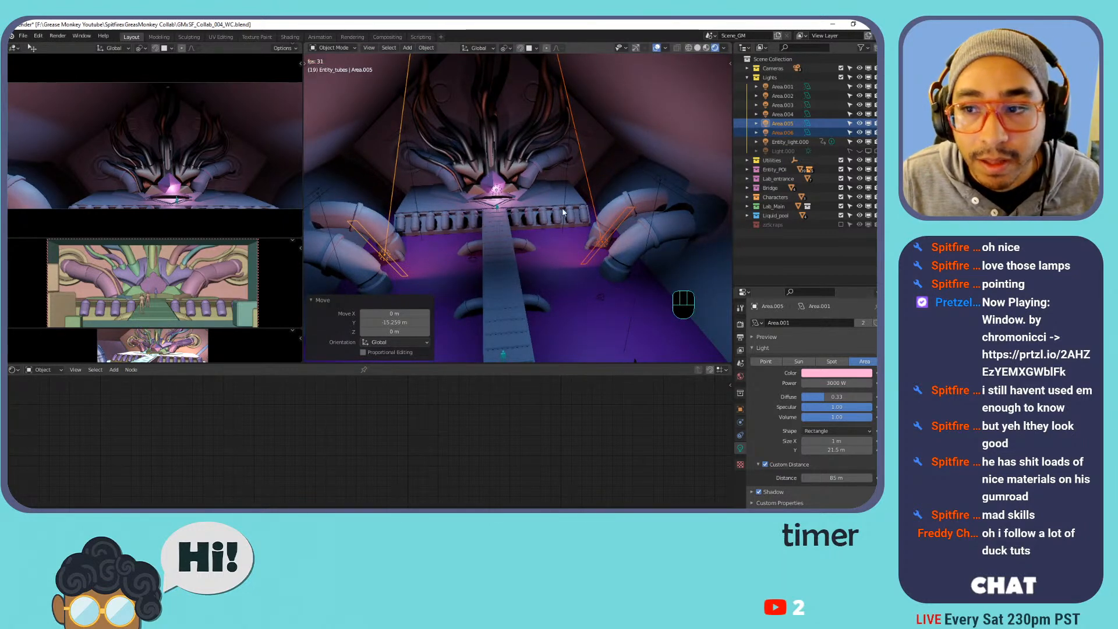
{"action": "key", "text": "shift+d"}
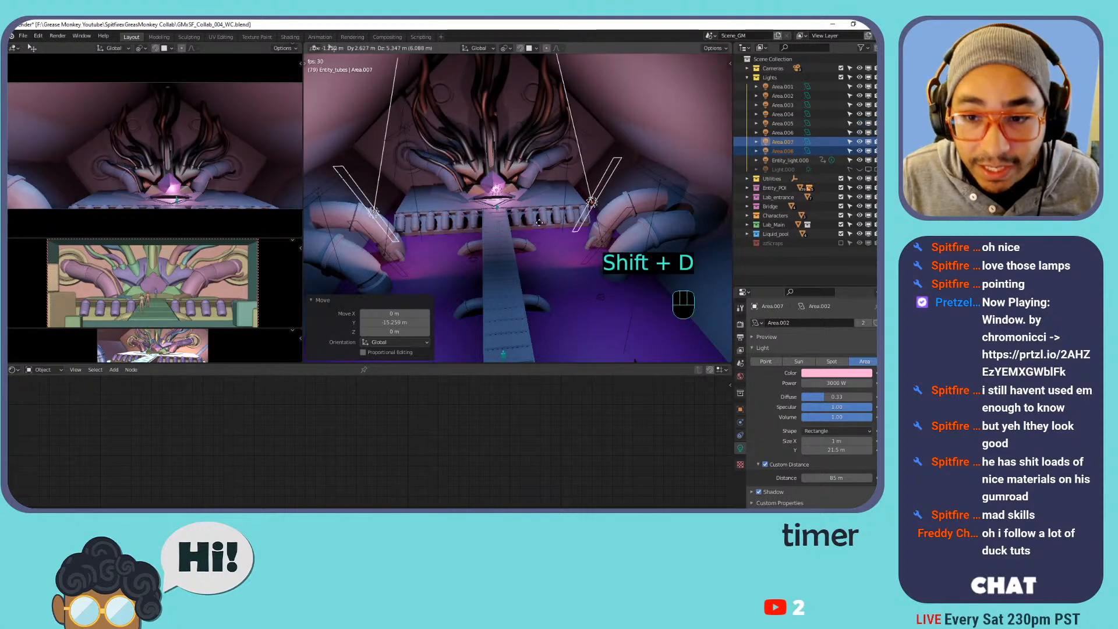
{"action": "left_click", "coordinate": [455, 110]}
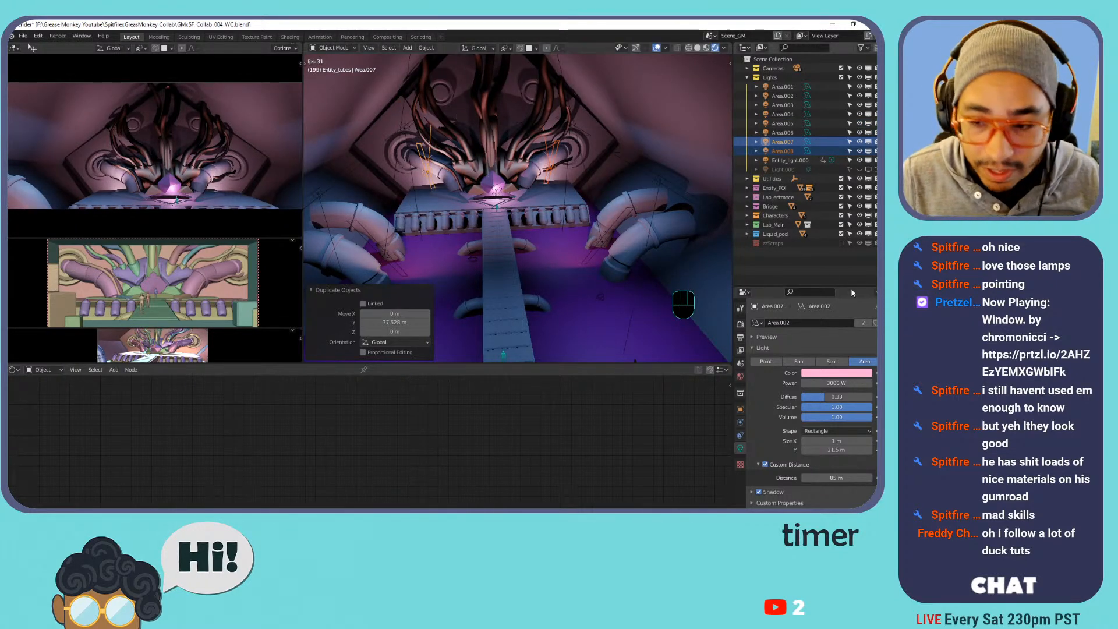
{"action": "left_click_drag", "start_coordinate": [831, 450], "coordinate": [652, 451]}
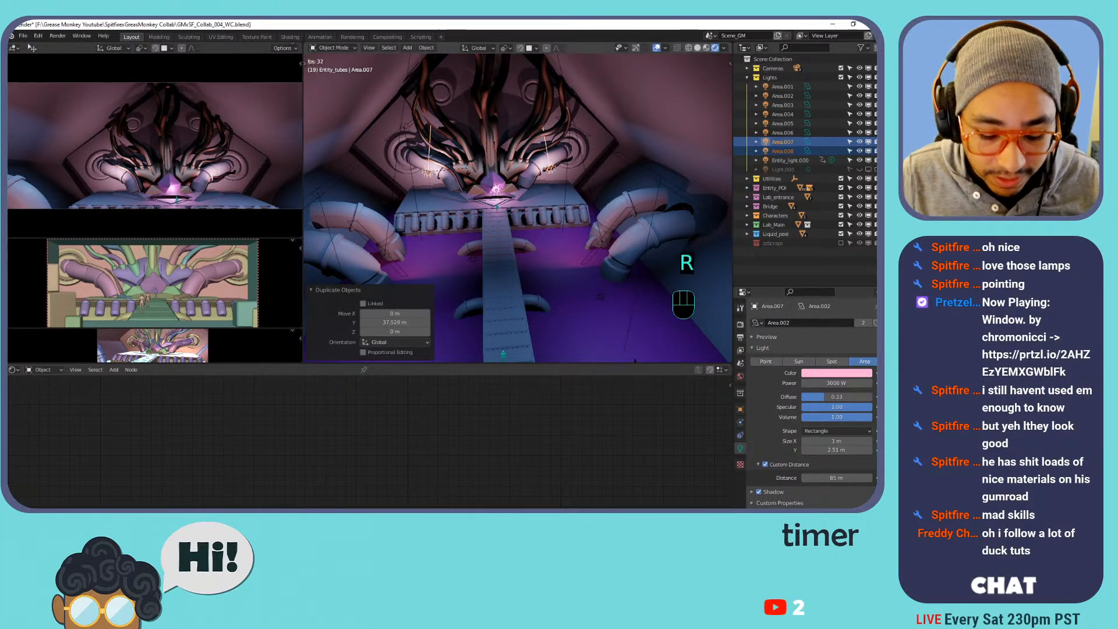
Rotate the duplicated area lights about 102° around their local X axis.
{"action": "key", "text": "r"}
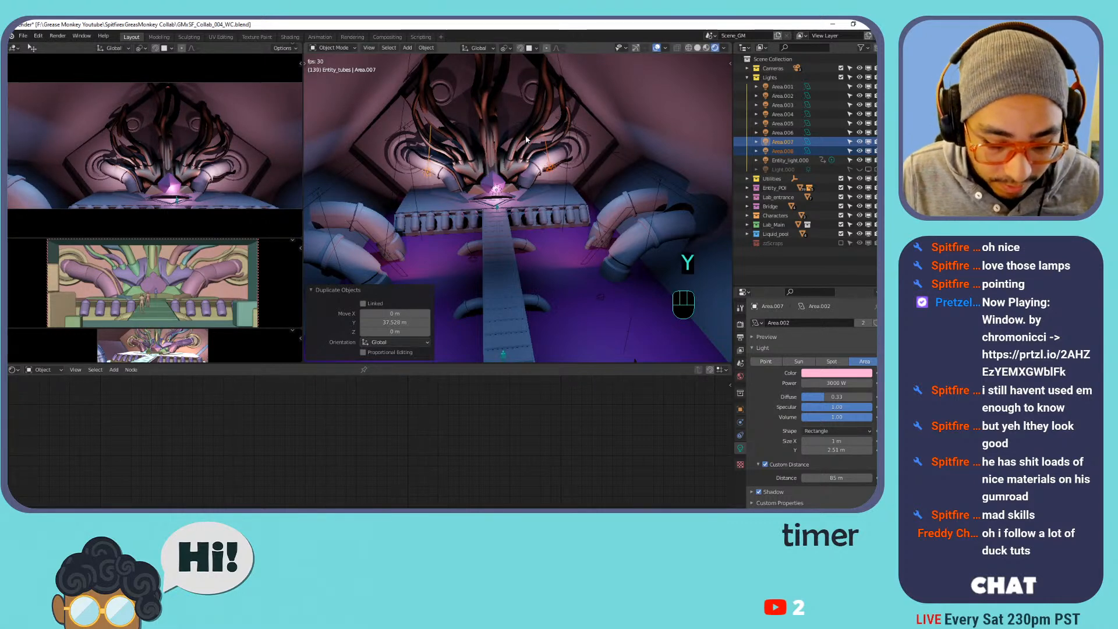
{"action": "key", "text": "r"}
{"action": "key", "text": "x"}
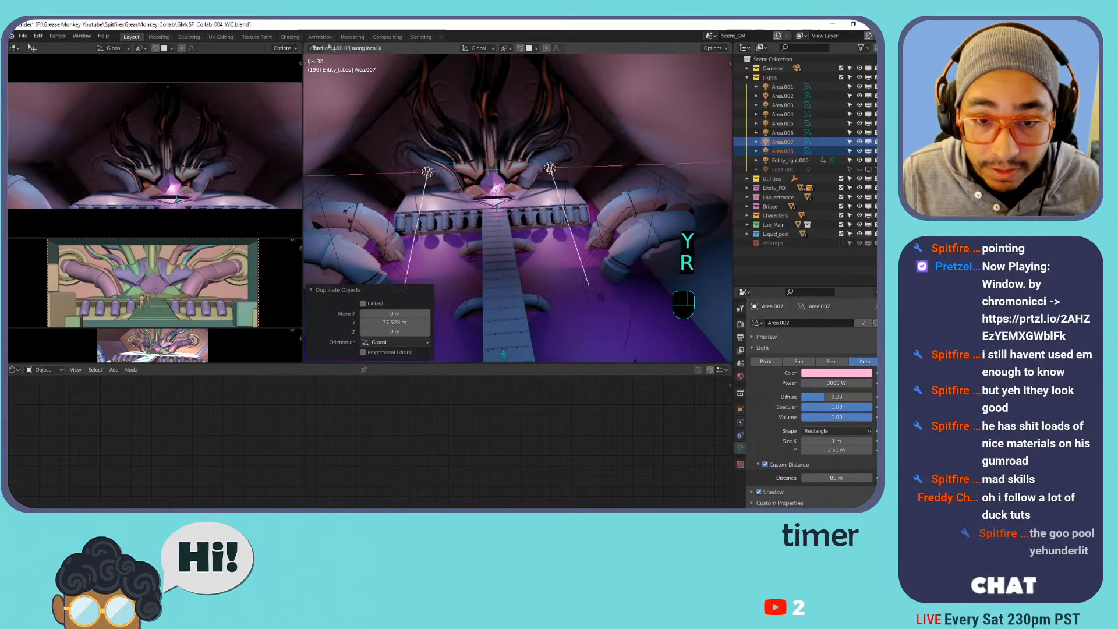
{"action": "left_click", "coordinate": [326, 105]}
Move the duplicated lights about 7.87 m along global Y and about 3.86 m along global Z.
{"action": "key", "text": "g"}
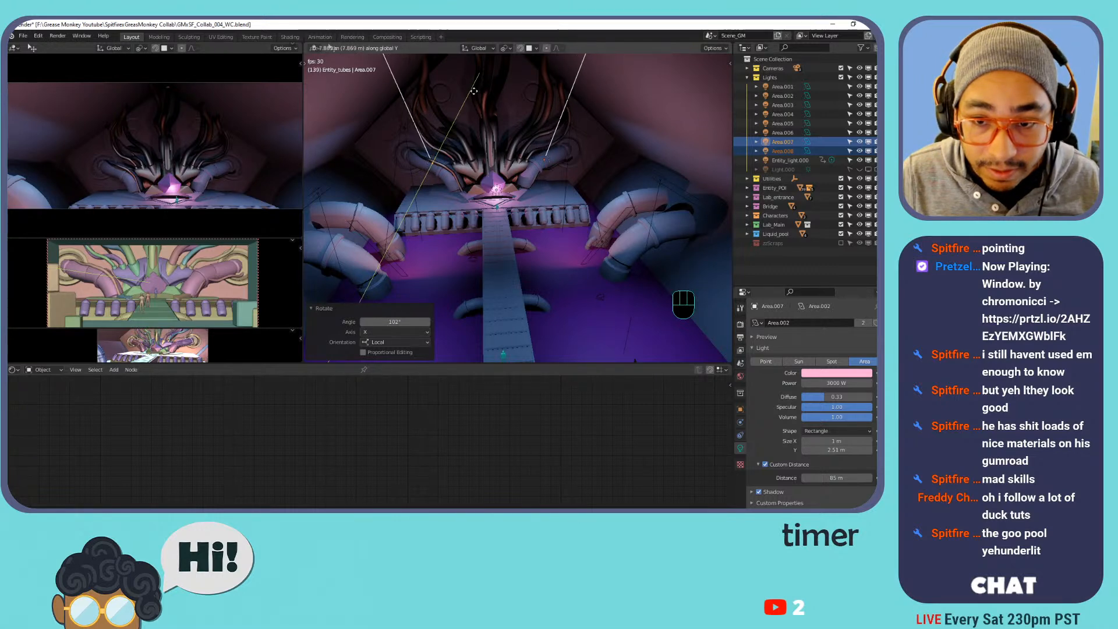
{"action": "left_click", "coordinate": [474, 91]}
{"action": "key", "text": "g"}
{"action": "key", "text": "z"}
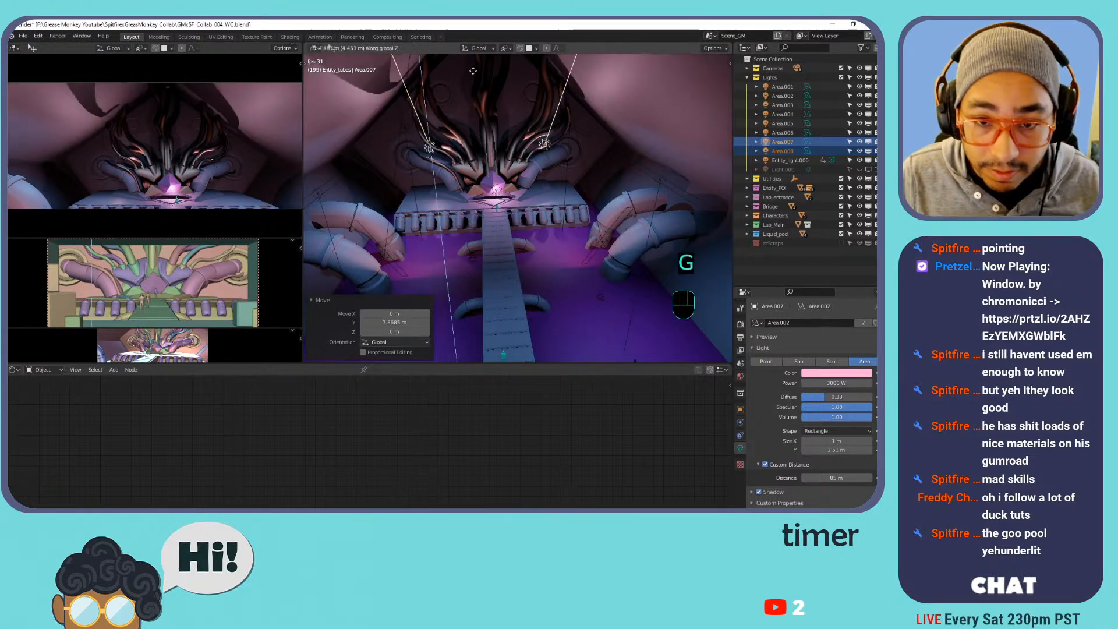
{"action": "left_click", "coordinate": [473, 77]}
Move the duplicated lights a further 3.86 m or so along global Y, behind the entity's tubes.
{"action": "scroll", "coordinate": [486, 128], "scroll_direction": "up", "scroll_amount": 5}
{"action": "middle_click_drag", "start_coordinate": [484, 131], "coordinate": [497, 146]}
{"action": "middle_click_drag", "start_coordinate": [496, 145], "coordinate": [507, 172], "text": "shift"}
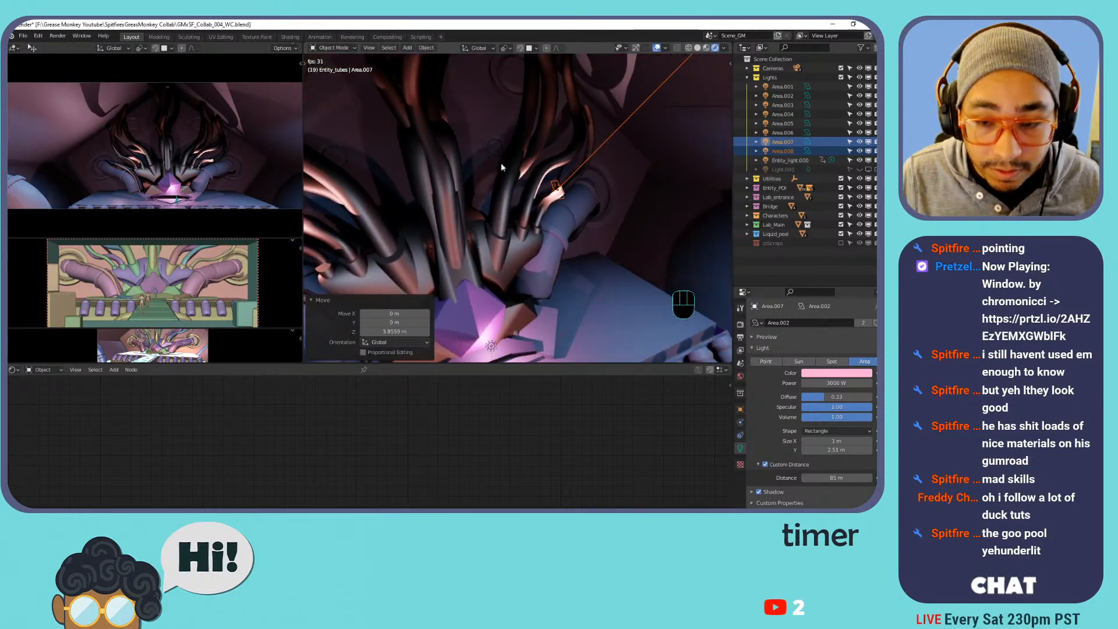
{"action": "key", "text": "KP_Decimal"}
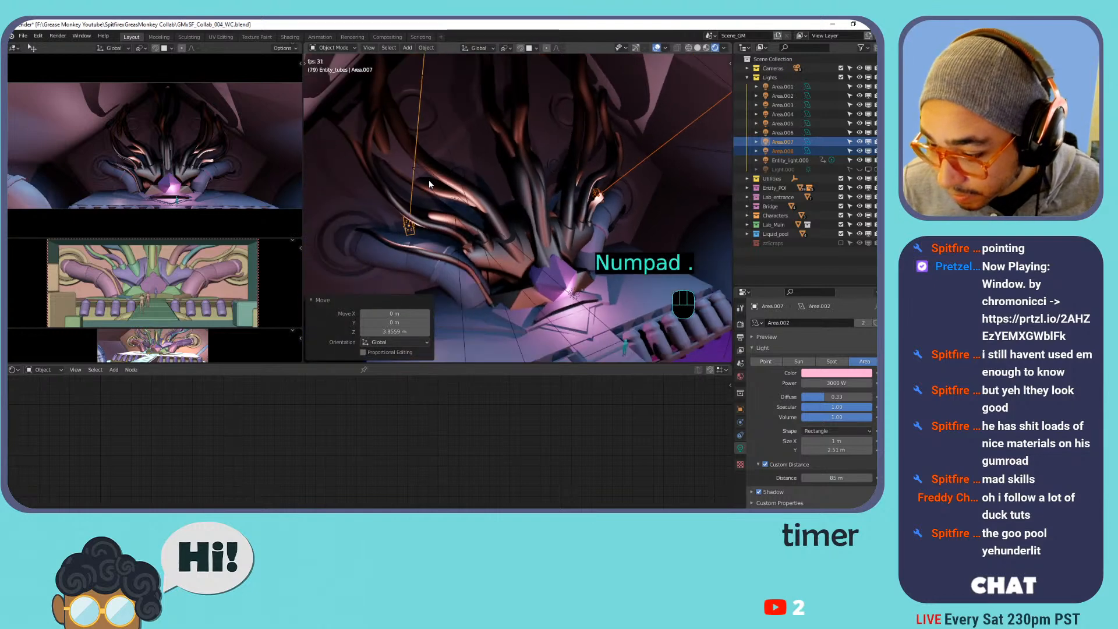
{"action": "scroll", "coordinate": [519, 177], "scroll_direction": "up", "scroll_amount": 3}
{"action": "middle_click_drag", "start_coordinate": [474, 194], "coordinate": [487, 191], "text": "shift"}
{"action": "middle_click_drag", "start_coordinate": [487, 190], "coordinate": [570, 229]}
{"action": "scroll", "coordinate": [571, 228], "scroll_direction": "down", "scroll_amount": 3}
{"action": "key", "text": "g"}
{"action": "key", "text": "y"}
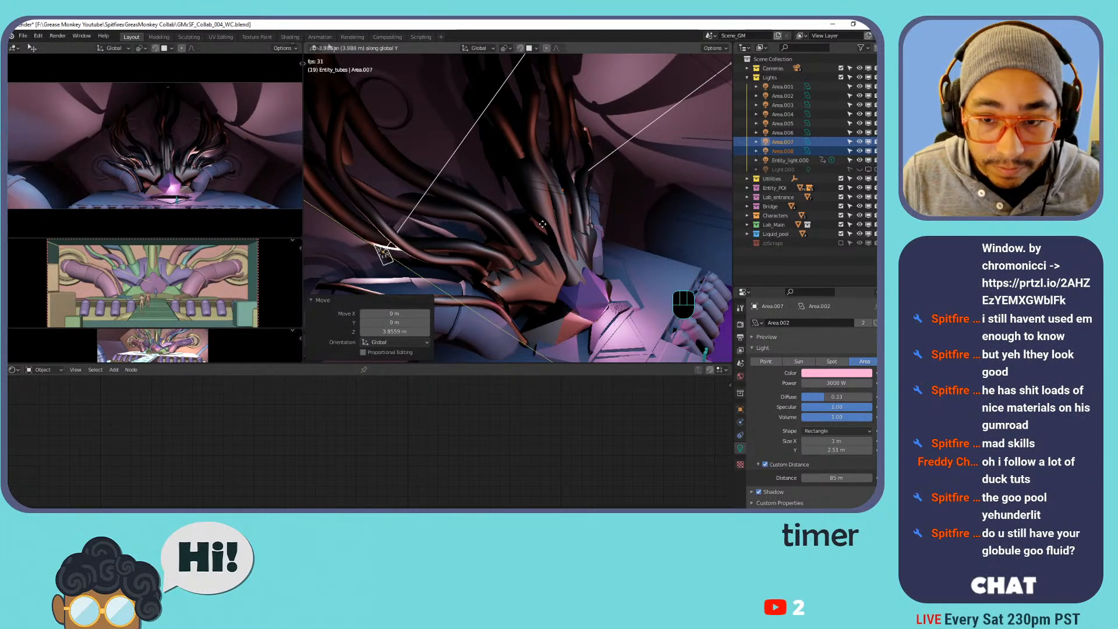
{"action": "left_click", "coordinate": [542, 223]}
Resize the duplicated area lights to 37.1 m by 0.76 m and give them a saturated orange colour.
{"action": "left_click_drag", "start_coordinate": [836, 449], "coordinate": [891, 441]}
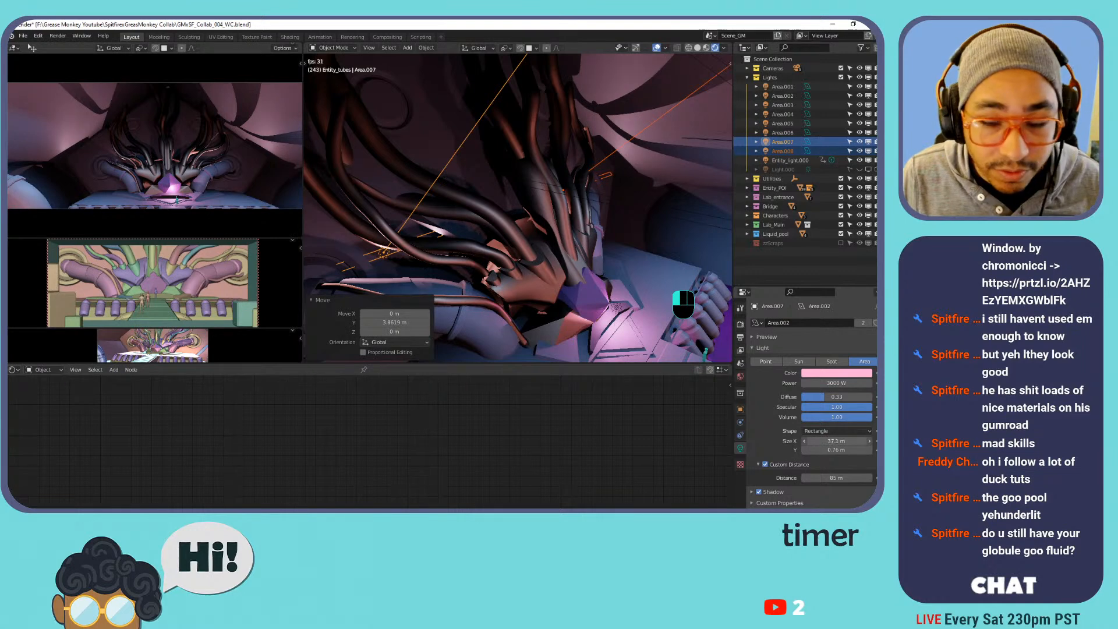
{"action": "left_click", "coordinate": [837, 372]}
{"action": "mouse_move", "coordinate": [821, 265]}
{"action": "left_mouse_down"}
{"action": "mouse_move", "coordinate": [818, 314]}
{"action": "mouse_move", "coordinate": [791, 275]}
{"action": "left_mouse_up"}
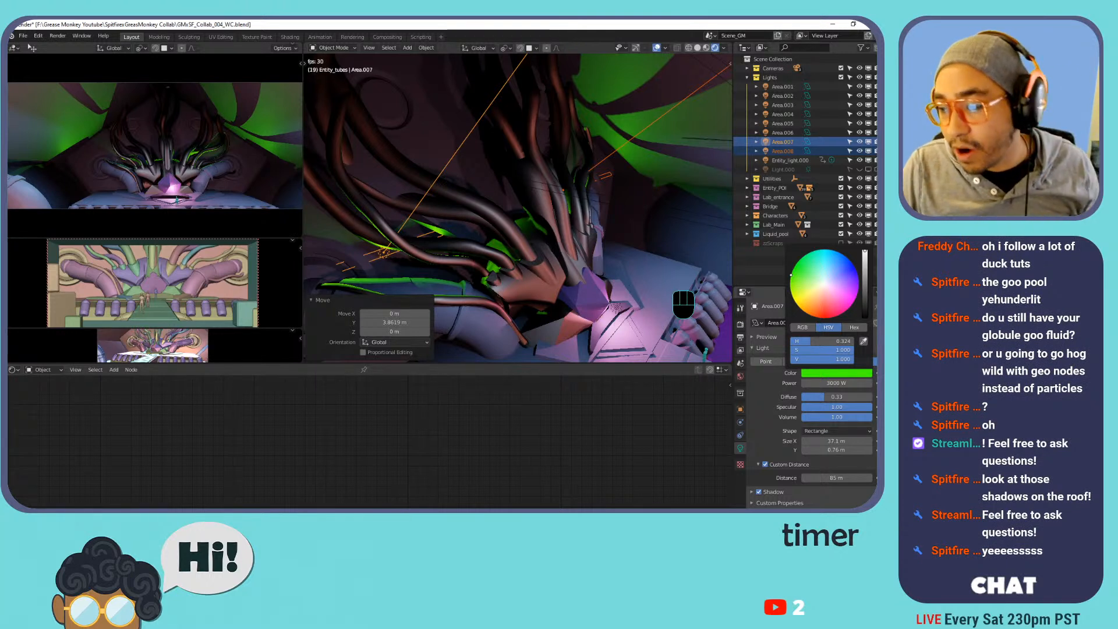
{"action": "mouse_move", "coordinate": [790, 279]}
{"action": "left_mouse_down"}
{"action": "mouse_move", "coordinate": [790, 289]}
{"action": "mouse_move", "coordinate": [854, 266]}
{"action": "mouse_move", "coordinate": [791, 275]}
{"action": "mouse_move", "coordinate": [849, 258]}
{"action": "mouse_move", "coordinate": [803, 258]}
{"action": "mouse_move", "coordinate": [853, 278]}
{"action": "mouse_move", "coordinate": [856, 291]}
{"action": "mouse_move", "coordinate": [813, 315]}
{"action": "left_mouse_up"}
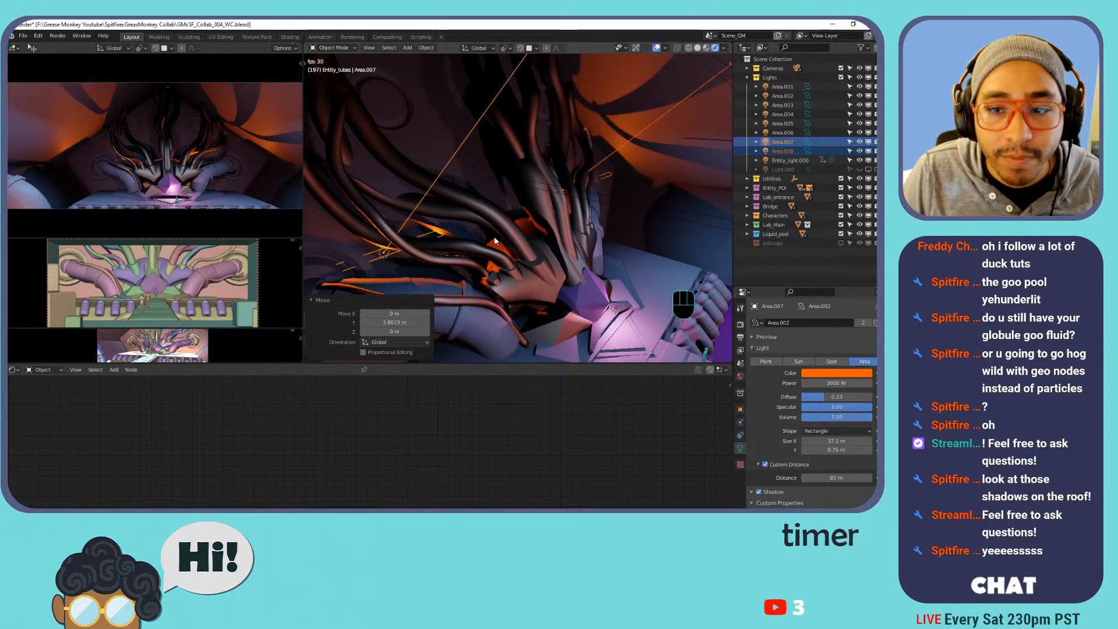
In front view, move the orange lights about 0.29 m along X and about 5.74 m up along Z.
{"action": "key", "text": "KP_1"}
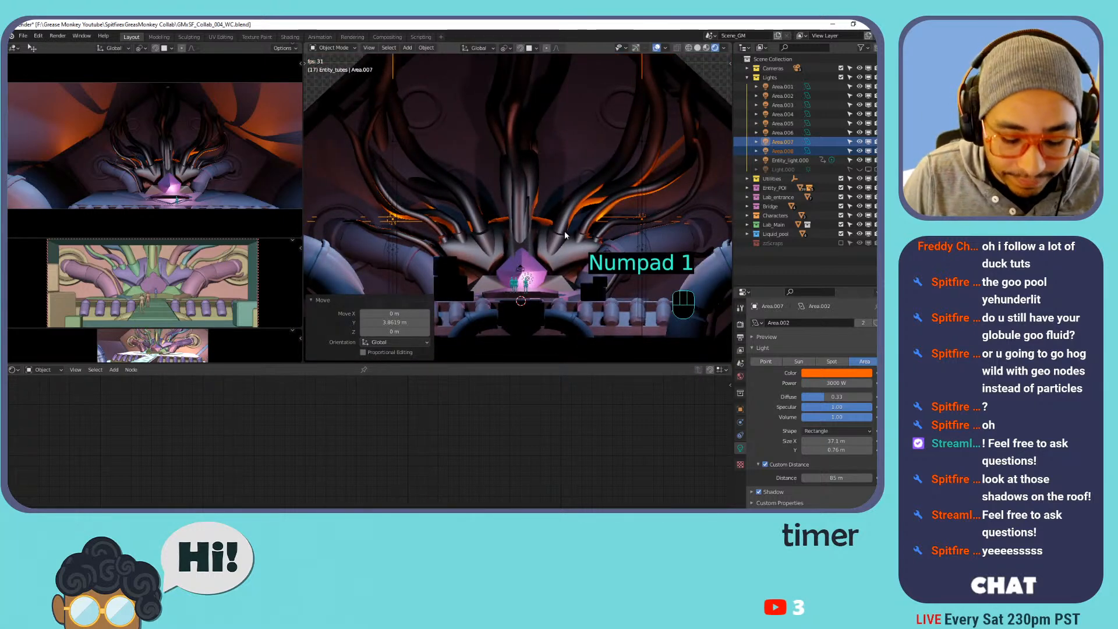
{"action": "key", "text": "g"}
{"action": "left_click", "coordinate": [568, 189]}
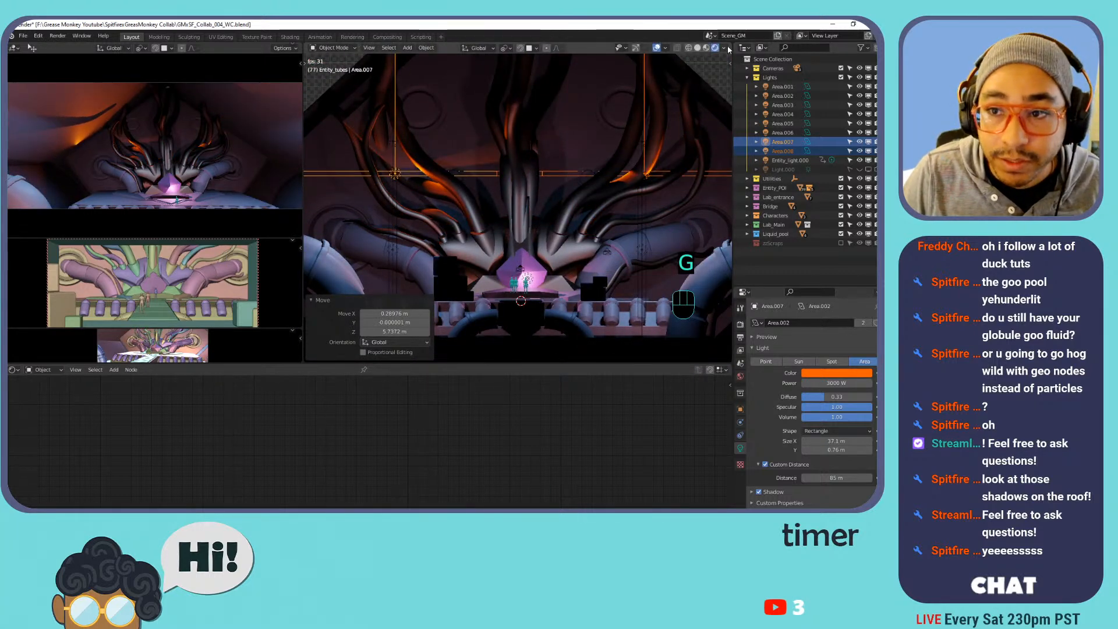
{"action": "left_click", "coordinate": [724, 49]}
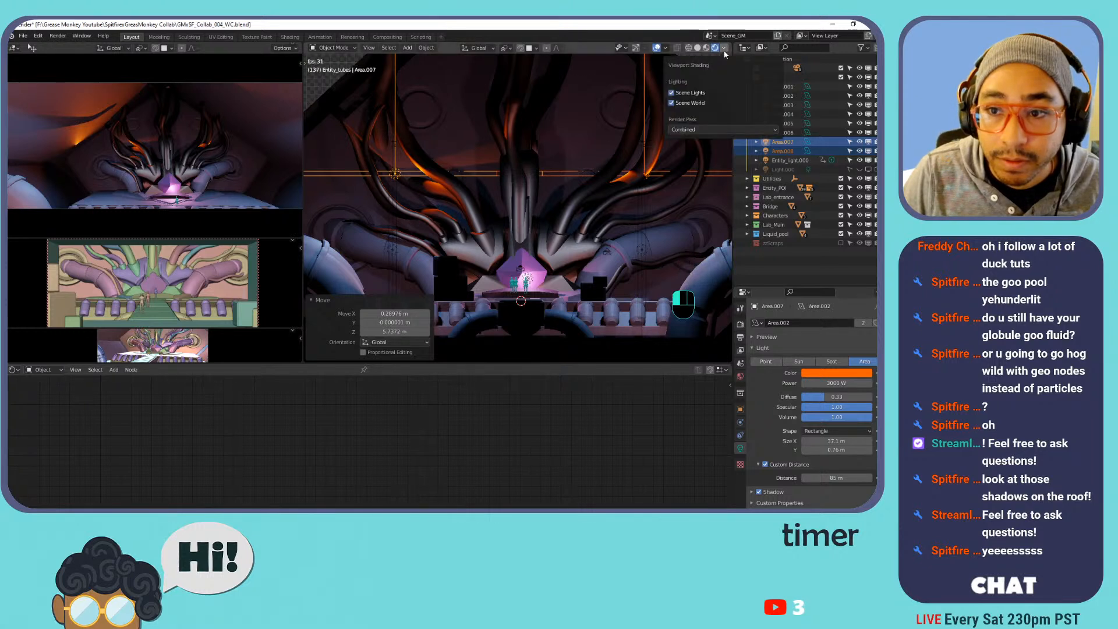
{"action": "key", "text": "s"}
{"action": "key", "text": "x"}
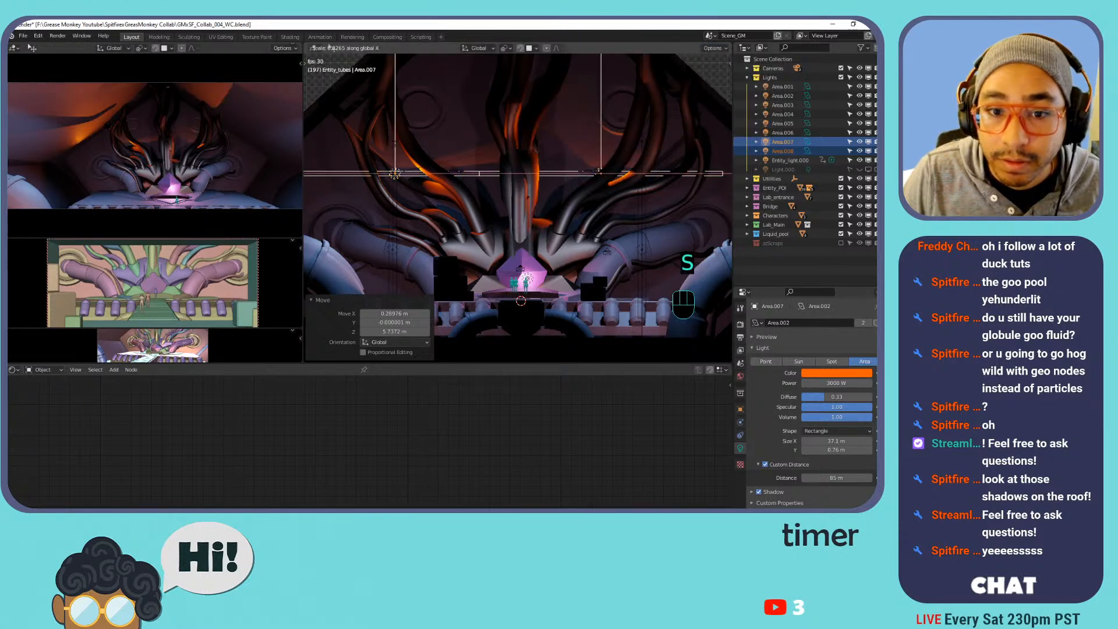
{"action": "key", "text": "Escape"}
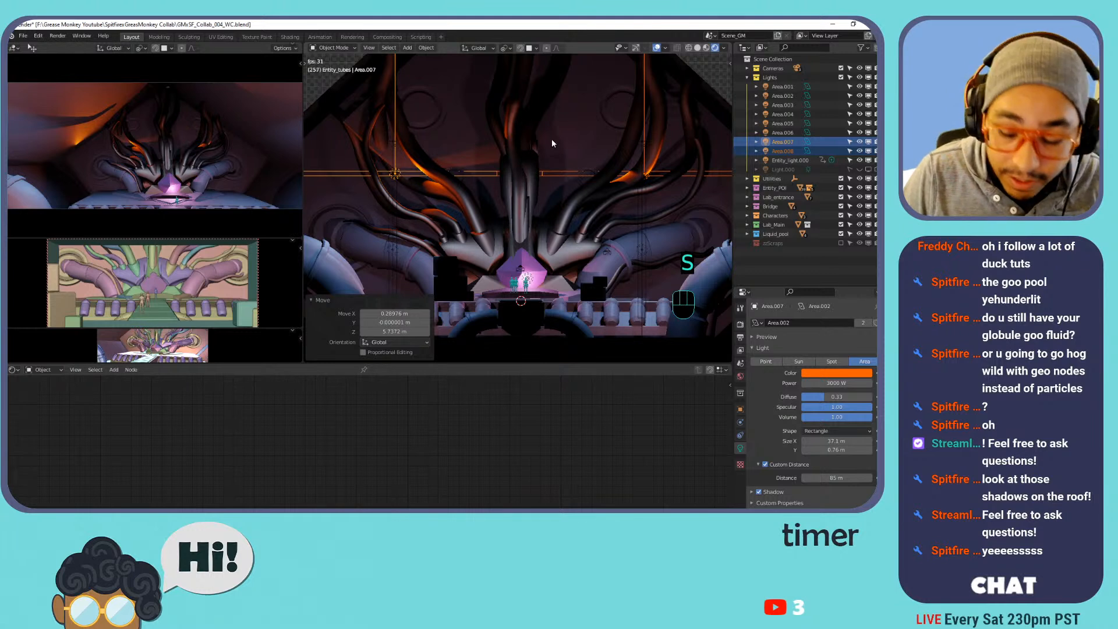
Spread the two orange lights apart symmetrically by scaling 1.68 along global X.
{"action": "key", "text": "s"}
{"action": "key", "text": "x"}
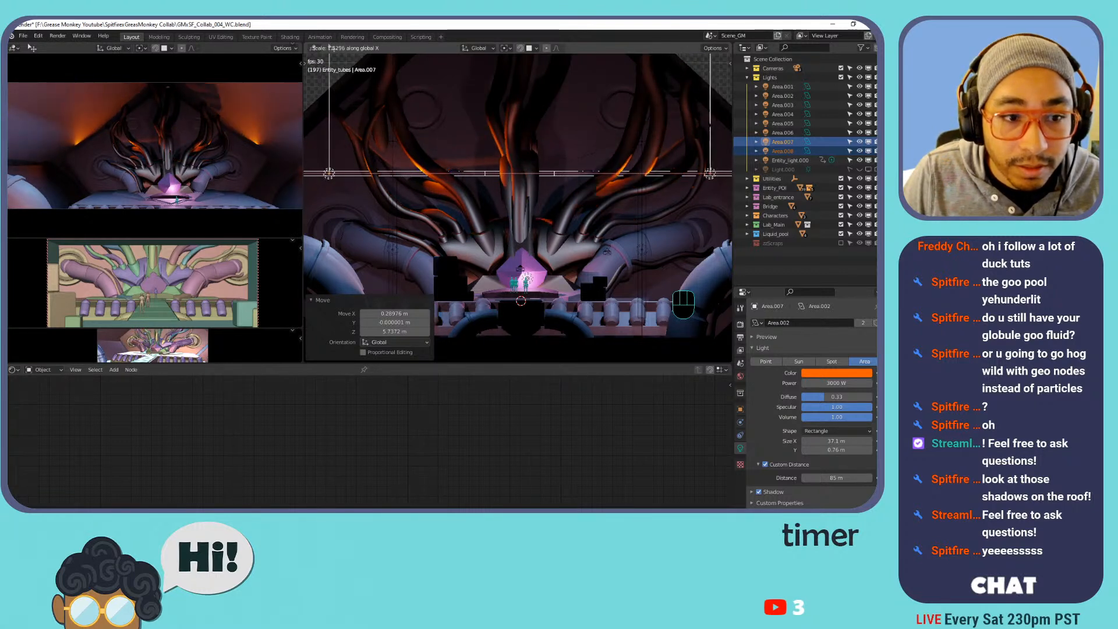
{"action": "left_click", "coordinate": [538, 174]}
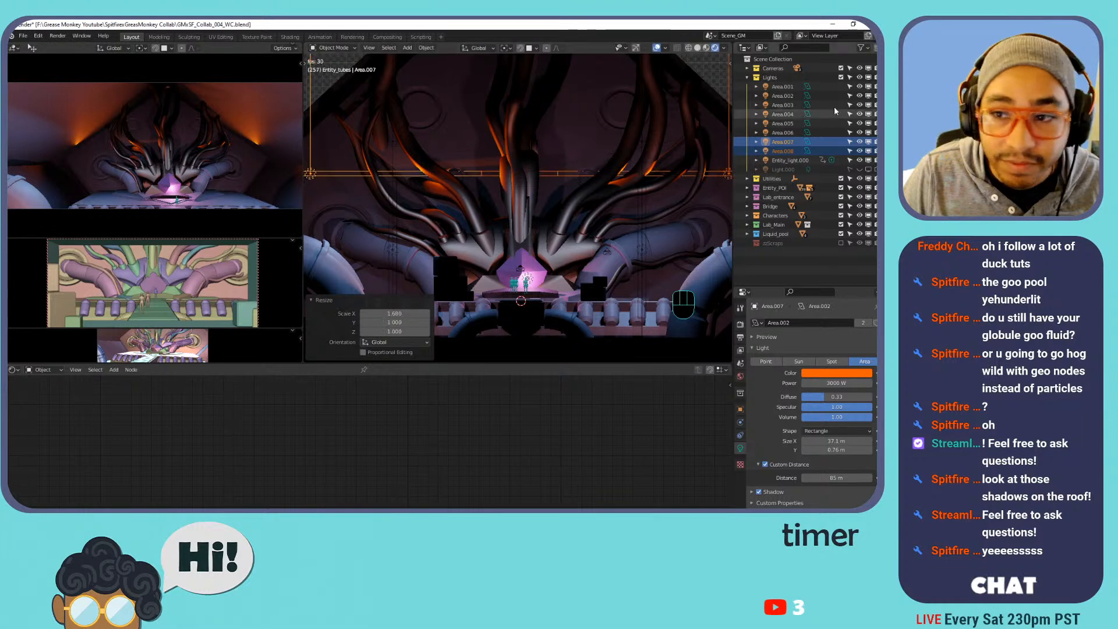
Select the two pink area lights over the pool and set their power to 1000 W.
{"action": "scroll", "coordinate": [539, 175], "scroll_direction": "down", "scroll_amount": 1}
{"action": "middle_click_drag", "start_coordinate": [495, 166], "coordinate": [541, 201]}
{"action": "middle_click_drag", "start_coordinate": [542, 201], "coordinate": [595, 214], "text": "shift"}
{"action": "left_click", "coordinate": [606, 209]}
{"action": "left_click", "coordinate": [545, 245], "text": "shift"}
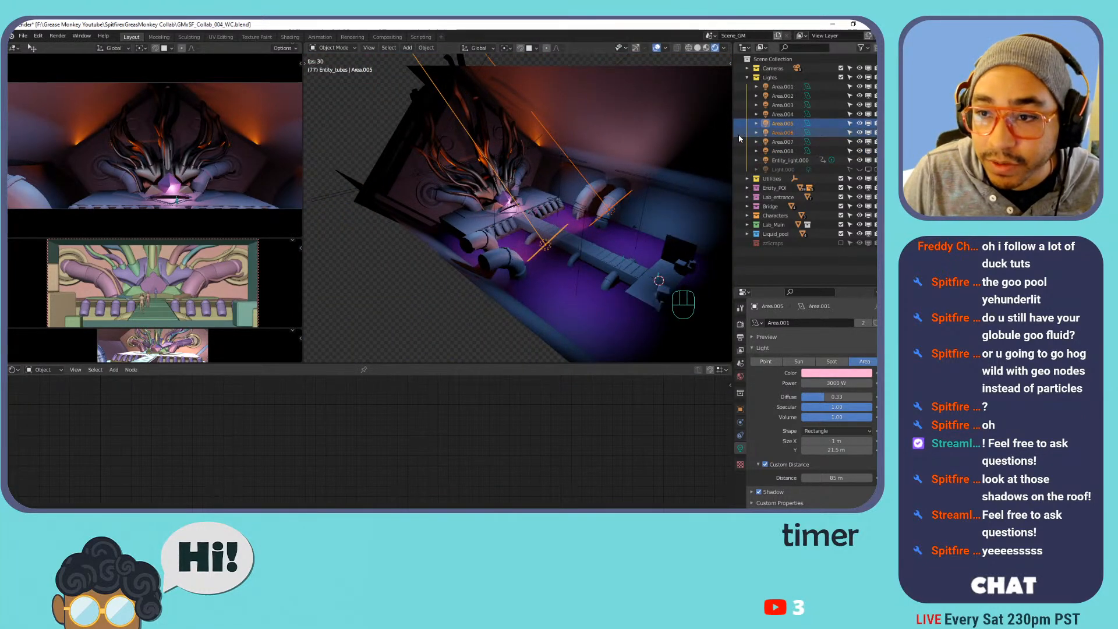
{"action": "left_click_drag", "start_coordinate": [836, 383], "coordinate": [830, 383]}
{"action": "double_click", "coordinate": [833, 383]}
{"action": "type", "text": "10"}
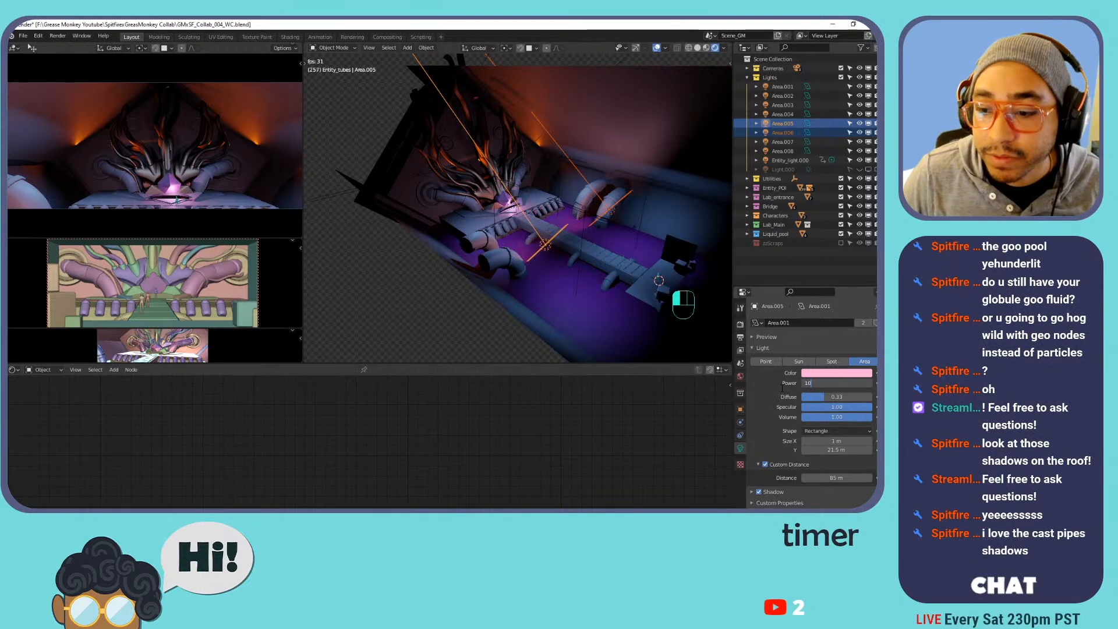
{"action": "type", "text": "00"}
{"action": "key", "text": "Return"}
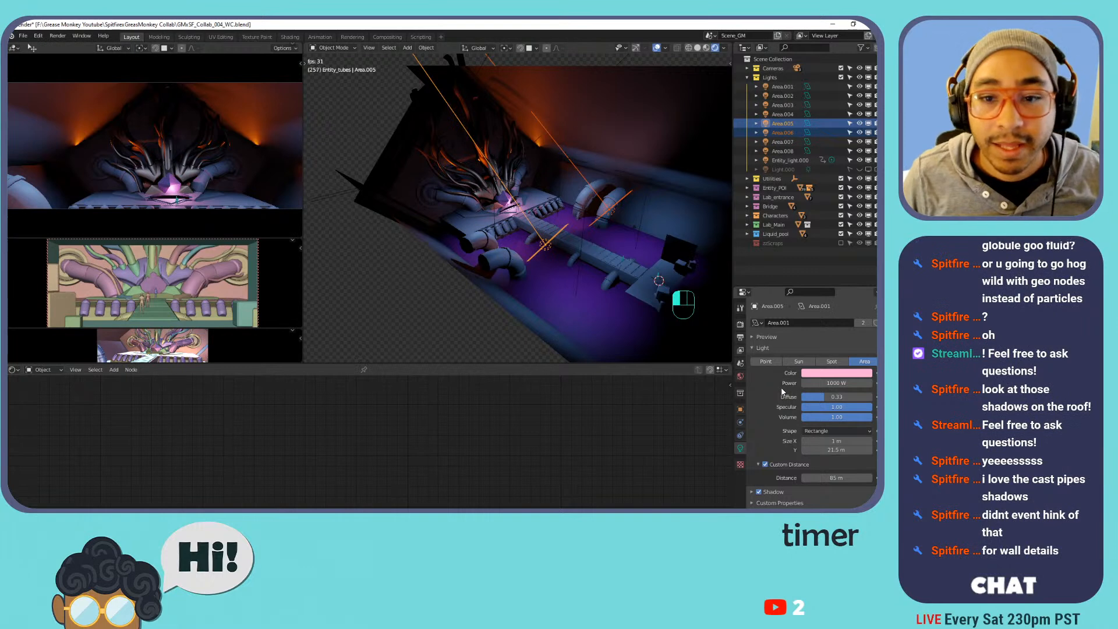
Rename the orange area light Area.007 as entity_light_pipes.000 and copy that name.
{"action": "left_click", "coordinate": [777, 87]}
{"action": "left_click", "coordinate": [779, 97]}
{"action": "left_click", "coordinate": [779, 152]}
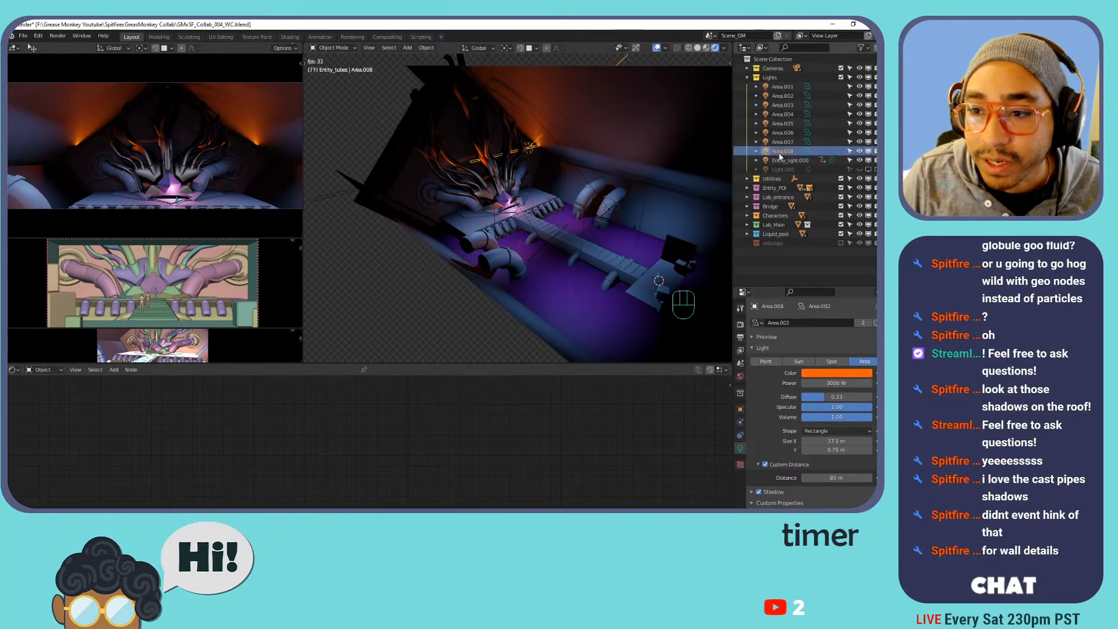
{"action": "left_click", "coordinate": [781, 144], "text": "shift"}
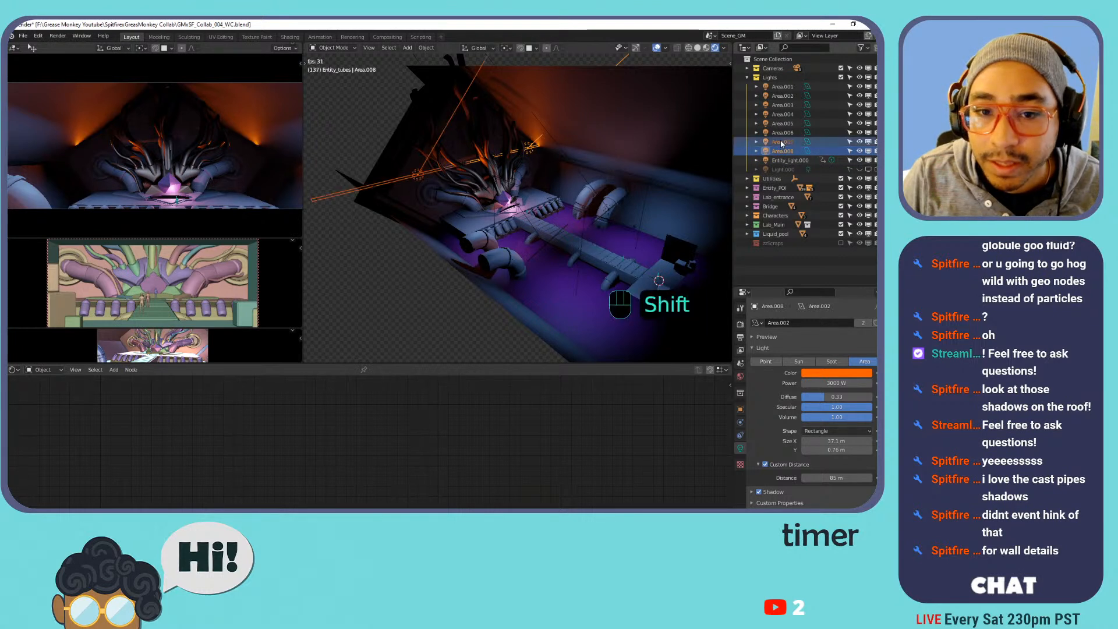
{"action": "left_click", "coordinate": [782, 144]}
{"action": "double_click", "coordinate": [782, 142]}
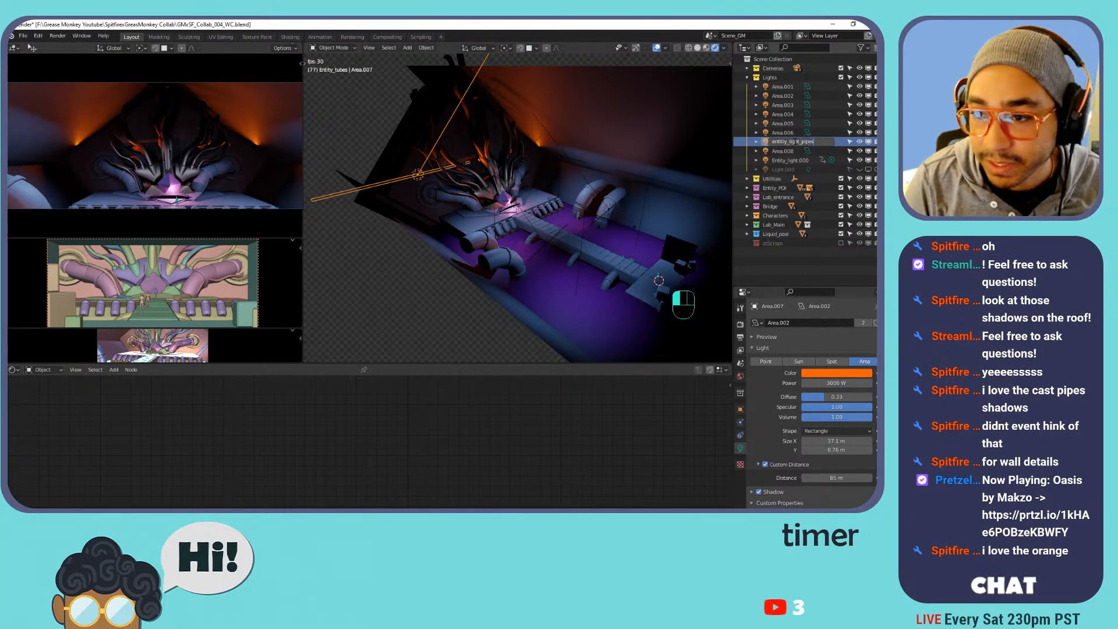
{"action": "type", "text": "00"}
{"action": "key", "text": "ctrl+a"}
{"action": "key", "text": "ctrl+c"}
Rename the other orange area light, Area.008, by reusing the copied entity_light_pipes.000 name.
{"action": "left_click", "coordinate": [782, 133]}
{"action": "left_click", "coordinate": [781, 144]}
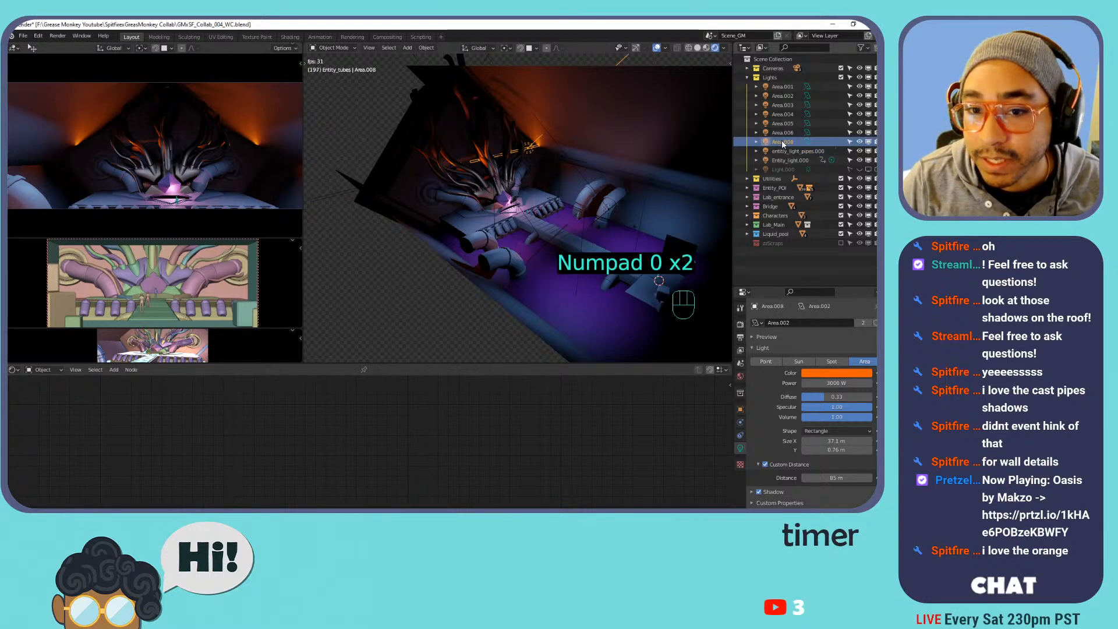
{"action": "double_click", "coordinate": [782, 144]}
{"action": "key", "text": "ctrl+v"}
{"action": "left_click", "coordinate": [779, 125]}
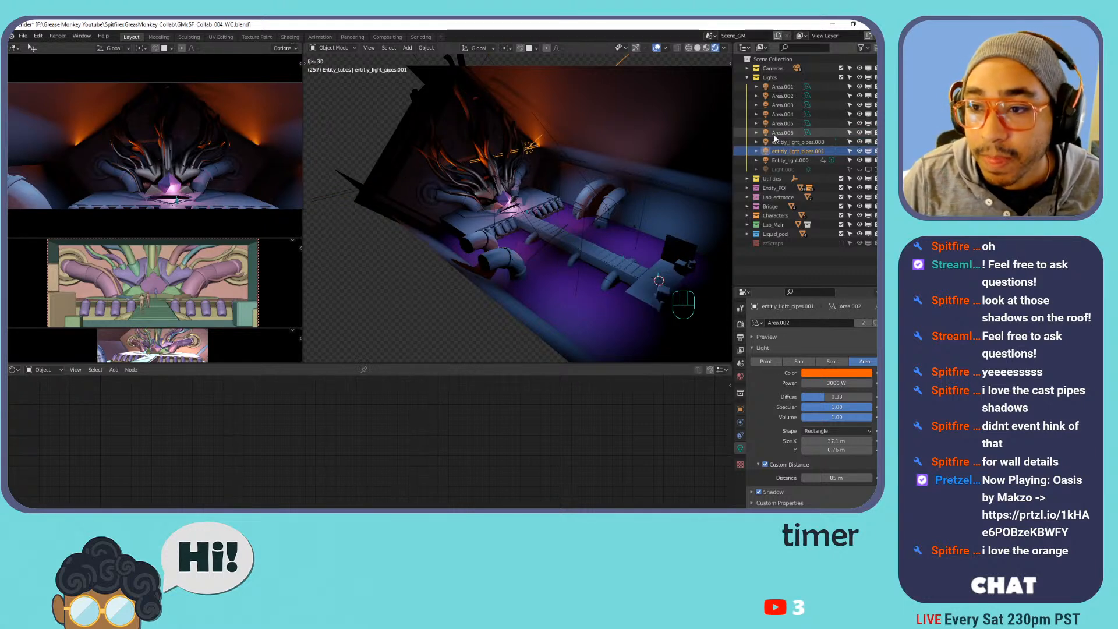
Give the two pink pool lights, Area.005 and Area.006, the copied entity_light_pipes.000 name as well.
{"action": "left_click", "coordinate": [780, 133]}
{"action": "left_click", "coordinate": [776, 123]}
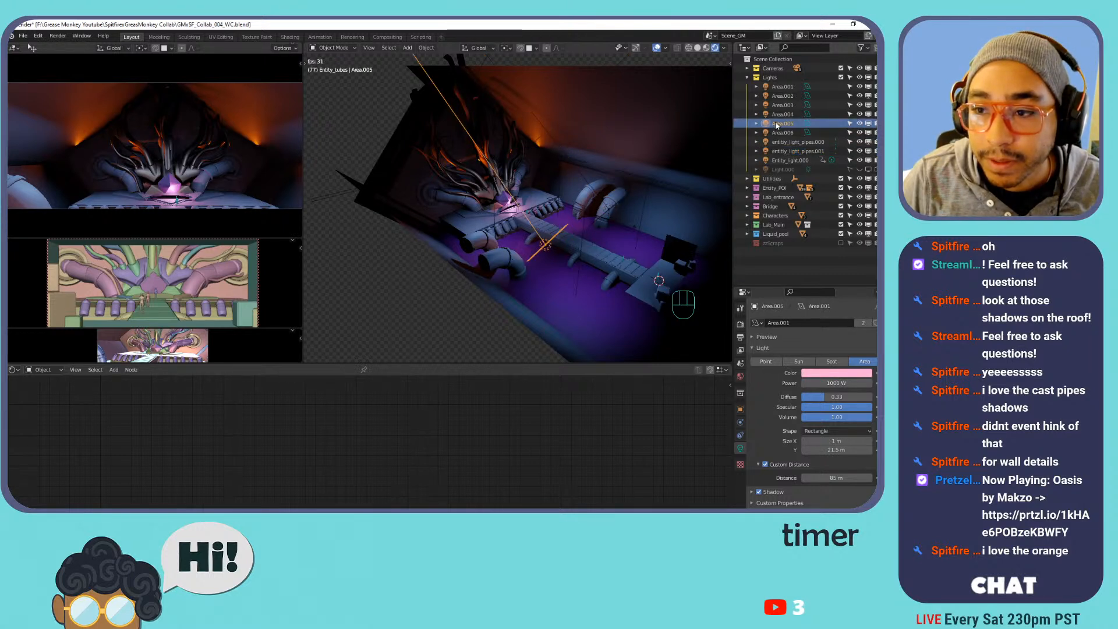
{"action": "double_click", "coordinate": [774, 122]}
{"action": "key", "text": "ctrl+v"}
{"action": "left_click", "coordinate": [784, 134]}
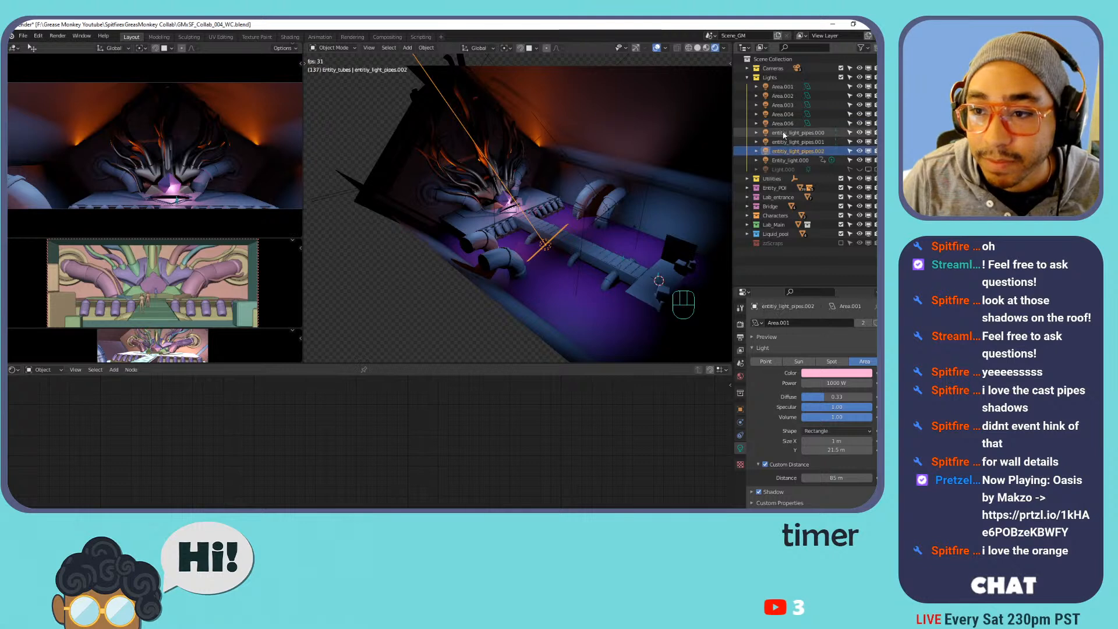
{"action": "double_click", "coordinate": [780, 122]}
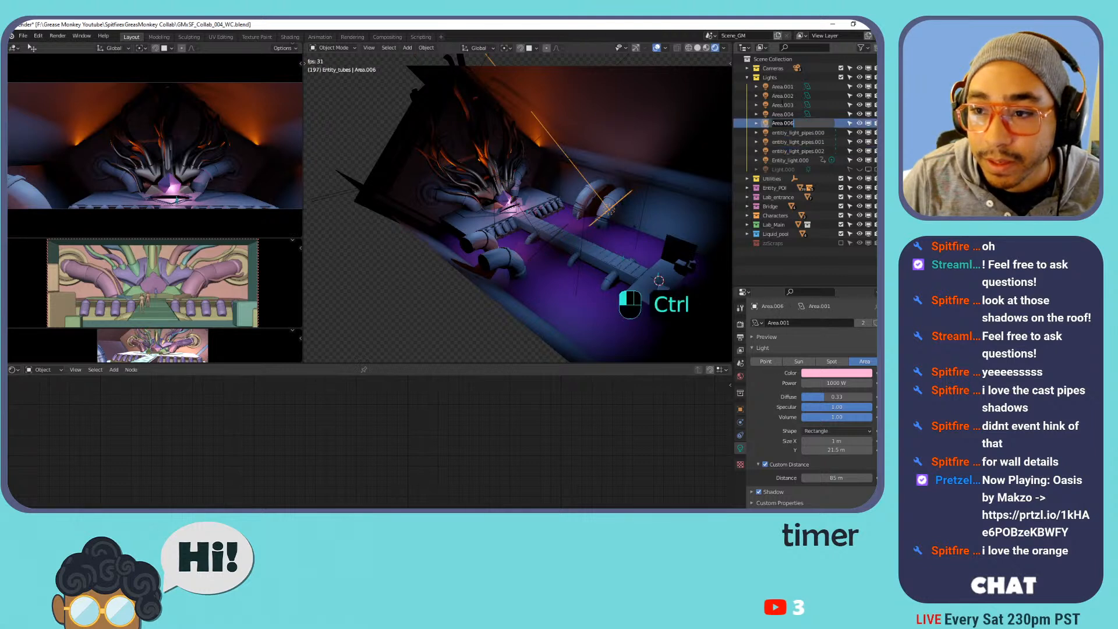
{"action": "key", "text": "ctrl+v"}
{"action": "key", "text": "Return"}
Rename the blue area light Area.001 as room_top_light.000.
{"action": "left_click", "coordinate": [787, 114]}
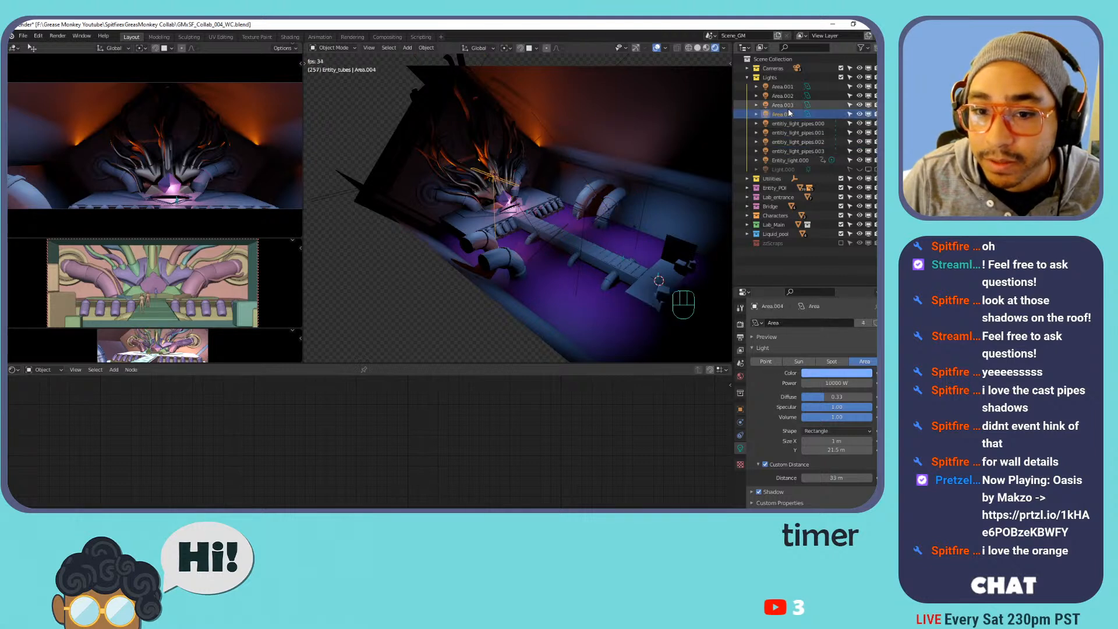
{"action": "double_click", "coordinate": [785, 86]}
{"action": "key", "text": "ctrl+v"}
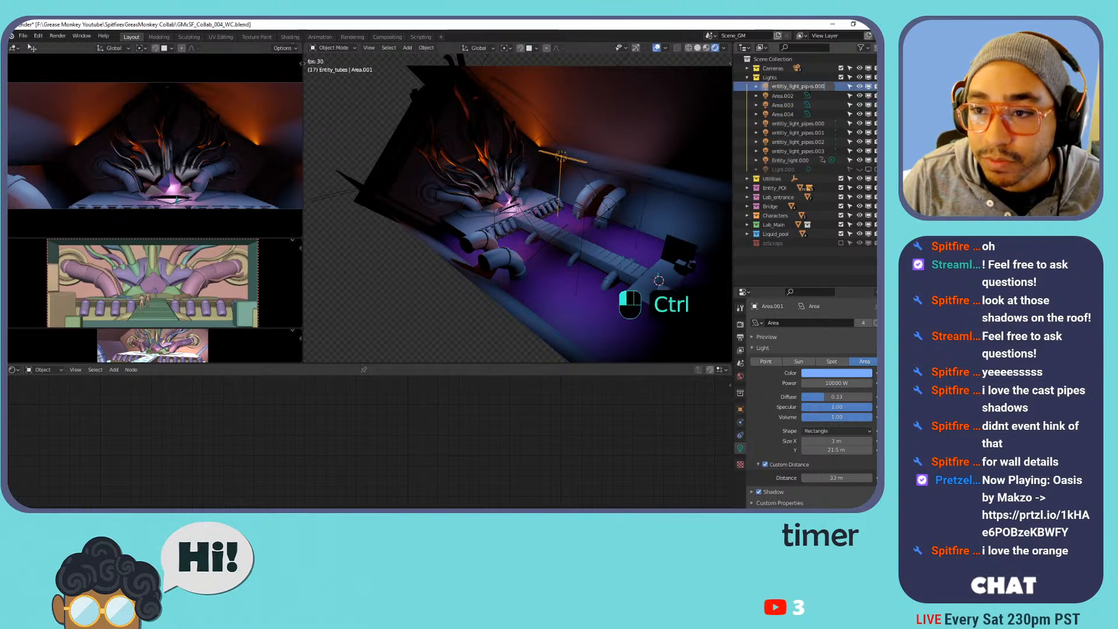
{"action": "left_click_drag", "start_coordinate": [791, 86], "coordinate": [867, 82]}
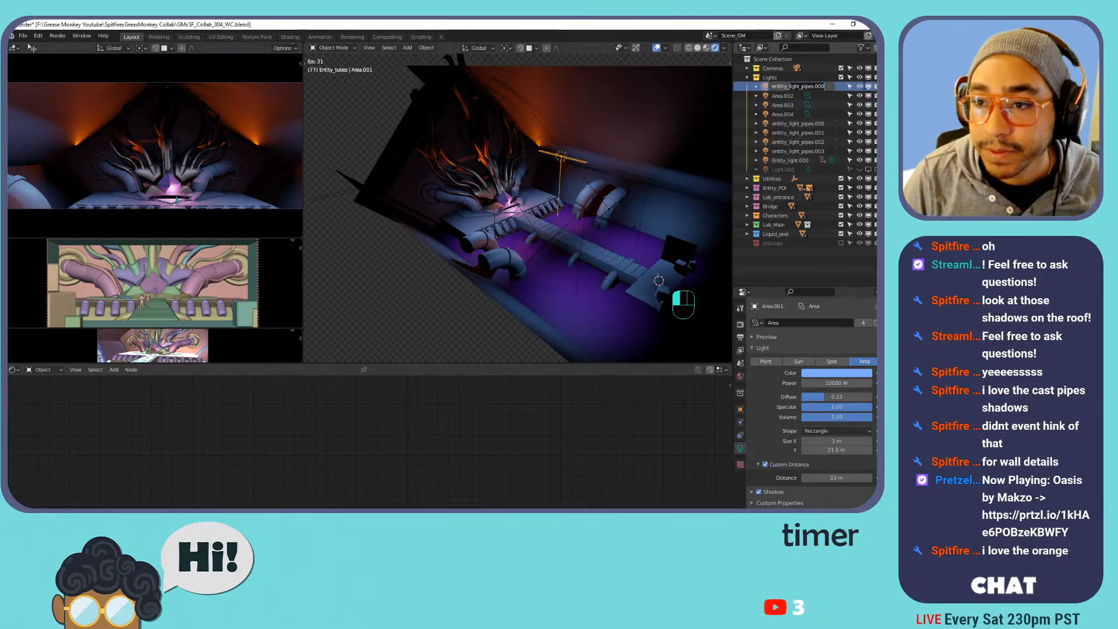
{"action": "key", "text": "BackSpace"}
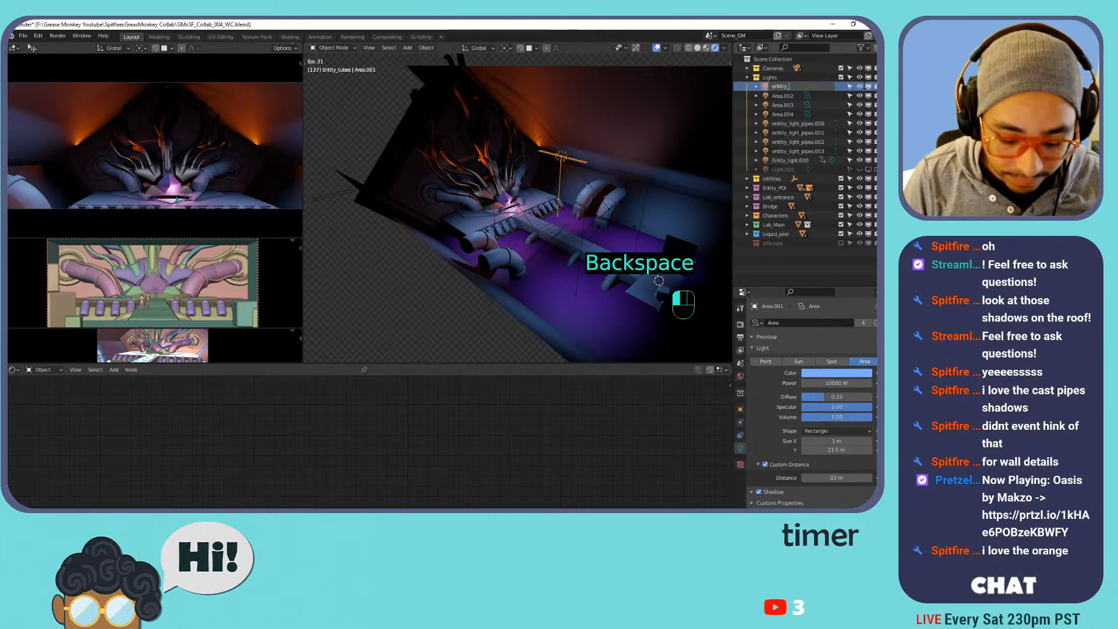
{"action": "key", "text": "BackSpace"}
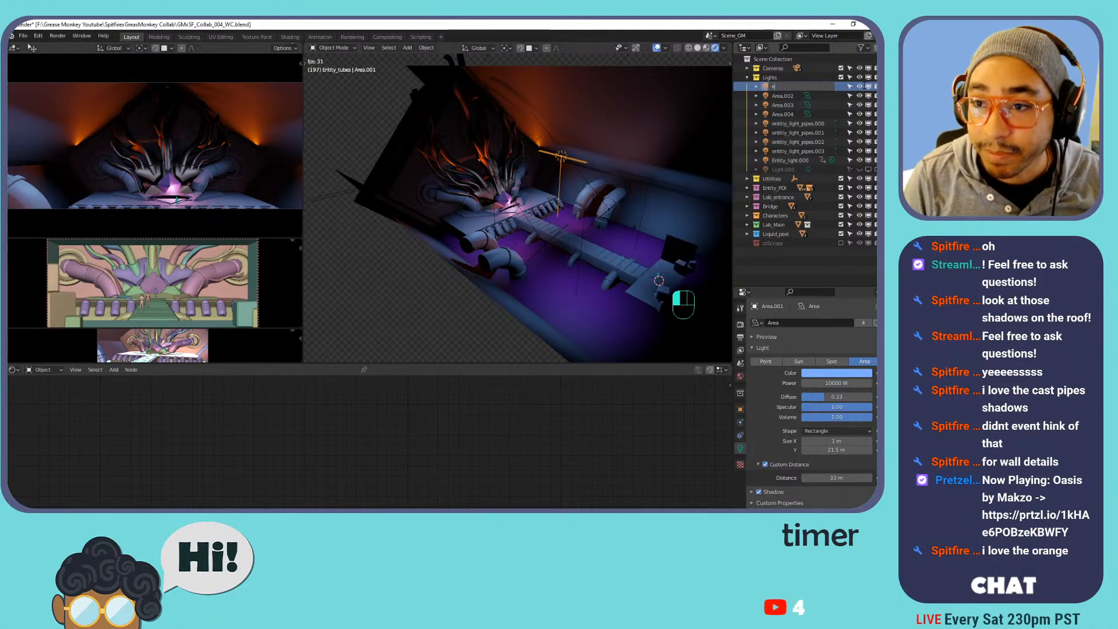
{"action": "type", "text": "Top"}
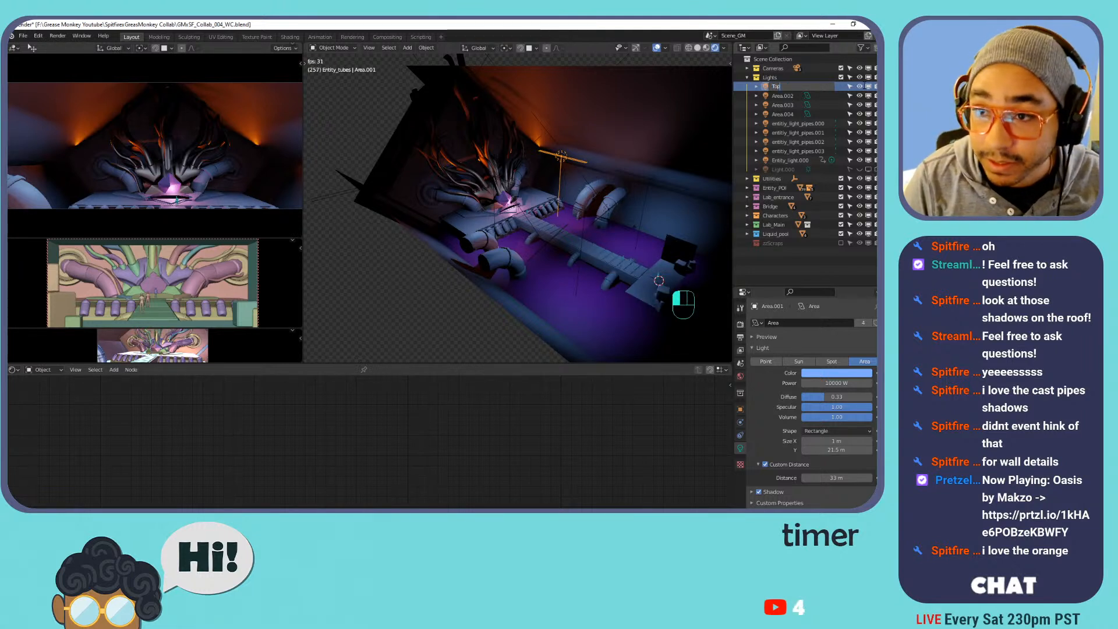
{"action": "key", "text": "BackSpace"}
{"action": "key", "text": "BackSpace"}
{"action": "type", "text": "to"}
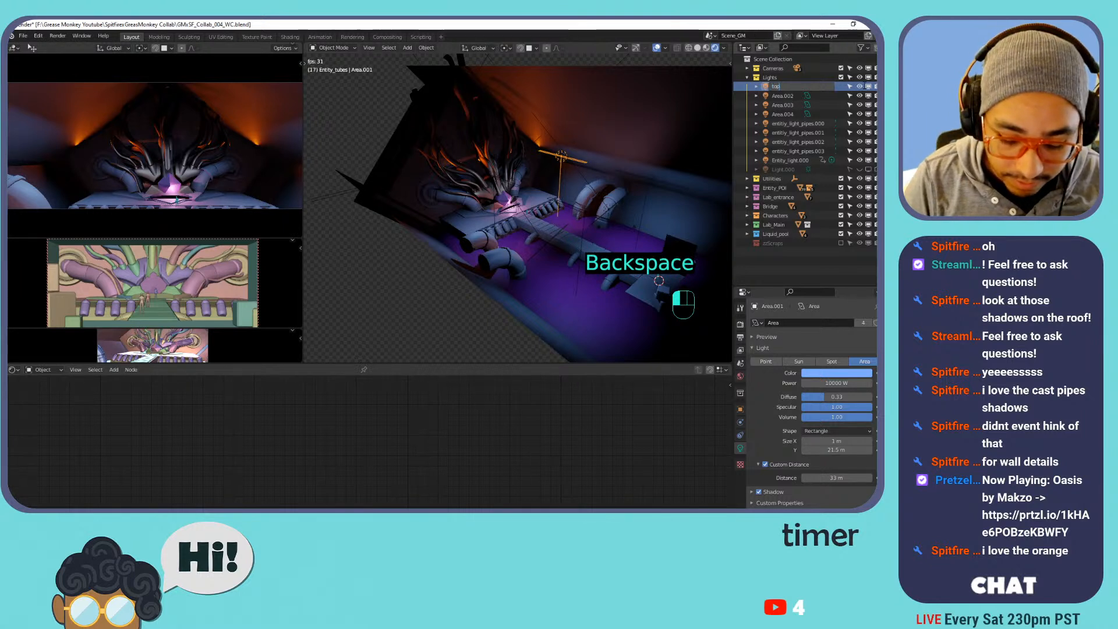
{"action": "key", "text": "BackSpace"}
{"action": "key", "text": "BackSpace"}
{"action": "key", "text": "BackSpace"}
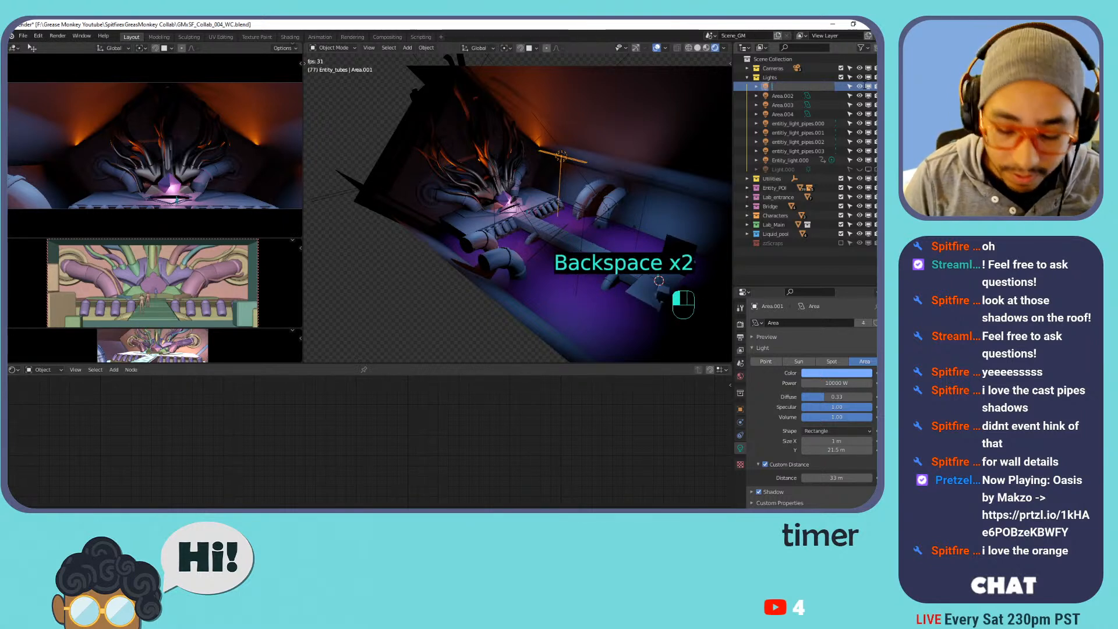
{"action": "type", "text": "room_t"}
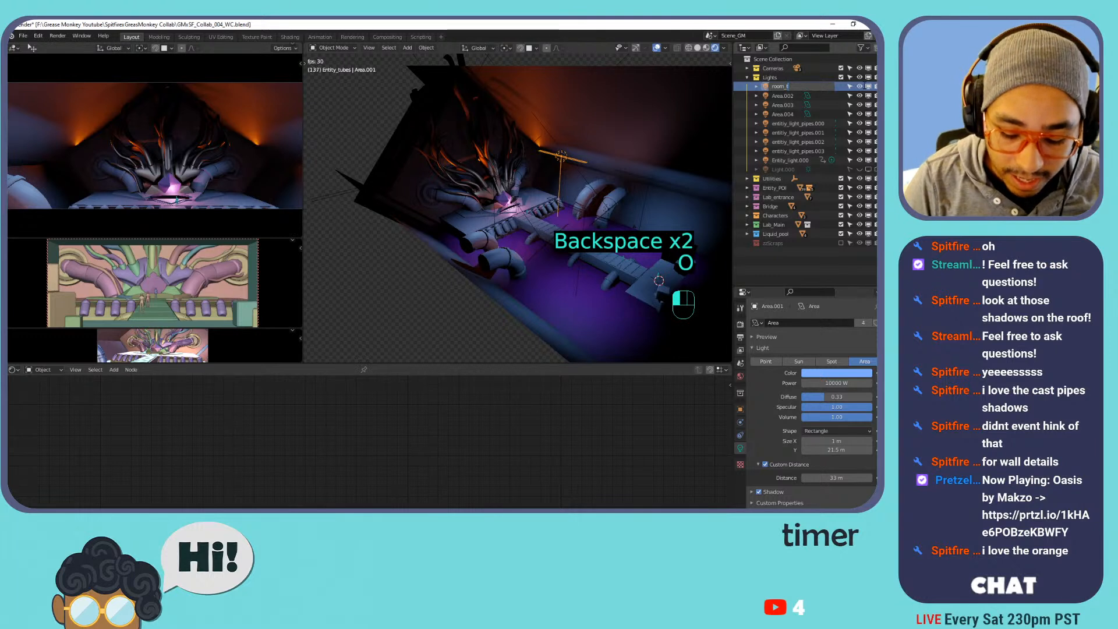
{"action": "type", "text": "op_light.000"}
{"action": "key", "text": "Return"}
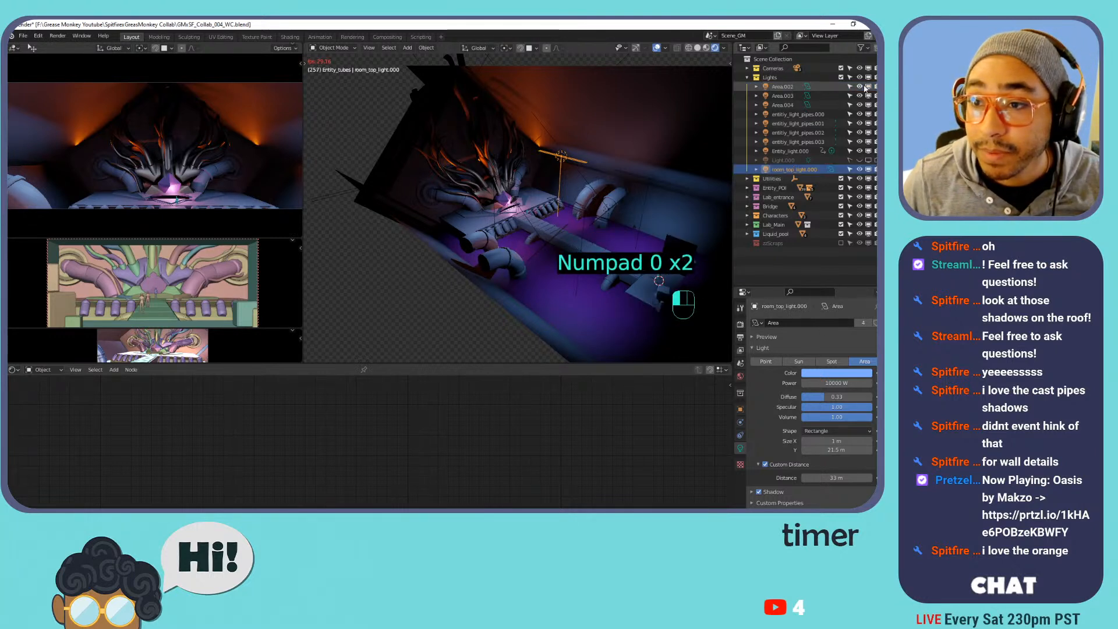
Rename the remaining blue area lights Area.002, Area.003 and Area.004 with the same room_top_light.000 name.
{"action": "left_click", "coordinate": [865, 88]}
{"action": "double_click", "coordinate": [782, 86]}
{"action": "type", "text": "room_top_light.000"}
{"action": "key", "text": "Return"}
{"action": "double_click", "coordinate": [781, 88]}
{"action": "type", "text": "room_top_light.000"}
{"action": "key", "text": "Return"}
{"action": "double_click", "coordinate": [782, 87]}
{"action": "key", "text": "ctrl+v"}
{"action": "key", "text": "Return"}
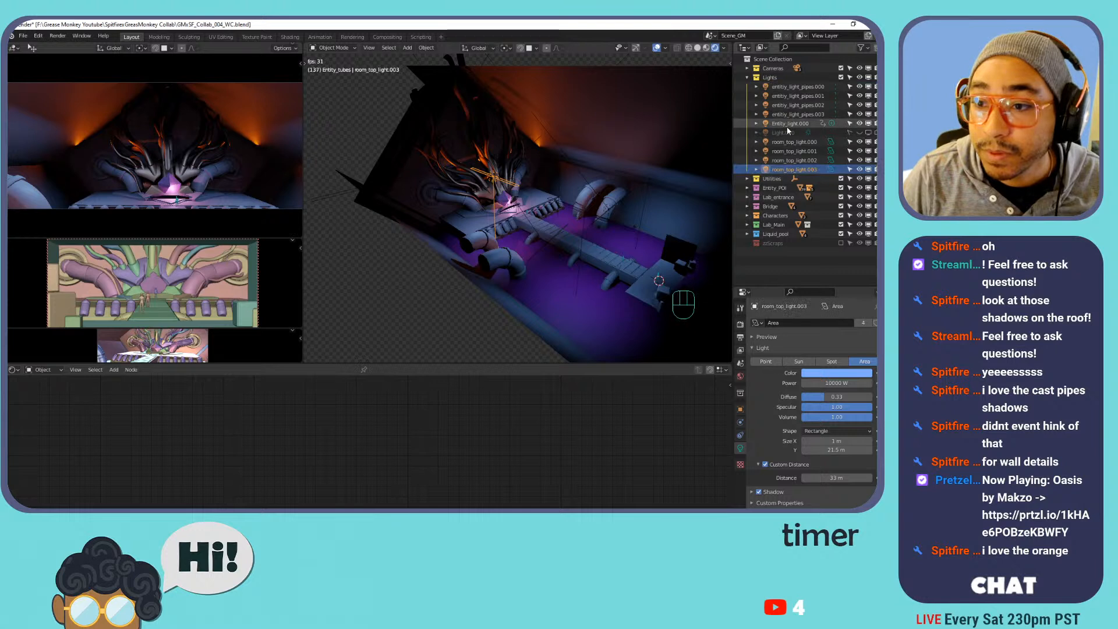
Enable the hidden sun light Light.000 in the viewport and delete it.
{"action": "left_click", "coordinate": [808, 132]}
{"action": "left_click", "coordinate": [869, 133]}
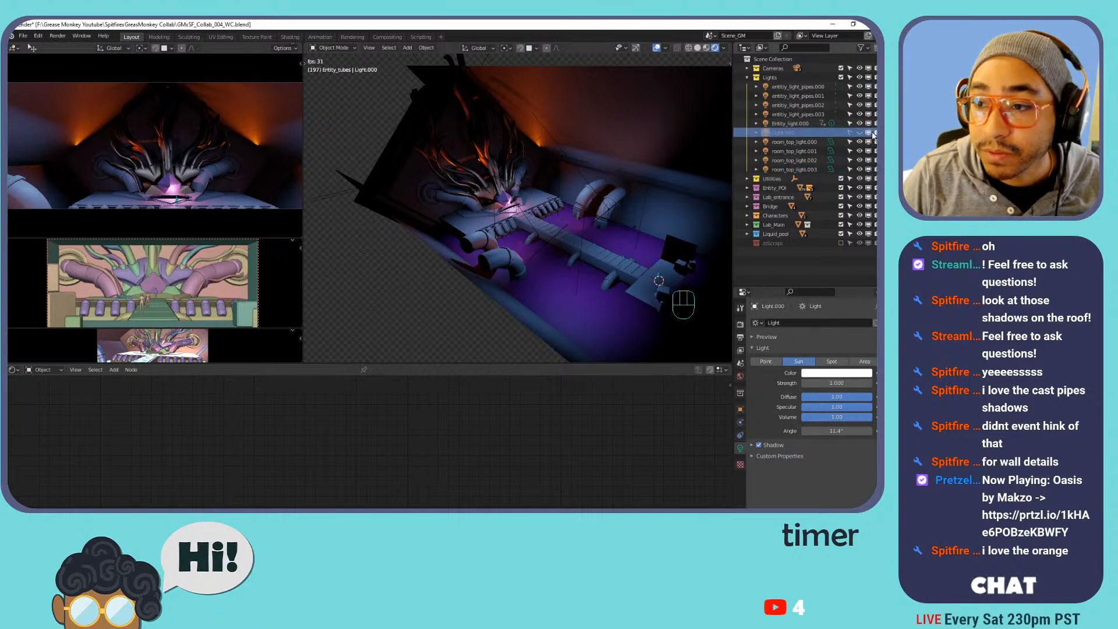
{"action": "key", "text": "x"}
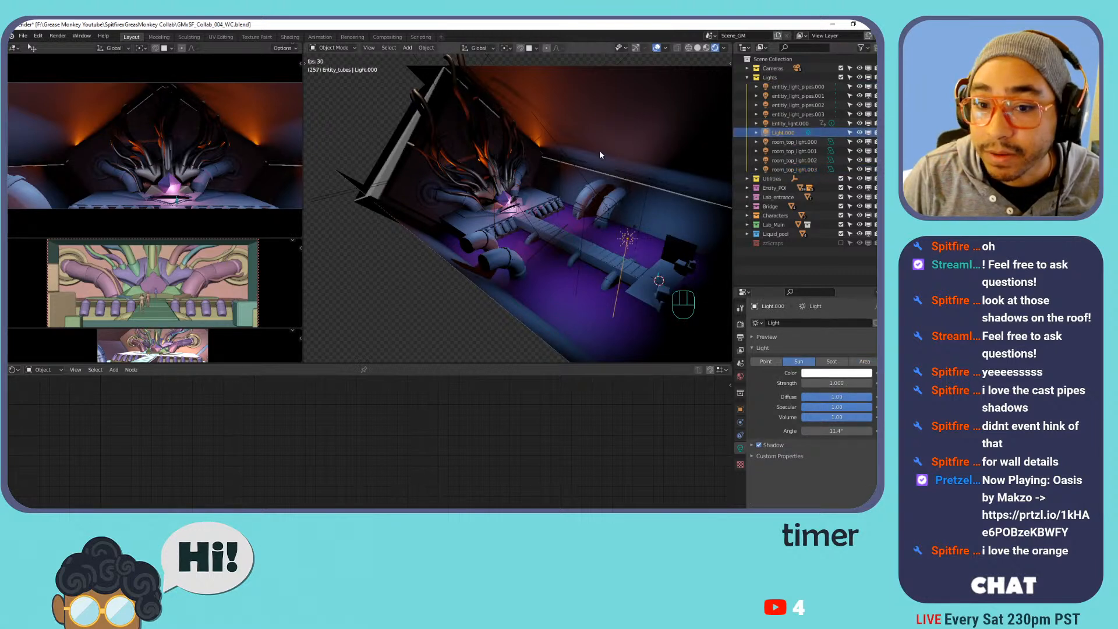
{"action": "middle_click_drag", "start_coordinate": [664, 159], "coordinate": [581, 182]}
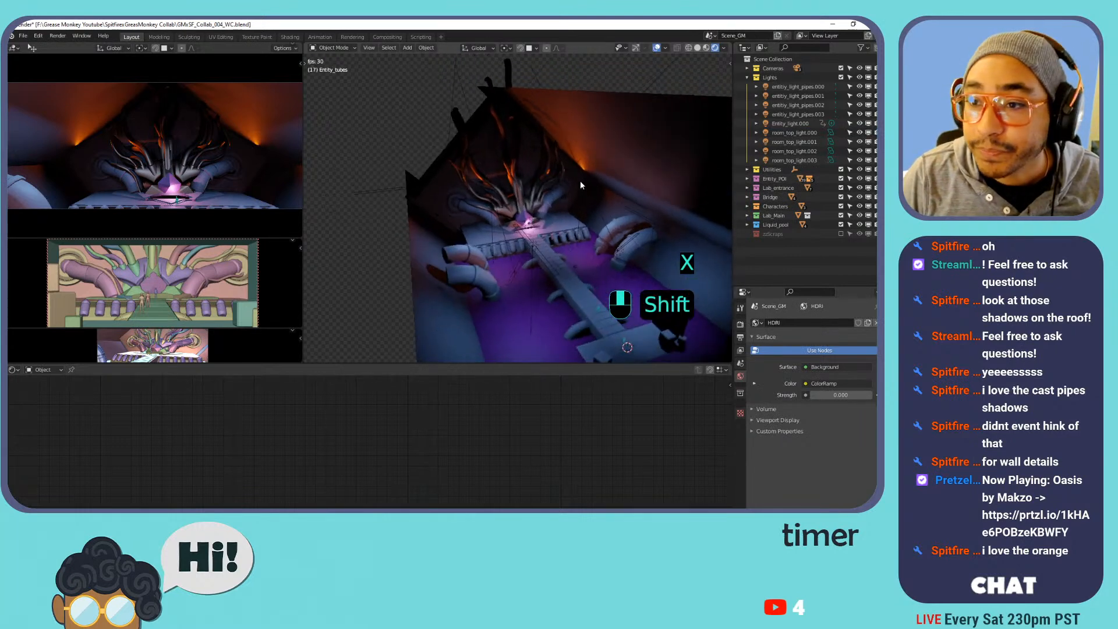
Rename the pink point light Entity_light.000 as entity_main)lights.000 and save the file.
{"action": "left_click", "coordinate": [812, 126]}
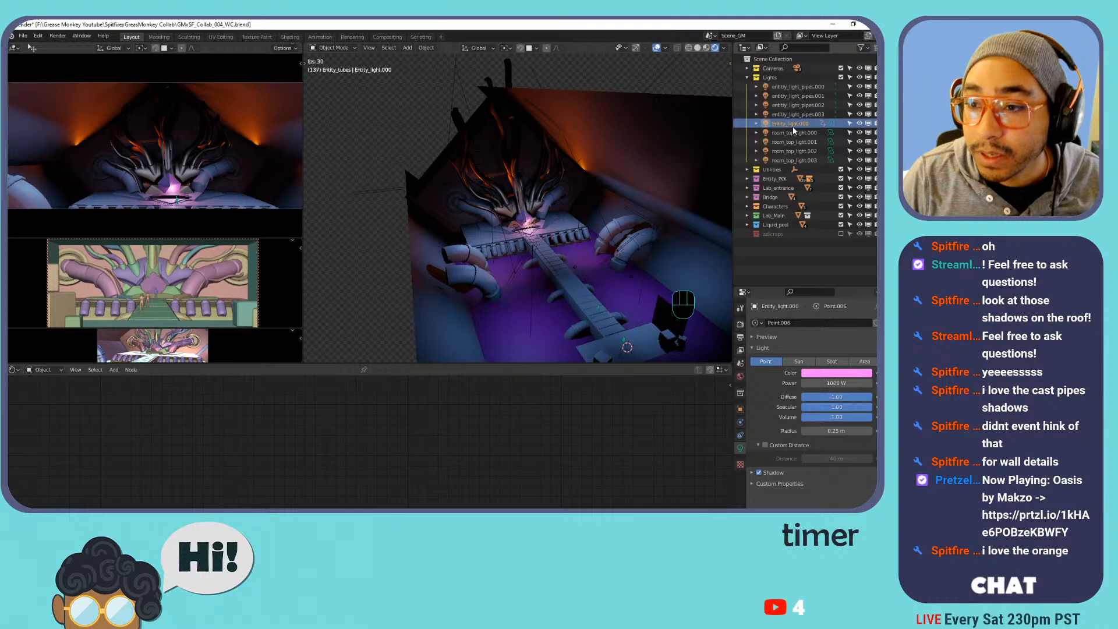
{"action": "double_click", "coordinate": [793, 126]}
{"action": "type", "text": "room_top_light.000"}
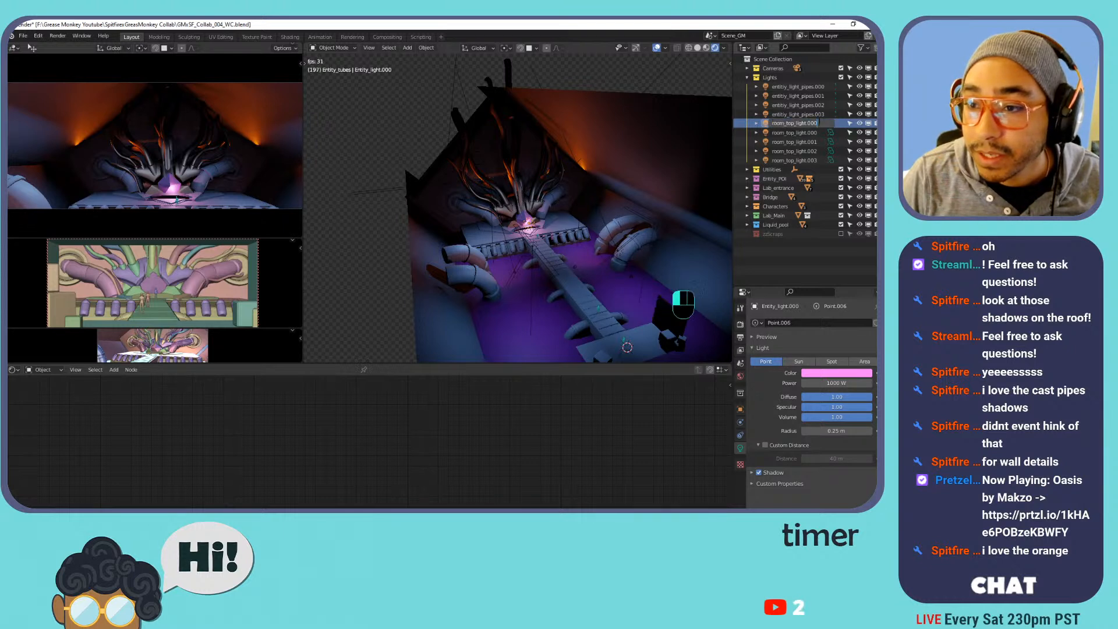
{"action": "key", "text": "ctrl+a"}
{"action": "type", "text": "enti"}
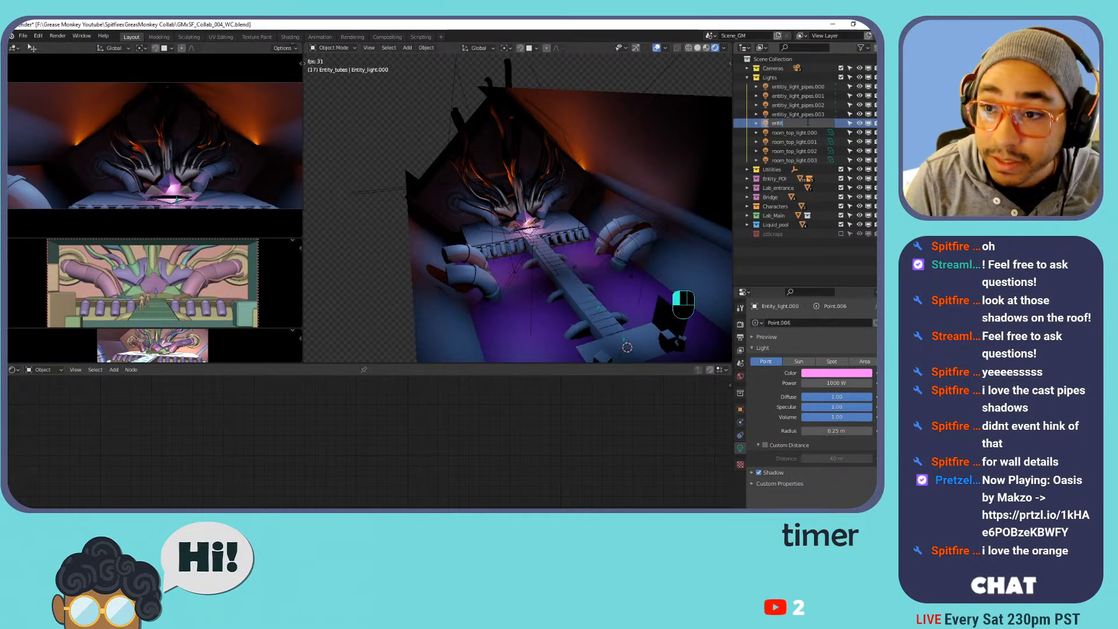
{"action": "type", "text": "ty"}
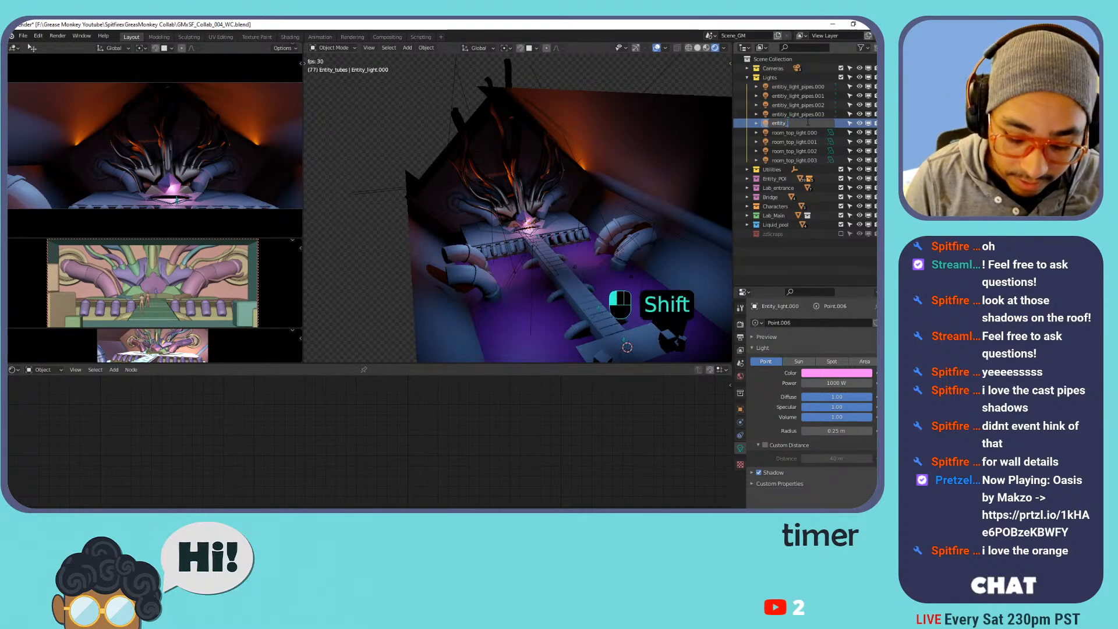
{"action": "type", "text": "_main"}
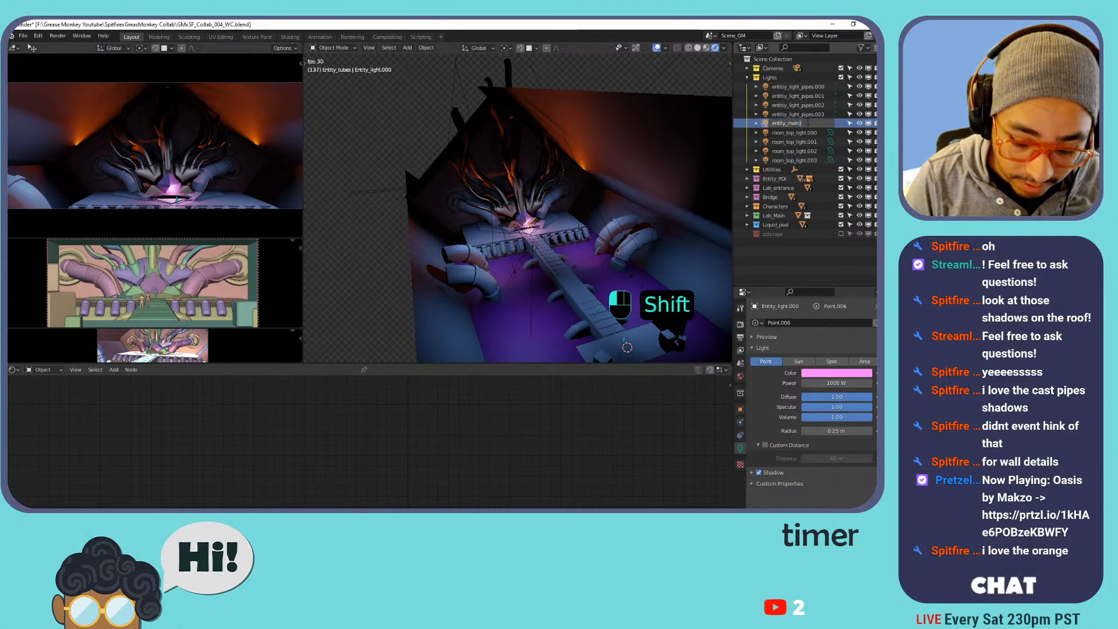
{"action": "type", "text": ")"}
{"action": "type", "text": ".000"}
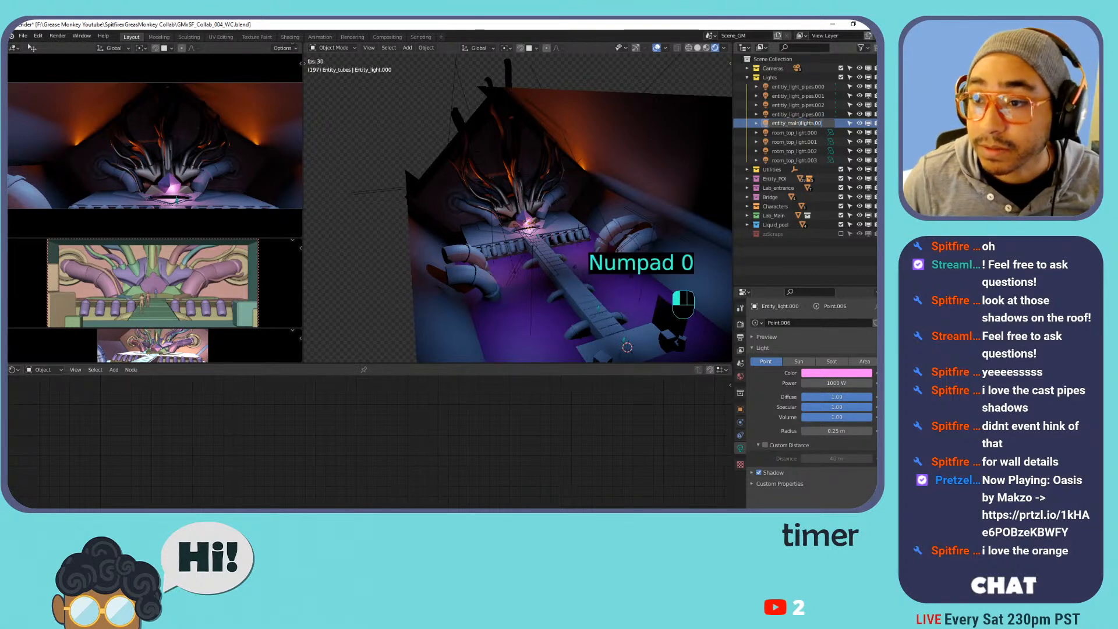
{"action": "key", "text": "Return"}
{"action": "key", "text": "ctrl+s"}
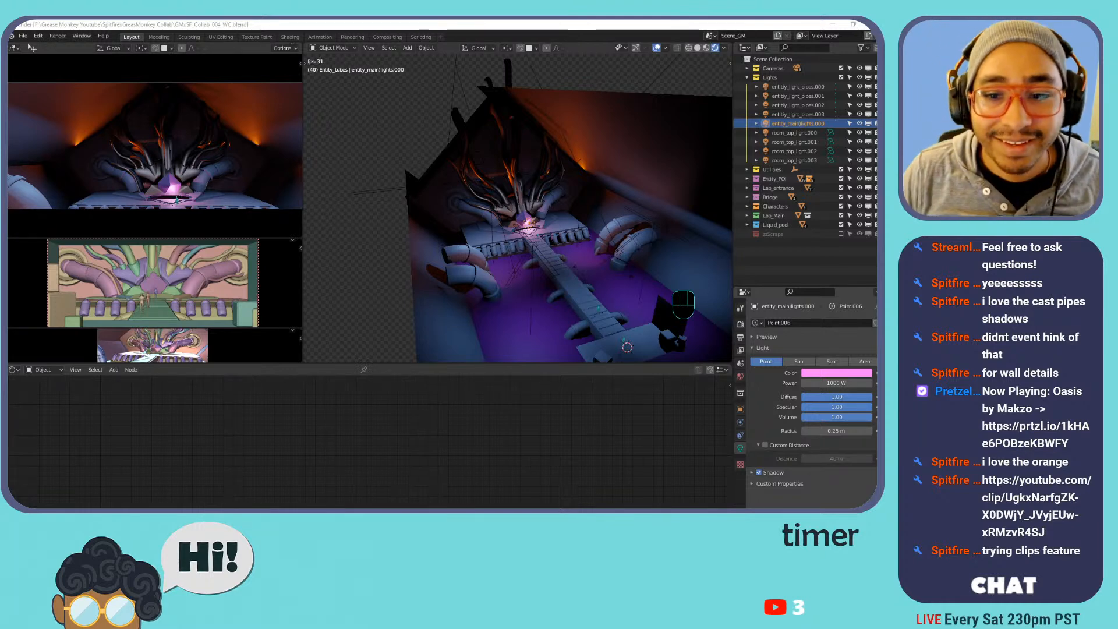
Duplicate the two upper orange pipe area lights, entity_light_pipes.000 and .001, leaving the copies in place.
{"action": "scroll", "coordinate": [543, 215], "scroll_direction": "up", "scroll_amount": 5}
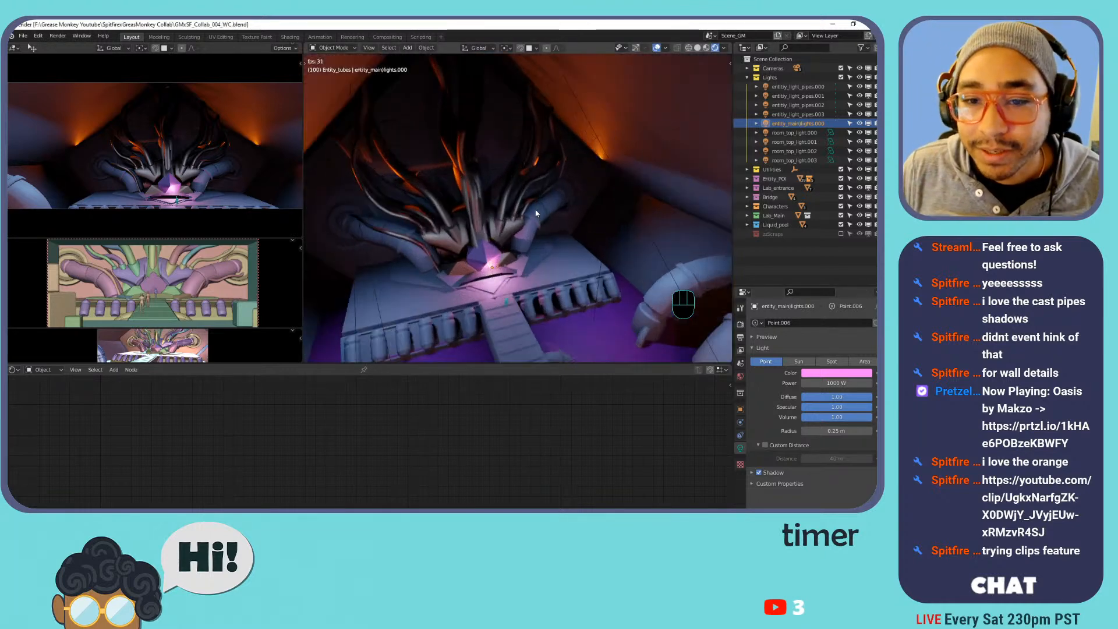
{"action": "left_click", "coordinate": [382, 188]}
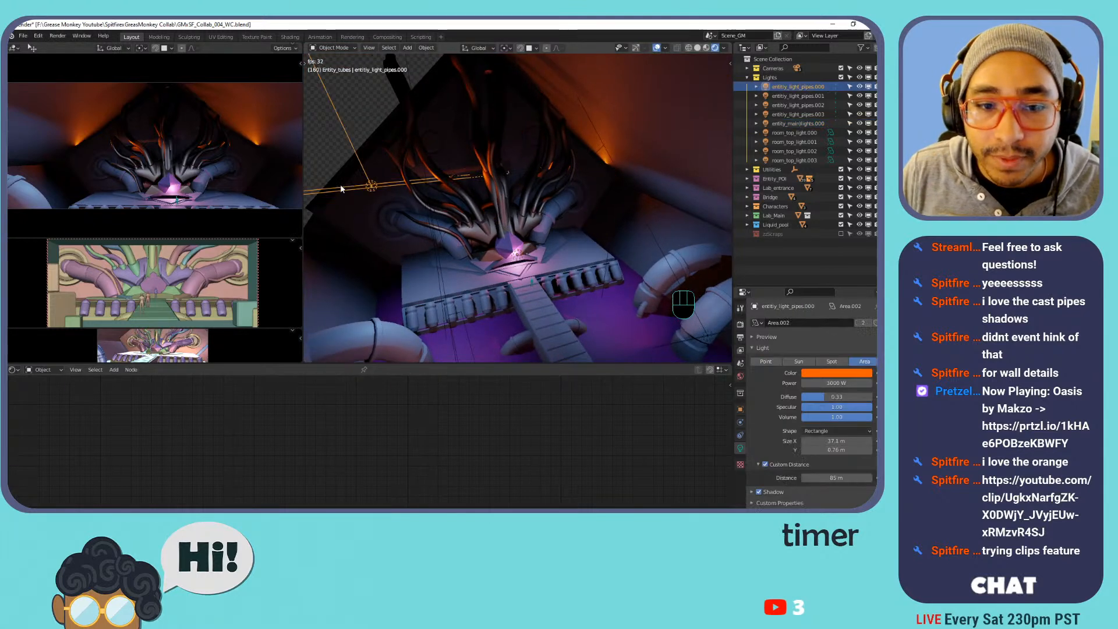
{"action": "left_click", "coordinate": [581, 165], "text": "shift"}
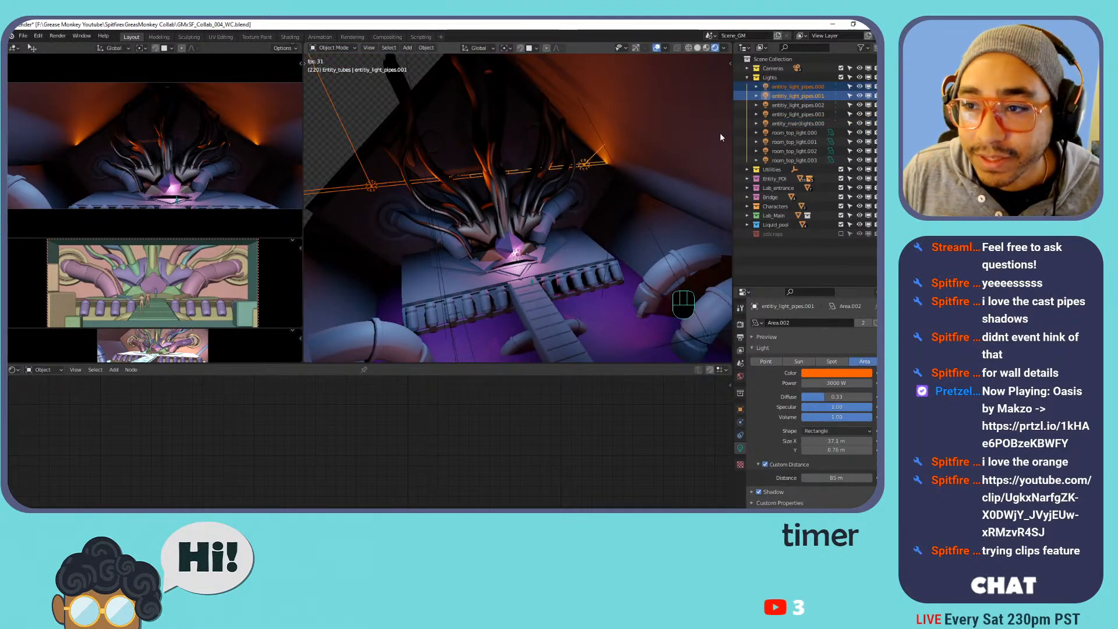
{"action": "key", "text": "shift+d"}
{"action": "right_click", "coordinate": [582, 154]}
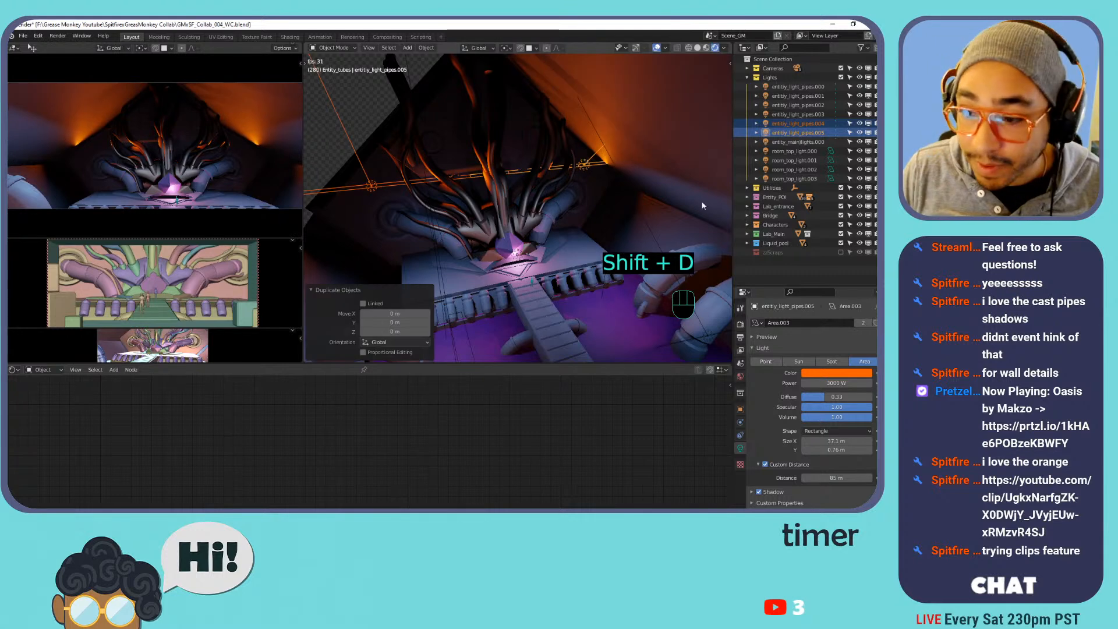
Move the duplicated pair of orange lights down about 15.9 m and about -2.96 m along Y.
{"action": "key", "text": "g"}
{"action": "key", "text": "z"}
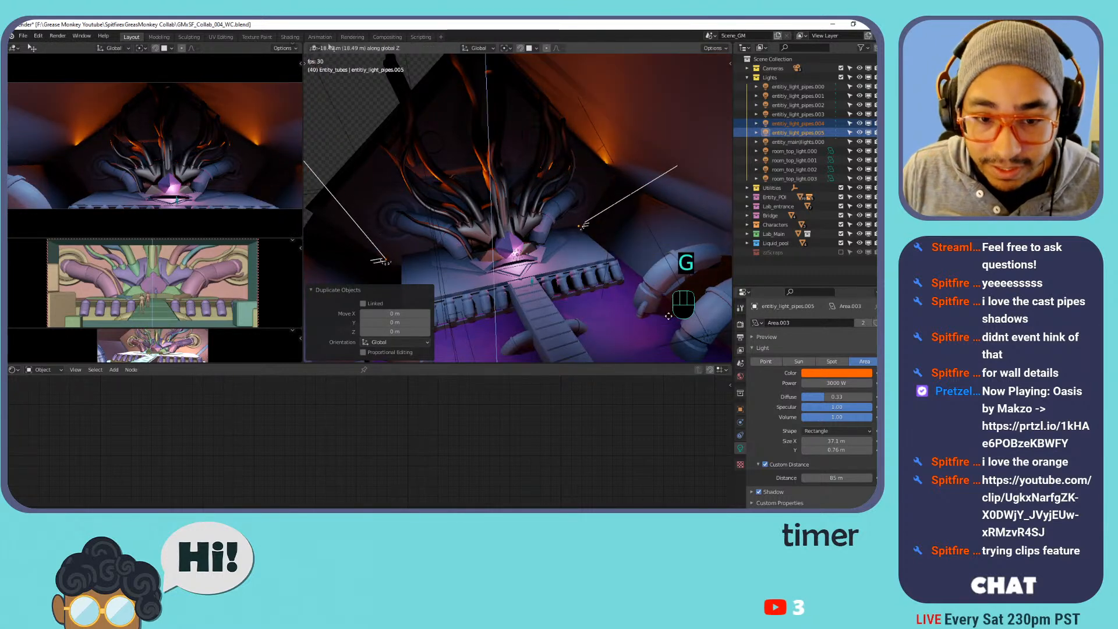
{"action": "left_click", "coordinate": [672, 310]}
{"action": "key", "text": "g"}
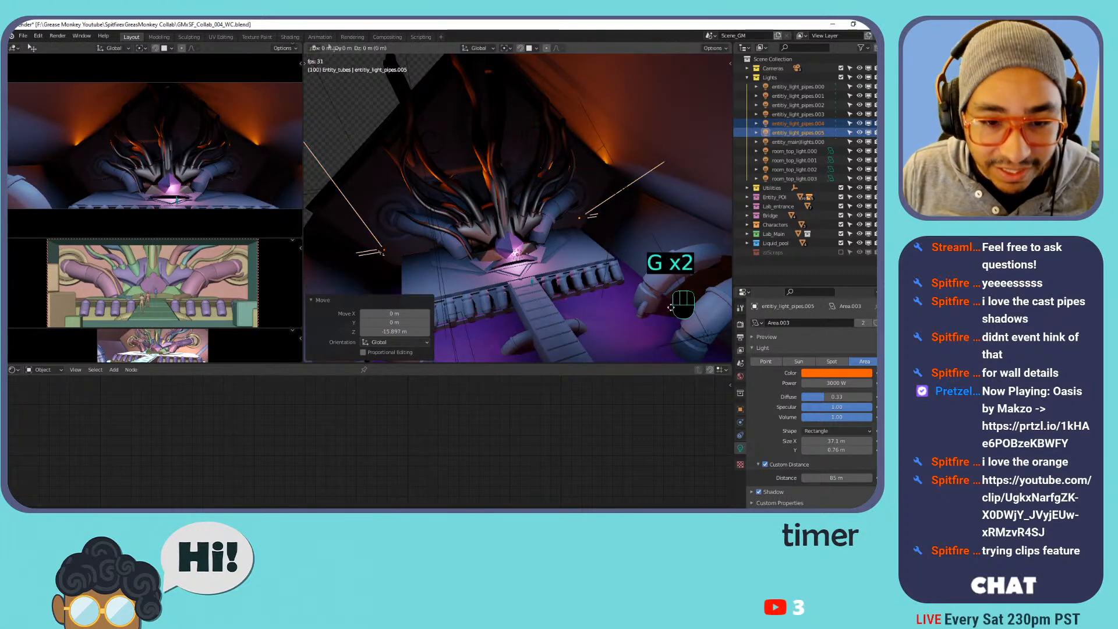
{"action": "key", "text": "y"}
{"action": "left_click", "coordinate": [677, 317]}
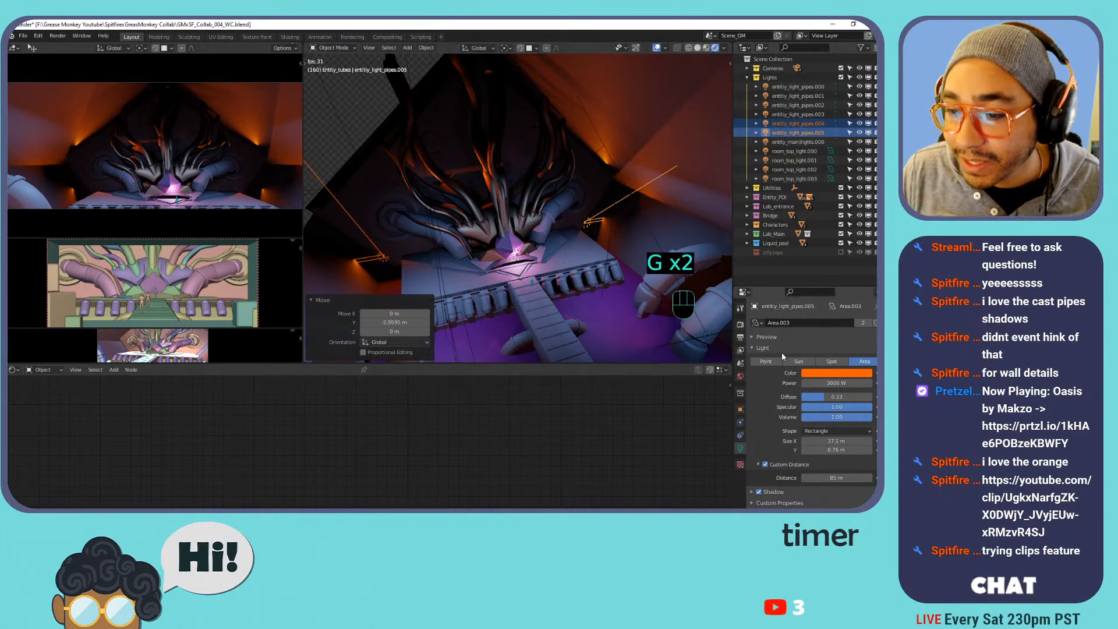
Convert the two duplicated orange lights to Point type and scale the pair together by about 0.78.
{"action": "left_click", "coordinate": [766, 361]}
{"action": "left_click", "coordinate": [589, 226]}
{"action": "left_click", "coordinate": [588, 224]}
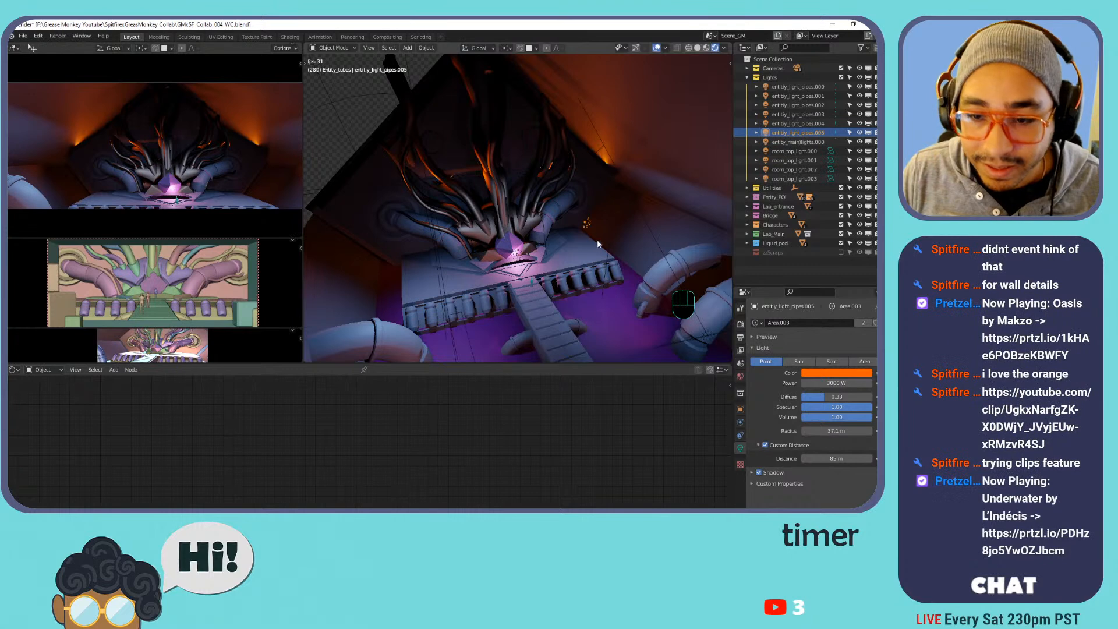
{"action": "left_click", "coordinate": [382, 257], "text": "shift"}
{"action": "key", "text": "s"}
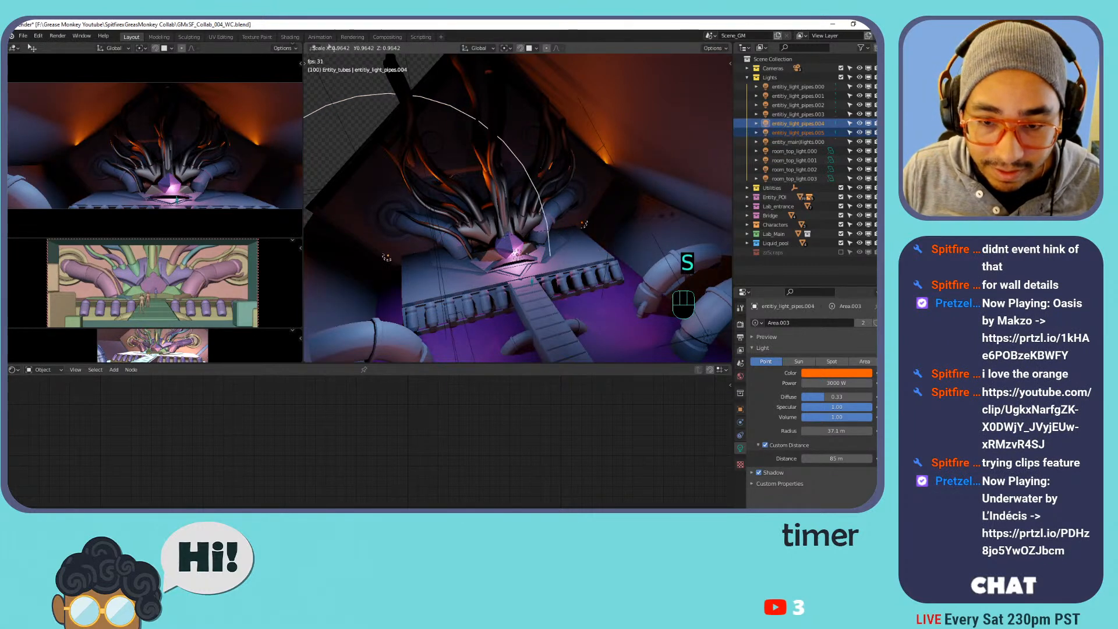
{"action": "left_click", "coordinate": [409, 252]}
Try a power of 10000 W, followed by 50000 W, on the lower pair of orange point lights.
{"action": "left_click", "coordinate": [838, 383]}
{"action": "type", "text": "100"}
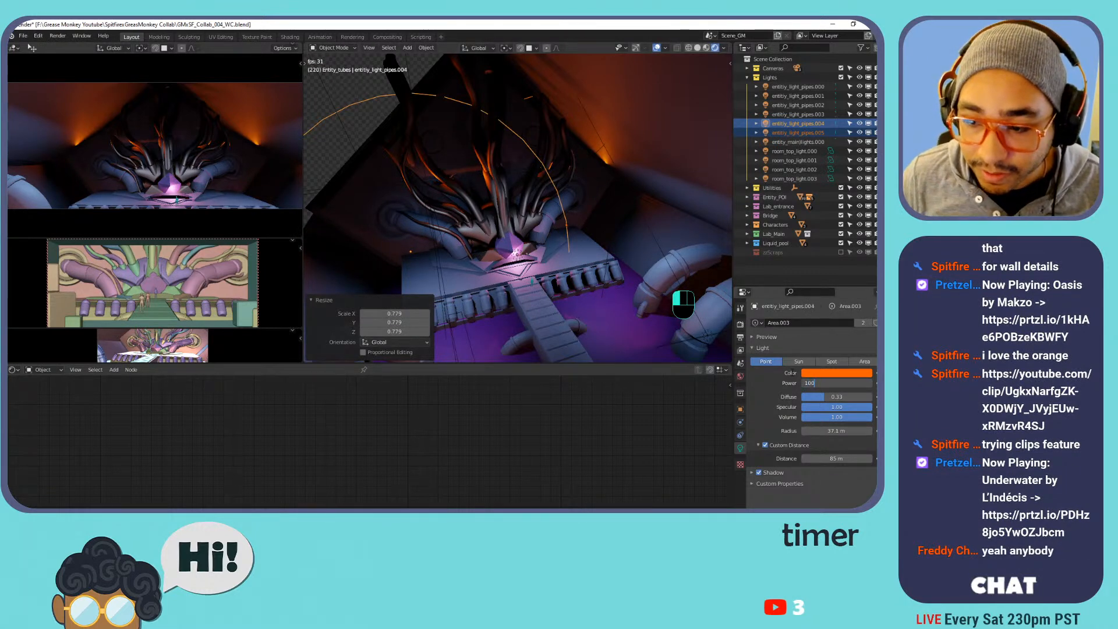
{"action": "type", "text": "00"}
{"action": "key", "text": "Return"}
{"action": "left_click", "coordinate": [830, 382]}
{"action": "type", "text": "500"}
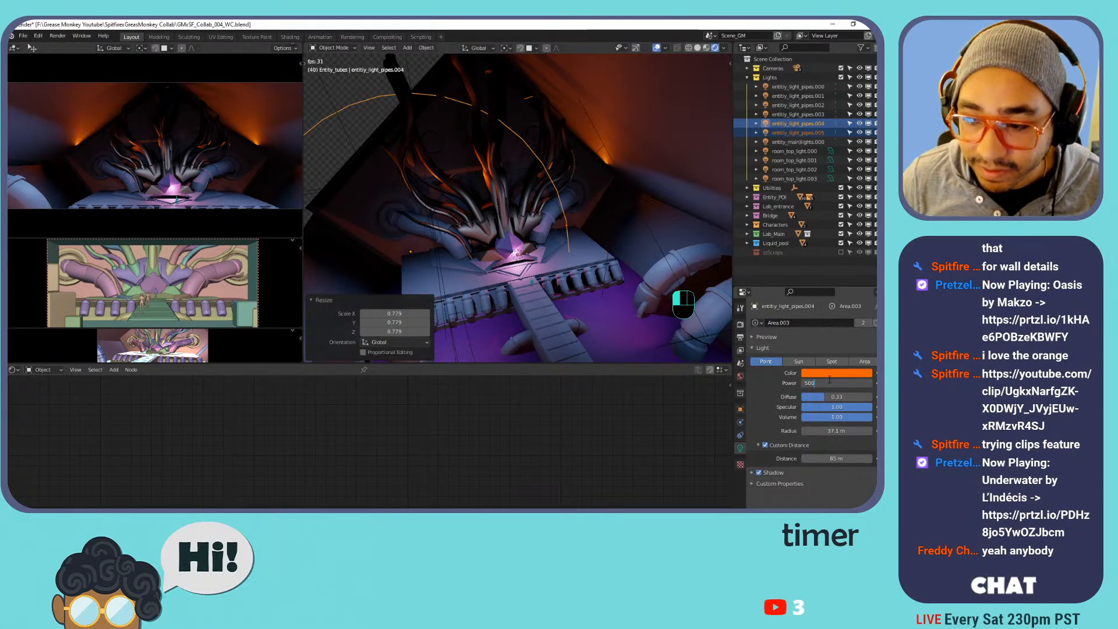
{"action": "type", "text": "00 W"}
{"action": "key", "text": "Return"}
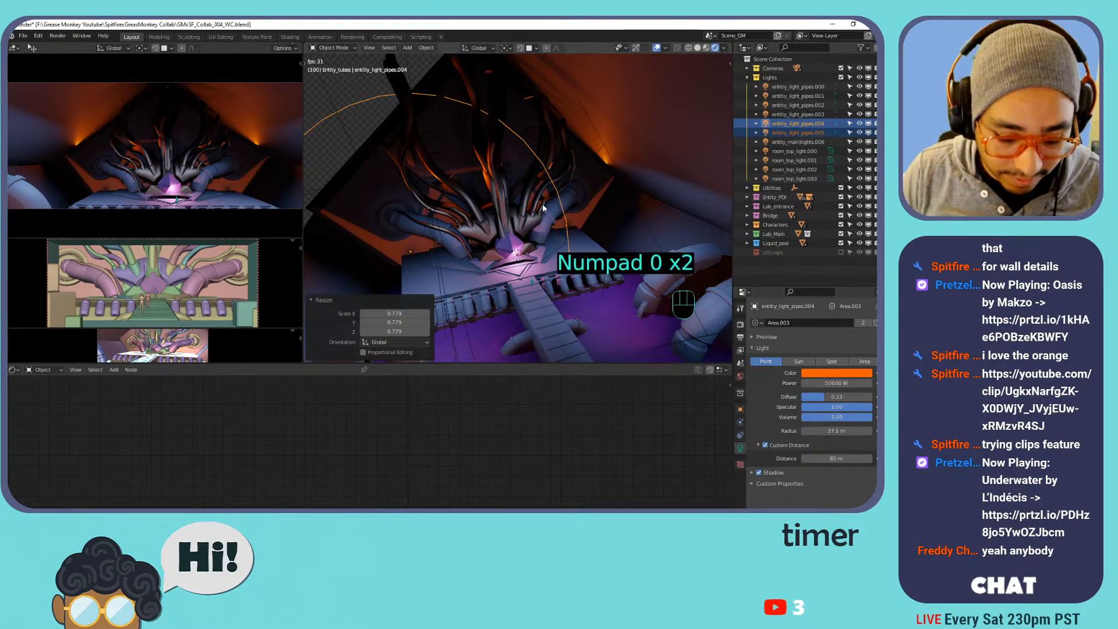
Move the lower pair of point lights about -3.29 m along Y and raise it about 2.94 m.
{"action": "key", "text": "g"}
{"action": "key", "text": "y"}
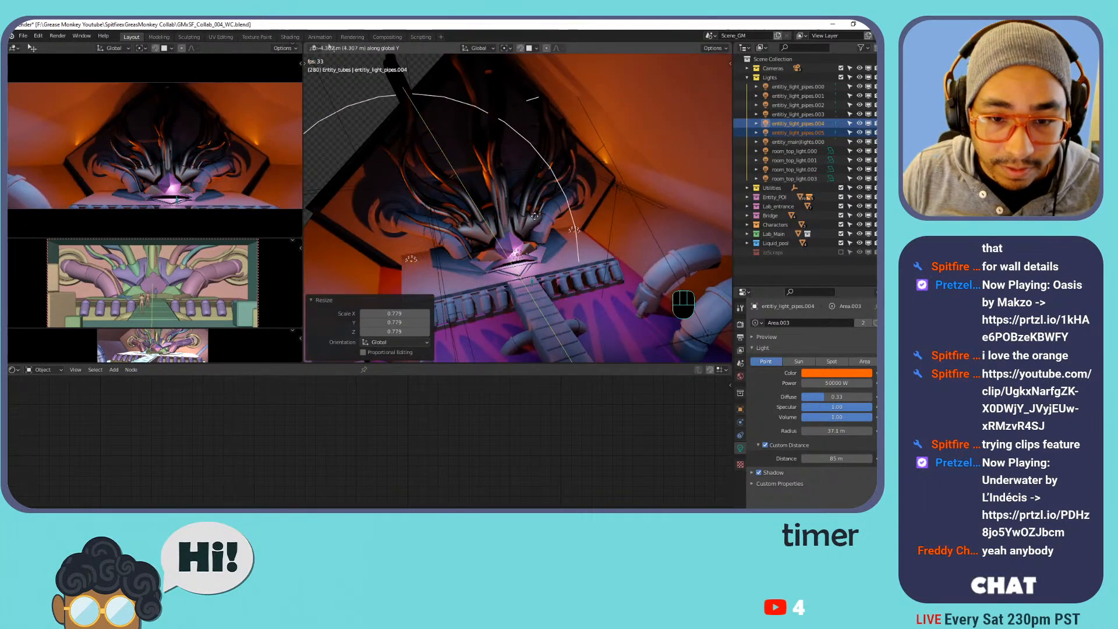
{"action": "left_click", "coordinate": [533, 214]}
{"action": "key", "text": "g"}
{"action": "key", "text": "z"}
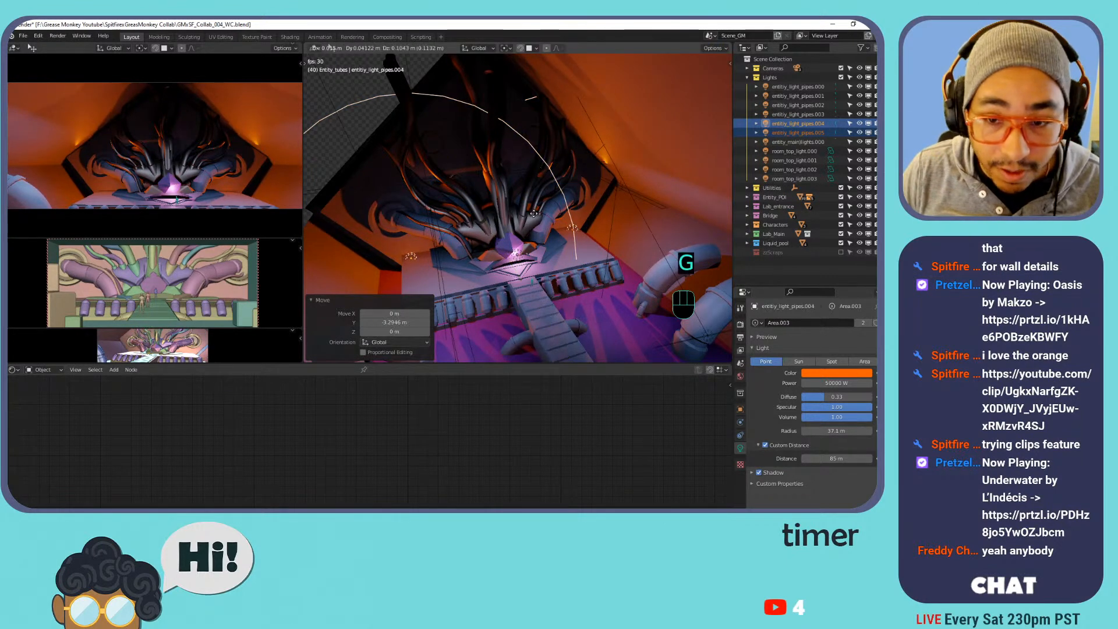
{"action": "left_click", "coordinate": [532, 209]}
Try 3000 W on the lower pair of point lights, and settle on a power of 10000 W.
{"action": "left_click", "coordinate": [837, 383]}
{"action": "type", "text": "3000"}
{"action": "key", "text": "Return"}
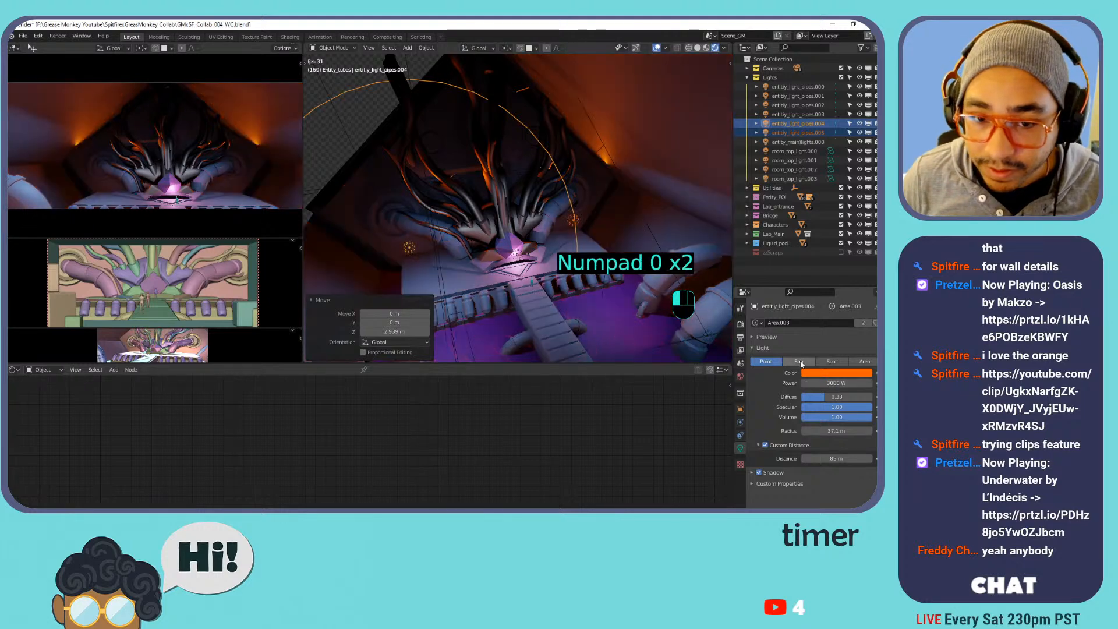
{"action": "left_click", "coordinate": [825, 383]}
{"action": "type", "text": "10000"}
{"action": "key", "text": "Return"}
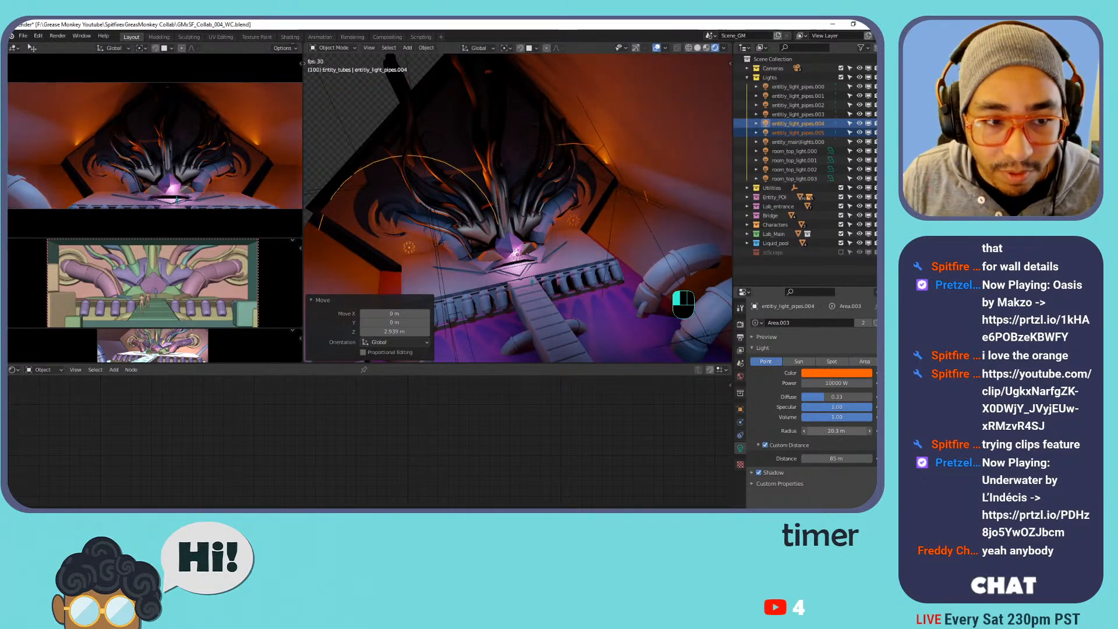
Recolour the lower pair of point lights from orange to a light pinkish violet.
{"action": "left_click", "coordinate": [834, 374]}
{"action": "left_click_drag", "start_coordinate": [815, 342], "coordinate": [864, 341]}
{"action": "mouse_move", "coordinate": [859, 290]}
{"action": "left_mouse_down"}
{"action": "mouse_move", "coordinate": [826, 284]}
{"action": "mouse_move", "coordinate": [839, 286]}
{"action": "left_mouse_up"}
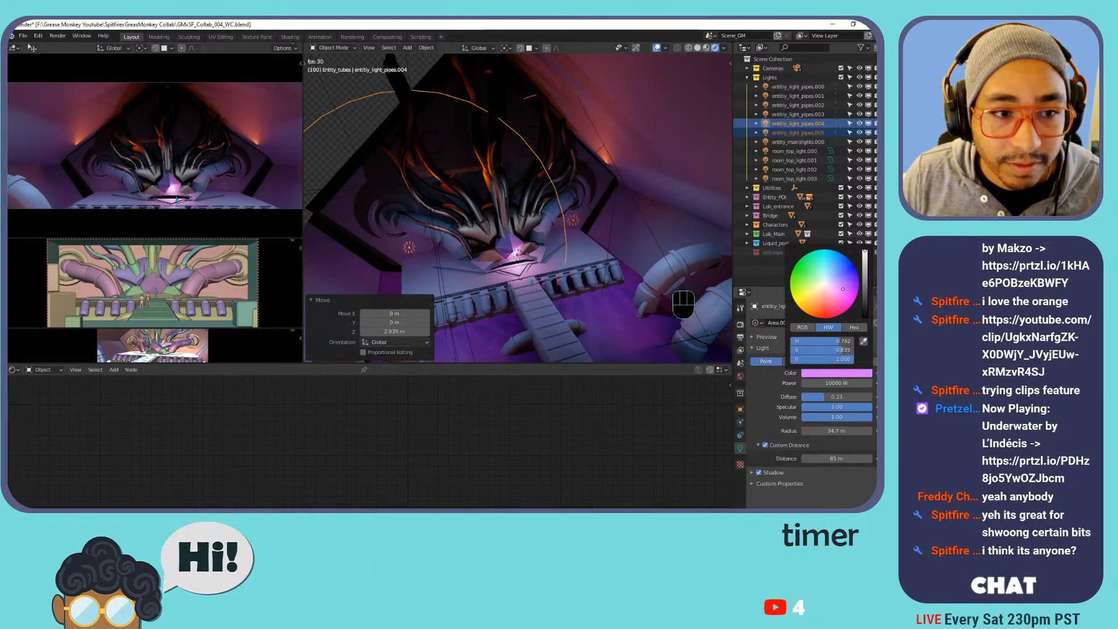
Set the two upper orange area lights to a diffuse of 0.42 and a custom distance of 30 m.
{"action": "left_click", "coordinate": [583, 164]}
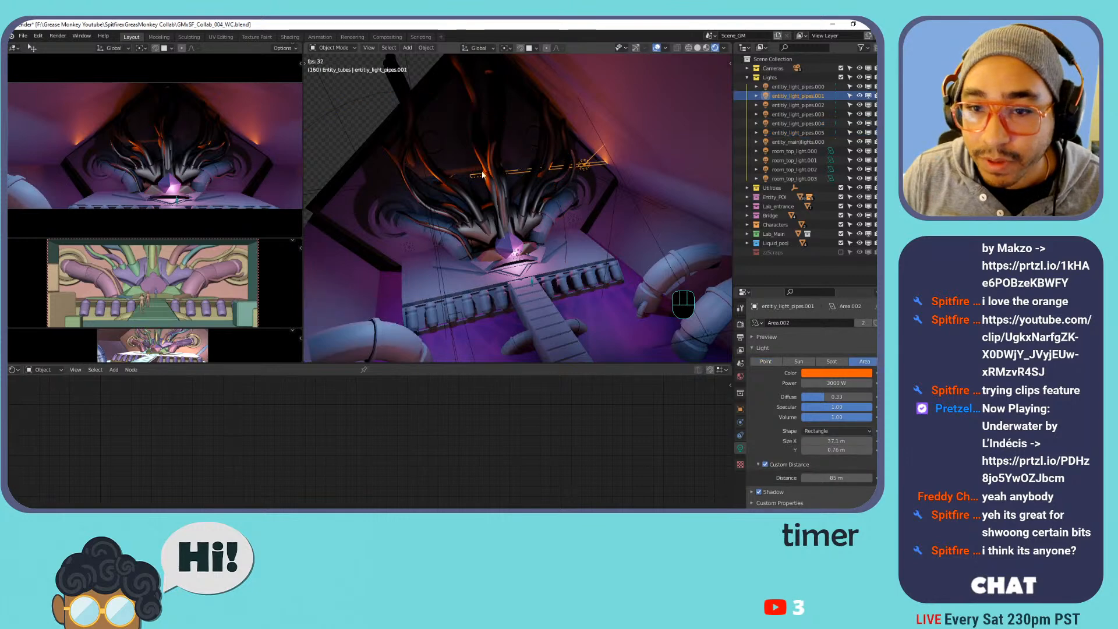
{"action": "left_click", "coordinate": [359, 185], "text": "shift"}
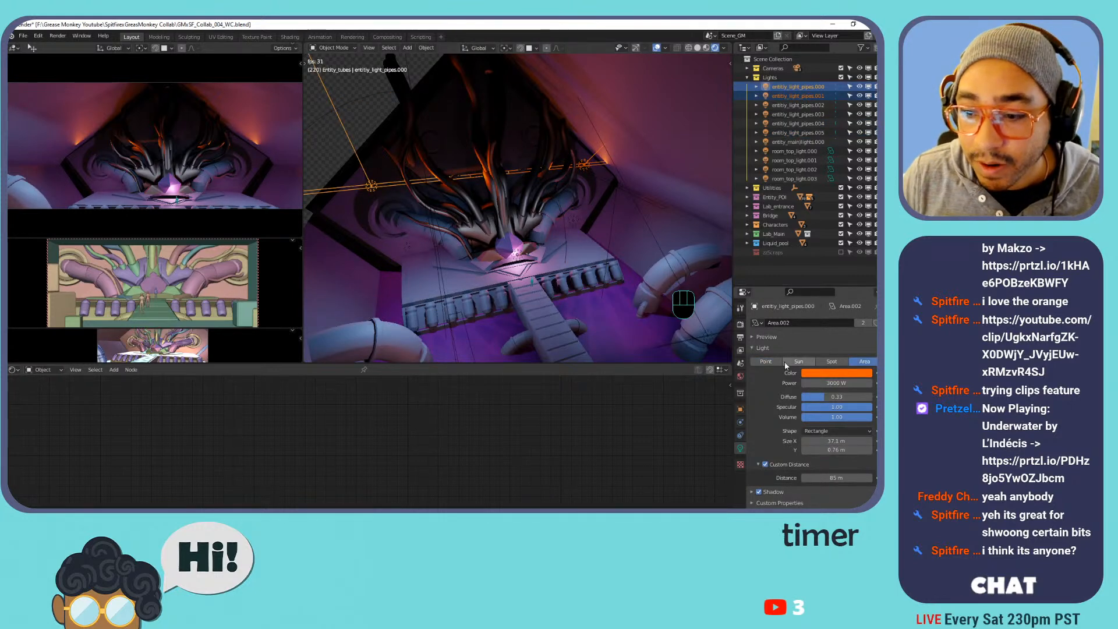
{"action": "left_click", "coordinate": [771, 362]}
{"action": "key", "text": "ctrl+z"}
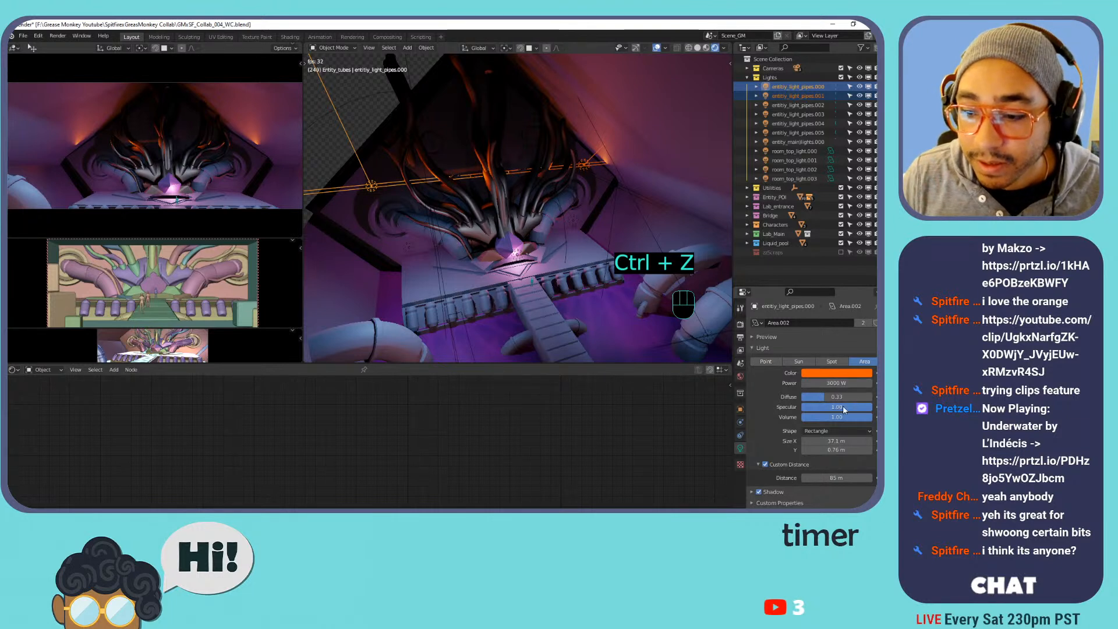
{"action": "left_click_drag", "start_coordinate": [851, 409], "coordinate": [830, 397]}
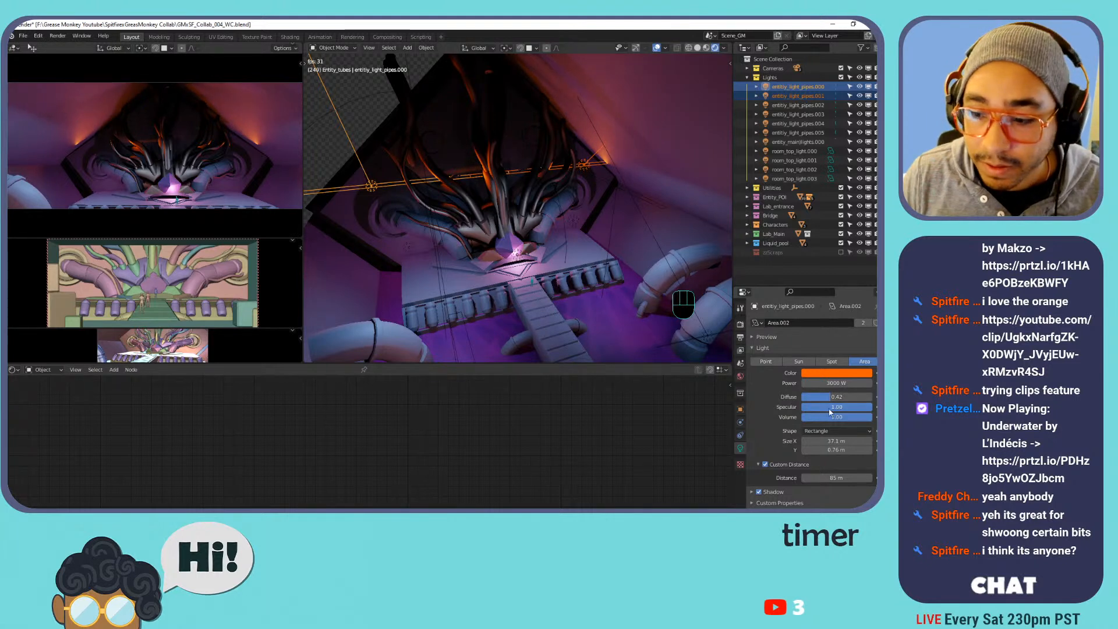
{"action": "left_click_drag", "start_coordinate": [836, 478], "coordinate": [795, 478]}
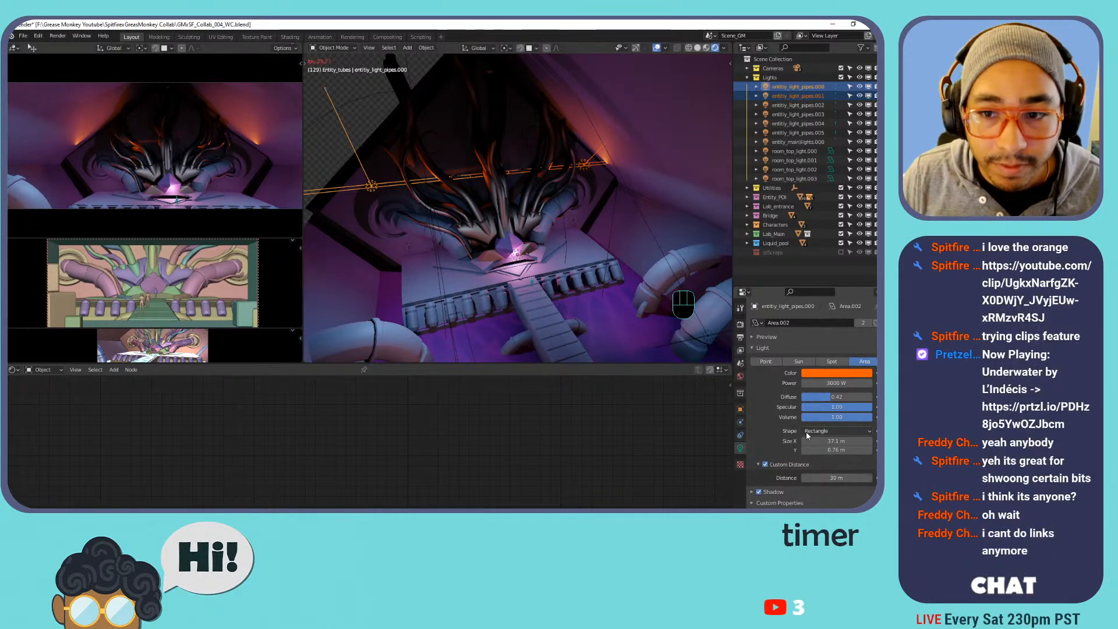
Bring the two upper orange area lights closer together by scaling them about 0.8 along X.
{"action": "key", "text": "s"}
{"action": "key", "text": "x"}
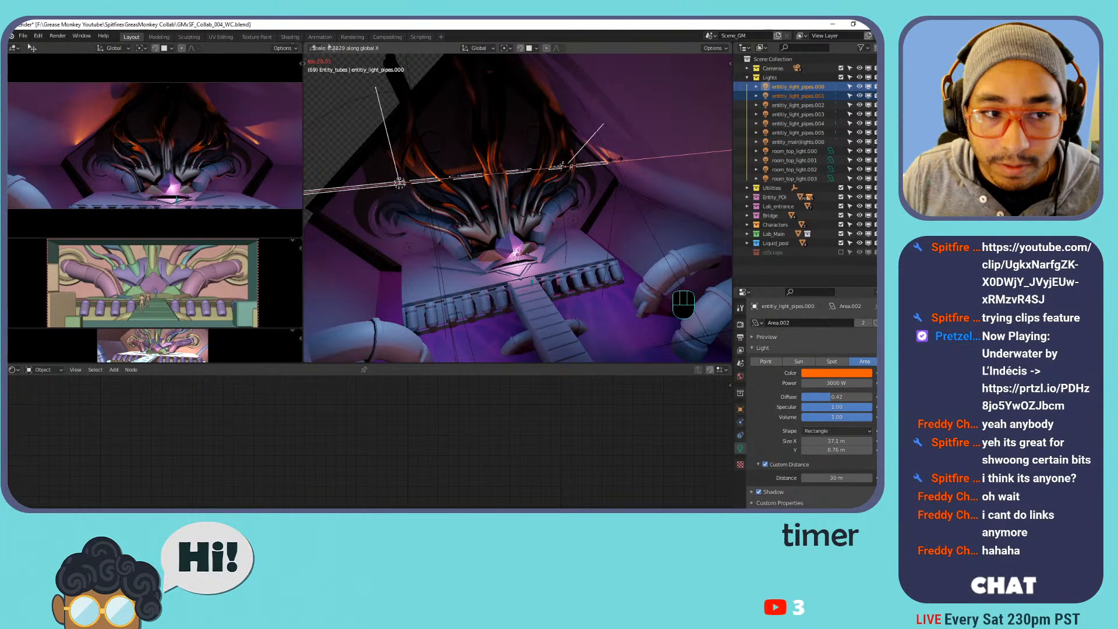
{"action": "left_click", "coordinate": [619, 157]}
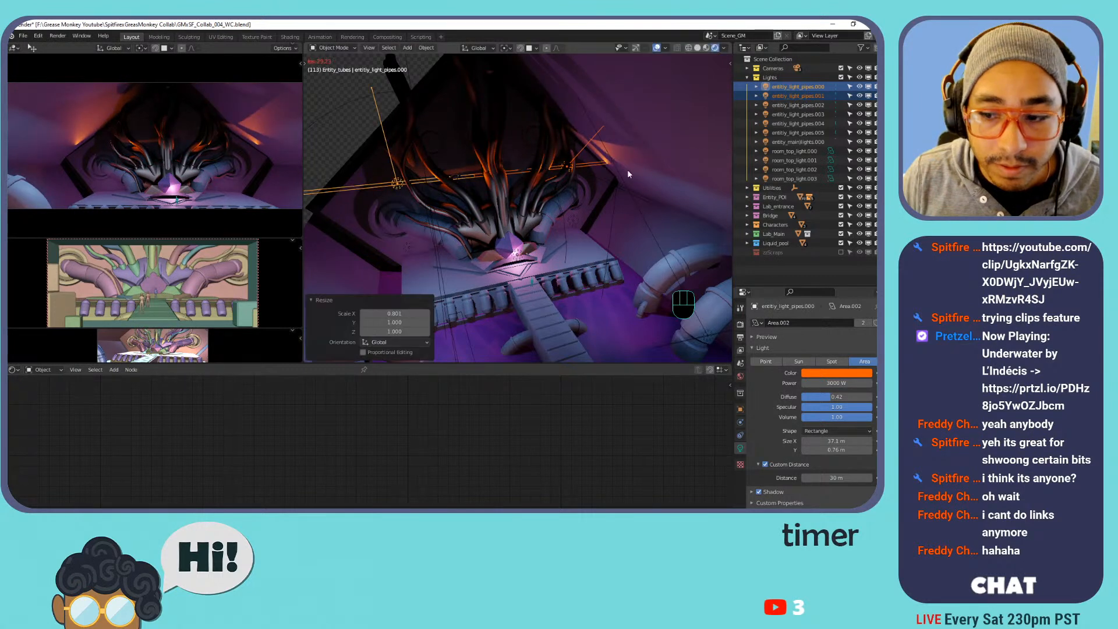
Convert the upper orange pair to Point lights with an 11 m radius and spread them by about 1.4 along X.
{"action": "left_click", "coordinate": [804, 362]}
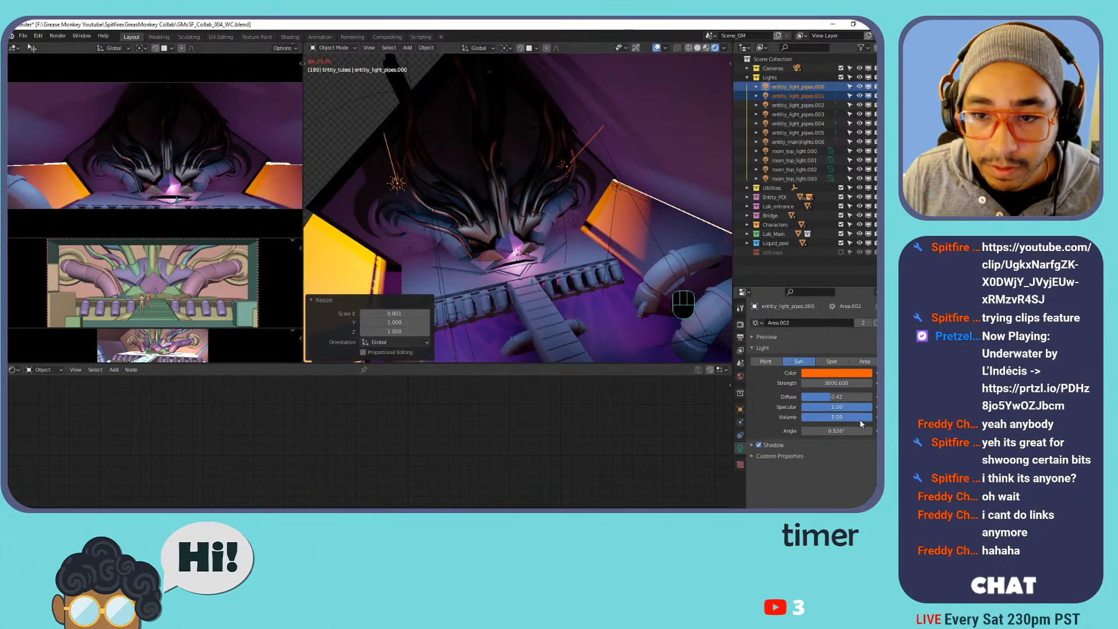
{"action": "key", "text": "ctrl+z"}
{"action": "left_click", "coordinate": [764, 362]}
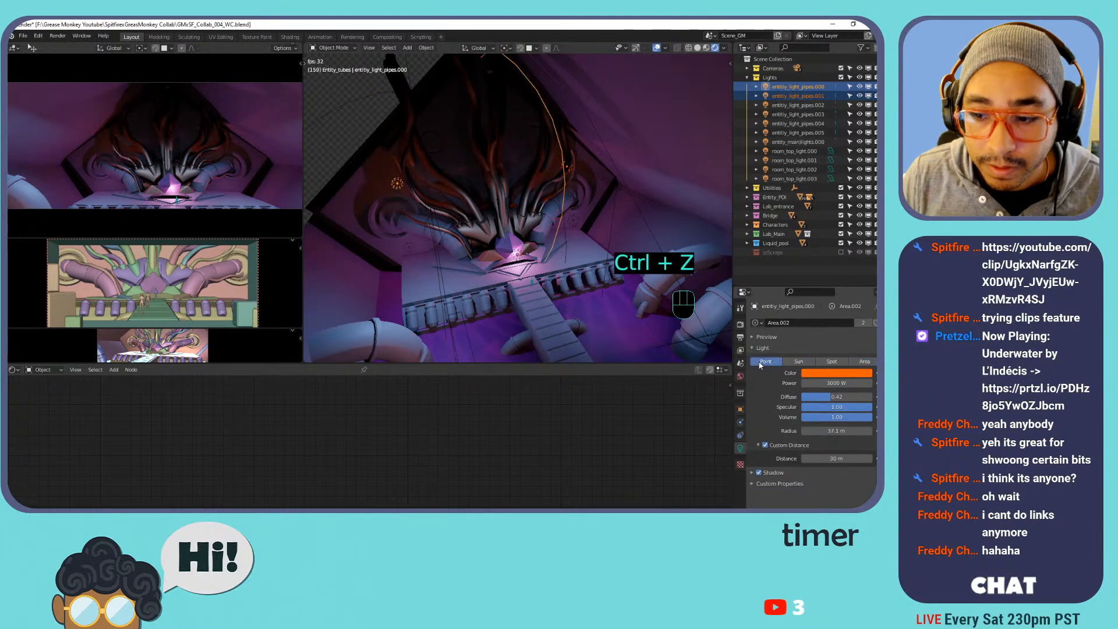
{"action": "mouse_move", "coordinate": [837, 431]}
{"action": "left_mouse_down"}
{"action": "mouse_move", "coordinate": [819, 431]}
{"action": "mouse_move", "coordinate": [839, 431]}
{"action": "left_mouse_up"}
{"action": "key", "text": "s"}
{"action": "key", "text": "x"}
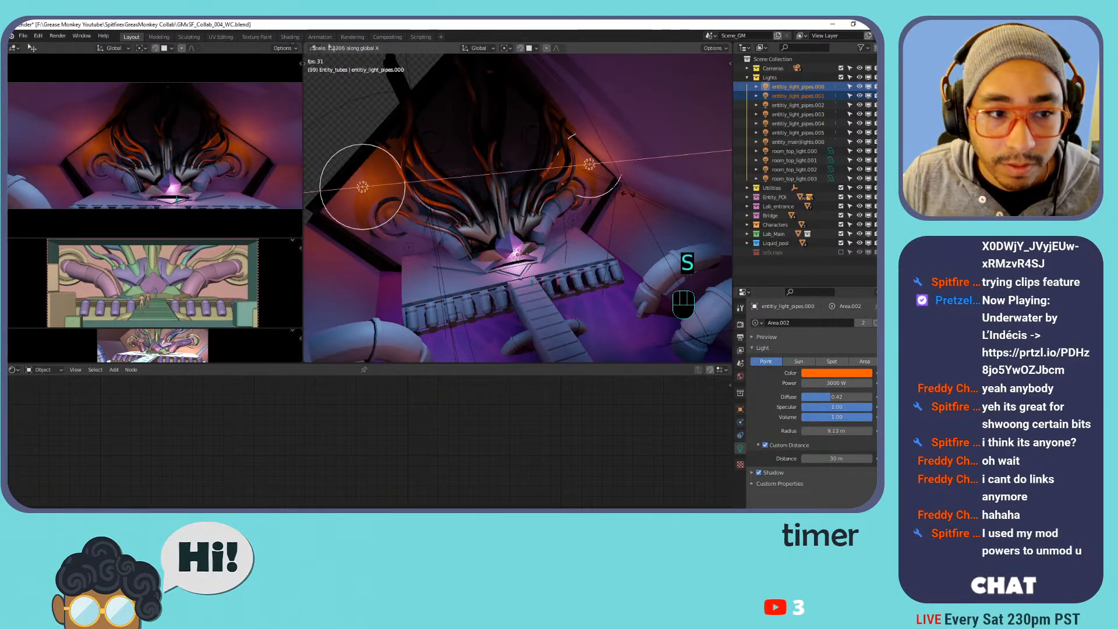
{"action": "left_click", "coordinate": [629, 195]}
{"action": "mouse_move", "coordinate": [836, 431]}
{"action": "left_mouse_down"}
{"action": "mouse_move", "coordinate": [847, 431]}
{"action": "mouse_move", "coordinate": [826, 430]}
{"action": "left_mouse_up"}
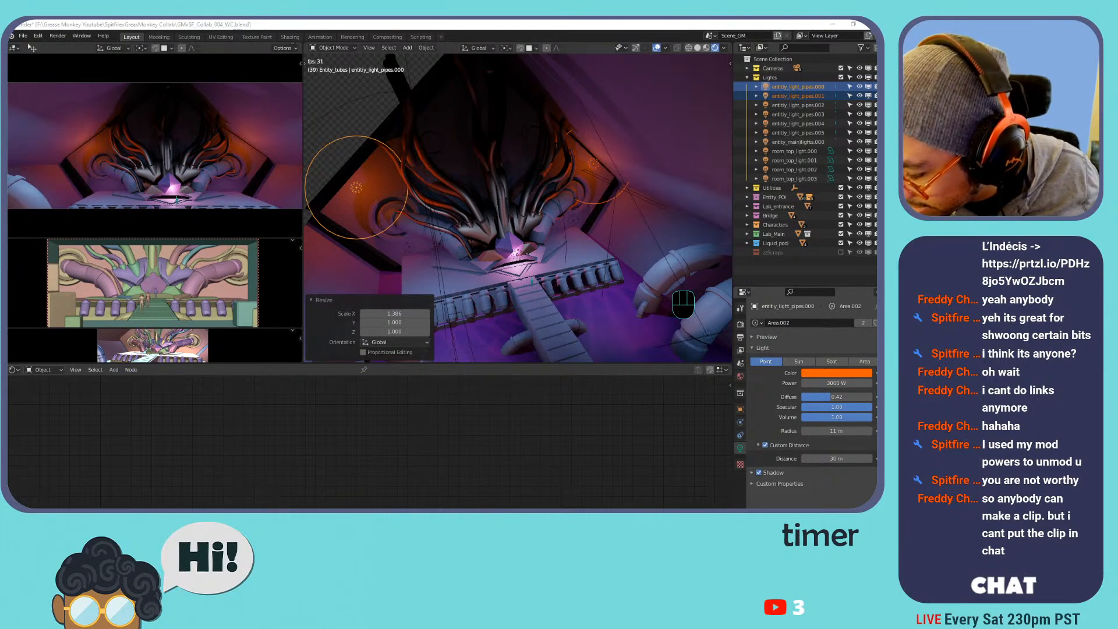
Select the pink main entity point light and save the file.
{"action": "middle_click_drag", "start_coordinate": [357, 92], "coordinate": [473, 180], "text": "shift"}
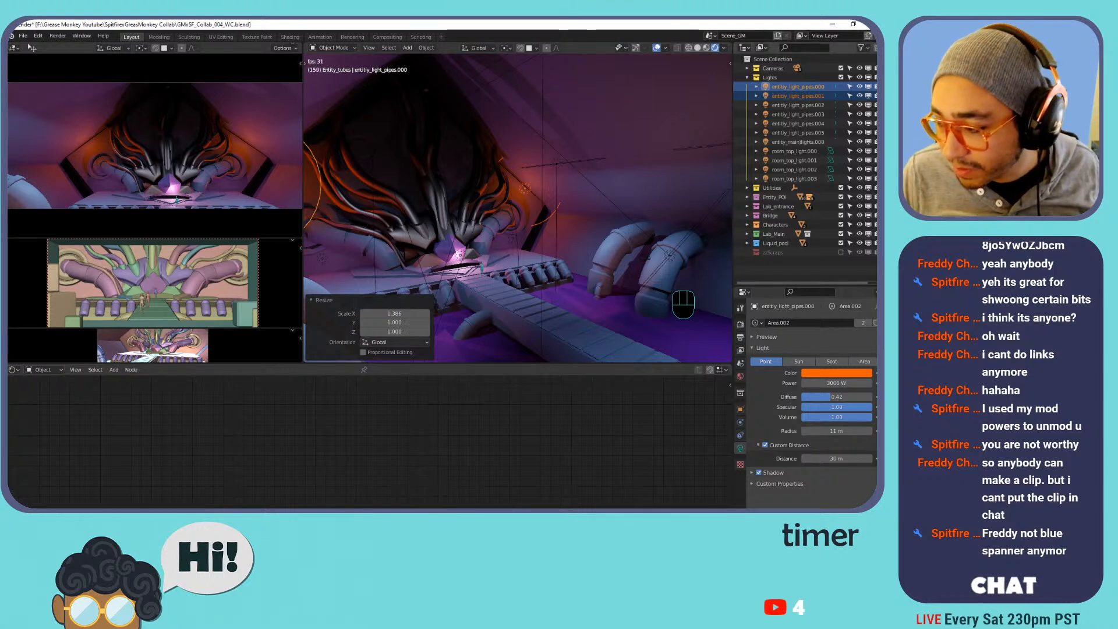
{"action": "middle_click_drag", "start_coordinate": [432, 271], "coordinate": [493, 186]}
{"action": "left_click", "coordinate": [477, 247]}
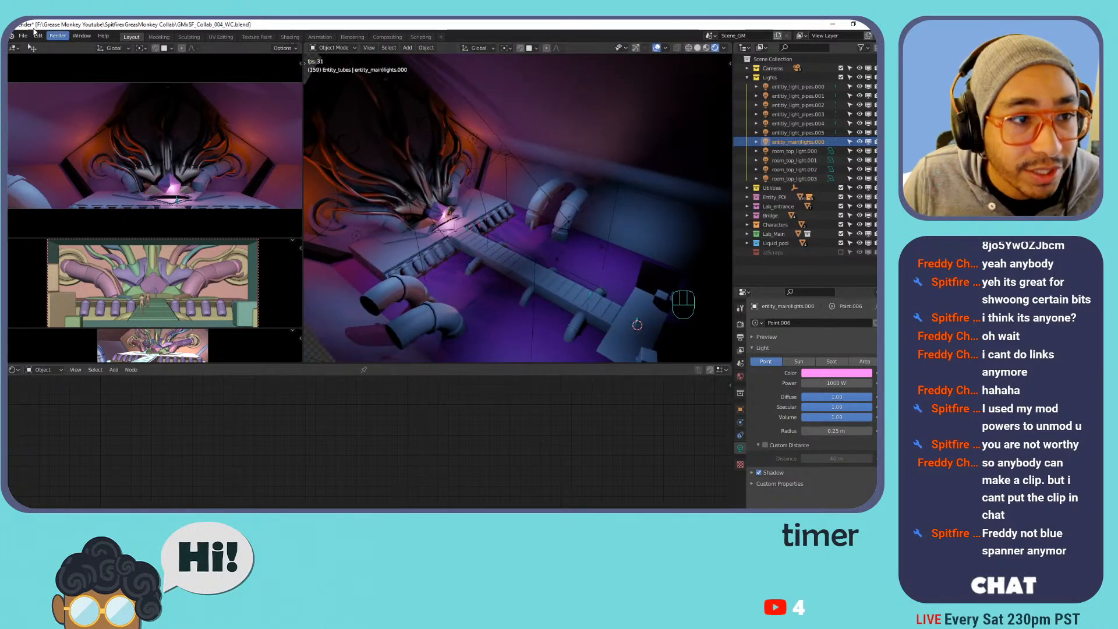
{"action": "key", "text": "ctrl+s"}
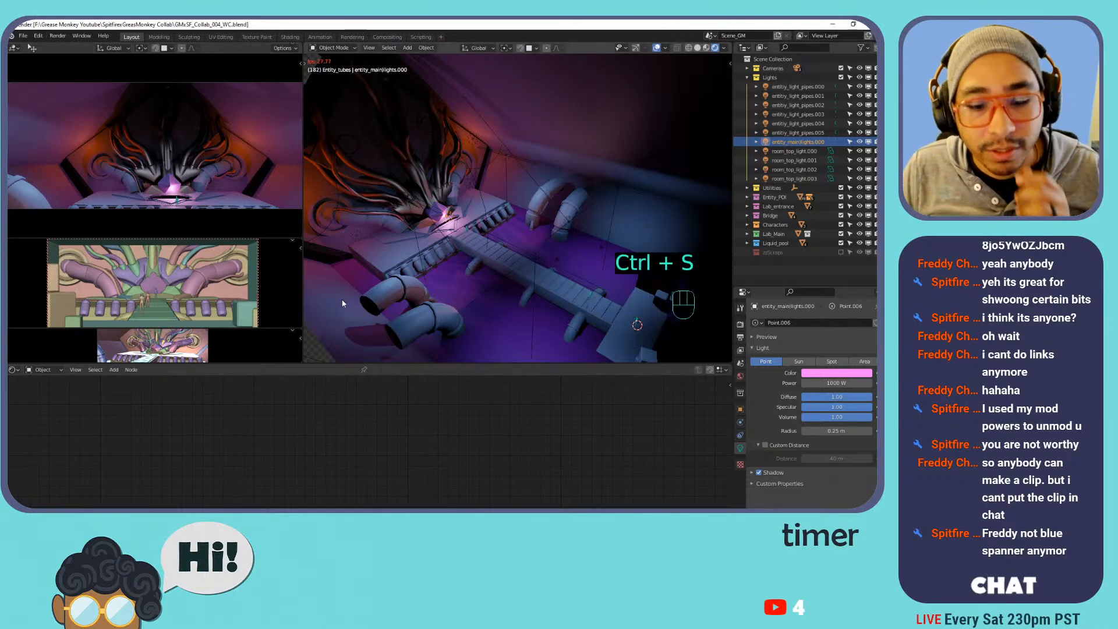
{"action": "key", "text": "Escape"}
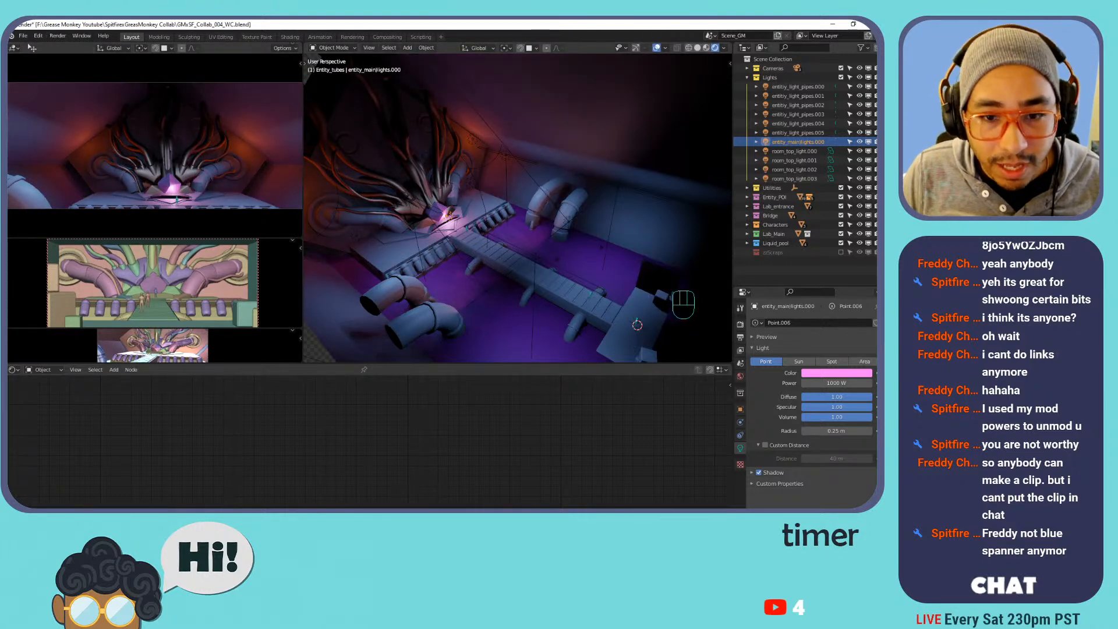
Open the theme's 3D Viewport colours in the preferences and bring the Light colour setting into view.
{"action": "left_click", "coordinate": [523, 289]}
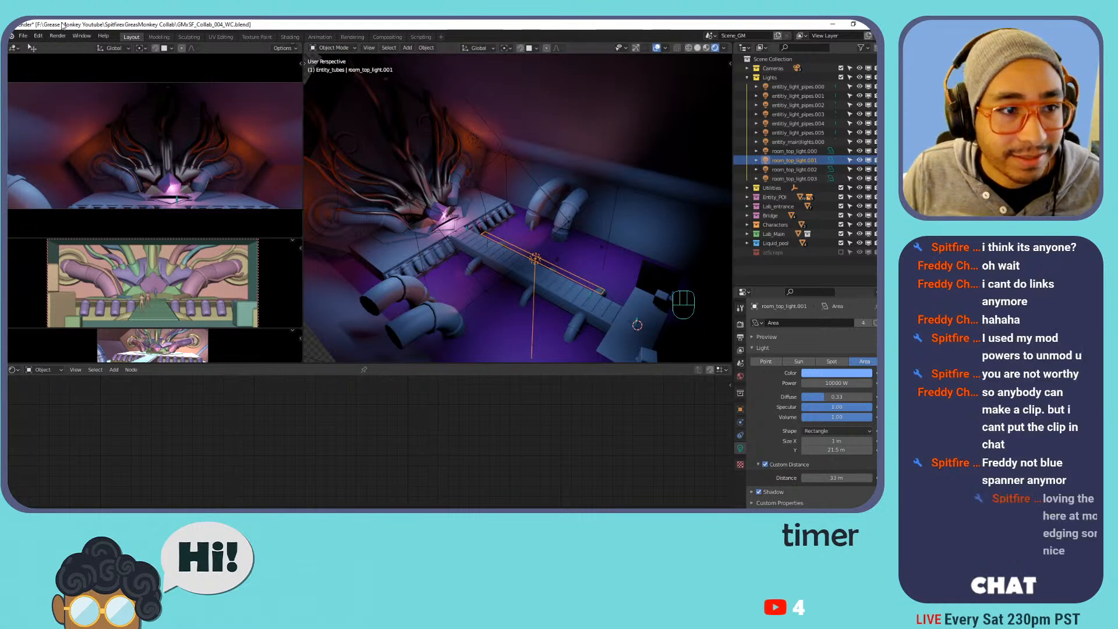
{"action": "left_click", "coordinate": [38, 36]}
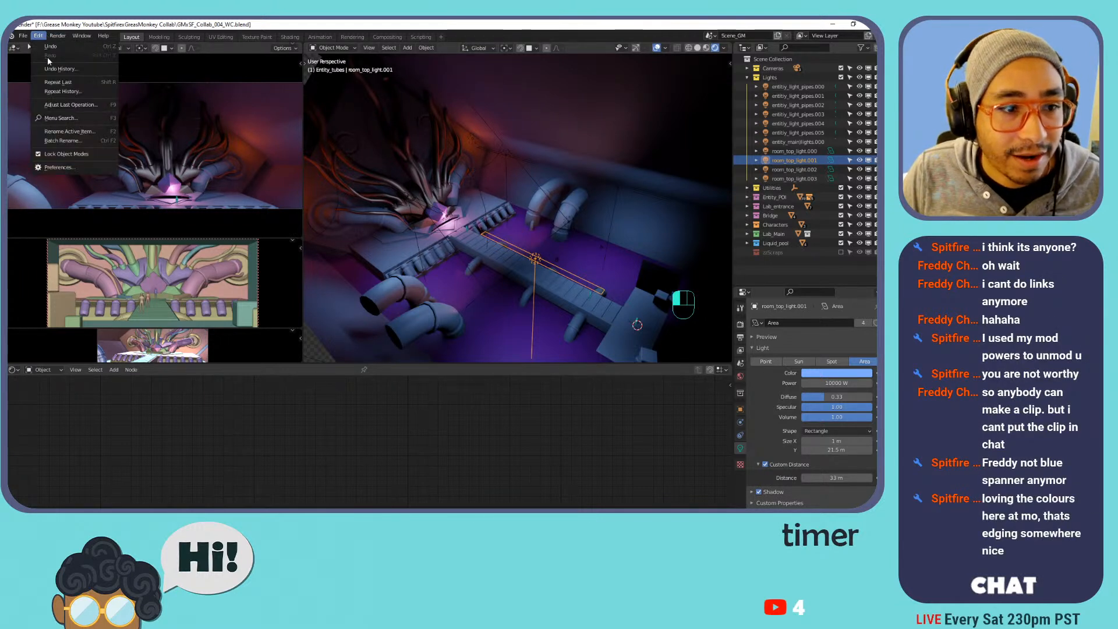
{"action": "left_click", "coordinate": [58, 168]}
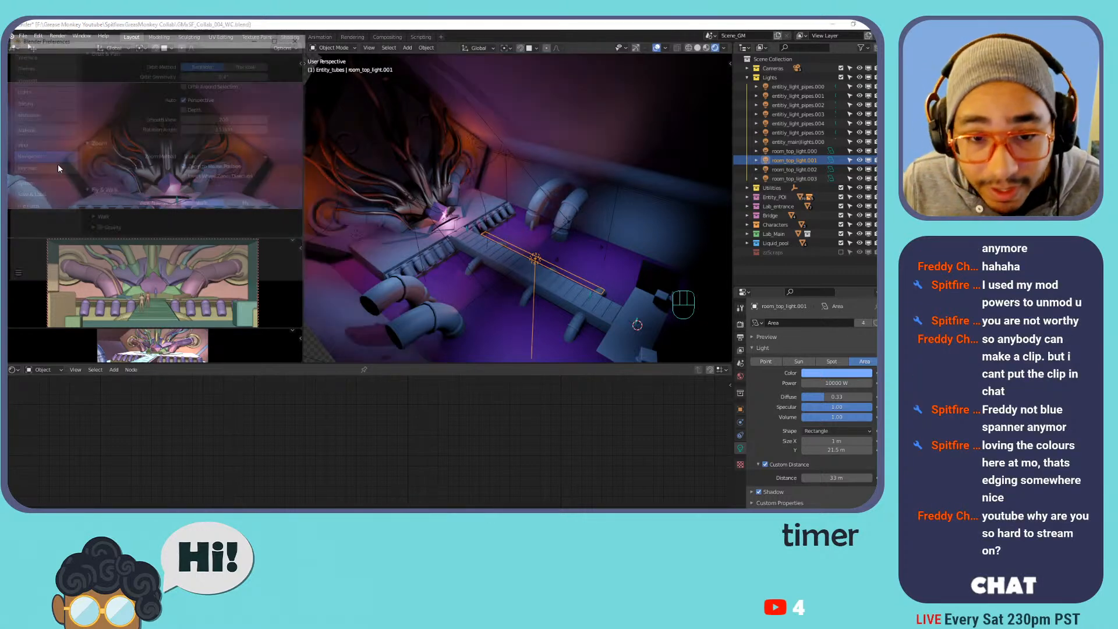
{"action": "left_click", "coordinate": [43, 114]}
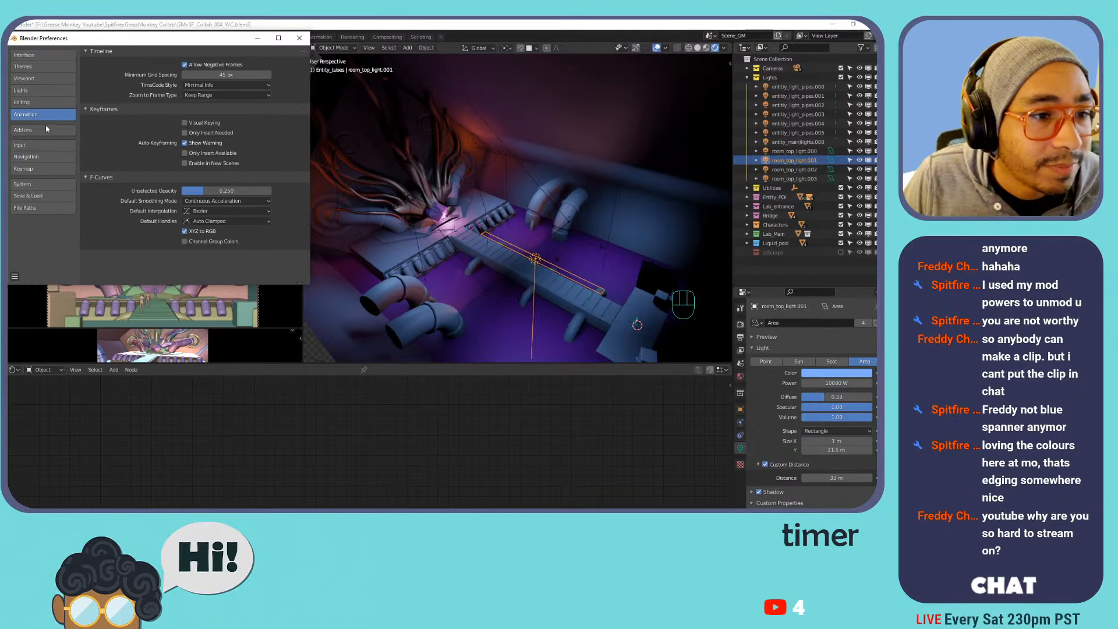
{"action": "left_click", "coordinate": [43, 184]}
{"action": "left_click", "coordinate": [35, 80]}
{"action": "left_click", "coordinate": [36, 92]}
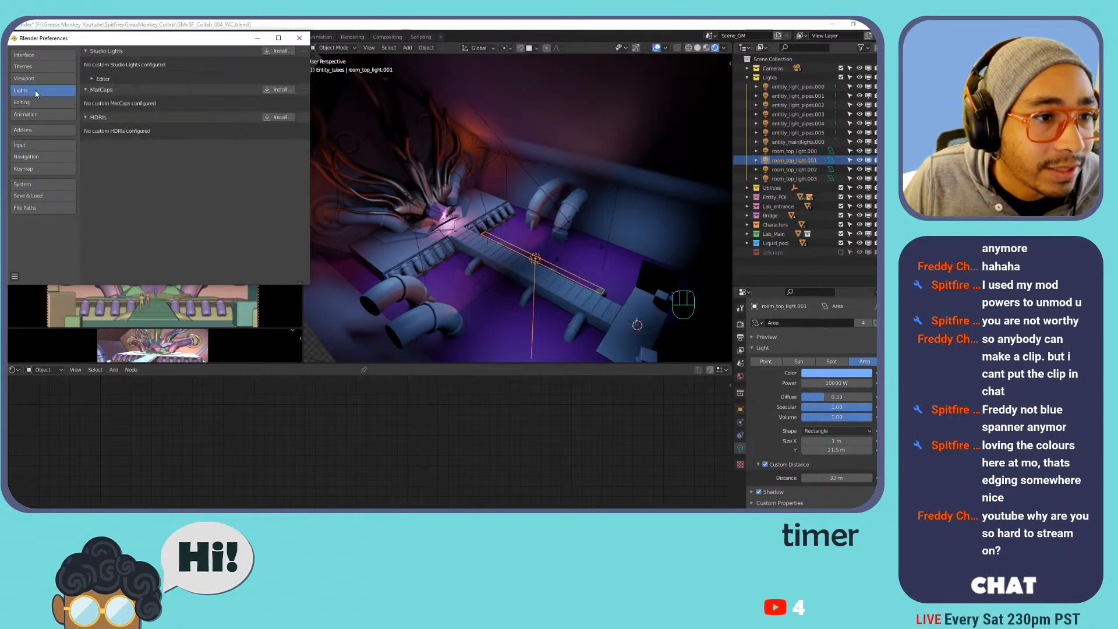
{"action": "left_click", "coordinate": [53, 77]}
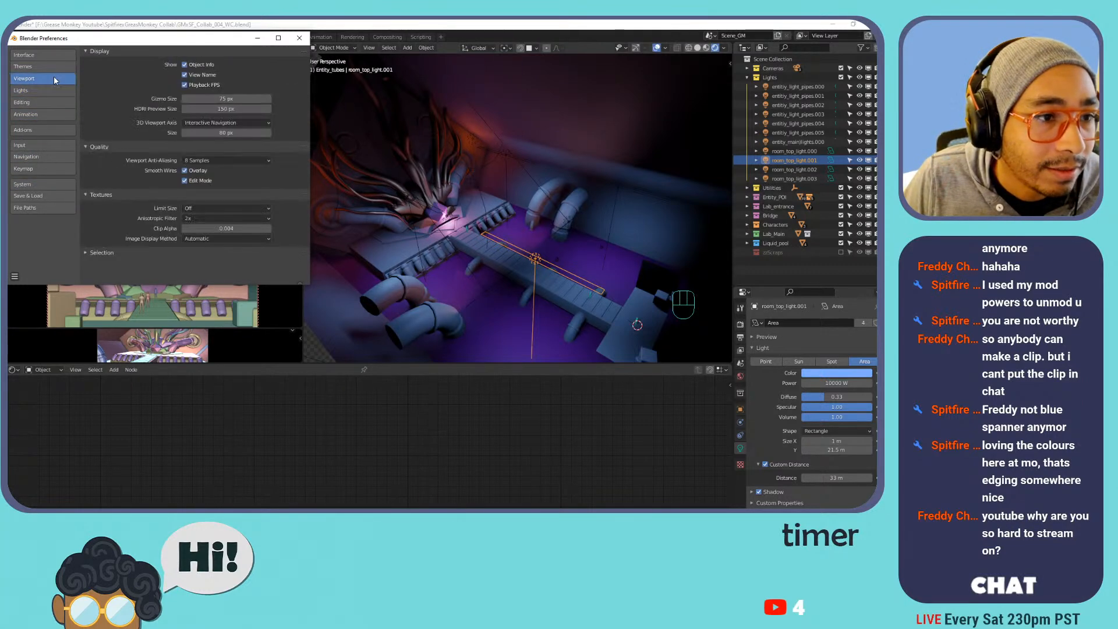
{"action": "left_click", "coordinate": [56, 67]}
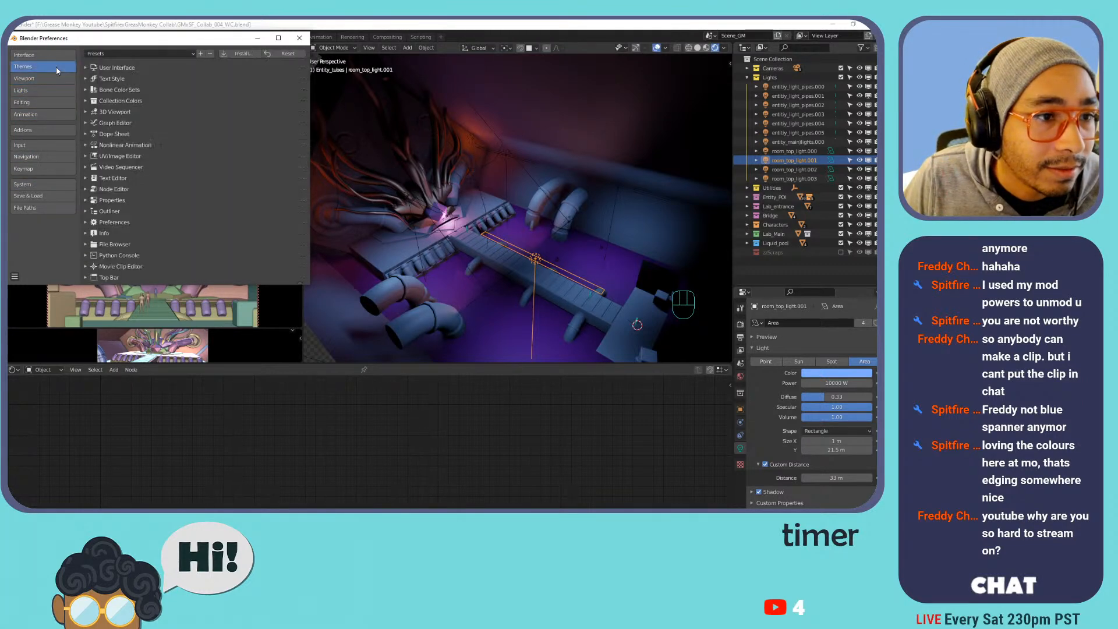
{"action": "left_click", "coordinate": [86, 112]}
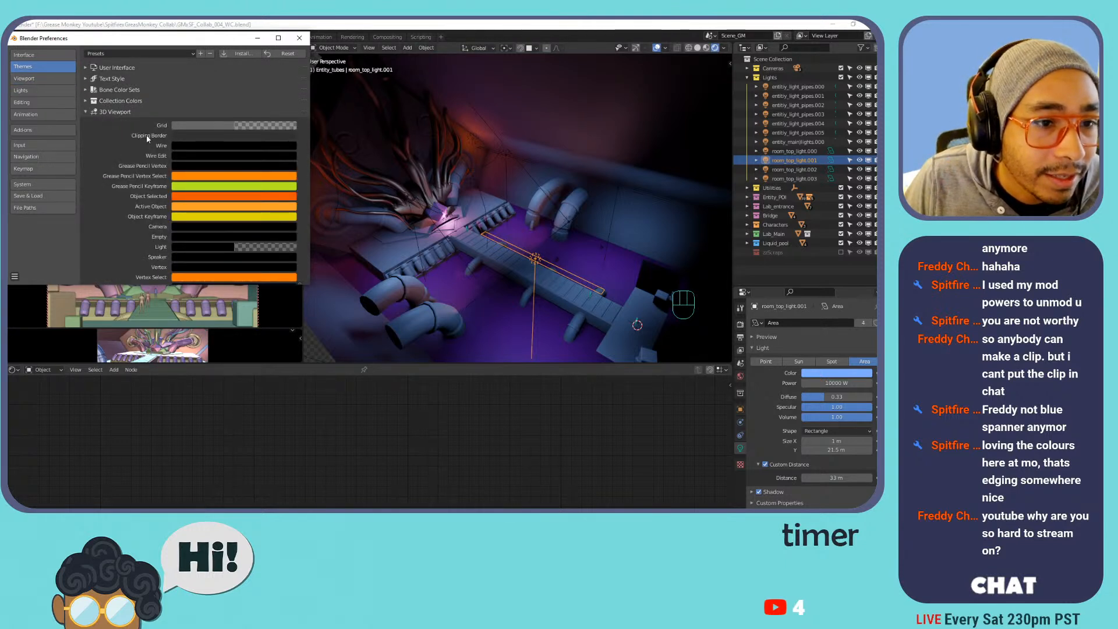
{"action": "scroll", "coordinate": [146, 135], "scroll_direction": "down", "scroll_amount": 5}
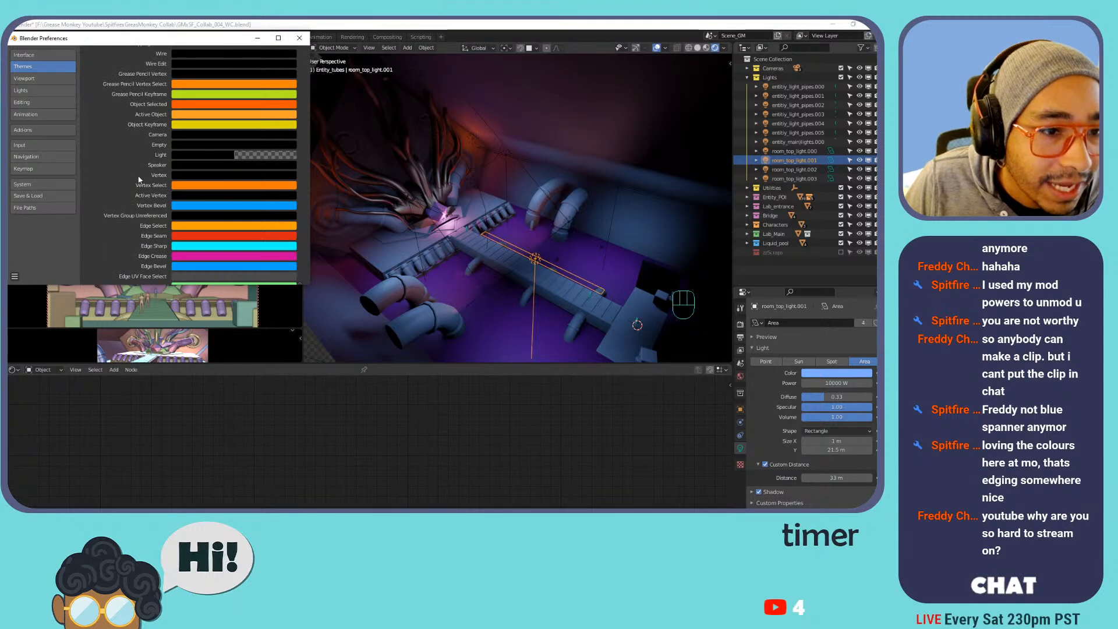
{"action": "scroll", "coordinate": [138, 186], "scroll_direction": "down", "scroll_amount": 3}
{"action": "left_click_drag", "start_coordinate": [214, 36], "coordinate": [221, 184]}
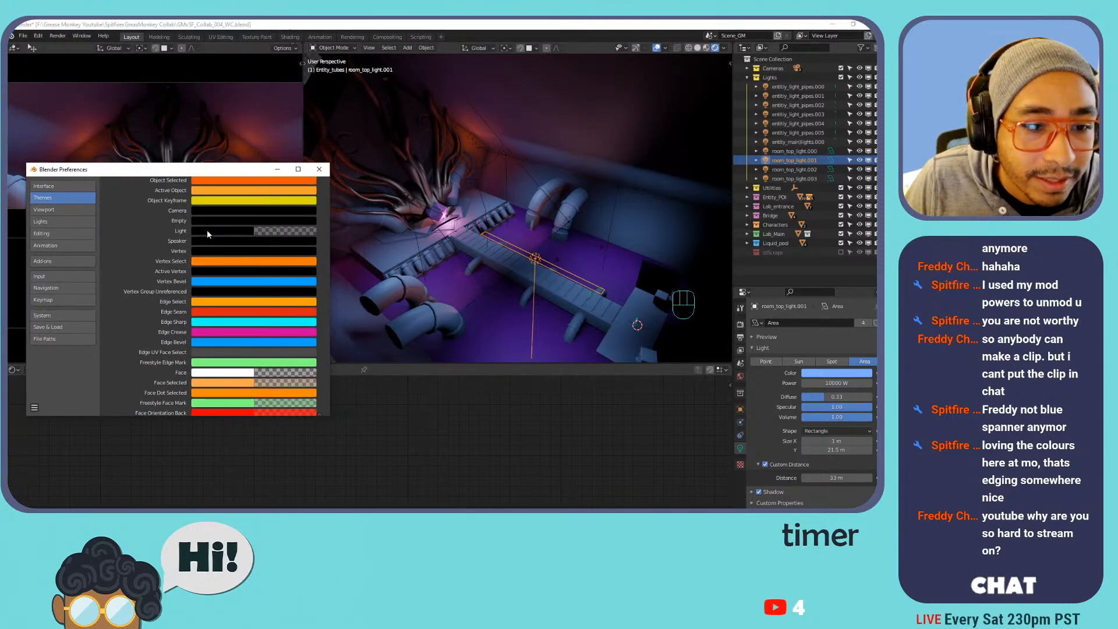
Set the 3D Viewport theme's Light colour to teal with hue 0.456, saturation 0.706 and value 0.800, and close the preferences.
{"action": "left_click", "coordinate": [223, 230]}
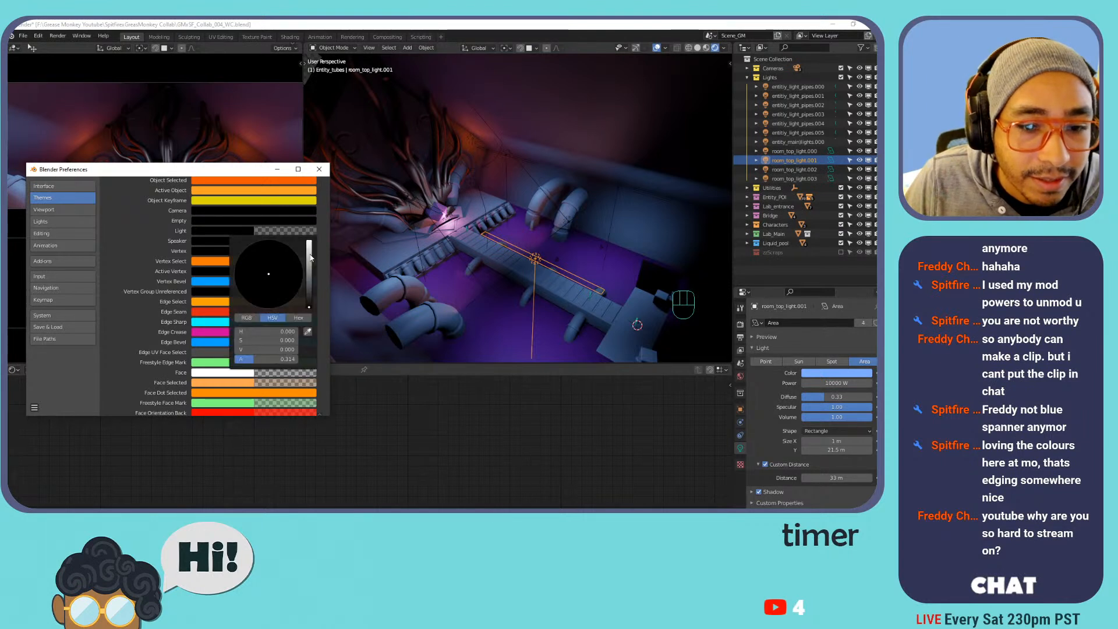
{"action": "left_click_drag", "start_coordinate": [309, 257], "coordinate": [310, 240]}
{"action": "mouse_move", "coordinate": [260, 277]}
{"action": "left_mouse_down"}
{"action": "mouse_move", "coordinate": [249, 295]}
{"action": "mouse_move", "coordinate": [244, 259]}
{"action": "mouse_move", "coordinate": [292, 249]}
{"action": "mouse_move", "coordinate": [303, 269]}
{"action": "mouse_move", "coordinate": [286, 304]}
{"action": "mouse_move", "coordinate": [252, 248]}
{"action": "mouse_move", "coordinate": [264, 267]}
{"action": "mouse_move", "coordinate": [255, 252]}
{"action": "mouse_move", "coordinate": [264, 249]}
{"action": "mouse_move", "coordinate": [308, 264]}
{"action": "mouse_move", "coordinate": [308, 253]}
{"action": "left_mouse_up"}
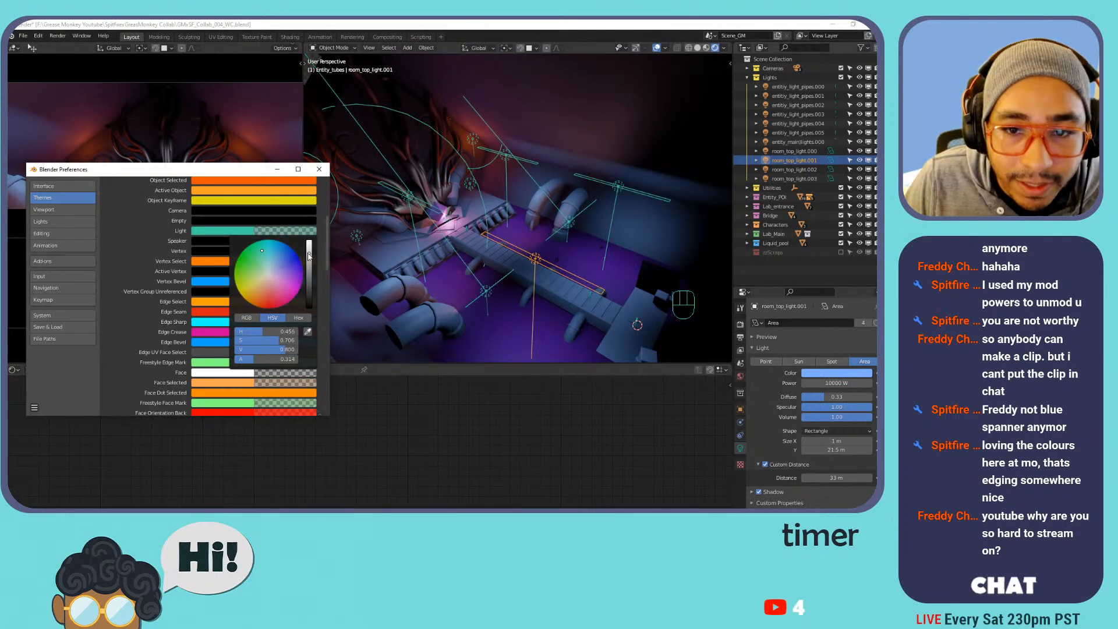
{"action": "left_click", "coordinate": [576, 157]}
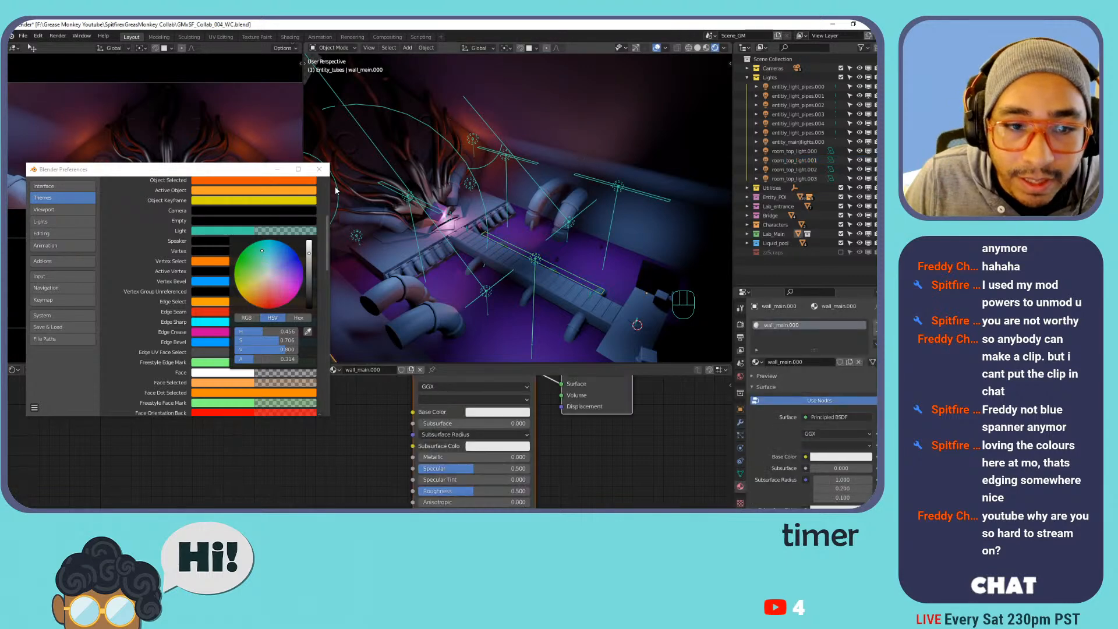
{"action": "left_click", "coordinate": [320, 169]}
Compare the lab looking down the bridge with viewport overlays hidden and shown, and save the file.
{"action": "middle_click_drag", "start_coordinate": [403, 156], "coordinate": [547, 153]}
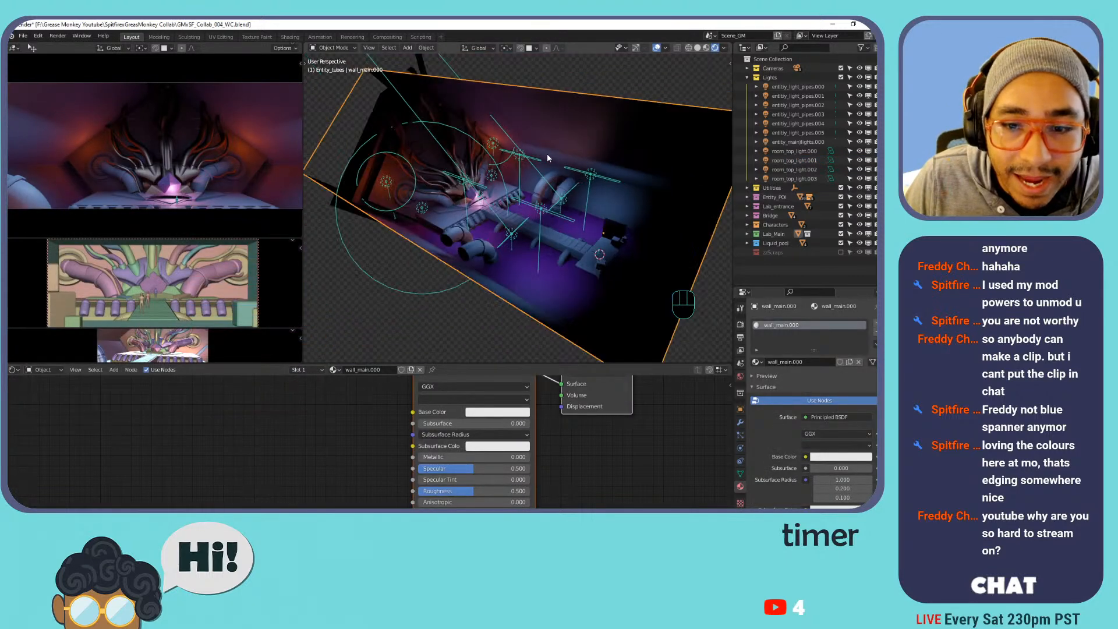
{"action": "middle_click_drag", "start_coordinate": [588, 185], "coordinate": [513, 175]}
{"action": "mouse_move", "coordinate": [512, 175]}
{"action": "middle_mouse_down", "text": "shift"}
{"action": "mouse_move", "coordinate": [523, 181]}
{"action": "mouse_move", "coordinate": [505, 155]}
{"action": "mouse_move", "coordinate": [513, 175]}
{"action": "middle_mouse_up", "text": "shift"}
{"action": "scroll", "coordinate": [506, 154], "scroll_direction": "up", "scroll_amount": 5}
{"action": "left_click", "coordinate": [656, 48]}
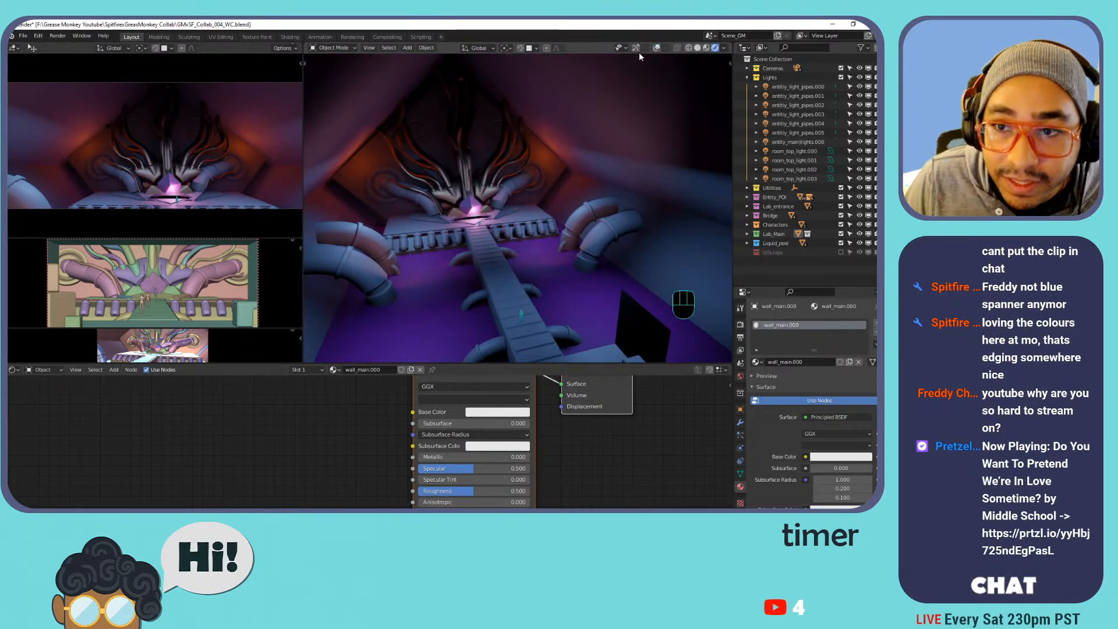
{"action": "left_click", "coordinate": [657, 48]}
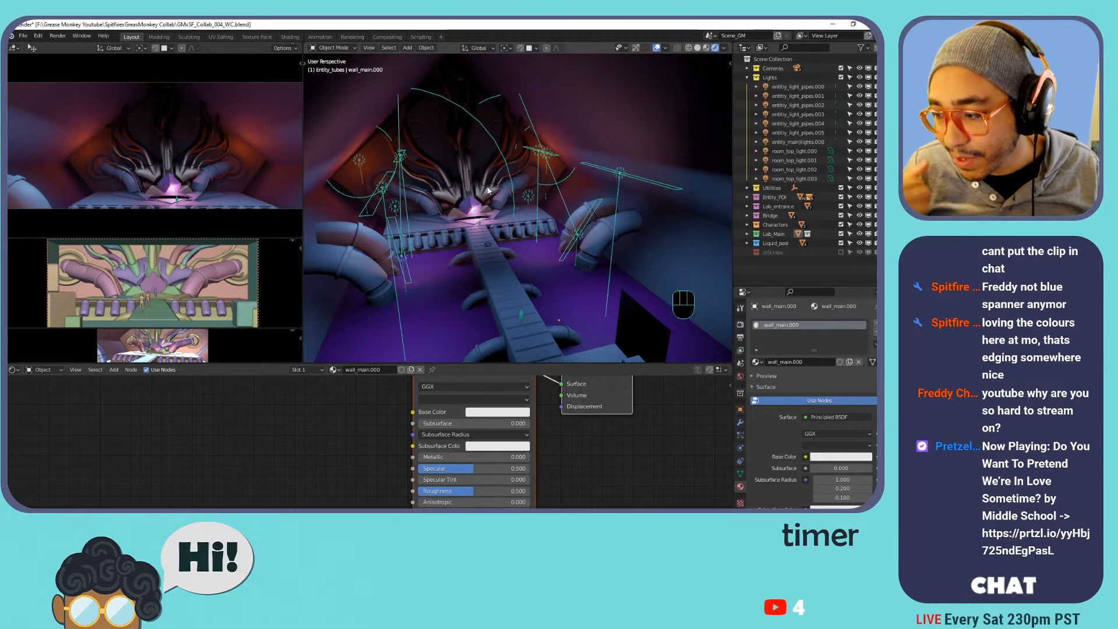
{"action": "key", "text": "ctrl+s"}
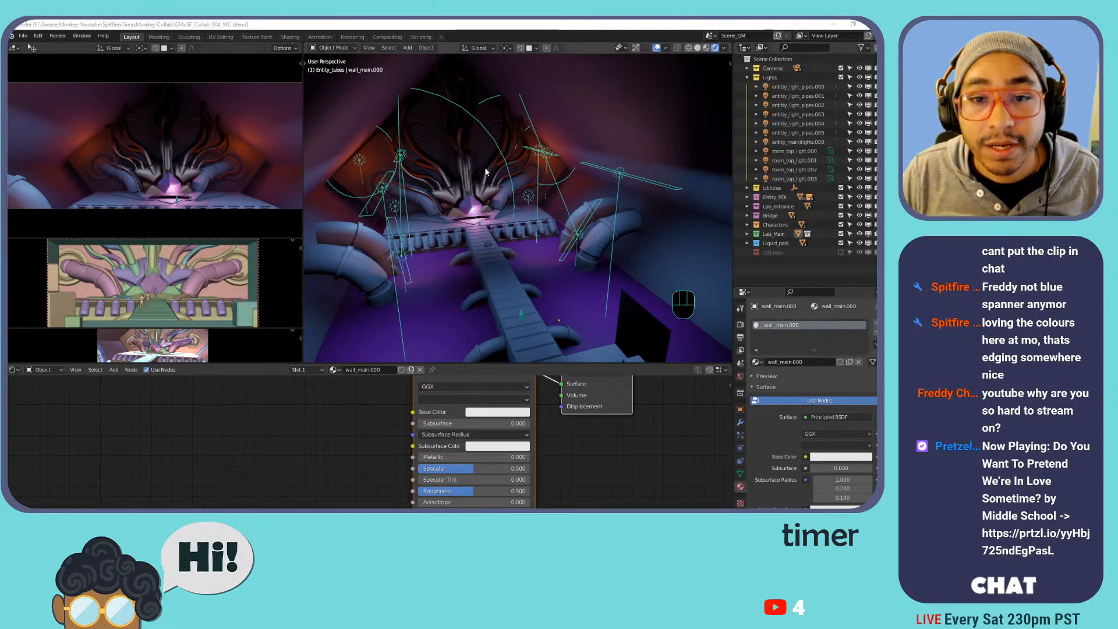
Reopen the 3D Viewport theme's Light colour in the preferences and set its alpha to 0.294.
{"action": "left_click", "coordinate": [400, 152]}
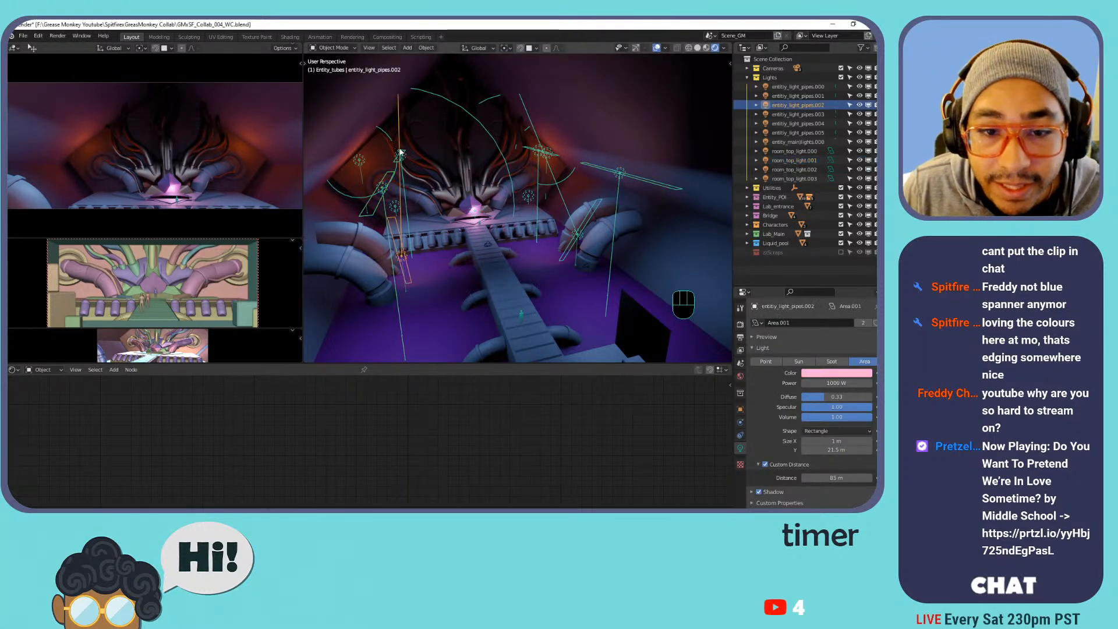
{"action": "left_click", "coordinate": [552, 184]}
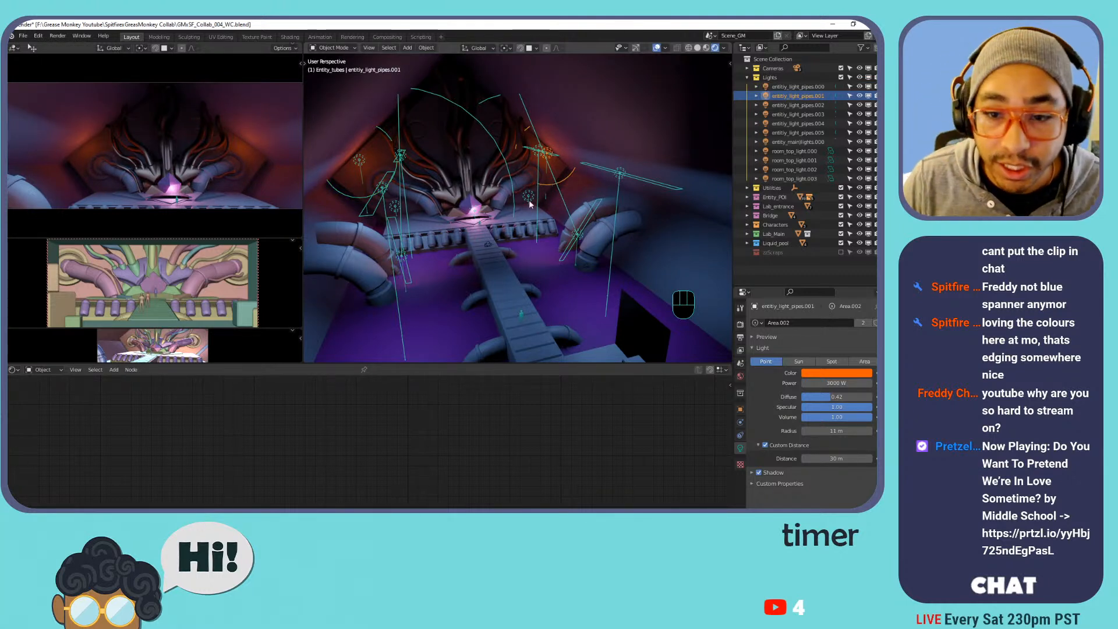
{"action": "left_click", "coordinate": [38, 36]}
{"action": "left_click", "coordinate": [58, 167]}
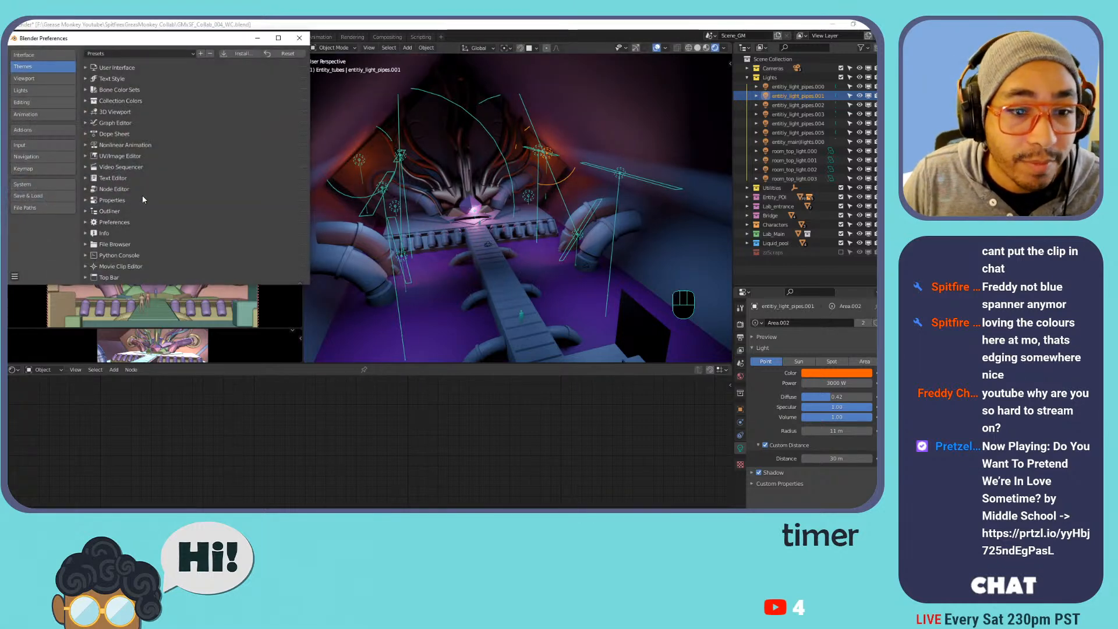
{"action": "left_click", "coordinate": [88, 113]}
{"action": "scroll", "coordinate": [152, 231], "scroll_direction": "down", "scroll_amount": 1}
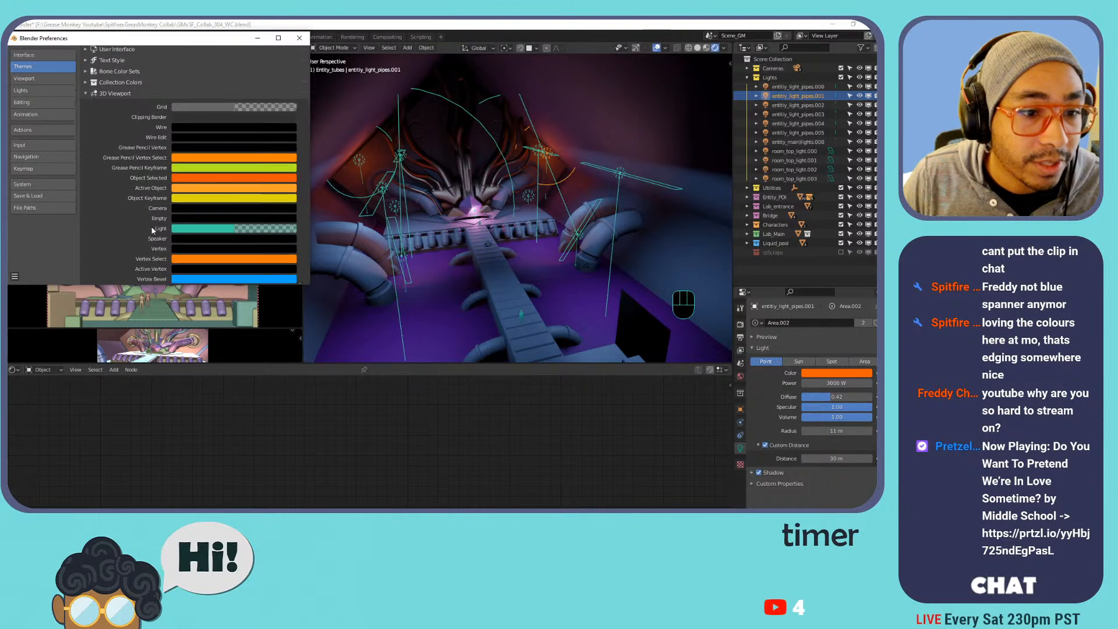
{"action": "left_click", "coordinate": [239, 227]}
{"action": "left_click_drag", "start_coordinate": [239, 222], "coordinate": [215, 215]}
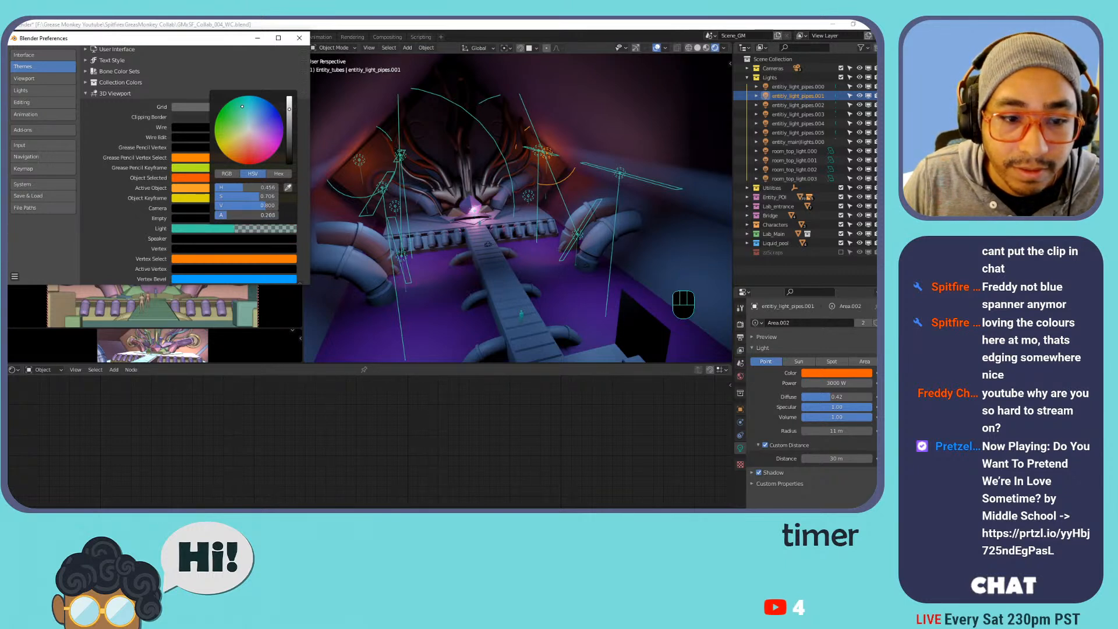
{"action": "left_click_drag", "start_coordinate": [235, 215], "coordinate": [234, 214]}
Shift the theme's Light colour to cyan with hue 0.488 and saturation 0.623, close the preferences and save the file.
{"action": "mouse_move", "coordinate": [235, 123]}
{"action": "left_mouse_down"}
{"action": "mouse_move", "coordinate": [219, 114]}
{"action": "mouse_move", "coordinate": [266, 100]}
{"action": "mouse_move", "coordinate": [250, 105]}
{"action": "left_mouse_up"}
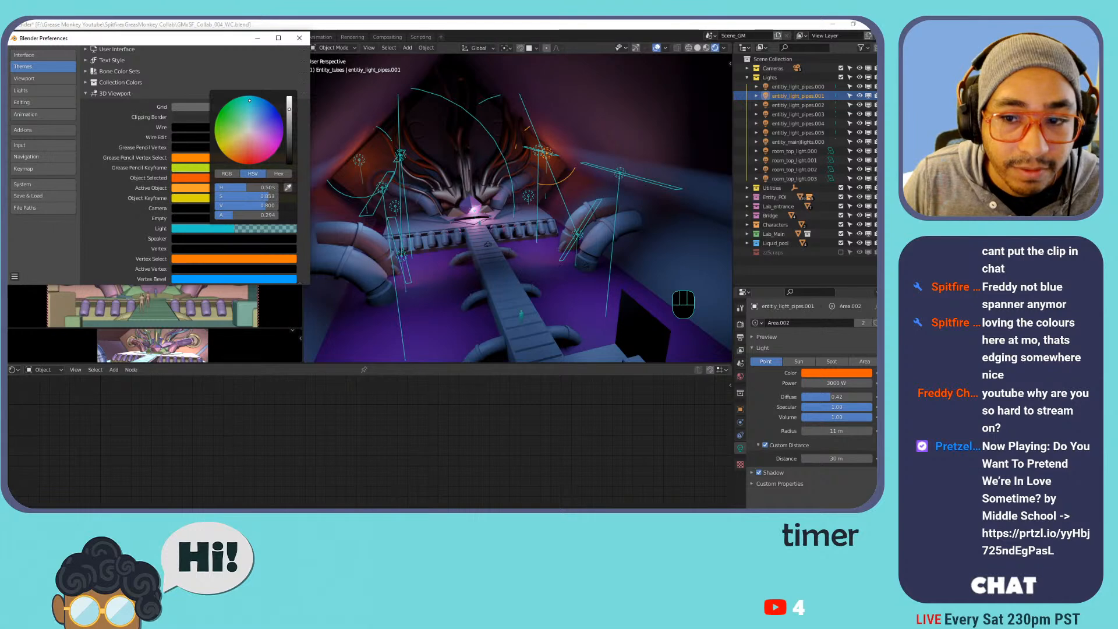
{"action": "left_click_drag", "start_coordinate": [244, 100], "coordinate": [247, 109]}
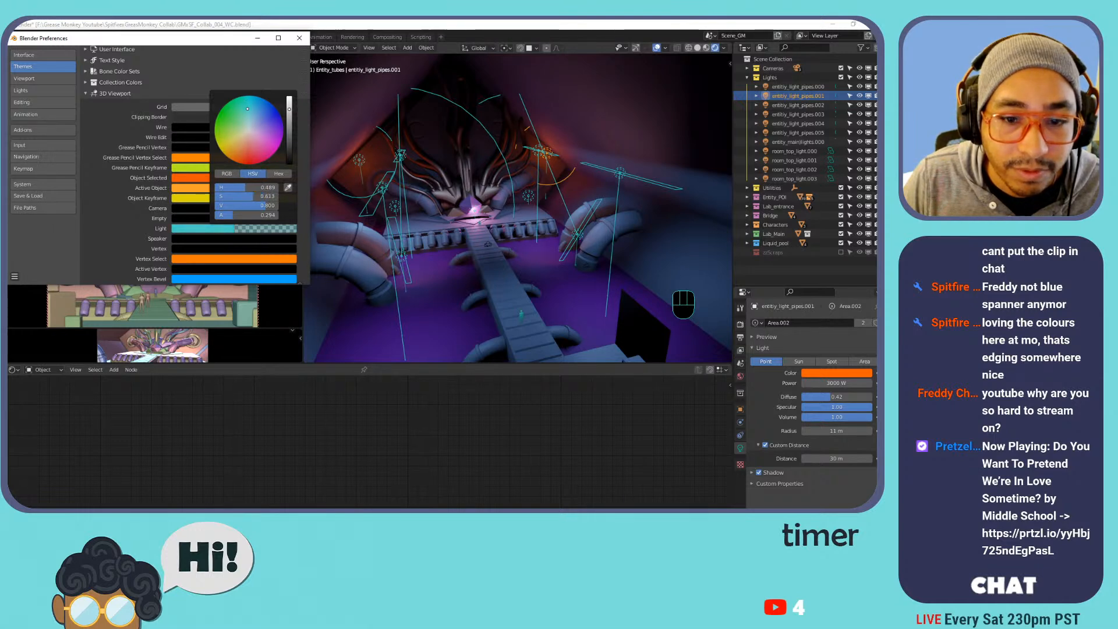
{"action": "left_click", "coordinate": [296, 41]}
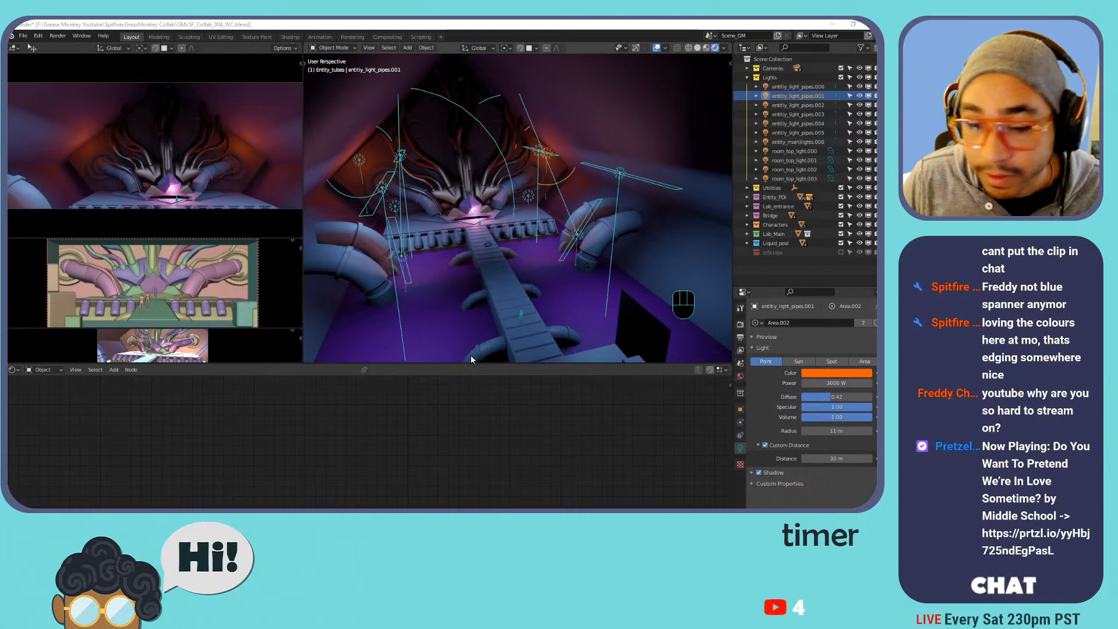
{"action": "key", "text": "ctrl+s"}
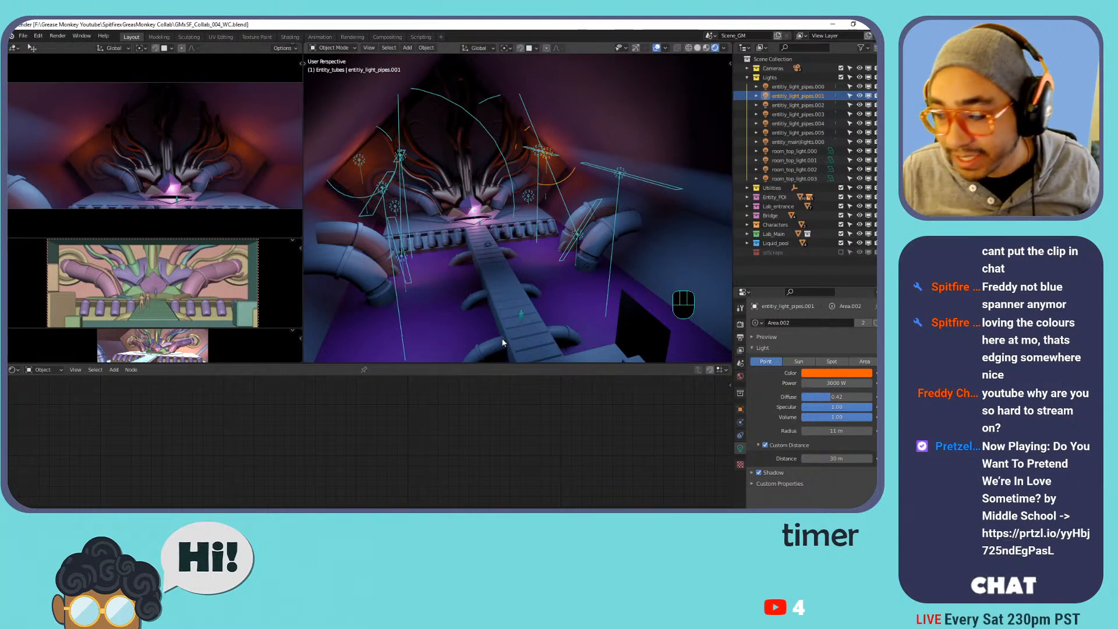
Collapse the Lights collection and the Entity sub-collection inside Entity_POI in the outliner.
{"action": "left_click", "coordinate": [514, 244]}
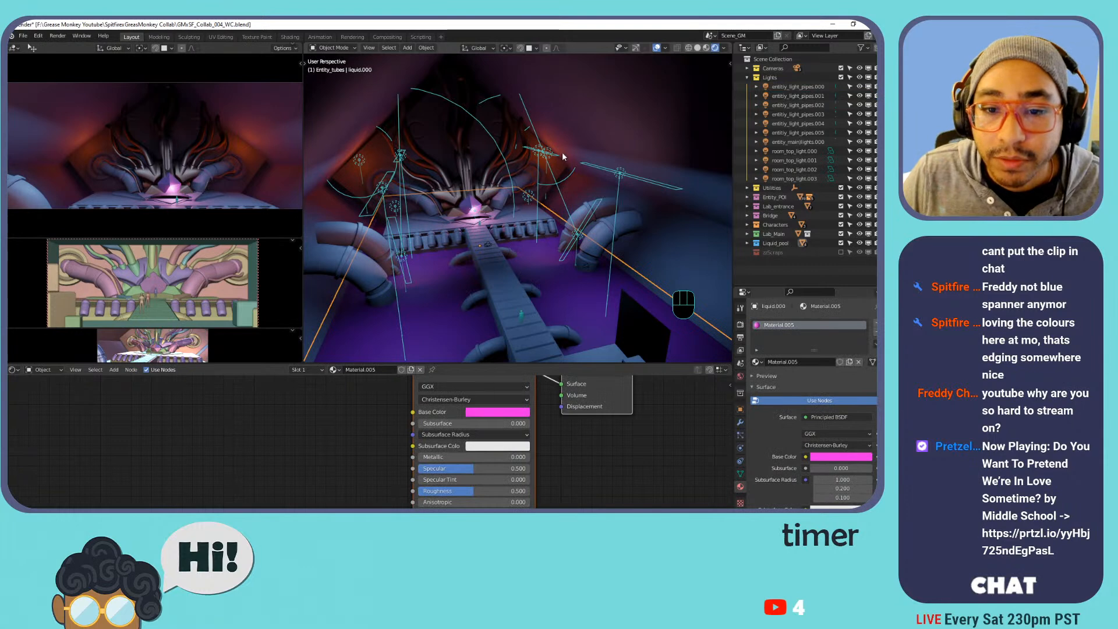
{"action": "left_click", "coordinate": [746, 78]}
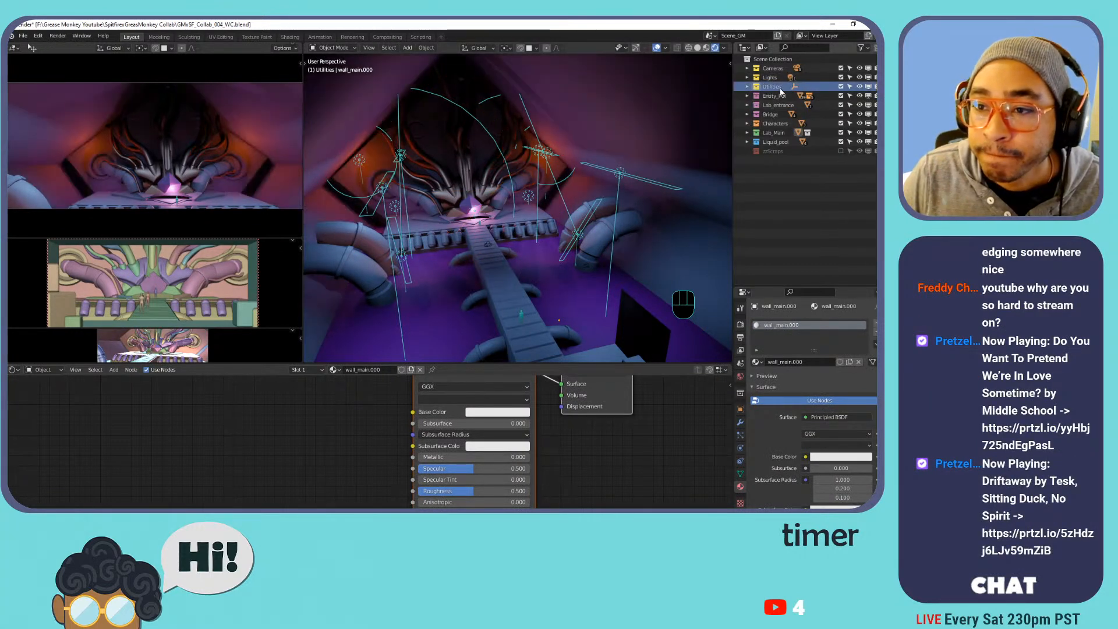
{"action": "left_click", "coordinate": [780, 88]}
{"action": "left_click", "coordinate": [748, 96]}
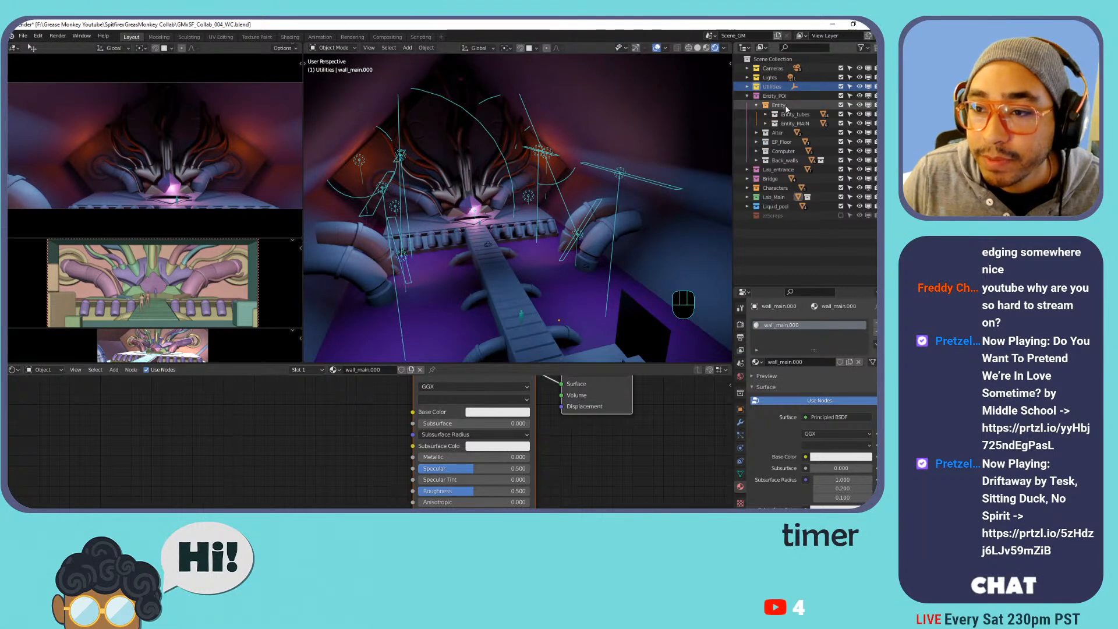
{"action": "left_click", "coordinate": [756, 105]}
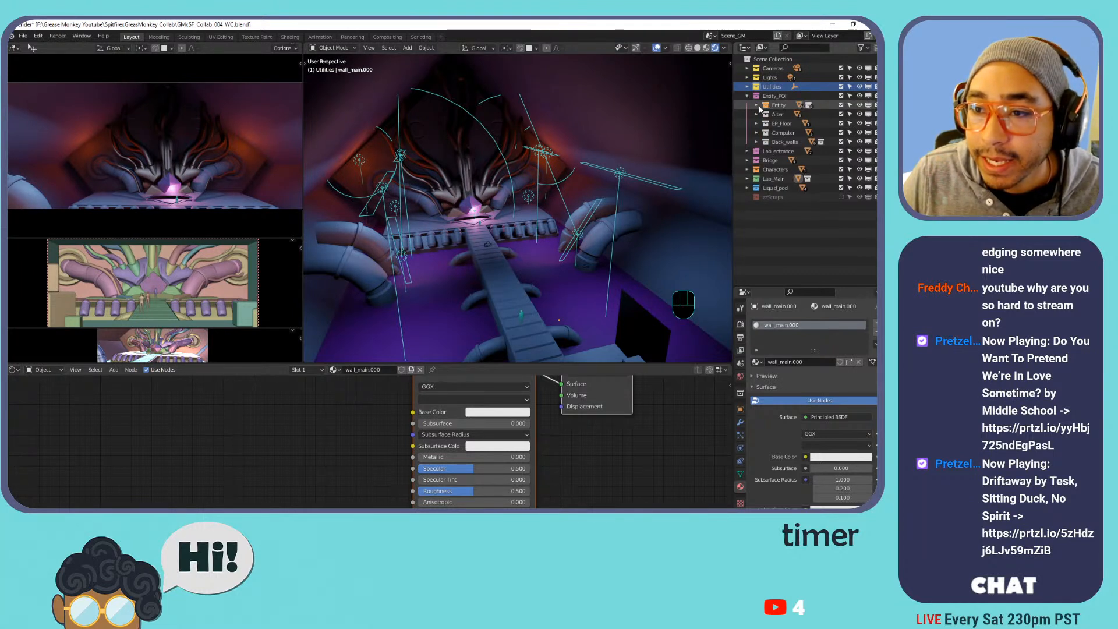
Collapse Entity_POI and exclude the Lab_entrance, Bridge, Characters, Lab_Main and Liquid_pool collections from the view layer.
{"action": "left_click", "coordinate": [747, 96]}
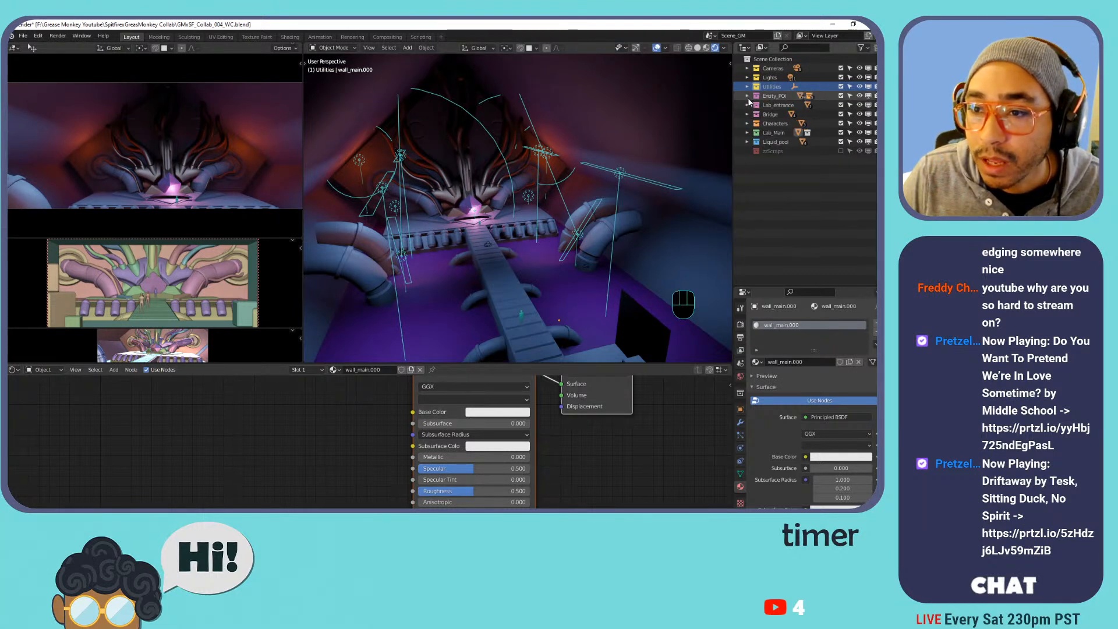
{"action": "left_click", "coordinate": [785, 106]}
{"action": "left_click_drag", "start_coordinate": [842, 105], "coordinate": [843, 144]}
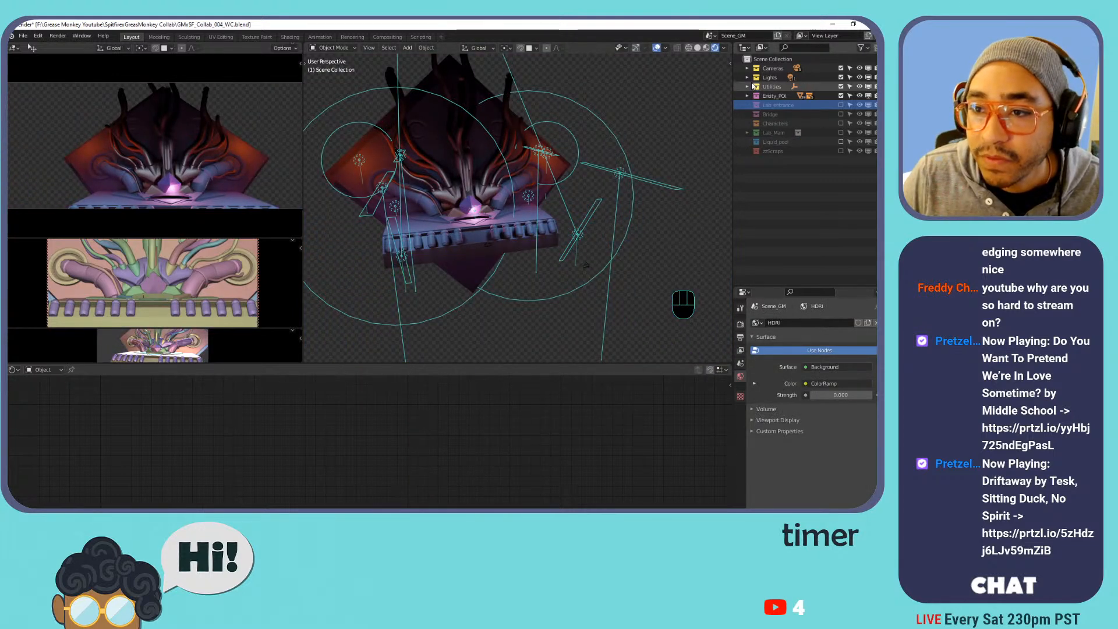
Toggle the Lights collection's viewport visibility off and on to compare the entity with and without it.
{"action": "left_click", "coordinate": [859, 78]}
{"action": "left_click", "coordinate": [859, 77]}
{"action": "left_click", "coordinate": [860, 77]}
{"action": "left_click", "coordinate": [860, 78]}
{"action": "left_click", "coordinate": [860, 77]}
{"action": "left_click", "coordinate": [859, 77]}
{"action": "left_click", "coordinate": [869, 78]}
{"action": "left_click", "coordinate": [869, 78]}
Toggle the Extras overlay off and on to check the light outlines, and look closely at the entity.
{"action": "left_click", "coordinate": [665, 48]}
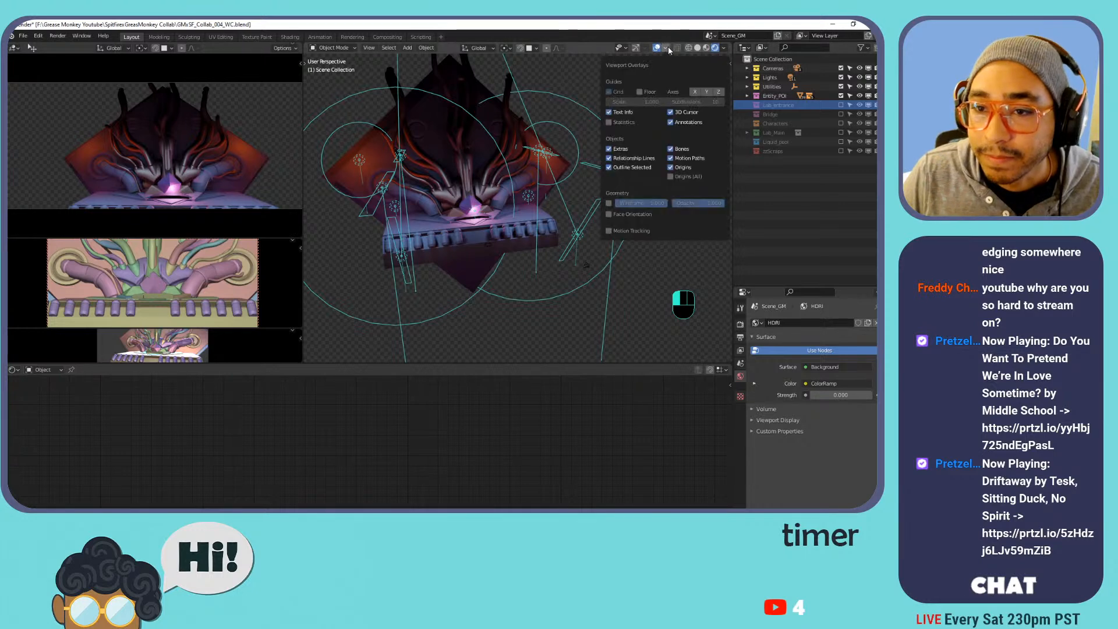
{"action": "left_click", "coordinate": [628, 147]}
{"action": "left_click", "coordinate": [629, 147]}
{"action": "left_click", "coordinate": [630, 147]}
{"action": "left_click", "coordinate": [629, 147]}
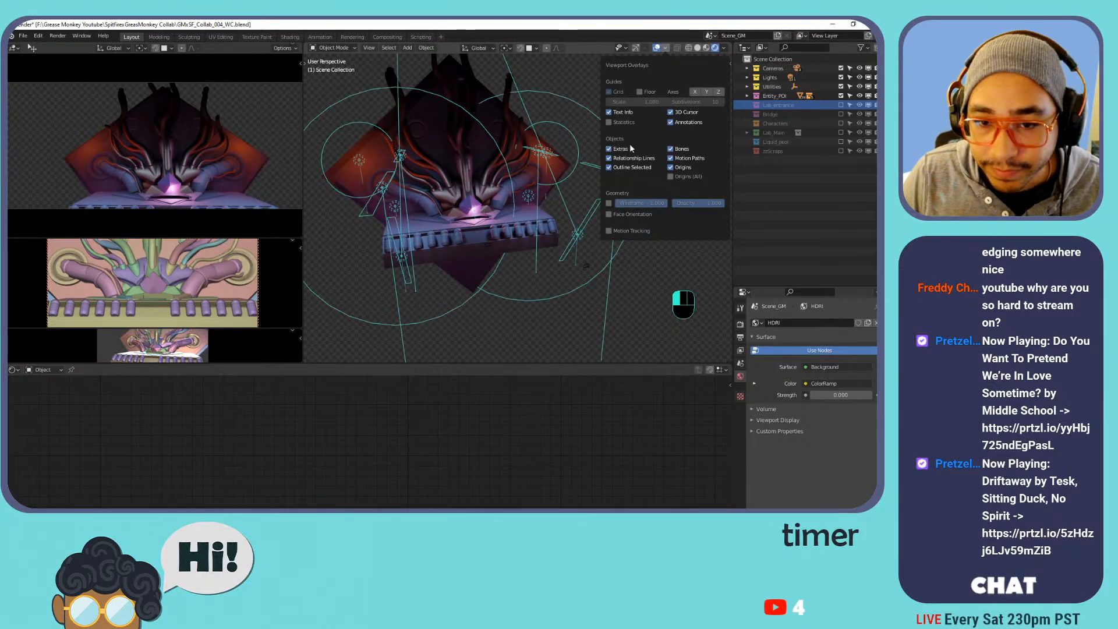
{"action": "middle_click_drag", "start_coordinate": [571, 156], "coordinate": [521, 189], "text": "shift"}
{"action": "scroll", "coordinate": [513, 221], "scroll_direction": "up", "scroll_amount": 6}
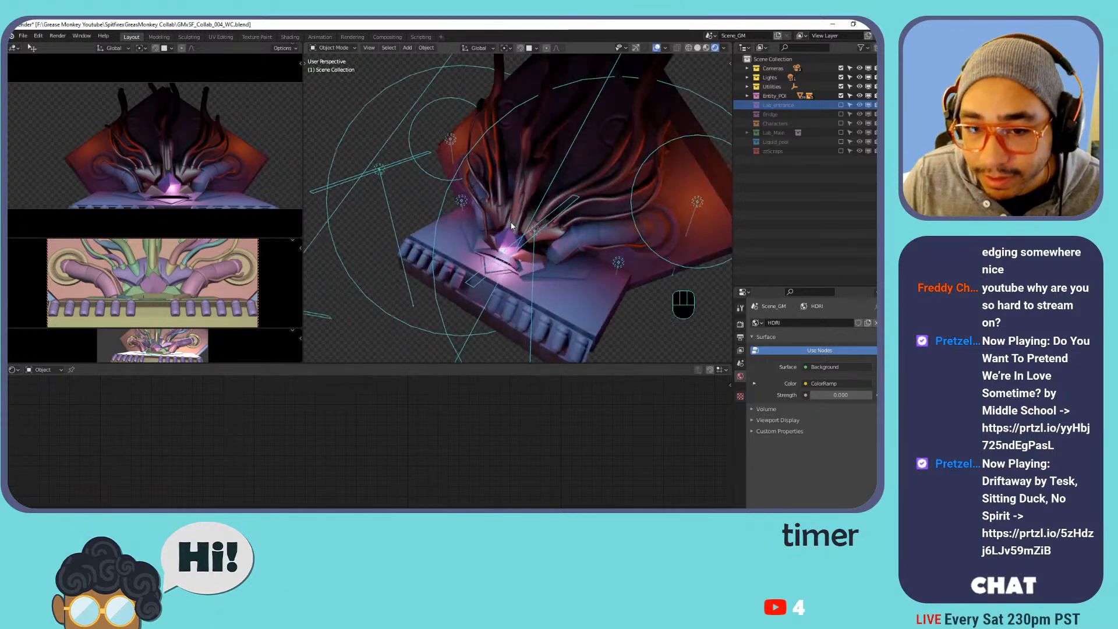
Move the EP_Floor collection to the end of Entity_POI and exclude it from the view layer.
{"action": "left_click", "coordinate": [540, 188]}
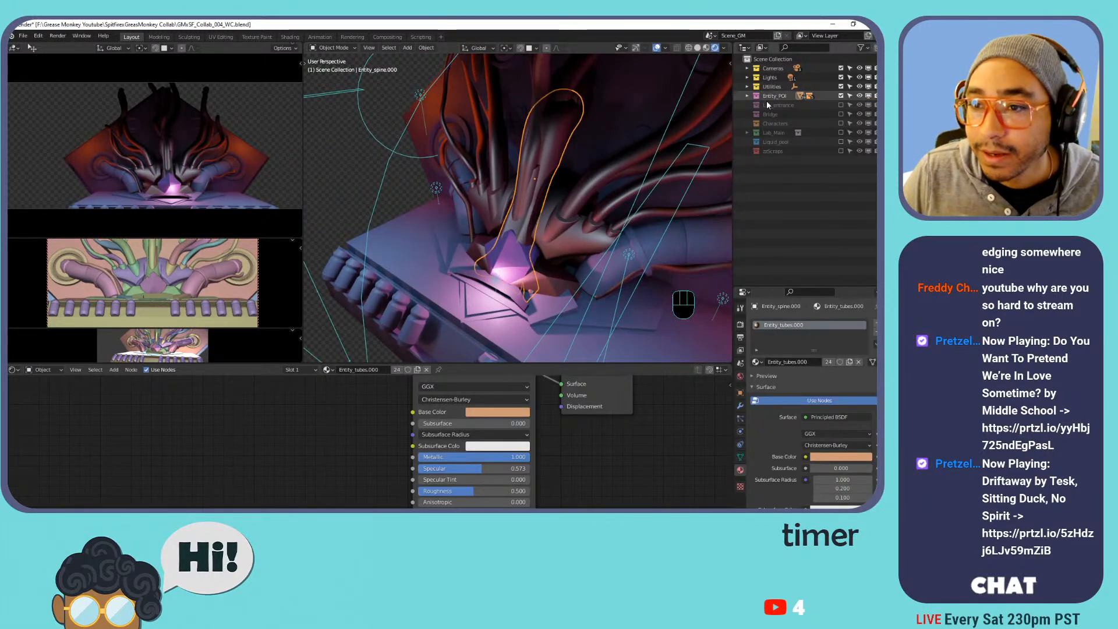
{"action": "left_click", "coordinate": [748, 96]}
{"action": "left_click", "coordinate": [788, 142]}
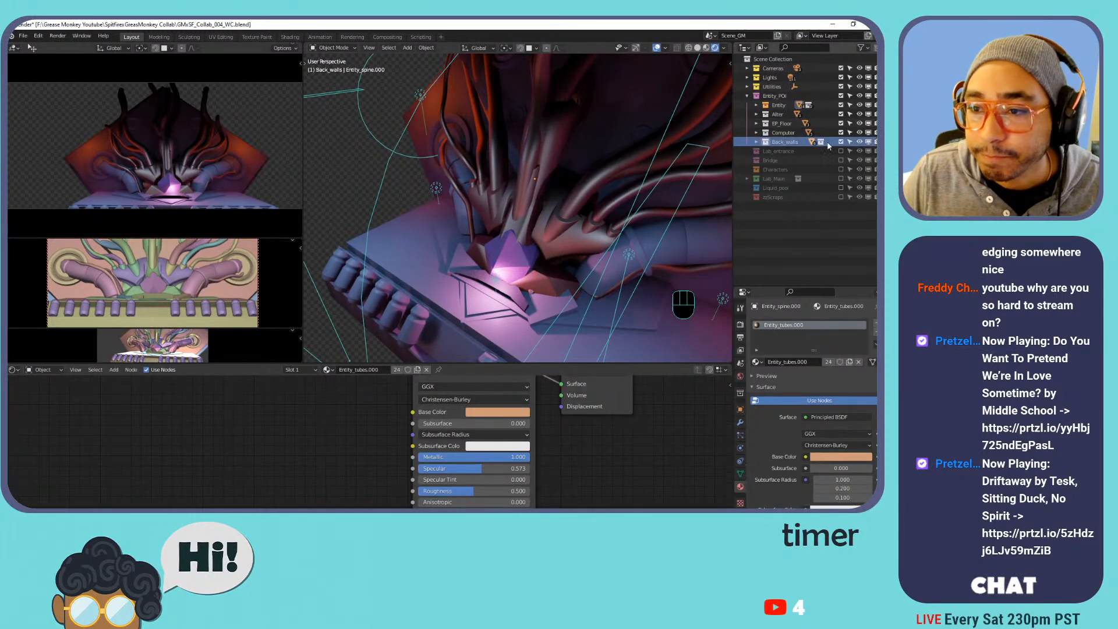
{"action": "left_click_drag", "start_coordinate": [782, 124], "coordinate": [771, 96]}
{"action": "left_click", "coordinate": [840, 141]}
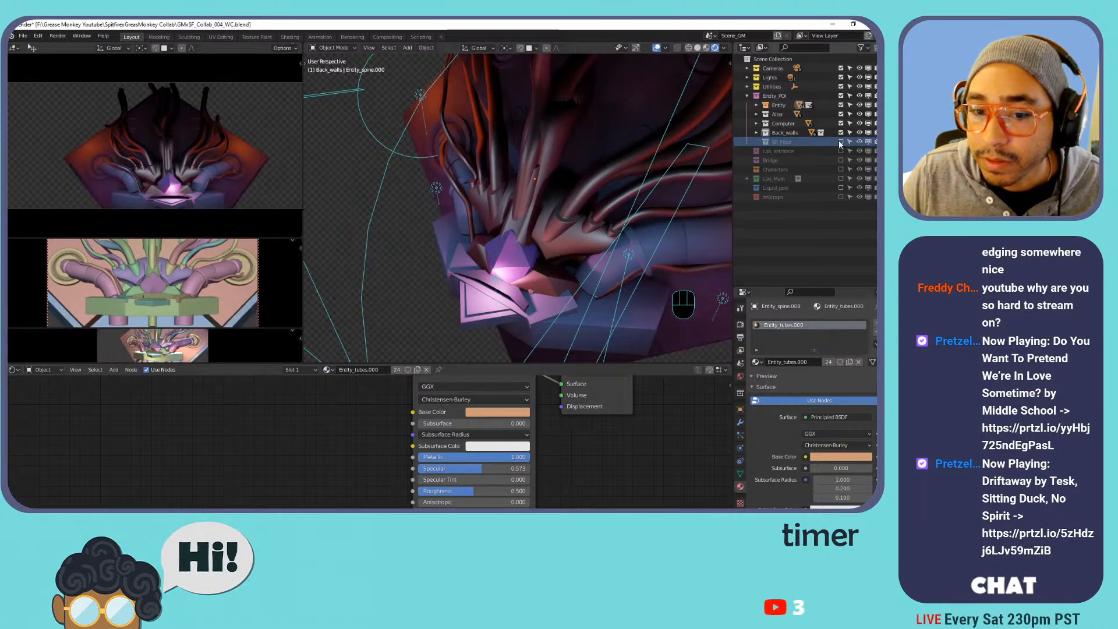
{"action": "middle_click_drag", "start_coordinate": [583, 198], "coordinate": [509, 215]}
Collapse the shader editor to enlarge the viewports, and bring the solid-shaded perspective view close to the entity's head.
{"action": "key", "text": "shift+grave"}
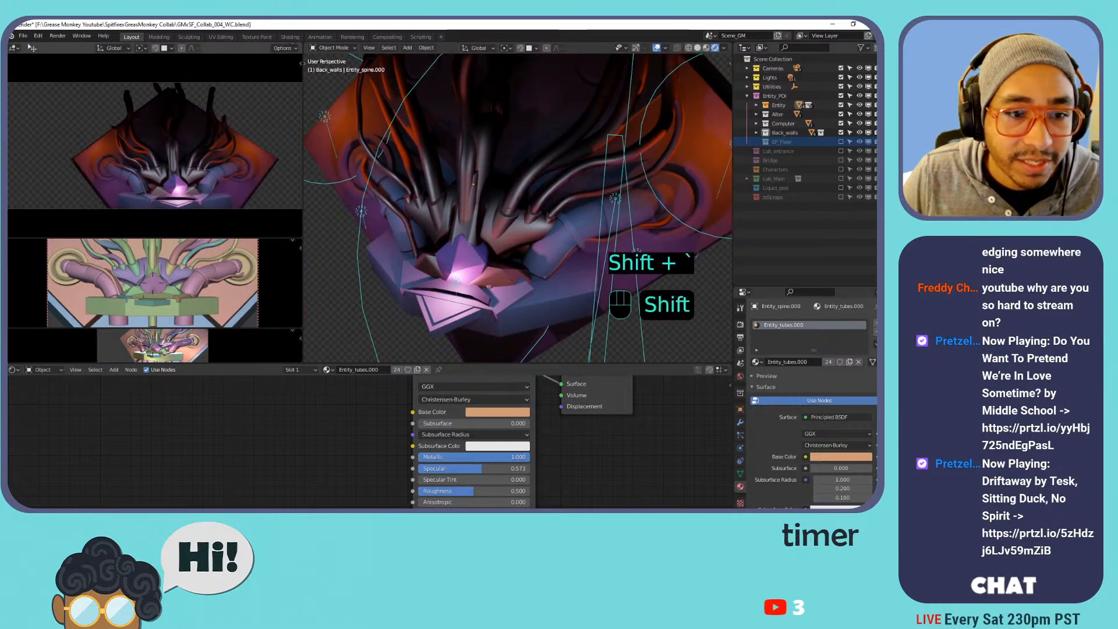
{"action": "key", "text": "Escape"}
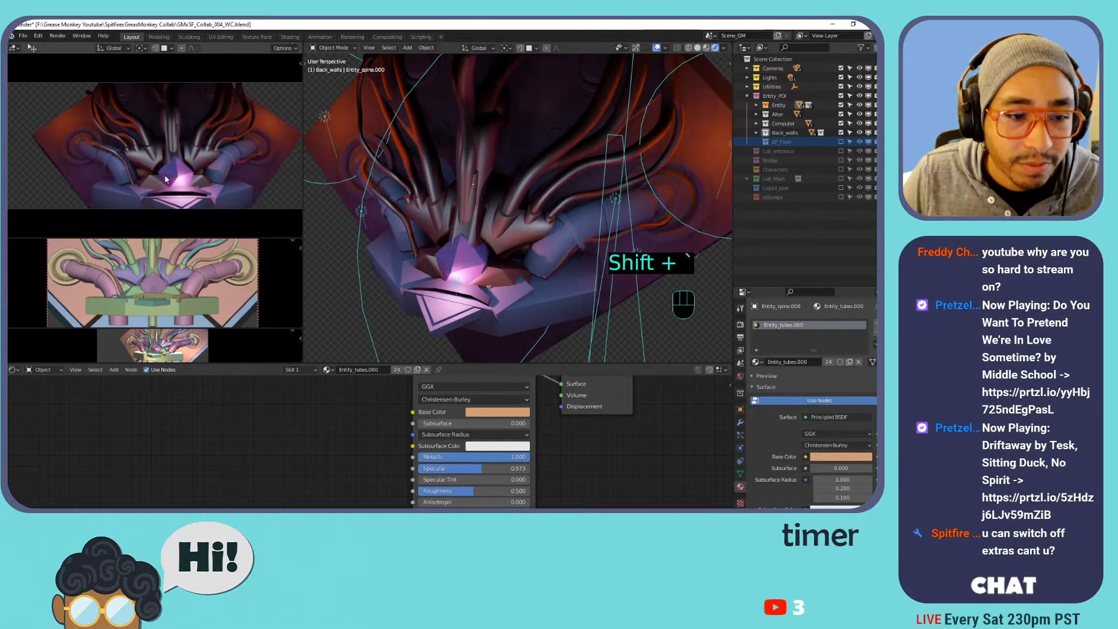
{"action": "left_click_drag", "start_coordinate": [186, 365], "coordinate": [145, 507]}
{"action": "key", "text": "Home"}
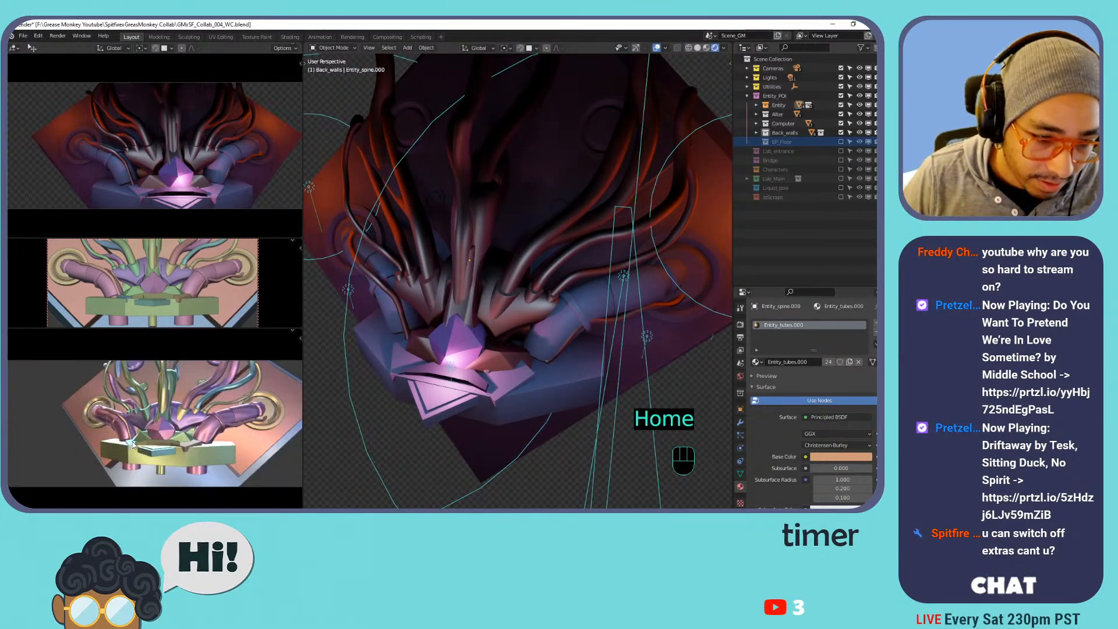
{"action": "key", "text": "shift+grave"}
{"action": "key", "text": "w"}
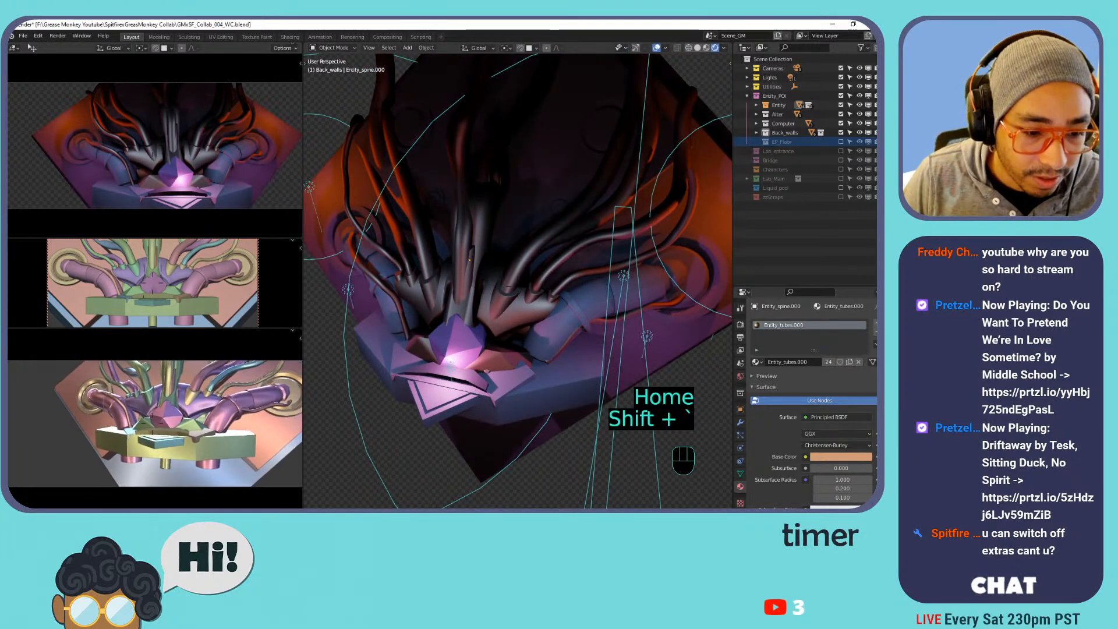
{"action": "key", "text": "s"}
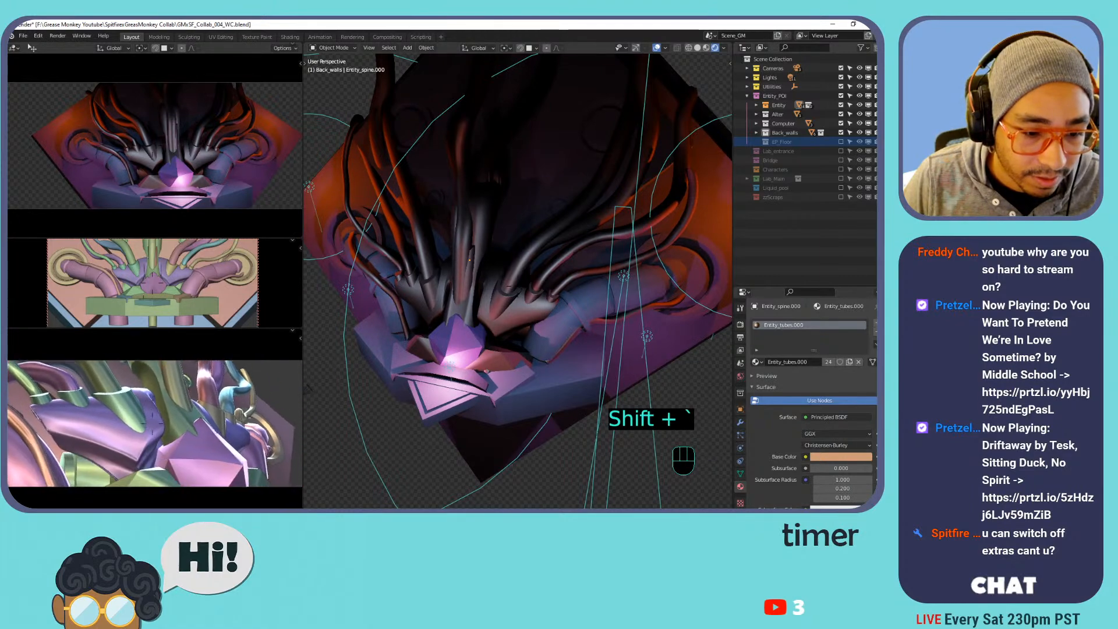
{"action": "left_click", "coordinate": [169, 425]}
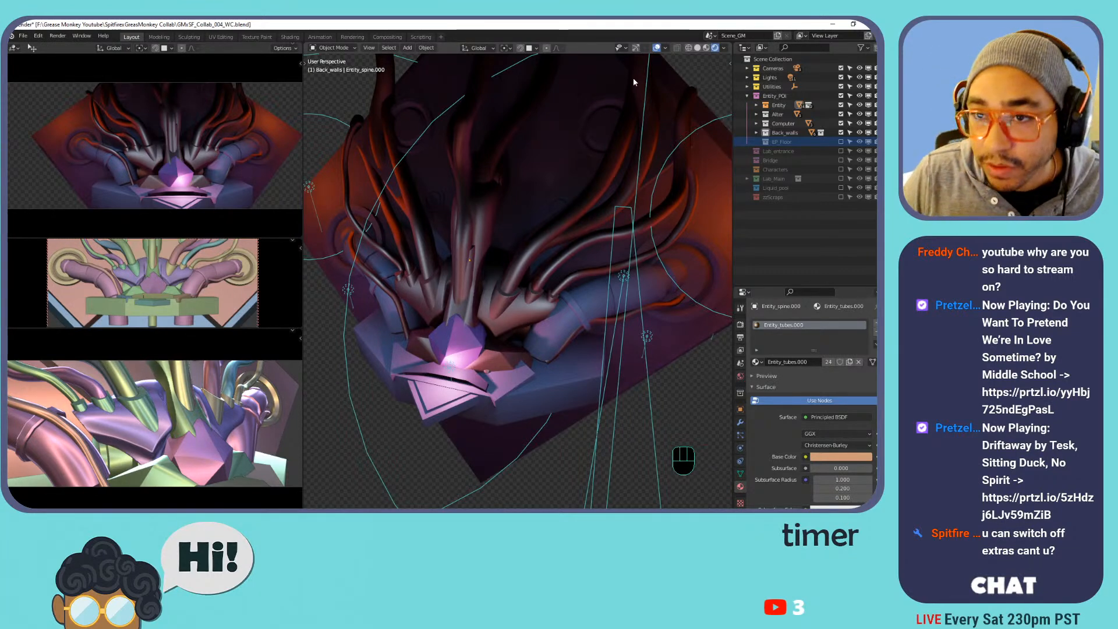
Turn off the Outline Selected and Extras overlays, toggling Extras several times to compare the view.
{"action": "left_click", "coordinate": [665, 48]}
{"action": "left_click", "coordinate": [623, 151]}
{"action": "left_click", "coordinate": [622, 151]}
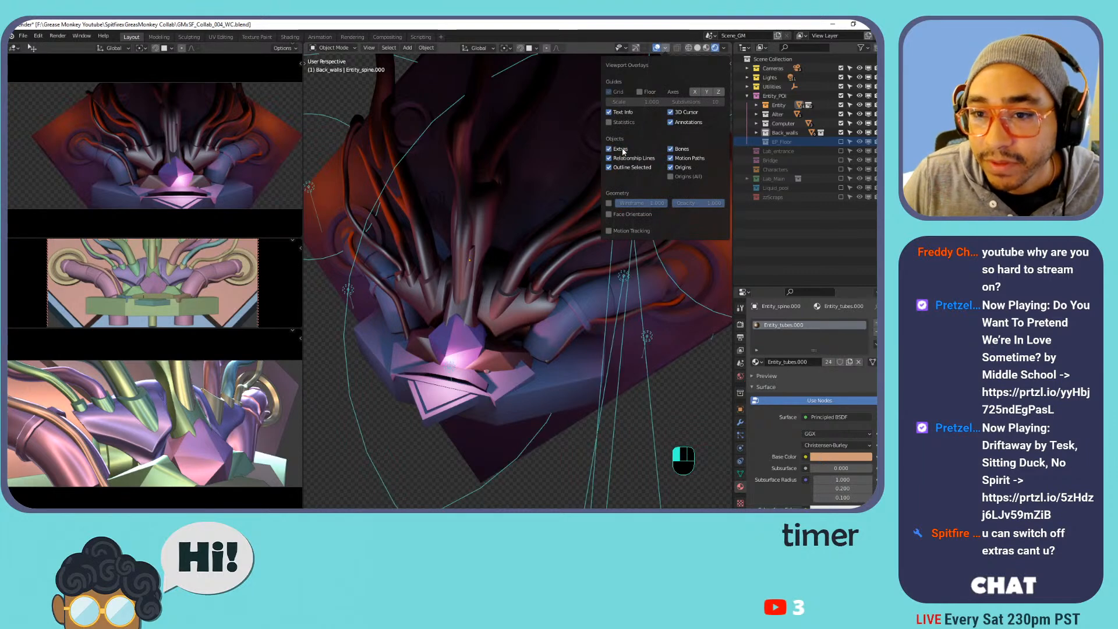
{"action": "left_click", "coordinate": [624, 167]}
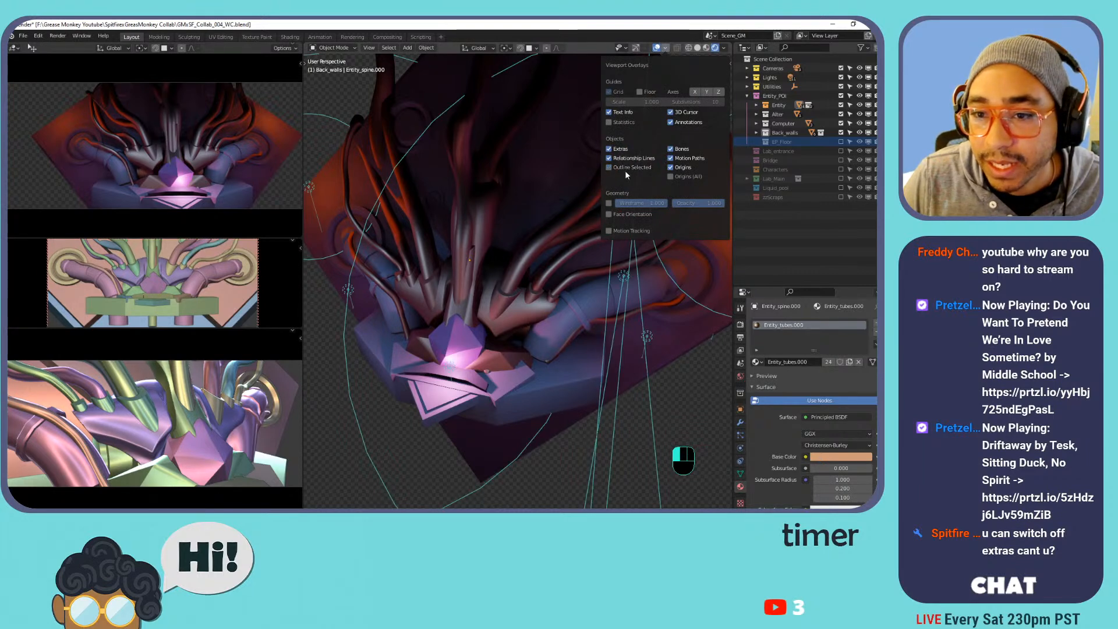
{"action": "left_click_drag", "start_coordinate": [675, 149], "coordinate": [690, 163]}
{"action": "left_click", "coordinate": [680, 149]}
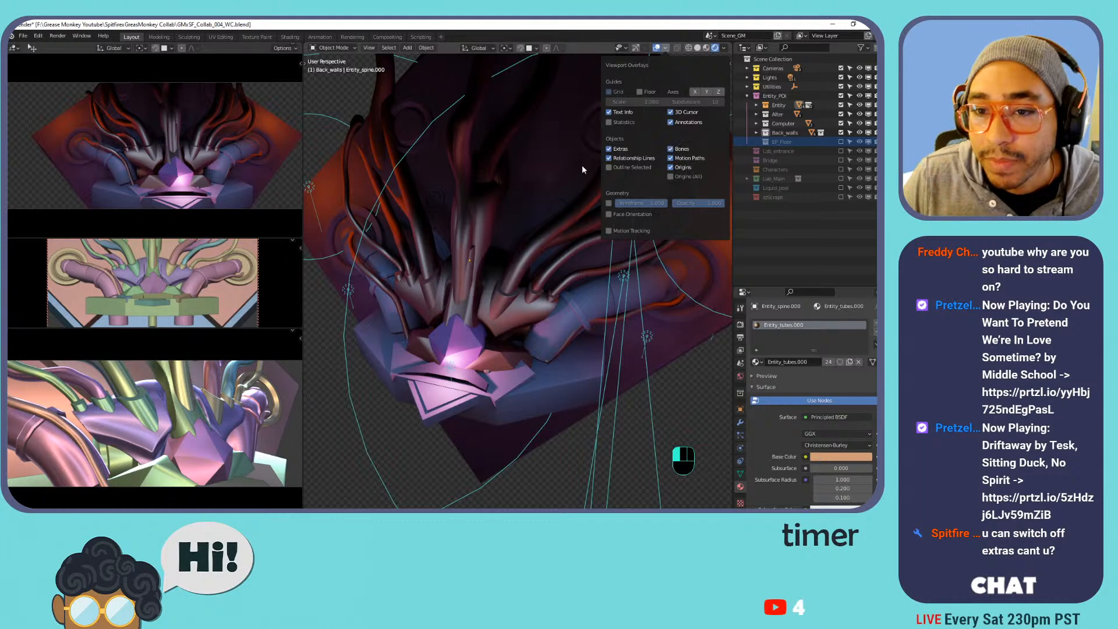
{"action": "left_click", "coordinate": [631, 148]}
{"action": "left_click", "coordinate": [628, 149]}
{"action": "left_click", "coordinate": [628, 149]}
{"action": "left_click", "coordinate": [628, 148]}
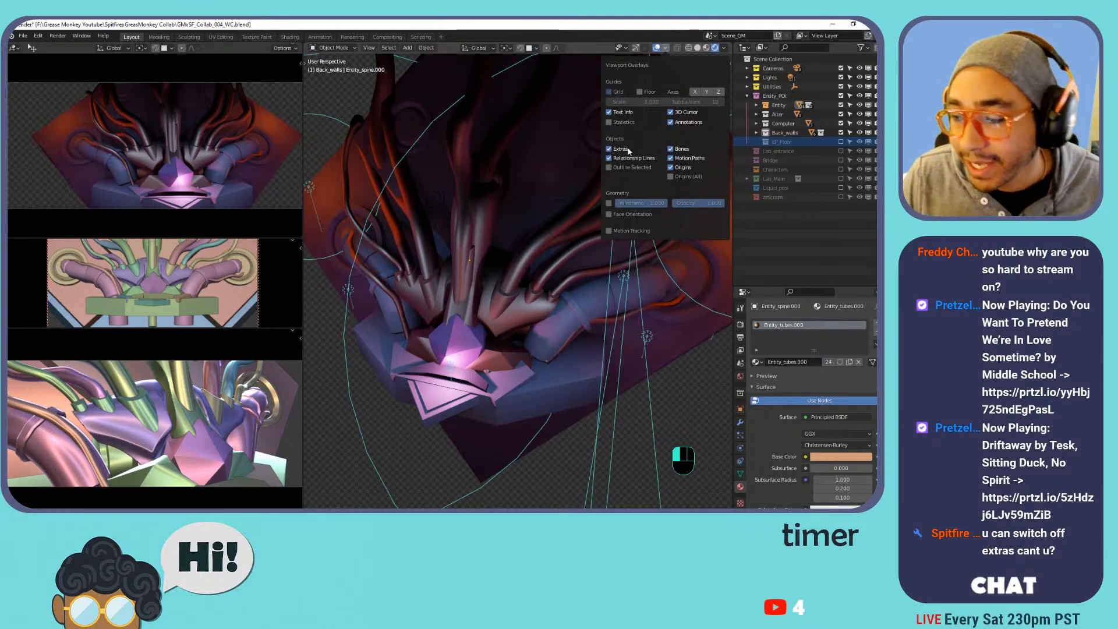
{"action": "left_click", "coordinate": [624, 152]}
{"action": "left_click", "coordinate": [624, 153]}
{"action": "left_click", "coordinate": [624, 153]}
Select the entity's holder piece and switch in and out of Edit Mode to check how it displays without overlays.
{"action": "left_click", "coordinate": [490, 308]}
{"action": "left_click", "coordinate": [482, 309]}
{"action": "key", "text": "Tab"}
{"action": "key", "text": "Tab"}
{"action": "key", "text": "Tab"}
{"action": "key", "text": "Tab"}
{"action": "middle_click_drag", "start_coordinate": [482, 308], "coordinate": [526, 282]}
{"action": "scroll", "coordinate": [525, 283], "scroll_direction": "down", "scroll_amount": 2}
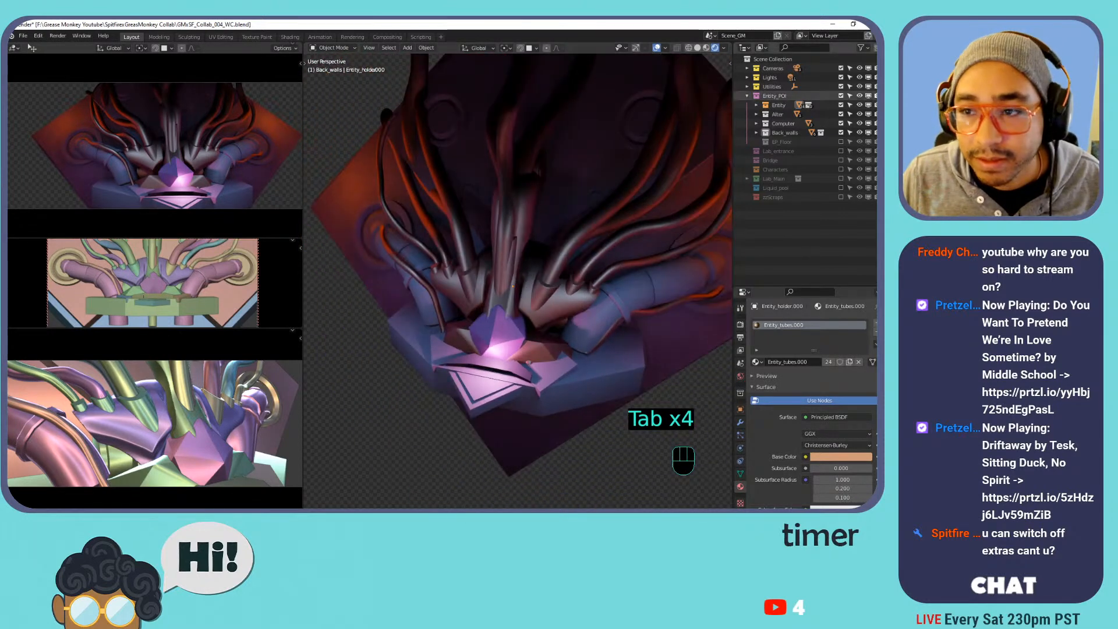
Toggle the Entity_MAIN and Alter collections off and on in the view layer to see which parts each one holds.
{"action": "left_click", "coordinate": [755, 106]}
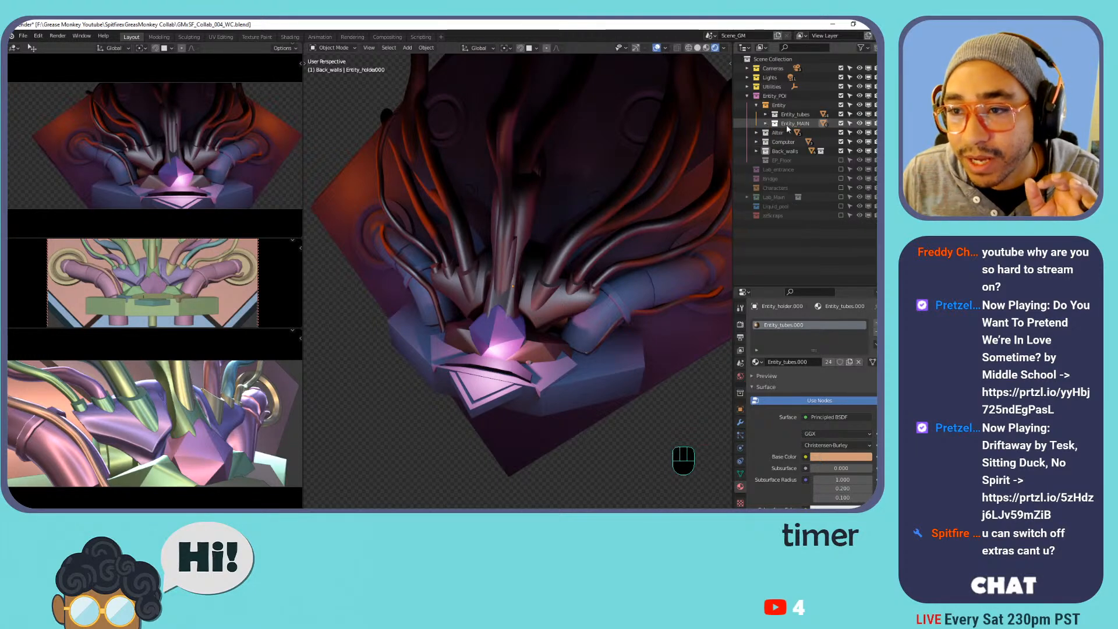
{"action": "left_click", "coordinate": [840, 124]}
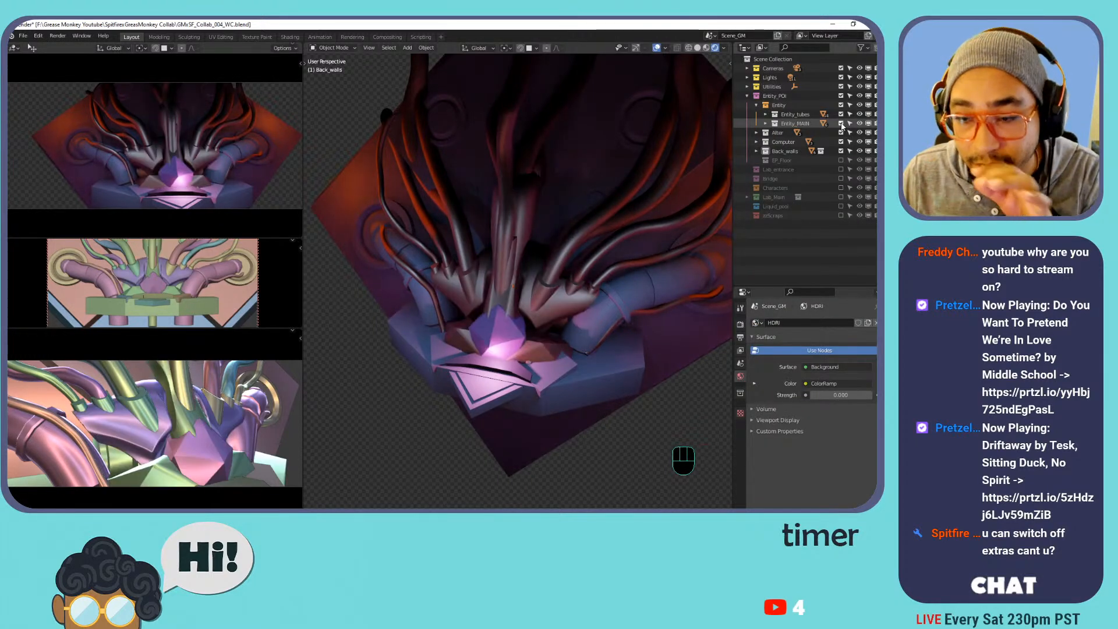
{"action": "left_click", "coordinate": [841, 133]}
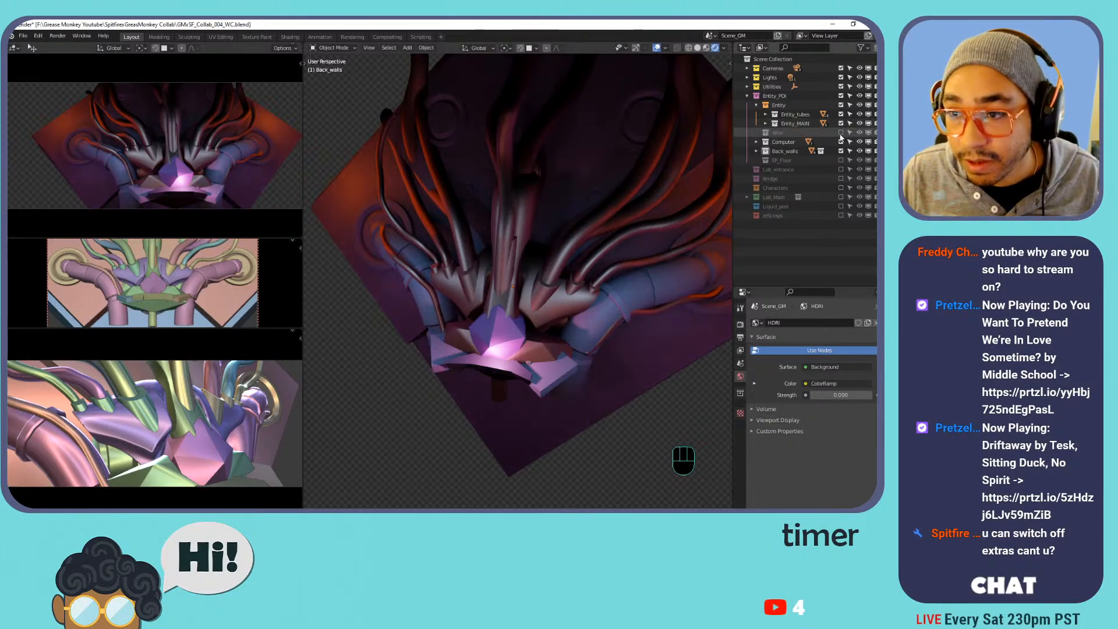
{"action": "left_click", "coordinate": [841, 133]}
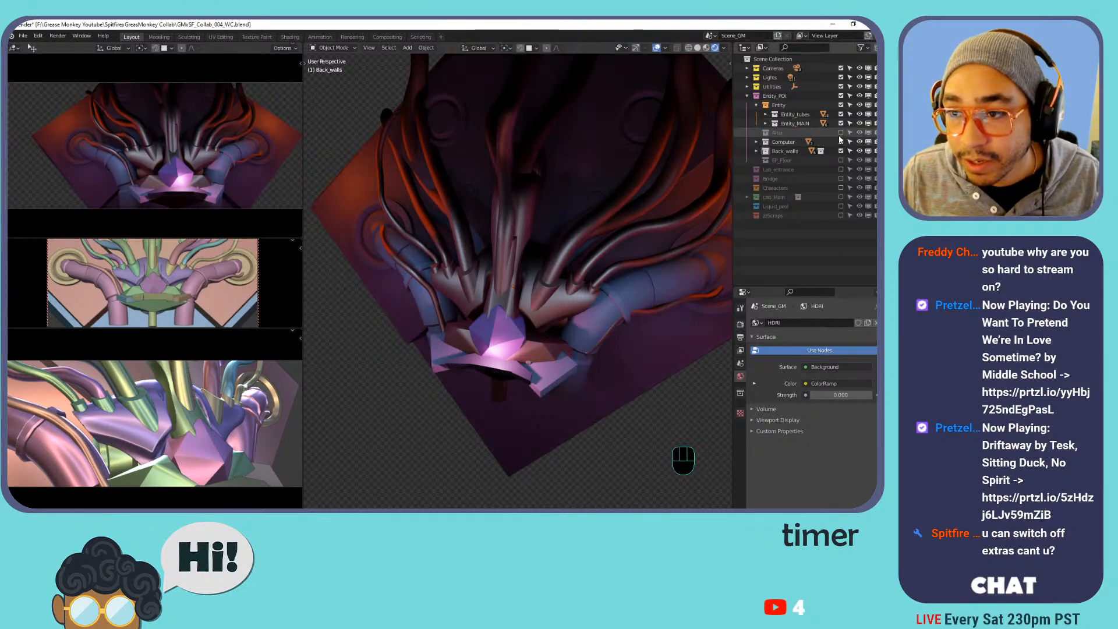
{"action": "left_click", "coordinate": [756, 105]}
Tag the Alter, Computer, Back_walls, EP_Floor and Entity collections with the pink colour and save the file.
{"action": "left_click", "coordinate": [777, 114]}
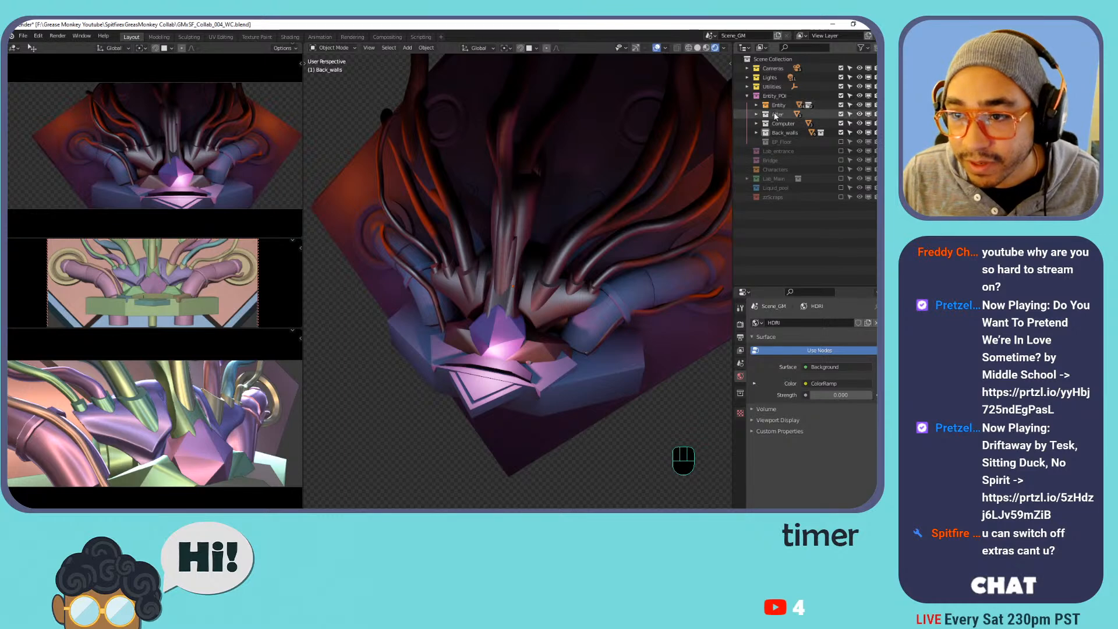
{"action": "left_click", "coordinate": [776, 135], "text": "shift"}
{"action": "right_click", "coordinate": [783, 128]}
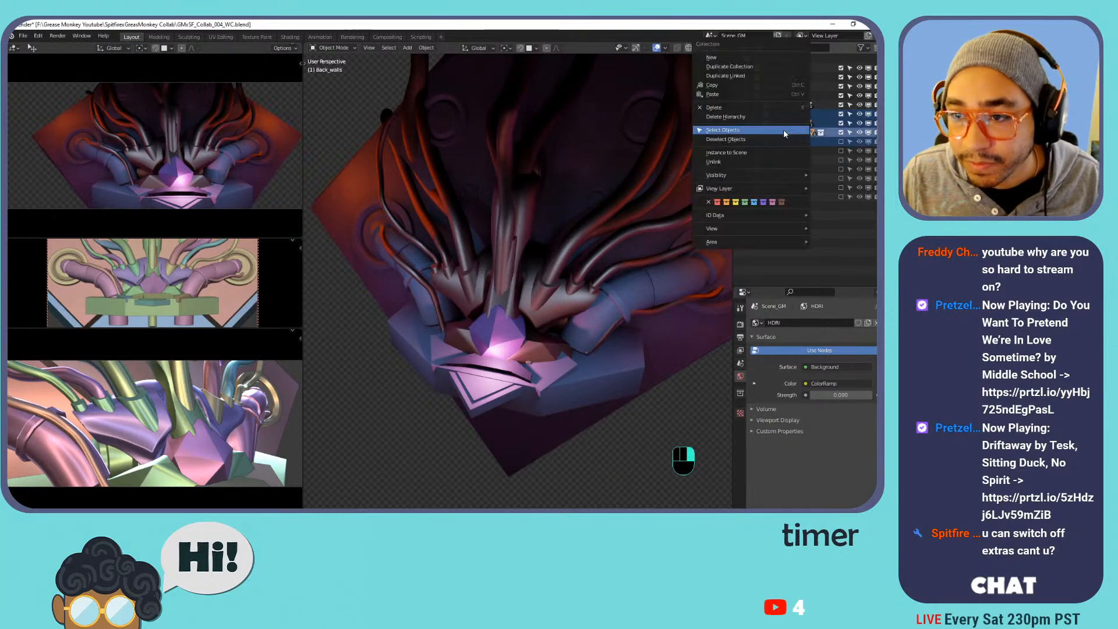
{"action": "left_click", "coordinate": [772, 203]}
{"action": "left_click", "coordinate": [775, 105]}
{"action": "right_click", "coordinate": [775, 107]}
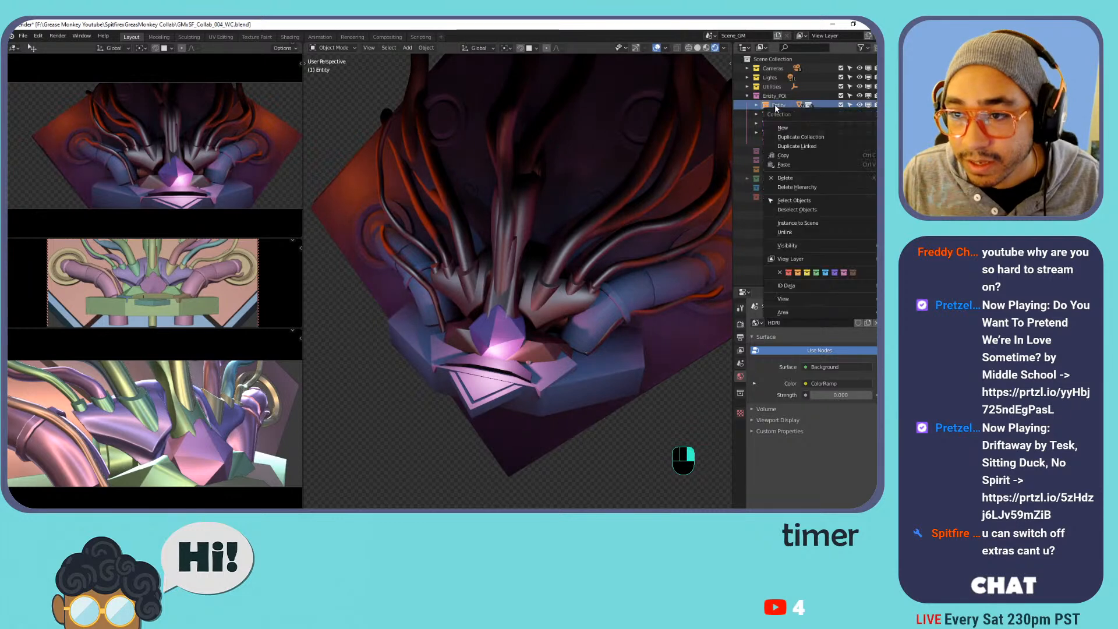
{"action": "left_click", "coordinate": [844, 272]}
{"action": "left_click", "coordinate": [764, 176], "text": "ctrl"}
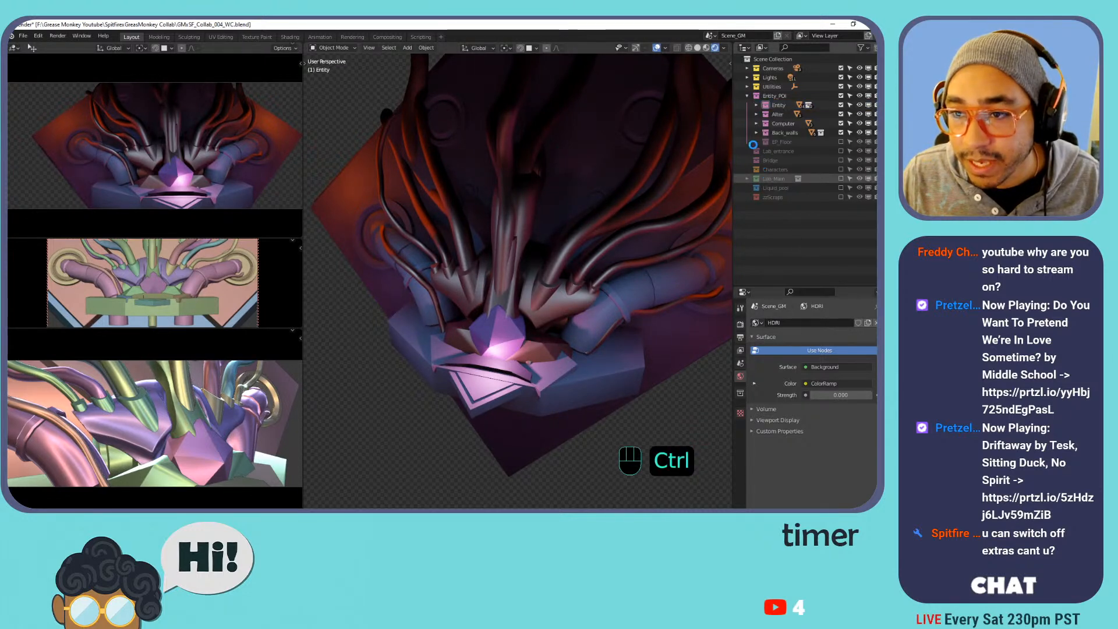
{"action": "key", "text": "ctrl+s"}
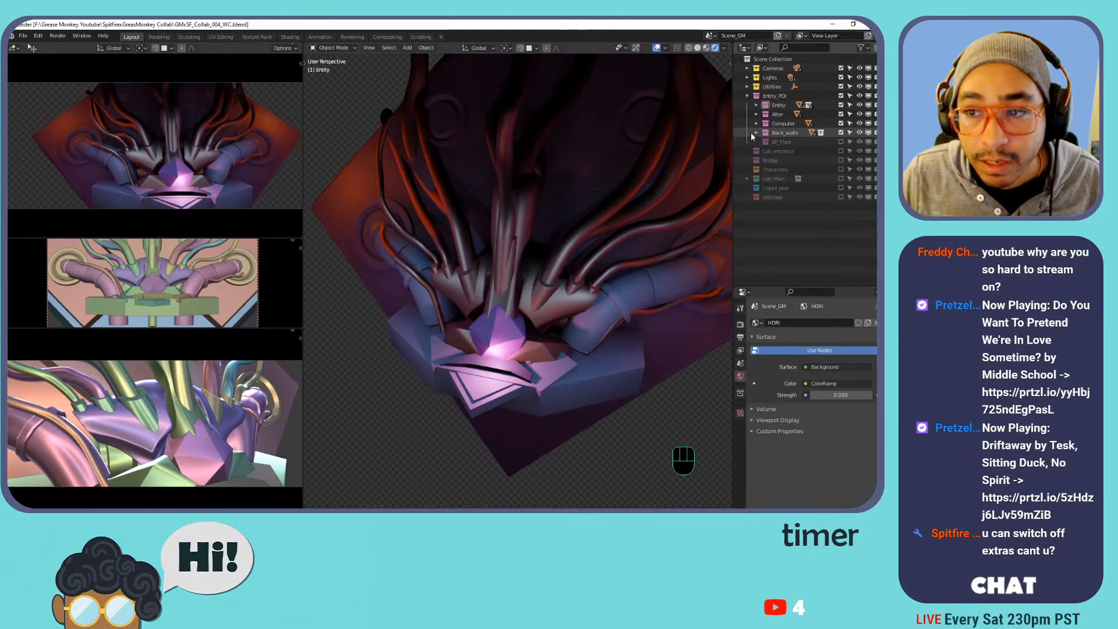
Exclude Entity_MAIN, Alter, Computer and Back_walls from the view layer to isolate the Entity_tubes collection.
{"action": "left_click", "coordinate": [757, 104]}
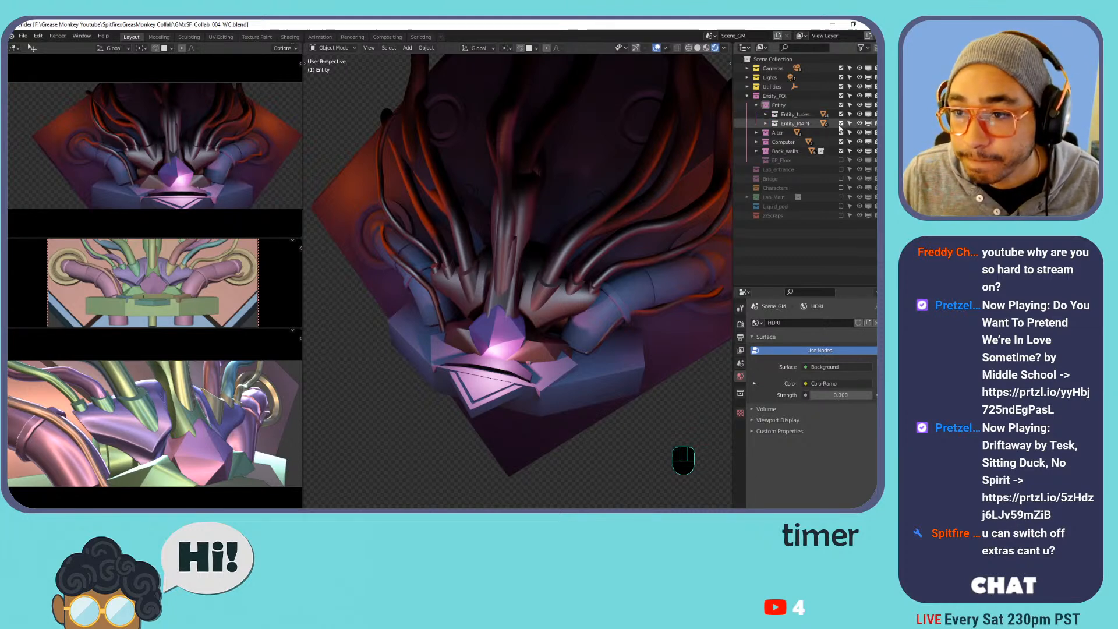
{"action": "left_click_drag", "start_coordinate": [841, 123], "coordinate": [840, 151]}
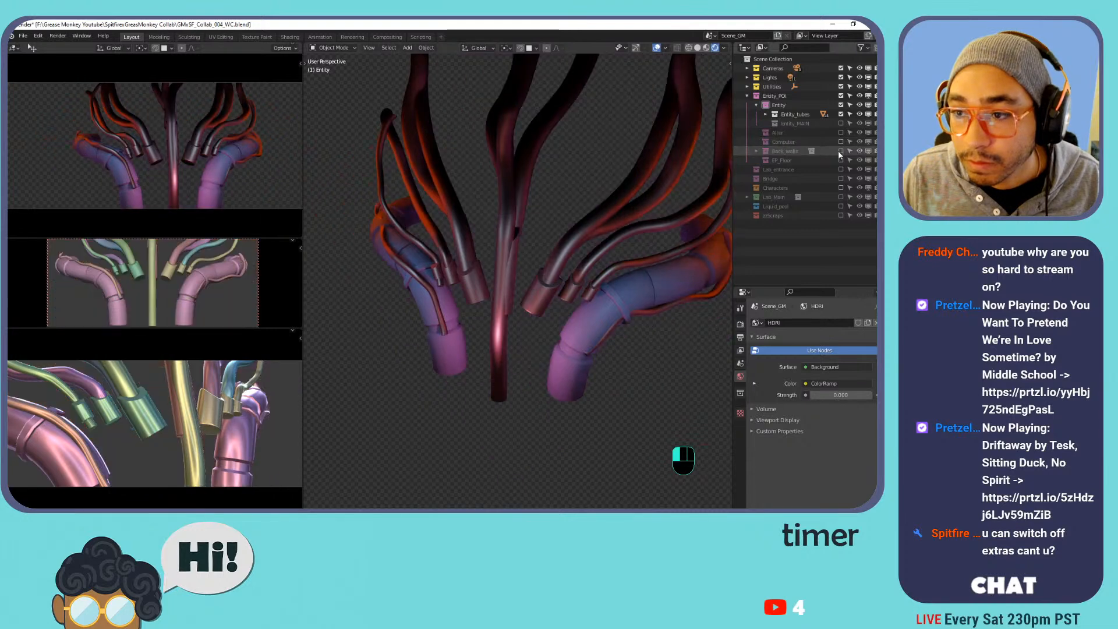
{"action": "middle_click_drag", "start_coordinate": [582, 183], "coordinate": [694, 198]}
Expand the Entity_tubes collection and look through its socket and tube objects in the outliner.
{"action": "left_click", "coordinate": [765, 114]}
{"action": "left_click", "coordinate": [798, 123]}
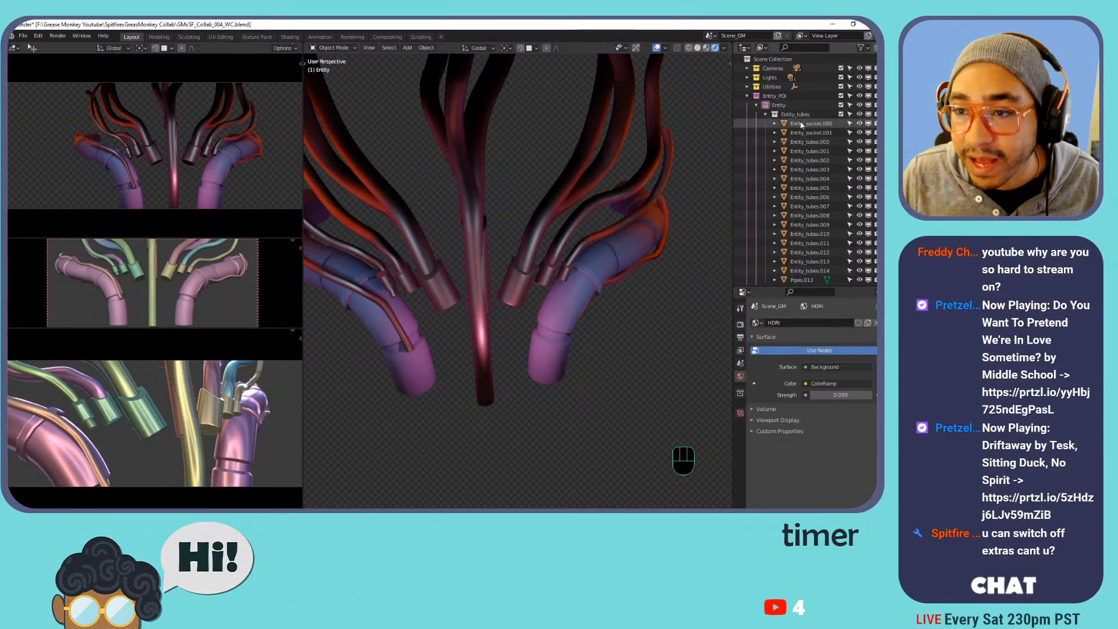
{"action": "scroll", "coordinate": [805, 142], "scroll_direction": "down", "scroll_amount": 2}
{"action": "scroll", "coordinate": [806, 143], "scroll_direction": "up", "scroll_amount": 2}
{"action": "left_click", "coordinate": [807, 133]}
Turn the Extras overlay back on and select central tubes to check their selection display.
{"action": "left_click", "coordinate": [463, 196]}
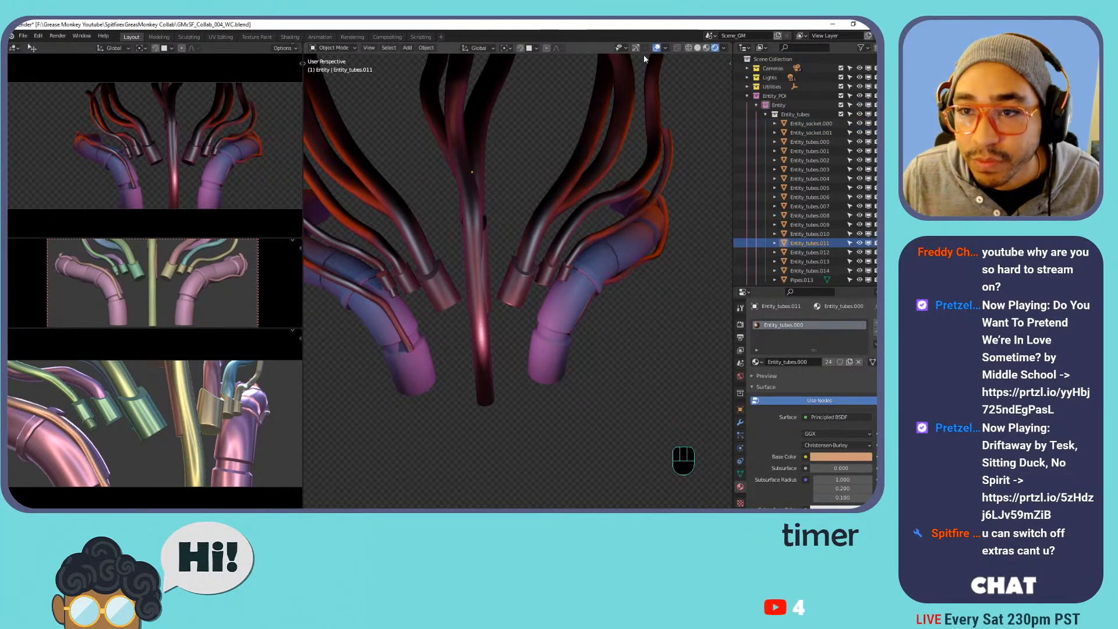
{"action": "left_click", "coordinate": [666, 48]}
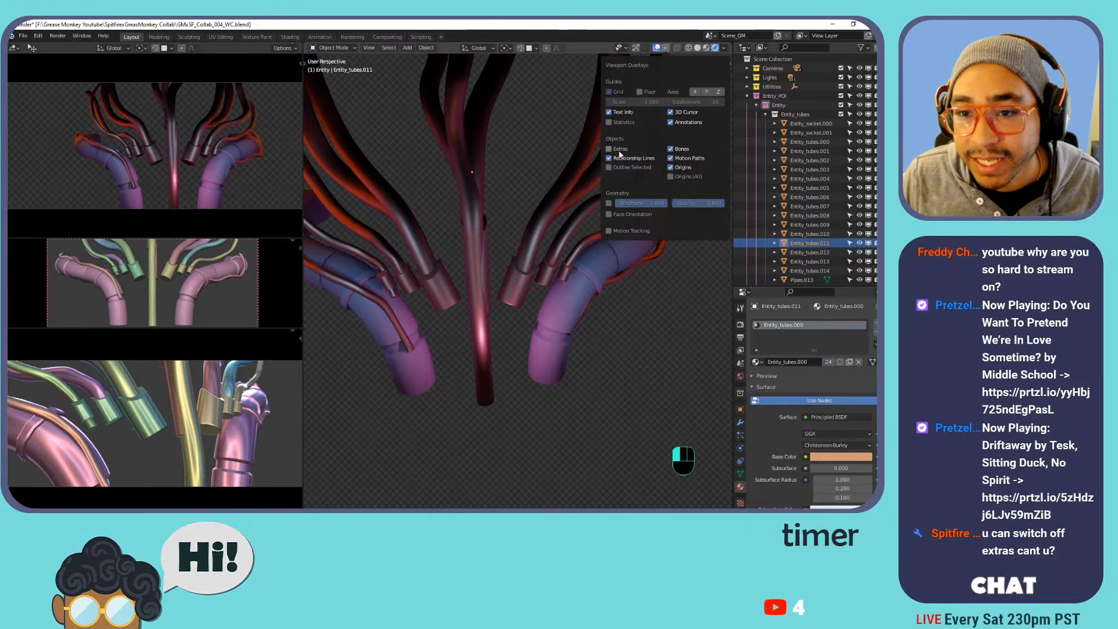
{"action": "left_click", "coordinate": [459, 186]}
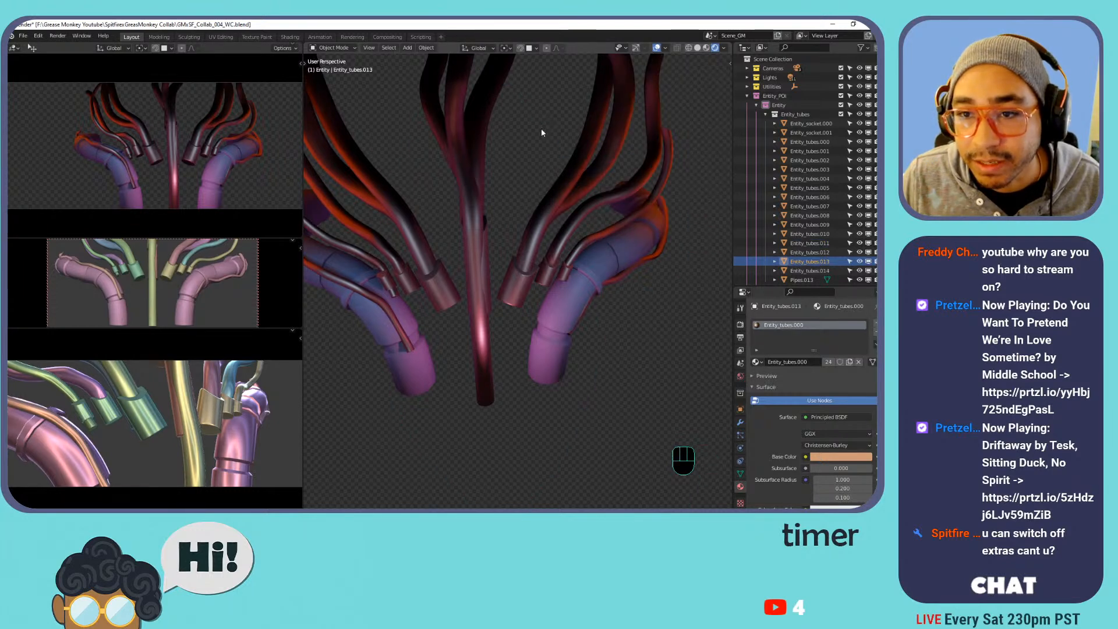
{"action": "left_click", "coordinate": [665, 47]}
{"action": "left_click", "coordinate": [624, 132]}
{"action": "left_click", "coordinate": [470, 184]}
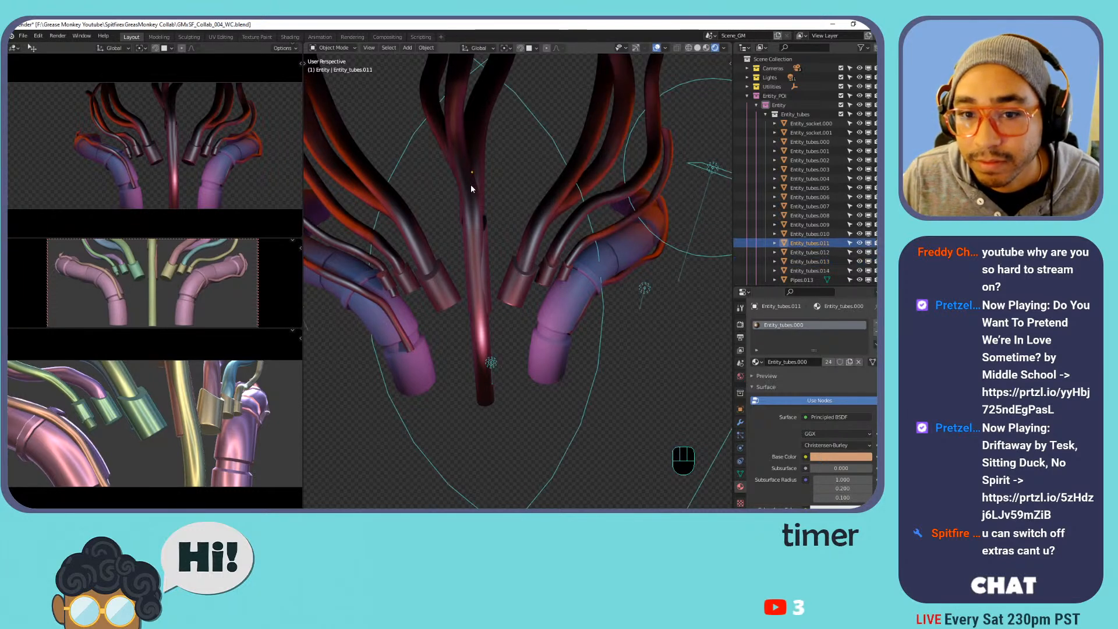
Deselect everything, enable the Outline Selected overlay and turn off the Extras overlay.
{"action": "key", "text": "alt+a"}
{"action": "left_click", "coordinate": [666, 48]}
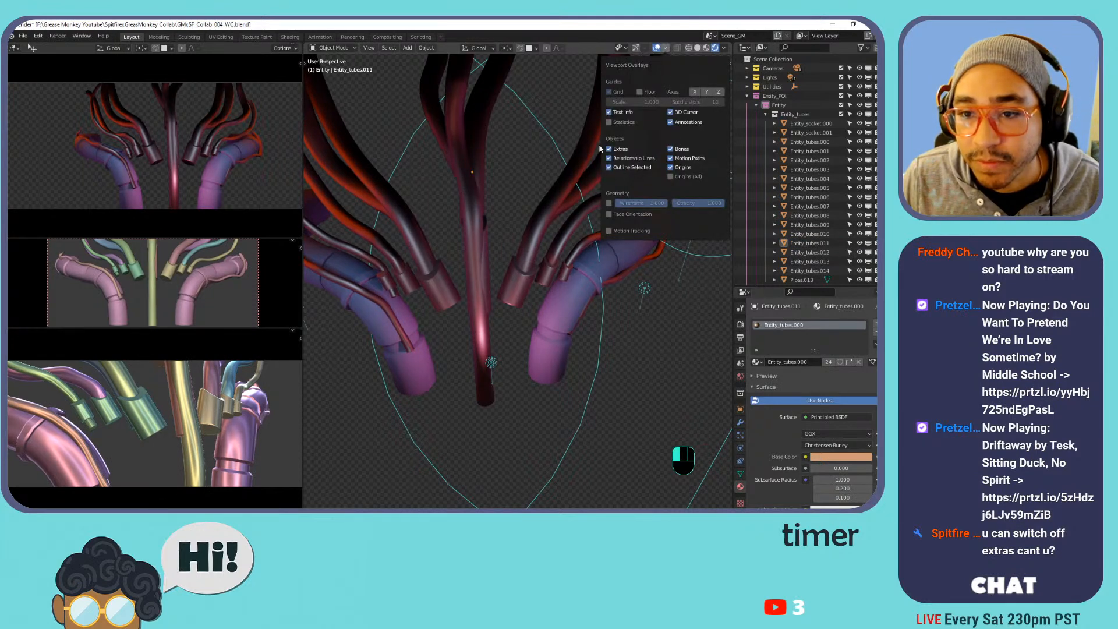
{"action": "left_click", "coordinate": [608, 151]}
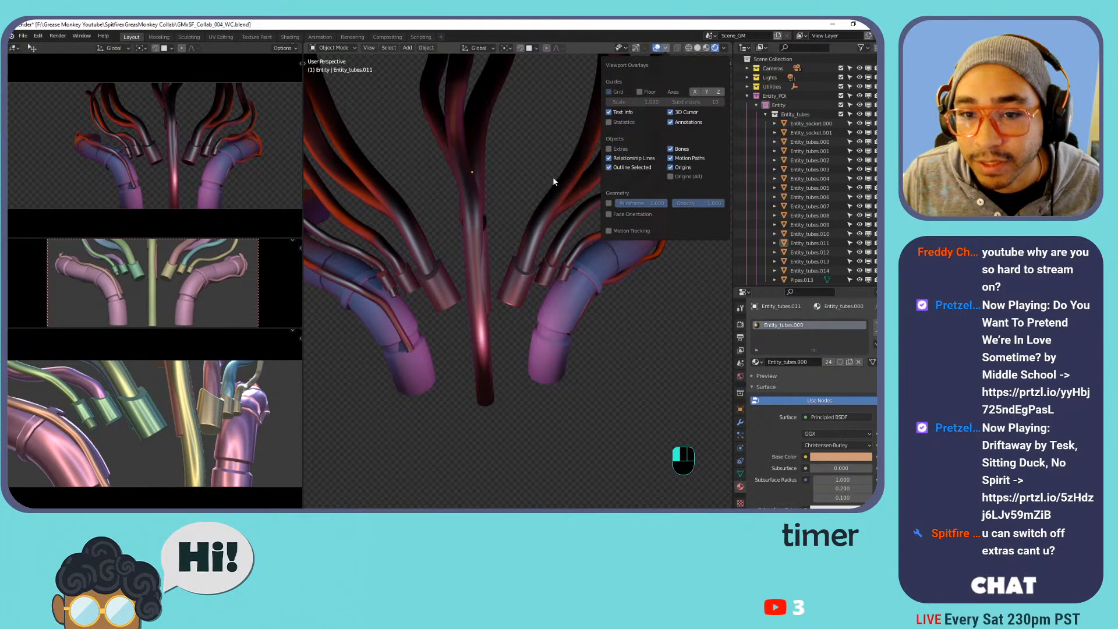
Open the central tube Entity_tubes.011 in Edit Mode and examine its mesh up close.
{"action": "left_click", "coordinate": [471, 178]}
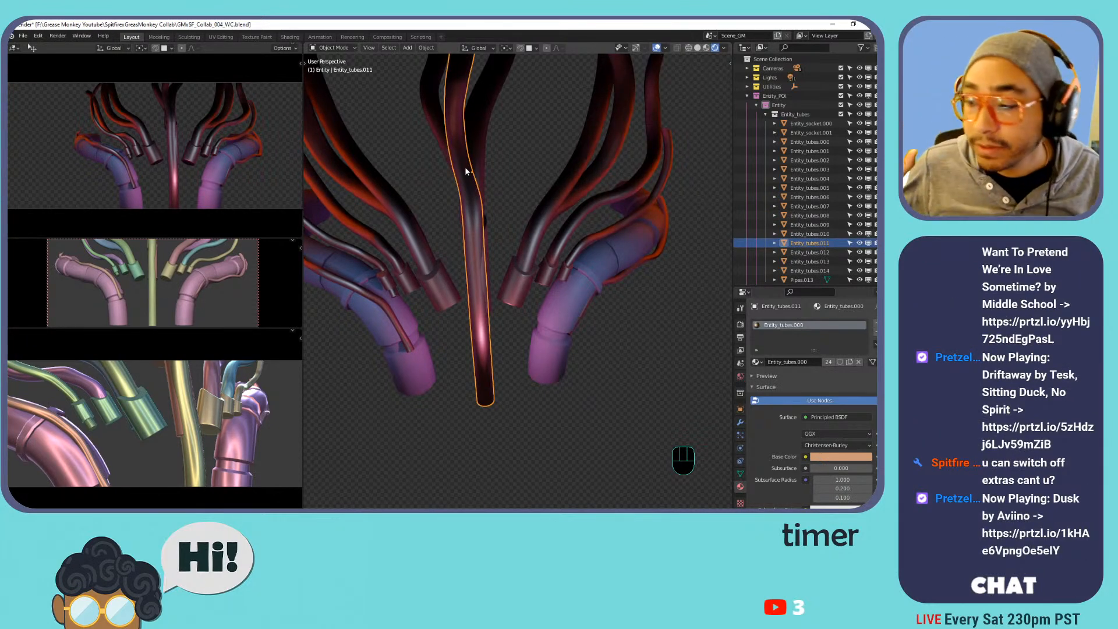
{"action": "key", "text": "Tab"}
{"action": "scroll", "coordinate": [464, 229], "scroll_direction": "up", "scroll_amount": 3}
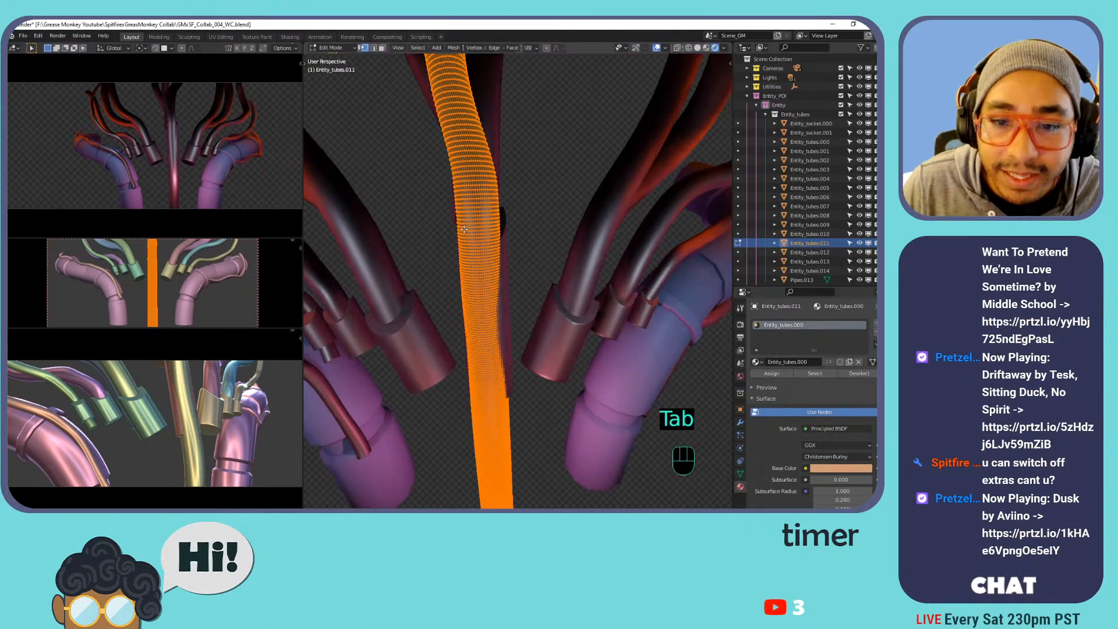
{"action": "key", "text": "KP_Decimal"}
{"action": "scroll", "coordinate": [467, 229], "scroll_direction": "down", "scroll_amount": 5}
{"action": "scroll", "coordinate": [523, 279], "scroll_direction": "up", "scroll_amount": 5}
{"action": "middle_click_drag", "start_coordinate": [522, 279], "coordinate": [528, 273]}
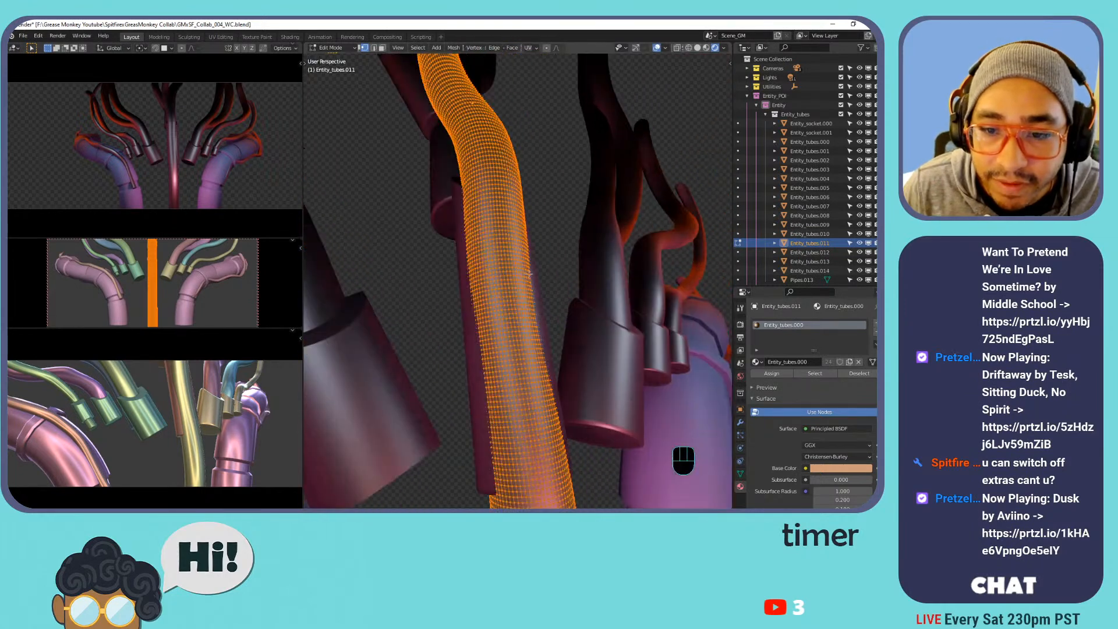
Try a Limited Dissolve on the central tube's whole mesh with max angles of 5° and 1°, undoing each attempt.
{"action": "key", "text": "x"}
{"action": "left_click", "coordinate": [527, 326]}
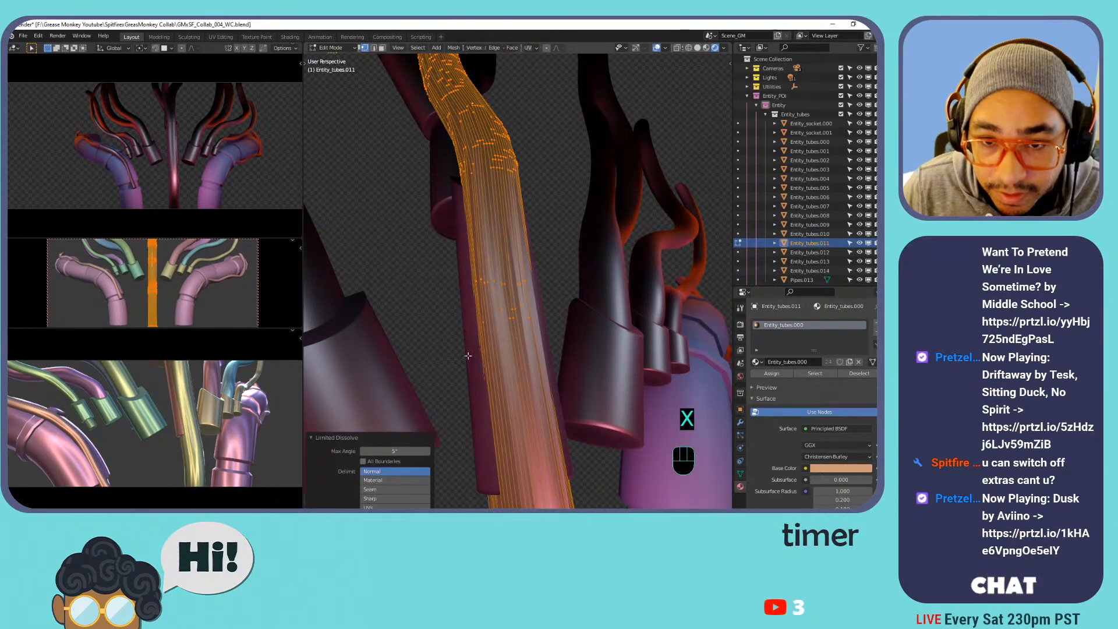
{"action": "key", "text": "ctrl+z"}
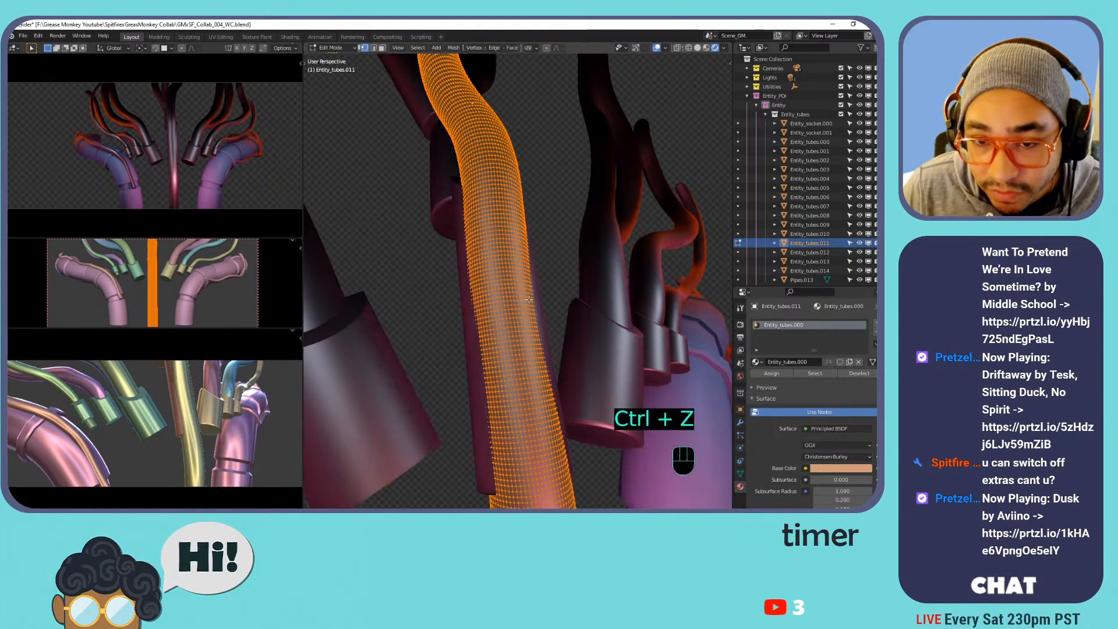
{"action": "key", "text": "x"}
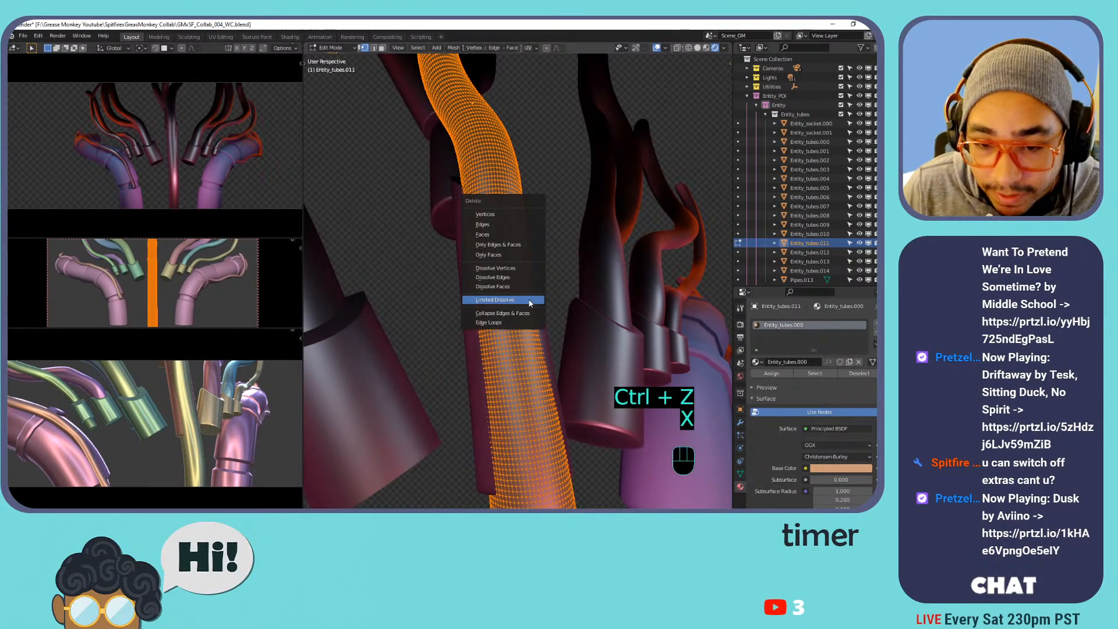
{"action": "left_click", "coordinate": [530, 301]}
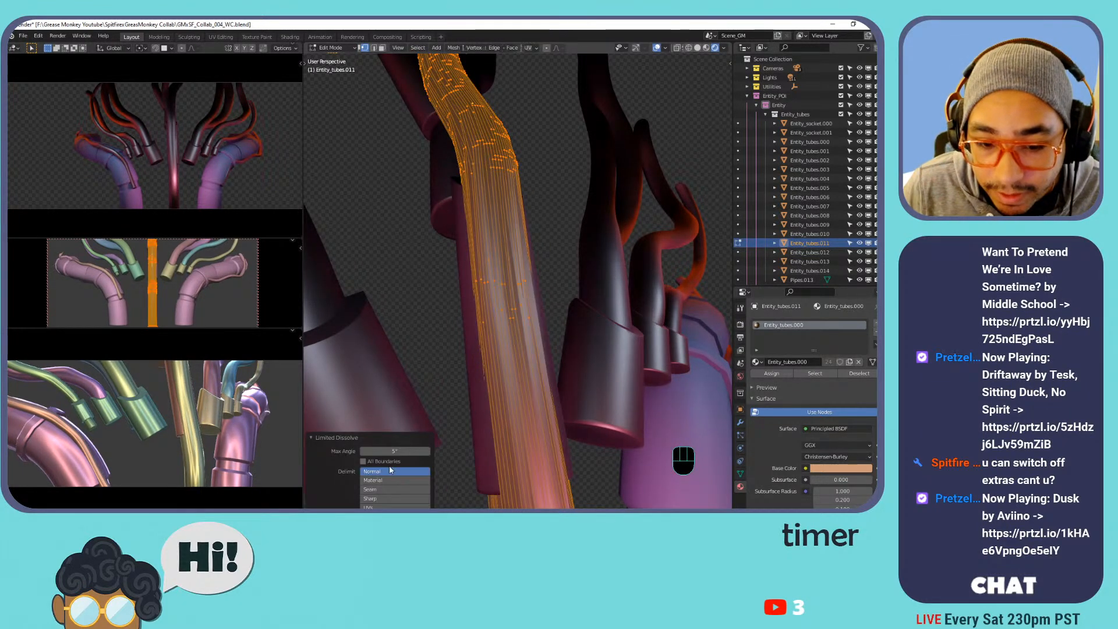
{"action": "mouse_move", "coordinate": [395, 451]}
{"action": "left_mouse_down"}
{"action": "mouse_move", "coordinate": [416, 451]}
{"action": "mouse_move", "coordinate": [389, 451]}
{"action": "left_mouse_up"}
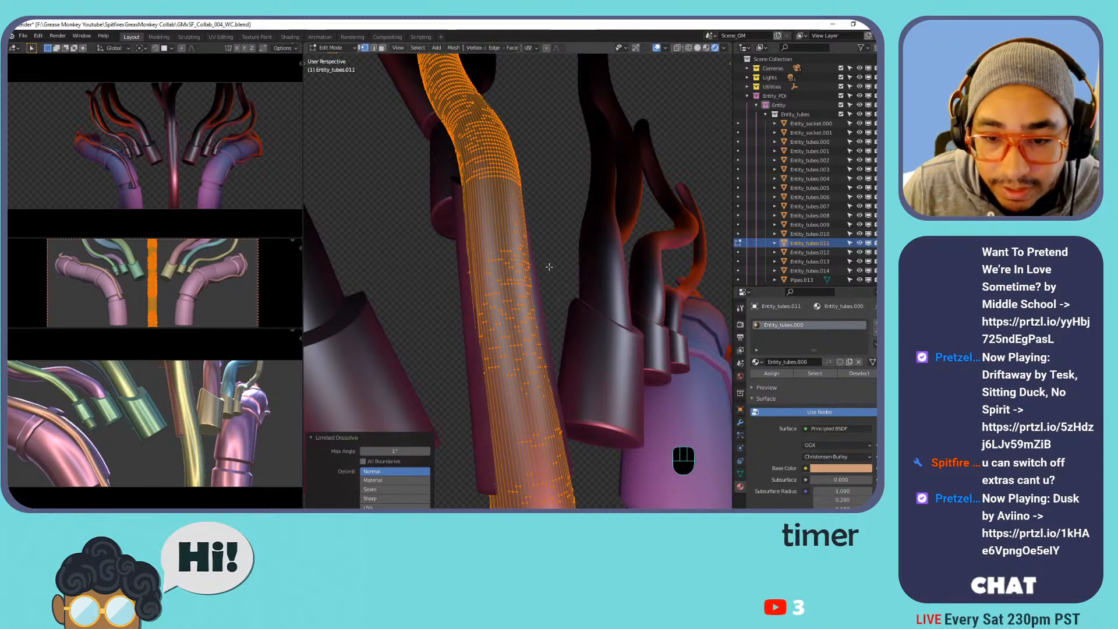
{"action": "key", "text": "ctrl+z"}
{"action": "key", "text": "ctrl+z"}
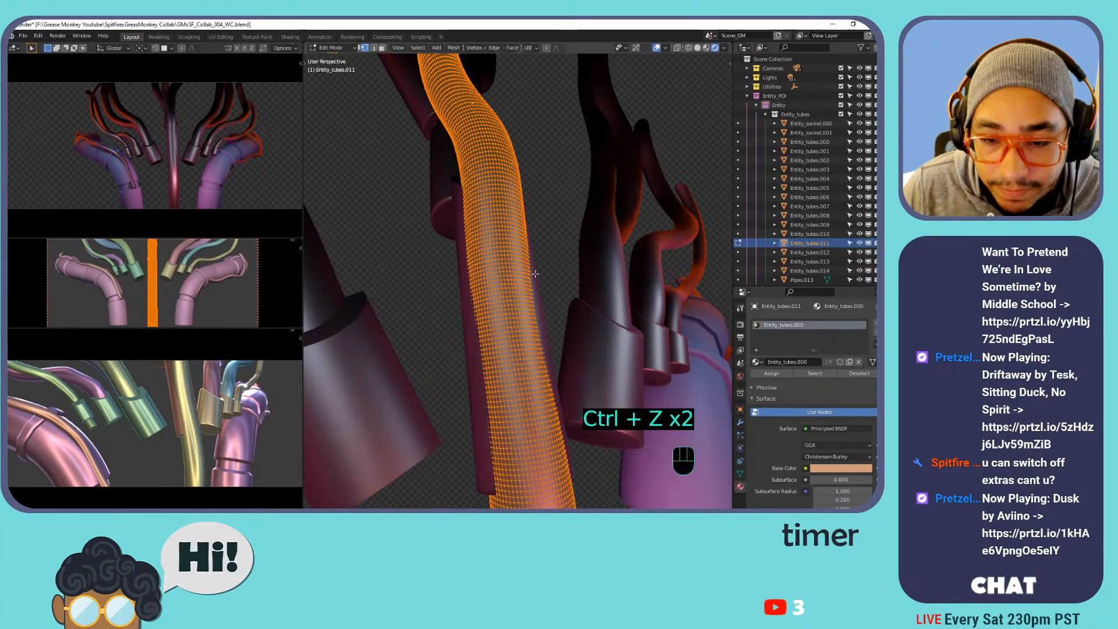
Return the central tube to Object Mode and save the file.
{"action": "key", "text": "x"}
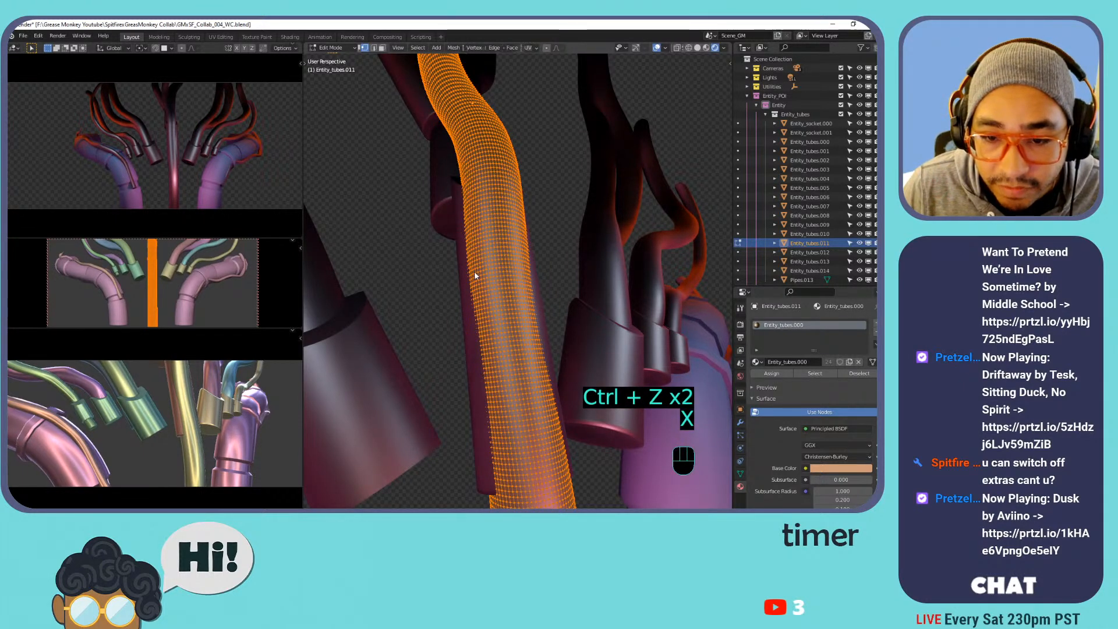
{"action": "key", "text": "Tab"}
{"action": "key", "text": "ctrl+s"}
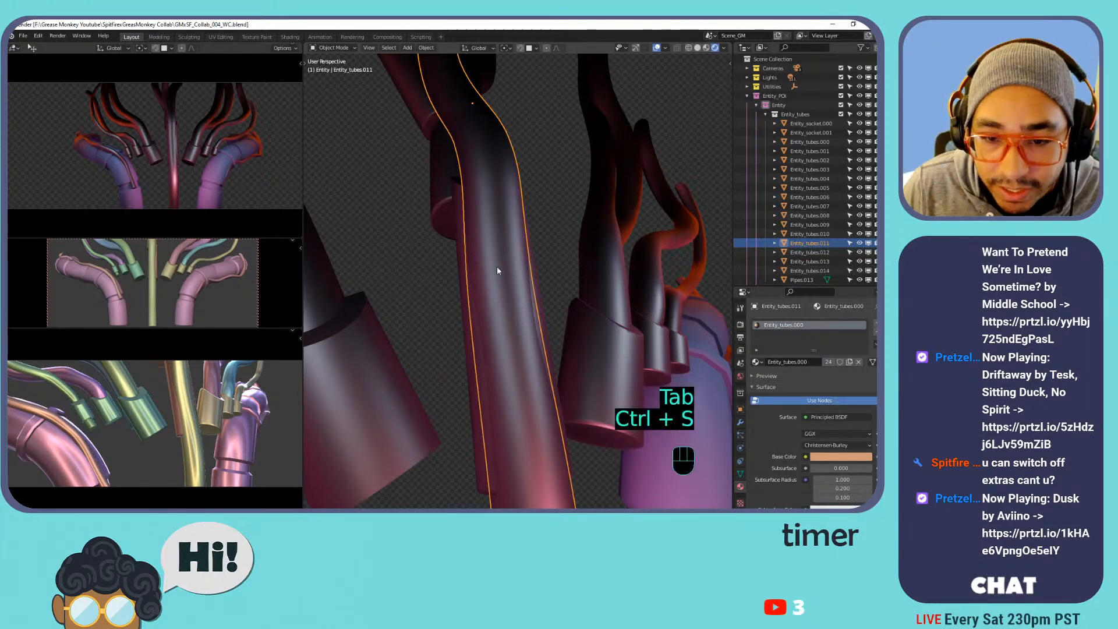
Try Collapse Edges & Faces and deleting edge loops on the central tube's mesh, undoing both attempts.
{"action": "key", "text": "Tab"}
{"action": "key", "text": "x"}
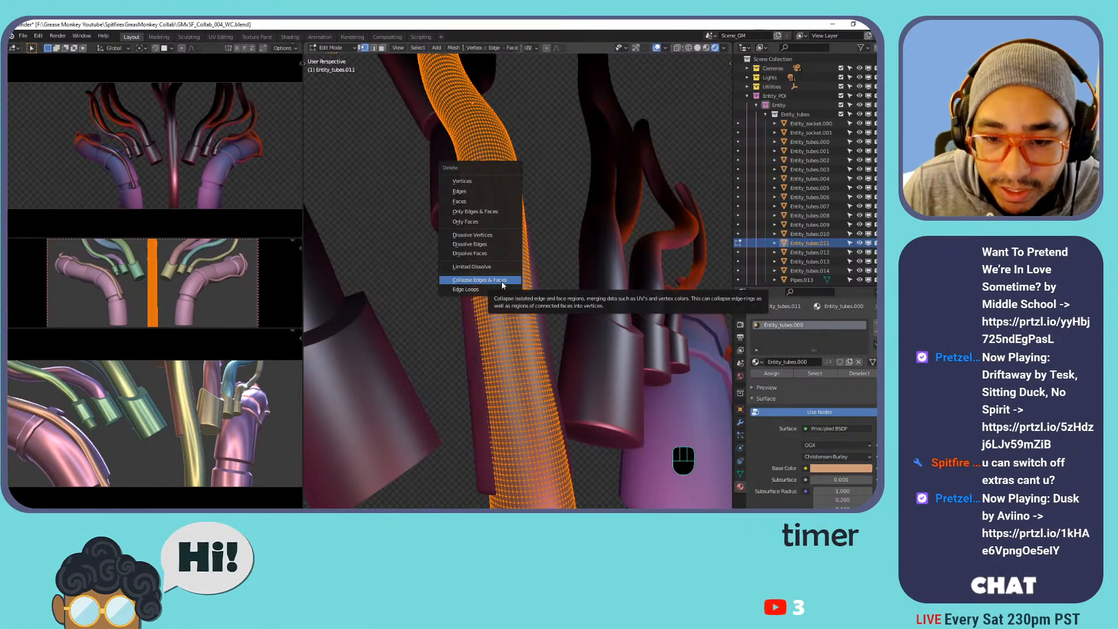
{"action": "left_click", "coordinate": [501, 281]}
{"action": "key", "text": "ctrl+z"}
{"action": "key", "text": "x"}
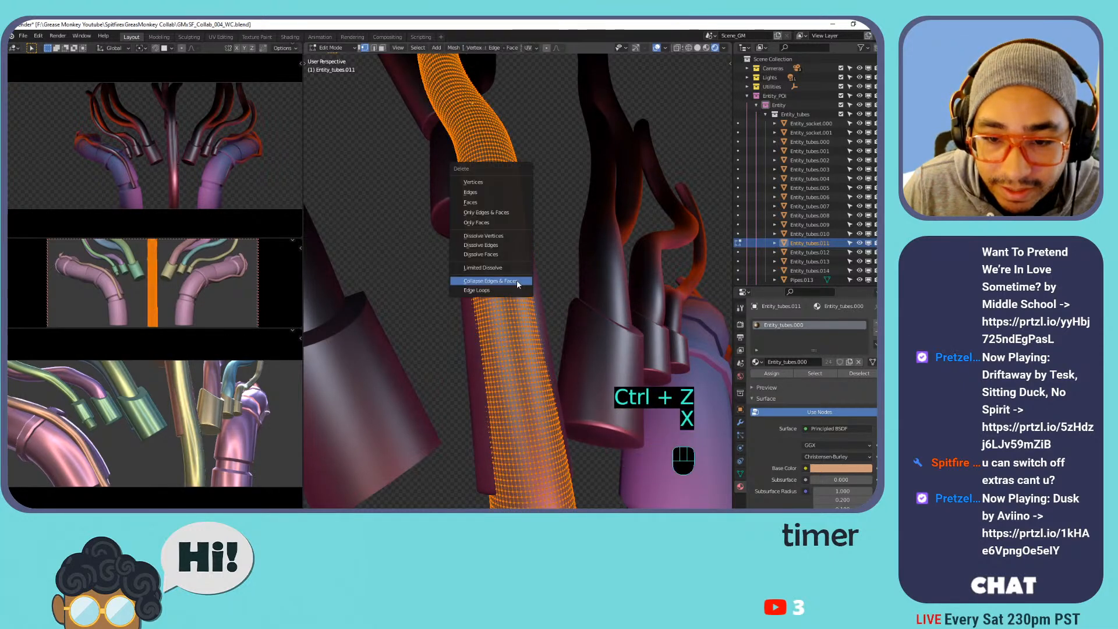
{"action": "left_click", "coordinate": [503, 289]}
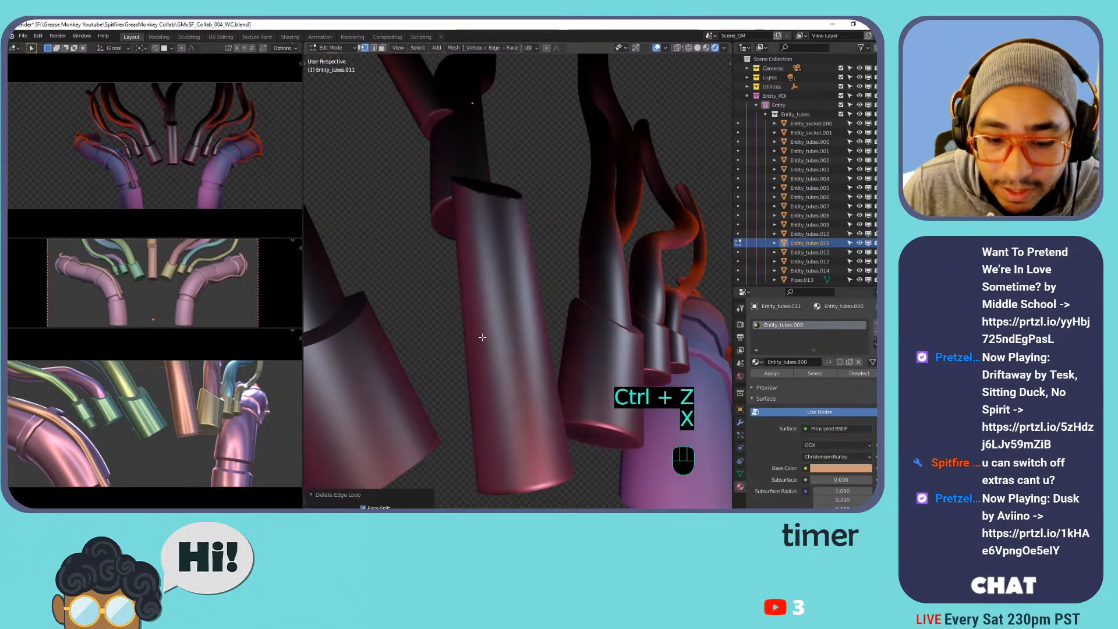
{"action": "key", "text": "ctrl+z"}
Try Limited Dissolve at 1° and Dissolve Edges on the central tube, undo both and leave Edit Mode.
{"action": "key", "text": "x"}
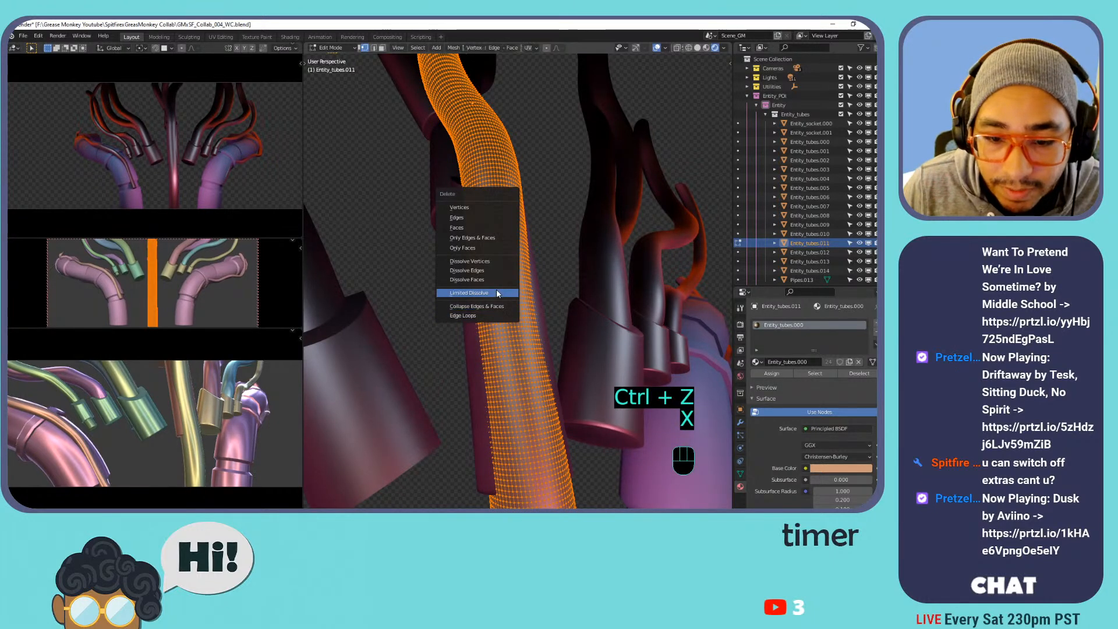
{"action": "left_click", "coordinate": [472, 293]}
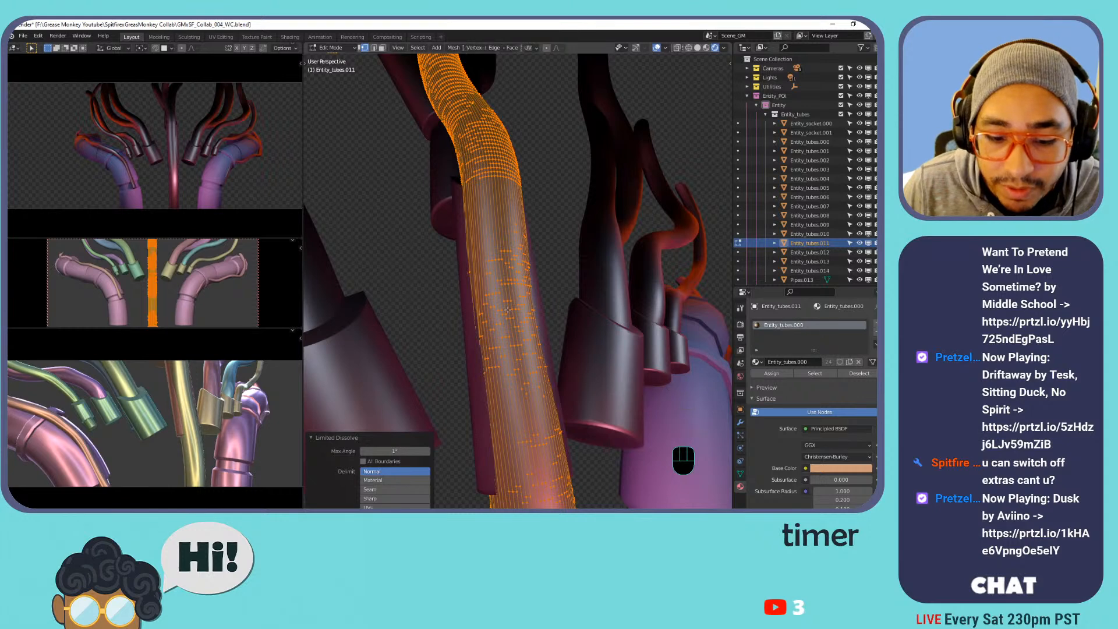
{"action": "key", "text": "ctrl+z"}
{"action": "key", "text": "x"}
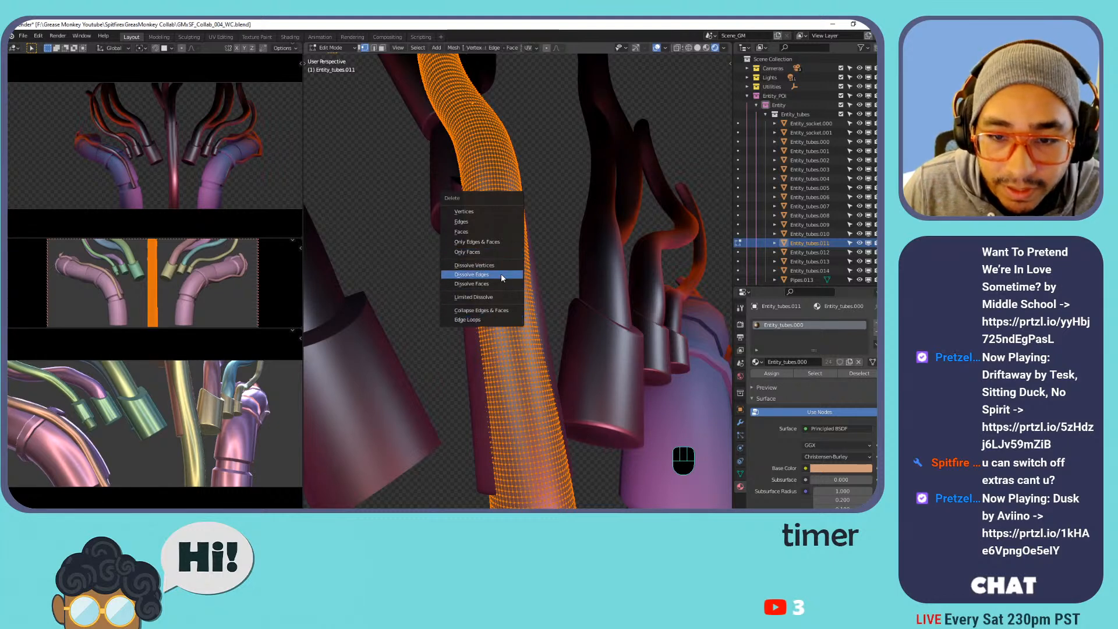
{"action": "left_click", "coordinate": [501, 273]}
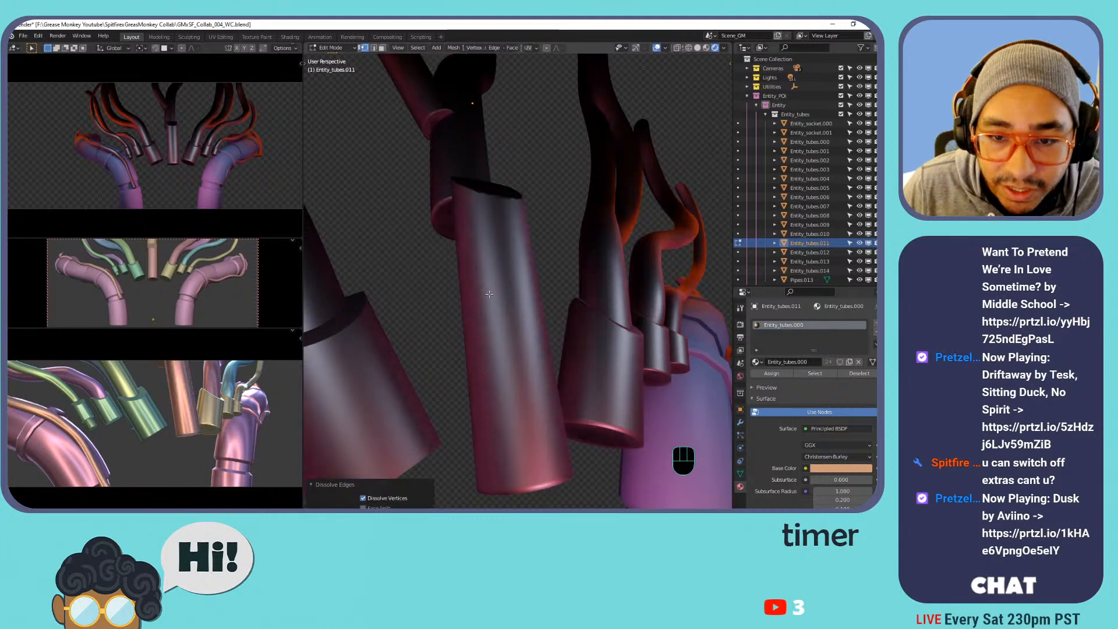
{"action": "key", "text": "ctrl+z"}
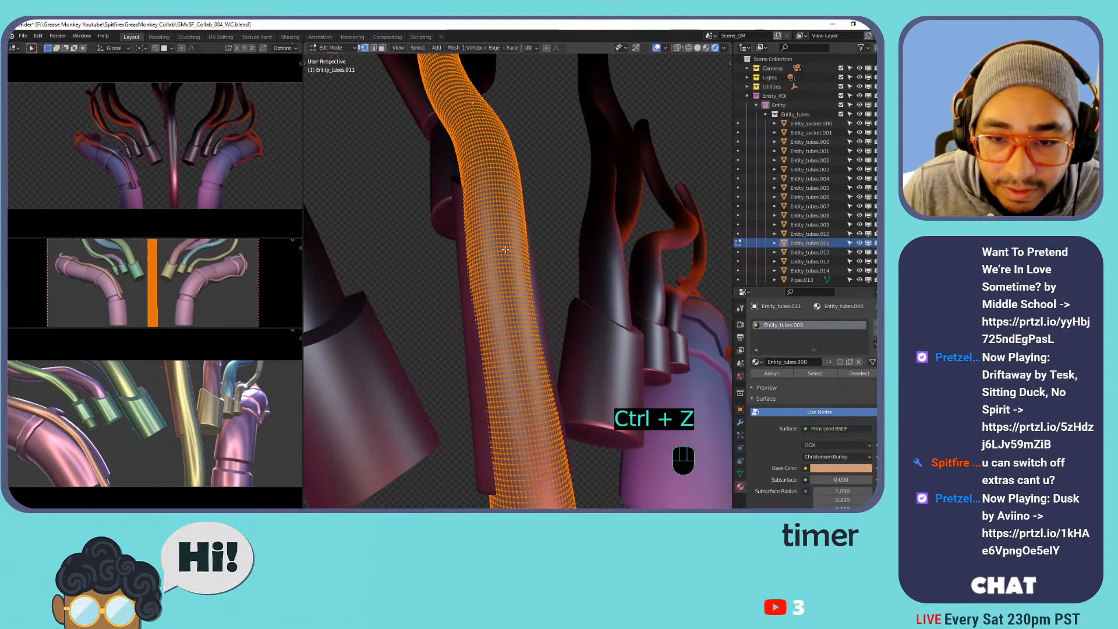
{"action": "key", "text": "x"}
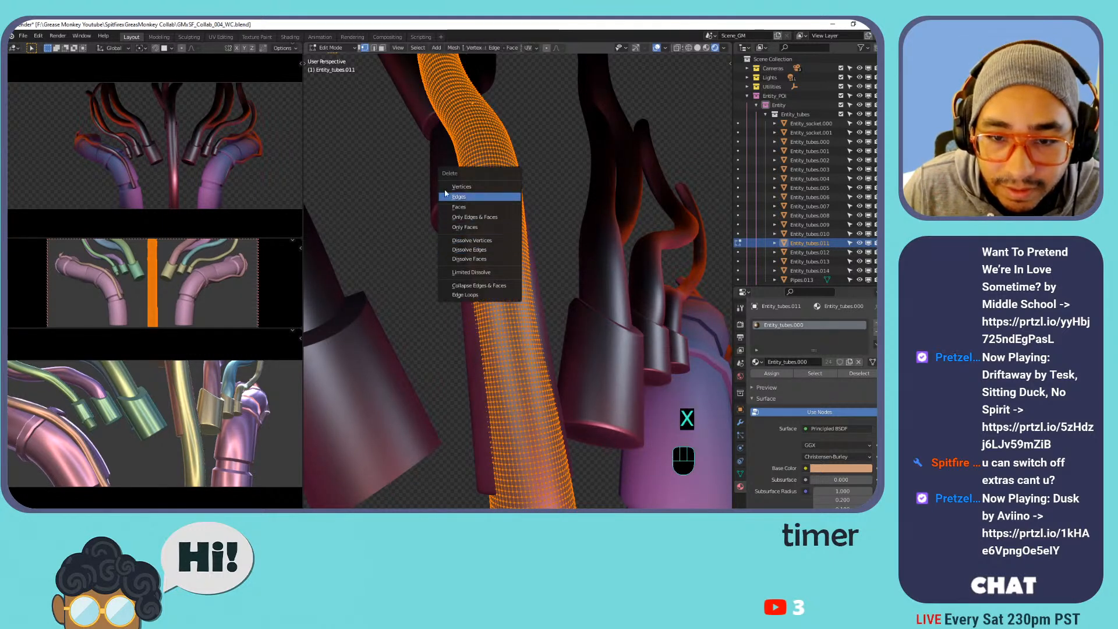
{"action": "key", "text": "Tab"}
Open Entity_socket.000 in Edit Mode and simplify its mesh with a Limited Dissolve at 1° max angle.
{"action": "middle_click_drag", "start_coordinate": [495, 167], "coordinate": [538, 227]}
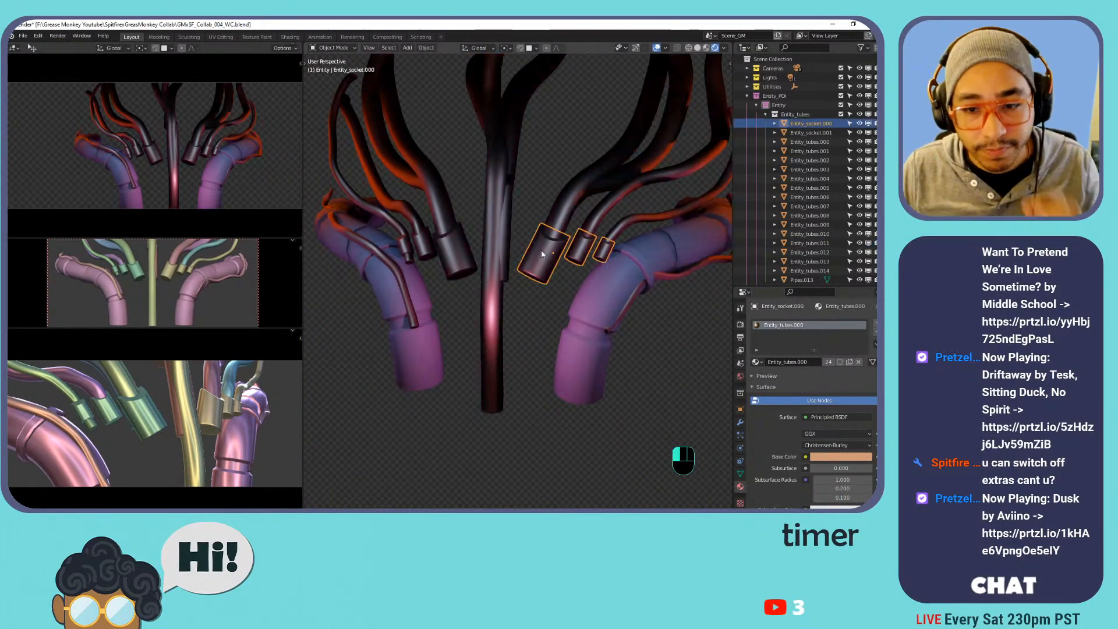
{"action": "left_click", "coordinate": [540, 250]}
{"action": "scroll", "coordinate": [541, 249], "scroll_direction": "up", "scroll_amount": 4}
{"action": "key", "text": "Tab"}
{"action": "scroll", "coordinate": [545, 248], "scroll_direction": "up", "scroll_amount": 3}
{"action": "scroll", "coordinate": [553, 244], "scroll_direction": "down", "scroll_amount": 2}
{"action": "key", "text": "x"}
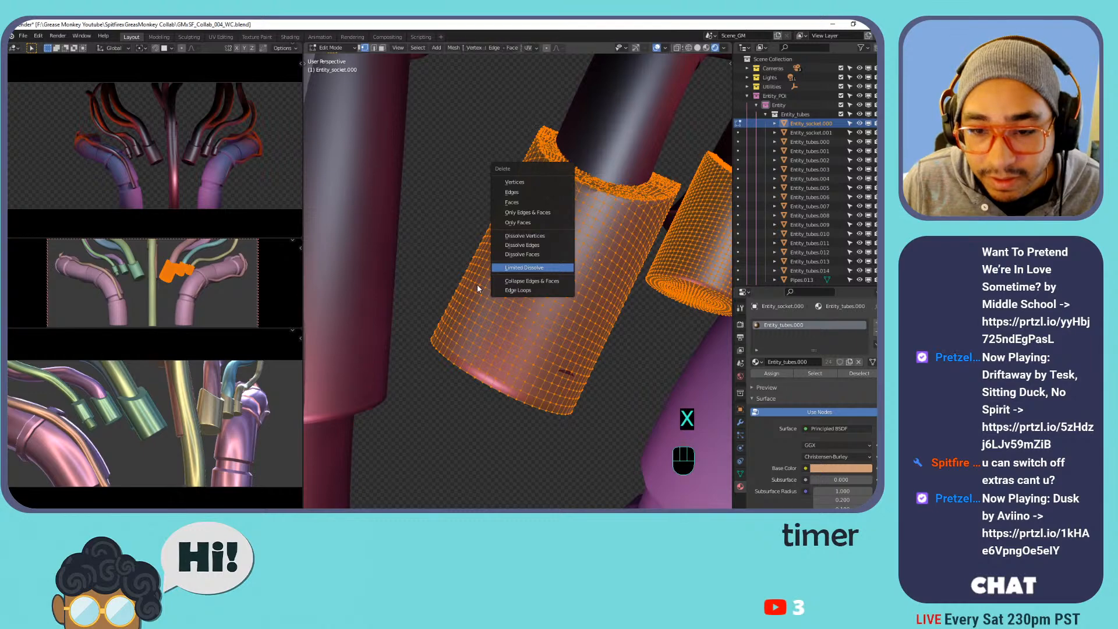
{"action": "key", "text": "Return"}
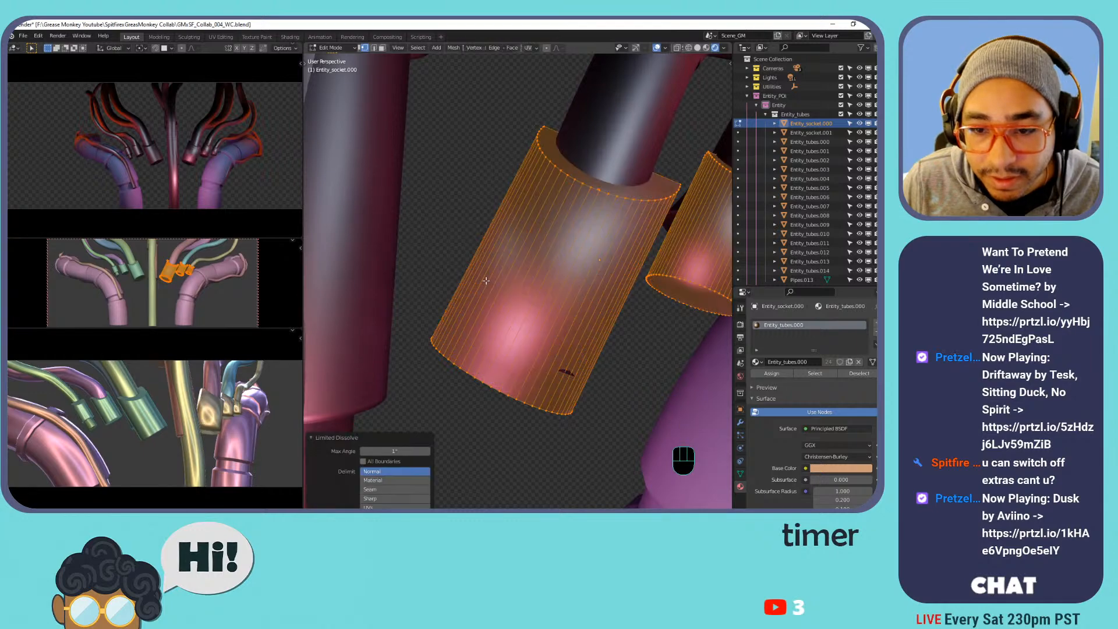
Examine the three dissolved sockets' topology and shading from several angles, and return to Object Mode.
{"action": "scroll", "coordinate": [585, 252], "scroll_direction": "down", "scroll_amount": 5}
{"action": "scroll", "coordinate": [578, 256], "scroll_direction": "up", "scroll_amount": 3}
{"action": "middle_click_drag", "start_coordinate": [579, 256], "coordinate": [617, 275]}
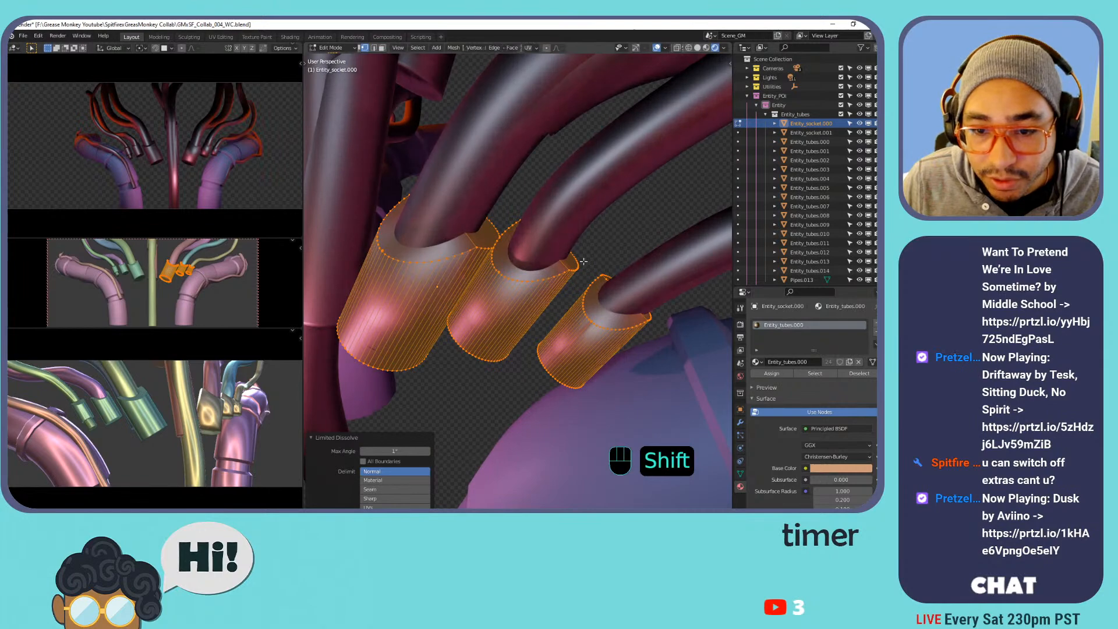
{"action": "scroll", "coordinate": [522, 282], "scroll_direction": "up", "scroll_amount": 5}
{"action": "scroll", "coordinate": [522, 282], "scroll_direction": "down", "scroll_amount": 3}
{"action": "mouse_move", "coordinate": [521, 281]}
{"action": "middle_mouse_down", "text": "shift"}
{"action": "mouse_move", "coordinate": [617, 291]}
{"action": "mouse_move", "coordinate": [507, 293]}
{"action": "middle_mouse_up", "text": "shift"}
{"action": "scroll", "coordinate": [507, 294], "scroll_direction": "down", "scroll_amount": 5}
{"action": "key", "text": "Tab"}
{"action": "scroll", "coordinate": [507, 293], "scroll_direction": "up", "scroll_amount": 2}
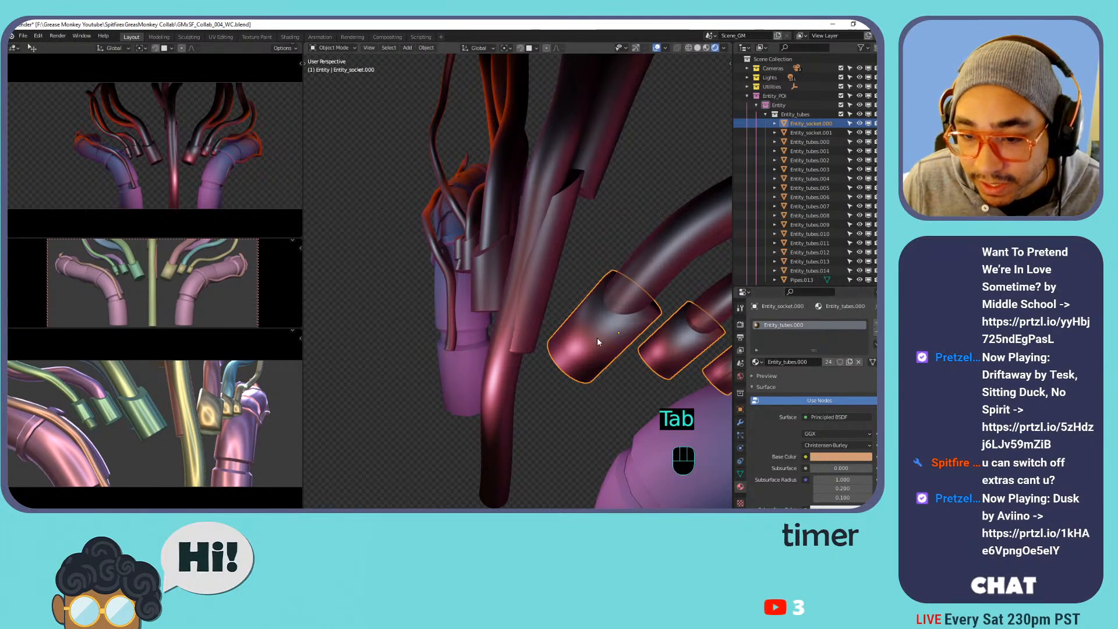
Enable Auto Smooth on Entity_socket.000 and compare it with the sockets on the opposite side, leaving Entity_socket.000 selected.
{"action": "left_click", "coordinate": [740, 473]}
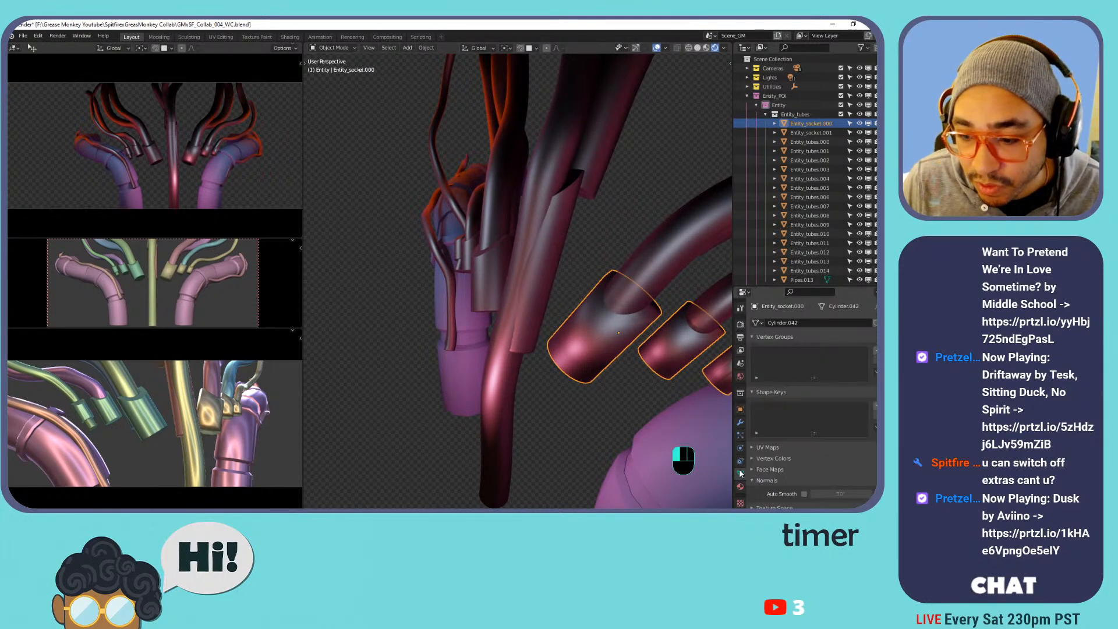
{"action": "left_click", "coordinate": [805, 493]}
{"action": "scroll", "coordinate": [627, 321], "scroll_direction": "up", "scroll_amount": 3}
{"action": "middle_click_drag", "start_coordinate": [626, 320], "coordinate": [552, 303]}
{"action": "left_click", "coordinate": [553, 278]}
{"action": "key", "text": "Tab"}
{"action": "key", "text": "Tab"}
{"action": "left_click", "coordinate": [552, 303]}
{"action": "left_click", "coordinate": [391, 286]}
{"action": "left_click", "coordinate": [550, 287]}
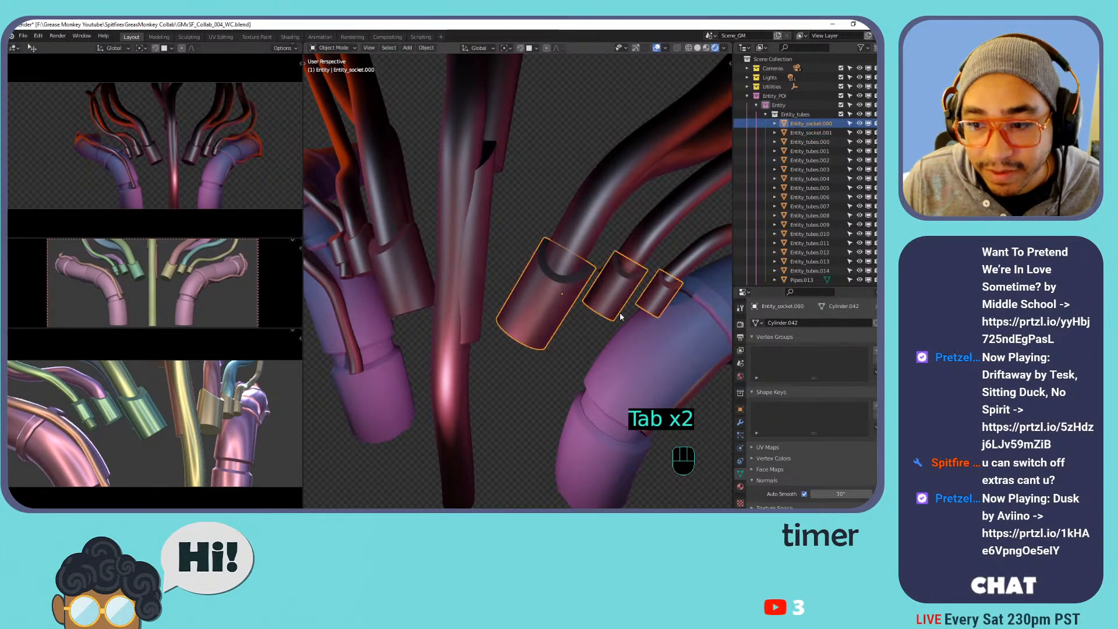
Add a Mirror modifier to Entity_socket.000 on the X axis, using mirror_object as the mirror object.
{"action": "left_click", "coordinate": [740, 422]}
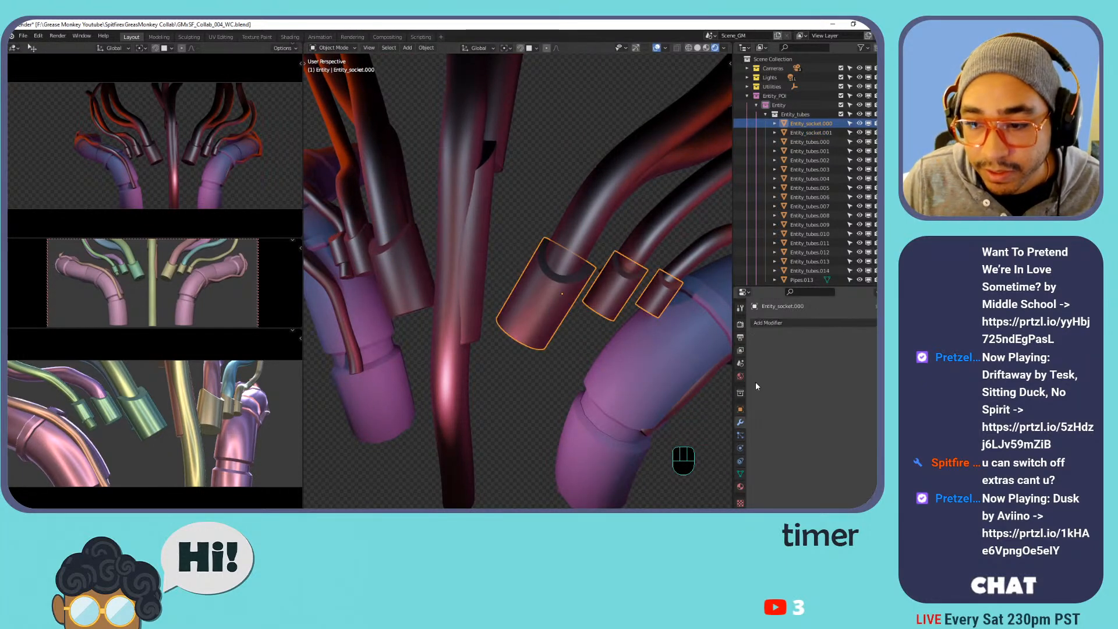
{"action": "left_click", "coordinate": [768, 323]}
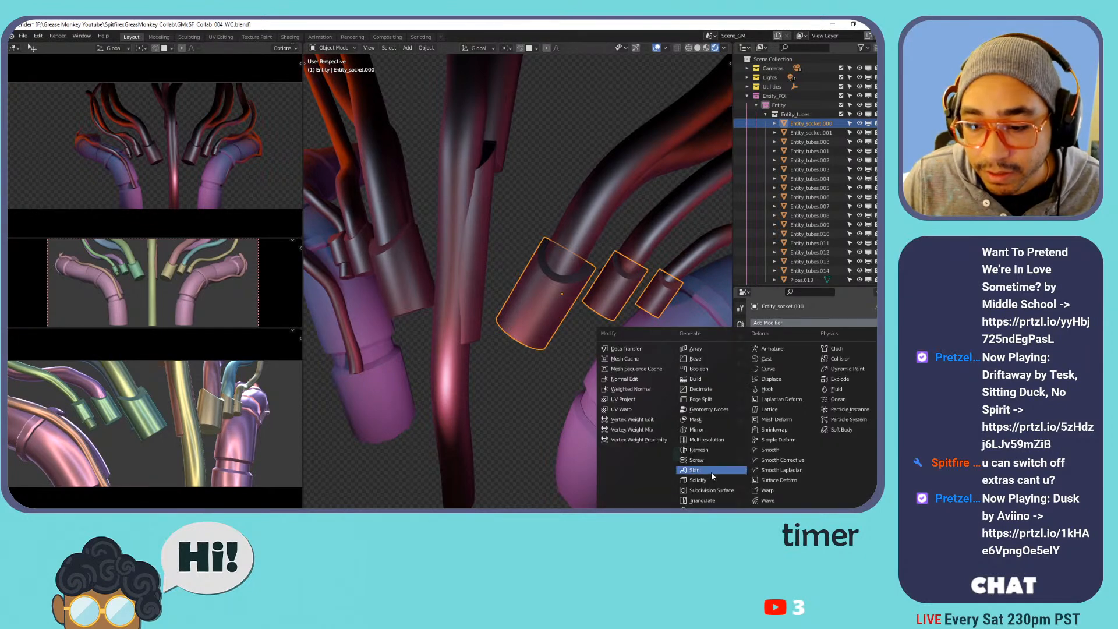
{"action": "left_click", "coordinate": [710, 431]}
{"action": "left_click", "coordinate": [824, 387]}
{"action": "type", "text": "mir"}
{"action": "left_click", "coordinate": [805, 400]}
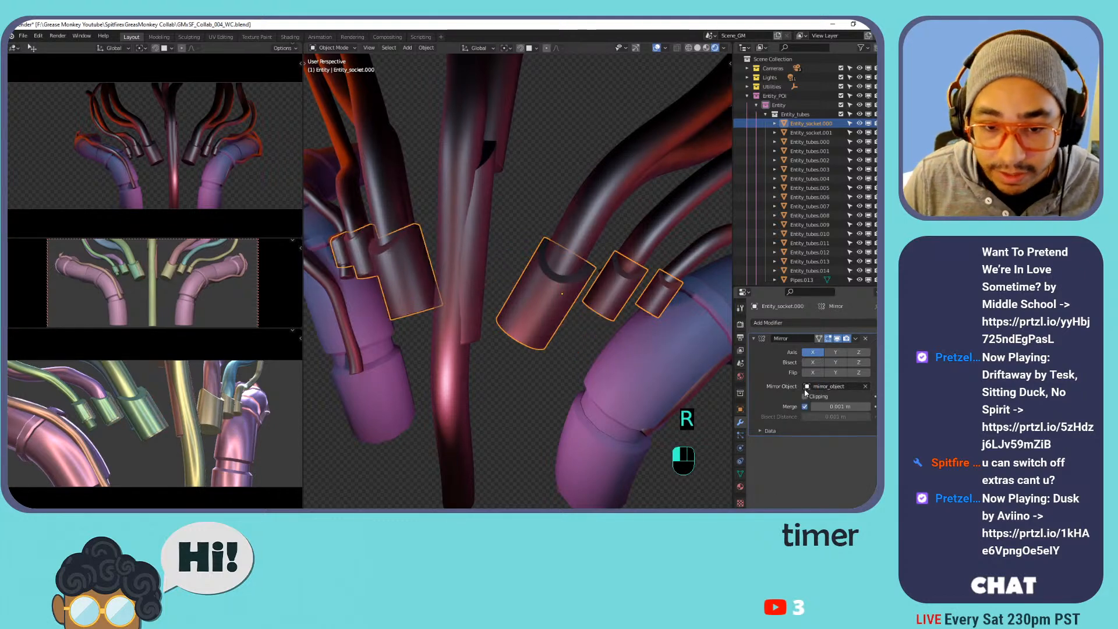
Delete the old opposite-side sockets, Entity_socket.001, leaving only the mirrored copies.
{"action": "middle_click_drag", "start_coordinate": [475, 274], "coordinate": [429, 269]}
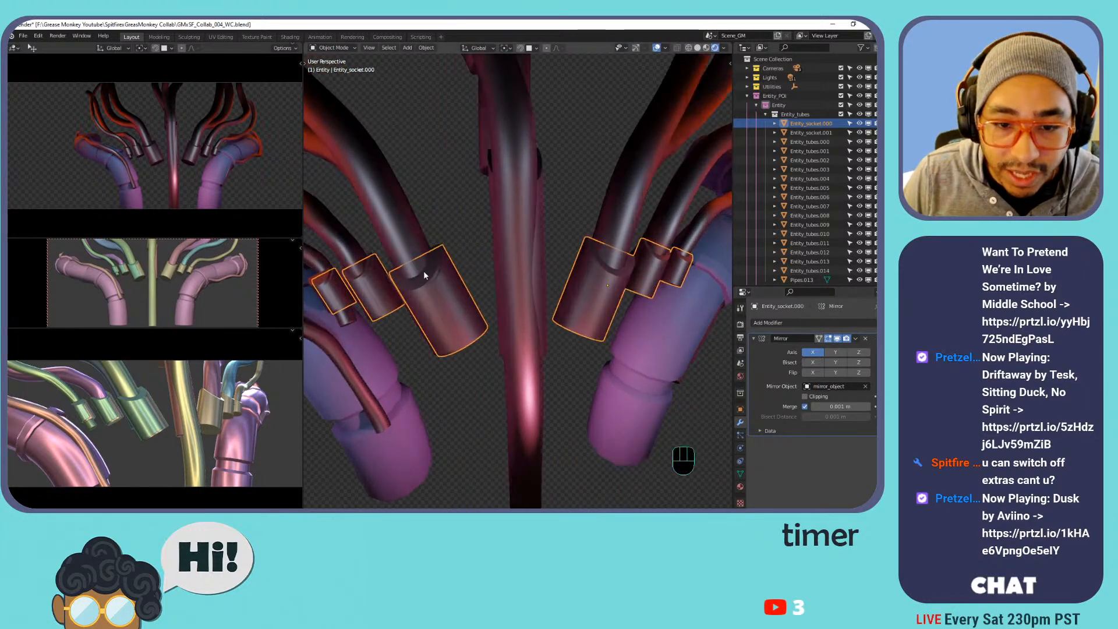
{"action": "left_click", "coordinate": [418, 276]}
{"action": "key", "text": "x"}
{"action": "left_click", "coordinate": [418, 277]}
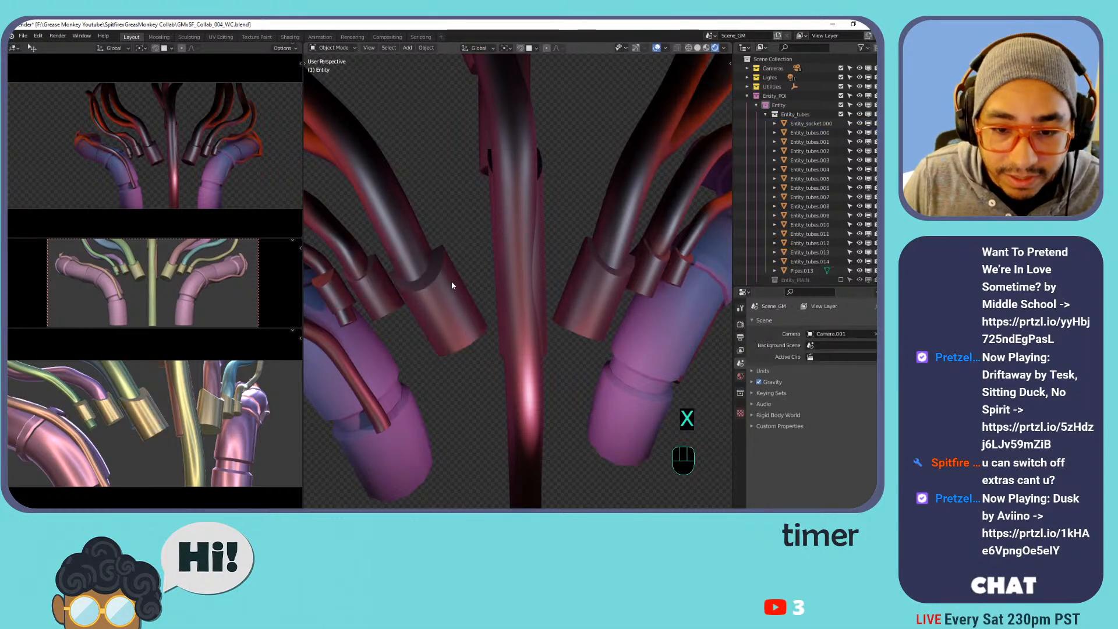
Check how the mirrored sockets fit around the thin tube Entity_tubes.009, and reselect Entity_socket.000.
{"action": "left_click", "coordinate": [451, 286]}
{"action": "middle_click_drag", "start_coordinate": [447, 304], "coordinate": [470, 323], "text": "shift"}
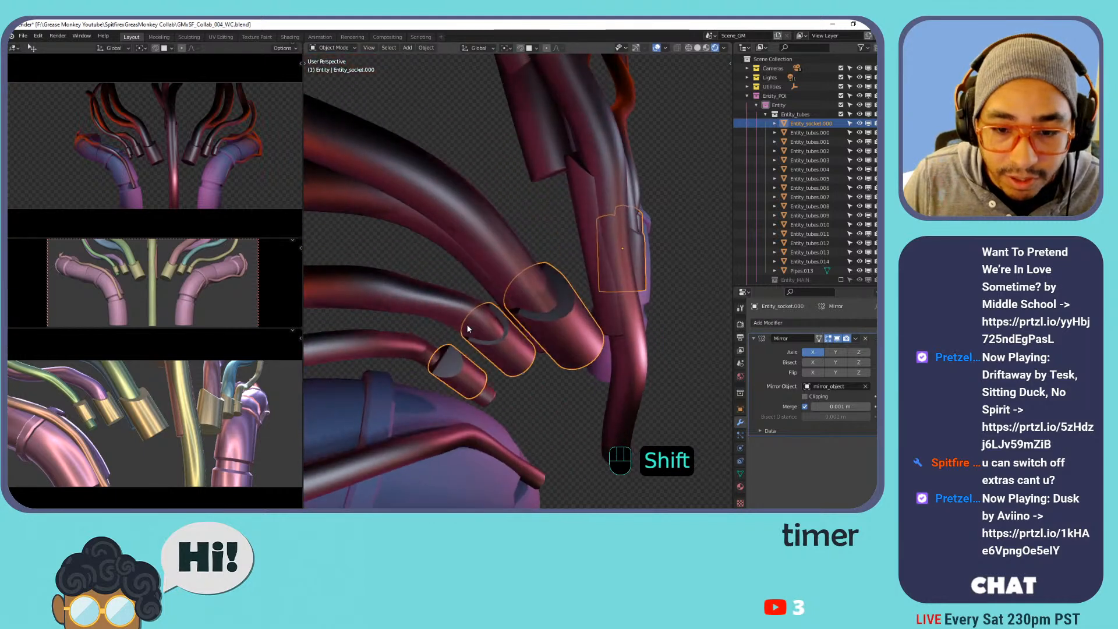
{"action": "left_click", "coordinate": [424, 354]}
{"action": "scroll", "coordinate": [450, 332], "scroll_direction": "down", "scroll_amount": 2}
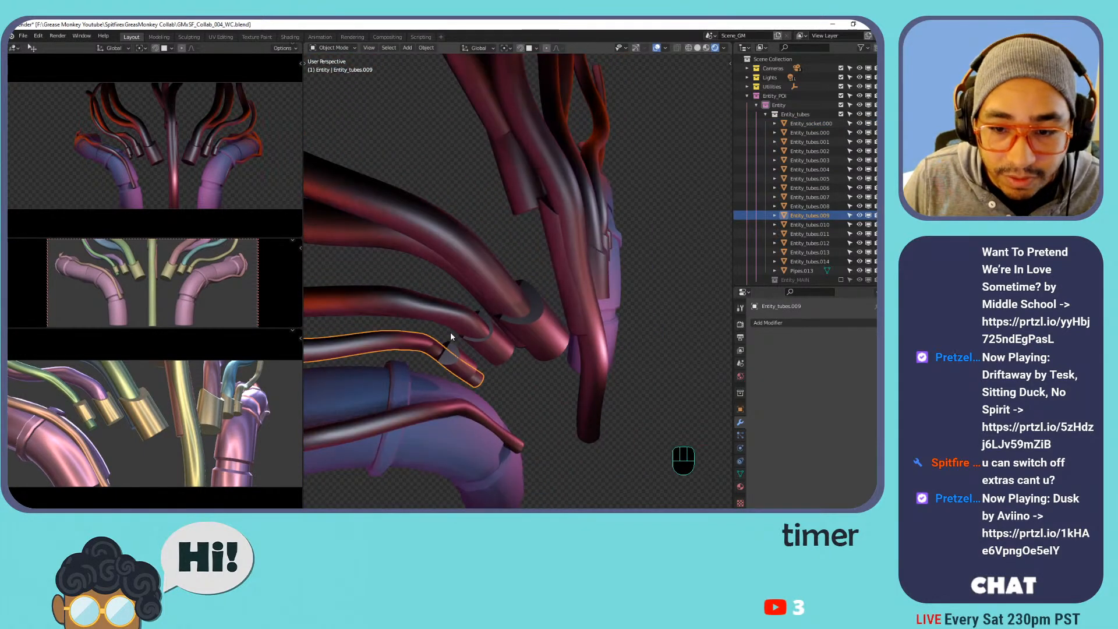
{"action": "middle_click_drag", "start_coordinate": [548, 324], "coordinate": [470, 298], "text": "shift"}
{"action": "left_click", "coordinate": [553, 284]}
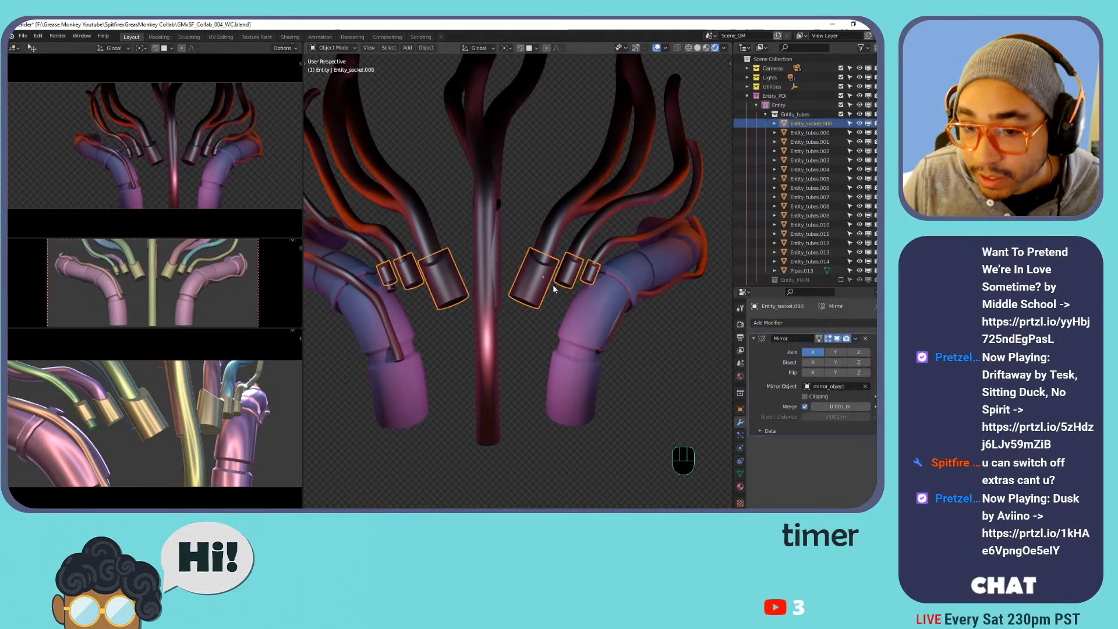
Isolate Entity_socket.000 in Local View with Solid shading and inspect the sockets' end faces up close.
{"action": "key", "text": "KP_Divide"}
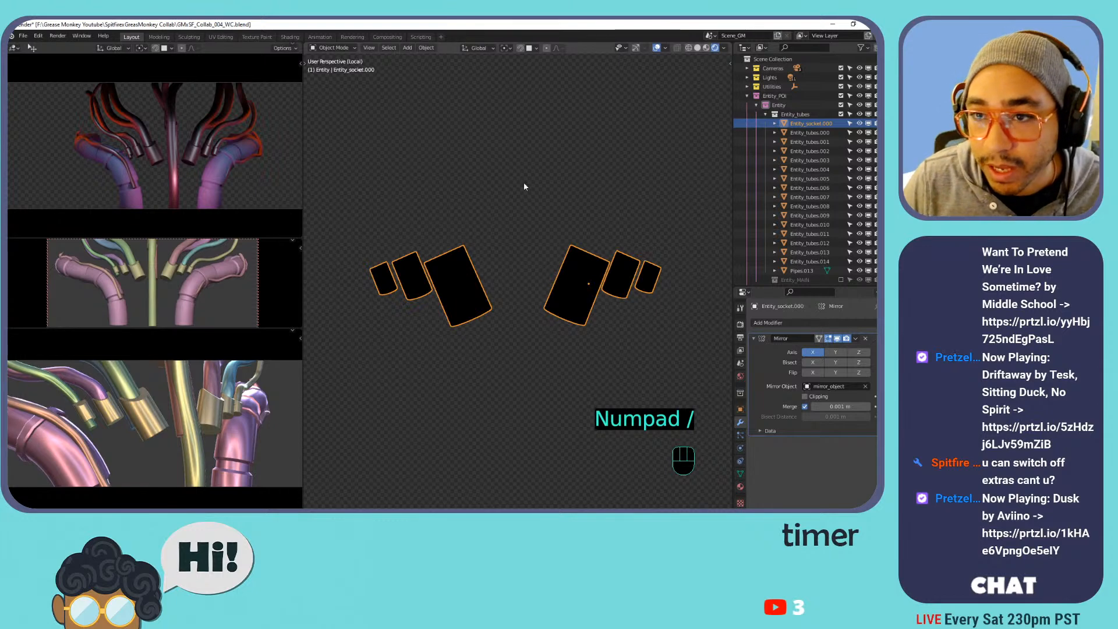
{"action": "left_click", "coordinate": [697, 48]}
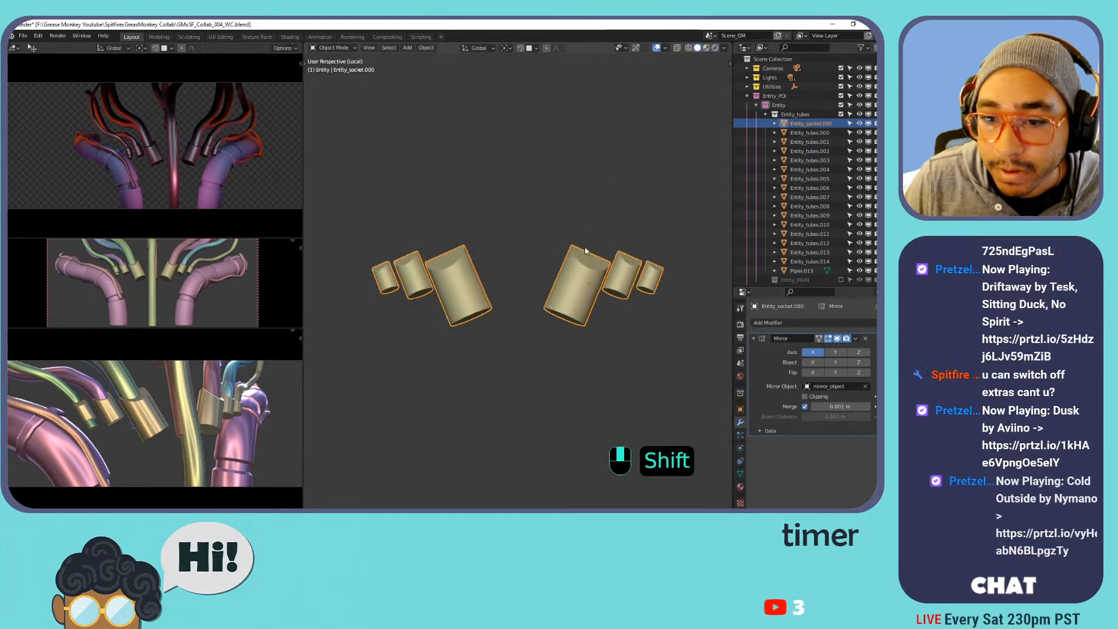
{"action": "middle_click_drag", "start_coordinate": [592, 248], "coordinate": [559, 279]}
{"action": "scroll", "coordinate": [542, 302], "scroll_direction": "up", "scroll_amount": 5}
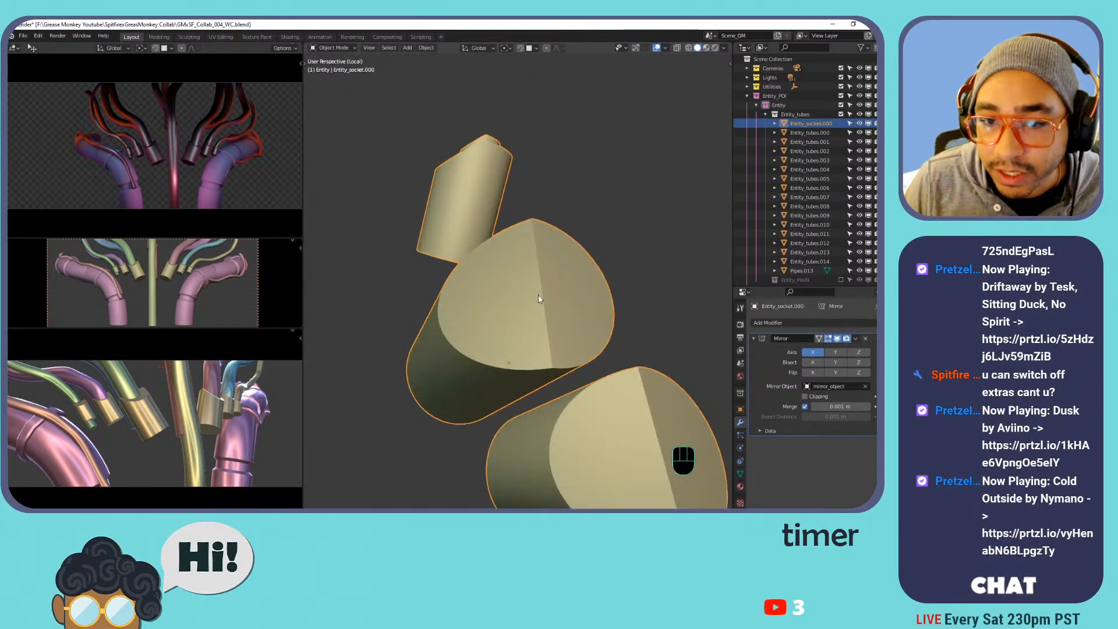
Try Limited Dissolve and vertex deletion on the stray vertex near the peak of the middle socket's end face, undoing the deletion.
{"action": "key", "text": "Tab"}
{"action": "left_click", "coordinate": [541, 240]}
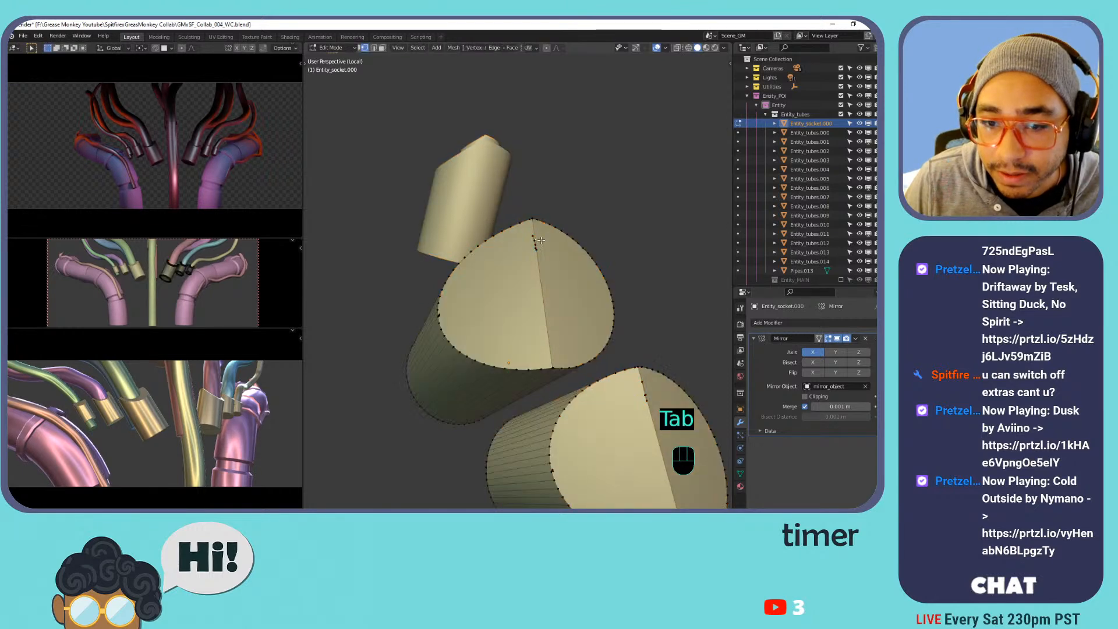
{"action": "key", "text": "x"}
{"action": "left_click", "coordinate": [541, 233]}
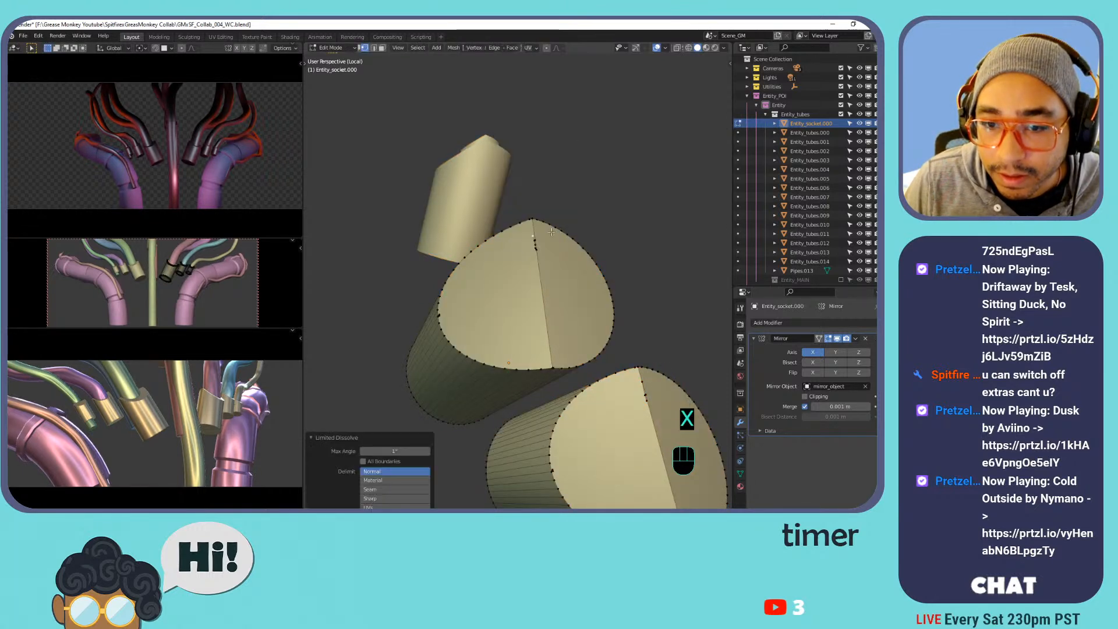
{"action": "scroll", "coordinate": [540, 232], "scroll_direction": "up", "scroll_amount": 5}
{"action": "key", "text": "x"}
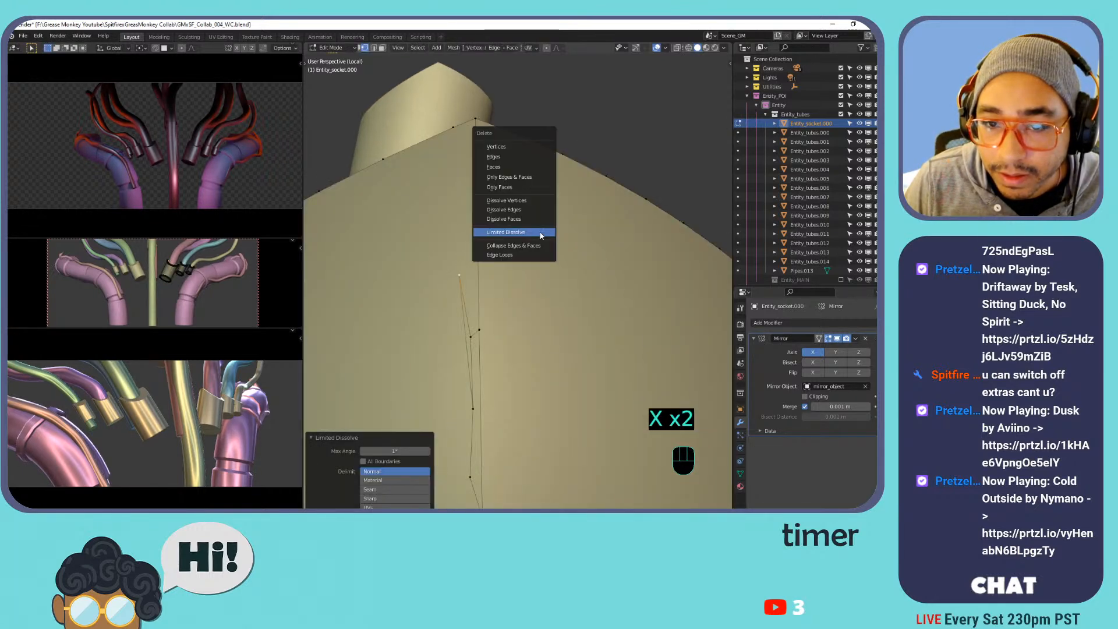
{"action": "left_click", "coordinate": [511, 147]}
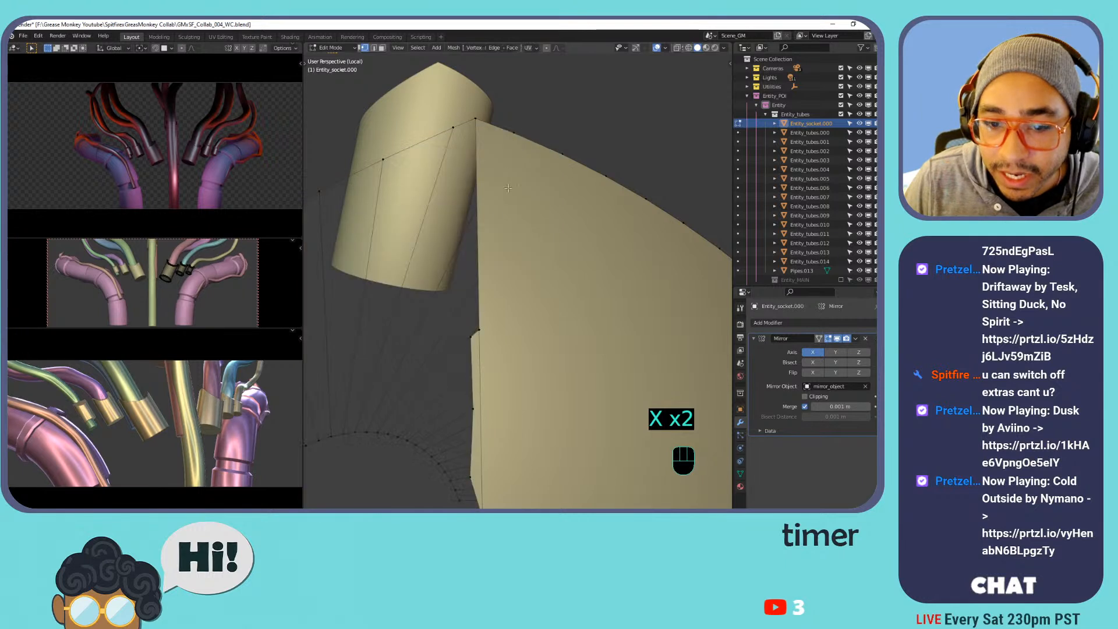
{"action": "key", "text": "ctrl+z"}
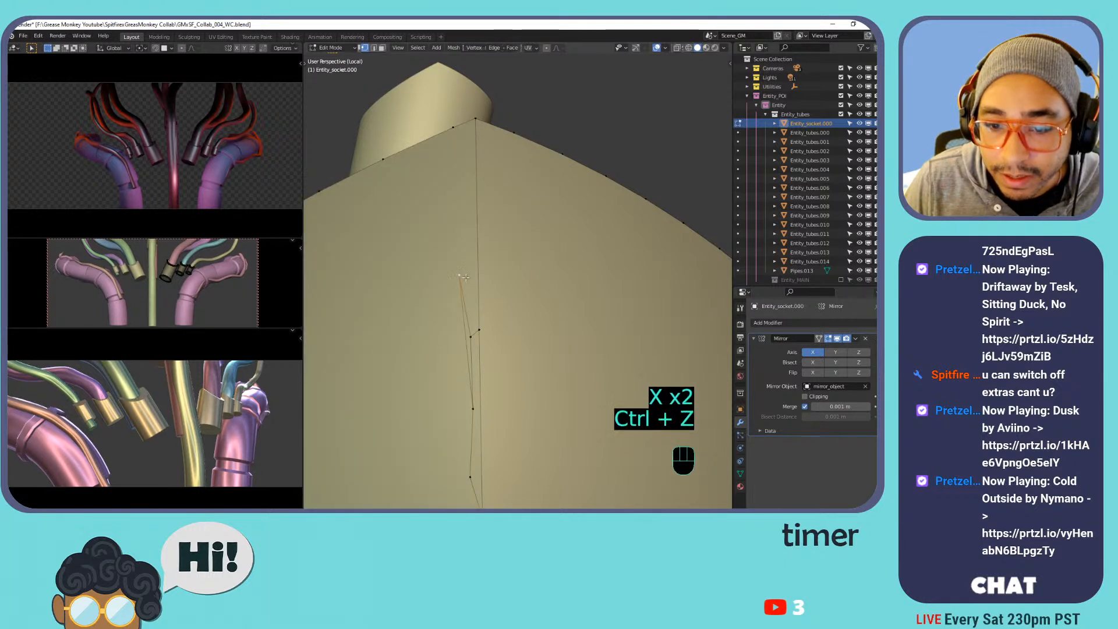
Try another removal of the stray geometry along the end face's centre seam and undo it.
{"action": "key", "text": "x"}
{"action": "left_click", "coordinate": [472, 338]}
{"action": "scroll", "coordinate": [474, 333], "scroll_direction": "down", "scroll_amount": 6}
{"action": "middle_click_drag", "start_coordinate": [468, 317], "coordinate": [475, 319], "text": "shift"}
{"action": "key", "text": "ctrl+z"}
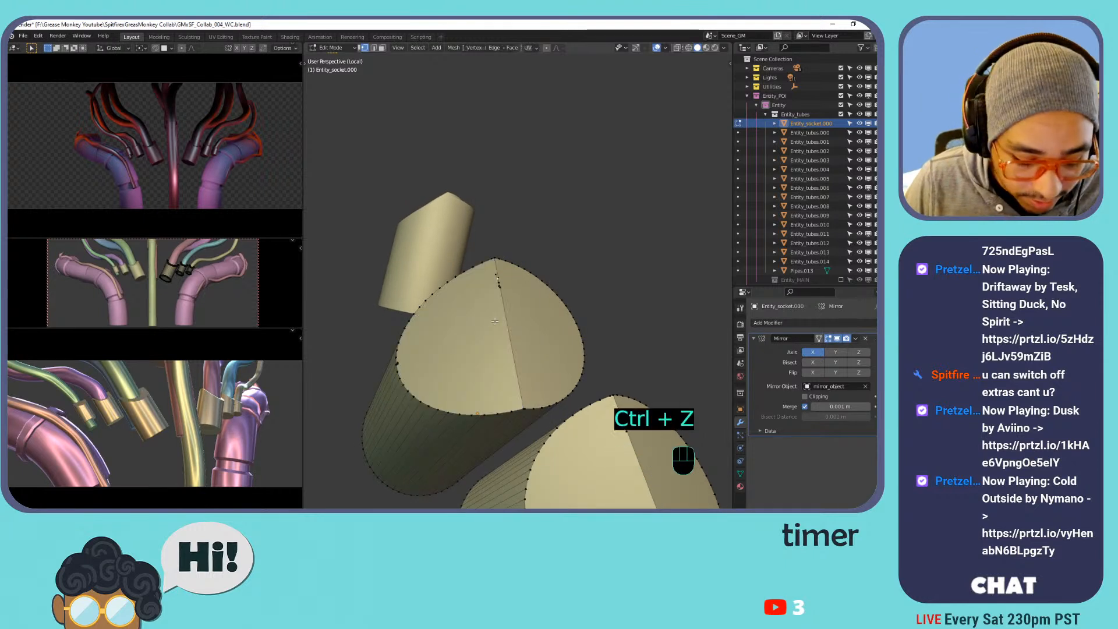
Delete both halves of the middle socket's end face in face select mode.
{"action": "key", "text": "3"}
{"action": "left_click", "coordinate": [525, 329]}
{"action": "left_click", "coordinate": [483, 336], "text": "shift"}
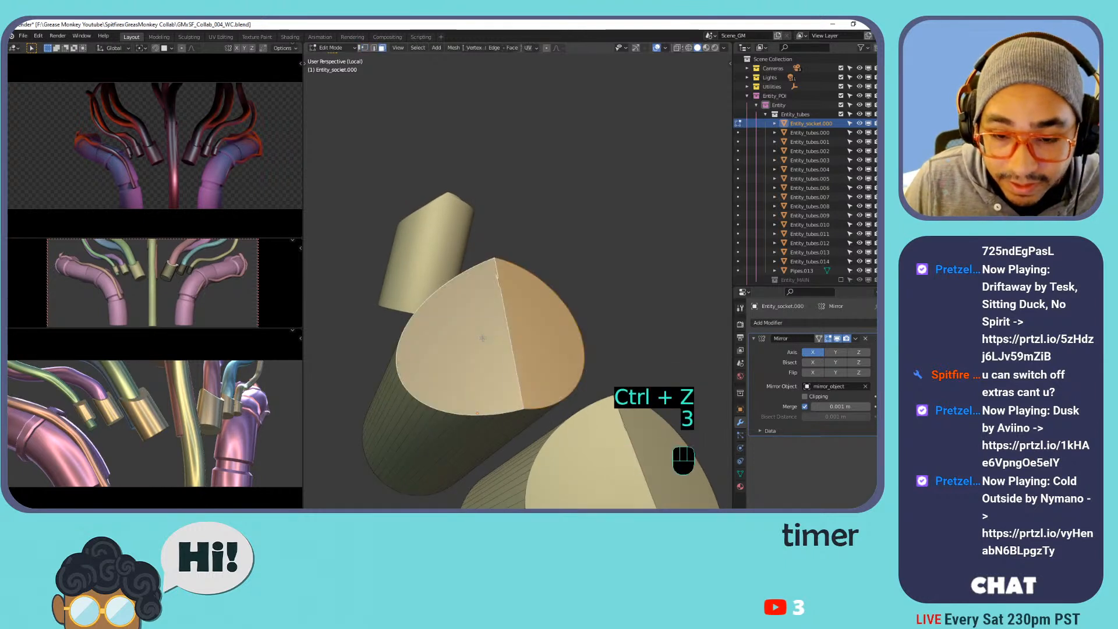
{"action": "key", "text": "x"}
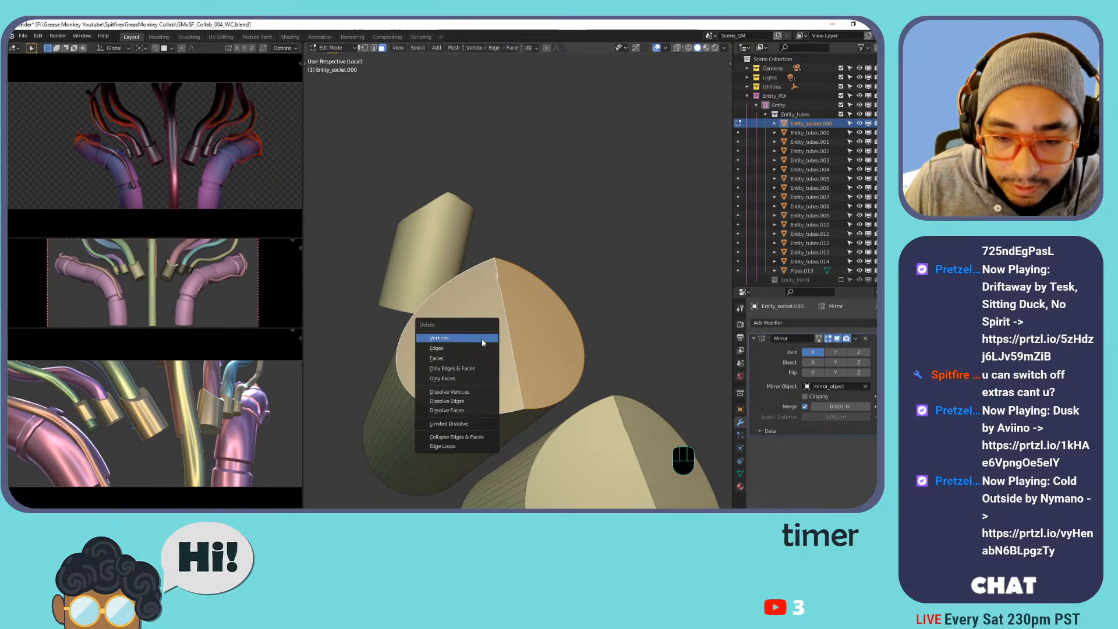
{"action": "left_click", "coordinate": [468, 359]}
Delete the leftover sliver faces inside the socket's open end.
{"action": "middle_click_drag", "start_coordinate": [495, 274], "coordinate": [567, 292]}
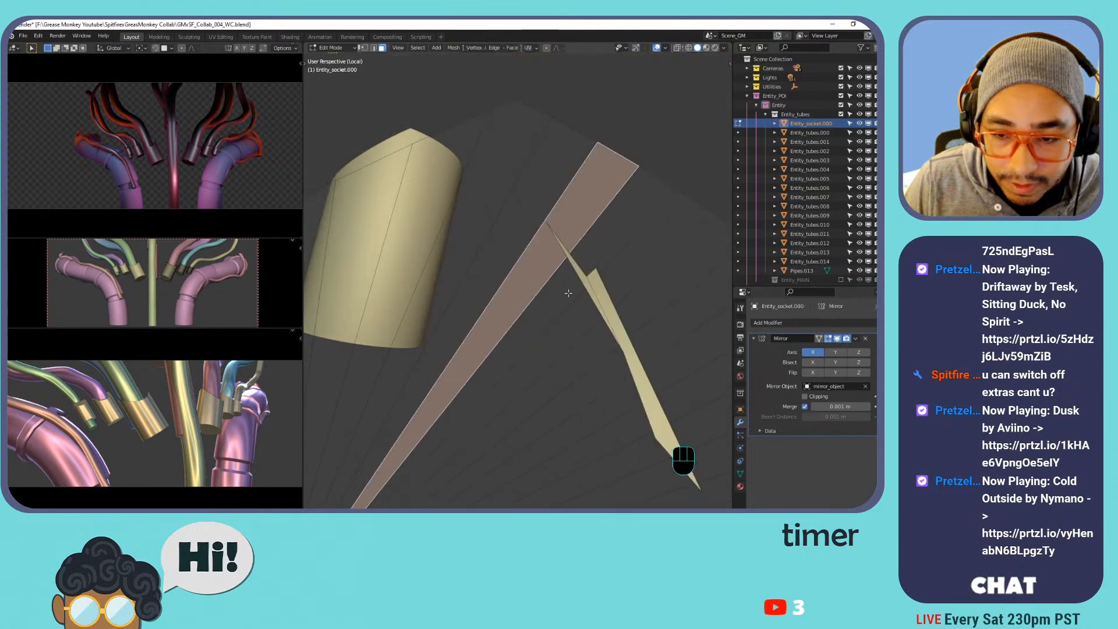
{"action": "key", "text": "x"}
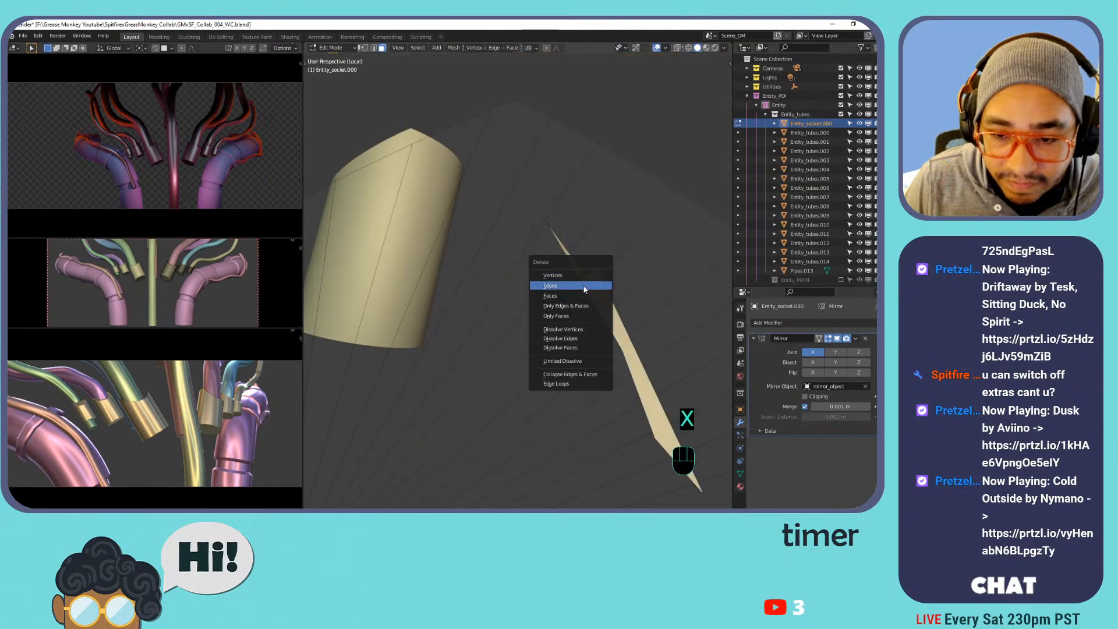
{"action": "left_click", "coordinate": [583, 293]}
{"action": "key", "text": "x"}
{"action": "left_click", "coordinate": [586, 290]}
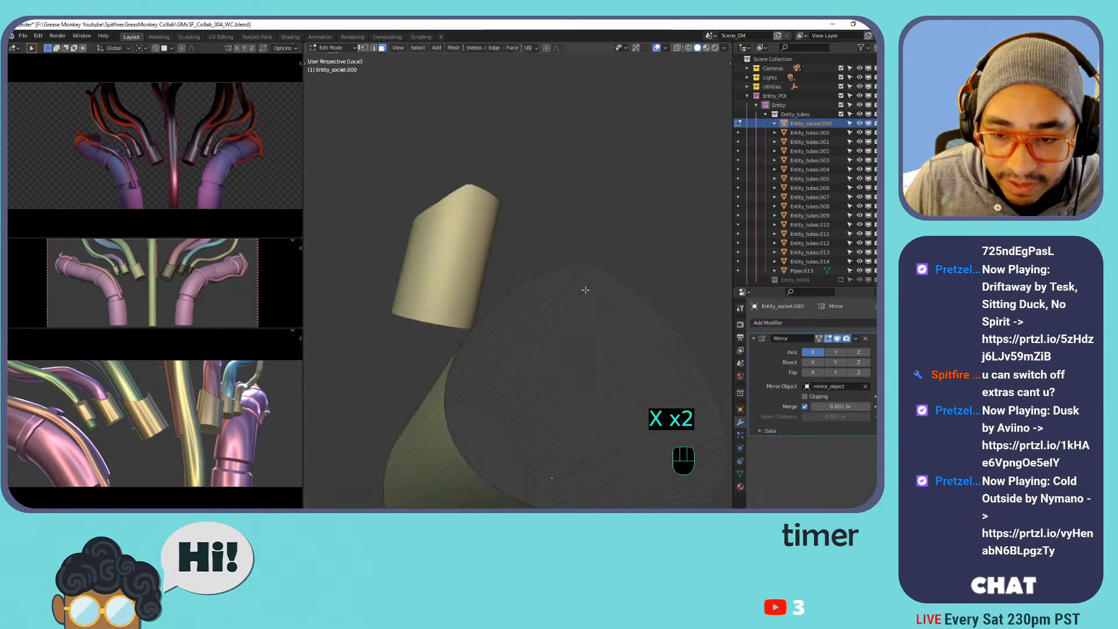
{"action": "key", "text": "Tab"}
{"action": "key", "text": "1"}
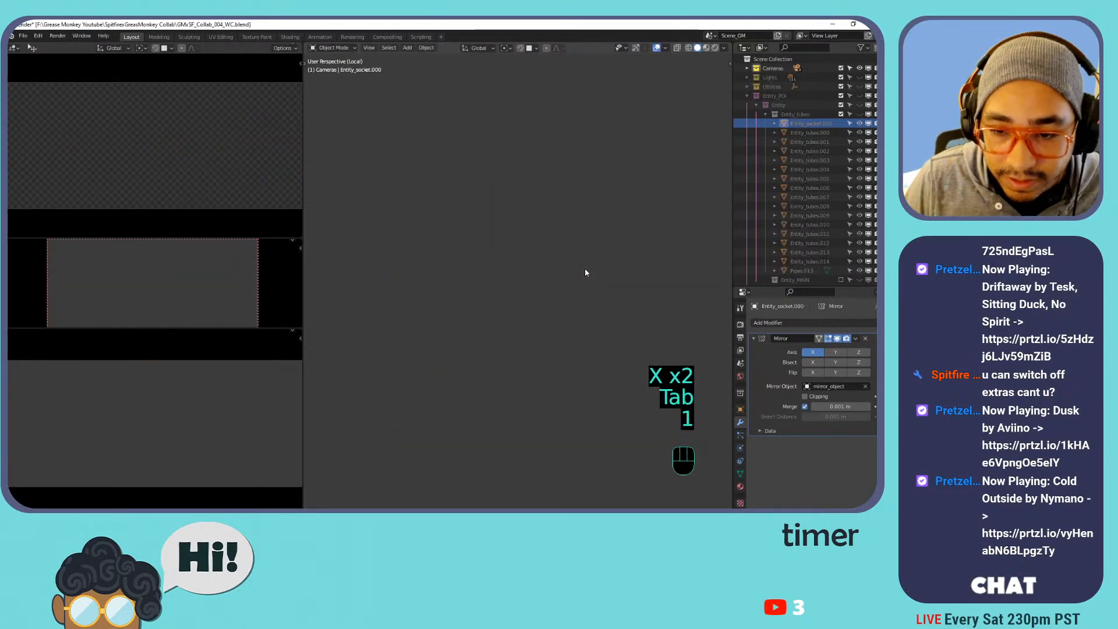
{"action": "key", "text": "ctrl+z"}
{"action": "key", "text": "Tab"}
Dissolve the extra vertex at the peak of the middle socket's open rim in vertex select mode.
{"action": "key", "text": "1"}
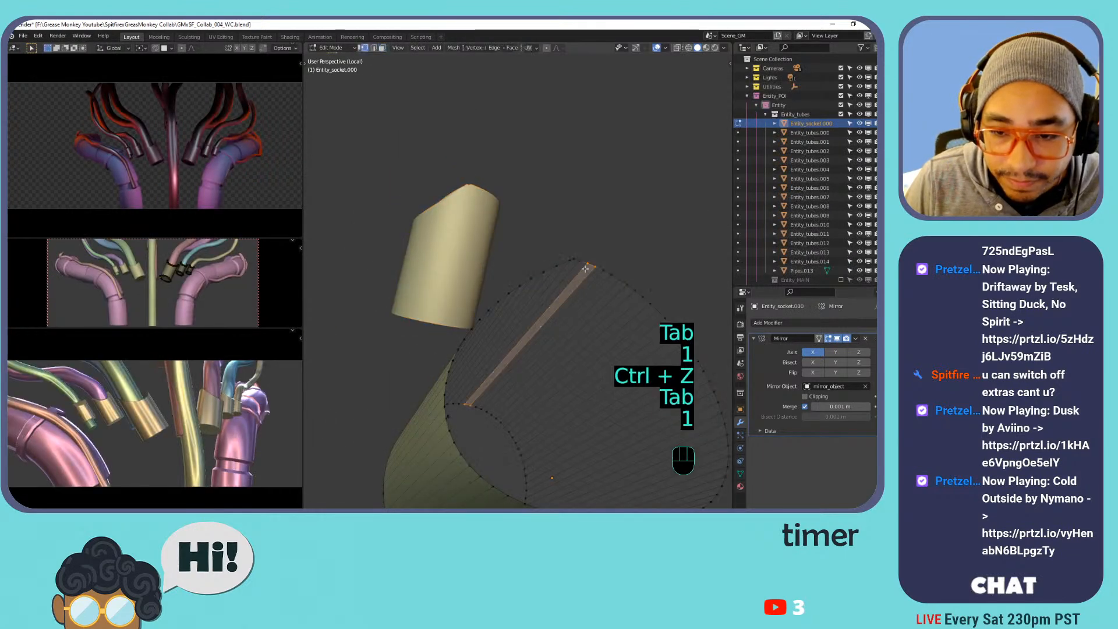
{"action": "middle_click_drag", "start_coordinate": [572, 257], "coordinate": [564, 272]}
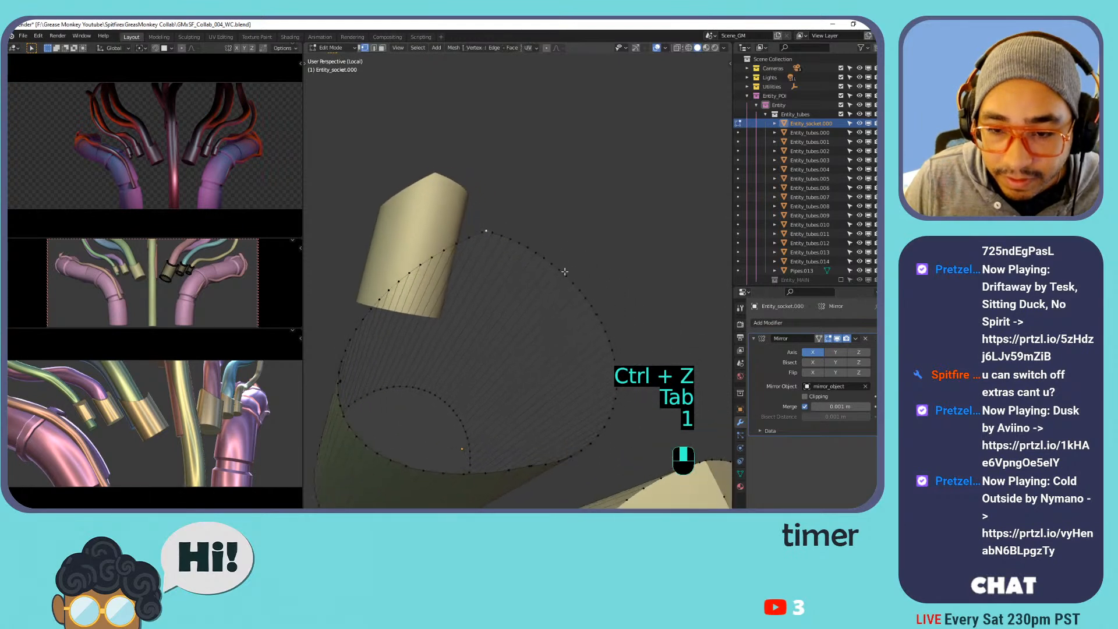
{"action": "key", "text": "a"}
{"action": "left_click", "coordinate": [530, 241], "text": "alt"}
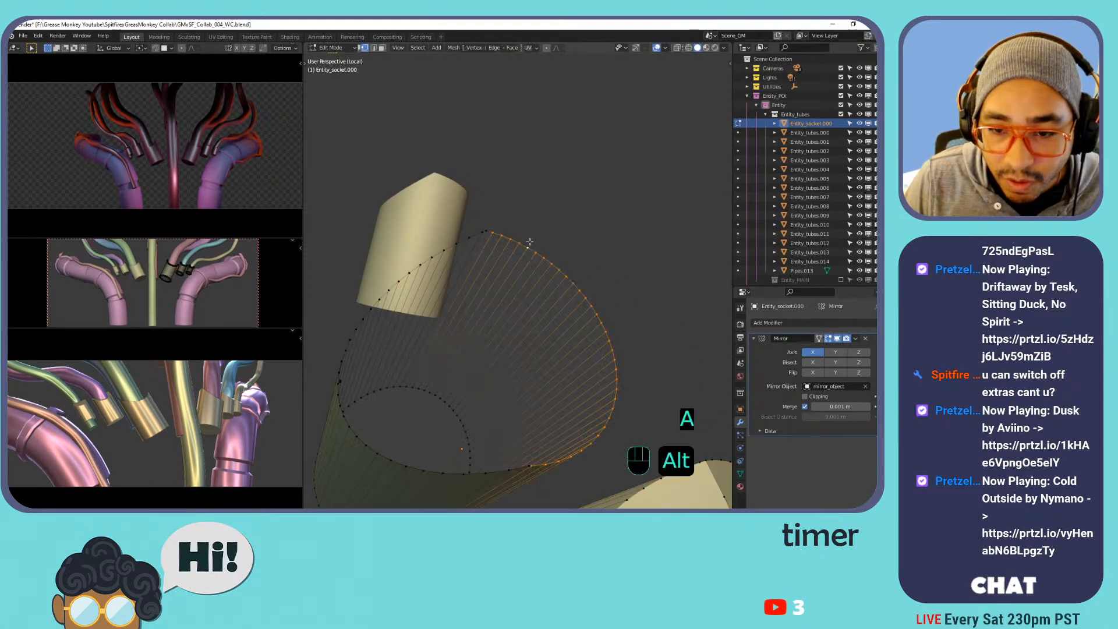
{"action": "left_click", "coordinate": [489, 230]}
{"action": "key", "text": "x"}
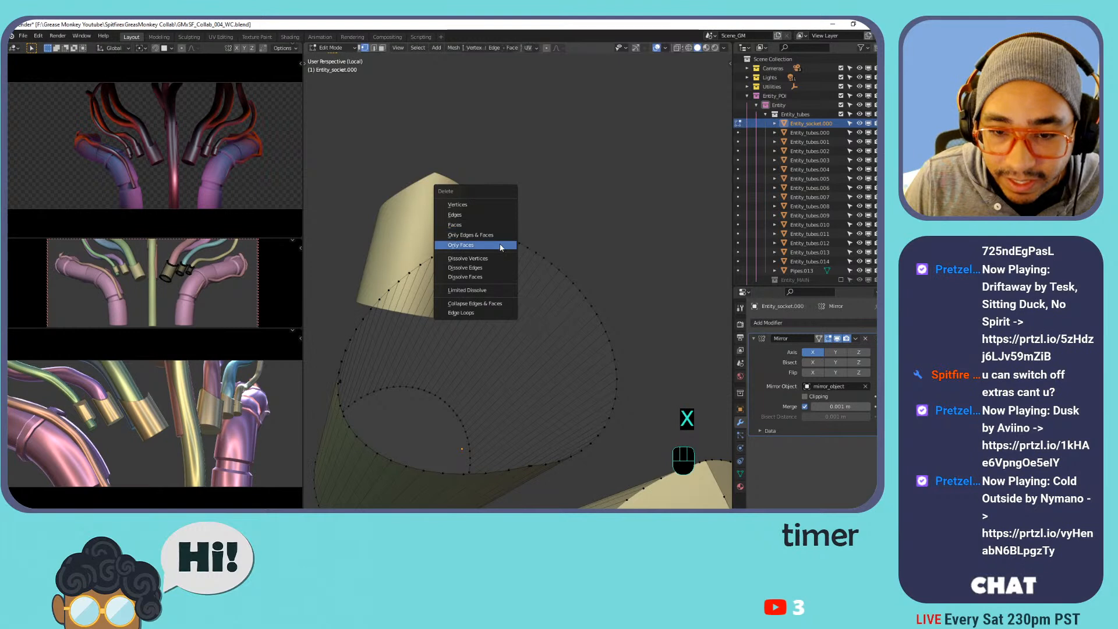
{"action": "left_click", "coordinate": [497, 257]}
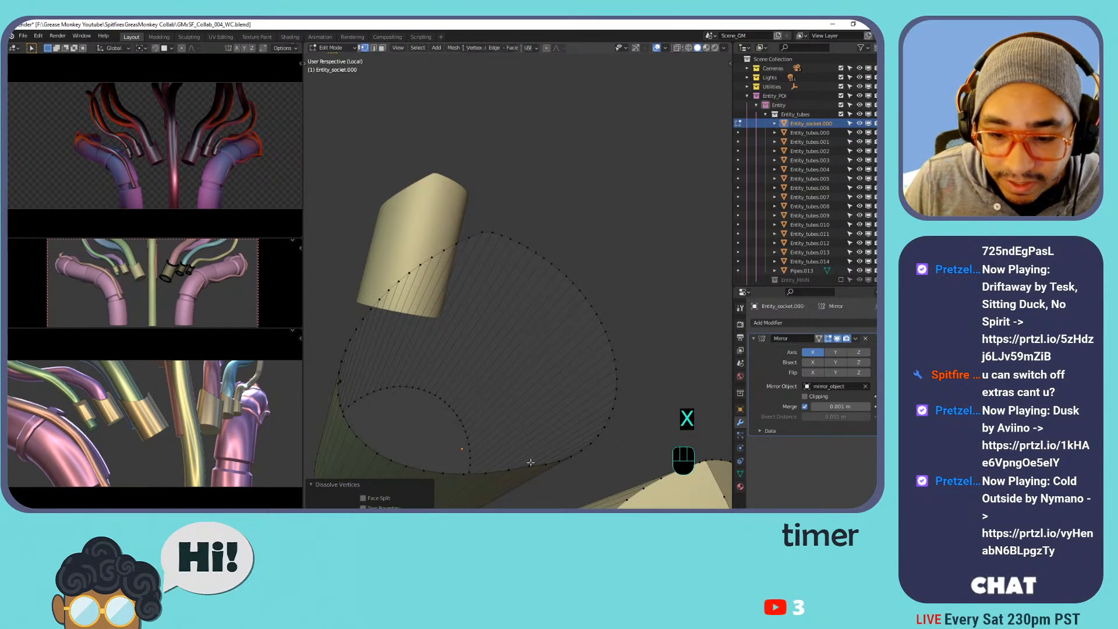
Dissolve the stray vertex on the lower side of the open rim, opposite the peak.
{"action": "left_click", "coordinate": [530, 464]}
{"action": "key", "text": "x"}
{"action": "middle_click_drag", "start_coordinate": [577, 375], "coordinate": [575, 319]}
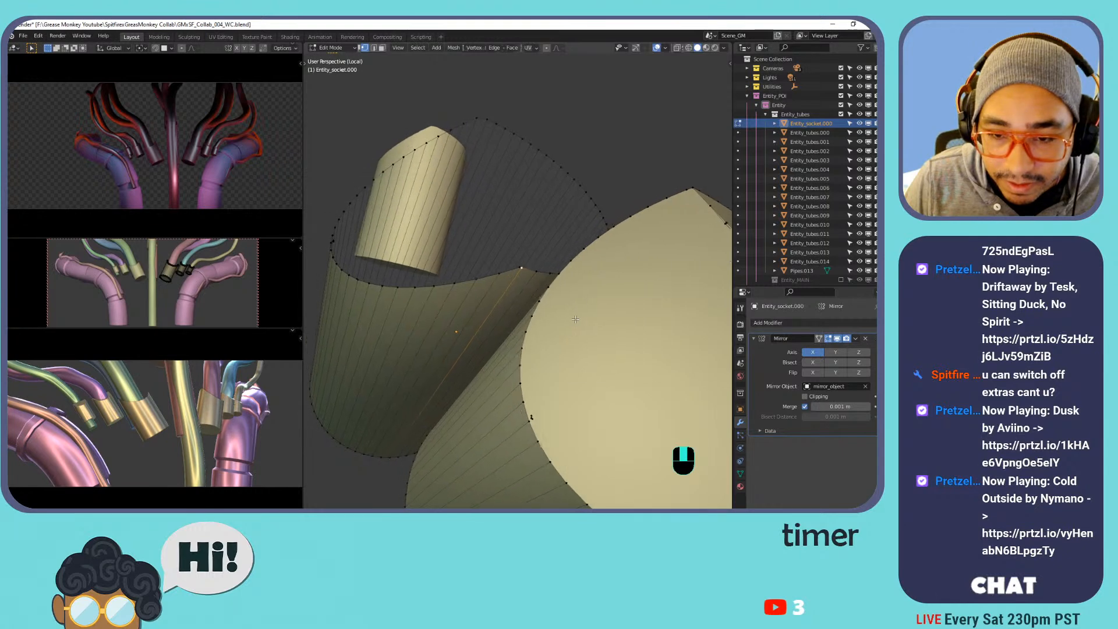
{"action": "left_click", "coordinate": [521, 263]}
{"action": "key", "text": "x"}
{"action": "left_click", "coordinate": [524, 264]}
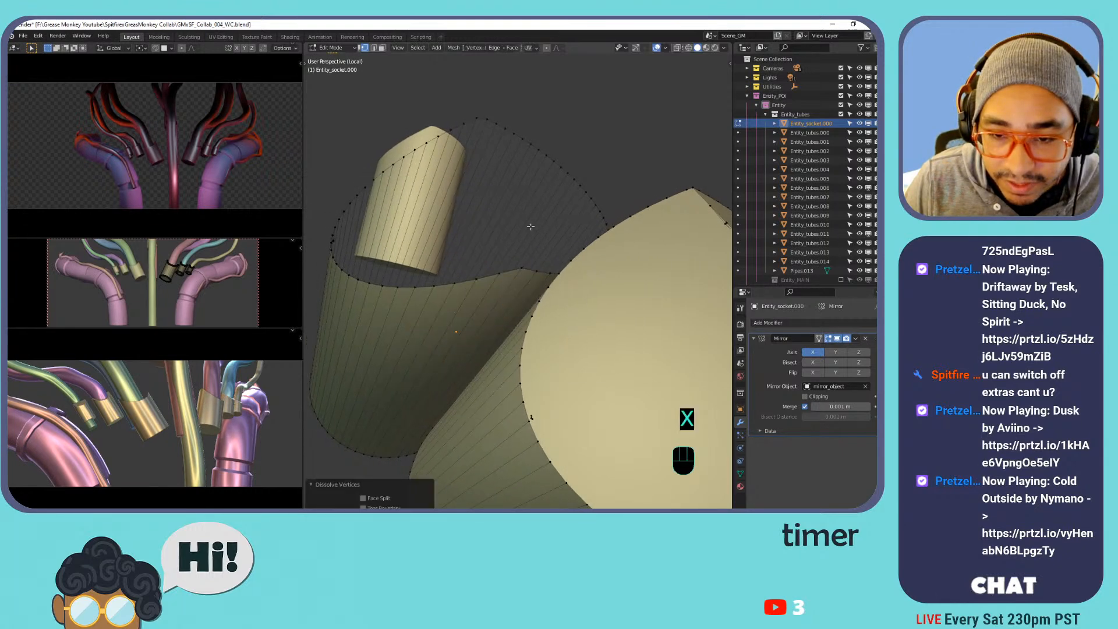
{"action": "middle_click_drag", "start_coordinate": [517, 223], "coordinate": [524, 262]}
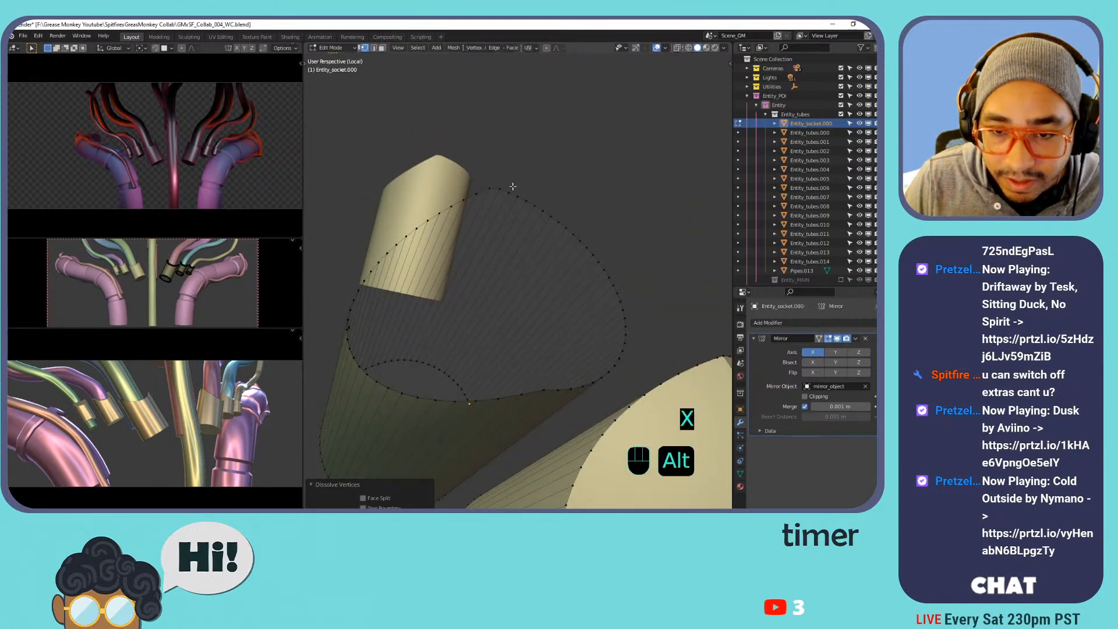
Select the open rim loop, widen the 3D viewport, and try to cap the opening with Grid Fill and Fill.
{"action": "left_click", "coordinate": [518, 195], "text": "alt"}
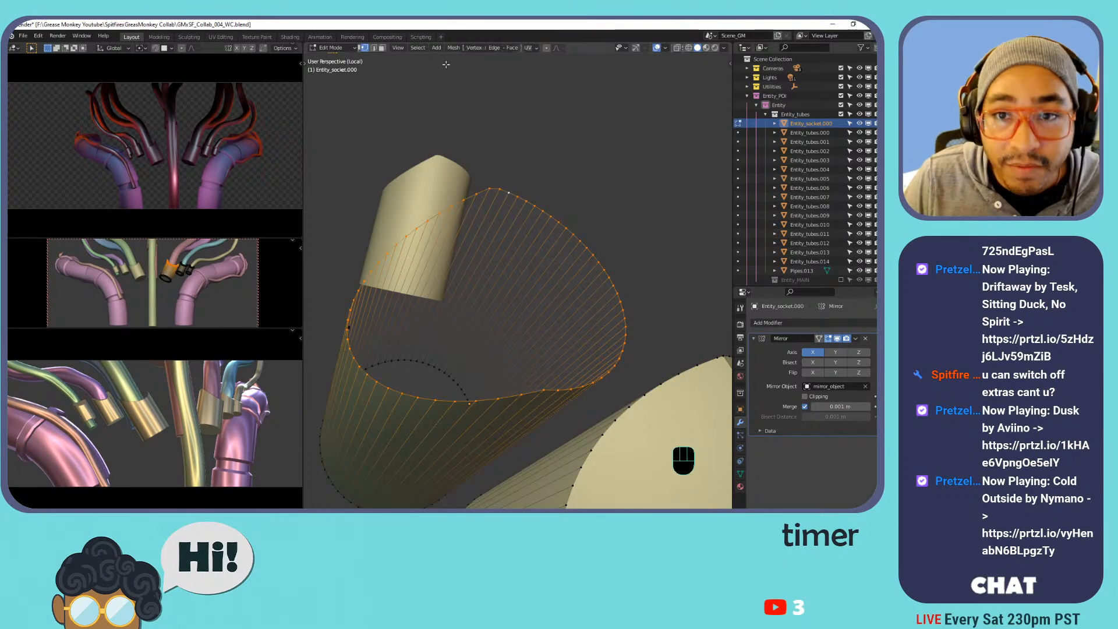
{"action": "left_click_drag", "start_coordinate": [302, 111], "coordinate": [167, 113]}
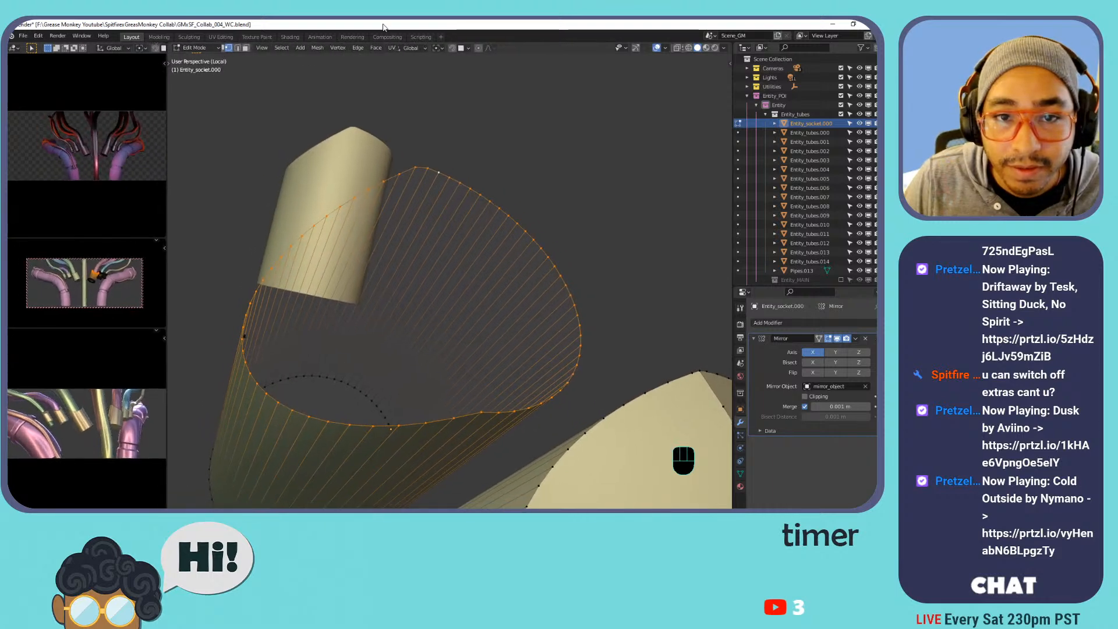
{"action": "left_click", "coordinate": [374, 48]}
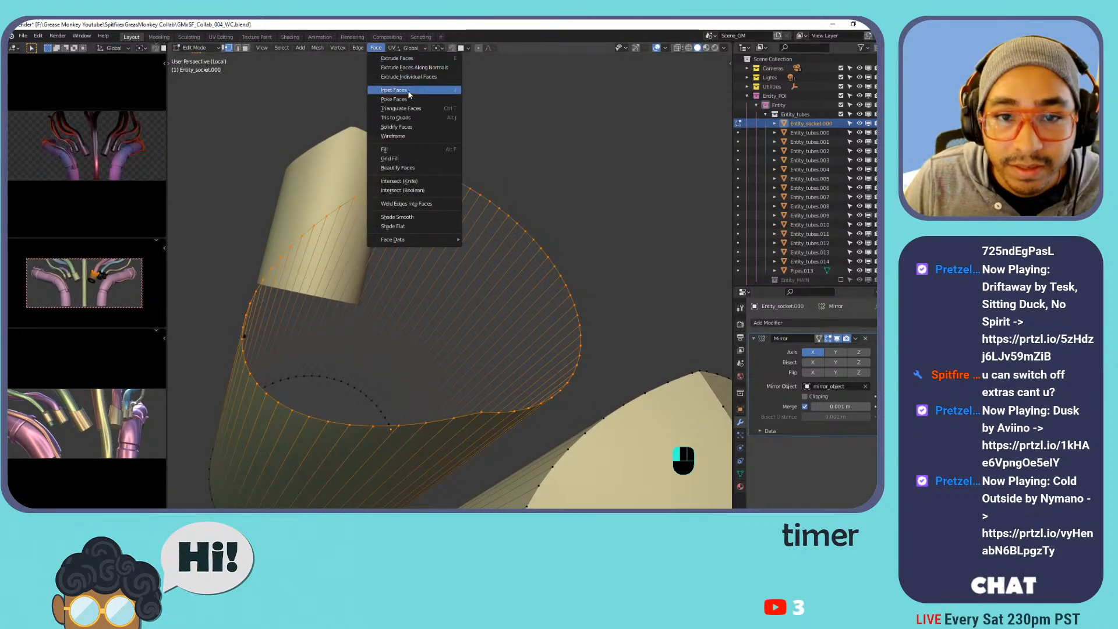
{"action": "left_click", "coordinate": [409, 158]}
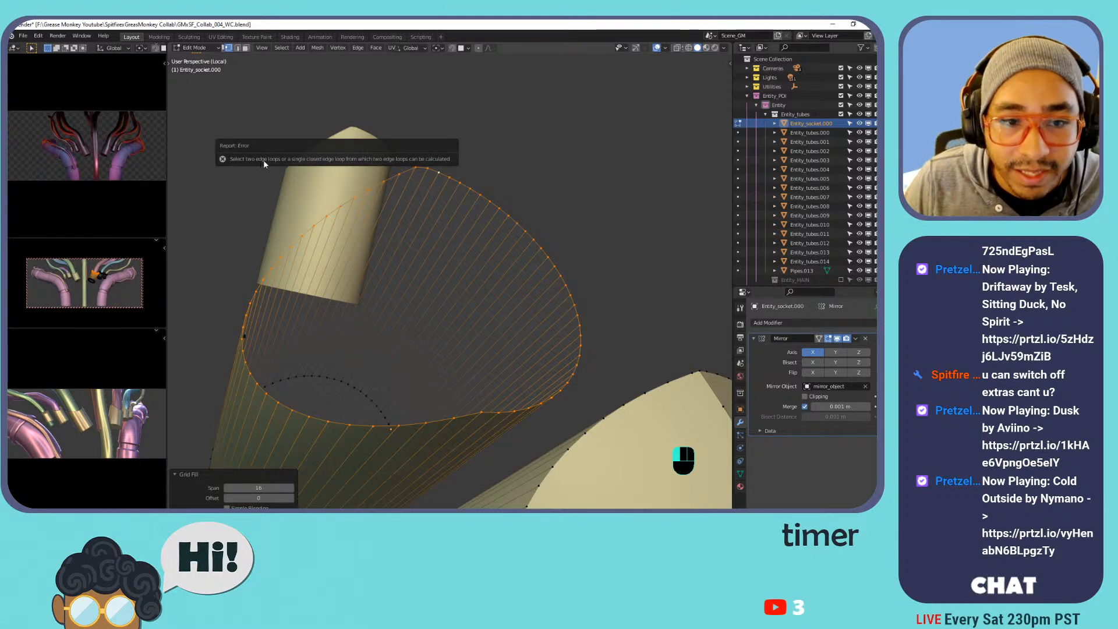
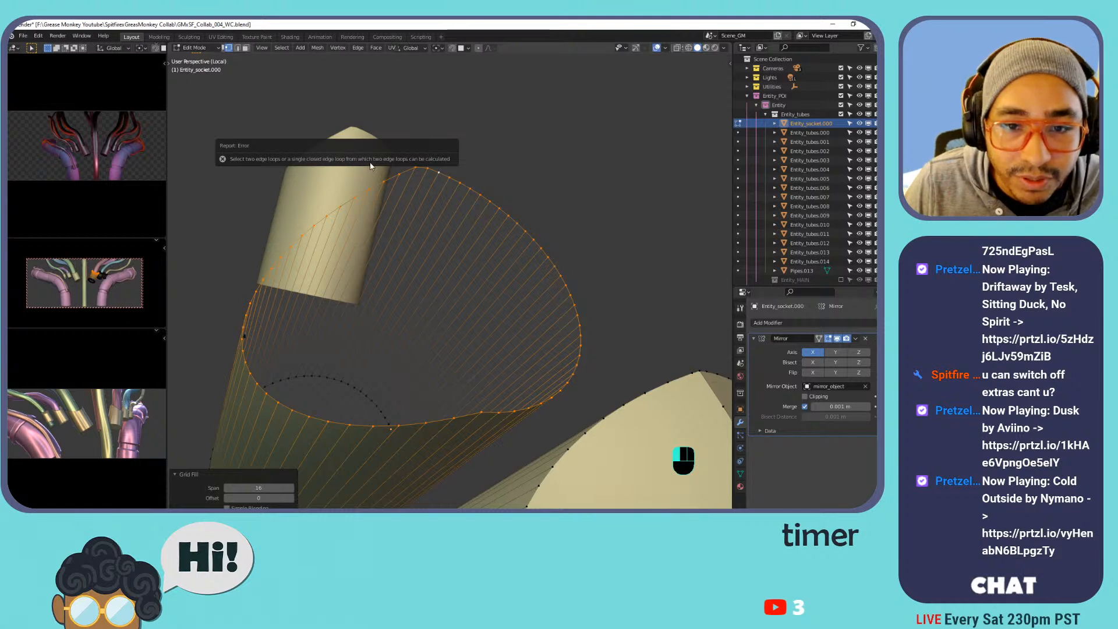
{"action": "left_click", "coordinate": [375, 48]}
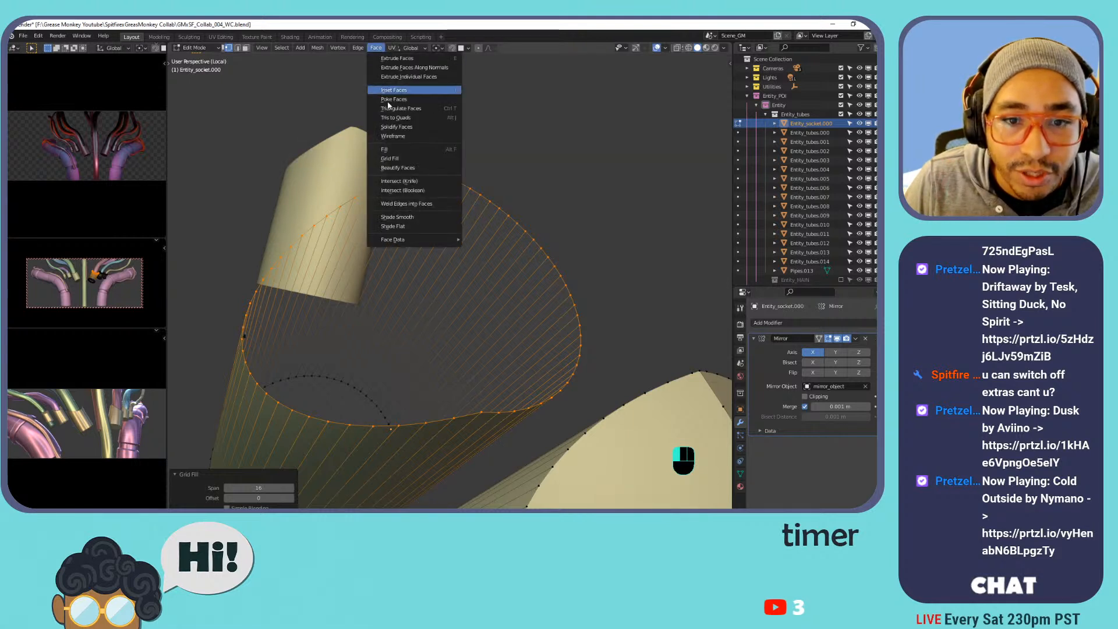
{"action": "left_click", "coordinate": [387, 150]}
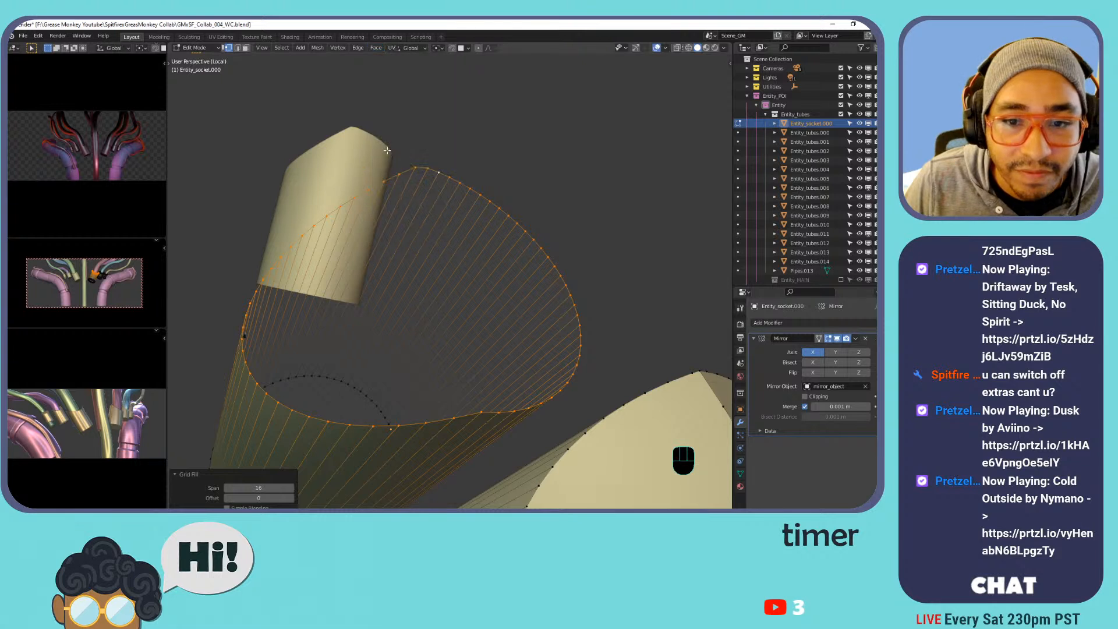
{"action": "left_click", "coordinate": [358, 48]}
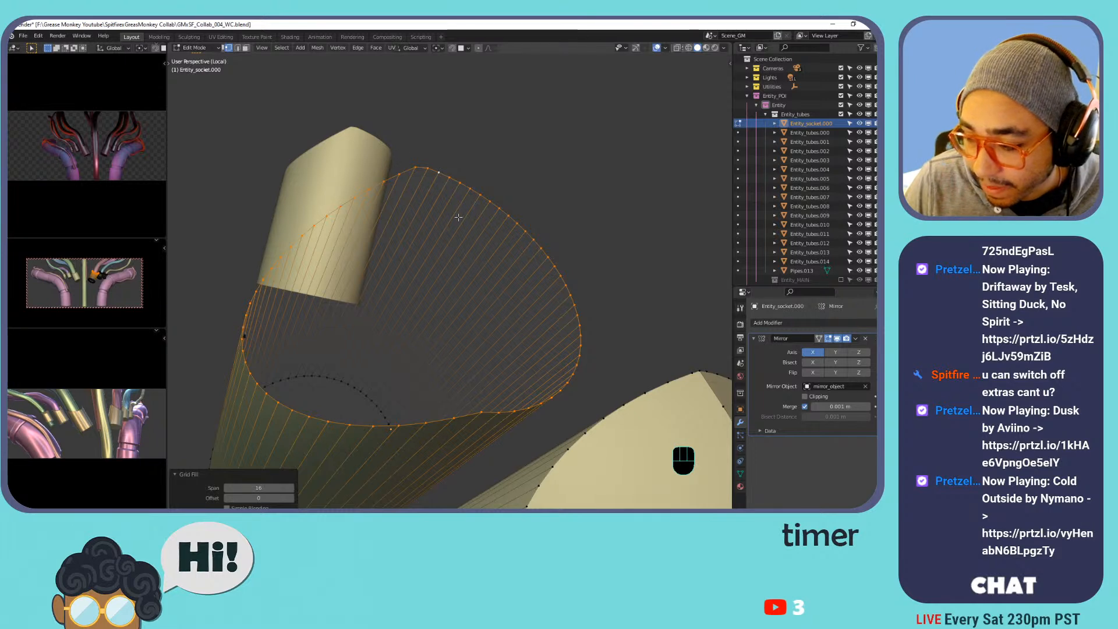
Connect the rim's peak vertex to the opposite lower rim vertex with a new edge across the opening.
{"action": "left_click", "coordinate": [420, 168]}
{"action": "left_click", "coordinate": [473, 399], "text": "shift"}
{"action": "key", "text": "f"}
{"action": "left_click", "coordinate": [442, 170], "text": "alt"}
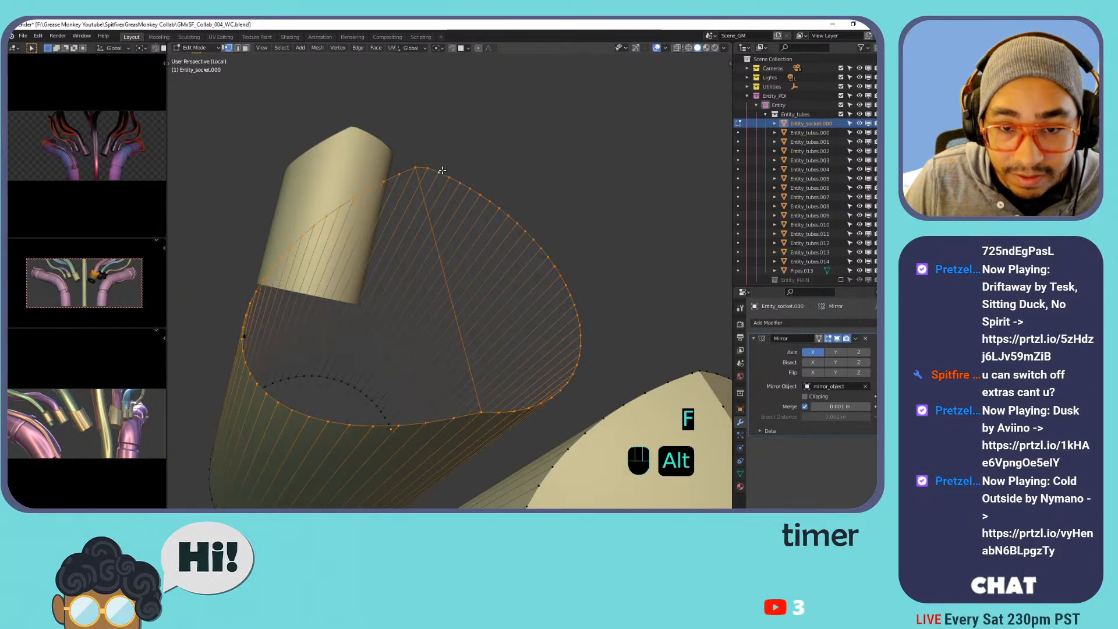
Fill a narrow four-sided face across the opening between the new edge and the neighbouring rim vertices, and switch to edge select mode.
{"action": "left_click", "coordinate": [430, 167]}
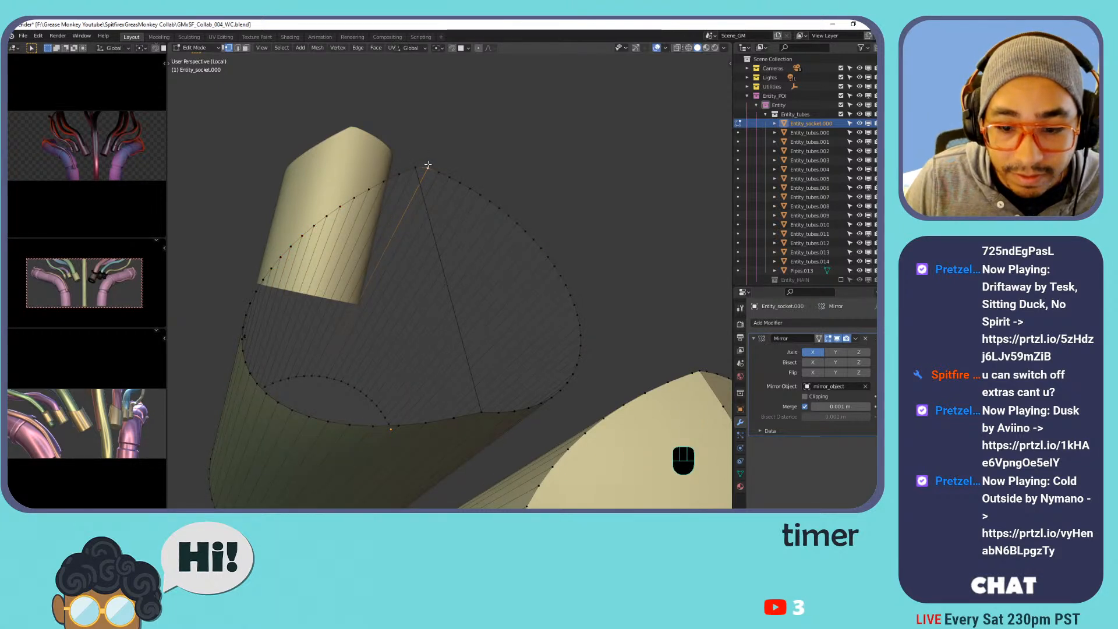
{"action": "left_click", "coordinate": [497, 413], "text": "shift"}
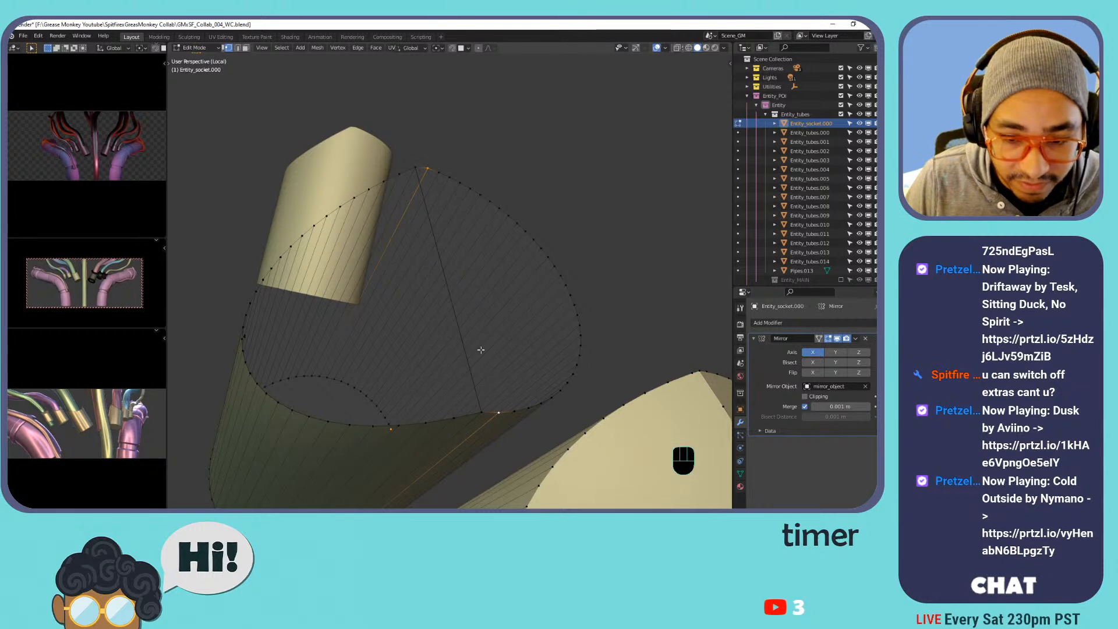
{"action": "left_click", "coordinate": [417, 168], "text": "shift"}
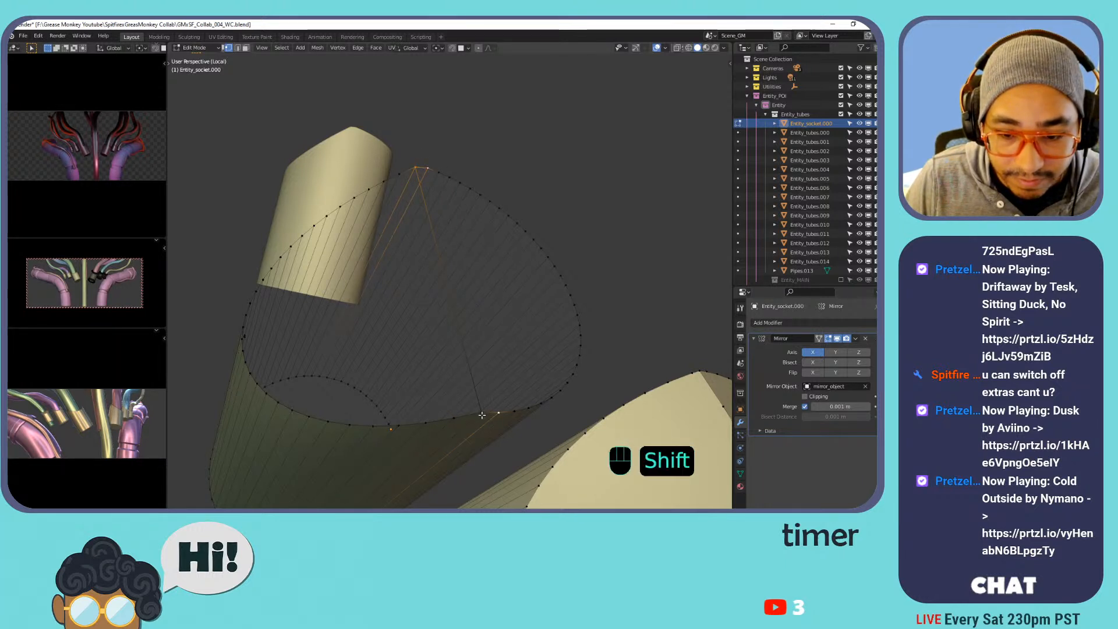
{"action": "middle_click_drag", "start_coordinate": [459, 319], "coordinate": [464, 319]}
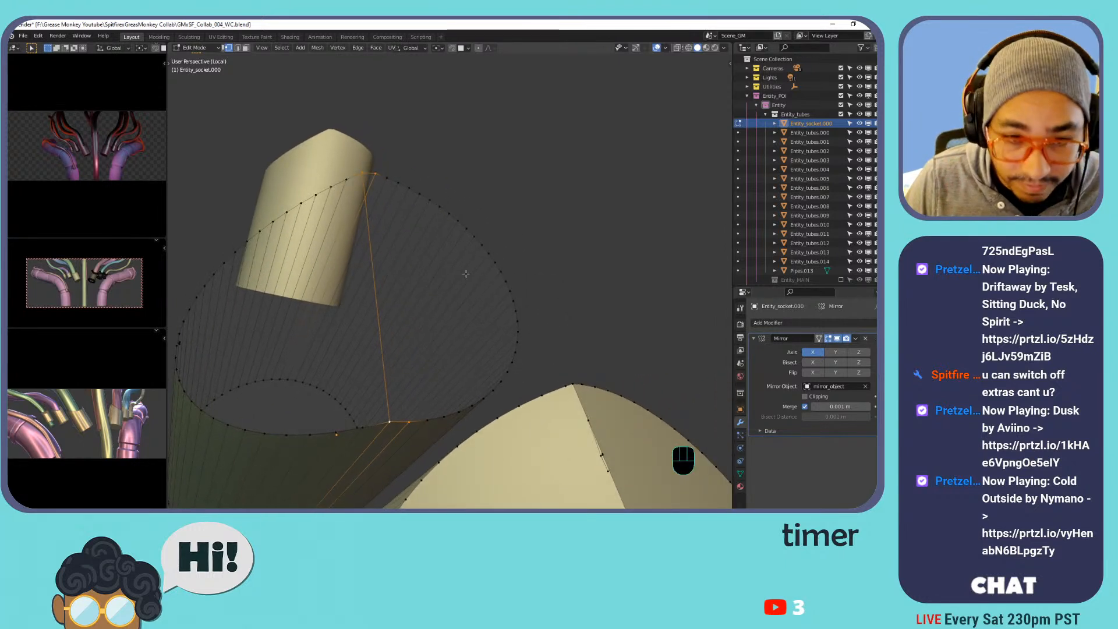
{"action": "key", "text": "f"}
{"action": "key", "text": "f"}
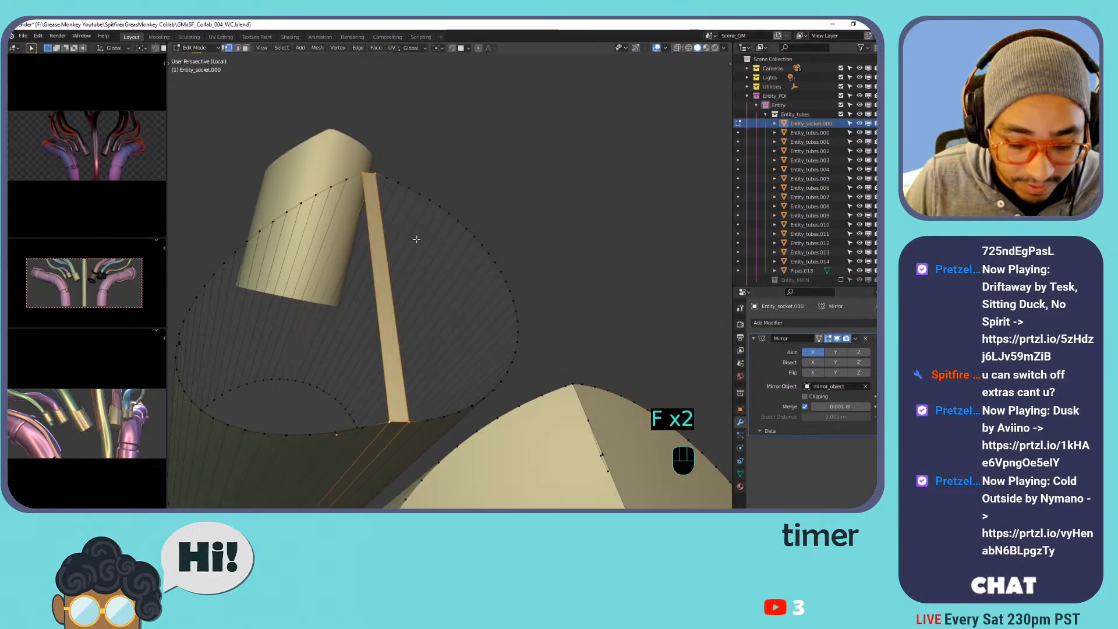
{"action": "key", "text": "2"}
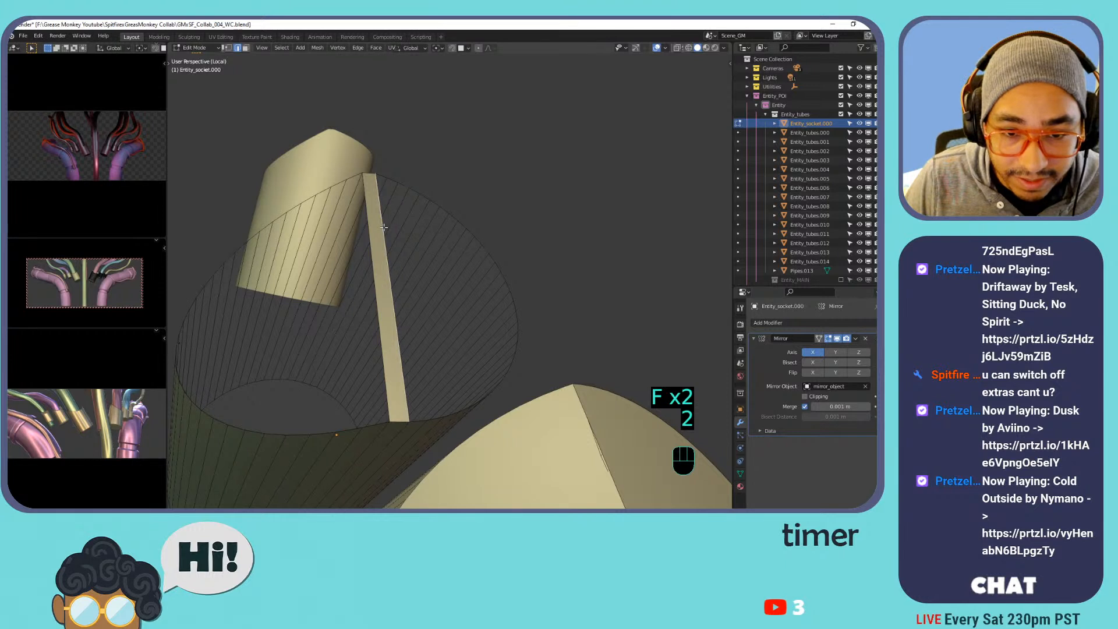
Fill the right part of the open socket end with narrow quad strips, working outward from the first strip to the rim's edge.
{"action": "key", "text": "f"}
{"action": "key", "text": "f"}
{"action": "key", "text": "f"}
{"action": "key", "text": "f"}
{"action": "key", "text": "f"}
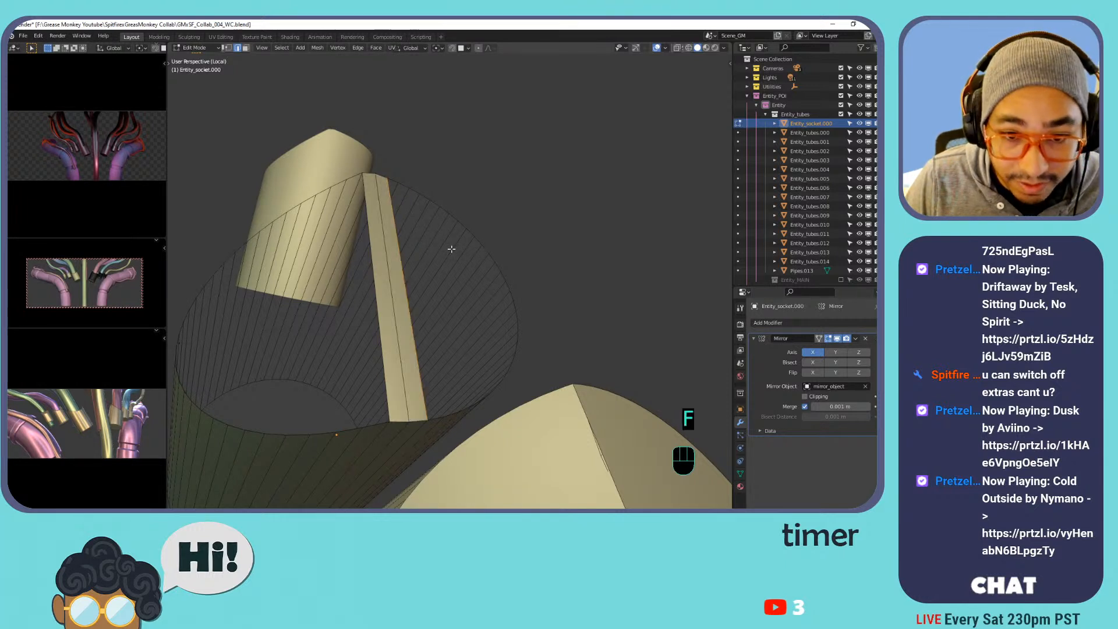
{"action": "key", "text": "f"}
{"action": "key", "text": "f"}
{"action": "key", "text": "f"}
{"action": "key", "text": "f"}
{"action": "key", "text": "f"}
{"action": "key", "text": "f"}
{"action": "key", "text": "f"}
{"action": "key", "text": "f"}
{"action": "key", "text": "f"}
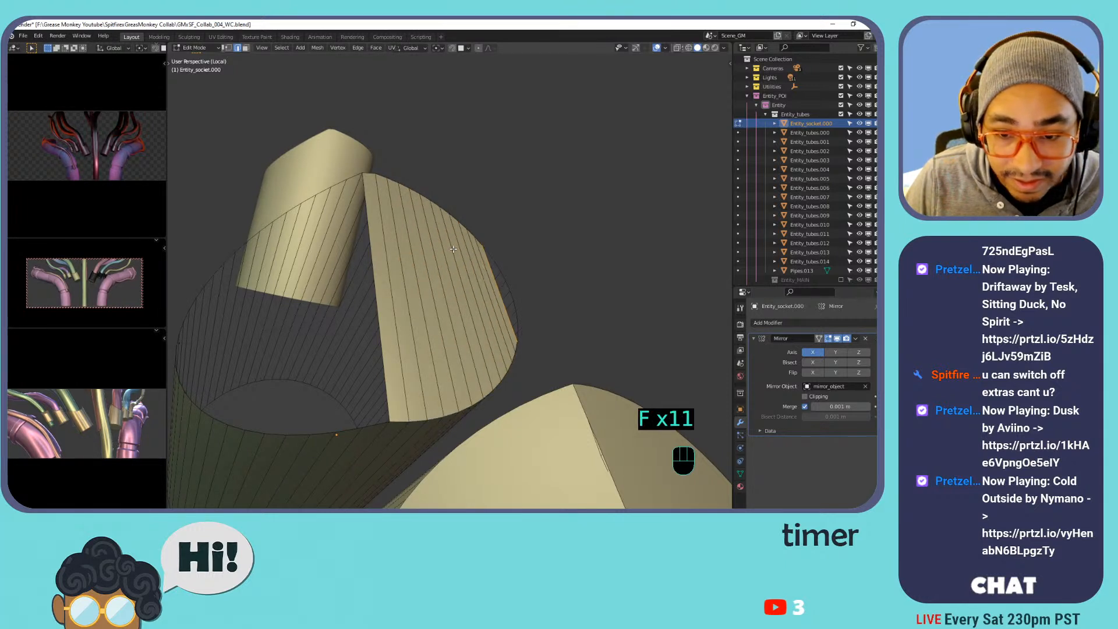
{"action": "key", "text": "f"}
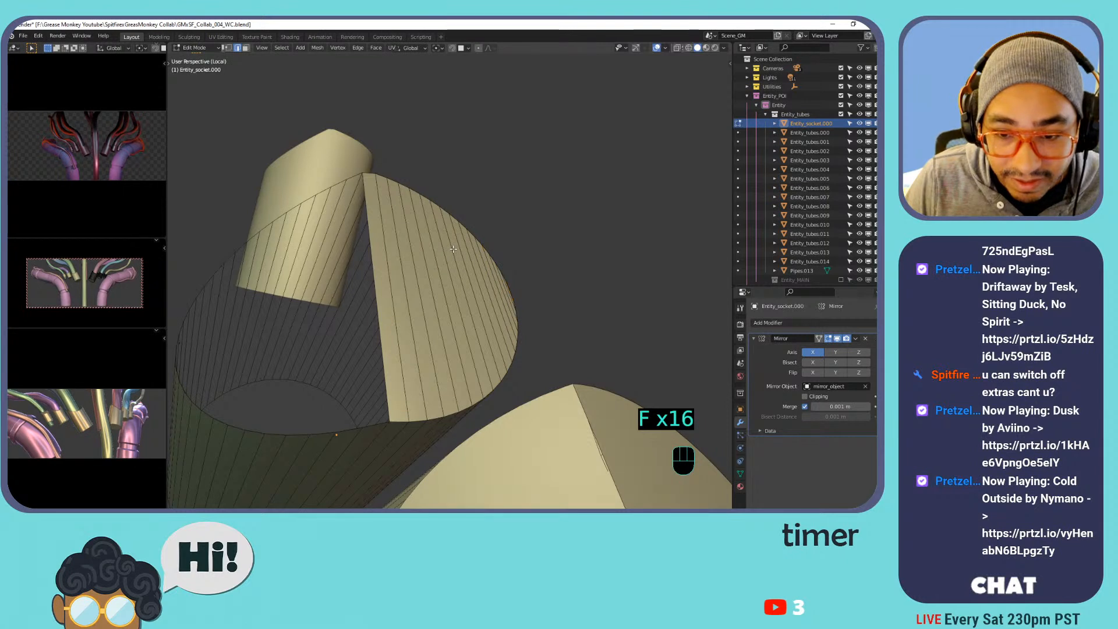
Fill the remaining left part of the opening with matching strips until the socket's end cap is closed.
{"action": "key", "text": "f"}
{"action": "key", "text": "f"}
{"action": "key", "text": "f"}
{"action": "key", "text": "f"}
{"action": "key", "text": "f"}
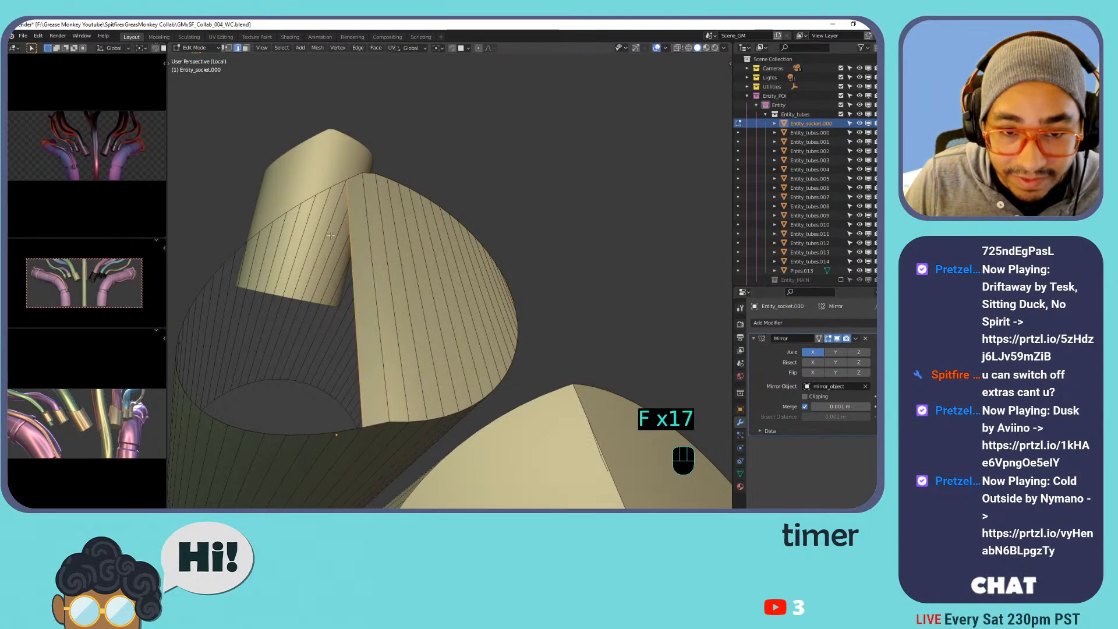
{"action": "key", "text": "f"}
{"action": "key", "text": "f"}
{"action": "key", "text": "f"}
{"action": "key", "text": "f"}
{"action": "key", "text": "f"}
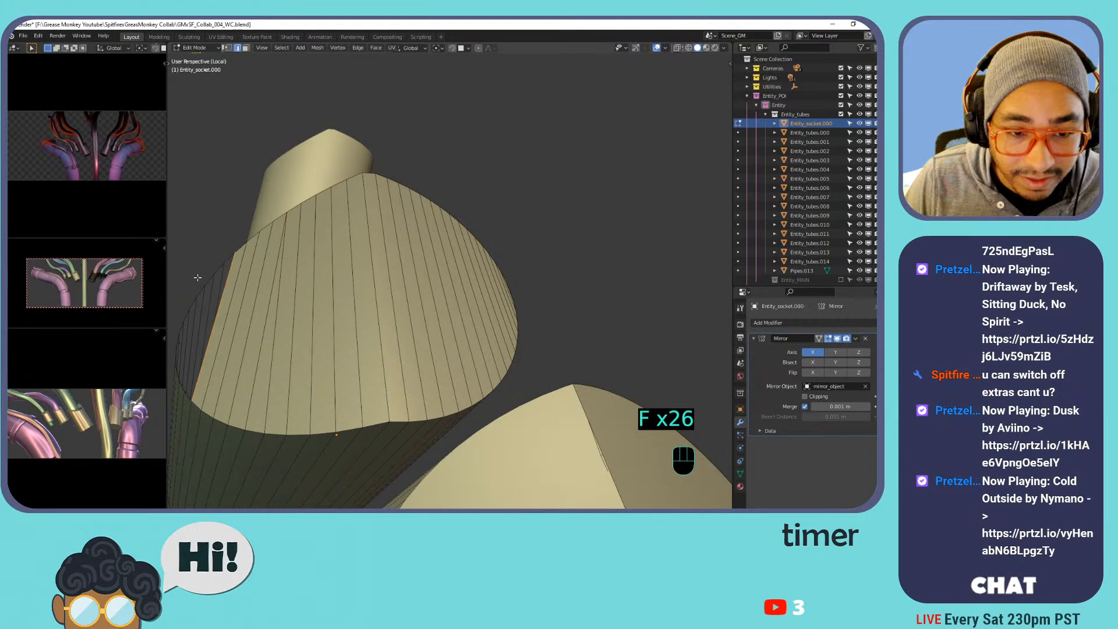
{"action": "key", "text": "f"}
{"action": "key", "text": "f"}
{"action": "key", "text": "f"}
{"action": "key", "text": "f"}
{"action": "key", "text": "f"}
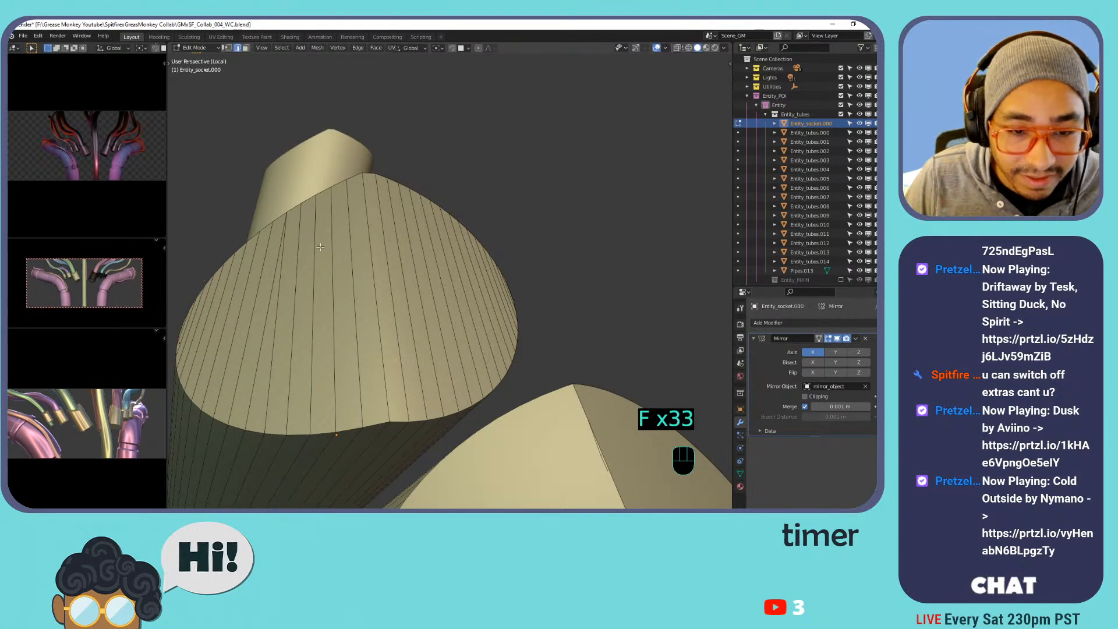
Check the cap's shading in Object Mode, and undo and redo the last strip fills at its narrow left edge.
{"action": "key", "text": "Tab"}
{"action": "middle_click_drag", "start_coordinate": [325, 244], "coordinate": [357, 248], "text": "shift"}
{"action": "key", "text": "Tab"}
{"action": "middle_click_drag", "start_coordinate": [430, 240], "coordinate": [431, 218]}
{"action": "key", "text": "ctrl+z"}
{"action": "key", "text": "ctrl+z"}
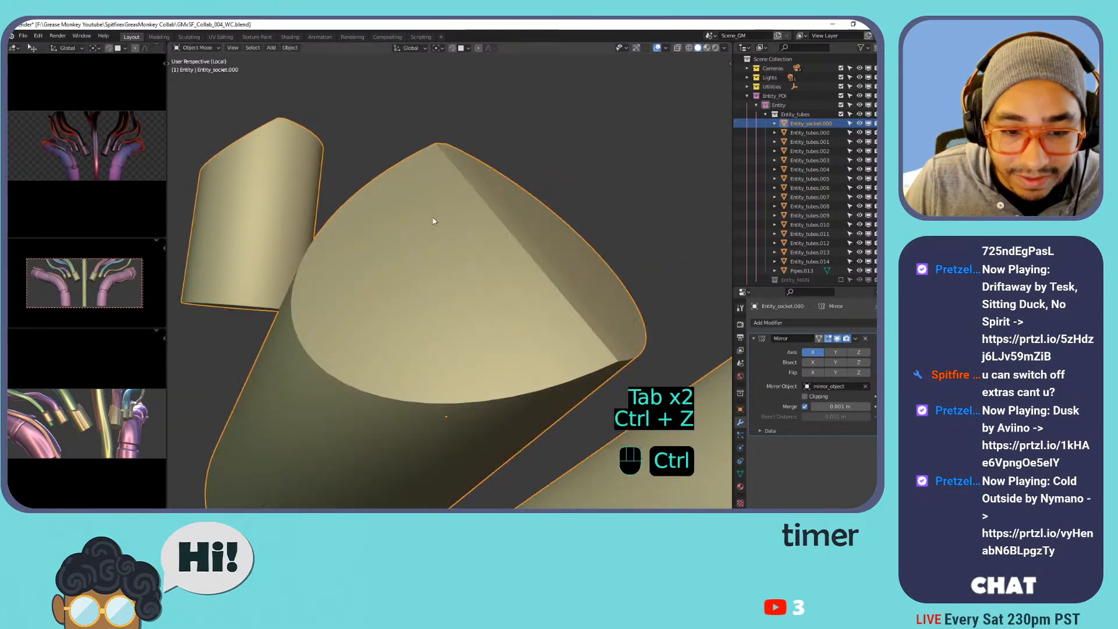
{"action": "key", "text": "ctrl+z"}
{"action": "key", "text": "ctrl+z"}
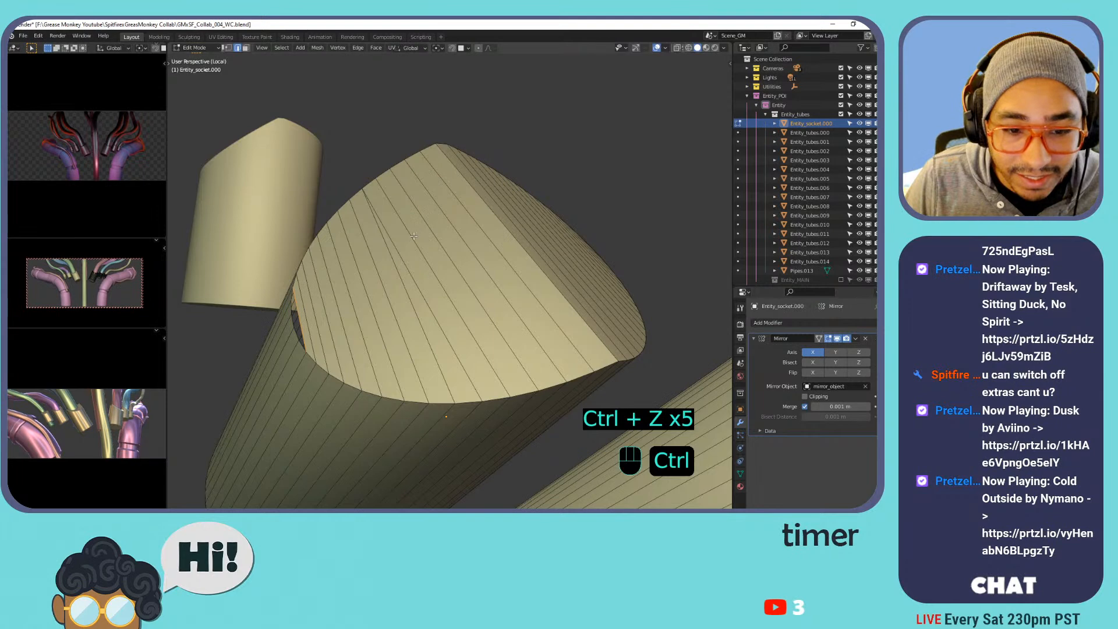
{"action": "key", "text": "ctrl+z"}
{"action": "key", "text": "ctrl+shift+z"}
{"action": "key", "text": "ctrl+shift+z"}
{"action": "key", "text": "ctrl+shift+z"}
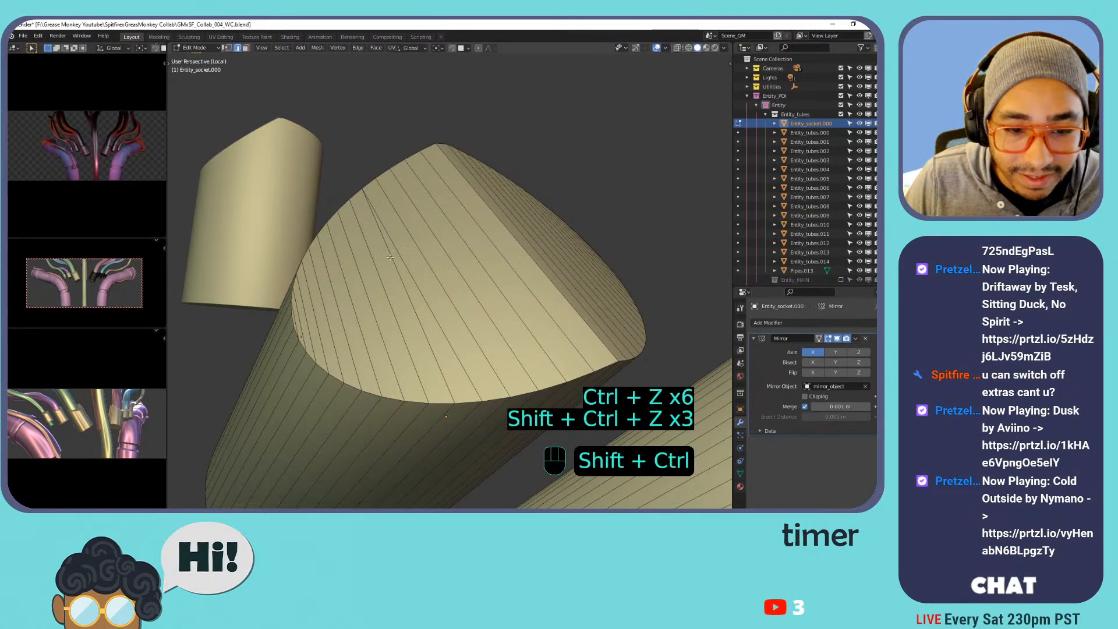
Examine the narrow faces at the cap's left edge by selecting them in face select mode.
{"action": "scroll", "coordinate": [302, 343], "scroll_direction": "up", "scroll_amount": 3}
{"action": "left_click", "coordinate": [300, 335]}
{"action": "key", "text": "ctrl+z"}
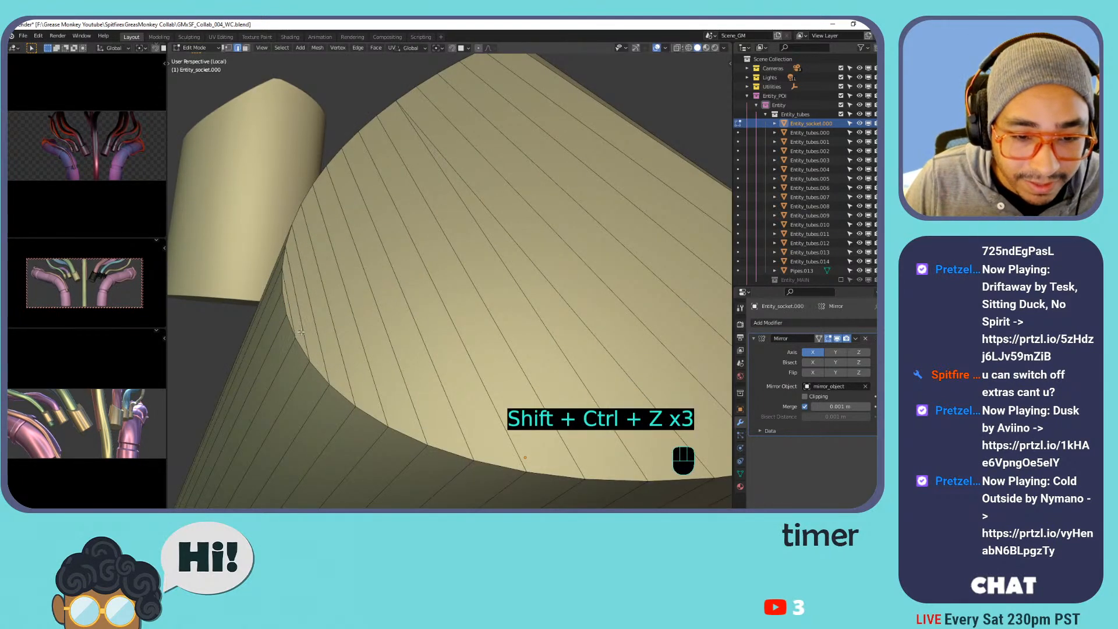
{"action": "key", "text": "3"}
{"action": "left_click", "coordinate": [301, 331]}
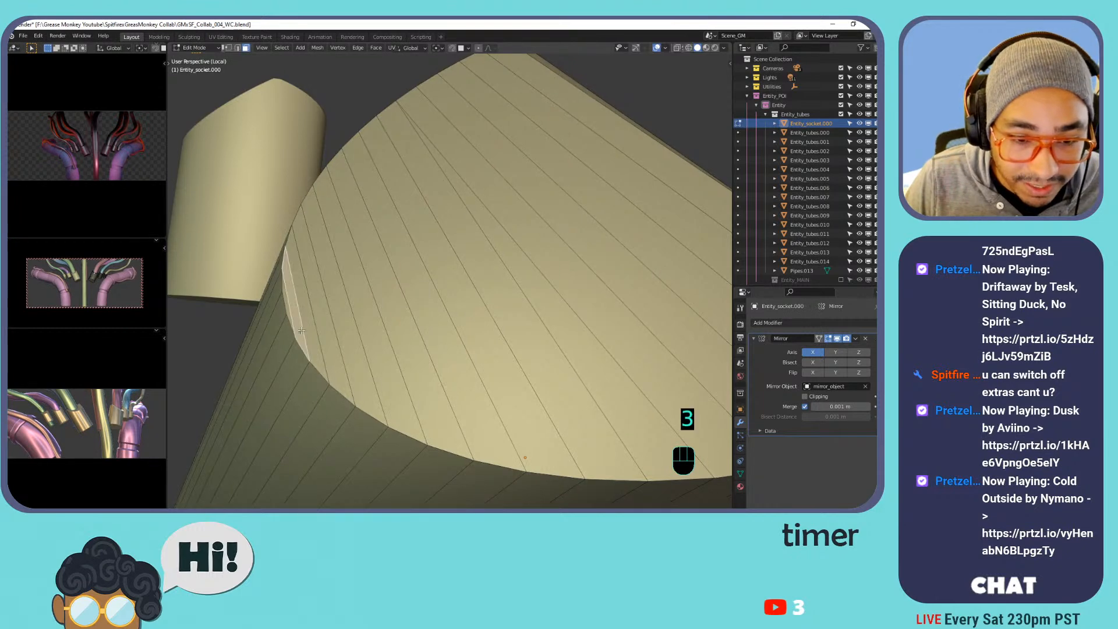
{"action": "left_click", "coordinate": [300, 332]}
{"action": "left_click", "coordinate": [299, 331]}
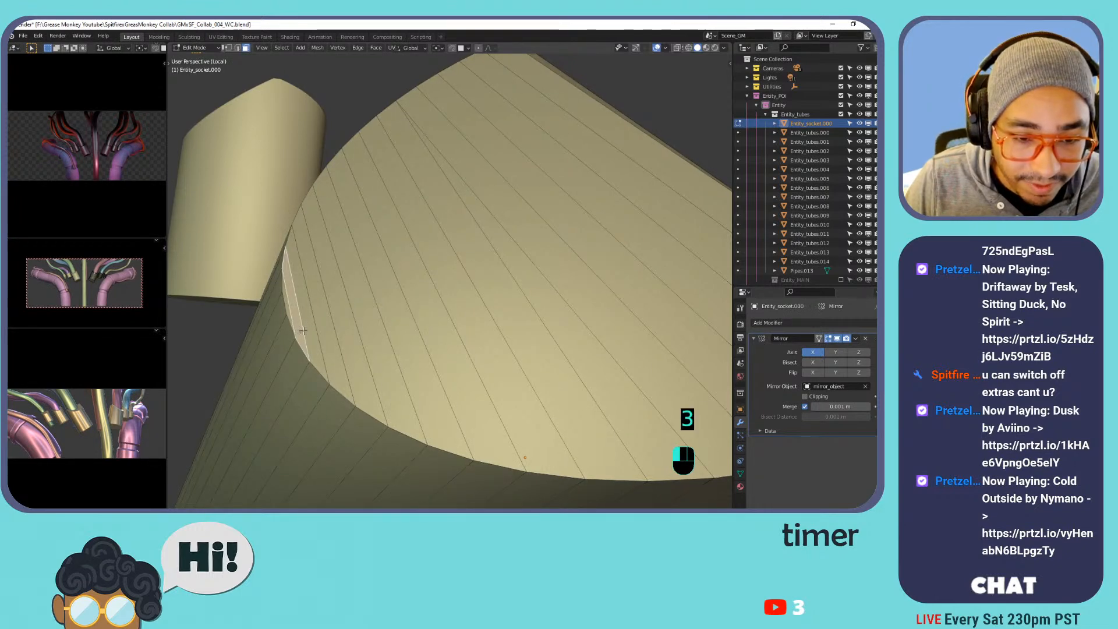
{"action": "scroll", "coordinate": [286, 339], "scroll_direction": "up", "scroll_amount": 2}
{"action": "scroll", "coordinate": [287, 335], "scroll_direction": "down", "scroll_amount": 2}
{"action": "left_click", "coordinate": [301, 329]}
{"action": "left_click_drag", "start_coordinate": [302, 327], "coordinate": [310, 326]}
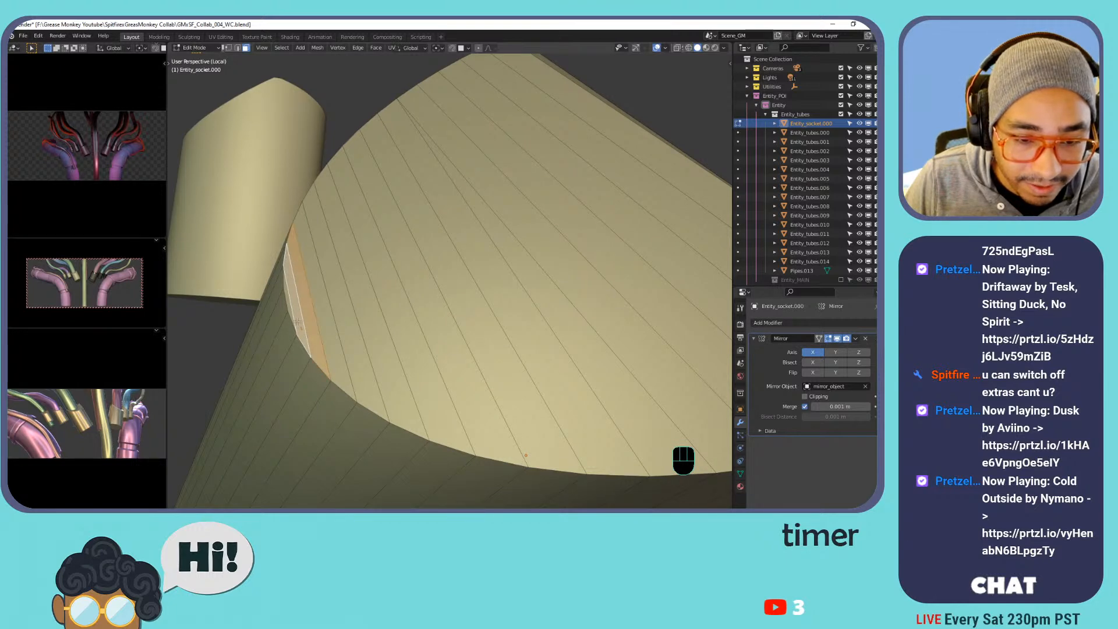
{"action": "left_click", "coordinate": [247, 319]}
{"action": "left_click", "coordinate": [300, 330], "text": "alt"}
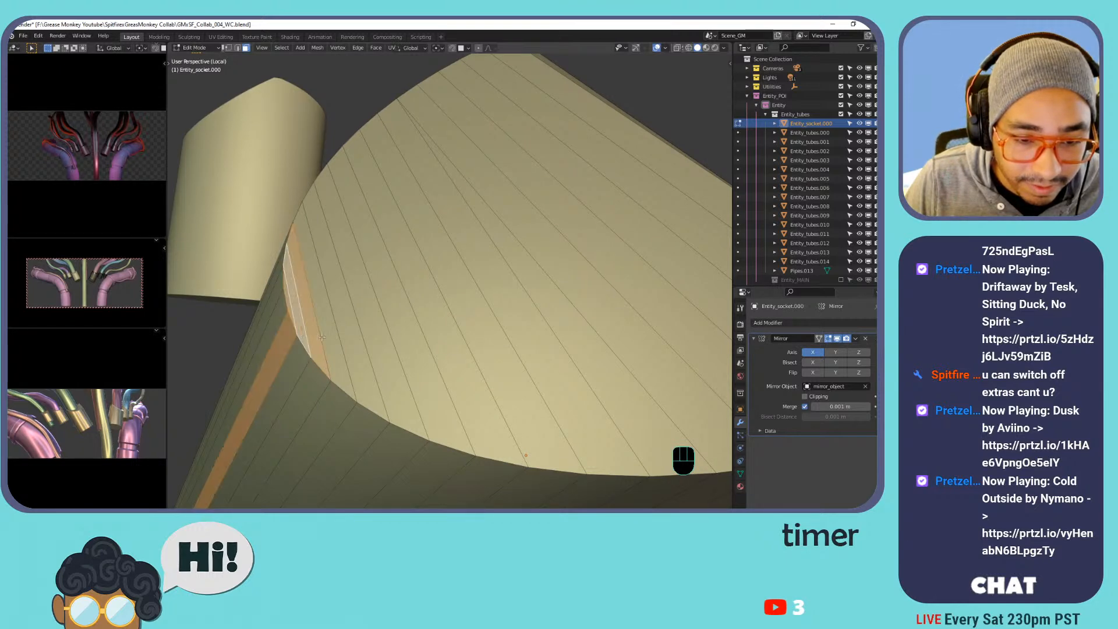
Delete the tiny stray face beside the rim at the cap's left edge.
{"action": "key", "text": "KP_Decimal"}
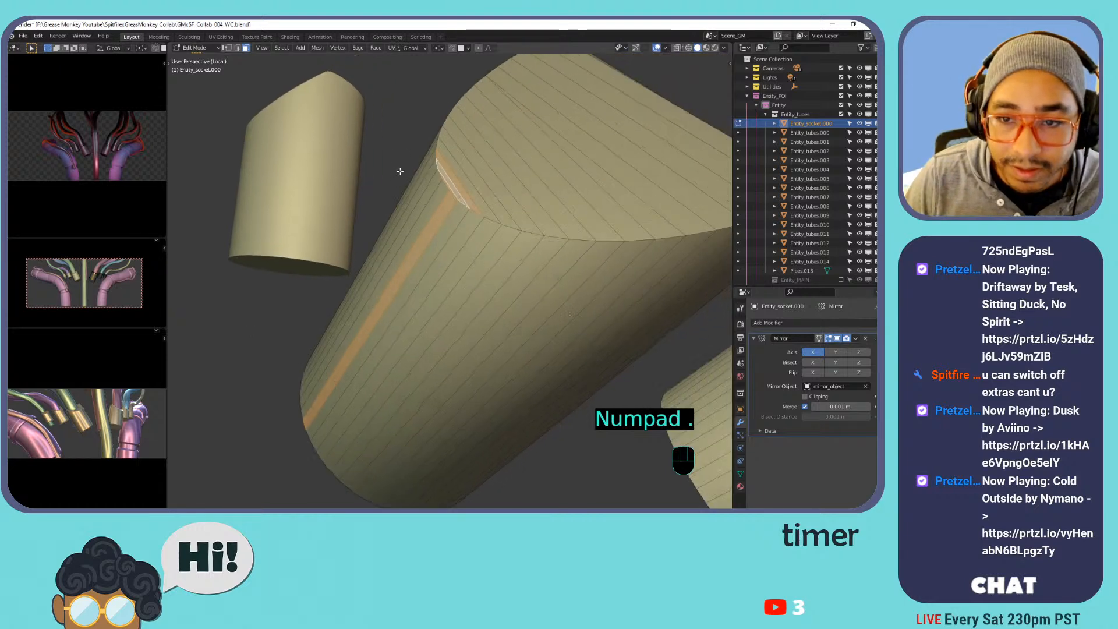
{"action": "scroll", "coordinate": [496, 170], "scroll_direction": "up", "scroll_amount": 3}
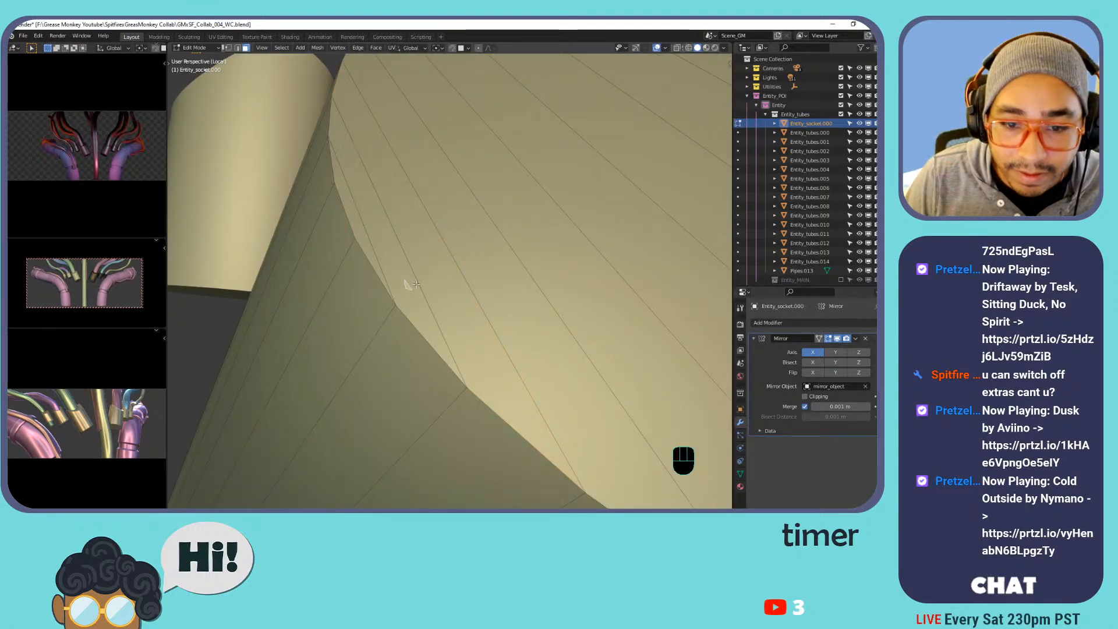
{"action": "key", "text": "x"}
{"action": "left_click", "coordinate": [401, 251]}
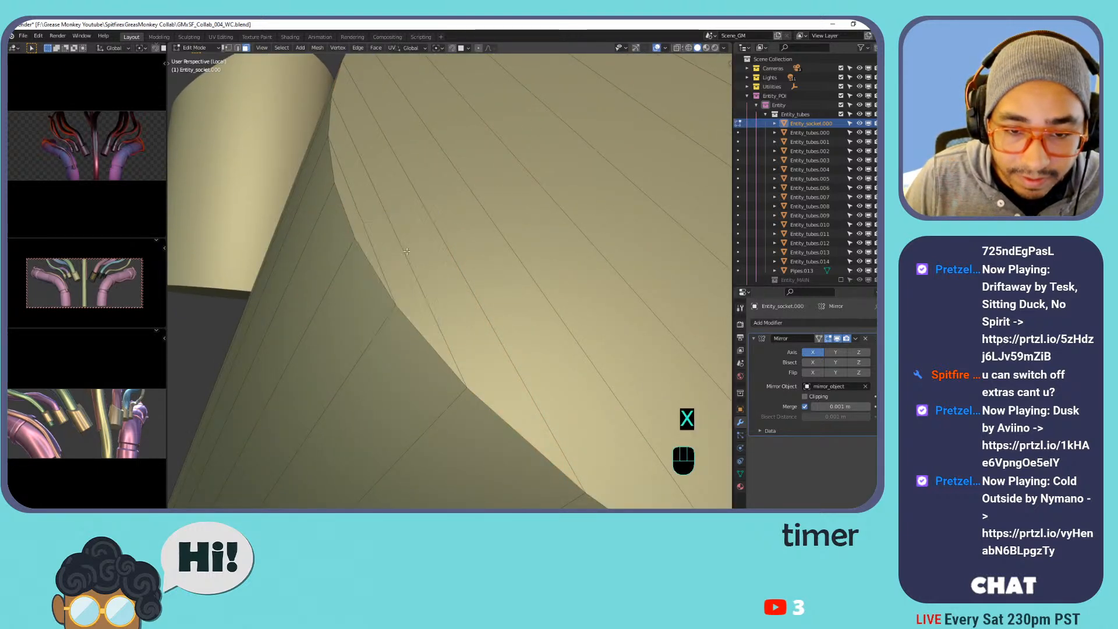
{"action": "scroll", "coordinate": [493, 226], "scroll_direction": "down", "scroll_amount": 3}
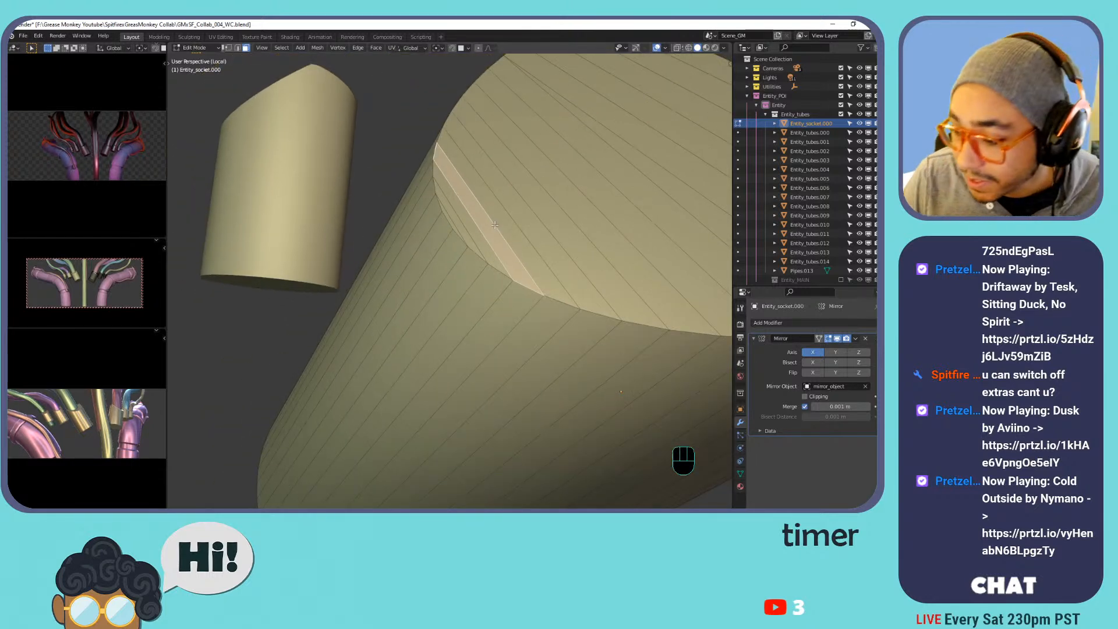
Compare the rebuilt cap with the neighbouring socket caps in Object Mode, and exit local view to show the full tube assembly.
{"action": "scroll", "coordinate": [495, 225], "scroll_direction": "down", "scroll_amount": 6}
{"action": "middle_click_drag", "start_coordinate": [495, 225], "coordinate": [428, 300]}
{"action": "middle_click_drag", "start_coordinate": [428, 300], "coordinate": [453, 309], "text": "shift"}
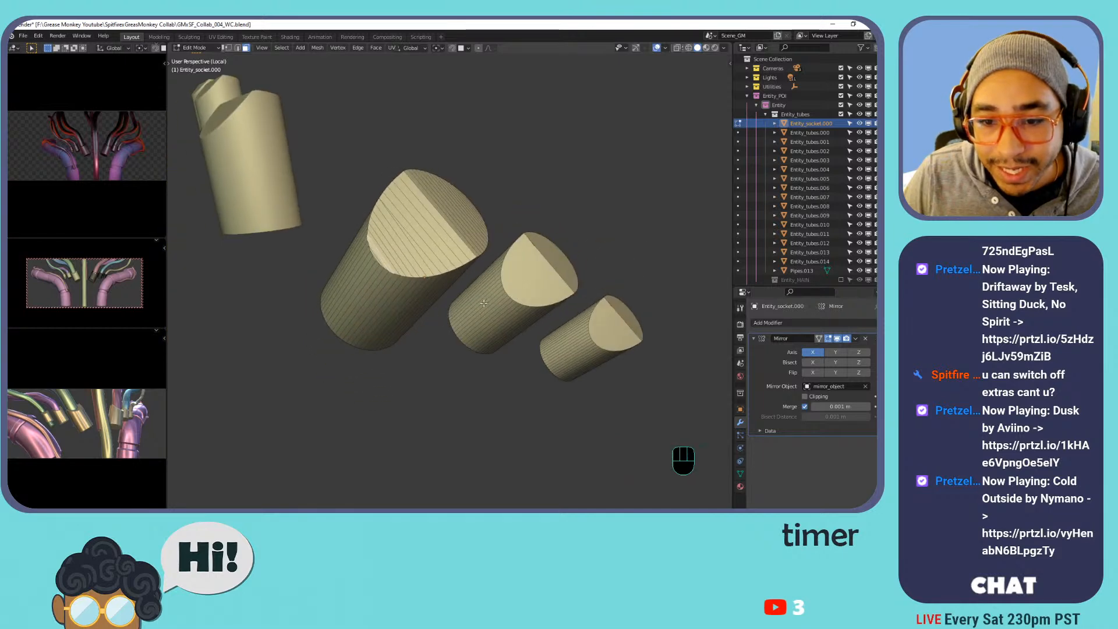
{"action": "key", "text": "Tab"}
{"action": "scroll", "coordinate": [564, 272], "scroll_direction": "up", "scroll_amount": 2}
{"action": "key", "text": "Tab"}
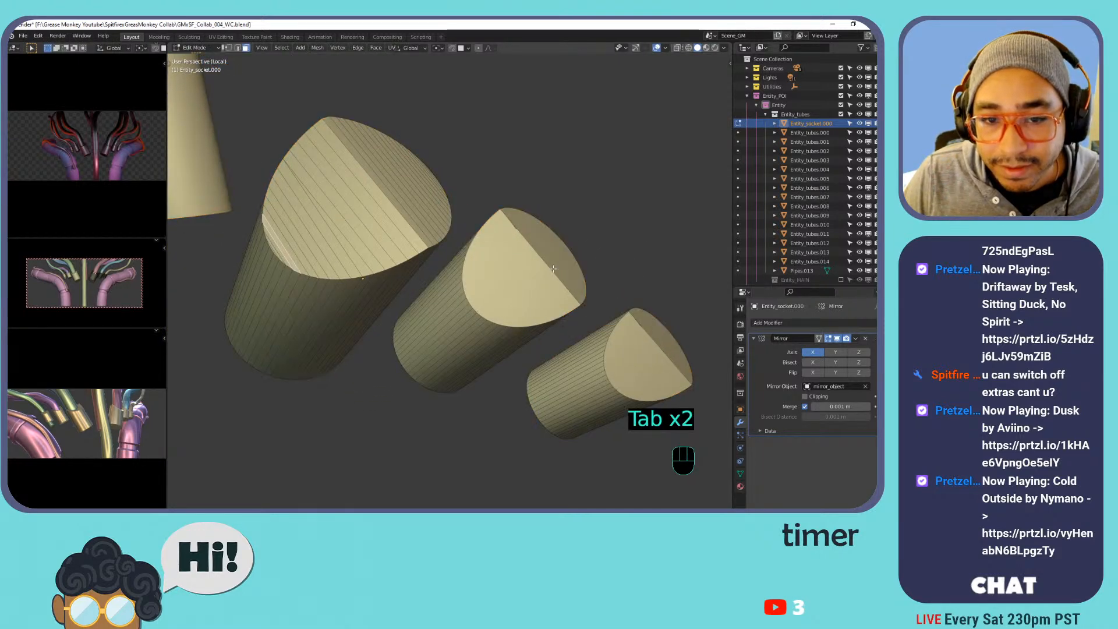
{"action": "key", "text": "Tab"}
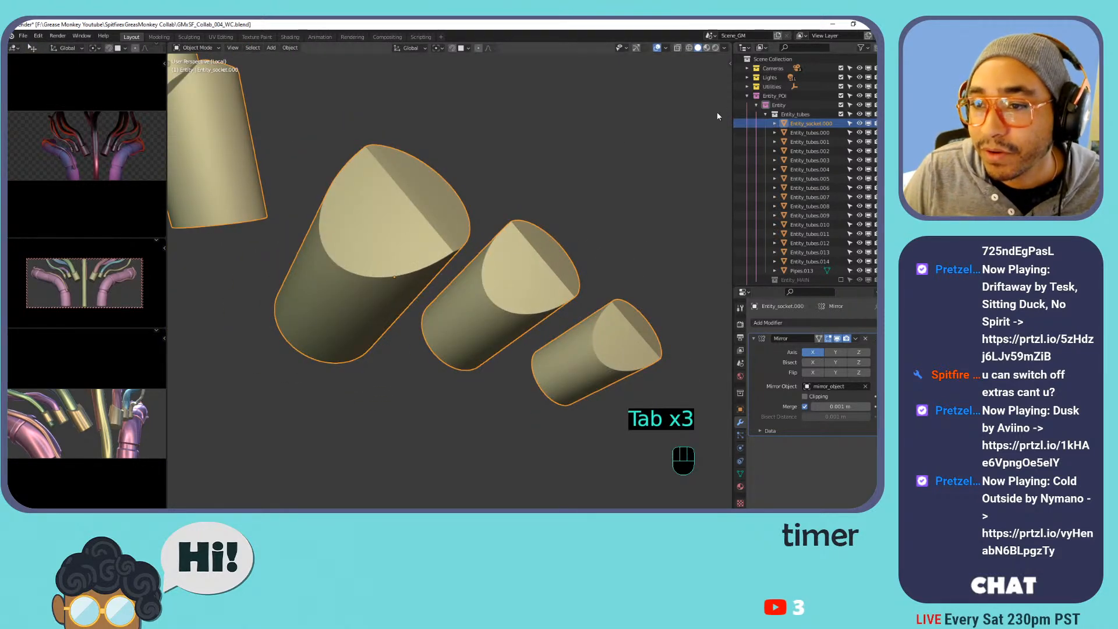
{"action": "key", "text": "KP_Divide"}
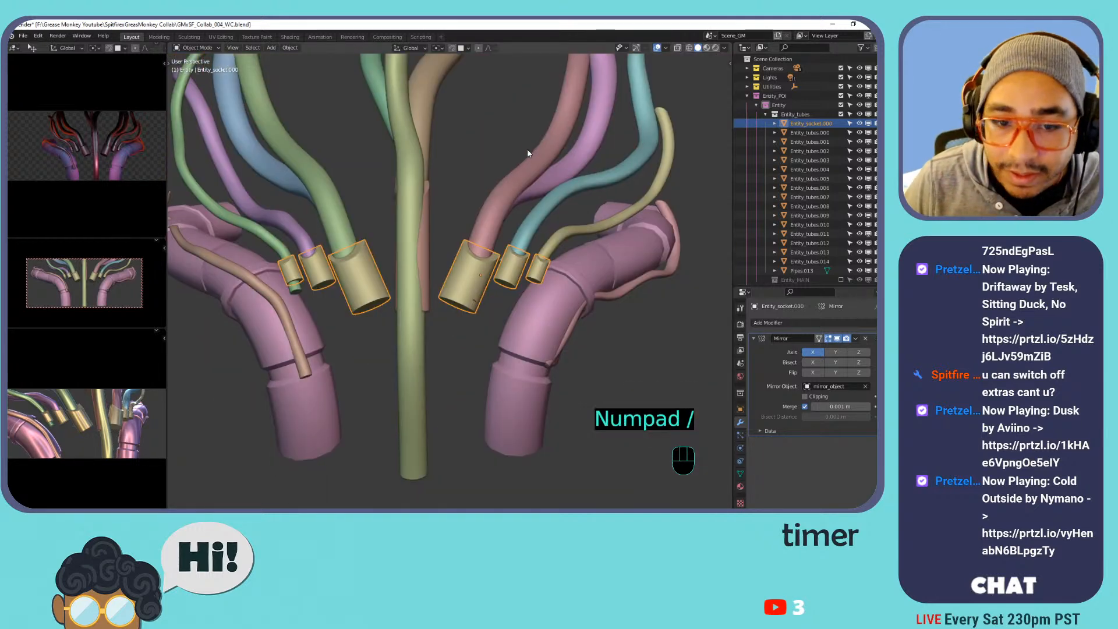
Delete the left thick pipe from the Pipes.013 mesh by selecting the linked parts of the right pipe and inverting the selection.
{"action": "left_click", "coordinate": [566, 296]}
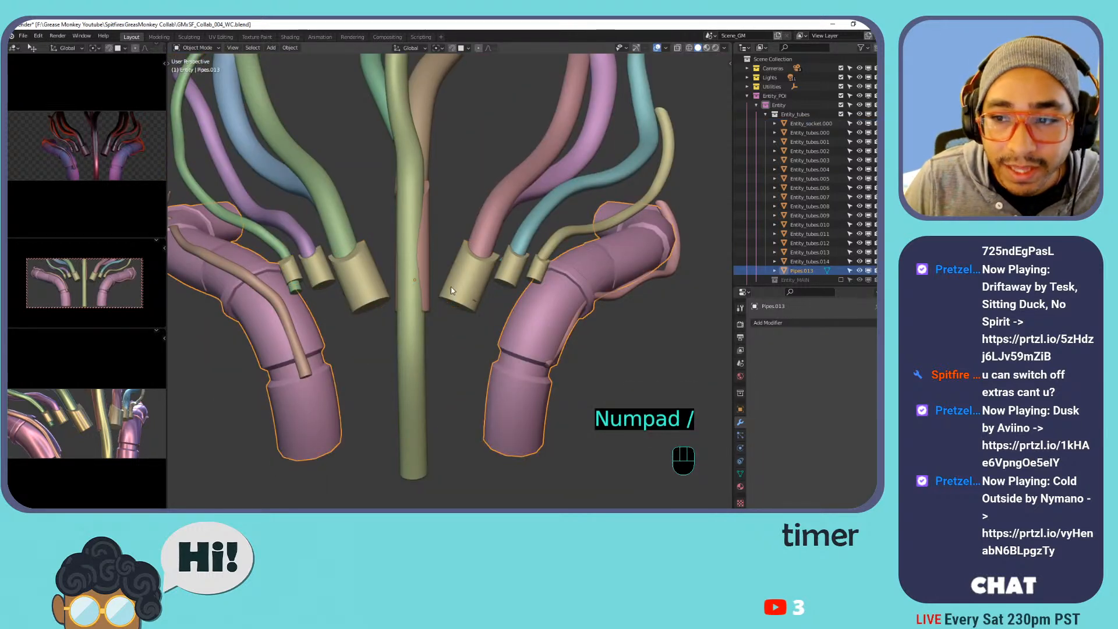
{"action": "key", "text": "Tab"}
{"action": "scroll", "coordinate": [464, 321], "scroll_direction": "down", "scroll_amount": 1}
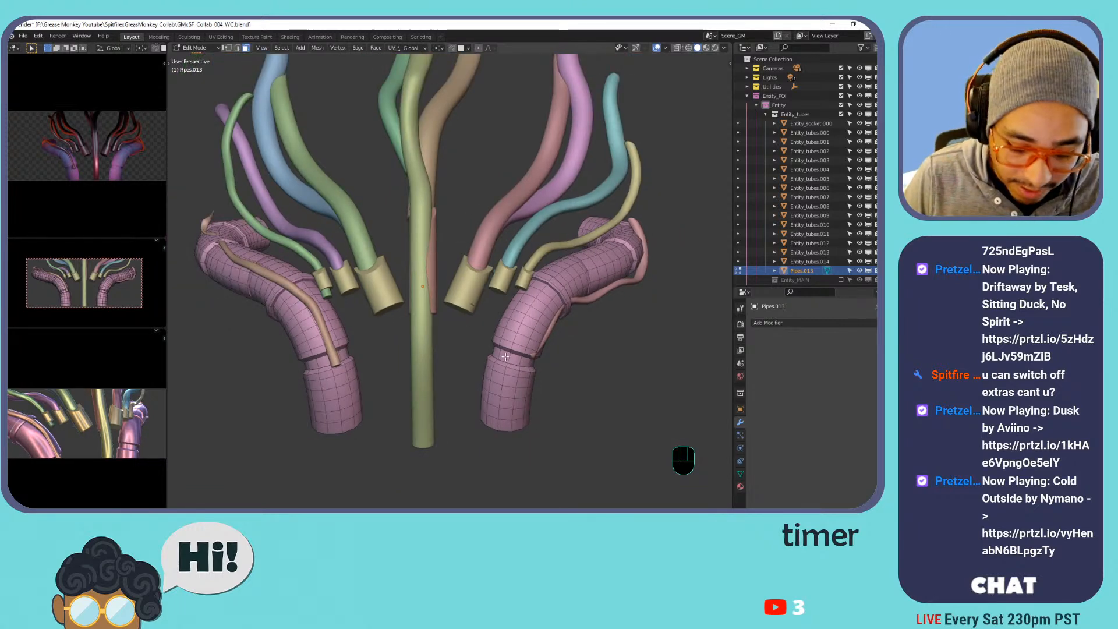
{"action": "key", "text": "l"}
{"action": "middle_click_drag", "start_coordinate": [622, 286], "coordinate": [601, 298]}
{"action": "key", "text": "l"}
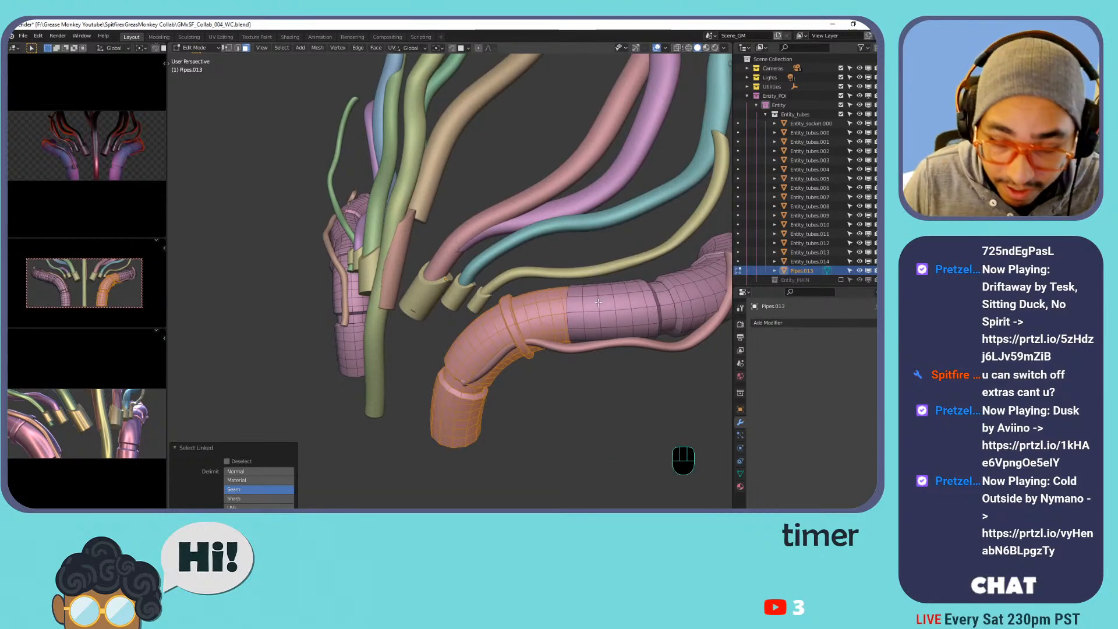
{"action": "middle_click_drag", "start_coordinate": [524, 306], "coordinate": [565, 304]}
{"action": "middle_click_drag", "start_coordinate": [565, 304], "coordinate": [495, 294], "text": "shift"}
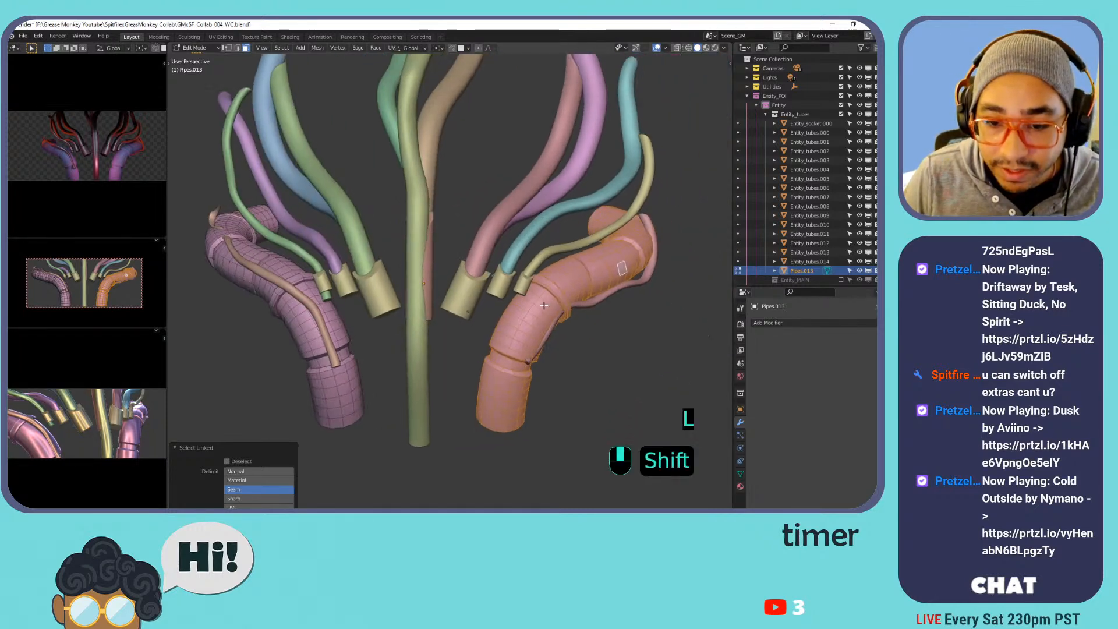
{"action": "key", "text": "ctrl+i"}
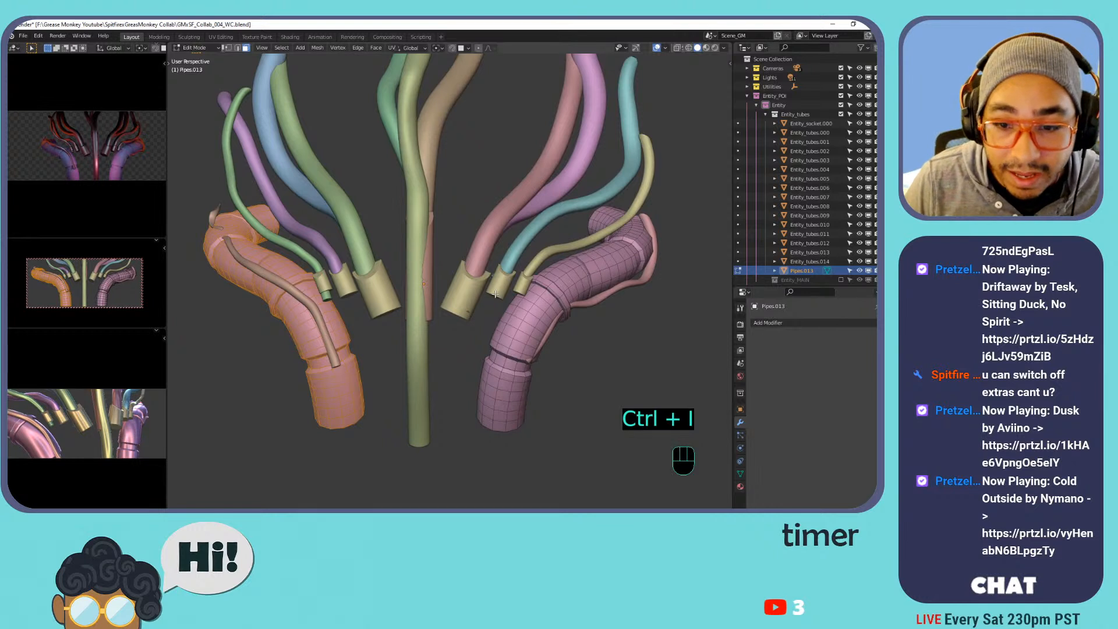
{"action": "key", "text": "x"}
{"action": "left_click", "coordinate": [492, 275]}
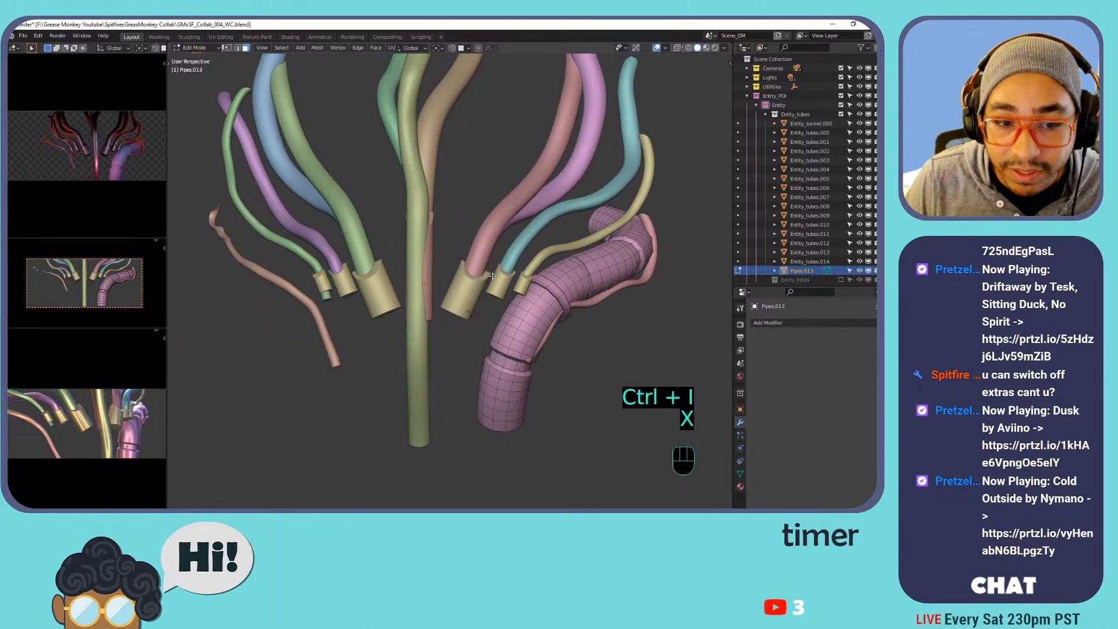
{"action": "key", "text": "Tab"}
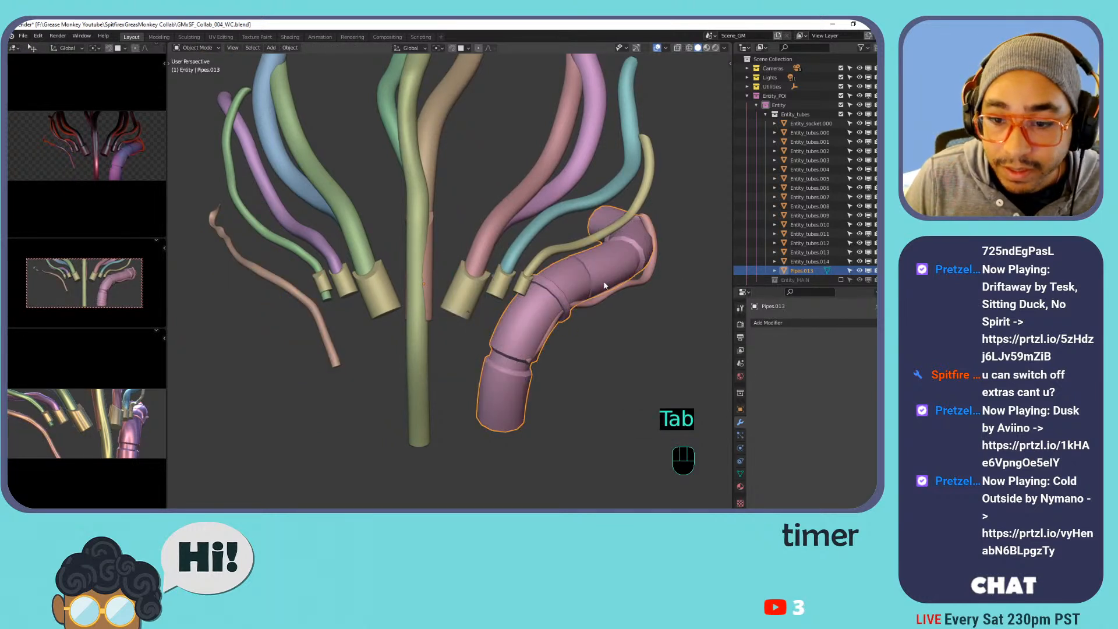
Add a Mirror modifier on the X axis to Pipes.013, using mirror_object as the mirror object.
{"action": "left_click", "coordinate": [763, 322]}
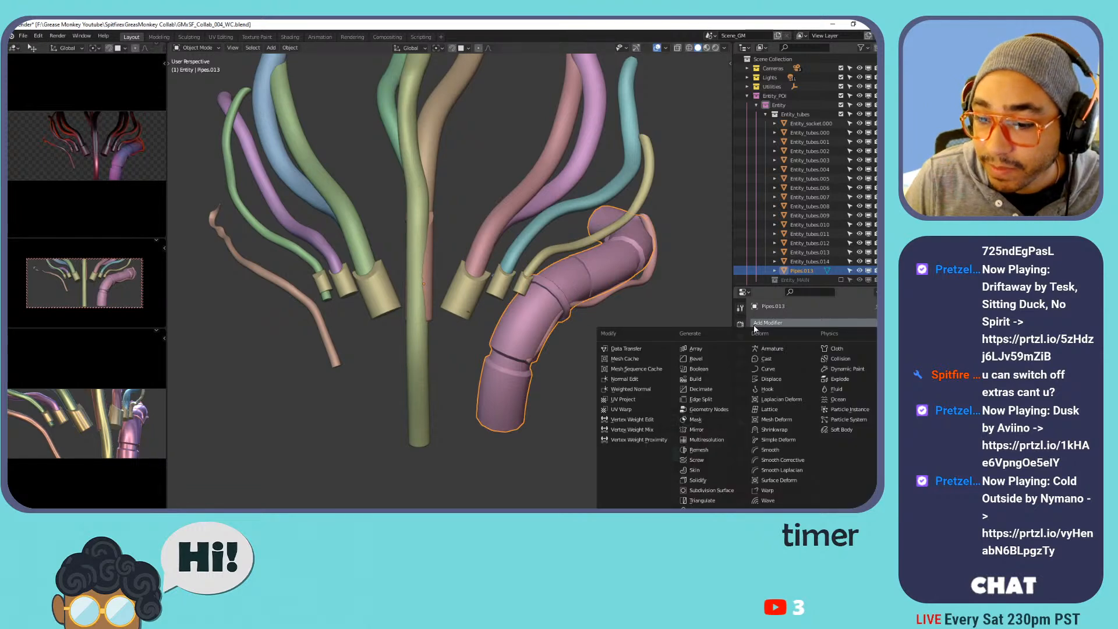
{"action": "left_click", "coordinate": [707, 428]}
{"action": "left_click", "coordinate": [824, 385]}
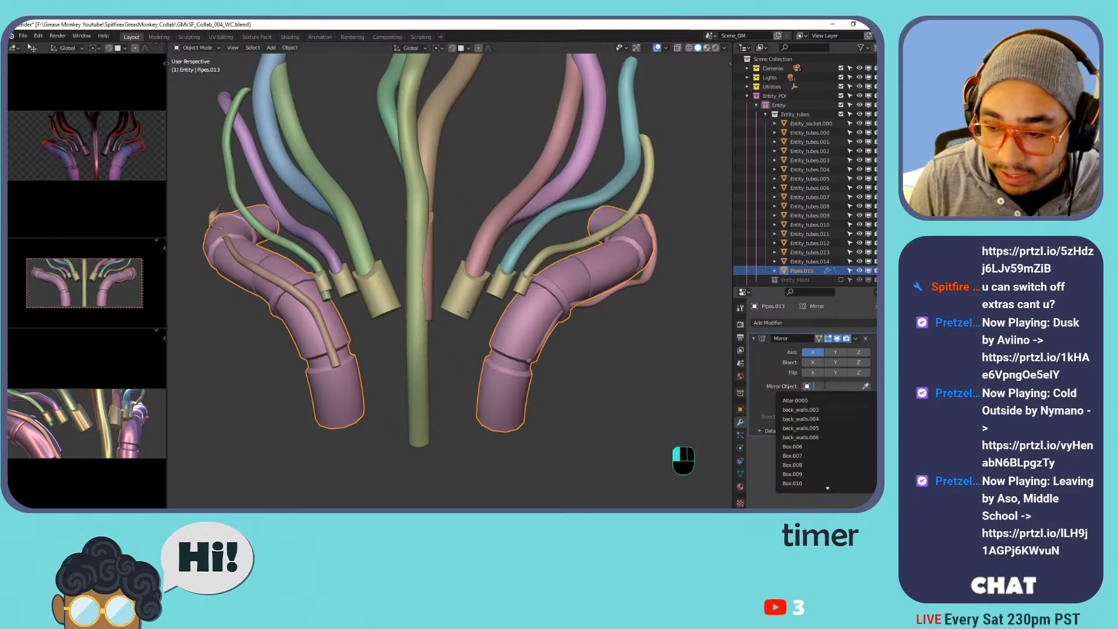
{"action": "type", "text": "mirr"}
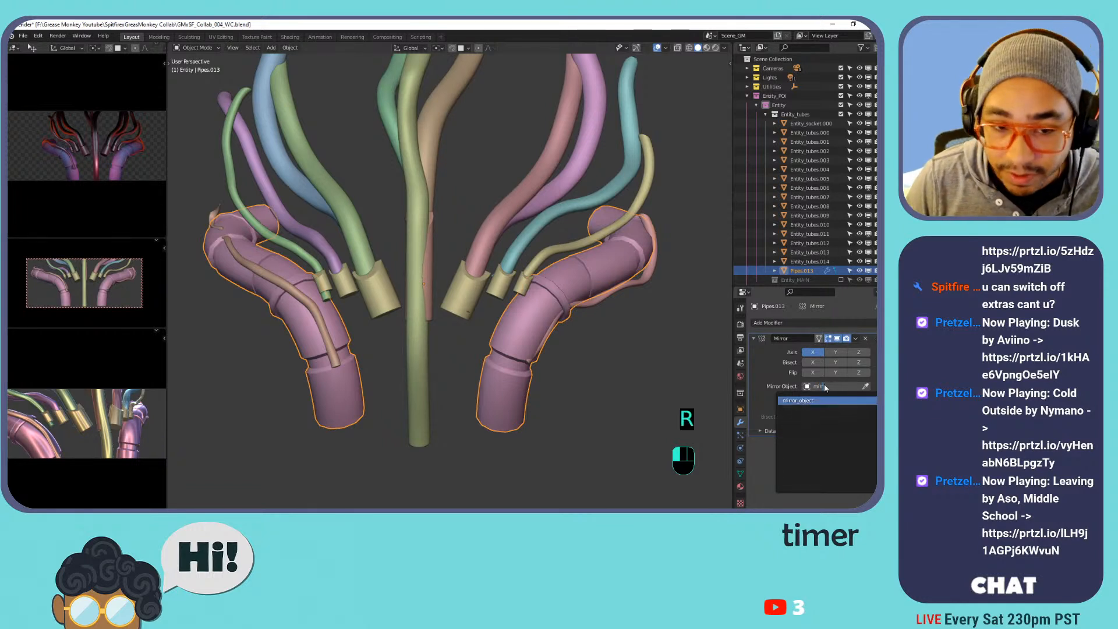
{"action": "key", "text": "Return"}
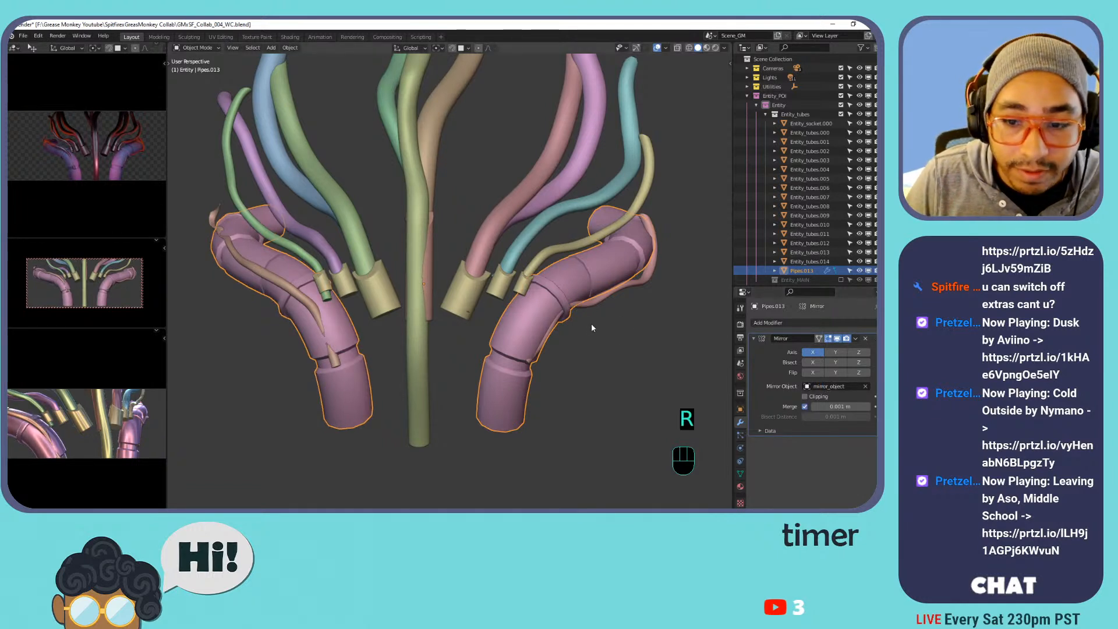
Compare the thin tubes running along the two thick mirrored pipes, and save the file.
{"action": "left_click", "coordinate": [592, 304]}
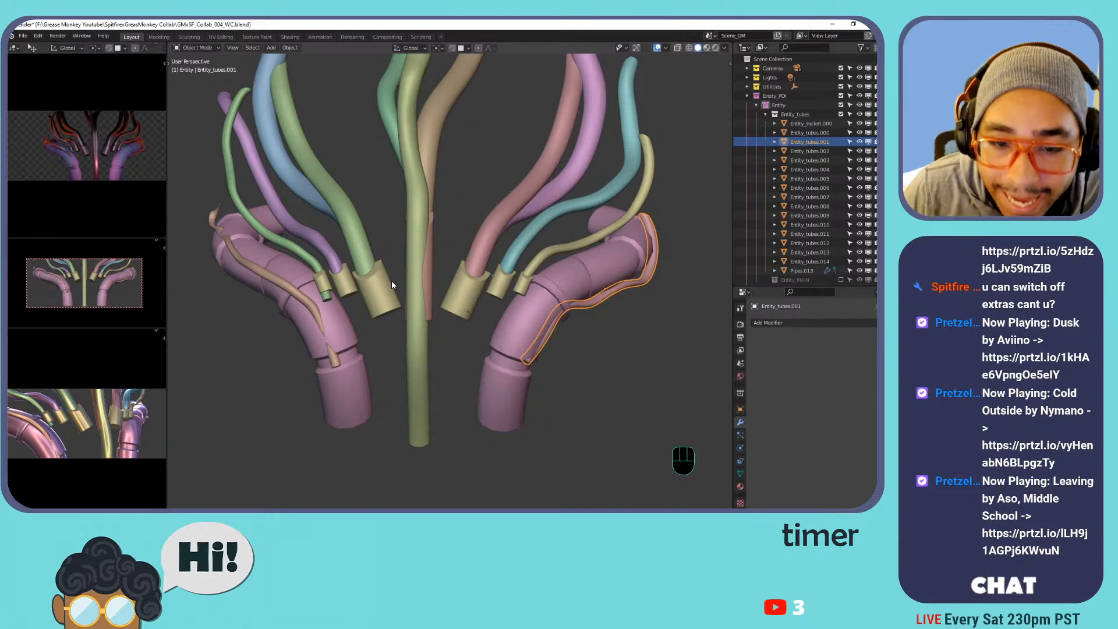
{"action": "left_click", "coordinate": [320, 305]}
{"action": "left_click", "coordinate": [592, 307]}
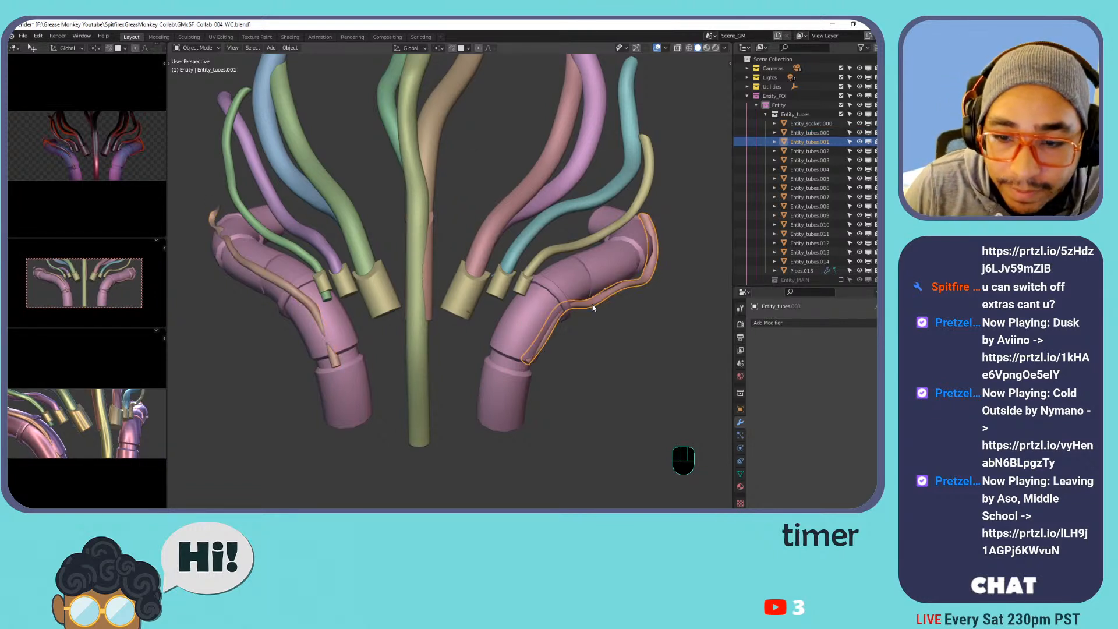
{"action": "left_click", "coordinate": [313, 307]}
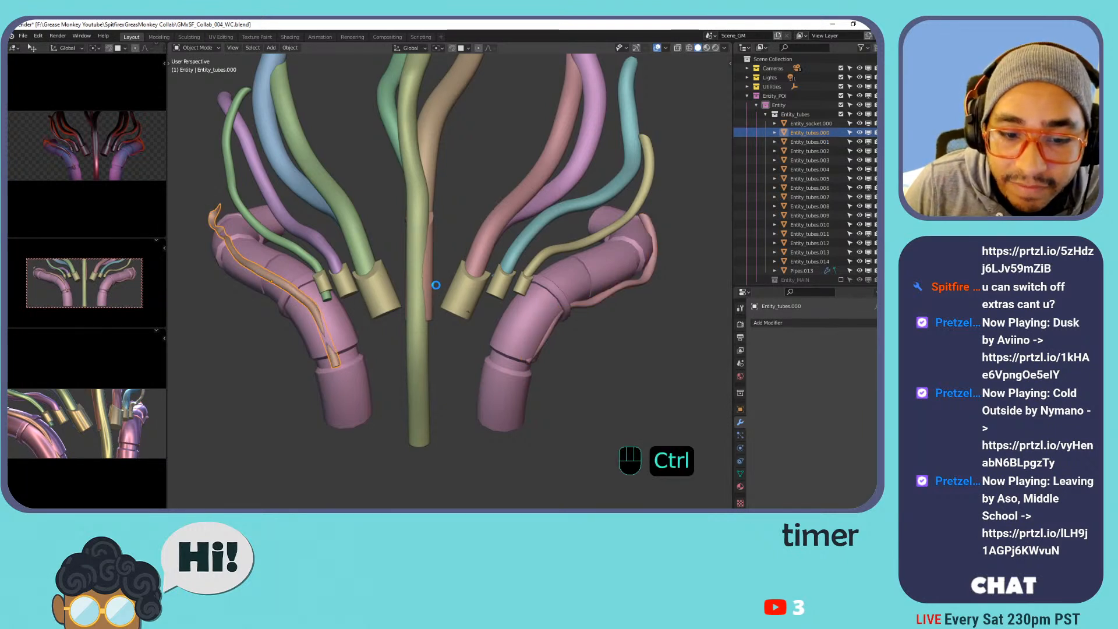
{"action": "key", "text": "ctrl+s"}
{"action": "middle_click_drag", "start_coordinate": [441, 283], "coordinate": [494, 299], "text": "shift"}
{"action": "left_click", "coordinate": [666, 280]}
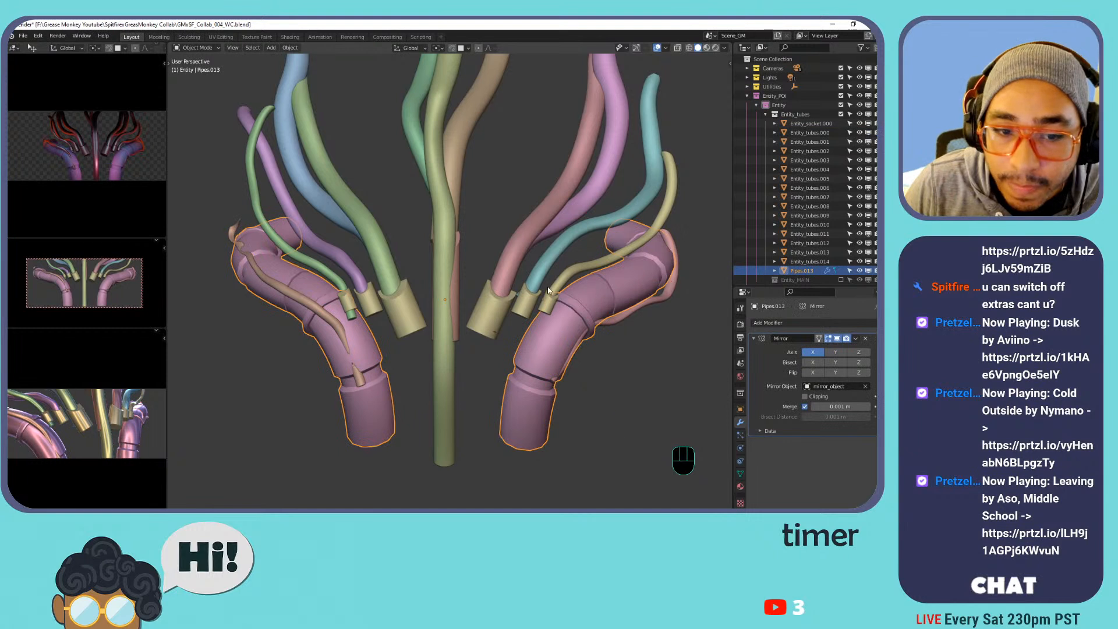
Check the meshes of the central, rear and inner green tubes one by one in Edit Mode.
{"action": "left_click", "coordinate": [432, 217]}
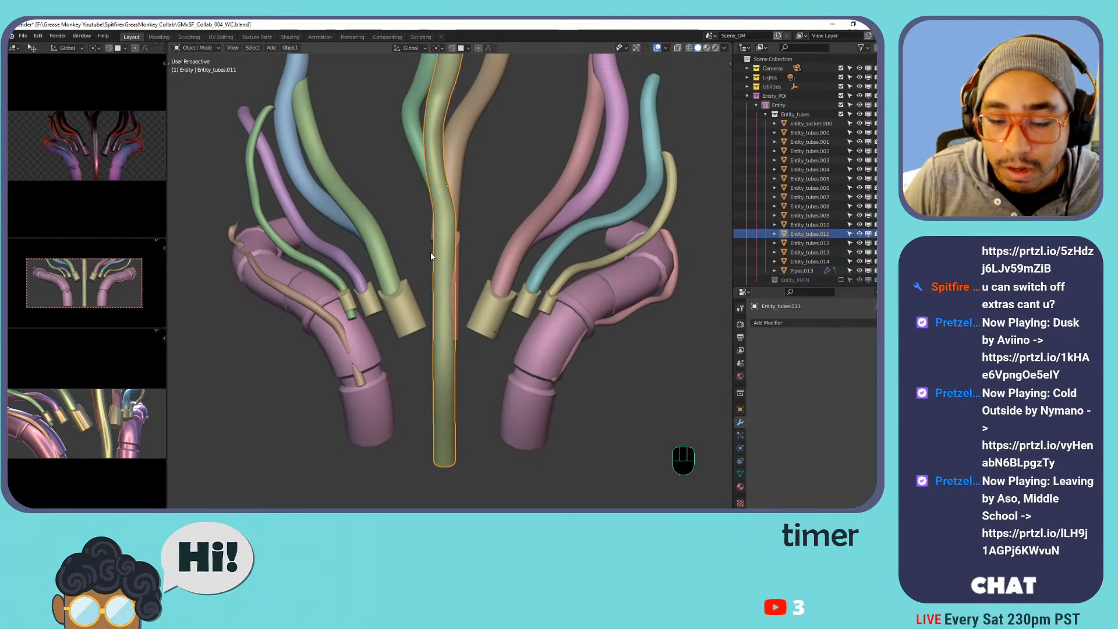
{"action": "key", "text": "Tab"}
{"action": "key", "text": "Tab"}
{"action": "left_click", "coordinate": [453, 148]}
{"action": "key", "text": "Tab"}
{"action": "key", "text": "Tab"}
{"action": "left_click", "coordinate": [396, 109]}
{"action": "key", "text": "Tab"}
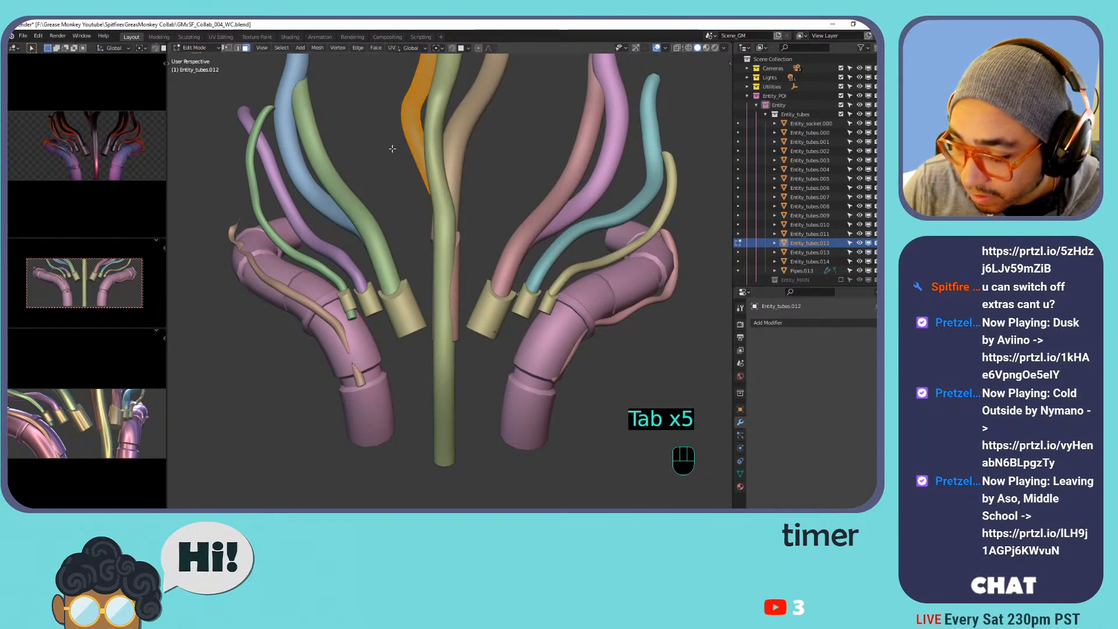
{"action": "left_click", "coordinate": [343, 190]}
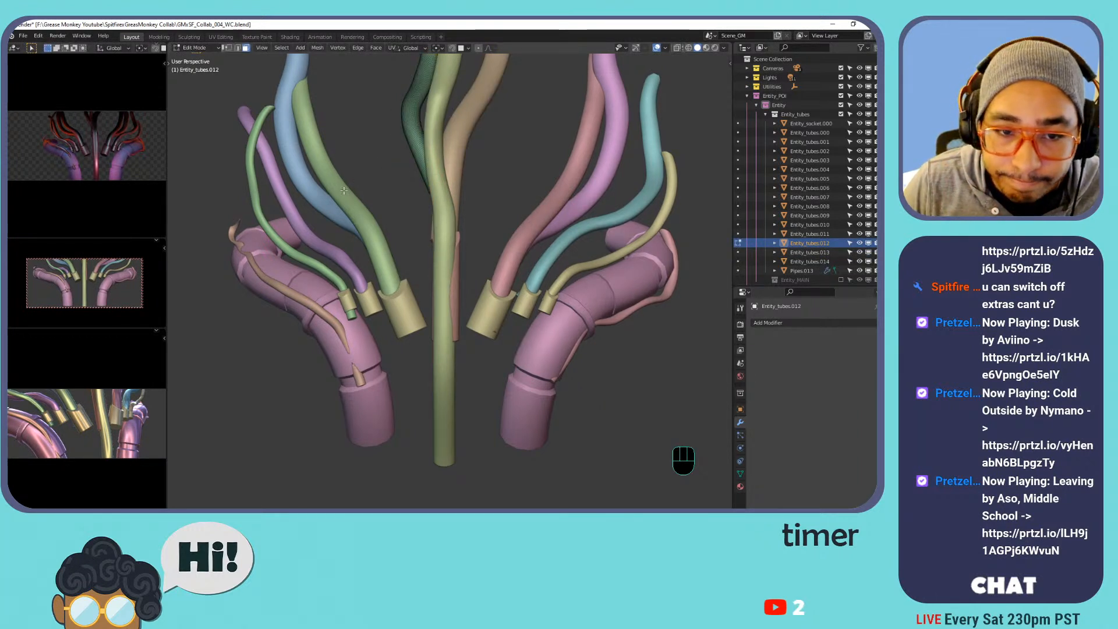
{"action": "key", "text": "Tab"}
{"action": "left_click", "coordinate": [342, 192]}
{"action": "key", "text": "Tab"}
{"action": "key", "text": "Tab"}
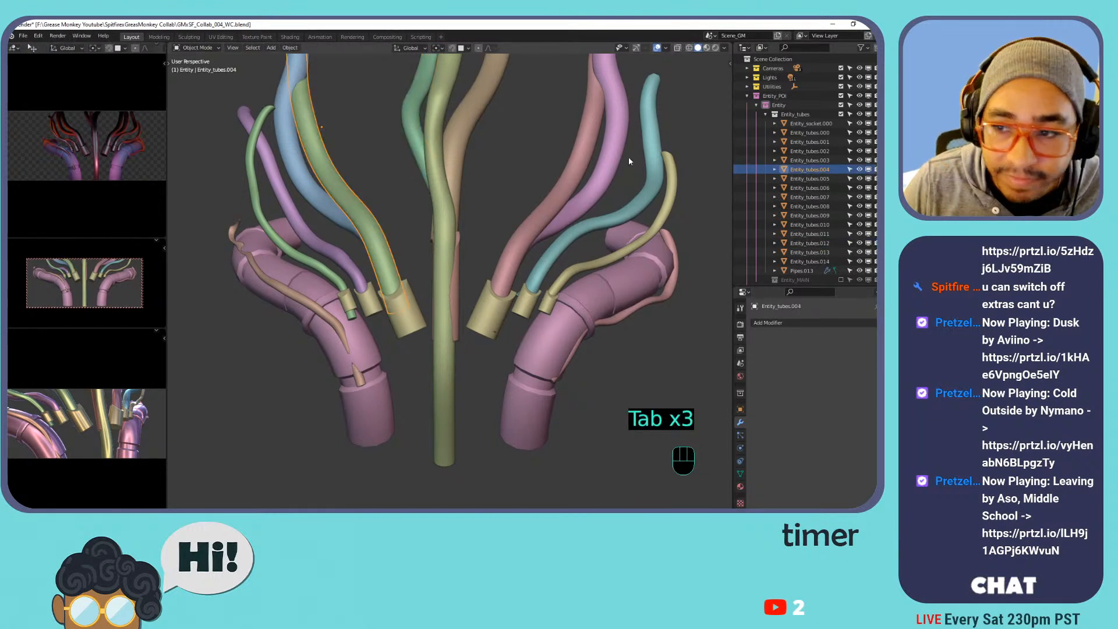
Collapse the Entity collection and its sub-collections in the scene tree, and save the file.
{"action": "left_click", "coordinate": [764, 114], "text": "ctrl"}
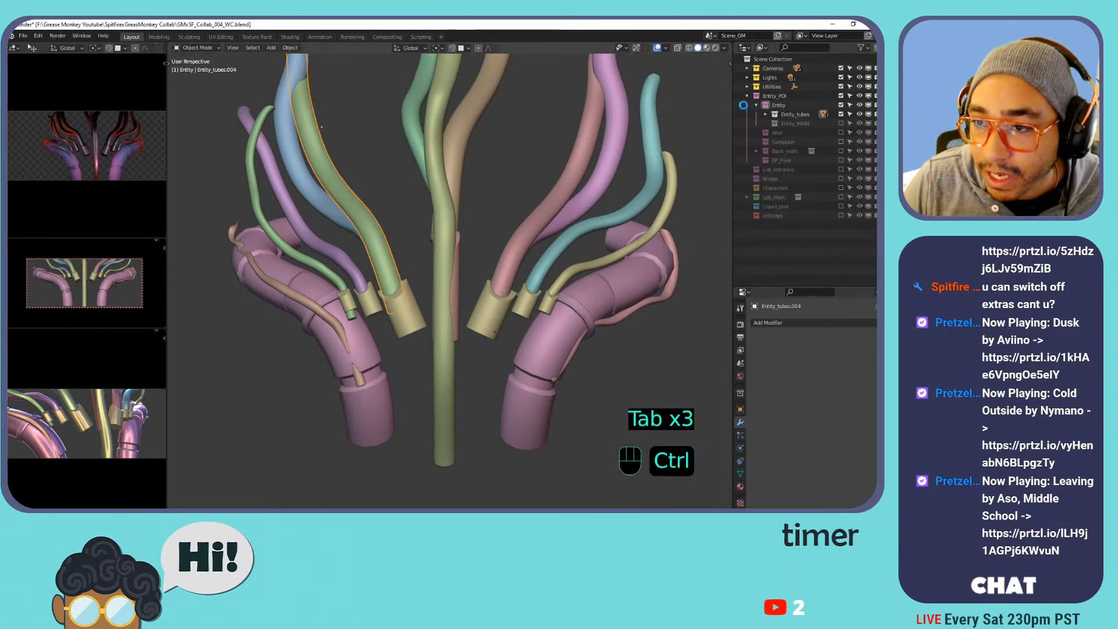
{"action": "key", "text": "ctrl+s"}
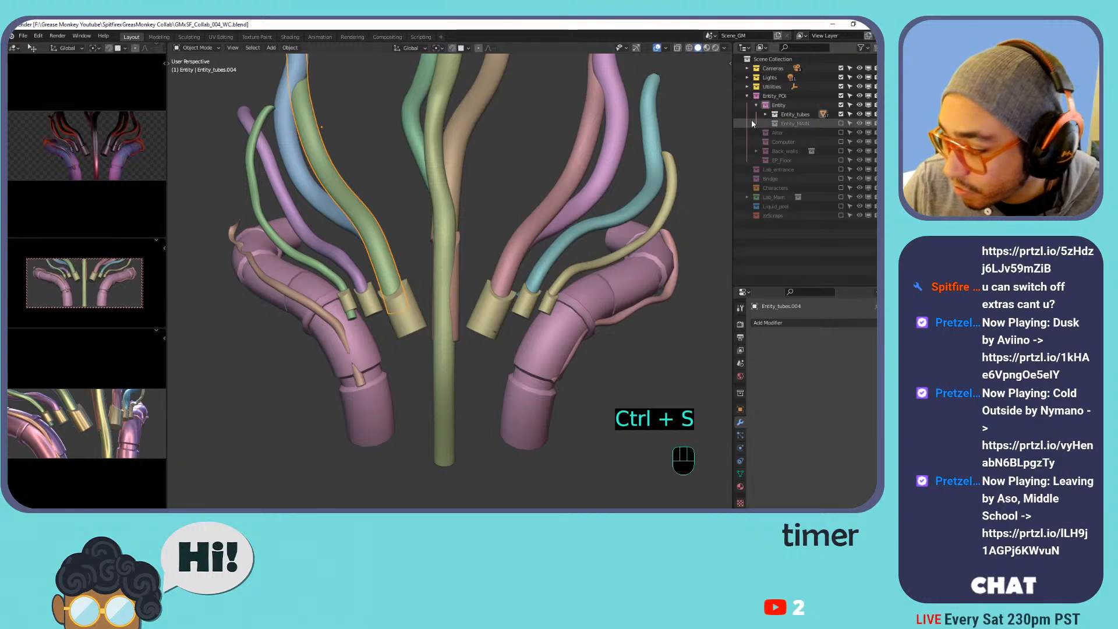
{"action": "left_click", "coordinate": [756, 105]}
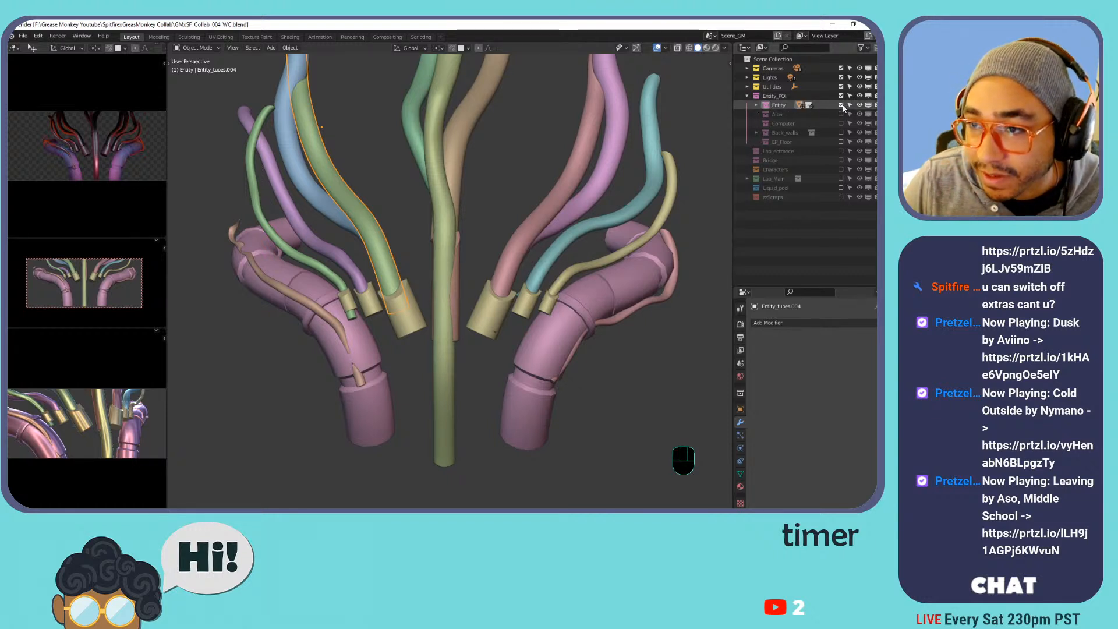
Briefly include sibling collections under Entity_POI one at a time with Entity excluded, and include Entity again.
{"action": "left_click", "coordinate": [840, 105]}
{"action": "left_click", "coordinate": [841, 114]}
{"action": "left_click", "coordinate": [841, 114]}
{"action": "left_click", "coordinate": [841, 123]}
{"action": "left_click", "coordinate": [840, 122]}
{"action": "left_click", "coordinate": [841, 142]}
{"action": "left_click", "coordinate": [841, 141]}
{"action": "left_click", "coordinate": [840, 105]}
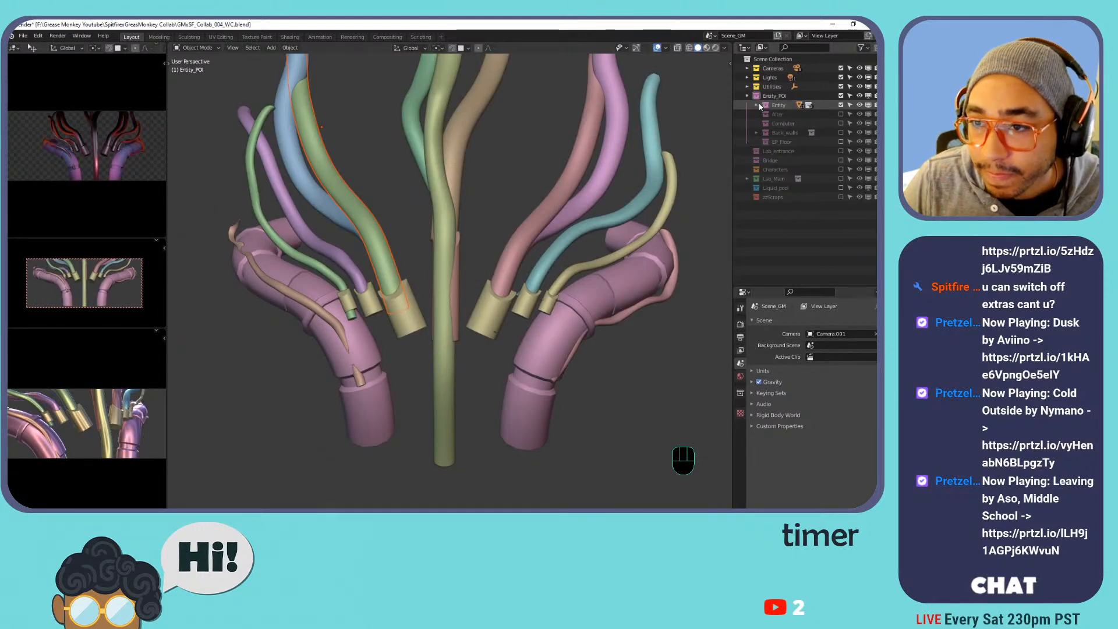
Give the Entity_tubes and Entity_MAIN collections the same colour tag as their parent Entity collection.
{"action": "left_click", "coordinate": [757, 105]}
{"action": "left_click", "coordinate": [789, 116], "text": "shift"}
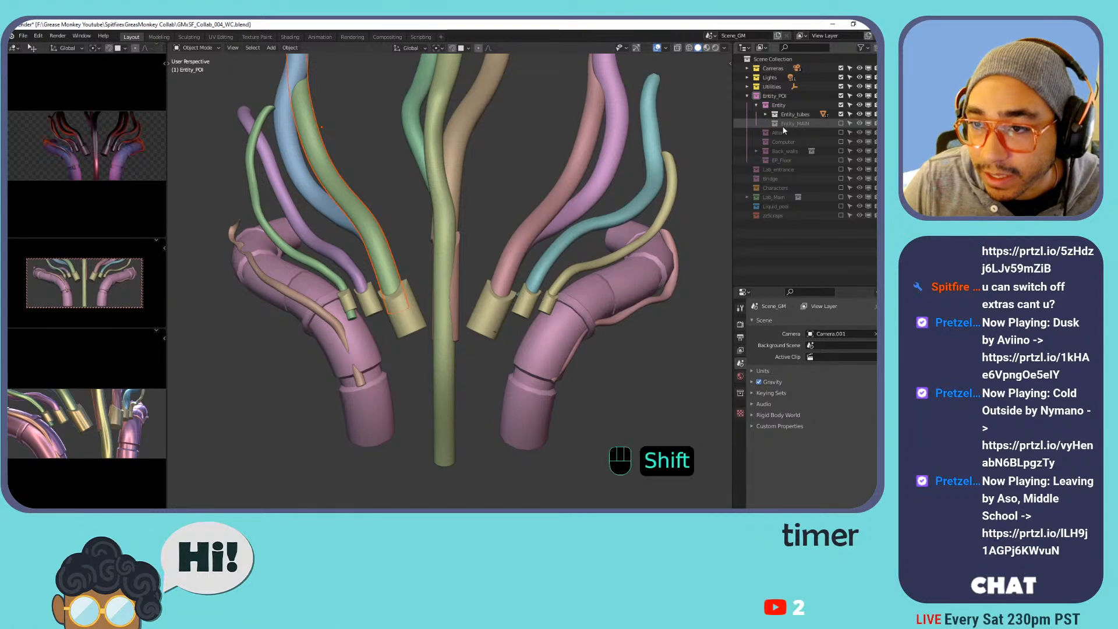
{"action": "right_click", "coordinate": [796, 116]}
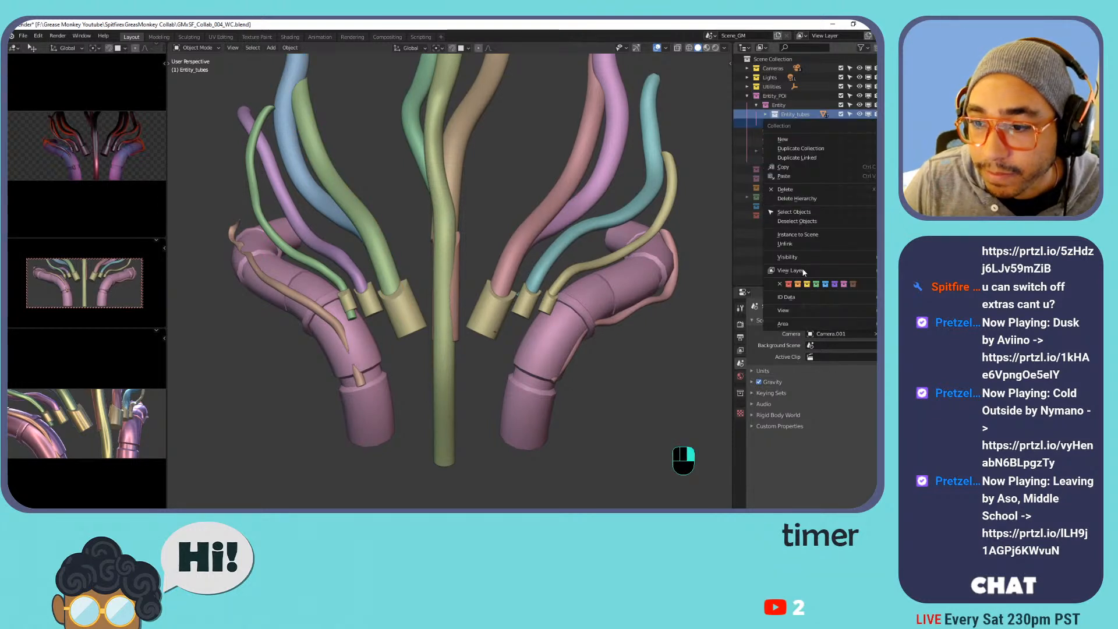
{"action": "left_click", "coordinate": [834, 284]}
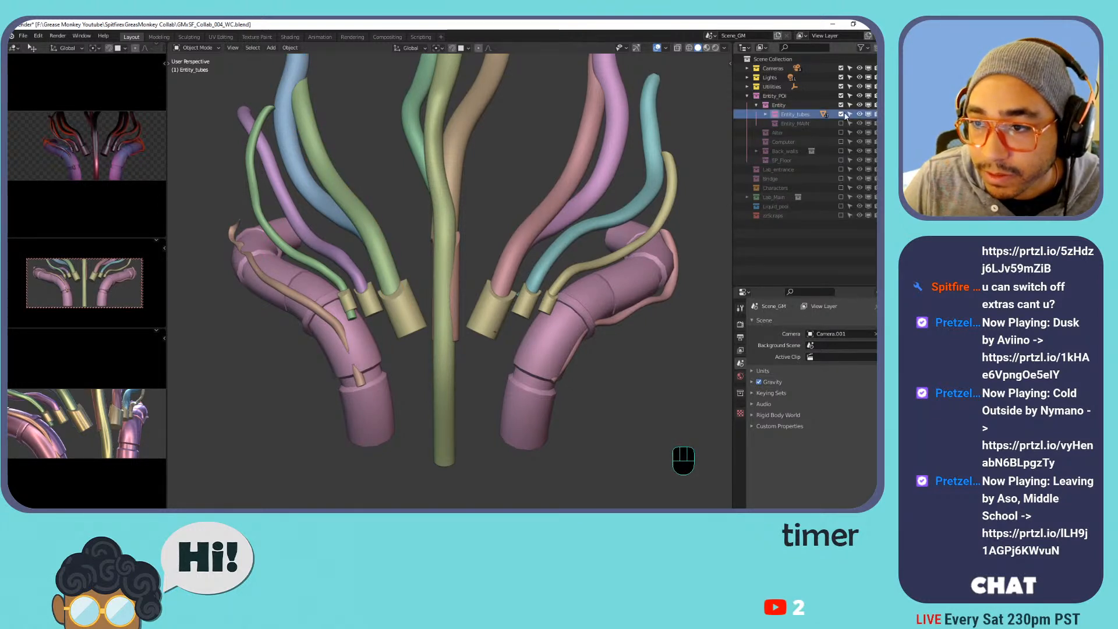
Exclude the Entity_tubes collection, include Entity_MAIN instead, and expand it to select Entity_glass.000.
{"action": "left_click", "coordinate": [842, 115]}
{"action": "left_click", "coordinate": [842, 124]}
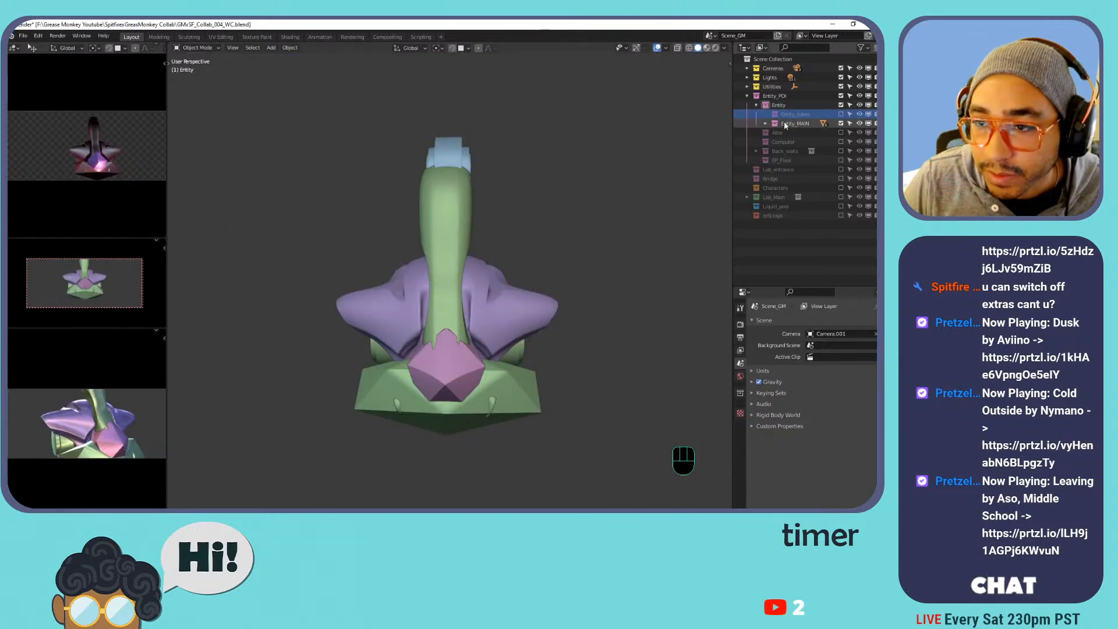
{"action": "left_click", "coordinate": [765, 123]}
{"action": "left_click", "coordinate": [808, 133]}
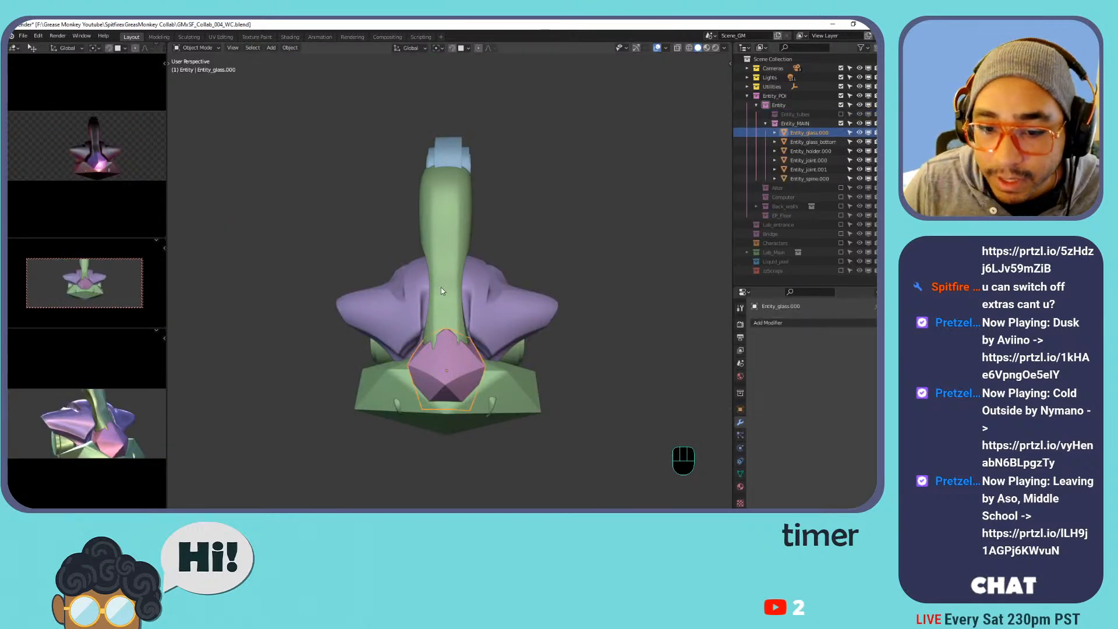
Examine the upper and lower round joints of the entity's main body from the side.
{"action": "scroll", "coordinate": [505, 302], "scroll_direction": "up", "scroll_amount": 2}
{"action": "middle_click_drag", "start_coordinate": [556, 274], "coordinate": [524, 157]}
{"action": "left_click", "coordinate": [521, 148]}
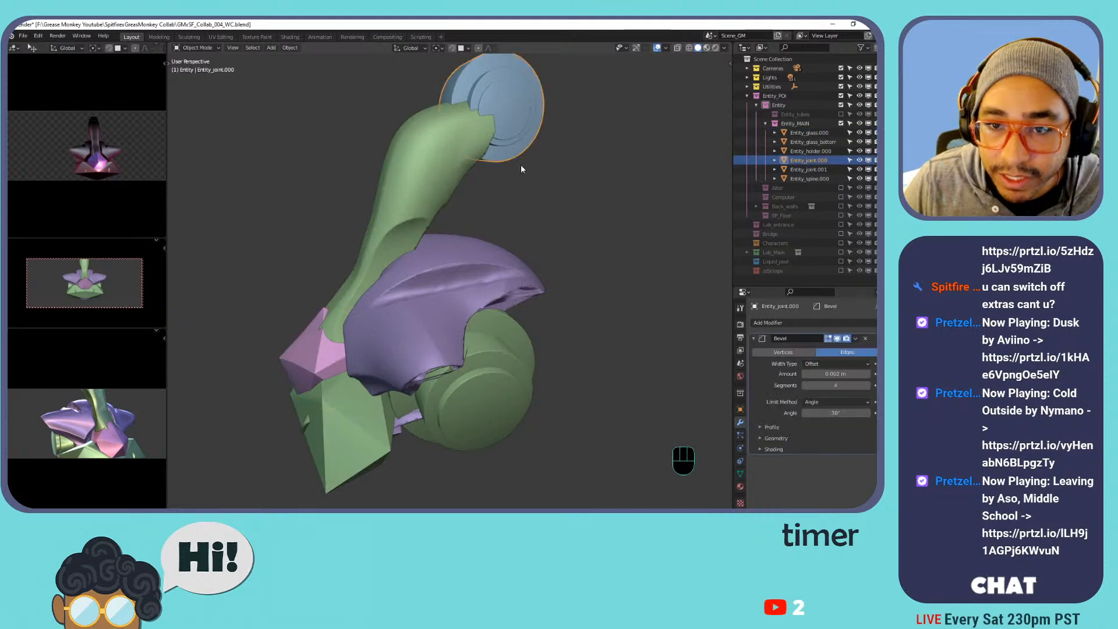
{"action": "left_click", "coordinate": [503, 300], "text": "shift"}
{"action": "middle_click_drag", "start_coordinate": [420, 310], "coordinate": [519, 341]}
Isolate Entity_holder.000 in local view and inspect its shape from an angle.
{"action": "left_click", "coordinate": [512, 247]}
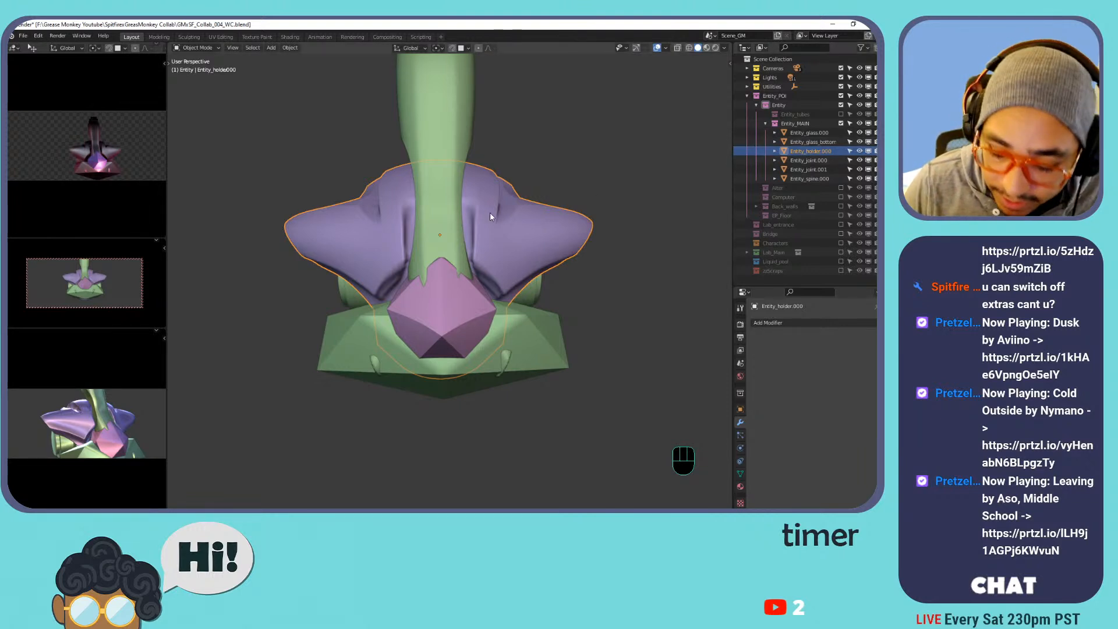
{"action": "key", "text": "KP_Divide"}
{"action": "key", "text": "KP_Divide"}
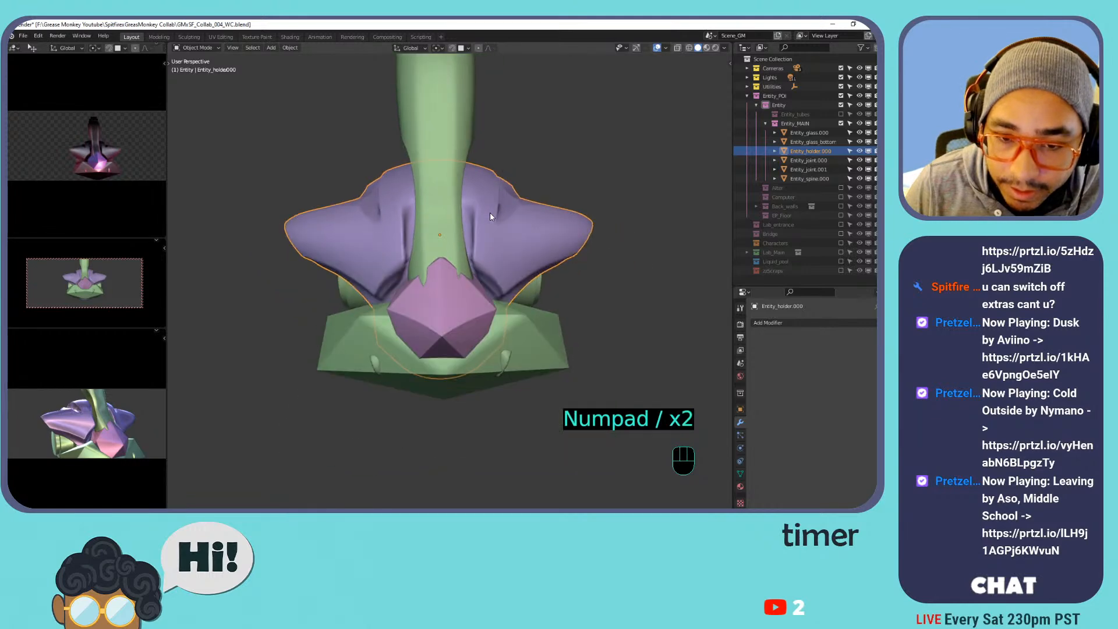
{"action": "key", "text": "KP_Divide"}
{"action": "key", "text": "KP_Divide"}
{"action": "key", "text": "KP_Divide"}
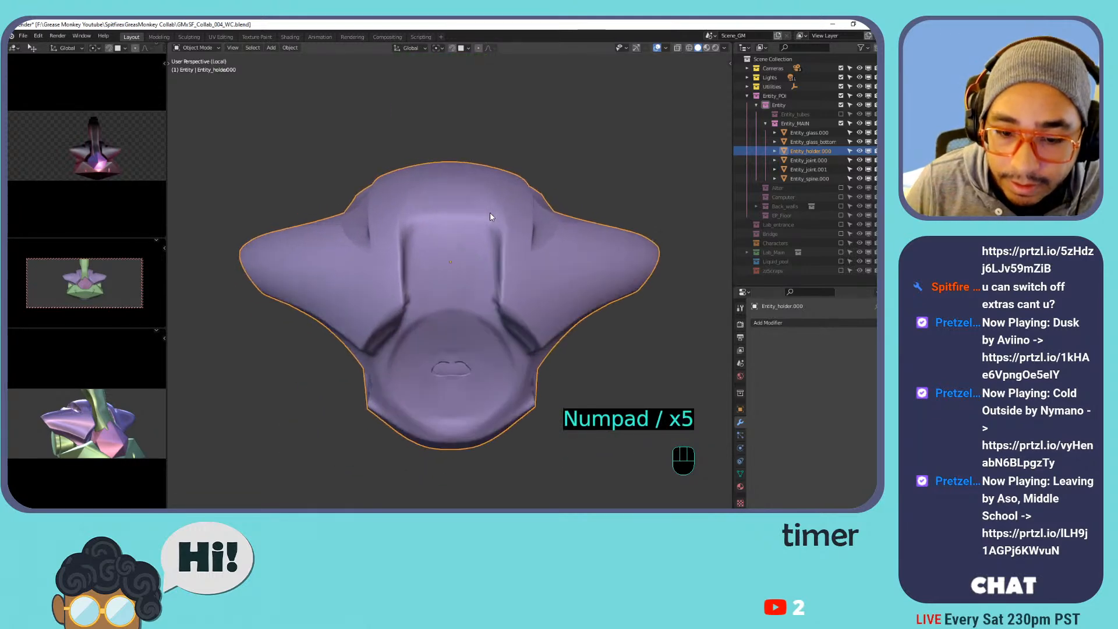
{"action": "middle_click_drag", "start_coordinate": [550, 224], "coordinate": [510, 232]}
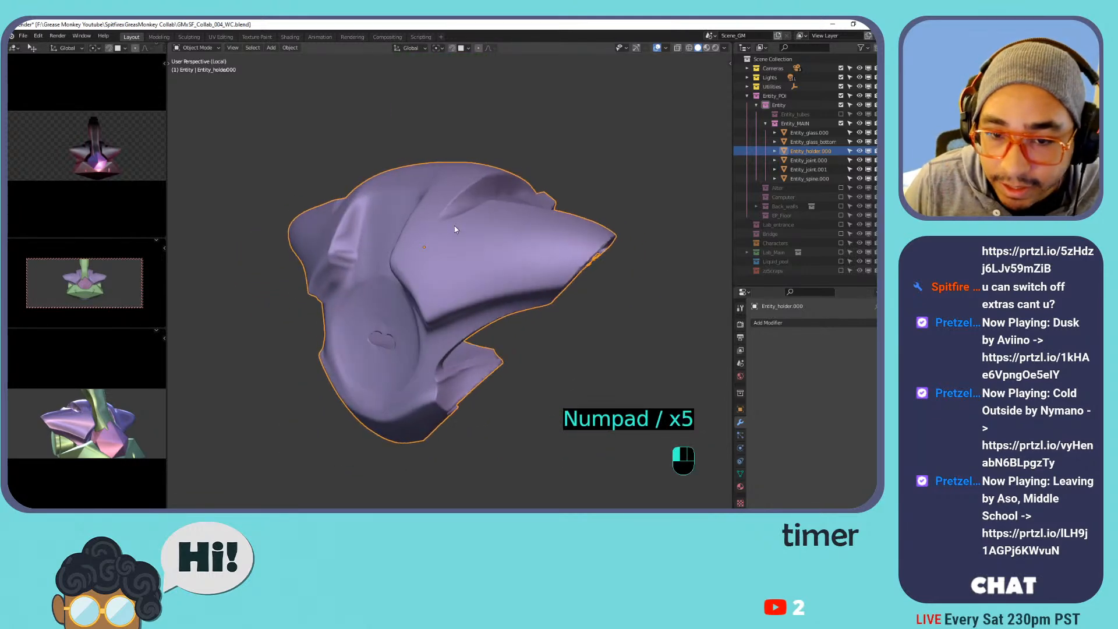
Enable Auto Smooth for the normals of Entity_holder.000 and check the shading on its central recess.
{"action": "left_click", "coordinate": [741, 473]}
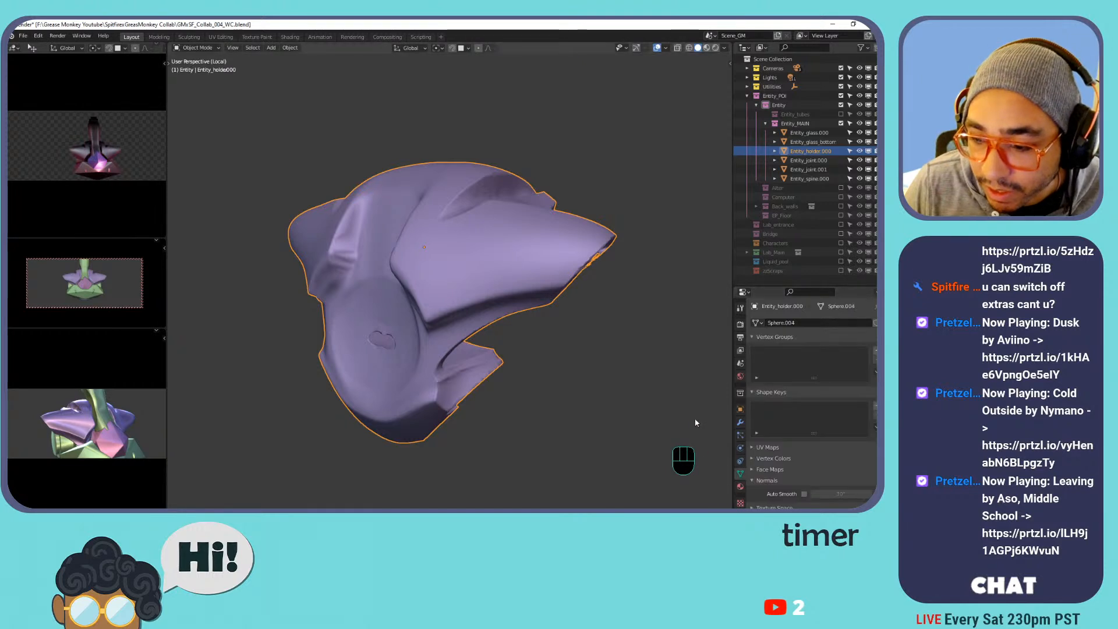
{"action": "right_click", "coordinate": [418, 181]}
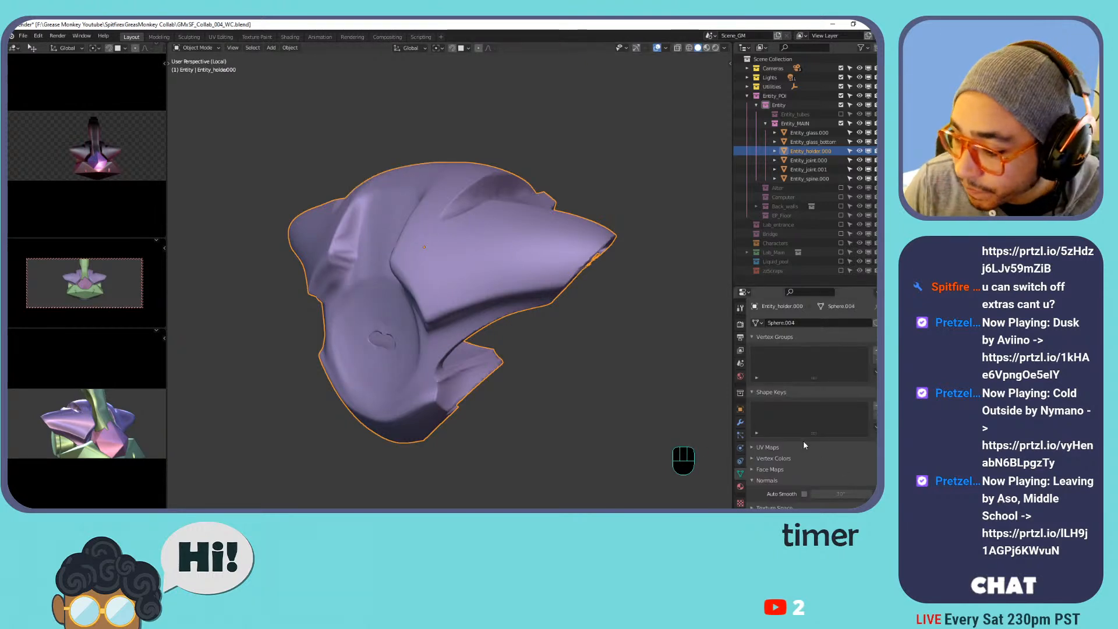
{"action": "left_click", "coordinate": [804, 494]}
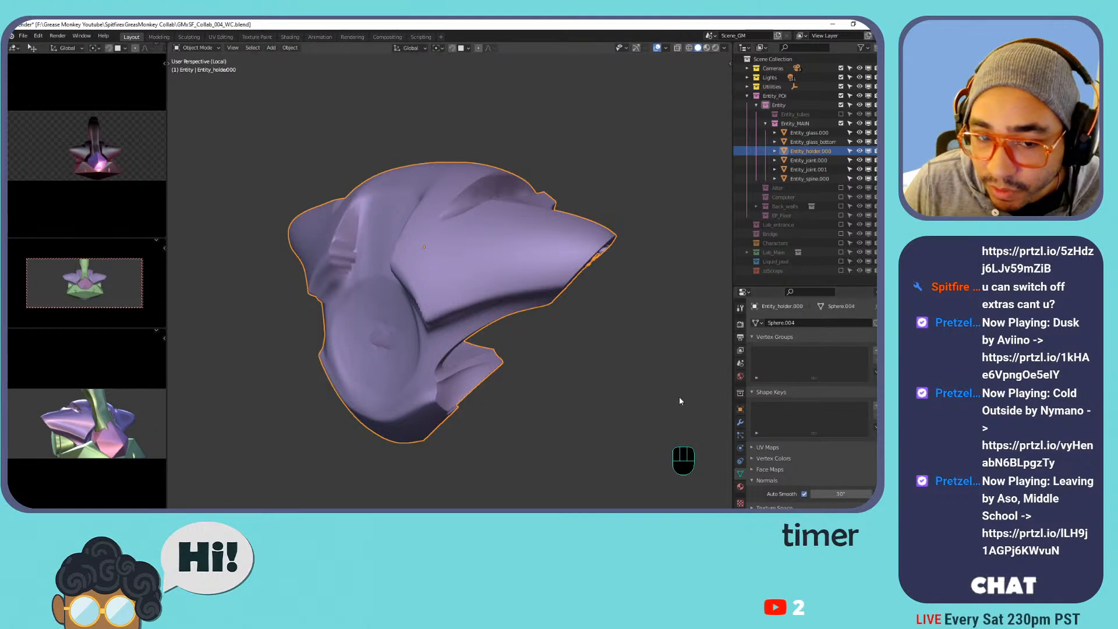
{"action": "scroll", "coordinate": [446, 204], "scroll_direction": "up", "scroll_amount": 6}
{"action": "middle_click_drag", "start_coordinate": [446, 232], "coordinate": [476, 231], "text": "shift"}
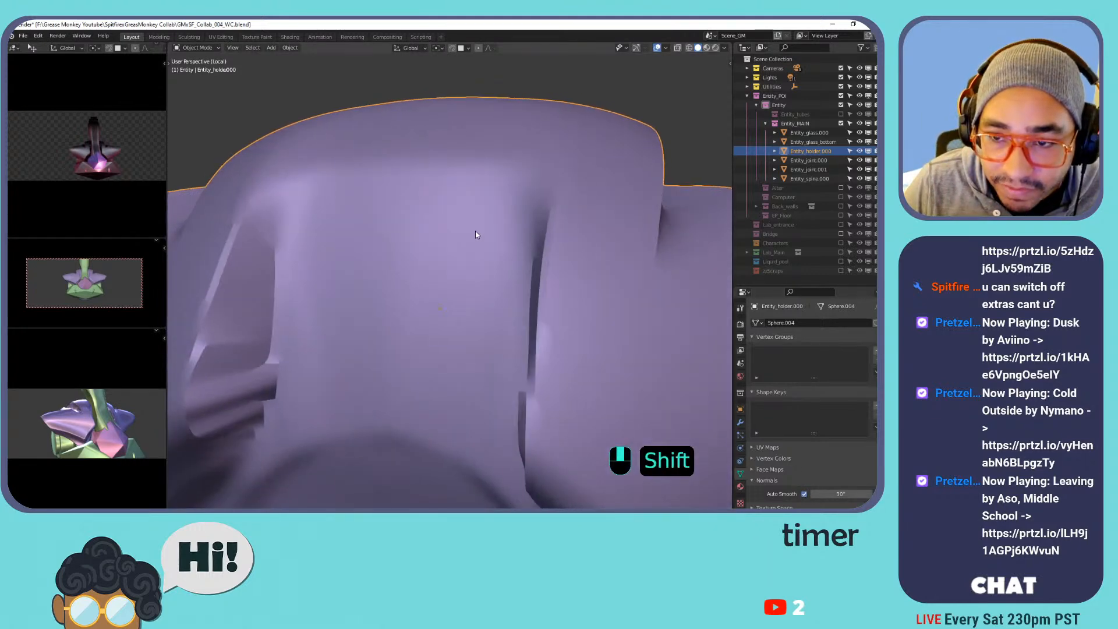
Raise the Auto Smooth angle of Entity_holder.000 to about 76.4° to soften its shading.
{"action": "scroll", "coordinate": [476, 231], "scroll_direction": "down", "scroll_amount": 3}
{"action": "key", "text": "Tab"}
{"action": "key", "text": "Tab"}
{"action": "scroll", "coordinate": [511, 268], "scroll_direction": "up", "scroll_amount": 2}
{"action": "mouse_move", "coordinate": [840, 494]}
{"action": "left_mouse_down"}
{"action": "mouse_move", "coordinate": [867, 494]}
{"action": "mouse_move", "coordinate": [835, 493]}
{"action": "mouse_move", "coordinate": [867, 493]}
{"action": "mouse_move", "coordinate": [835, 494]}
{"action": "mouse_move", "coordinate": [856, 494]}
{"action": "left_mouse_up"}
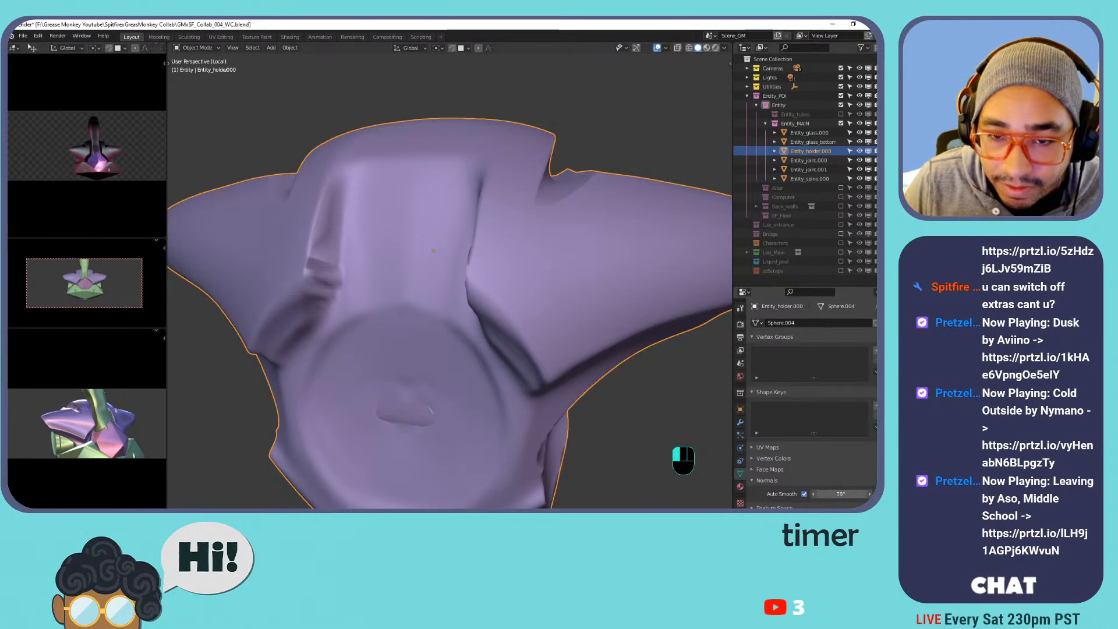
Open the Entity_holder.000 mesh in Edit Mode to inspect its wireframe, and save the file.
{"action": "middle_click_drag", "start_coordinate": [561, 215], "coordinate": [431, 220]}
{"action": "key", "text": "Tab"}
{"action": "middle_click_drag", "start_coordinate": [347, 226], "coordinate": [458, 193]}
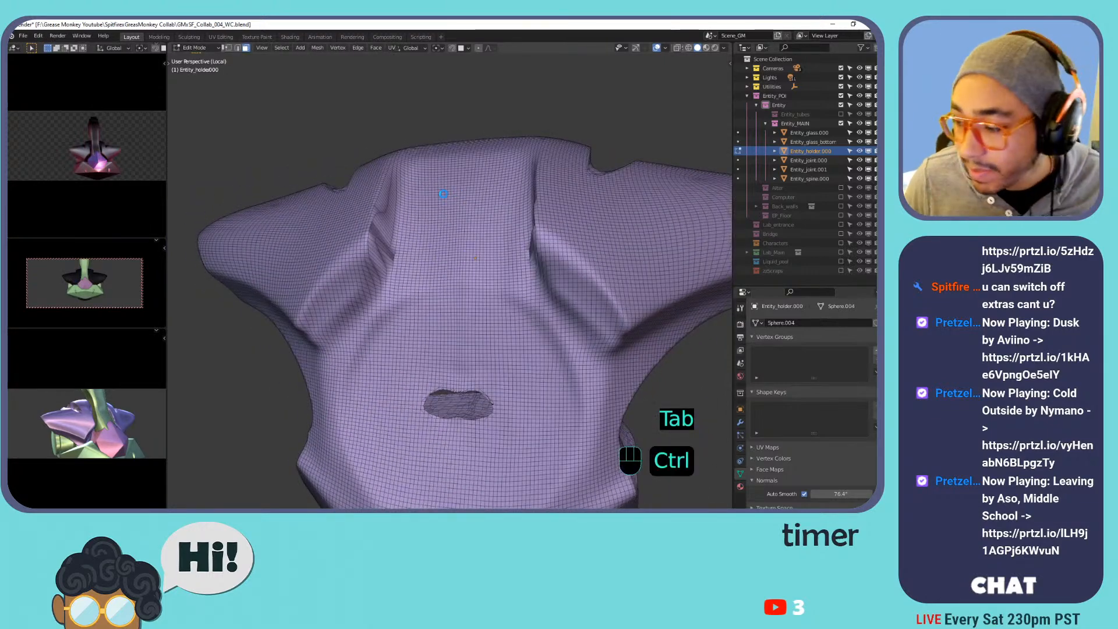
{"action": "key", "text": "ctrl+s"}
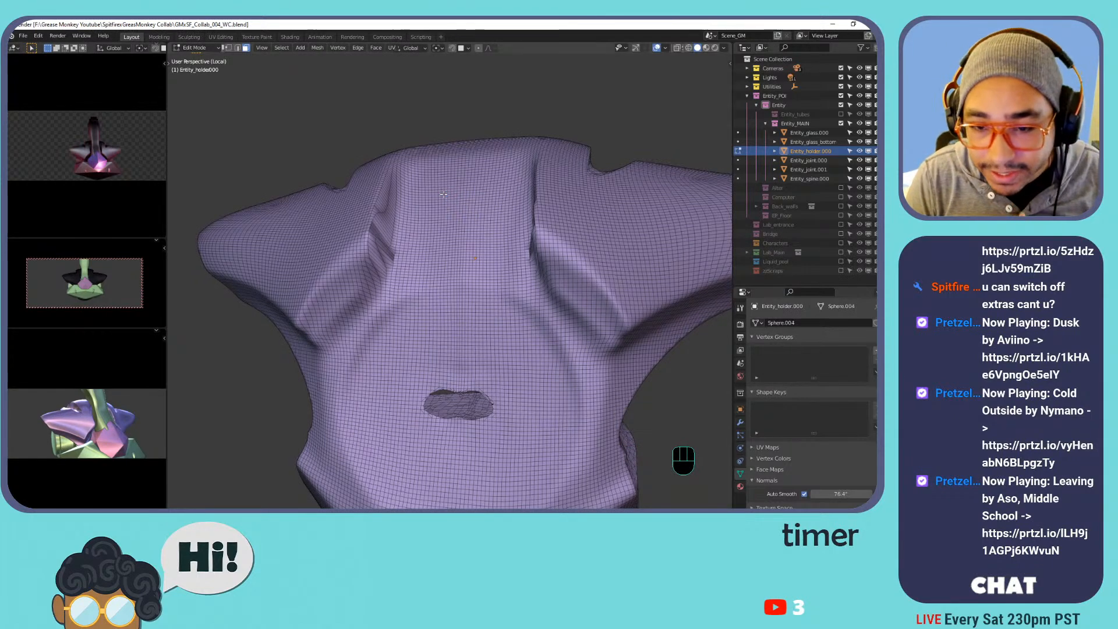
Apply Limited Dissolve to the entire Entity_holder.000 mesh.
{"action": "scroll", "coordinate": [440, 194], "scroll_direction": "down", "scroll_amount": 2}
{"action": "key", "text": "a"}
{"action": "key", "text": "x"}
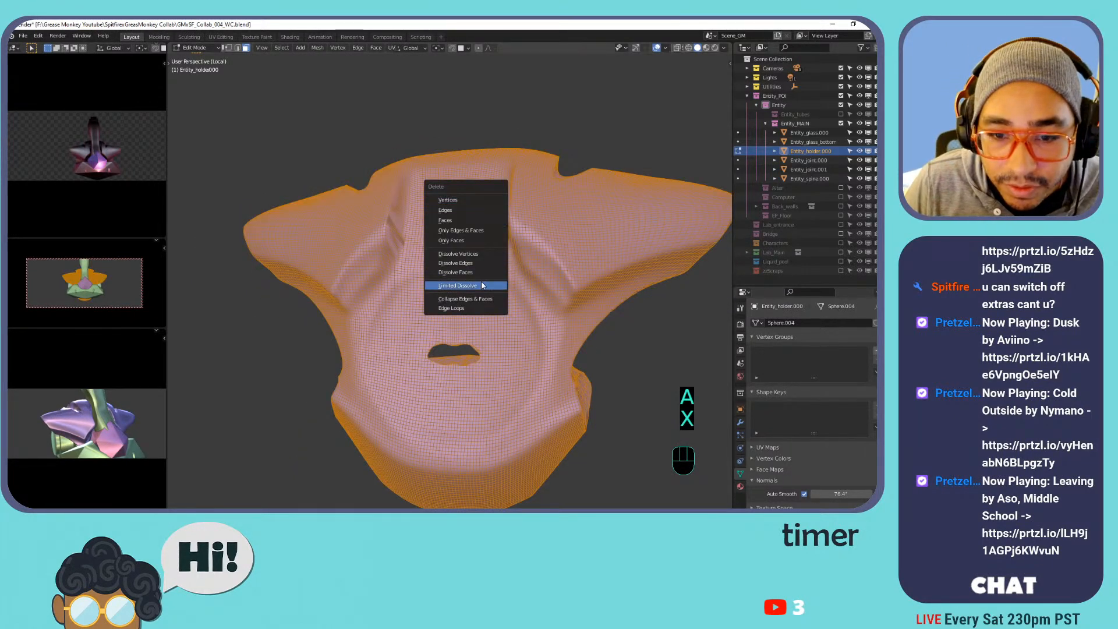
{"action": "left_click", "coordinate": [482, 285]}
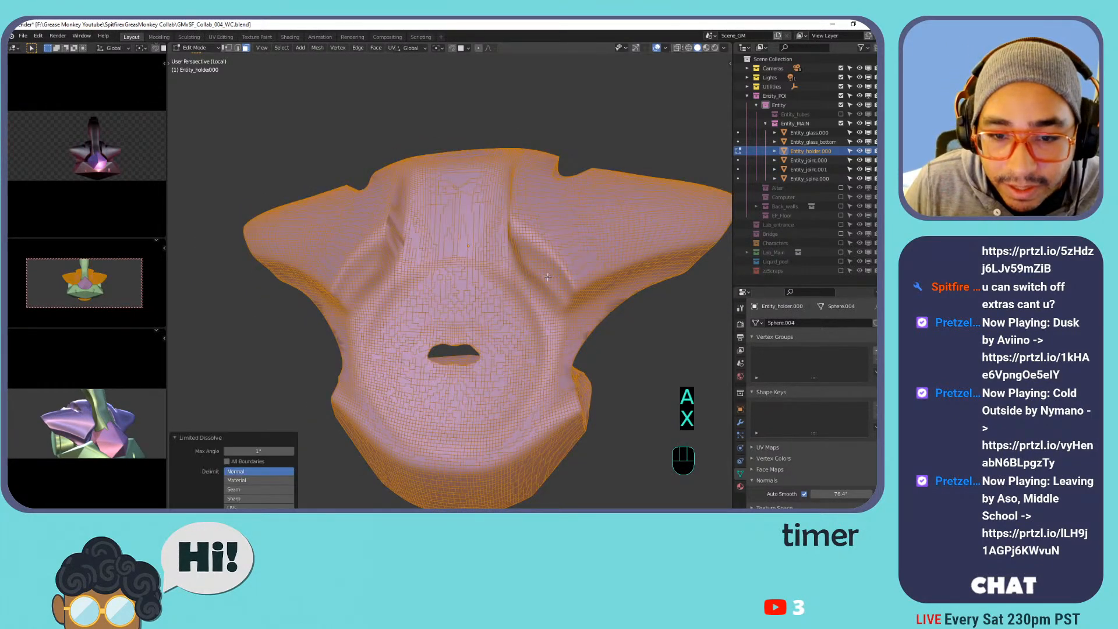
Set the Limited Dissolve maximum angle to 1.7° and check the simplified holder mesh against its Object Mode shading.
{"action": "scroll", "coordinate": [504, 208], "scroll_direction": "up", "scroll_amount": 5}
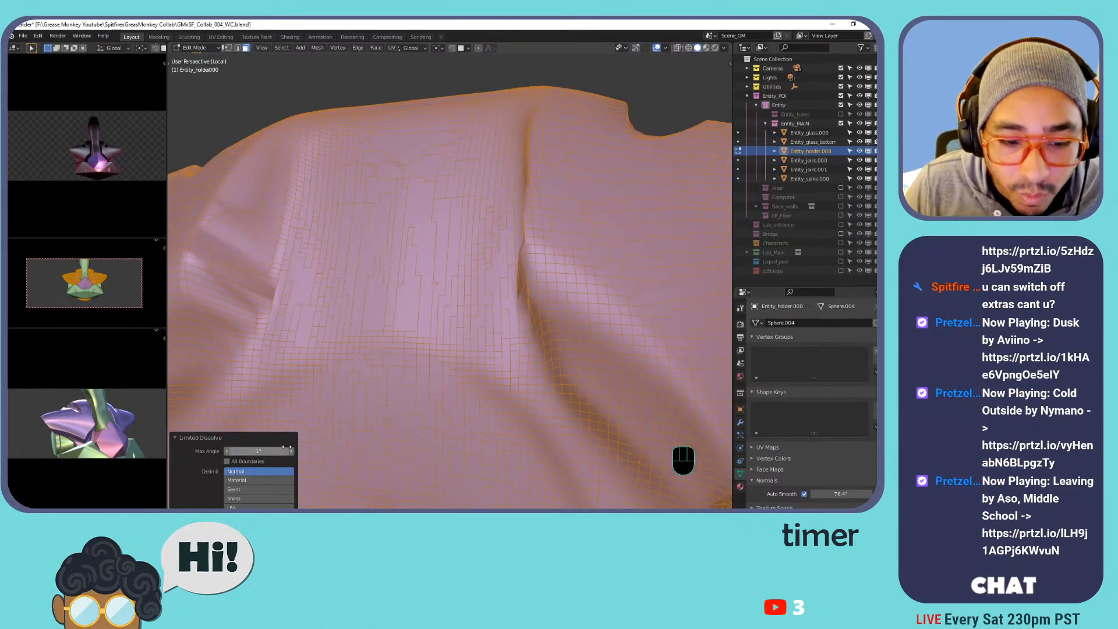
{"action": "left_click_drag", "start_coordinate": [256, 449], "coordinate": [260, 450]}
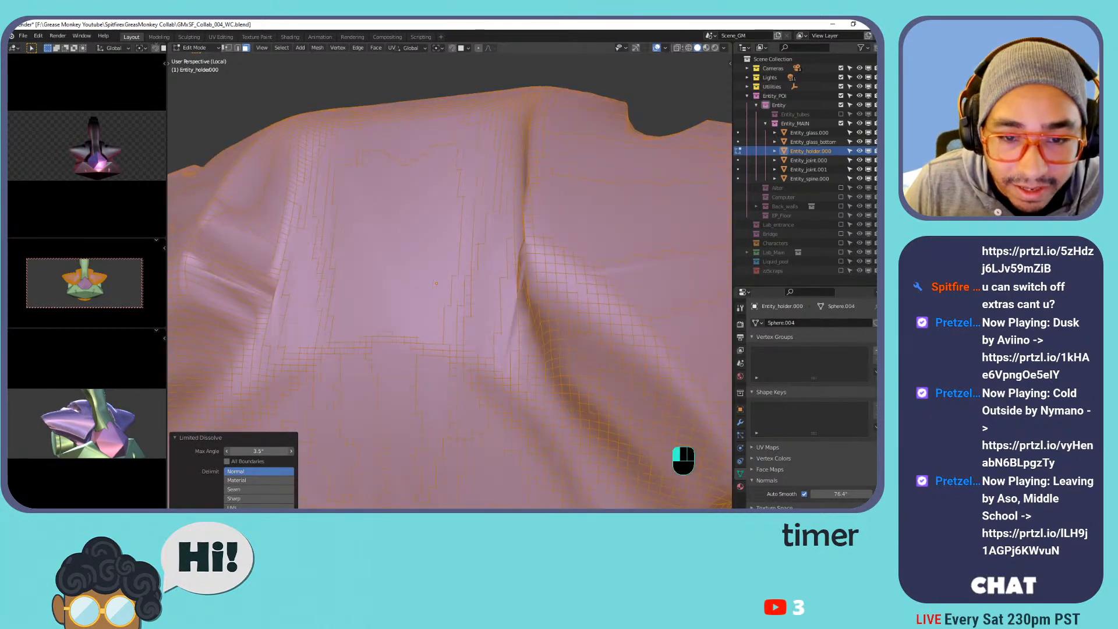
{"action": "left_click_drag", "start_coordinate": [258, 452], "coordinate": [248, 451]}
{"action": "middle_click_drag", "start_coordinate": [548, 238], "coordinate": [427, 245], "text": "shift"}
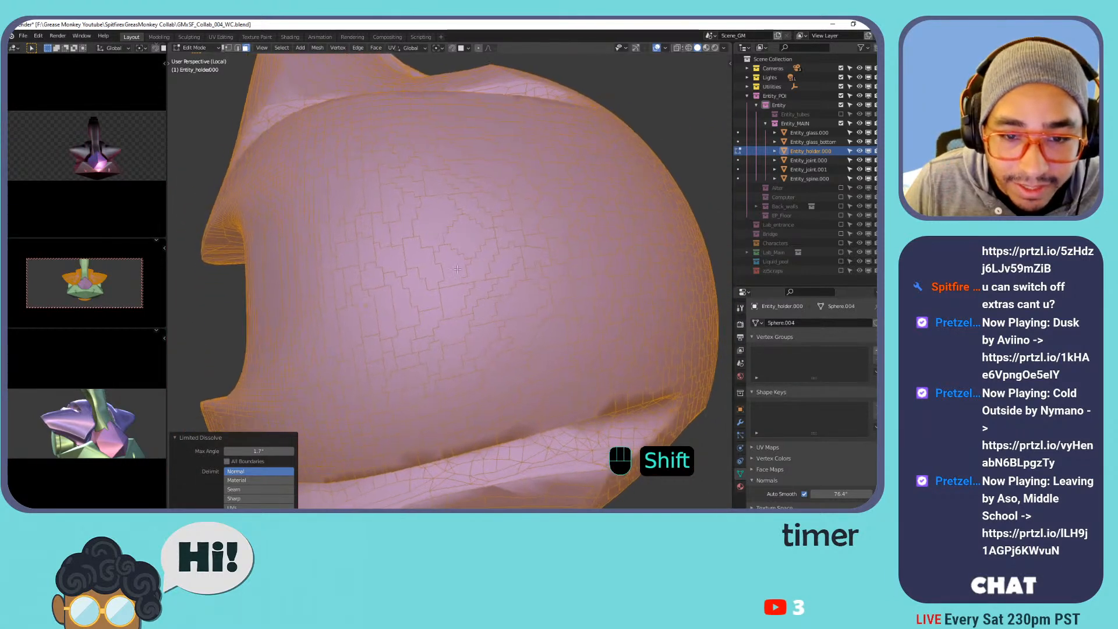
{"action": "key", "text": "Tab"}
{"action": "key", "text": "Tab"}
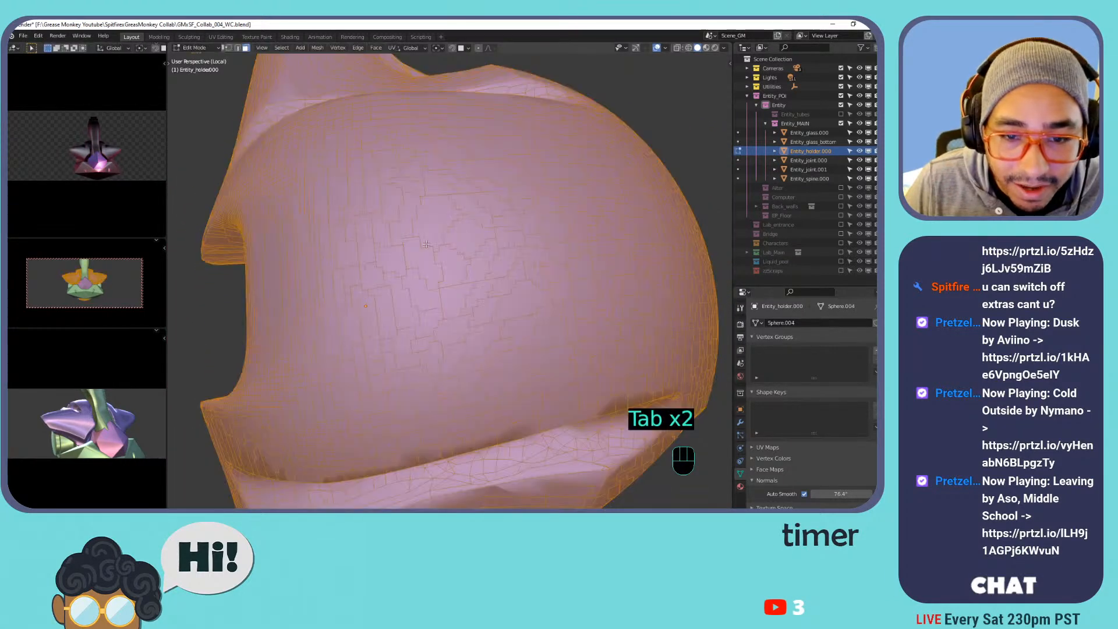
Examine individual faces on the dissolved dome of the Entity_holder.000 mesh and check its shading in Object Mode.
{"action": "key", "text": "2"}
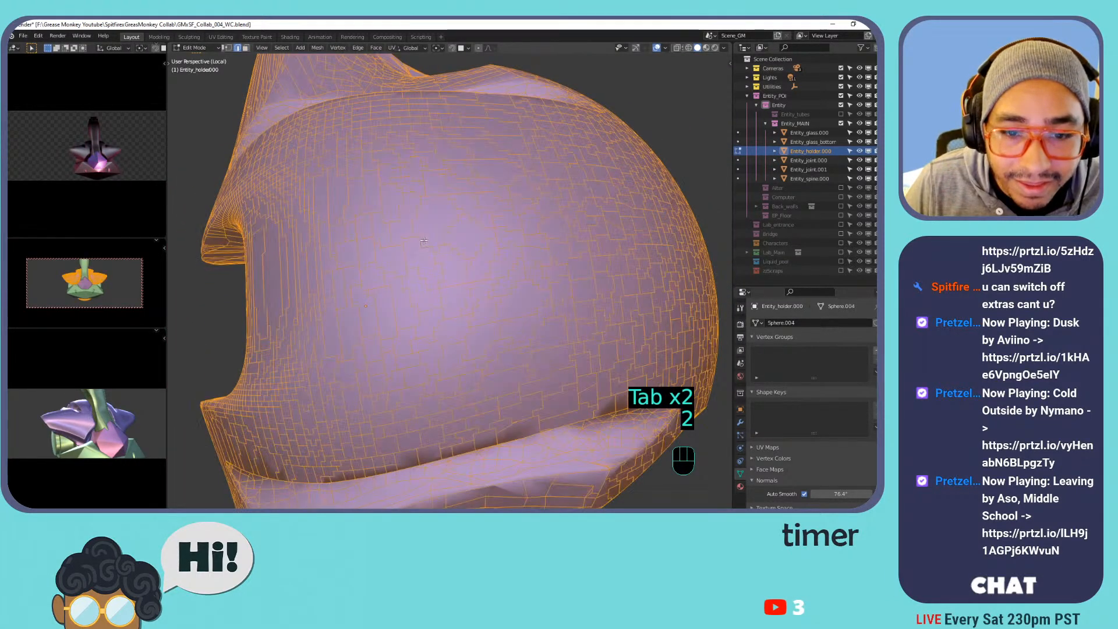
{"action": "key", "text": "3"}
{"action": "left_click", "coordinate": [395, 253]}
{"action": "left_click", "coordinate": [442, 248]}
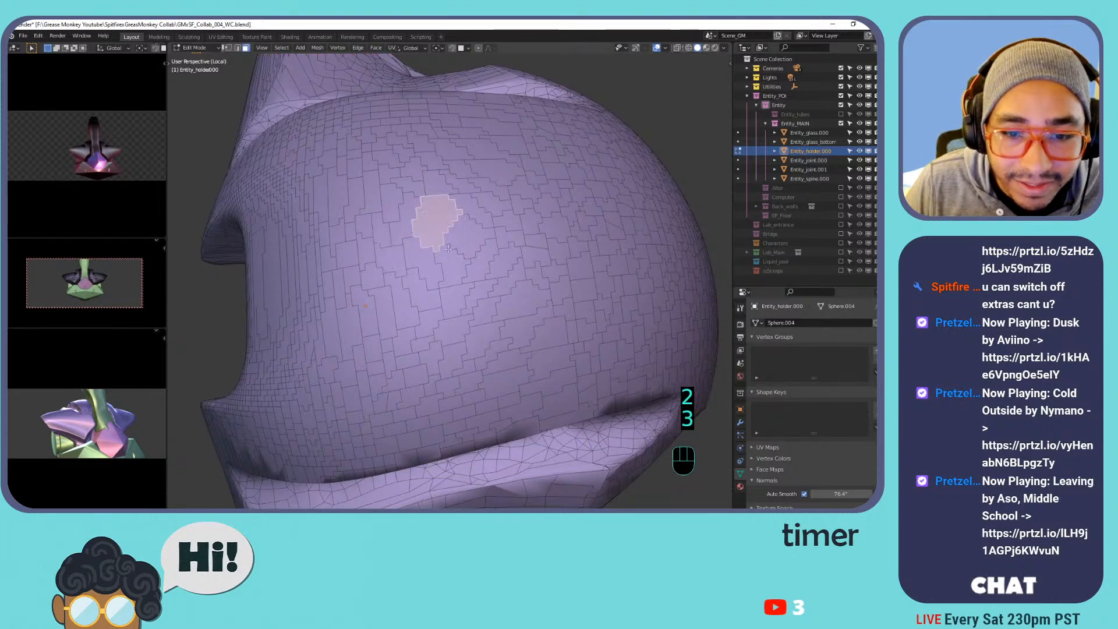
{"action": "left_click", "coordinate": [460, 261]}
{"action": "left_click", "coordinate": [466, 238]}
{"action": "left_click", "coordinate": [552, 190]}
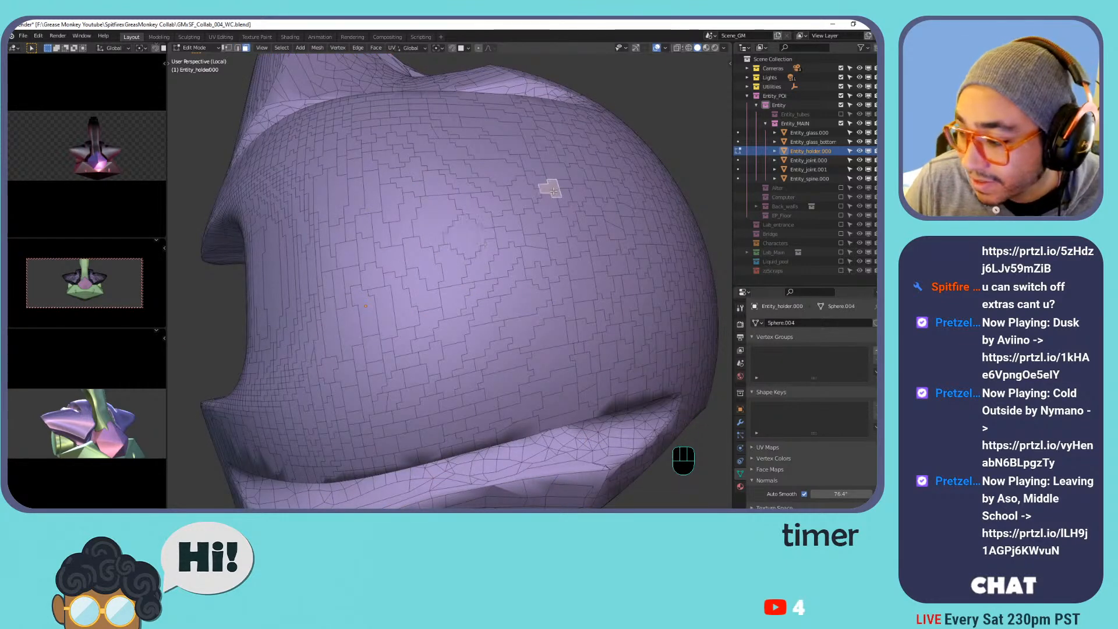
{"action": "left_click", "coordinate": [554, 264]}
{"action": "left_click", "coordinate": [421, 289]}
{"action": "left_click", "coordinate": [407, 171]}
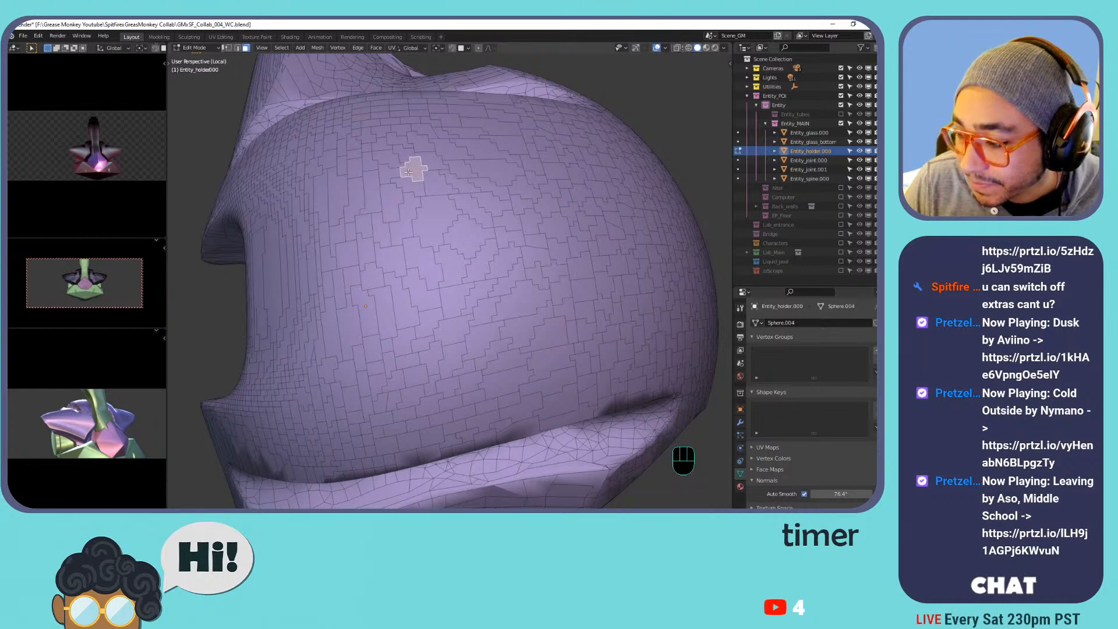
{"action": "key", "text": "Tab"}
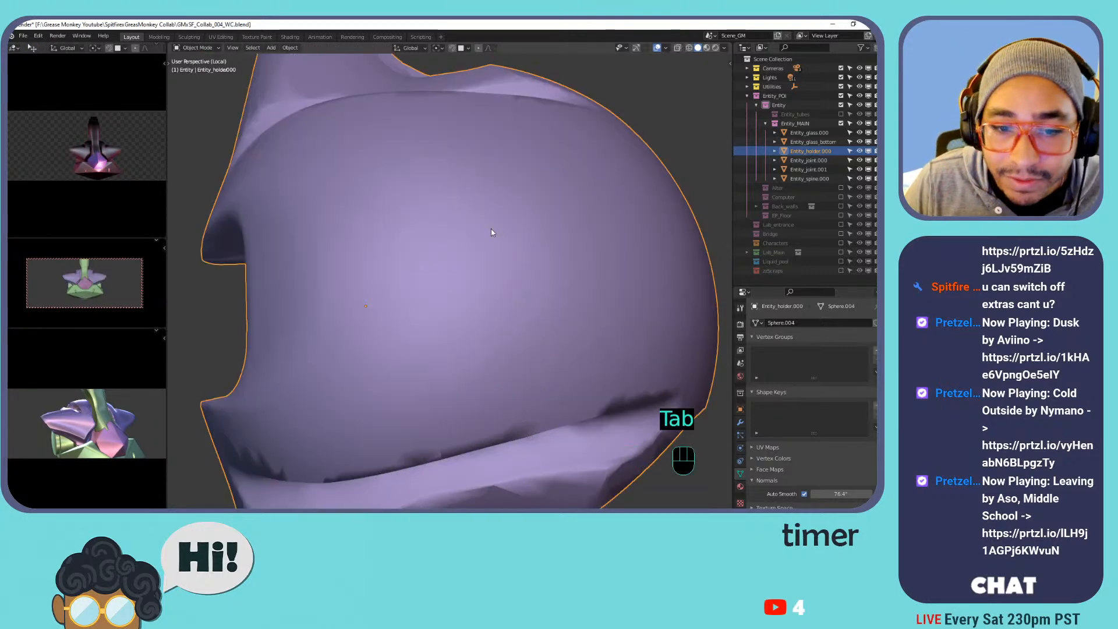
Undo the Limited Dissolve on Entity_holder.000 back to its dense original mesh, and return to Object Mode.
{"action": "key", "text": "ctrl+z"}
{"action": "key", "text": "ctrl+z"}
{"action": "key", "text": "ctrl+z"}
{"action": "key", "text": "ctrl+z"}
{"action": "key", "text": "ctrl+z"}
{"action": "key", "text": "ctrl+z"}
{"action": "key", "text": "ctrl+z"}
{"action": "key", "text": "ctrl+z"}
{"action": "key", "text": "ctrl+z"}
{"action": "key", "text": "ctrl+z"}
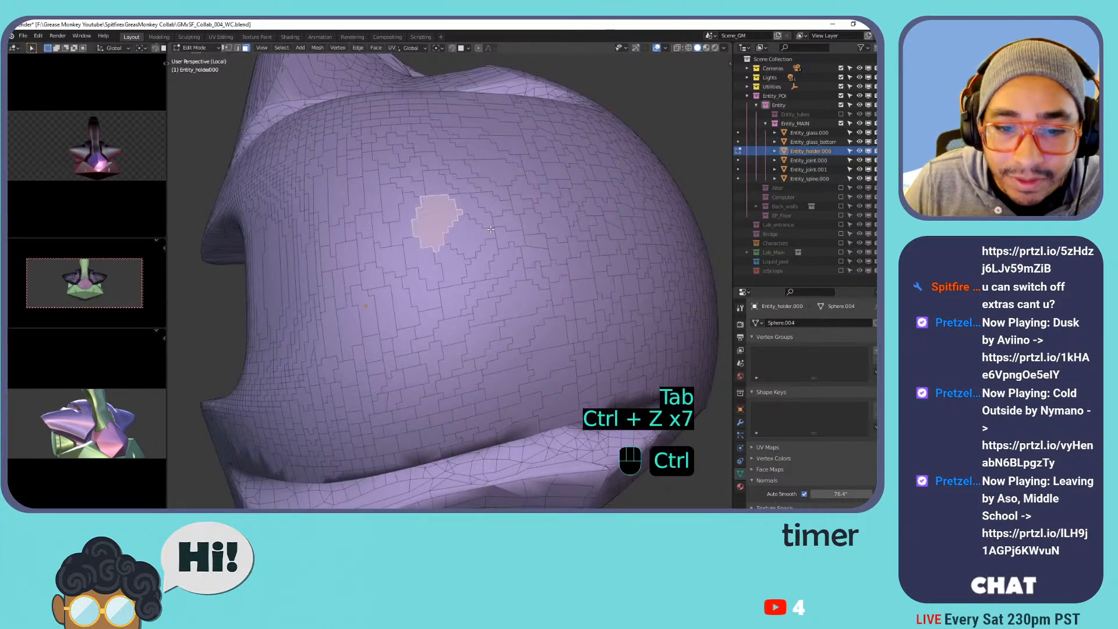
{"action": "key", "text": "ctrl+z"}
{"action": "key", "text": "ctrl+z"}
{"action": "key", "text": "ctrl+z"}
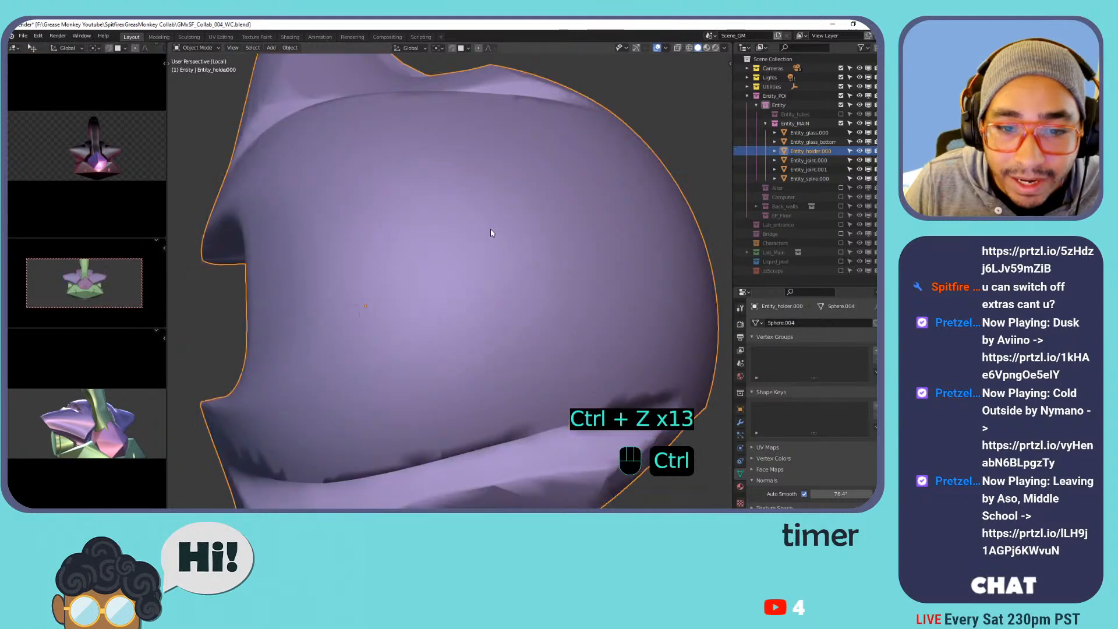
{"action": "key", "text": "ctrl+z"}
{"action": "key", "text": "ctrl+z"}
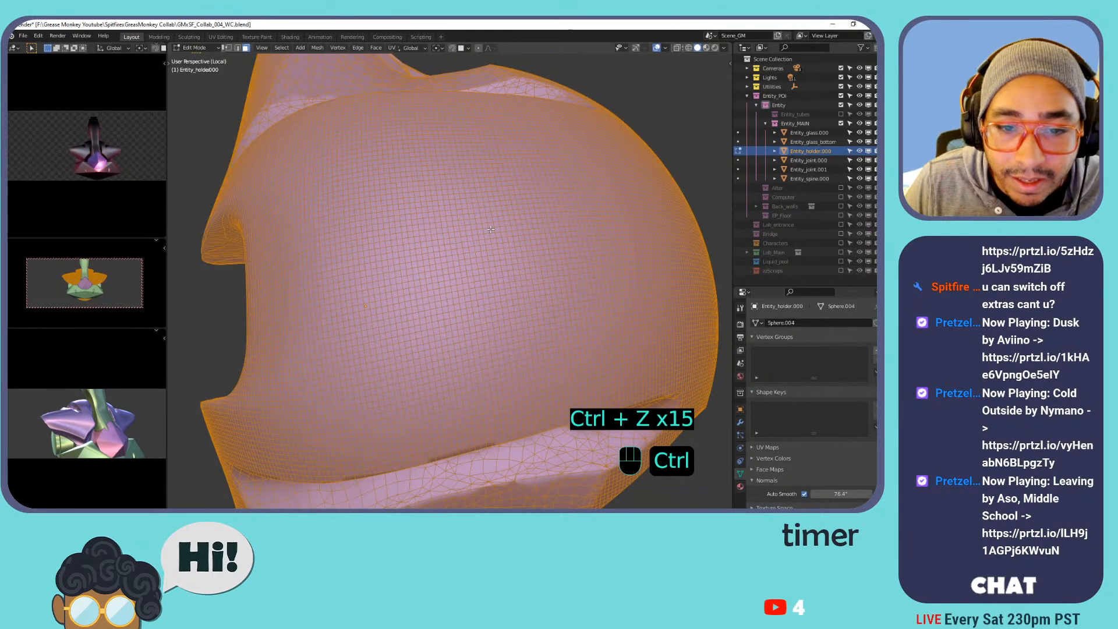
{"action": "scroll", "coordinate": [399, 273], "scroll_direction": "down", "scroll_amount": 2}
{"action": "middle_click_drag", "start_coordinate": [399, 274], "coordinate": [466, 239]}
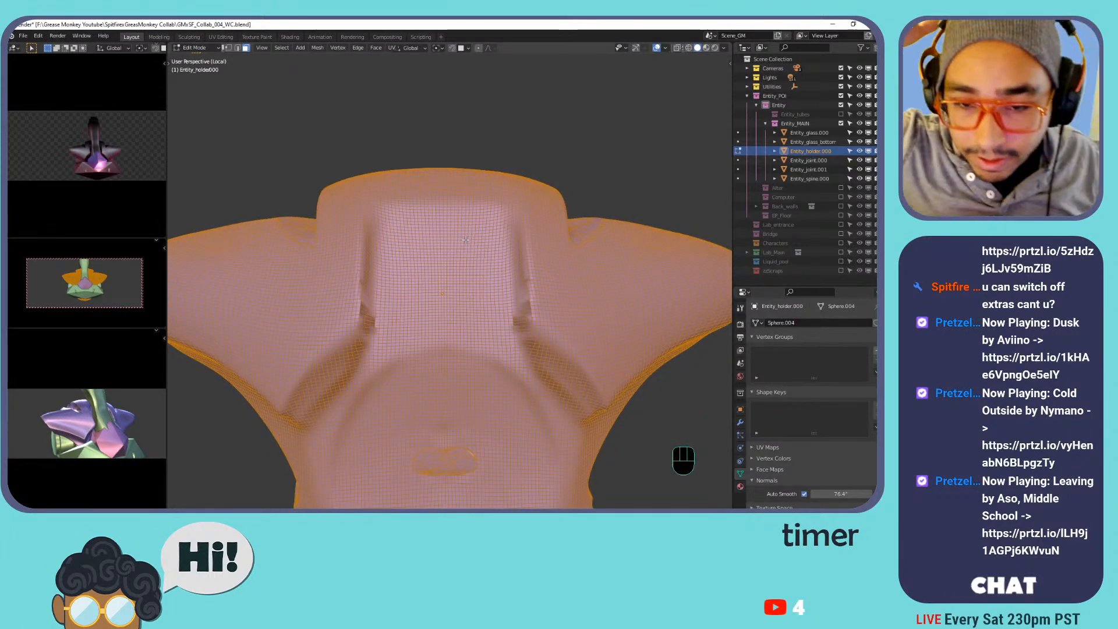
{"action": "key", "text": "Tab"}
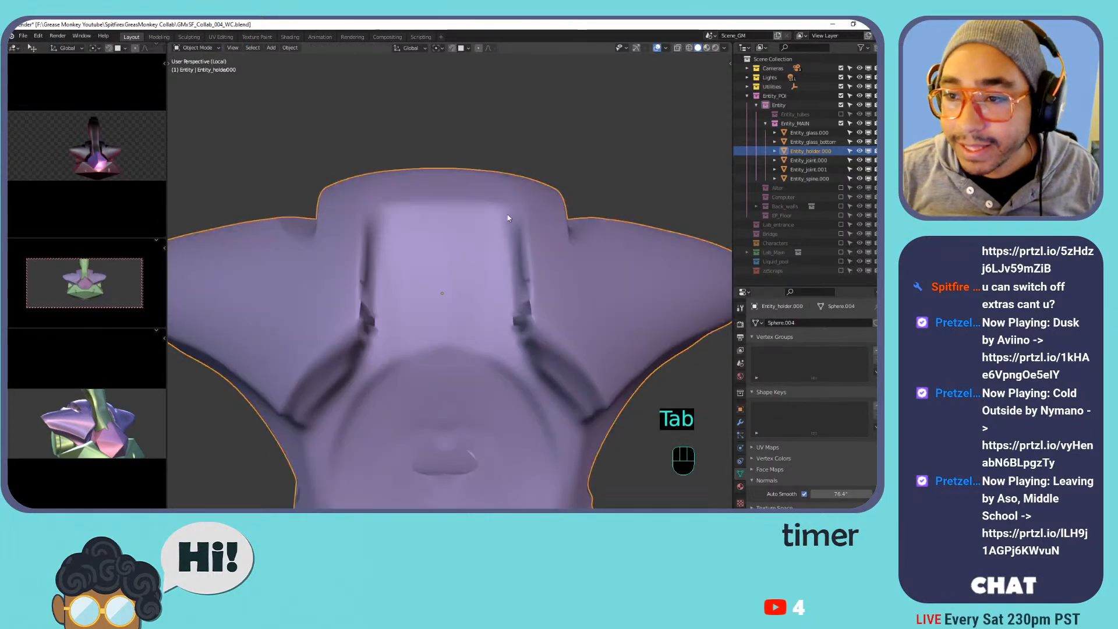
Create a new collection inside Entity_MAIN and give it the pink colour tag.
{"action": "left_click", "coordinate": [877, 48]}
{"action": "left_click_drag", "start_coordinate": [782, 282], "coordinate": [799, 124]}
{"action": "right_click", "coordinate": [806, 136]}
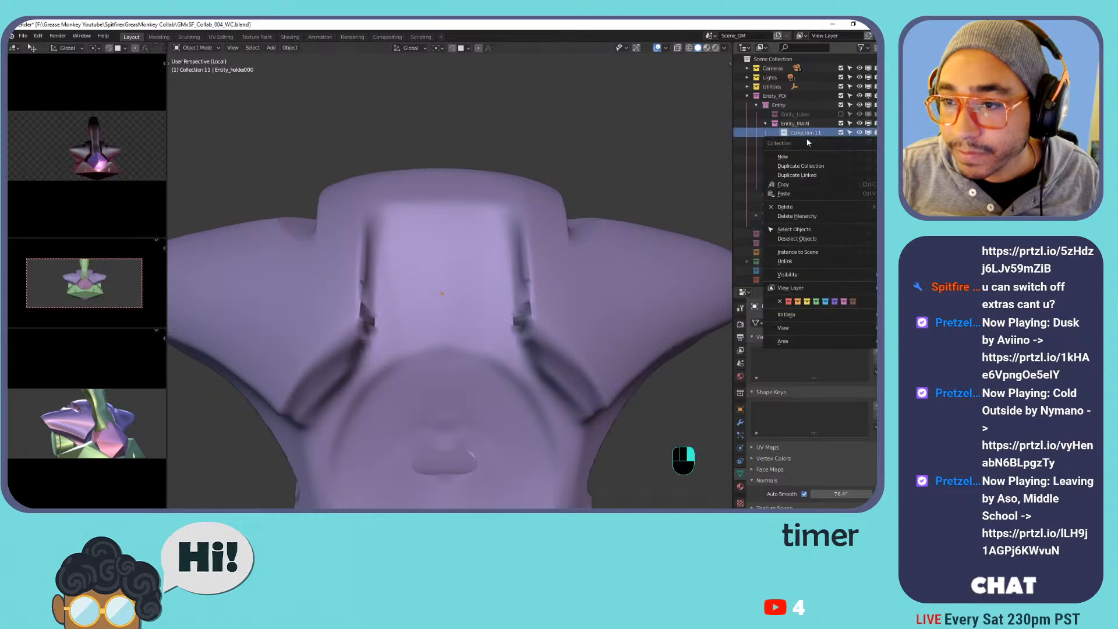
{"action": "left_click", "coordinate": [843, 301]}
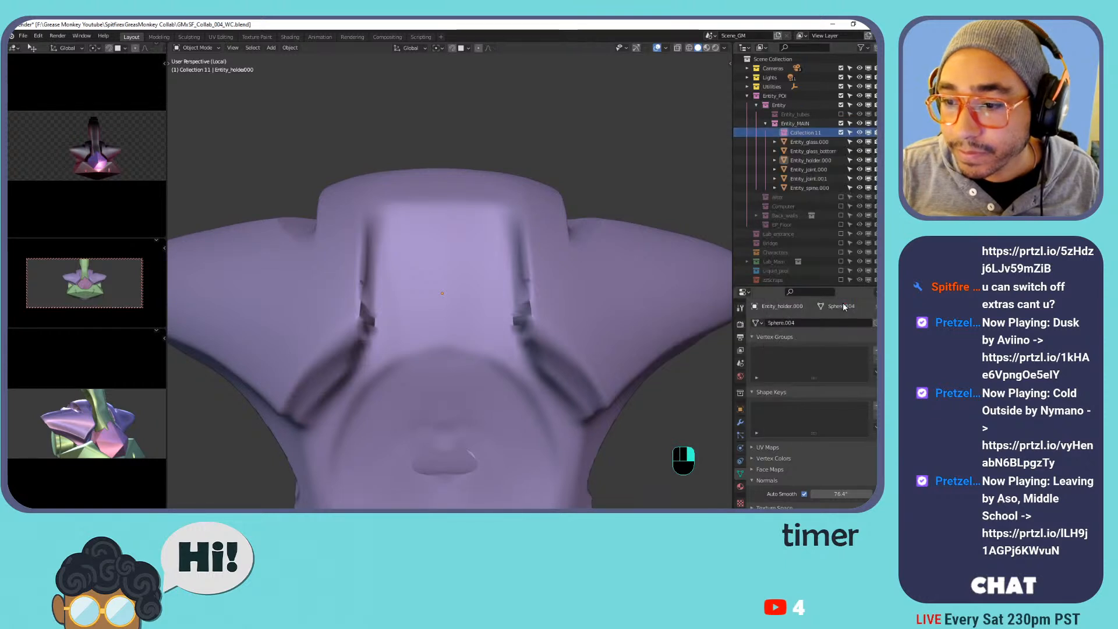
Rename the new collection in Entity_MAIN as Entity Holder.
{"action": "left_click", "coordinate": [809, 160]}
{"action": "double_click", "coordinate": [802, 135]}
{"action": "key", "text": "ctrl+v"}
{"action": "key", "text": "BackSpace"}
{"action": "key", "text": "BackSpace"}
{"action": "key", "text": "BackSpace"}
{"action": "key", "text": "BackSpace"}
{"action": "key", "text": "BackSpace"}
{"action": "key", "text": "BackSpace"}
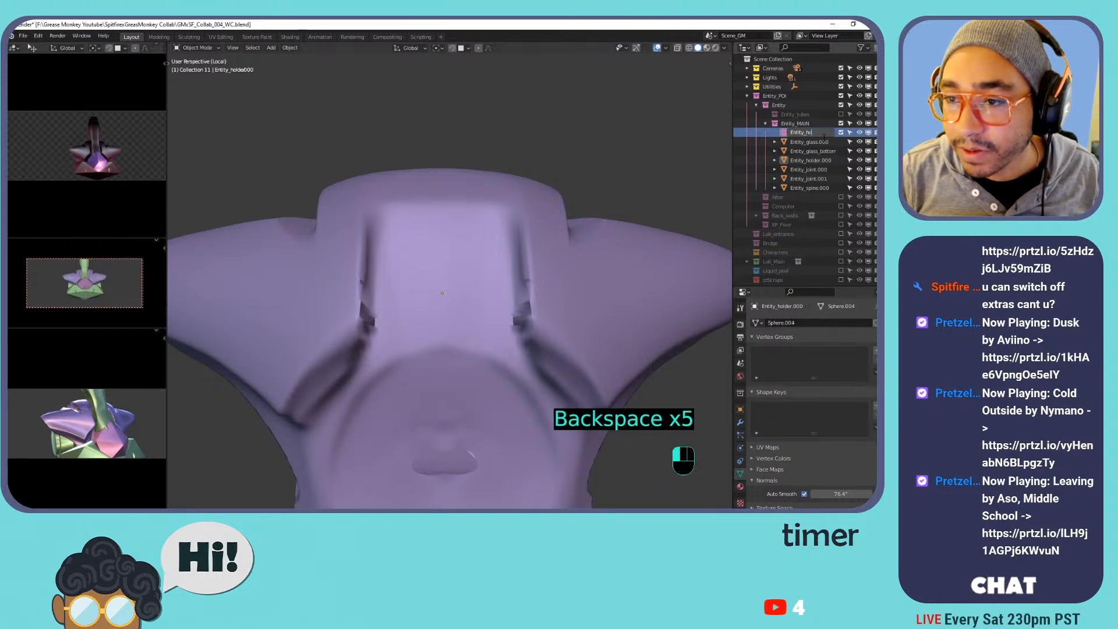
{"action": "type", "text": "Hol"}
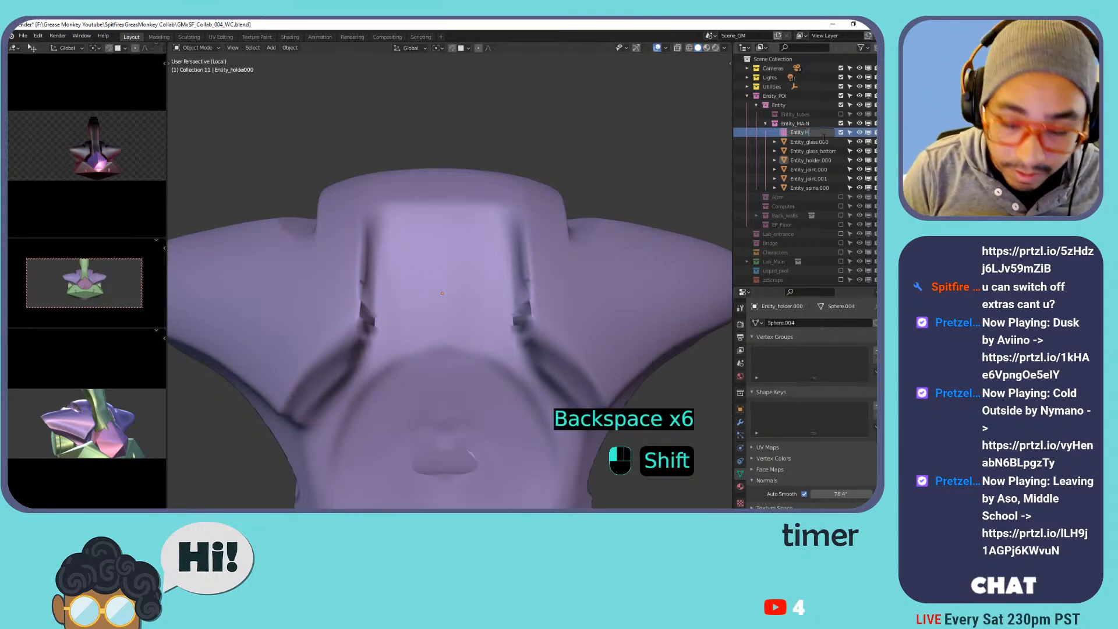
{"action": "type", "text": "der"}
{"action": "key", "text": "Return"}
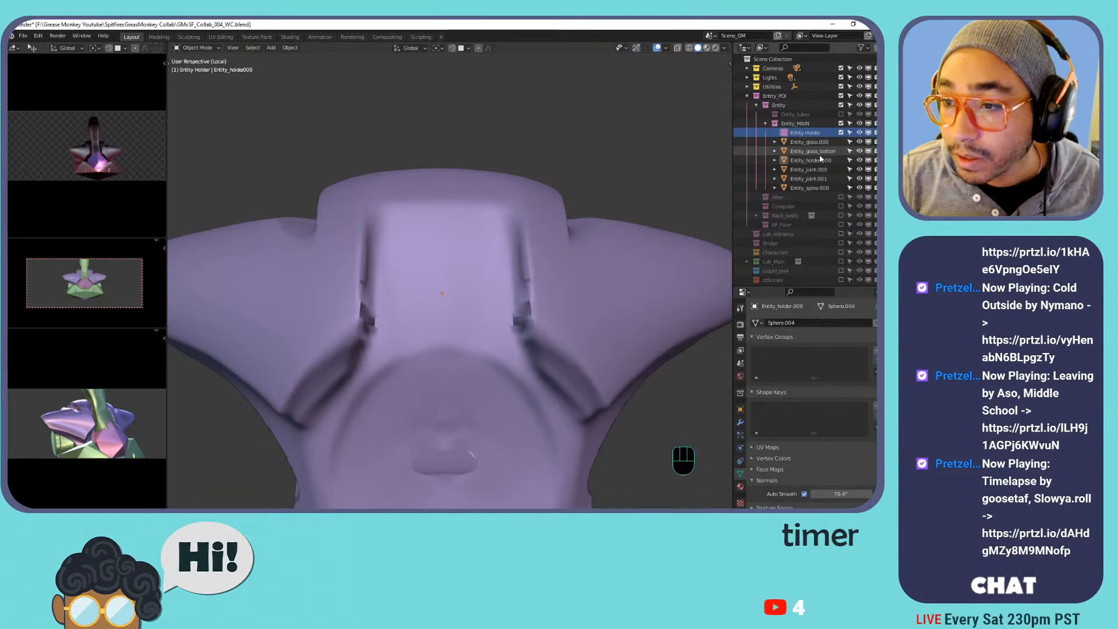
Move Entity_holder.000 into the Entity Holder collection and rename it as Entity_holder_base.000.
{"action": "left_click_drag", "start_coordinate": [811, 160], "coordinate": [805, 133]}
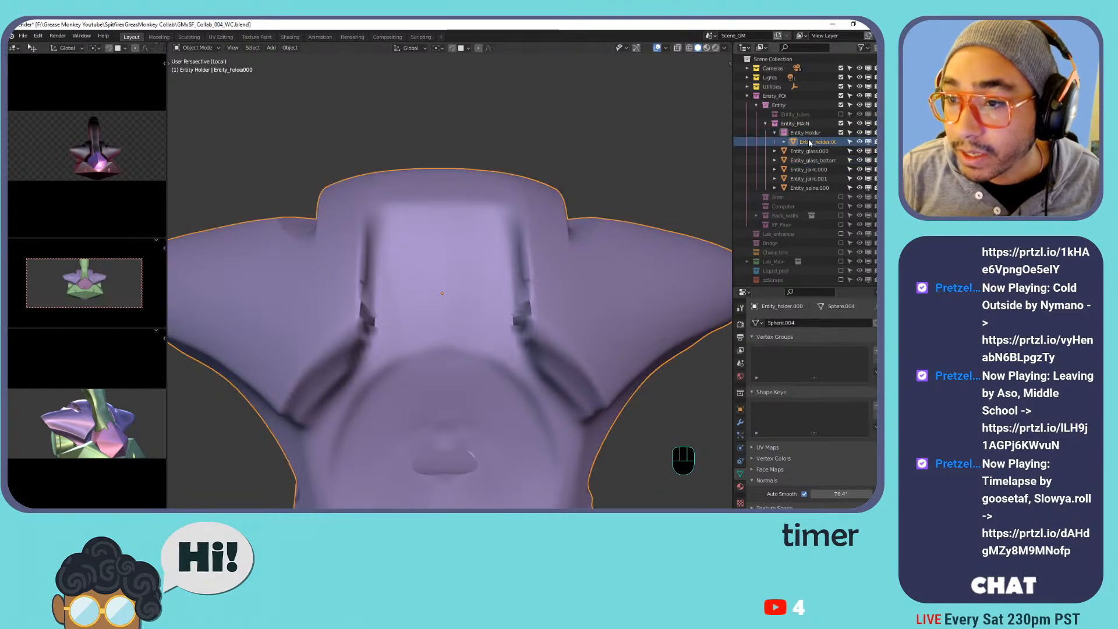
{"action": "left_click_drag", "start_coordinate": [732, 149], "coordinate": [694, 149]}
{"action": "double_click", "coordinate": [788, 143]}
{"action": "left_click", "coordinate": [794, 143]}
{"action": "type", "text": "_bas"}
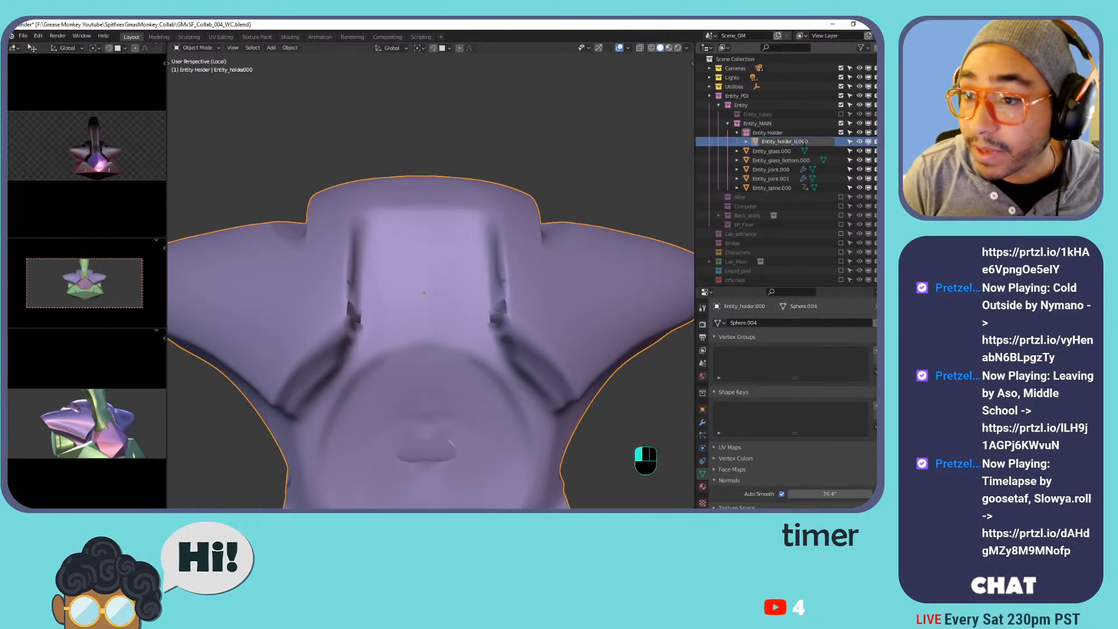
{"action": "type", "text": "e"}
{"action": "key", "text": "Return"}
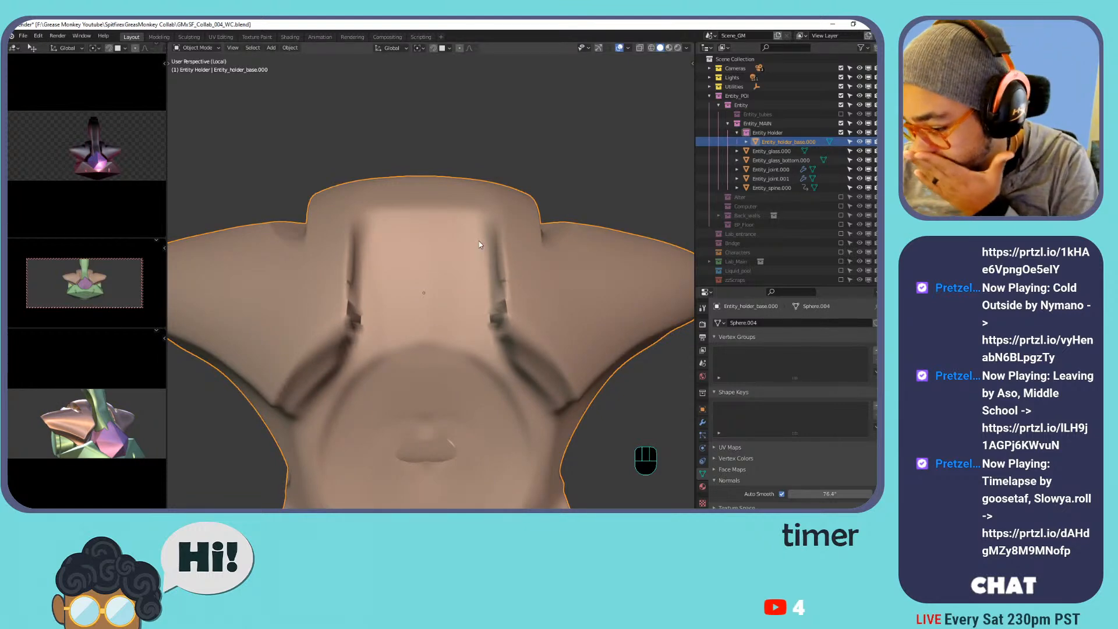
Snap the 3D cursor to Entity_holder_base.000's origin and add a 2 m plane there.
{"action": "middle_click_drag", "start_coordinate": [451, 283], "coordinate": [420, 303], "text": "shift"}
{"action": "key", "text": "shift+s"}
{"action": "left_click", "coordinate": [500, 290]}
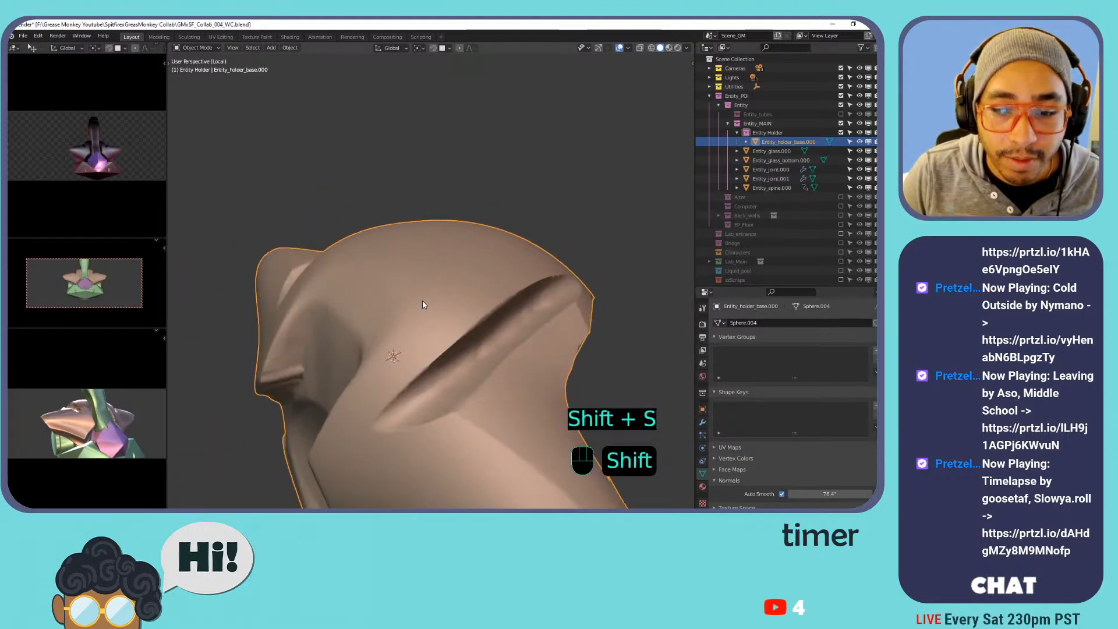
{"action": "key", "text": "shift+a"}
{"action": "mouse_move", "coordinate": [432, 294]}
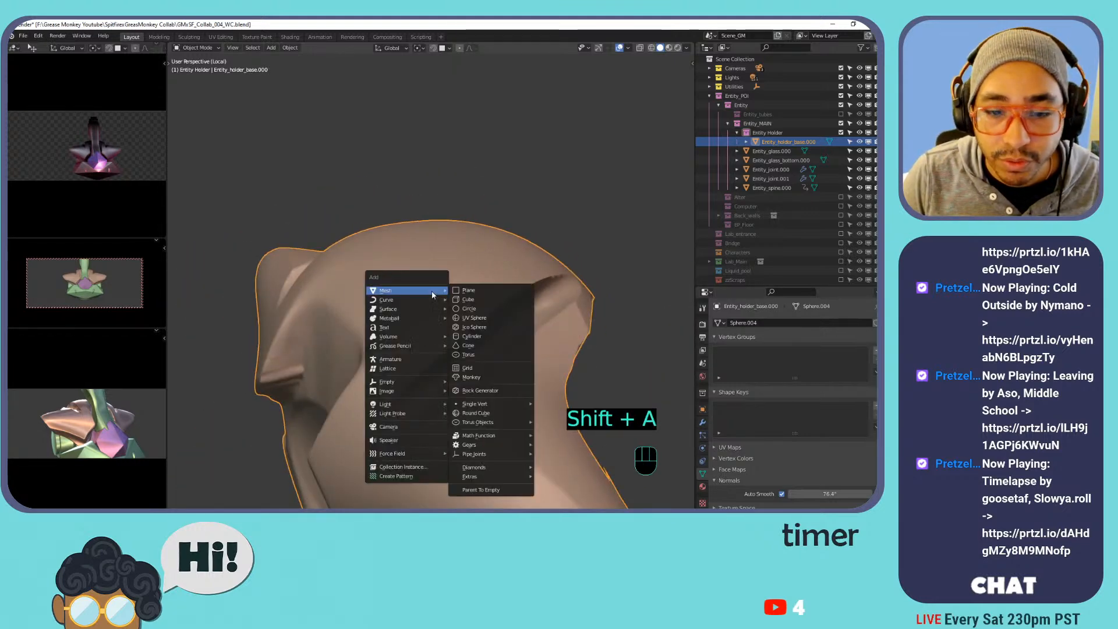
{"action": "left_click", "coordinate": [471, 290]}
{"action": "key", "text": "f"}
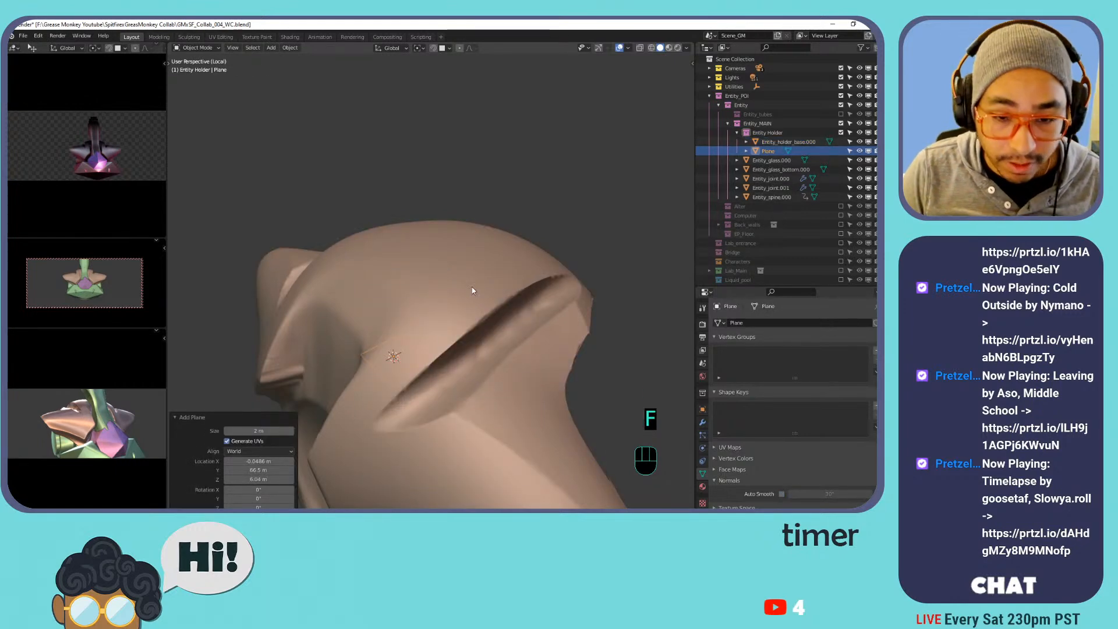
Keep the viewport in Solid shading and raise the plane along the Z axis to the top of the holder's dome.
{"action": "key", "text": "z"}
{"action": "key", "text": "z"}
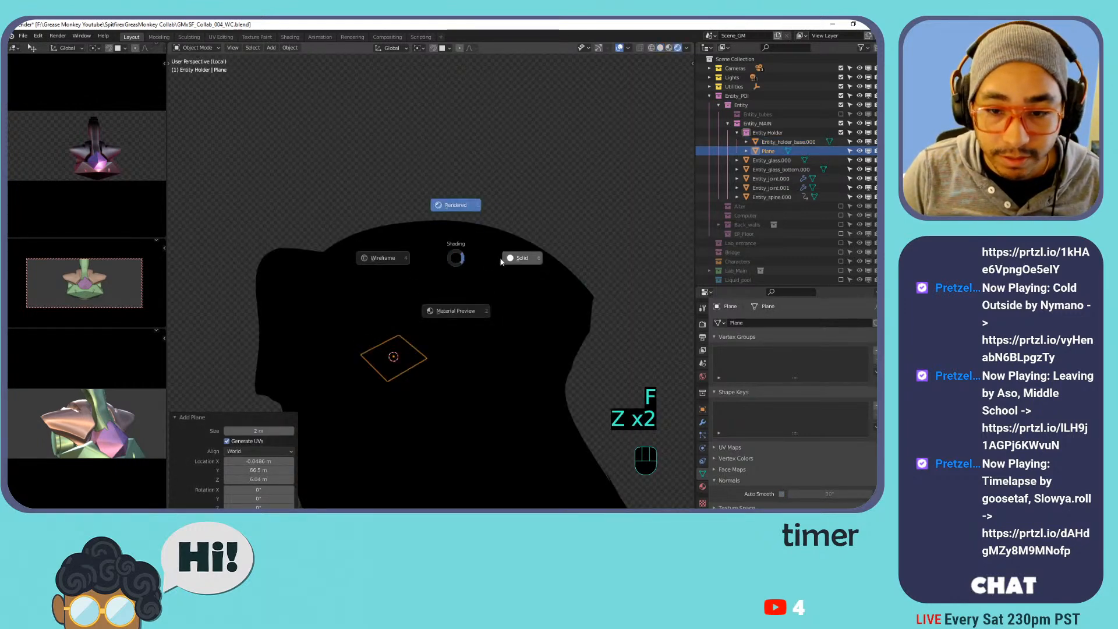
{"action": "left_click", "coordinate": [481, 258]}
{"action": "key", "text": "g"}
{"action": "key", "text": "z"}
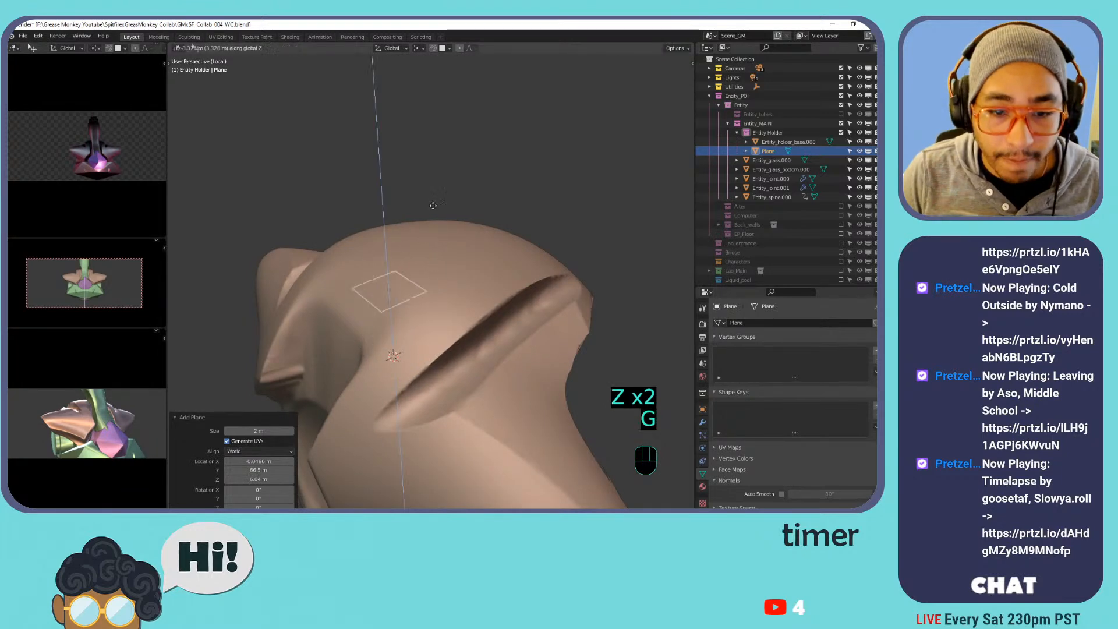
{"action": "left_click", "coordinate": [438, 170]}
Split the plane down its middle with one centred loop cut and delete the outer vertices of one half.
{"action": "middle_click_drag", "start_coordinate": [415, 193], "coordinate": [444, 258]}
{"action": "scroll", "coordinate": [444, 258], "scroll_direction": "up", "scroll_amount": 1}
{"action": "key", "text": "Tab"}
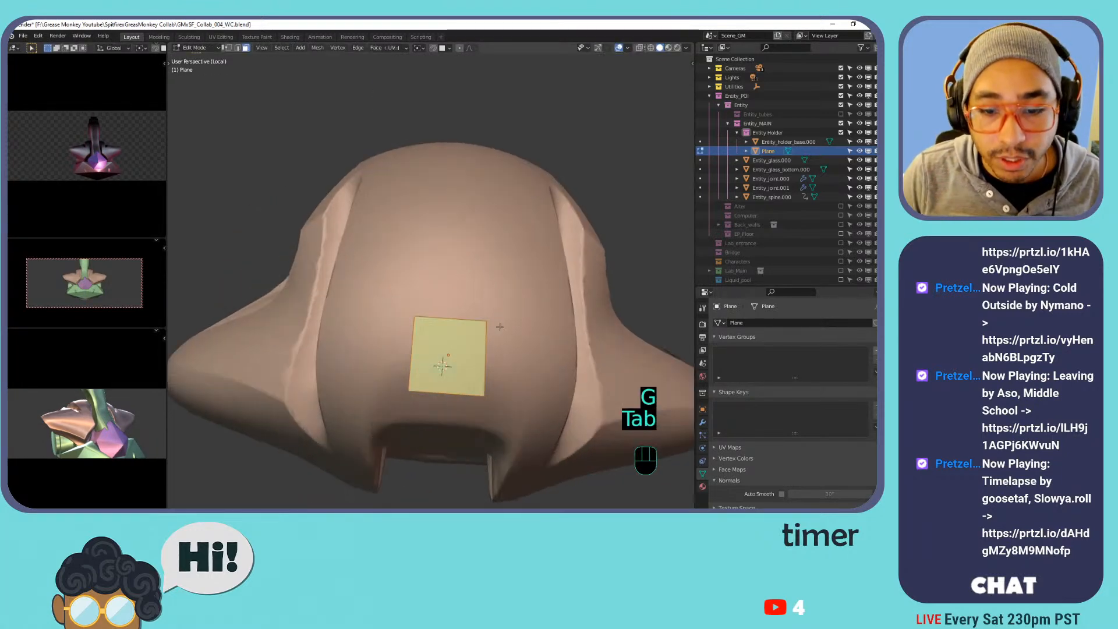
{"action": "key", "text": "ctrl+r"}
{"action": "left_click", "coordinate": [446, 316]}
{"action": "right_click", "coordinate": [448, 313]}
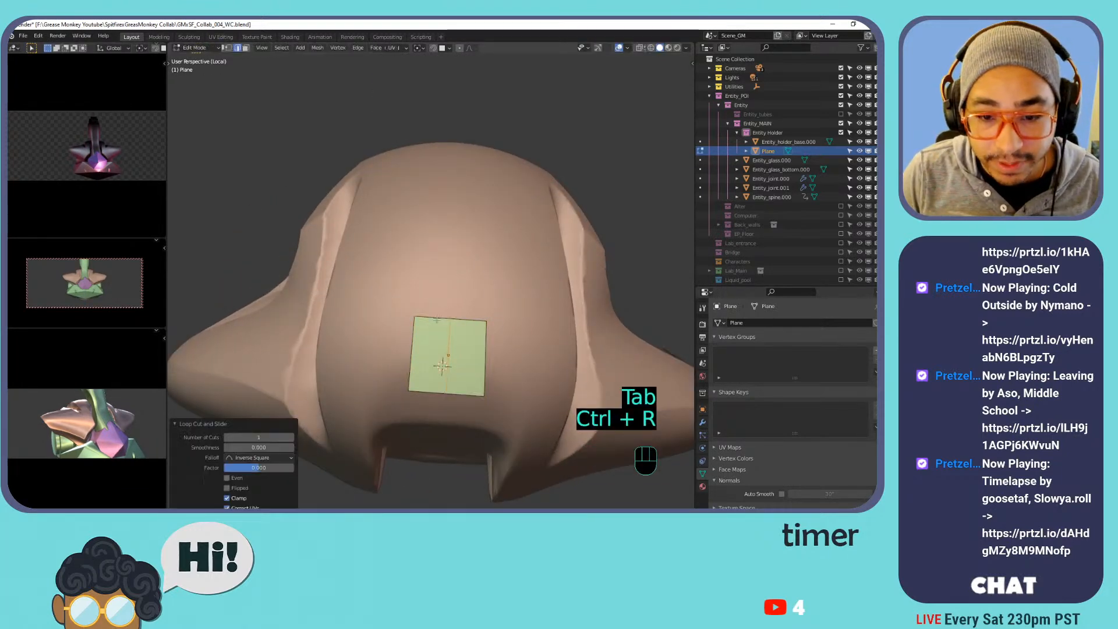
{"action": "key", "text": "1"}
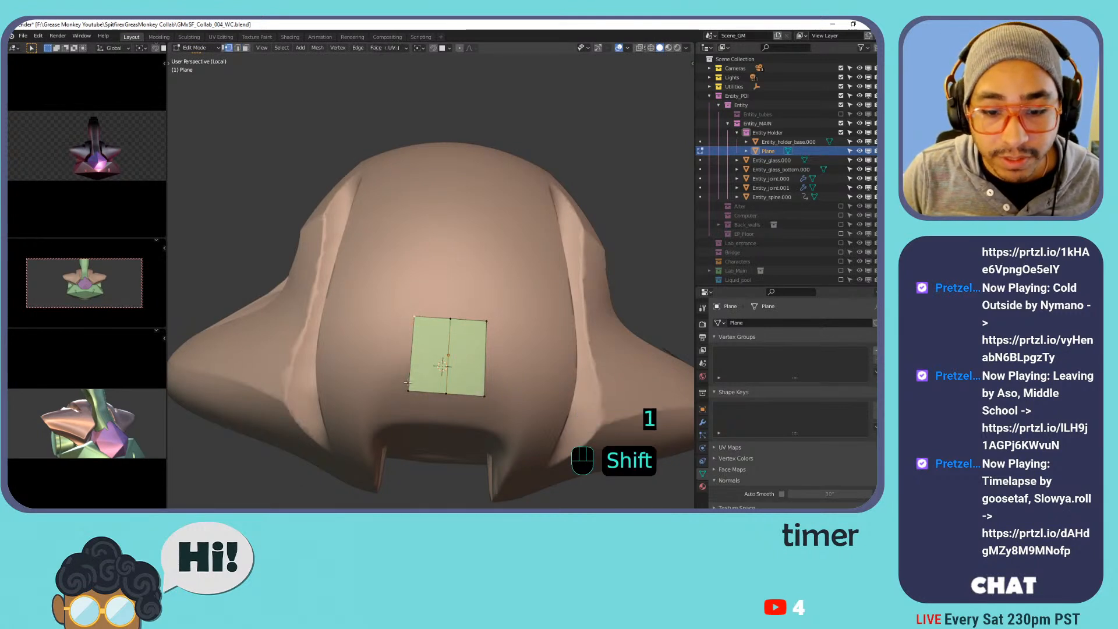
{"action": "left_click", "coordinate": [411, 390], "text": "shift"}
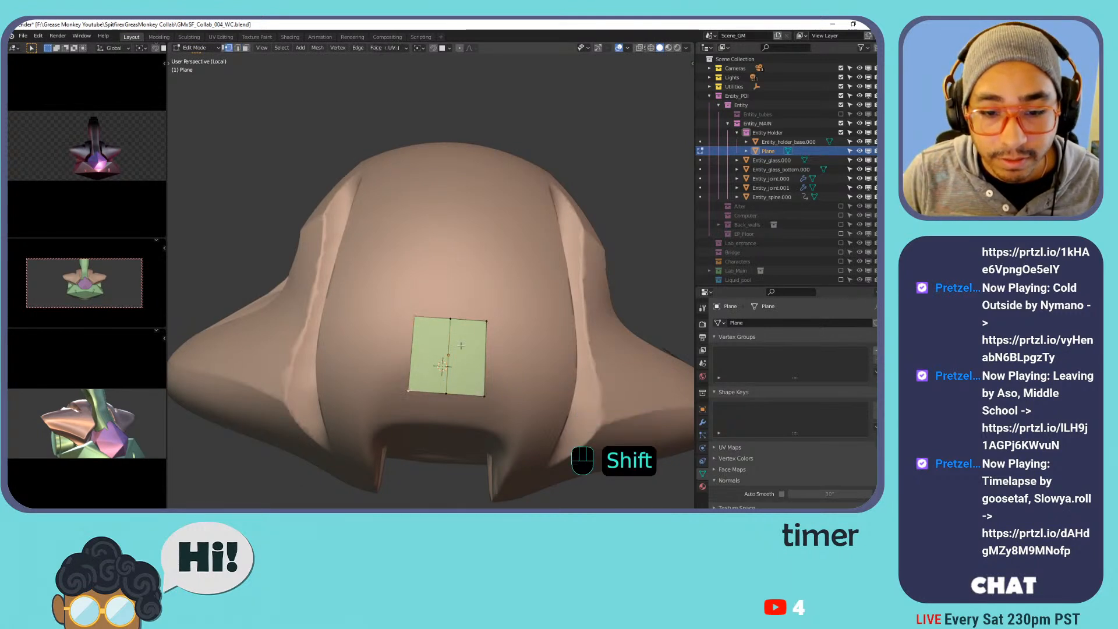
{"action": "key", "text": "x"}
{"action": "left_click", "coordinate": [462, 229]}
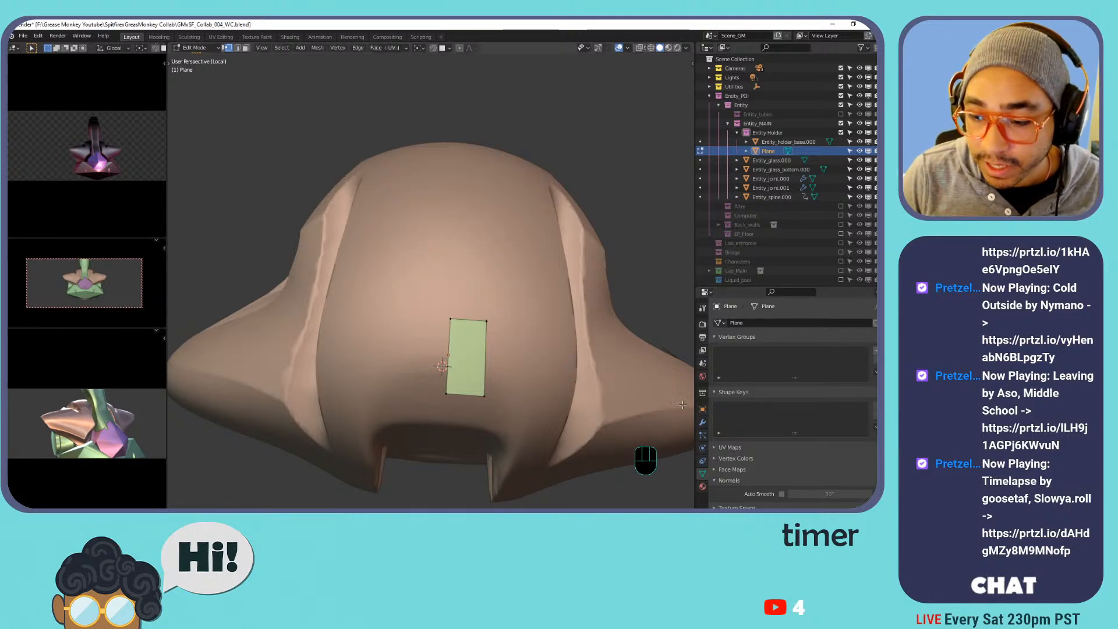
Add a Mirror modifier on the X axis to the half plane.
{"action": "left_click", "coordinate": [703, 424]}
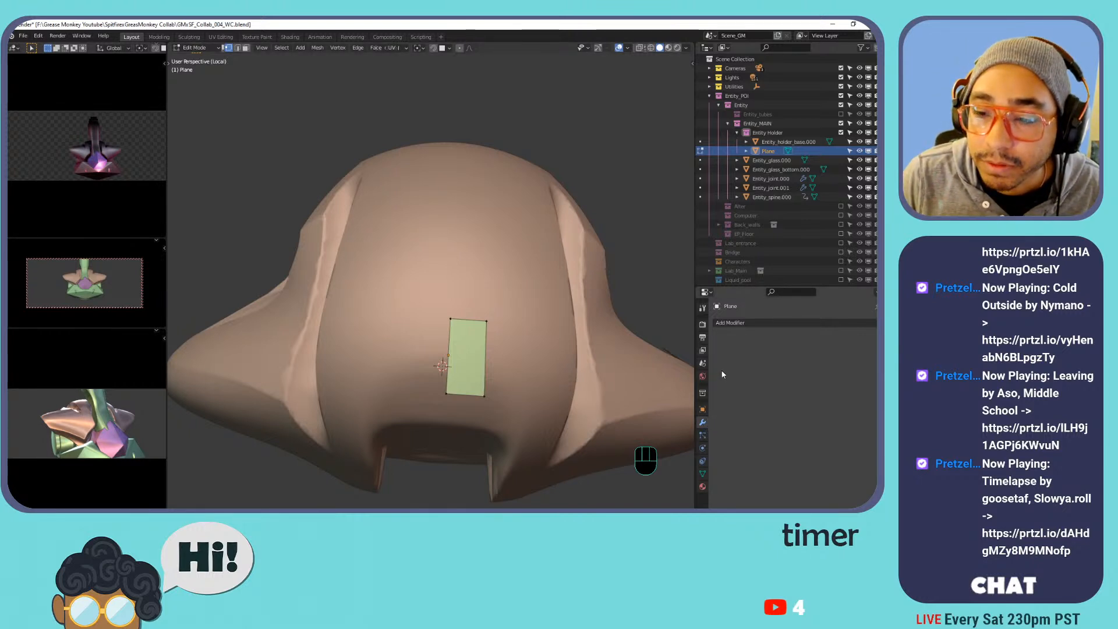
{"action": "left_click", "coordinate": [755, 324]}
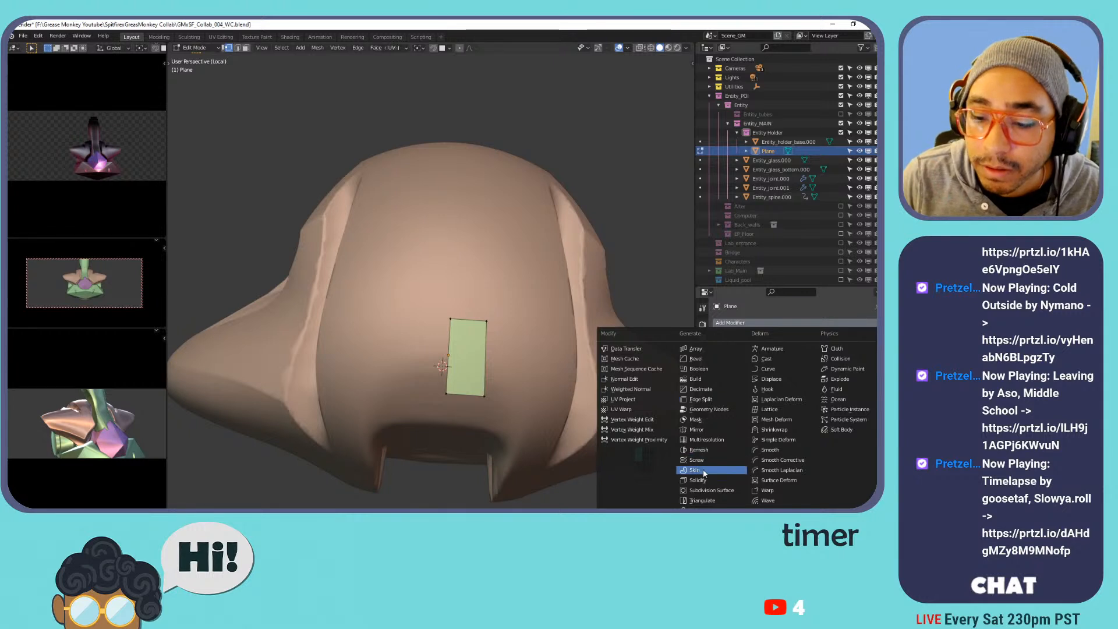
{"action": "left_click", "coordinate": [696, 430]}
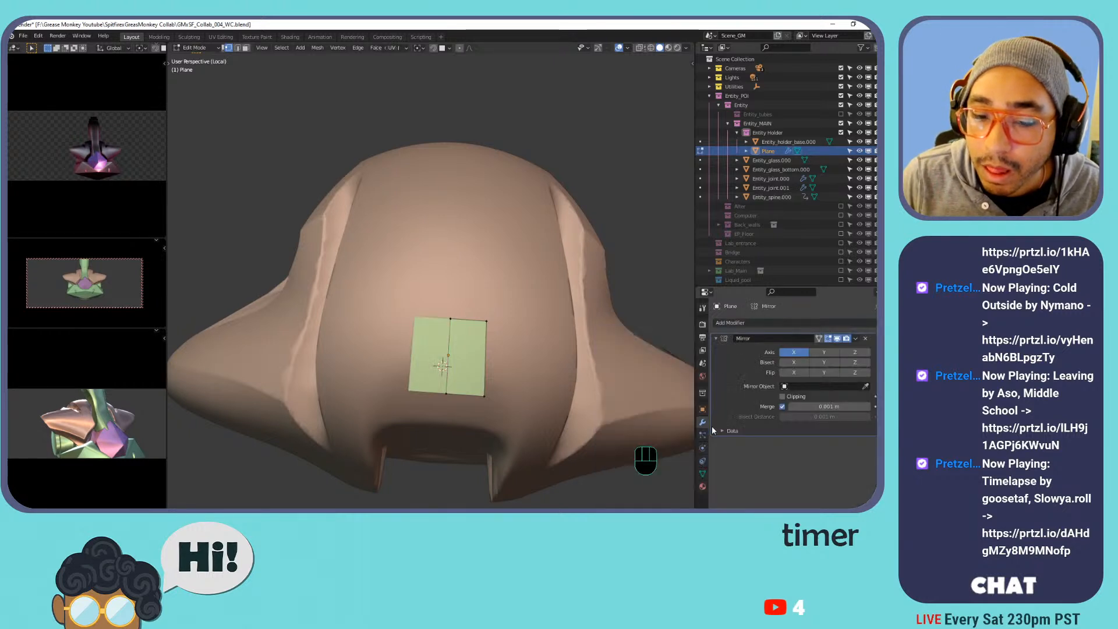
{"action": "scroll", "coordinate": [460, 360], "scroll_direction": "up", "scroll_amount": 3}
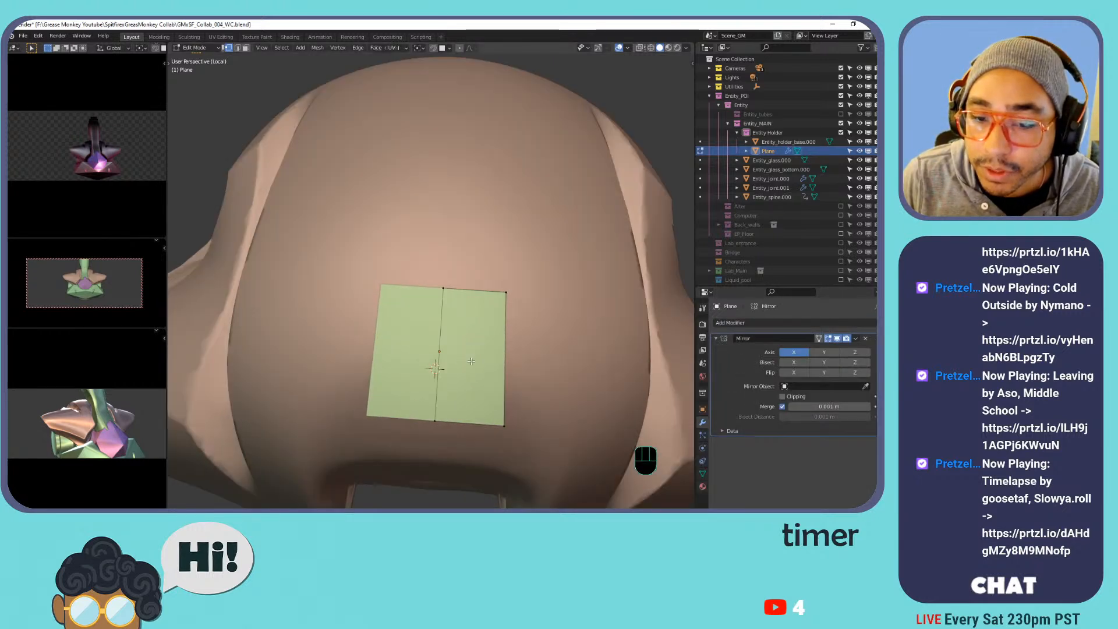
{"action": "scroll", "coordinate": [466, 359], "scroll_direction": "down", "scroll_amount": 3}
{"action": "scroll", "coordinate": [475, 360], "scroll_direction": "up", "scroll_amount": 2}
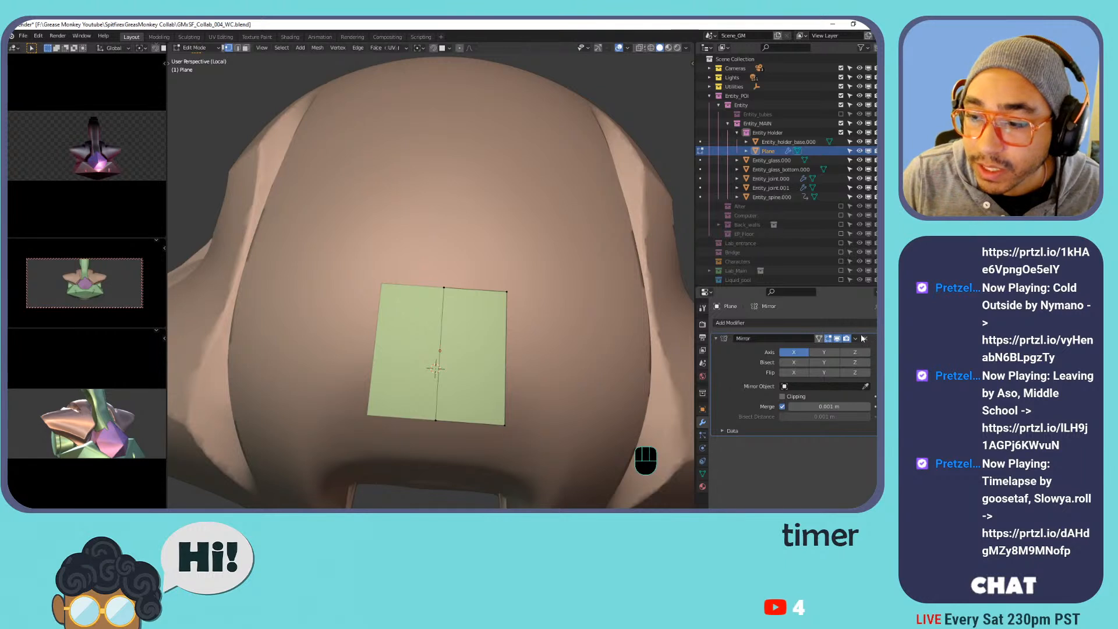
Add a Subdivision Surface modifier to the plane, hide its effect in the viewport, and switch to edge selection.
{"action": "left_click", "coordinate": [790, 323]}
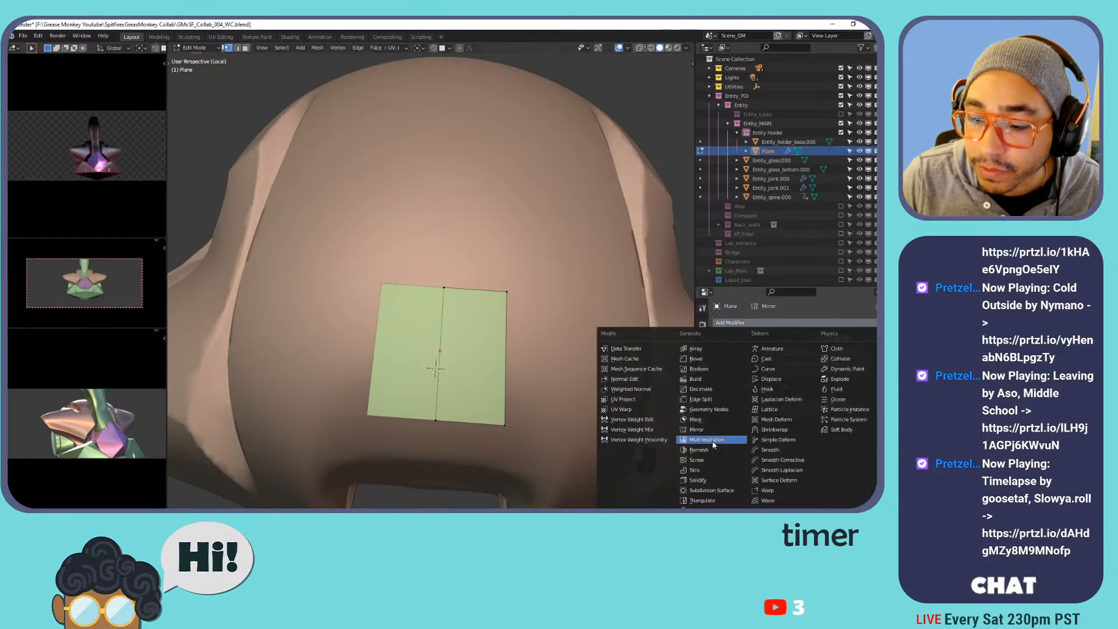
{"action": "left_click", "coordinate": [710, 491]}
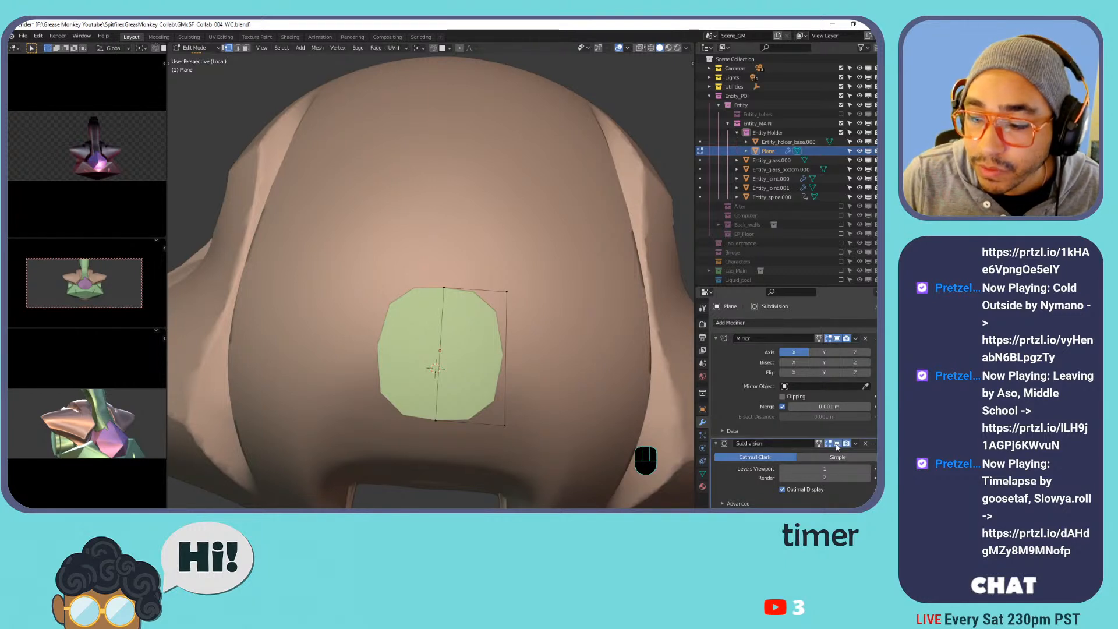
{"action": "left_click", "coordinate": [836, 444]}
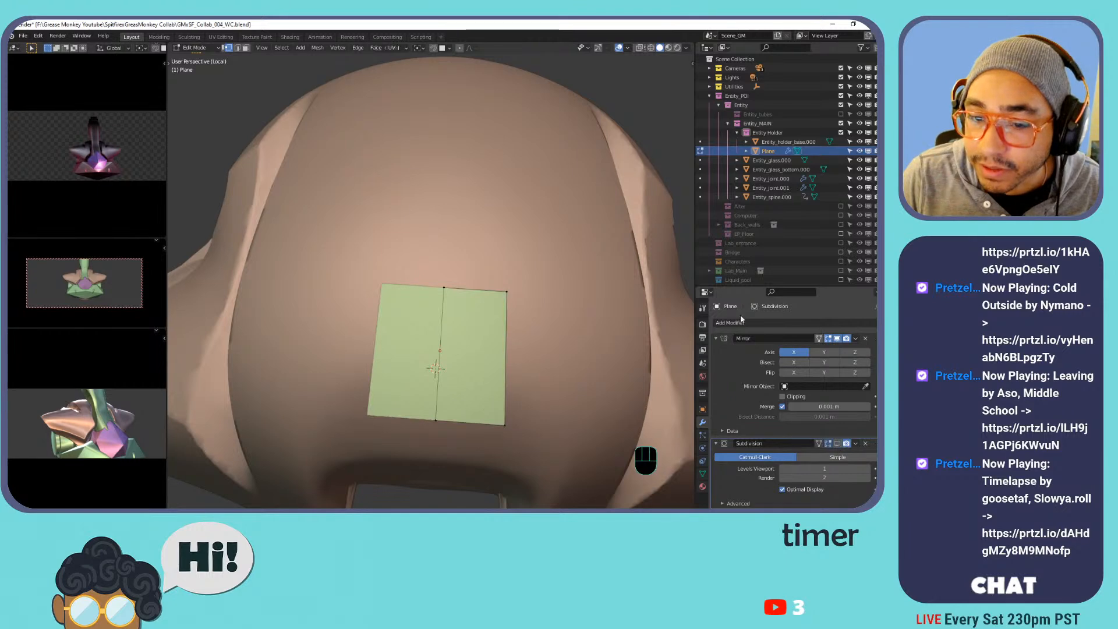
{"action": "key", "text": "2"}
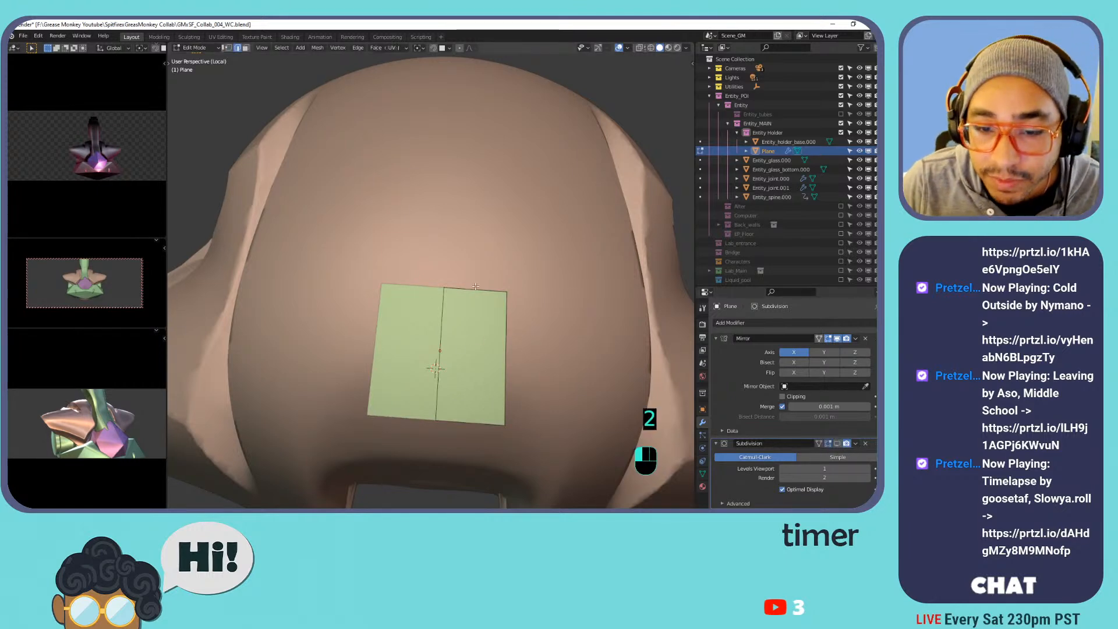
{"action": "middle_click_drag", "start_coordinate": [482, 309], "coordinate": [473, 187]}
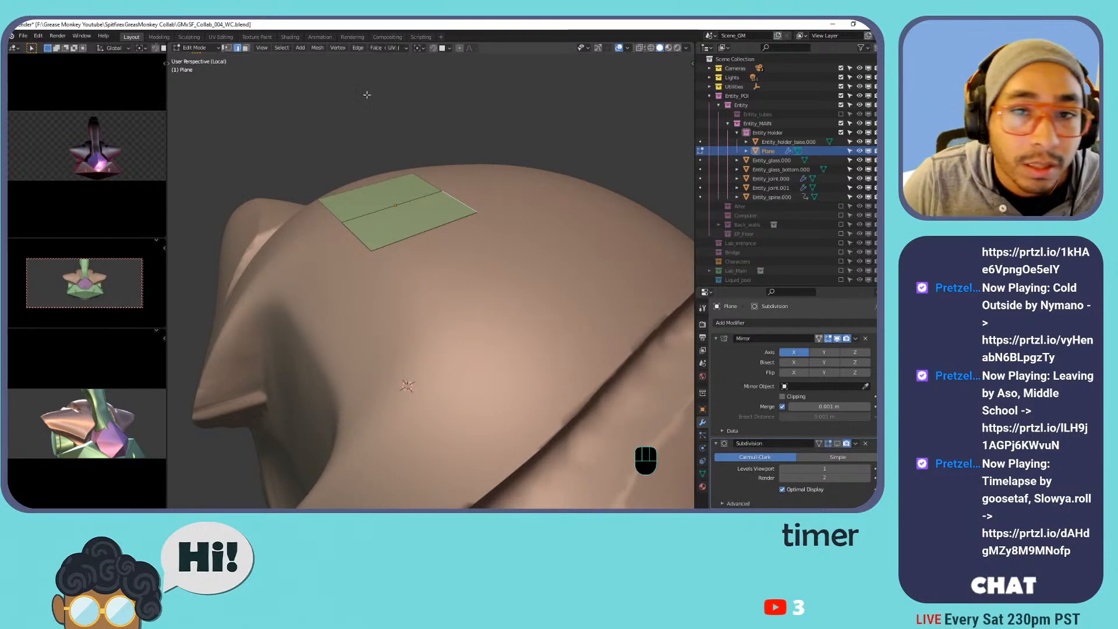
Configure snapping to target faces with Closest as the snap base, affecting Move but not Rotate.
{"action": "left_click", "coordinate": [440, 48]}
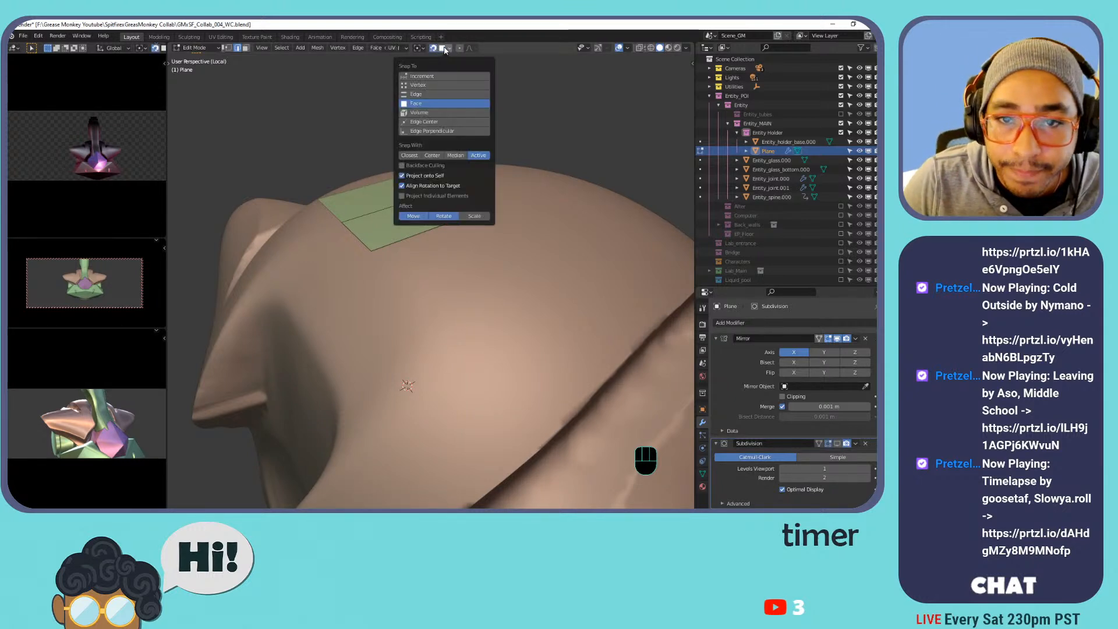
{"action": "left_click", "coordinate": [402, 240]}
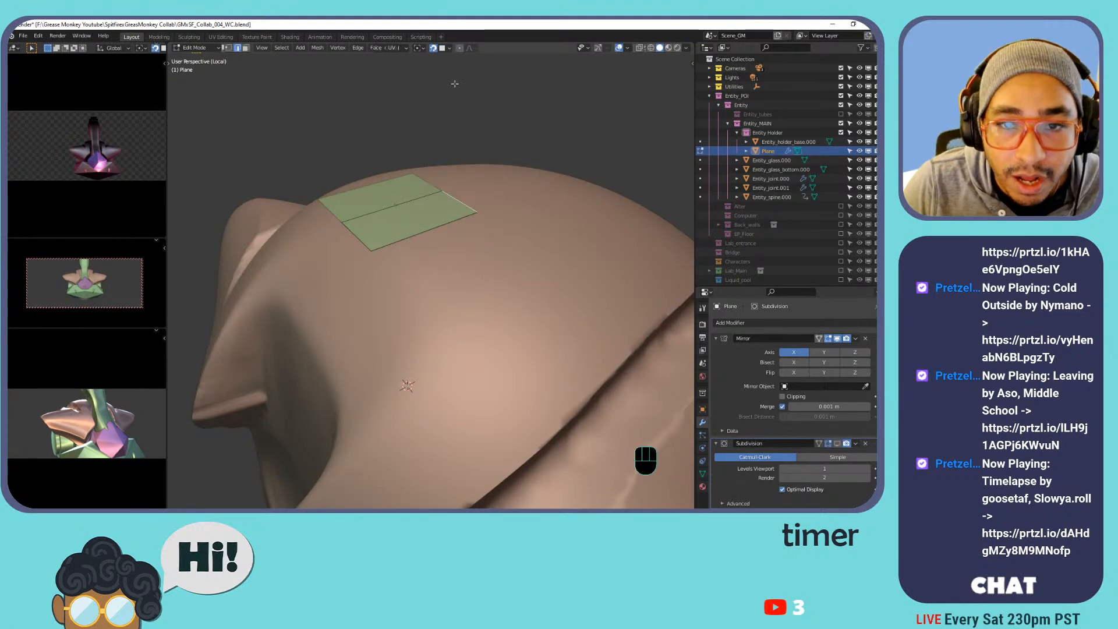
{"action": "left_click", "coordinate": [442, 49]}
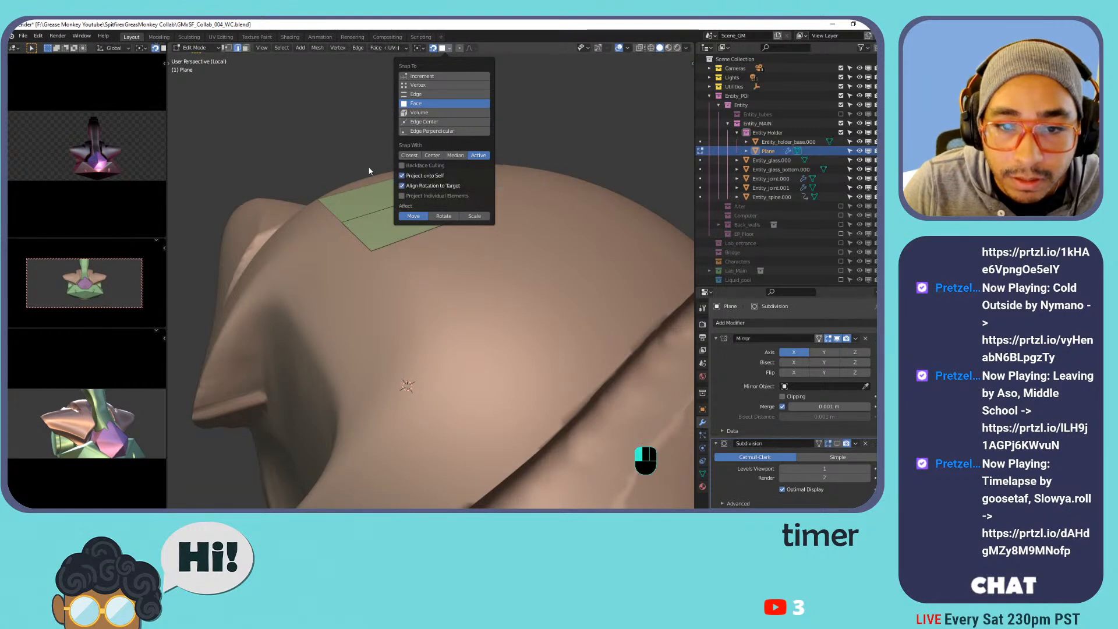
{"action": "left_click", "coordinate": [417, 157]}
{"action": "left_click", "coordinate": [481, 156]}
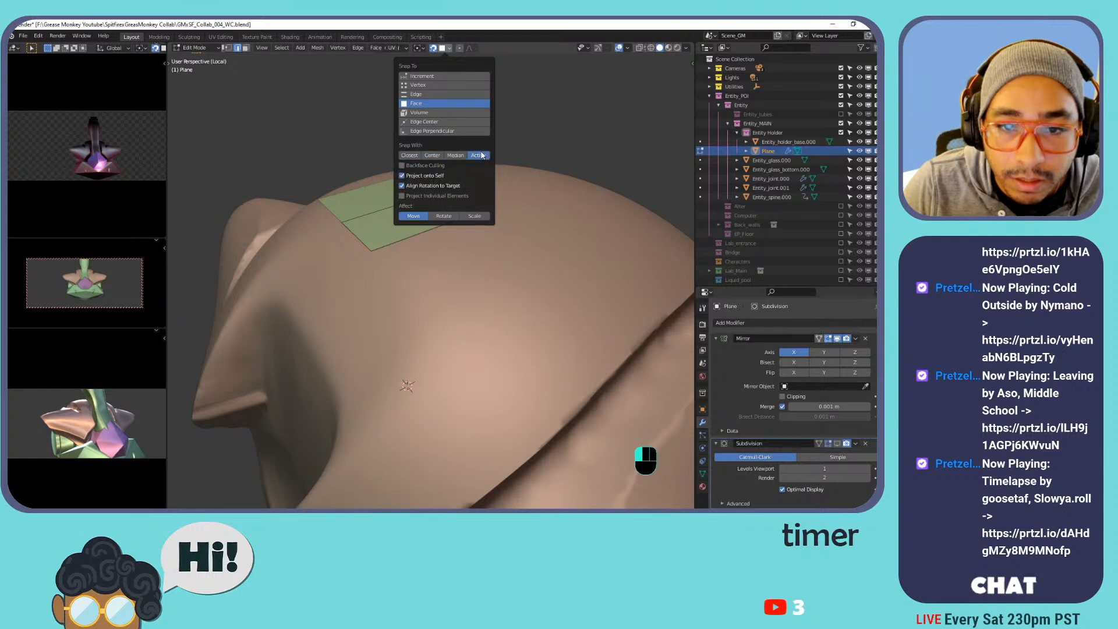
{"action": "left_click", "coordinate": [411, 156]}
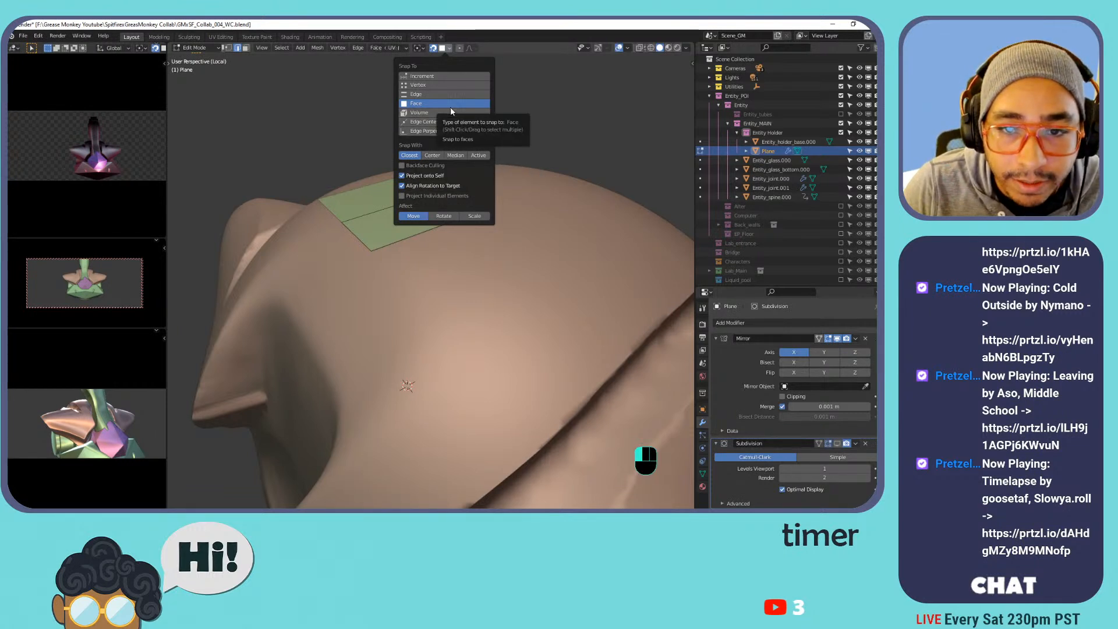
{"action": "left_click", "coordinate": [457, 78]}
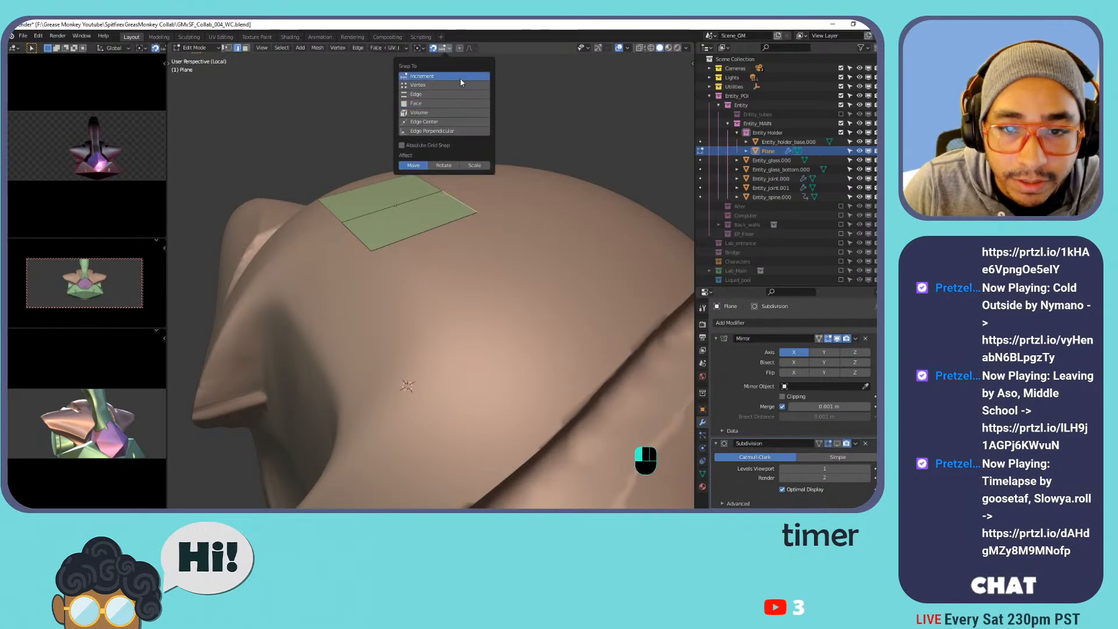
{"action": "left_click", "coordinate": [442, 104]}
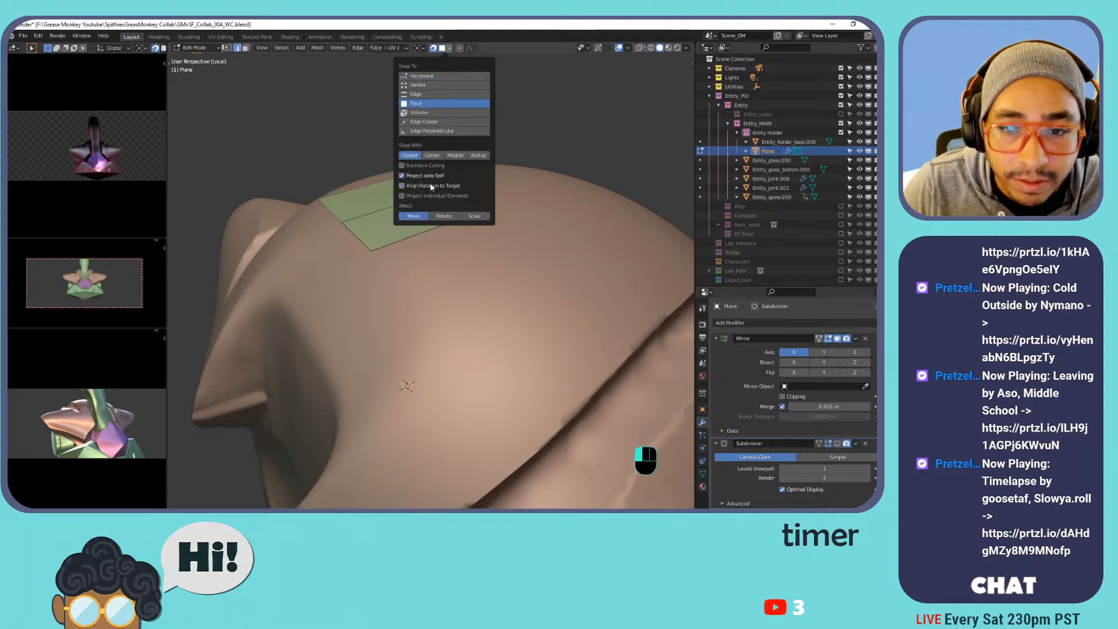
{"action": "left_click", "coordinate": [462, 198]}
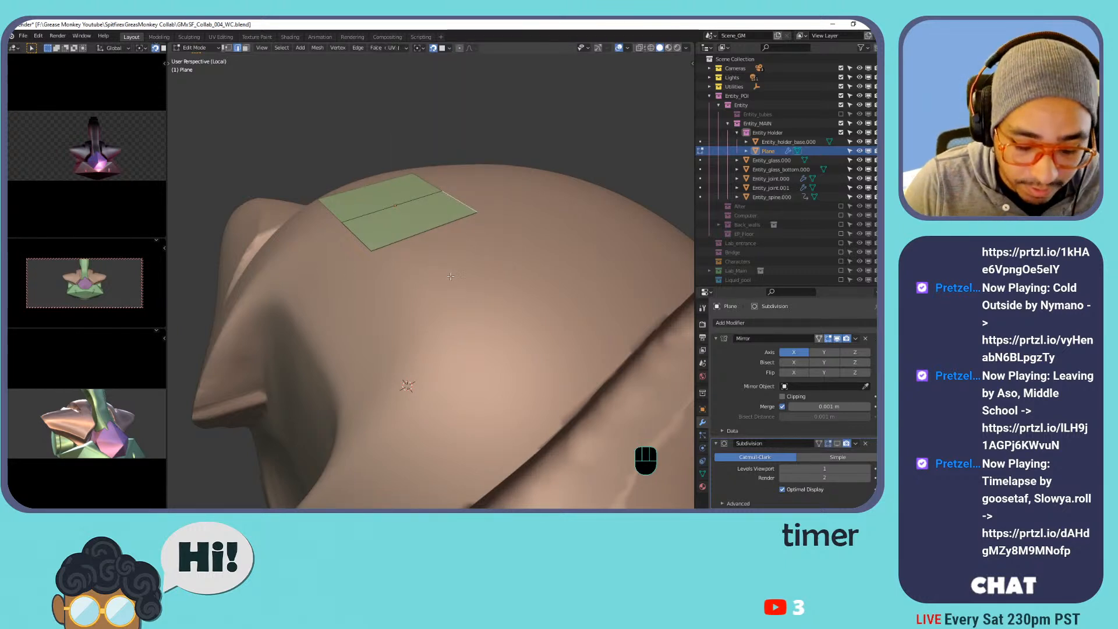
Move the plane's selected edge across the curved shell with face snapping.
{"action": "key", "text": "g"}
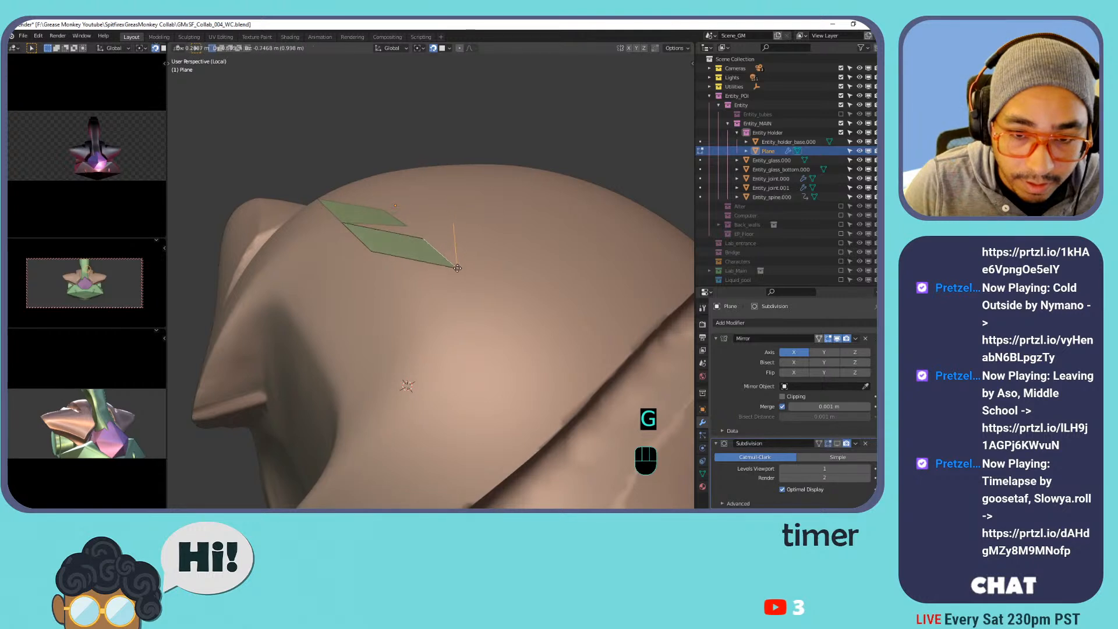
{"action": "key", "text": "g"}
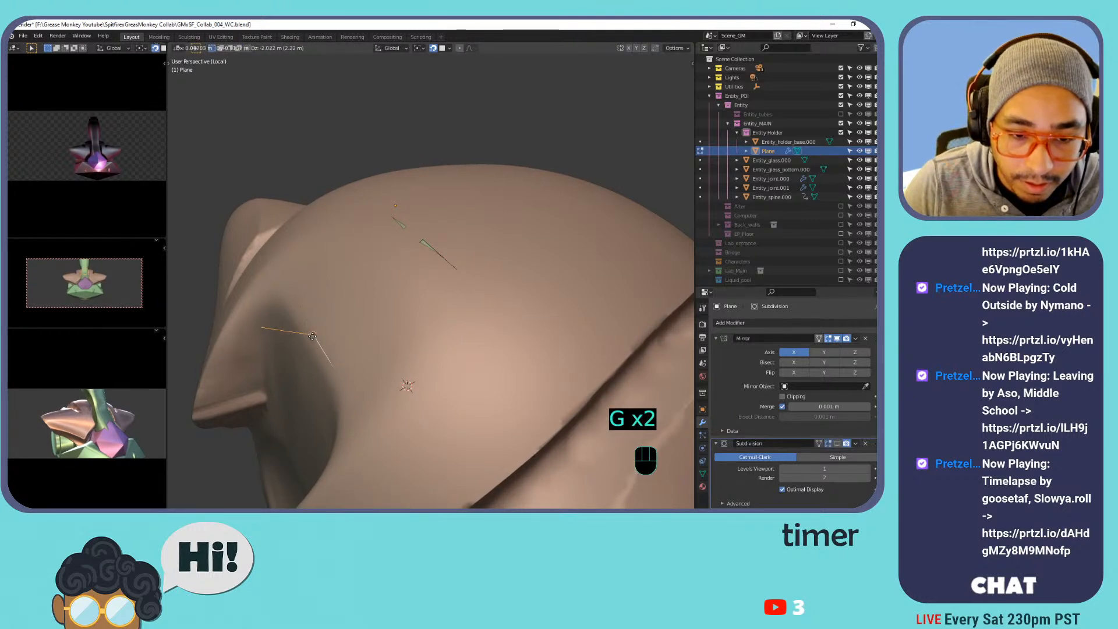
{"action": "left_click", "coordinate": [312, 336]}
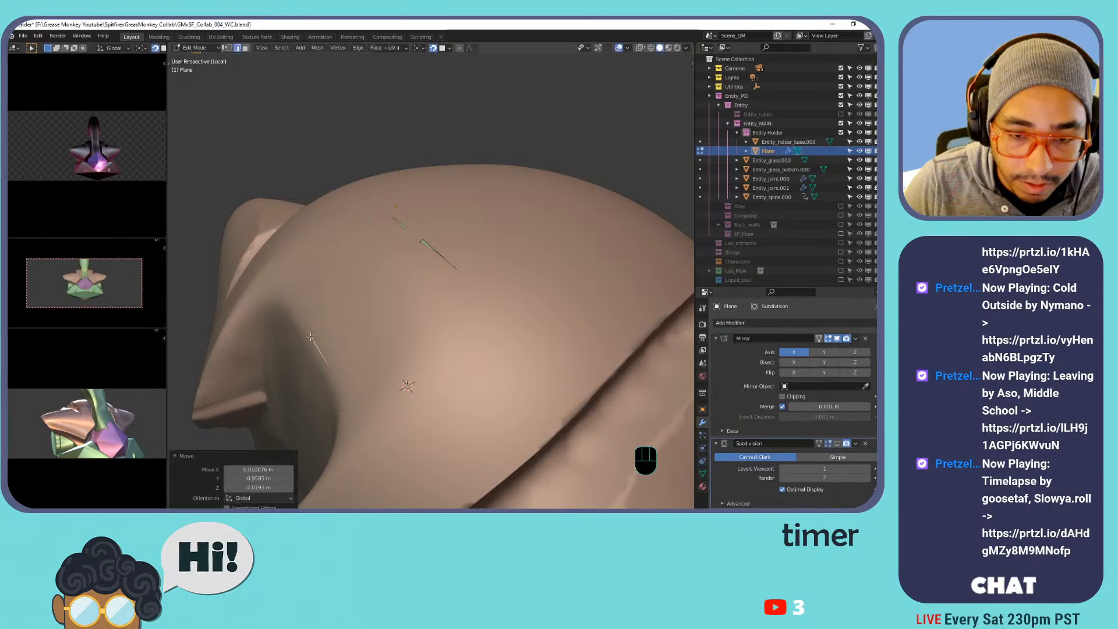
{"action": "middle_click_drag", "start_coordinate": [467, 316], "coordinate": [479, 265]}
{"action": "middle_click_drag", "start_coordinate": [479, 265], "coordinate": [481, 288], "text": "shift"}
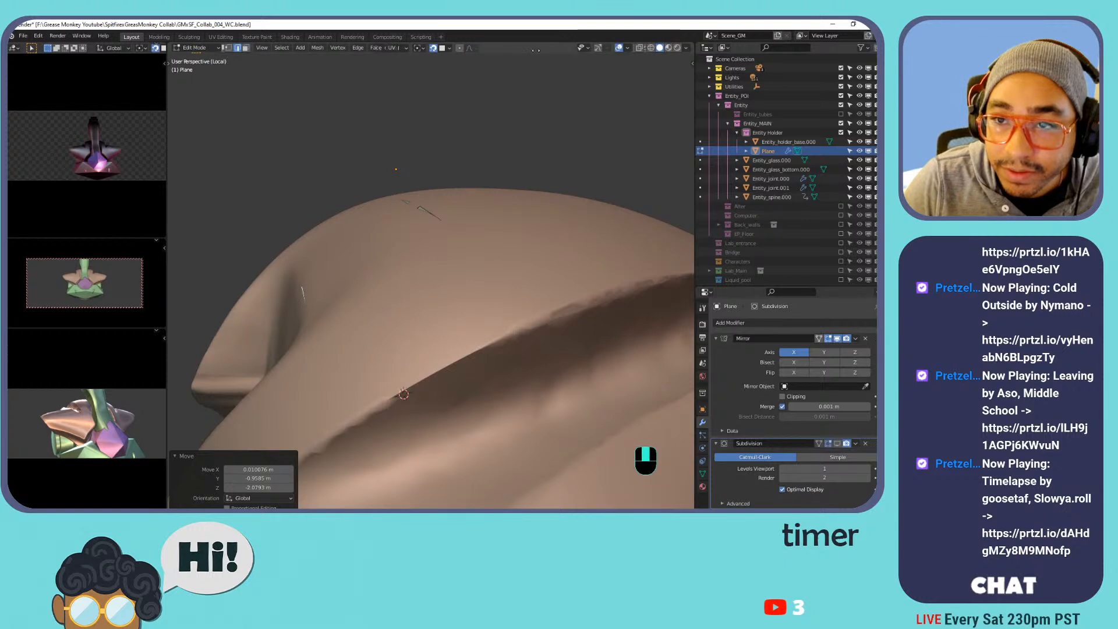
{"action": "middle_click_drag", "start_coordinate": [669, 47], "coordinate": [676, 47]}
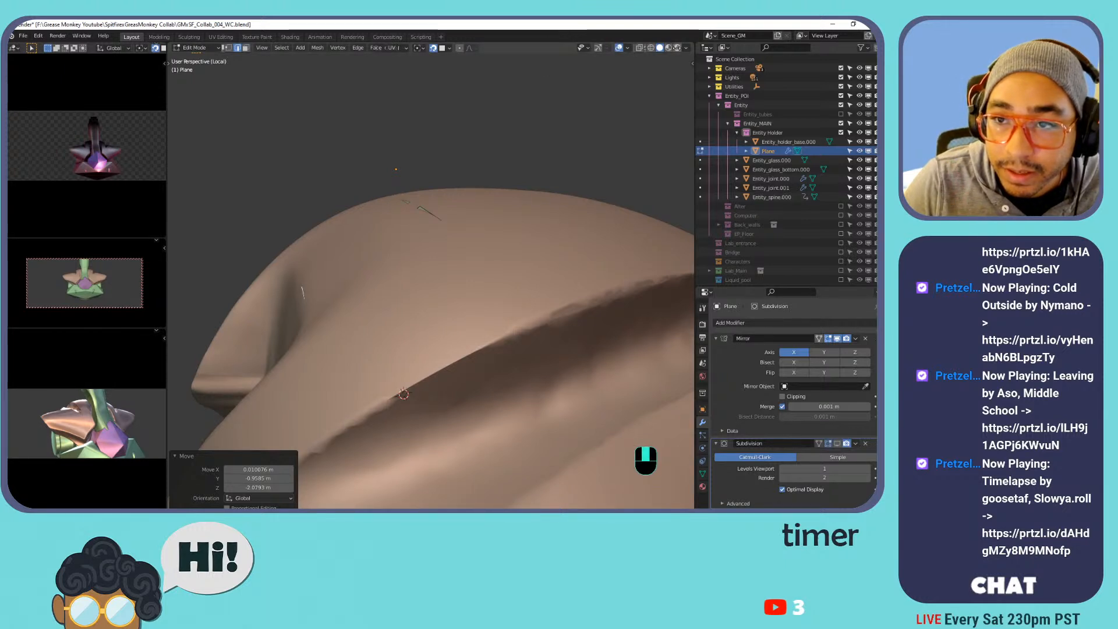
Turn on X-ray display, select the strip's upper edge and enable Clipping on the Mirror modifier.
{"action": "left_click", "coordinate": [640, 49]}
{"action": "left_click", "coordinate": [641, 49]}
{"action": "left_click", "coordinate": [640, 49]}
{"action": "mouse_move", "coordinate": [355, 204]}
{"action": "middle_mouse_down", "text": "shift"}
{"action": "mouse_move", "coordinate": [461, 196]}
{"action": "mouse_move", "coordinate": [498, 218]}
{"action": "middle_mouse_up", "text": "shift"}
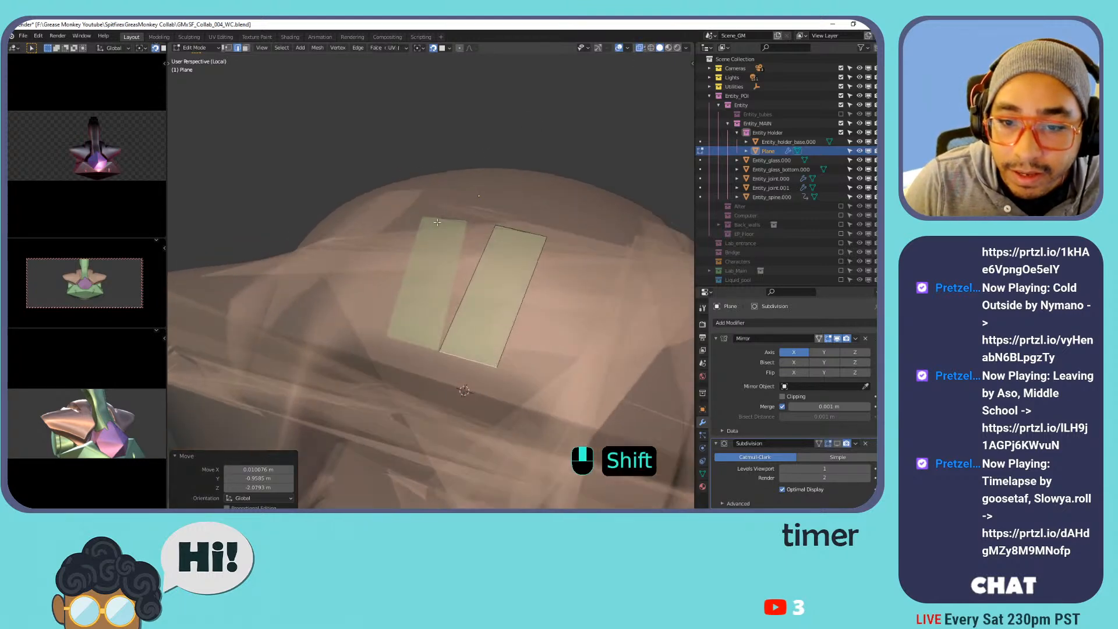
{"action": "left_click", "coordinate": [507, 224]}
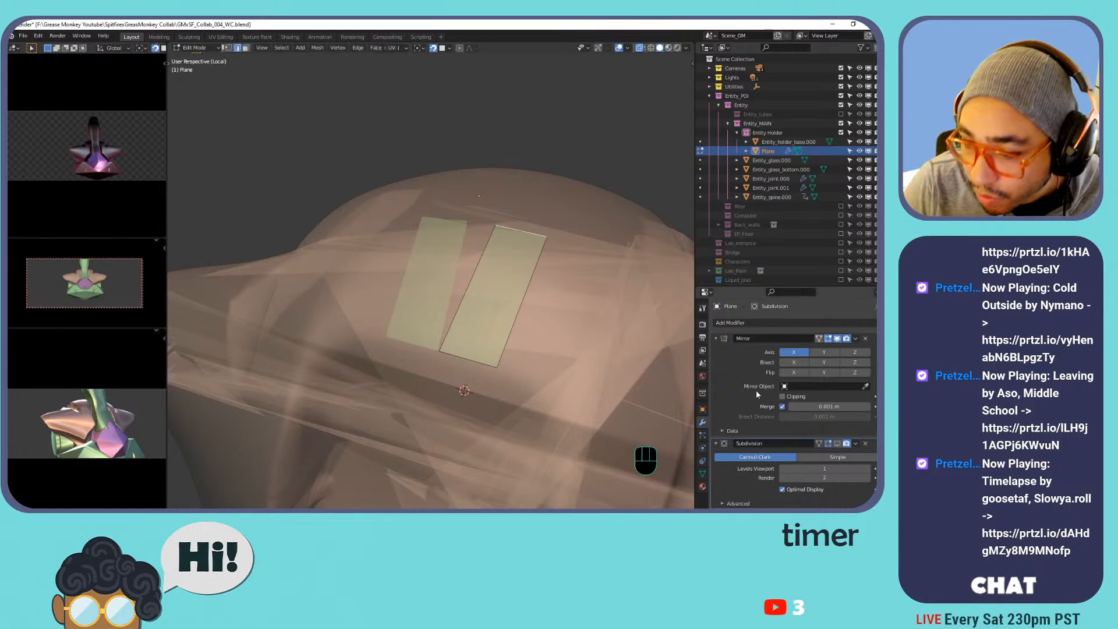
{"action": "left_click", "coordinate": [782, 396]}
Move the strip's upper edge to the mirror centre line, closing the gap, and lower it slightly along the shell.
{"action": "key", "text": "g"}
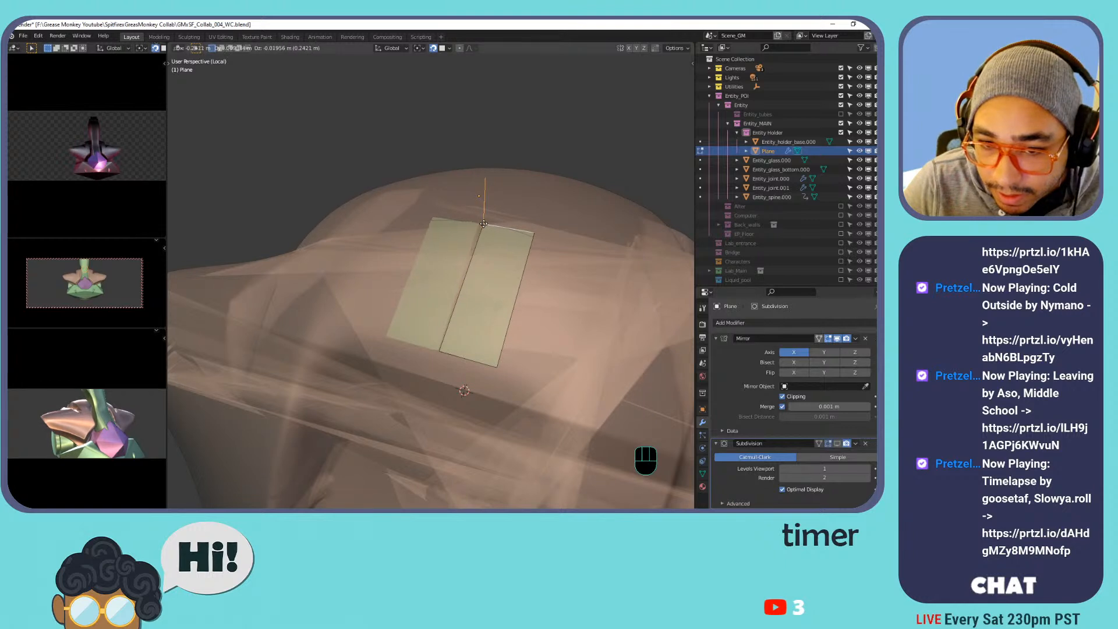
{"action": "left_click", "coordinate": [482, 225]}
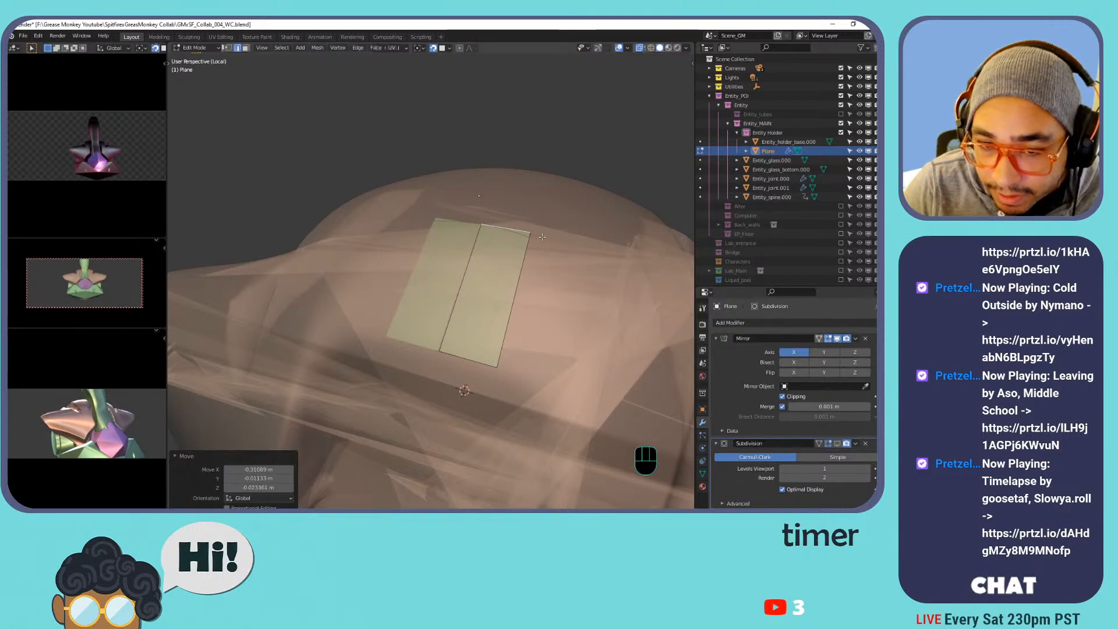
{"action": "key", "text": "g"}
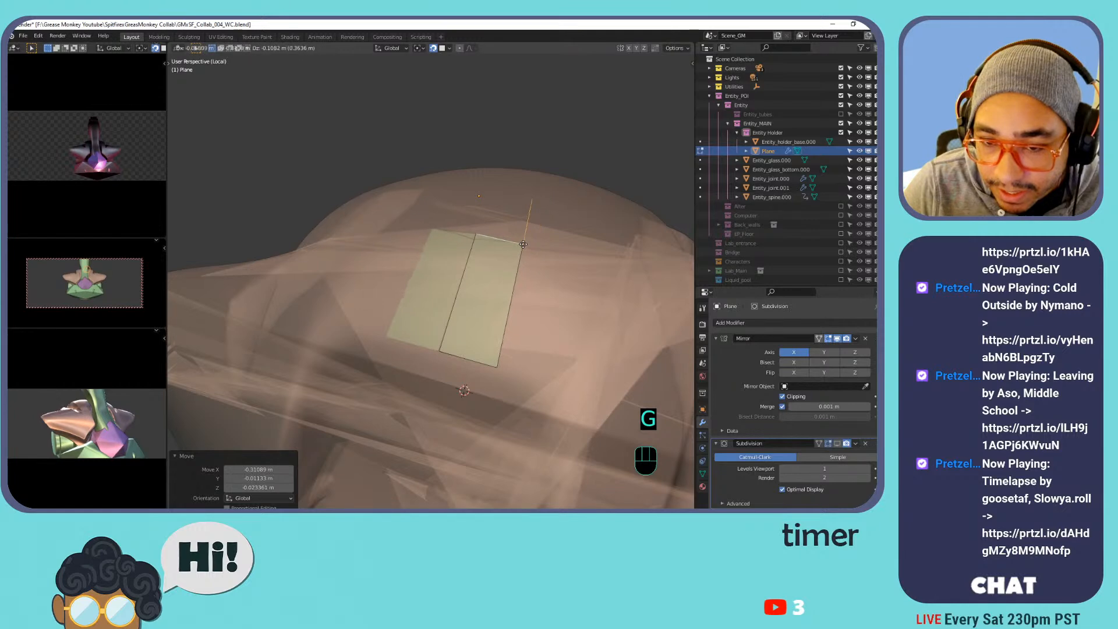
{"action": "left_click", "coordinate": [523, 244]}
Set the snap base to Center and move the selected edge closer along the shell's surface.
{"action": "middle_click_drag", "start_coordinate": [522, 244], "coordinate": [466, 225]}
{"action": "key", "text": "g"}
{"action": "right_click", "coordinate": [387, 231]}
{"action": "left_click", "coordinate": [449, 48]}
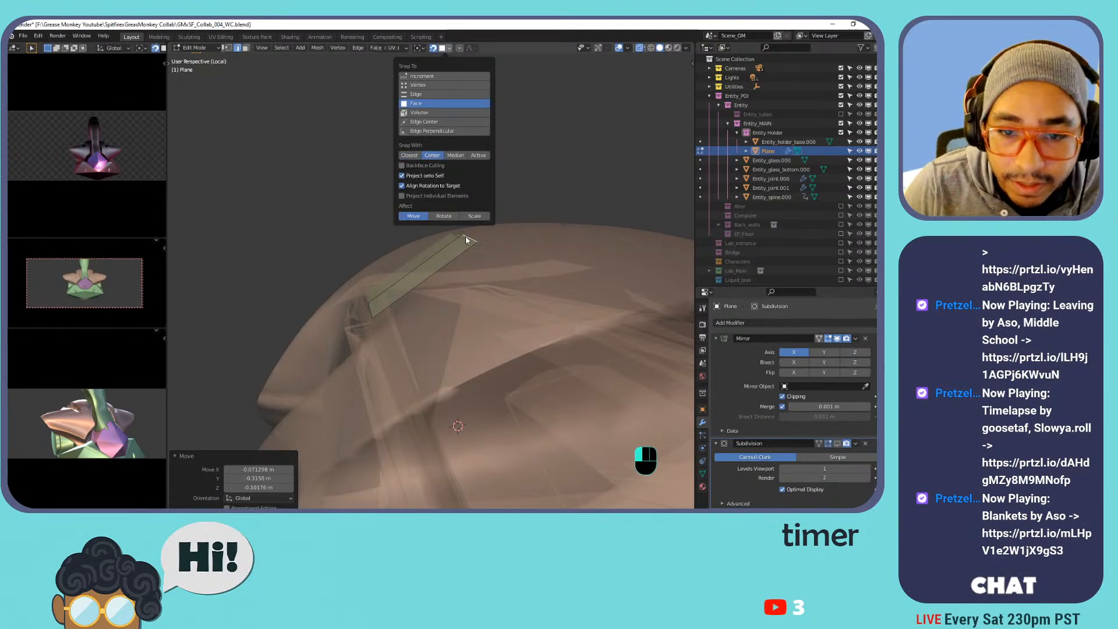
{"action": "key", "text": "g"}
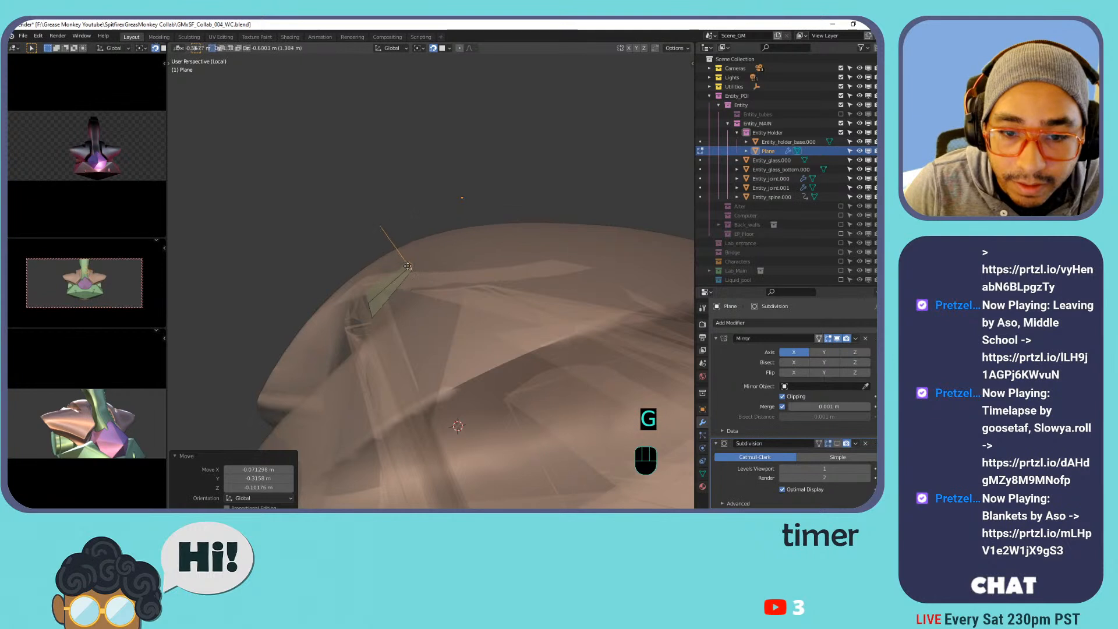
{"action": "left_click", "coordinate": [430, 263]}
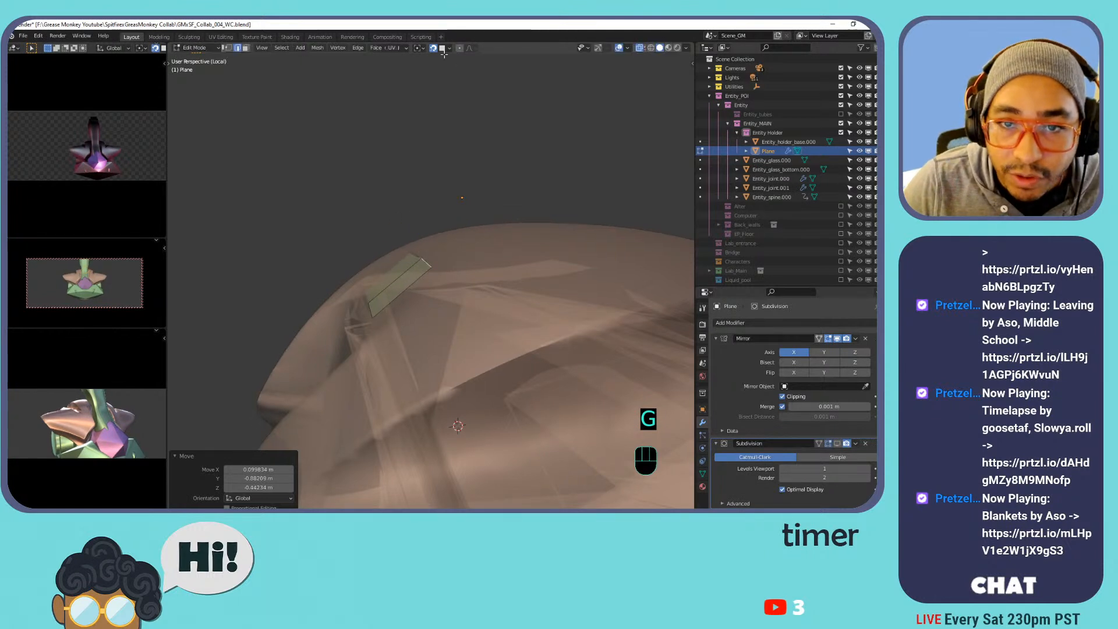
Disable Align Rotation to Target in the snapping settings and move the selected edge further down, shortening the strip.
{"action": "left_click", "coordinate": [443, 49]}
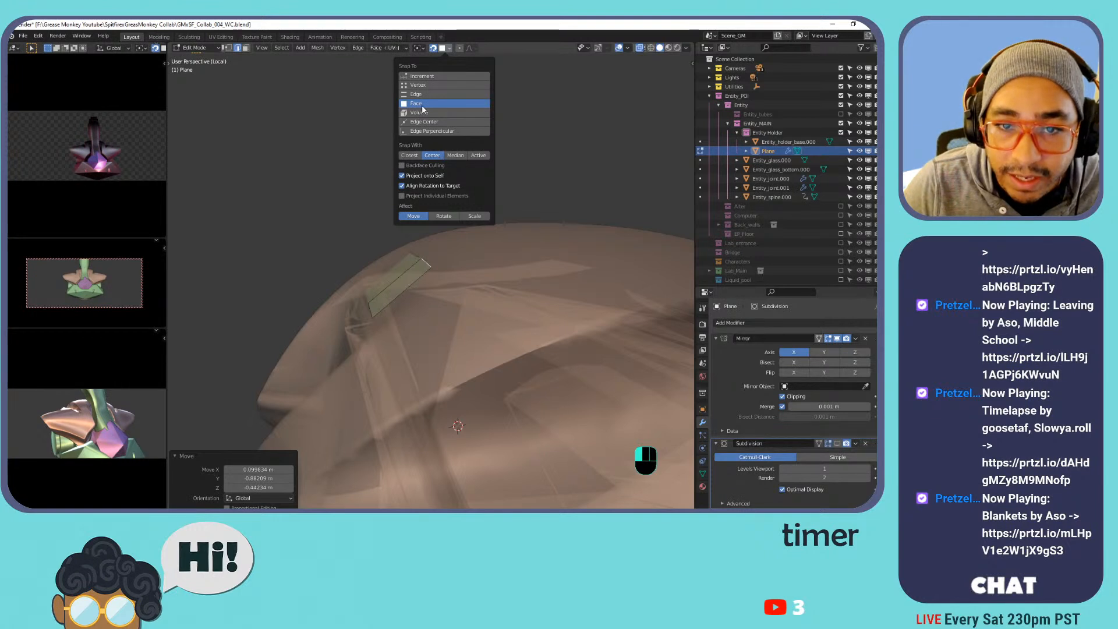
{"action": "left_click", "coordinate": [433, 48]}
{"action": "left_click", "coordinate": [442, 50]}
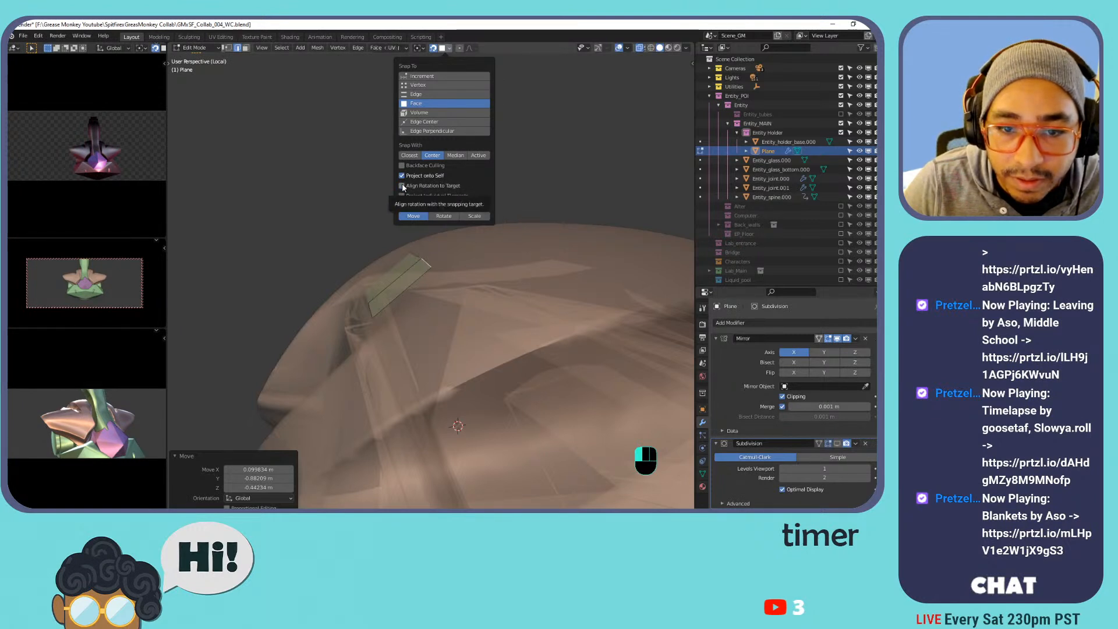
{"action": "key", "text": "g"}
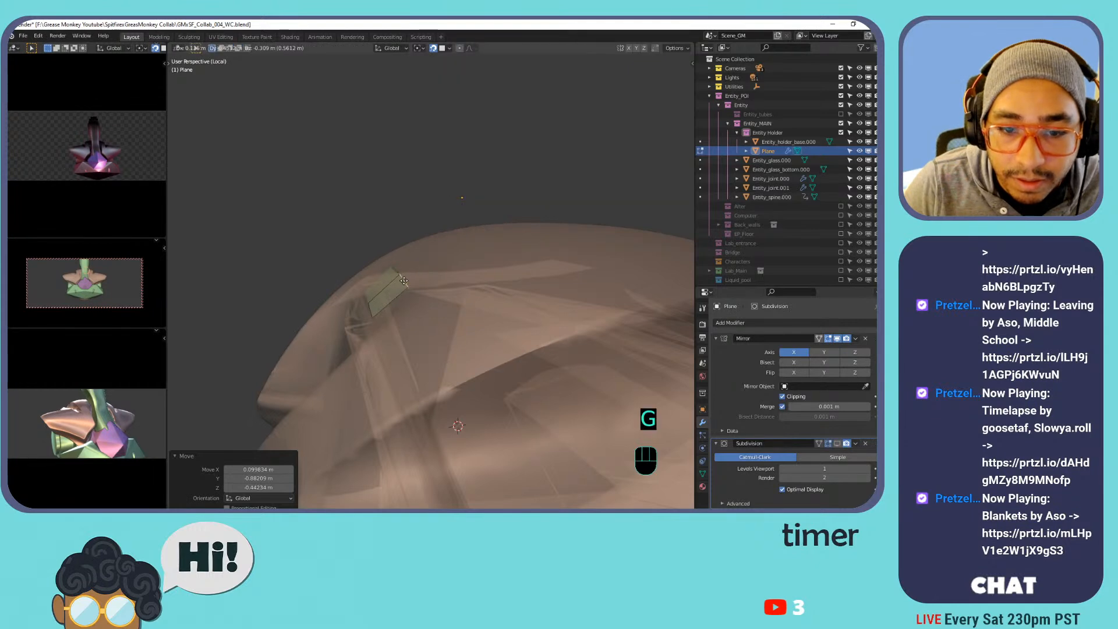
{"action": "left_click", "coordinate": [401, 281]}
{"action": "mouse_move", "coordinate": [402, 282]}
{"action": "middle_mouse_down"}
{"action": "mouse_move", "coordinate": [475, 299]}
{"action": "mouse_move", "coordinate": [407, 295]}
{"action": "middle_mouse_up"}
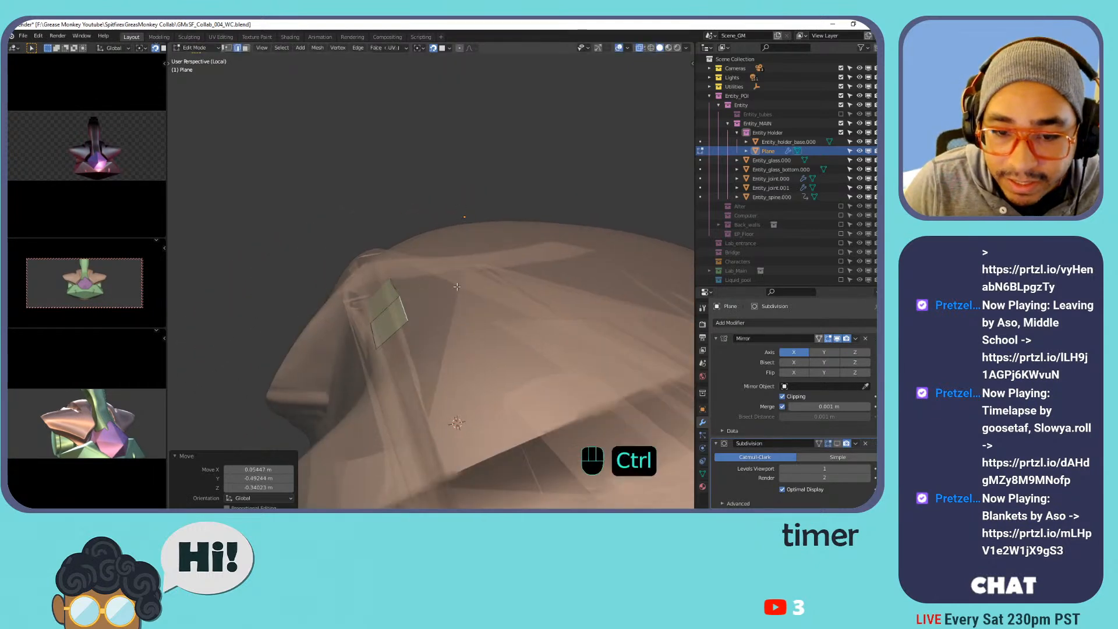
{"action": "left_click", "coordinate": [407, 296], "text": "ctrl"}
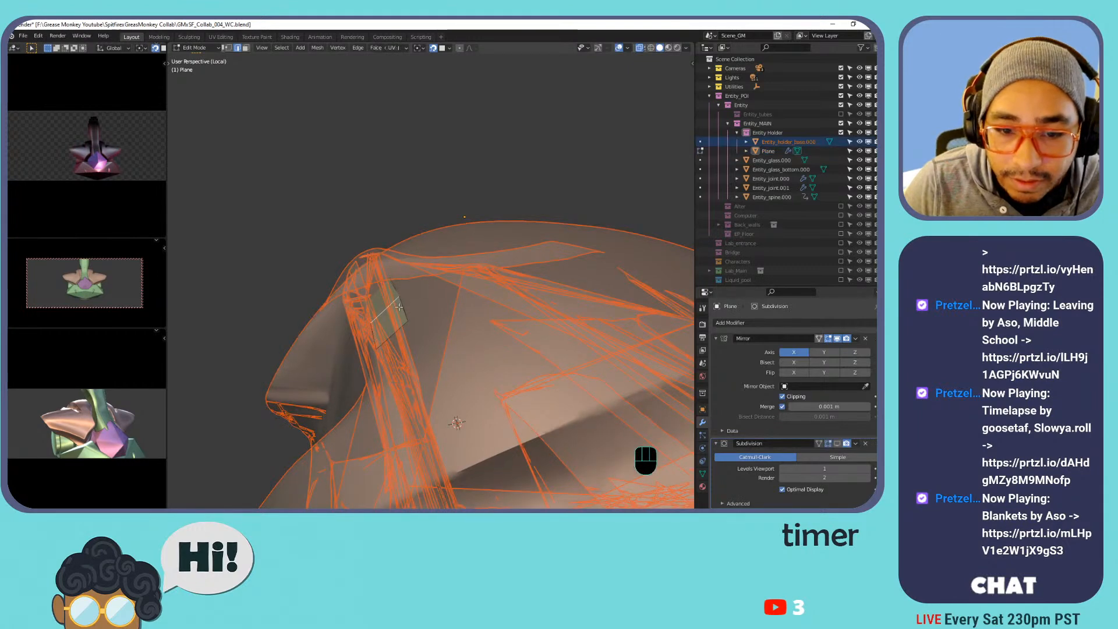
{"action": "key", "text": "Tab"}
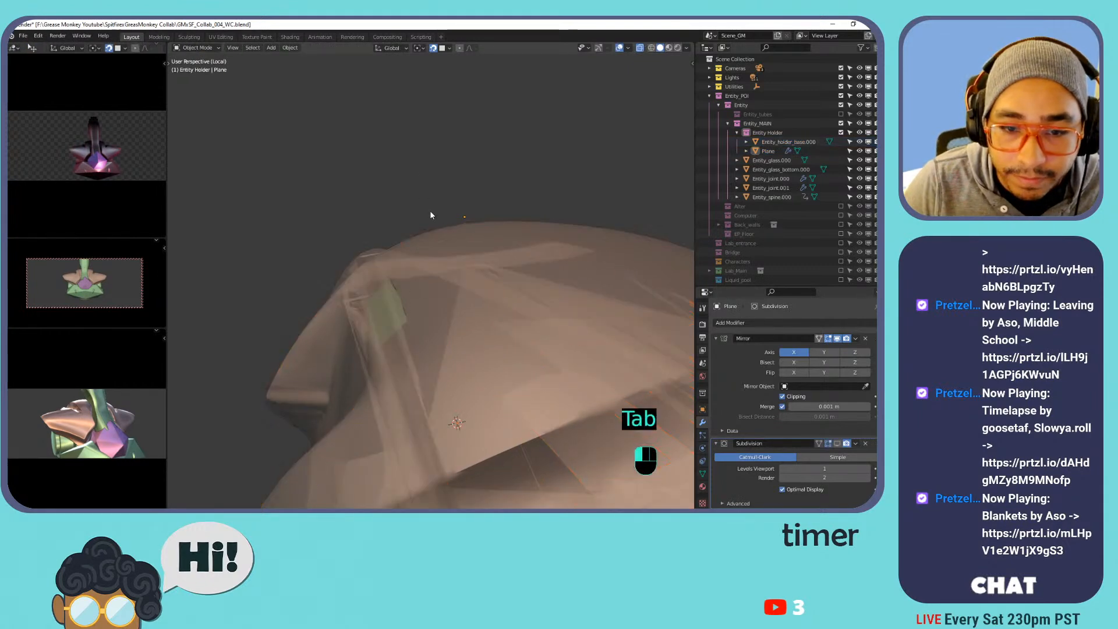
{"action": "left_click", "coordinate": [393, 302]}
{"action": "left_click", "coordinate": [397, 308]}
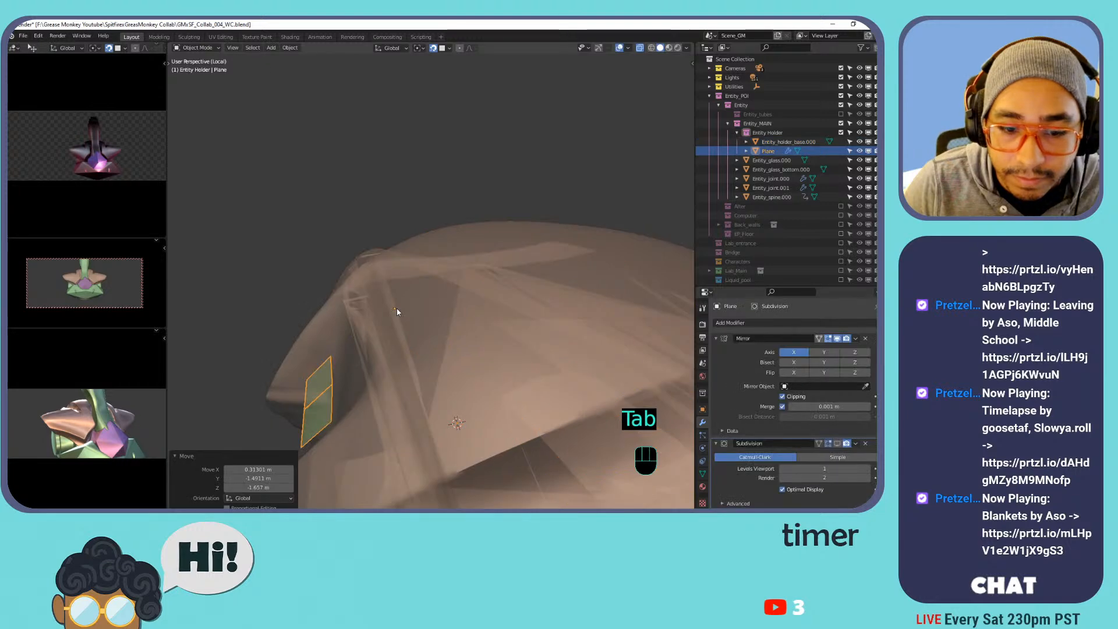
{"action": "key", "text": "ctrl+z"}
{"action": "key", "text": "ctrl+z"}
{"action": "key", "text": "ctrl+shift+z"}
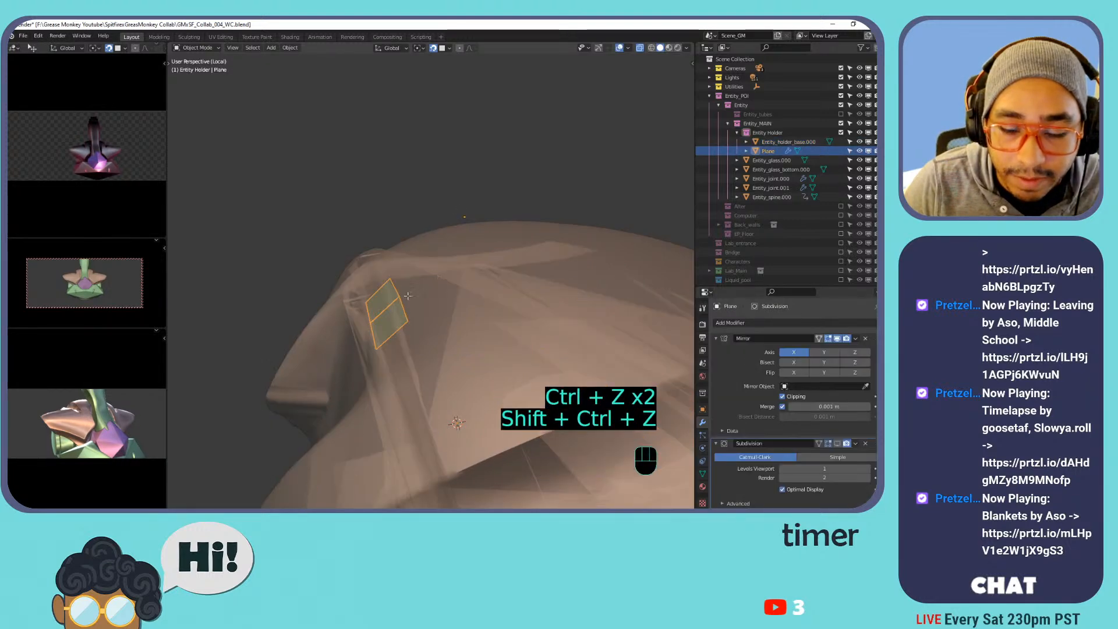
{"action": "key", "text": "Tab"}
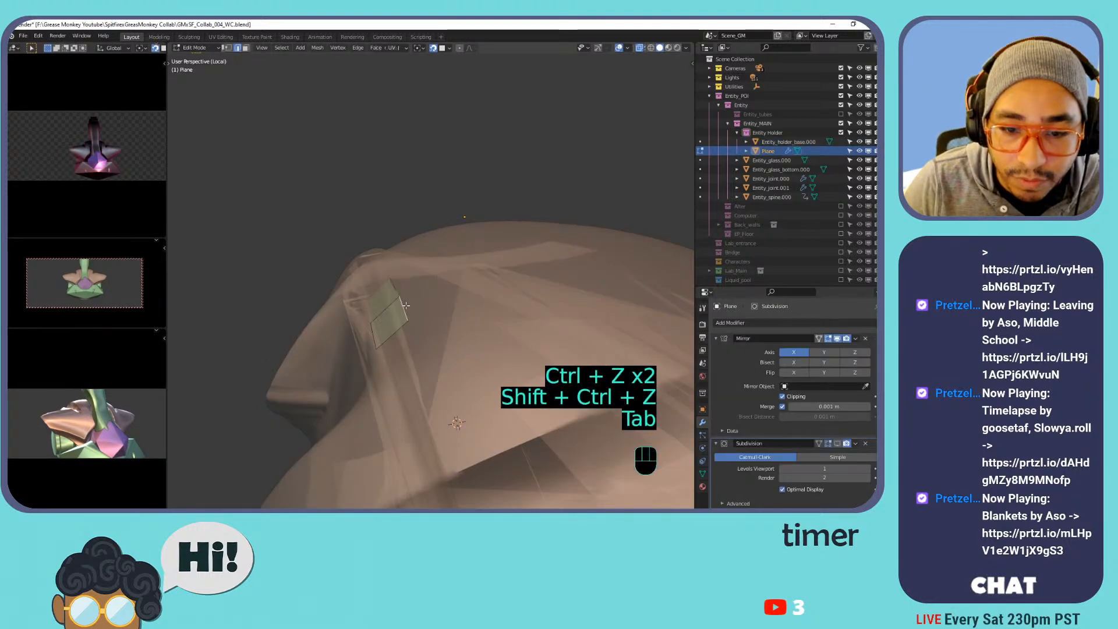
{"action": "right_click", "coordinate": [459, 284], "text": "ctrl"}
{"action": "key", "text": "ctrl+z"}
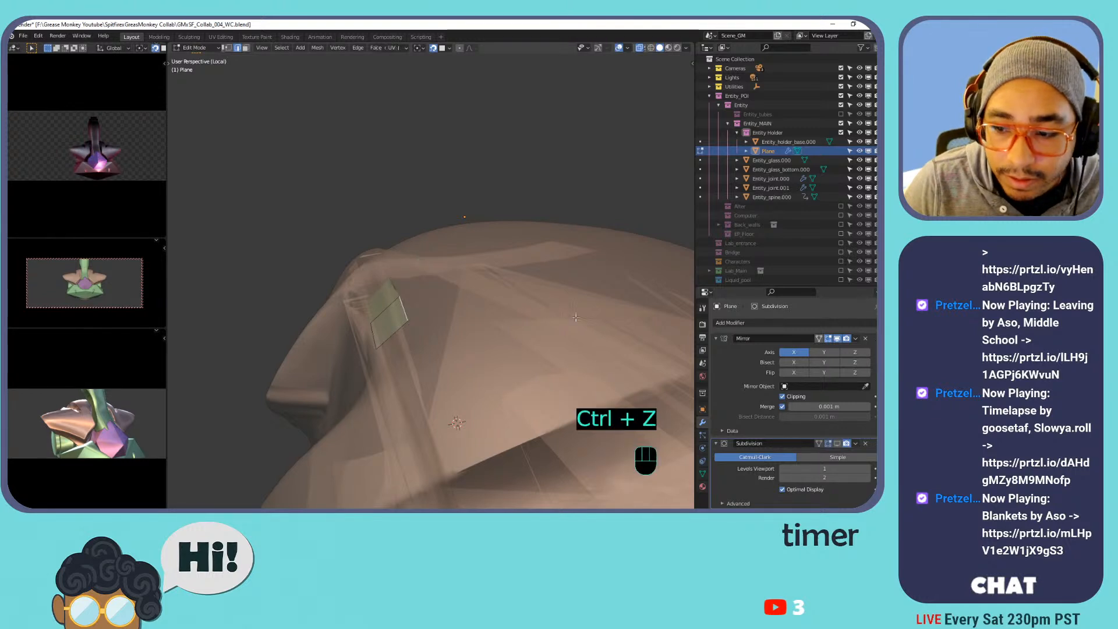
Extrude the strip's selected end edge once up the shell's surface.
{"action": "middle_click_drag", "start_coordinate": [404, 295], "coordinate": [508, 286]}
{"action": "middle_click_drag", "start_coordinate": [508, 285], "coordinate": [534, 256], "text": "shift"}
{"action": "right_click", "coordinate": [534, 257], "text": "ctrl"}
Try to extend the strip over the top of the shell with four more edge extrusions.
{"action": "right_click", "coordinate": [536, 223], "text": "ctrl"}
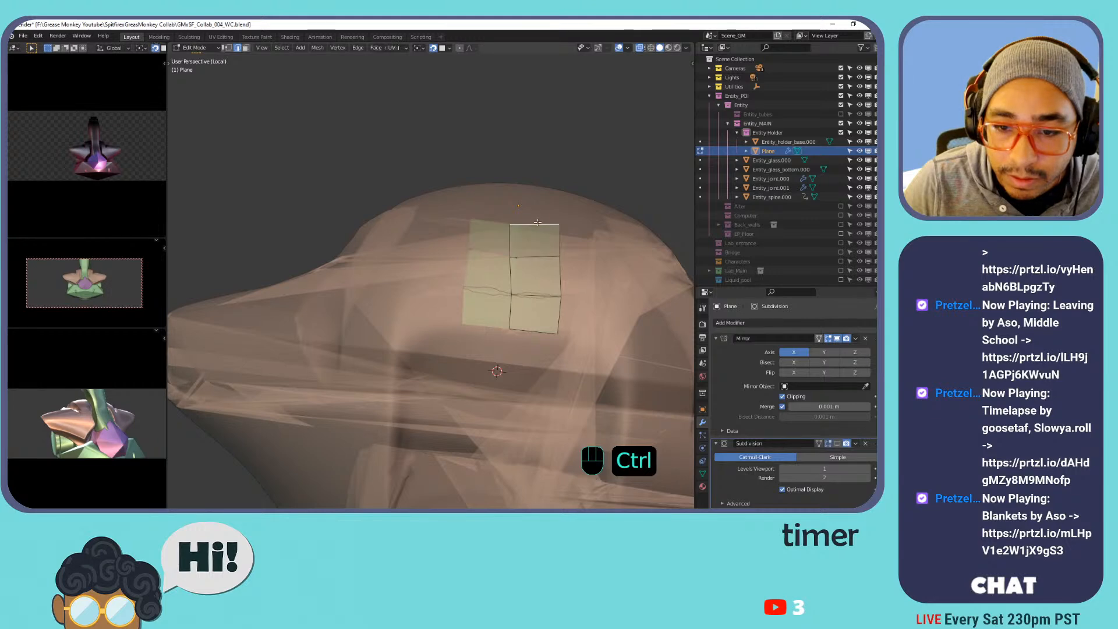
{"action": "right_click", "coordinate": [537, 201], "text": "ctrl"}
{"action": "right_click", "coordinate": [539, 191], "text": "ctrl"}
{"action": "middle_click_drag", "start_coordinate": [586, 222], "coordinate": [526, 285]}
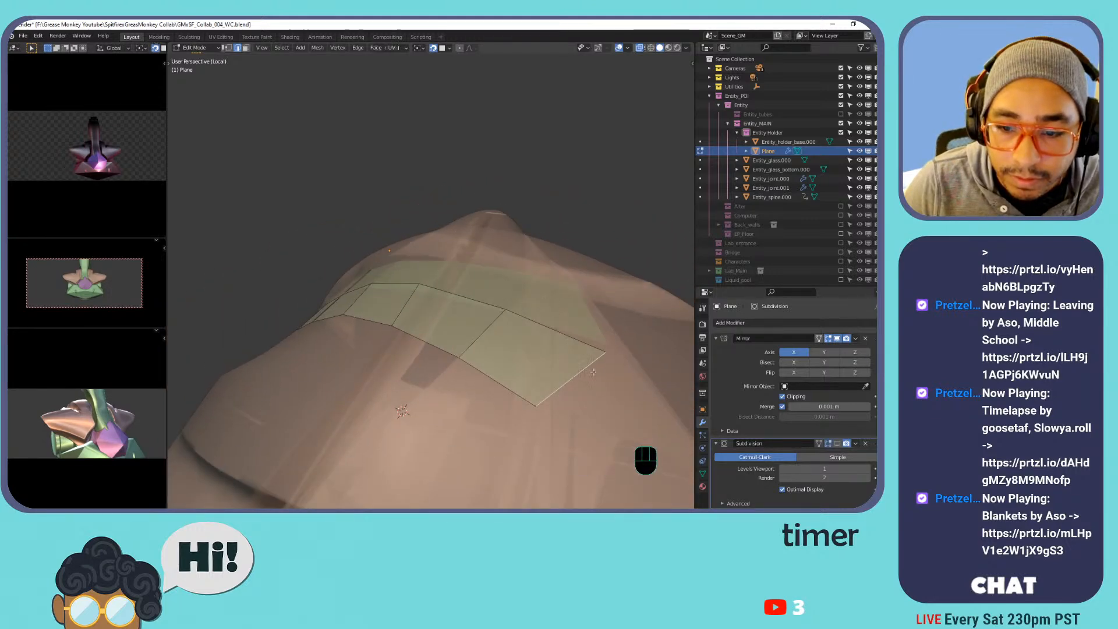
{"action": "right_click", "coordinate": [612, 384], "text": "ctrl"}
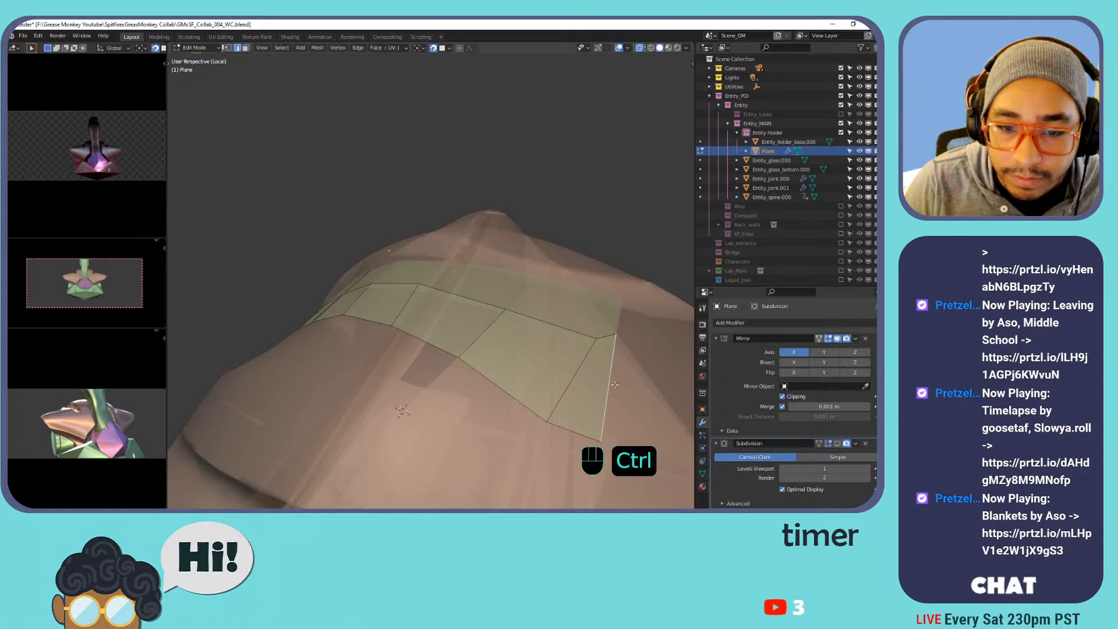
Undo the last four edge extrusions of the strip.
{"action": "key", "text": "ctrl+z"}
{"action": "key", "text": "ctrl+z"}
{"action": "key", "text": "ctrl+z"}
{"action": "key", "text": "ctrl+z"}
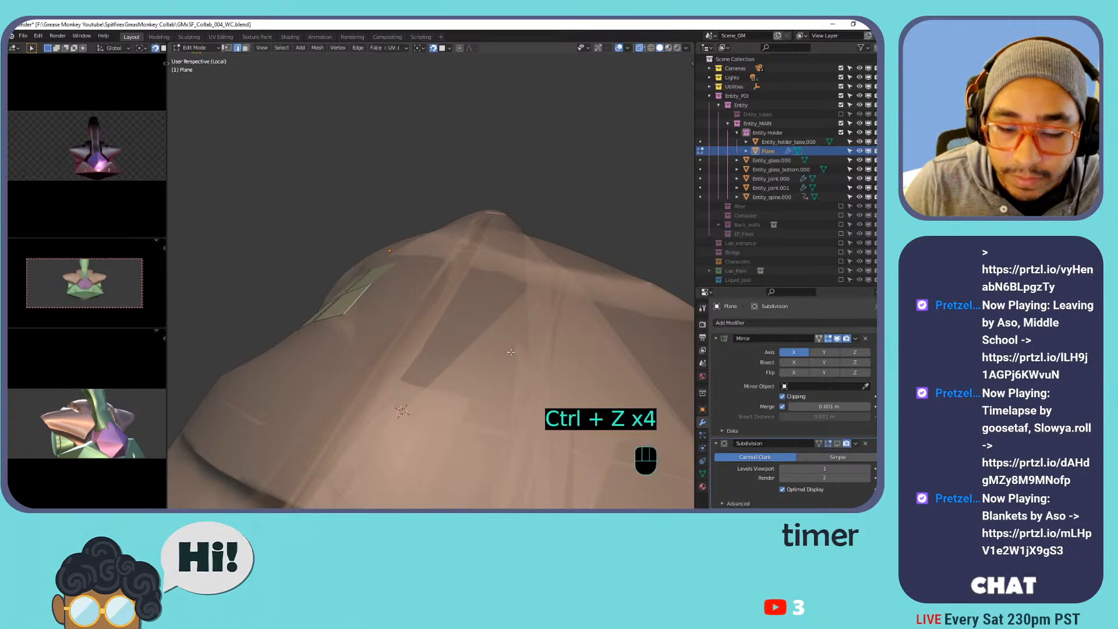
Turn off X-ray and enable In Front in the Plane object's viewport display settings.
{"action": "middle_click_drag", "start_coordinate": [405, 322], "coordinate": [474, 307], "text": "shift"}
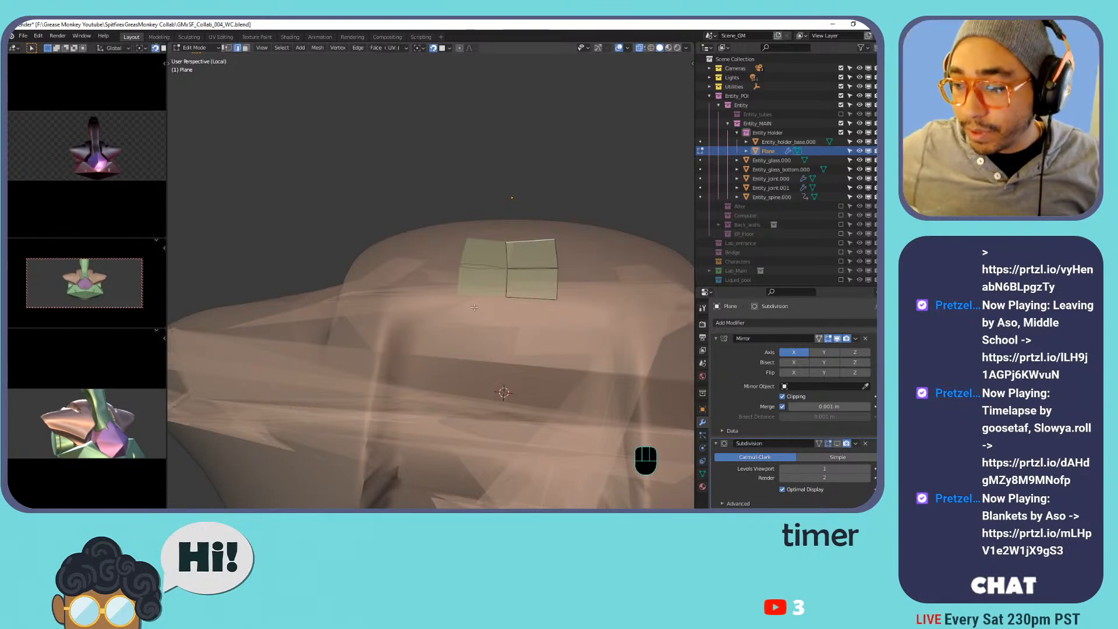
{"action": "left_click", "coordinate": [640, 48]}
{"action": "middle_click_drag", "start_coordinate": [541, 203], "coordinate": [554, 247]}
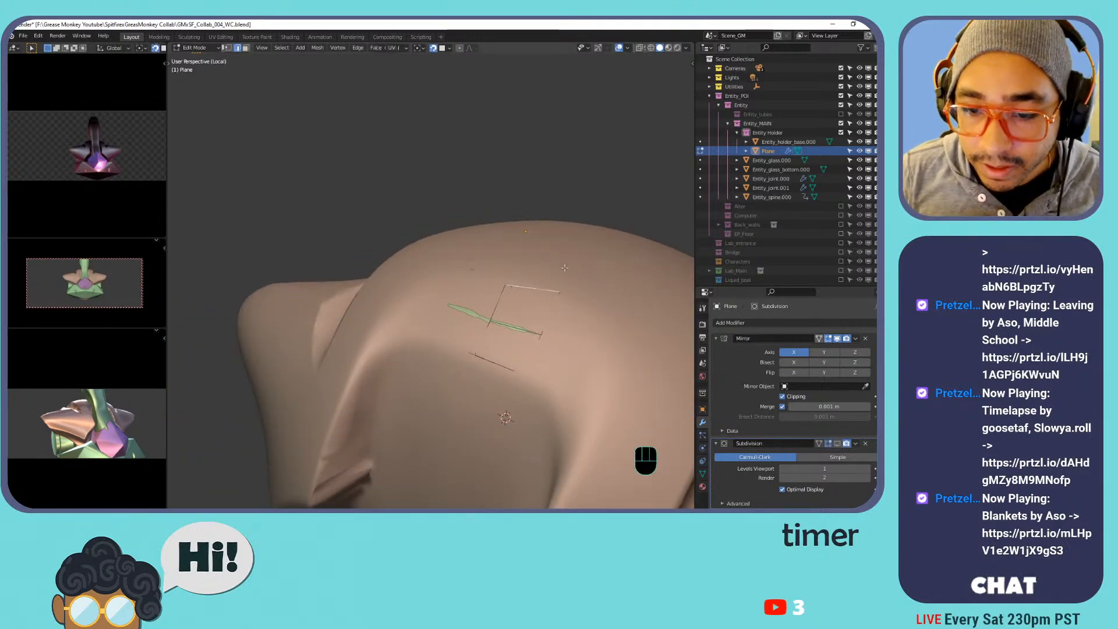
{"action": "middle_click_drag", "start_coordinate": [534, 301], "coordinate": [524, 318]}
{"action": "left_click", "coordinate": [702, 473]}
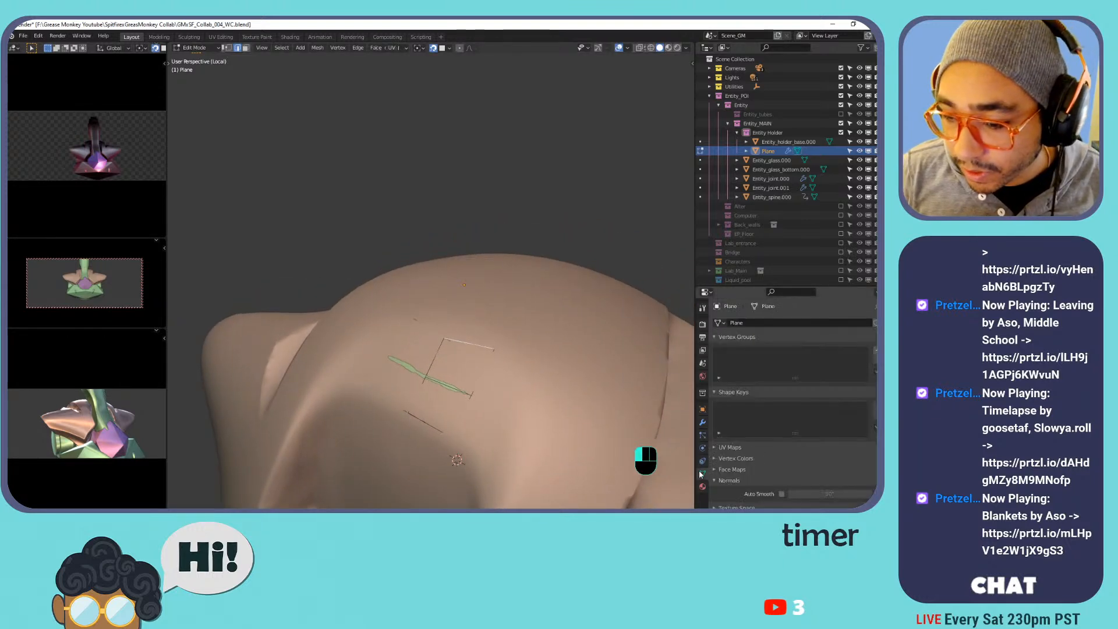
{"action": "left_click", "coordinate": [703, 409]}
{"action": "left_click", "coordinate": [782, 477]}
{"action": "mouse_move", "coordinate": [535, 318]}
{"action": "middle_mouse_down"}
{"action": "mouse_move", "coordinate": [534, 308]}
{"action": "mouse_move", "coordinate": [558, 314]}
{"action": "middle_mouse_up"}
In vertex mode, reposition the strip's centre-line vertices along the mirror seam, snapped to the shell's surface.
{"action": "key", "text": "1"}
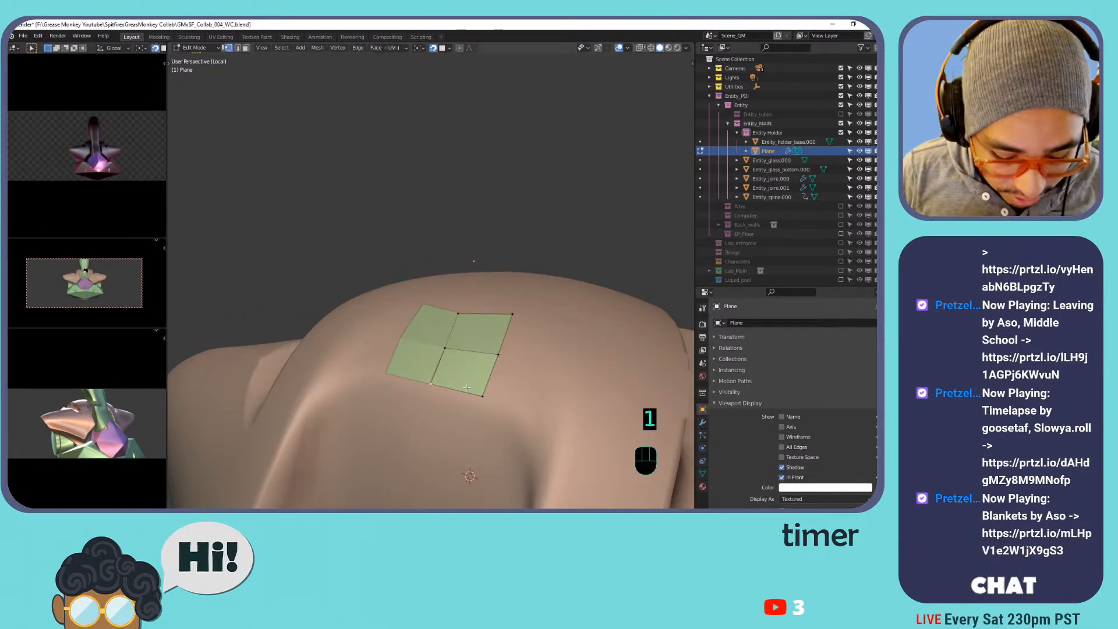
{"action": "key", "text": "g"}
{"action": "left_click", "coordinate": [449, 346]}
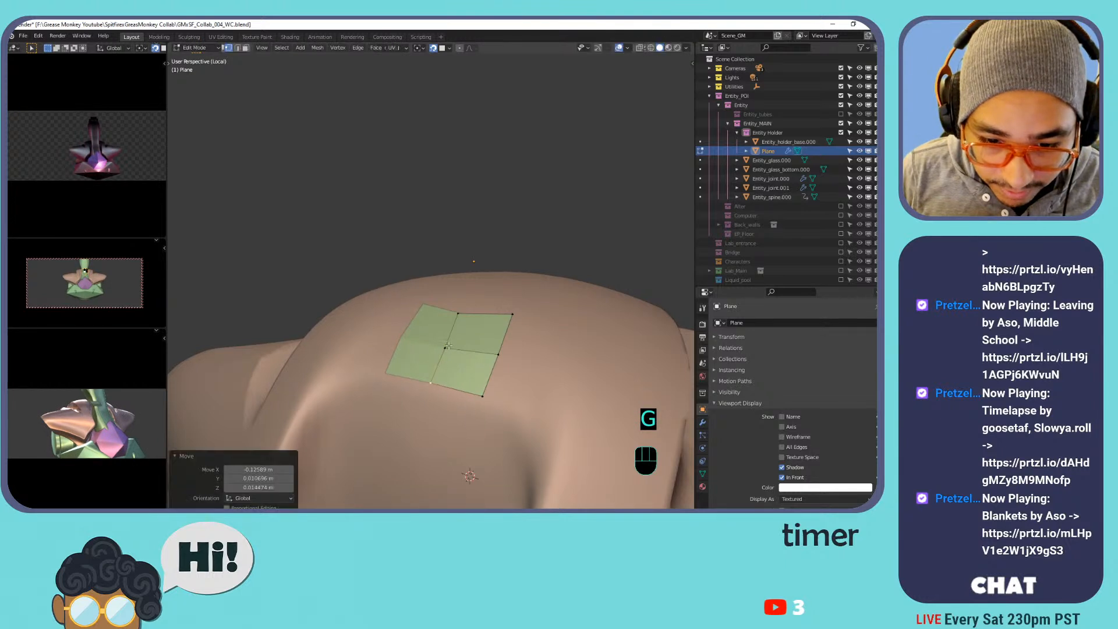
{"action": "key", "text": "g"}
{"action": "left_click", "coordinate": [434, 344]}
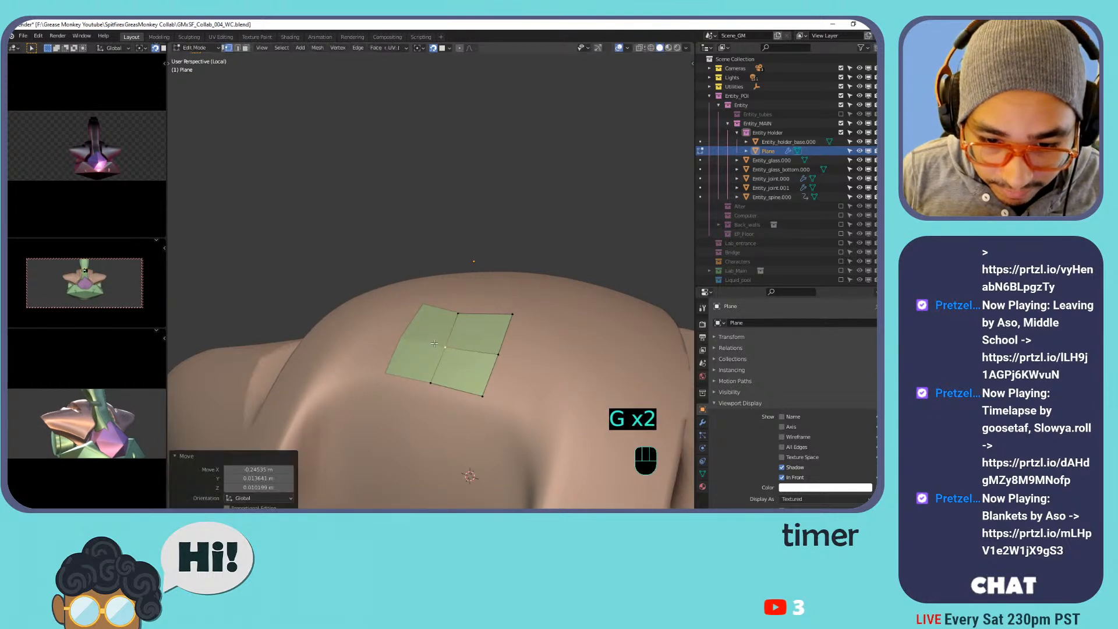
{"action": "key", "text": "g"}
{"action": "key", "text": "g"}
{"action": "right_click", "coordinate": [463, 305]}
{"action": "key", "text": "g"}
{"action": "right_click", "coordinate": [459, 299]}
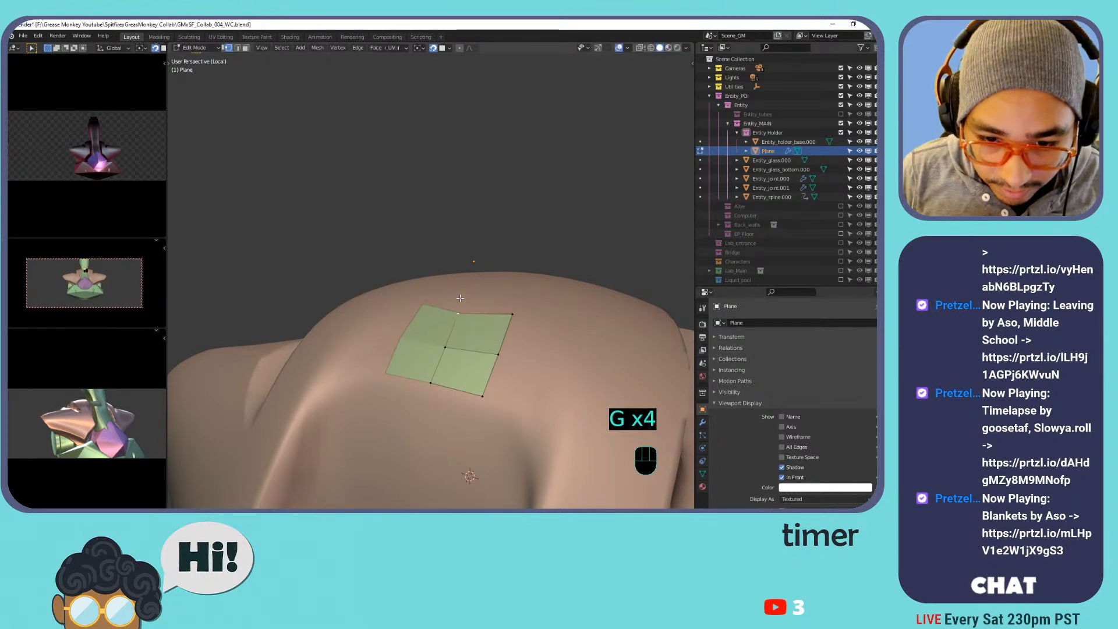
{"action": "key", "text": "g"}
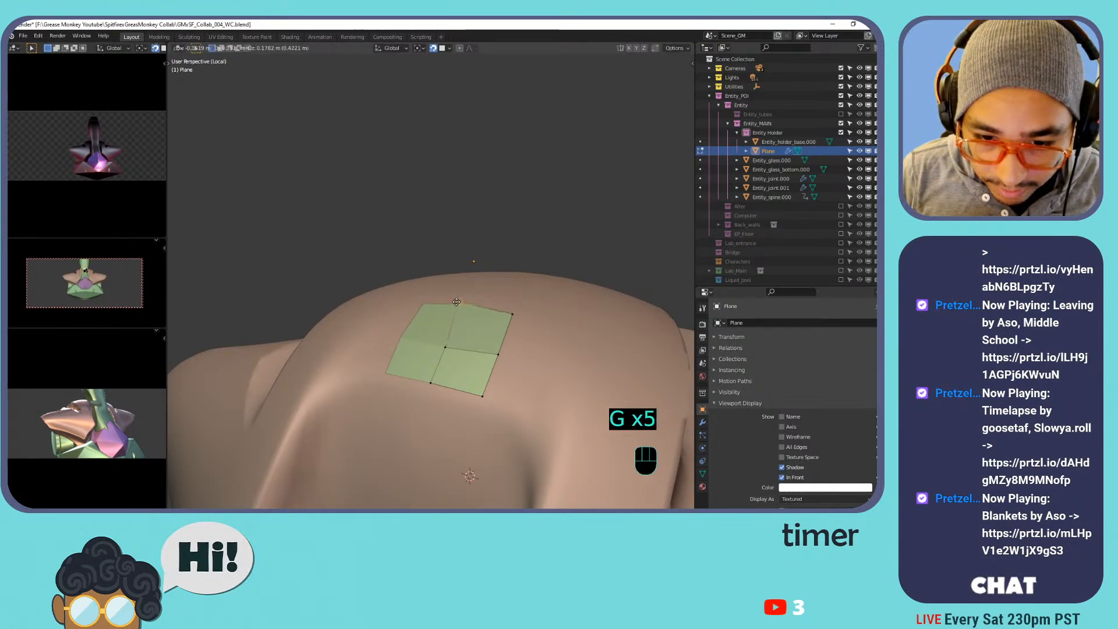
{"action": "left_click", "coordinate": [480, 304]}
Extrude the strip's upper end edge twice over the top of the shell, snapped to its surface.
{"action": "middle_click_drag", "start_coordinate": [480, 304], "coordinate": [430, 356], "text": "shift"}
{"action": "key", "text": "2"}
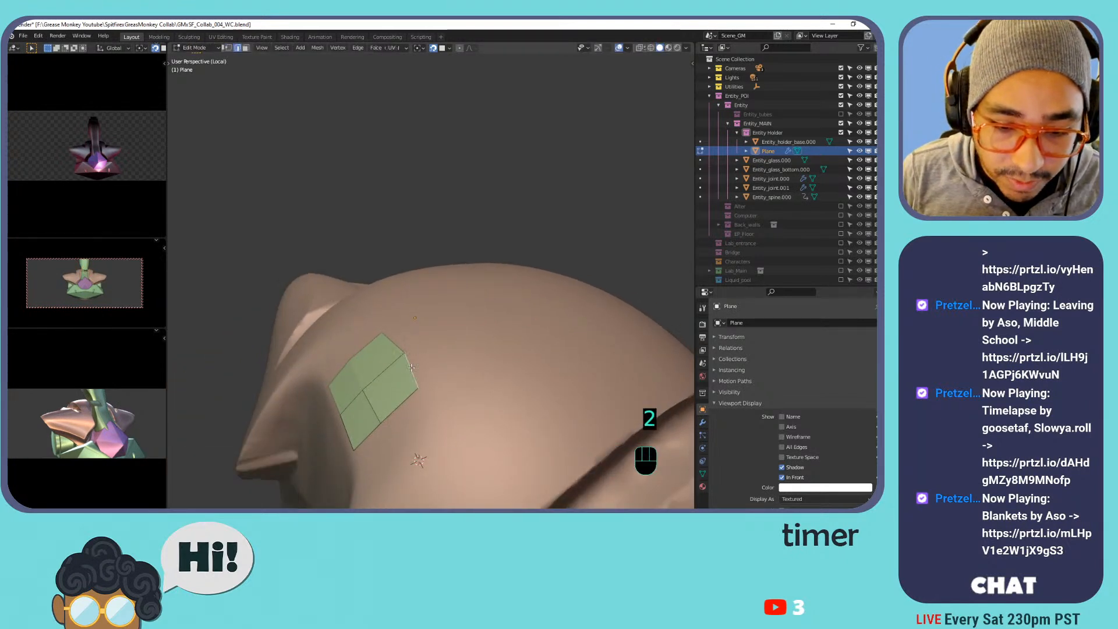
{"action": "left_click", "coordinate": [415, 369]}
{"action": "key", "text": "e"}
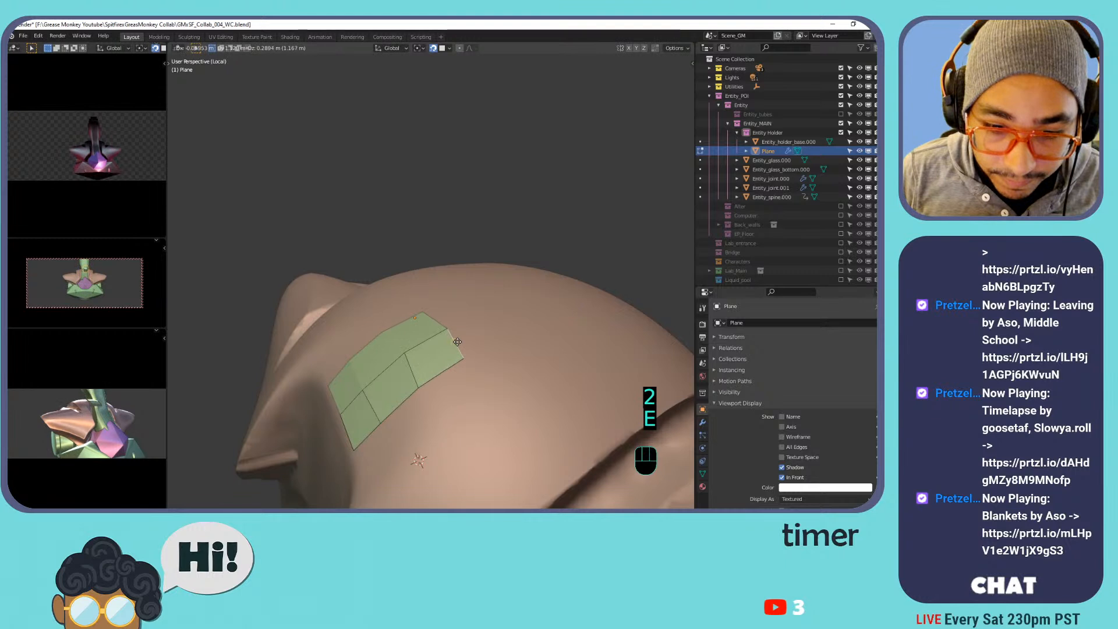
{"action": "left_click", "coordinate": [457, 335]}
{"action": "key", "text": "e"}
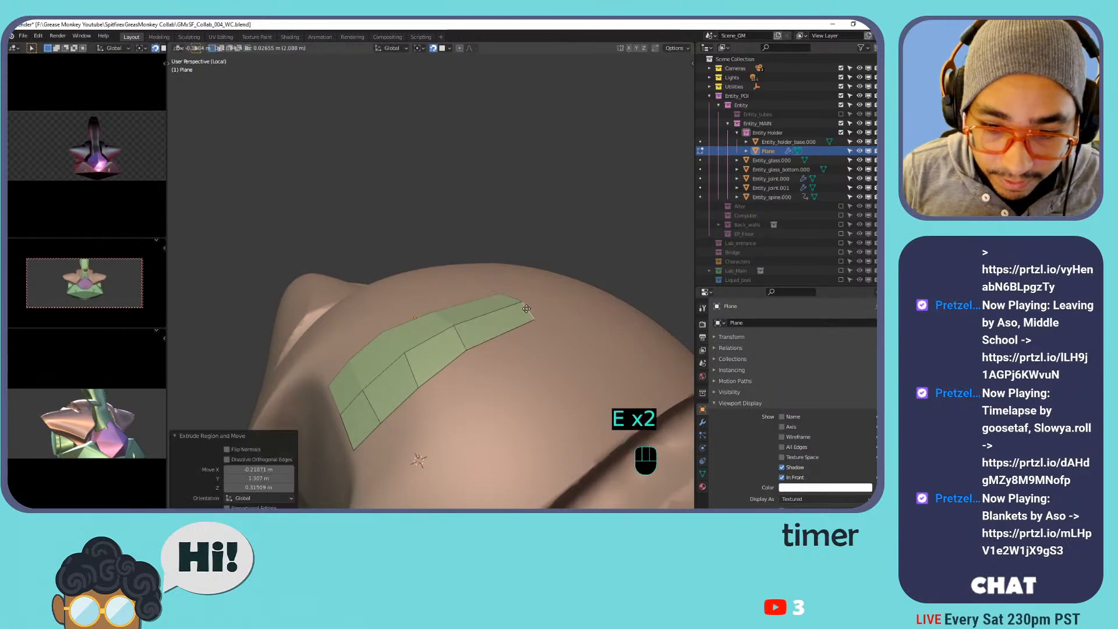
{"action": "left_click", "coordinate": [541, 308]}
Extrude the strip's end edge three more times down the far side of the shell.
{"action": "middle_click_drag", "start_coordinate": [540, 308], "coordinate": [495, 352], "text": "shift"}
{"action": "key", "text": "e"}
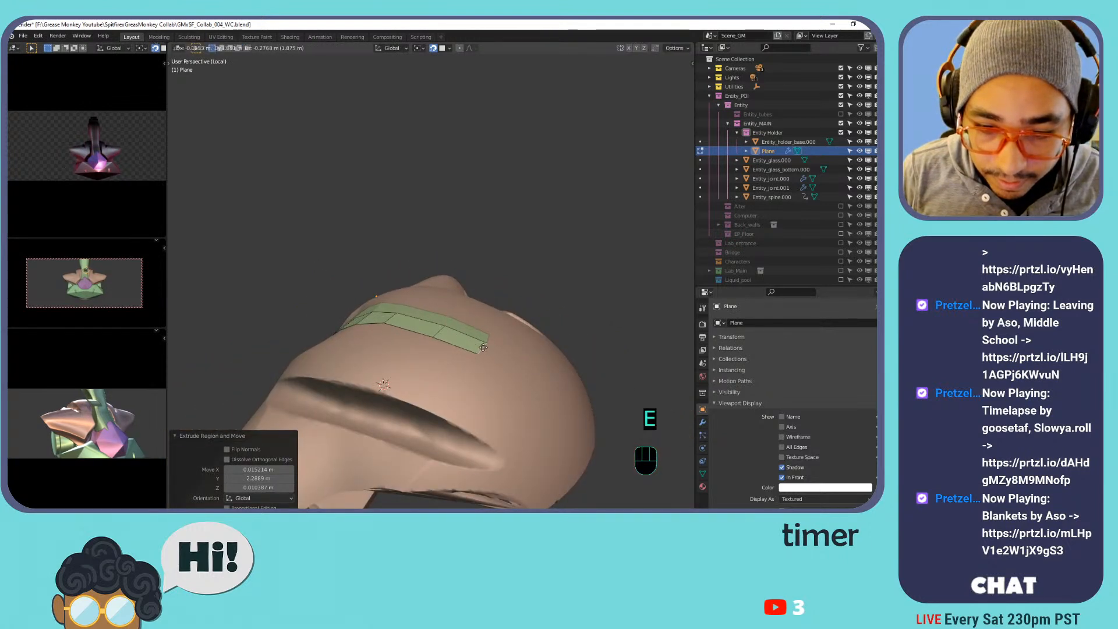
{"action": "left_click", "coordinate": [482, 348]}
{"action": "key", "text": "e"}
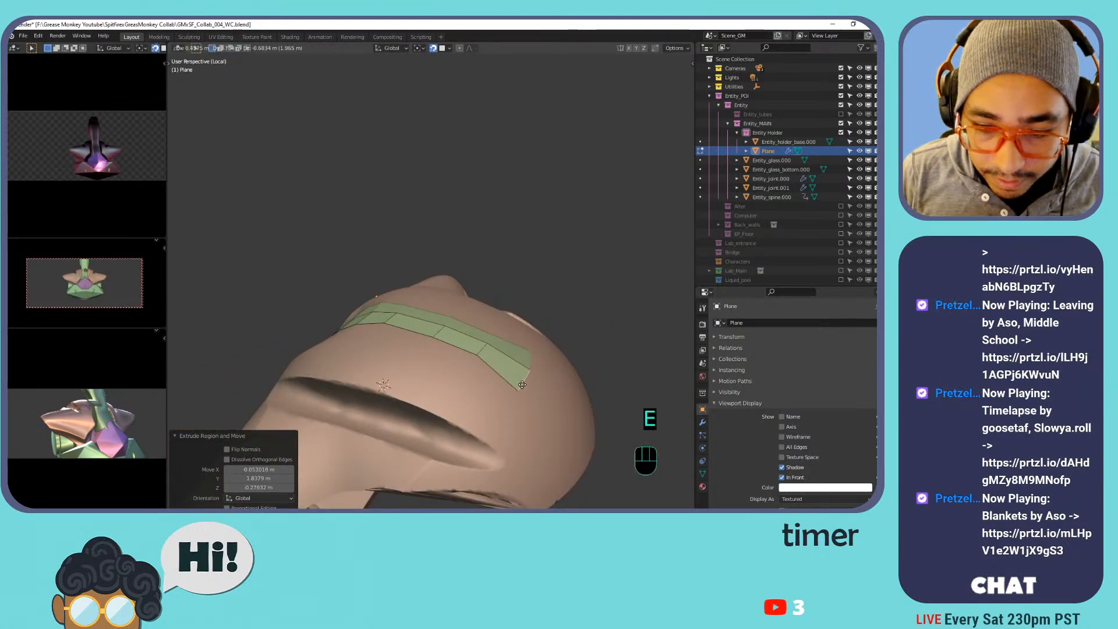
{"action": "left_click", "coordinate": [535, 384]}
{"action": "key", "text": "e"}
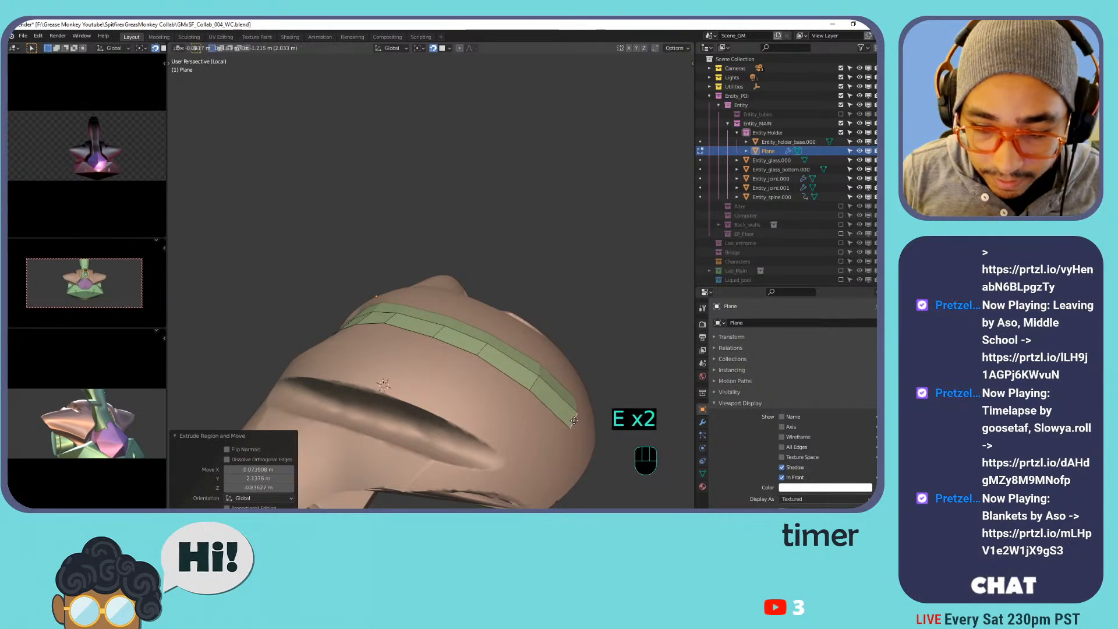
{"action": "left_click", "coordinate": [575, 426]}
Extrude the strip's end edge twice more to reach the shell's outer tip, and turn off snapping.
{"action": "key", "text": "e"}
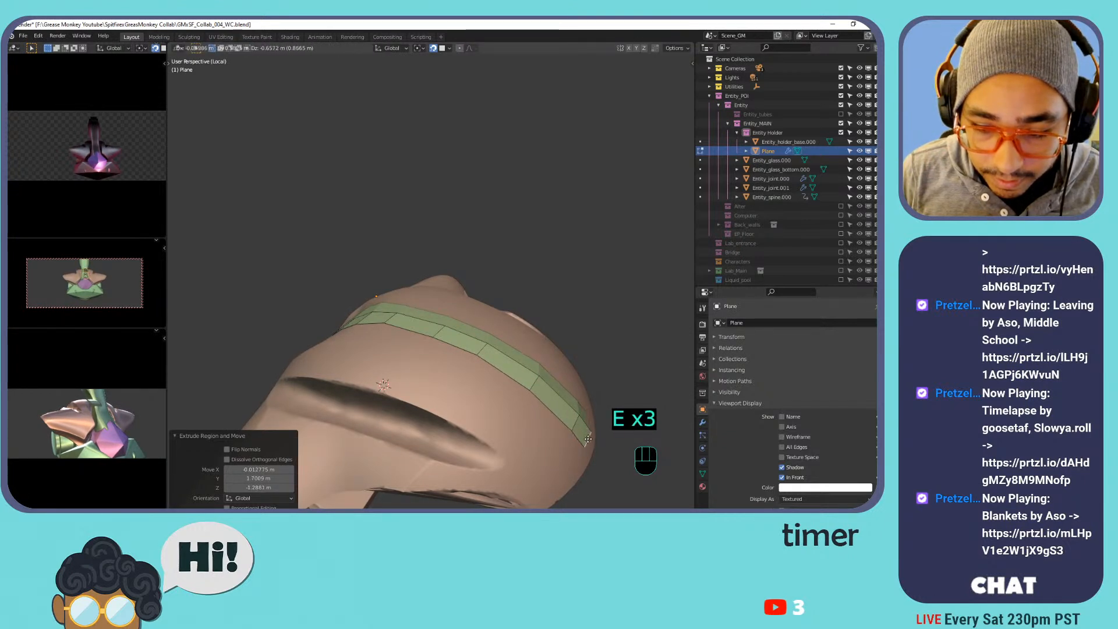
{"action": "left_click", "coordinate": [579, 438]}
{"action": "middle_click_drag", "start_coordinate": [579, 438], "coordinate": [512, 401]}
{"action": "middle_click_drag", "start_coordinate": [513, 402], "coordinate": [601, 288], "text": "shift"}
{"action": "key", "text": "e"}
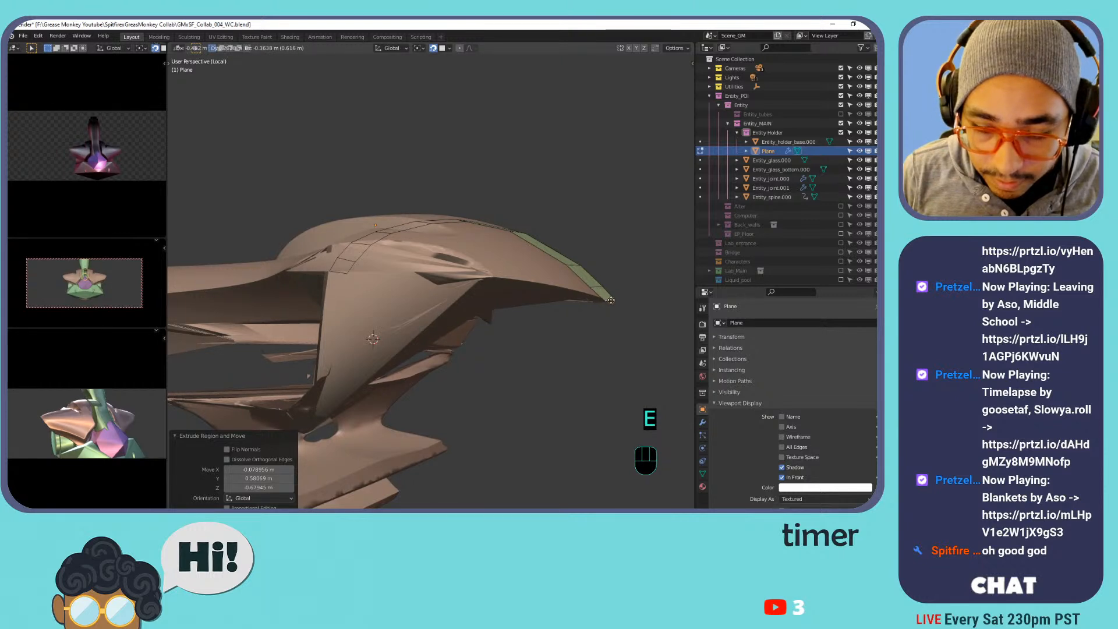
{"action": "left_click", "coordinate": [612, 299]}
{"action": "left_click", "coordinate": [433, 48]}
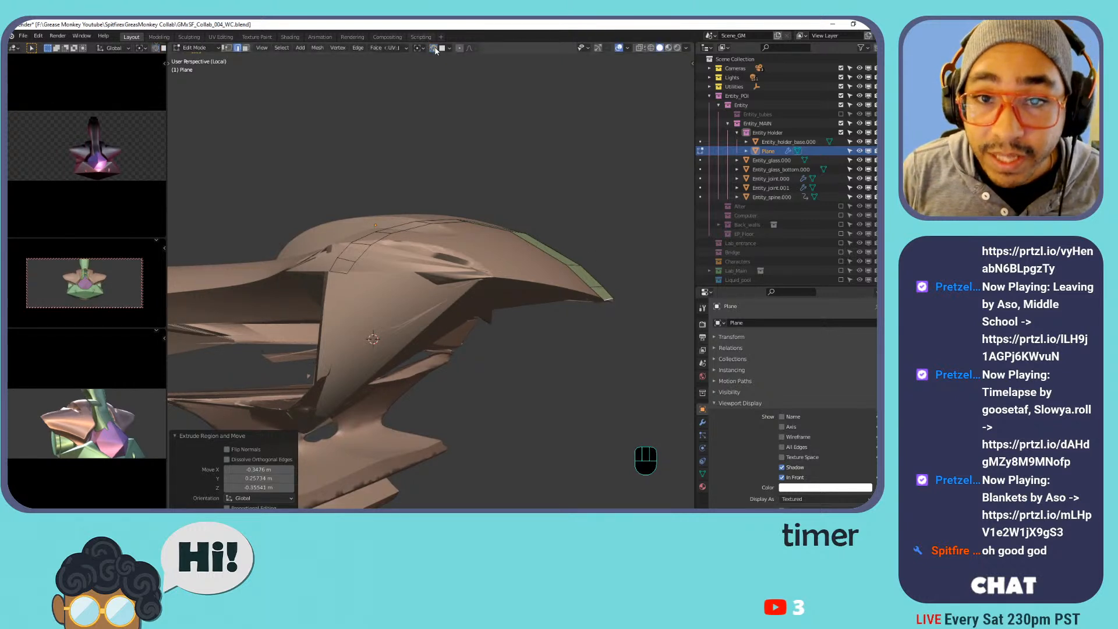
Try to extrude the strip's end edge freely from the shell's tip down to the holder's bottom point.
{"action": "middle_click_drag", "start_coordinate": [611, 367], "coordinate": [442, 349]}
{"action": "middle_click_drag", "start_coordinate": [442, 349], "coordinate": [495, 326], "text": "shift"}
{"action": "middle_click_drag", "start_coordinate": [495, 326], "coordinate": [568, 372]}
{"action": "scroll", "coordinate": [512, 361], "scroll_direction": "down", "scroll_amount": 4}
{"action": "middle_click_drag", "start_coordinate": [567, 372], "coordinate": [441, 346], "text": "shift"}
{"action": "key", "text": "e"}
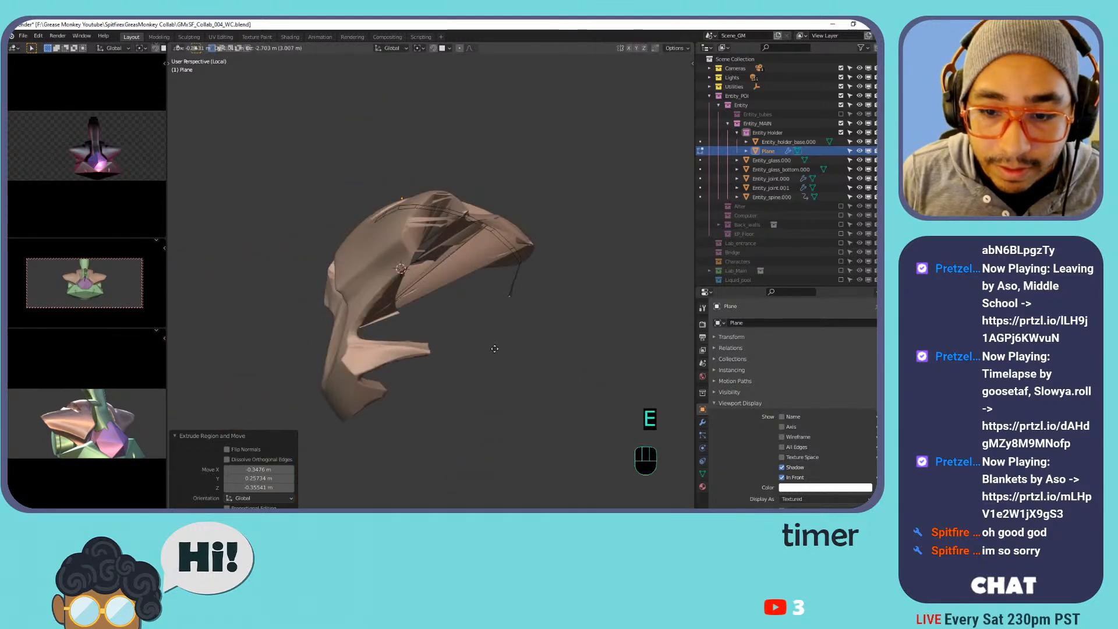
{"action": "left_click", "coordinate": [327, 452]}
{"action": "middle_click_drag", "start_coordinate": [529, 302], "coordinate": [397, 306]}
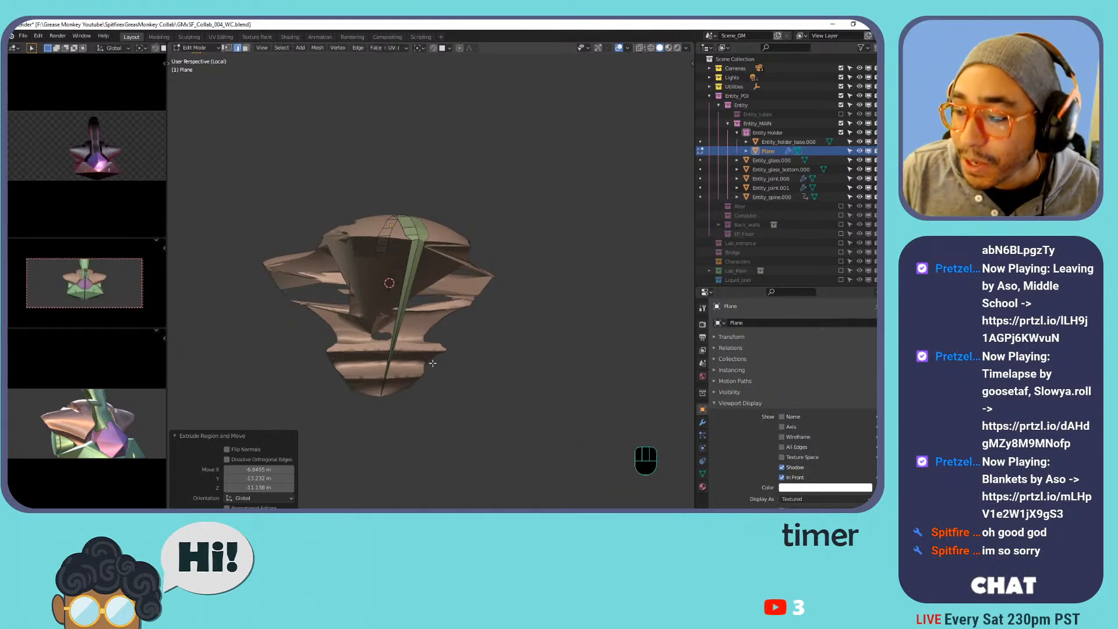
{"action": "scroll", "coordinate": [433, 365], "scroll_direction": "up", "scroll_amount": 3}
{"action": "scroll", "coordinate": [392, 373], "scroll_direction": "up", "scroll_amount": 3}
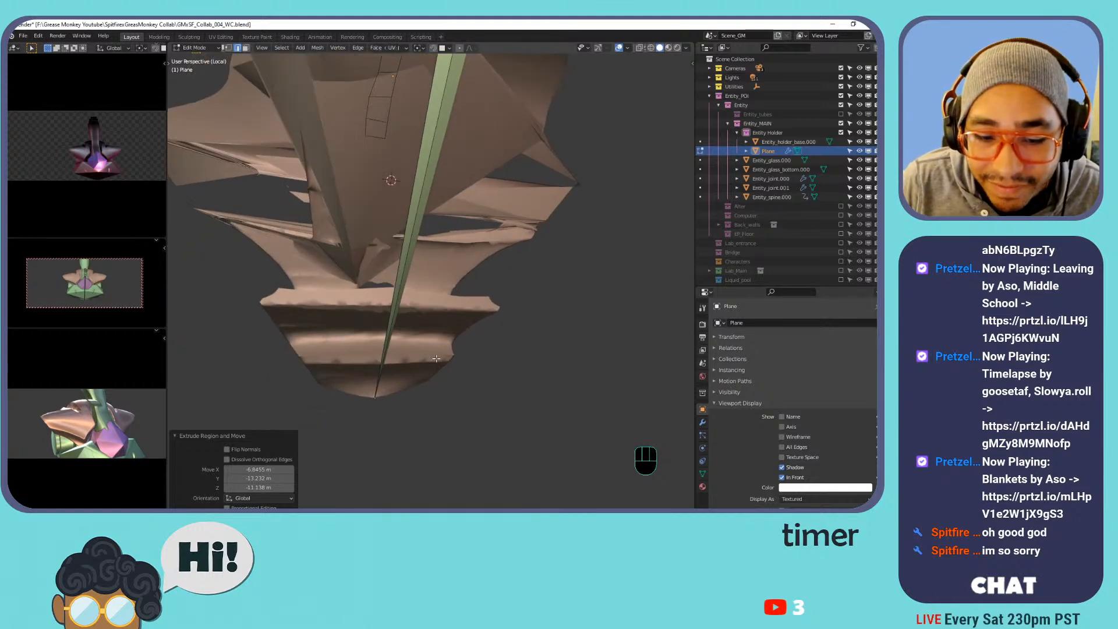
Cancel a further extrusion at the holder's bottom point and undo the long free extrusion from the shell's tip.
{"action": "key", "text": "KP_Decimal"}
{"action": "middle_click_drag", "start_coordinate": [431, 306], "coordinate": [483, 342]}
{"action": "key", "text": "e"}
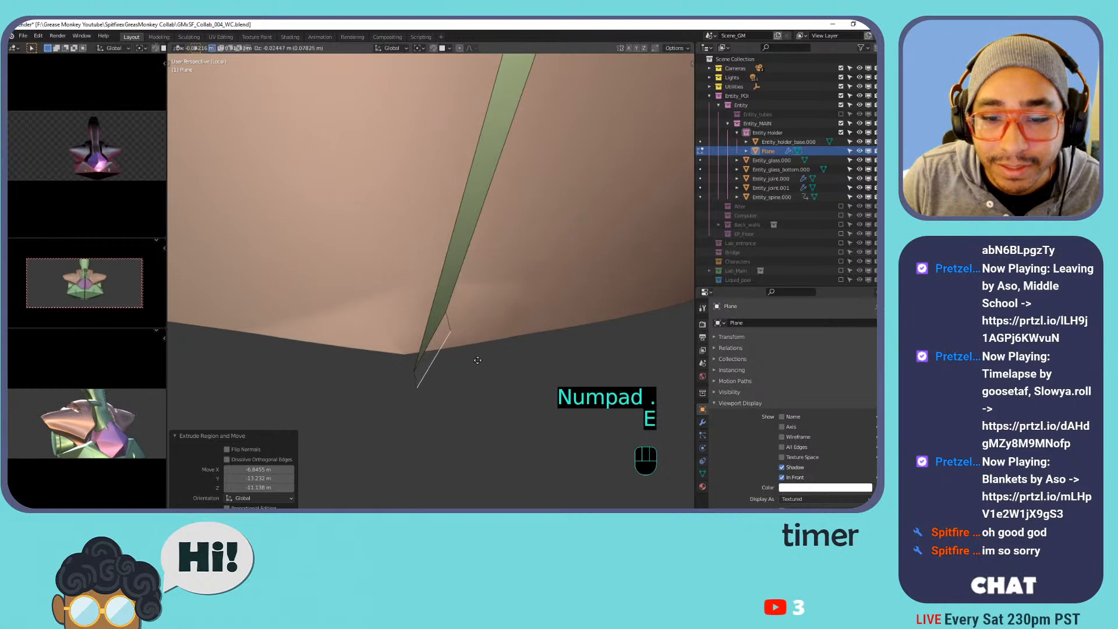
{"action": "right_click", "coordinate": [489, 358]}
{"action": "key", "text": "ctrl+z"}
{"action": "key", "text": "ctrl+z"}
In the right orthographic view, extrude the strip's end edge from the shell's tip straight down to the holder's bottom point.
{"action": "scroll", "coordinate": [510, 251], "scroll_direction": "down", "scroll_amount": 8}
{"action": "scroll", "coordinate": [511, 250], "scroll_direction": "down", "scroll_amount": 8}
{"action": "middle_click_drag", "start_coordinate": [511, 251], "coordinate": [521, 204]}
{"action": "middle_click_drag", "start_coordinate": [521, 204], "coordinate": [549, 176]}
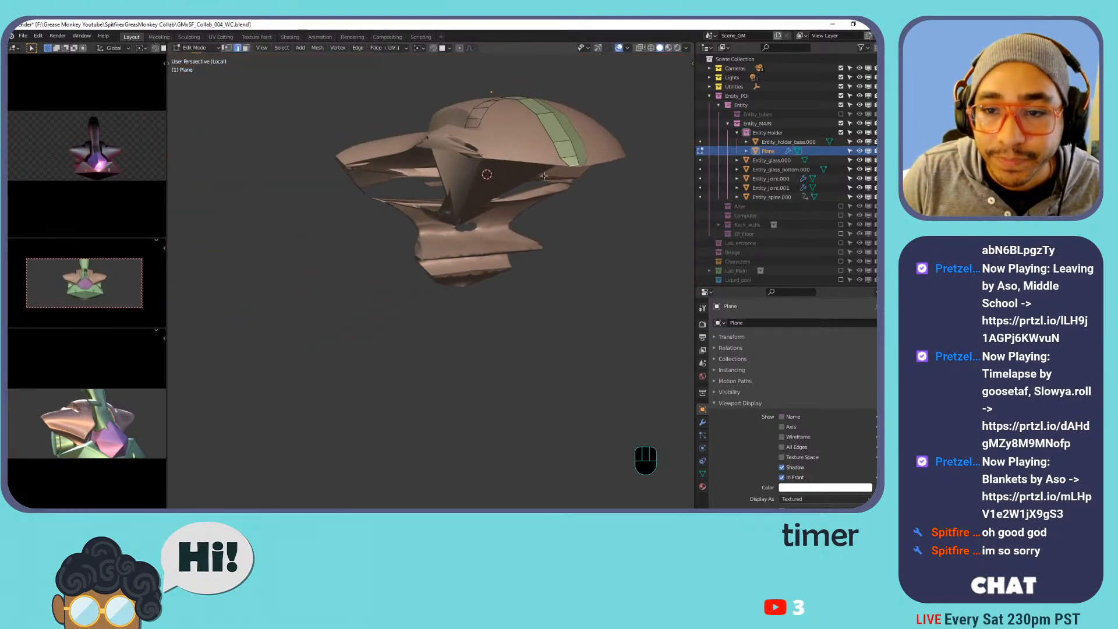
{"action": "key", "text": "KP_1"}
{"action": "key", "text": "KP_3"}
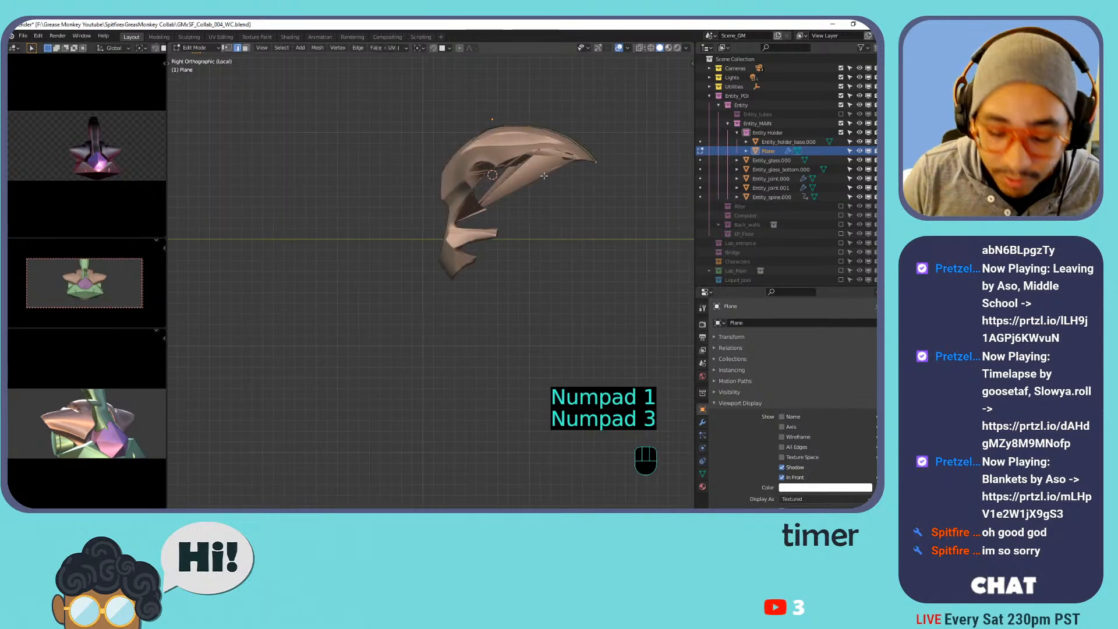
{"action": "key", "text": "e"}
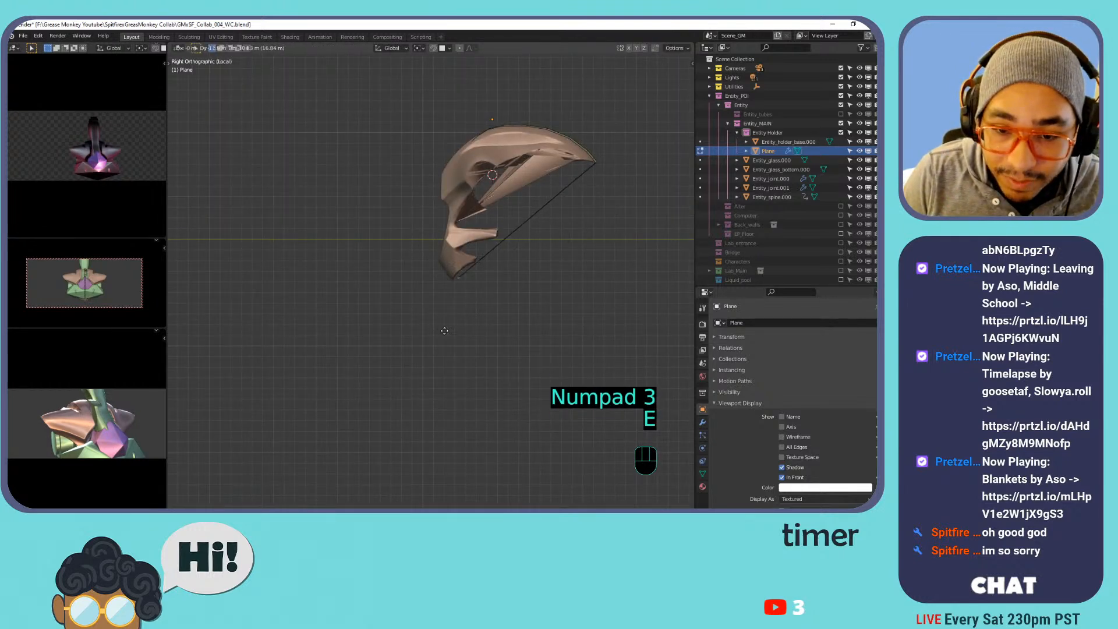
{"action": "left_click", "coordinate": [437, 336]}
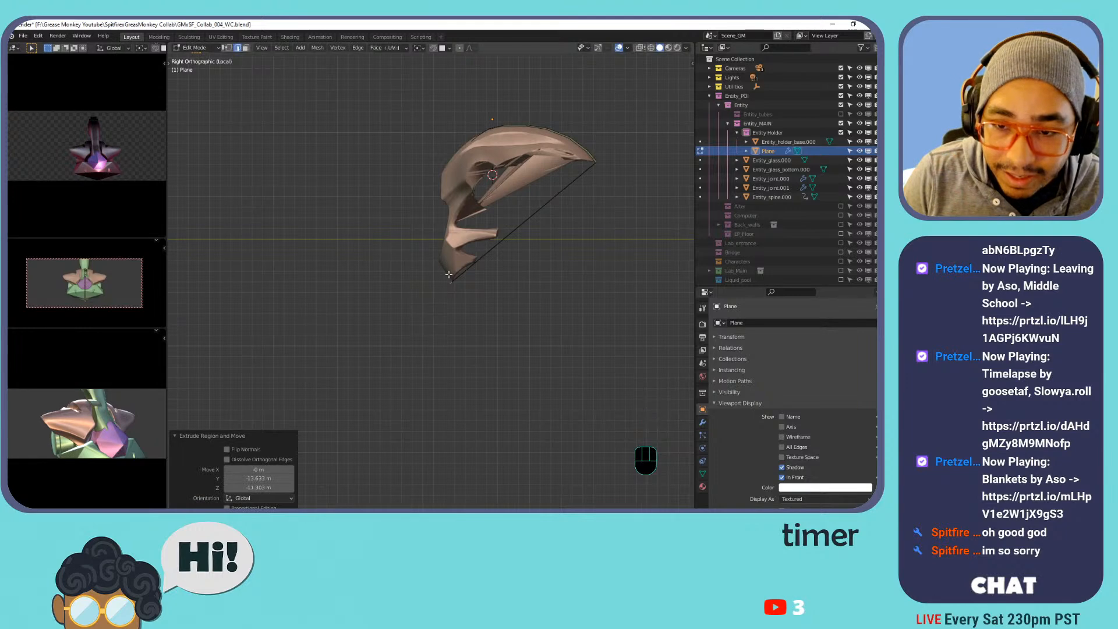
Try to extrude the strip's end edge under the holder's bottom point without snapping.
{"action": "key", "text": "KP_1"}
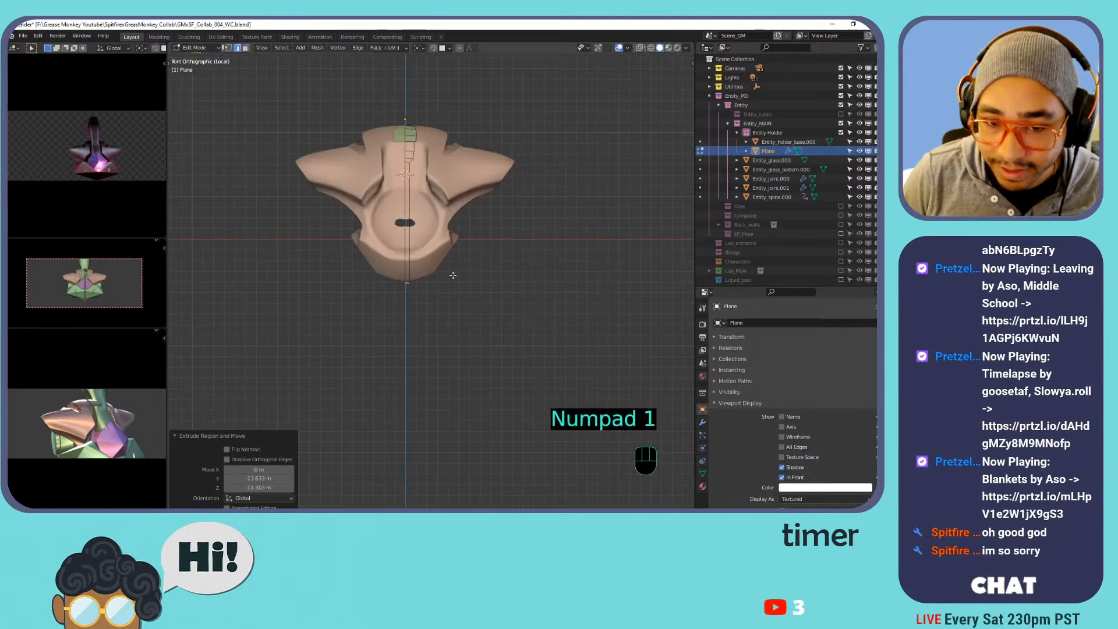
{"action": "key", "text": "KP_3"}
{"action": "scroll", "coordinate": [438, 282], "scroll_direction": "up", "scroll_amount": 7}
{"action": "middle_click_drag", "start_coordinate": [437, 281], "coordinate": [287, 212], "text": "shift"}
{"action": "key", "text": "e"}
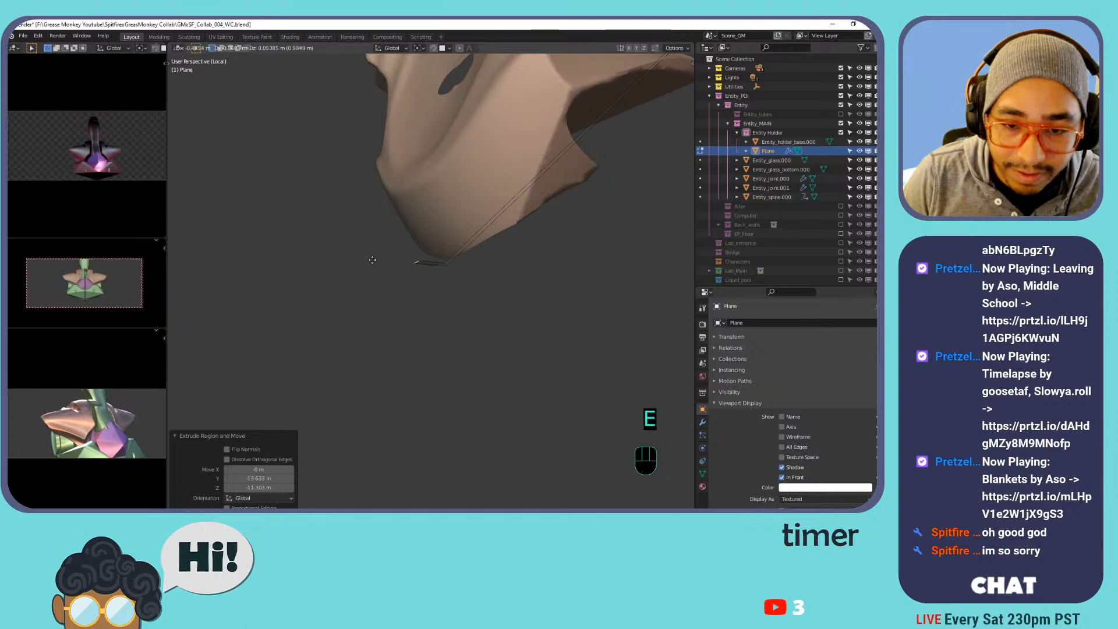
{"action": "left_click", "coordinate": [372, 256]}
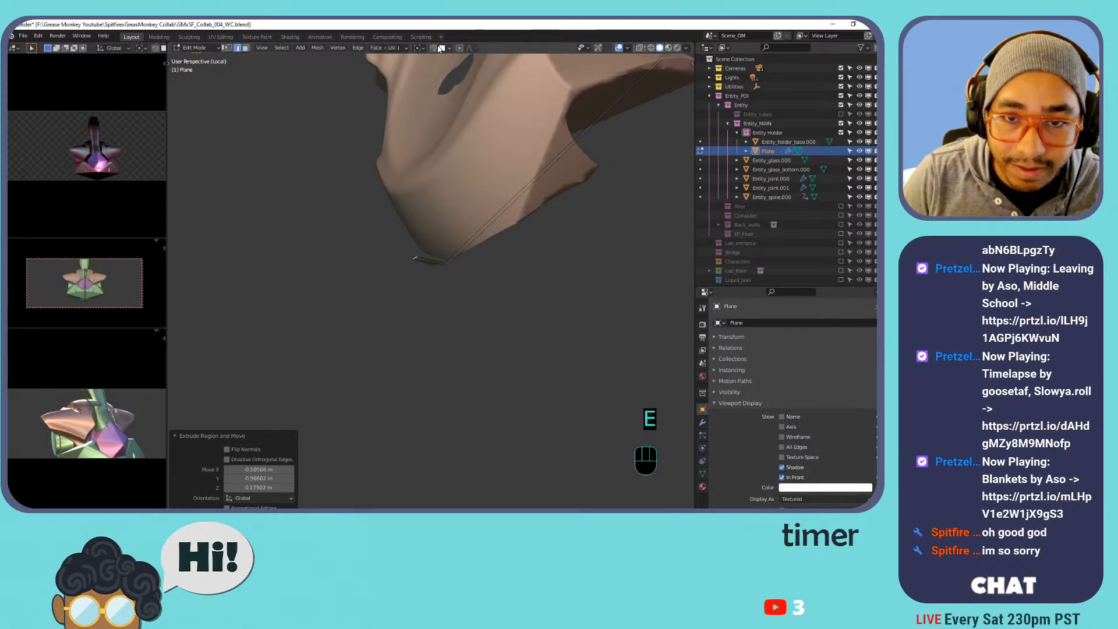
Turn snapping back on and undo the extra extrusions made at the holder's bottom point.
{"action": "middle_click_drag", "start_coordinate": [420, 181], "coordinate": [350, 265], "text": "shift"}
{"action": "key", "text": "e"}
{"action": "right_click", "coordinate": [353, 266]}
{"action": "key", "text": "ctrl+z"}
{"action": "key", "text": "ctrl+z"}
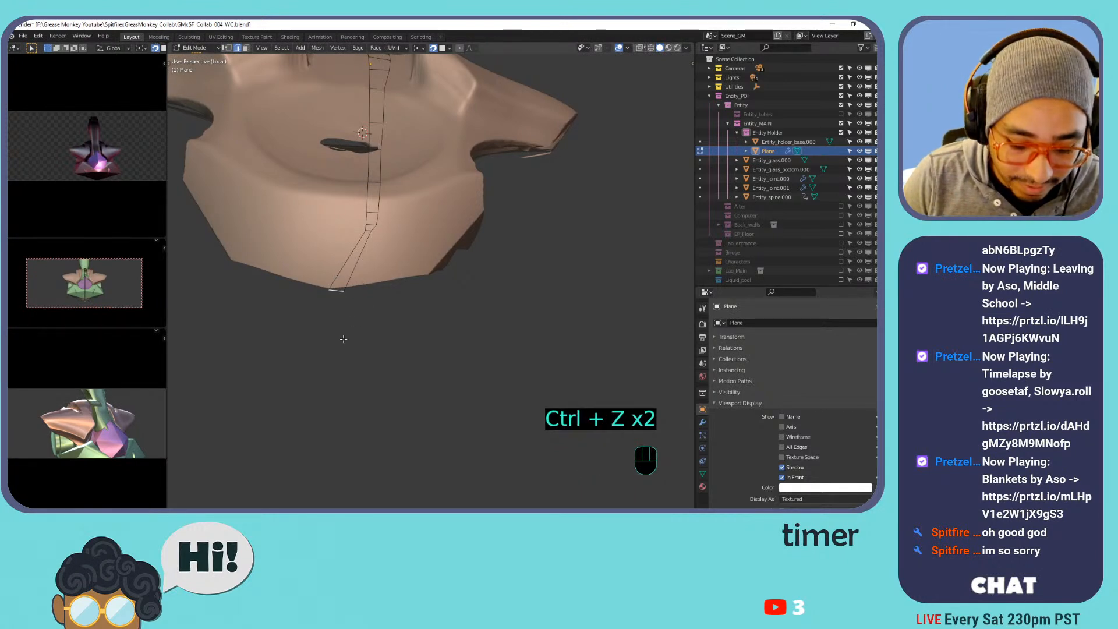
Extrude the strip's end edge three times up the holder's lower front, snapped to the surface.
{"action": "key", "text": "e"}
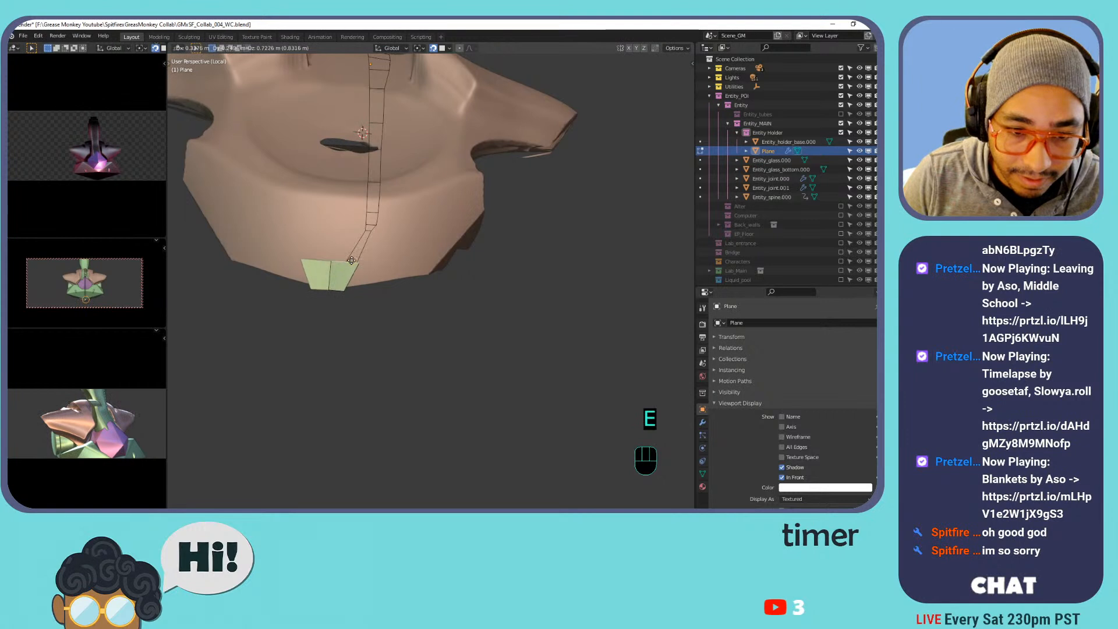
{"action": "left_click", "coordinate": [371, 239]}
{"action": "middle_click_drag", "start_coordinate": [371, 239], "coordinate": [372, 273]}
{"action": "key", "text": "e"}
{"action": "left_click", "coordinate": [420, 266]}
{"action": "key", "text": "e"}
{"action": "left_click", "coordinate": [364, 225]}
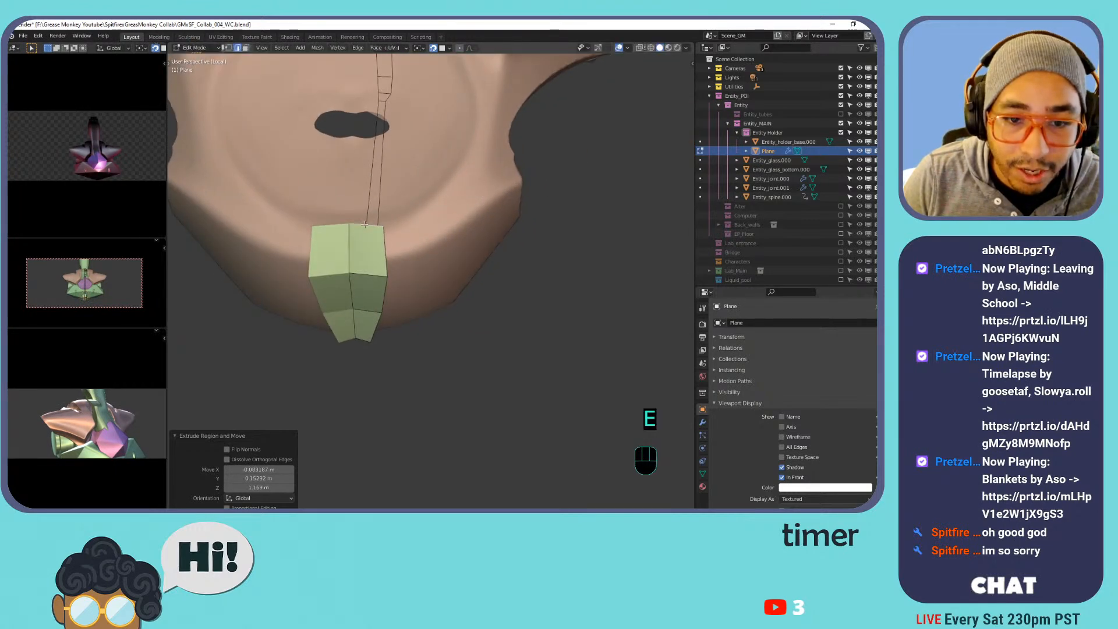
Extrude the strip's end edge twice more up the holder's front, ending just below the central hole.
{"action": "middle_click_drag", "start_coordinate": [374, 169], "coordinate": [327, 176]}
{"action": "middle_click_drag", "start_coordinate": [326, 176], "coordinate": [333, 237], "text": "shift"}
{"action": "key", "text": "e"}
{"action": "left_click", "coordinate": [421, 243]}
{"action": "middle_click_drag", "start_coordinate": [421, 243], "coordinate": [425, 286]}
{"action": "middle_click_drag", "start_coordinate": [425, 285], "coordinate": [385, 330], "text": "shift"}
{"action": "key", "text": "e"}
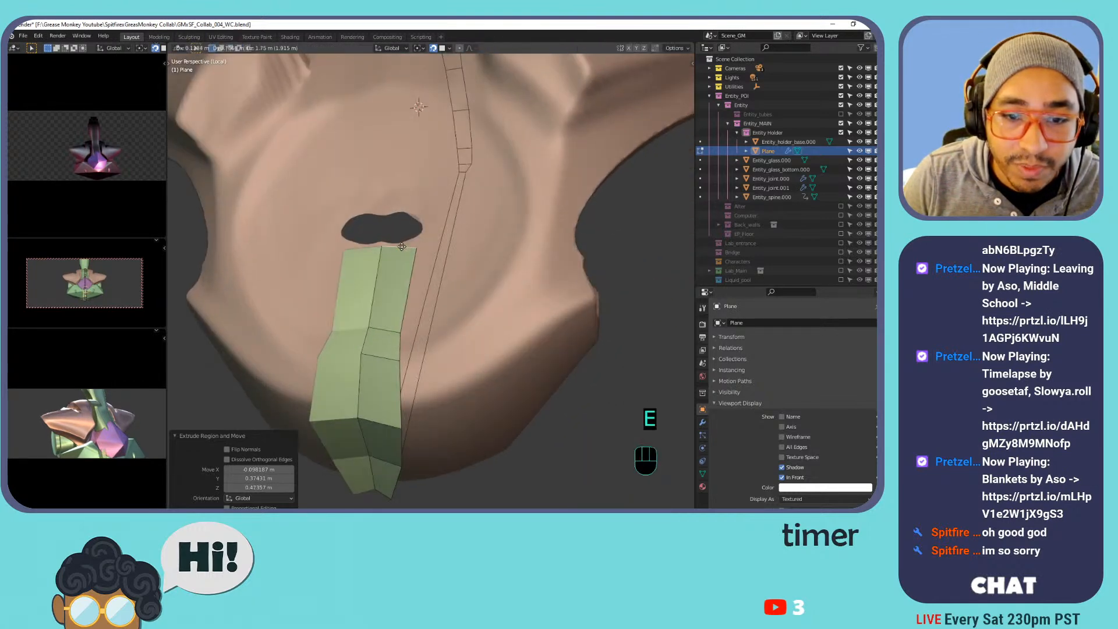
{"action": "left_click", "coordinate": [398, 253]}
Extrude the strip's end edge twice more, past the central hole and up the holder's front.
{"action": "mouse_move", "coordinate": [398, 253]}
{"action": "middle_mouse_down"}
{"action": "mouse_move", "coordinate": [410, 254]}
{"action": "mouse_move", "coordinate": [402, 265]}
{"action": "middle_mouse_up"}
{"action": "middle_click_drag", "start_coordinate": [402, 265], "coordinate": [399, 344]}
{"action": "key", "text": "e"}
{"action": "left_click", "coordinate": [398, 271]}
{"action": "middle_click_drag", "start_coordinate": [399, 272], "coordinate": [421, 200]}
{"action": "key", "text": "e"}
{"action": "left_click", "coordinate": [407, 211]}
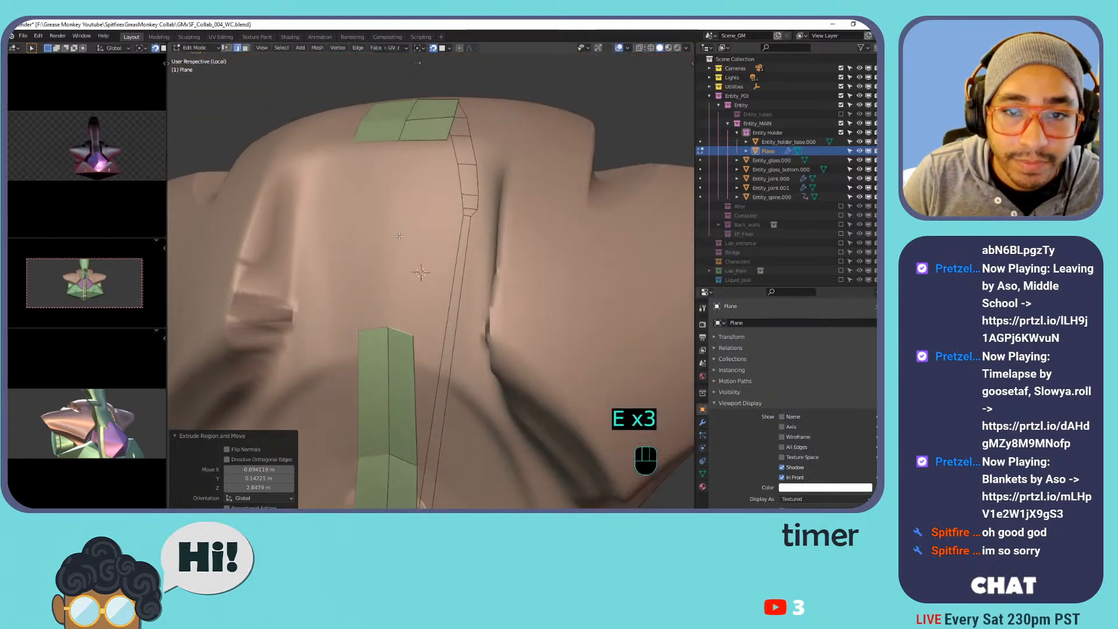
Extrude the strip's end edge two more times to just below the original patch, and check the mesh in Object Mode.
{"action": "key", "text": "e"}
{"action": "left_click", "coordinate": [421, 197]}
{"action": "key", "text": "e"}
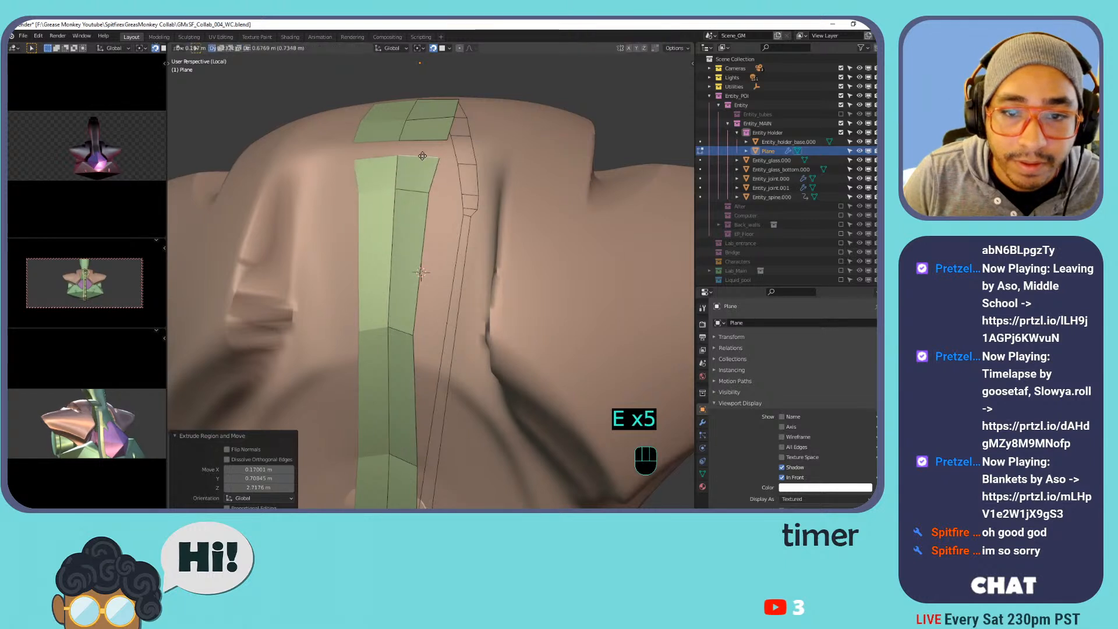
{"action": "left_click", "coordinate": [421, 152]}
{"action": "key", "text": "Tab"}
{"action": "key", "text": "Tab"}
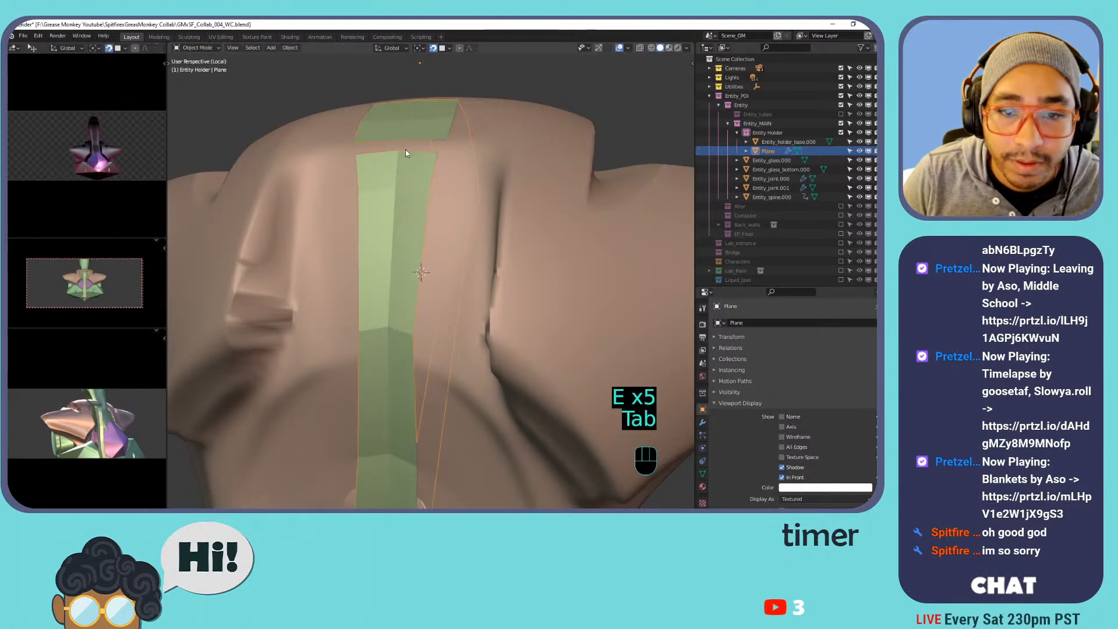
Fill the gap between the strip's upper end and the original patch with a face, and save the file.
{"action": "key", "text": "1"}
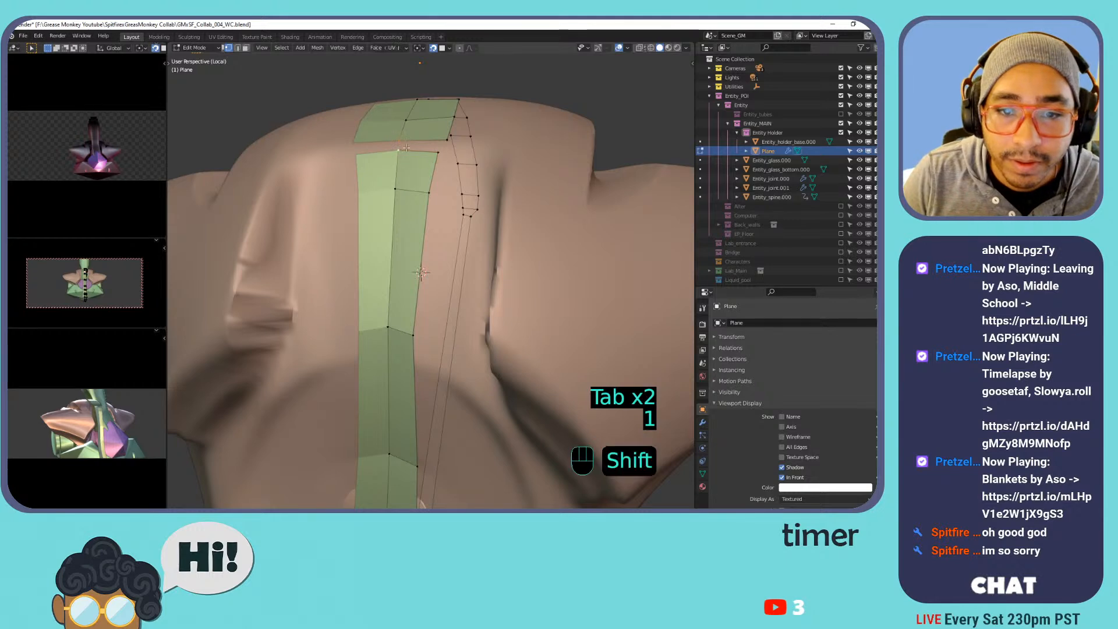
{"action": "key", "text": "f"}
{"action": "middle_click_drag", "start_coordinate": [465, 148], "coordinate": [509, 245]}
{"action": "scroll", "coordinate": [384, 204], "scroll_direction": "down", "scroll_amount": 2}
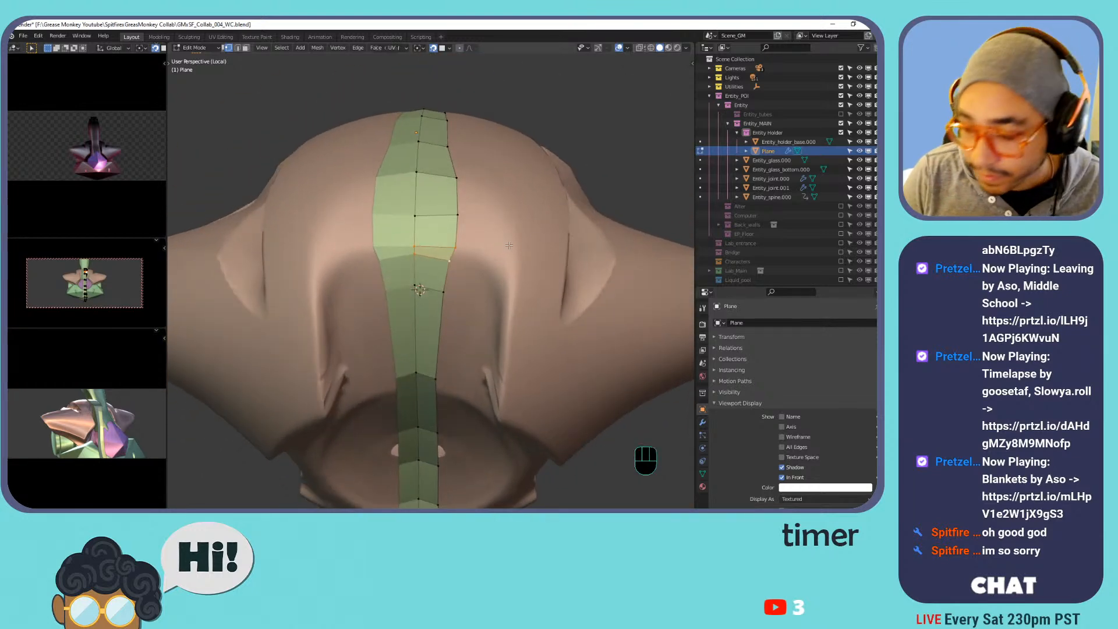
{"action": "key", "text": "ctrl"}
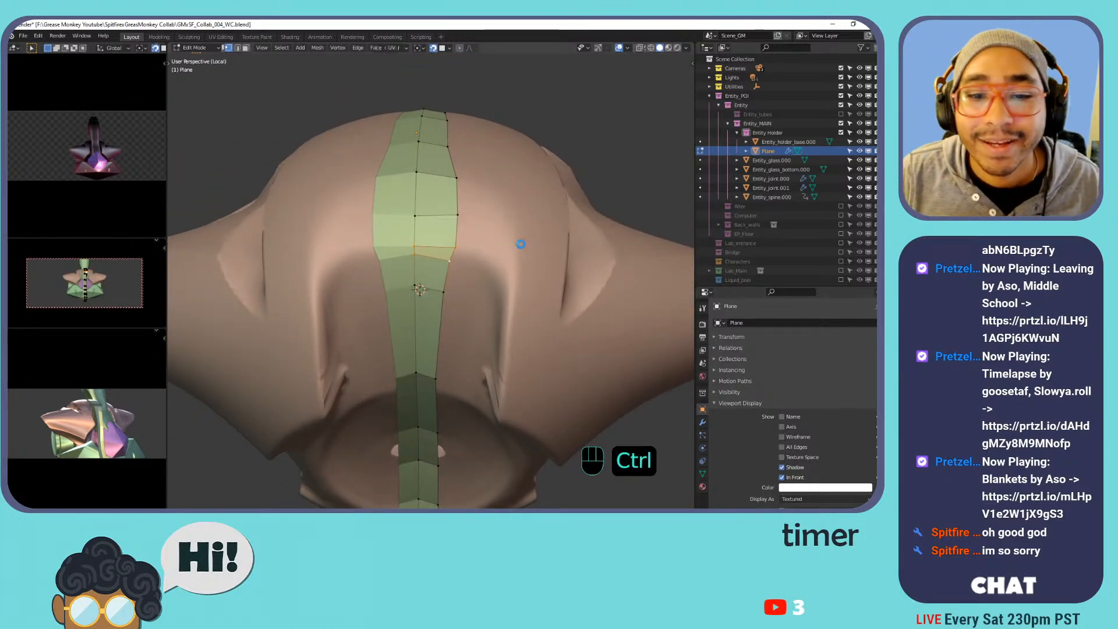
{"action": "key", "text": "ctrl+s"}
Shade the strip smooth in Object Mode.
{"action": "key", "text": "Tab"}
{"action": "right_click", "coordinate": [410, 160]}
{"action": "left_click", "coordinate": [410, 160]}
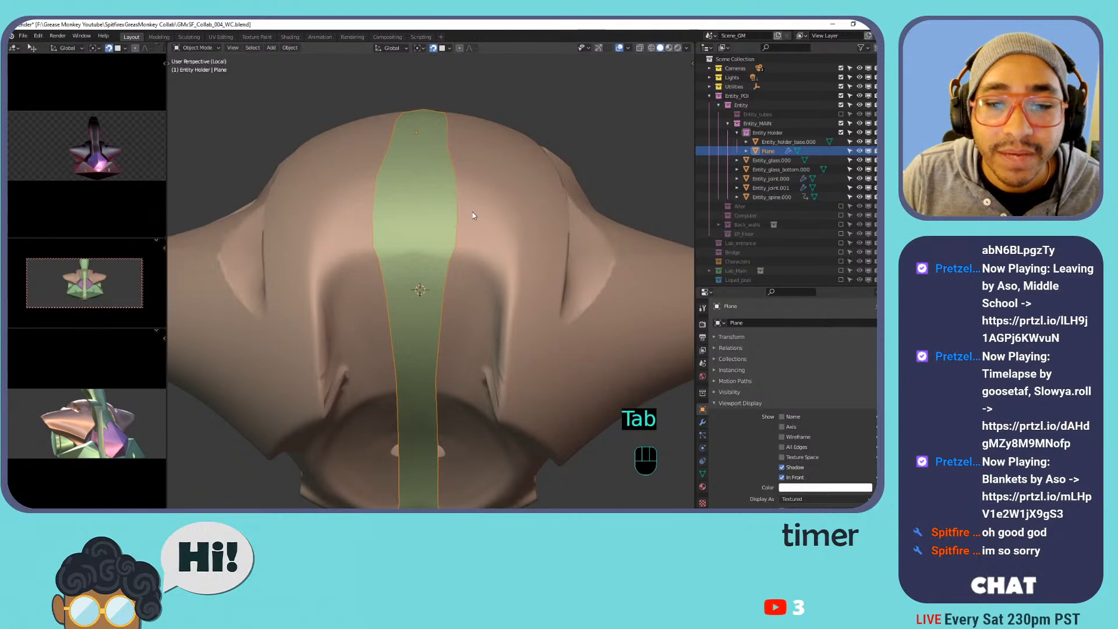
{"action": "key", "text": "Tab"}
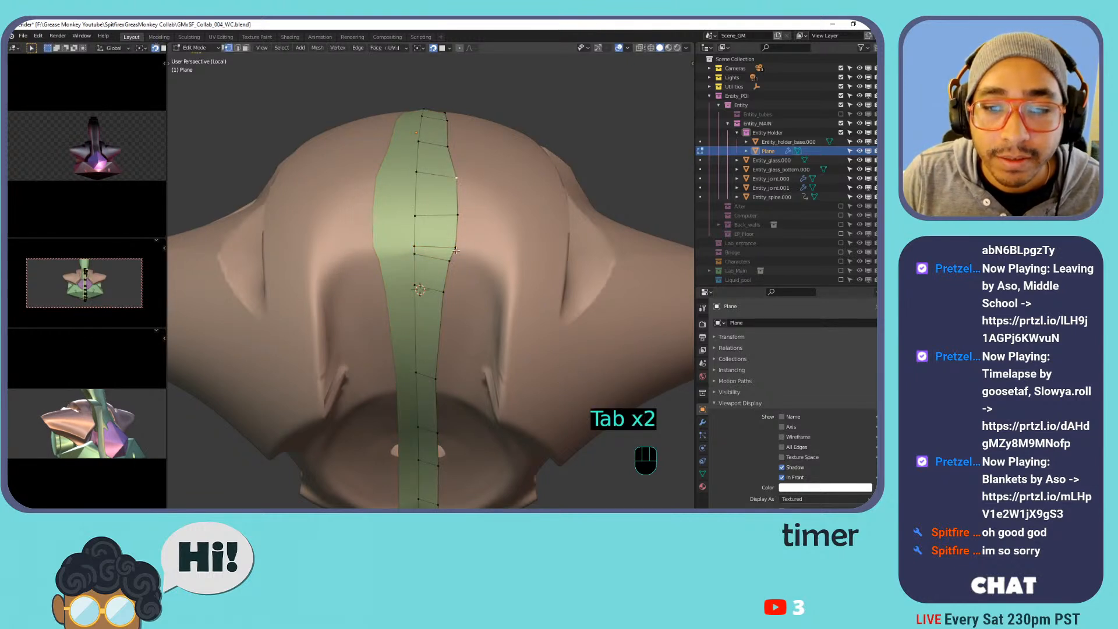
{"action": "left_click", "coordinate": [457, 222], "text": "alt"}
{"action": "key", "text": "e"}
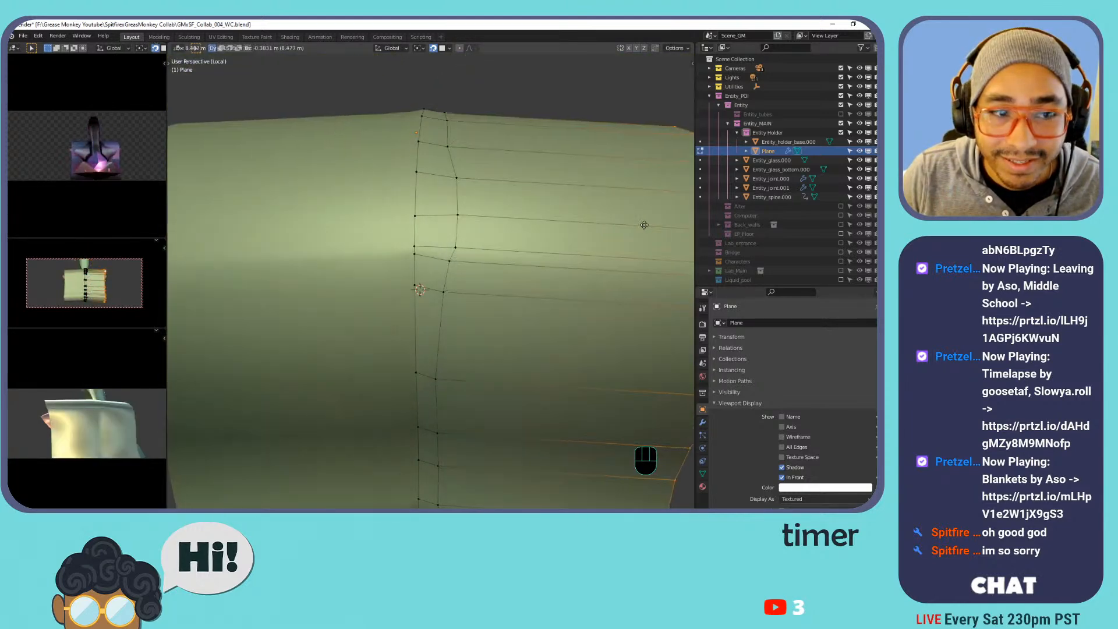
{"action": "key", "text": "Escape"}
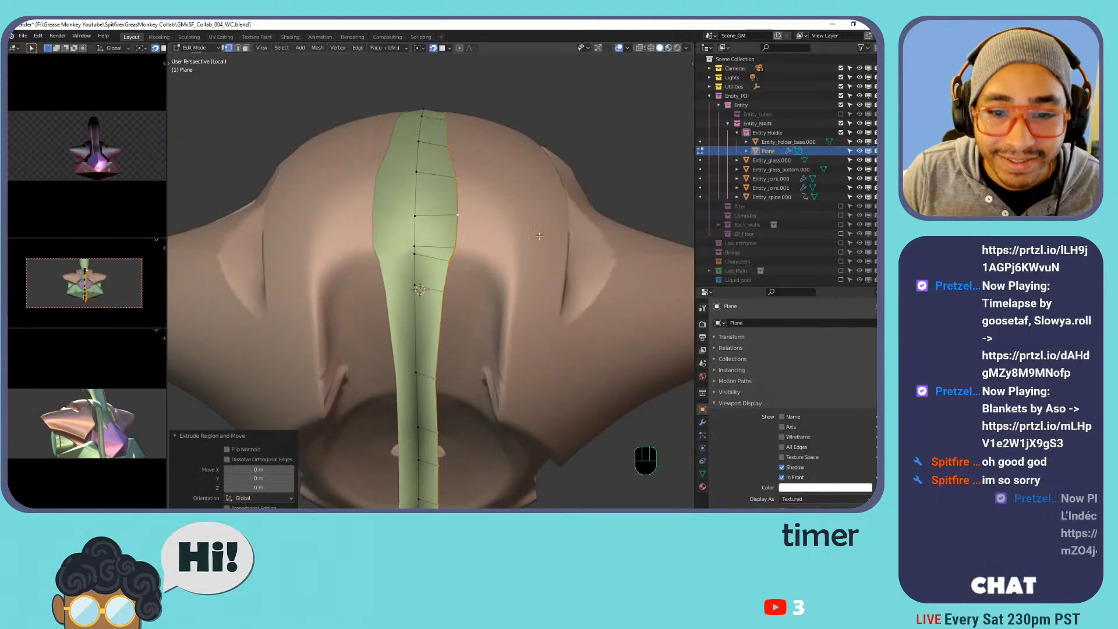
Turn on the viewport display of the strip's Subdivision modifier.
{"action": "middle_click_drag", "start_coordinate": [518, 238], "coordinate": [451, 301]}
{"action": "scroll", "coordinate": [449, 259], "scroll_direction": "down", "scroll_amount": 3}
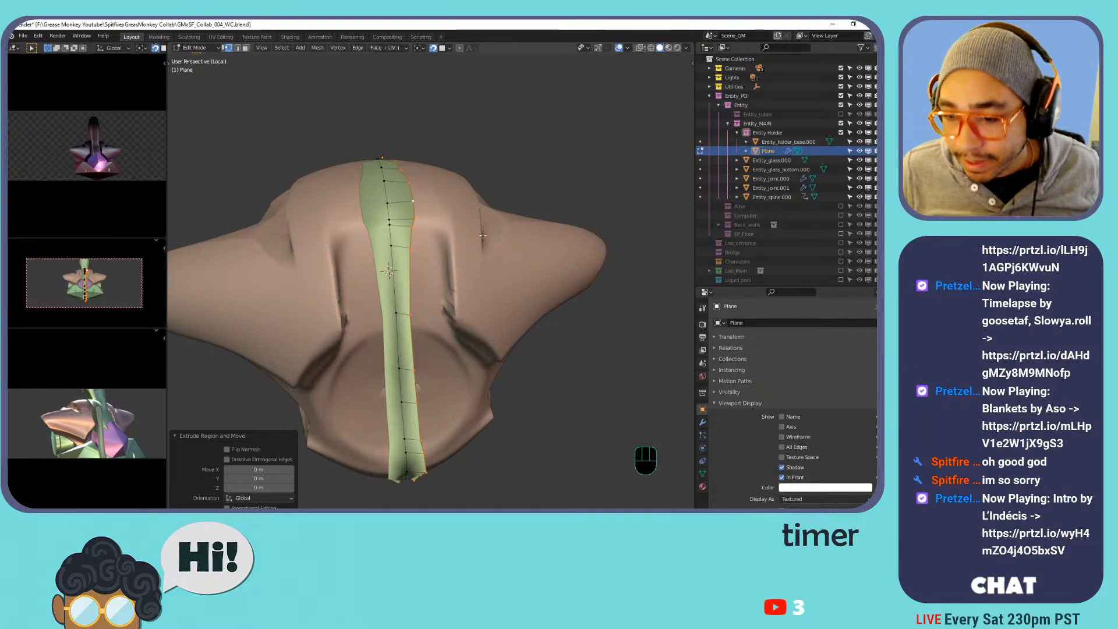
{"action": "left_click", "coordinate": [702, 424]}
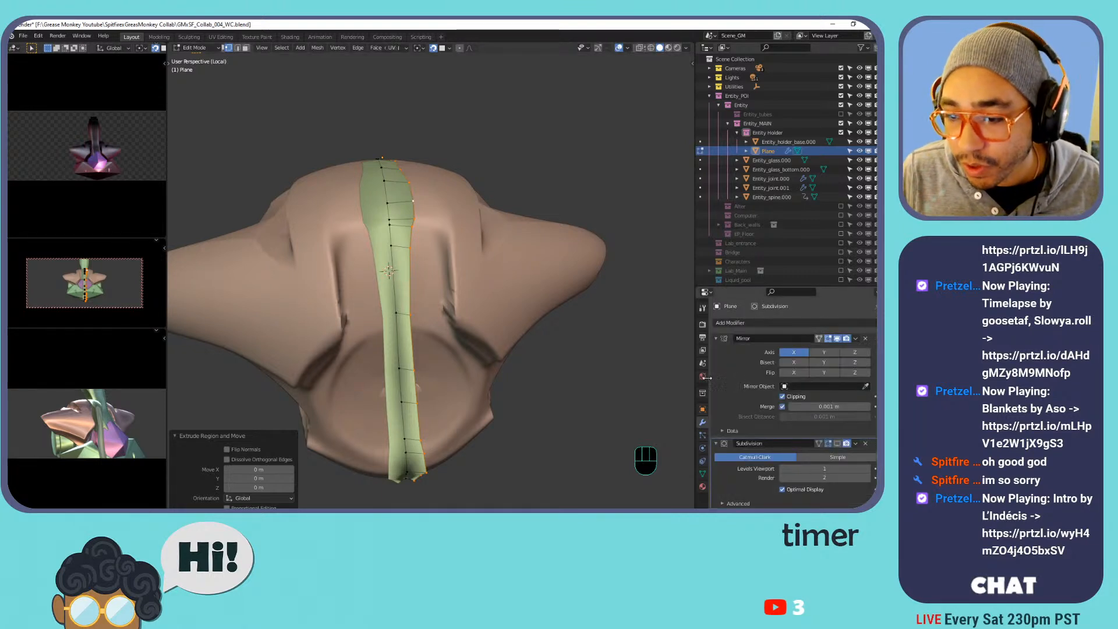
{"action": "left_click", "coordinate": [731, 340]}
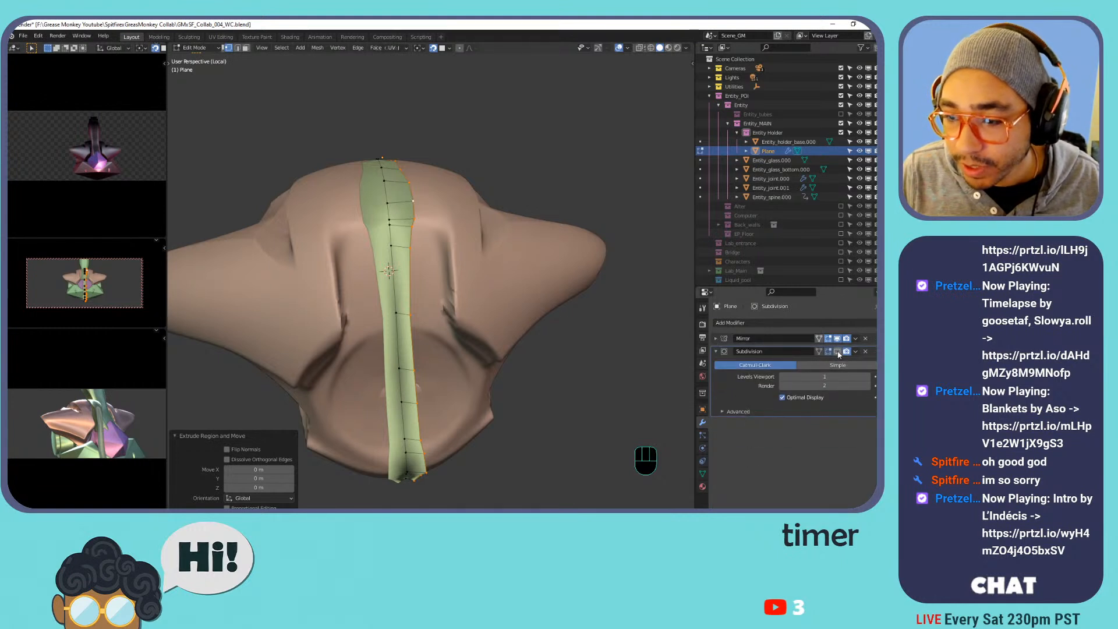
{"action": "left_click", "coordinate": [837, 352]}
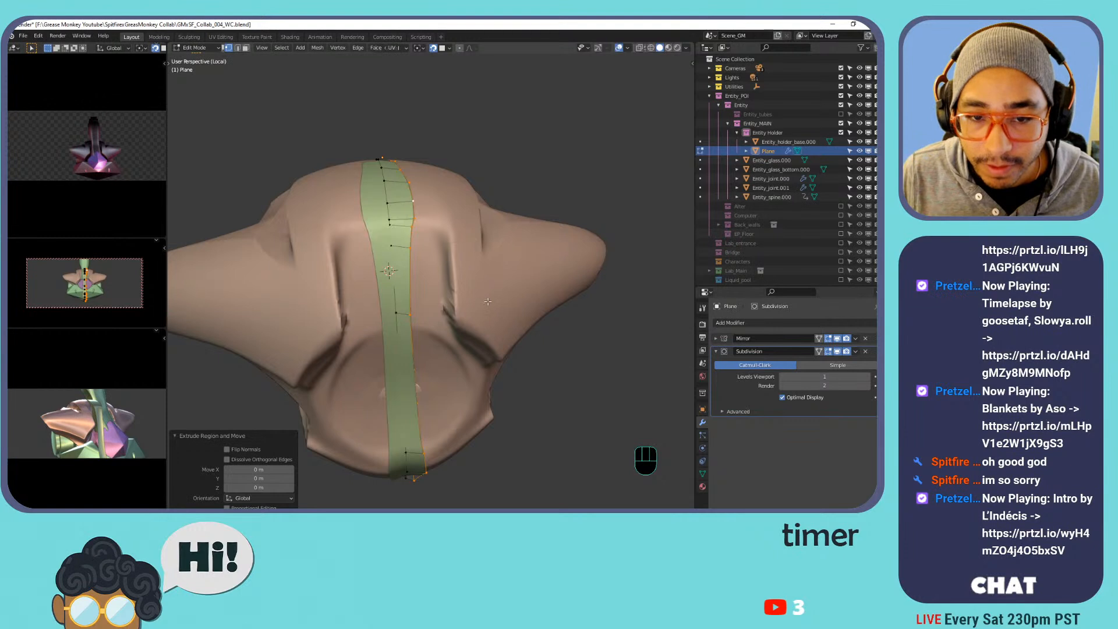
Delete the whole strip object in Object Mode.
{"action": "key", "text": "Tab"}
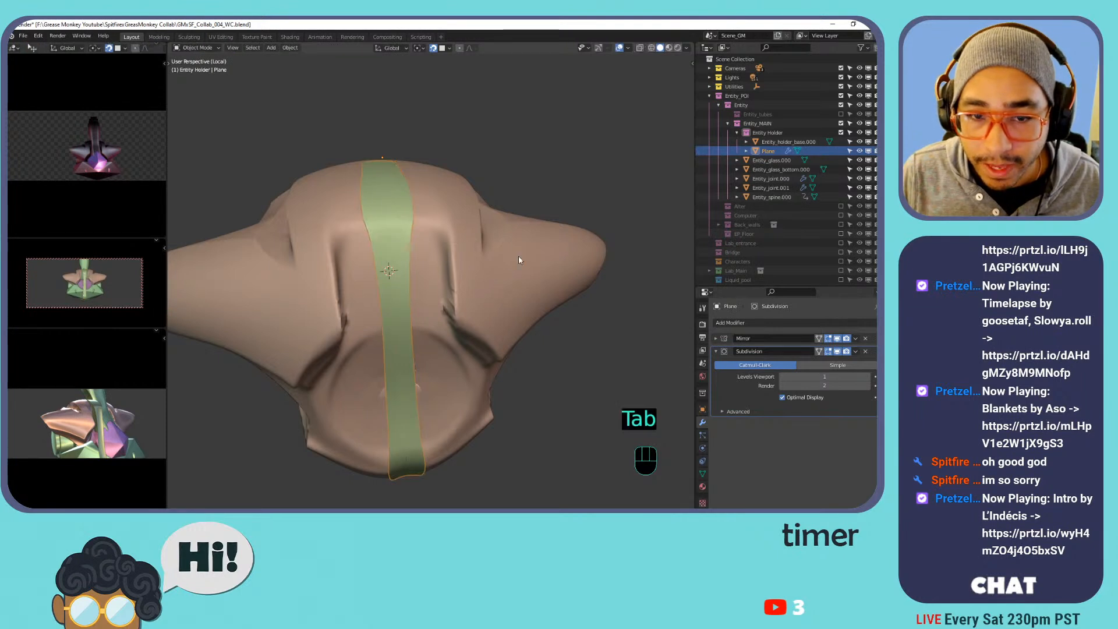
{"action": "key", "text": "x"}
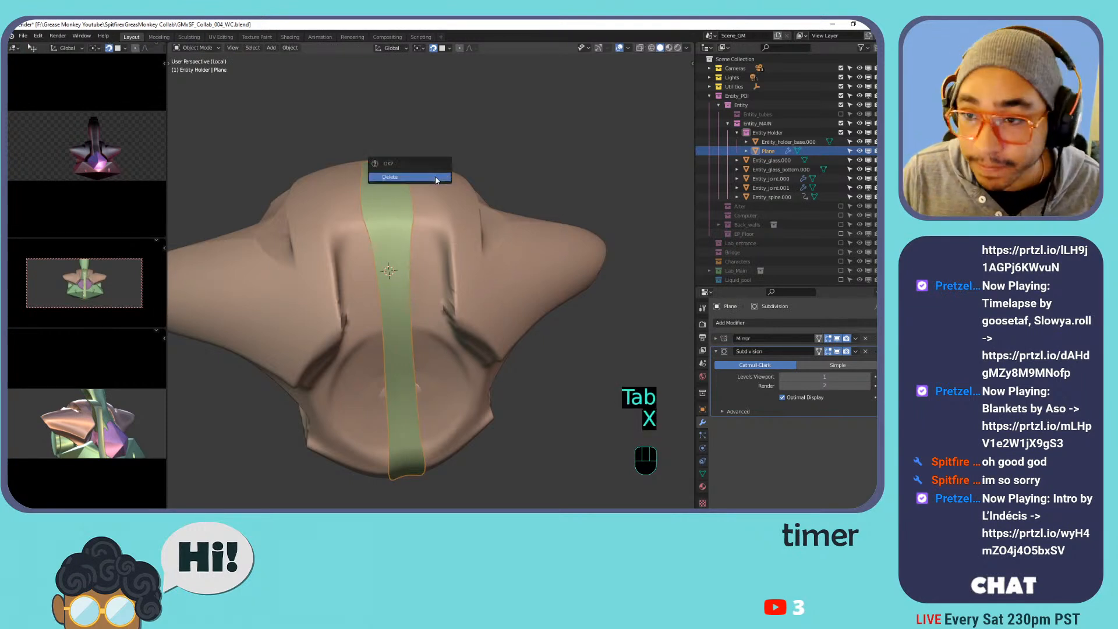
{"action": "left_click", "coordinate": [435, 176]}
Add a cube in the entity holder's collection and scale up its mesh in Edit Mode until it encloses most of the holder.
{"action": "left_click", "coordinate": [787, 141]}
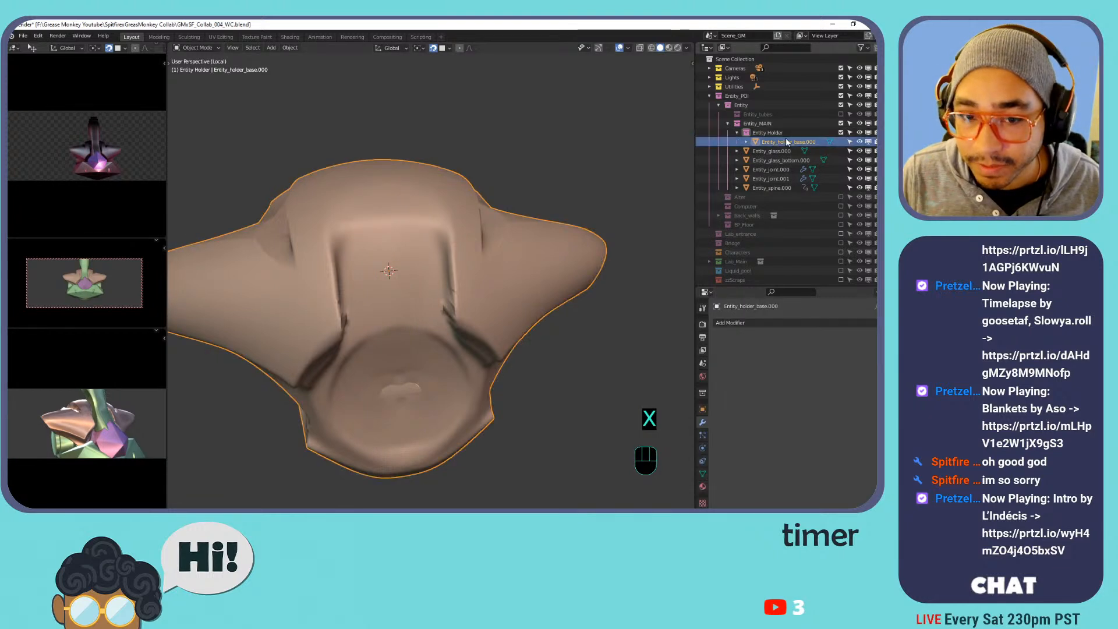
{"action": "key", "text": "shift+a"}
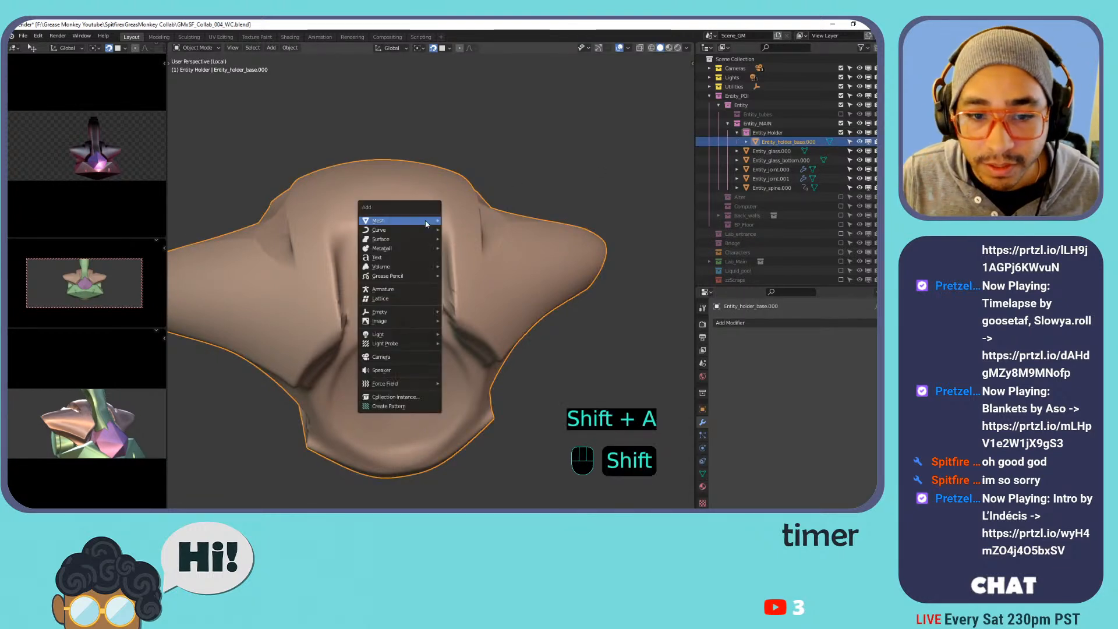
{"action": "mouse_move", "coordinate": [428, 219]}
{"action": "left_click", "coordinate": [495, 234]}
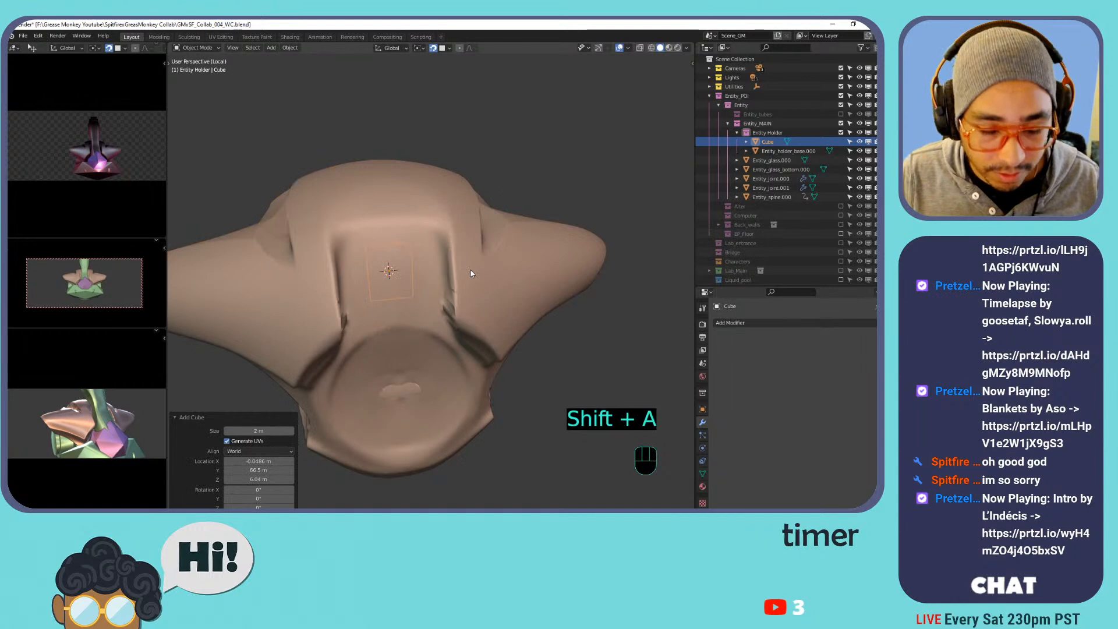
{"action": "key", "text": "Tab"}
{"action": "key", "text": "s"}
{"action": "left_click", "coordinate": [357, 233]}
{"action": "key", "text": "Tab"}
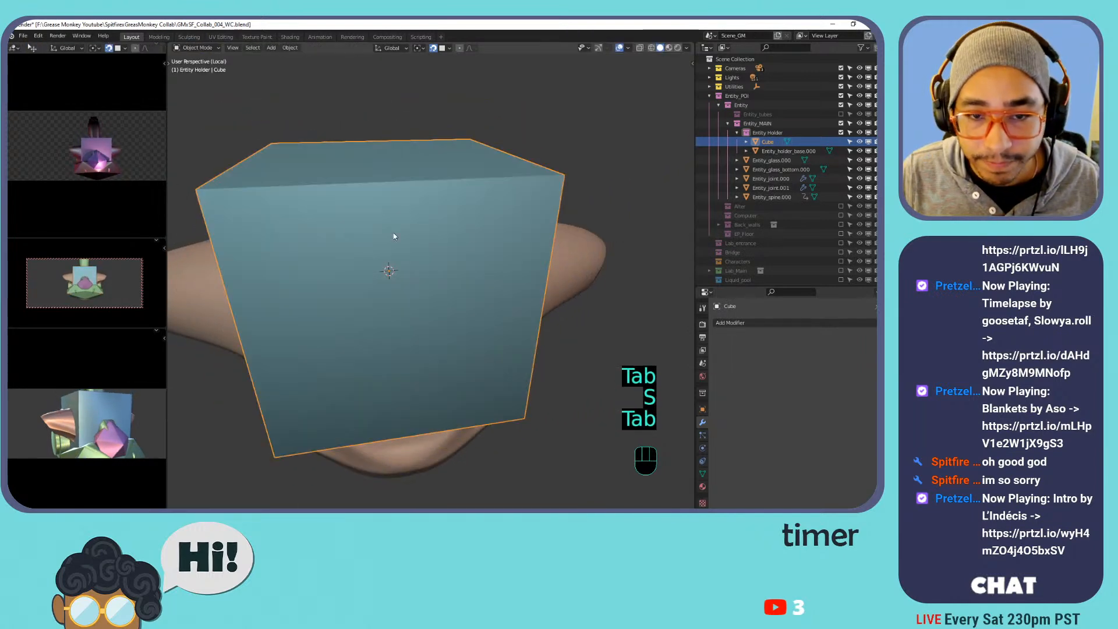
Cut a centred vertical edge loop through the cube, dividing it into two lengthwise halves.
{"action": "left_click", "coordinate": [734, 323]}
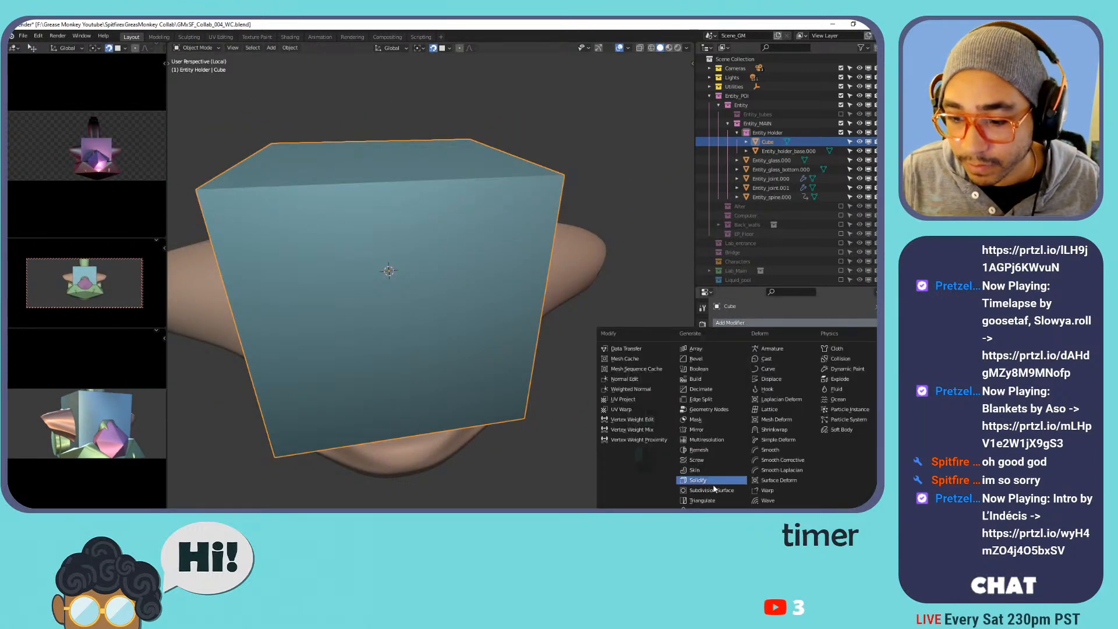
{"action": "left_click", "coordinate": [503, 415]}
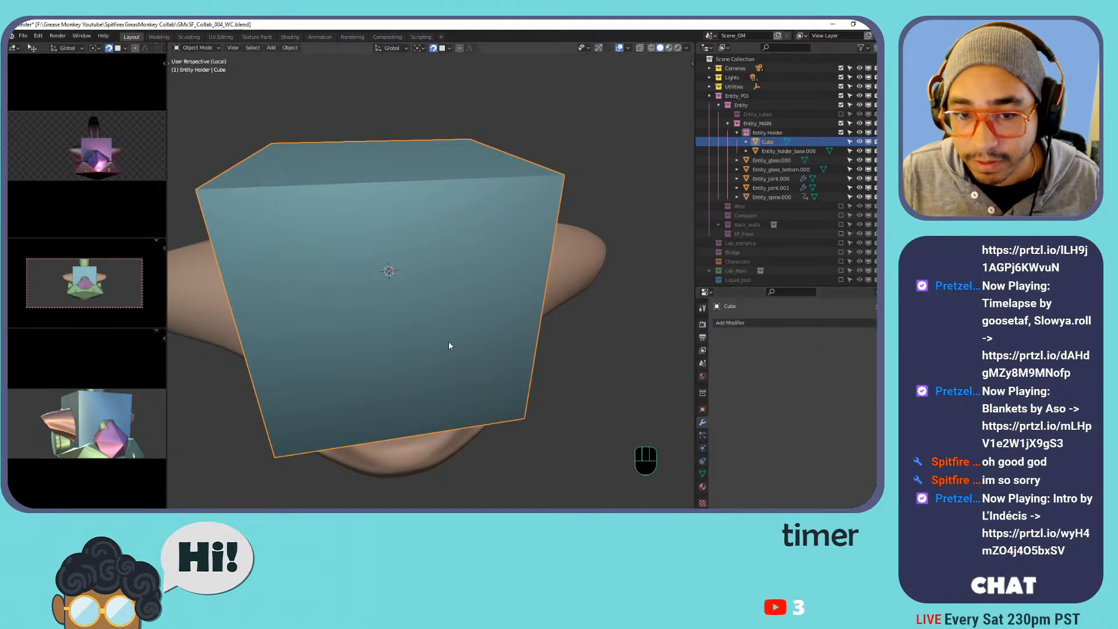
{"action": "key", "text": "Tab"}
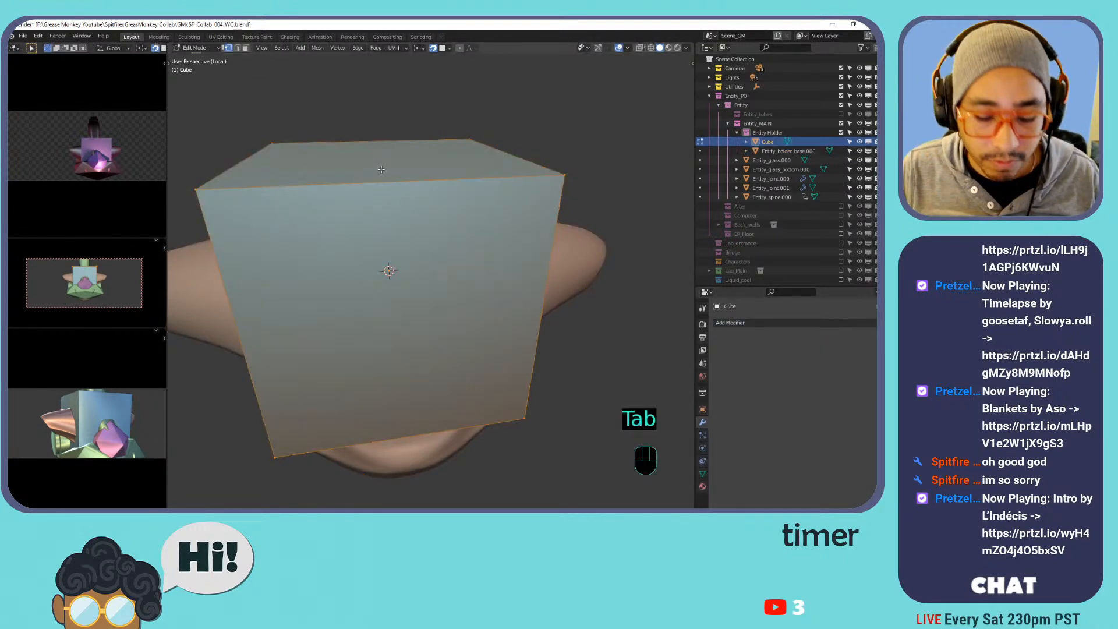
{"action": "key", "text": "ctrl+r"}
{"action": "left_click", "coordinate": [369, 147]}
{"action": "right_click", "coordinate": [368, 147]}
Delete one half of the cube, removing its side face and the ring of faces up to the centre cut.
{"action": "middle_click_drag", "start_coordinate": [211, 191], "coordinate": [260, 224]}
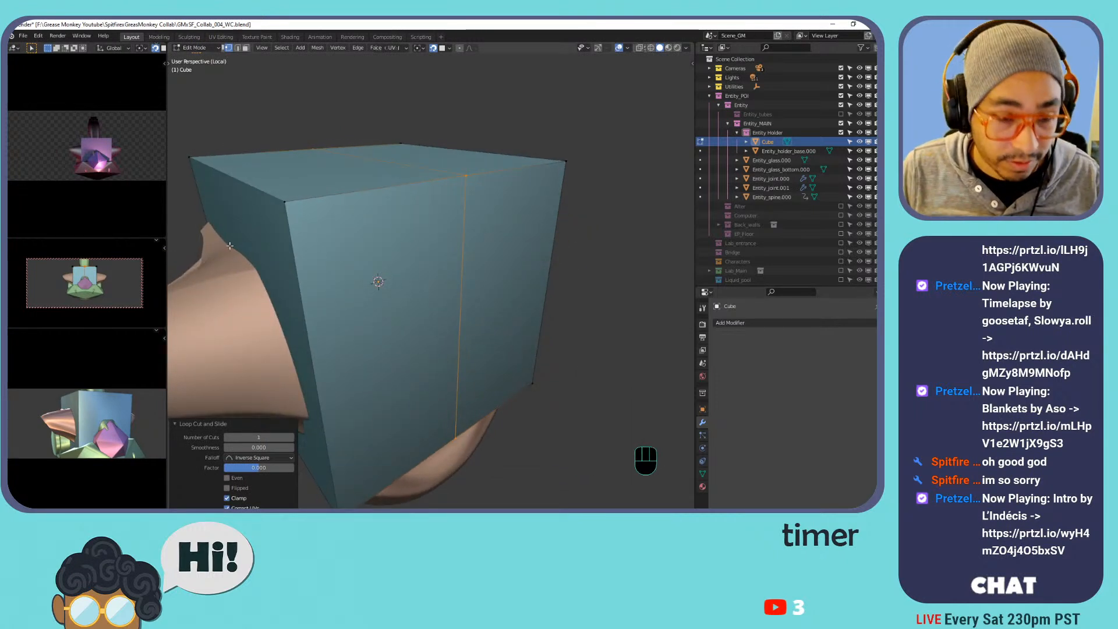
{"action": "key", "text": "3"}
{"action": "left_click", "coordinate": [248, 236]}
{"action": "key", "text": "x"}
{"action": "left_click", "coordinate": [229, 256]}
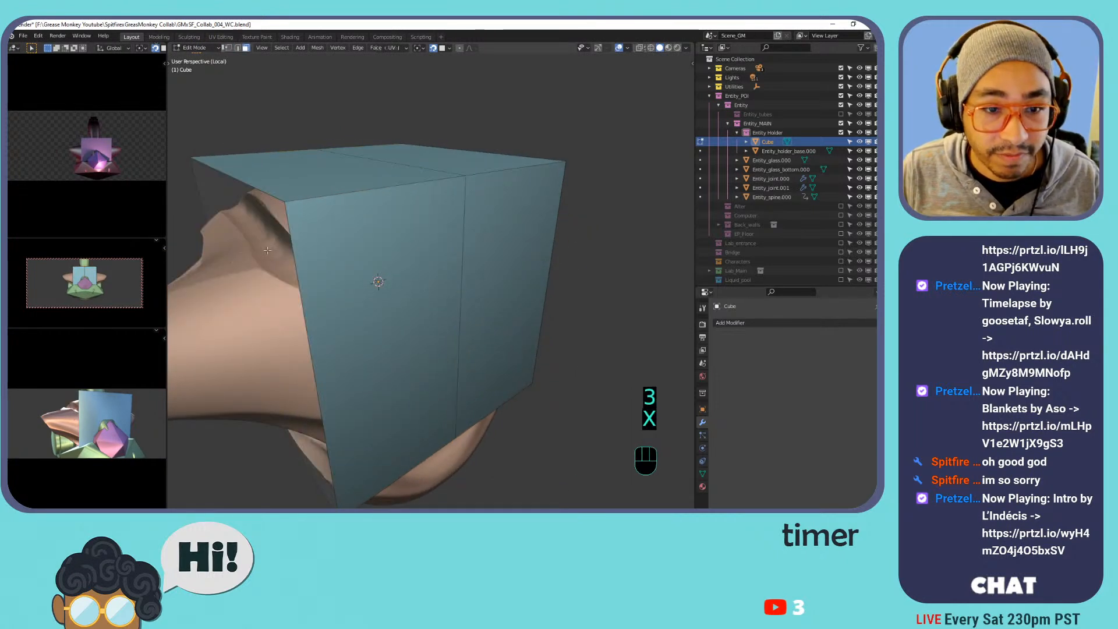
{"action": "left_click", "coordinate": [334, 194], "text": "alt"}
{"action": "key", "text": "x"}
{"action": "left_click", "coordinate": [334, 193]}
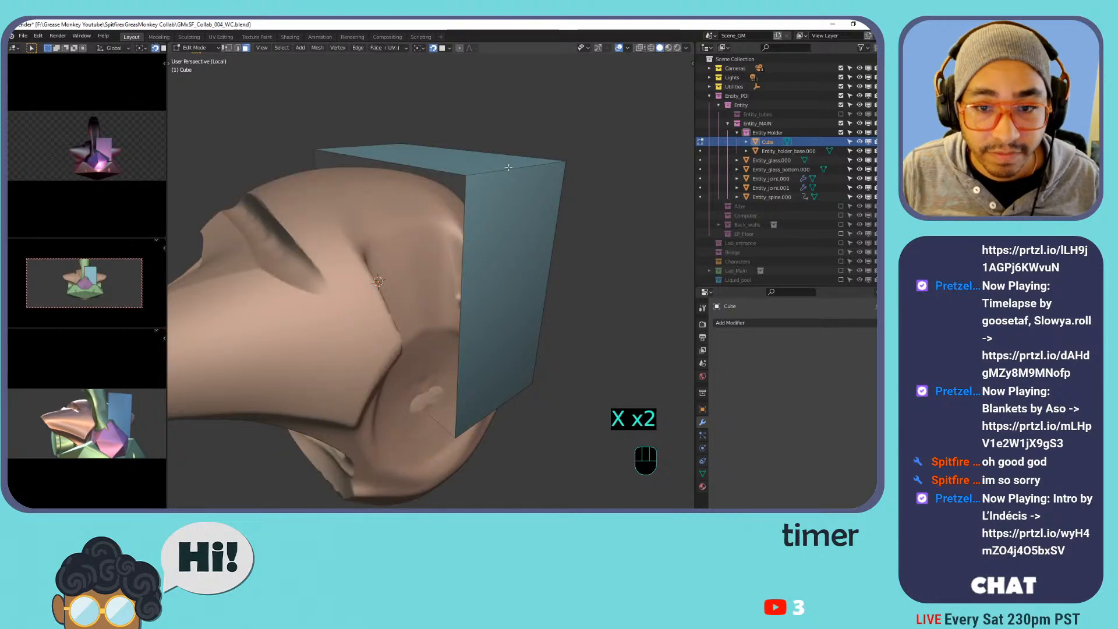
Add a Mirror modifier and a Subdivision Surface modifier to the half cube.
{"action": "key", "text": "Tab"}
{"action": "left_click", "coordinate": [739, 324]}
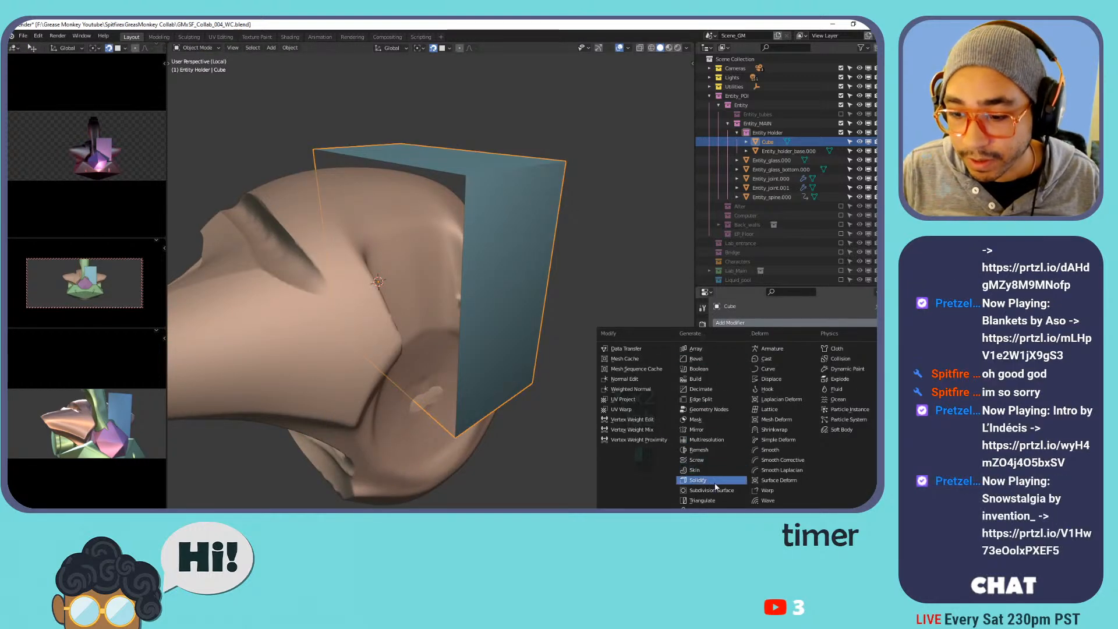
{"action": "left_click", "coordinate": [704, 430]}
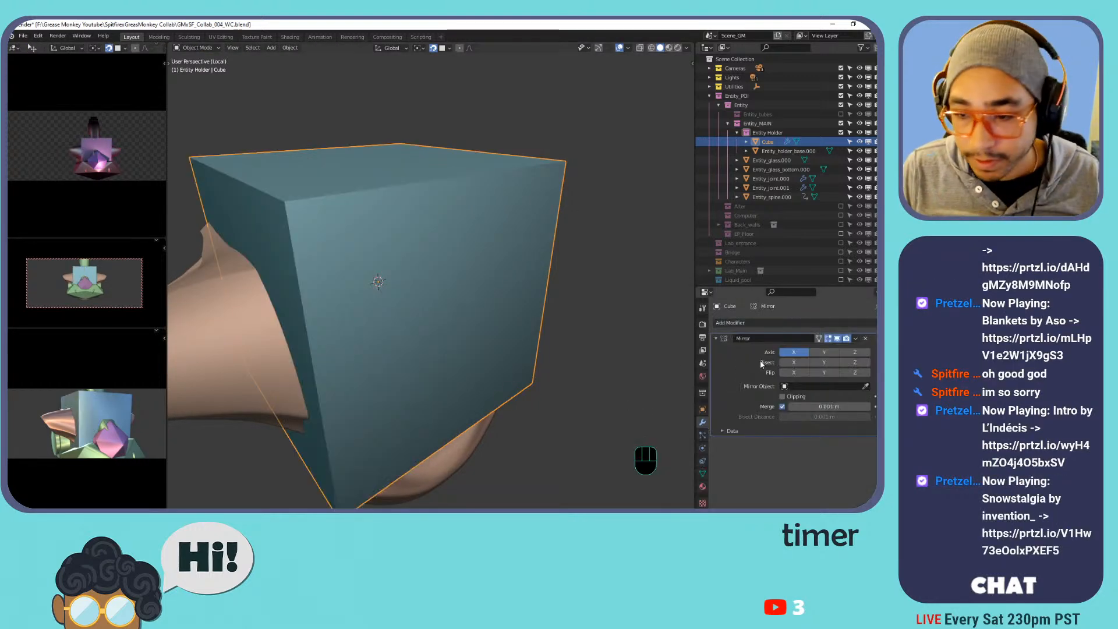
{"action": "left_click", "coordinate": [811, 322]}
{"action": "left_click", "coordinate": [707, 488]}
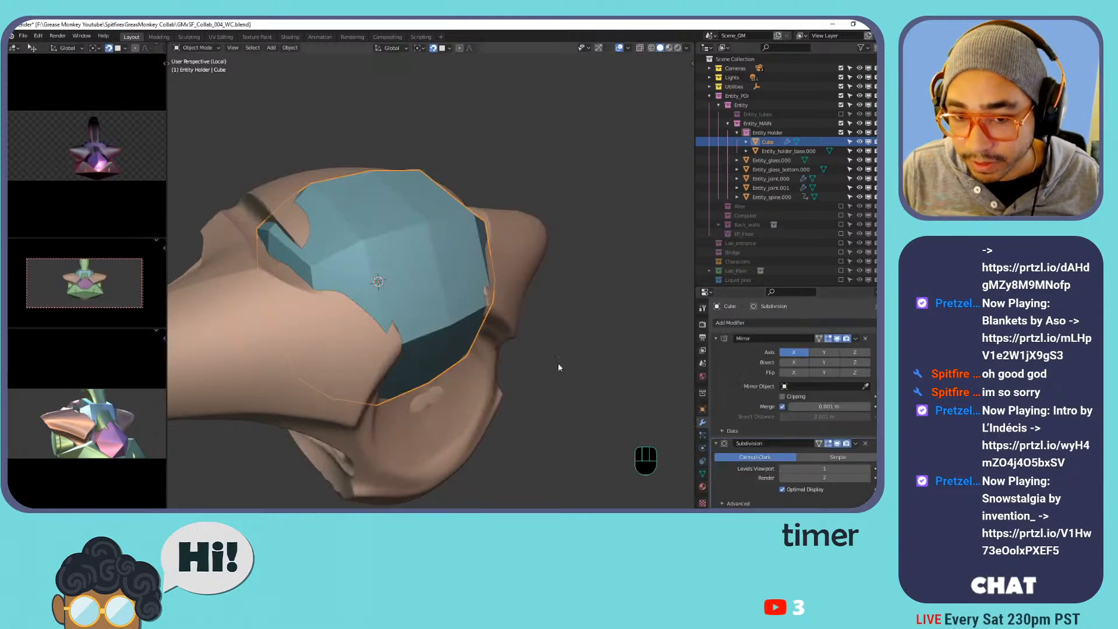
Enable clipping on the half cube's Mirror modifier.
{"action": "middle_click_drag", "start_coordinate": [552, 326], "coordinate": [484, 314]}
{"action": "key", "text": "Tab"}
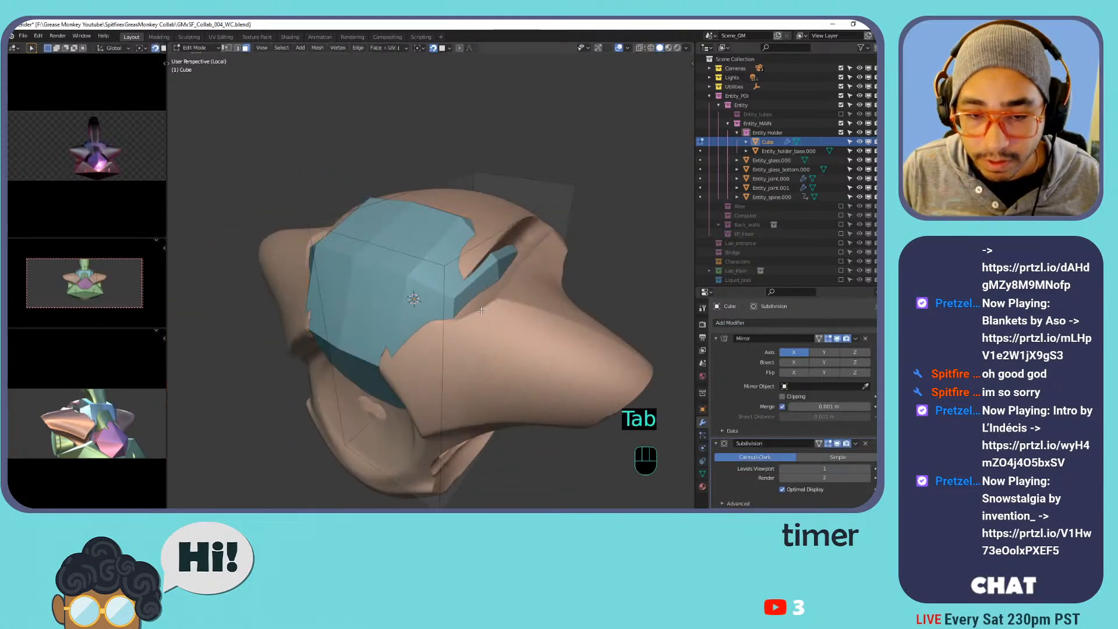
{"action": "left_click", "coordinate": [397, 262]}
{"action": "key", "text": "2"}
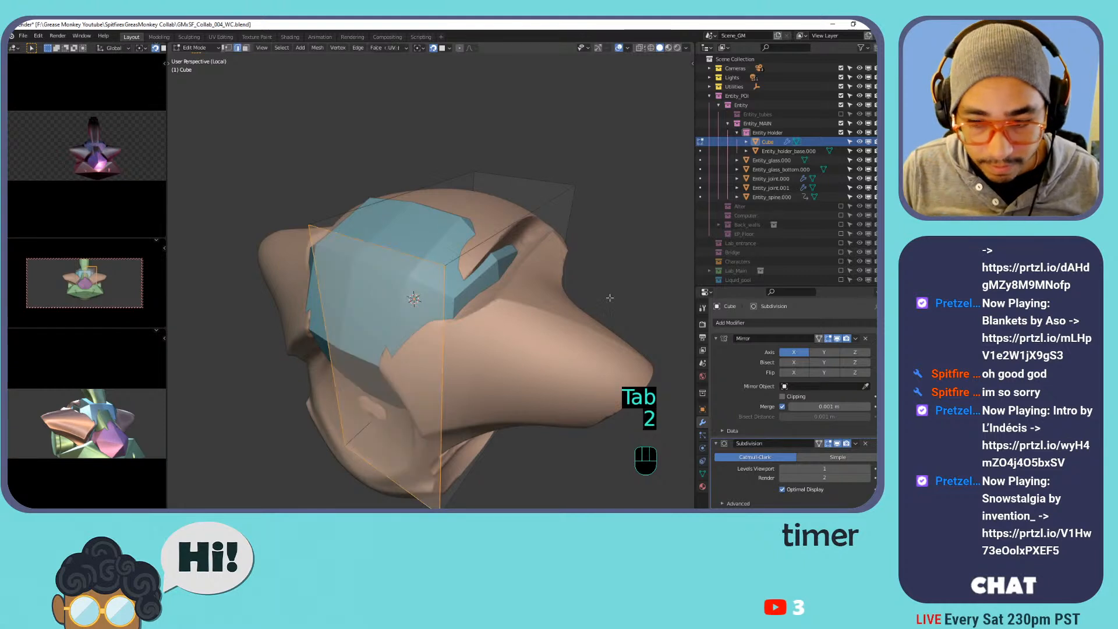
{"action": "left_click", "coordinate": [796, 395]}
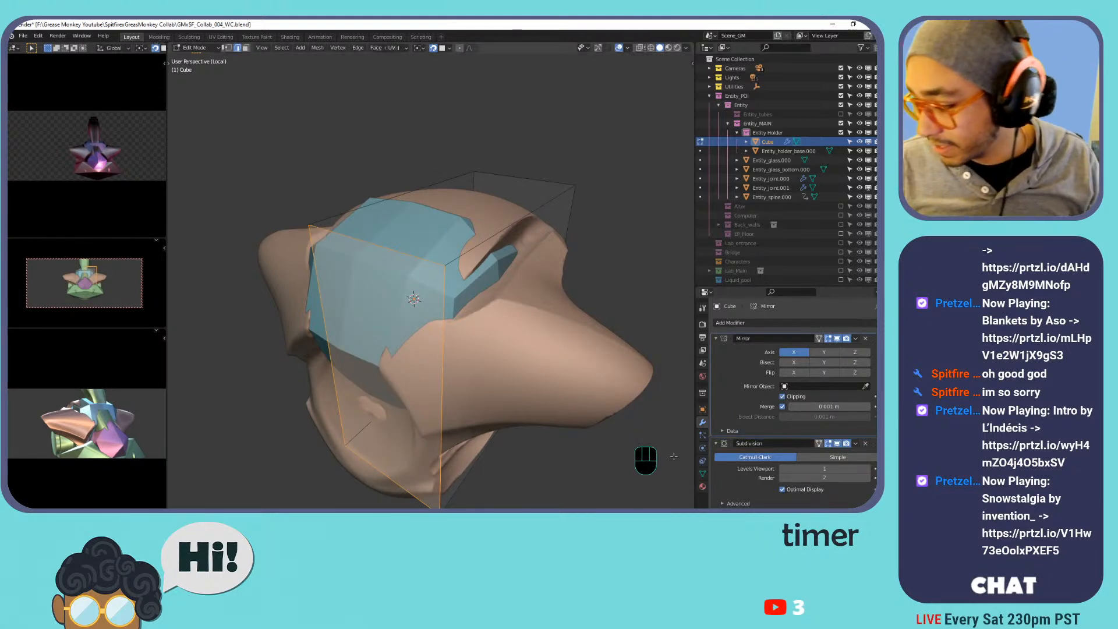
Shade the mirrored cube smooth in Object Mode.
{"action": "left_click", "coordinate": [375, 248]}
{"action": "middle_click_drag", "start_coordinate": [466, 266], "coordinate": [407, 246]}
{"action": "right_click", "coordinate": [407, 247]}
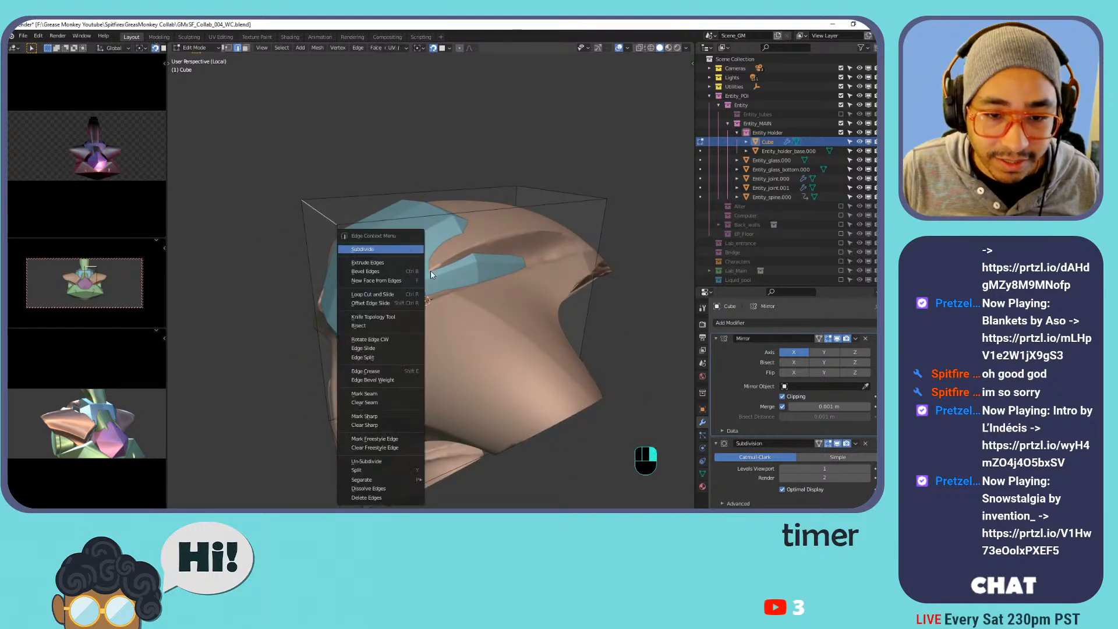
{"action": "key", "text": "Tab"}
{"action": "right_click", "coordinate": [443, 232]}
{"action": "left_click", "coordinate": [449, 234]}
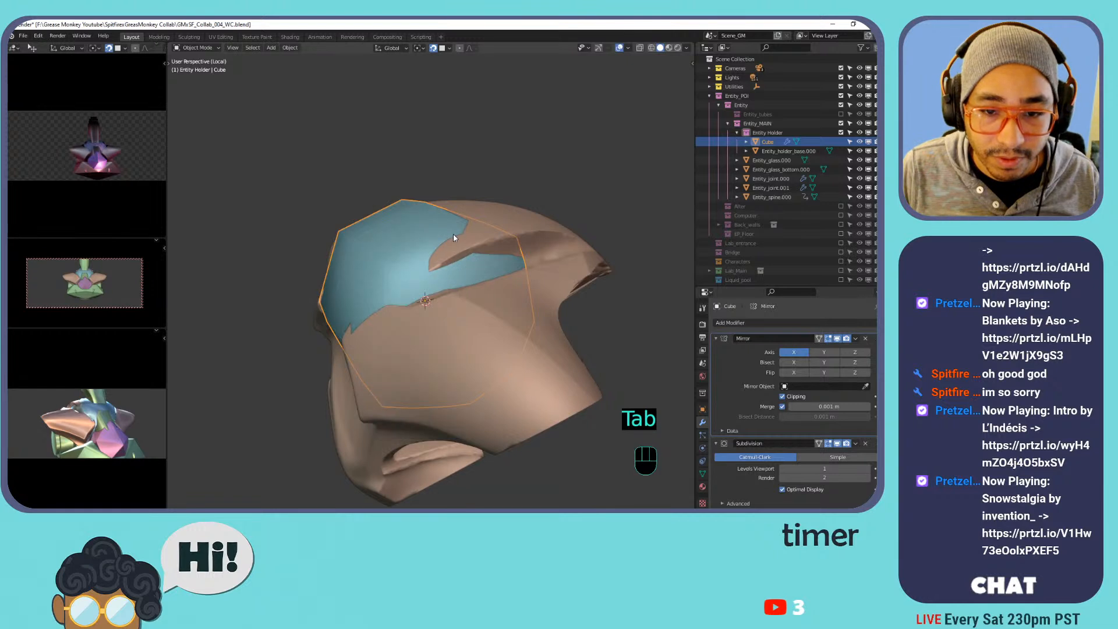
Enable Auto Smooth on the cube's mesh with an angle of 33.9°.
{"action": "left_click", "coordinate": [703, 474]}
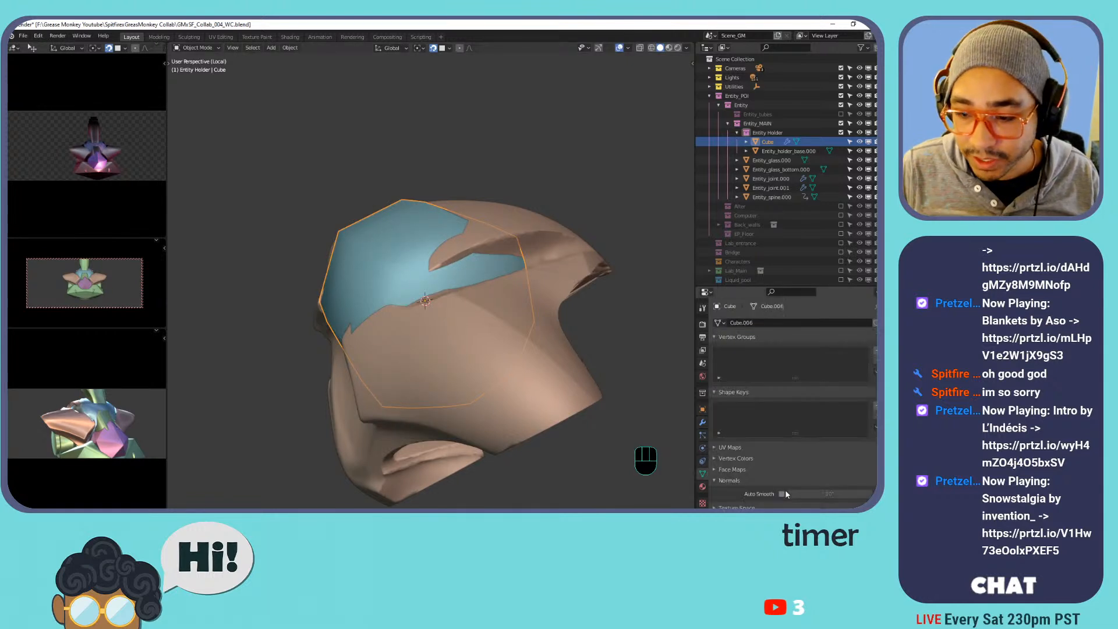
{"action": "left_click", "coordinate": [782, 494]}
{"action": "mouse_move", "coordinate": [809, 494]}
{"action": "left_mouse_down"}
{"action": "mouse_move", "coordinate": [793, 494]}
{"action": "mouse_move", "coordinate": [827, 494]}
{"action": "left_mouse_up"}
Turn off snapping and move the cube's outer side face inward along the X axis in Edit Mode.
{"action": "key", "text": "Tab"}
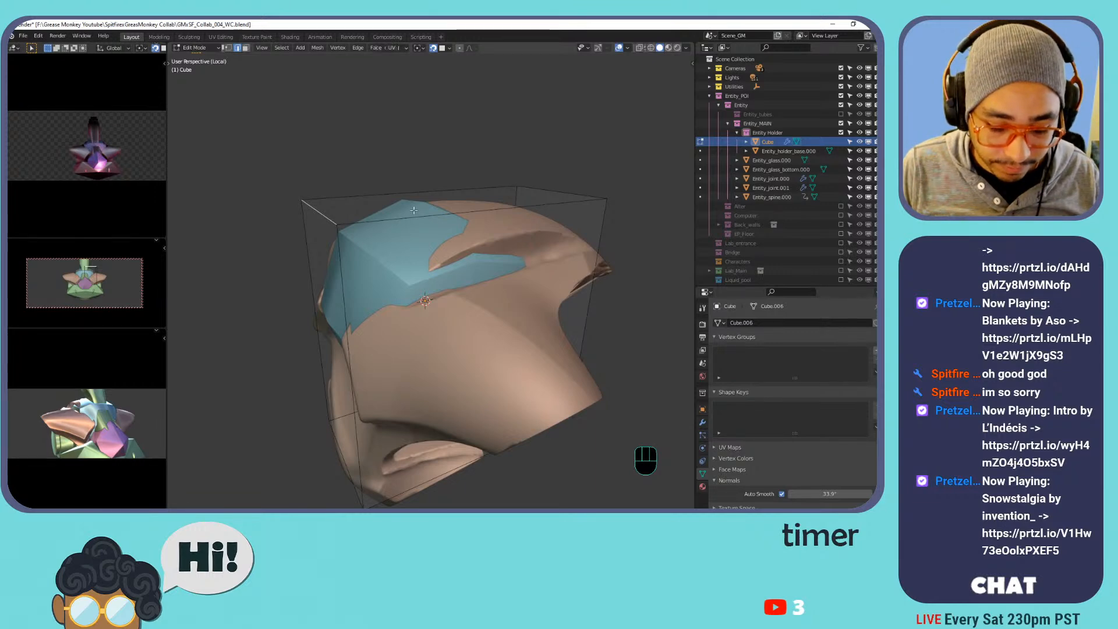
{"action": "middle_click_drag", "start_coordinate": [413, 210], "coordinate": [550, 271]}
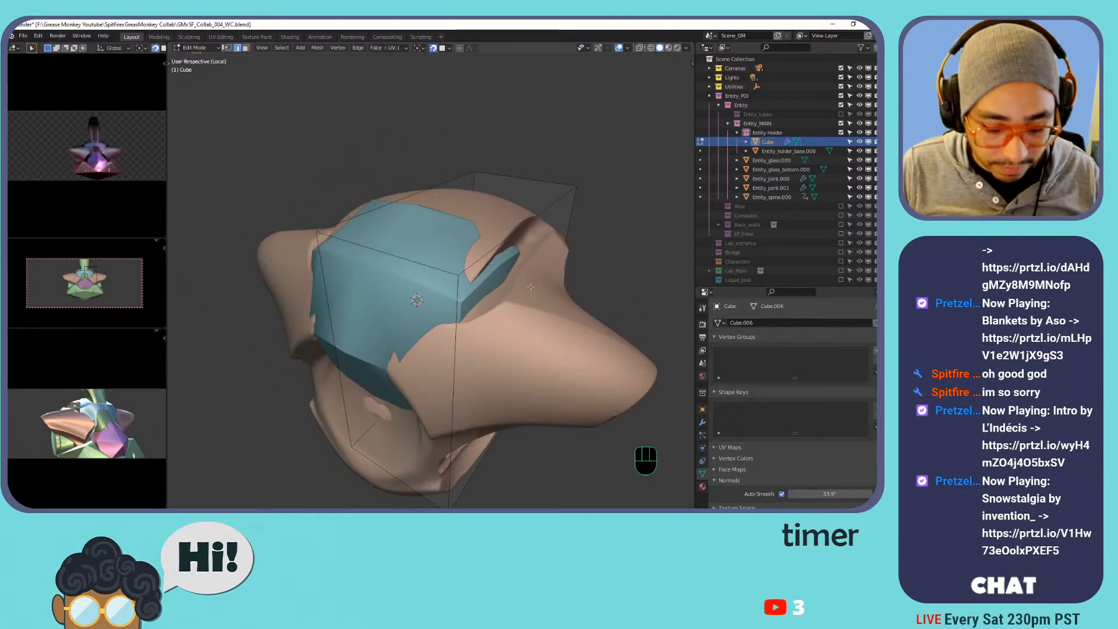
{"action": "key", "text": "3"}
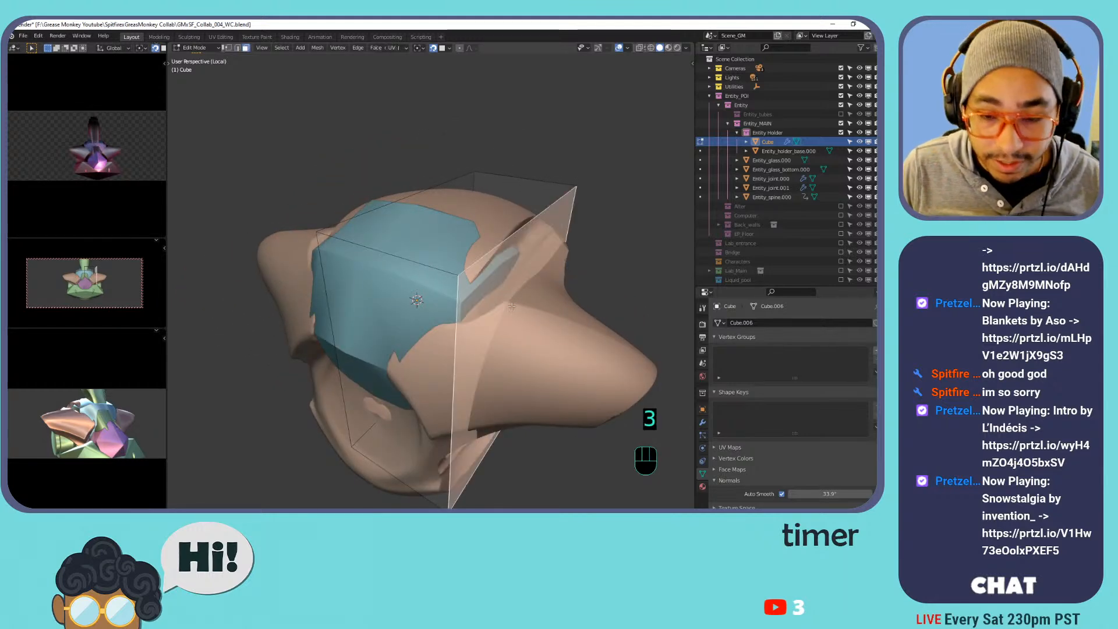
{"action": "key", "text": "g"}
{"action": "key", "text": "x"}
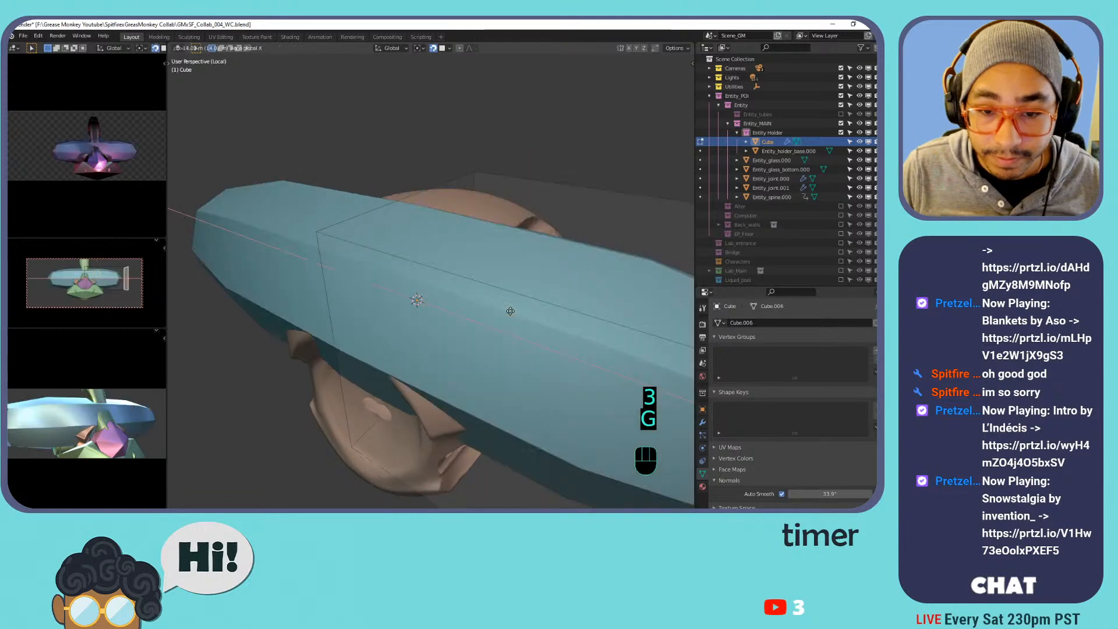
{"action": "right_click", "coordinate": [521, 309]}
{"action": "left_click", "coordinate": [433, 48]}
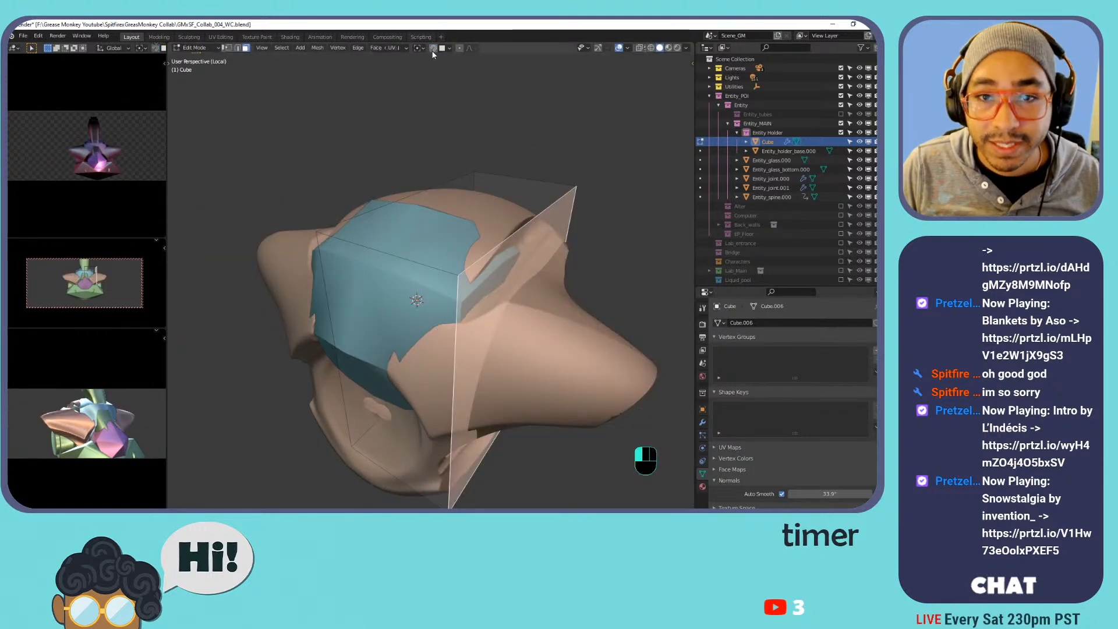
{"action": "key", "text": "g"}
{"action": "key", "text": "x"}
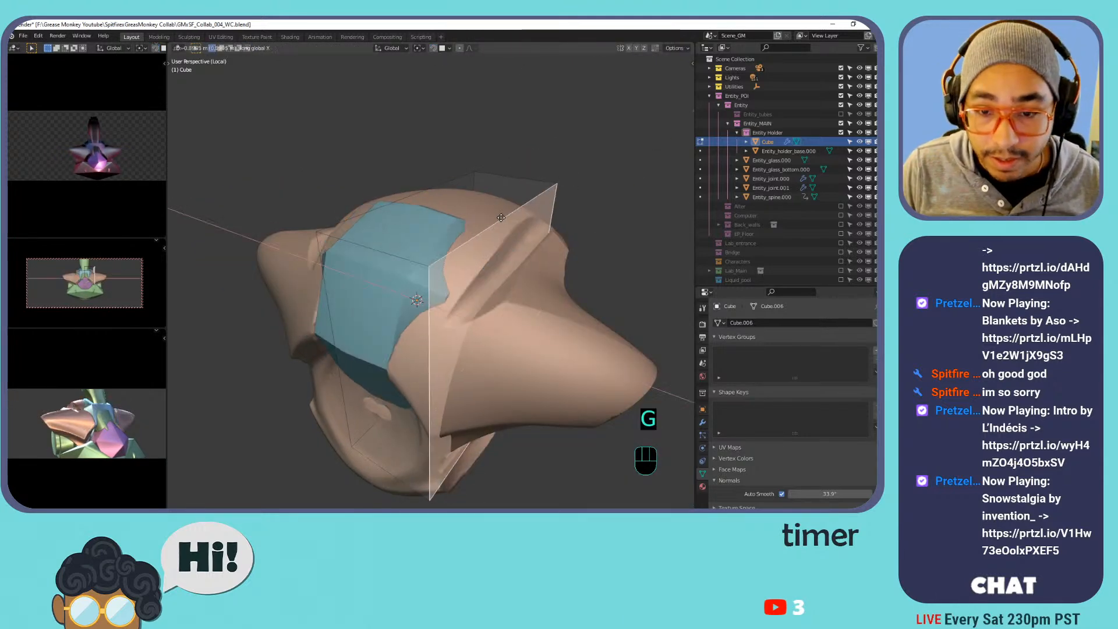
{"action": "left_click", "coordinate": [502, 215]}
Add one centred loop cut across the top and side of the cube and reposition its top edge.
{"action": "middle_click_drag", "start_coordinate": [502, 216], "coordinate": [428, 282]}
{"action": "key", "text": "ctrl+r"}
{"action": "left_click", "coordinate": [428, 282]}
{"action": "left_click", "coordinate": [427, 239]}
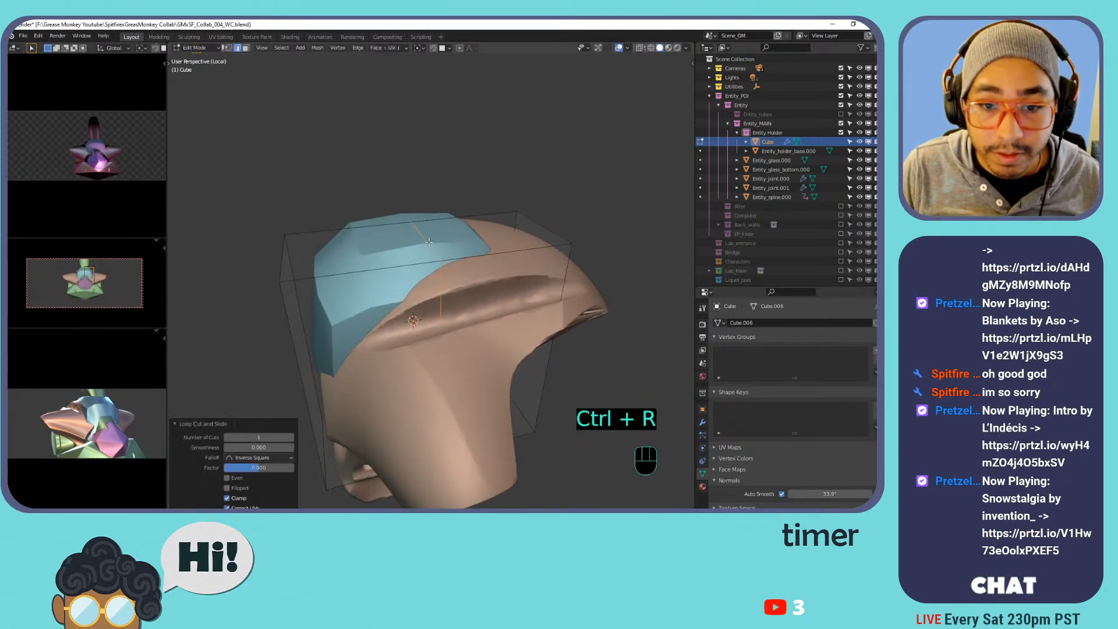
{"action": "key", "text": "g"}
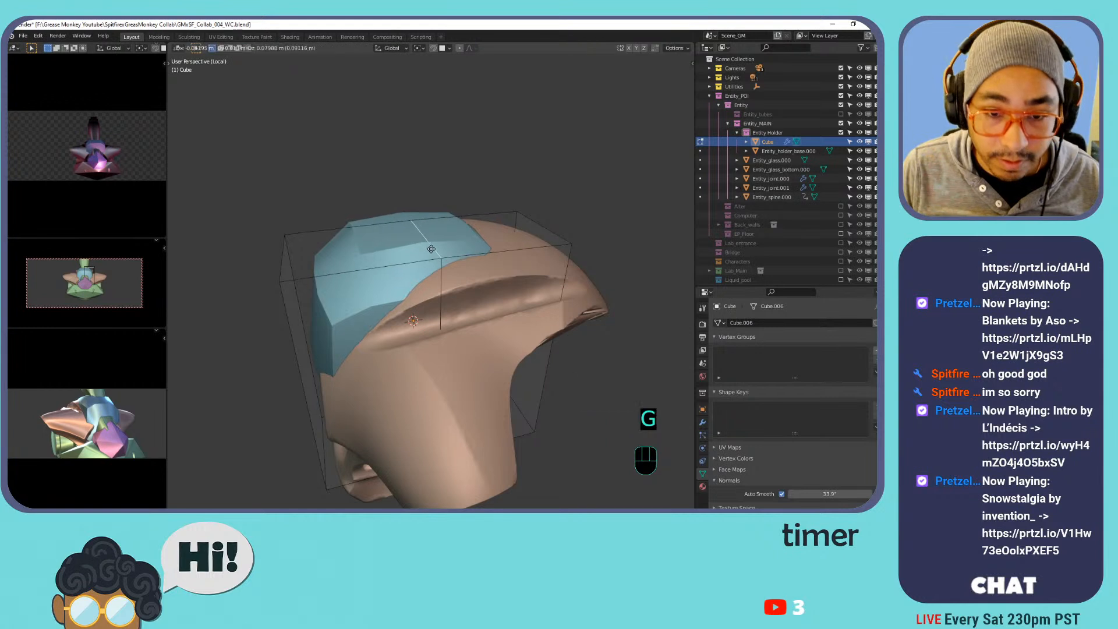
{"action": "left_click", "coordinate": [444, 257]}
Move the cube's rear top edge outward, about 2.88 m on Y and 0.74 m on X.
{"action": "left_click", "coordinate": [557, 229]}
{"action": "key", "text": "g"}
{"action": "left_click", "coordinate": [623, 219]}
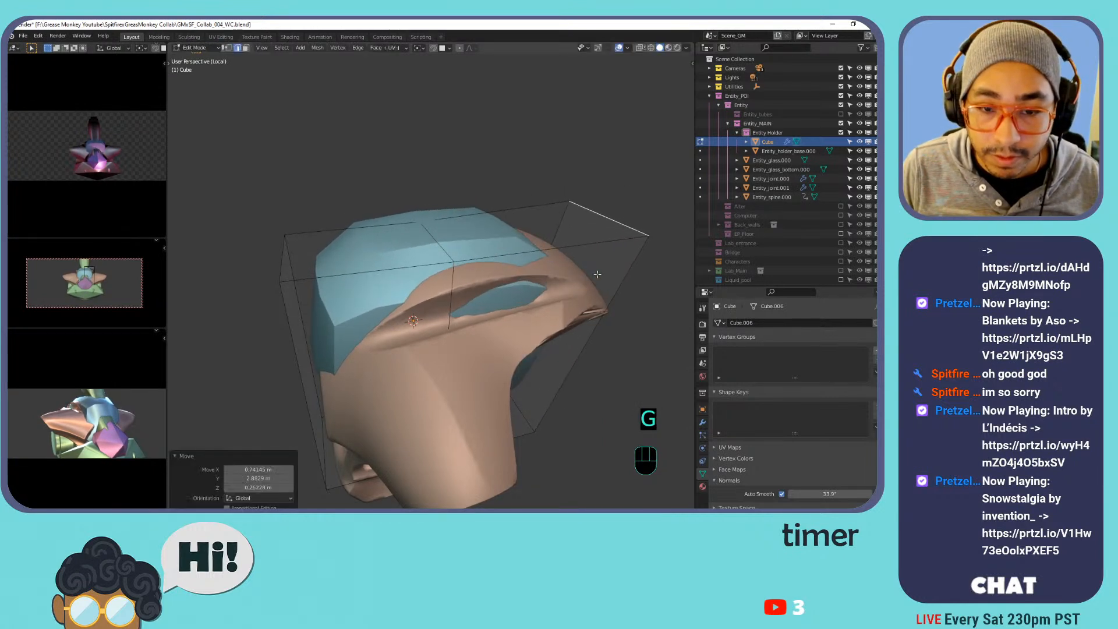
Add a horizontal loop cut around the cube and reposition its rear edge.
{"action": "middle_click_drag", "start_coordinate": [604, 294], "coordinate": [611, 267]}
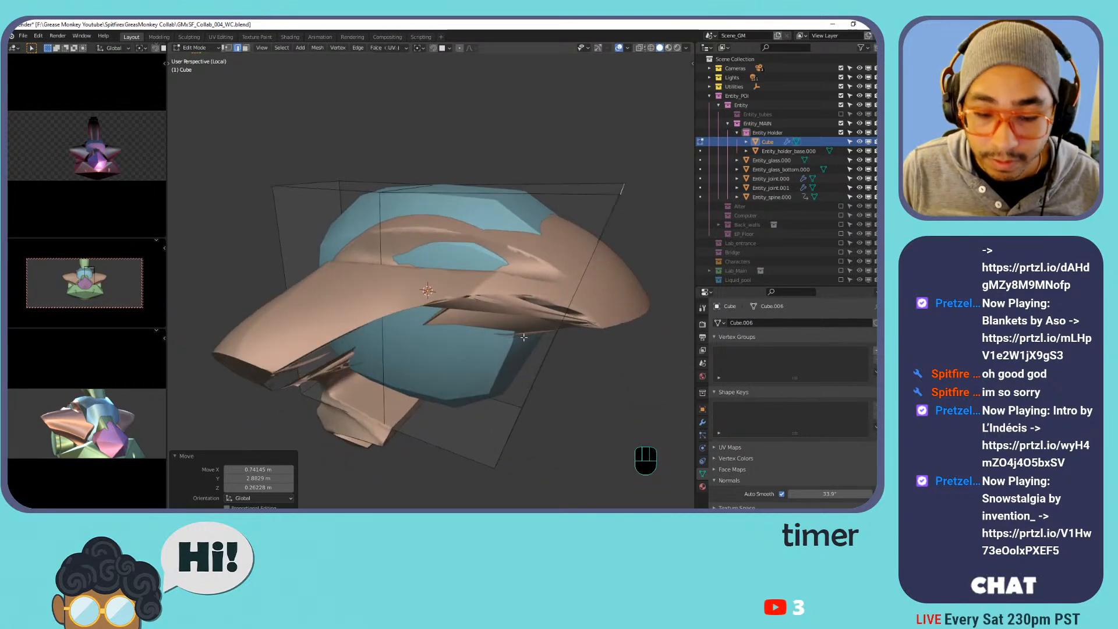
{"action": "key", "text": "ctrl+r"}
{"action": "left_click", "coordinate": [603, 316]}
{"action": "middle_click_drag", "start_coordinate": [603, 316], "coordinate": [485, 298]}
{"action": "left_click", "coordinate": [476, 299]}
{"action": "key", "text": "g"}
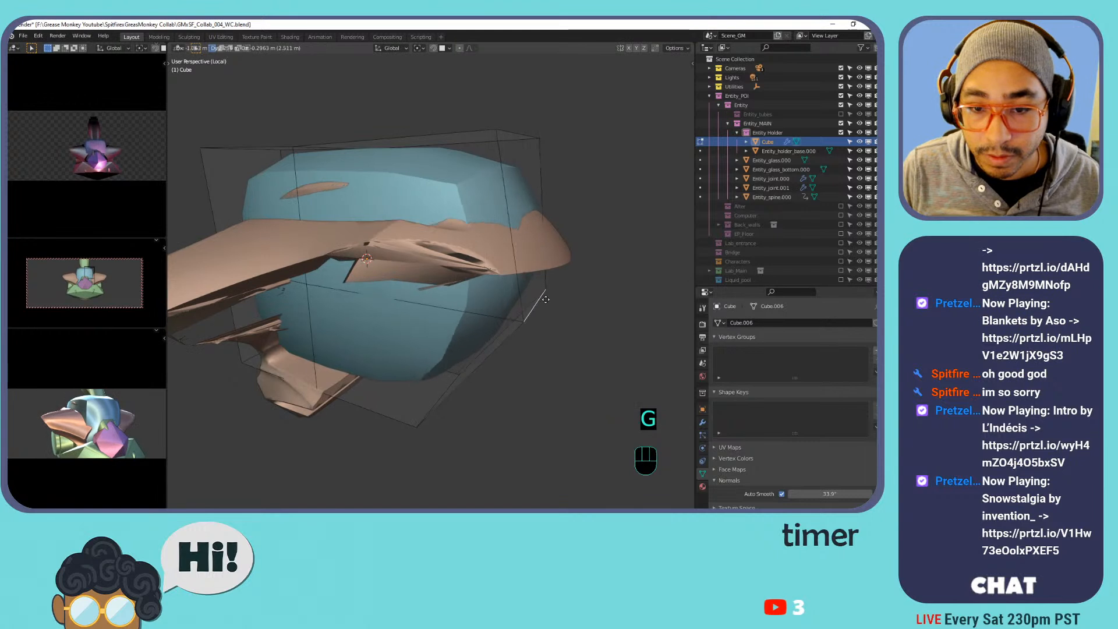
{"action": "left_click", "coordinate": [615, 372]}
Adjust the edges at the back of the cube to round off its rear profile.
{"action": "middle_click_drag", "start_coordinate": [615, 372], "coordinate": [541, 277]}
{"action": "key", "text": "g"}
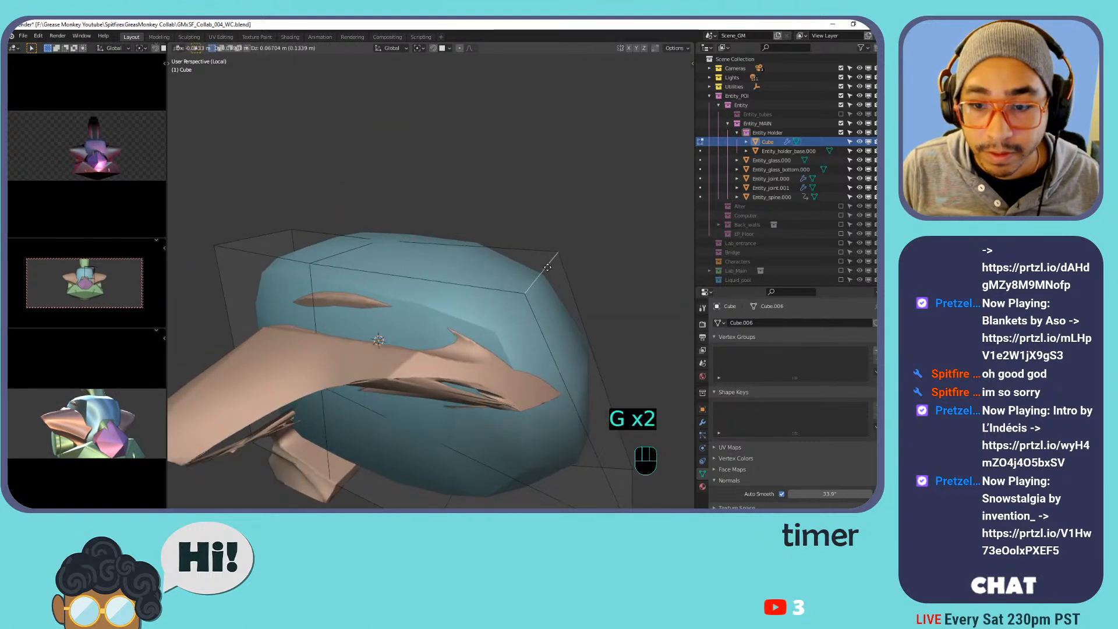
{"action": "left_click", "coordinate": [550, 340]}
{"action": "middle_click_drag", "start_coordinate": [550, 339], "coordinate": [573, 335]}
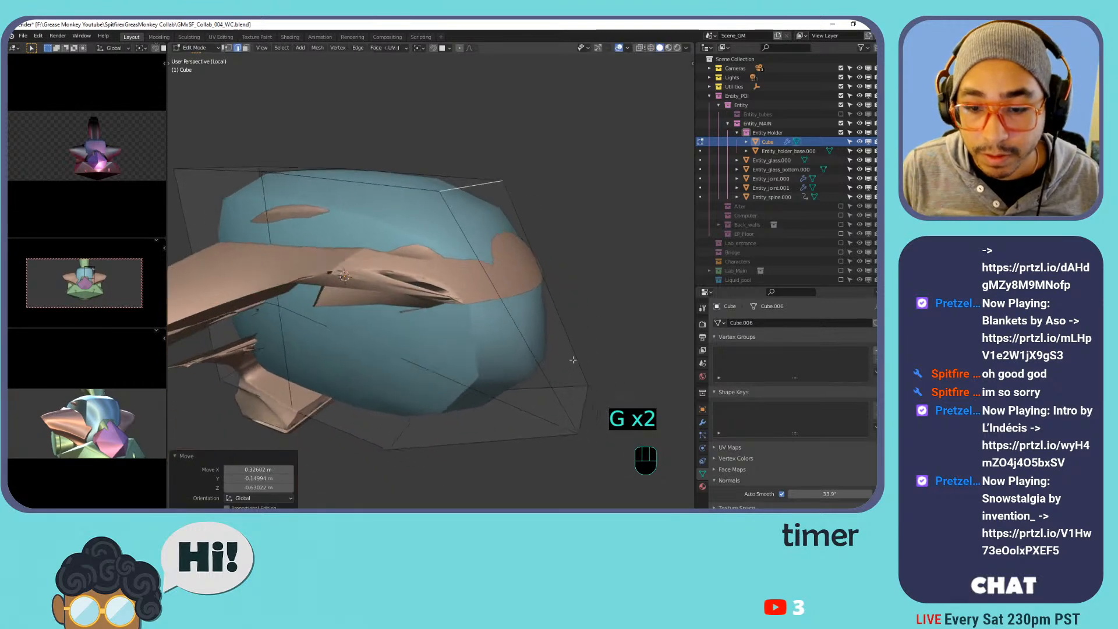
{"action": "key", "text": "g"}
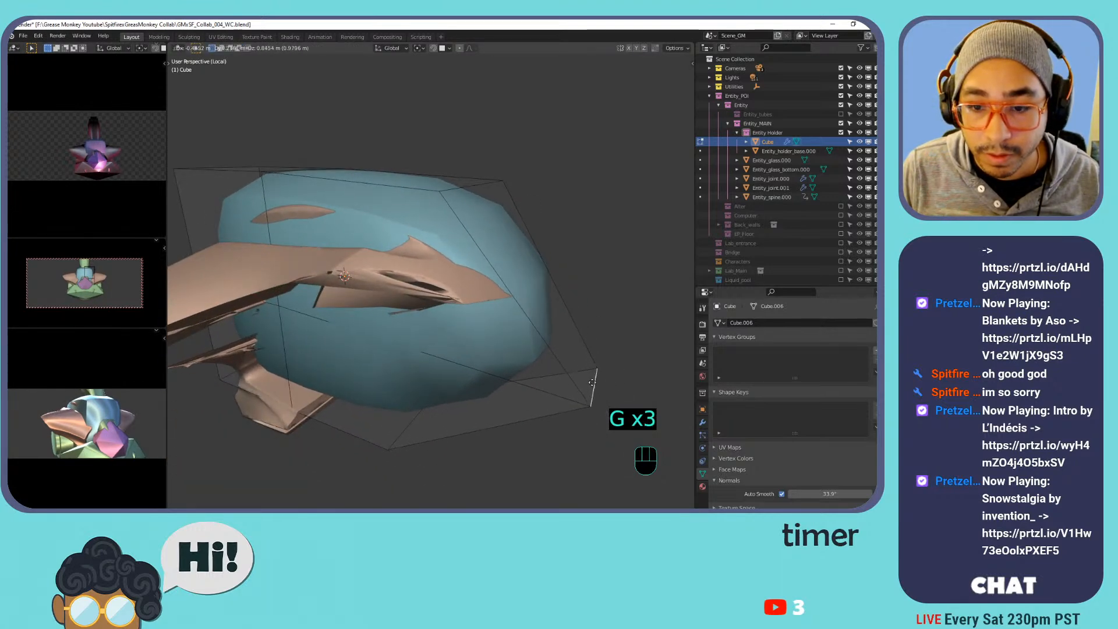
{"action": "left_click", "coordinate": [564, 350]}
Lower the cube's front top edge about 2.23 m along Z, and push it back about 1.2 m on Y.
{"action": "middle_click_drag", "start_coordinate": [564, 351], "coordinate": [434, 314]}
{"action": "middle_click_drag", "start_coordinate": [433, 314], "coordinate": [402, 262], "text": "shift"}
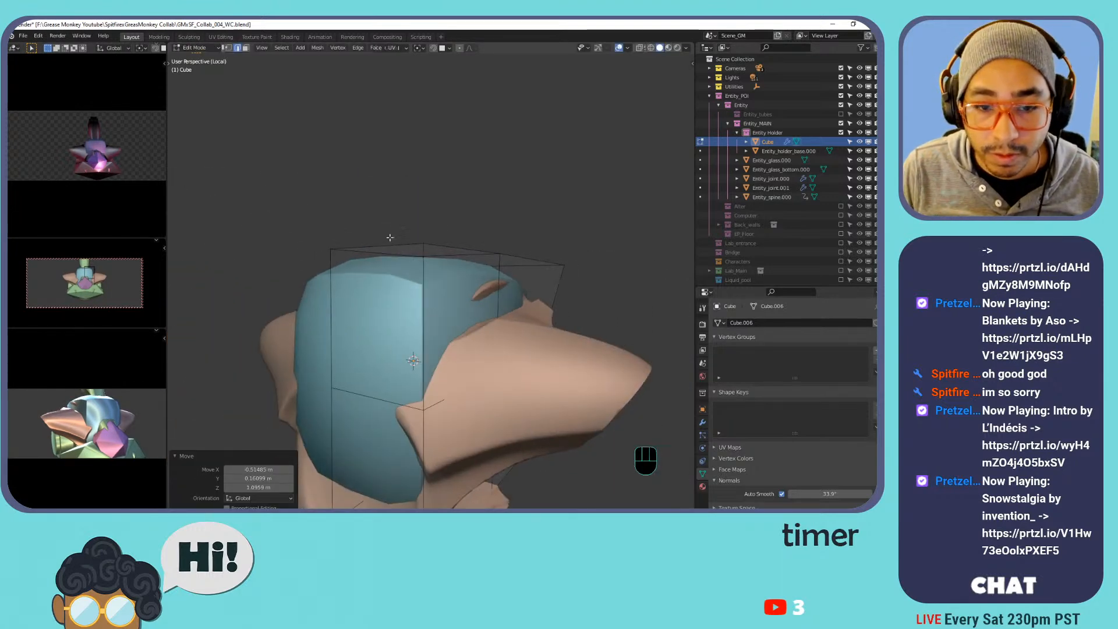
{"action": "right_click", "coordinate": [388, 241]}
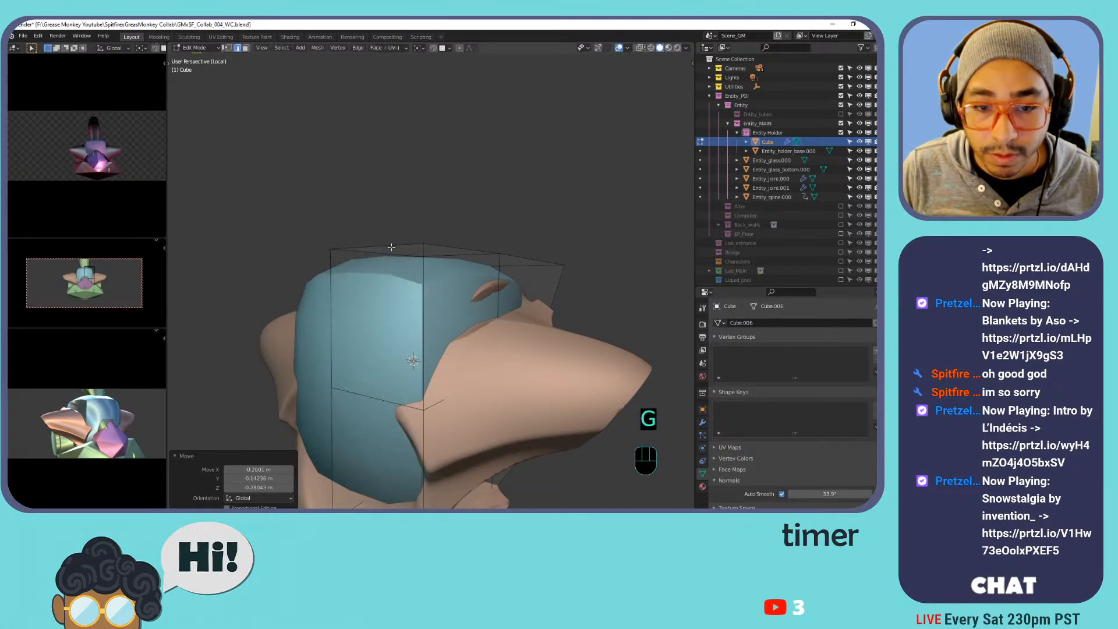
{"action": "left_click", "coordinate": [401, 234]}
{"action": "middle_click_drag", "start_coordinate": [419, 205], "coordinate": [423, 263], "text": "shift"}
{"action": "key", "text": "g"}
{"action": "left_click", "coordinate": [414, 270]}
{"action": "key", "text": "g"}
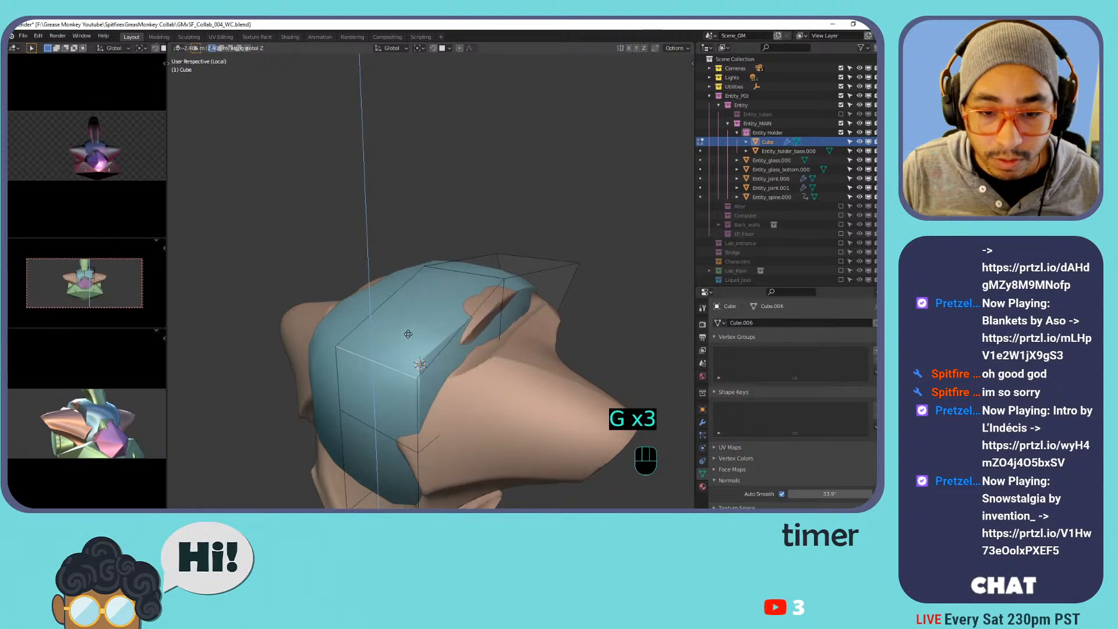
{"action": "left_click", "coordinate": [411, 329]}
{"action": "middle_click_drag", "start_coordinate": [411, 329], "coordinate": [361, 312], "text": "shift"}
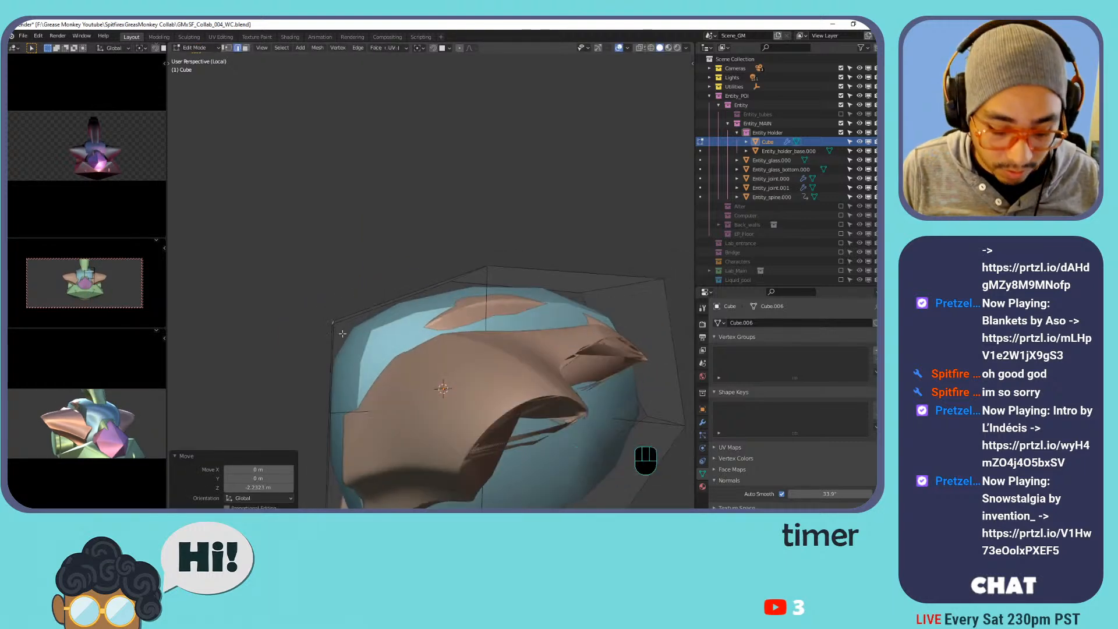
{"action": "key", "text": "g"}
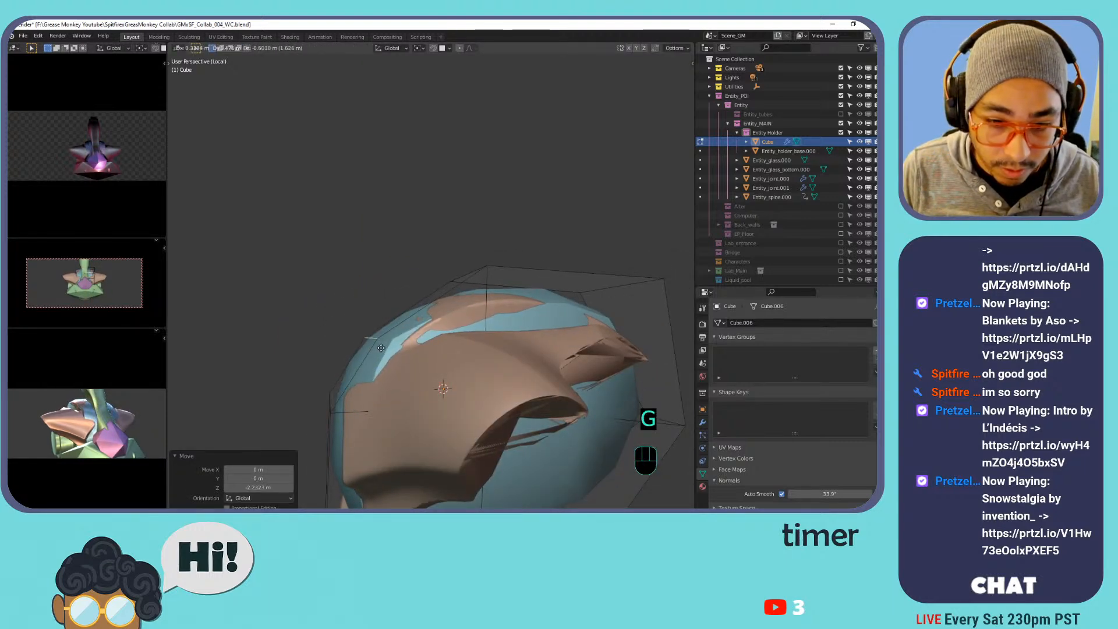
{"action": "left_click", "coordinate": [381, 349]}
Push the cube's front middle edge back about 1.49 m on Y, into the holder.
{"action": "middle_click_drag", "start_coordinate": [381, 349], "coordinate": [478, 241]}
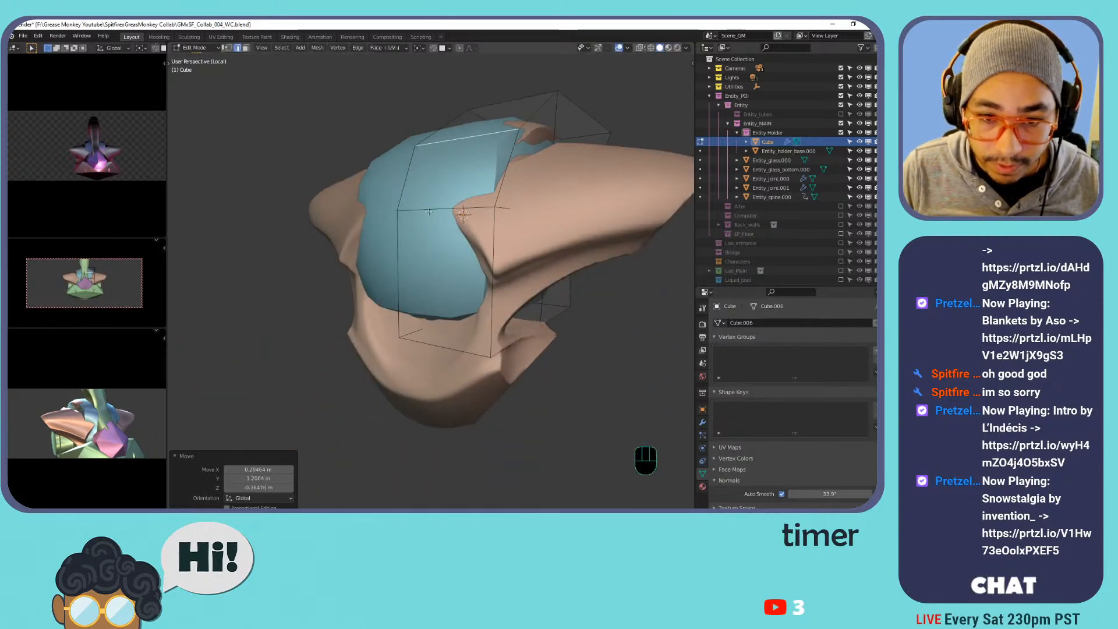
{"action": "middle_click_drag", "start_coordinate": [429, 212], "coordinate": [448, 256], "text": "shift"}
{"action": "key", "text": "g"}
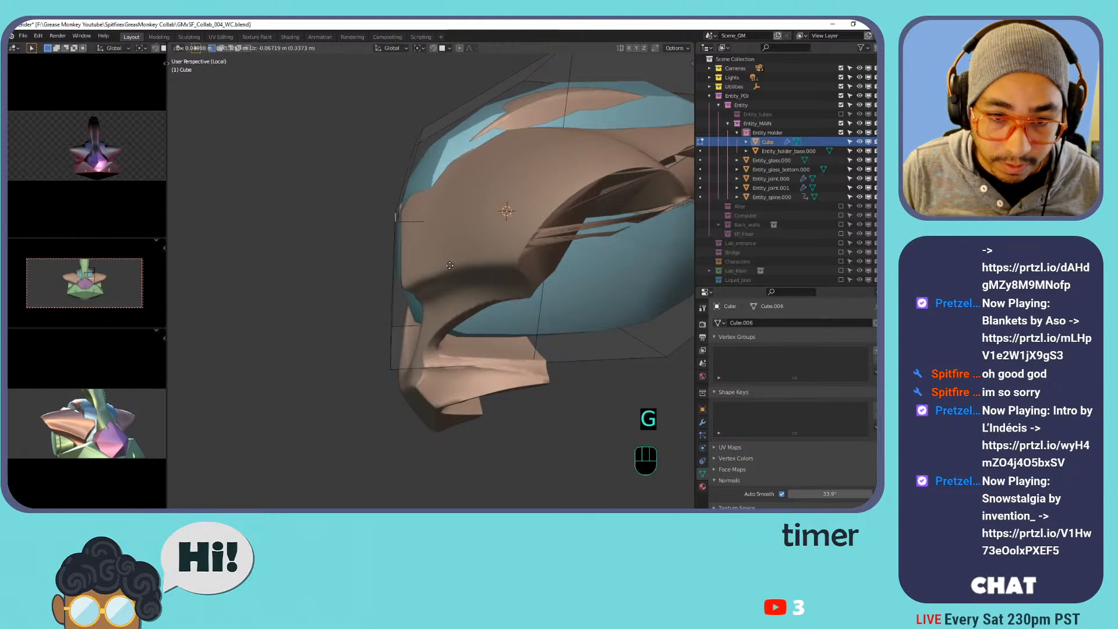
{"action": "left_click", "coordinate": [492, 264]}
Select the cube's bottom faces and extrude them downward through the lower part of the holder.
{"action": "middle_click_drag", "start_coordinate": [492, 263], "coordinate": [429, 350]}
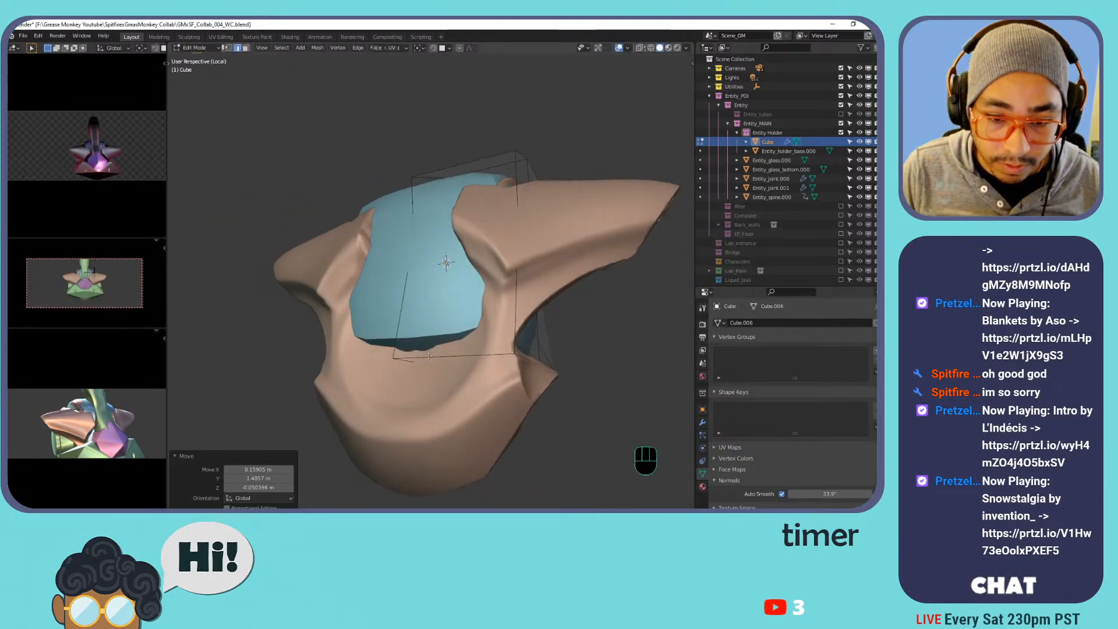
{"action": "left_click", "coordinate": [434, 362]}
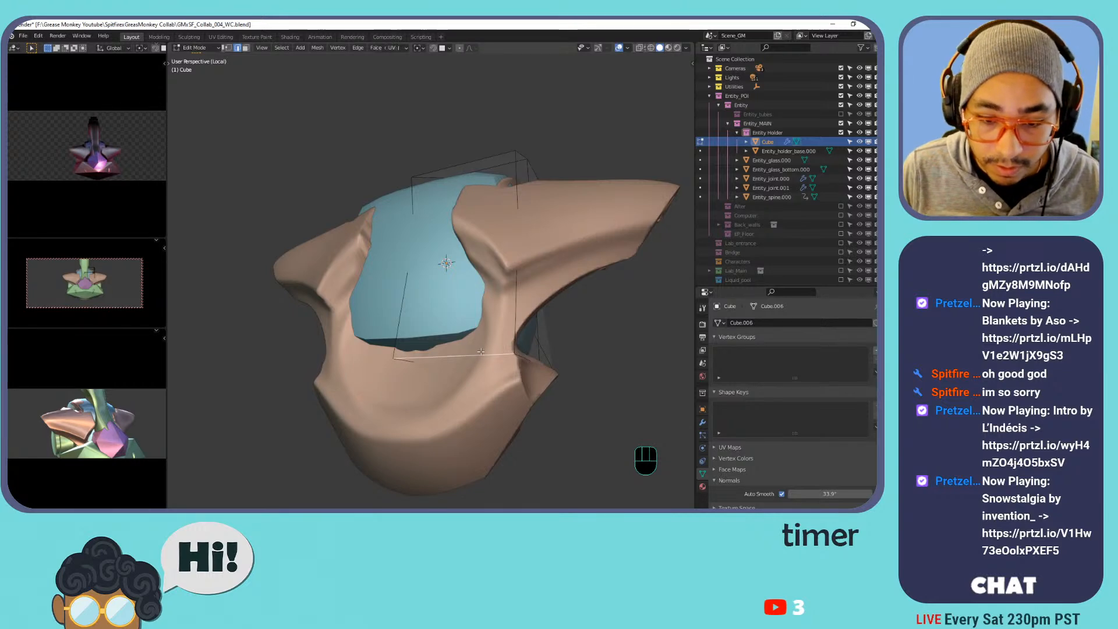
{"action": "middle_click_drag", "start_coordinate": [461, 361], "coordinate": [402, 323]}
{"action": "left_click", "coordinate": [524, 347], "text": "shift"}
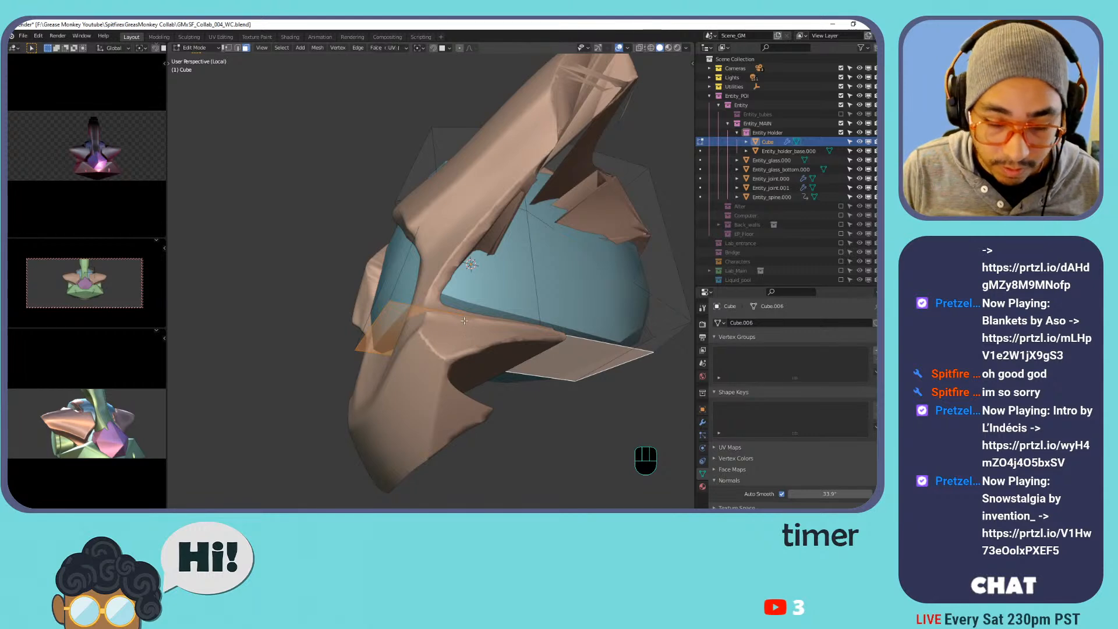
{"action": "key", "text": "e"}
{"action": "left_click", "coordinate": [467, 455]}
Bevel the vertex on the mirror line at the front, where the downward extrusion begins.
{"action": "middle_click_drag", "start_coordinate": [467, 456], "coordinate": [426, 348]}
{"action": "left_click", "coordinate": [427, 347]}
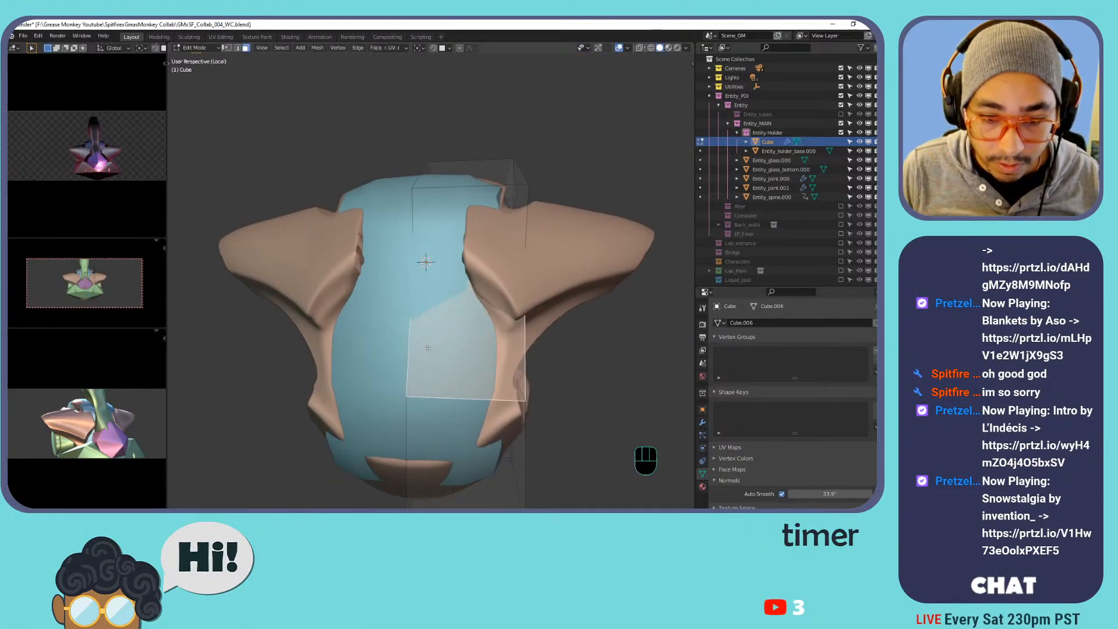
{"action": "key", "text": "1"}
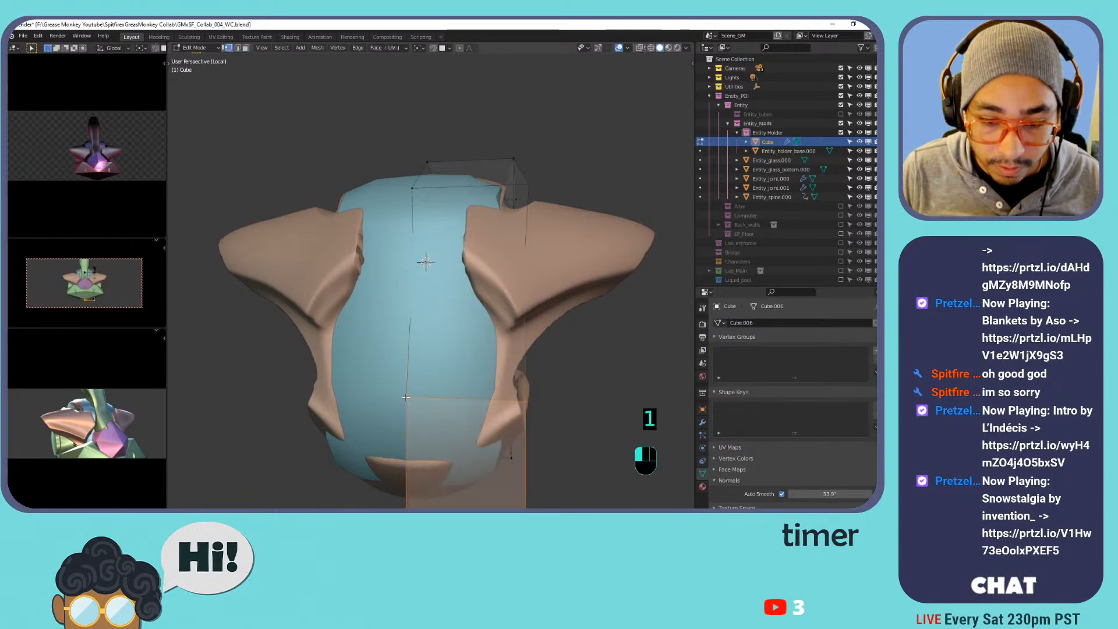
{"action": "key", "text": "shift+ctrl+alt+b"}
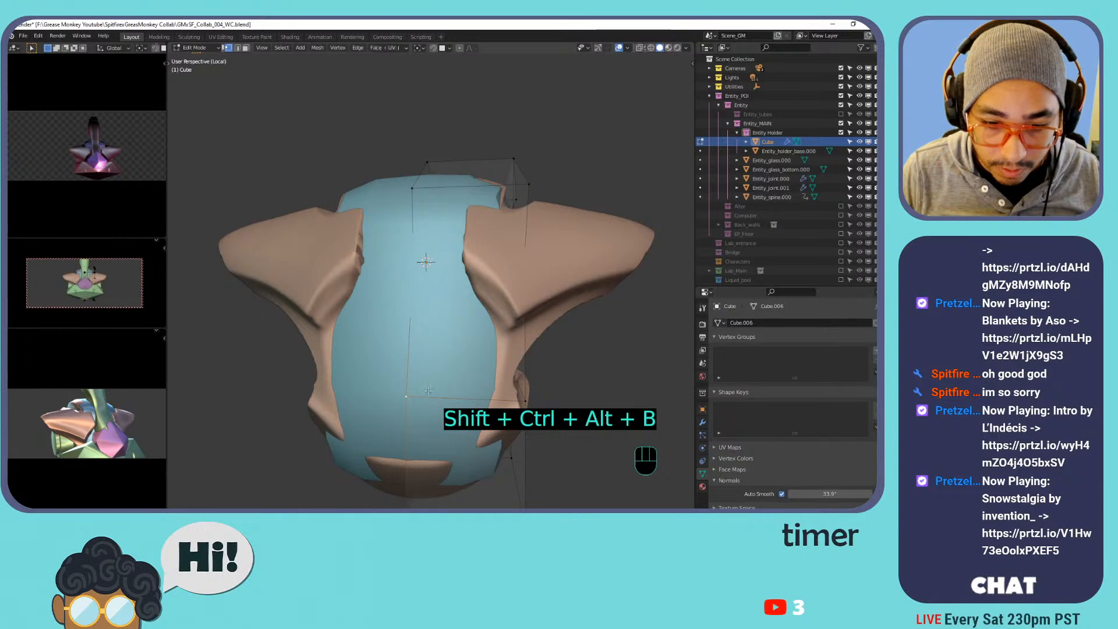
{"action": "key", "text": "shift+ctrl+b"}
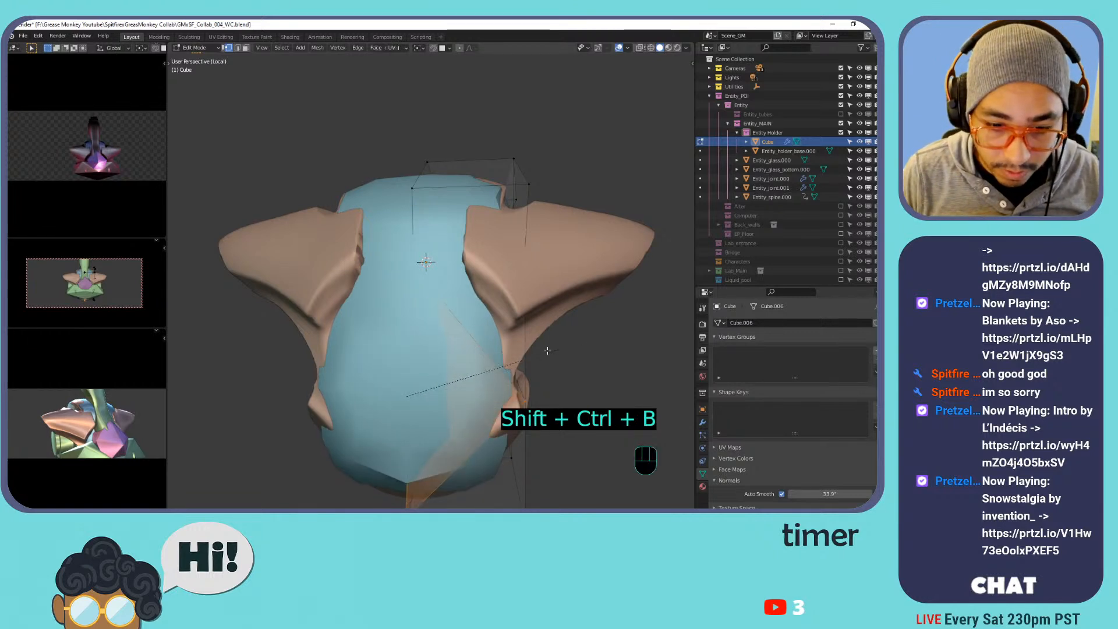
{"action": "left_click", "coordinate": [505, 359]}
Extrude the beveled front face about 4.72 m inward to form a central recess.
{"action": "key", "text": "e"}
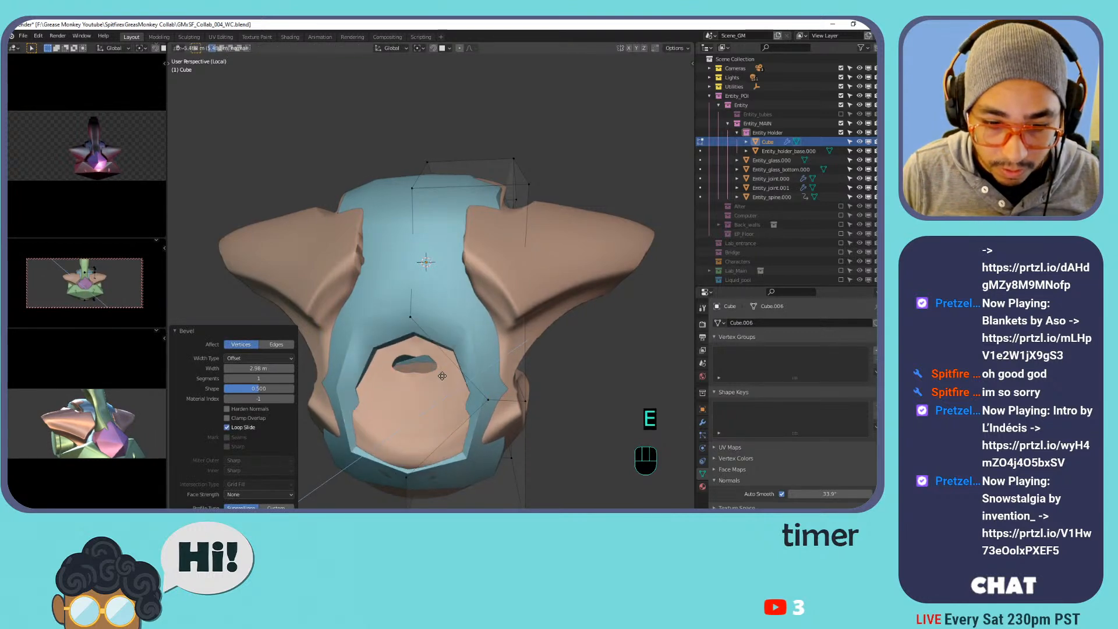
{"action": "left_click", "coordinate": [438, 376]}
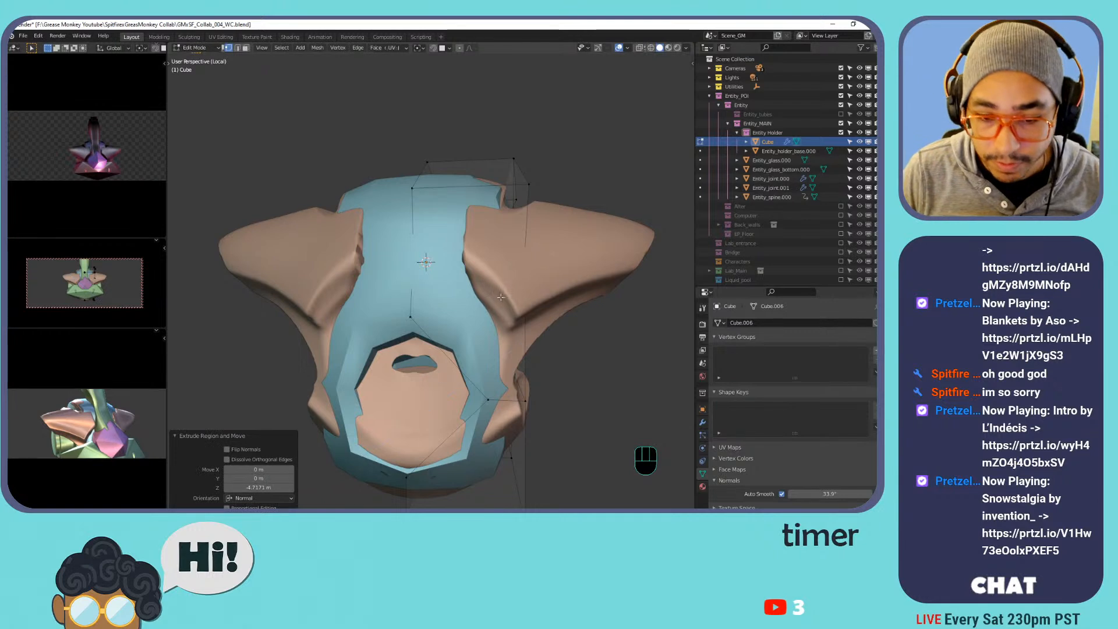
{"action": "middle_click_drag", "start_coordinate": [439, 377], "coordinate": [451, 390], "text": "shift"}
{"action": "middle_click_drag", "start_coordinate": [529, 331], "coordinate": [540, 408]}
Reposition the whole cube vertically along Z against the entity holder in Object Mode.
{"action": "key", "text": "Tab"}
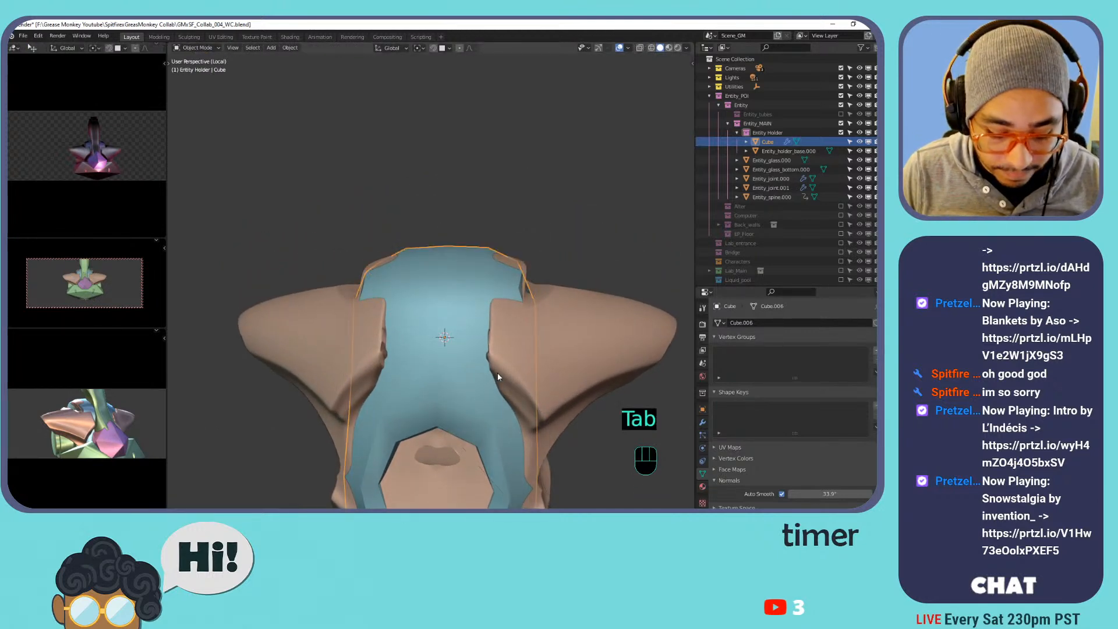
{"action": "key", "text": "g"}
{"action": "key", "text": "z"}
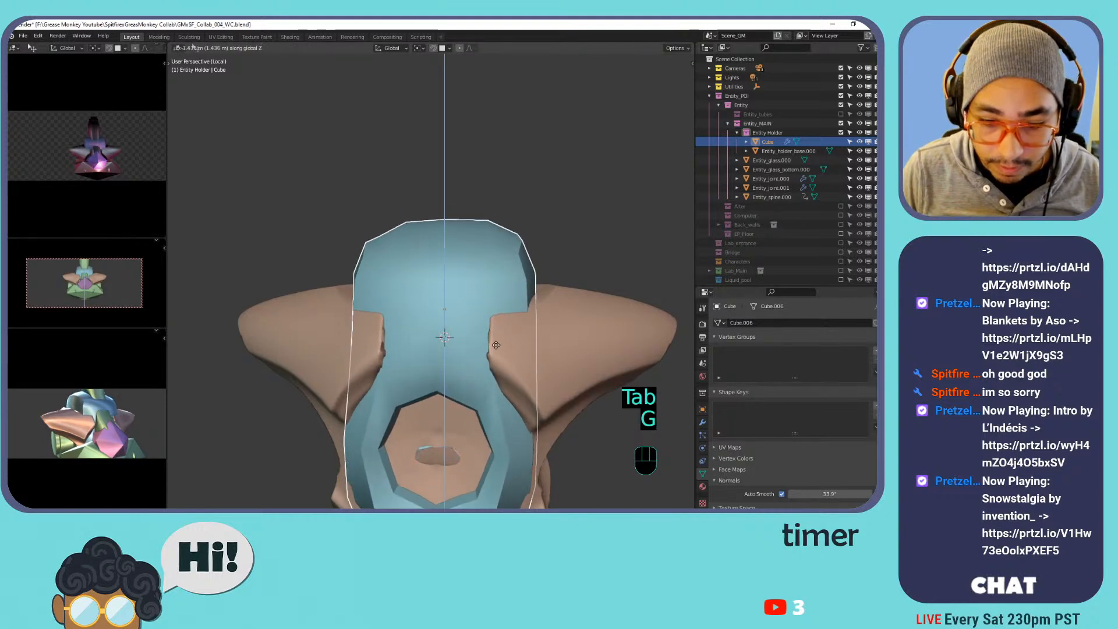
{"action": "left_click", "coordinate": [525, 393]}
Select the cube's top faces in Edit Mode and lower them about 1.3 m along Z toward the holder.
{"action": "middle_click_drag", "start_coordinate": [525, 393], "coordinate": [451, 312]}
{"action": "key", "text": "Tab"}
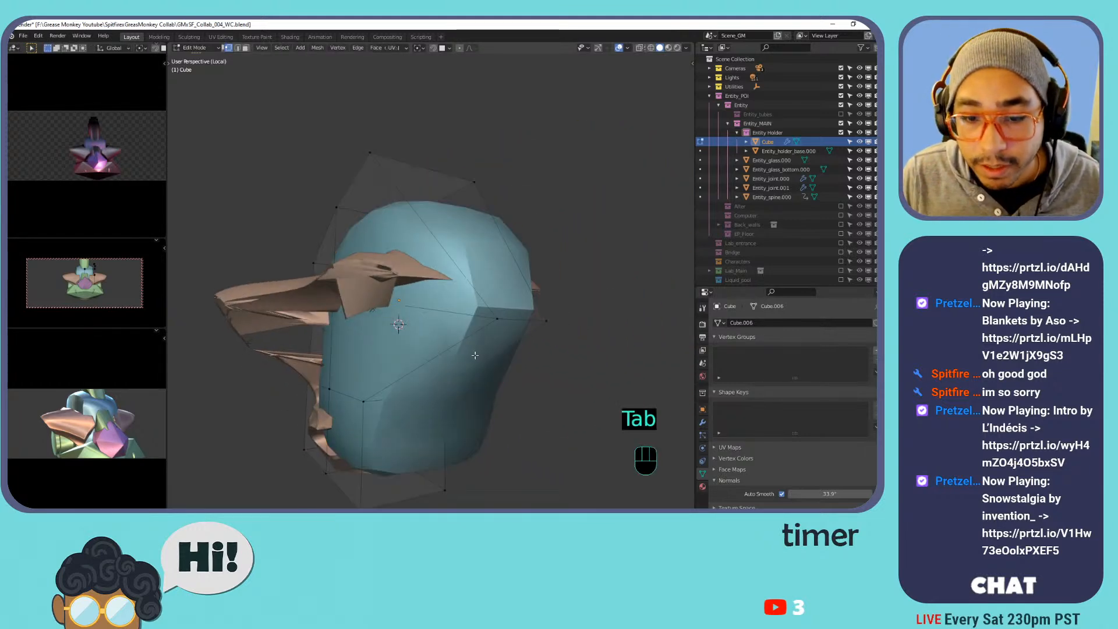
{"action": "key", "text": "2"}
{"action": "left_click", "coordinate": [386, 396]}
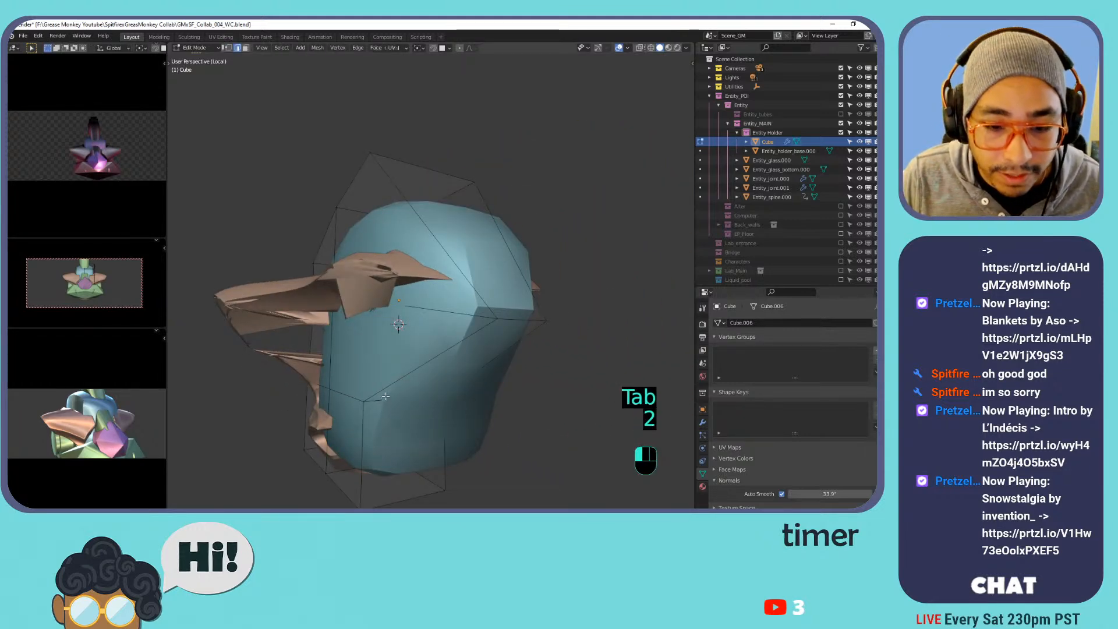
{"action": "middle_click_drag", "start_coordinate": [431, 399], "coordinate": [470, 255]}
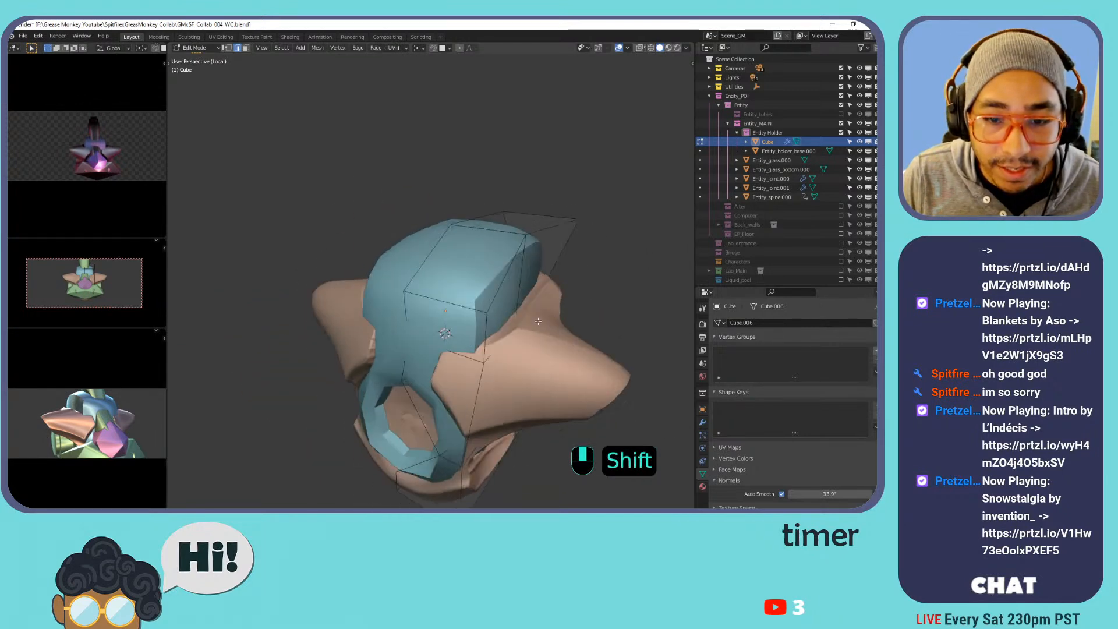
{"action": "left_click", "coordinate": [472, 254]}
{"action": "left_click", "coordinate": [507, 218], "text": "shift"}
{"action": "key", "text": "g"}
{"action": "key", "text": "z"}
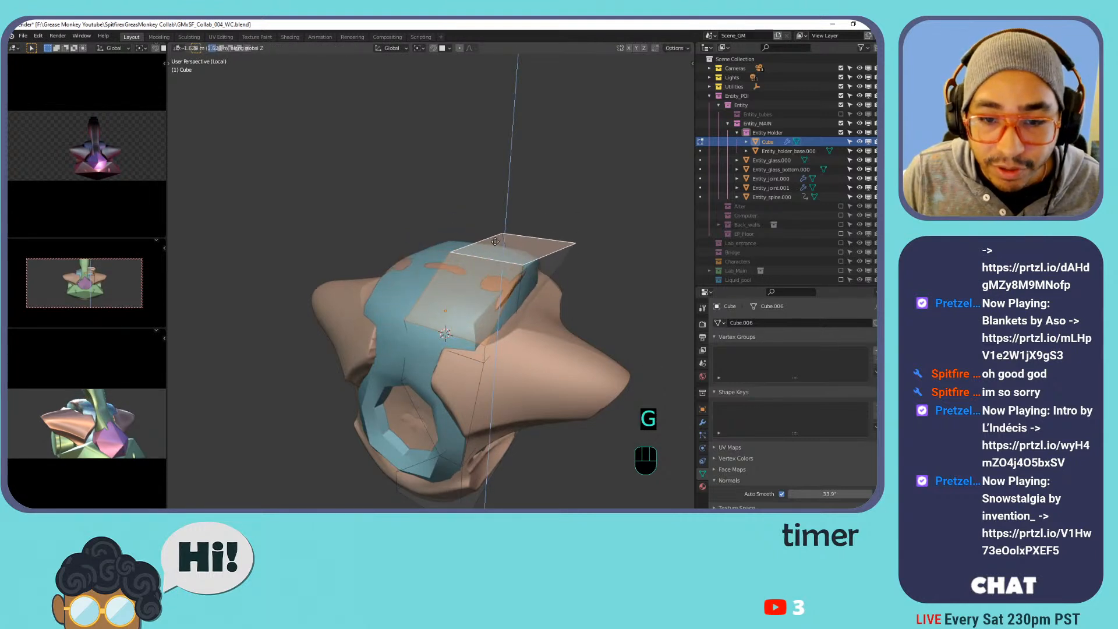
{"action": "left_click", "coordinate": [488, 244]}
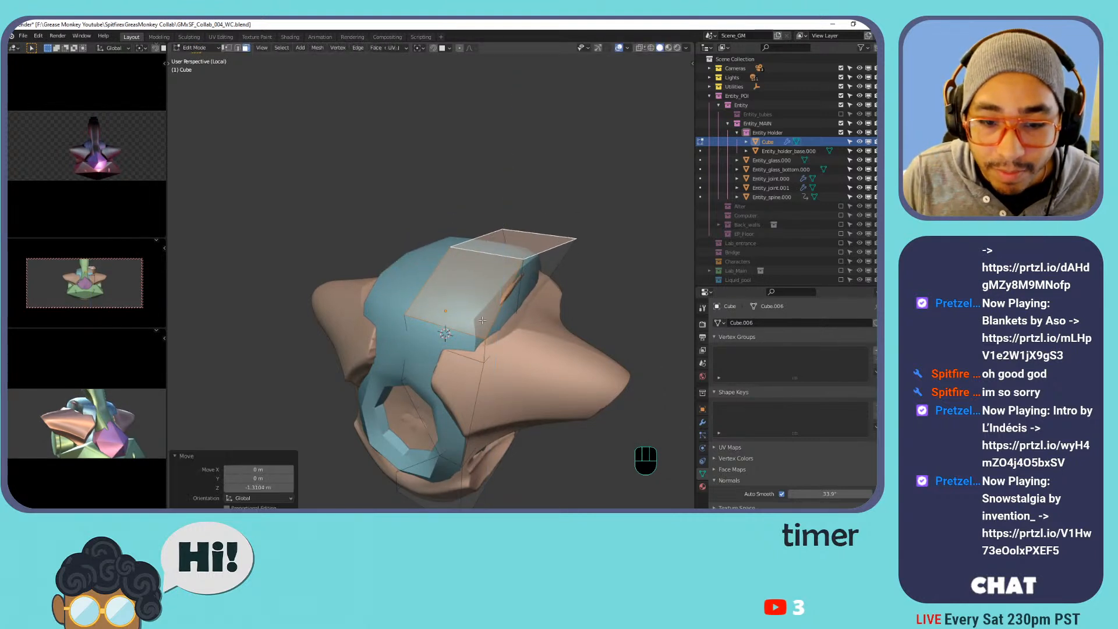
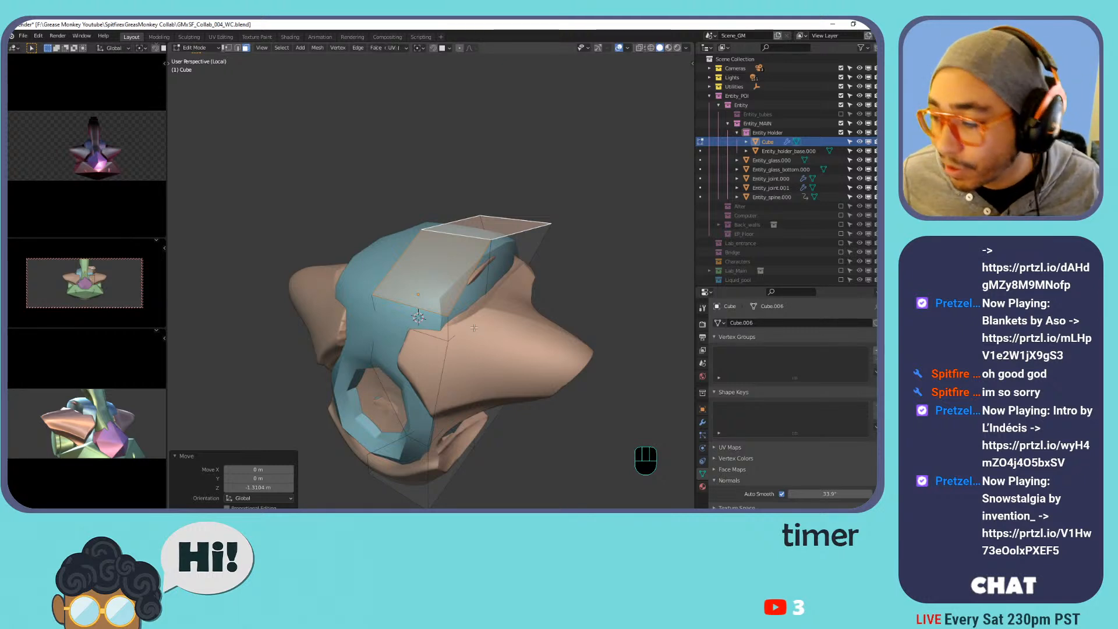
Try to extrude the cube's lower side face outward over the holder's wing.
{"action": "middle_click_drag", "start_coordinate": [462, 309], "coordinate": [480, 319], "text": "shift"}
{"action": "mouse_move", "coordinate": [480, 319]}
{"action": "middle_mouse_down"}
{"action": "mouse_move", "coordinate": [589, 295]}
{"action": "mouse_move", "coordinate": [588, 279]}
{"action": "mouse_move", "coordinate": [480, 299]}
{"action": "middle_mouse_up"}
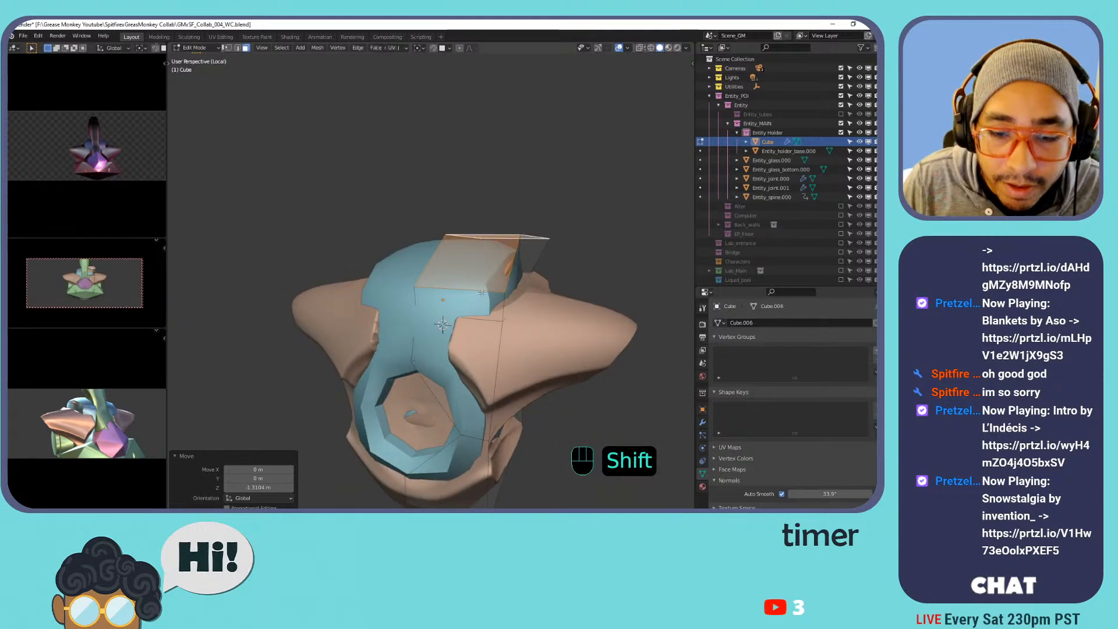
{"action": "left_click", "coordinate": [515, 309]}
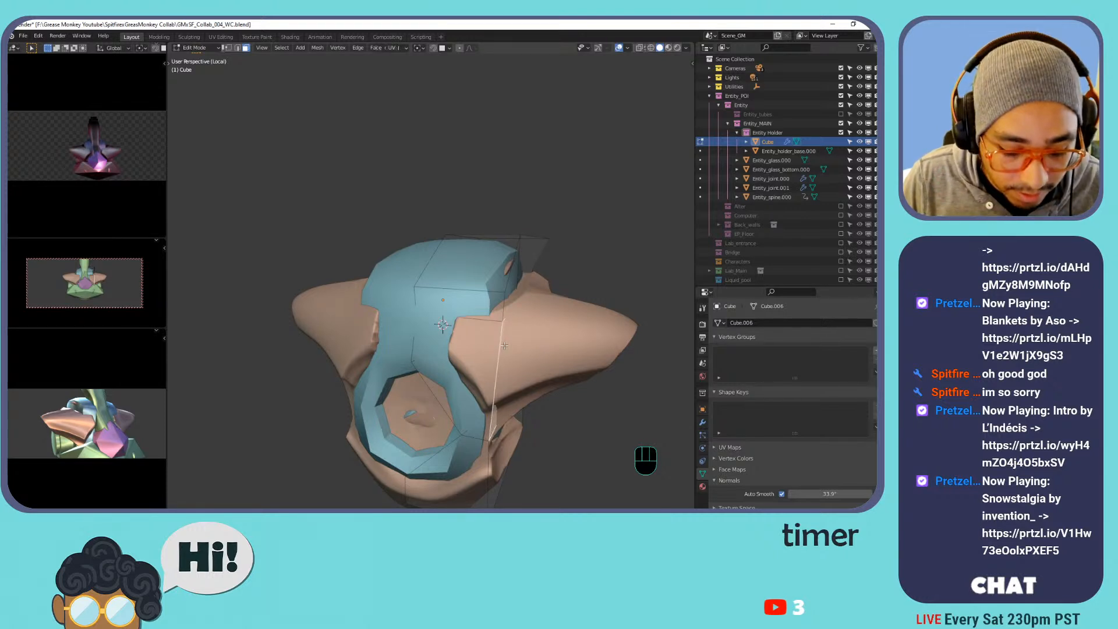
{"action": "key", "text": "e"}
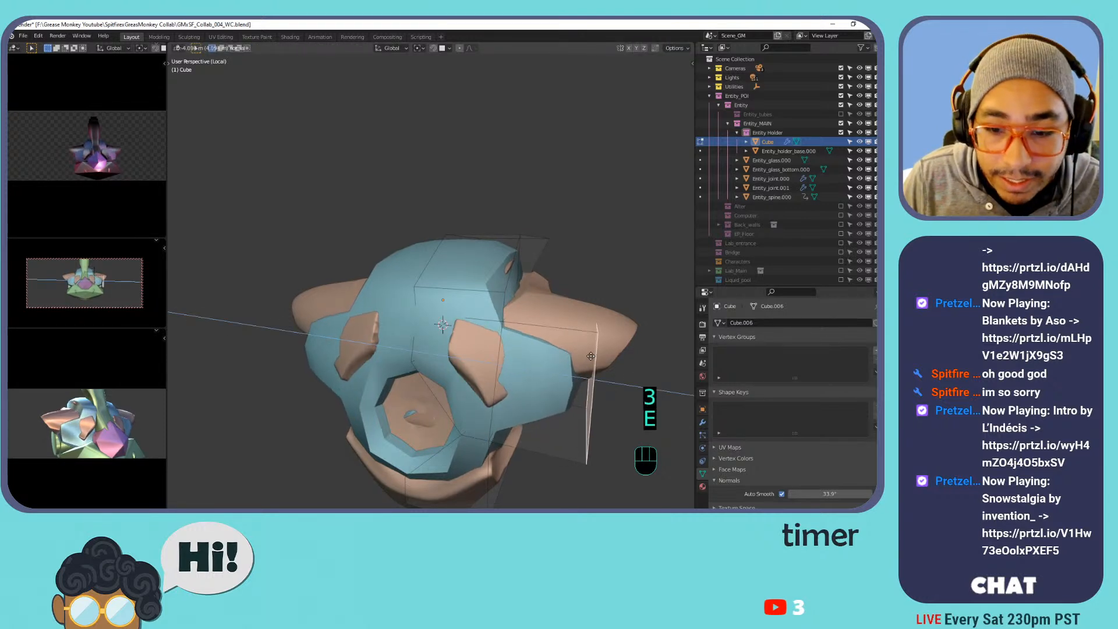
{"action": "key", "text": "ctrl+z"}
Set the cube to display In Front of the entity holder in the viewport.
{"action": "middle_click_drag", "start_coordinate": [602, 359], "coordinate": [519, 357]}
{"action": "key", "text": "Tab"}
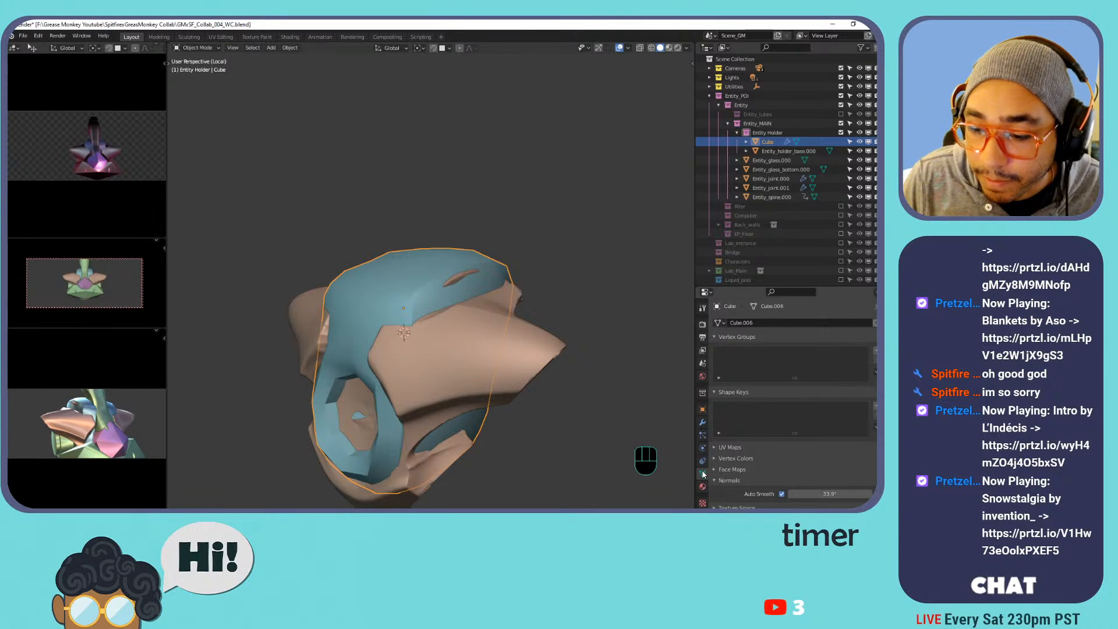
{"action": "left_click", "coordinate": [702, 410]}
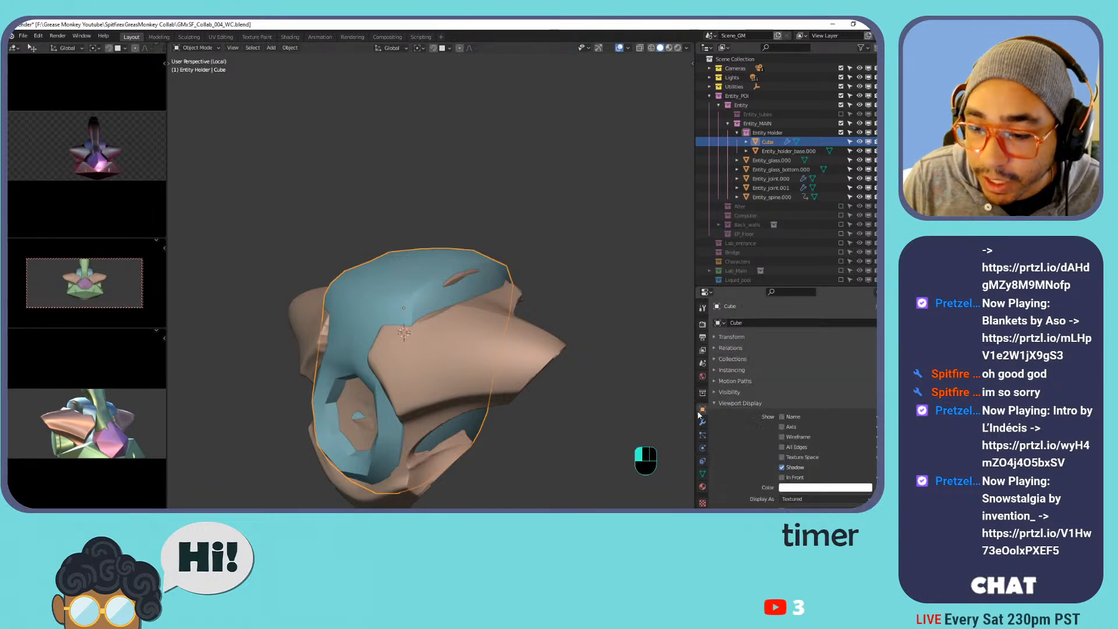
{"action": "left_click", "coordinate": [782, 477]}
{"action": "mouse_move", "coordinate": [557, 392]}
{"action": "middle_mouse_down", "text": "shift"}
{"action": "mouse_move", "coordinate": [518, 379]}
{"action": "mouse_move", "coordinate": [526, 320]}
{"action": "mouse_move", "coordinate": [515, 389]}
{"action": "middle_mouse_up", "text": "shift"}
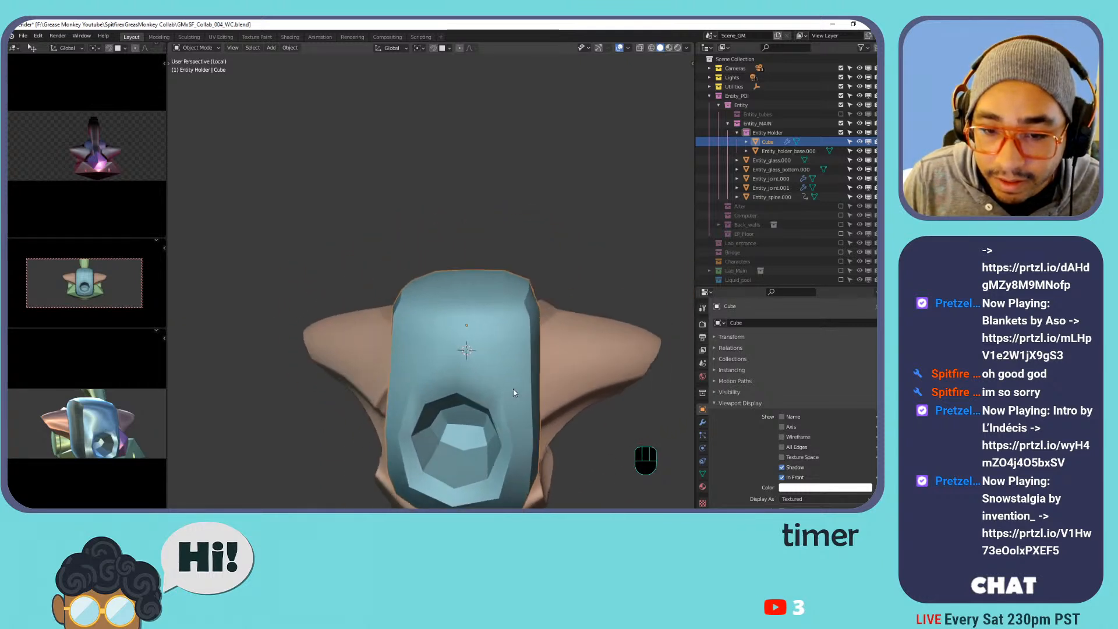
Select the cube's upper side faces in Edit Mode and extrude them outward along the holder's wing.
{"action": "key", "text": "Tab"}
{"action": "middle_click_drag", "start_coordinate": [515, 347], "coordinate": [499, 345]}
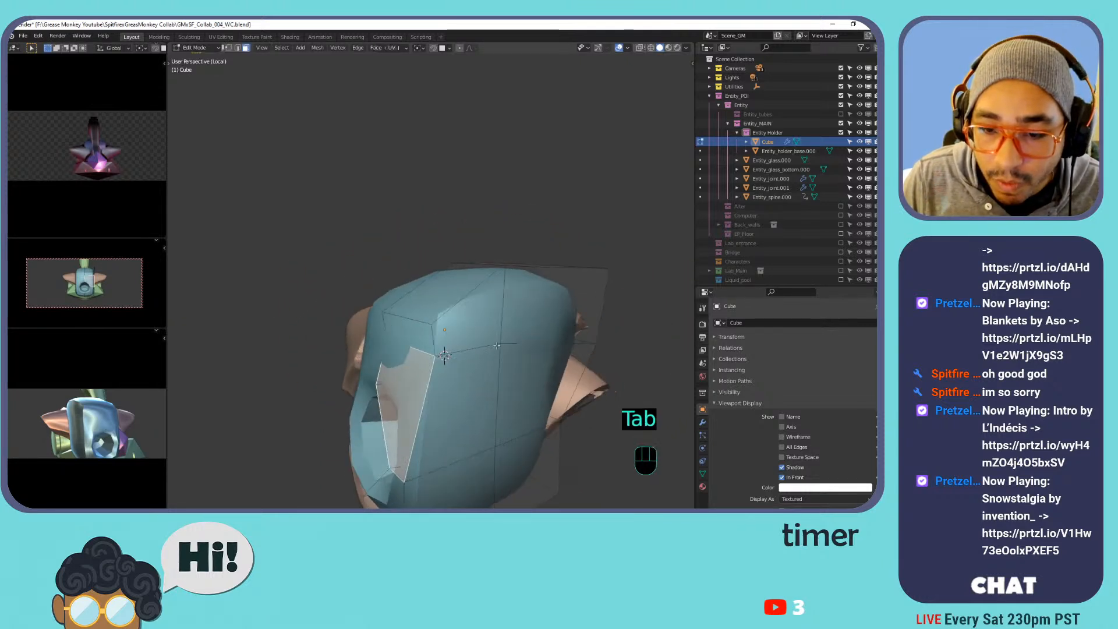
{"action": "left_click", "coordinate": [534, 311], "text": "shift"}
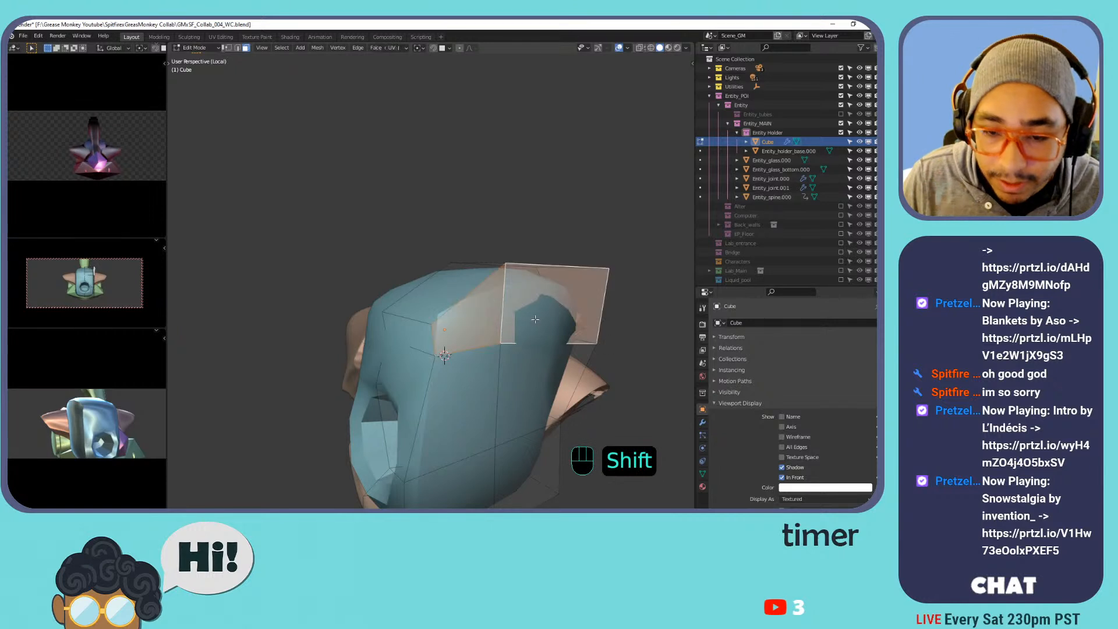
{"action": "key", "text": "e"}
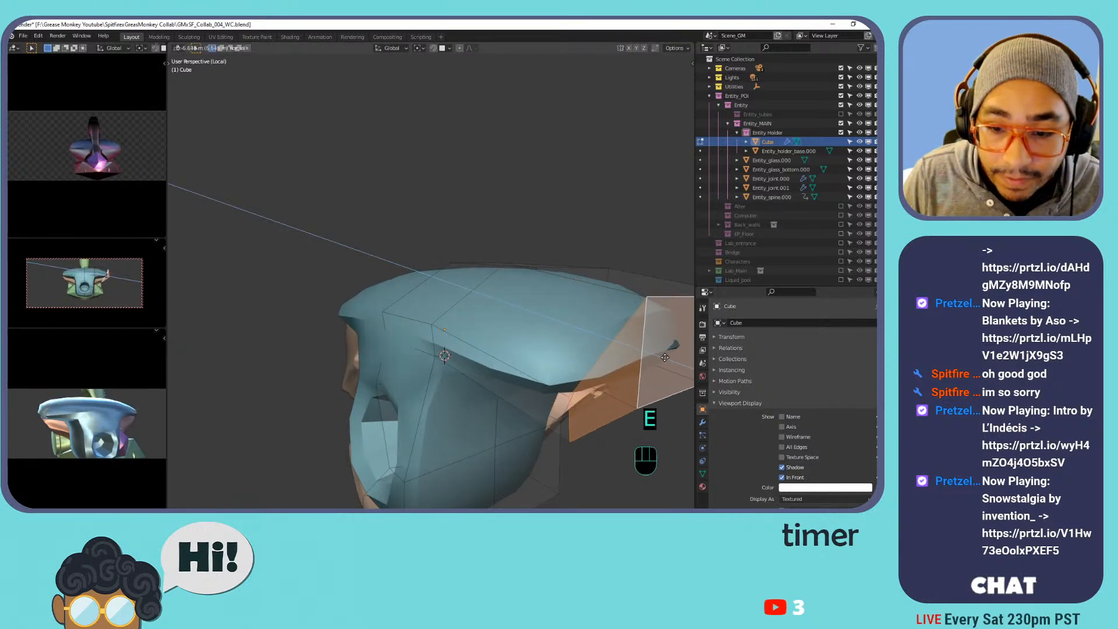
{"action": "left_click", "coordinate": [645, 354]}
Lower the extruded wing end about 1.69 m along Z and scale it down vertically.
{"action": "key", "text": "g"}
{"action": "key", "text": "z"}
{"action": "left_click", "coordinate": [622, 374]}
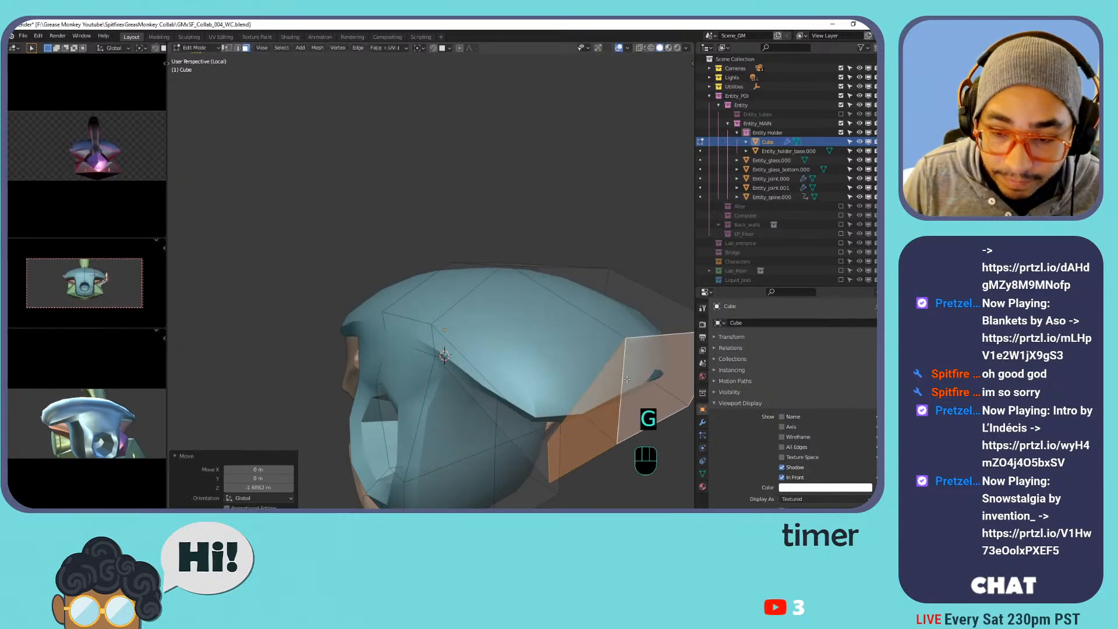
{"action": "key", "text": "s"}
{"action": "key", "text": "z"}
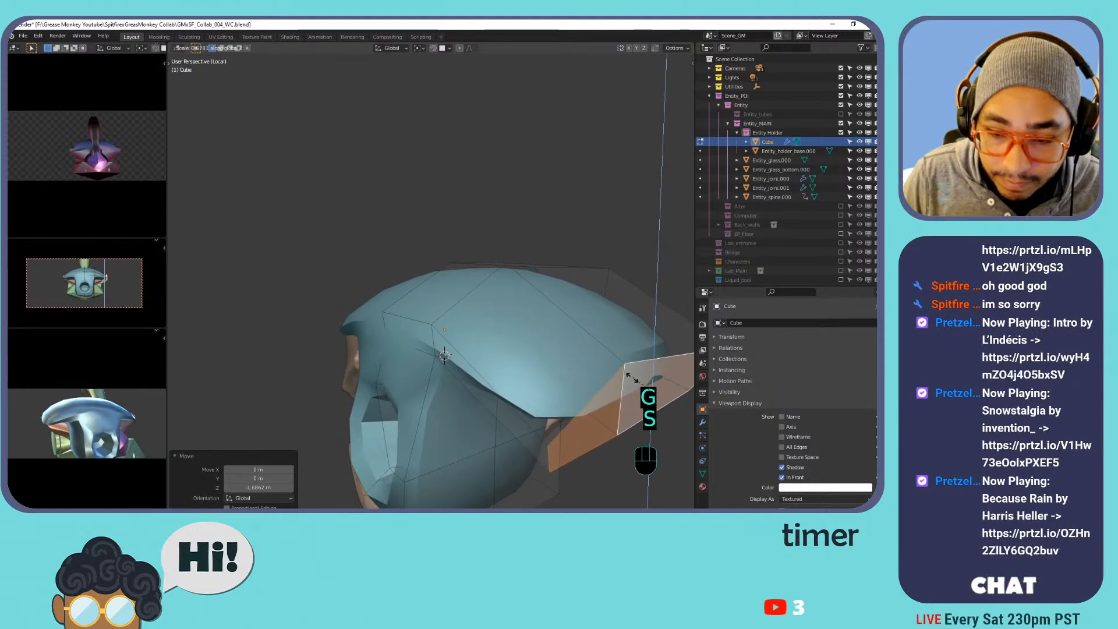
{"action": "left_click", "coordinate": [630, 383]}
{"action": "middle_click_drag", "start_coordinate": [630, 384], "coordinate": [595, 376]}
{"action": "middle_click_drag", "start_coordinate": [478, 389], "coordinate": [557, 315]}
{"action": "left_click", "coordinate": [514, 402]}
{"action": "left_click", "coordinate": [499, 416]}
{"action": "key", "text": "Tab"}
{"action": "key", "text": "Tab"}
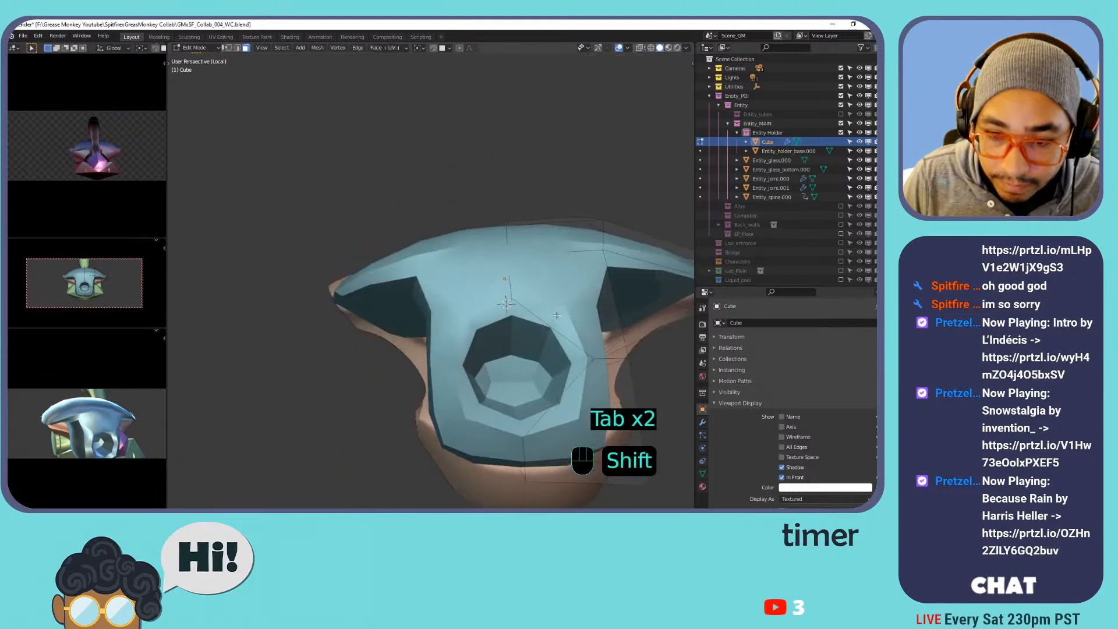
{"action": "left_click", "coordinate": [638, 49]}
{"action": "left_click", "coordinate": [639, 50]}
Select the cube's bottom faces and move them about 1.74 m down along Z, keeping solid viewport shading.
{"action": "middle_click_drag", "start_coordinate": [601, 350], "coordinate": [559, 329]}
{"action": "left_click", "coordinate": [547, 321]}
{"action": "left_click", "coordinate": [560, 351], "text": "shift"}
{"action": "key", "text": "f"}
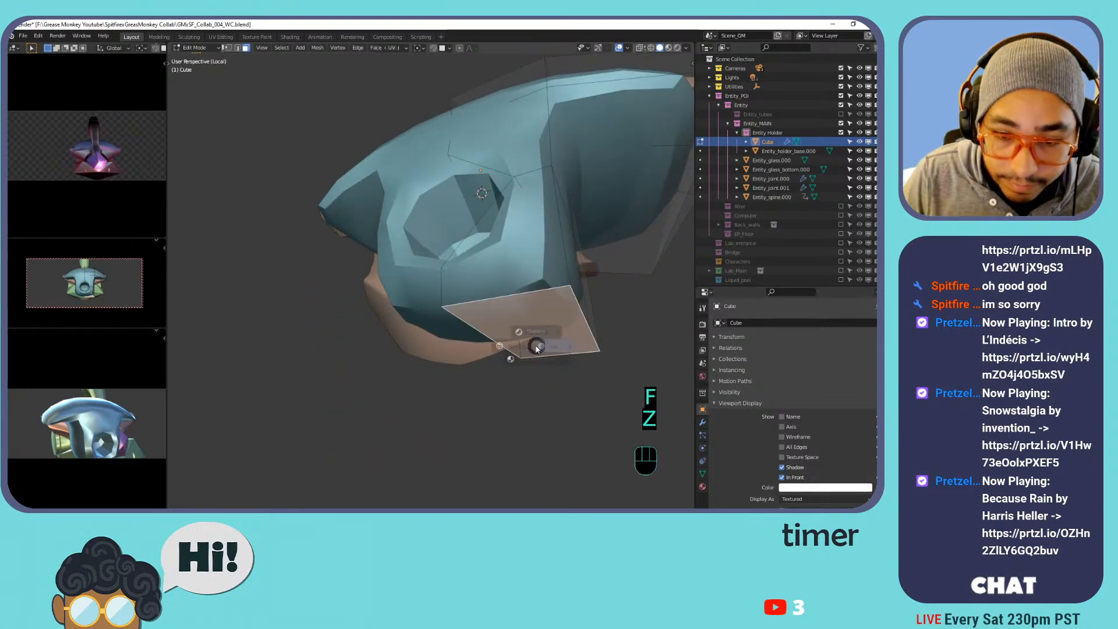
{"action": "key", "text": "z"}
{"action": "key", "text": "ctrl+z"}
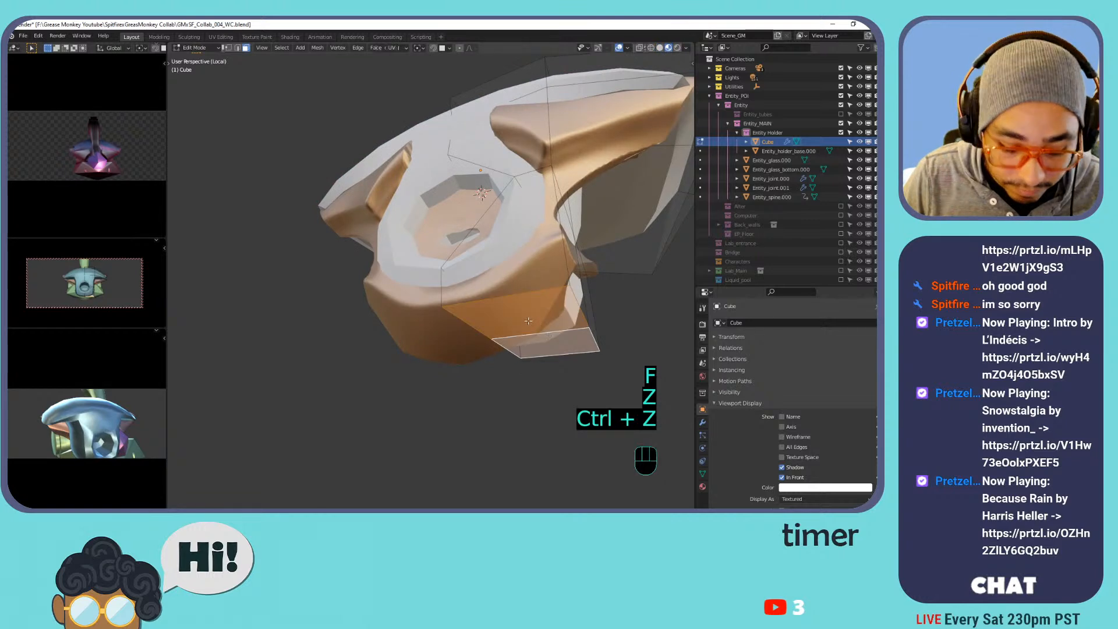
{"action": "key", "text": "g"}
{"action": "left_click", "coordinate": [532, 276]}
{"action": "left_click", "coordinate": [662, 48]}
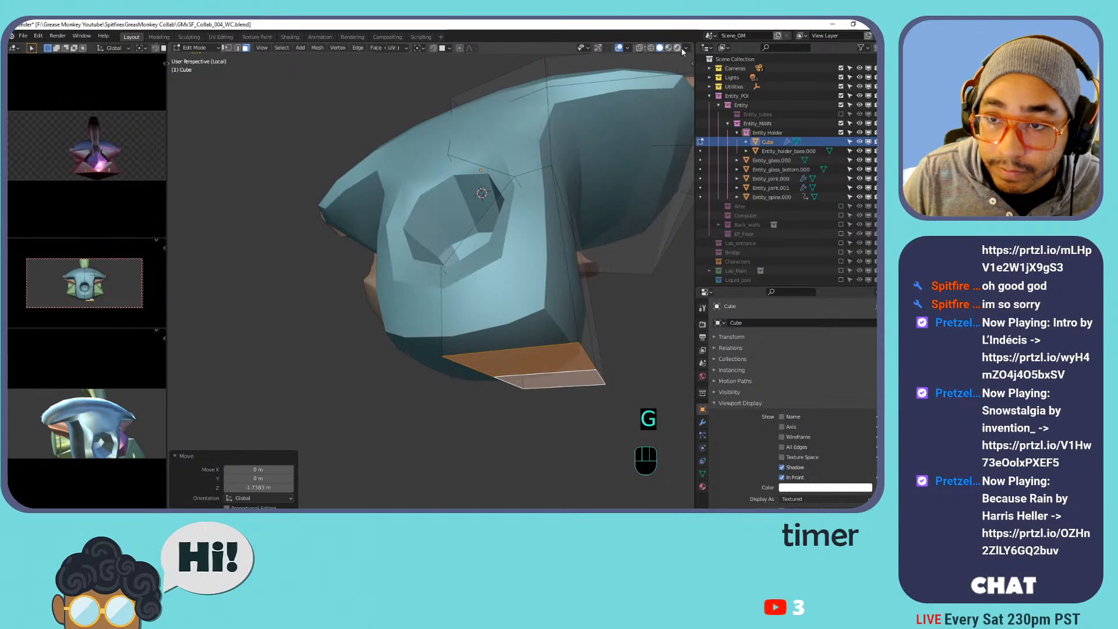
{"action": "left_click", "coordinate": [679, 49]}
{"action": "left_click", "coordinate": [660, 48]}
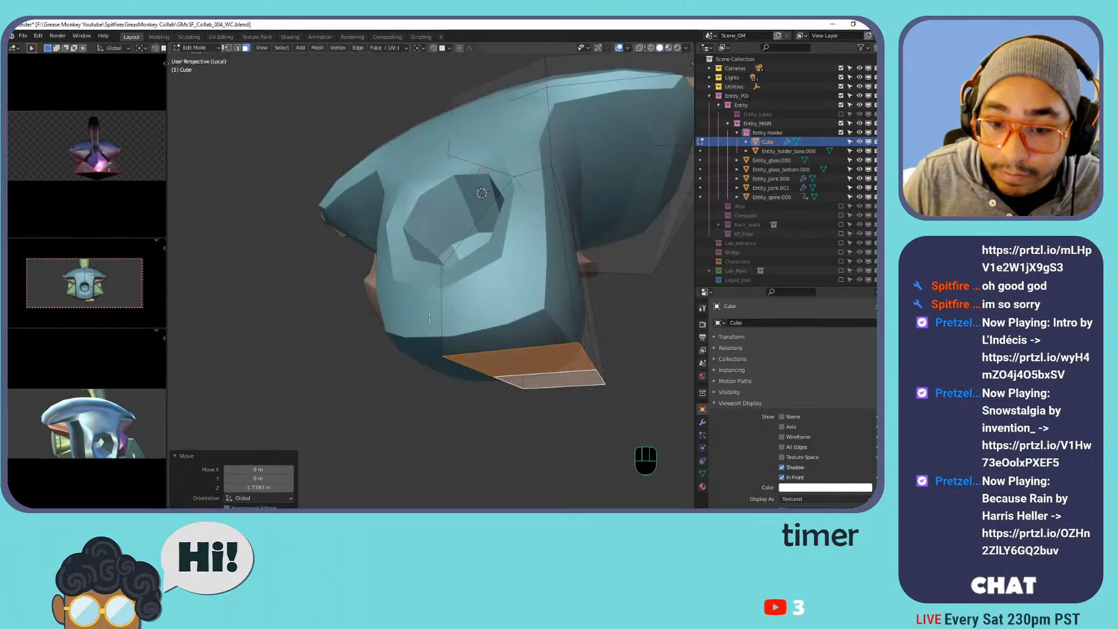
Narrow the cube's bottom faces along X to a scale of about 0.308.
{"action": "key", "text": "s"}
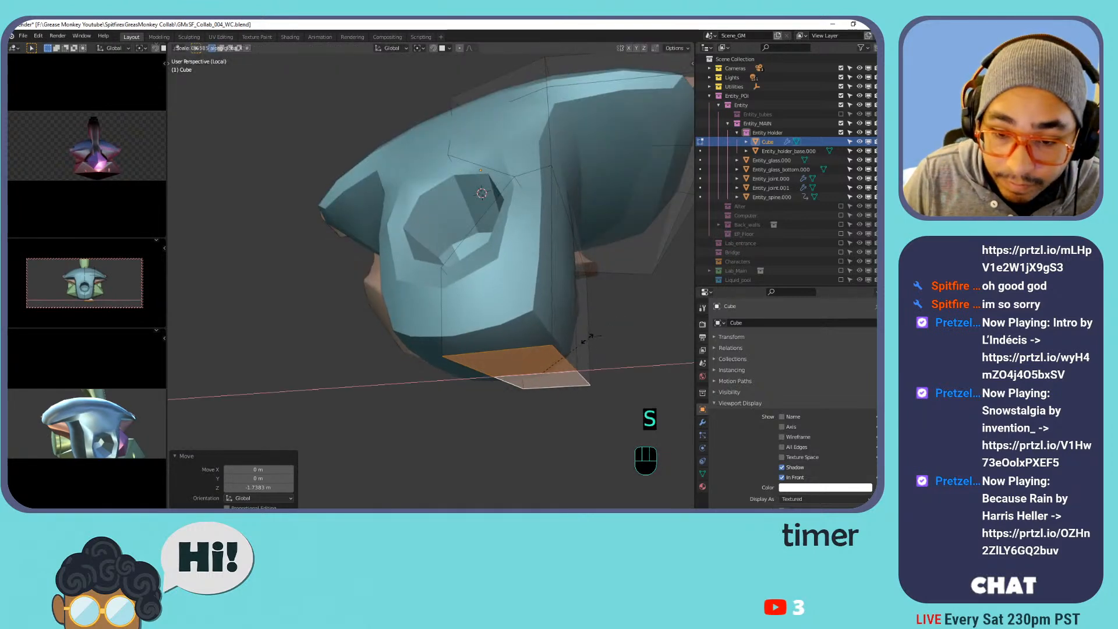
{"action": "left_click", "coordinate": [549, 296]}
{"action": "middle_click_drag", "start_coordinate": [549, 296], "coordinate": [493, 324]}
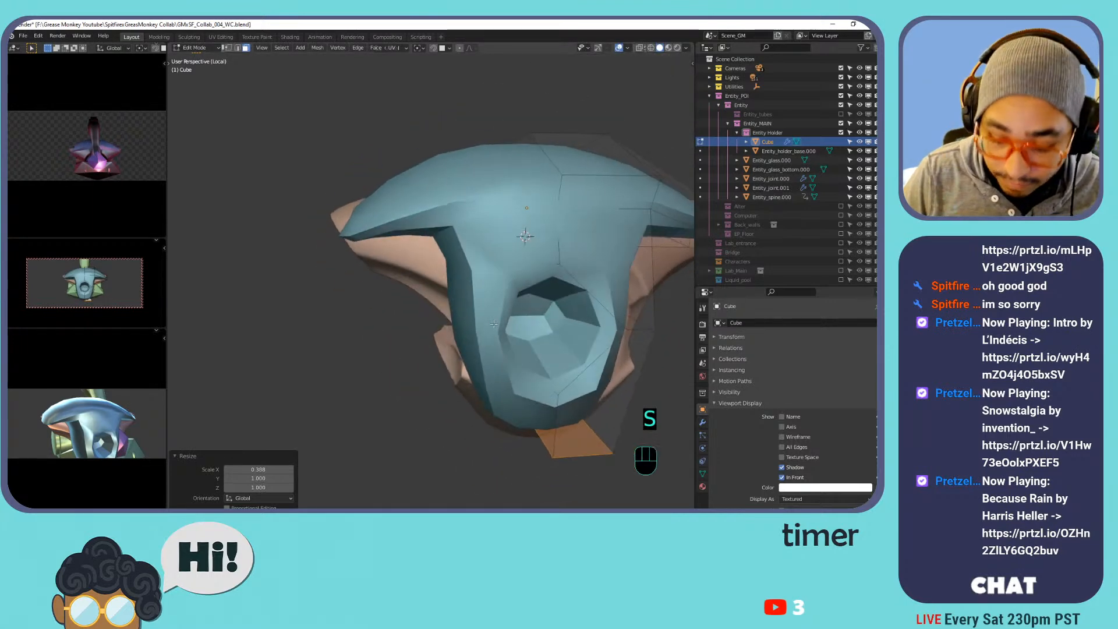
{"action": "key", "text": "KP_1"}
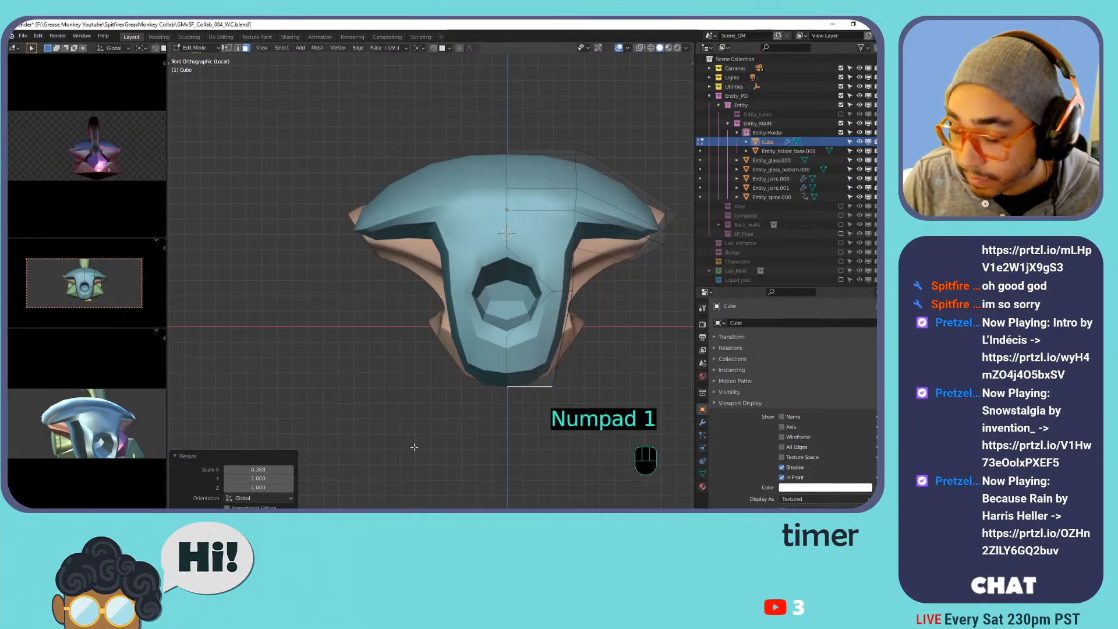
{"action": "scroll", "coordinate": [558, 334], "scroll_direction": "up", "scroll_amount": 3}
{"action": "mouse_move", "coordinate": [592, 354]}
{"action": "middle_mouse_down", "text": "shift"}
{"action": "mouse_move", "coordinate": [606, 369]}
{"action": "mouse_move", "coordinate": [571, 355]}
{"action": "mouse_move", "coordinate": [585, 368]}
{"action": "middle_mouse_up", "text": "shift"}
{"action": "middle_click_drag", "start_coordinate": [585, 368], "coordinate": [531, 379]}
Toggle the cube's visibility and compare its shape with the entity holder underneath from several angles.
{"action": "left_click", "coordinate": [531, 378]}
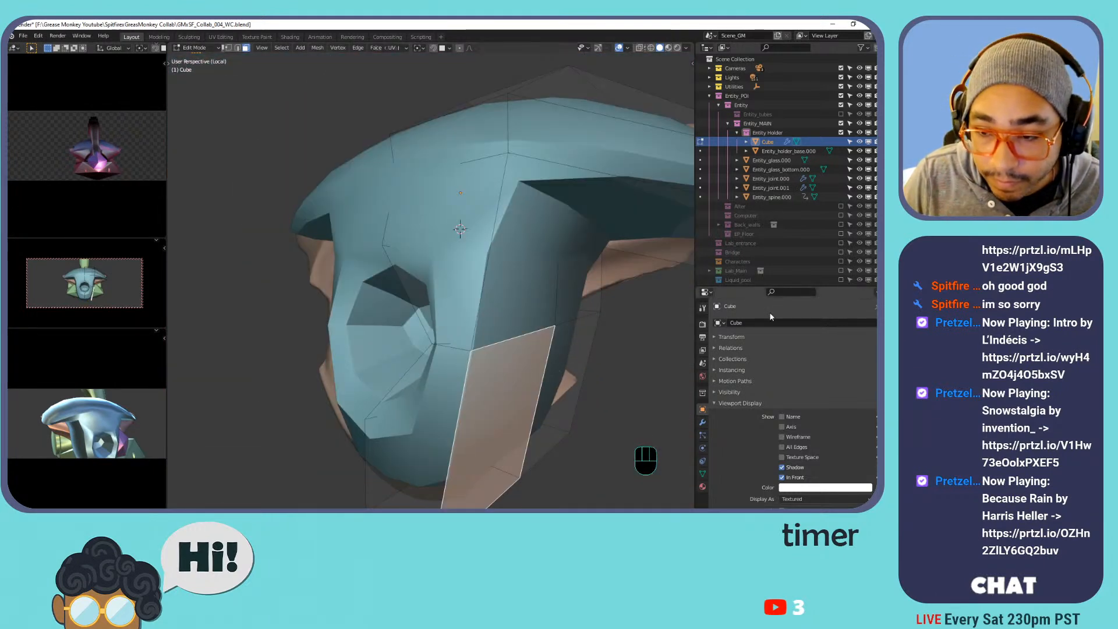
{"action": "left_click", "coordinate": [860, 143]}
{"action": "middle_click_drag", "start_coordinate": [573, 251], "coordinate": [501, 279]}
{"action": "mouse_move", "coordinate": [501, 279]}
{"action": "middle_mouse_down", "text": "shift"}
{"action": "mouse_move", "coordinate": [524, 292]}
{"action": "mouse_move", "coordinate": [596, 281]}
{"action": "mouse_move", "coordinate": [519, 311]}
{"action": "mouse_move", "coordinate": [507, 264]}
{"action": "mouse_move", "coordinate": [455, 274]}
{"action": "mouse_move", "coordinate": [603, 270]}
{"action": "middle_mouse_up", "text": "shift"}
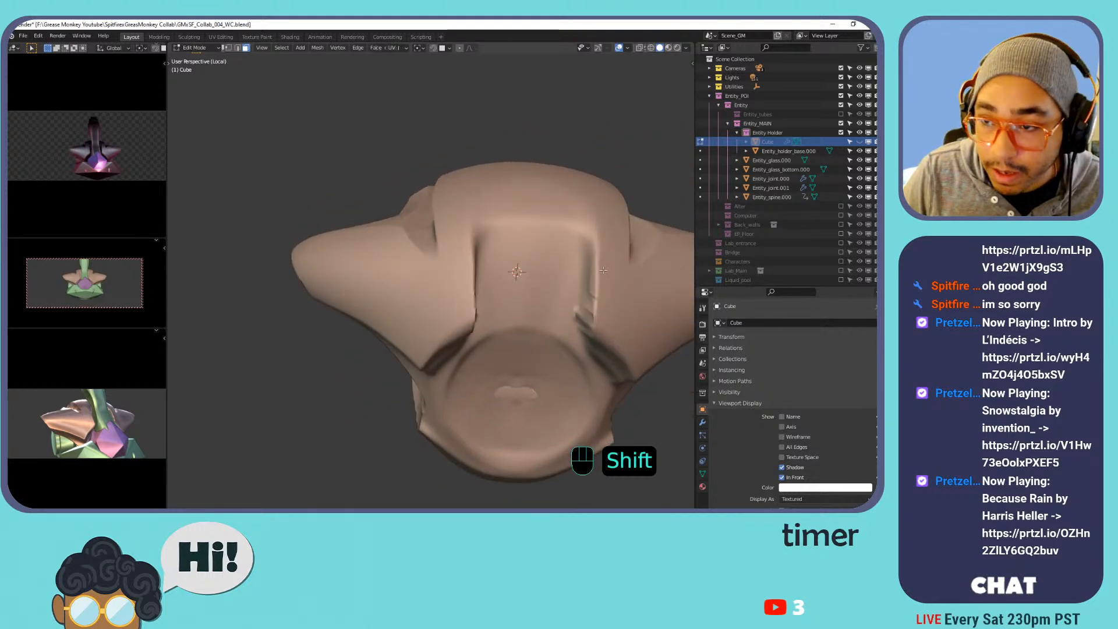
{"action": "left_click", "coordinate": [860, 142]}
{"action": "middle_click_drag", "start_coordinate": [636, 216], "coordinate": [677, 179]}
{"action": "left_click", "coordinate": [860, 142]}
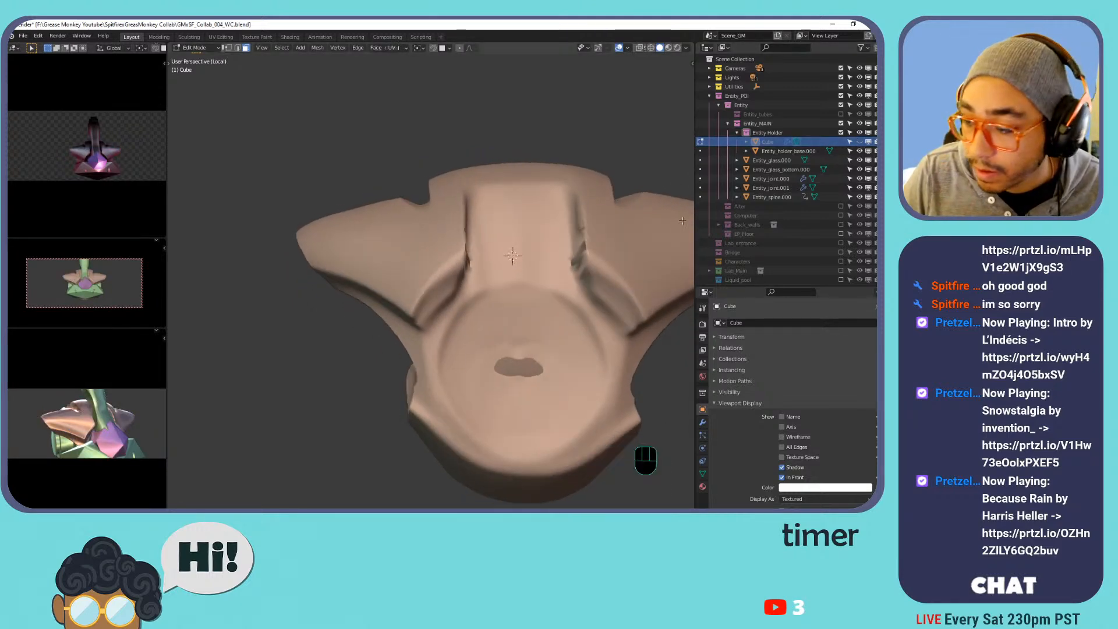
{"action": "left_click", "coordinate": [860, 142]}
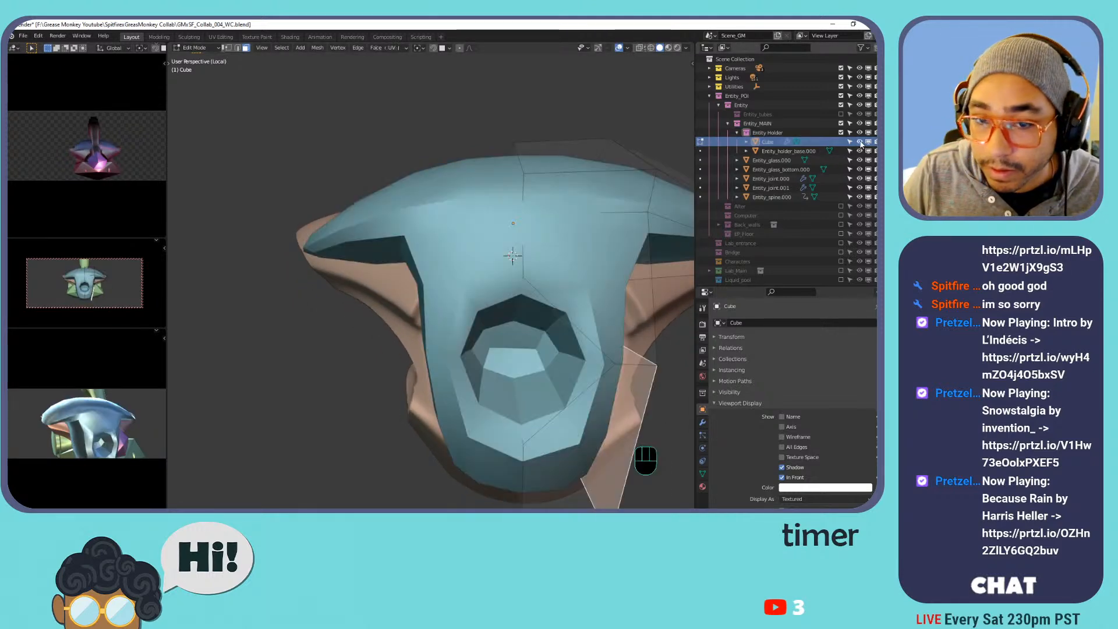
{"action": "middle_click_drag", "start_coordinate": [539, 219], "coordinate": [507, 230]}
{"action": "middle_click_drag", "start_coordinate": [507, 229], "coordinate": [508, 279], "text": "shift"}
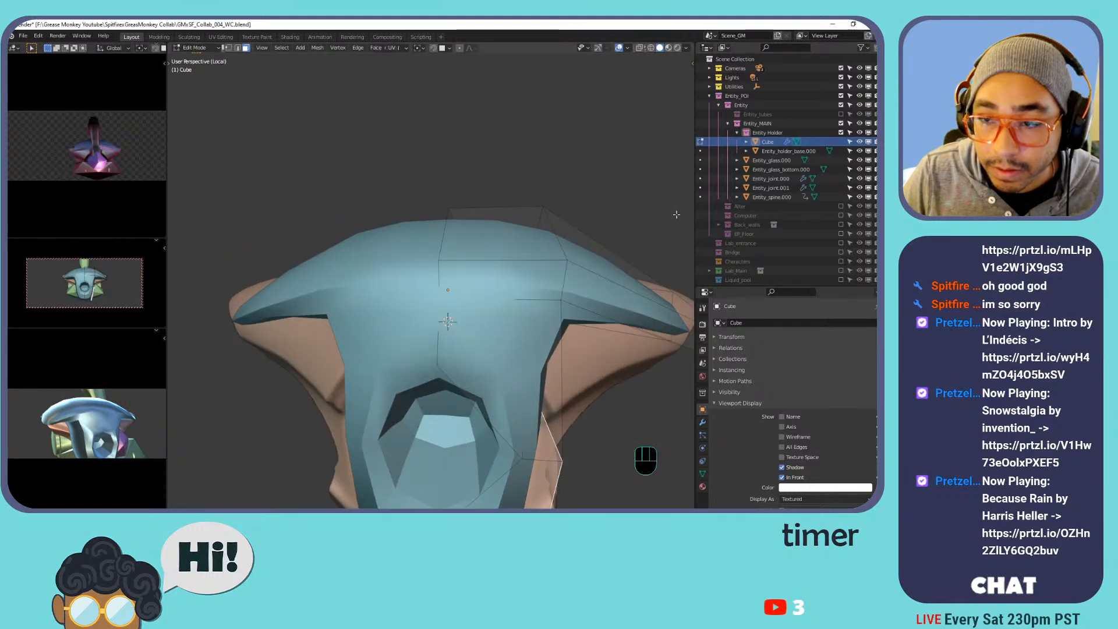
{"action": "left_click", "coordinate": [860, 142]}
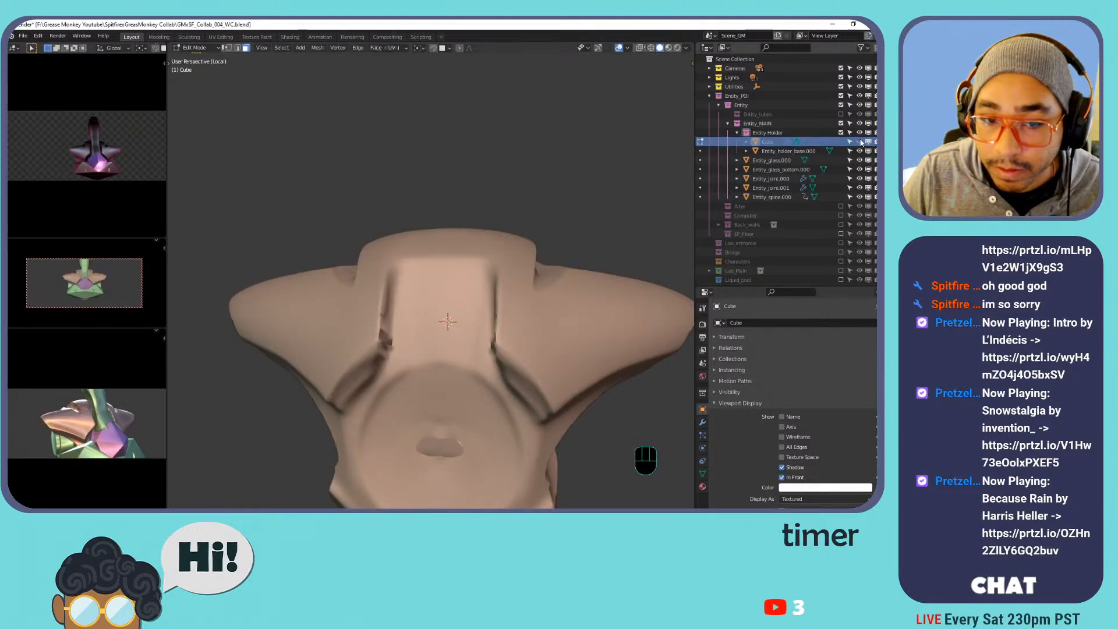
{"action": "left_click", "coordinate": [860, 143]}
Select the top face of the extruded wing and flatten it by scaling along Z.
{"action": "middle_click_drag", "start_coordinate": [638, 197], "coordinate": [527, 262]}
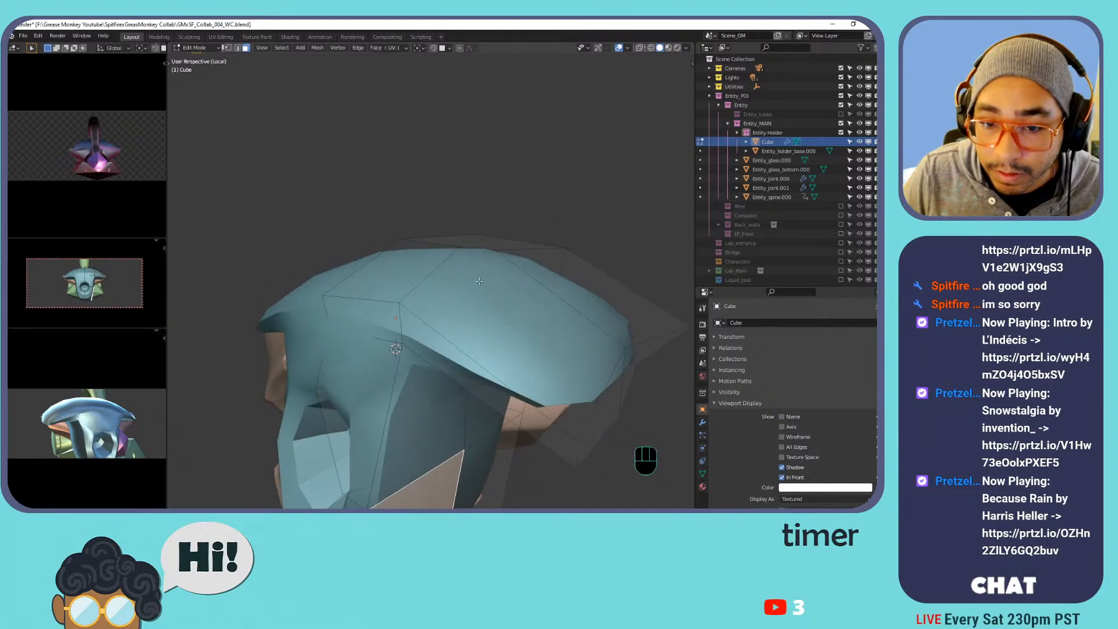
{"action": "left_click", "coordinate": [478, 281], "text": "shift"}
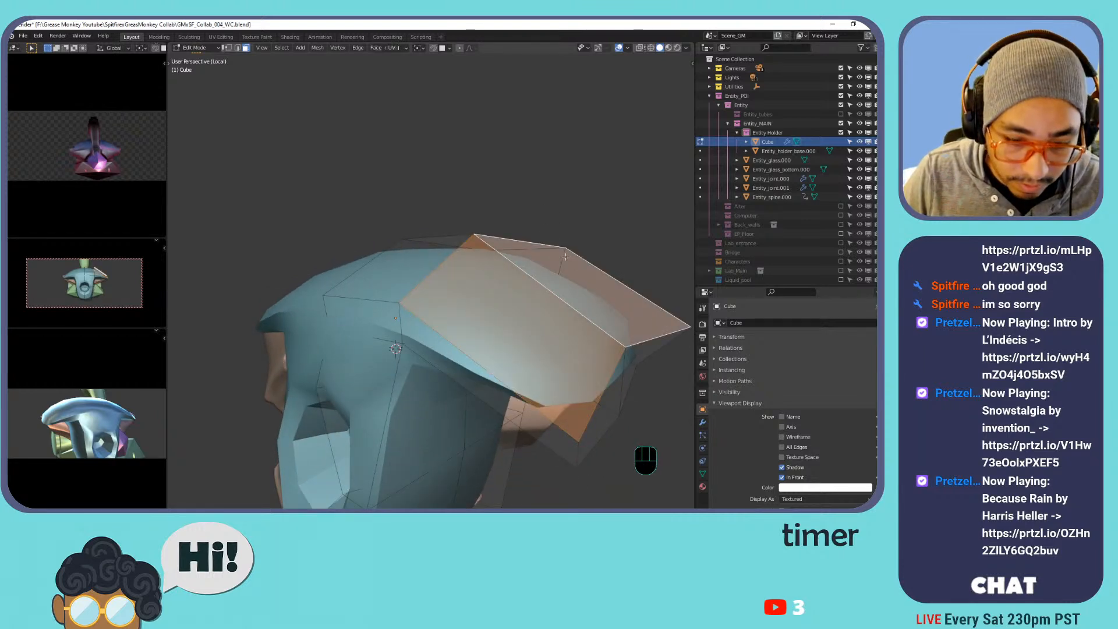
{"action": "key", "text": "s"}
{"action": "key", "text": "z"}
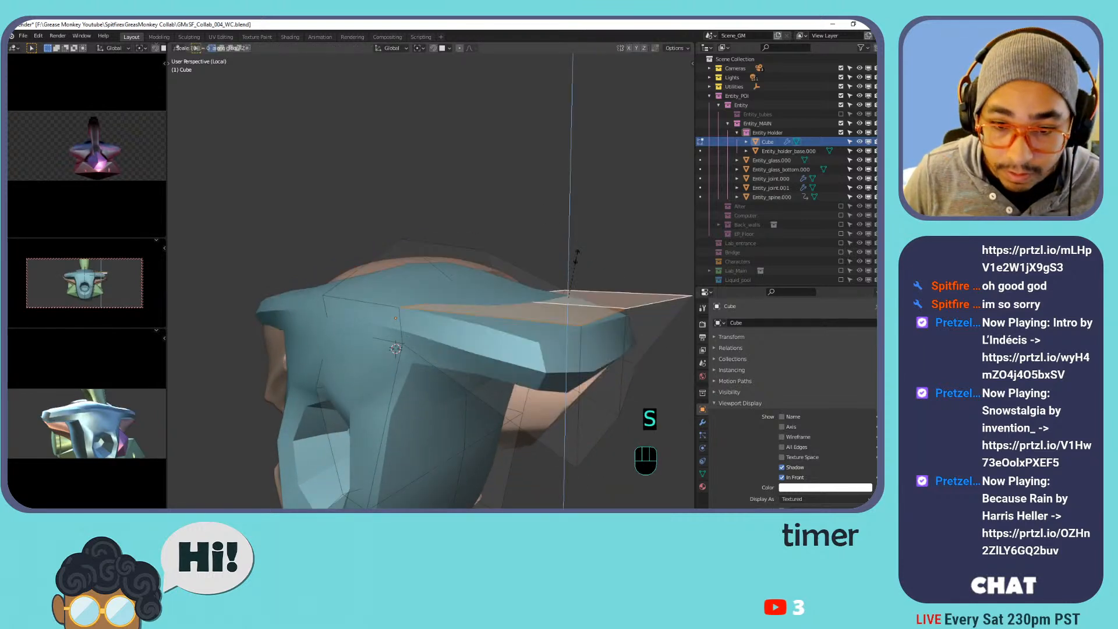
{"action": "left_click", "coordinate": [576, 257]}
{"action": "middle_click_drag", "start_coordinate": [484, 231], "coordinate": [488, 326]}
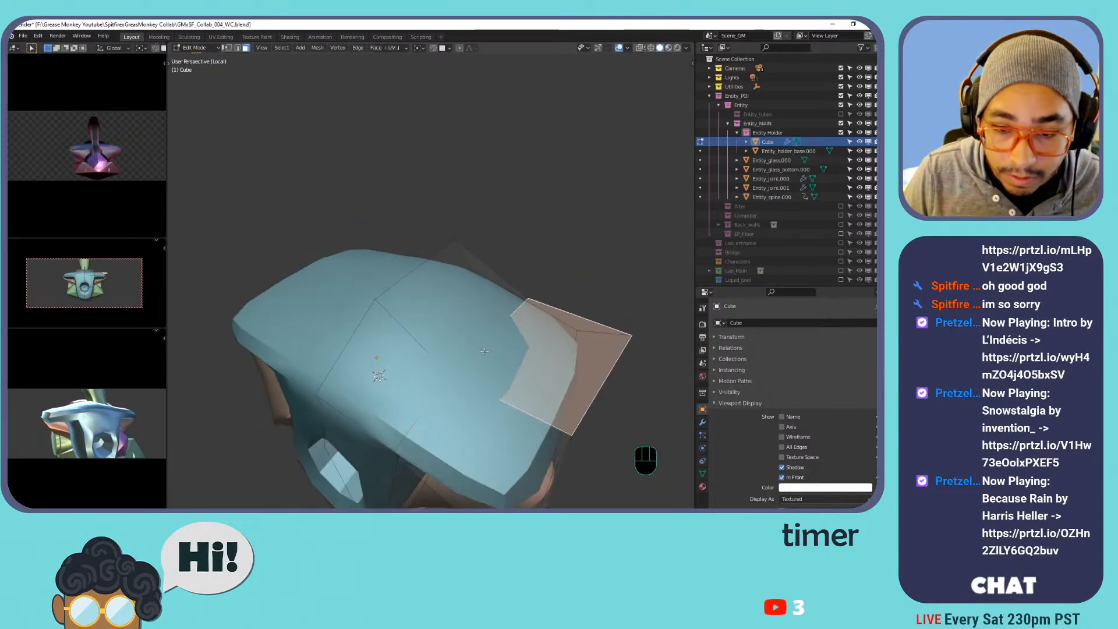
Show the Subdivision modifier's result on the cube's edit cage.
{"action": "key", "text": "Tab"}
{"action": "key", "text": "Tab"}
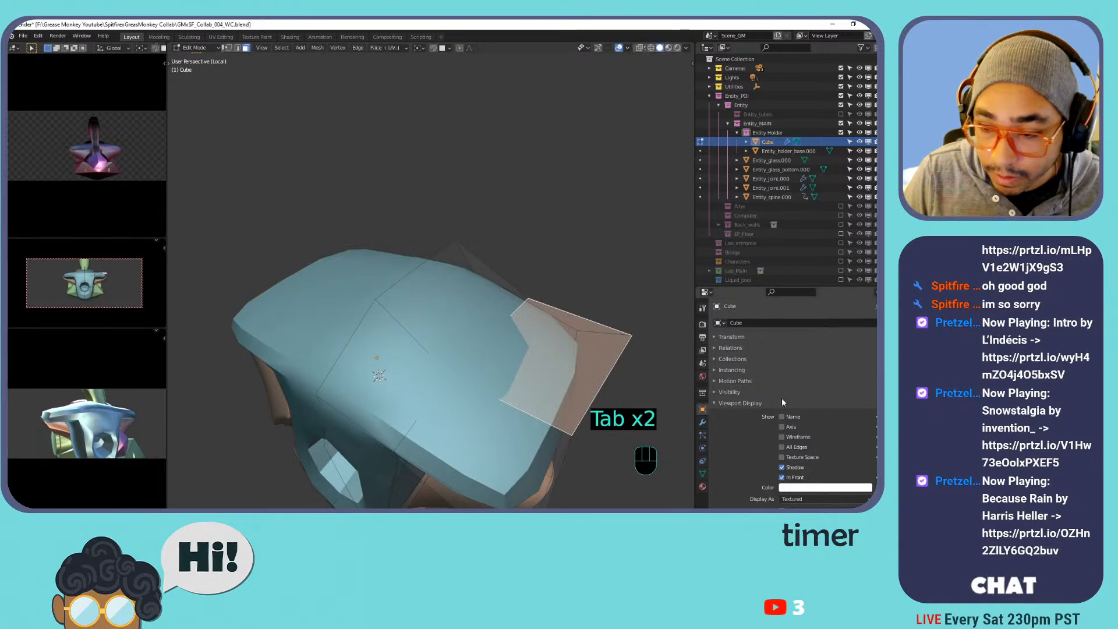
{"action": "left_click", "coordinate": [702, 423]}
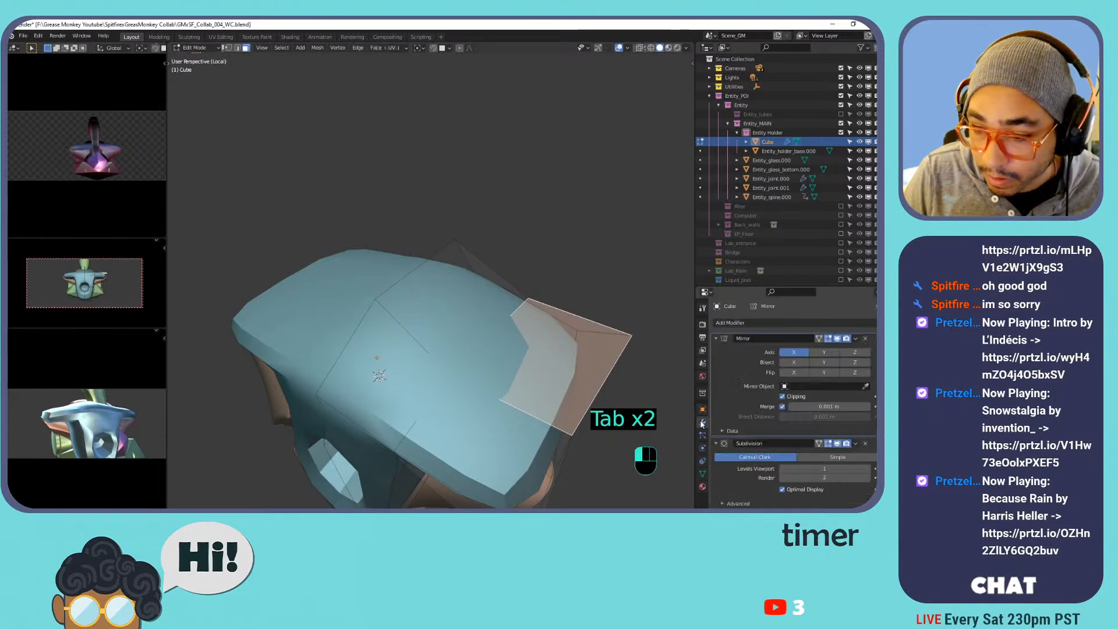
{"action": "left_click", "coordinate": [820, 445]}
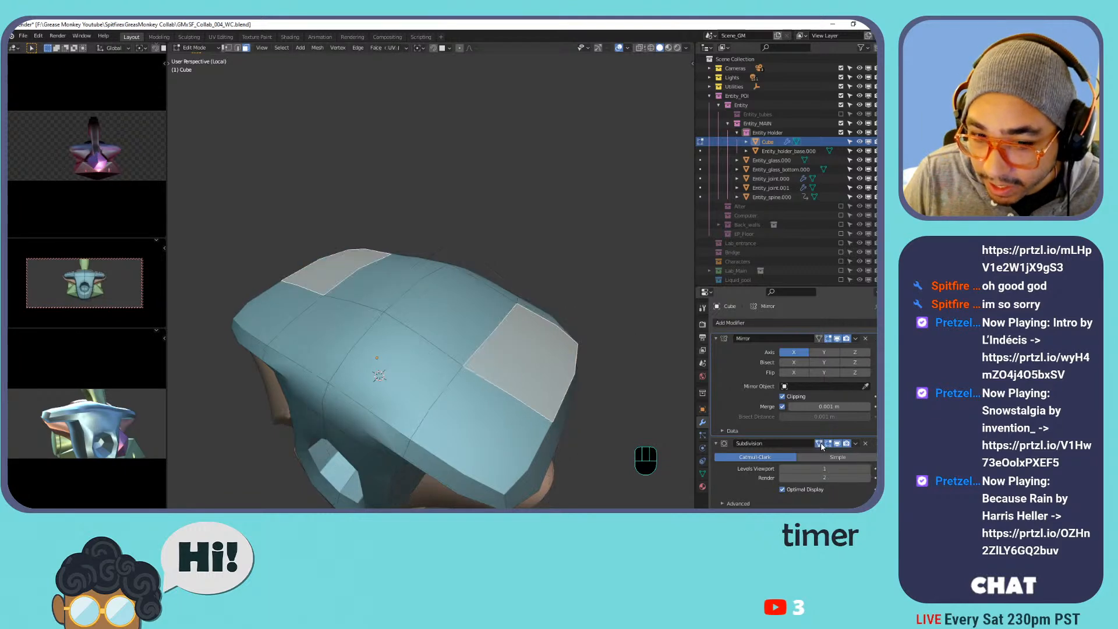
Raise the selected top faces along Z to heighten the crown of the shell.
{"action": "middle_click_drag", "start_coordinate": [458, 290], "coordinate": [463, 244]}
{"action": "key", "text": "f"}
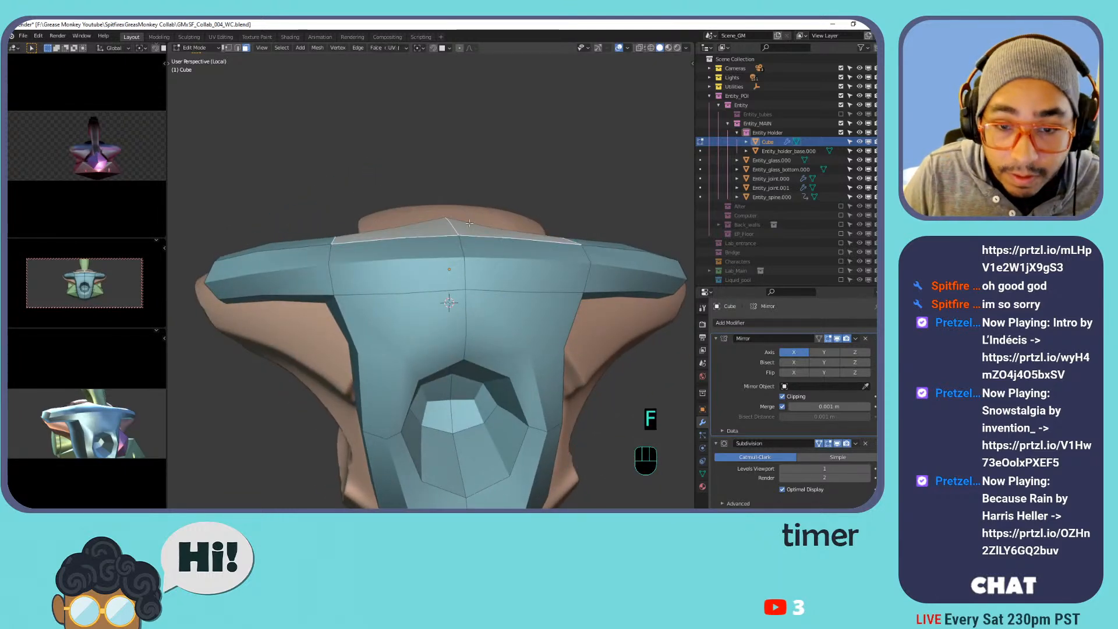
{"action": "key", "text": "ctrl+z"}
{"action": "key", "text": "g"}
{"action": "key", "text": "z"}
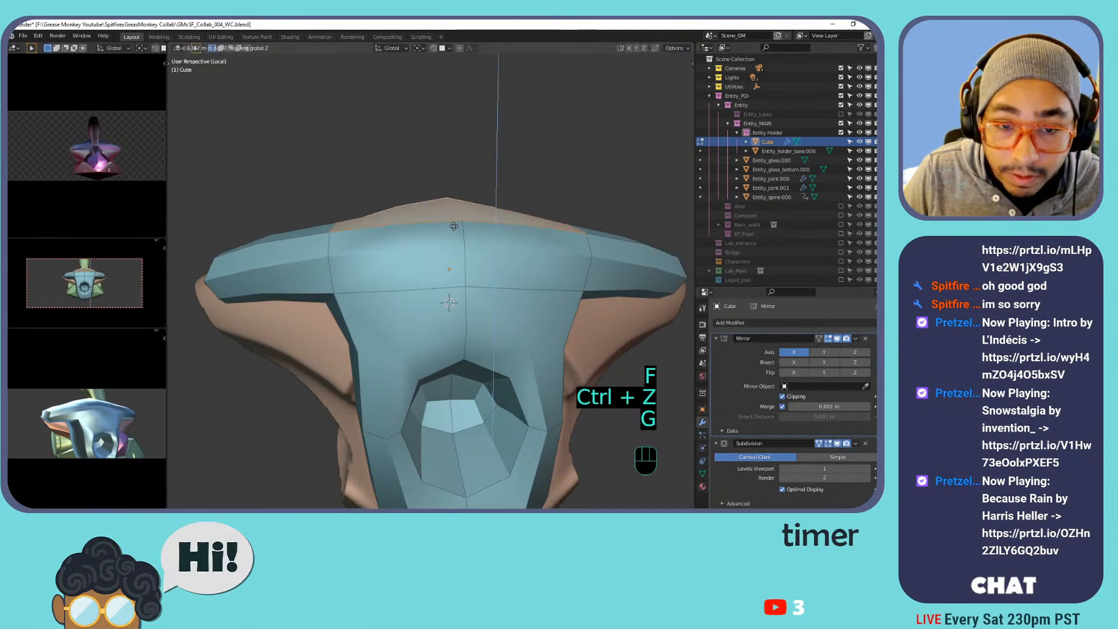
{"action": "left_click", "coordinate": [457, 225]}
Select the edge loop at the wing root and bevel it about 0.245 m wide with one segment.
{"action": "middle_click_drag", "start_coordinate": [373, 216], "coordinate": [352, 247]}
{"action": "middle_click_drag", "start_coordinate": [352, 247], "coordinate": [354, 269], "text": "shift"}
{"action": "left_click", "coordinate": [347, 274], "text": "alt"}
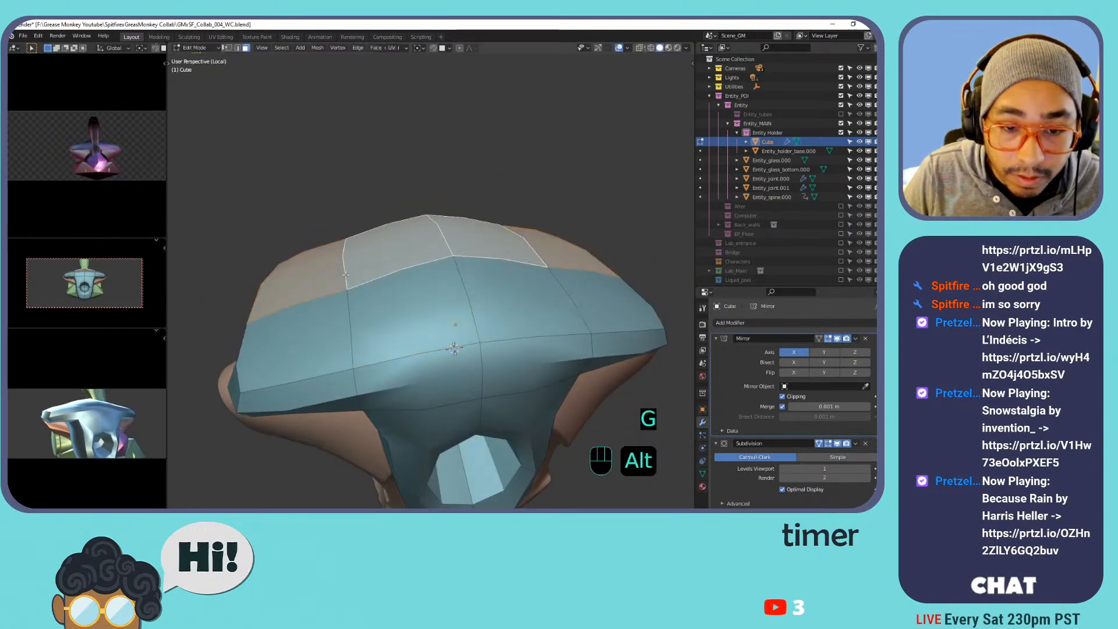
{"action": "left_click", "coordinate": [343, 300], "text": "alt"}
{"action": "key", "text": "2"}
{"action": "left_click", "coordinate": [355, 287], "text": "alt"}
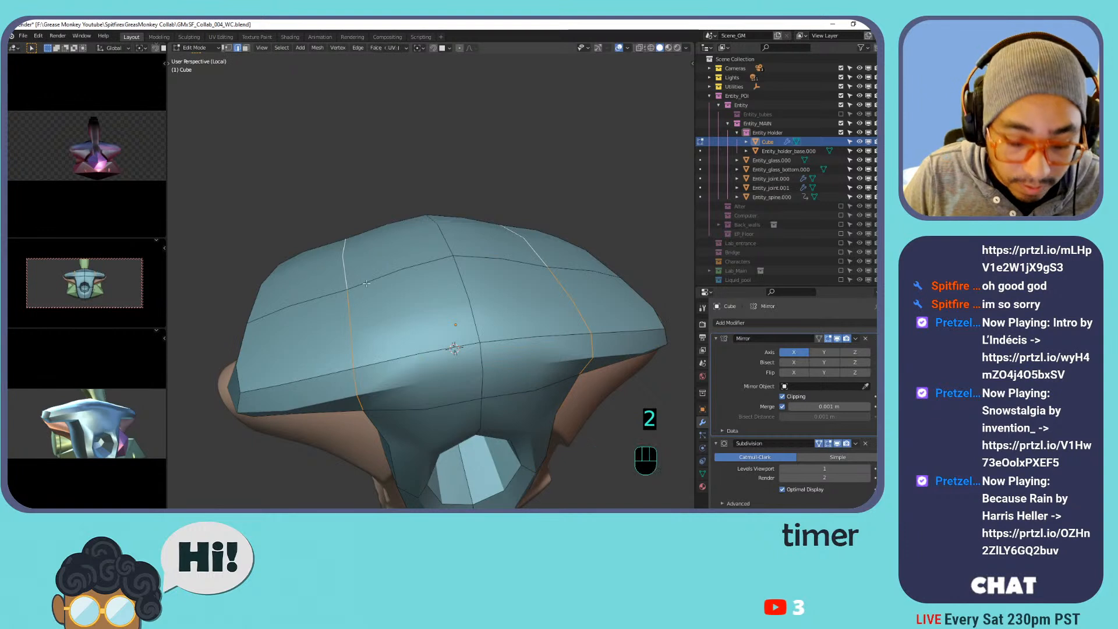
{"action": "key", "text": "ctrl+b"}
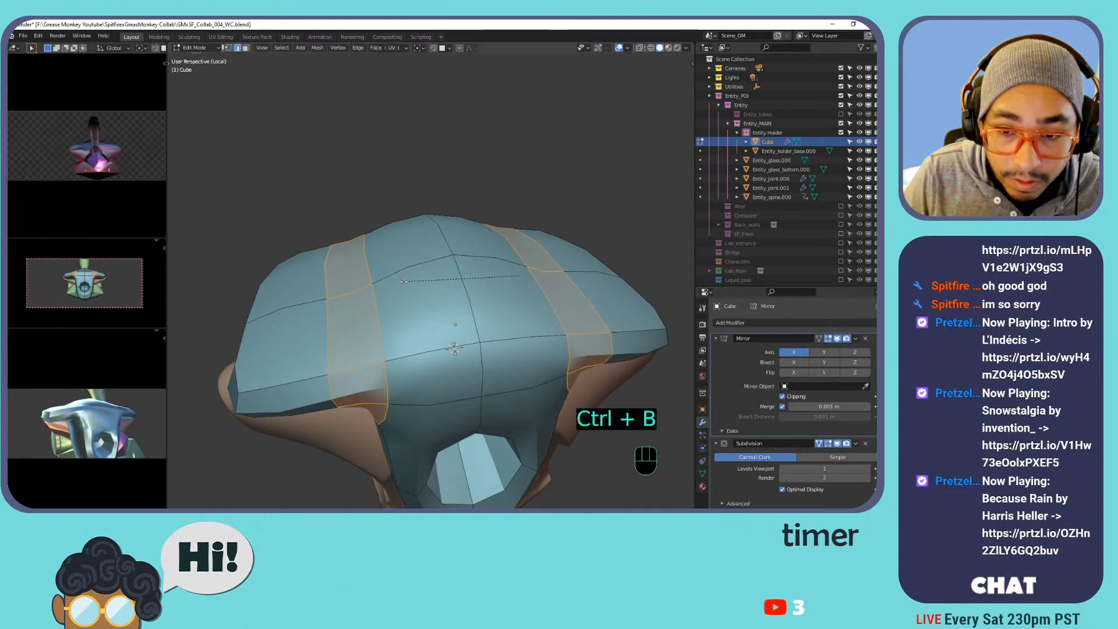
{"action": "left_click", "coordinate": [403, 281]}
{"action": "middle_click_drag", "start_coordinate": [403, 282], "coordinate": [526, 274]}
{"action": "key", "text": "g"}
{"action": "key", "text": "z"}
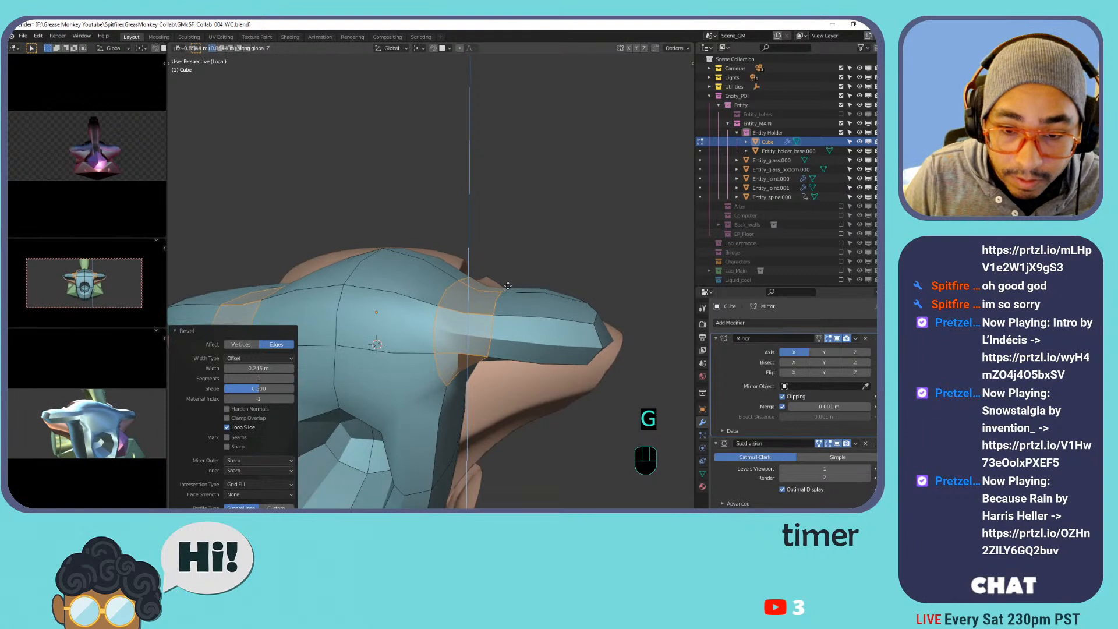
{"action": "right_click", "coordinate": [441, 253]}
Add one loop cut between the centre line and the beveled wing-root strip, slid to a factor of about -0.742.
{"action": "middle_click_drag", "start_coordinate": [441, 252], "coordinate": [444, 239]}
{"action": "left_click", "coordinate": [407, 297]}
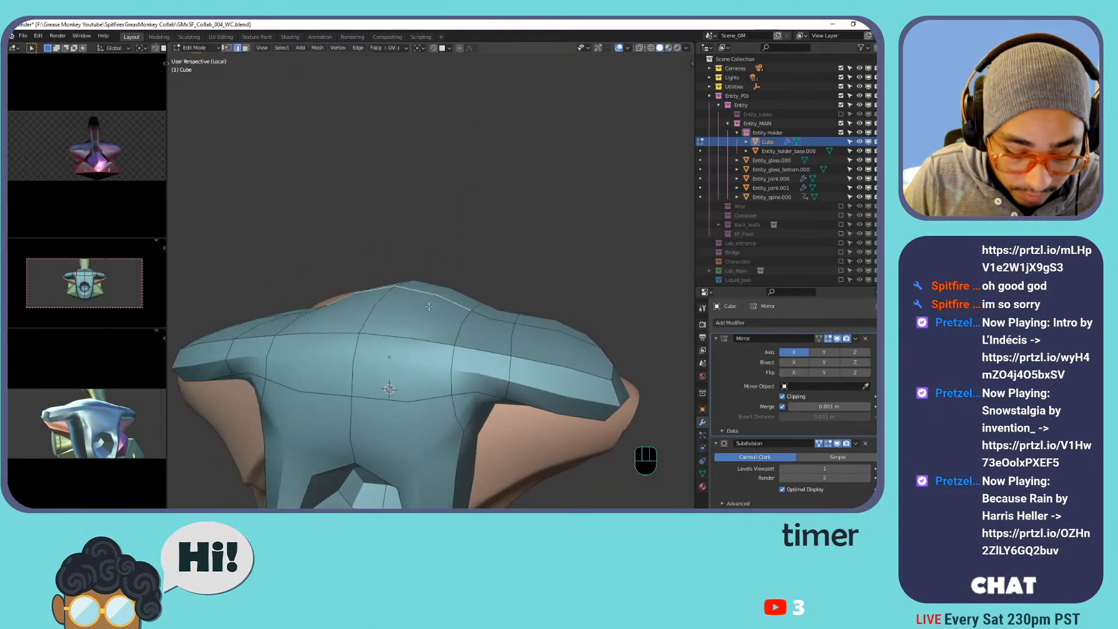
{"action": "key", "text": "ctrl+r"}
{"action": "left_click", "coordinate": [411, 302]}
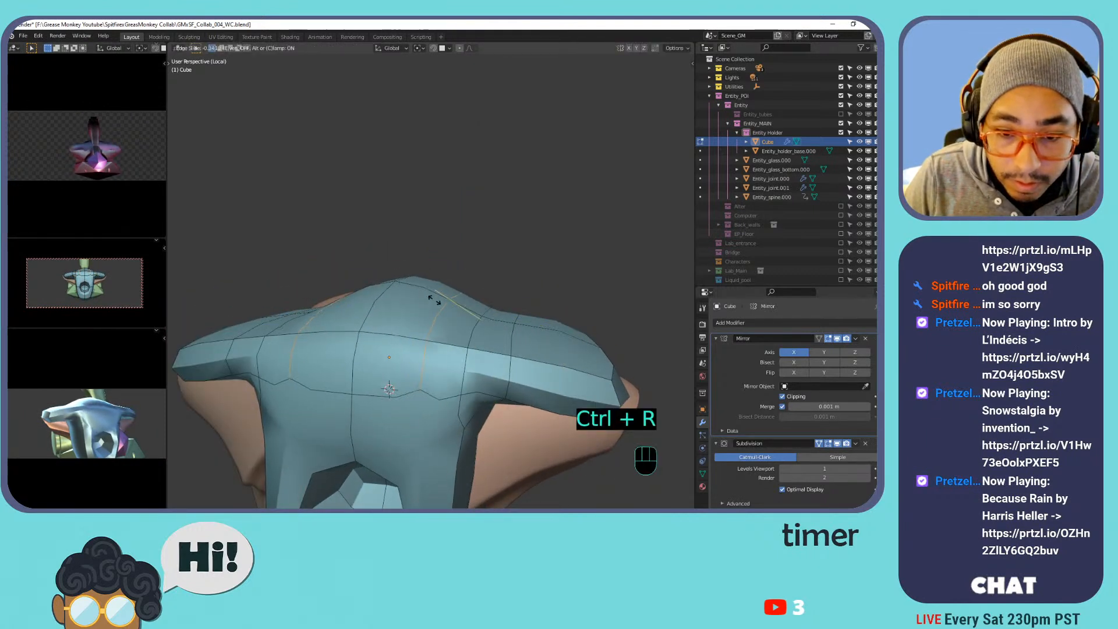
{"action": "left_click", "coordinate": [453, 308]}
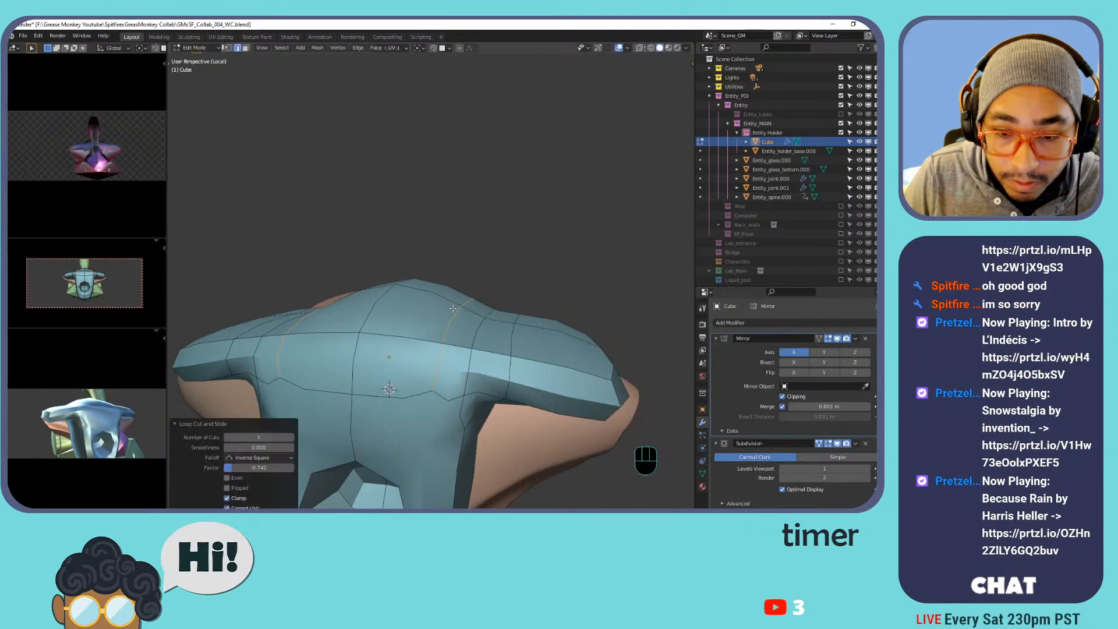
Slide the inner edge loop of the beveled wing-root strip outward toward the wing.
{"action": "left_click", "coordinate": [478, 329], "text": "alt"}
{"action": "key", "text": "g"}
{"action": "key", "text": "g"}
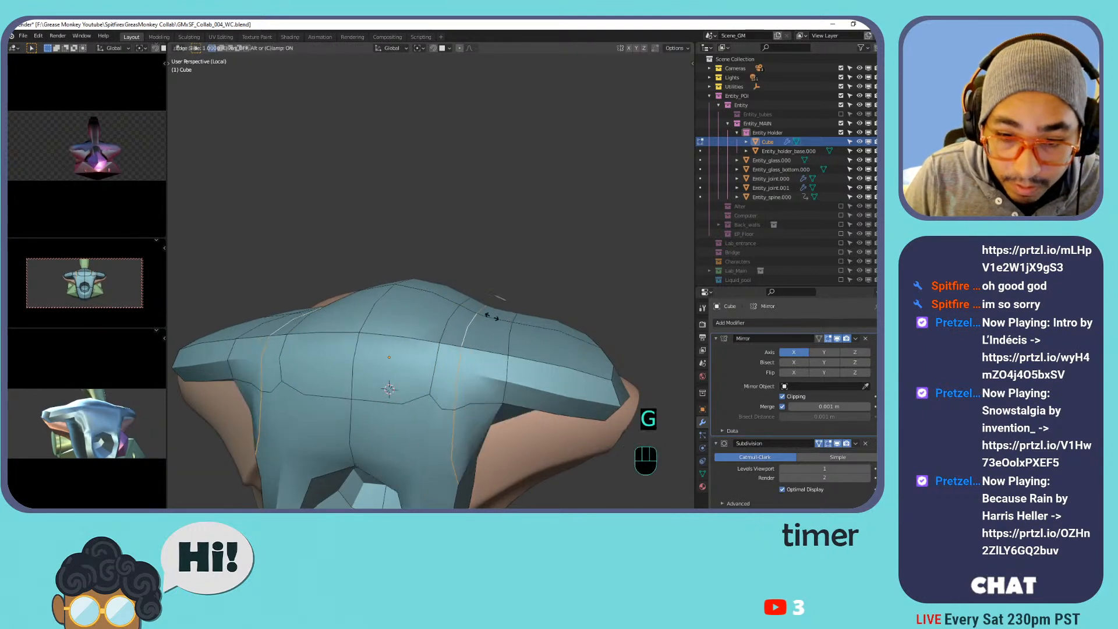
{"action": "left_click", "coordinate": [559, 310]}
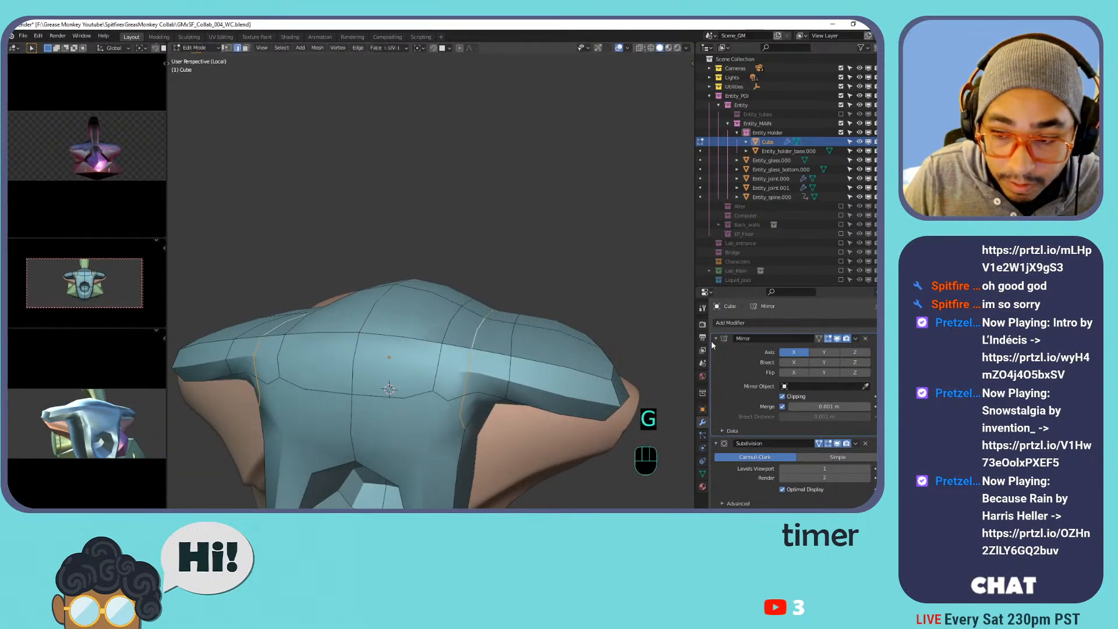
Mark the wing-root edge loop as sharp and inspect the shell's shading from front and rear in Object Mode.
{"action": "key", "text": "Tab"}
{"action": "key", "text": "Tab"}
{"action": "right_click", "coordinate": [489, 312]}
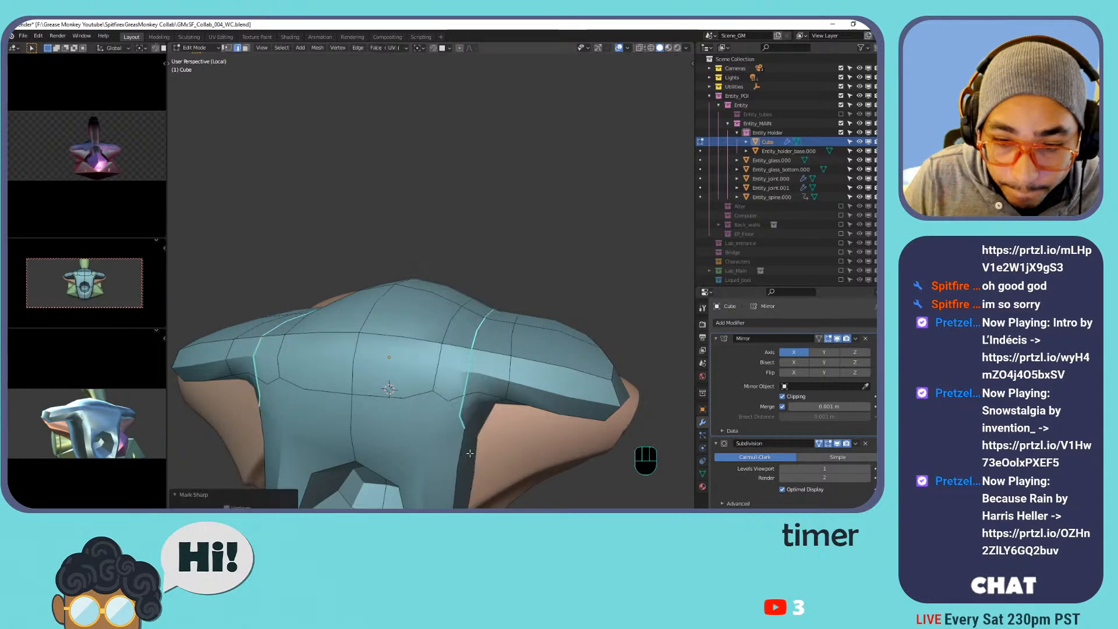
{"action": "key", "text": "Tab"}
{"action": "middle_click_drag", "start_coordinate": [513, 325], "coordinate": [387, 383]}
{"action": "key", "text": "Tab"}
{"action": "key", "text": "Tab"}
{"action": "middle_click_drag", "start_coordinate": [529, 422], "coordinate": [464, 326]}
{"action": "key", "text": "Tab"}
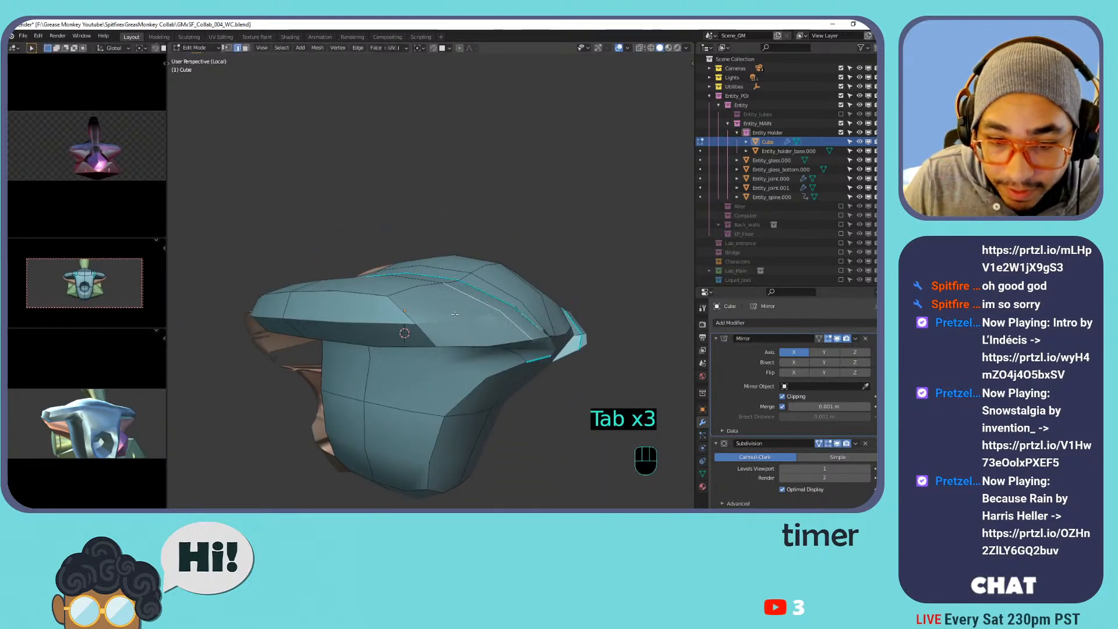
Hide the subdivision from the edit cage and flatten the rear wing-root faces along Y to a scale of 0.
{"action": "key", "text": "2"}
{"action": "key", "text": "2"}
{"action": "key", "text": "3"}
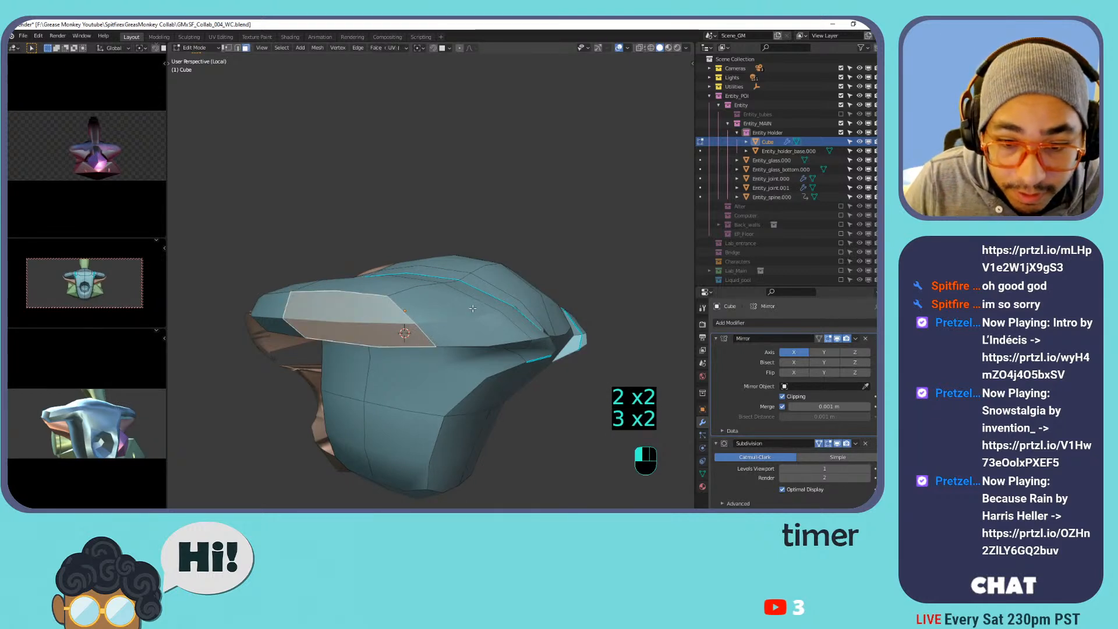
{"action": "key", "text": "Tab"}
{"action": "middle_click_drag", "start_coordinate": [485, 309], "coordinate": [370, 333], "text": "shift"}
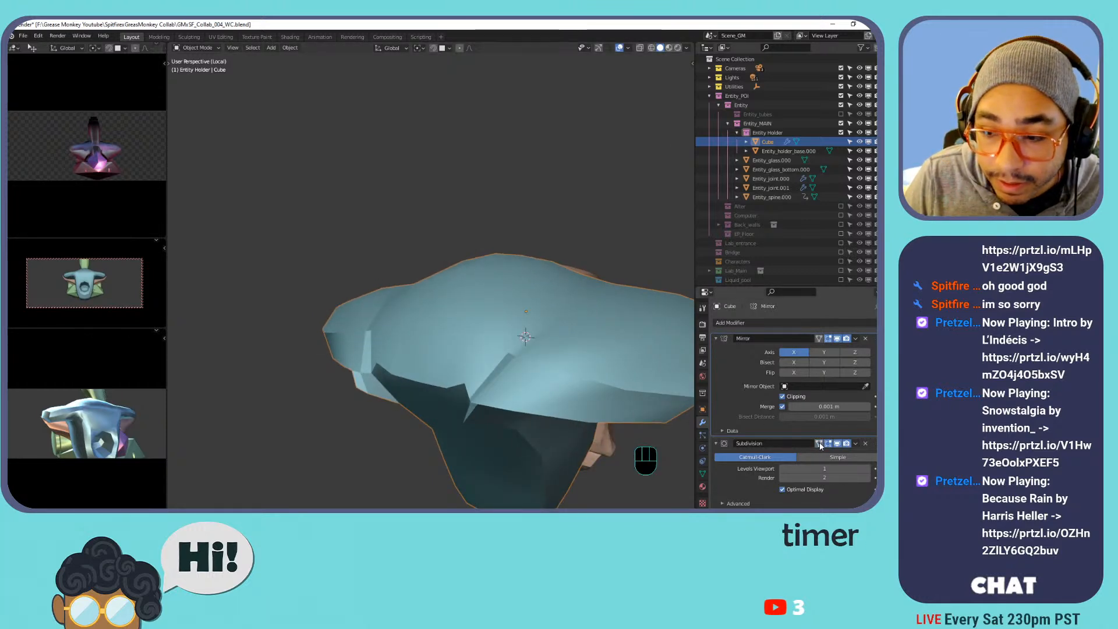
{"action": "key", "text": "Tab"}
{"action": "middle_click_drag", "start_coordinate": [443, 371], "coordinate": [524, 359], "text": "shift"}
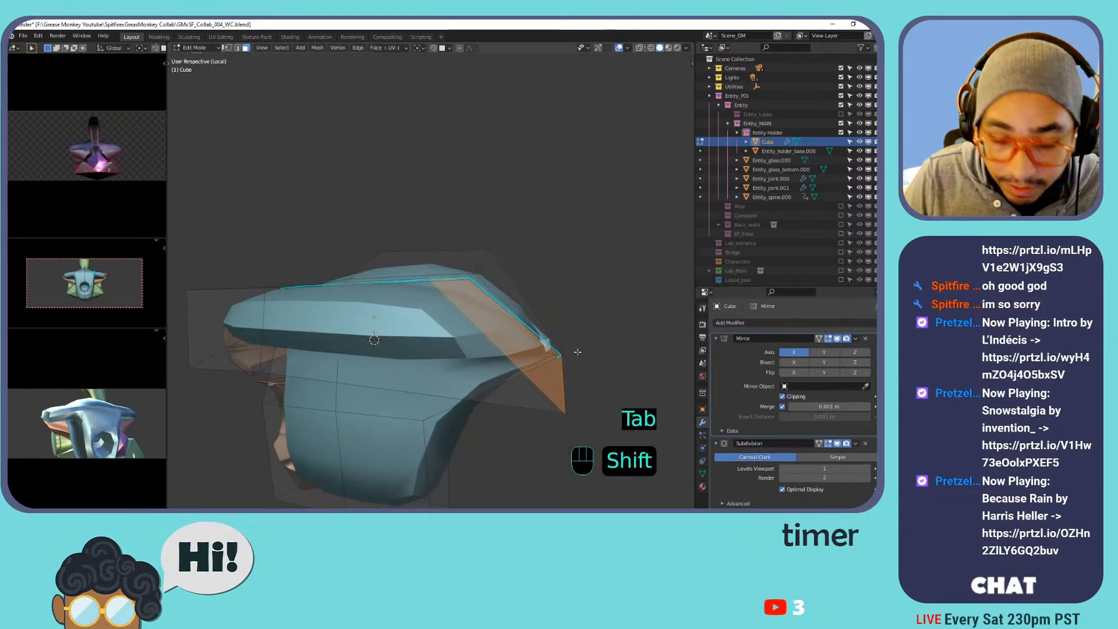
{"action": "key", "text": "s"}
{"action": "key", "text": "y"}
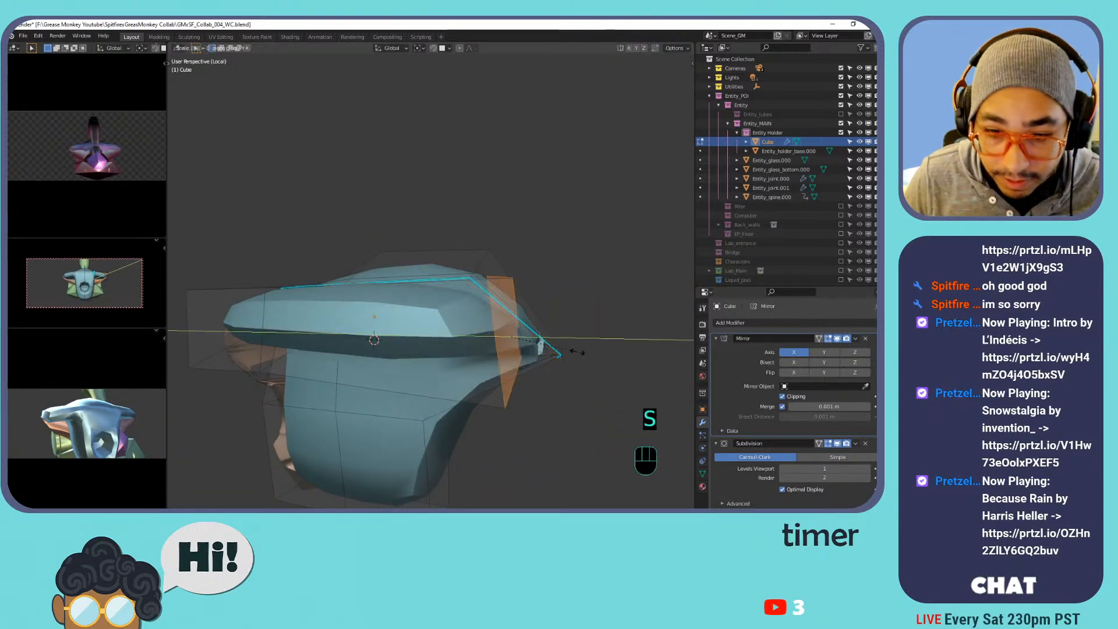
{"action": "key", "text": "Return"}
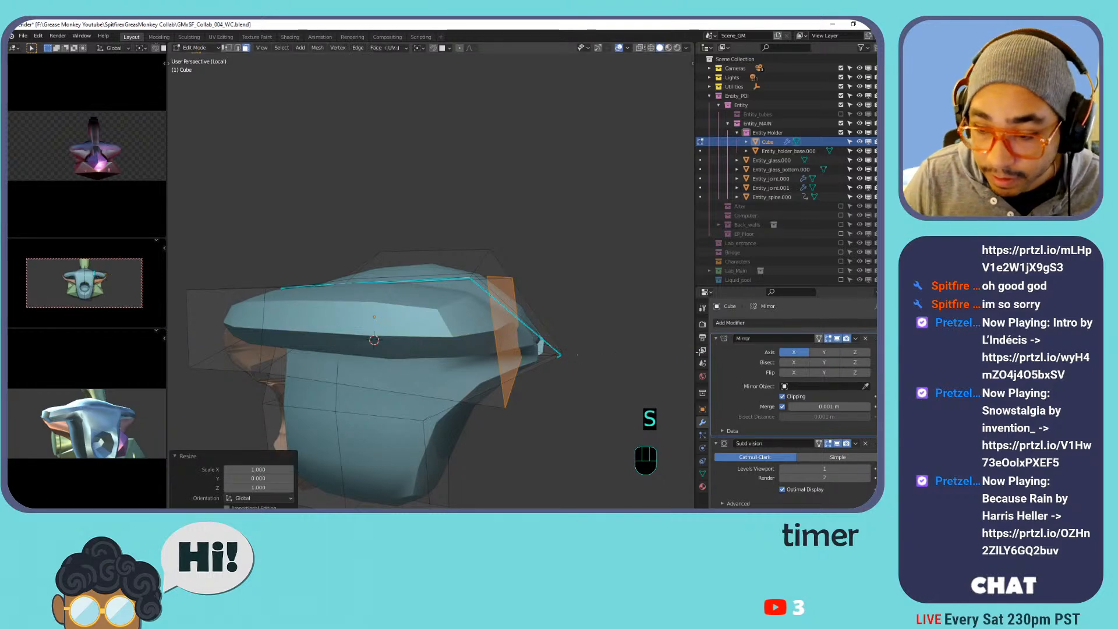
Show the subdivision on the edit cage again and flatten the face strip beside the sharp edge along X to a scale of 0.
{"action": "left_click", "coordinate": [819, 444]}
{"action": "middle_click_drag", "start_coordinate": [488, 272], "coordinate": [431, 349]}
{"action": "left_click", "coordinate": [439, 369]}
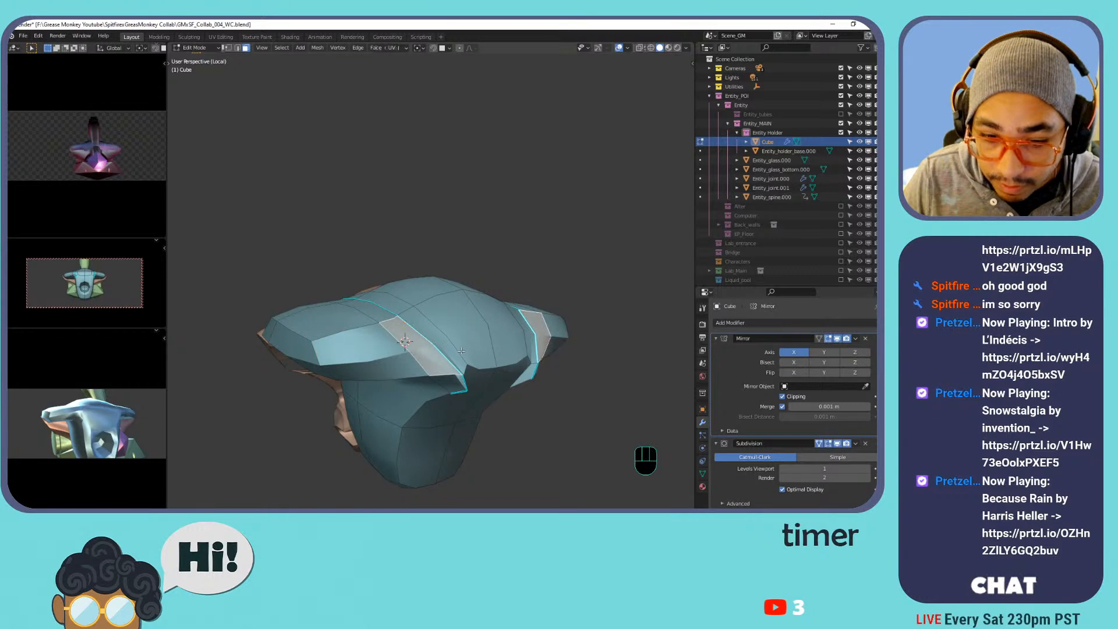
{"action": "key", "text": "s"}
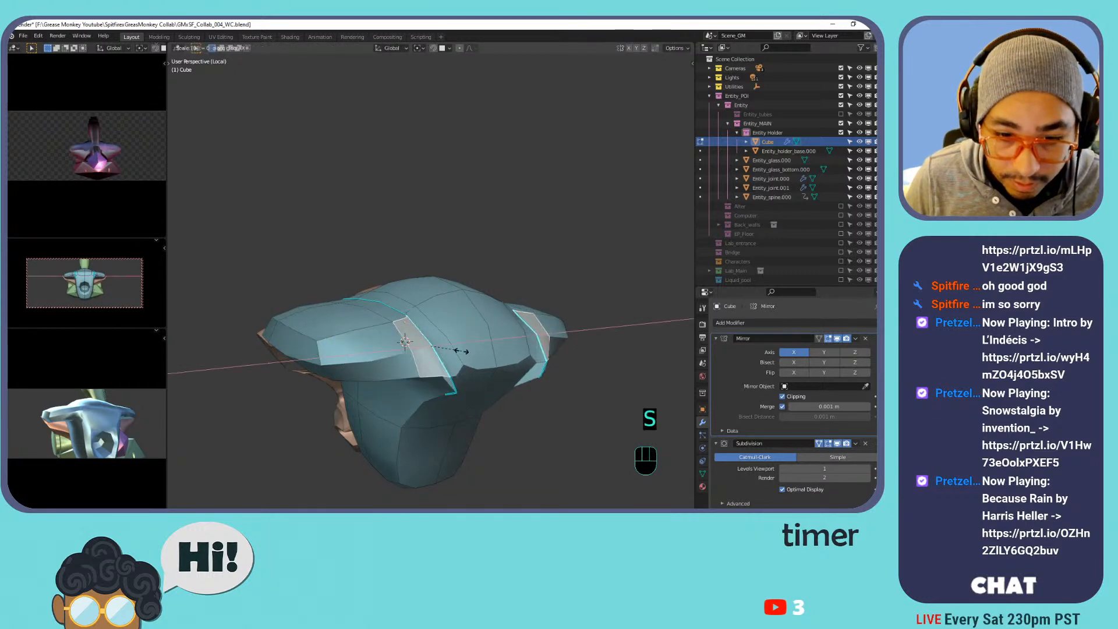
{"action": "left_click", "coordinate": [461, 351]}
Set the cube mesh's Auto Smooth angle to 26.3°.
{"action": "middle_click_drag", "start_coordinate": [403, 336], "coordinate": [419, 290]}
{"action": "scroll", "coordinate": [384, 344], "scroll_direction": "up", "scroll_amount": 4}
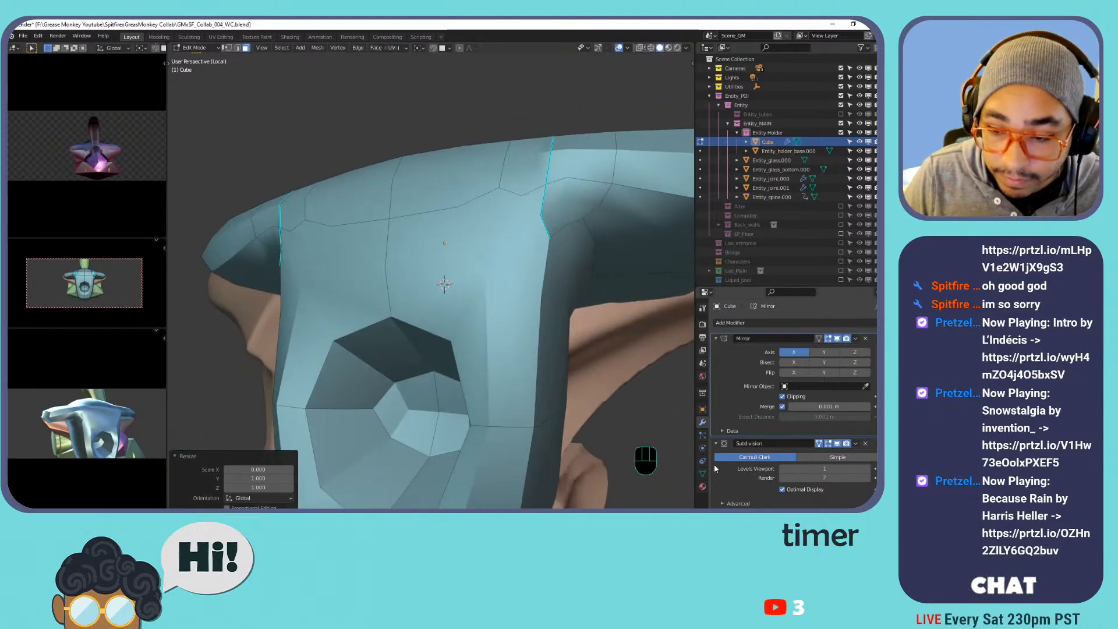
{"action": "left_click", "coordinate": [703, 473]}
{"action": "left_click_drag", "start_coordinate": [836, 493], "coordinate": [816, 494]}
Try extruding the side faces below the wing and the front faces above the recess, undoing each extrusion.
{"action": "middle_click_drag", "start_coordinate": [553, 244], "coordinate": [493, 216]}
{"action": "left_click", "coordinate": [493, 216]}
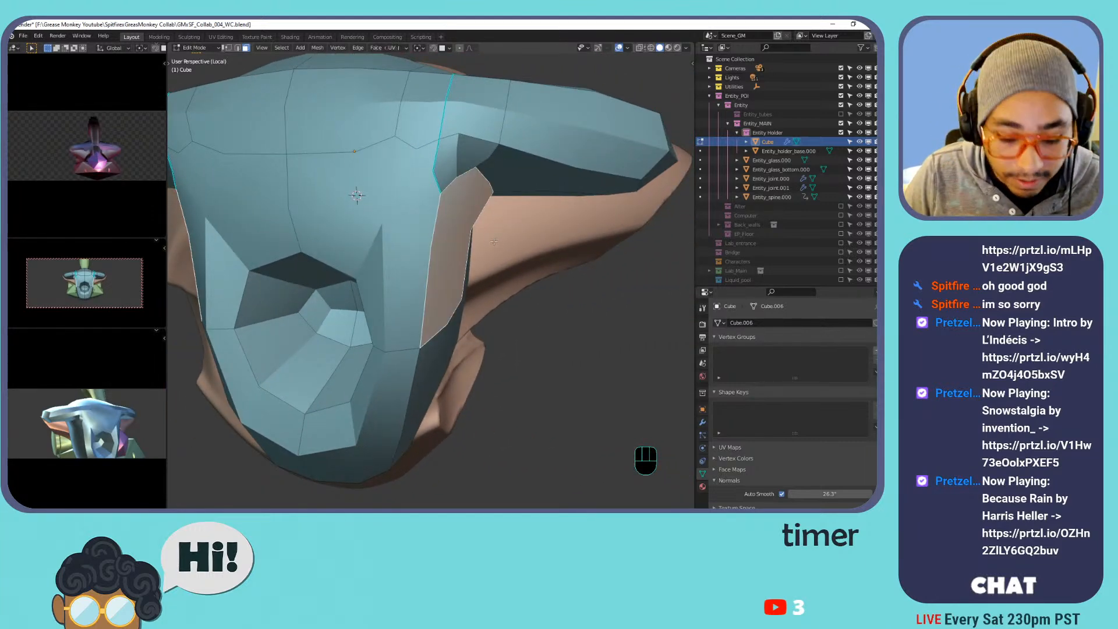
{"action": "key", "text": "e"}
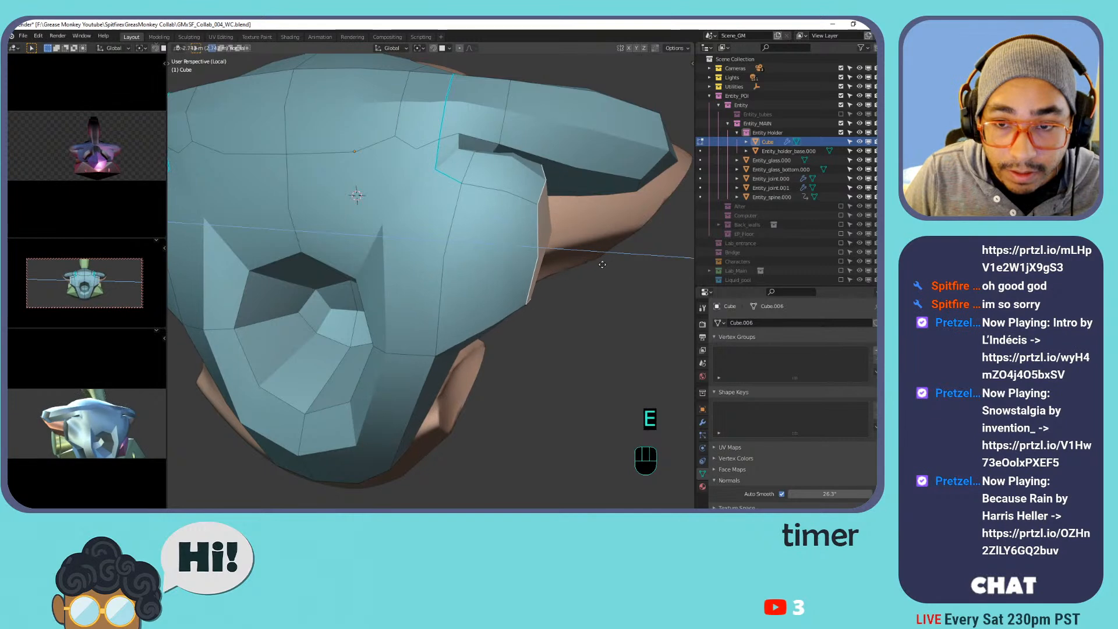
{"action": "left_click", "coordinate": [602, 263]}
{"action": "key", "text": "ctrl+z"}
{"action": "key", "text": "ctrl+z"}
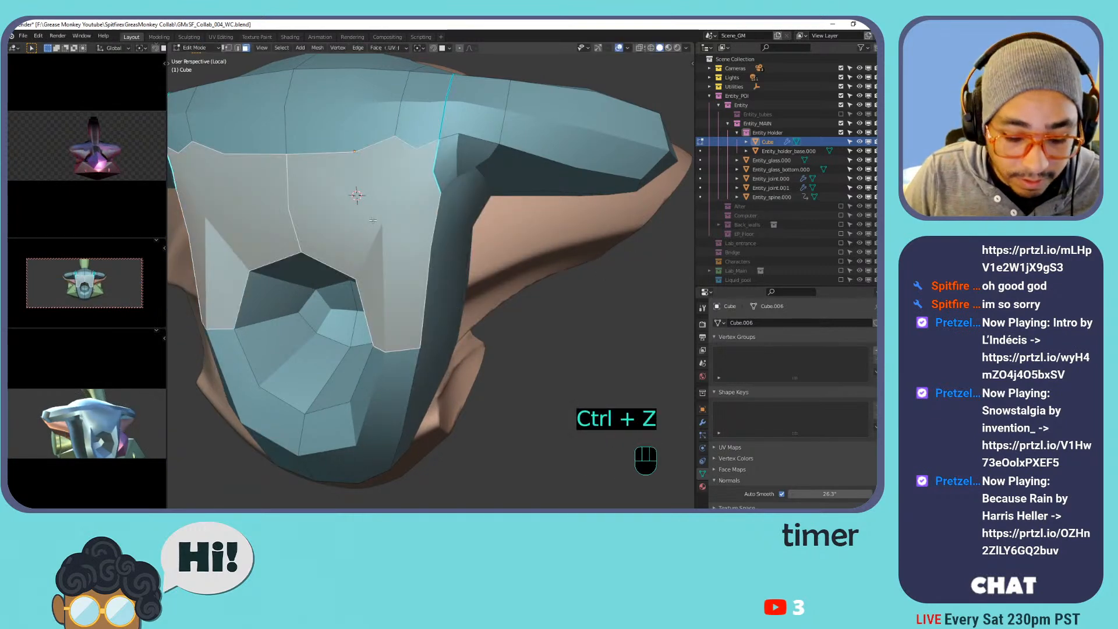
{"action": "key", "text": "e"}
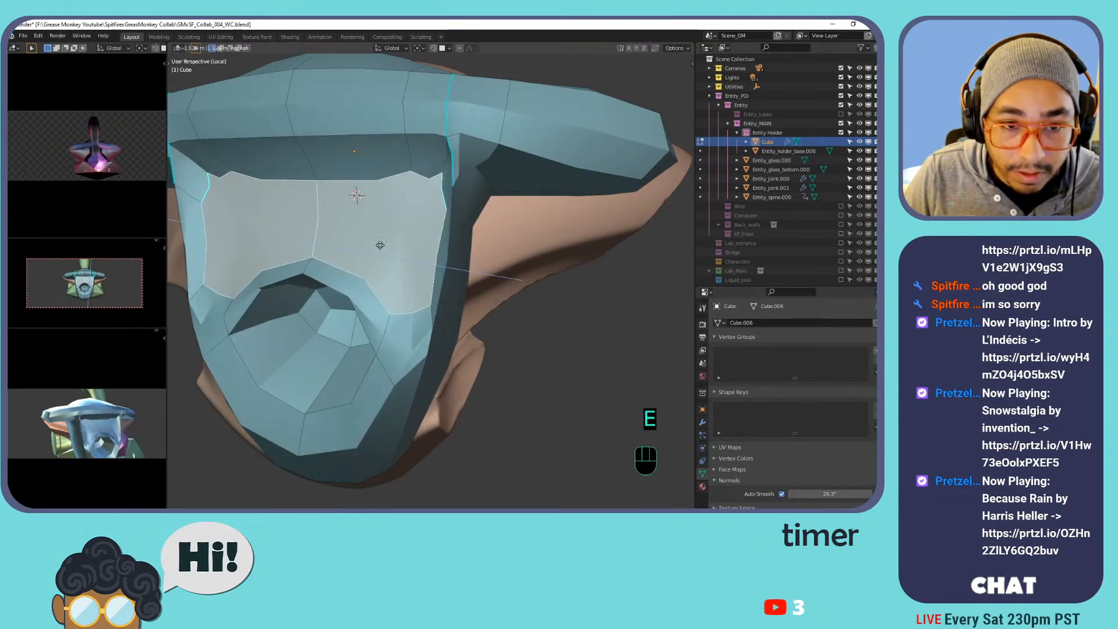
{"action": "left_click", "coordinate": [386, 255]}
{"action": "key", "text": "ctrl+z"}
Select the inner faces of the front recess and enlarge them to a scale of about 1.909.
{"action": "middle_click_drag", "start_coordinate": [384, 255], "coordinate": [417, 303]}
{"action": "middle_click_drag", "start_coordinate": [416, 303], "coordinate": [392, 280], "text": "shift"}
{"action": "left_click", "coordinate": [392, 280]}
{"action": "key", "text": "s"}
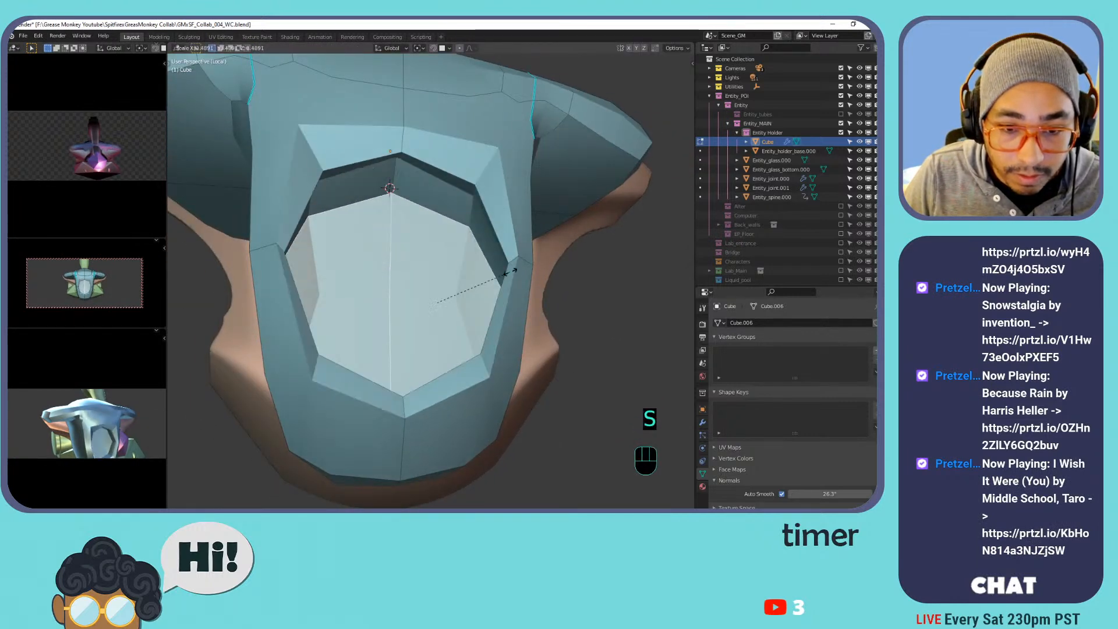
{"action": "left_click", "coordinate": [468, 273]}
Select the narrow face strips on both sides of the sharp edge across the top of the shell.
{"action": "middle_click_drag", "start_coordinate": [463, 262], "coordinate": [488, 327]}
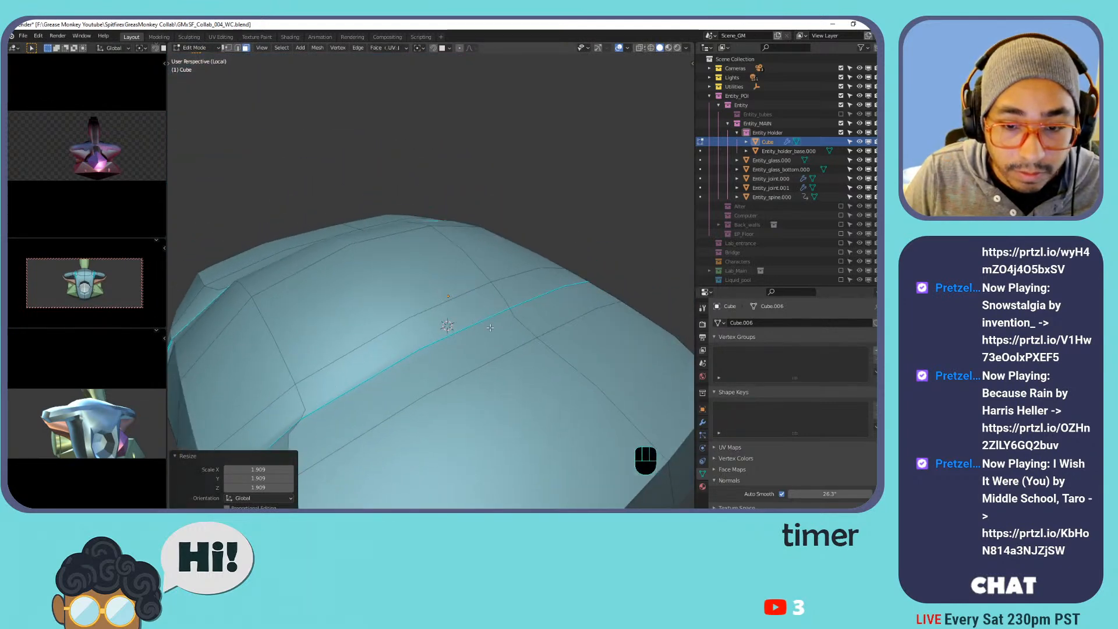
{"action": "left_click", "coordinate": [450, 325], "text": "alt"}
{"action": "key", "text": "2"}
{"action": "left_click", "coordinate": [474, 318], "text": "alt"}
{"action": "middle_click_drag", "start_coordinate": [475, 318], "coordinate": [558, 327]}
{"action": "middle_click_drag", "start_coordinate": [557, 327], "coordinate": [551, 299], "text": "shift"}
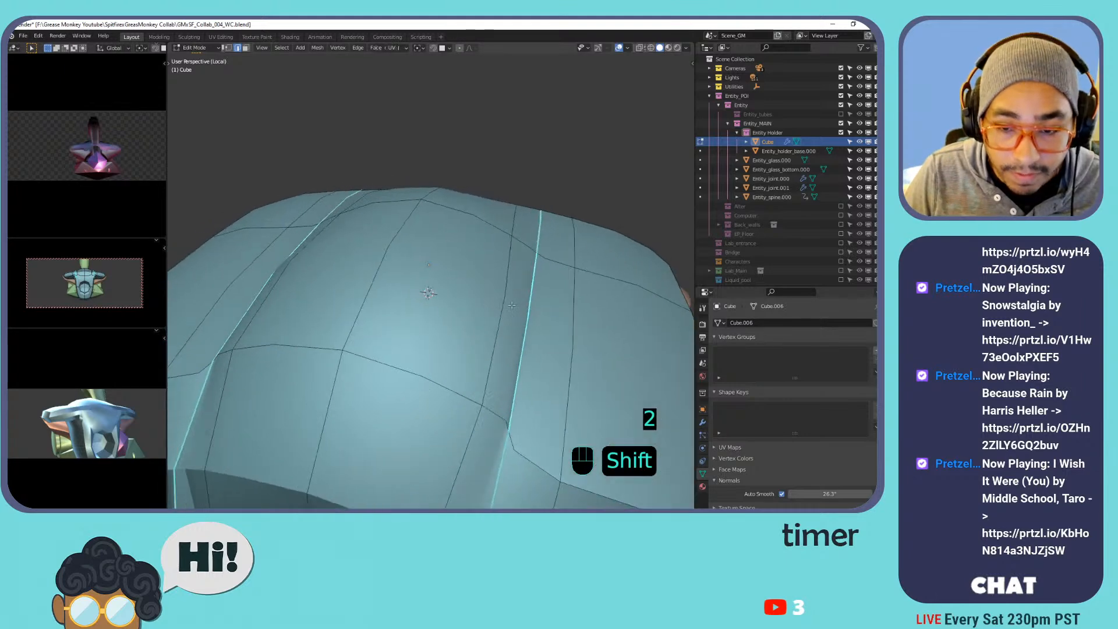
{"action": "key", "text": "3"}
{"action": "left_click", "coordinate": [545, 301]}
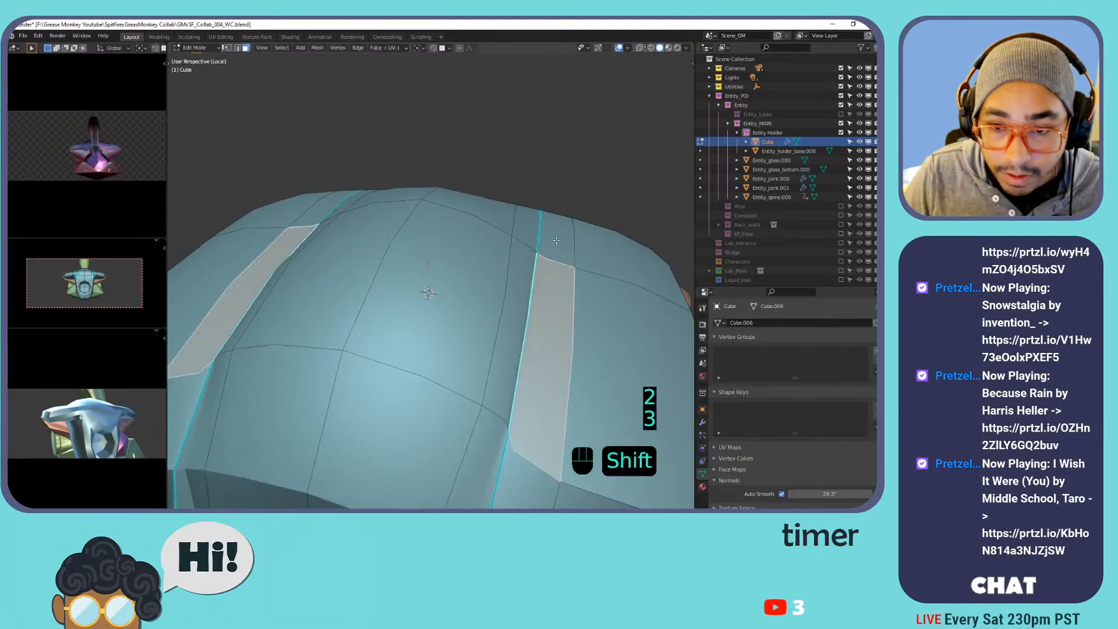
{"action": "left_click", "coordinate": [550, 247], "text": "shift"}
{"action": "left_click", "coordinate": [518, 270], "text": "shift"}
{"action": "left_click", "coordinate": [516, 276], "text": "shift"}
{"action": "left_click", "coordinate": [523, 235], "text": "shift"}
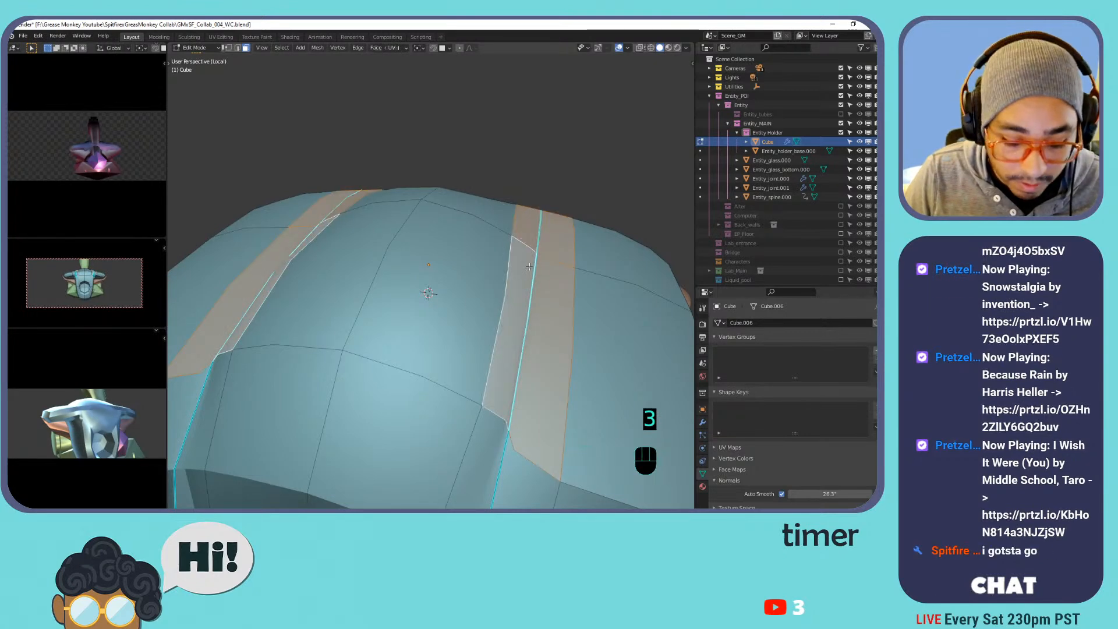
Try a regular extrusion of the selected top strips and undo it.
{"action": "key", "text": "e"}
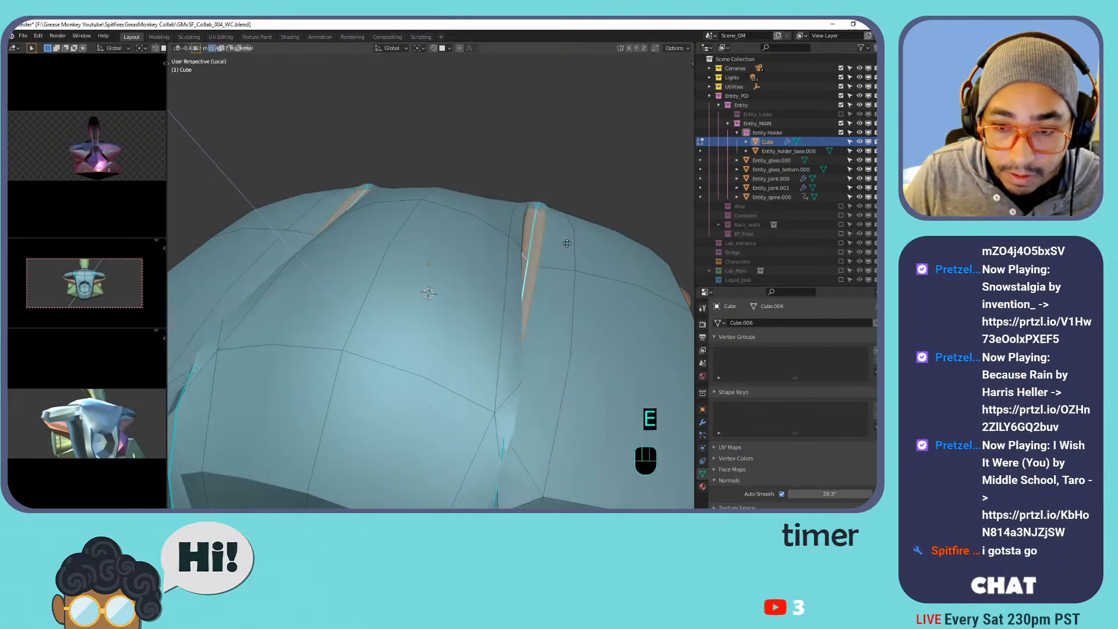
{"action": "left_click", "coordinate": [559, 250]}
{"action": "key", "text": "ctrl+z"}
Try extruding the selected top strips inward along their normals by about 3.56 m and undo it.
{"action": "key", "text": "alt+e"}
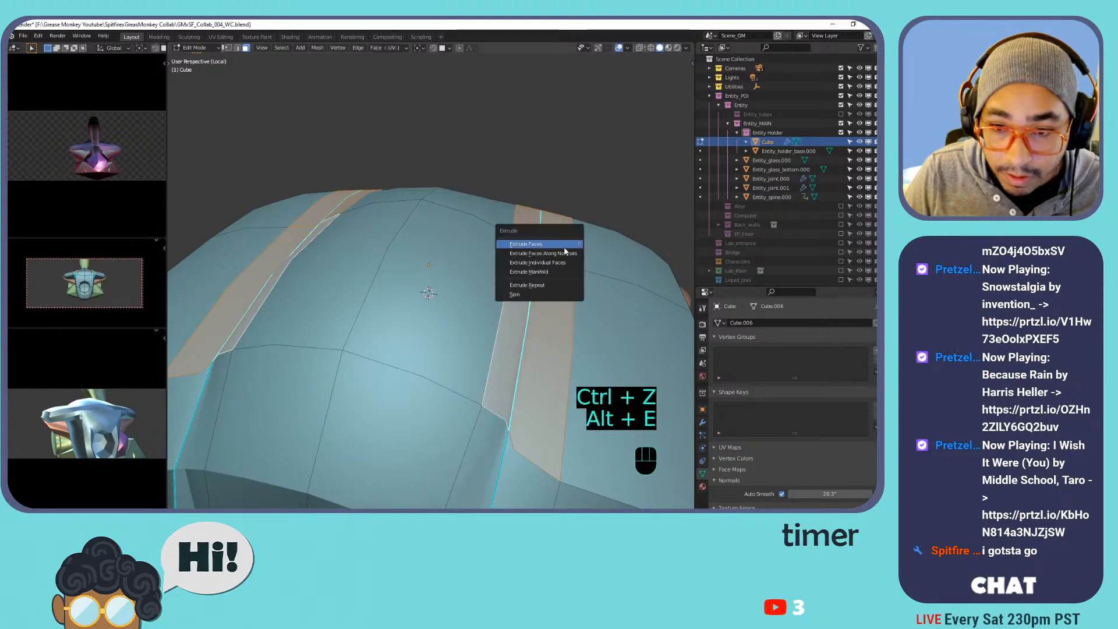
{"action": "left_click", "coordinate": [562, 249]}
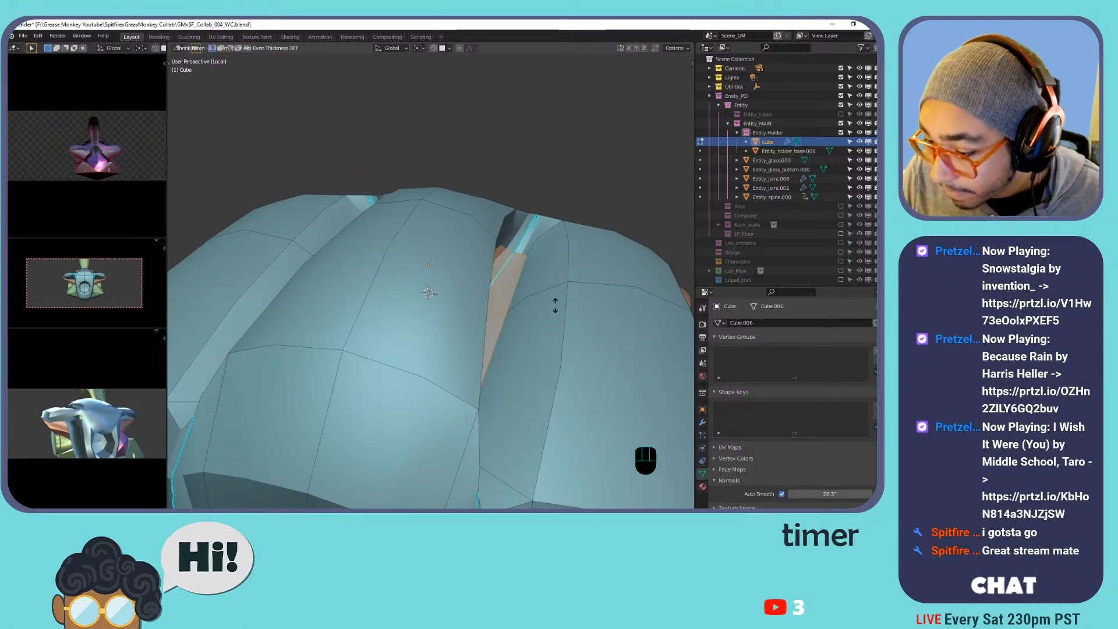
{"action": "left_click", "coordinate": [555, 307]}
{"action": "middle_click_drag", "start_coordinate": [555, 306], "coordinate": [302, 290]}
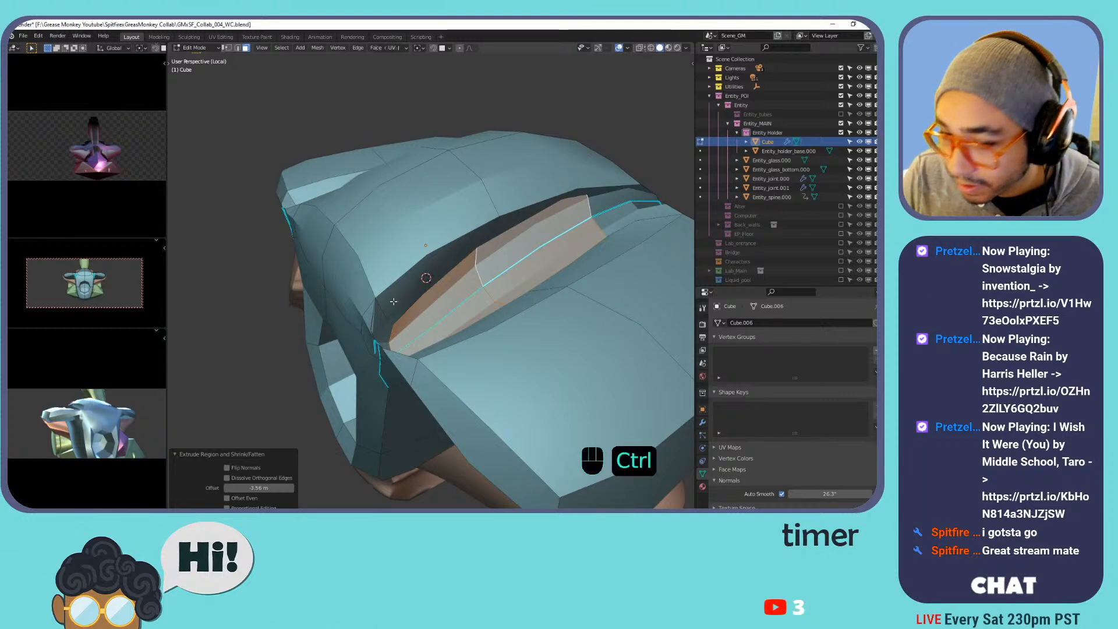
{"action": "key", "text": "ctrl+z"}
Select the narrow face strips on both sides of the sharp edge running along the top of the shell.
{"action": "middle_click_drag", "start_coordinate": [534, 264], "coordinate": [460, 283]}
{"action": "middle_click_drag", "start_coordinate": [460, 283], "coordinate": [408, 282], "text": "shift"}
{"action": "left_click", "coordinate": [501, 319]}
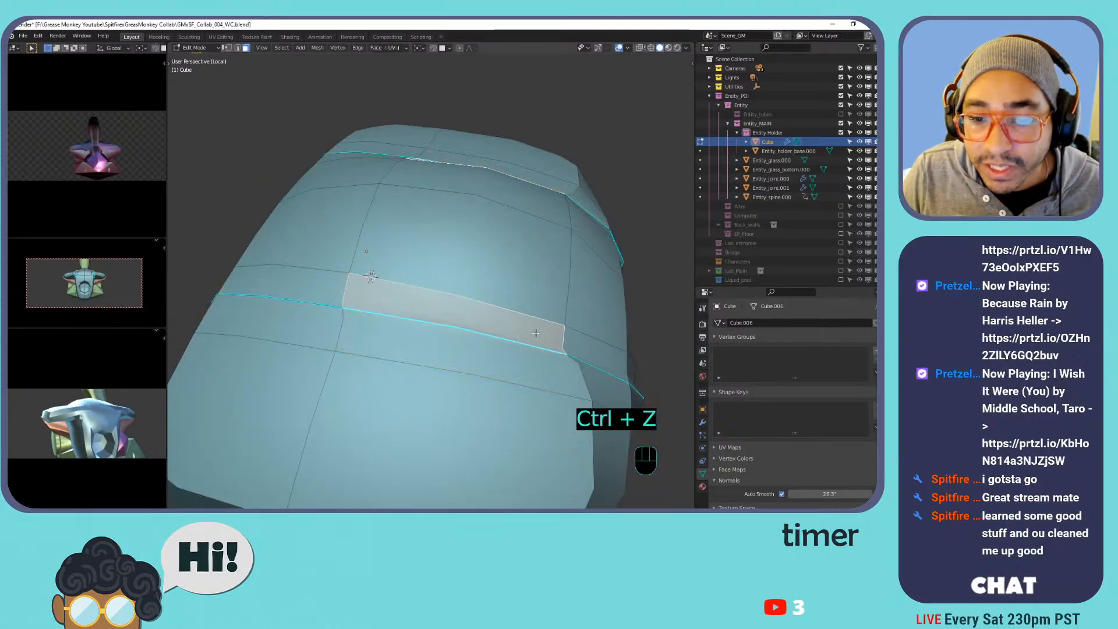
{"action": "left_click", "coordinate": [595, 359]}
{"action": "left_click", "coordinate": [607, 387], "text": "shift"}
{"action": "left_click", "coordinate": [539, 403], "text": "shift"}
{"action": "left_click", "coordinate": [537, 372]}
{"action": "left_click", "coordinate": [605, 386], "text": "shift"}
{"action": "left_click", "coordinate": [596, 354], "text": "shift"}
{"action": "left_click", "coordinate": [499, 322], "text": "shift"}
{"action": "left_click", "coordinate": [322, 288], "text": "shift"}
{"action": "left_click", "coordinate": [300, 324], "text": "shift"}
Extrude the selected strips downward to sink grooves between the raised middle section and the wings.
{"action": "middle_click_drag", "start_coordinate": [296, 322], "coordinate": [420, 266]}
{"action": "middle_click_drag", "start_coordinate": [421, 265], "coordinate": [554, 244], "text": "shift"}
{"action": "key", "text": "e"}
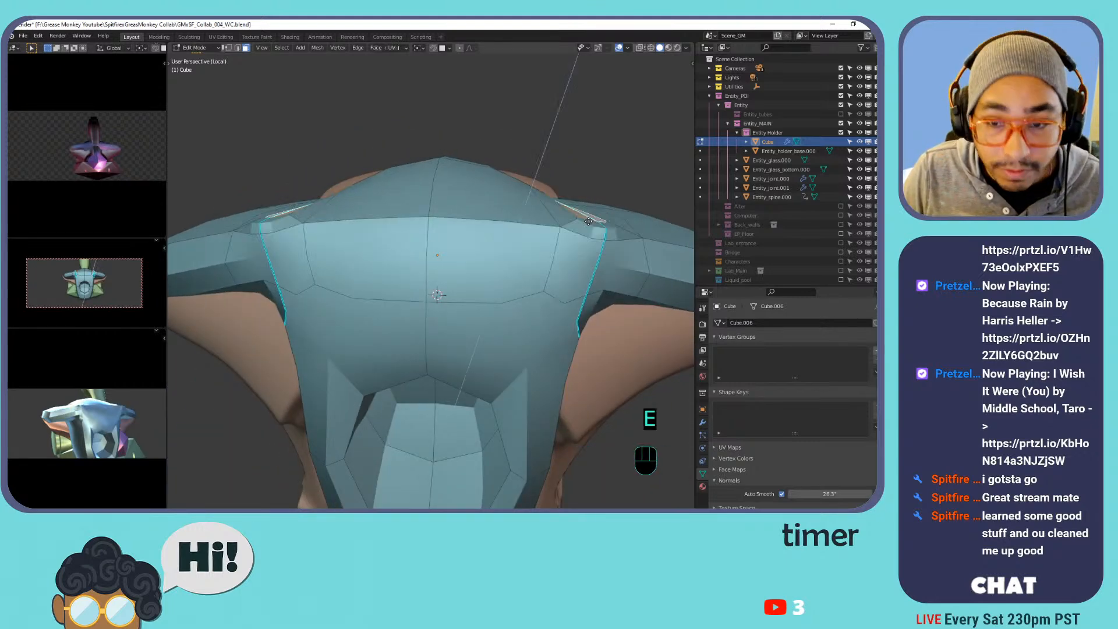
{"action": "left_click", "coordinate": [589, 255]}
Add one lengthwise loop cut to the mirrored shell's raised middle section and slide it off its default position.
{"action": "middle_click_drag", "start_coordinate": [454, 204], "coordinate": [444, 271]}
{"action": "left_click", "coordinate": [437, 230]}
{"action": "key", "text": "ctrl+r"}
{"action": "right_click", "coordinate": [446, 227]}
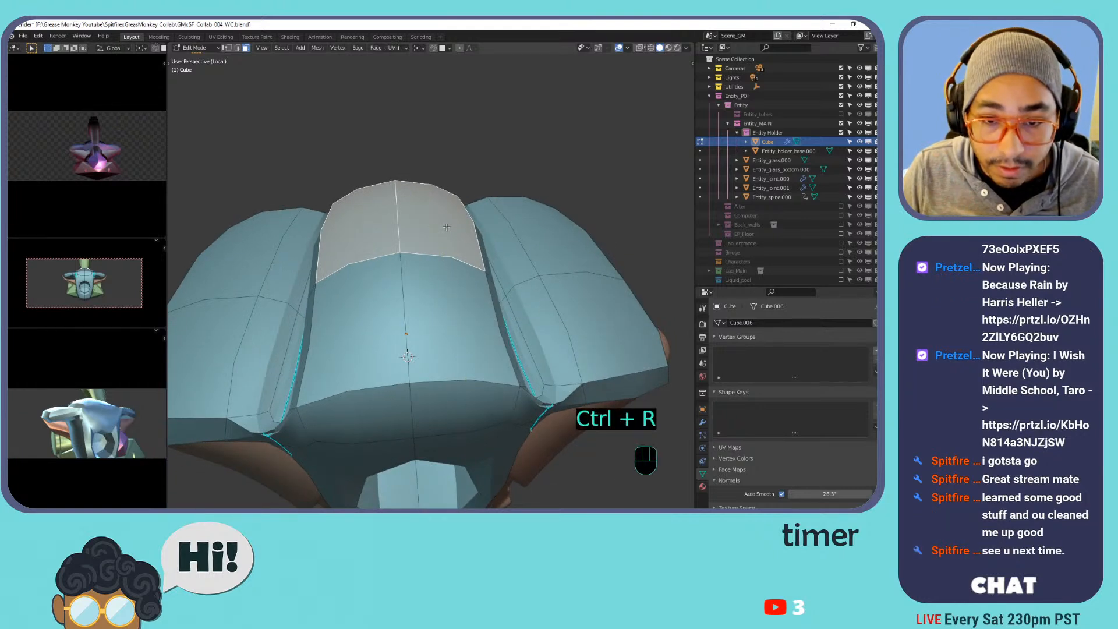
{"action": "key", "text": "ctrl+r"}
{"action": "left_click", "coordinate": [400, 243]}
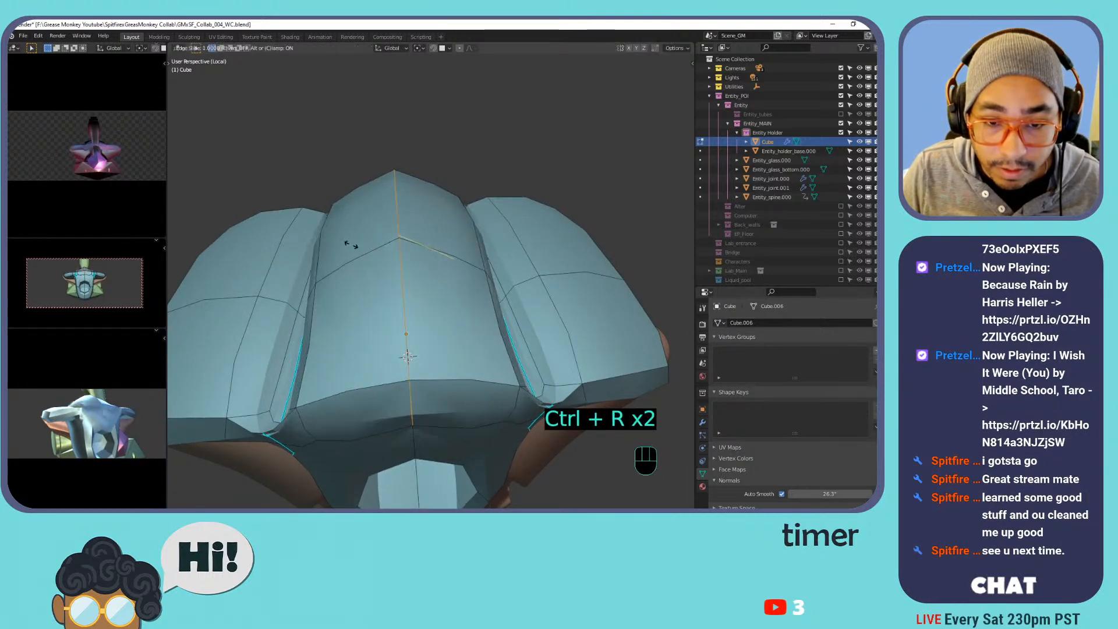
{"action": "left_click", "coordinate": [400, 243]}
Select the front upper edges at the wing root and raise them about 1.11 m along Z.
{"action": "middle_click_drag", "start_coordinate": [400, 244], "coordinate": [339, 288], "text": "shift"}
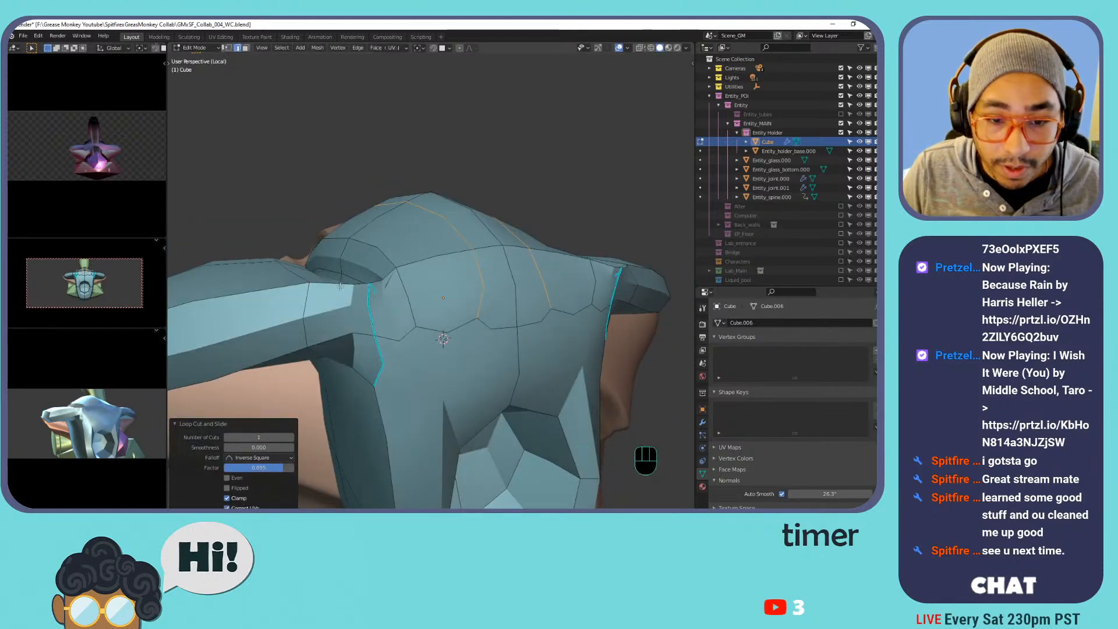
{"action": "key", "text": "2"}
{"action": "key", "text": "1"}
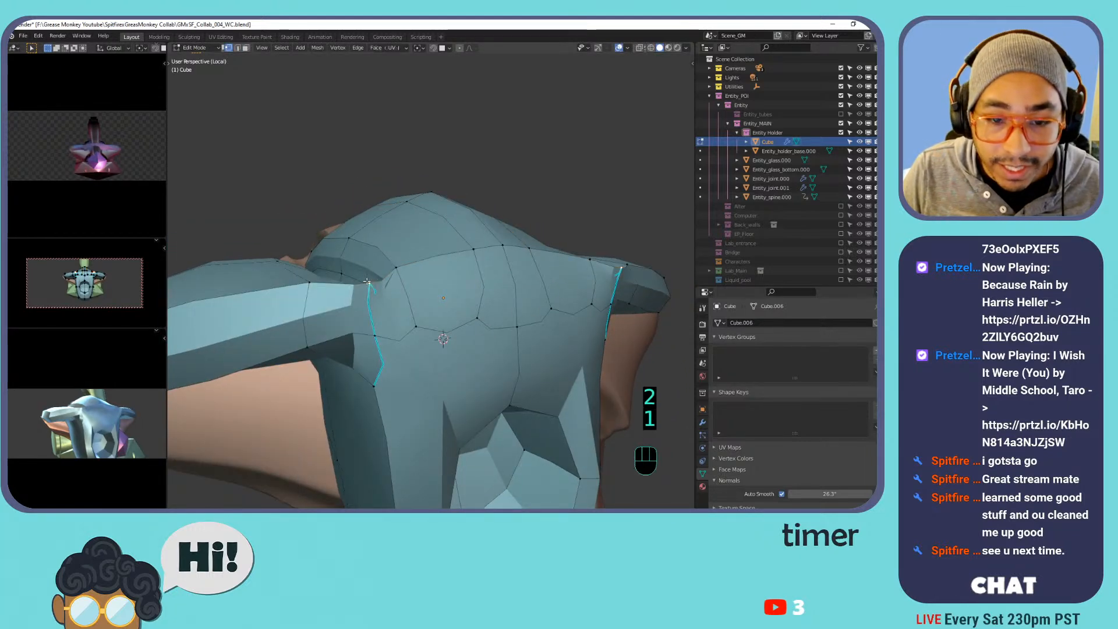
{"action": "key", "text": "2"}
{"action": "key", "text": "2"}
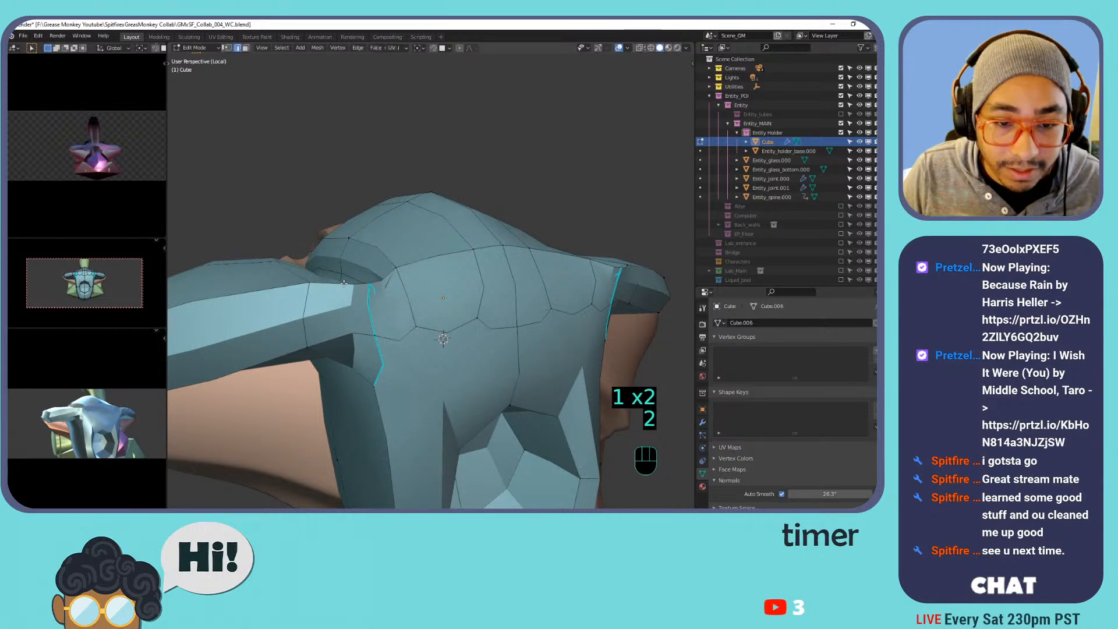
{"action": "left_click", "coordinate": [373, 284], "text": "shift"}
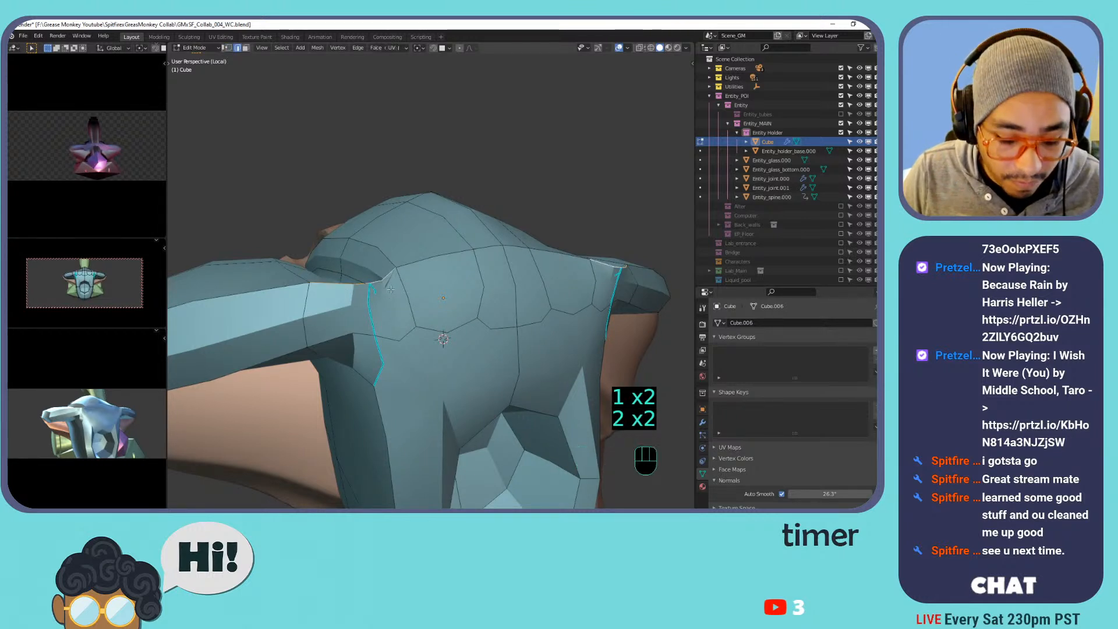
{"action": "key", "text": "g"}
{"action": "key", "text": "z"}
{"action": "left_click", "coordinate": [421, 262]}
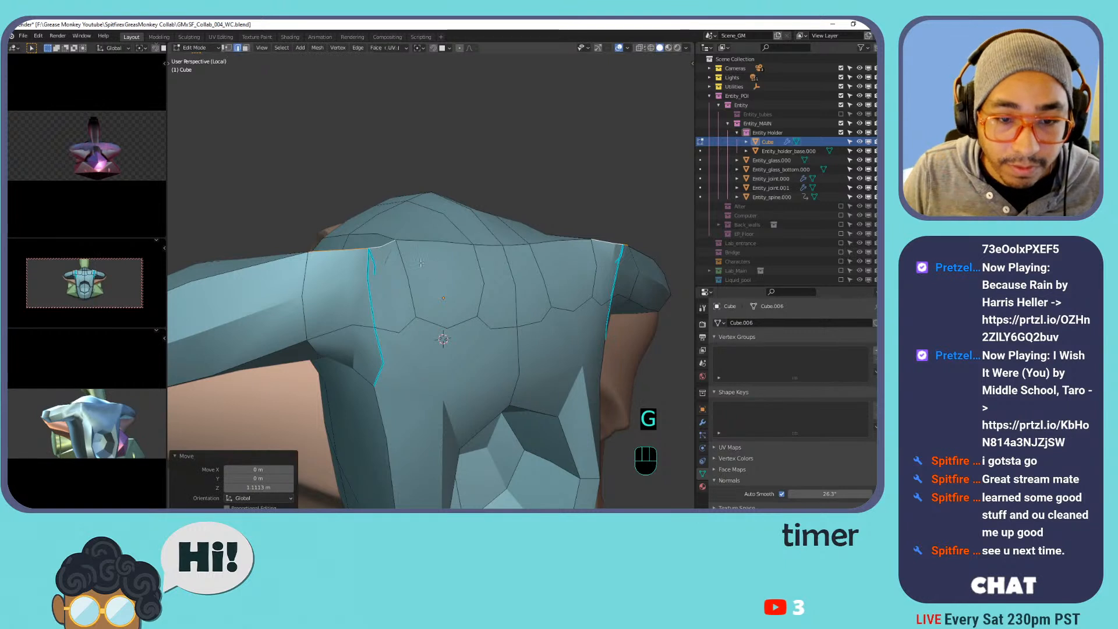
Flatten the raised wing-root edges by scaling them to 0 along Z.
{"action": "key", "text": "s"}
{"action": "key", "text": "z"}
{"action": "key", "text": "0"}
{"action": "key", "text": "Return"}
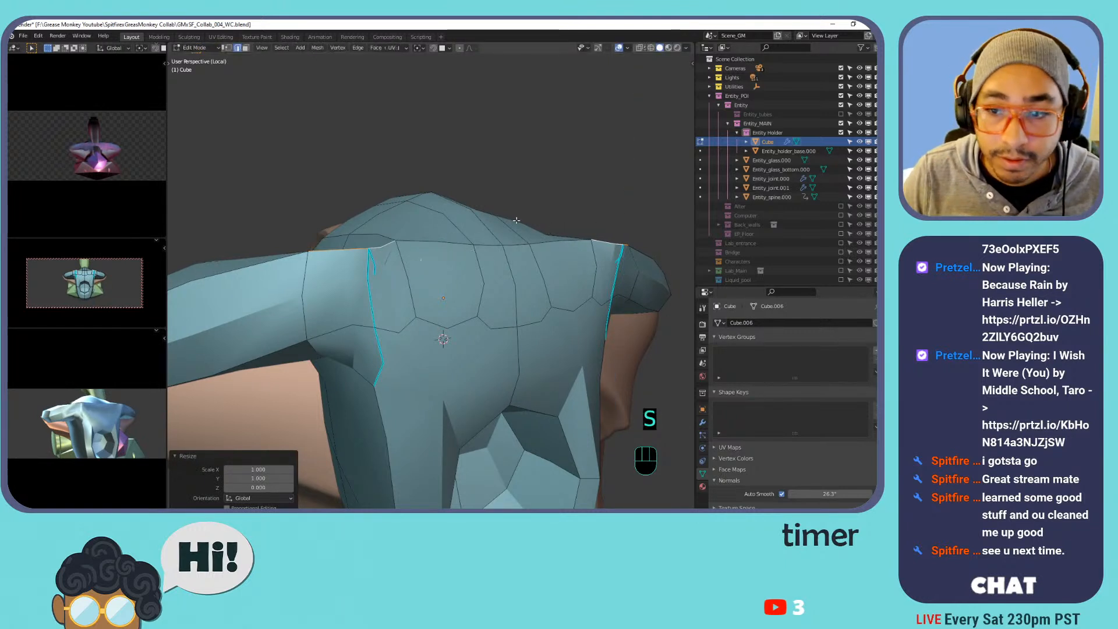
Turn off the Subdivision modifier's on-cage display and examine the smoothed shell against its control cage.
{"action": "left_click", "coordinate": [702, 423]}
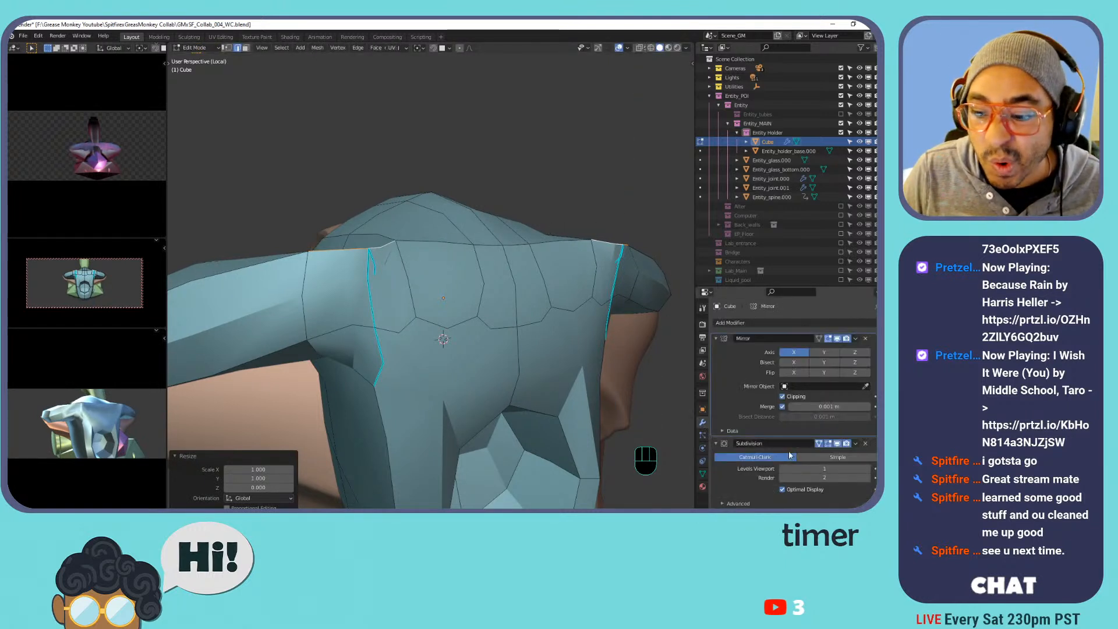
{"action": "left_click", "coordinate": [820, 443]}
{"action": "middle_click_drag", "start_coordinate": [618, 244], "coordinate": [536, 256]}
{"action": "middle_click_drag", "start_coordinate": [536, 257], "coordinate": [489, 284]}
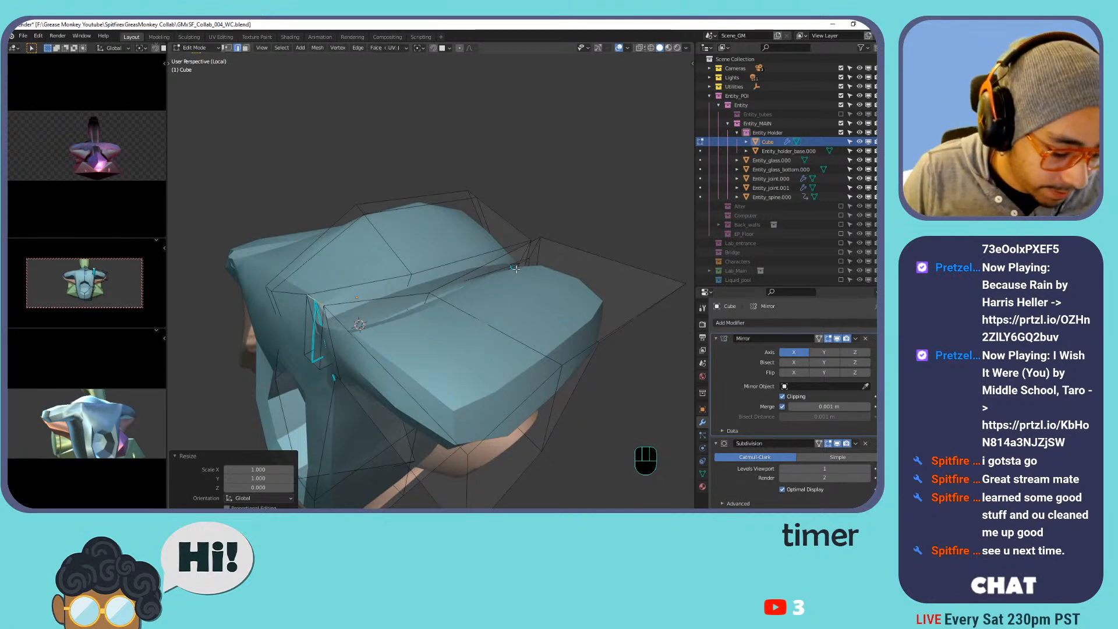
{"action": "middle_click_drag", "start_coordinate": [522, 251], "coordinate": [480, 286]}
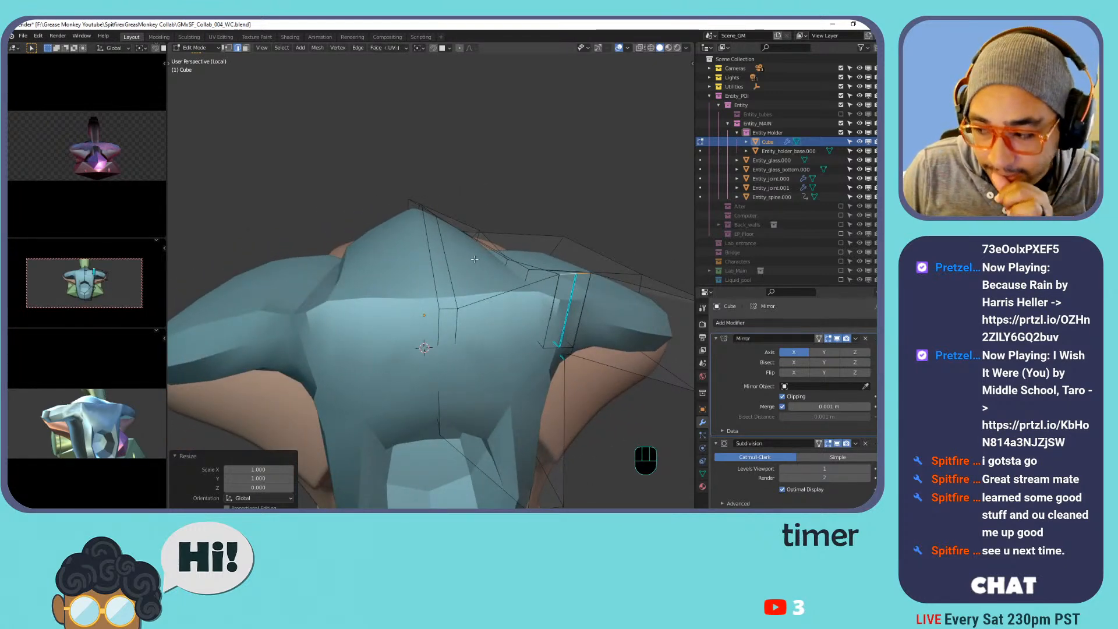
{"action": "scroll", "coordinate": [474, 258], "scroll_direction": "down", "scroll_amount": 2}
{"action": "middle_click_drag", "start_coordinate": [475, 257], "coordinate": [502, 266]}
Leave mesh editing and delete the cube shell object.
{"action": "key", "text": "Tab"}
{"action": "key", "text": "x"}
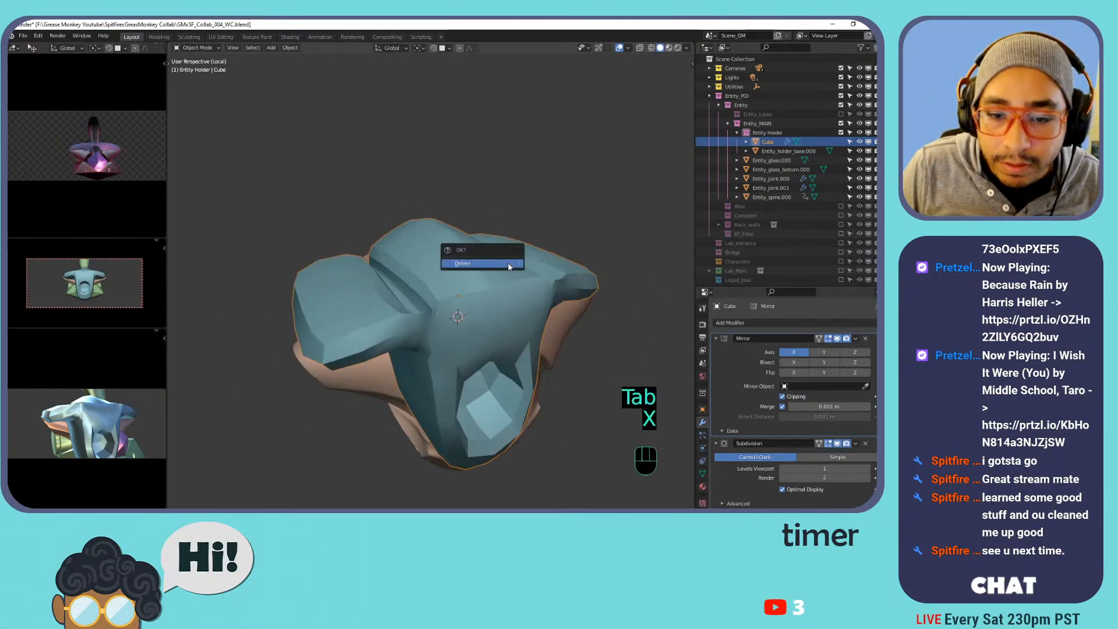
{"action": "left_click", "coordinate": [508, 264]}
Open the Entity_holder_base.000 mesh for editing in edge selection mode.
{"action": "scroll", "coordinate": [522, 281], "scroll_direction": "up", "scroll_amount": 2}
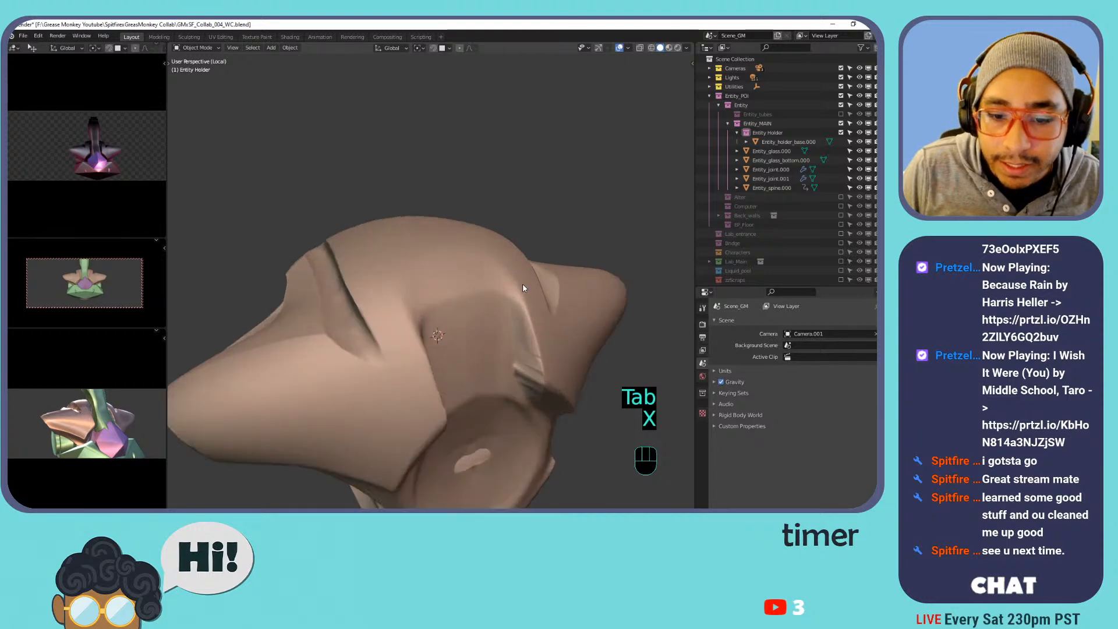
{"action": "middle_click_drag", "start_coordinate": [522, 281], "coordinate": [435, 296], "text": "shift"}
{"action": "left_click", "coordinate": [435, 295]}
{"action": "key", "text": "Tab"}
{"action": "scroll", "coordinate": [450, 314], "scroll_direction": "up", "scroll_amount": 4}
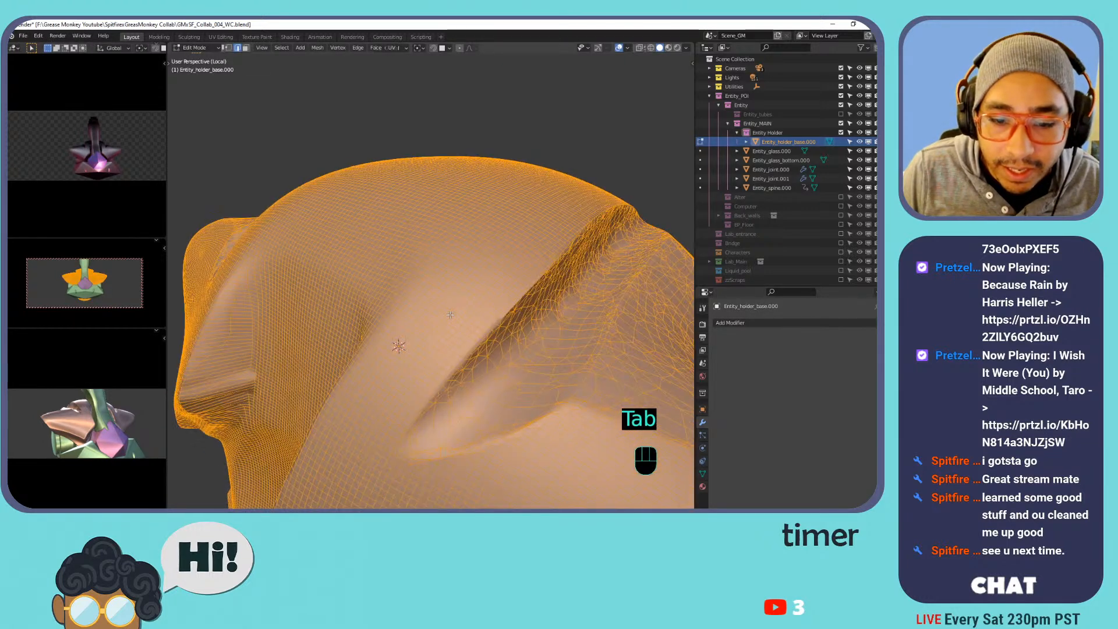
{"action": "left_click", "coordinate": [509, 316], "text": "alt"}
{"action": "left_click", "coordinate": [506, 322]}
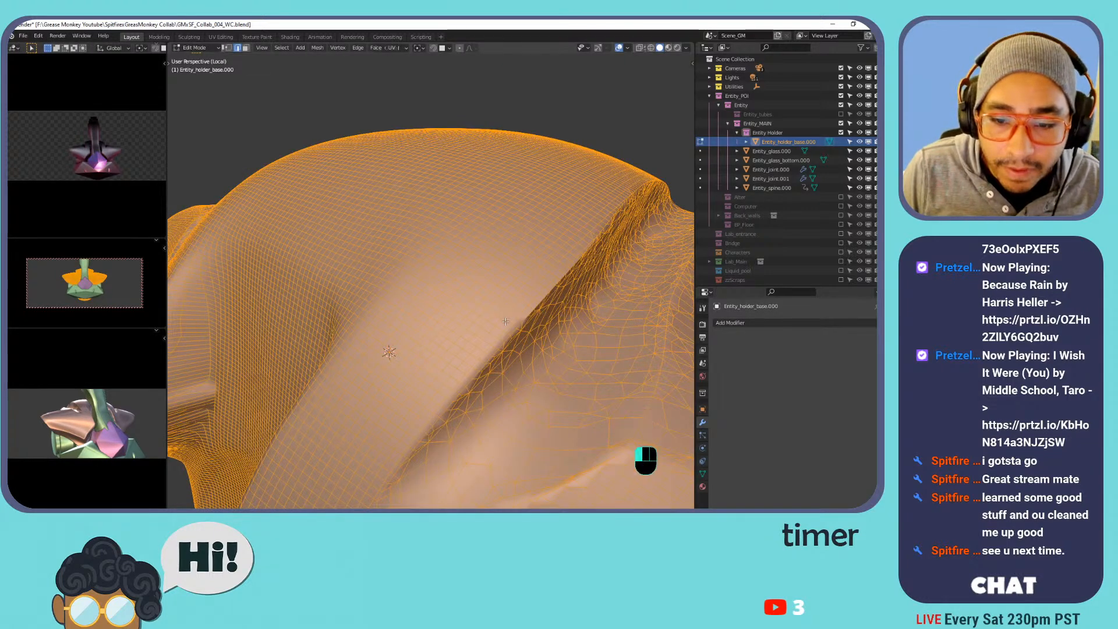
{"action": "left_click", "coordinate": [505, 322]}
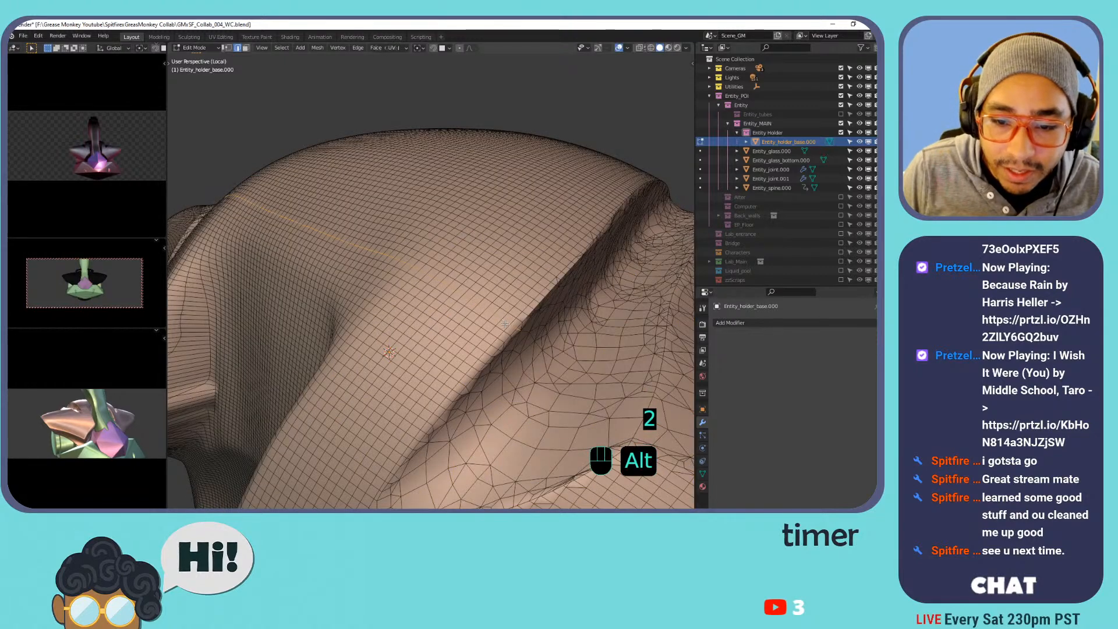
Try selecting edge loops along the rim of the side slot above the wing.
{"action": "left_click", "coordinate": [504, 332], "text": "alt"}
{"action": "scroll", "coordinate": [508, 338], "scroll_direction": "up", "scroll_amount": 1, "text": "alt"}
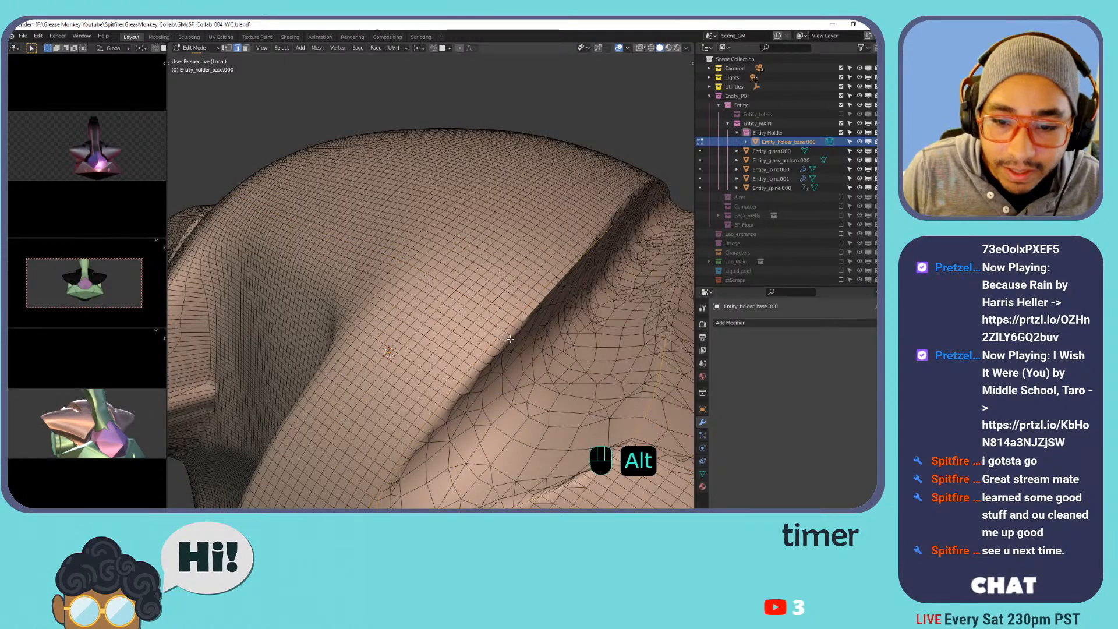
{"action": "scroll", "coordinate": [509, 338], "scroll_direction": "down", "scroll_amount": 4}
{"action": "middle_click_drag", "start_coordinate": [509, 339], "coordinate": [486, 317], "text": "shift"}
{"action": "middle_click_drag", "start_coordinate": [486, 317], "coordinate": [478, 334], "text": "shift"}
{"action": "scroll", "coordinate": [478, 333], "scroll_direction": "up", "scroll_amount": 3}
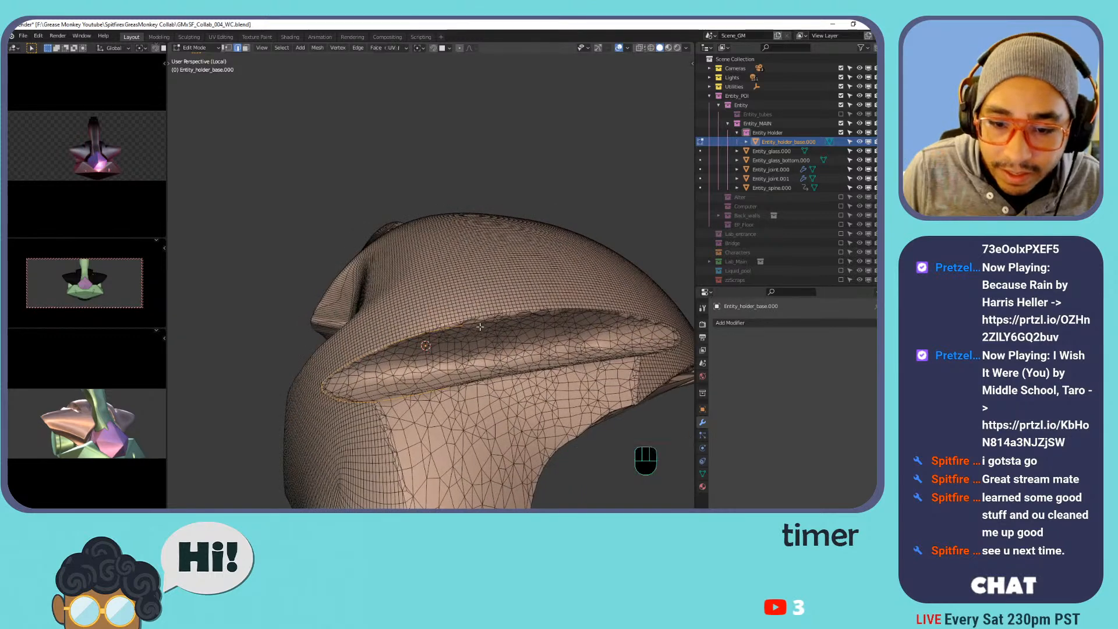
{"action": "scroll", "coordinate": [483, 331], "scroll_direction": "up", "scroll_amount": 5}
{"action": "left_click", "coordinate": [486, 329], "text": "alt+shift"}
{"action": "scroll", "coordinate": [487, 329], "scroll_direction": "down", "scroll_amount": 4}
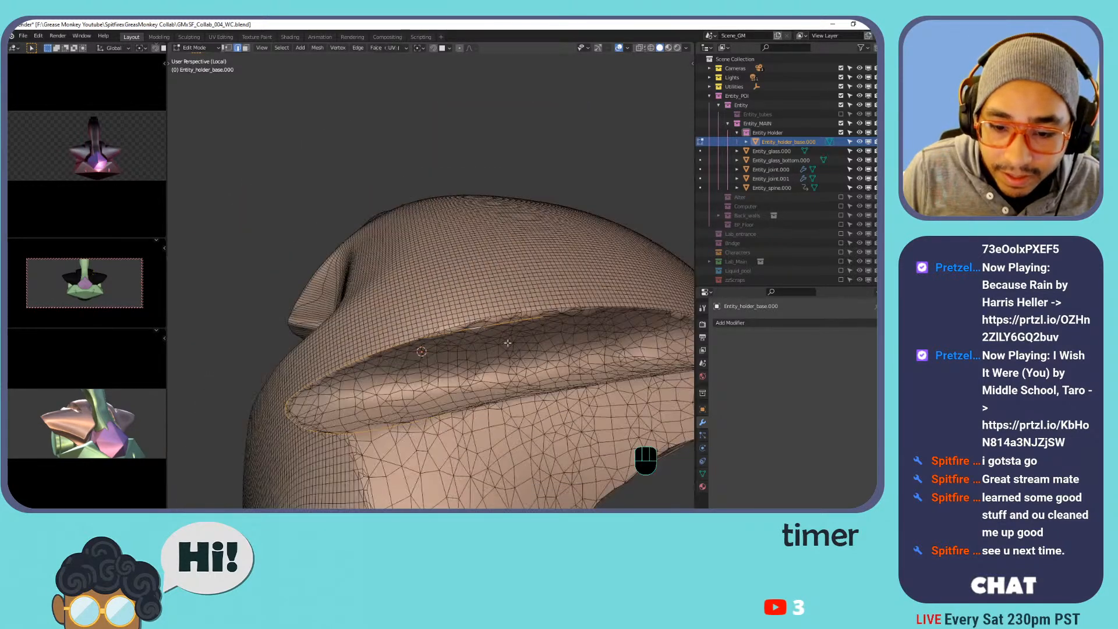
{"action": "scroll", "coordinate": [478, 357], "scroll_direction": "up", "scroll_amount": 3}
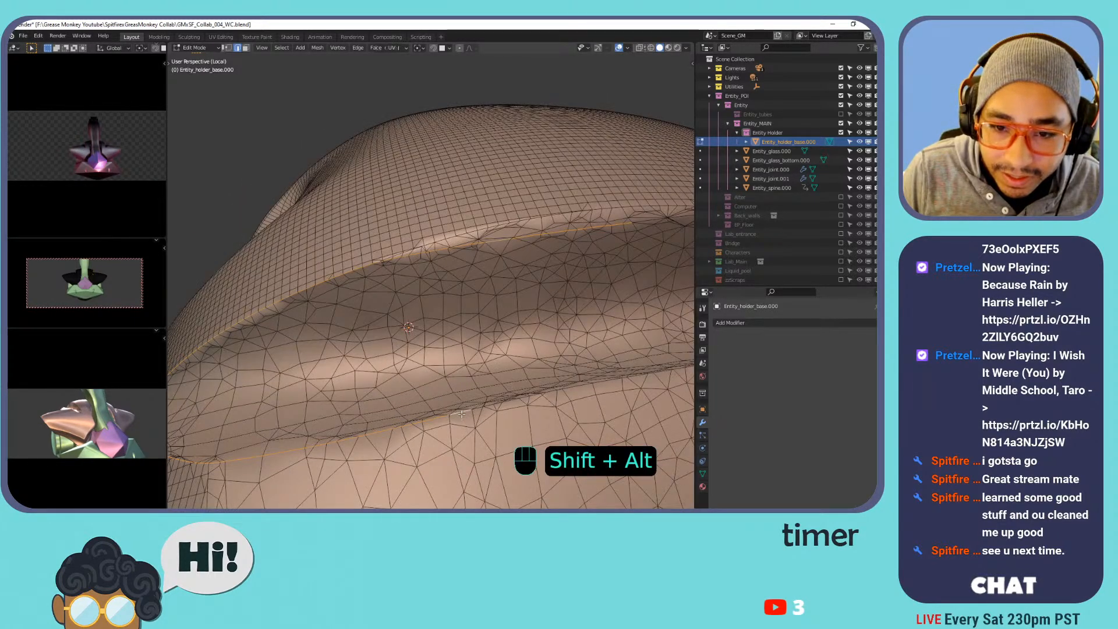
Try edge loops on the regular grid just above the side slot and undo the last selection change.
{"action": "left_click", "coordinate": [460, 234], "text": "alt"}
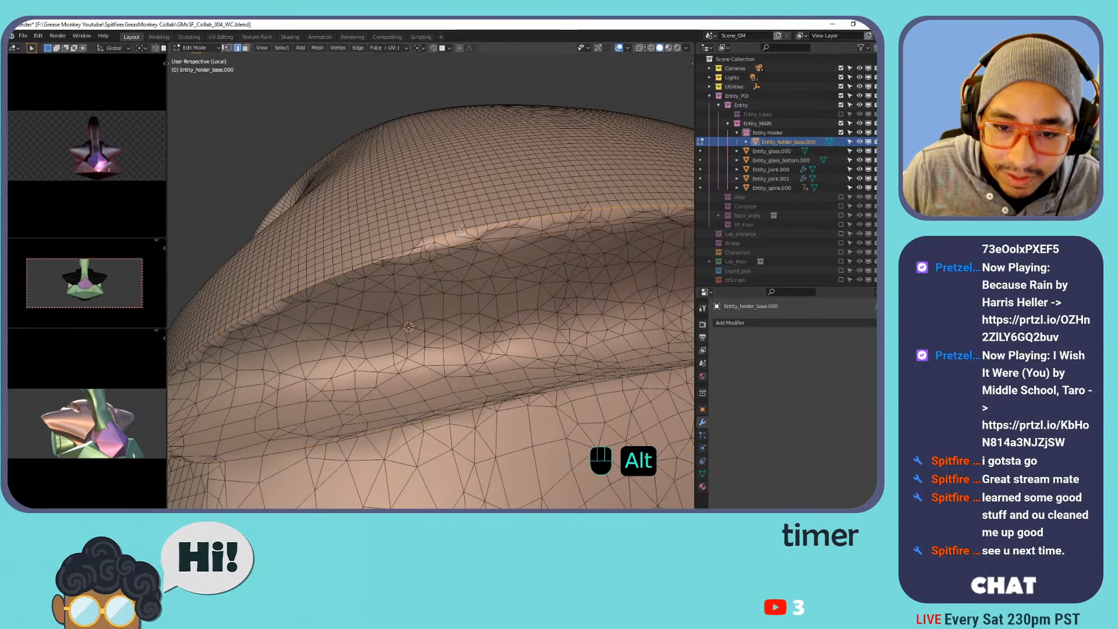
{"action": "left_click", "coordinate": [462, 220], "text": "alt"}
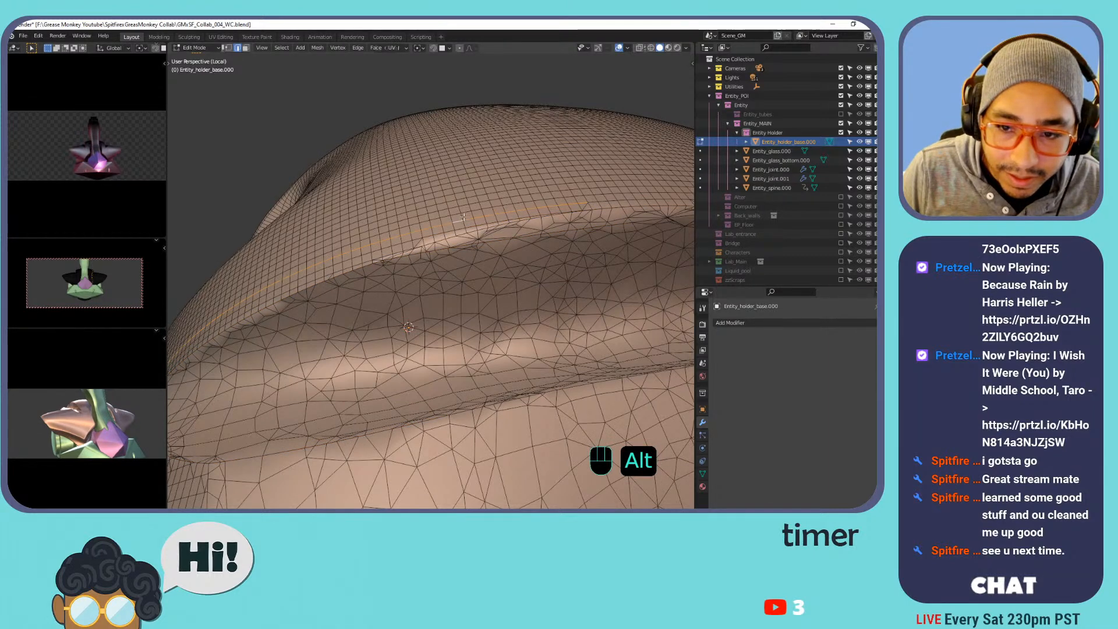
{"action": "left_click", "coordinate": [460, 213], "text": "alt"}
{"action": "scroll", "coordinate": [458, 224], "scroll_direction": "down", "scroll_amount": 8}
{"action": "middle_click_drag", "start_coordinate": [456, 259], "coordinate": [434, 249]}
{"action": "scroll", "coordinate": [433, 249], "scroll_direction": "up", "scroll_amount": 4}
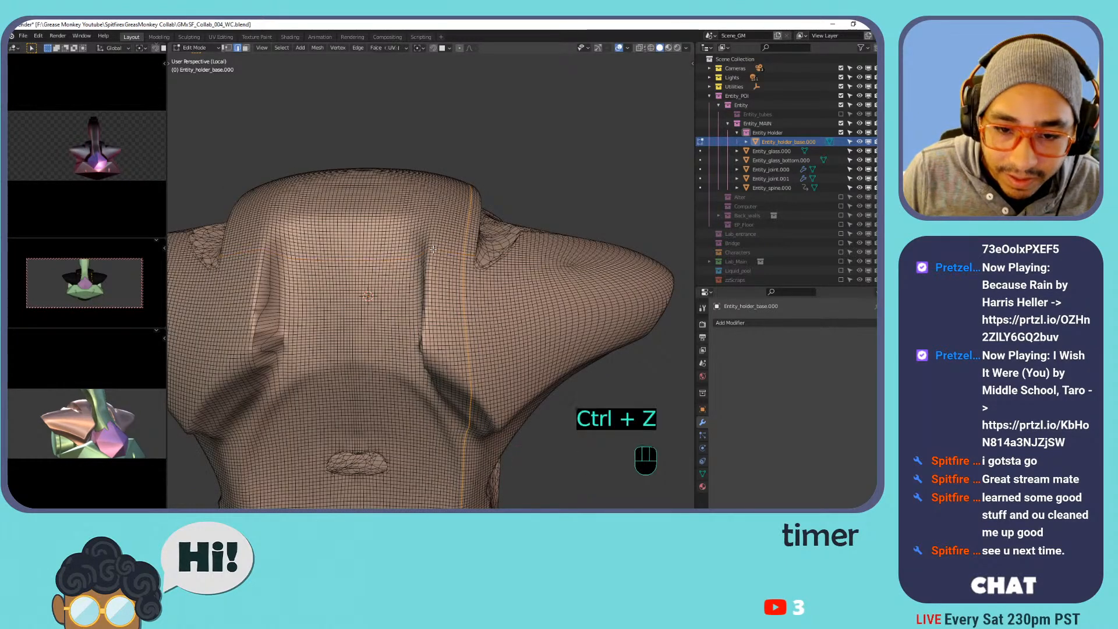
{"action": "key", "text": "ctrl+z"}
{"action": "middle_click_drag", "start_coordinate": [433, 254], "coordinate": [526, 275]}
{"action": "scroll", "coordinate": [270, 349], "scroll_direction": "down", "scroll_amount": 4}
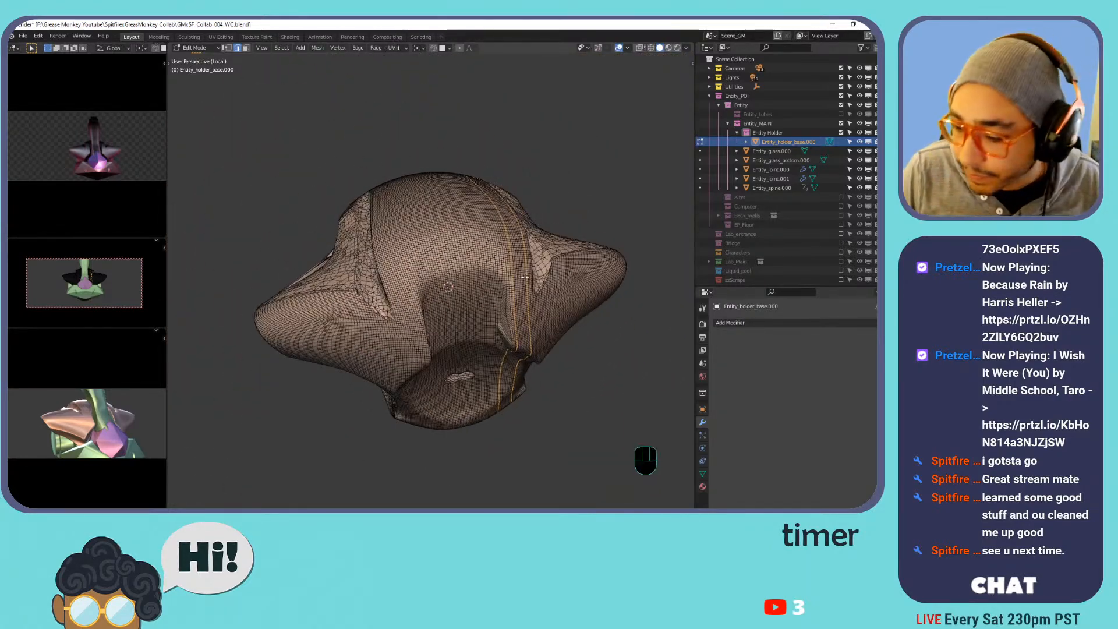
{"action": "scroll", "coordinate": [536, 317], "scroll_direction": "up", "scroll_amount": 5}
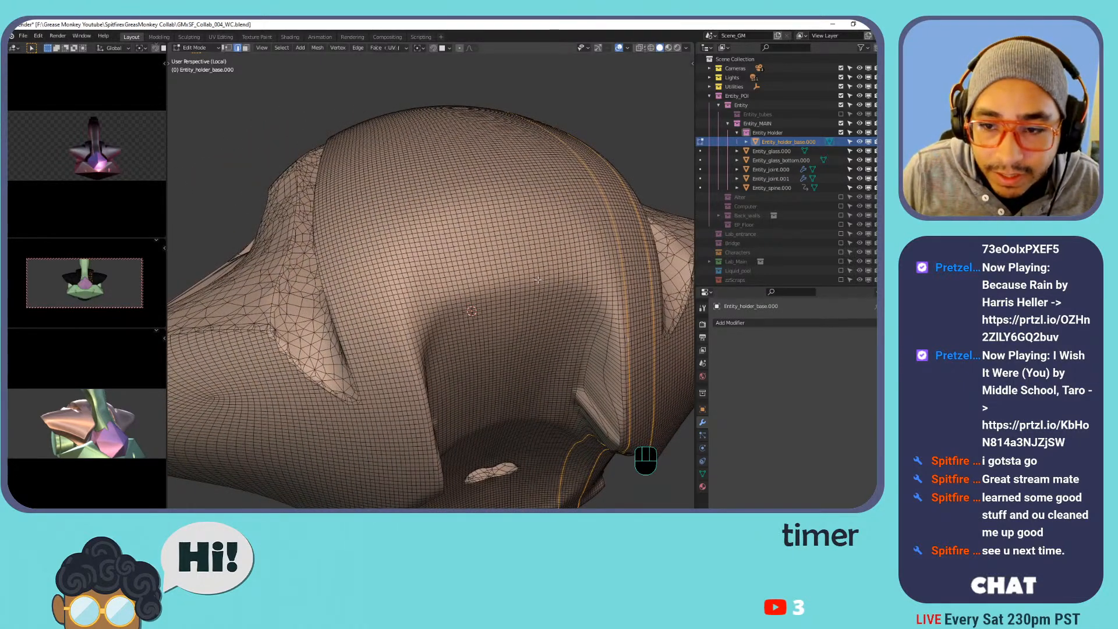
Try selecting vertical edge loops beside the side slot and down the centre, plus a horizontal loop across the front recess.
{"action": "left_click", "coordinate": [329, 290], "text": "alt"}
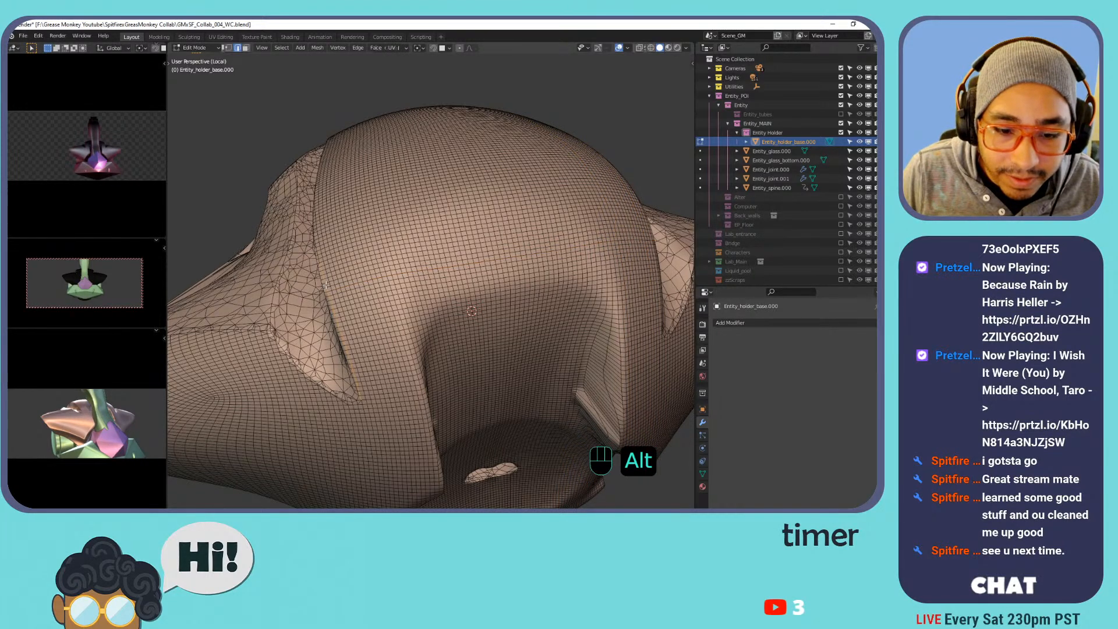
{"action": "left_click", "coordinate": [337, 285], "text": "alt"}
{"action": "left_click", "coordinate": [337, 290], "text": "alt"}
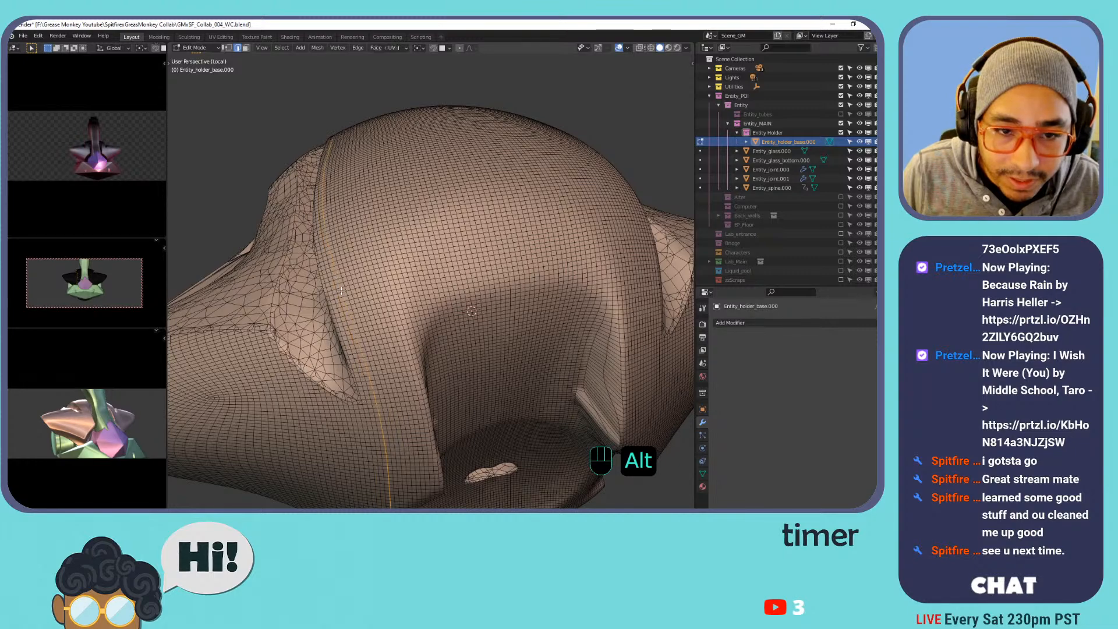
{"action": "middle_click_drag", "start_coordinate": [341, 290], "coordinate": [366, 252]}
{"action": "left_click", "coordinate": [422, 232], "text": "alt+shift"}
{"action": "scroll", "coordinate": [422, 230], "scroll_direction": "down", "scroll_amount": 3}
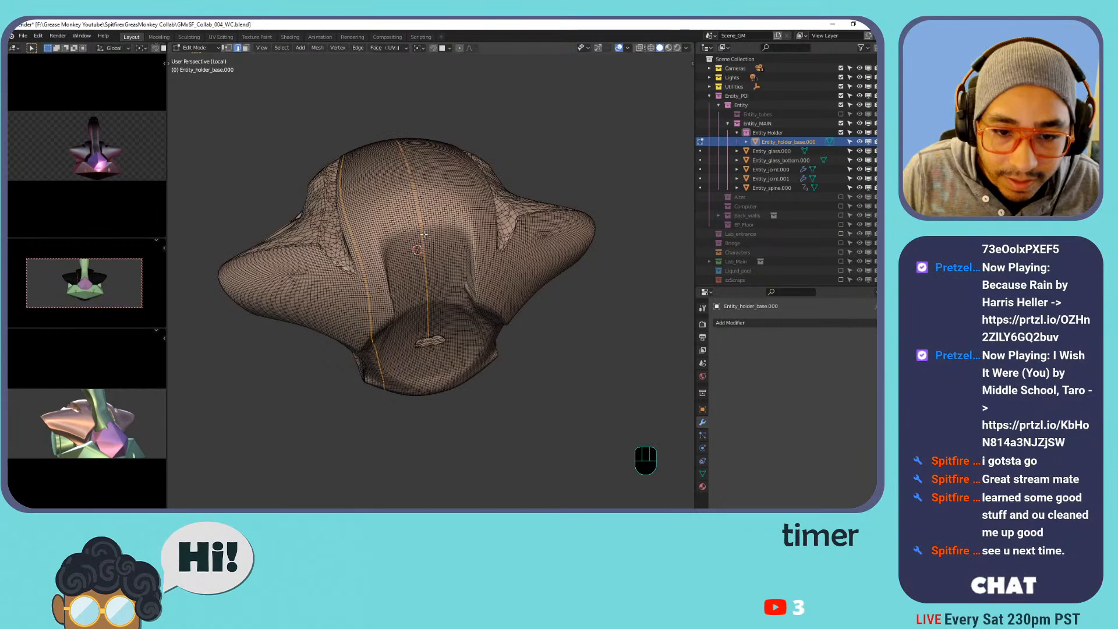
{"action": "scroll", "coordinate": [384, 268], "scroll_direction": "up", "scroll_amount": 6}
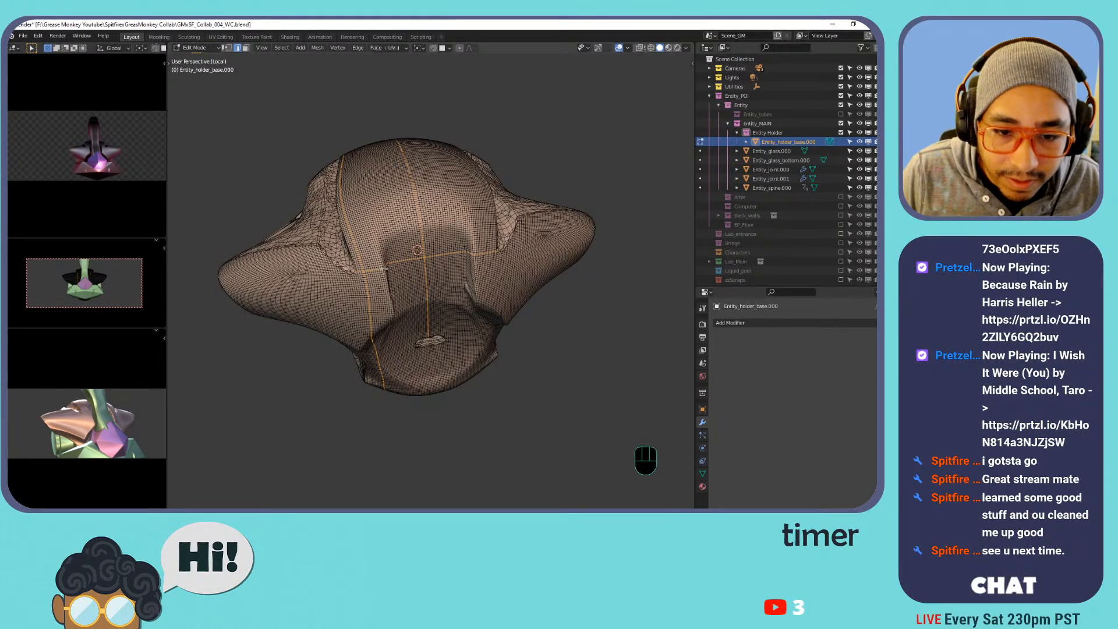
Undo the horizontal loop selection and try adding a vertical edge loop beside the edge of the front recess.
{"action": "key", "text": "ctrl+z"}
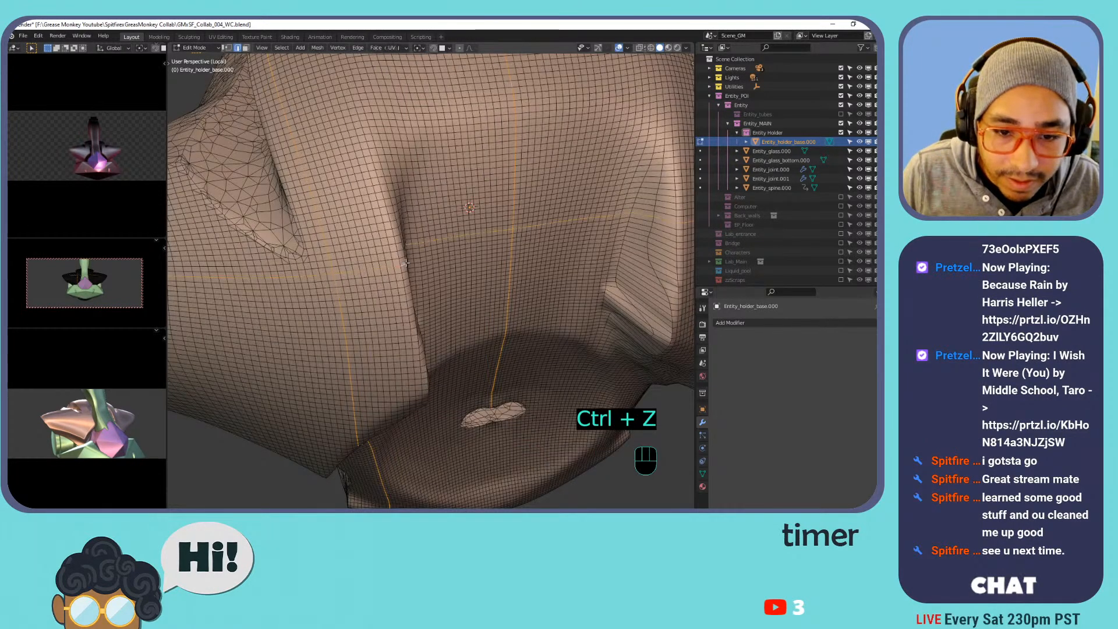
{"action": "key", "text": "ctrl+z"}
{"action": "left_click", "coordinate": [309, 222], "text": "alt+shift"}
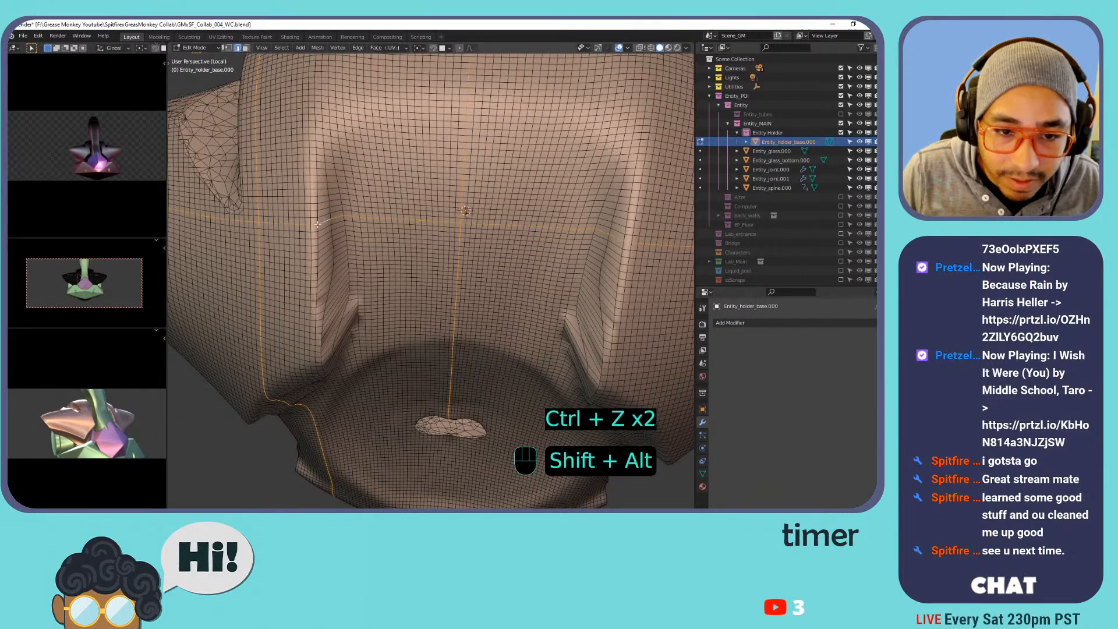
{"action": "key", "text": "ctrl+z"}
{"action": "scroll", "coordinate": [361, 218], "scroll_direction": "down", "scroll_amount": 5}
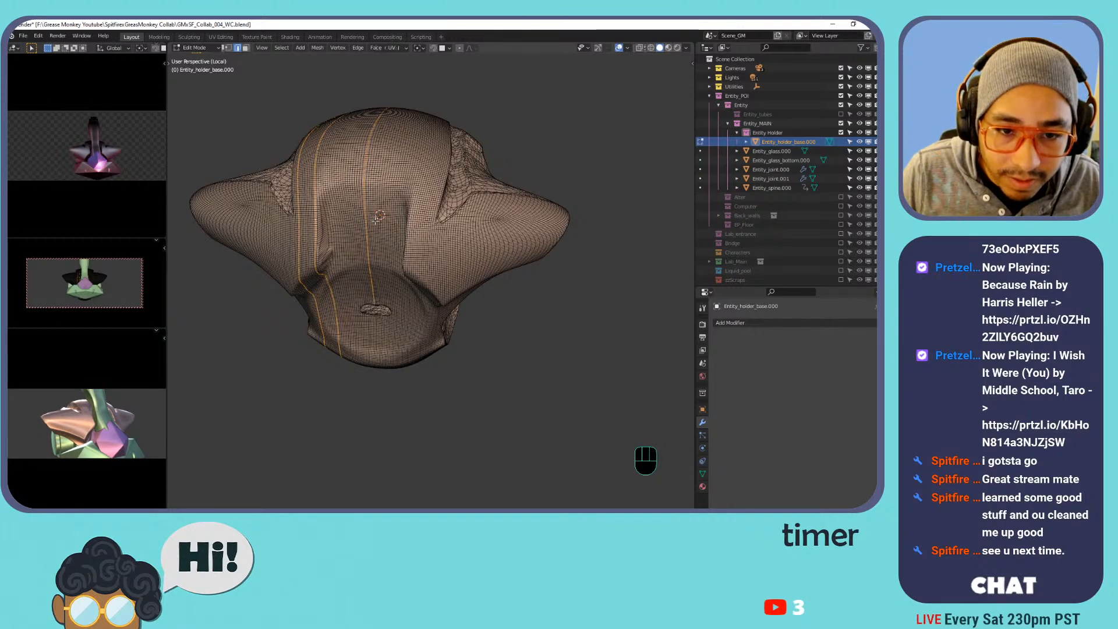
{"action": "scroll", "coordinate": [377, 217], "scroll_direction": "up", "scroll_amount": 4}
{"action": "scroll", "coordinate": [375, 221], "scroll_direction": "down", "scroll_amount": 2}
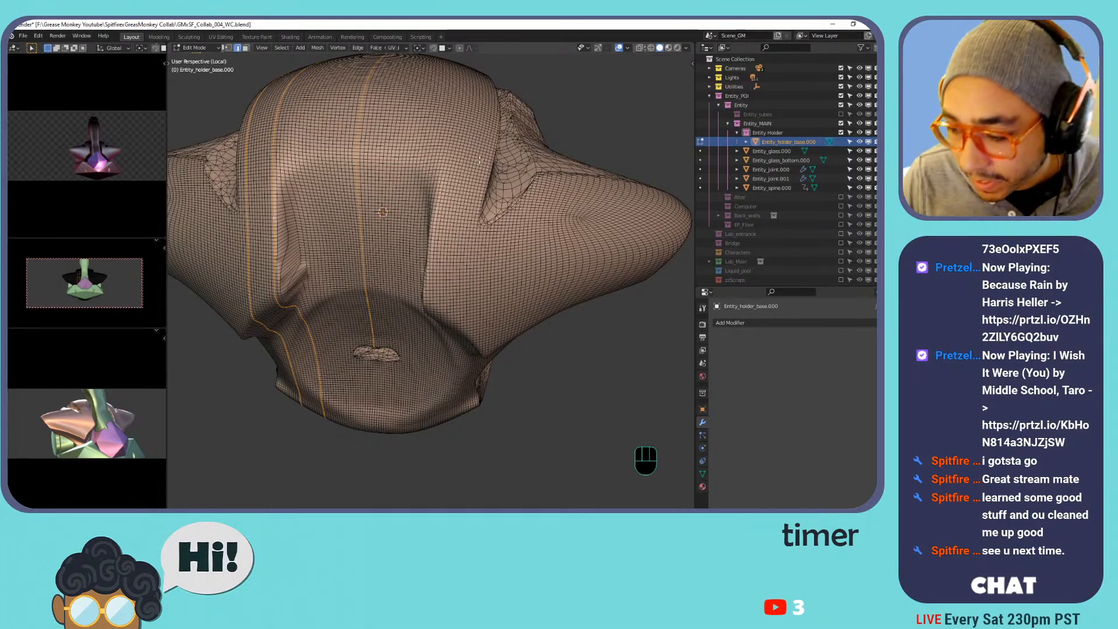
Try deleting the large stretched faces that close off the back of the holder mesh, one after another.
{"action": "middle_click_drag", "start_coordinate": [504, 165], "coordinate": [428, 241]}
{"action": "key", "text": "Tab"}
{"action": "key", "text": "Tab"}
{"action": "scroll", "coordinate": [472, 206], "scroll_direction": "down", "scroll_amount": 3}
{"action": "scroll", "coordinate": [471, 206], "scroll_direction": "up", "scroll_amount": 1}
{"action": "middle_click_drag", "start_coordinate": [428, 242], "coordinate": [291, 232], "text": "shift"}
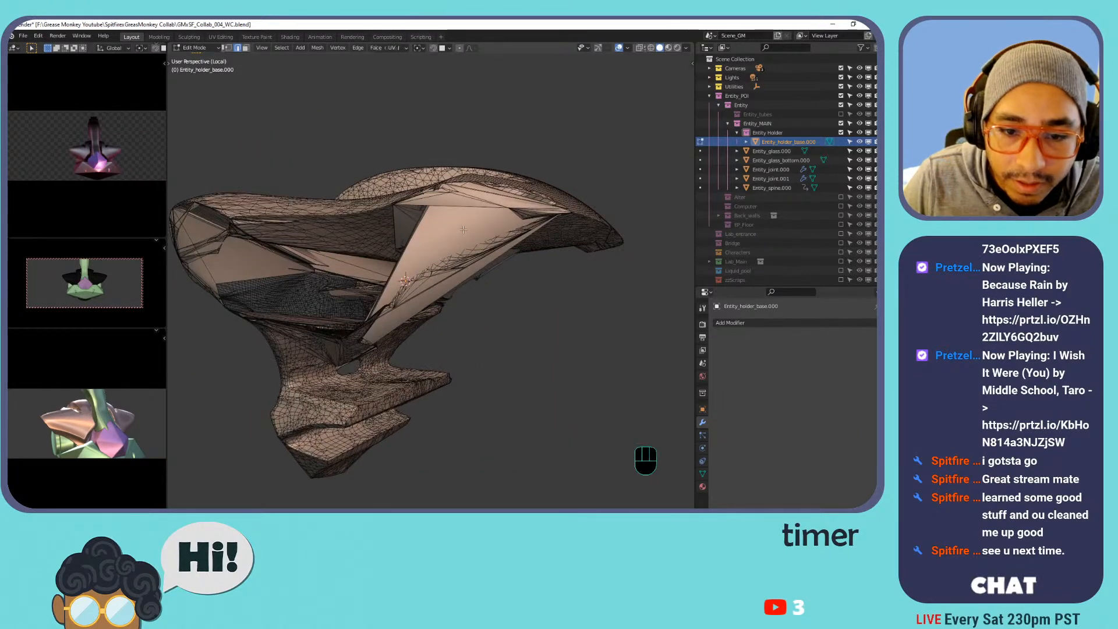
{"action": "key", "text": "x"}
{"action": "left_click", "coordinate": [463, 231]}
{"action": "key", "text": "x"}
{"action": "left_click", "coordinate": [452, 198]}
{"action": "key", "text": "x"}
{"action": "left_click", "coordinate": [482, 198]}
{"action": "key", "text": "x"}
{"action": "left_click", "coordinate": [479, 199]}
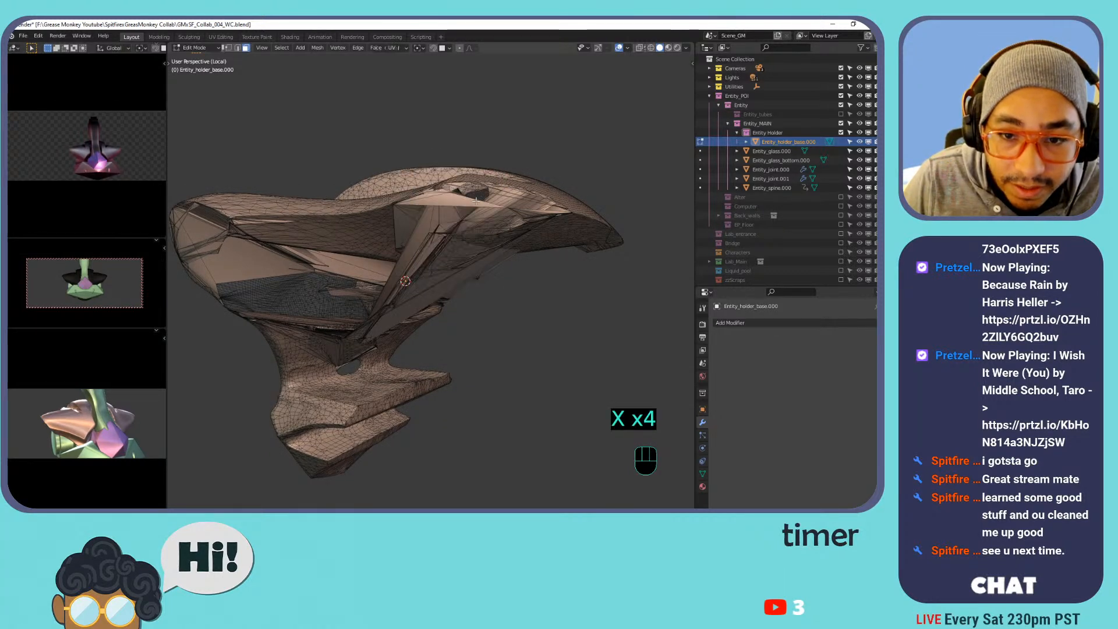
{"action": "key", "text": "x"}
{"action": "left_click", "coordinate": [439, 213]}
Undo the face deletions at the back of the mesh and the preceding edge loop selections.
{"action": "middle_click_drag", "start_coordinate": [439, 213], "coordinate": [414, 249], "text": "shift"}
{"action": "key", "text": "ctrl+z"}
{"action": "key", "text": "ctrl+z"}
{"action": "key", "text": "ctrl+z"}
{"action": "key", "text": "ctrl+z"}
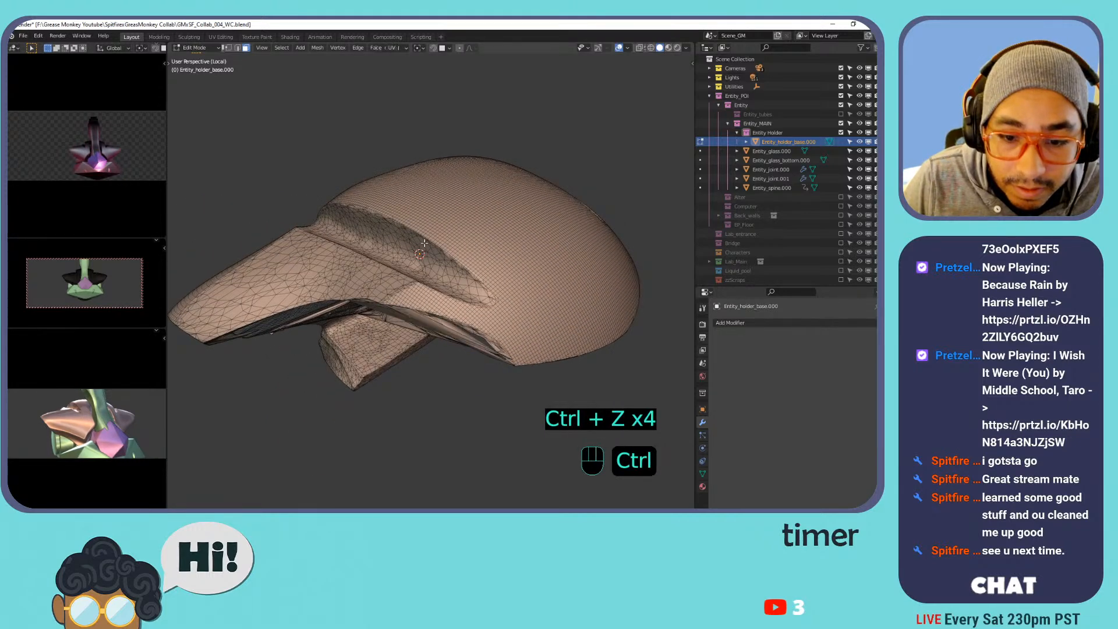
{"action": "key", "text": "ctrl+z"}
{"action": "key", "text": "ctrl+z"}
{"action": "key", "text": "ctrl+z"}
{"action": "key", "text": "ctrl+z"}
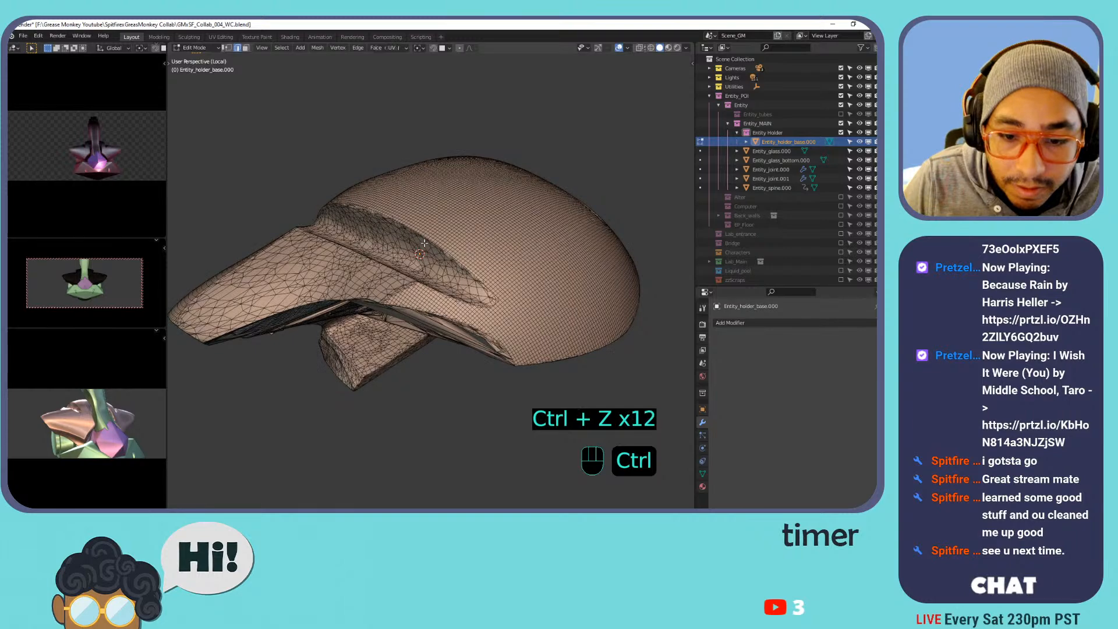
Examine the holder mesh's topology across the front recess, the wings and the irregular rear side.
{"action": "middle_click_drag", "start_coordinate": [488, 229], "coordinate": [559, 204]}
{"action": "scroll", "coordinate": [478, 216], "scroll_direction": "down", "scroll_amount": 2}
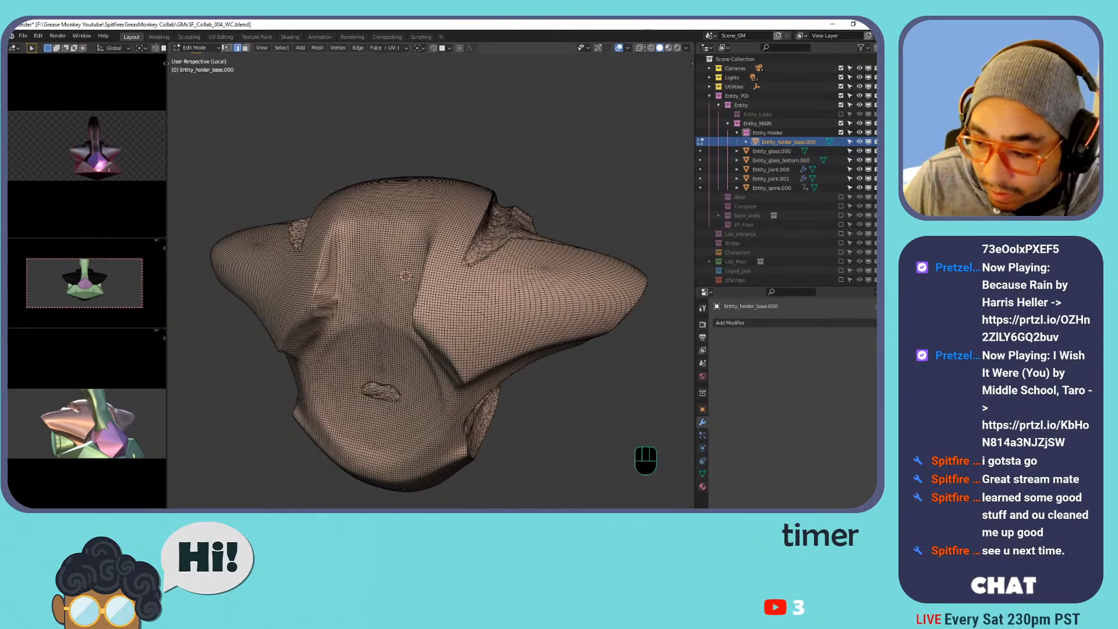
{"action": "middle_click_drag", "start_coordinate": [407, 265], "coordinate": [496, 226]}
{"action": "scroll", "coordinate": [454, 262], "scroll_direction": "up", "scroll_amount": 3}
{"action": "key", "text": "Tab"}
{"action": "key", "text": "Tab"}
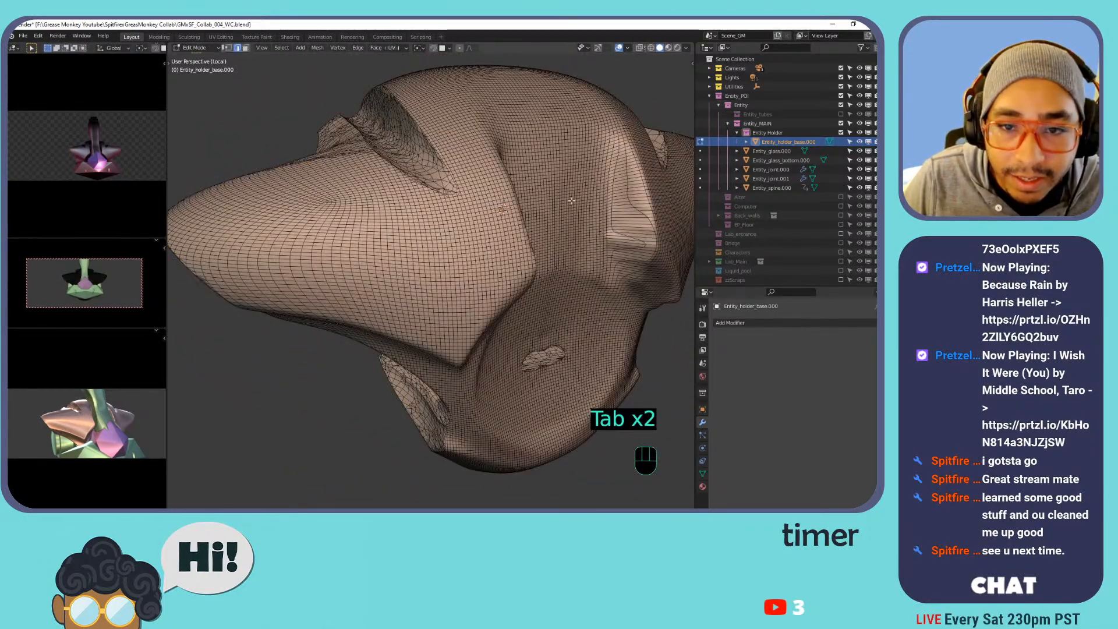
{"action": "middle_click_drag", "start_coordinate": [576, 199], "coordinate": [512, 200]}
{"action": "middle_click_drag", "start_coordinate": [512, 201], "coordinate": [444, 176]}
{"action": "scroll", "coordinate": [444, 177], "scroll_direction": "down", "scroll_amount": 1}
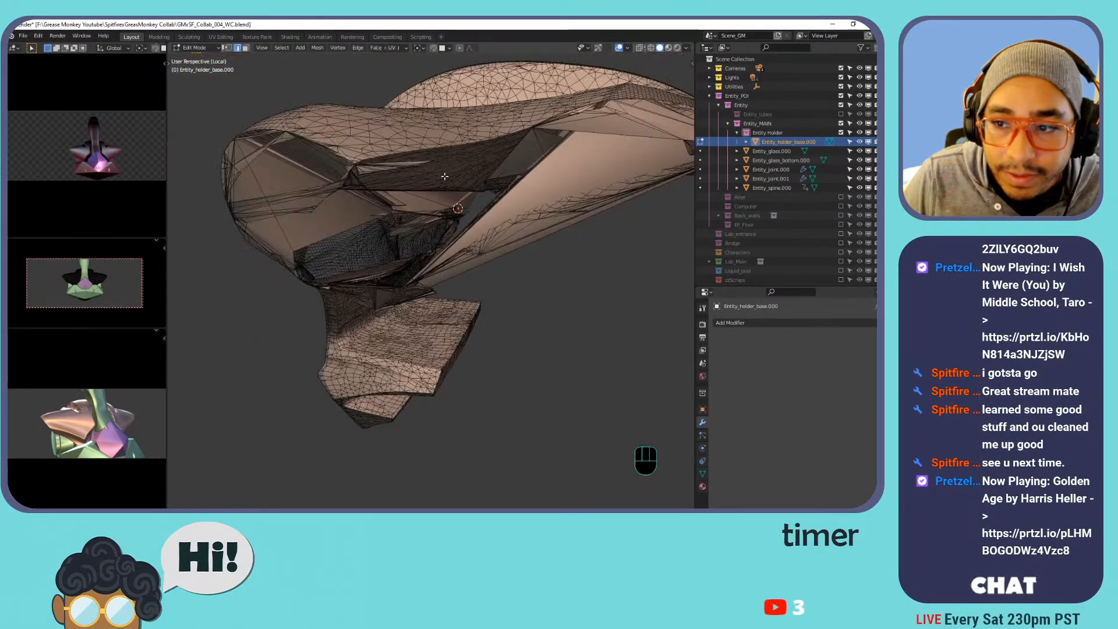
Leave mesh editing and duplicate the Entity_holder_base.000 object in place.
{"action": "key", "text": "Tab"}
{"action": "middle_click_drag", "start_coordinate": [466, 174], "coordinate": [501, 186], "text": "shift"}
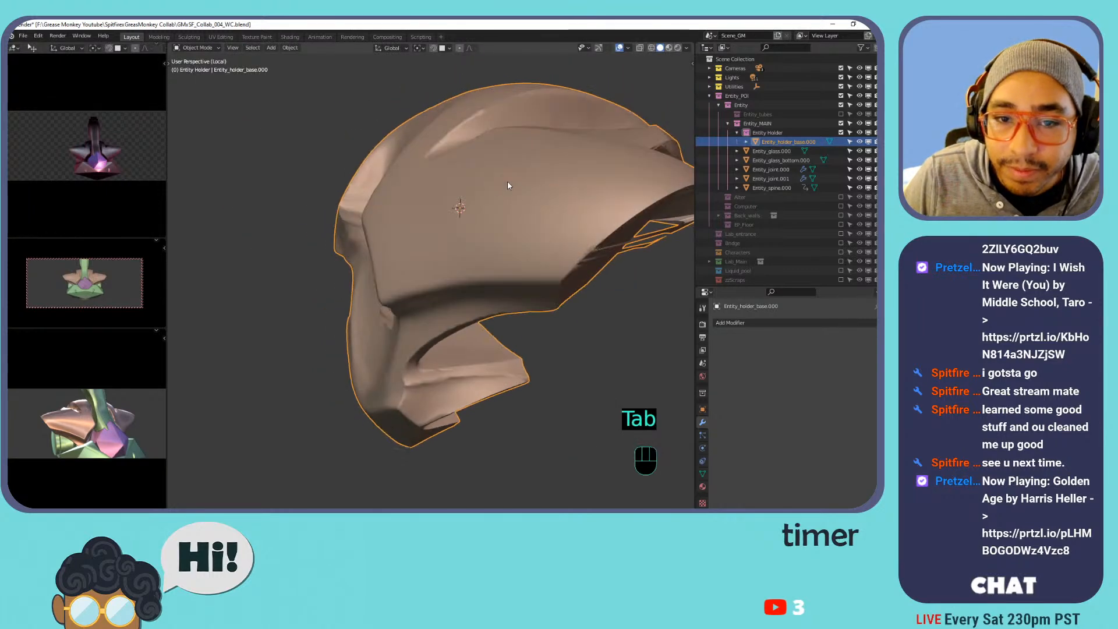
{"action": "key", "text": "shift+s"}
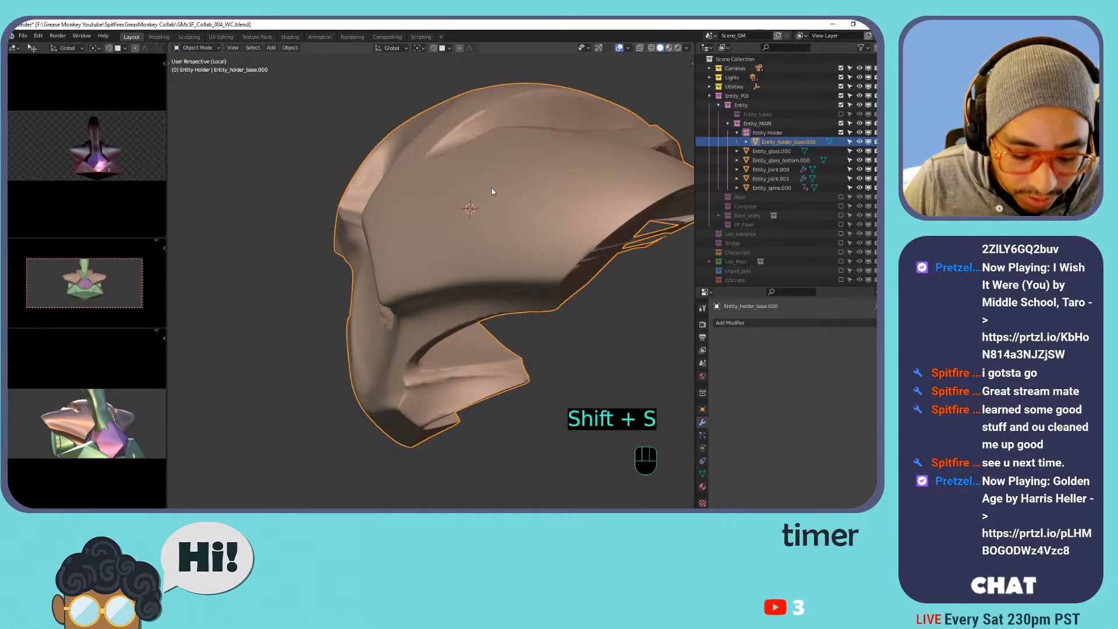
{"action": "scroll", "coordinate": [492, 191], "scroll_direction": "down", "scroll_amount": 2}
{"action": "key", "text": "shift+d"}
{"action": "right_click", "coordinate": [476, 161]}
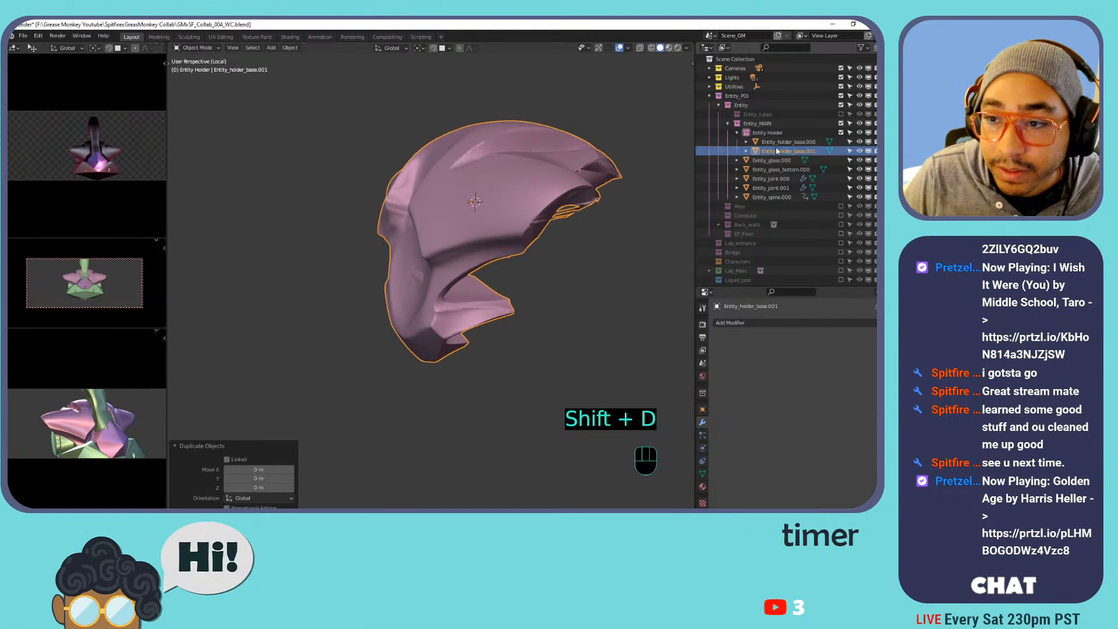
Hide the duplicate from the viewport and rename it Entity_holder_base.Original.
{"action": "left_click", "coordinate": [860, 151]}
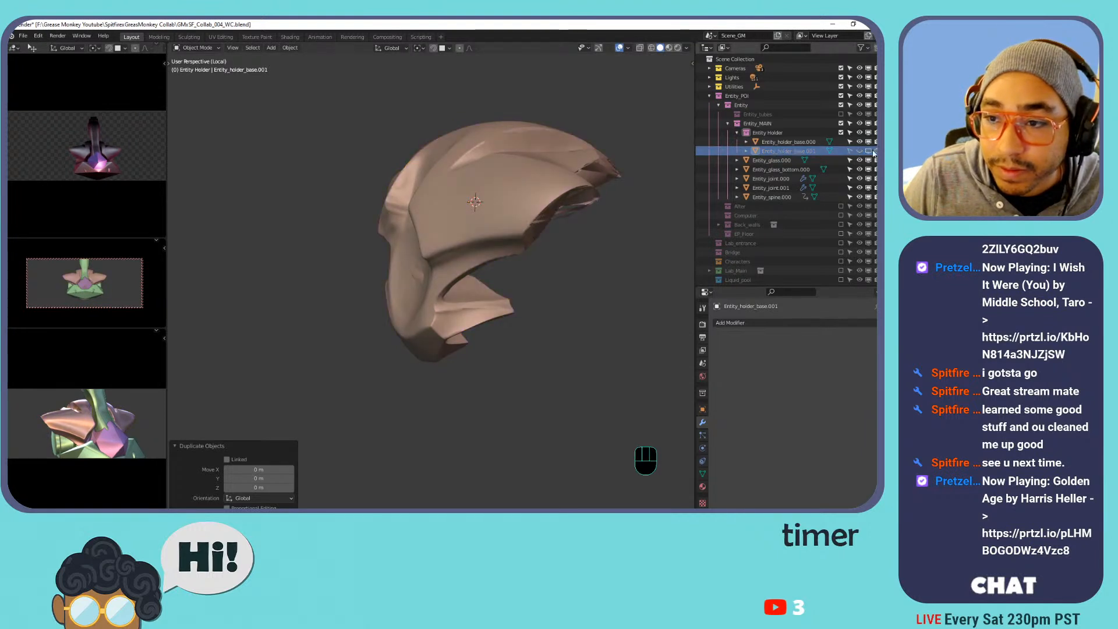
{"action": "double_click", "coordinate": [793, 151]}
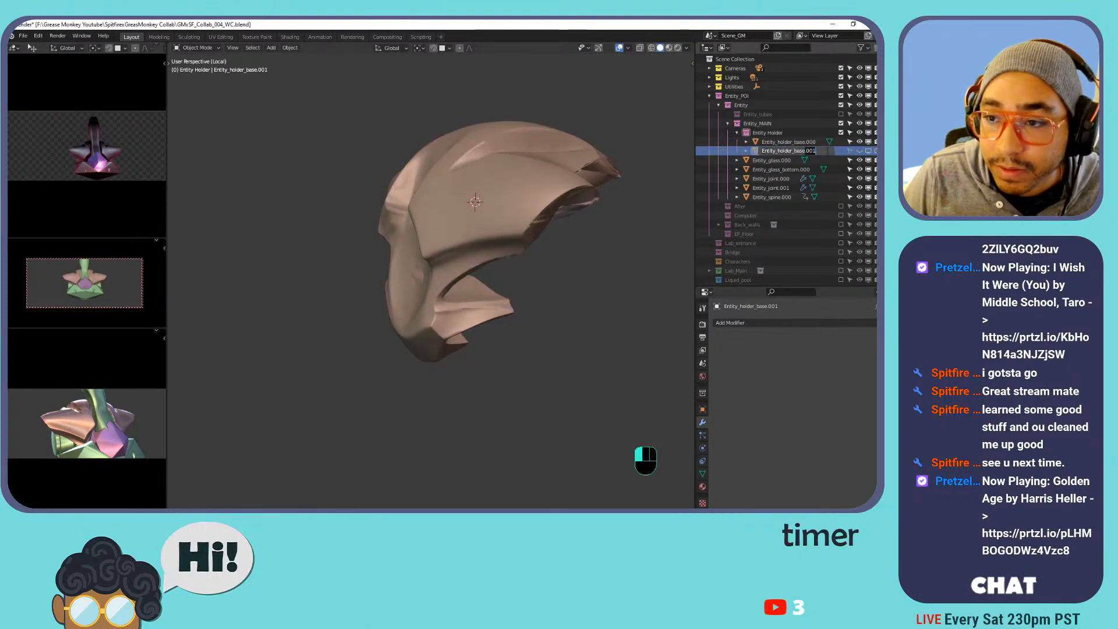
{"action": "key", "text": "BackSpace"}
{"action": "key", "text": "BackSpace"}
{"action": "type", "text": "On"}
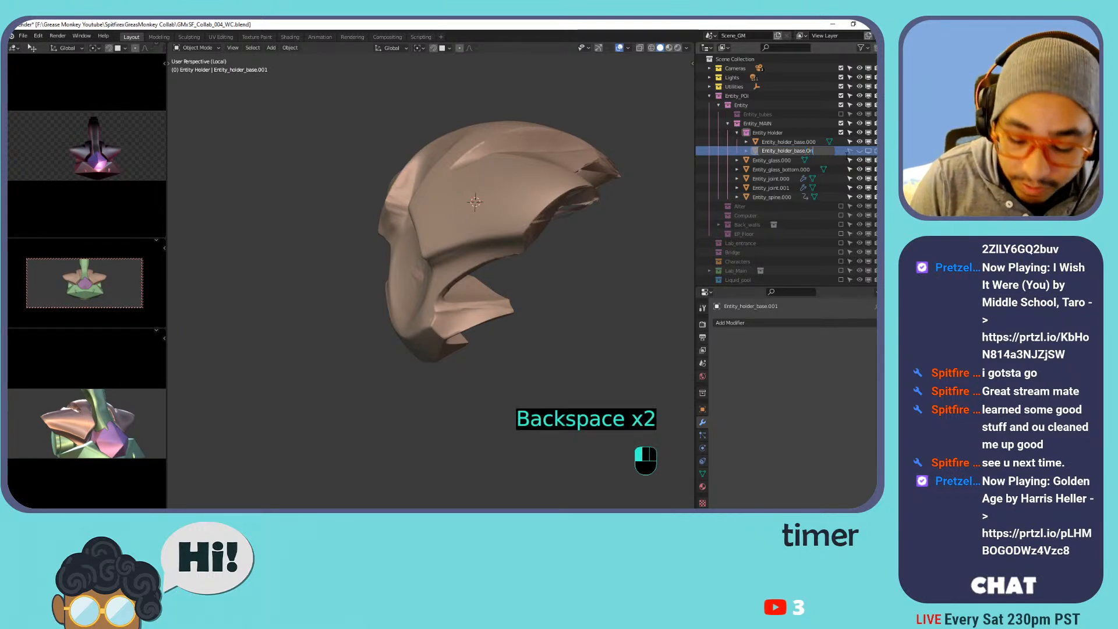
{"action": "type", "text": "ginal"}
{"action": "key", "text": "Return"}
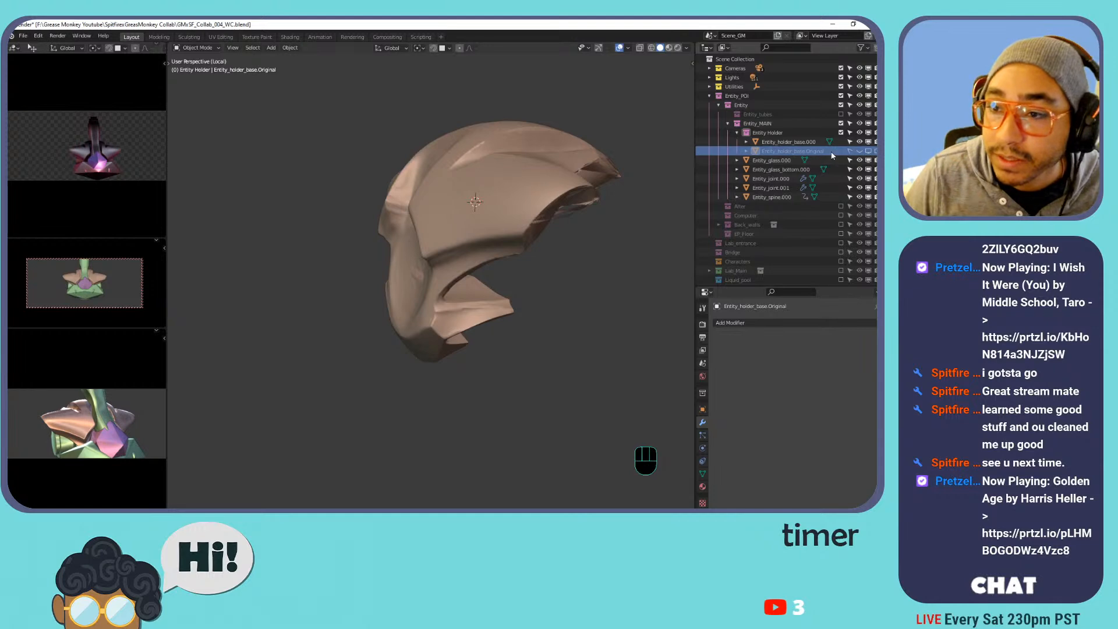
Reopen Entity_holder_base.000 for mesh editing and try deleting brush-selected vertices from its upper back and lower rear.
{"action": "left_click", "coordinate": [798, 142]}
{"action": "key", "text": "Tab"}
{"action": "middle_click_drag", "start_coordinate": [551, 213], "coordinate": [497, 160], "text": "shift"}
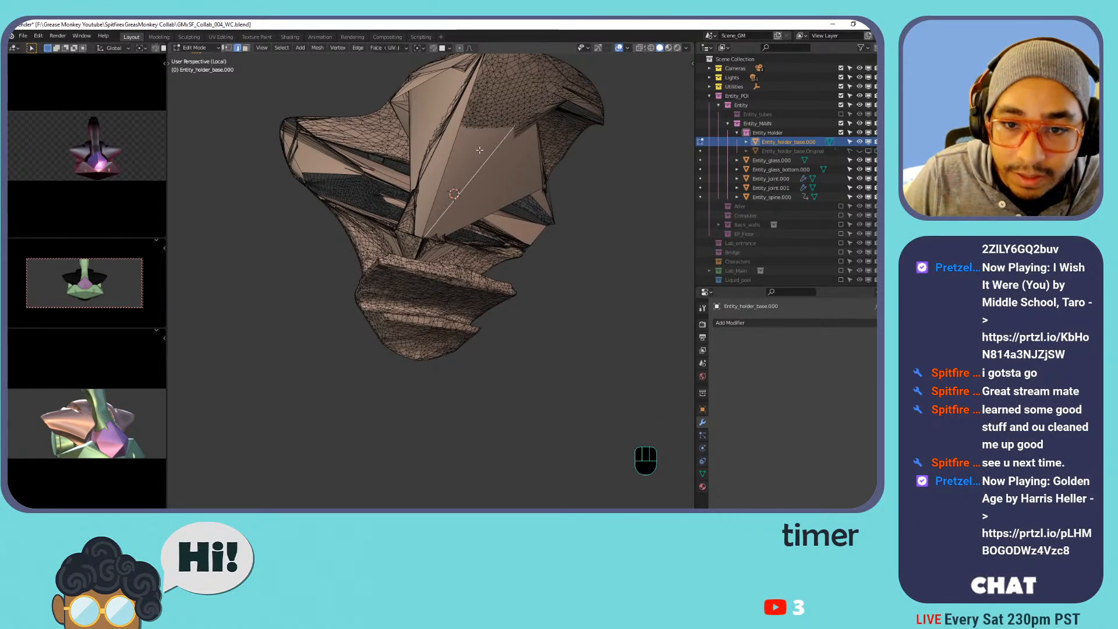
{"action": "mouse_move", "coordinate": [480, 140]}
{"action": "middle_mouse_down", "text": "shift"}
{"action": "mouse_move", "coordinate": [462, 218]}
{"action": "mouse_move", "coordinate": [471, 151]}
{"action": "middle_mouse_up", "text": "shift"}
{"action": "key", "text": "x"}
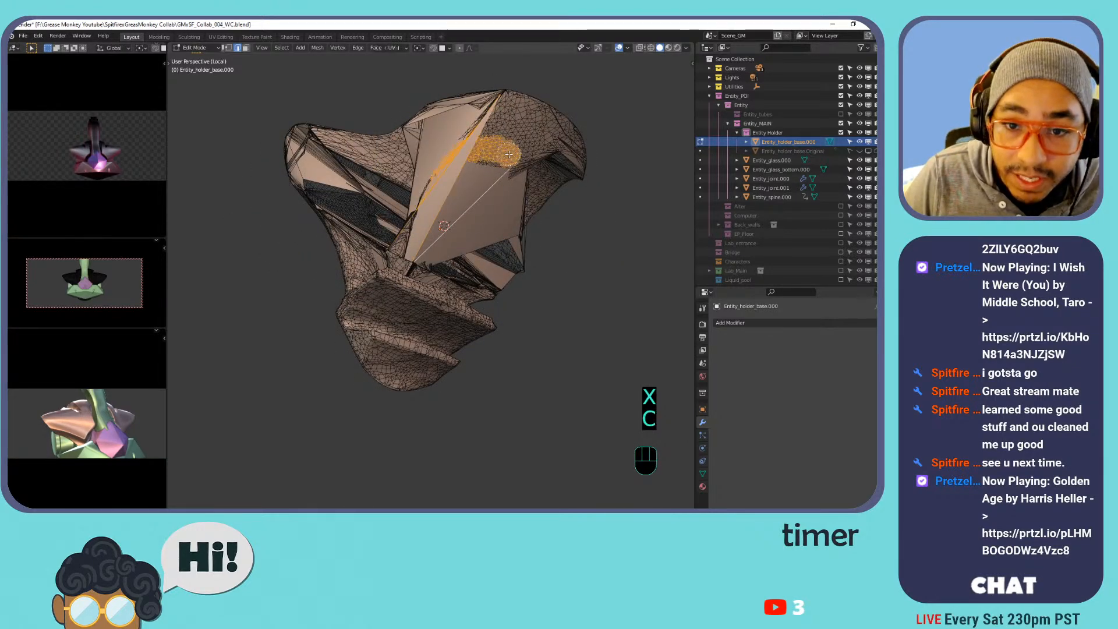
{"action": "left_click_drag", "start_coordinate": [425, 260], "coordinate": [401, 334]}
{"action": "left_click_drag", "start_coordinate": [370, 289], "coordinate": [410, 345]}
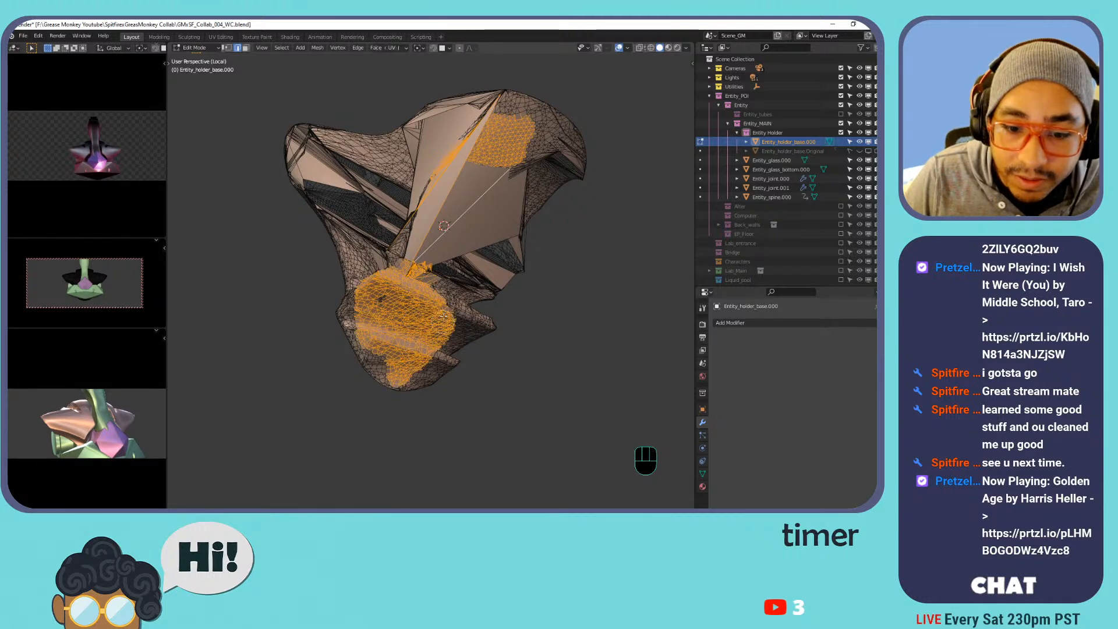
{"action": "key", "text": "x"}
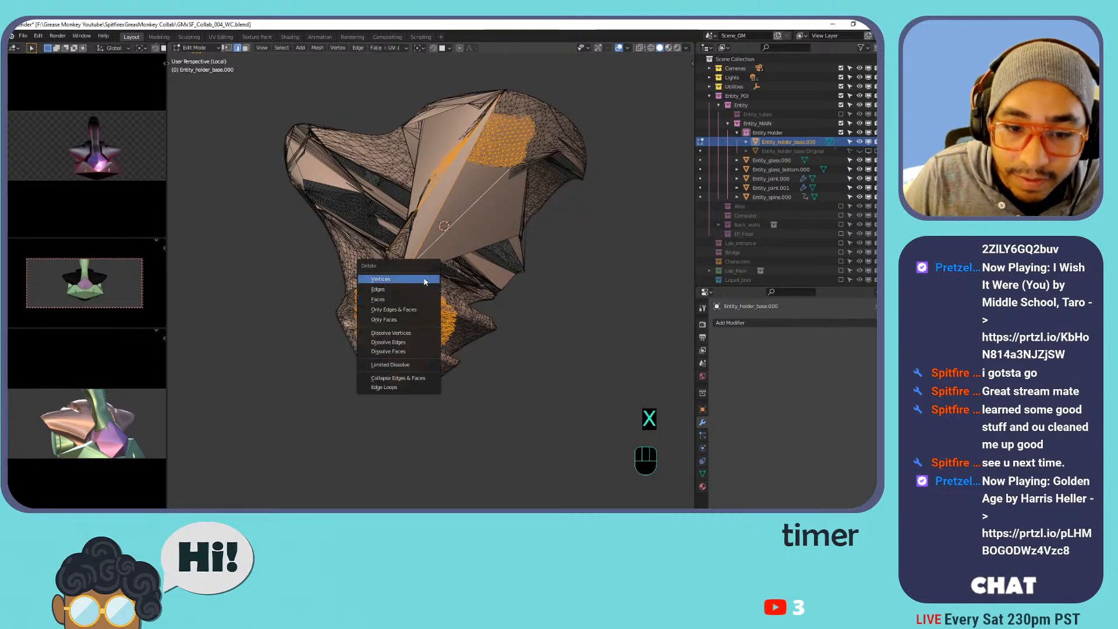
{"action": "left_click", "coordinate": [425, 279]}
Switch the viewport to material preview shading, brush-select the inner rear geometry and clear that selection.
{"action": "middle_click_drag", "start_coordinate": [425, 280], "coordinate": [636, 104]}
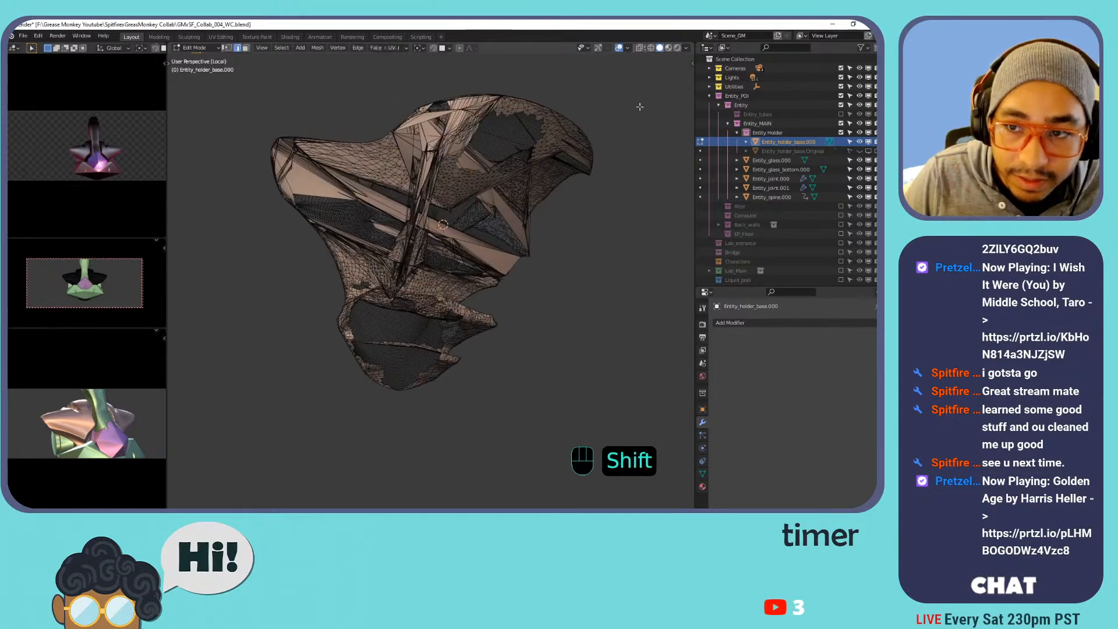
{"action": "left_click", "coordinate": [669, 47]}
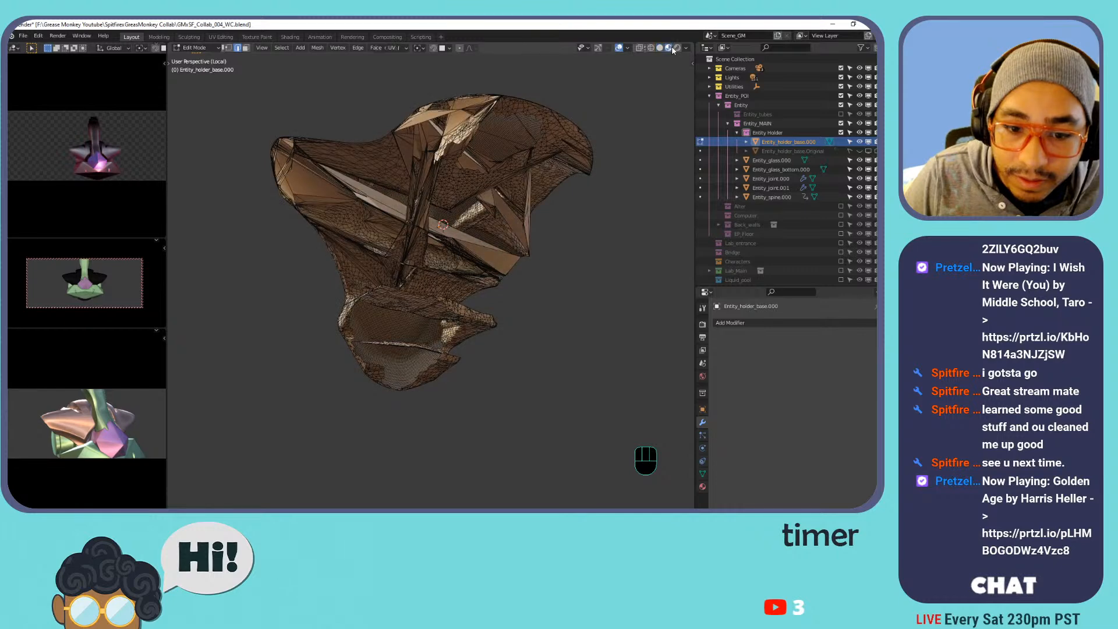
{"action": "mouse_move", "coordinate": [444, 181]}
{"action": "middle_mouse_down"}
{"action": "mouse_move", "coordinate": [450, 207]}
{"action": "mouse_move", "coordinate": [436, 202]}
{"action": "middle_mouse_up"}
{"action": "key", "text": "x"}
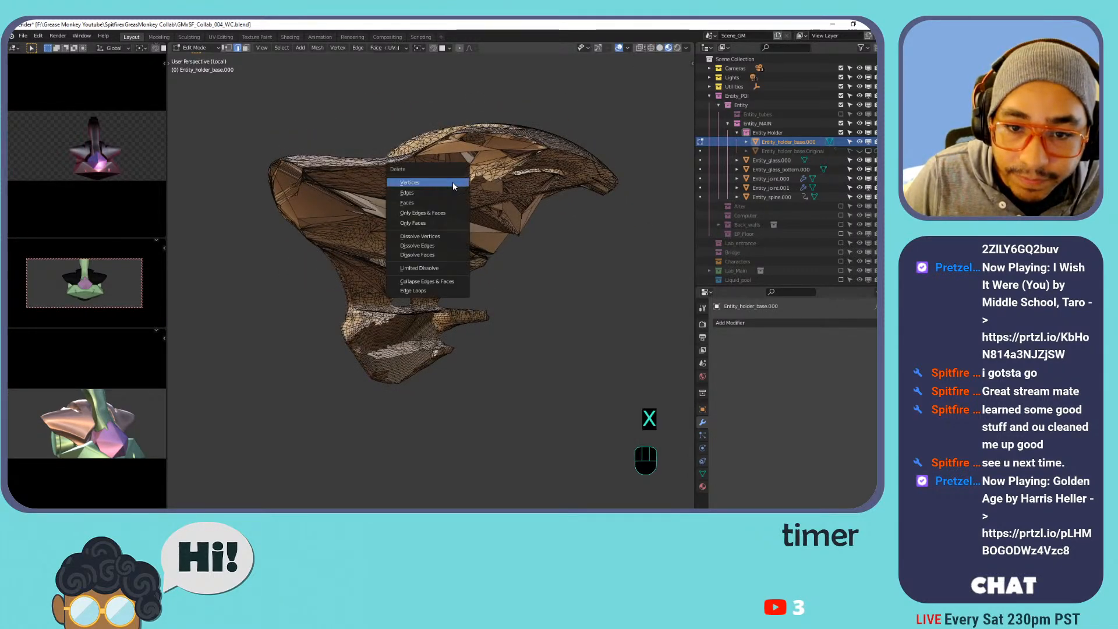
{"action": "mouse_move", "coordinate": [445, 182]}
{"action": "left_mouse_down"}
{"action": "mouse_move", "coordinate": [400, 188]}
{"action": "mouse_move", "coordinate": [382, 248]}
{"action": "mouse_move", "coordinate": [417, 265]}
{"action": "mouse_move", "coordinate": [374, 307]}
{"action": "left_mouse_up"}
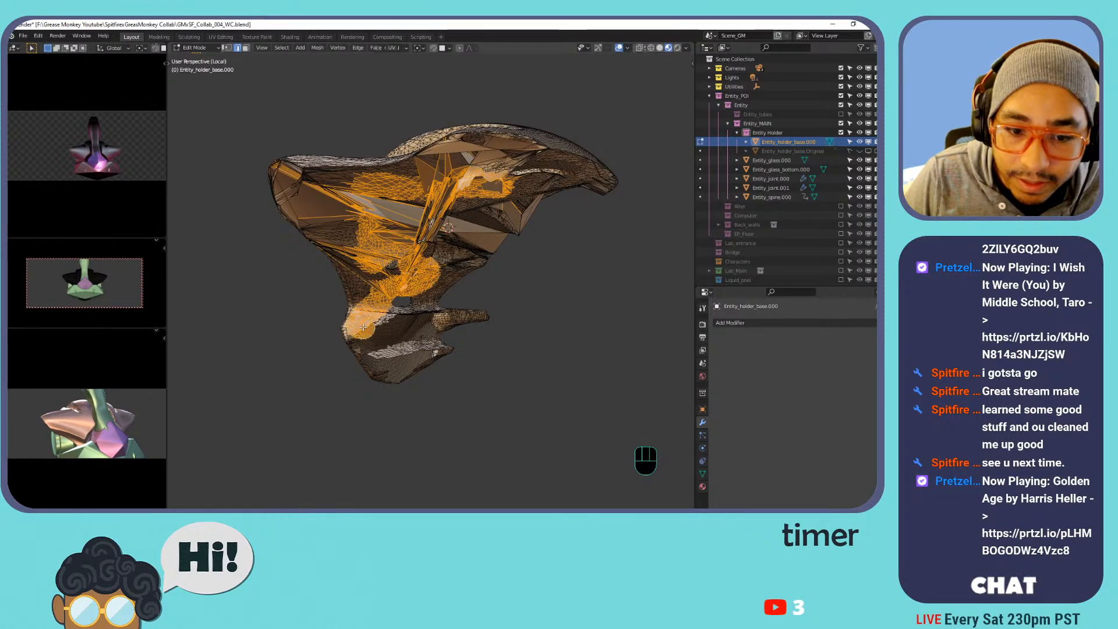
{"action": "right_click", "coordinate": [466, 296]}
{"action": "key", "text": "alt+a"}
Check the mesh from the front and top, and undo the vertex deletions on its rear side.
{"action": "mouse_move", "coordinate": [354, 217]}
{"action": "middle_mouse_down"}
{"action": "mouse_move", "coordinate": [385, 230]}
{"action": "mouse_move", "coordinate": [517, 231]}
{"action": "middle_mouse_up"}
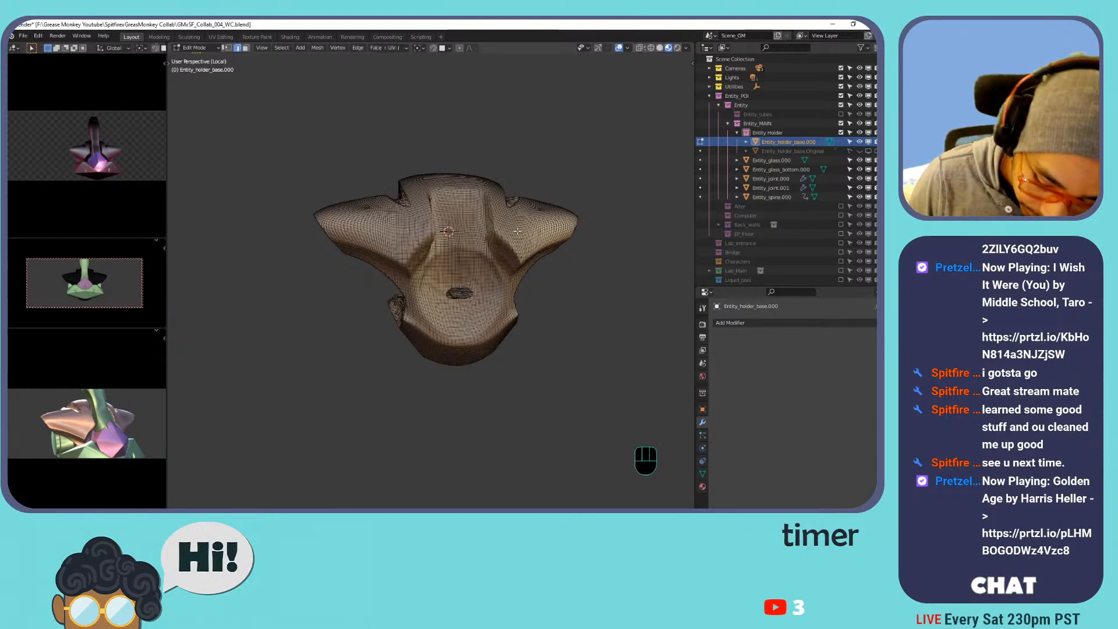
{"action": "key", "text": "KP_7"}
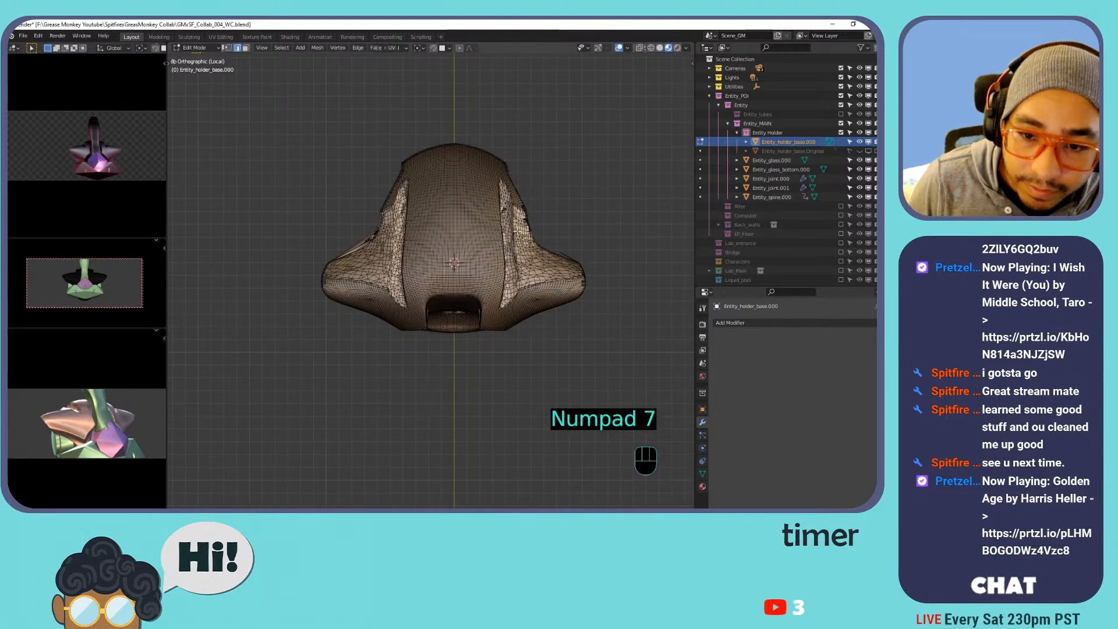
{"action": "scroll", "coordinate": [533, 201], "scroll_direction": "down", "scroll_amount": 3}
{"action": "middle_click_drag", "start_coordinate": [534, 200], "coordinate": [408, 153]}
{"action": "middle_click_drag", "start_coordinate": [408, 153], "coordinate": [480, 166], "text": "shift"}
{"action": "key", "text": "ctrl+z"}
{"action": "key", "text": "ctrl+z"}
{"action": "key", "text": "ctrl+z"}
{"action": "key", "text": "ctrl+z"}
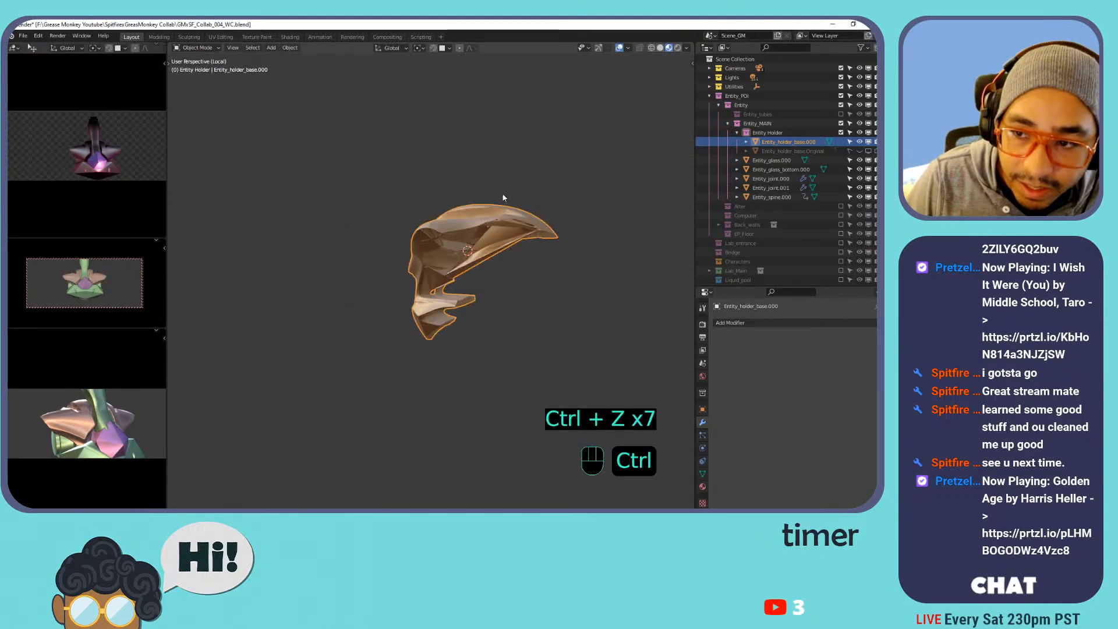
{"action": "key", "text": "ctrl+z"}
{"action": "key", "text": "shift+ctrl+z"}
Check the rear of Entity_holder_base.000 in mesh editing and undo back to object mode.
{"action": "middle_click_drag", "start_coordinate": [501, 193], "coordinate": [461, 233]}
{"action": "key", "text": "Tab"}
{"action": "key", "text": "Tab"}
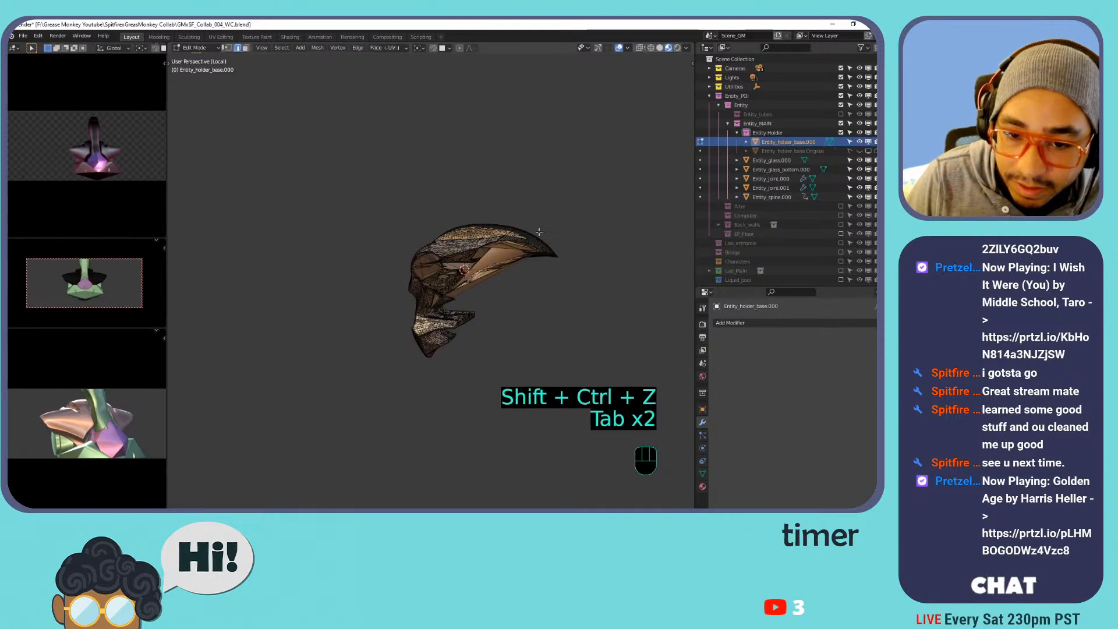
{"action": "key", "text": "ctrl+z"}
{"action": "key", "text": "ctrl+z"}
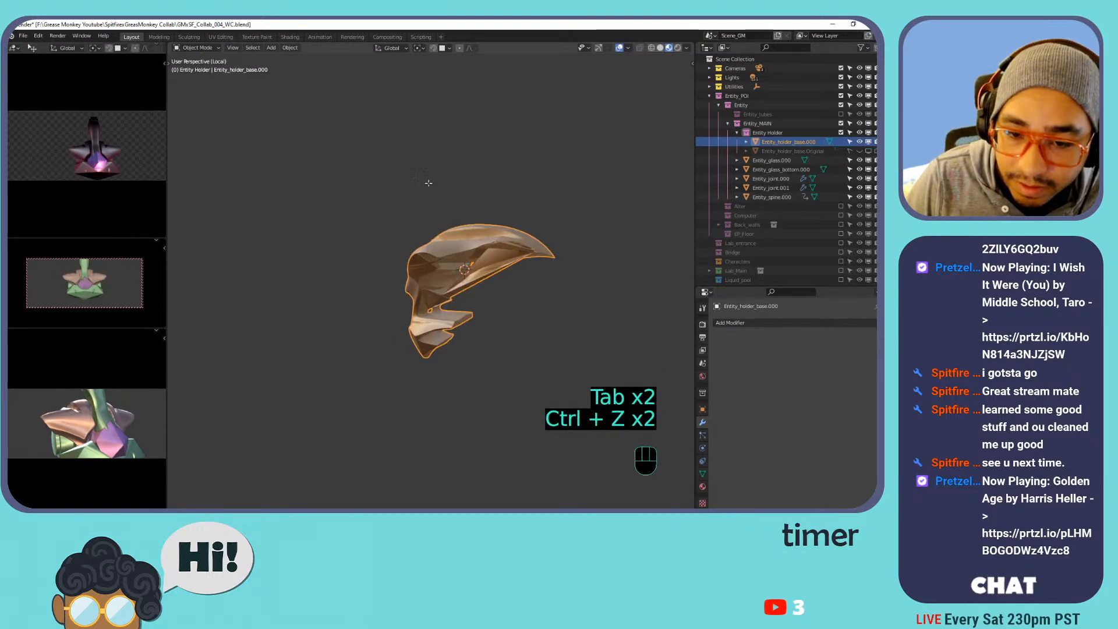
Open Entity_holder_base.000 for mesh editing, clear the full selection and box-select the whole visible mesh from above.
{"action": "key", "text": "Tab"}
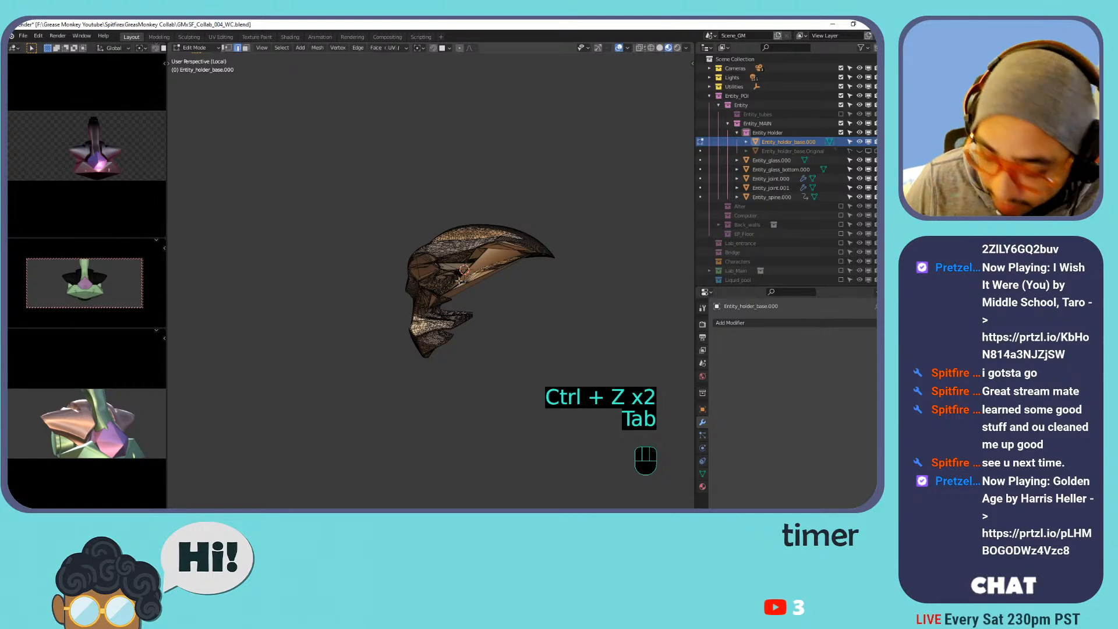
{"action": "key", "text": "KP_7"}
{"action": "key", "text": "a"}
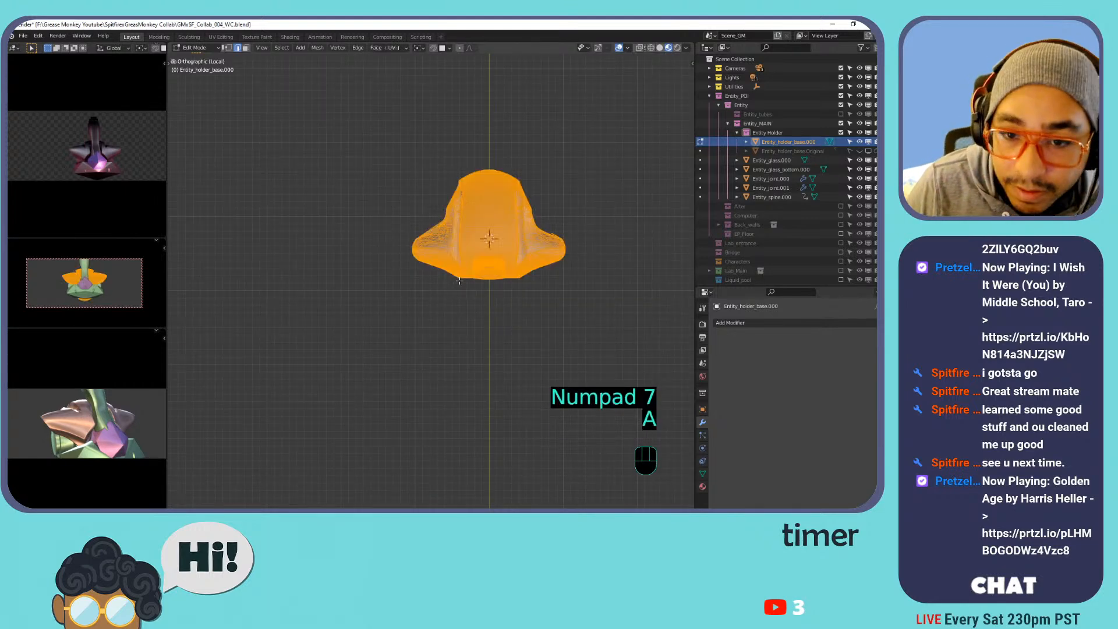
{"action": "left_click", "coordinate": [588, 145]}
{"action": "key", "text": "b"}
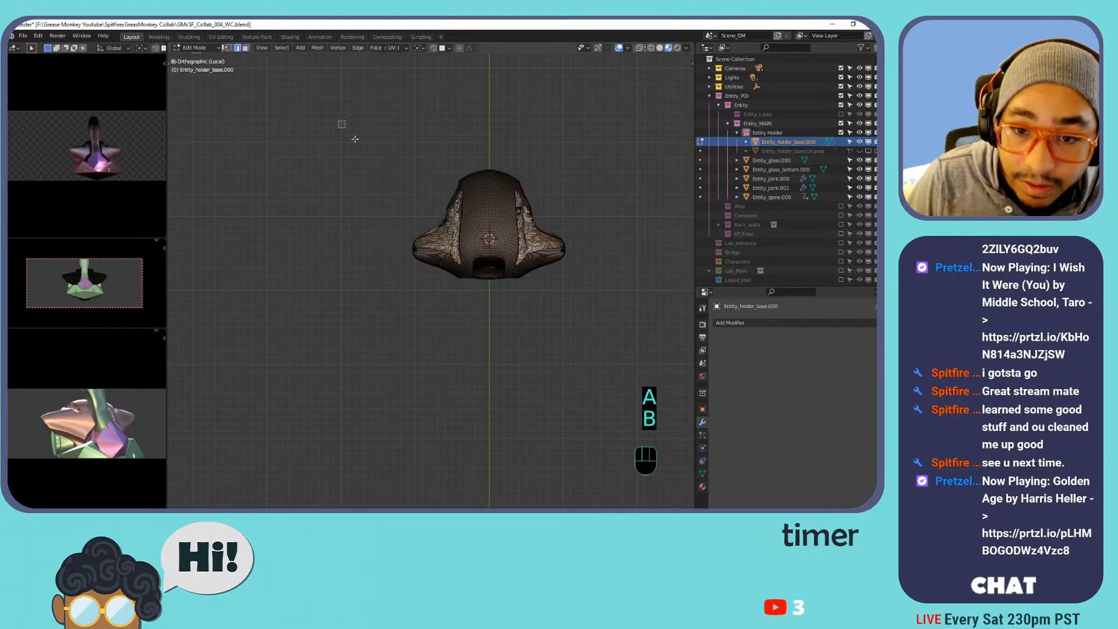
{"action": "left_click_drag", "start_coordinate": [342, 122], "coordinate": [594, 338]}
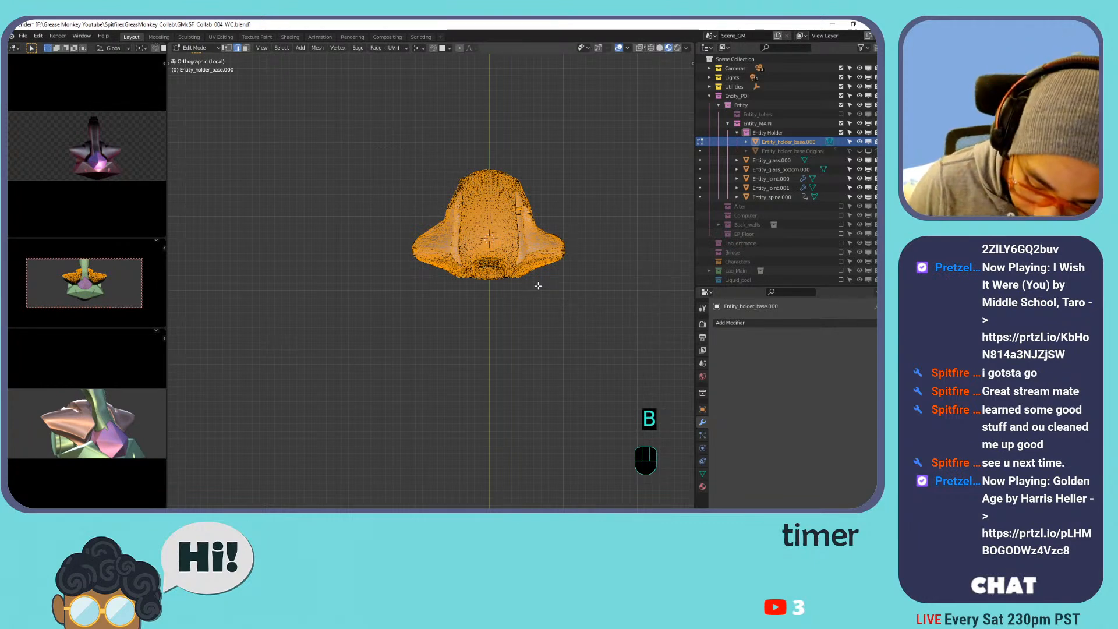
Extend the selection from the front with box selections over the body and wings.
{"action": "key", "text": "KP_7"}
{"action": "key", "text": "KP_1"}
{"action": "key", "text": "b"}
{"action": "left_click_drag", "start_coordinate": [394, 175], "coordinate": [523, 323]}
{"action": "scroll", "coordinate": [519, 280], "scroll_direction": "up", "scroll_amount": 3}
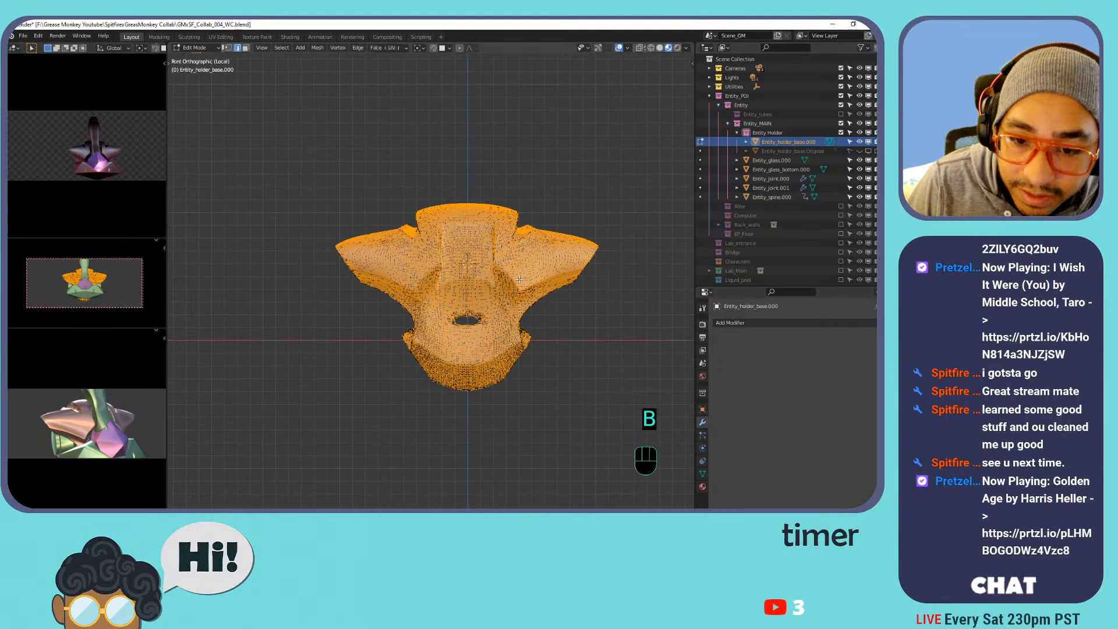
{"action": "scroll", "coordinate": [518, 279], "scroll_direction": "up", "scroll_amount": 5}
{"action": "scroll", "coordinate": [496, 282], "scroll_direction": "down", "scroll_amount": 7}
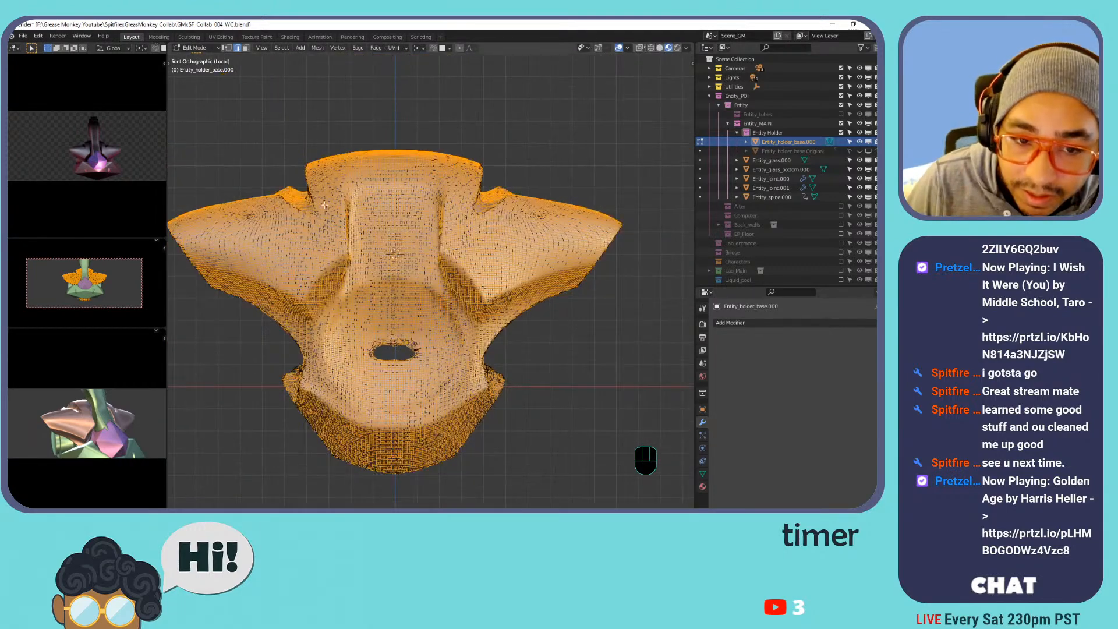
{"action": "left_click_drag", "start_coordinate": [208, 166], "coordinate": [536, 409]}
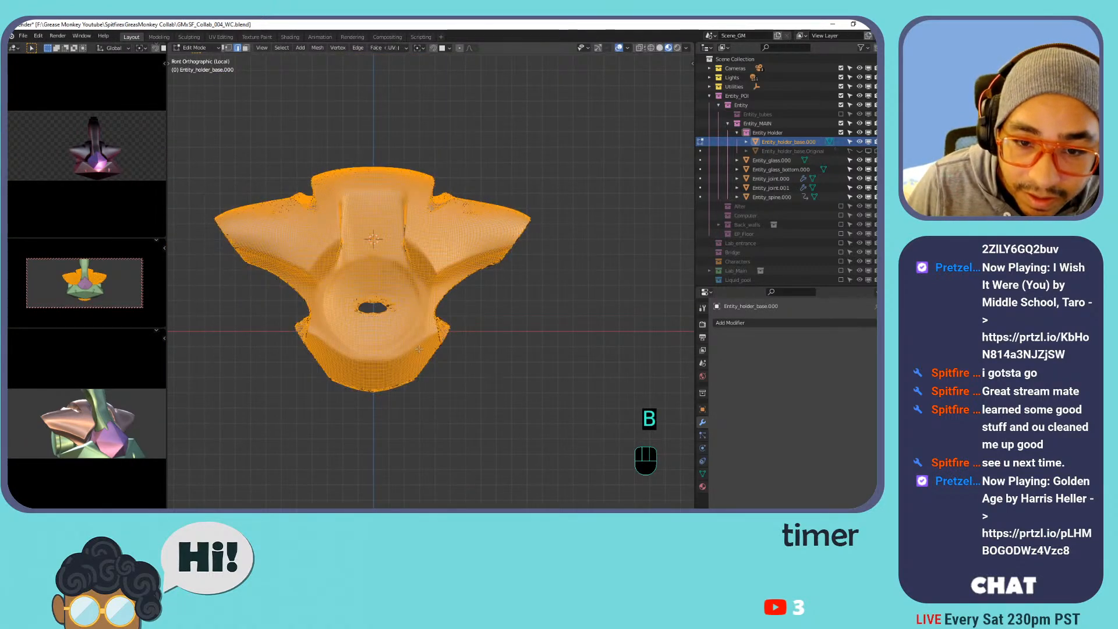
Box-select the upper surface and both wings again from a recentred top view.
{"action": "key", "text": "KP_7"}
{"action": "middle_click_drag", "start_coordinate": [396, 317], "coordinate": [445, 446], "text": "shift"}
{"action": "key", "text": "b"}
{"action": "left_click_drag", "start_coordinate": [253, 122], "coordinate": [559, 428]}
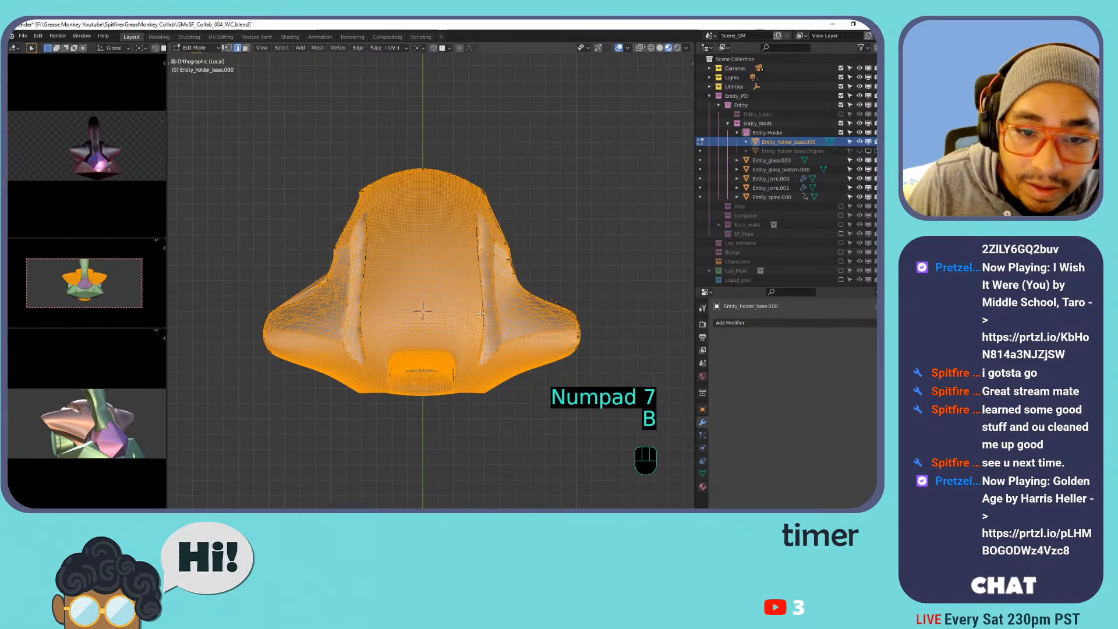
Switch to vertex selection, undo the partial box selection from above and add the whole upper surface to the selection.
{"action": "key", "text": "1"}
{"action": "key", "text": "b"}
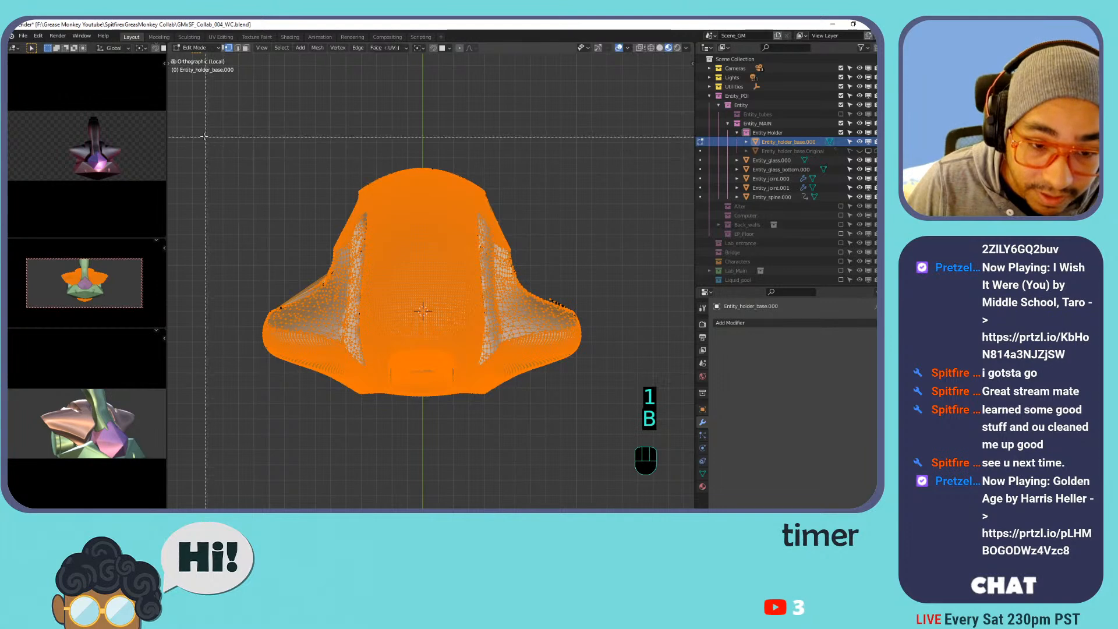
{"action": "left_click_drag", "start_coordinate": [252, 114], "coordinate": [518, 369]}
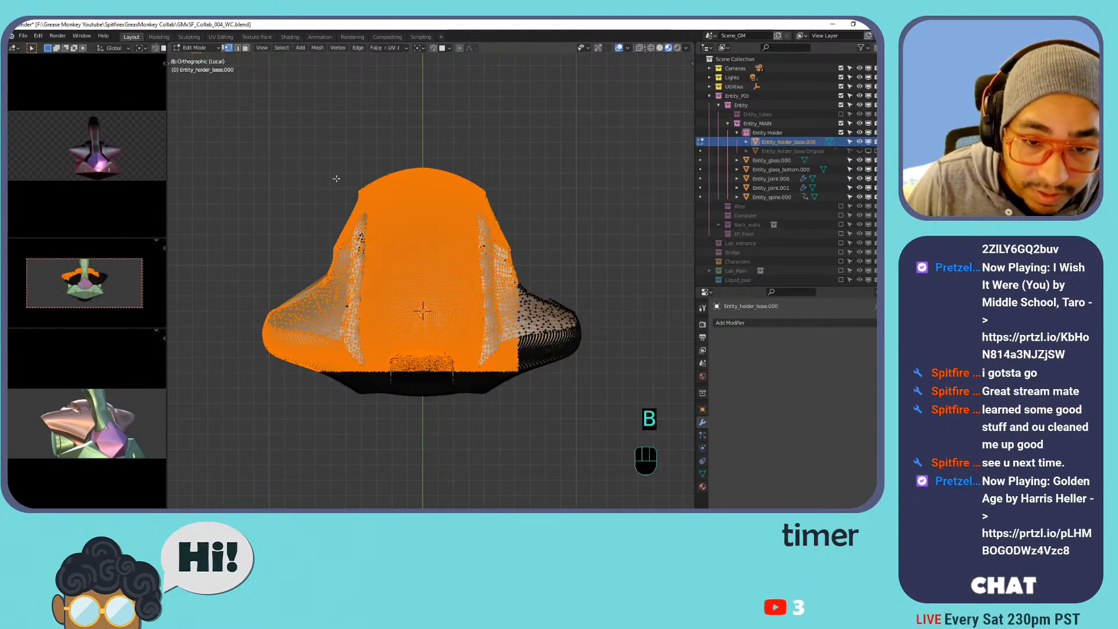
{"action": "key", "text": "ctrl+z"}
{"action": "left_click_drag", "start_coordinate": [247, 157], "coordinate": [587, 459], "text": "shift"}
{"action": "left_click_drag", "start_coordinate": [284, 149], "coordinate": [339, 198], "text": "shift"}
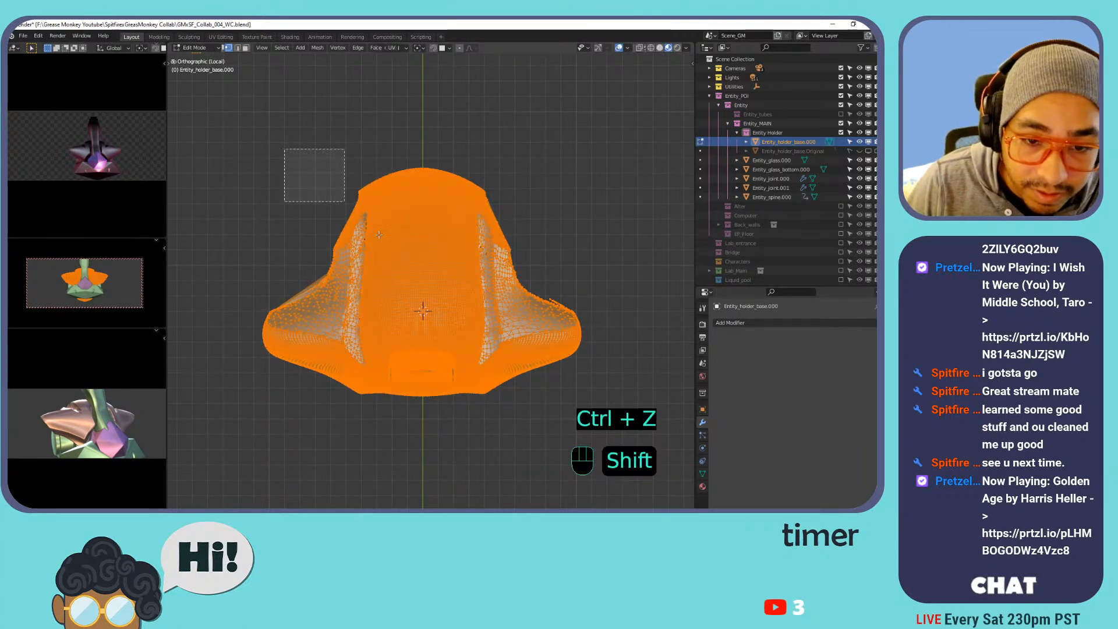
{"action": "left_click_drag", "start_coordinate": [413, 201], "coordinate": [413, 202], "text": "shift"}
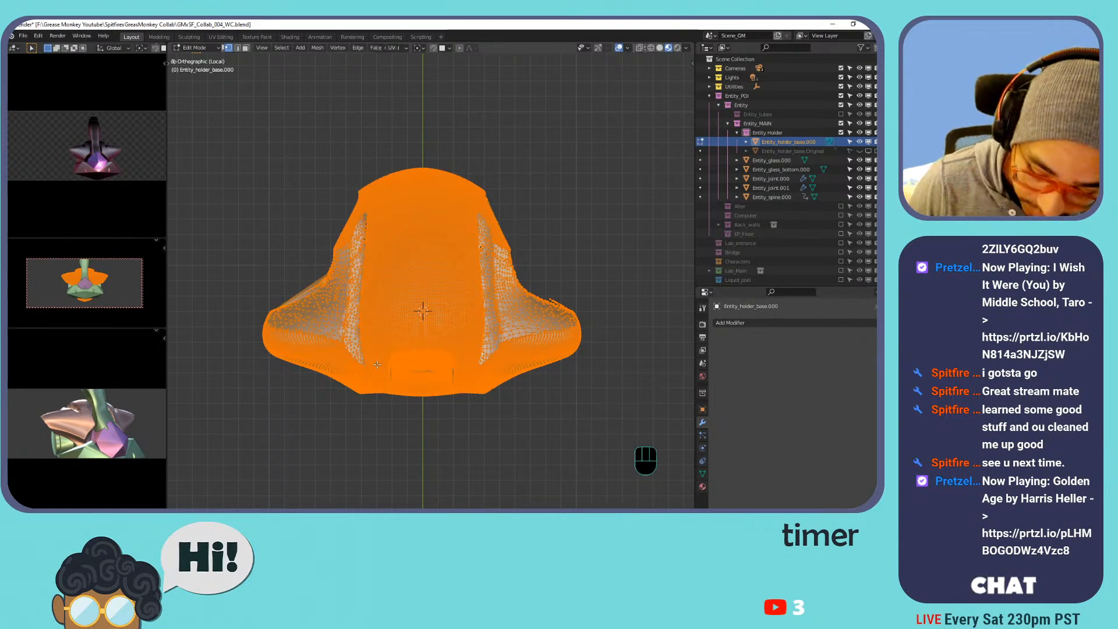
Add the vertices of both front halves and both wings to the selection with overlapping boxes in the front view.
{"action": "key", "text": "KP_1"}
{"action": "mouse_move", "coordinate": [220, 118]}
{"action": "left_mouse_down", "text": "shift"}
{"action": "mouse_move", "coordinate": [488, 378]}
{"action": "mouse_move", "coordinate": [396, 262]}
{"action": "left_mouse_up", "text": "shift"}
{"action": "left_click_drag", "start_coordinate": [246, 167], "coordinate": [330, 396], "text": "shift"}
{"action": "left_click_drag", "start_coordinate": [248, 123], "coordinate": [370, 354], "text": "shift"}
{"action": "left_click_drag", "start_coordinate": [311, 142], "coordinate": [582, 392], "text": "shift"}
{"action": "left_click_drag", "start_coordinate": [592, 208], "coordinate": [394, 421], "text": "shift"}
{"action": "left_click_drag", "start_coordinate": [607, 224], "coordinate": [429, 394], "text": "shift"}
{"action": "left_click_drag", "start_coordinate": [606, 167], "coordinate": [436, 232], "text": "shift"}
Add the unselected vertices along the upper crest to the selection from the right side view.
{"action": "middle_click_drag", "start_coordinate": [349, 225], "coordinate": [635, 283]}
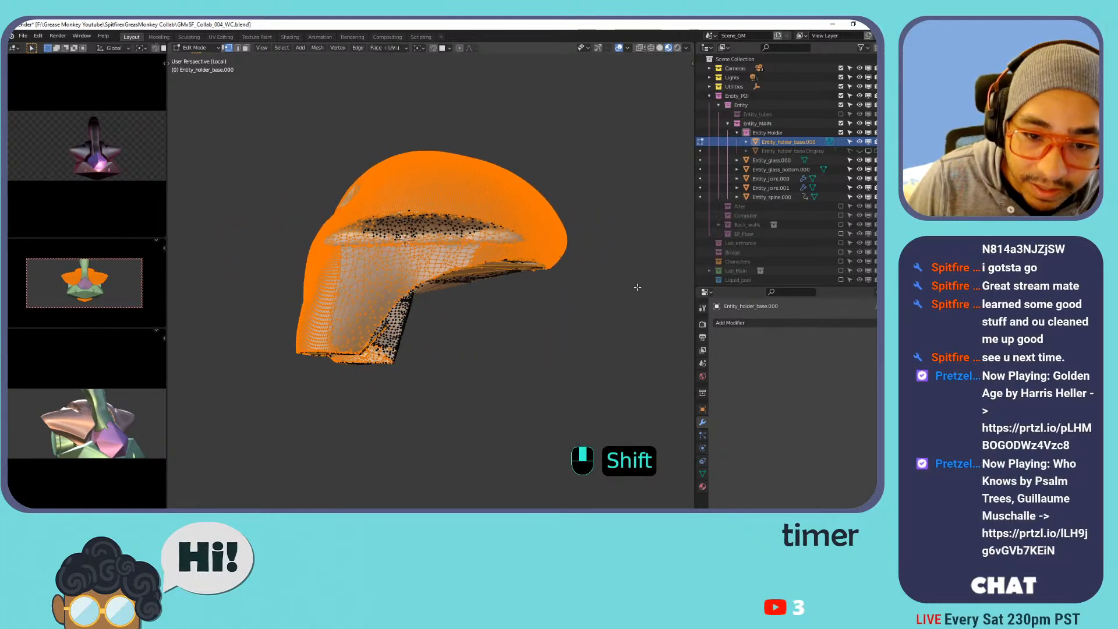
{"action": "key", "text": "KP_1"}
{"action": "key", "text": "KP_3"}
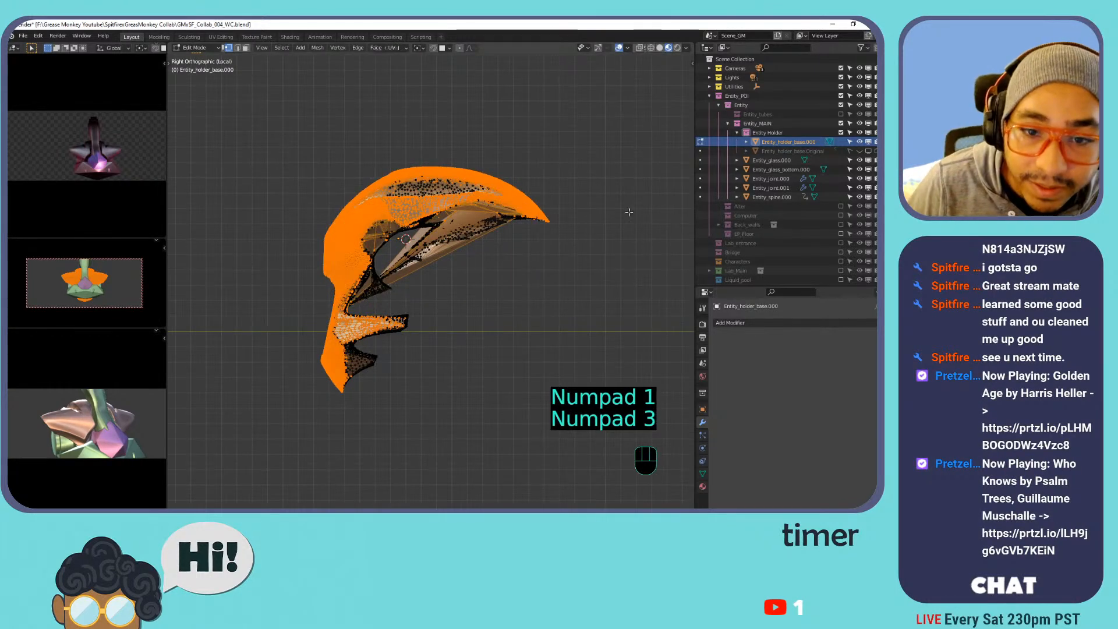
{"action": "key", "text": "b"}
{"action": "left_click_drag", "start_coordinate": [311, 126], "coordinate": [555, 204], "text": "shift"}
{"action": "key", "text": "ctrl+z"}
{"action": "left_click_drag", "start_coordinate": [336, 154], "coordinate": [507, 203], "text": "ctrl"}
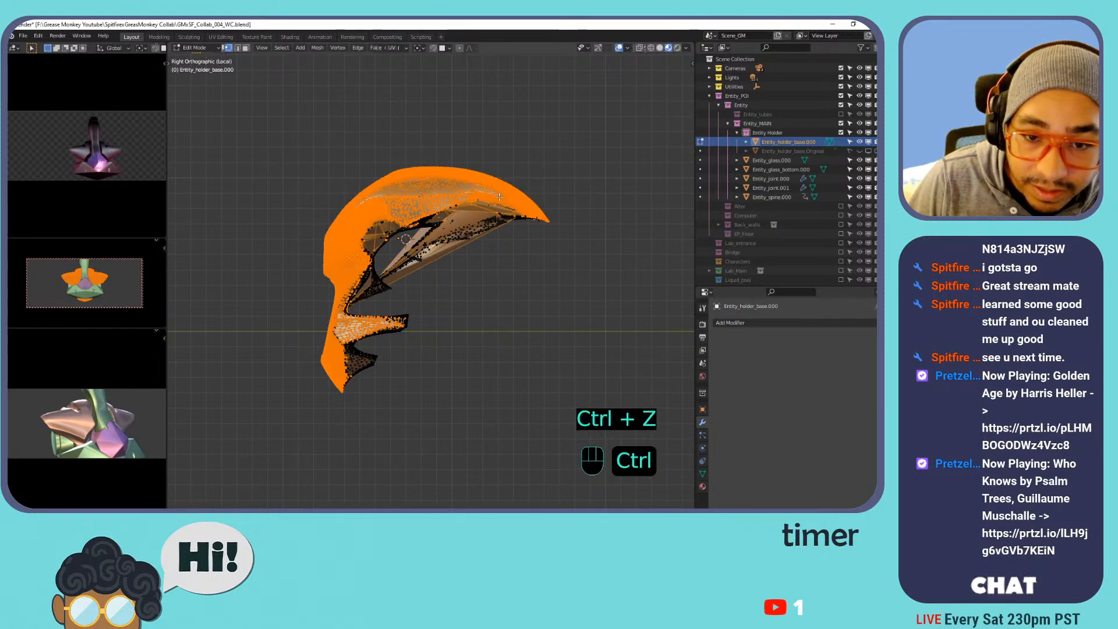
Try subtracting the boxed front vertices, undo it and box-add the front surface to the selection instead.
{"action": "key", "text": "KP_1"}
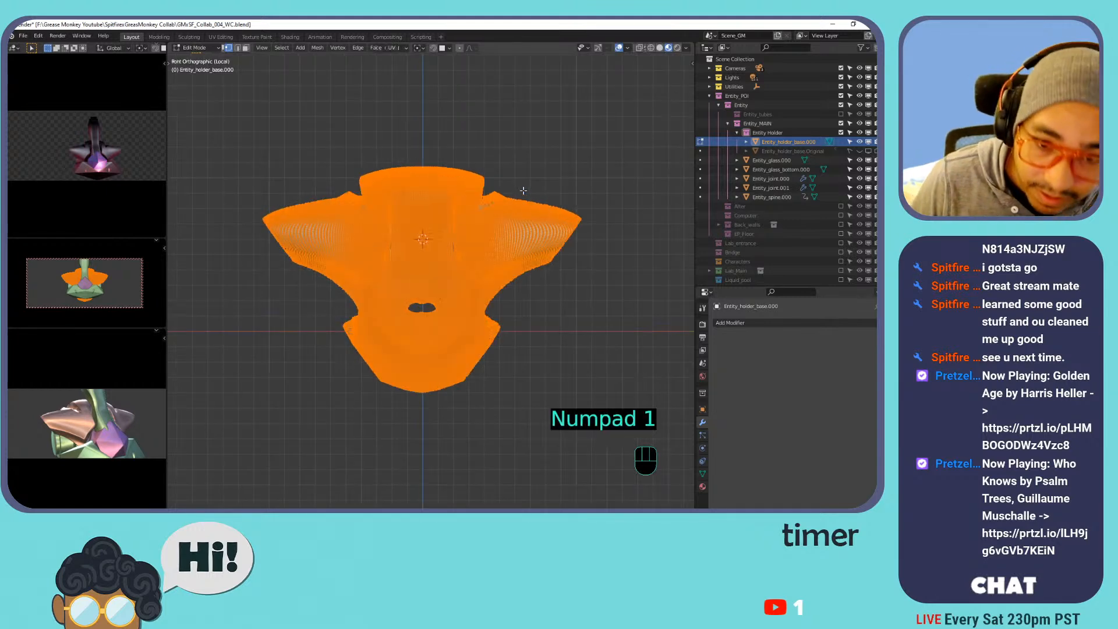
{"action": "left_click_drag", "start_coordinate": [240, 115], "coordinate": [580, 409], "text": "ctrl"}
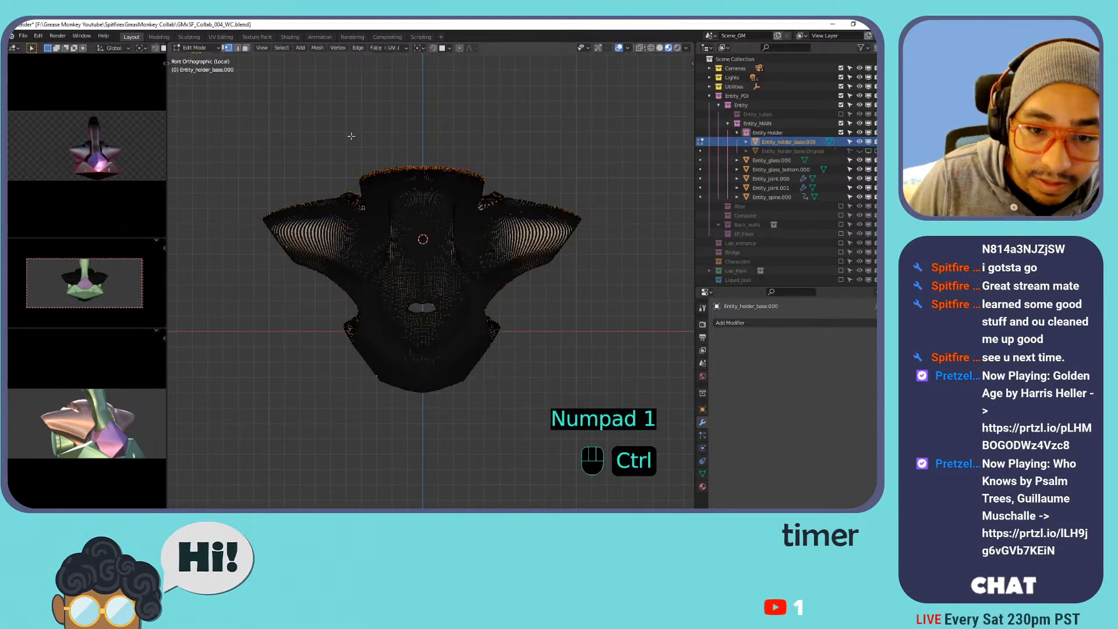
{"action": "key", "text": "ctrl+z"}
{"action": "left_click_drag", "start_coordinate": [270, 142], "coordinate": [602, 394], "text": "ctrl+shift"}
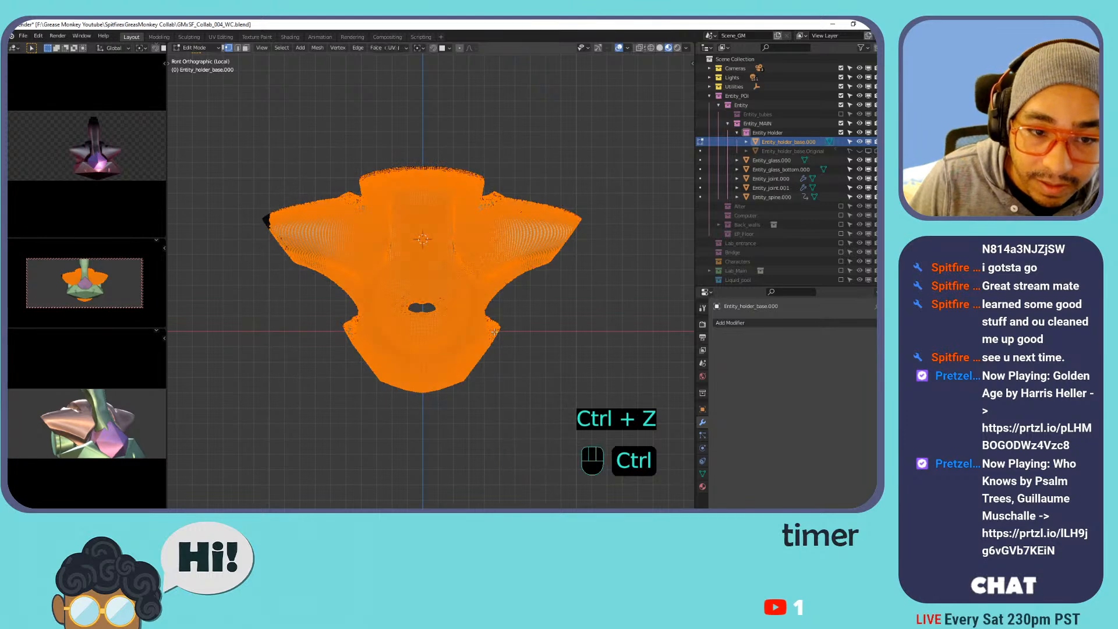
{"action": "key", "text": "ctrl+z"}
{"action": "left_click_drag", "start_coordinate": [232, 151], "coordinate": [482, 339], "text": "shift"}
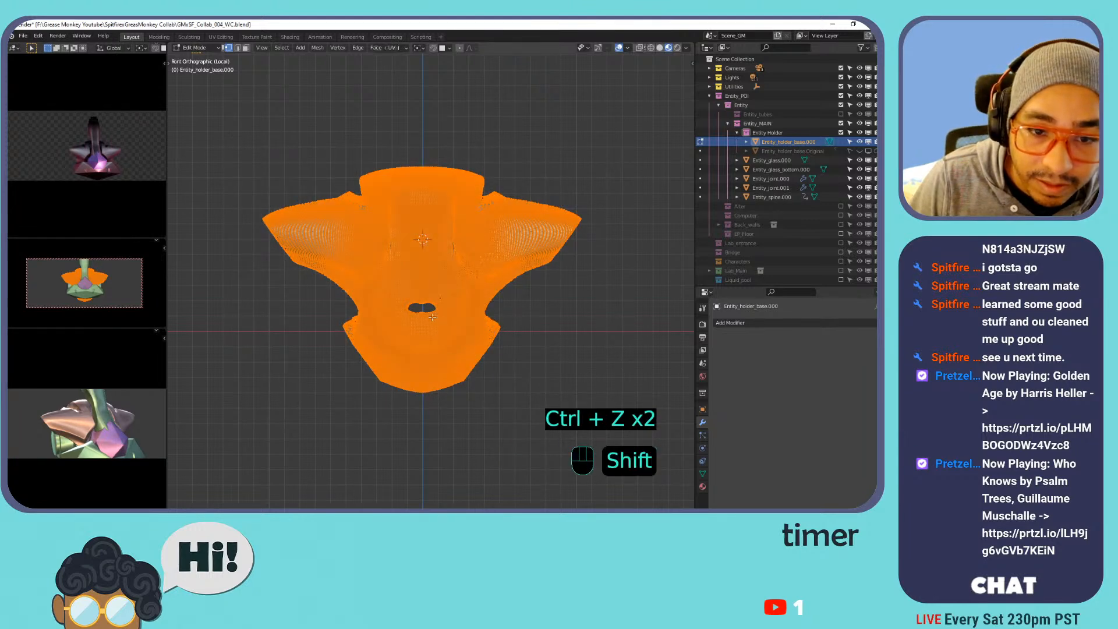
Undo the crest deselection made in the left side view and add the crest and left flank vertices to the selection.
{"action": "key", "text": "ctrl+KP_3"}
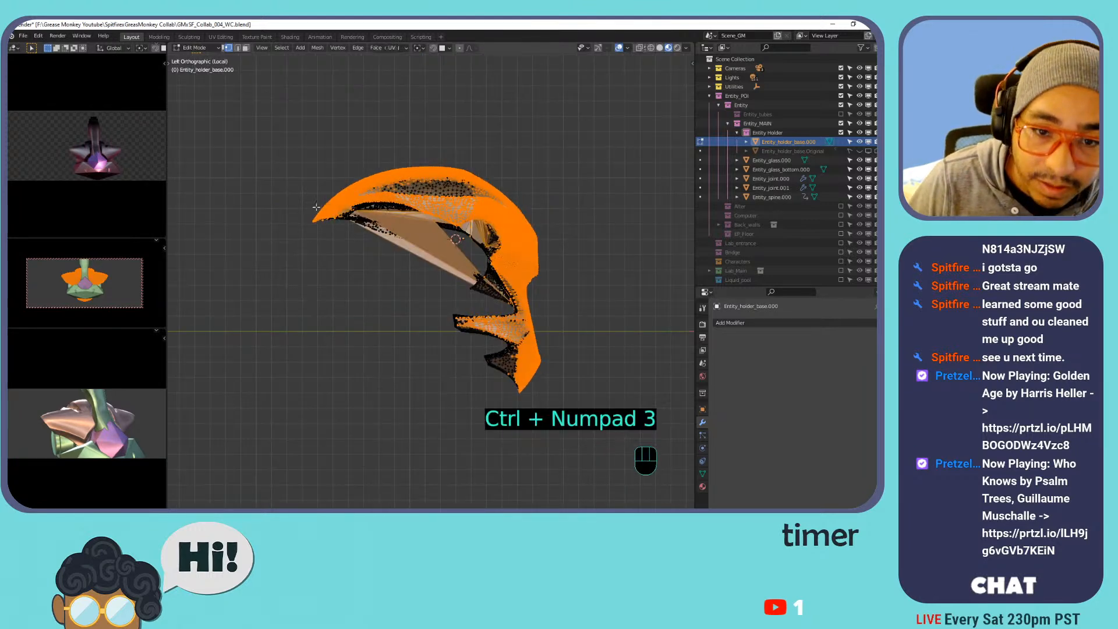
{"action": "left_click_drag", "start_coordinate": [319, 138], "coordinate": [518, 206], "text": "ctrl"}
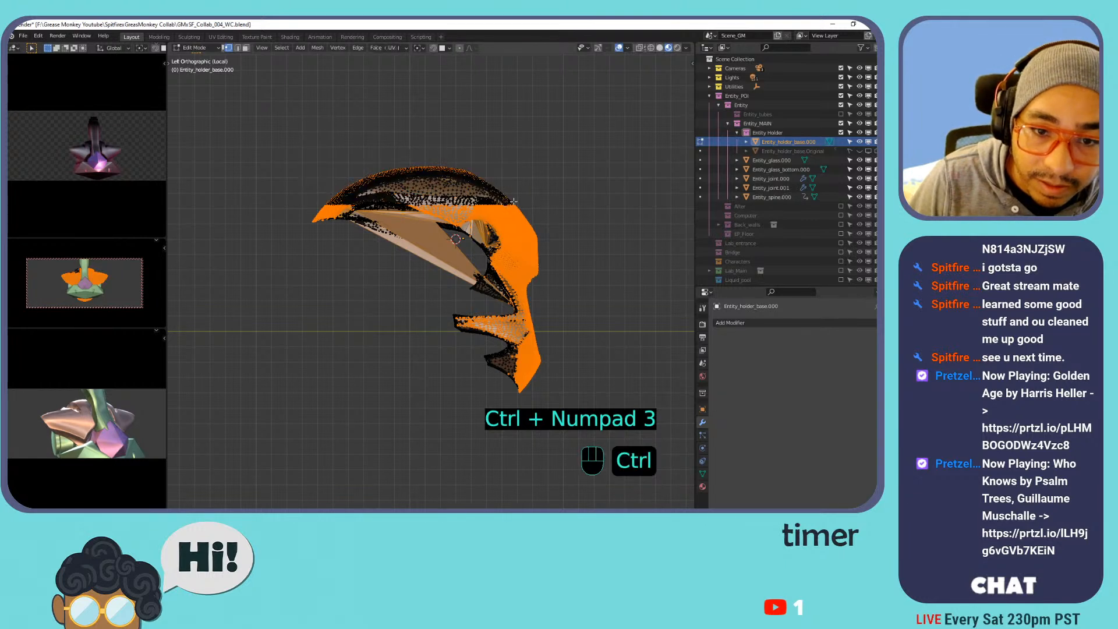
{"action": "key", "text": "ctrl+z"}
{"action": "left_click_drag", "start_coordinate": [300, 141], "coordinate": [505, 201], "text": "shift"}
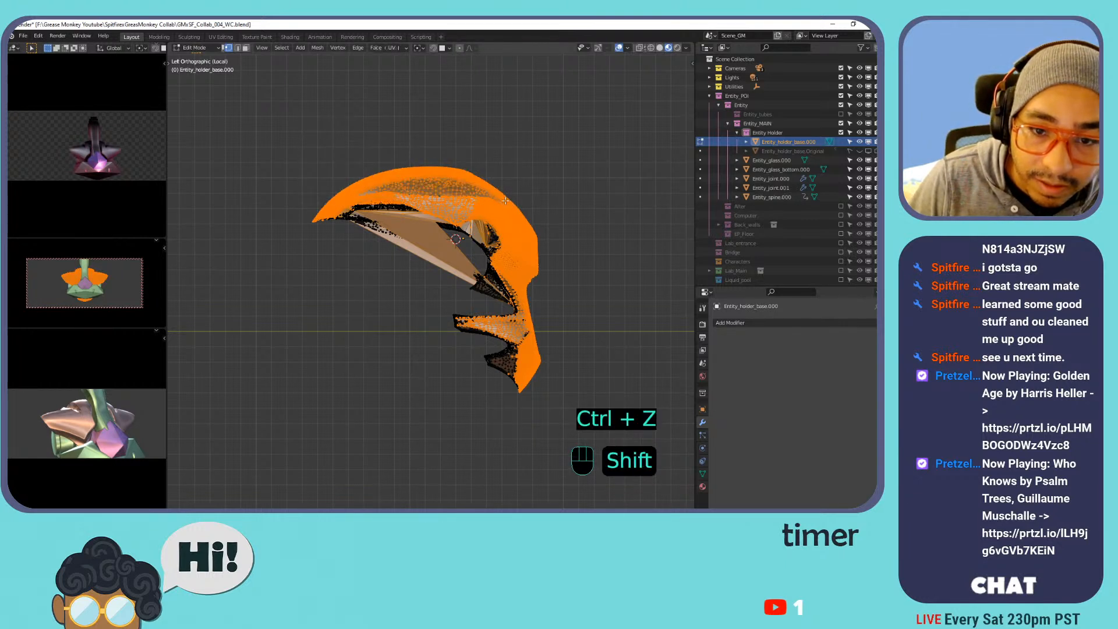
{"action": "middle_click_drag", "start_coordinate": [474, 175], "coordinate": [349, 198]}
{"action": "left_click_drag", "start_coordinate": [346, 196], "coordinate": [502, 250], "text": "shift"}
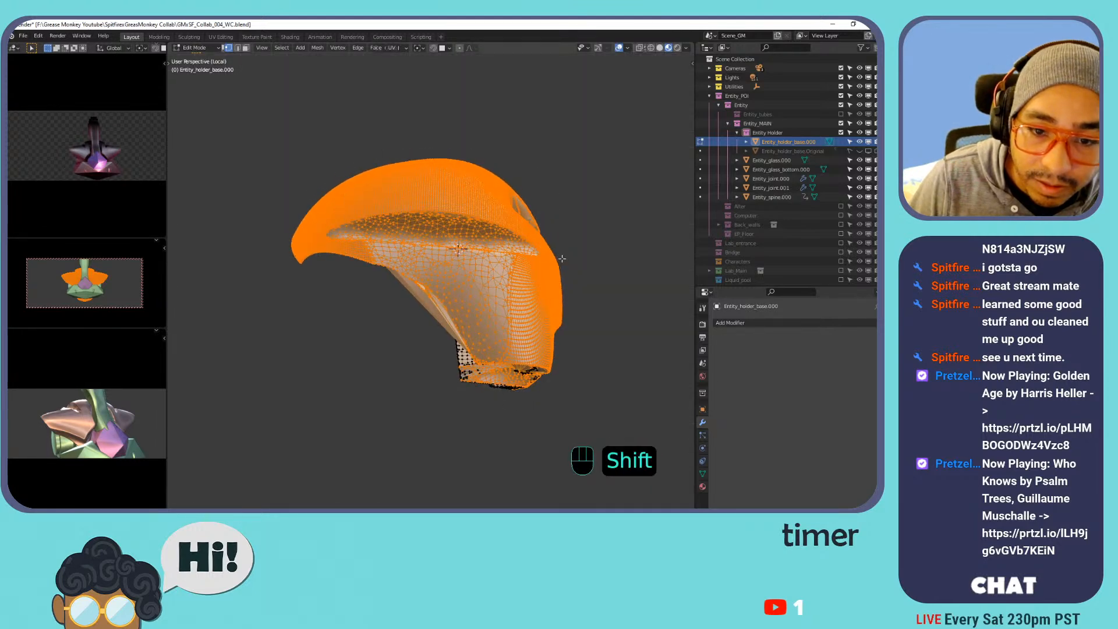
Add missed vertices along the inner rear rim and the base of the lower prongs to the selection.
{"action": "middle_click_drag", "start_coordinate": [512, 233], "coordinate": [258, 166]}
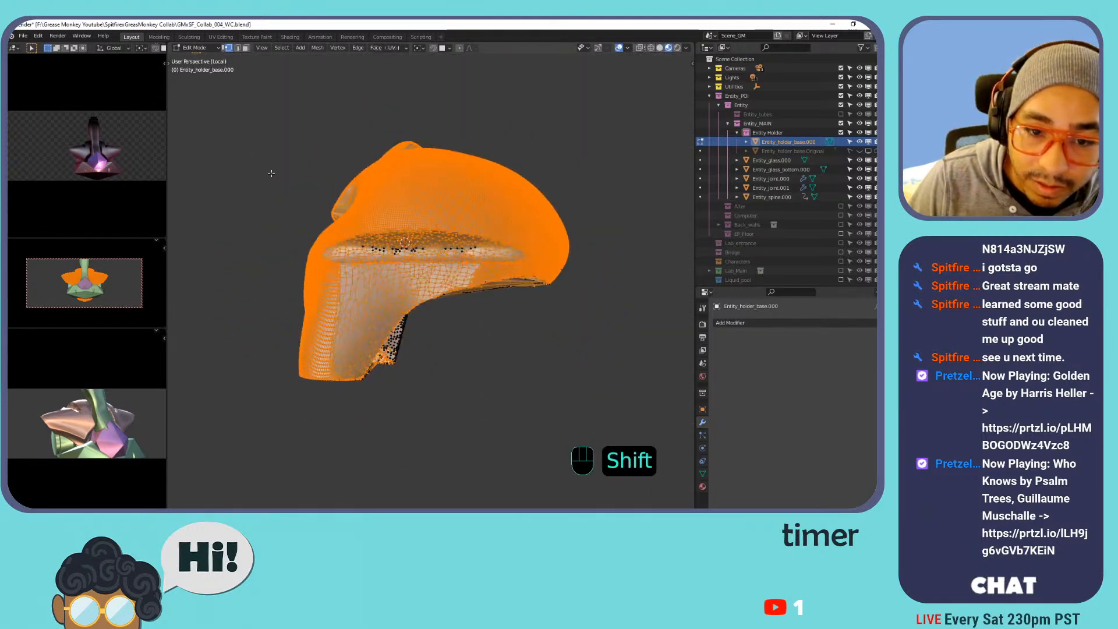
{"action": "left_click_drag", "start_coordinate": [541, 262], "coordinate": [541, 262], "text": "shift"}
{"action": "middle_click_drag", "start_coordinate": [542, 262], "coordinate": [511, 209]}
{"action": "scroll", "coordinate": [511, 209], "scroll_direction": "up", "scroll_amount": 5}
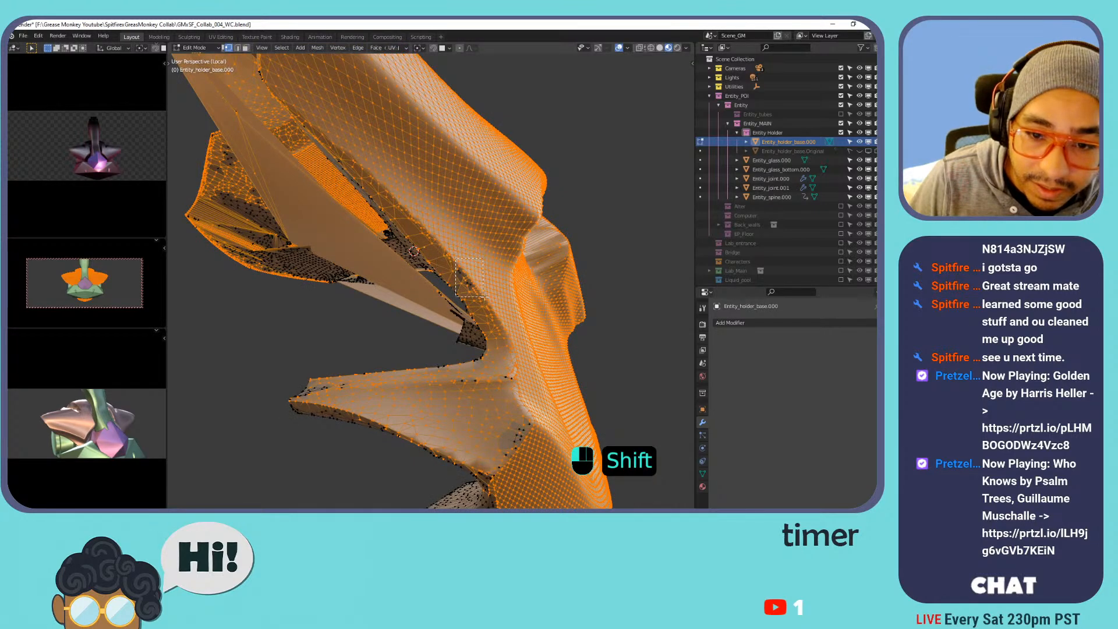
{"action": "middle_click_drag", "start_coordinate": [527, 438], "coordinate": [504, 313]}
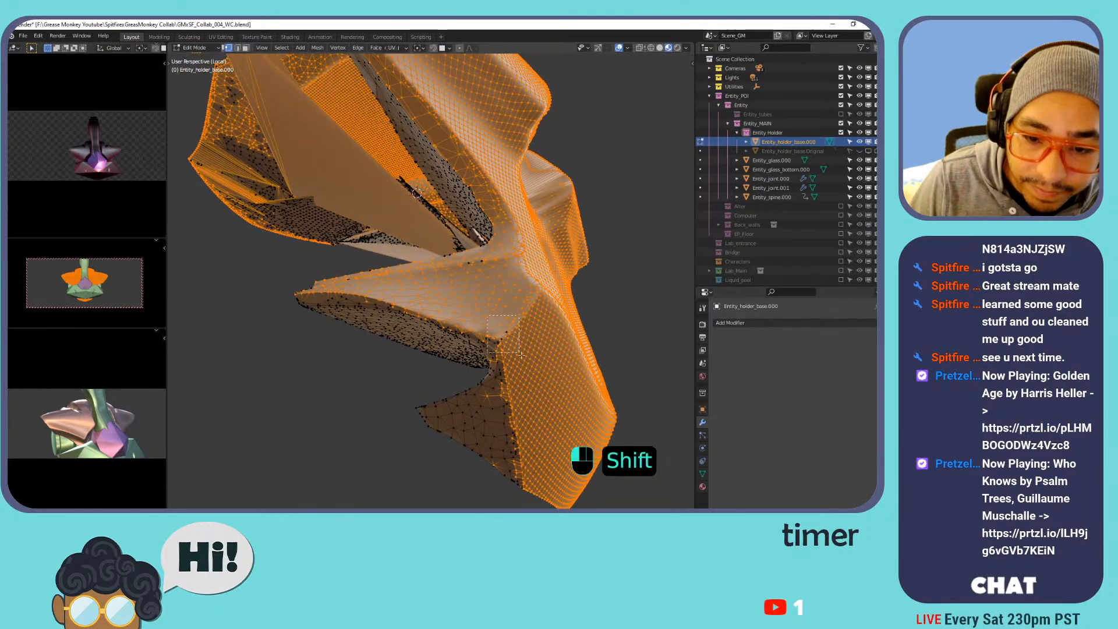
{"action": "middle_click_drag", "start_coordinate": [519, 362], "coordinate": [425, 375], "text": "shift"}
{"action": "scroll", "coordinate": [544, 340], "scroll_direction": "up", "scroll_amount": 2}
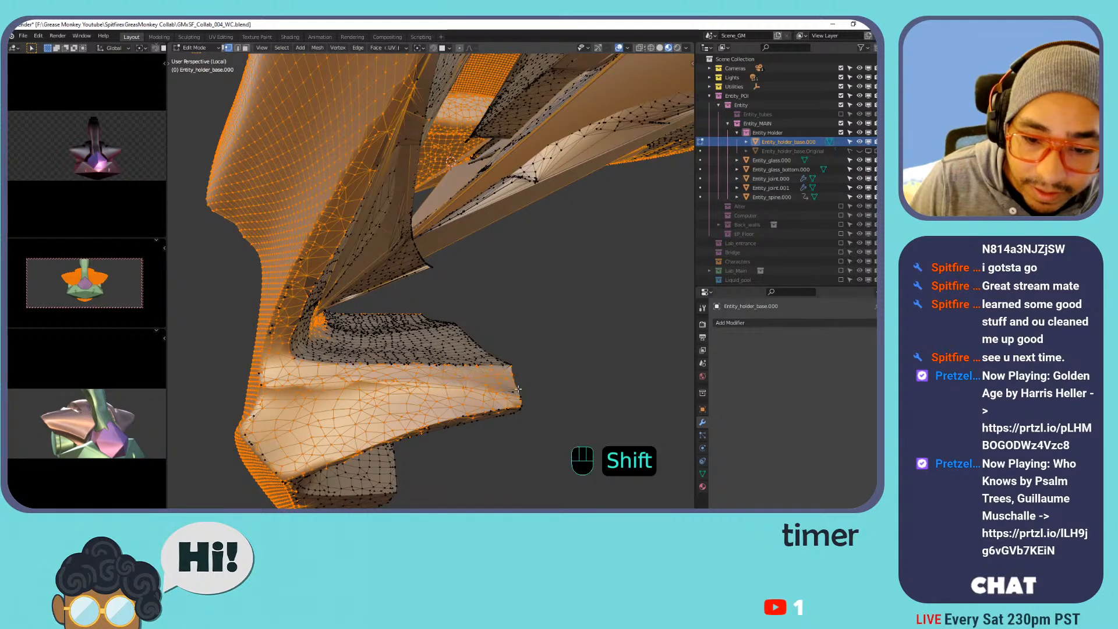
Extend the vertex selection along the upper edge and outer face of the opposite lower prong.
{"action": "middle_click_drag", "start_coordinate": [441, 375], "coordinate": [400, 245], "text": "shift"}
{"action": "left_click_drag", "start_coordinate": [424, 254], "coordinate": [495, 262], "text": "shift"}
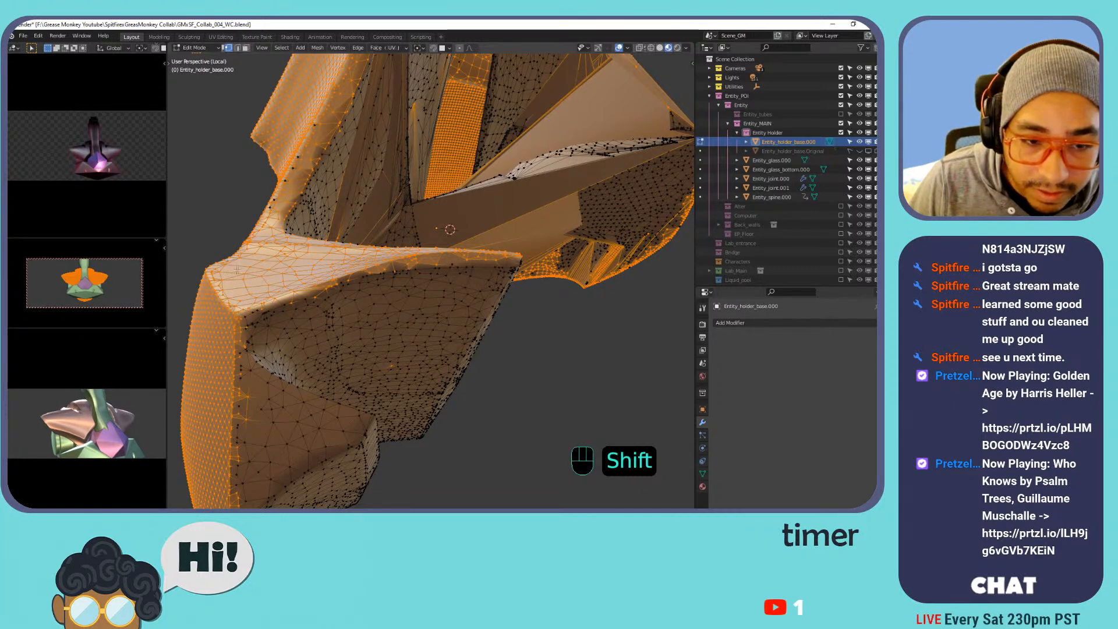
{"action": "middle_click_drag", "start_coordinate": [280, 194], "coordinate": [296, 197]}
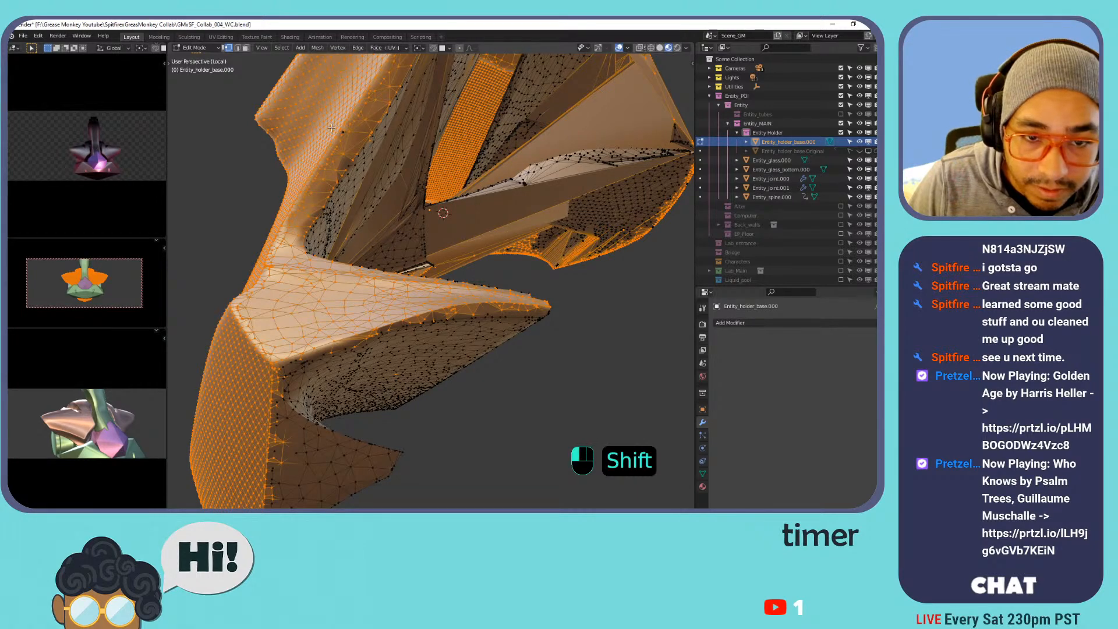
{"action": "middle_click_drag", "start_coordinate": [346, 140], "coordinate": [459, 202]}
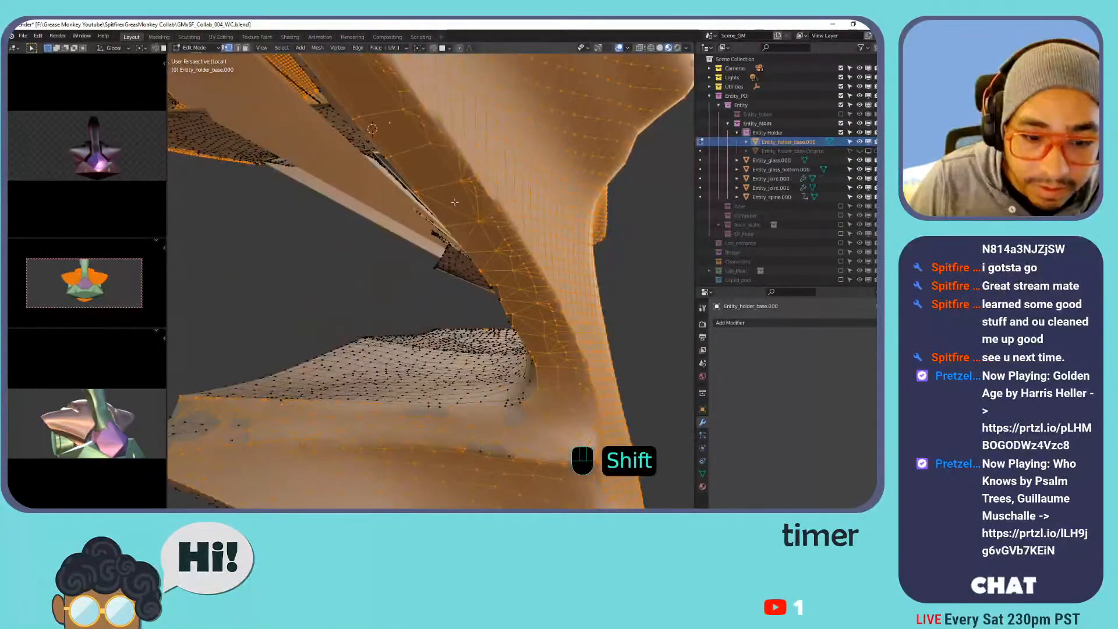
{"action": "middle_click_drag", "start_coordinate": [328, 329], "coordinate": [428, 456], "text": "shift"}
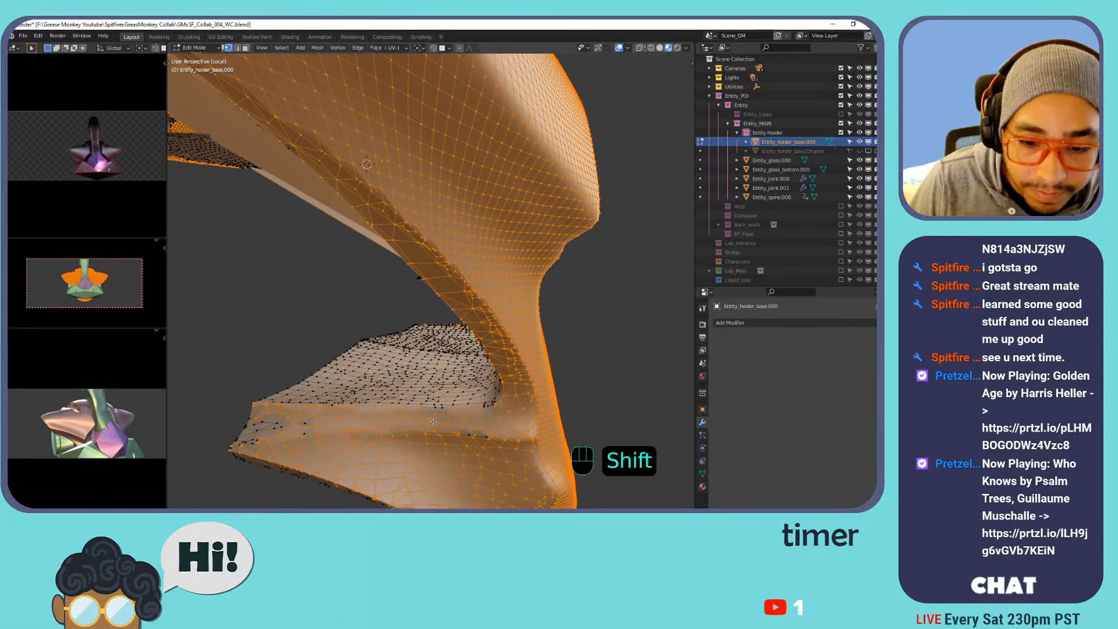
Add the remaining vertices at the lower prong's tip and underside rim, and check the selection around the rear and front.
{"action": "left_click_drag", "start_coordinate": [294, 431], "coordinate": [227, 465], "text": "shift"}
{"action": "left_click_drag", "start_coordinate": [296, 417], "coordinate": [254, 428], "text": "shift"}
{"action": "middle_click_drag", "start_coordinate": [312, 449], "coordinate": [305, 371]}
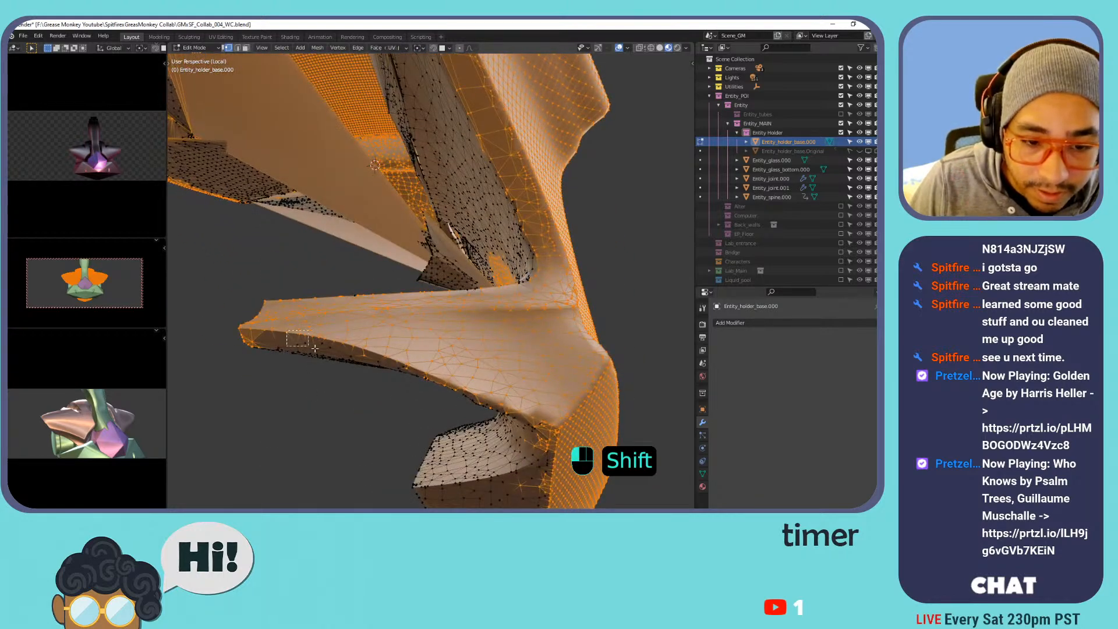
{"action": "left_click_drag", "start_coordinate": [340, 352], "coordinate": [341, 351], "text": "shift"}
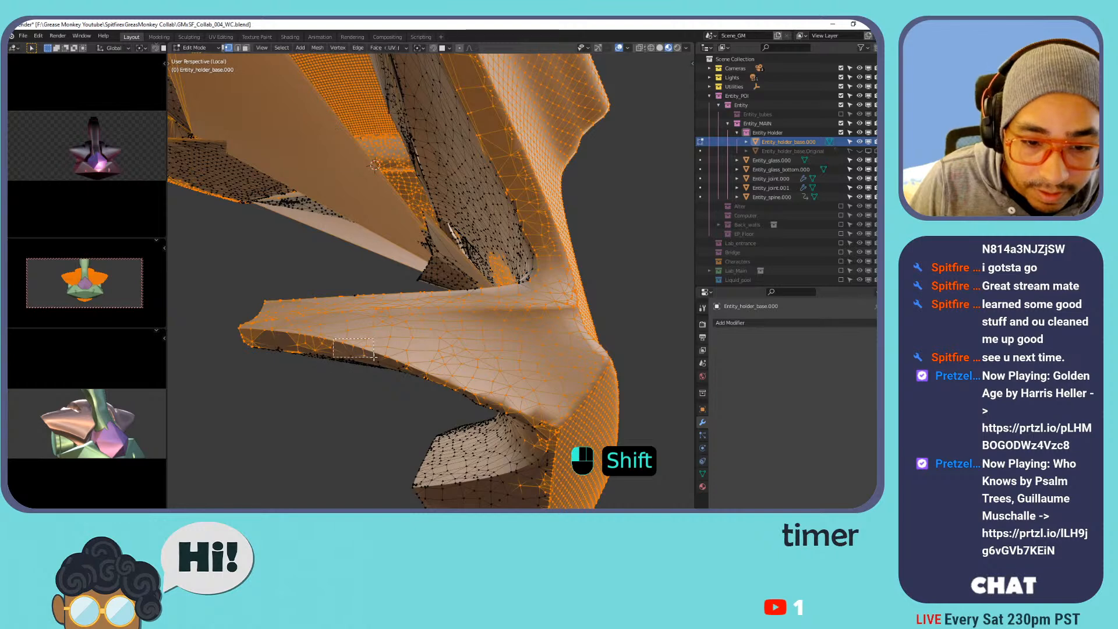
{"action": "left_click_drag", "start_coordinate": [406, 364], "coordinate": [408, 367], "text": "shift"}
{"action": "left_click_drag", "start_coordinate": [290, 345], "coordinate": [291, 344], "text": "shift"}
{"action": "middle_click_drag", "start_coordinate": [280, 333], "coordinate": [529, 300]}
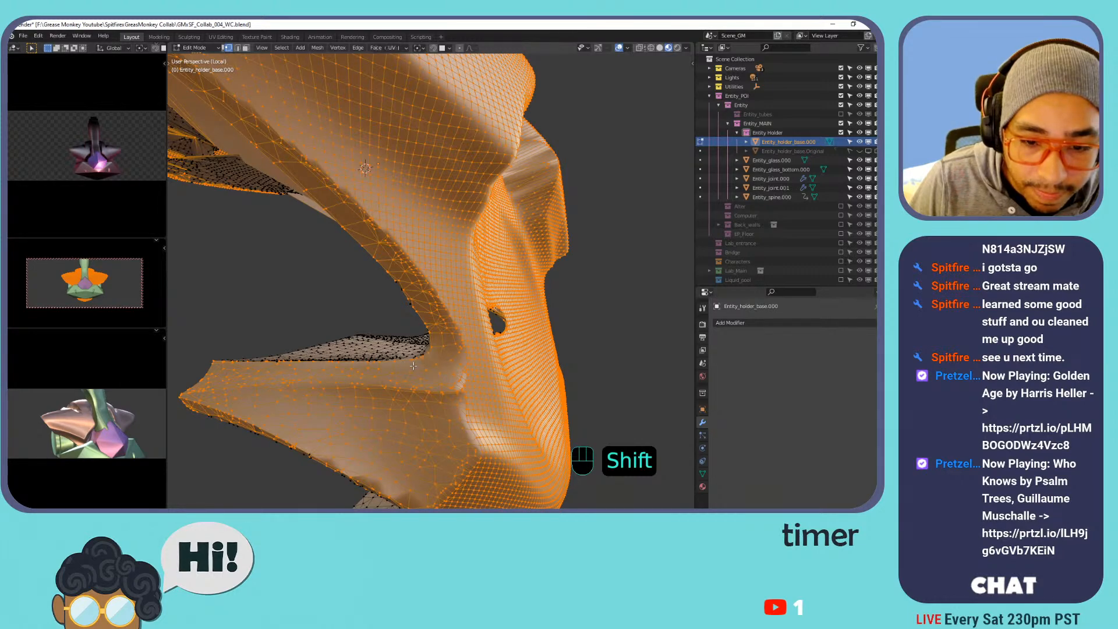
{"action": "middle_click_drag", "start_coordinate": [412, 365], "coordinate": [314, 350]}
{"action": "middle_click_drag", "start_coordinate": [314, 349], "coordinate": [326, 329], "text": "shift"}
{"action": "mouse_move", "coordinate": [326, 329]}
{"action": "middle_mouse_down", "text": "shift"}
{"action": "mouse_move", "coordinate": [426, 317]}
{"action": "mouse_move", "coordinate": [291, 313]}
{"action": "mouse_move", "coordinate": [318, 315]}
{"action": "middle_mouse_up", "text": "shift"}
{"action": "scroll", "coordinate": [426, 317], "scroll_direction": "down", "scroll_amount": 2}
{"action": "middle_click_drag", "start_coordinate": [464, 220], "coordinate": [242, 241]}
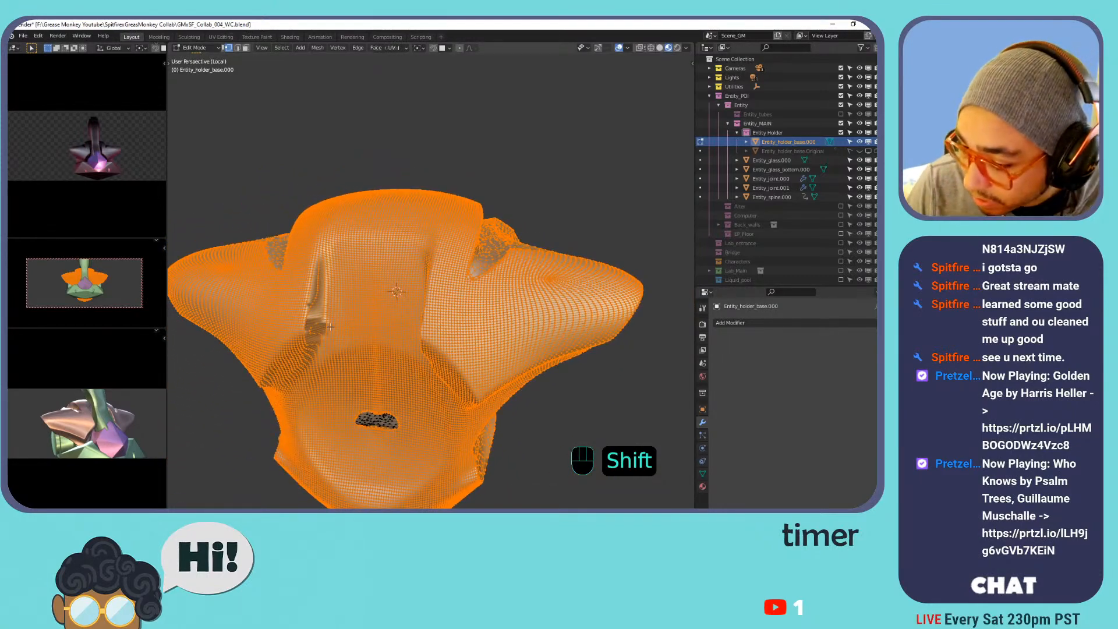
Invert the vertex selection and delete the dense, broken rear vertices, keeping only the clean outer surface.
{"action": "key", "text": "ctrl+i"}
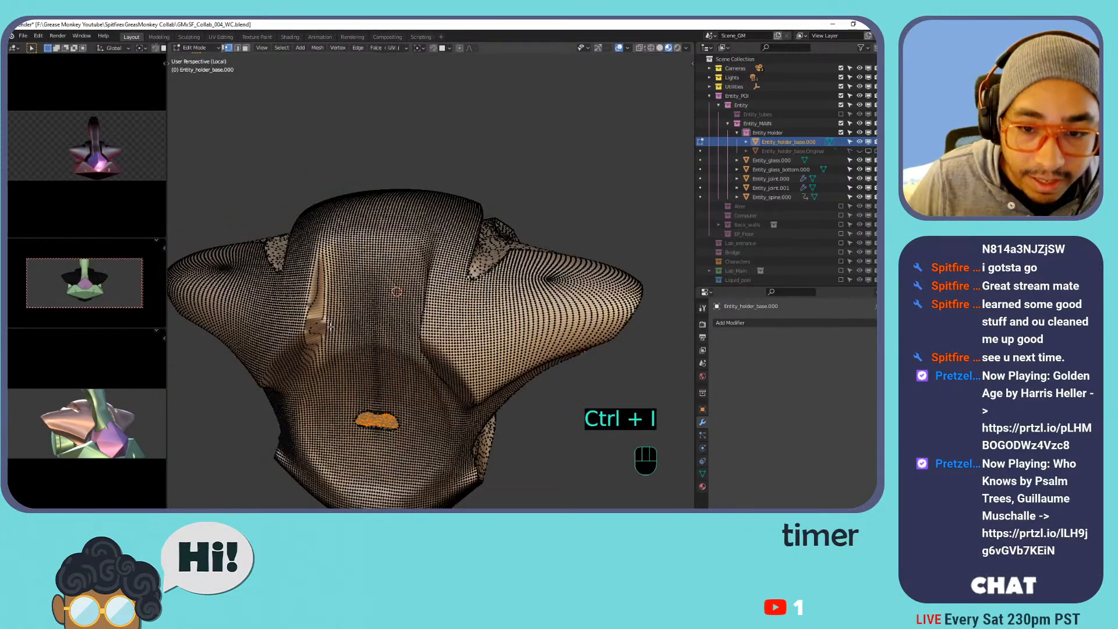
{"action": "key", "text": "x"}
{"action": "left_click", "coordinate": [328, 326]}
Switch to face selection and delete the largest stray faces spanning the holder's open rear.
{"action": "middle_click_drag", "start_coordinate": [325, 319], "coordinate": [567, 296], "text": "shift"}
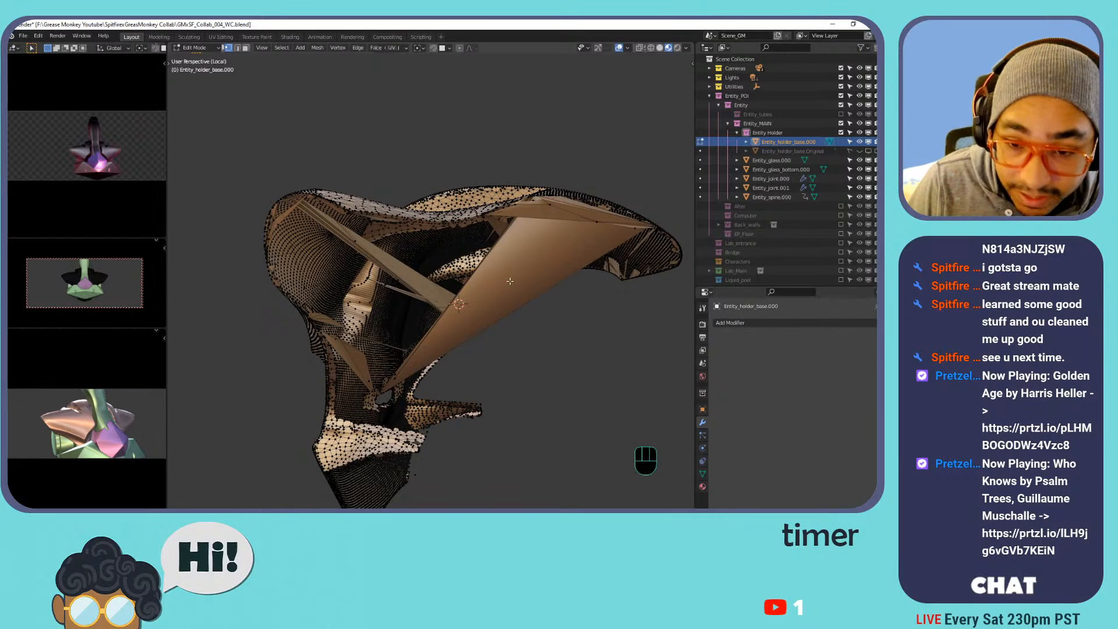
{"action": "key", "text": "2"}
{"action": "key", "text": "3"}
{"action": "key", "text": "x"}
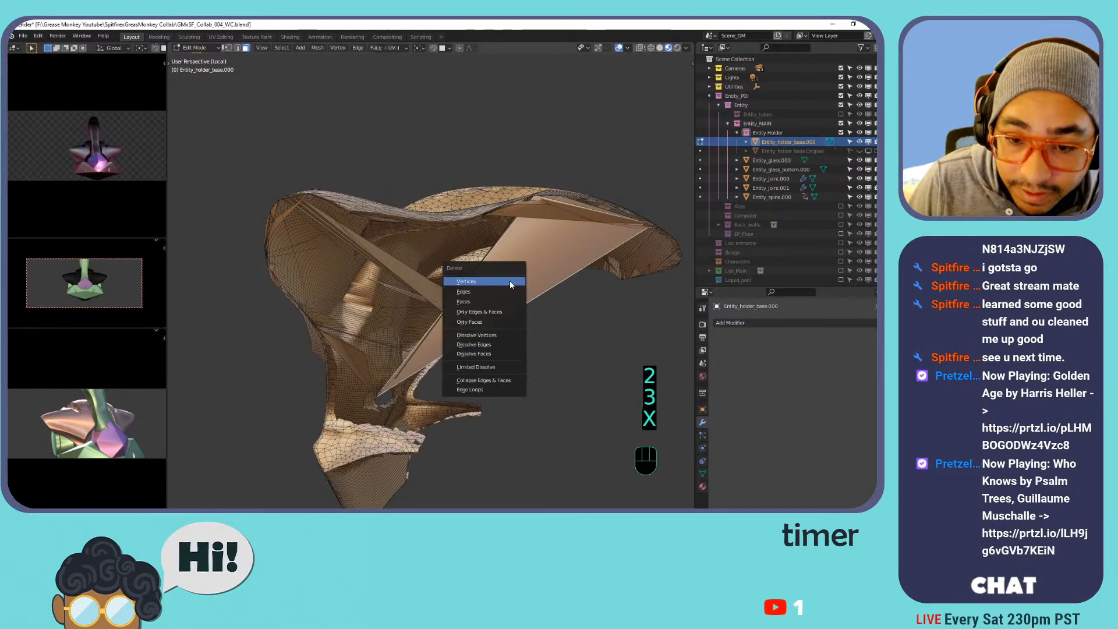
{"action": "left_click", "coordinate": [458, 301]}
{"action": "left_click", "coordinate": [496, 298]}
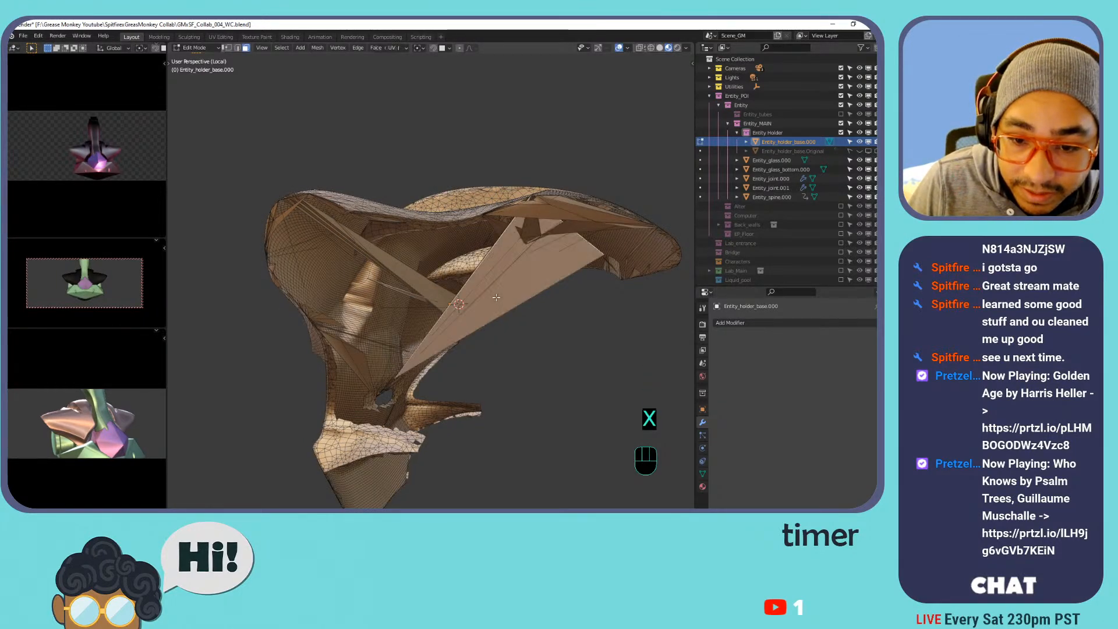
{"action": "key", "text": "x"}
{"action": "left_click", "coordinate": [496, 298]}
Delete the remaining large slanted faces behind the far wing and the wide strip crossing the inner cavity.
{"action": "left_click", "coordinate": [496, 298]}
{"action": "key", "text": "x"}
{"action": "left_click", "coordinate": [496, 298]}
{"action": "left_click", "coordinate": [517, 304]}
{"action": "key", "text": "x"}
{"action": "left_click", "coordinate": [516, 299]}
{"action": "left_click", "coordinate": [387, 261]}
{"action": "key", "text": "x"}
{"action": "left_click", "coordinate": [387, 261]}
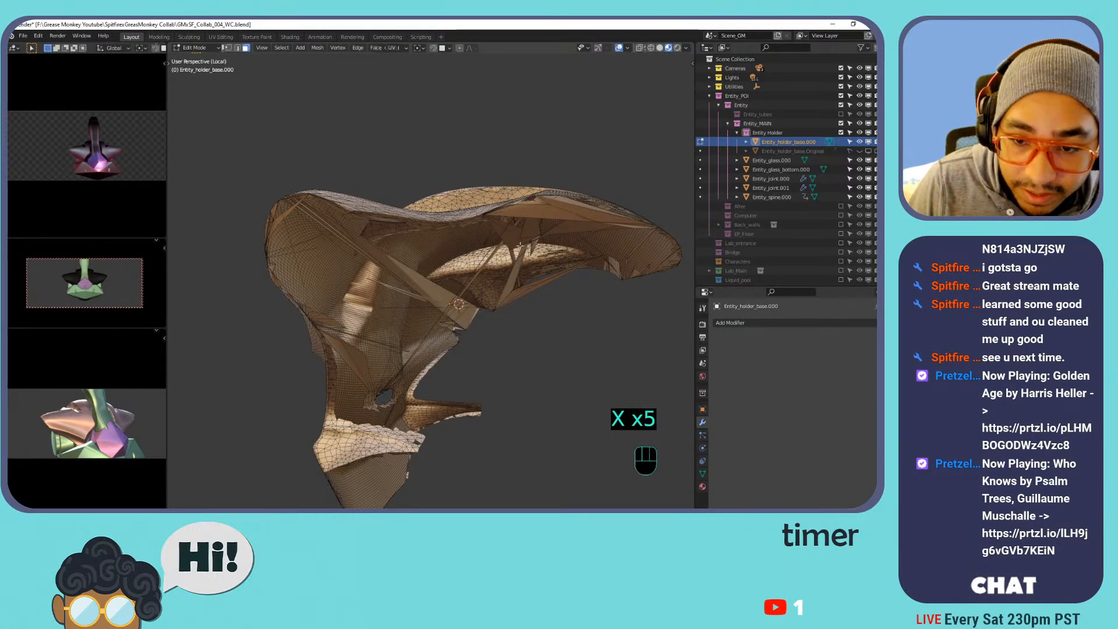
Delete the stray faces stretched beneath the upper rim between the two wings.
{"action": "middle_click_drag", "start_coordinate": [532, 234], "coordinate": [504, 315]}
{"action": "middle_click_drag", "start_coordinate": [505, 314], "coordinate": [507, 298], "text": "shift"}
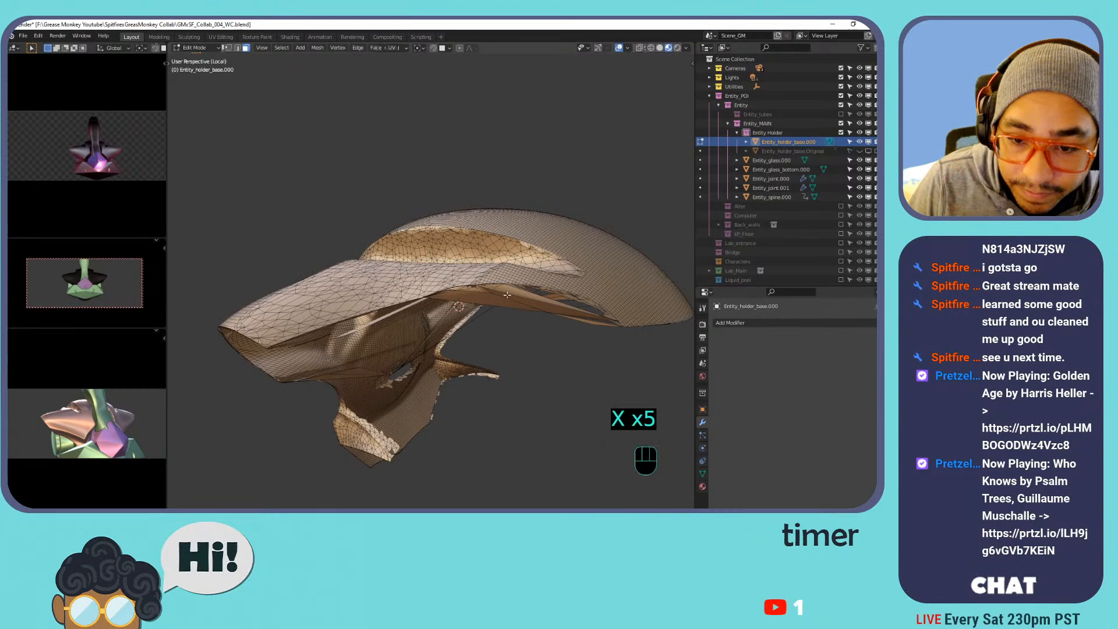
{"action": "left_click", "coordinate": [508, 298]}
{"action": "key", "text": "x"}
{"action": "left_click", "coordinate": [507, 294]}
{"action": "left_click", "coordinate": [506, 298]}
{"action": "key", "text": "x"}
{"action": "left_click", "coordinate": [507, 294]}
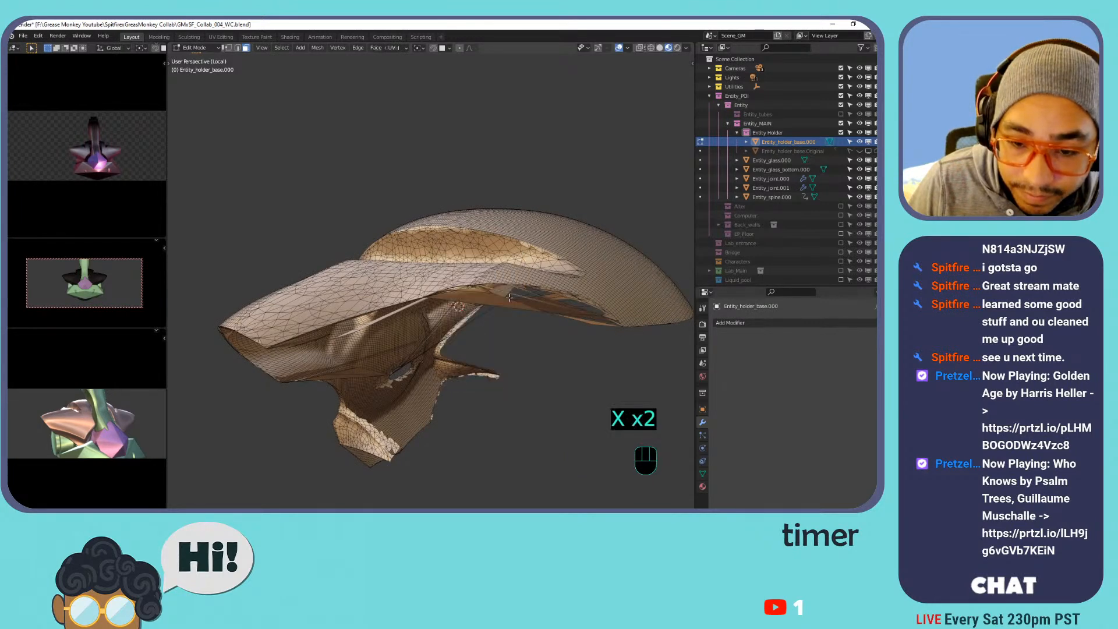
Delete the overlapping stray faces under the far wing, seen from the open rear.
{"action": "middle_click_drag", "start_coordinate": [505, 310], "coordinate": [515, 260]}
{"action": "left_click", "coordinate": [512, 253]}
{"action": "key", "text": "x"}
{"action": "left_click", "coordinate": [512, 251]}
{"action": "key", "text": "x"}
{"action": "left_click", "coordinate": [511, 253]}
{"action": "left_click", "coordinate": [491, 260]}
{"action": "key", "text": "x"}
{"action": "left_click", "coordinate": [491, 260]}
Delete the stacked long strip faces crossing the middle of the near wing's inner cavity.
{"action": "left_click", "coordinate": [418, 296]}
{"action": "key", "text": "x"}
{"action": "left_click", "coordinate": [418, 295]}
{"action": "key", "text": "x"}
{"action": "left_click", "coordinate": [419, 295]}
{"action": "key", "text": "x"}
{"action": "left_click", "coordinate": [422, 297]}
{"action": "key", "text": "x"}
{"action": "left_click", "coordinate": [417, 301]}
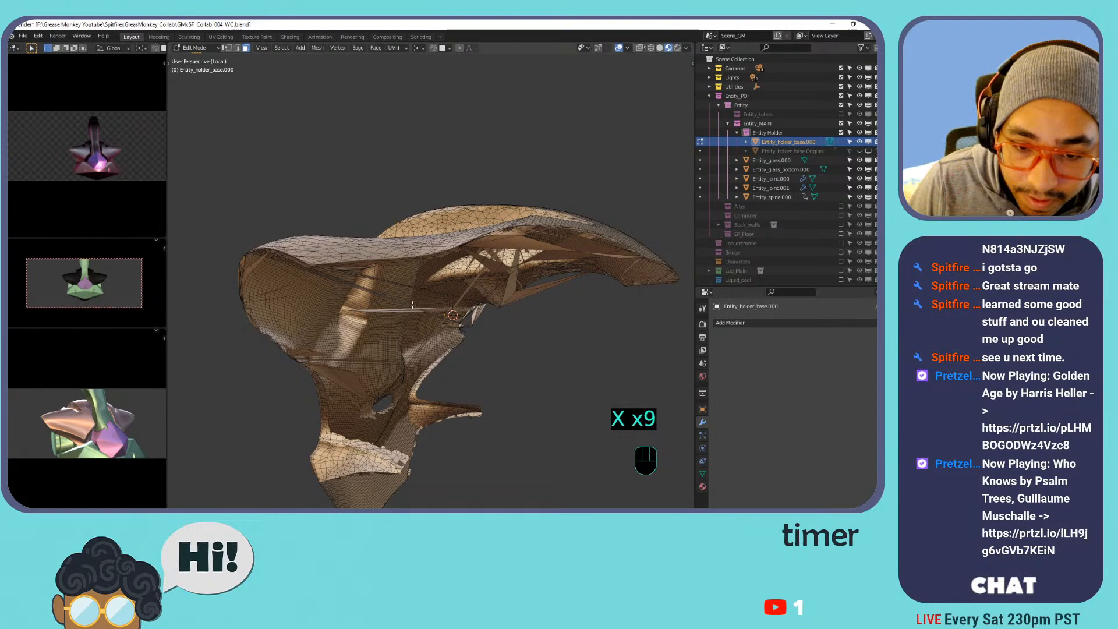
Delete the stray faces bridging the lower rim where the near wing meets the lower body.
{"action": "key", "text": "x"}
{"action": "left_click", "coordinate": [340, 377]}
{"action": "left_click", "coordinate": [315, 361]}
{"action": "key", "text": "x"}
{"action": "left_click", "coordinate": [313, 361]}
{"action": "key", "text": "x"}
{"action": "left_click", "coordinate": [313, 353]}
Delete the pointed stray triangles overhanging the inside of the near wing's lower rim.
{"action": "scroll", "coordinate": [274, 364], "scroll_direction": "up", "scroll_amount": 4}
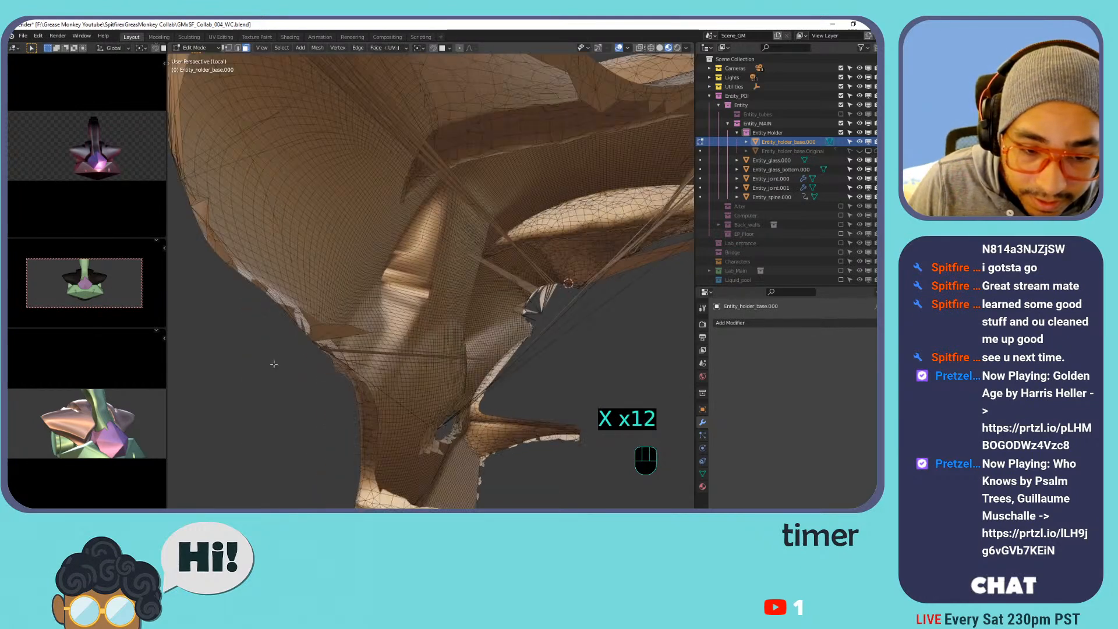
{"action": "key", "text": "x"}
{"action": "left_click", "coordinate": [356, 330]}
{"action": "left_click", "coordinate": [344, 331]}
{"action": "key", "text": "x"}
{"action": "left_click", "coordinate": [347, 330]}
{"action": "left_click", "coordinate": [331, 329]}
{"action": "key", "text": "x"}
{"action": "left_click", "coordinate": [320, 330]}
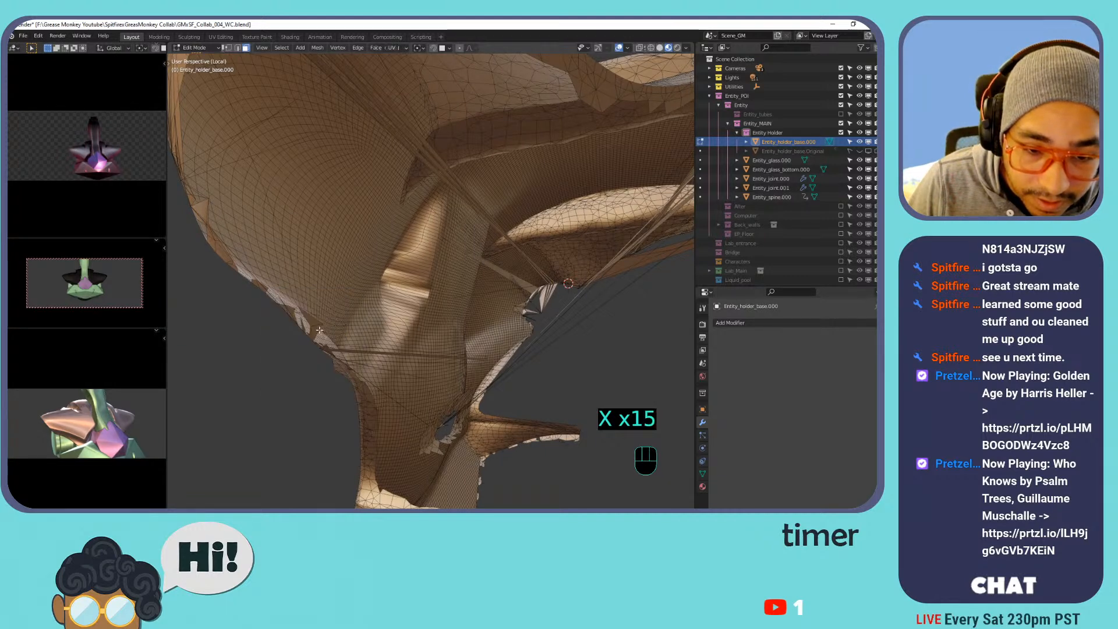
Delete the small leftover jagged faces on the outer edge of the near wing's lower rim.
{"action": "left_click", "coordinate": [318, 329]}
{"action": "key", "text": "x"}
{"action": "left_click", "coordinate": [318, 330]}
{"action": "left_click", "coordinate": [312, 319]}
{"action": "key", "text": "x"}
{"action": "left_click", "coordinate": [313, 319]}
Delete the thin strip faces stretched across the inner cavity toward the central neck.
{"action": "middle_click_drag", "start_coordinate": [313, 319], "coordinate": [389, 338]}
{"action": "left_click", "coordinate": [414, 288]}
{"action": "key", "text": "x"}
{"action": "left_click", "coordinate": [414, 288]}
{"action": "left_click", "coordinate": [483, 267]}
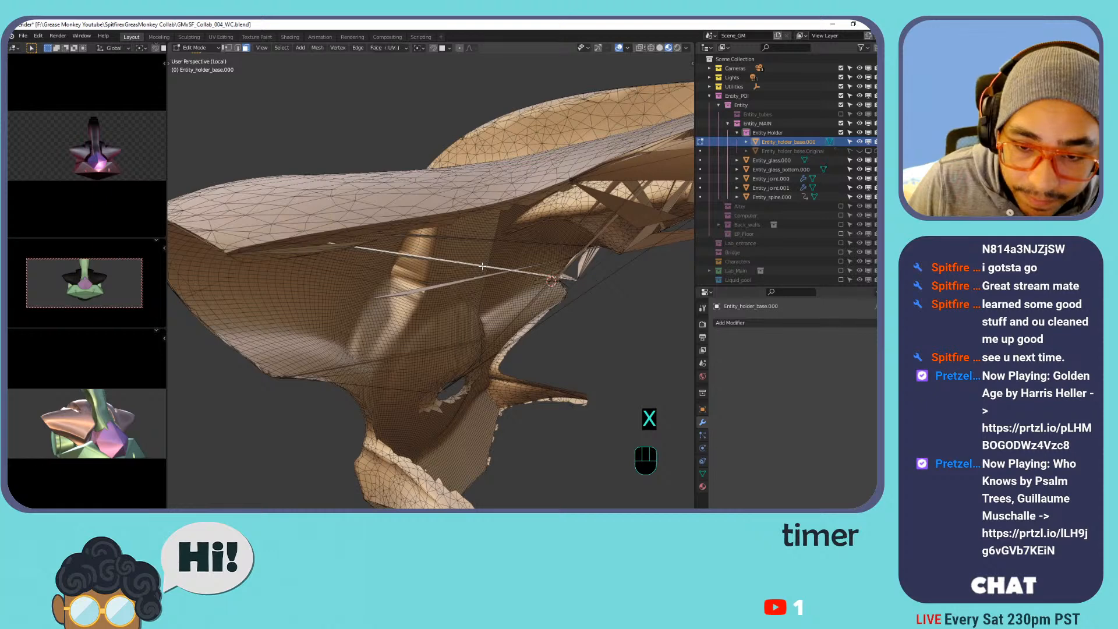
{"action": "key", "text": "x"}
{"action": "left_click", "coordinate": [485, 263]}
{"action": "left_click", "coordinate": [516, 241]}
{"action": "key", "text": "x"}
{"action": "left_click", "coordinate": [516, 241]}
Delete the stray faces hanging beneath the far wing and inside the upper rim.
{"action": "left_click", "coordinate": [640, 221]}
{"action": "key", "text": "x"}
{"action": "left_click", "coordinate": [640, 221]}
{"action": "middle_click_drag", "start_coordinate": [638, 221], "coordinate": [431, 256]}
{"action": "left_click", "coordinate": [428, 256]}
{"action": "key", "text": "x"}
{"action": "left_click", "coordinate": [426, 254]}
{"action": "left_click", "coordinate": [384, 214]}
{"action": "key", "text": "x"}
{"action": "left_click", "coordinate": [383, 215]}
Delete the series of stray faces along the underside of the near wing's upper edge.
{"action": "middle_click_drag", "start_coordinate": [384, 215], "coordinate": [327, 242]}
{"action": "left_click", "coordinate": [441, 242]}
{"action": "key", "text": "x"}
{"action": "left_click", "coordinate": [441, 242]}
{"action": "left_click", "coordinate": [384, 243]}
{"action": "key", "text": "x"}
{"action": "left_click", "coordinate": [373, 241]}
{"action": "left_click", "coordinate": [342, 231]}
{"action": "key", "text": "x"}
{"action": "left_click", "coordinate": [342, 231]}
{"action": "left_click", "coordinate": [311, 228]}
{"action": "key", "text": "x"}
{"action": "left_click", "coordinate": [311, 225]}
{"action": "left_click", "coordinate": [313, 219]}
{"action": "key", "text": "x"}
{"action": "left_click", "coordinate": [314, 218]}
Delete the stray faces under the middle of the upper rim and at the far wing's inner corner.
{"action": "left_click", "coordinate": [460, 234]}
{"action": "key", "text": "x"}
{"action": "left_click", "coordinate": [460, 234]}
{"action": "left_click", "coordinate": [476, 233]}
{"action": "key", "text": "x"}
{"action": "left_click", "coordinate": [476, 233]}
{"action": "left_click", "coordinate": [532, 262]}
{"action": "key", "text": "x"}
{"action": "left_click", "coordinate": [532, 262]}
{"action": "key", "text": "x"}
{"action": "left_click", "coordinate": [532, 262]}
Delete the remaining stray faces in the gap between the central neck and the far wing's lower edge.
{"action": "left_click", "coordinate": [499, 256]}
{"action": "key", "text": "x"}
{"action": "left_click", "coordinate": [498, 256]}
{"action": "left_click", "coordinate": [564, 264]}
{"action": "key", "text": "x"}
{"action": "left_click", "coordinate": [564, 265]}
{"action": "left_click", "coordinate": [565, 264]}
{"action": "key", "text": "x"}
{"action": "left_click", "coordinate": [565, 264]}
{"action": "left_click", "coordinate": [494, 258]}
{"action": "key", "text": "x"}
{"action": "left_click", "coordinate": [495, 258]}
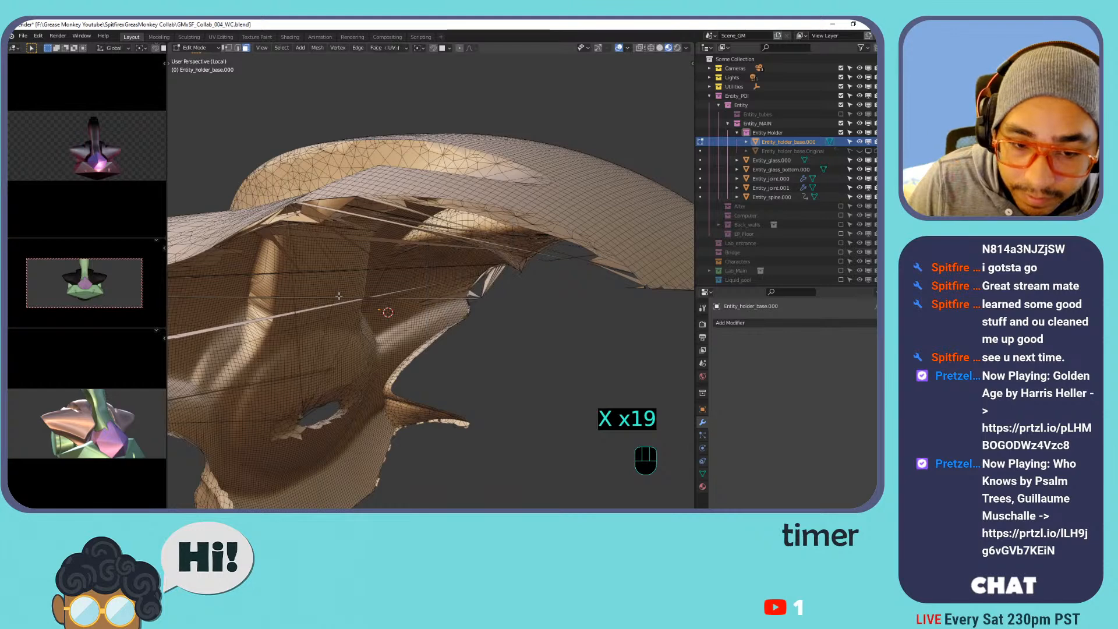
Delete the long thin sliver faces running across the near wing's cavity below the ridges.
{"action": "left_click", "coordinate": [340, 298]}
{"action": "key", "text": "x"}
{"action": "left_click", "coordinate": [337, 300]}
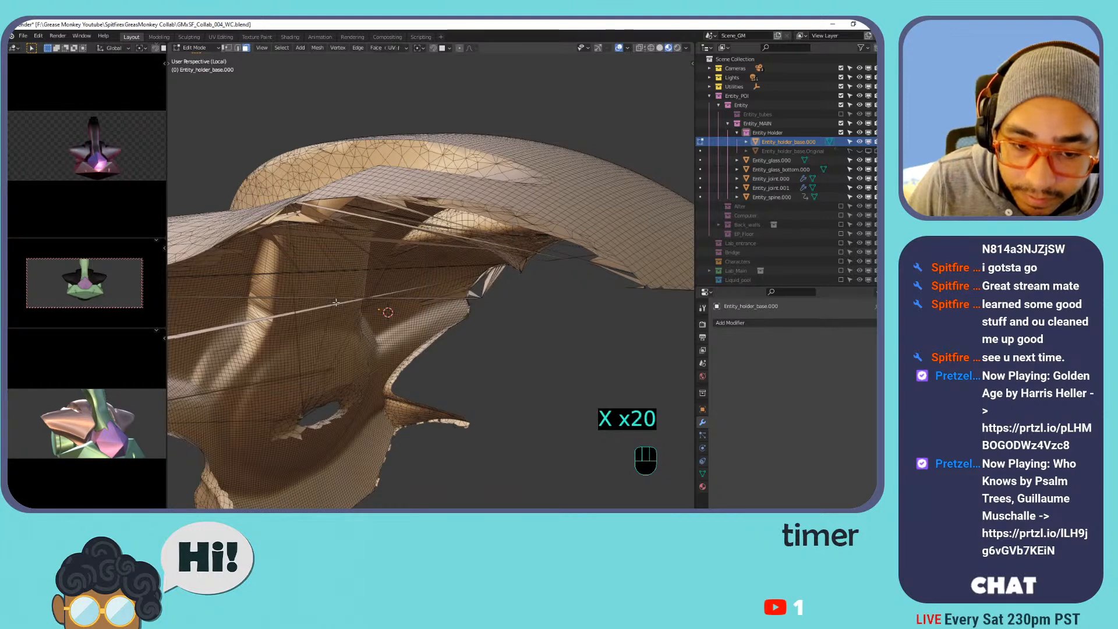
{"action": "key", "text": "x"}
{"action": "left_click", "coordinate": [335, 304]}
{"action": "left_click", "coordinate": [261, 319]}
{"action": "key", "text": "x"}
{"action": "left_click", "coordinate": [261, 318]}
Delete the stray spike face above the central hole and a thin sliver face reaching toward the wing.
{"action": "middle_click_drag", "start_coordinate": [495, 291], "coordinate": [402, 363]}
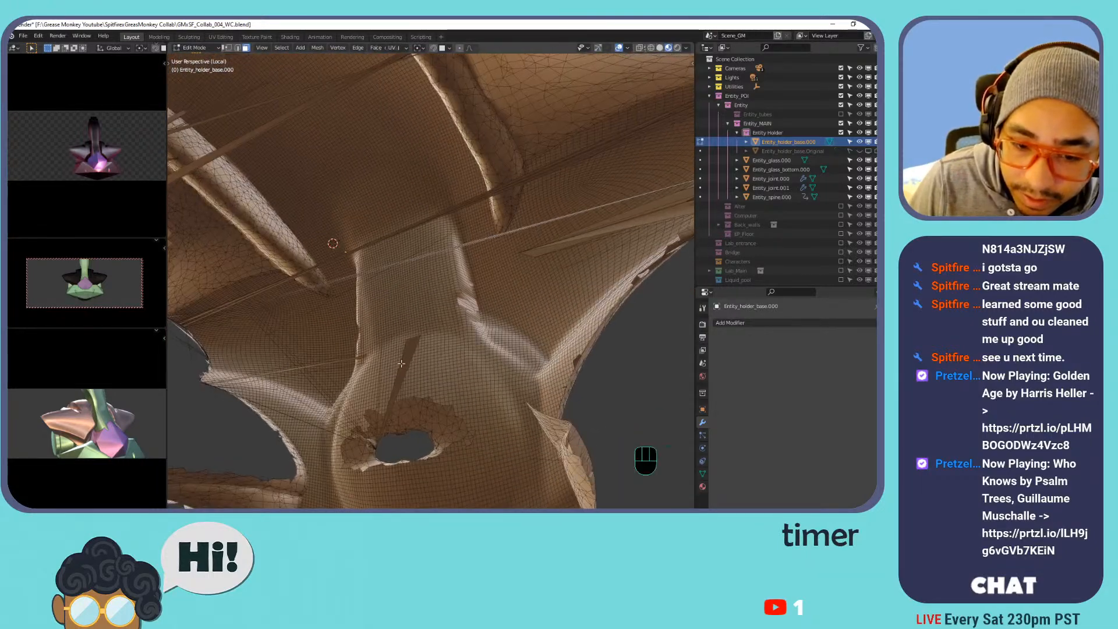
{"action": "key", "text": "x"}
{"action": "left_click", "coordinate": [408, 361]}
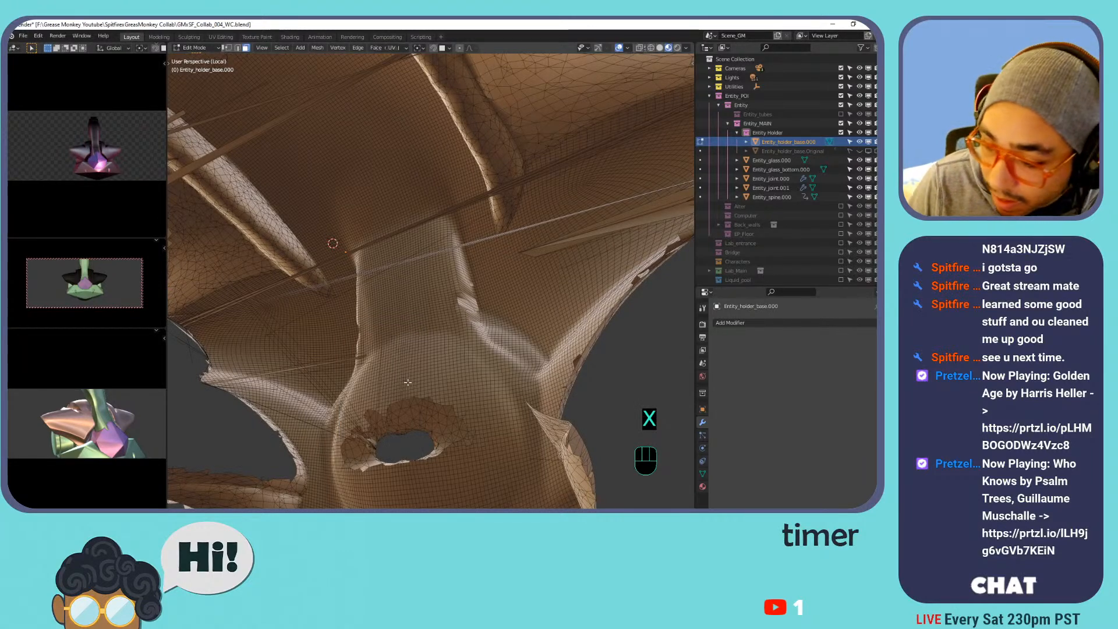
{"action": "left_click", "coordinate": [643, 217]}
{"action": "key", "text": "x"}
{"action": "left_click", "coordinate": [644, 216]}
Delete the thin sliver faces stretching from the central neck to the wing's outer tip.
{"action": "middle_click_drag", "start_coordinate": [638, 214], "coordinate": [510, 239], "text": "shift"}
{"action": "left_click", "coordinate": [518, 235]}
{"action": "key", "text": "x"}
{"action": "left_click", "coordinate": [520, 233]}
{"action": "left_click", "coordinate": [519, 242]}
{"action": "key", "text": "x"}
{"action": "left_click", "coordinate": [520, 240]}
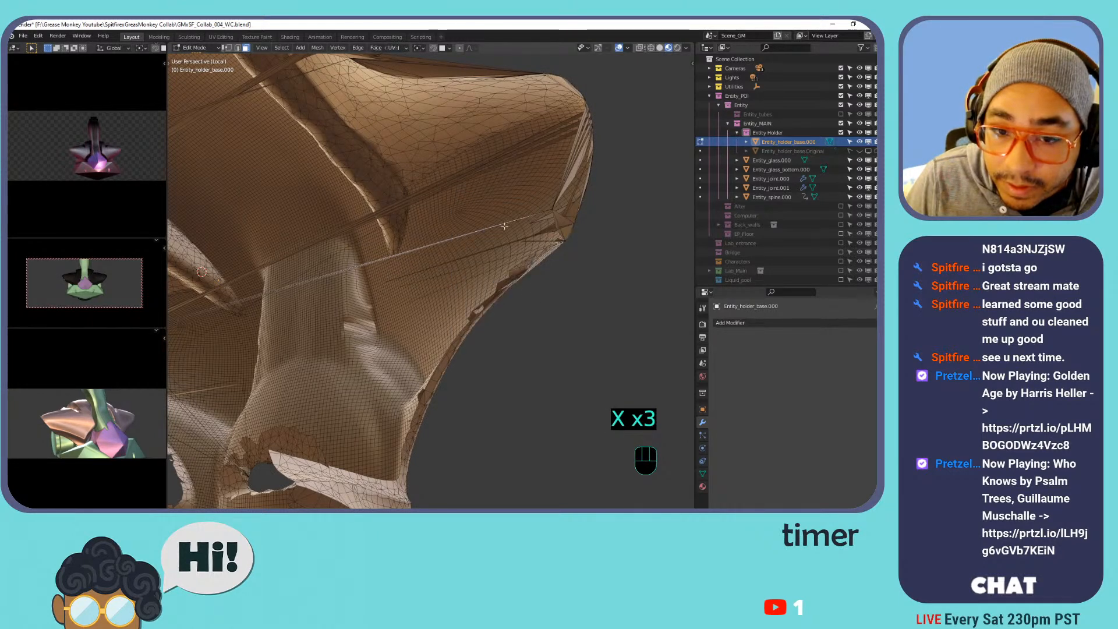
{"action": "key", "text": "x"}
{"action": "left_click", "coordinate": [463, 239]}
Delete the thin sliver faces stretching across the wing's cavity toward its pointed outer tip.
{"action": "middle_click_drag", "start_coordinate": [463, 239], "coordinate": [365, 296]}
{"action": "scroll", "coordinate": [361, 294], "scroll_direction": "up", "scroll_amount": 3}
{"action": "left_click", "coordinate": [364, 293]}
{"action": "left_click", "coordinate": [362, 295]}
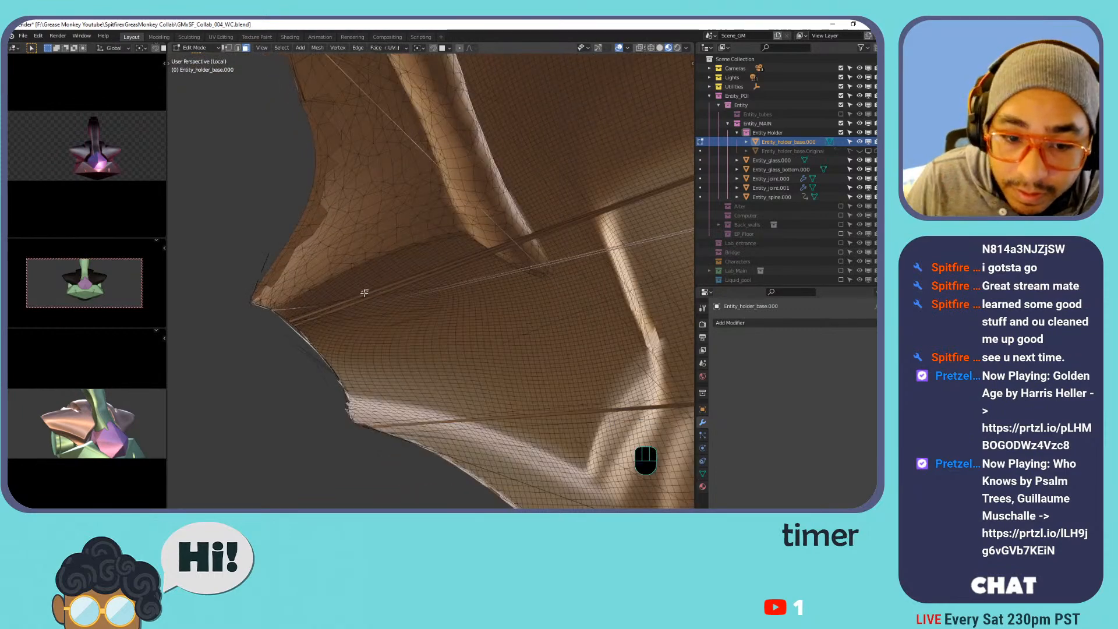
{"action": "key", "text": "x"}
{"action": "left_click", "coordinate": [361, 296]}
{"action": "key", "text": "x"}
{"action": "left_click", "coordinate": [361, 298]}
Delete the long stray edges crossing the open gap beside the central neck, working in edge selection mode.
{"action": "middle_click_drag", "start_coordinate": [476, 301], "coordinate": [484, 256], "text": "shift"}
{"action": "middle_click_drag", "start_coordinate": [553, 297], "coordinate": [448, 292]}
{"action": "middle_click_drag", "start_coordinate": [606, 309], "coordinate": [560, 339], "text": "shift"}
{"action": "key", "text": "1"}
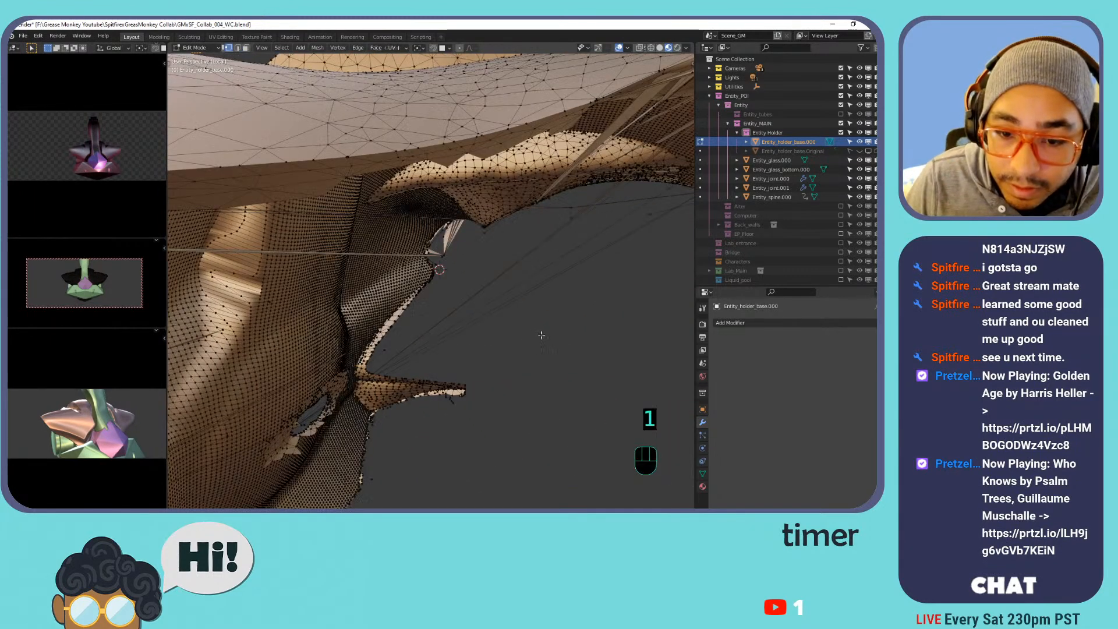
{"action": "key", "text": "2"}
{"action": "left_click", "coordinate": [568, 302]}
{"action": "key", "text": "x"}
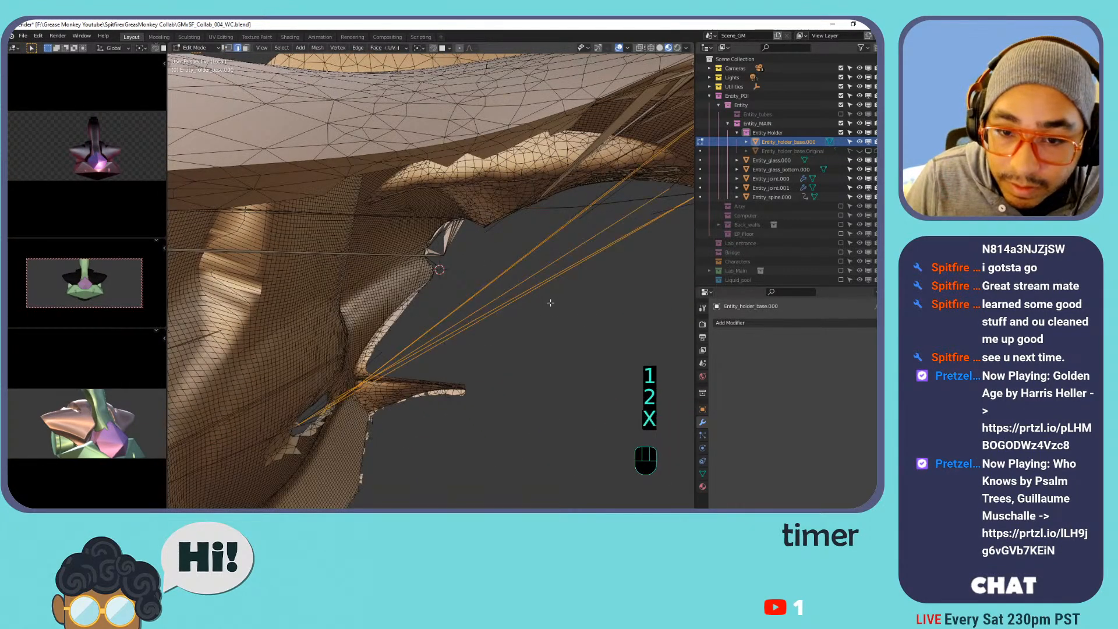
{"action": "key", "text": "x"}
{"action": "key", "text": "x"}
{"action": "left_click", "coordinate": [525, 282]}
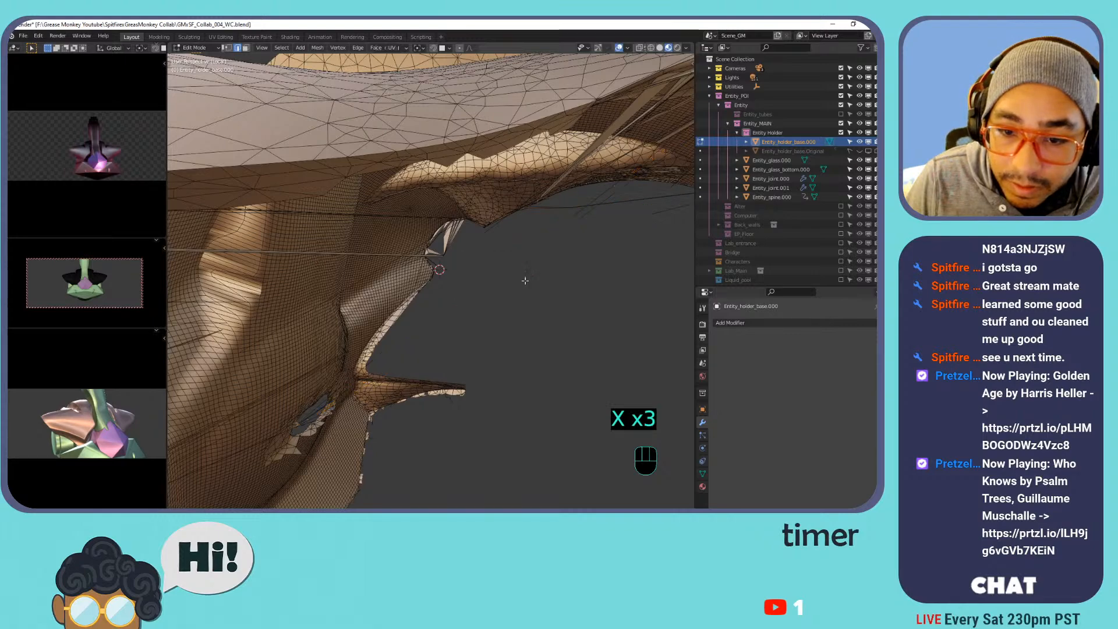
Delete the stray edges spanning the open space beneath the wing's curved lower rim.
{"action": "middle_click_drag", "start_coordinate": [527, 278], "coordinate": [582, 188]}
{"action": "key", "text": "x"}
{"action": "left_click", "coordinate": [606, 228]}
{"action": "middle_click_drag", "start_coordinate": [604, 230], "coordinate": [564, 238]}
{"action": "left_click_drag", "start_coordinate": [538, 211], "coordinate": [601, 281]}
{"action": "key", "text": "x"}
{"action": "left_click", "coordinate": [589, 273]}
Delete the small floating fragments and loose edges left in the opening under the curved wing.
{"action": "left_click_drag", "start_coordinate": [503, 222], "coordinate": [555, 254]}
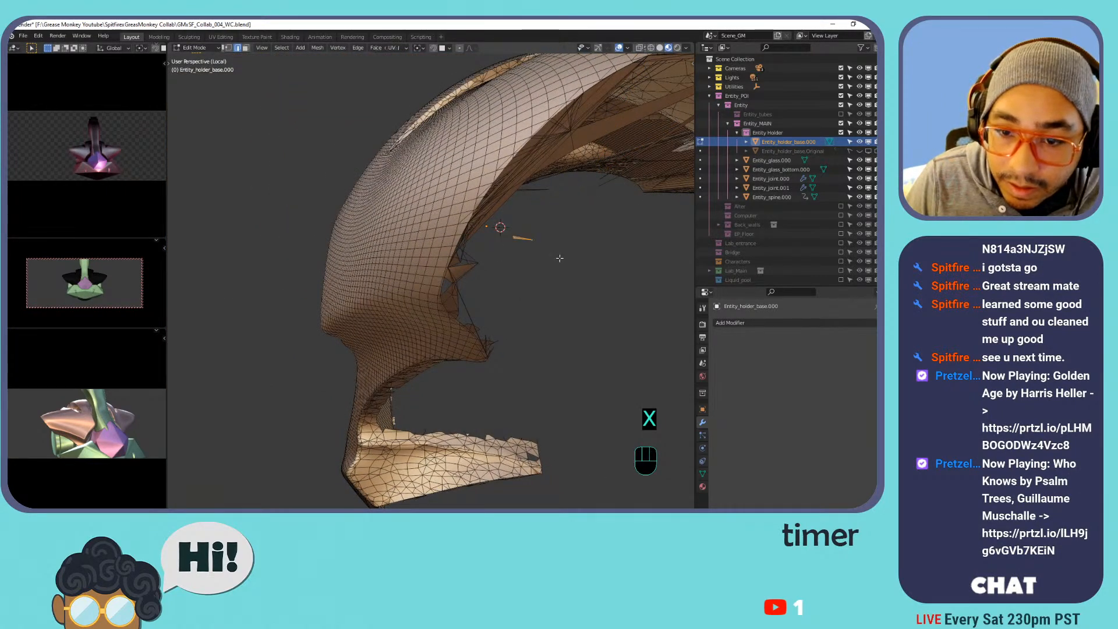
{"action": "key", "text": "x"}
{"action": "left_click", "coordinate": [559, 258]}
{"action": "left_click_drag", "start_coordinate": [573, 184], "coordinate": [543, 200]}
{"action": "key", "text": "x"}
{"action": "left_click", "coordinate": [543, 202]}
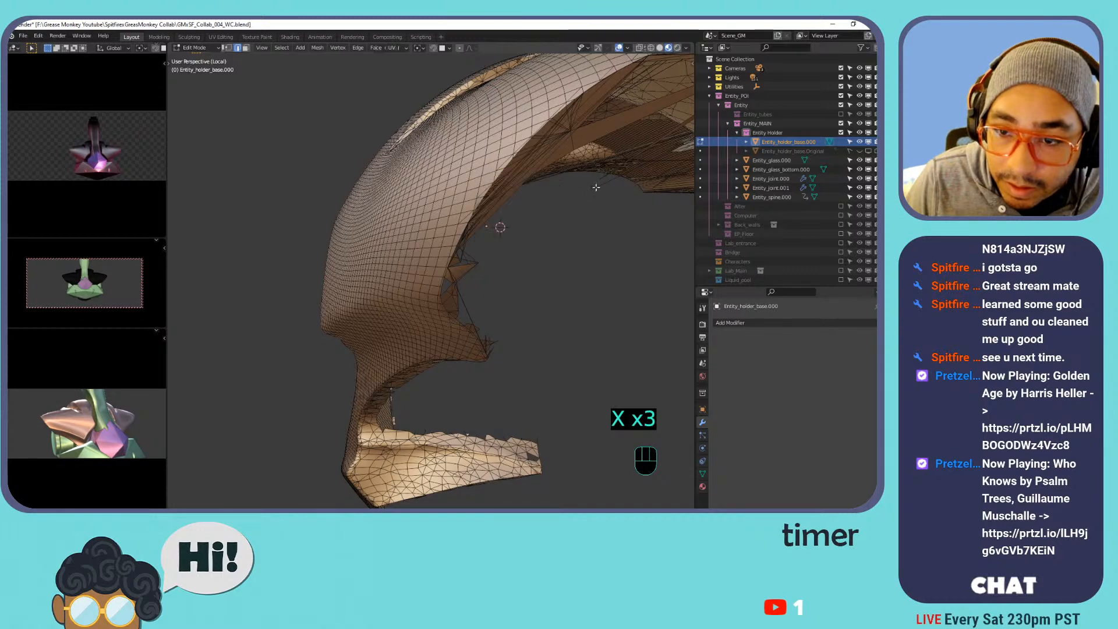
{"action": "key", "text": "x"}
{"action": "left_click", "coordinate": [586, 210]}
Delete the thin stray edges rising around the small lower spike beside the neck.
{"action": "middle_click_drag", "start_coordinate": [535, 275], "coordinate": [491, 284], "text": "shift"}
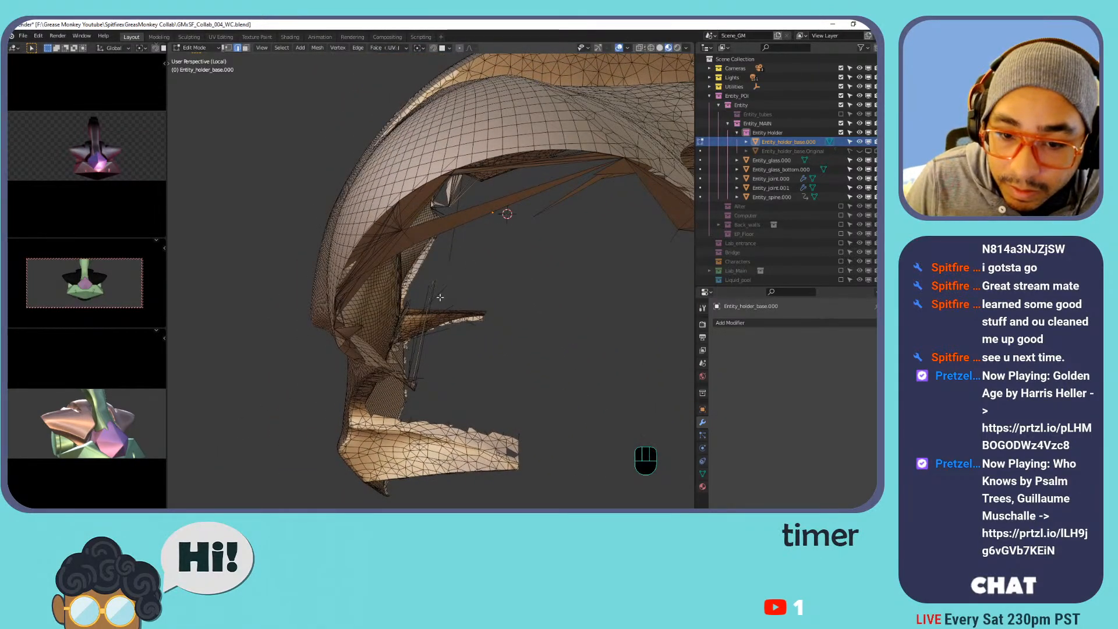
{"action": "key", "text": "x"}
{"action": "left_click", "coordinate": [467, 287]}
{"action": "key", "text": "x"}
{"action": "left_click", "coordinate": [453, 299]}
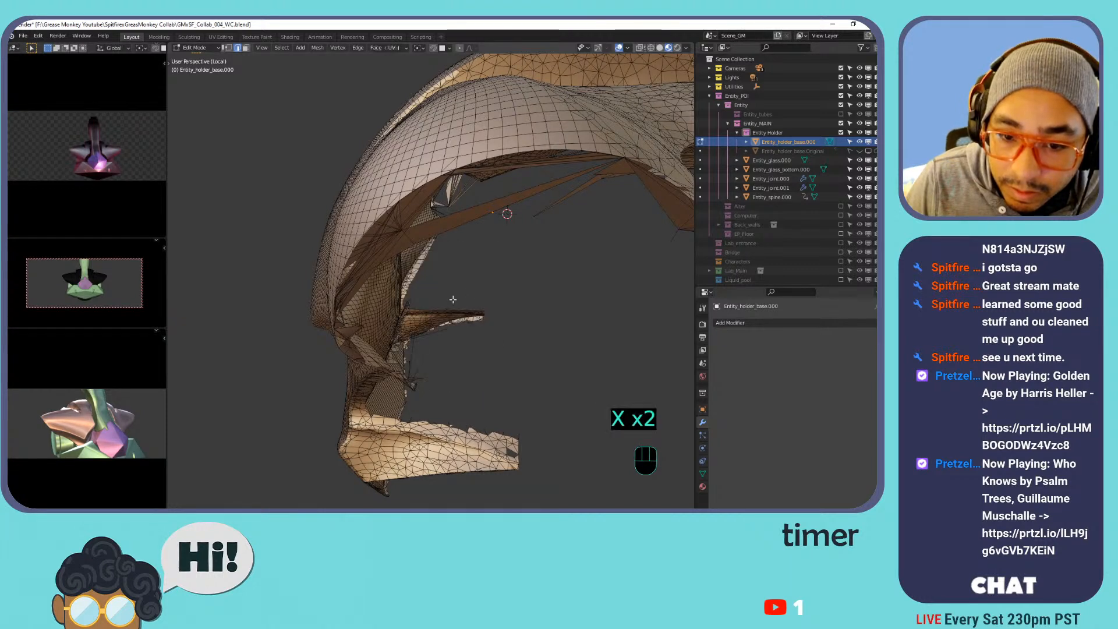
{"action": "key", "text": "x"}
{"action": "left_click", "coordinate": [470, 292]}
{"action": "middle_click_drag", "start_coordinate": [470, 292], "coordinate": [453, 252], "text": "shift"}
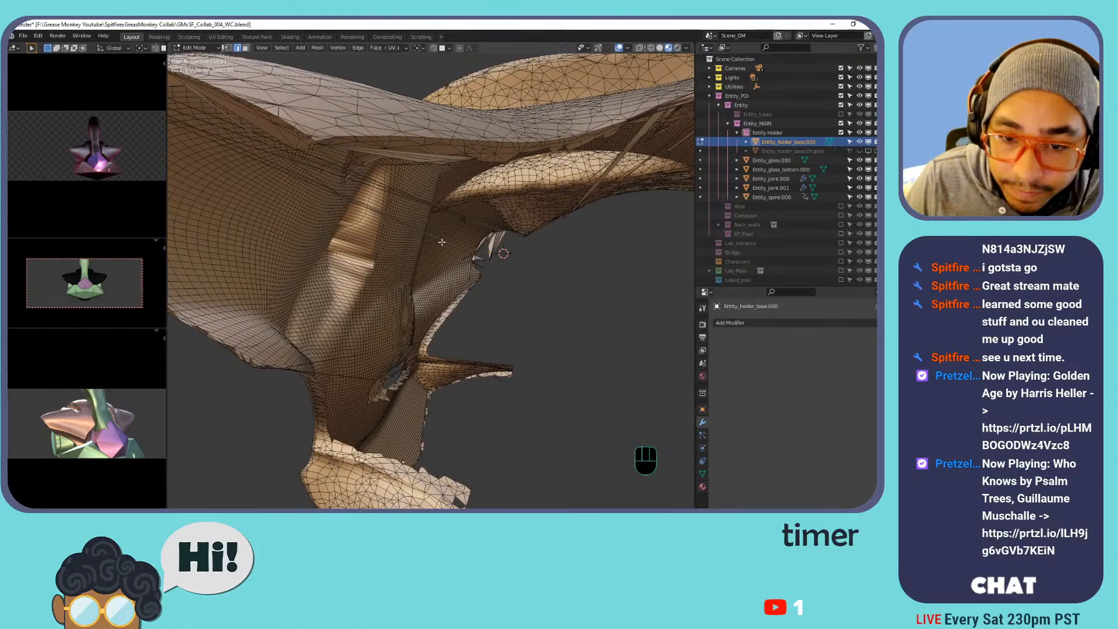
Select every edge similar to the stray boundary edge by Amount of Faces Around an Edge and delete those edges.
{"action": "key", "text": "1"}
{"action": "key", "text": "1"}
{"action": "key", "text": "2"}
{"action": "left_click", "coordinate": [438, 238]}
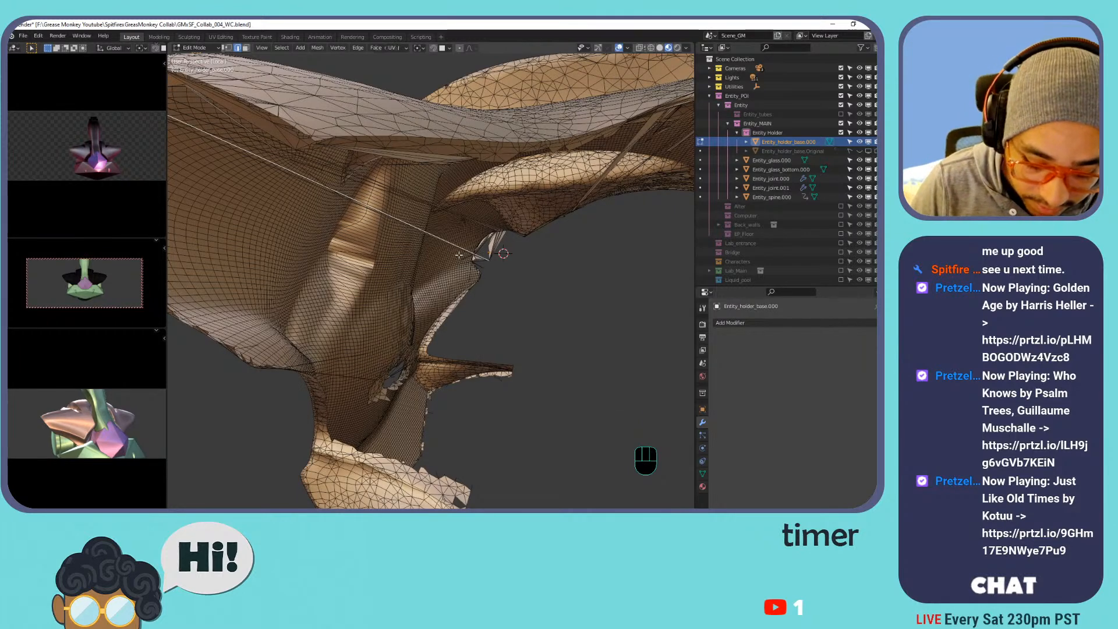
{"action": "key", "text": "shift+g"}
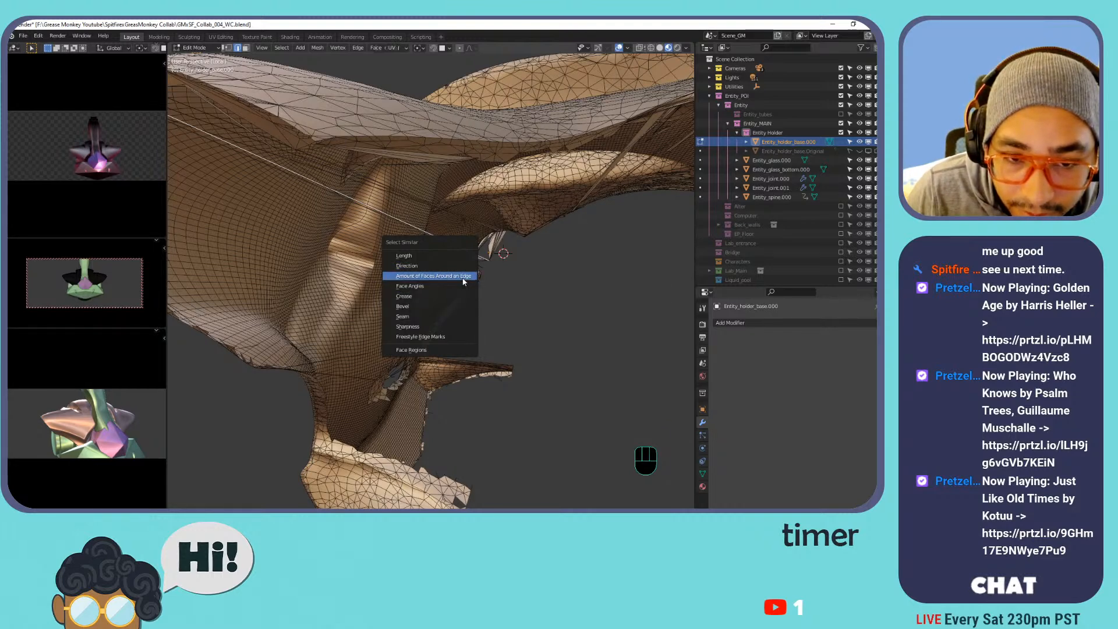
{"action": "left_click", "coordinate": [462, 276]}
{"action": "key", "text": "x"}
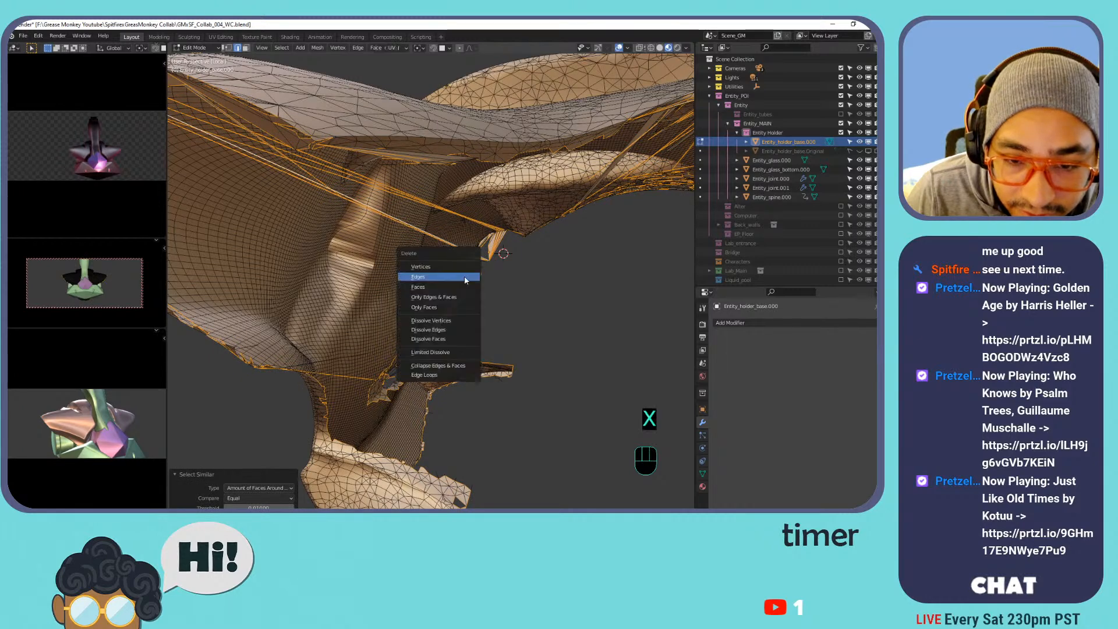
{"action": "left_click", "coordinate": [464, 278]}
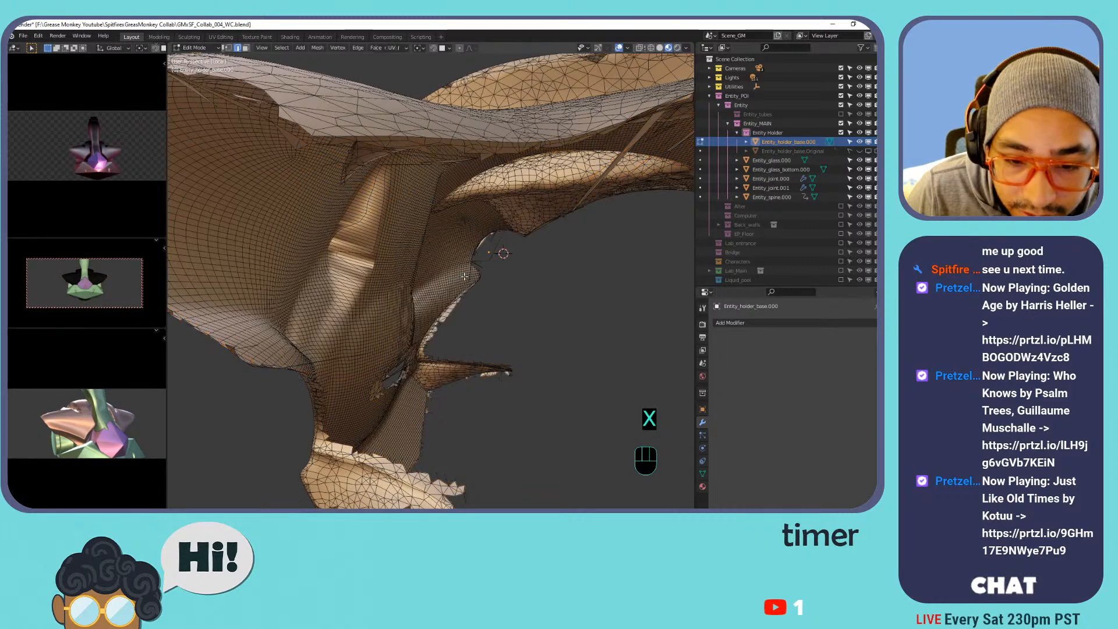
From a stray edge at the wing's lower rim, select similar edges by Amount of Faces Around an Edge and delete them.
{"action": "scroll", "coordinate": [464, 277], "scroll_direction": "down", "scroll_amount": 2}
{"action": "middle_click_drag", "start_coordinate": [449, 279], "coordinate": [559, 302]}
{"action": "scroll", "coordinate": [466, 327], "scroll_direction": "up", "scroll_amount": 2}
{"action": "middle_click_drag", "start_coordinate": [466, 326], "coordinate": [372, 303], "text": "shift"}
{"action": "scroll", "coordinate": [464, 348], "scroll_direction": "down", "scroll_amount": 3}
{"action": "middle_click_drag", "start_coordinate": [373, 303], "coordinate": [516, 309], "text": "shift"}
{"action": "scroll", "coordinate": [516, 309], "scroll_direction": "up", "scroll_amount": 2}
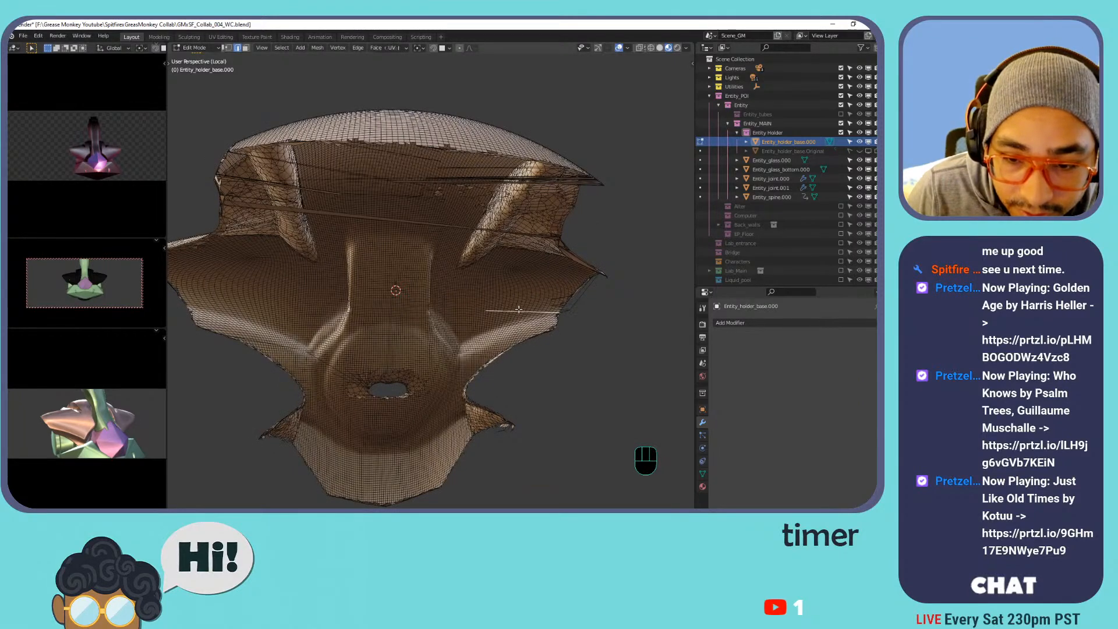
{"action": "key", "text": "x"}
{"action": "key", "text": "shift+g"}
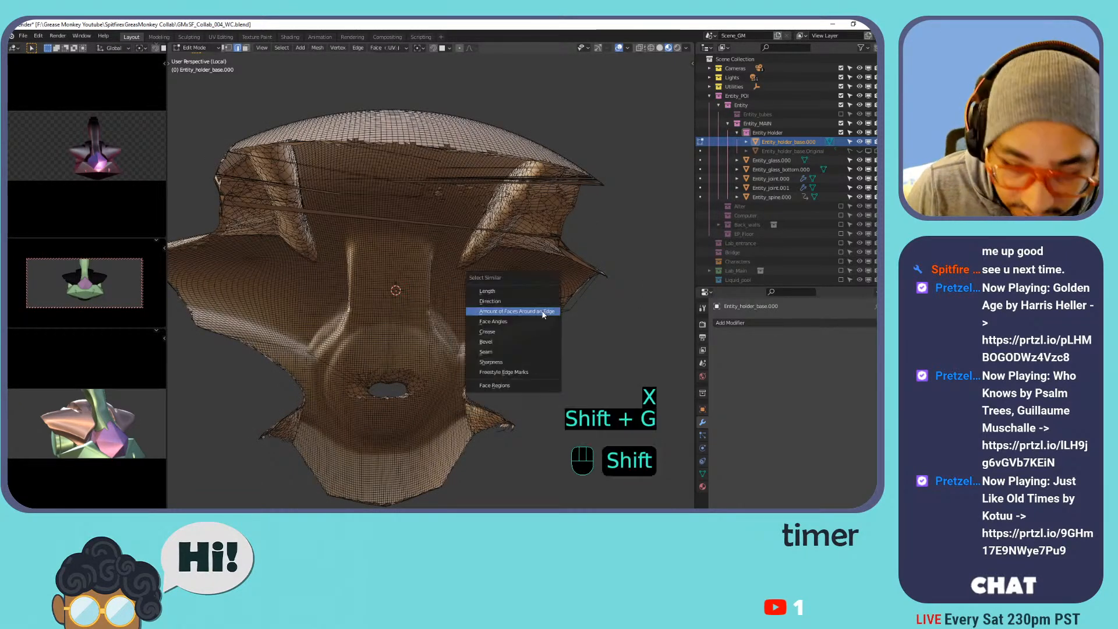
{"action": "left_click", "coordinate": [542, 311]}
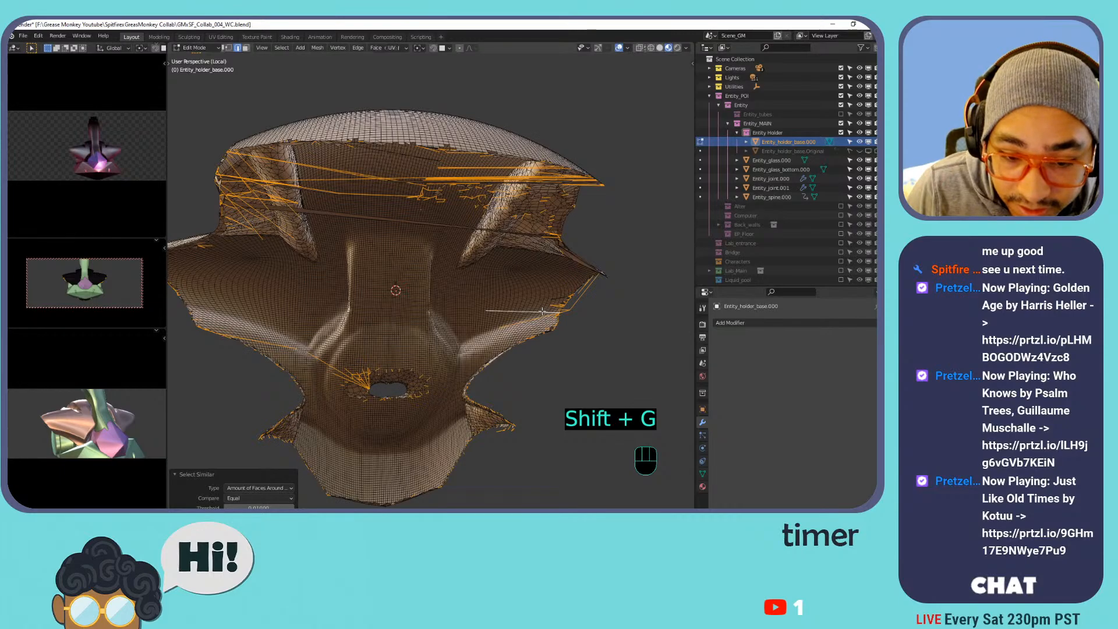
{"action": "key", "text": "x"}
{"action": "left_click", "coordinate": [543, 313]}
Delete the remaining stray edges stretched across the upper opening between the two wings.
{"action": "middle_click_drag", "start_coordinate": [477, 315], "coordinate": [535, 222]}
{"action": "left_click", "coordinate": [521, 176]}
{"action": "key", "text": "x"}
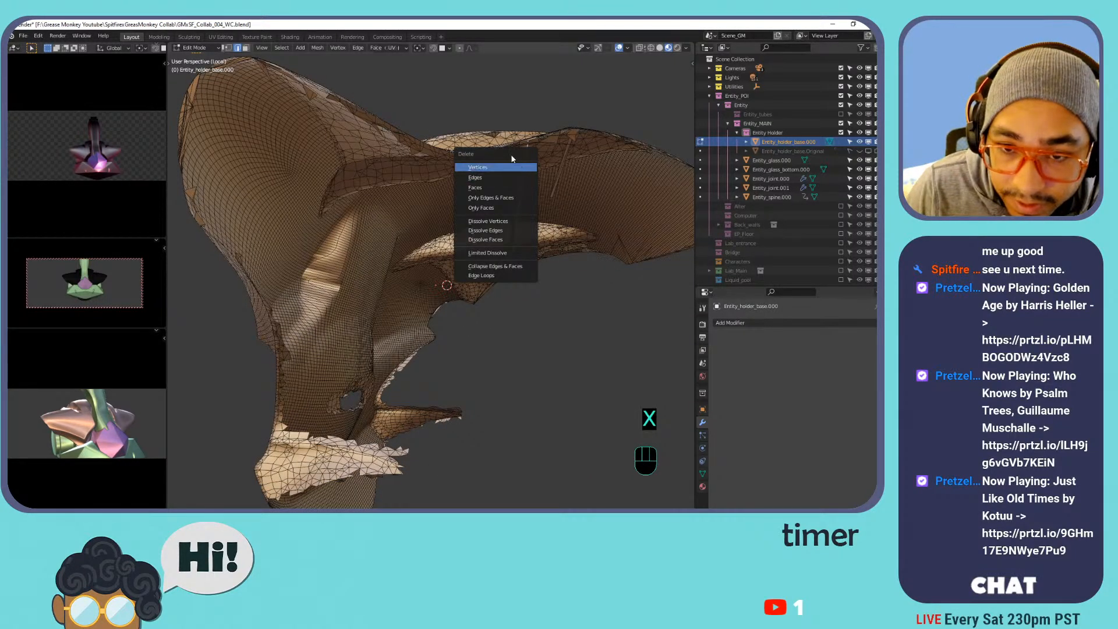
{"action": "left_click", "coordinate": [507, 178]}
{"action": "left_click", "coordinate": [514, 185]}
{"action": "key", "text": "x"}
{"action": "left_click", "coordinate": [518, 185]}
{"action": "left_click", "coordinate": [555, 182]}
{"action": "key", "text": "x"}
{"action": "left_click", "coordinate": [555, 182]}
{"action": "left_click", "coordinate": [555, 182]}
{"action": "key", "text": "x"}
{"action": "left_click", "coordinate": [556, 183]}
Delete the leftover stray edges along the upper rim above the cavity between the two ridges.
{"action": "middle_click_drag", "start_coordinate": [554, 182], "coordinate": [492, 189]}
{"action": "left_click", "coordinate": [462, 212], "text": "alt"}
{"action": "key", "text": "x"}
{"action": "left_click", "coordinate": [461, 214]}
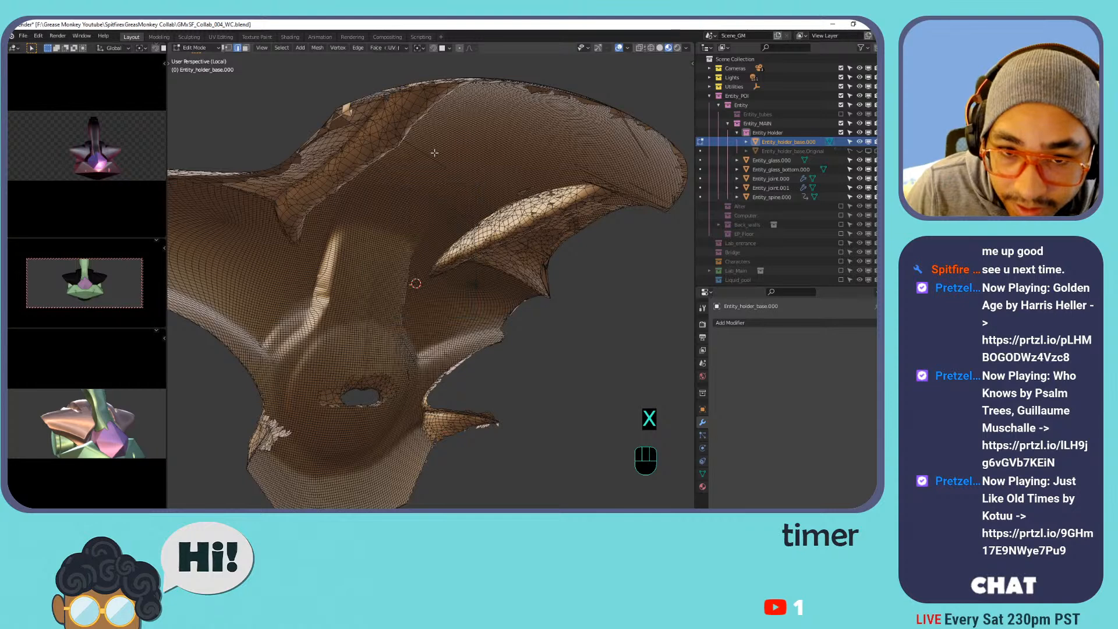
{"action": "middle_click_drag", "start_coordinate": [430, 156], "coordinate": [445, 195]}
{"action": "middle_click_drag", "start_coordinate": [444, 195], "coordinate": [456, 214], "text": "shift"}
{"action": "left_click", "coordinate": [458, 219]}
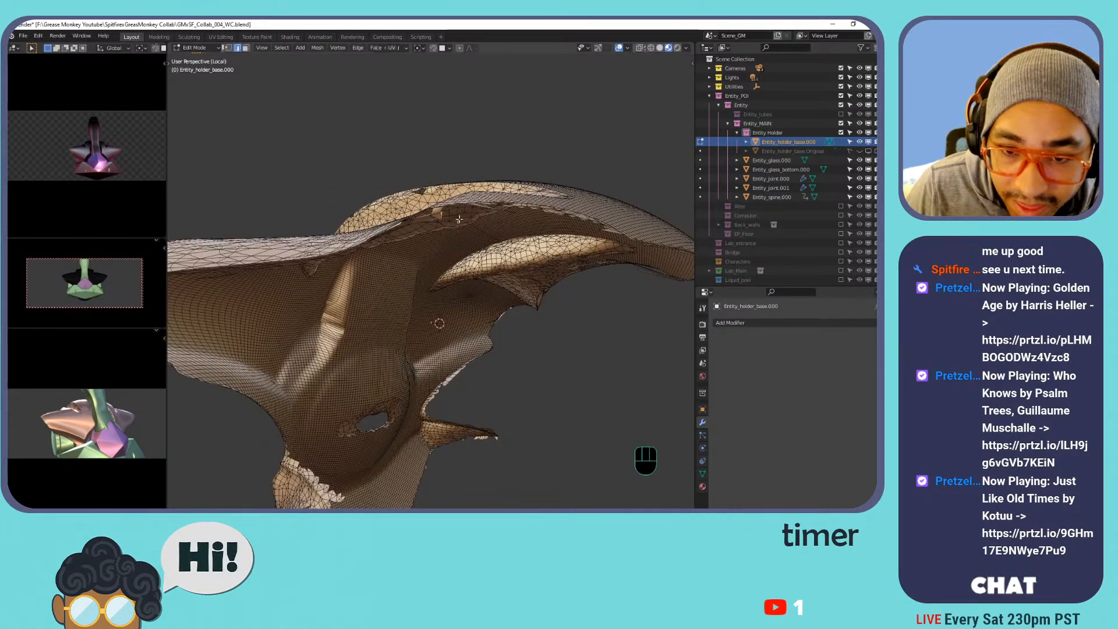
{"action": "key", "text": "x"}
{"action": "left_click", "coordinate": [491, 221]}
Delete the sliver edges at the notch in the wing's lower rim beside the end of the ridge.
{"action": "middle_click_drag", "start_coordinate": [605, 262], "coordinate": [554, 296], "text": "shift"}
{"action": "middle_click_drag", "start_coordinate": [554, 295], "coordinate": [579, 292], "text": "shift"}
{"action": "scroll", "coordinate": [520, 294], "scroll_direction": "up", "scroll_amount": 1}
{"action": "scroll", "coordinate": [544, 293], "scroll_direction": "up", "scroll_amount": 2}
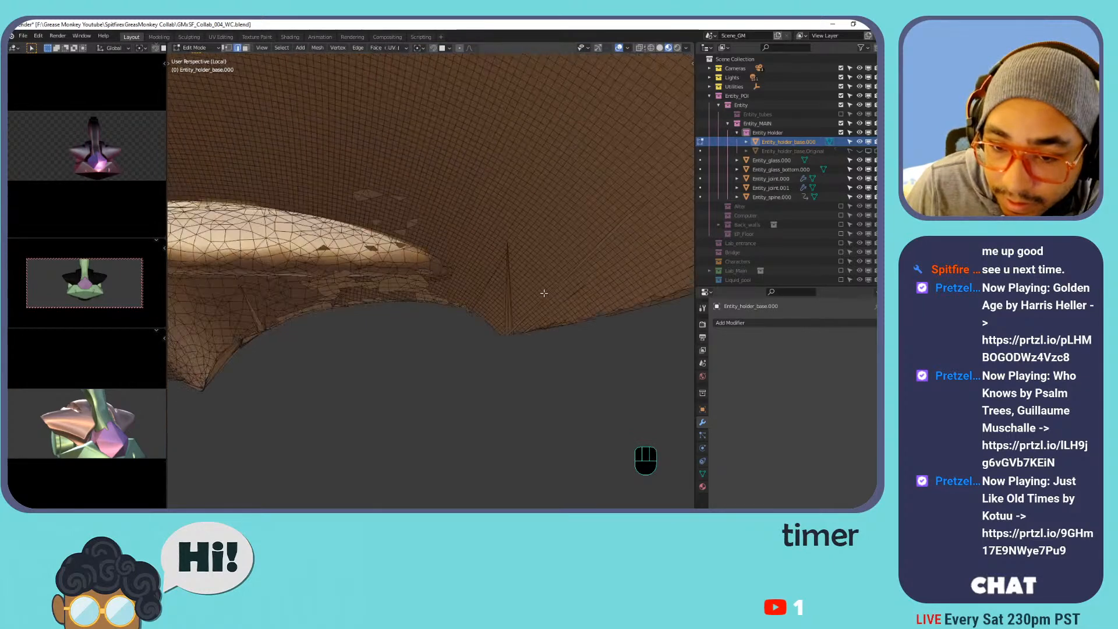
{"action": "scroll", "coordinate": [507, 293], "scroll_direction": "down", "scroll_amount": 1}
{"action": "key", "text": "x"}
{"action": "left_click", "coordinate": [508, 295]}
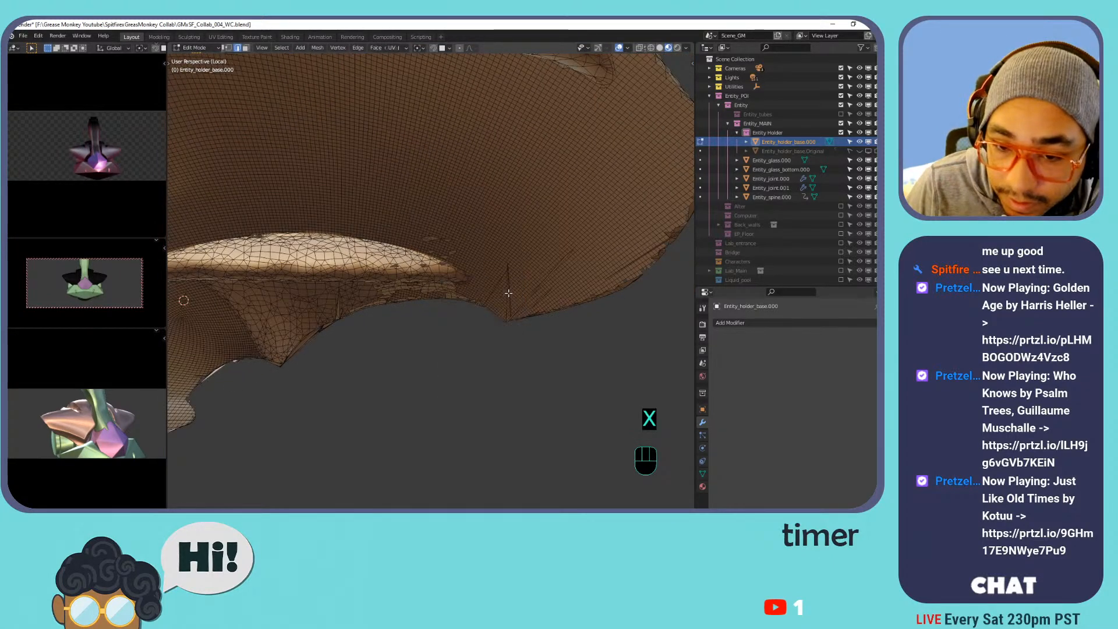
{"action": "key", "text": "x"}
{"action": "left_click", "coordinate": [495, 289]}
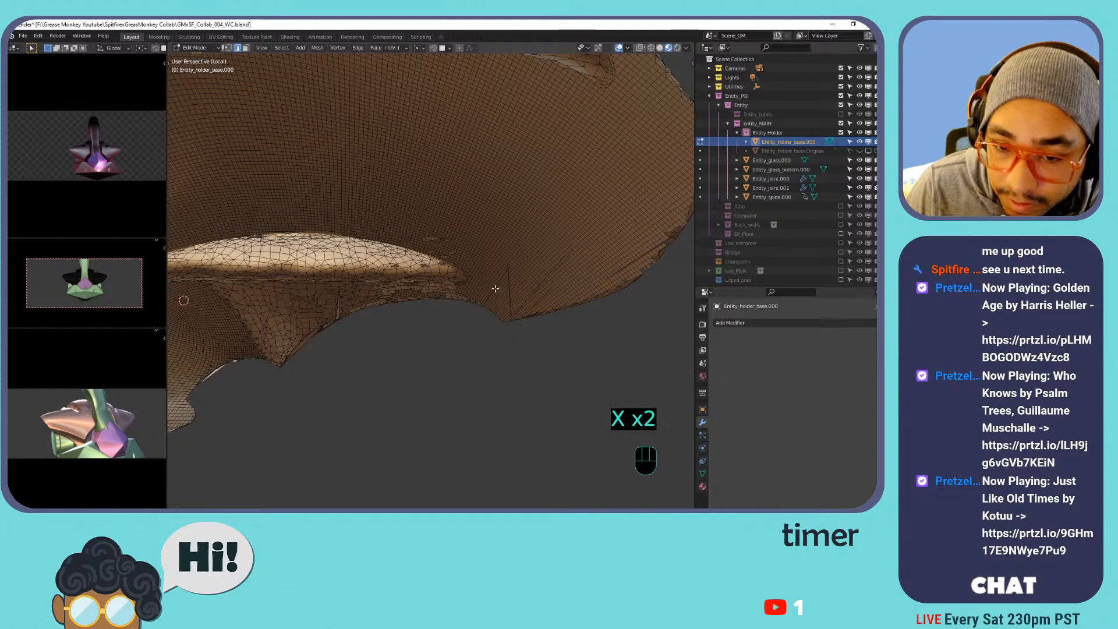
{"action": "key", "text": "x"}
{"action": "left_click", "coordinate": [511, 288]}
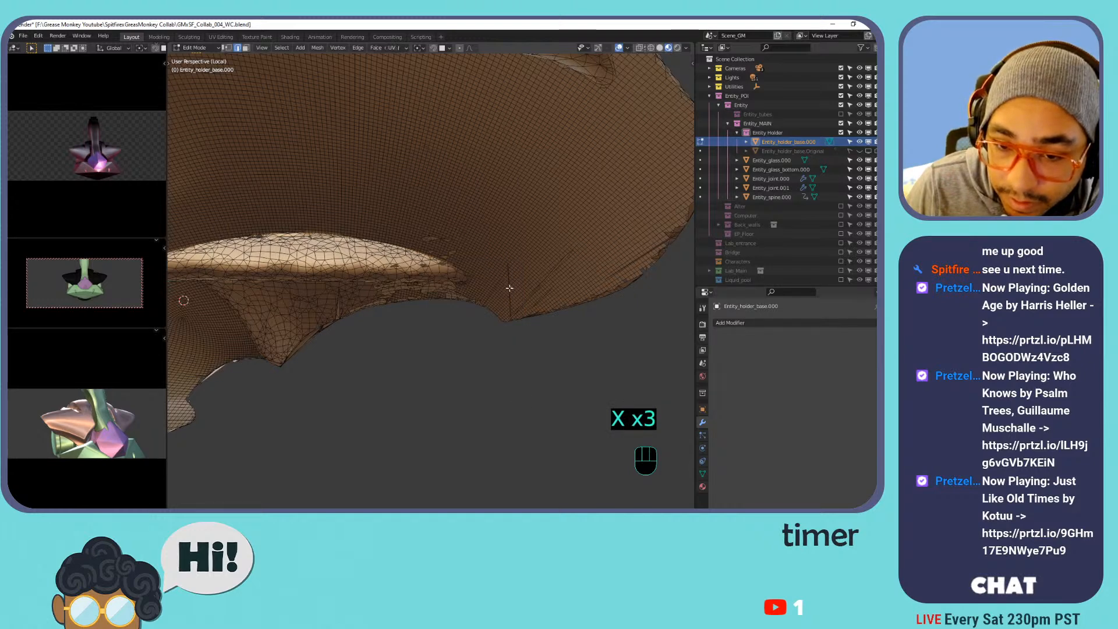
{"action": "key", "text": "x"}
{"action": "left_click", "coordinate": [512, 290]}
Delete the long dark stray edges running across the cavity between the two ridges.
{"action": "middle_click_drag", "start_coordinate": [533, 288], "coordinate": [429, 267], "text": "shift"}
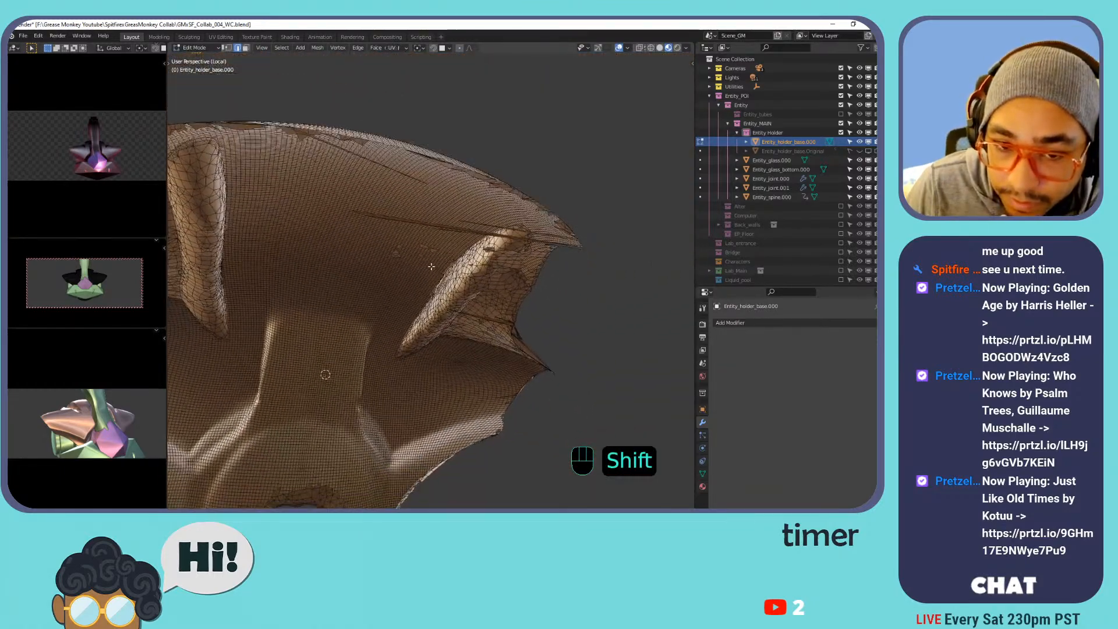
{"action": "key", "text": "x"}
{"action": "left_click", "coordinate": [418, 222]}
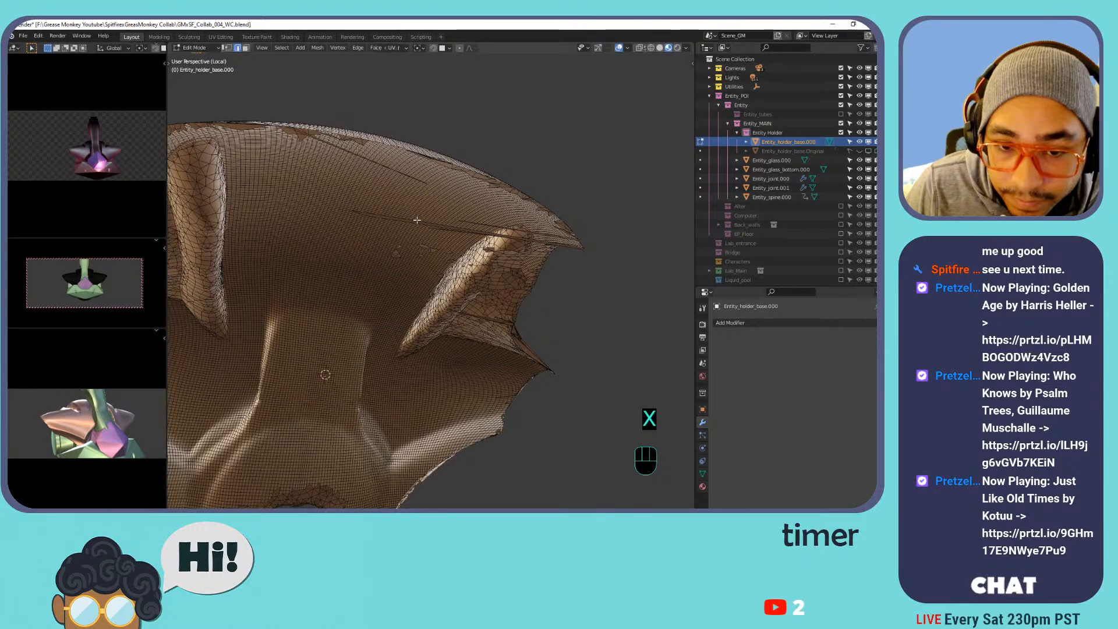
{"action": "left_click", "coordinate": [416, 224]}
{"action": "key", "text": "x"}
{"action": "left_click", "coordinate": [415, 222]}
{"action": "left_click", "coordinate": [423, 222]}
{"action": "key", "text": "x"}
{"action": "left_click", "coordinate": [423, 221]}
{"action": "left_click", "coordinate": [409, 176]}
{"action": "key", "text": "x"}
{"action": "left_click", "coordinate": [410, 177]}
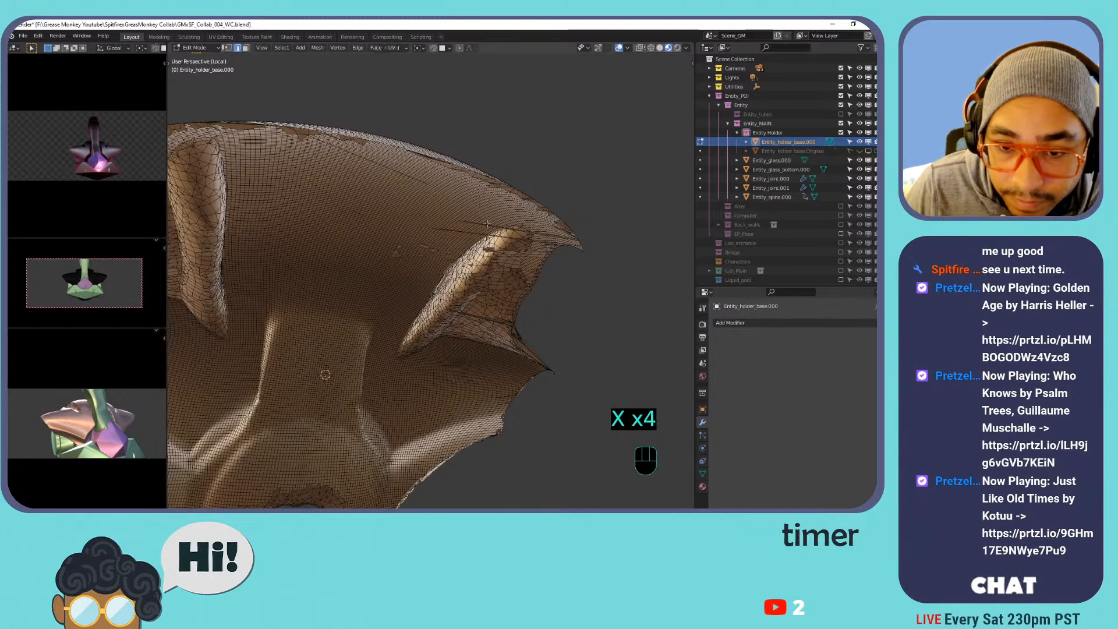
Delete the stray edges reaching from the top of the ridge to the wing's pointed outer corner.
{"action": "key", "text": "x"}
{"action": "left_click", "coordinate": [473, 232]}
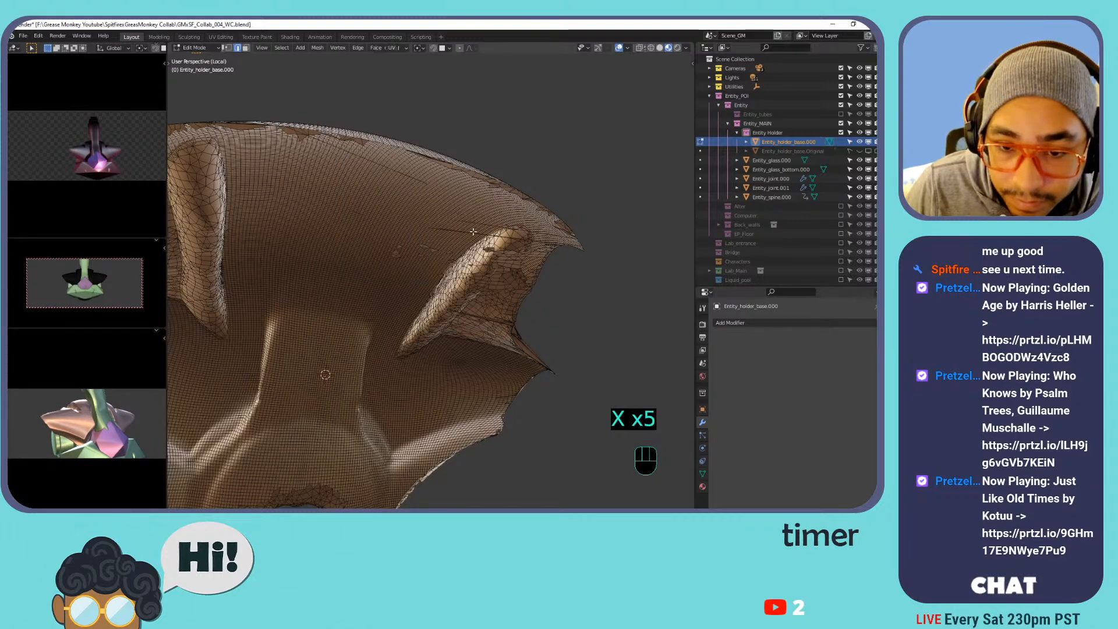
{"action": "left_click", "coordinate": [472, 233]}
{"action": "key", "text": "x"}
{"action": "left_click", "coordinate": [474, 231]}
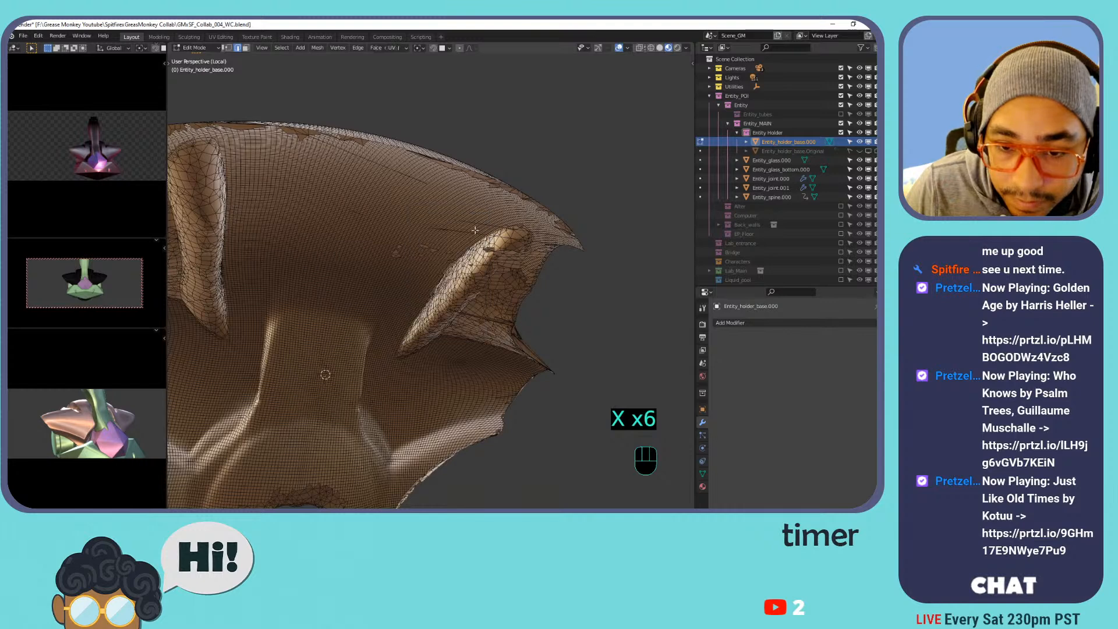
{"action": "key", "text": "x"}
{"action": "left_click", "coordinate": [479, 224]}
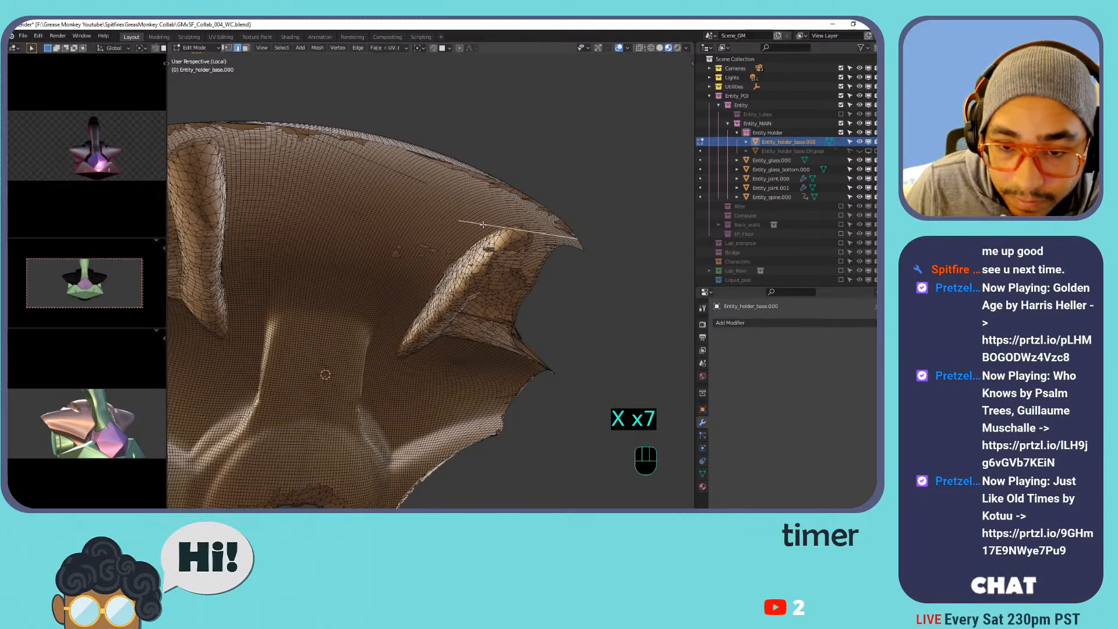
{"action": "key", "text": "x"}
{"action": "left_click", "coordinate": [482, 225]}
{"action": "key", "text": "x"}
{"action": "left_click", "coordinate": [415, 179]}
Select the whole entity holder mesh and separate it by loose parts.
{"action": "middle_click_drag", "start_coordinate": [409, 224], "coordinate": [186, 224], "text": "shift"}
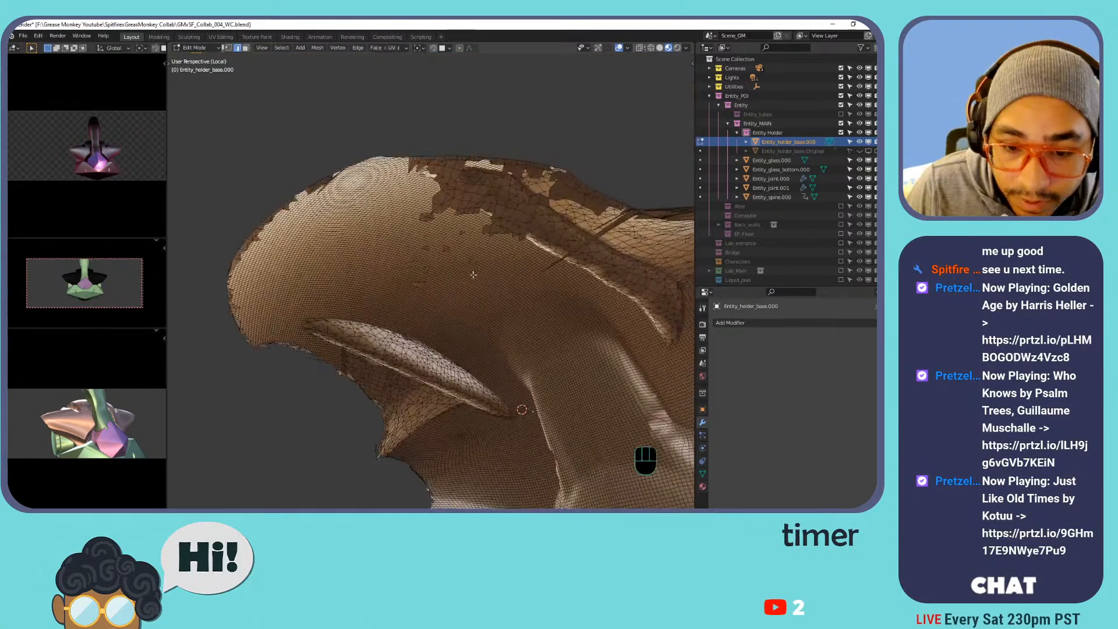
{"action": "scroll", "coordinate": [461, 314], "scroll_direction": "down", "scroll_amount": 2}
{"action": "key", "text": "a"}
{"action": "key", "text": "x"}
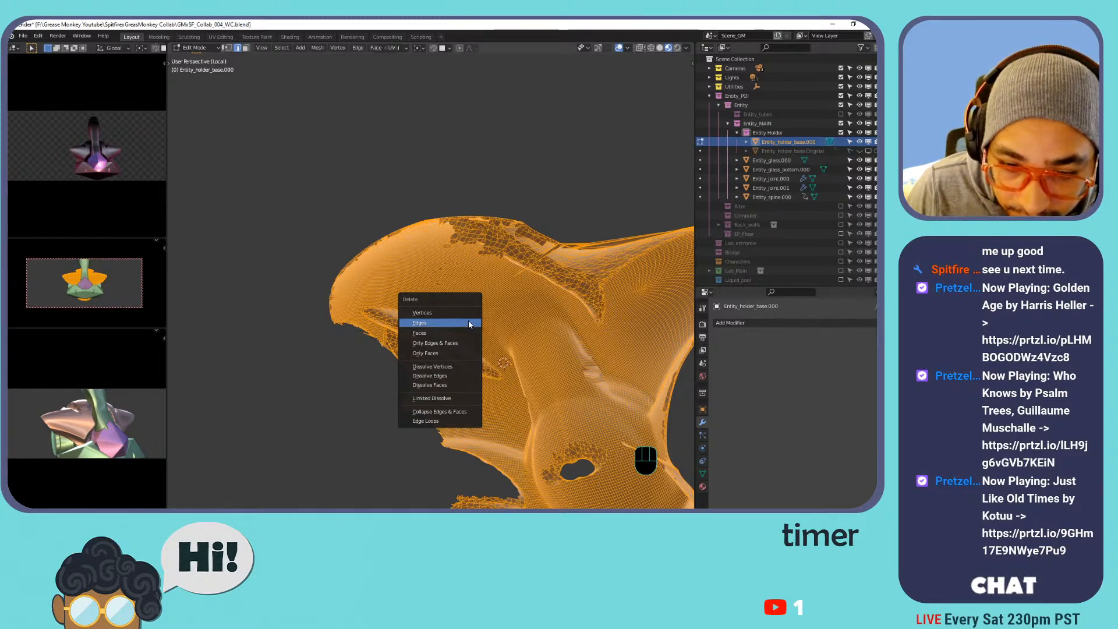
{"action": "left_click", "coordinate": [799, 150]}
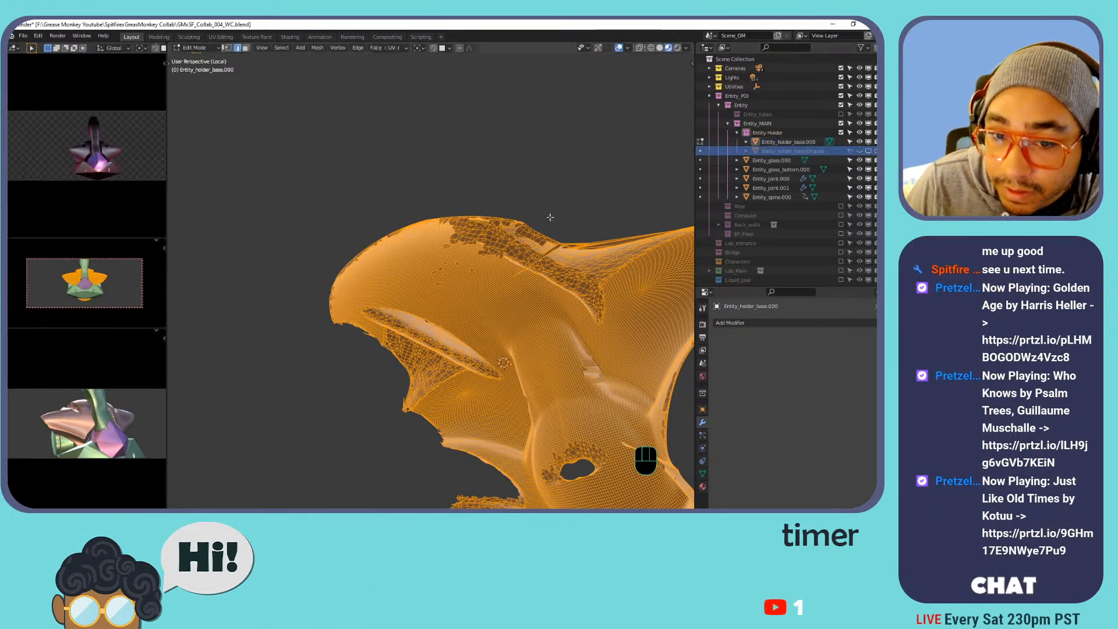
{"action": "middle_click_drag", "start_coordinate": [499, 214], "coordinate": [493, 332], "text": "shift"}
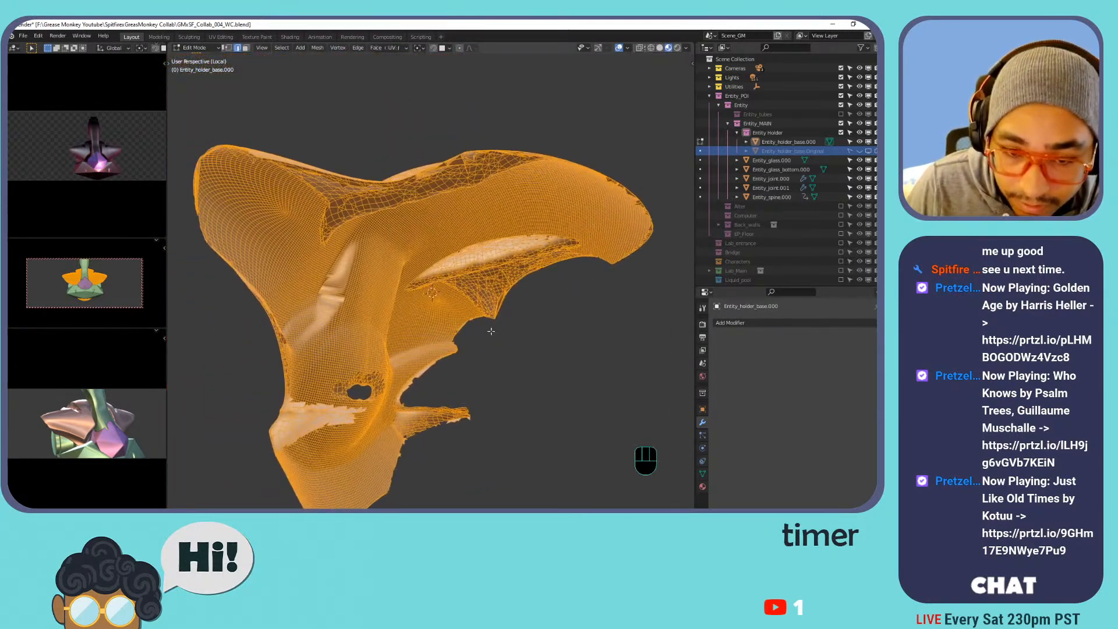
{"action": "key", "text": "p"}
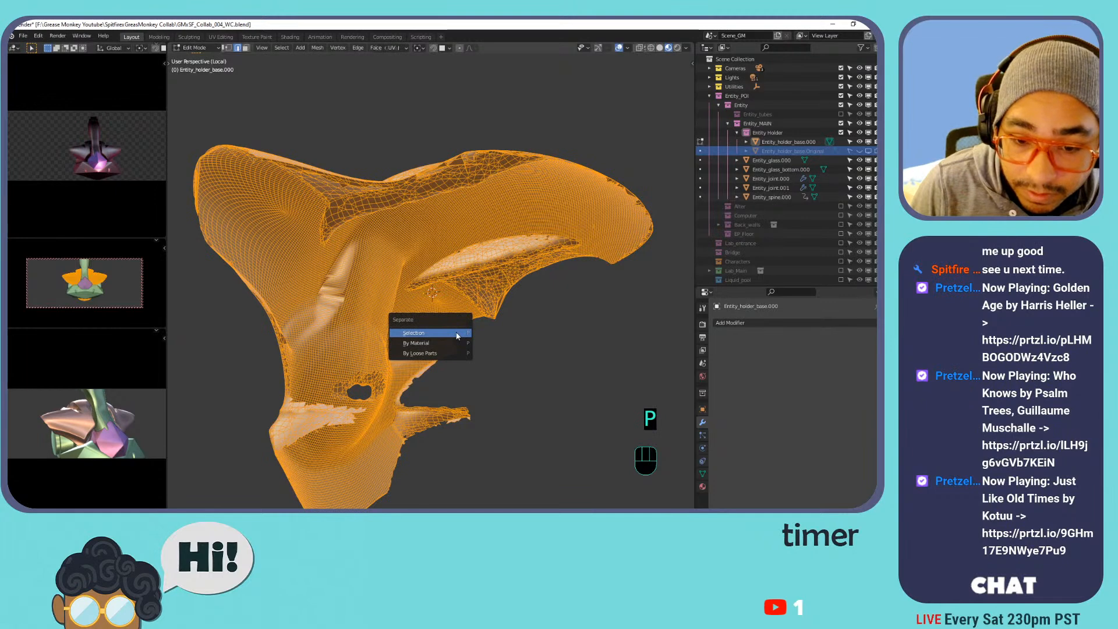
{"action": "left_click", "coordinate": [429, 353]}
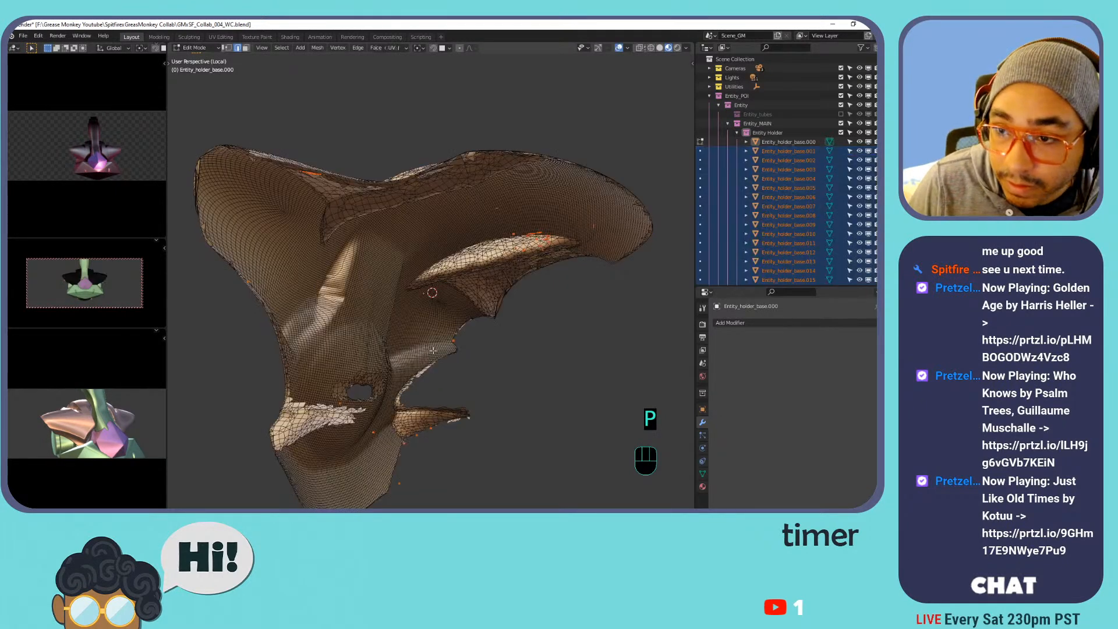
Delete the separated loose parts Entity_holder_base.001 through .024, keeping the main Entity_holder_base.000 surface.
{"action": "key", "text": "Tab"}
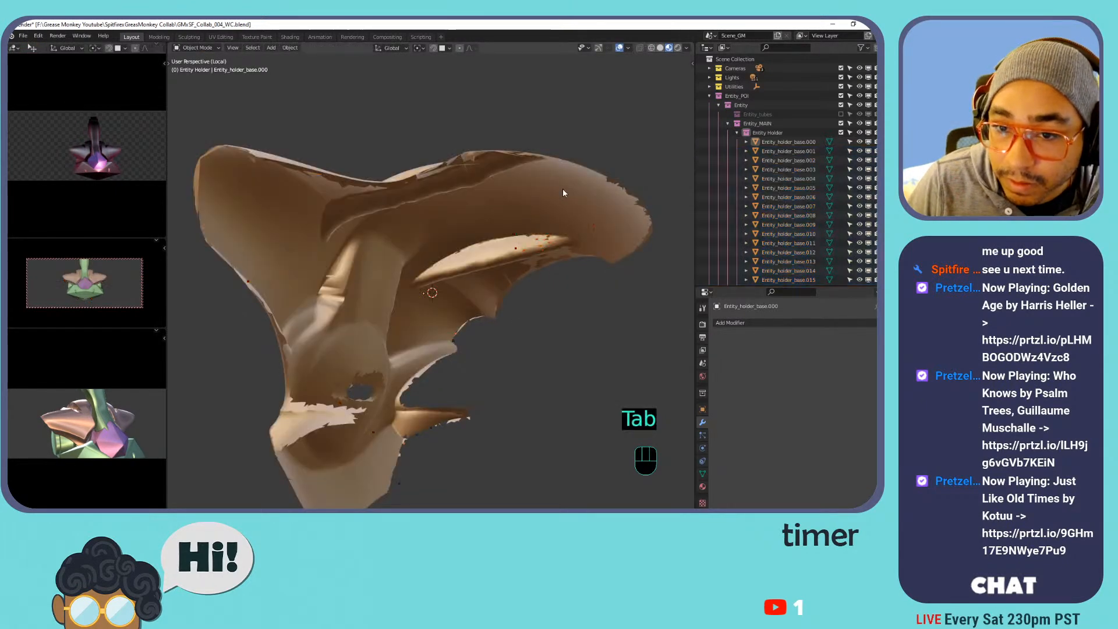
{"action": "middle_click_drag", "start_coordinate": [260, 230], "coordinate": [389, 233]}
{"action": "middle_click_drag", "start_coordinate": [389, 233], "coordinate": [390, 248], "text": "shift"}
{"action": "left_click", "coordinate": [385, 251]}
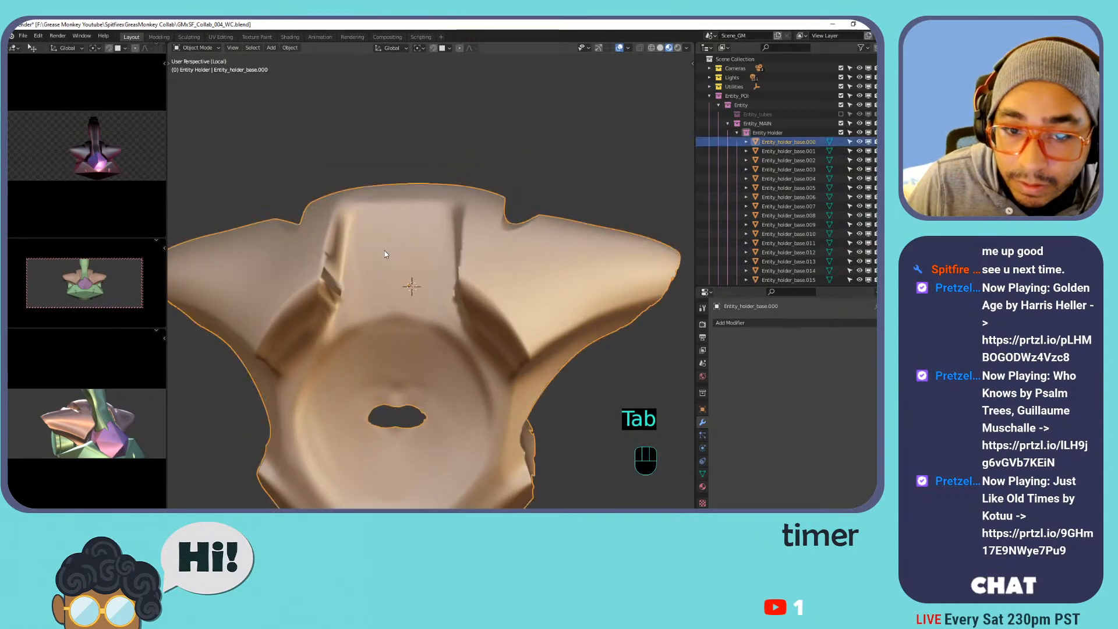
{"action": "left_click", "coordinate": [805, 152]}
{"action": "scroll", "coordinate": [804, 175], "scroll_direction": "down", "scroll_amount": 7}
{"action": "left_click", "coordinate": [804, 179], "text": "shift"}
{"action": "middle_click_drag", "start_coordinate": [576, 252], "coordinate": [433, 260]}
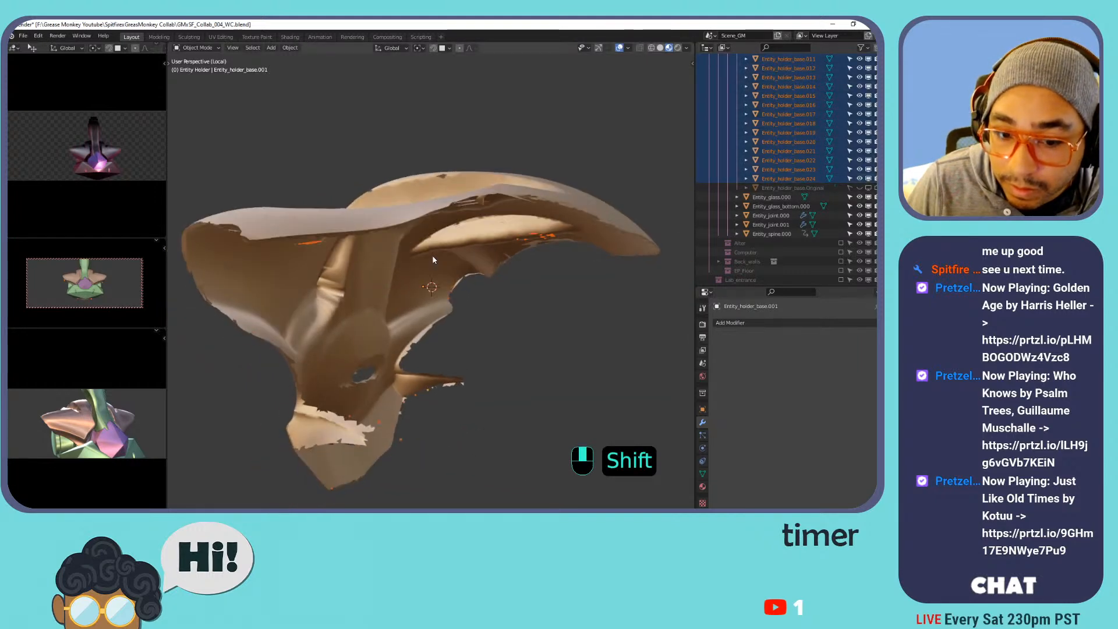
{"action": "key", "text": "x"}
{"action": "left_click", "coordinate": [433, 260]}
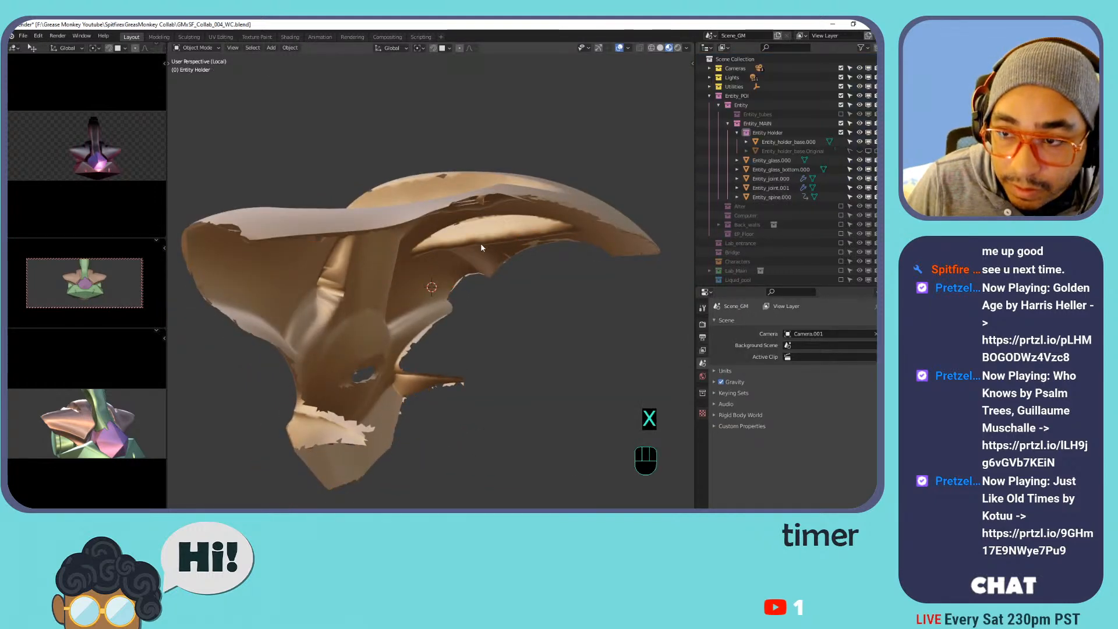
Inspect the remaining Entity_holder_base.000 mesh in Edit Mode, save the file, and return to Object Mode.
{"action": "left_click", "coordinate": [792, 143]}
{"action": "key", "text": "Tab"}
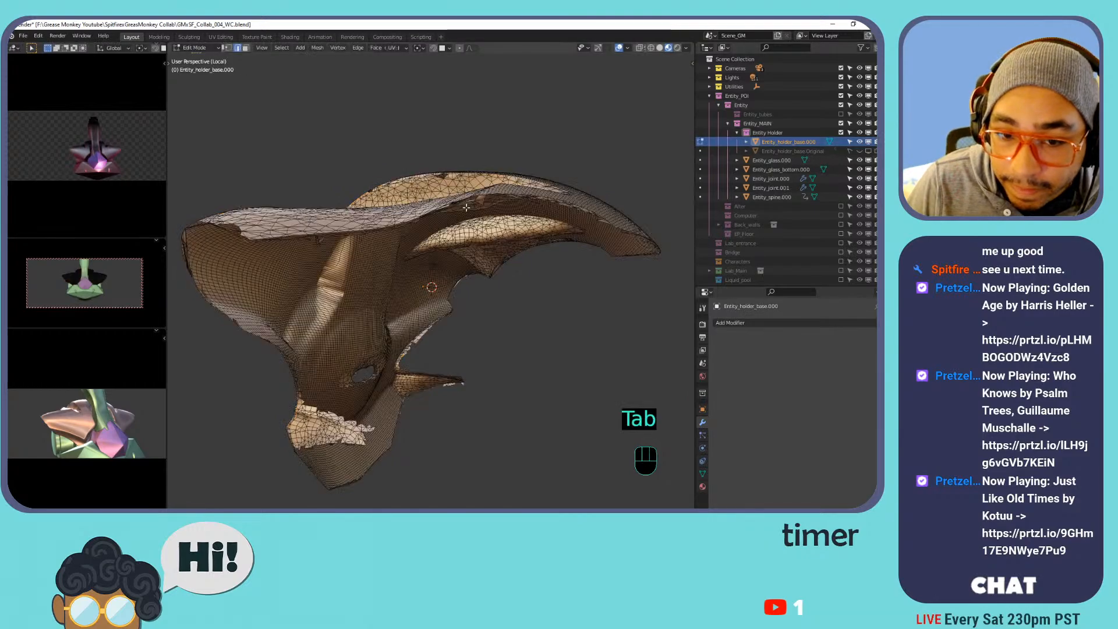
{"action": "middle_click_drag", "start_coordinate": [467, 206], "coordinate": [612, 217]}
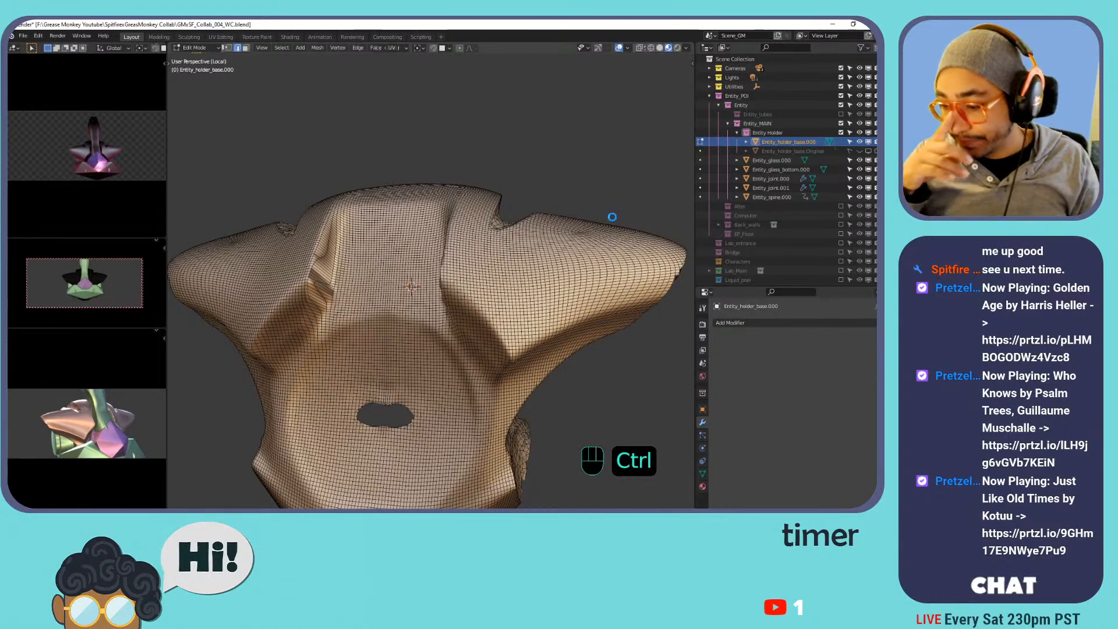
{"action": "key", "text": "ctrl+s"}
{"action": "key", "text": "Tab"}
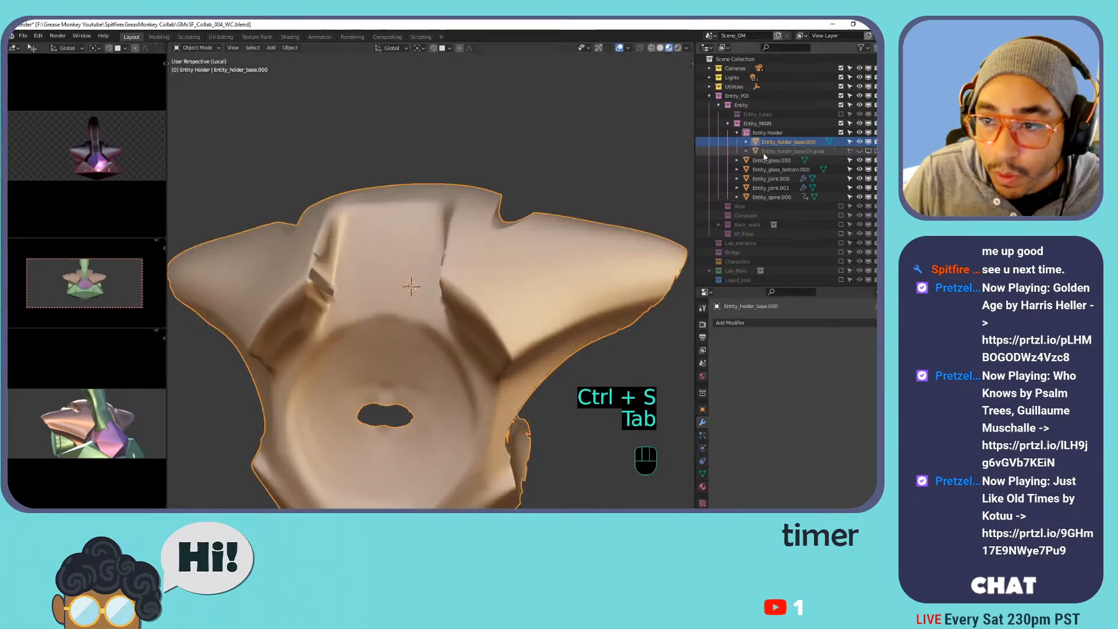
Collapse Entity_MAIN and enable the Entity_tubes, Alter, Computer, Back_walls, EP_Floor, Lab_entrance, Bridge, Characters, Lab_Main and Liquid_pool collections.
{"action": "left_click", "coordinate": [727, 123]}
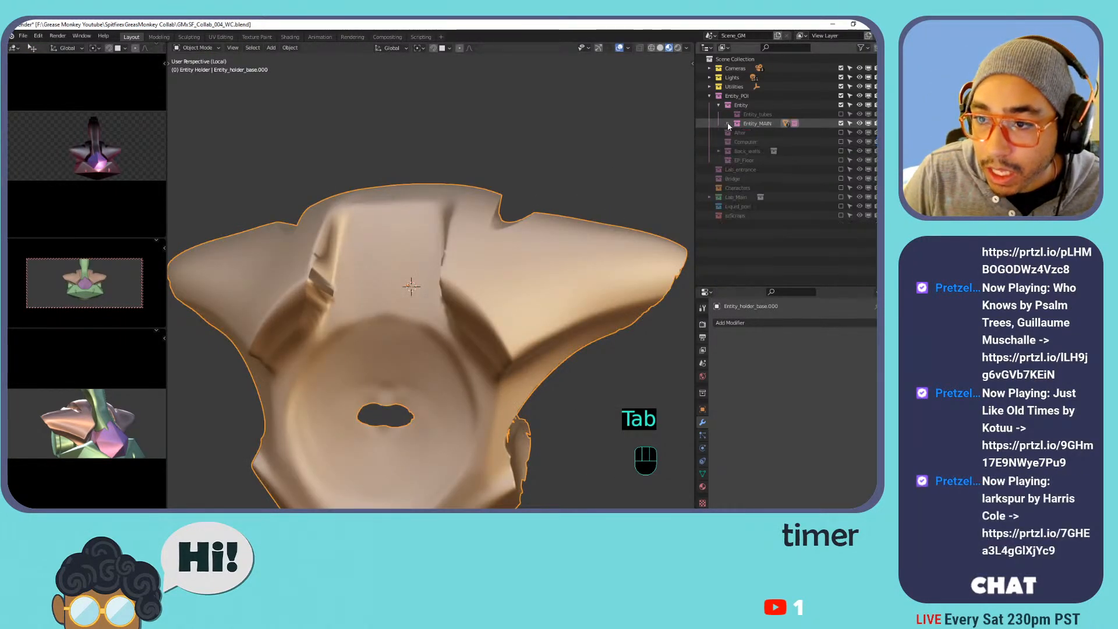
{"action": "left_click", "coordinate": [841, 114]}
{"action": "left_click", "coordinate": [841, 133]}
{"action": "left_click", "coordinate": [841, 142]}
{"action": "left_click", "coordinate": [841, 151]}
{"action": "left_click", "coordinate": [841, 160]}
{"action": "left_click", "coordinate": [841, 169]}
{"action": "left_click", "coordinate": [841, 178]}
{"action": "left_click", "coordinate": [841, 188]}
{"action": "left_click", "coordinate": [841, 197]}
{"action": "left_click", "coordinate": [841, 206]}
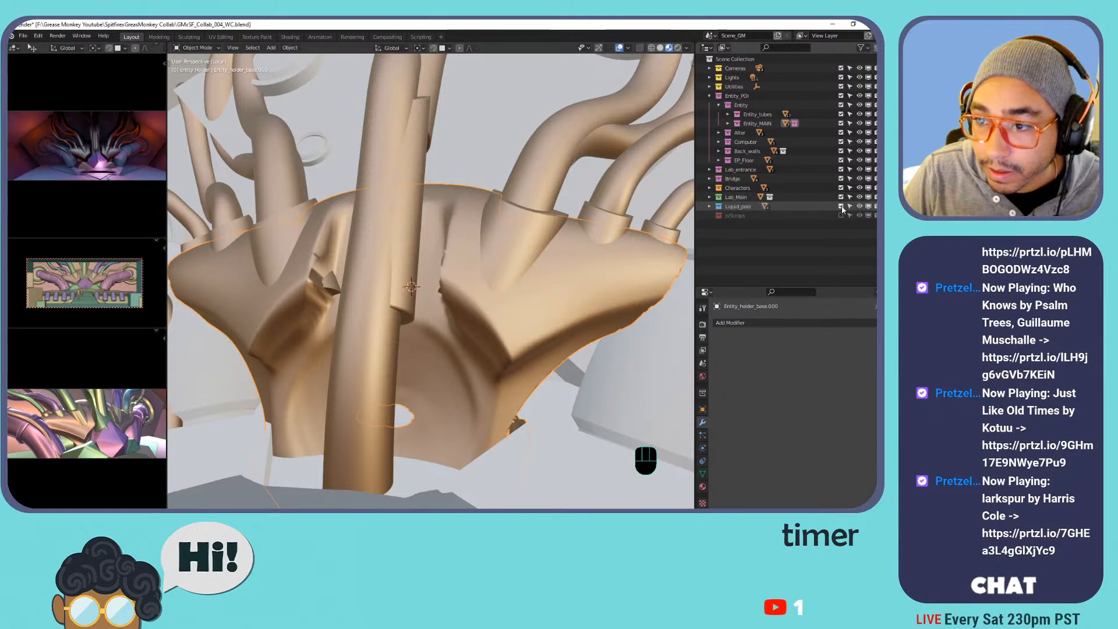
Switch the viewport to rendered shading and expand the Lights collection to check the scene lighting.
{"action": "left_click", "coordinate": [678, 48]}
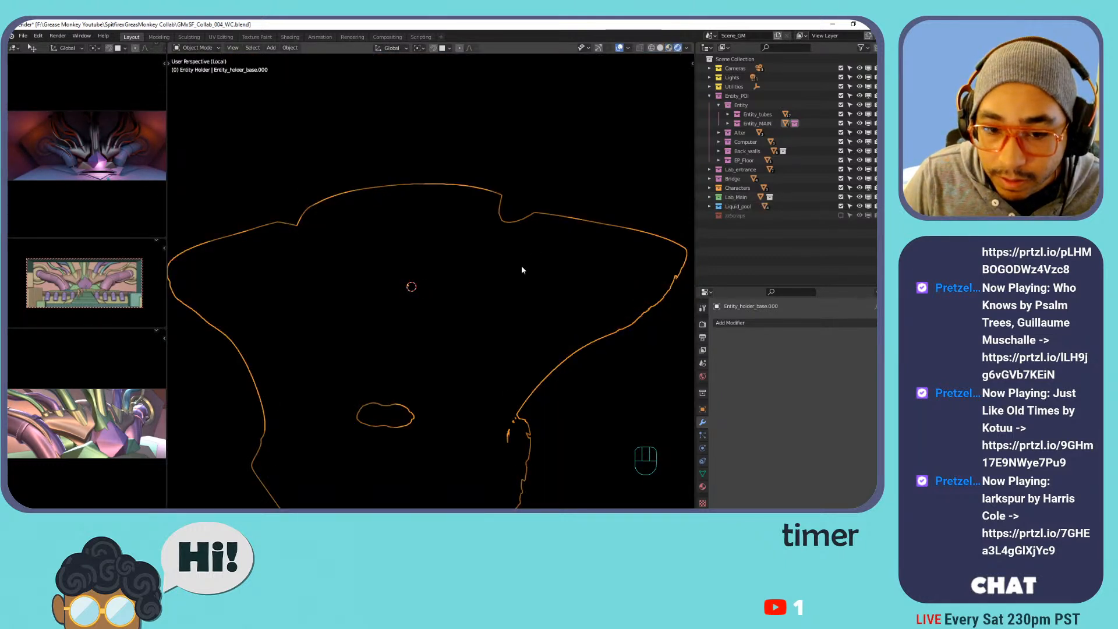
{"action": "scroll", "coordinate": [501, 224], "scroll_direction": "down", "scroll_amount": 5}
{"action": "middle_click_drag", "start_coordinate": [501, 224], "coordinate": [471, 232], "text": "shift"}
{"action": "left_click", "coordinate": [710, 77]}
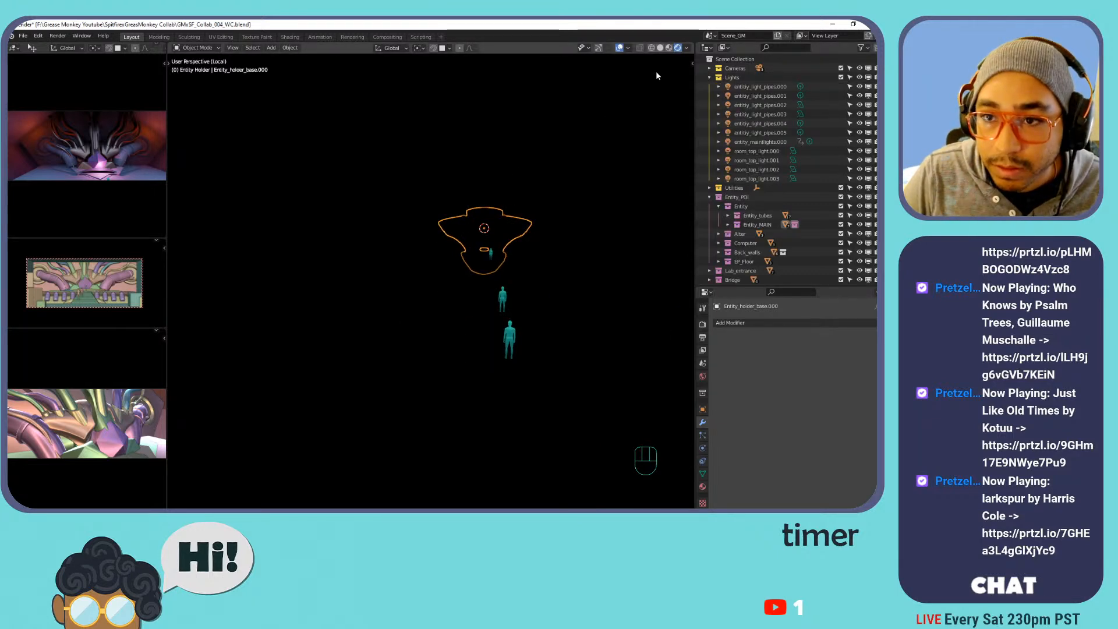
{"action": "left_click", "coordinate": [620, 49]}
{"action": "left_click", "coordinate": [620, 49]}
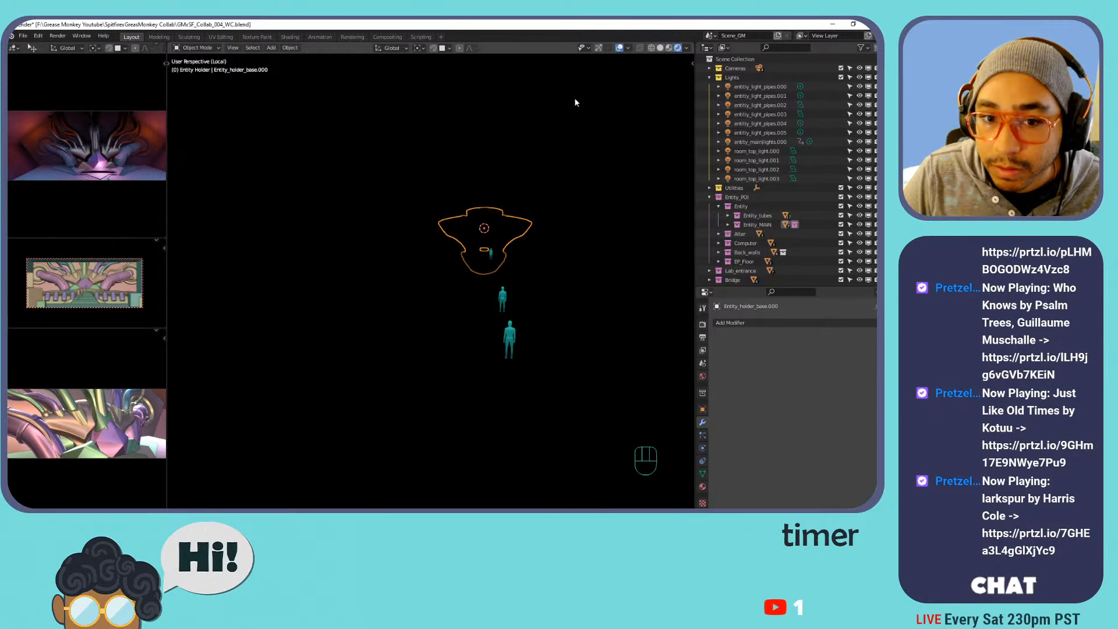
{"action": "middle_click_drag", "start_coordinate": [475, 199], "coordinate": [270, 232], "text": "shift"}
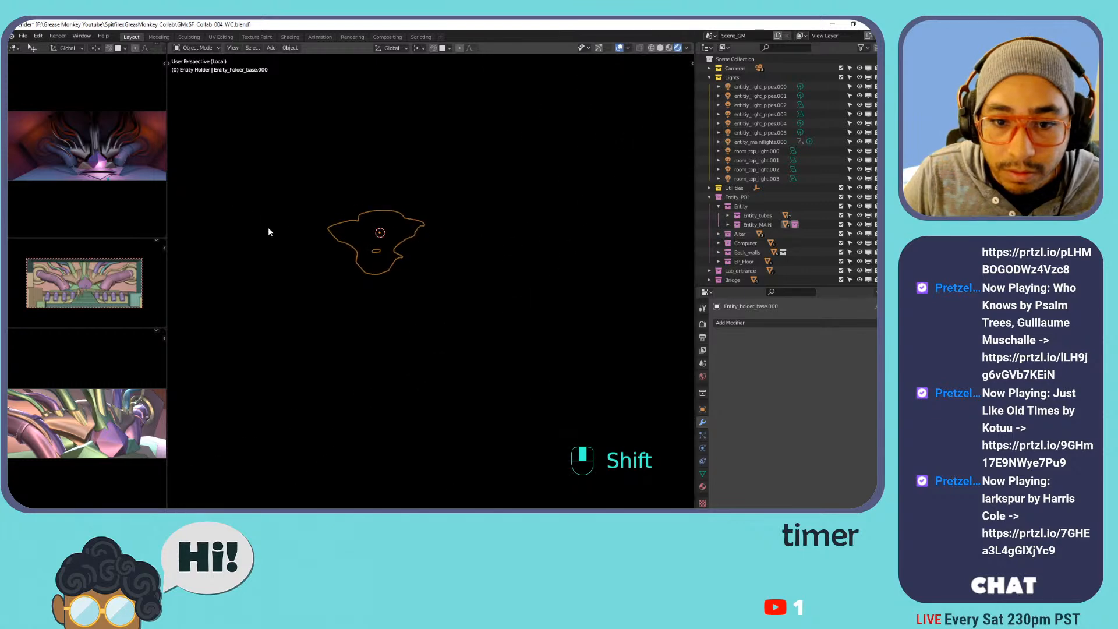
Check the viewport's scene light and world options, and compare material preview with rendered shading.
{"action": "left_click", "coordinate": [687, 49]}
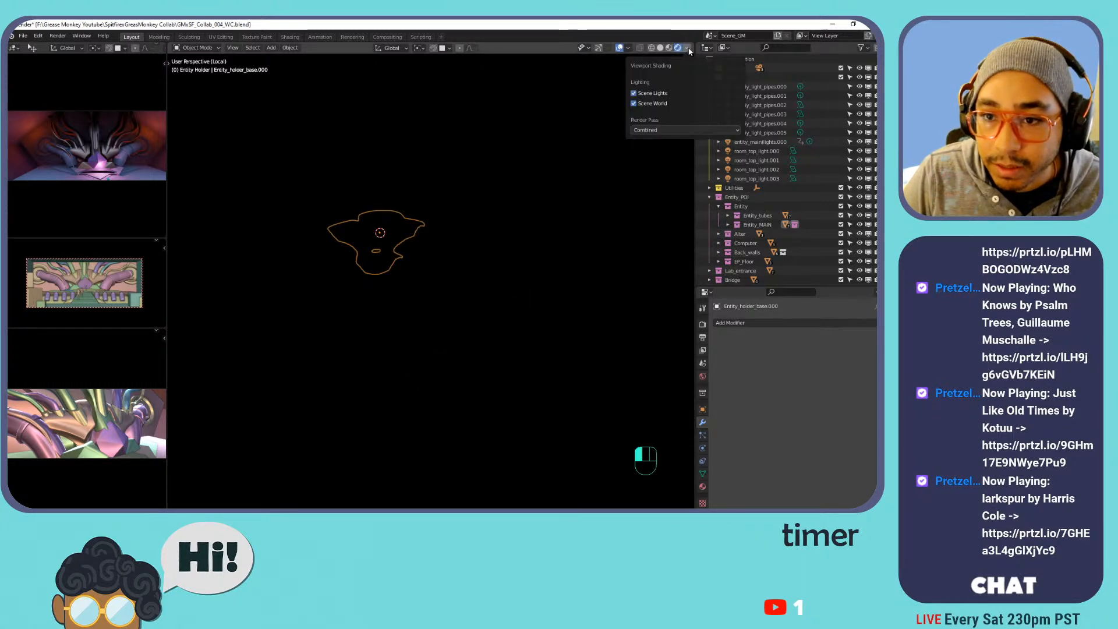
{"action": "left_click", "coordinate": [688, 50]}
{"action": "left_click", "coordinate": [670, 50]}
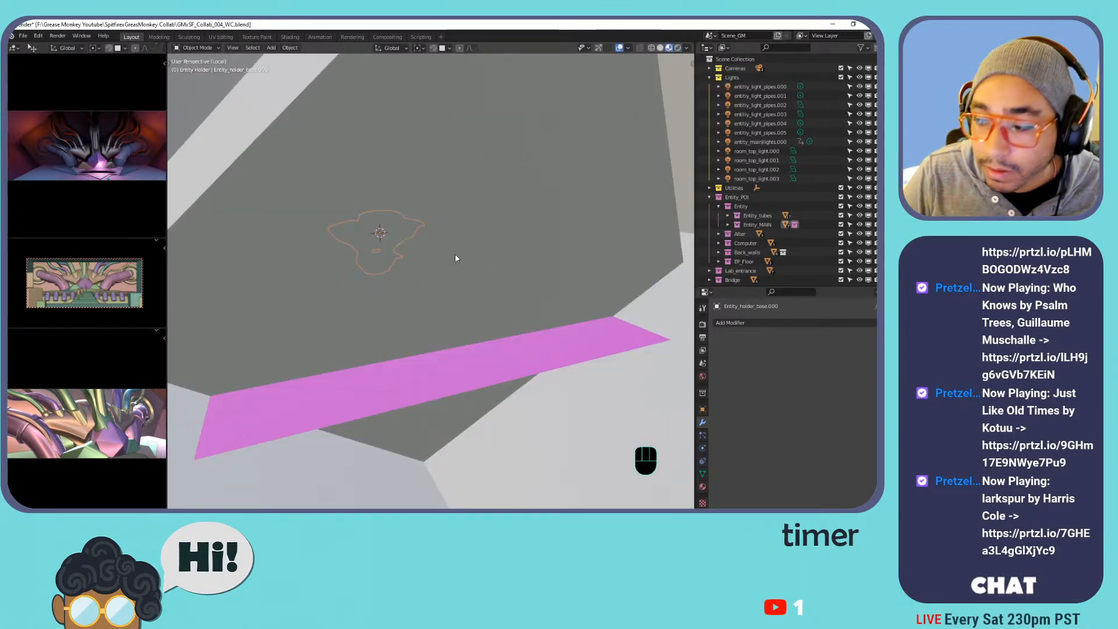
{"action": "middle_click_drag", "start_coordinate": [460, 298], "coordinate": [570, 282], "text": "shift"}
{"action": "left_click", "coordinate": [679, 48]}
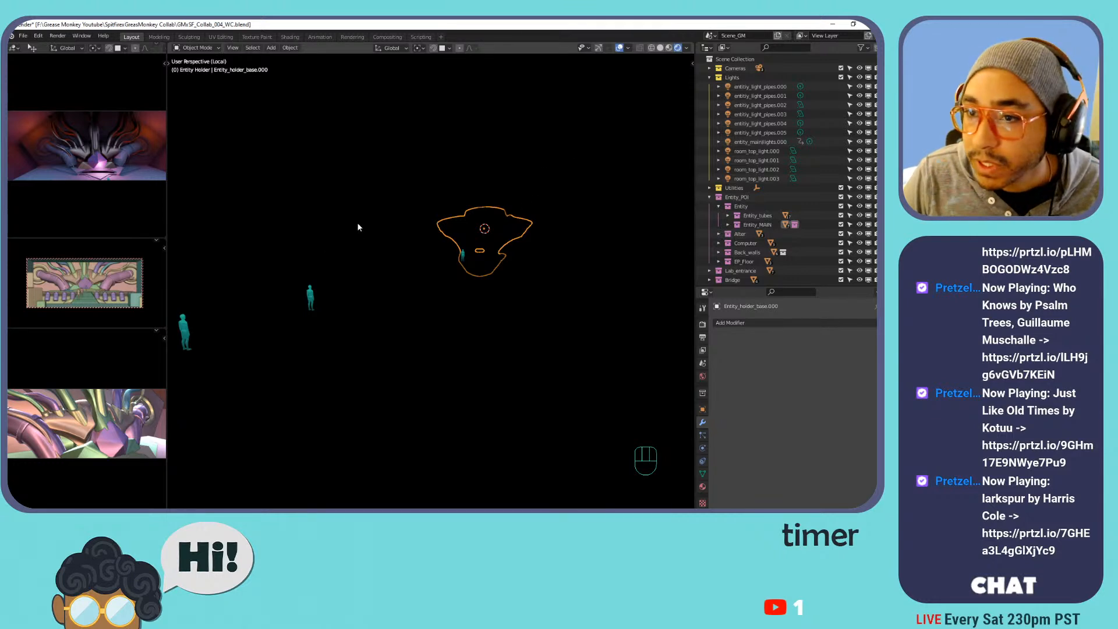
View the scene through the active camera, expand the Cameras collection and select Camera.001.
{"action": "key", "text": "KP_0"}
{"action": "key", "text": "KP_0"}
{"action": "key", "text": "KP_0"}
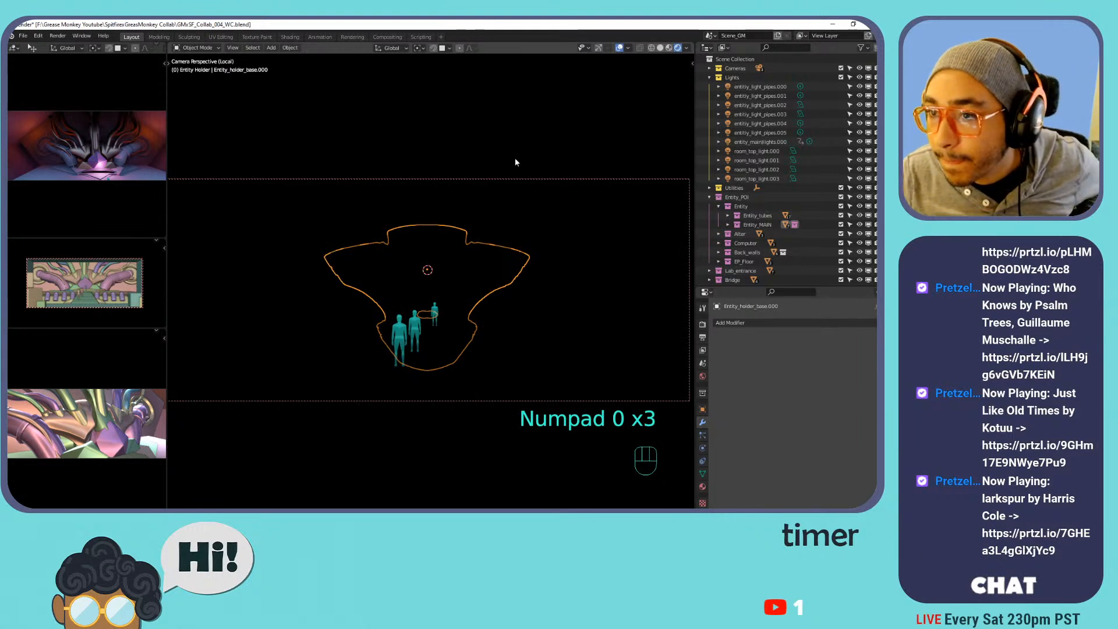
{"action": "left_click", "coordinate": [713, 60]}
{"action": "left_click", "coordinate": [710, 68]}
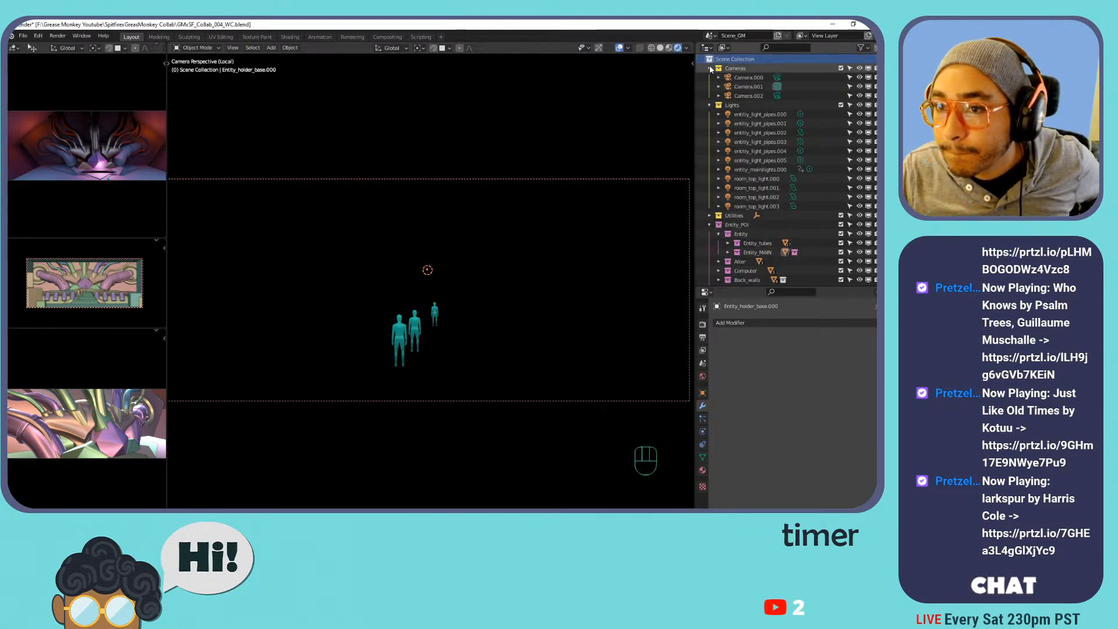
{"action": "left_click", "coordinate": [748, 86]}
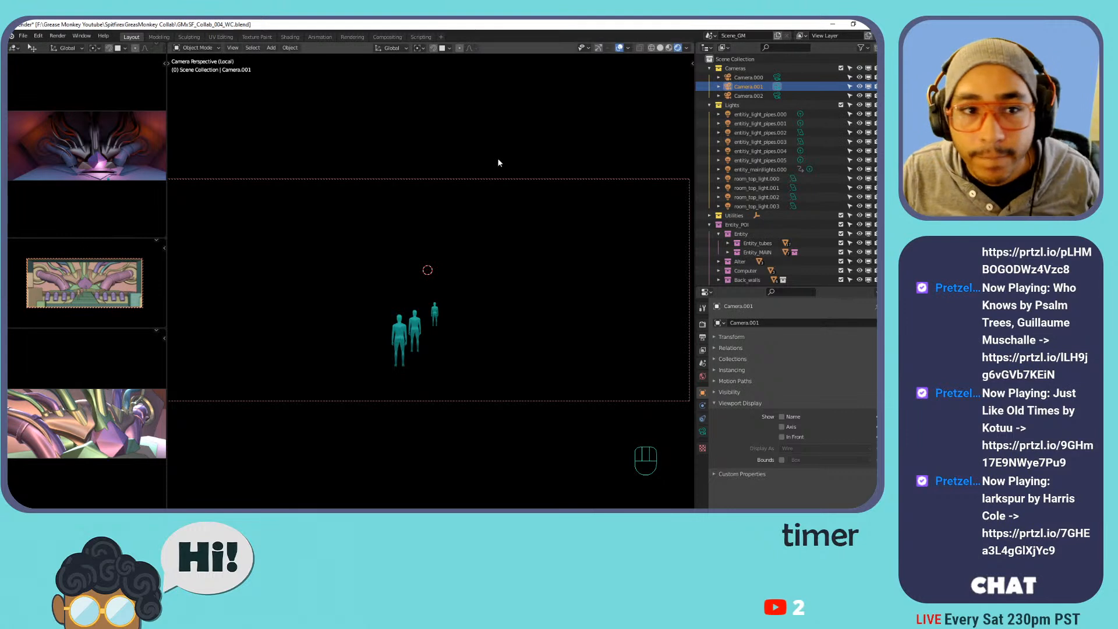
Save the file and check the viewport's overlay, gizmo and rendered shading options, toggling Scene World off and back on.
{"action": "key", "text": "ctrl+s"}
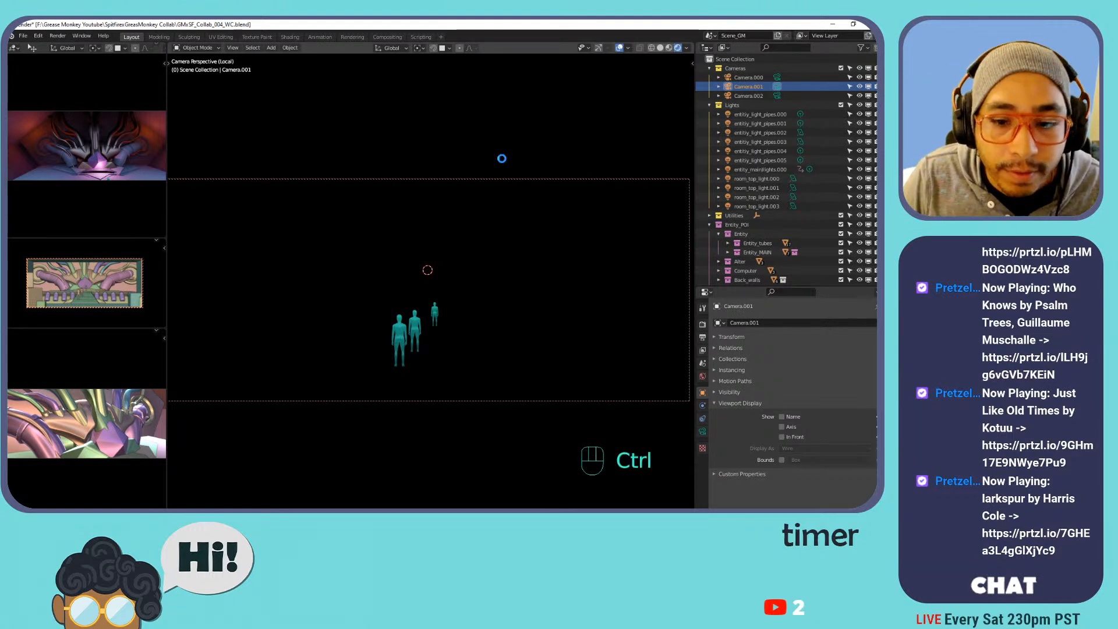
{"action": "middle_click_drag", "start_coordinate": [501, 163], "coordinate": [491, 222]}
{"action": "left_click", "coordinate": [621, 49]}
{"action": "left_click", "coordinate": [621, 49]}
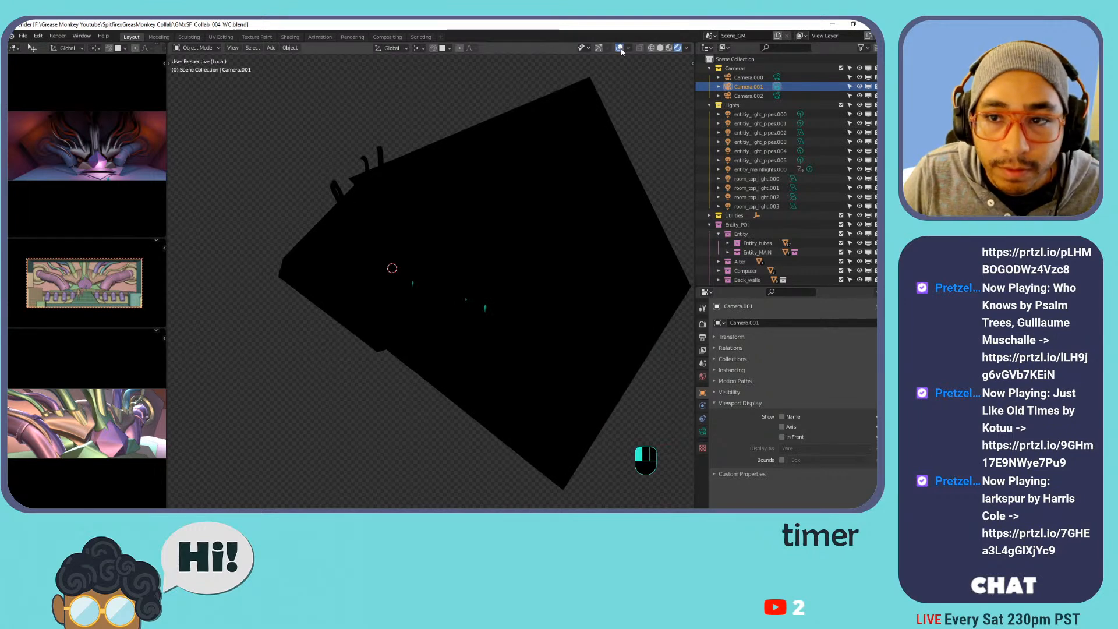
{"action": "left_click", "coordinate": [608, 49]}
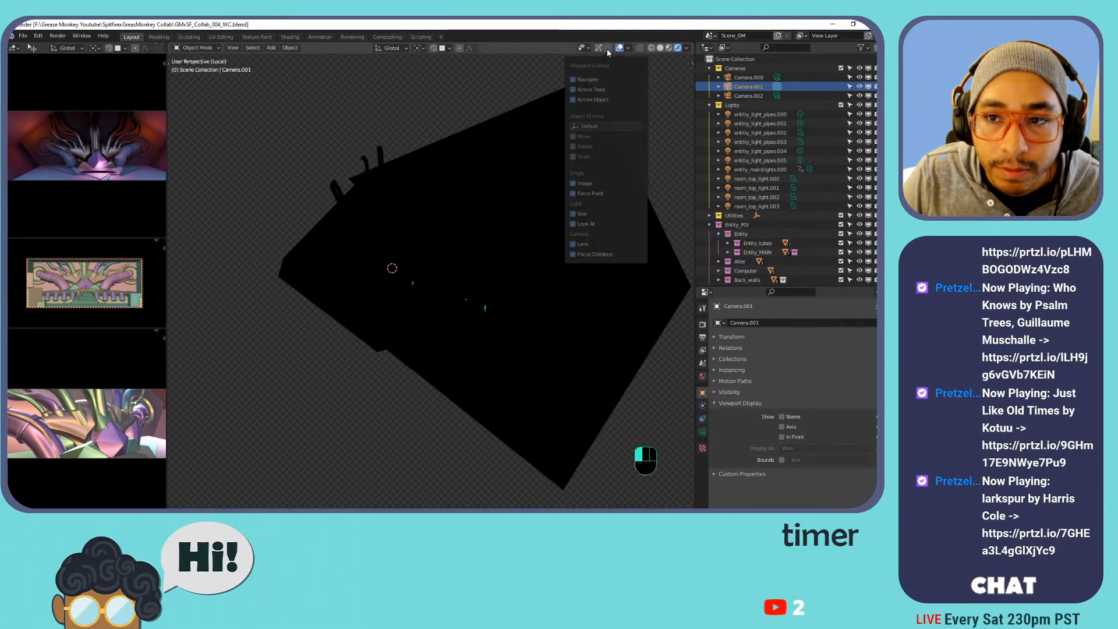
{"action": "left_click", "coordinate": [669, 48]}
{"action": "left_click", "coordinate": [678, 48]}
{"action": "left_click", "coordinate": [687, 48]}
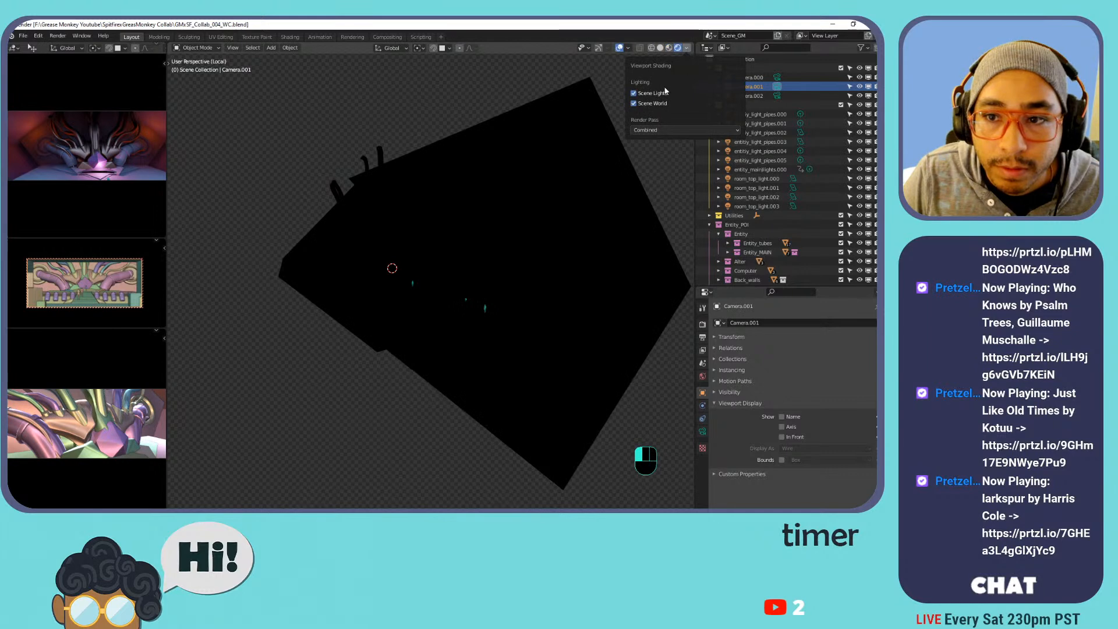
{"action": "left_click", "coordinate": [656, 103]}
{"action": "left_click", "coordinate": [656, 103]}
{"action": "left_click", "coordinate": [657, 103]}
{"action": "left_click", "coordinate": [656, 103]}
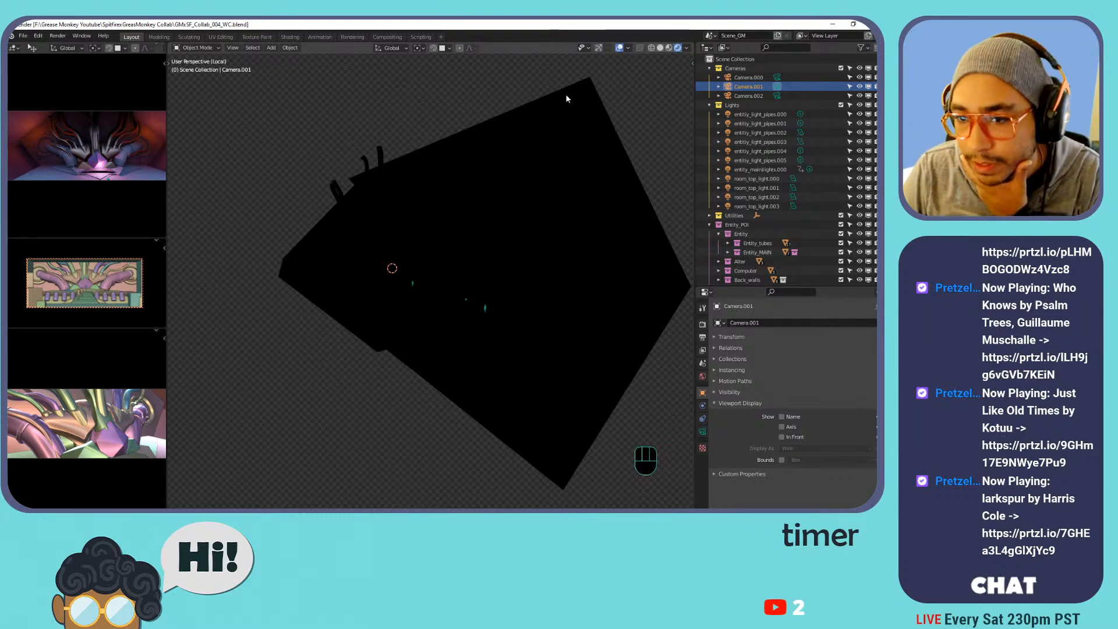
Exit local view to bring back the whole scene and save the file.
{"action": "key", "text": "KP_Divide"}
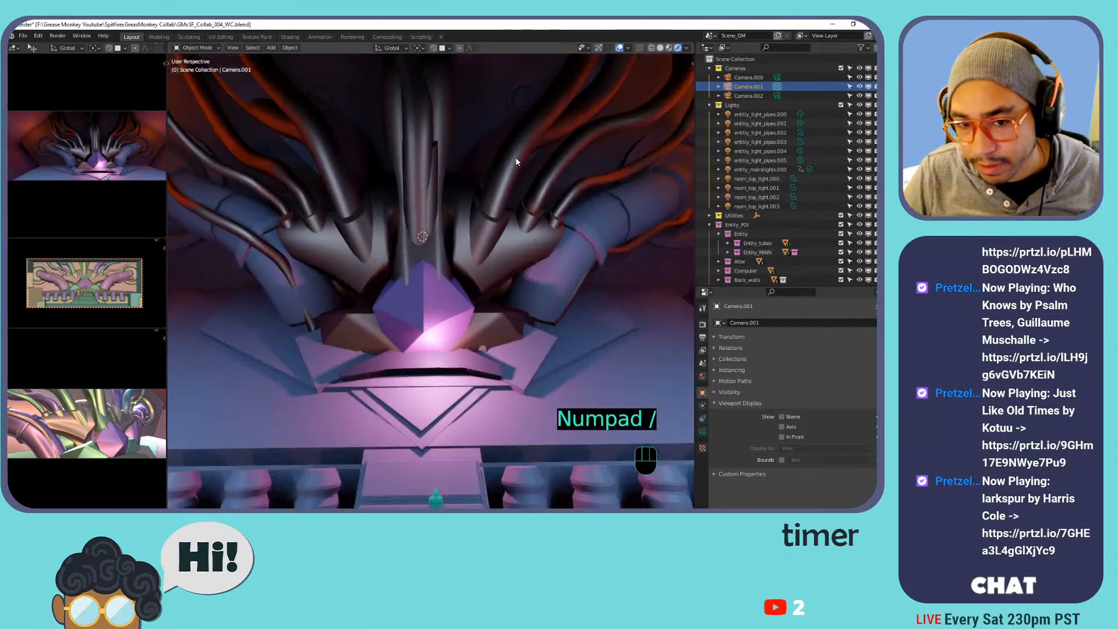
{"action": "scroll", "coordinate": [460, 195], "scroll_direction": "down", "scroll_amount": 8}
{"action": "middle_click_drag", "start_coordinate": [432, 225], "coordinate": [436, 249], "text": "shift"}
{"action": "key", "text": "ctrl+s"}
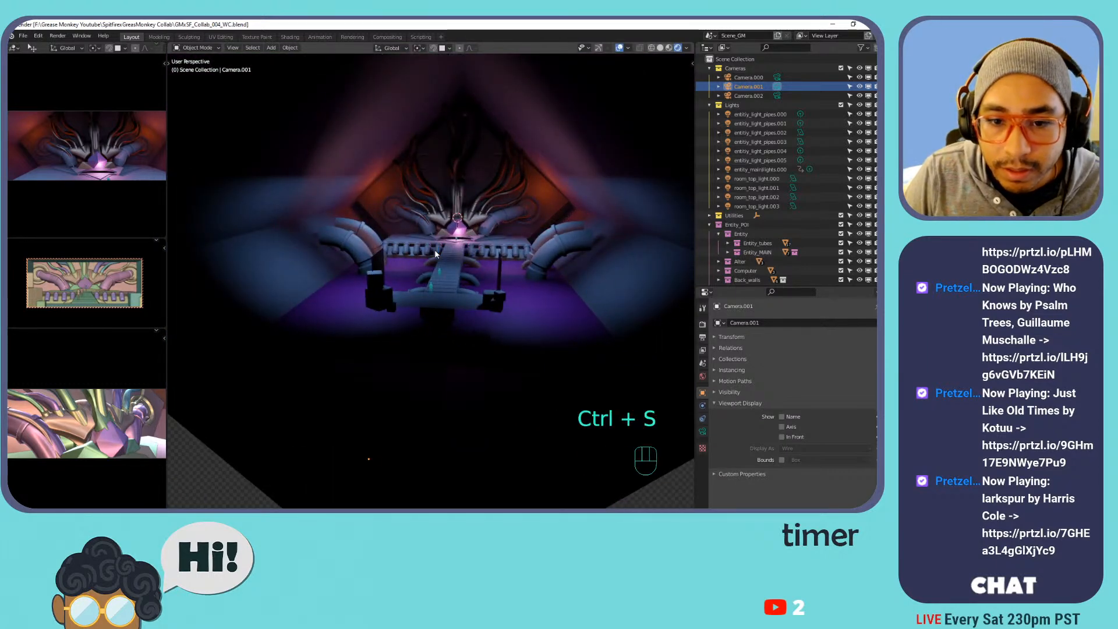
Isolate the entity holder base behind the purple crystal in local view and show it in Material Preview shading.
{"action": "scroll", "coordinate": [451, 208], "scroll_direction": "up", "scroll_amount": 5}
{"action": "mouse_move", "coordinate": [479, 233]}
{"action": "middle_mouse_down"}
{"action": "mouse_move", "coordinate": [436, 239]}
{"action": "mouse_move", "coordinate": [466, 215]}
{"action": "mouse_move", "coordinate": [442, 235]}
{"action": "mouse_move", "coordinate": [477, 242]}
{"action": "middle_mouse_up"}
{"action": "middle_click_drag", "start_coordinate": [439, 243], "coordinate": [435, 236]}
{"action": "scroll", "coordinate": [471, 212], "scroll_direction": "up", "scroll_amount": 6}
{"action": "middle_click_drag", "start_coordinate": [516, 273], "coordinate": [507, 250], "text": "shift"}
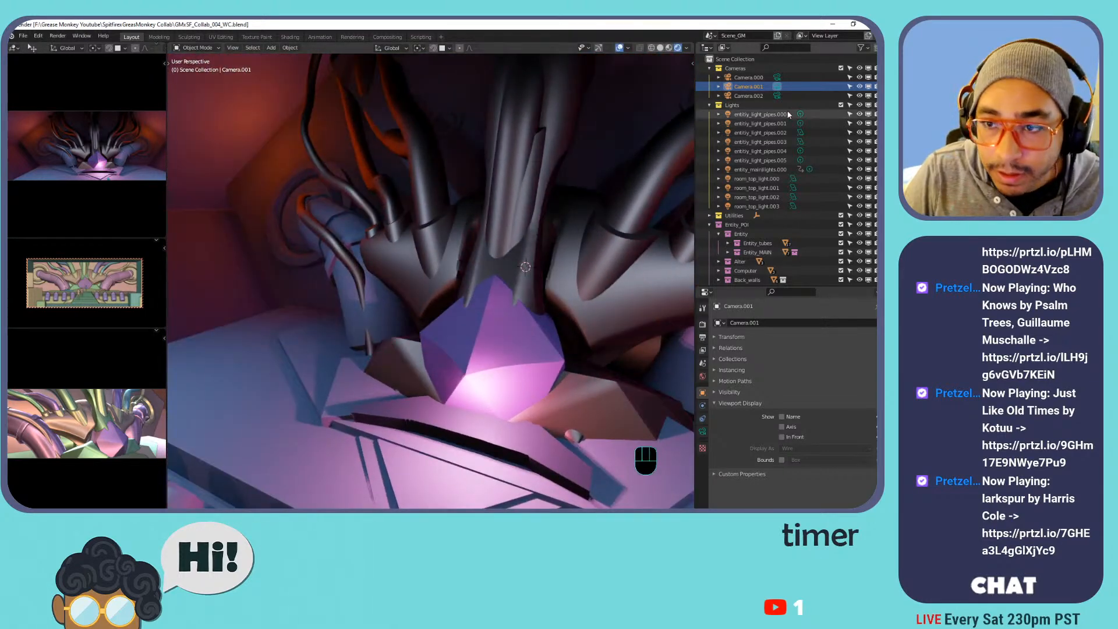
{"action": "left_click", "coordinate": [569, 287]}
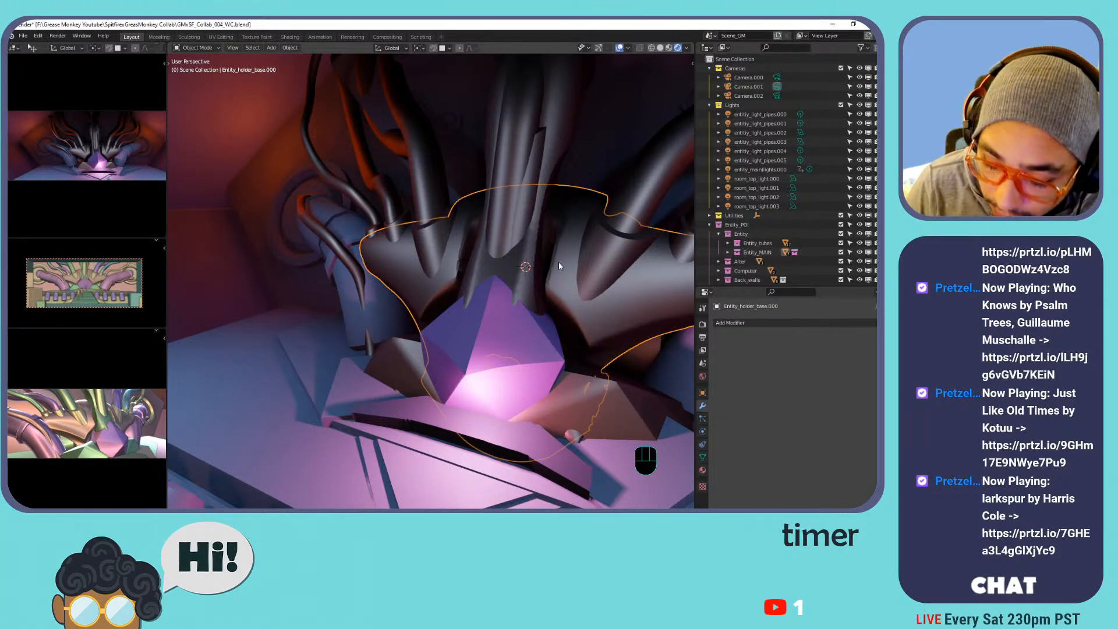
{"action": "key", "text": "KP_Divide"}
{"action": "left_click", "coordinate": [667, 47]}
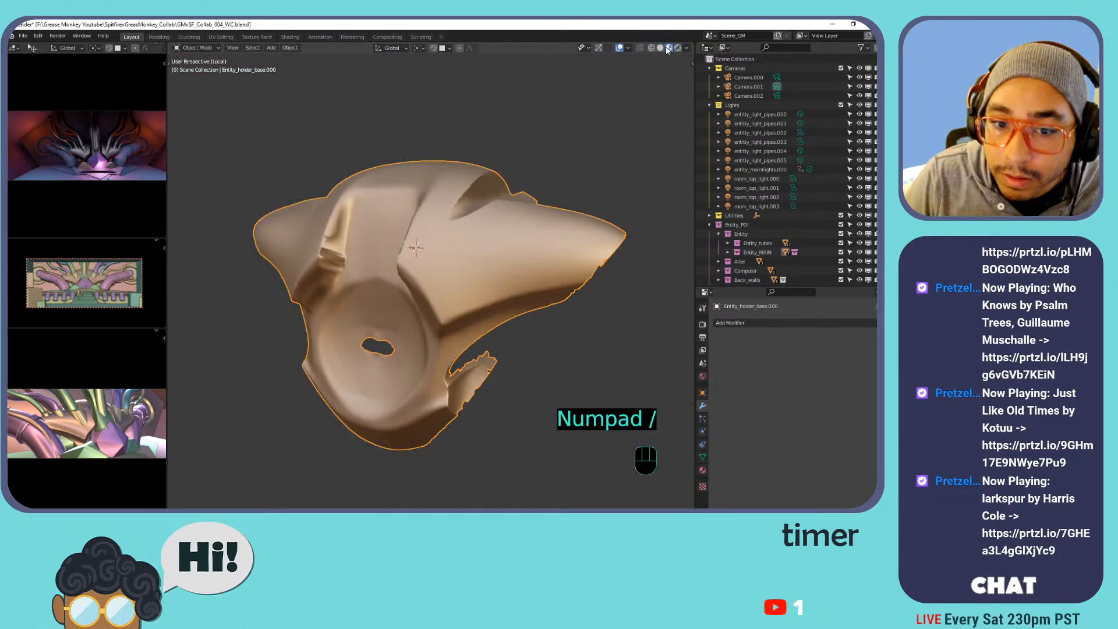
Examine the holder base's wireframe in Edit Mode and locate the object in the Entity_MAIN collection, toggling its visibility off and on.
{"action": "key", "text": "Tab"}
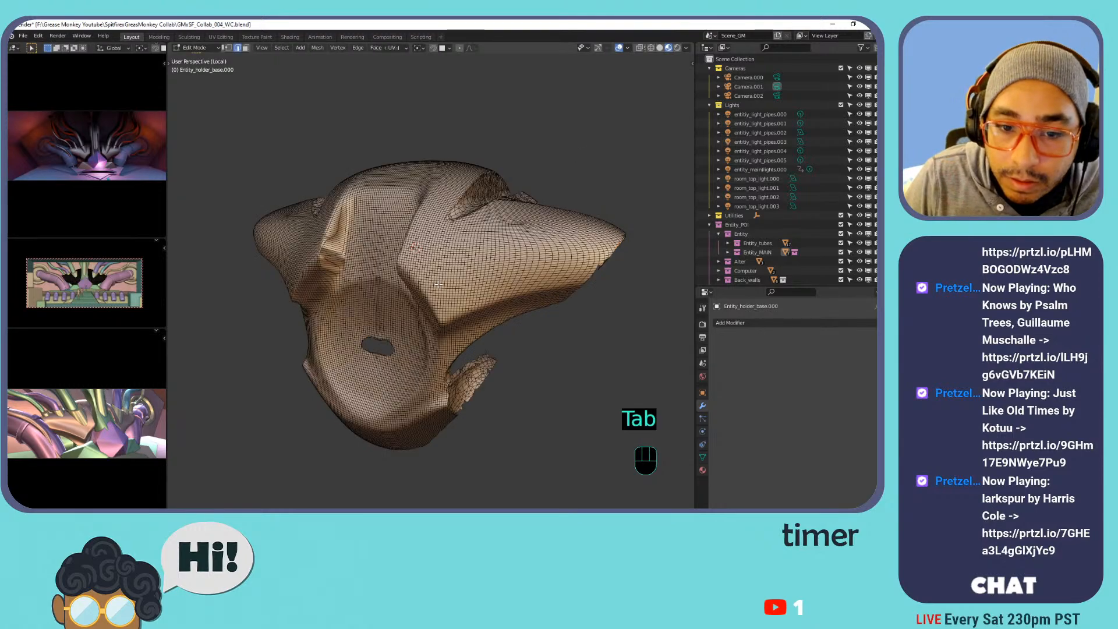
{"action": "middle_click_drag", "start_coordinate": [413, 273], "coordinate": [451, 275]}
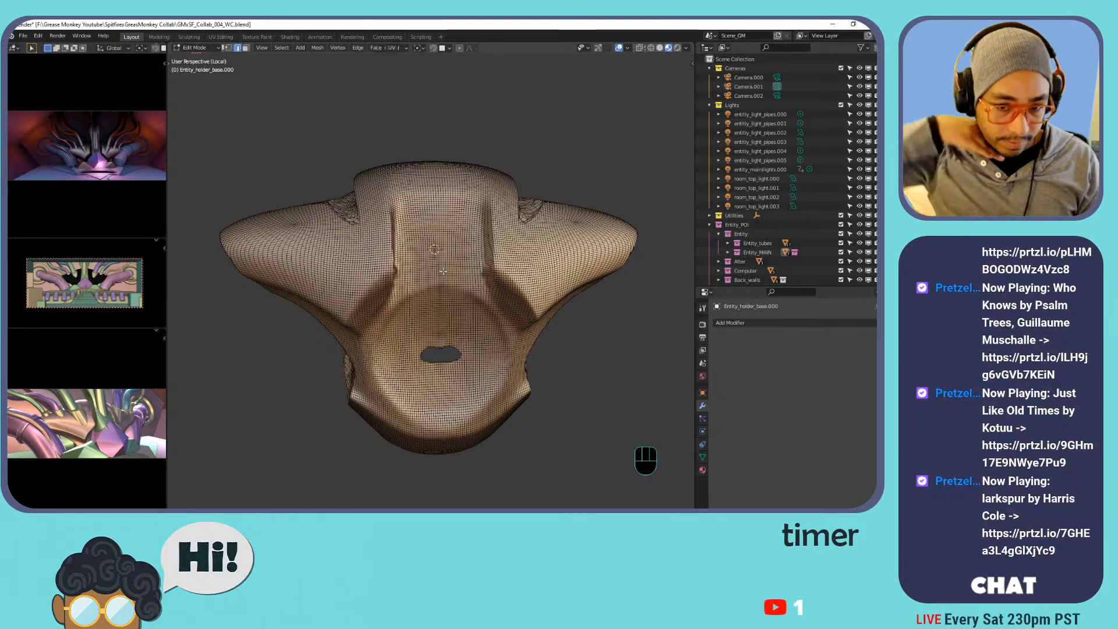
{"action": "scroll", "coordinate": [738, 196], "scroll_direction": "down", "scroll_amount": 5}
{"action": "left_click", "coordinate": [725, 186]}
{"action": "left_click", "coordinate": [724, 186]}
{"action": "left_click", "coordinate": [729, 197]}
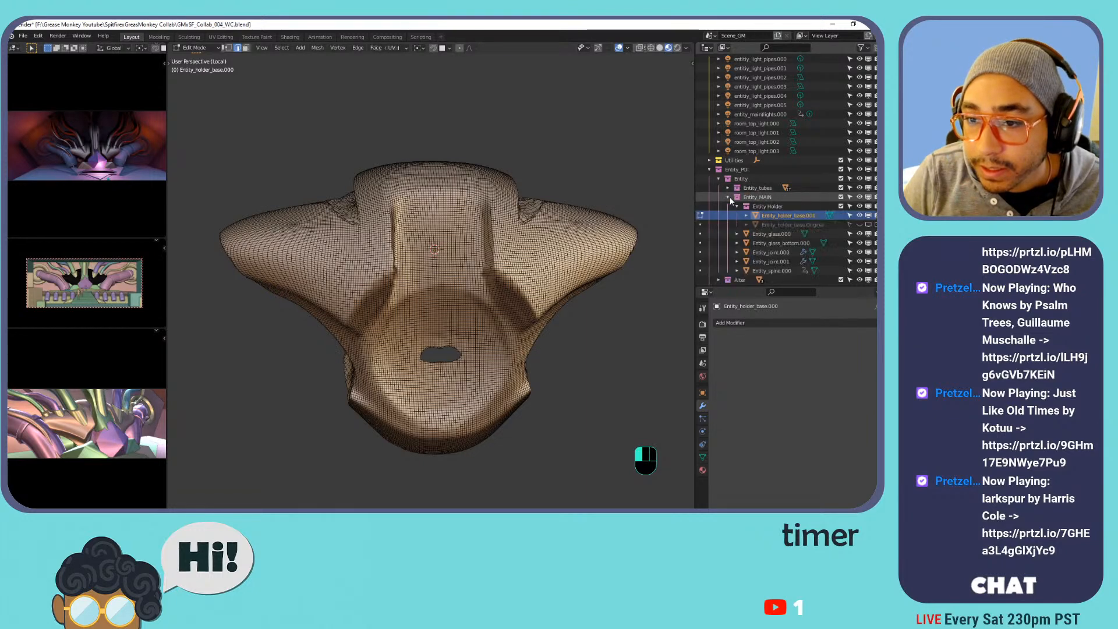
{"action": "left_click", "coordinate": [777, 216]}
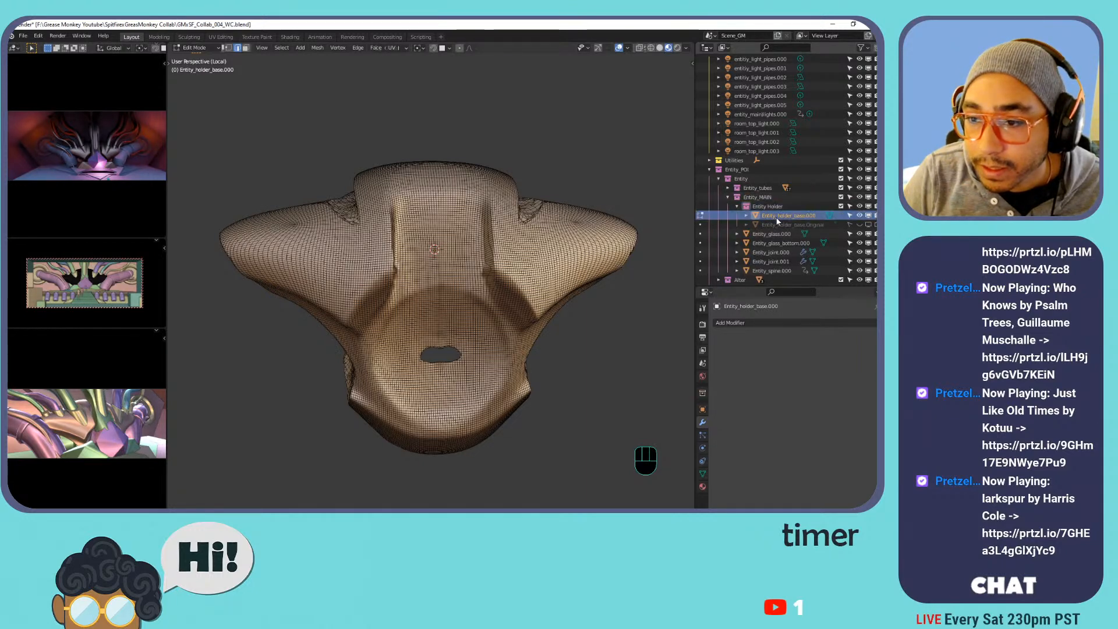
{"action": "left_click", "coordinate": [860, 216]}
{"action": "left_click", "coordinate": [860, 216]}
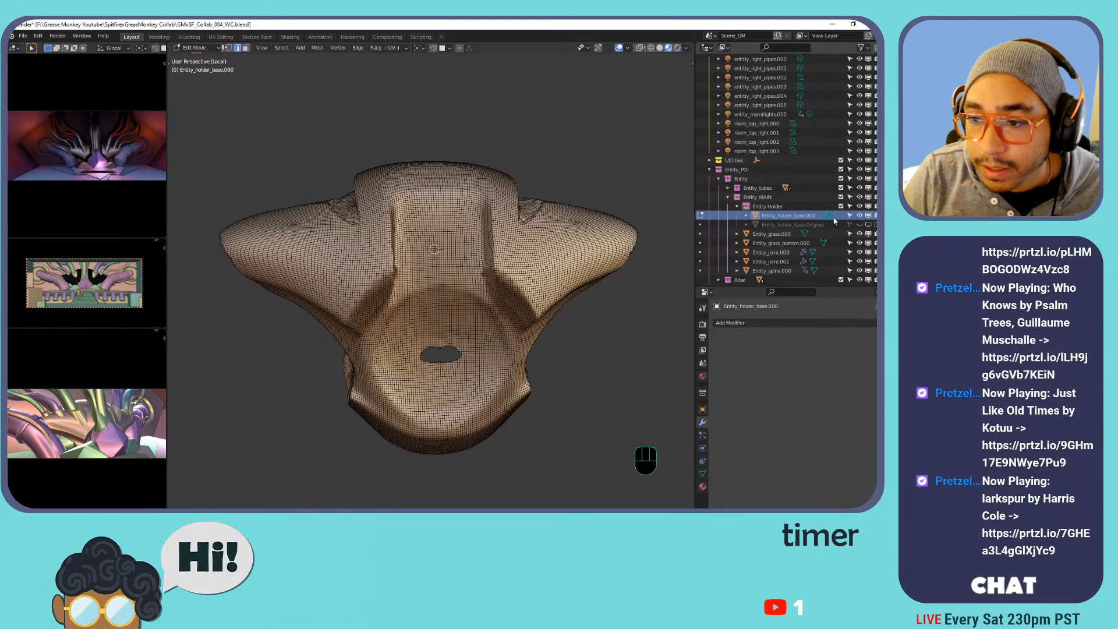
Compare the holder base's mesh in Edit Mode and Object Mode from several angles, saving the file in between.
{"action": "left_click", "coordinate": [542, 265]}
{"action": "key", "text": "Tab"}
{"action": "key", "text": "Tab"}
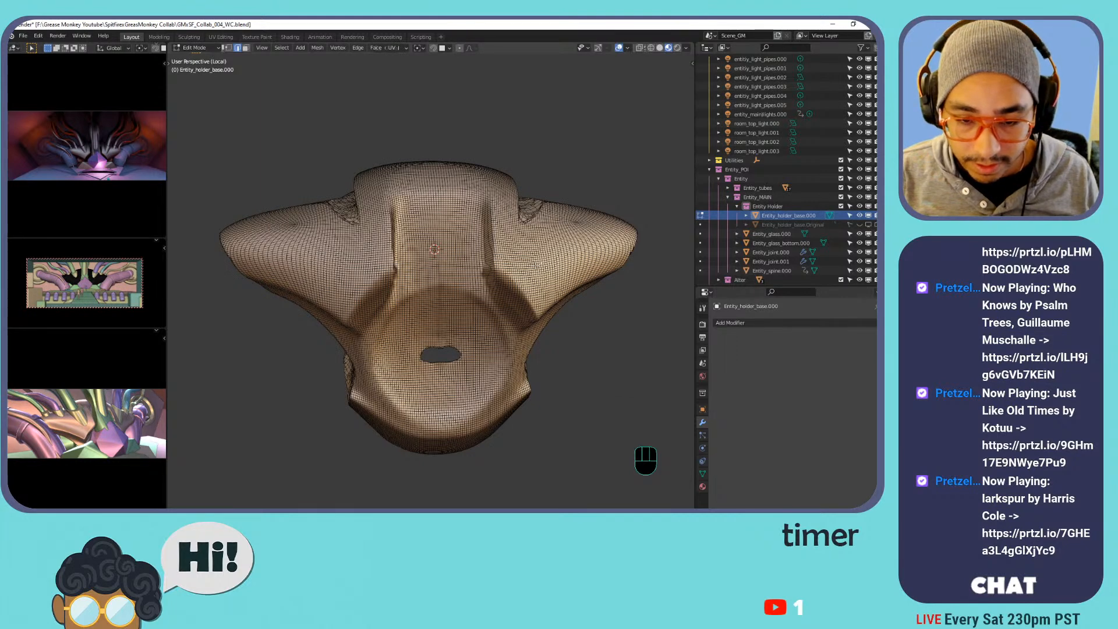
{"action": "key", "text": "Tab"}
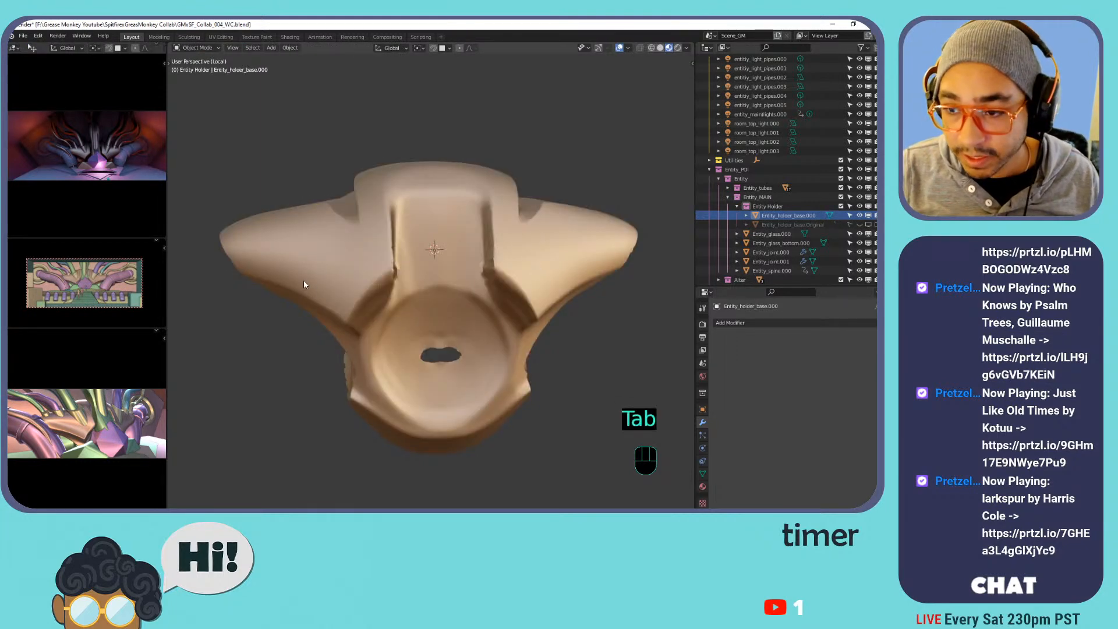
{"action": "key", "text": "ctrl+s"}
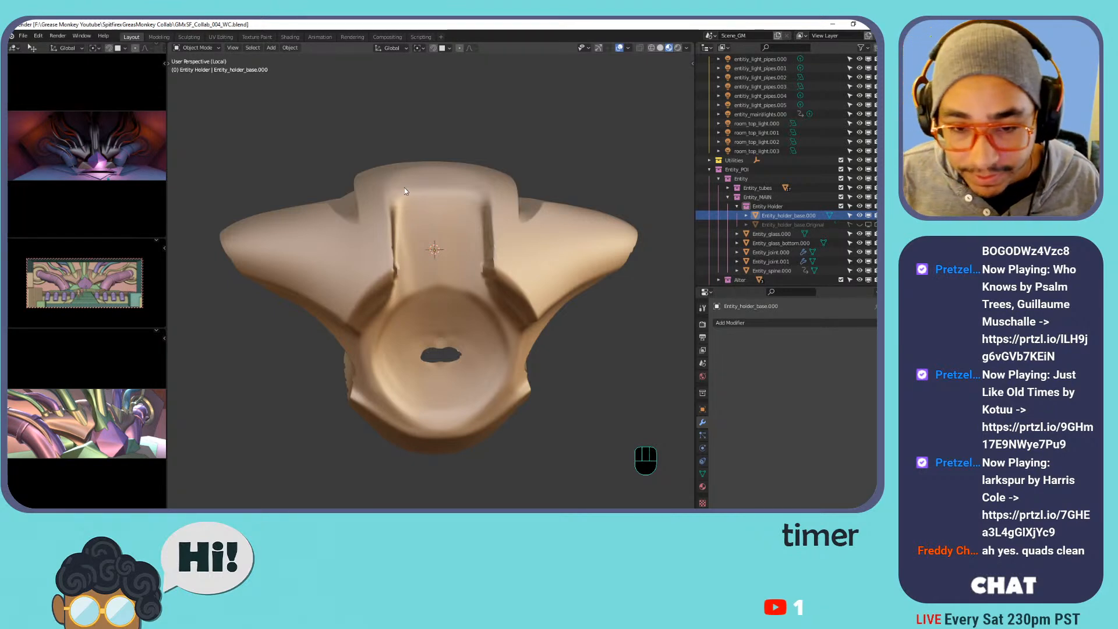
{"action": "key", "text": "Tab"}
{"action": "middle_click_drag", "start_coordinate": [496, 271], "coordinate": [436, 244]}
{"action": "scroll", "coordinate": [570, 293], "scroll_direction": "up", "scroll_amount": 3}
{"action": "key", "text": "Tab"}
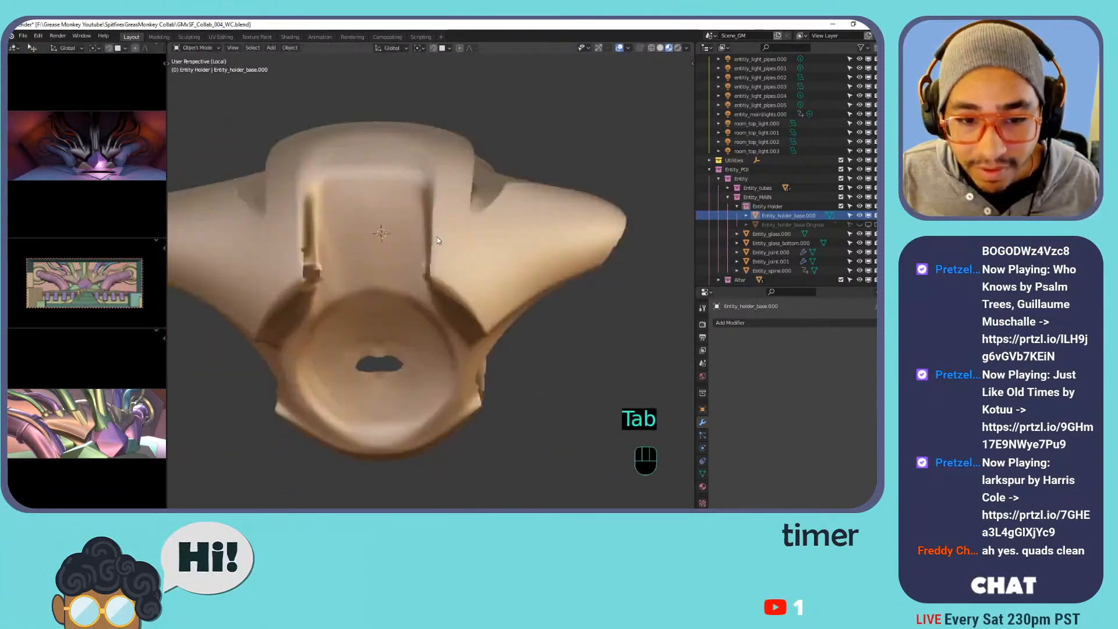
Select the holder base and search its properties for "remesh".
{"action": "left_click", "coordinate": [463, 221]}
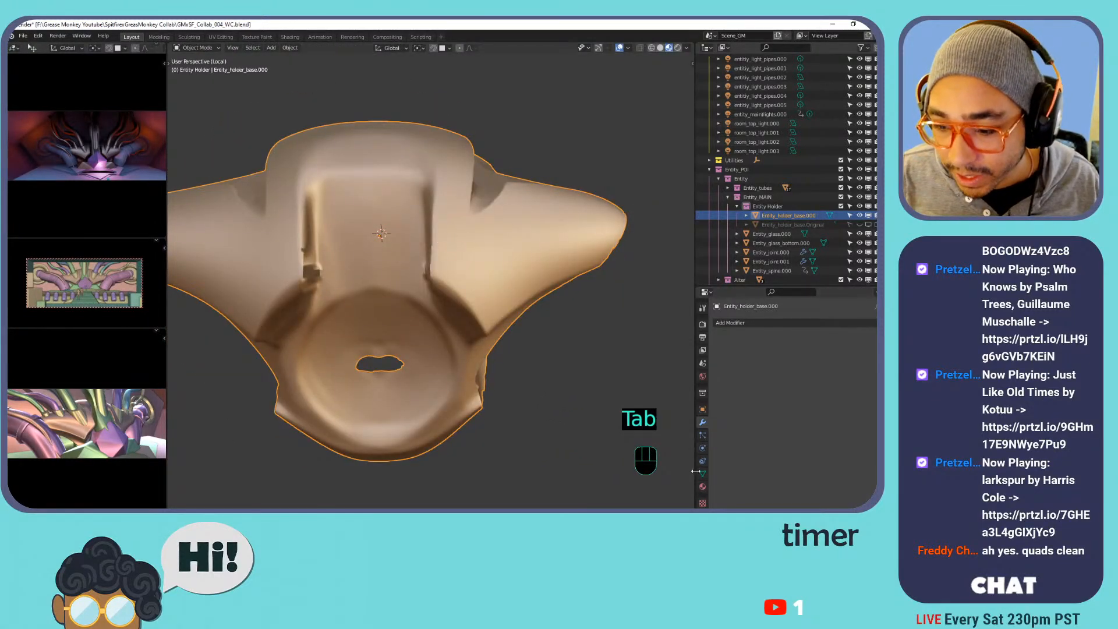
{"action": "left_click", "coordinate": [702, 408]}
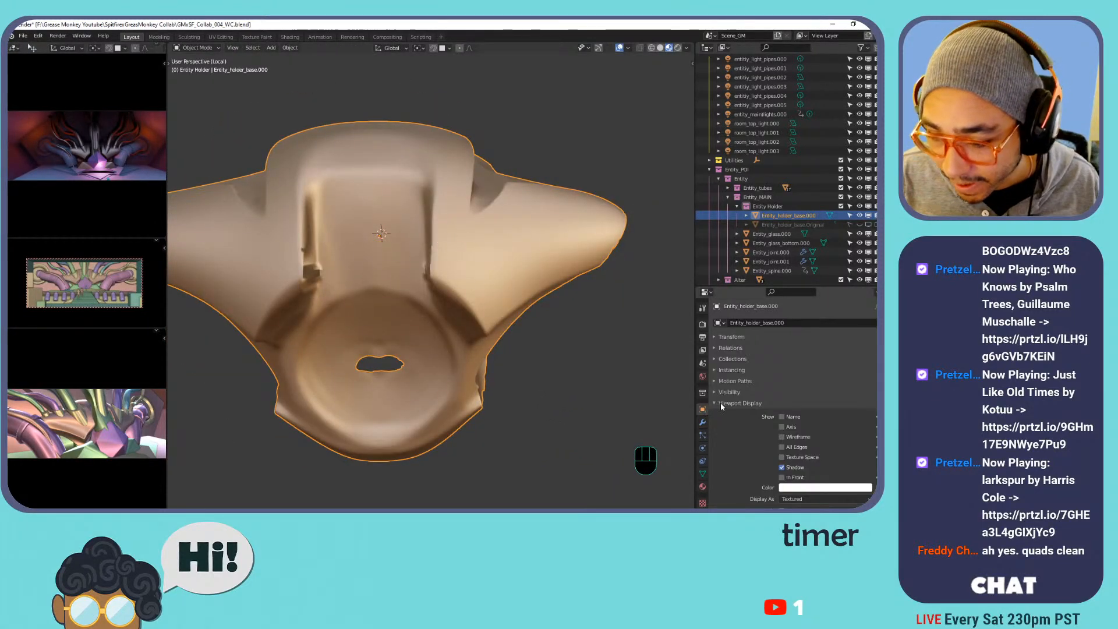
{"action": "left_click", "coordinate": [720, 403]}
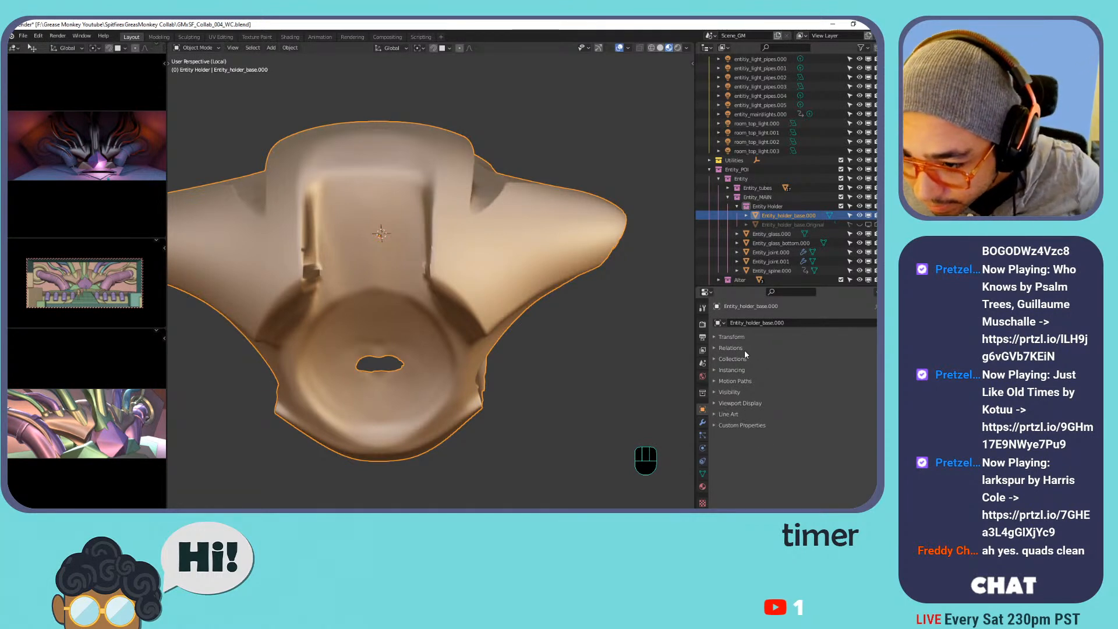
{"action": "left_click", "coordinate": [773, 292]}
{"action": "type", "text": "remesh"}
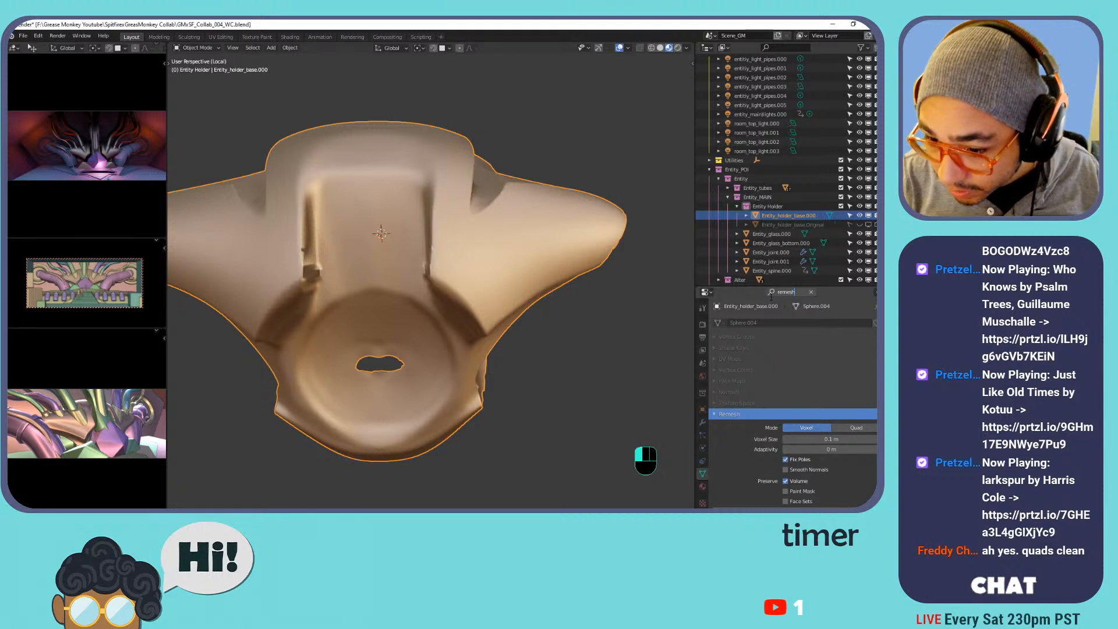
Clear the property search, collapse the Vertex Groups and Shape Keys sections, and expand the Remesh section.
{"action": "key", "text": "BackSpace"}
{"action": "key", "text": "BackSpace"}
{"action": "key", "text": "BackSpace"}
{"action": "key", "text": "BackSpace"}
{"action": "key", "text": "BackSpace"}
{"action": "key", "text": "BackSpace"}
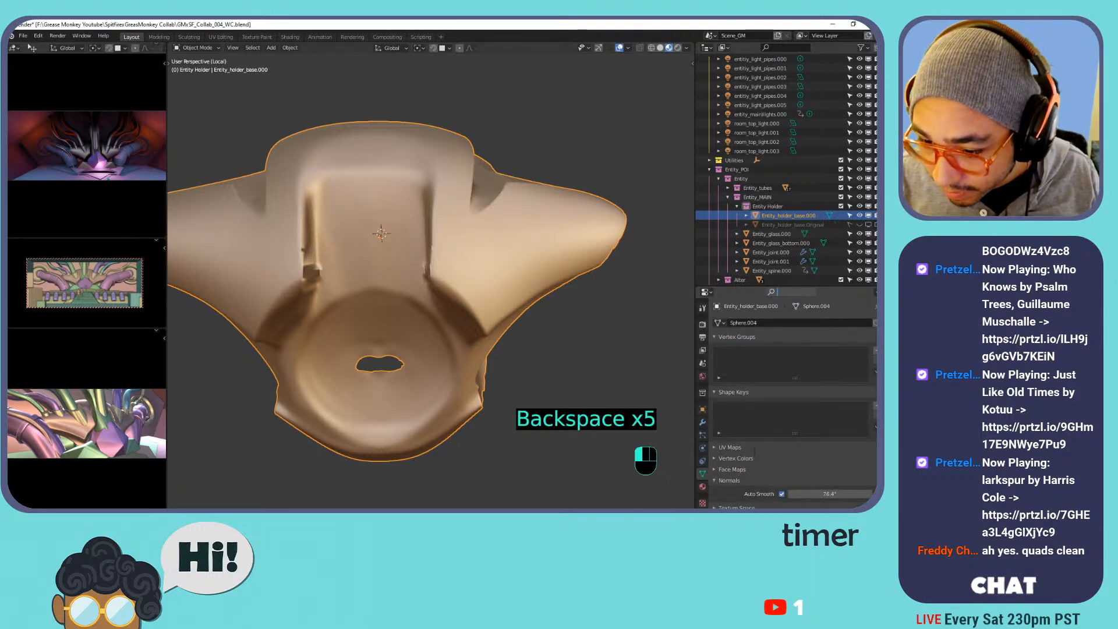
{"action": "left_click", "coordinate": [739, 339]}
{"action": "left_click", "coordinate": [740, 349]}
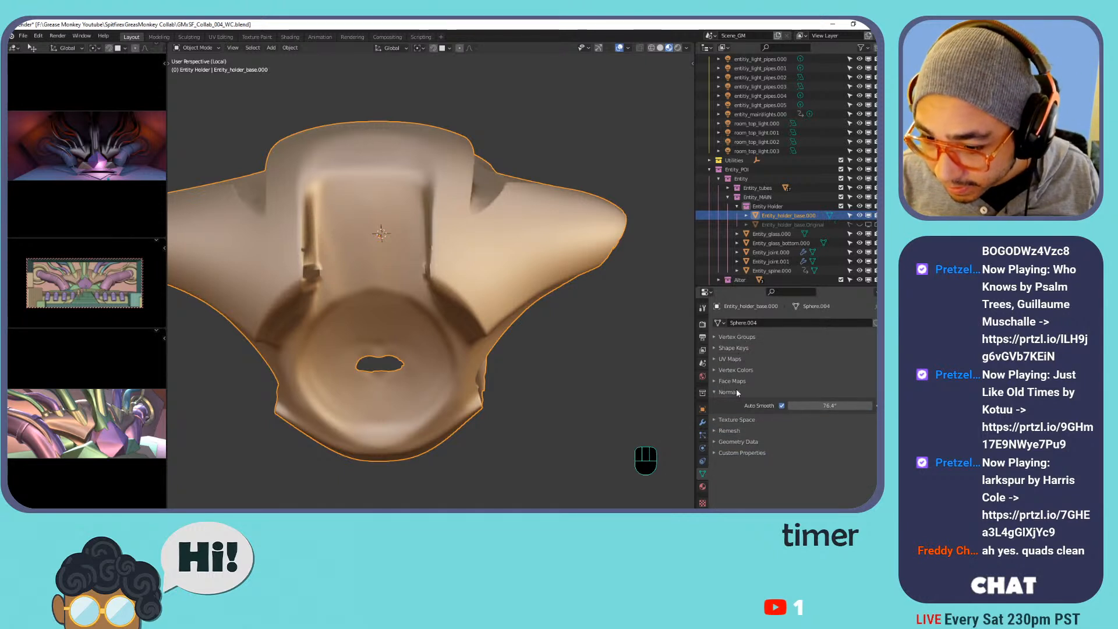
{"action": "left_click", "coordinate": [729, 430]}
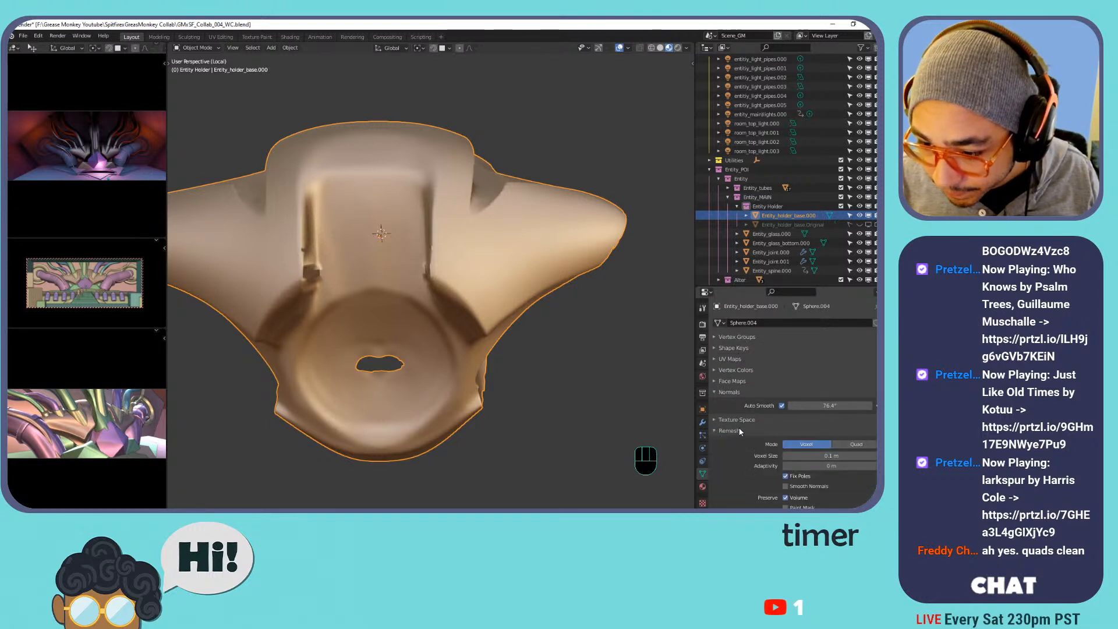
Set the holder base's remesh mode to Quad, save the file, and try a QuadriFlow remesh with Preserve Sharp enabled.
{"action": "middle_click_drag", "start_coordinate": [502, 342], "coordinate": [529, 329]}
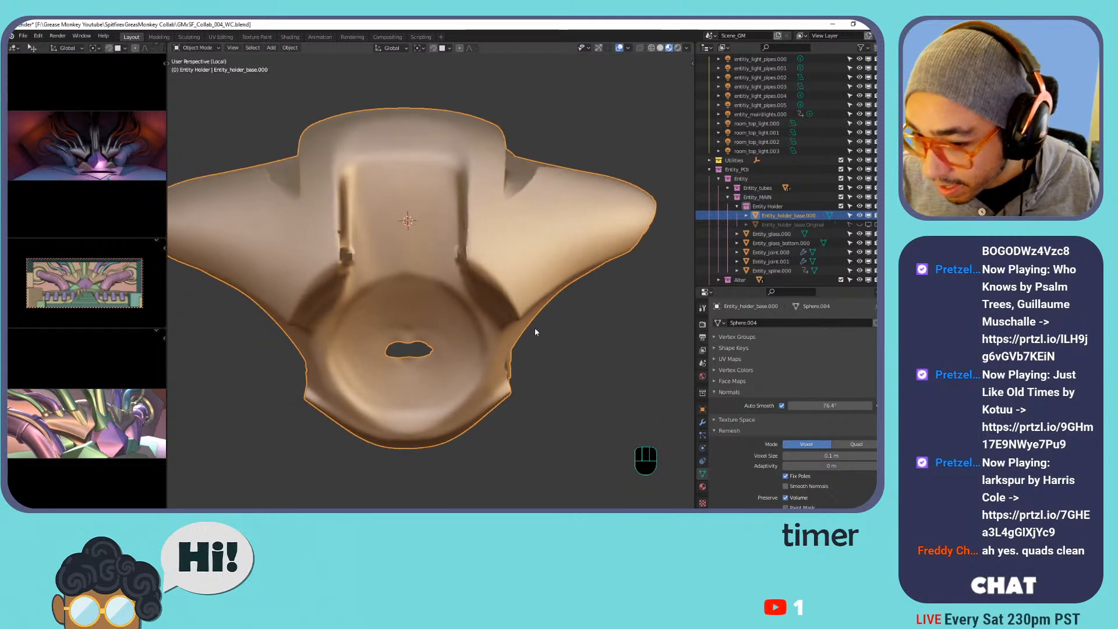
{"action": "left_click", "coordinate": [871, 446]}
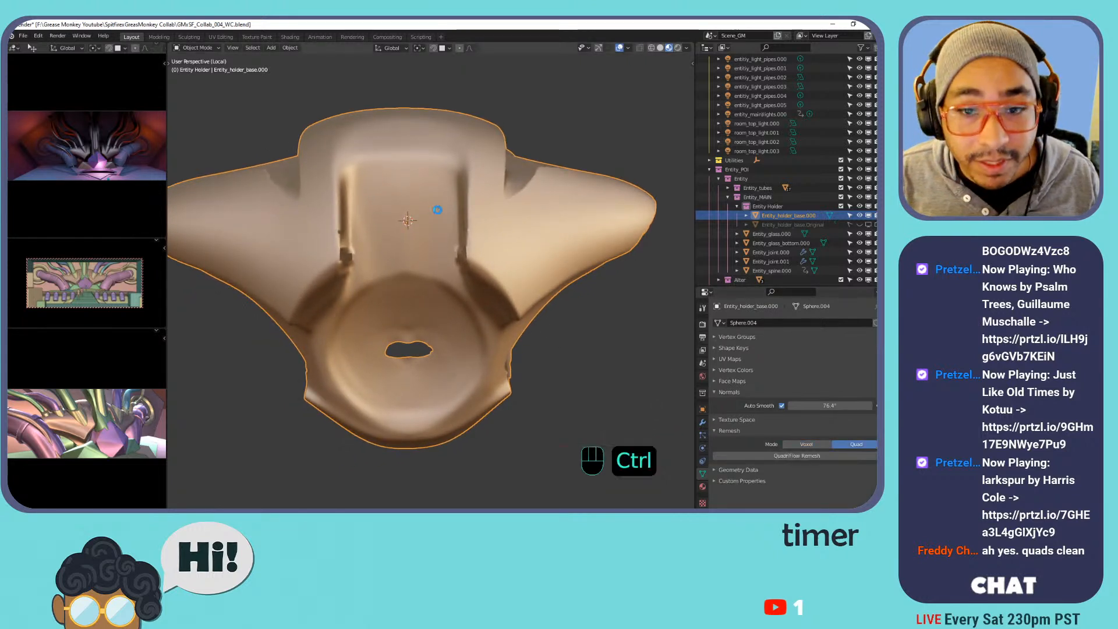
{"action": "key", "text": "ctrl+s"}
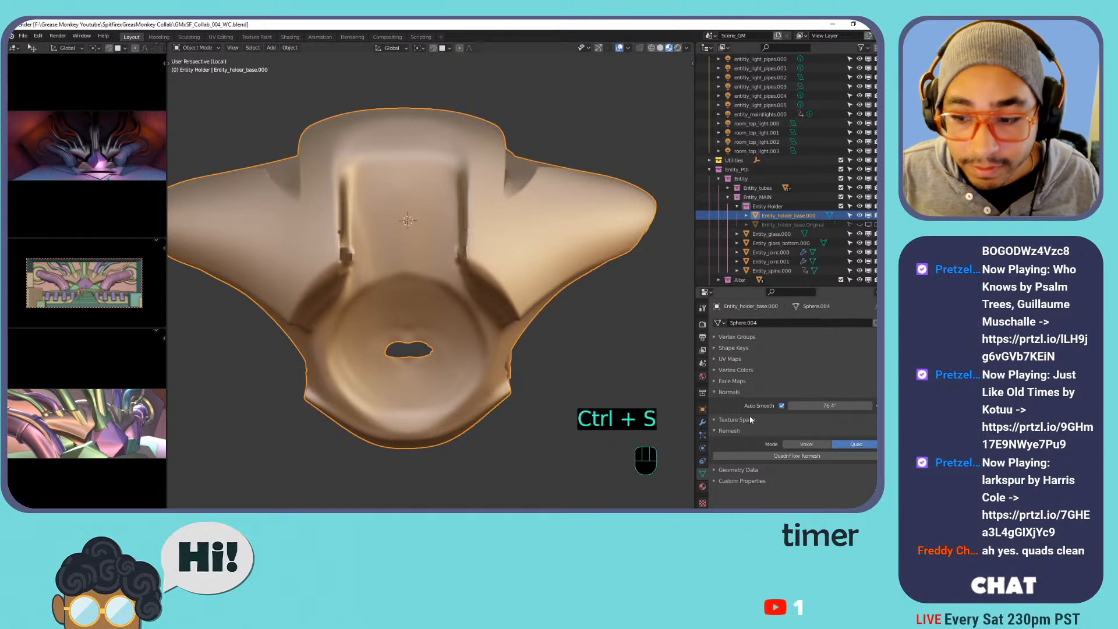
{"action": "left_click", "coordinate": [768, 455]}
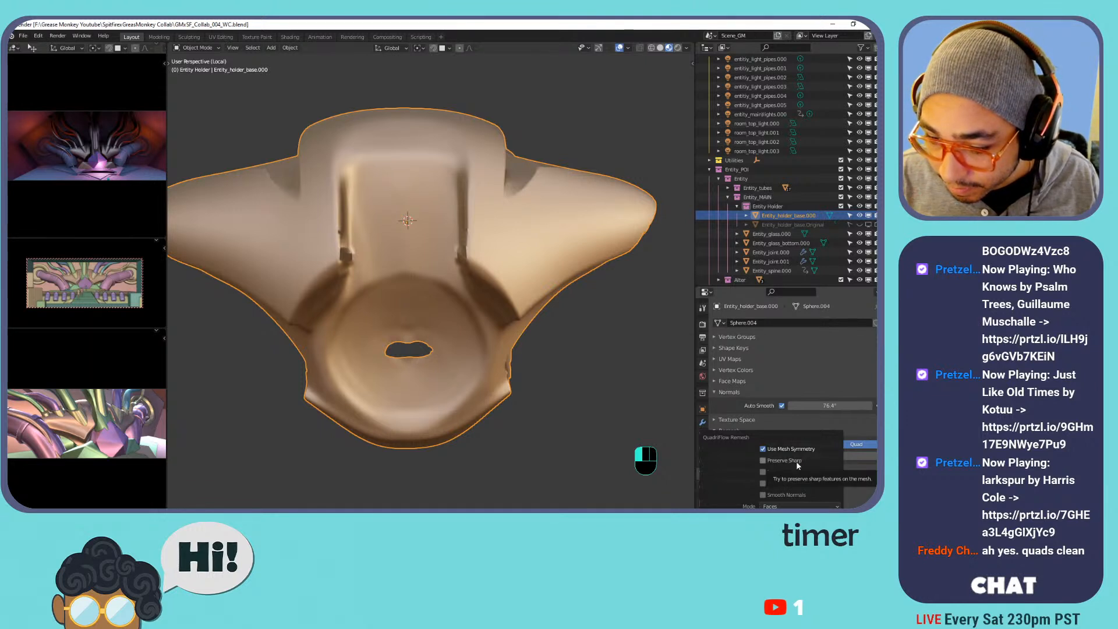
{"action": "left_click", "coordinate": [770, 540]}
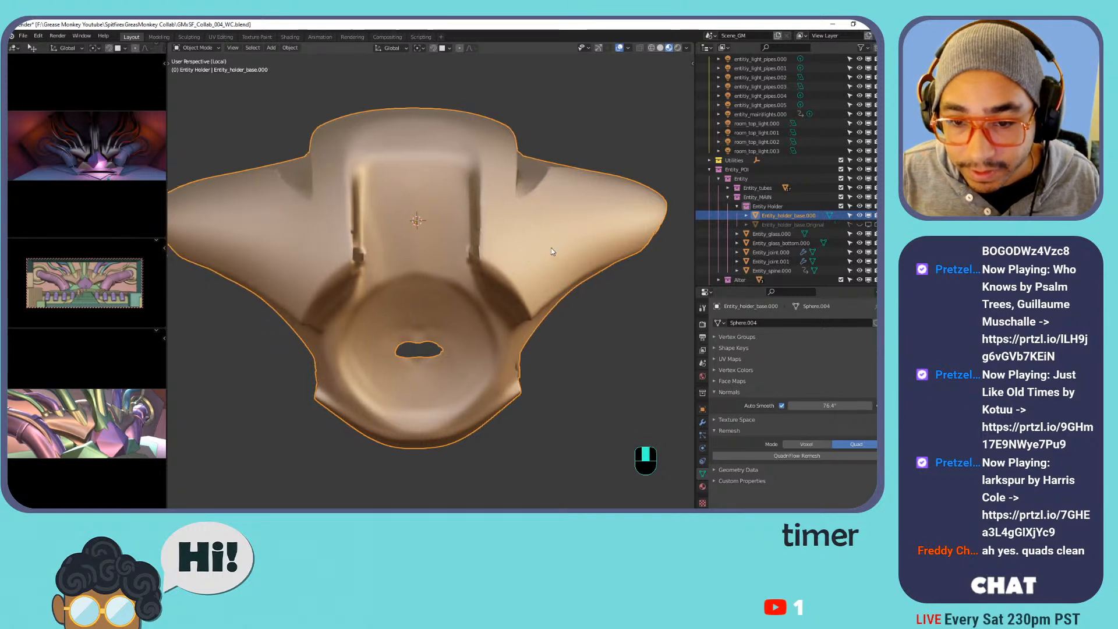
Check the holder base's mesh and retry the QuadriFlow remesh with Use Mesh Symmetry and Preserve Sharp enabled.
{"action": "middle_click_drag", "start_coordinate": [571, 248], "coordinate": [542, 262]}
{"action": "key", "text": "Tab"}
{"action": "key", "text": "Tab"}
{"action": "left_click", "coordinate": [801, 456]}
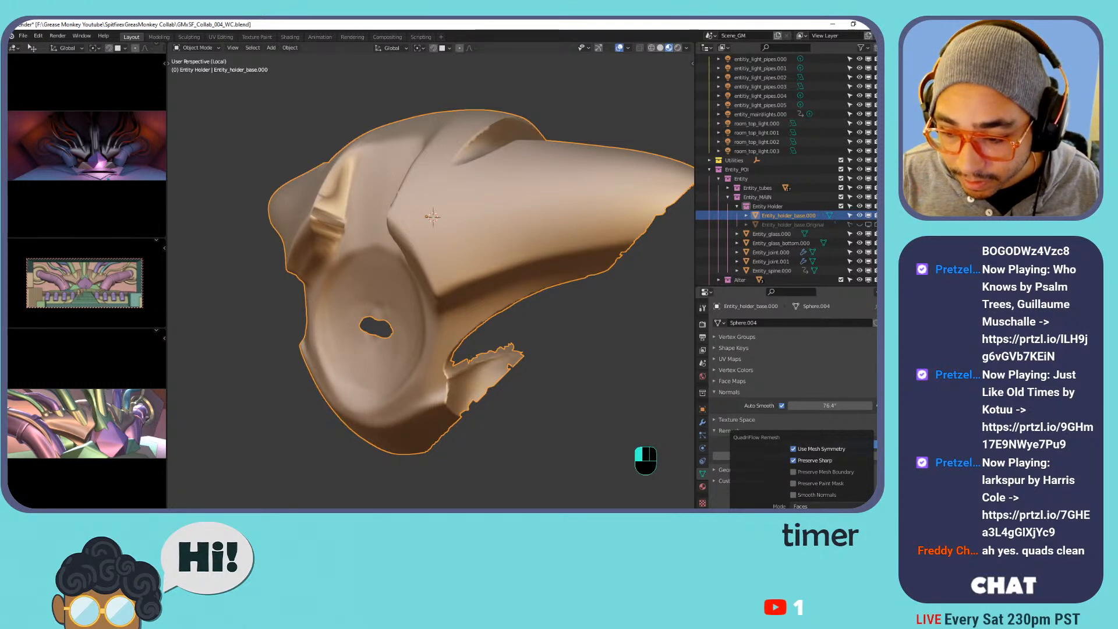
{"action": "left_click", "coordinate": [801, 543]}
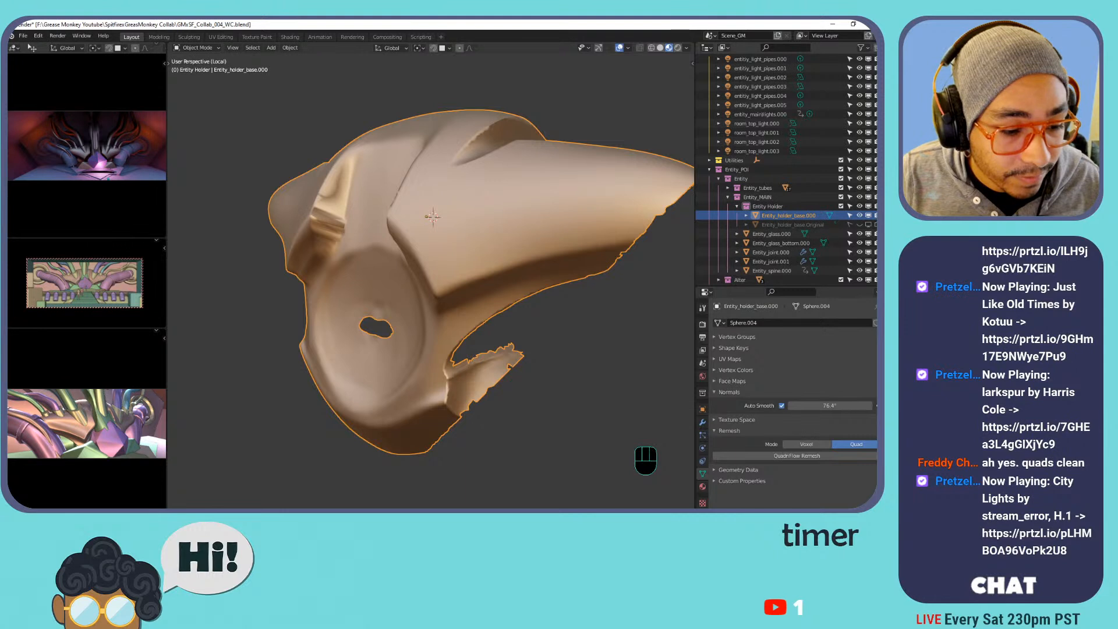
Enlarge the editor area below the viewport and switch it to the Info editor to read the remesh log.
{"action": "left_click_drag", "start_coordinate": [70, 518], "coordinate": [69, 443]}
{"action": "left_click", "coordinate": [19, 448]}
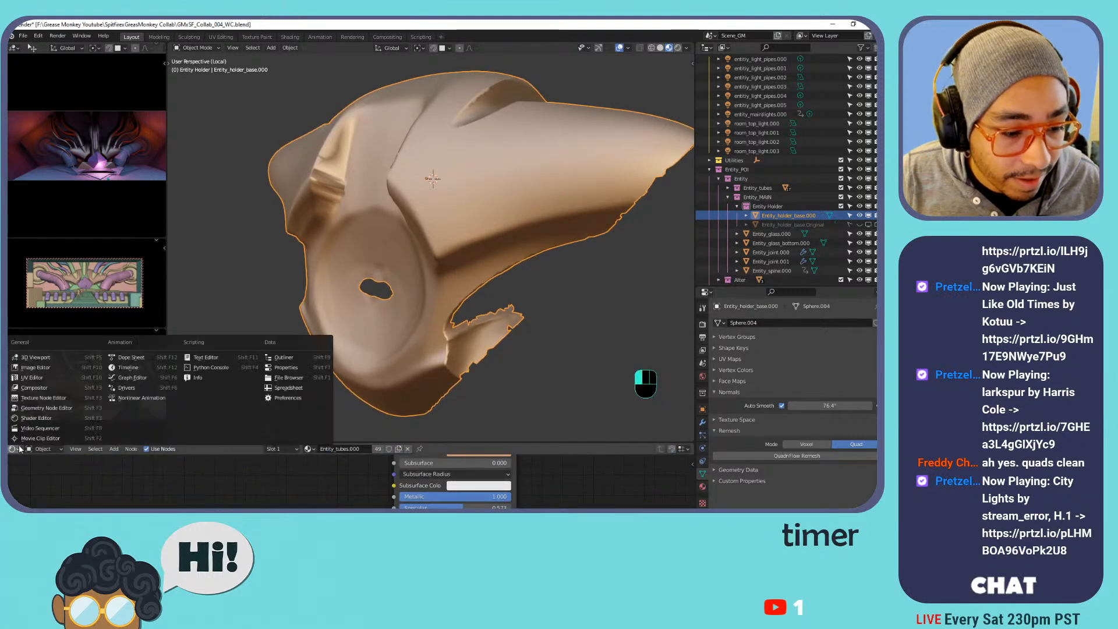
{"action": "left_click", "coordinate": [227, 377]}
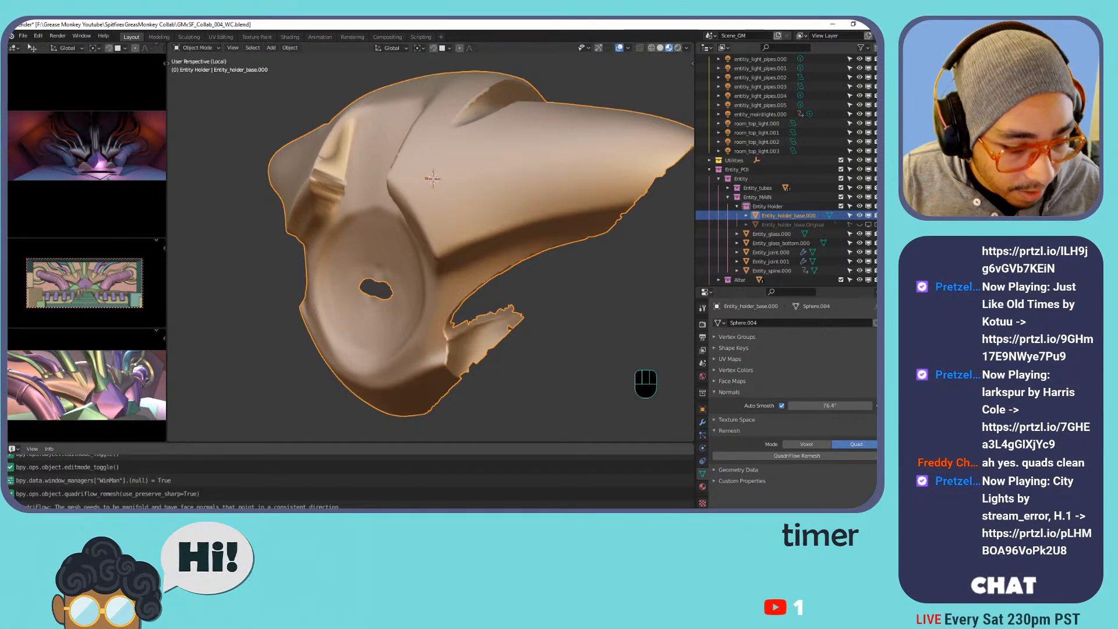
Collapse the Info log below the viewport and try a voxel remesh of the holder base at a 0.1 m voxel size.
{"action": "left_click", "coordinate": [233, 506]}
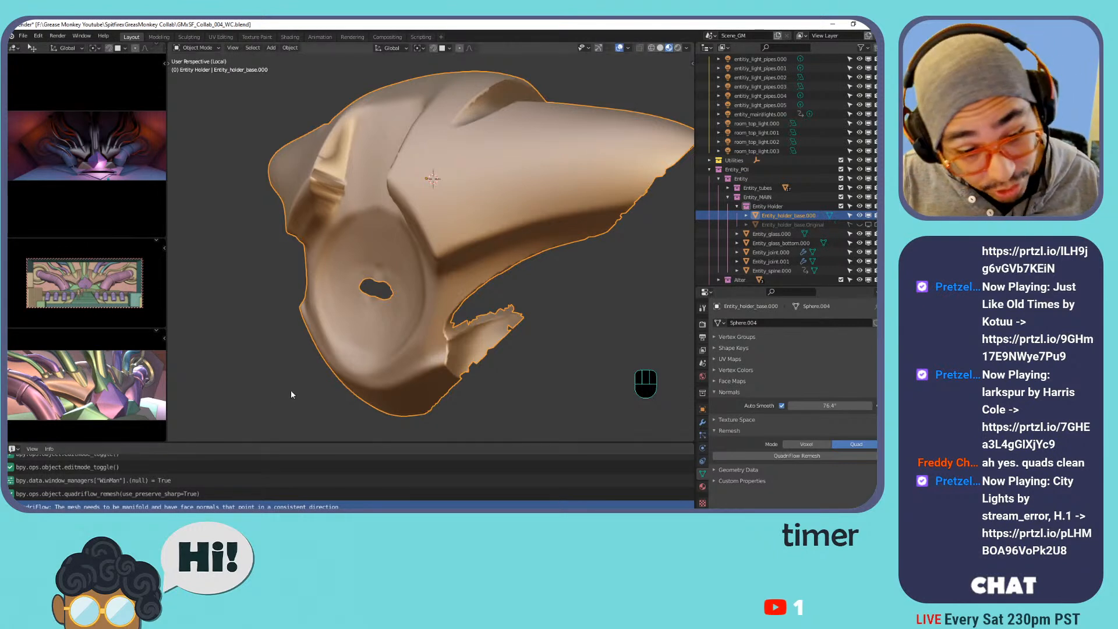
{"action": "left_click_drag", "start_coordinate": [281, 443], "coordinate": [281, 519]}
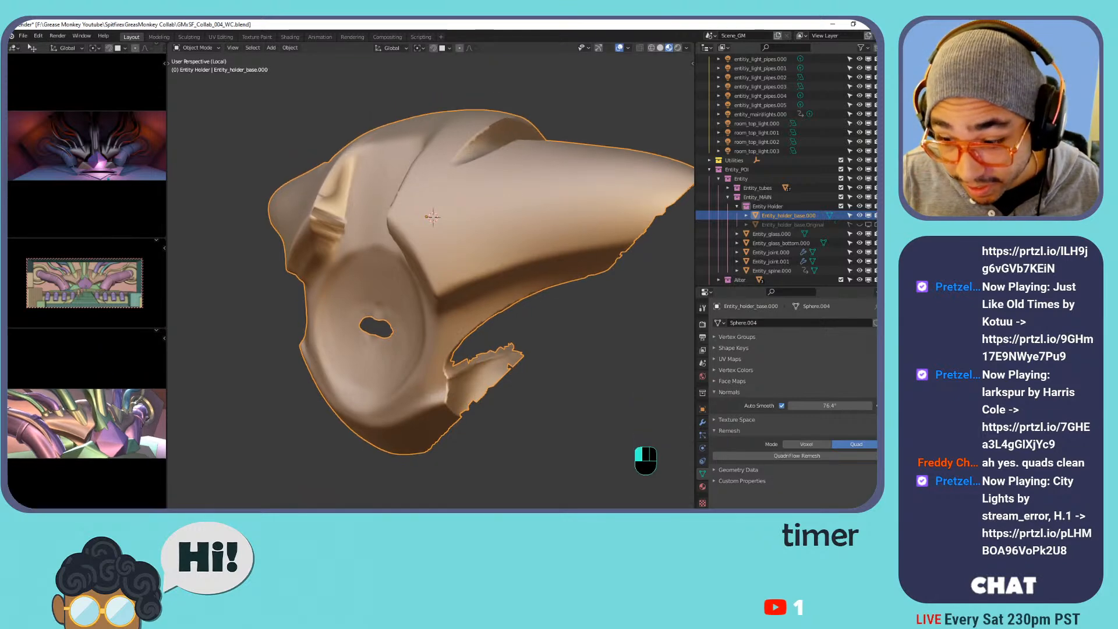
{"action": "left_click", "coordinate": [806, 445]}
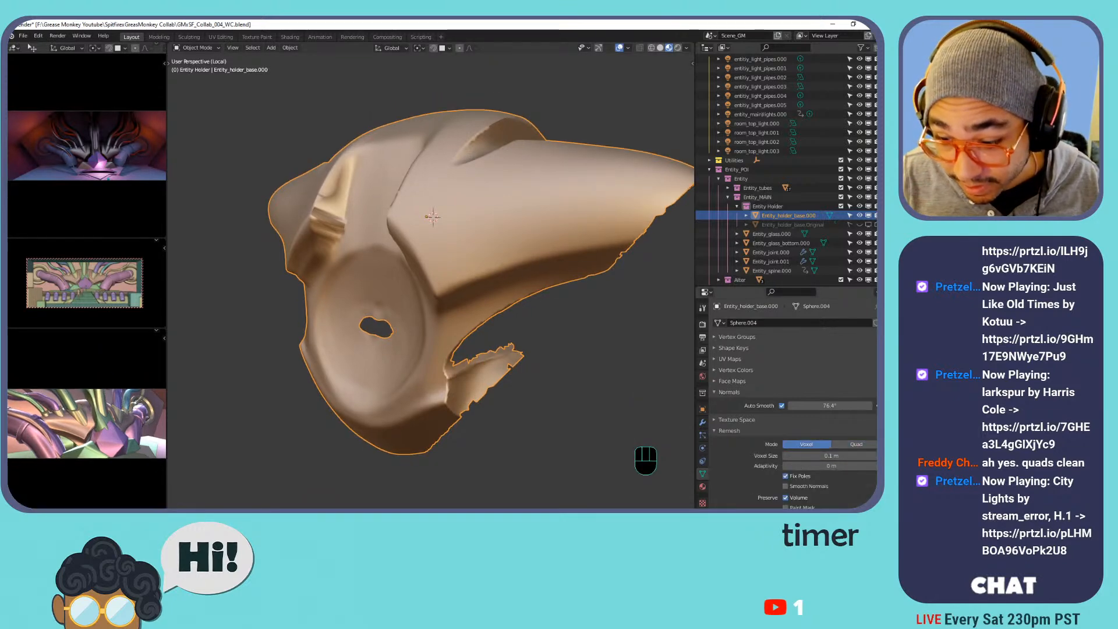
{"action": "middle_click_drag", "start_coordinate": [343, 238], "coordinate": [475, 256]}
{"action": "key", "text": "Tab"}
{"action": "key", "text": "Tab"}
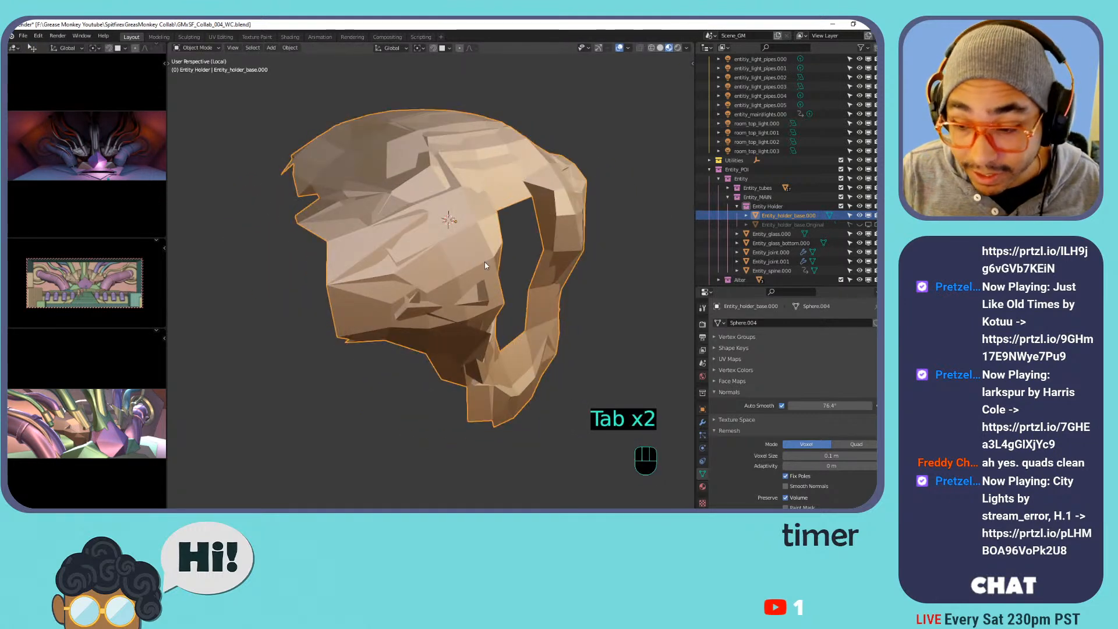
Undo the coarse voxel remesh and retry it on the holder base with a voxel size of 0.01 m.
{"action": "key", "text": "ctrl+z"}
{"action": "key", "text": "ctrl+z"}
{"action": "key", "text": "ctrl+z"}
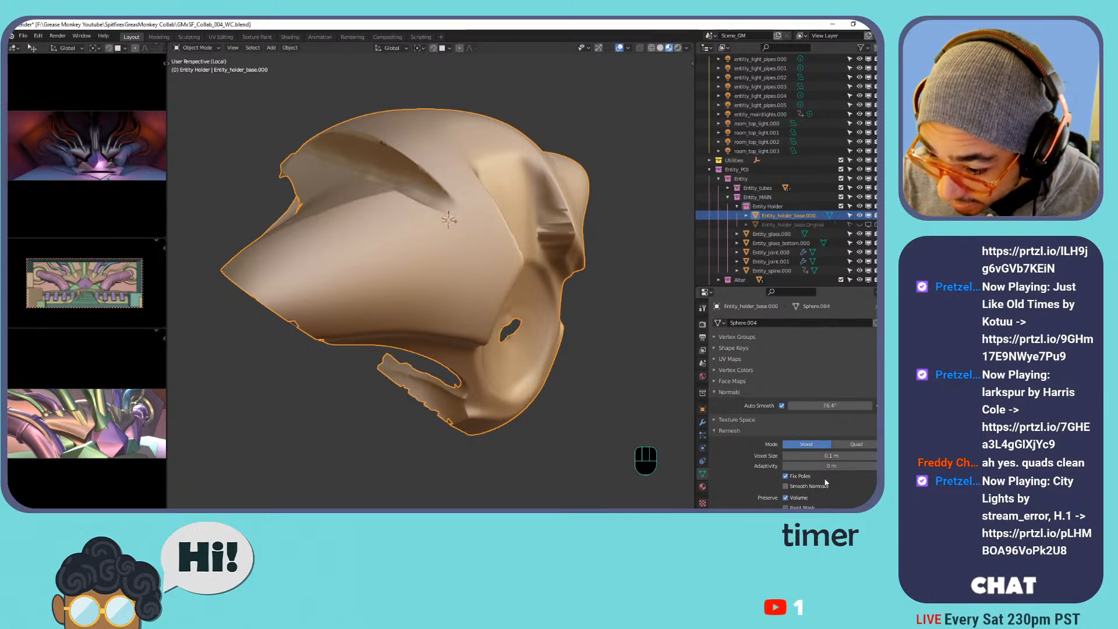
{"action": "left_click", "coordinate": [863, 455]}
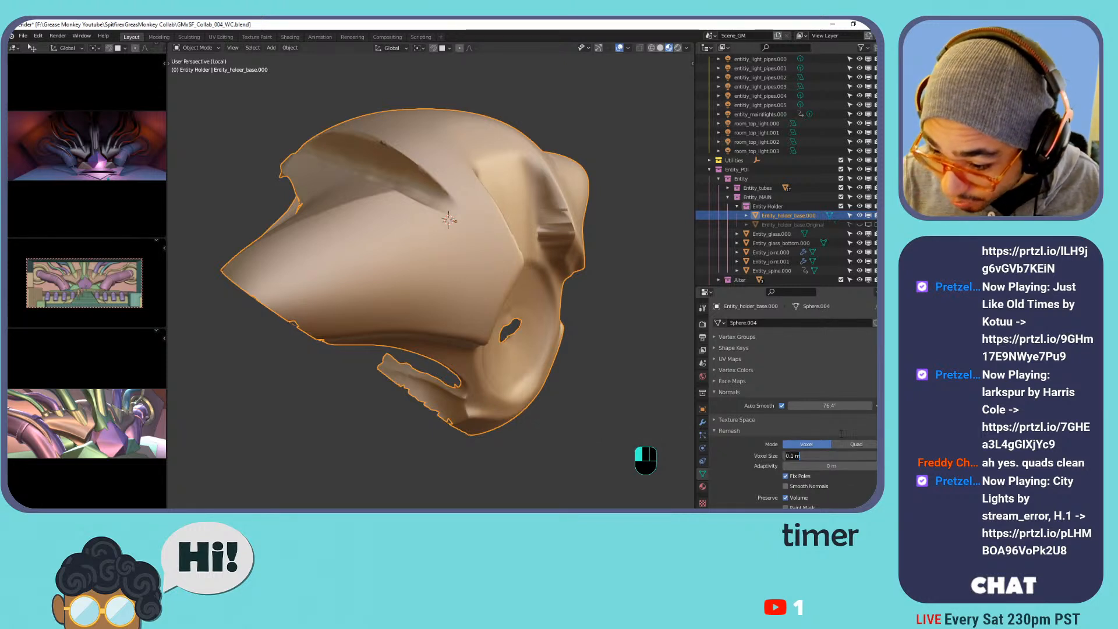
{"action": "type", "text": ".01"}
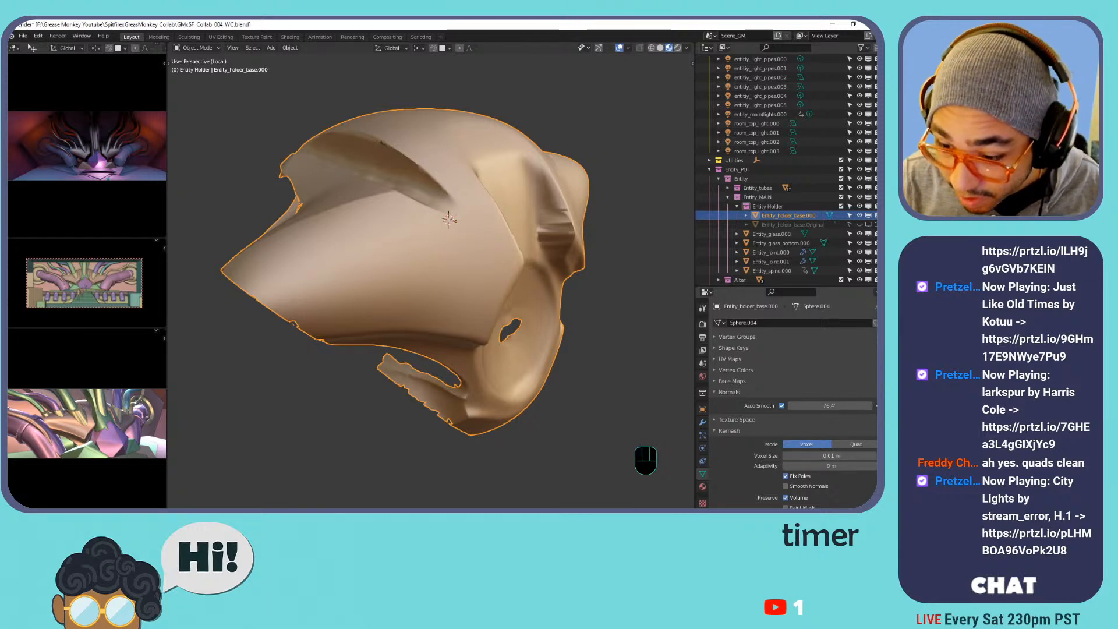
{"action": "middle_click_drag", "start_coordinate": [523, 256], "coordinate": [495, 239]}
{"action": "key", "text": "Tab"}
{"action": "key", "text": "Tab"}
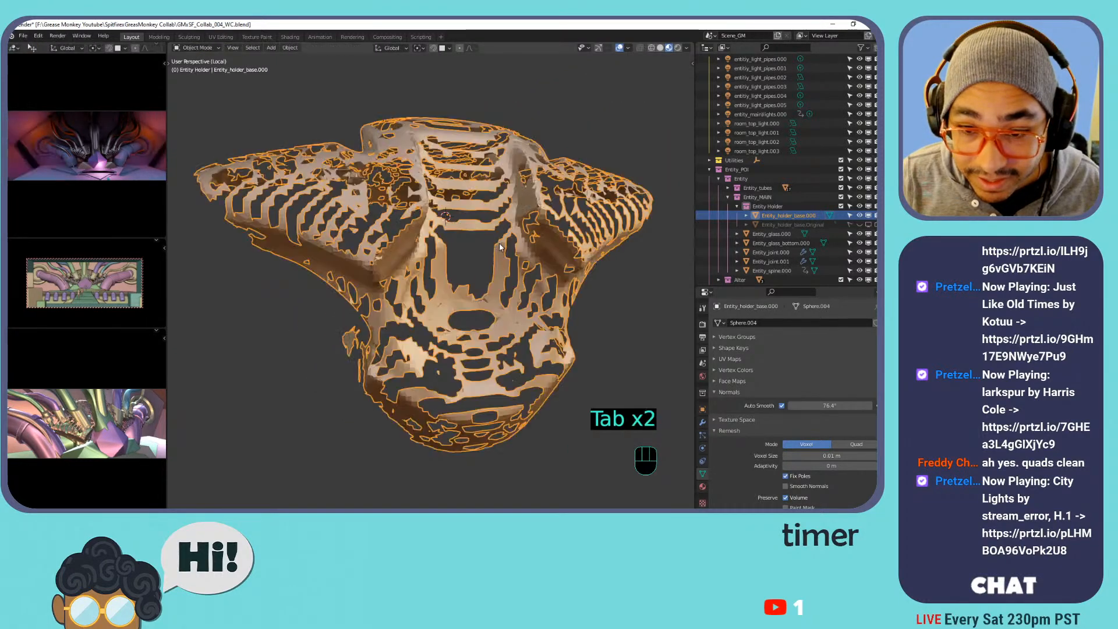
Undo the 0.01 m voxel remesh and retry it on the holder base with a voxel size of 0.001 m.
{"action": "key", "text": "ctrl+z"}
{"action": "key", "text": "ctrl+z"}
{"action": "key", "text": "ctrl+z"}
{"action": "left_click", "coordinate": [791, 456]}
{"action": "type", "text": ".001"}
{"action": "key", "text": "Return"}
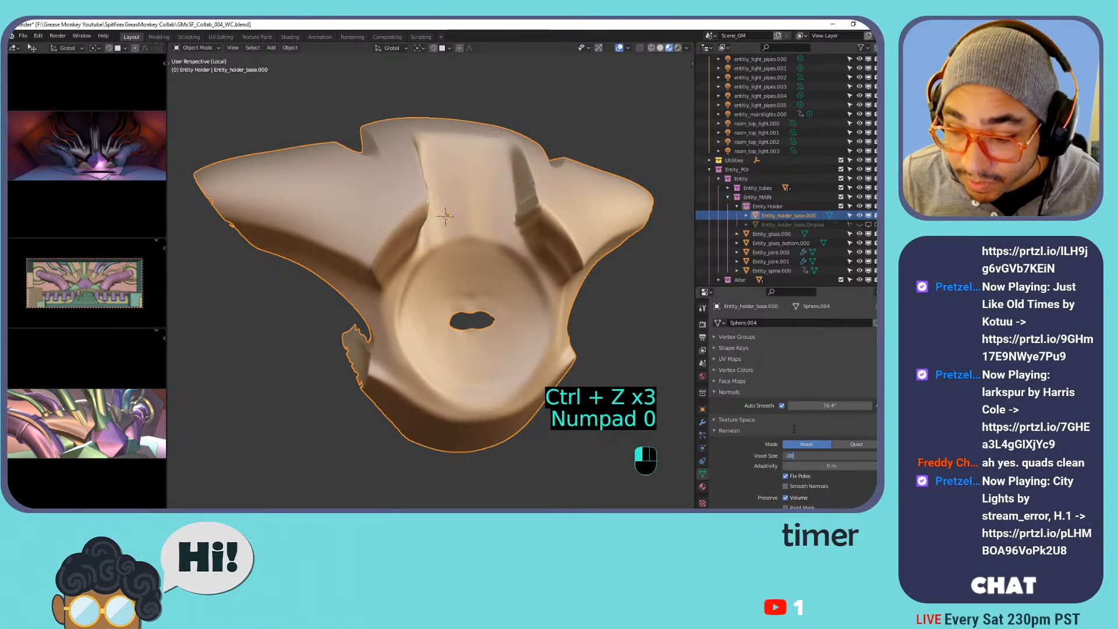
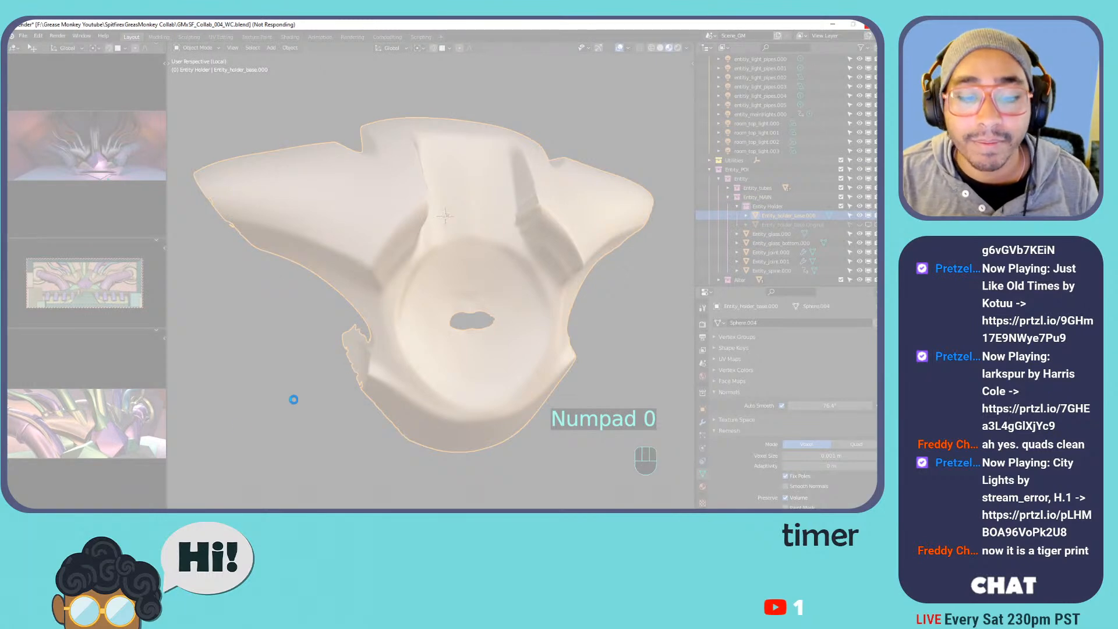
Close the frozen Blender session, relaunch Blender and reopen the recent file GMxSF_Collab_004_WC.blend.
{"action": "left_click", "coordinate": [322, 383]}
{"action": "left_click", "coordinate": [432, 297]}
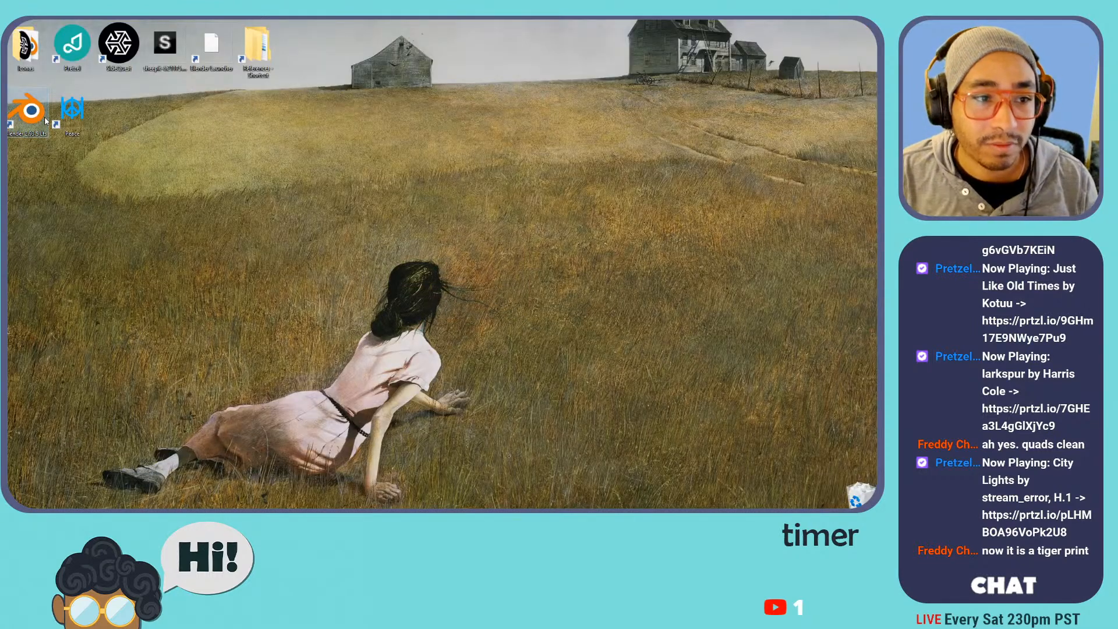
{"action": "double_click", "coordinate": [44, 119]}
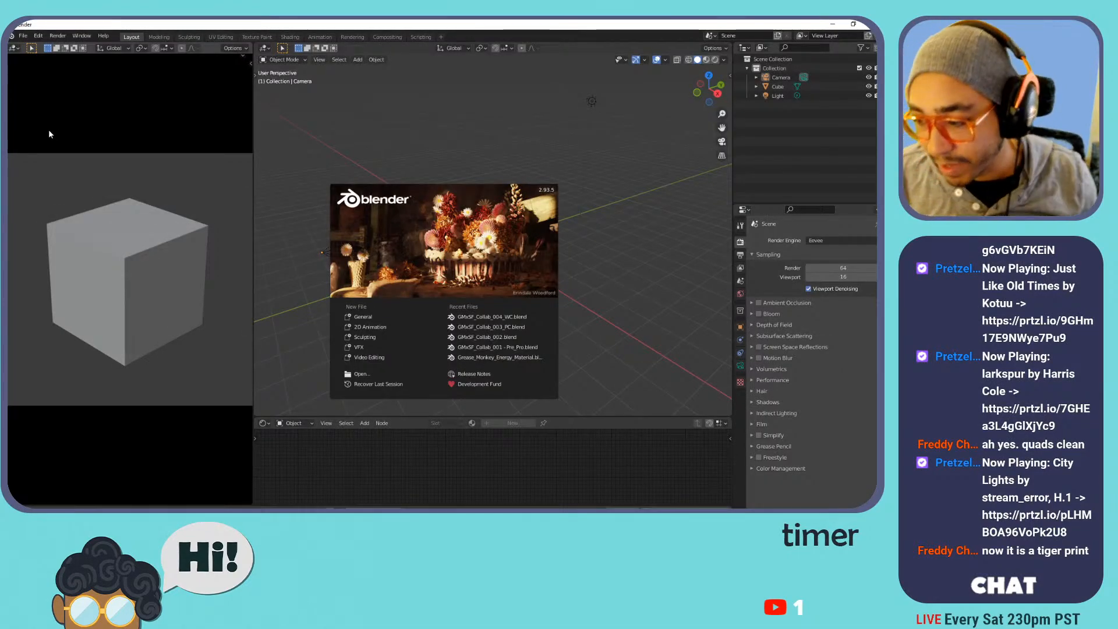
{"action": "left_click", "coordinate": [492, 318]}
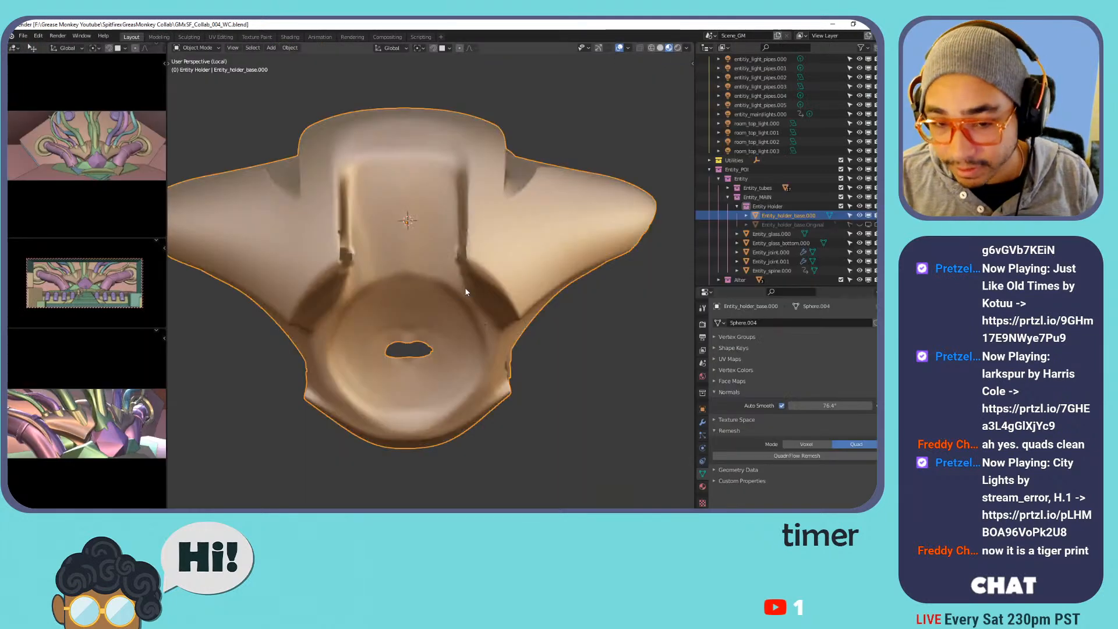
Check the reloaded holder base and add a cylinder mesh at the 3D cursor.
{"action": "key", "text": "Tab"}
{"action": "key", "text": "Tab"}
{"action": "mouse_move", "coordinate": [534, 229]}
{"action": "middle_mouse_down", "text": "shift"}
{"action": "mouse_move", "coordinate": [577, 221]}
{"action": "mouse_move", "coordinate": [550, 216]}
{"action": "mouse_move", "coordinate": [473, 241]}
{"action": "middle_mouse_up", "text": "shift"}
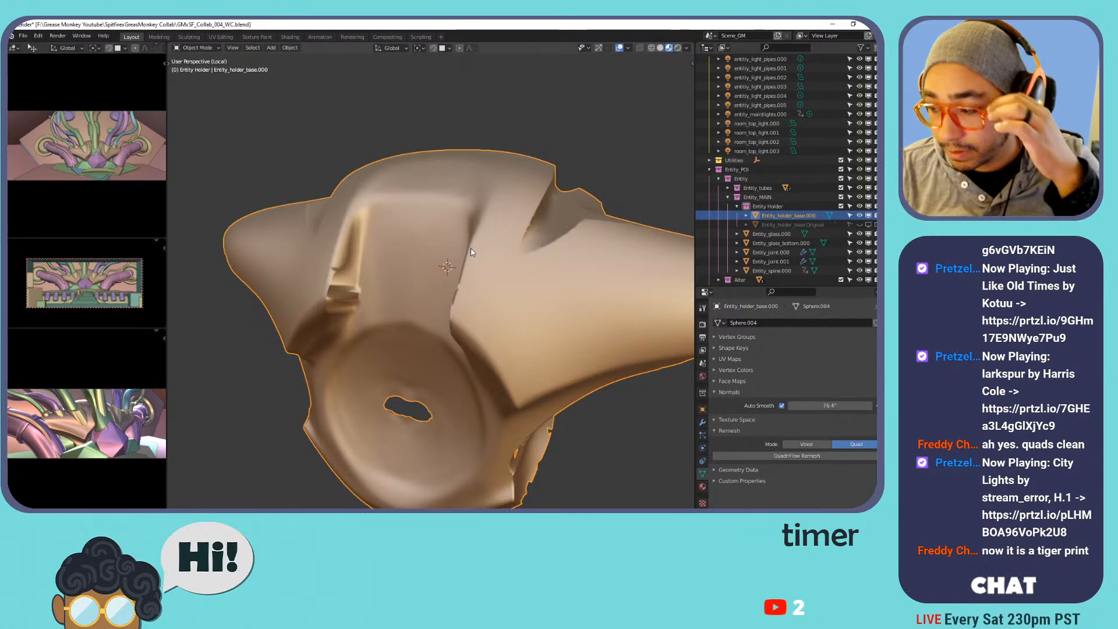
{"action": "middle_click_drag", "start_coordinate": [476, 269], "coordinate": [469, 233]}
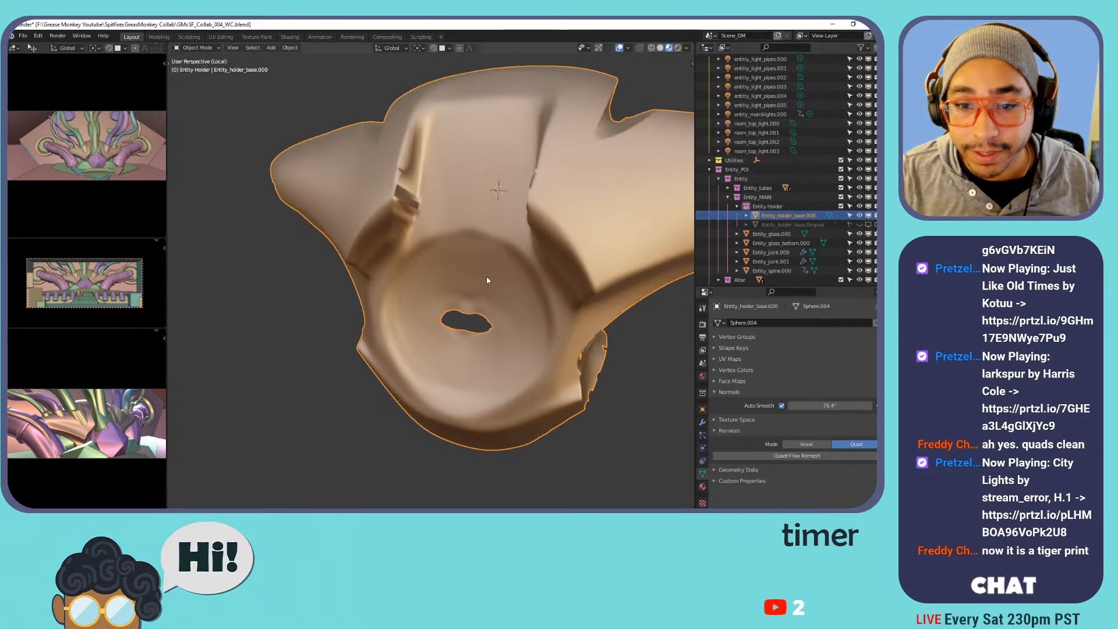
{"action": "key", "text": "shift+a"}
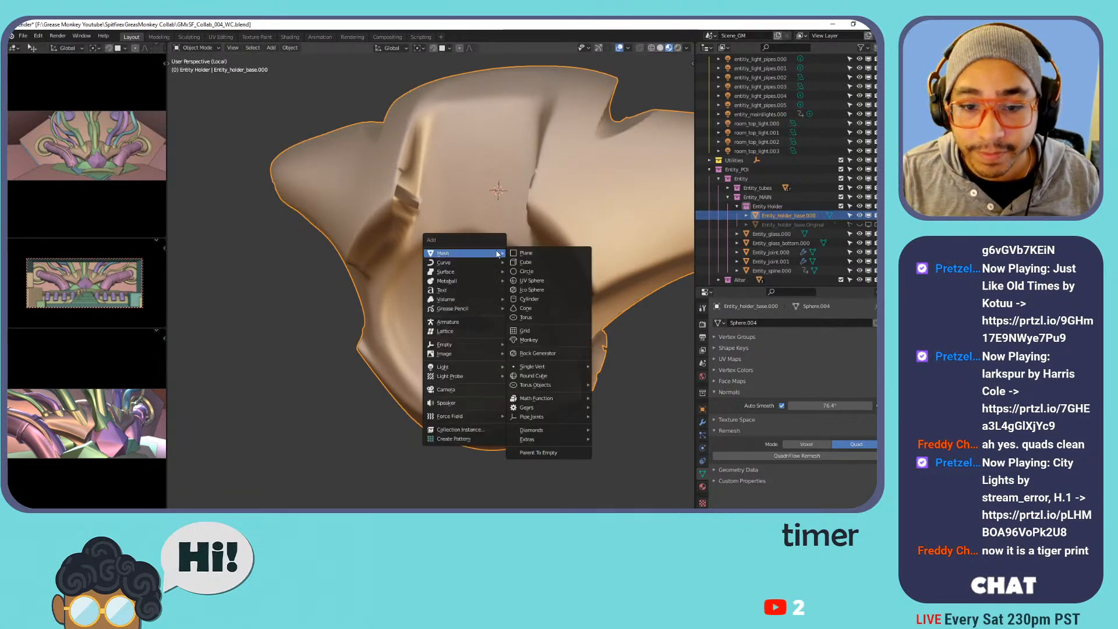
{"action": "left_click", "coordinate": [530, 298]}
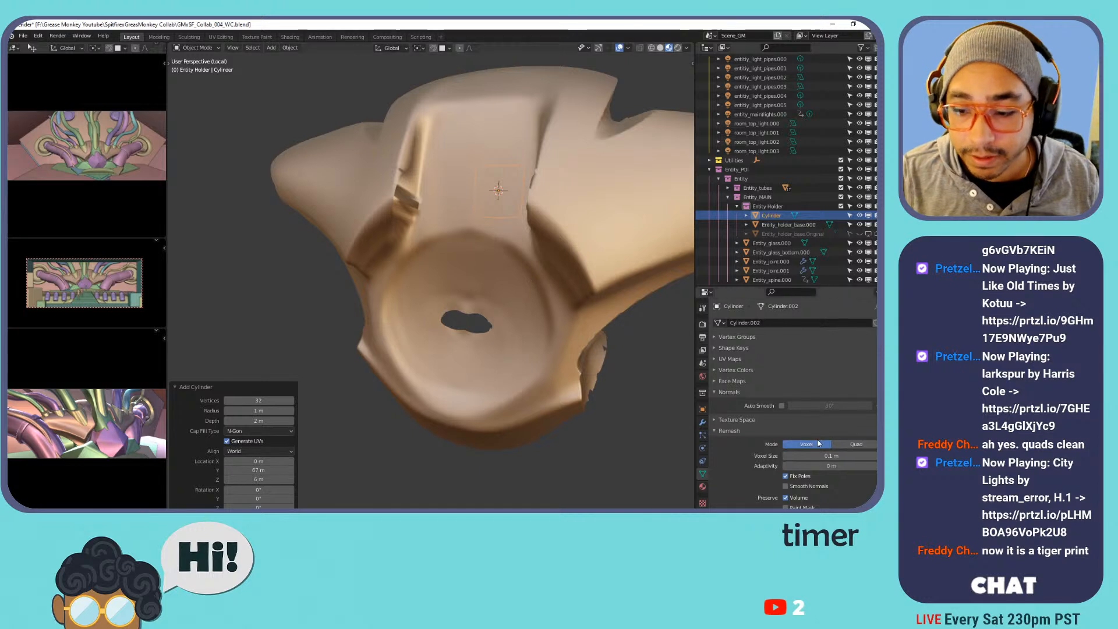
Enable Auto Smooth on the new cylinder and rotate it 90° about the X axis.
{"action": "left_click", "coordinate": [746, 431]}
{"action": "left_click", "coordinate": [782, 405]}
{"action": "key", "text": "r"}
{"action": "key", "text": "x"}
{"action": "key", "text": "9"}
{"action": "key", "text": "0"}
{"action": "key", "text": "Return"}
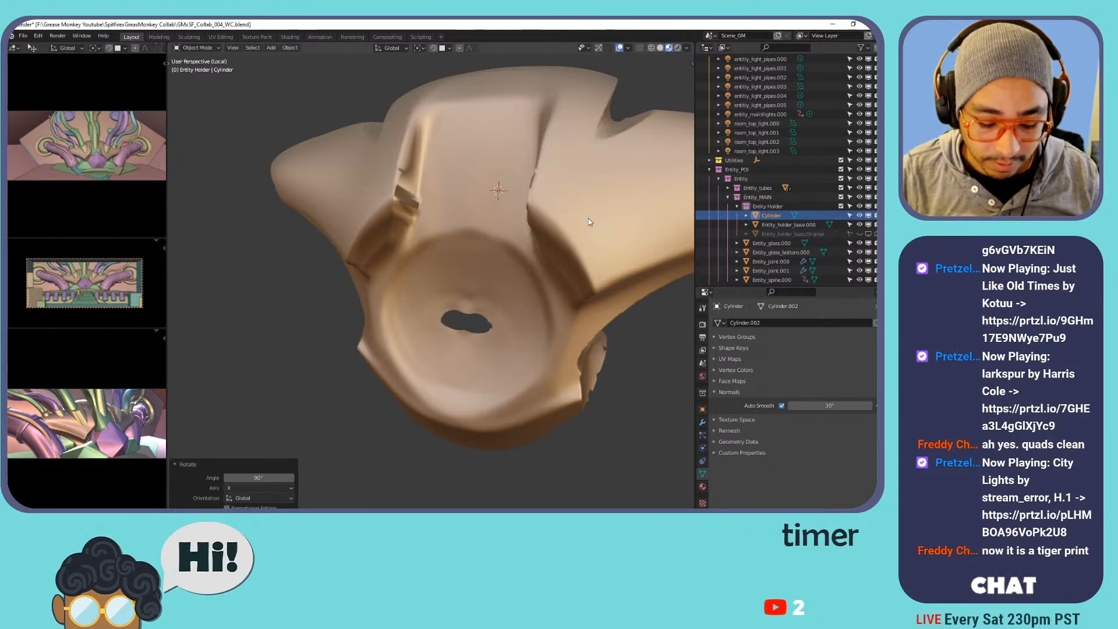
Move the cylinder to the holder base's circular recess, scale it up about 3.4 times and center it over the recess.
{"action": "key", "text": "KP_3"}
{"action": "key", "text": "g"}
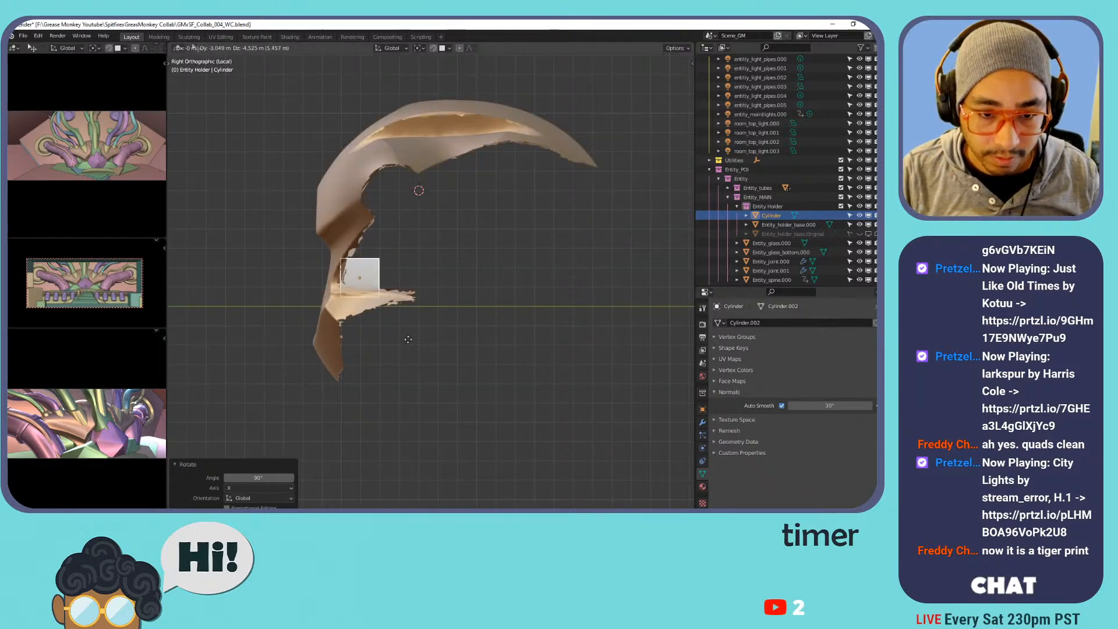
{"action": "left_click", "coordinate": [396, 342]}
{"action": "key", "text": "KP_1"}
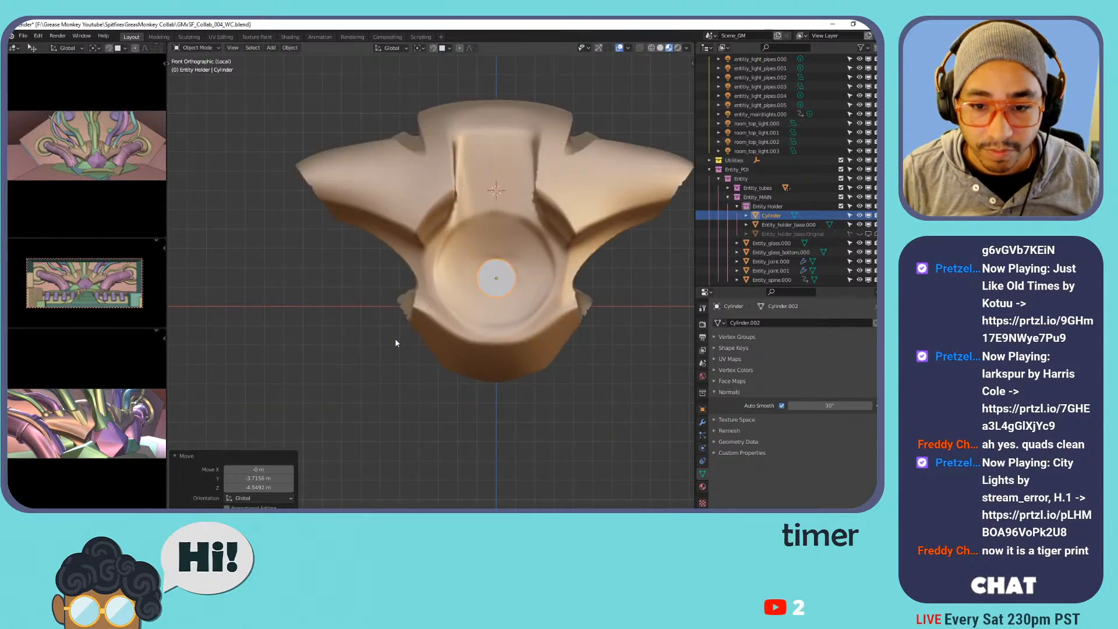
{"action": "key", "text": "s"}
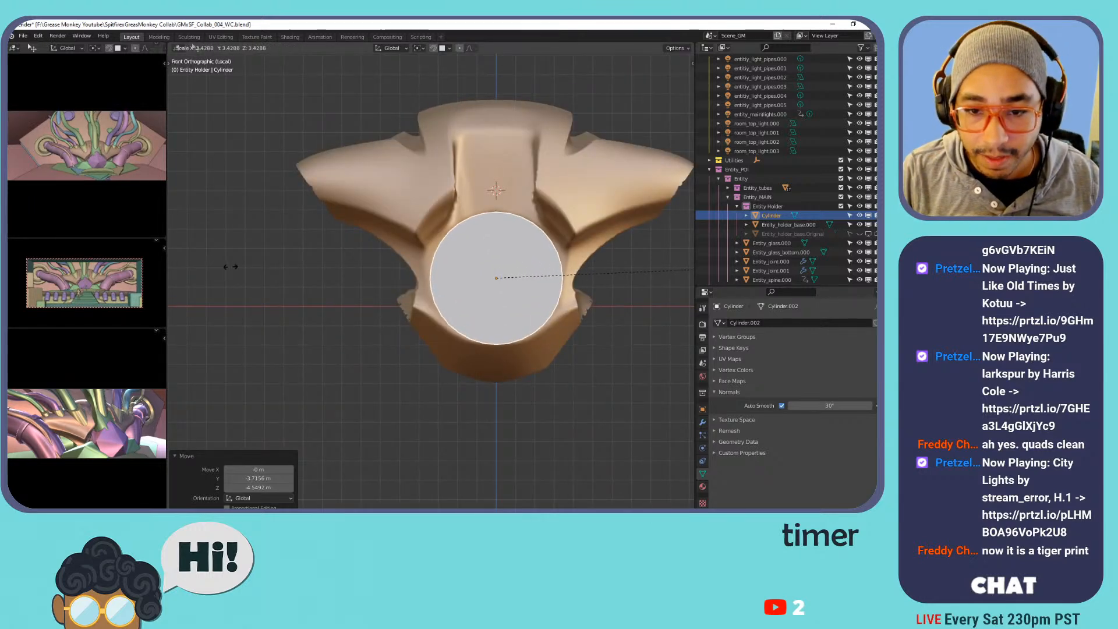
{"action": "left_click", "coordinate": [239, 278]}
{"action": "middle_click_drag", "start_coordinate": [528, 260], "coordinate": [484, 261], "text": "shift"}
{"action": "key", "text": "g"}
{"action": "left_click", "coordinate": [477, 267]}
Flatten the cylinder's mesh along the Y axis to a scale of about 0.42.
{"action": "key", "text": "KP_3"}
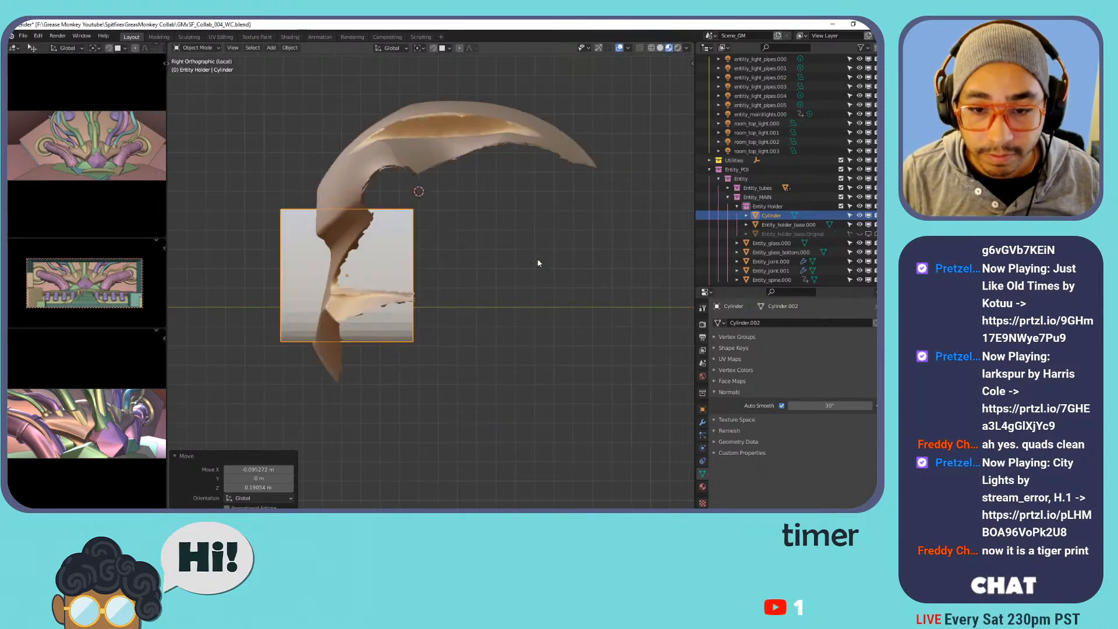
{"action": "key", "text": "s"}
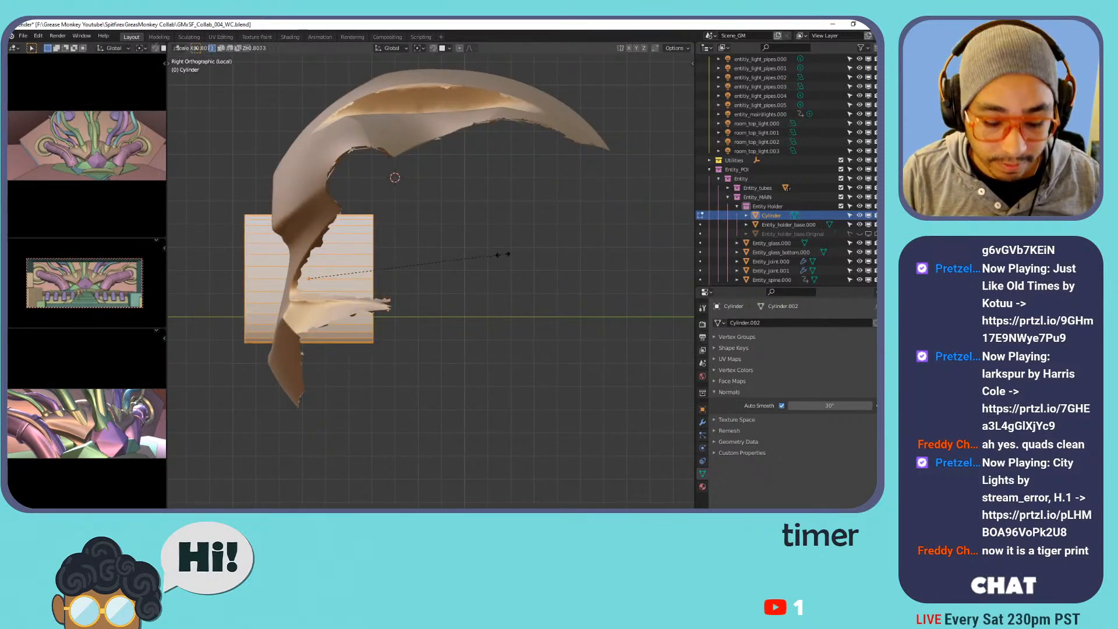
{"action": "key", "text": "y"}
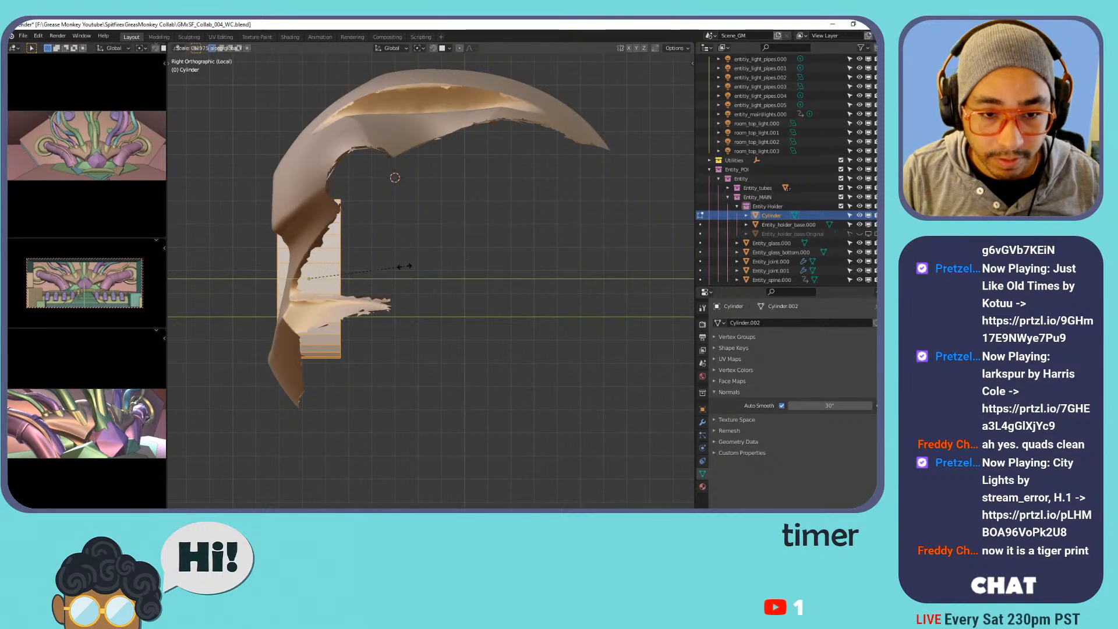
{"action": "left_click", "coordinate": [409, 265]}
{"action": "middle_click_drag", "start_coordinate": [286, 265], "coordinate": [384, 308]}
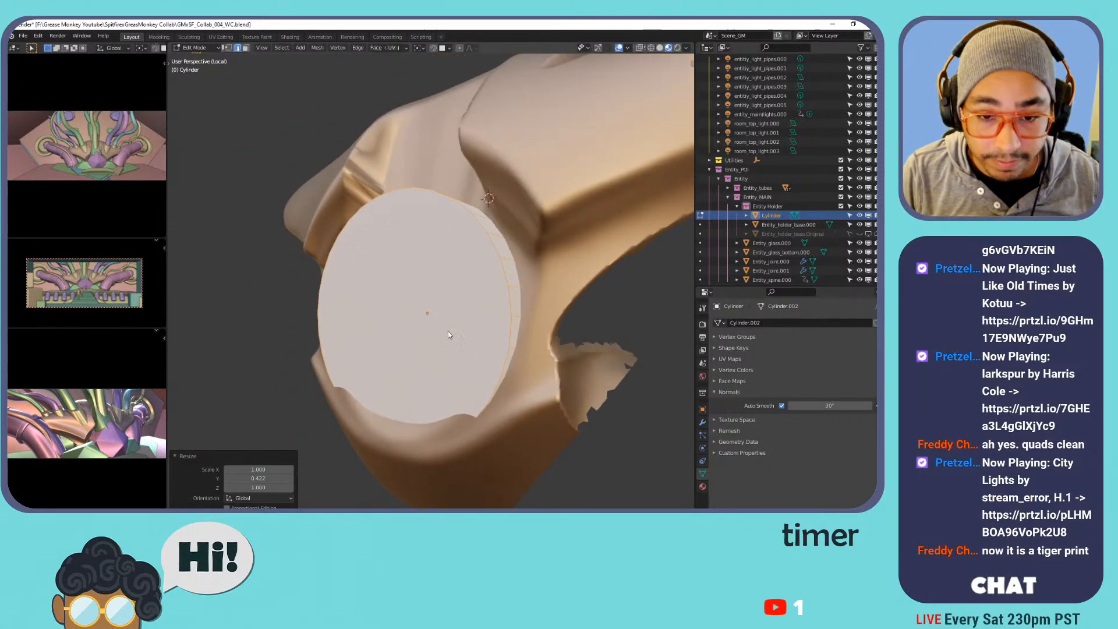
Move the flattened cylinder toward the front of the holder base along Y, by about 0.26 m and another 0.2 m.
{"action": "key", "text": "Tab"}
{"action": "key", "text": "g"}
{"action": "key", "text": "x"}
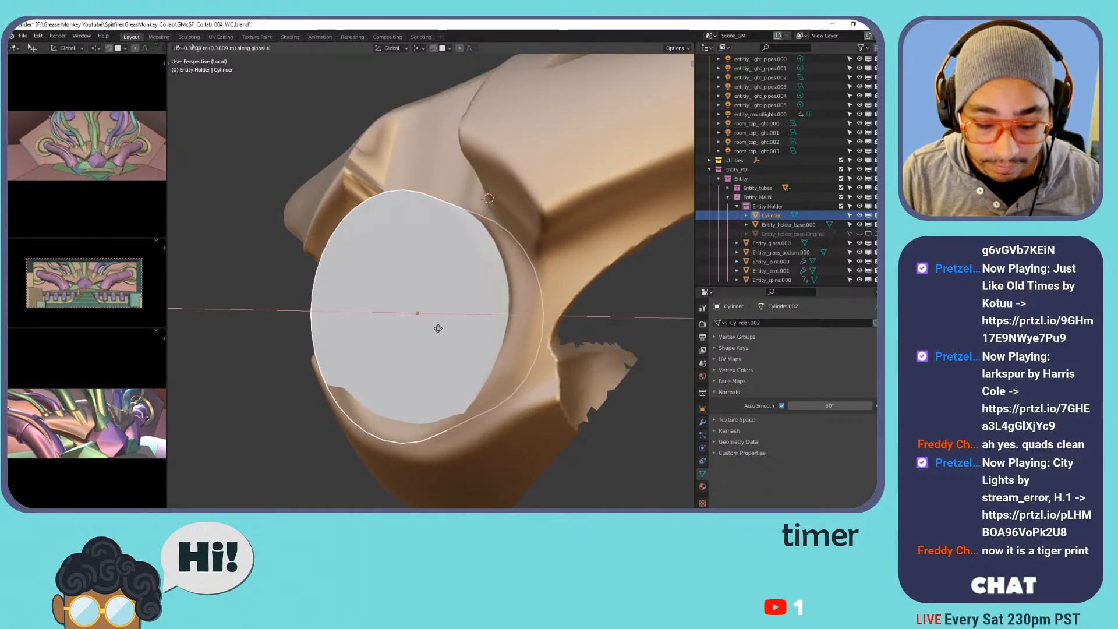
{"action": "key", "text": "y"}
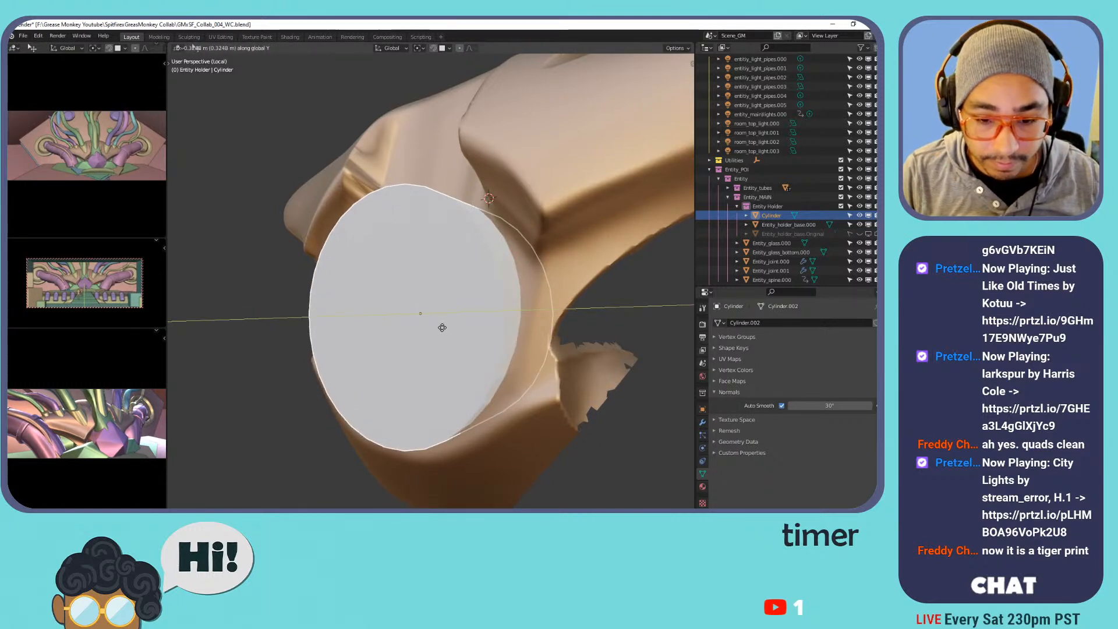
{"action": "left_click", "coordinate": [442, 329]}
{"action": "key", "text": "g"}
{"action": "key", "text": "y"}
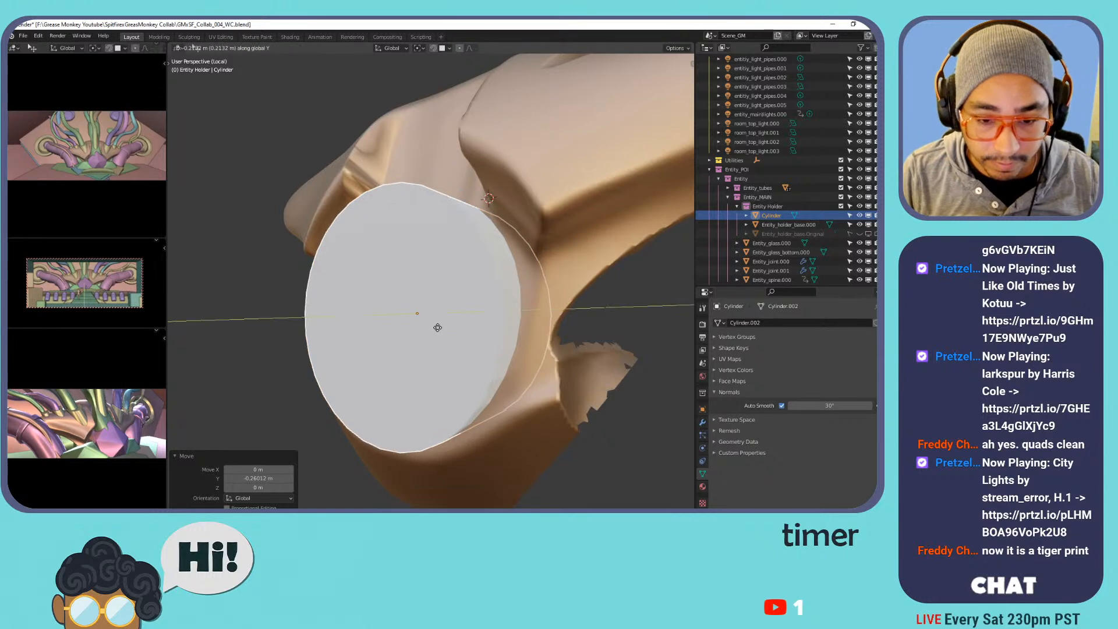
{"action": "left_click", "coordinate": [436, 327]}
Inset the cylinder's front face by about 0.1 m and extrude the inner face inward to form a raised rim.
{"action": "key", "text": "Tab"}
{"action": "key", "text": "3"}
{"action": "left_click", "coordinate": [414, 295]}
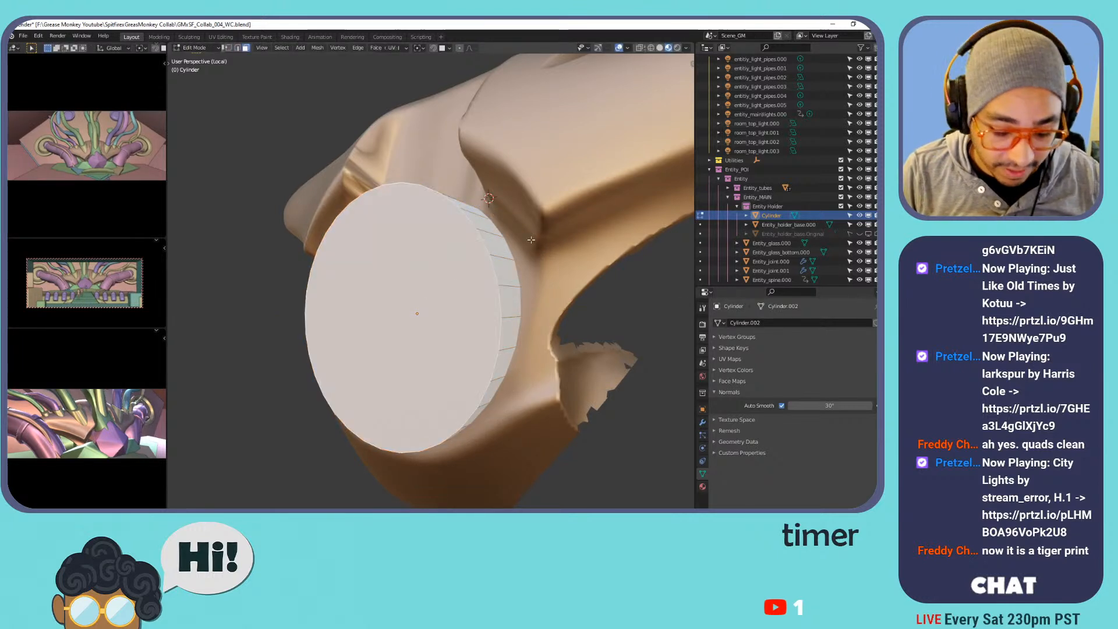
{"action": "key", "text": "i"}
{"action": "left_click", "coordinate": [555, 222]}
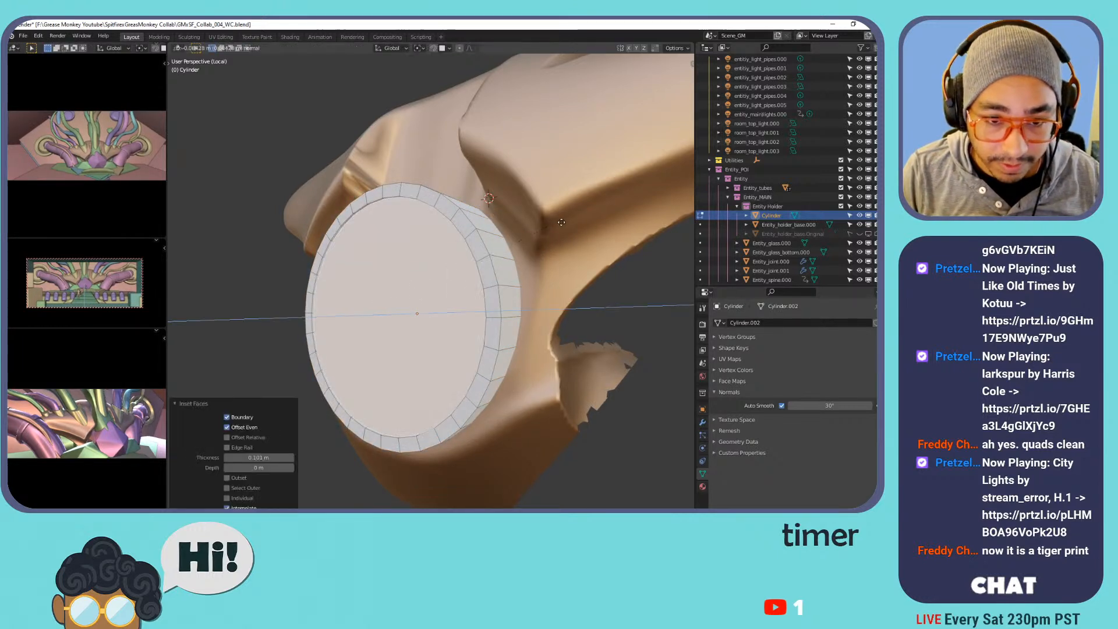
{"action": "key", "text": "e"}
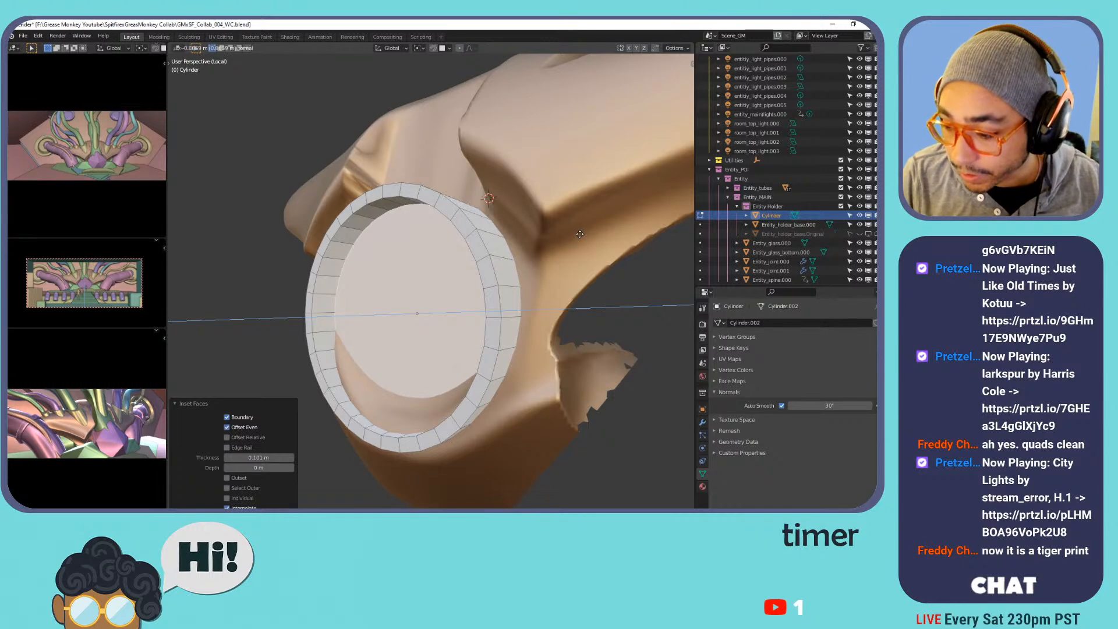
{"action": "left_click", "coordinate": [580, 235]}
{"action": "key", "text": "Tab"}
Examine the fit of the recessed cylinder against the holder base from the front, side and rear.
{"action": "middle_click_drag", "start_coordinate": [588, 232], "coordinate": [538, 265]}
{"action": "right_click", "coordinate": [491, 307]}
{"action": "middle_click_drag", "start_coordinate": [553, 332], "coordinate": [501, 306]}
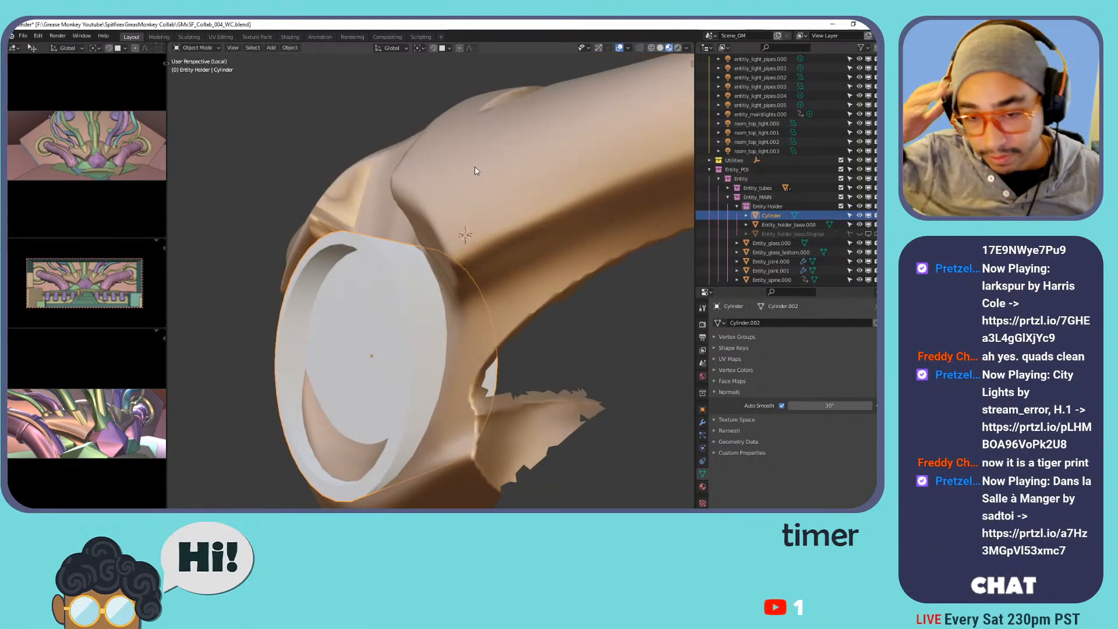
{"action": "middle_click_drag", "start_coordinate": [468, 187], "coordinate": [458, 236]}
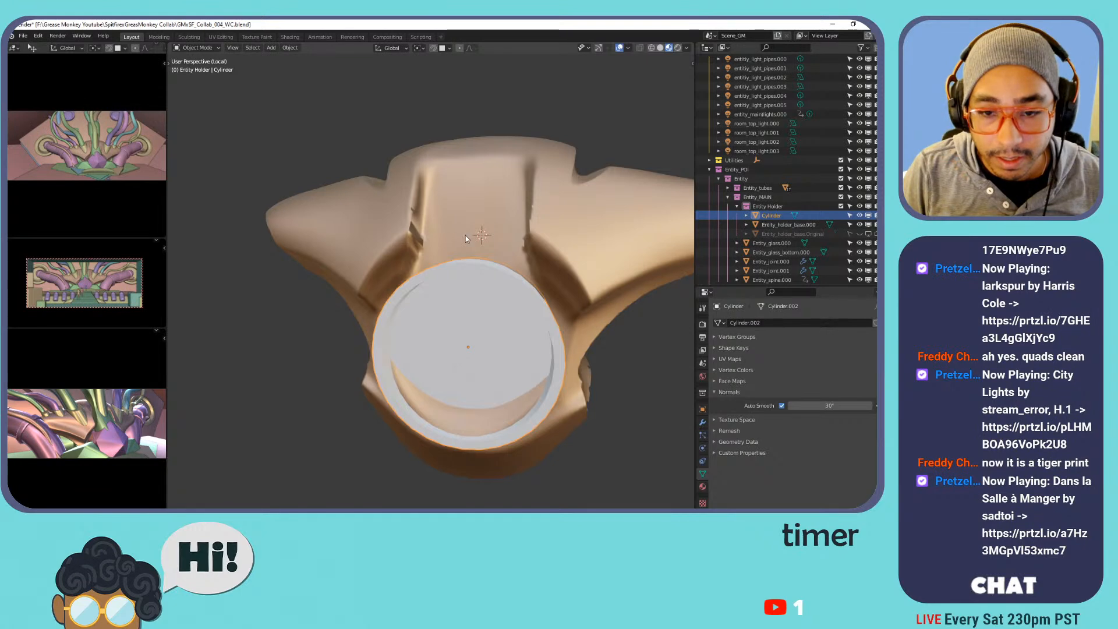
{"action": "middle_click_drag", "start_coordinate": [471, 237], "coordinate": [389, 250]}
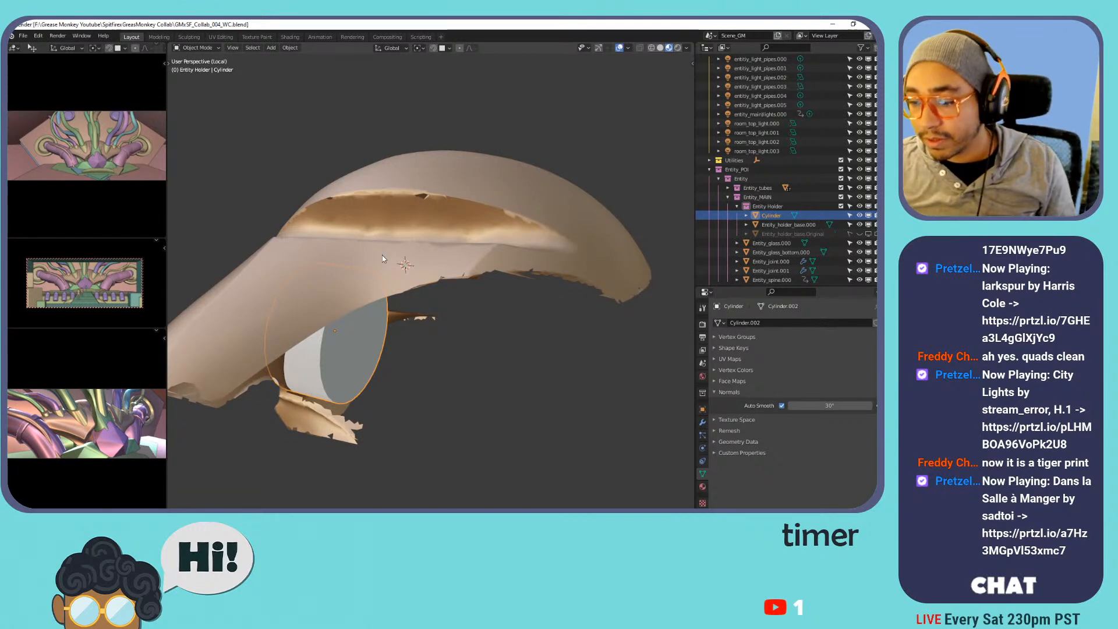
{"action": "middle_click_drag", "start_coordinate": [401, 254], "coordinate": [529, 271]}
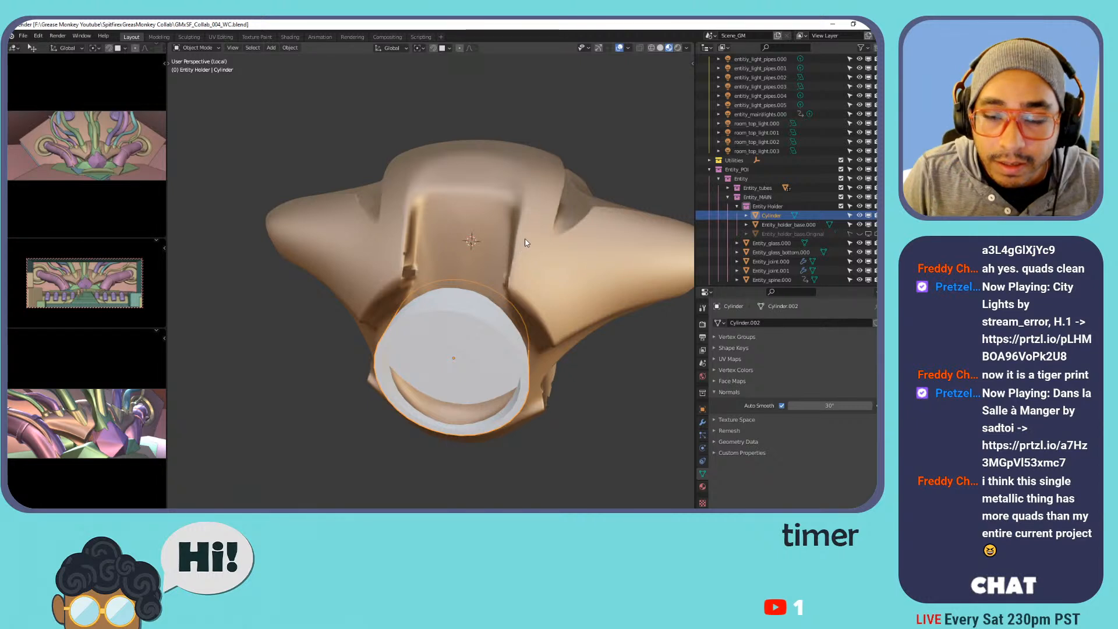
Add a cube mesh at the 3D cursor and scale it up by about 4.95.
{"action": "key", "text": "shift+a"}
{"action": "mouse_move", "coordinate": [456, 214]}
{"action": "left_click", "coordinate": [499, 225]}
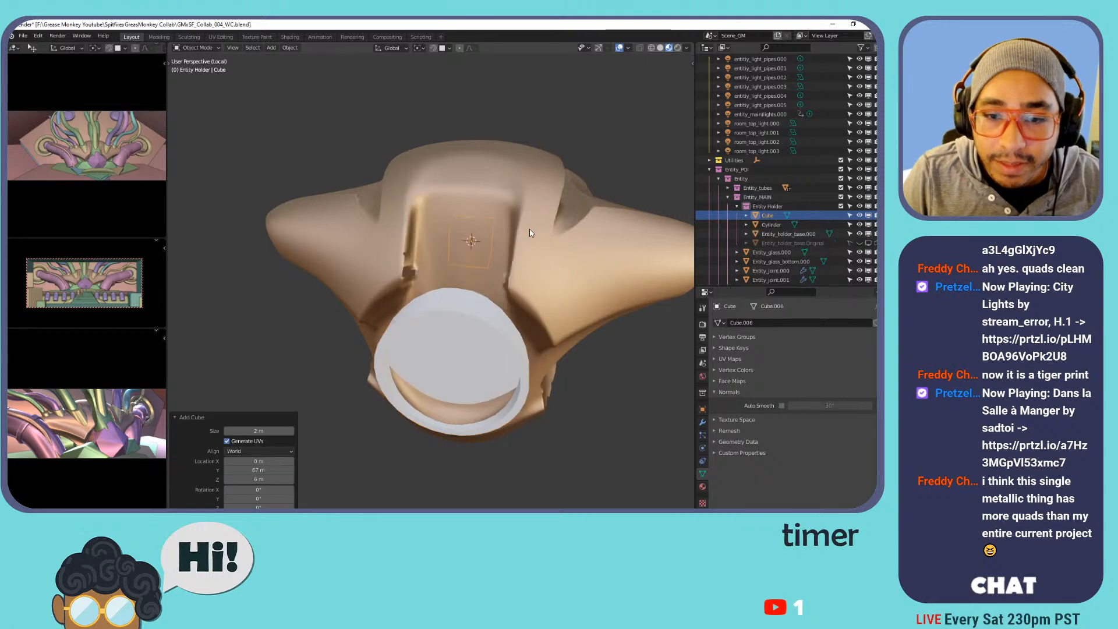
{"action": "key", "text": "s"}
{"action": "left_click", "coordinate": [520, 330]}
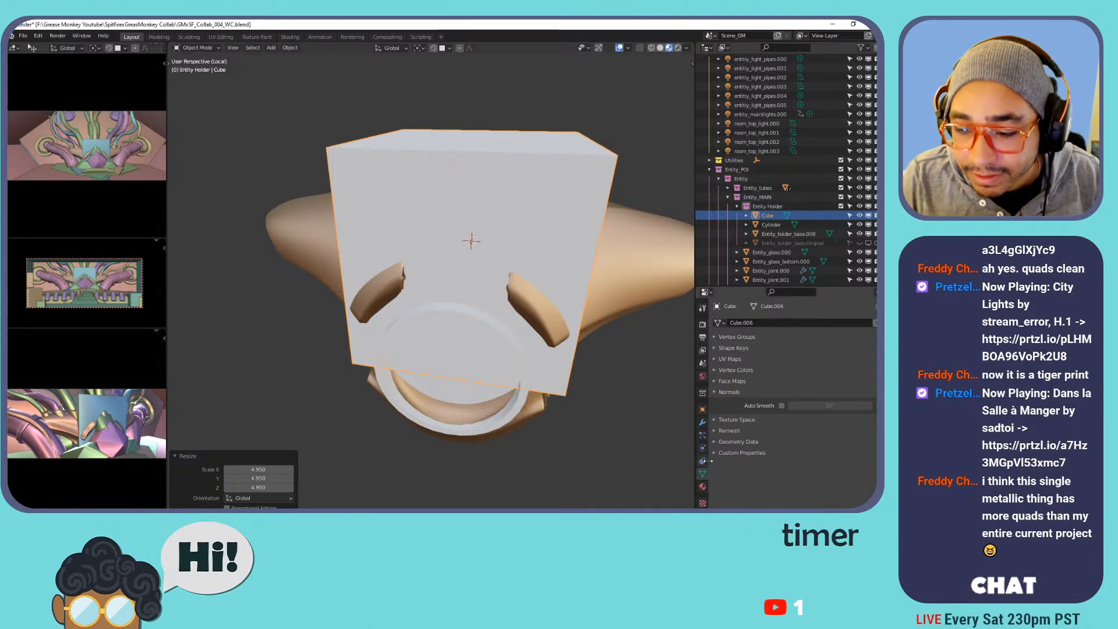
Delete all of the cube's geometry in Edit Mode, keeping its empty mesh object.
{"action": "left_click", "coordinate": [703, 421]}
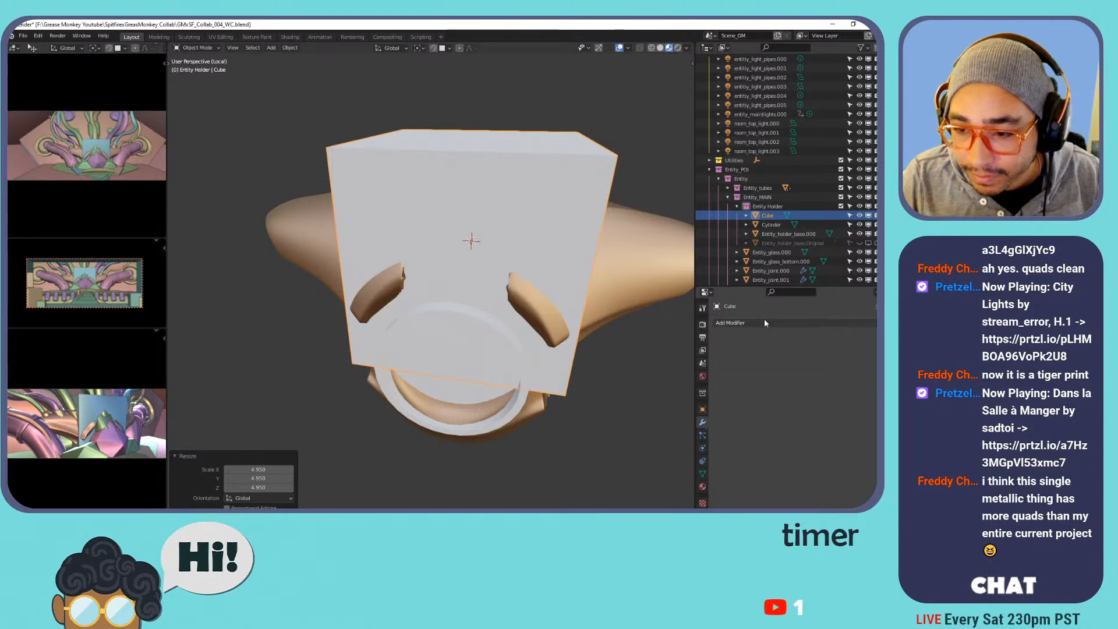
{"action": "left_click", "coordinate": [764, 325]}
{"action": "left_click", "coordinate": [476, 240]}
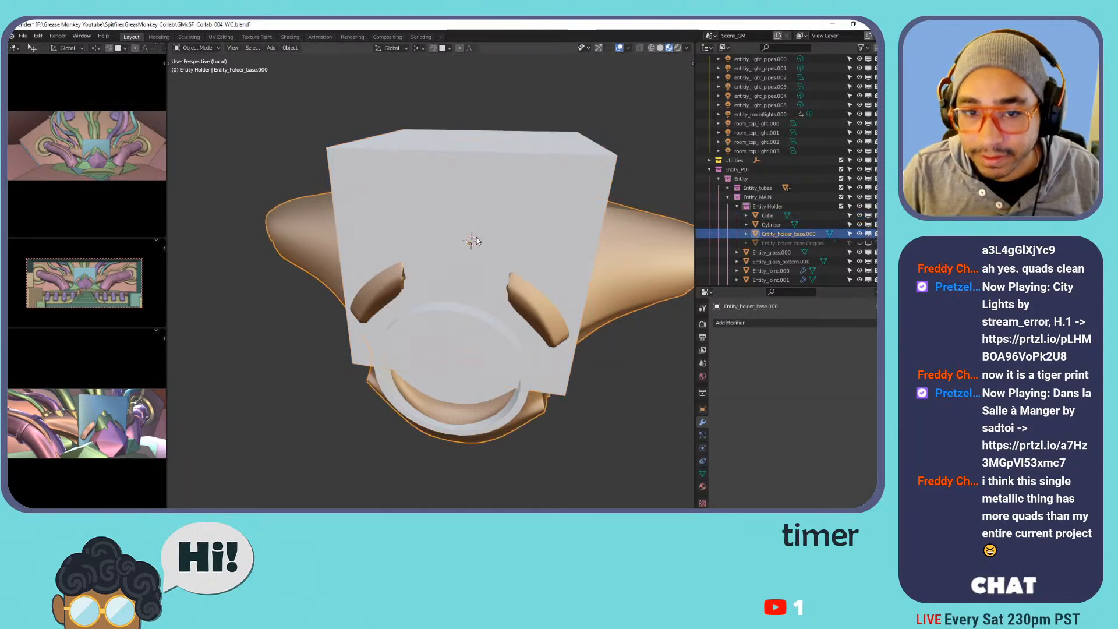
{"action": "left_click", "coordinate": [507, 184]}
{"action": "key", "text": "Tab"}
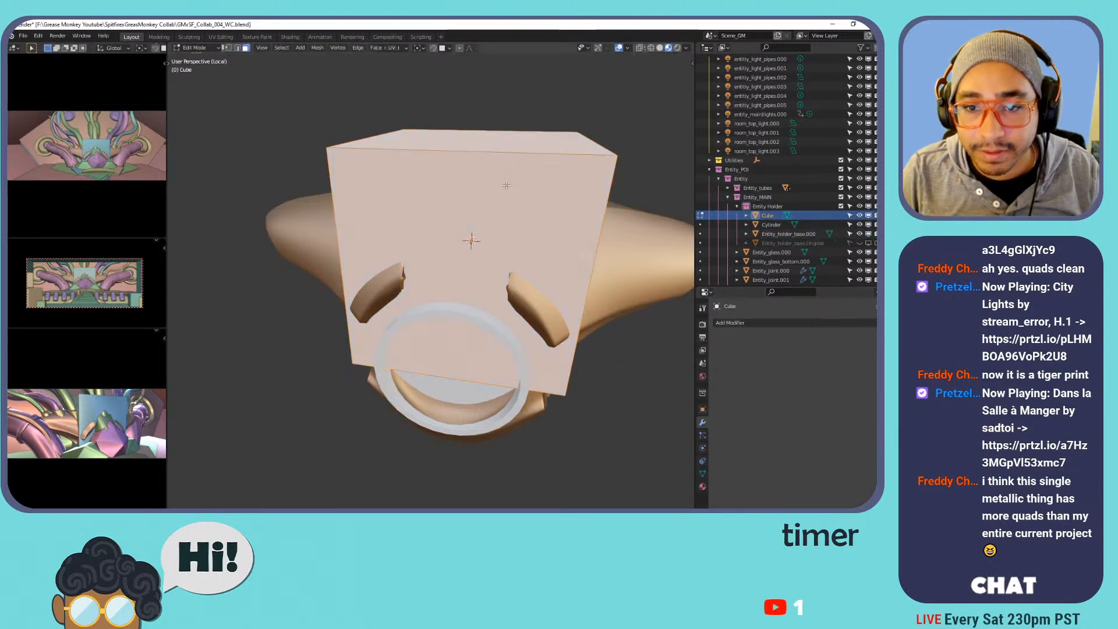
{"action": "left_click", "coordinate": [516, 116]}
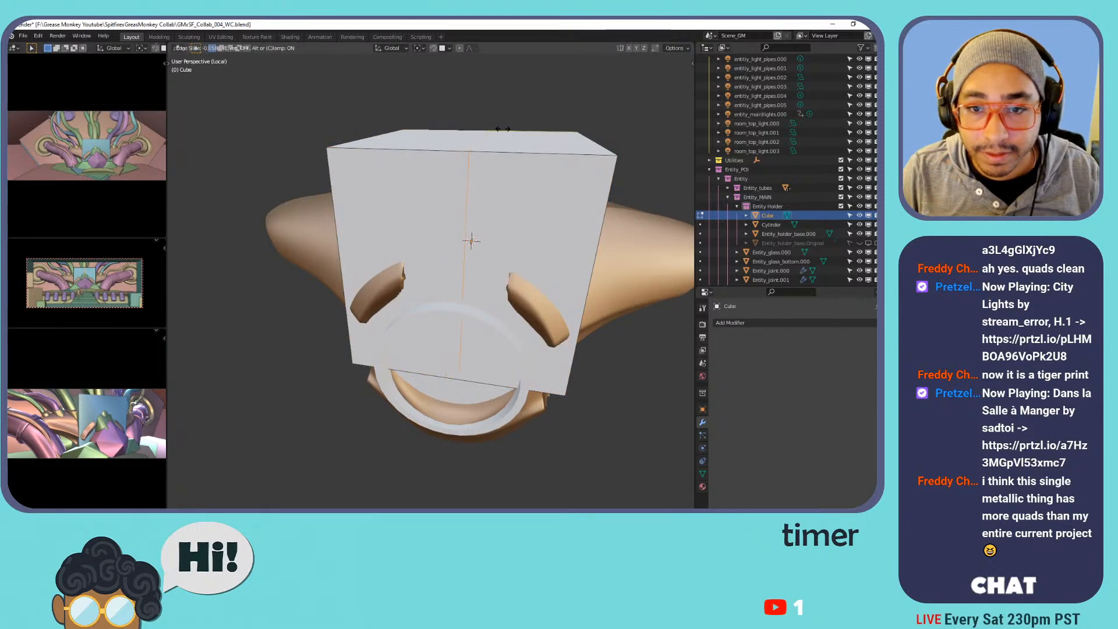
{"action": "right_click", "coordinate": [500, 128]}
{"action": "key", "text": "3"}
{"action": "key", "text": "a"}
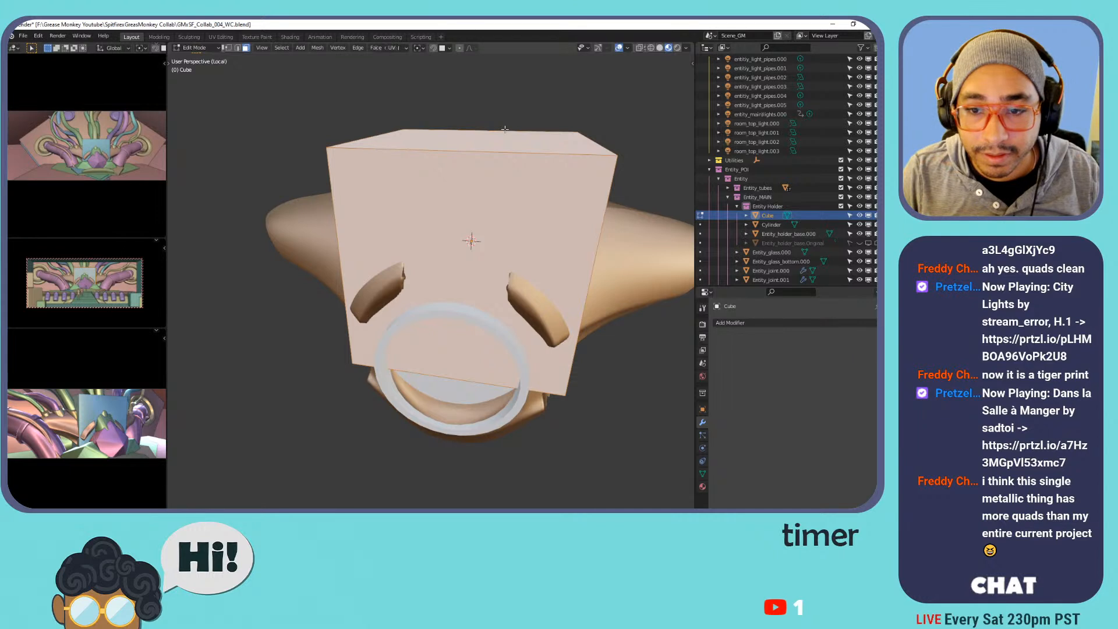
{"action": "key", "text": "x"}
{"action": "left_click", "coordinate": [495, 189]}
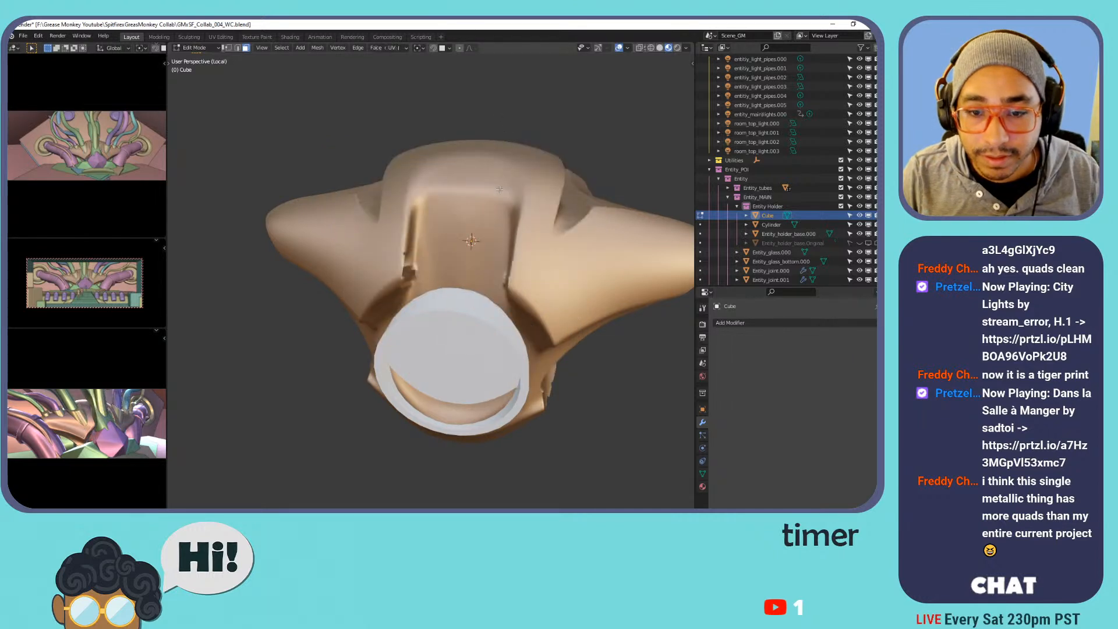
Add a plane inside the empty mesh and raise it along Z above the top of the holder base.
{"action": "scroll", "coordinate": [490, 238], "scroll_direction": "up", "scroll_amount": 1}
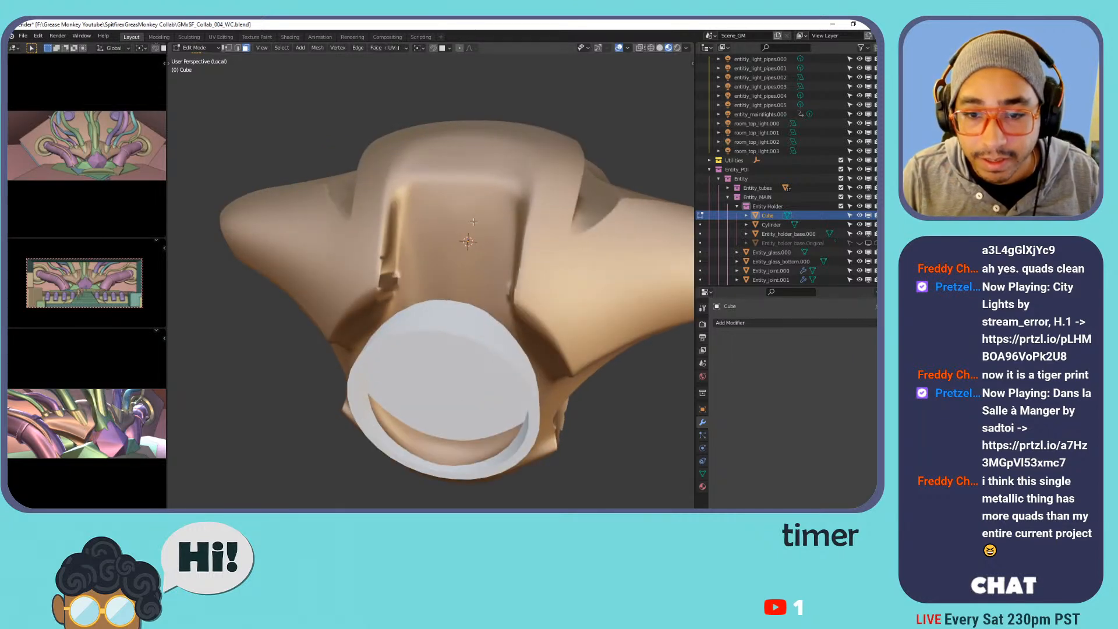
{"action": "key", "text": "shift+a"}
{"action": "left_click", "coordinate": [473, 220]}
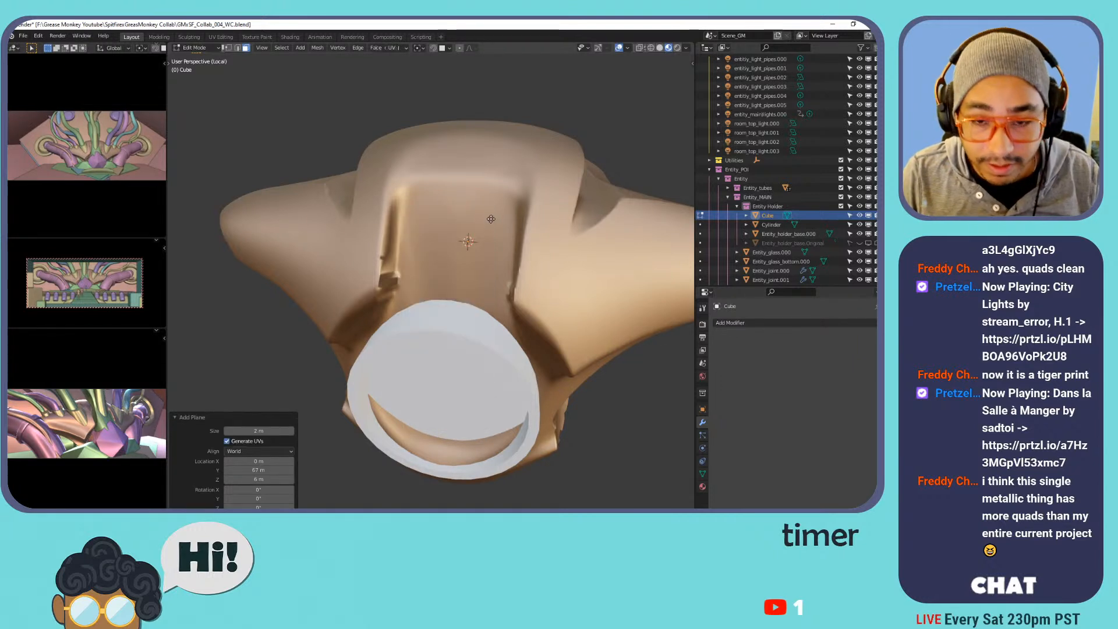
{"action": "key", "text": "g"}
{"action": "key", "text": "z"}
{"action": "left_click", "coordinate": [506, 93]}
Split the plane with a centred loop cut and delete the vertices of one half, then return to Object Mode.
{"action": "middle_click_drag", "start_coordinate": [506, 96], "coordinate": [465, 175]}
{"action": "key", "text": "ctrl+r"}
{"action": "left_click", "coordinate": [452, 145]}
{"action": "right_click", "coordinate": [452, 145]}
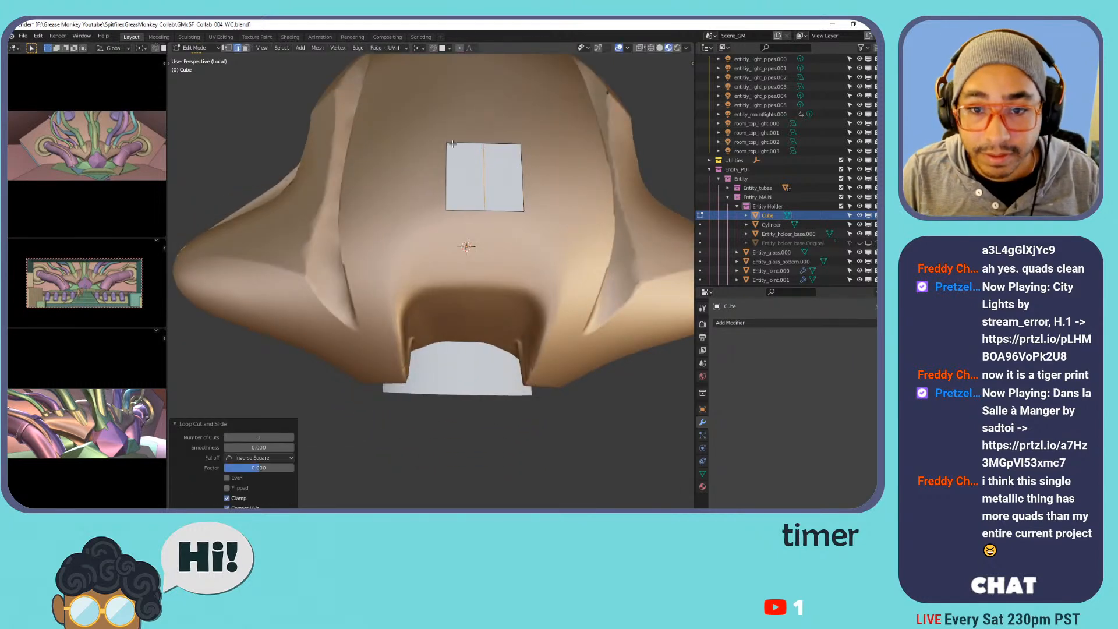
{"action": "key", "text": "1"}
{"action": "key", "text": "x"}
{"action": "left_click", "coordinate": [456, 198]}
{"action": "key", "text": "Tab"}
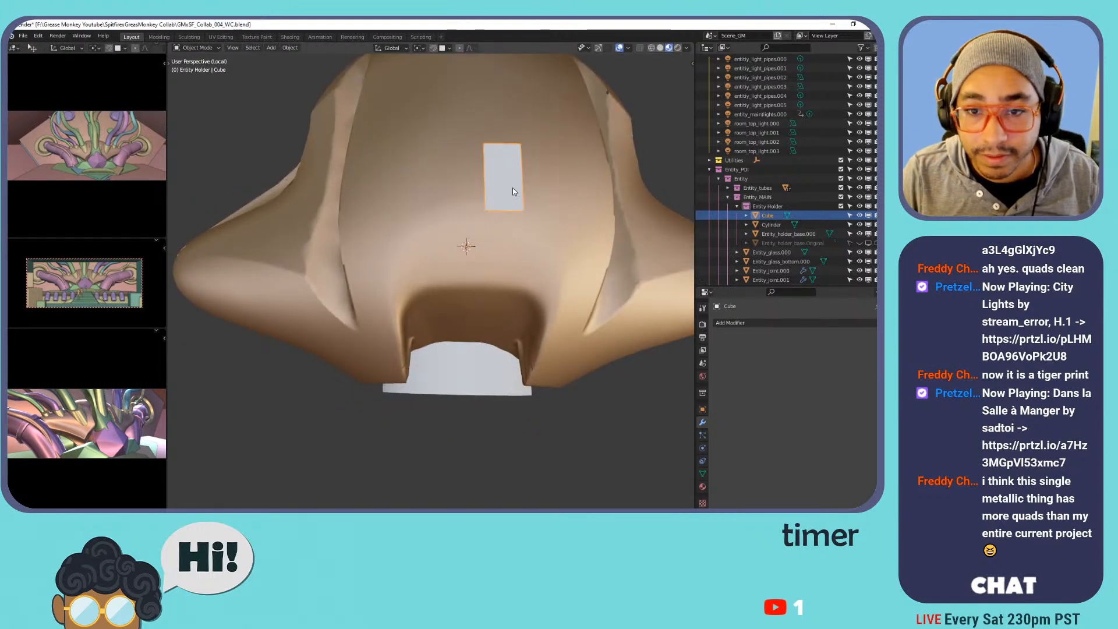
Add a Mirror modifier on the X axis to the half plane, with mirror_object as its mirror object.
{"action": "left_click", "coordinate": [765, 324]}
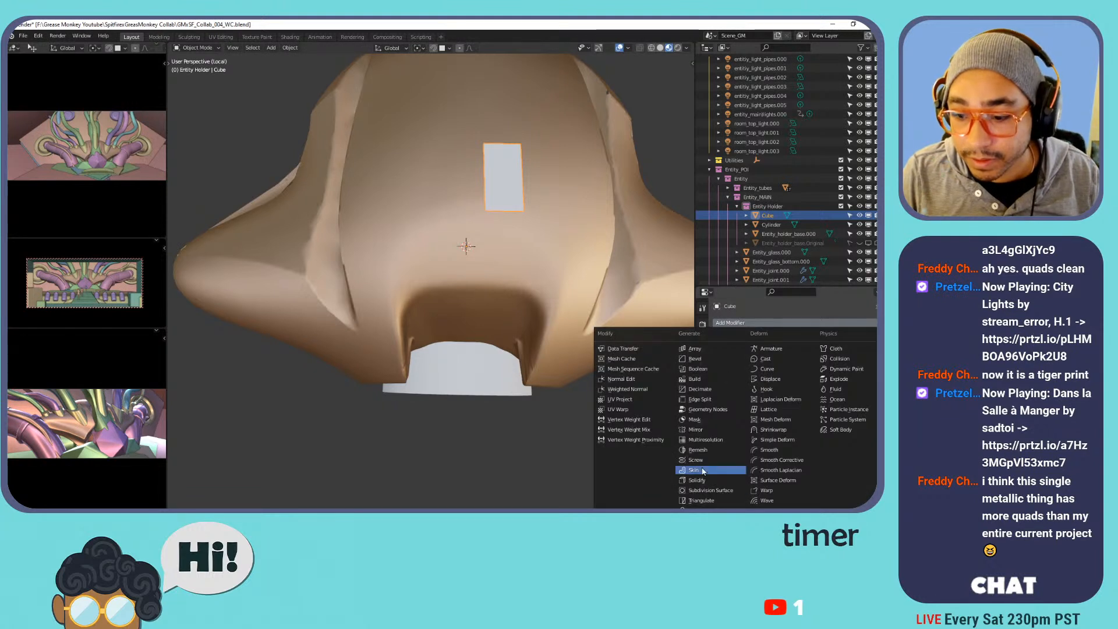
{"action": "left_click", "coordinate": [705, 429]}
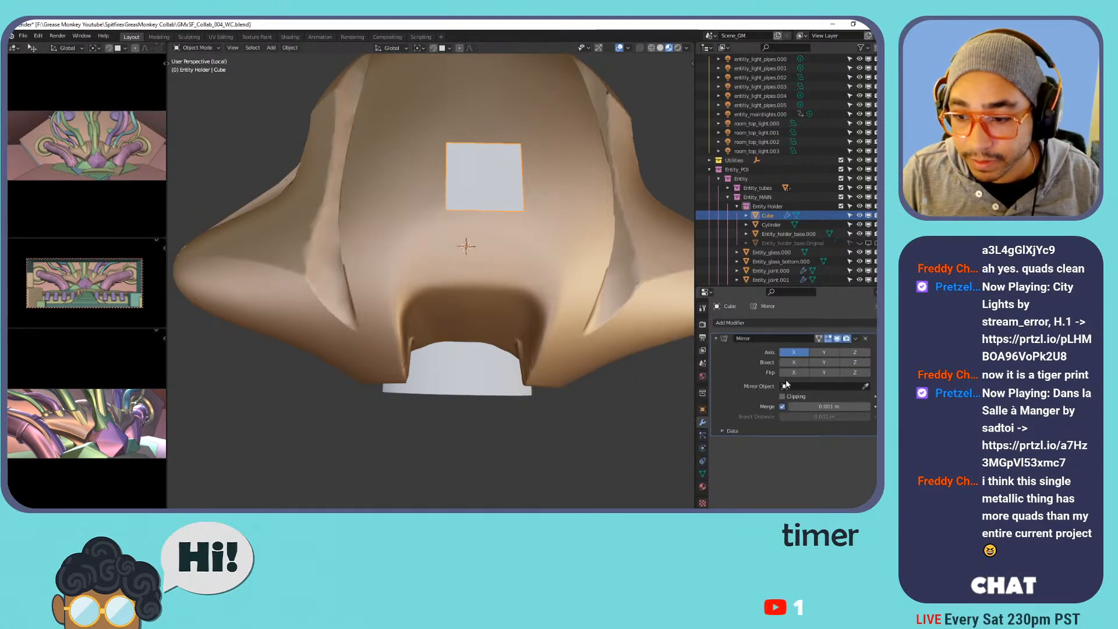
{"action": "left_click", "coordinate": [806, 386]}
{"action": "type", "text": "mirr"}
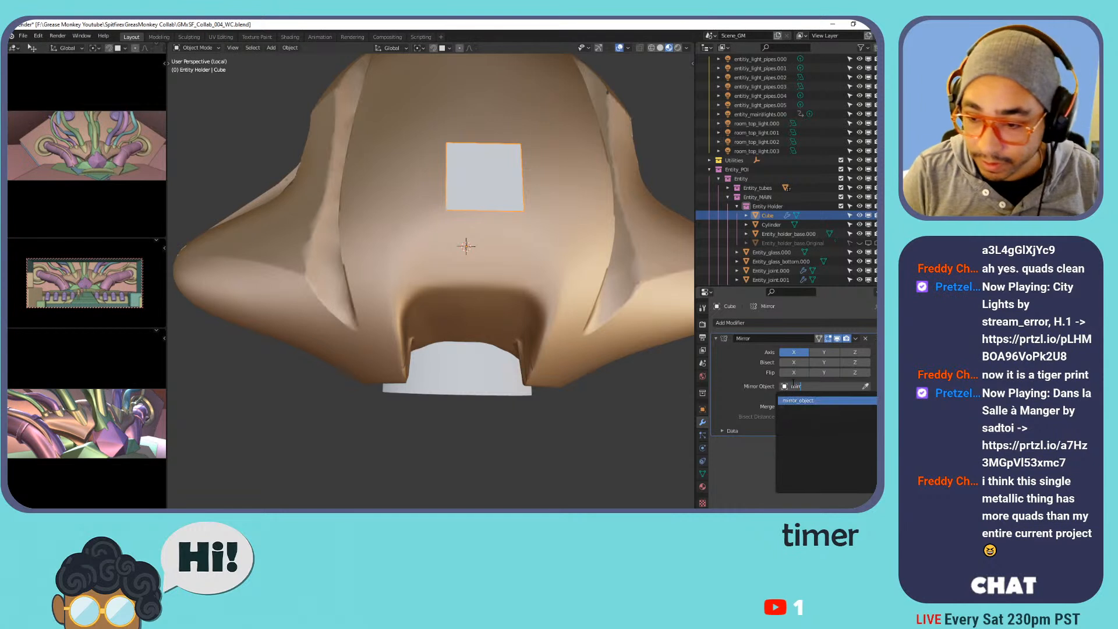
{"action": "key", "text": "Return"}
{"action": "left_click", "coordinate": [716, 338]}
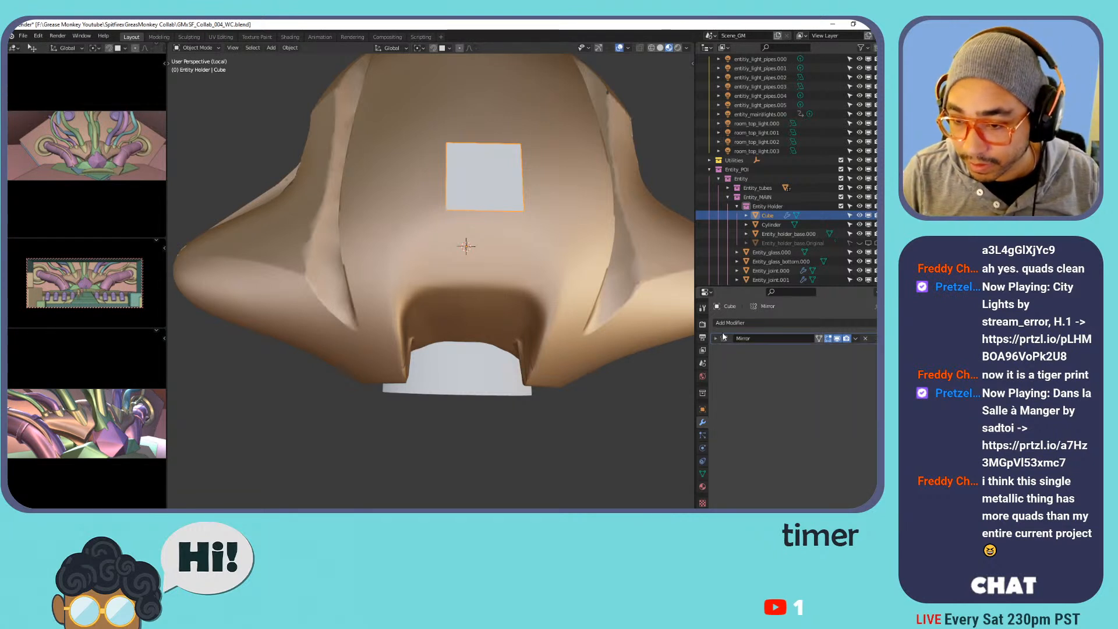
{"action": "left_click", "coordinate": [717, 341]}
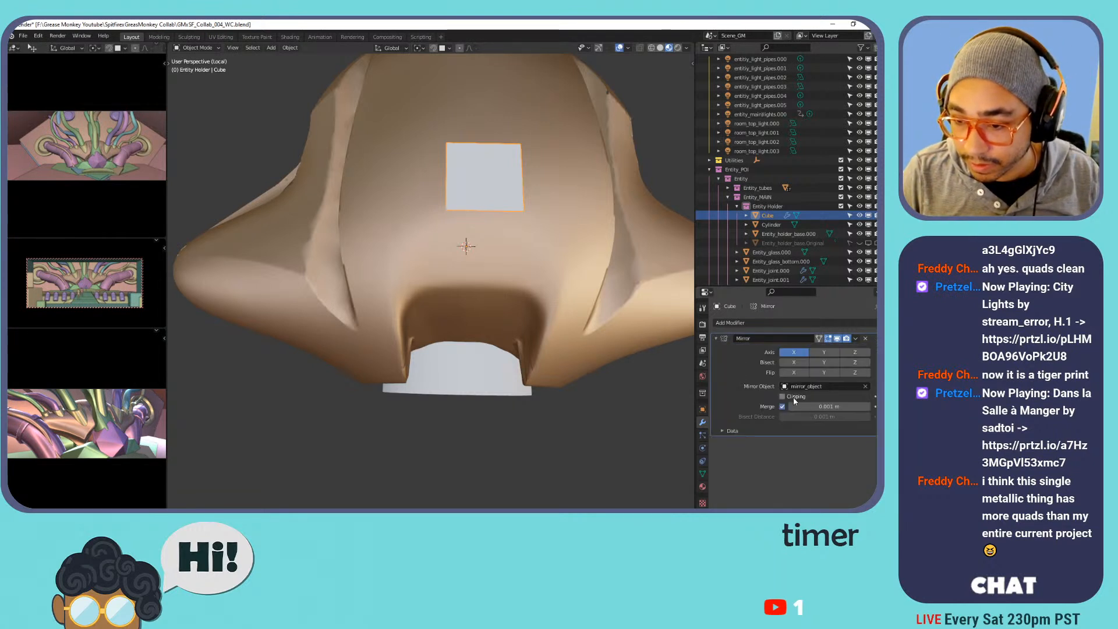
{"action": "left_click", "coordinate": [739, 339]}
Add a Catmull-Clark Subdivision Surface modifier to the mirrored plane.
{"action": "left_click", "coordinate": [735, 324]}
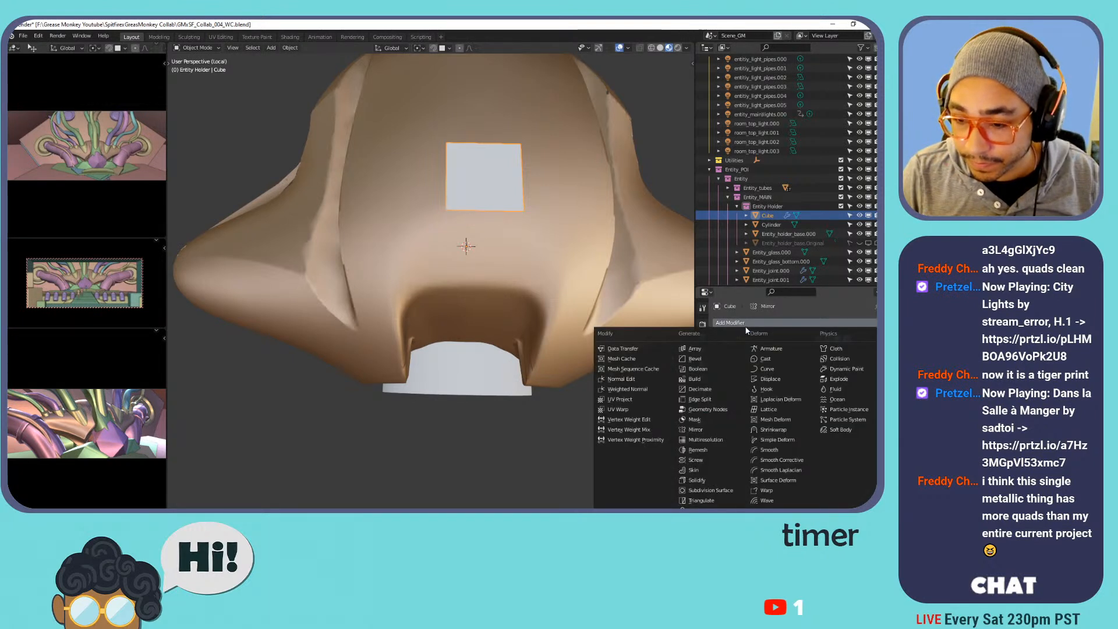
{"action": "left_click", "coordinate": [715, 492]}
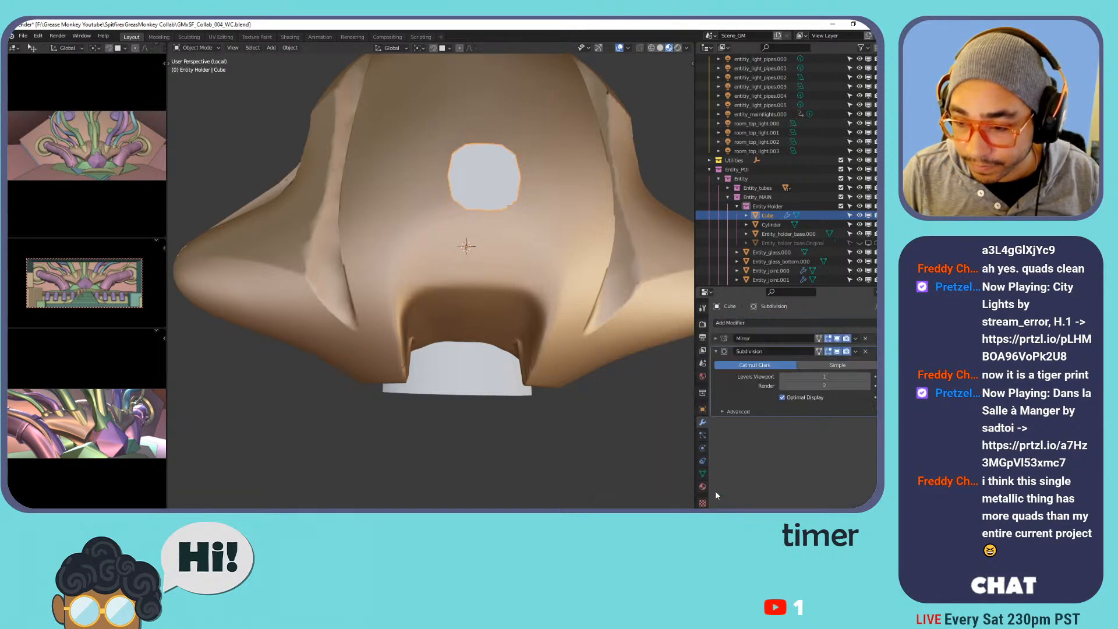
{"action": "left_click", "coordinate": [746, 414]}
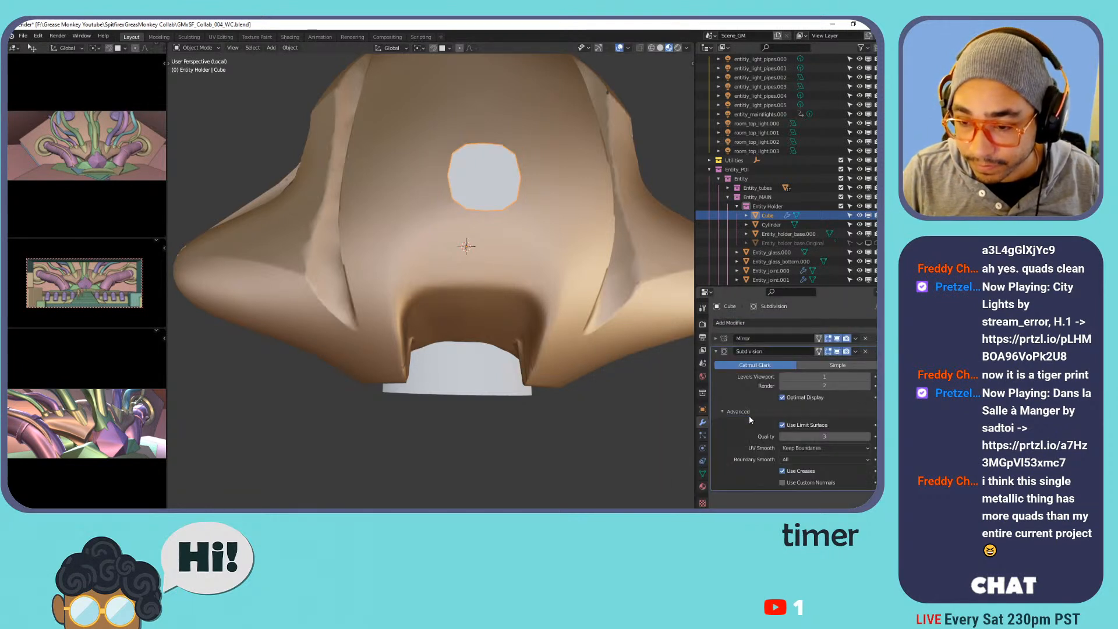
{"action": "left_click", "coordinate": [747, 414]}
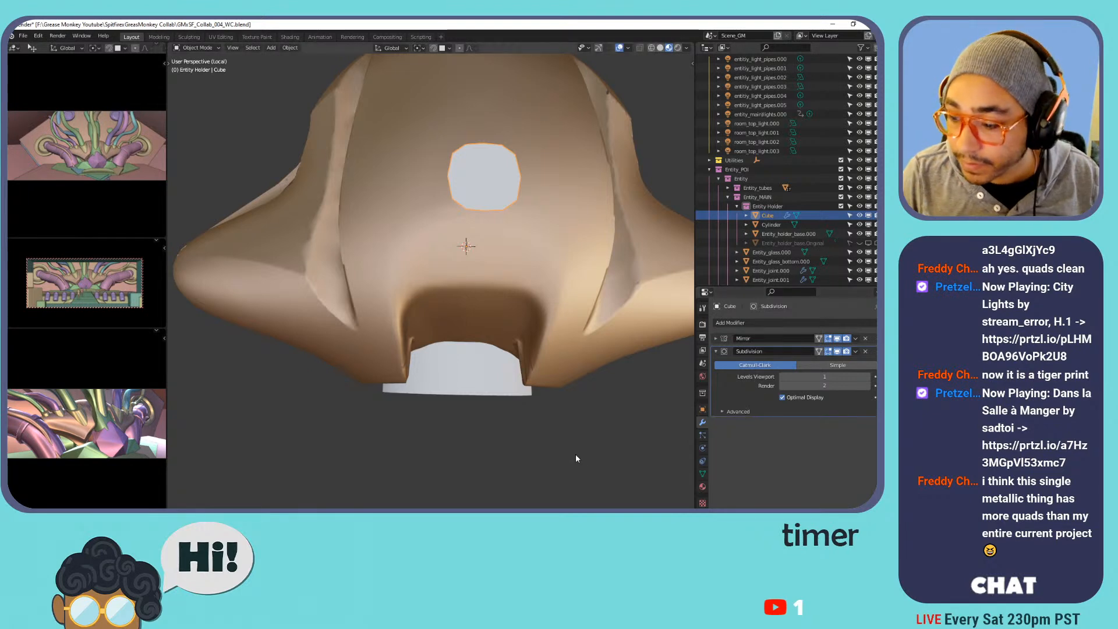
Enter Edit Mode on the plane and add a Shrinkwrap modifier targeting Entity_holder_base.000.
{"action": "middle_click_drag", "start_coordinate": [641, 319], "coordinate": [501, 165]}
{"action": "key", "text": "Tab"}
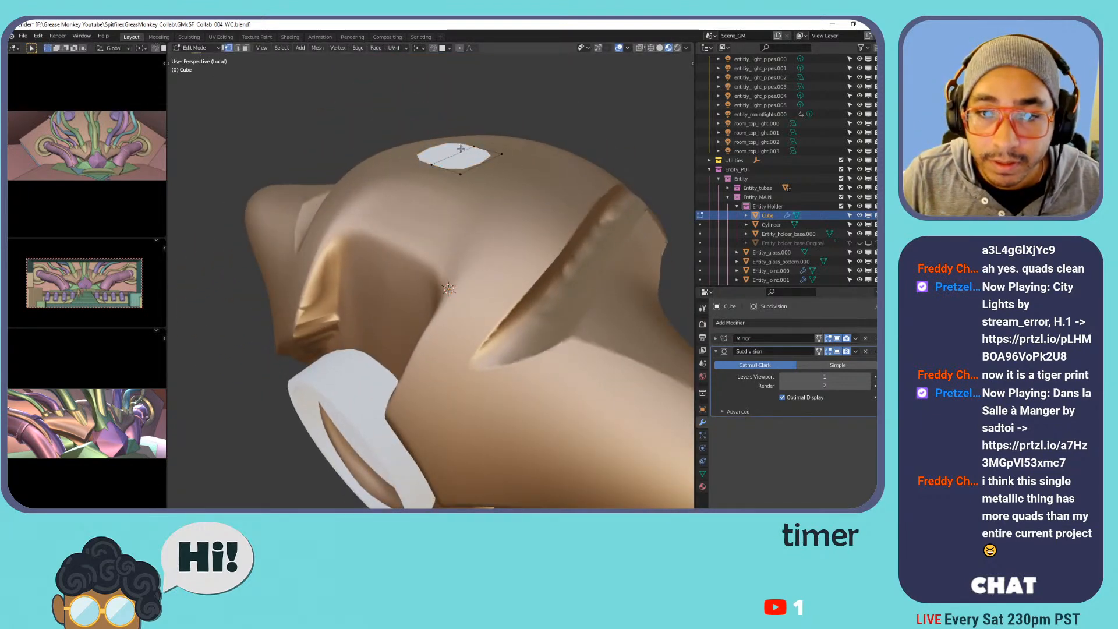
{"action": "key", "text": "Tab"}
{"action": "key", "text": "Tab"}
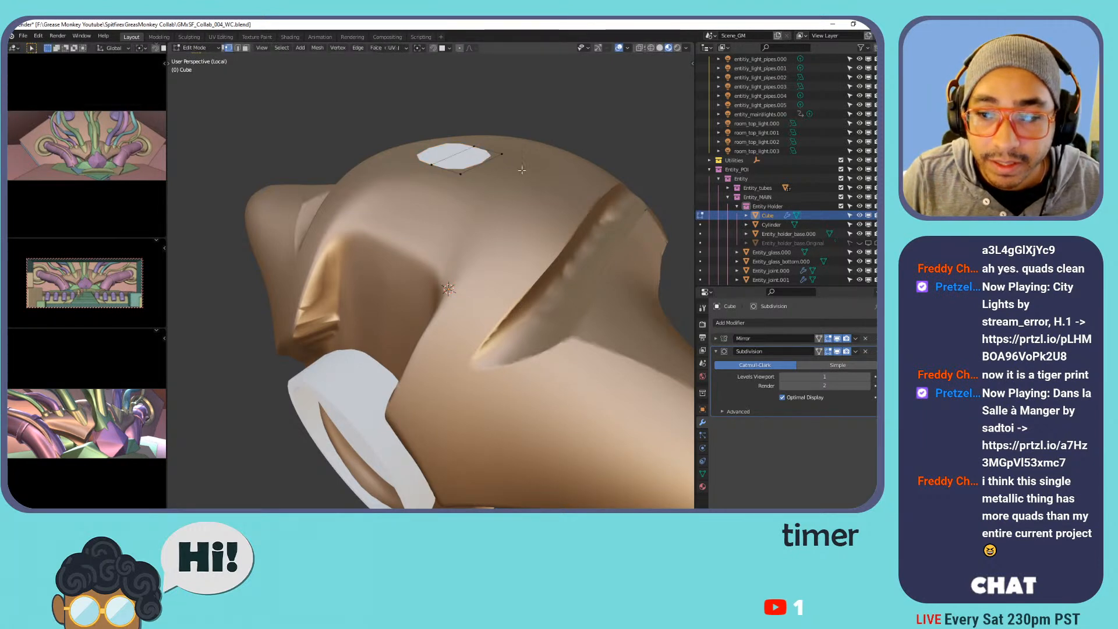
{"action": "left_click", "coordinate": [740, 323]}
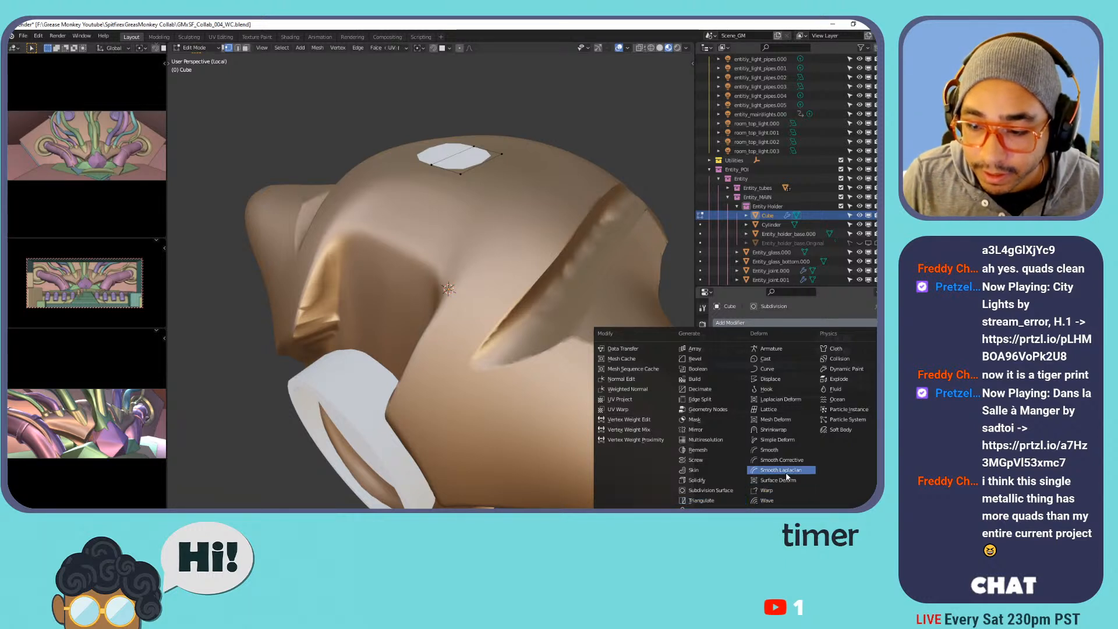
{"action": "left_click", "coordinate": [794, 432]}
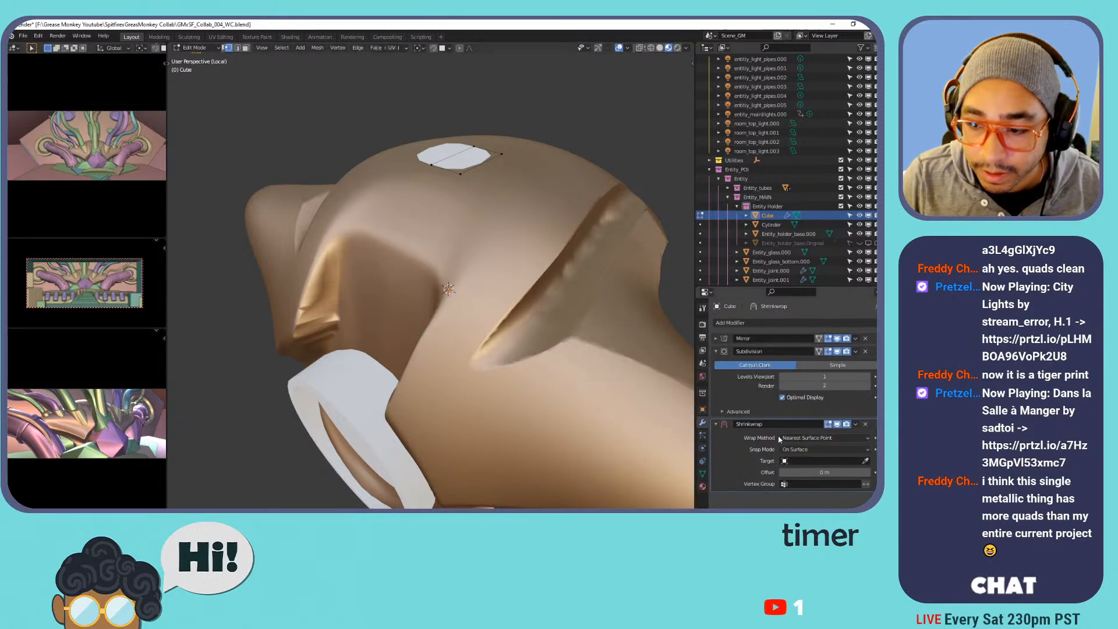
{"action": "left_click", "coordinate": [866, 461]}
{"action": "left_click", "coordinate": [476, 291]}
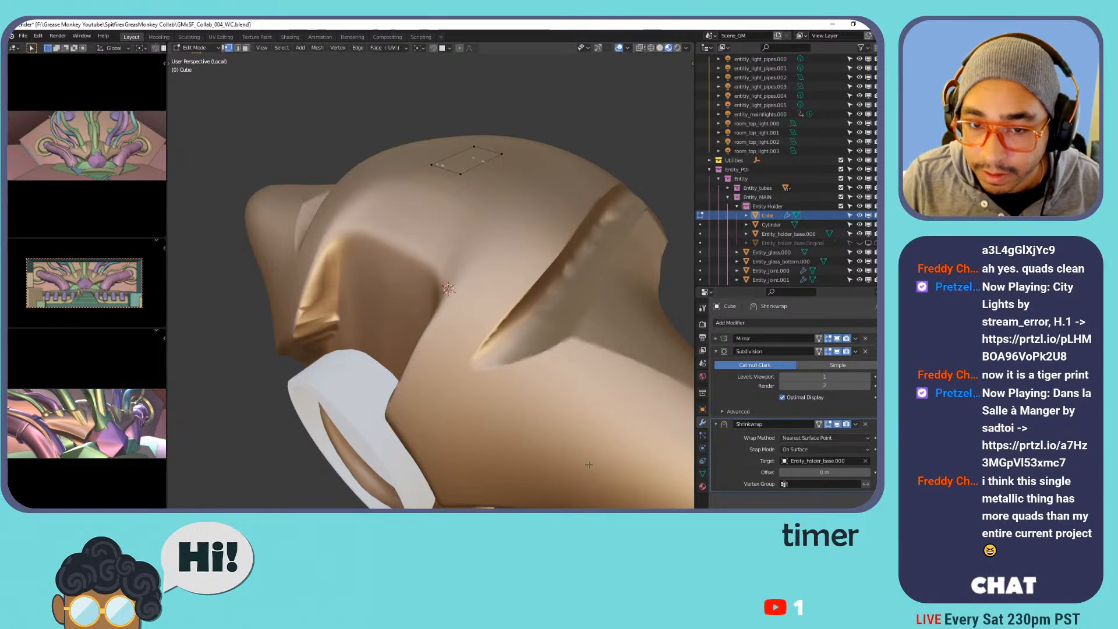
Set the Shrinkwrap offset to 0.006 m so the patch sits just above the holder base surface.
{"action": "mouse_move", "coordinate": [825, 472]}
{"action": "left_mouse_down"}
{"action": "mouse_move", "coordinate": [838, 472]}
{"action": "mouse_move", "coordinate": [823, 473]}
{"action": "left_mouse_up"}
{"action": "right_click", "coordinate": [821, 472]}
{"action": "left_click", "coordinate": [821, 474]}
{"action": "type", "text": "0.008"}
{"action": "key", "text": "Return"}
{"action": "left_click_drag", "start_coordinate": [825, 472], "coordinate": [816, 472]}
Switch to edge selection and select the half plane's rear edge.
{"action": "middle_click_drag", "start_coordinate": [481, 186], "coordinate": [494, 233]}
{"action": "key", "text": "2"}
{"action": "left_click", "coordinate": [508, 252]}
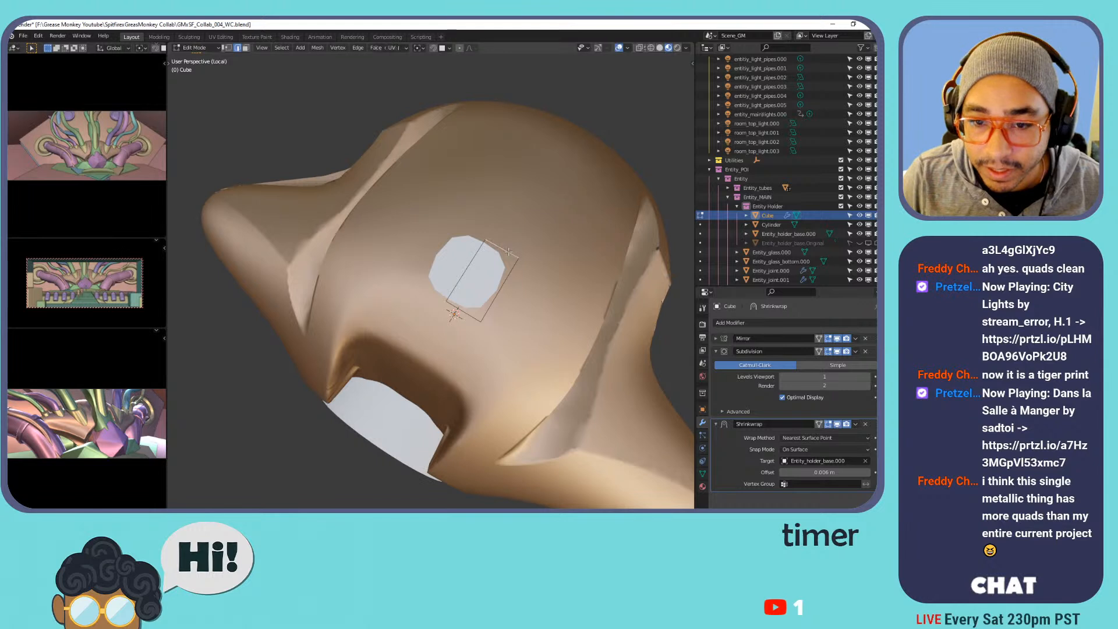
{"action": "right_click", "coordinate": [530, 209], "text": "ctrl"}
{"action": "key", "text": "ctrl+z"}
{"action": "key", "text": "ctrl+z"}
{"action": "key", "text": "ctrl+z"}
{"action": "key", "text": "ctrl+z"}
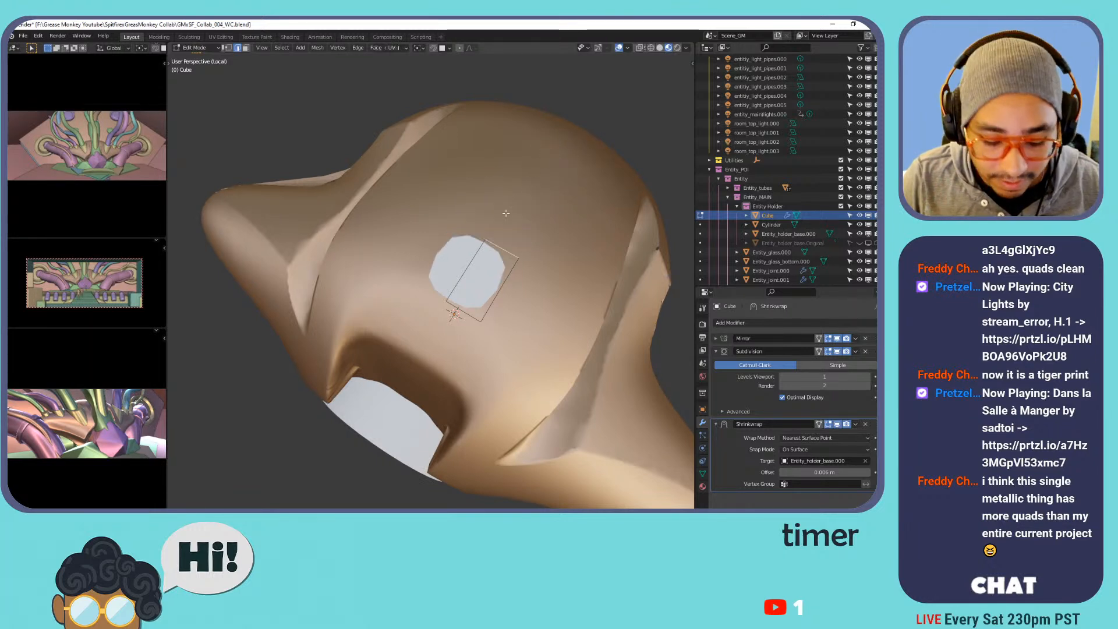
Extrude the plane's rear edge twice toward the back of the holder base, by about 1.05 m and 1.39 m along Y.
{"action": "key", "text": "e"}
{"action": "left_click", "coordinate": [523, 163]}
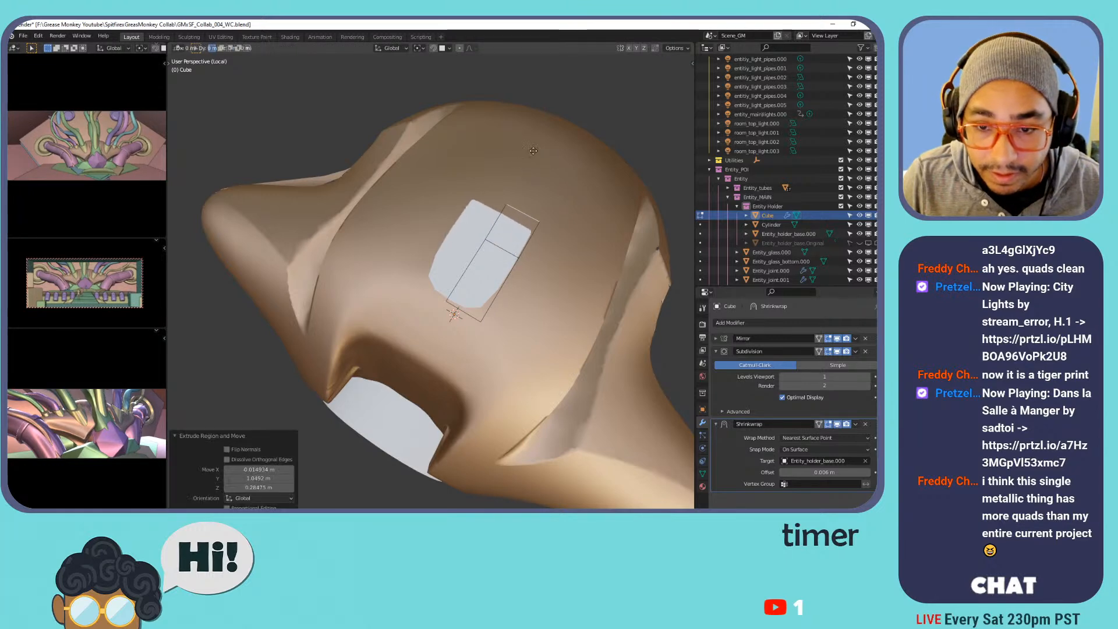
{"action": "key", "text": "e"}
{"action": "left_click", "coordinate": [560, 105]}
Extend the strip's rear end by about 2 m along Y and lower it to follow the holder base's curved top.
{"action": "middle_click_drag", "start_coordinate": [559, 210], "coordinate": [475, 143]}
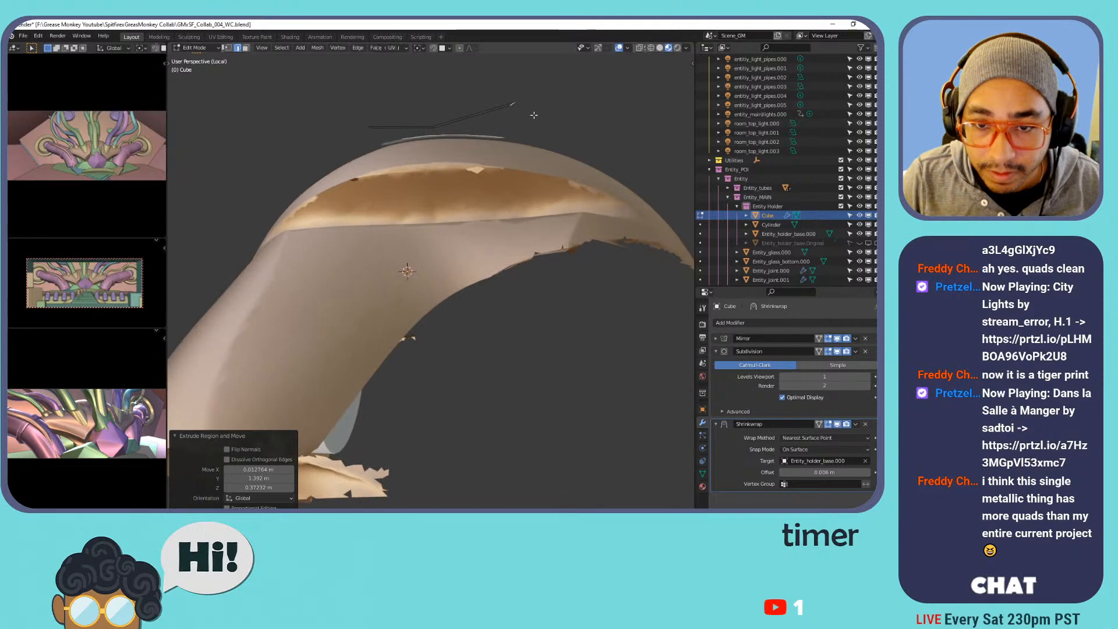
{"action": "key", "text": "g"}
{"action": "left_click", "coordinate": [618, 143]}
{"action": "middle_click_drag", "start_coordinate": [618, 143], "coordinate": [519, 210]}
{"action": "key", "text": "g"}
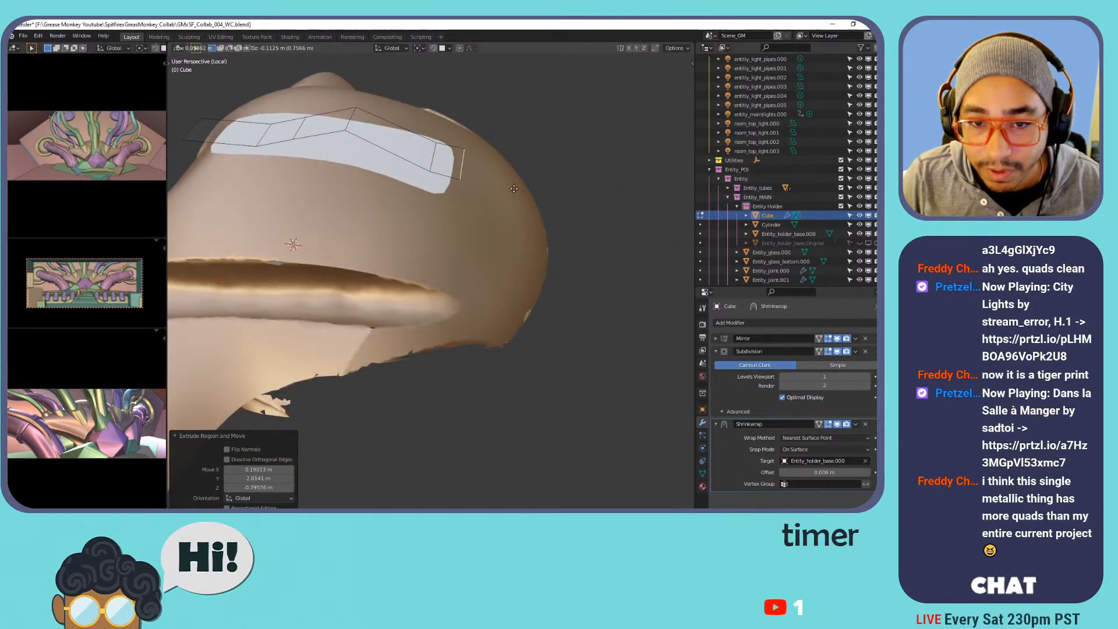
{"action": "left_click", "coordinate": [518, 201]}
{"action": "middle_click_drag", "start_coordinate": [518, 200], "coordinate": [460, 214]}
Extrude the strip's rear edge three more times down the back of the holder base to its lower rim.
{"action": "key", "text": "e"}
{"action": "left_click", "coordinate": [574, 208]}
{"action": "key", "text": "e"}
{"action": "left_click", "coordinate": [473, 285]}
{"action": "key", "text": "e"}
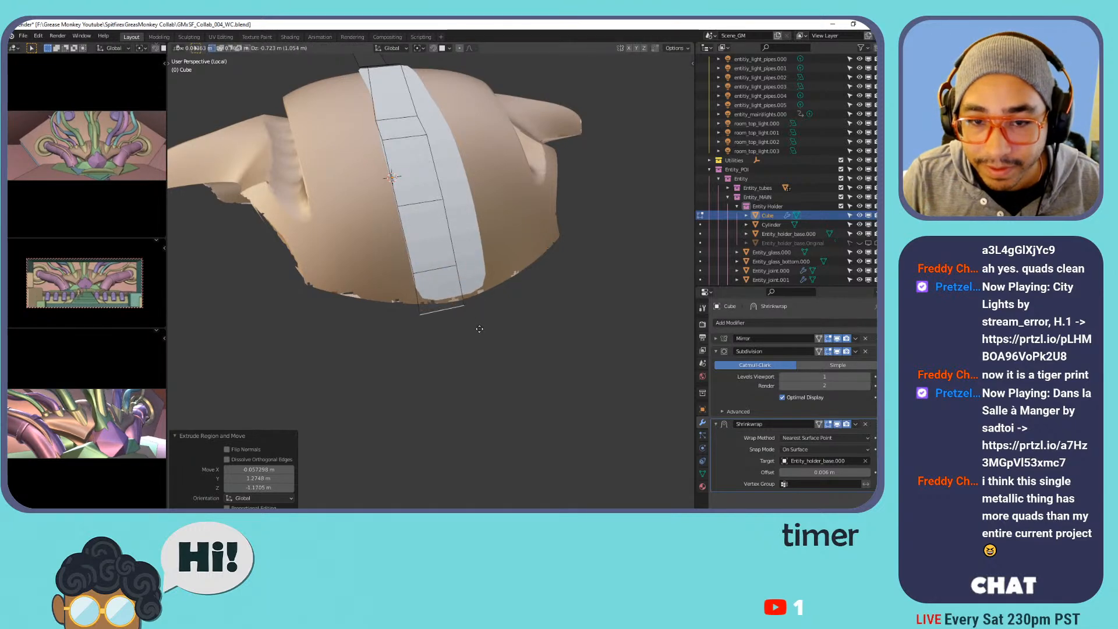
{"action": "left_click", "coordinate": [478, 324]}
Extrude the strip's front edge twice down the front of the holder base toward the circular recess.
{"action": "middle_click_drag", "start_coordinate": [478, 324], "coordinate": [385, 233]}
{"action": "key", "text": "e"}
{"action": "left_click", "coordinate": [256, 267]}
{"action": "key", "text": "e"}
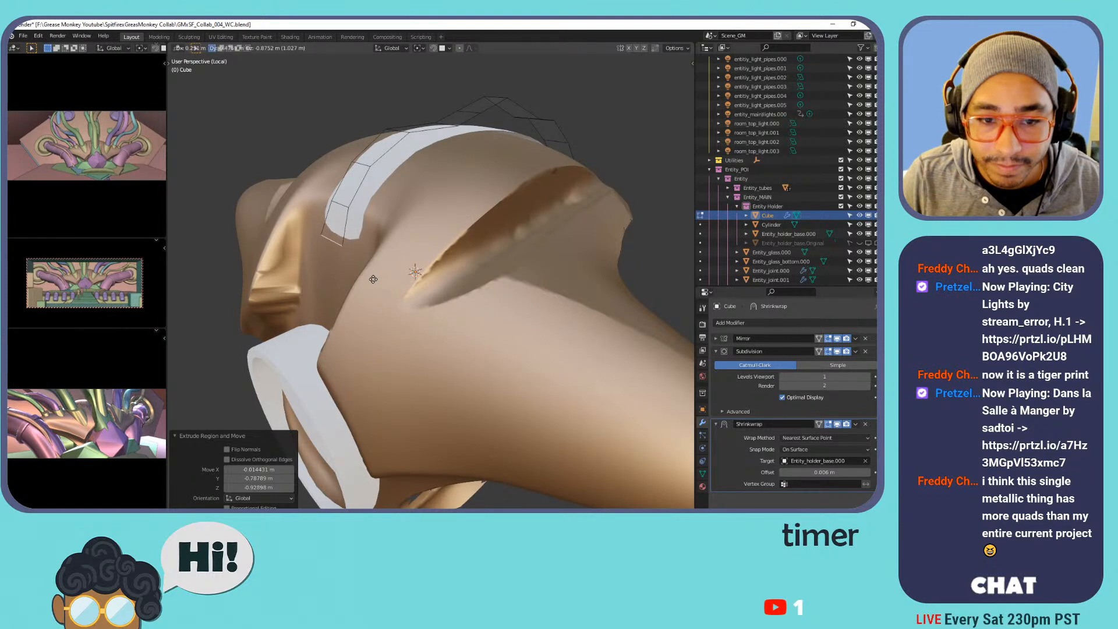
{"action": "left_click", "coordinate": [390, 275]}
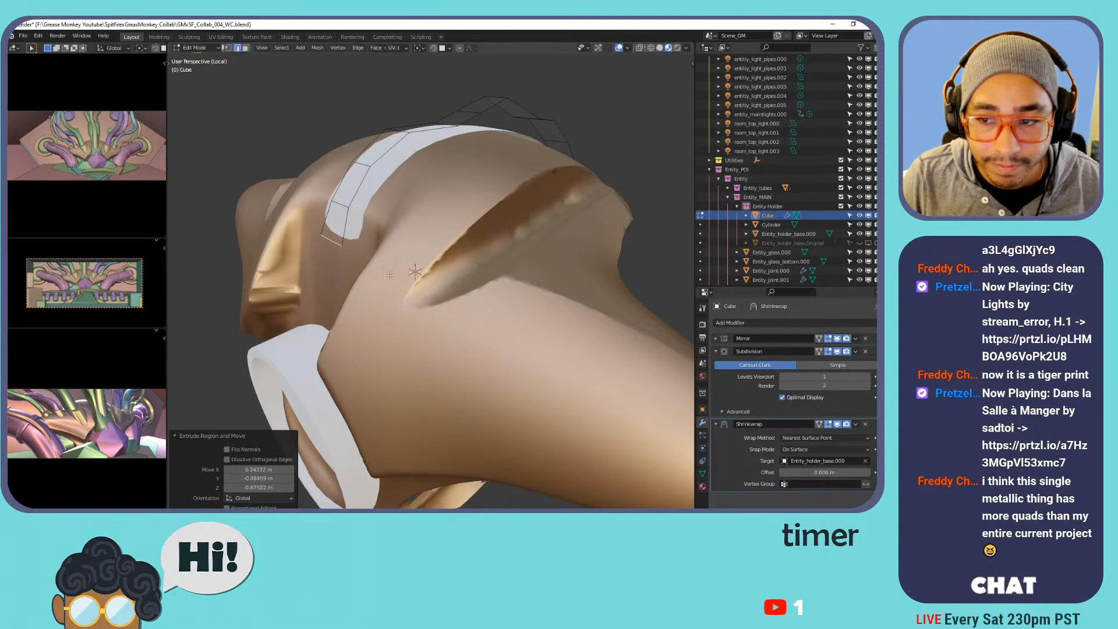
Hide the cylindrical ring and extrude the strip's front edge twice more down toward the circular recess.
{"action": "left_click", "coordinate": [860, 224]}
{"action": "middle_click_drag", "start_coordinate": [419, 274], "coordinate": [437, 260]}
{"action": "key", "text": "g"}
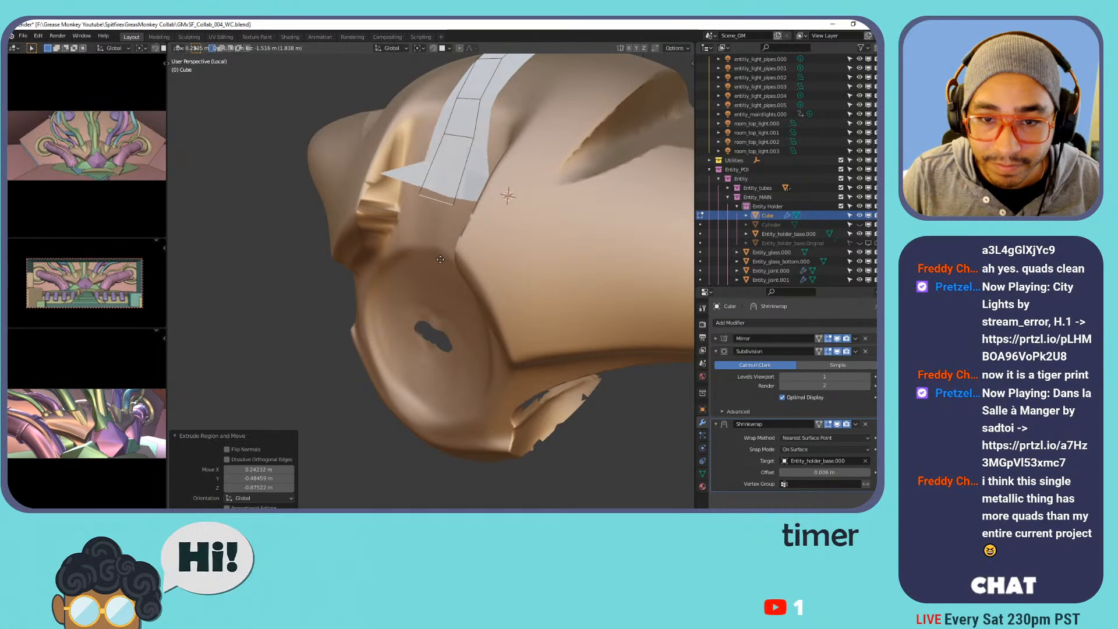
{"action": "left_click", "coordinate": [434, 238]}
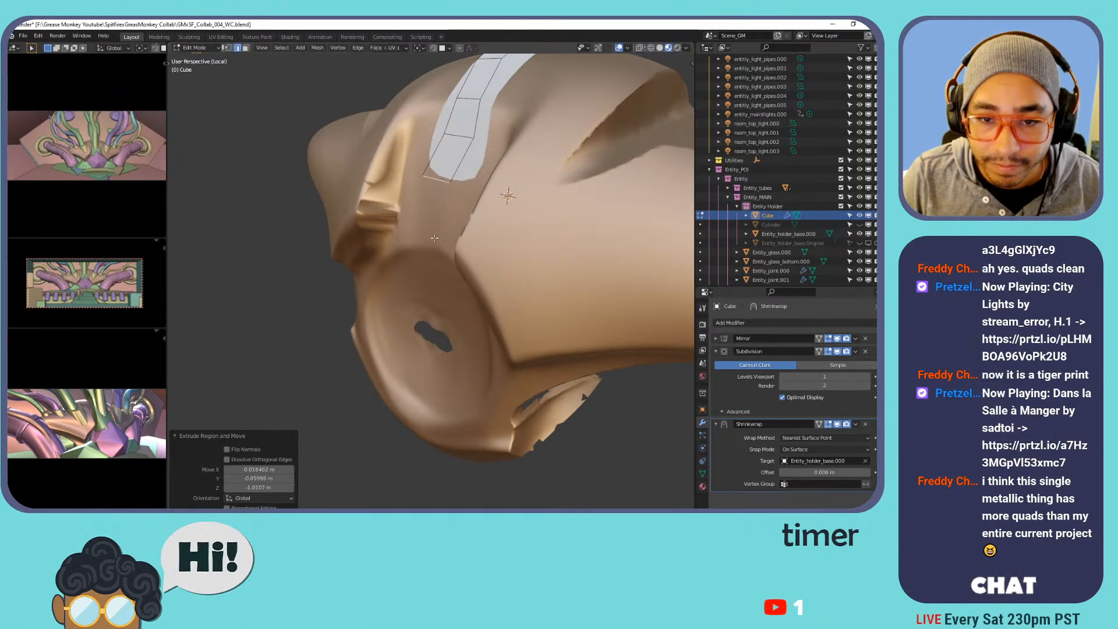
{"action": "middle_click_drag", "start_coordinate": [438, 235], "coordinate": [482, 229]}
{"action": "key", "text": "e"}
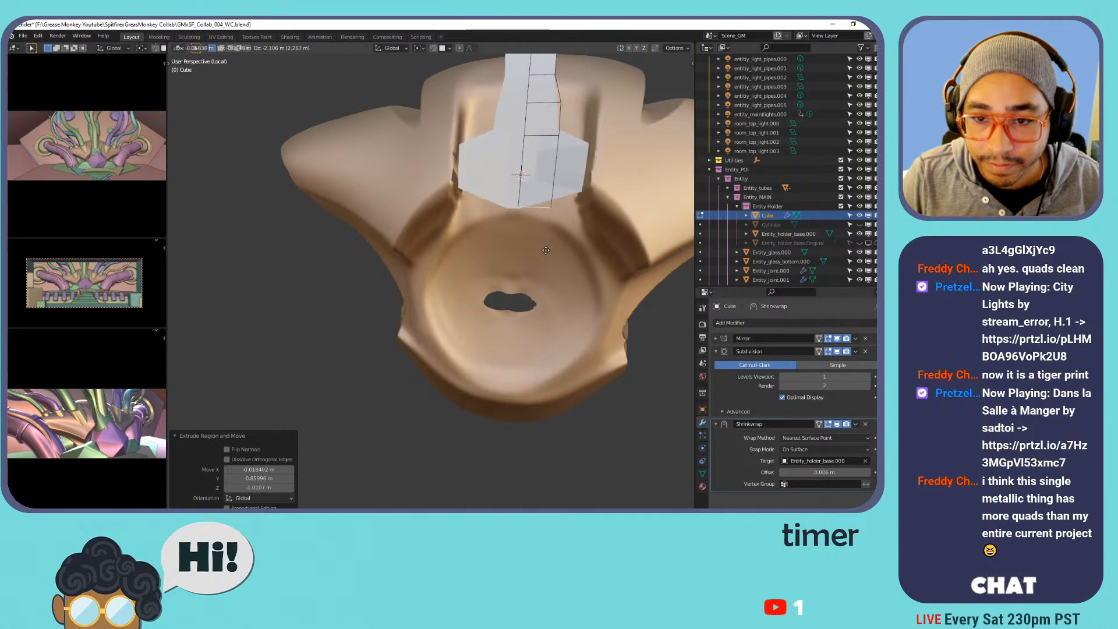
{"action": "left_click", "coordinate": [546, 246]}
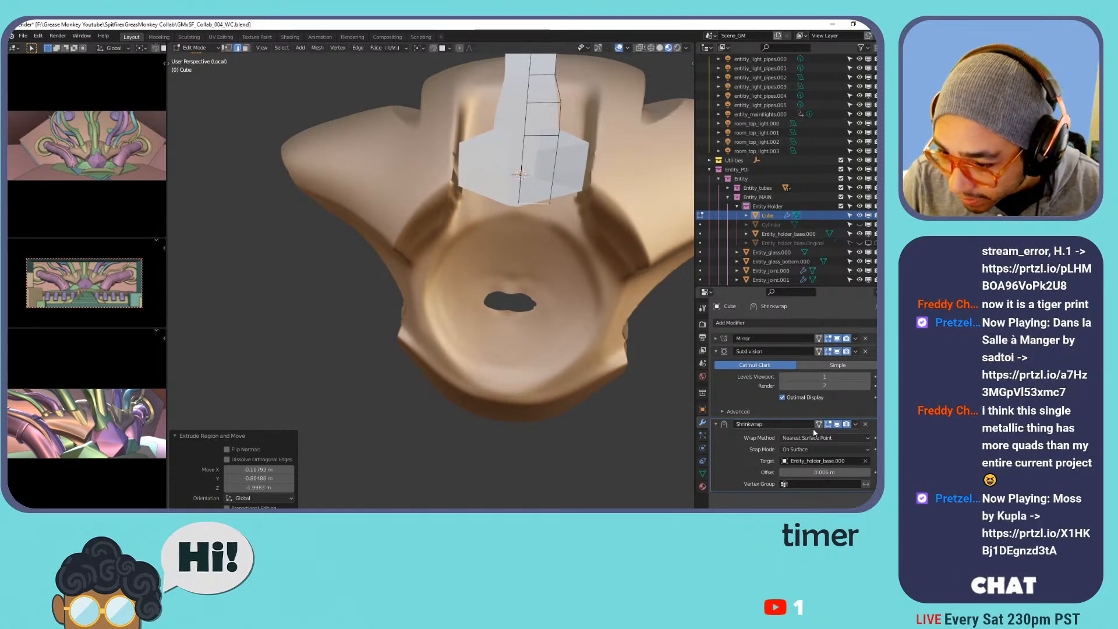
Slide the outer points at the strip's lower front end inward to narrow it toward the center line.
{"action": "left_click", "coordinate": [839, 449]}
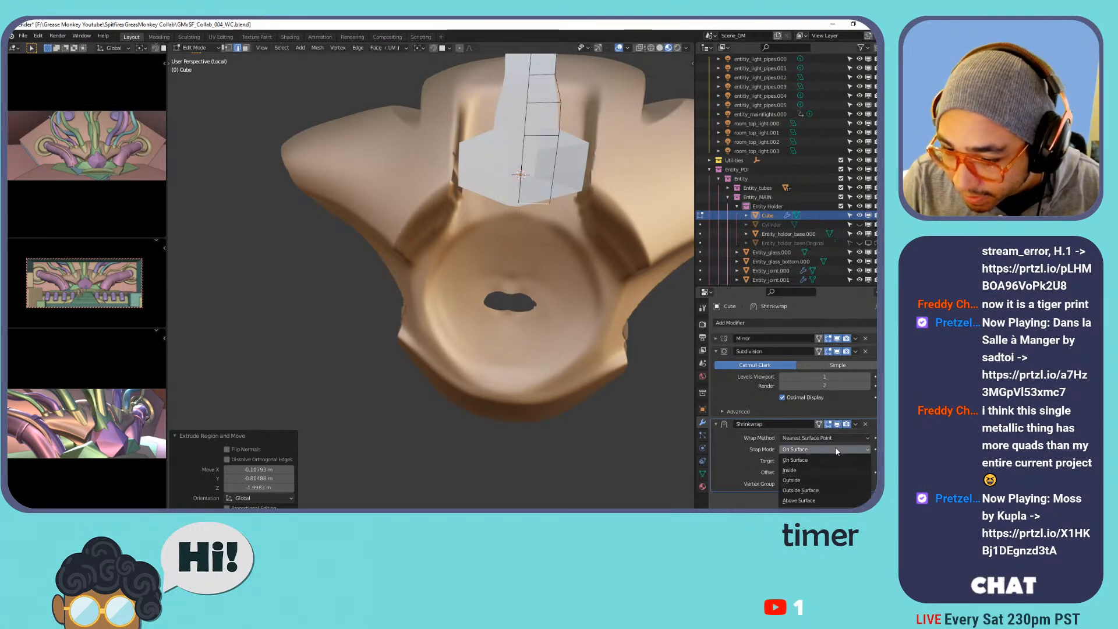
{"action": "left_click", "coordinate": [548, 137]}
{"action": "key", "text": "1"}
{"action": "left_click", "coordinate": [558, 137]}
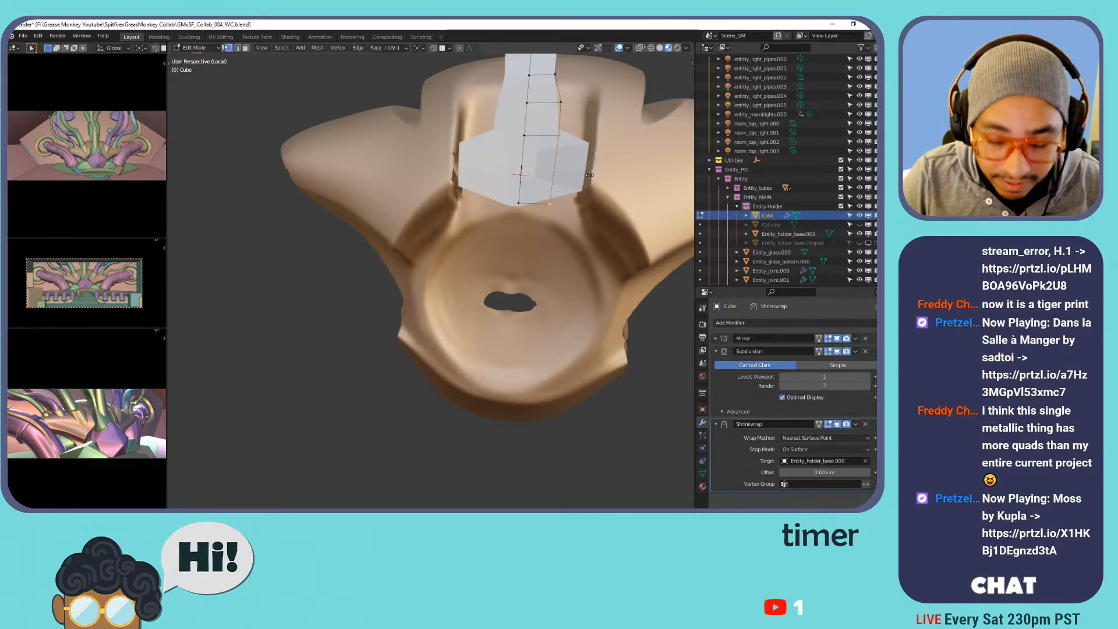
{"action": "key", "text": "g"}
{"action": "key", "text": "g"}
{"action": "left_click", "coordinate": [581, 174]}
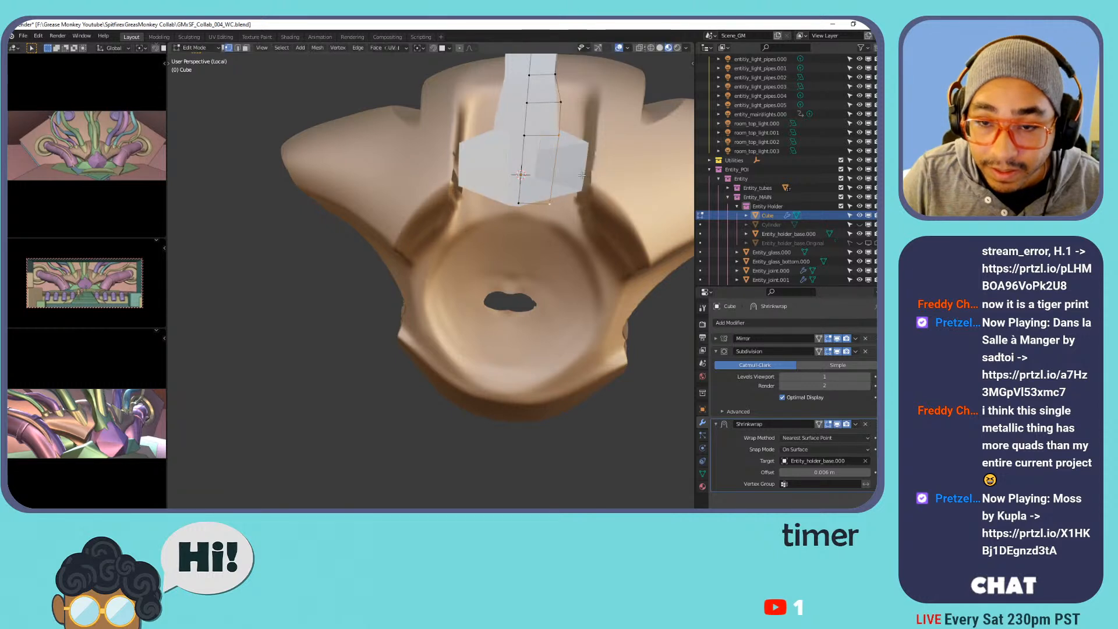
{"action": "key", "text": "g"}
{"action": "key", "text": "g"}
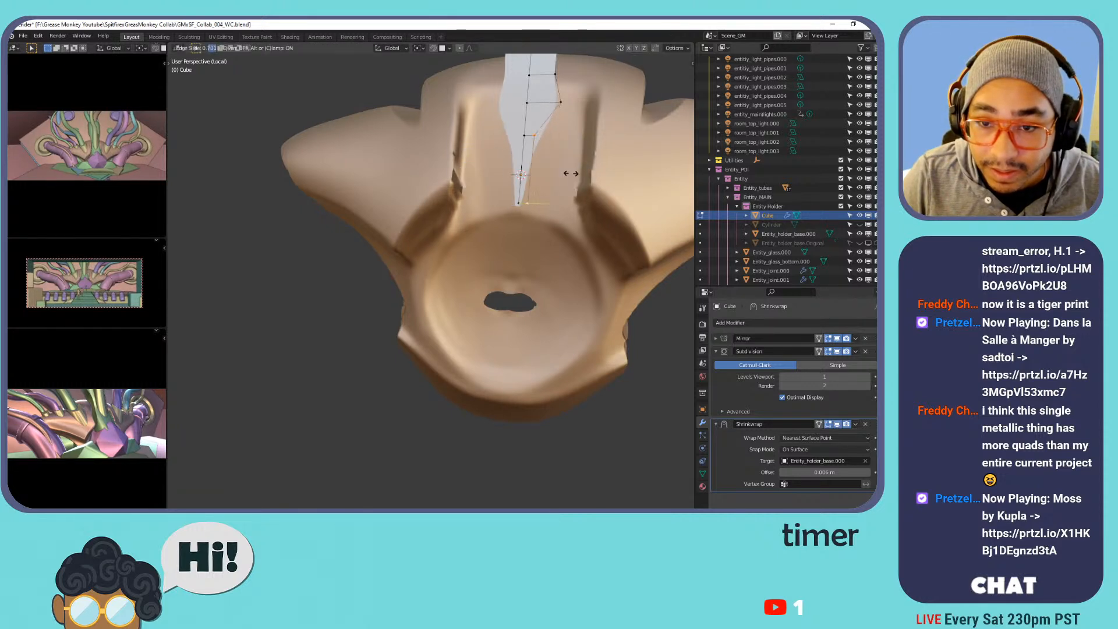
{"action": "left_click", "coordinate": [573, 173]}
Extrude the strip's front edge six times down across the circular recess and under its lower rim.
{"action": "key", "text": "2"}
{"action": "left_click", "coordinate": [524, 205]}
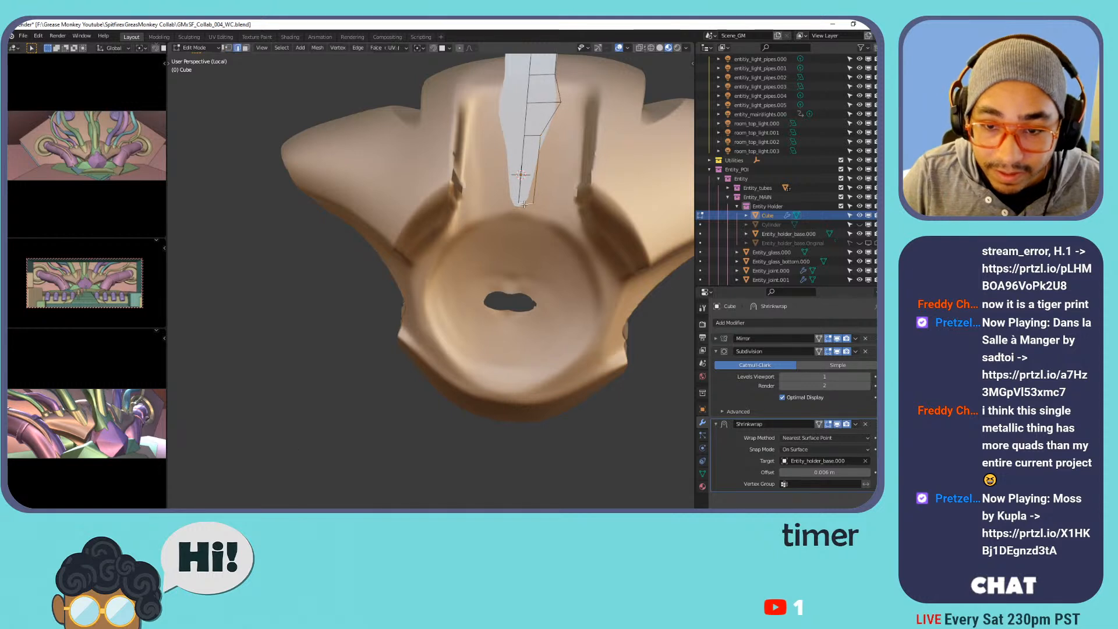
{"action": "key", "text": "e"}
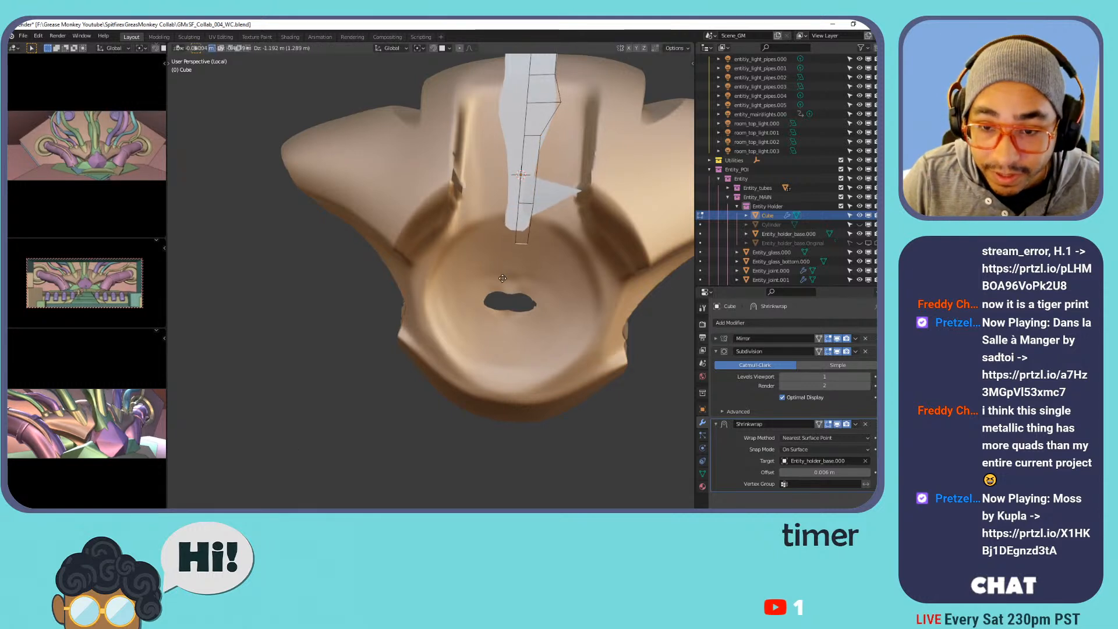
{"action": "left_click", "coordinate": [504, 274]}
{"action": "key", "text": "e"}
{"action": "left_click", "coordinate": [504, 330]}
{"action": "key", "text": "e"}
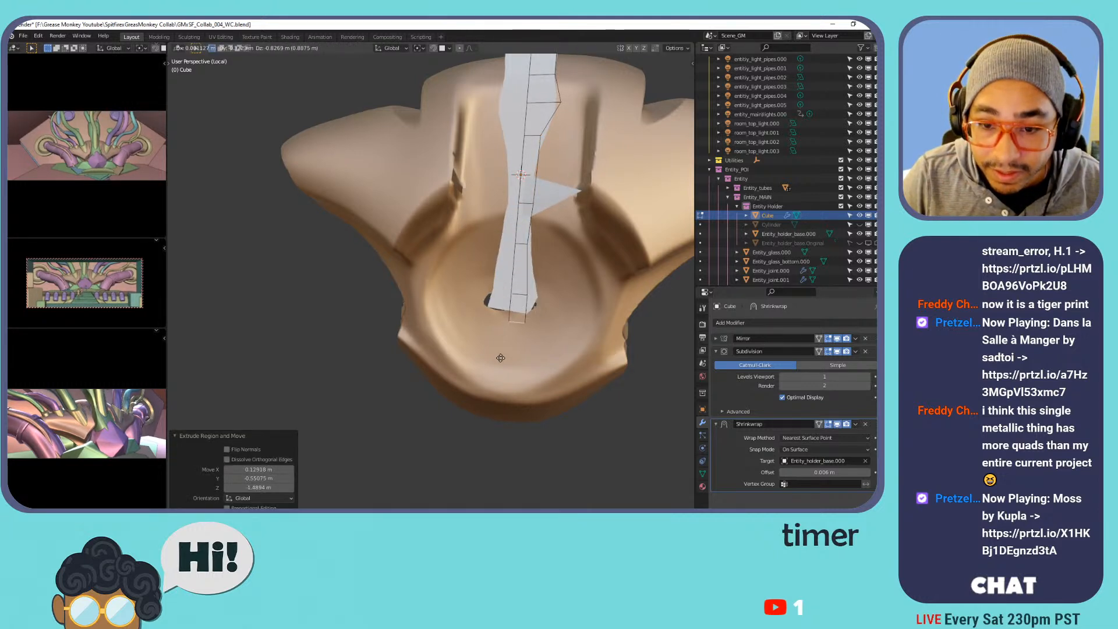
{"action": "left_click", "coordinate": [498, 390]}
{"action": "key", "text": "e"}
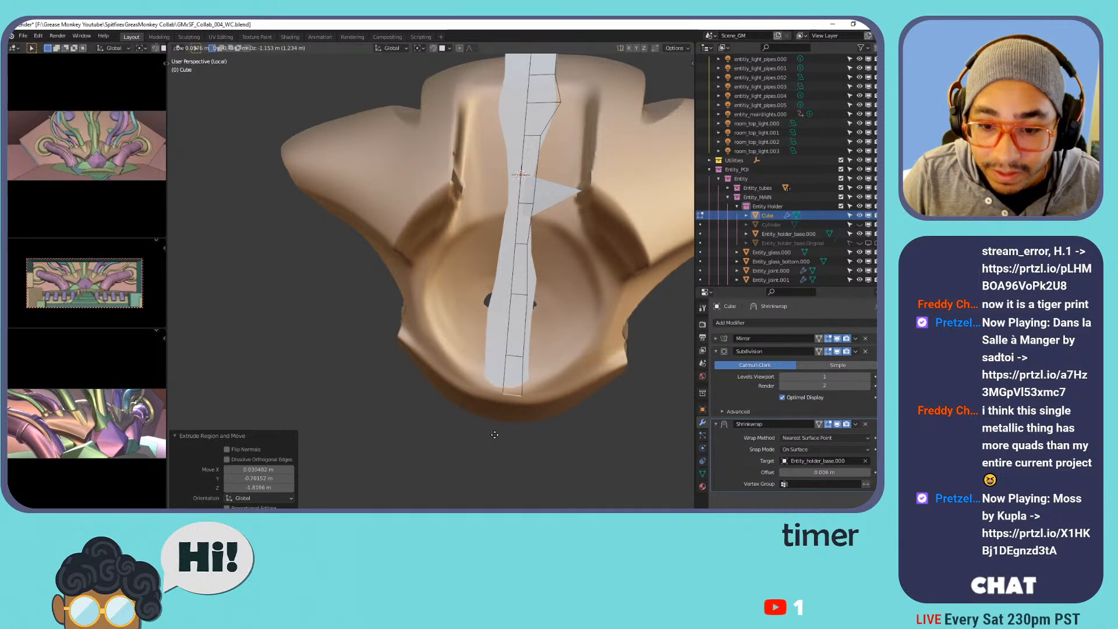
{"action": "left_click", "coordinate": [495, 437]}
{"action": "key", "text": "e"}
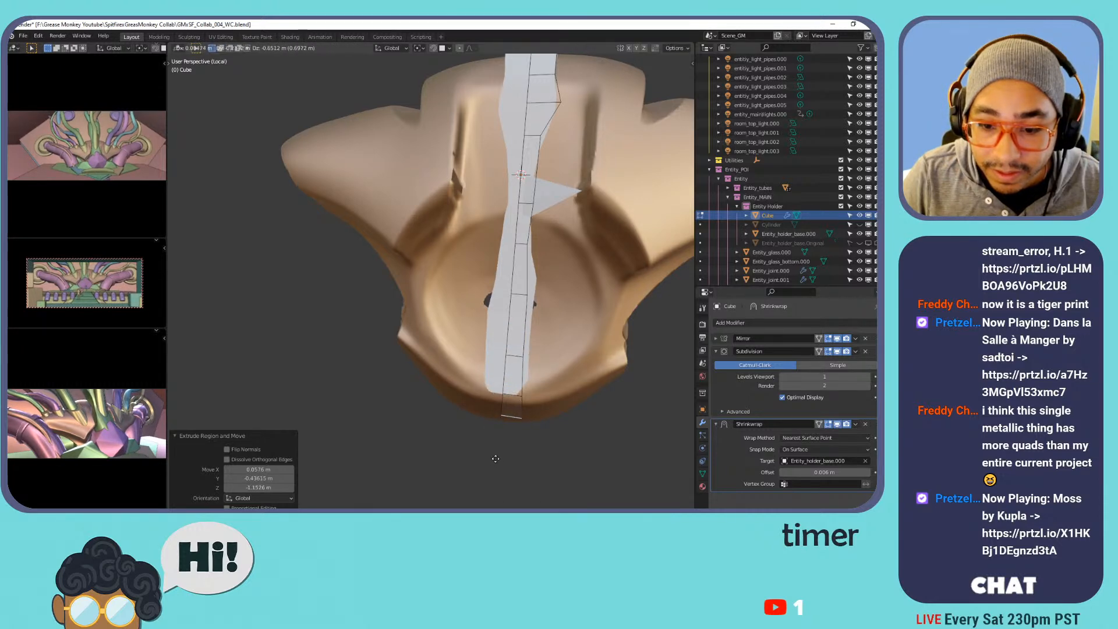
{"action": "left_click", "coordinate": [496, 456]}
{"action": "middle_click_drag", "start_coordinate": [496, 456], "coordinate": [335, 286]}
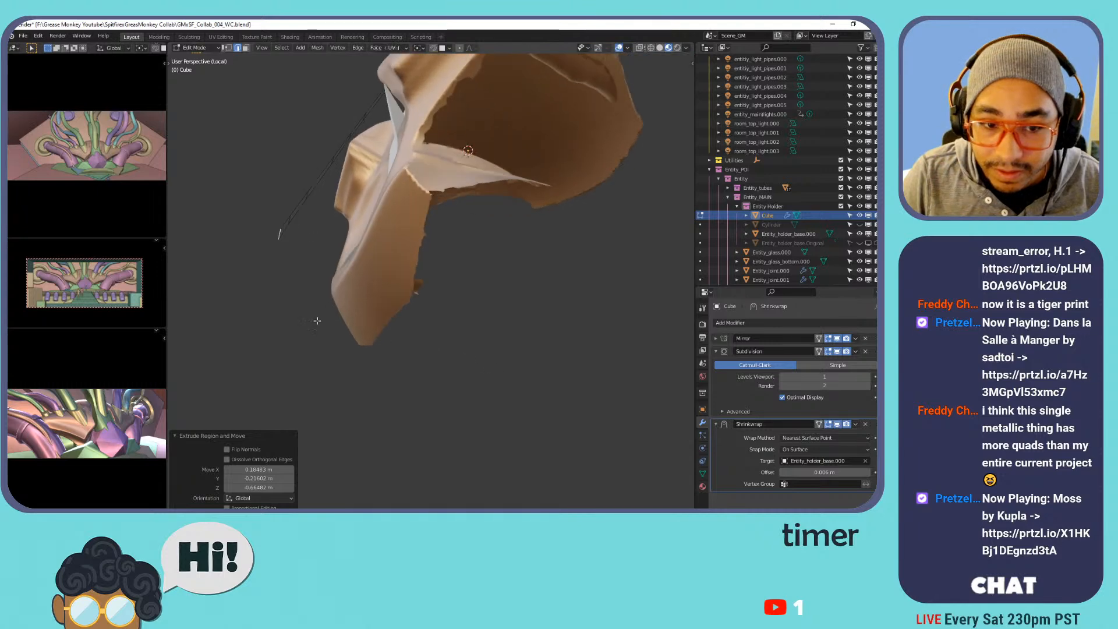
{"action": "key", "text": "e"}
{"action": "left_click", "coordinate": [386, 461]}
{"action": "middle_click_drag", "start_coordinate": [382, 244], "coordinate": [474, 318]}
Try the Shrinkwrap's Outside Surface snap mode with a 0.15 m offset, then Above Surface with a smaller offset.
{"action": "left_click", "coordinate": [801, 450]}
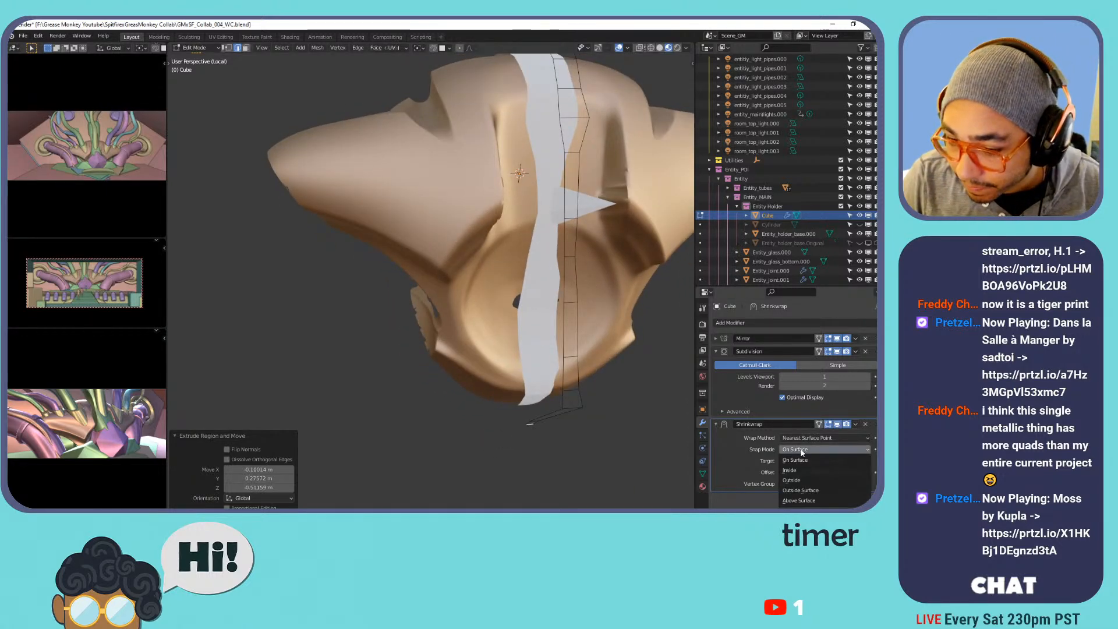
{"action": "left_click", "coordinate": [821, 491]}
{"action": "left_click_drag", "start_coordinate": [824, 472], "coordinate": [836, 472]}
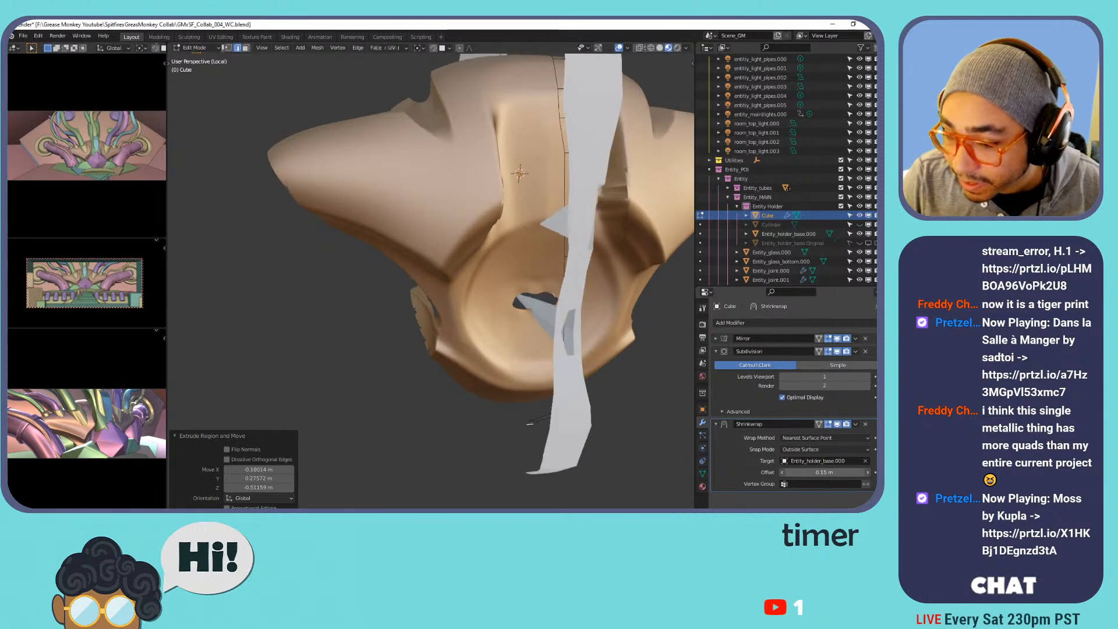
{"action": "left_click", "coordinate": [816, 448]}
{"action": "left_click", "coordinate": [814, 499]}
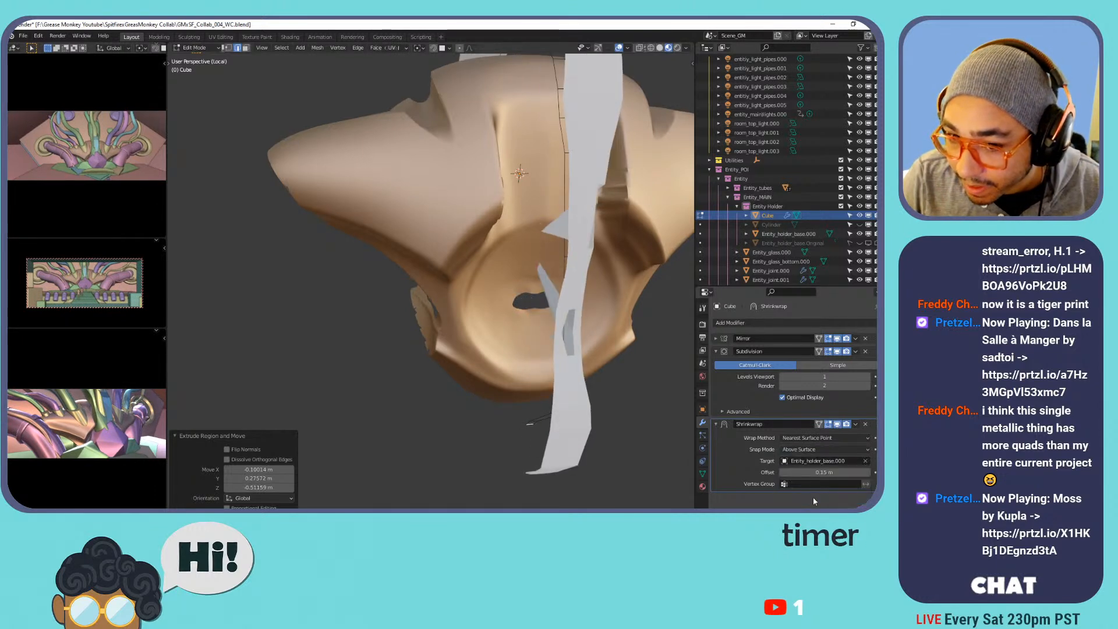
{"action": "mouse_move", "coordinate": [823, 472]}
{"action": "left_mouse_down"}
{"action": "mouse_move", "coordinate": [794, 473]}
{"action": "mouse_move", "coordinate": [830, 466]}
{"action": "left_mouse_up"}
{"action": "left_click", "coordinate": [831, 450]}
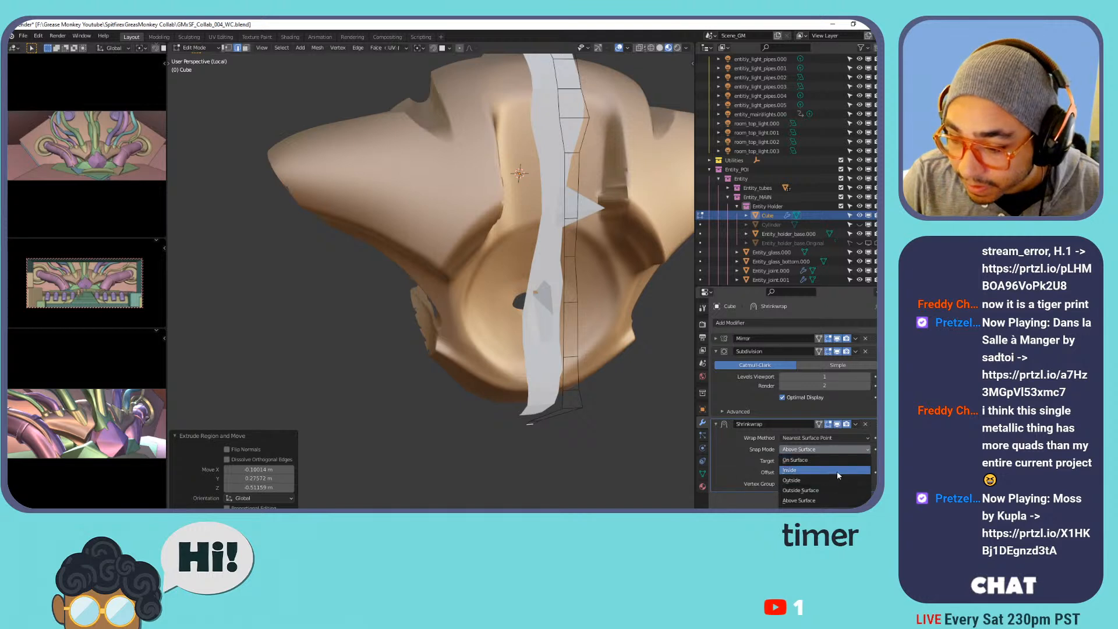
Try the Shrinkwrap's Project method along the Z axis in both the negative and positive directions.
{"action": "left_click", "coordinate": [838, 437]}
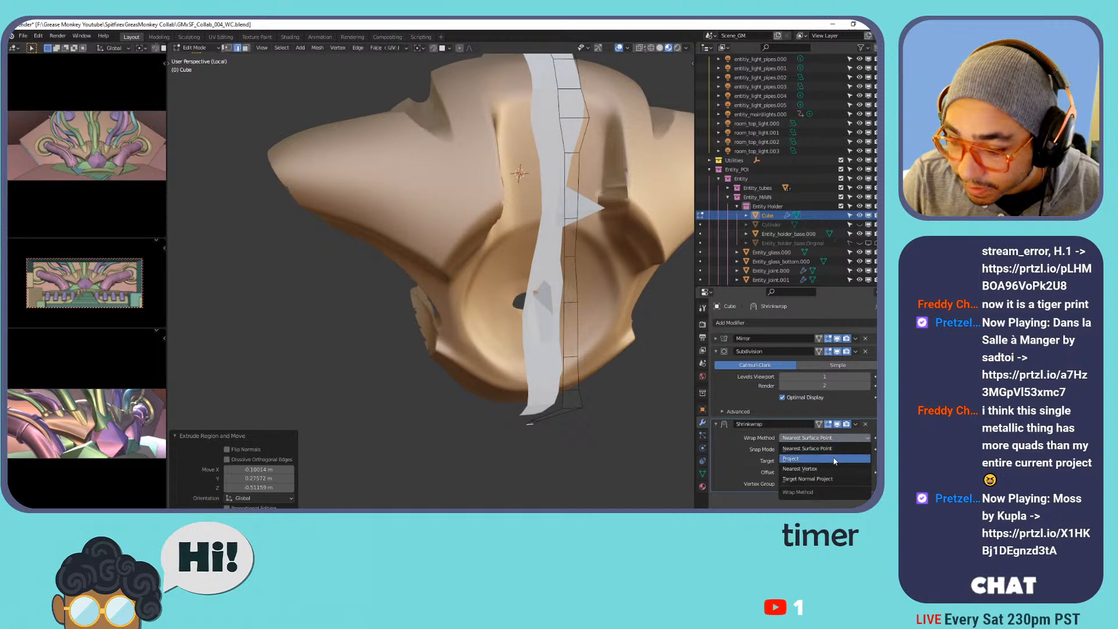
{"action": "left_click", "coordinate": [837, 459]}
{"action": "left_click", "coordinate": [852, 484]}
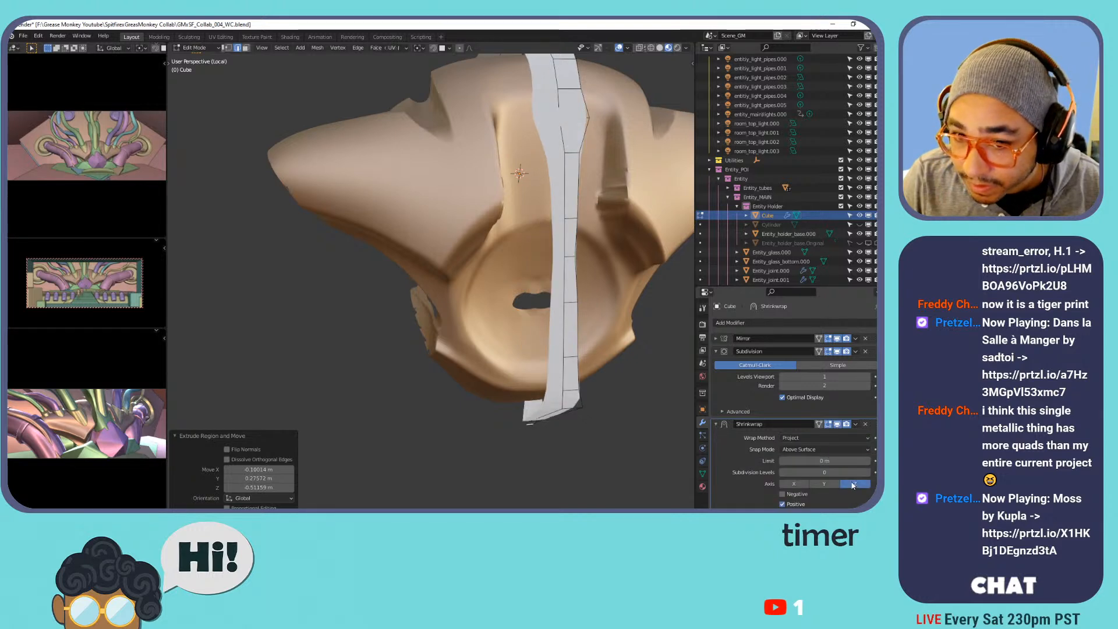
{"action": "left_click", "coordinate": [783, 494]}
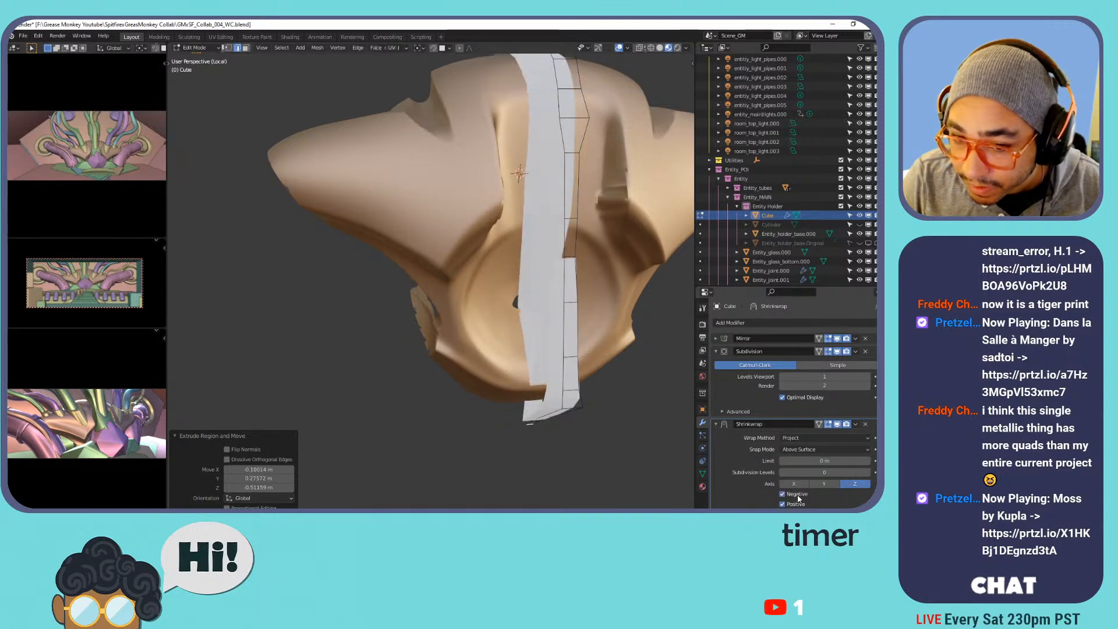
{"action": "middle_click_drag", "start_coordinate": [641, 326], "coordinate": [617, 300]}
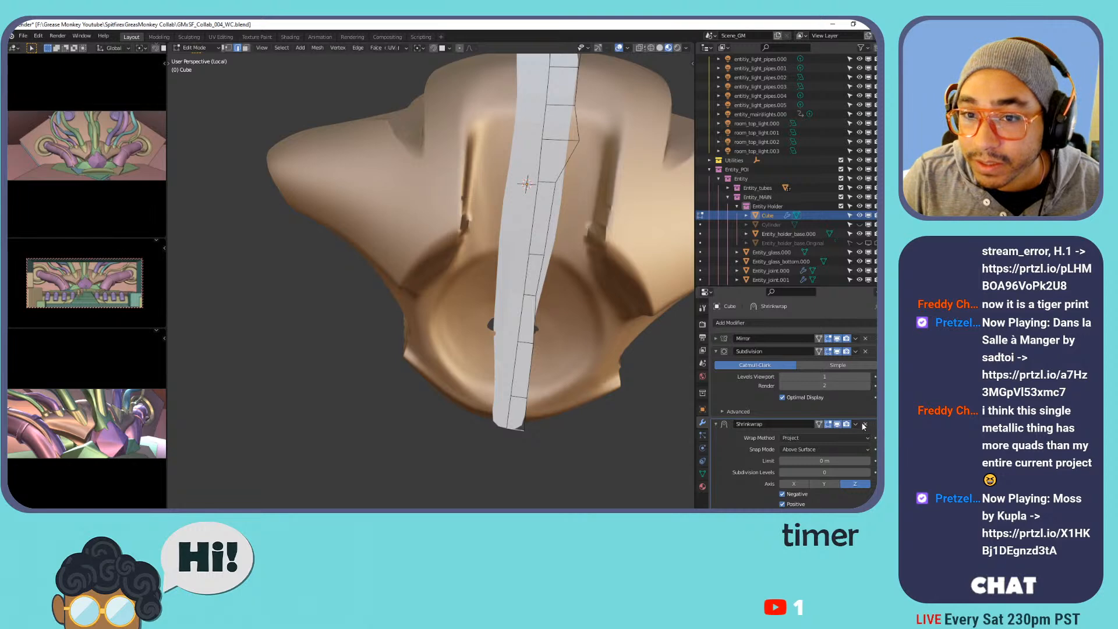
{"action": "middle_click_drag", "start_coordinate": [612, 286], "coordinate": [497, 247]}
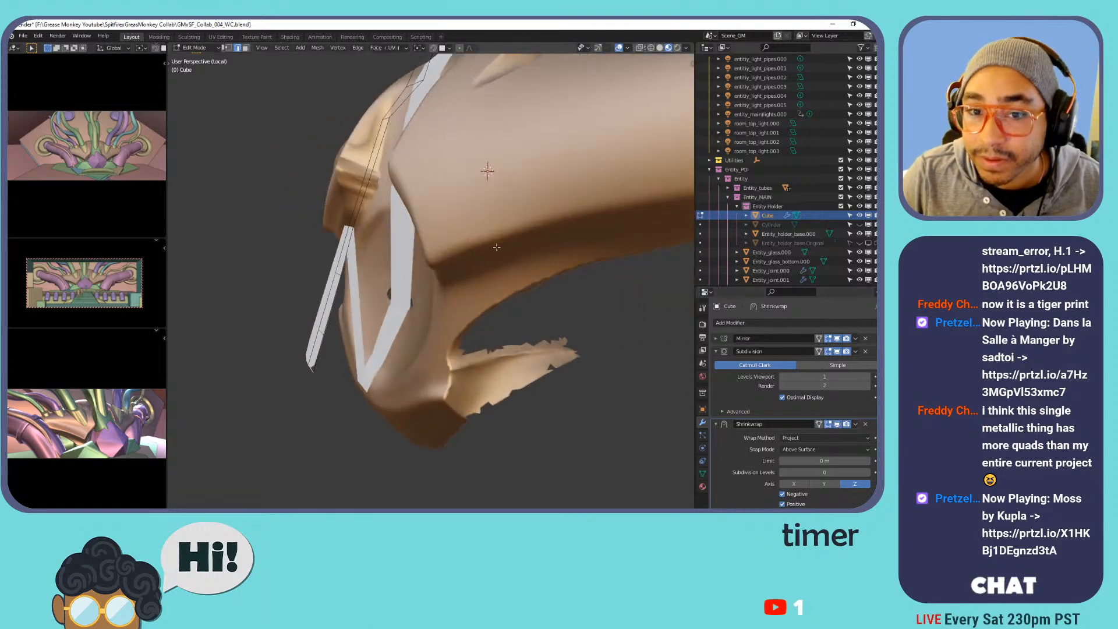
Remove the strip's Shrinkwrap modifier and undo its extrusions back to the small starting plane on the holder's top.
{"action": "left_click", "coordinate": [865, 424]}
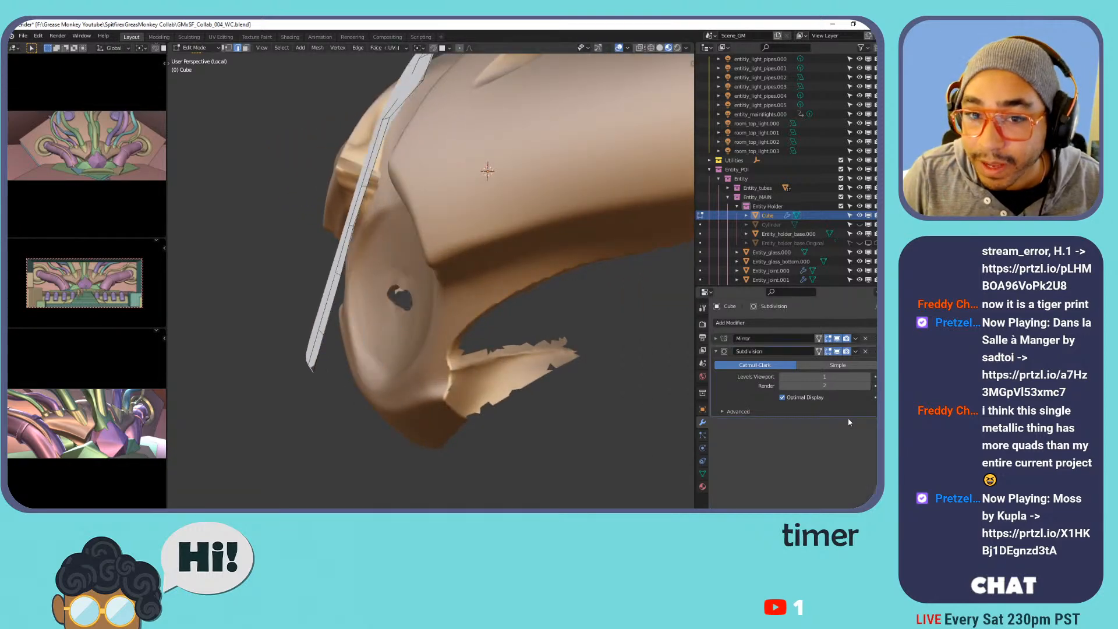
{"action": "middle_click_drag", "start_coordinate": [483, 198], "coordinate": [507, 175]}
{"action": "key", "text": "ctrl+z"}
{"action": "key", "text": "ctrl+z"}
{"action": "key", "text": "ctrl+z"}
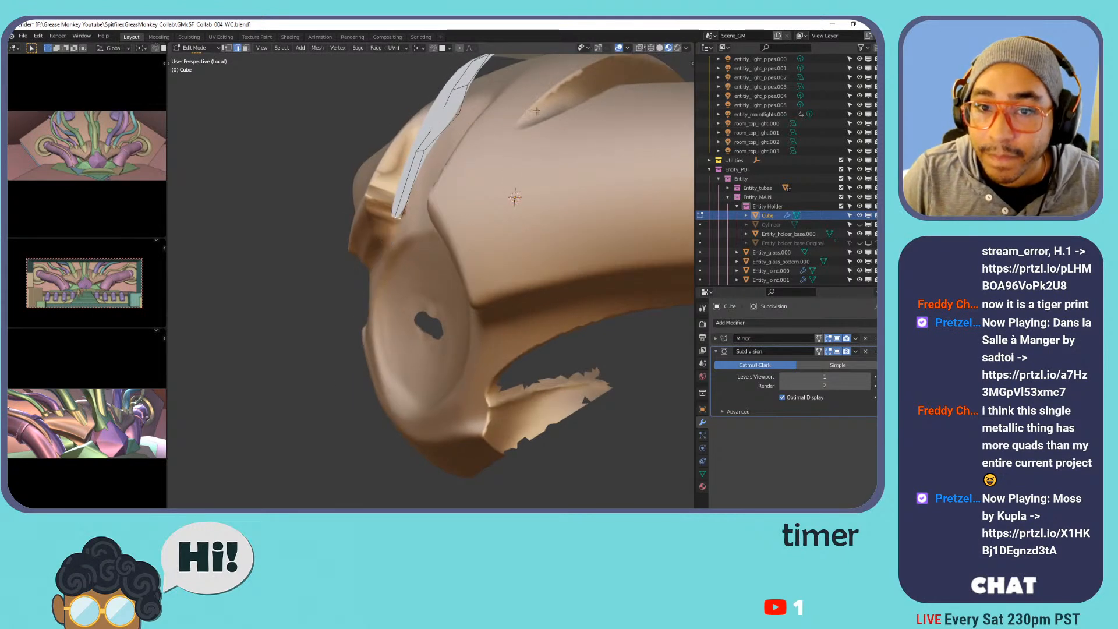
{"action": "key", "text": "ctrl+z"}
{"action": "key", "text": "ctrl+z"}
{"action": "key", "text": "ctrl+z"}
{"action": "key", "text": "ctrl+z"}
{"action": "key", "text": "ctrl+z"}
{"action": "key", "text": "ctrl+z"}
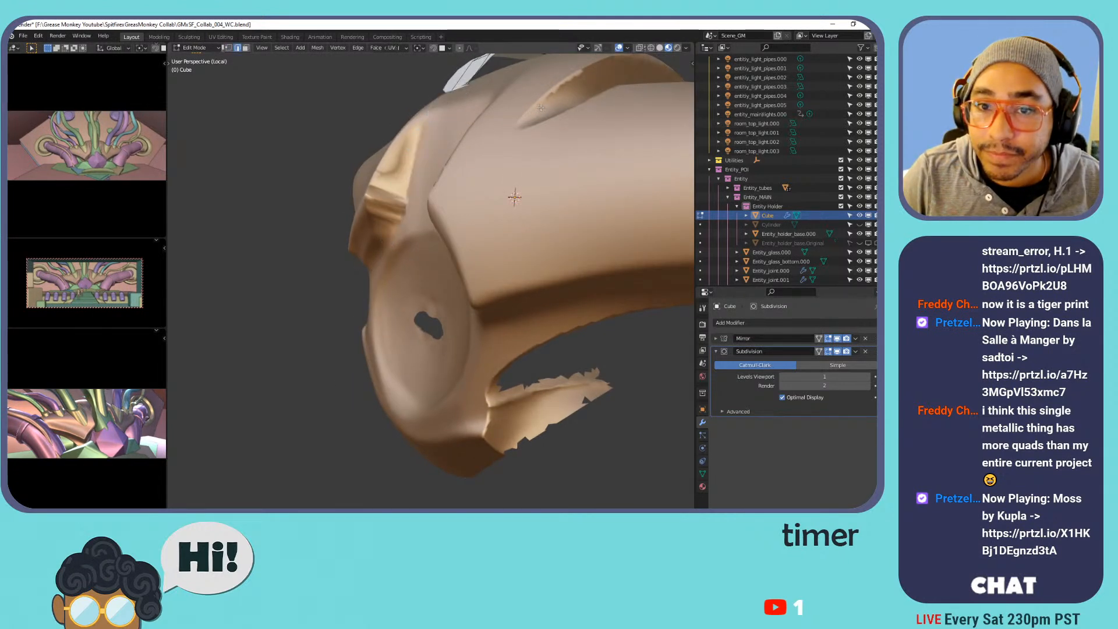
{"action": "middle_click_drag", "start_coordinate": [552, 96], "coordinate": [534, 240]}
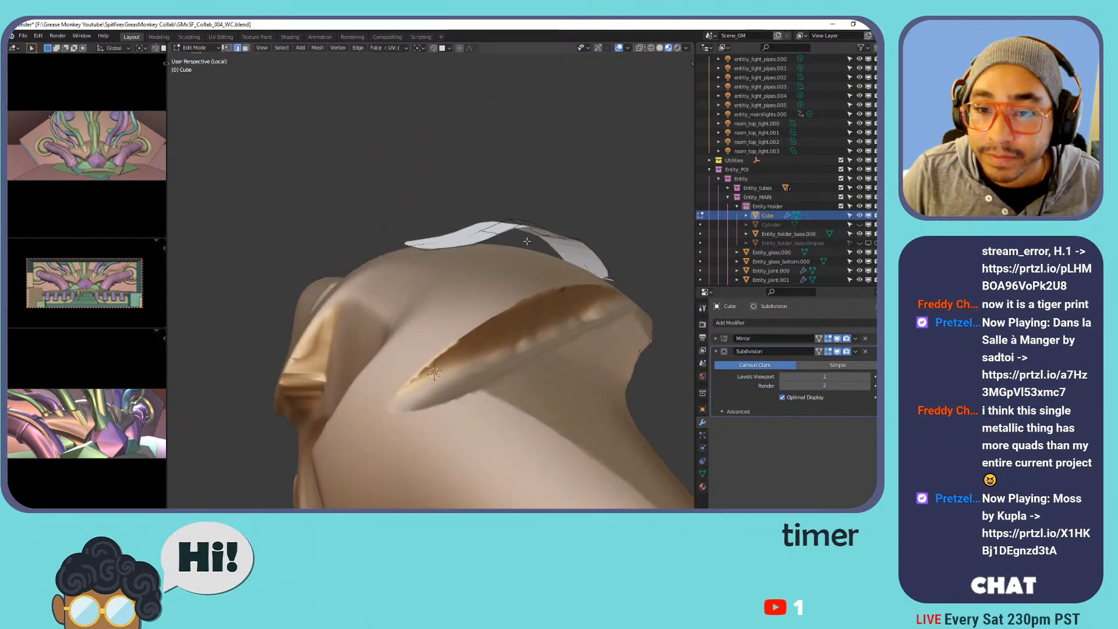
{"action": "key", "text": "ctrl+z"}
{"action": "key", "text": "ctrl+z"}
{"action": "key", "text": "ctrl+z"}
{"action": "key", "text": "ctrl+z"}
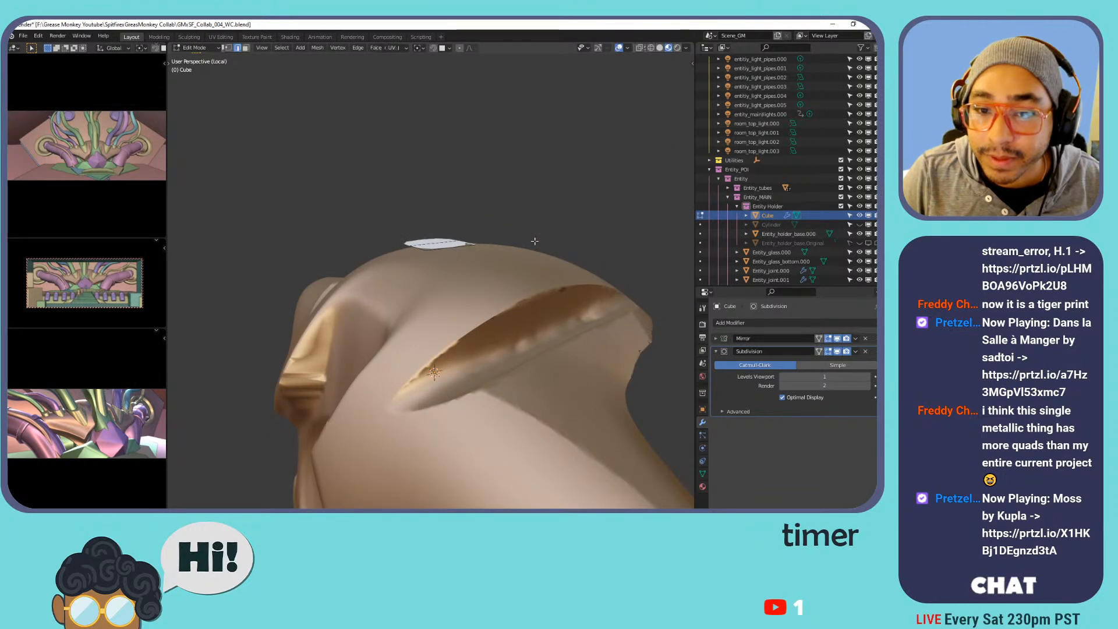
Enable face snapping and move the whole plane so it snaps onto the holder base's curved top surface.
{"action": "left_click", "coordinate": [450, 49]}
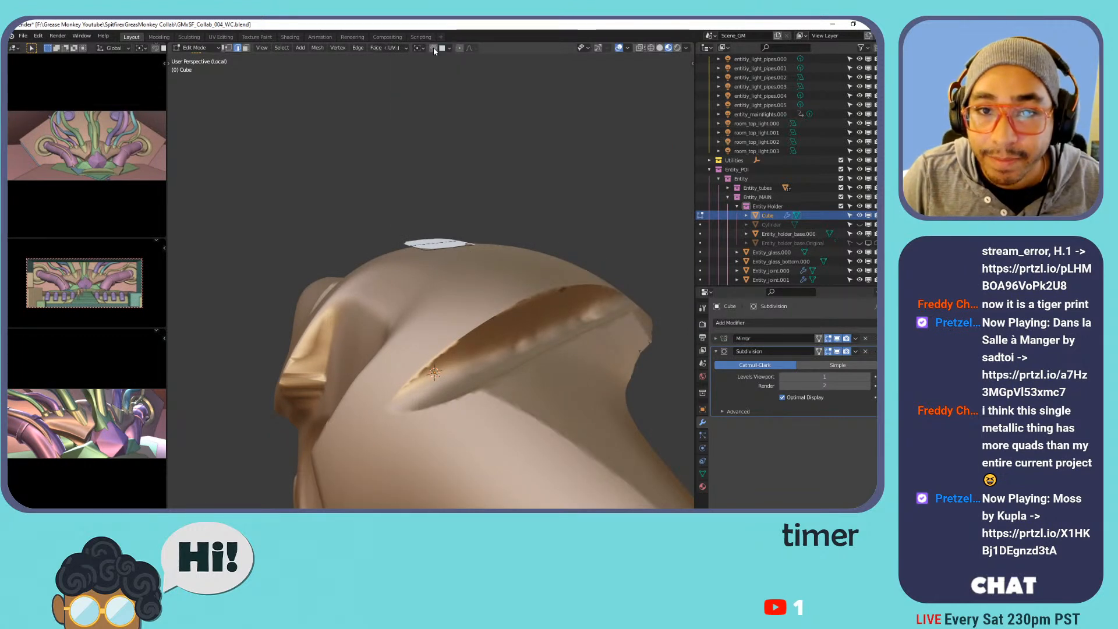
{"action": "left_click", "coordinate": [425, 51]}
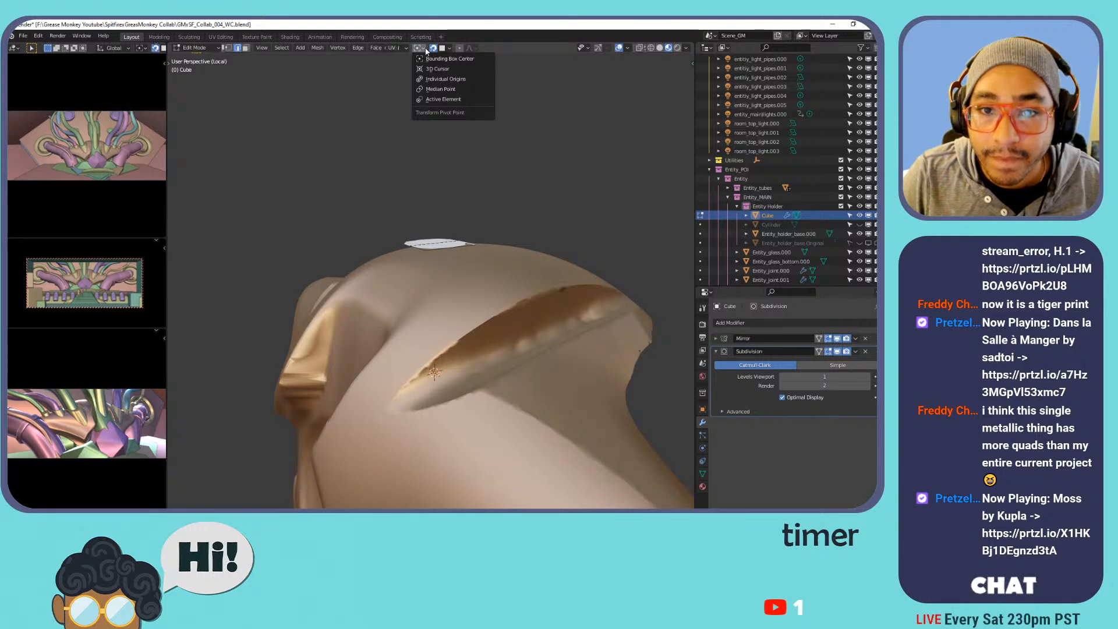
{"action": "left_click", "coordinate": [443, 49]}
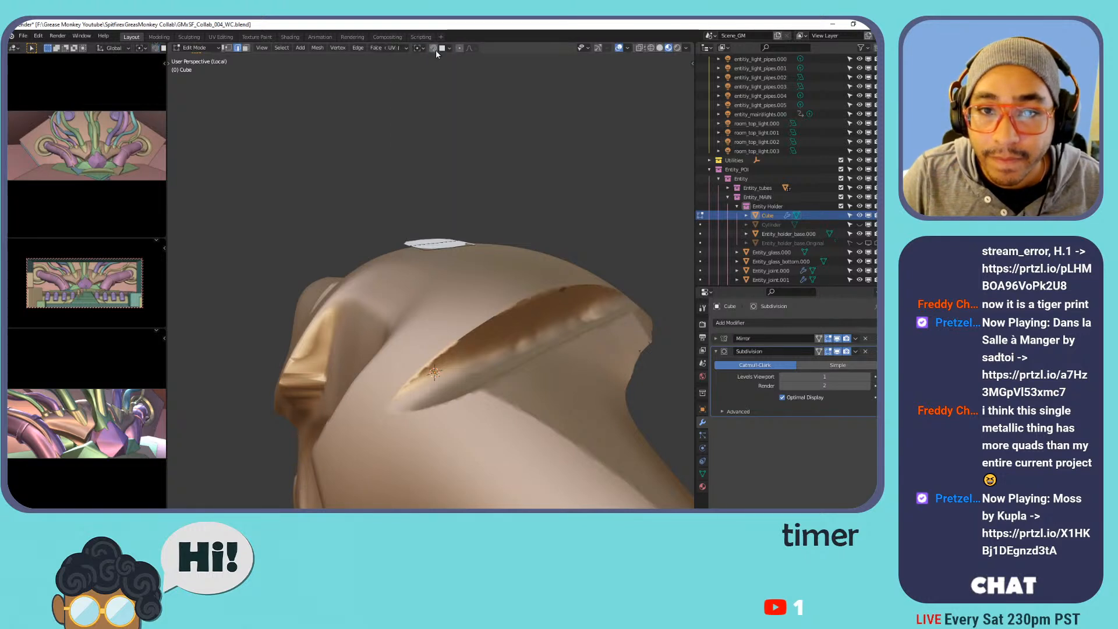
{"action": "left_click", "coordinate": [442, 50]}
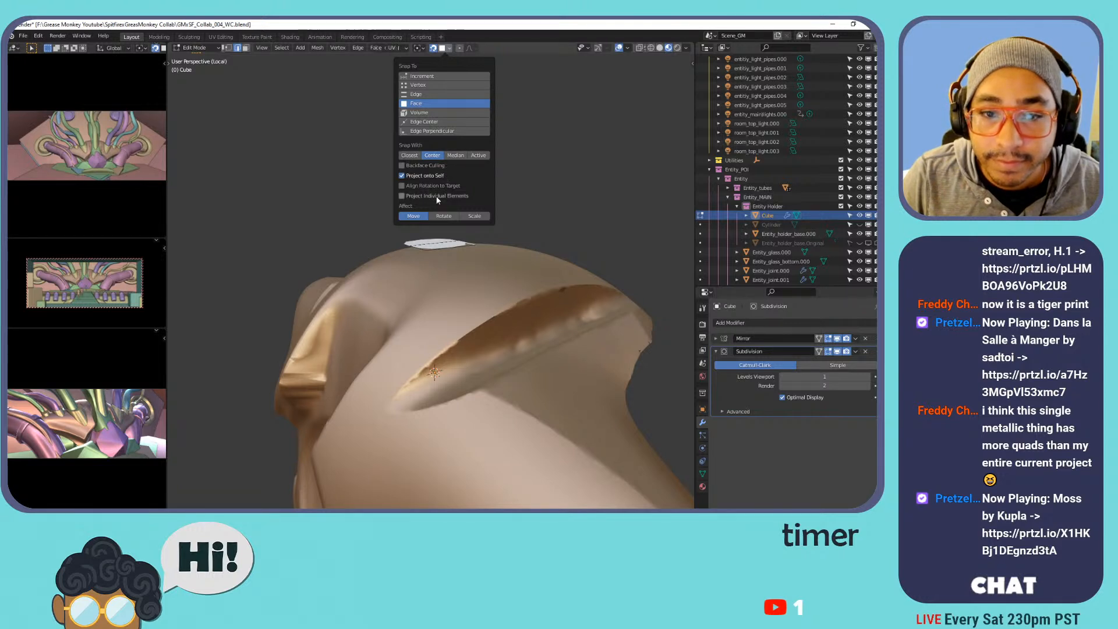
{"action": "middle_click_drag", "start_coordinate": [495, 250], "coordinate": [482, 281]}
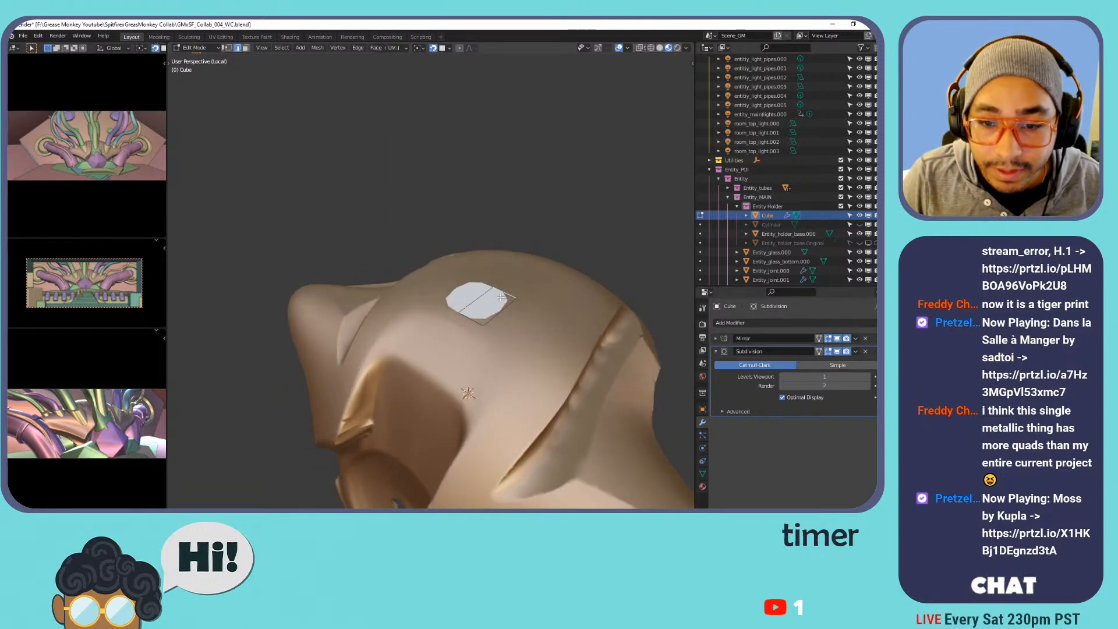
{"action": "key", "text": "a"}
{"action": "key", "text": "g"}
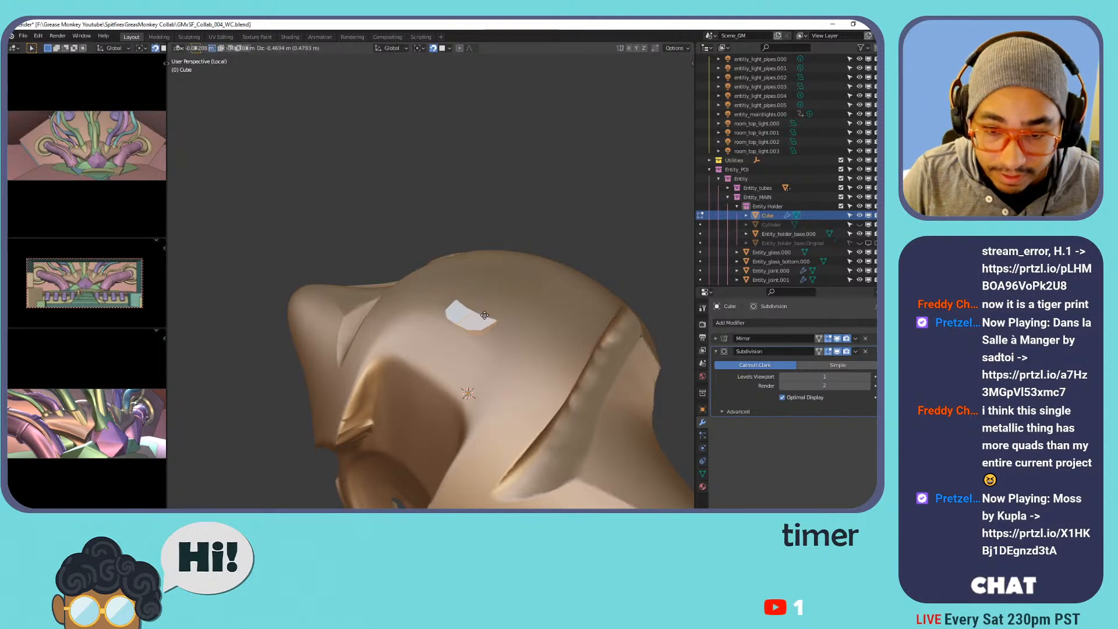
{"action": "left_click", "coordinate": [502, 308]}
{"action": "key", "text": "alt+a"}
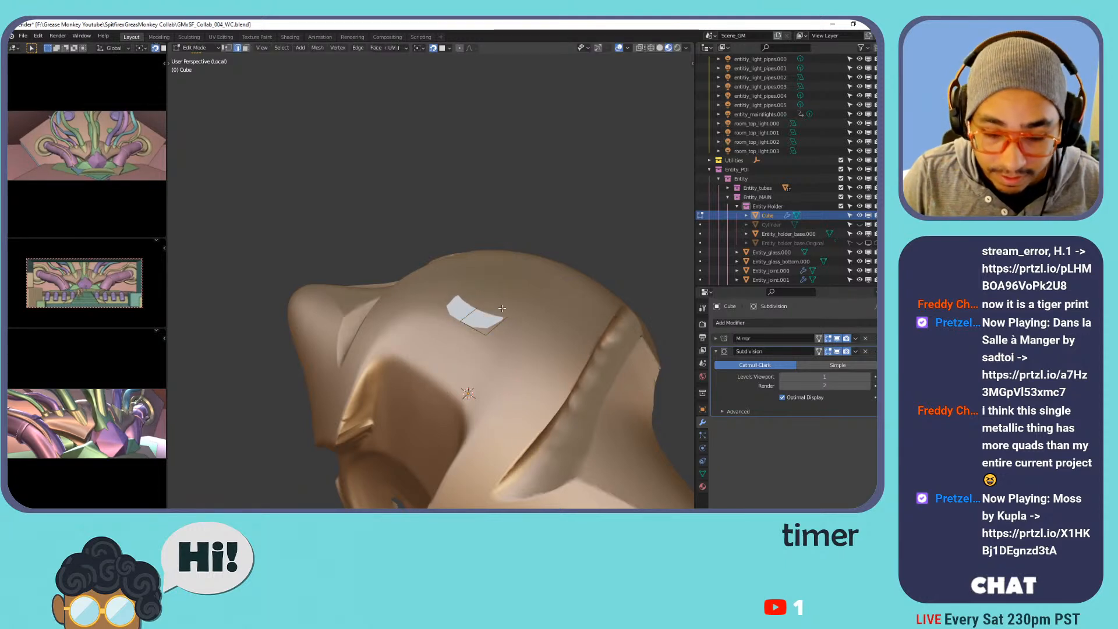
Move the plane's rear edge farther back so it snaps onto the holder's curved top, and review the face-snap options.
{"action": "key", "text": "g"}
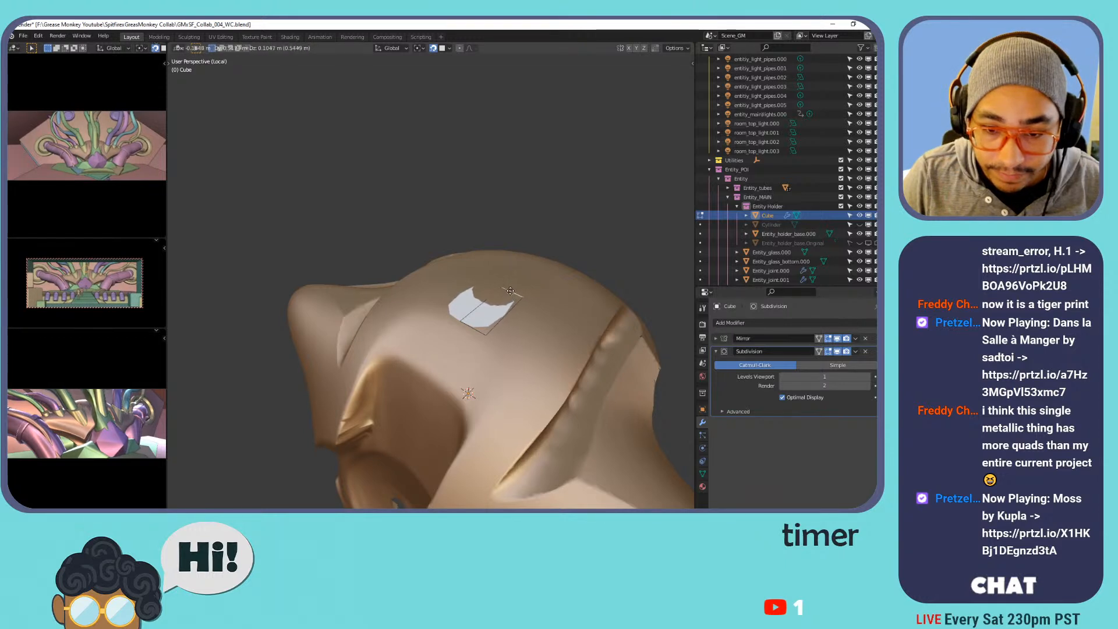
{"action": "left_click", "coordinate": [510, 289]}
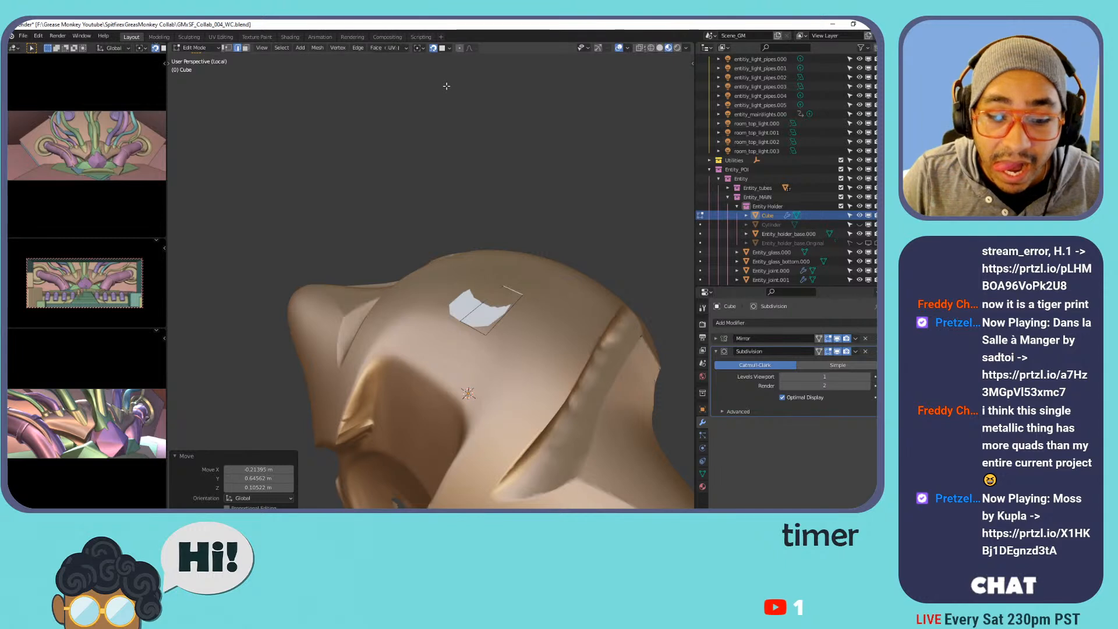
{"action": "left_click", "coordinate": [449, 48]}
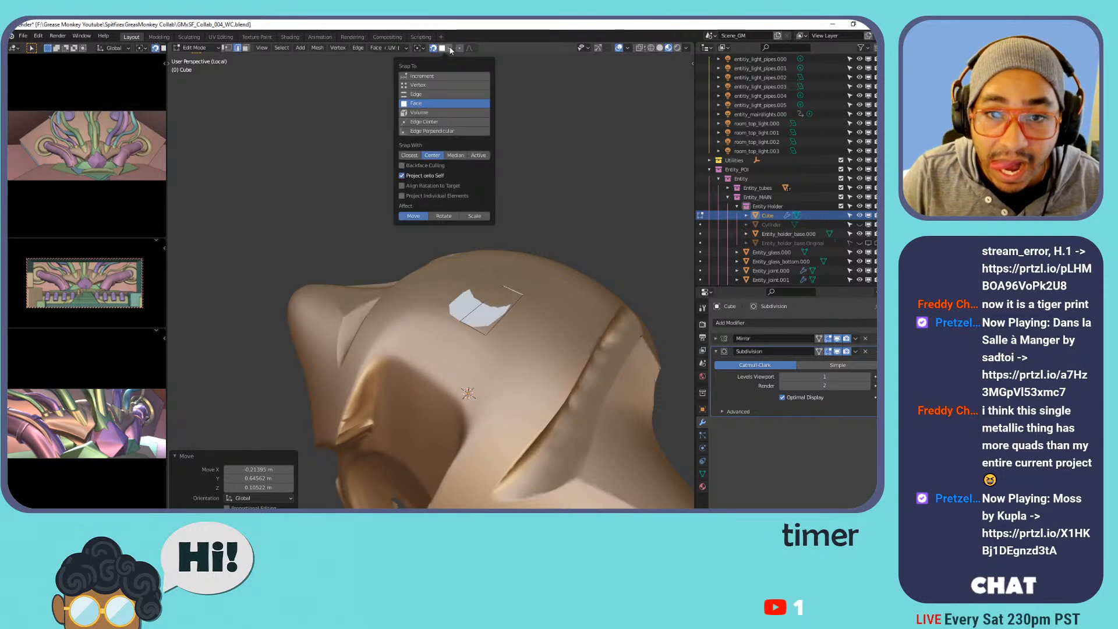
{"action": "left_click", "coordinate": [450, 50]}
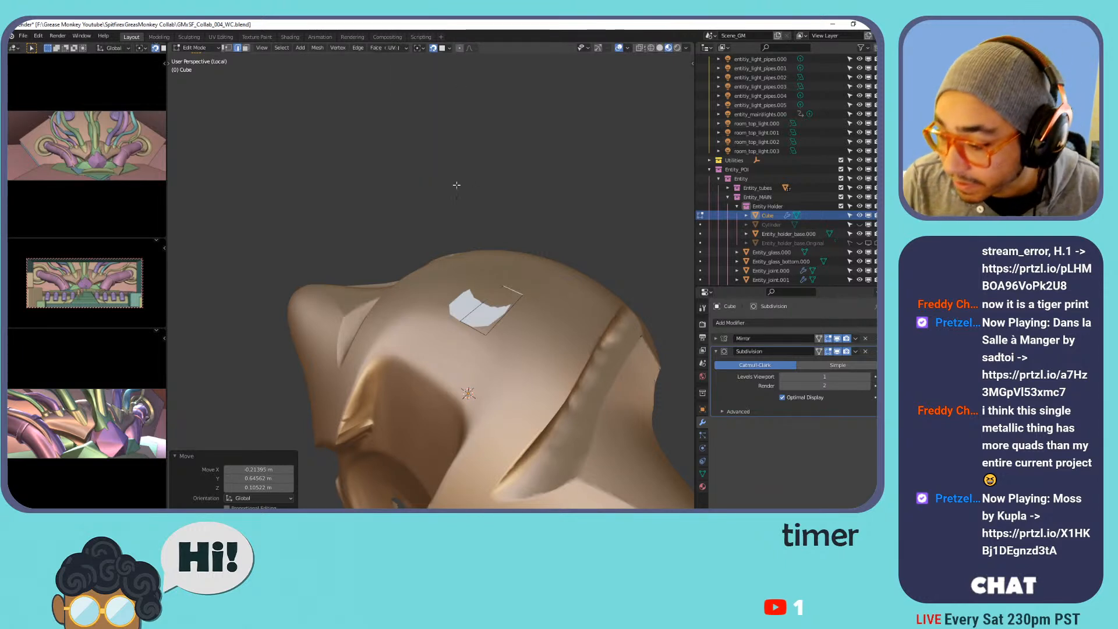
Extrude the plane's front centre vertex into a surface-snapped chain of four segments, down the holder's recessed channel to the round recess.
{"action": "middle_click_drag", "start_coordinate": [511, 337], "coordinate": [518, 313]}
{"action": "left_click", "coordinate": [519, 306]}
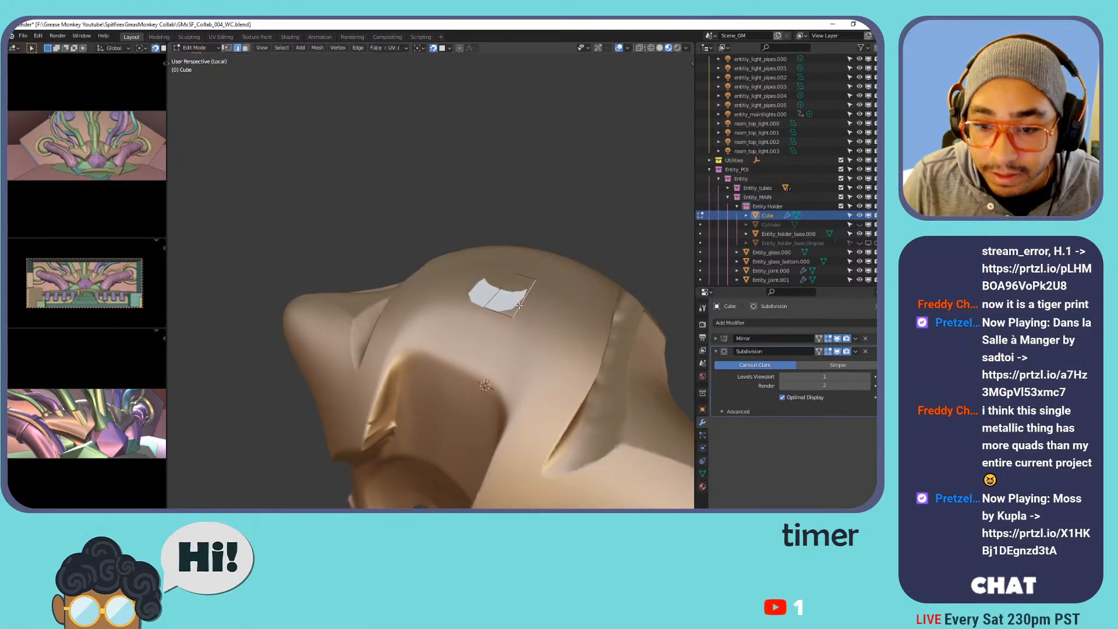
{"action": "middle_click_drag", "start_coordinate": [491, 332], "coordinate": [521, 321]}
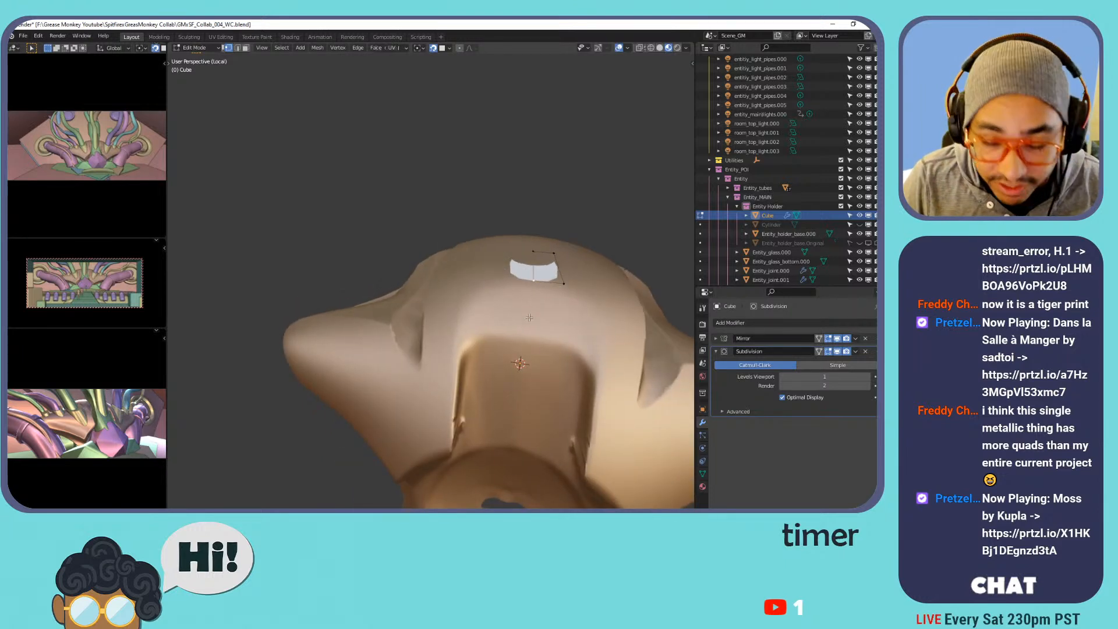
{"action": "key", "text": "g"}
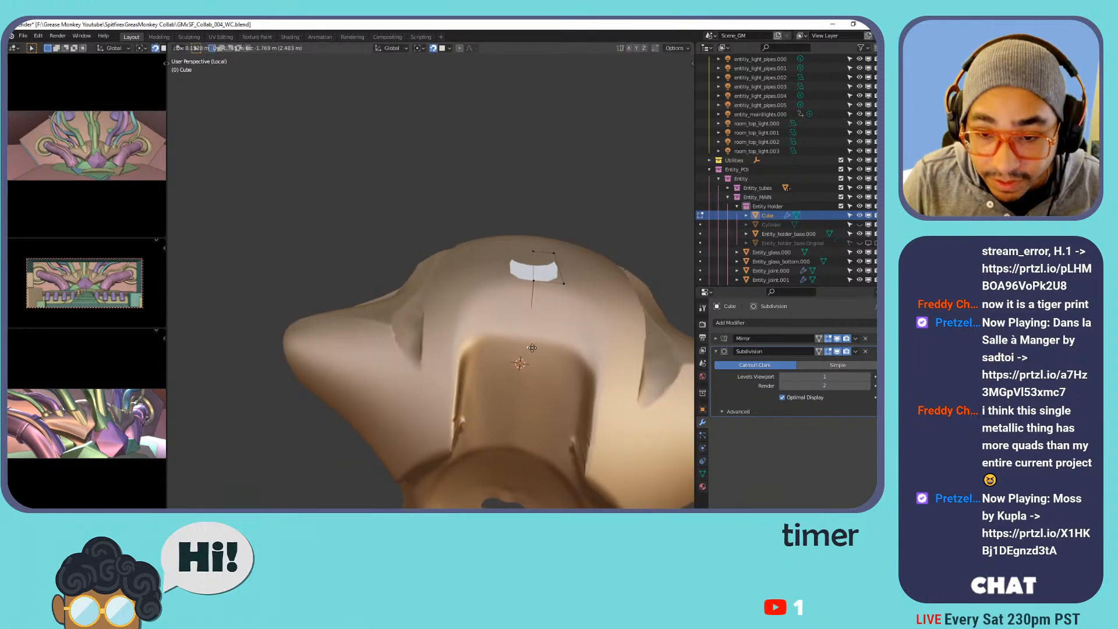
{"action": "left_click", "coordinate": [532, 292]}
{"action": "key", "text": "e"}
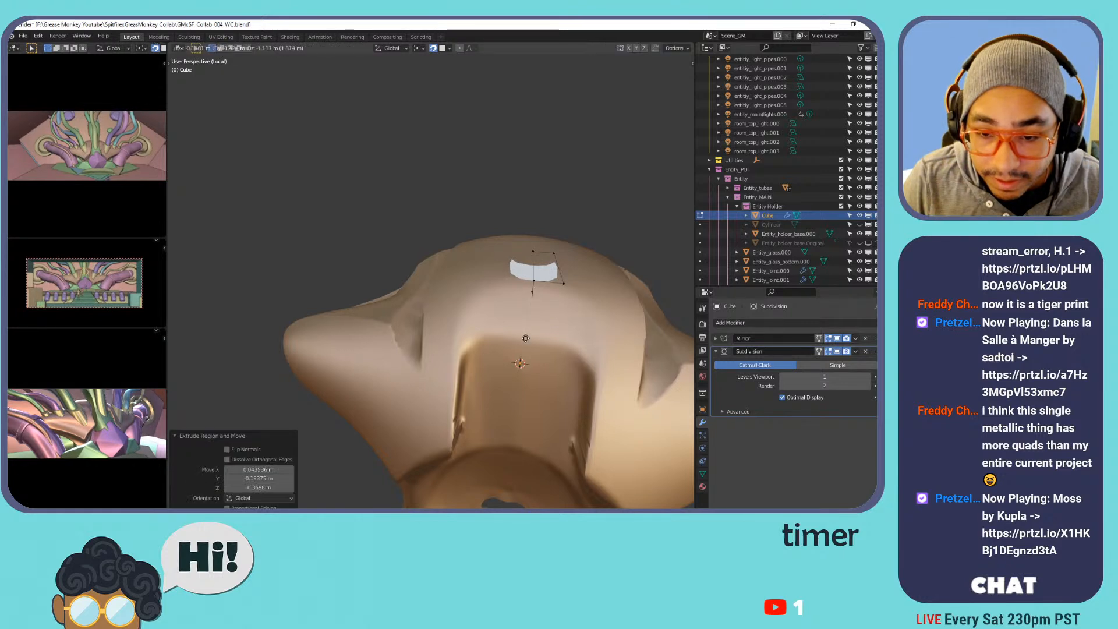
{"action": "left_click", "coordinate": [531, 335]}
{"action": "key", "text": "e"}
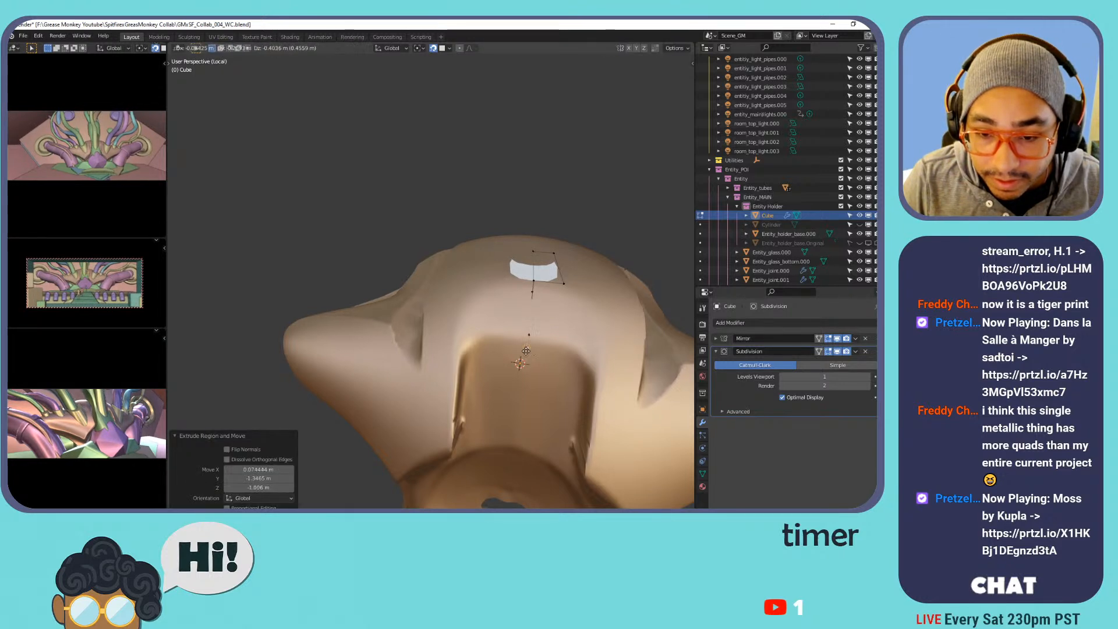
{"action": "left_click", "coordinate": [524, 369]}
{"action": "key", "text": "e"}
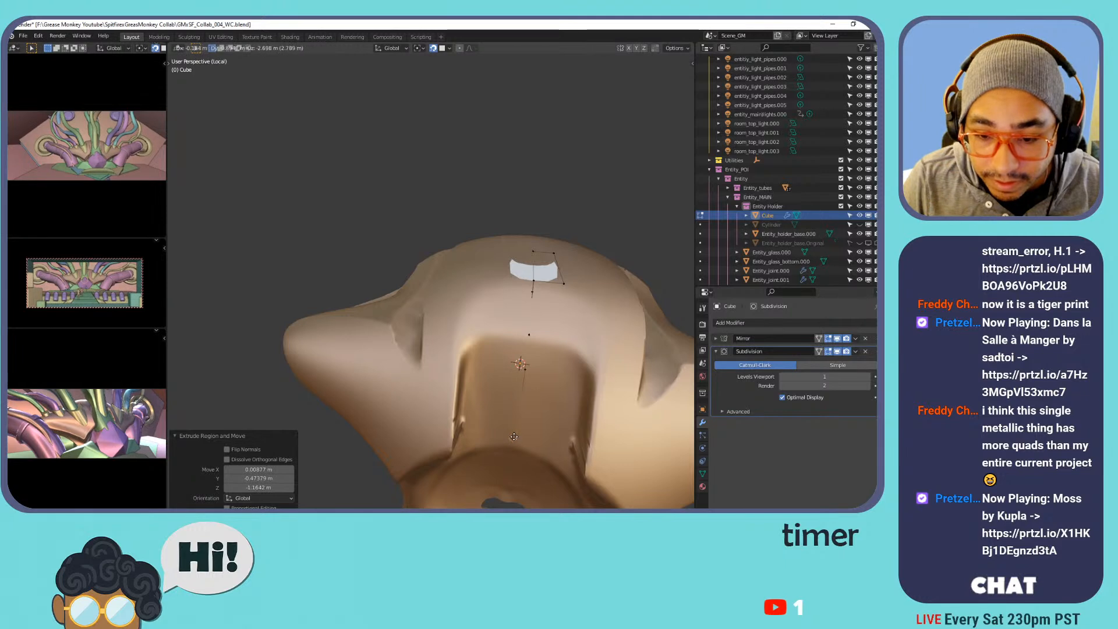
{"action": "left_click", "coordinate": [517, 437]}
Continue extruding the snapped vertex chain down across the round recess, past its central hole, to the lower rim.
{"action": "middle_click_drag", "start_coordinate": [567, 432], "coordinate": [521, 321]}
{"action": "key", "text": "e"}
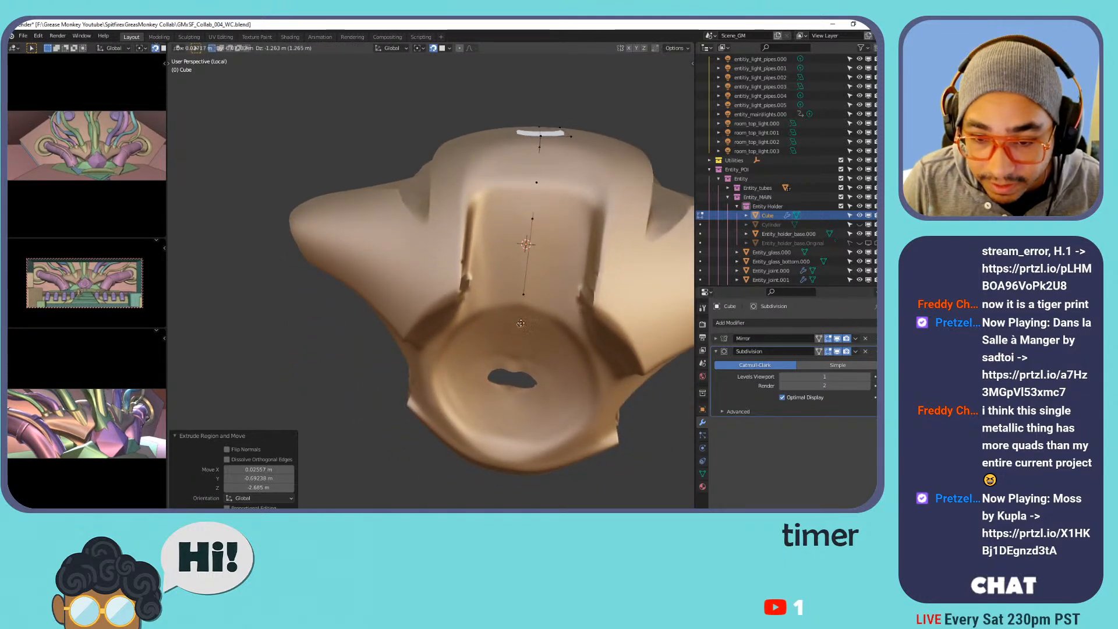
{"action": "left_click", "coordinate": [522, 307]}
{"action": "key", "text": "e"}
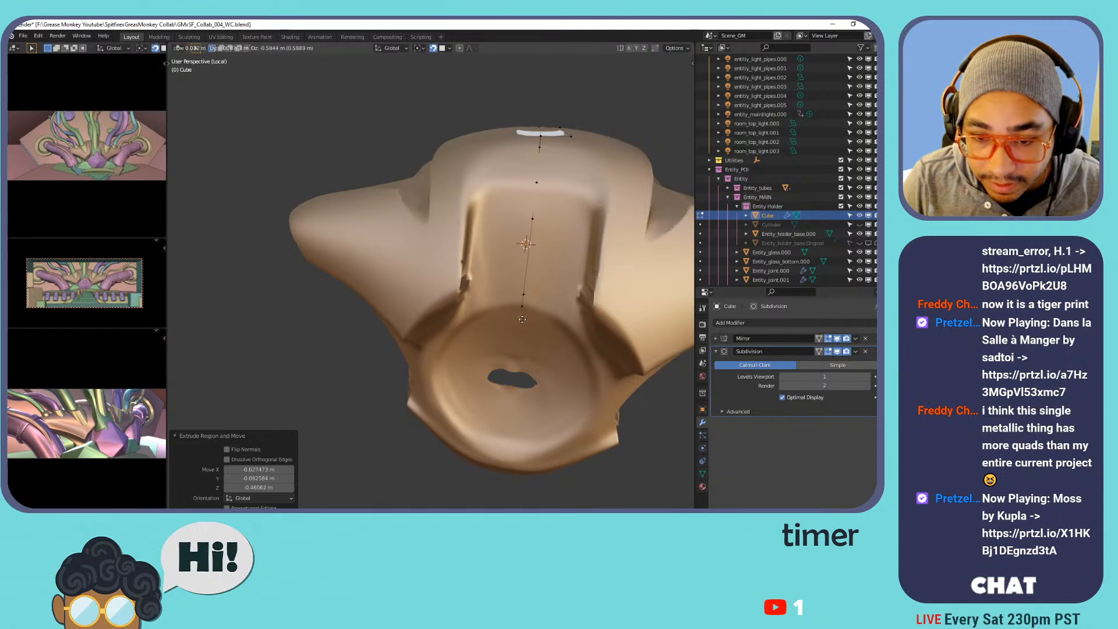
{"action": "left_click", "coordinate": [517, 364]}
{"action": "key", "text": "e"}
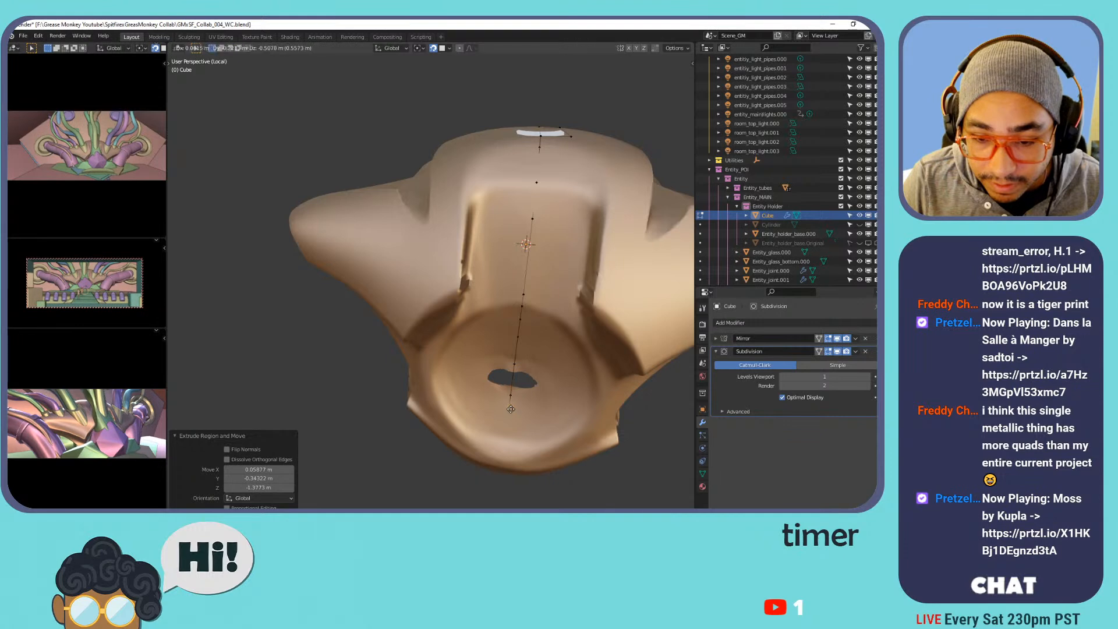
{"action": "left_click", "coordinate": [510, 424]}
{"action": "key", "text": "e"}
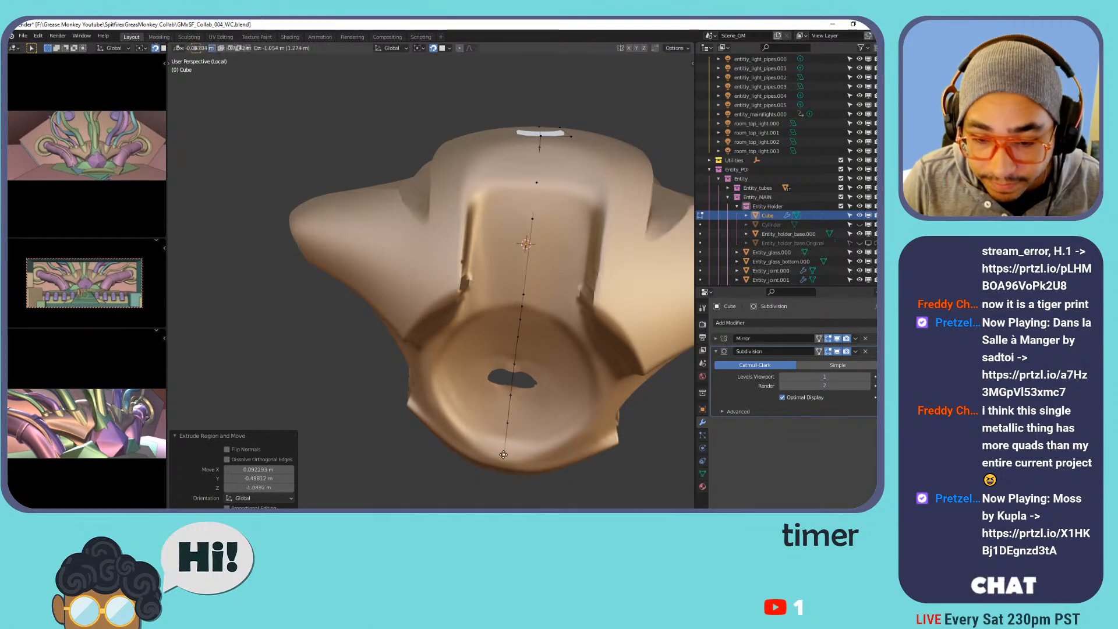
{"action": "left_click", "coordinate": [501, 464]}
Extrude the vertex chain over the recess's lower rim and onto the holder's underside face.
{"action": "middle_click_drag", "start_coordinate": [502, 464], "coordinate": [466, 303]}
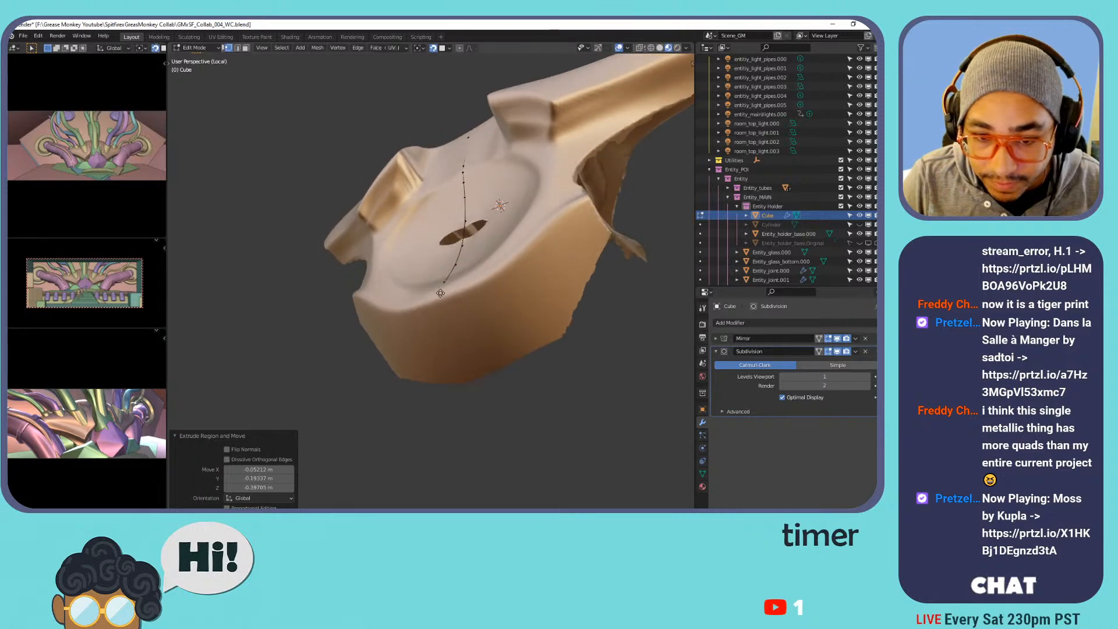
{"action": "key", "text": "e"}
{"action": "left_click", "coordinate": [437, 299]}
{"action": "key", "text": "e"}
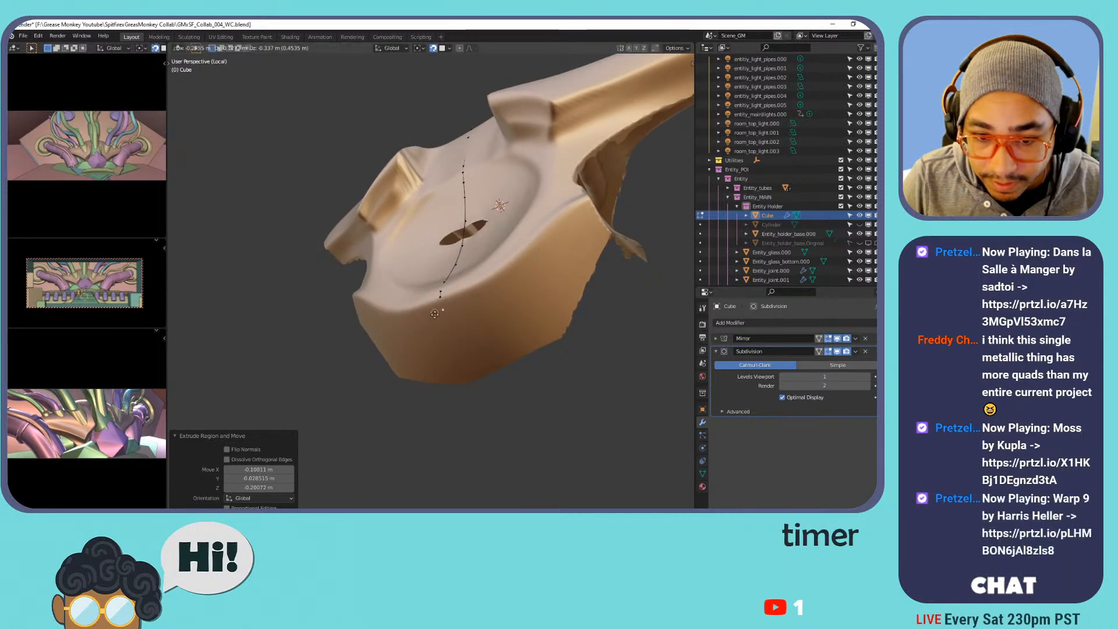
{"action": "left_click", "coordinate": [467, 379]}
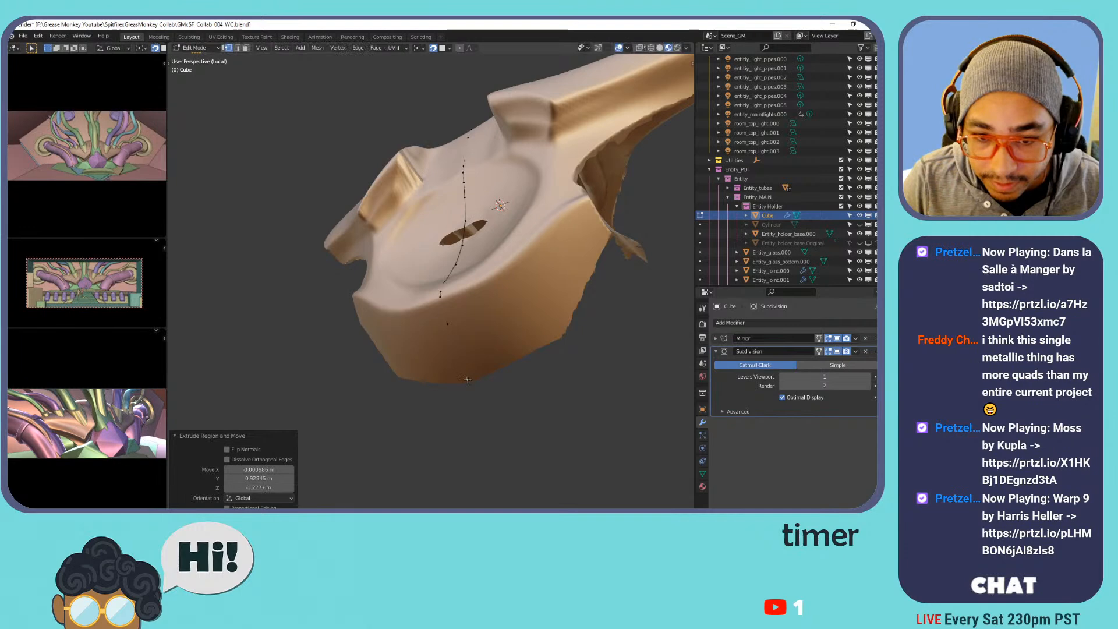
{"action": "middle_click_drag", "start_coordinate": [496, 261], "coordinate": [509, 351]}
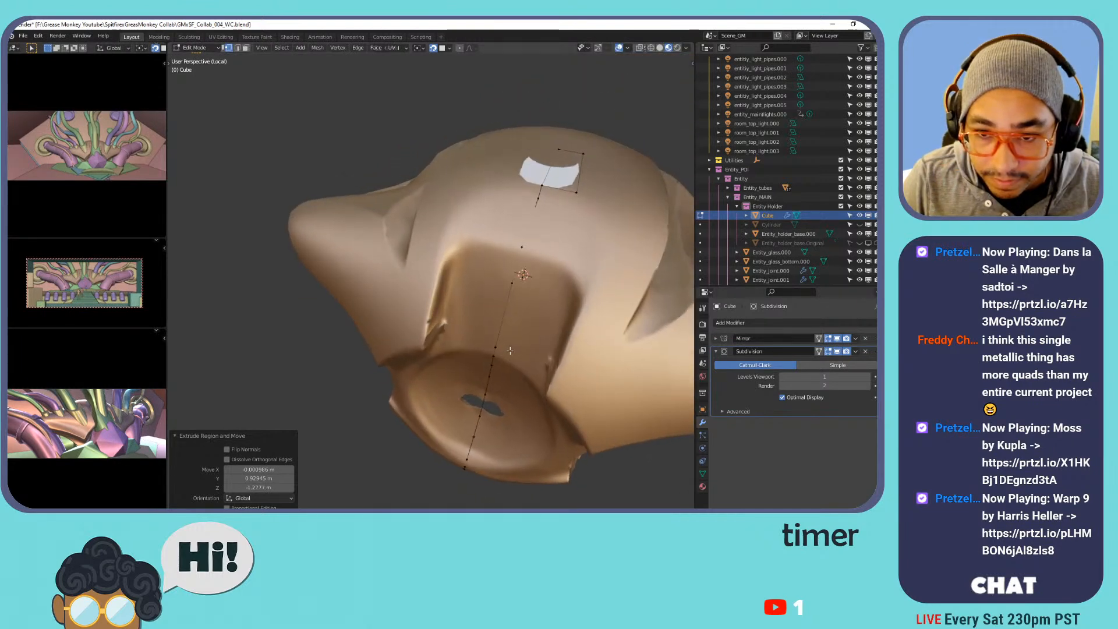
{"action": "left_click", "coordinate": [544, 187]}
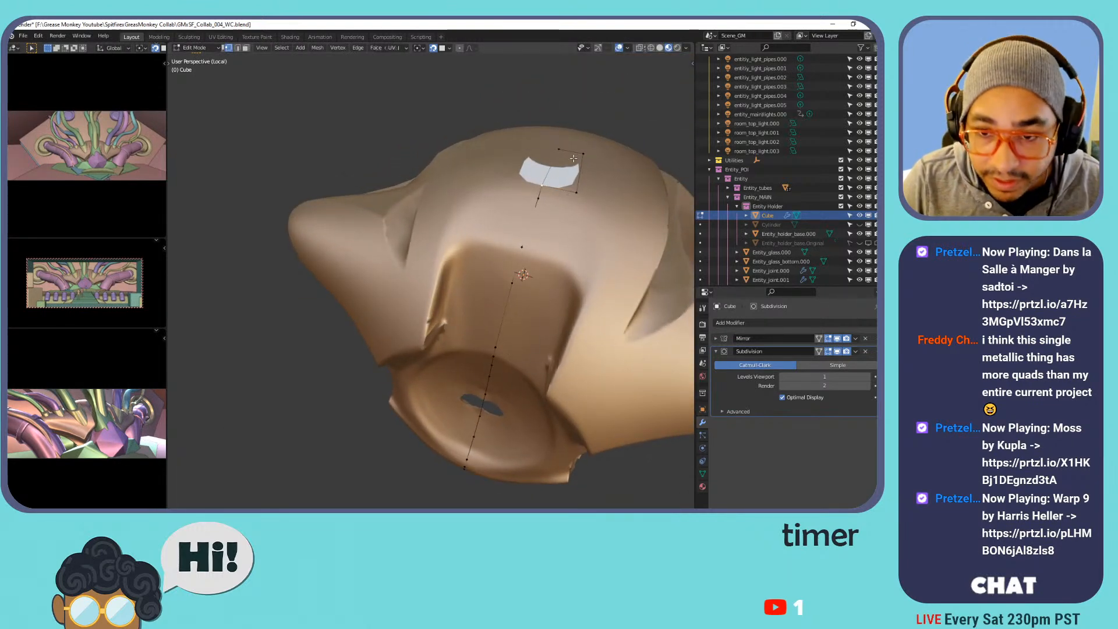
{"action": "key", "text": "e"}
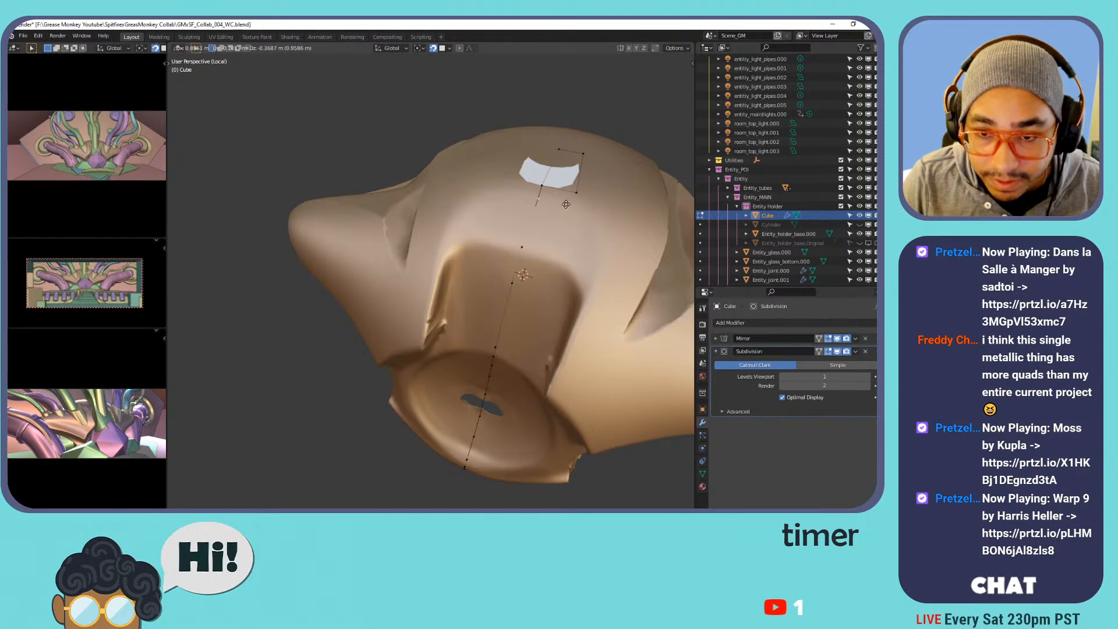
{"action": "right_click", "coordinate": [560, 198]}
Undo the deletion that removed the plane's faces and delete only the edge connecting the plane to the vertex chain.
{"action": "left_click", "coordinate": [542, 210]}
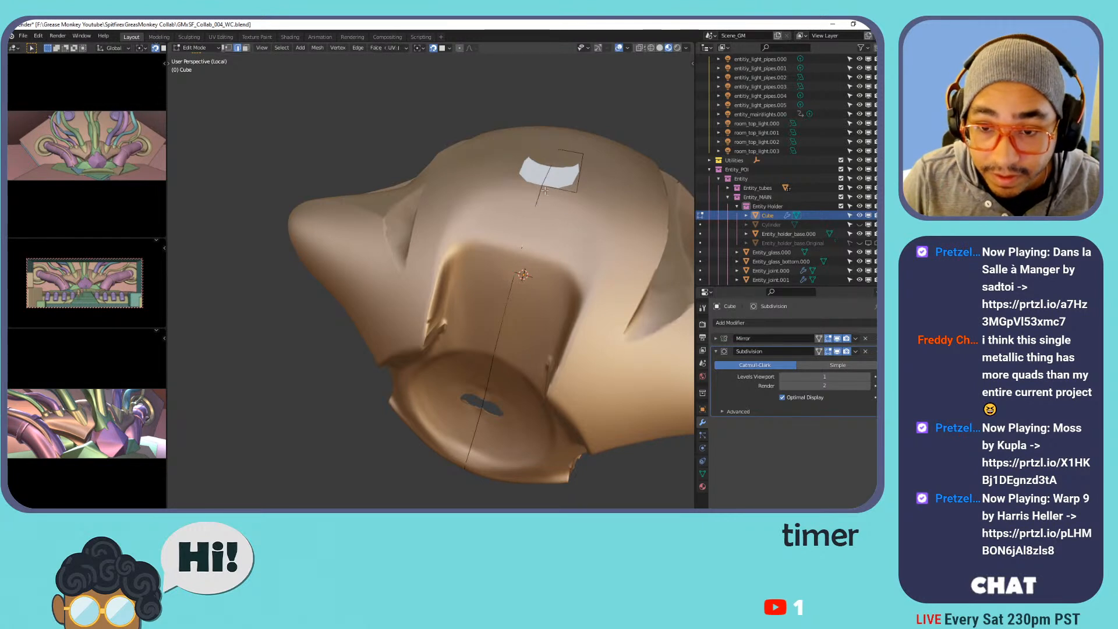
{"action": "middle_click_drag", "start_coordinate": [559, 188], "coordinate": [525, 179]}
{"action": "left_click", "coordinate": [480, 184]}
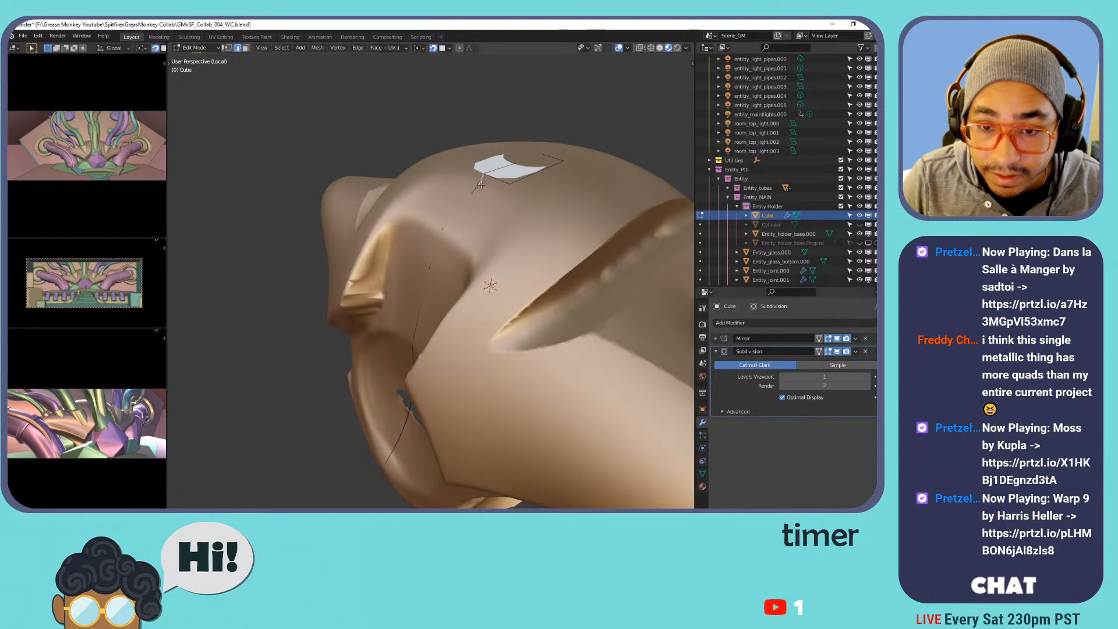
{"action": "key", "text": "x"}
{"action": "left_click", "coordinate": [491, 184]}
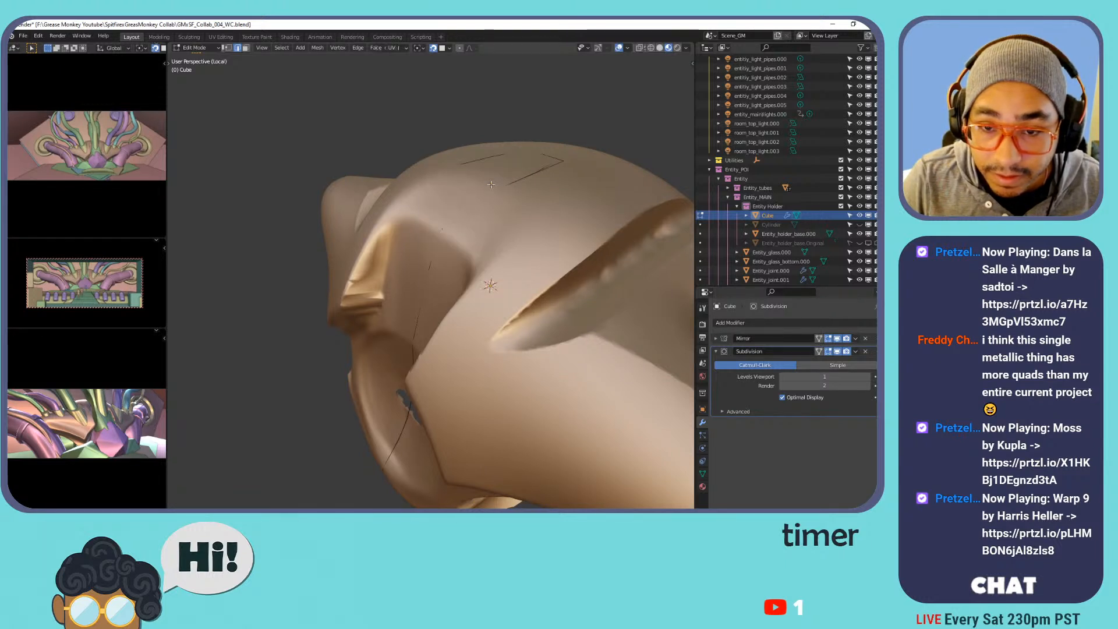
{"action": "key", "text": "ctrl+z"}
{"action": "key", "text": "x"}
{"action": "left_click", "coordinate": [490, 191]}
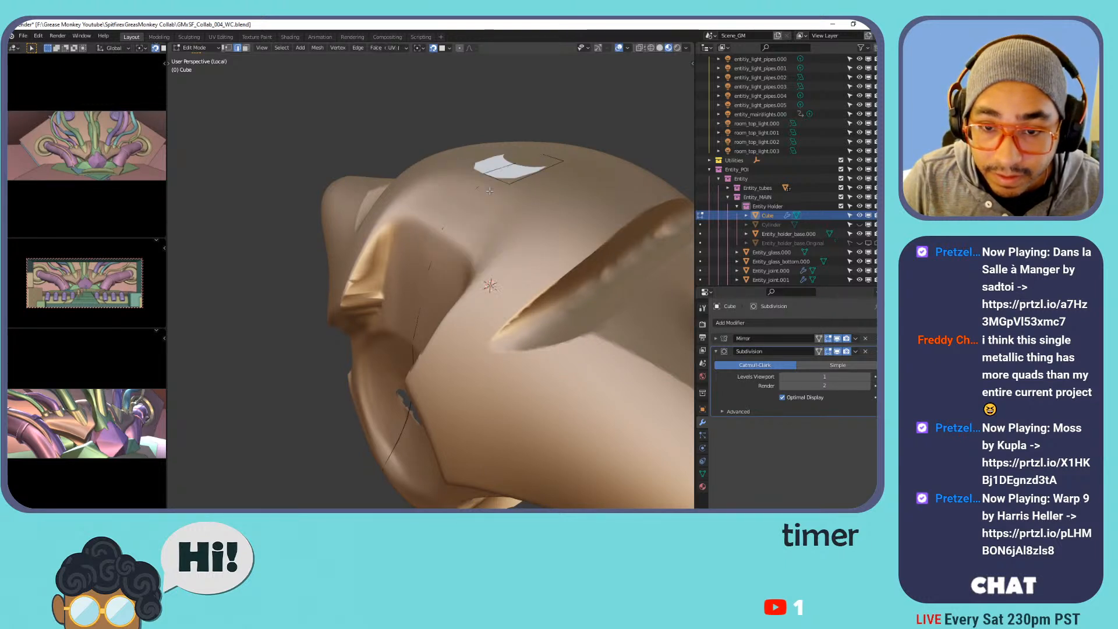
{"action": "left_click", "coordinate": [505, 189], "text": "alt"}
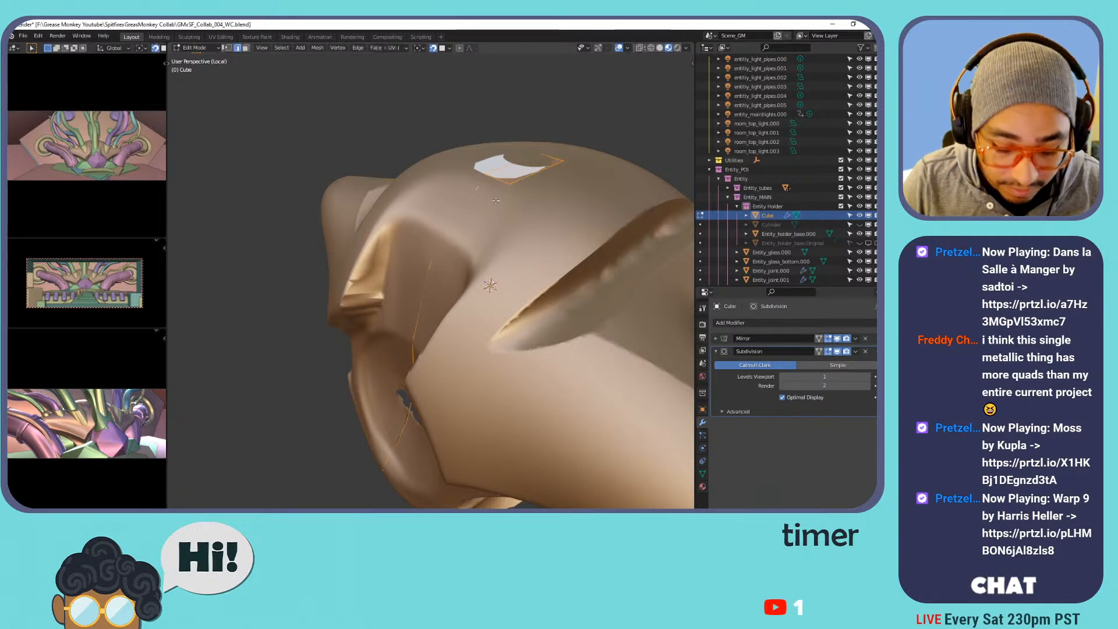
{"action": "key", "text": "e"}
{"action": "right_click", "coordinate": [482, 232]}
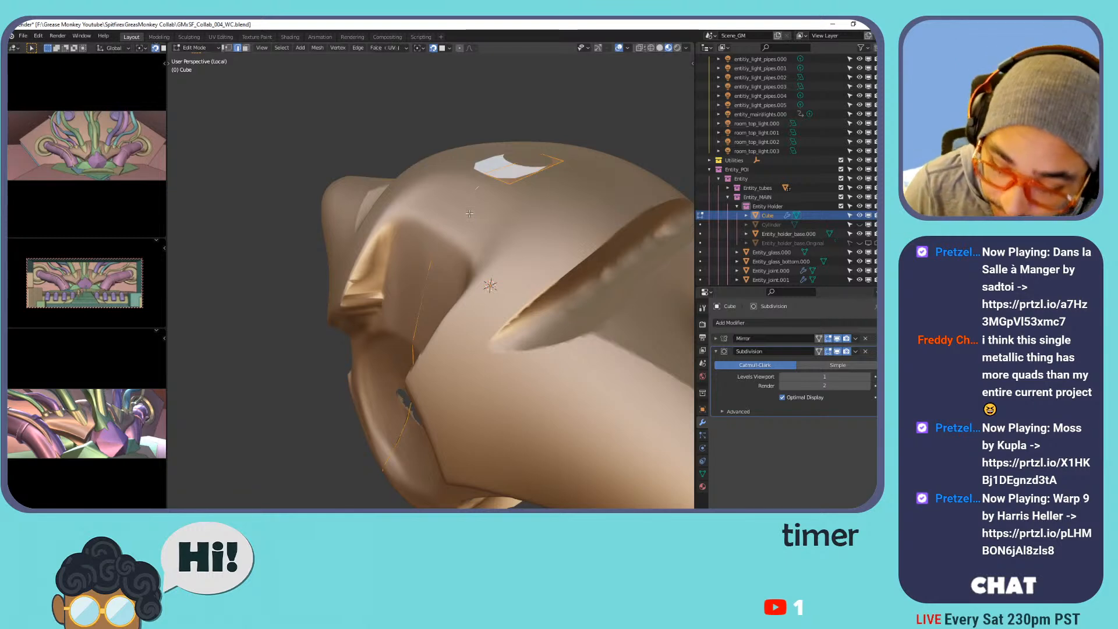
Isolate the strip object and delete the whole linked vertex chain, keeping only the small plane.
{"action": "key", "text": "KP_Divide"}
{"action": "key", "text": "KP_Divide"}
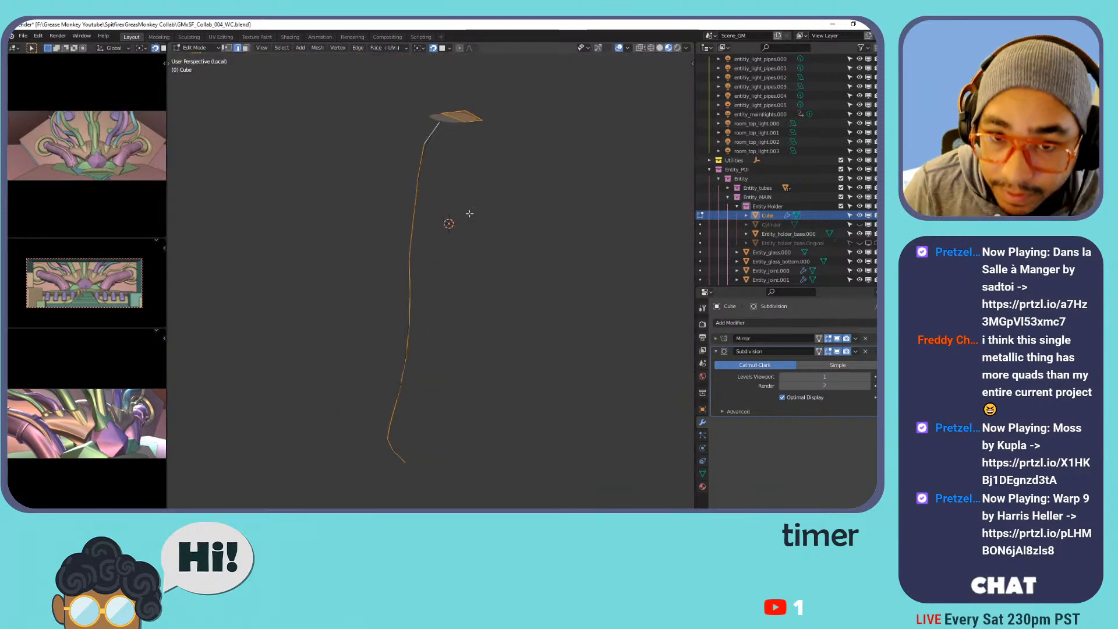
{"action": "middle_click_drag", "start_coordinate": [472, 129], "coordinate": [424, 156]}
{"action": "key", "text": "Tab"}
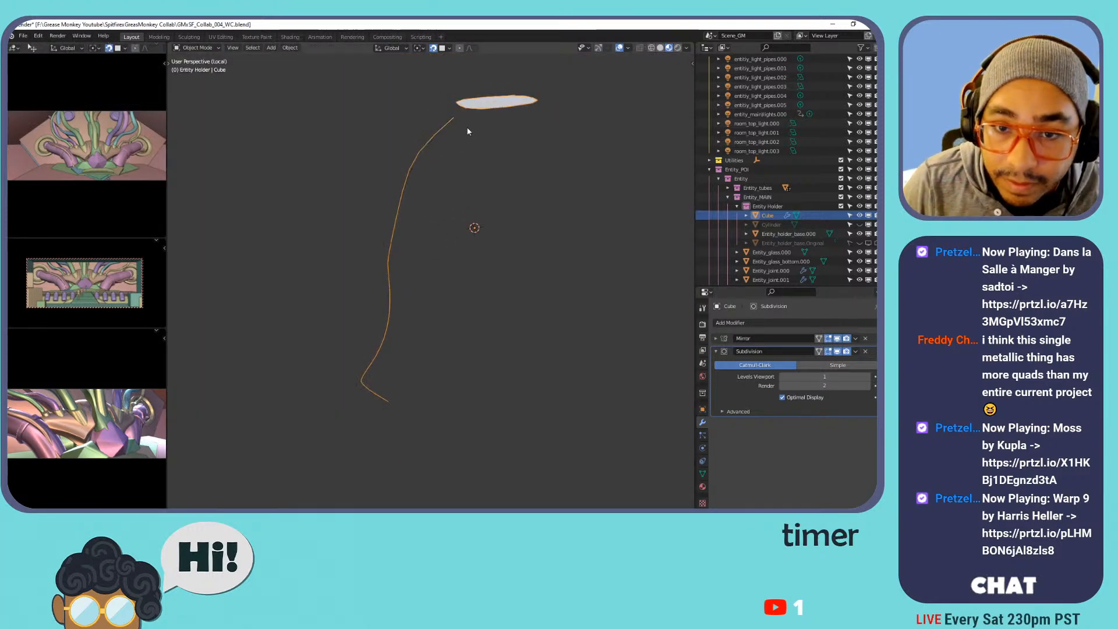
{"action": "key", "text": "Tab"}
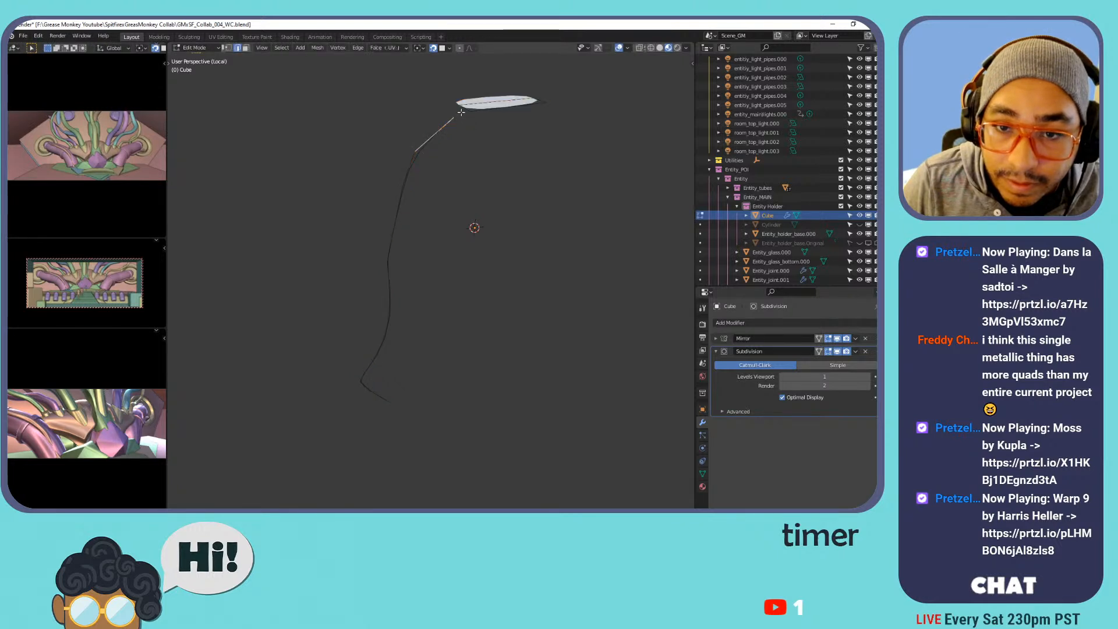
{"action": "key", "text": "ctrl+l"}
{"action": "key", "text": "x"}
{"action": "left_click", "coordinate": [425, 145]}
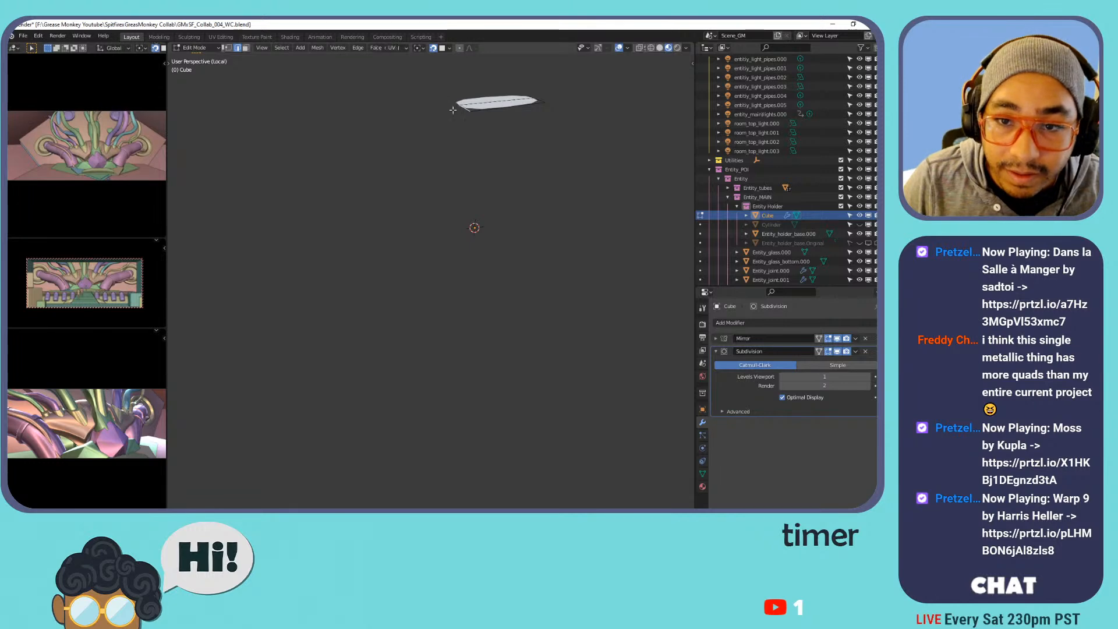
Leave the strip's isolated view and Edit Mode, add the dense holder base mesh to the selection and isolate it.
{"action": "key", "text": "KP_Divide"}
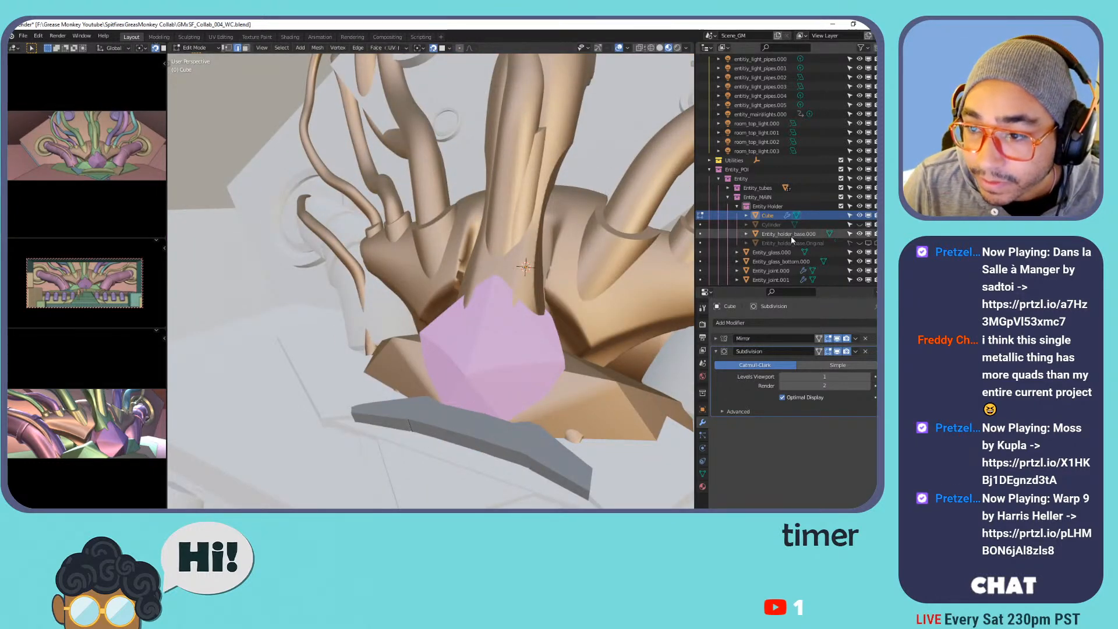
{"action": "left_click", "coordinate": [789, 234], "text": "ctrl"}
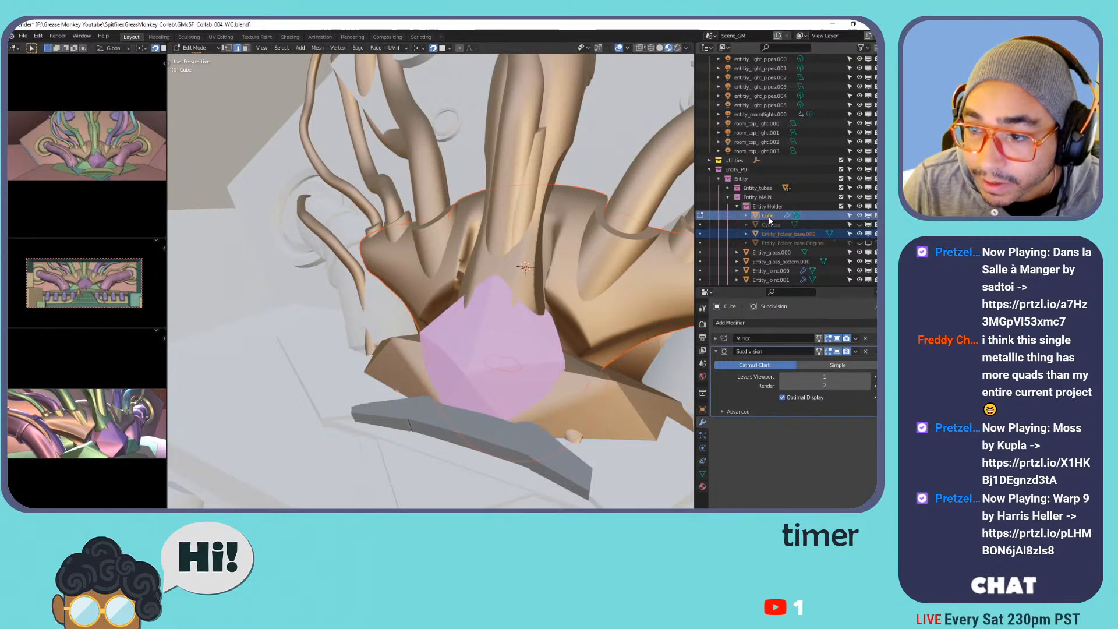
{"action": "key", "text": "KP_Divide"}
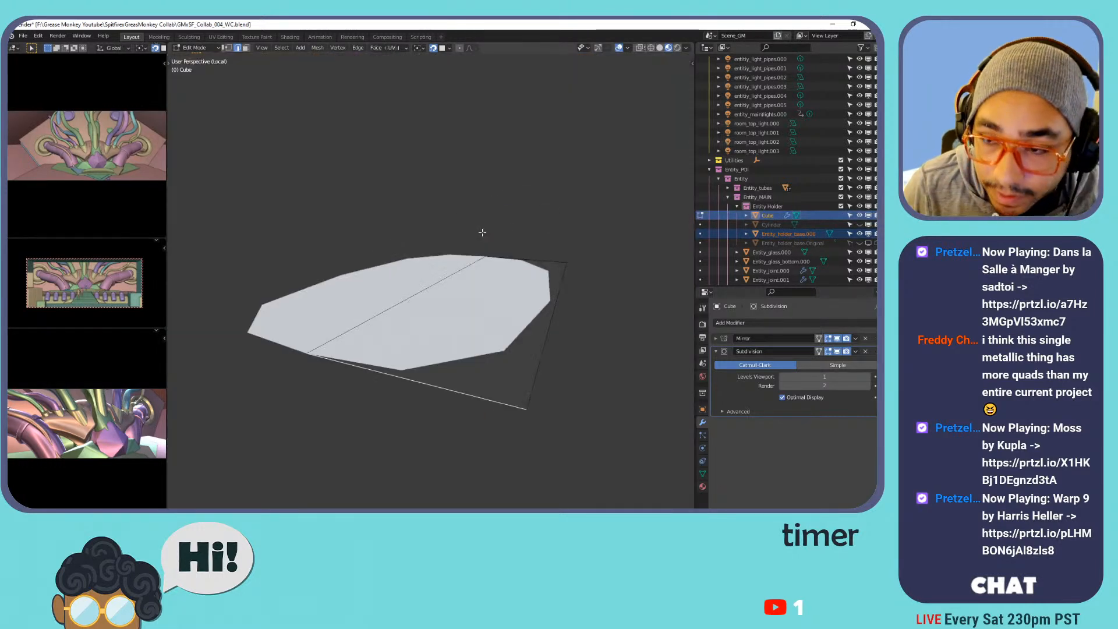
{"action": "key", "text": "Tab"}
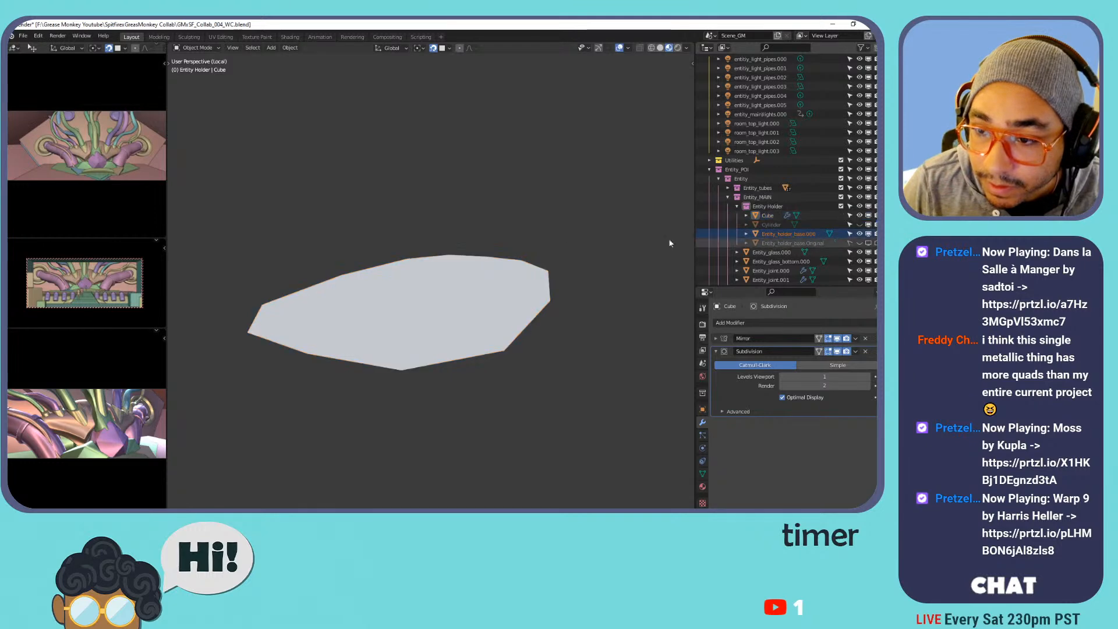
{"action": "key", "text": "KP_Divide"}
{"action": "key", "text": "KP_Divide"}
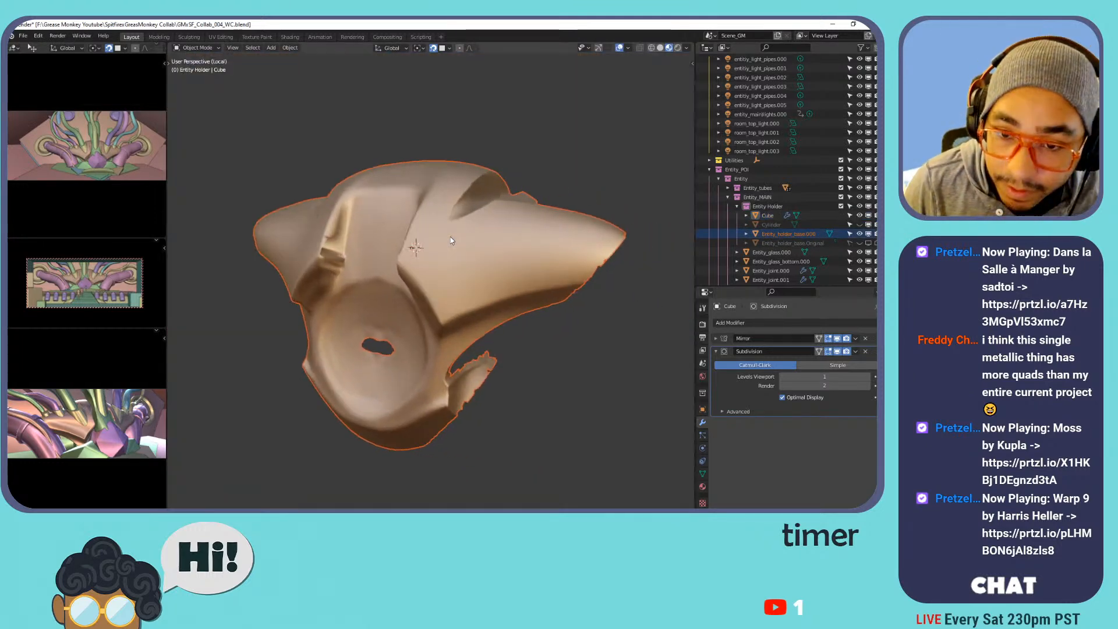
Leave the isolated view, reselect the strip object and the dense holder base mesh, and isolate both again.
{"action": "key", "text": "KP_Divide"}
{"action": "key", "text": "KP_Divide"}
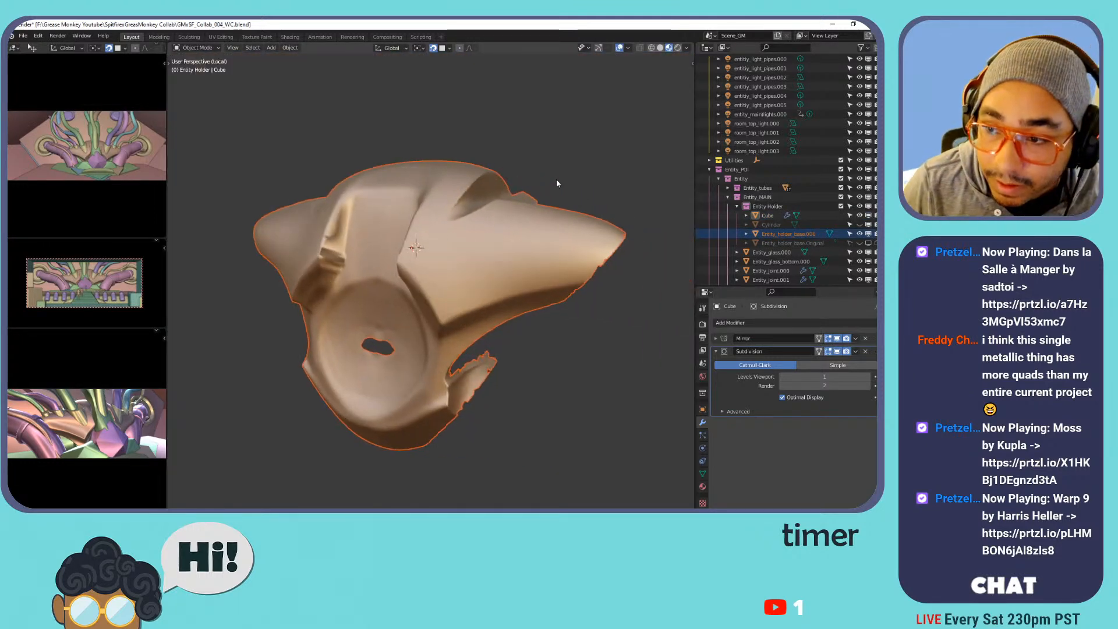
{"action": "left_click", "coordinate": [769, 216]}
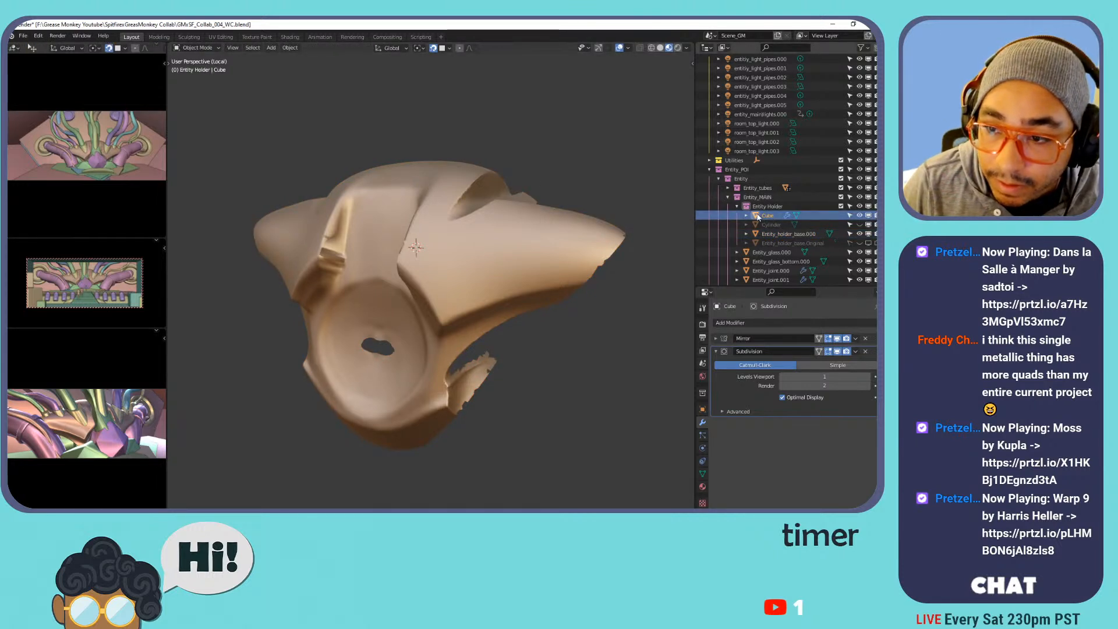
{"action": "middle_click_drag", "start_coordinate": [501, 167], "coordinate": [460, 204]}
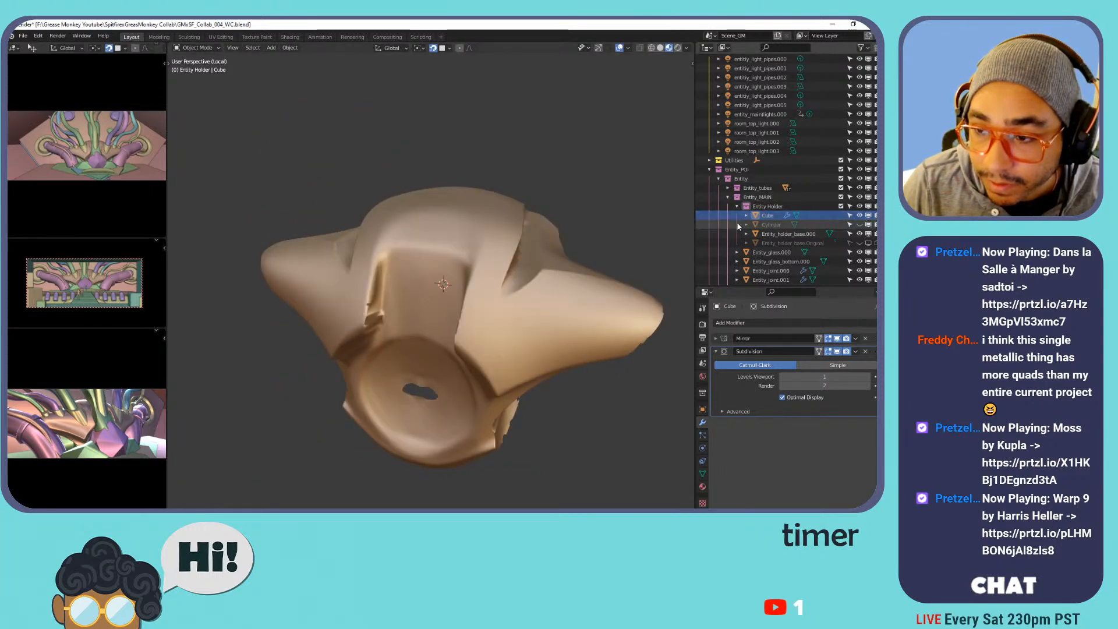
{"action": "key", "text": "KP_Divide"}
{"action": "middle_click_drag", "start_coordinate": [677, 194], "coordinate": [456, 166]}
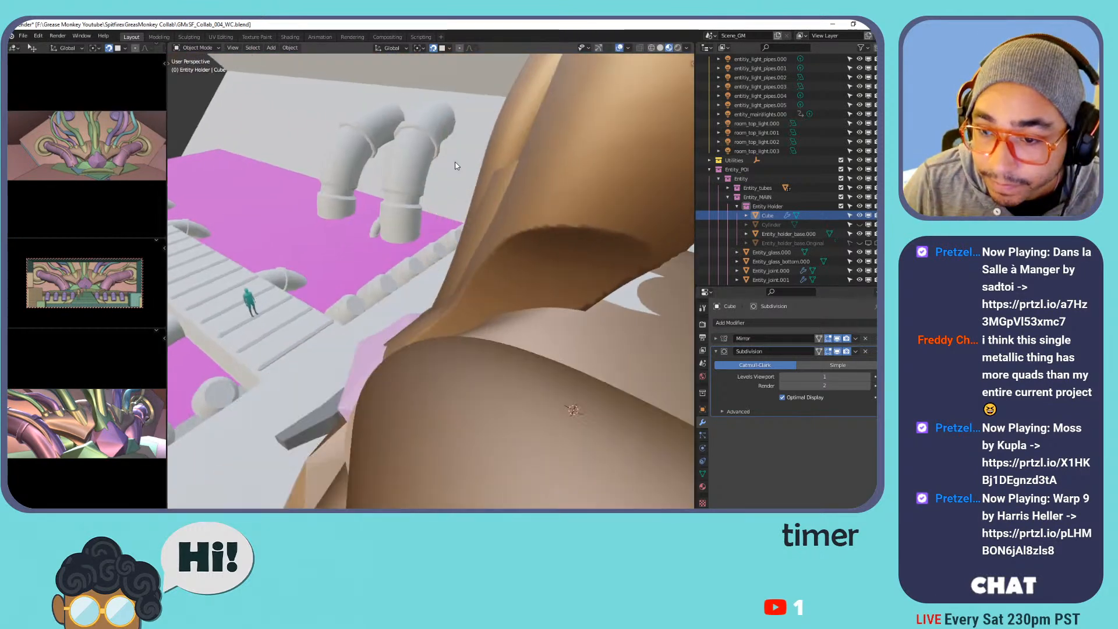
{"action": "left_click", "coordinate": [621, 309]}
{"action": "left_click", "coordinate": [595, 333], "text": "shift"}
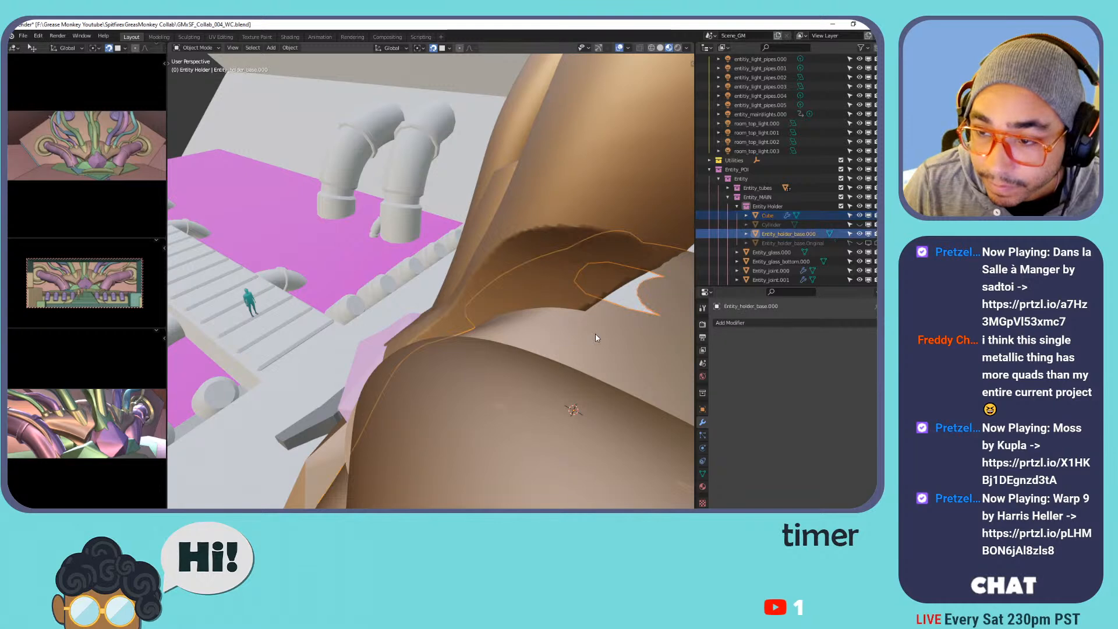
{"action": "key", "text": "KP_Divide"}
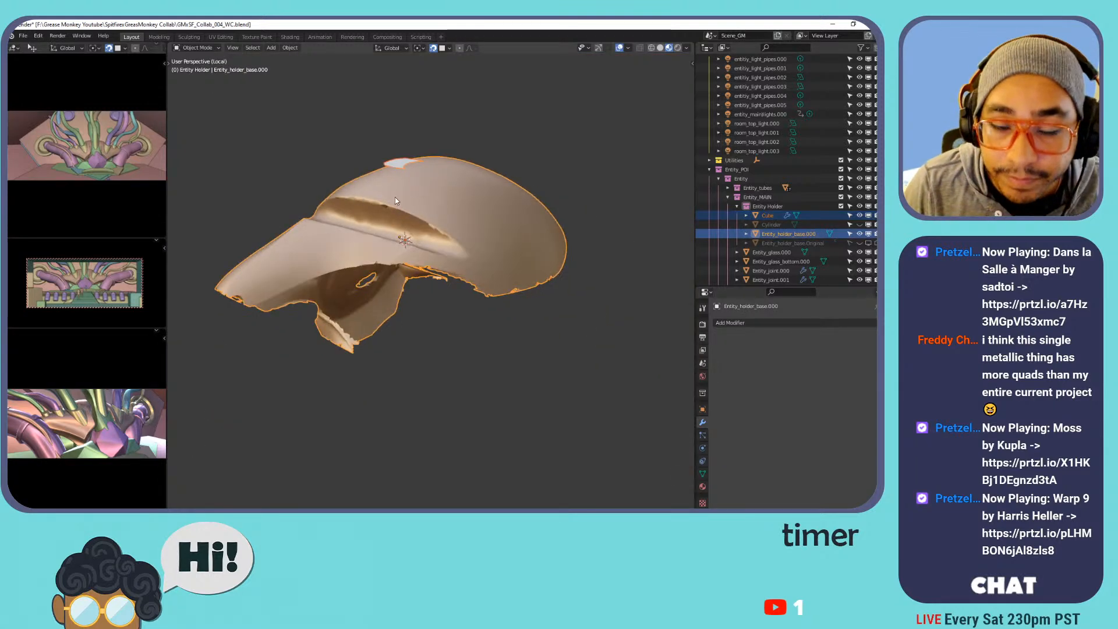
Enter Edit Mode on the strip object and lower the small plane about 0.027 m along Z.
{"action": "middle_click_drag", "start_coordinate": [588, 328], "coordinate": [486, 223]}
{"action": "left_click", "coordinate": [425, 214]}
{"action": "key", "text": "Tab"}
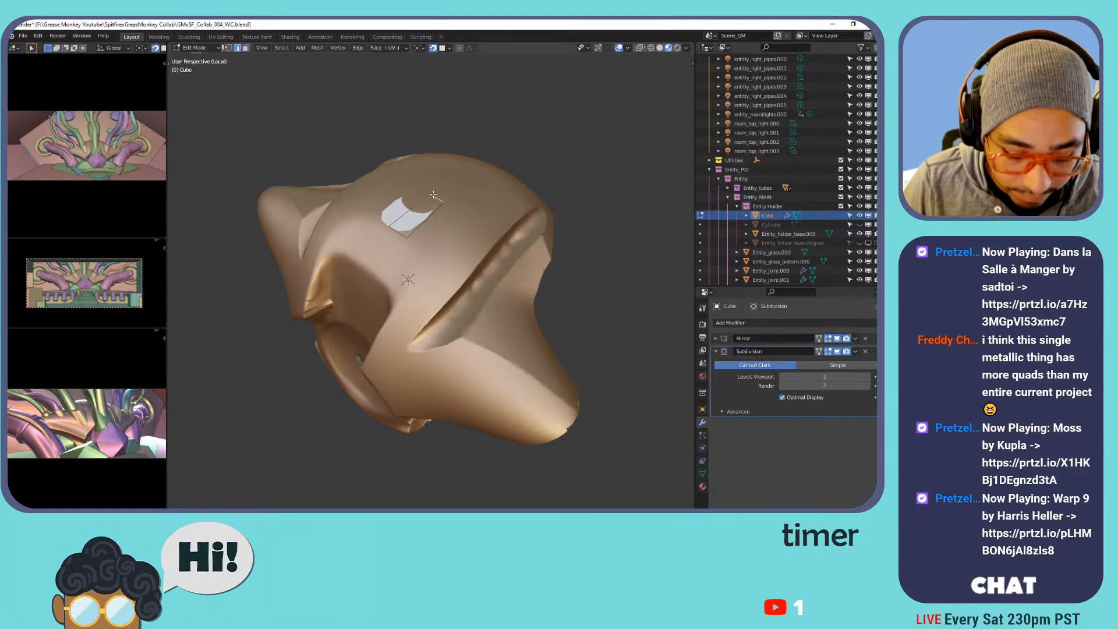
{"action": "key", "text": "g"}
{"action": "key", "text": "z"}
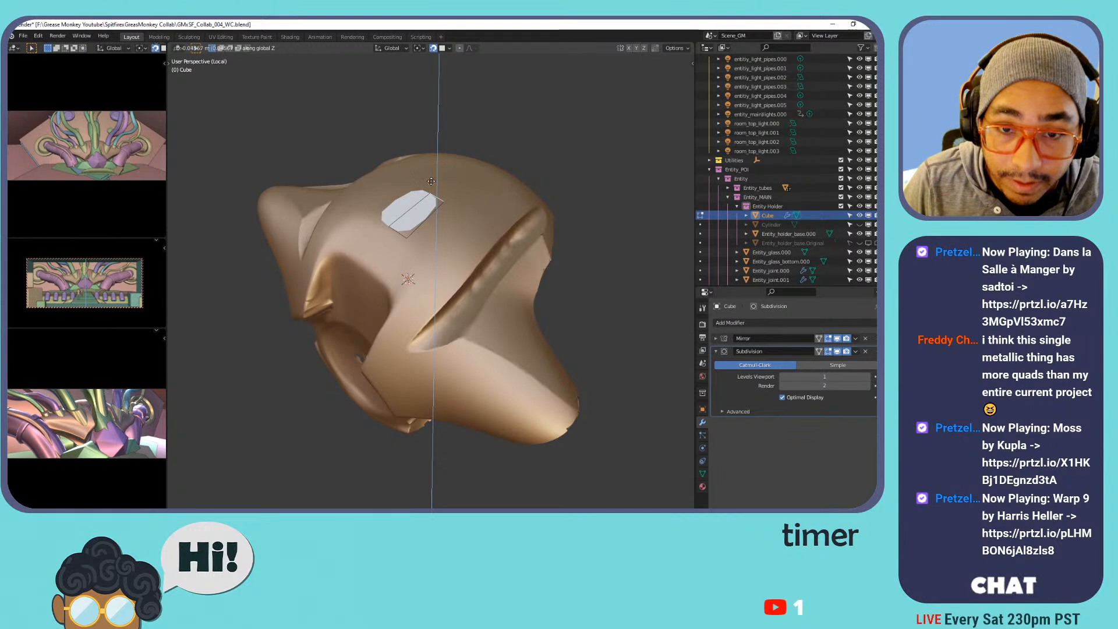
{"action": "left_click", "coordinate": [429, 187]}
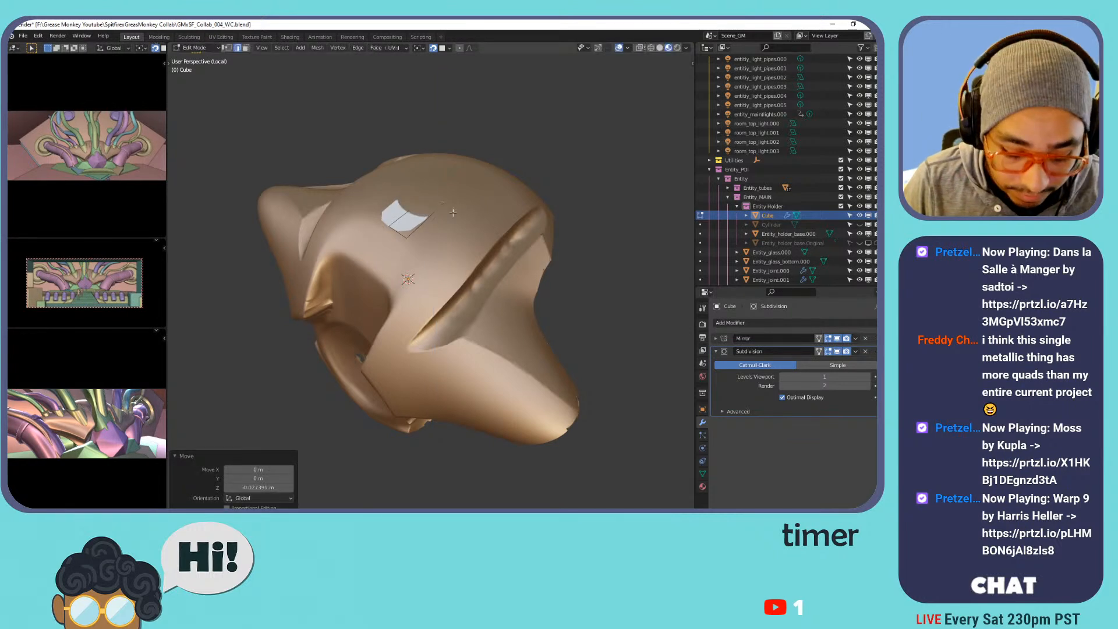
Extrude a chain of five vertices from the plane down the middle of the holder's front face, above the circular recess.
{"action": "middle_click_drag", "start_coordinate": [434, 221], "coordinate": [434, 187]}
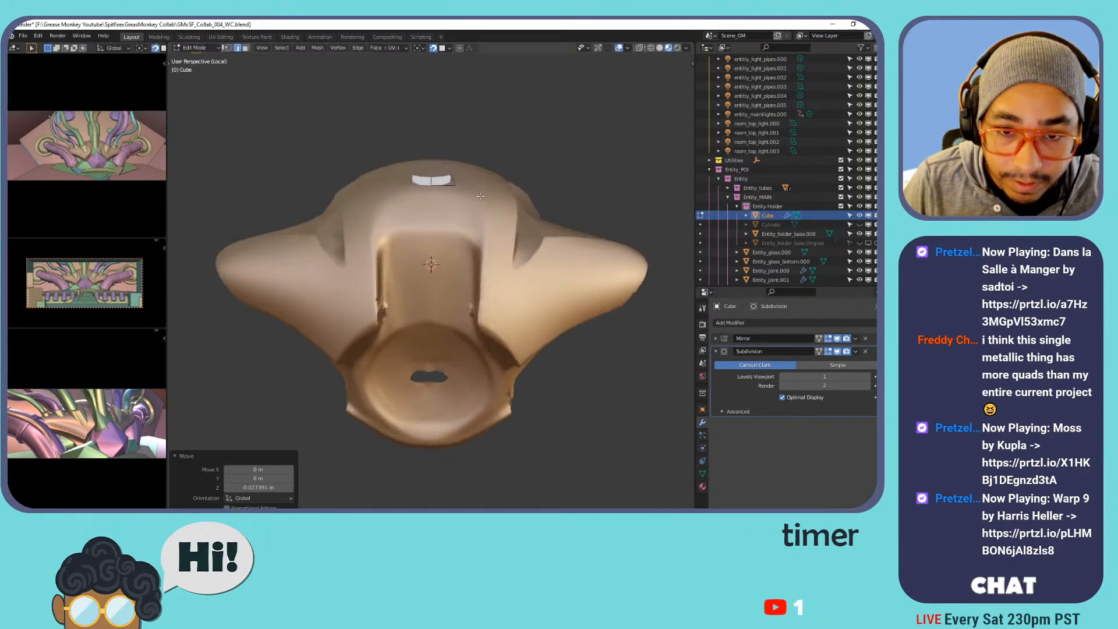
{"action": "key", "text": "e"}
{"action": "left_click", "coordinate": [431, 196]}
{"action": "key", "text": "e"}
{"action": "left_click", "coordinate": [429, 230]}
{"action": "key", "text": "e"}
{"action": "left_click", "coordinate": [430, 245]}
{"action": "key", "text": "e"}
{"action": "left_click", "coordinate": [429, 268]}
{"action": "key", "text": "e"}
{"action": "left_click", "coordinate": [429, 294]}
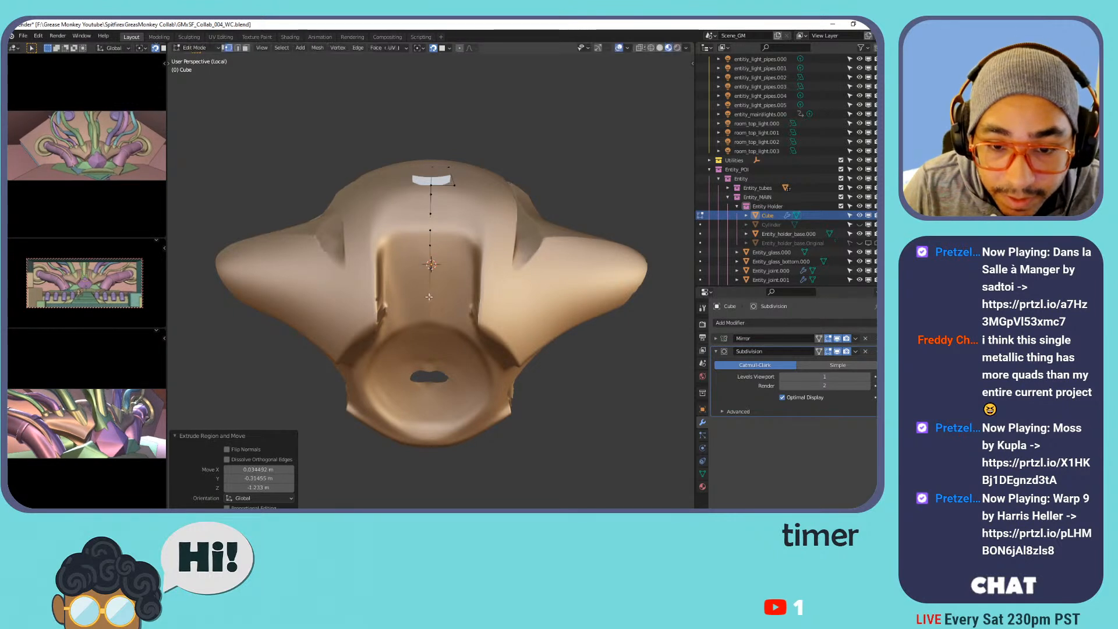
Turn on the Screencast Keys display for the viewport.
{"action": "key", "text": "n"}
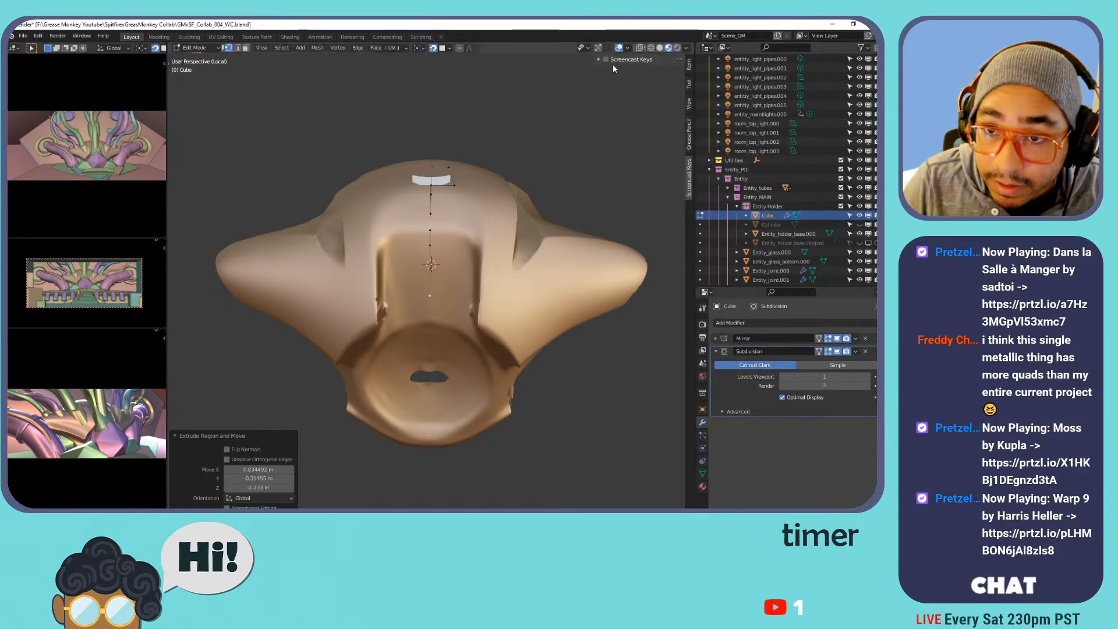
{"action": "key", "text": "n"}
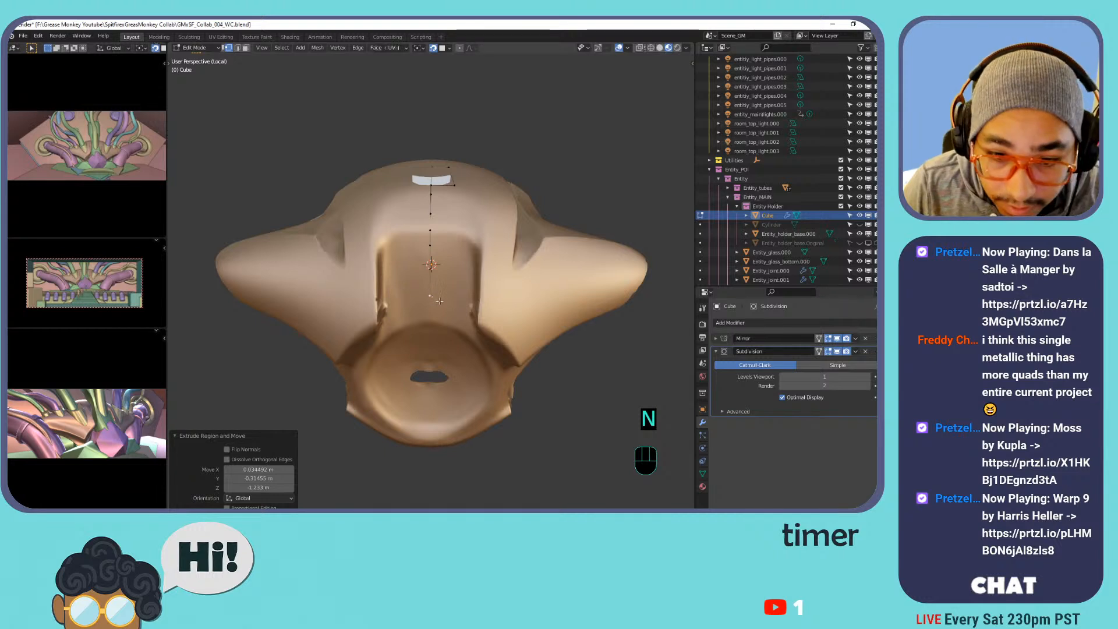
Extrude the vertex chain down through the circular recess to the holder's lower rim, discarding the final extrusion.
{"action": "key", "text": "e"}
{"action": "key", "text": "e"}
{"action": "key", "text": "e"}
{"action": "key", "text": "e"}
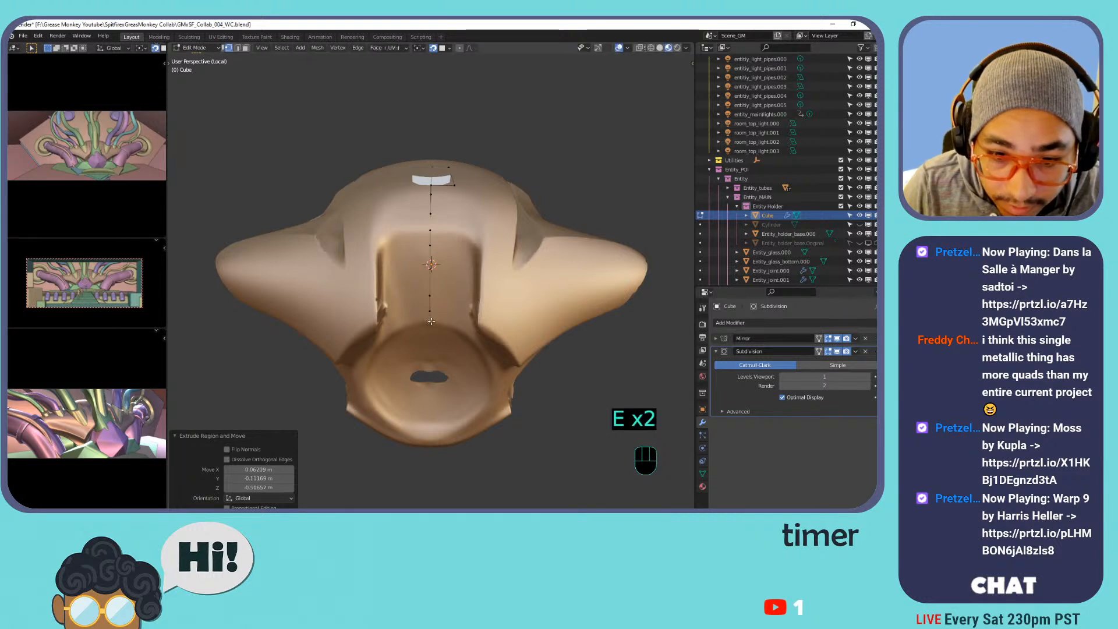
{"action": "left_click", "coordinate": [432, 341]}
{"action": "key", "text": "e"}
{"action": "left_click", "coordinate": [432, 352]}
{"action": "key", "text": "e"}
{"action": "left_click", "coordinate": [432, 365]}
{"action": "key", "text": "e"}
{"action": "left_click", "coordinate": [432, 391]}
{"action": "key", "text": "e"}
{"action": "left_click", "coordinate": [434, 418]}
{"action": "key", "text": "e"}
{"action": "left_click", "coordinate": [436, 441]}
{"action": "key", "text": "e"}
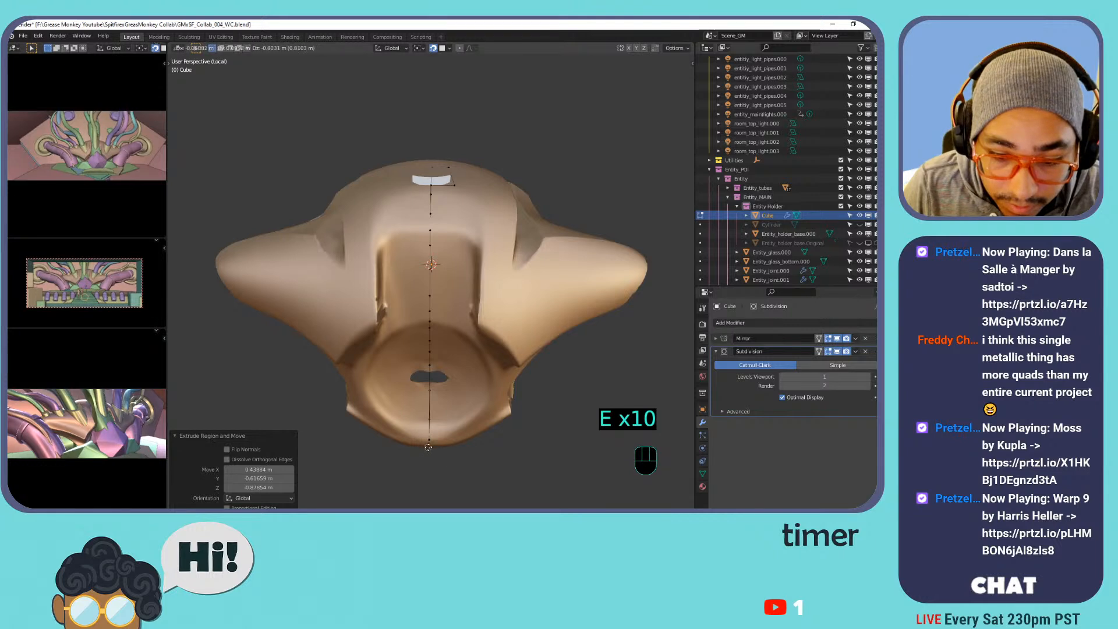
{"action": "right_click", "coordinate": [429, 448]}
{"action": "key", "text": "ctrl+z"}
Extrude the vertex chain over the recess's lower rim and down the underside face to its bottom edge.
{"action": "middle_click_drag", "start_coordinate": [437, 452], "coordinate": [435, 272], "text": "shift"}
{"action": "key", "text": "e"}
{"action": "left_click", "coordinate": [421, 291]}
{"action": "key", "text": "e"}
{"action": "left_click", "coordinate": [422, 298]}
{"action": "key", "text": "e"}
{"action": "left_click", "coordinate": [423, 322]}
{"action": "key", "text": "e"}
{"action": "left_click", "coordinate": [425, 350]}
{"action": "key", "text": "e"}
{"action": "left_click", "coordinate": [426, 357]}
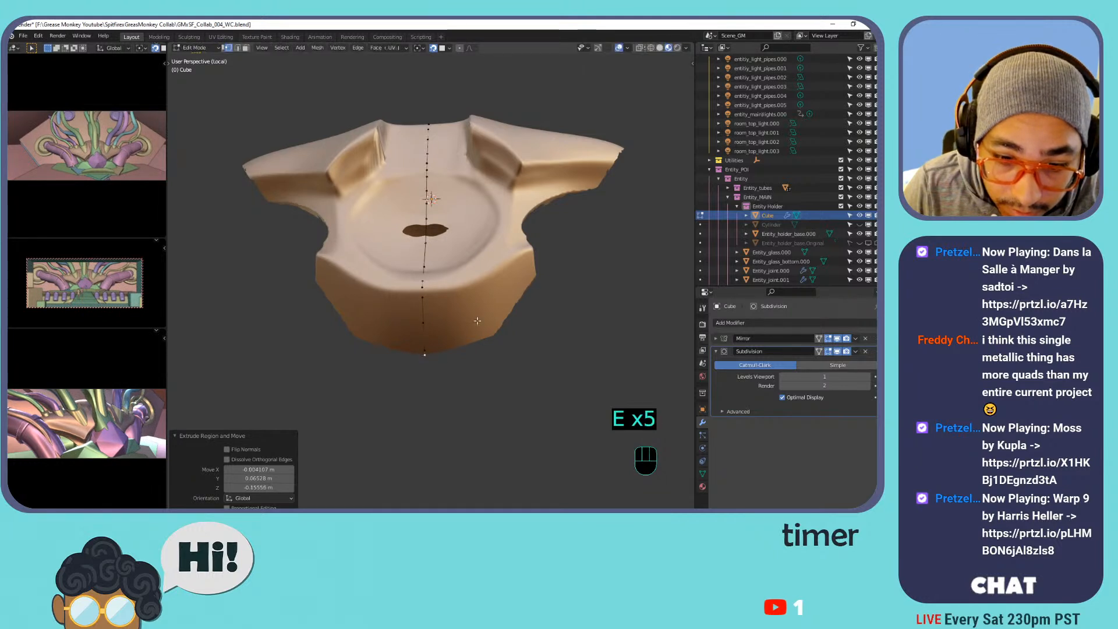
Undo the last two extrusions and extrude a single vertex to the underside face's bottom edge instead.
{"action": "key", "text": "ctrl+z"}
{"action": "key", "text": "ctrl+z"}
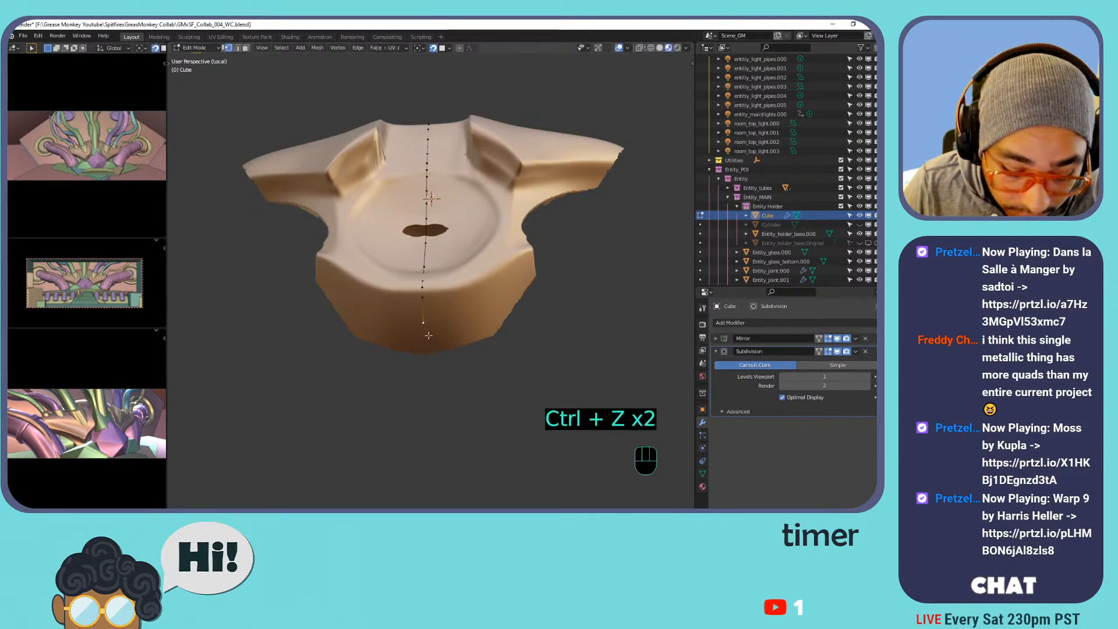
{"action": "key", "text": "e"}
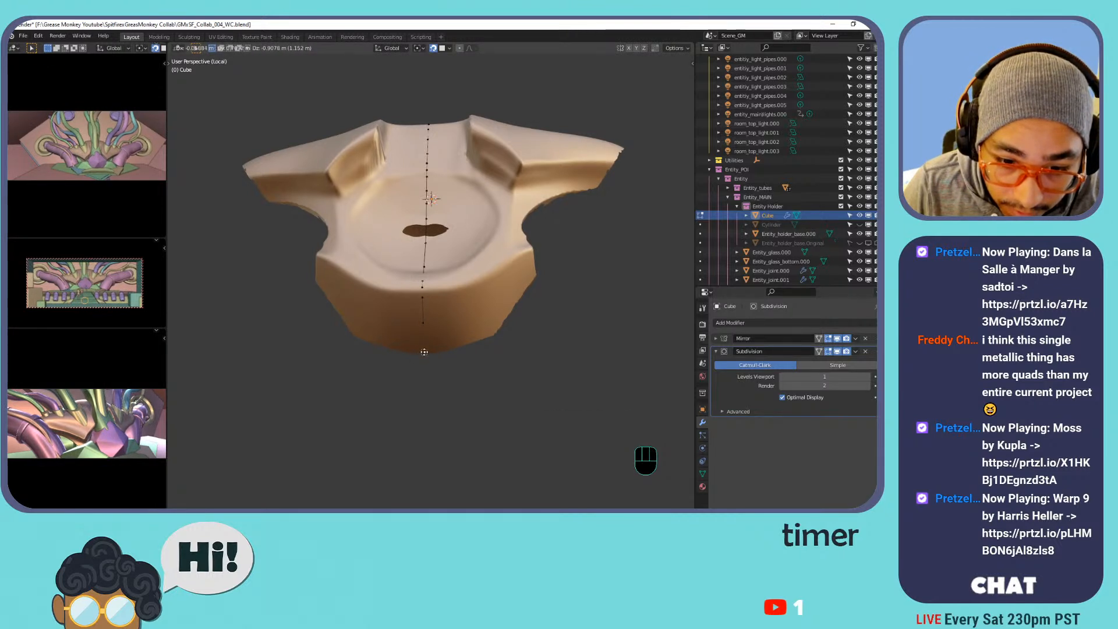
{"action": "left_click", "coordinate": [424, 352]}
Try to move the chain vertex directly below the small plane.
{"action": "middle_click_drag", "start_coordinate": [424, 351], "coordinate": [441, 283], "text": "shift"}
{"action": "key", "text": "1"}
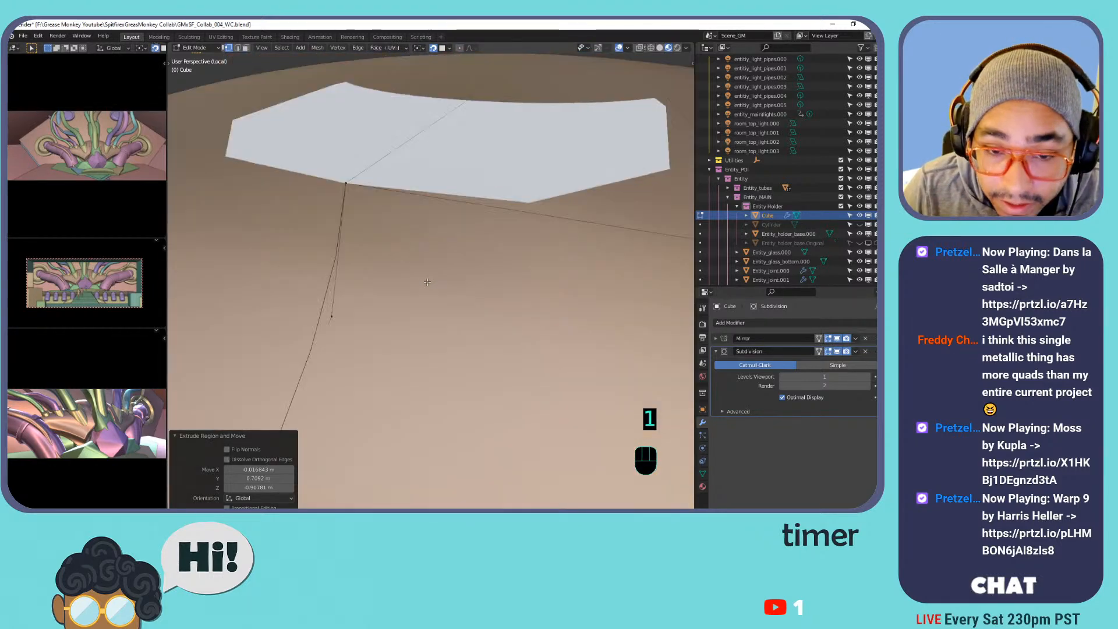
{"action": "left_click", "coordinate": [324, 320]}
{"action": "key", "text": "g"}
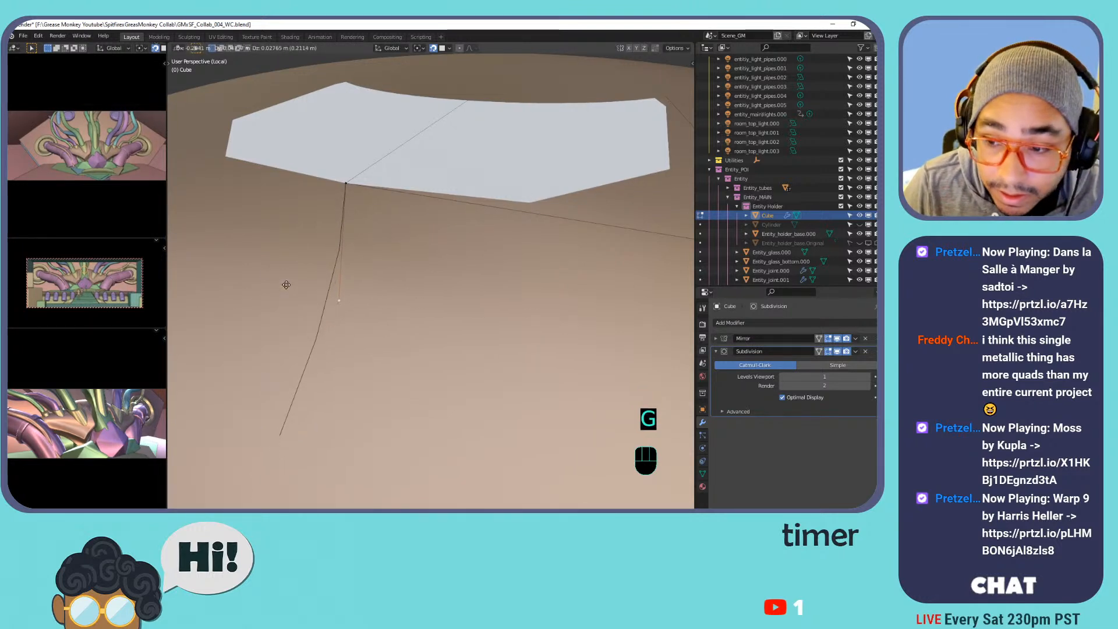
{"action": "left_click", "coordinate": [291, 284]}
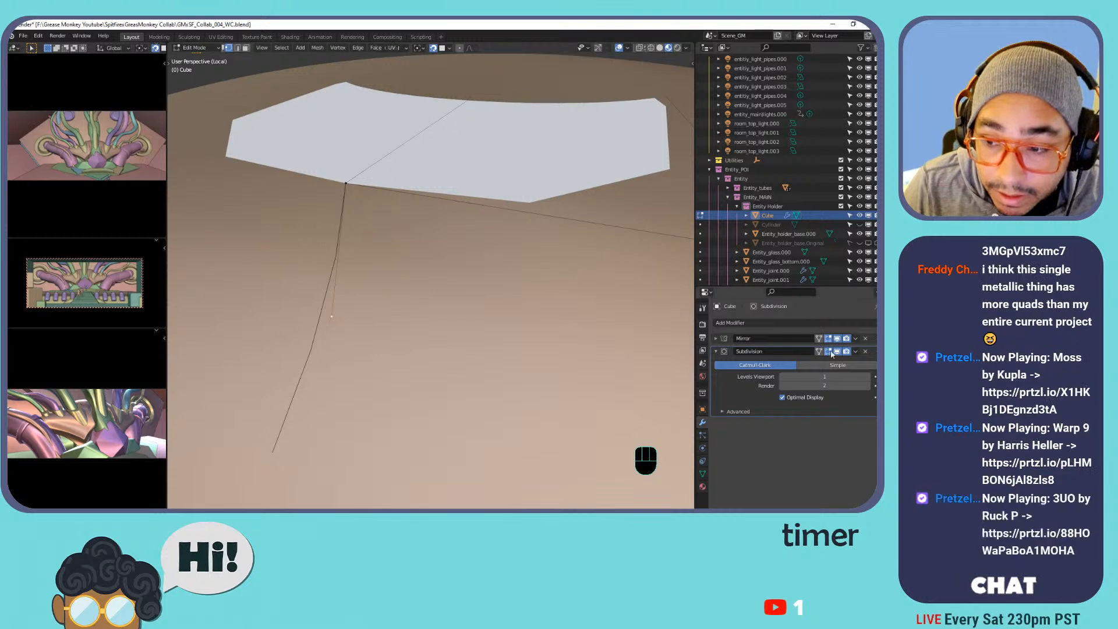
Delete the strip's Subdivision modifier and add a new Subdivision Surface modifier after the Mirror.
{"action": "left_click", "coordinate": [866, 352]}
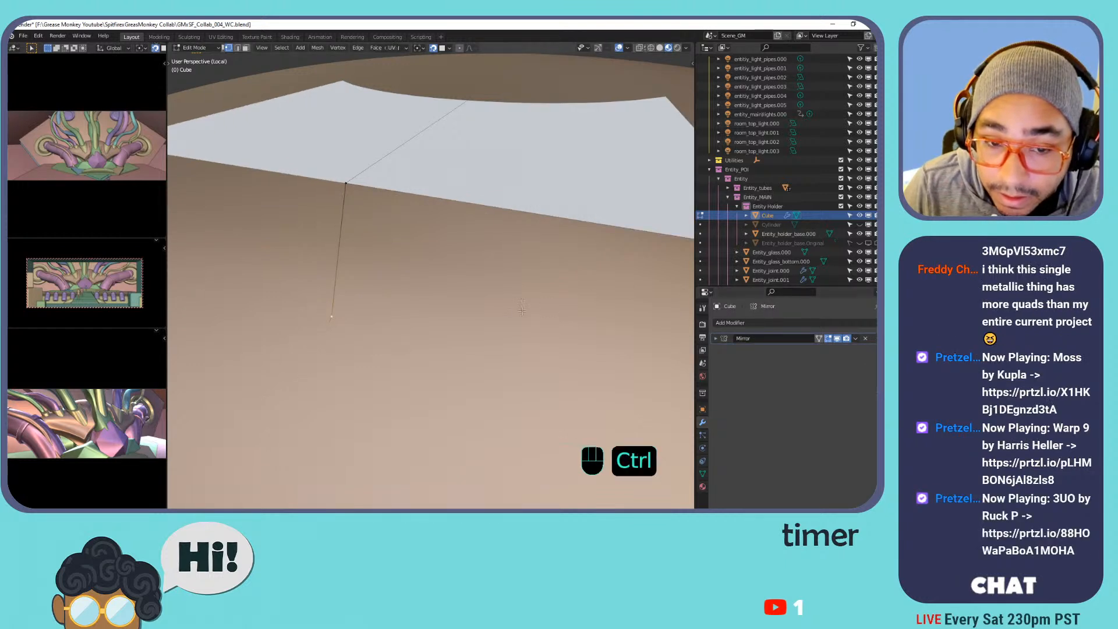
{"action": "key", "text": "ctrl+z"}
{"action": "key", "text": "ctrl+shift+z"}
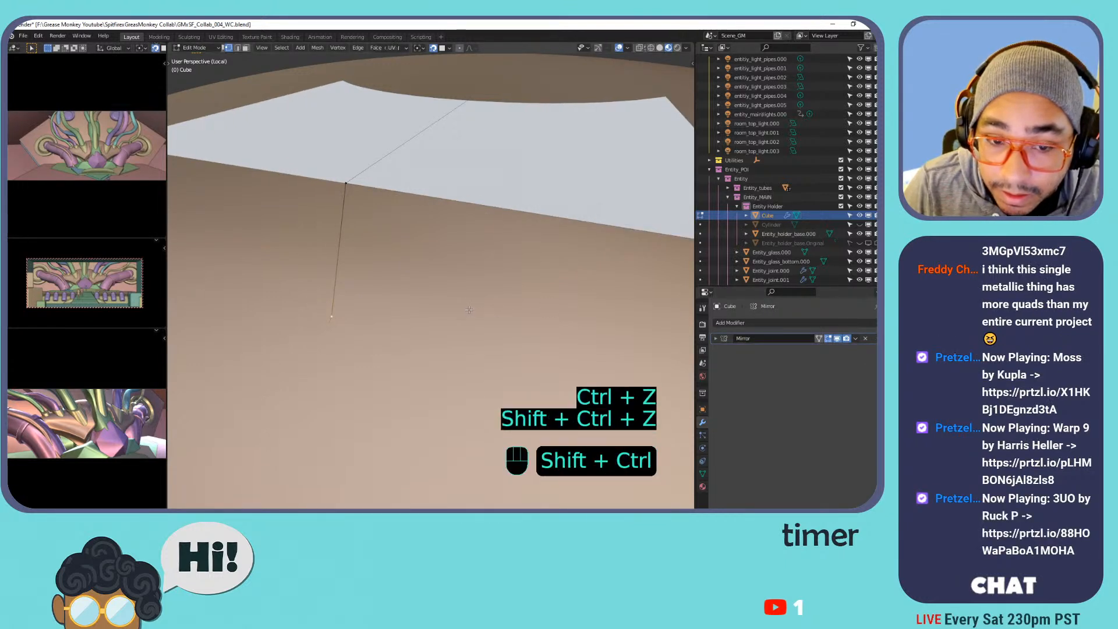
{"action": "left_click", "coordinate": [791, 323]}
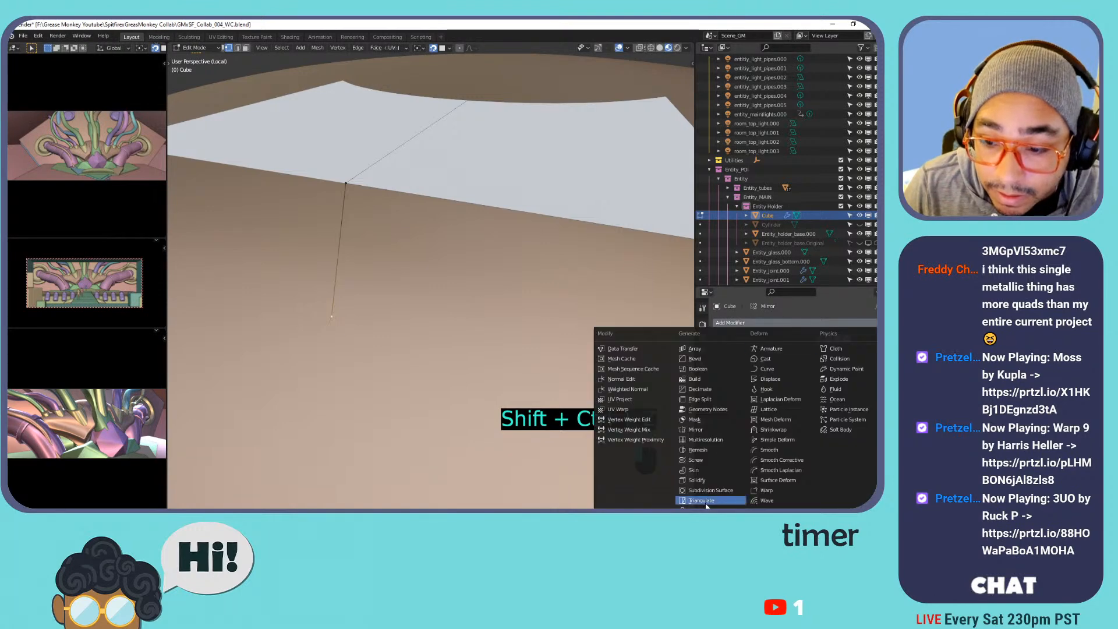
{"action": "middle_click_drag", "start_coordinate": [389, 354], "coordinate": [315, 265], "text": "shift"}
{"action": "scroll", "coordinate": [305, 341], "scroll_direction": "down", "scroll_amount": 6}
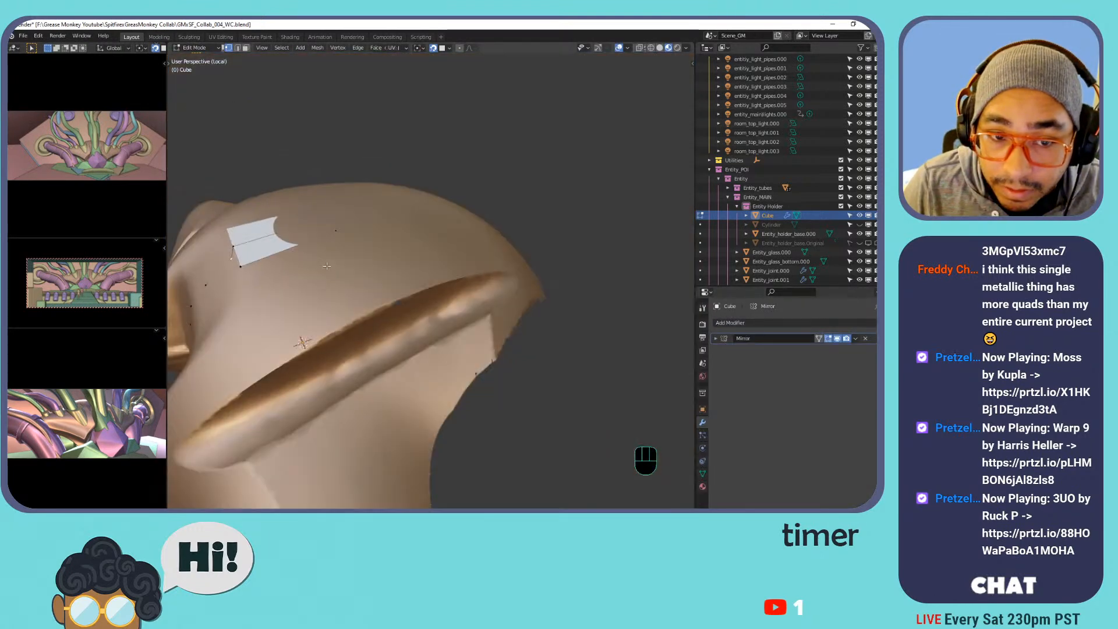
{"action": "middle_click_drag", "start_coordinate": [294, 324], "coordinate": [681, 271]}
{"action": "left_click", "coordinate": [778, 323]}
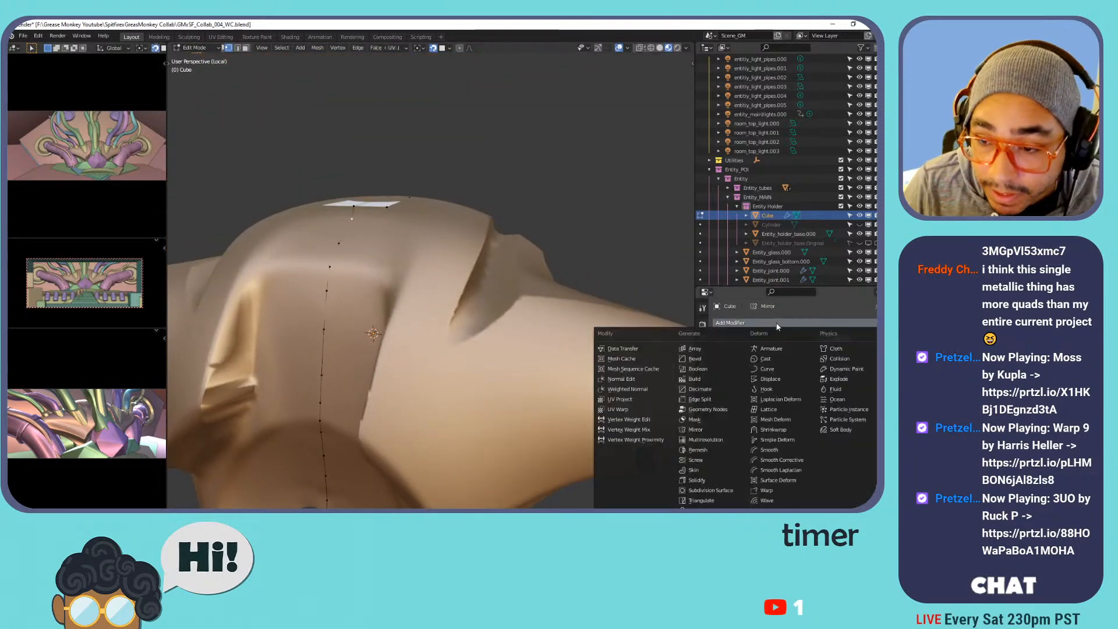
{"action": "left_click", "coordinate": [711, 491]}
{"action": "middle_click_drag", "start_coordinate": [367, 201], "coordinate": [379, 211]}
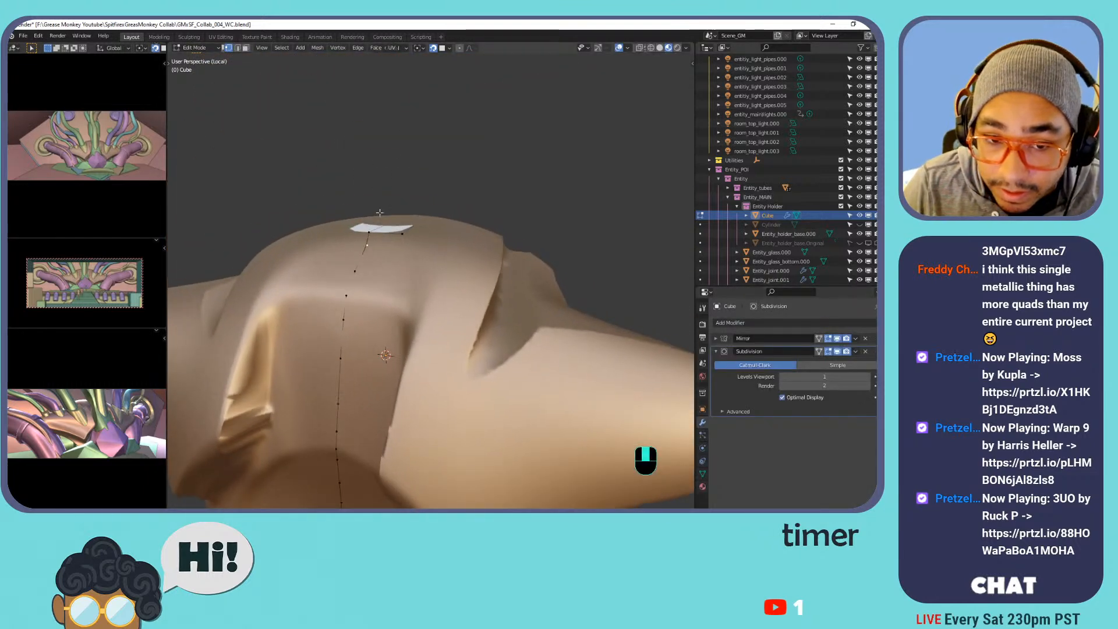
{"action": "scroll", "coordinate": [379, 212], "scroll_direction": "up", "scroll_amount": 6}
{"action": "left_click", "coordinate": [819, 352]}
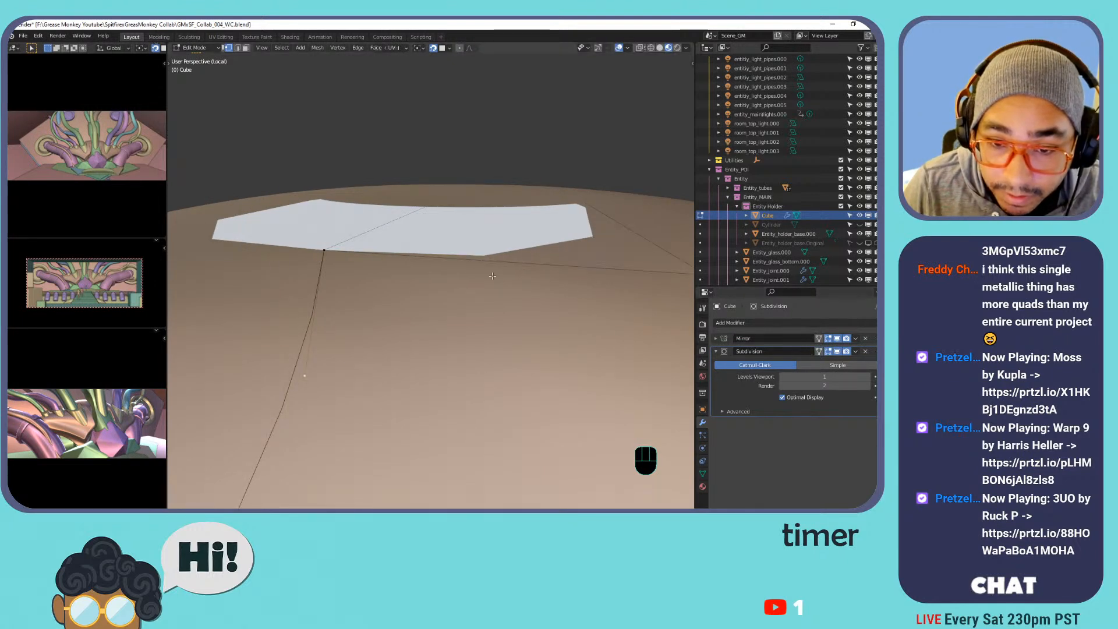
Select the plane's lower edge, try to fill a face from it and undo the fill.
{"action": "key", "text": "2"}
{"action": "left_click", "coordinate": [434, 260]}
{"action": "middle_click_drag", "start_coordinate": [438, 314], "coordinate": [524, 297]}
{"action": "scroll", "coordinate": [495, 341], "scroll_direction": "down", "scroll_amount": 3}
{"action": "key", "text": "f"}
{"action": "key", "text": "ctrl+z"}
Hide the dense holder base mesh and fill a face between the plane's lower edge and the chain's first segment.
{"action": "left_click", "coordinate": [859, 234]}
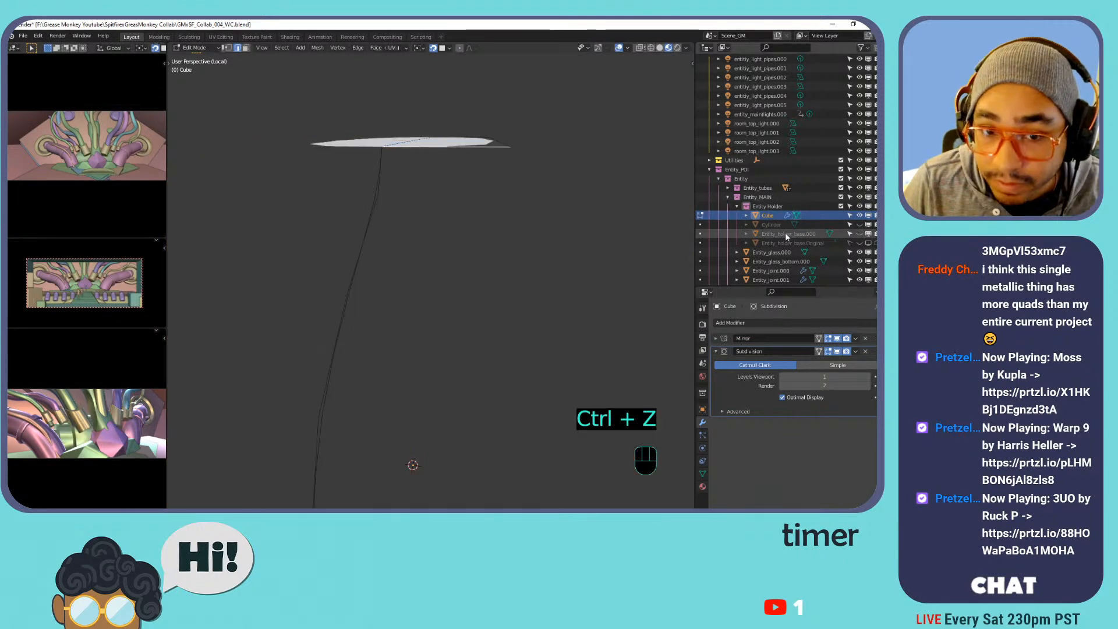
{"action": "mouse_move", "coordinate": [443, 221]}
{"action": "middle_mouse_down", "text": "shift"}
{"action": "mouse_move", "coordinate": [306, 216]}
{"action": "mouse_move", "coordinate": [437, 219]}
{"action": "mouse_move", "coordinate": [424, 218]}
{"action": "middle_mouse_up", "text": "shift"}
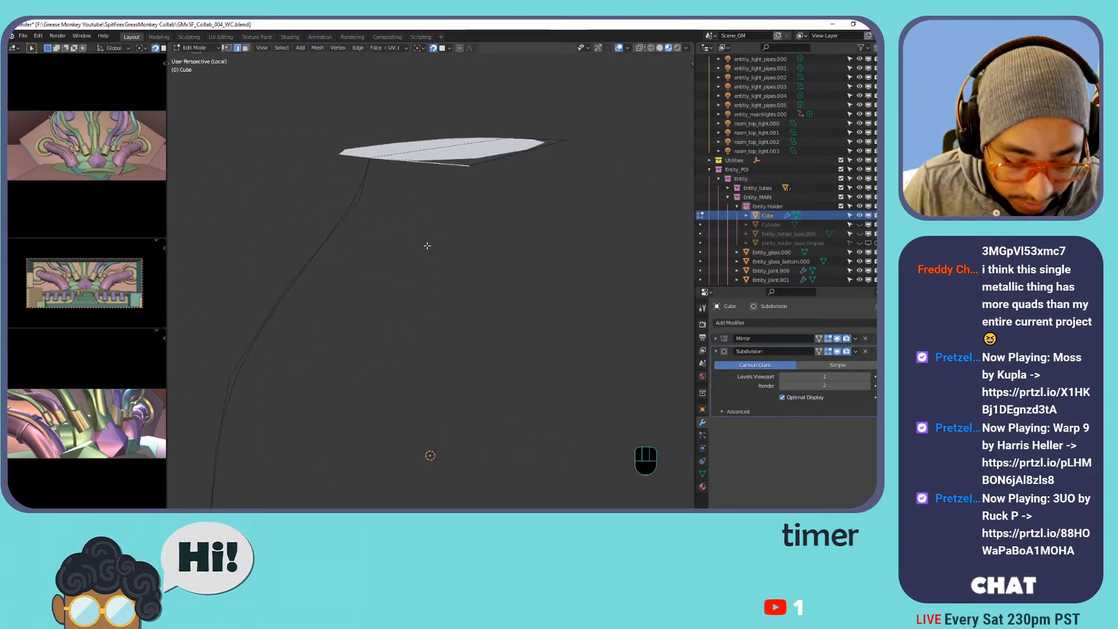
{"action": "key", "text": "f"}
{"action": "key", "text": "f"}
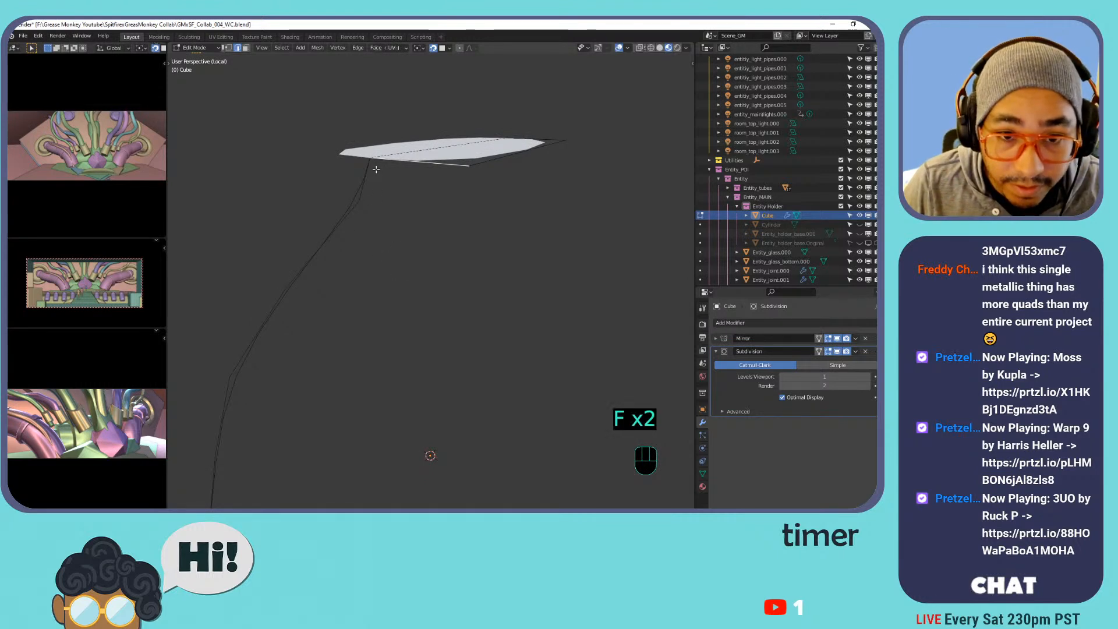
{"action": "key", "text": "1"}
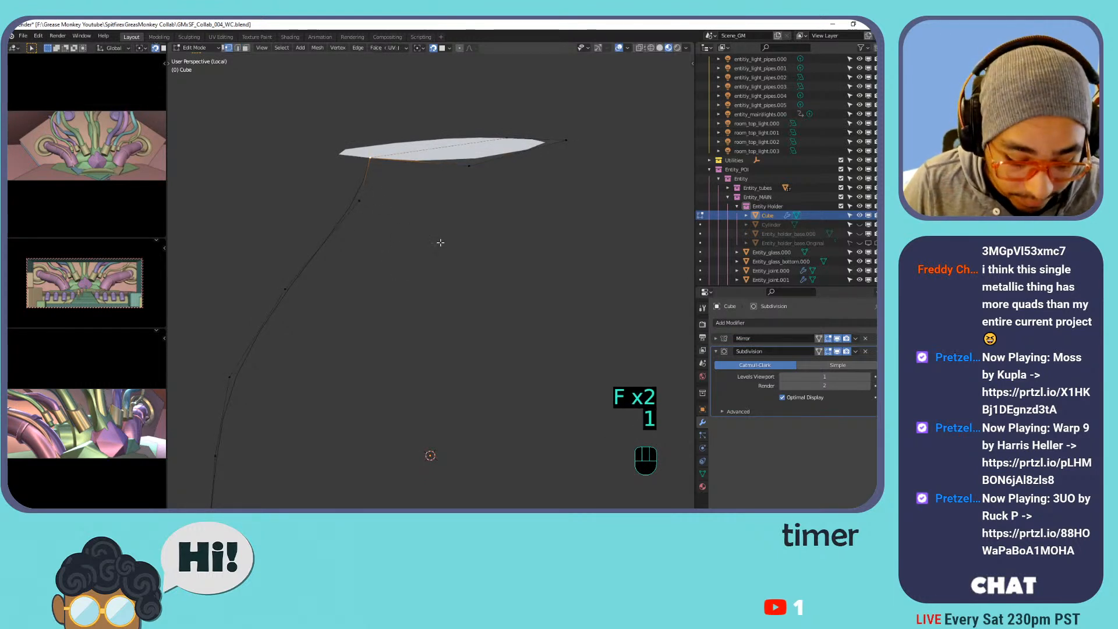
{"action": "key", "text": "f"}
{"action": "left_click", "coordinate": [436, 256]}
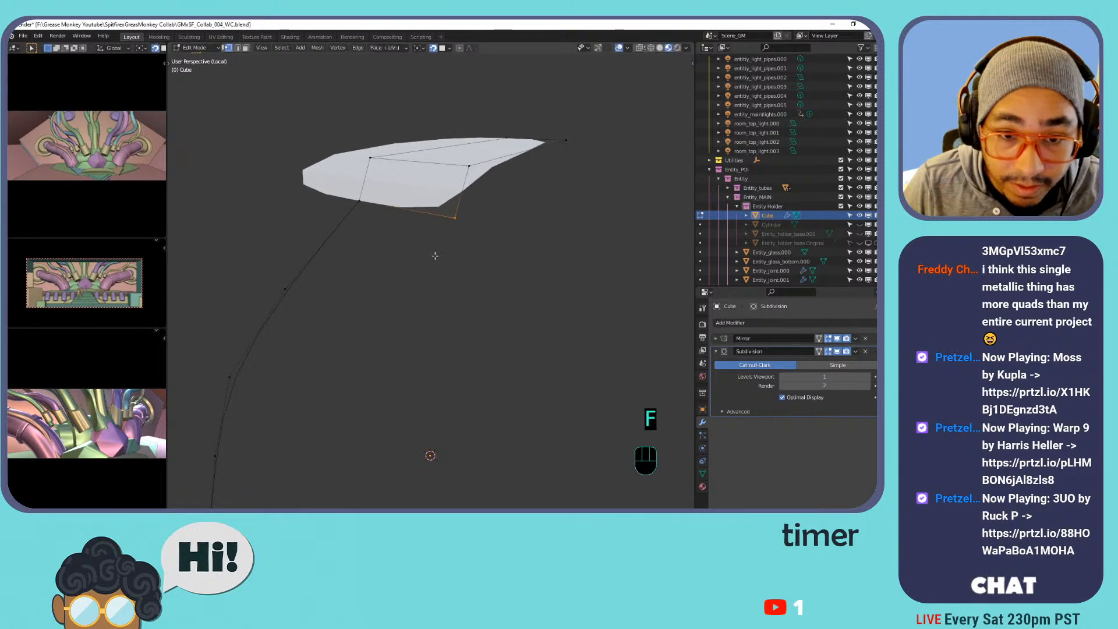
Try to fill a face from the strip's lower edge, extrude that edge, and undo the extrusion.
{"action": "key", "text": "2"}
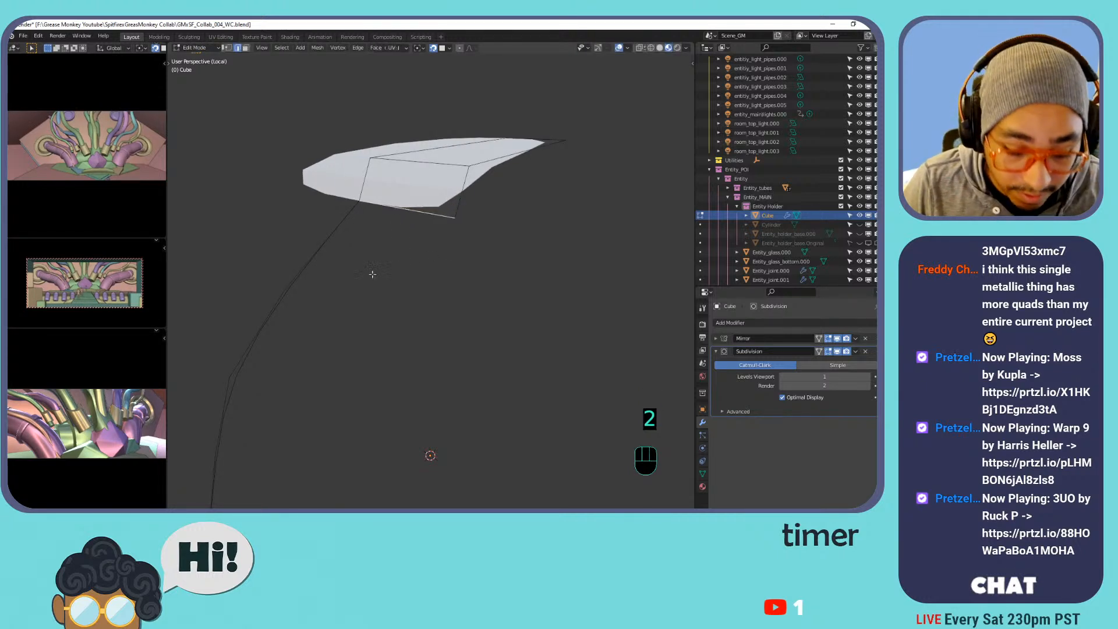
{"action": "key", "text": "f"}
{"action": "key", "text": "f"}
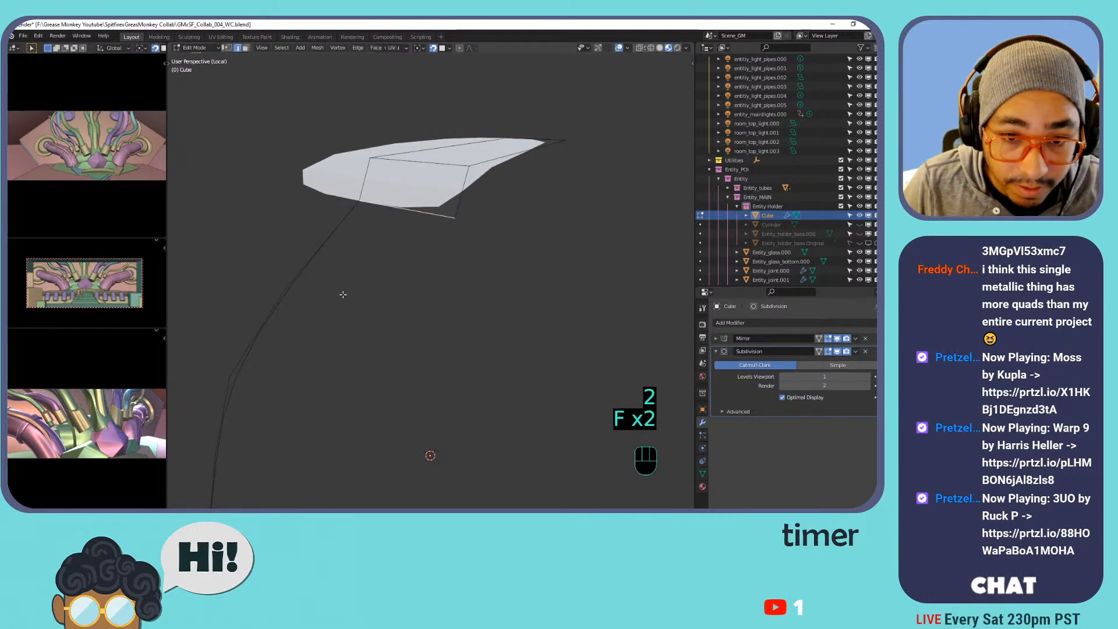
{"action": "key", "text": "1"}
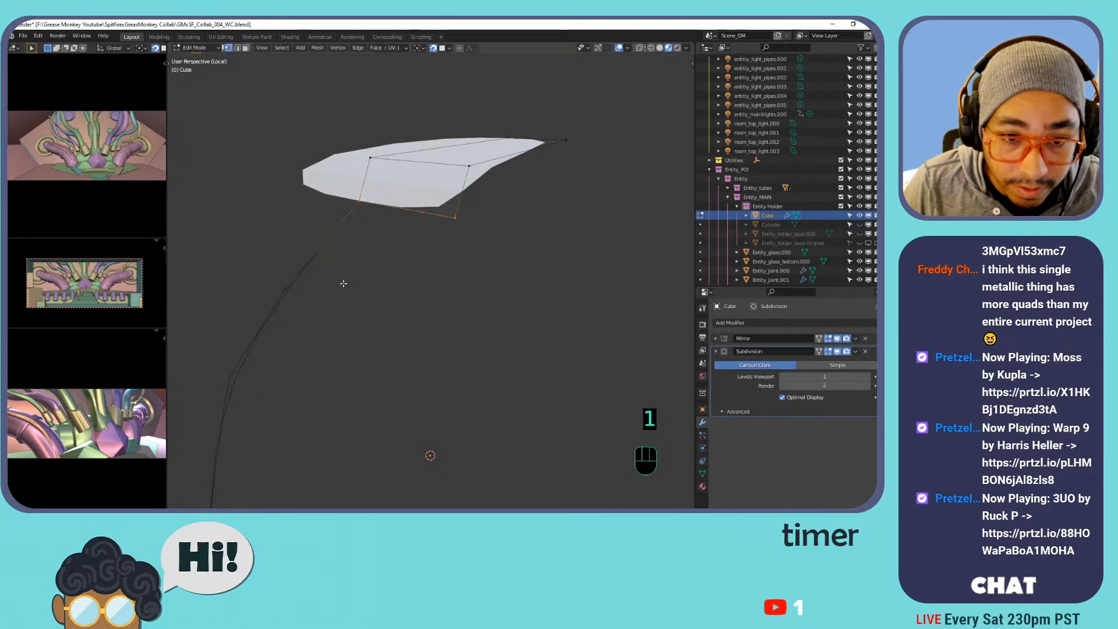
{"action": "key", "text": "e"}
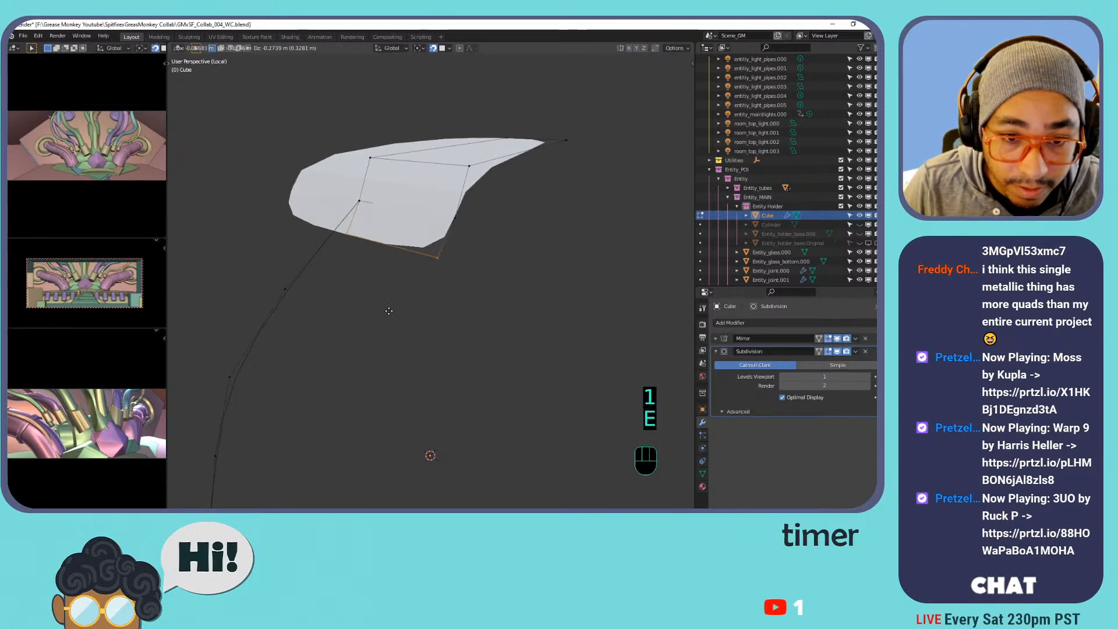
{"action": "right_click", "coordinate": [388, 303]}
{"action": "key", "text": "ctrl+z"}
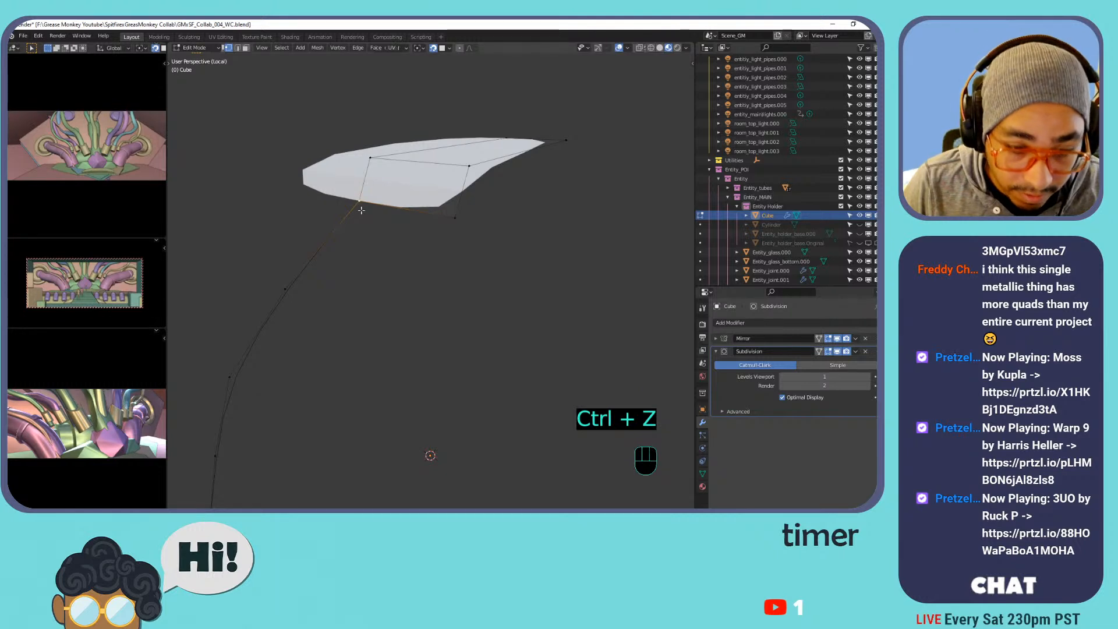
Fill four faces down the vertex chain, starting from the strip's lower corner vertex.
{"action": "key", "text": "f"}
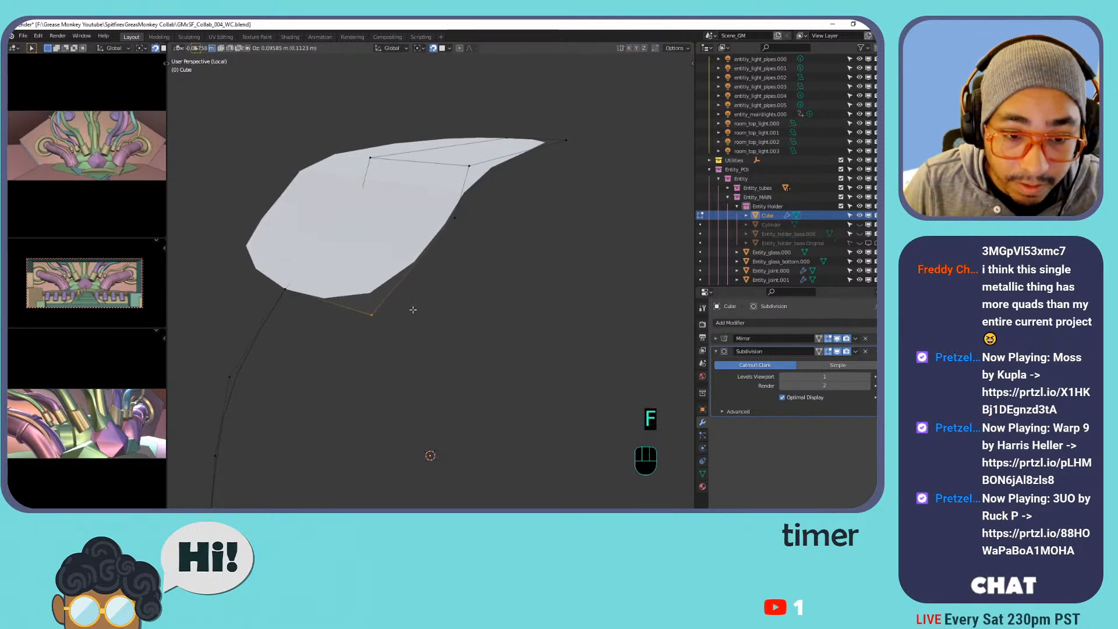
{"action": "key", "text": "f"}
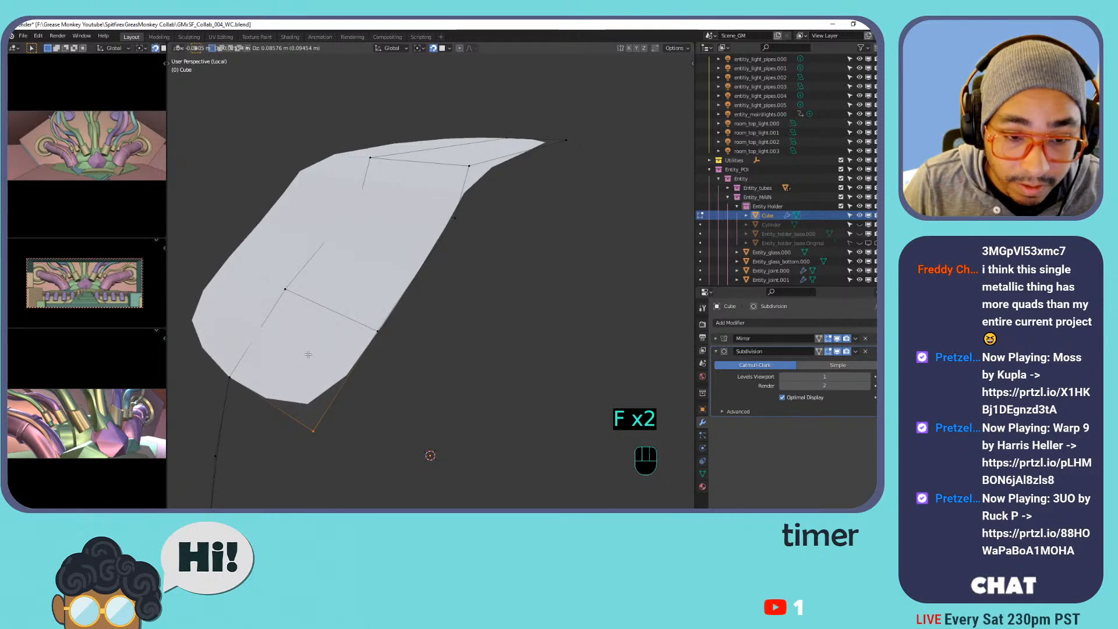
{"action": "left_click", "coordinate": [308, 354]}
{"action": "middle_click_drag", "start_coordinate": [298, 358], "coordinate": [327, 310]}
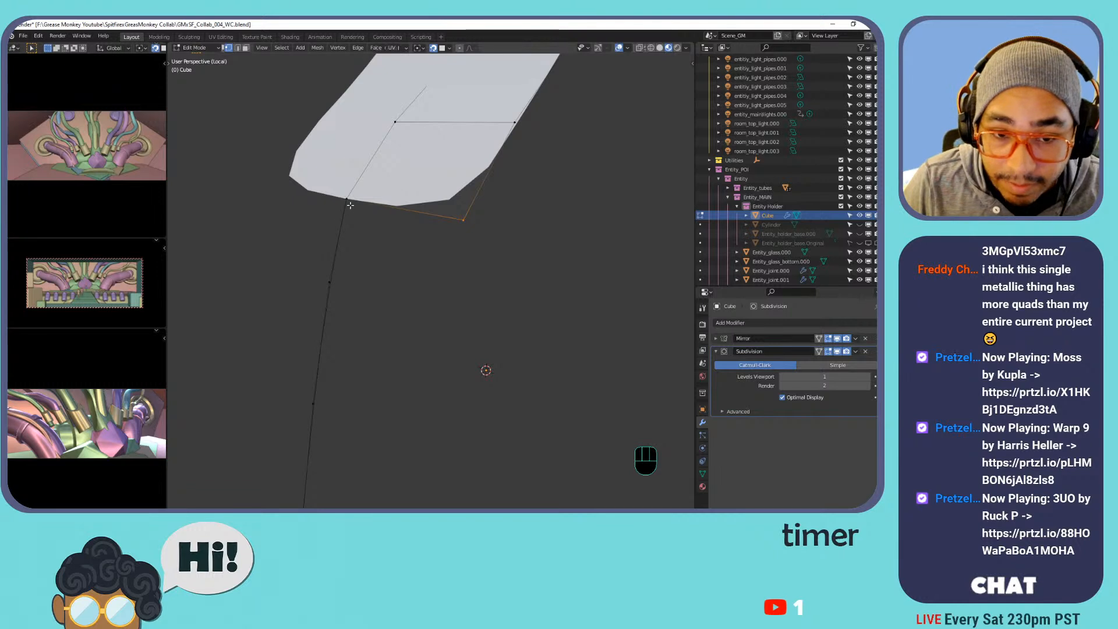
{"action": "key", "text": "f"}
{"action": "left_click", "coordinate": [414, 295]}
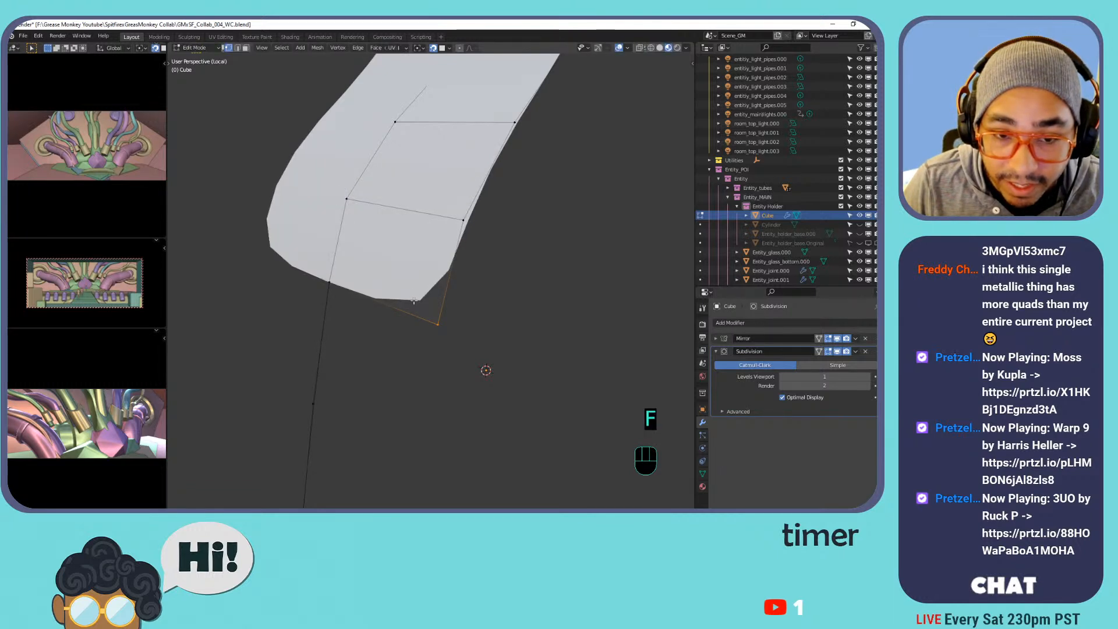
{"action": "left_click", "coordinate": [328, 284]}
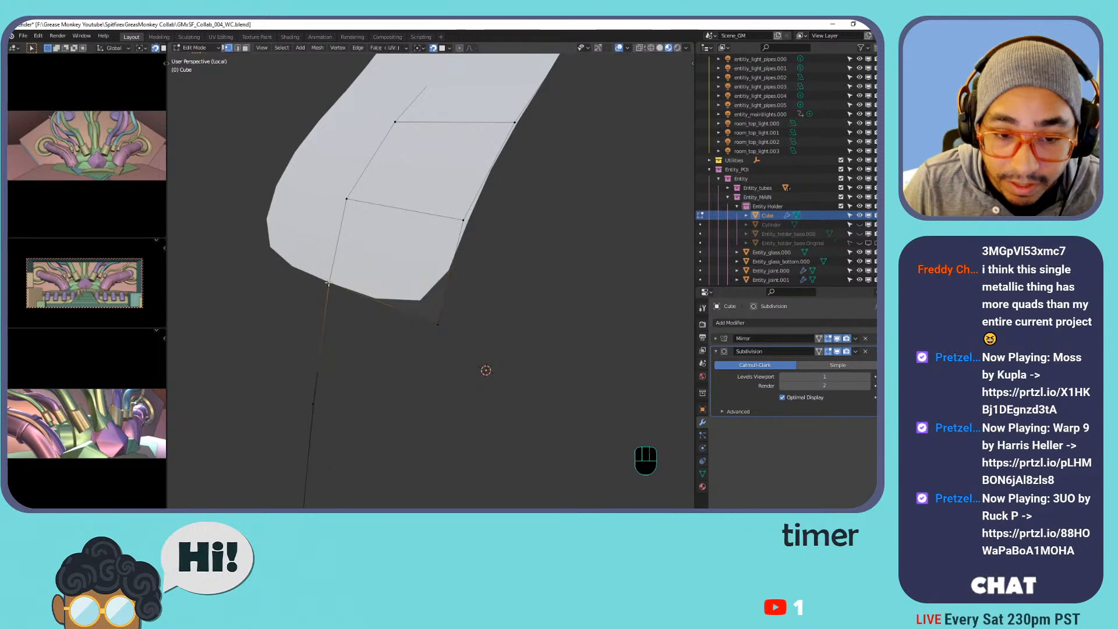
{"action": "key", "text": "f"}
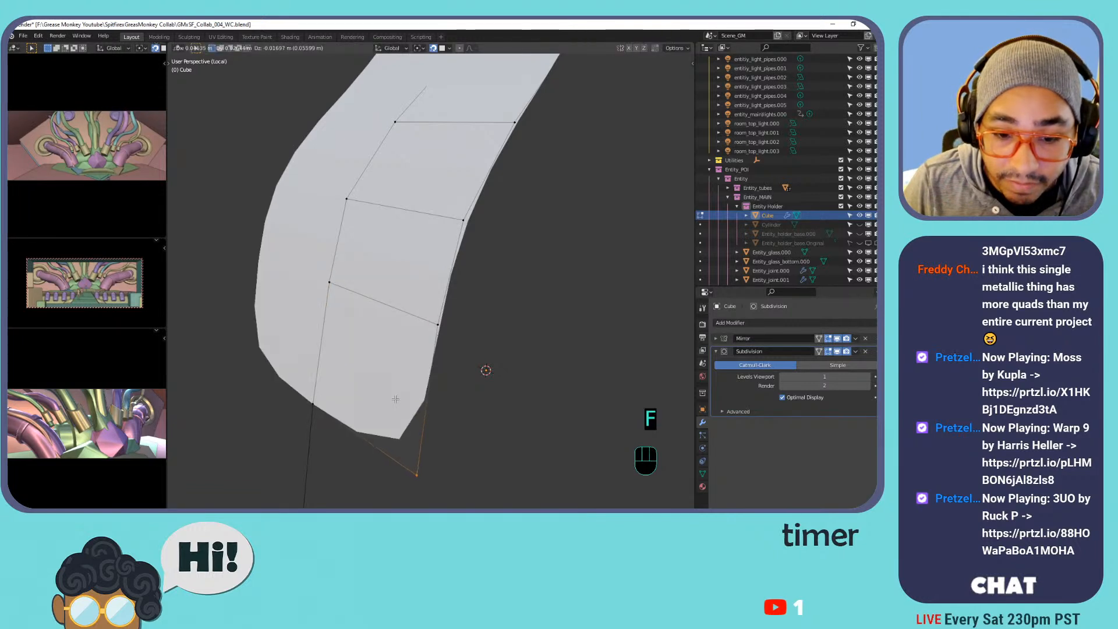
{"action": "middle_click_drag", "start_coordinate": [386, 403], "coordinate": [383, 296]}
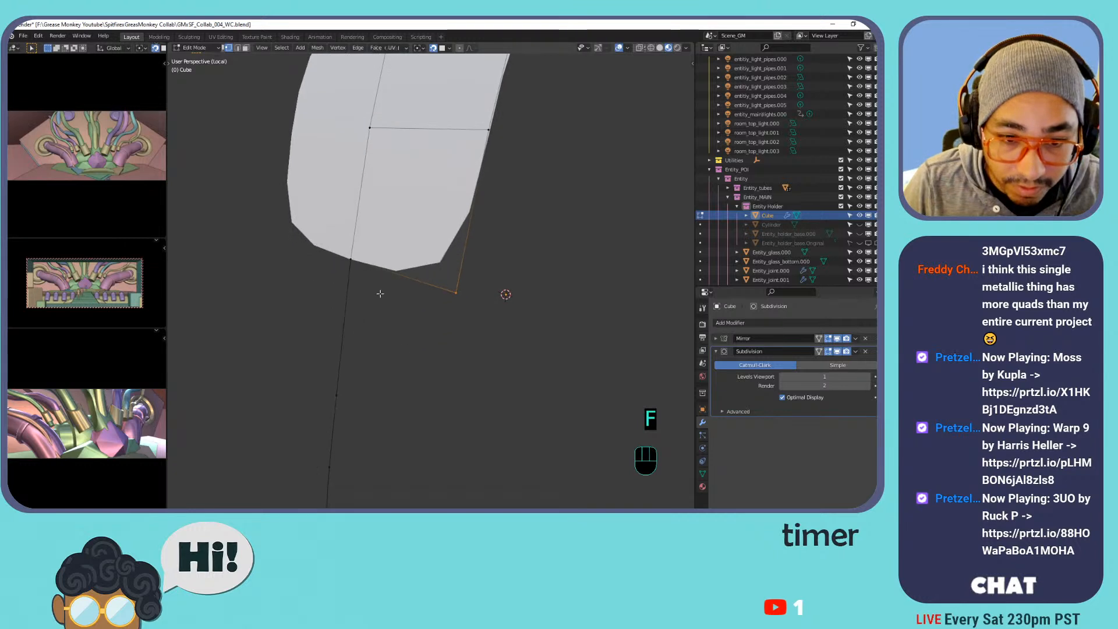
Select the chain vertex at the strip's lower end, try Triangulate Faces, and fill the next face along the chain.
{"action": "right_click", "coordinate": [357, 262]}
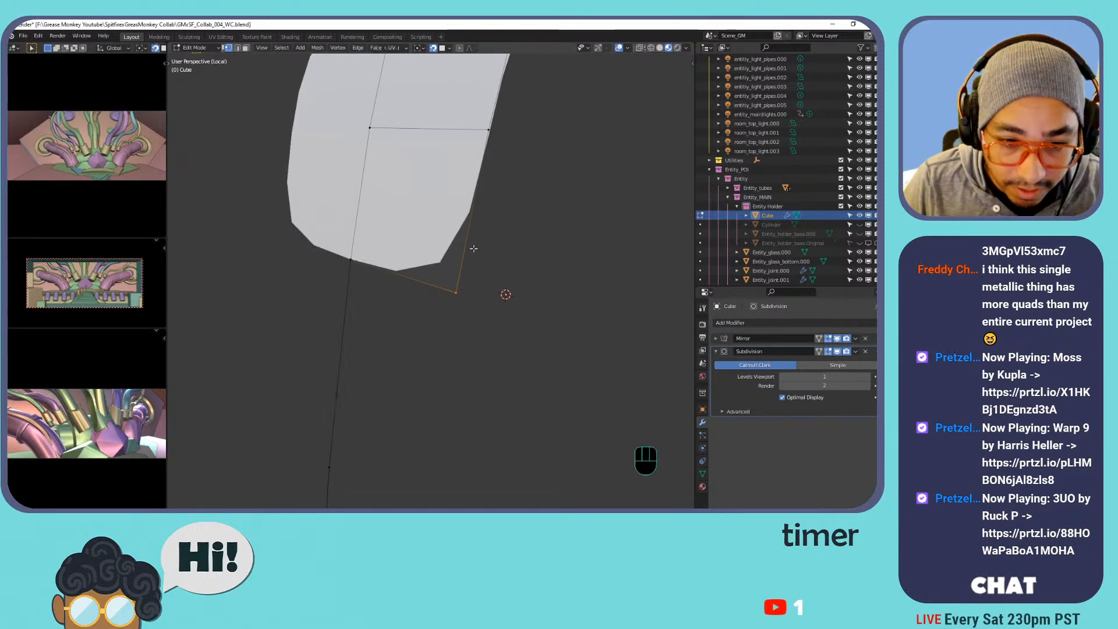
{"action": "left_click", "coordinate": [355, 259]}
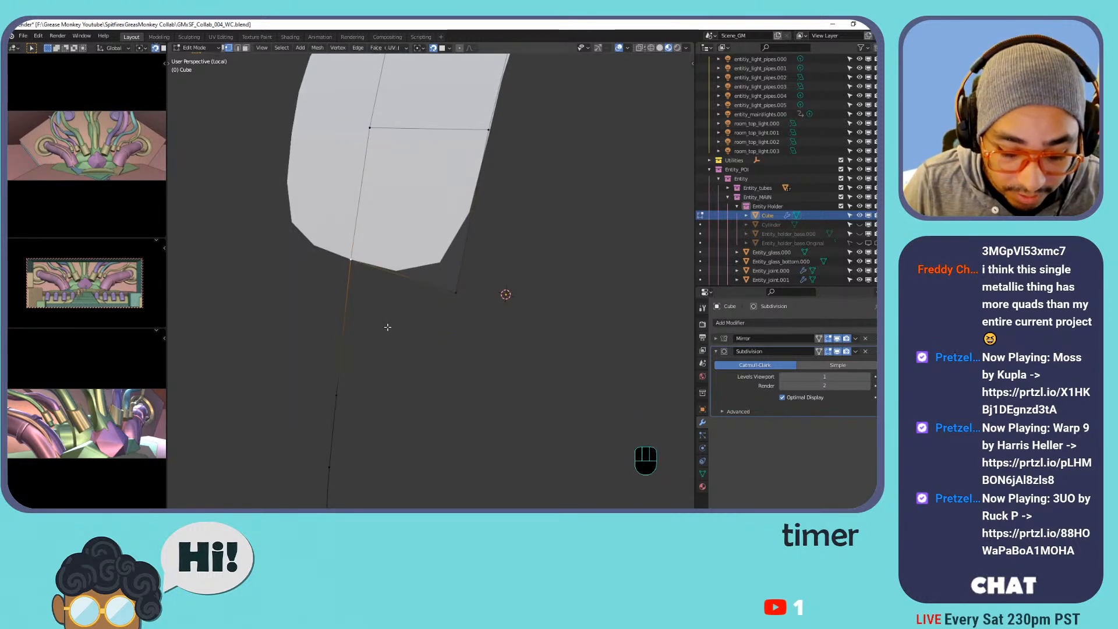
{"action": "key", "text": "shift+t"}
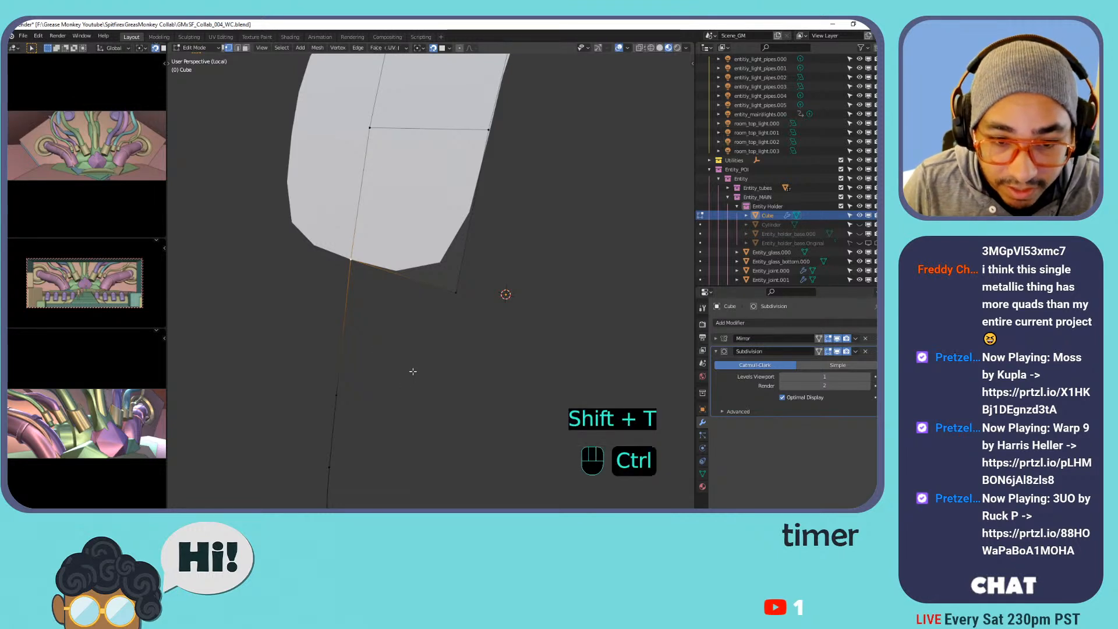
{"action": "key", "text": "ctrl+t"}
{"action": "key", "text": "shift+t"}
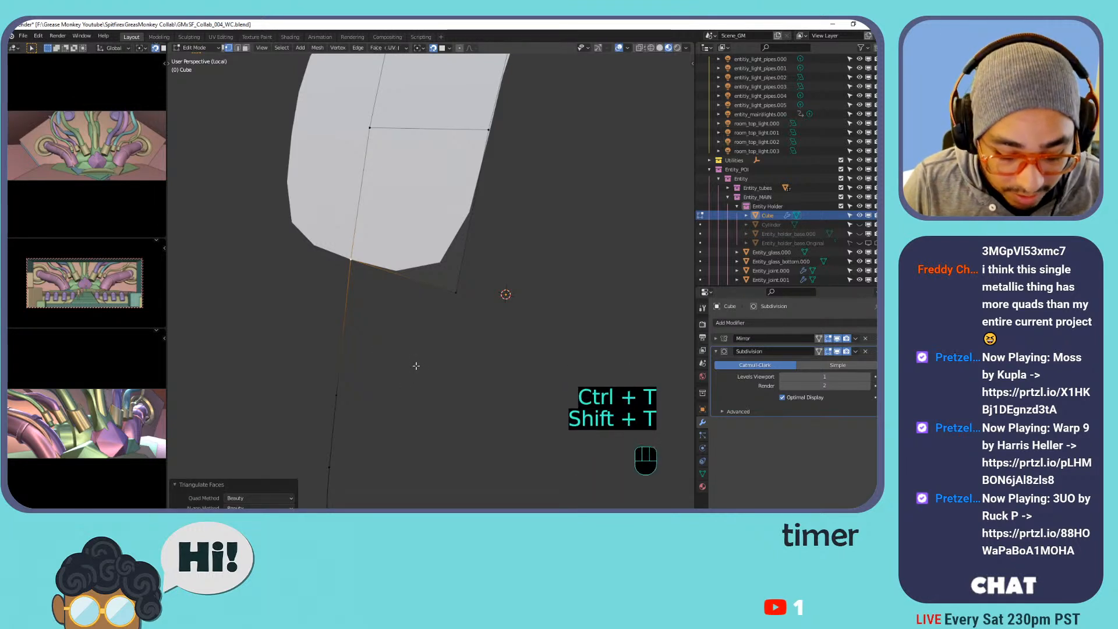
{"action": "key", "text": "ctrl+r"}
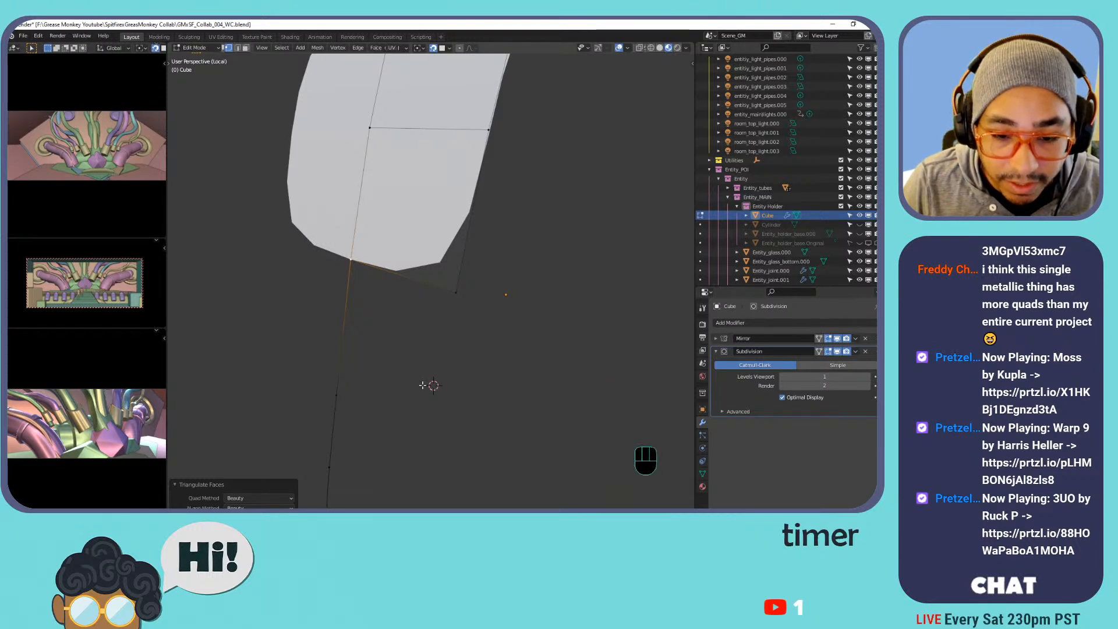
{"action": "key", "text": "f"}
{"action": "right_click", "coordinate": [421, 379]}
{"action": "scroll", "coordinate": [421, 380], "scroll_direction": "down", "scroll_amount": 2}
{"action": "middle_click_drag", "start_coordinate": [421, 379], "coordinate": [432, 321], "text": "shift"}
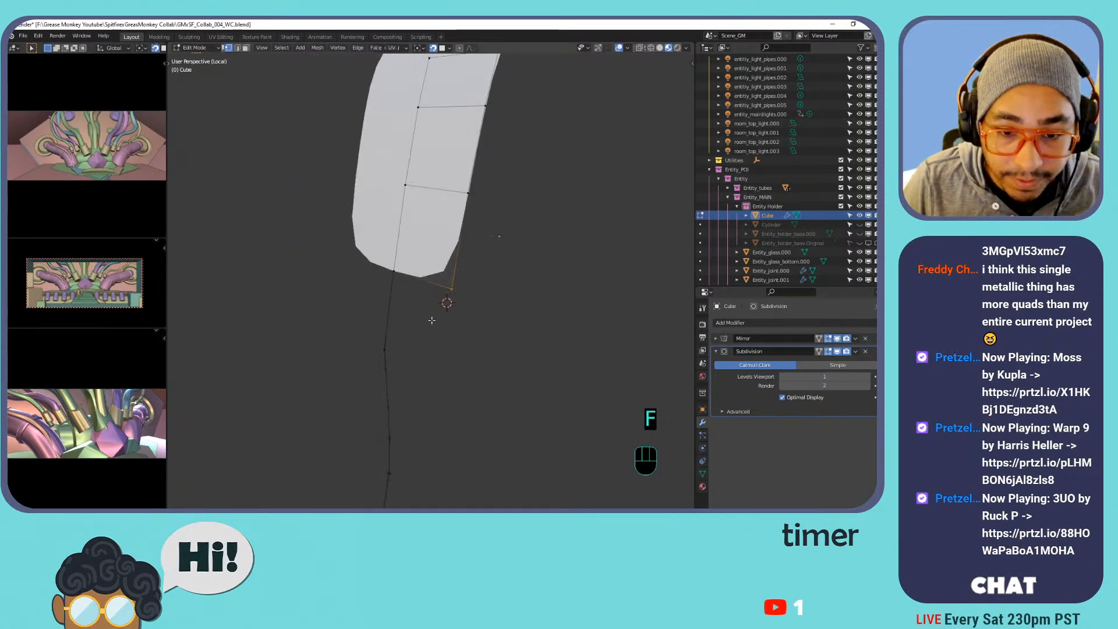
Fill three more faces along the closely spaced chain vertices and undo the extra fill after them.
{"action": "left_click_drag", "start_coordinate": [409, 294], "coordinate": [432, 322]}
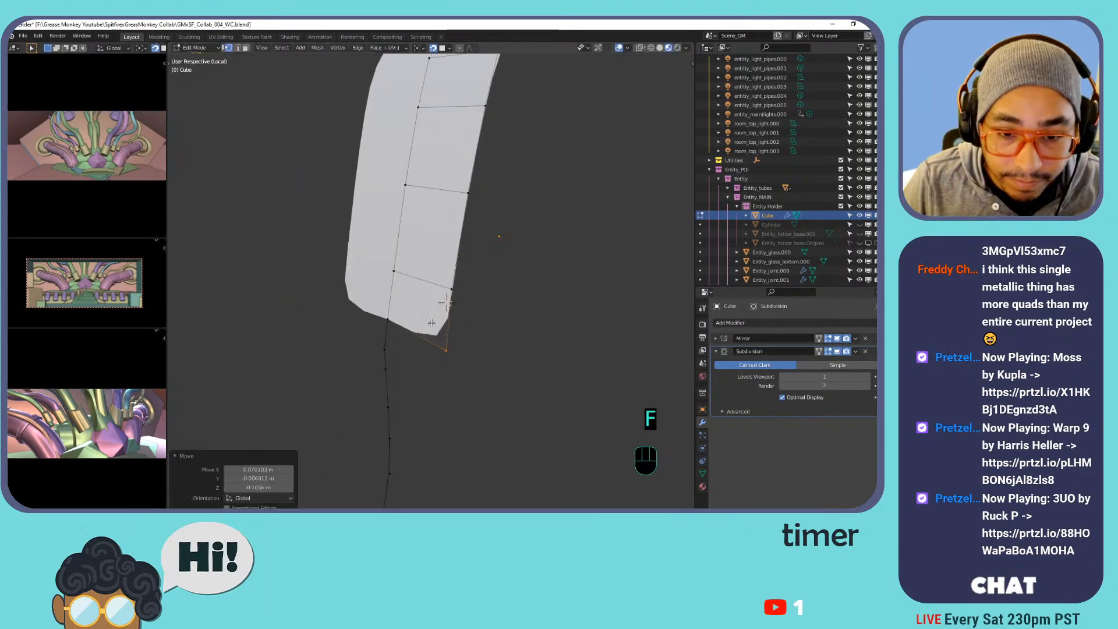
{"action": "key", "text": "ctrl+z"}
{"action": "key", "text": "f"}
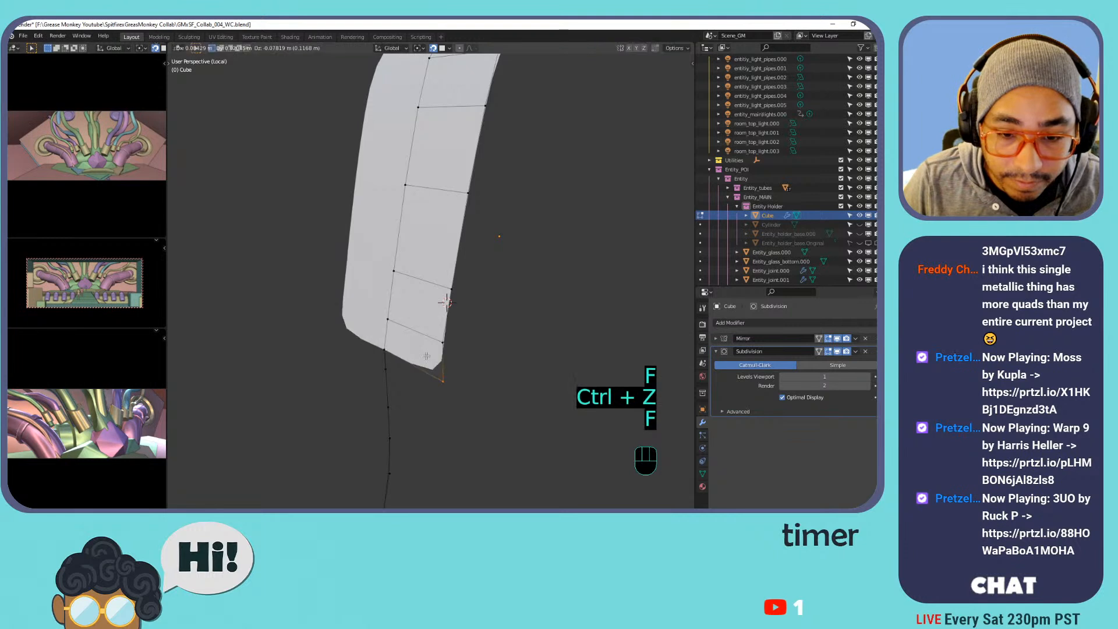
{"action": "key", "text": "f"}
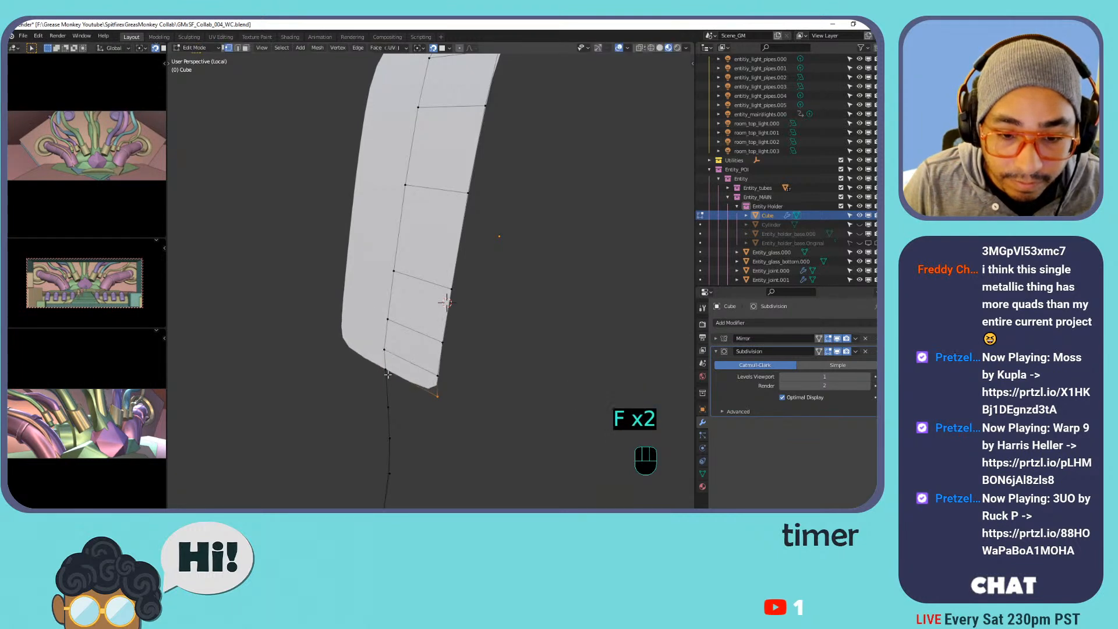
{"action": "key", "text": "f"}
{"action": "key", "text": "ctrl+z"}
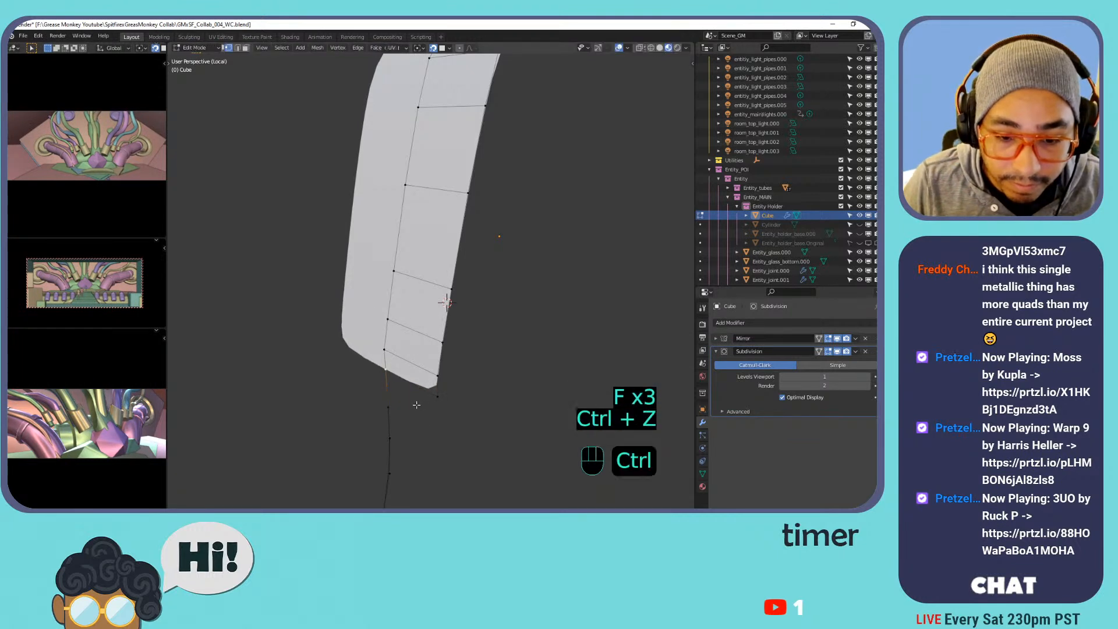
Fill the next two faces below the closely spaced segments of the strip.
{"action": "middle_click_drag", "start_coordinate": [414, 402], "coordinate": [445, 339], "text": "shift"}
{"action": "scroll", "coordinate": [444, 340], "scroll_direction": "up", "scroll_amount": 3}
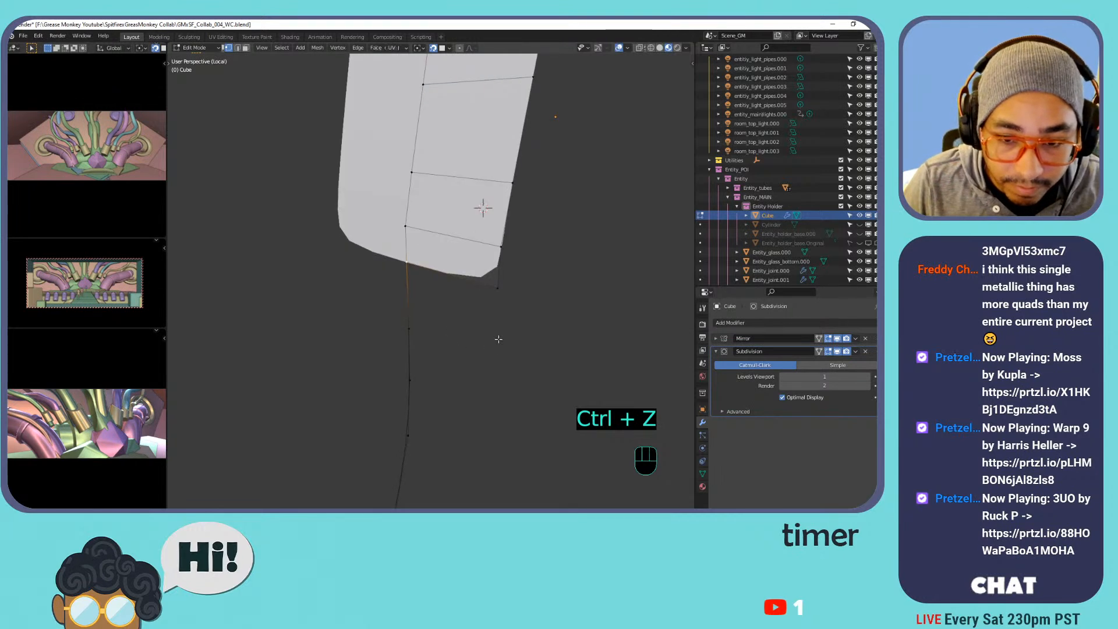
{"action": "key", "text": "f"}
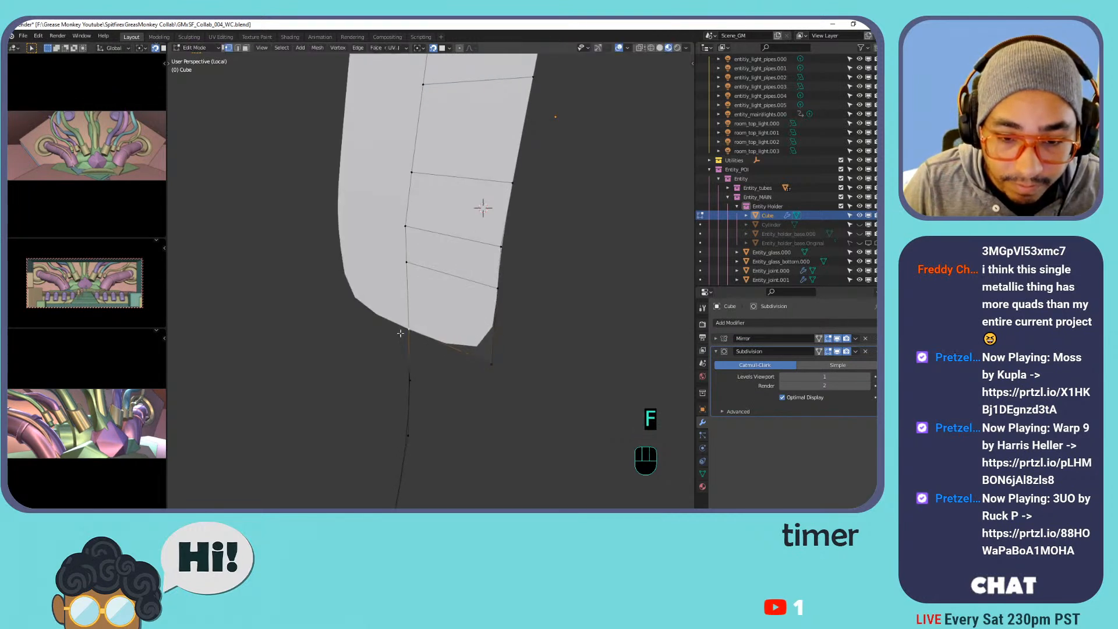
{"action": "key", "text": "f"}
Try twice to fill another face at the strip's lower end, undoing each attempt.
{"action": "key", "text": "f"}
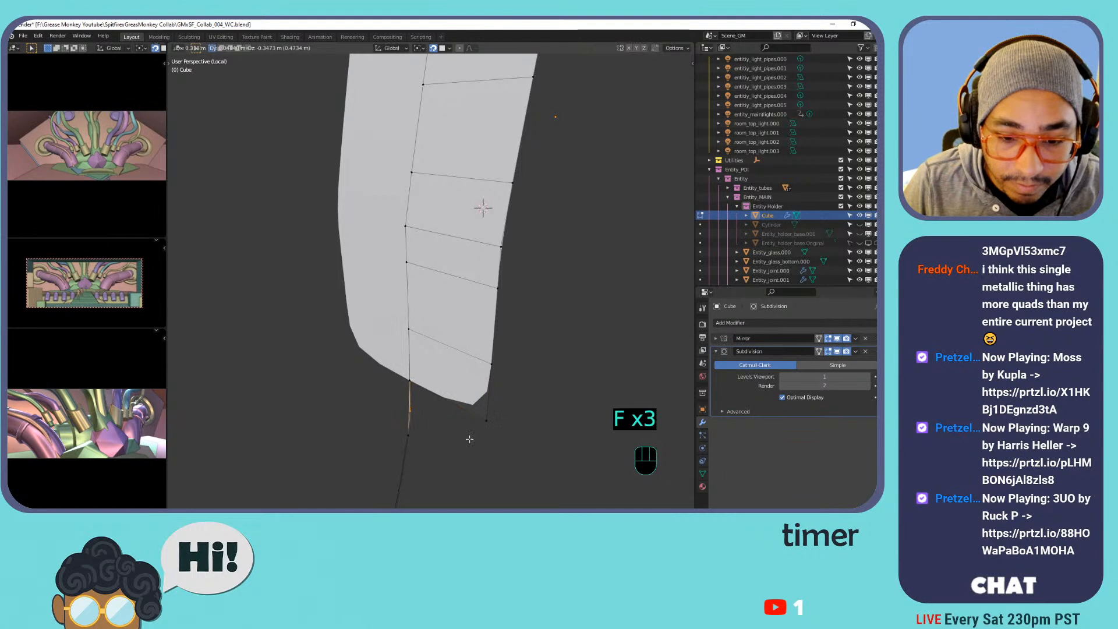
{"action": "key", "text": "ctrl+z"}
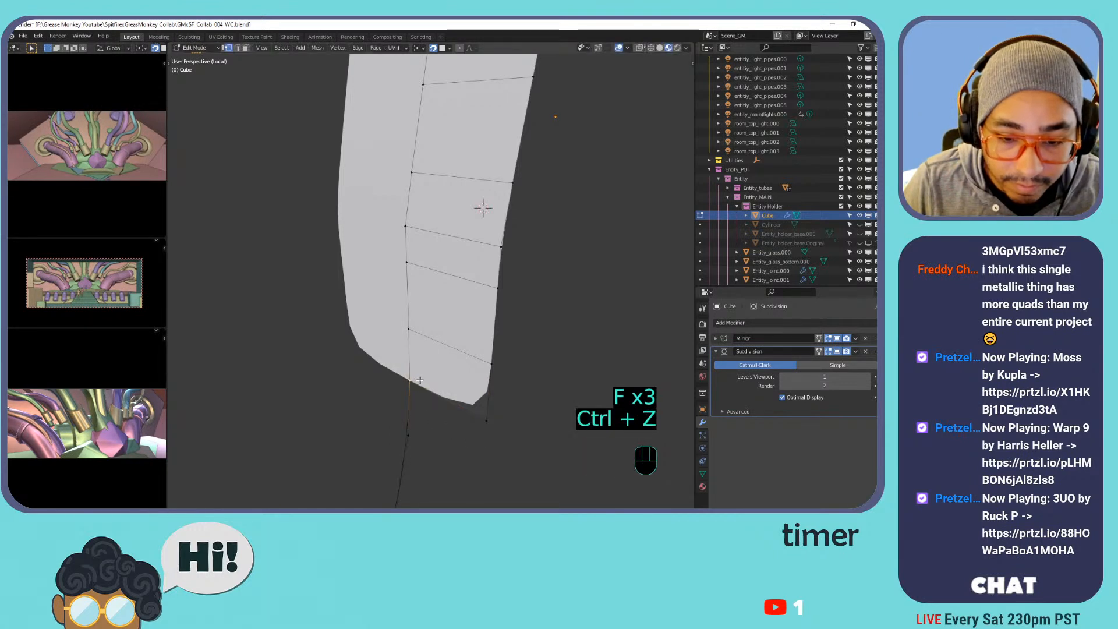
{"action": "key", "text": "g"}
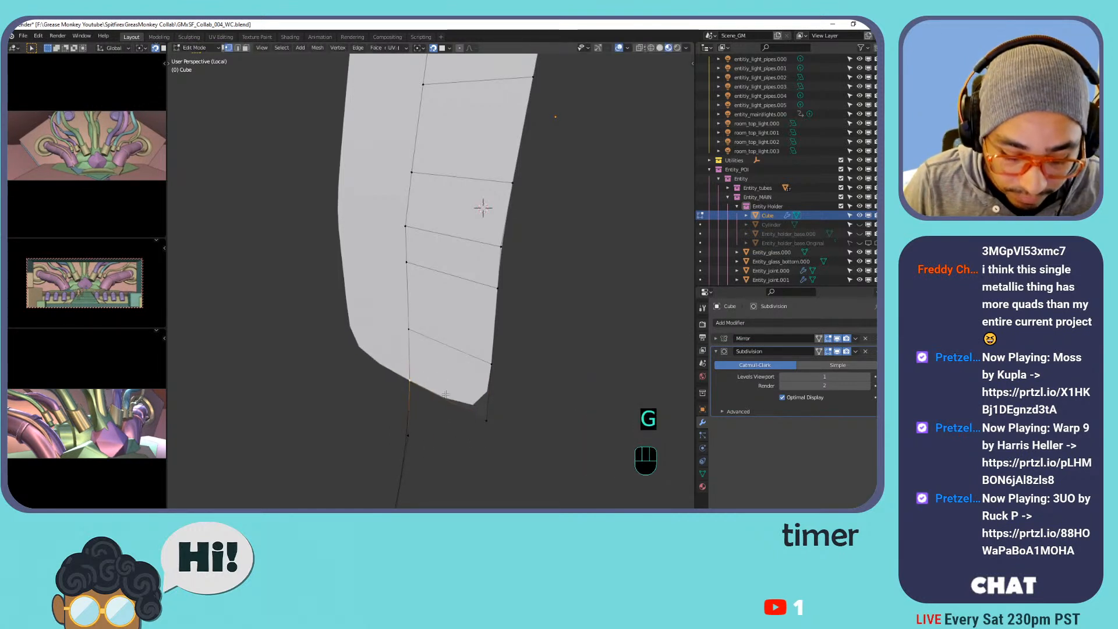
{"action": "key", "text": "f"}
{"action": "right_click", "coordinate": [498, 447]}
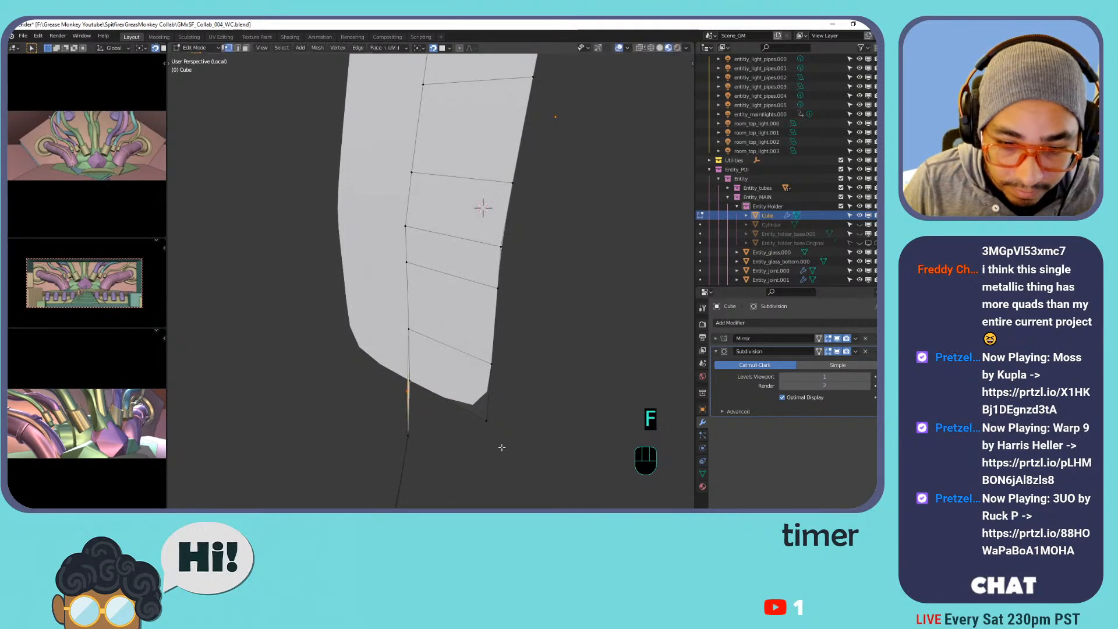
{"action": "key", "text": "ctrl+z"}
Extend the strip by two more filled faces from its lower corner vertex along the chain.
{"action": "middle_click_drag", "start_coordinate": [460, 435], "coordinate": [442, 445]}
{"action": "middle_click_drag", "start_coordinate": [443, 446], "coordinate": [563, 337], "text": "shift"}
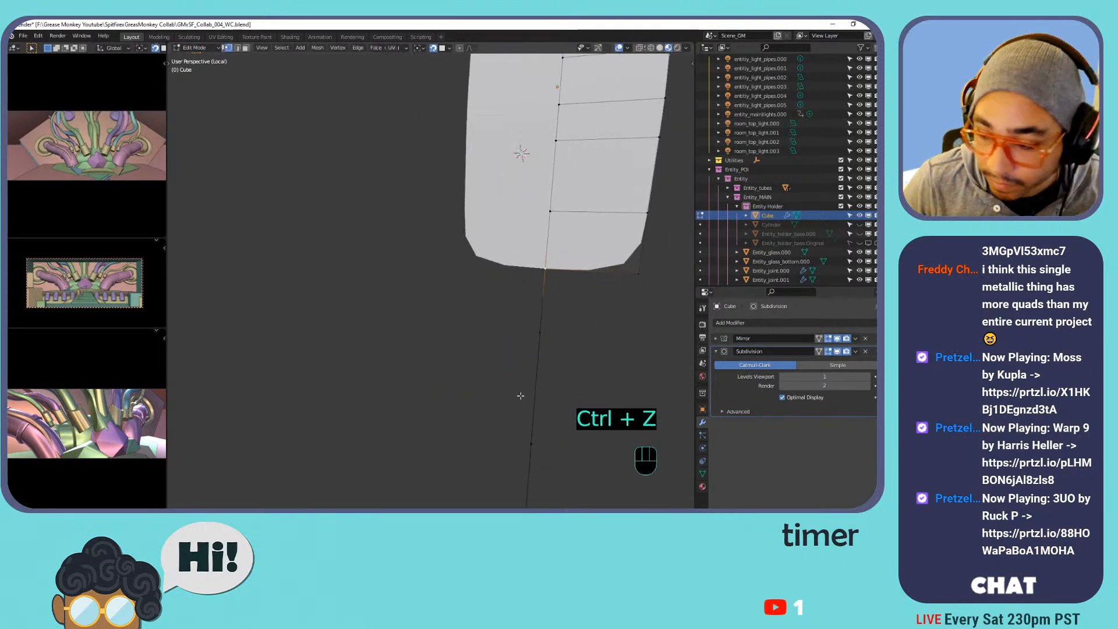
{"action": "key", "text": "KP_Decimal"}
{"action": "scroll", "coordinate": [580, 335], "scroll_direction": "down", "scroll_amount": 12}
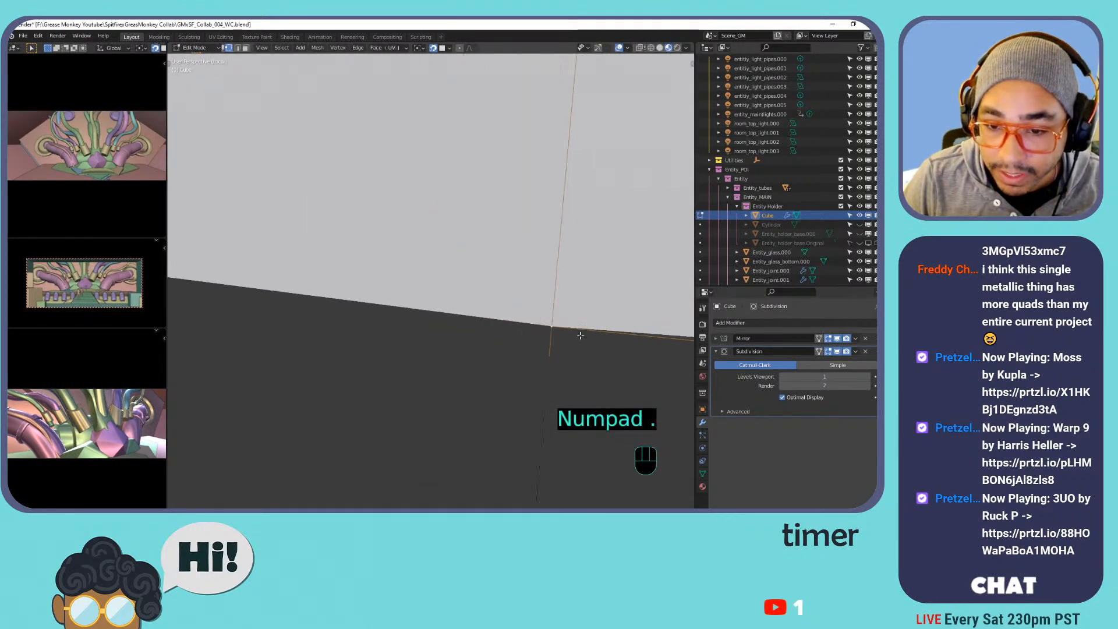
{"action": "middle_click_drag", "start_coordinate": [602, 352], "coordinate": [536, 353]}
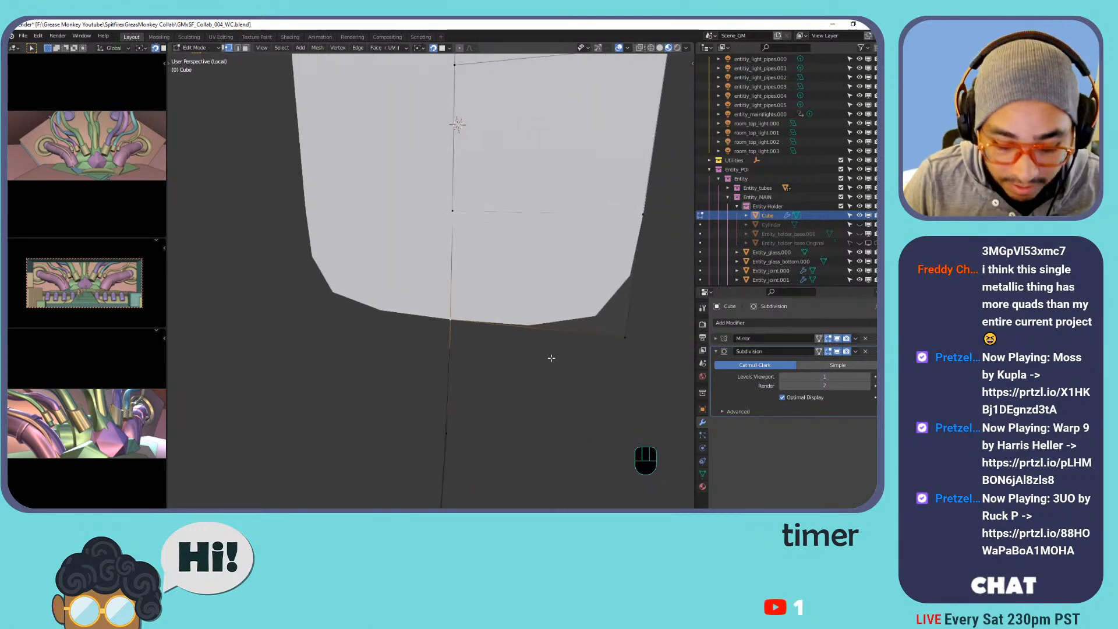
{"action": "key", "text": "f"}
{"action": "scroll", "coordinate": [534, 282], "scroll_direction": "down", "scroll_amount": 3}
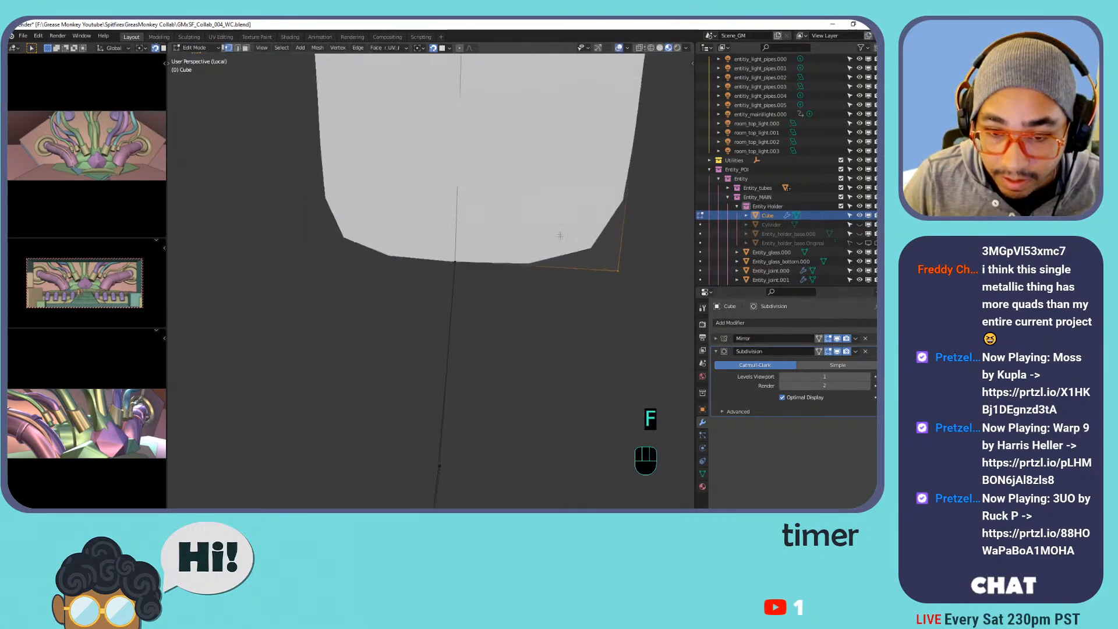
{"action": "middle_click_drag", "start_coordinate": [535, 283], "coordinate": [526, 261]}
{"action": "key", "text": "f"}
{"action": "left_click", "coordinate": [562, 349]}
Undo the sliver fill, reselect the strip's lower chain vertex, and fill two further faces toward the chain's curved end.
{"action": "middle_click_drag", "start_coordinate": [522, 373], "coordinate": [488, 176]}
{"action": "key", "text": "f"}
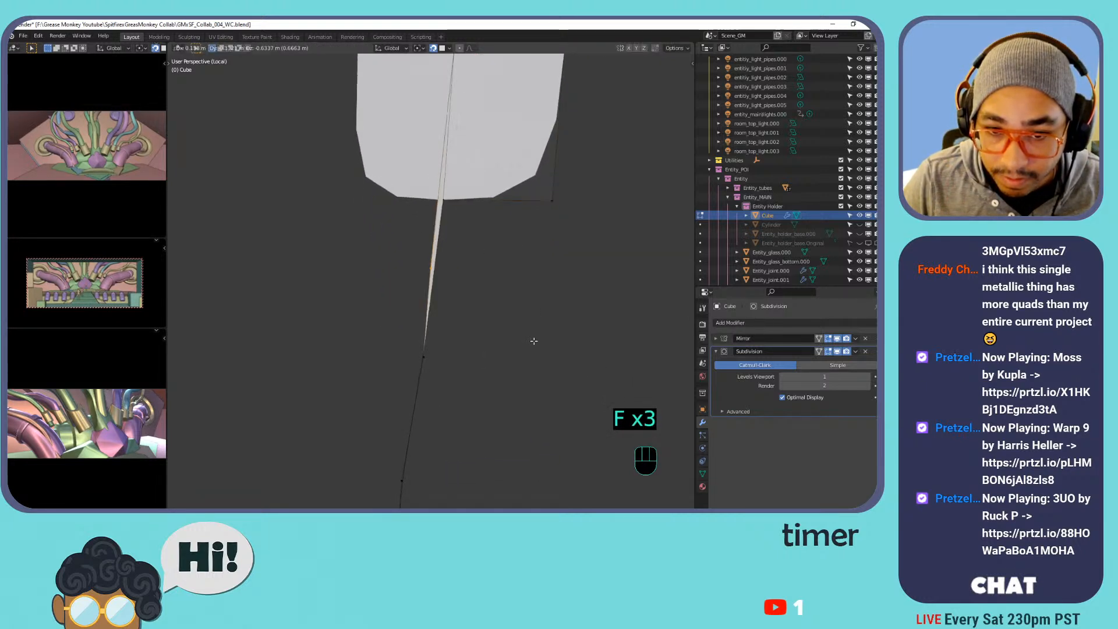
{"action": "key", "text": "ctrl+z"}
{"action": "left_click", "coordinate": [444, 197]}
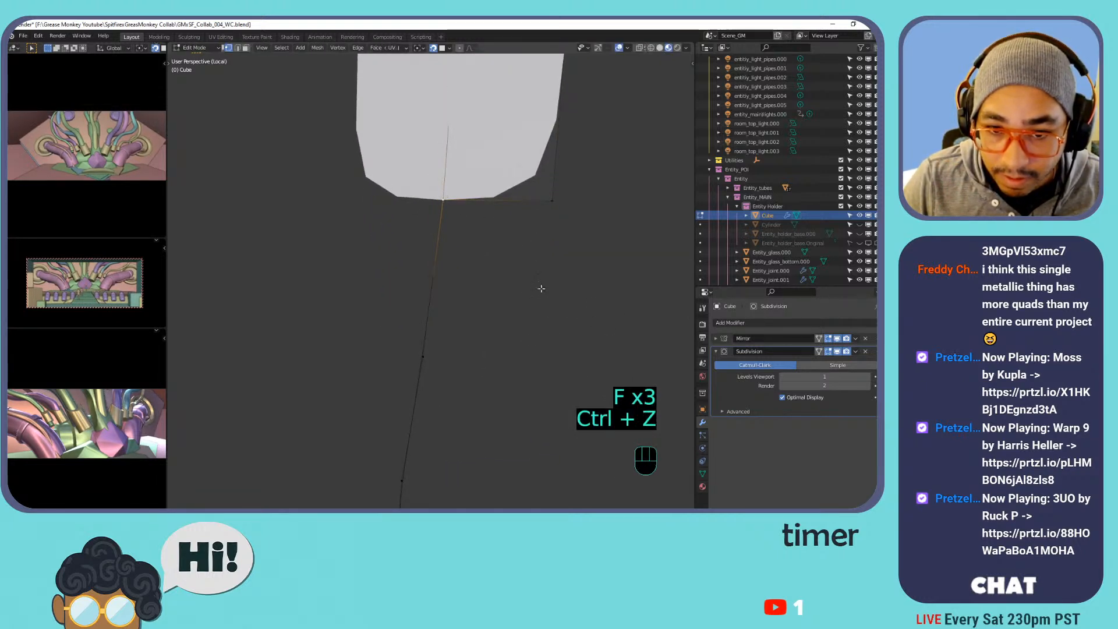
{"action": "key", "text": "f"}
{"action": "middle_click_drag", "start_coordinate": [427, 360], "coordinate": [394, 325]}
{"action": "key", "text": "f"}
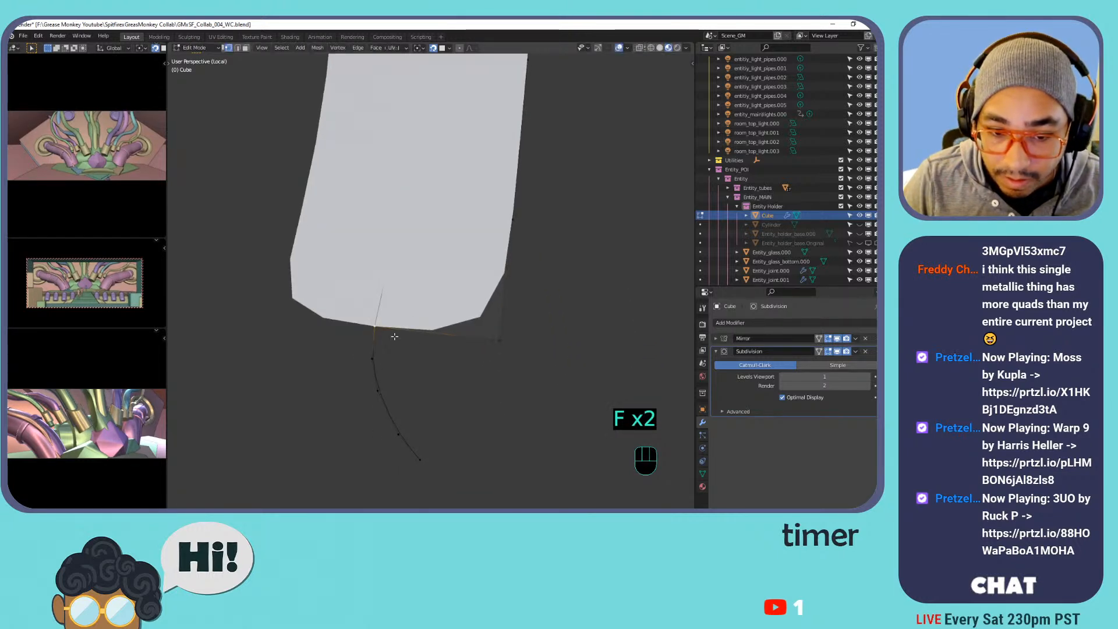
Fill four more faces down the curved lower part of the vertex chain to its end.
{"action": "key", "text": "f"}
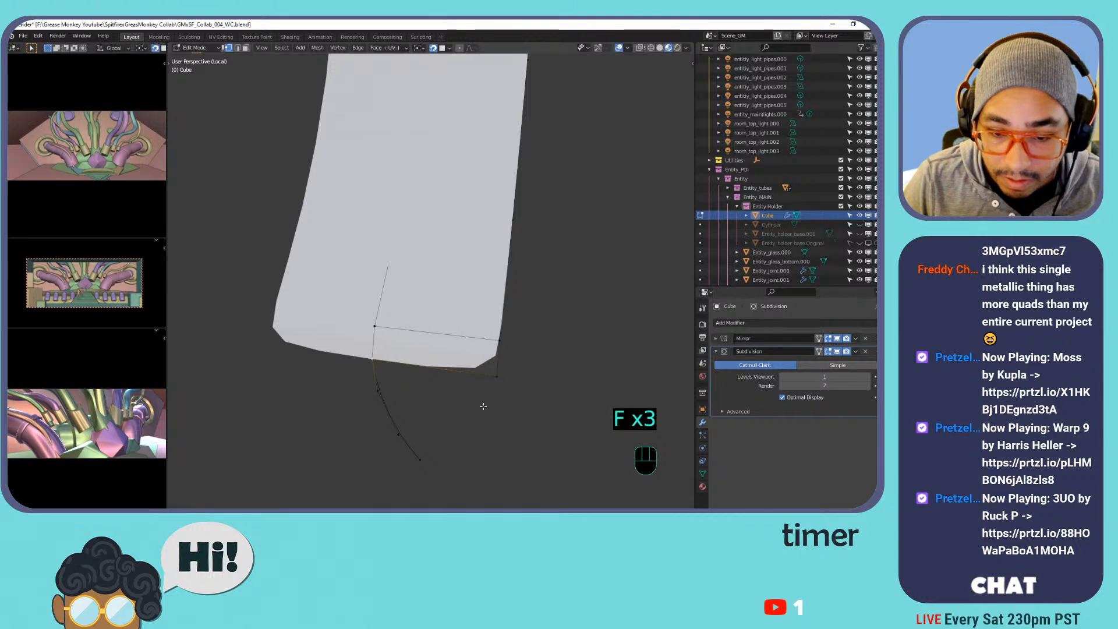
{"action": "key", "text": "f"}
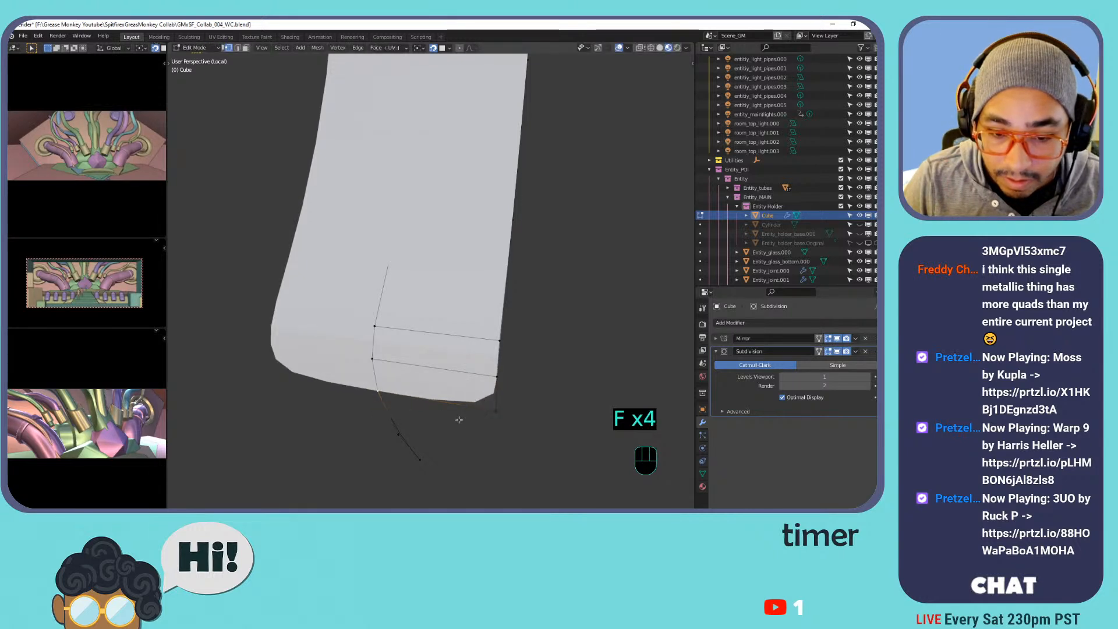
{"action": "key", "text": "f"}
{"action": "key", "text": "f"}
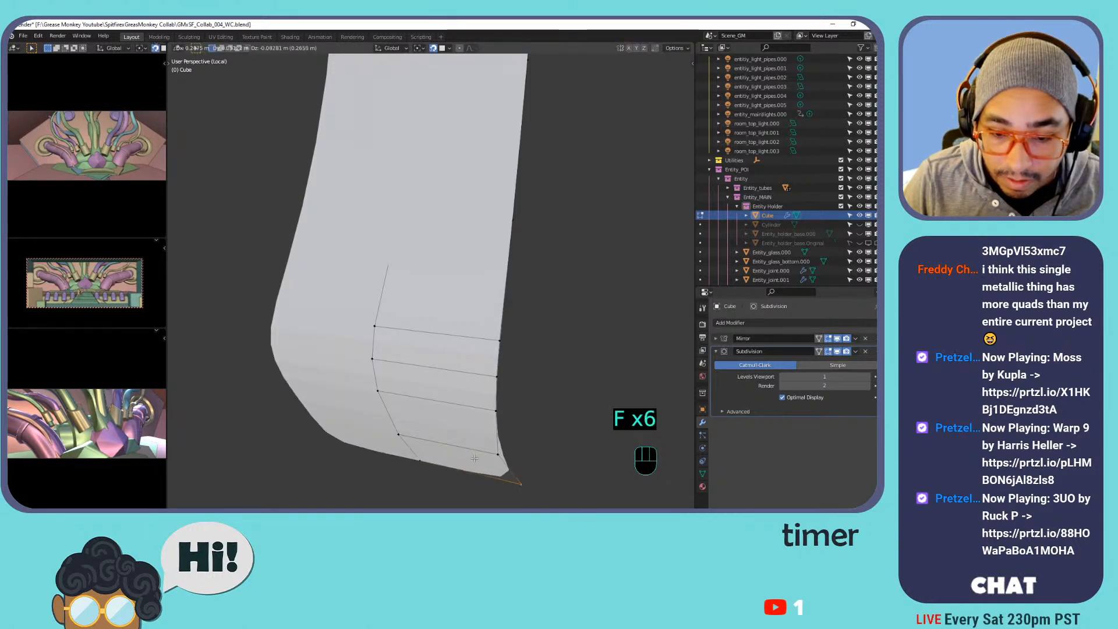
Unhide the Entity_holder_base reference mesh listed above the Original, compare the strip against it, and save the file.
{"action": "middle_click_drag", "start_coordinate": [462, 453], "coordinate": [469, 356]}
{"action": "scroll", "coordinate": [469, 314], "scroll_direction": "down", "scroll_amount": 6}
{"action": "middle_click_drag", "start_coordinate": [469, 310], "coordinate": [435, 590], "text": "shift"}
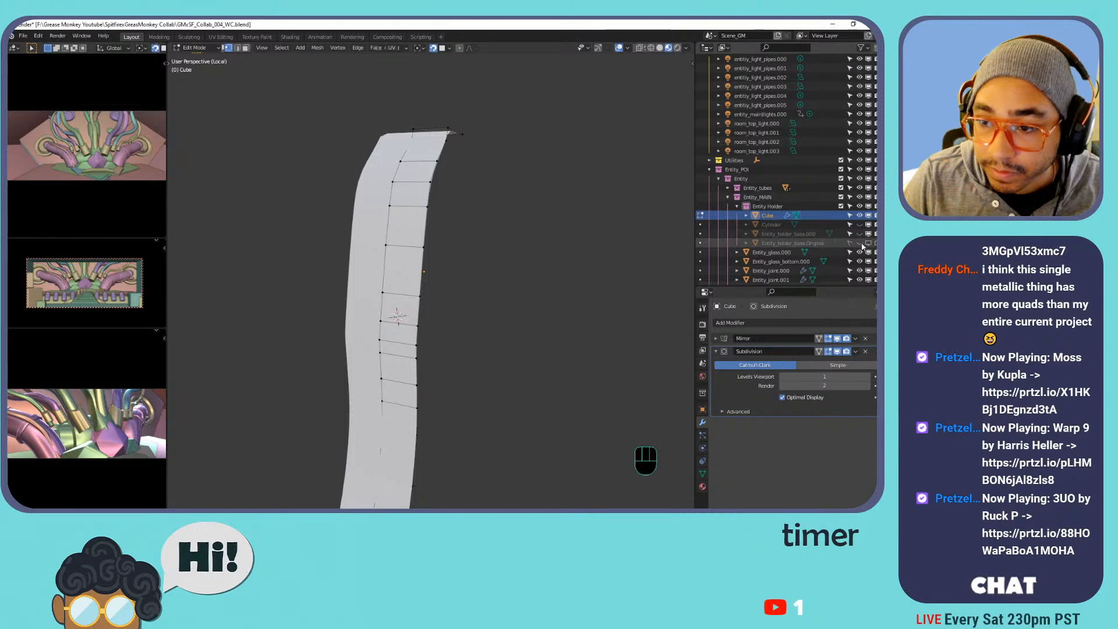
{"action": "left_click", "coordinate": [860, 233]}
{"action": "middle_click_drag", "start_coordinate": [459, 262], "coordinate": [474, 207]}
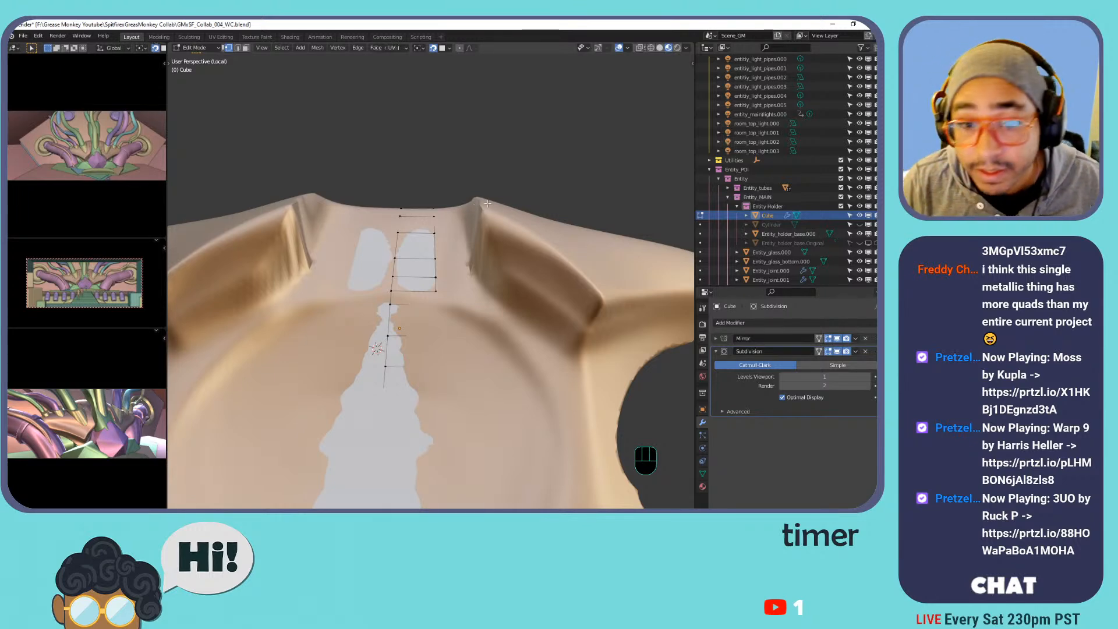
{"action": "middle_click_drag", "start_coordinate": [467, 213], "coordinate": [448, 258]}
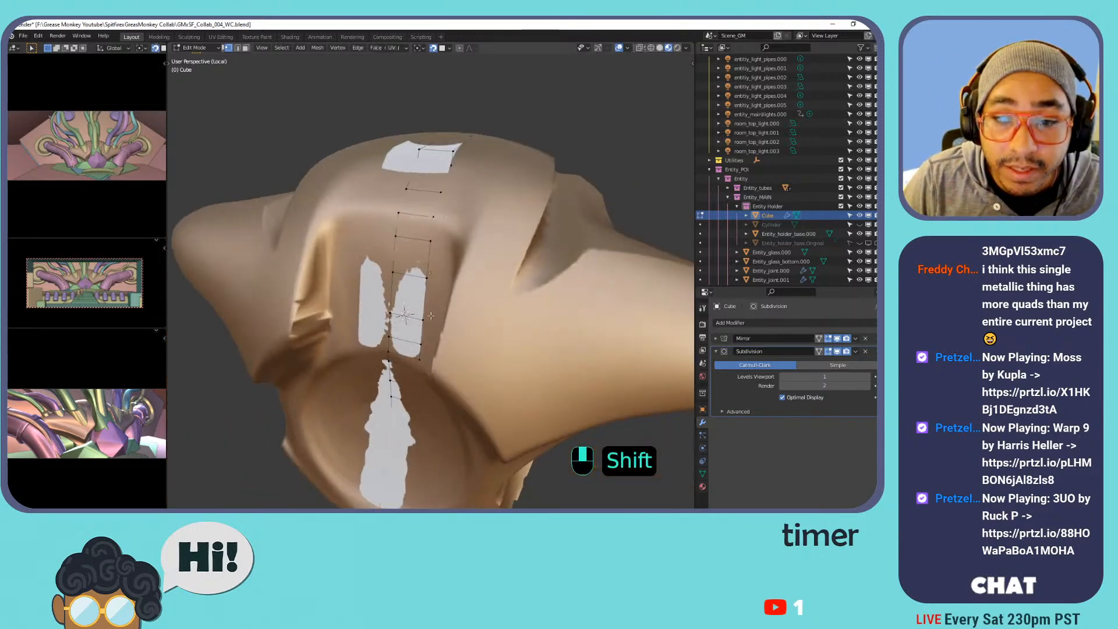
{"action": "key", "text": "ctrl+s"}
Lower the strip's upper end by about 0.28 m along Z toward the holder's surface.
{"action": "middle_click_drag", "start_coordinate": [458, 181], "coordinate": [379, 158]}
{"action": "middle_click_drag", "start_coordinate": [378, 157], "coordinate": [480, 222], "text": "shift"}
{"action": "key", "text": "g"}
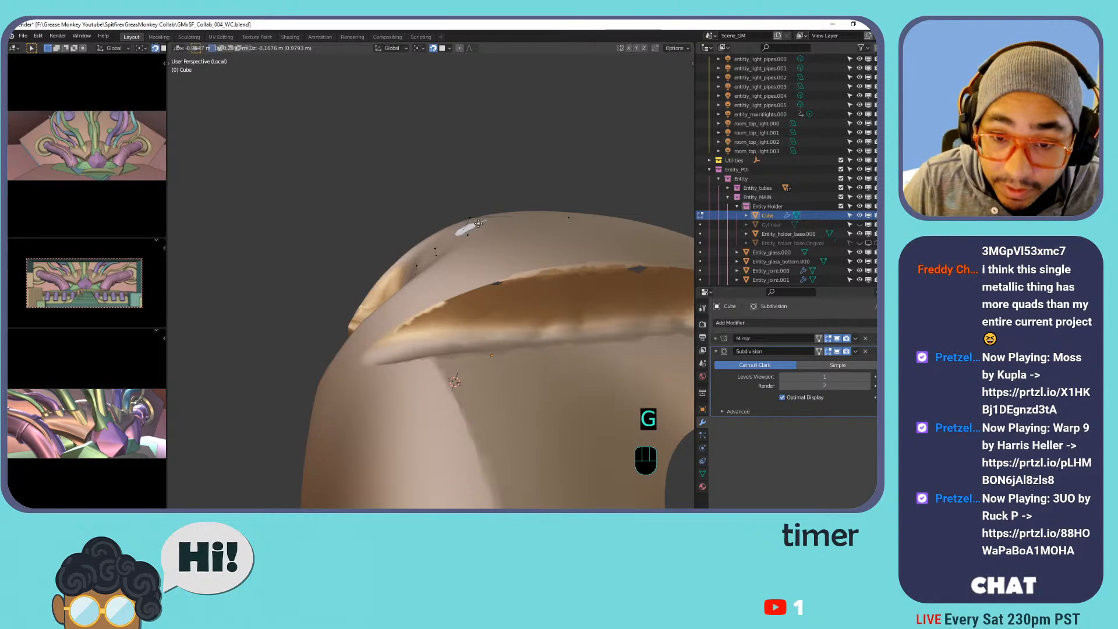
{"action": "key", "text": "z"}
{"action": "left_click", "coordinate": [485, 210]}
{"action": "right_click_drag", "start_coordinate": [485, 210], "coordinate": [485, 210]}
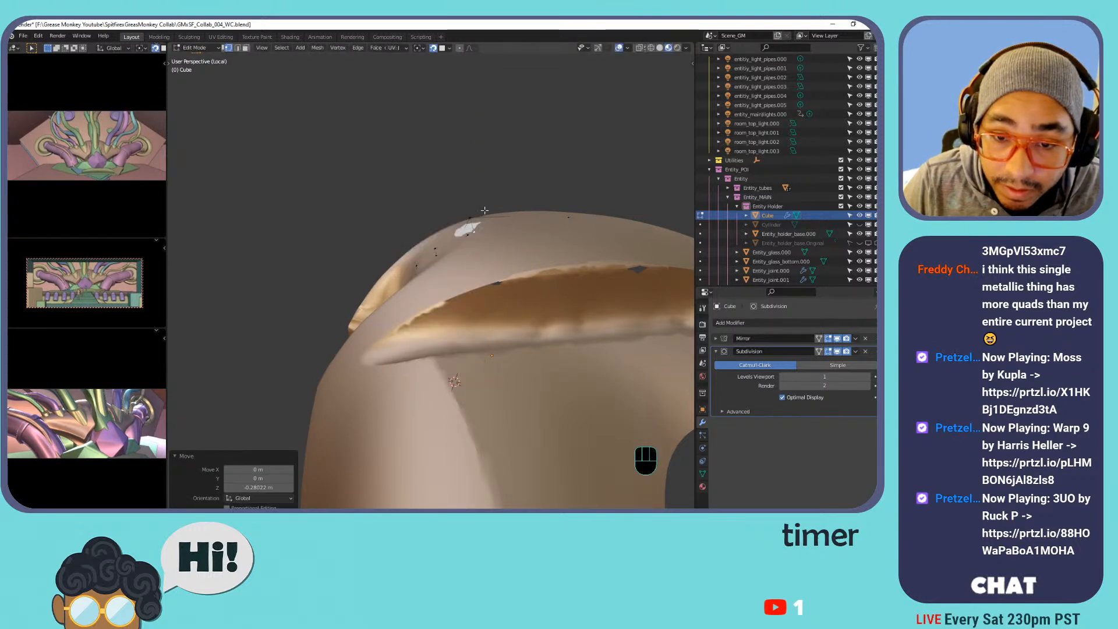
Move the vertex at the strip's upper end twice along Z, finishing with a shift of about -0.26 m.
{"action": "left_click", "coordinate": [477, 216]}
{"action": "key", "text": "g"}
{"action": "key", "text": "z"}
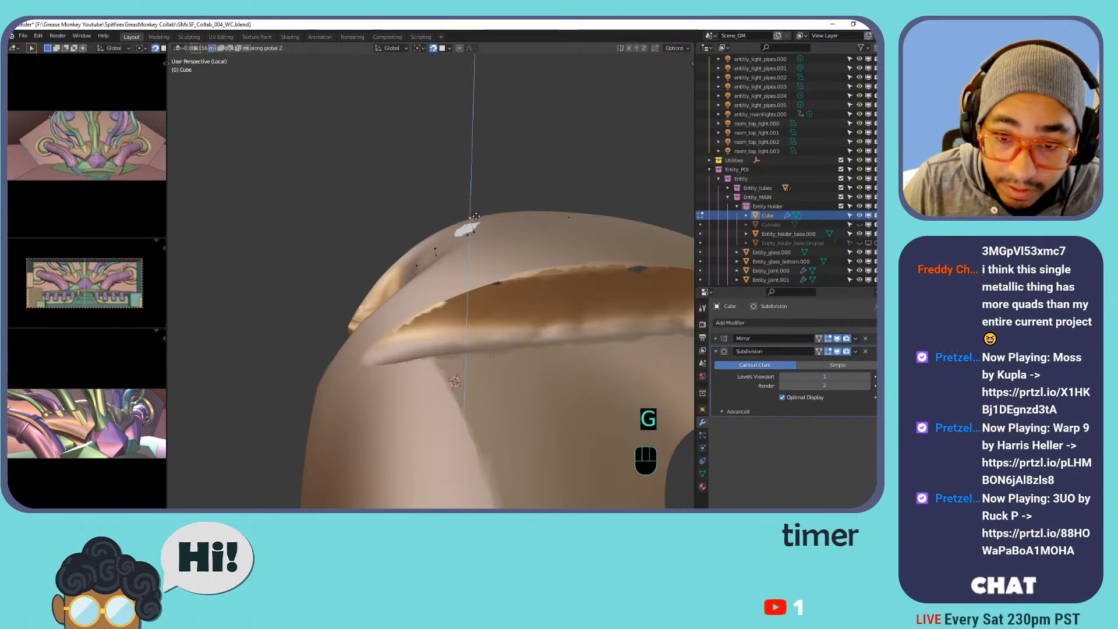
{"action": "left_click", "coordinate": [481, 220]}
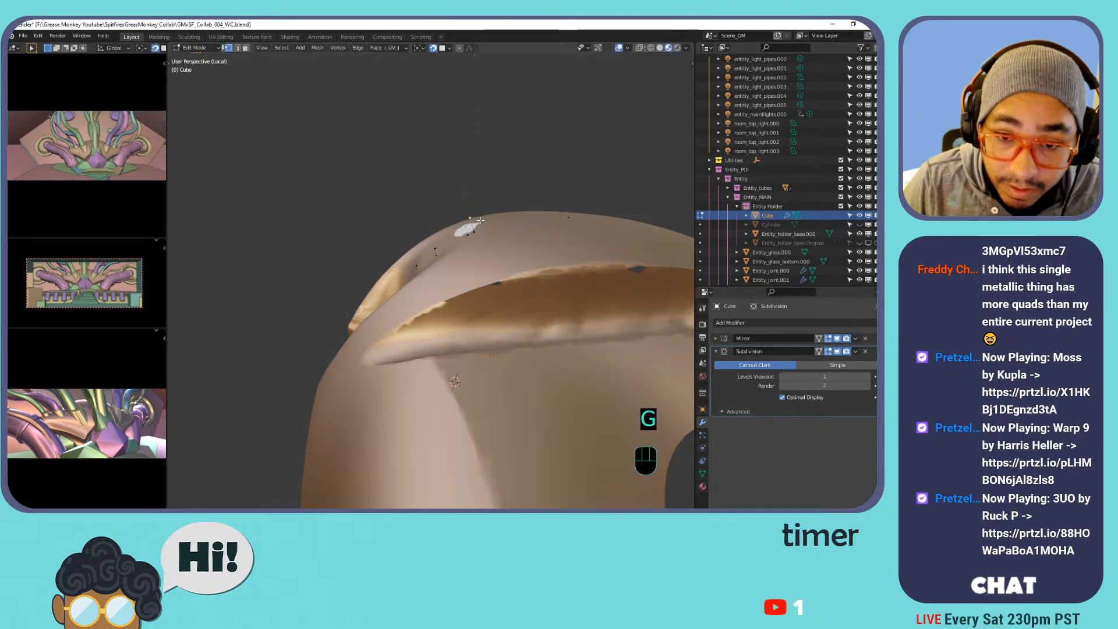
{"action": "key", "text": "g"}
{"action": "key", "text": "z"}
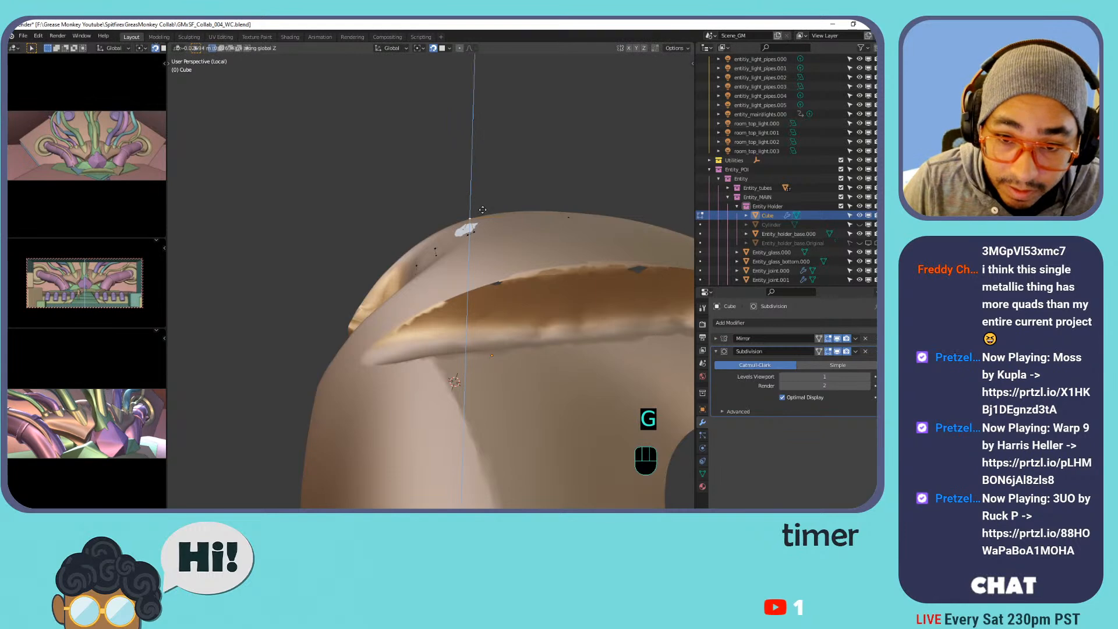
{"action": "left_click", "coordinate": [467, 224]}
{"action": "middle_click_drag", "start_coordinate": [459, 218], "coordinate": [466, 270], "text": "shift"}
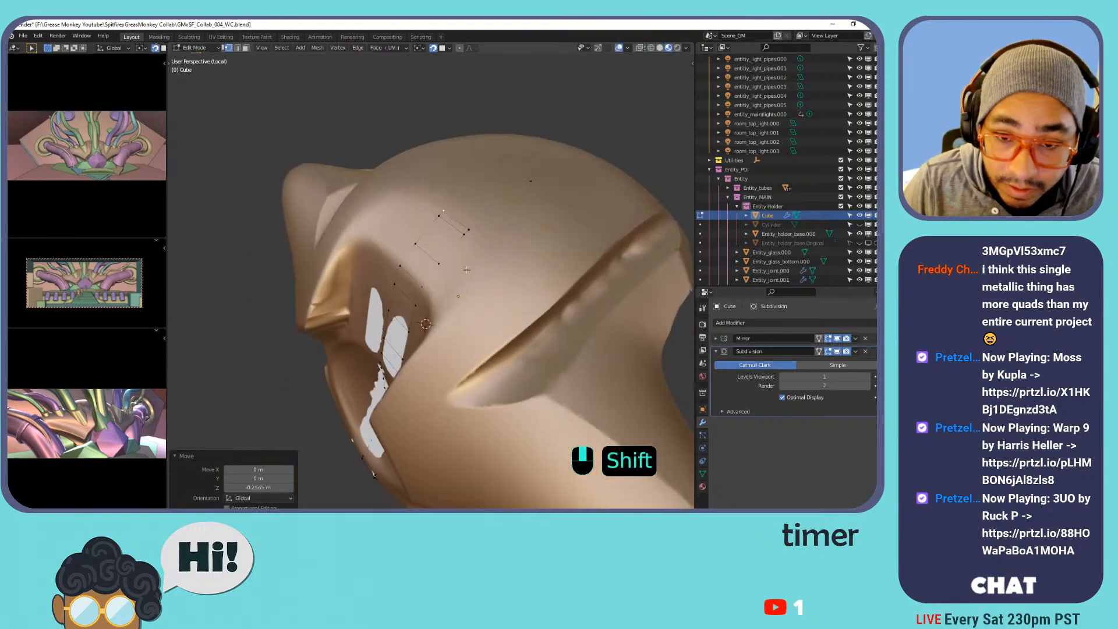
Switch to Object Mode and turn on In Front in the Cube object's Viewport Display settings.
{"action": "left_click", "coordinate": [702, 474]}
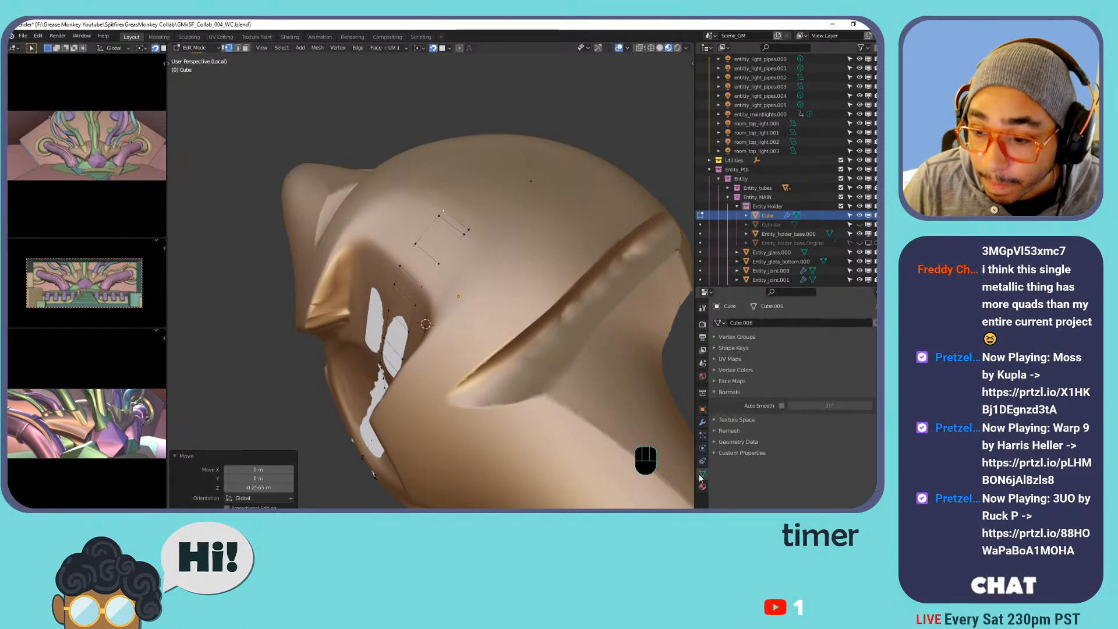
{"action": "left_click", "coordinate": [702, 409]}
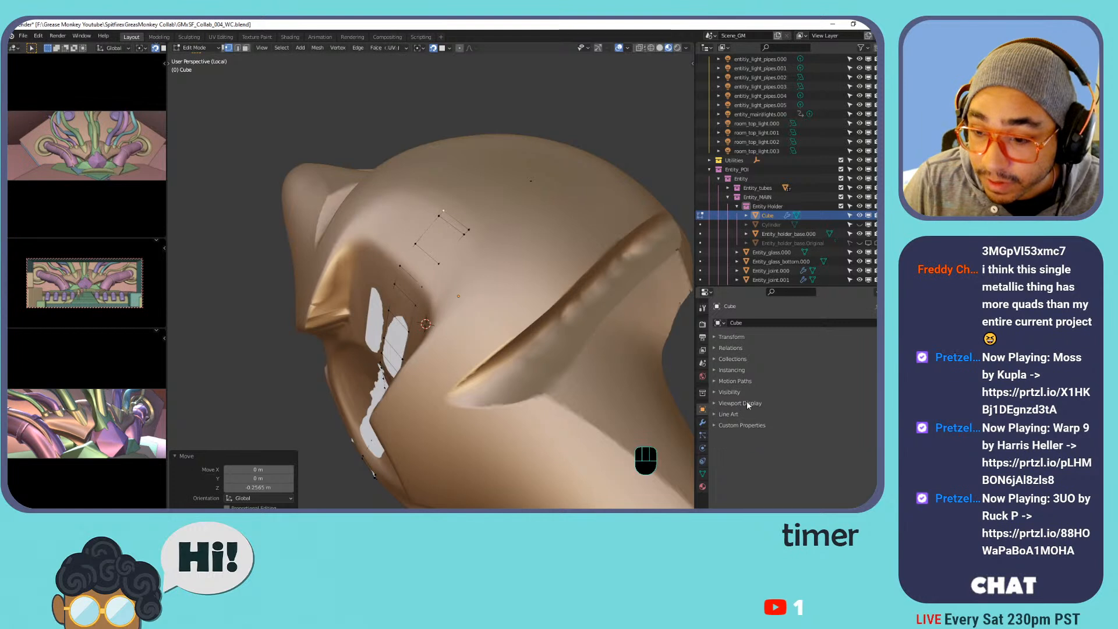
{"action": "left_click", "coordinate": [748, 403]}
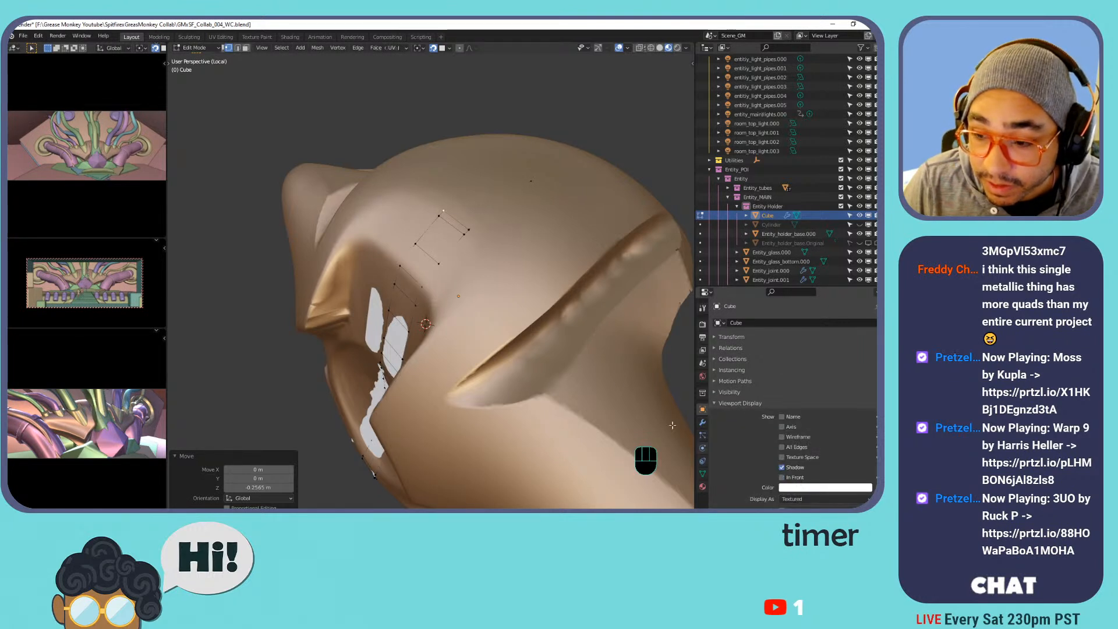
{"action": "key", "text": "Tab"}
{"action": "left_click", "coordinate": [782, 477]}
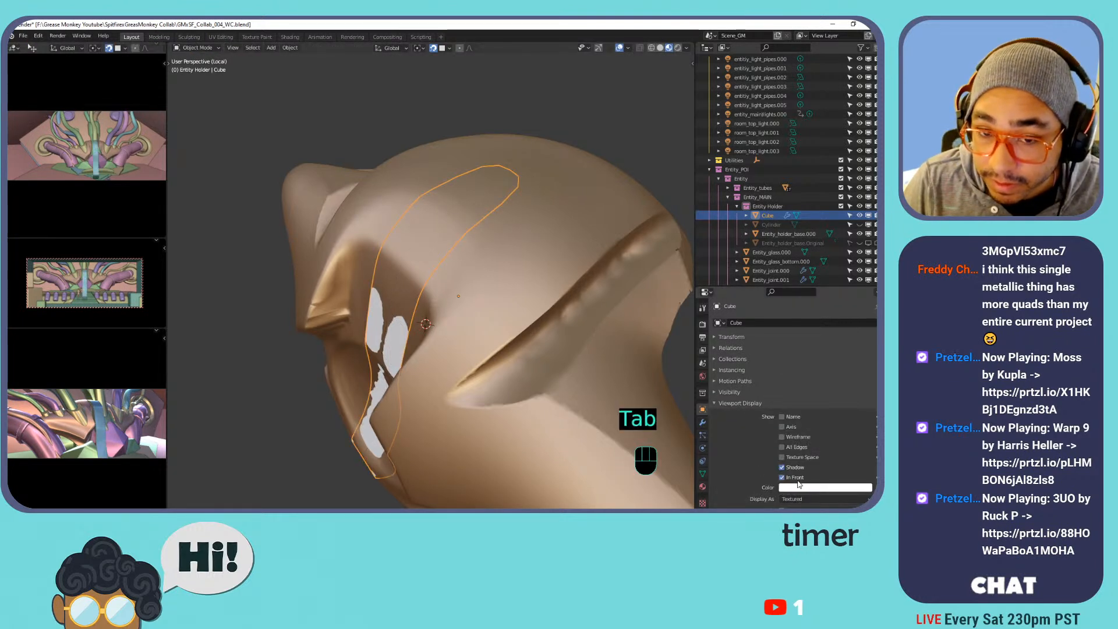
Toggle the Cube's In Front option and its visibility off and on to test how the strip displays.
{"action": "left_click", "coordinate": [797, 478]}
{"action": "left_click", "coordinate": [858, 214]}
{"action": "left_click", "coordinate": [857, 215]}
{"action": "left_click", "coordinate": [757, 216]}
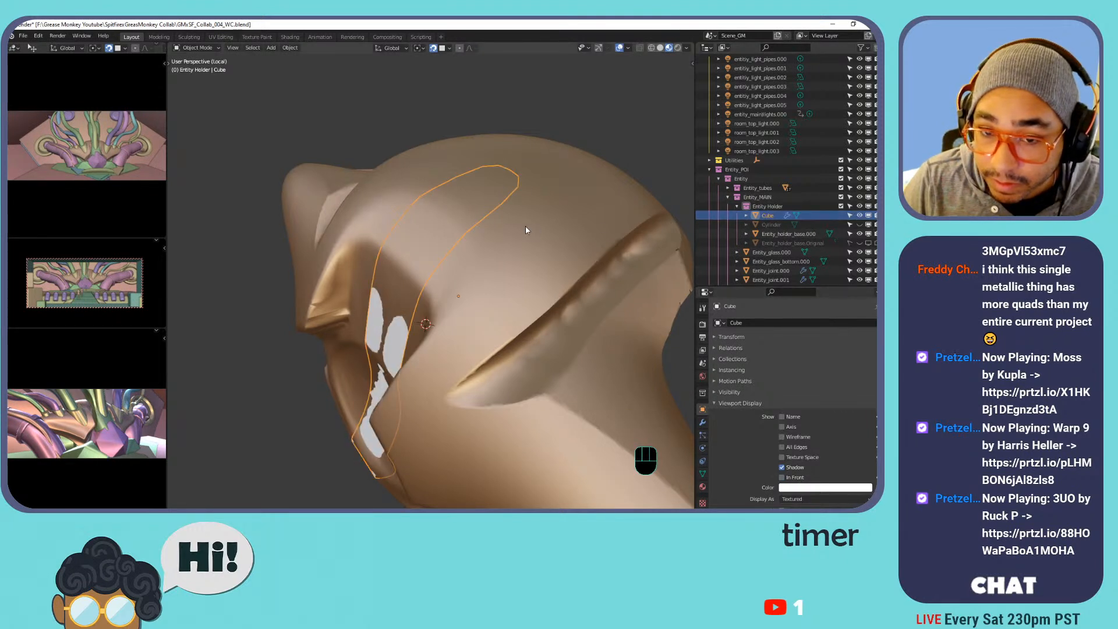
{"action": "left_click", "coordinate": [796, 478]}
{"action": "left_click", "coordinate": [795, 478]}
{"action": "left_click", "coordinate": [795, 477]}
{"action": "left_click", "coordinate": [795, 476]}
{"action": "left_click", "coordinate": [795, 478]}
{"action": "left_click", "coordinate": [811, 478]}
{"action": "left_click", "coordinate": [804, 479]}
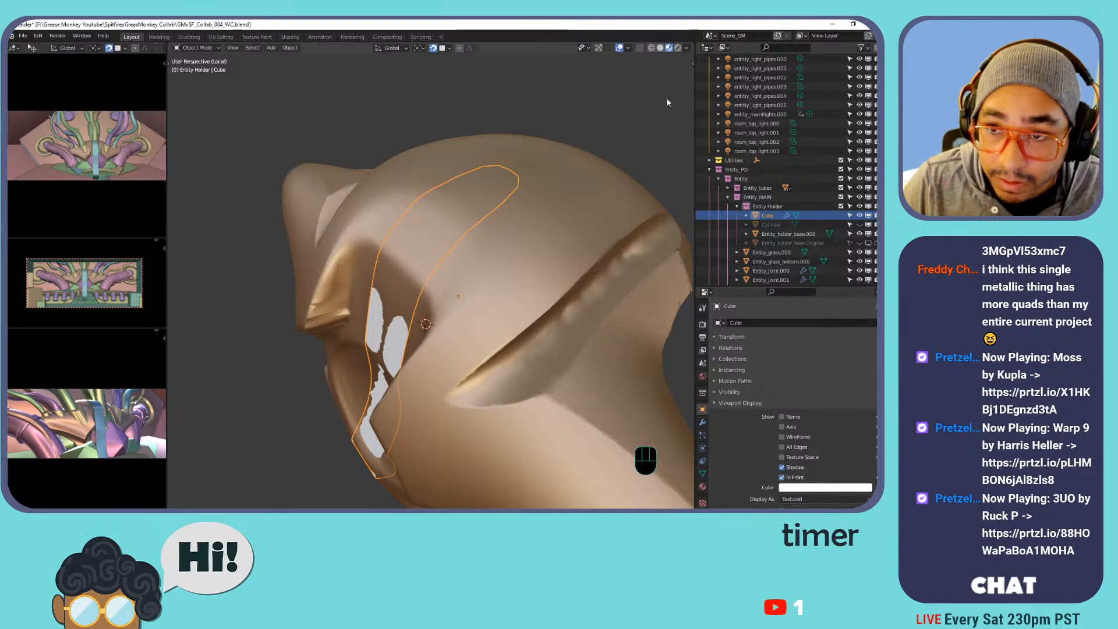
Switch the viewport to Solid shading and toggle In Front off and on to compare the strip's display over the holder.
{"action": "left_click", "coordinate": [659, 49]}
{"action": "right_click_drag", "start_coordinate": [471, 212], "coordinate": [466, 204]}
{"action": "middle_click_drag", "start_coordinate": [498, 303], "coordinate": [499, 212]}
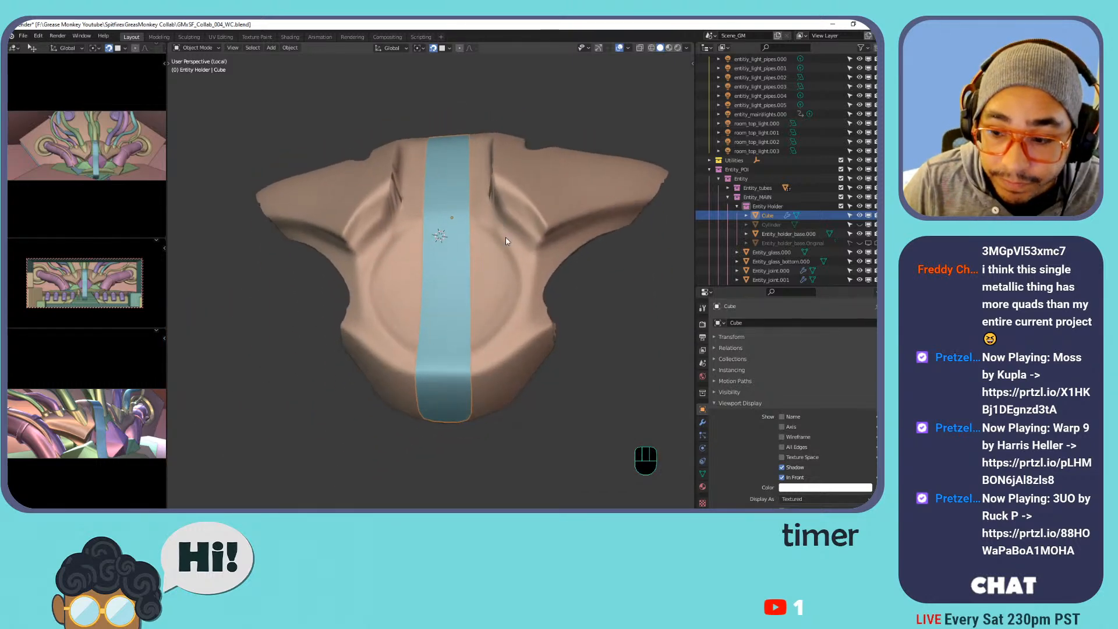
{"action": "left_click", "coordinate": [796, 481]}
{"action": "left_click", "coordinate": [796, 482]}
{"action": "mouse_move", "coordinate": [528, 171]}
{"action": "middle_mouse_down"}
{"action": "mouse_move", "coordinate": [440, 212]}
{"action": "mouse_move", "coordinate": [441, 224]}
{"action": "mouse_move", "coordinate": [499, 204]}
{"action": "mouse_move", "coordinate": [509, 165]}
{"action": "middle_mouse_up"}
Return to Edit Mode on the Cube strip and switch to edge selection at its upper end.
{"action": "key", "text": "Tab"}
{"action": "middle_click_drag", "start_coordinate": [517, 111], "coordinate": [543, 236]}
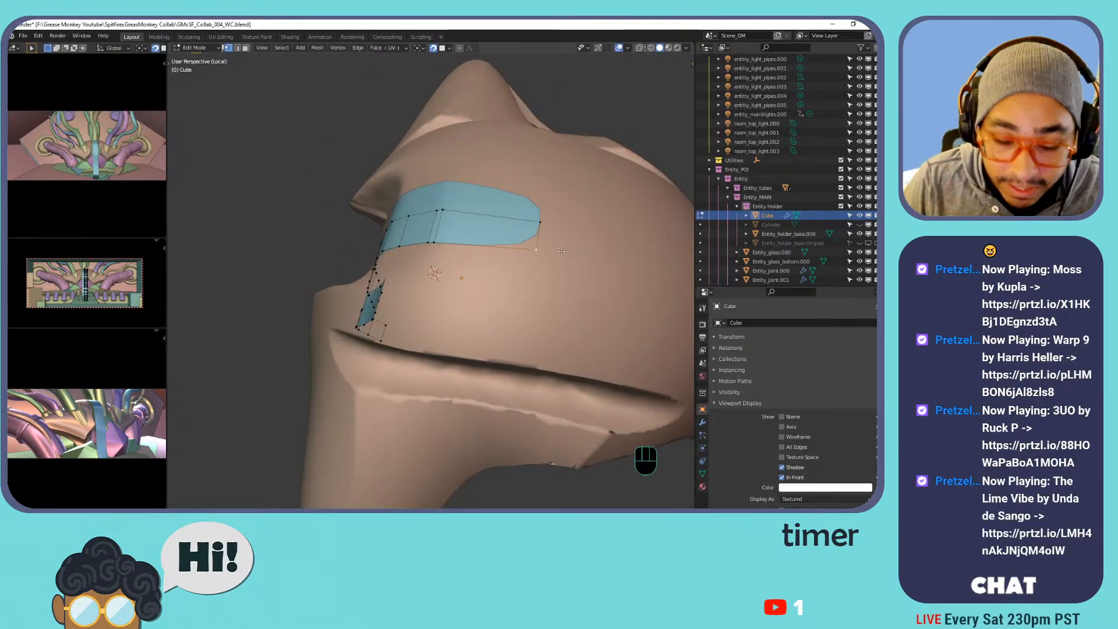
{"action": "key", "text": "2"}
{"action": "middle_click_drag", "start_coordinate": [561, 251], "coordinate": [497, 277]}
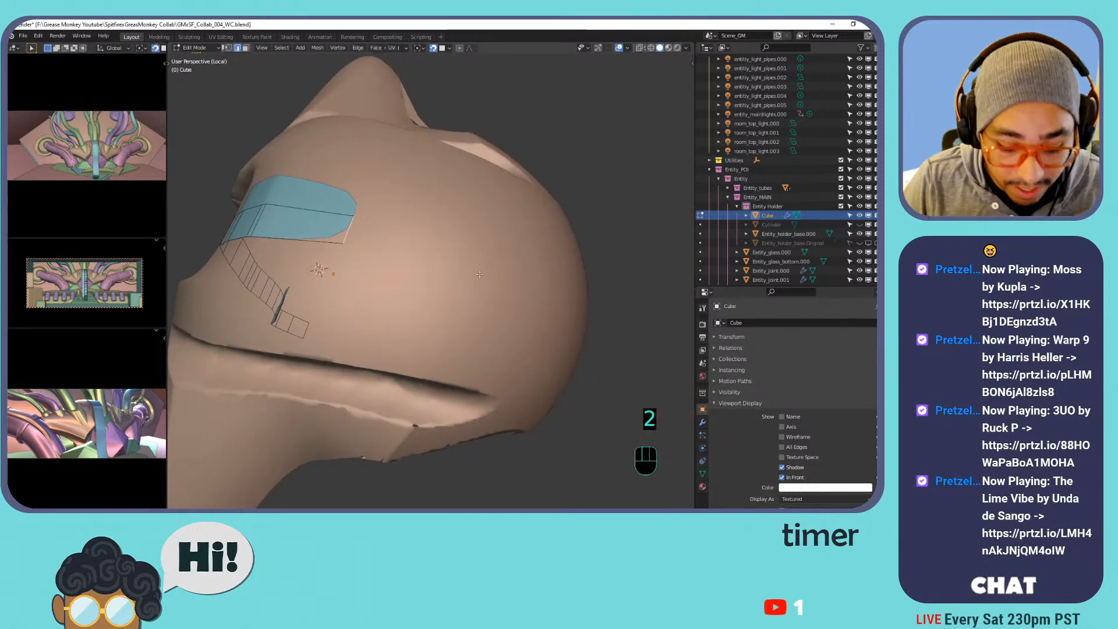
Try twice to extrude the strip's end edge to a picked point on the dome, undoing each attempt.
{"action": "right_click", "coordinate": [441, 241], "text": "ctrl"}
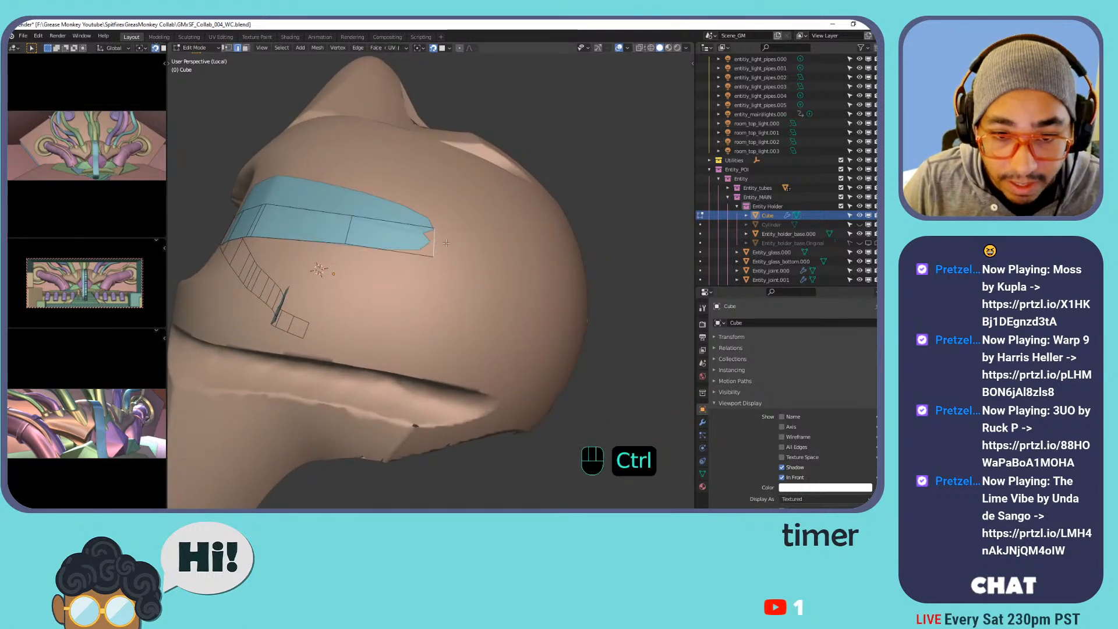
{"action": "key", "text": "ctrl+z"}
{"action": "right_click", "coordinate": [449, 251], "text": "ctrl+shift"}
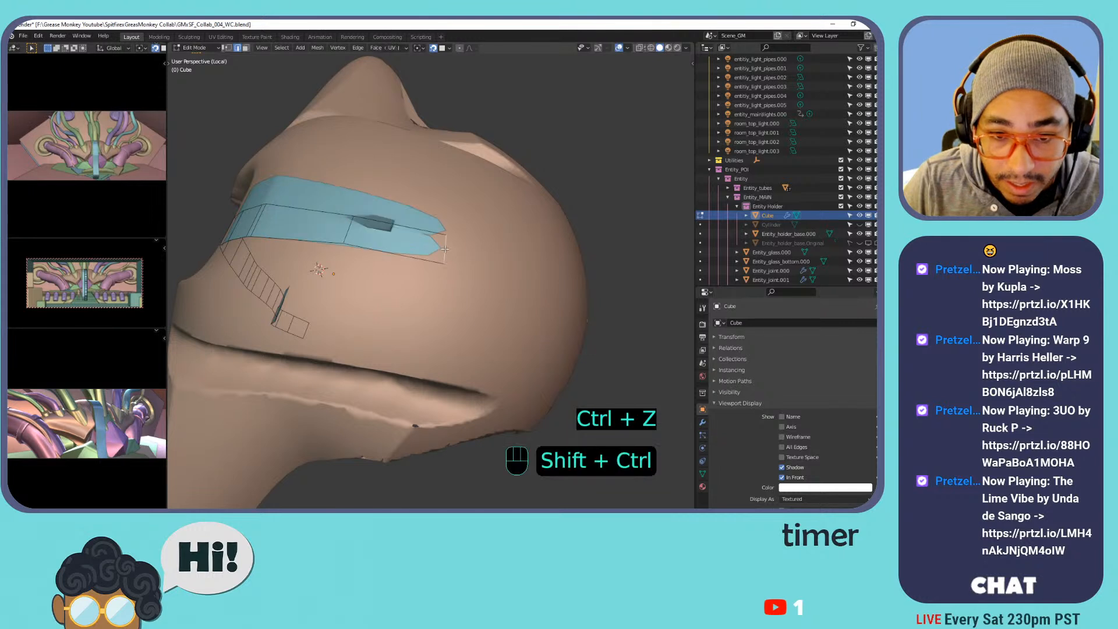
{"action": "key", "text": "ctrl+z"}
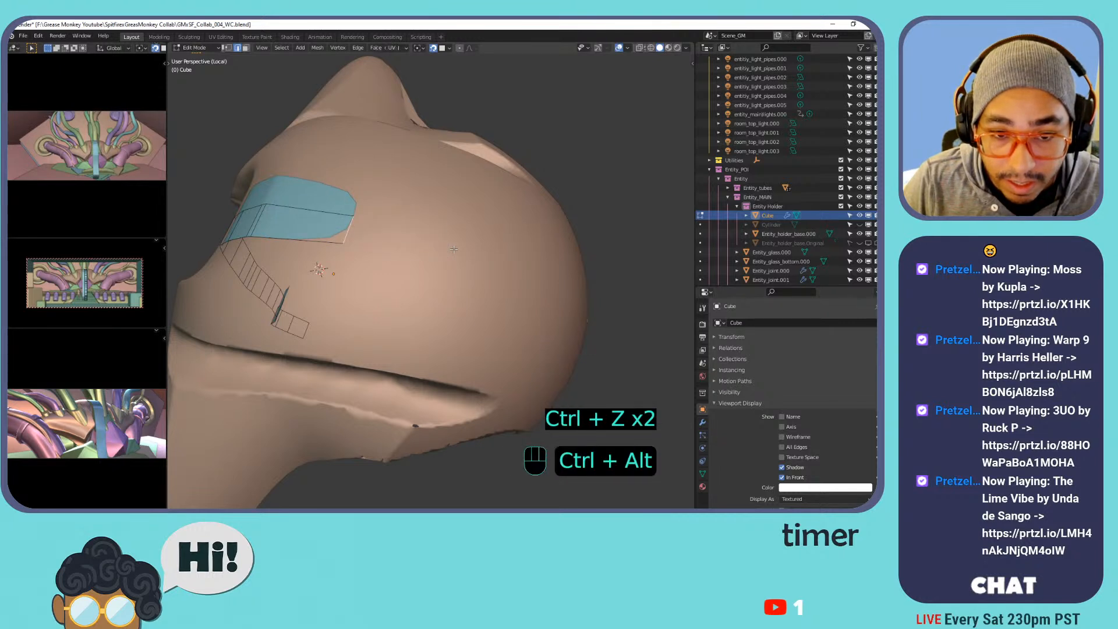
Extrude the strip's end edge twice along the dome, snapping each new segment to the reference surface.
{"action": "right_click", "coordinate": [441, 248], "text": "shift"}
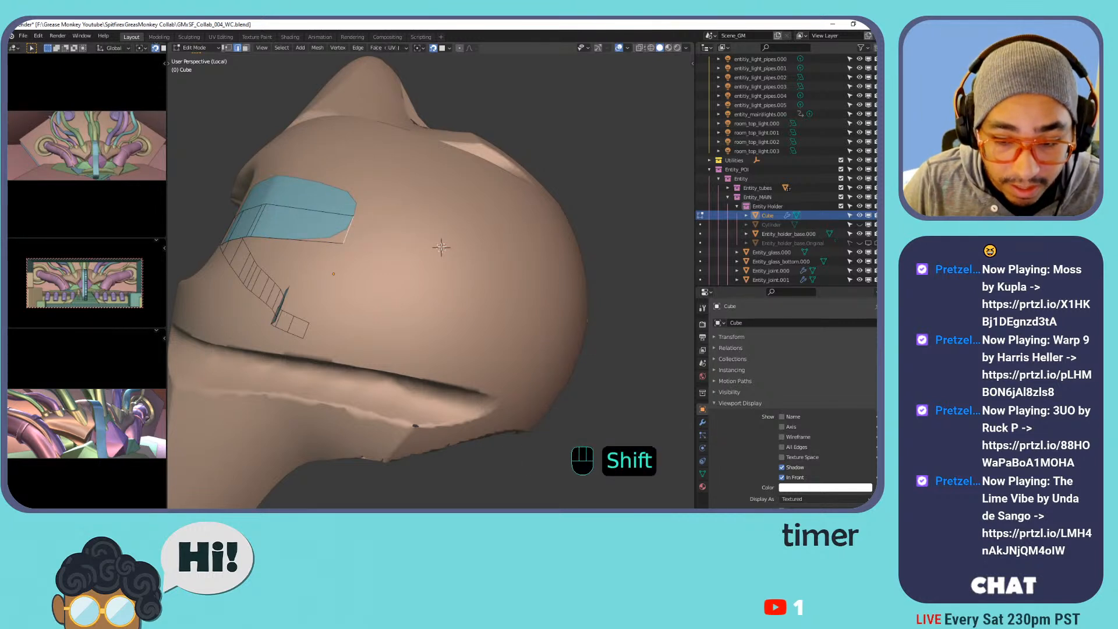
{"action": "key", "text": "e"}
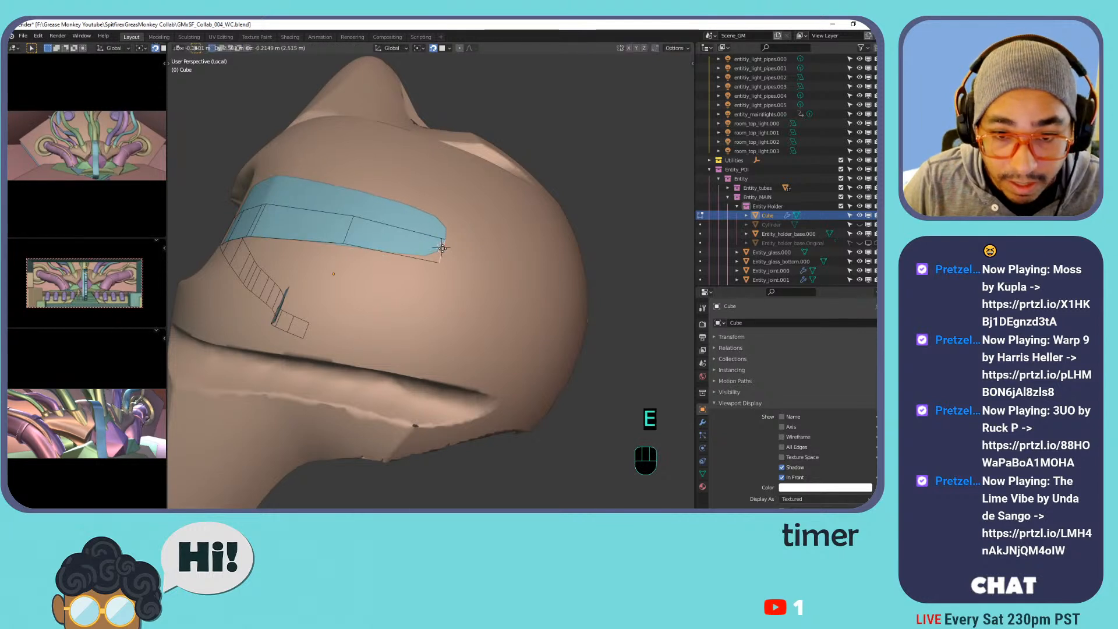
{"action": "left_click", "coordinate": [493, 264]}
{"action": "key", "text": "e"}
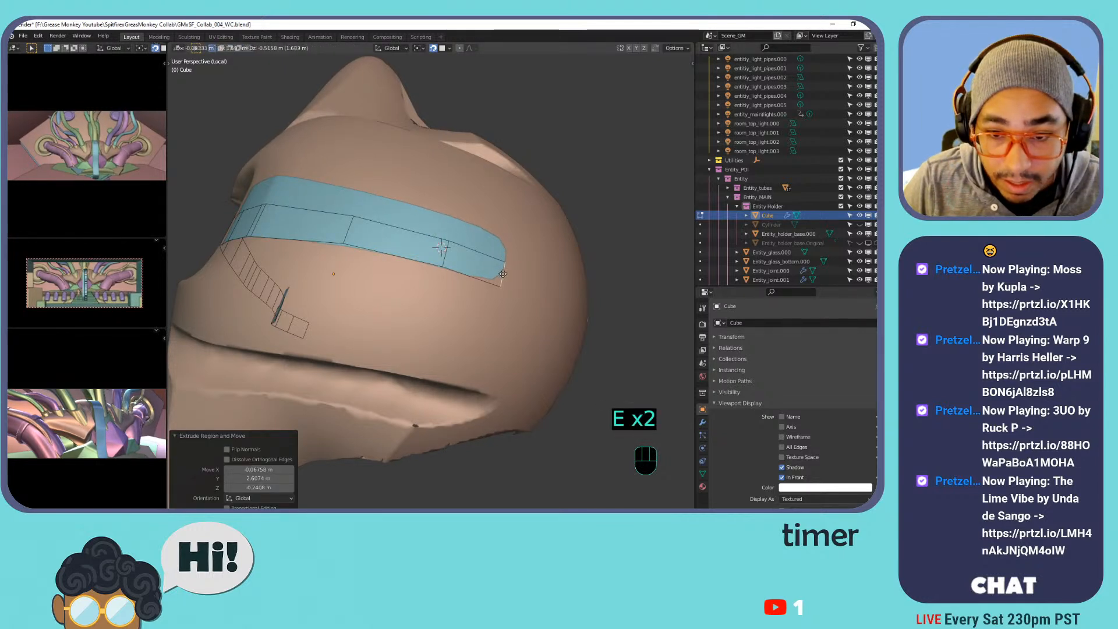
{"action": "left_click", "coordinate": [502, 269]}
Check the snapping options, keeping Face snapping, and extrude the end edge four more times toward the far side of the dome.
{"action": "left_click", "coordinate": [448, 49]}
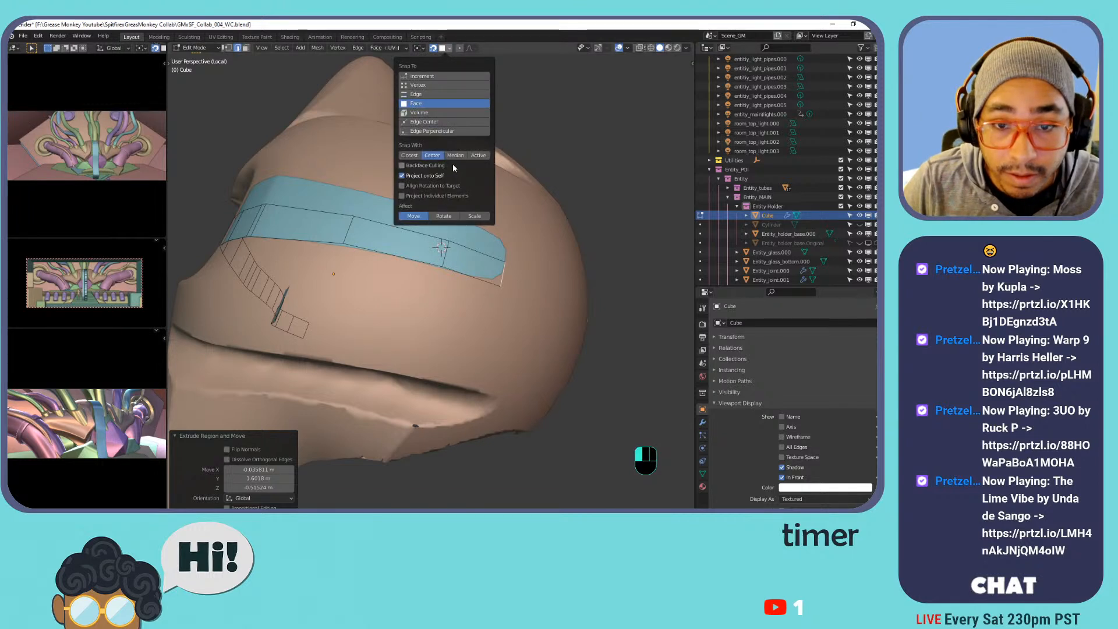
{"action": "key", "text": "e"}
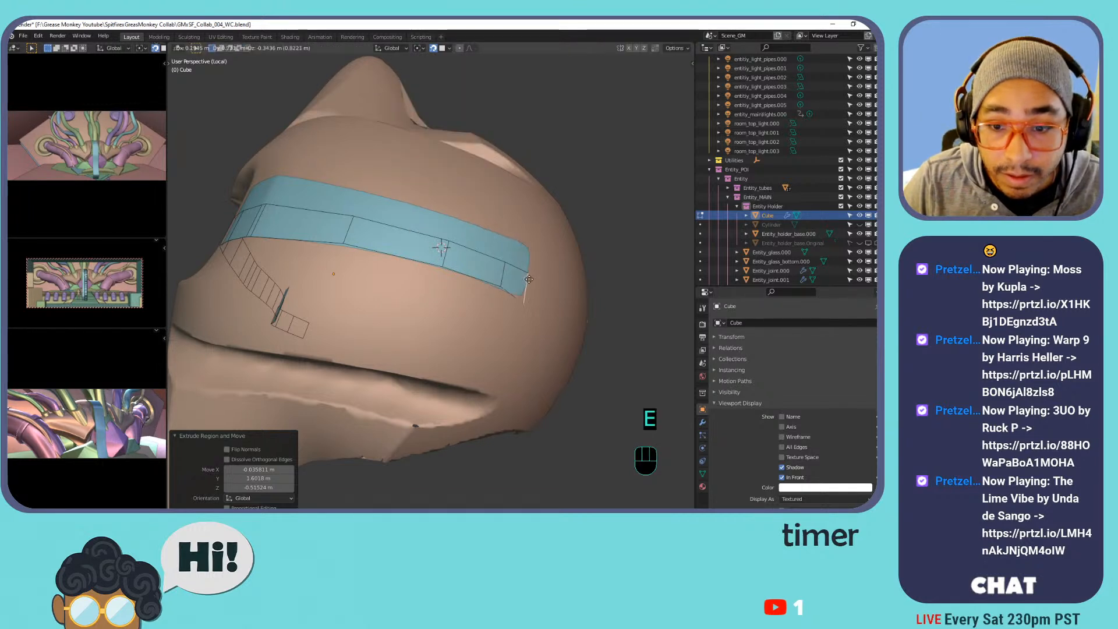
{"action": "left_click", "coordinate": [548, 277]}
{"action": "key", "text": "e"}
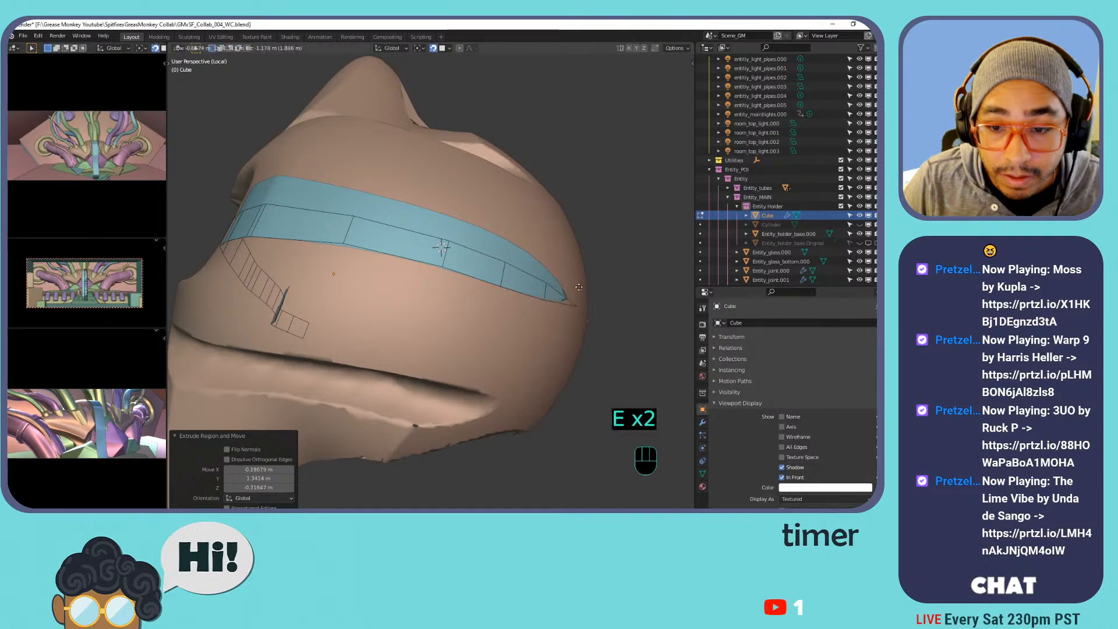
{"action": "left_click", "coordinate": [576, 302]}
{"action": "key", "text": "e"}
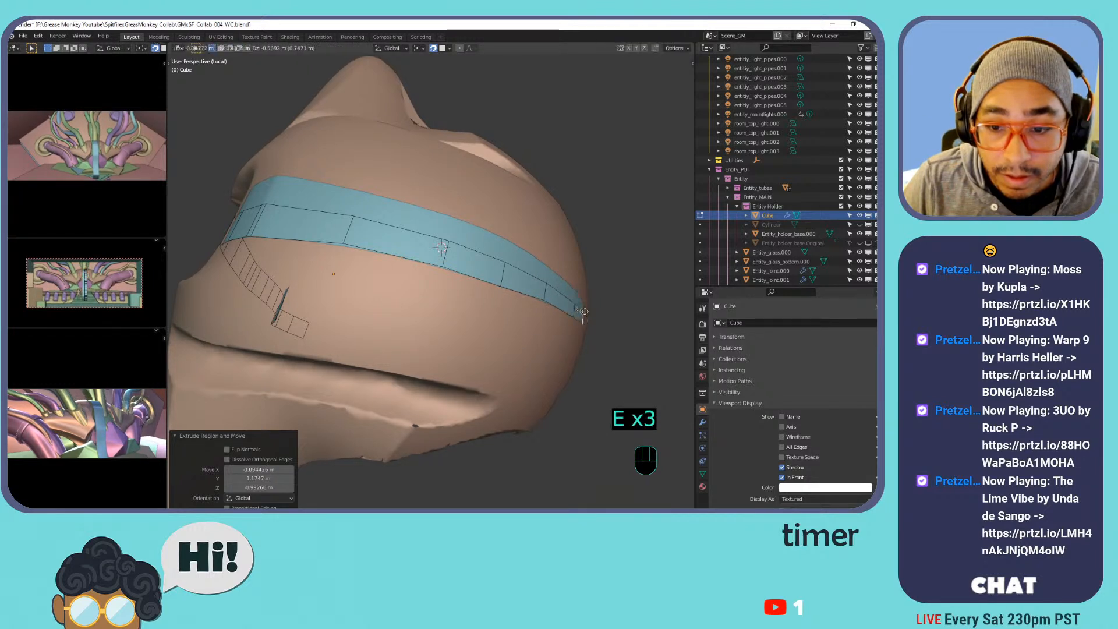
{"action": "left_click", "coordinate": [584, 323]}
{"action": "middle_click_drag", "start_coordinate": [585, 324], "coordinate": [526, 251], "text": "shift"}
{"action": "key", "text": "e"}
{"action": "left_click", "coordinate": [498, 275]}
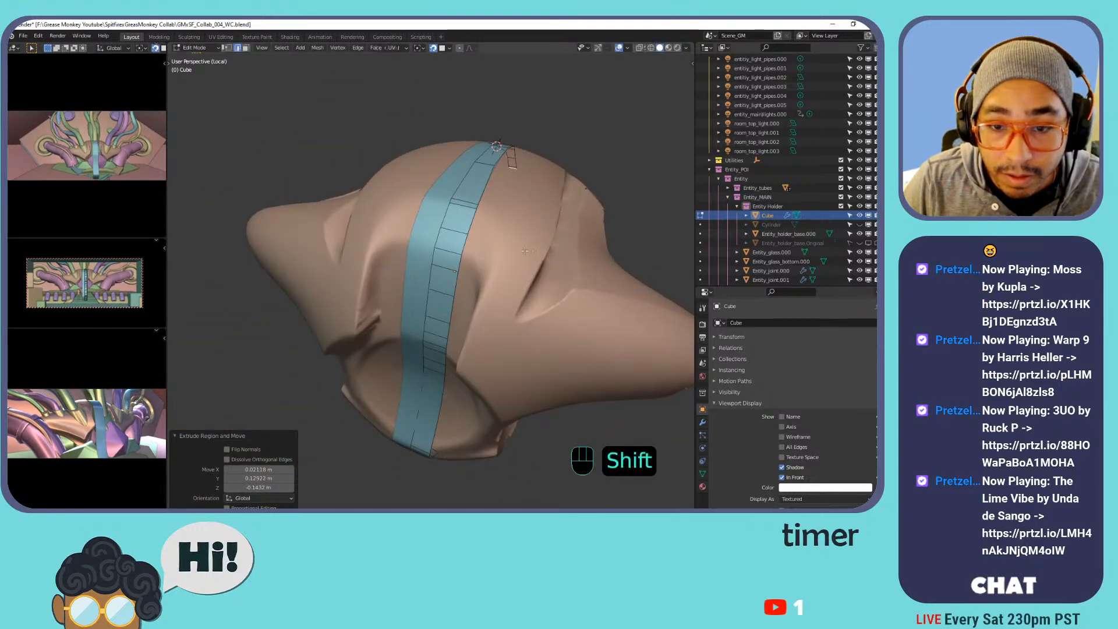
Try to extrude a side edge of the strip outward across the dome, and undo it.
{"action": "left_click", "coordinate": [485, 189]}
{"action": "key", "text": "e"}
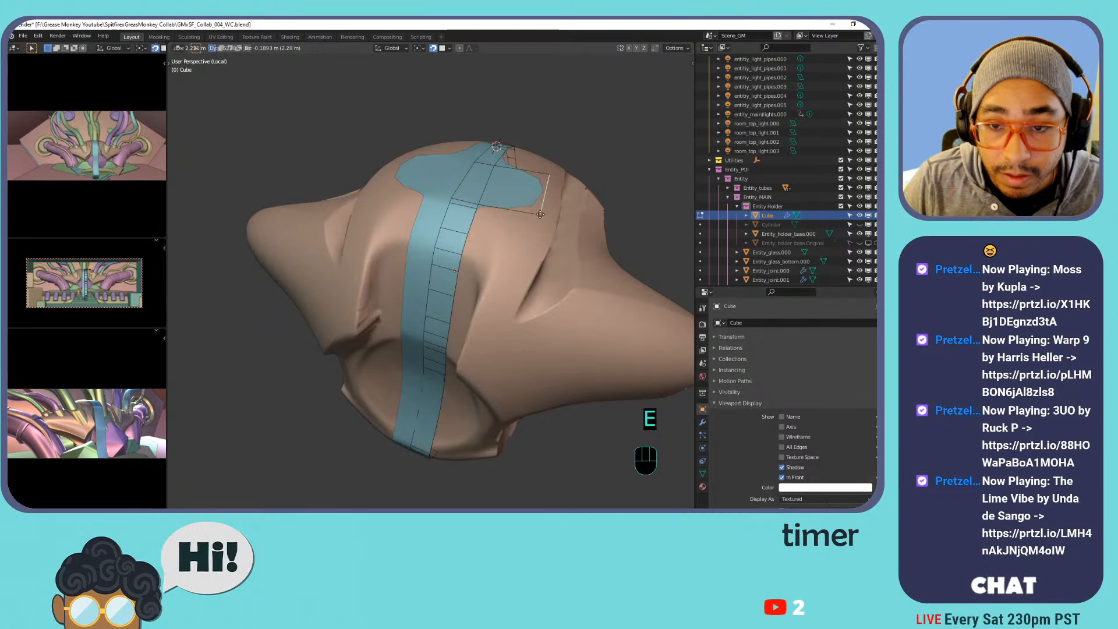
{"action": "right_click", "coordinate": [540, 215]}
{"action": "key", "text": "ctrl+z"}
Extrude the strip's whole side edge loop outward about 1.5 m across the dome, snapped to the reference surface.
{"action": "middle_click_drag", "start_coordinate": [478, 198], "coordinate": [503, 219], "text": "shift"}
{"action": "scroll", "coordinate": [504, 219], "scroll_direction": "up", "scroll_amount": 4}
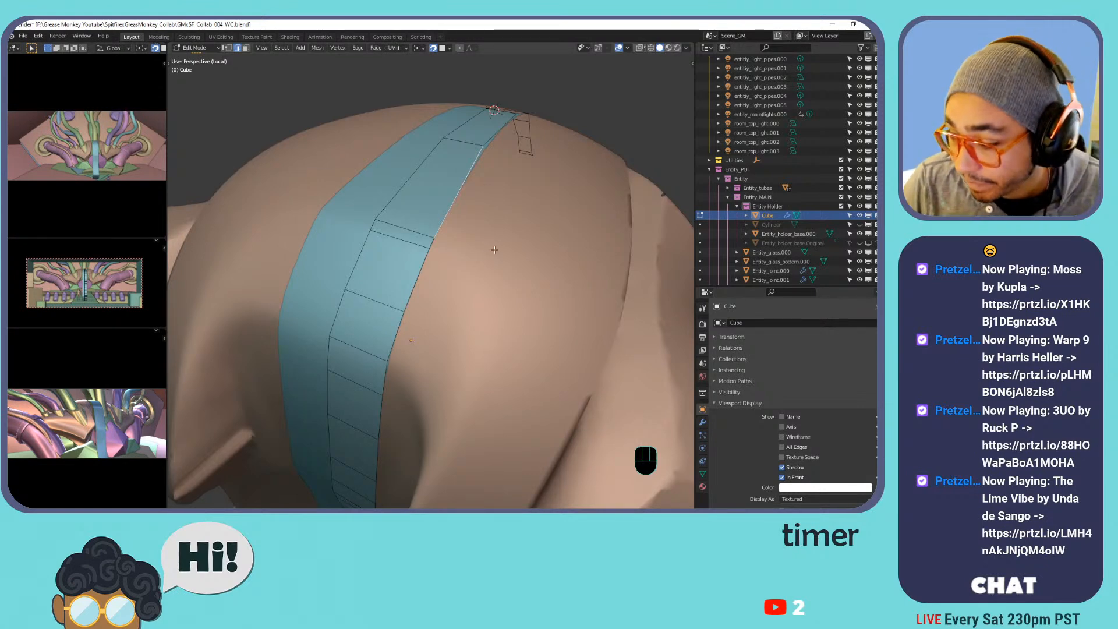
{"action": "middle_click_drag", "start_coordinate": [483, 241], "coordinate": [488, 204]}
{"action": "left_click", "coordinate": [488, 204], "text": "alt"}
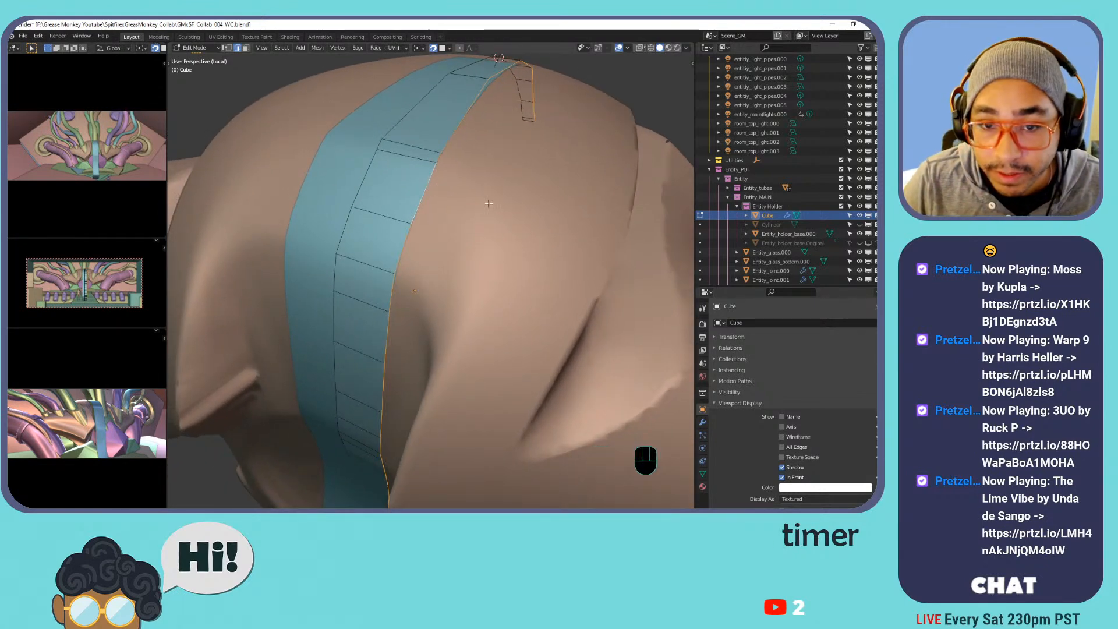
{"action": "key", "text": "e"}
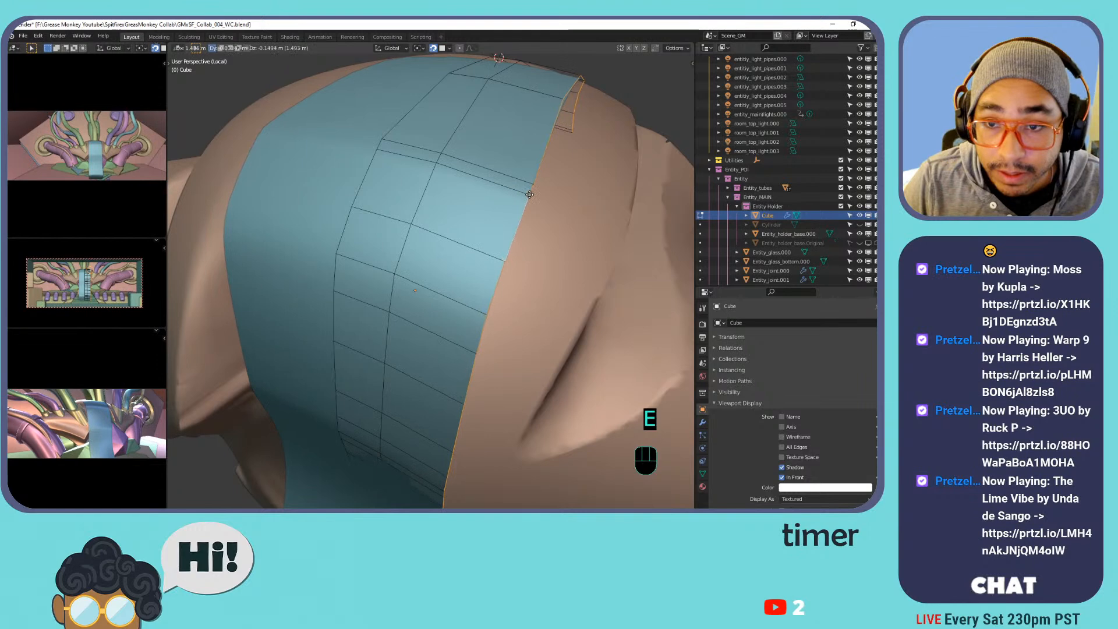
{"action": "left_click", "coordinate": [529, 193]}
Move the outer side vertices around the strip's lower bend and end one by one to follow the base's contour.
{"action": "middle_click_drag", "start_coordinate": [529, 193], "coordinate": [614, 259], "text": "shift"}
{"action": "middle_click_drag", "start_coordinate": [614, 259], "coordinate": [474, 280], "text": "shift"}
{"action": "middle_click_drag", "start_coordinate": [474, 280], "coordinate": [471, 150], "text": "shift"}
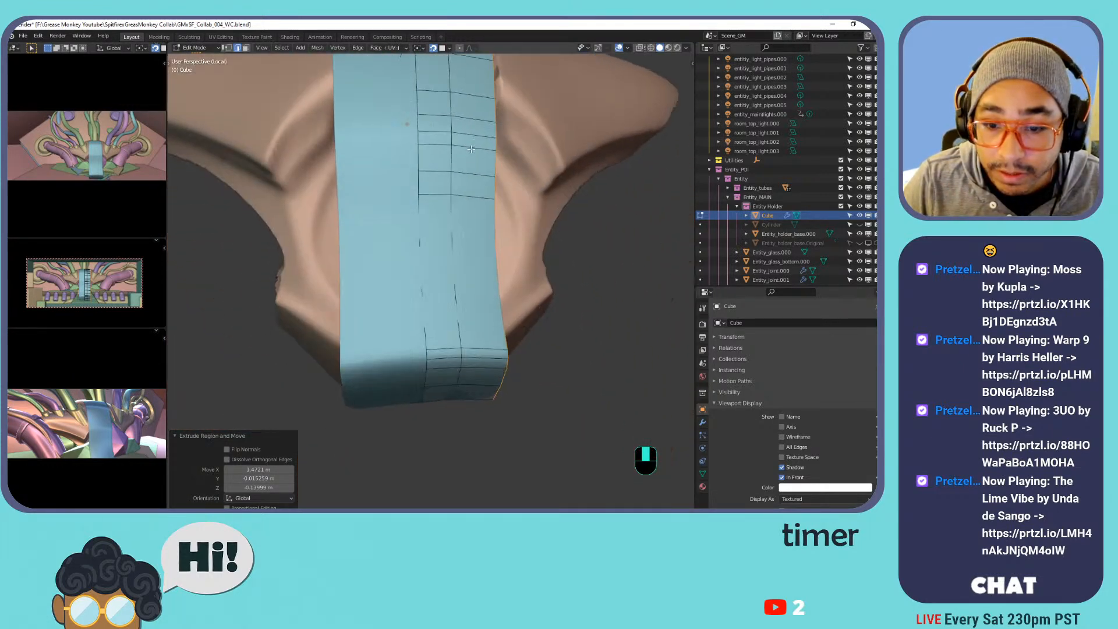
{"action": "middle_click_drag", "start_coordinate": [525, 231], "coordinate": [432, 232]}
{"action": "key", "text": "1"}
{"action": "left_click", "coordinate": [402, 305]}
{"action": "middle_click_drag", "start_coordinate": [398, 328], "coordinate": [408, 306]}
{"action": "key", "text": "g"}
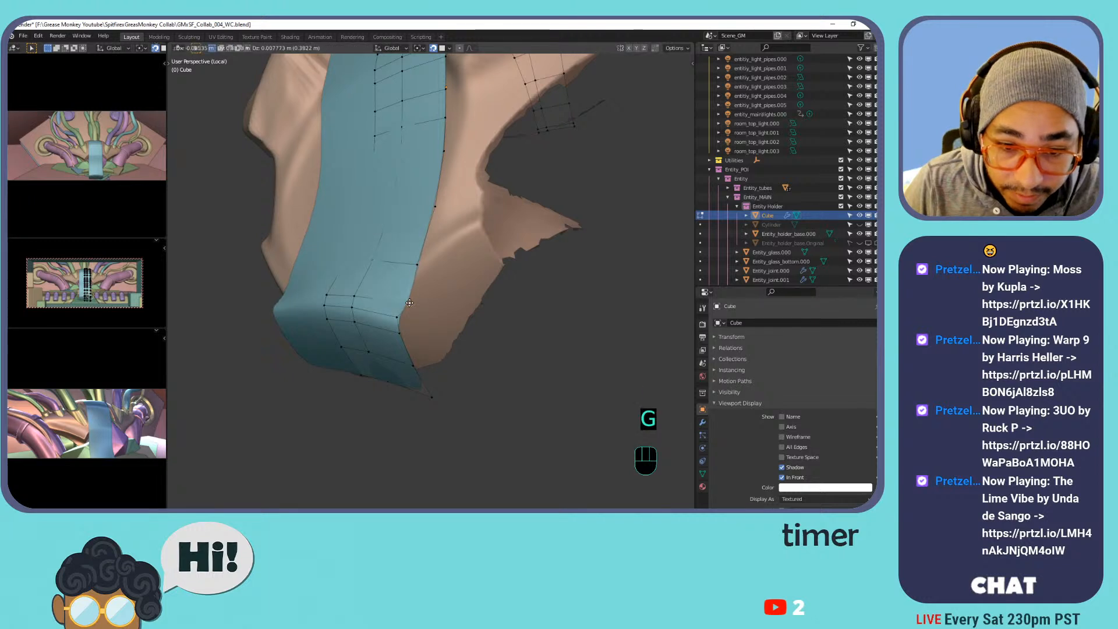
{"action": "left_click", "coordinate": [410, 303]}
{"action": "key", "text": "g"}
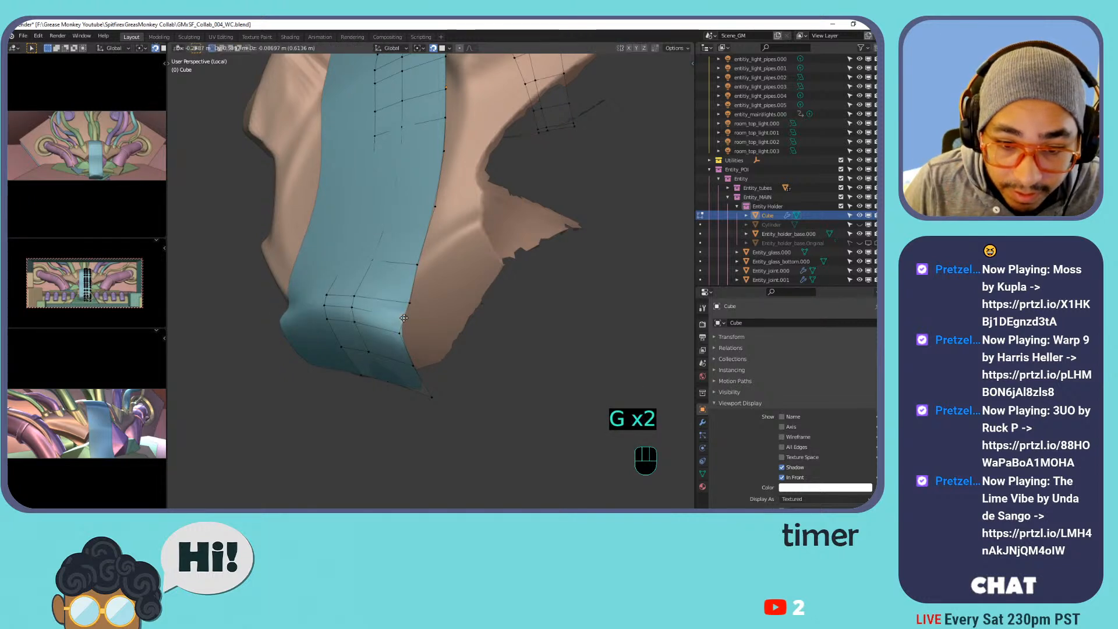
{"action": "left_click", "coordinate": [404, 318]}
{"action": "key", "text": "g"}
{"action": "left_click", "coordinate": [419, 363]}
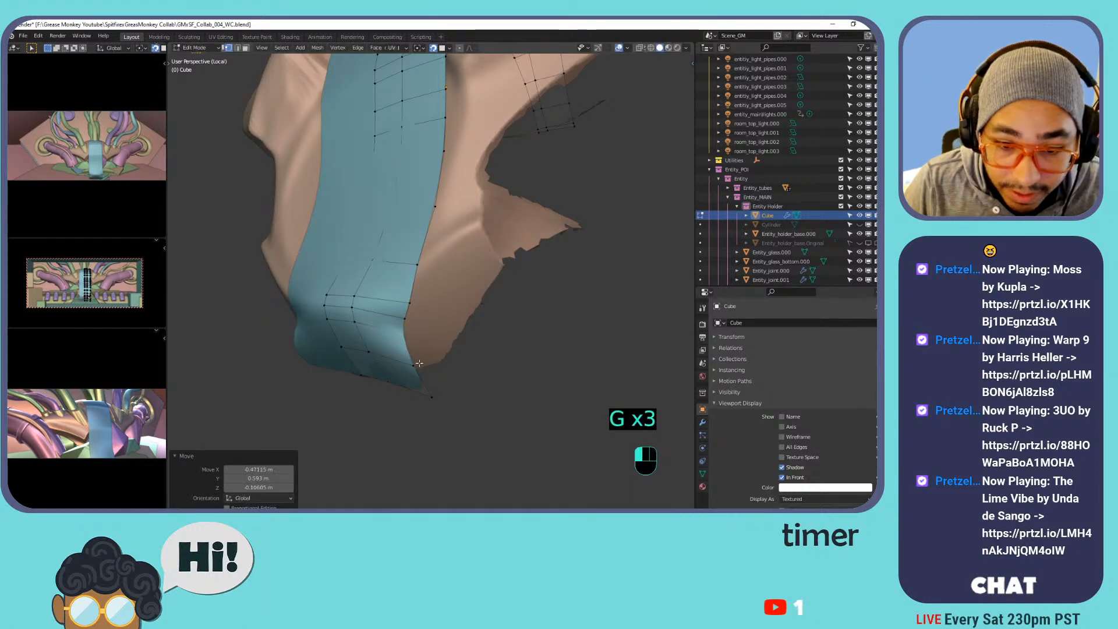
{"action": "key", "text": "g"}
{"action": "left_click", "coordinate": [417, 357]}
{"action": "key", "text": "g"}
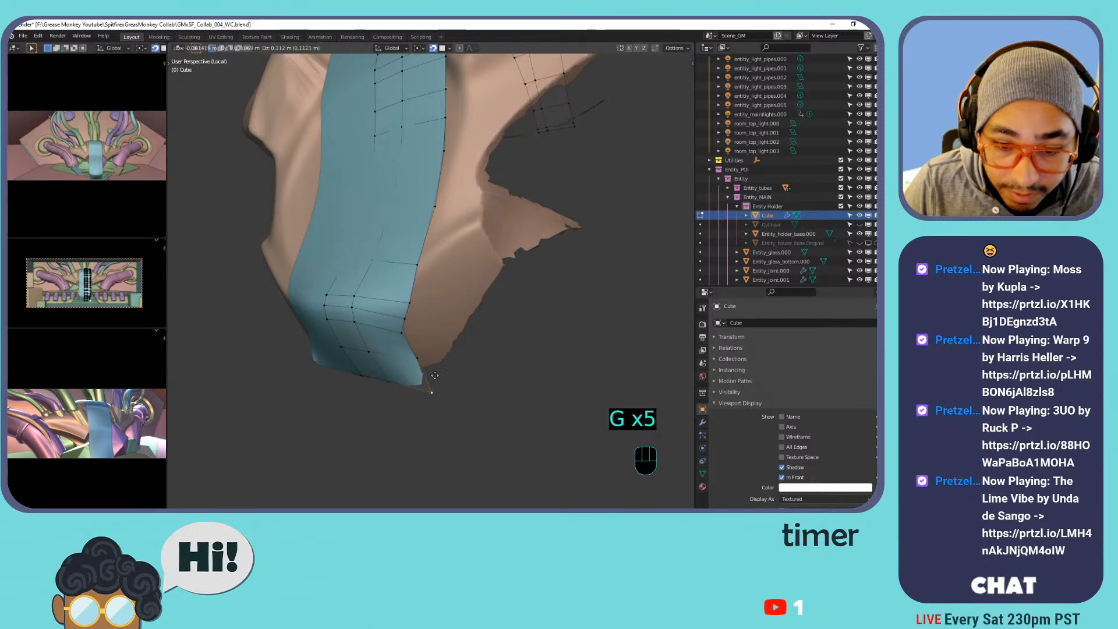
{"action": "left_click", "coordinate": [432, 358]}
Vertex-slide an inner vertex at the strip's lower end along its lengthwise edge to even out the face spacing.
{"action": "middle_click_drag", "start_coordinate": [444, 307], "coordinate": [443, 281]}
{"action": "middle_click_drag", "start_coordinate": [443, 281], "coordinate": [445, 294], "text": "shift"}
{"action": "scroll", "coordinate": [446, 295], "scroll_direction": "up", "scroll_amount": 2}
{"action": "key", "text": "g"}
{"action": "key", "text": "g"}
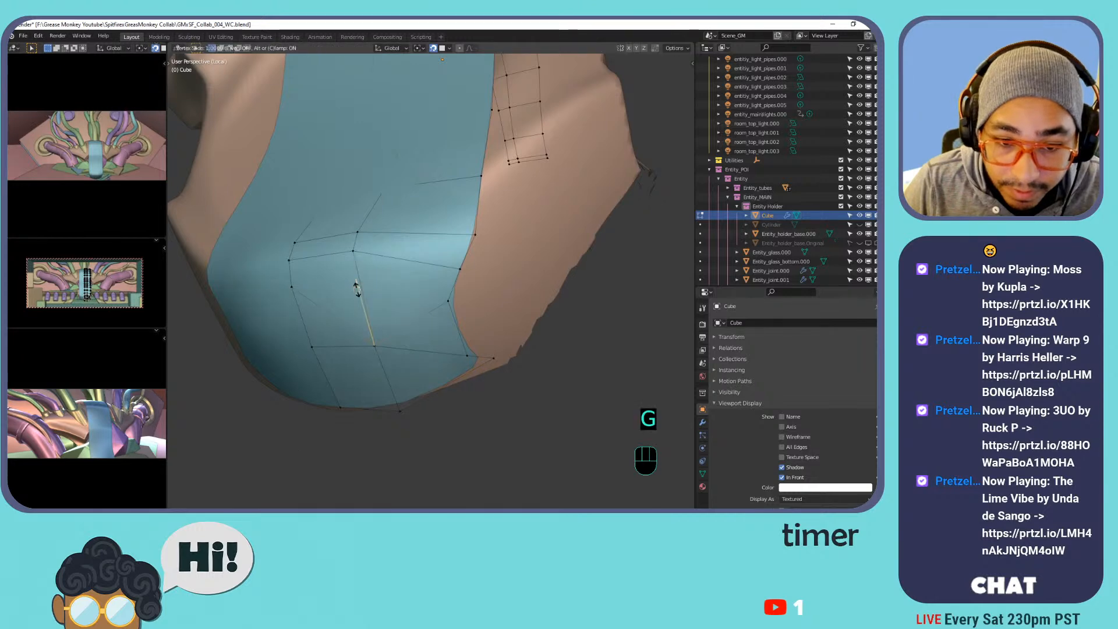
{"action": "left_click", "coordinate": [358, 281]}
Move the outer side vertex just above the lower bend upward along the reference surface.
{"action": "middle_click_drag", "start_coordinate": [493, 214], "coordinate": [434, 197]}
{"action": "middle_click_drag", "start_coordinate": [433, 197], "coordinate": [465, 205], "text": "shift"}
{"action": "middle_click_drag", "start_coordinate": [486, 222], "coordinate": [605, 309]}
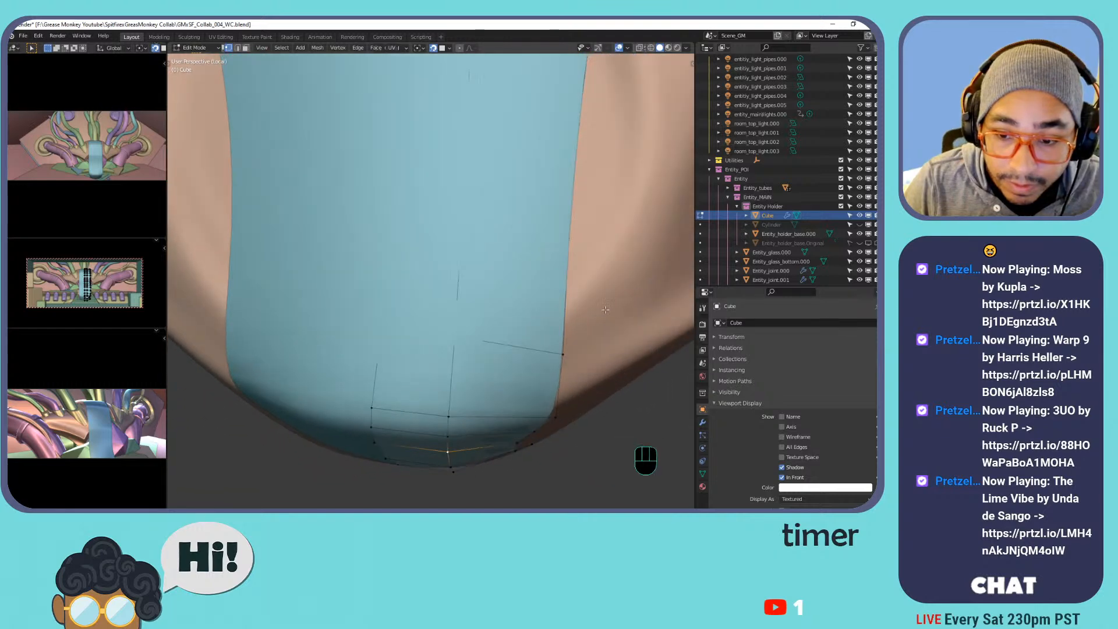
{"action": "key", "text": "g"}
{"action": "left_click", "coordinate": [563, 348]}
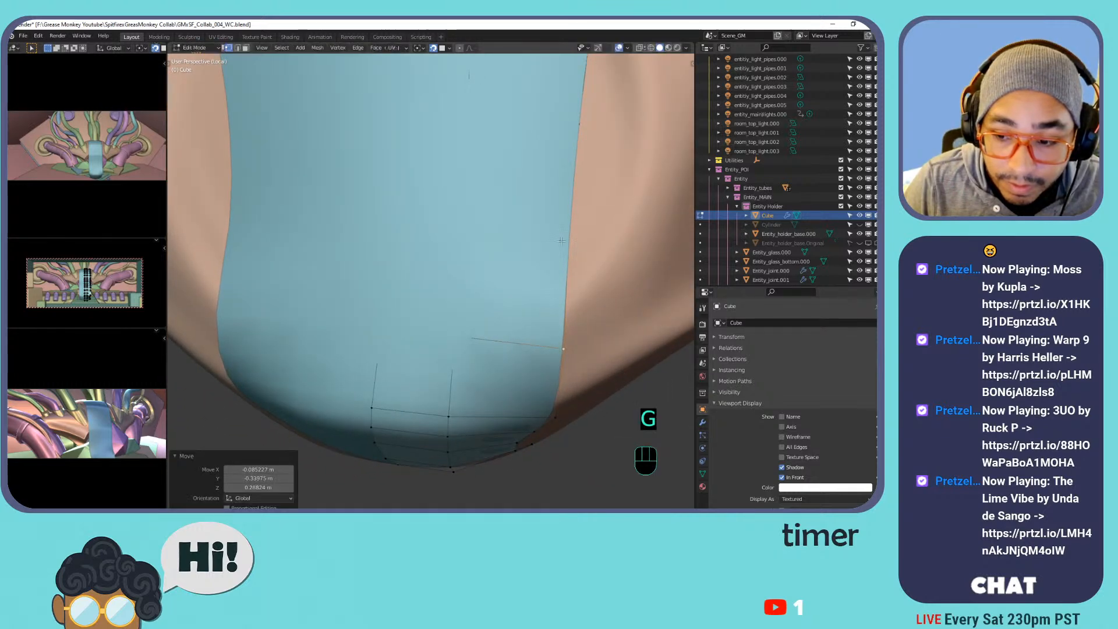
{"action": "scroll", "coordinate": [524, 396], "scroll_direction": "down", "scroll_amount": 3}
{"action": "middle_click_drag", "start_coordinate": [518, 361], "coordinate": [541, 302]}
{"action": "middle_click_drag", "start_coordinate": [542, 303], "coordinate": [526, 261], "text": "shift"}
{"action": "scroll", "coordinate": [526, 261], "scroll_direction": "up", "scroll_amount": 3}
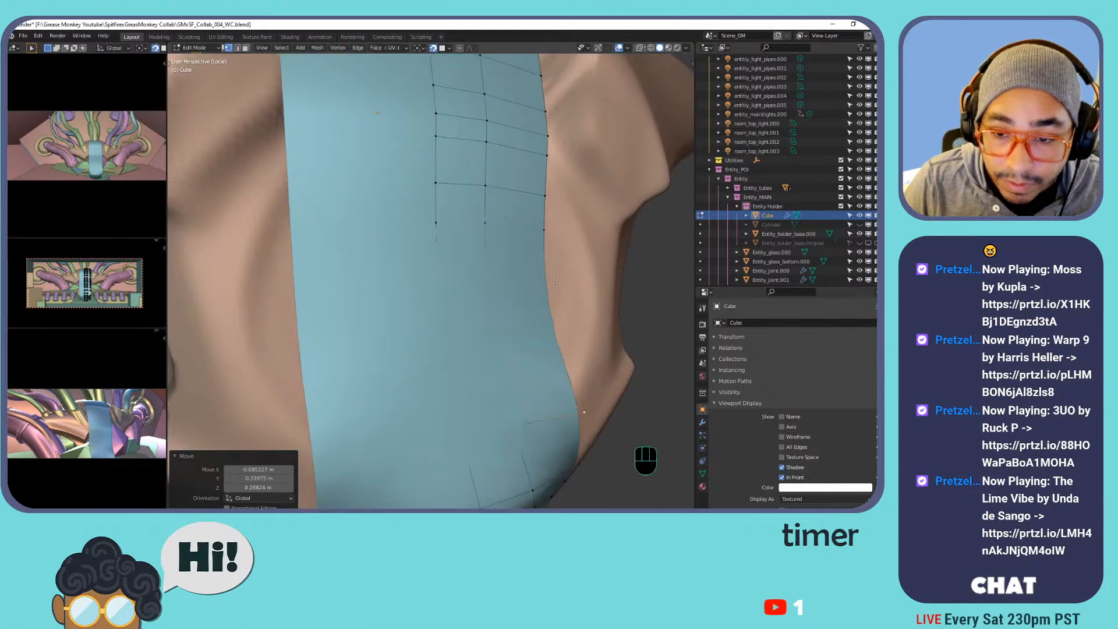
{"action": "key", "text": "g"}
{"action": "right_click", "coordinate": [552, 282]}
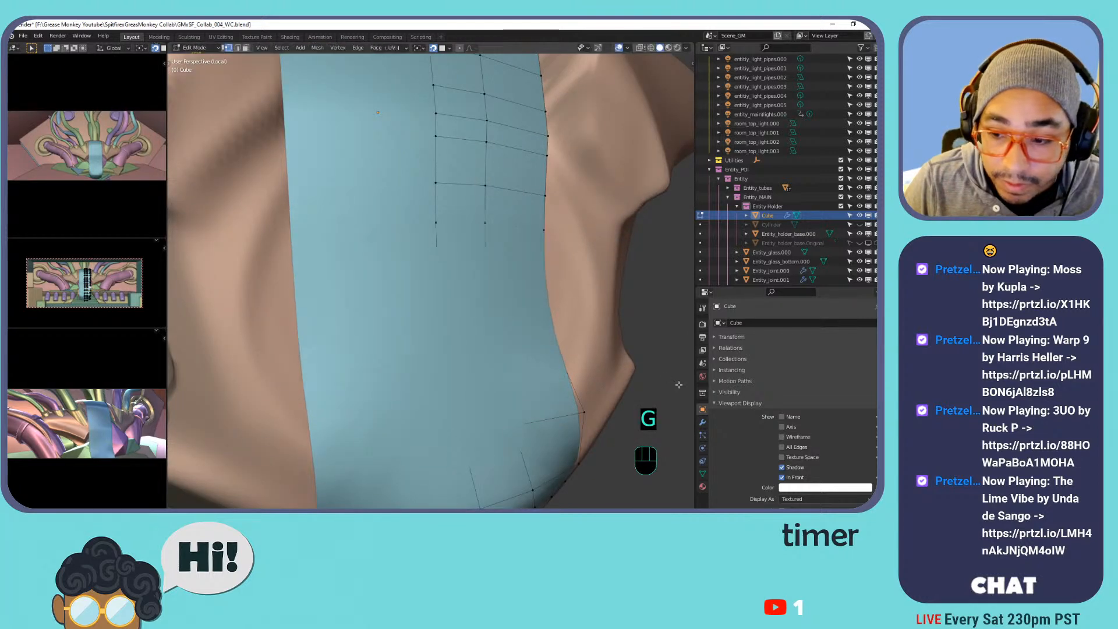
Turn on the Subdivision modifier's on-cage display so the edit cage follows the smoothed surface.
{"action": "left_click", "coordinate": [702, 422]}
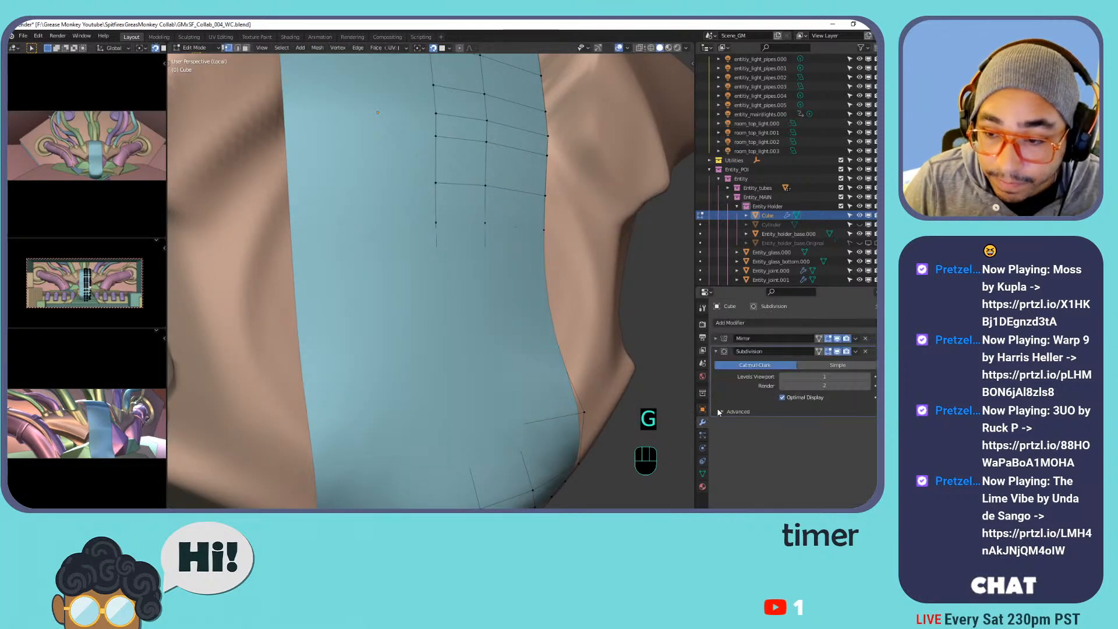
{"action": "left_click", "coordinate": [820, 352]}
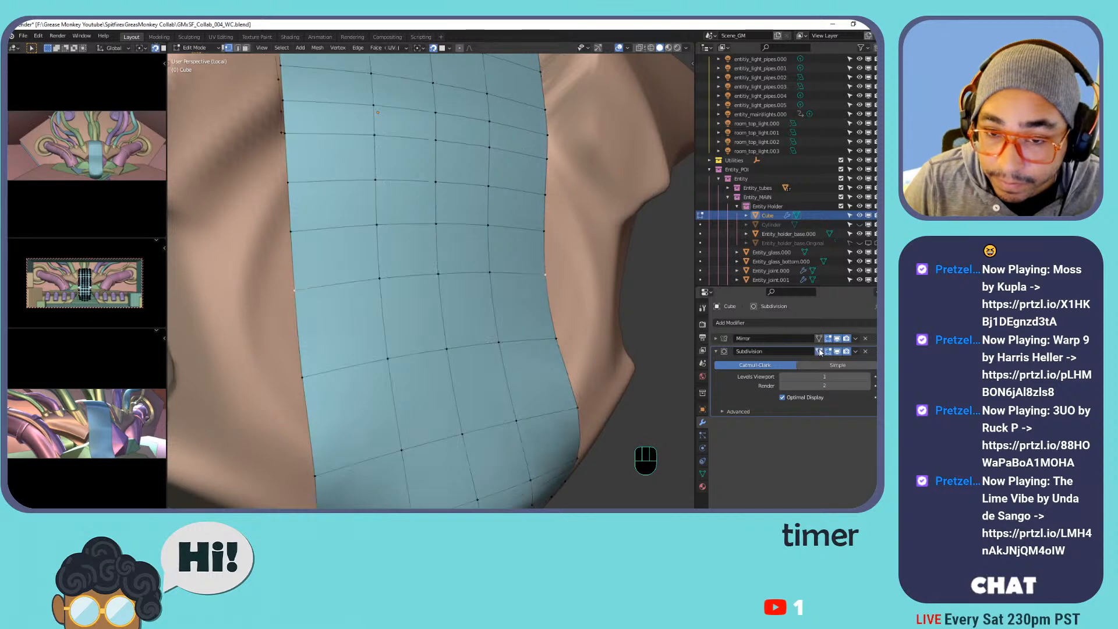
{"action": "left_click", "coordinate": [820, 352]}
{"action": "left_click", "coordinate": [819, 351]}
Inspect the smoothed strip in Object Mode, save the file, and return to Edit Mode.
{"action": "middle_click_drag", "start_coordinate": [623, 237], "coordinate": [614, 299]}
{"action": "middle_click_drag", "start_coordinate": [489, 315], "coordinate": [525, 275]}
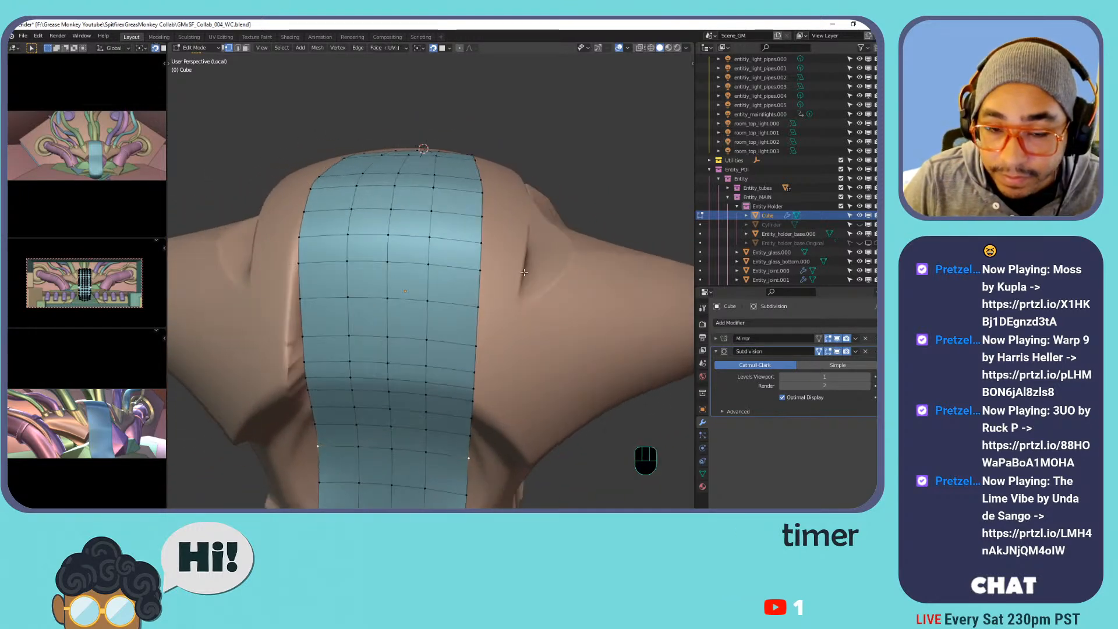
{"action": "key", "text": "Tab"}
{"action": "middle_click_drag", "start_coordinate": [441, 244], "coordinate": [488, 169]}
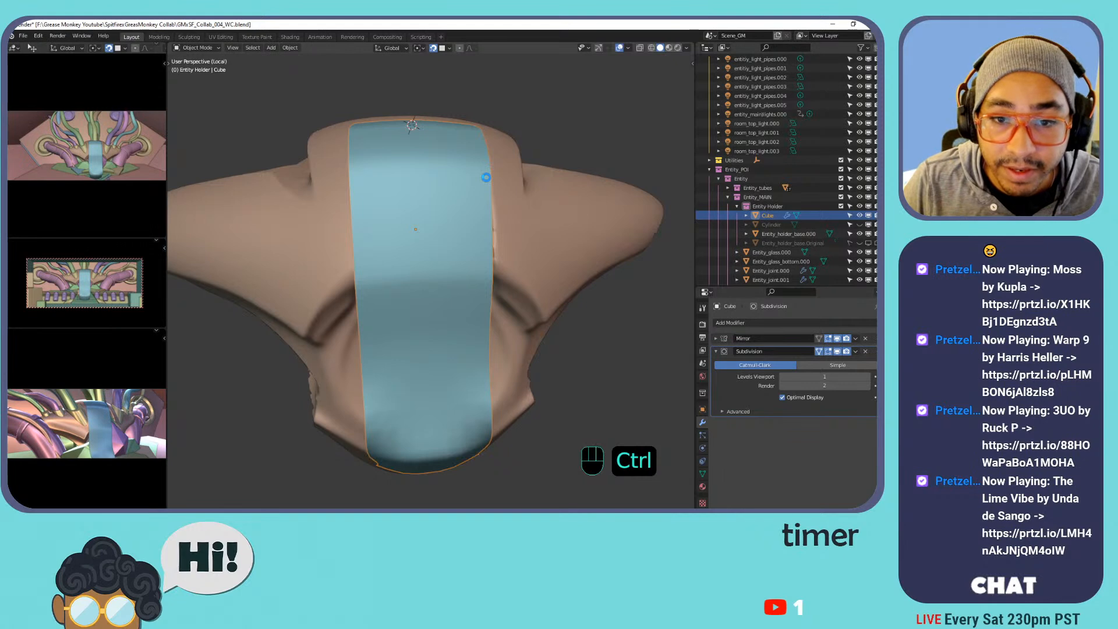
{"action": "key", "text": "ctrl+s"}
{"action": "key", "text": "Tab"}
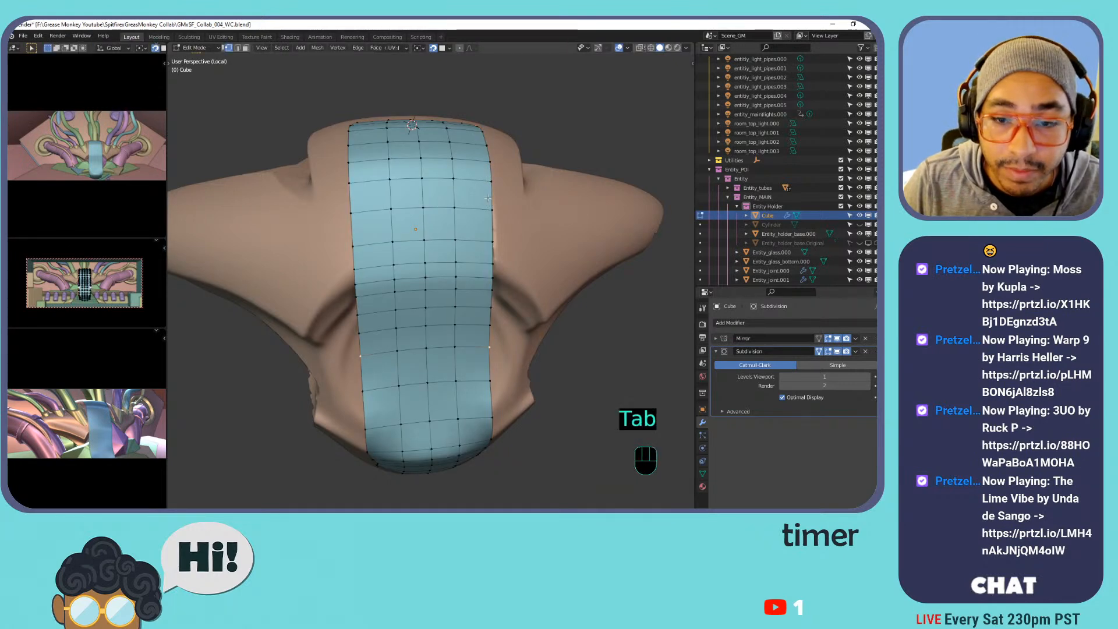
Extrude the upper run of the strip's side edge outward to the protruding rim of the reference base.
{"action": "scroll", "coordinate": [489, 199], "scroll_direction": "up", "scroll_amount": 4}
{"action": "middle_click_drag", "start_coordinate": [489, 199], "coordinate": [554, 208], "text": "shift"}
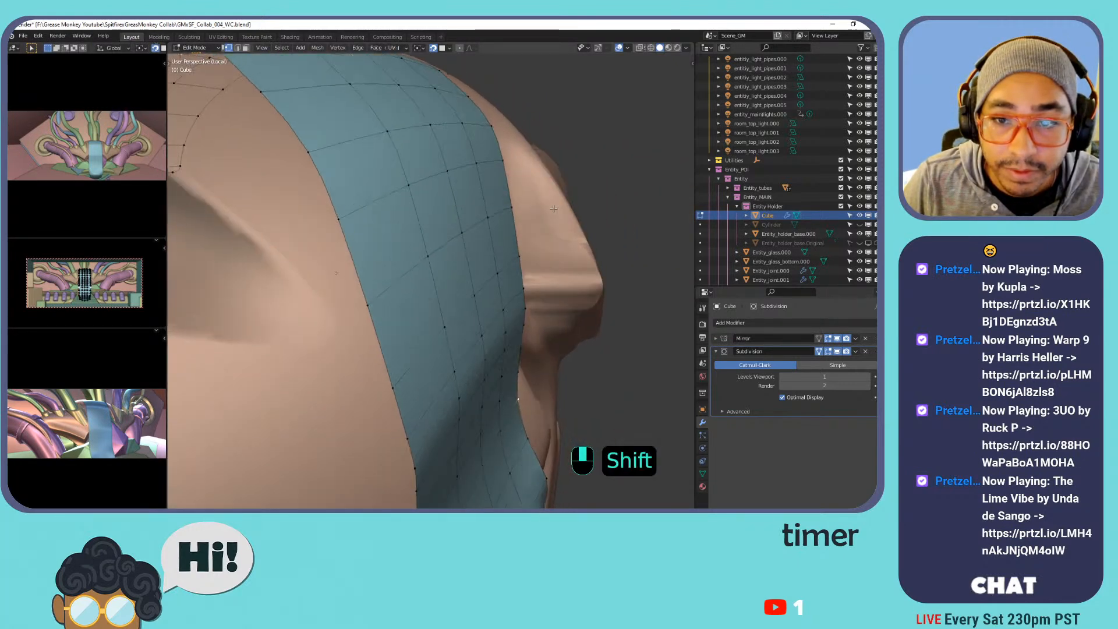
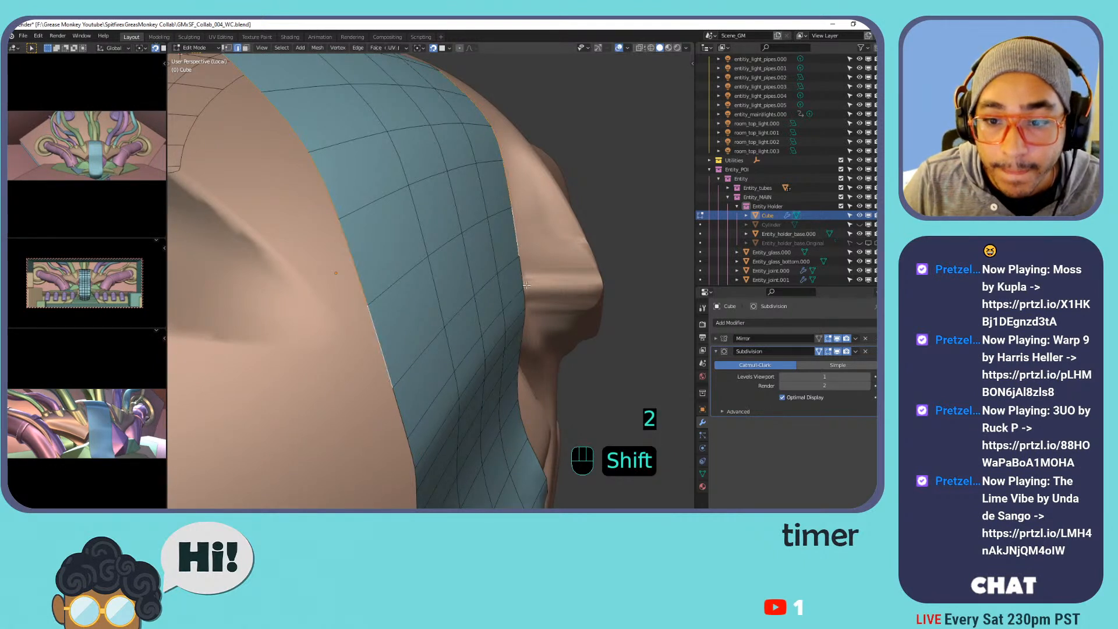
{"action": "key", "text": "e"}
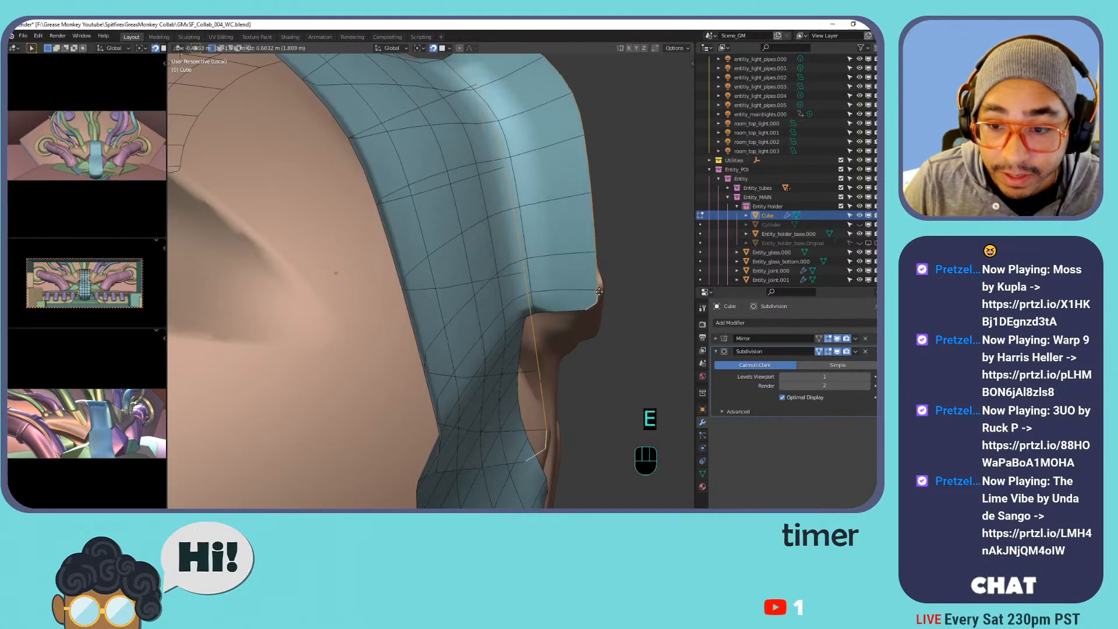
{"action": "left_click", "coordinate": [601, 293]}
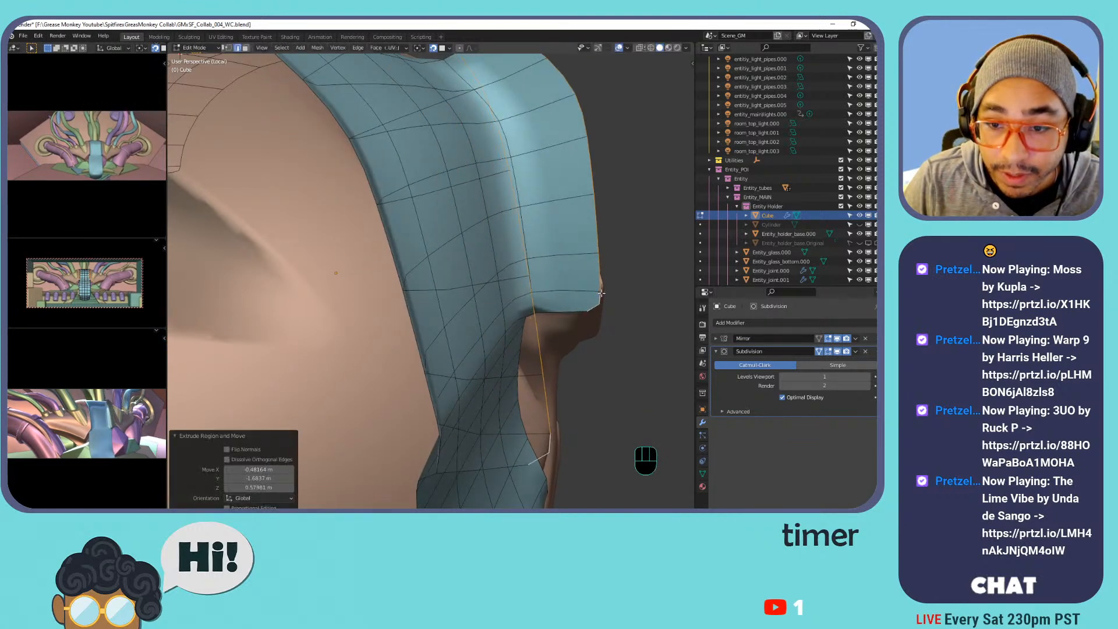
With snapping off, slide the outer vertex near the new faces' lower corner inward and reposition the corner vertex.
{"action": "middle_click_drag", "start_coordinate": [554, 197], "coordinate": [592, 197]}
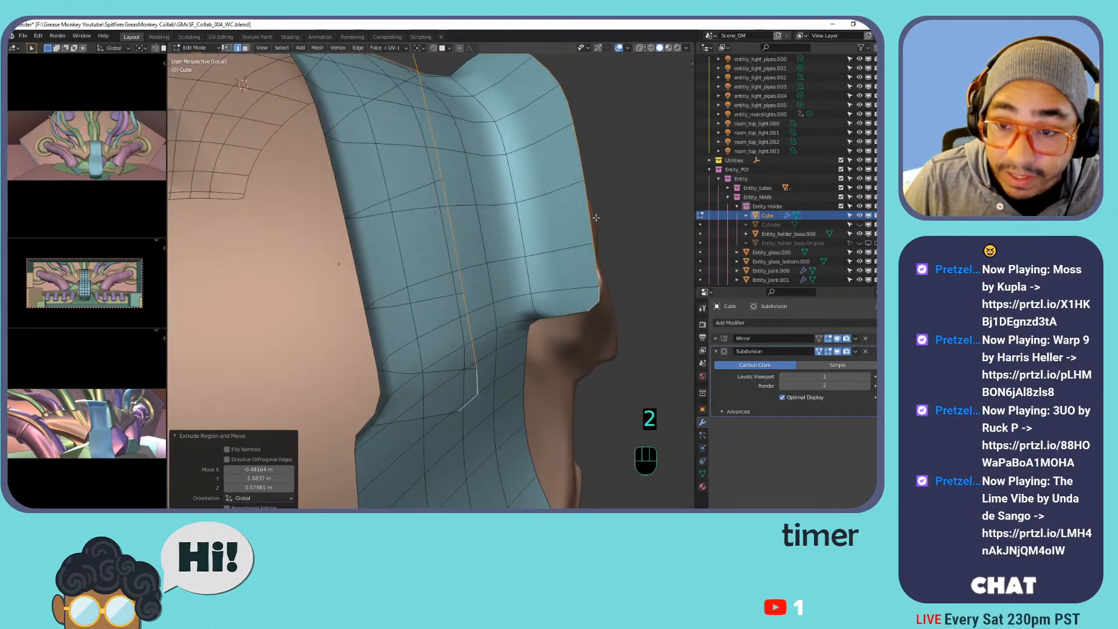
{"action": "key", "text": "ctrl+z"}
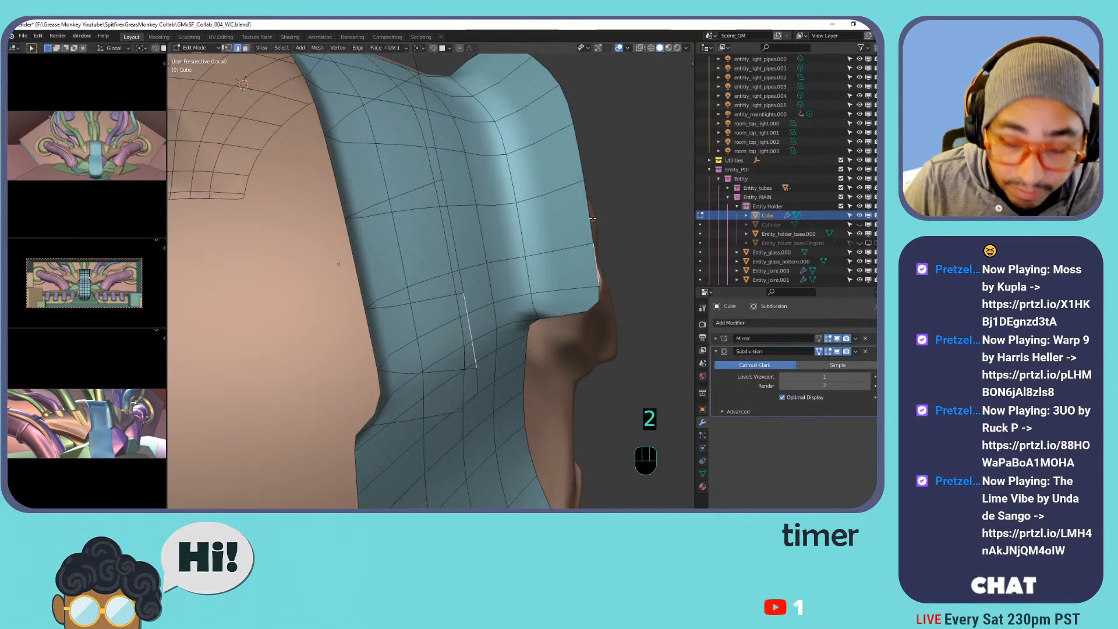
{"action": "key", "text": "g"}
{"action": "key", "text": "g"}
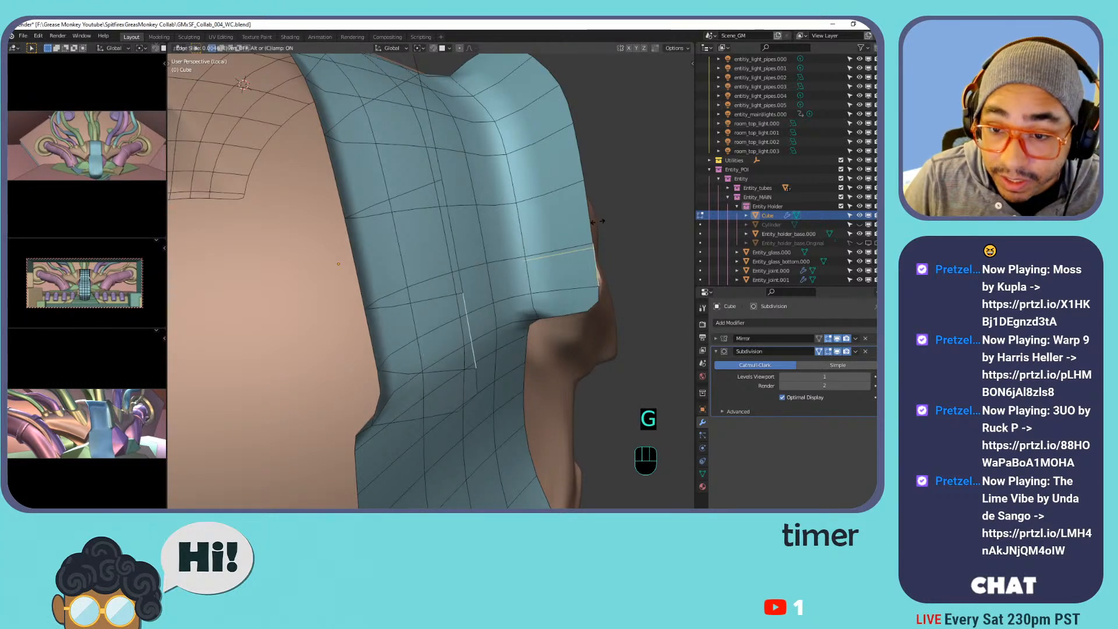
{"action": "left_click", "coordinate": [599, 221]}
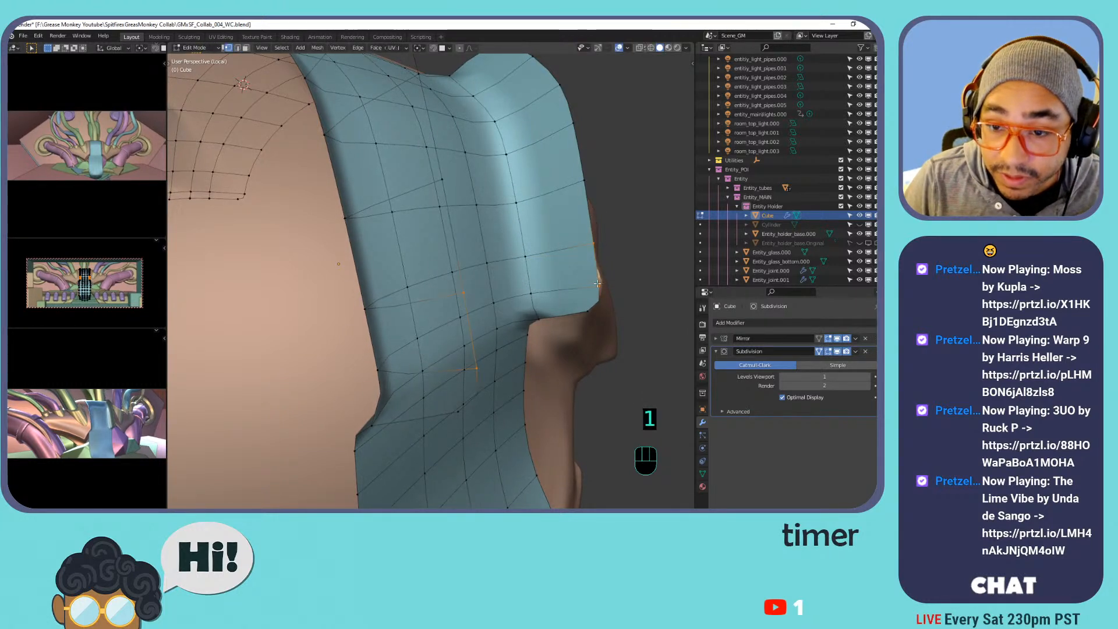
{"action": "key", "text": "g"}
{"action": "key", "text": "g"}
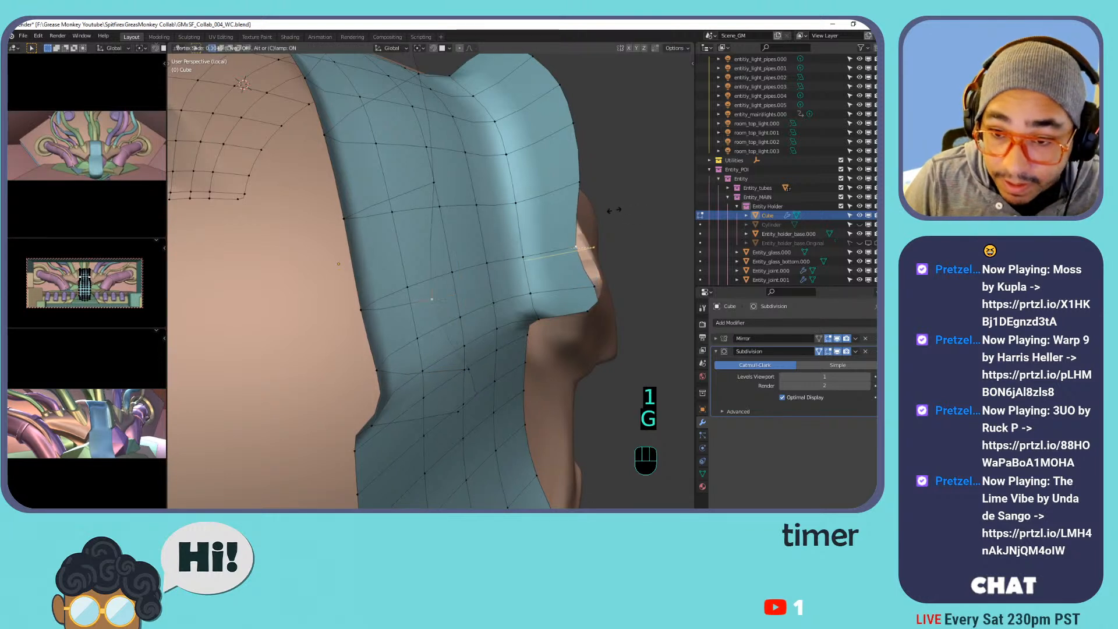
{"action": "left_click", "coordinate": [615, 212]}
{"action": "key", "text": "g"}
{"action": "key", "text": "g"}
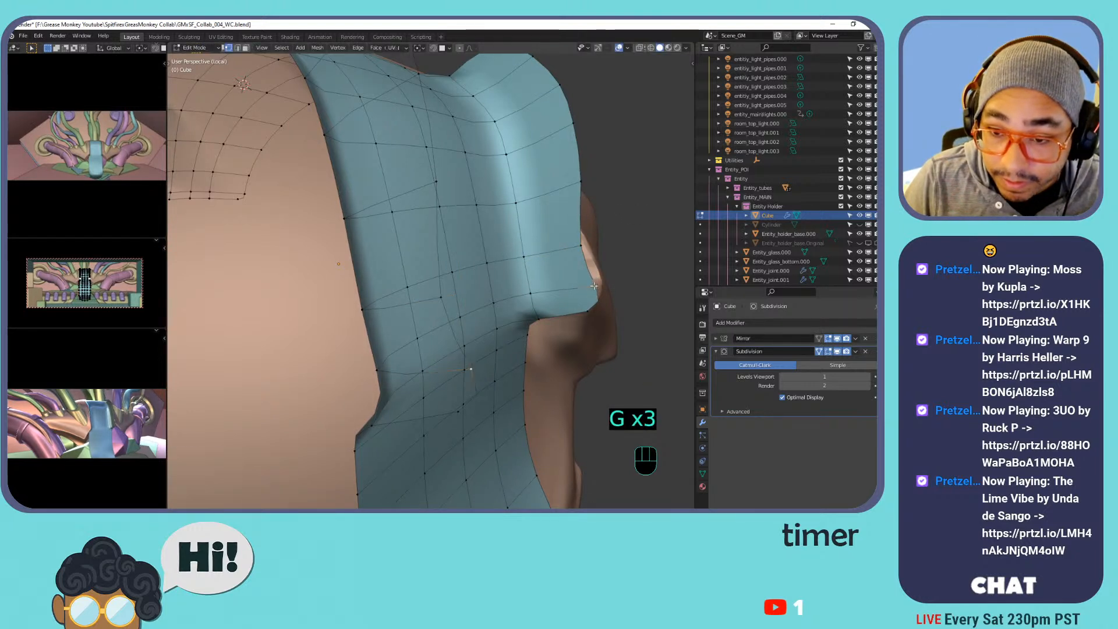
{"action": "key", "text": "g"}
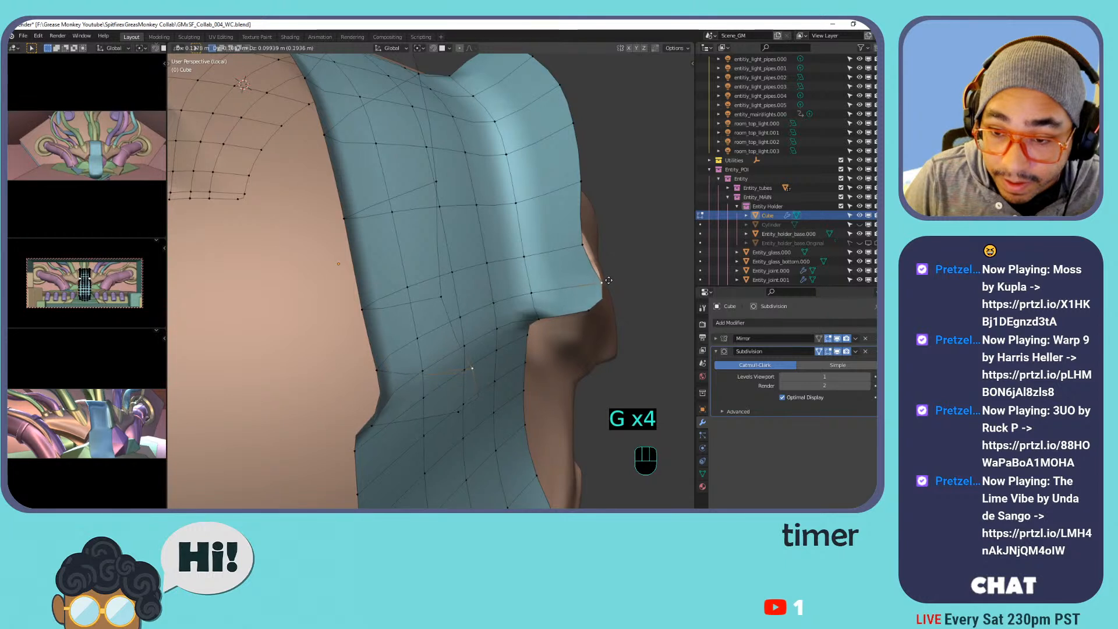
{"action": "left_click", "coordinate": [607, 281]}
Slide the next two outer vertices up the extruded faces inward along their cross edges to taper the flap.
{"action": "left_click", "coordinate": [584, 184]}
{"action": "key", "text": "g"}
{"action": "key", "text": "g"}
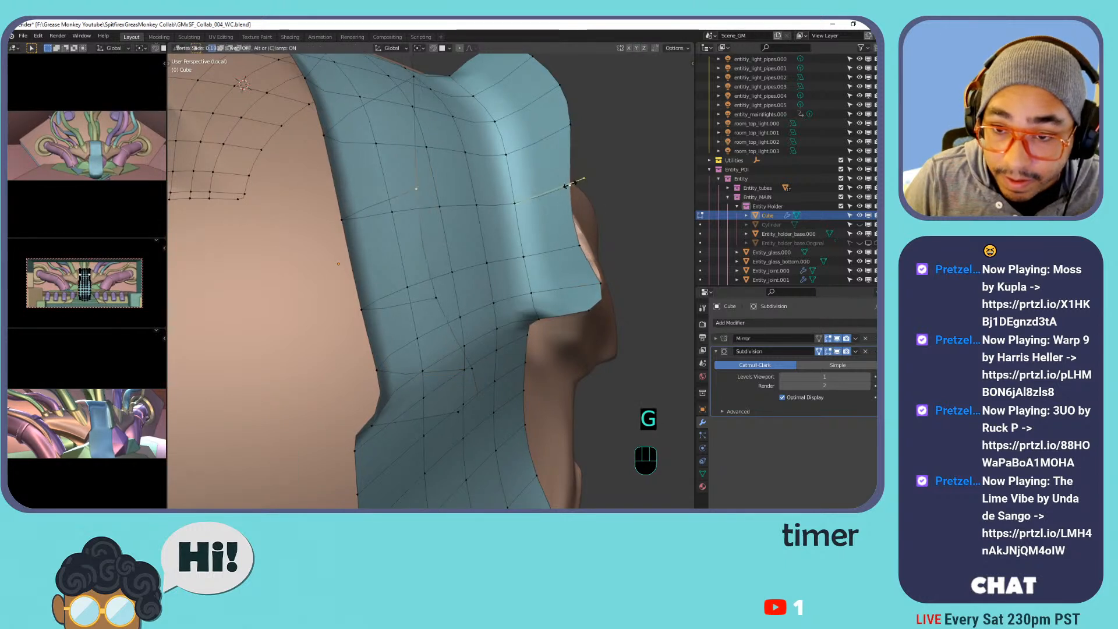
{"action": "left_click", "coordinate": [547, 190]}
{"action": "left_click", "coordinate": [570, 121]}
{"action": "key", "text": "g"}
{"action": "key", "text": "g"}
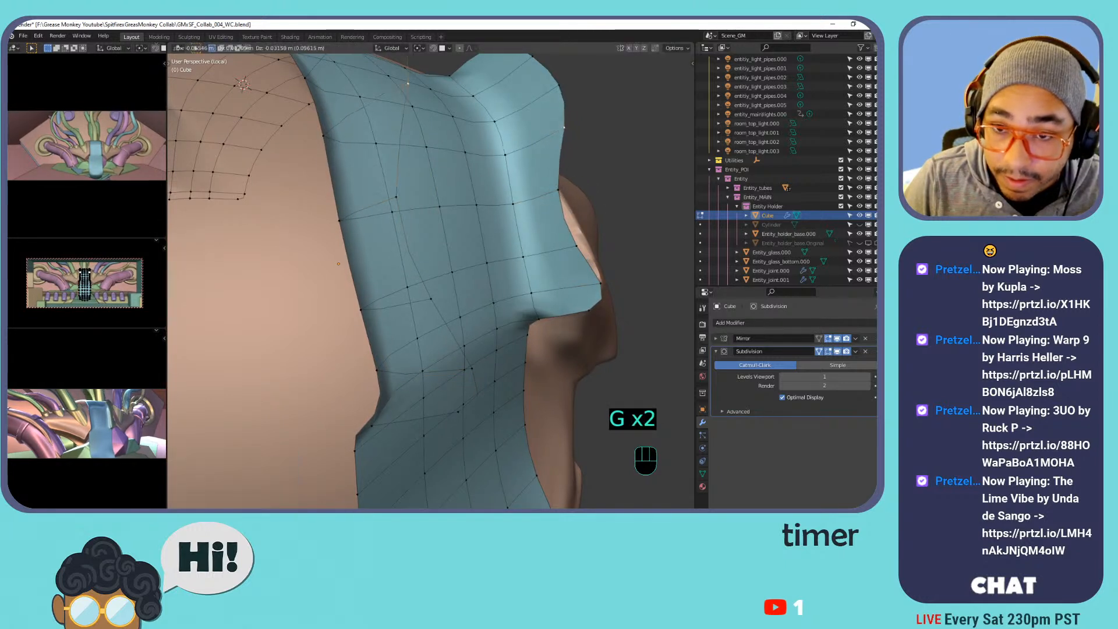
{"action": "left_click", "coordinate": [511, 157]}
Slide the outer vertices near the top of the extruded flap inward toward the strip's original side edge.
{"action": "left_click", "coordinate": [560, 86]}
{"action": "key", "text": "g"}
{"action": "key", "text": "g"}
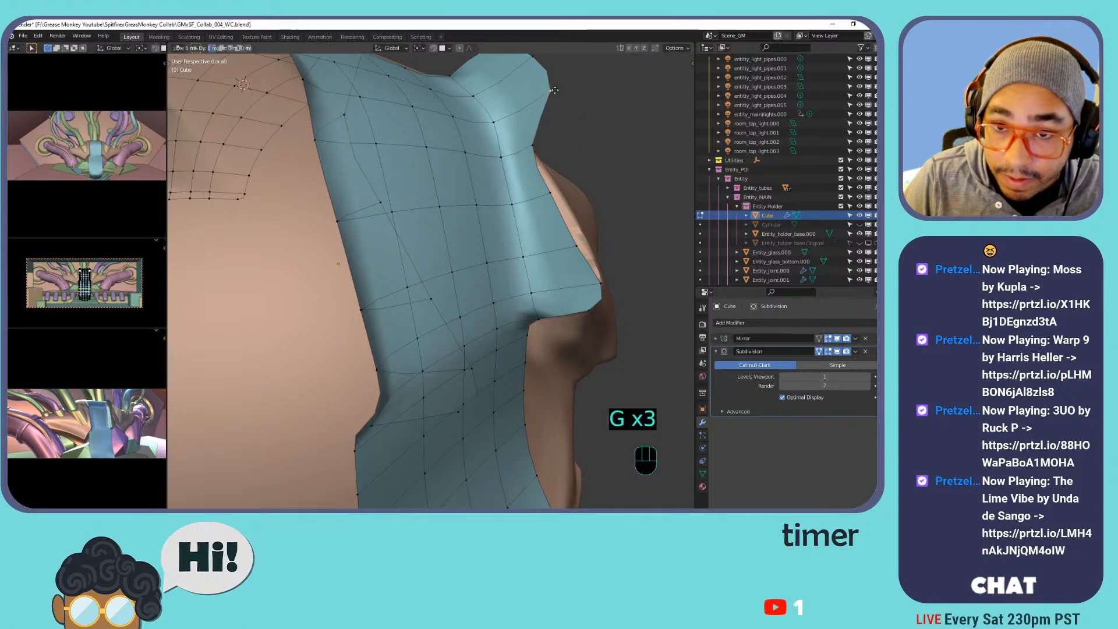
{"action": "left_click", "coordinate": [494, 124]}
{"action": "middle_click_drag", "start_coordinate": [494, 123], "coordinate": [513, 215]}
{"action": "key", "text": "g"}
{"action": "key", "text": "g"}
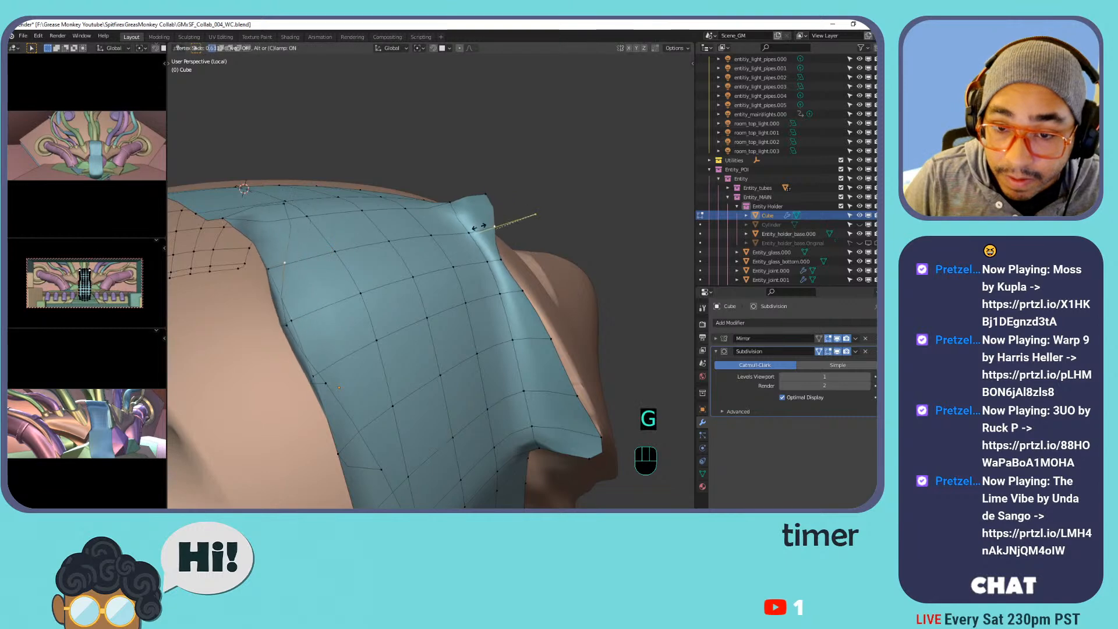
{"action": "left_click", "coordinate": [479, 218]}
{"action": "left_click", "coordinate": [492, 189]}
{"action": "key", "text": "g"}
{"action": "key", "text": "g"}
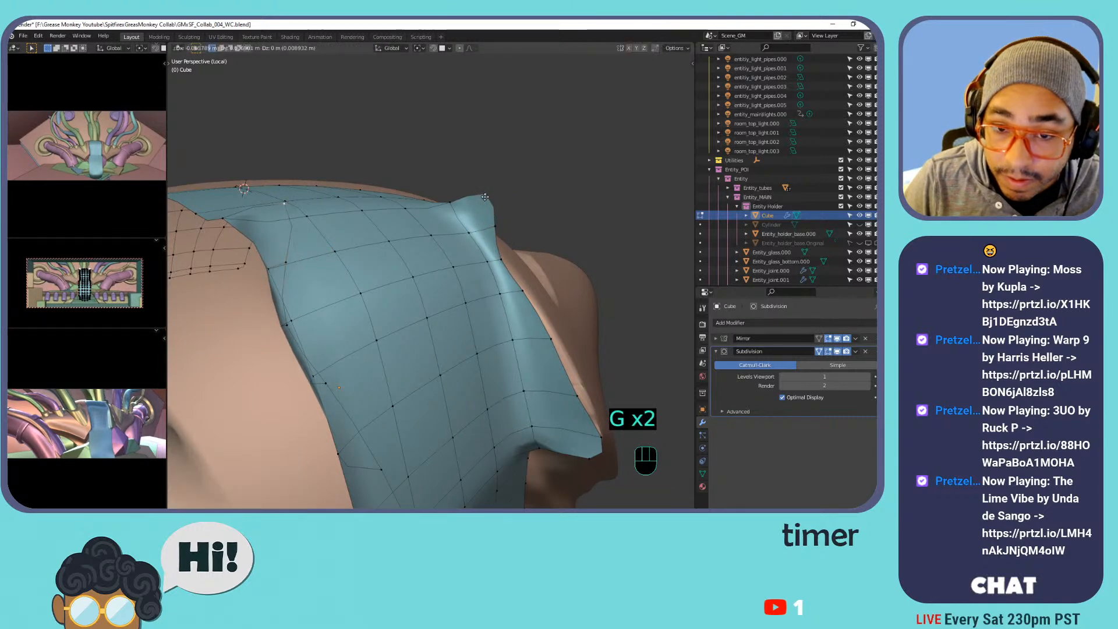
{"action": "right_click", "coordinate": [463, 213]}
{"action": "middle_click_drag", "start_coordinate": [464, 213], "coordinate": [447, 251]}
{"action": "middle_click_drag", "start_coordinate": [447, 252], "coordinate": [440, 216], "text": "shift"}
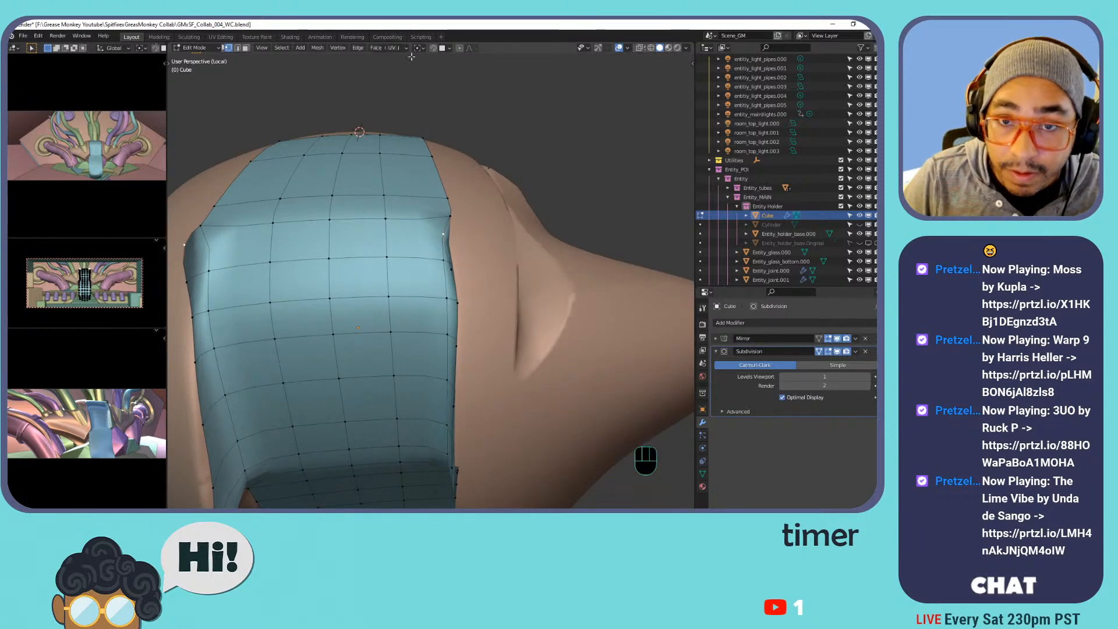
Move the outer vertex on the flap's side edge toward the protruding rim of the reference base.
{"action": "key", "text": "g"}
{"action": "left_click", "coordinate": [470, 247]}
{"action": "middle_click_drag", "start_coordinate": [470, 248], "coordinate": [332, 166], "text": "shift"}
{"action": "key", "text": "g"}
{"action": "left_click", "coordinate": [461, 240]}
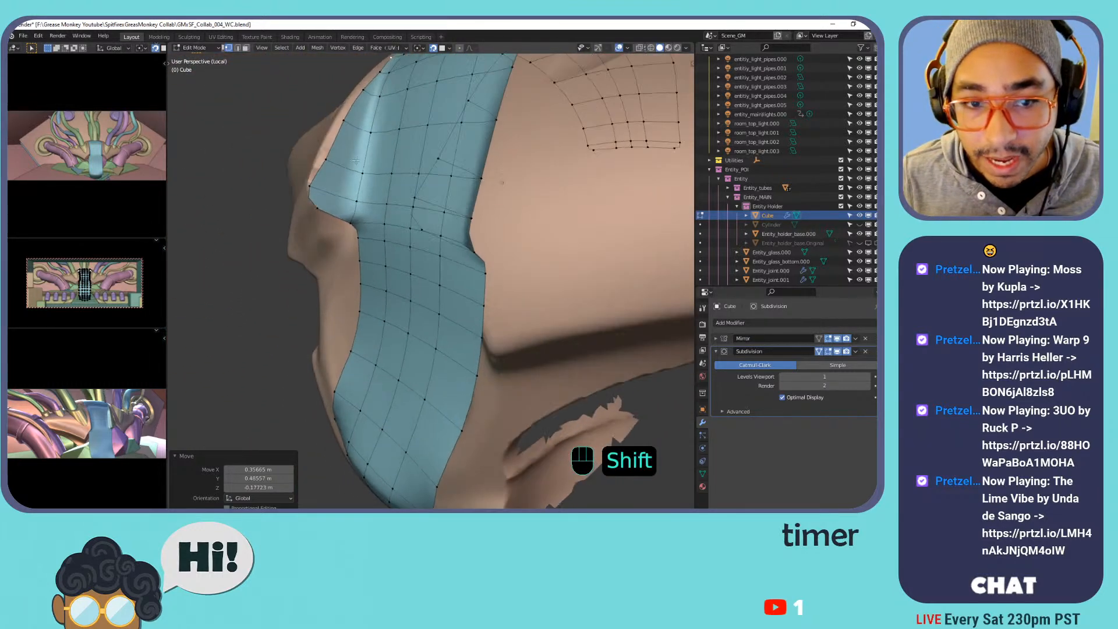
{"action": "key", "text": "g"}
{"action": "key", "text": "g"}
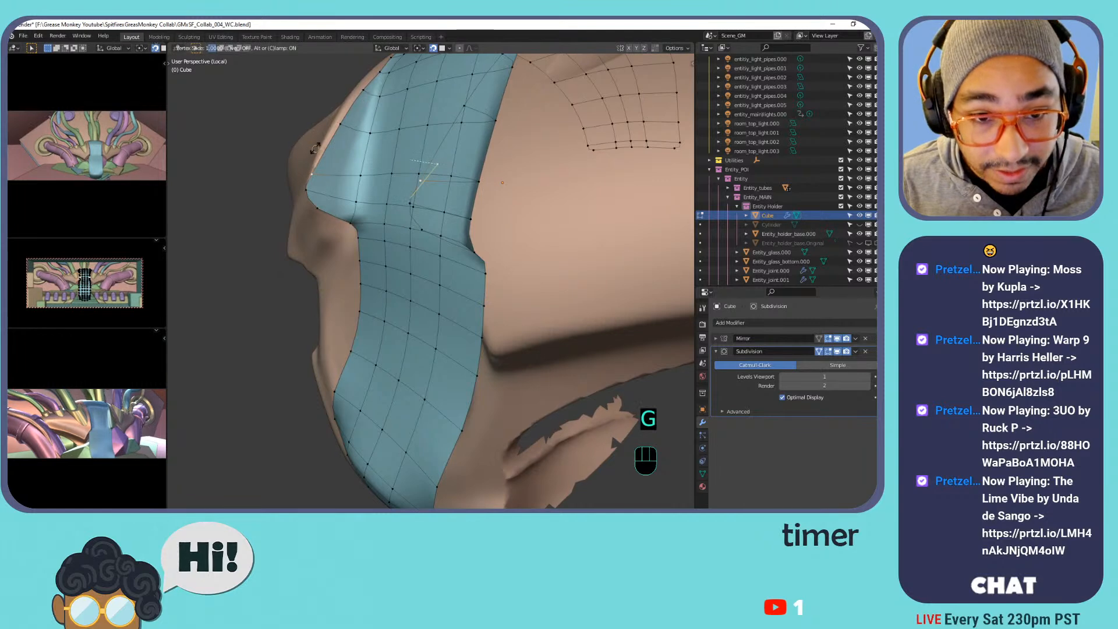
{"action": "right_click", "coordinate": [334, 146]}
Move the outer vertex above the flap's lower corner up and outward to follow the reference rim.
{"action": "key", "text": "g"}
{"action": "key", "text": "g"}
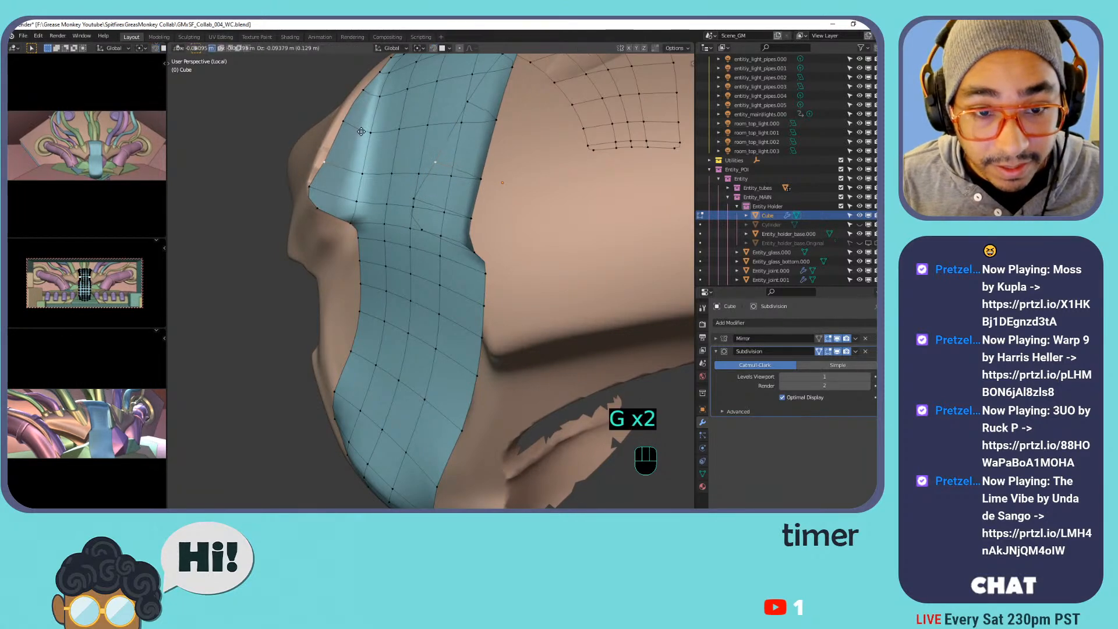
{"action": "left_click", "coordinate": [345, 119]}
{"action": "middle_click_drag", "start_coordinate": [455, 166], "coordinate": [539, 175]}
{"action": "scroll", "coordinate": [612, 157], "scroll_direction": "up", "scroll_amount": 3}
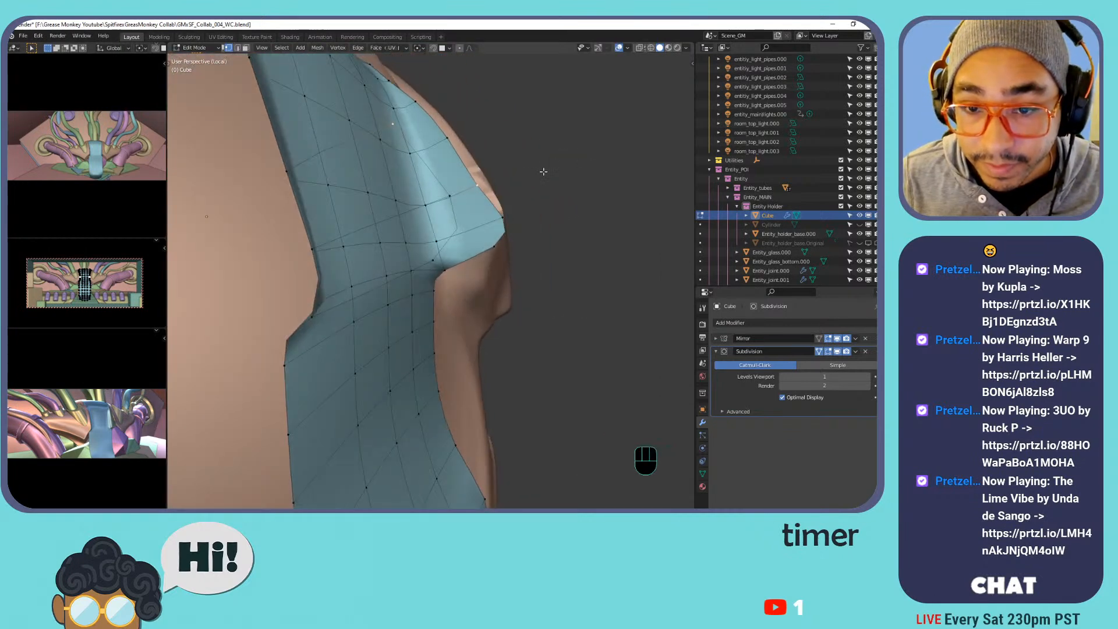
{"action": "key", "text": "g"}
{"action": "left_click", "coordinate": [568, 163]}
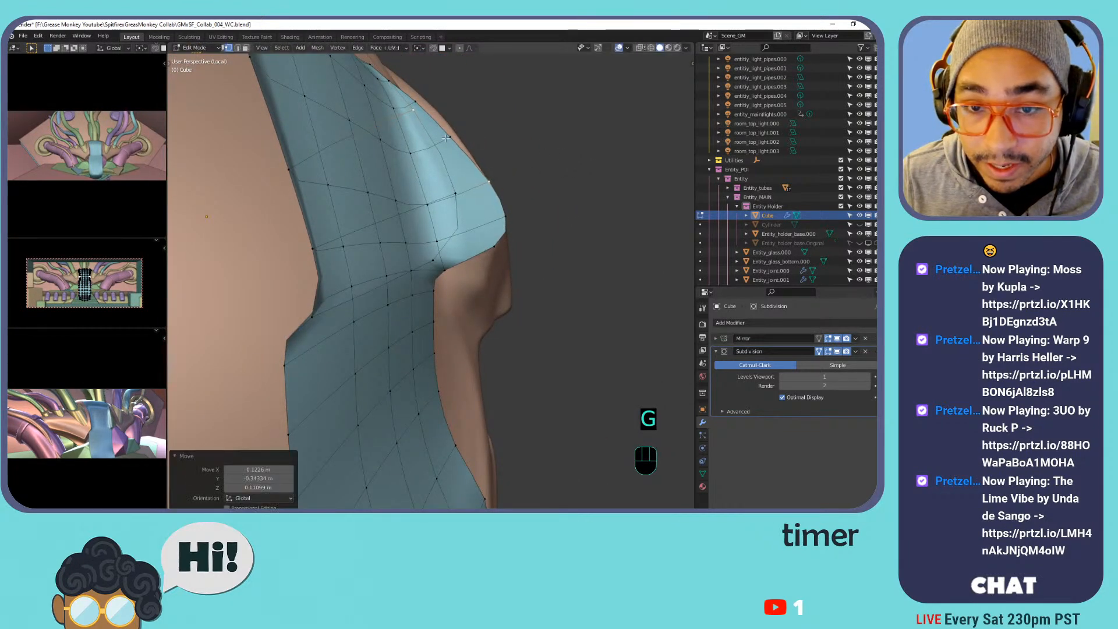
{"action": "key", "text": "g"}
{"action": "left_click", "coordinate": [452, 130]}
Reposition the outer vertex near the top of the flap to follow the reference surface.
{"action": "middle_click_drag", "start_coordinate": [453, 123], "coordinate": [446, 169]}
{"action": "left_click", "coordinate": [430, 199]}
{"action": "key", "text": "g"}
{"action": "left_click", "coordinate": [404, 163]}
{"action": "key", "text": "g"}
{"action": "left_click", "coordinate": [409, 160]}
{"action": "middle_click_drag", "start_coordinate": [409, 160], "coordinate": [499, 115], "text": "shift"}
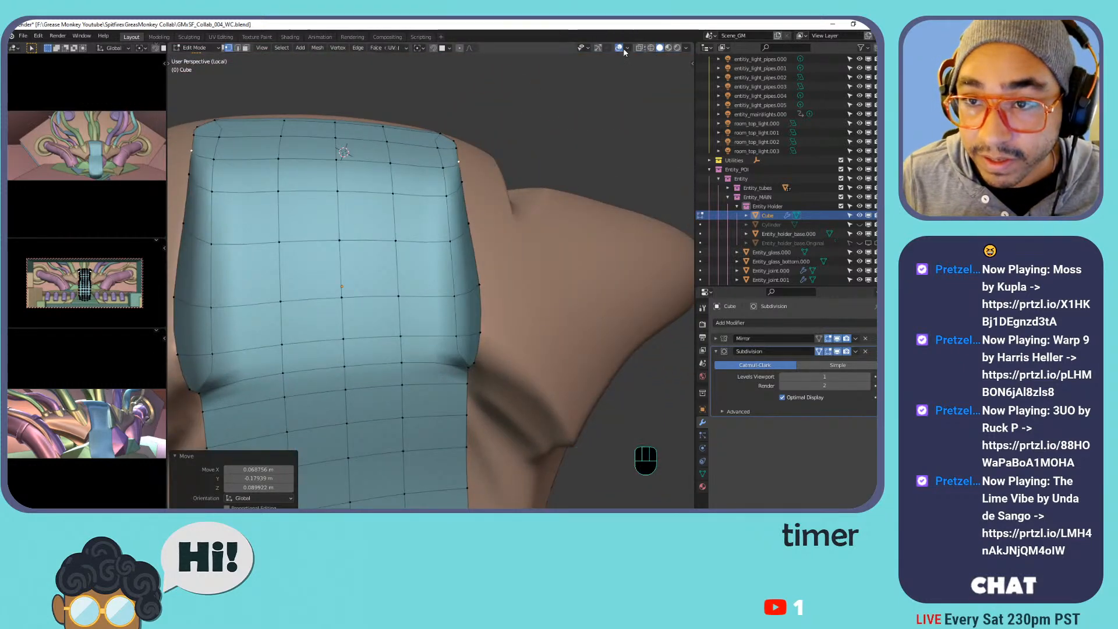
Compare the strip with the reference surface by temporarily disabling the Cube's In Front display.
{"action": "left_click", "coordinate": [686, 48]}
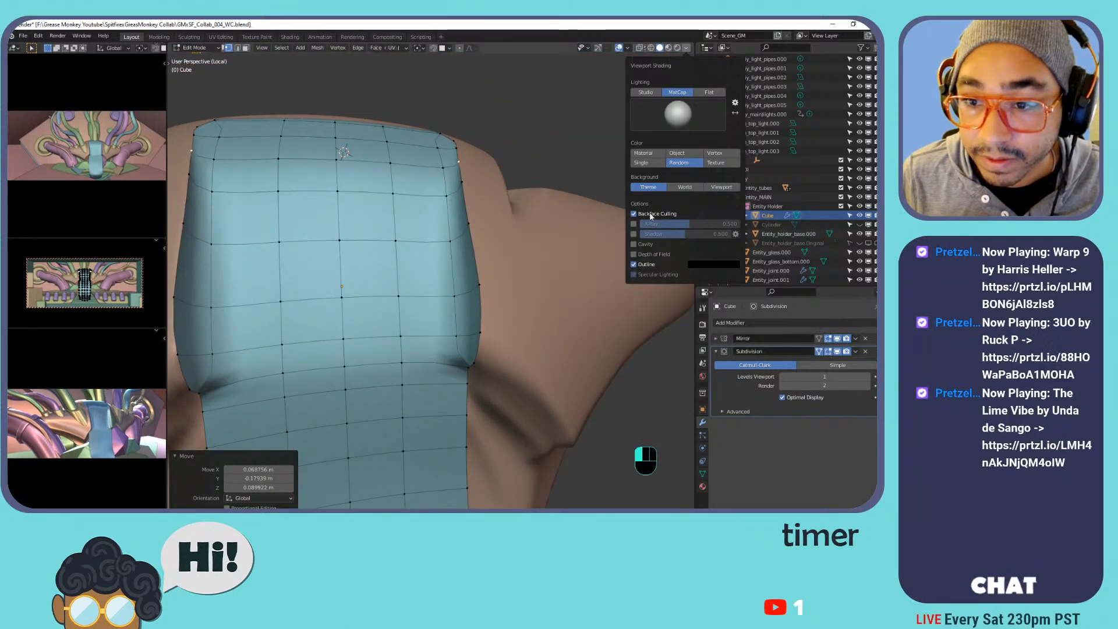
{"action": "mouse_move", "coordinate": [574, 233]}
{"action": "middle_mouse_down"}
{"action": "mouse_move", "coordinate": [433, 245]}
{"action": "mouse_move", "coordinate": [525, 258]}
{"action": "mouse_move", "coordinate": [504, 255]}
{"action": "middle_mouse_up"}
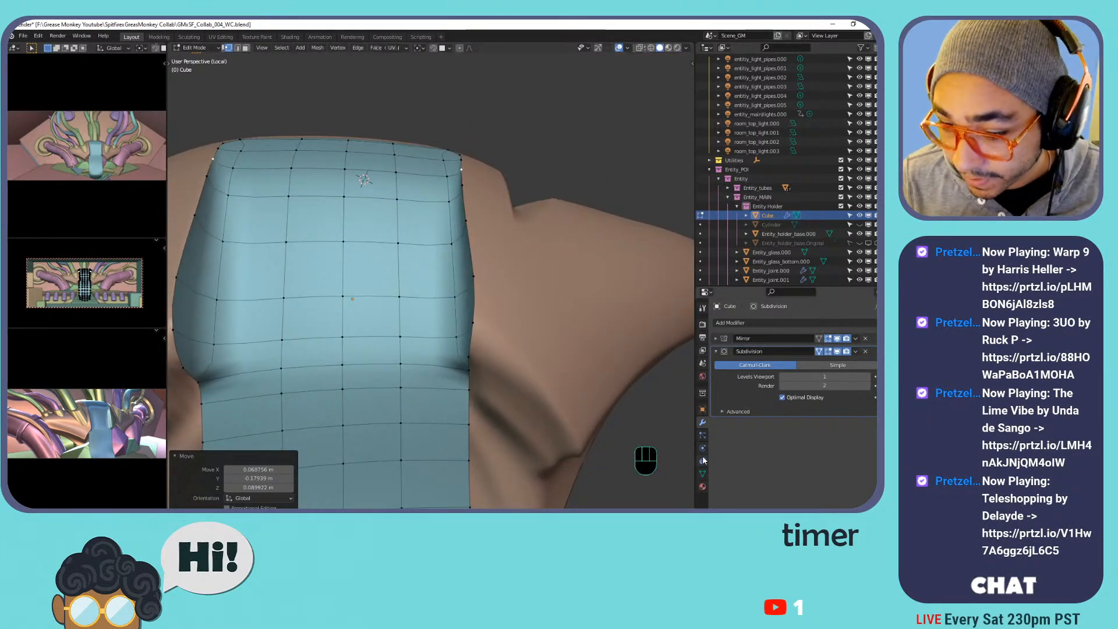
{"action": "left_click", "coordinate": [702, 471]}
{"action": "left_click", "coordinate": [700, 463]}
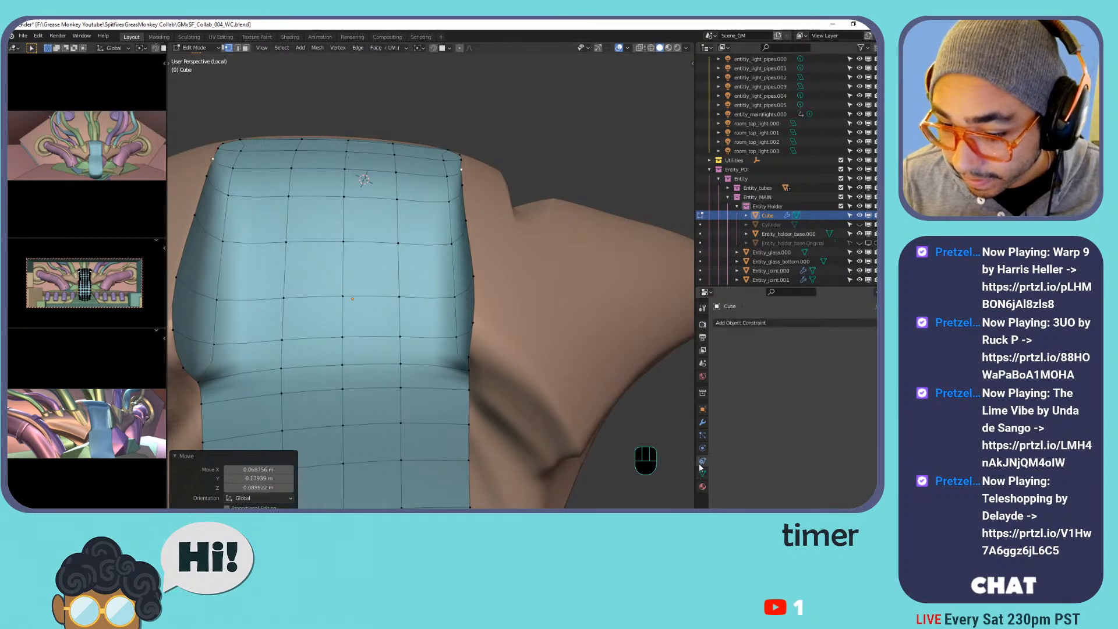
{"action": "left_click", "coordinate": [703, 423]}
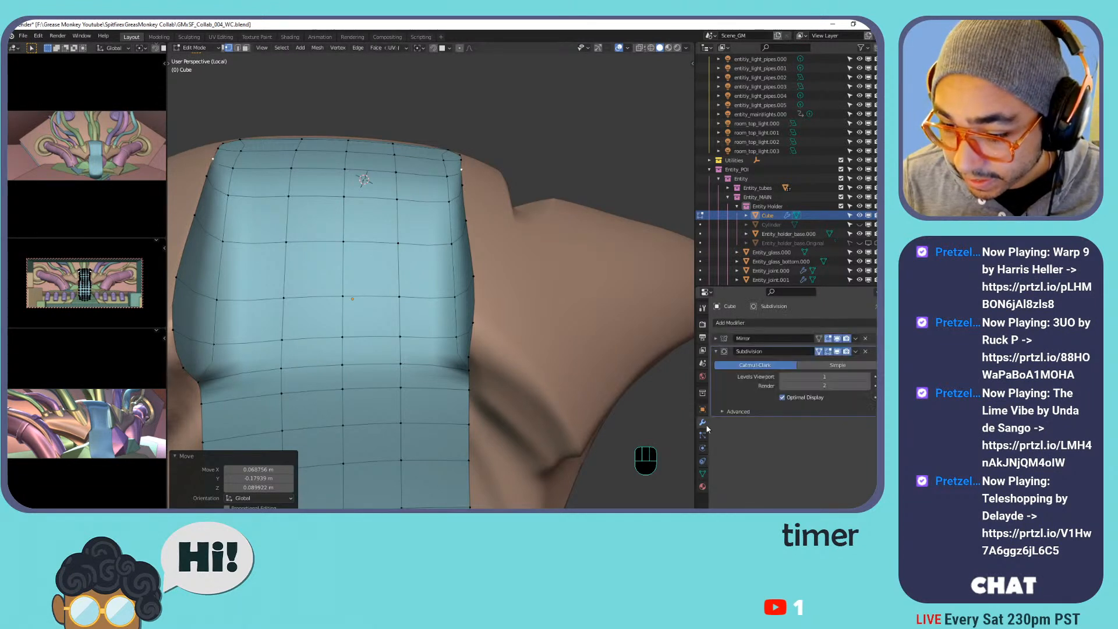
{"action": "left_click", "coordinate": [702, 411]}
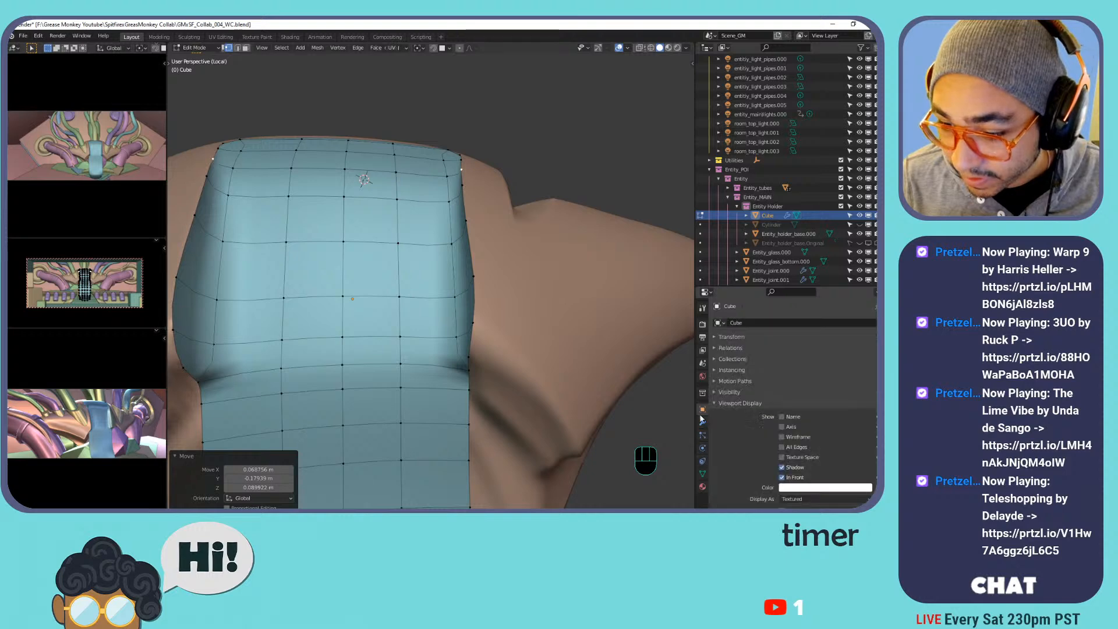
{"action": "left_click", "coordinate": [782, 478]}
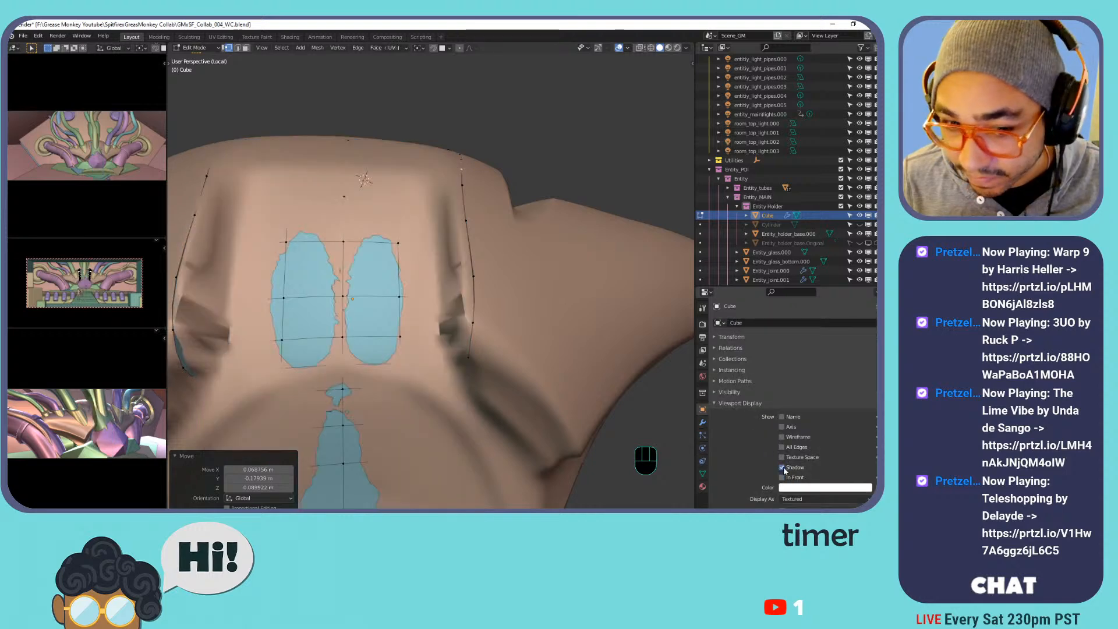
{"action": "middle_click_drag", "start_coordinate": [542, 332], "coordinate": [554, 354], "text": "shift"}
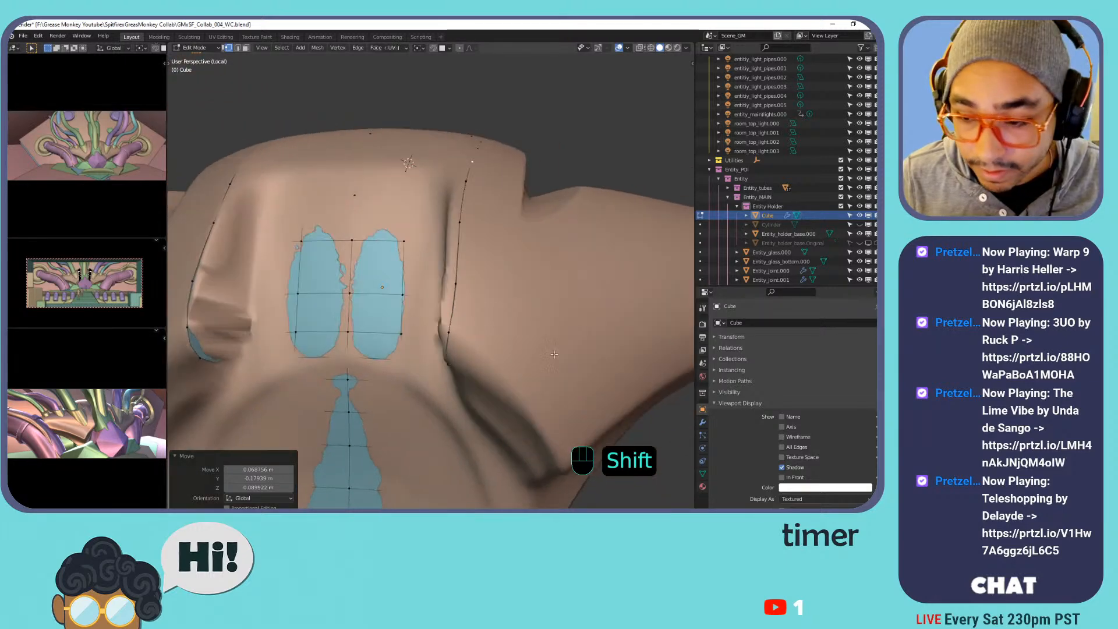
{"action": "left_click", "coordinate": [792, 479]}
Select the edge loop along the flap's outer side, check its shape, and save the file.
{"action": "middle_click_drag", "start_coordinate": [466, 297], "coordinate": [409, 161]}
{"action": "middle_click_drag", "start_coordinate": [656, 262], "coordinate": [570, 266]}
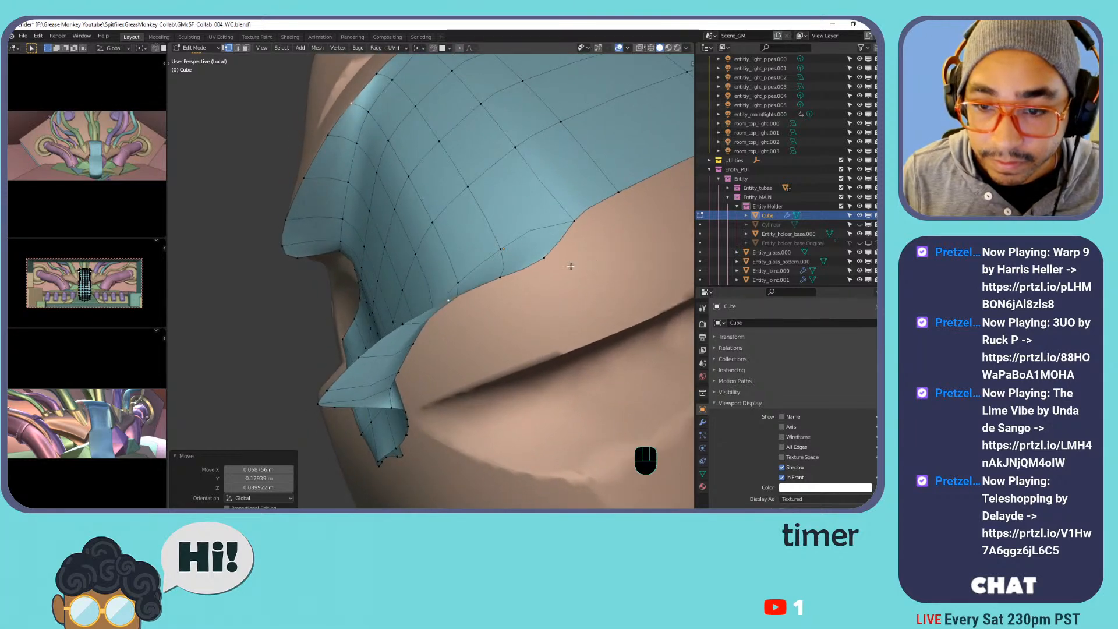
{"action": "left_click", "coordinate": [514, 270], "text": "alt"}
{"action": "middle_click_drag", "start_coordinate": [521, 290], "coordinate": [559, 192]}
{"action": "scroll", "coordinate": [599, 217], "scroll_direction": "down", "scroll_amount": 3}
{"action": "middle_click_drag", "start_coordinate": [559, 192], "coordinate": [590, 234], "text": "shift"}
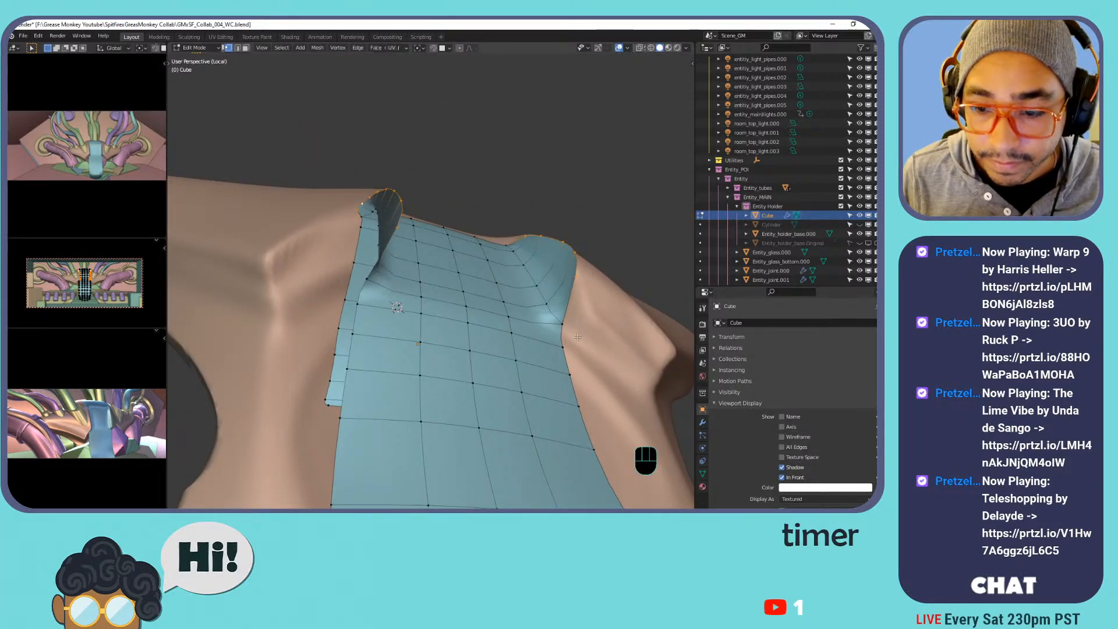
{"action": "middle_click_drag", "start_coordinate": [569, 351], "coordinate": [652, 332]}
{"action": "middle_click_drag", "start_coordinate": [652, 332], "coordinate": [583, 315], "text": "shift"}
{"action": "middle_click_drag", "start_coordinate": [583, 315], "coordinate": [483, 331], "text": "shift"}
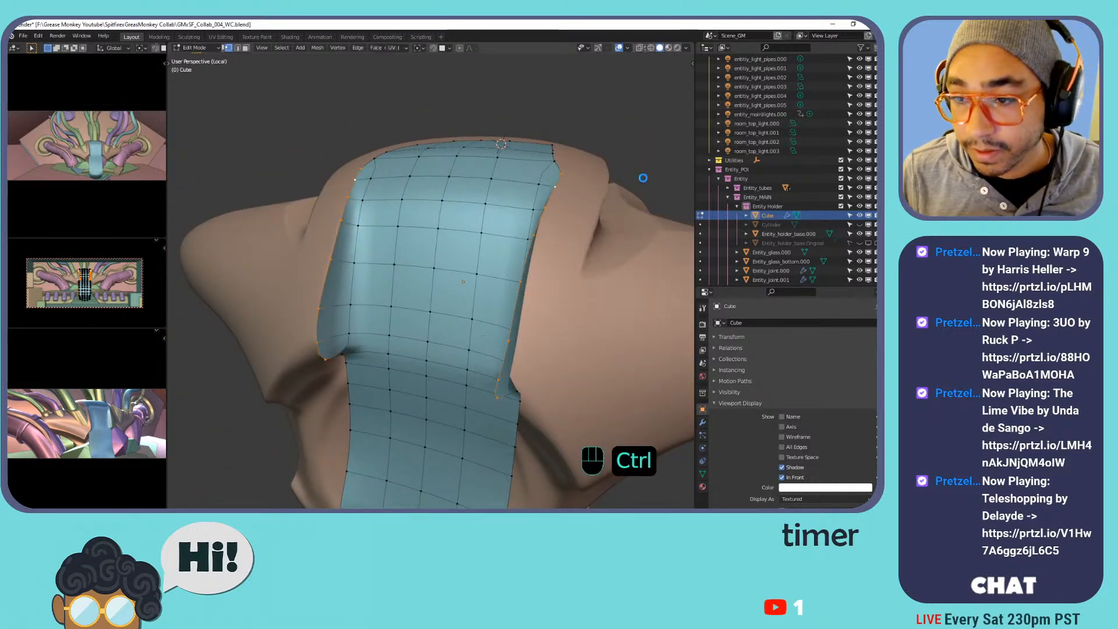
{"action": "key", "text": "ctrl+s"}
Unhide the Cylinder object and leave local view to show the whole scene.
{"action": "double_click", "coordinate": [767, 216]}
{"action": "left_click", "coordinate": [777, 174]}
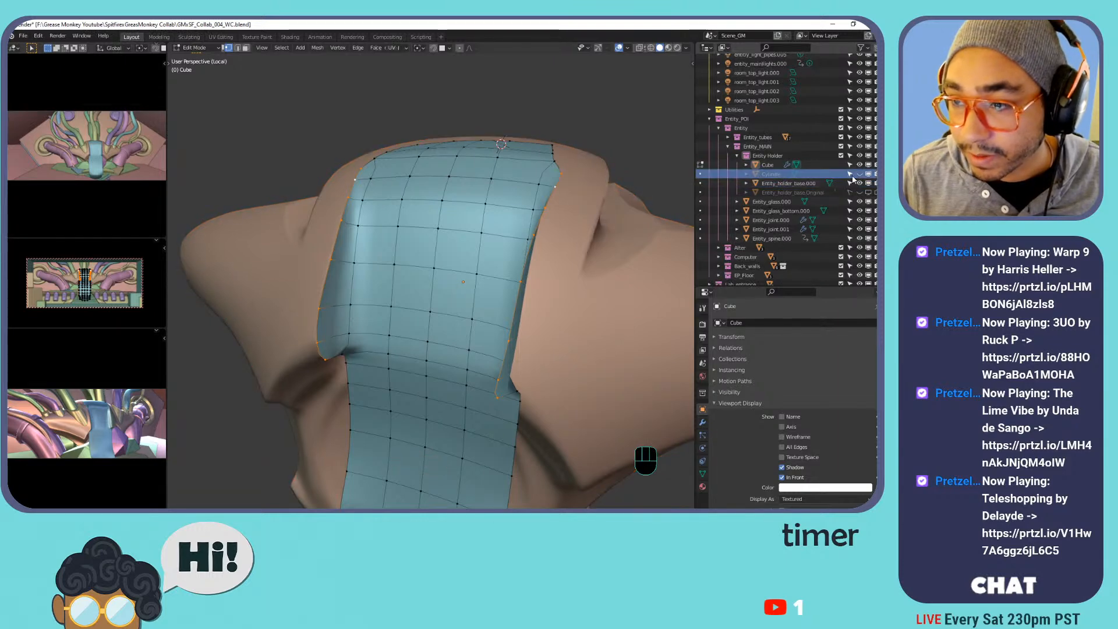
{"action": "key", "text": "KP_Divide"}
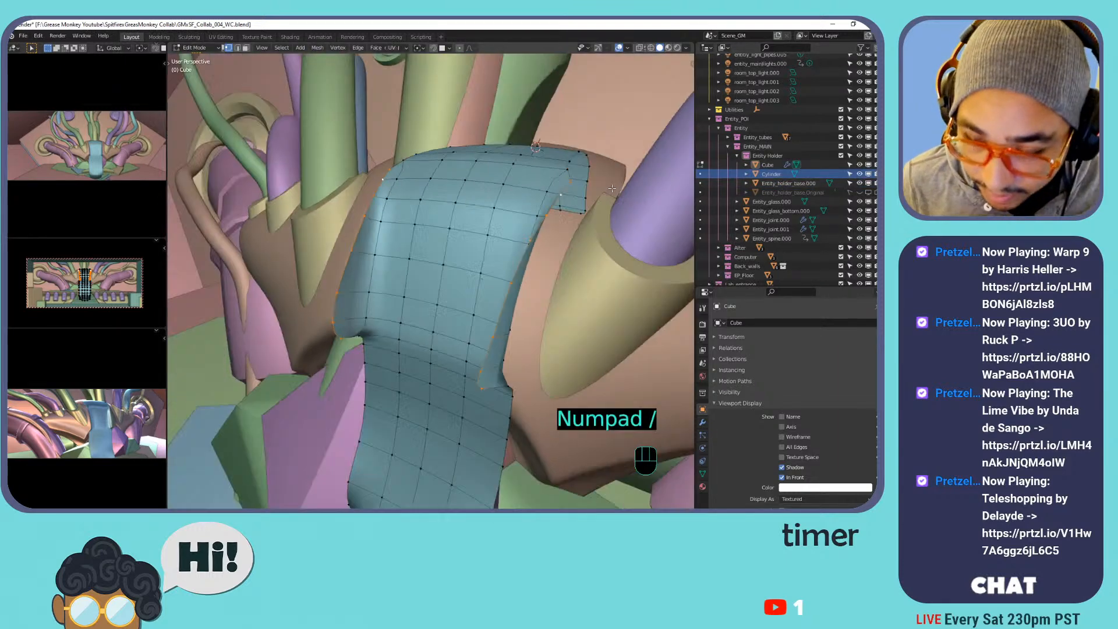
{"action": "middle_click_drag", "start_coordinate": [615, 185], "coordinate": [547, 251], "text": "shift"}
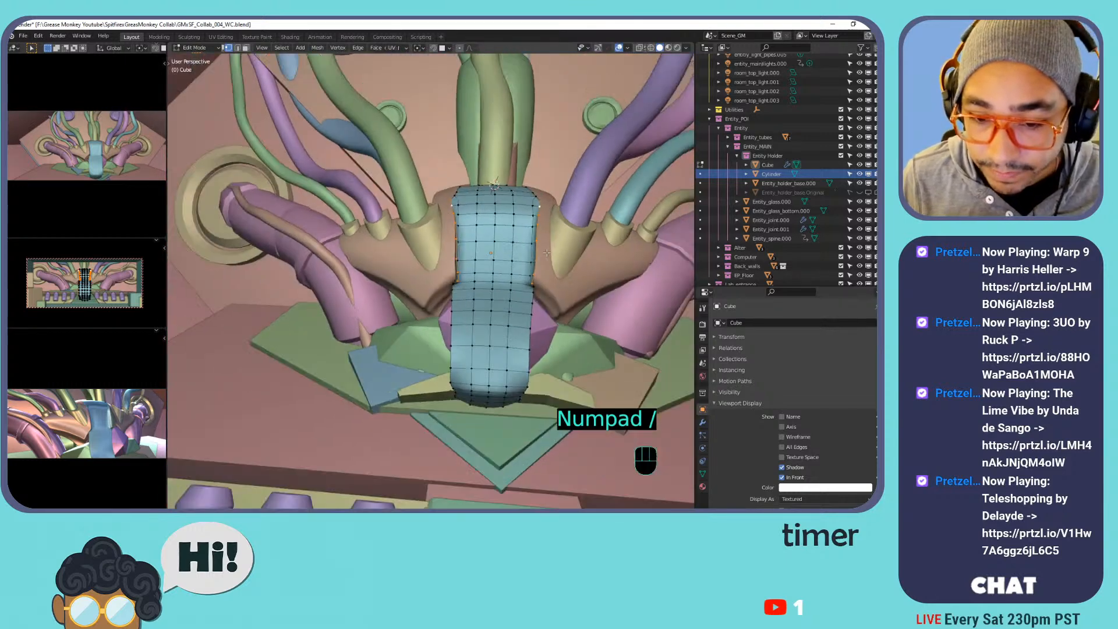
Turn off In Front for the Cube and toggle the visibility of Cylinder and Entity_holder_base.000 to identify their parts.
{"action": "left_click", "coordinate": [791, 478]}
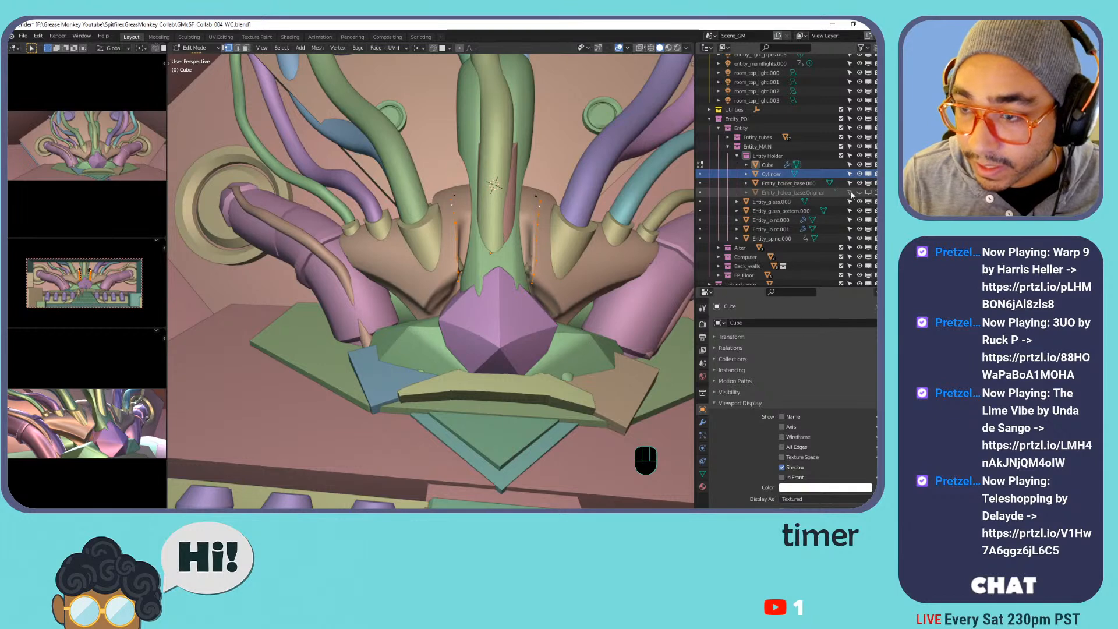
{"action": "left_click", "coordinate": [859, 175]}
{"action": "left_click", "coordinate": [859, 175]}
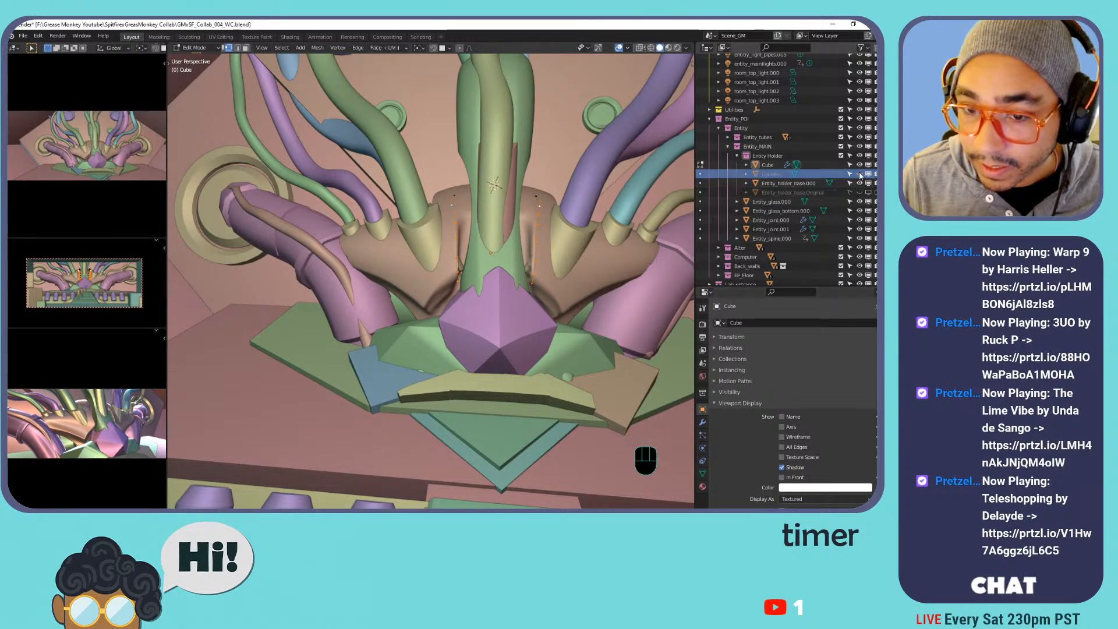
{"action": "left_click", "coordinate": [858, 184]}
{"action": "left_click", "coordinate": [858, 185]}
{"action": "left_click", "coordinate": [858, 184]}
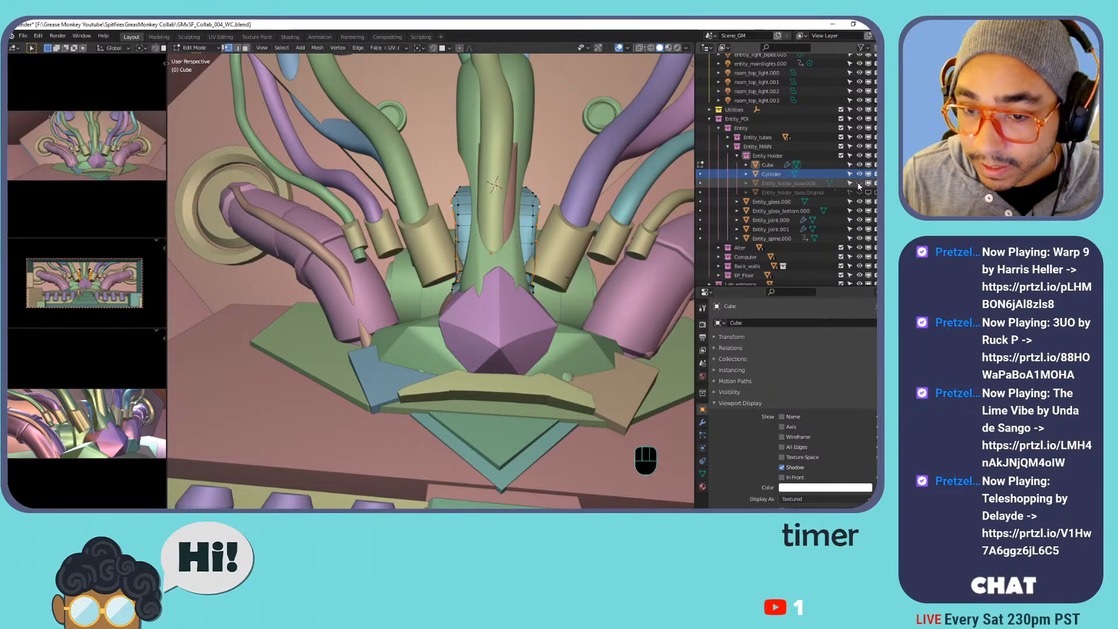
{"action": "left_click", "coordinate": [859, 185]}
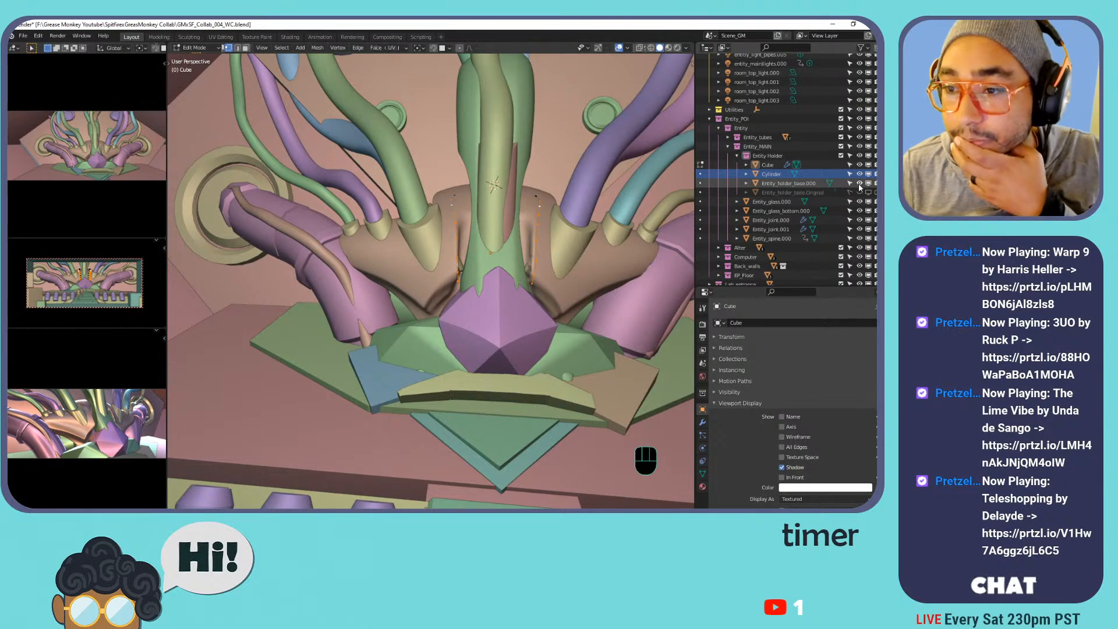
Delete the hidden Entity_holder_base.Original object from the Entity Holder collection.
{"action": "left_click", "coordinate": [803, 195]}
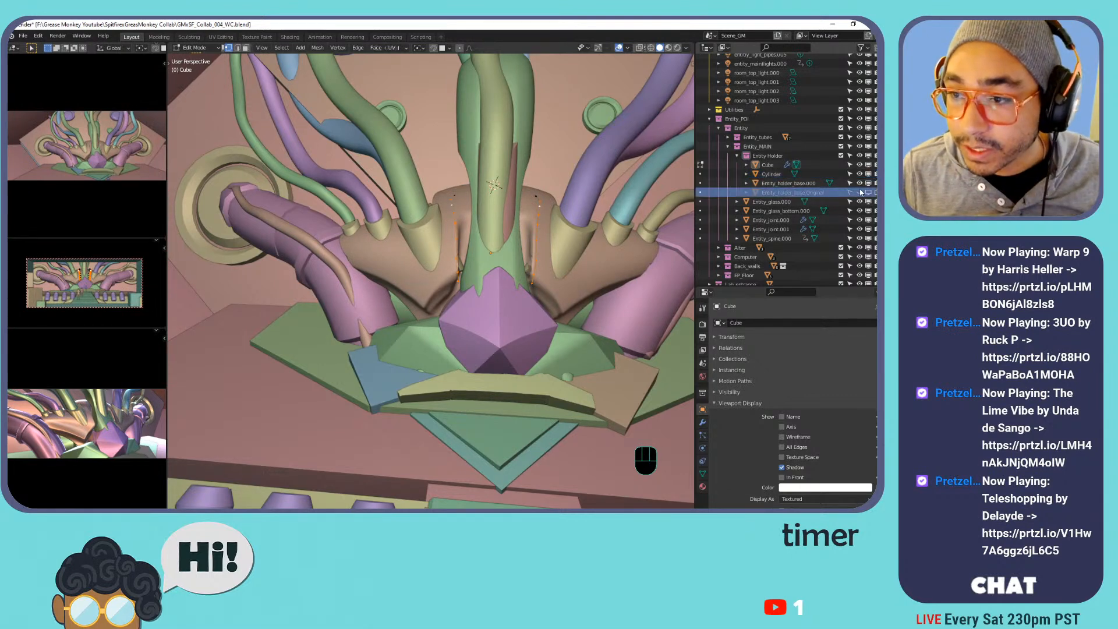
{"action": "key", "text": "x"}
{"action": "scroll", "coordinate": [734, 278], "scroll_direction": "down", "scroll_amount": 3}
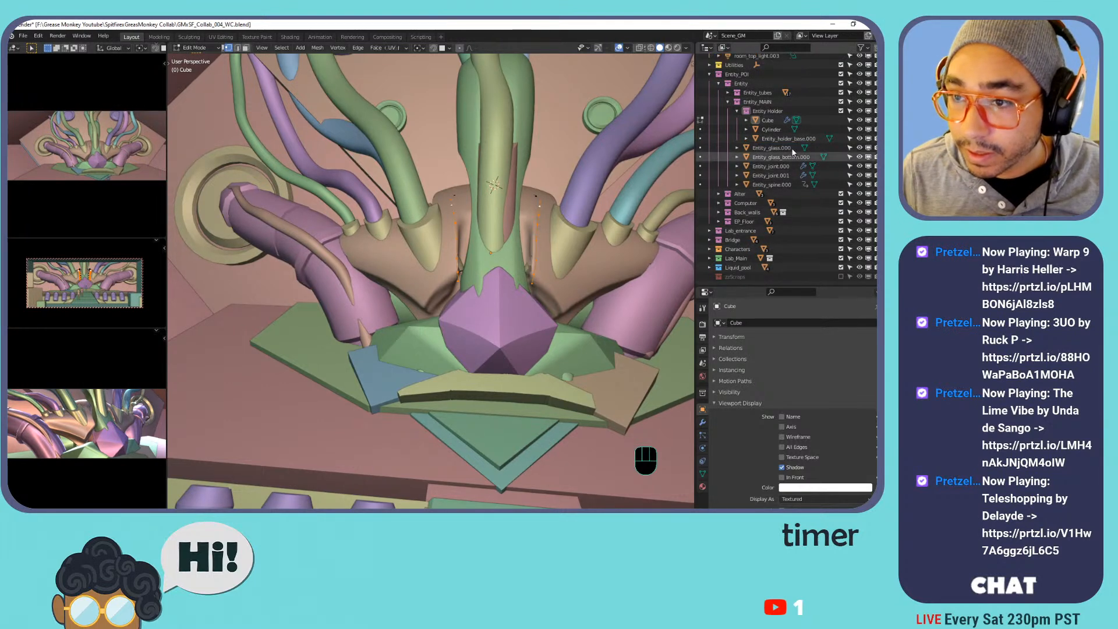
Return to Object Mode, select only the Cube object, and save the file.
{"action": "left_click", "coordinate": [744, 131]}
{"action": "key", "text": "Tab"}
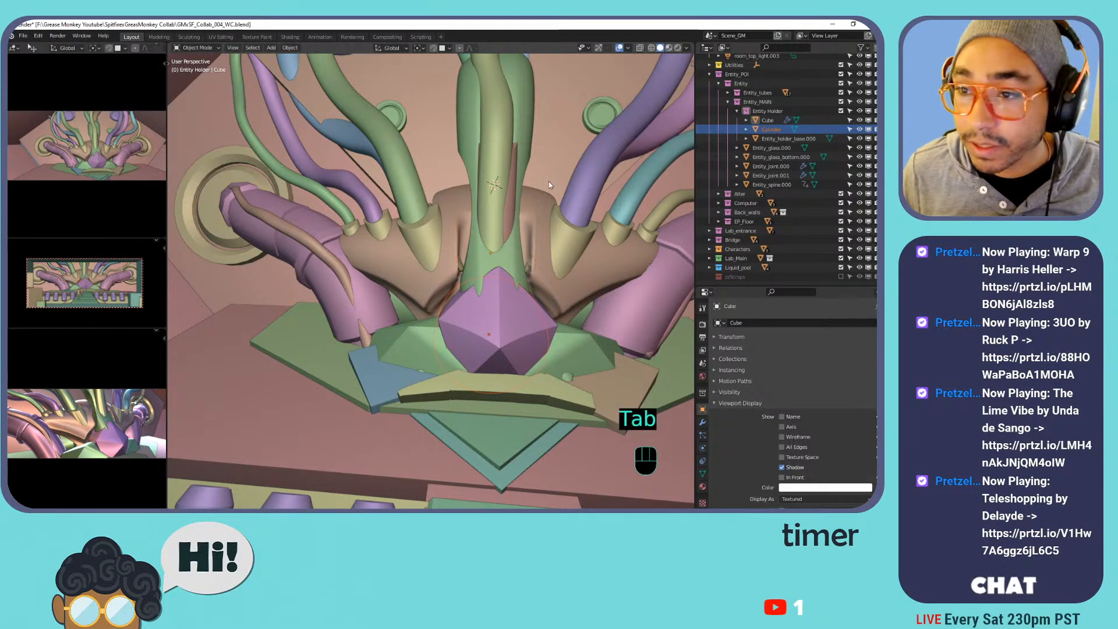
{"action": "left_click", "coordinate": [767, 120]}
{"action": "left_click", "coordinate": [769, 139], "text": "shift"}
{"action": "left_click", "coordinate": [768, 121]}
{"action": "key", "text": "ctrl+s"}
{"action": "key", "text": "ctrl+s"}
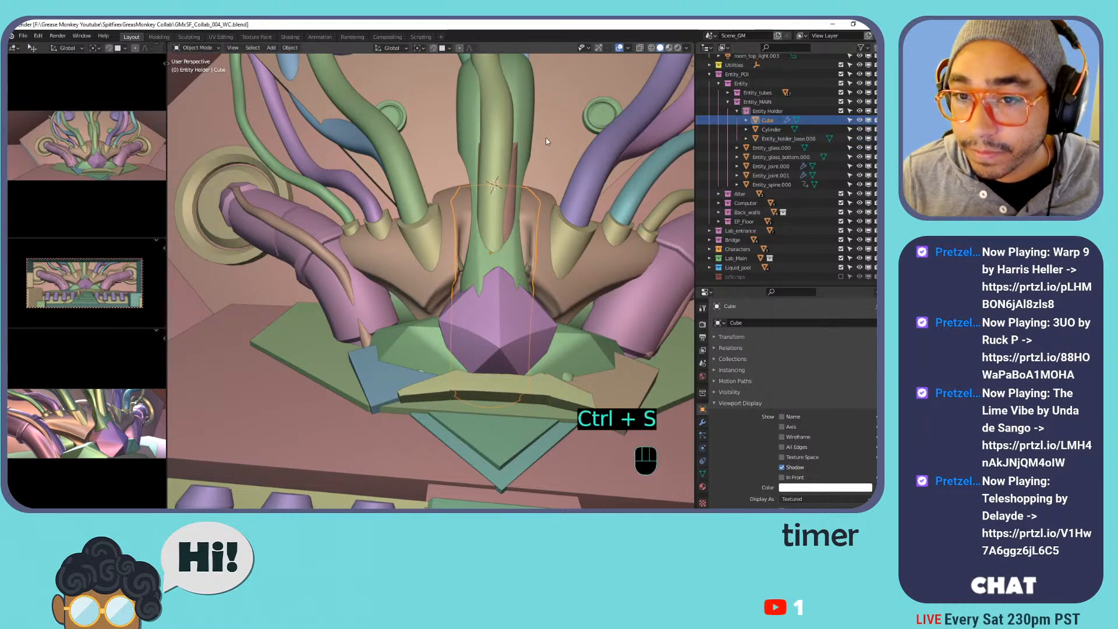
View the scene through the camera with rendered shading and examine the entity area up close.
{"action": "key", "text": "KP_0"}
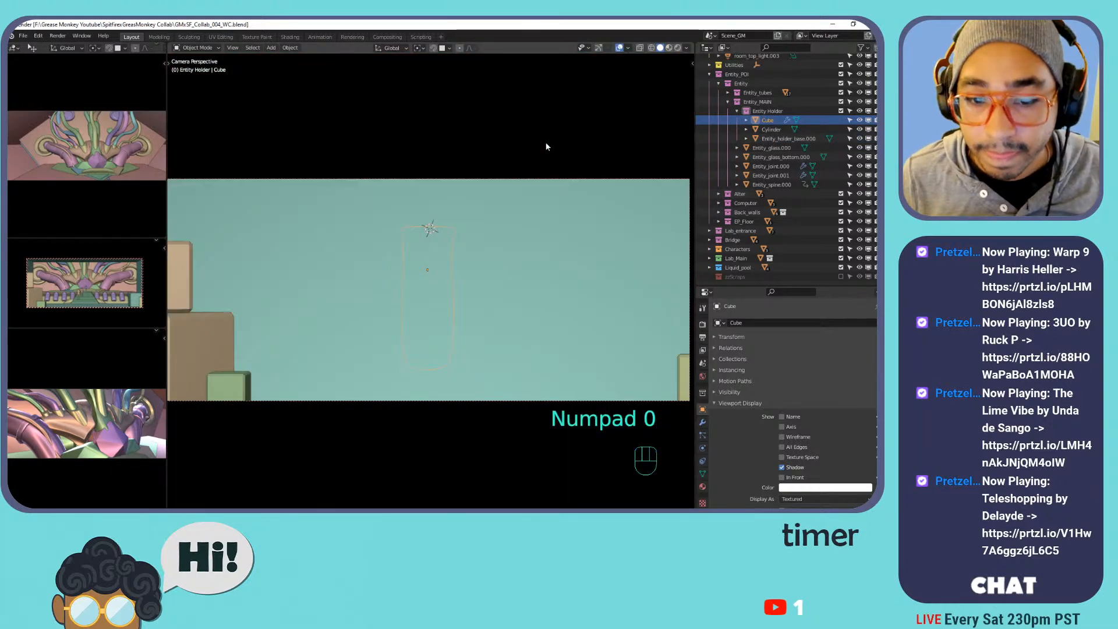
{"action": "left_click", "coordinate": [677, 47]}
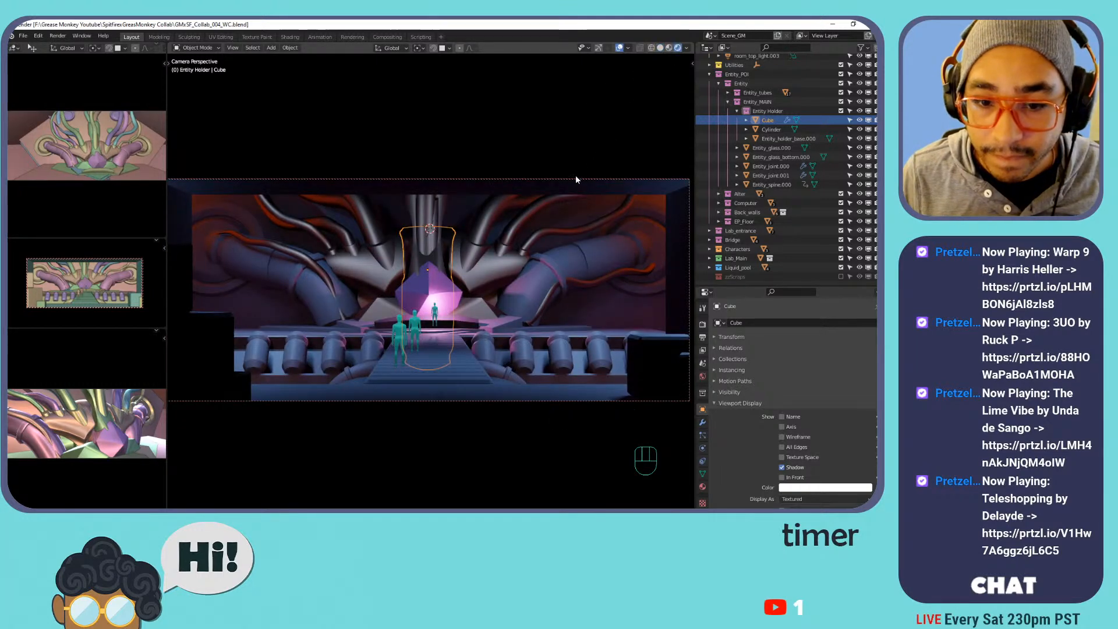
{"action": "left_click", "coordinate": [515, 237]}
{"action": "scroll", "coordinate": [461, 243], "scroll_direction": "up", "scroll_amount": 3}
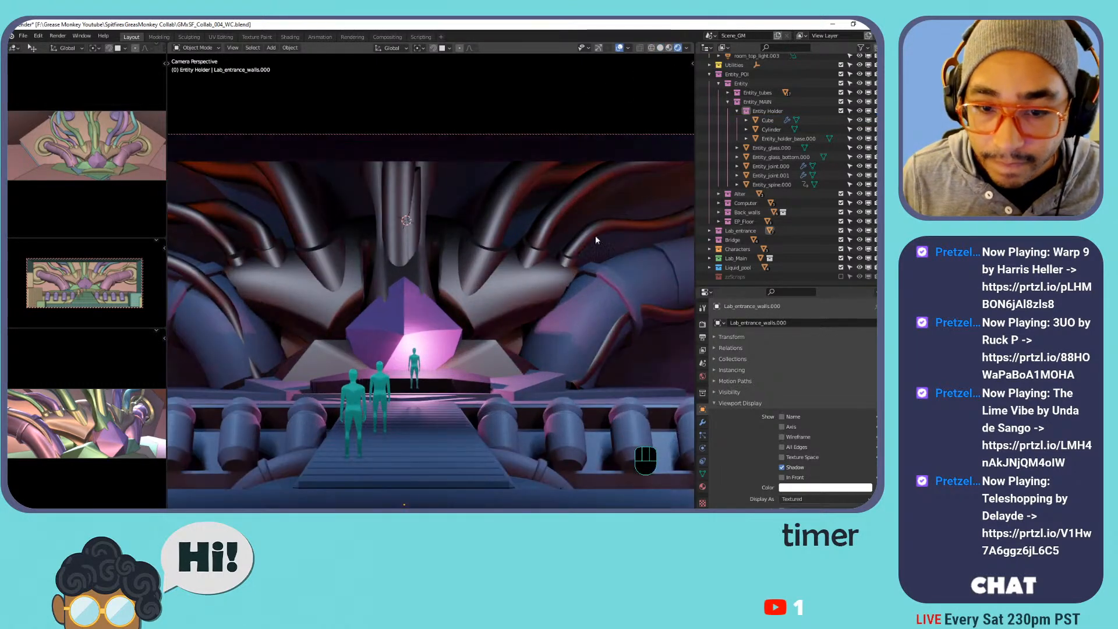
Identify the holder objects and rename the Cube object as Entity_holder_retopo.000.
{"action": "left_click", "coordinate": [770, 129]}
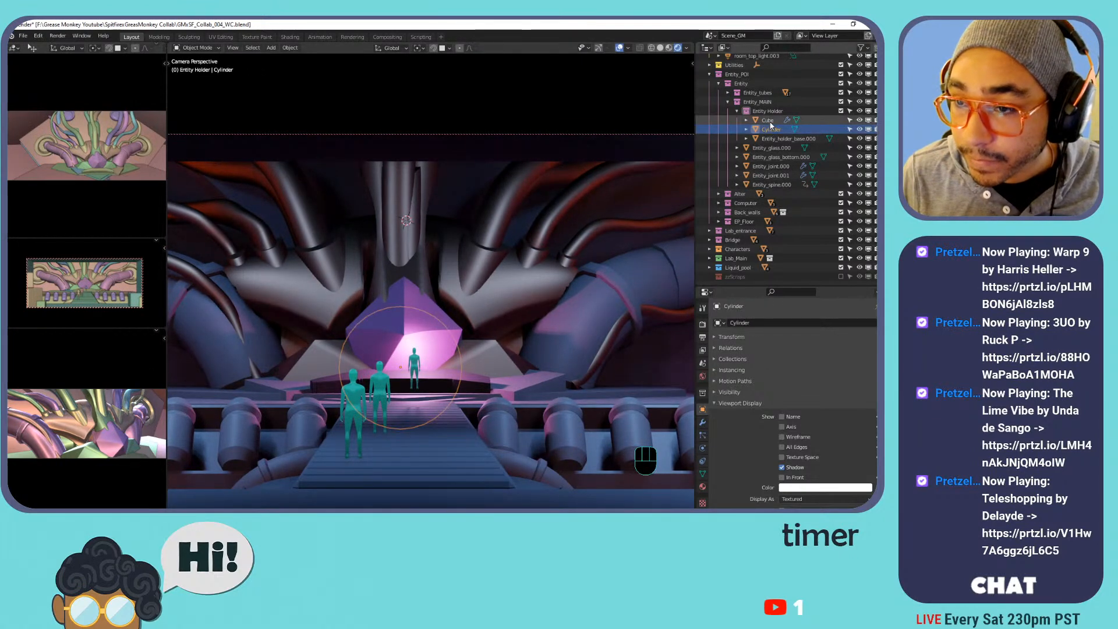
{"action": "left_click", "coordinate": [770, 138]}
{"action": "scroll", "coordinate": [769, 145], "scroll_direction": "up", "scroll_amount": 2}
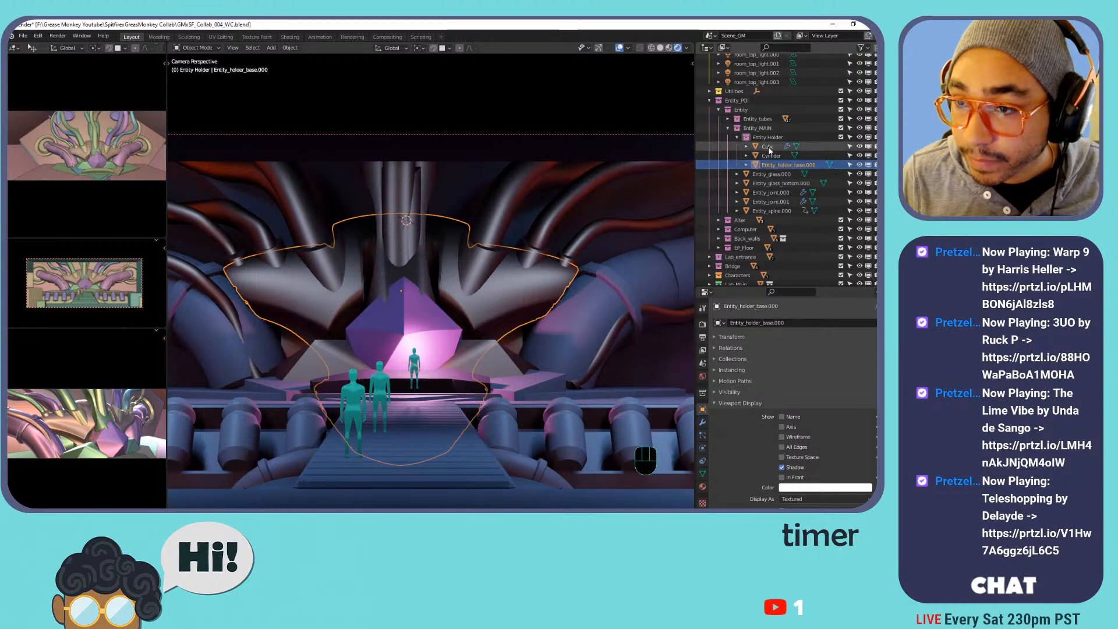
{"action": "double_click", "coordinate": [769, 148]}
{"action": "type", "text": "Entity_holder_base.000"}
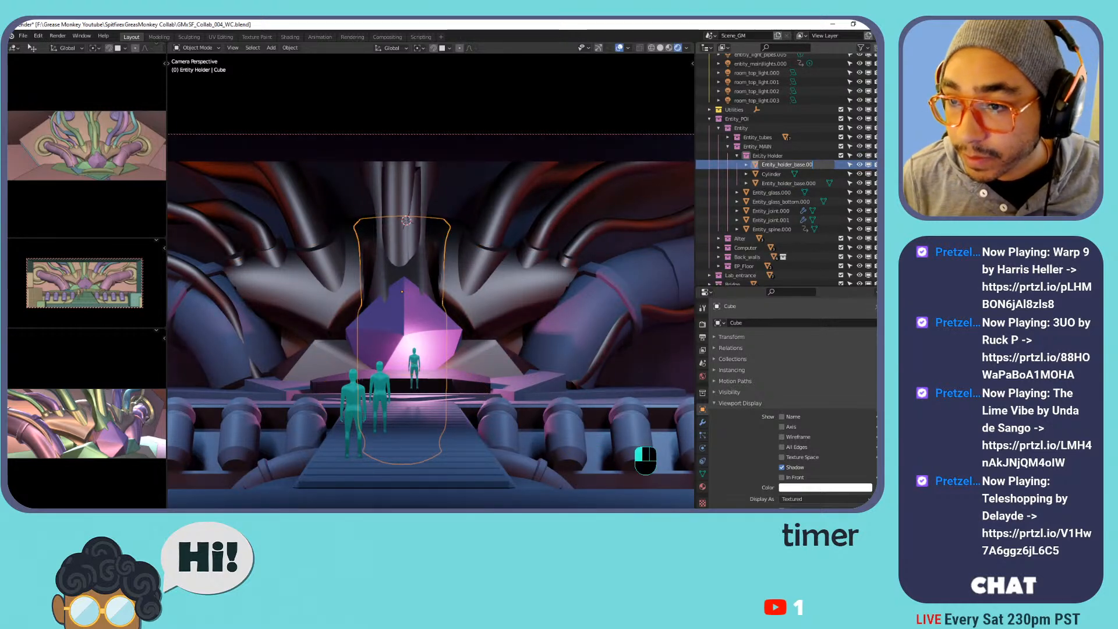
{"action": "key", "text": "BackSpace"}
{"action": "key", "text": "BackSpace"}
{"action": "key", "text": "BackSpace"}
{"action": "key", "text": "BackSpace"}
{"action": "key", "text": "BackSpace"}
{"action": "key", "text": "BackSpace"}
{"action": "key", "text": "BackSpace"}
{"action": "type", "text": "re"}
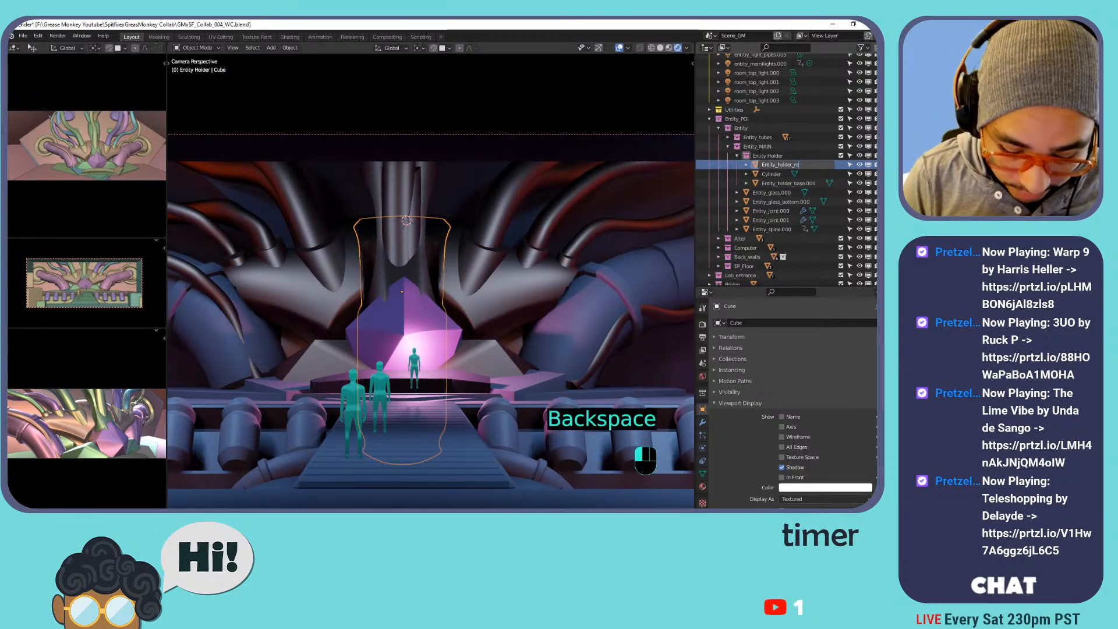
{"action": "type", "text": "topo"}
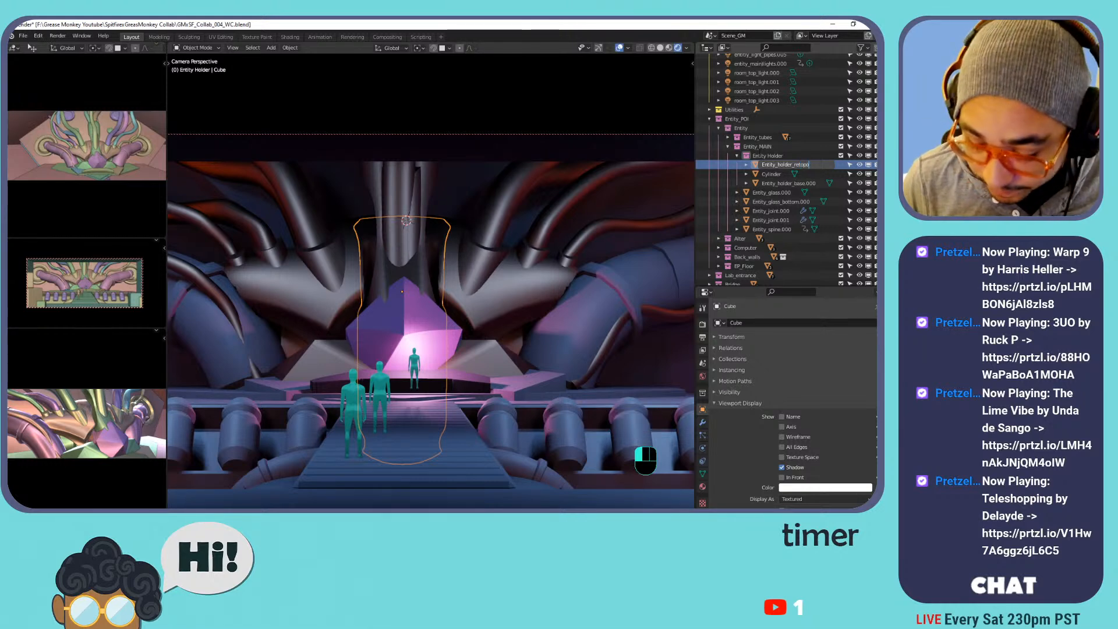
{"action": "type", "text": ".000"}
{"action": "key", "text": "Return"}
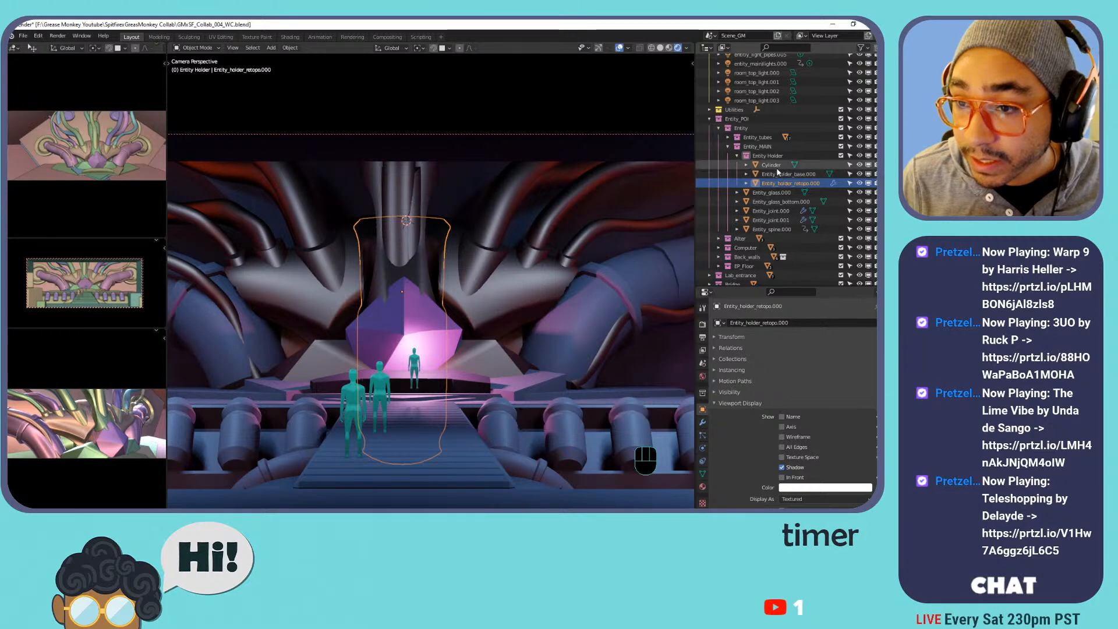
Rename the Entity_holder_base.000 object as Entity_holder_ref.000.
{"action": "double_click", "coordinate": [798, 175]}
{"action": "left_click_drag", "start_coordinate": [794, 165], "coordinate": [806, 164]}
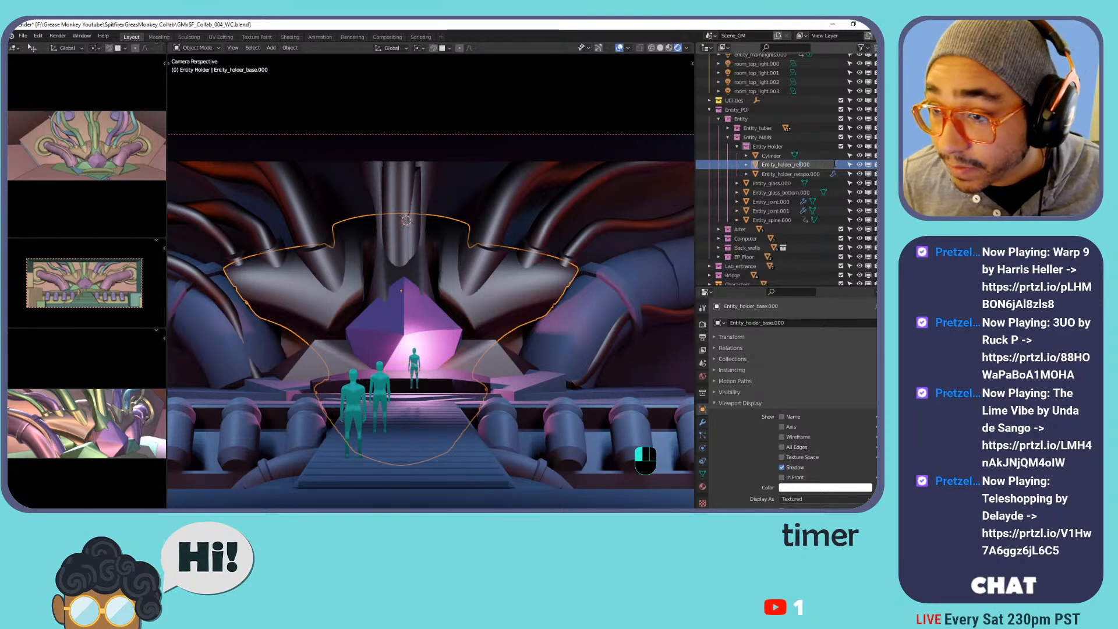
{"action": "type", "text": "ref"}
{"action": "key", "text": "Return"}
Delete the Cylinder object from the Entity Holder collection and save the file.
{"action": "left_click", "coordinate": [766, 156]}
{"action": "key", "text": "x"}
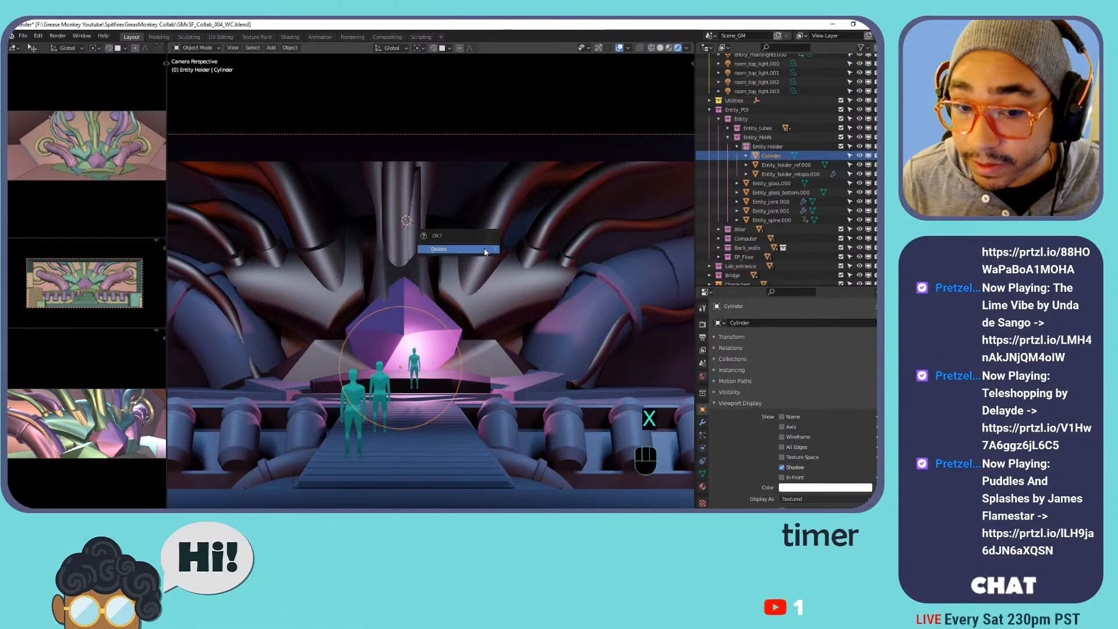
{"action": "left_click", "coordinate": [484, 247]}
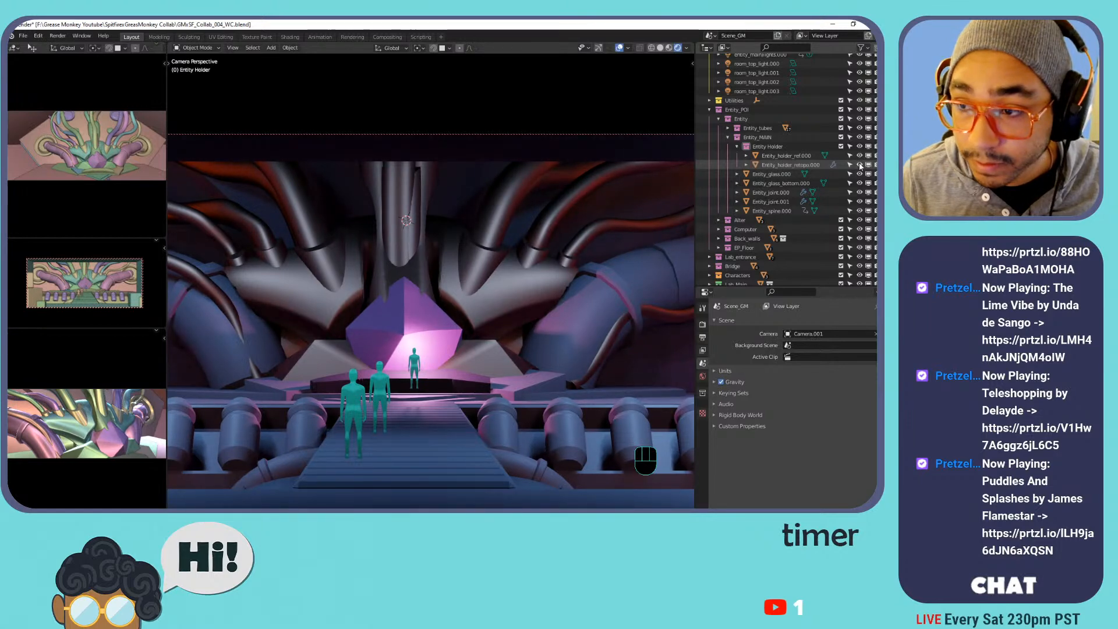
{"action": "key", "text": "ctrl"}
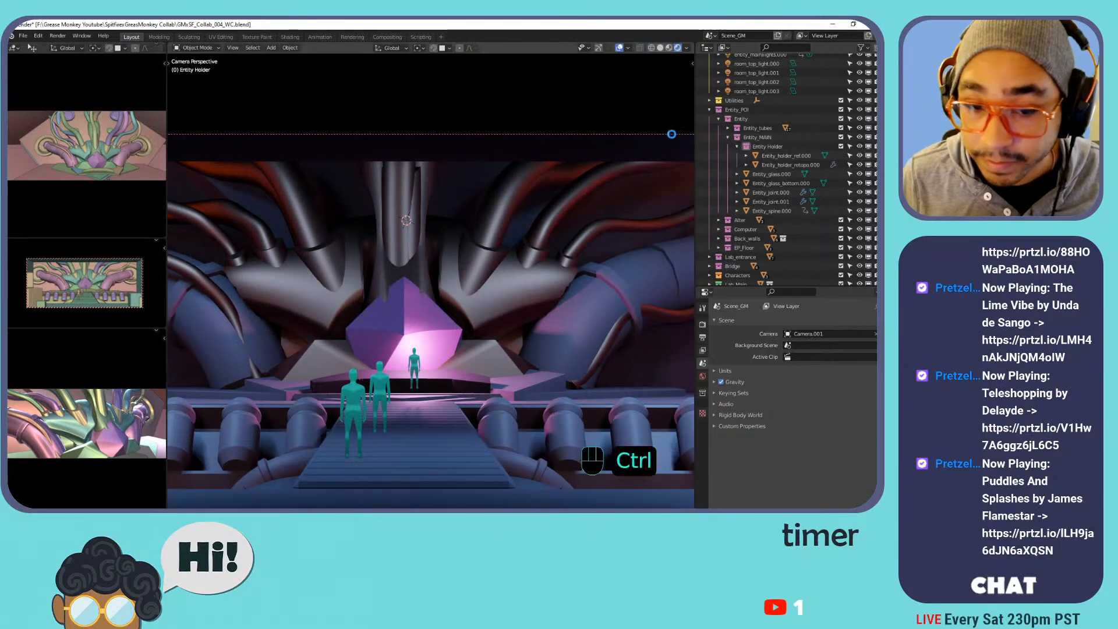
{"action": "key", "text": "ctrl+s"}
{"action": "scroll", "coordinate": [434, 244], "scroll_direction": "down", "scroll_amount": 4}
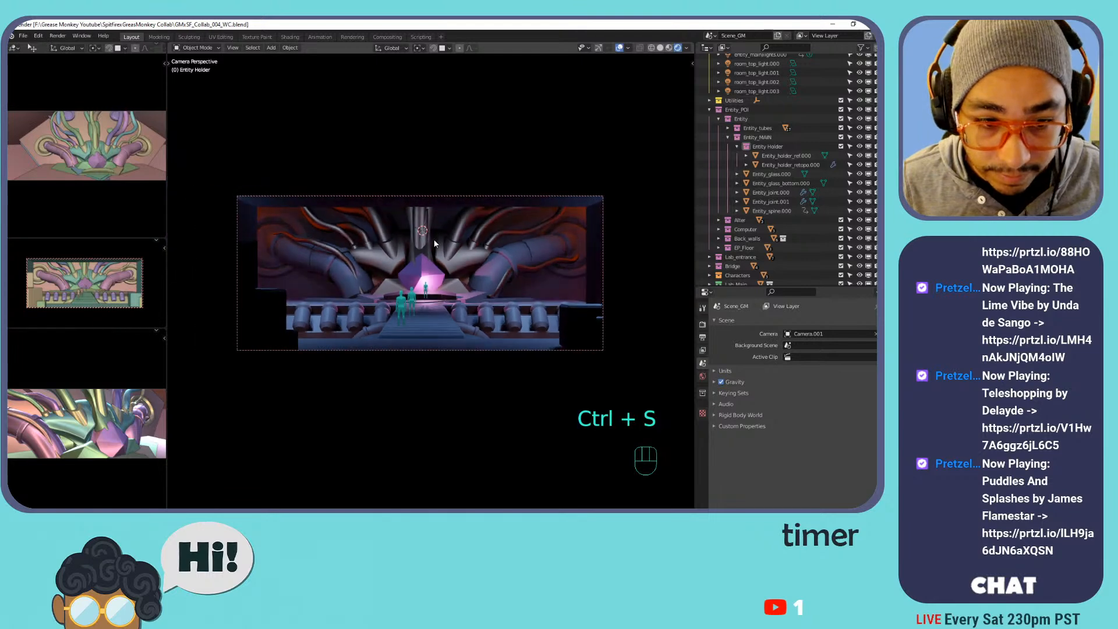
{"action": "scroll", "coordinate": [434, 243], "scroll_direction": "up", "scroll_amount": 1}
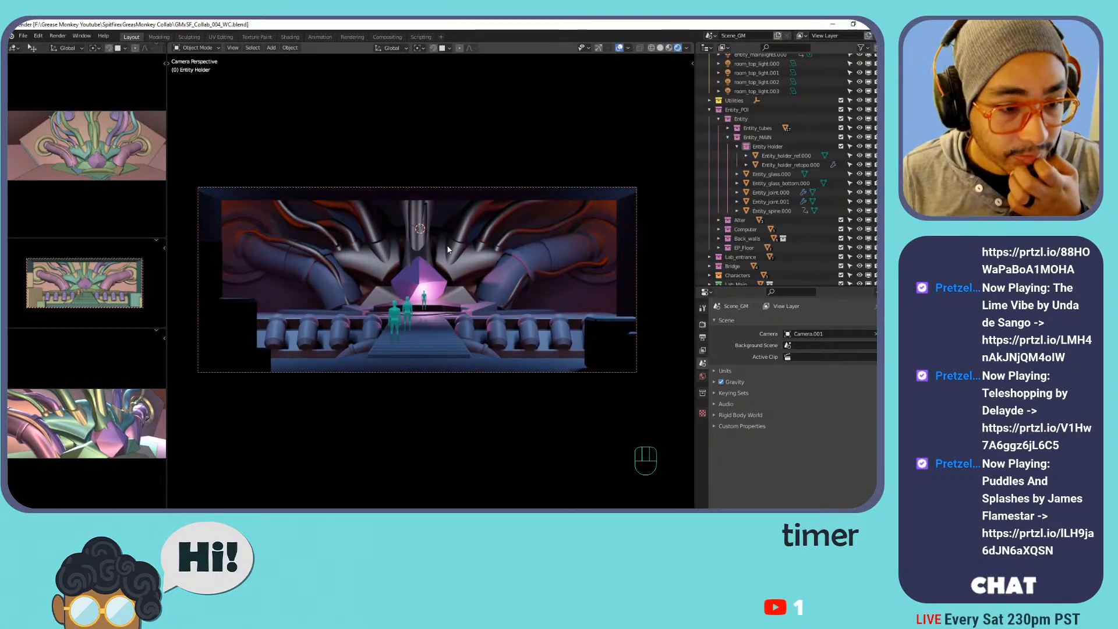
Widen the stacked secondary viewports, make the middle camera viewport taller, and fit the camera frame to the enlarged area.
{"action": "key", "text": "Home"}
{"action": "key", "text": "Home"}
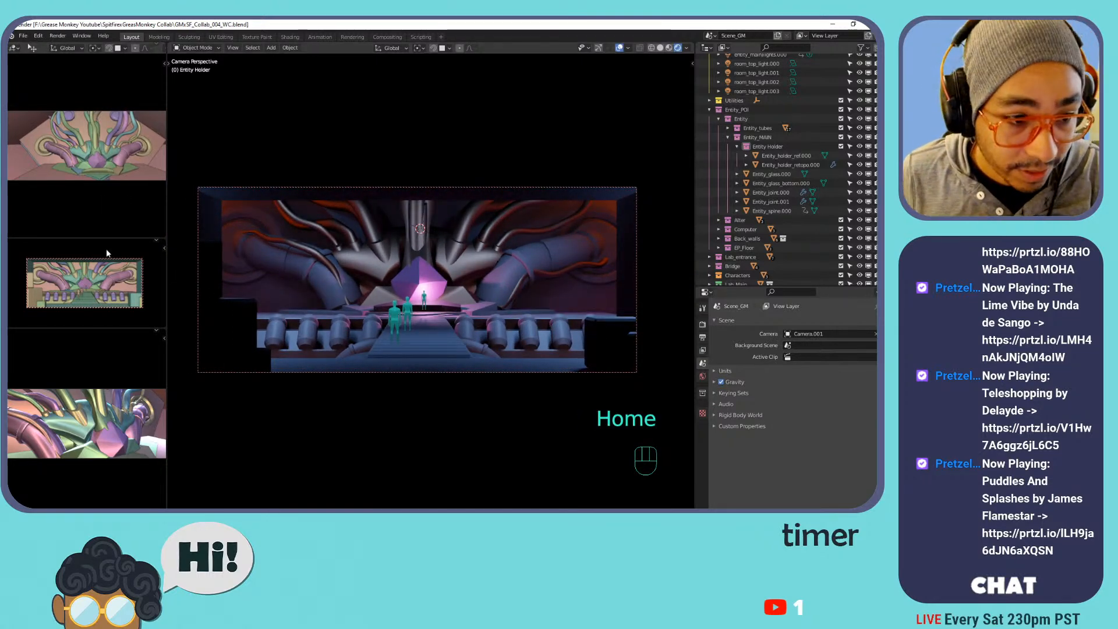
{"action": "key", "text": "Home"}
{"action": "left_click_drag", "start_coordinate": [175, 313], "coordinate": [233, 307]}
{"action": "key", "text": "ctrl+z"}
{"action": "left_click_drag", "start_coordinate": [169, 284], "coordinate": [302, 273]}
{"action": "key", "text": "Home"}
{"action": "key", "text": "Home"}
{"action": "key", "text": "Home"}
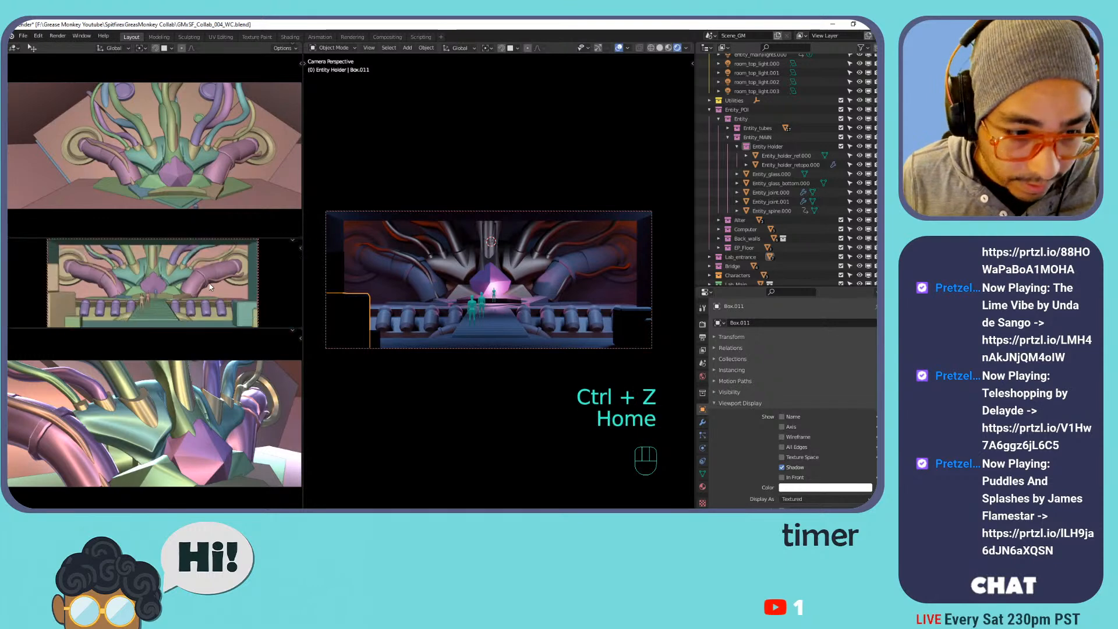
{"action": "left_click_drag", "start_coordinate": [187, 328], "coordinate": [188, 386]}
{"action": "key", "text": "Home"}
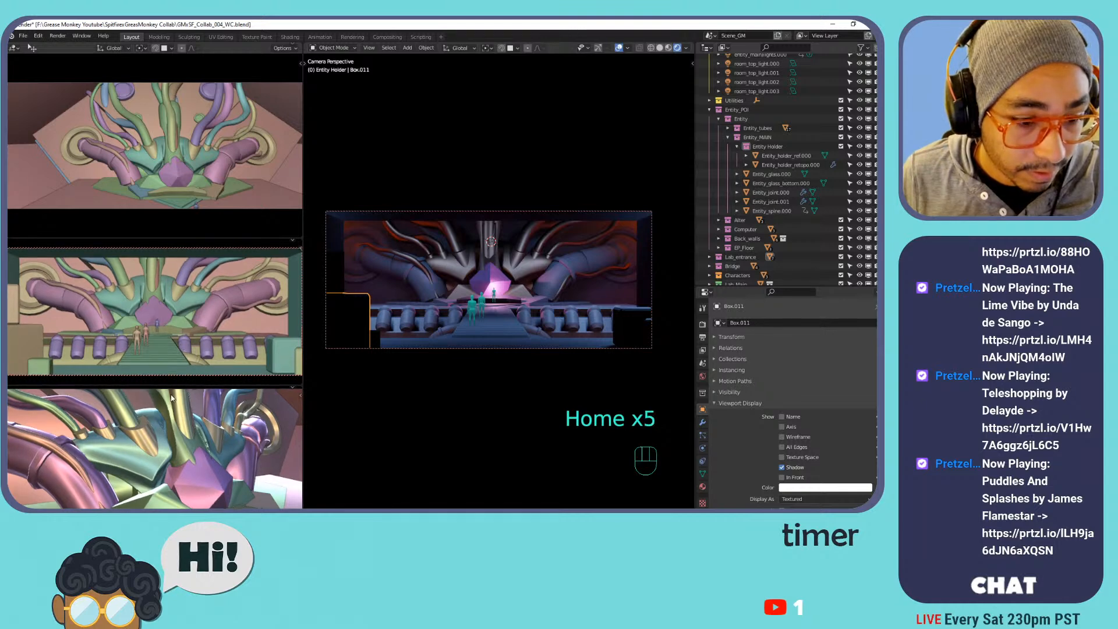
Save the file and look over the rendered room and entity area from free perspective angles outside the camera.
{"action": "mouse_move", "coordinate": [462, 255]}
{"action": "middle_mouse_down"}
{"action": "mouse_move", "coordinate": [491, 280]}
{"action": "mouse_move", "coordinate": [539, 291]}
{"action": "mouse_move", "coordinate": [402, 265]}
{"action": "mouse_move", "coordinate": [449, 269]}
{"action": "middle_mouse_up"}
{"action": "key", "text": "ctrl+s"}
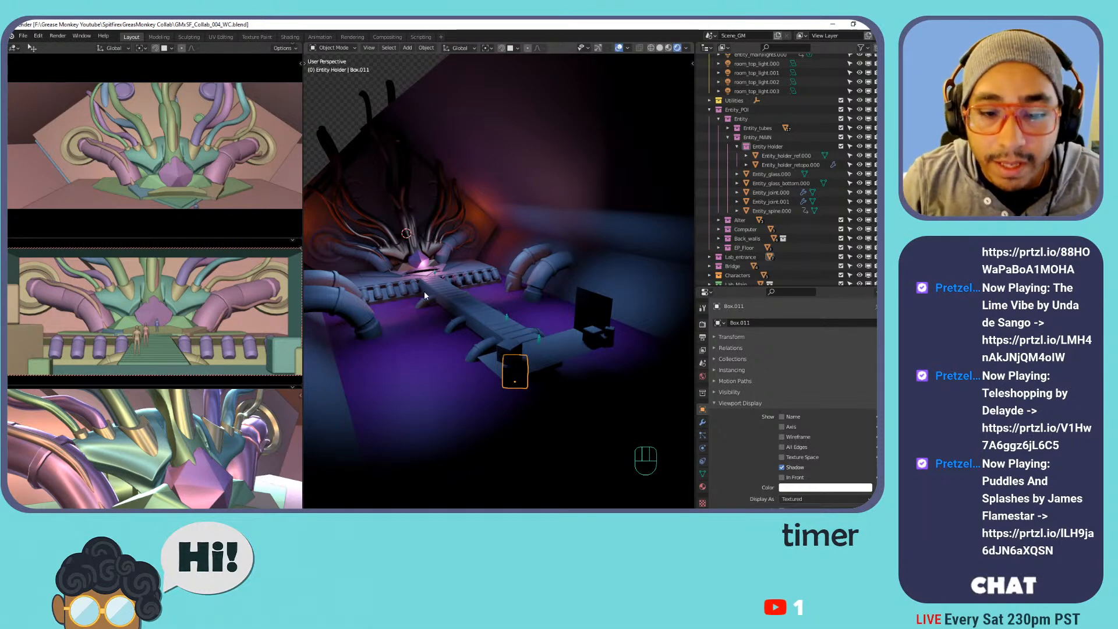
{"action": "middle_click_drag", "start_coordinate": [493, 269], "coordinate": [549, 257]}
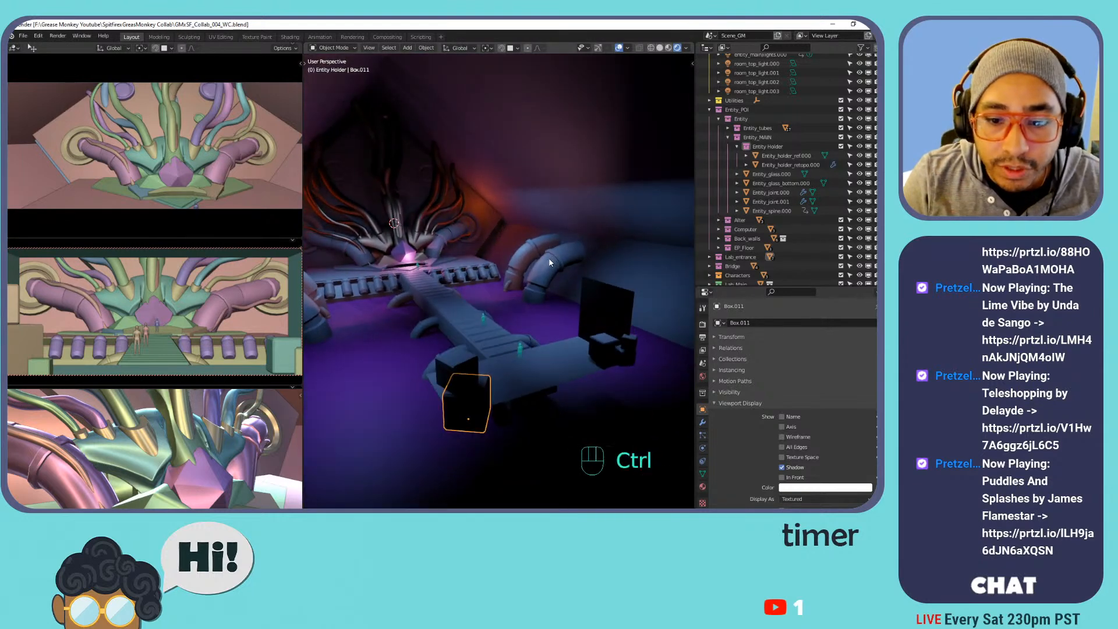
{"action": "key", "text": "ctrl+s"}
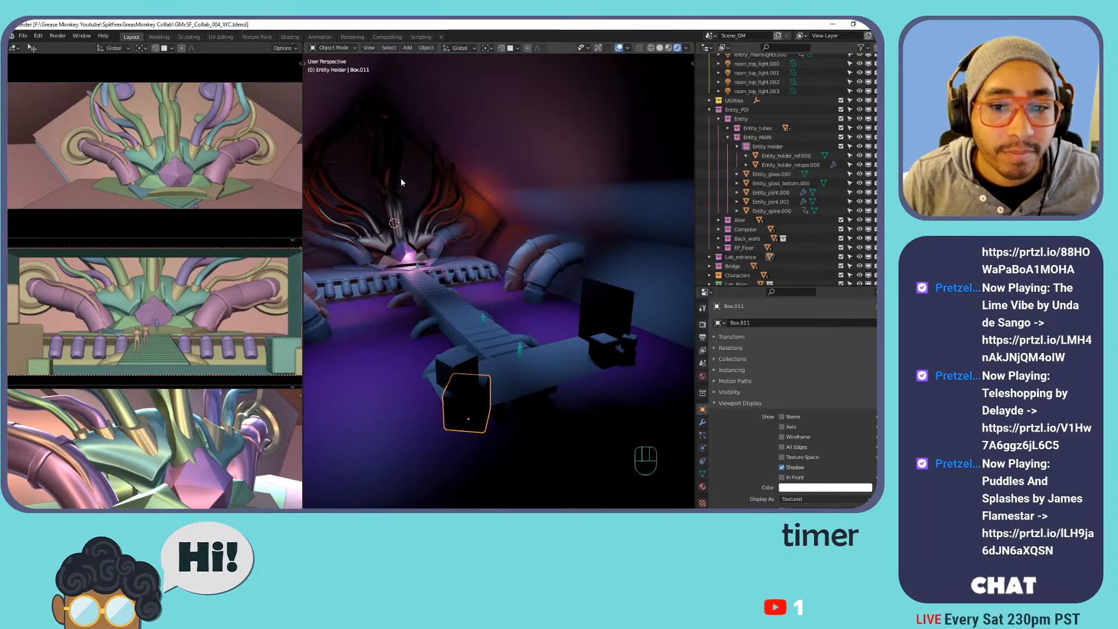
{"action": "middle_click_drag", "start_coordinate": [483, 173], "coordinate": [440, 266], "text": "shift"}
{"action": "scroll", "coordinate": [555, 194], "scroll_direction": "up", "scroll_amount": 3}
{"action": "scroll", "coordinate": [465, 201], "scroll_direction": "up", "scroll_amount": 4}
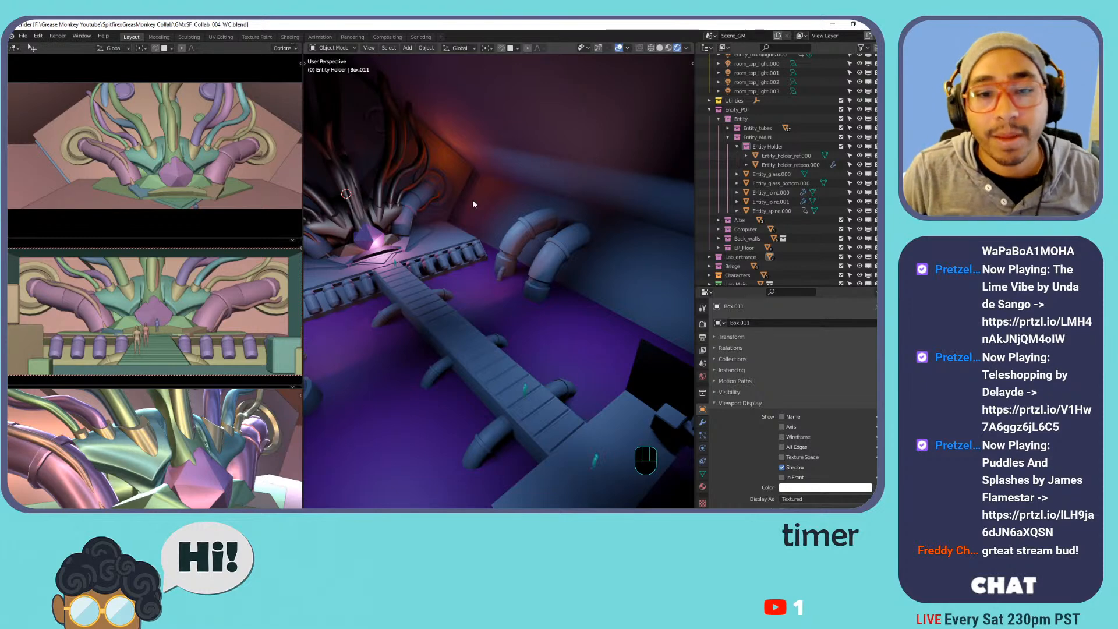
{"action": "middle_click_drag", "start_coordinate": [476, 205], "coordinate": [557, 250]}
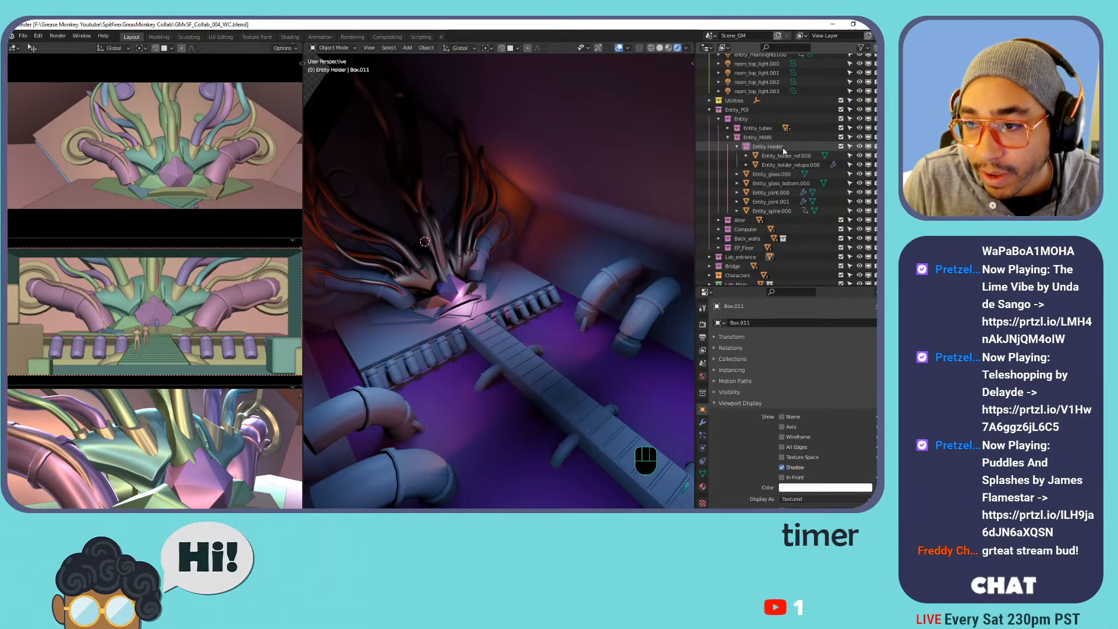
Isolate Entity_holder_ref.000 and Entity_holder_retopo.000 in local view and show them with solid shading.
{"action": "left_click", "coordinate": [773, 151]}
{"action": "left_click", "coordinate": [785, 156]}
{"action": "left_click", "coordinate": [787, 165], "text": "shift"}
{"action": "key", "text": "KP_Divide"}
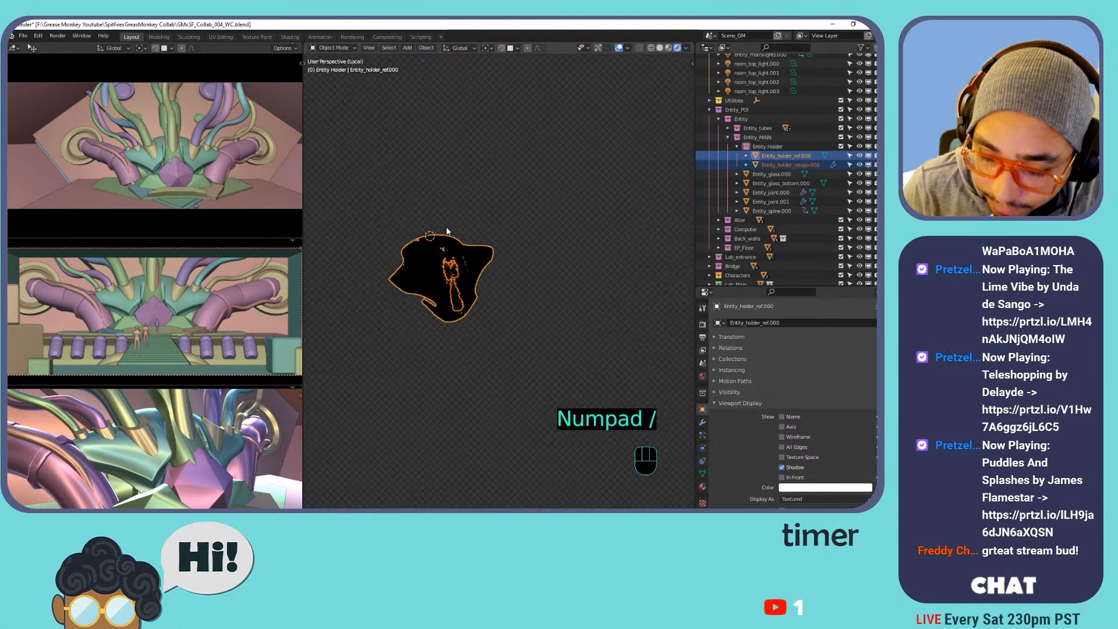
{"action": "left_click", "coordinate": [660, 48]}
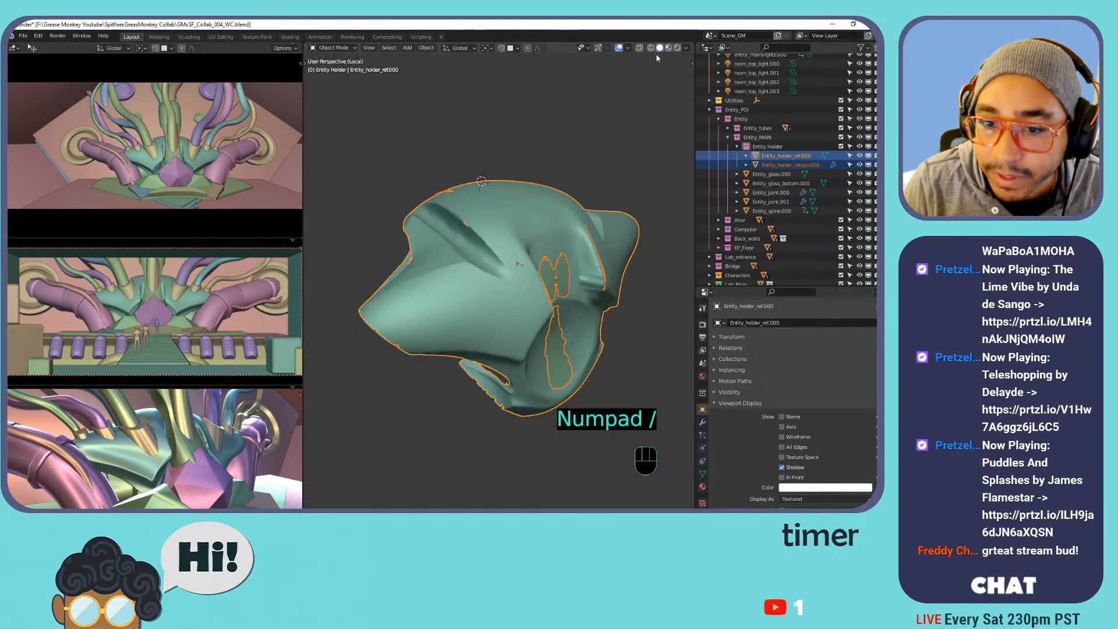
{"action": "middle_click_drag", "start_coordinate": [585, 223], "coordinate": [512, 212]}
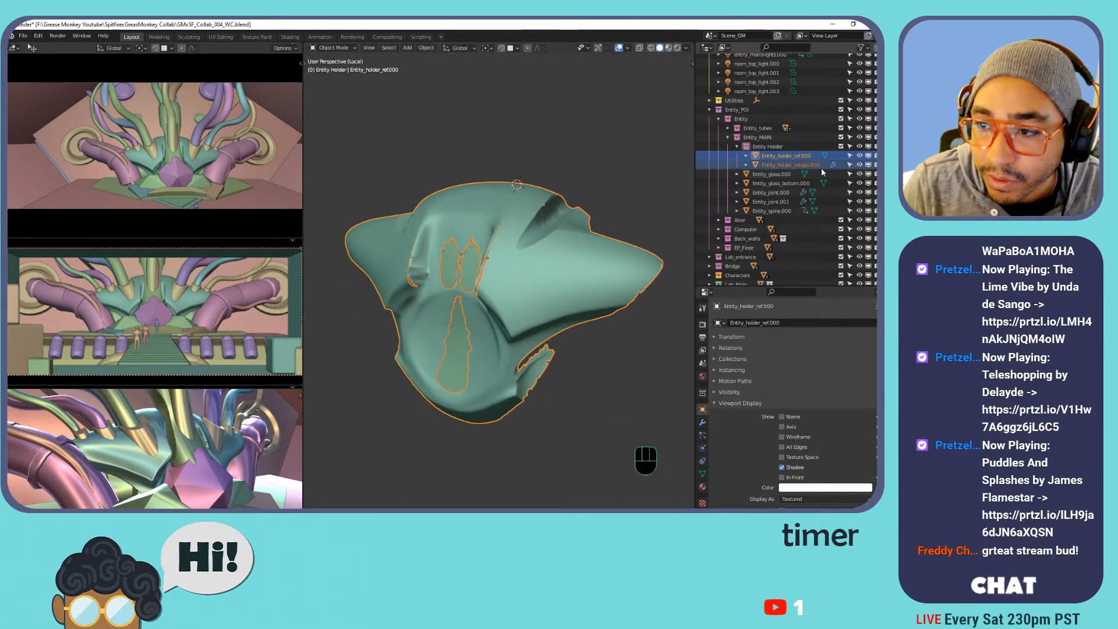
Turn on In Front for Entity_holder_retopo.000 and examine its mesh over the reference in Edit Mode.
{"action": "left_click", "coordinate": [781, 166]}
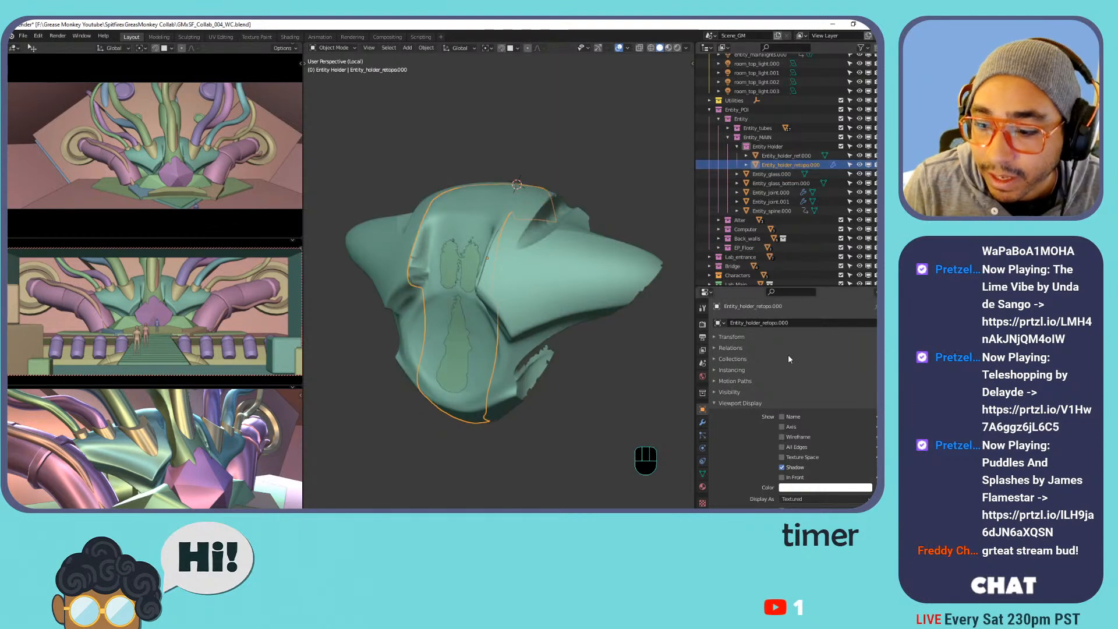
{"action": "left_click", "coordinate": [795, 477]}
{"action": "scroll", "coordinate": [466, 231], "scroll_direction": "up", "scroll_amount": 1}
{"action": "left_click", "coordinate": [502, 213]}
{"action": "key", "text": "Tab"}
{"action": "key", "text": "Tab"}
{"action": "left_click", "coordinate": [478, 215]}
{"action": "key", "text": "Tab"}
{"action": "middle_click_drag", "start_coordinate": [470, 241], "coordinate": [486, 272]}
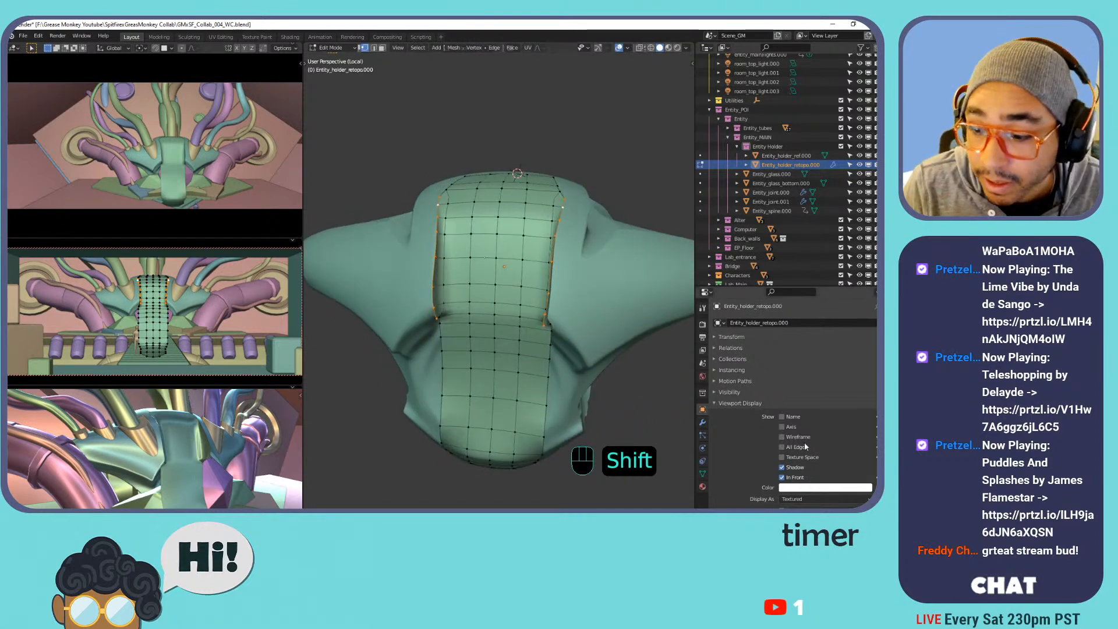
Toggle In Front off and back on for the retopo mesh to compare it with the reference surface.
{"action": "left_click", "coordinate": [800, 478]}
{"action": "mouse_move", "coordinate": [559, 244]}
{"action": "middle_mouse_down"}
{"action": "mouse_move", "coordinate": [575, 232]}
{"action": "mouse_move", "coordinate": [517, 221]}
{"action": "middle_mouse_up"}
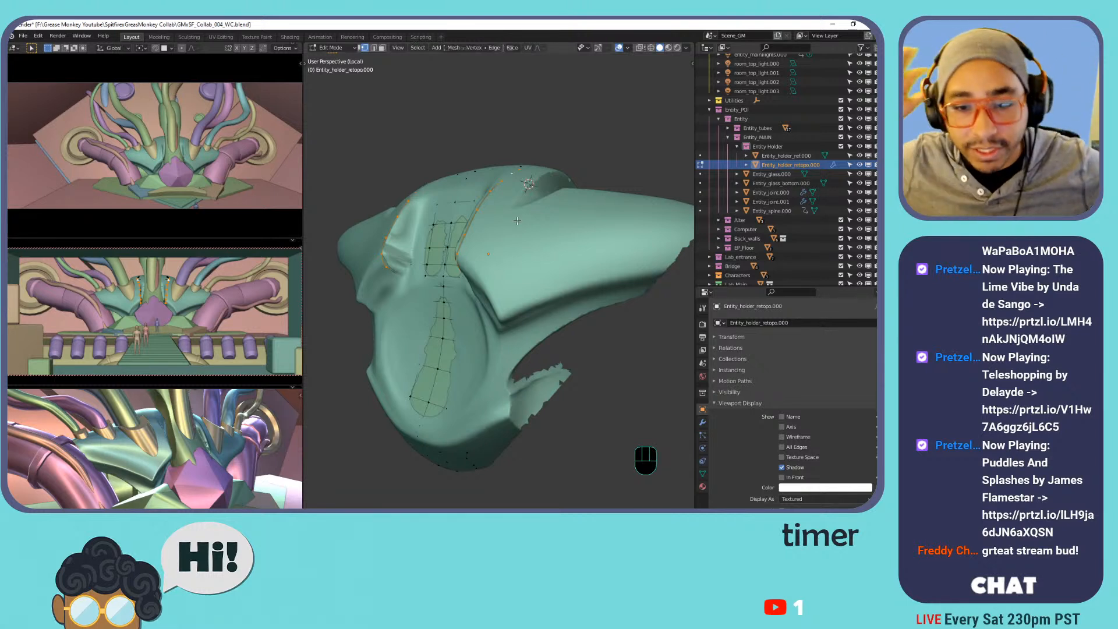
{"action": "middle_click_drag", "start_coordinate": [516, 220], "coordinate": [588, 268]}
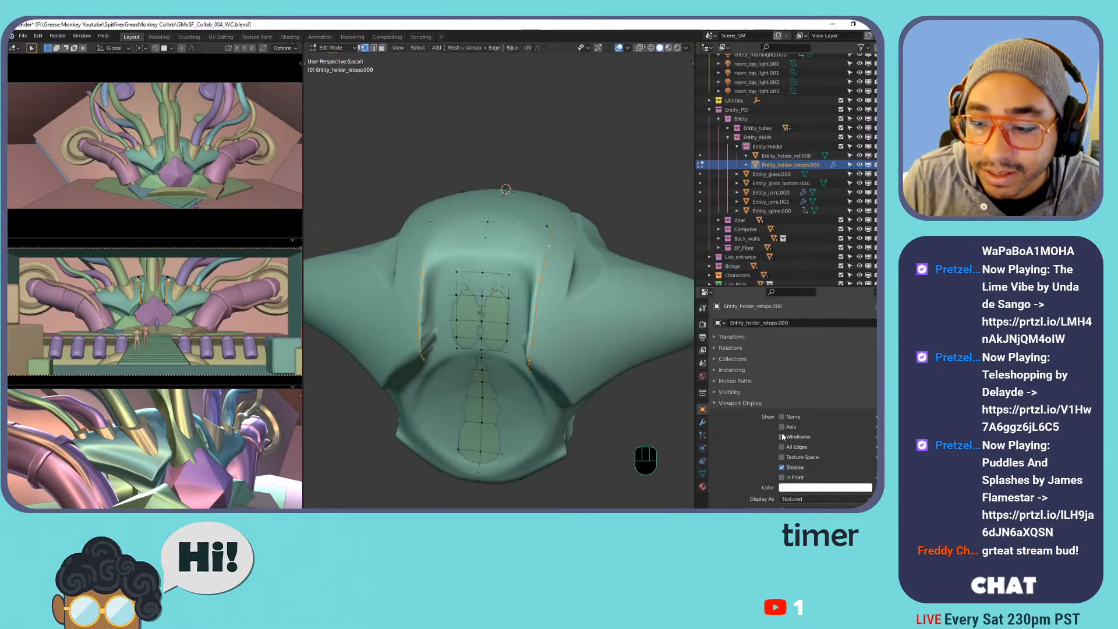
{"action": "left_click", "coordinate": [781, 477]}
{"action": "middle_click_drag", "start_coordinate": [524, 279], "coordinate": [312, 309]}
{"action": "middle_click_drag", "start_coordinate": [679, 303], "coordinate": [525, 300]}
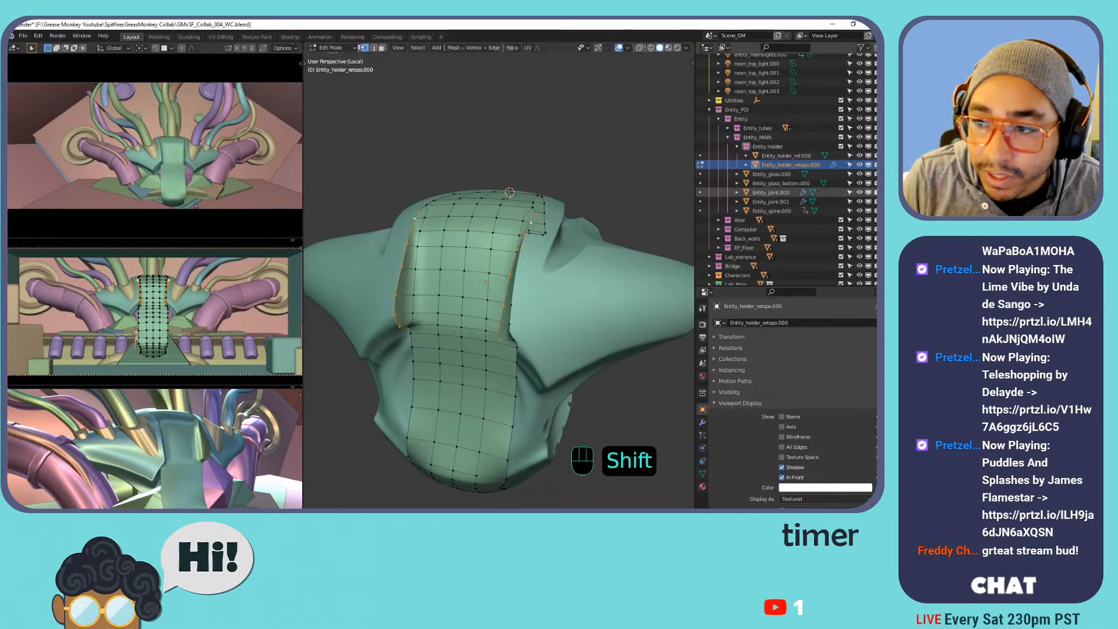
Leave local view and turn off In Front for Entity_holder_retopo.000.
{"action": "key", "text": "KP_Divide"}
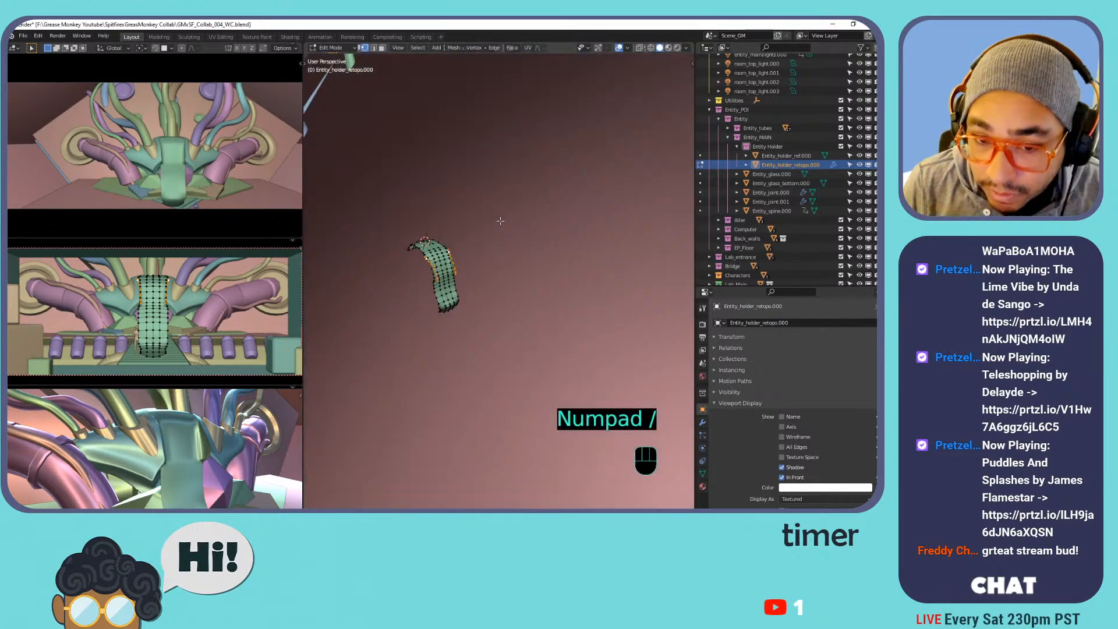
{"action": "left_click", "coordinate": [782, 477]}
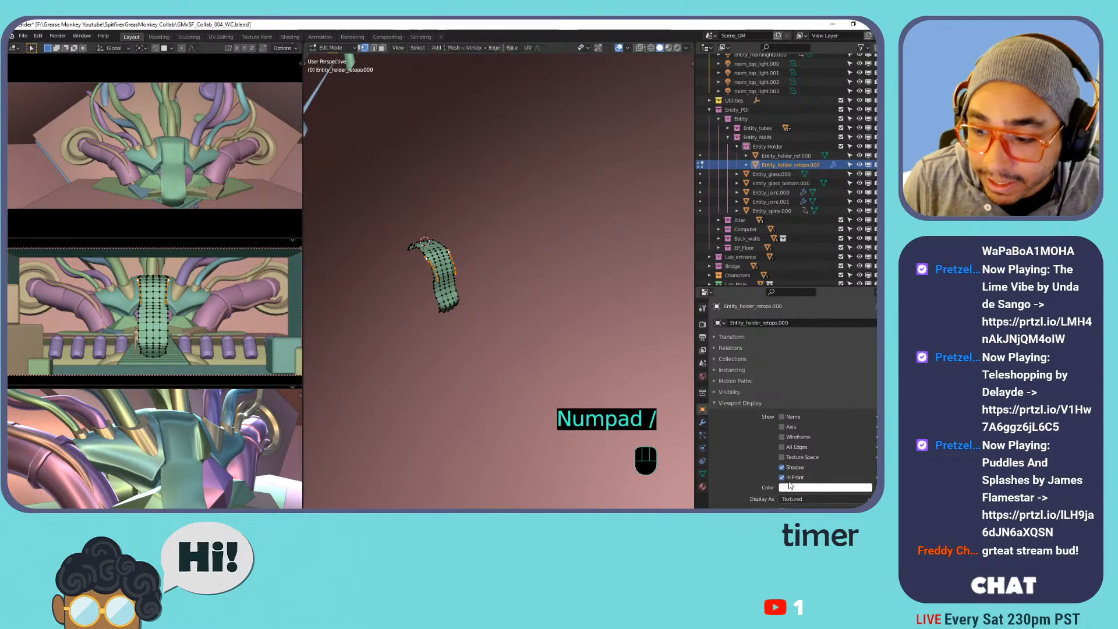
{"action": "key", "text": "KP_Divide"}
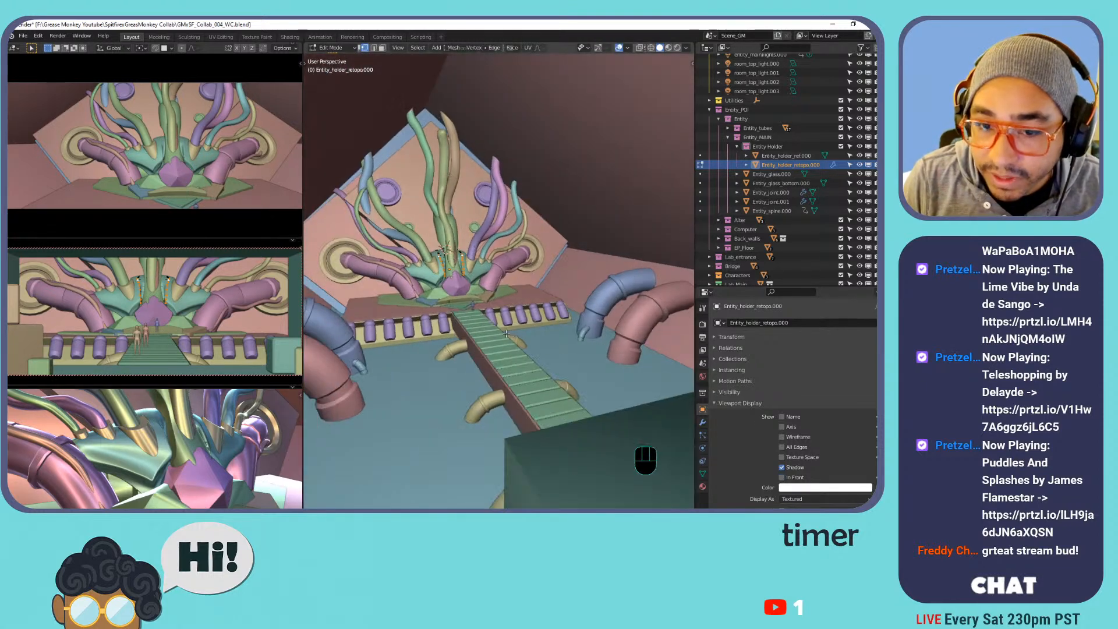
Return to Object Mode, save the file, and switch the viewport to rendered shading.
{"action": "key", "text": "Tab"}
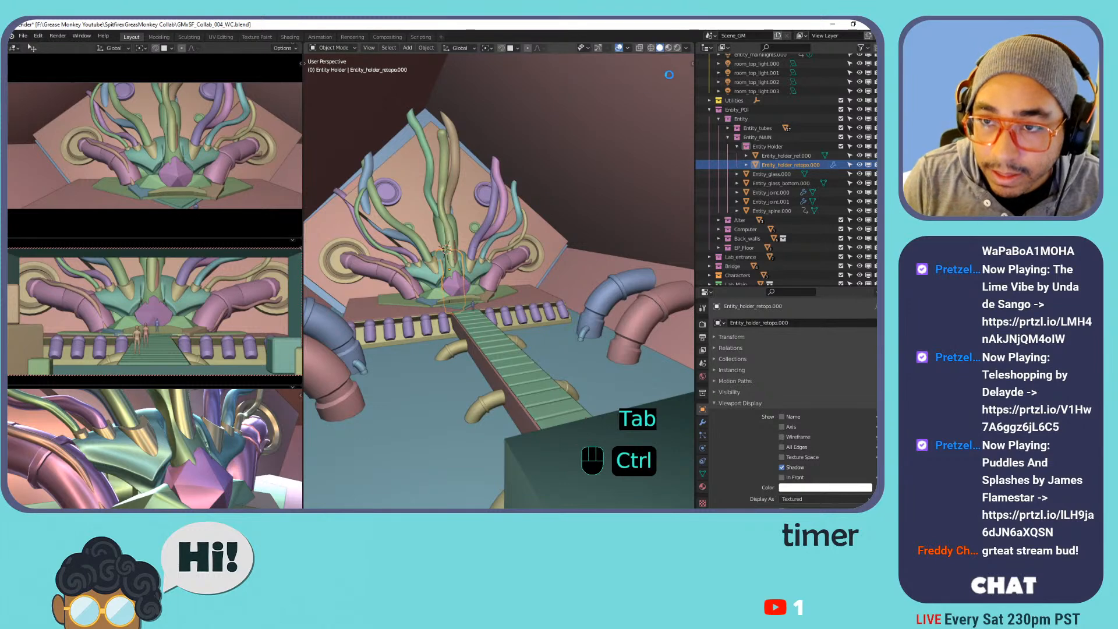
{"action": "key", "text": "ctrl+s"}
{"action": "left_click", "coordinate": [677, 47]}
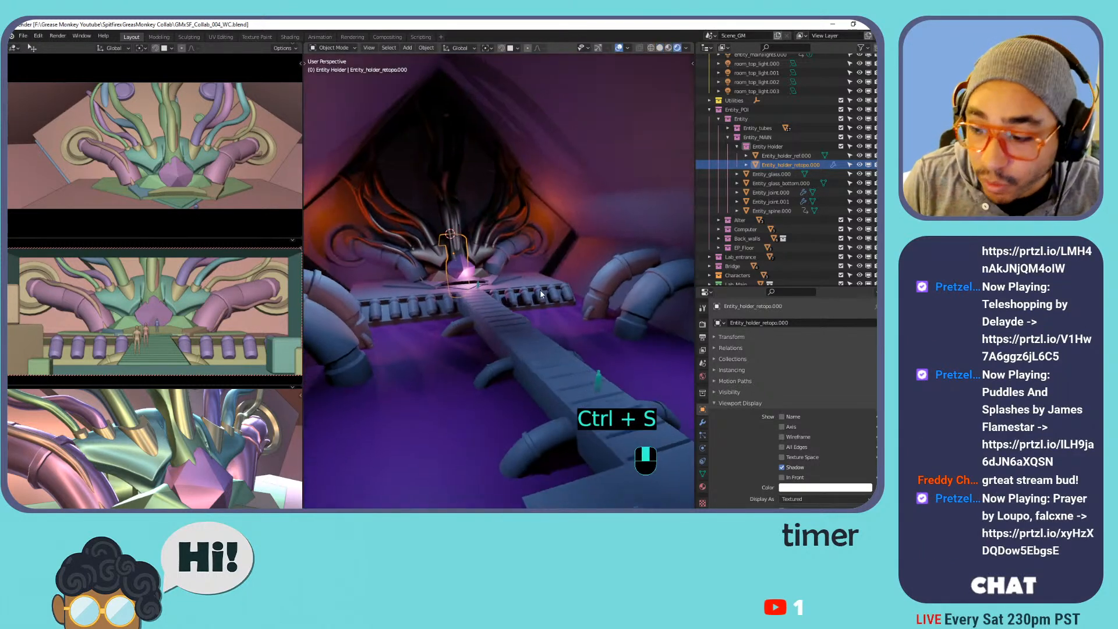